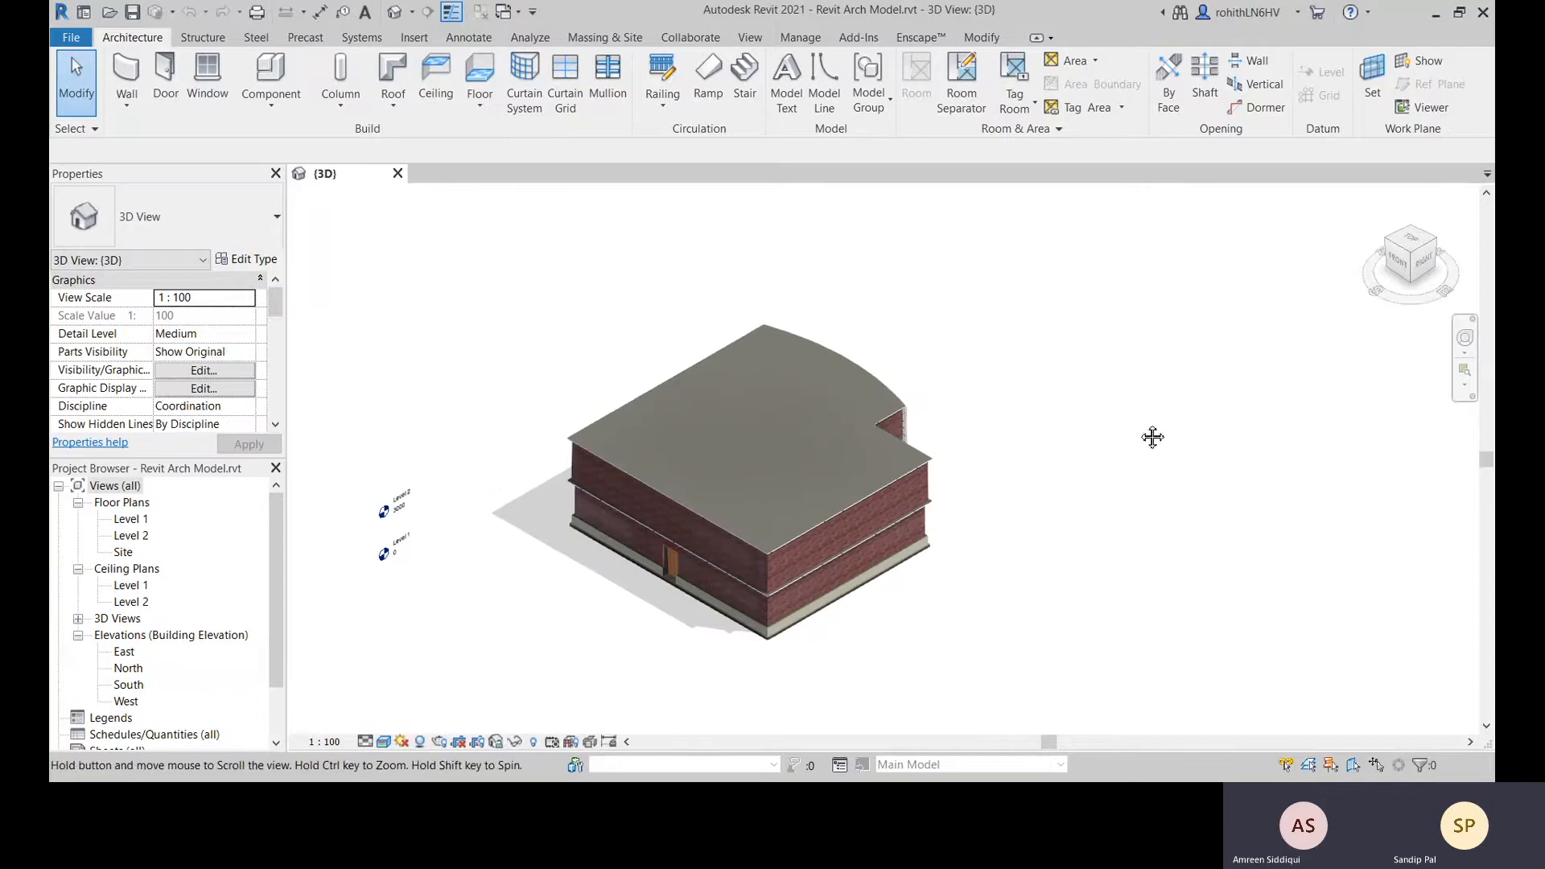
Open the Level 1 floor plan and select the door tagged D1
double_click(130, 521)
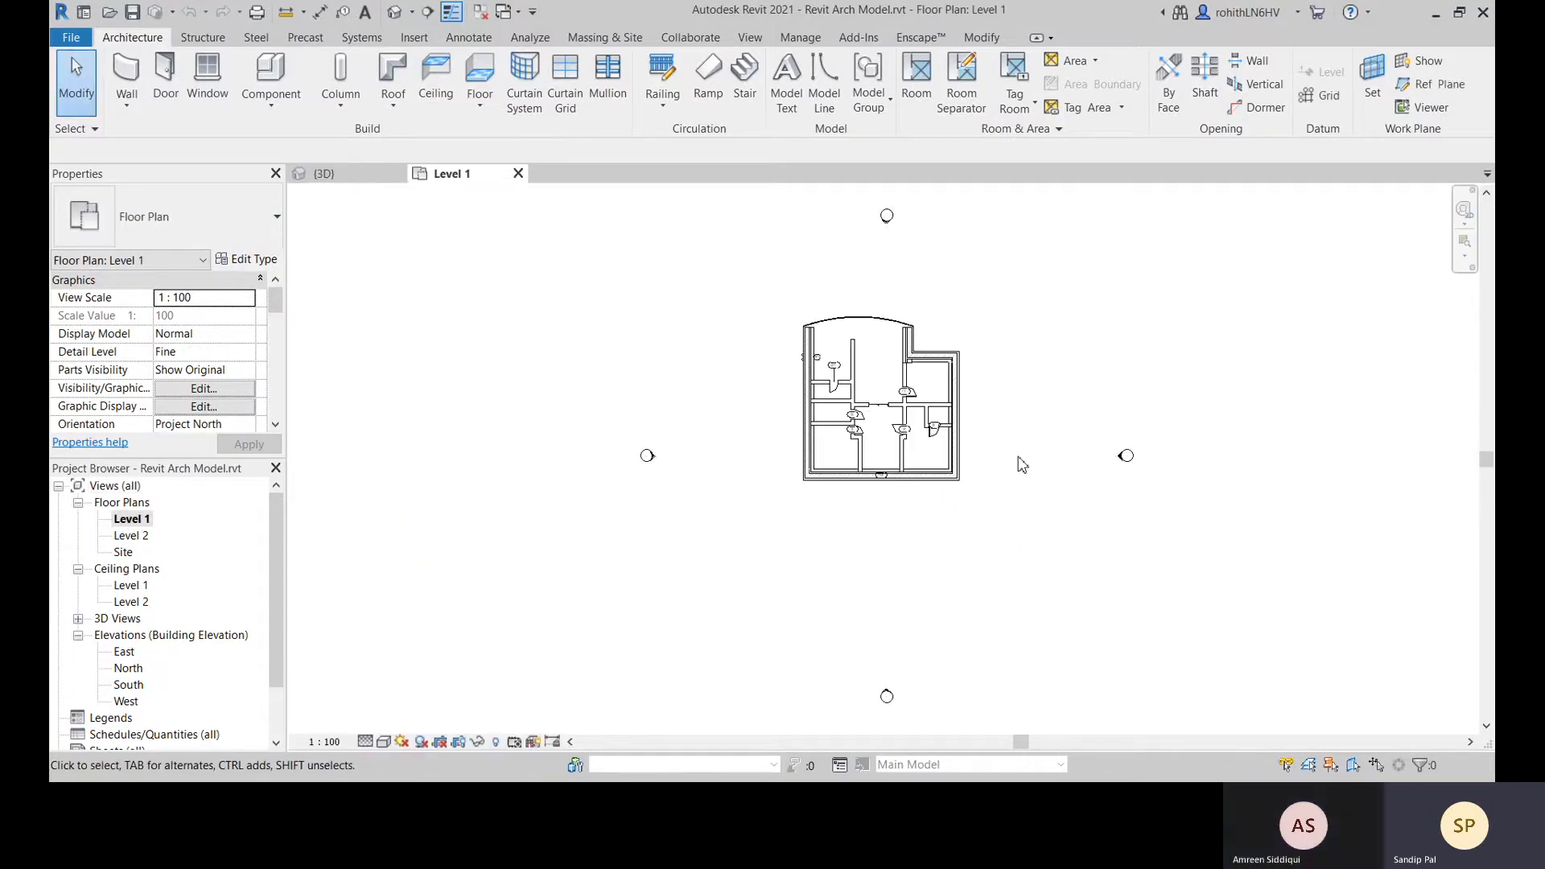
scroll(1012, 417, up, 4)
middle_drag(1012, 417, 1089, 562)
scroll(616, 419, up, 3)
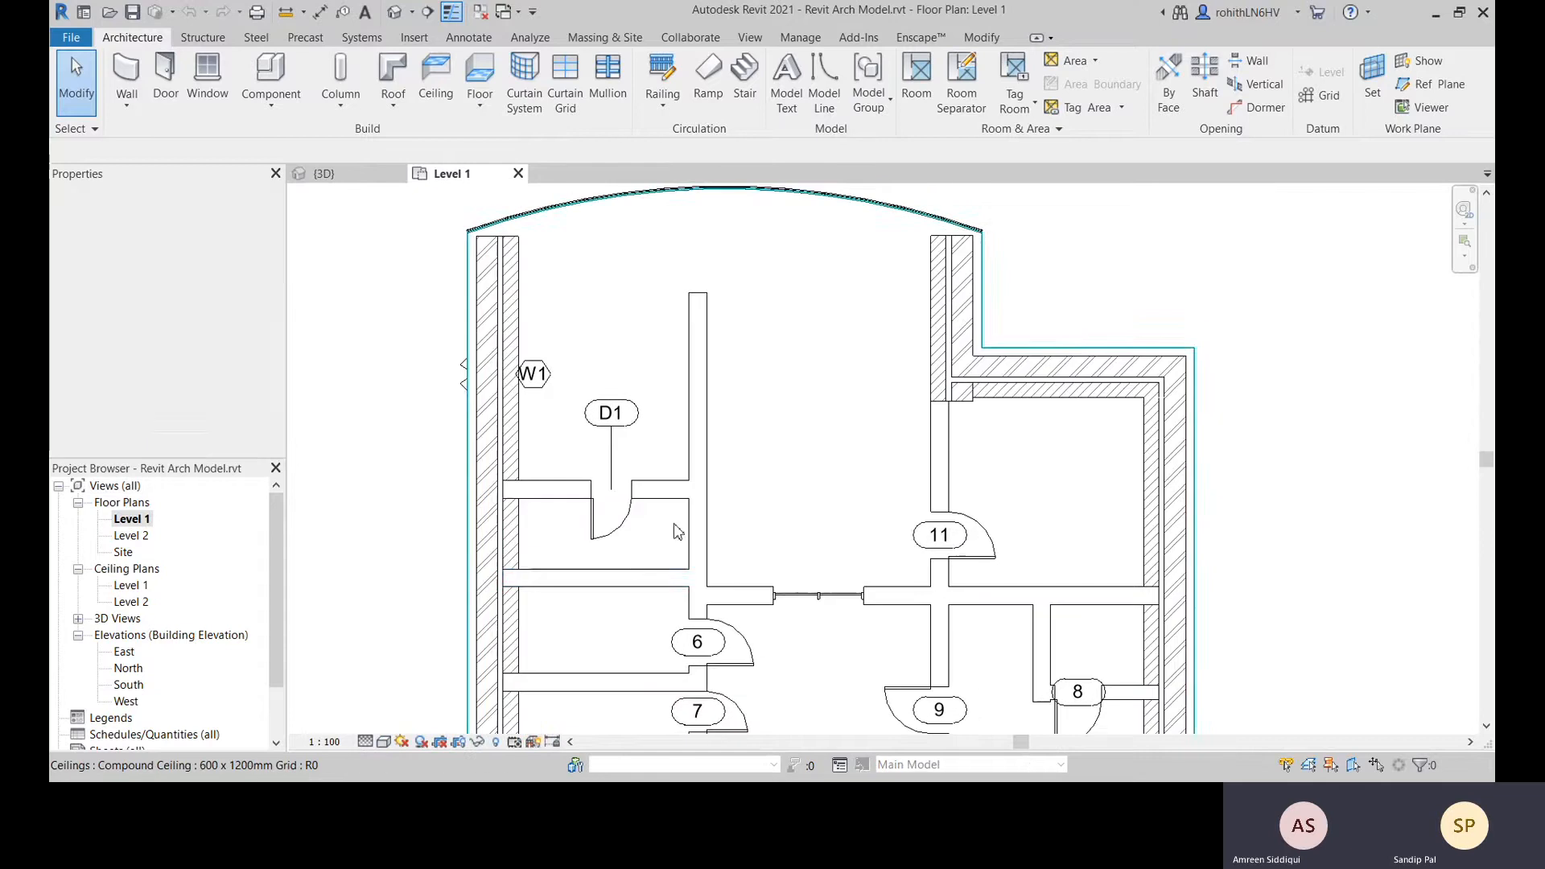
scroll(653, 561, up, 2)
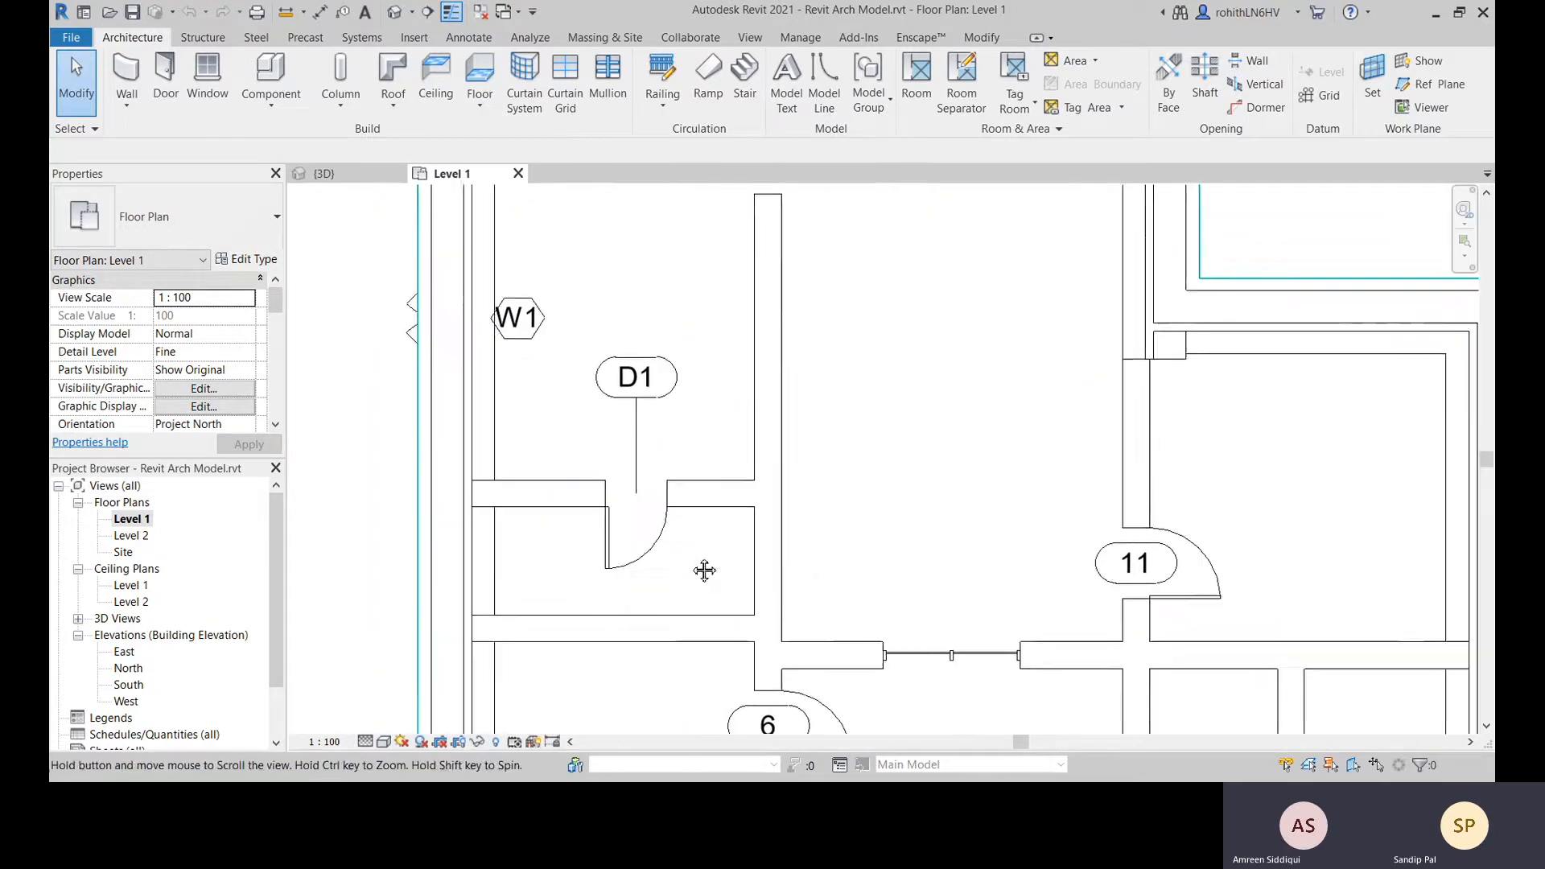
click(654, 555)
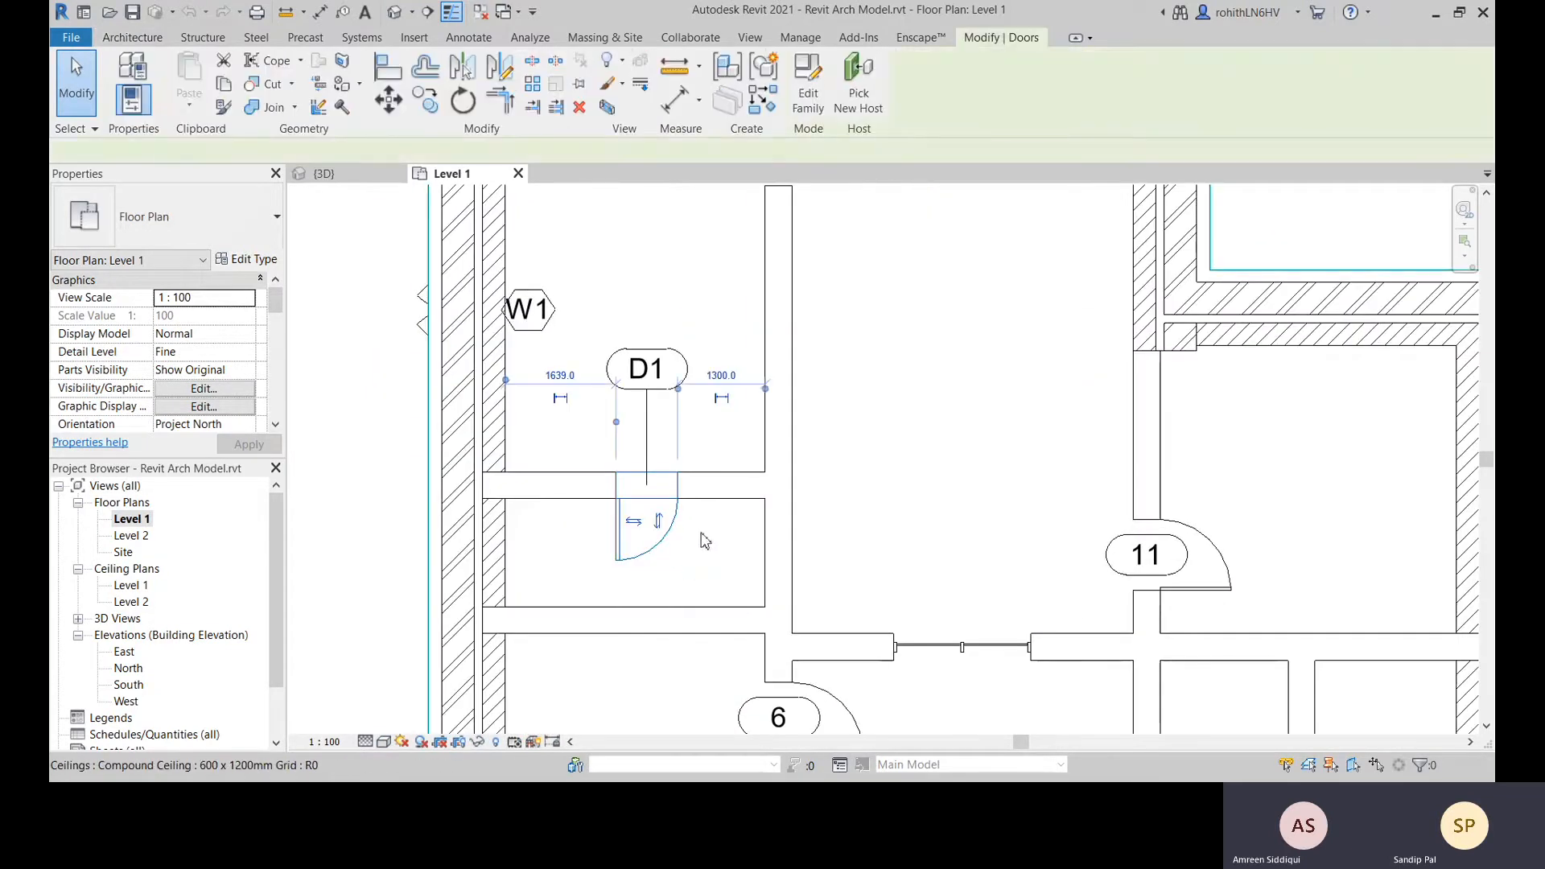
scroll(700, 549, up, 1)
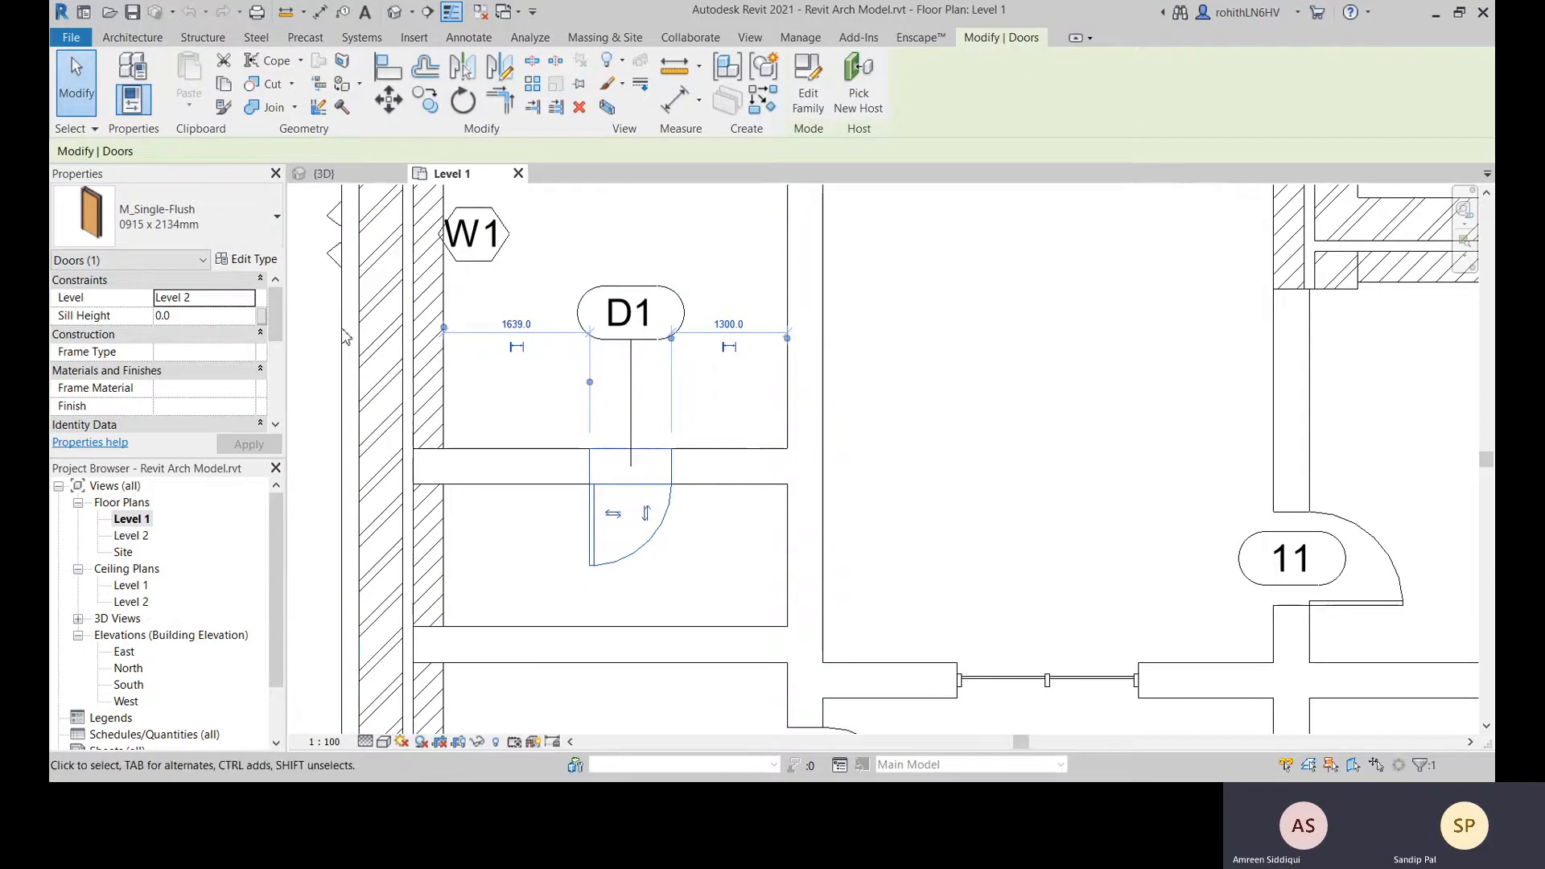
middle_drag(509, 307, 512, 364)
scroll(515, 366, up, 1)
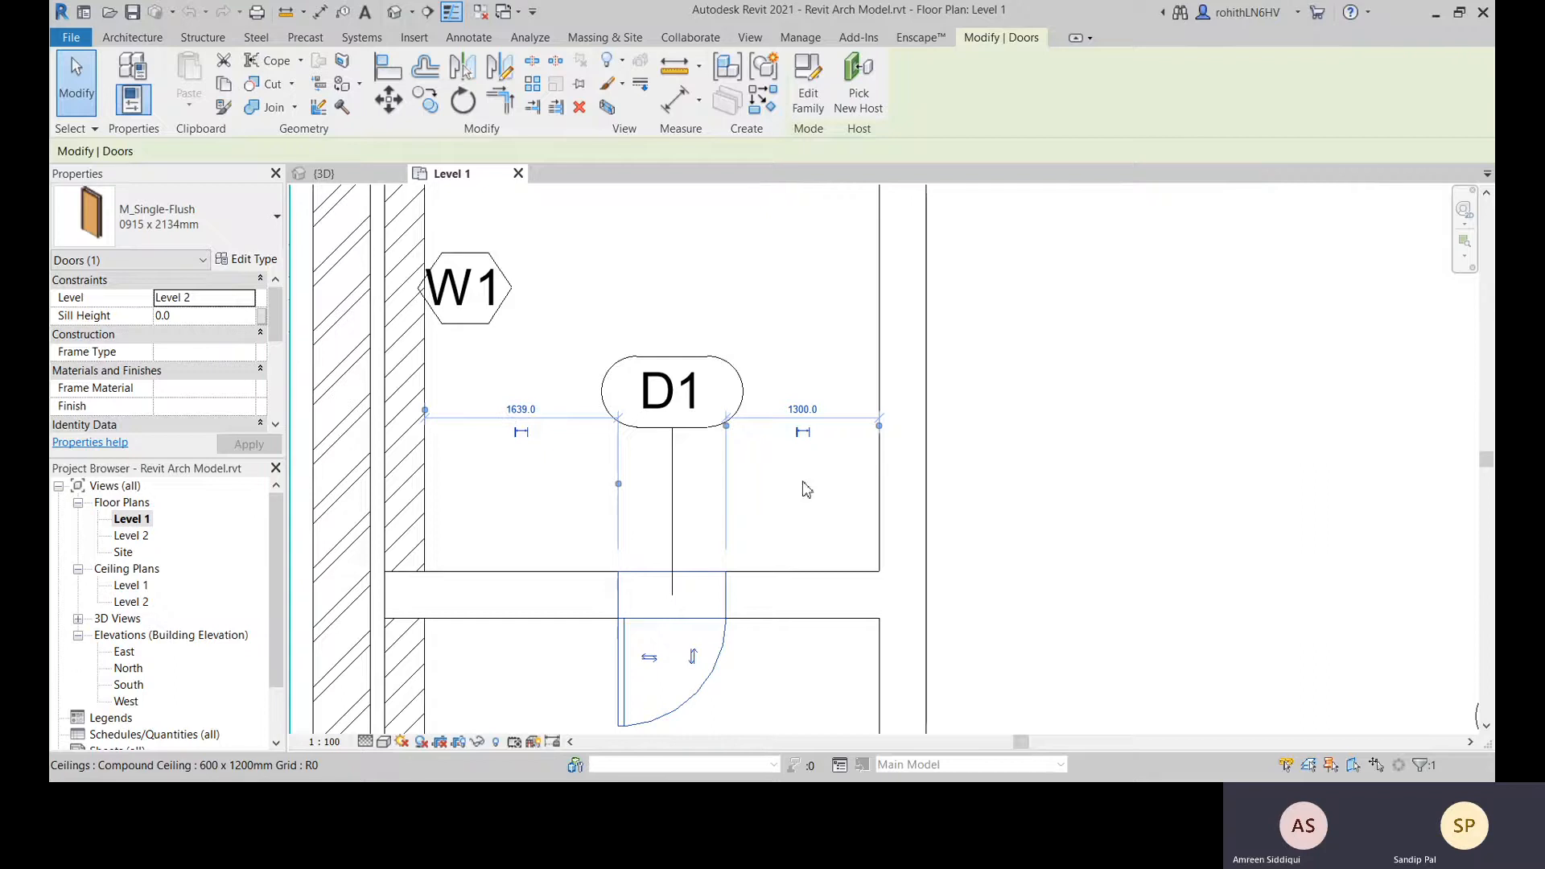
middle_drag(699, 655, 909, 491)
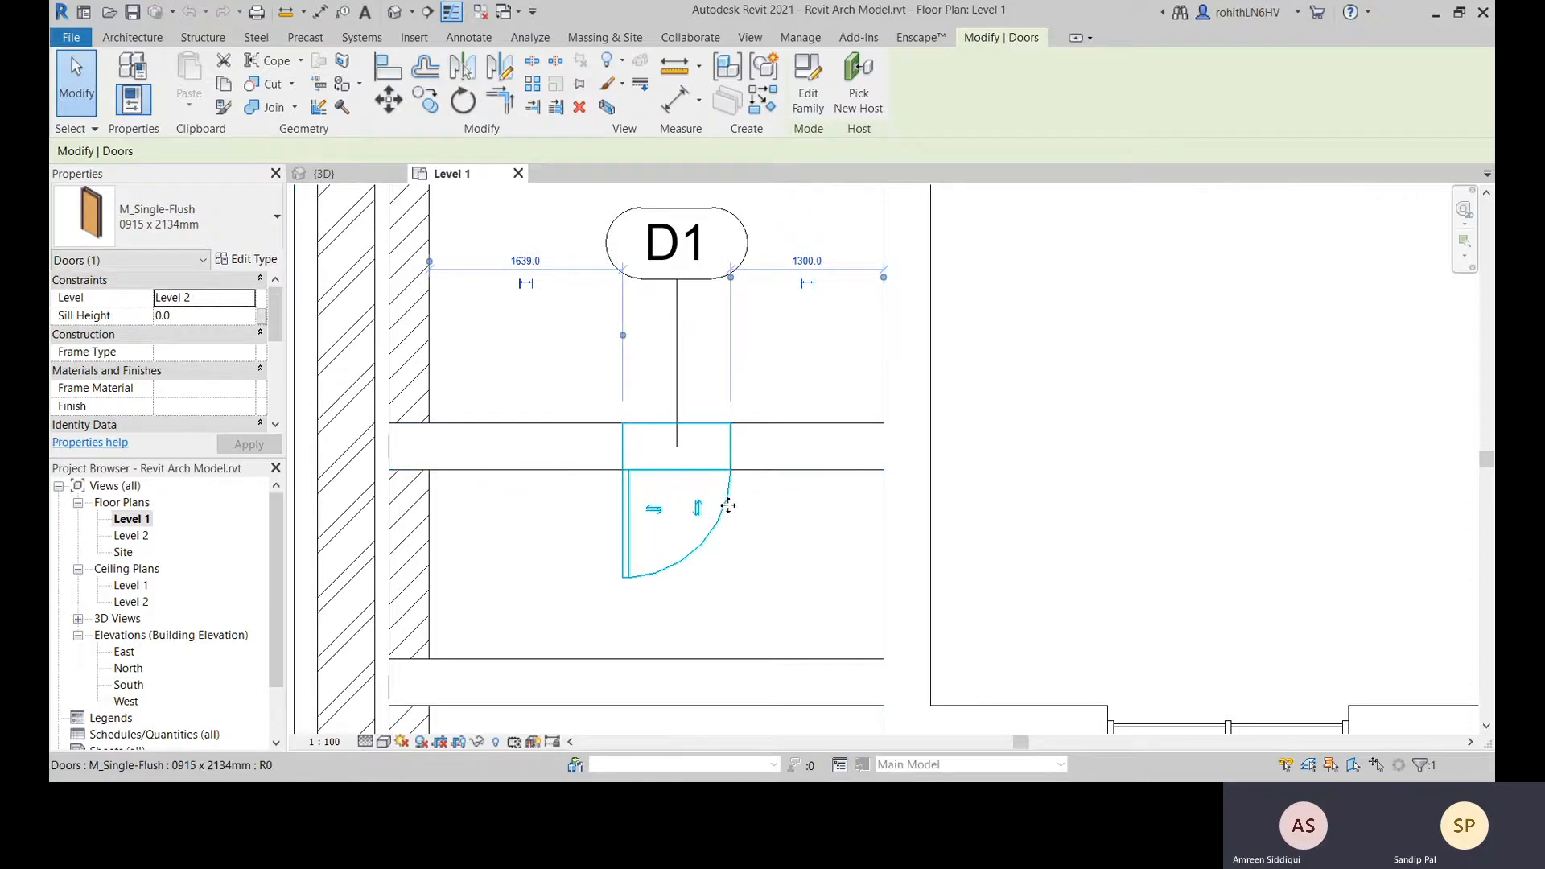
Try placing door D1 100 mm from the interior wall on its swing side, and undo the move
click(815, 262)
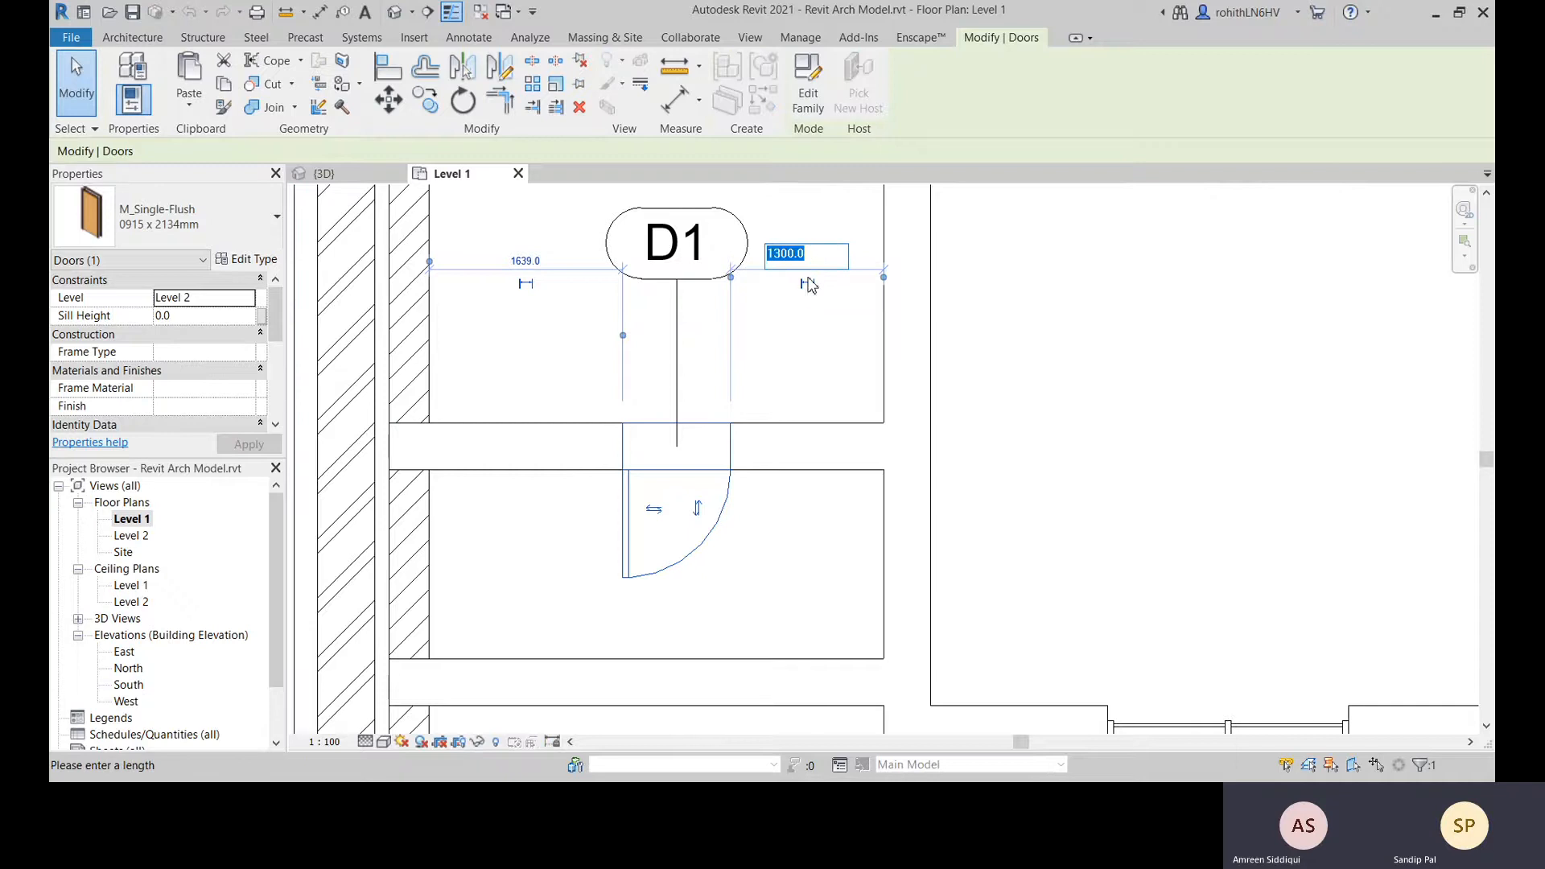
text(100)
key(Return)
scroll(886, 271, up, 2)
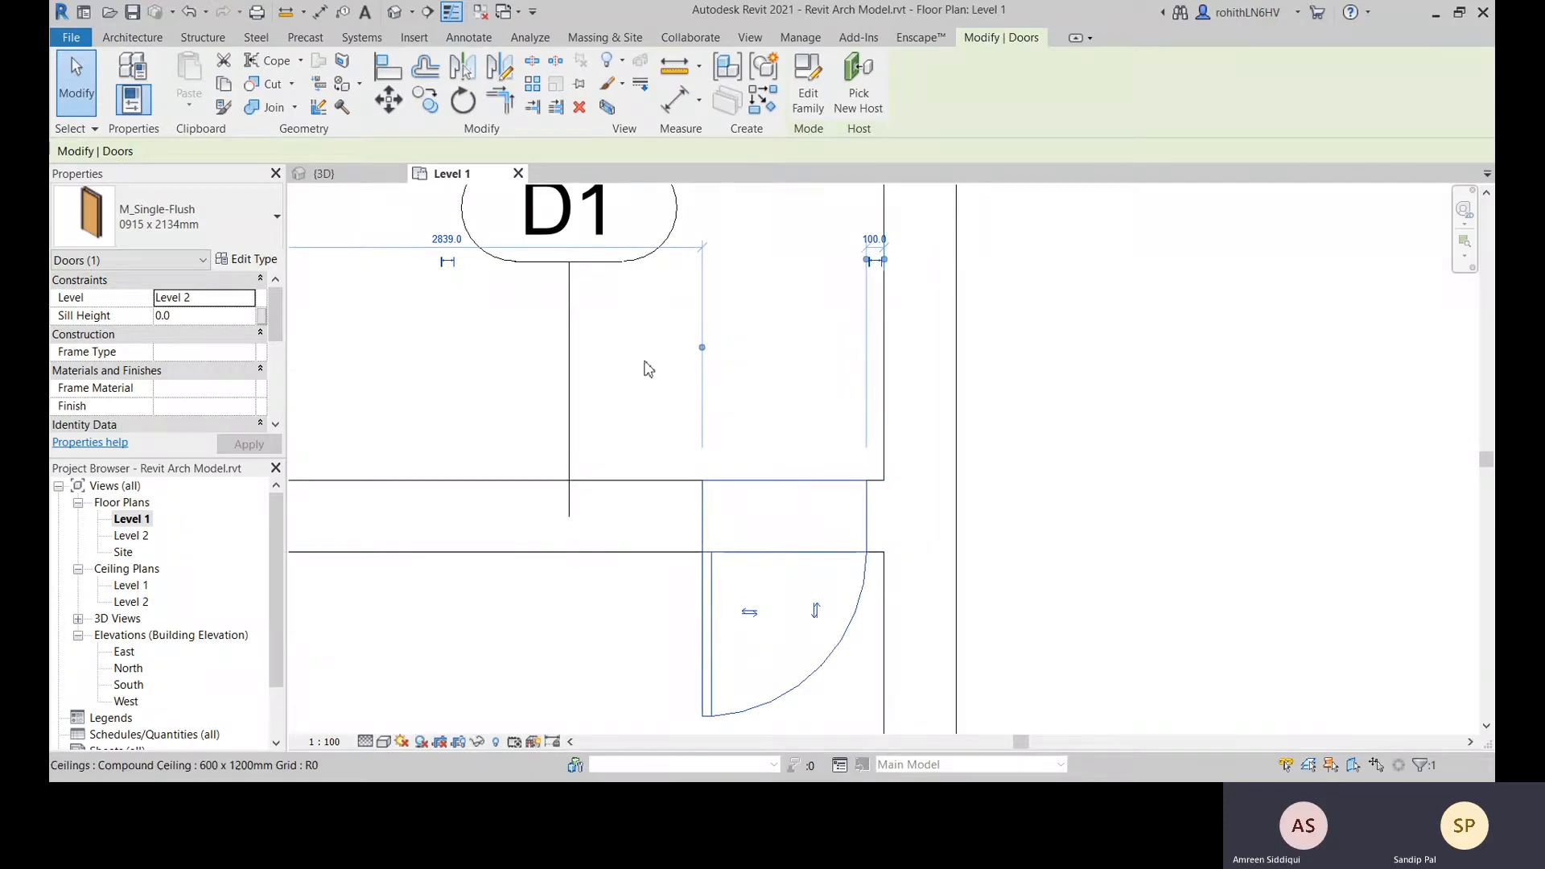
scroll(655, 362, down, 2)
scroll(828, 298, up, 1)
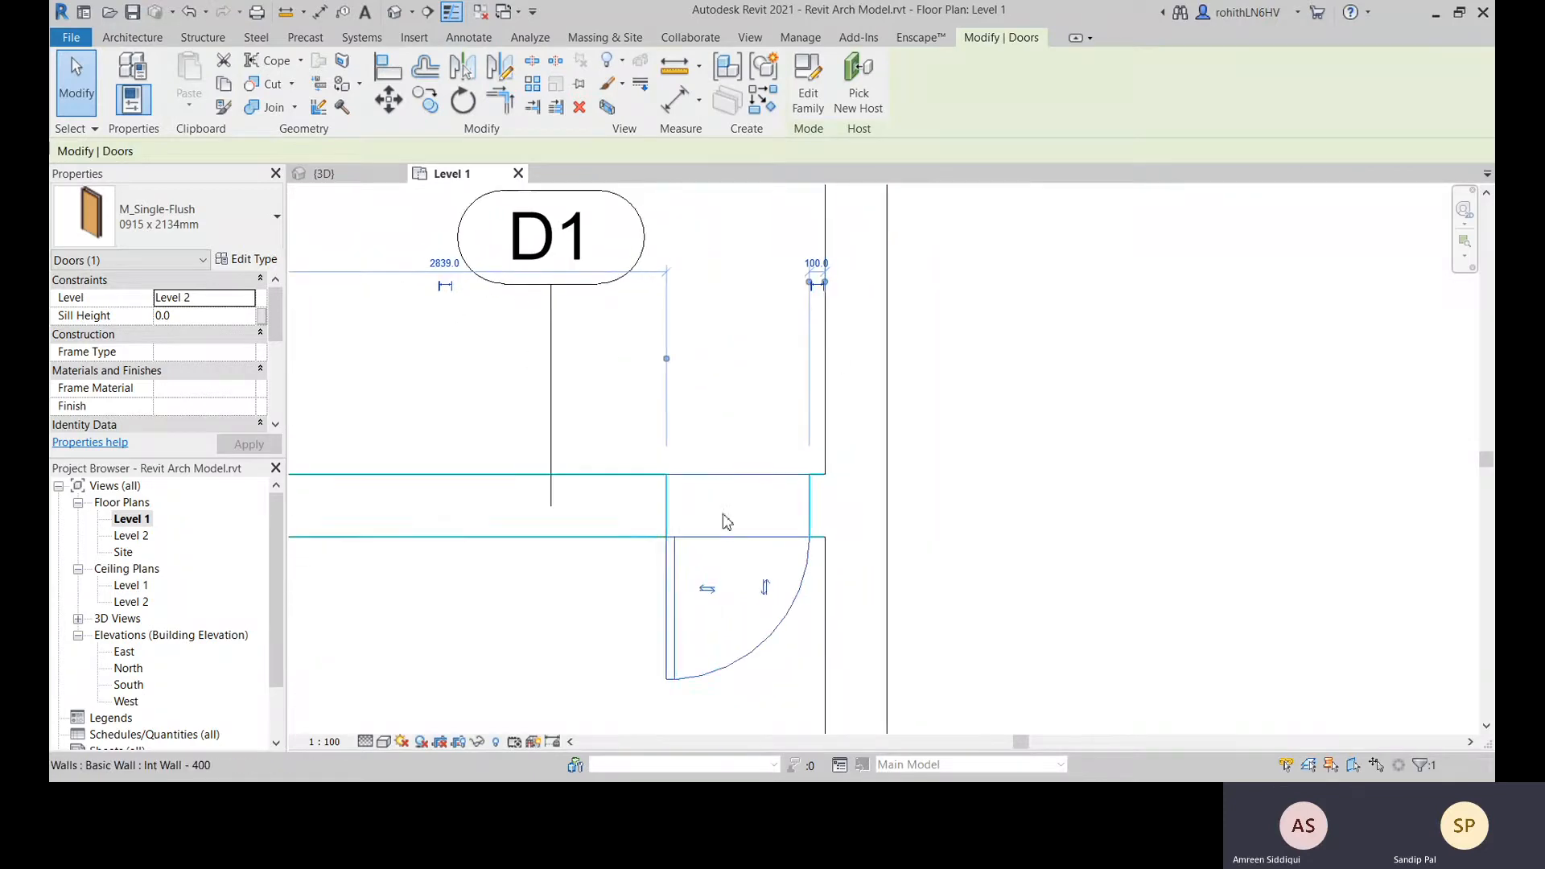
key(ctrl+z)
Shift door D1's temporary dimension witness line to the interior wall's far face and back to its near face
click(747, 531)
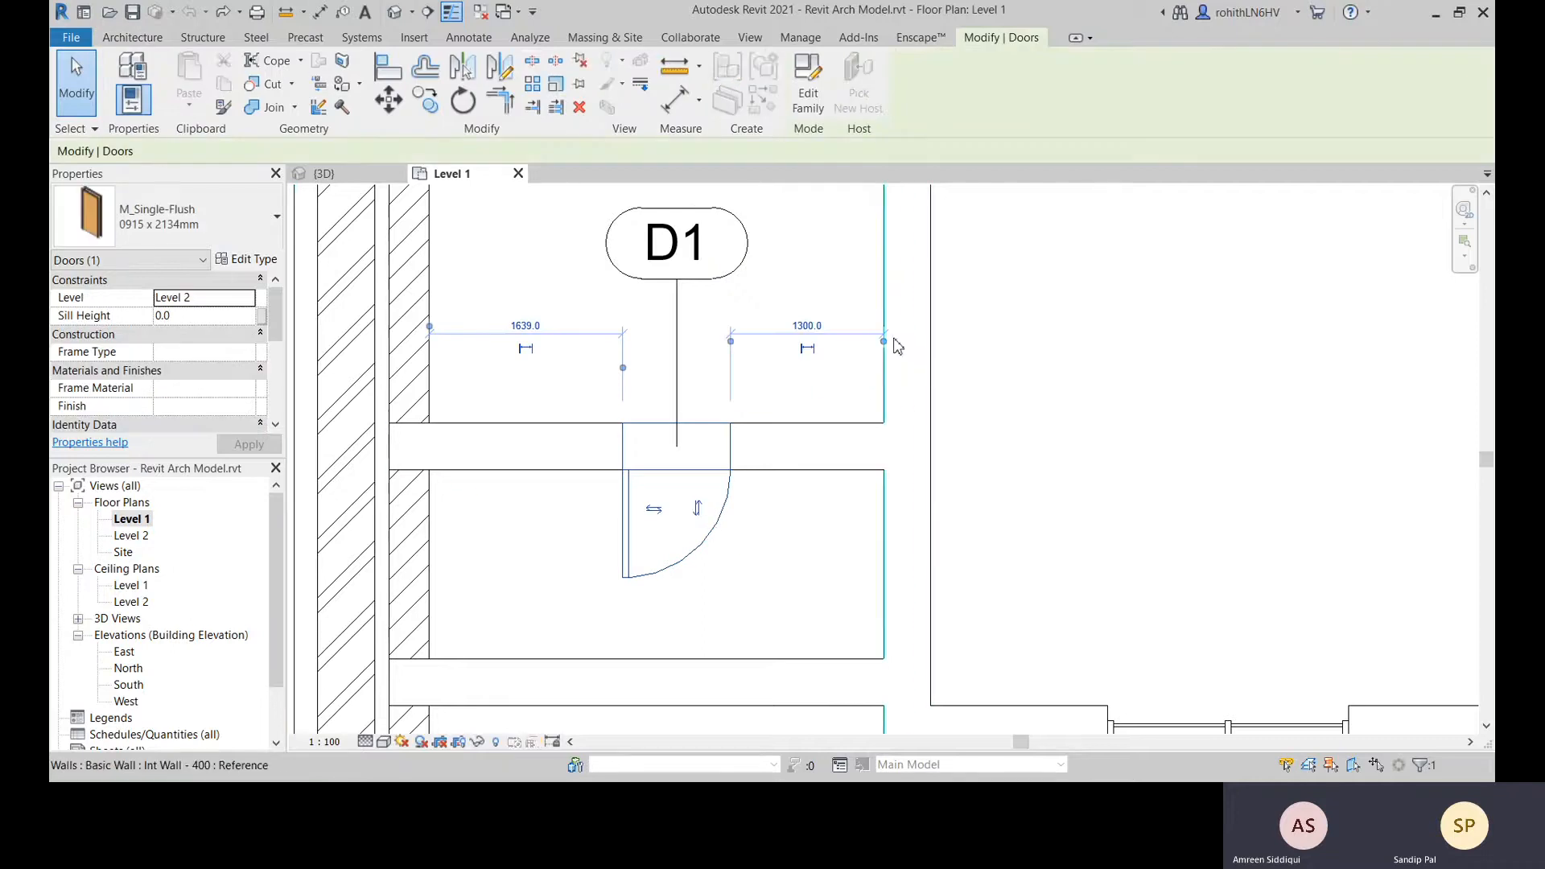
drag(885, 341, 935, 354)
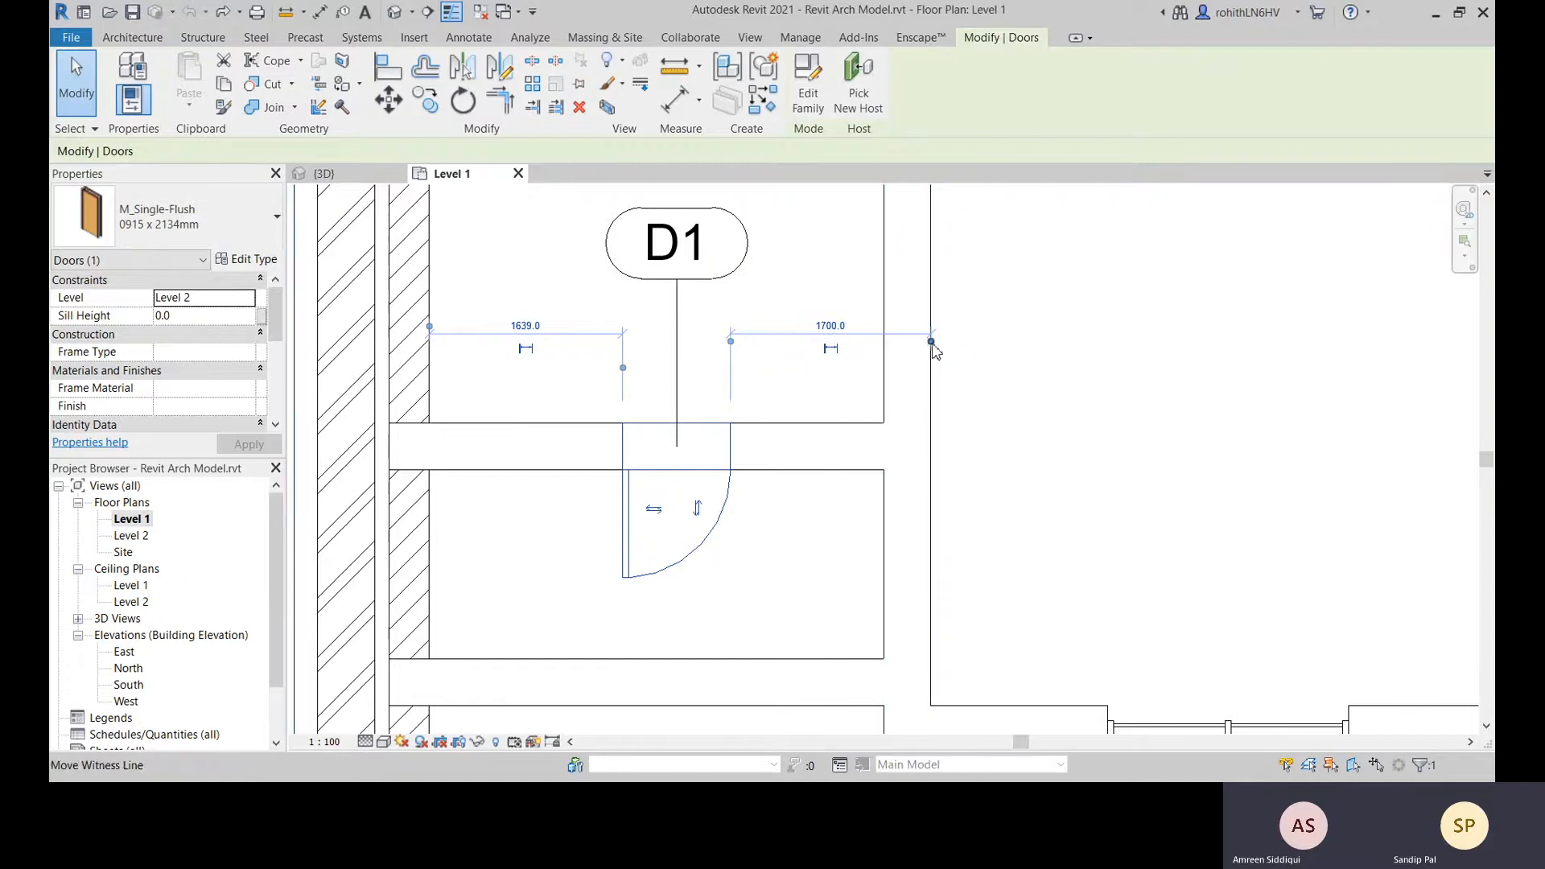
scroll(731, 346, up, 2)
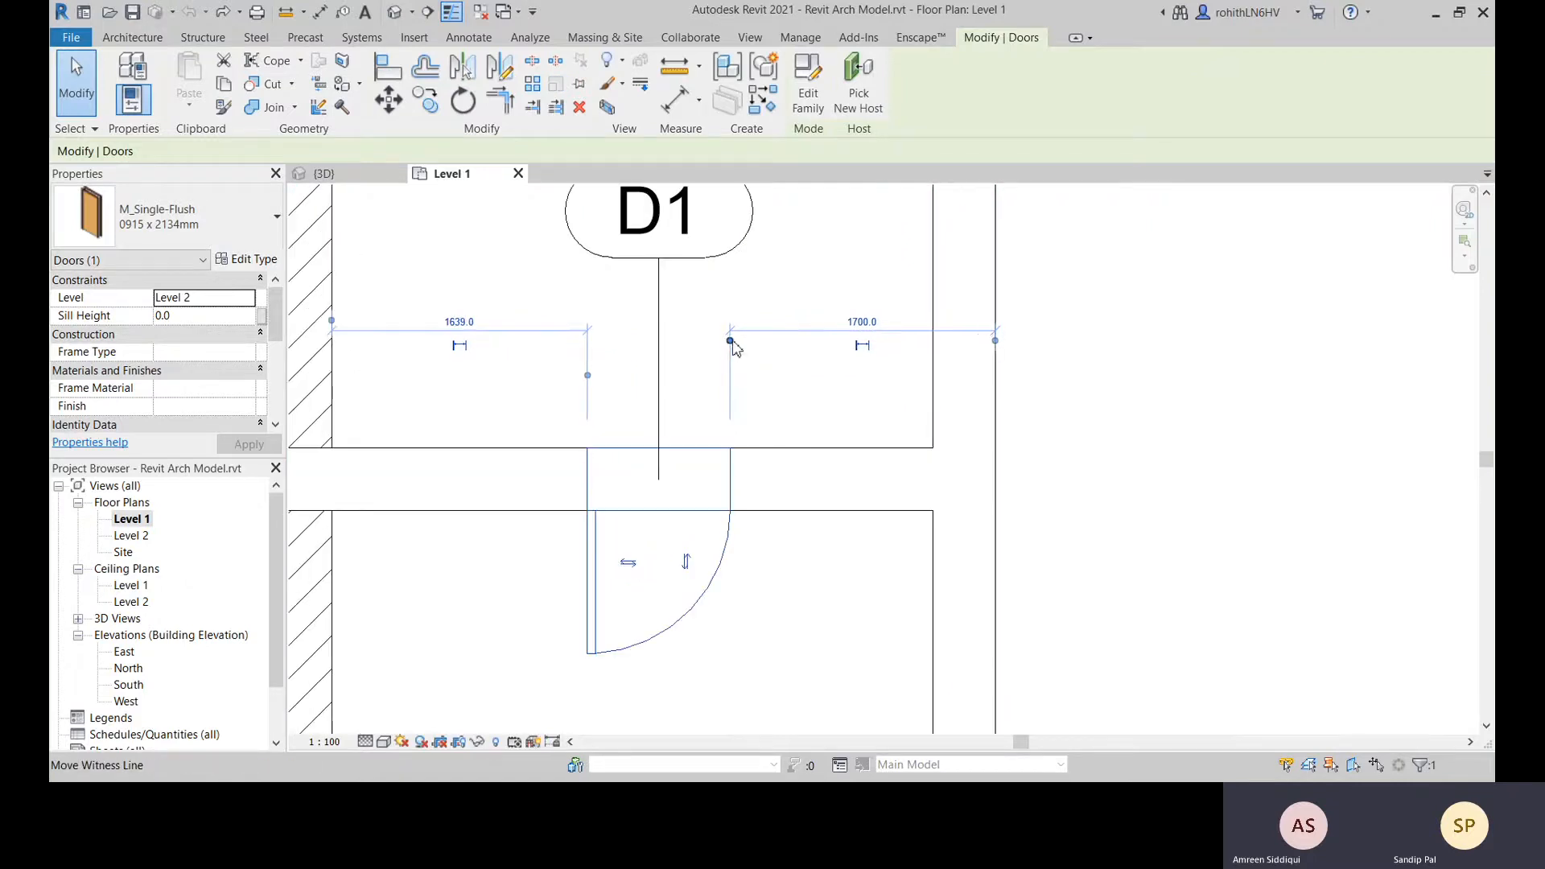
drag(996, 342, 934, 325)
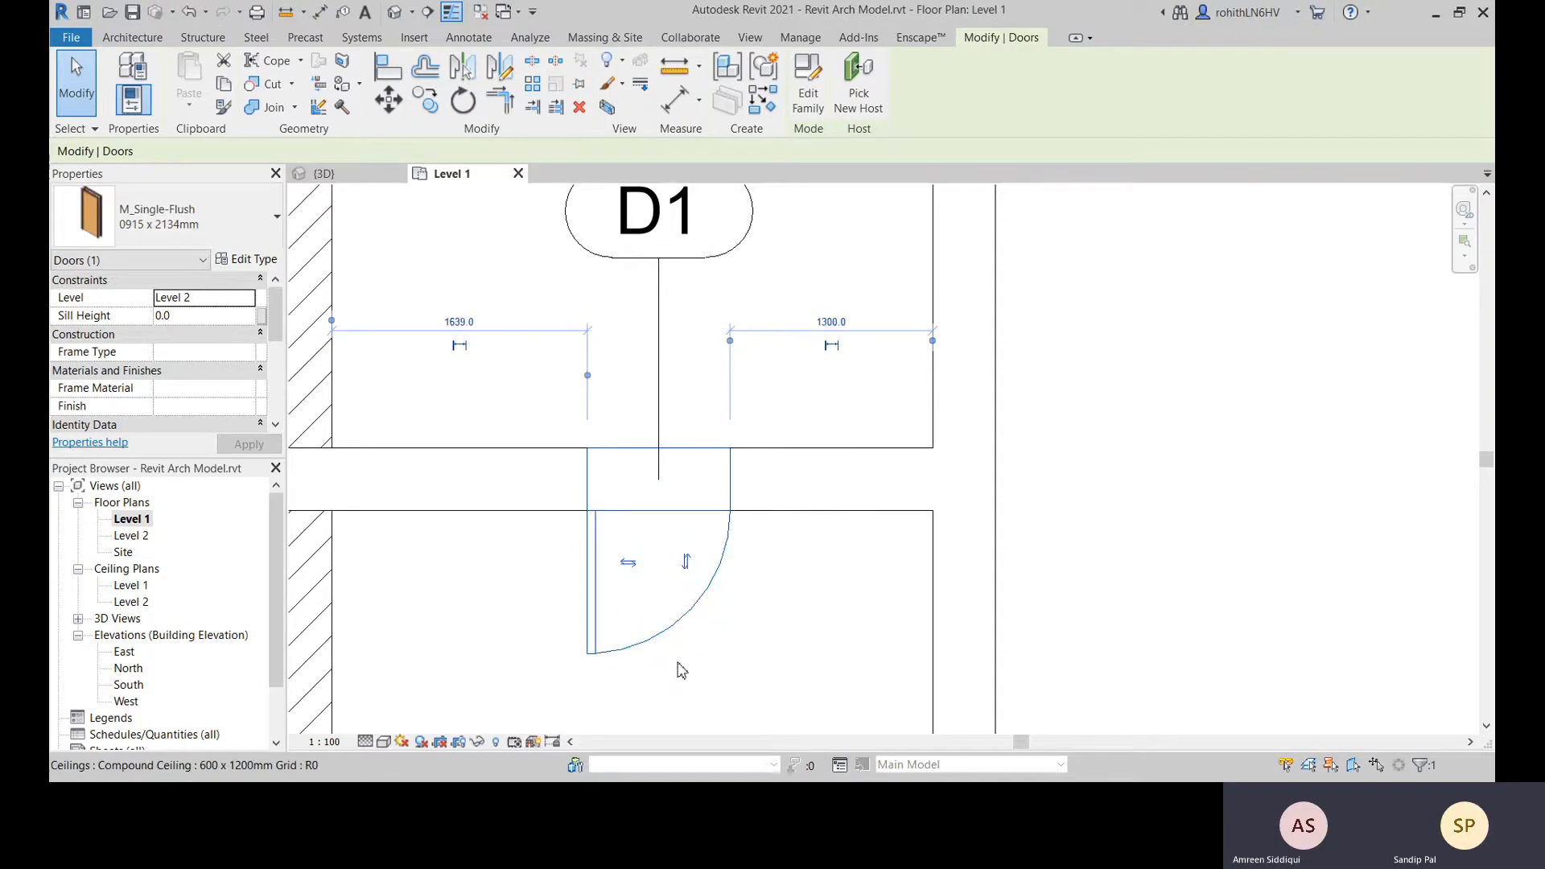
Cycle door D1 through its swing orientations back to the original one and deselect it
key(space)
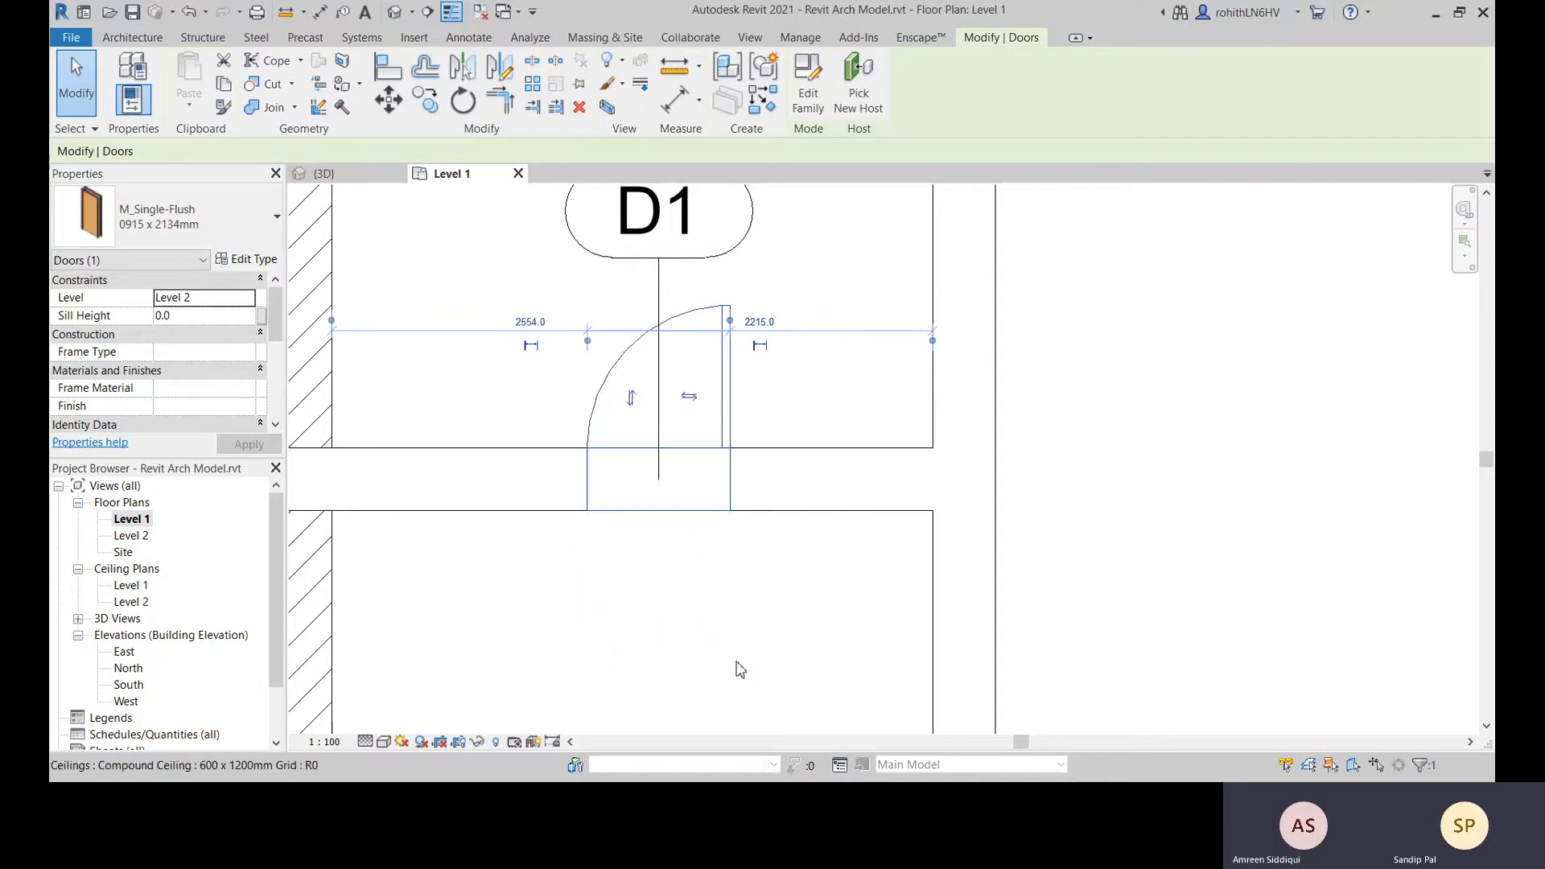
key(space)
key(space)
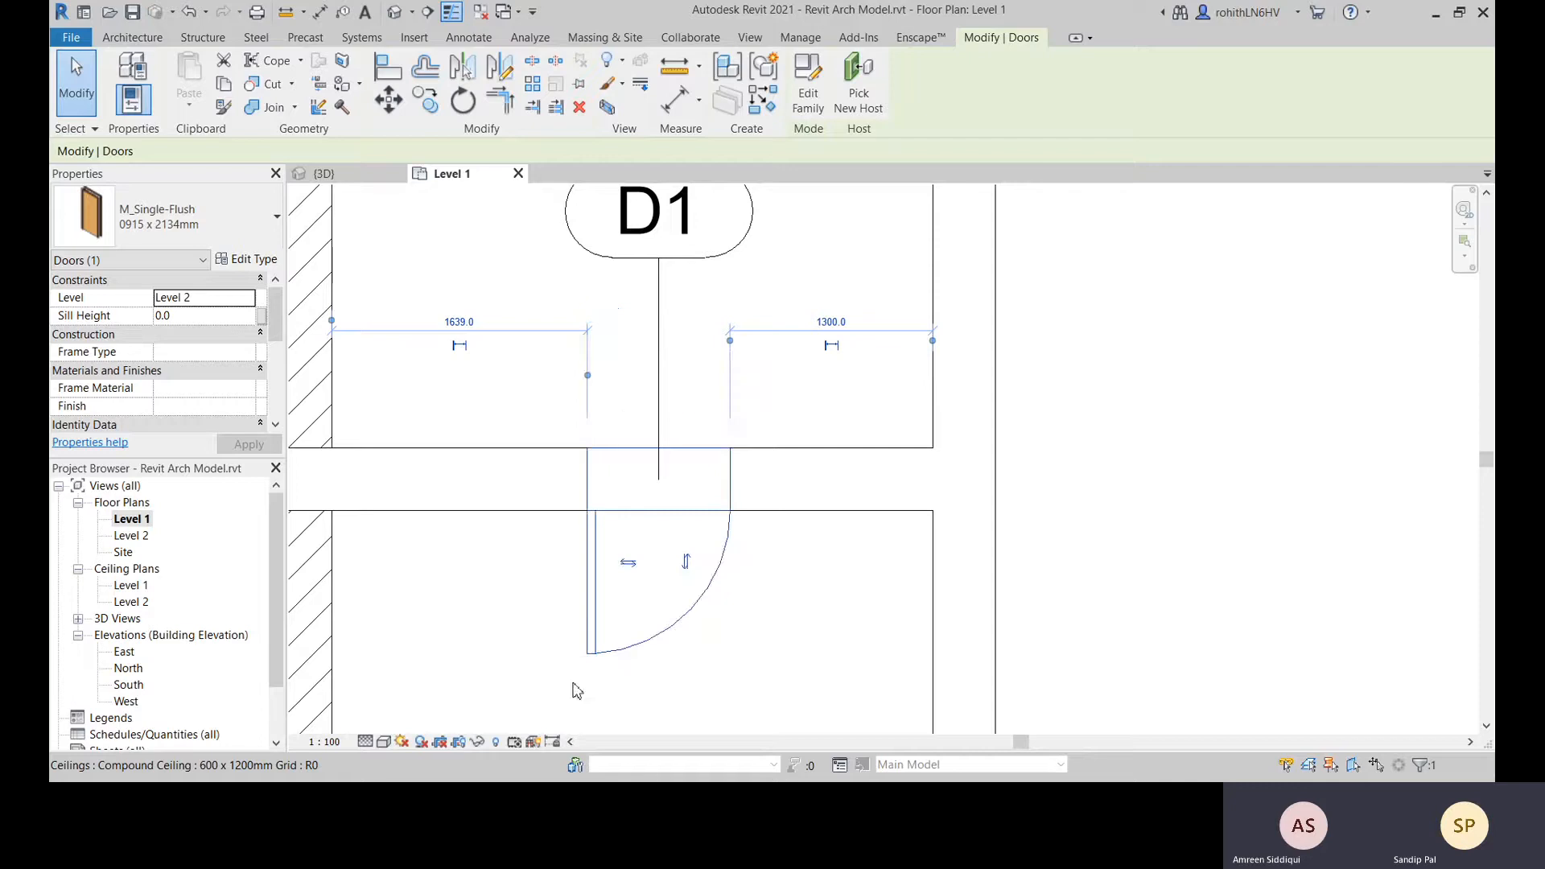
scroll(808, 635, down, 3)
scroll(821, 628, down, 4)
middle_drag(1004, 651, 823, 463)
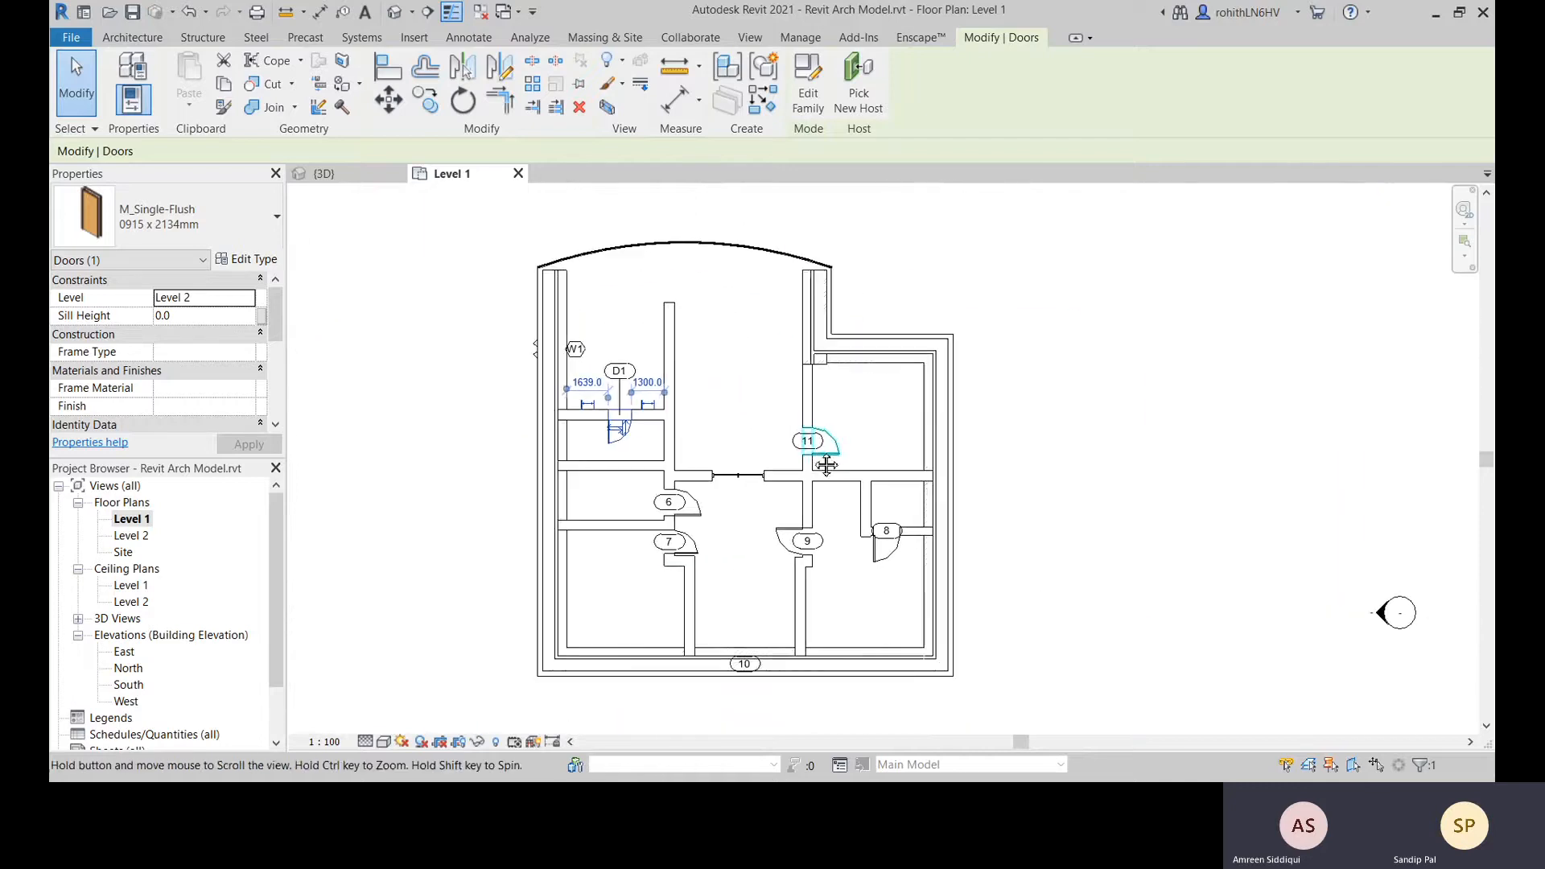
click(1164, 537)
middle_drag(1037, 586, 1072, 580)
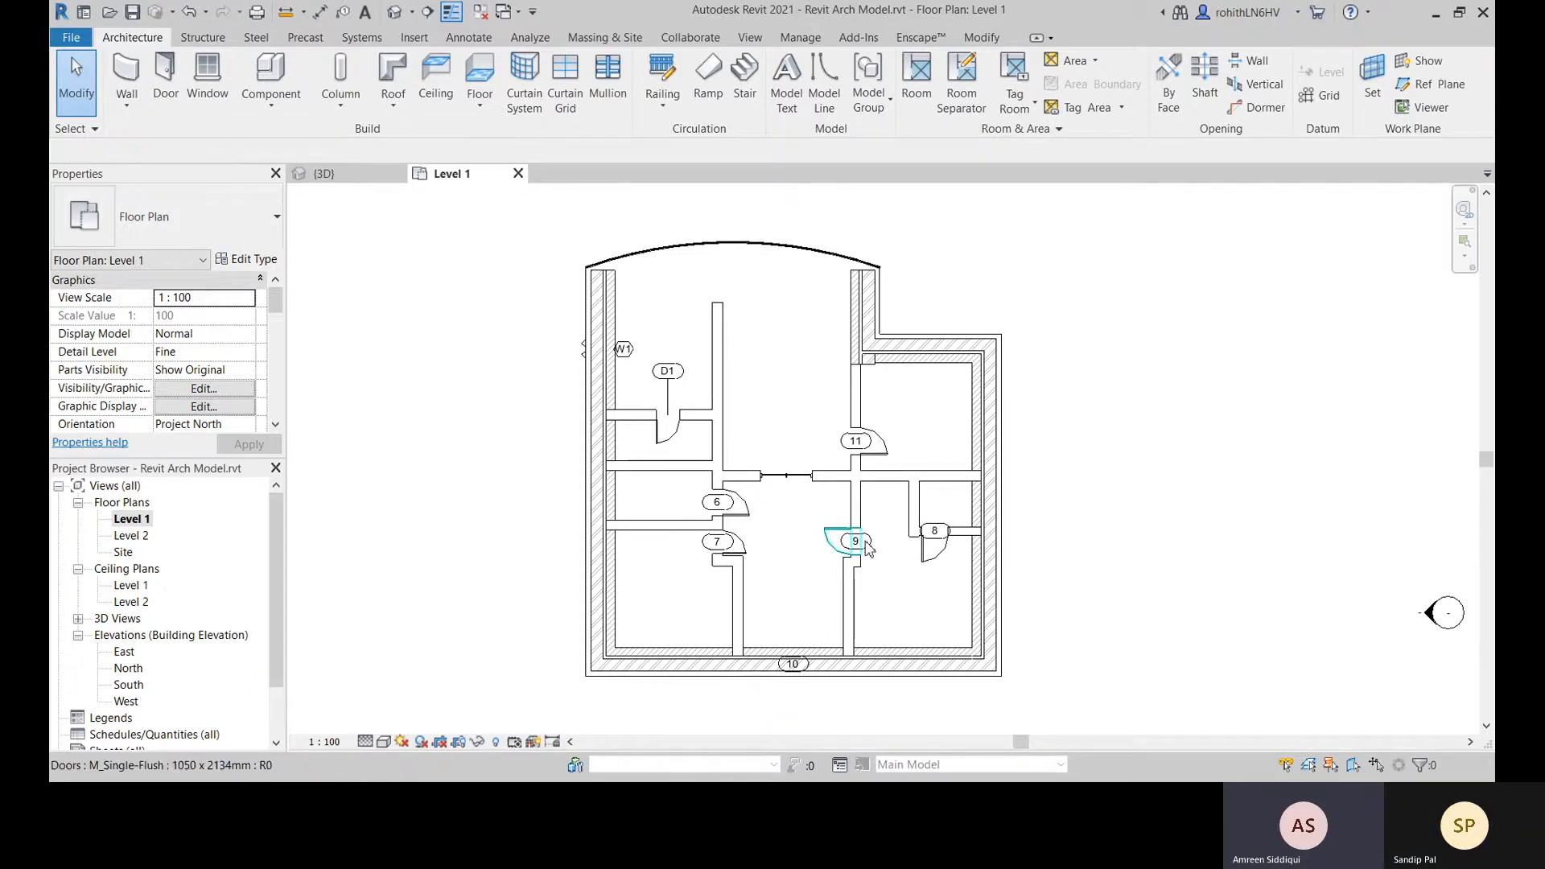
Measure the thickness of the vertical interior wall containing door 11 with an aligned dimension, without placing it
scroll(873, 483, up, 5)
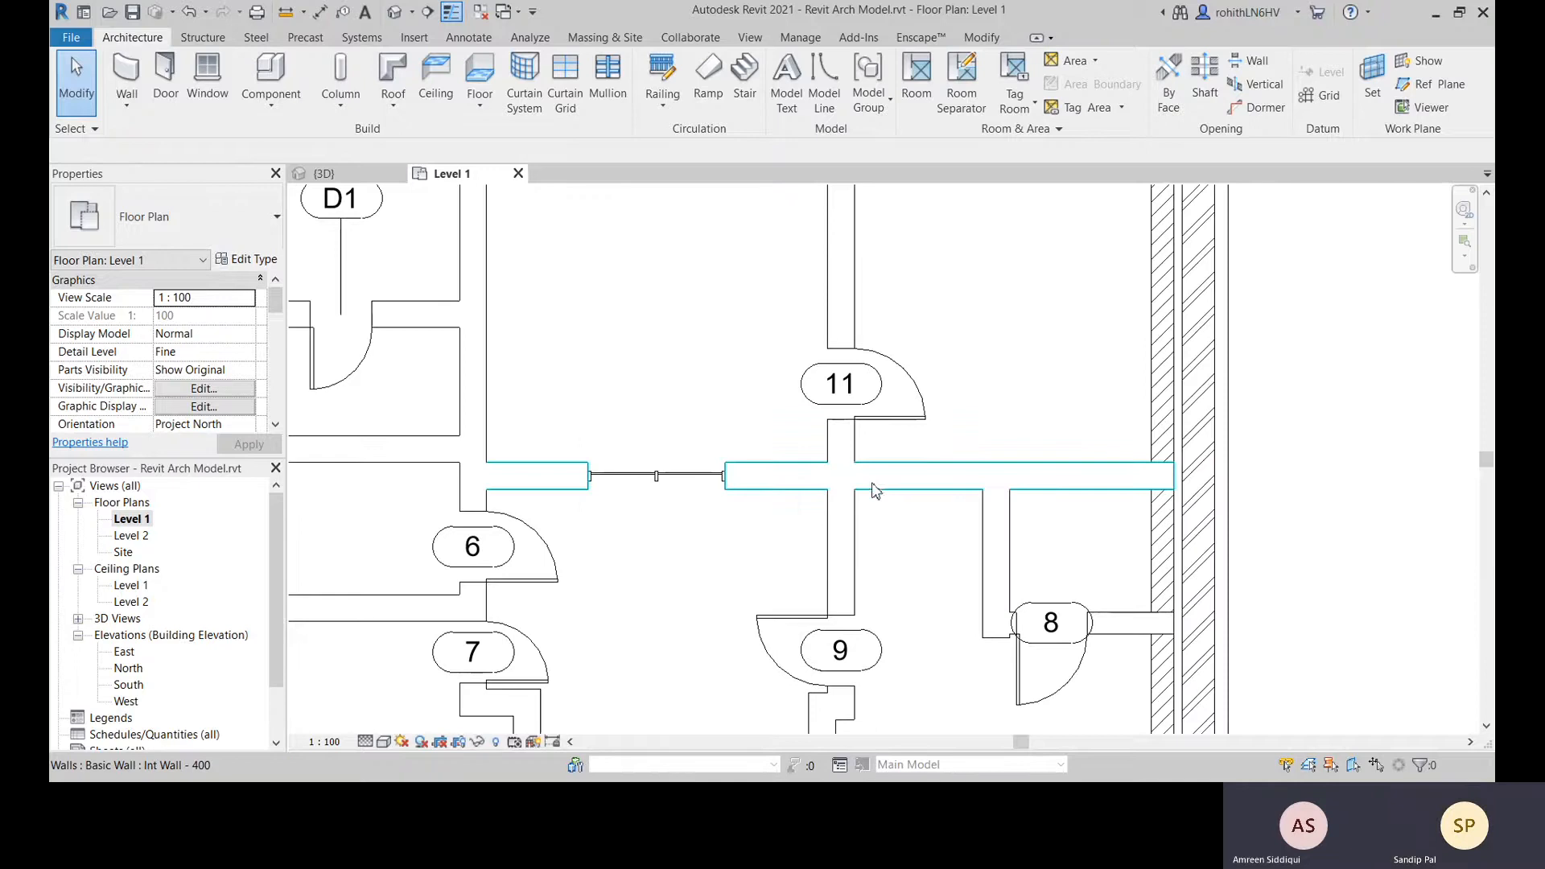
middle_drag(888, 508, 905, 501)
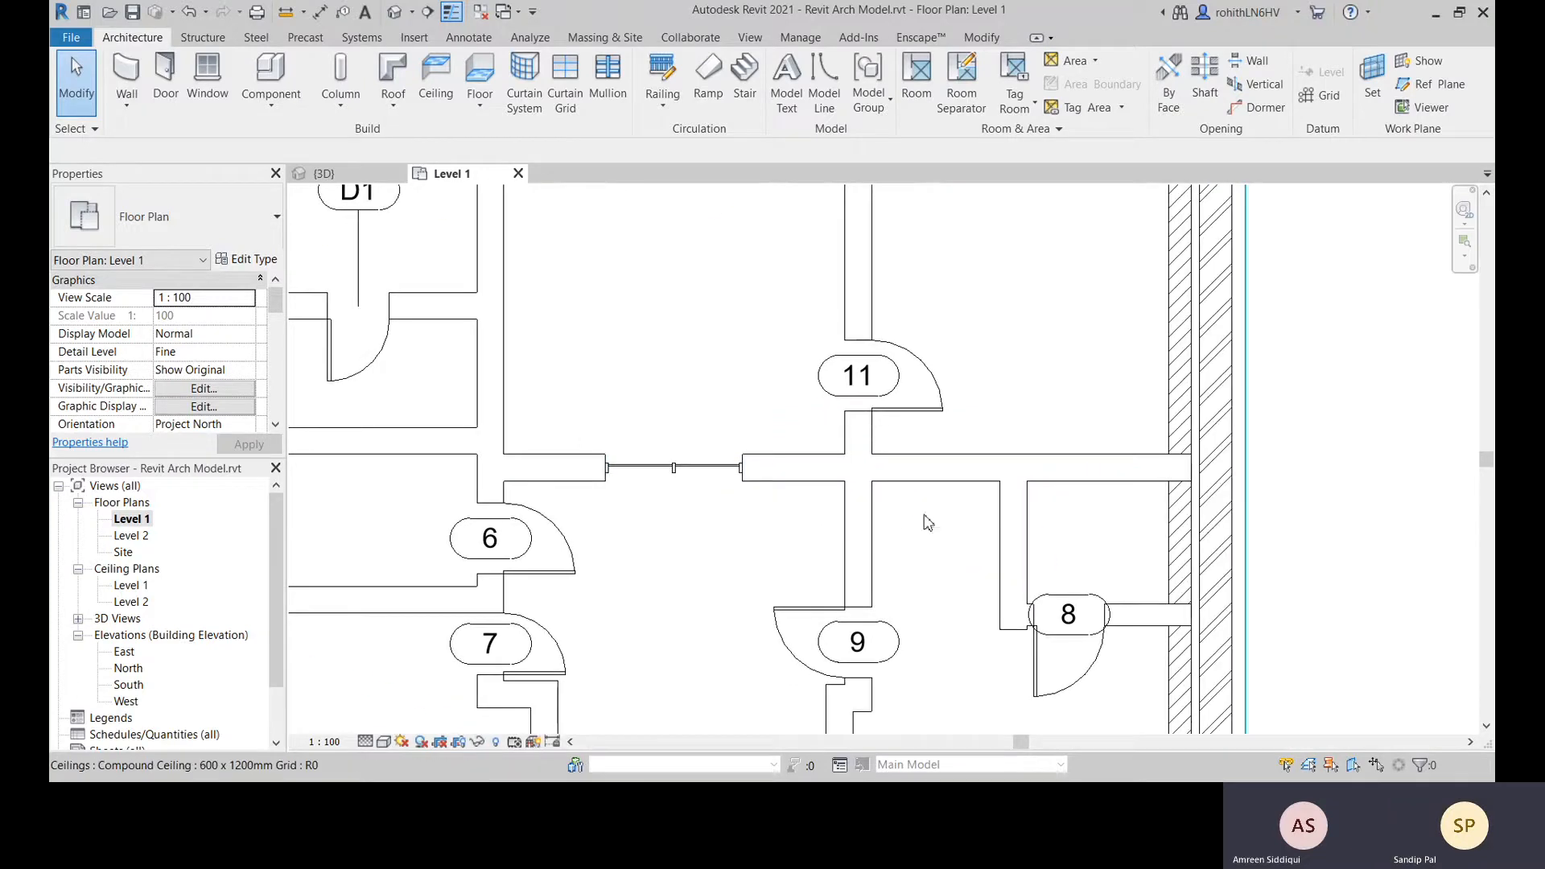
key(d)
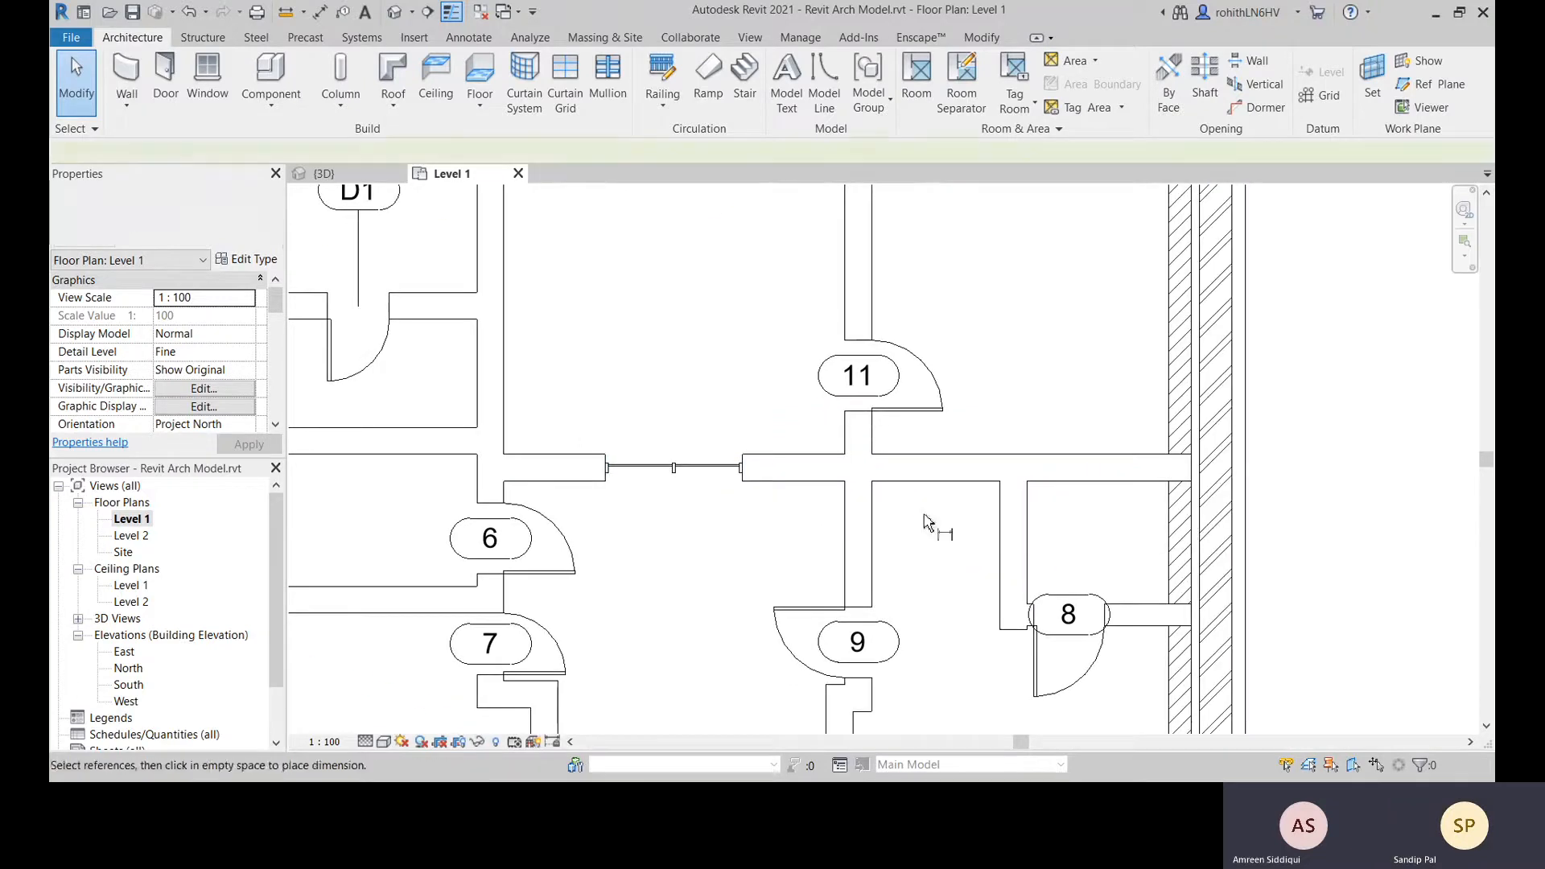
key(i)
scroll(844, 450, up, 3)
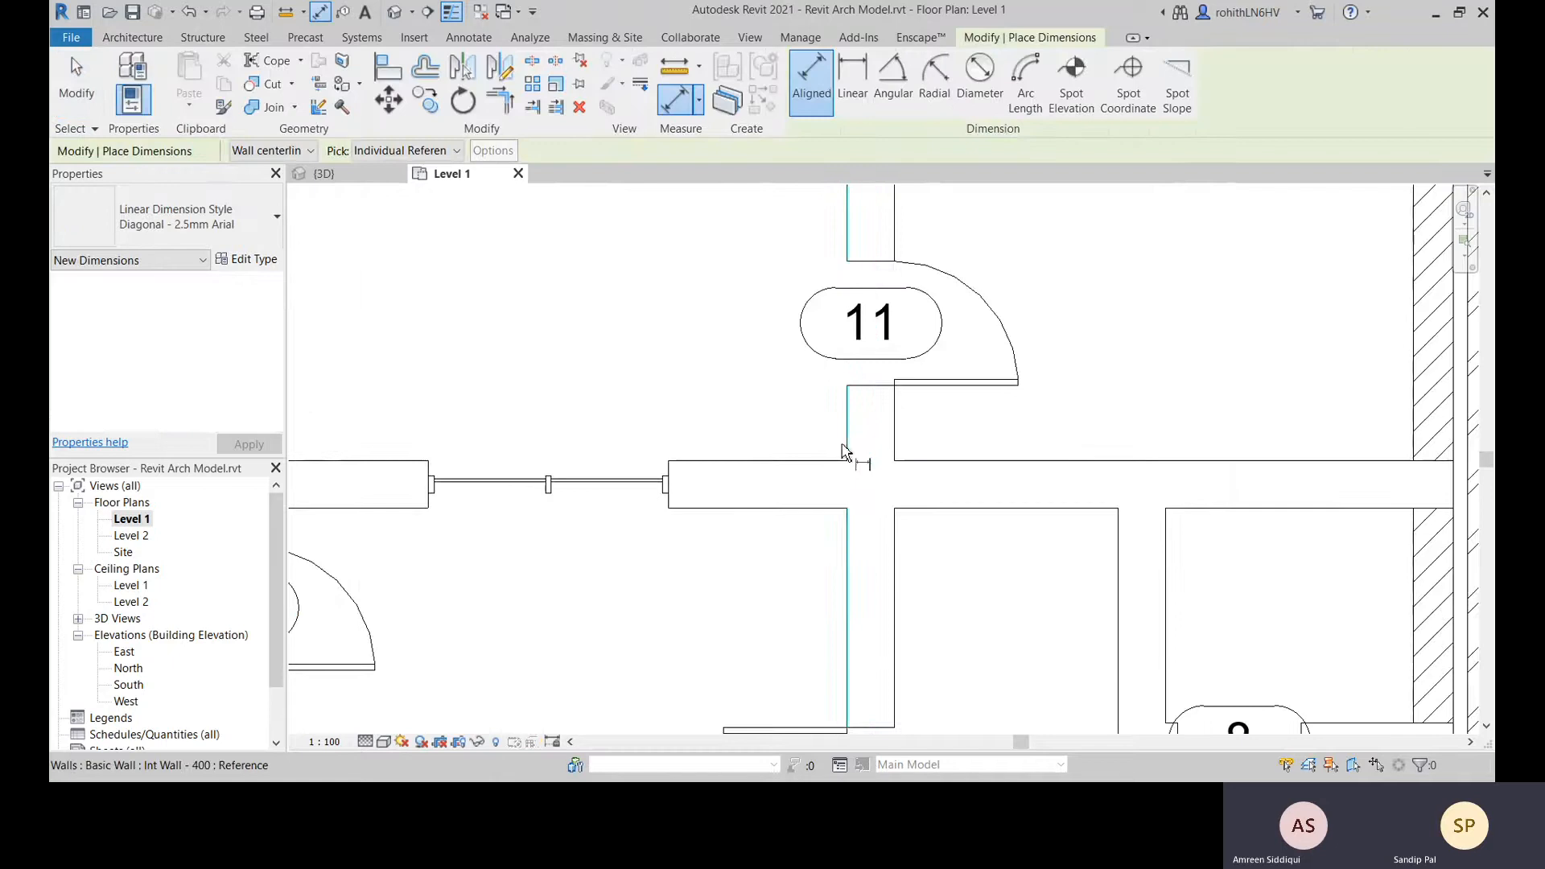
click(845, 449)
click(895, 438)
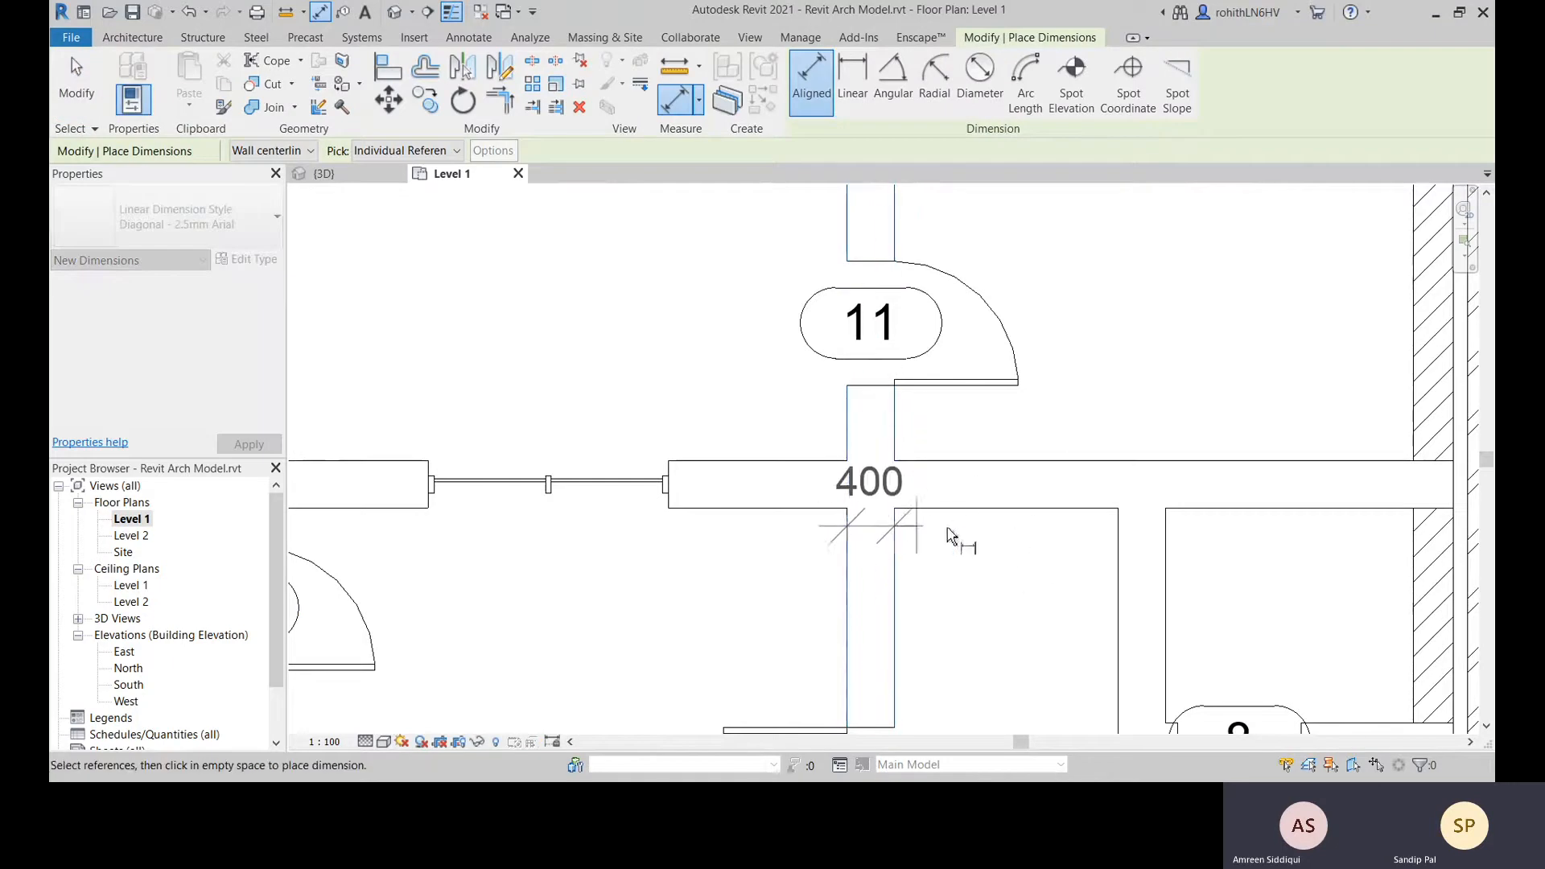
key(Escape)
Measure the thickness of the horizontal interior wall just below door 11 with an aligned dimension, without placing it
key(d)
key(i)
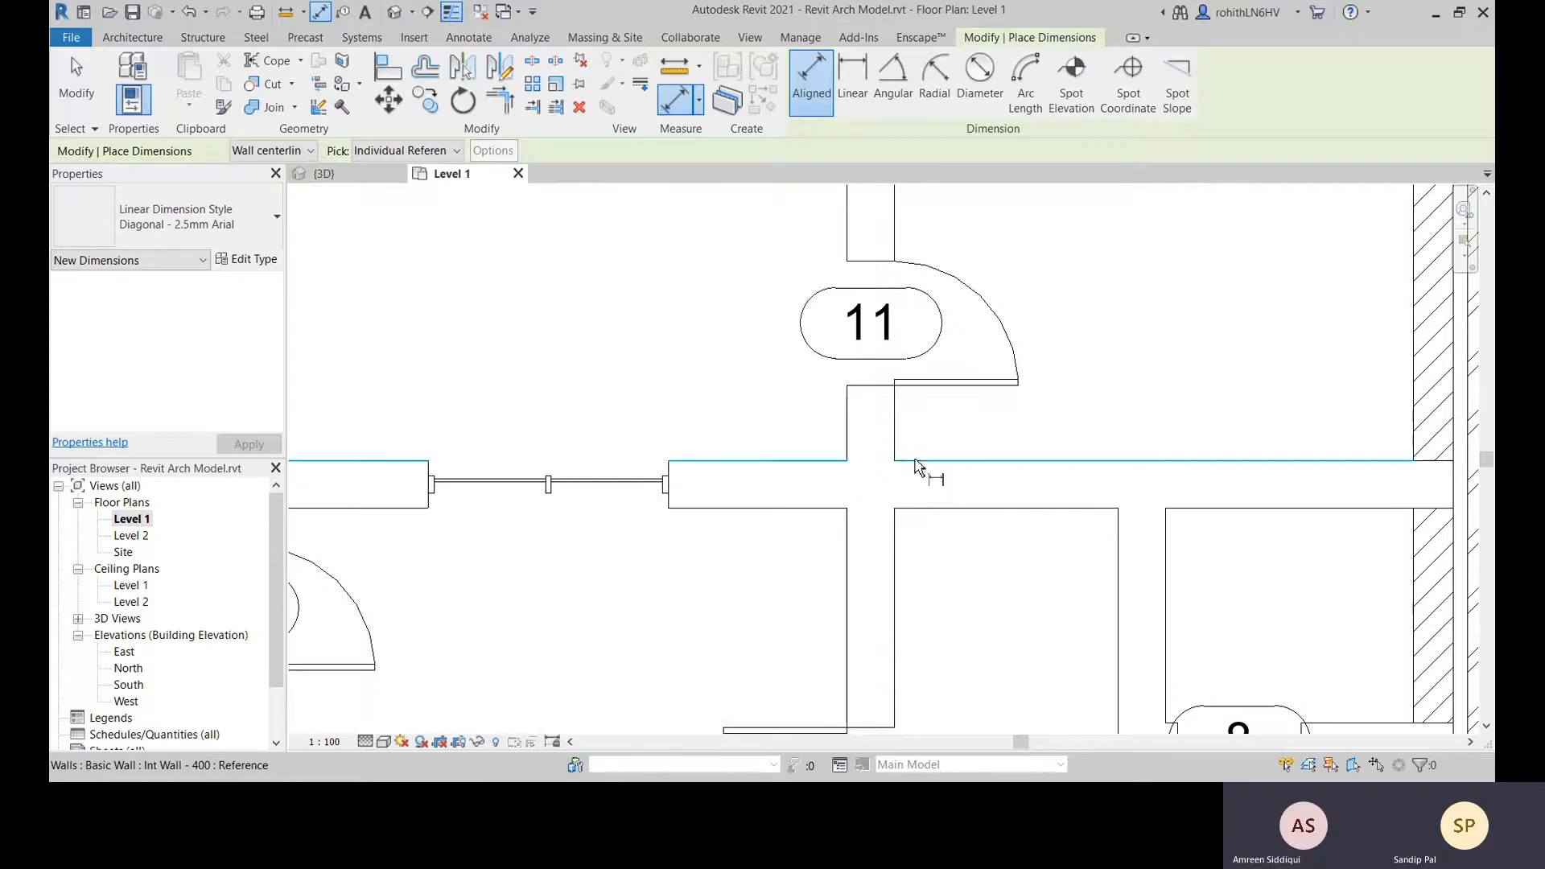
click(917, 462)
click(922, 507)
key(Escape)
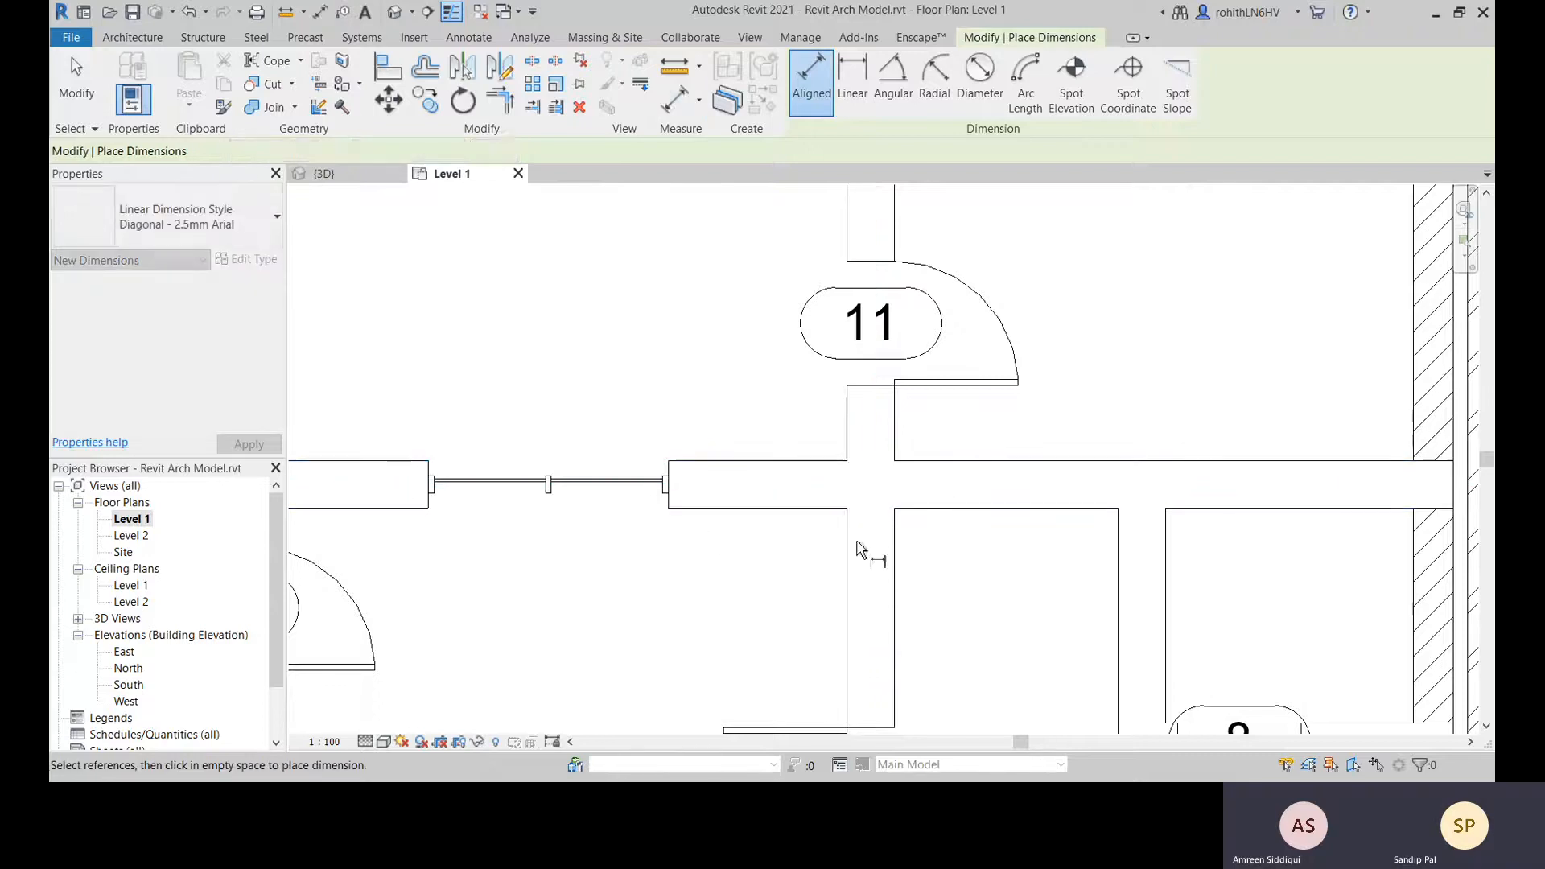
middle_drag(725, 541, 732, 521)
key(Escape)
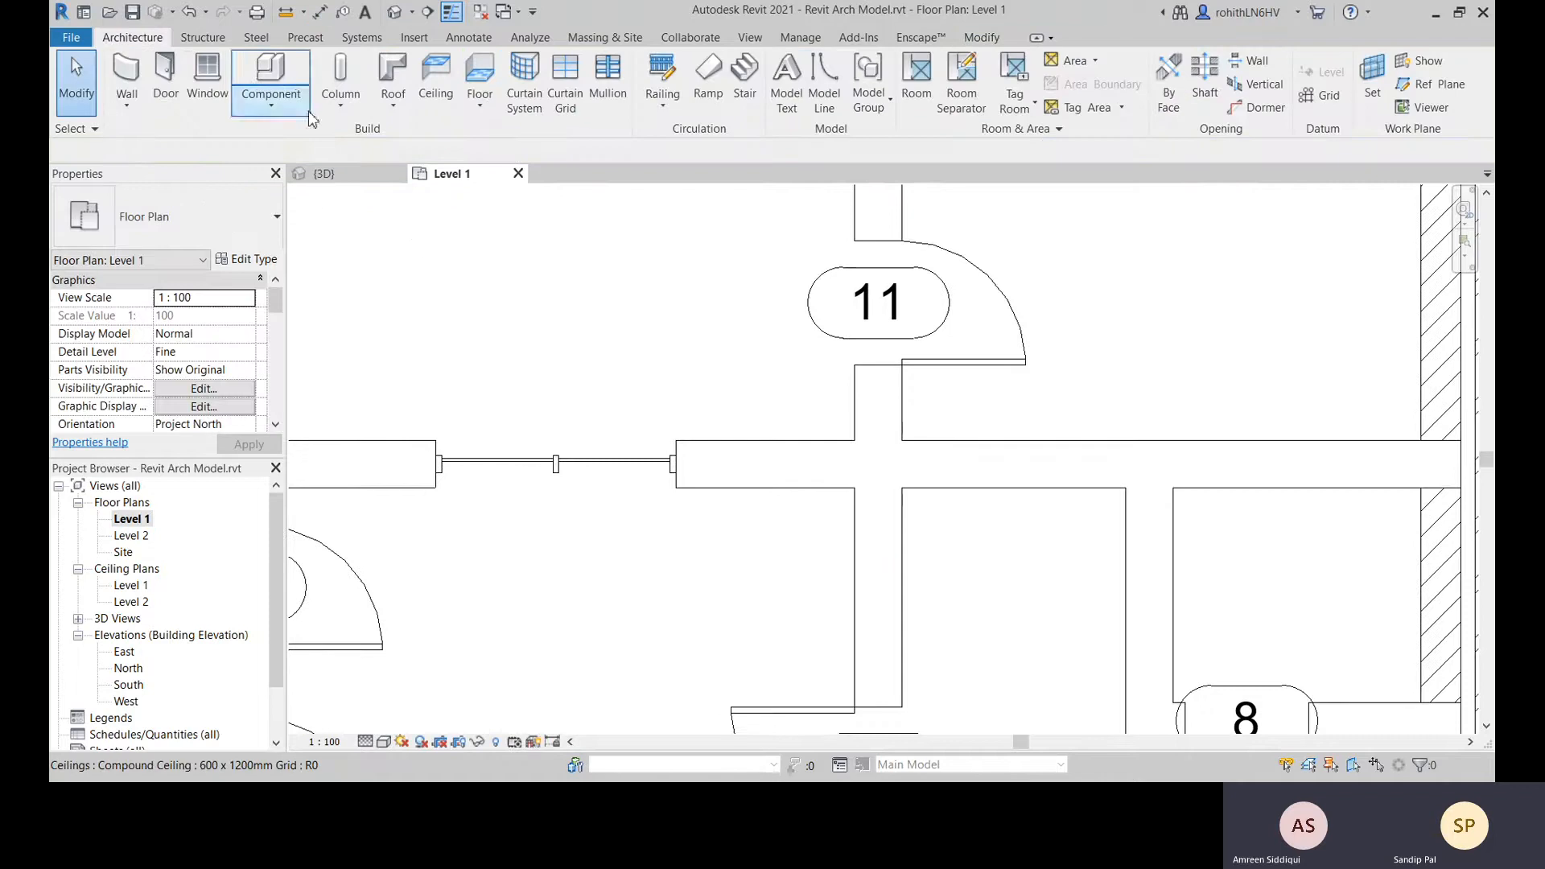
click(340, 100)
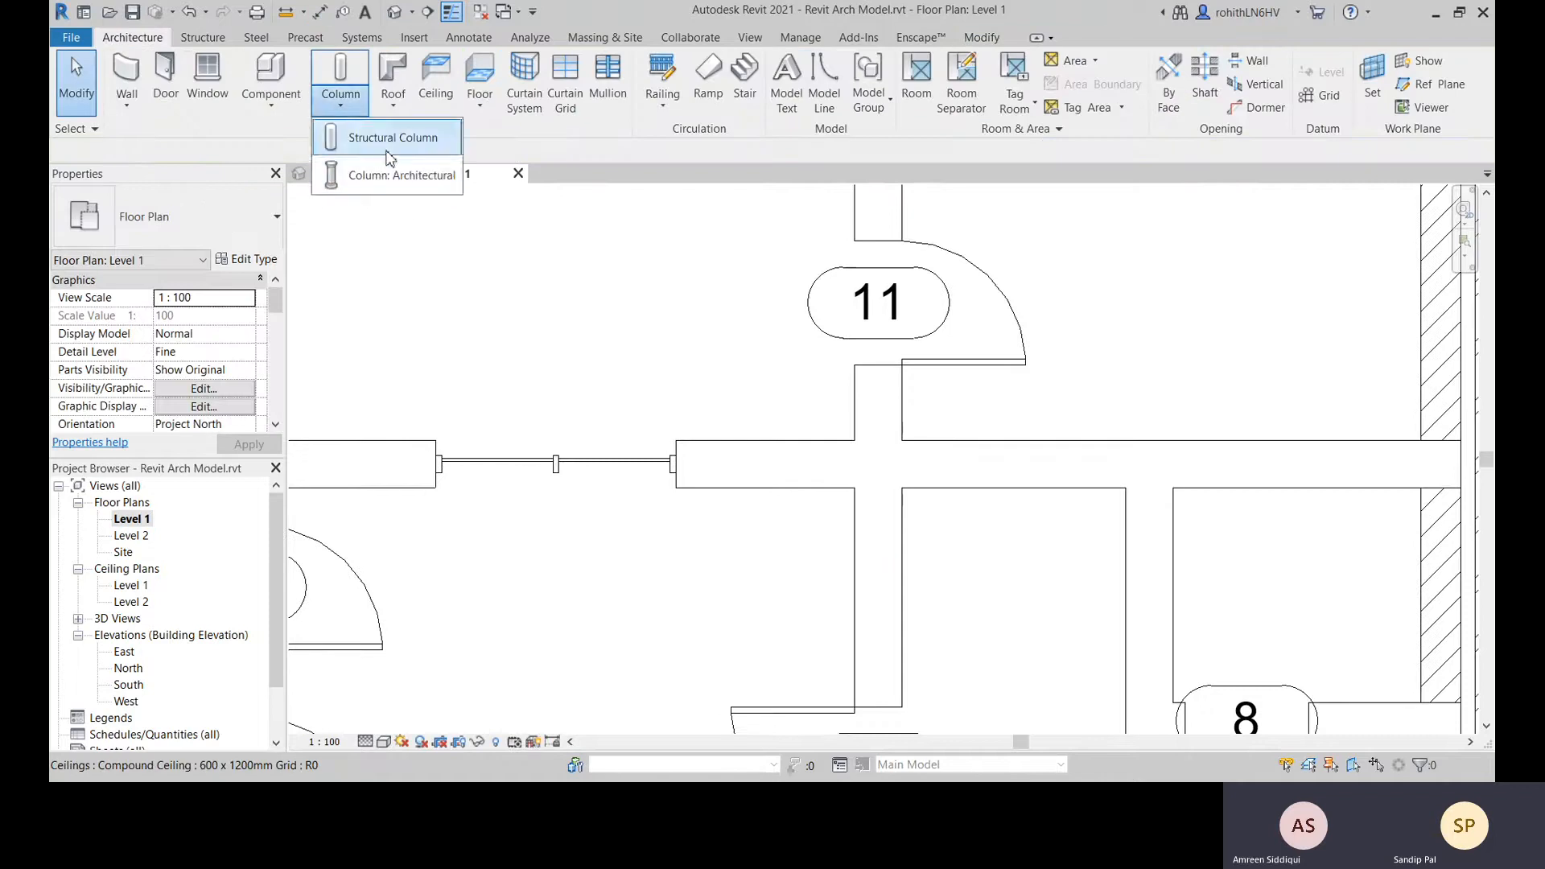
click(385, 155)
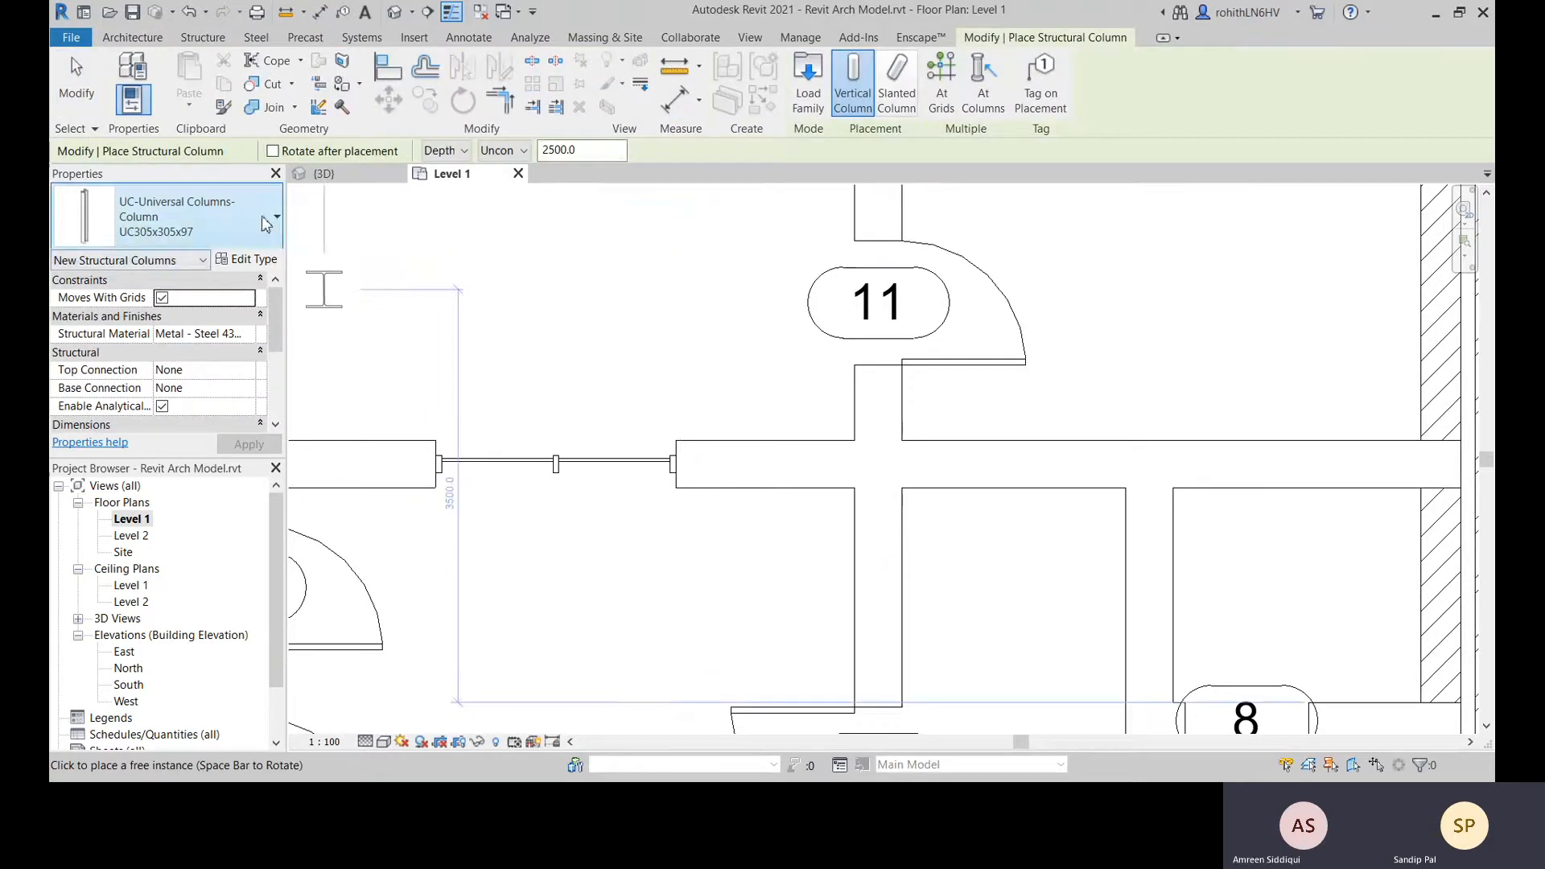
key(Escape)
key(Escape)
Start an architectural column and duplicate the M_Rectangular Column 475 x 610mm type as "400 X 400 mm"
click(350, 113)
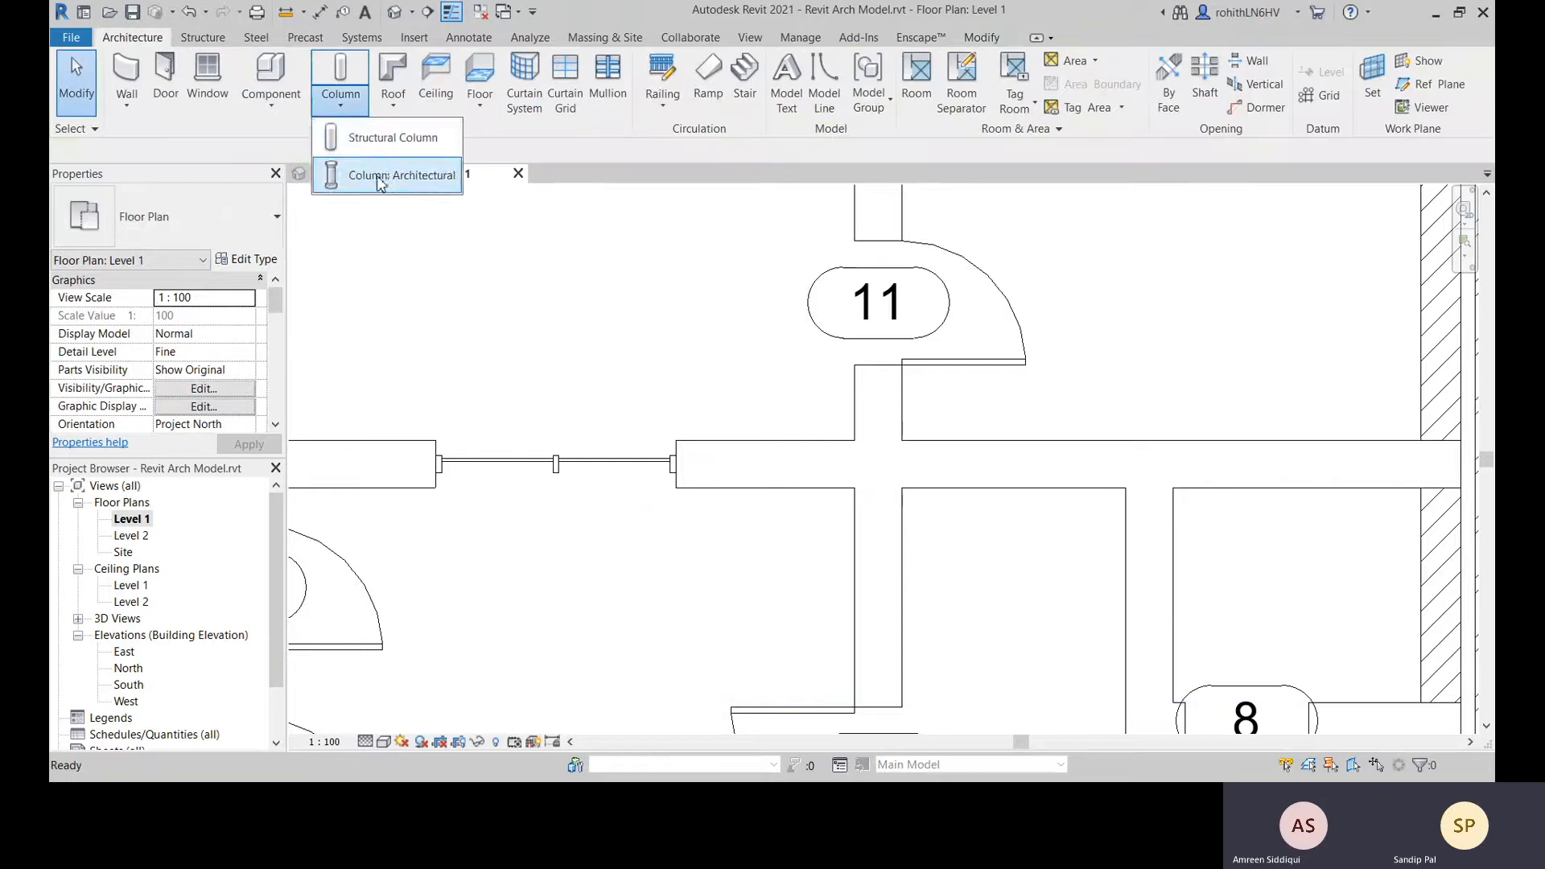
click(394, 171)
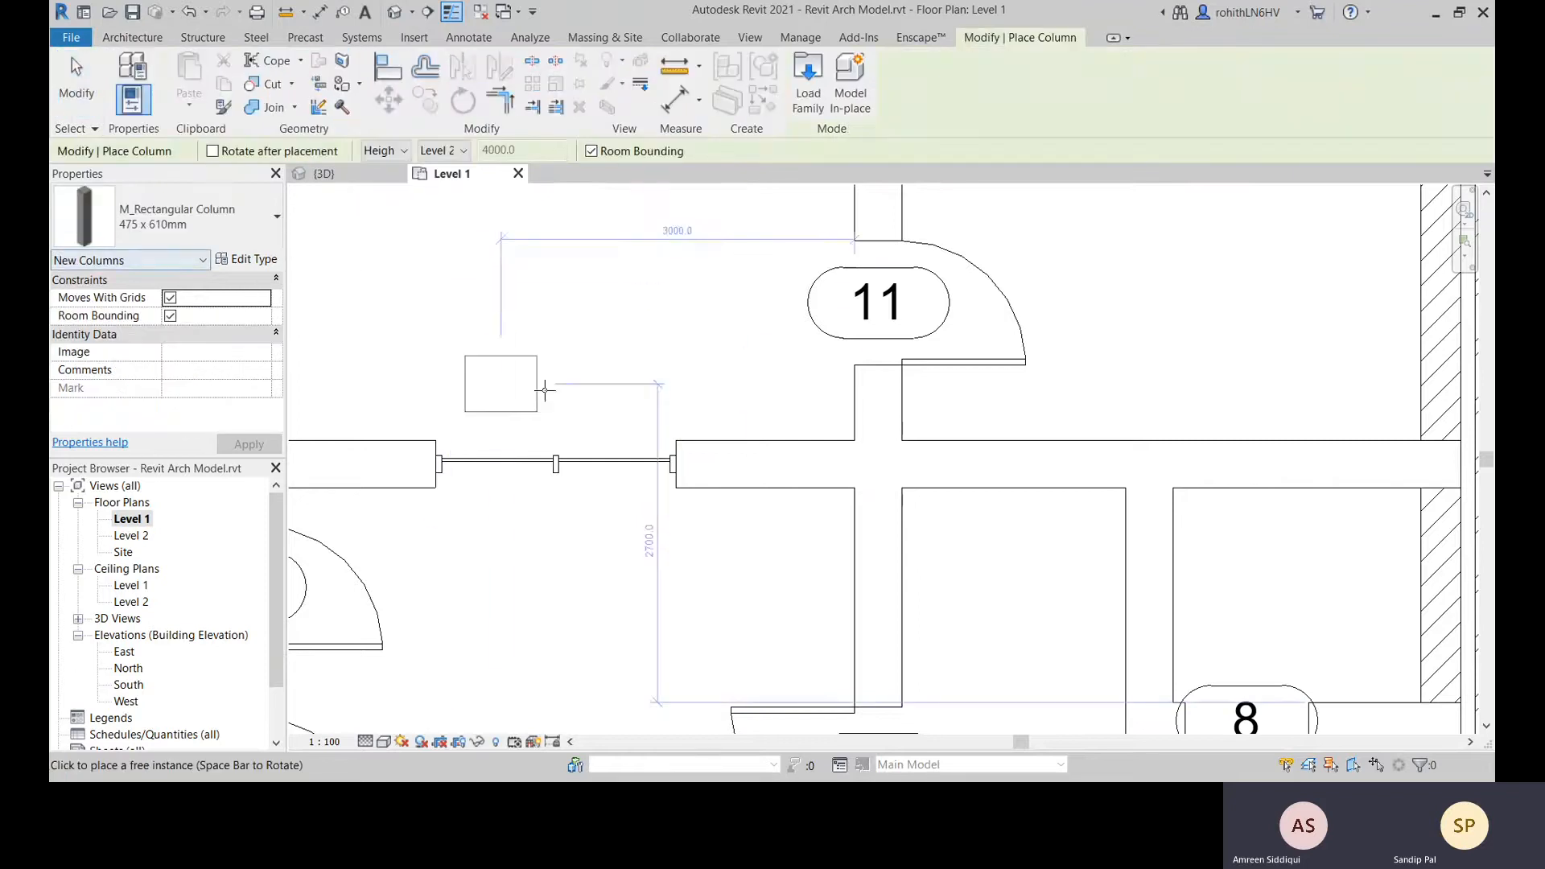
click(250, 262)
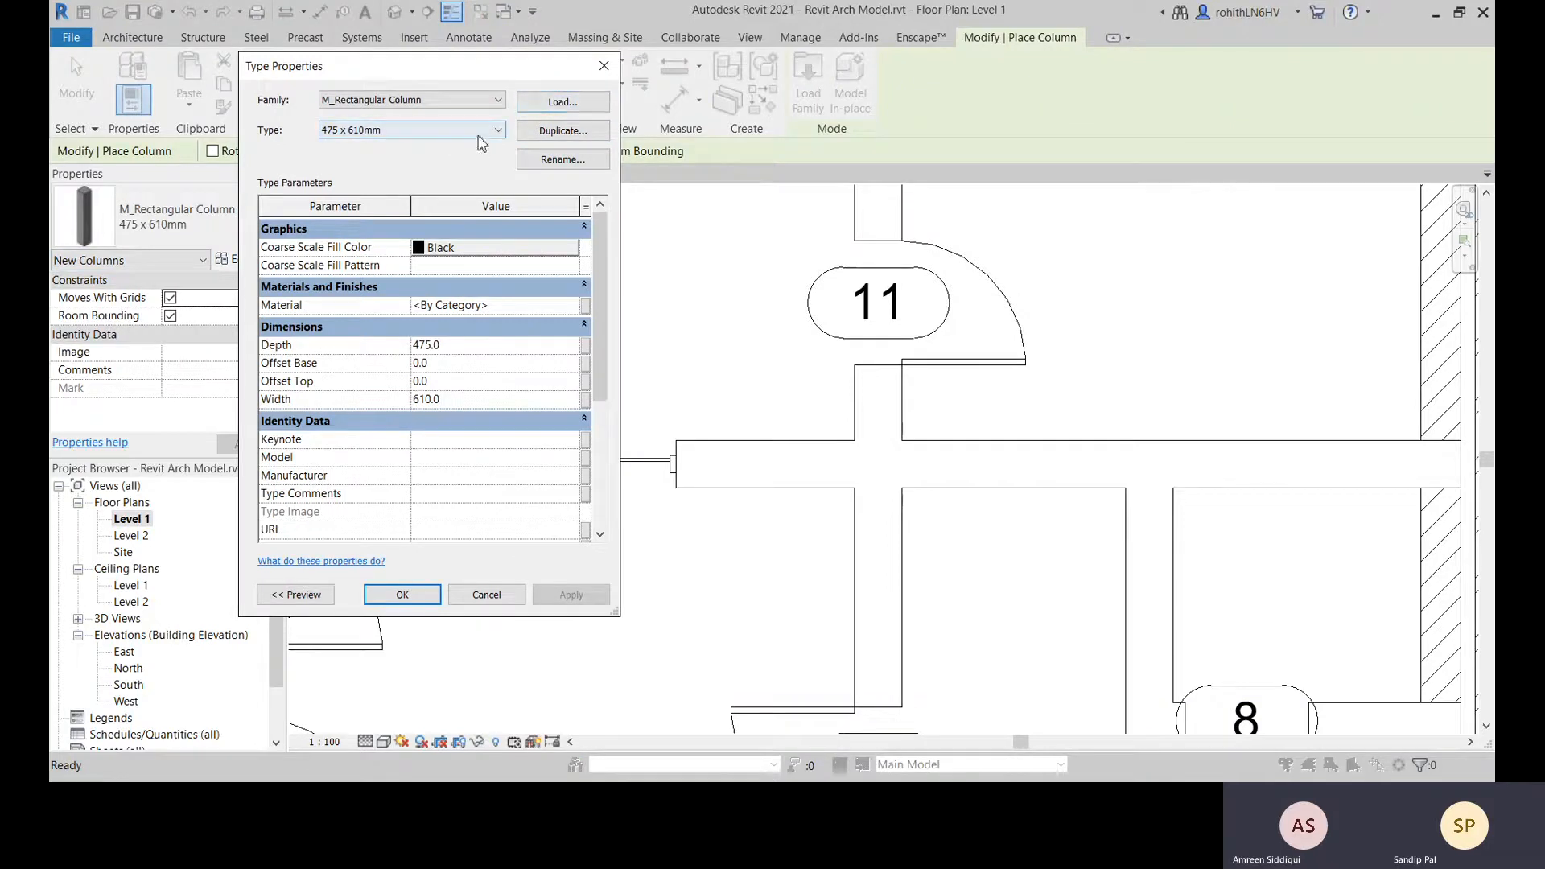
click(563, 132)
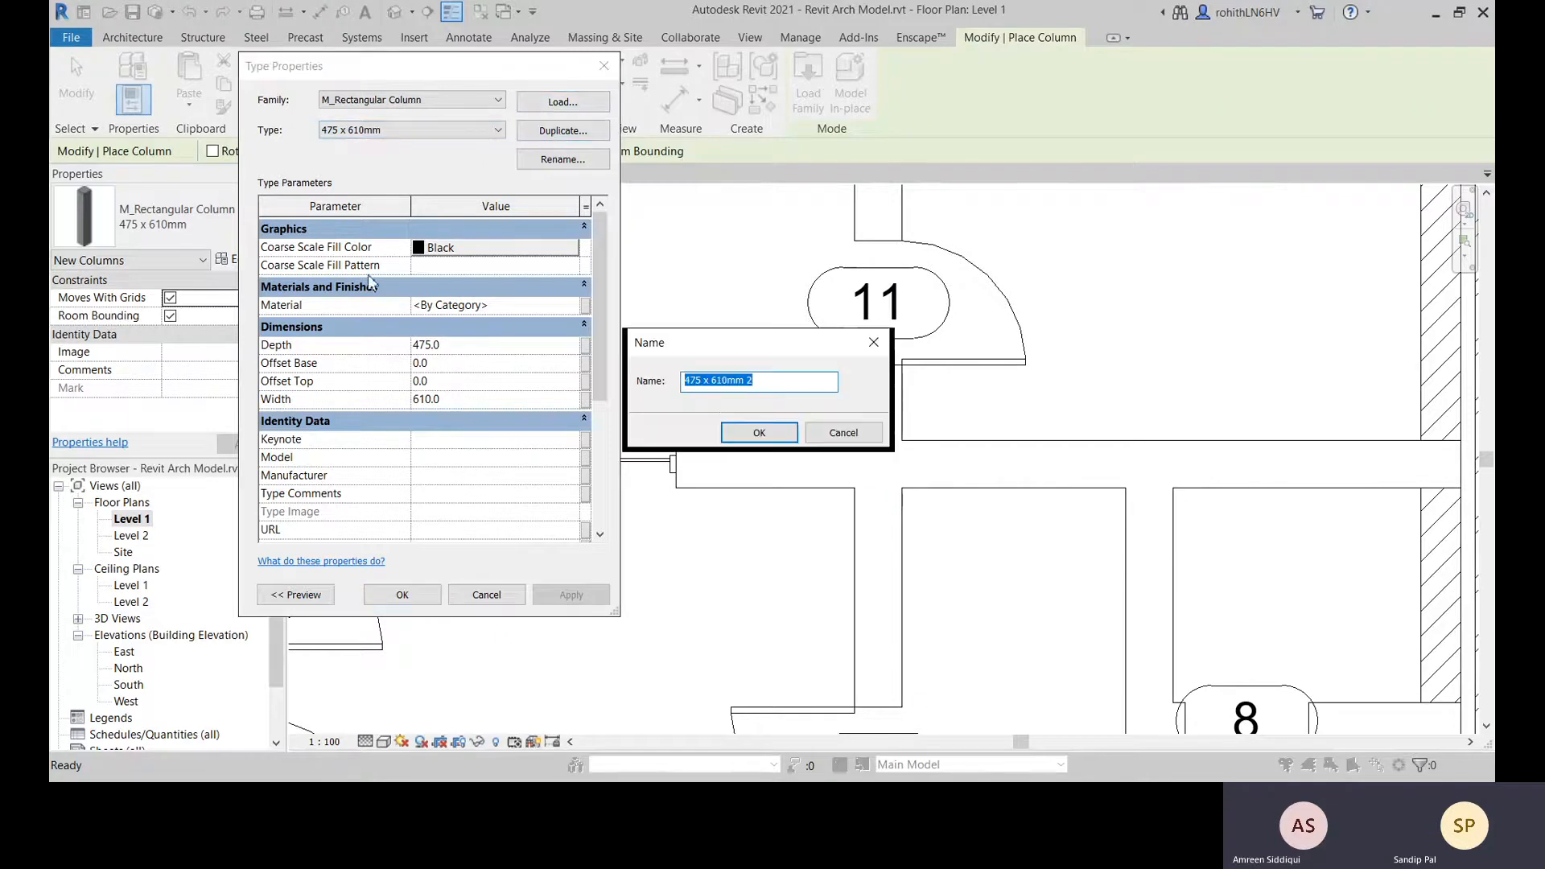
drag(721, 346, 790, 369)
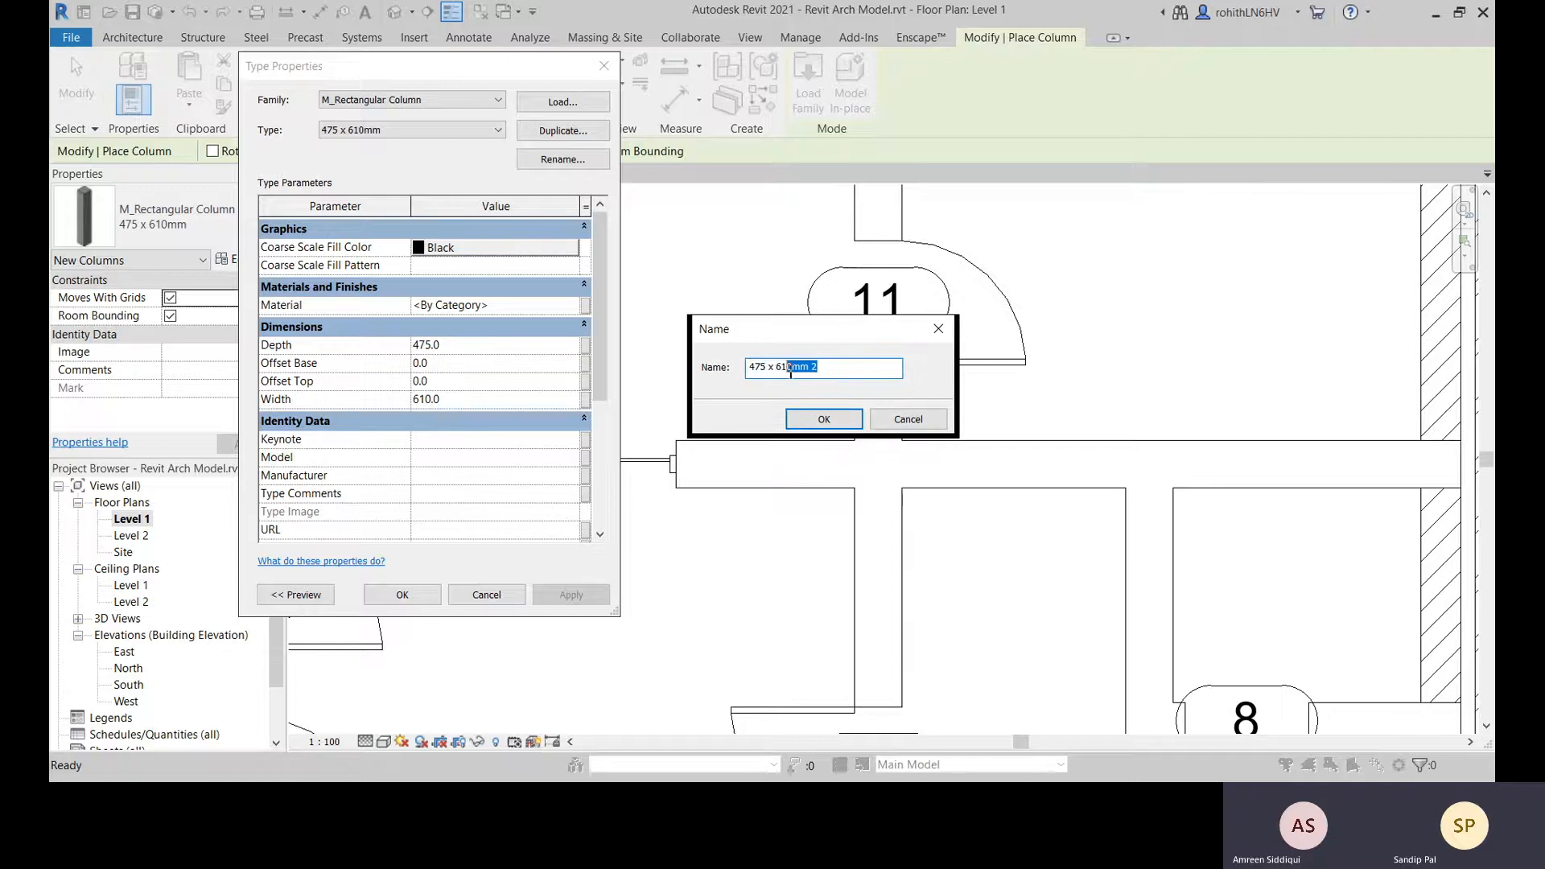
text(00 X 400 mm)
click(824, 418)
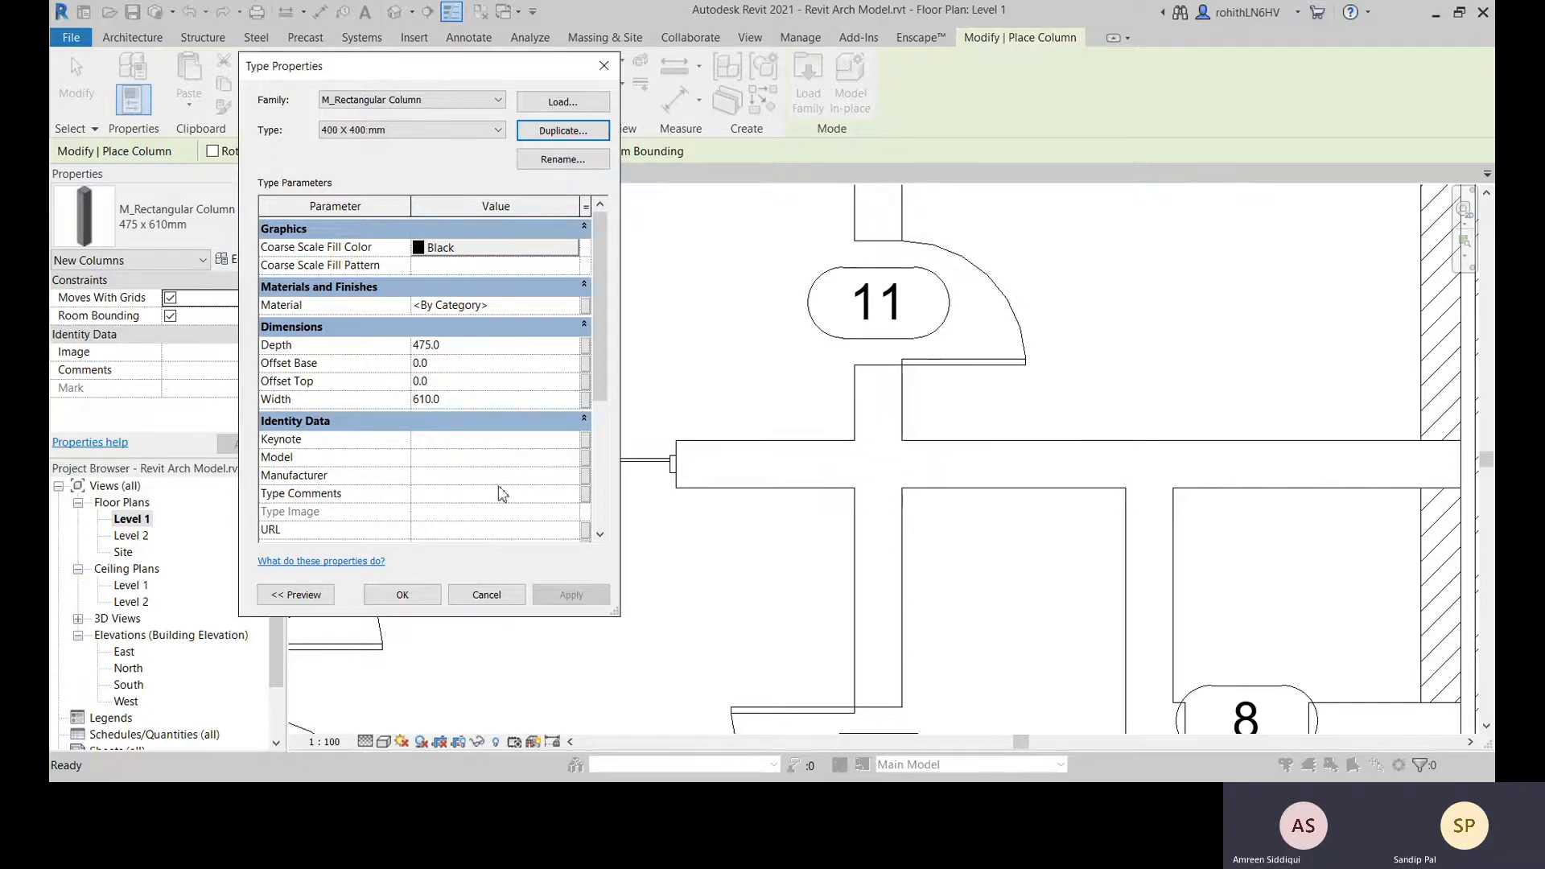
Set the 400 X 400 mm column type's depth and width to 400
click(463, 346)
text(400)
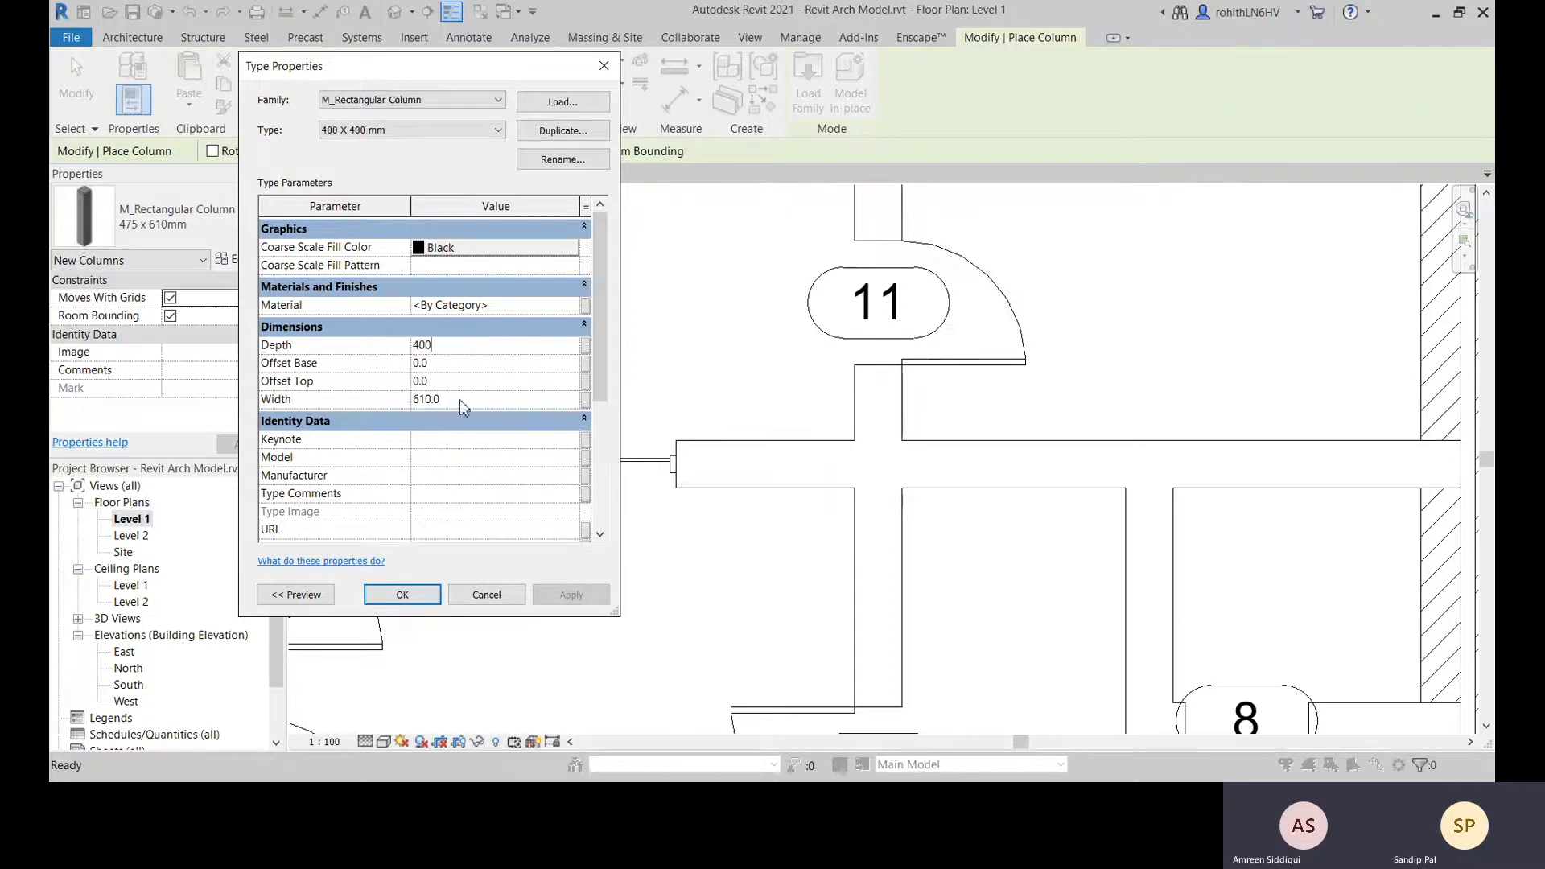
click(462, 400)
text(400)
click(448, 496)
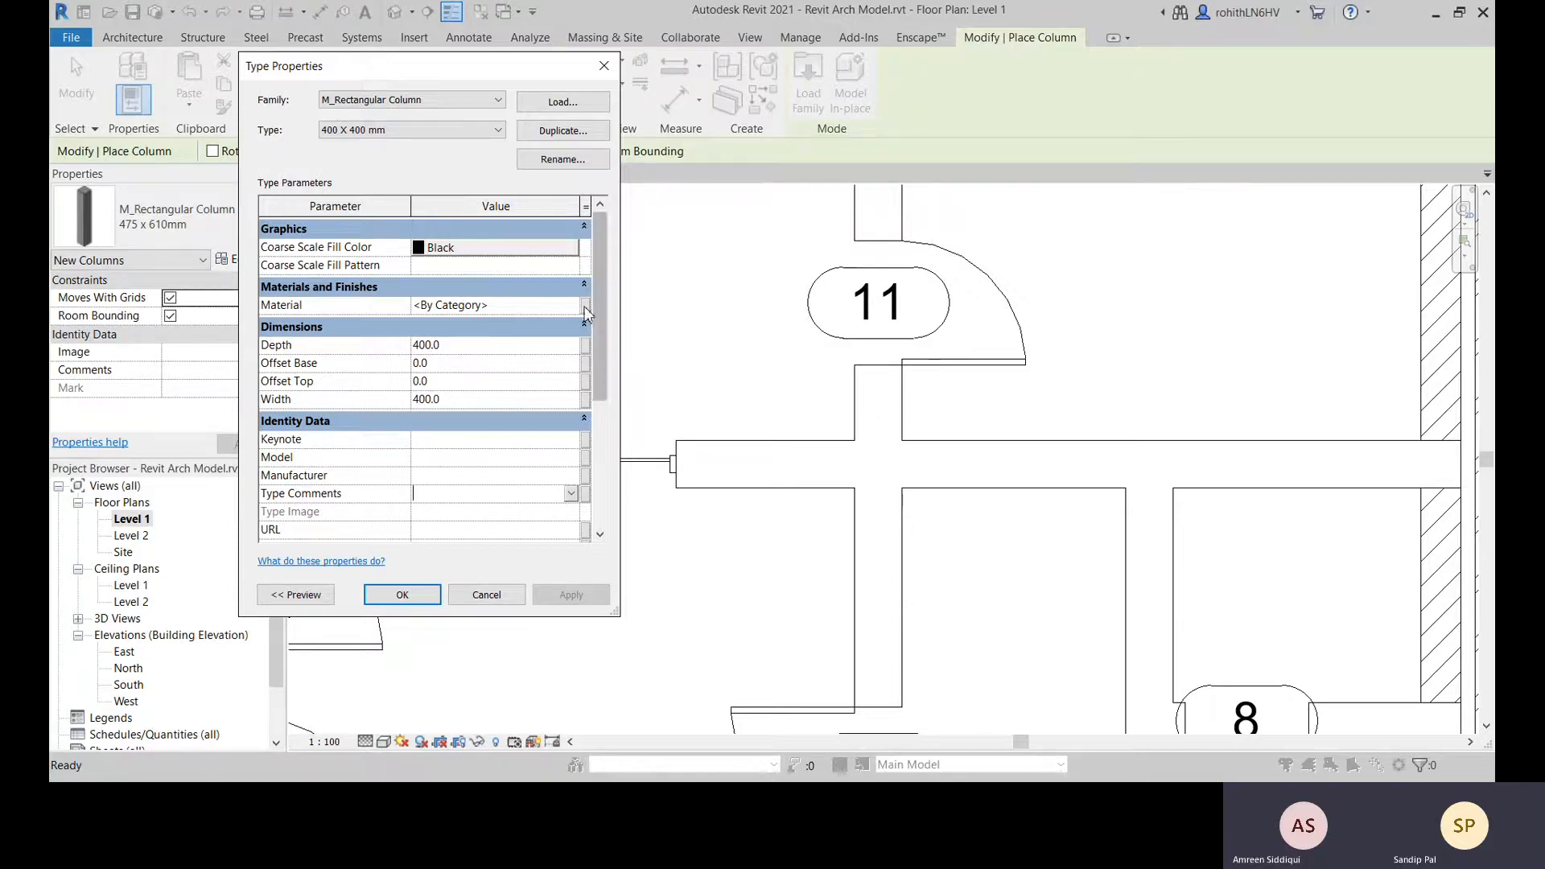
Choose Concrete, Cast In Situ as the material for the 400 X 400 mm column type
click(558, 309)
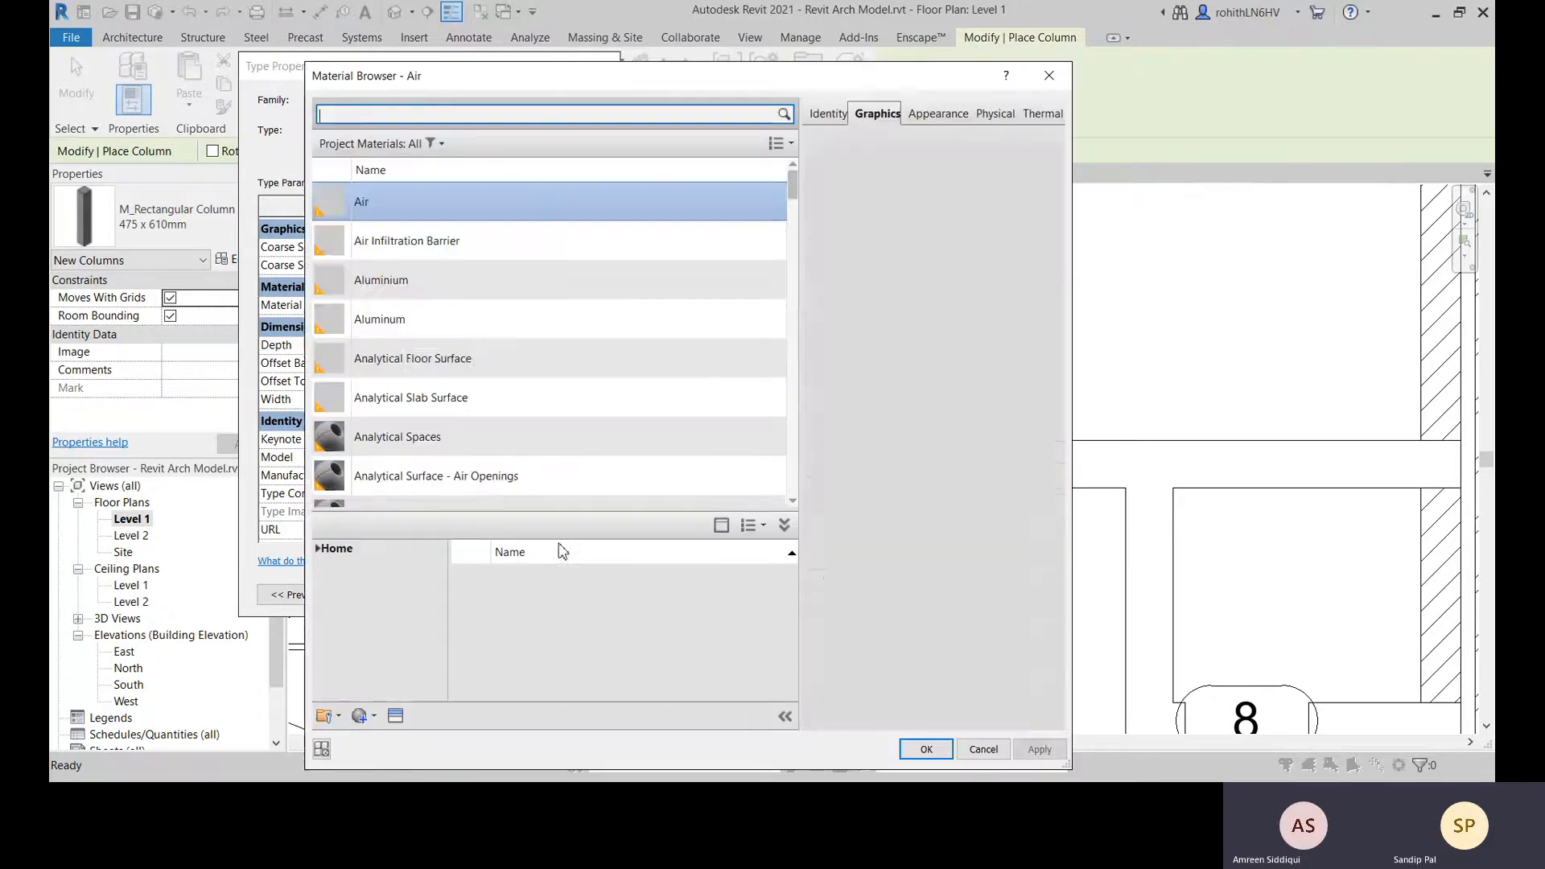
scroll(552, 327, down, 10)
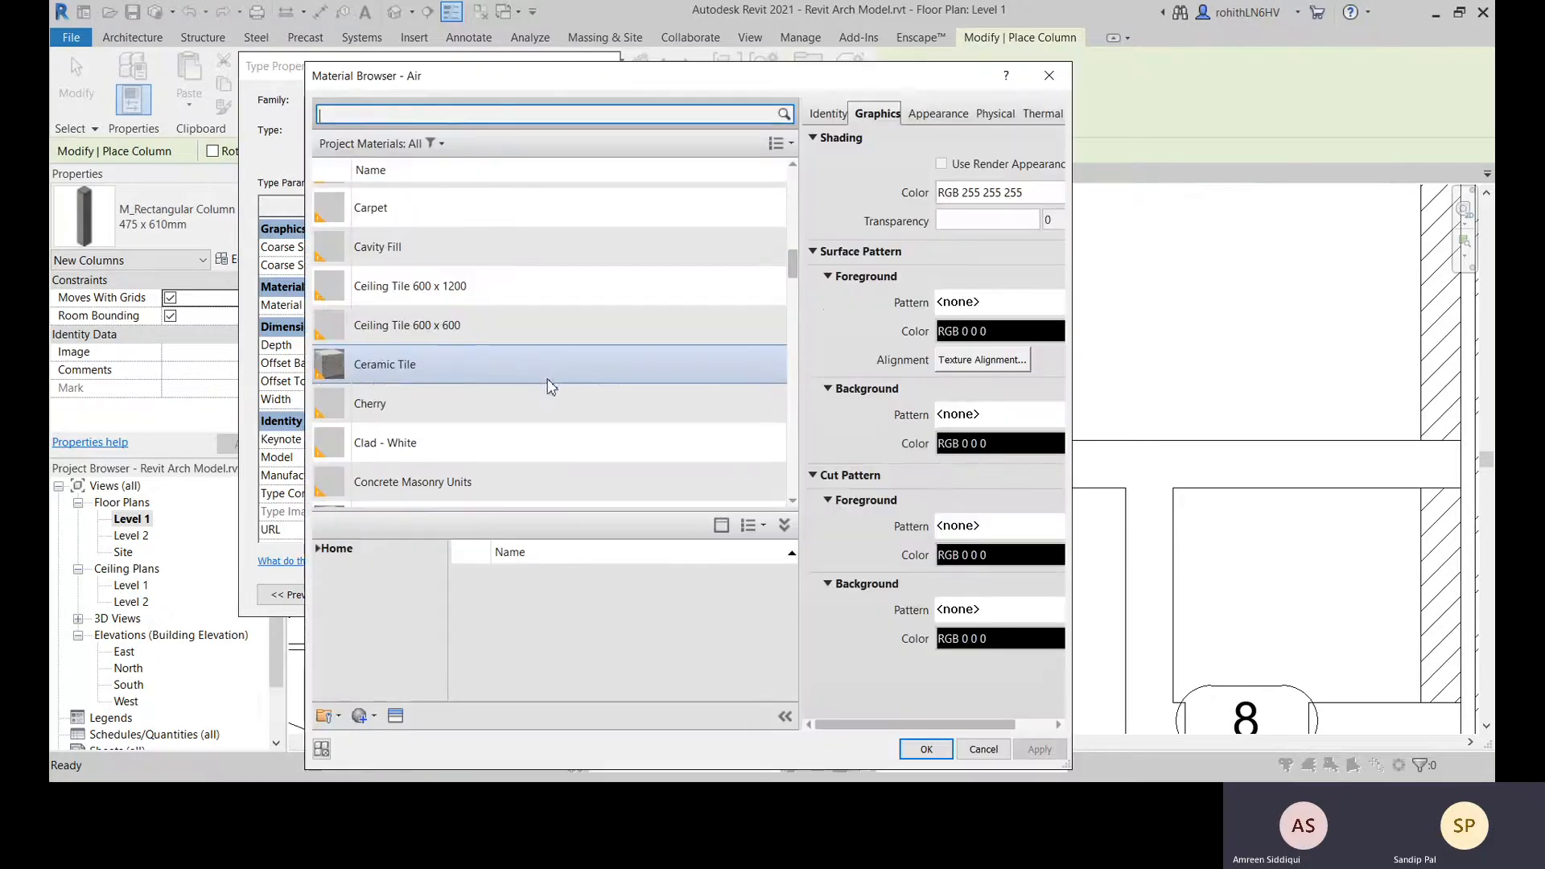
scroll(366, 378, down, 3)
scroll(500, 379, up, 1)
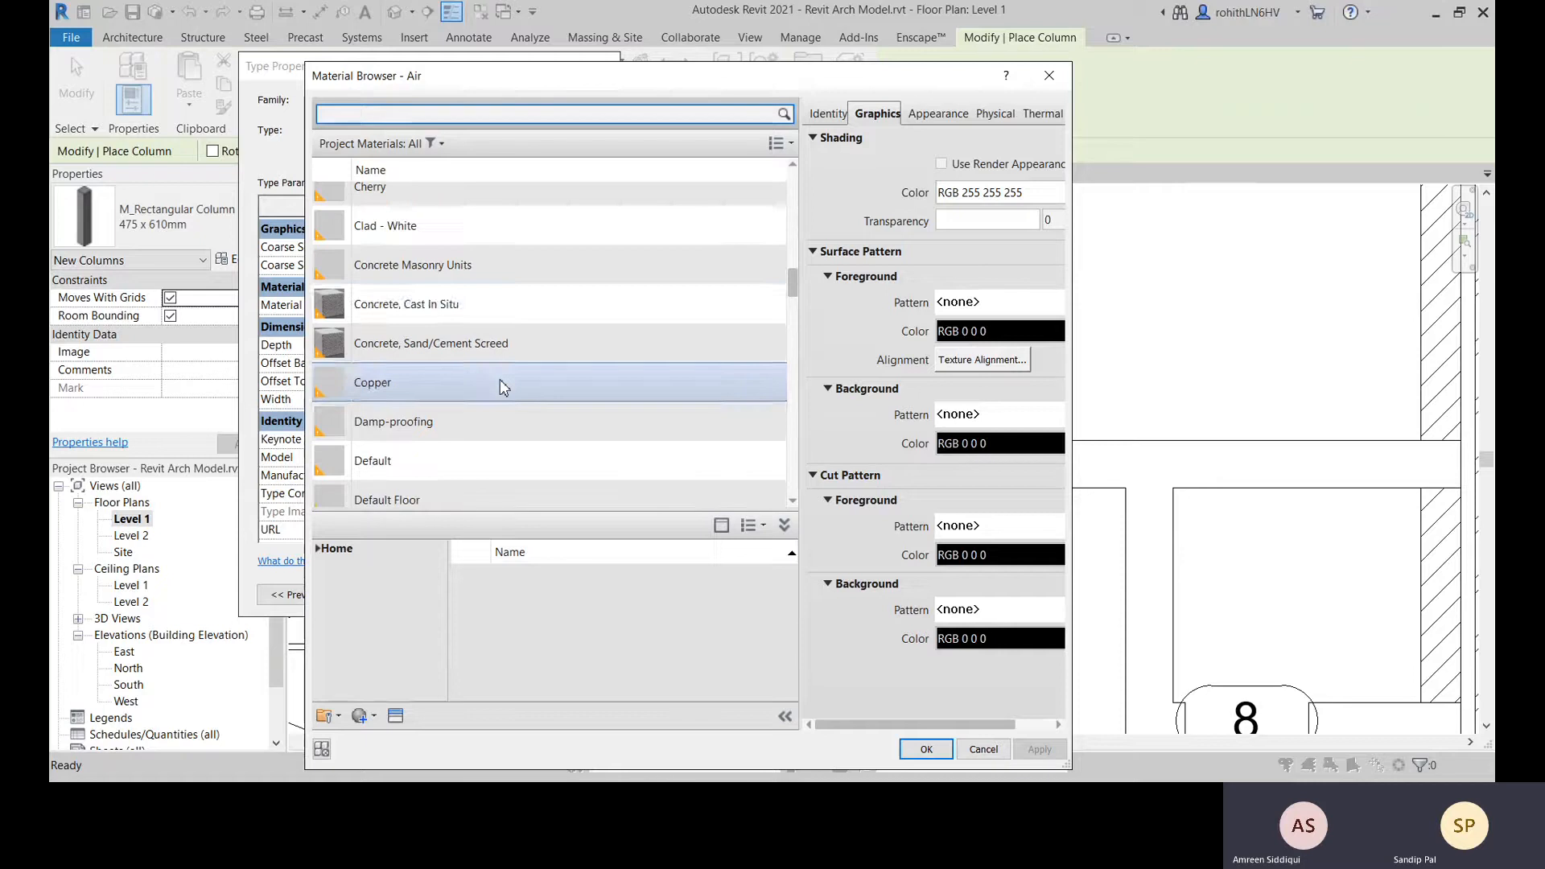
click(378, 309)
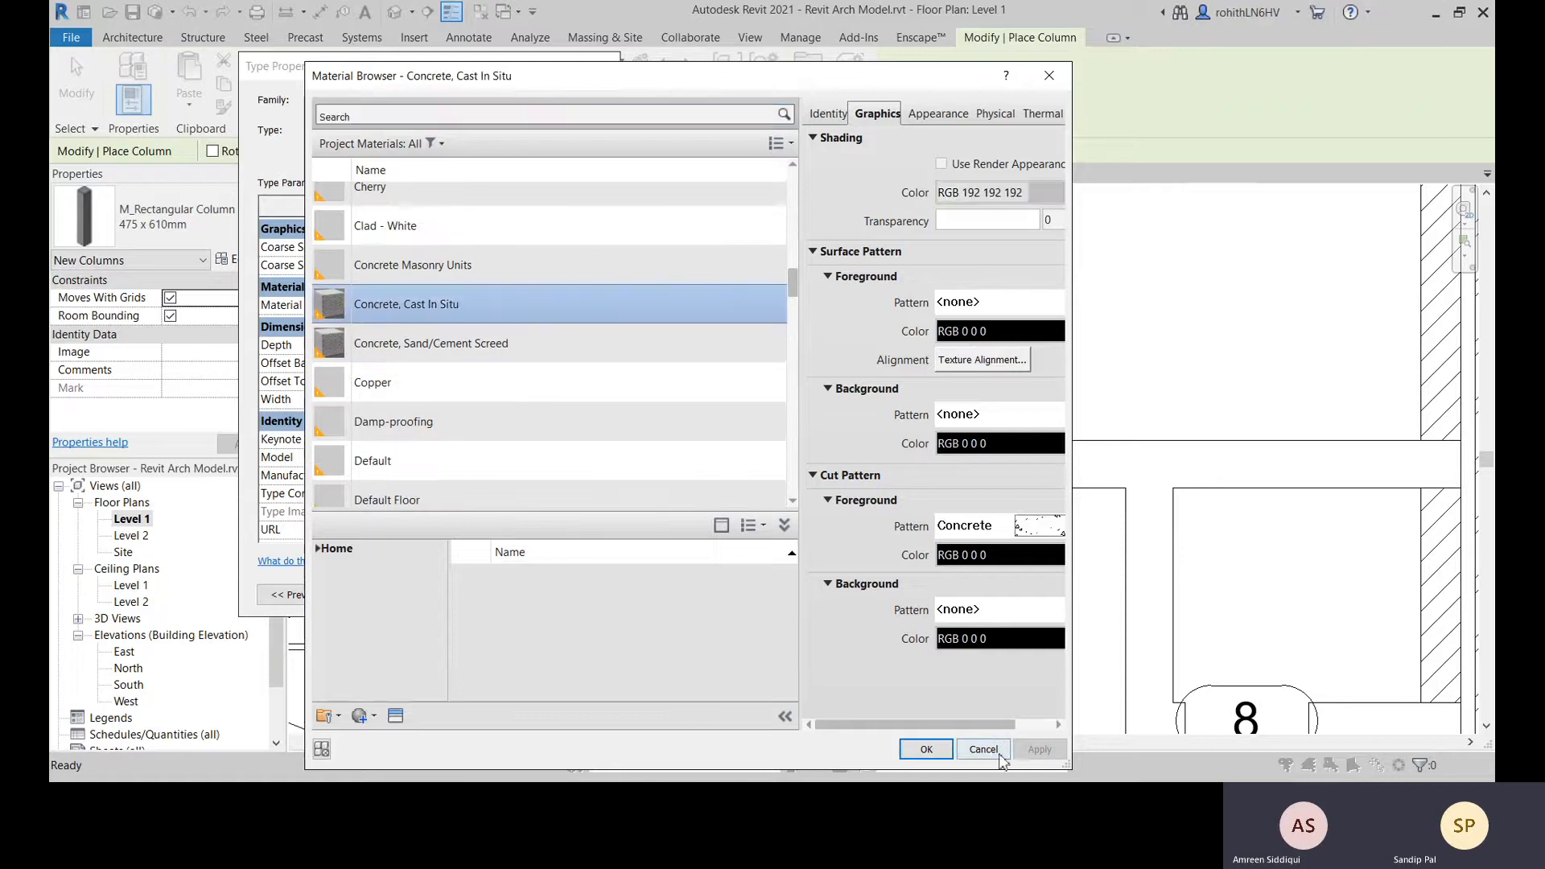
Use the render appearance for the concrete's shading and accept the material and the column type properties
click(942, 164)
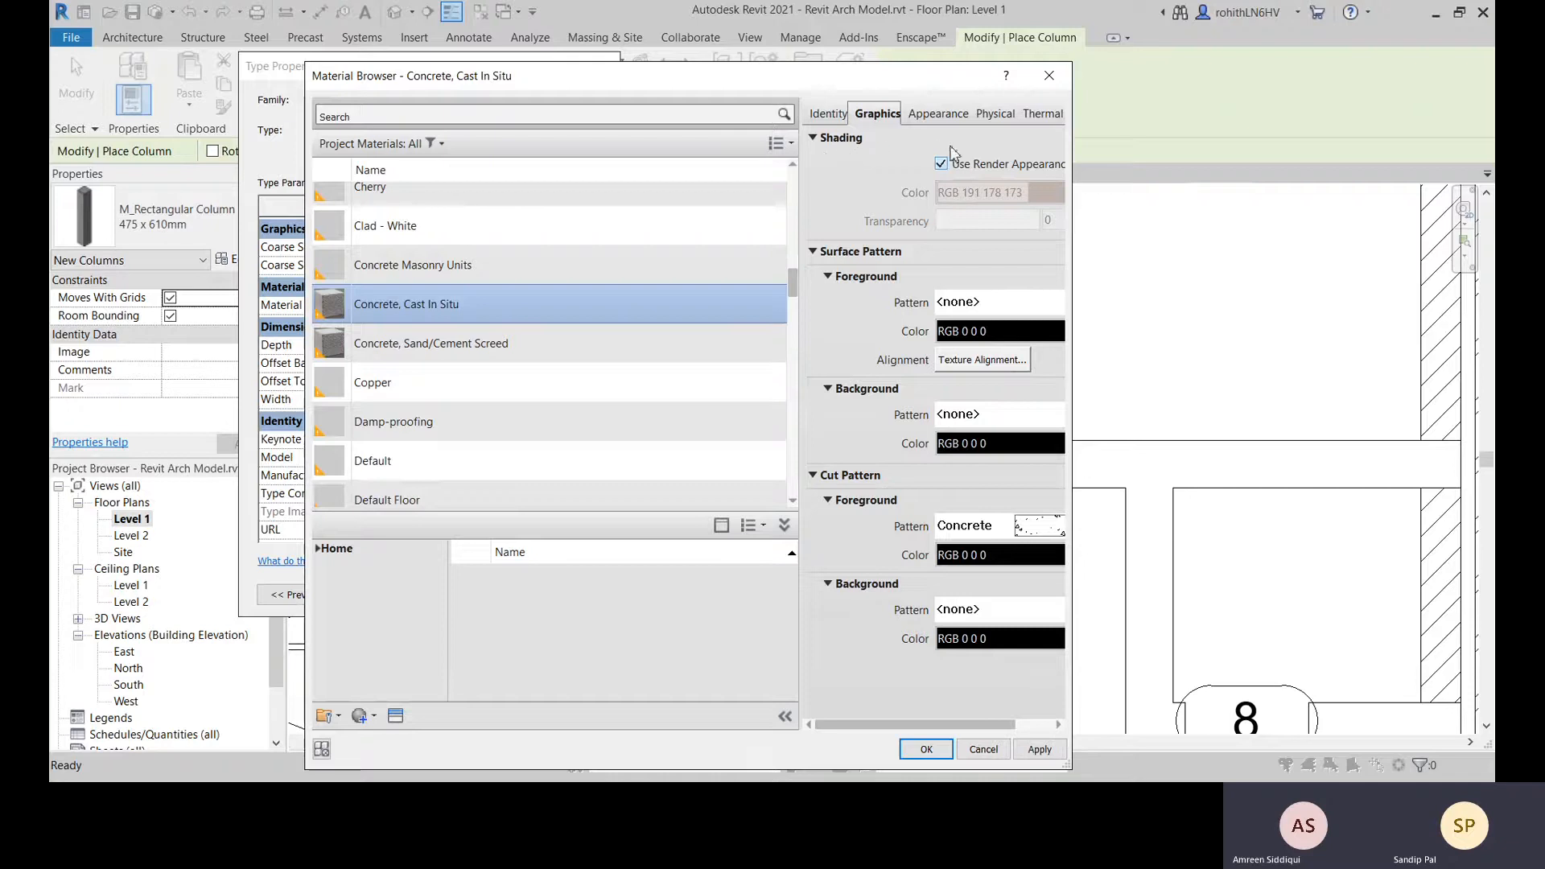
click(939, 117)
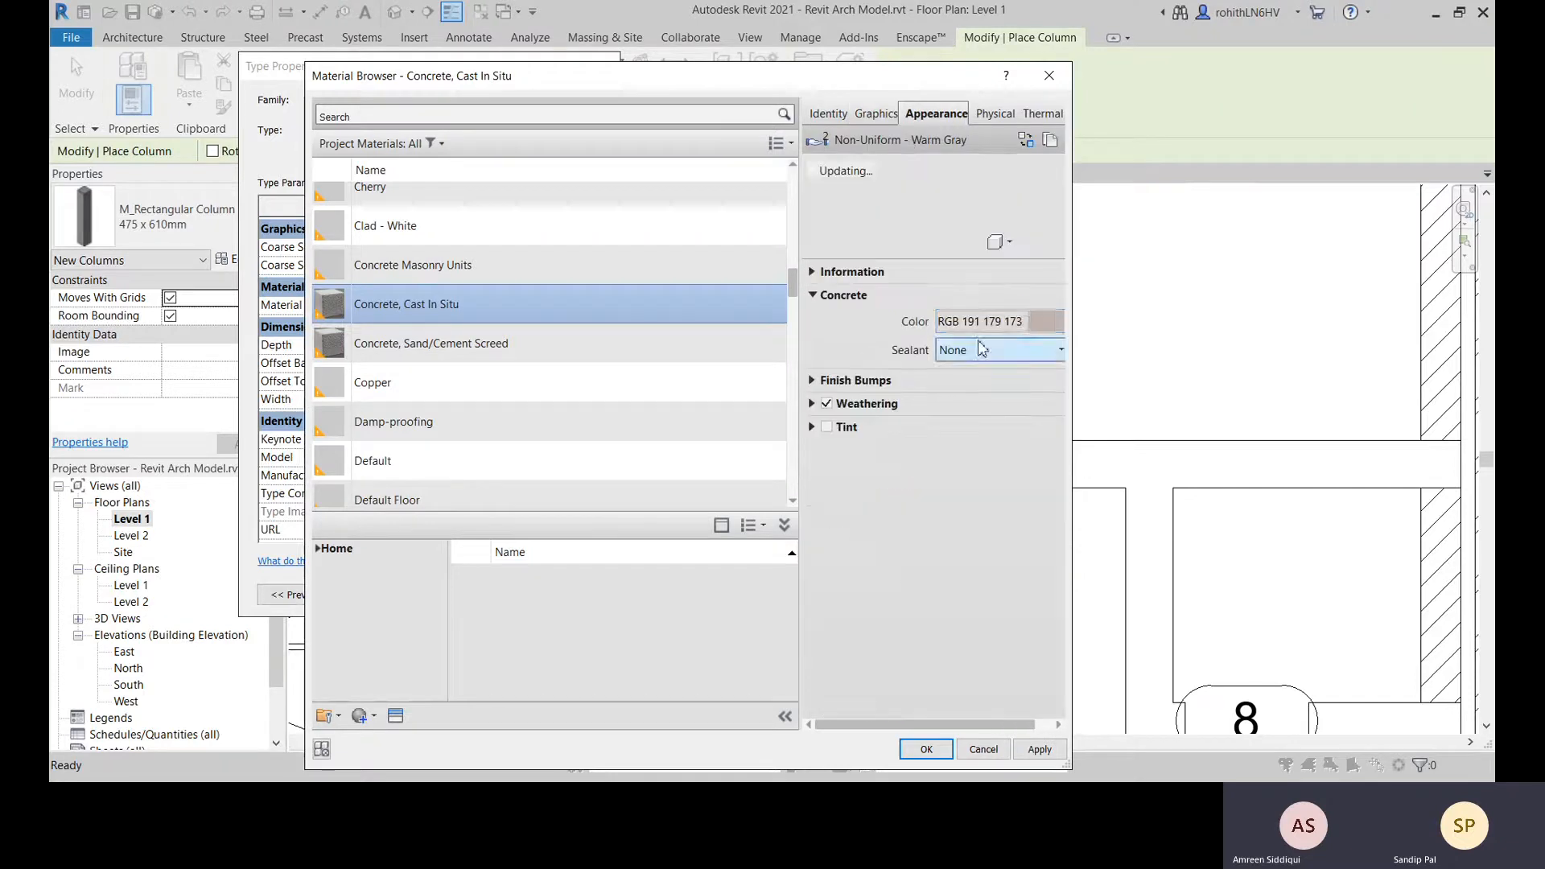
click(882, 115)
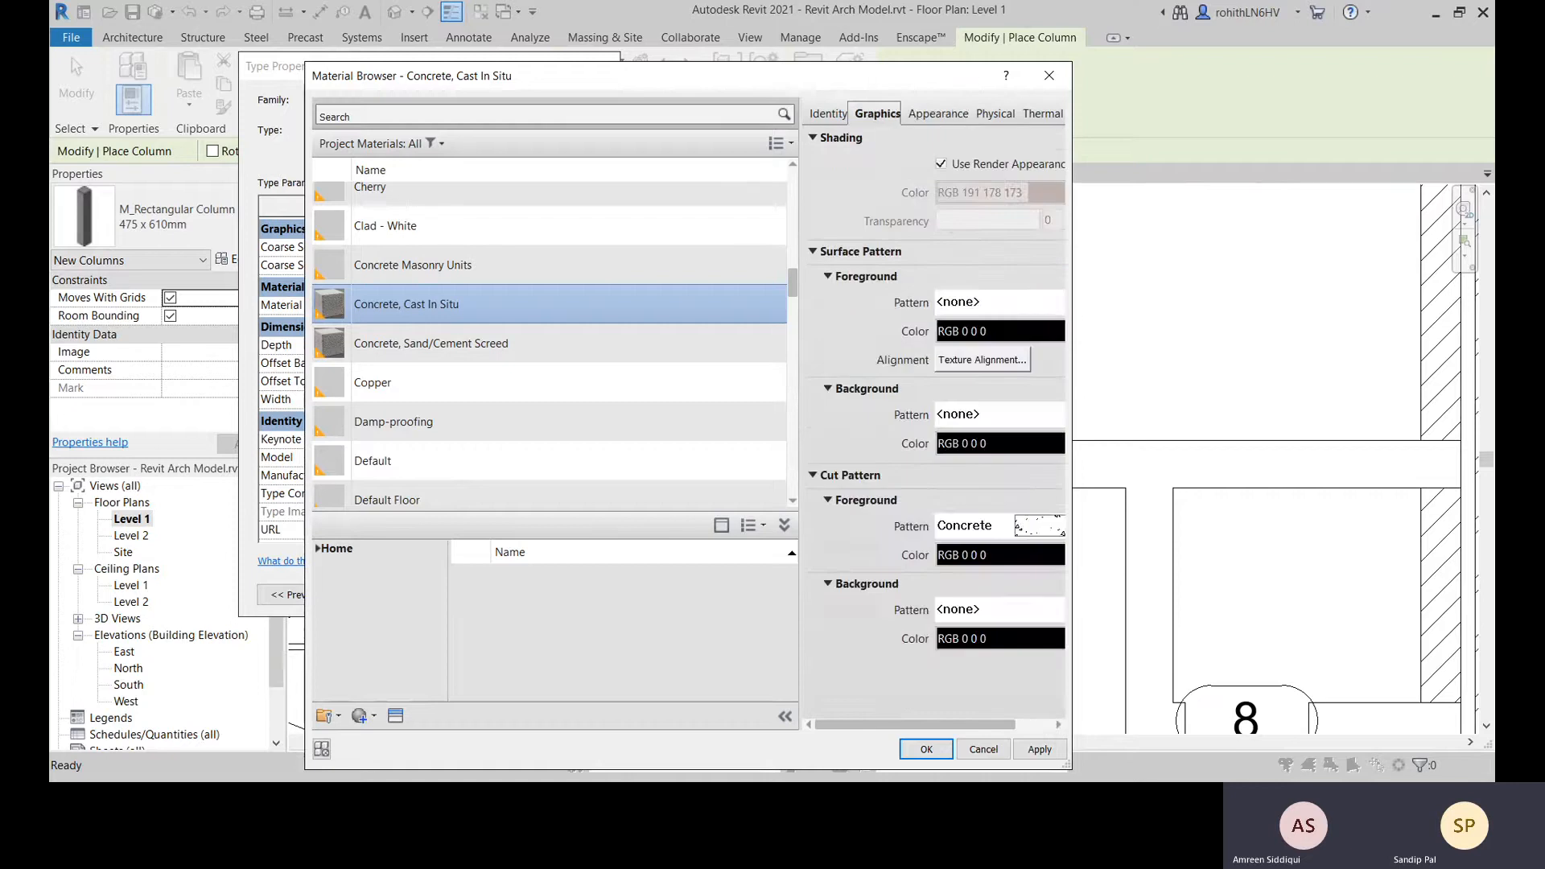
click(927, 751)
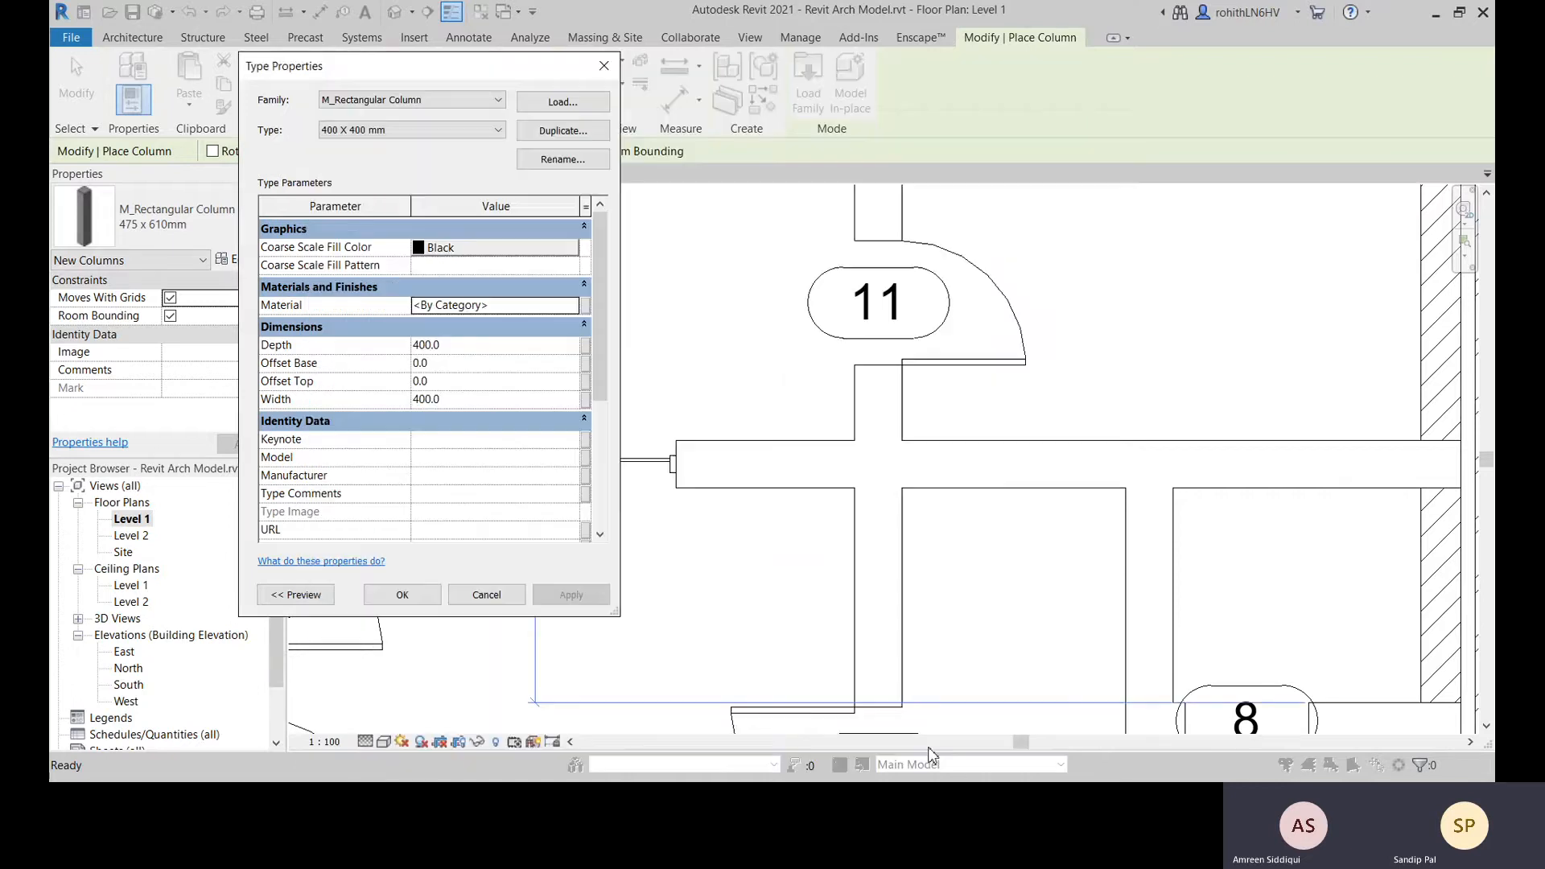
click(403, 594)
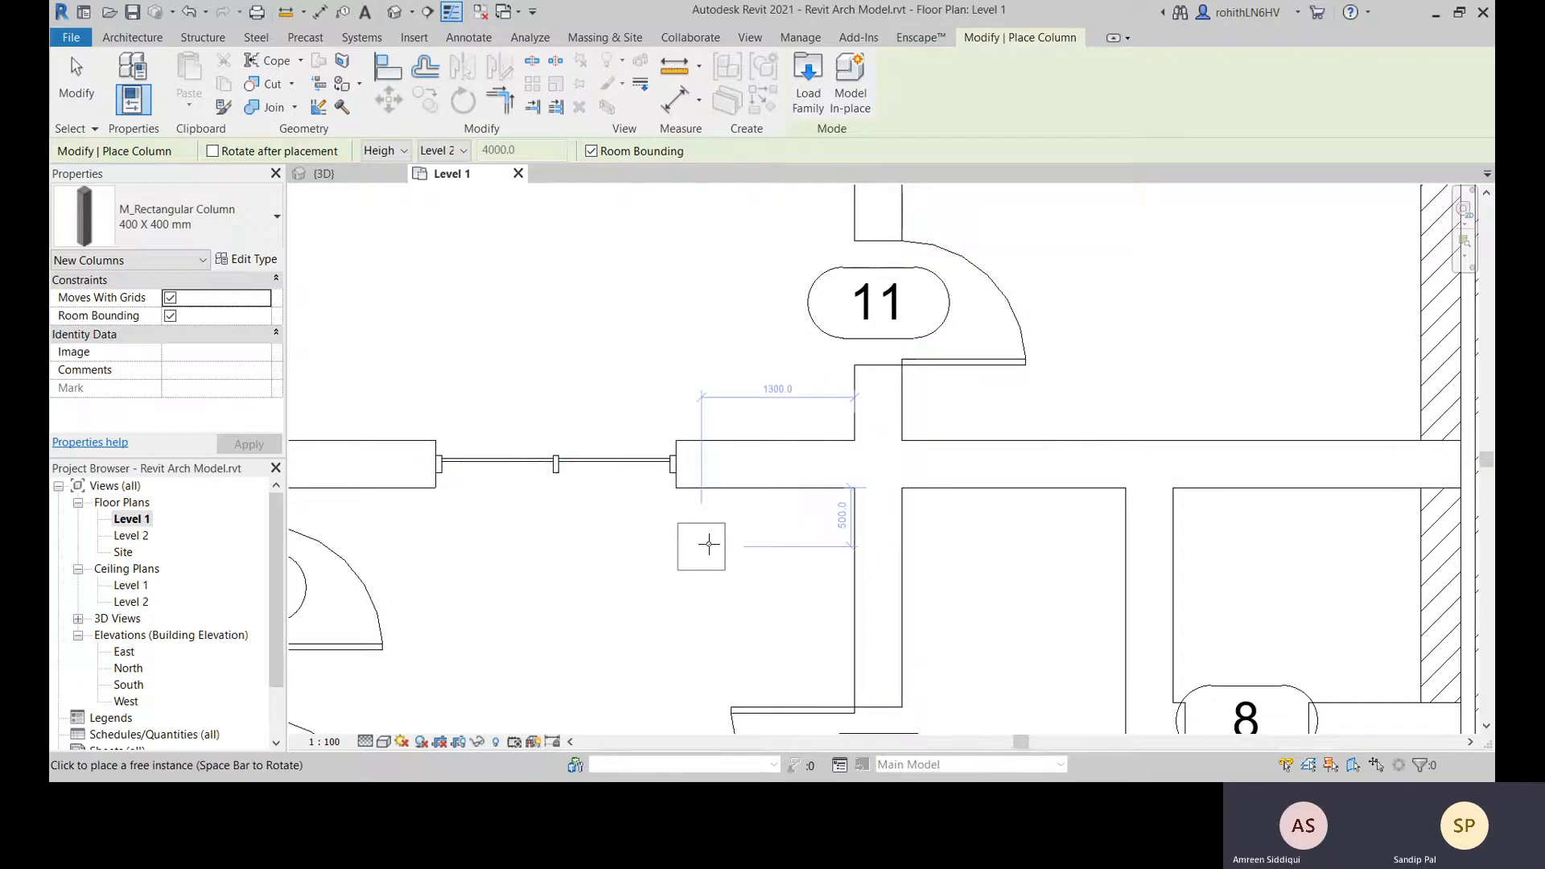
Place a 400 X 400 mm column in the open room, about 1300 mm from the vertical wall and 500 mm below the horizontal wall
click(708, 545)
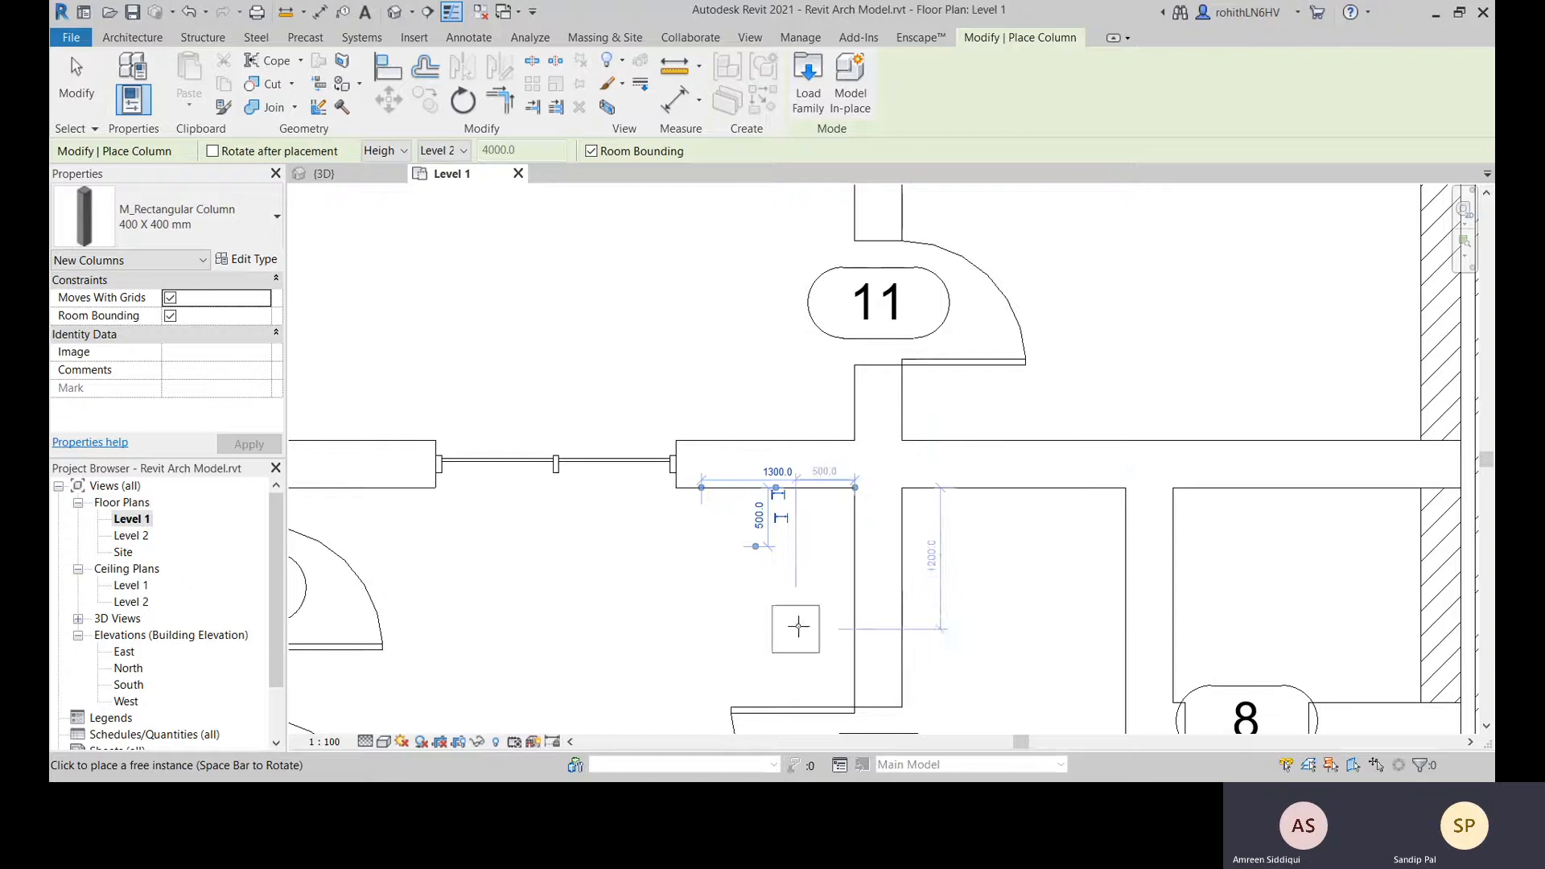
key(Escape)
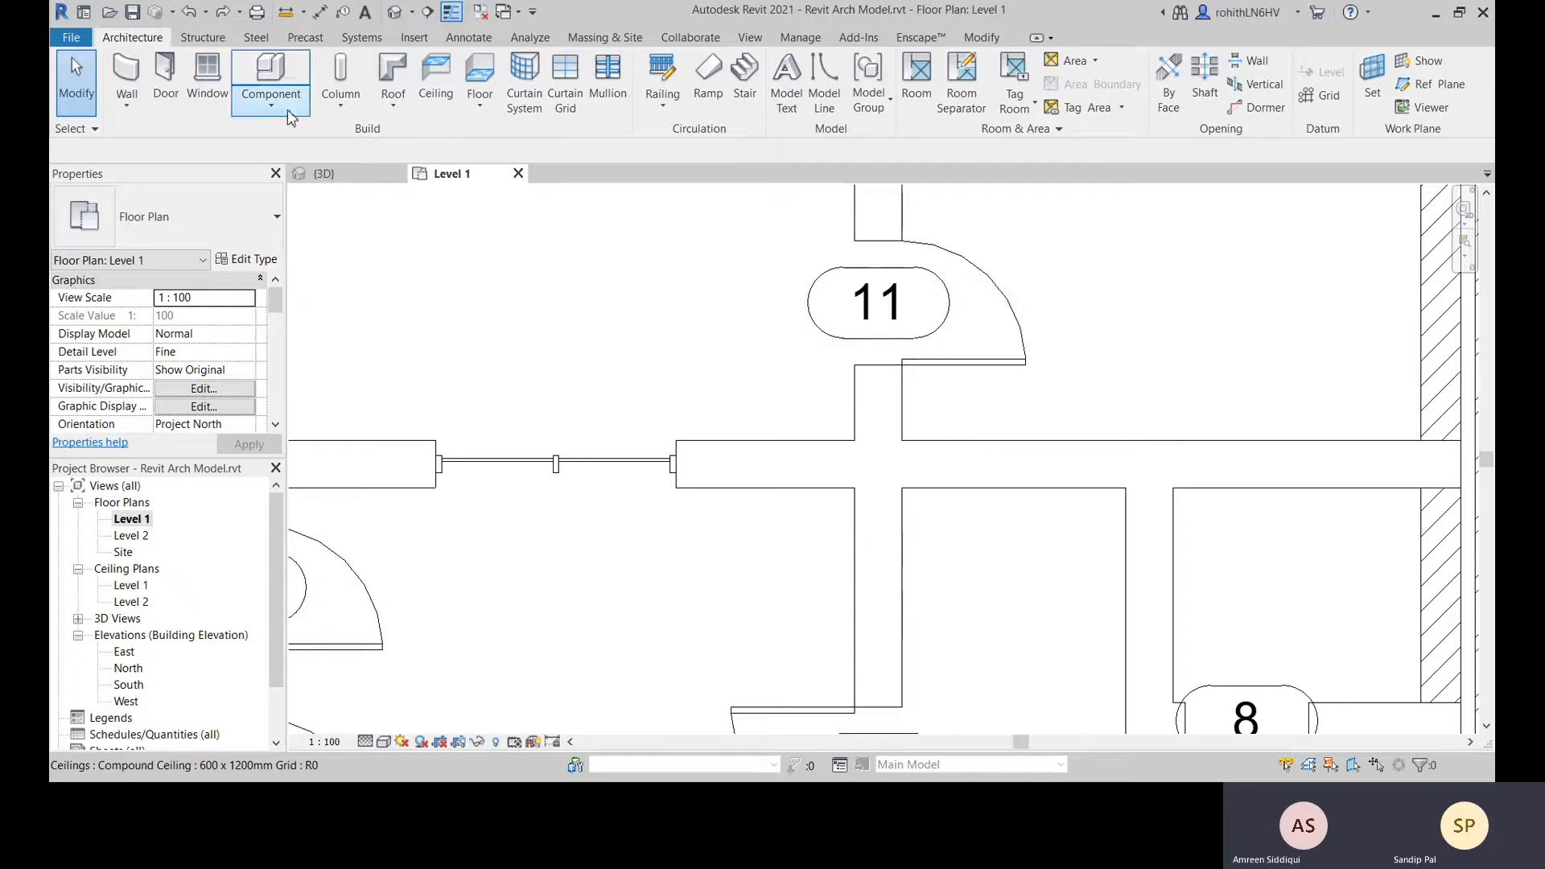
click(351, 113)
click(374, 131)
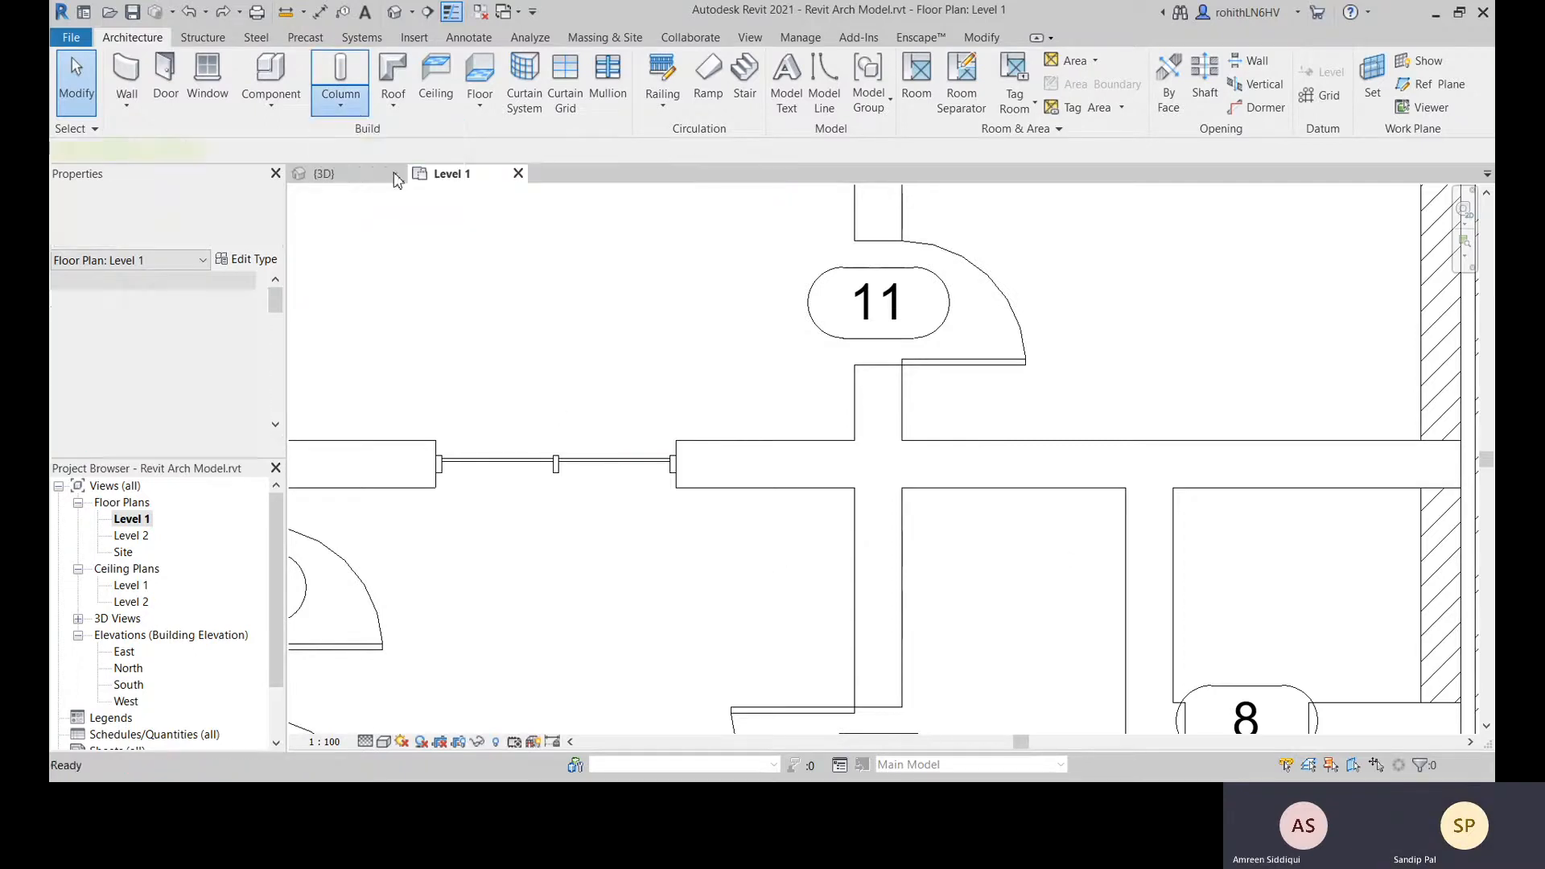
key(Escape)
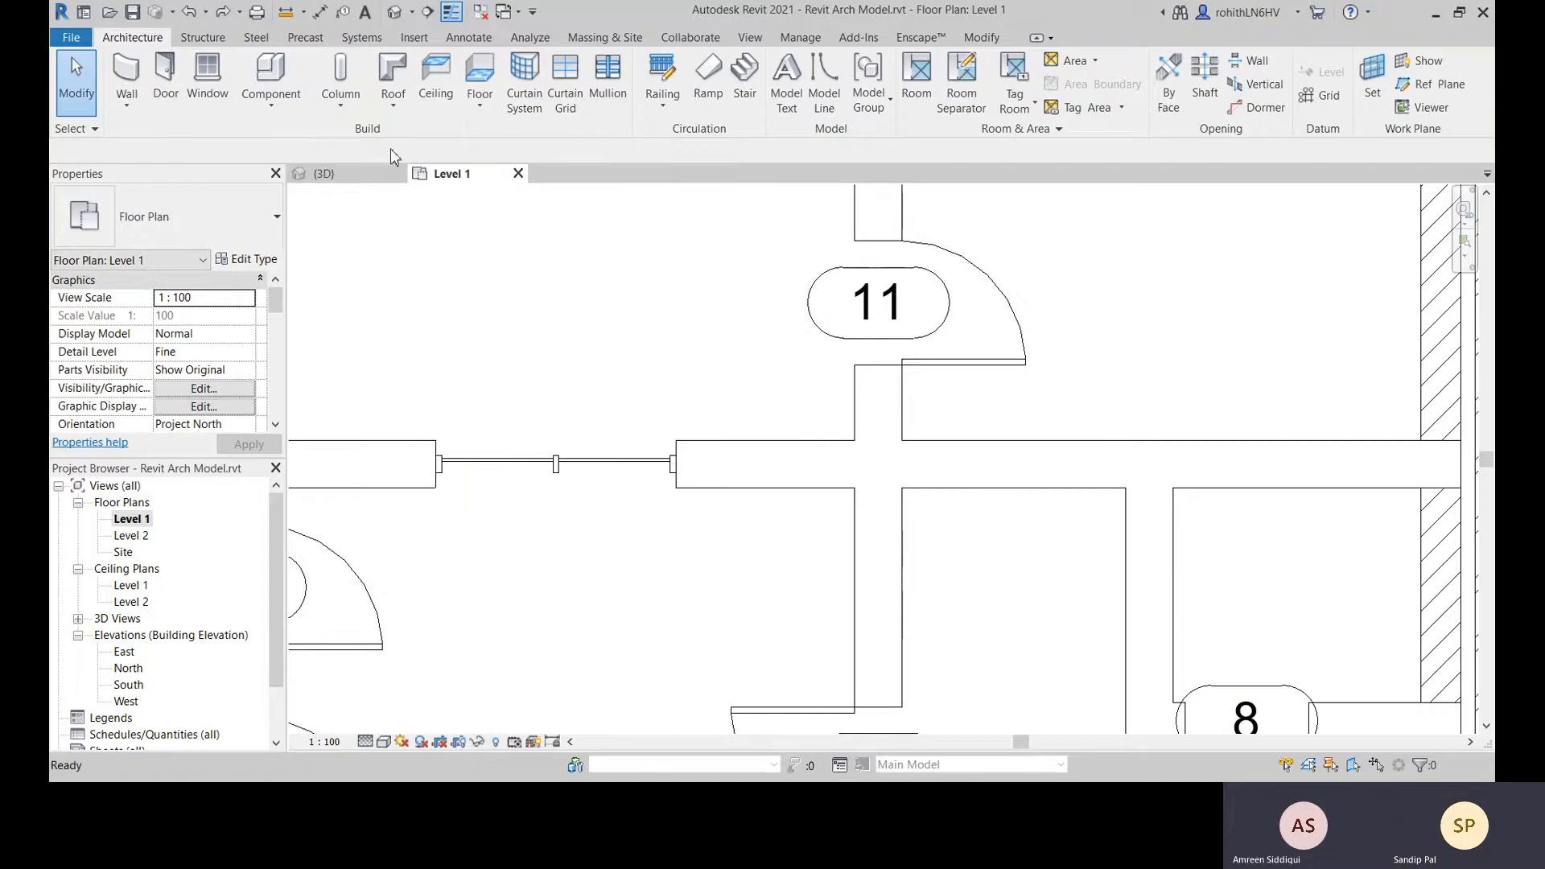
Start an architectural column, try to set its top constraint to Level 1, and dismiss the error
click(341, 106)
click(368, 175)
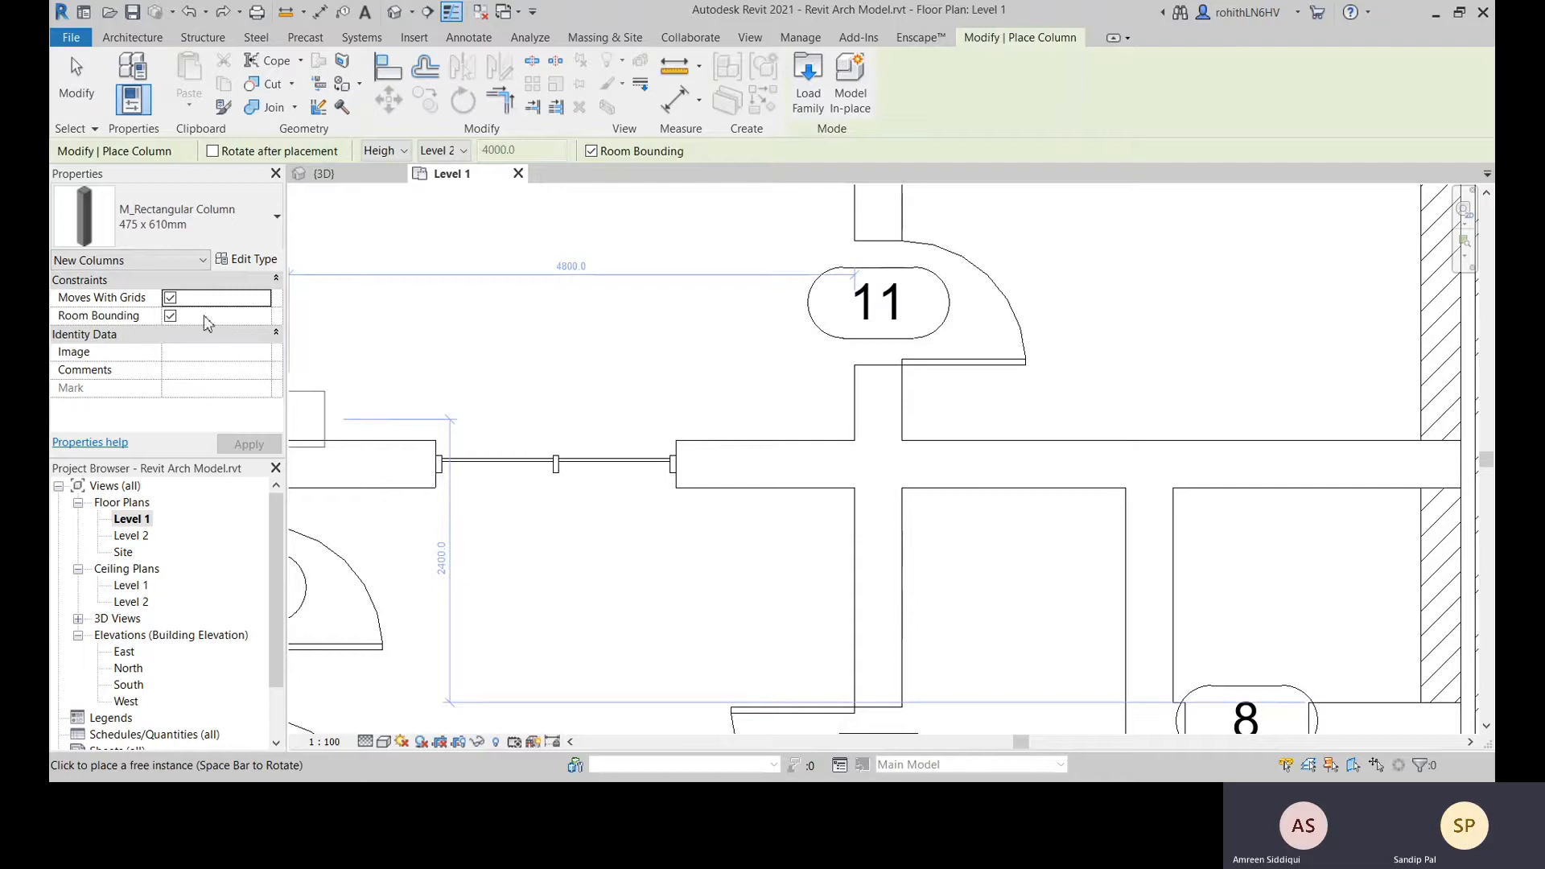
click(439, 151)
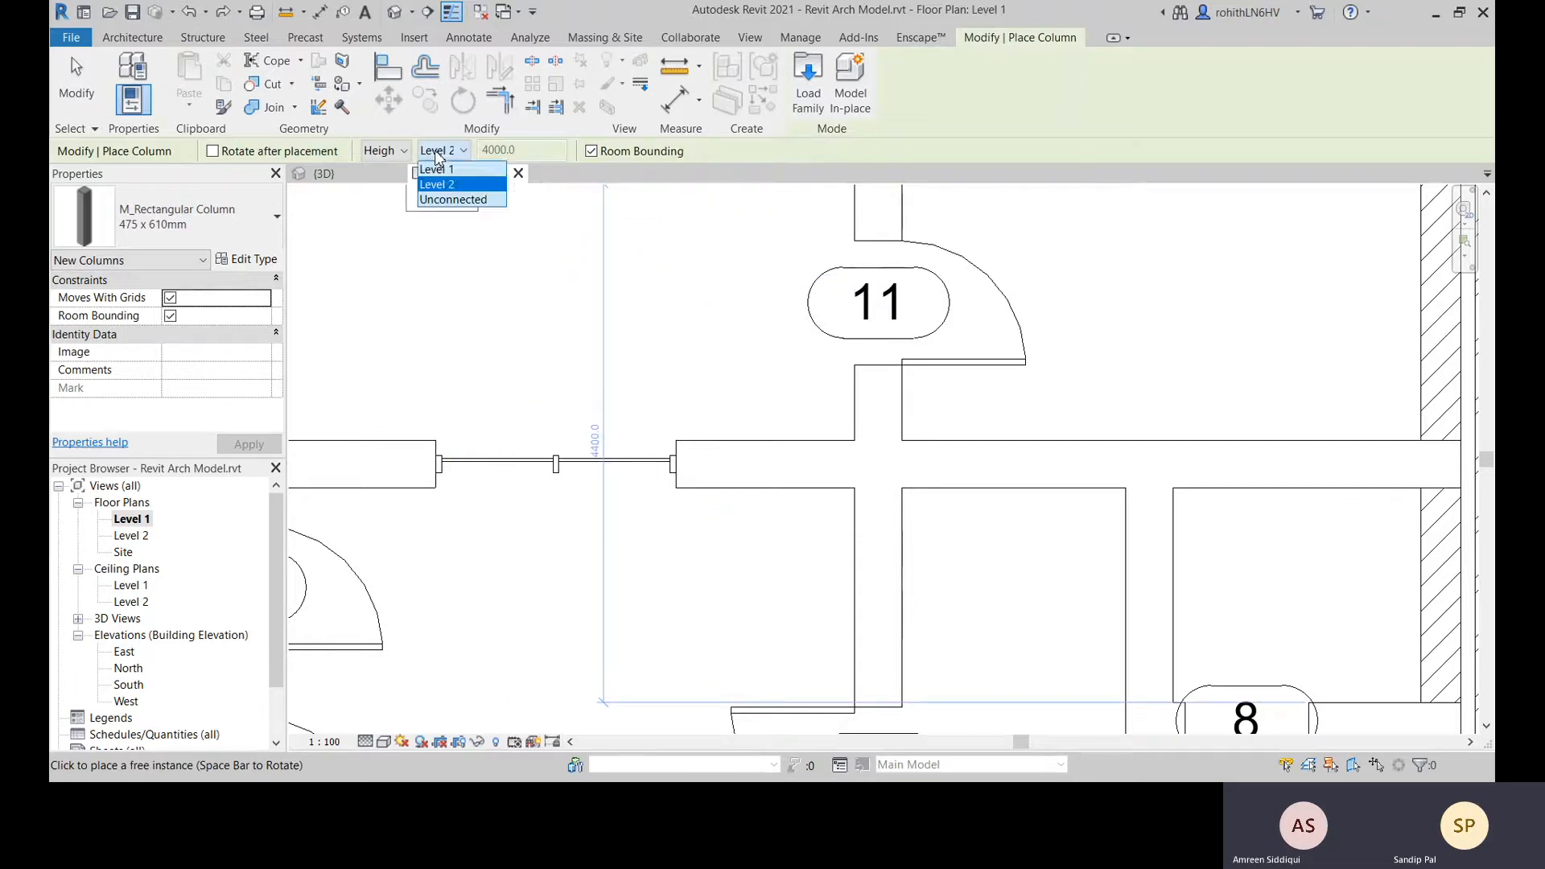
click(494, 185)
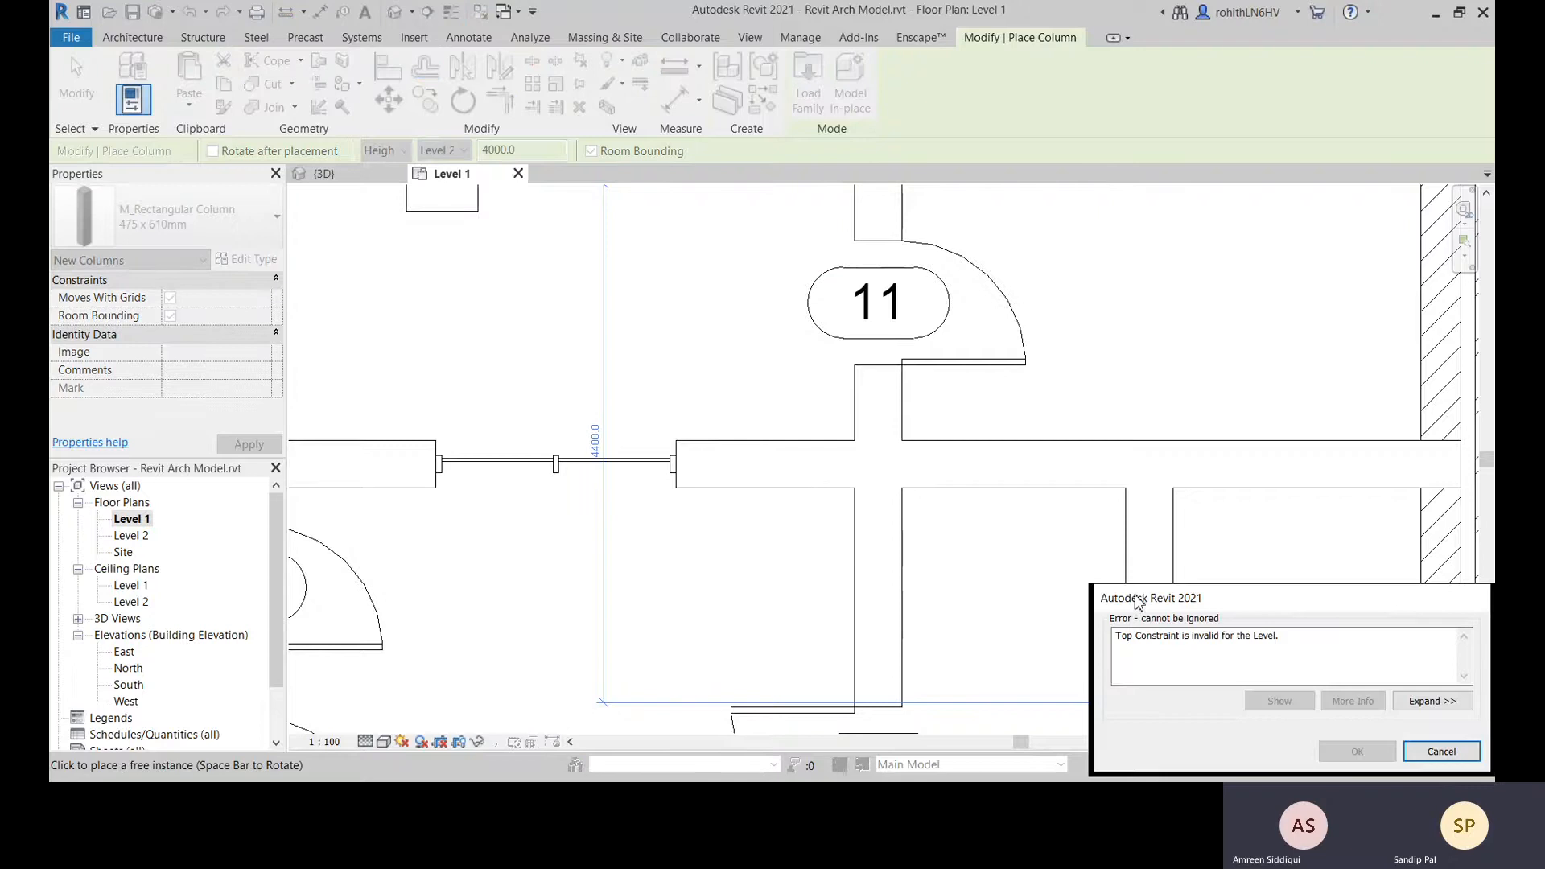
drag(1137, 602, 630, 412)
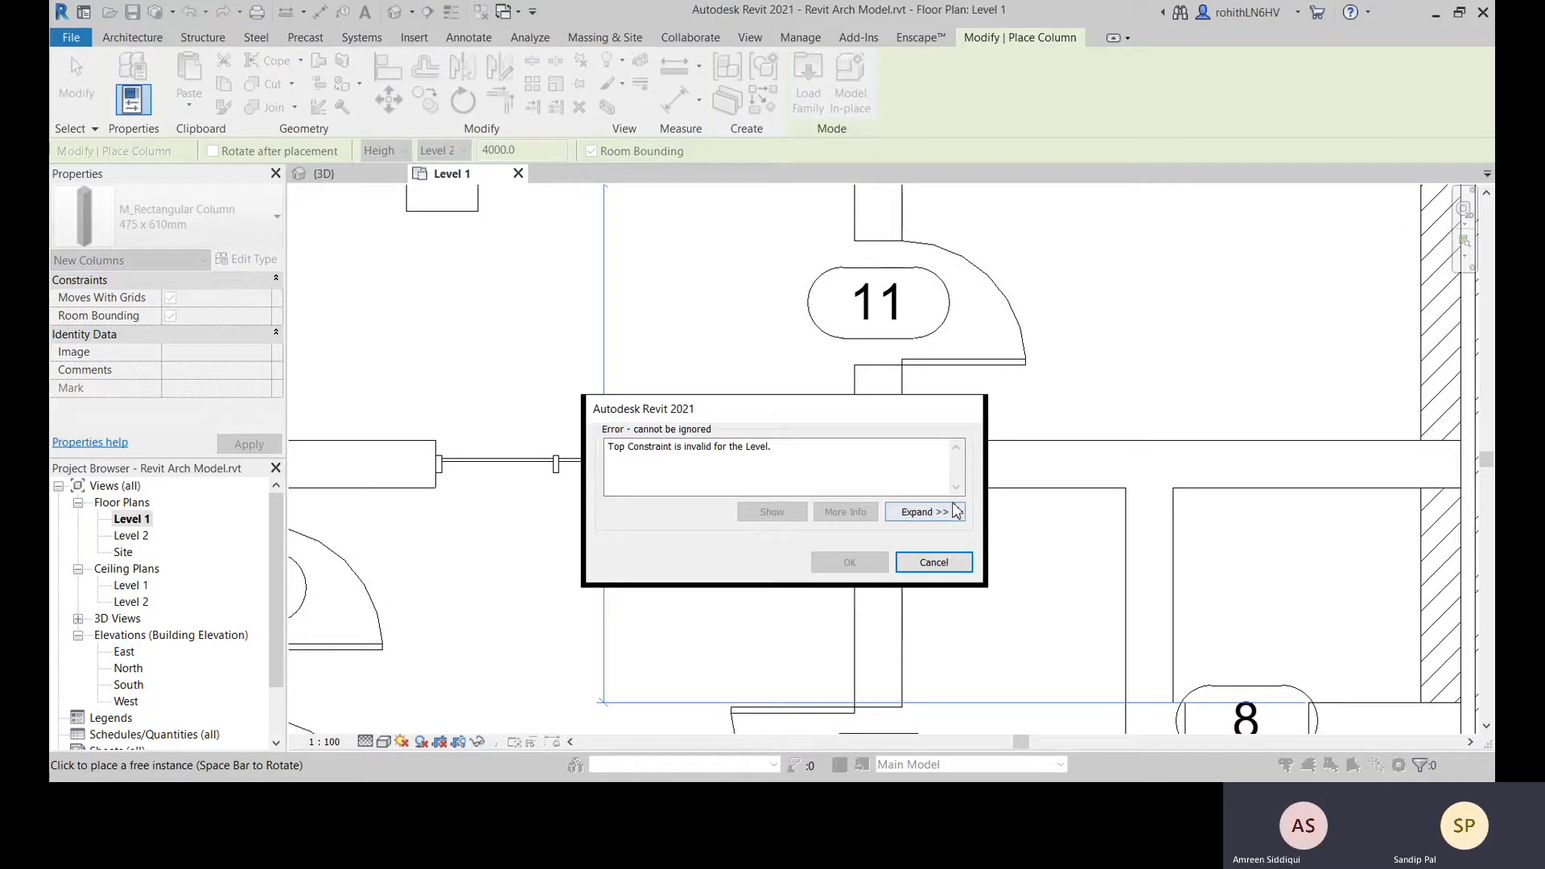
click(942, 565)
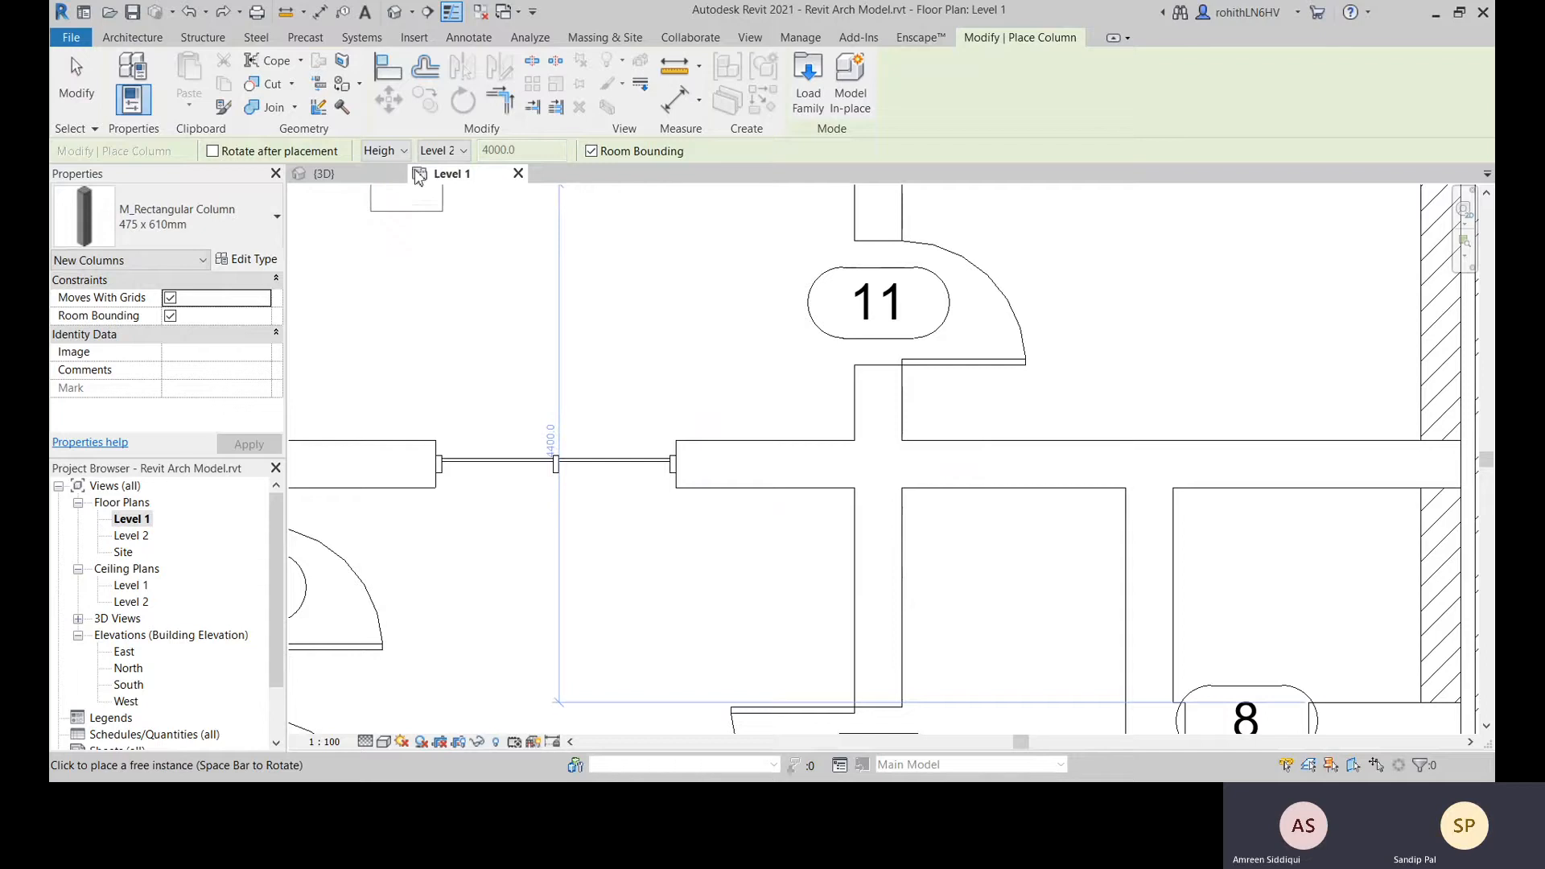
Try again to set the architectural column's height to Level 1 and cancel the change
click(463, 156)
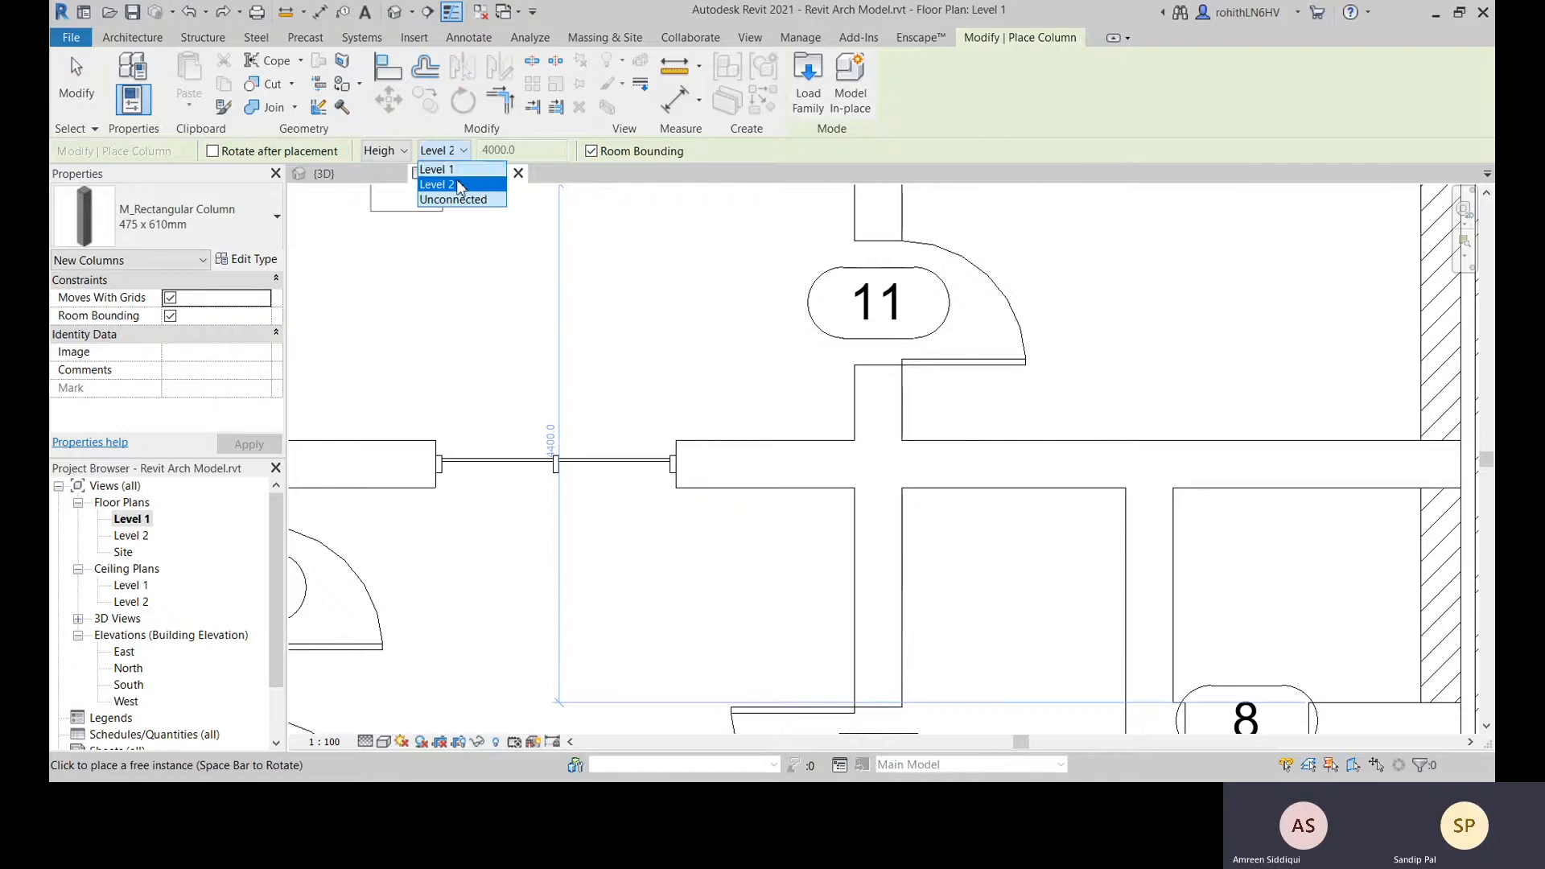
click(454, 171)
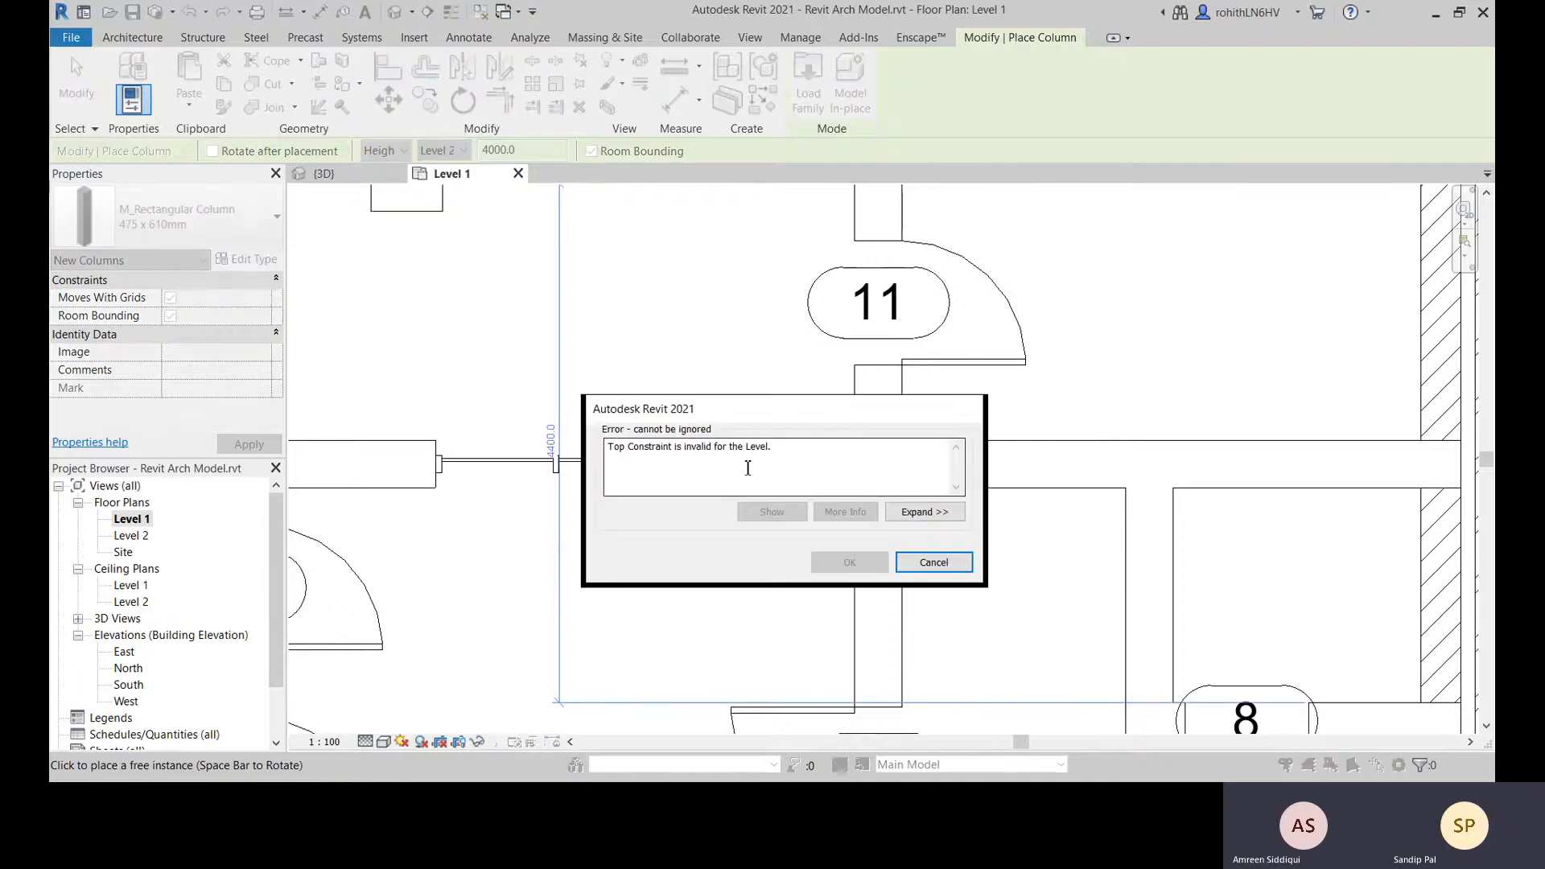
click(933, 563)
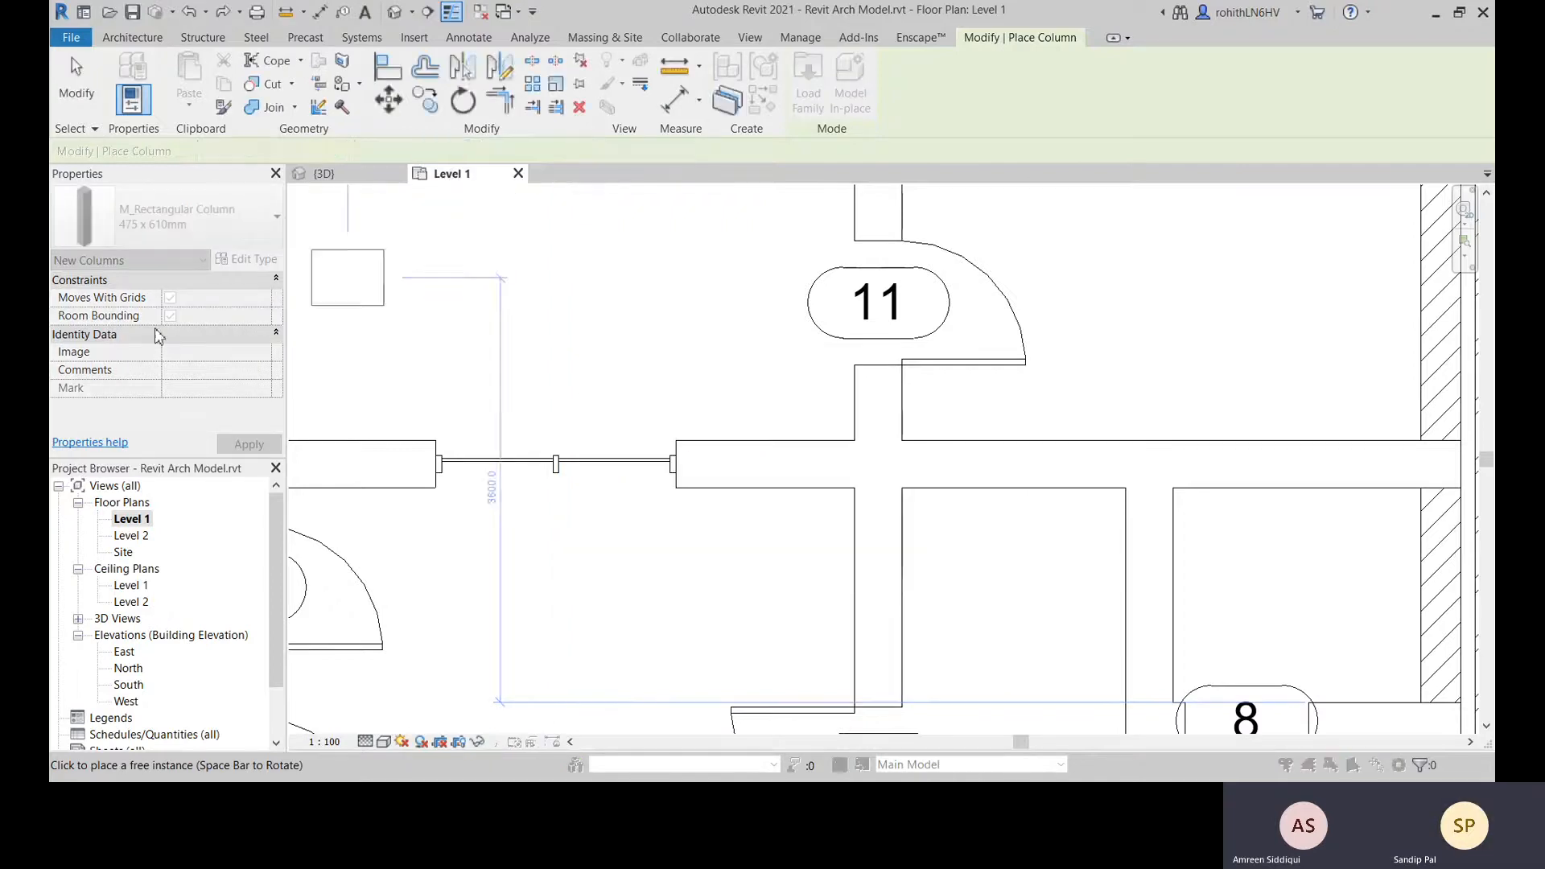
click(455, 153)
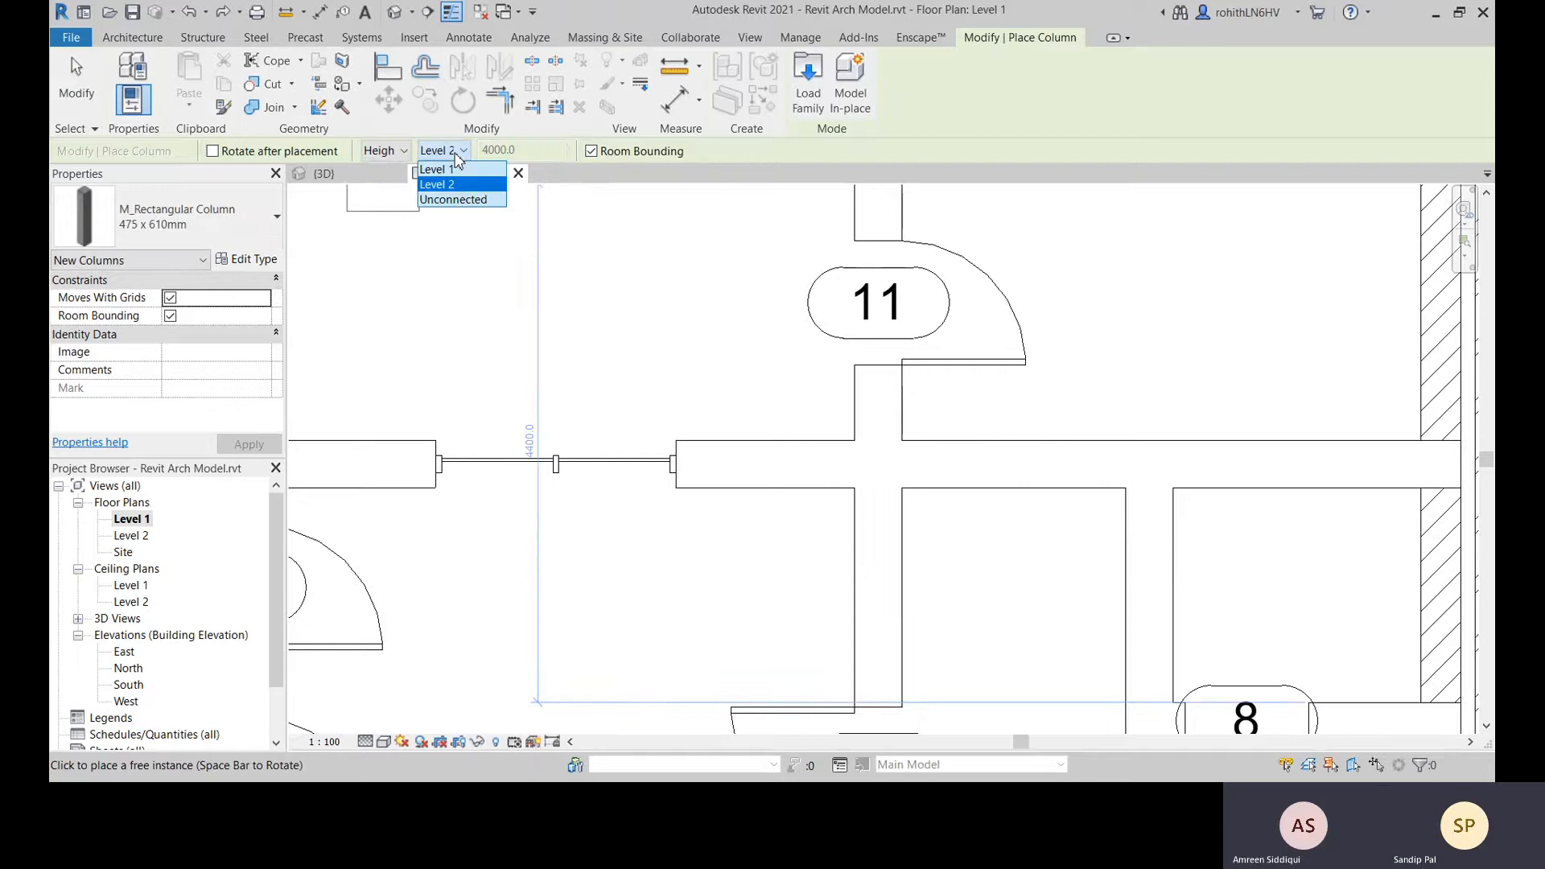
click(302, 154)
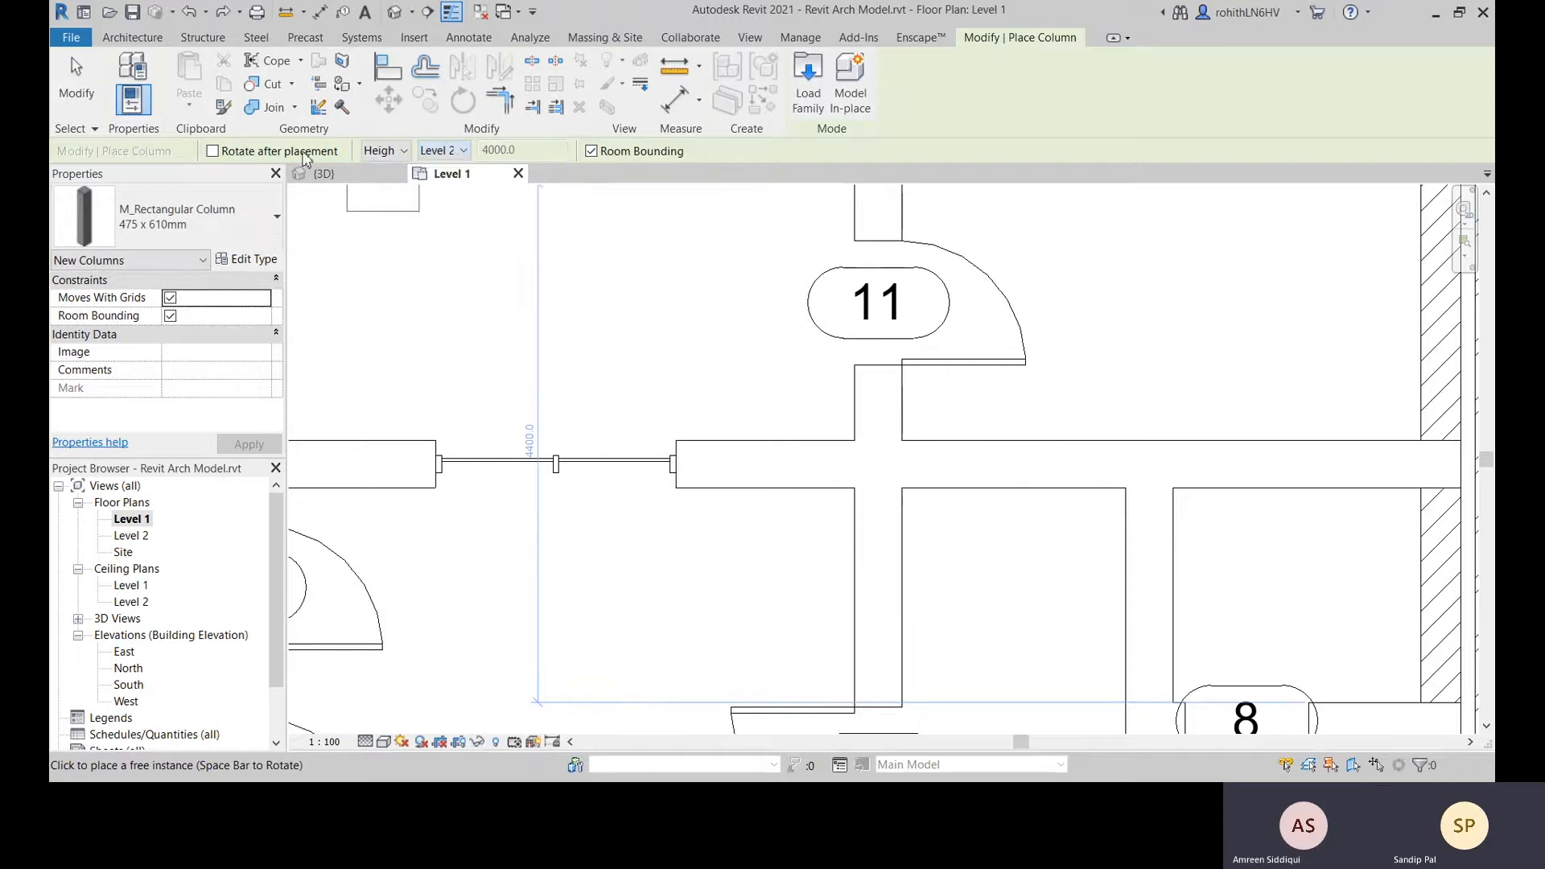
Switch the column being placed to the 400 X 400 mm type
click(245, 265)
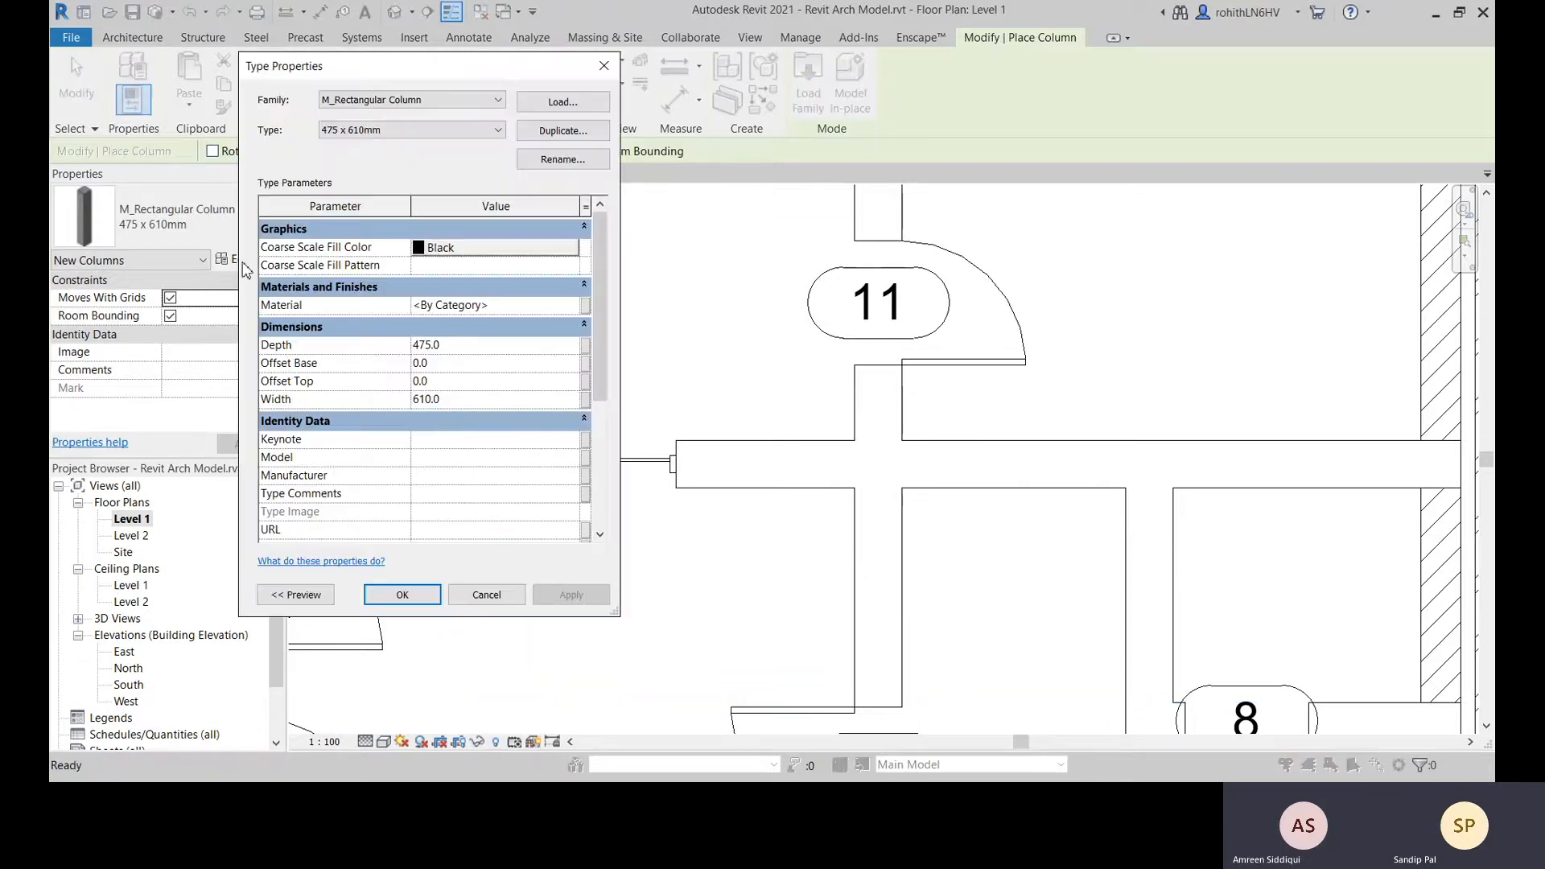
click(460, 131)
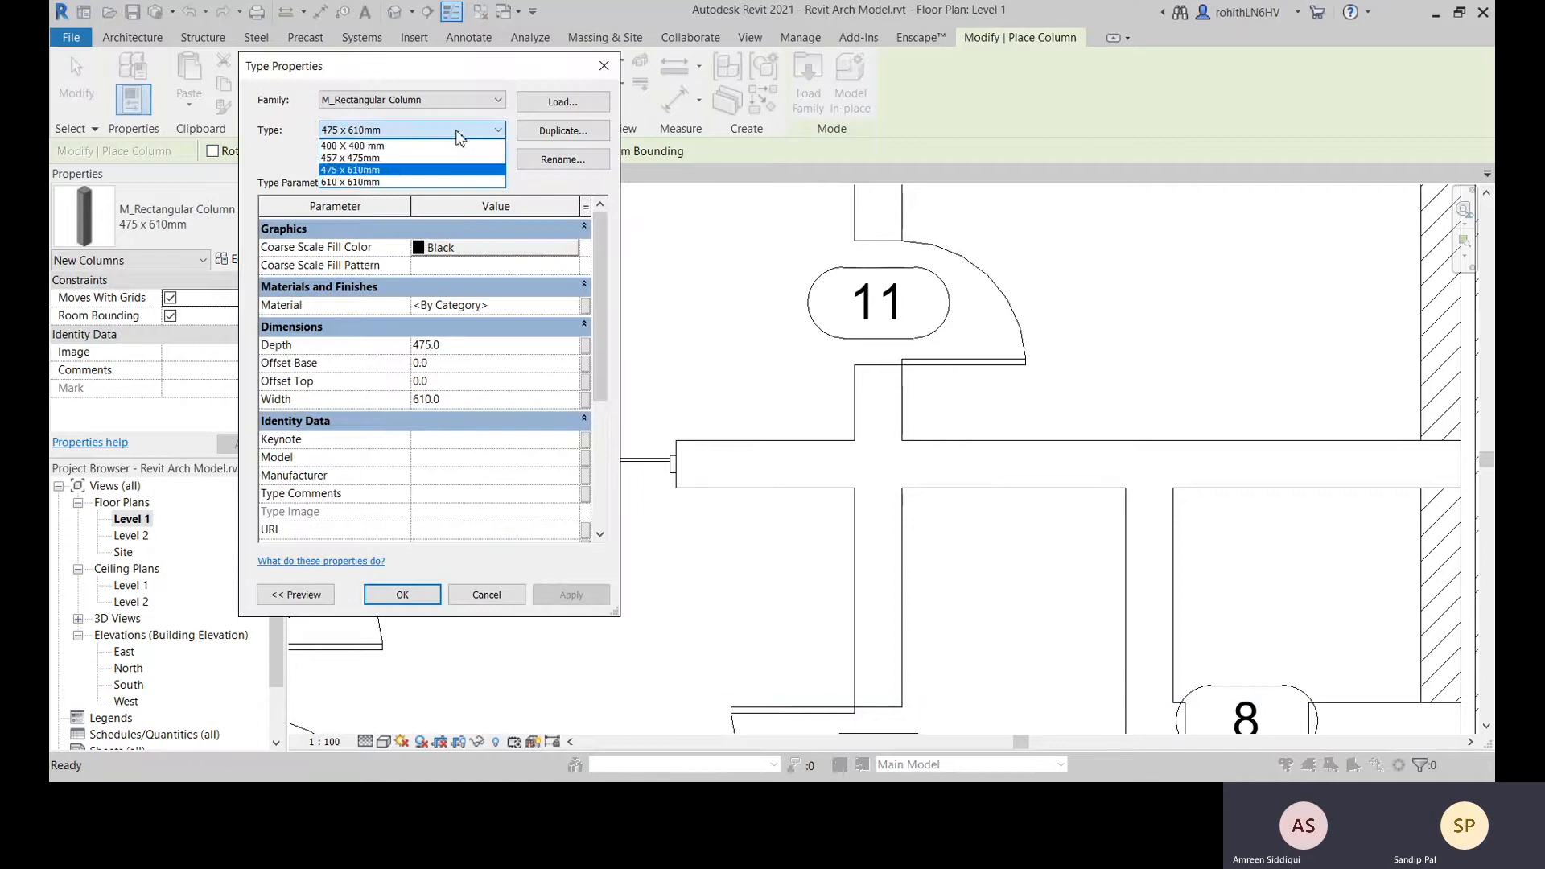
click(414, 145)
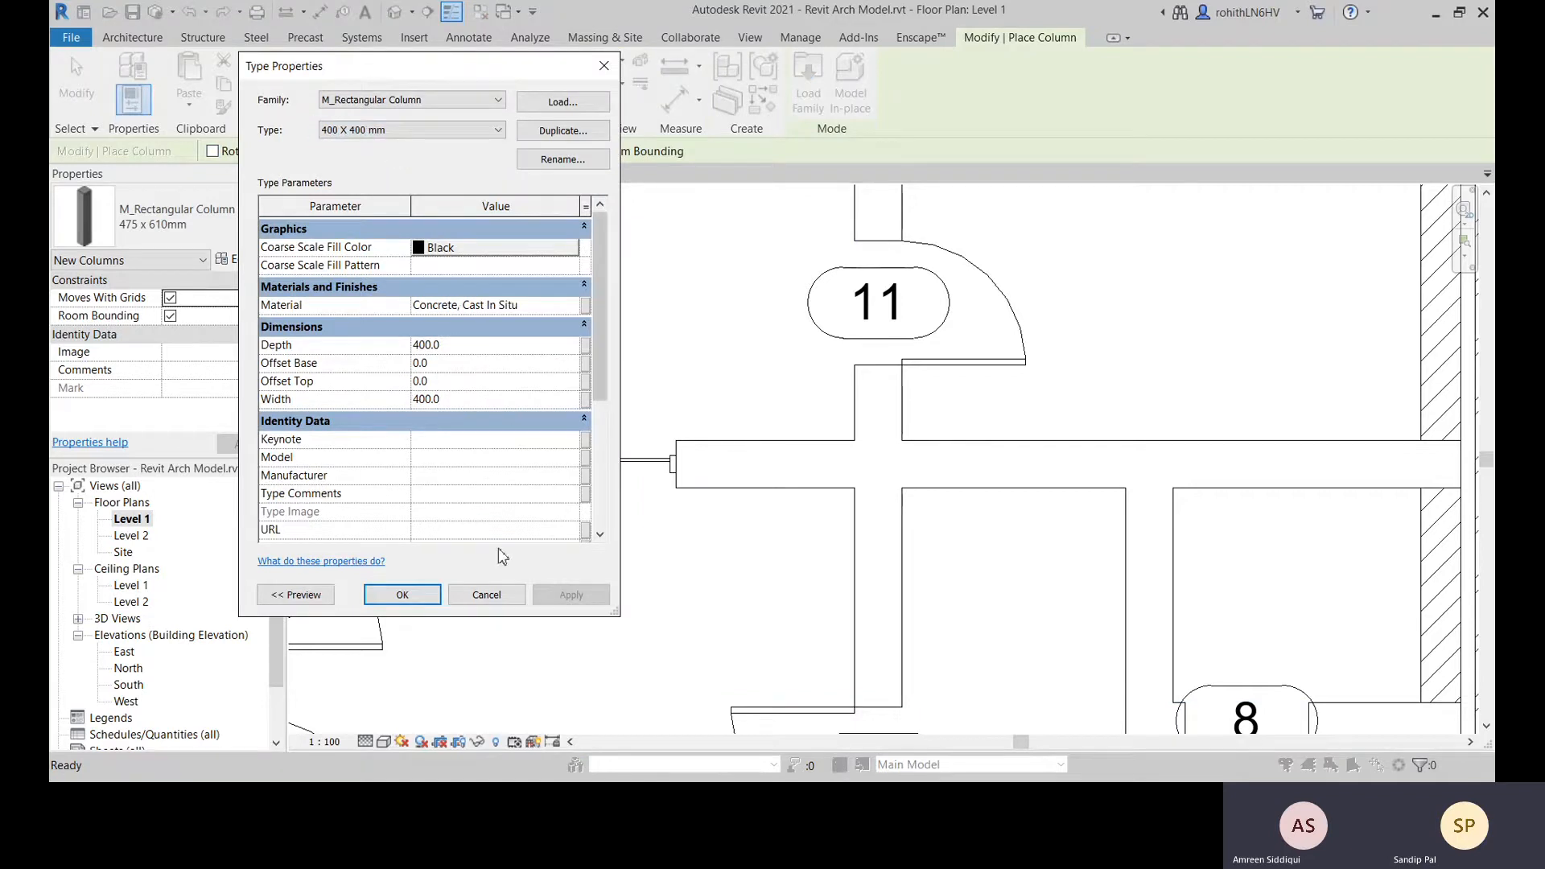
click(402, 596)
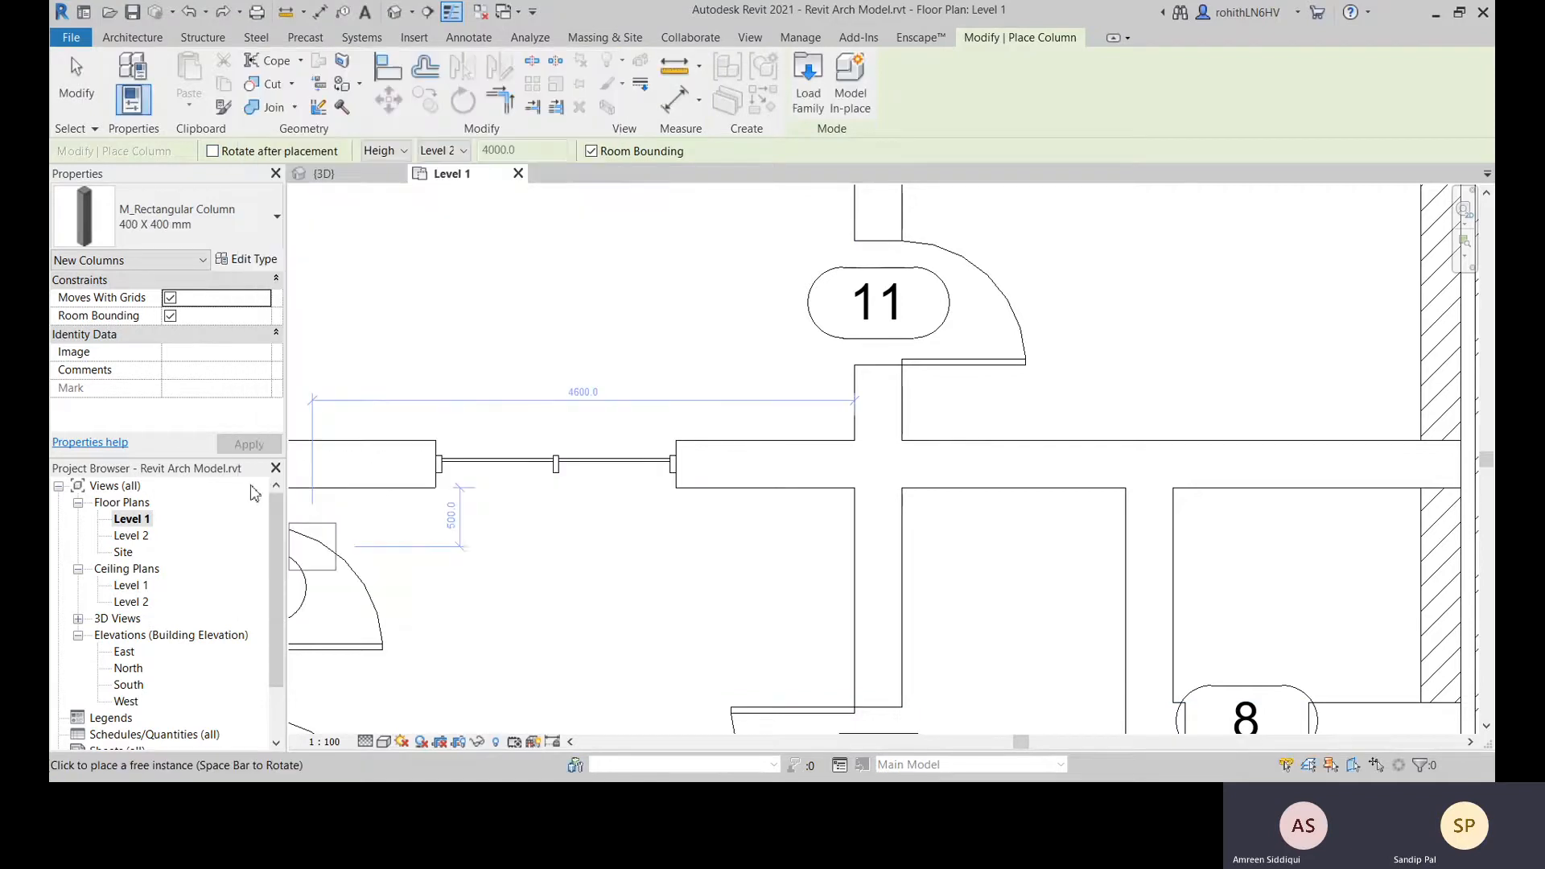
Place the 400 X 400 mm column at the wall intersection below door 11 and accept the overlap warning
click(882, 463)
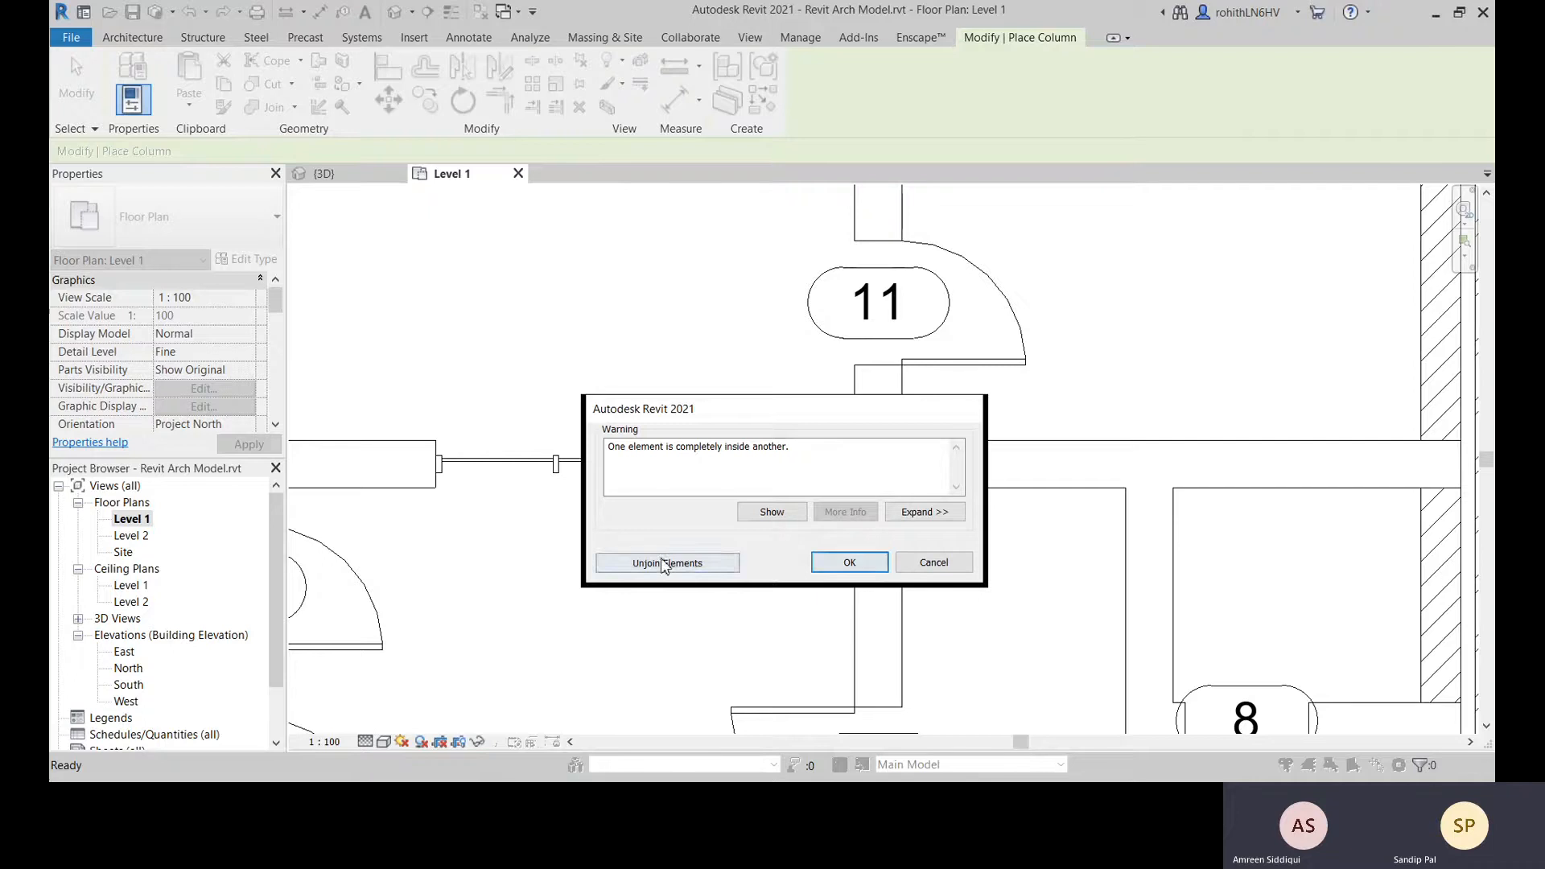
click(835, 563)
key(Escape)
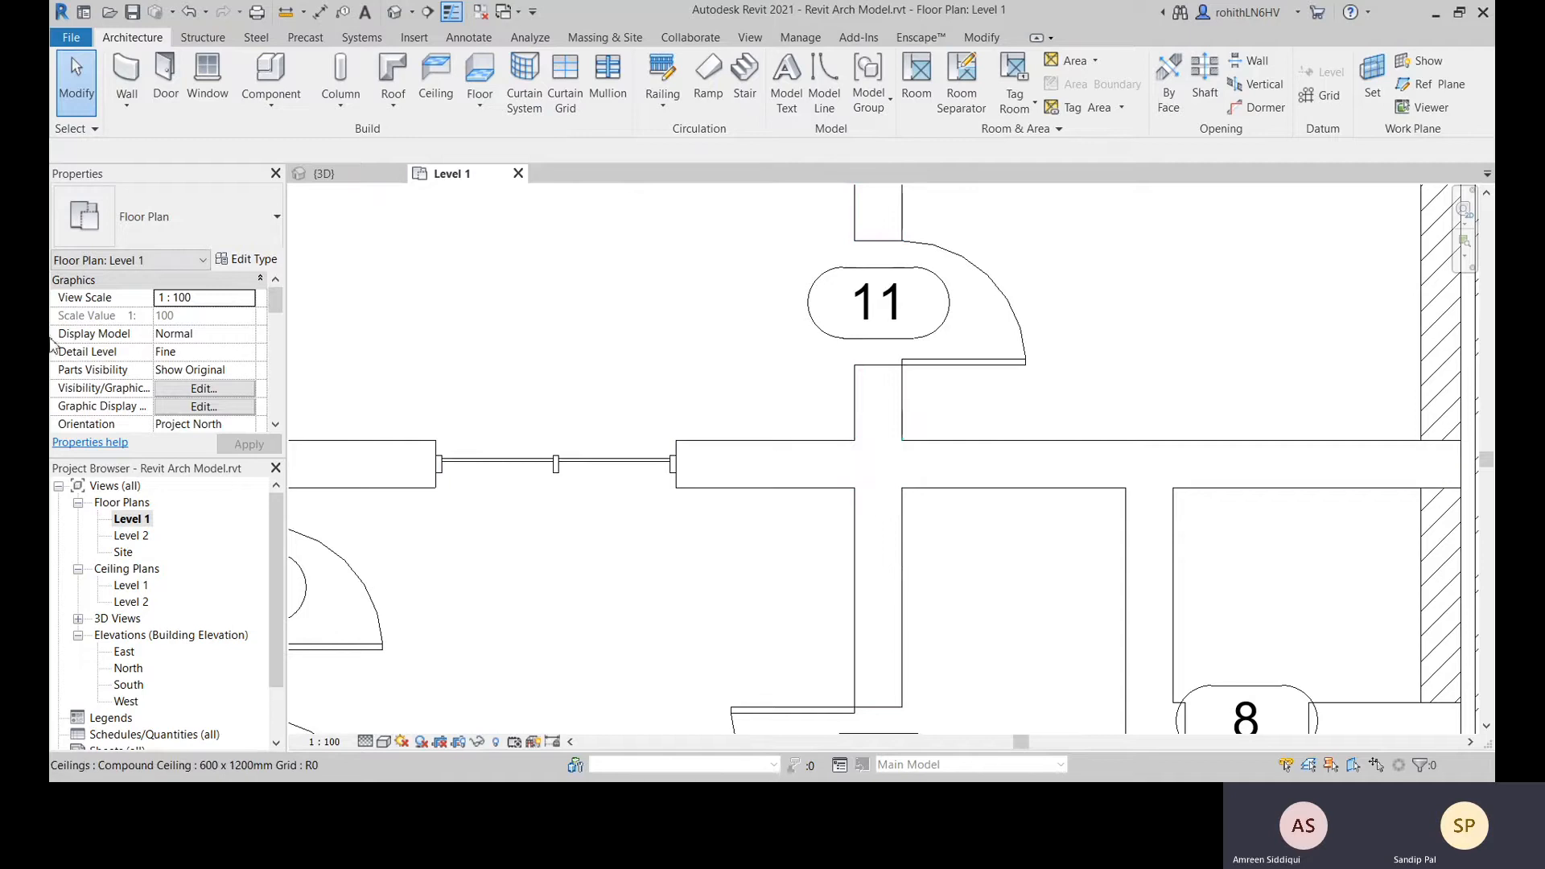
Place another 400 X 400 mm architectural column in the room beside the wall intersection, about 600 mm from both walls
click(346, 104)
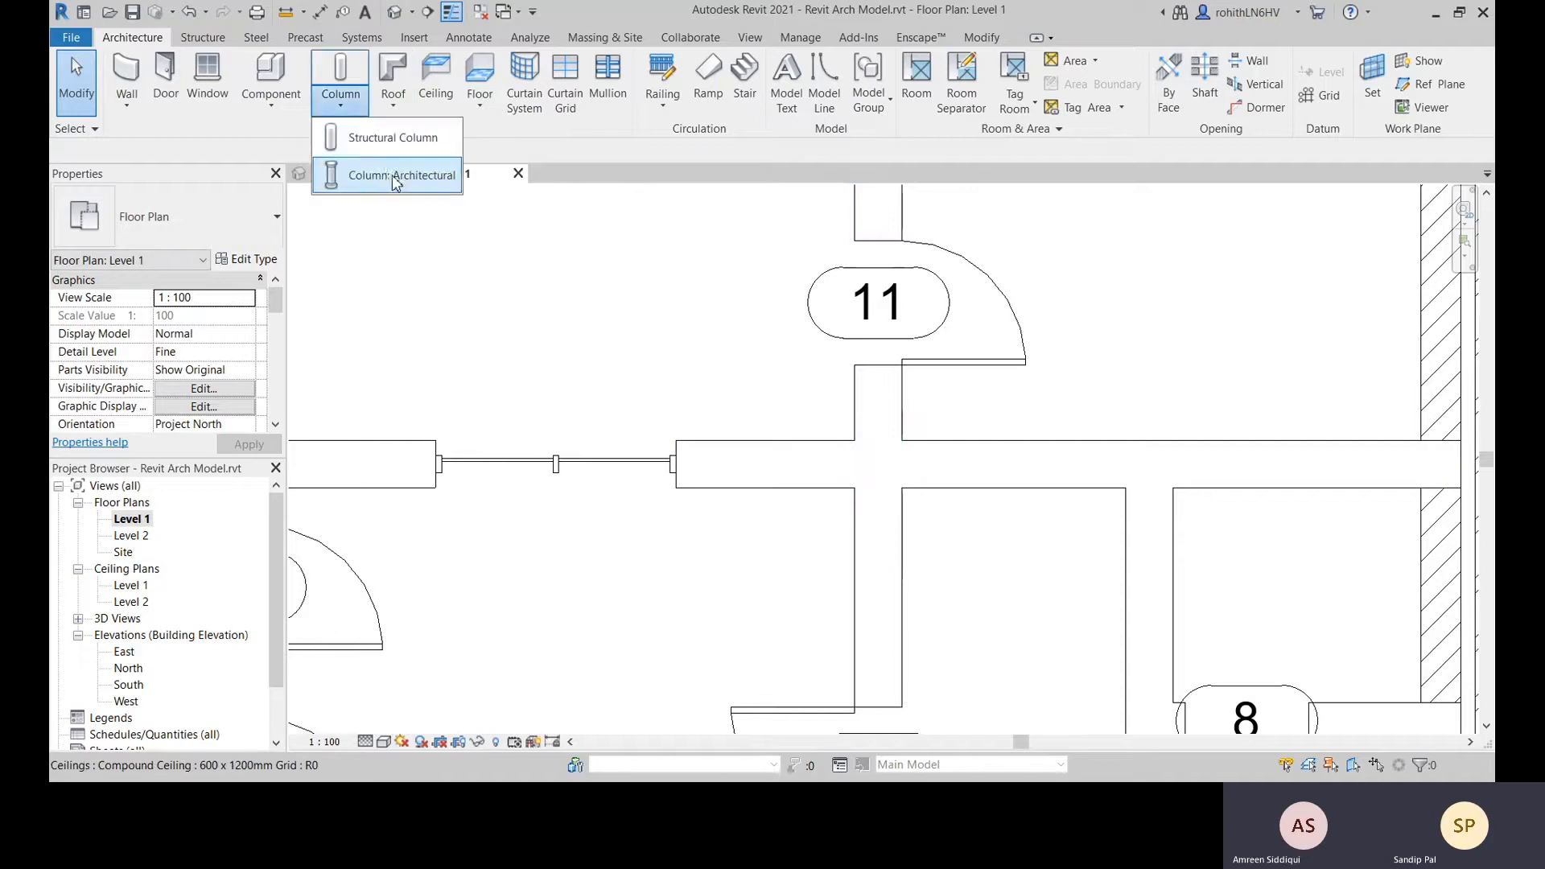
click(387, 177)
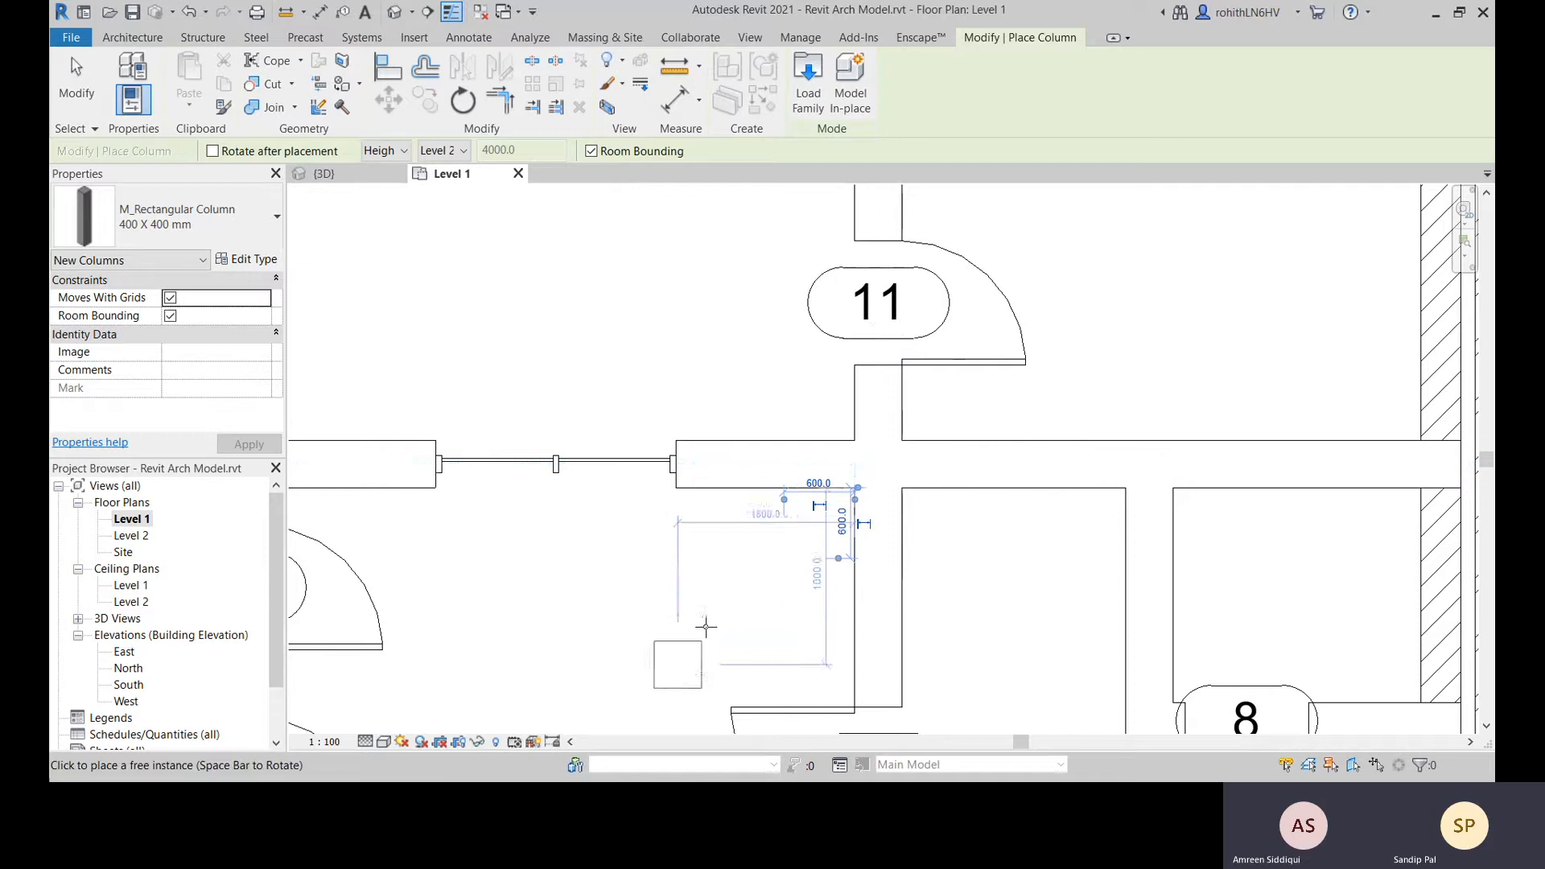
key(Escape)
key(Escape)
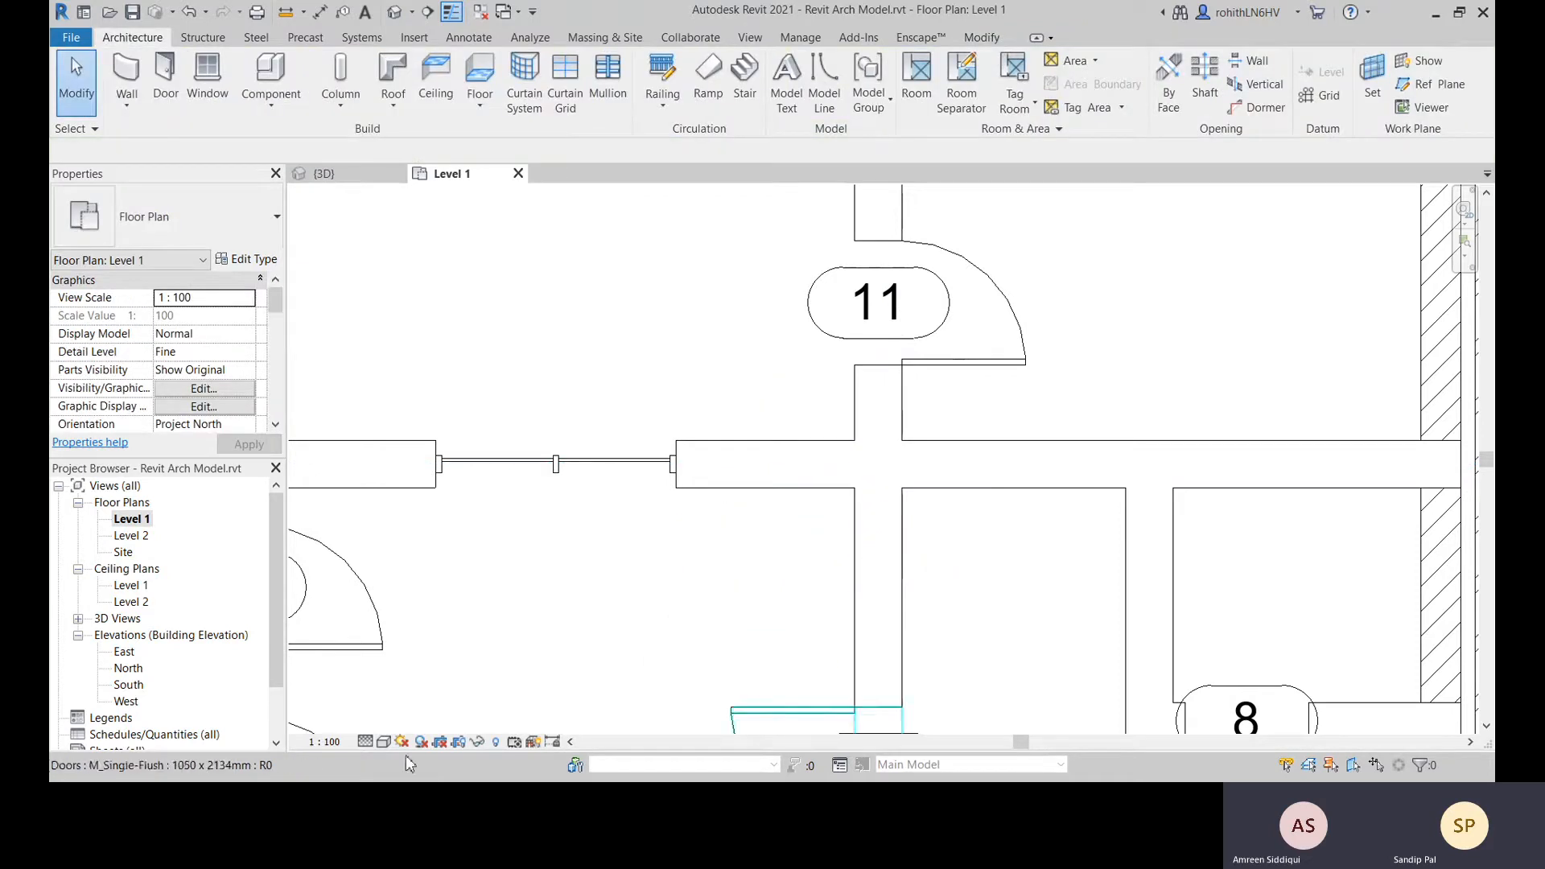
click(383, 742)
click(434, 724)
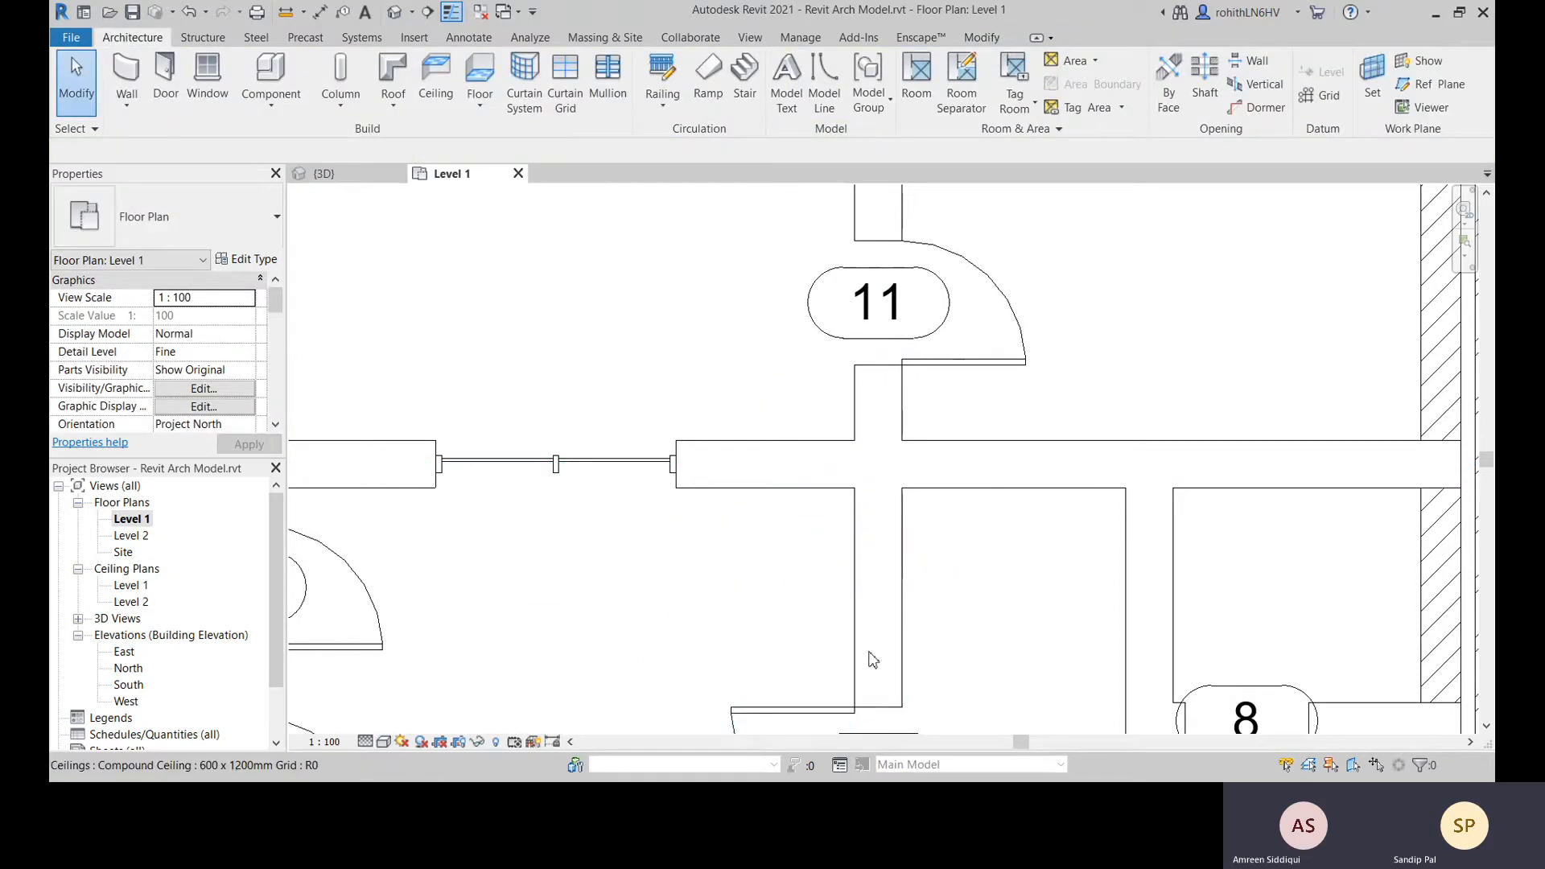
Set the cut plane offset to 12 in the Level 1 plan's view range and apply the change
scroll(800, 572, down, 6)
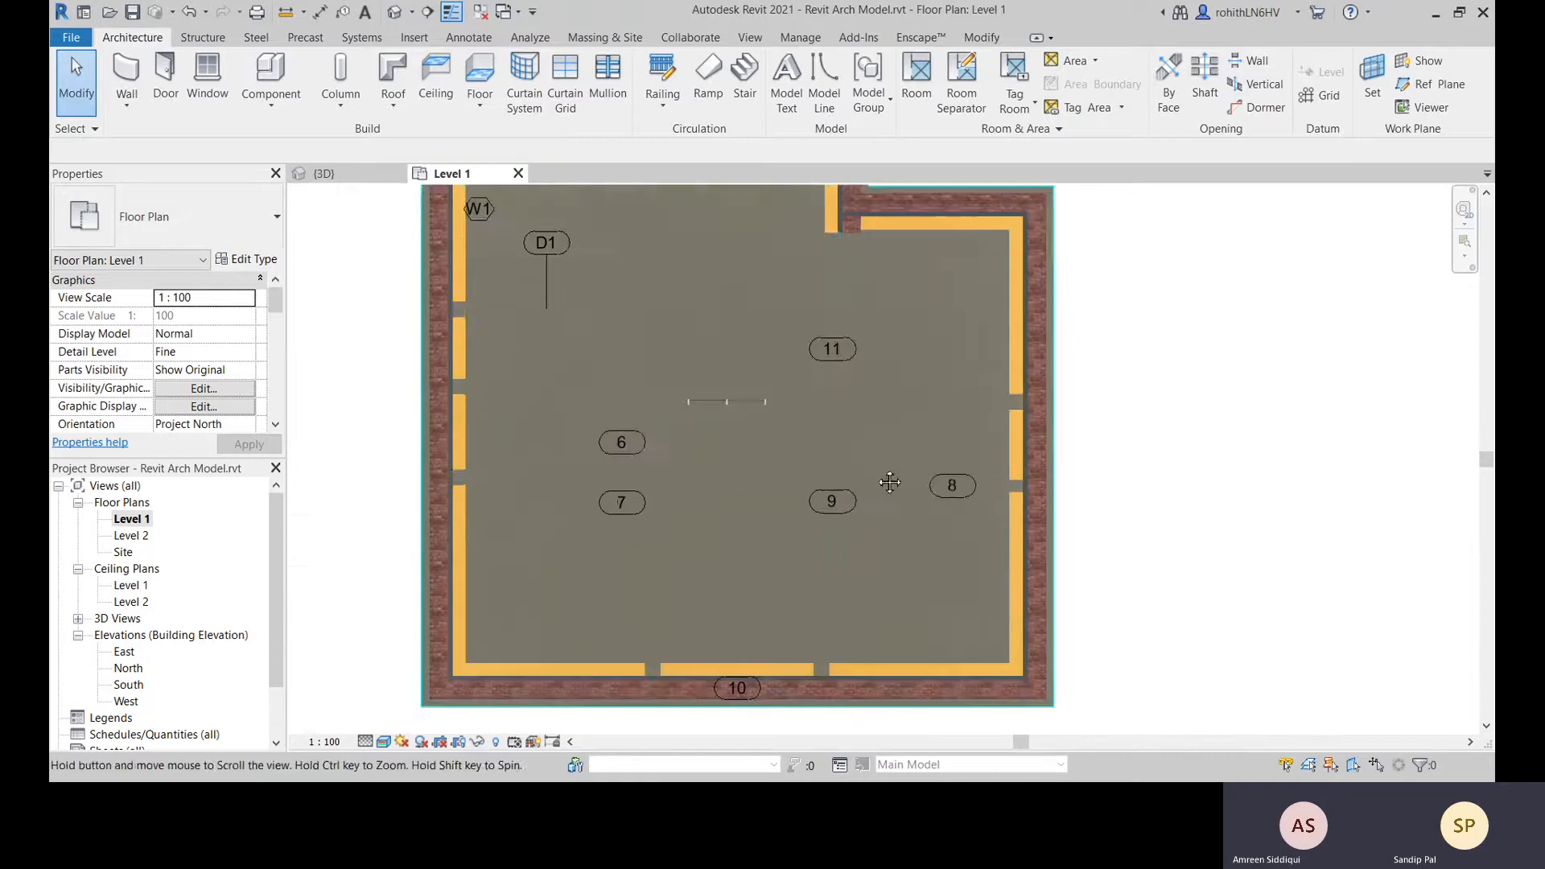
middle_drag(851, 407, 837, 543)
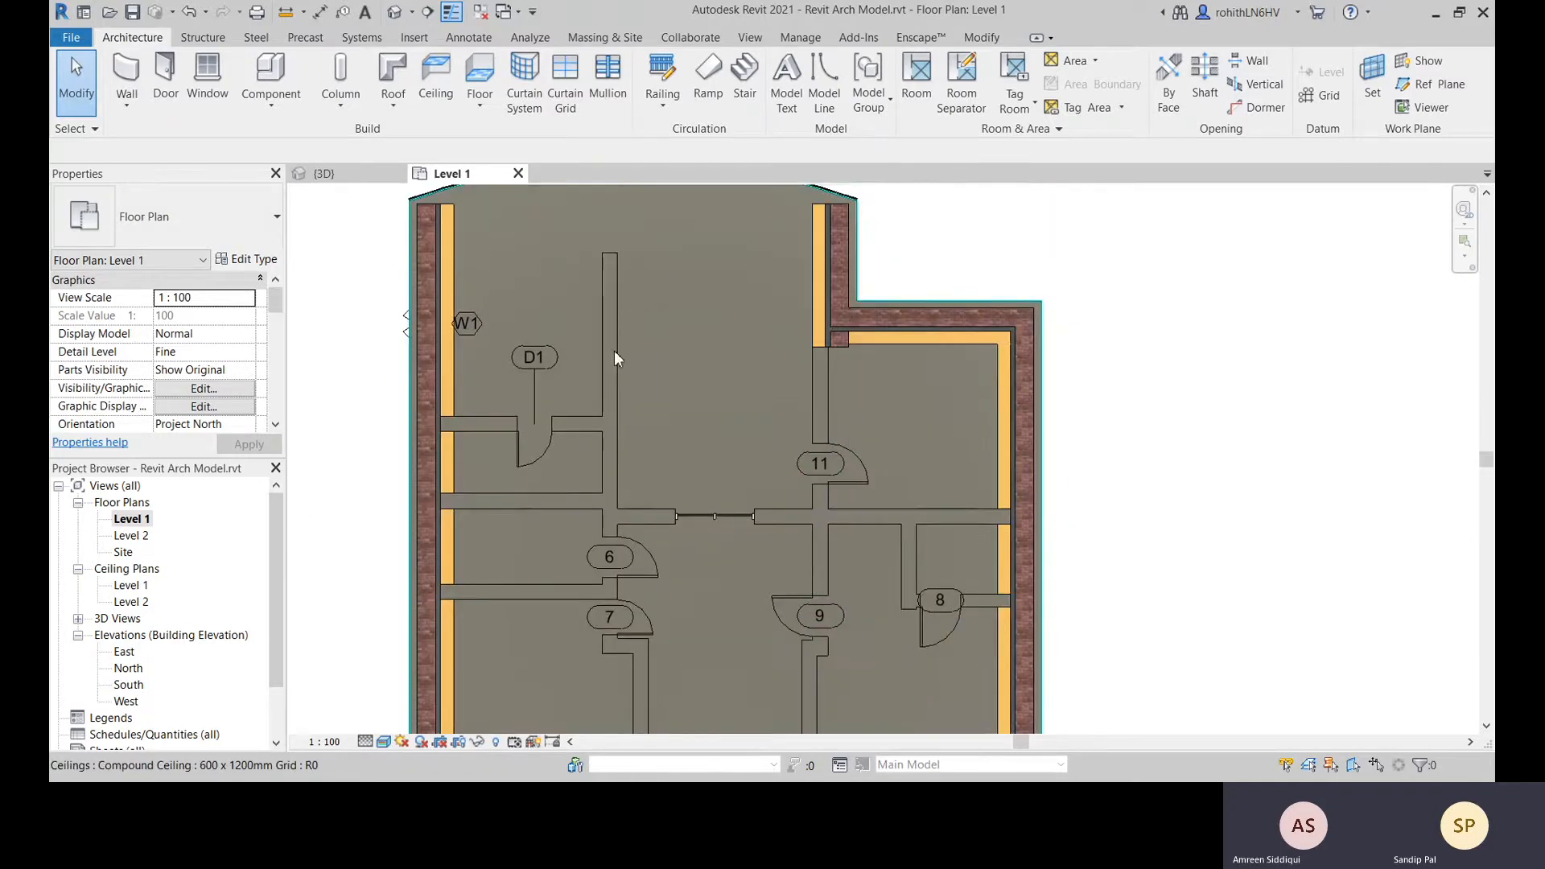
scroll(810, 554, down, 1)
scroll(812, 563, down, 1)
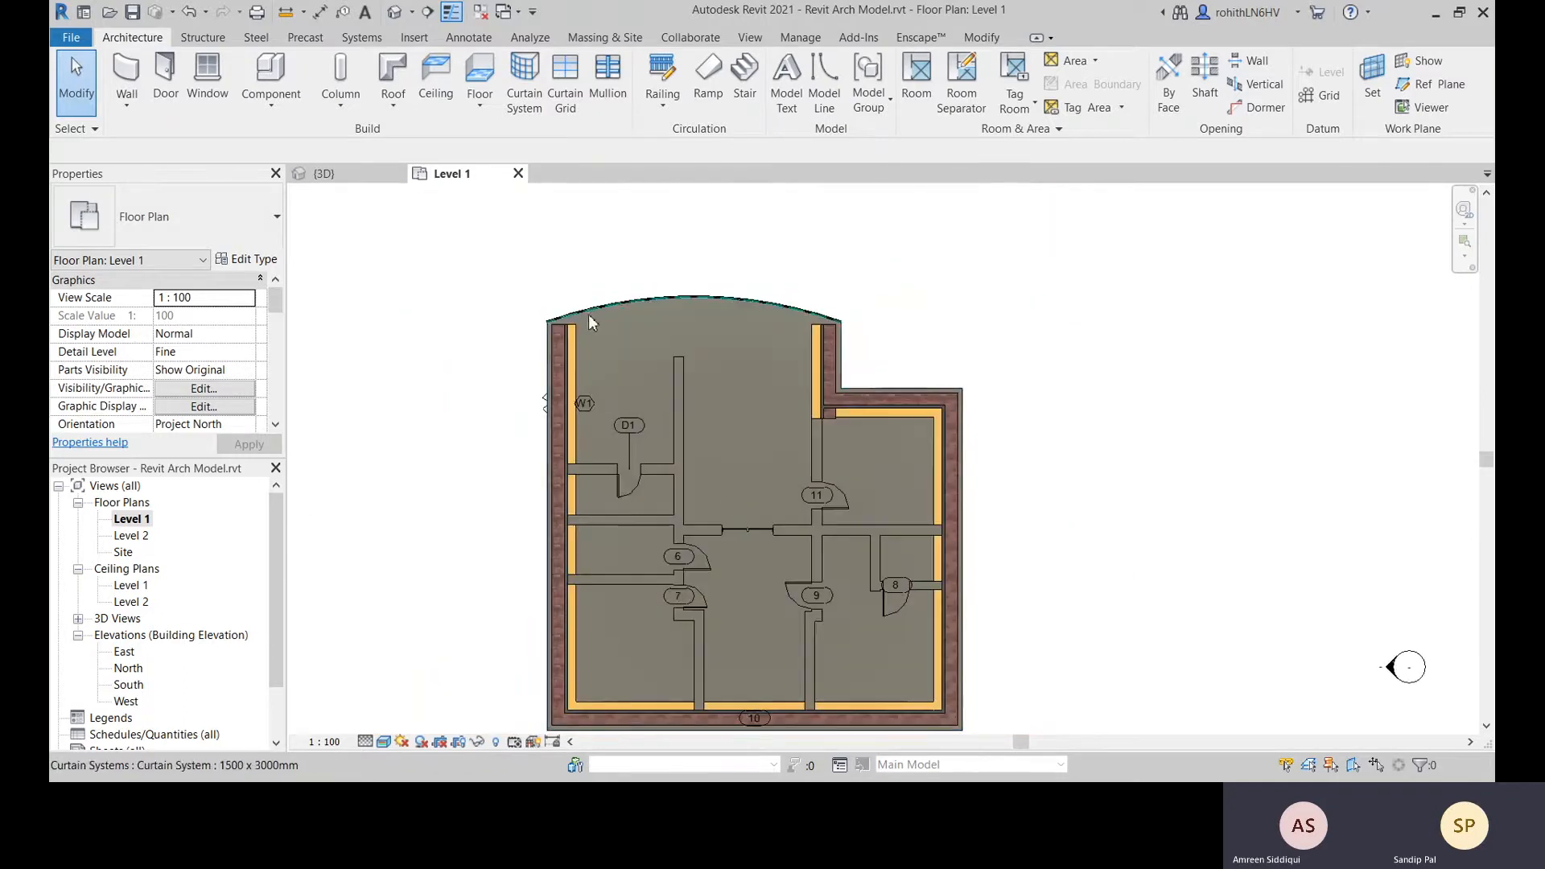
middle_drag(471, 606, 488, 542)
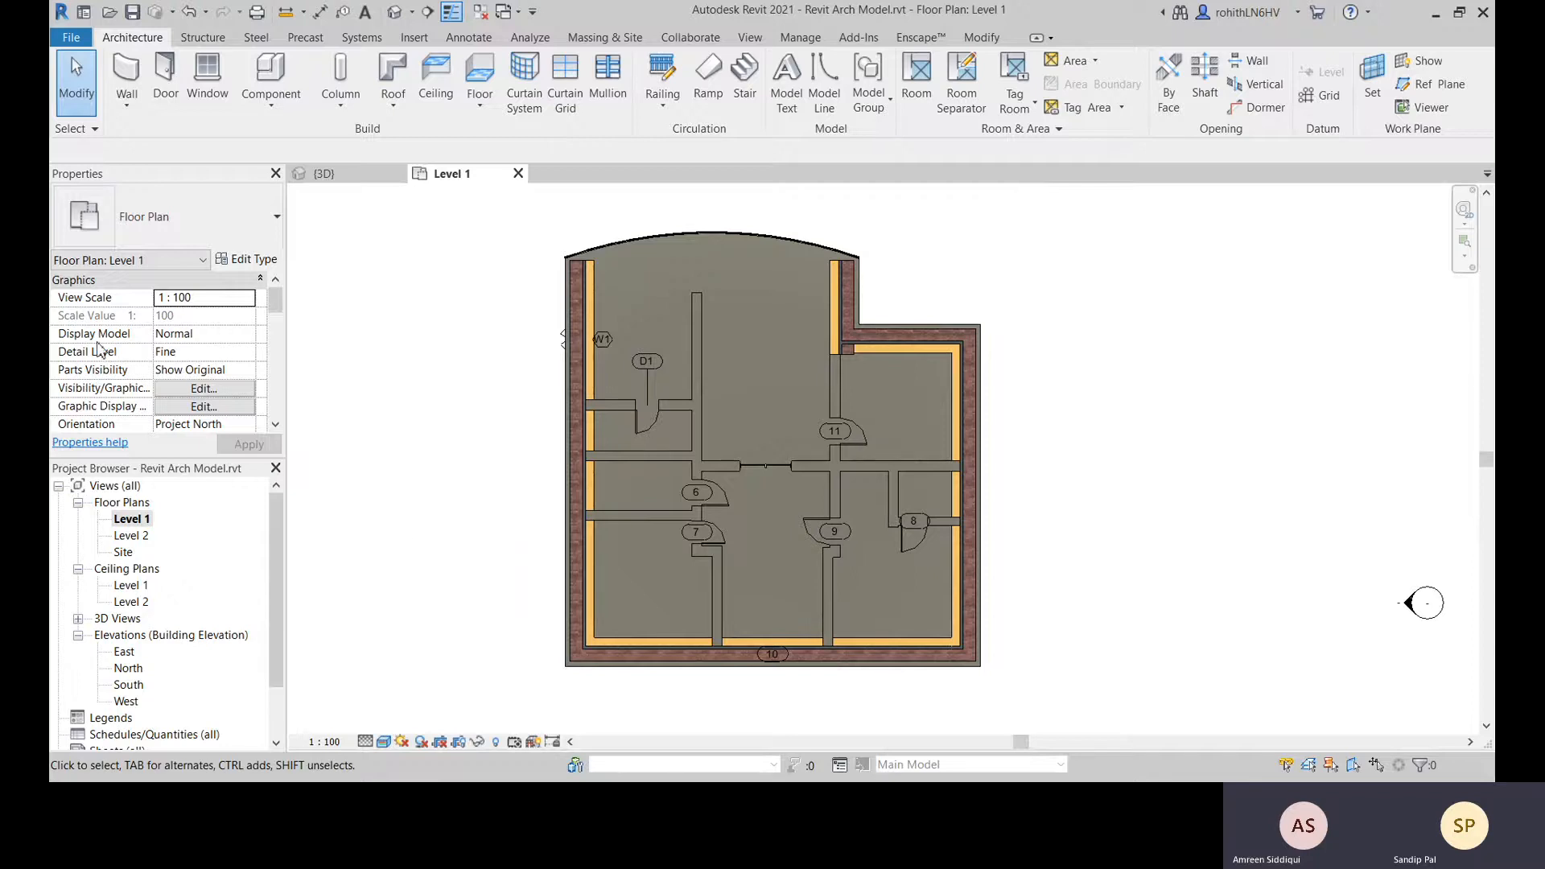
scroll(99, 349, down, 5)
scroll(52, 390, up, 3)
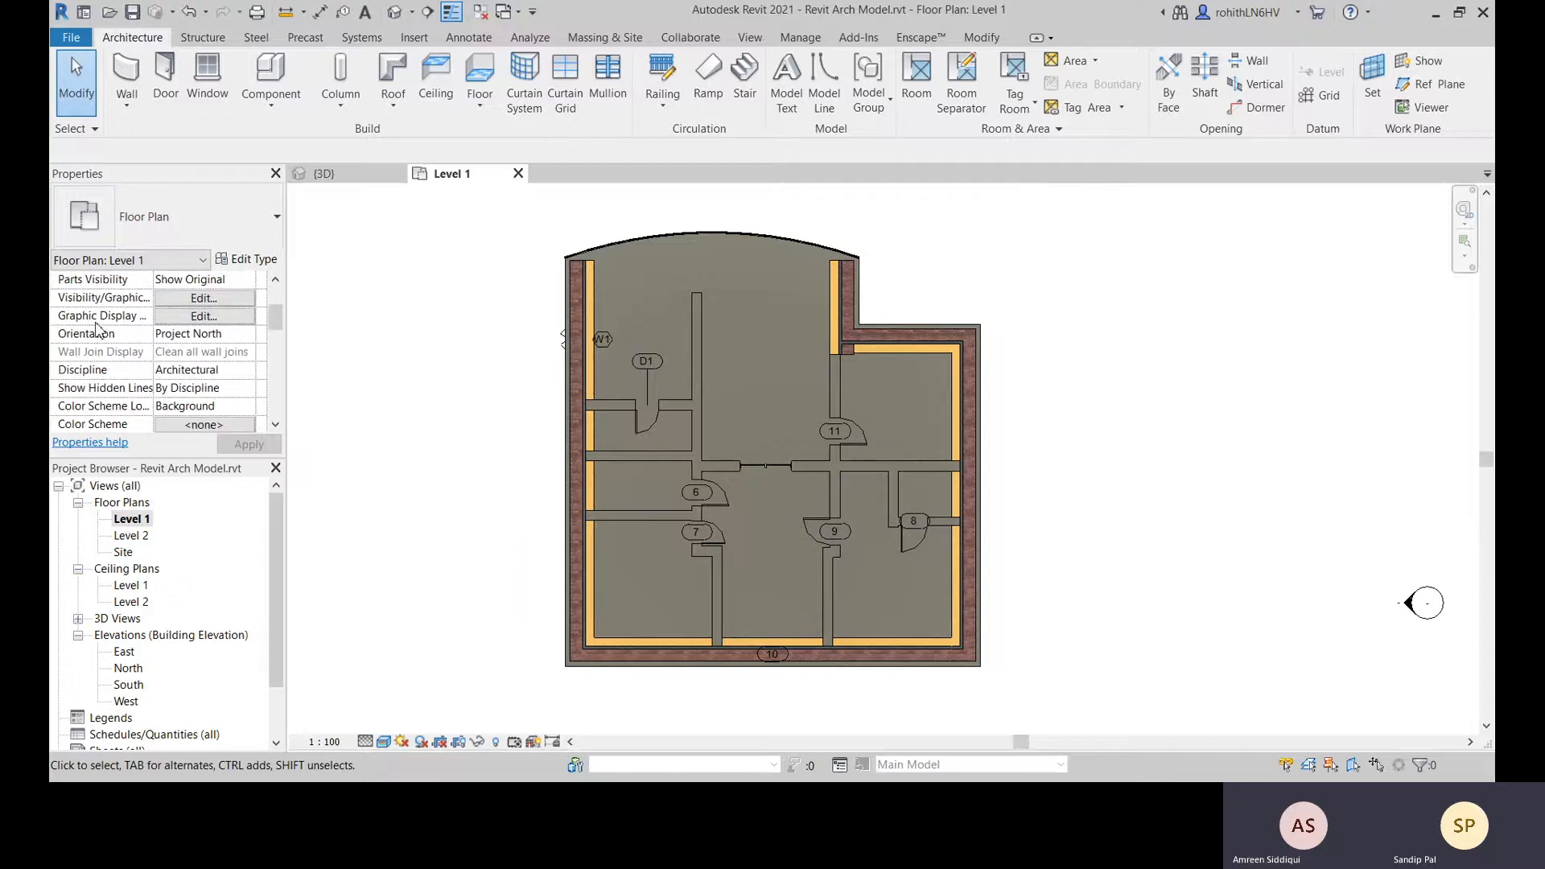
scroll(116, 357, down, 3)
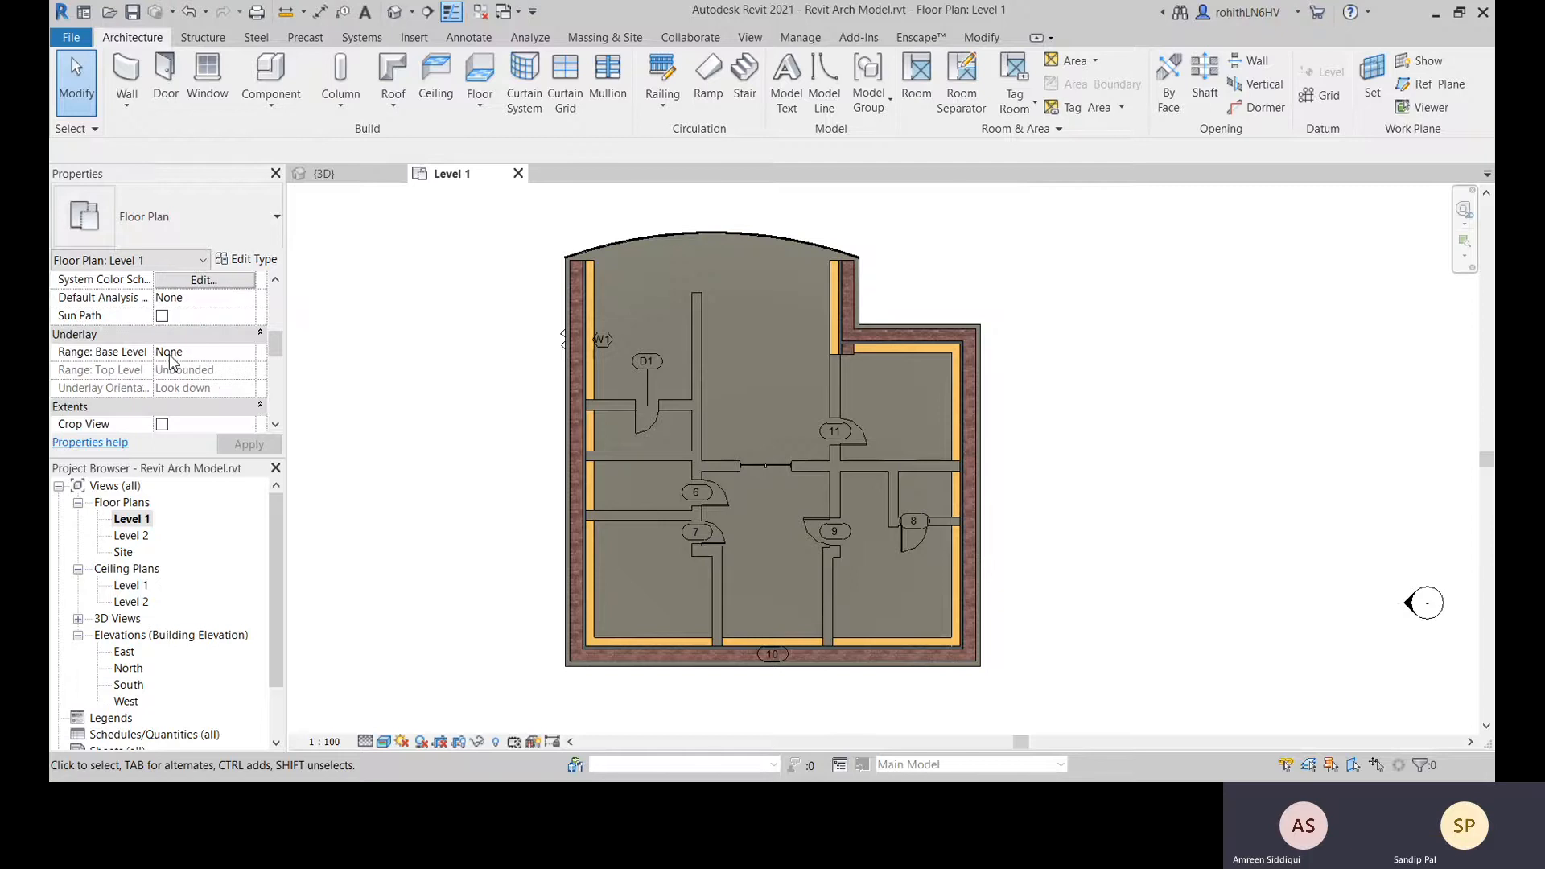
scroll(141, 337, up, 2)
scroll(133, 385, down, 5)
scroll(143, 379, down, 1)
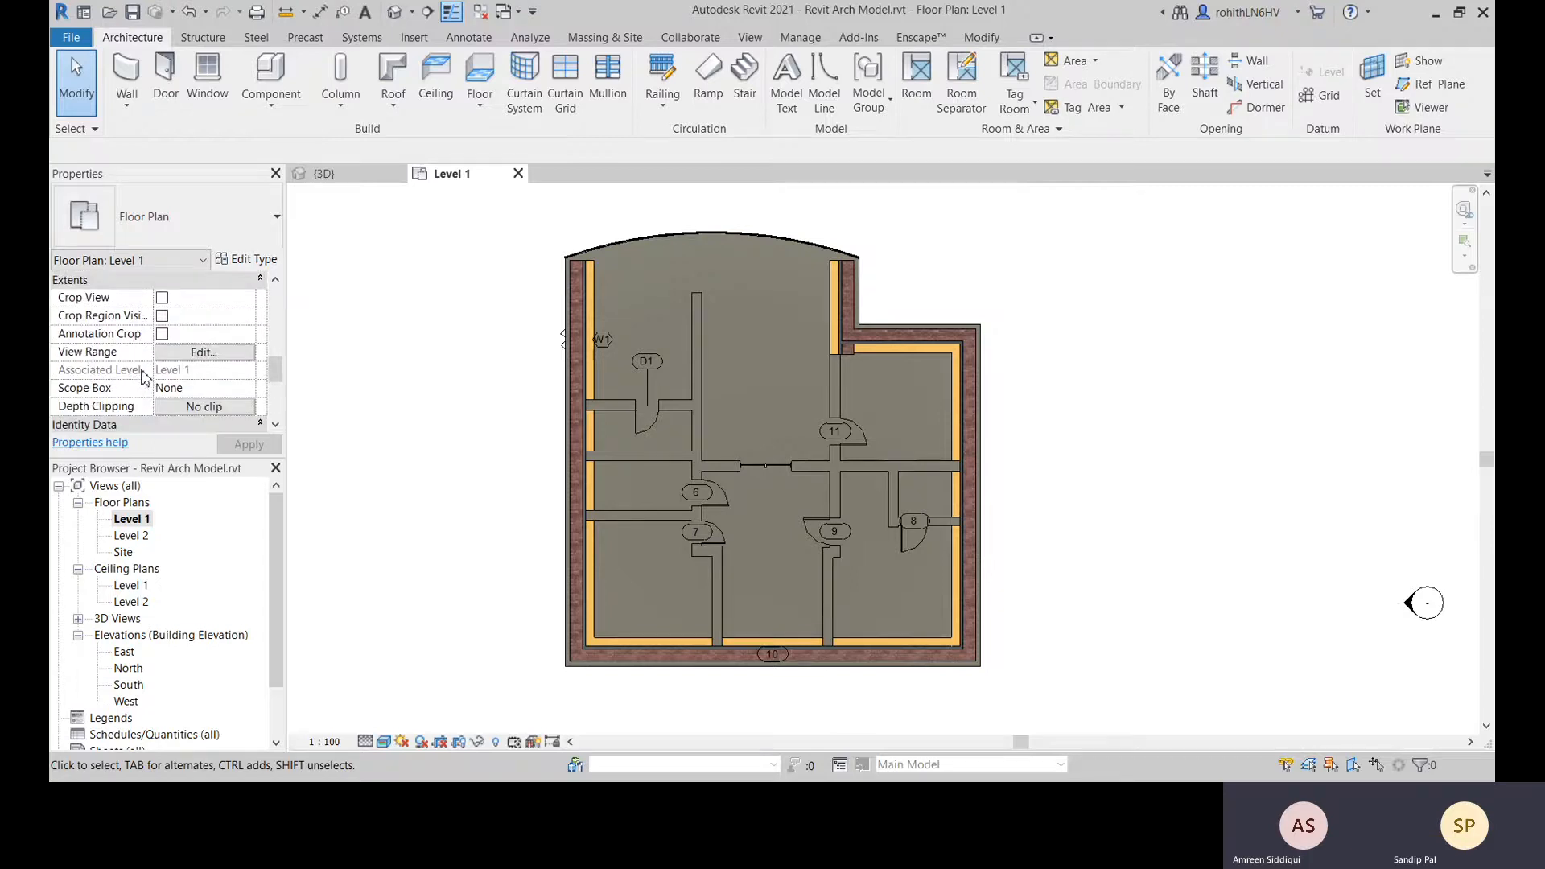
click(193, 353)
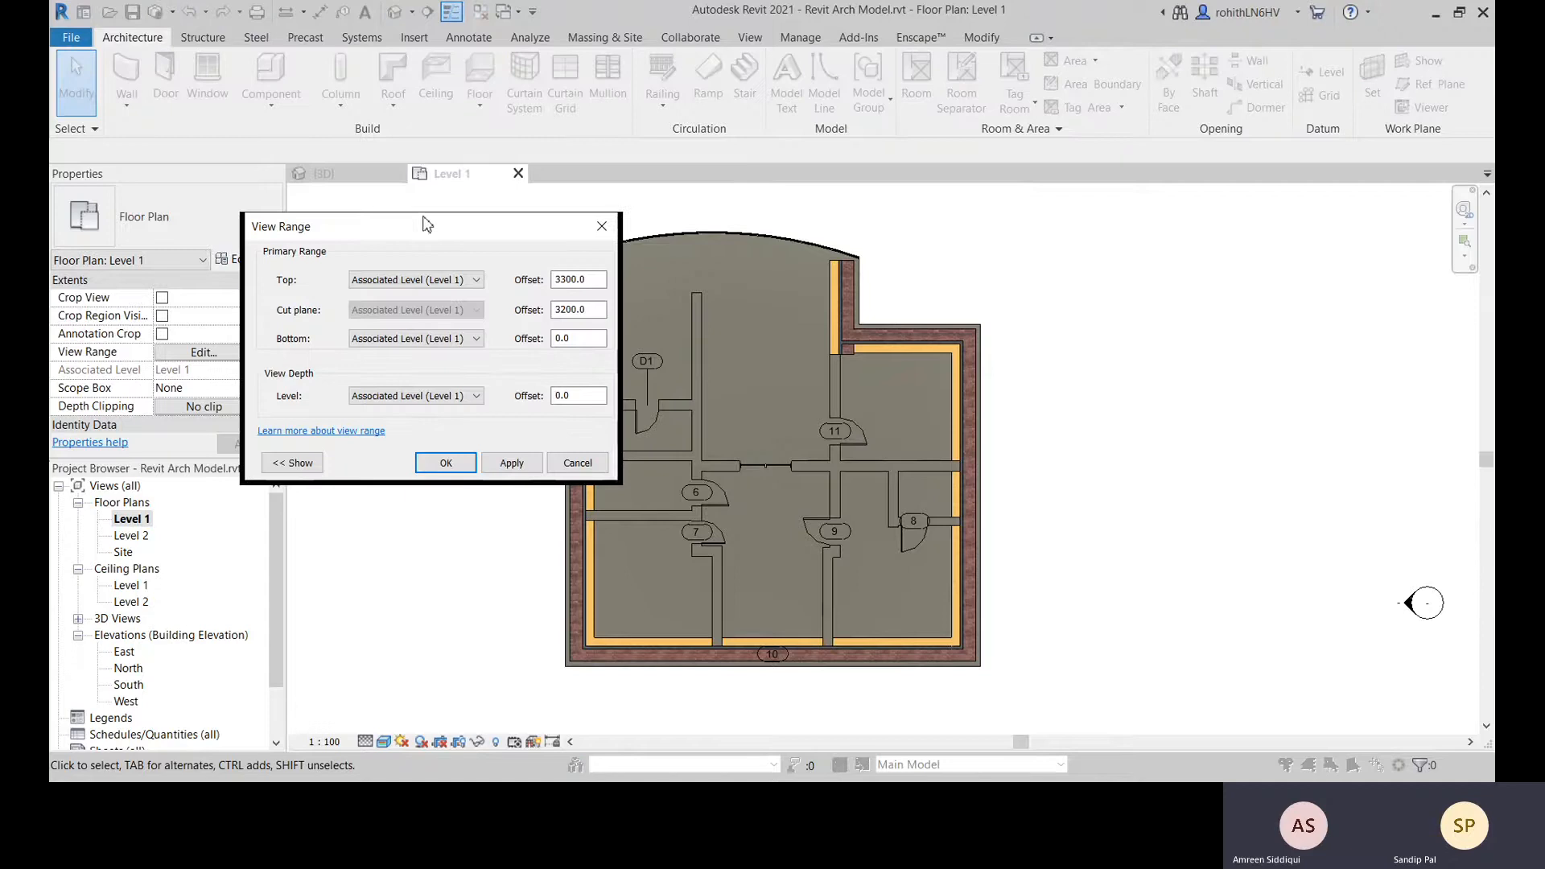
drag(427, 231, 311, 235)
double_click(454, 312)
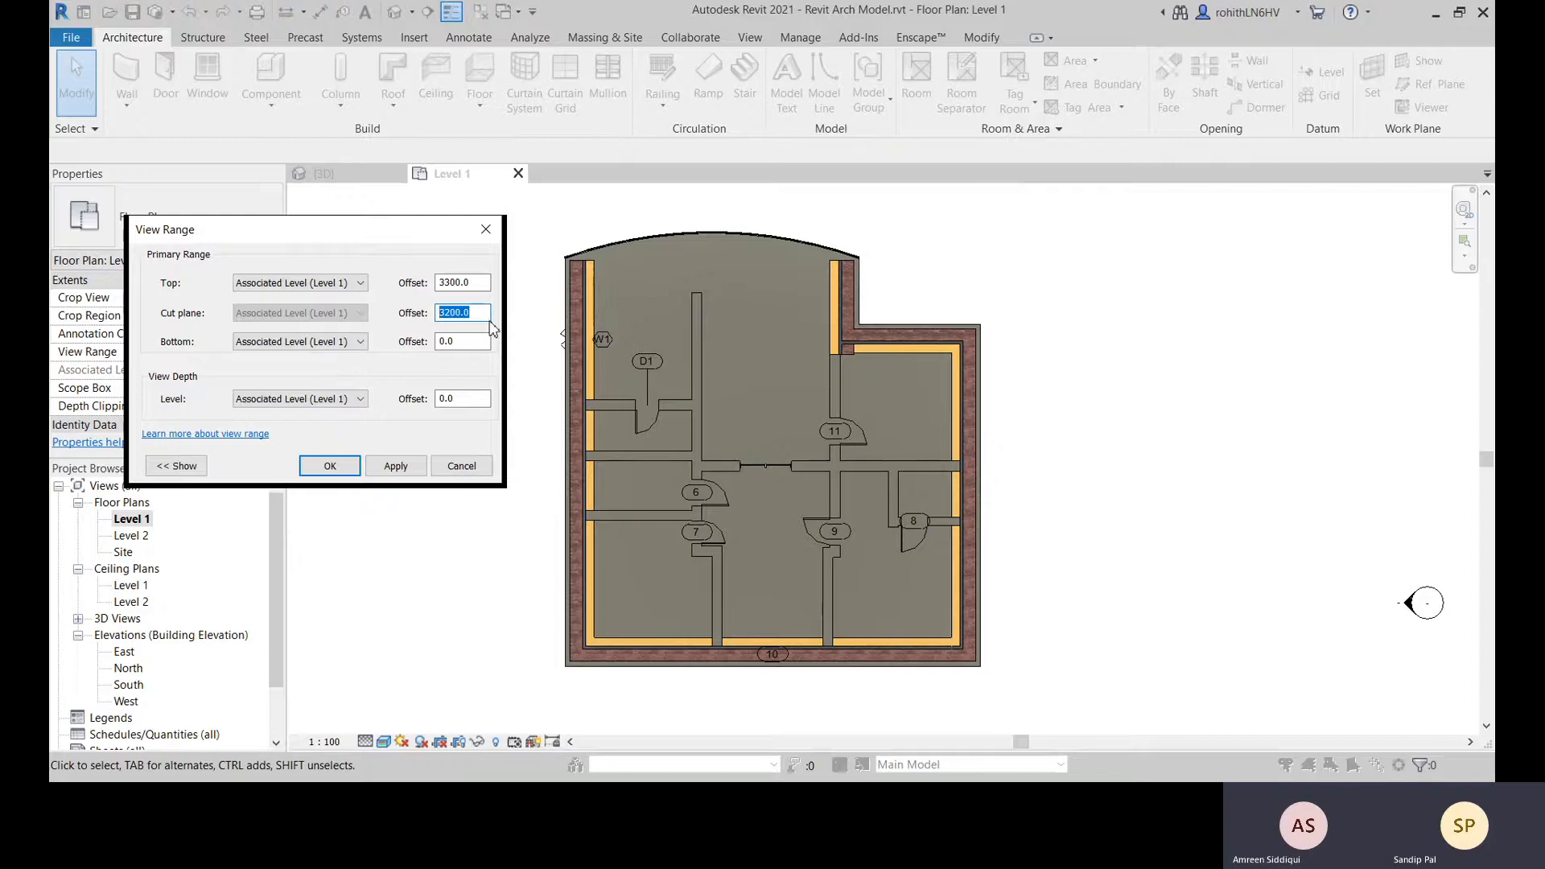
text(12)
click(394, 470)
click(326, 468)
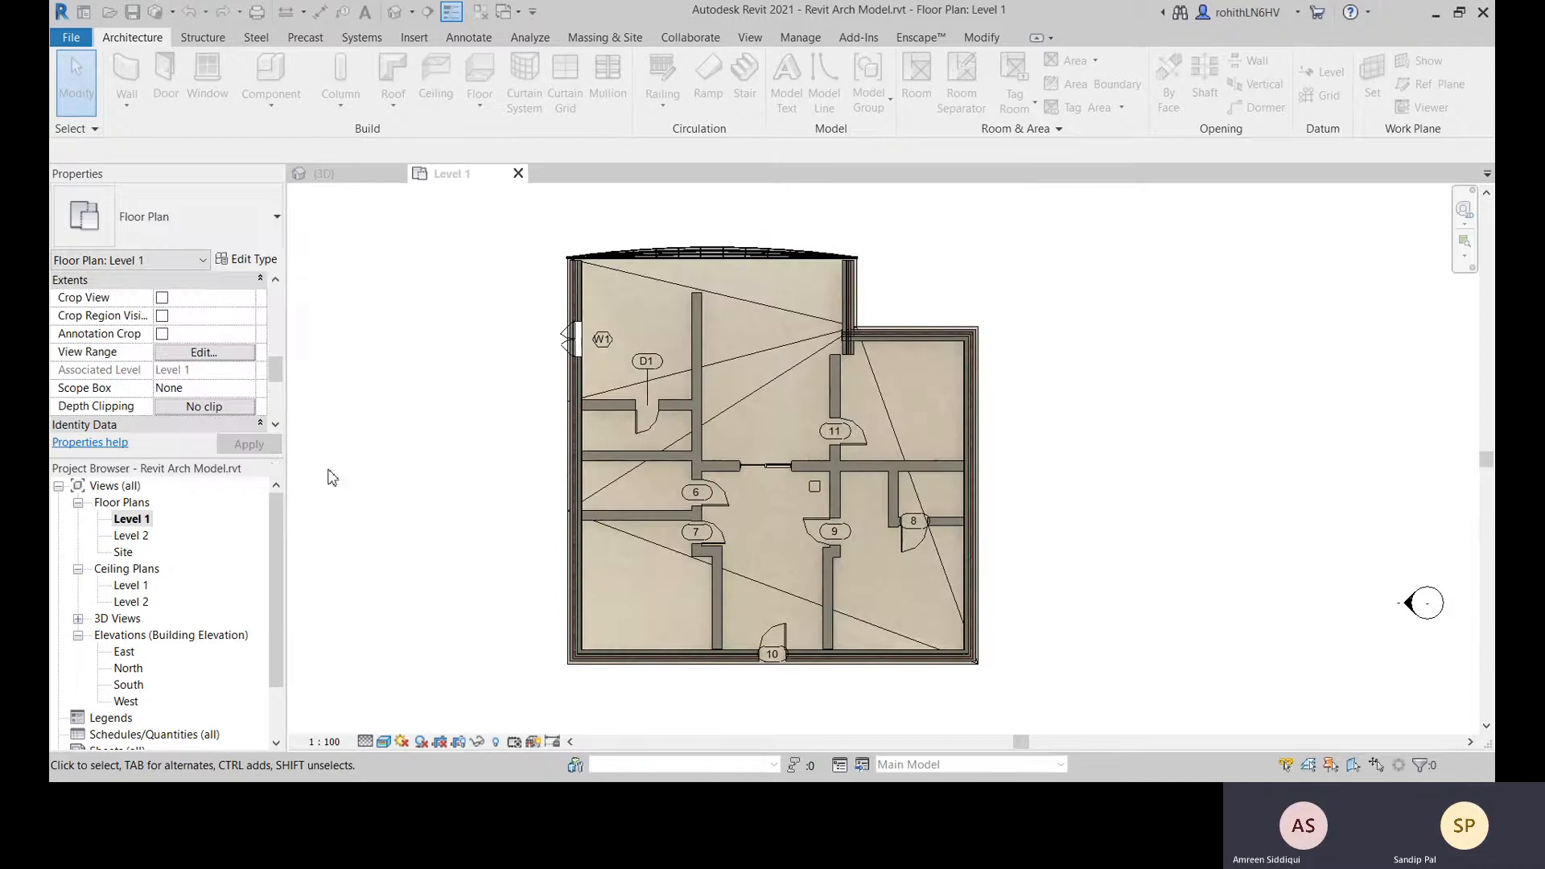
Select the freestanding 400 X 400 mm column in the room between doors 6 and 9 to inspect its properties
scroll(818, 490, up, 3)
scroll(818, 490, up, 5)
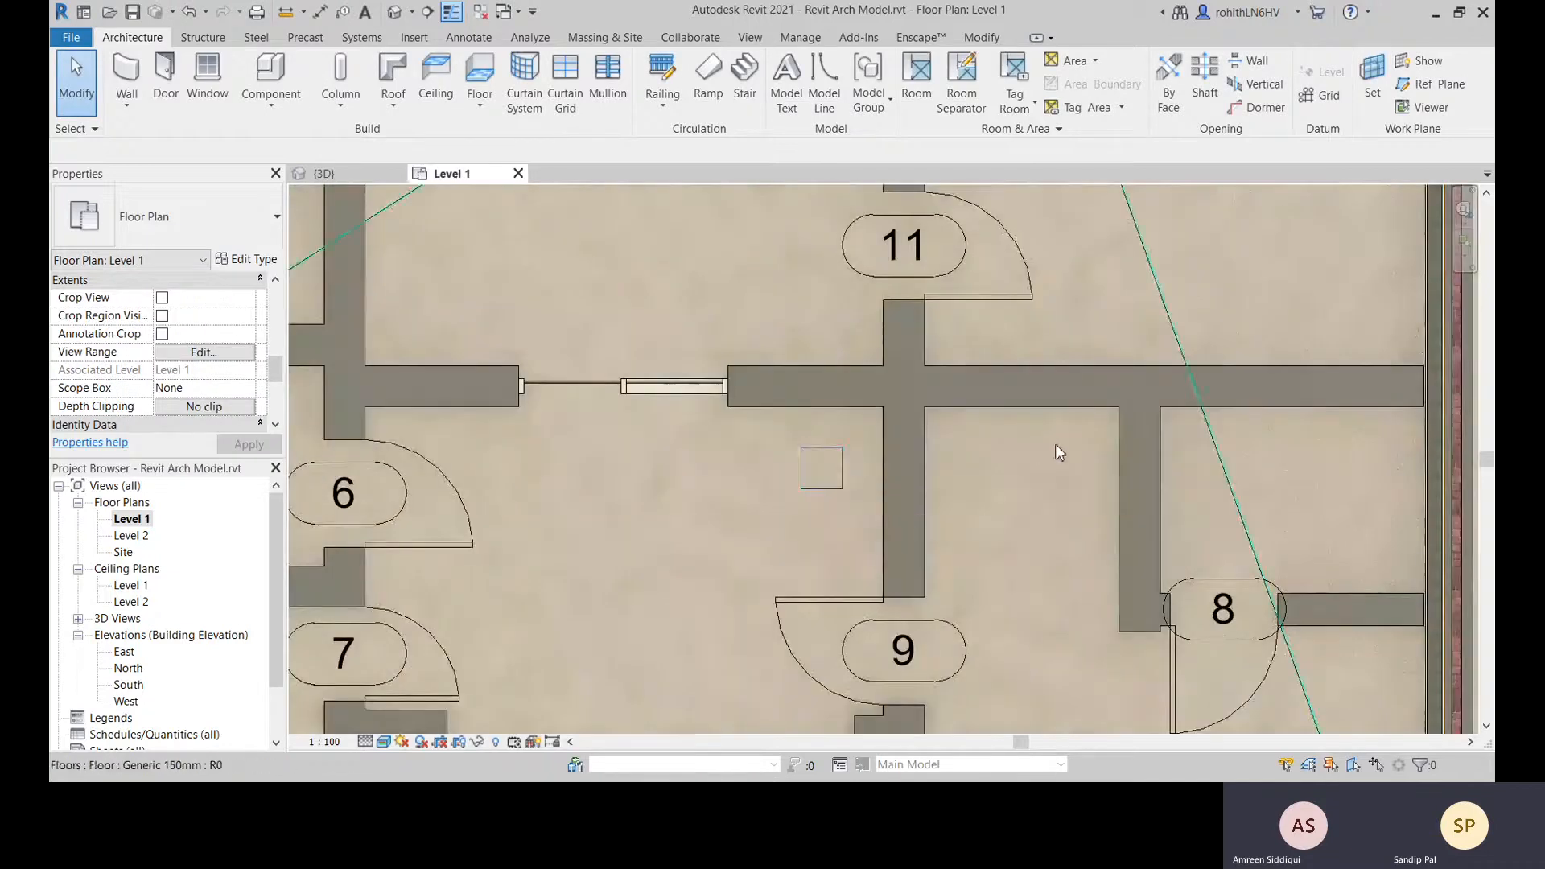
click(840, 466)
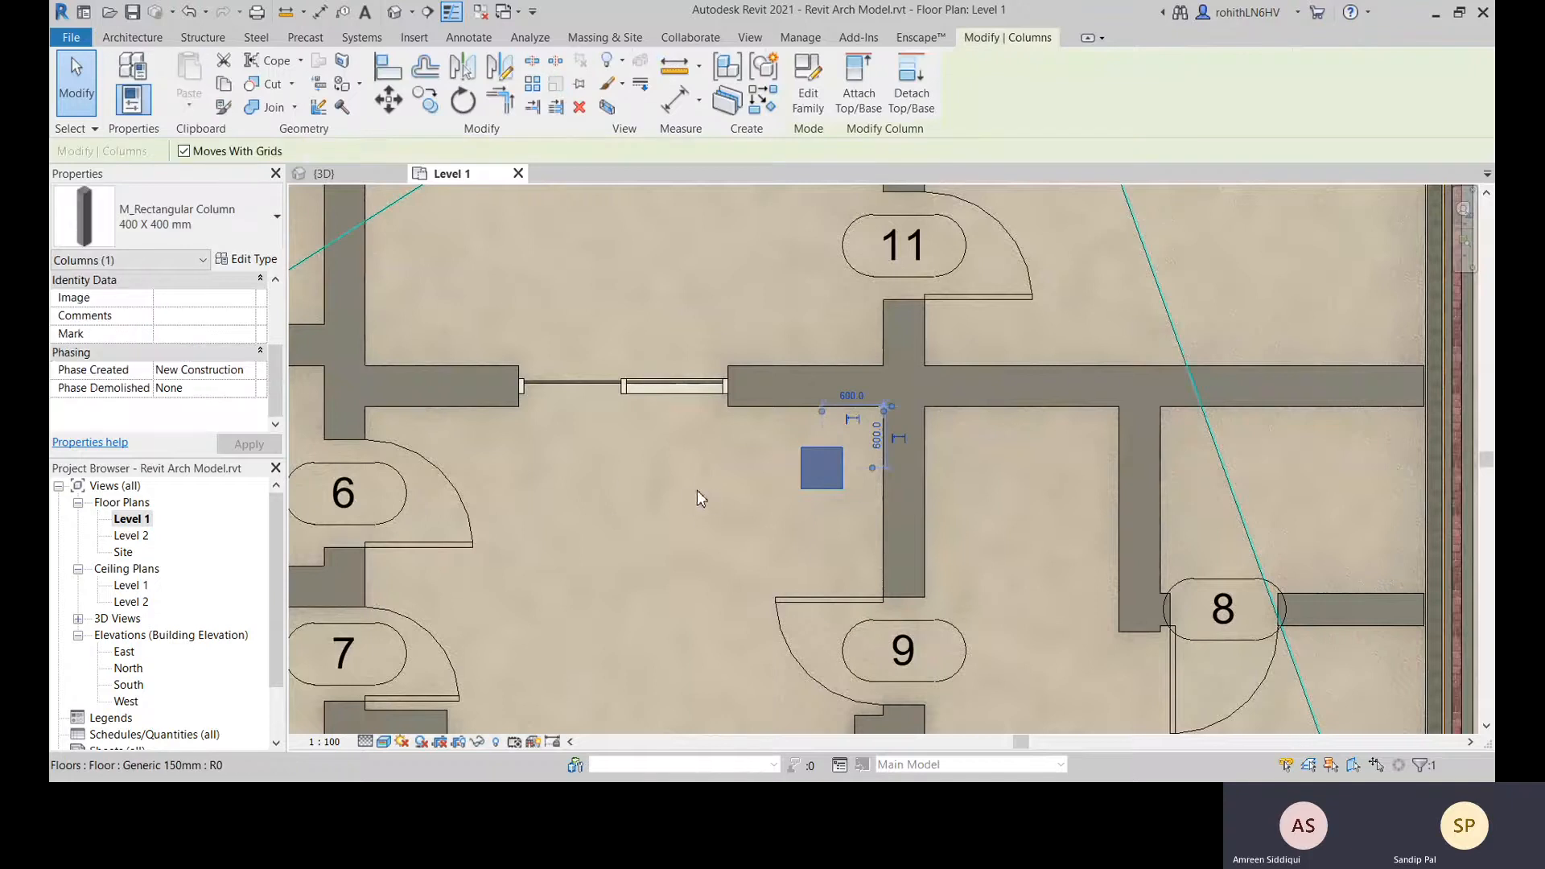
Inspect the layer structure of the Generic 150mm floor under the room, leaving its layers unedited
click(682, 483)
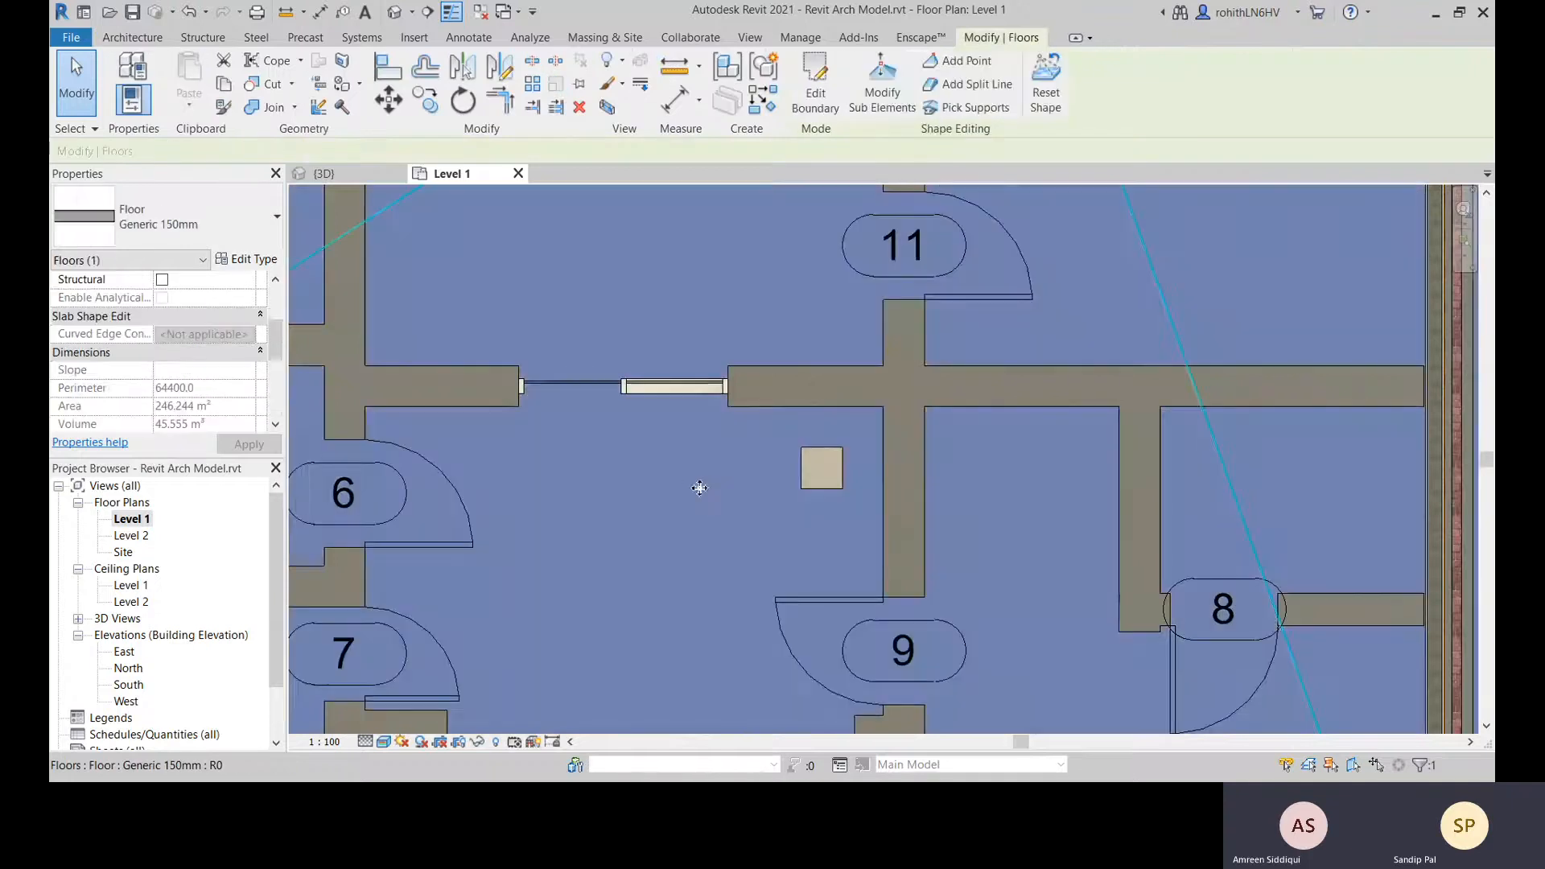
click(222, 259)
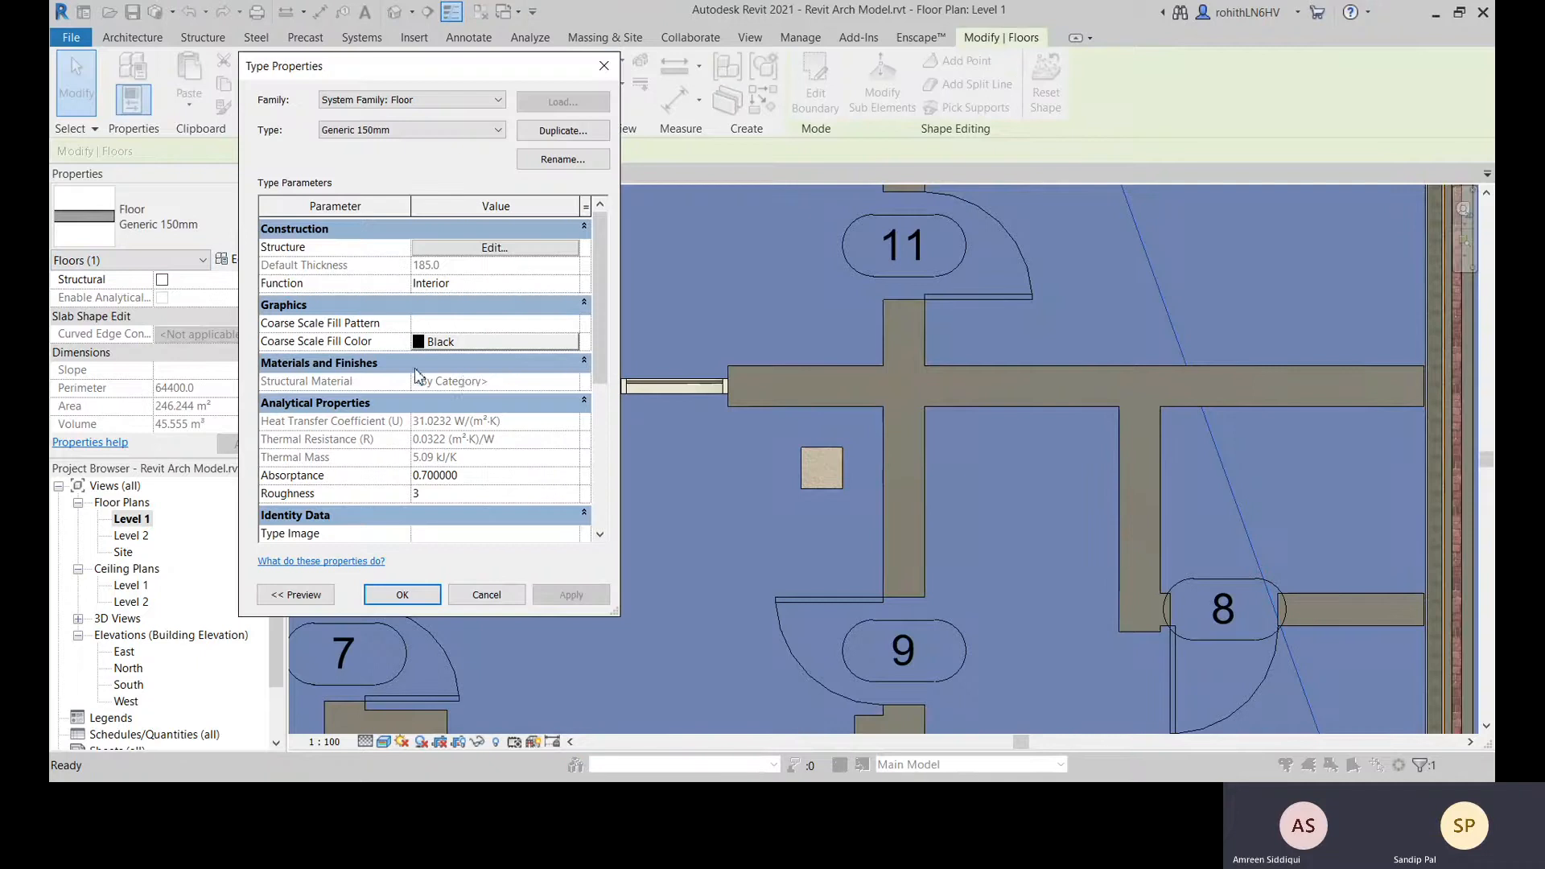
click(516, 259)
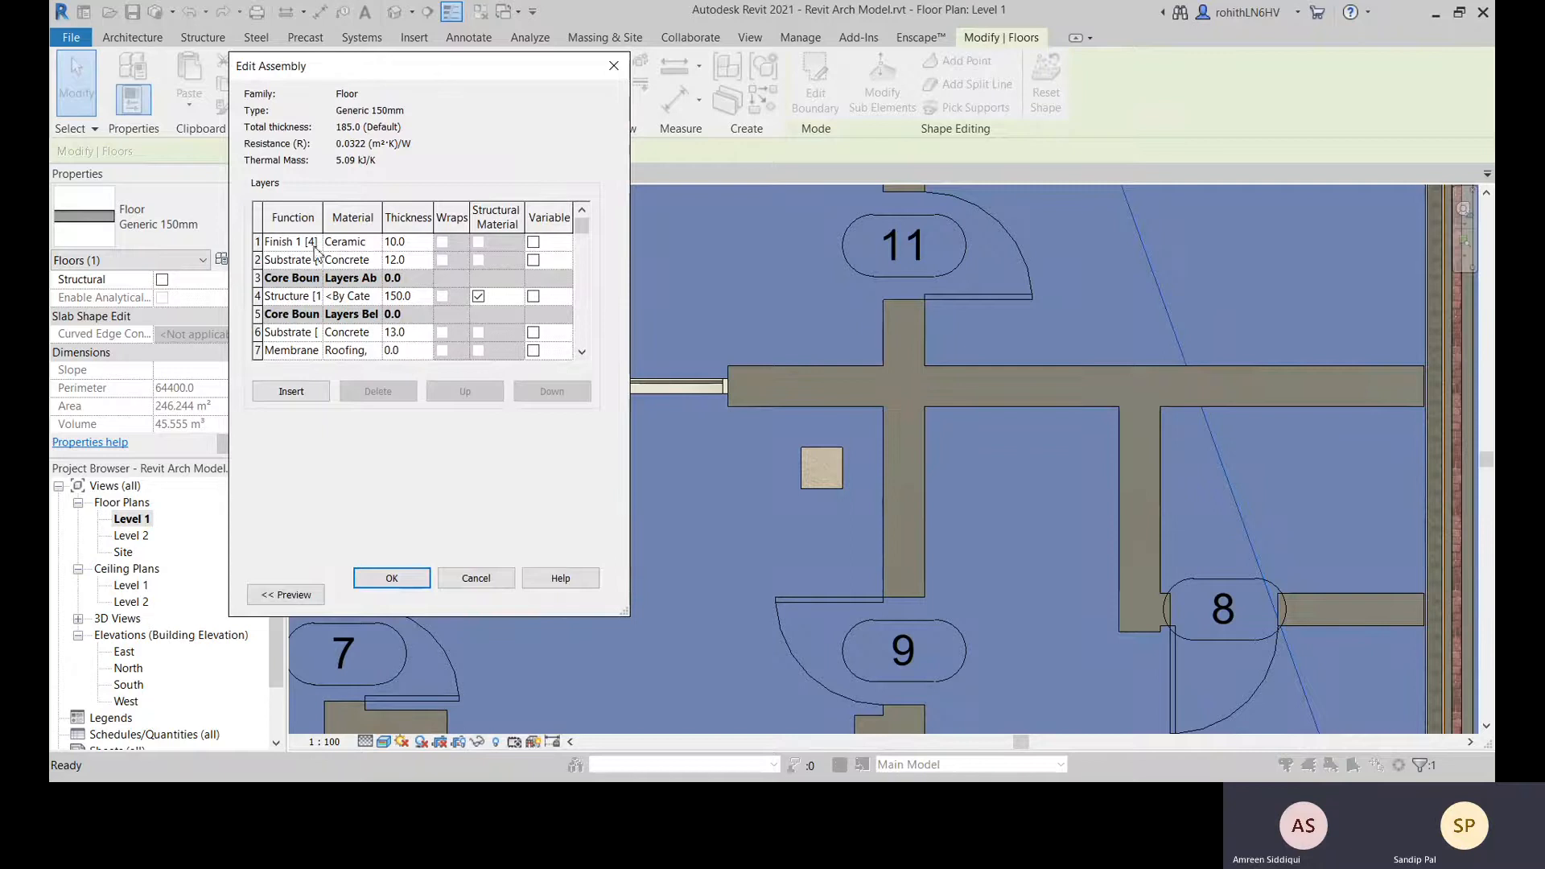
key(Escape)
key(Escape)
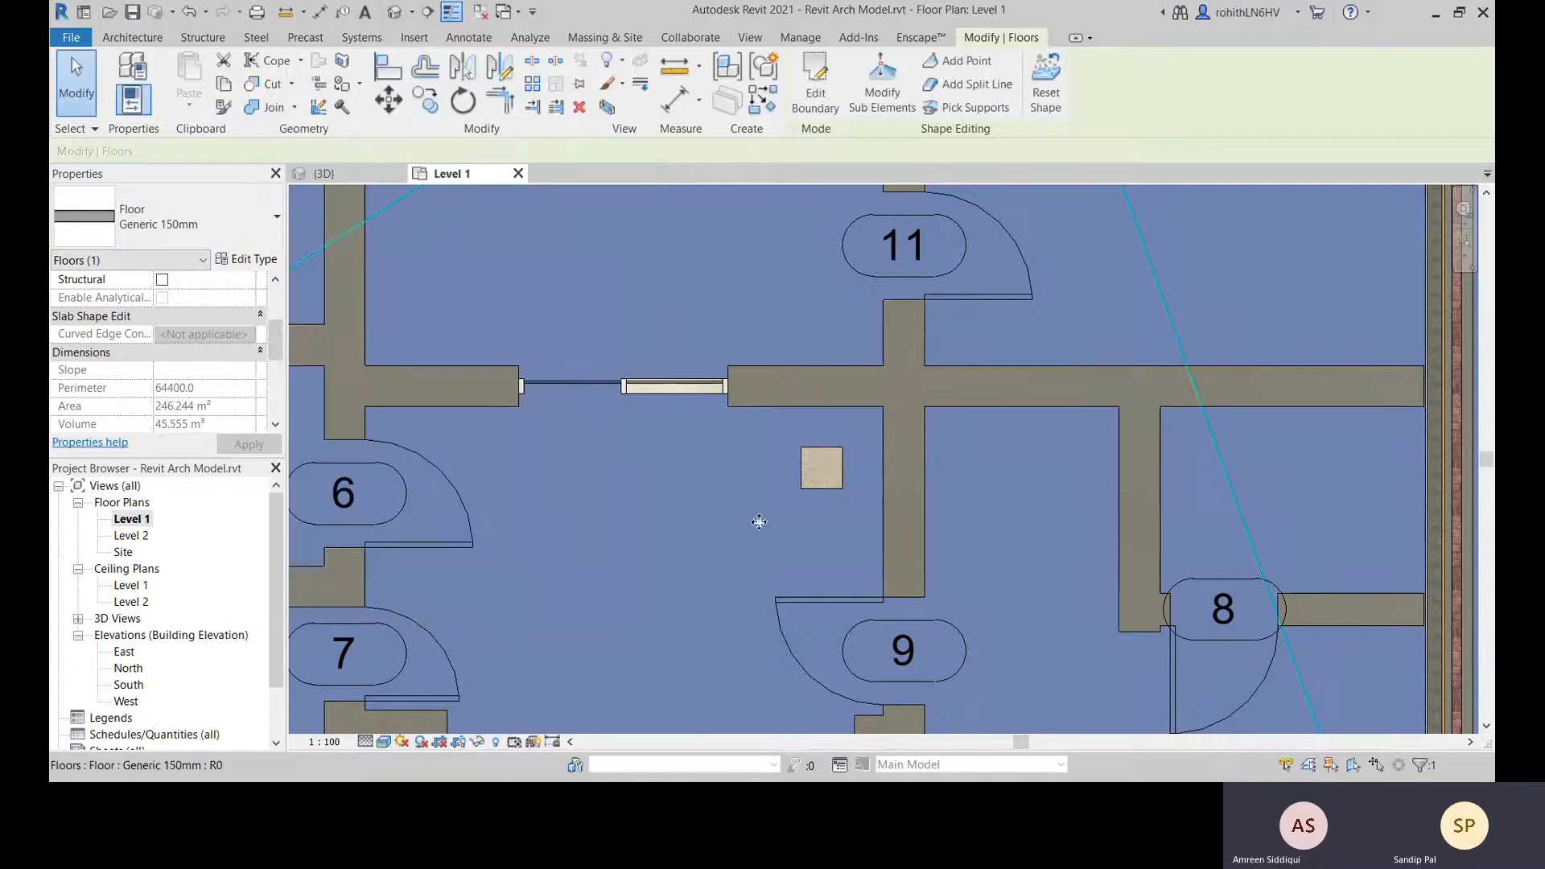
key(Escape)
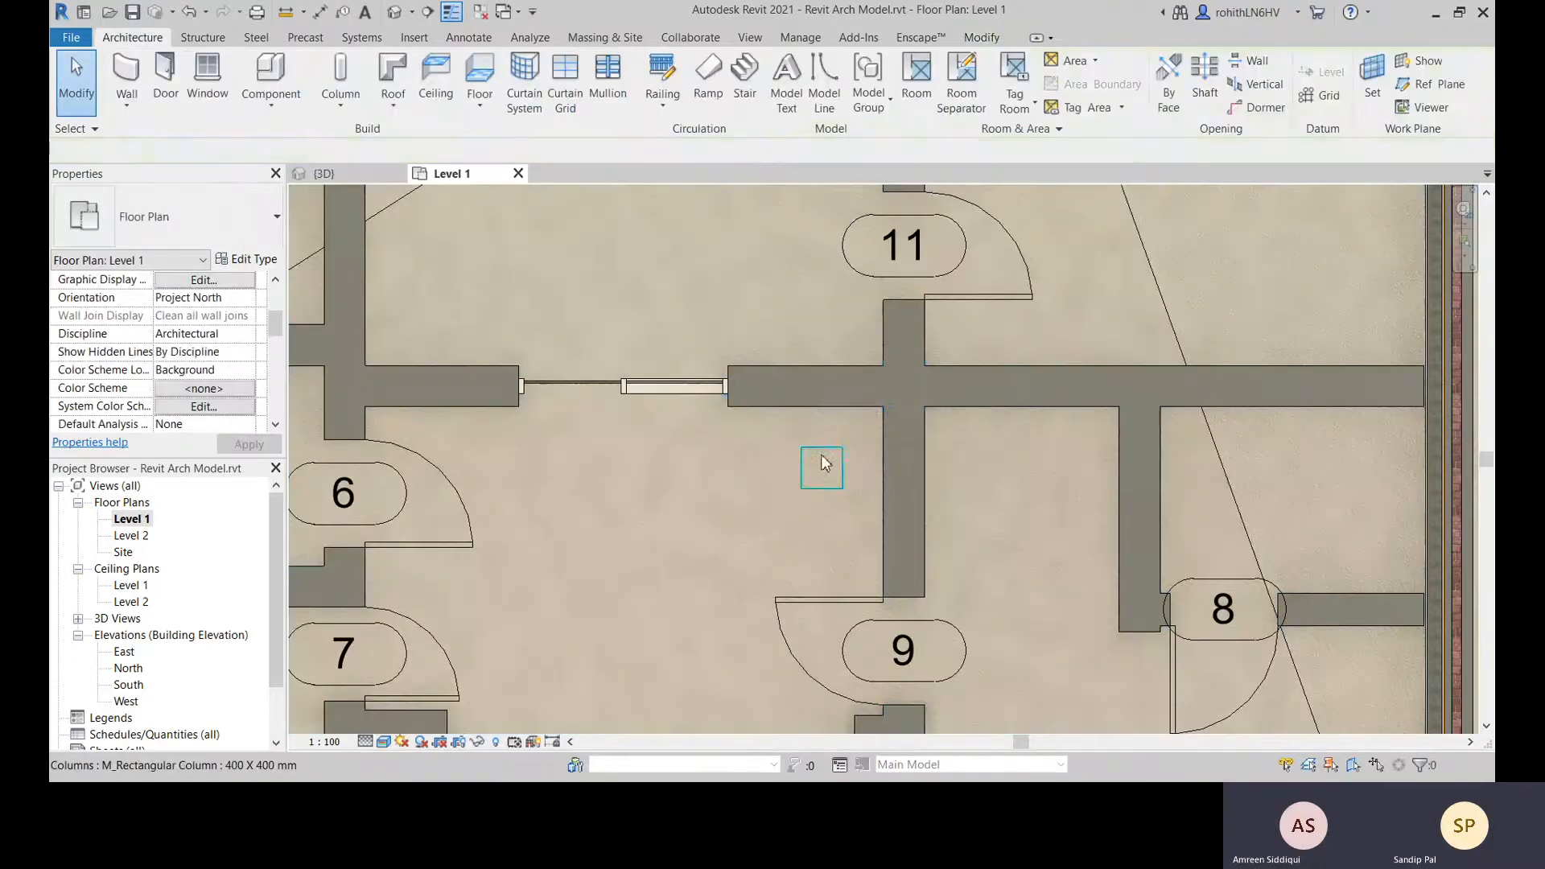
Try to reposition the freestanding column freehand at the centre of the wall intersection below door 11, bringing it back to its original spot
click(821, 467)
middle_drag(904, 502, 917, 527)
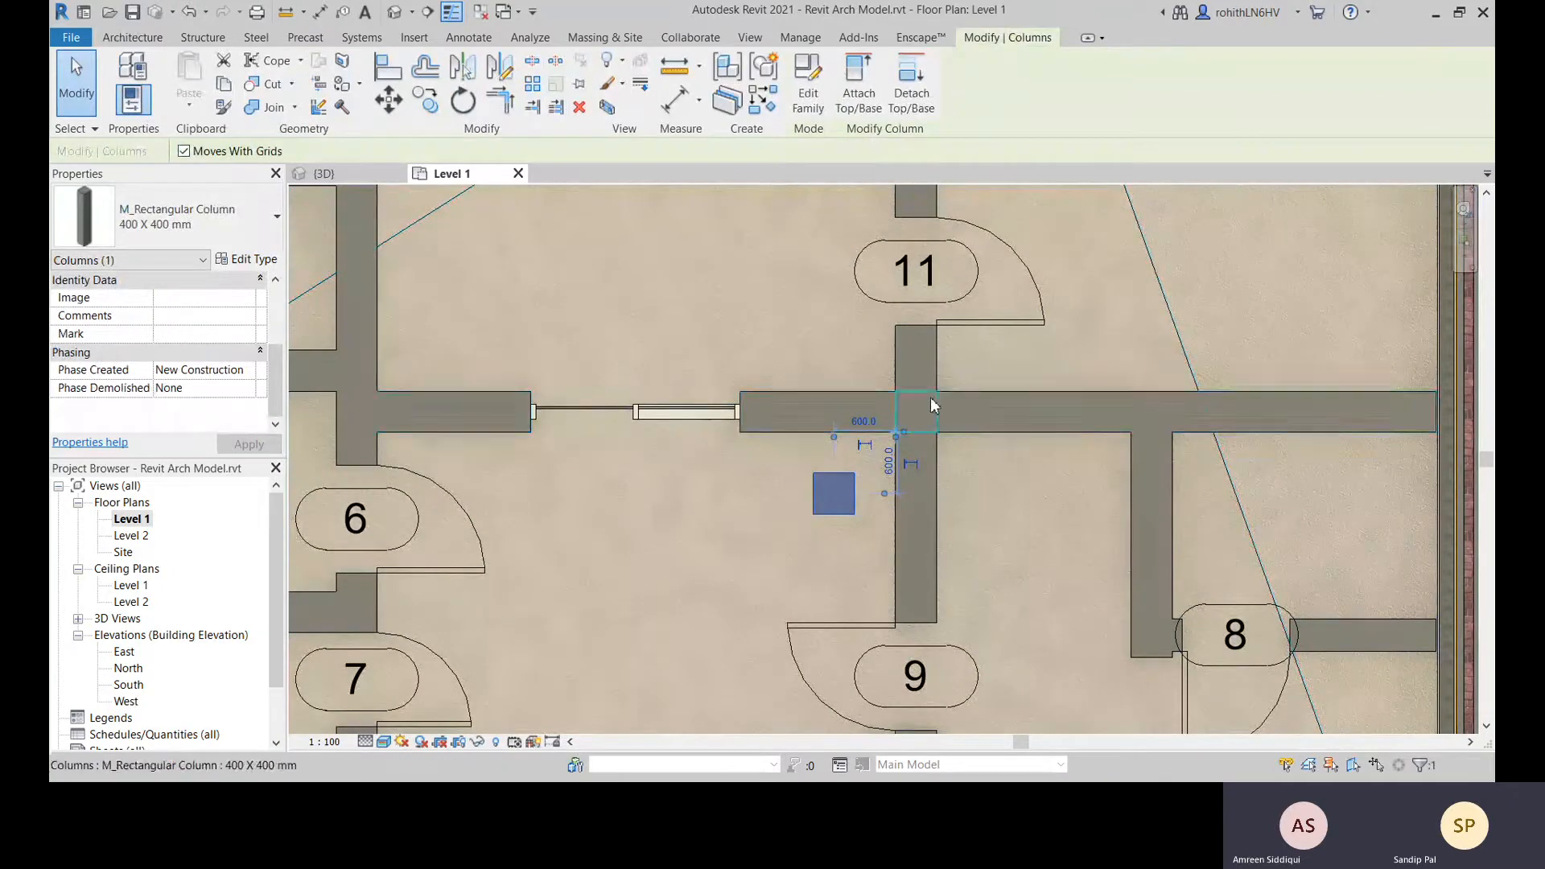
click(973, 397)
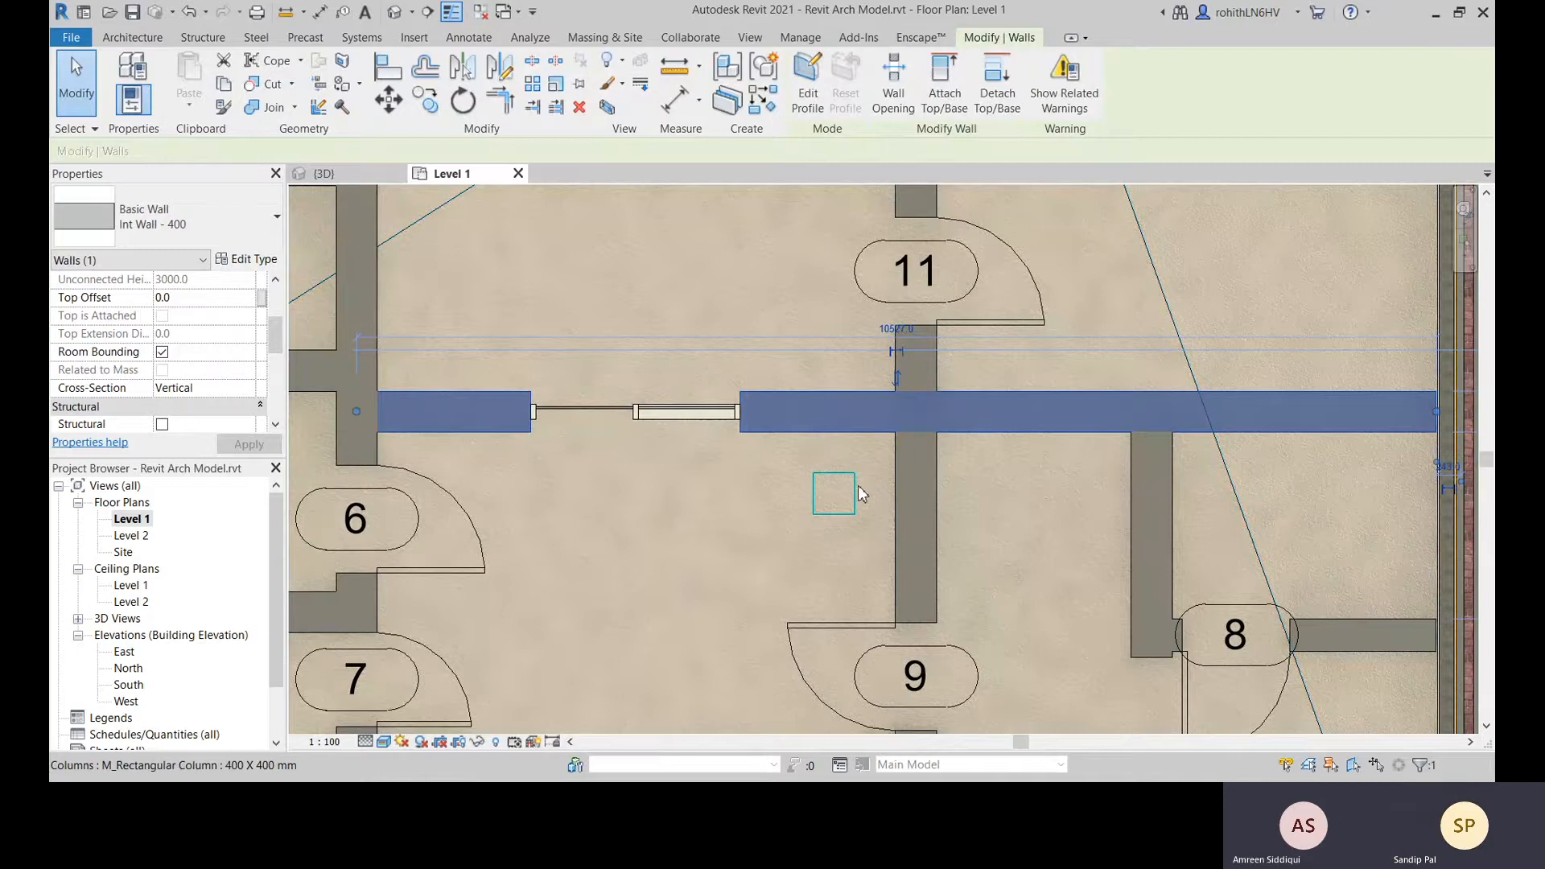
click(847, 515)
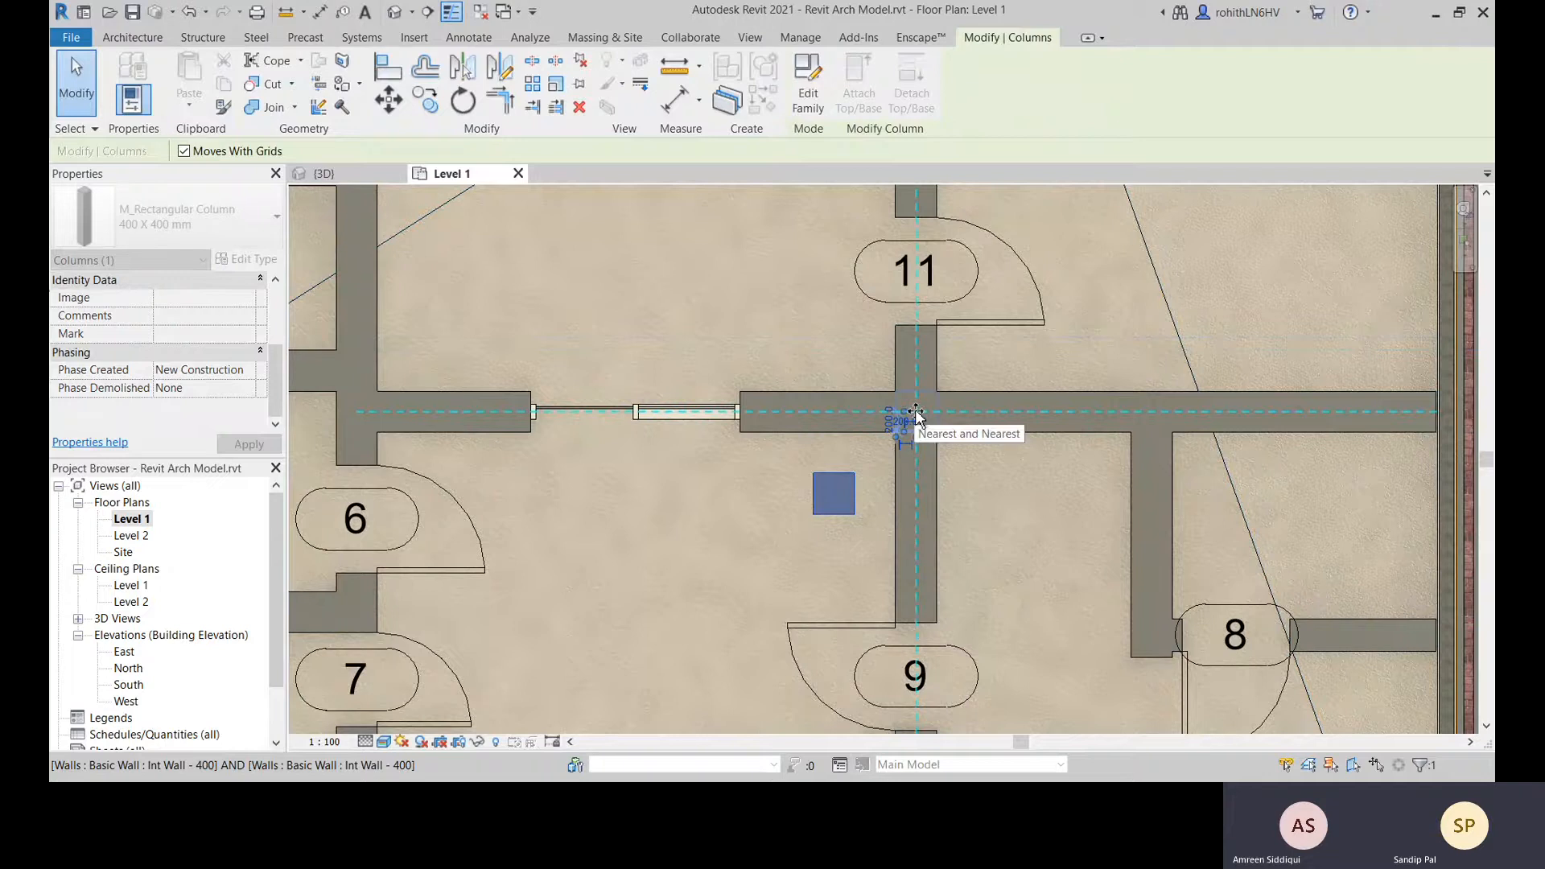
drag(917, 413, 834, 499)
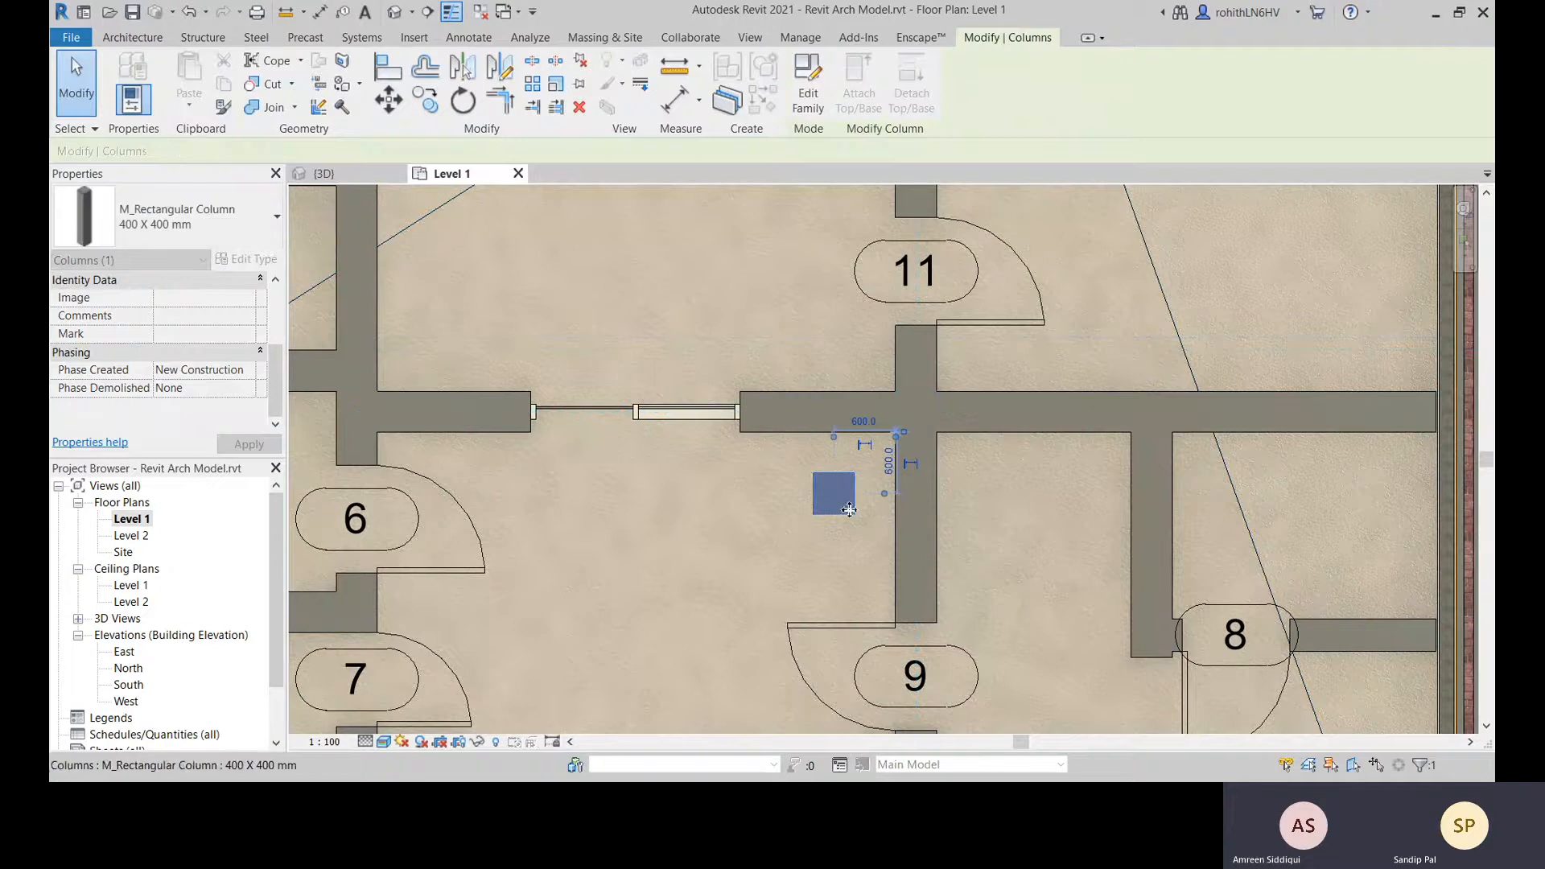
key(Escape)
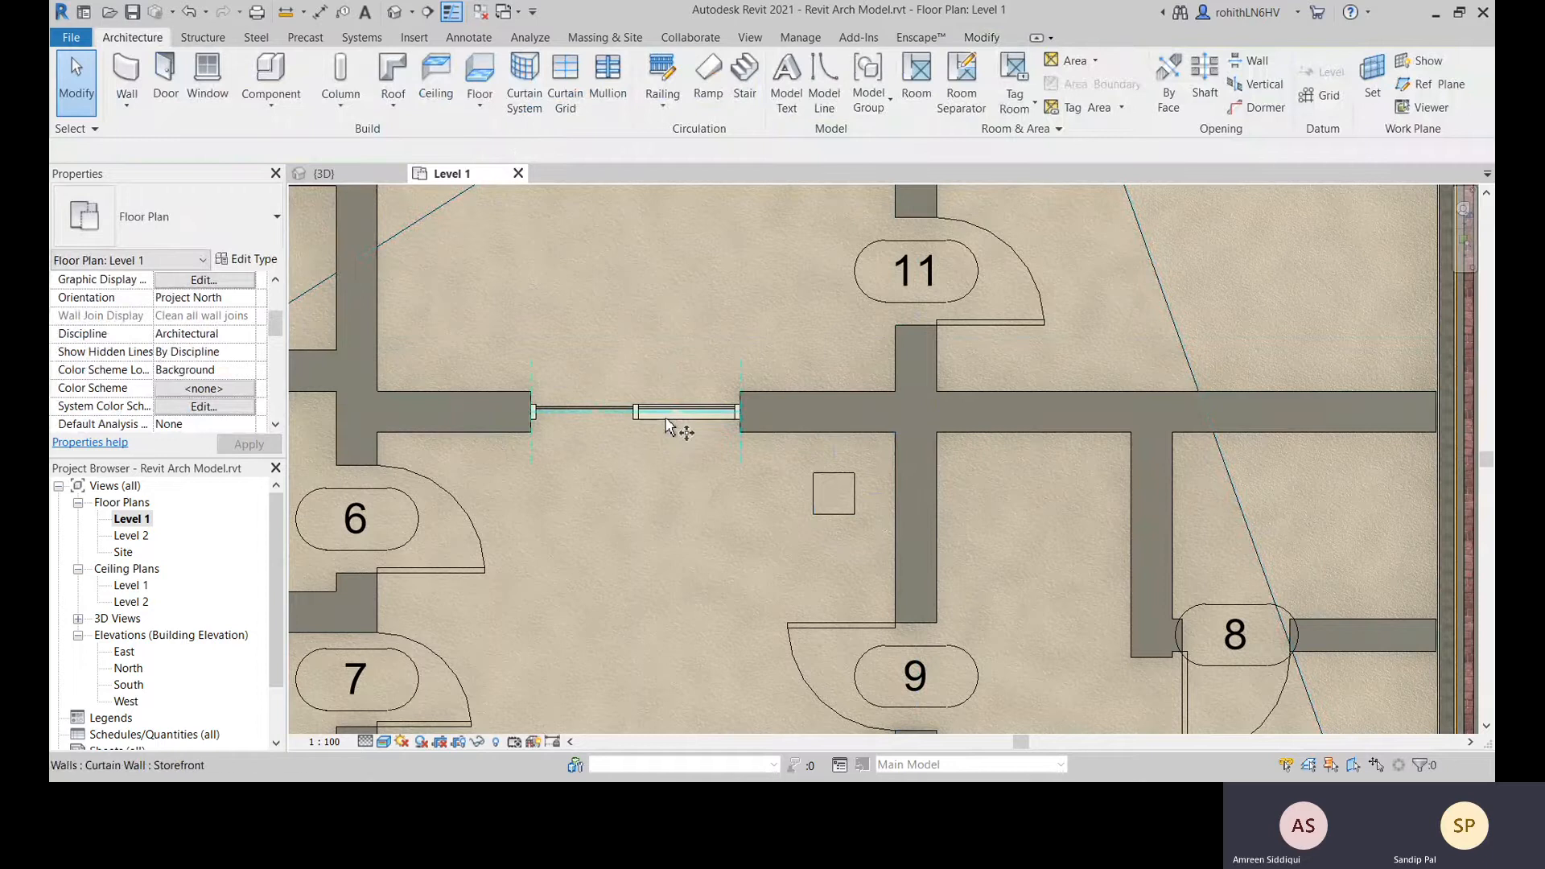
Try the Move tool on the freestanding column, using its corner endpoint as base and the matching wall intersection corner as destination
click(824, 504)
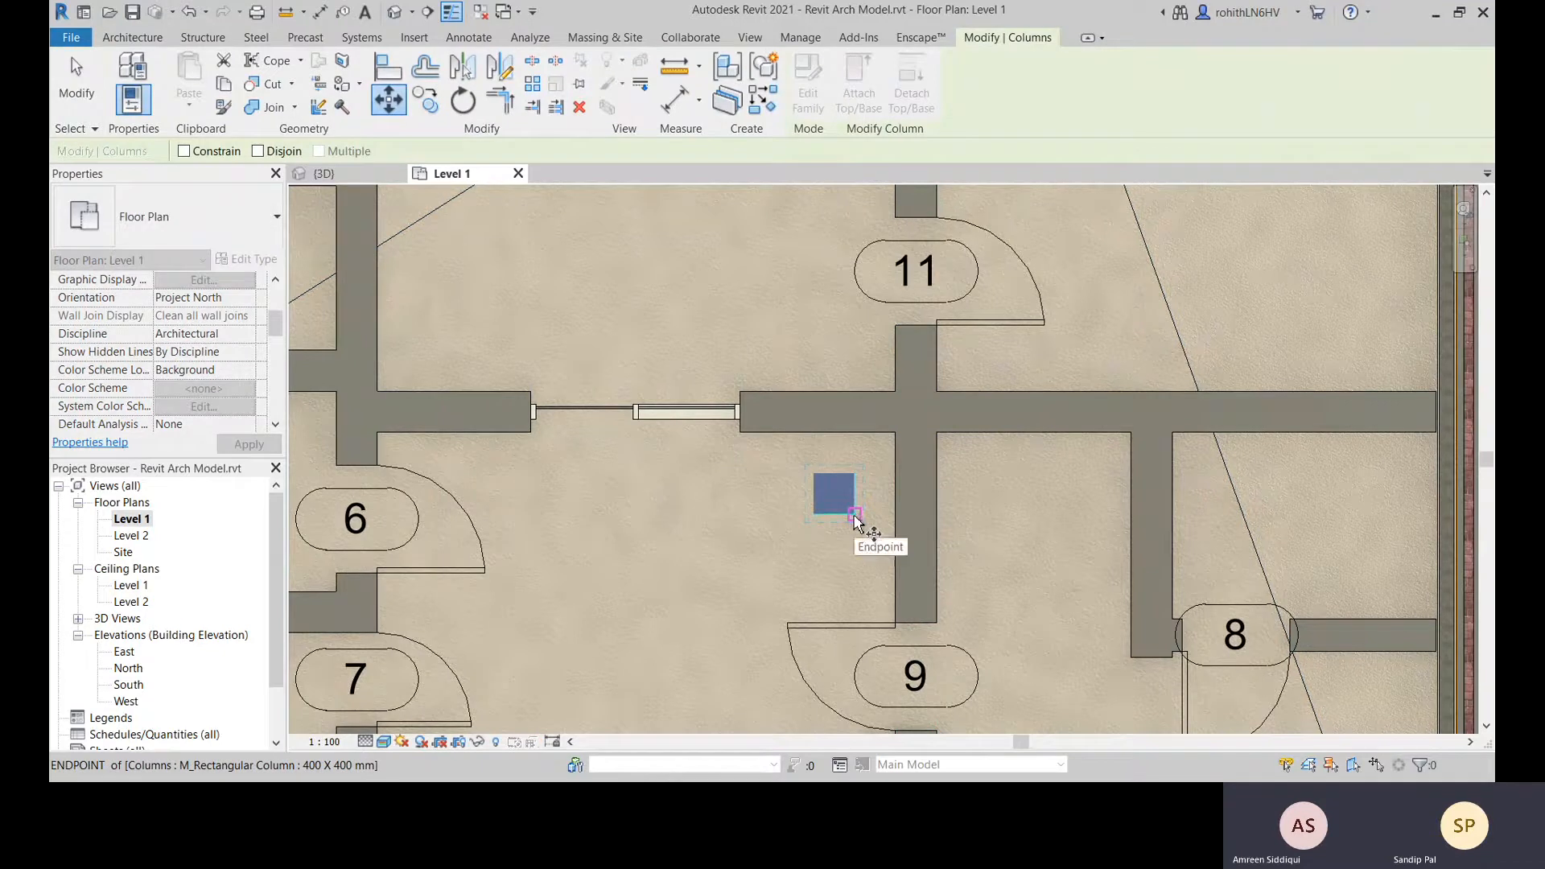
click(855, 515)
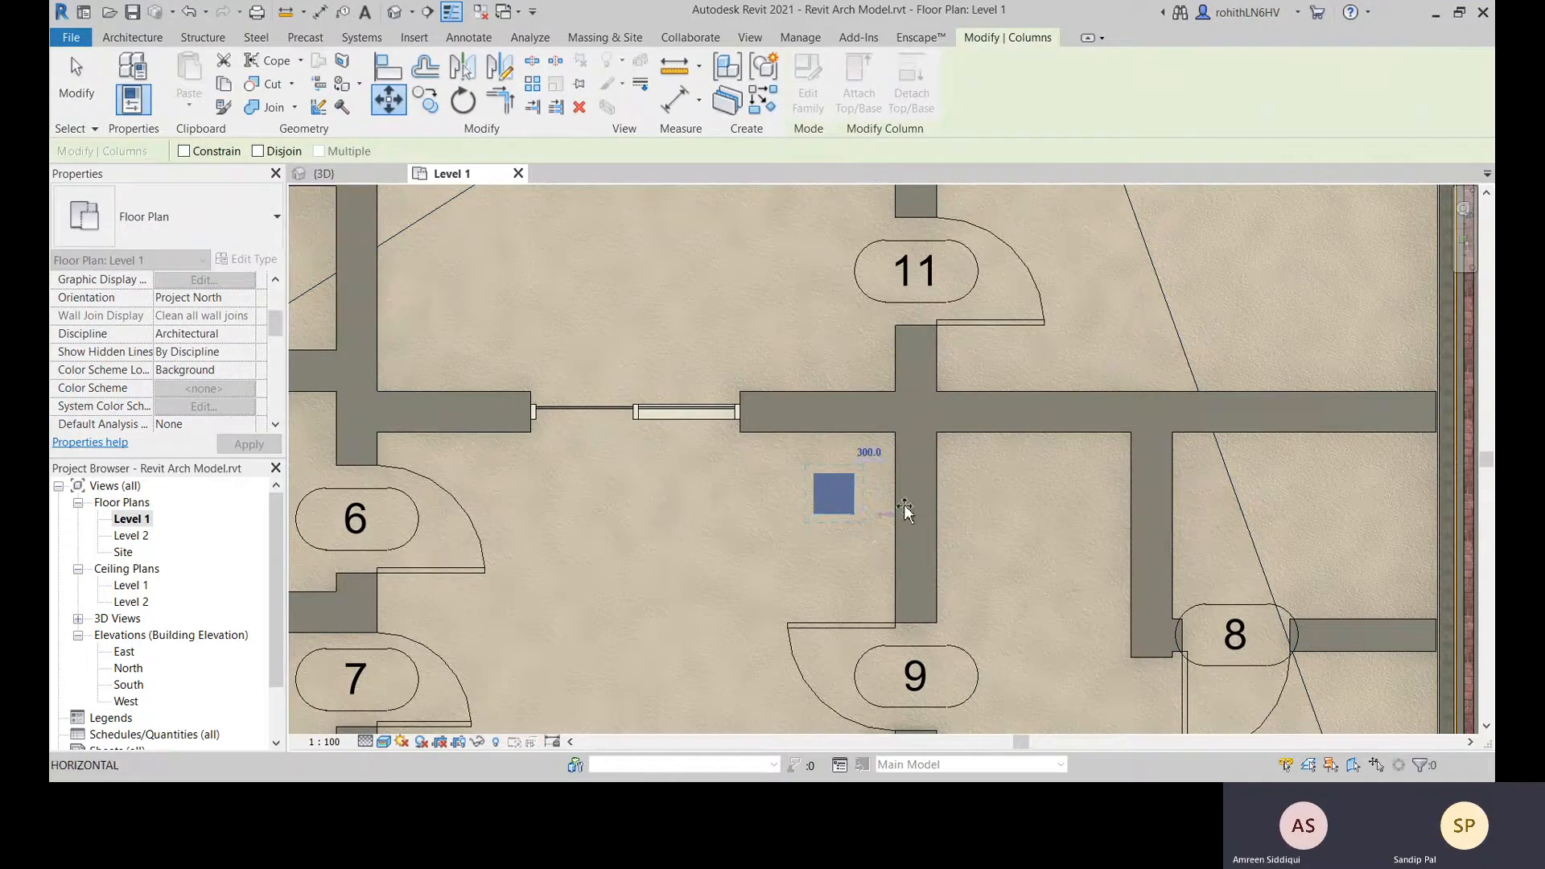
click(939, 435)
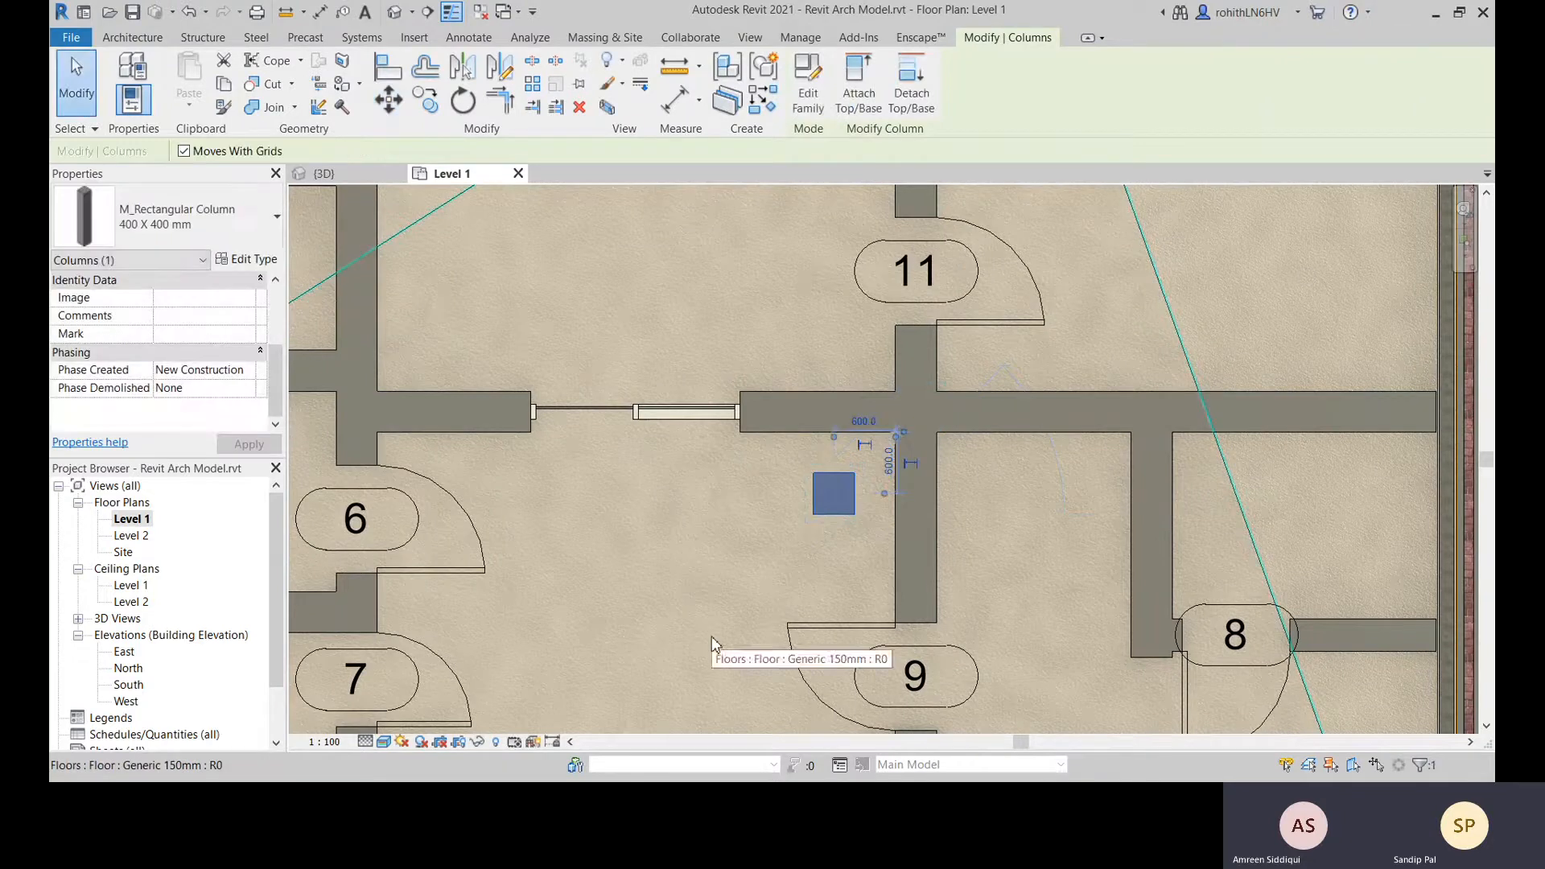
Align the freestanding column's two adjacent faces with the faces of the vertical and horizontal interior walls beside it
key(a)
key(l)
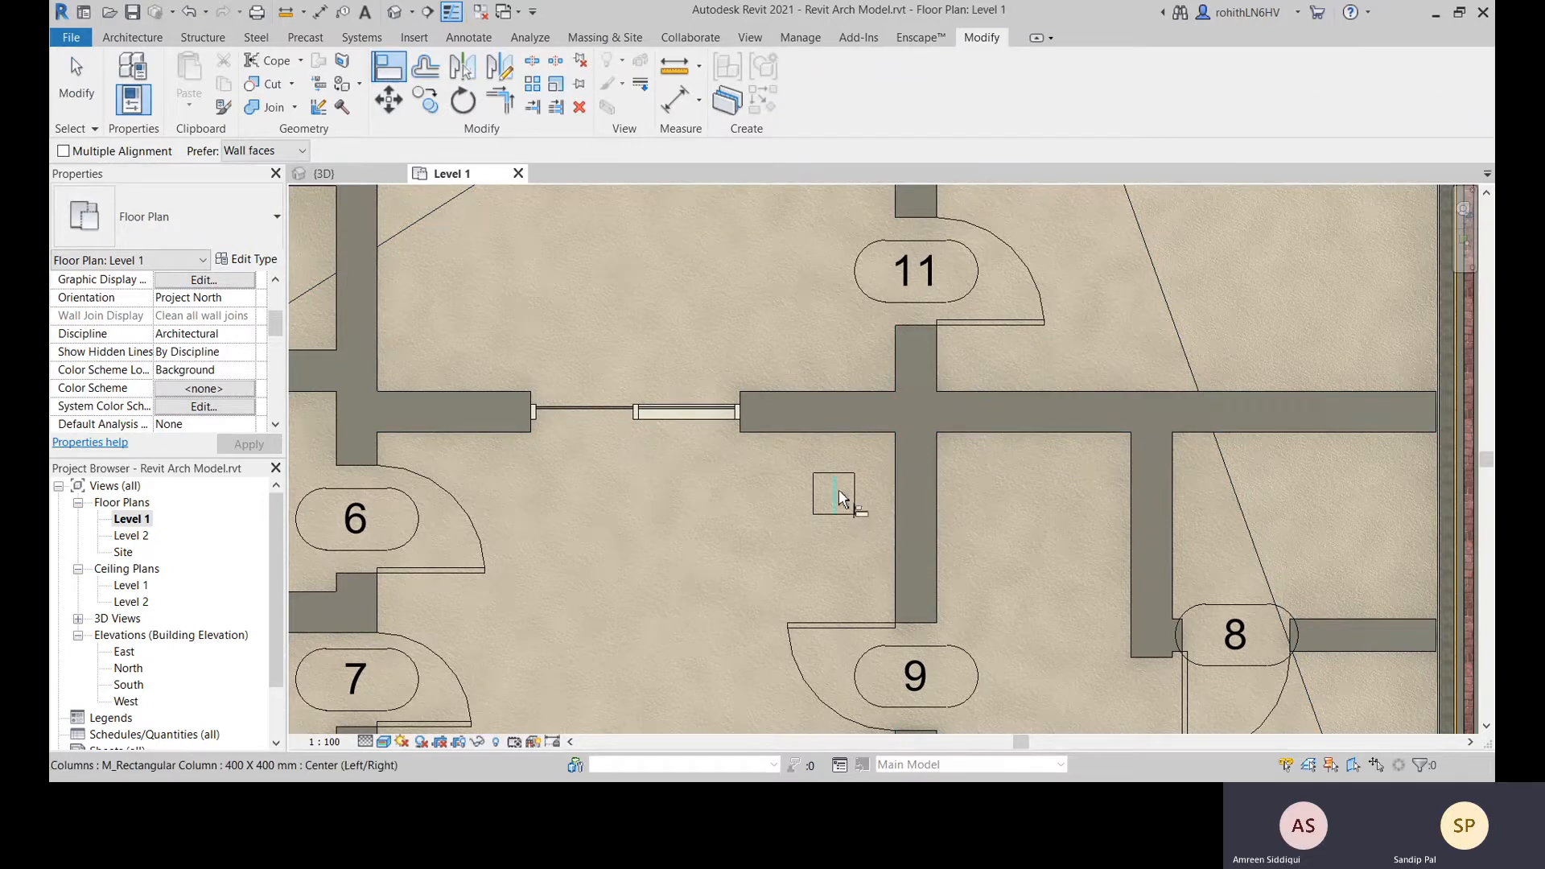
click(897, 486)
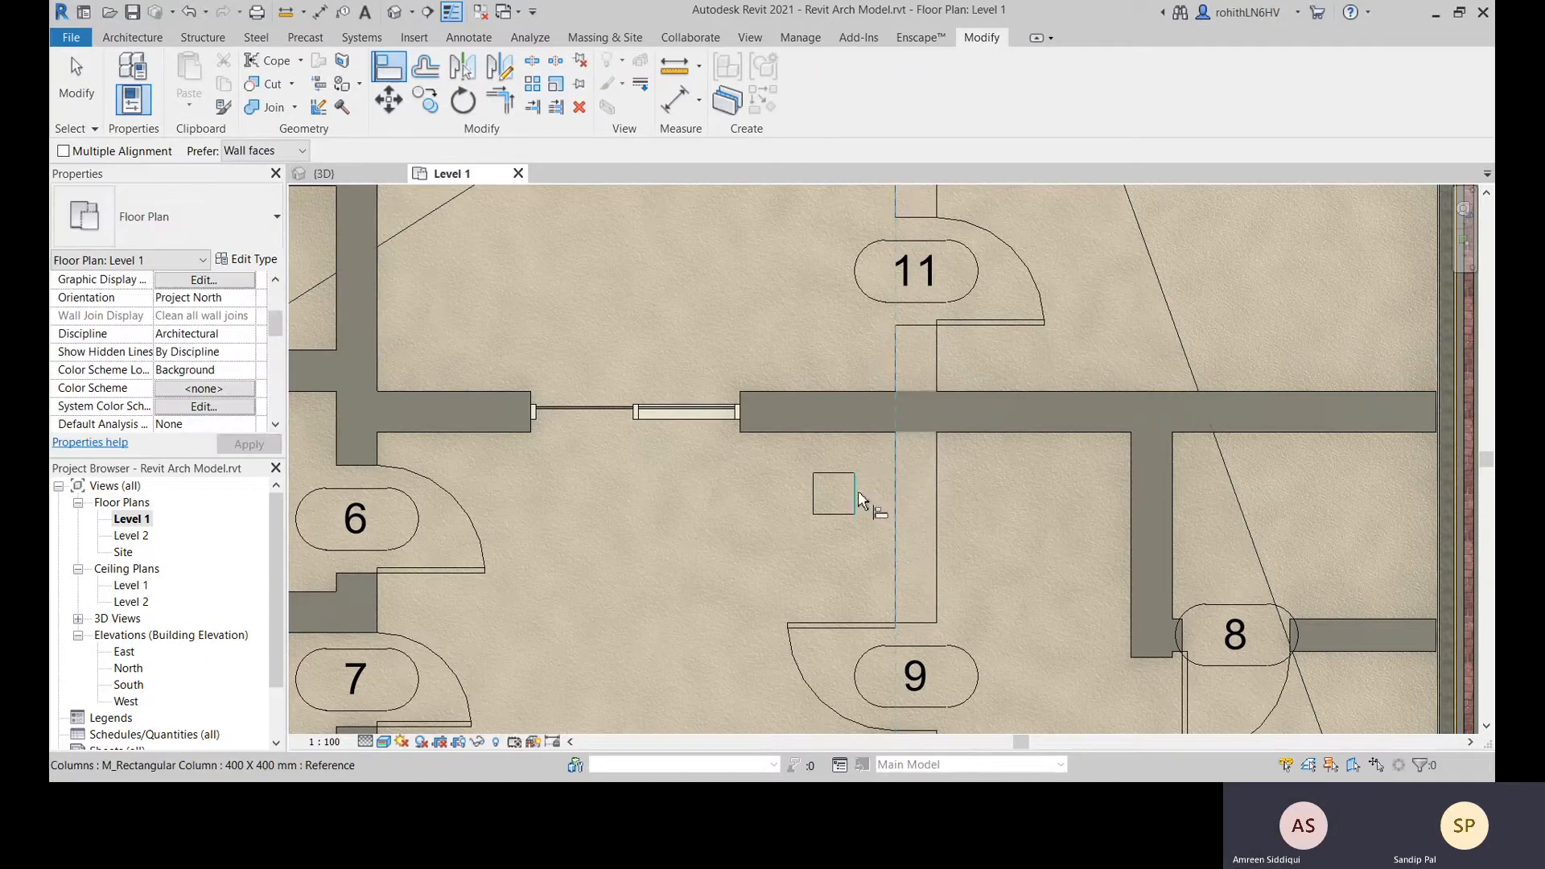
click(857, 497)
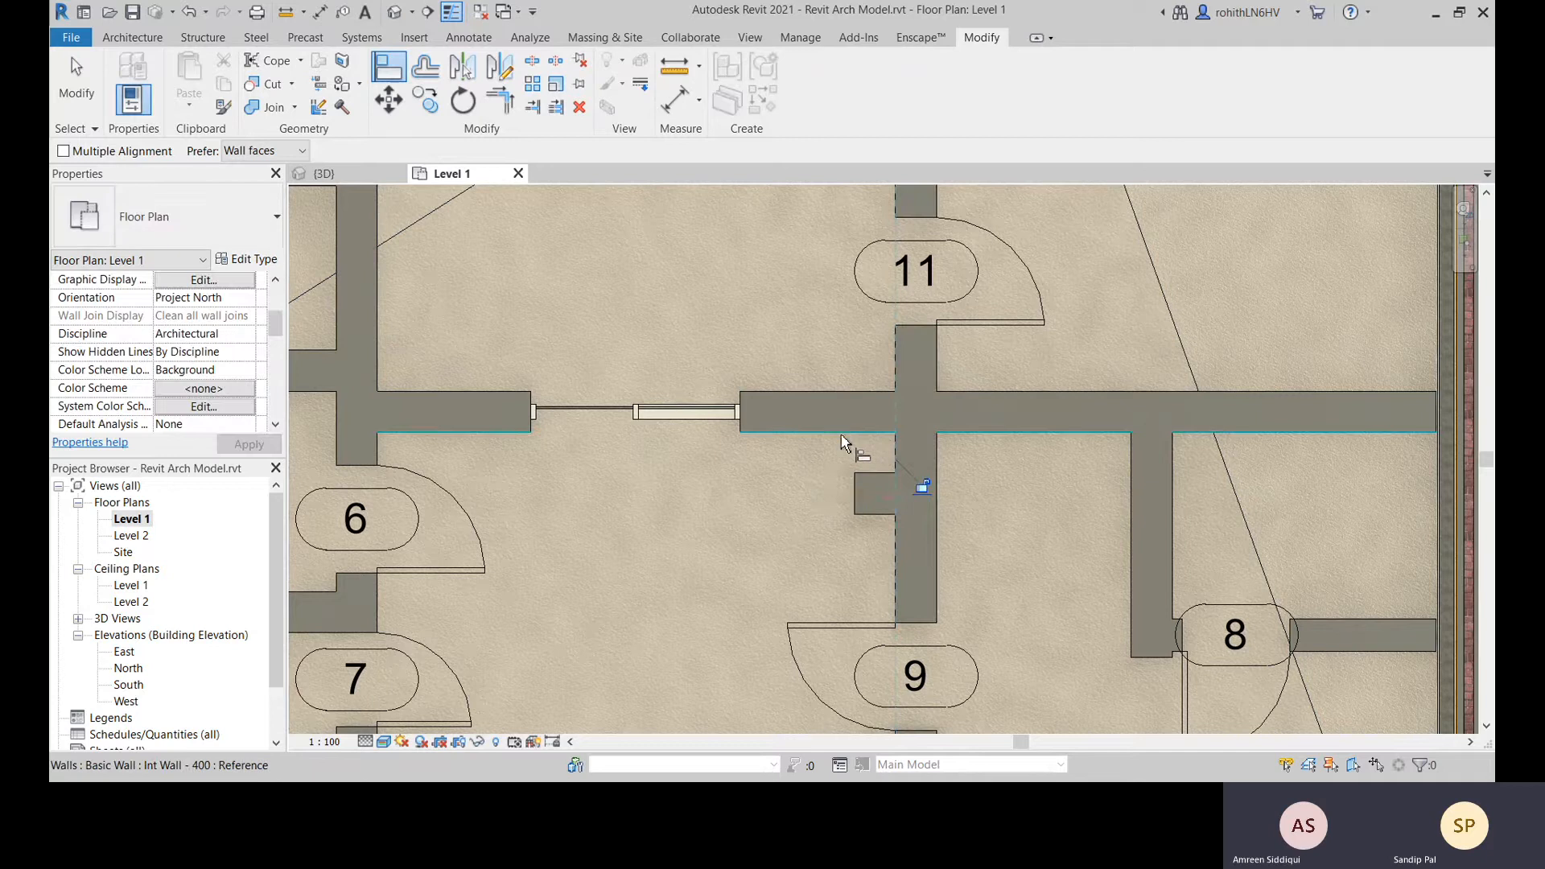
click(840, 433)
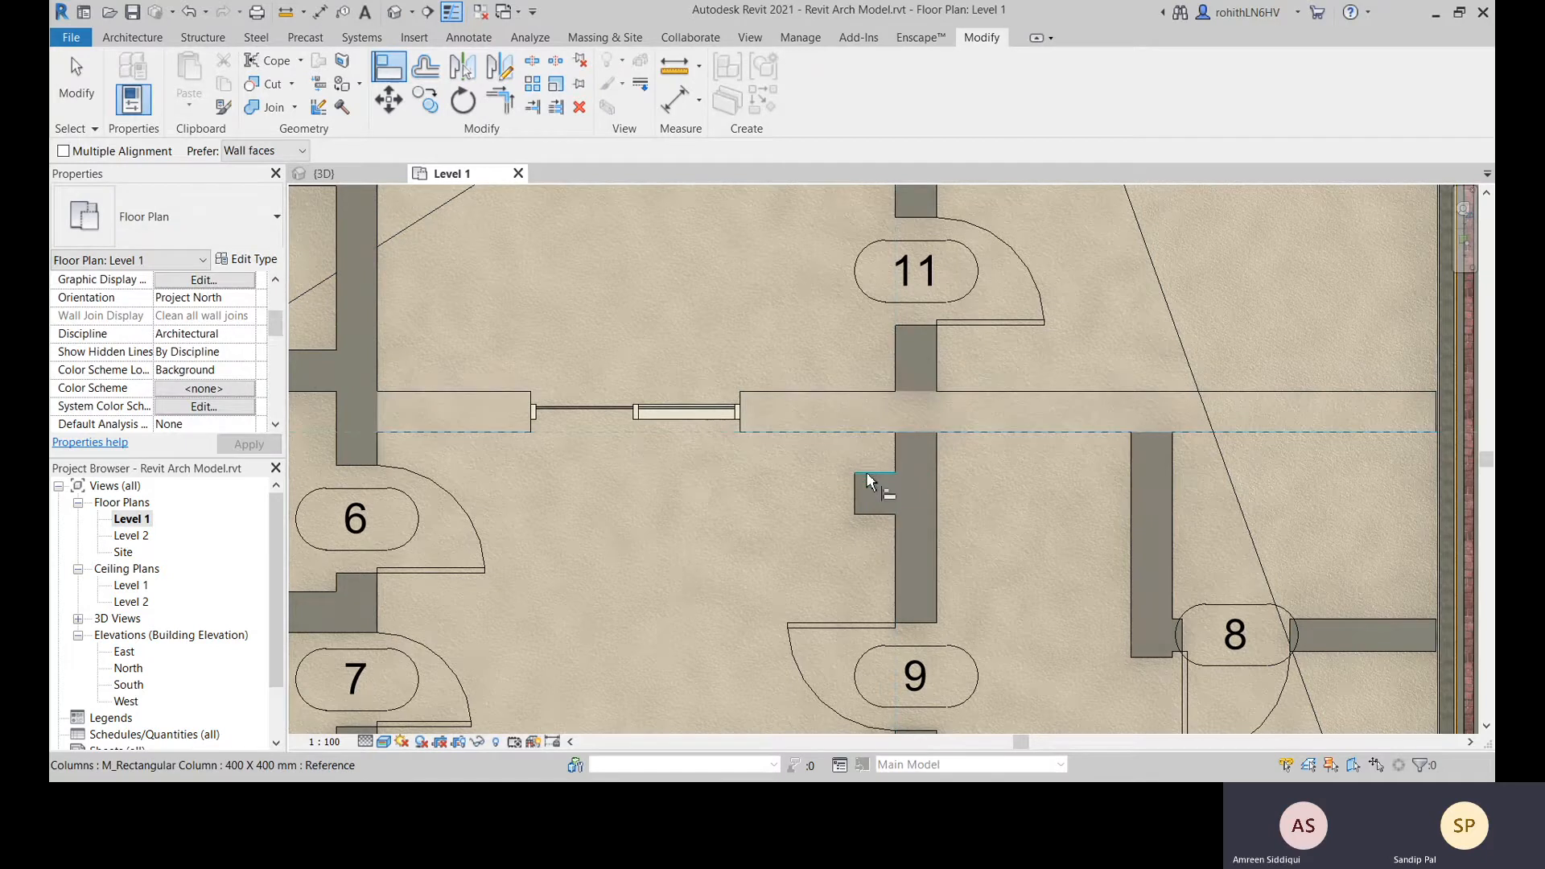
click(868, 474)
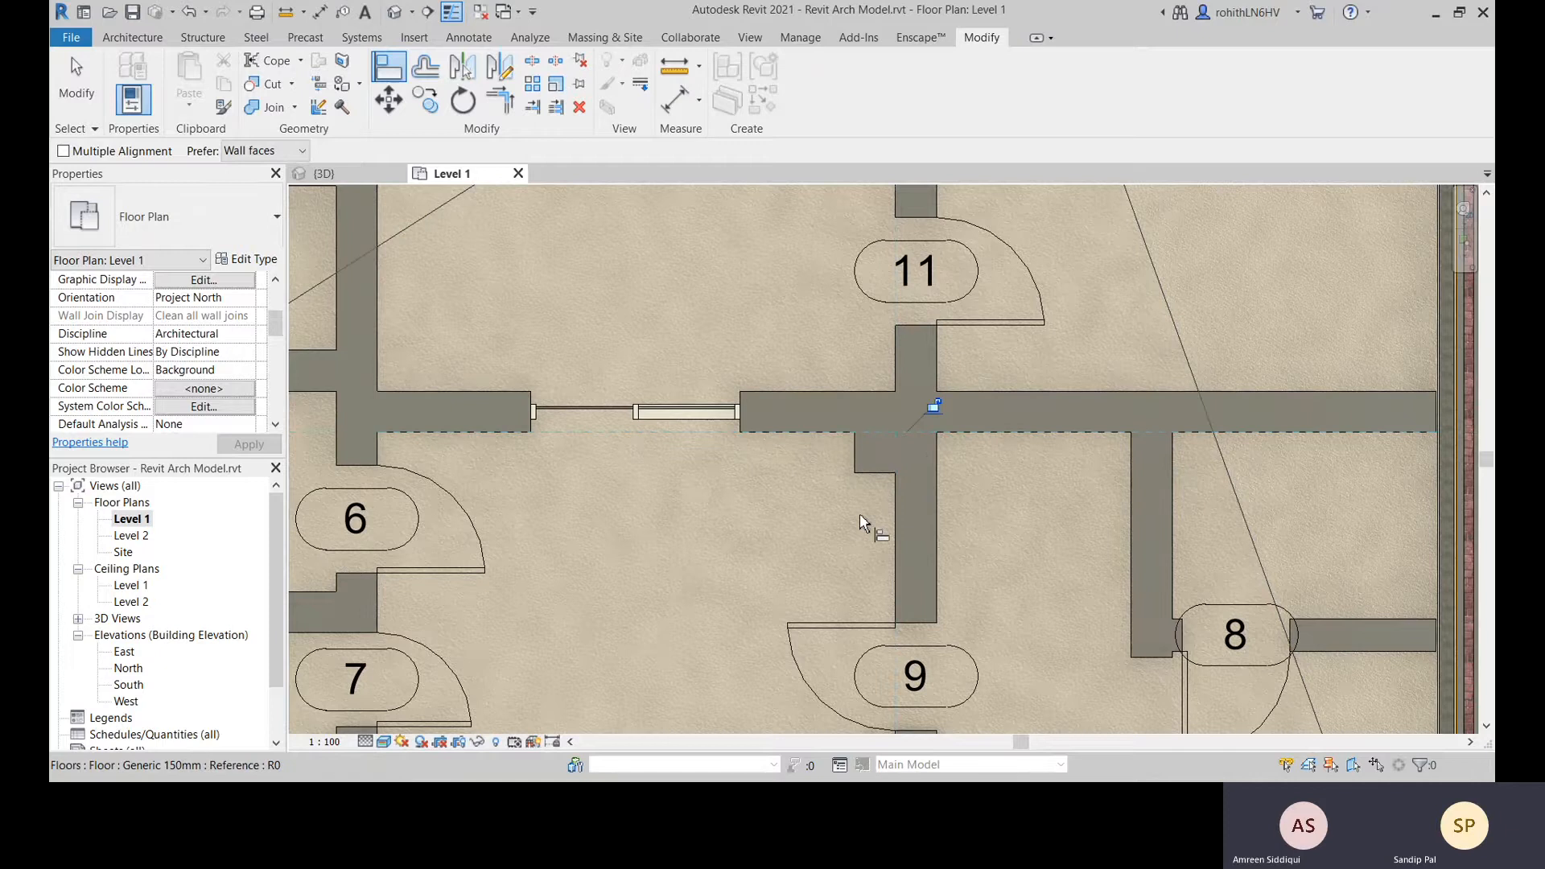
Undo both column alignments and leave the Align tool
key(Escape)
key(ctrl+z)
key(ctrl+z)
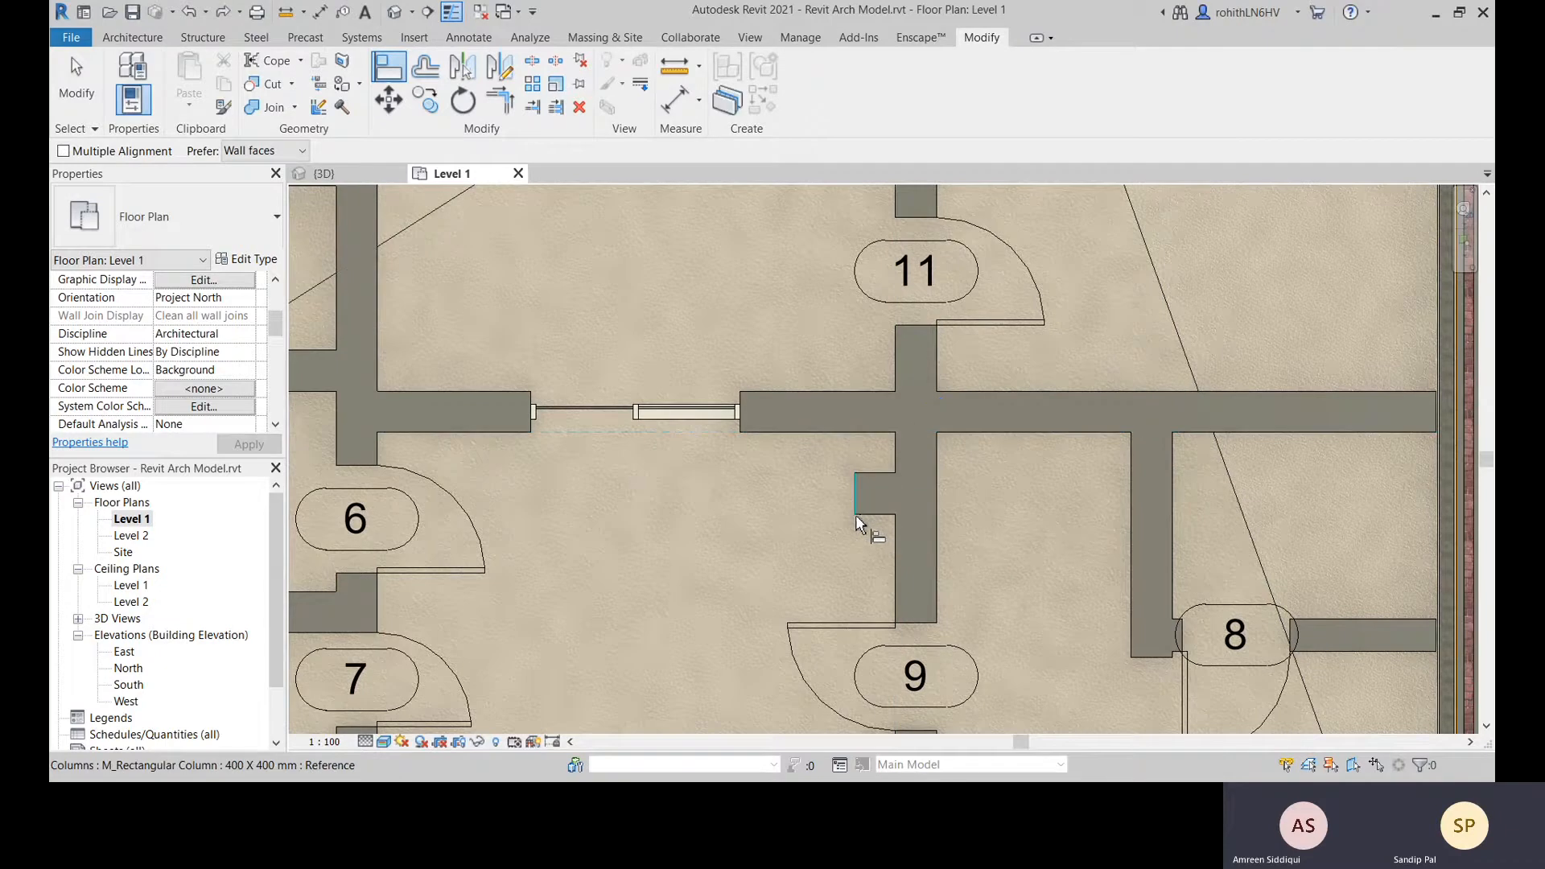
key(Escape)
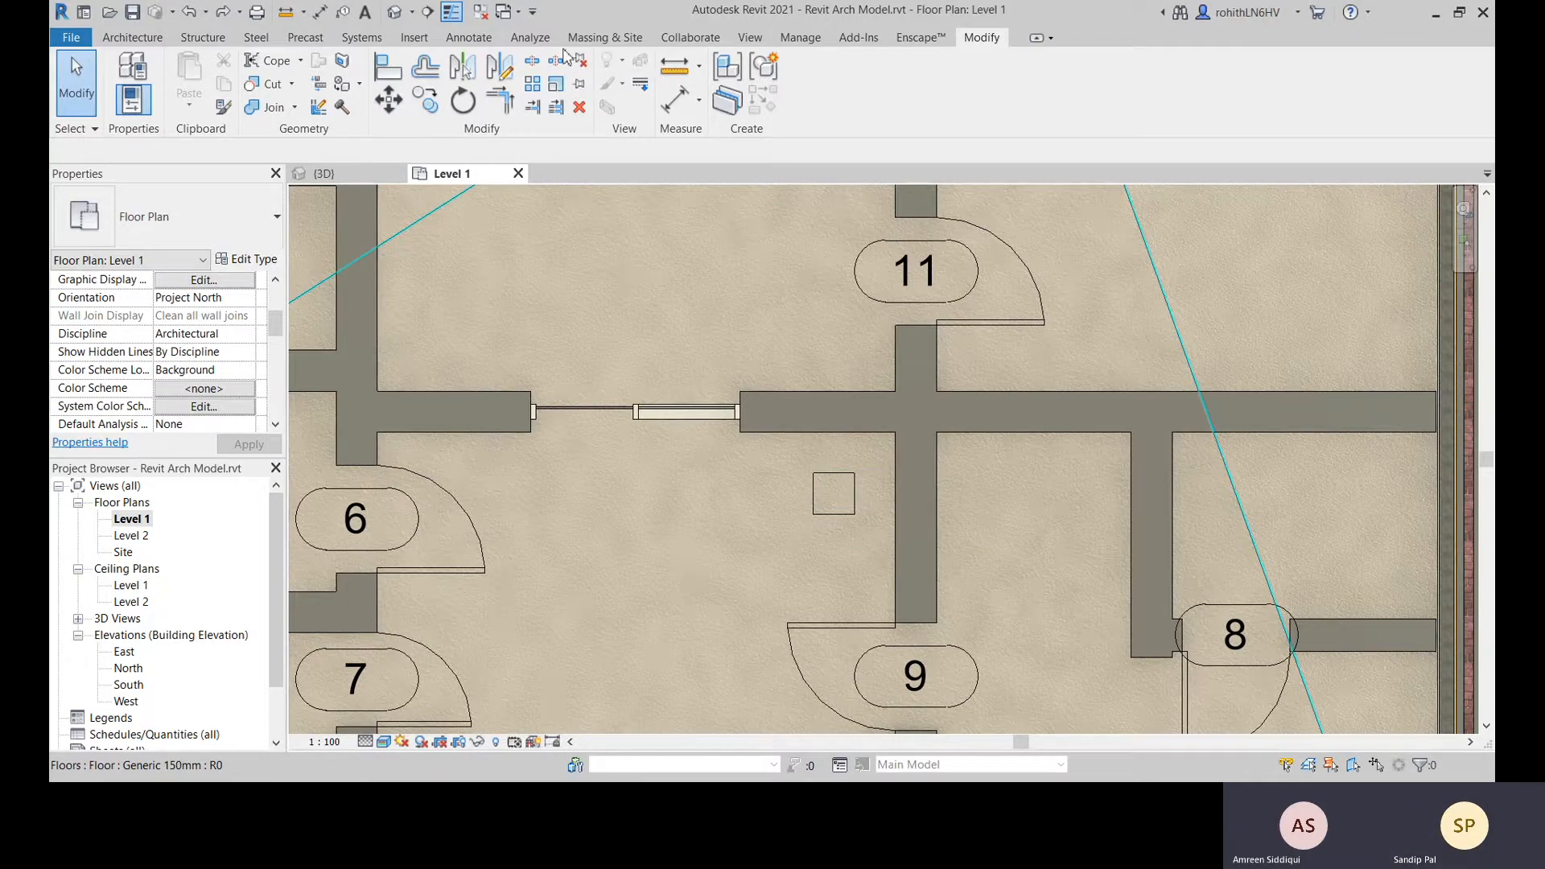
Review the project's snap settings, including the dimension increments and object snaps, and accept them without edits
click(800, 37)
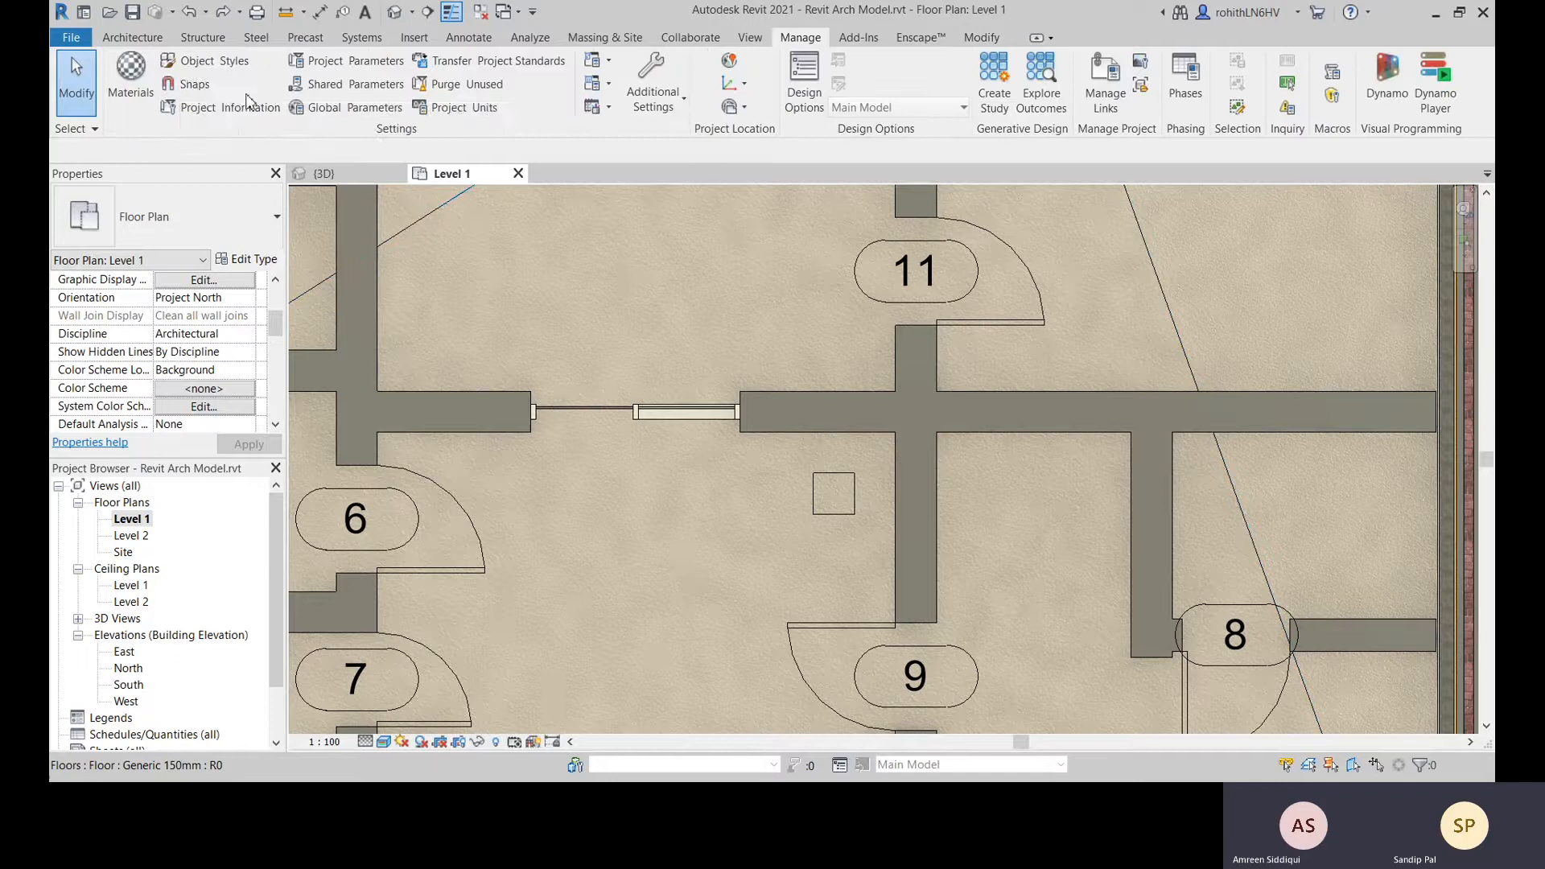
click(187, 86)
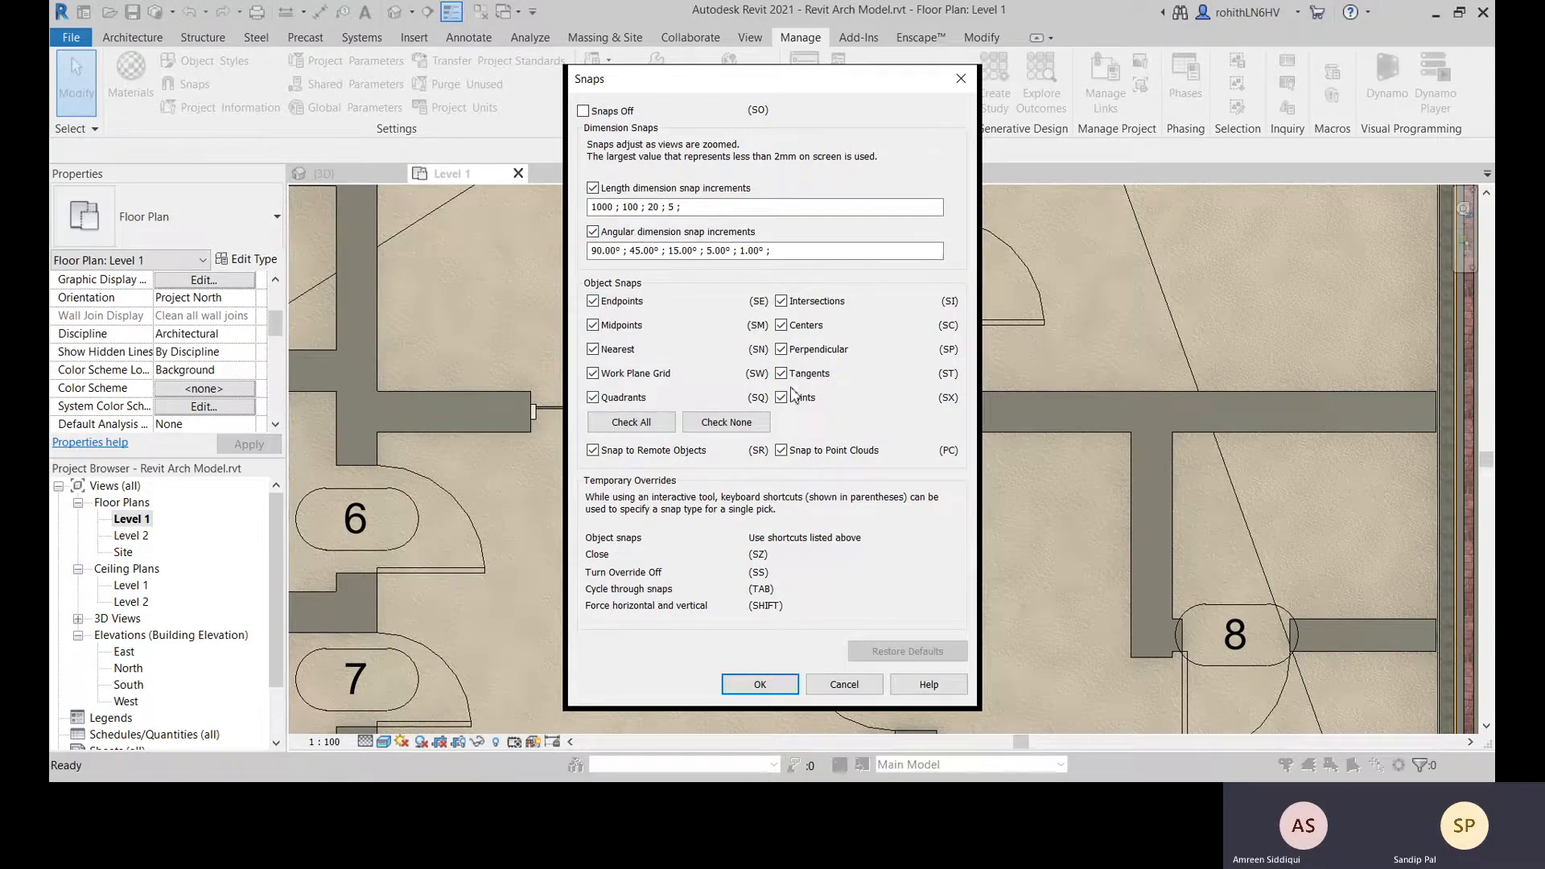
click(760, 685)
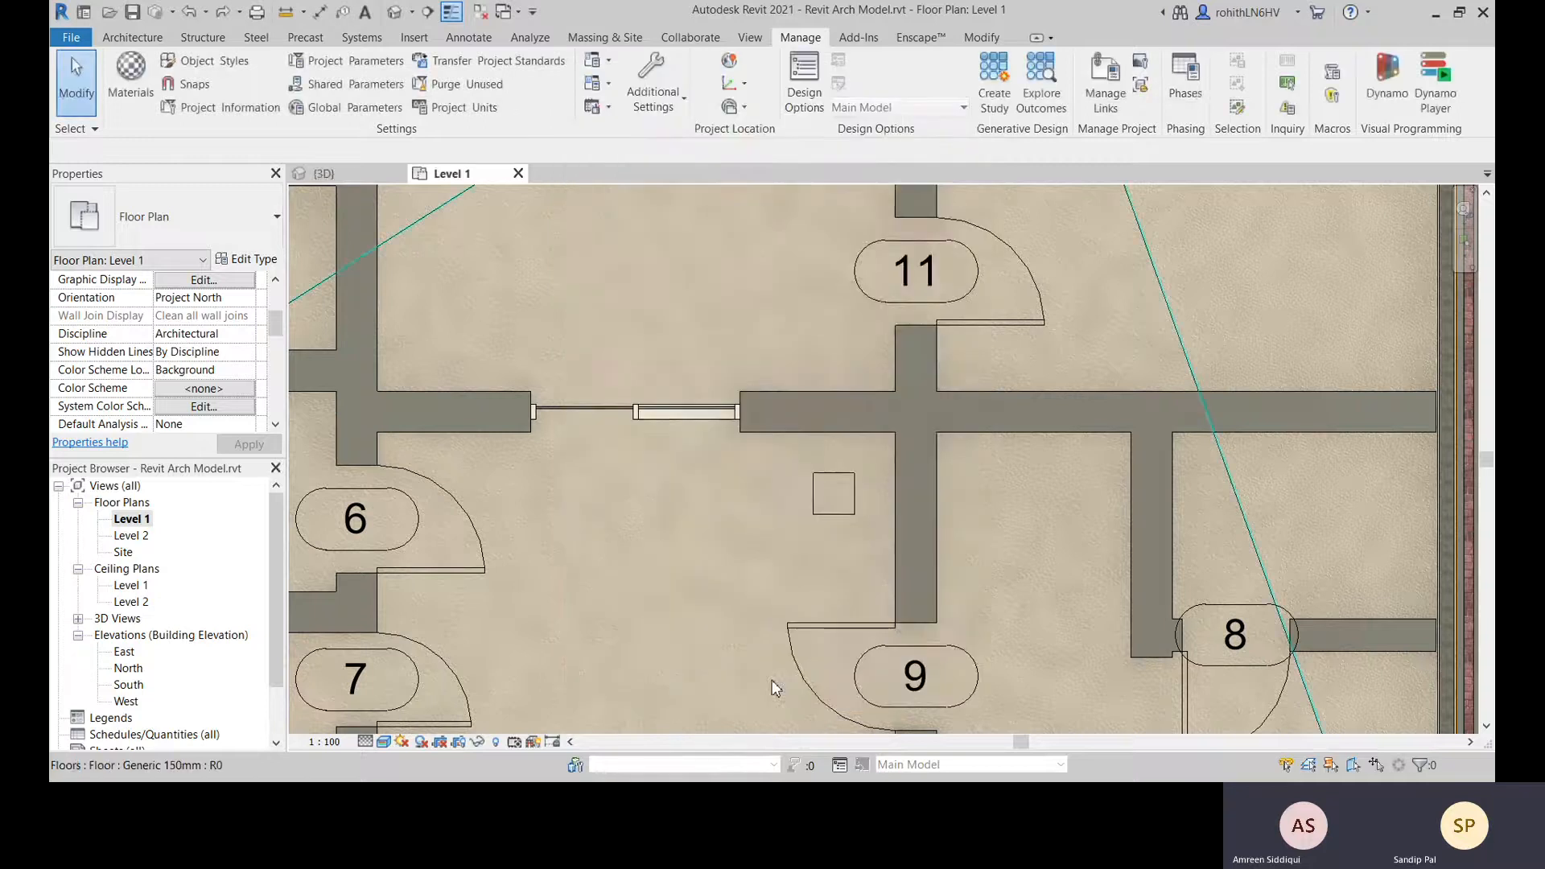
Reopen the project's snap settings, examine the object snap options, and close them without edits
middle_drag(812, 565, 780, 583)
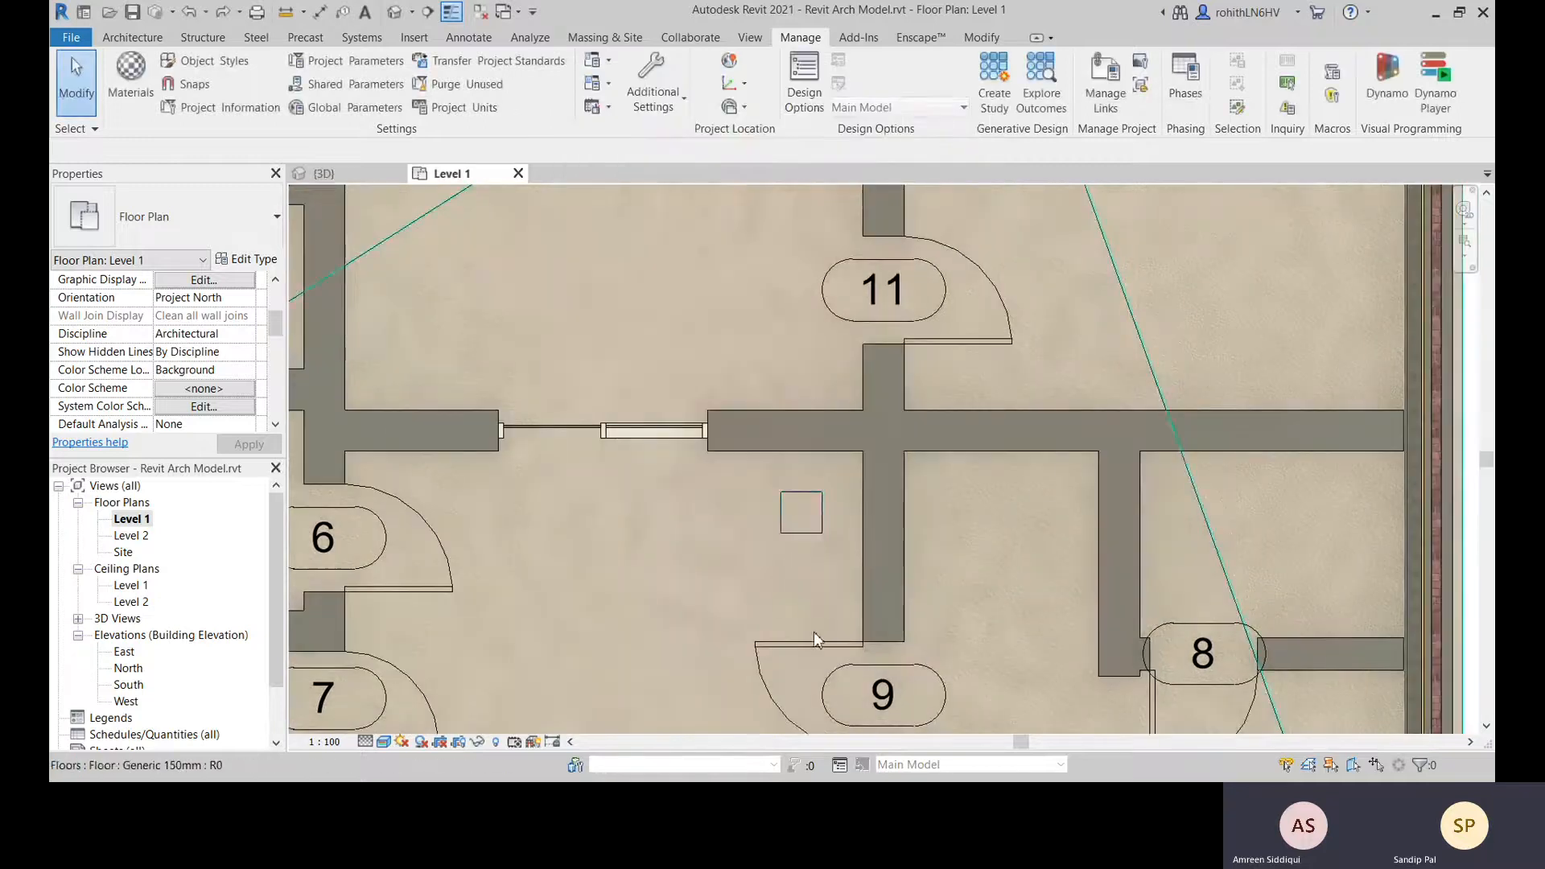
click(195, 86)
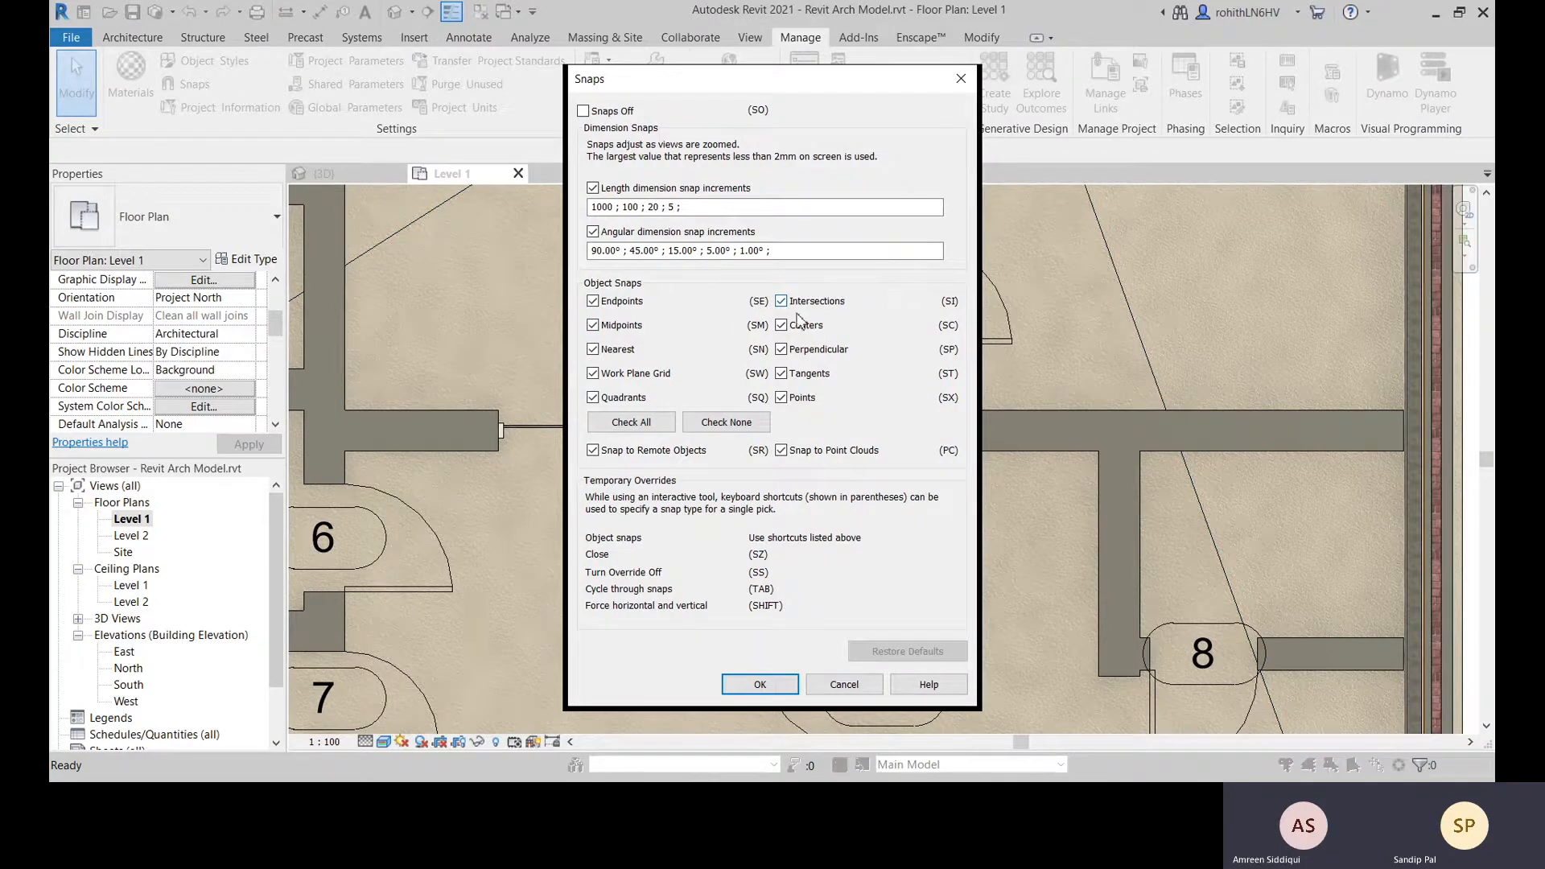
click(963, 80)
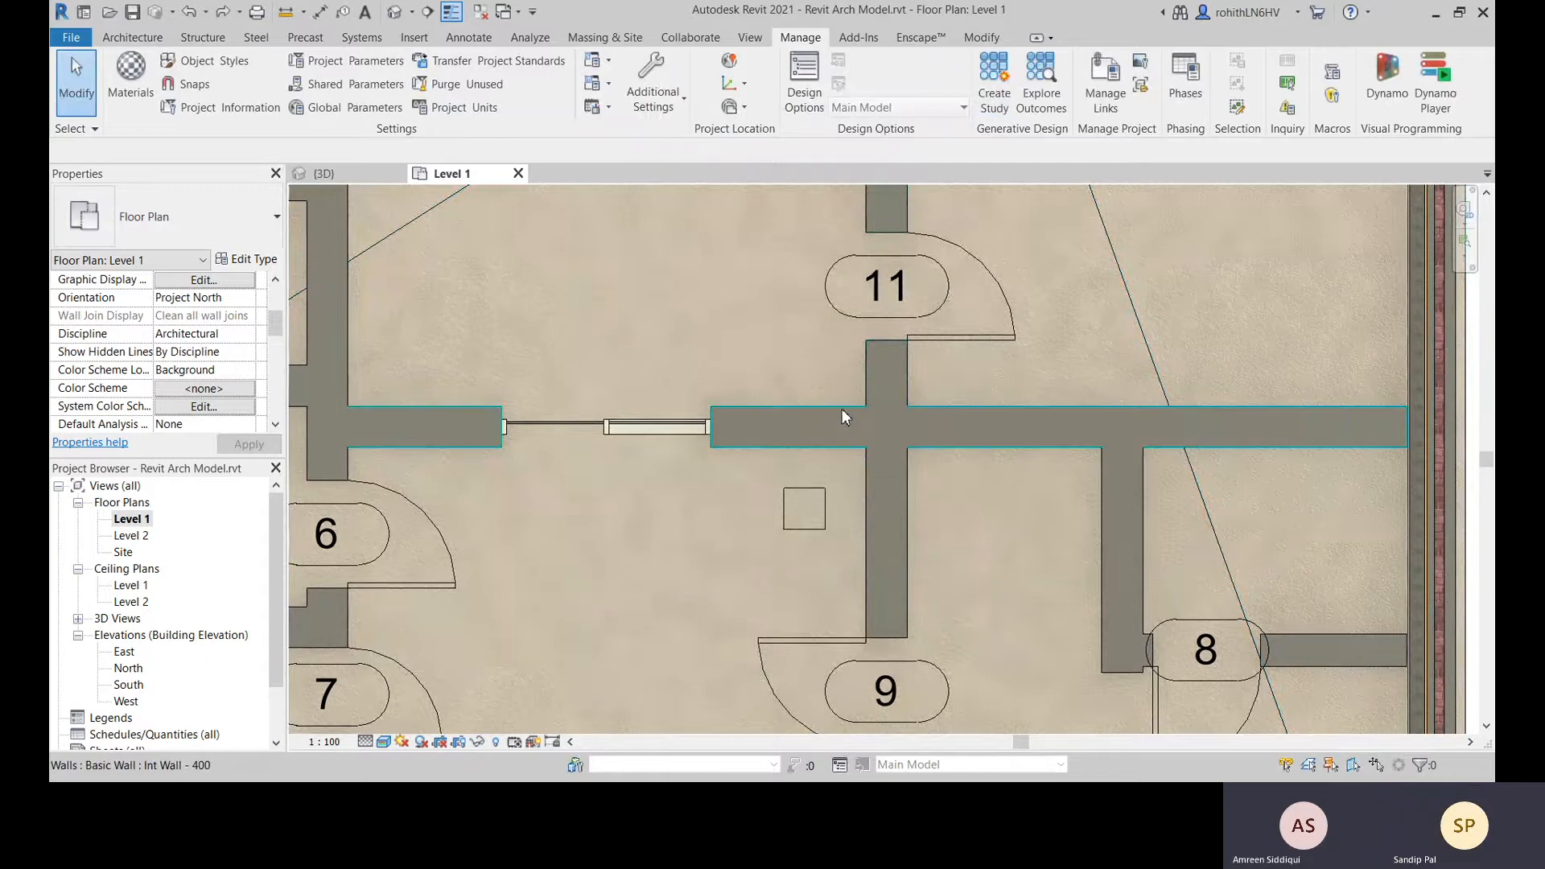
Try the Cut Geometry tool on the horizontal interior wall at its intersection with the column and vertical wall
click(854, 424)
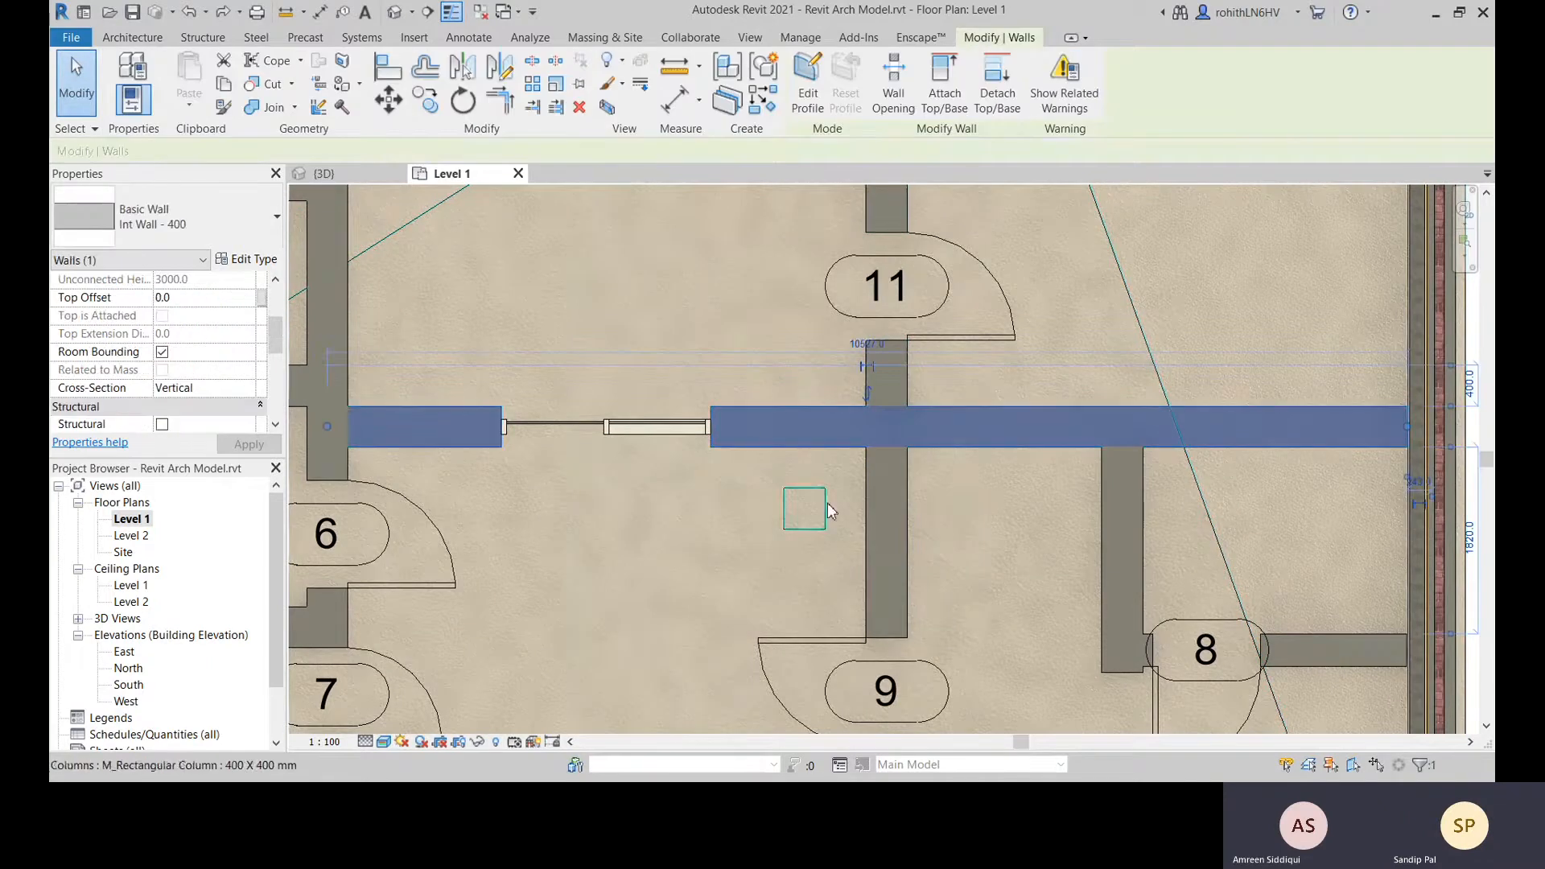
click(291, 84)
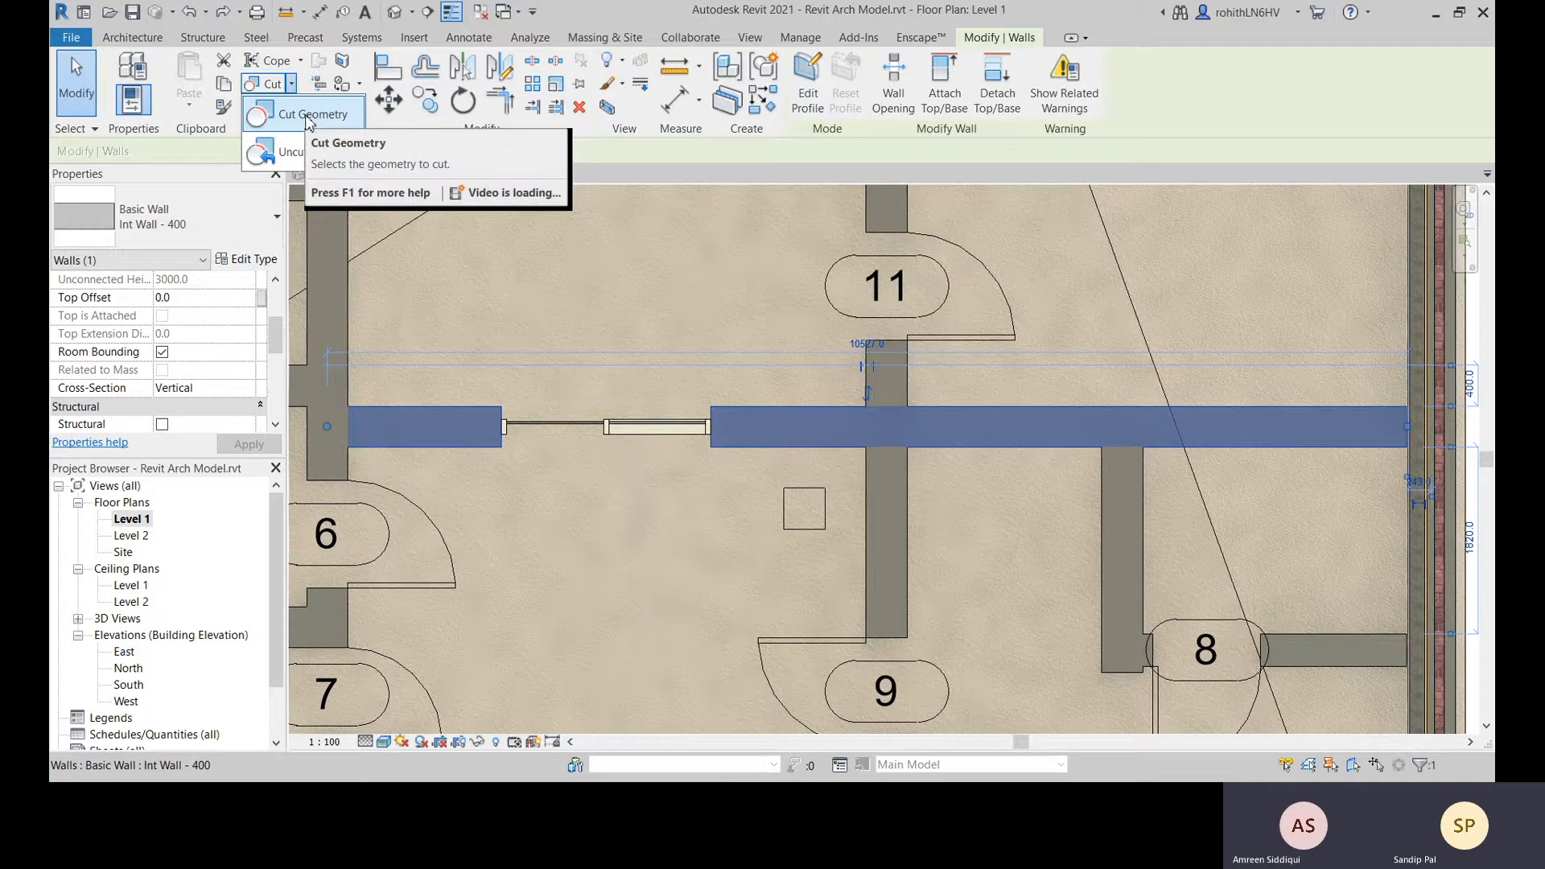
click(308, 117)
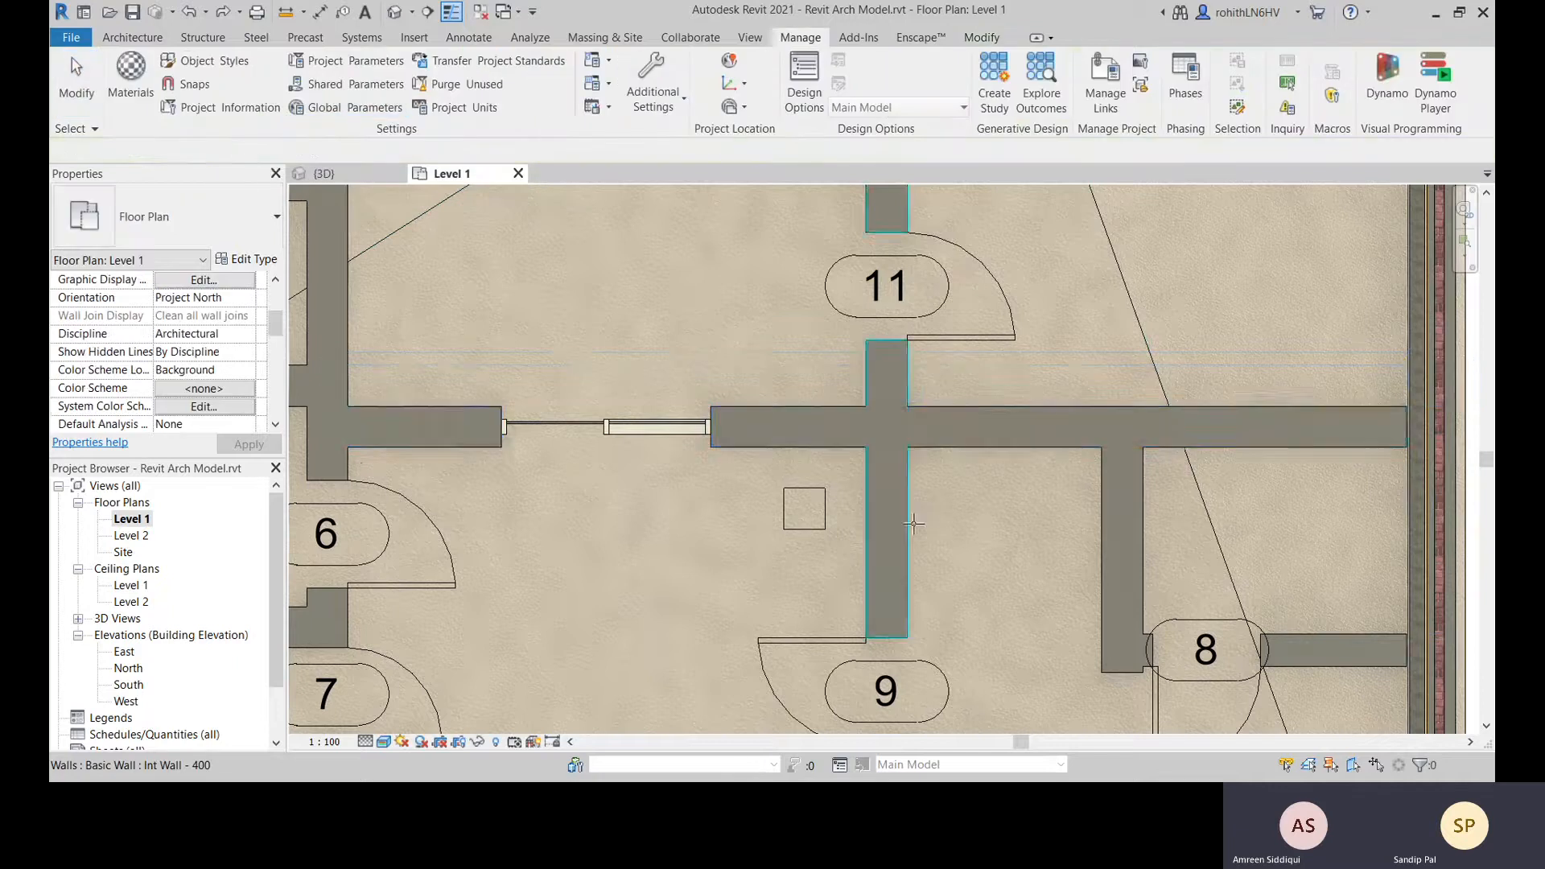
click(844, 444)
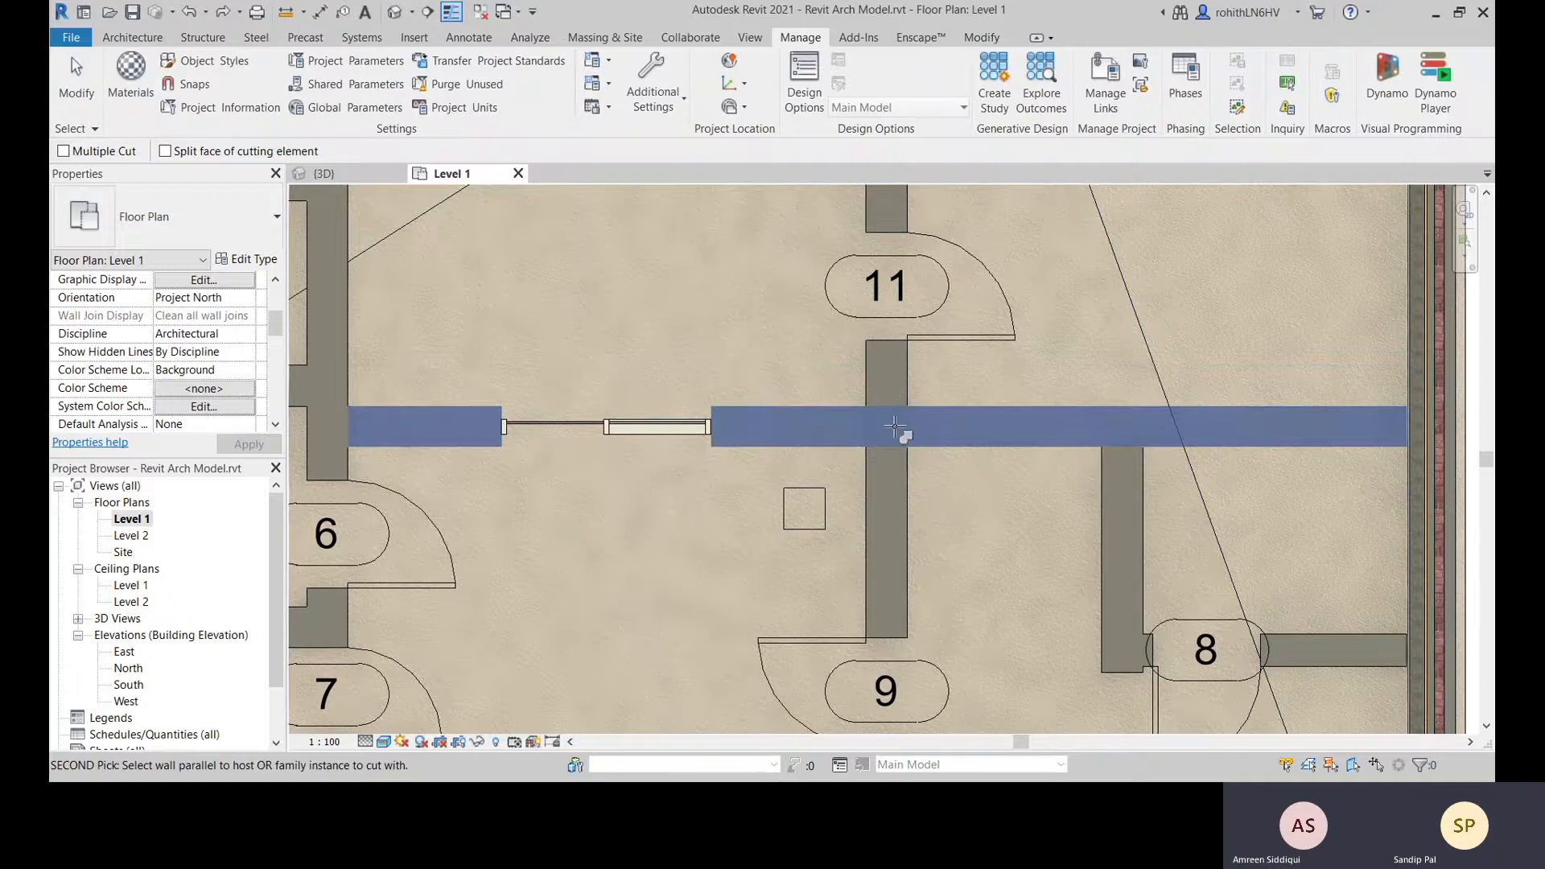
key(Escape)
click(939, 423)
click(887, 432)
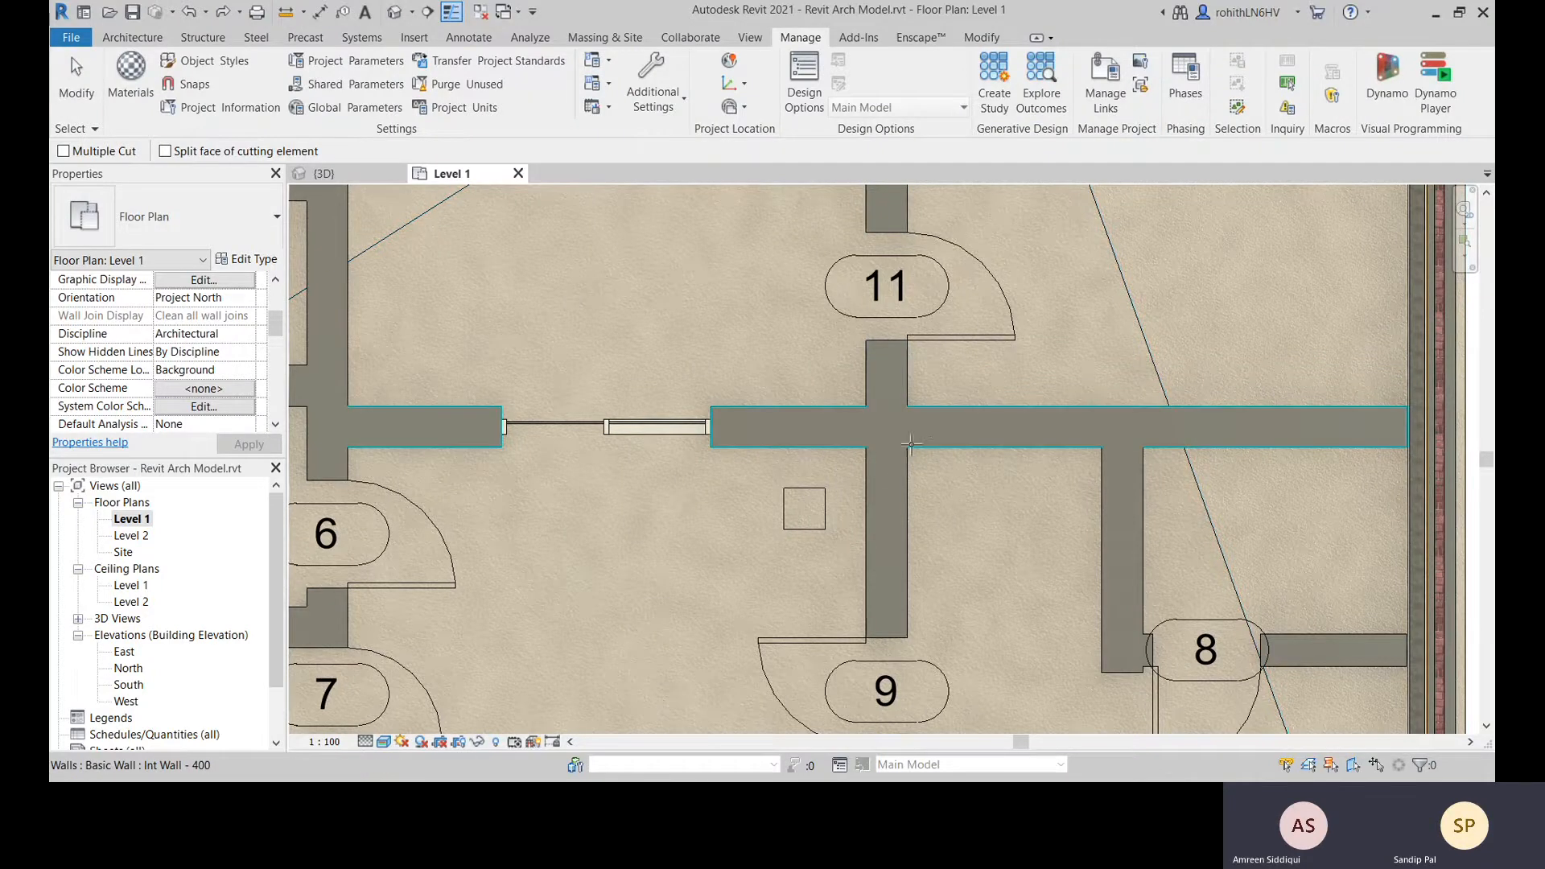
key(Escape)
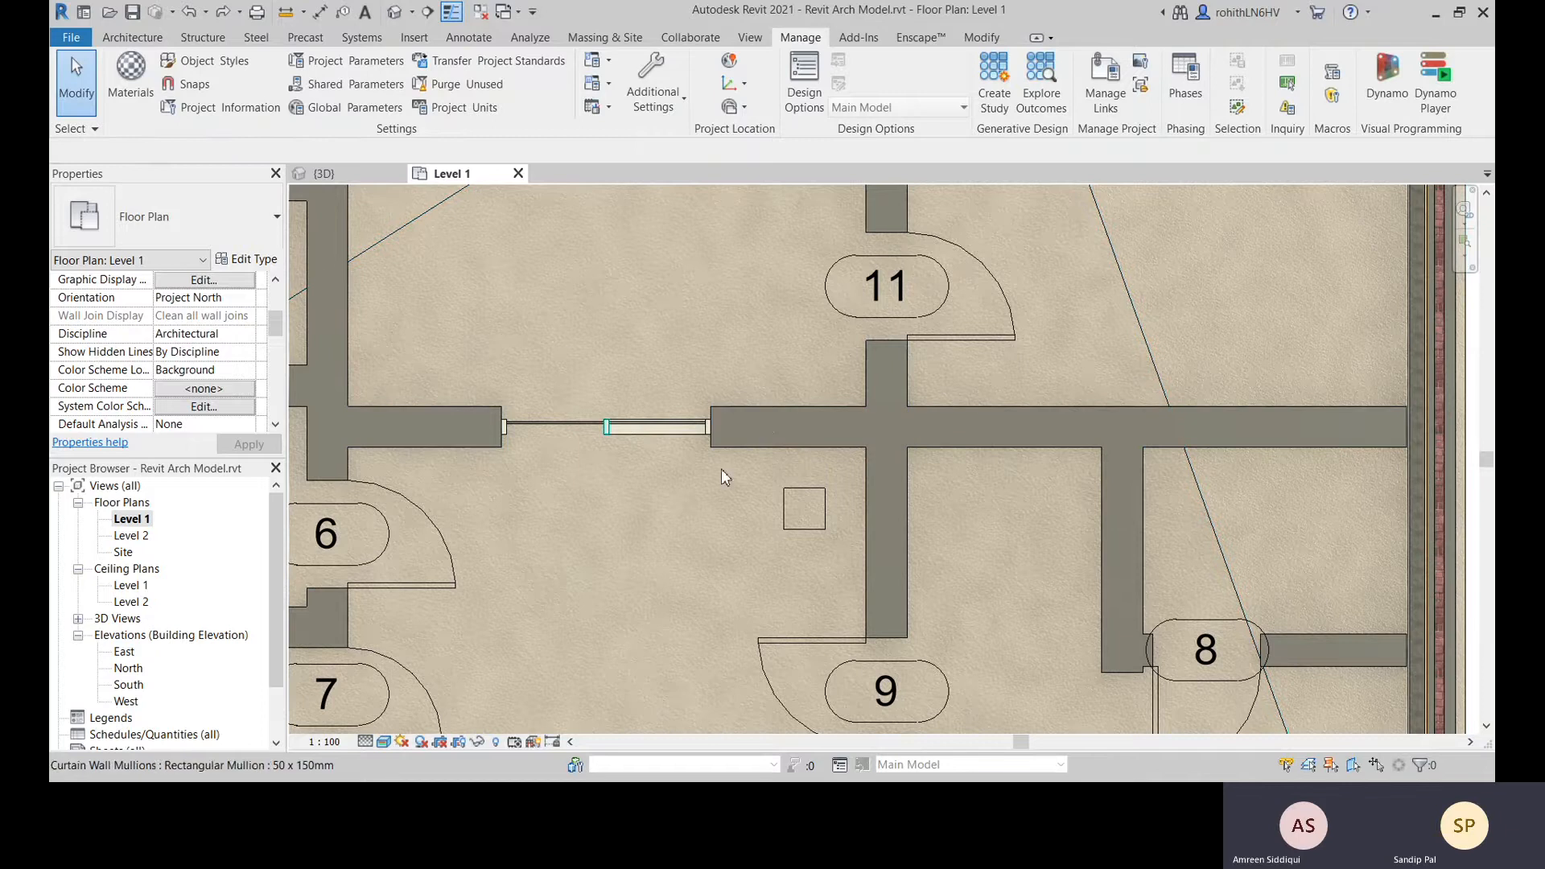
Split the horizontal interior wall where it crosses the wall between doors 9 and 11, unjoin the conflicting elements, and check both segments
click(981, 37)
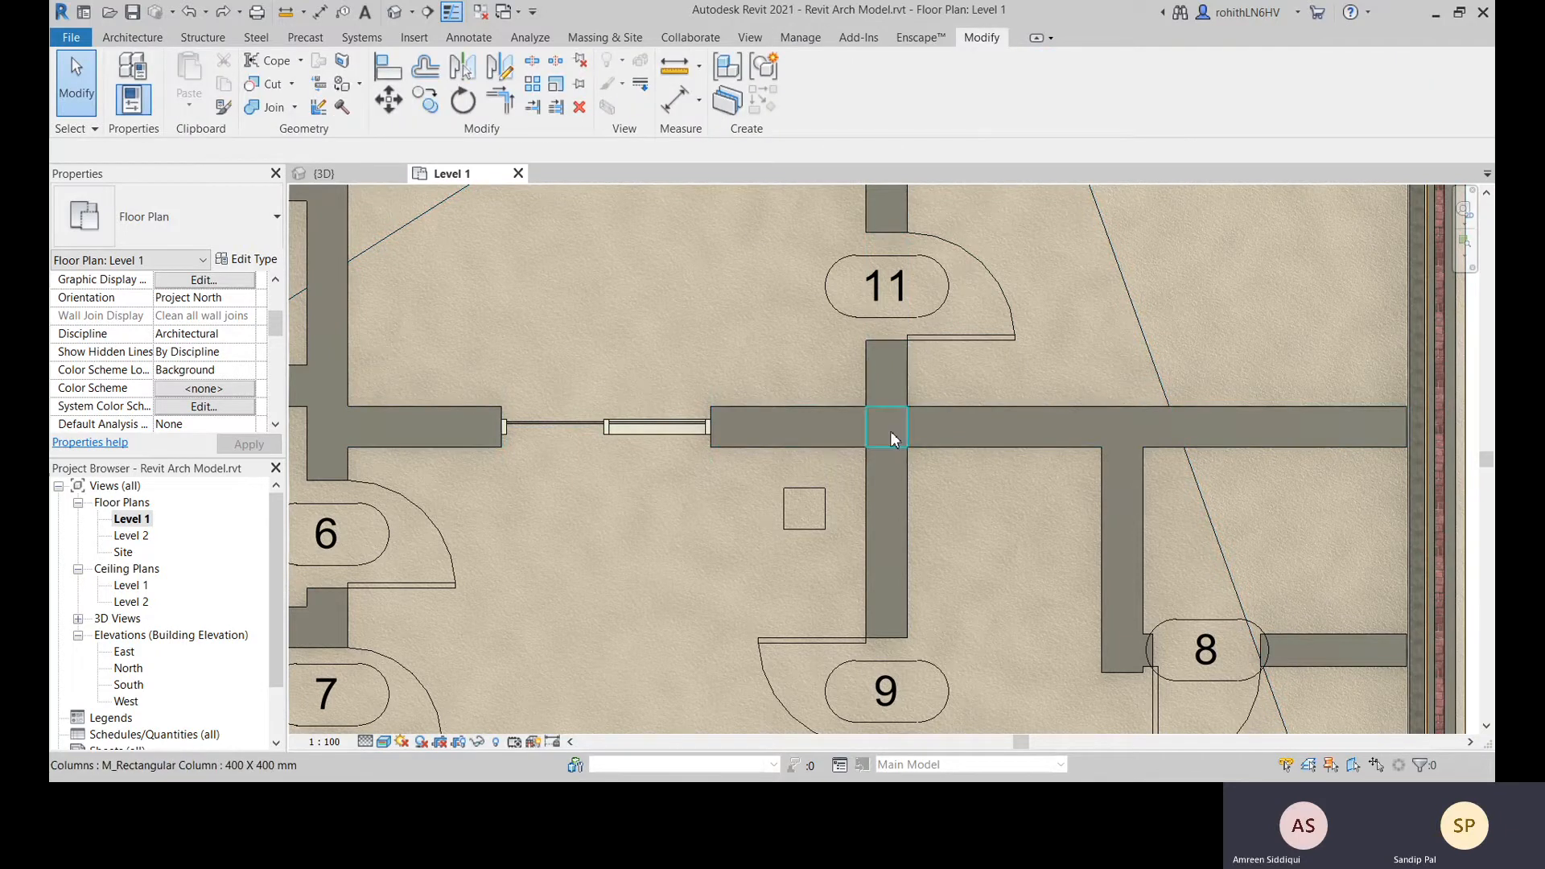
click(532, 61)
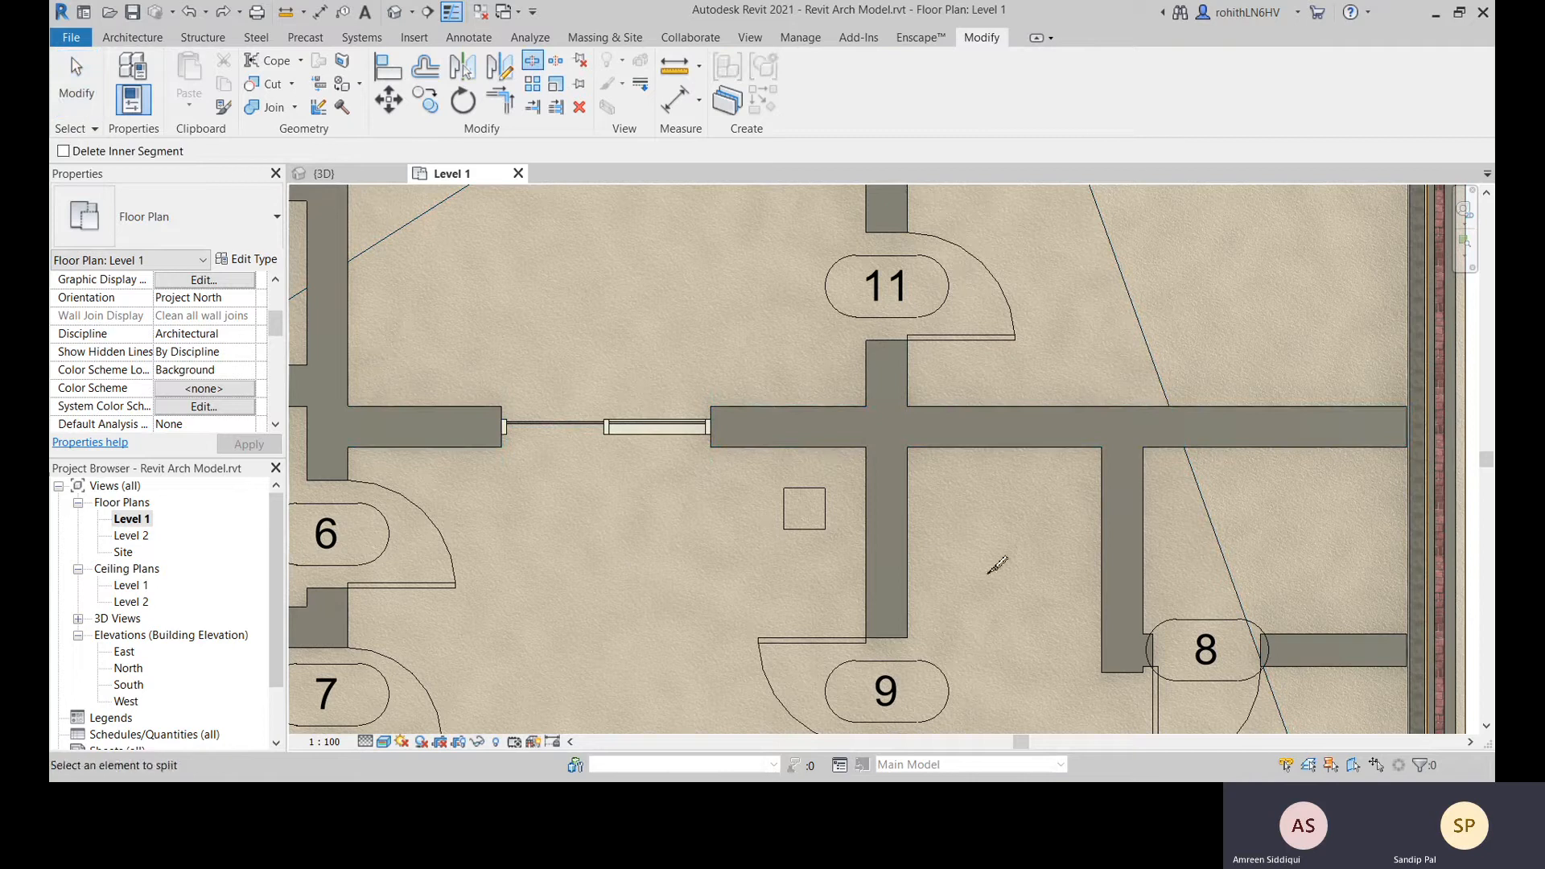
click(909, 408)
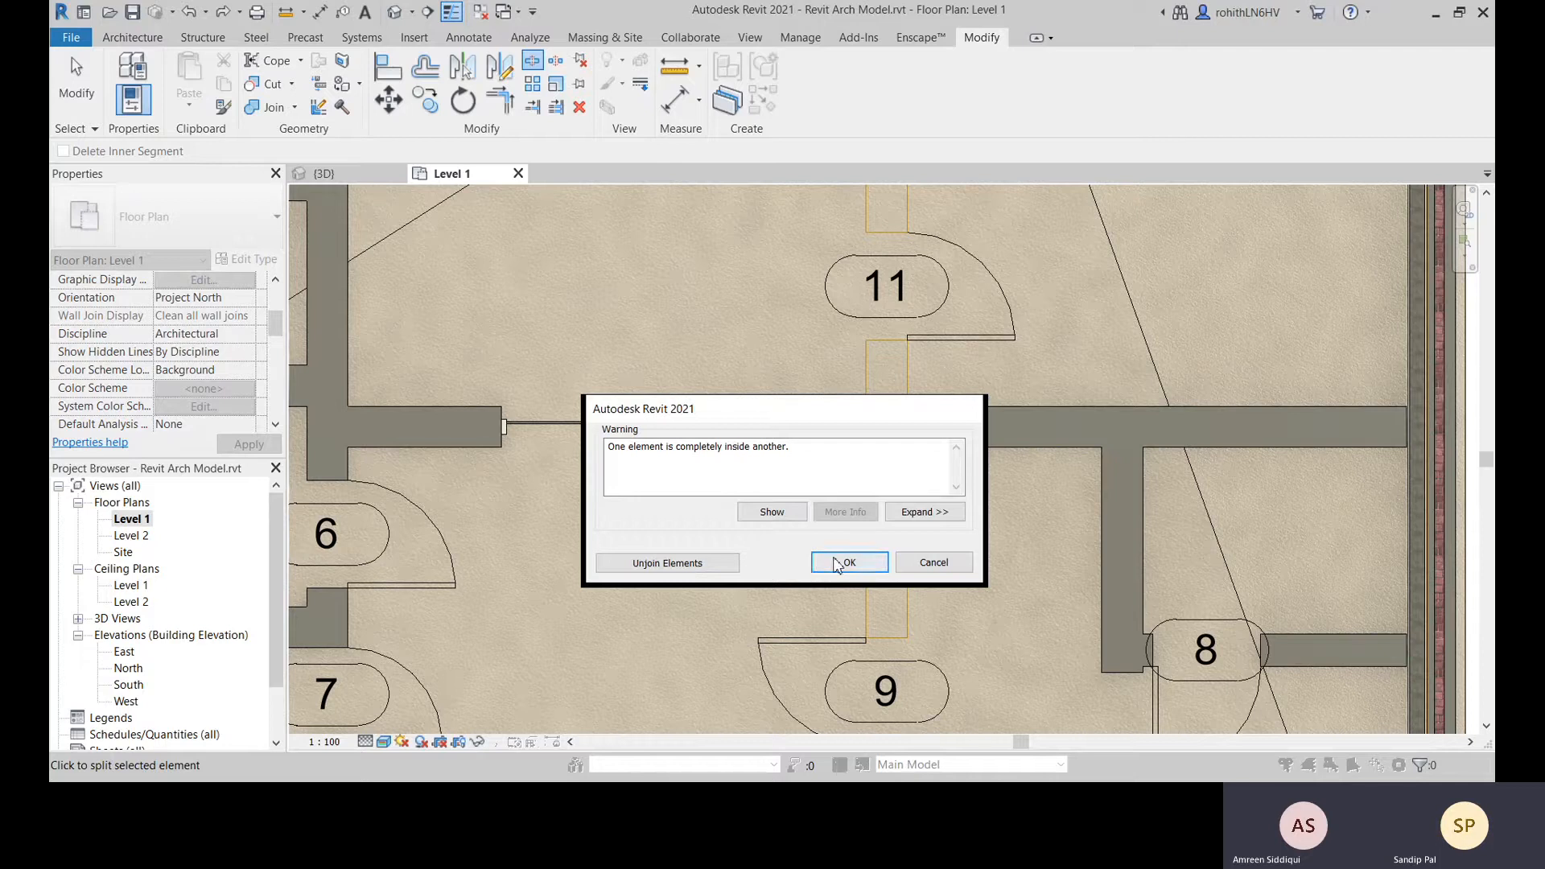
click(703, 570)
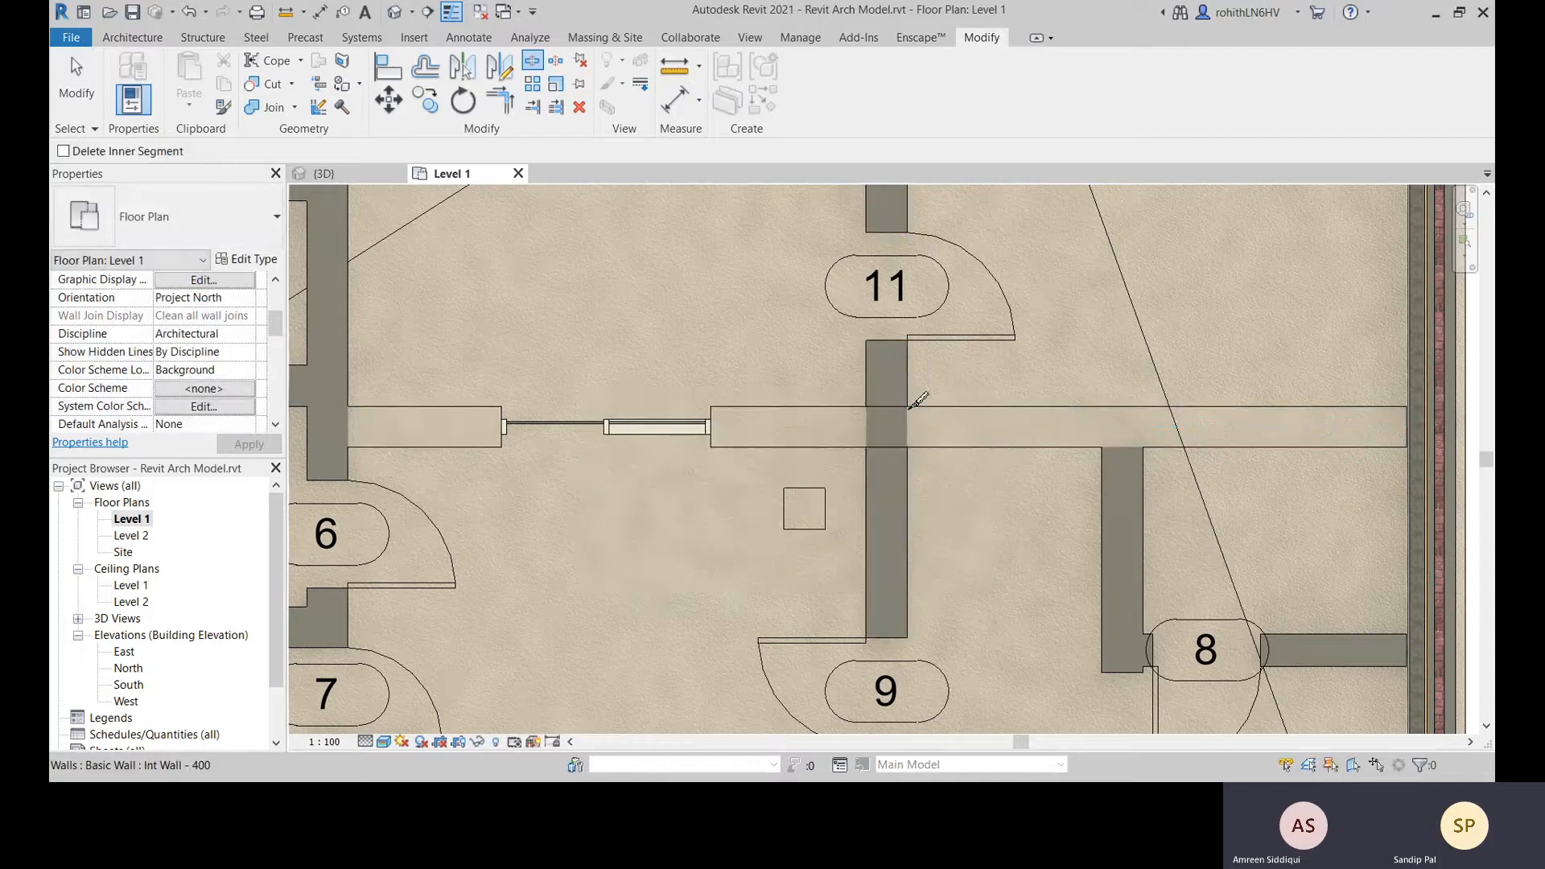
key(Escape)
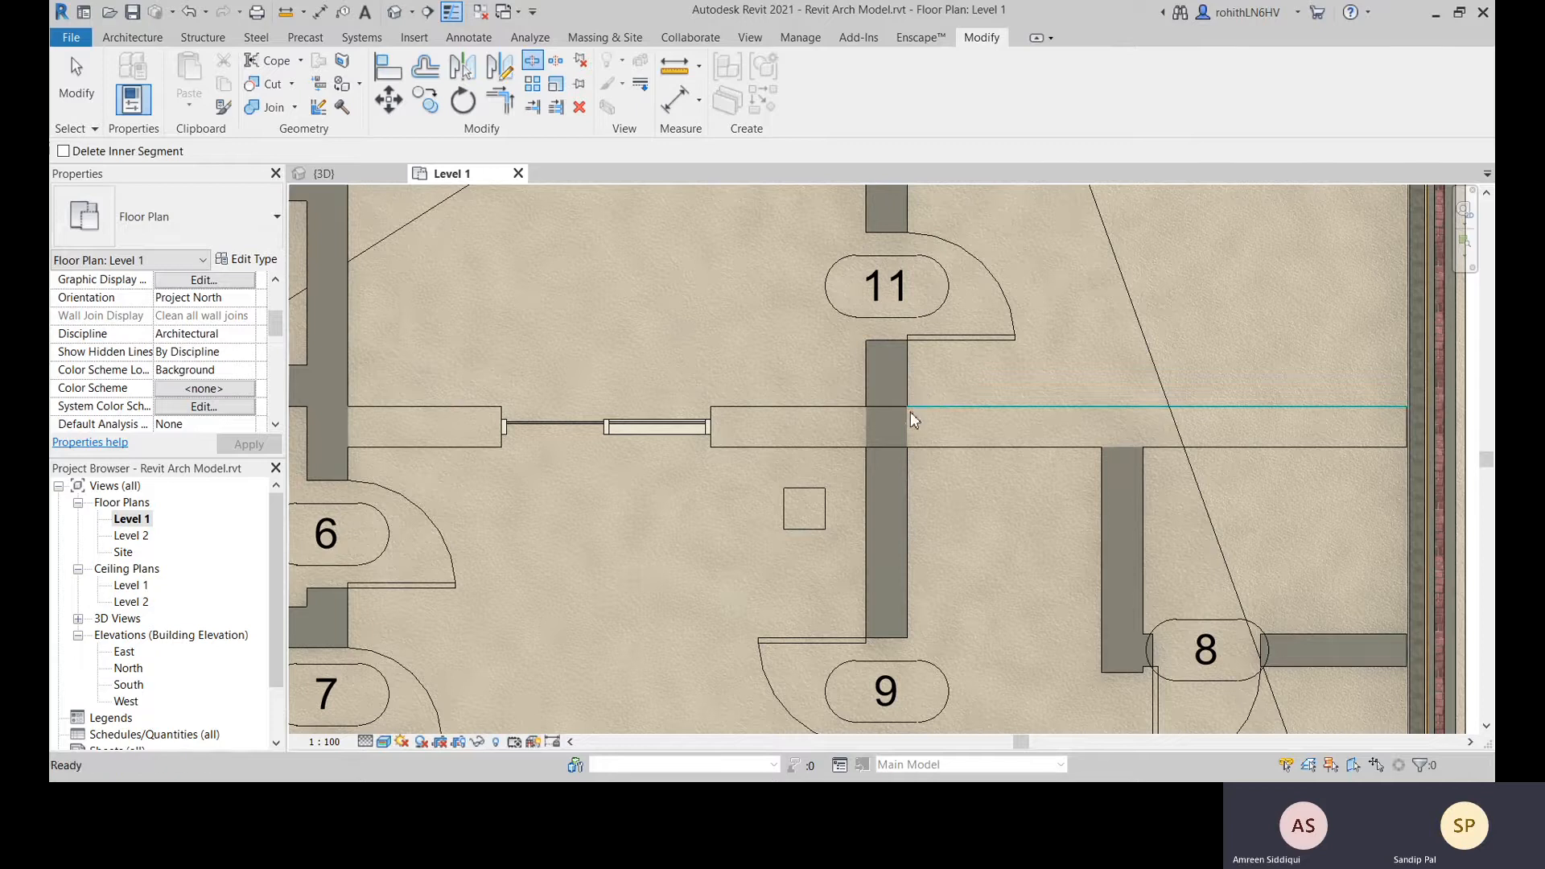
click(865, 404)
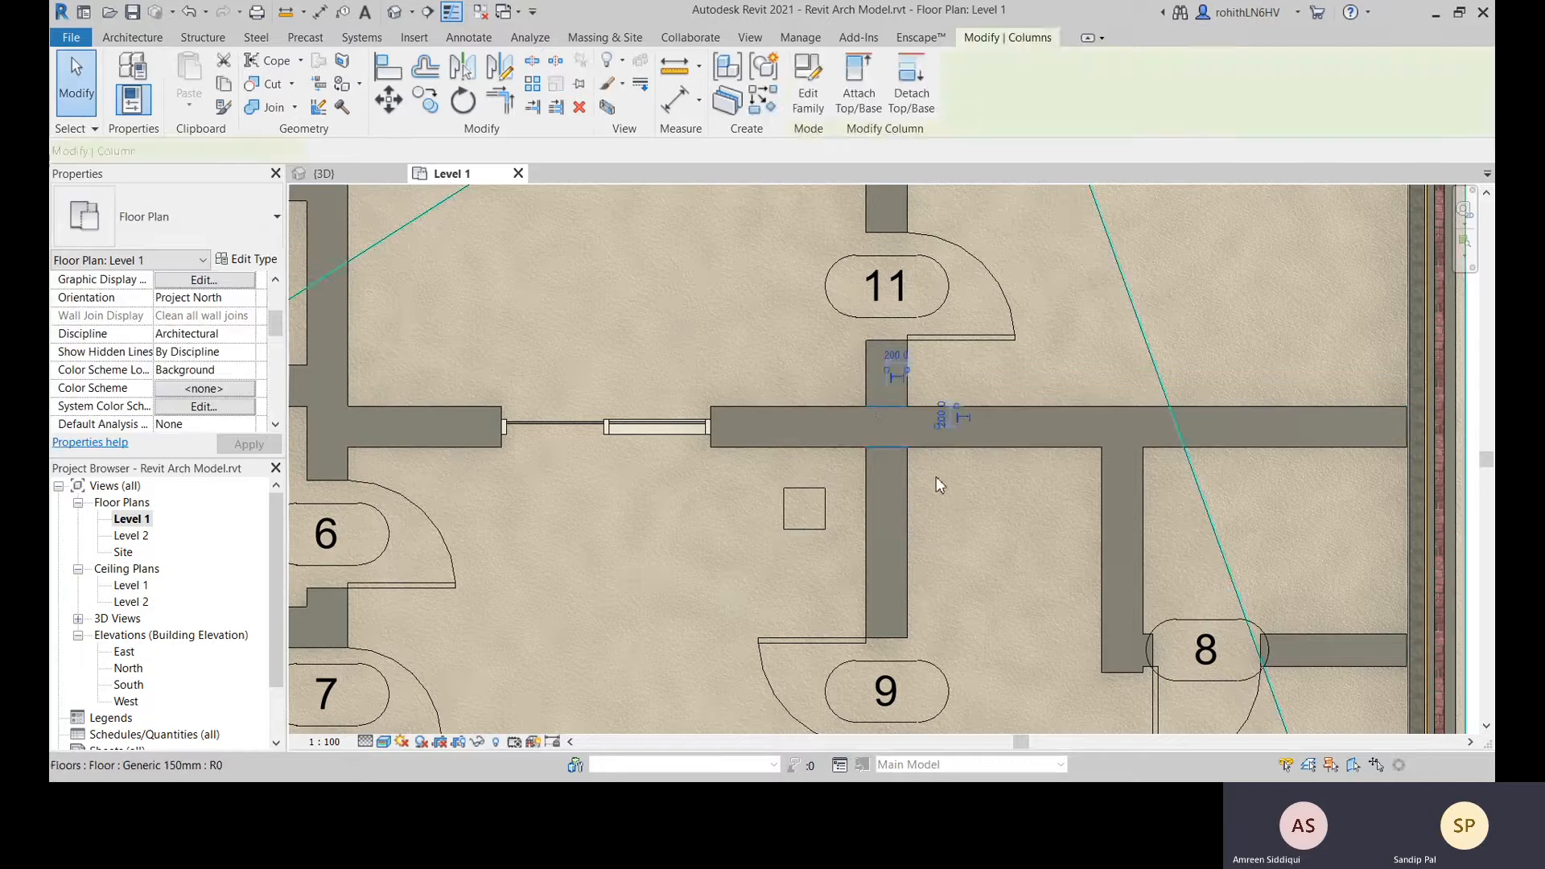
key(Escape)
click(890, 434)
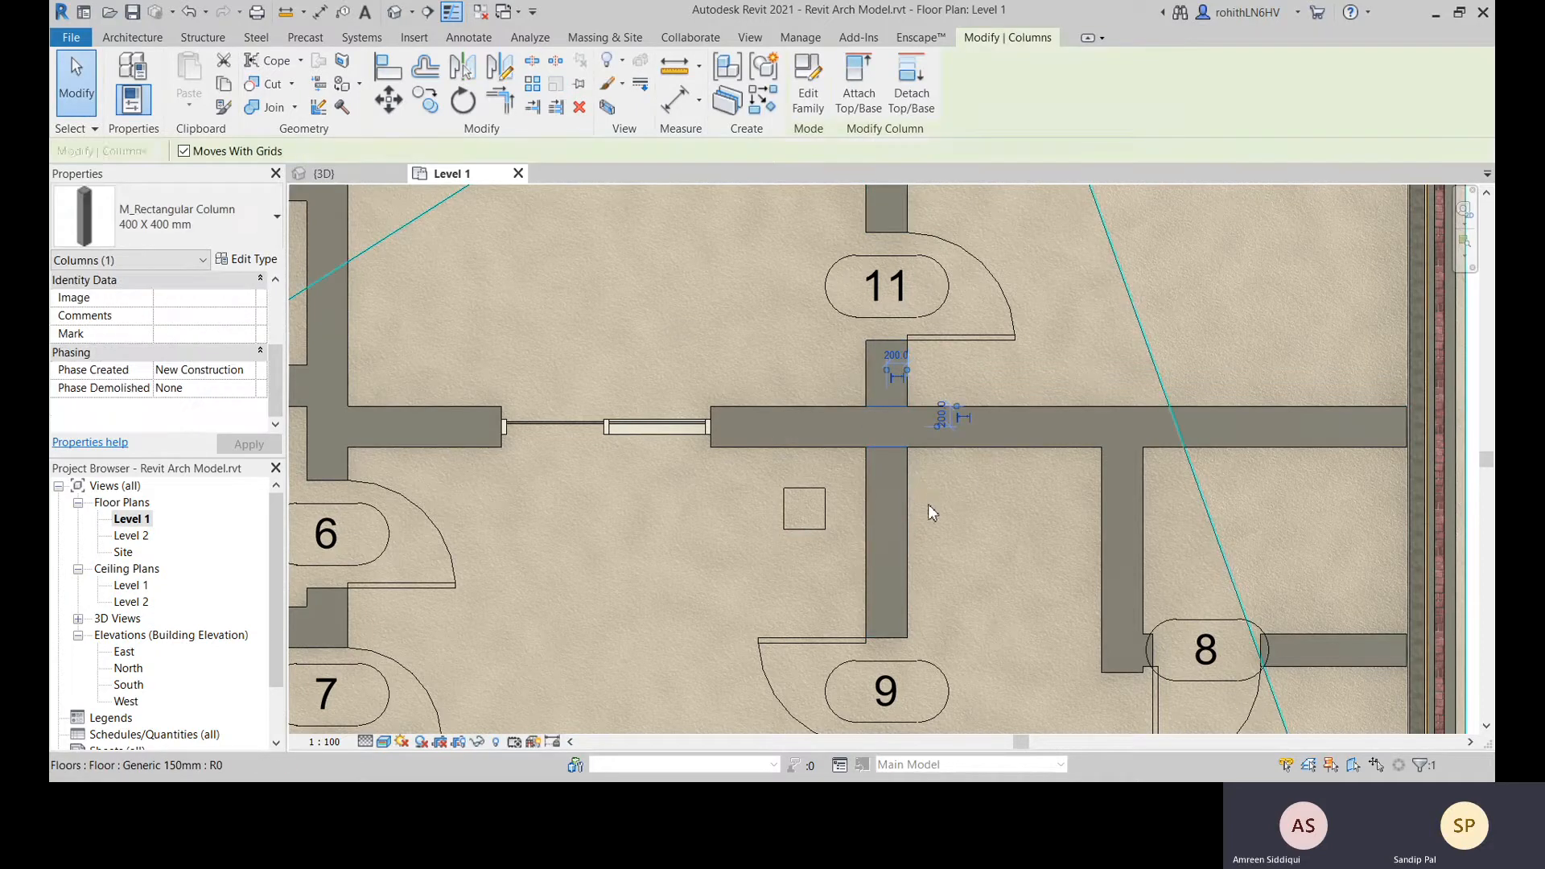
key(Escape)
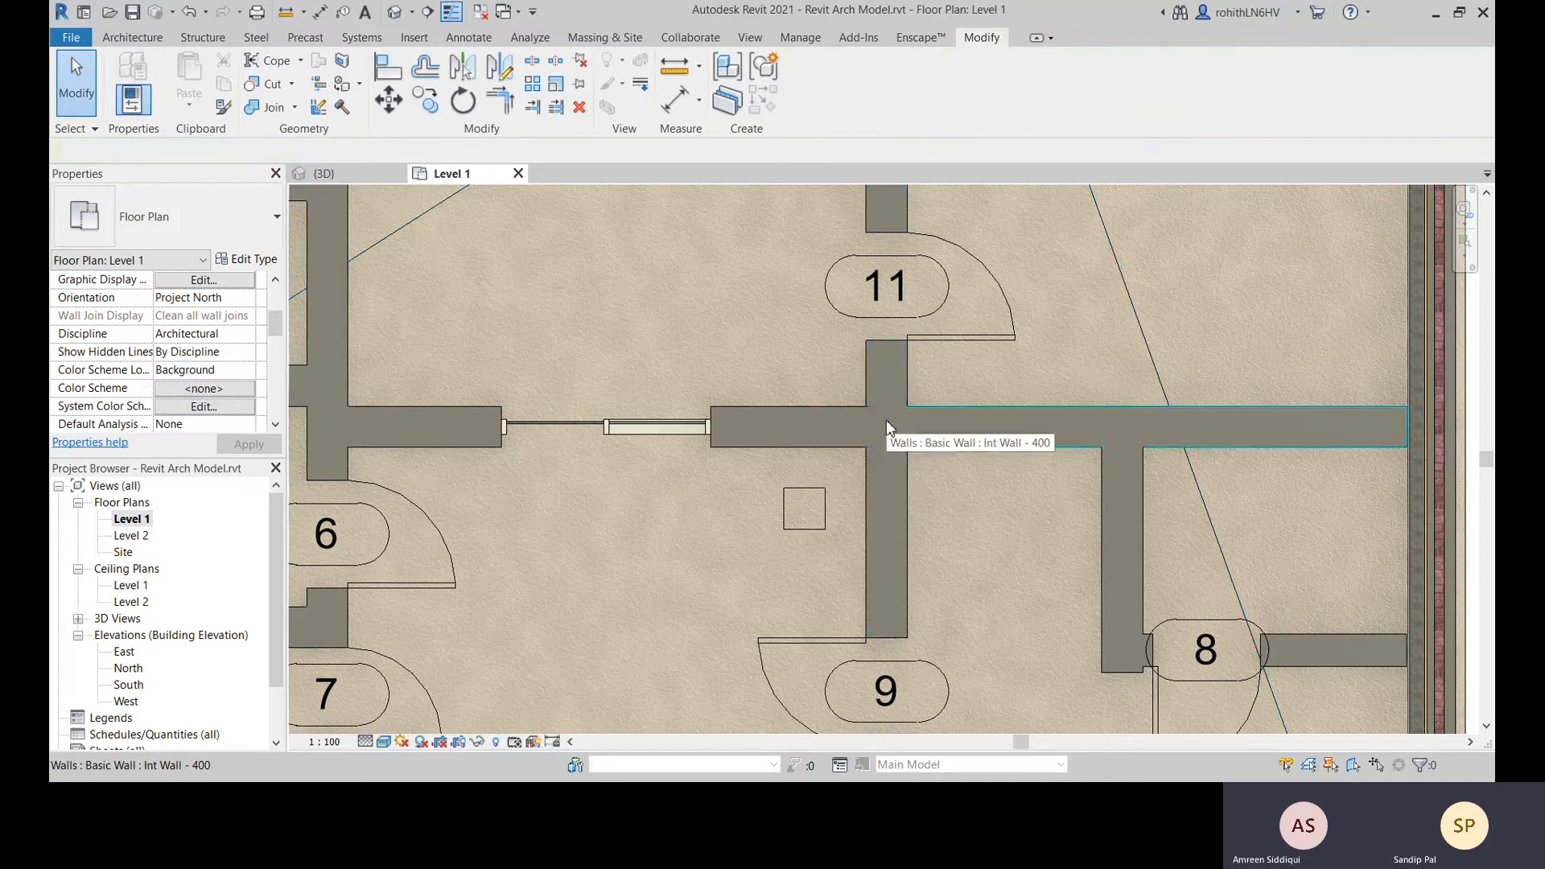
click(833, 427)
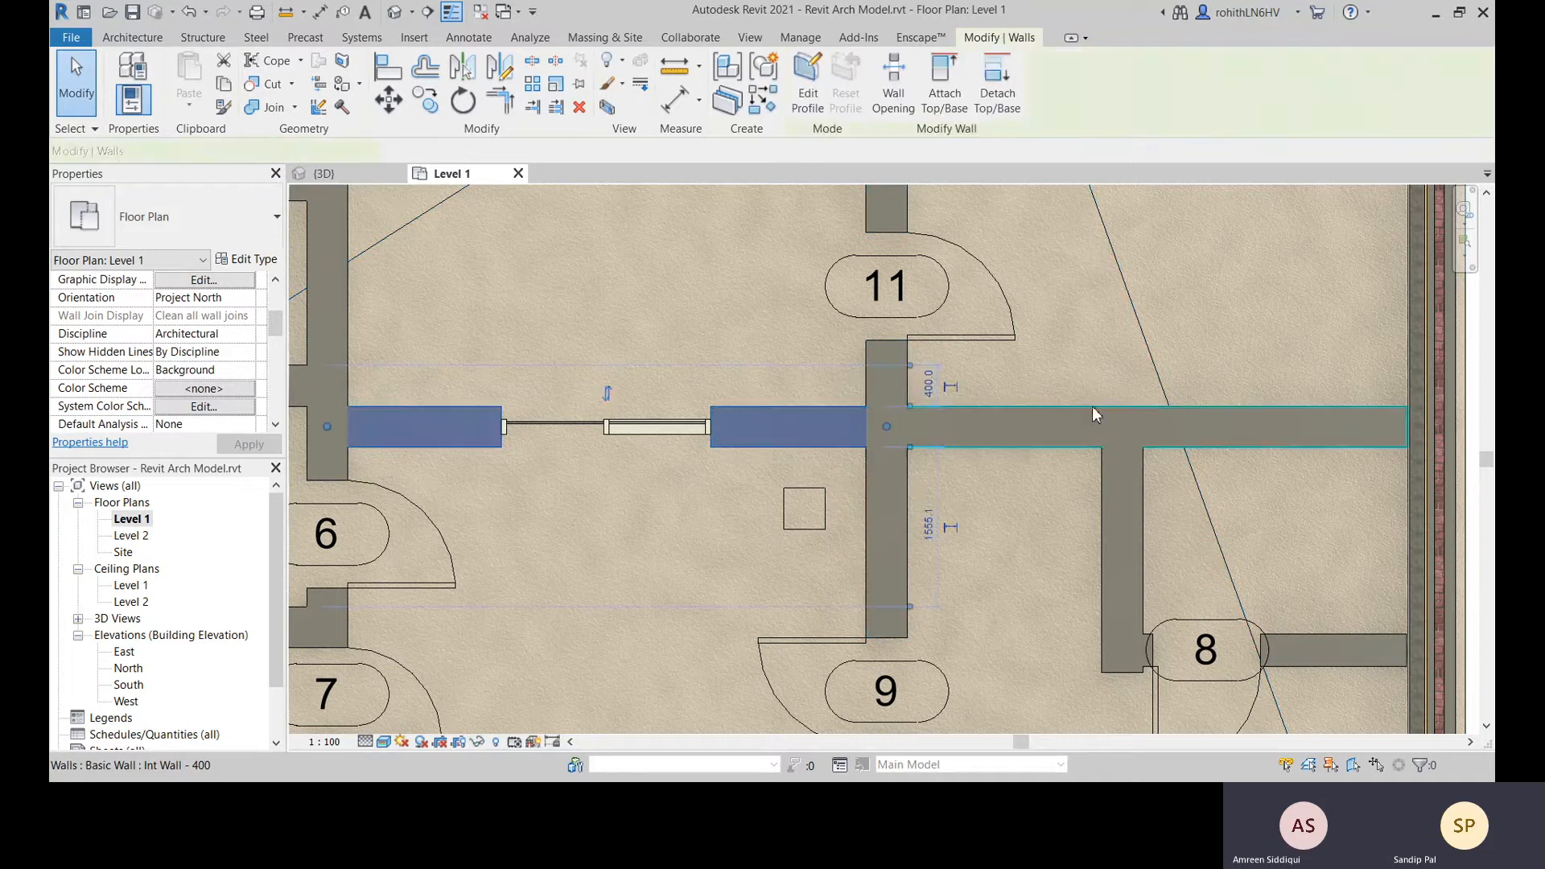
click(1111, 423)
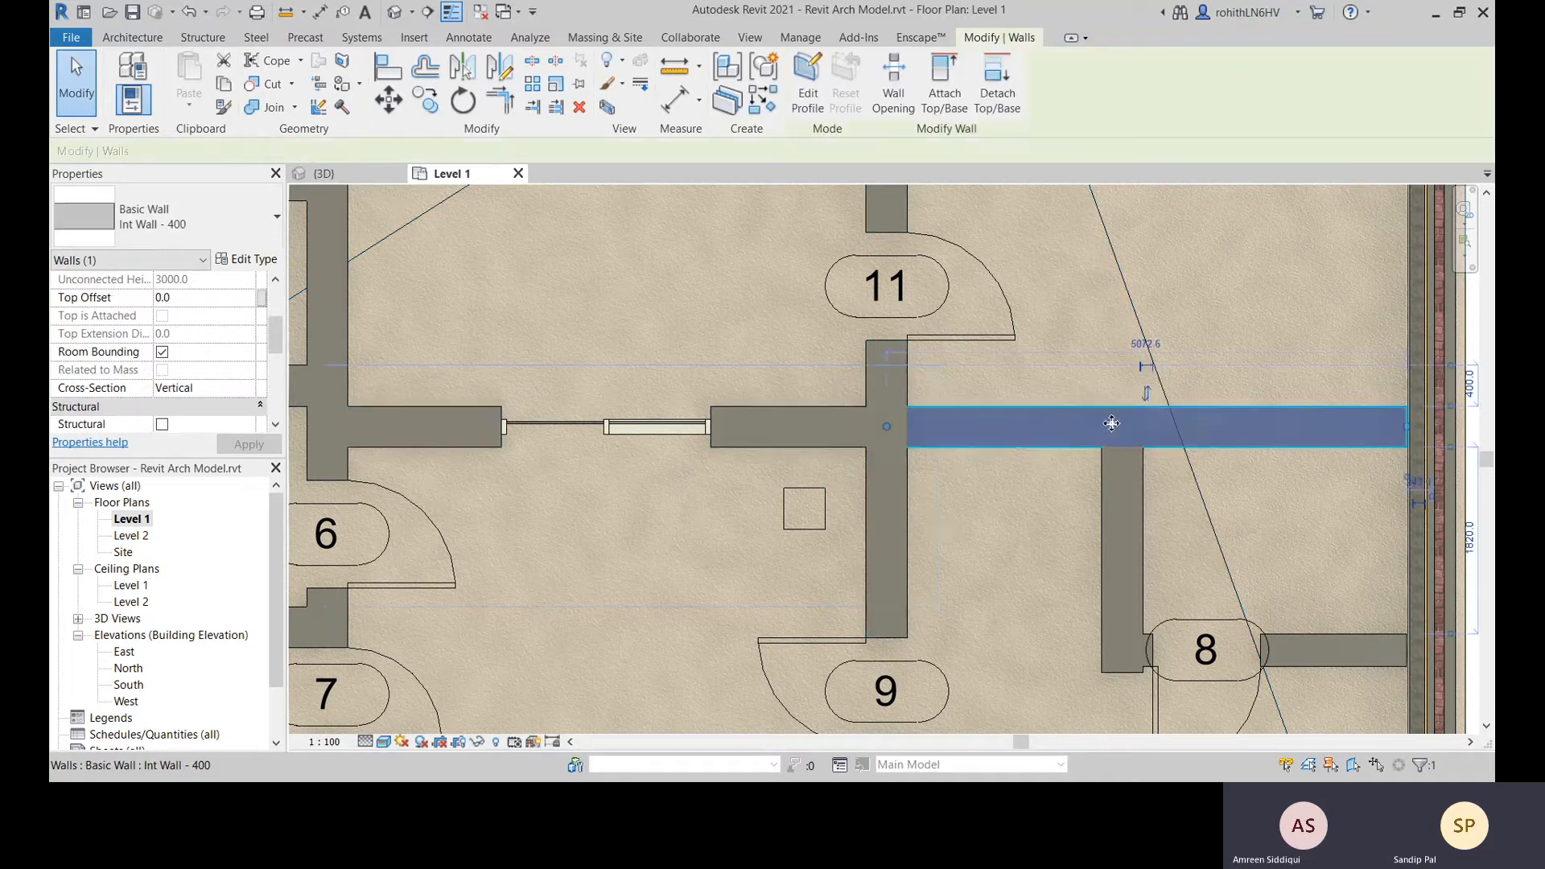
Split the vertical interior wall between doors 9 and 11 at both faces of the horizontal wall it crosses
click(898, 547)
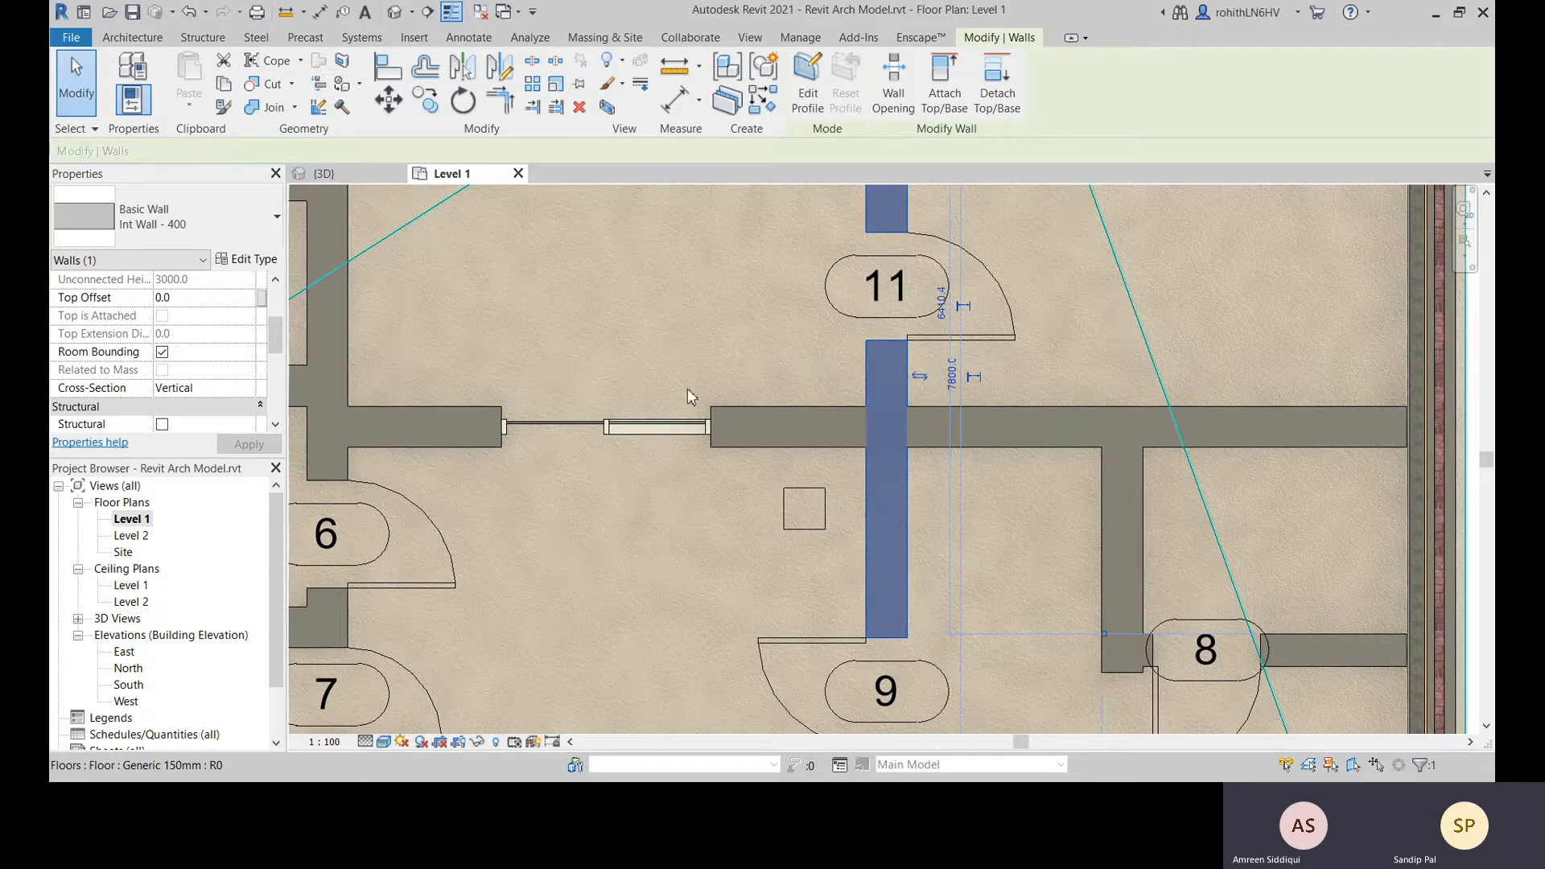
key(s)
key(l)
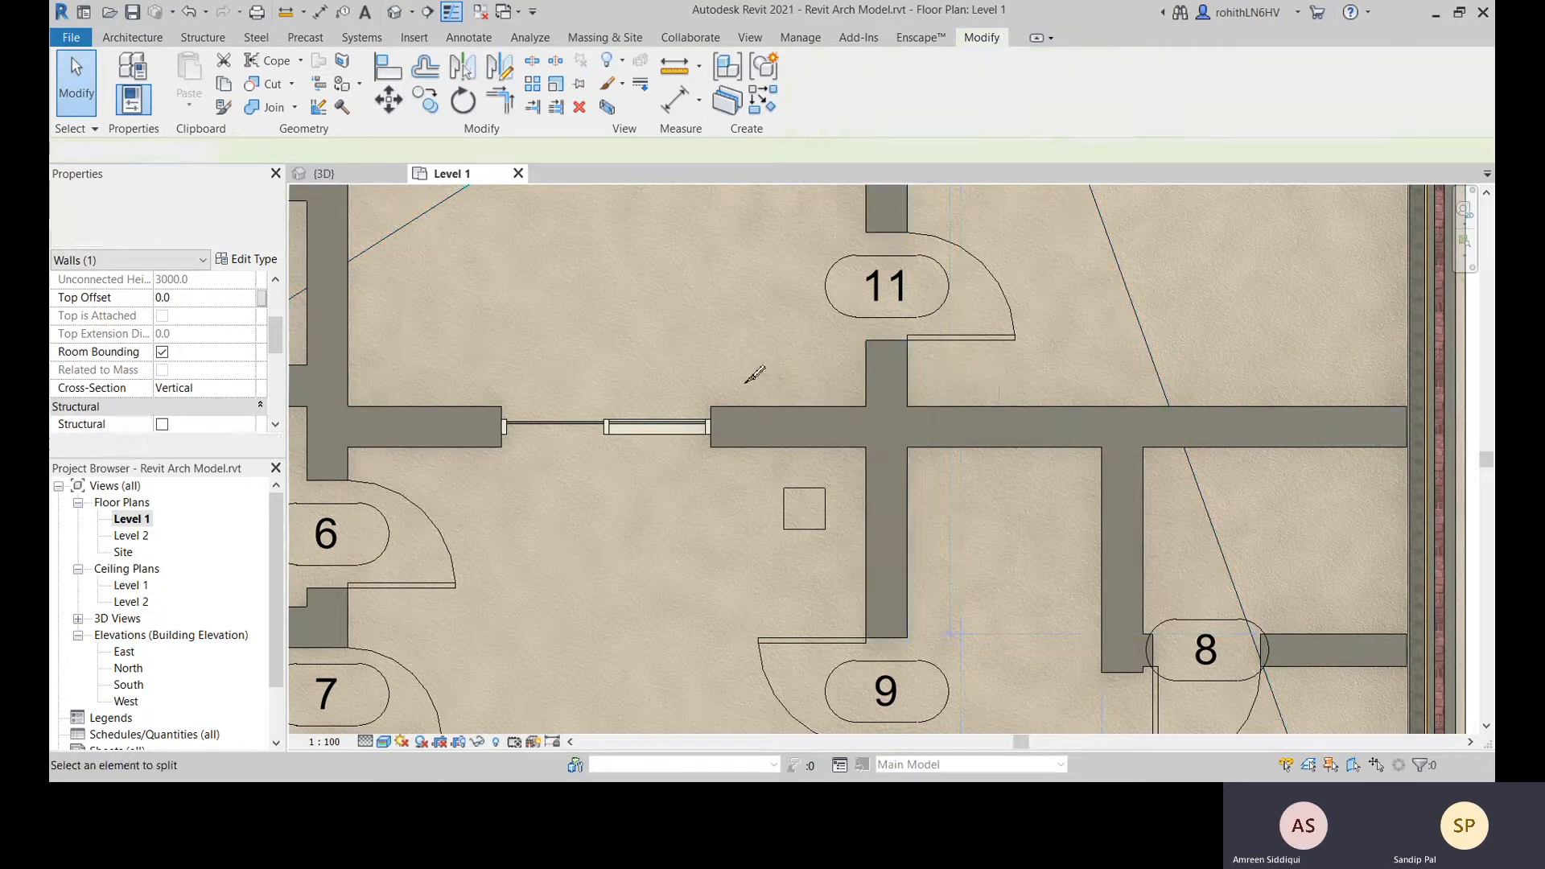
click(890, 406)
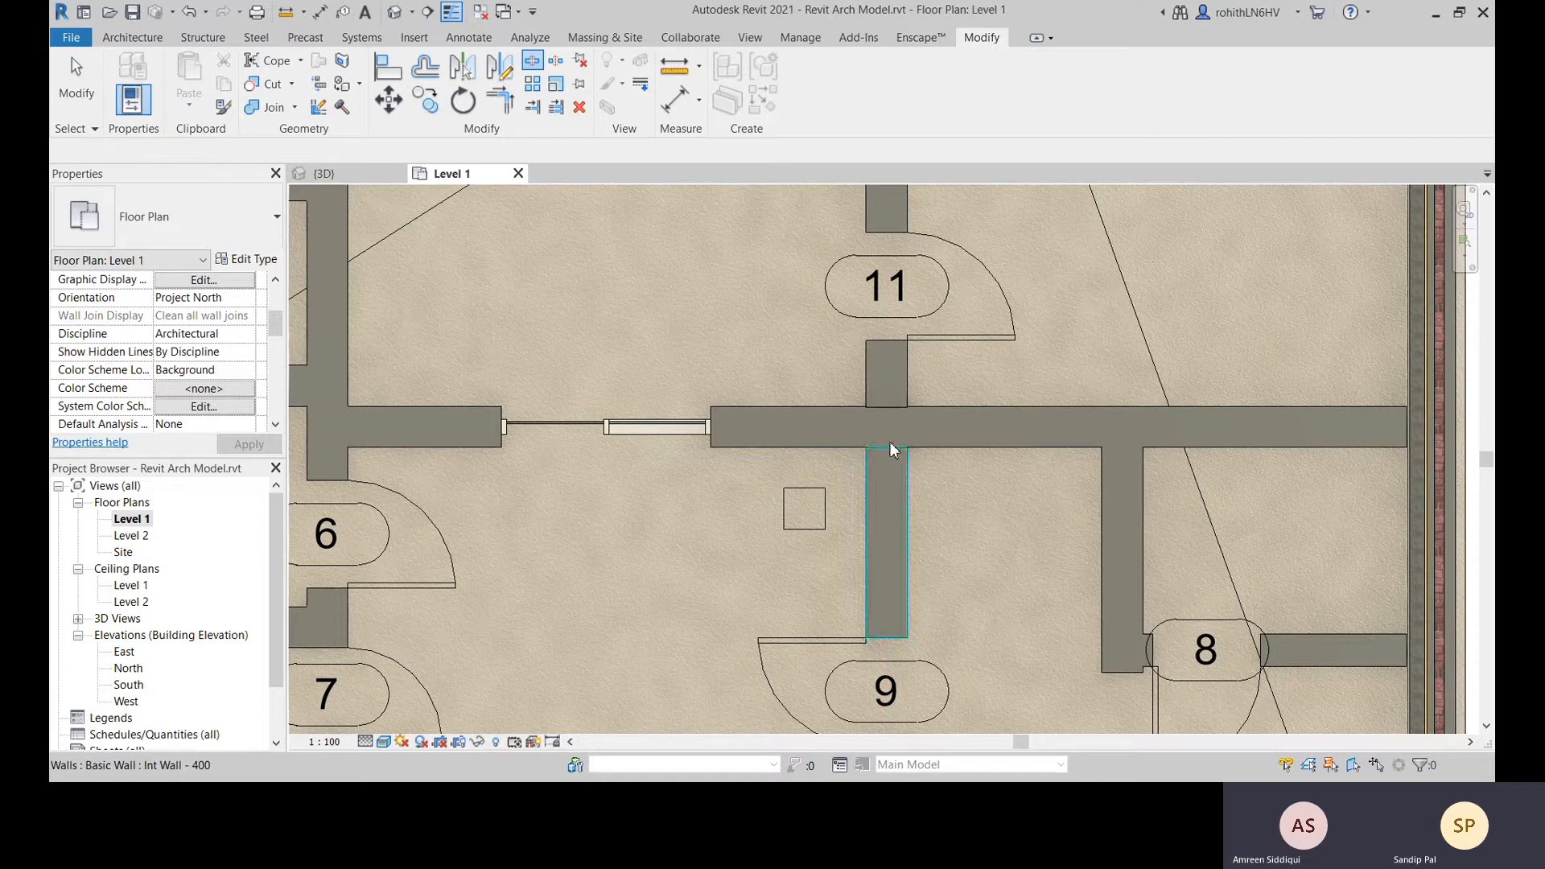
key(Escape)
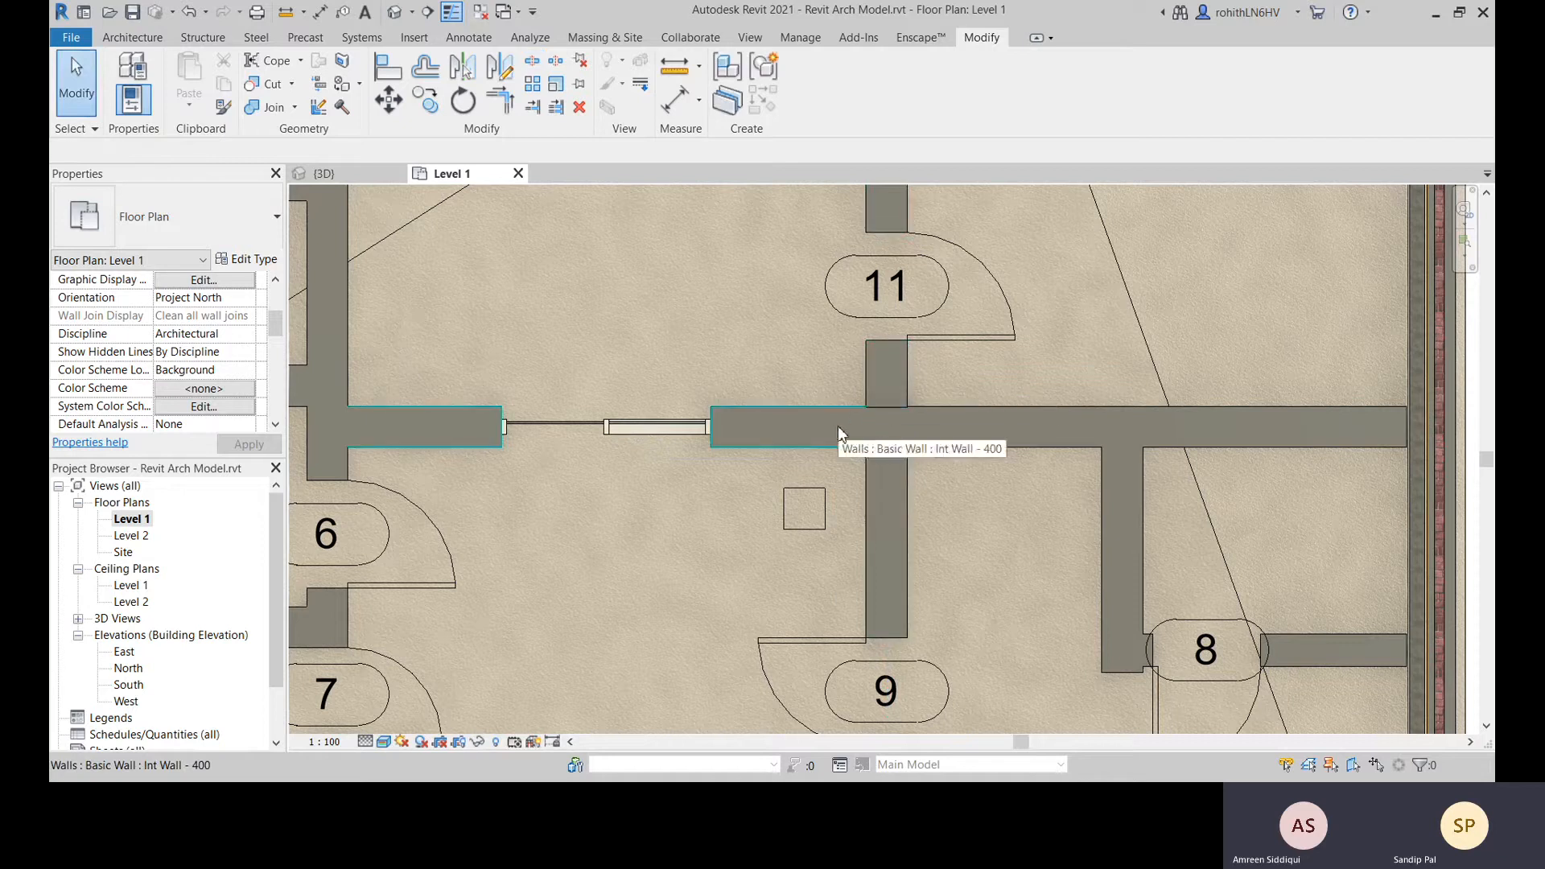
Delete the short vertical wall segment inside the intersection with the horizontal wall
click(959, 425)
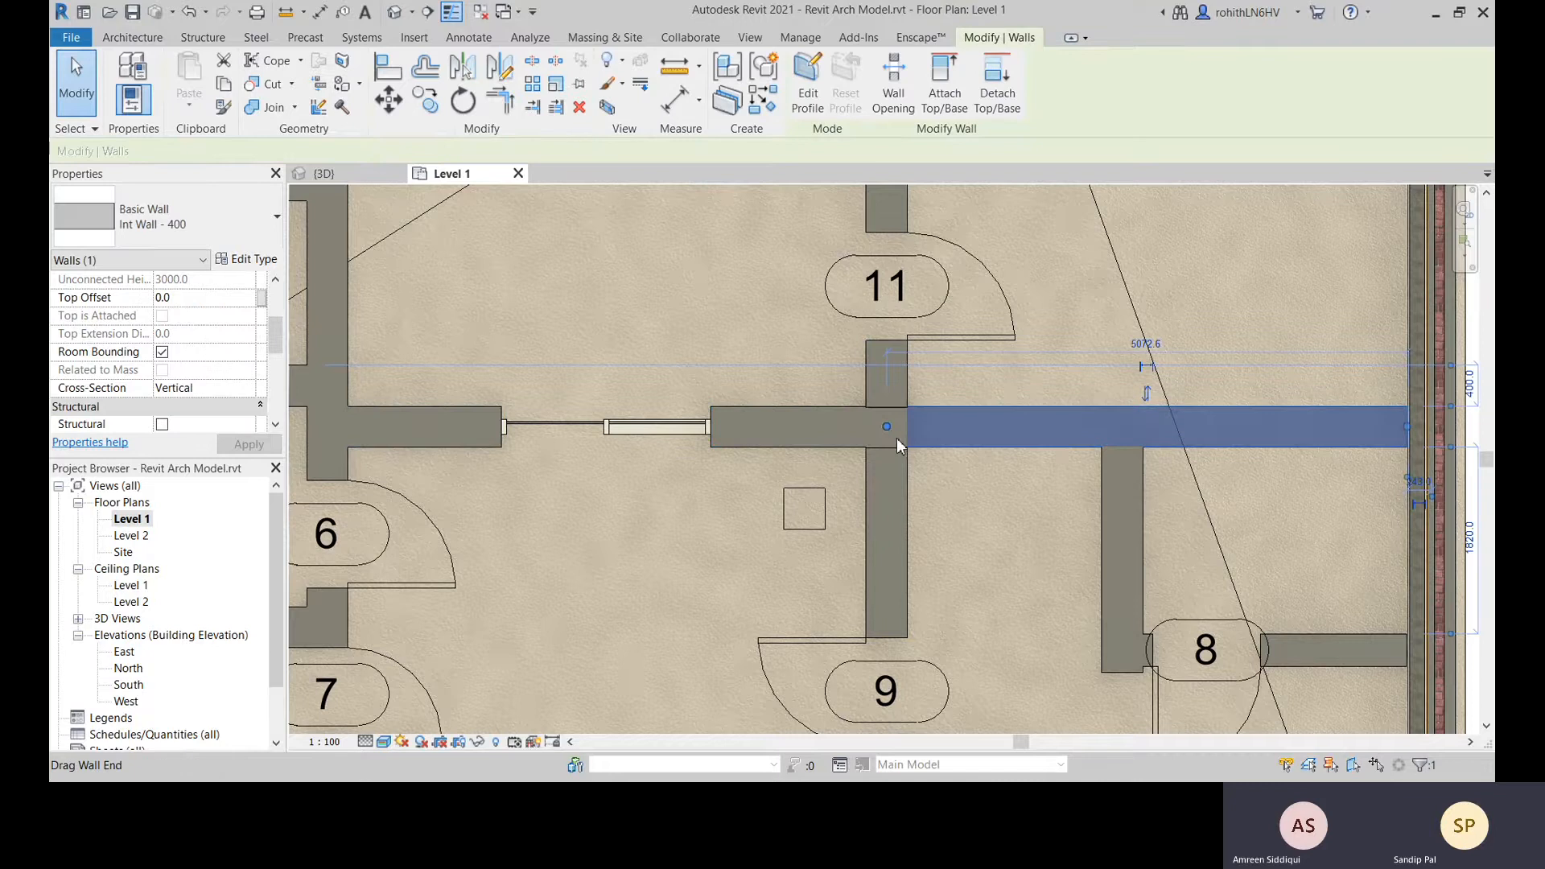
key(Tab)
key(Tab)
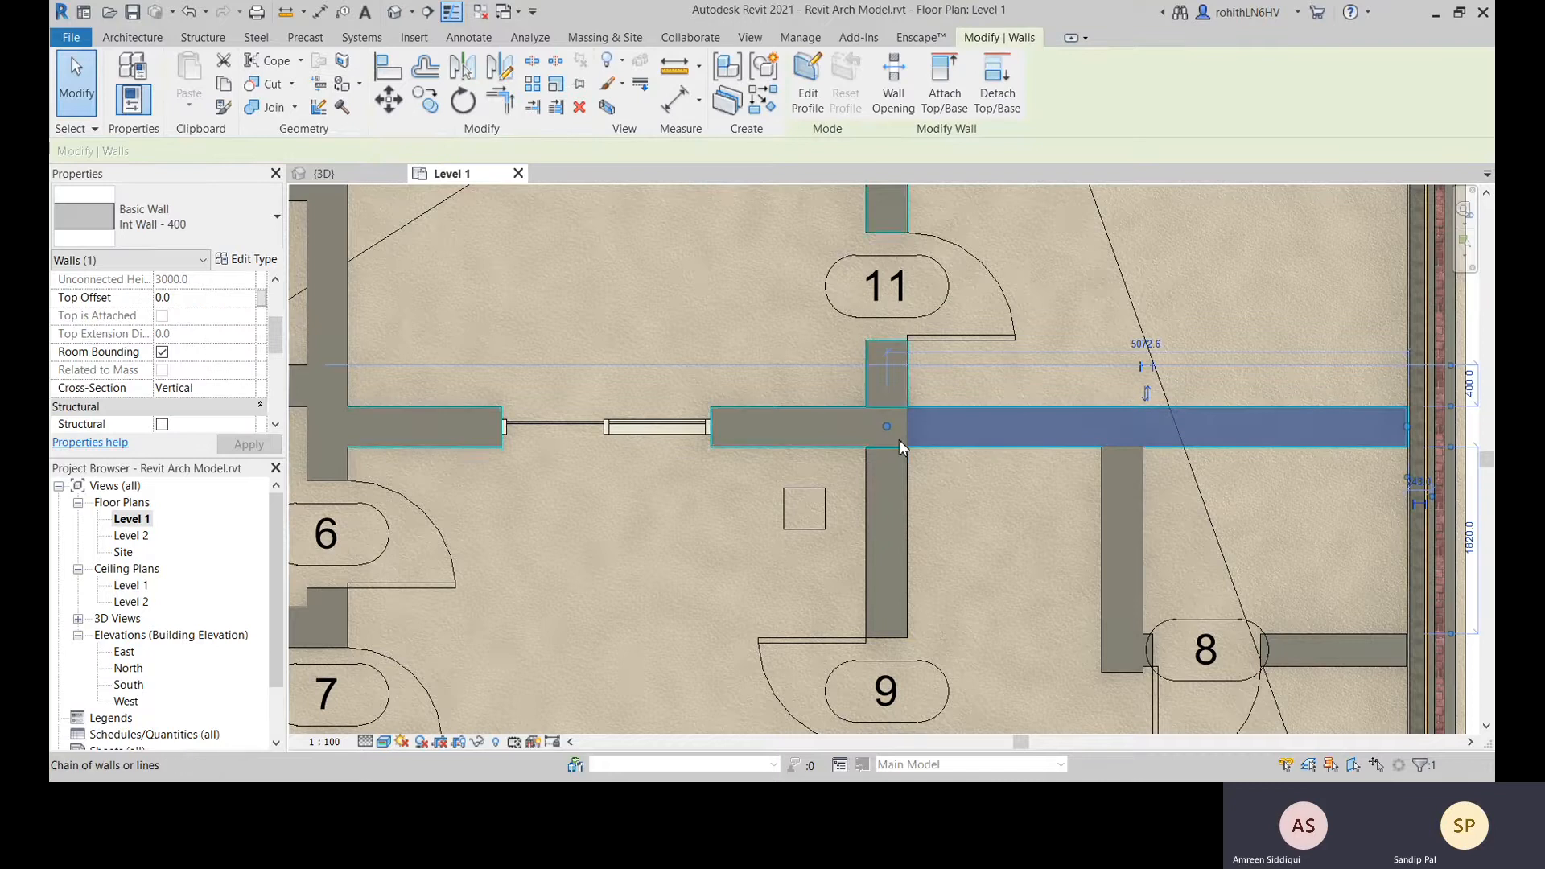
click(896, 439)
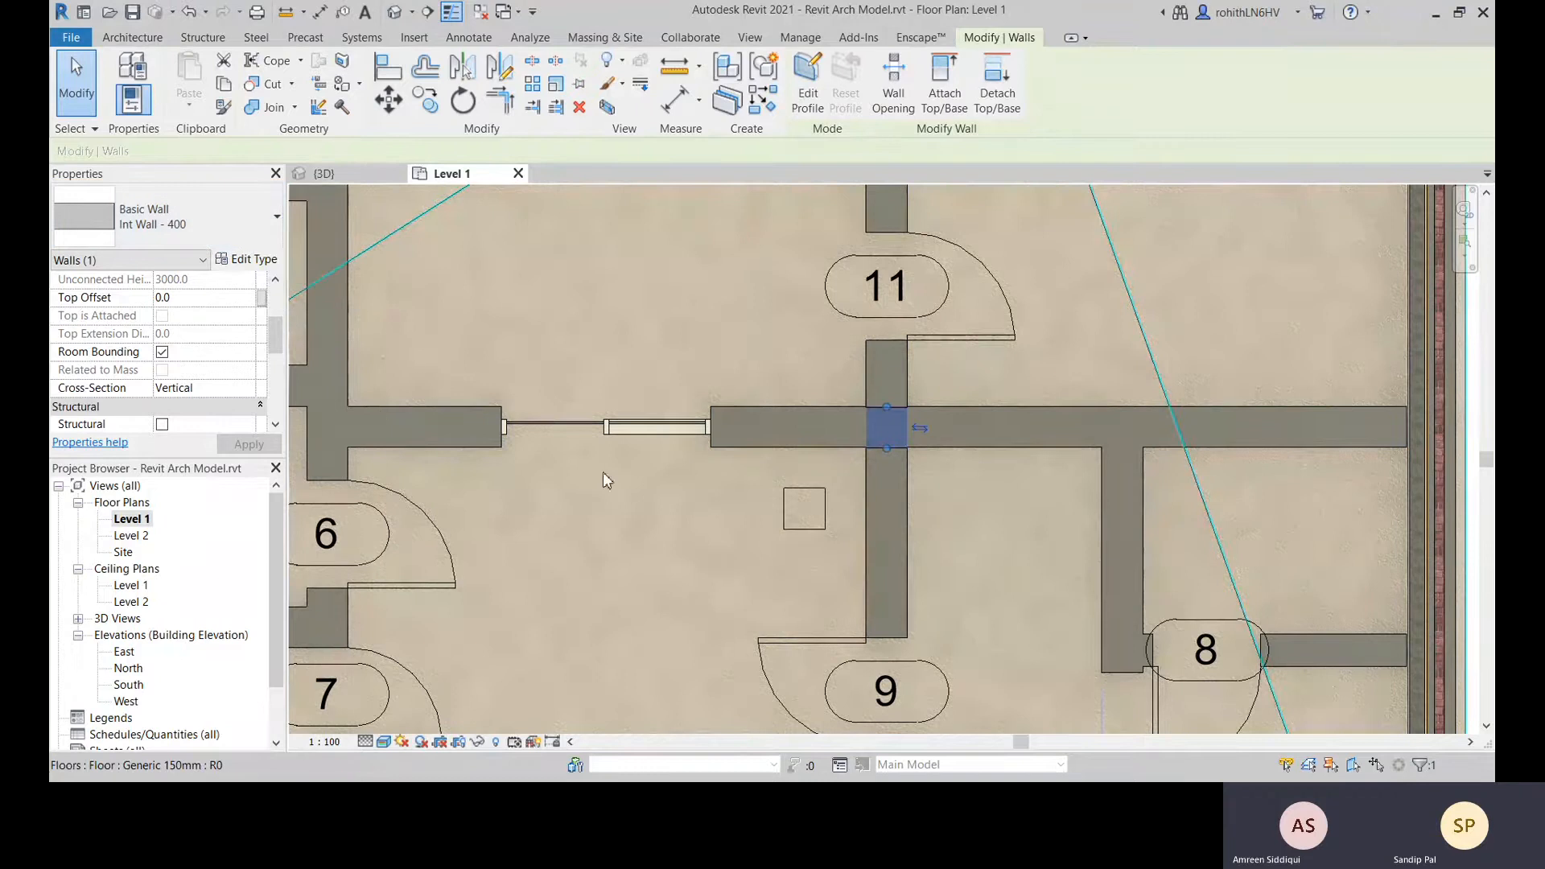
key(Escape)
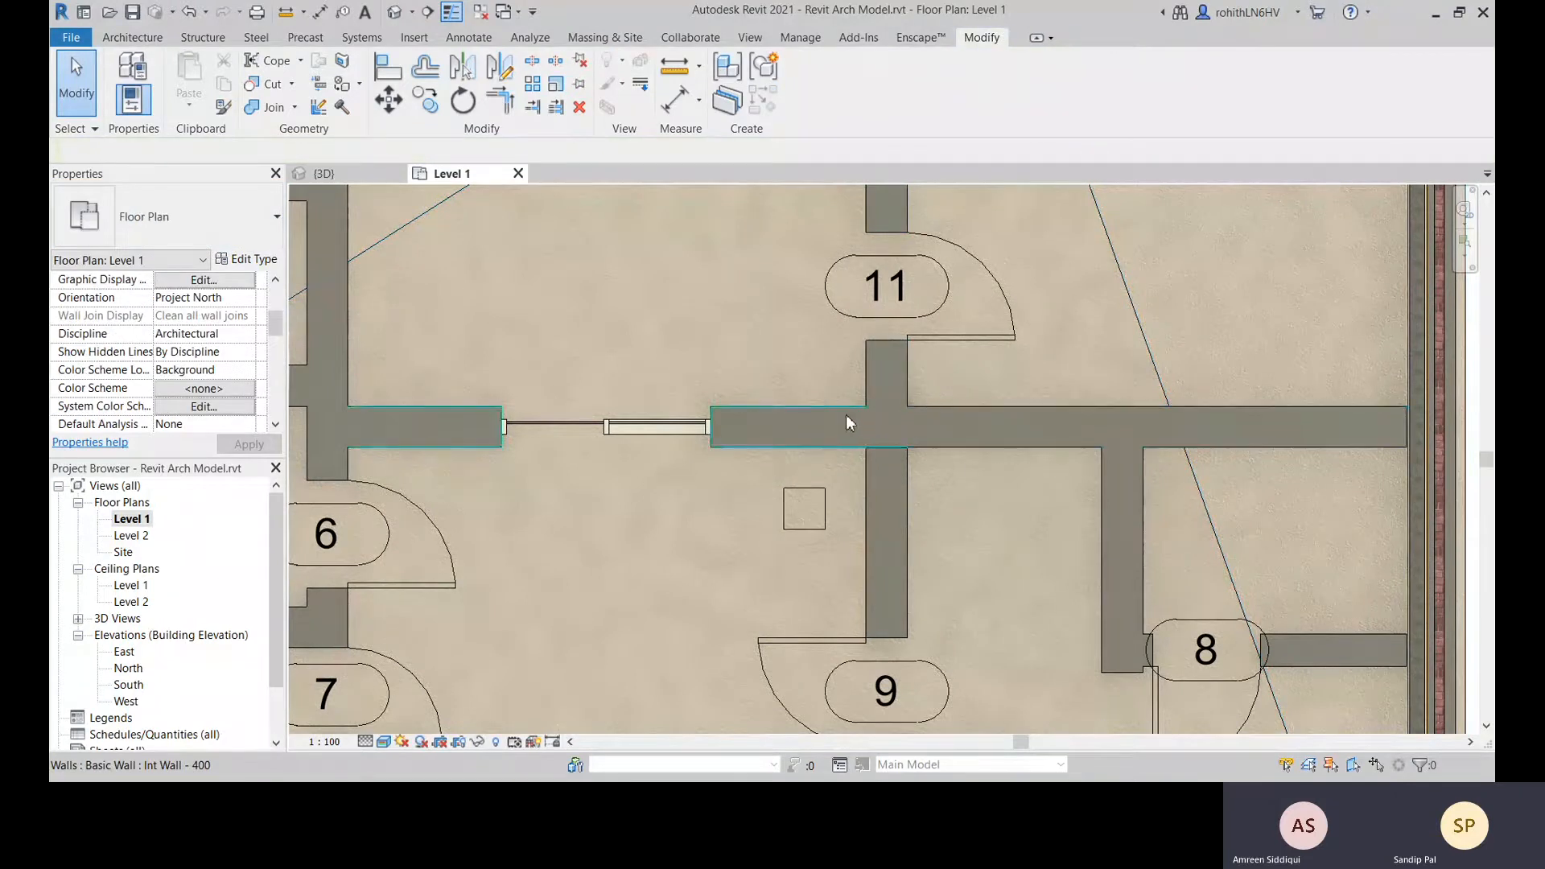
Disallow the join at the intersection end of the horizontal wall with the glazed opening, and shorten that wall to about 5200 mm
click(903, 388)
click(801, 430)
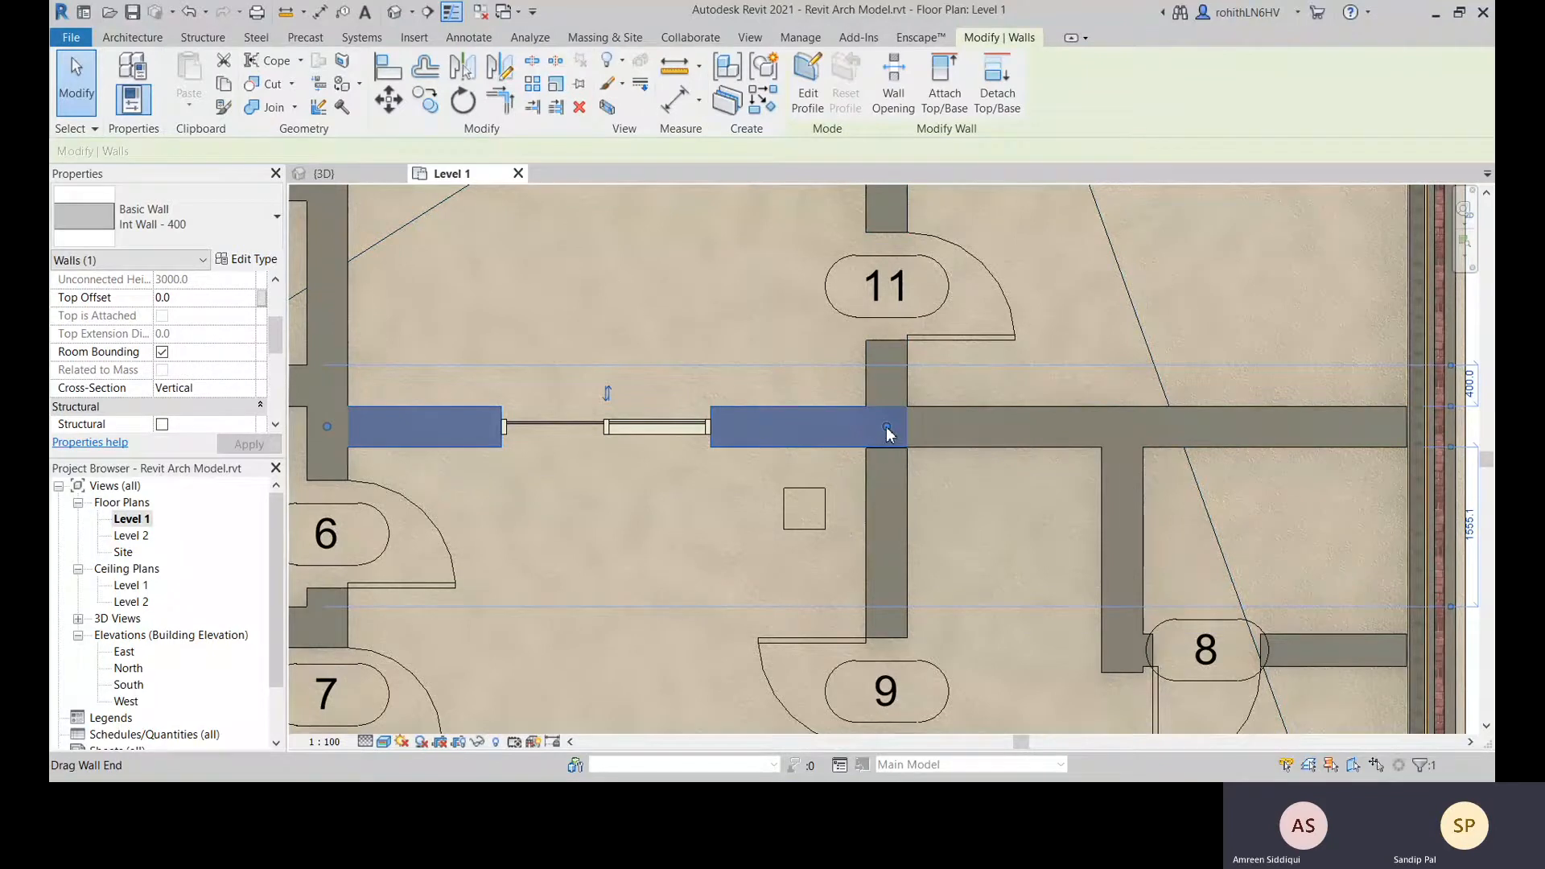
right_click(888, 434)
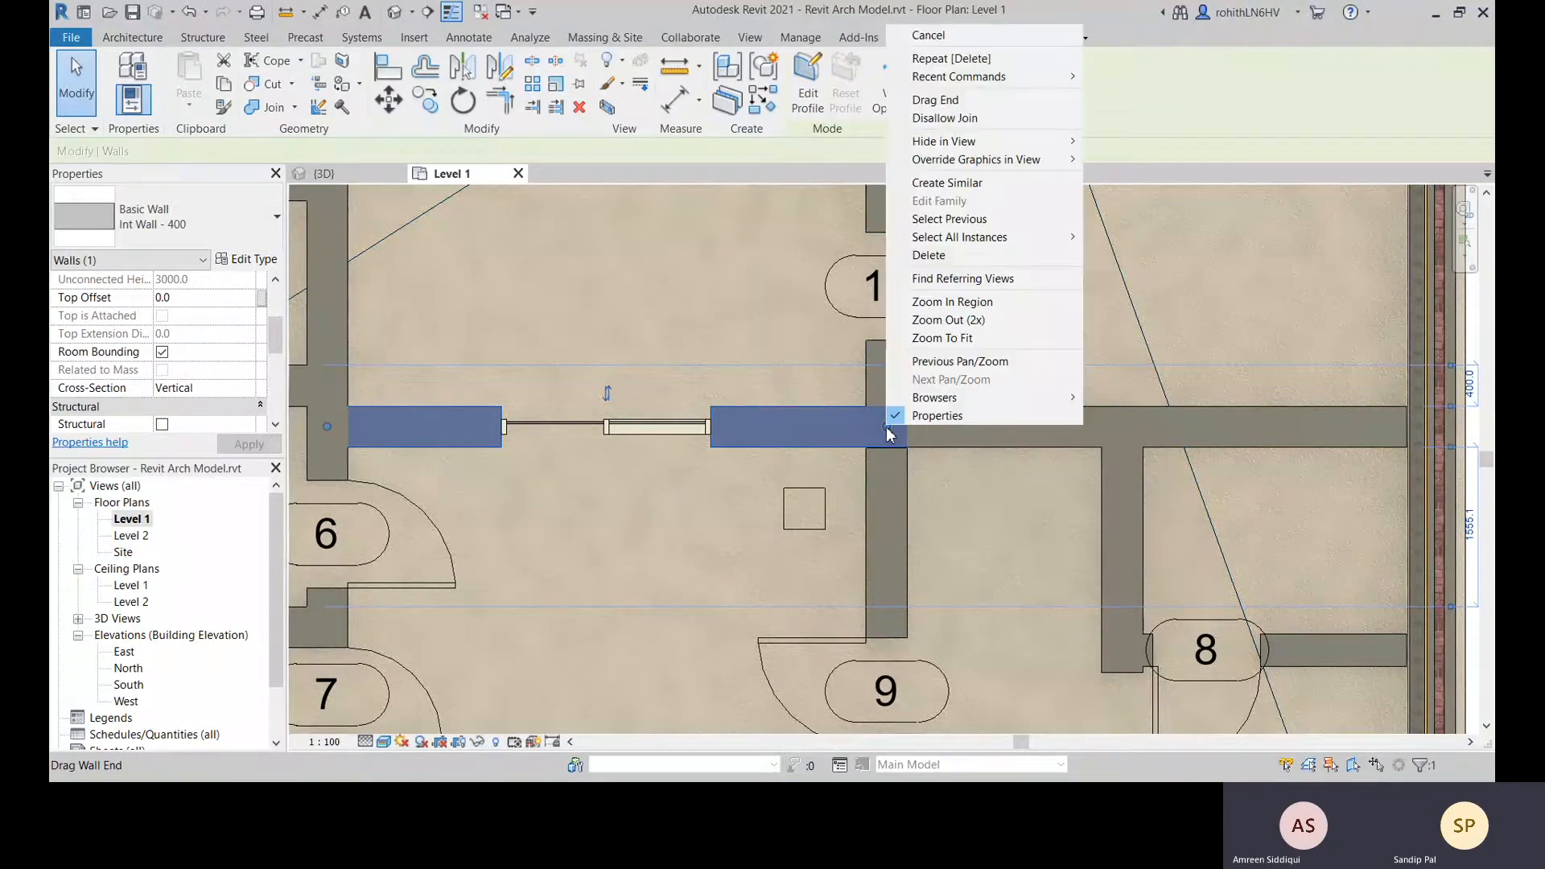
click(954, 117)
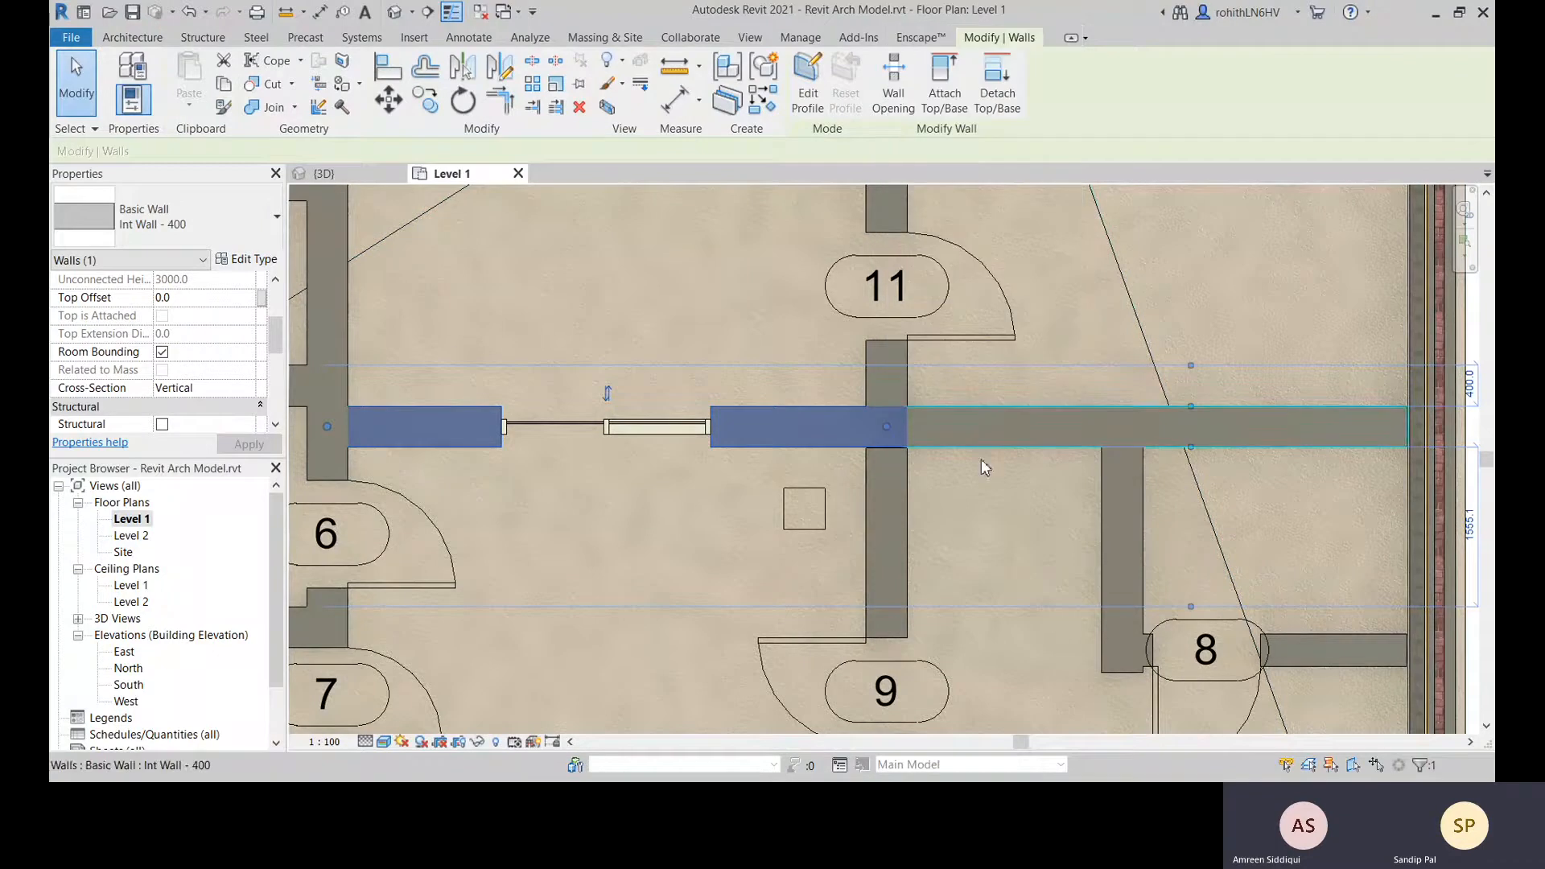
drag(888, 429, 866, 424)
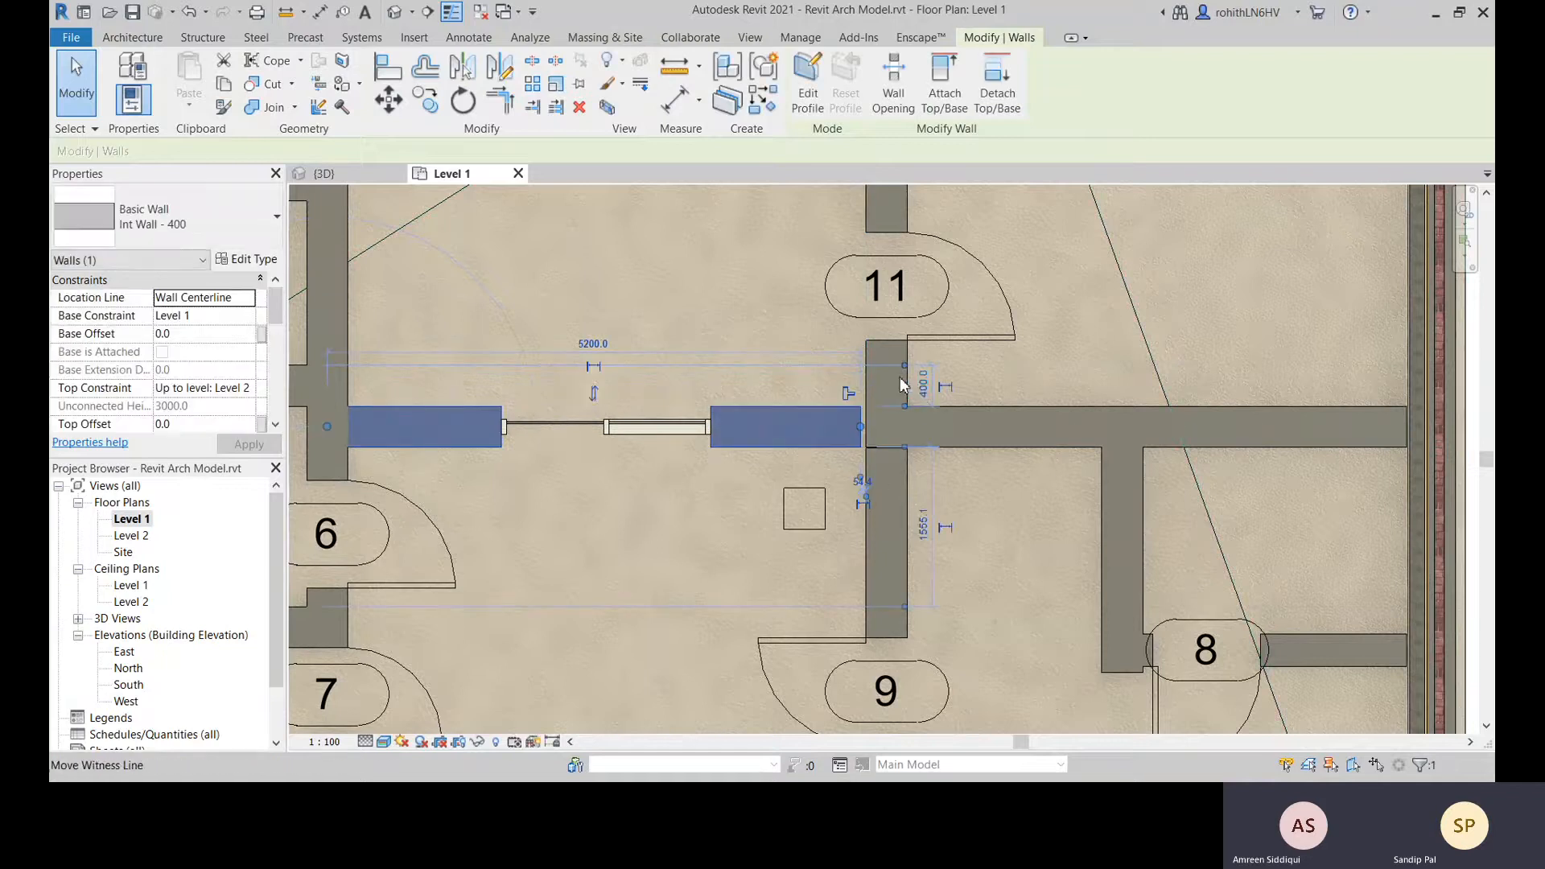
Disallow the join at the lower end of the vertical wall containing door 11
click(885, 439)
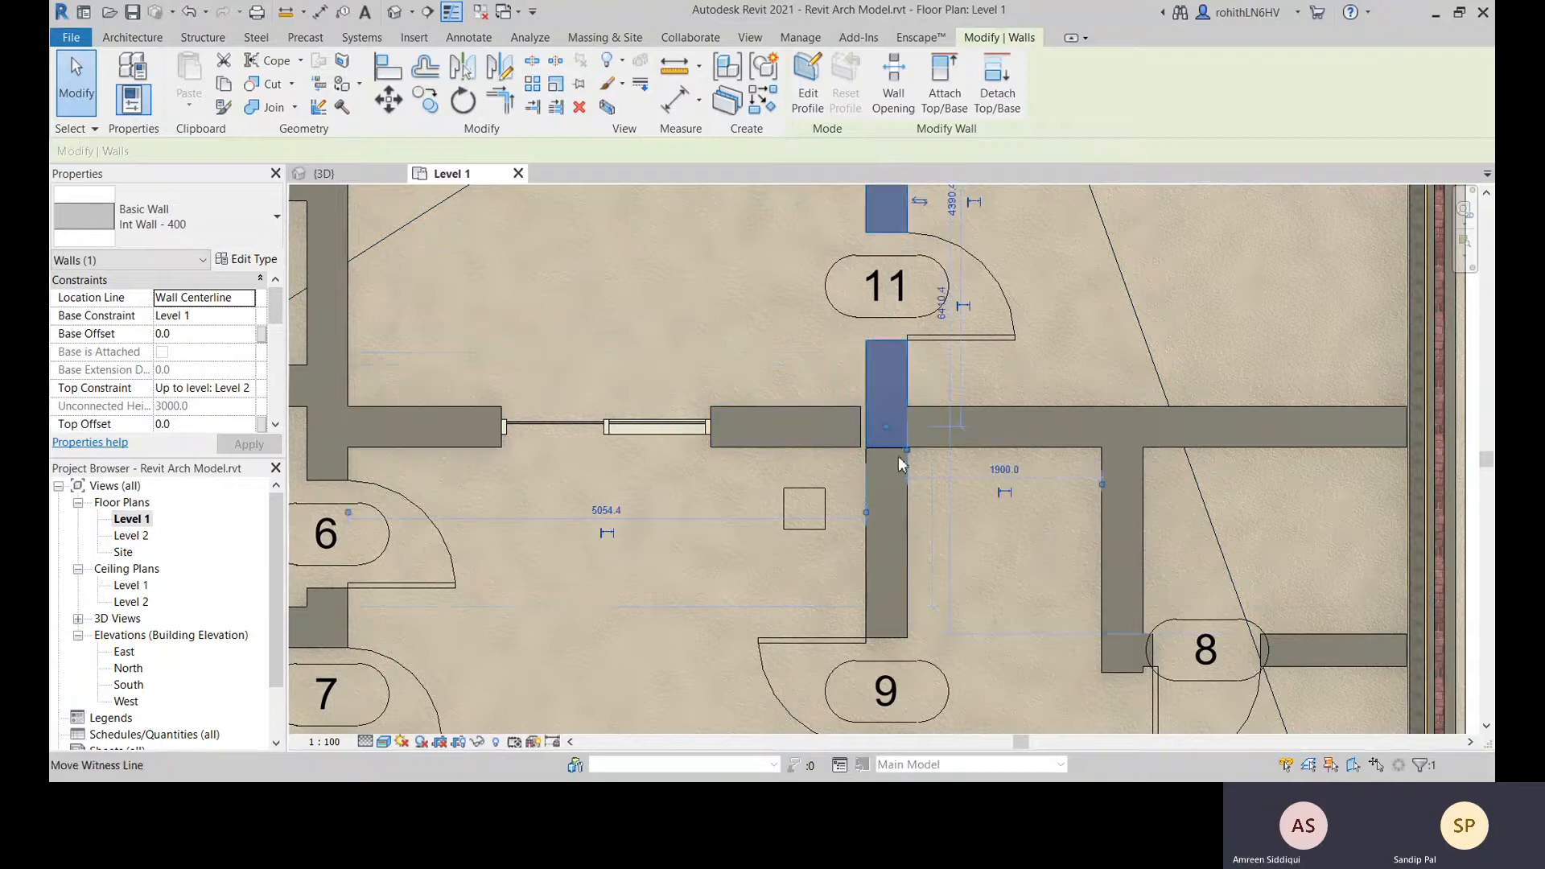
right_click(885, 426)
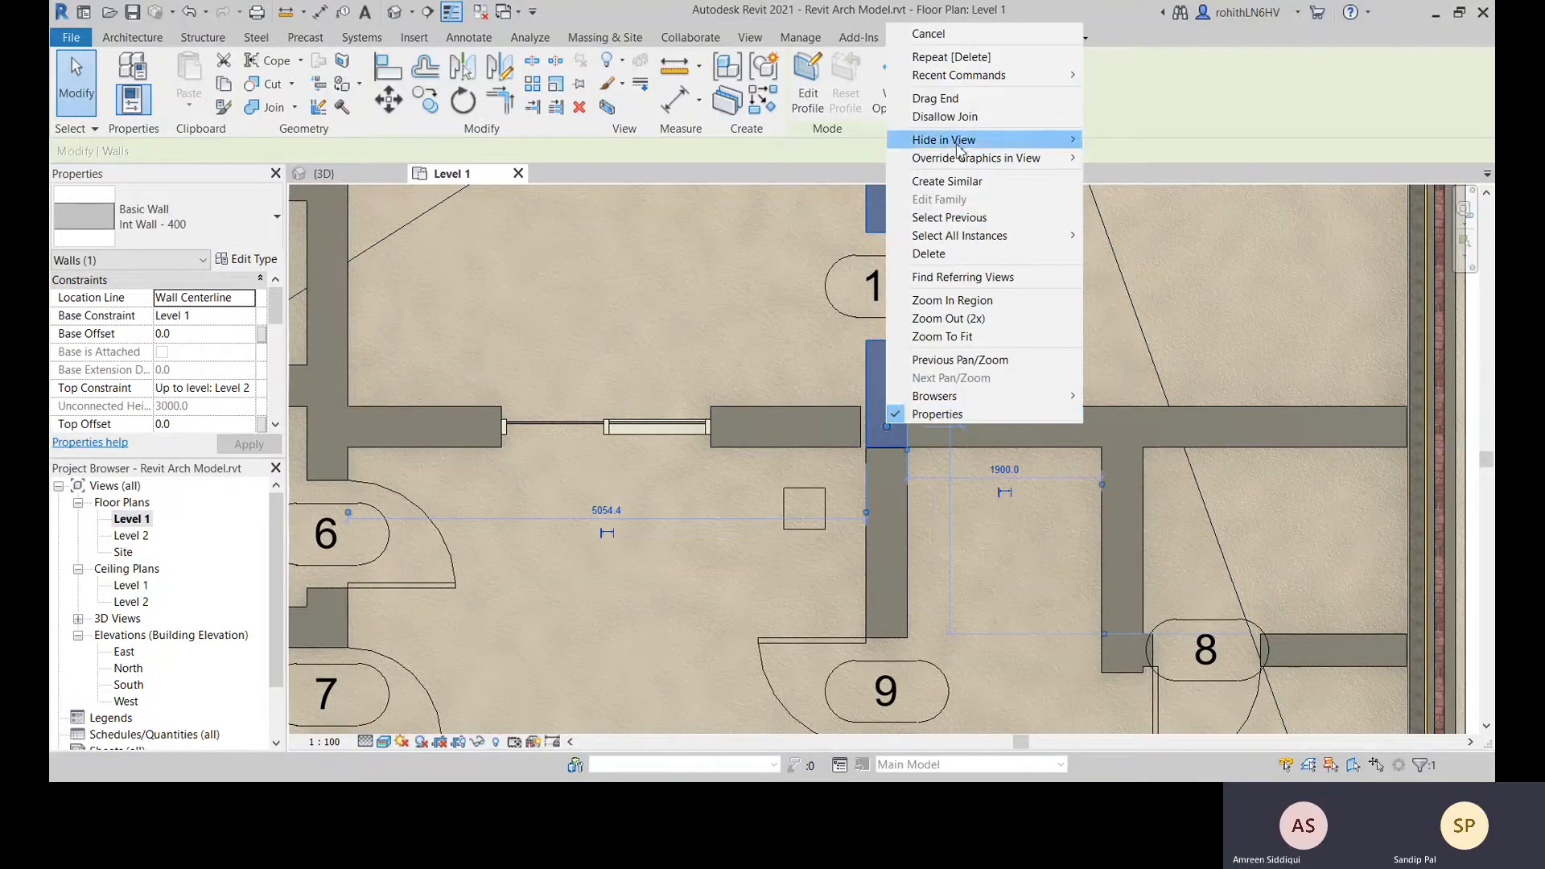
click(956, 120)
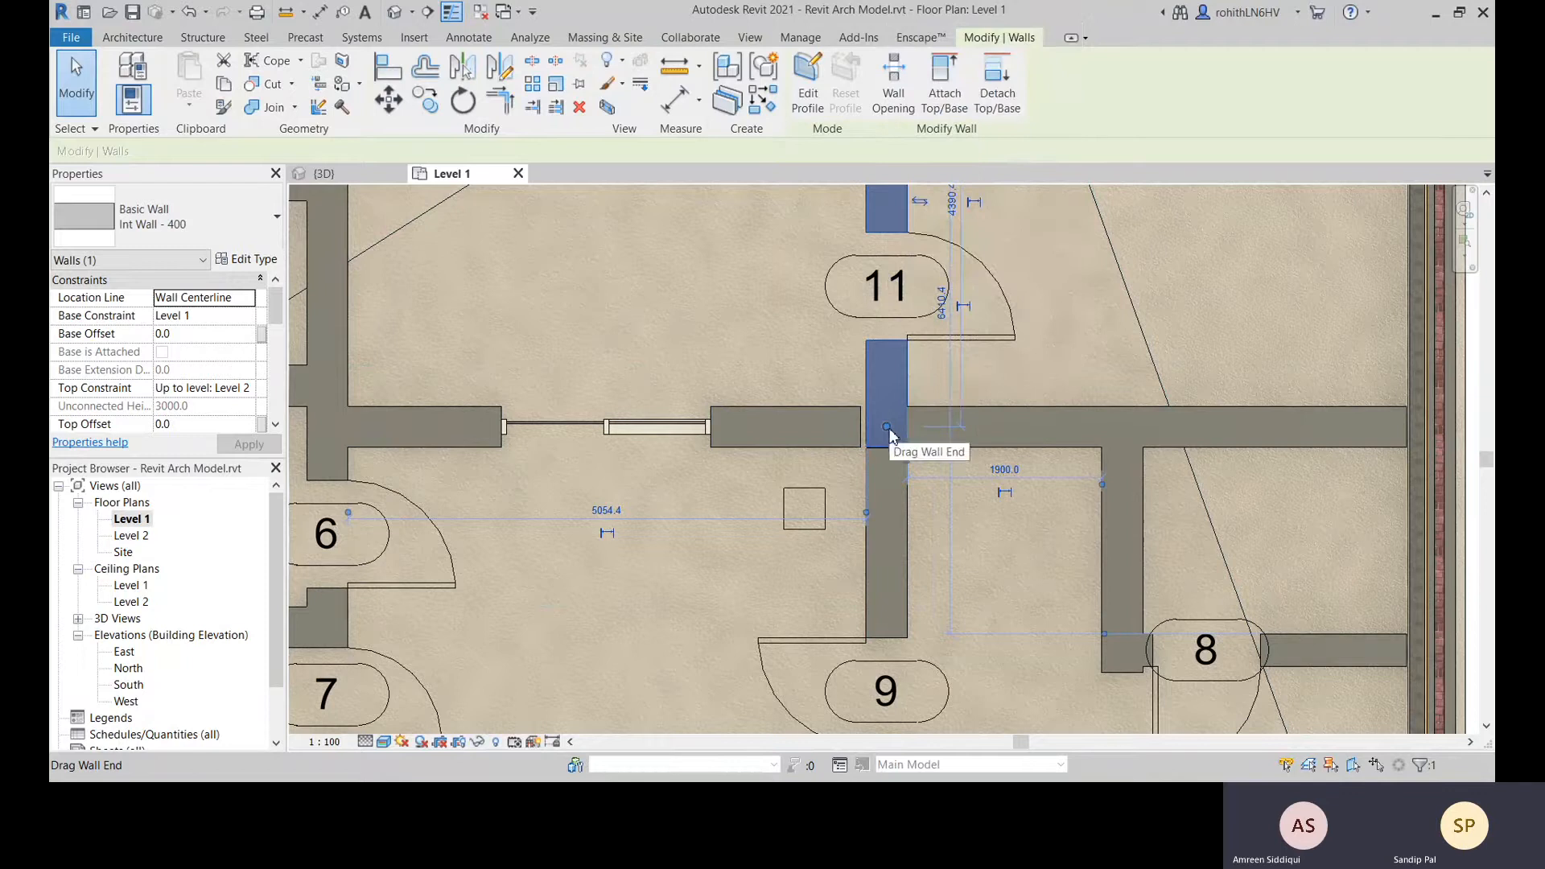
Pull the lower end of the door 11 wall and the near end of the right-hand horizontal wall back out of the intersection
mouse_move(886, 426)
mouse_down()
mouse_move(890, 404)
mouse_move(914, 427)
mouse_up()
right_click(924, 441)
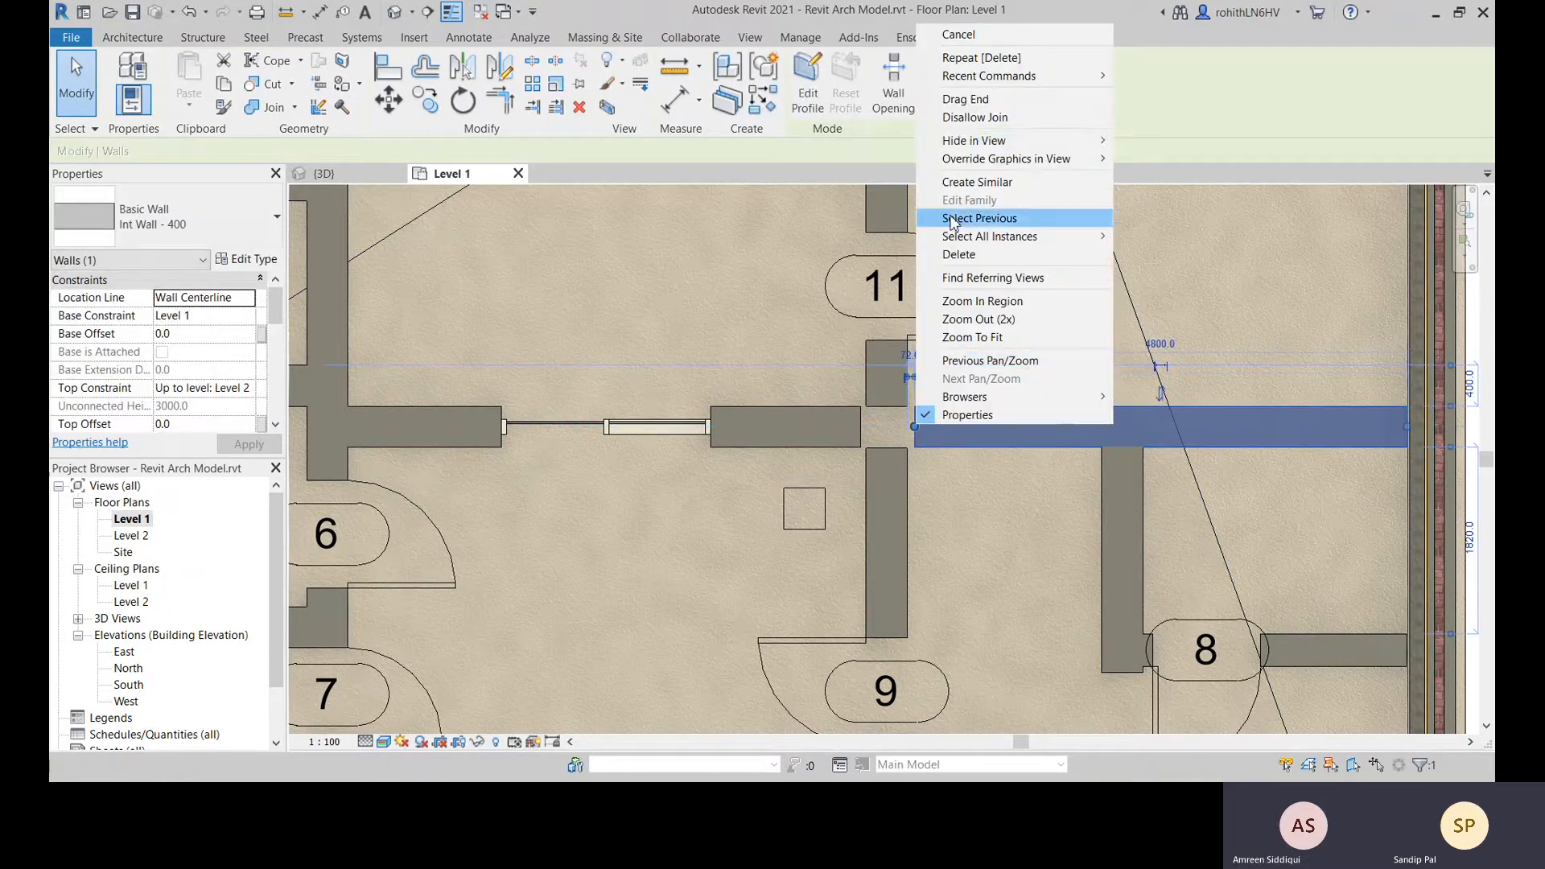
key(Escape)
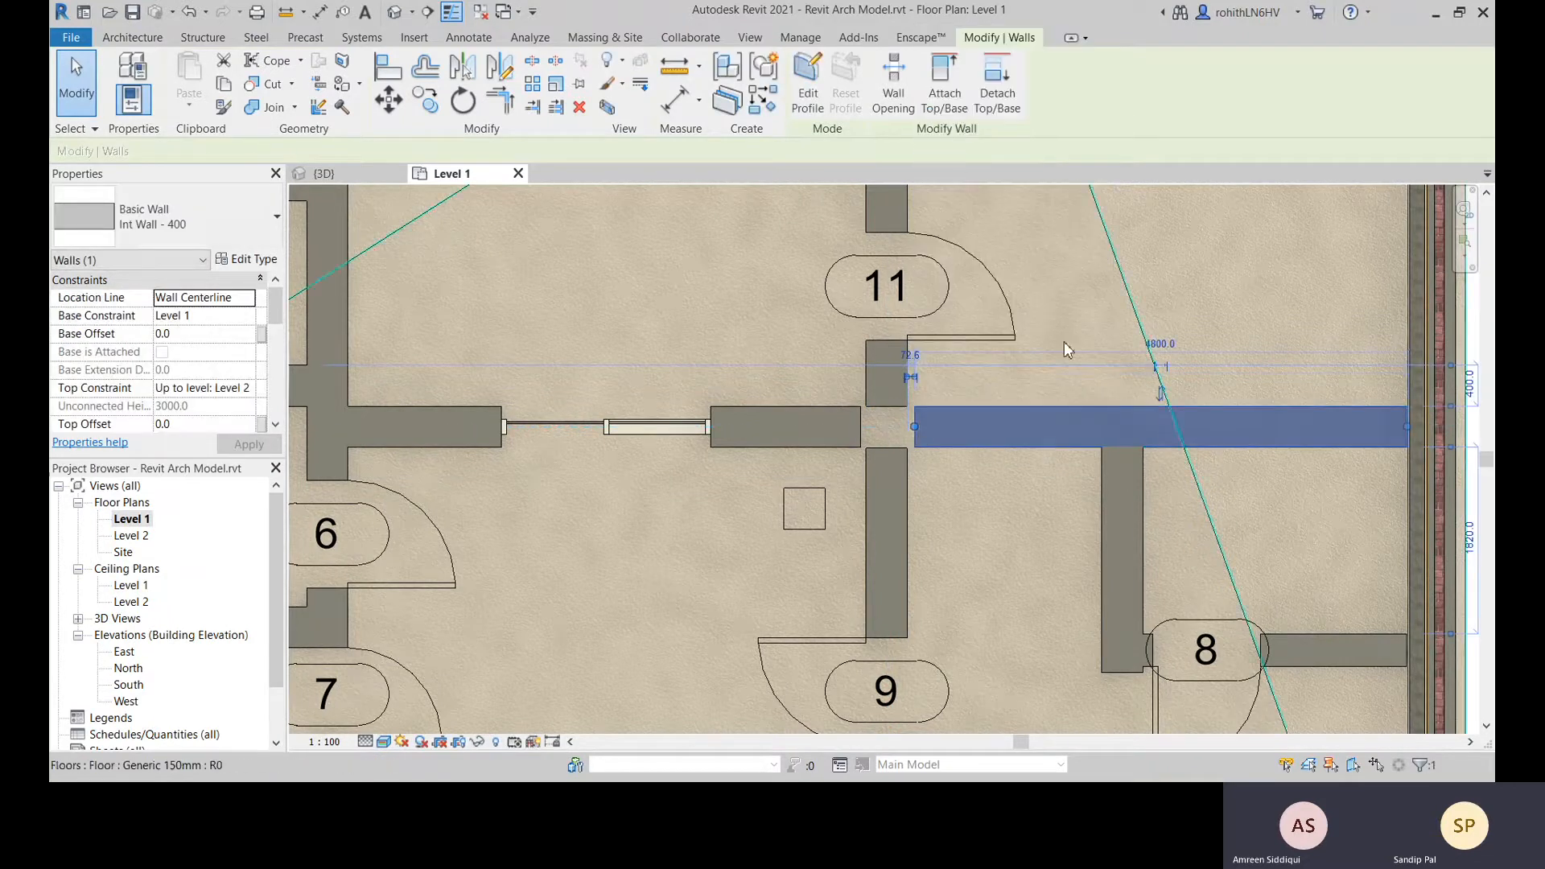
click(885, 429)
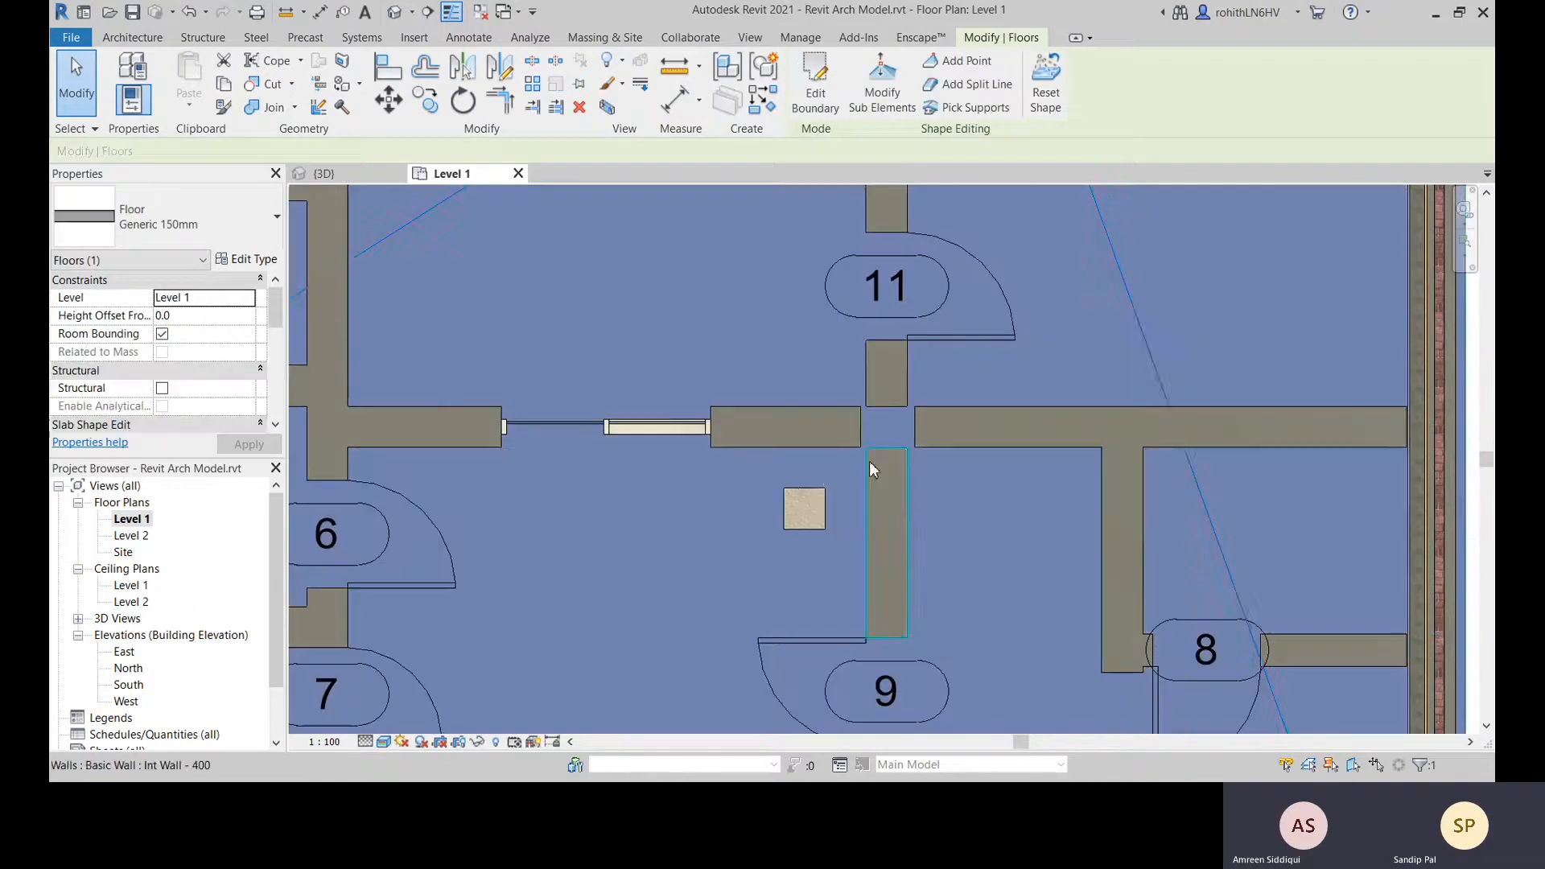
click(815, 515)
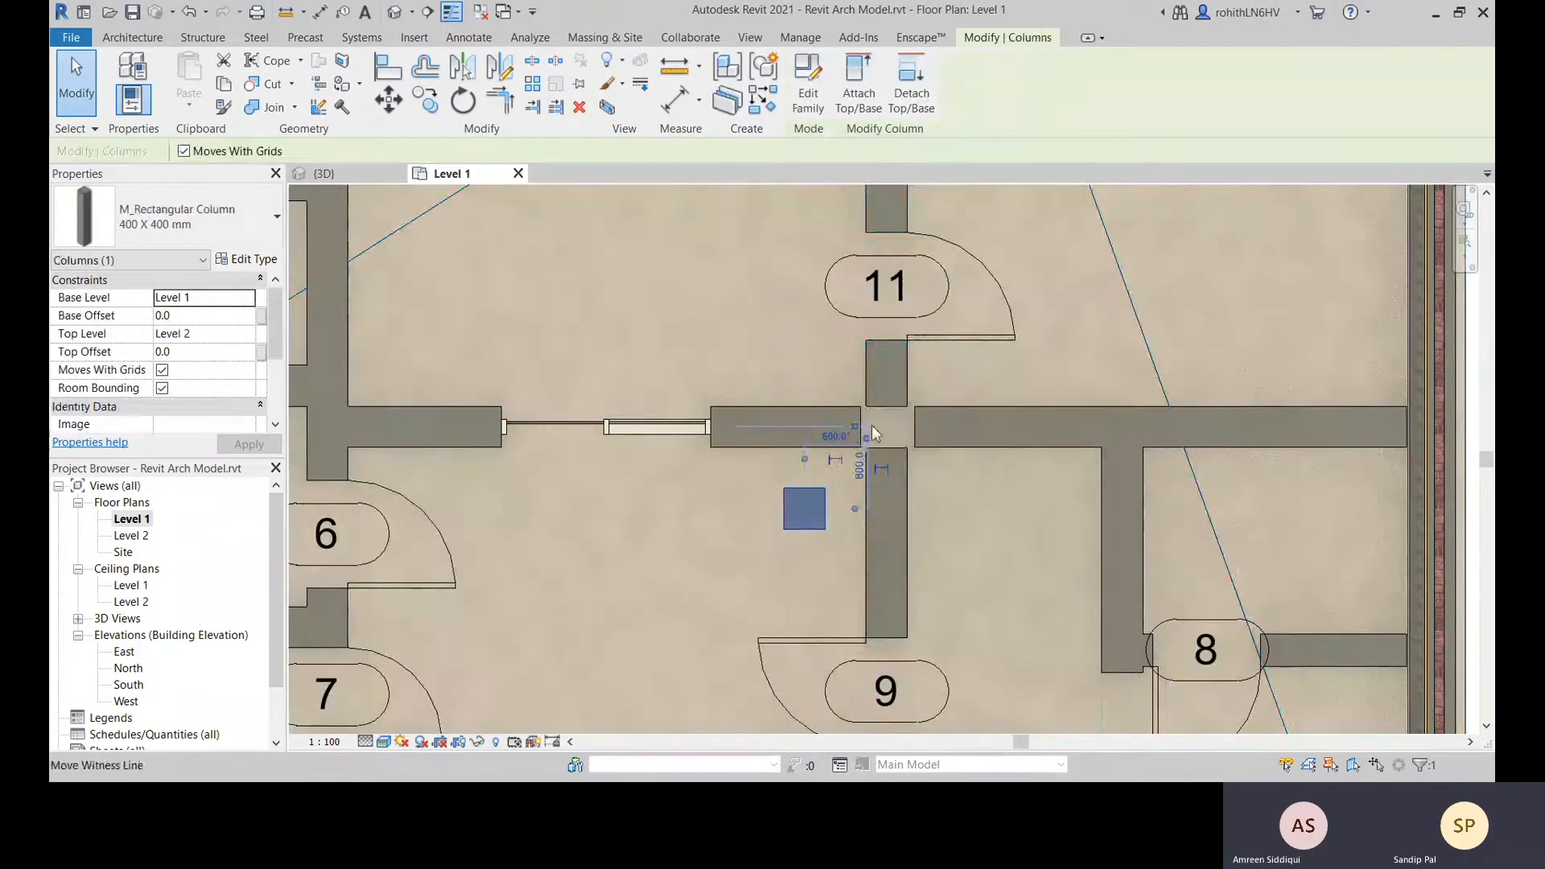
click(884, 402)
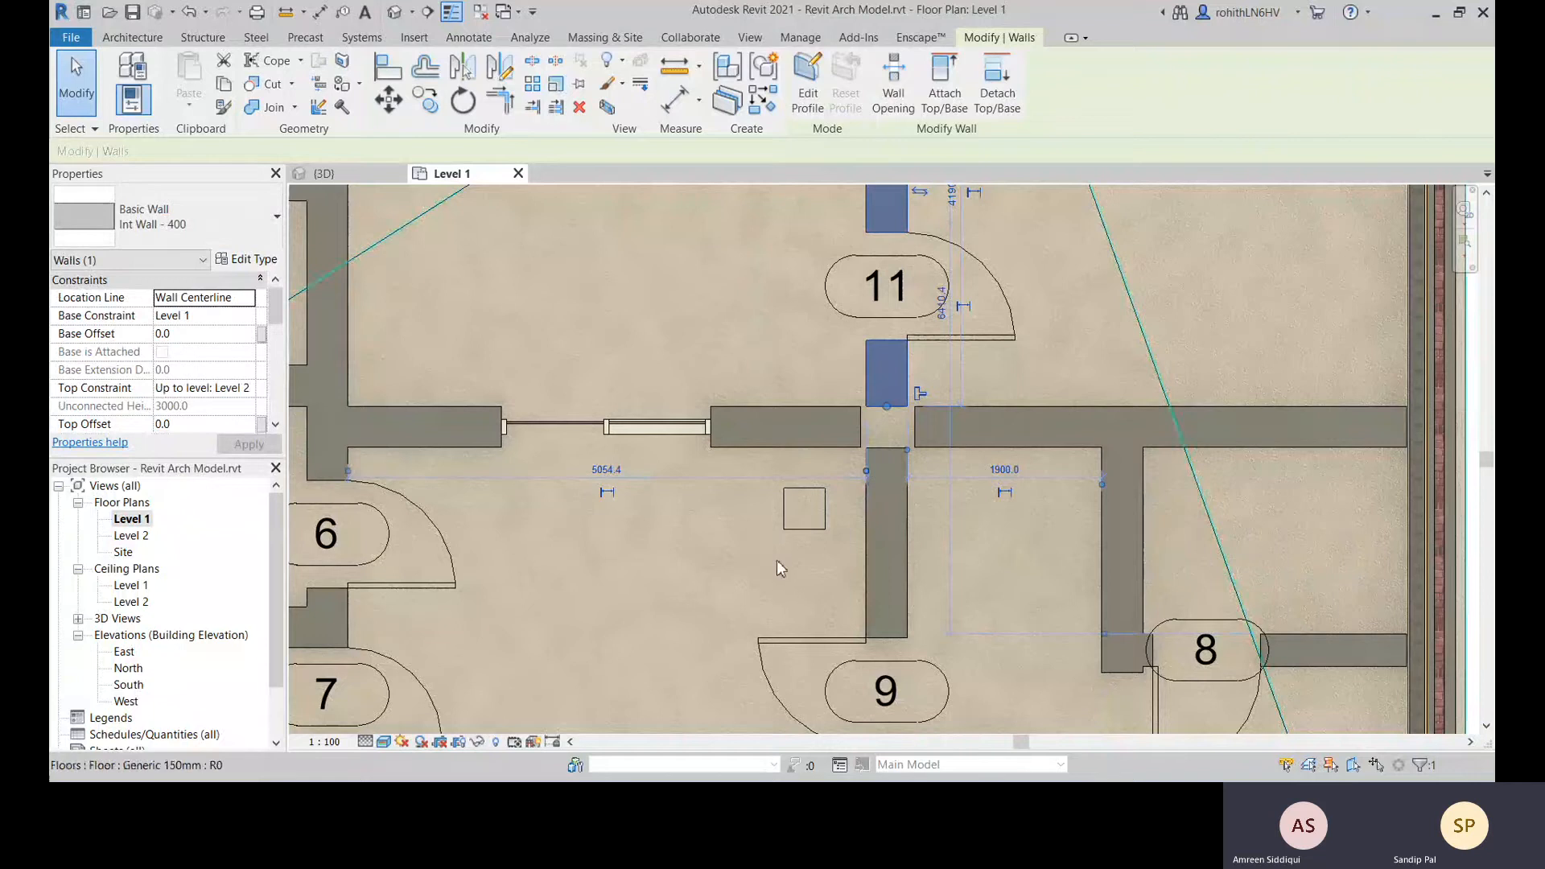
Align the ends of both horizontal walls at the intersection with the left and right faces of the door 11 wall
key(a)
key(l)
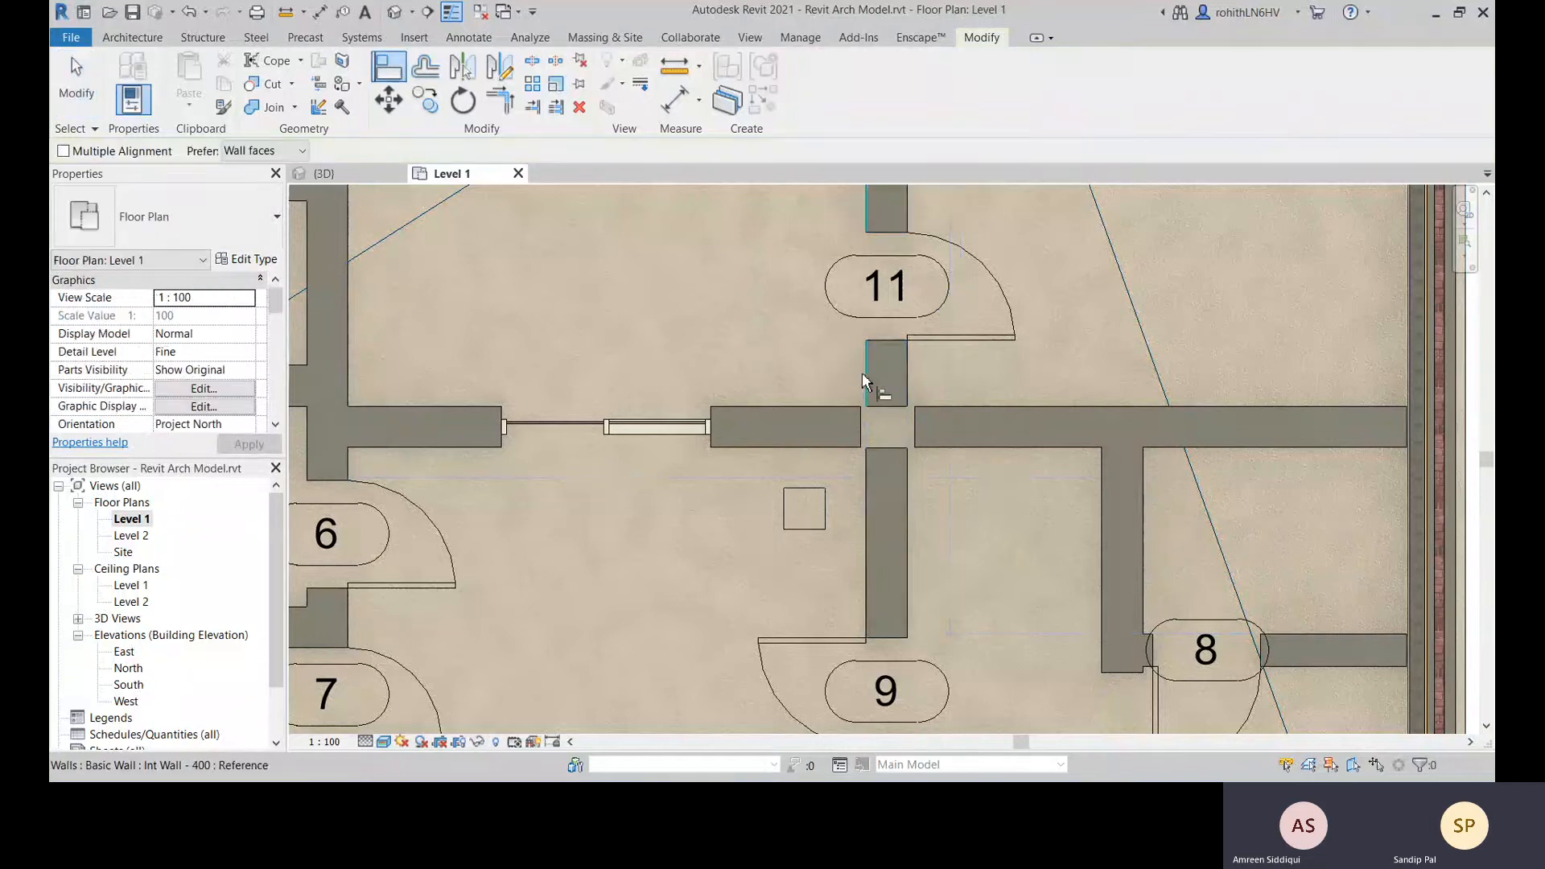
click(867, 382)
click(861, 418)
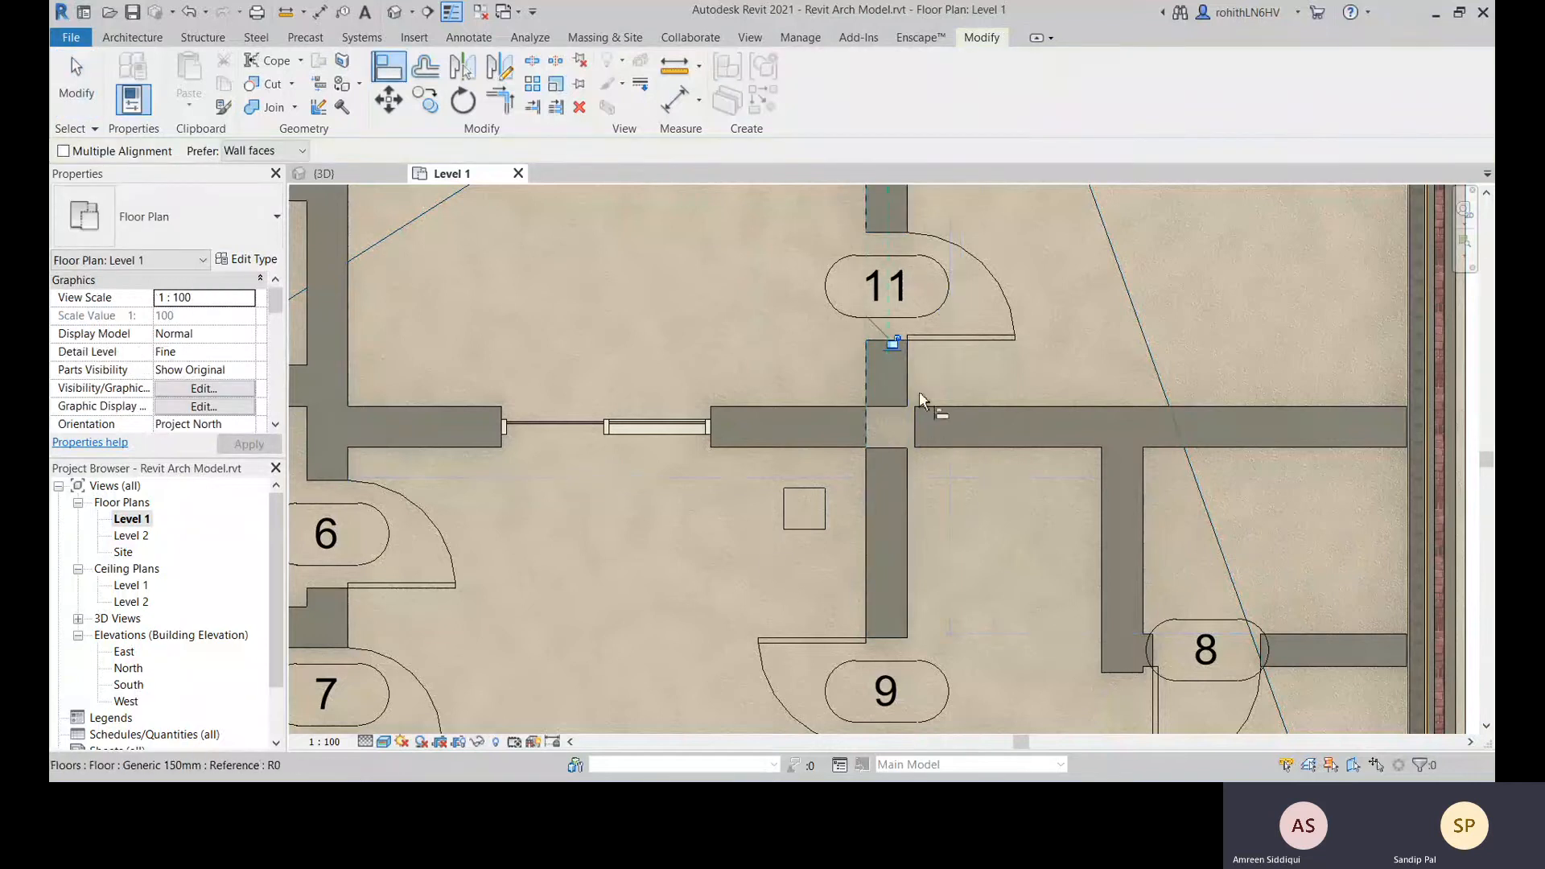
click(912, 387)
click(914, 418)
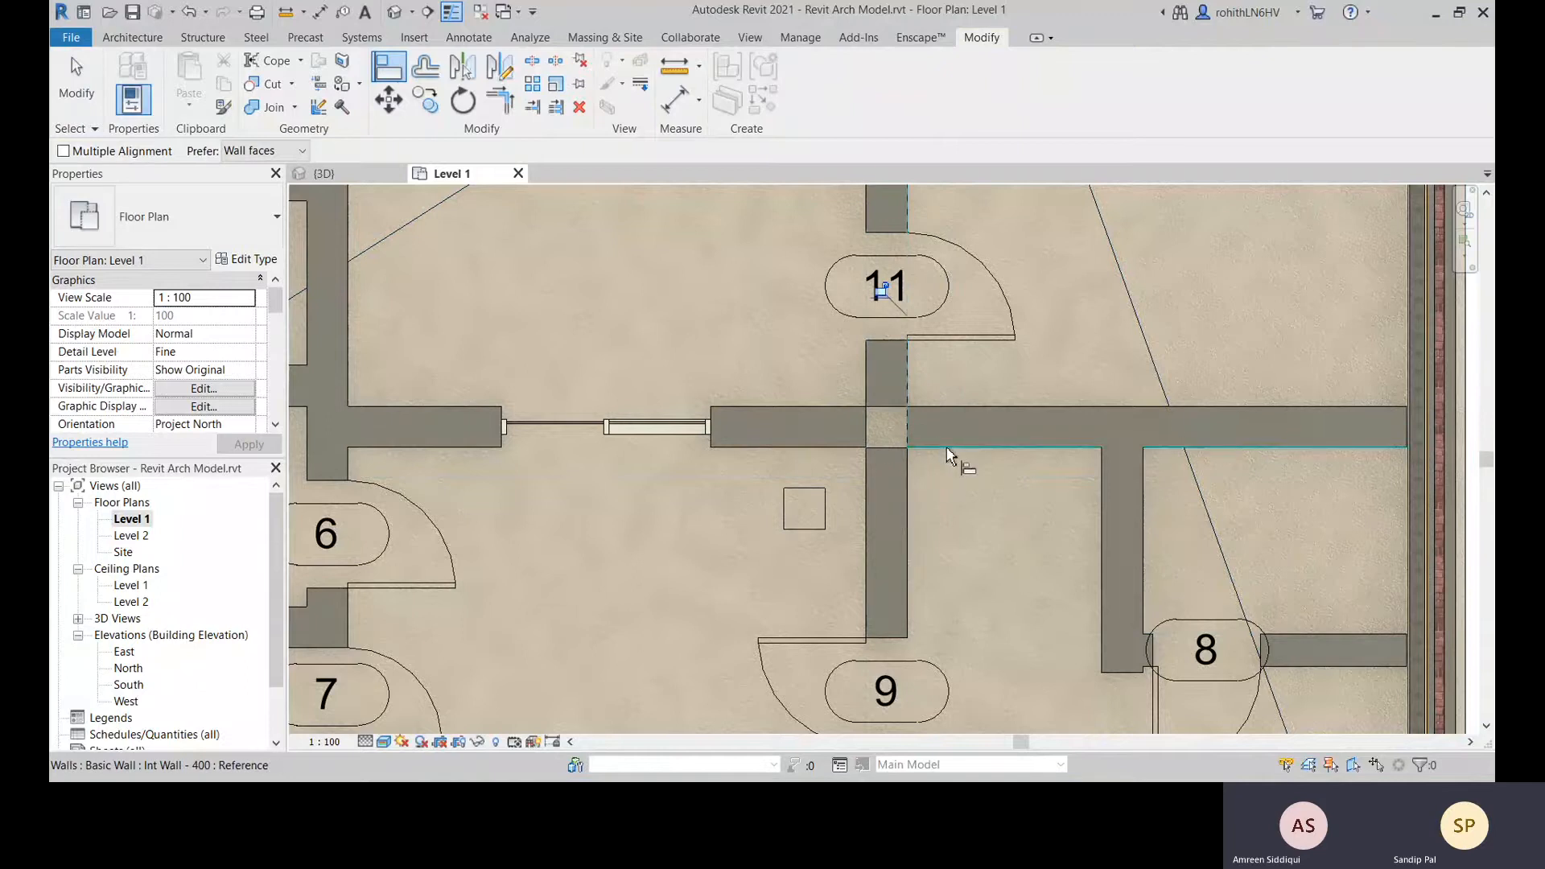
Align the upper end of the door 9 wall with the lower face of the right-hand horizontal wall
click(946, 448)
click(889, 447)
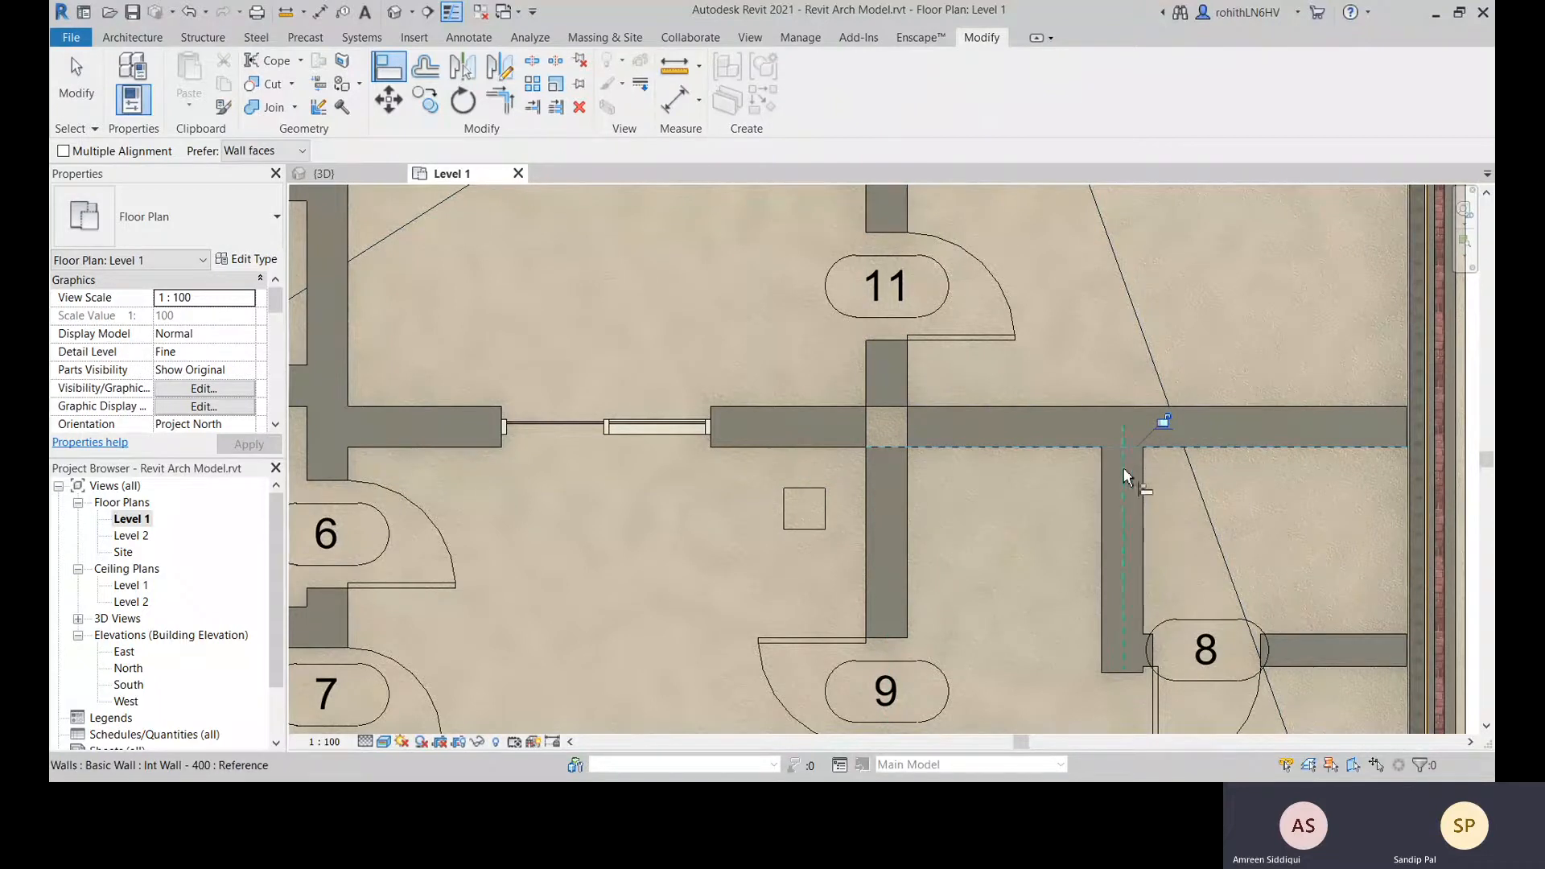
key(Escape)
key(Escape)
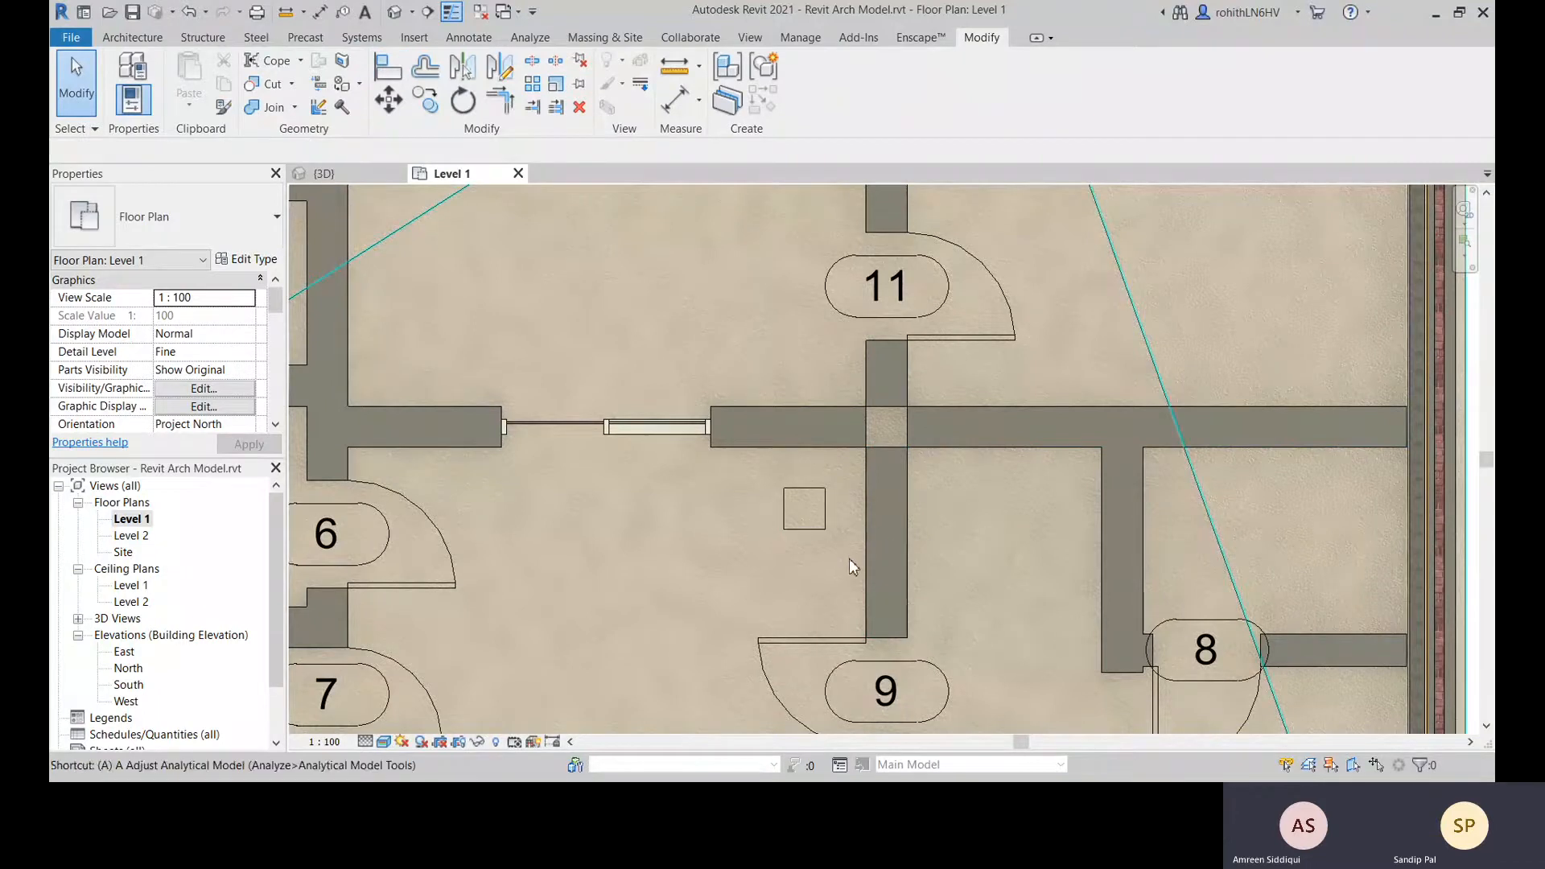
key(a)
key(l)
click(909, 499)
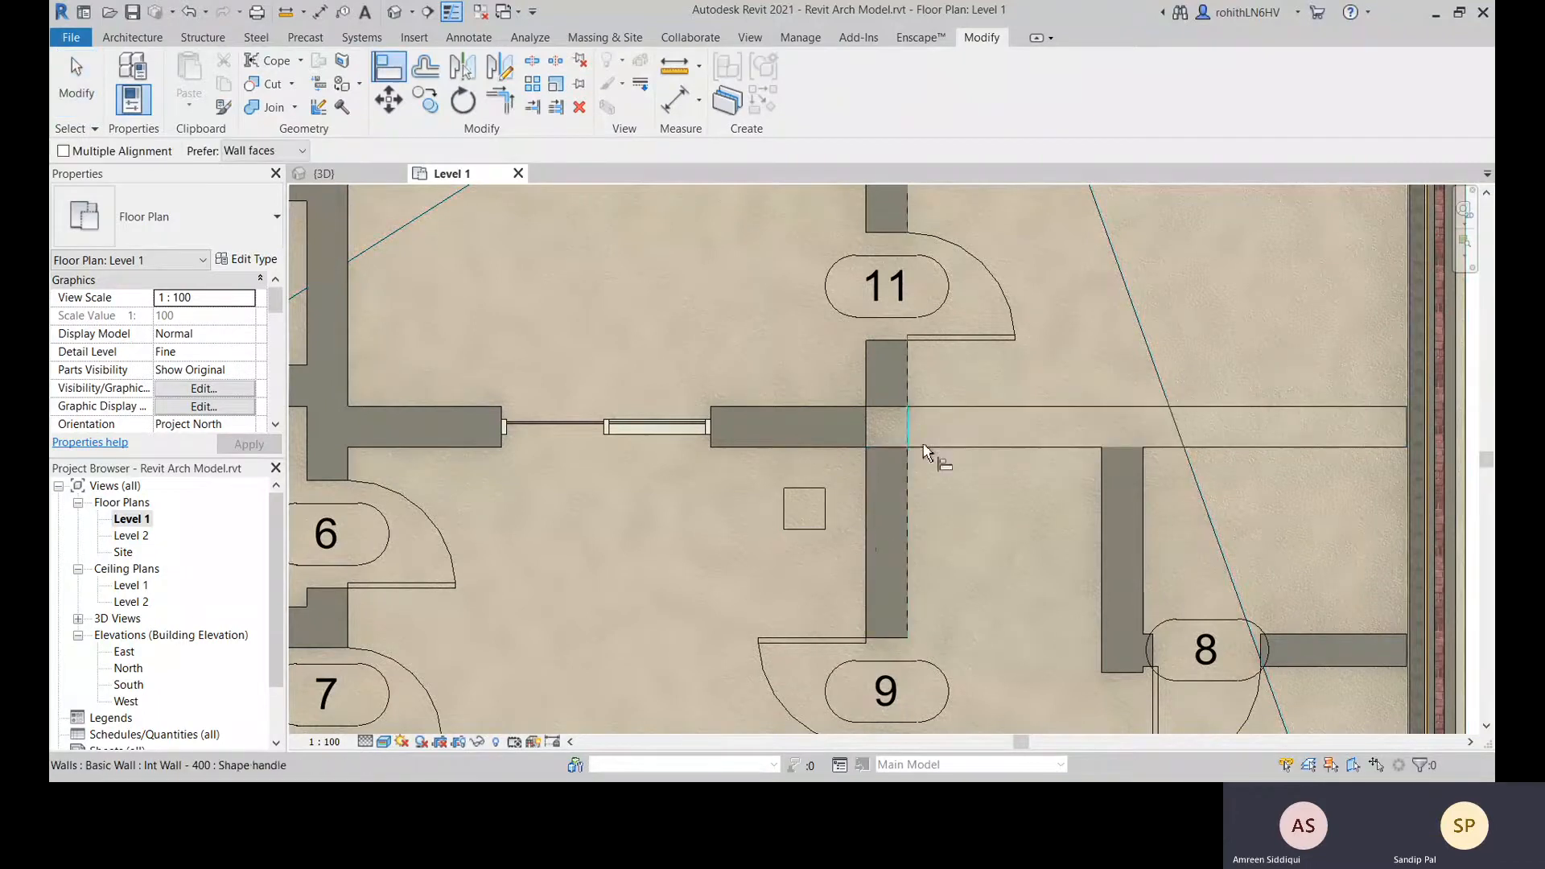
key(Escape)
key(Escape)
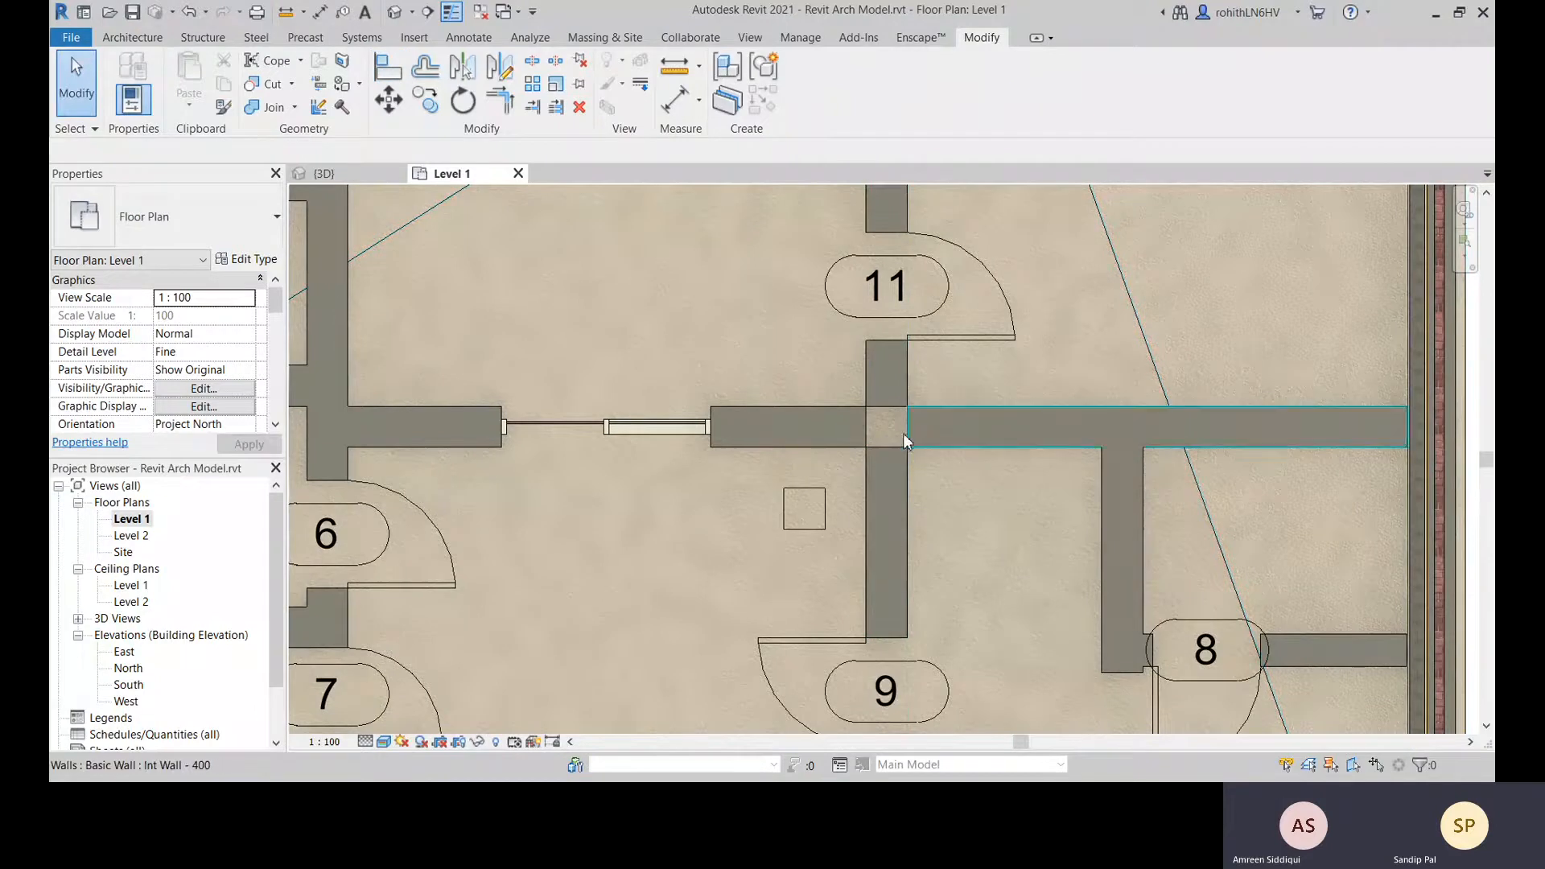
Enable the section box in the 3D view and lower its top to expose the gap at the interior wall intersection
click(342, 175)
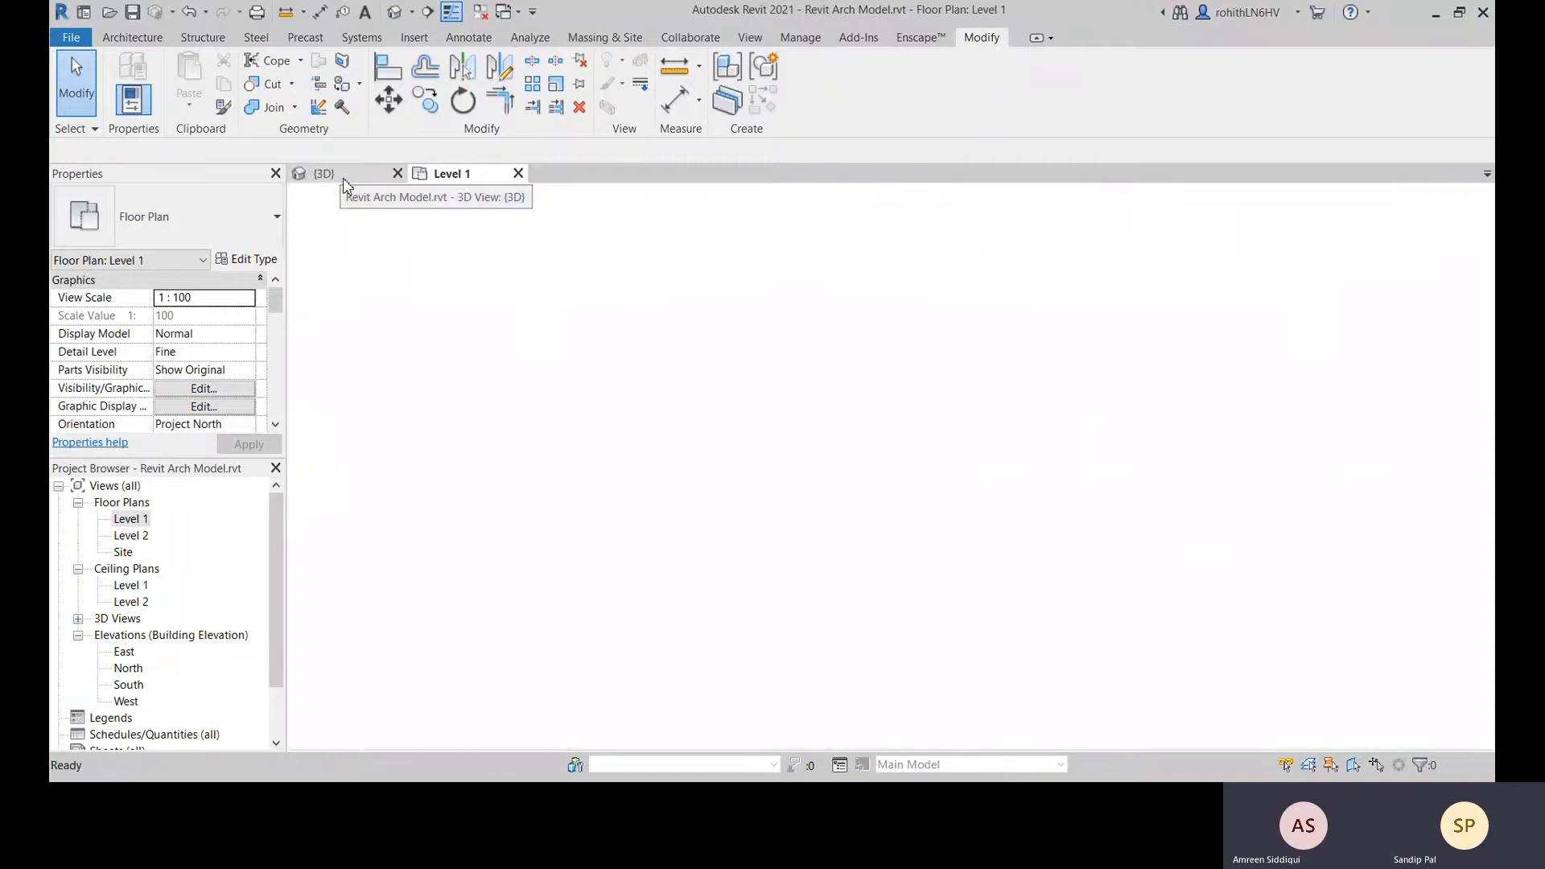
middle_drag(937, 626, 993, 617)
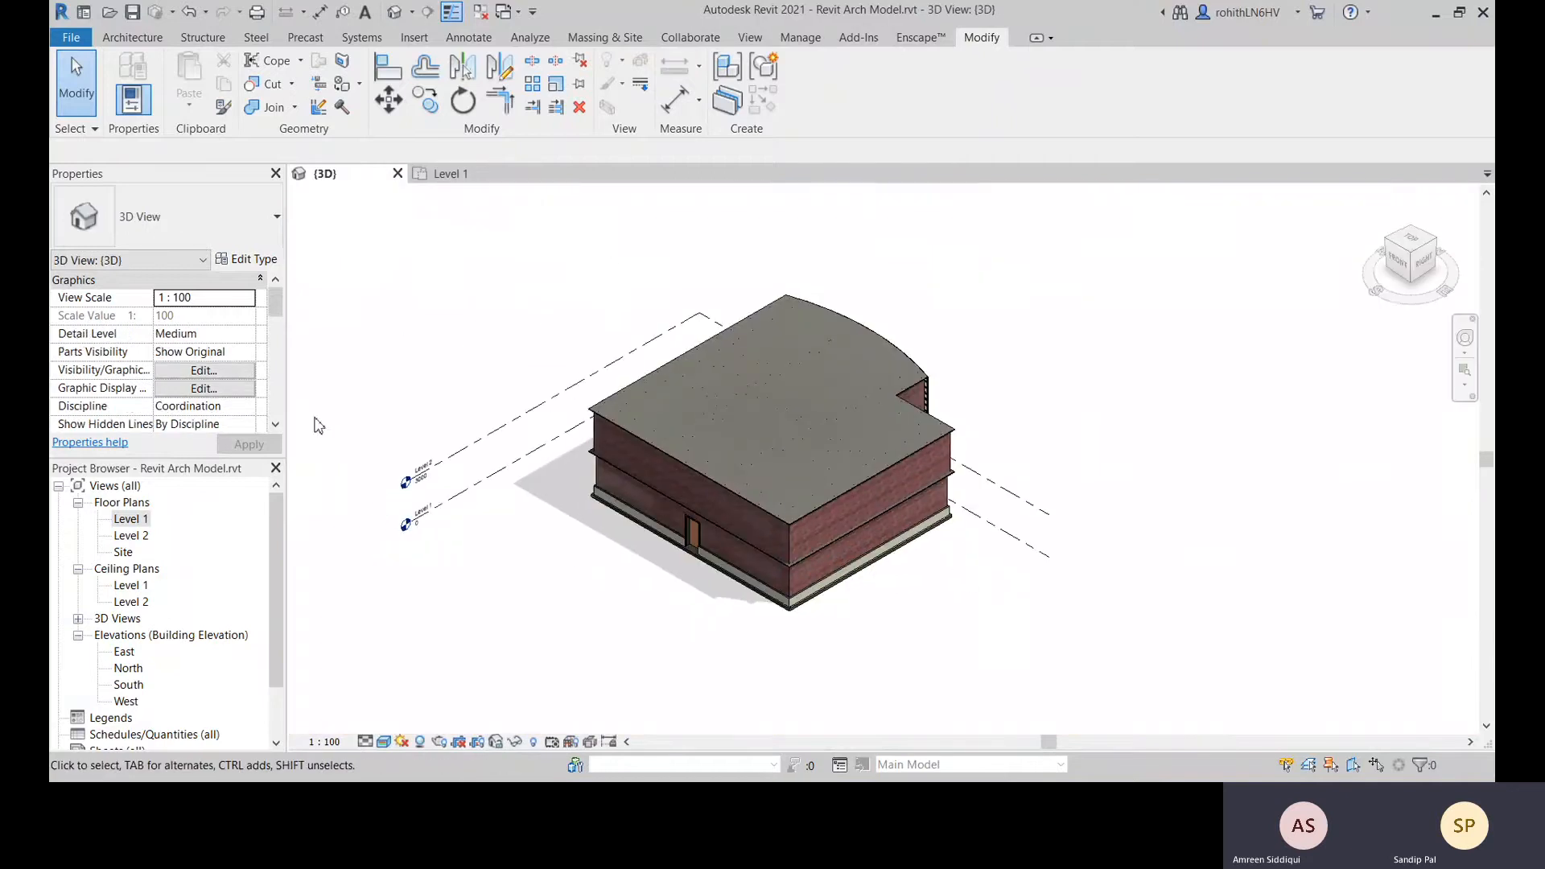
scroll(117, 367, down, 10)
scroll(135, 362, up, 3)
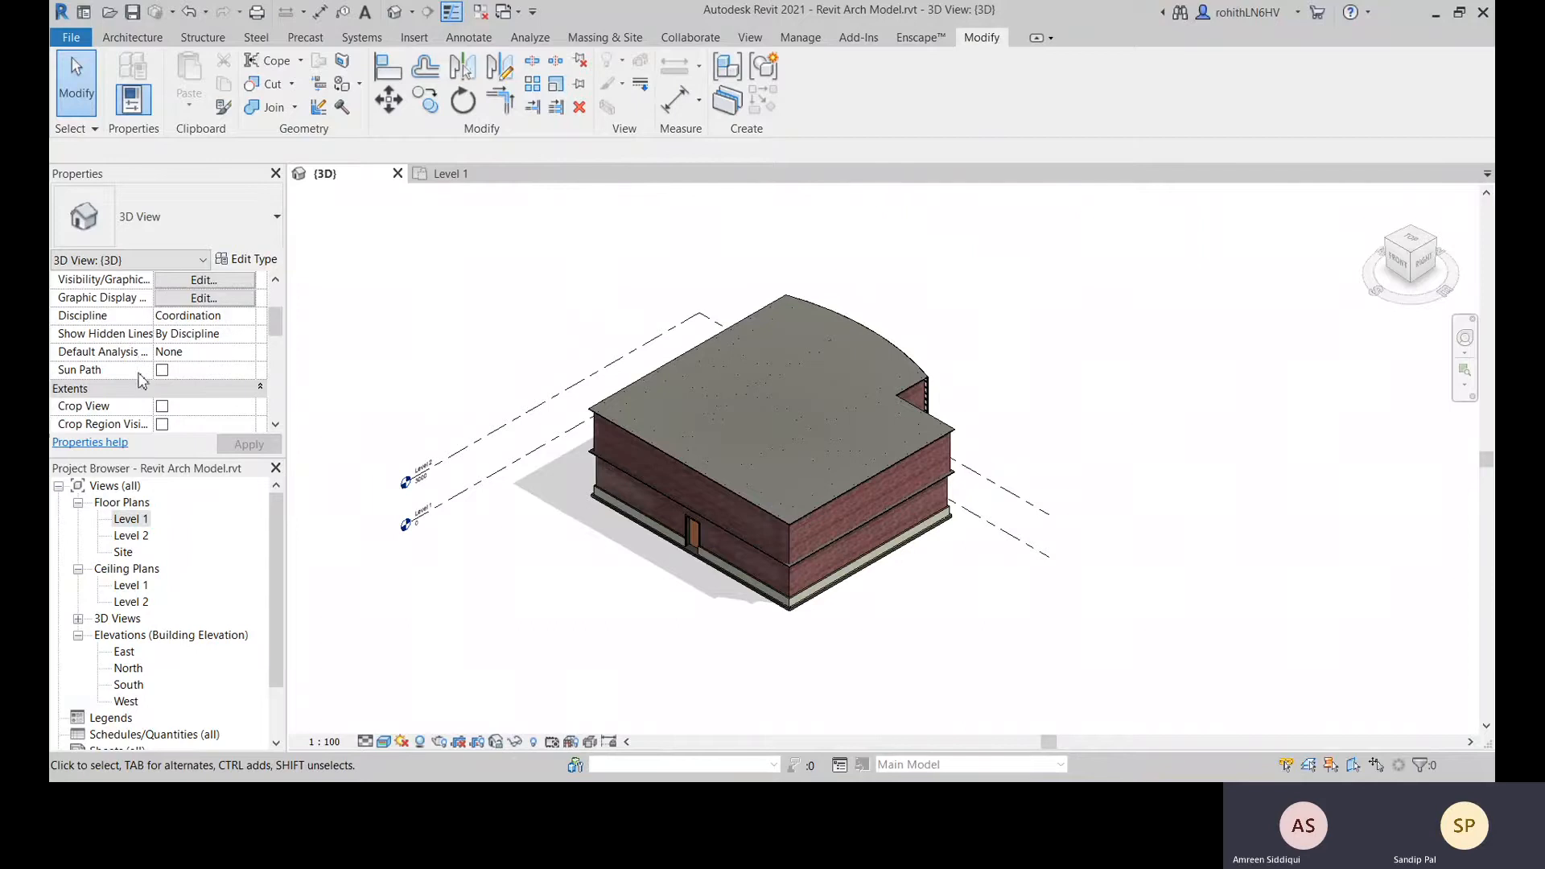
scroll(134, 400, down, 5)
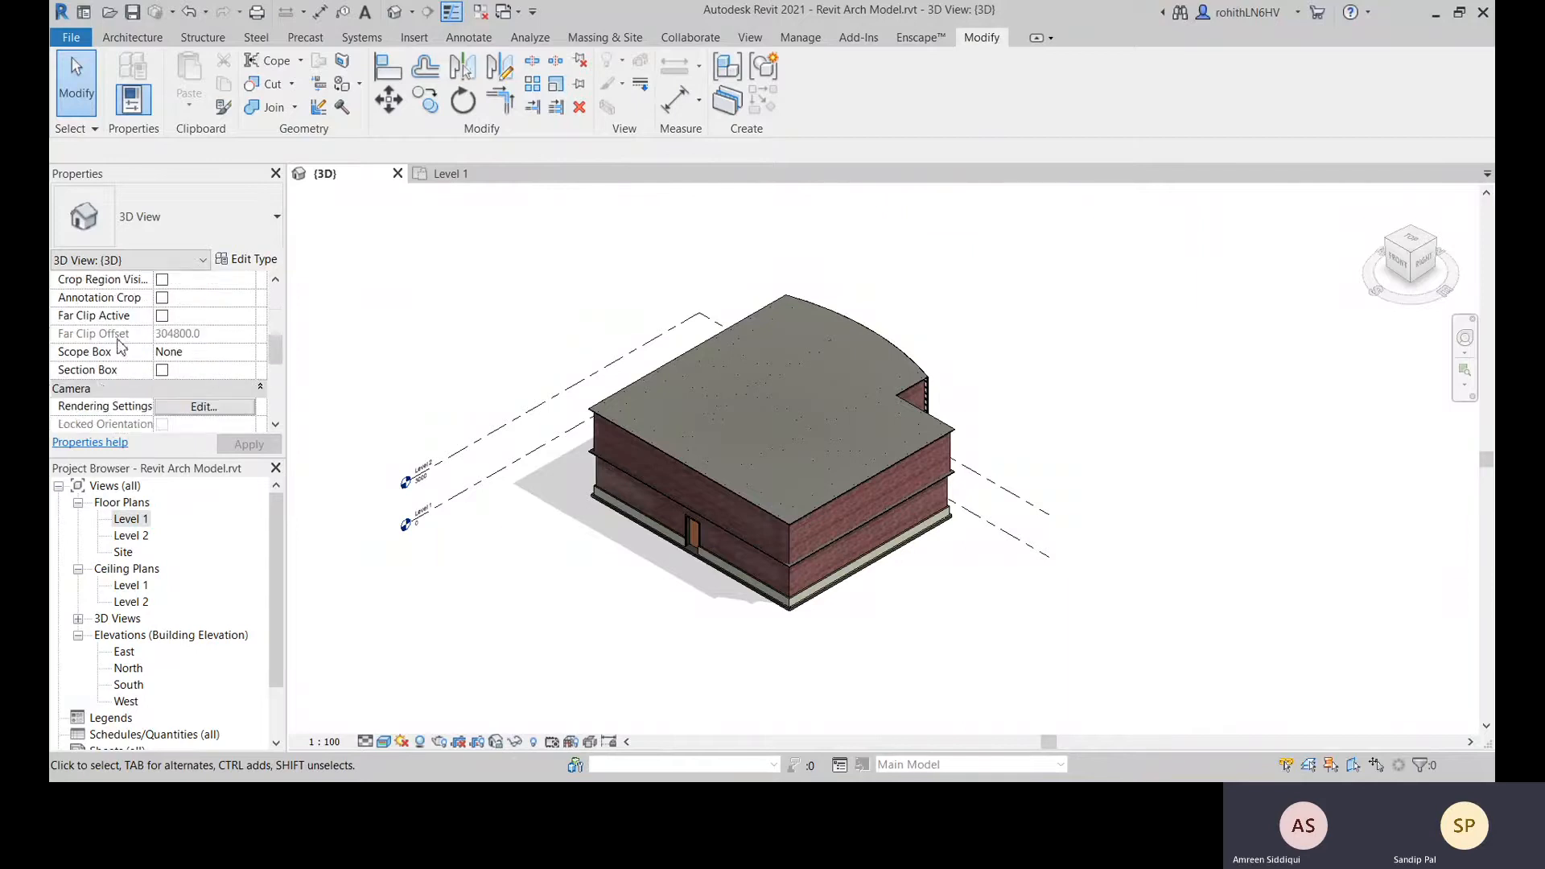
click(161, 316)
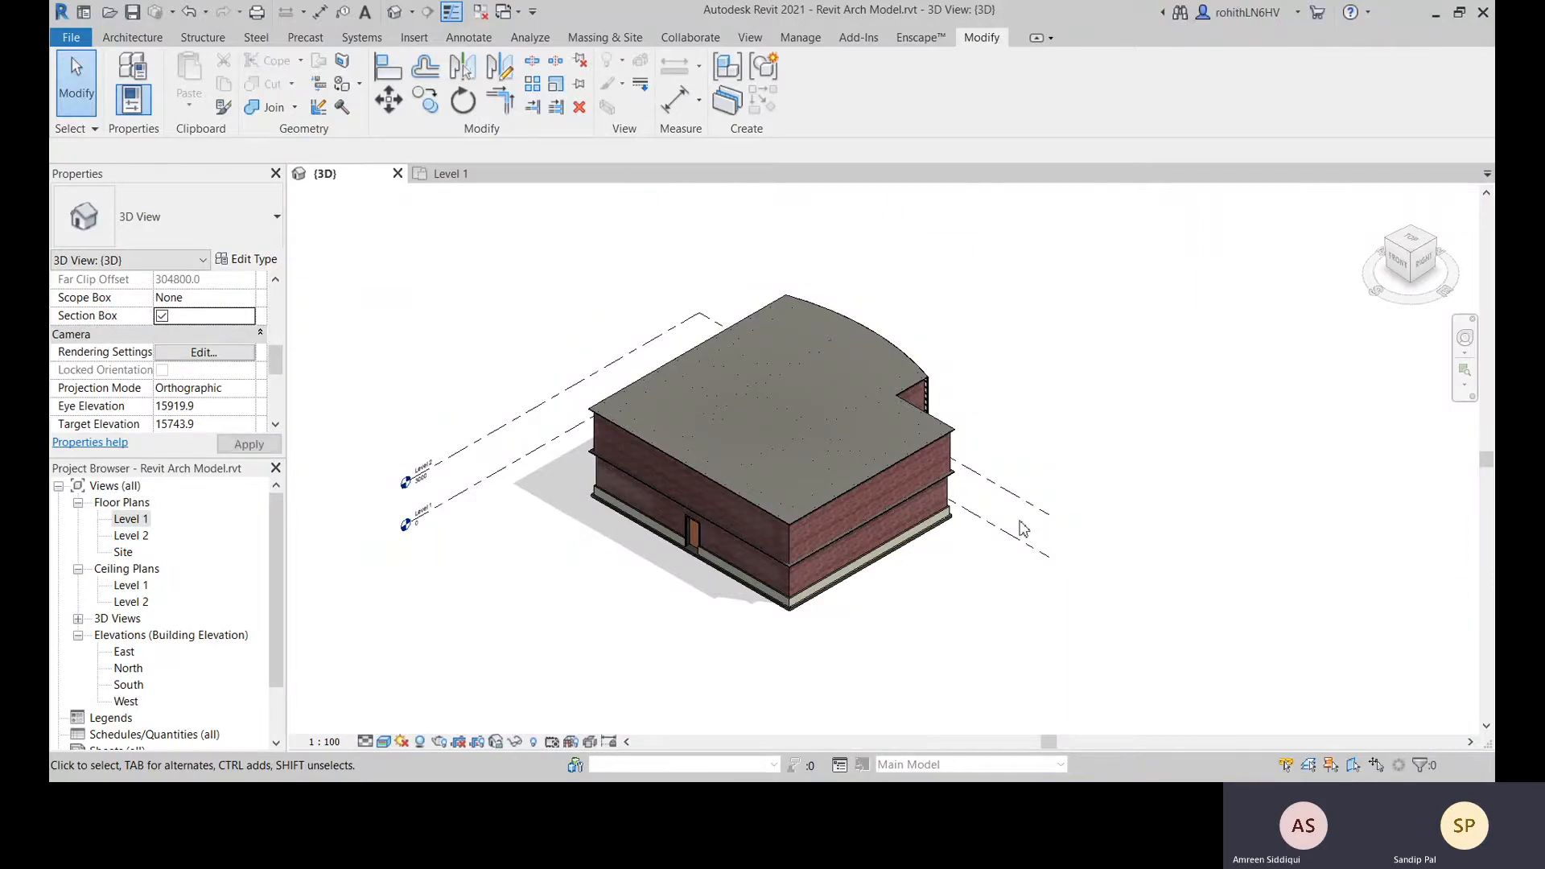
click(1063, 411)
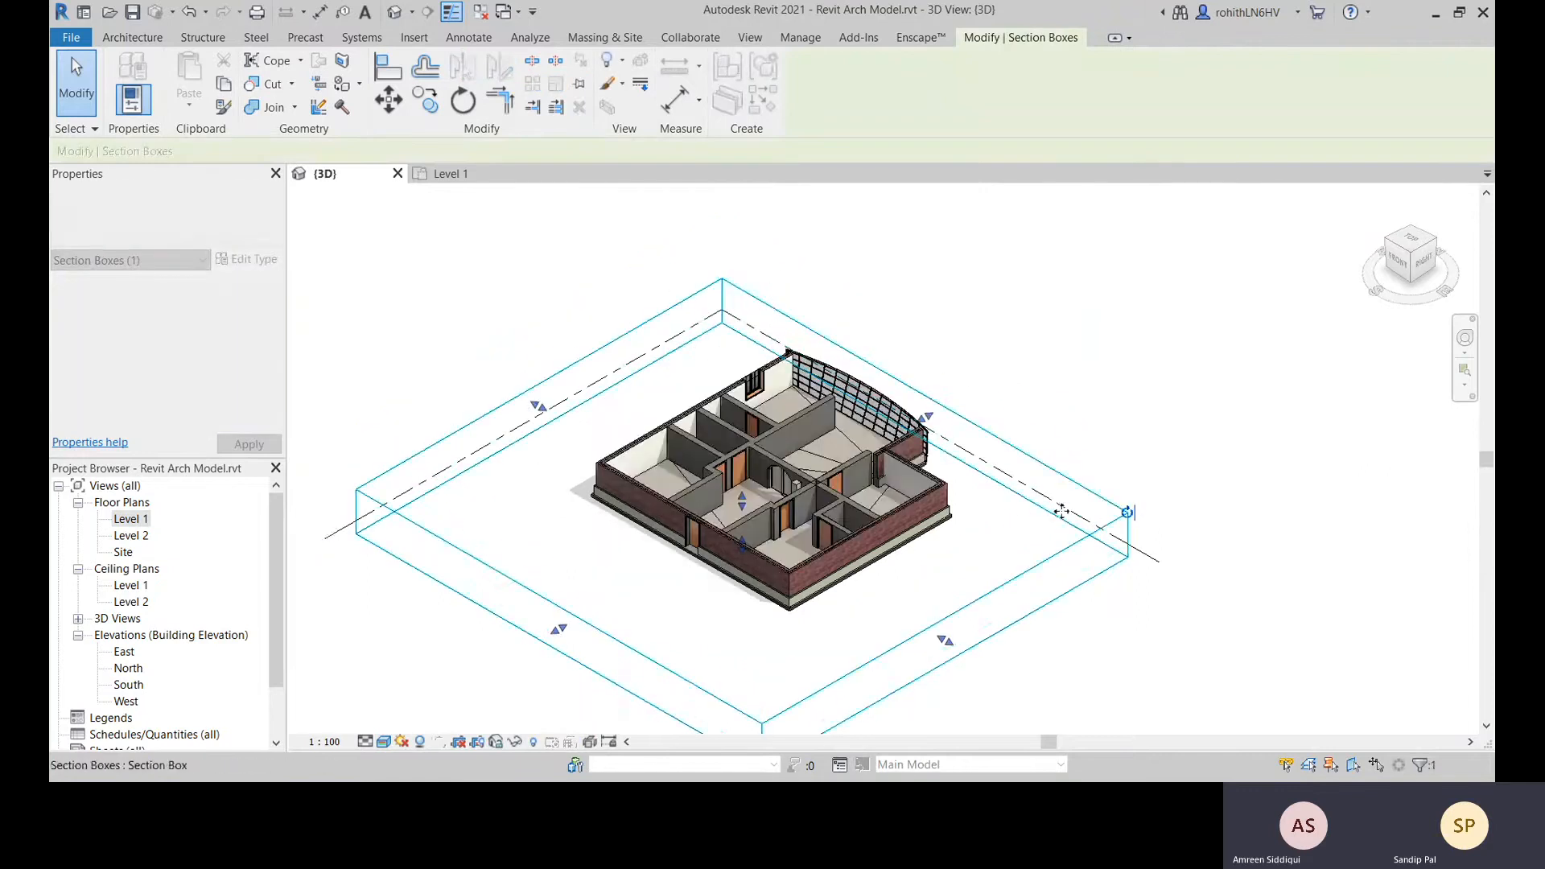
shift+middle_drag(1056, 509, 1195, 605)
shift+middle_drag(653, 470, 742, 550)
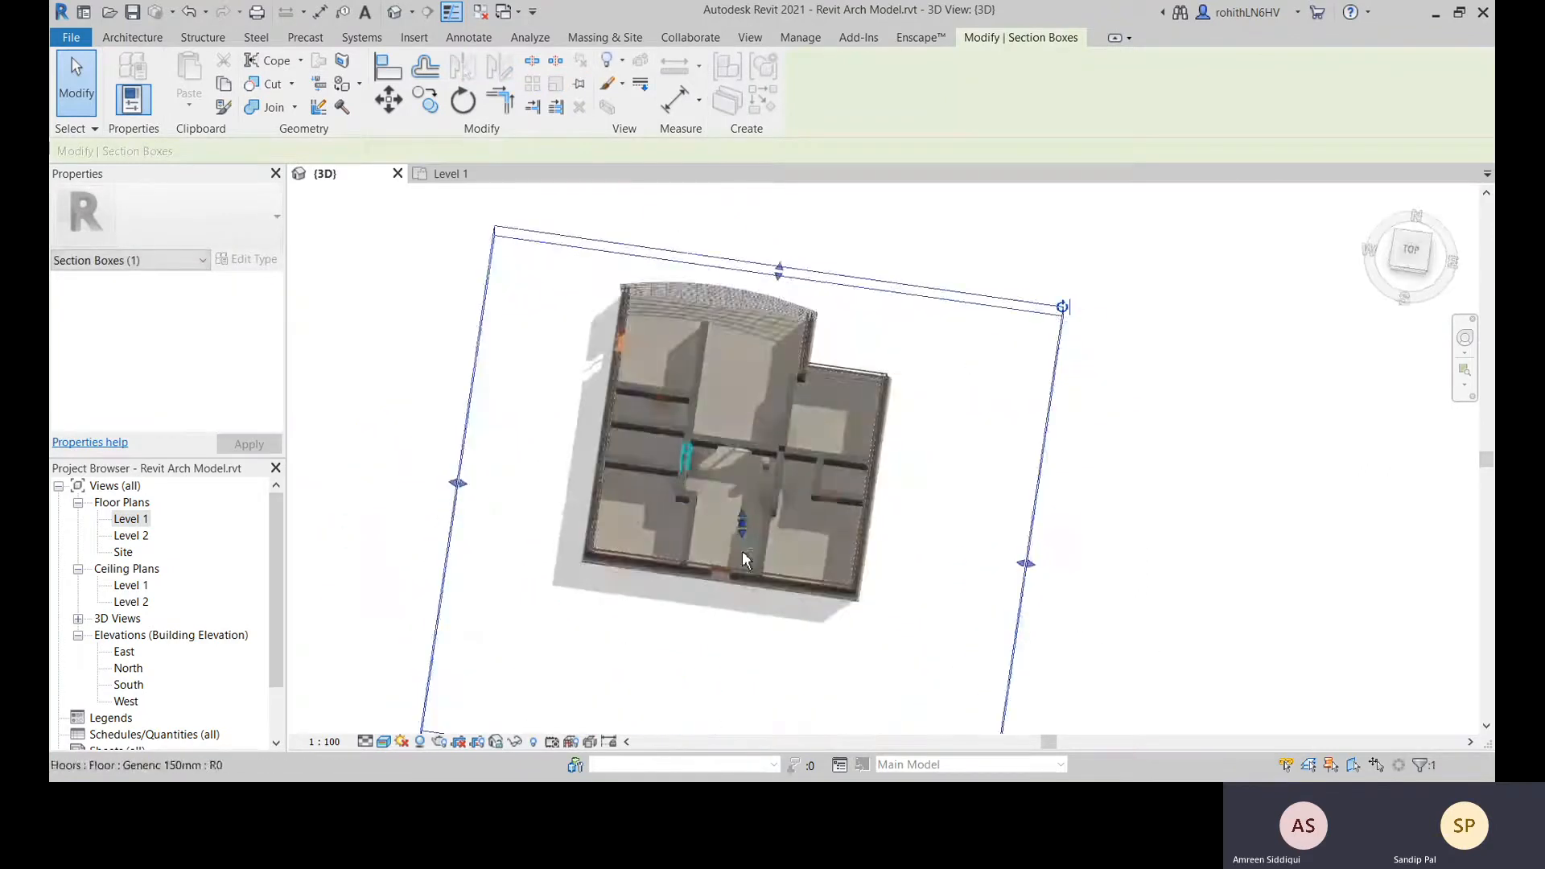
scroll(792, 447, up, 10)
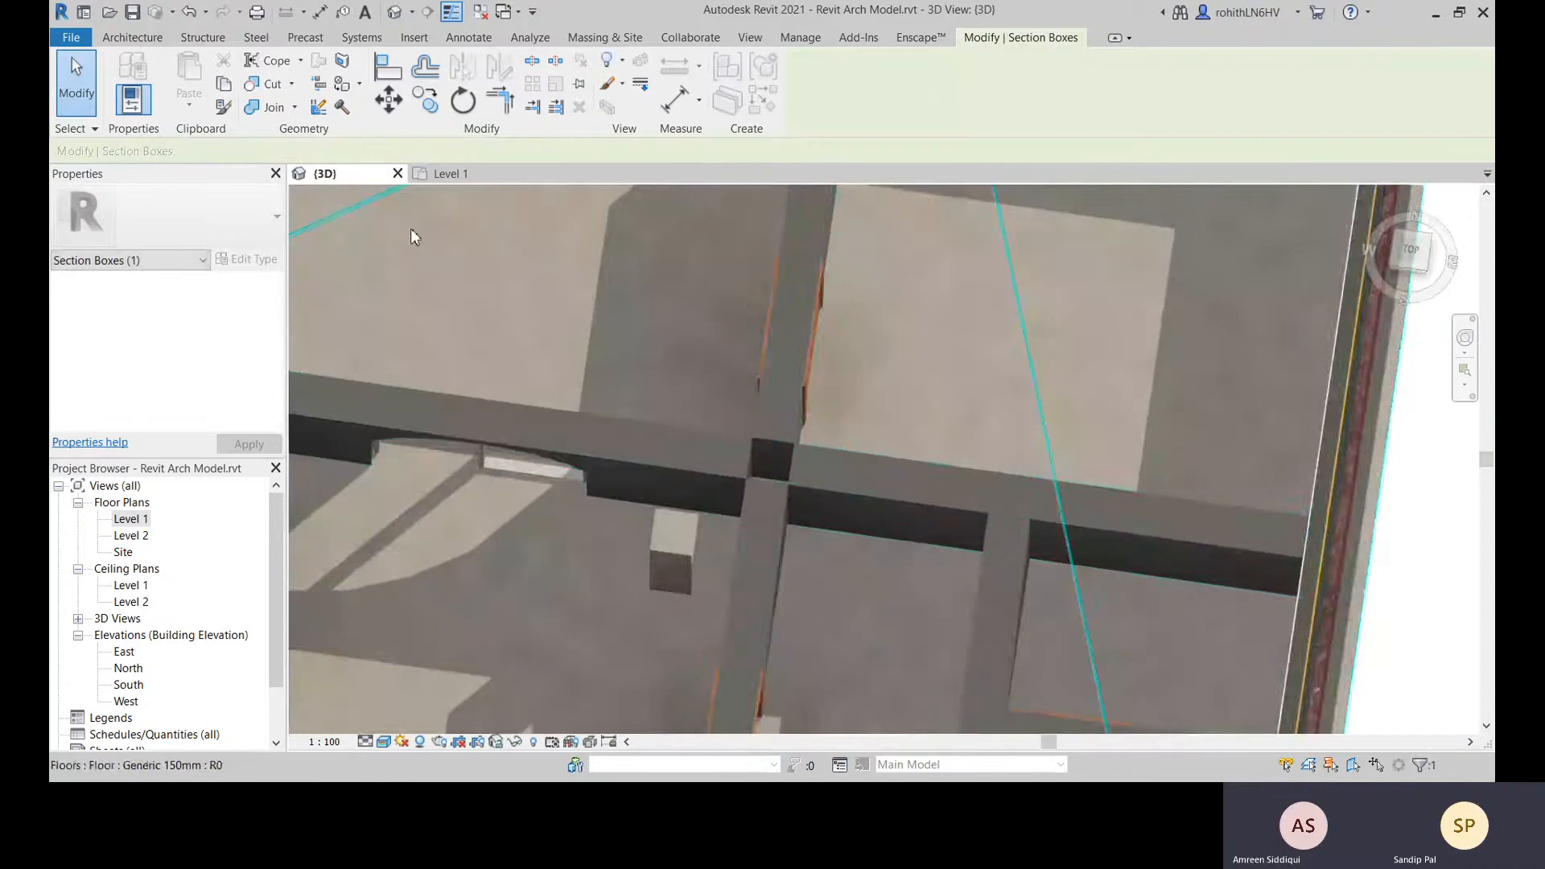
On the Level 1 plan, align the 400 x 400 mm column's right face with the right side of the intersection gap, unjoining the overlapping elements
click(444, 175)
key(a)
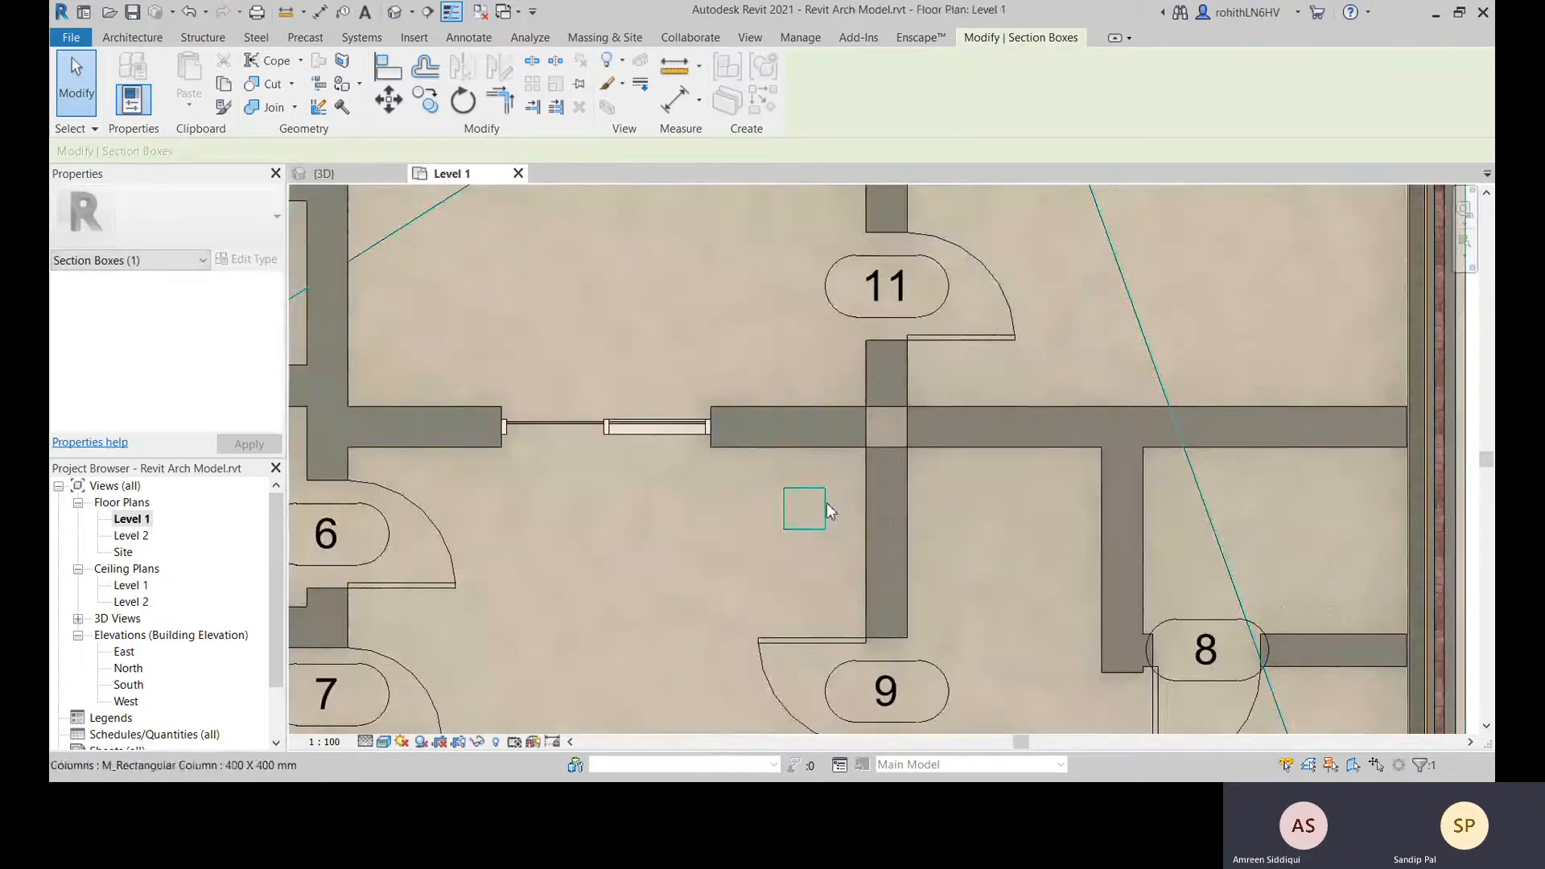
key(l)
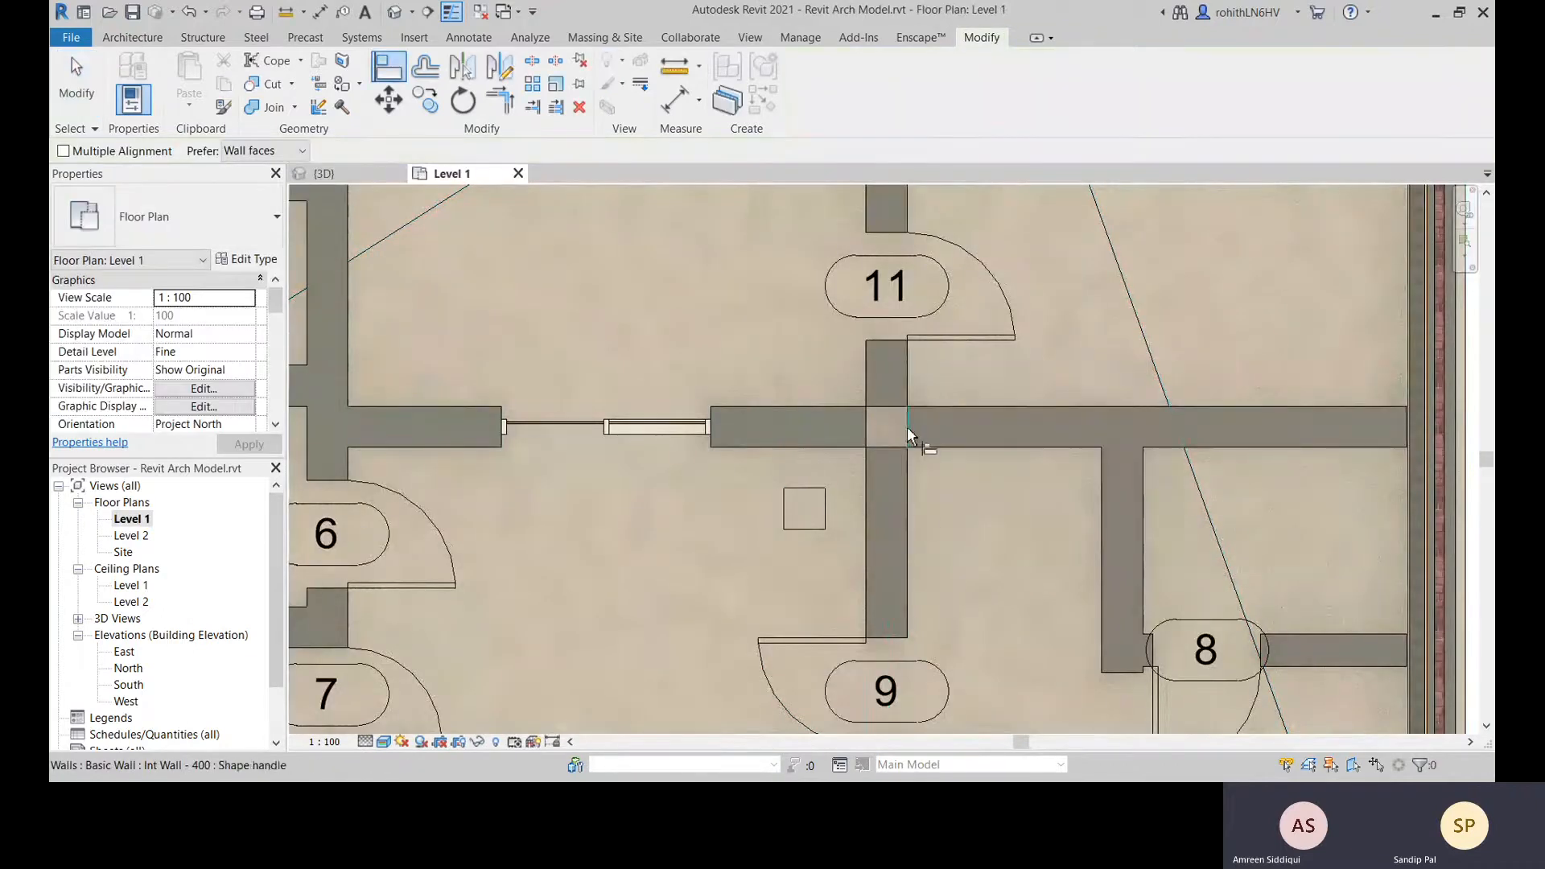
click(906, 434)
click(827, 513)
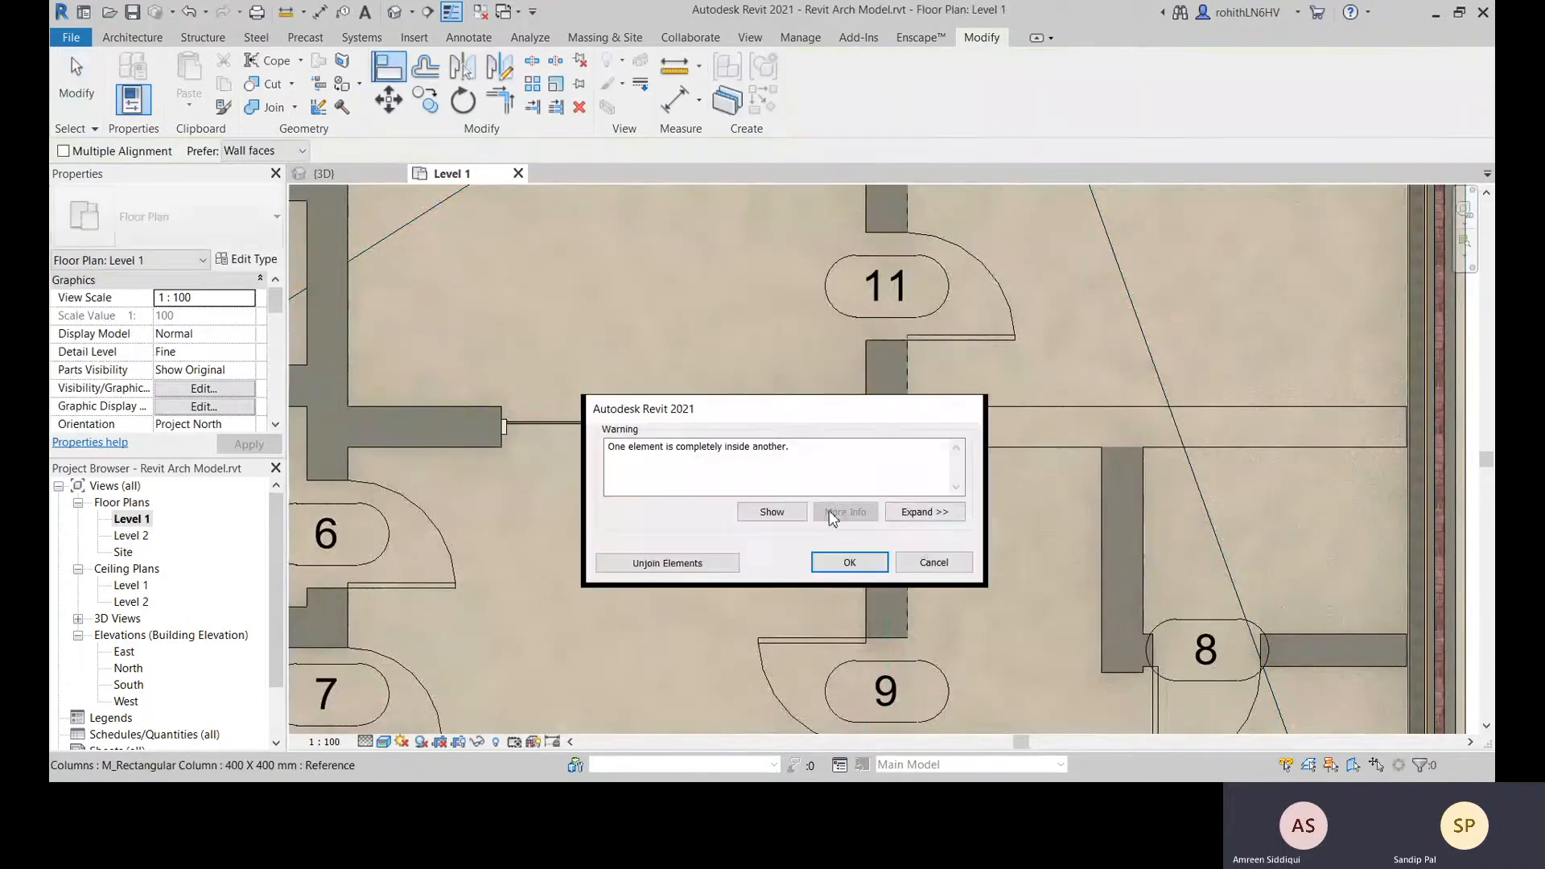
click(688, 565)
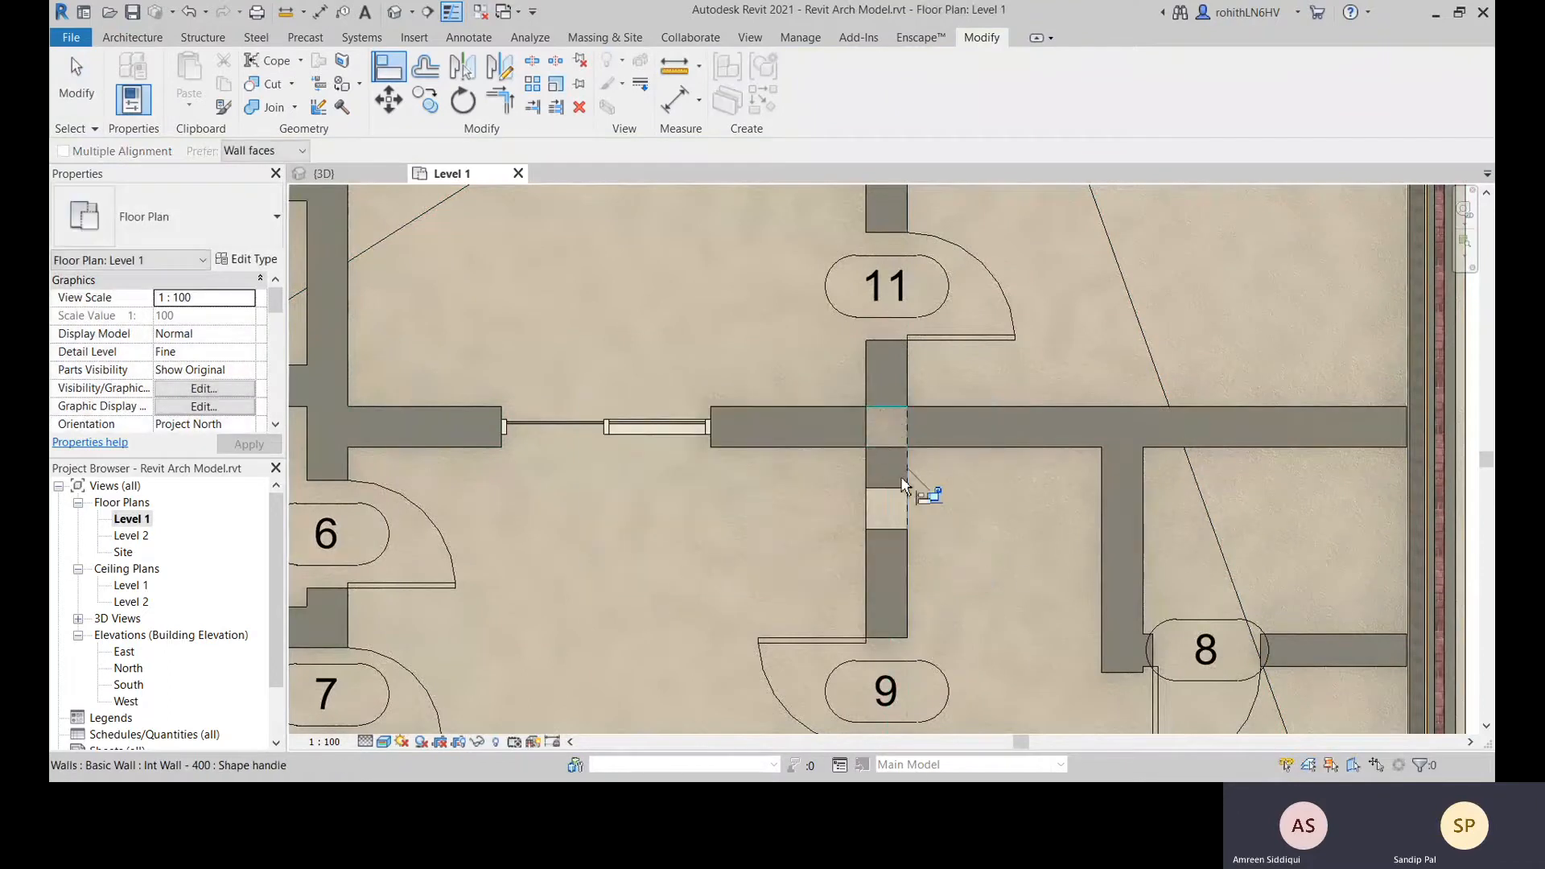
Align the column's upper face with the lower end of the door 11 wall so it fills the intersection gap
click(887, 407)
click(894, 488)
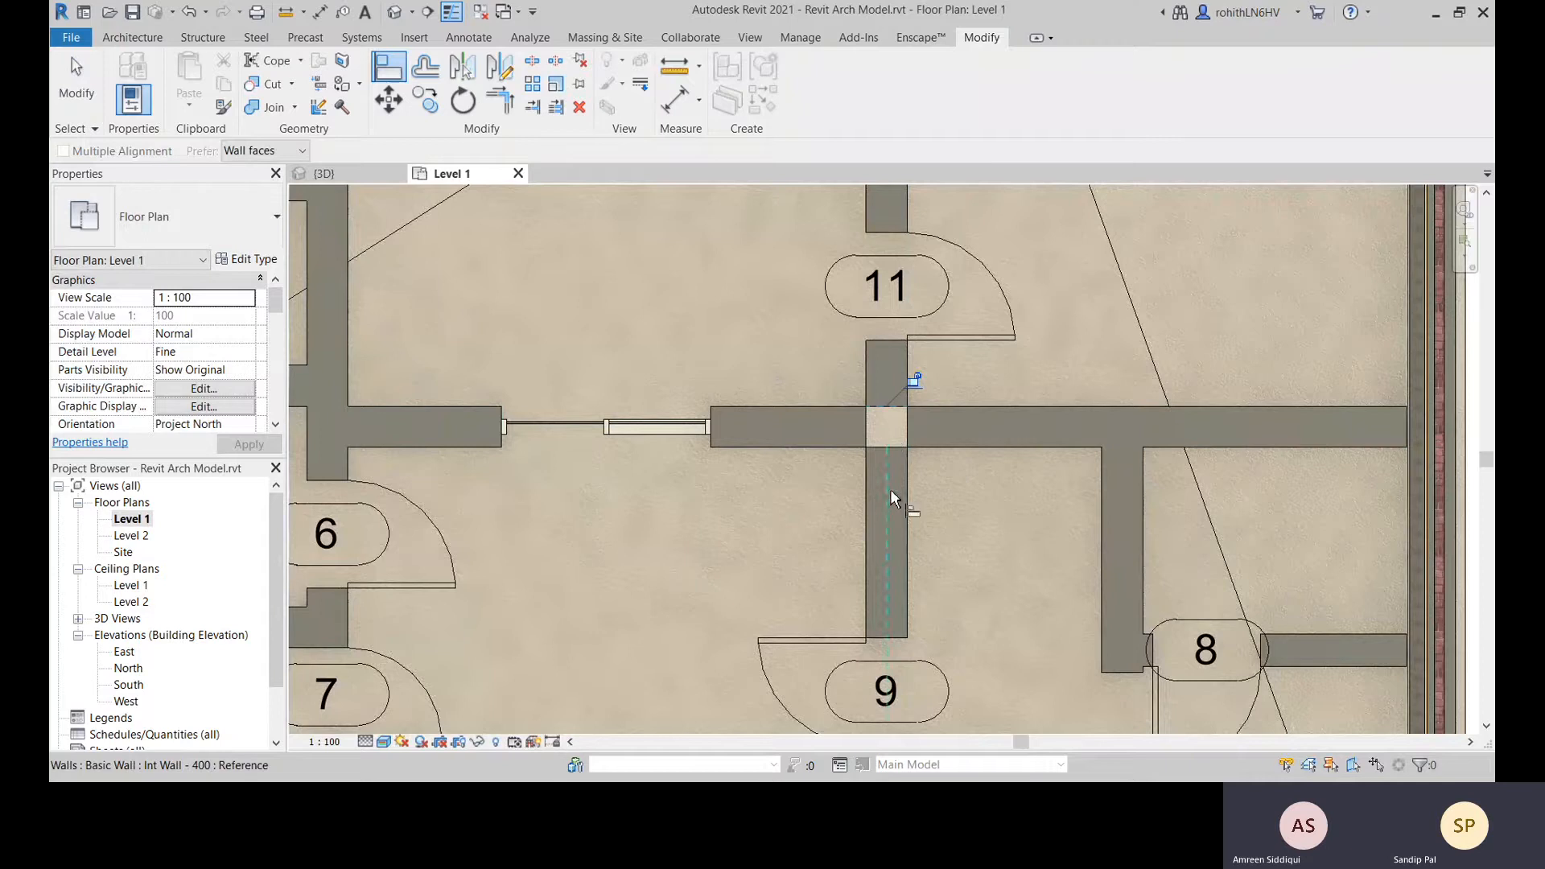
key(Escape)
key(Escape)
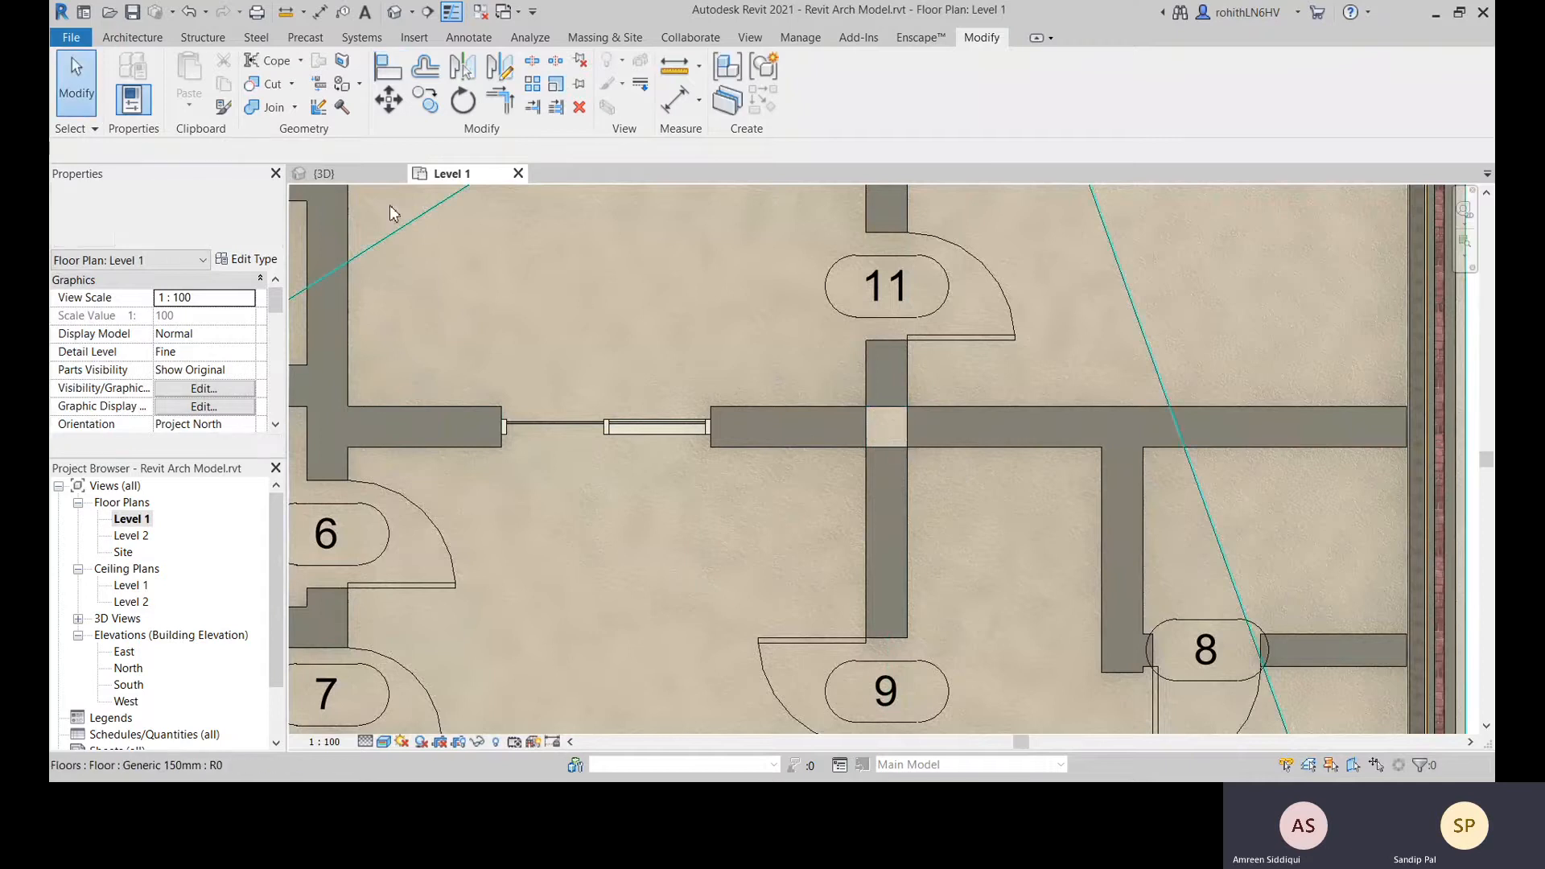
Examine the column at the wall intersection in the 3D view
click(325, 174)
shift+middle_drag(1050, 580, 904, 510)
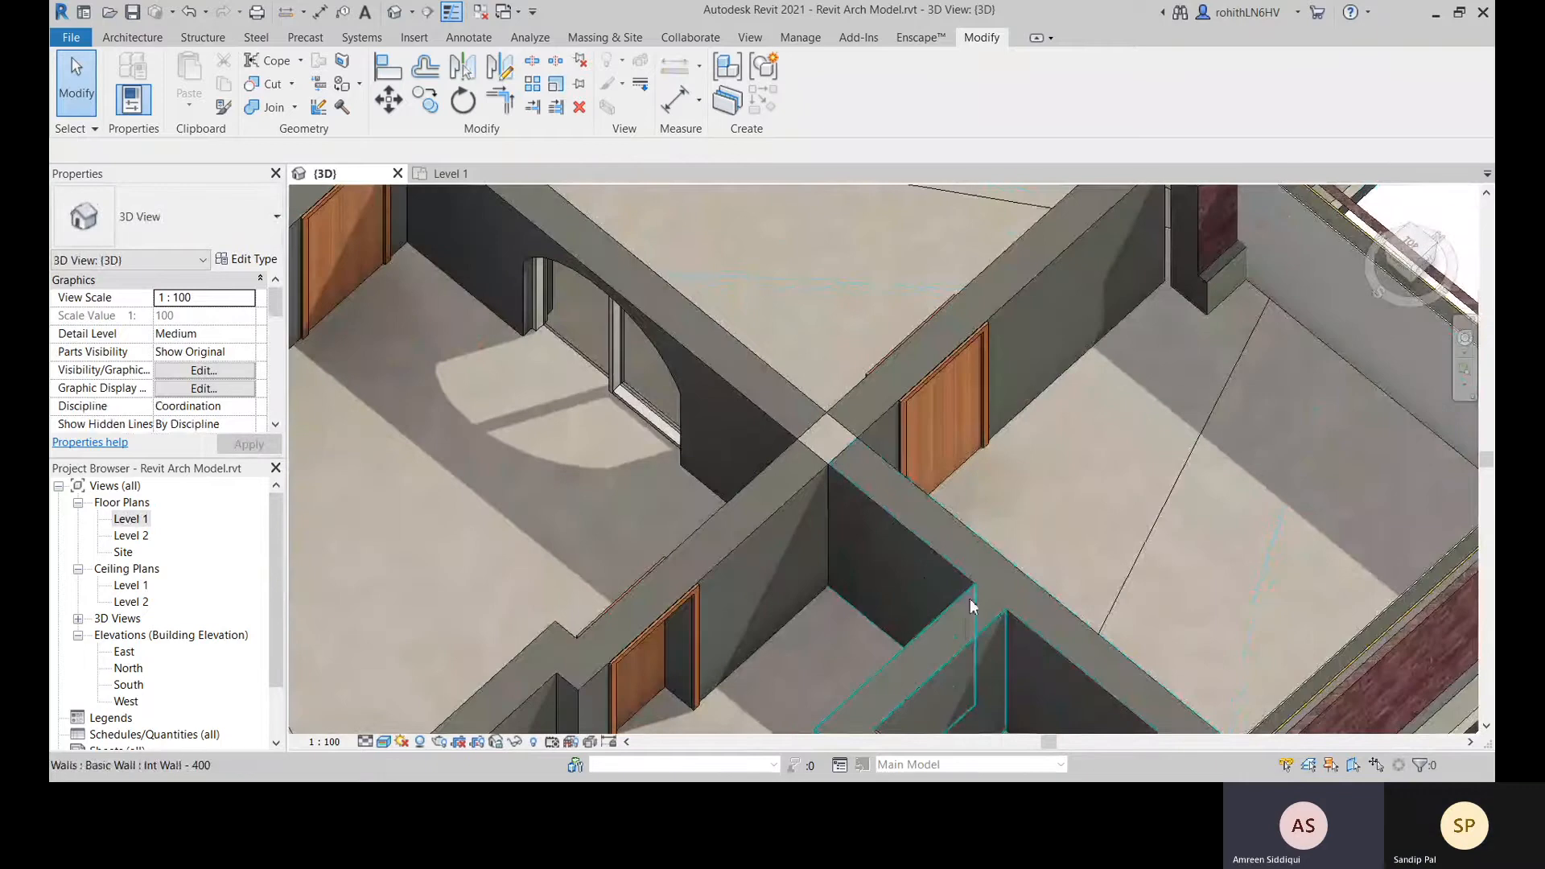
shift+middle_drag(889, 700, 862, 574)
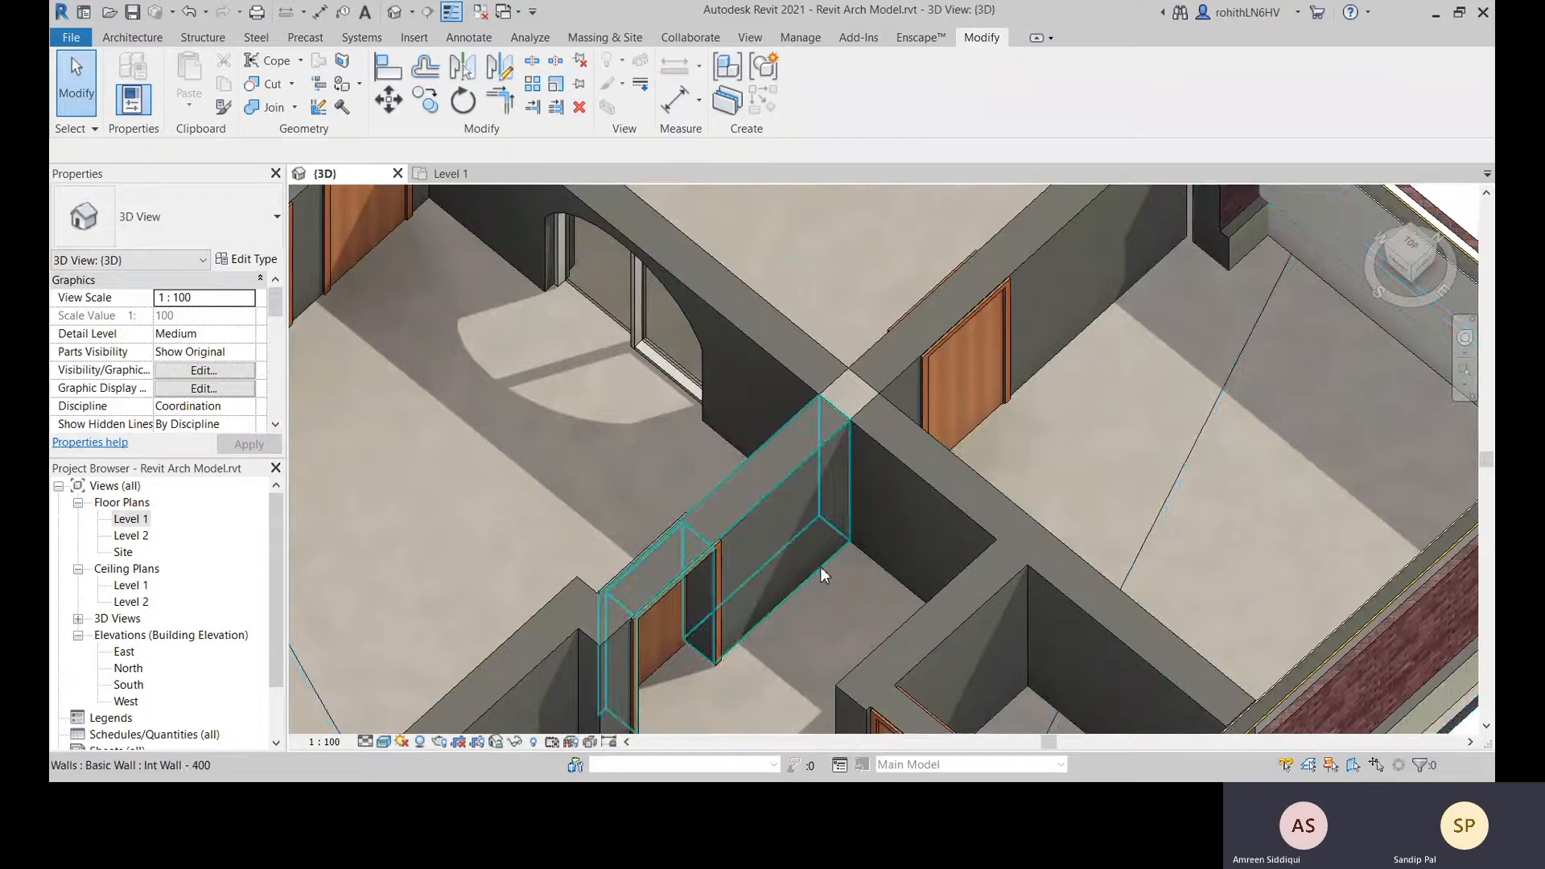
middle_drag(841, 565, 841, 612)
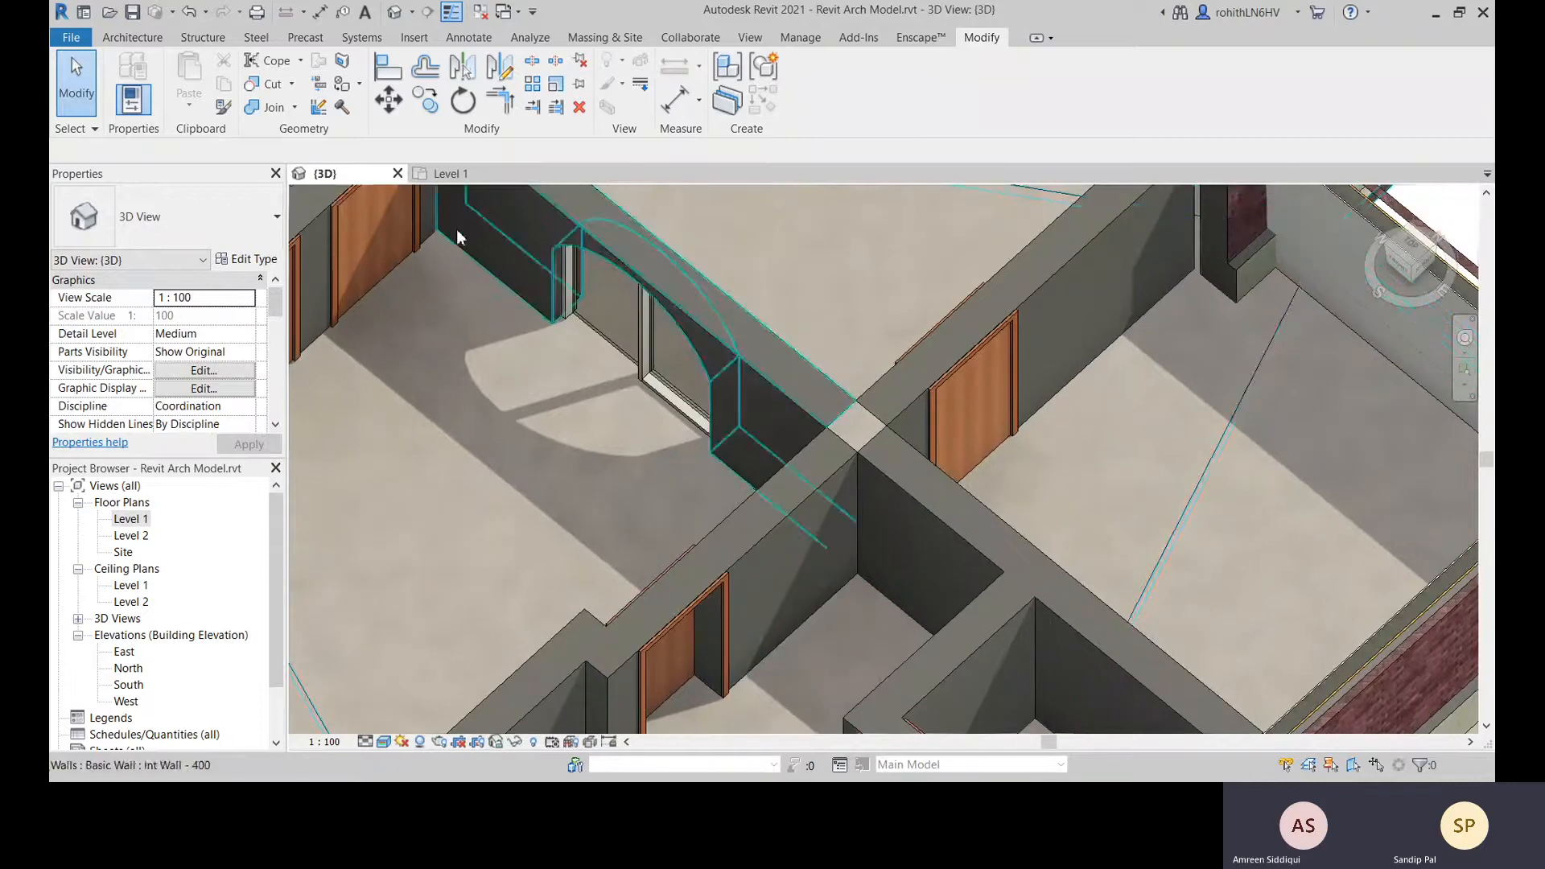
Return to the Level 1 plan and review its Visibility/Graphic Overrides, closing the settings without making changes
click(448, 173)
scroll(829, 542, down, 6)
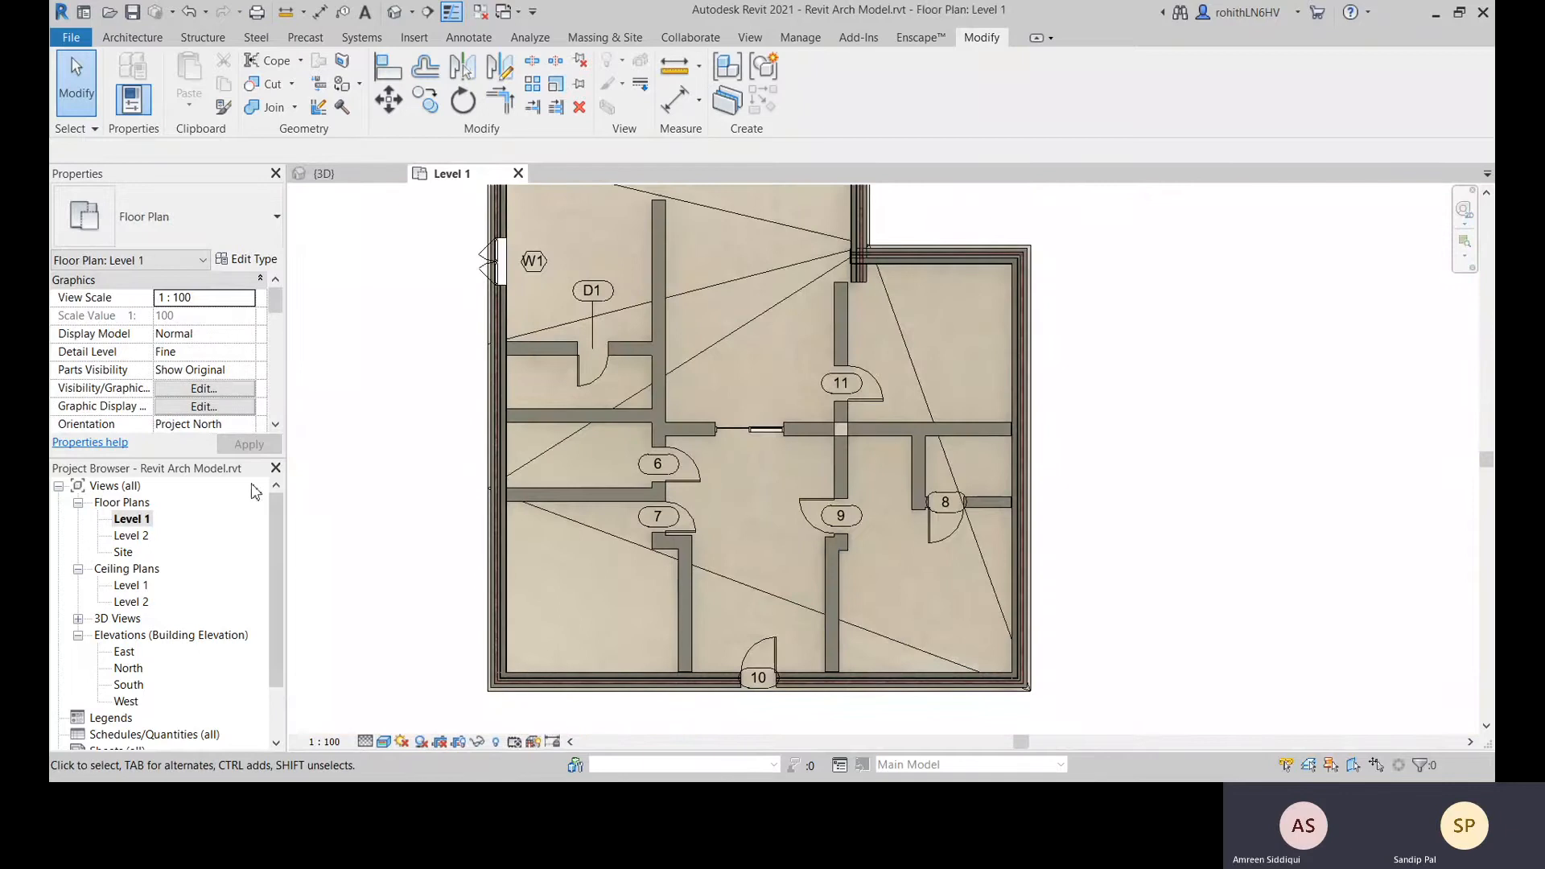
middle_drag(440, 497, 486, 537)
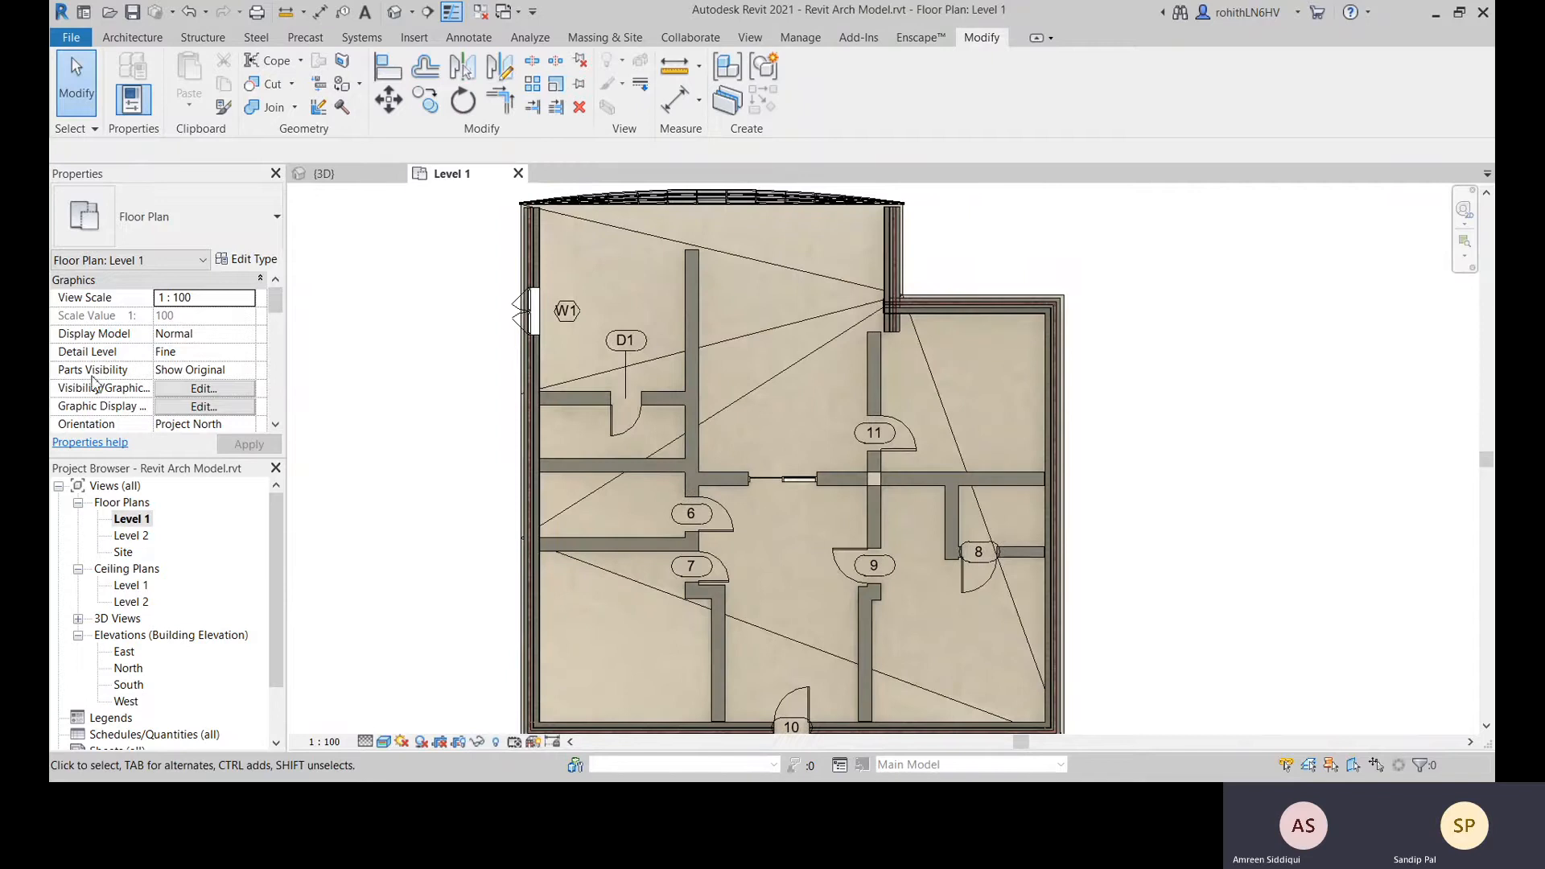
click(185, 390)
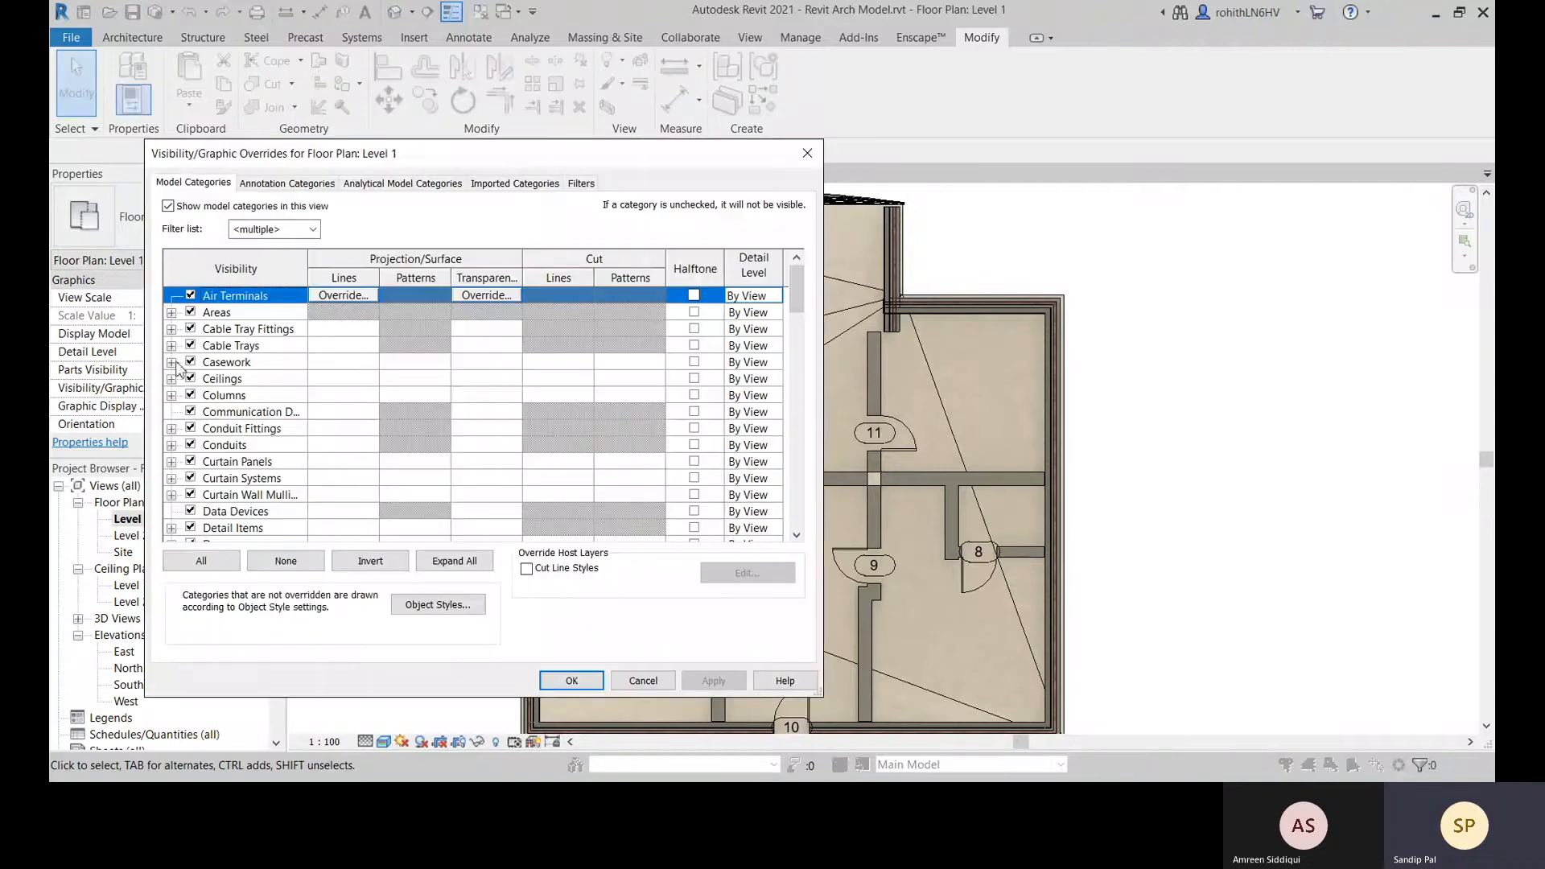
click(805, 154)
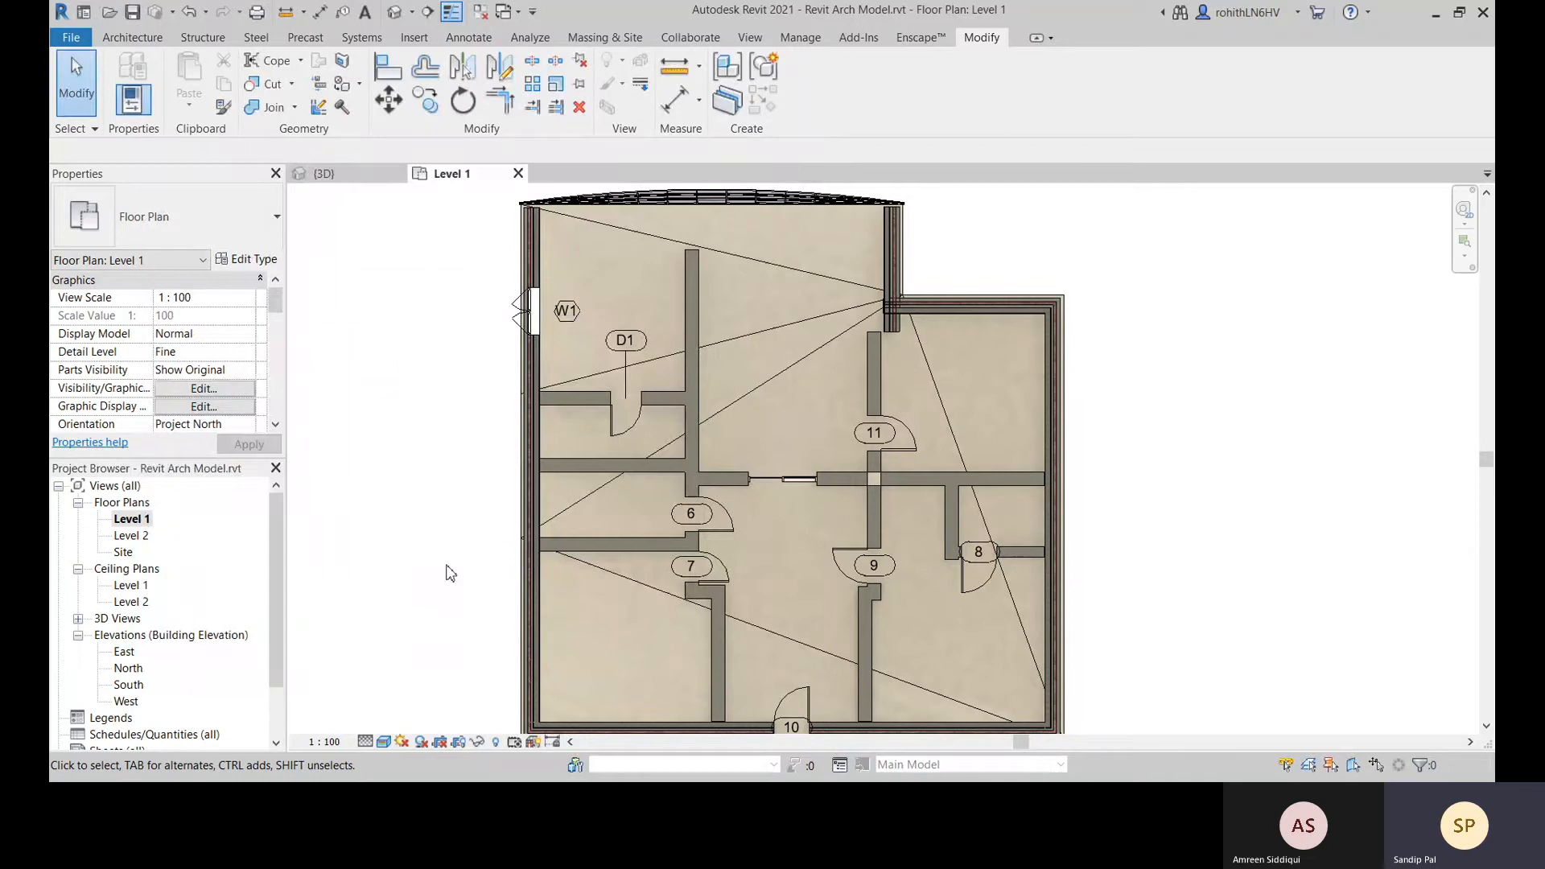
key(v)
key(v)
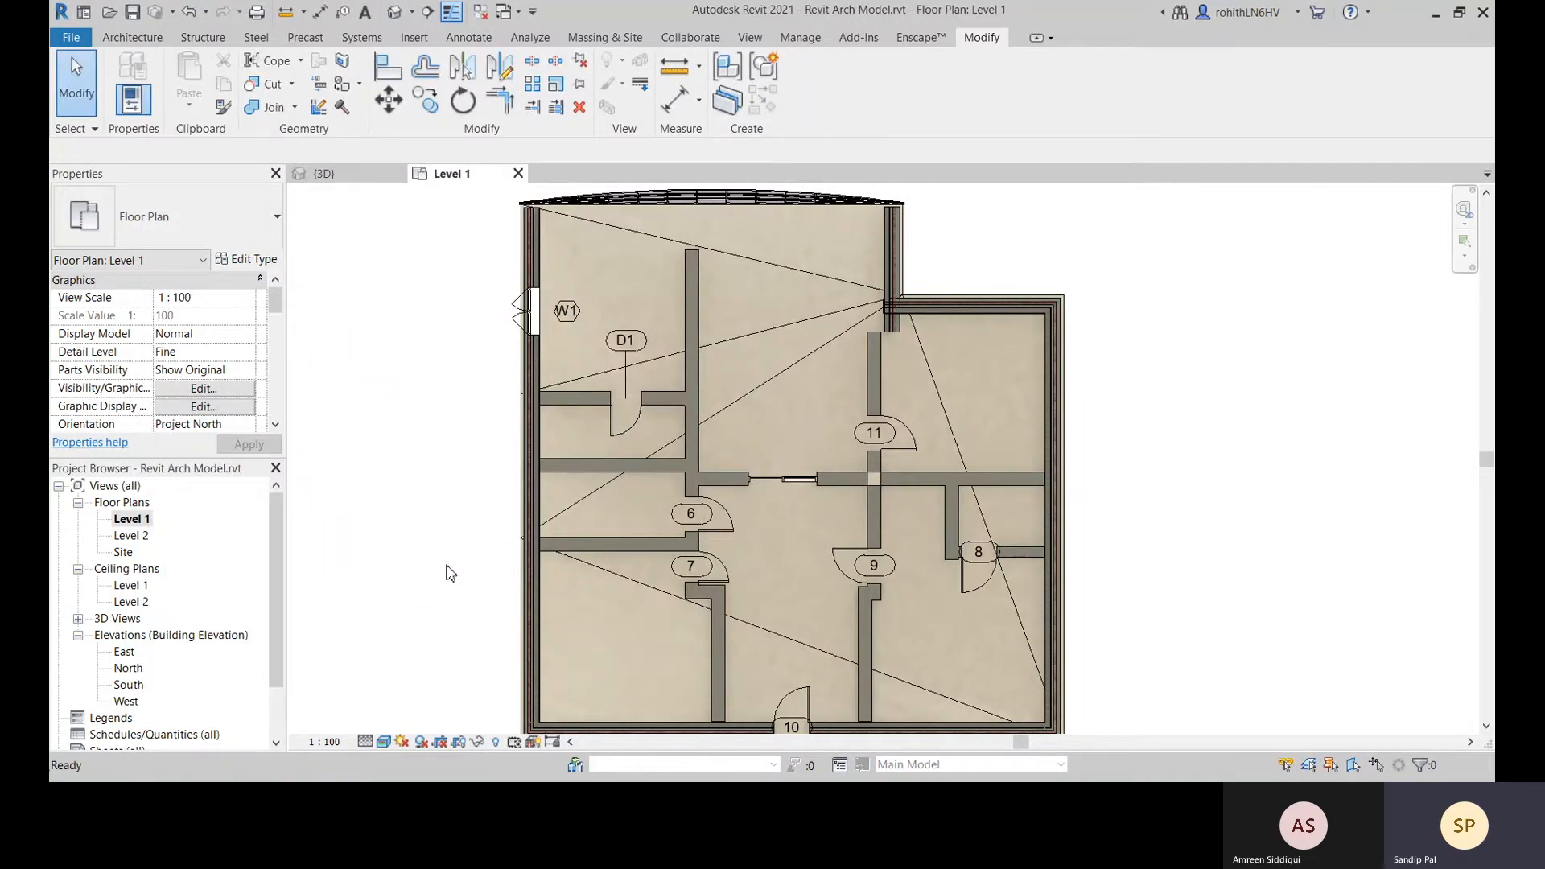
click(637, 680)
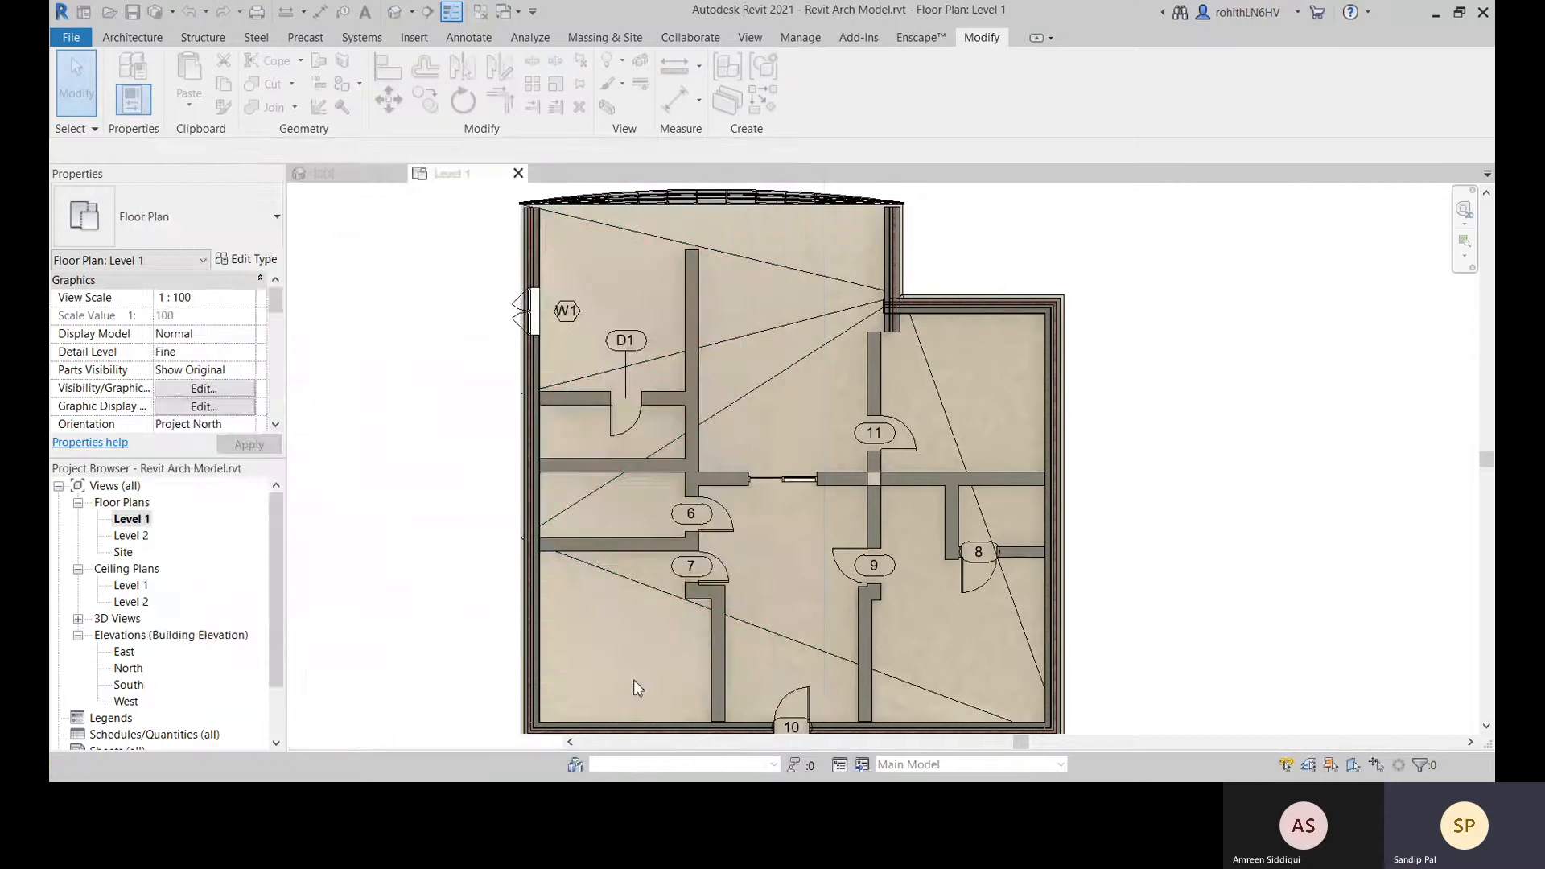
Open the Level 1 plan's Visibility/Graphic Overrides to show the model category list, and close it without changes
key(v)
key(v)
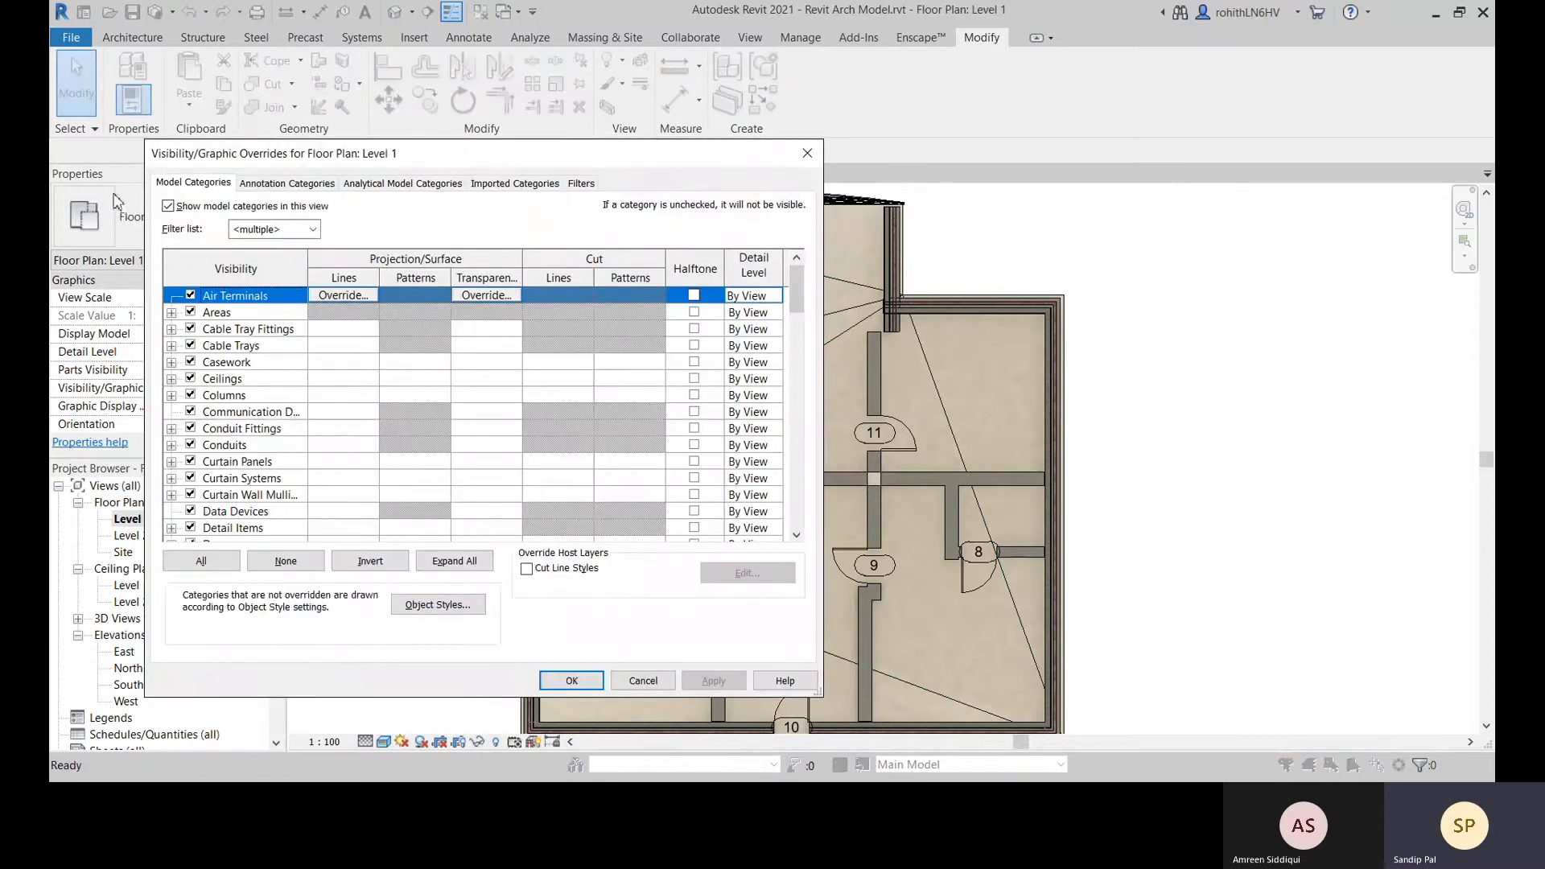
click(807, 152)
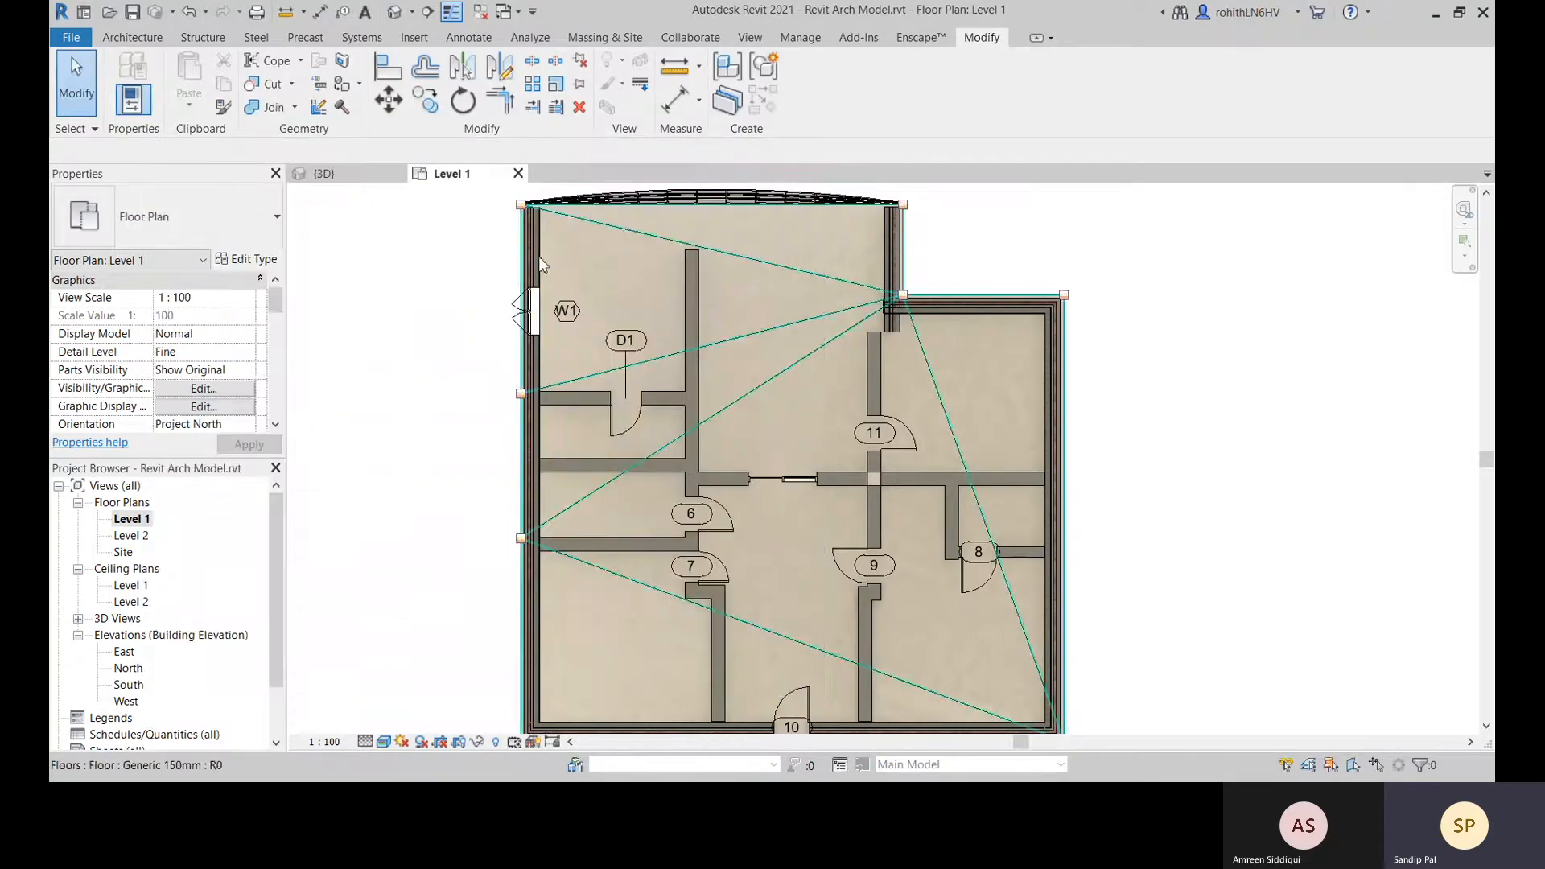
Turn on Thin Lines and check the line display at the upper-left corner of the layered exterior wall
click(750, 38)
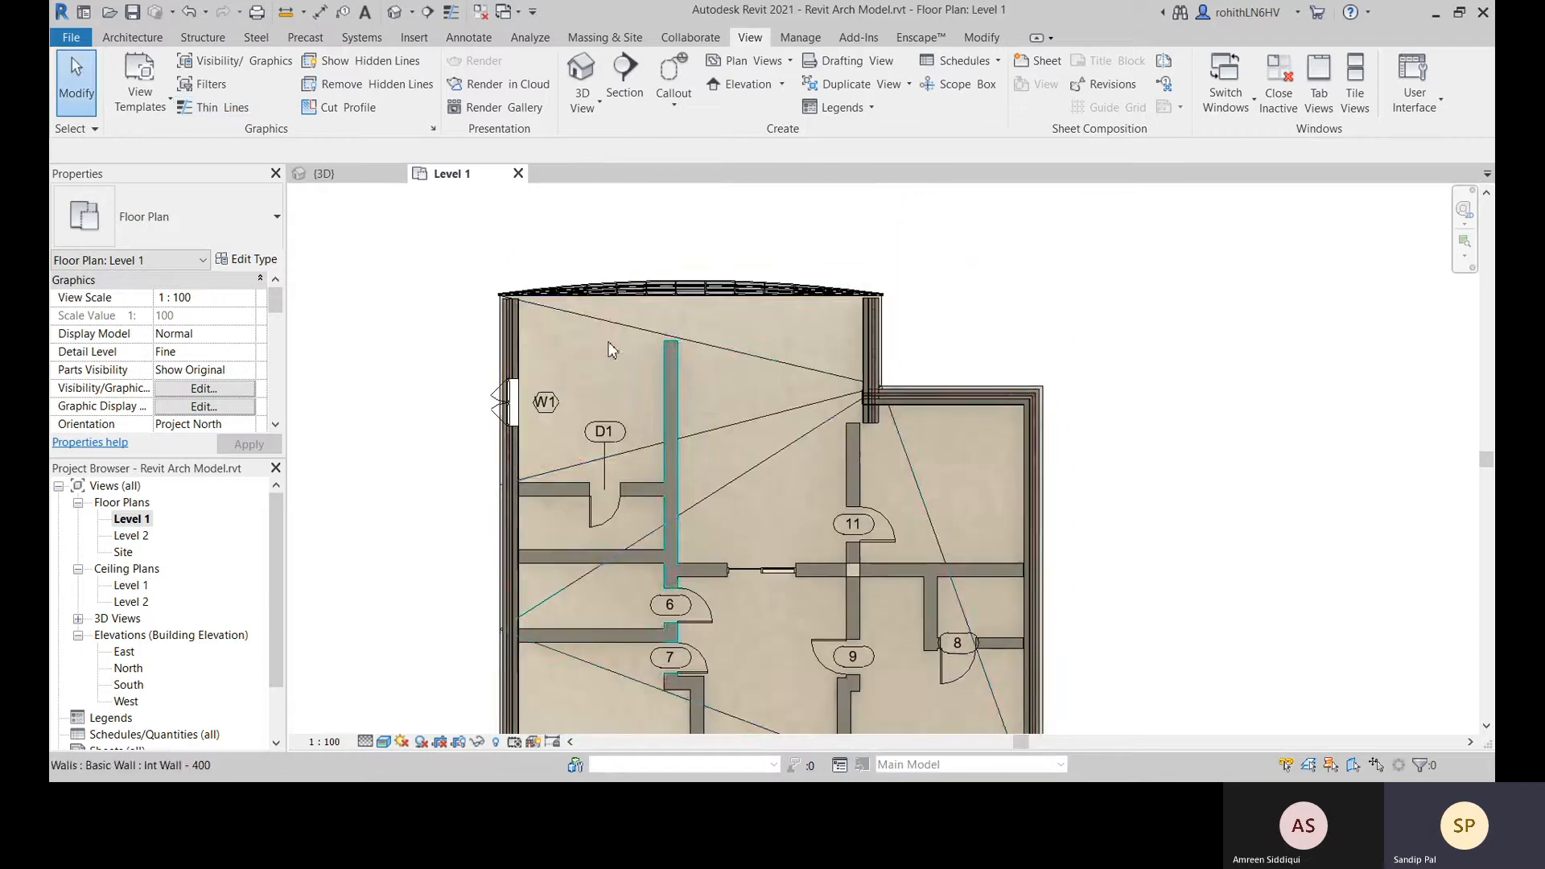
scroll(556, 326, up, 3)
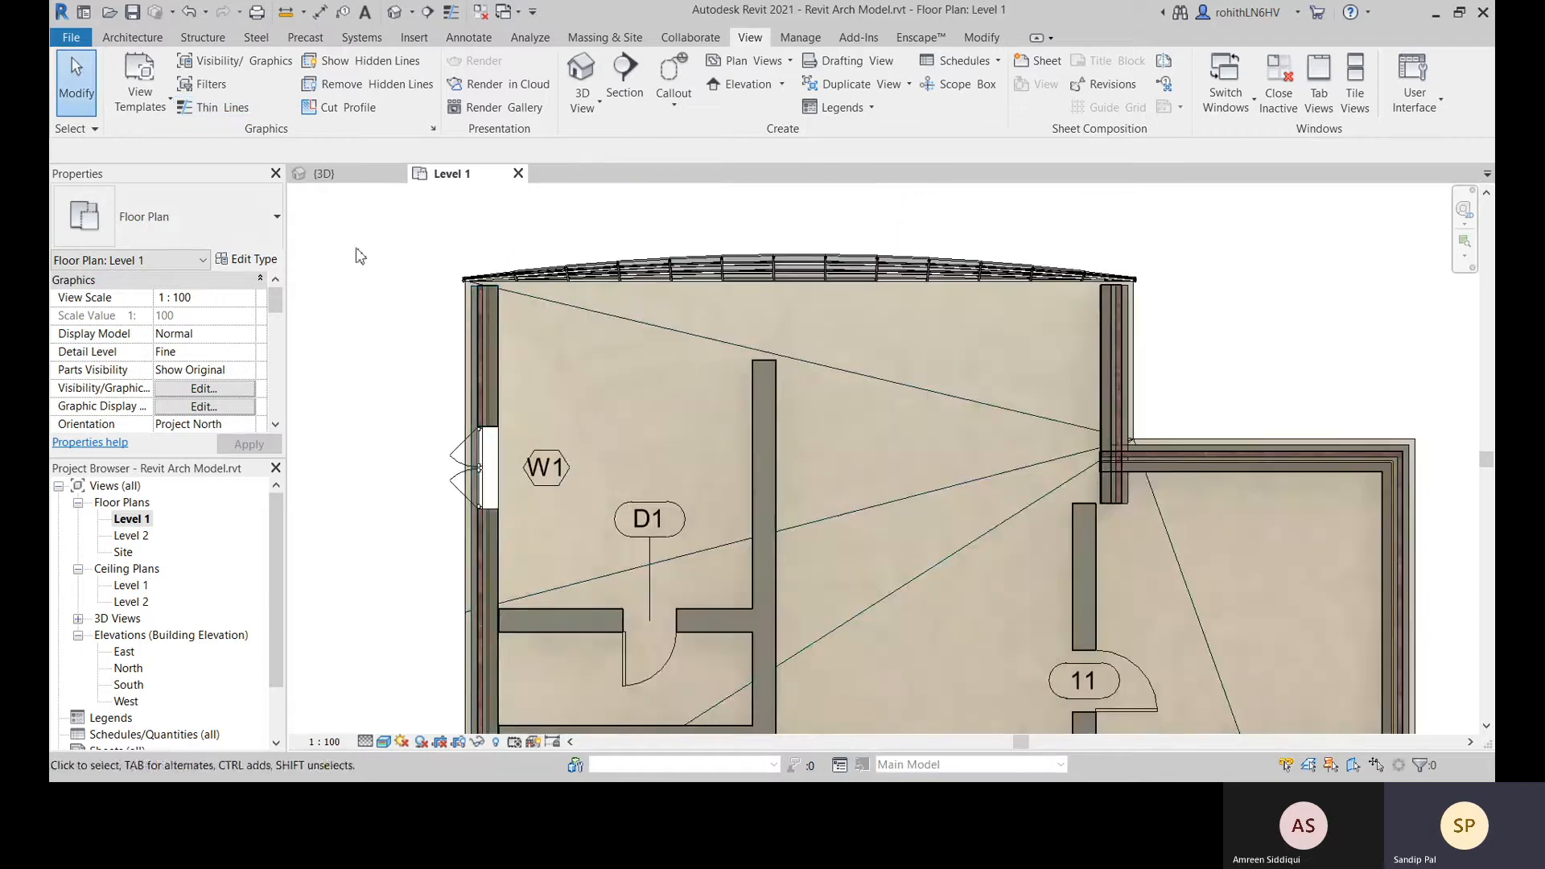
middle_drag(316, 270, 359, 252)
scroll(526, 269, up, 2)
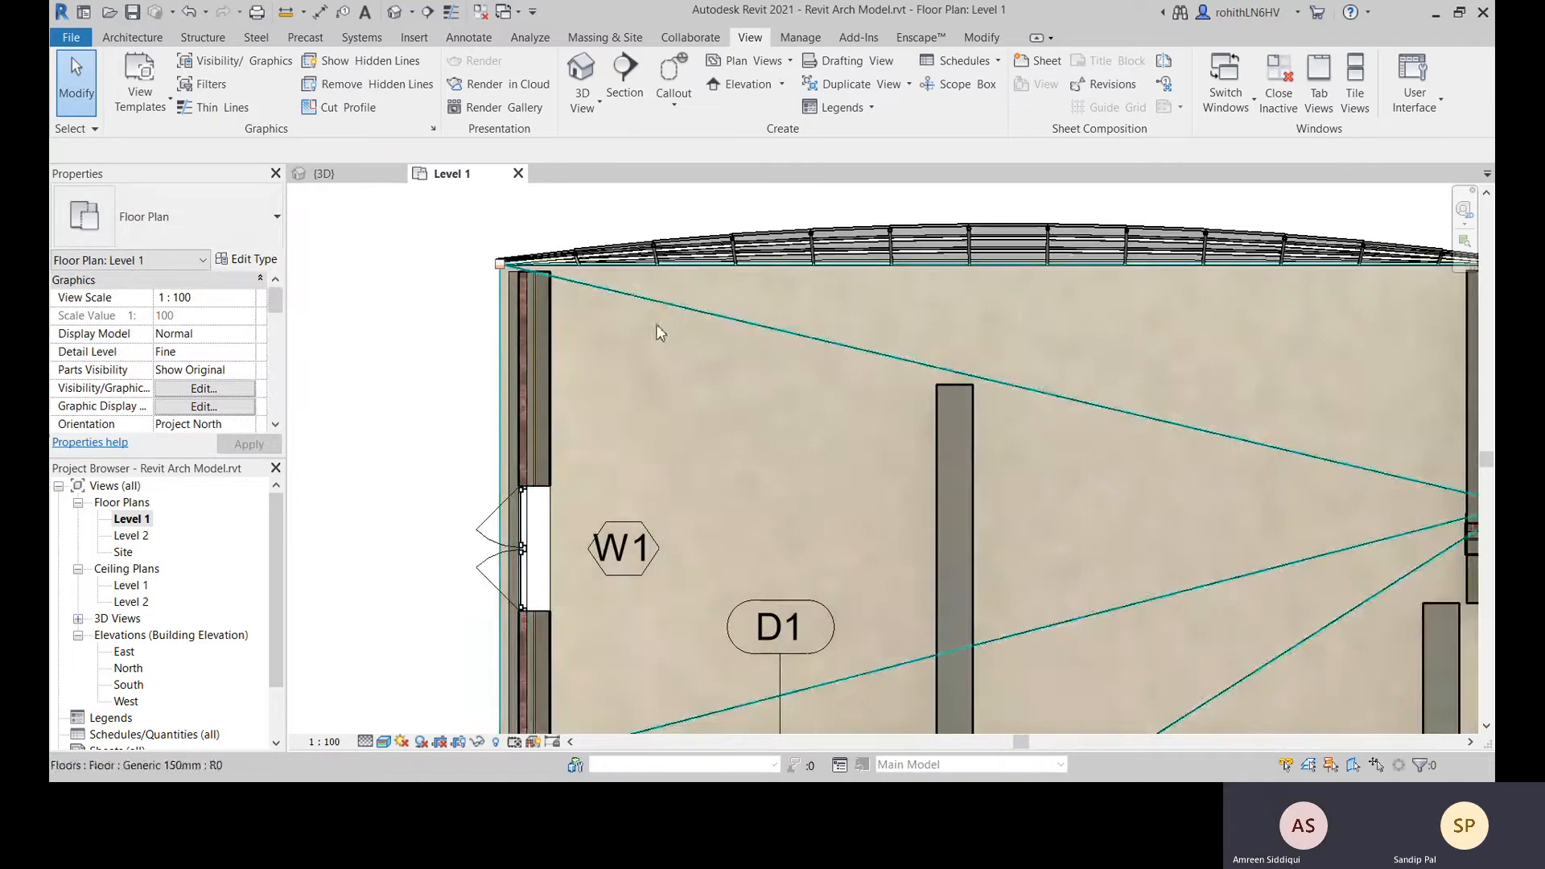
scroll(547, 298, up, 4)
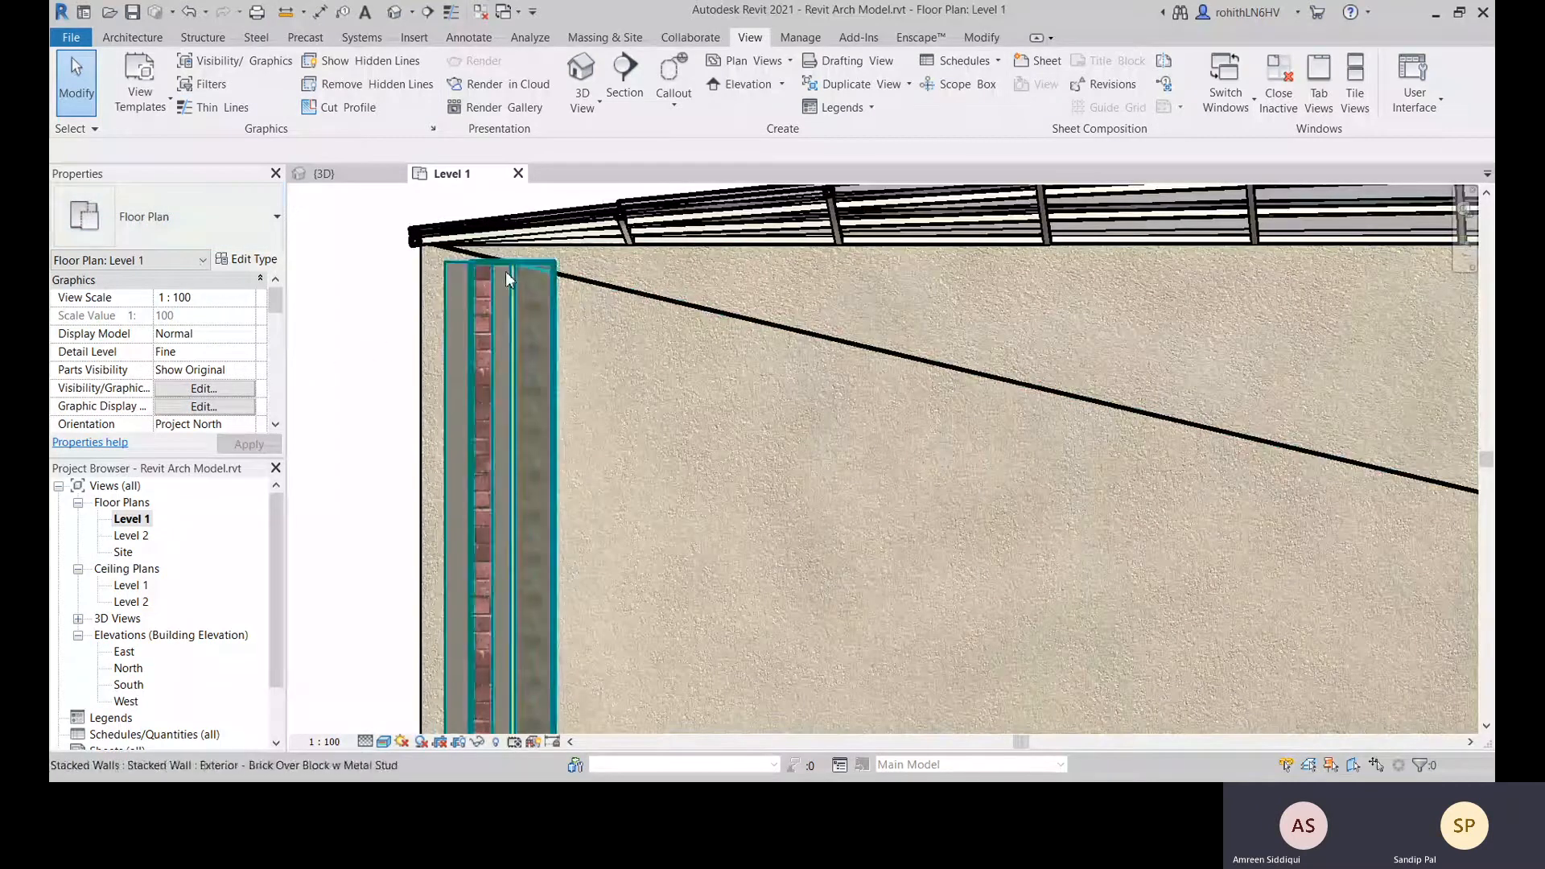
click(216, 107)
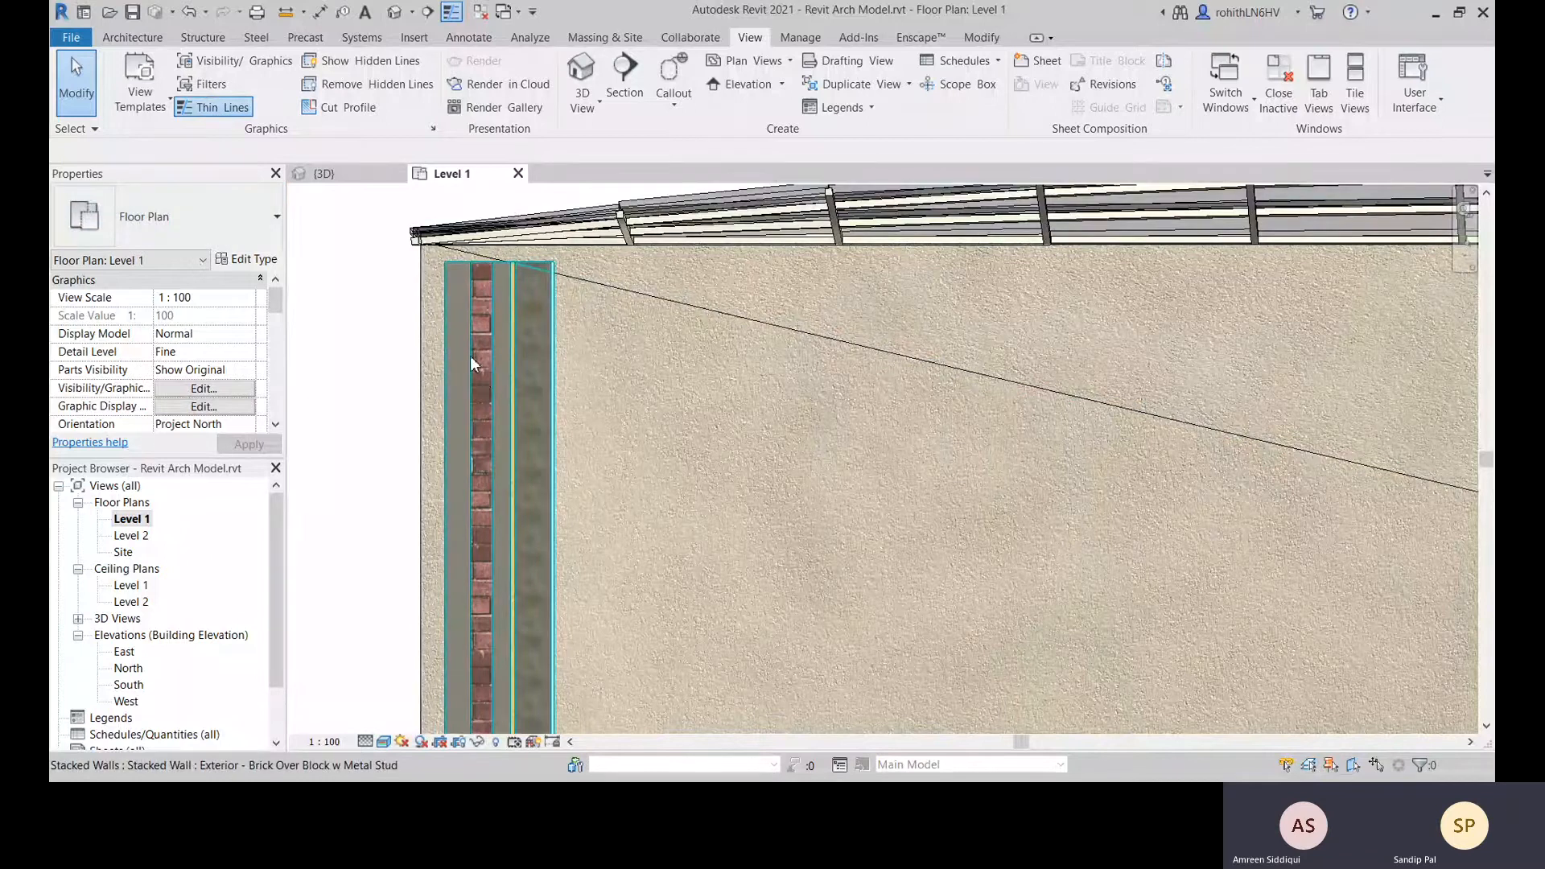
middle_drag(470, 356, 494, 337)
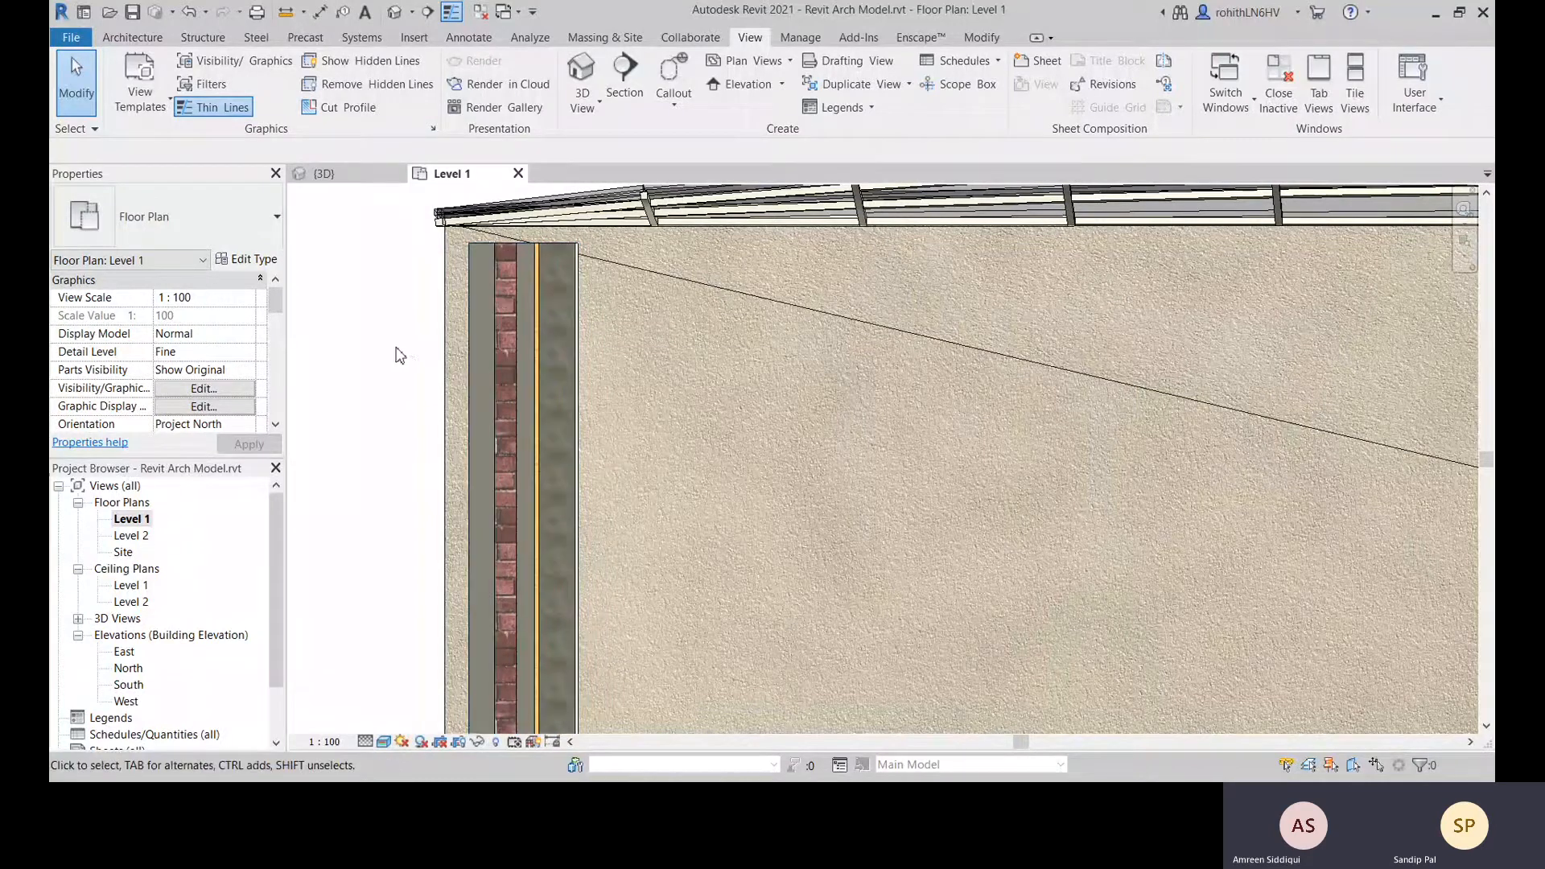
scroll(391, 347, down, 5)
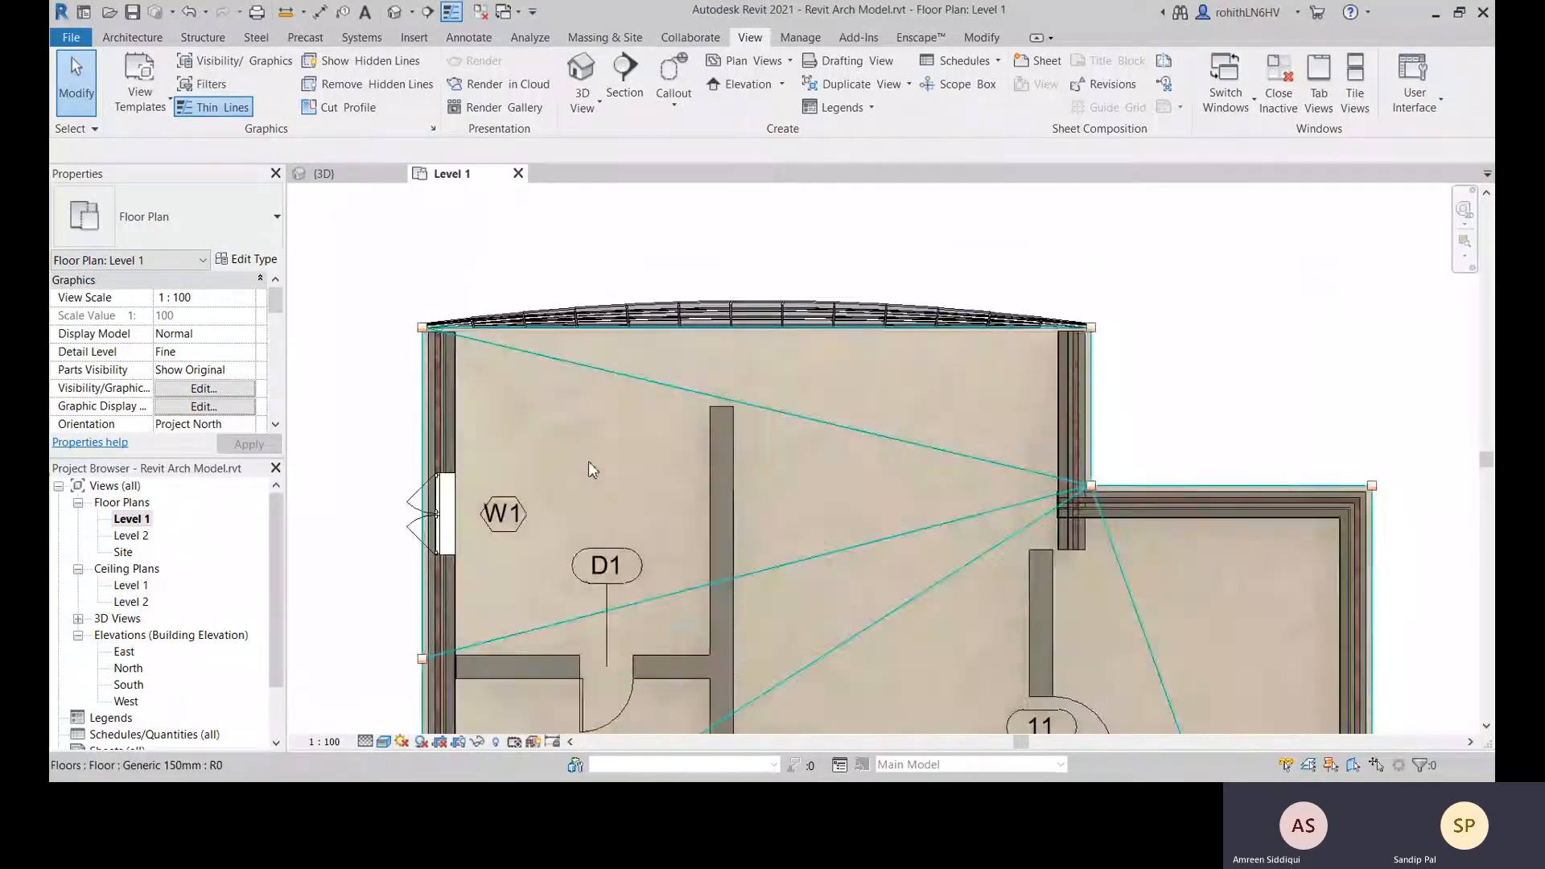
scroll(630, 474, down, 5)
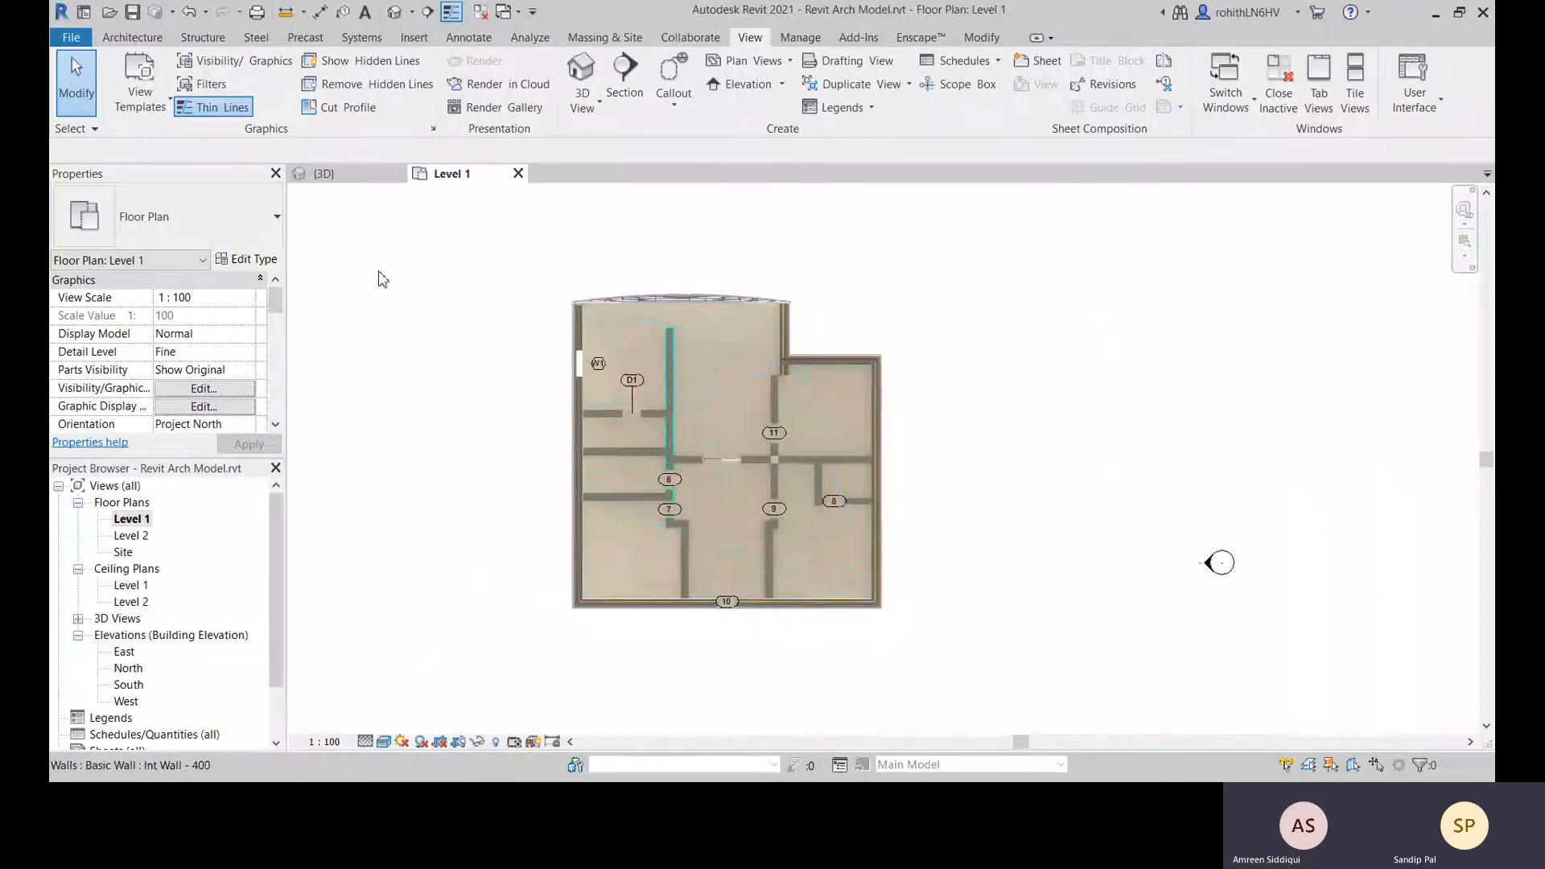
Review the Projection/Surface and Cut columns of the Level 1 Visibility/Graphic Overrides, closing the dialog without changes
click(234, 61)
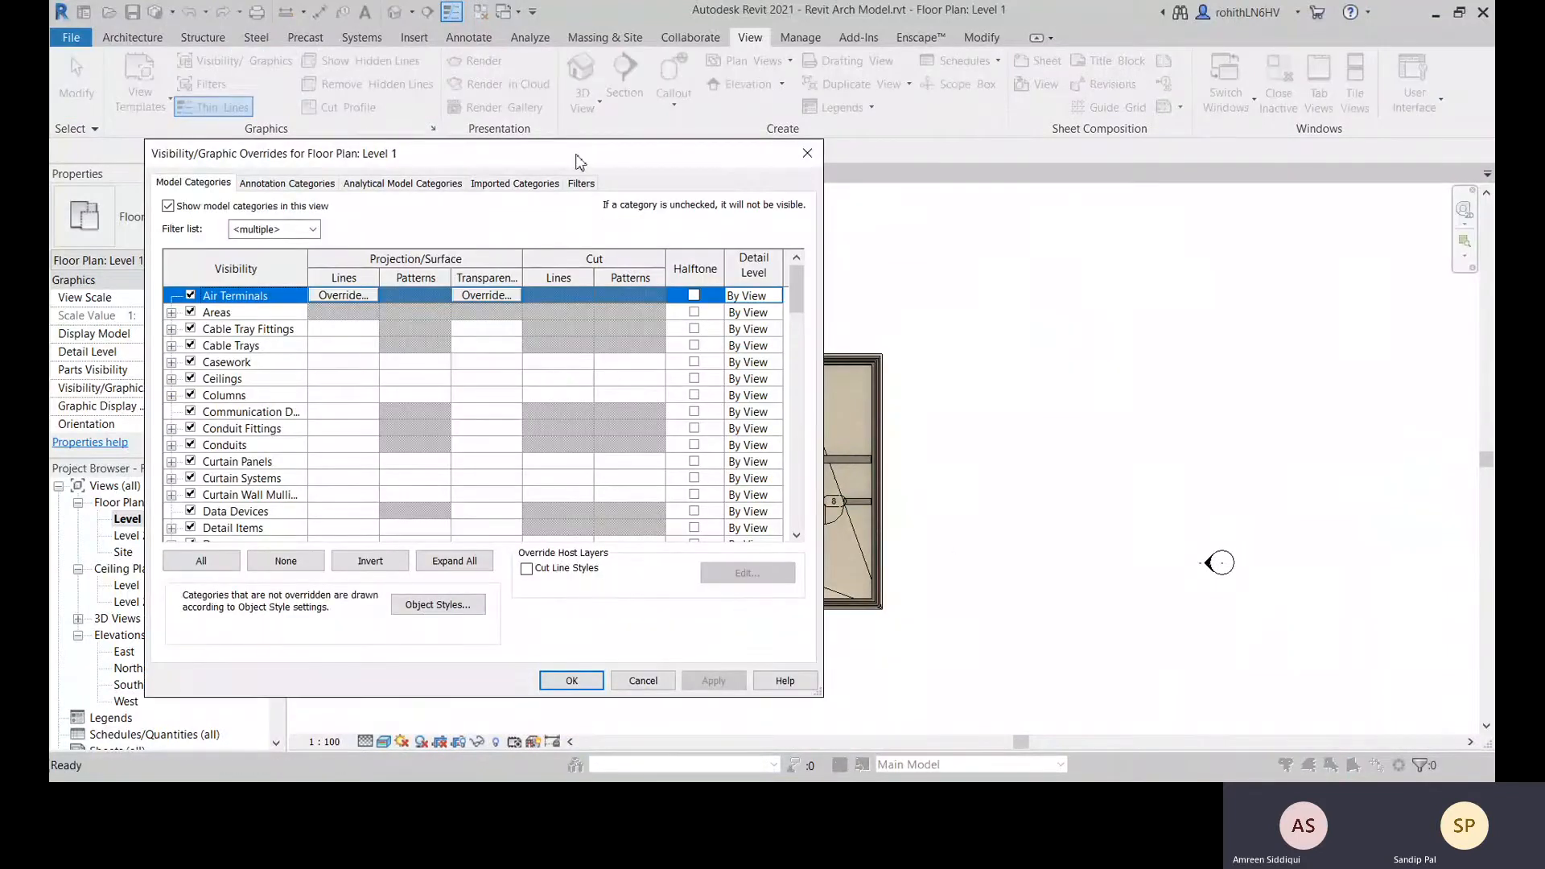
drag(575, 161, 915, 140)
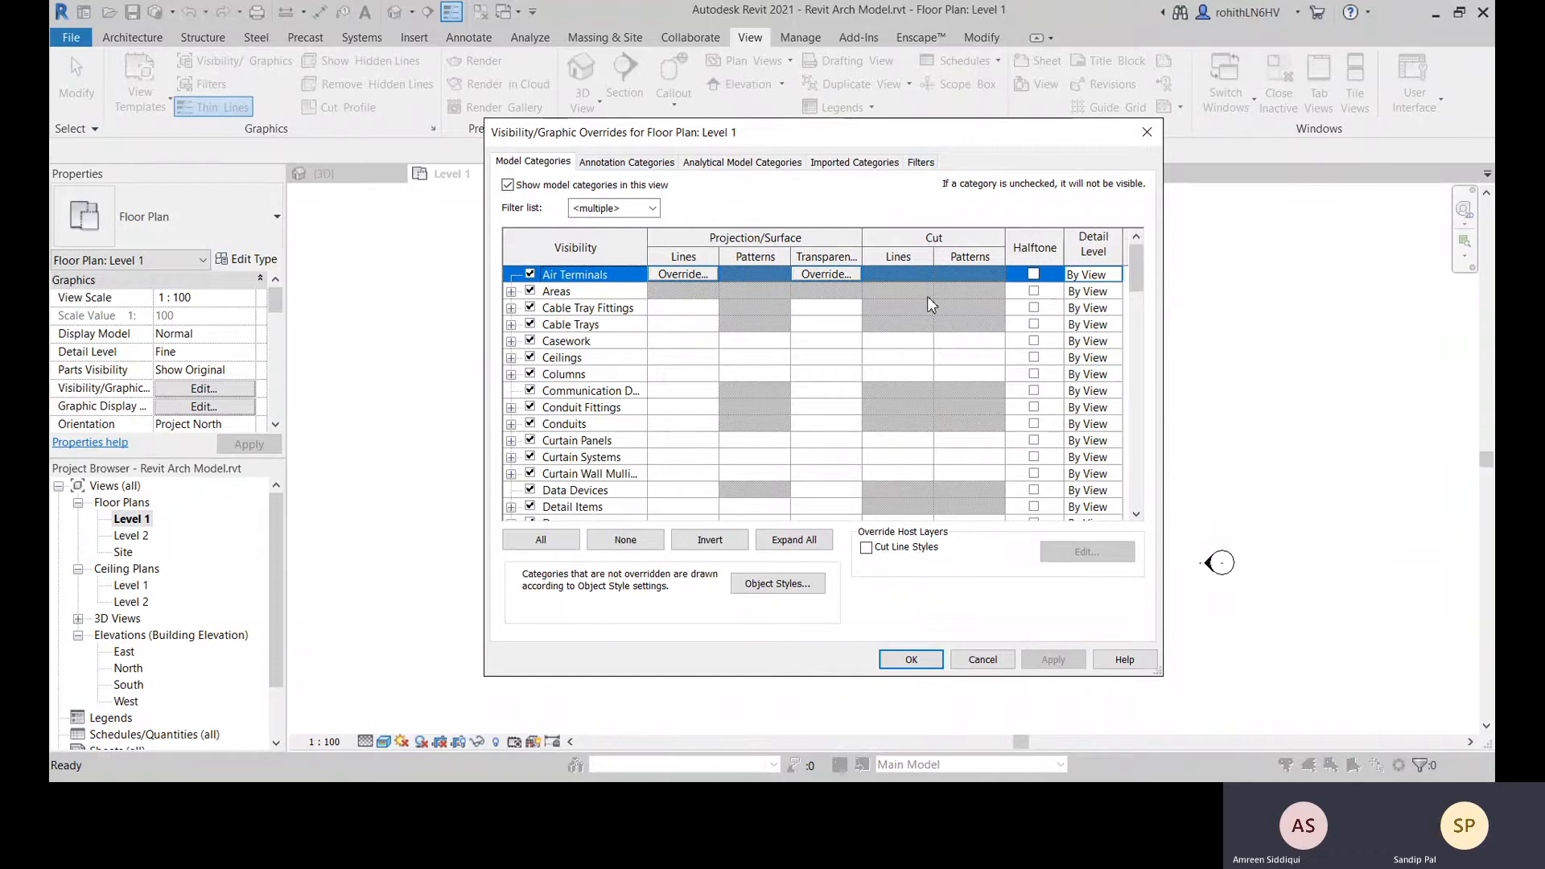
click(1146, 132)
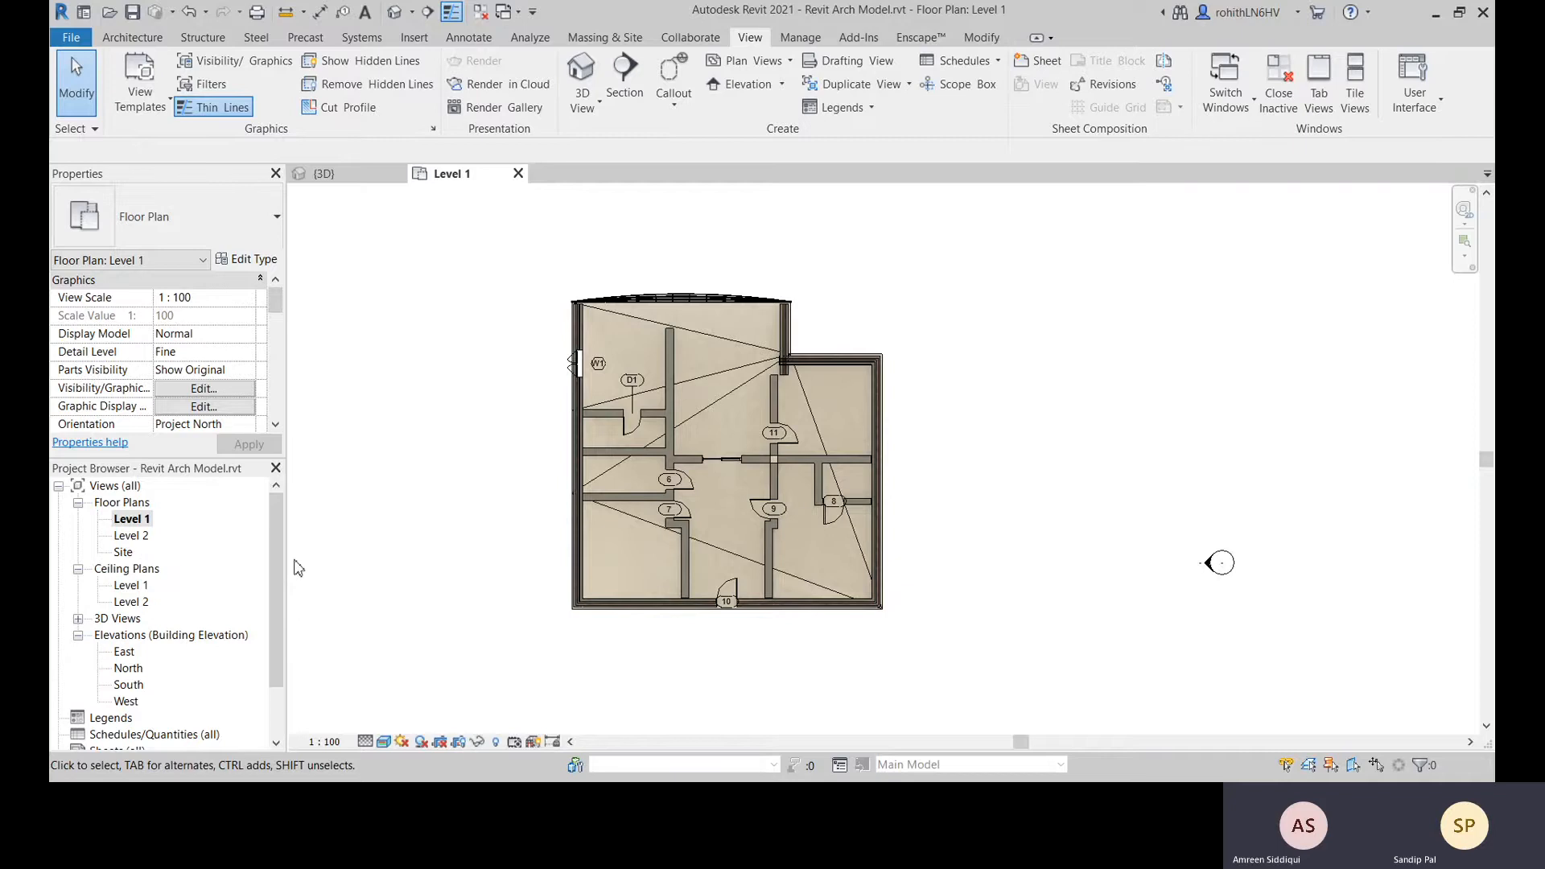
Hide the Columns category in the Level 1 plan through its visibility overrides and inspect the wall intersection below door 11
click(251, 68)
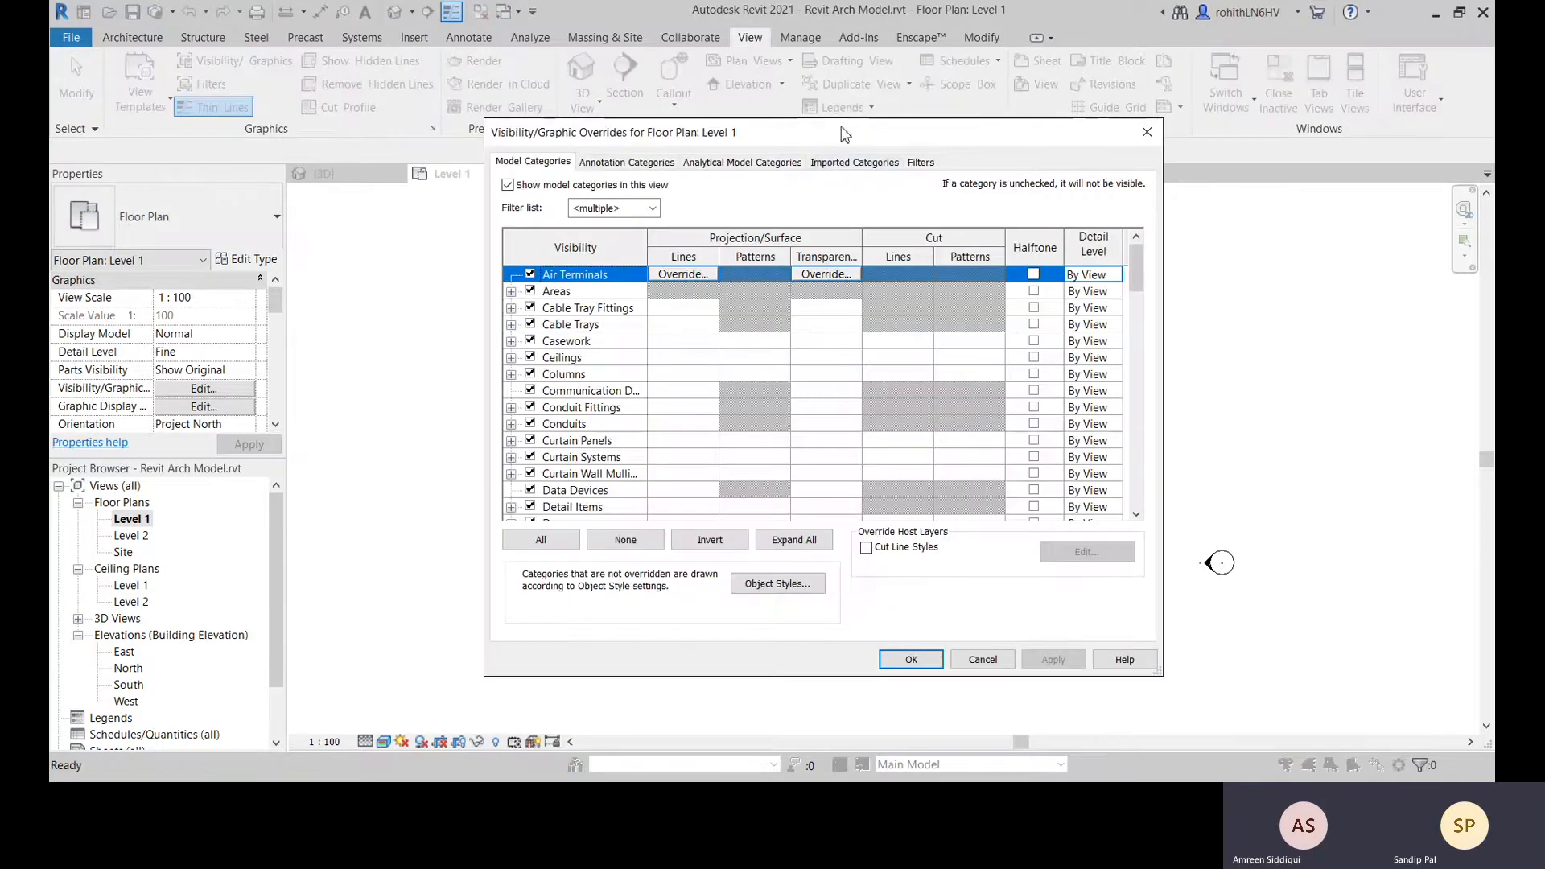
drag(844, 134, 556, 170)
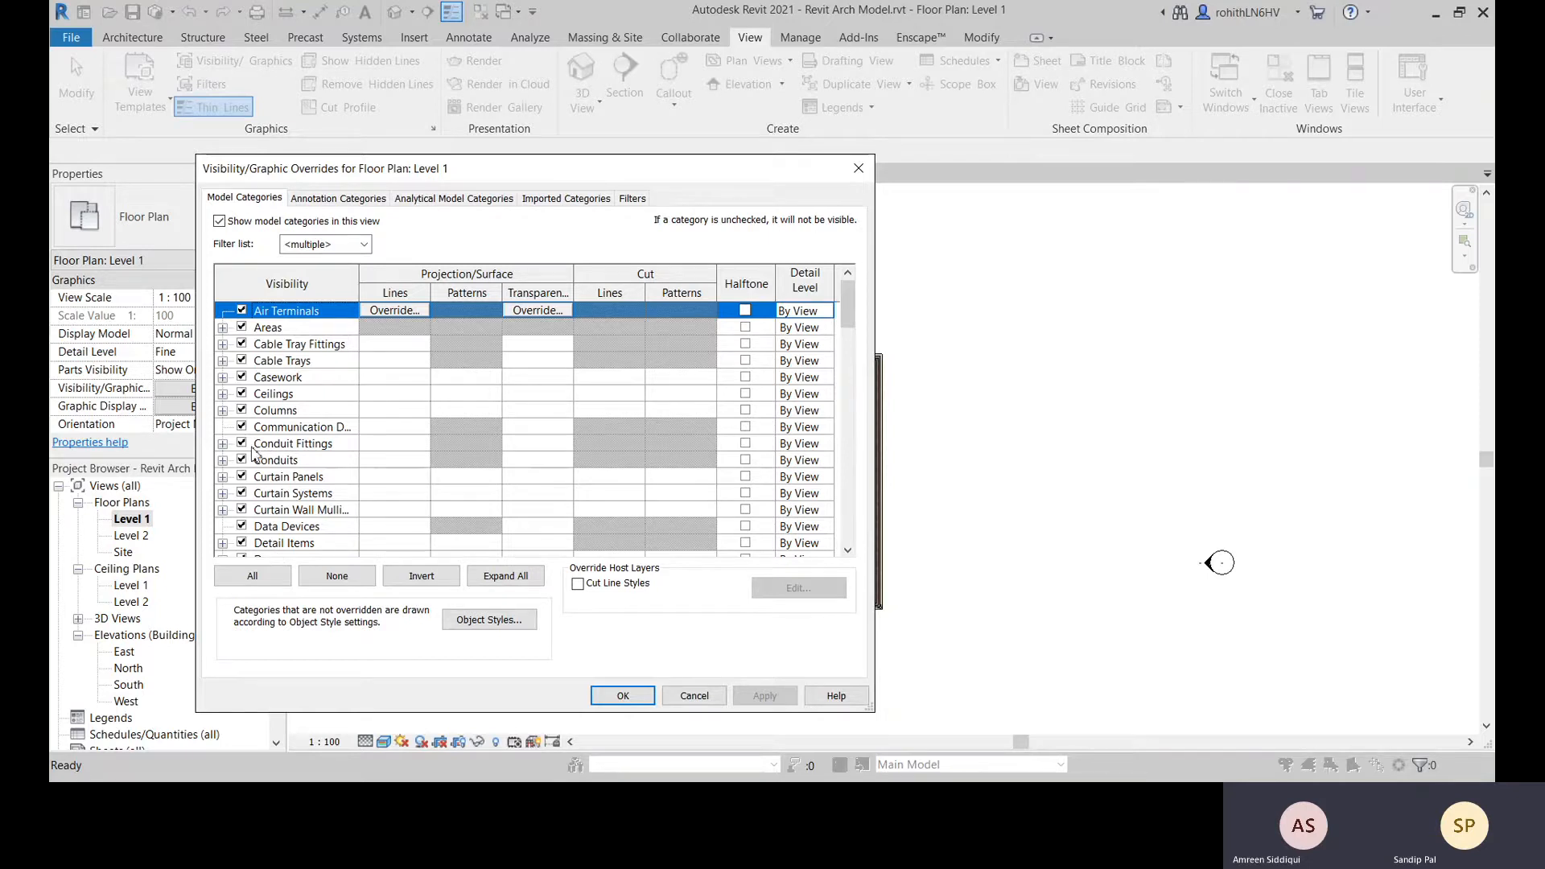
click(242, 410)
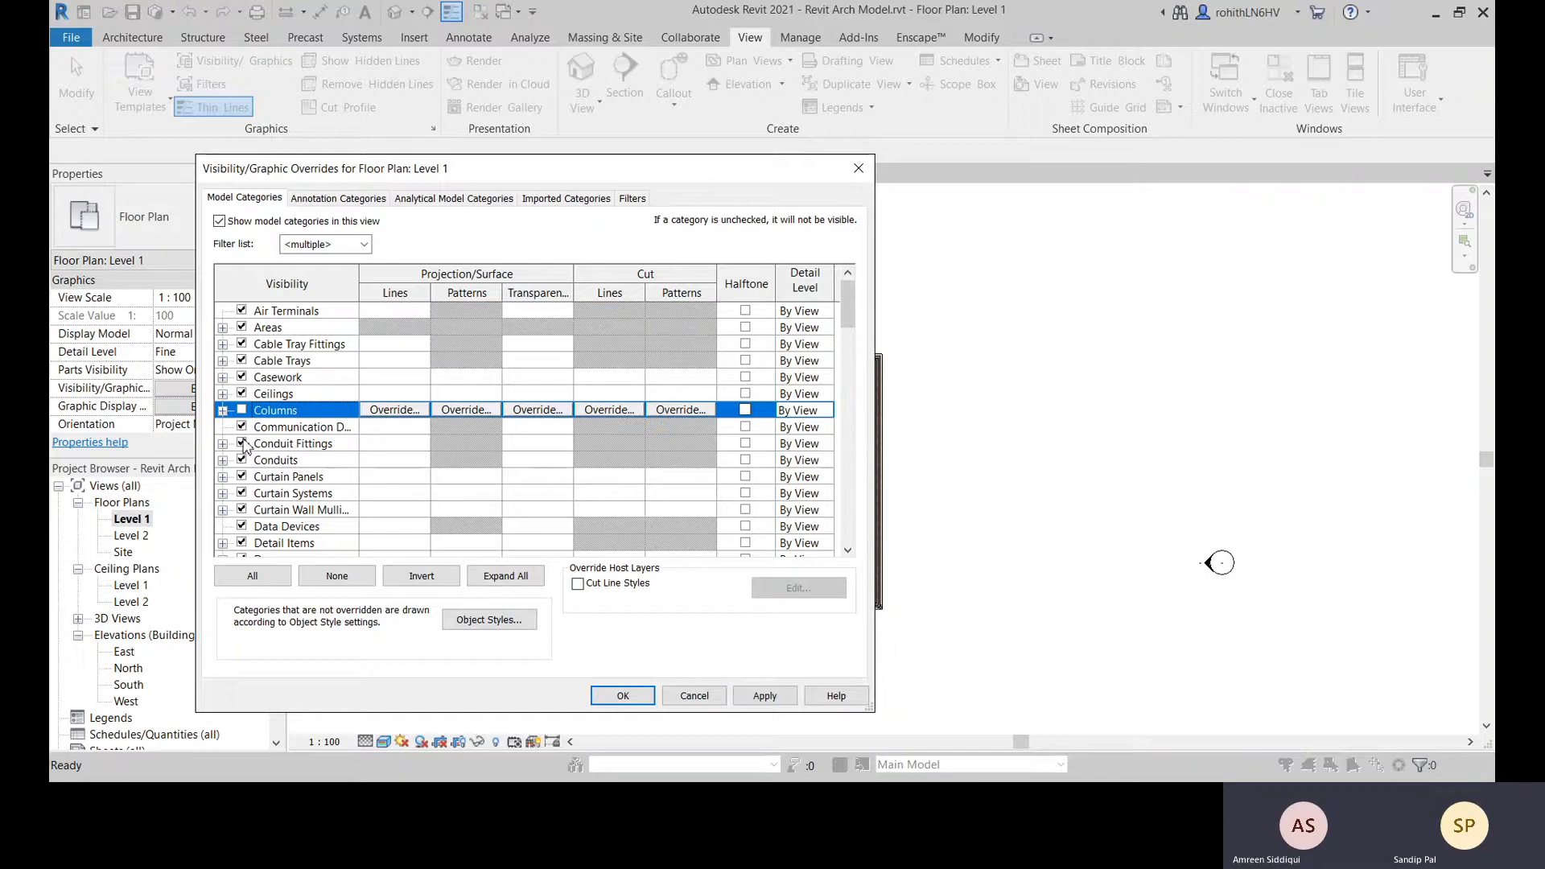
click(764, 695)
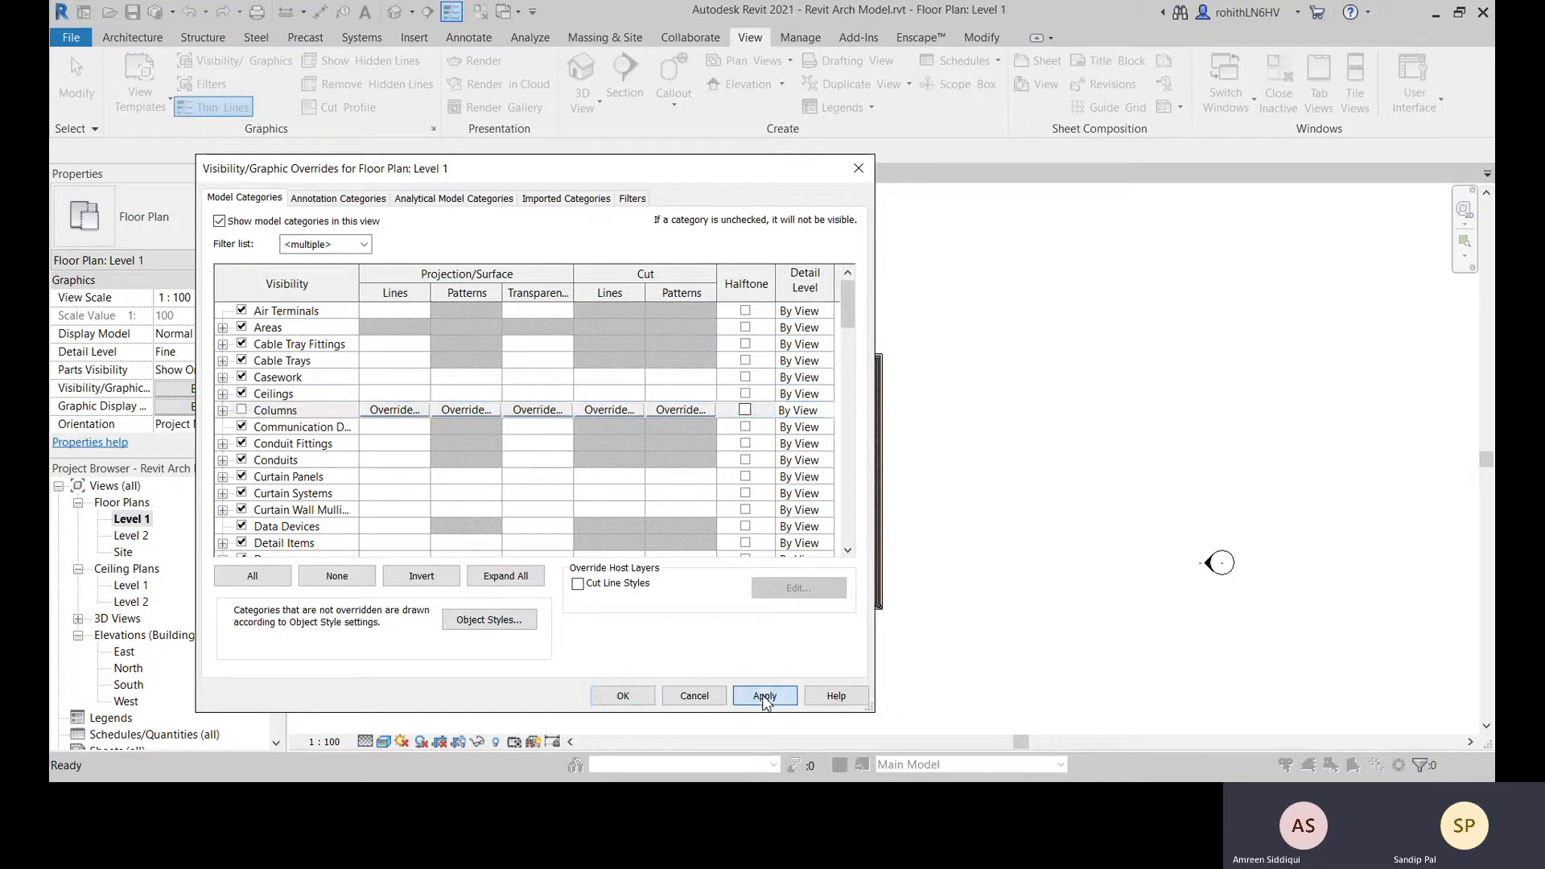
click(622, 695)
scroll(819, 488, up, 6)
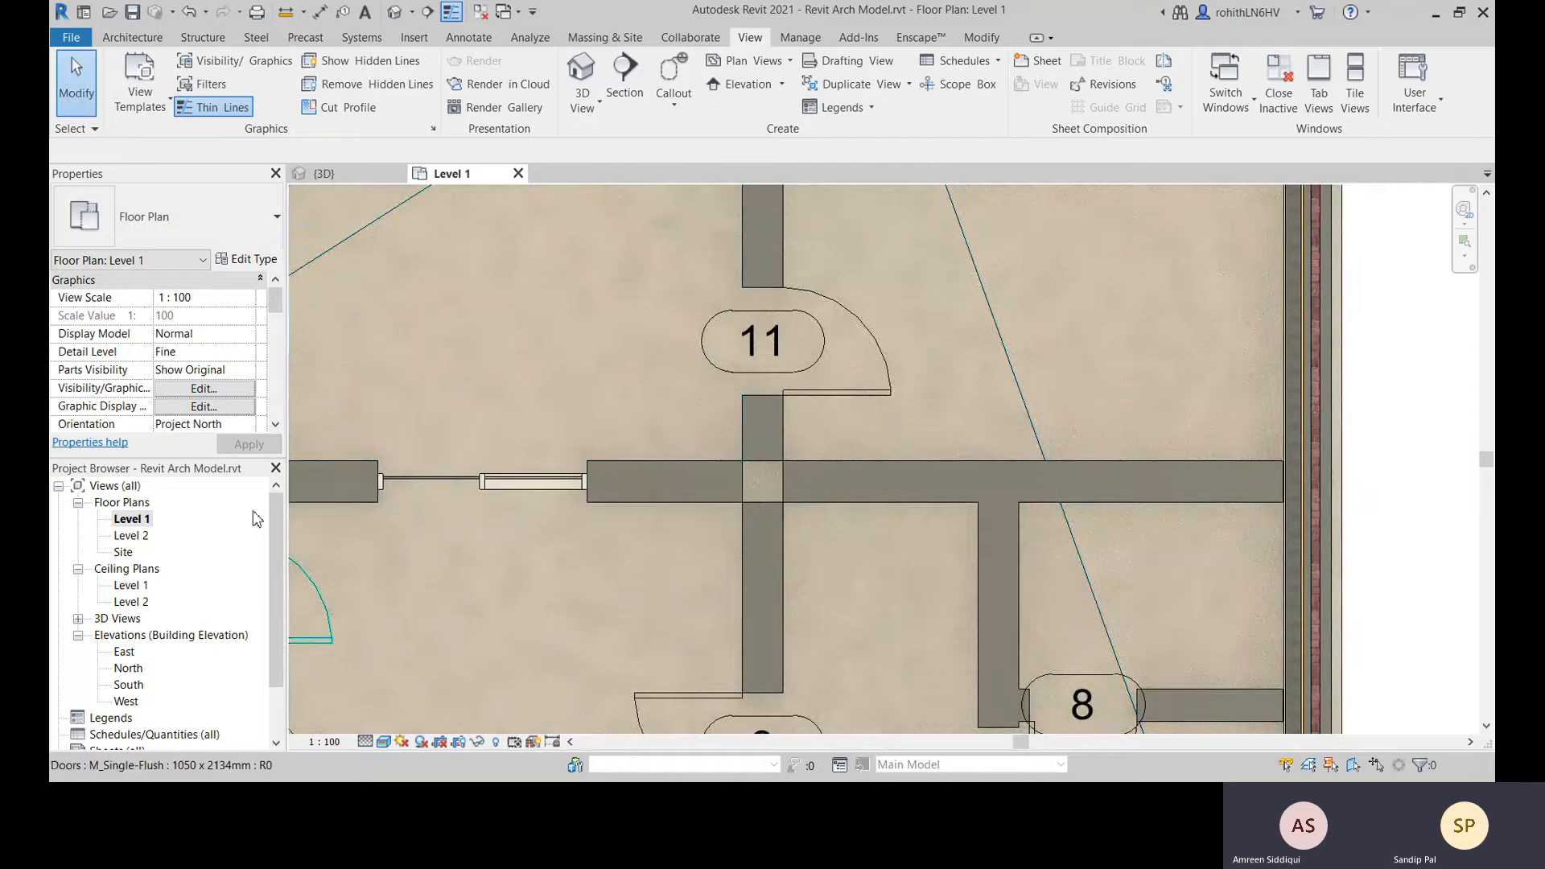
Make the Columns category visible again in the Level 1 plan and check the column at the wall intersection
key(v)
key(g)
click(241, 409)
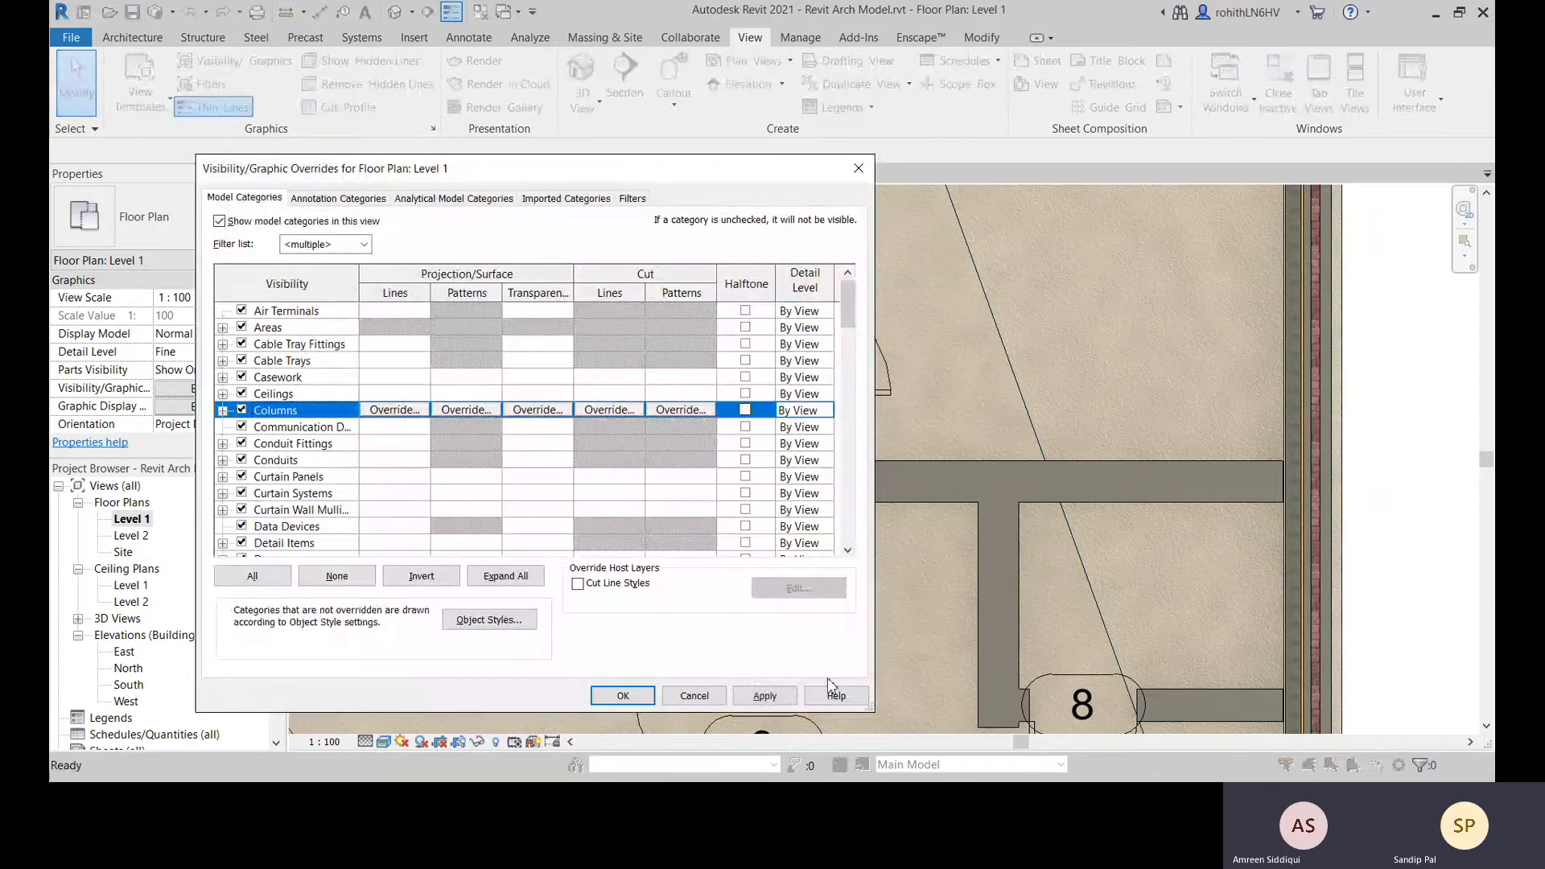
click(765, 695)
click(623, 695)
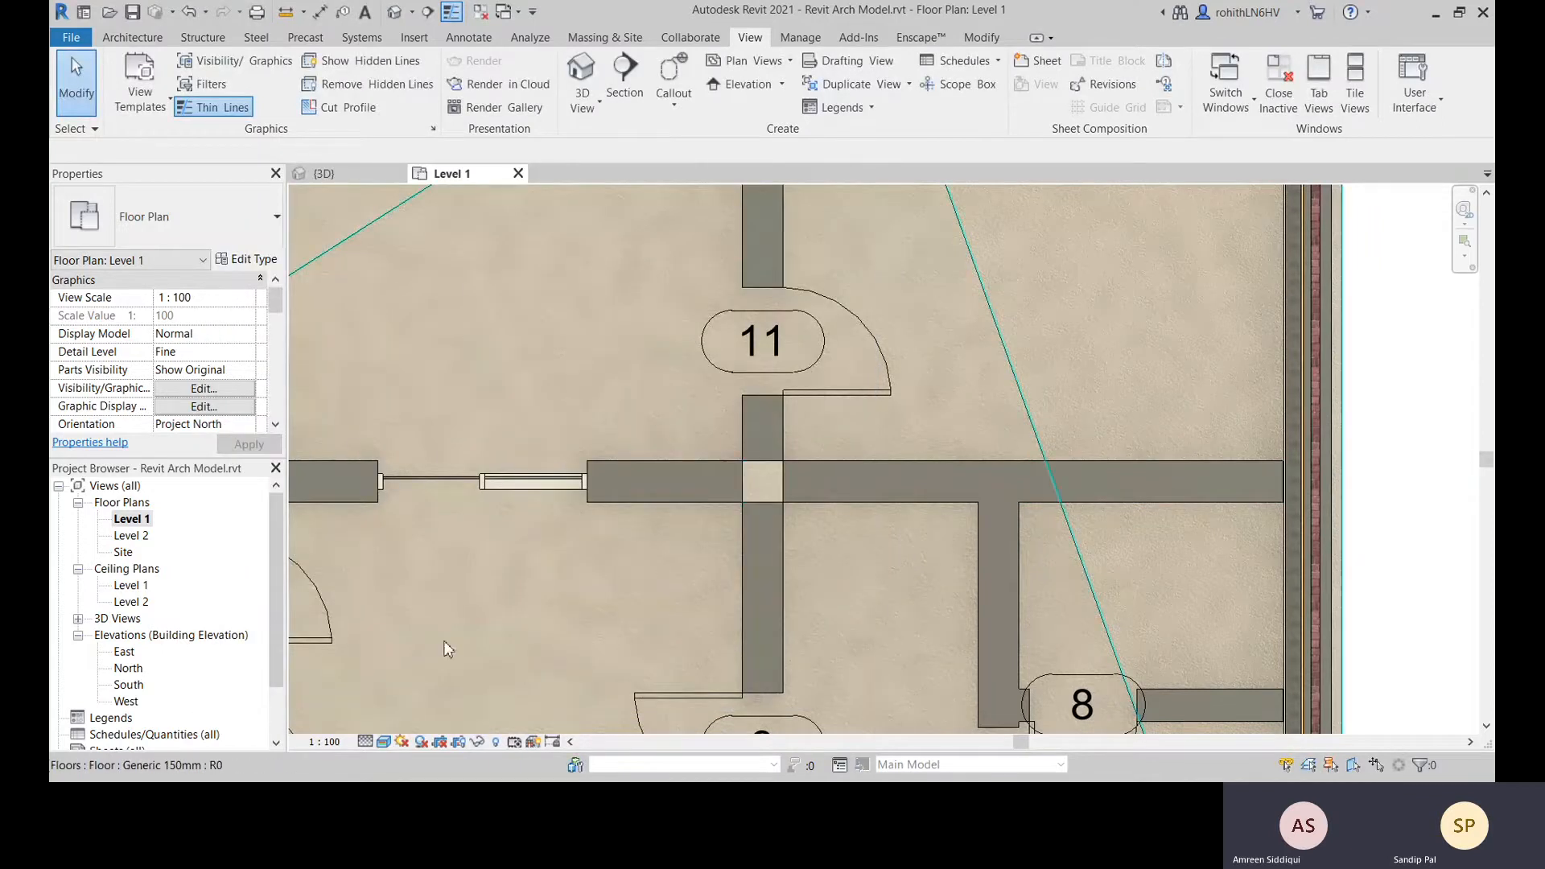
scroll(788, 579, down, 5)
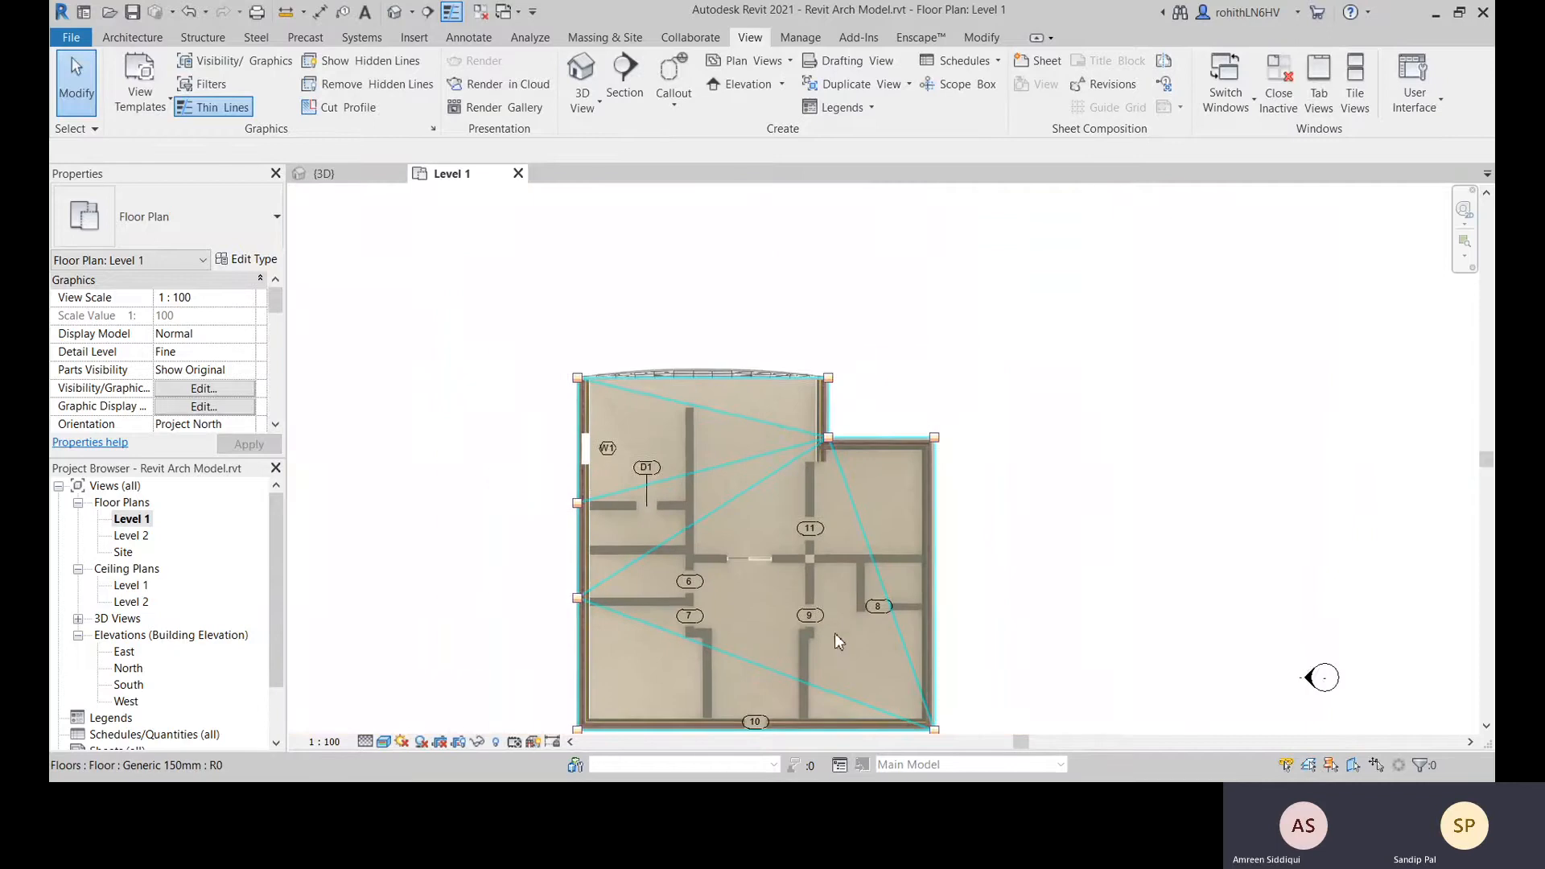
middle_drag(675, 458, 671, 421)
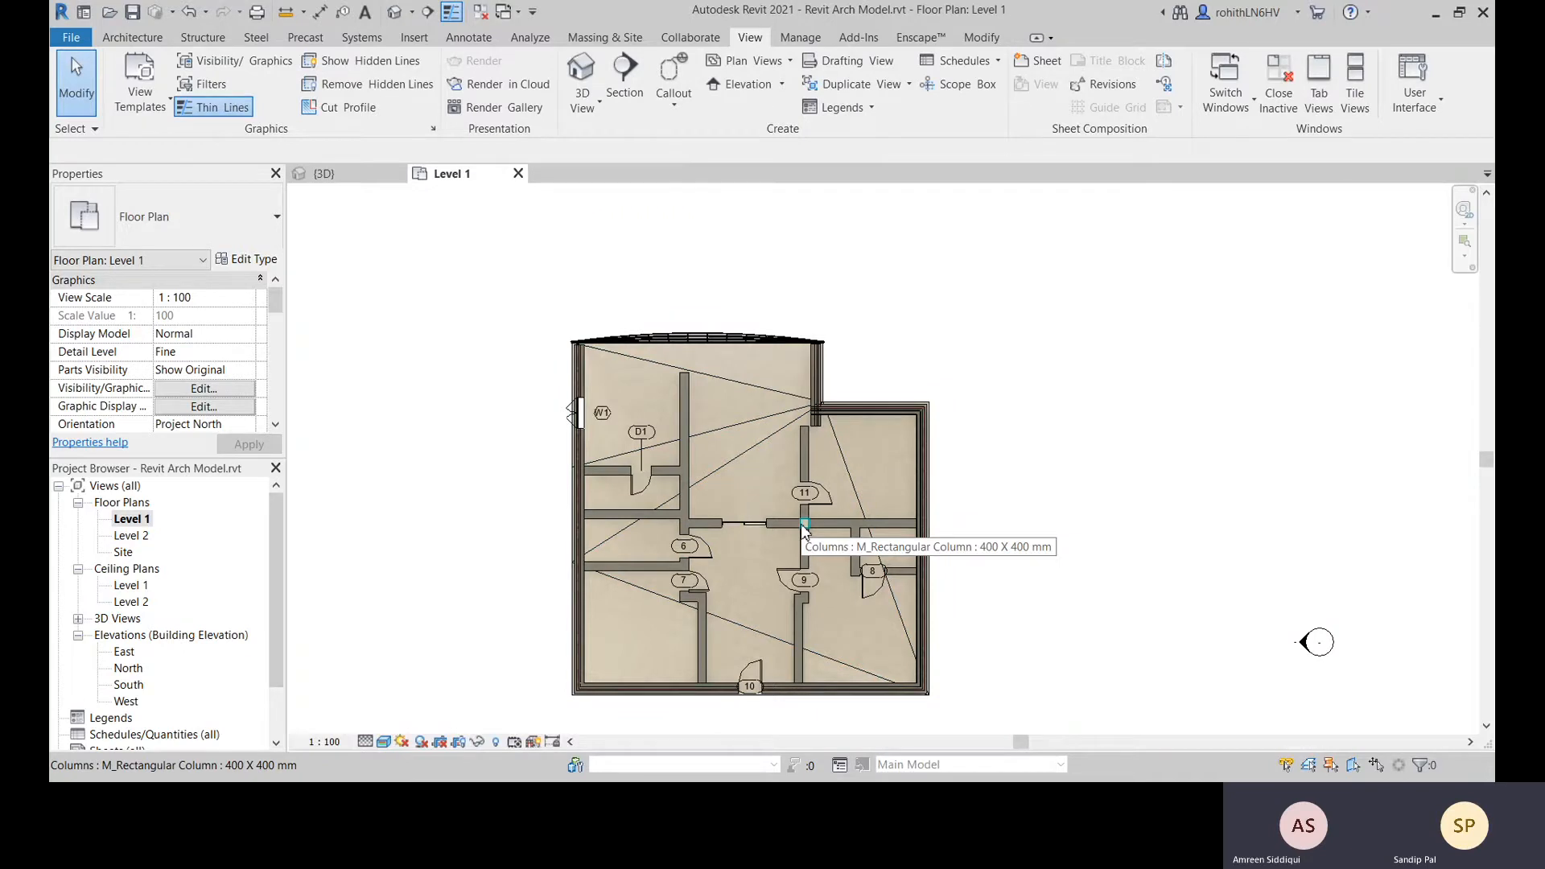
Enable Halftone for the Air Terminals category in the Level 1 plan's Visibility/Graphic Overrides
key(v)
key(v)
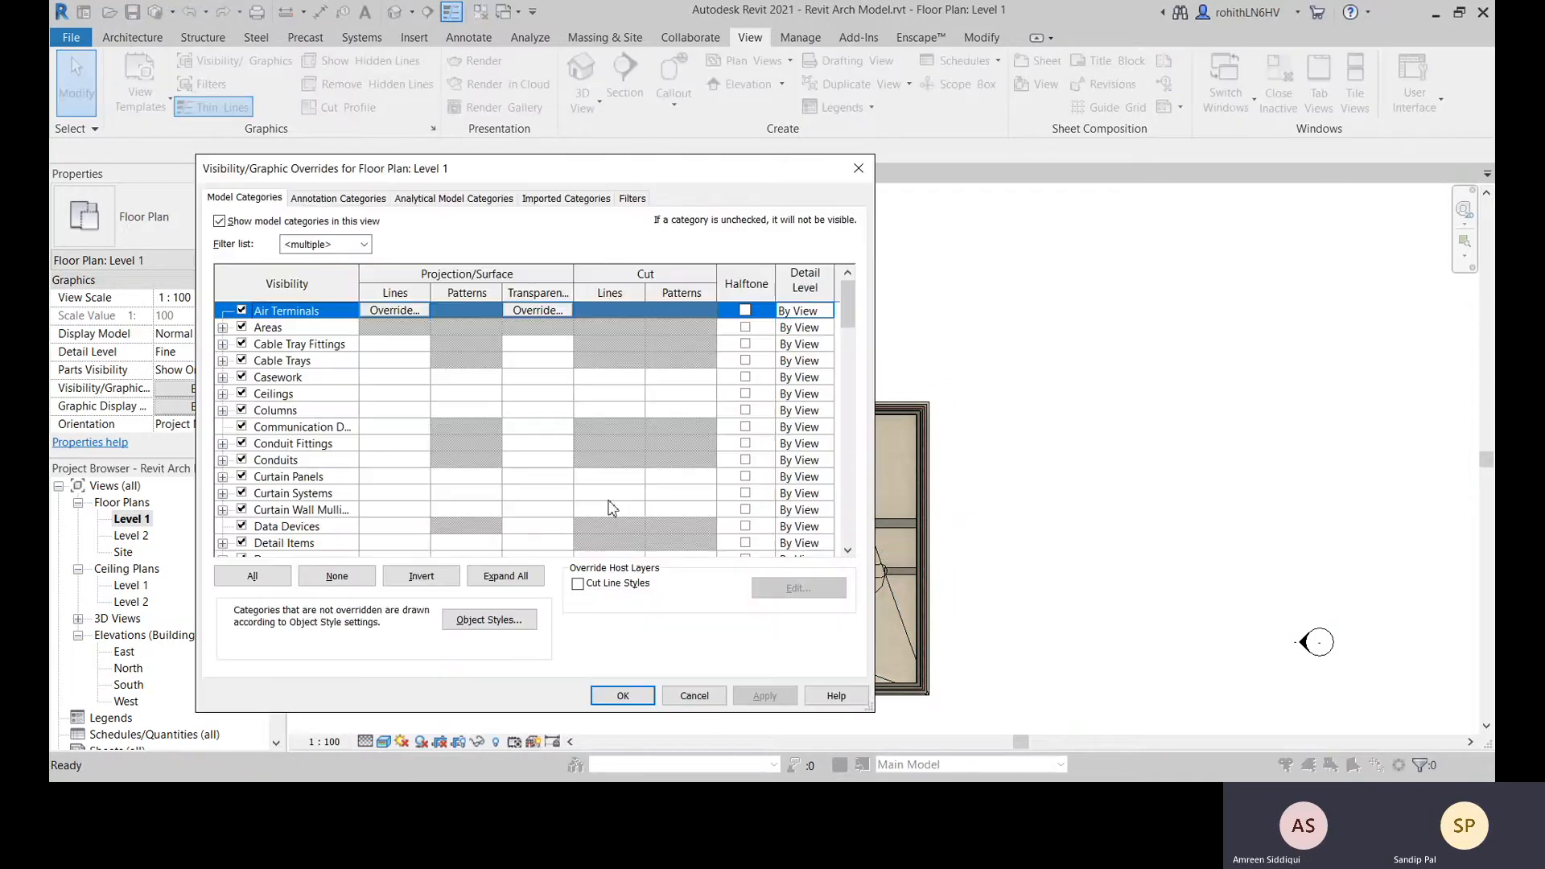
scroll(311, 484, down, 2)
scroll(311, 484, up, 2)
click(488, 170)
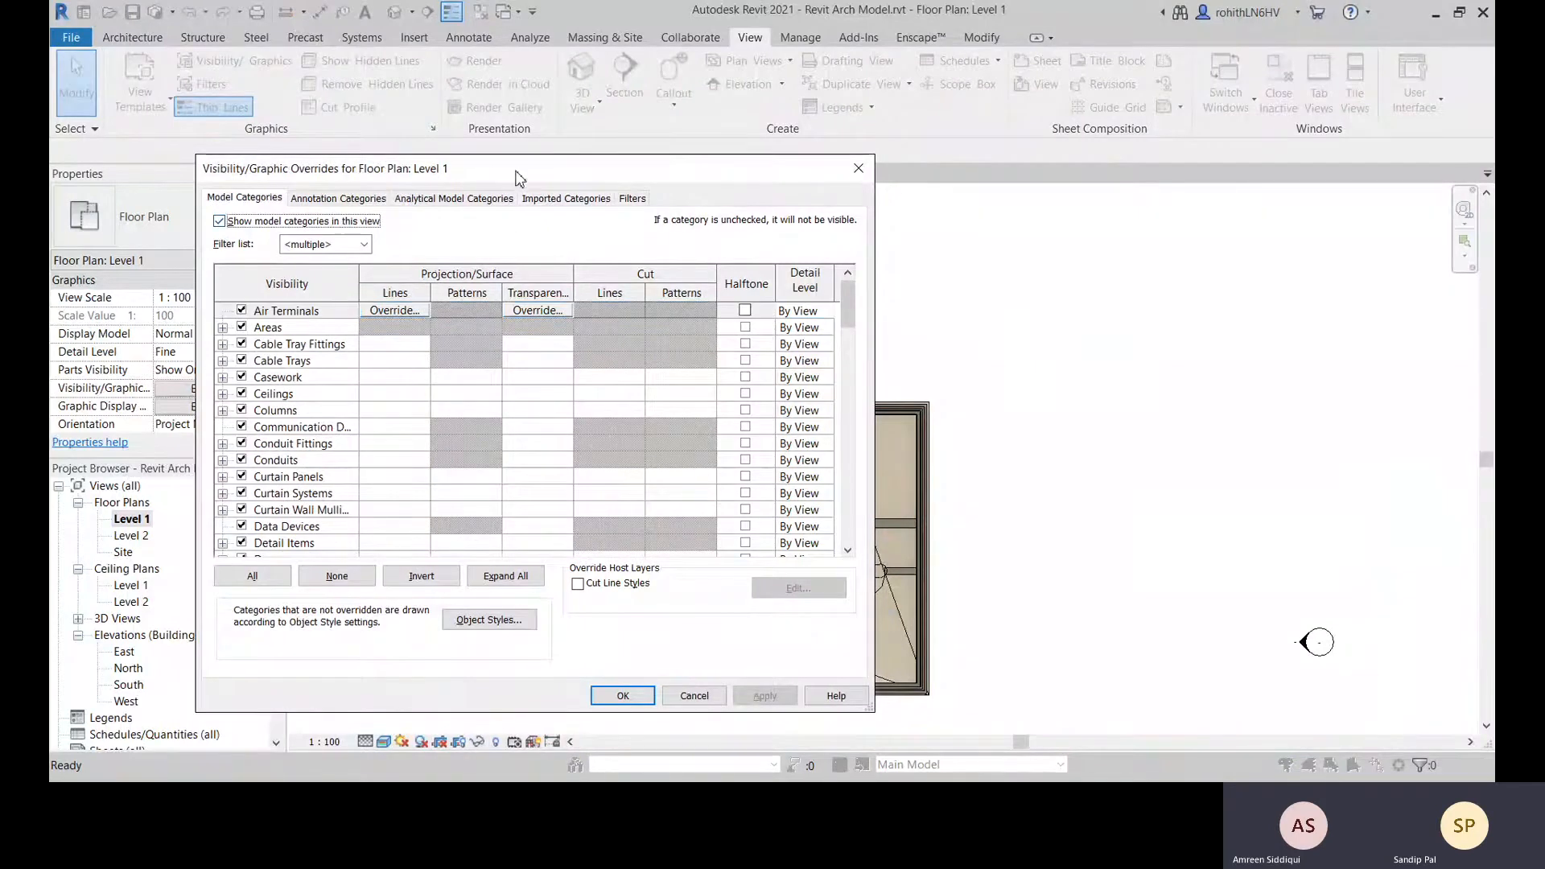
drag(519, 175, 491, 115)
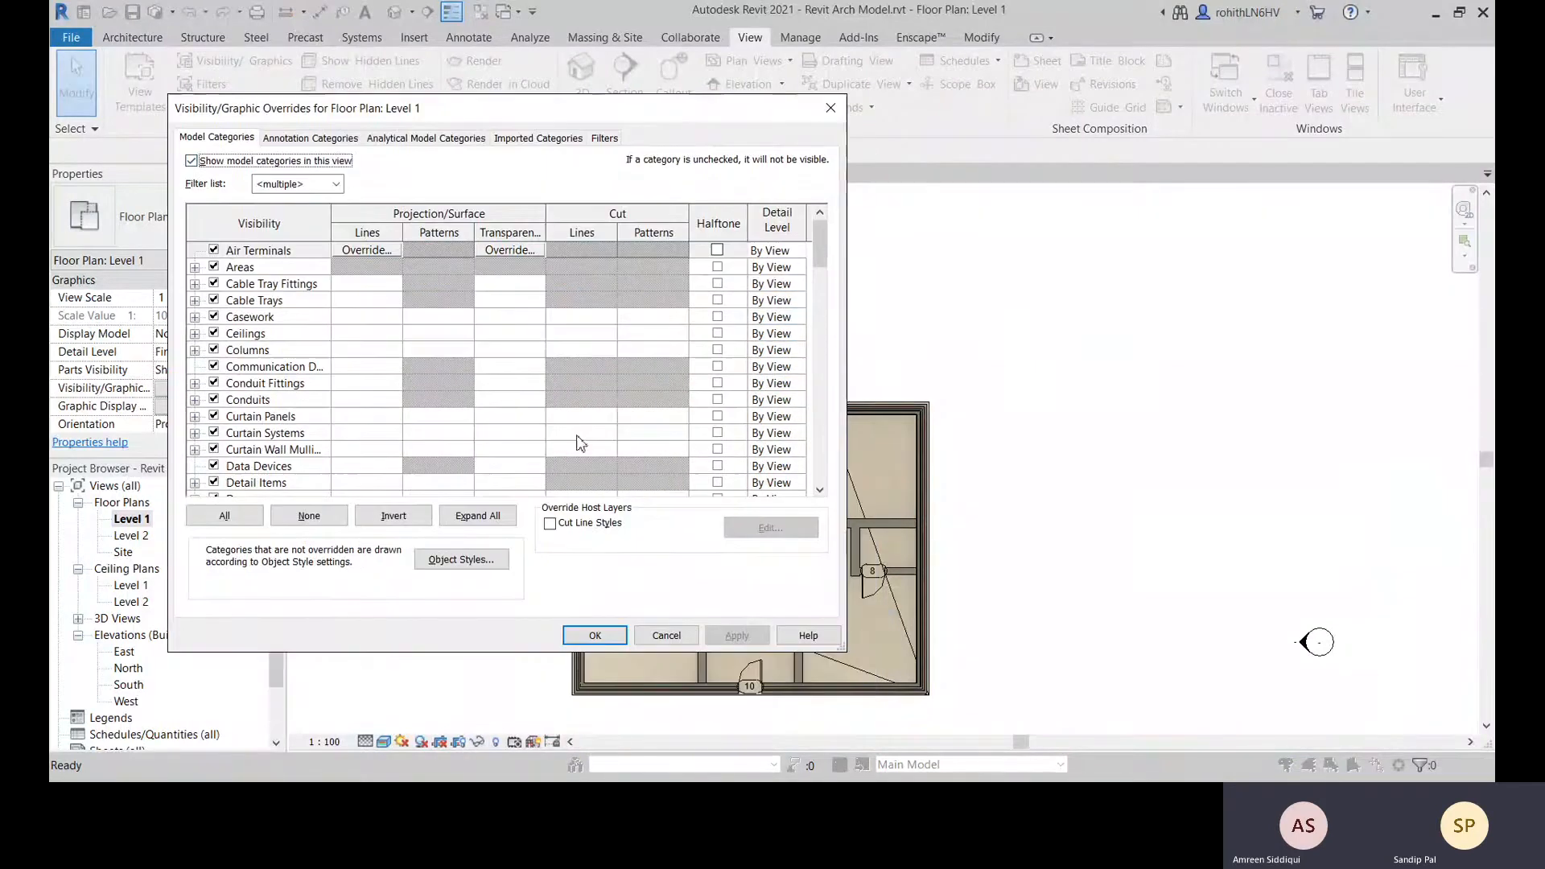
click(717, 250)
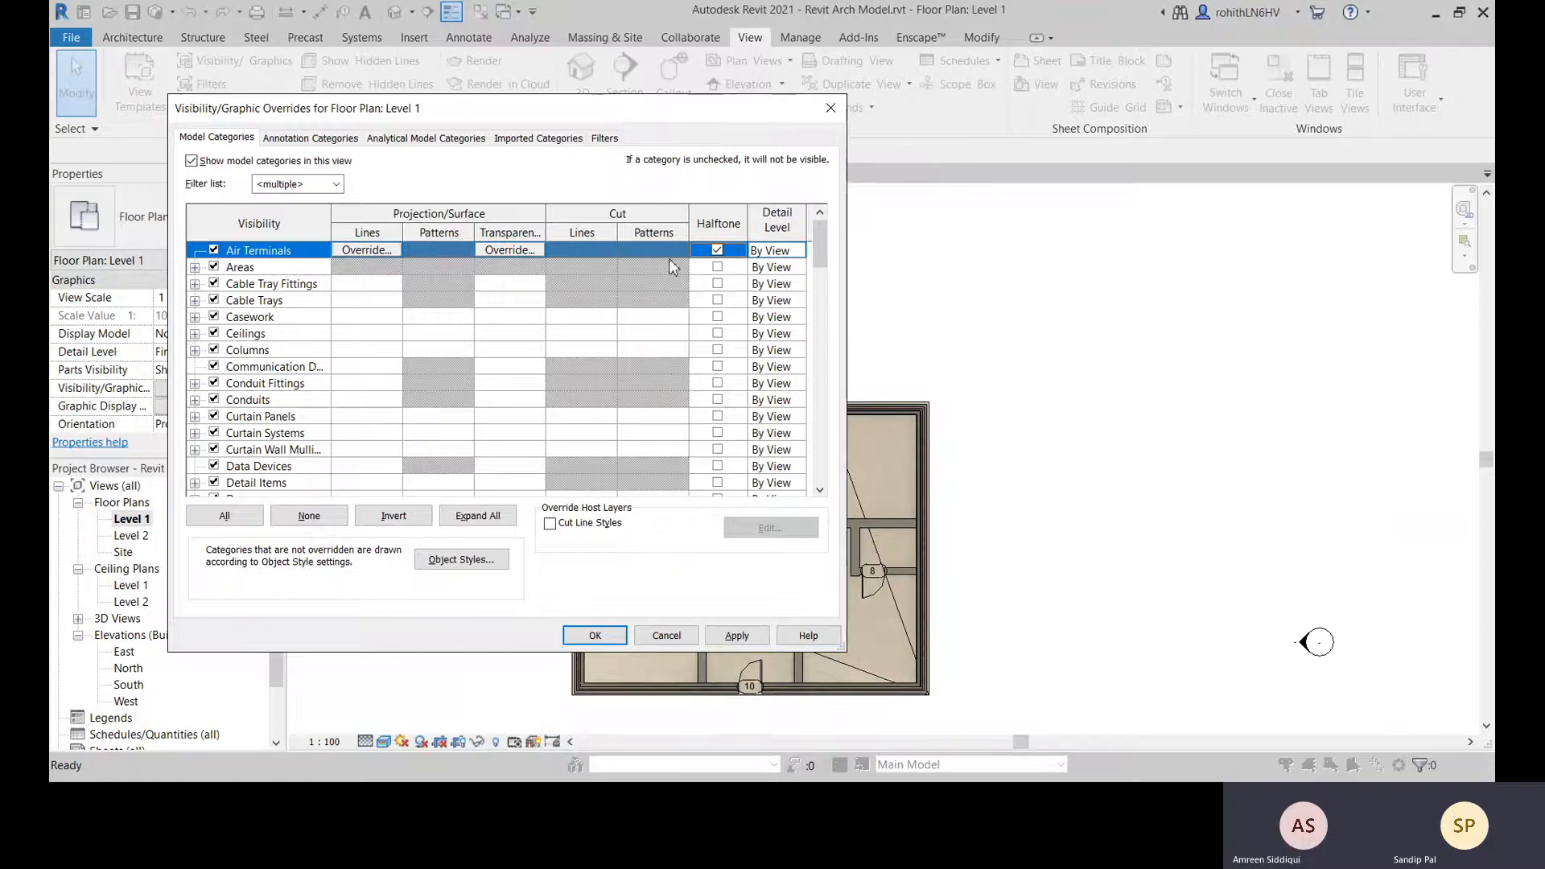
Enable Halftone for the Doors category, apply the overrides, and check the doors in the Level 1 plan
drag(820, 241, 824, 492)
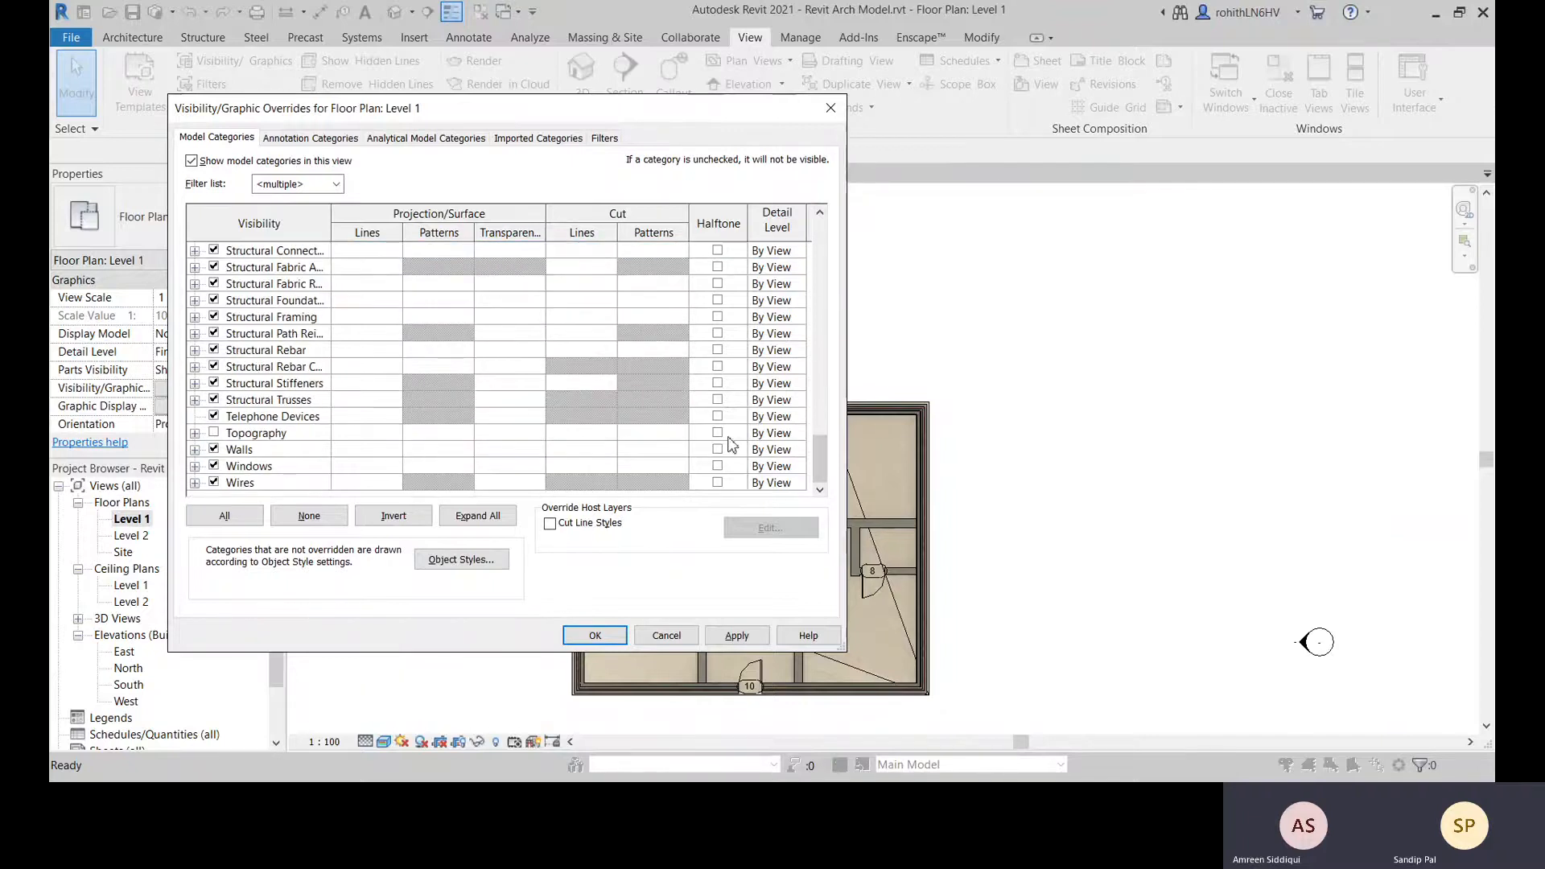
scroll(240, 340, up, 6)
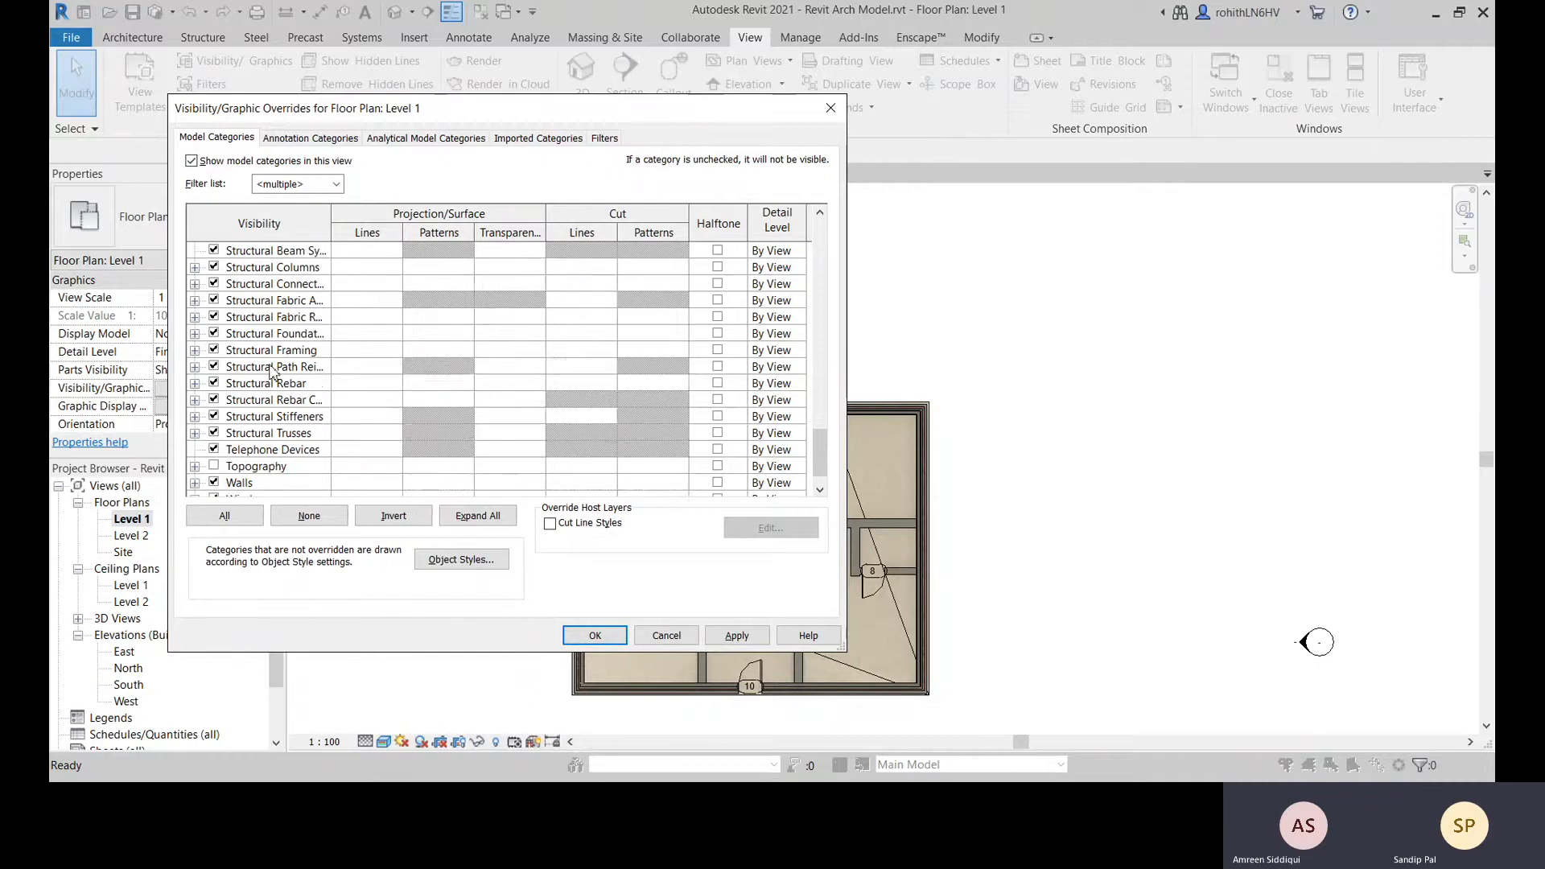
scroll(240, 339, up, 8)
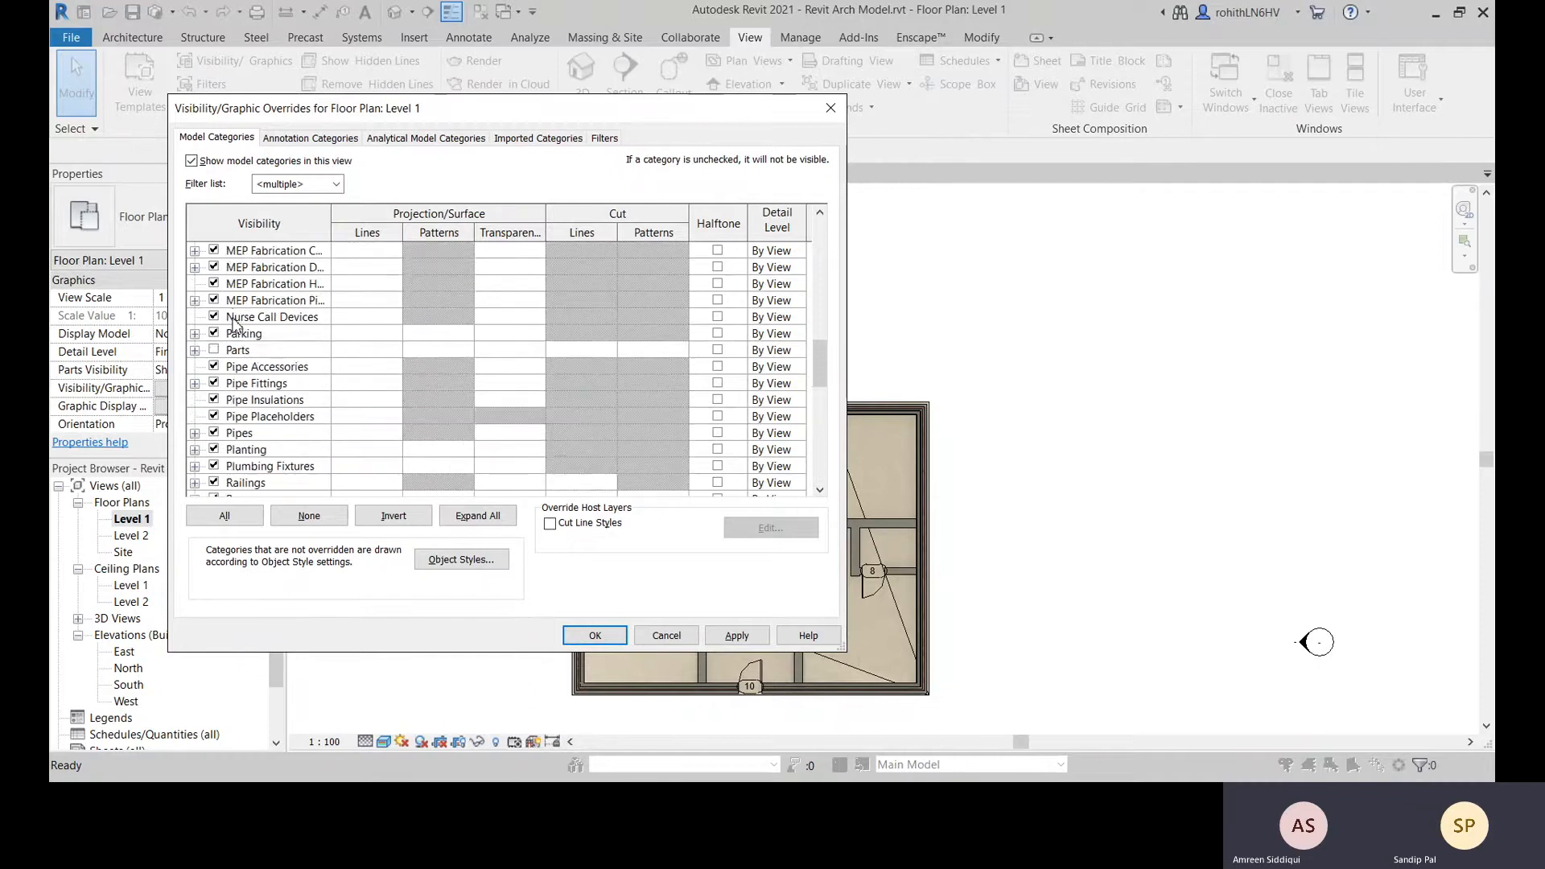
scroll(233, 358, up, 1)
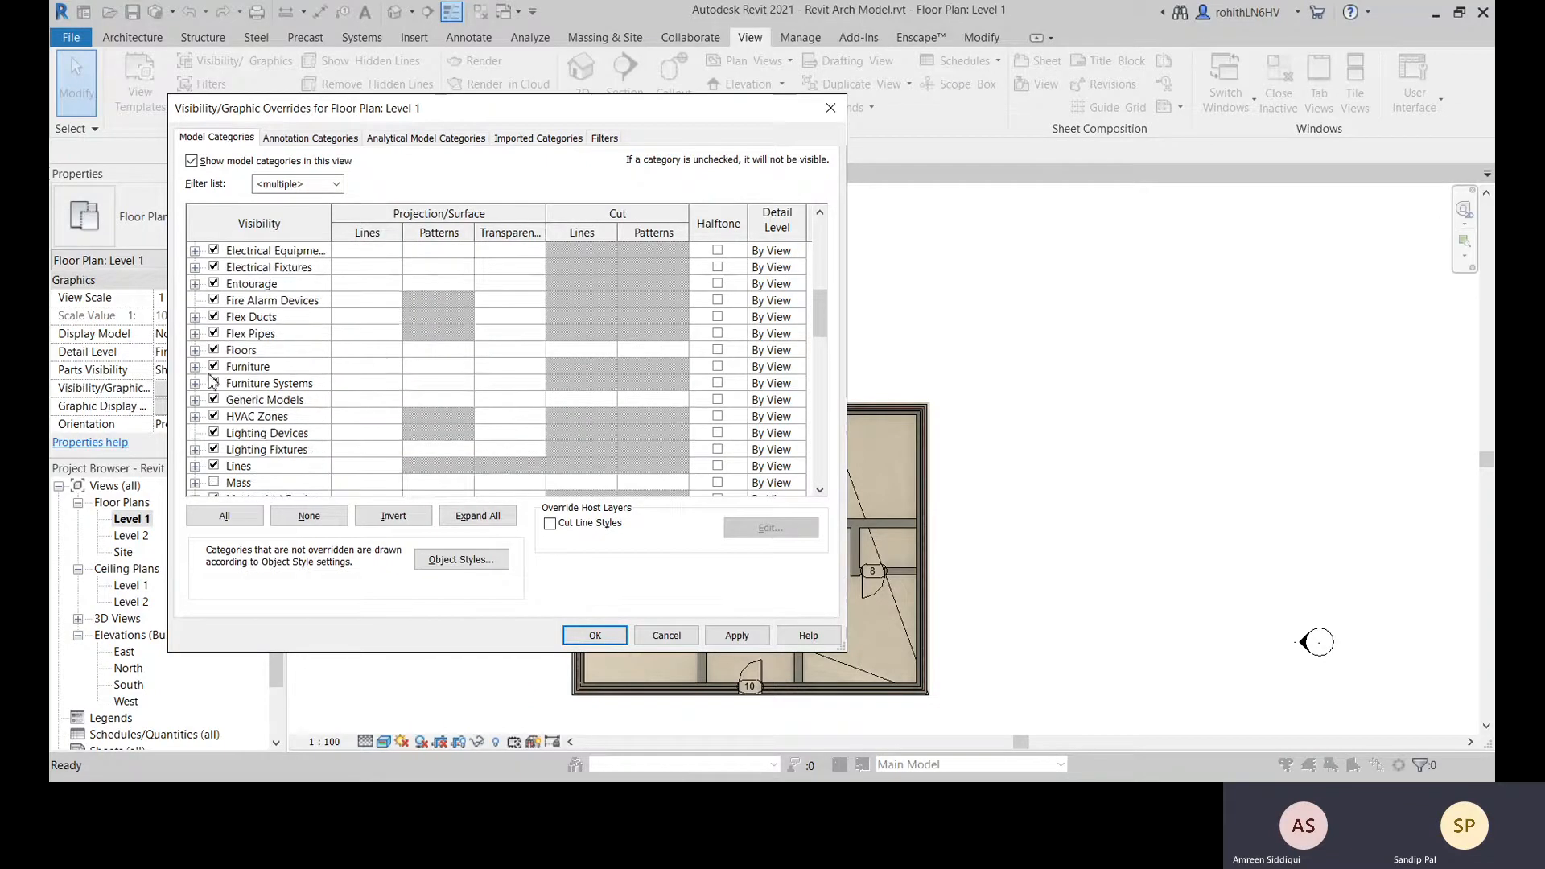
scroll(214, 360, up, 4)
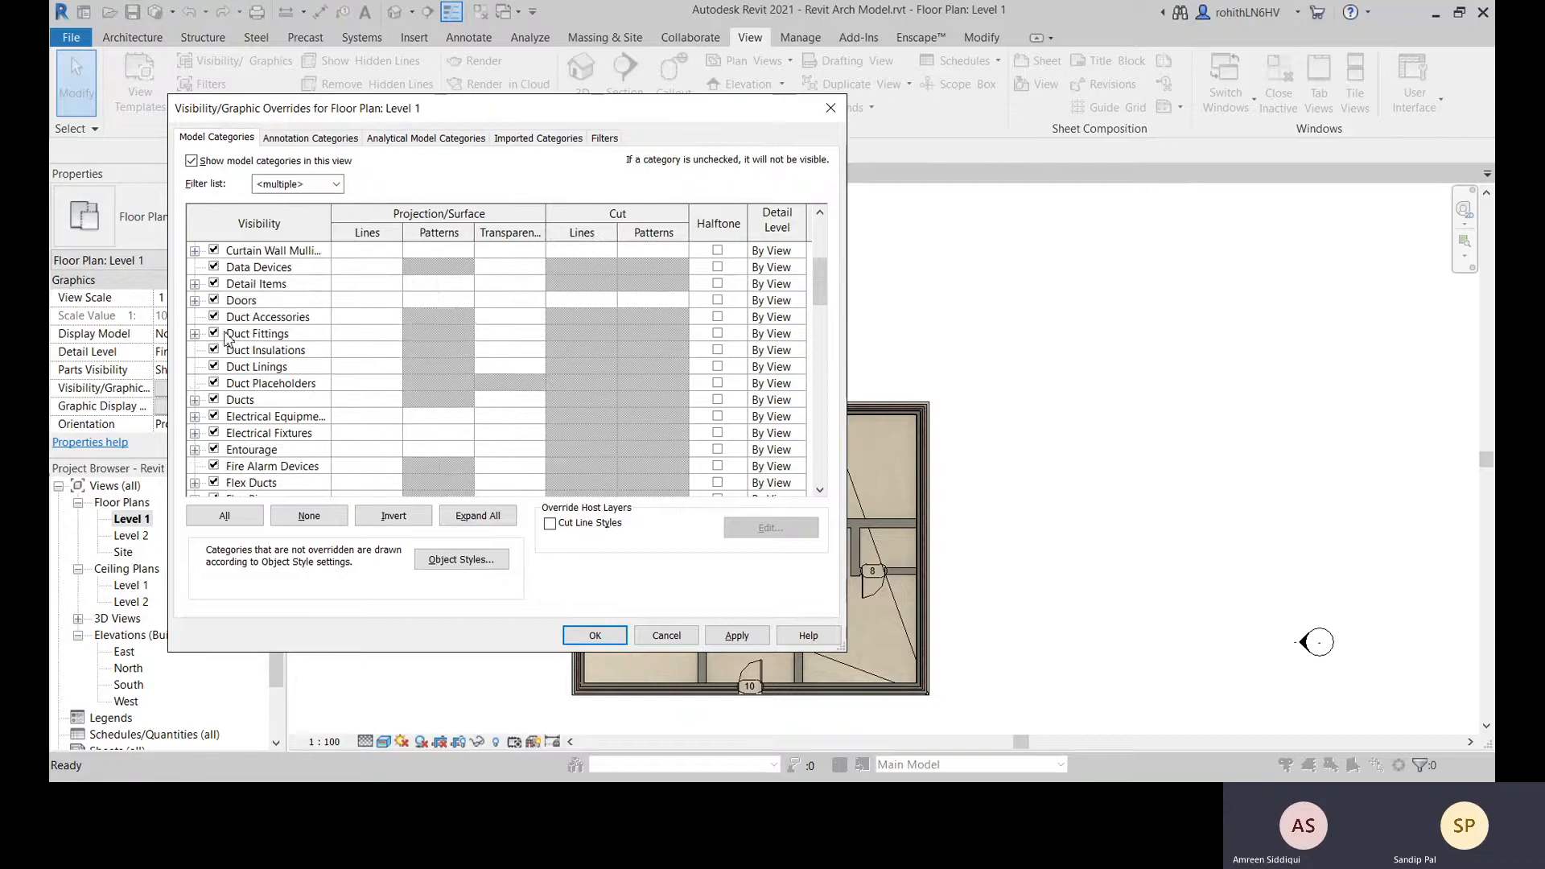
click(717, 351)
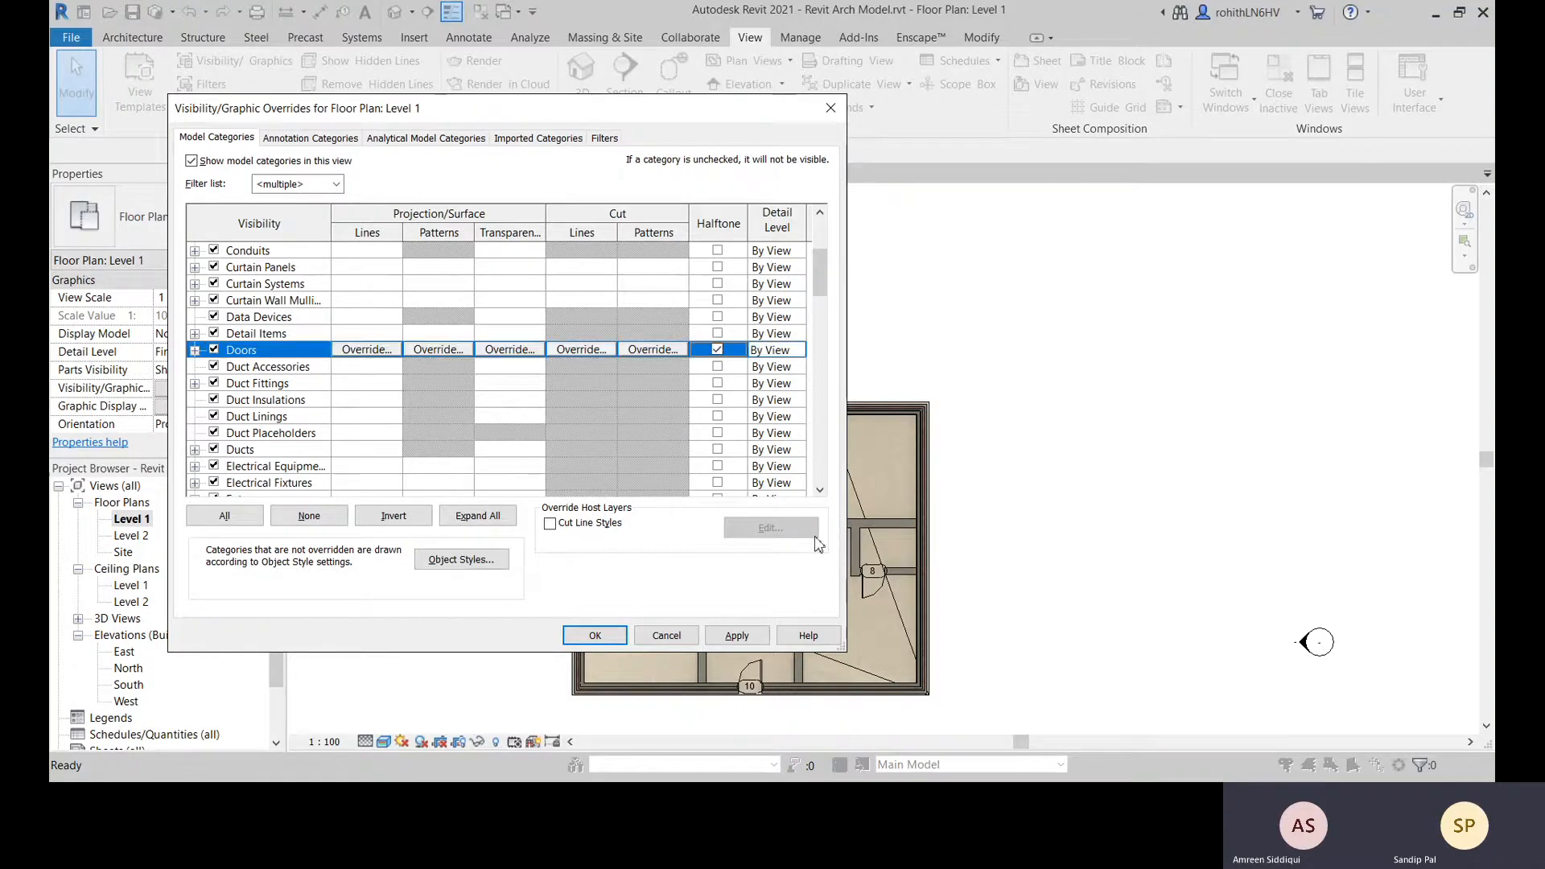
click(755, 635)
click(595, 635)
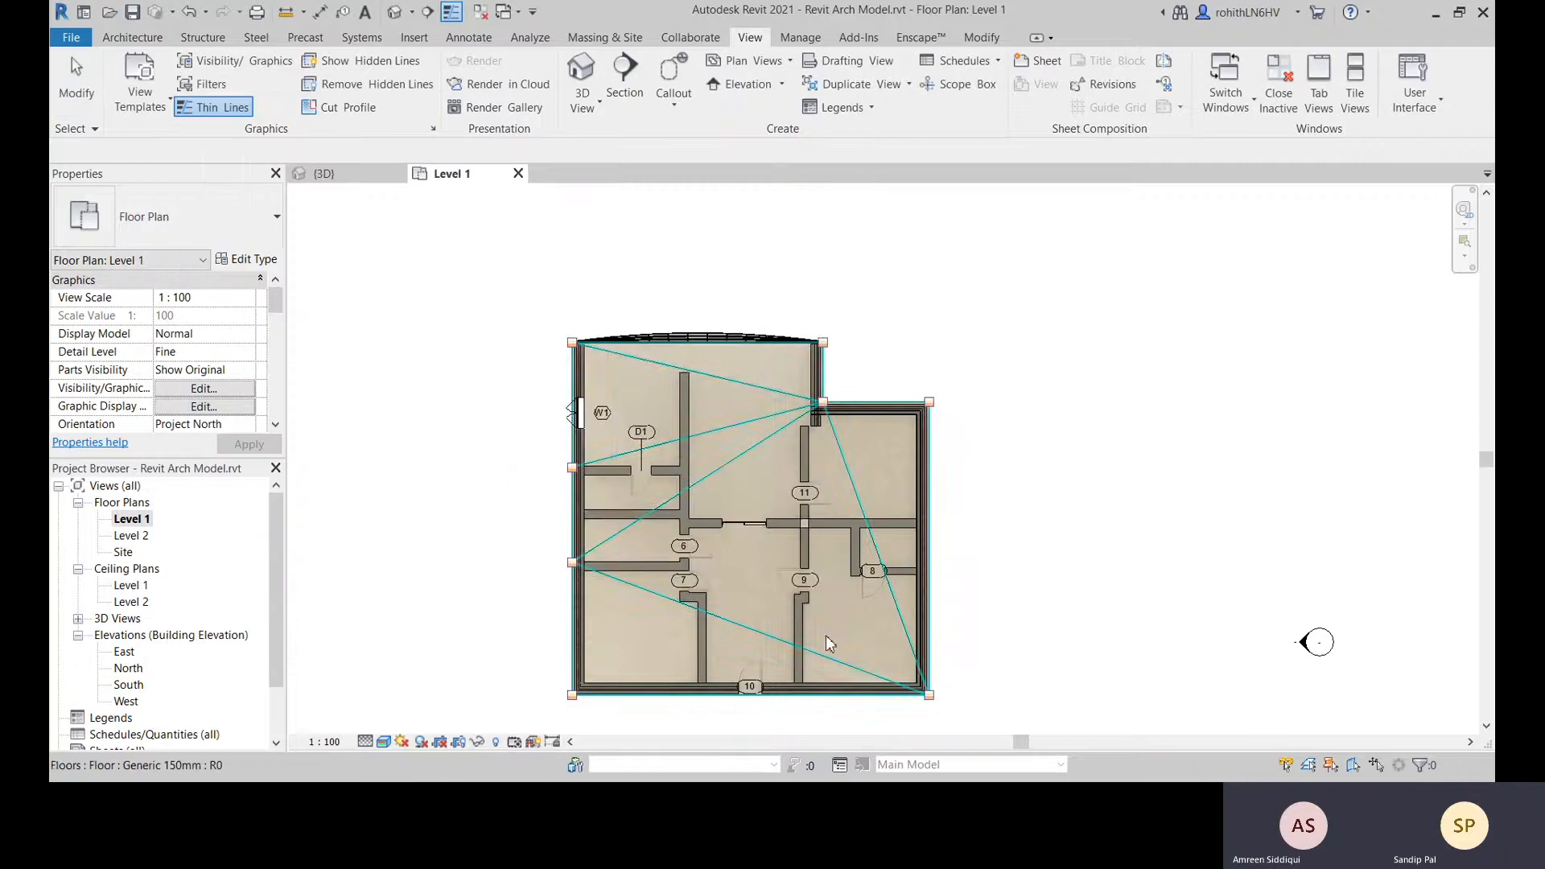
scroll(881, 614, up, 1)
key(Escape)
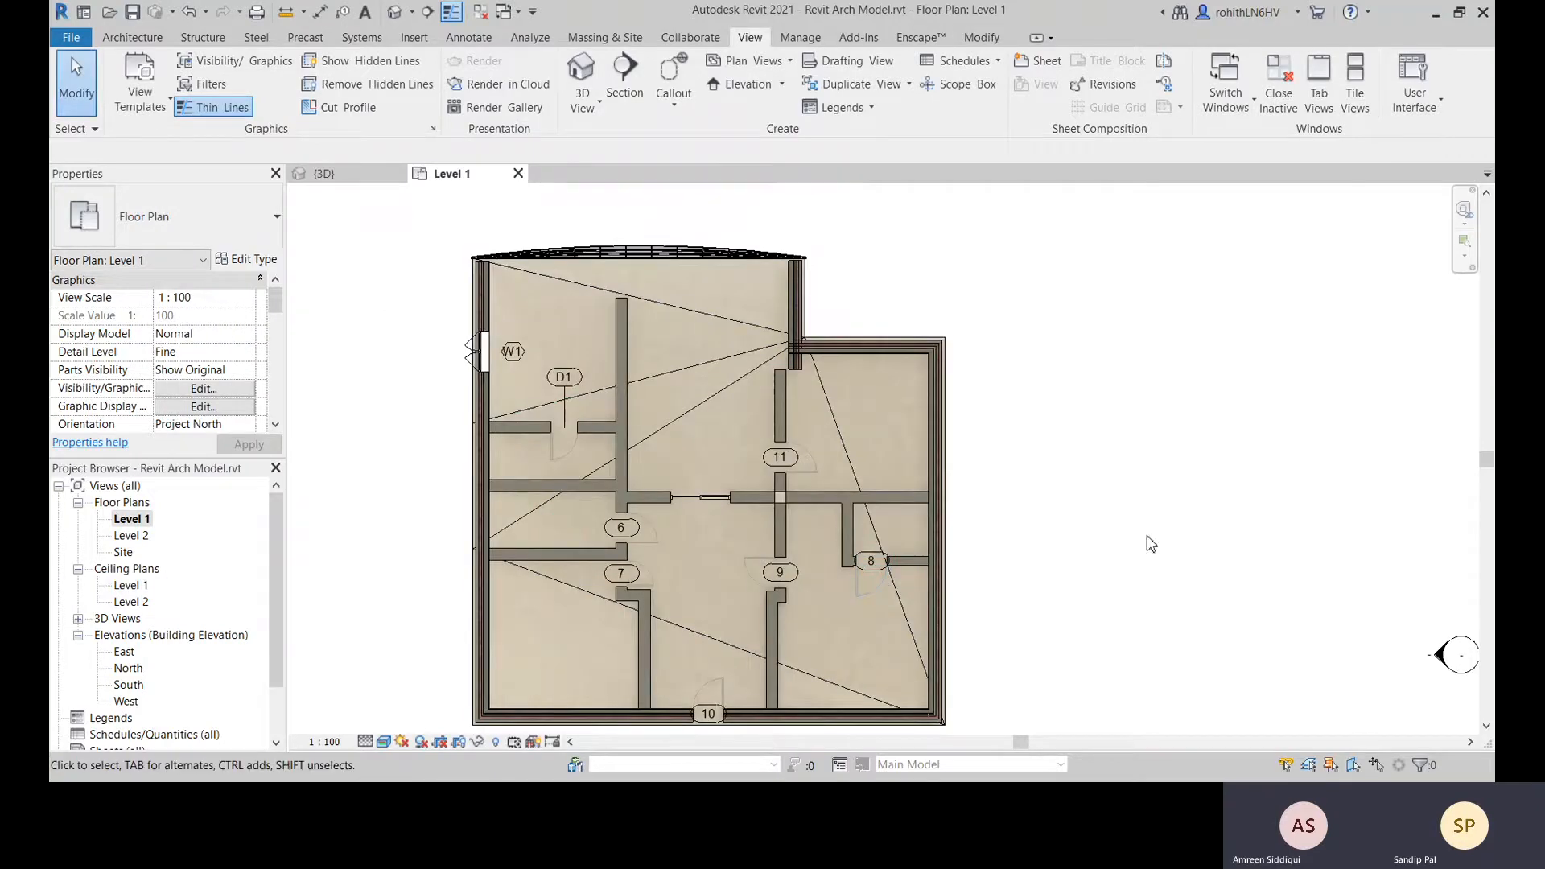
middle_drag(327, 537, 372, 470)
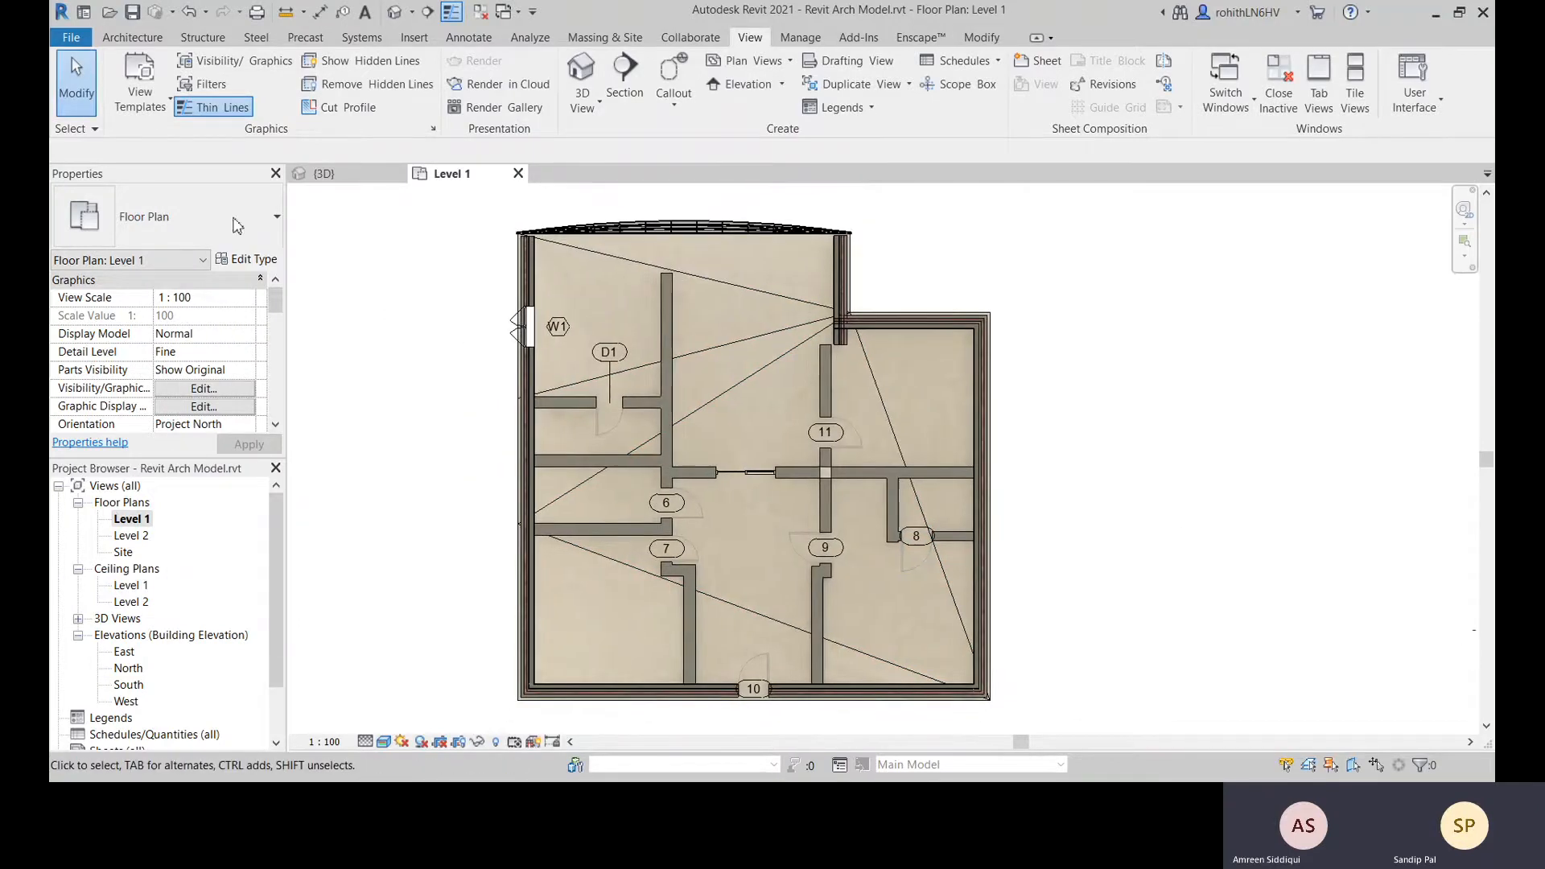
Turn off Halftone for the Doors category in the Level 1 plan's Visibility/Graphic Overrides
click(238, 60)
scroll(438, 357, down, 3)
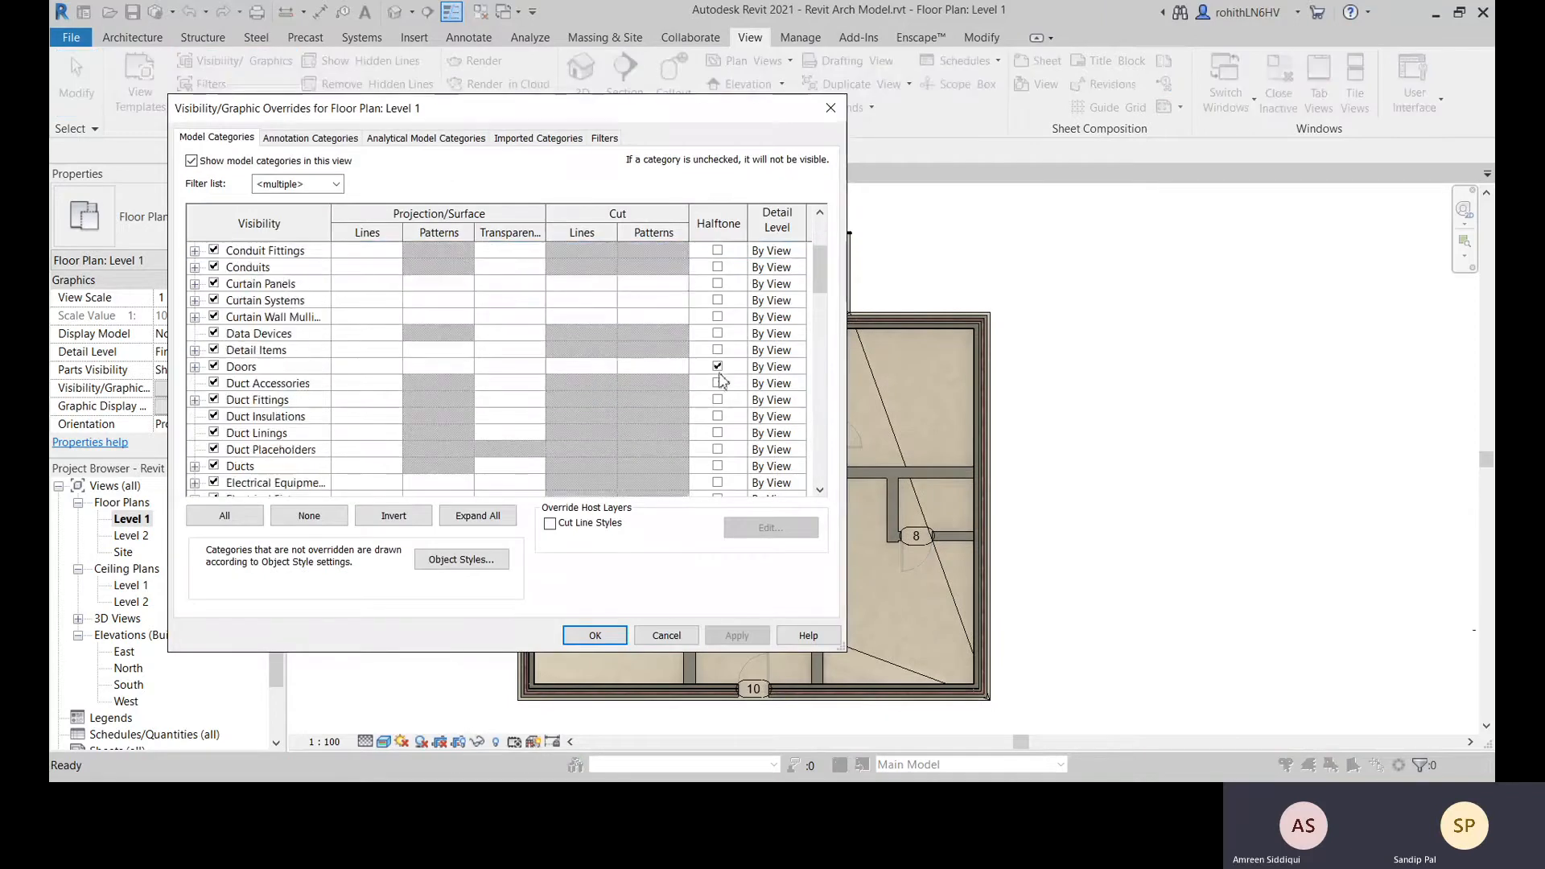
click(718, 370)
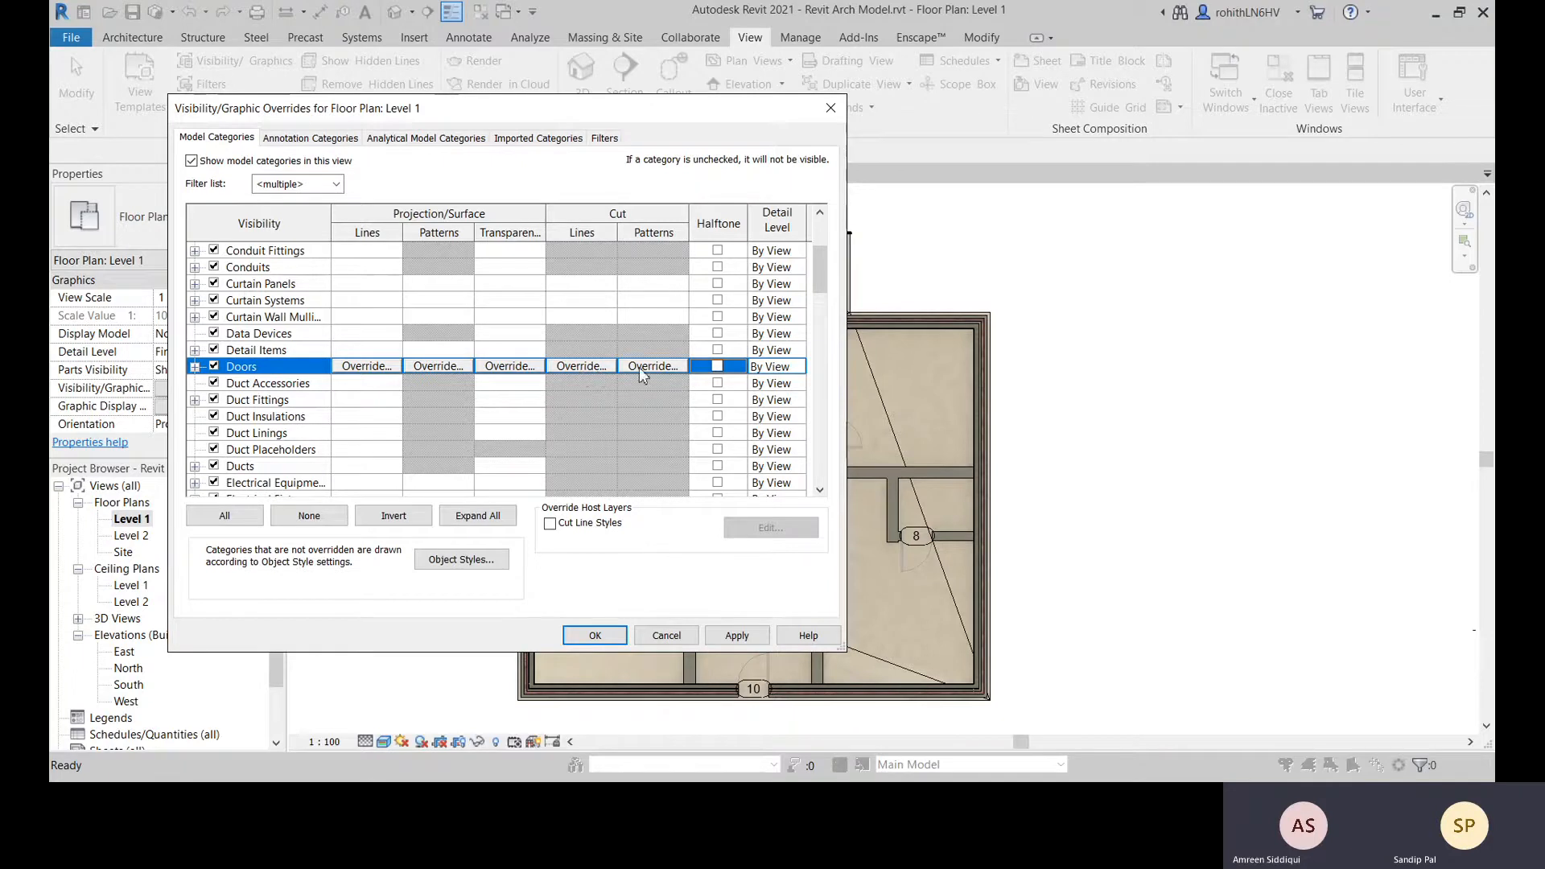
Define a cut line override for the Doors category with a Solid pattern and the pink colour RGB 255-000-128
click(592, 376)
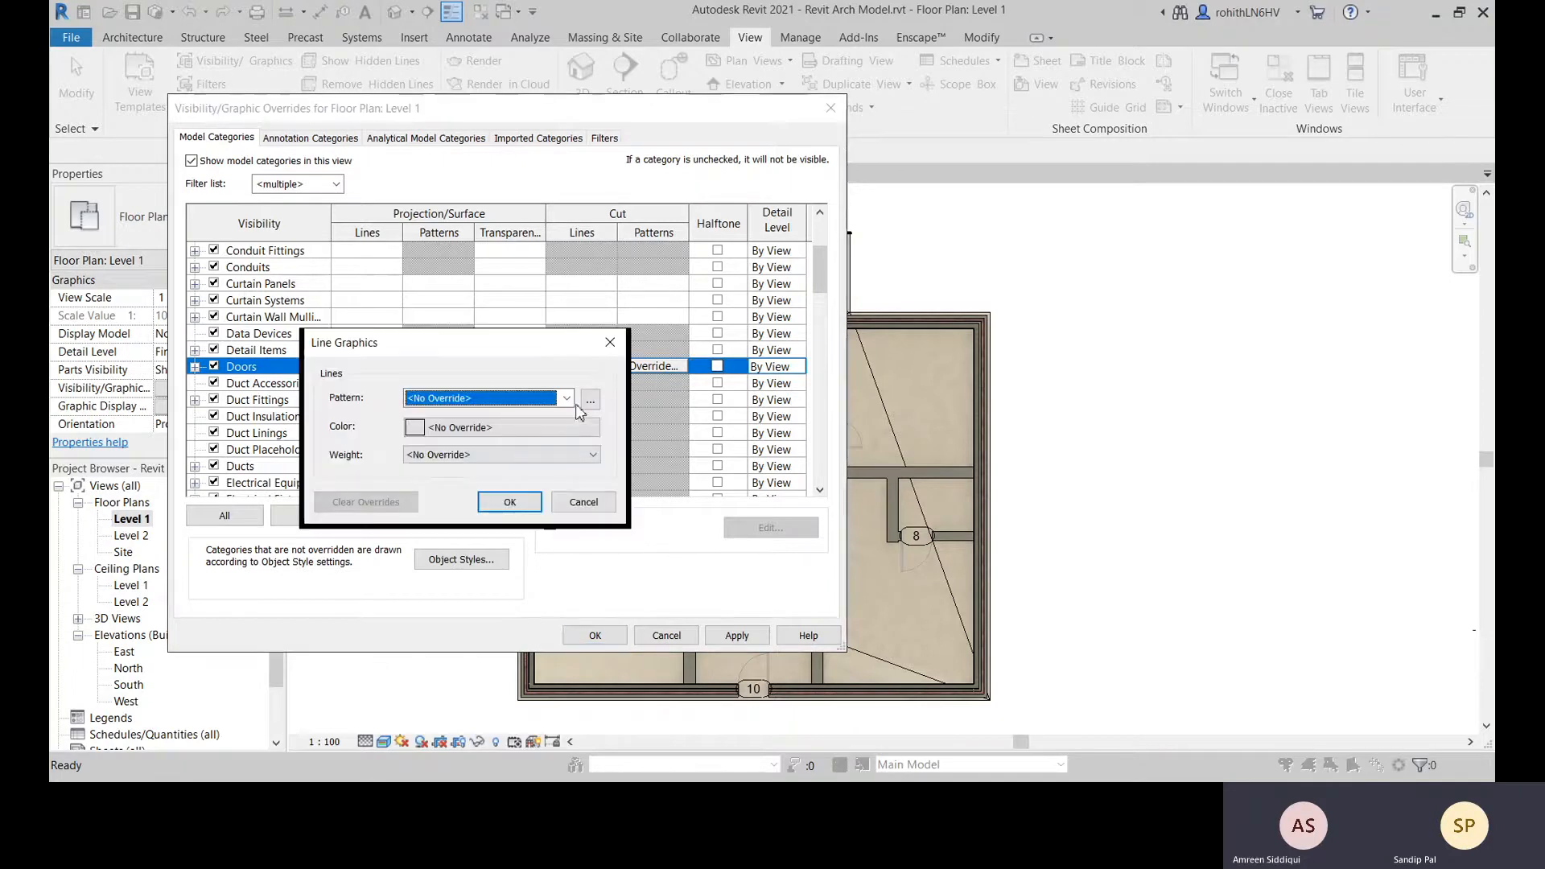
click(567, 399)
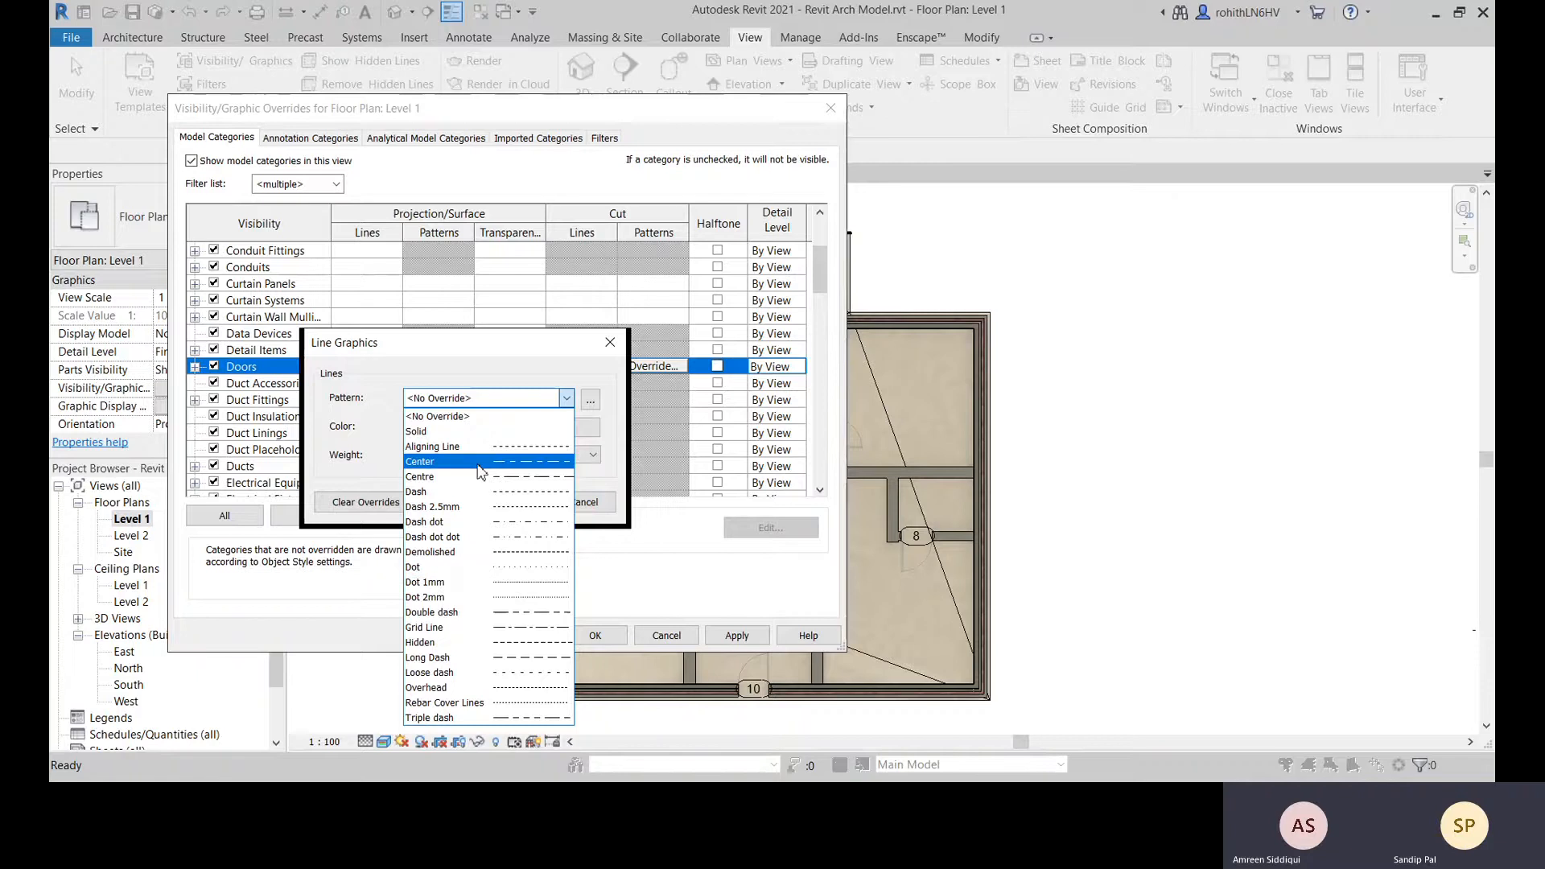
click(455, 432)
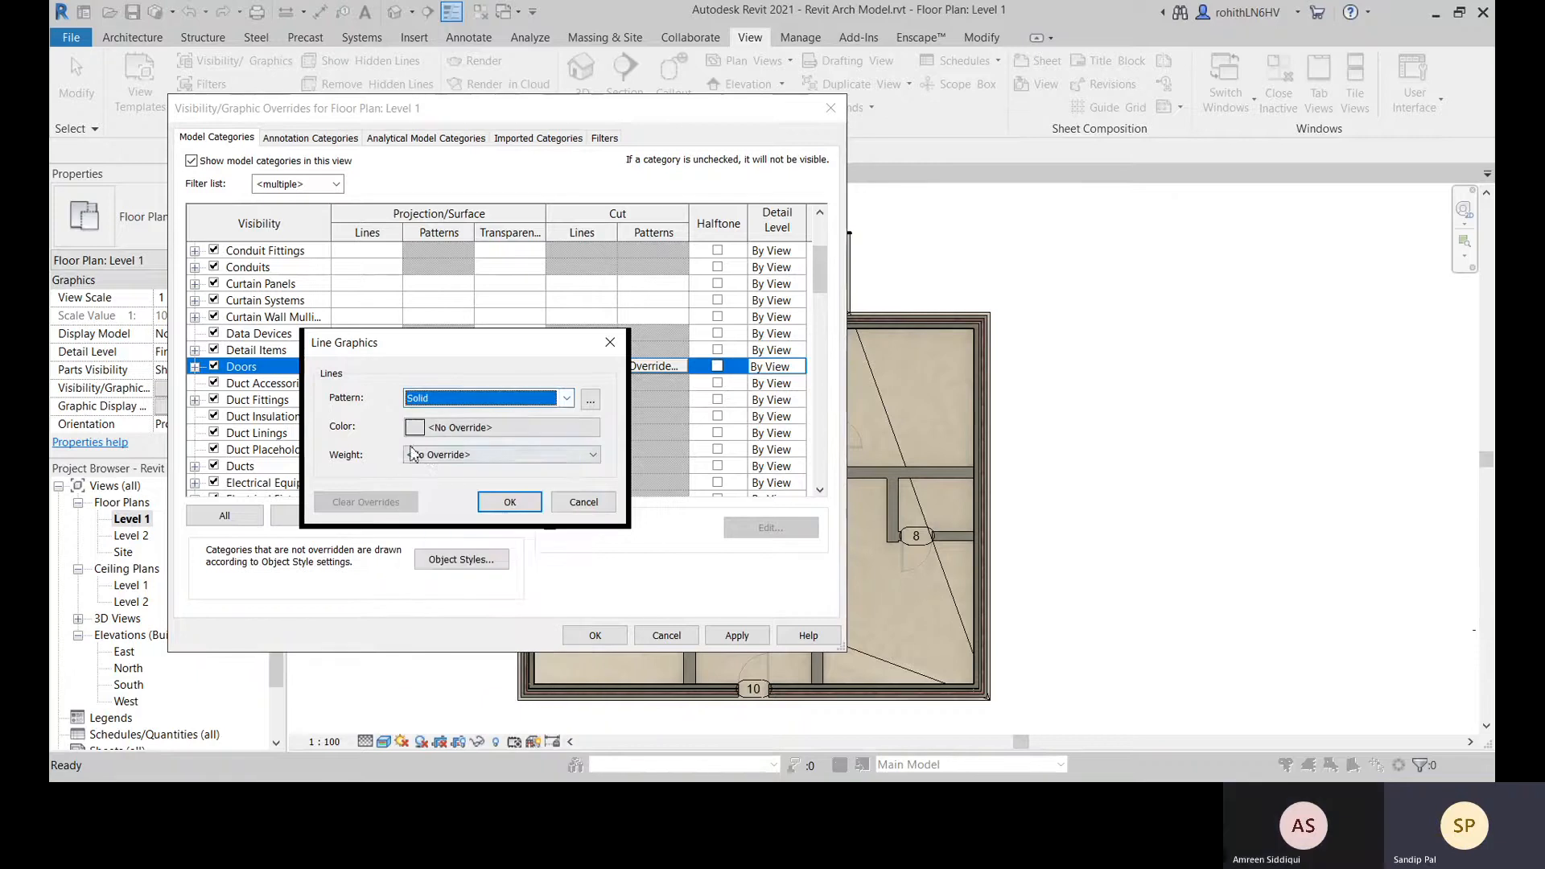
click(450, 427)
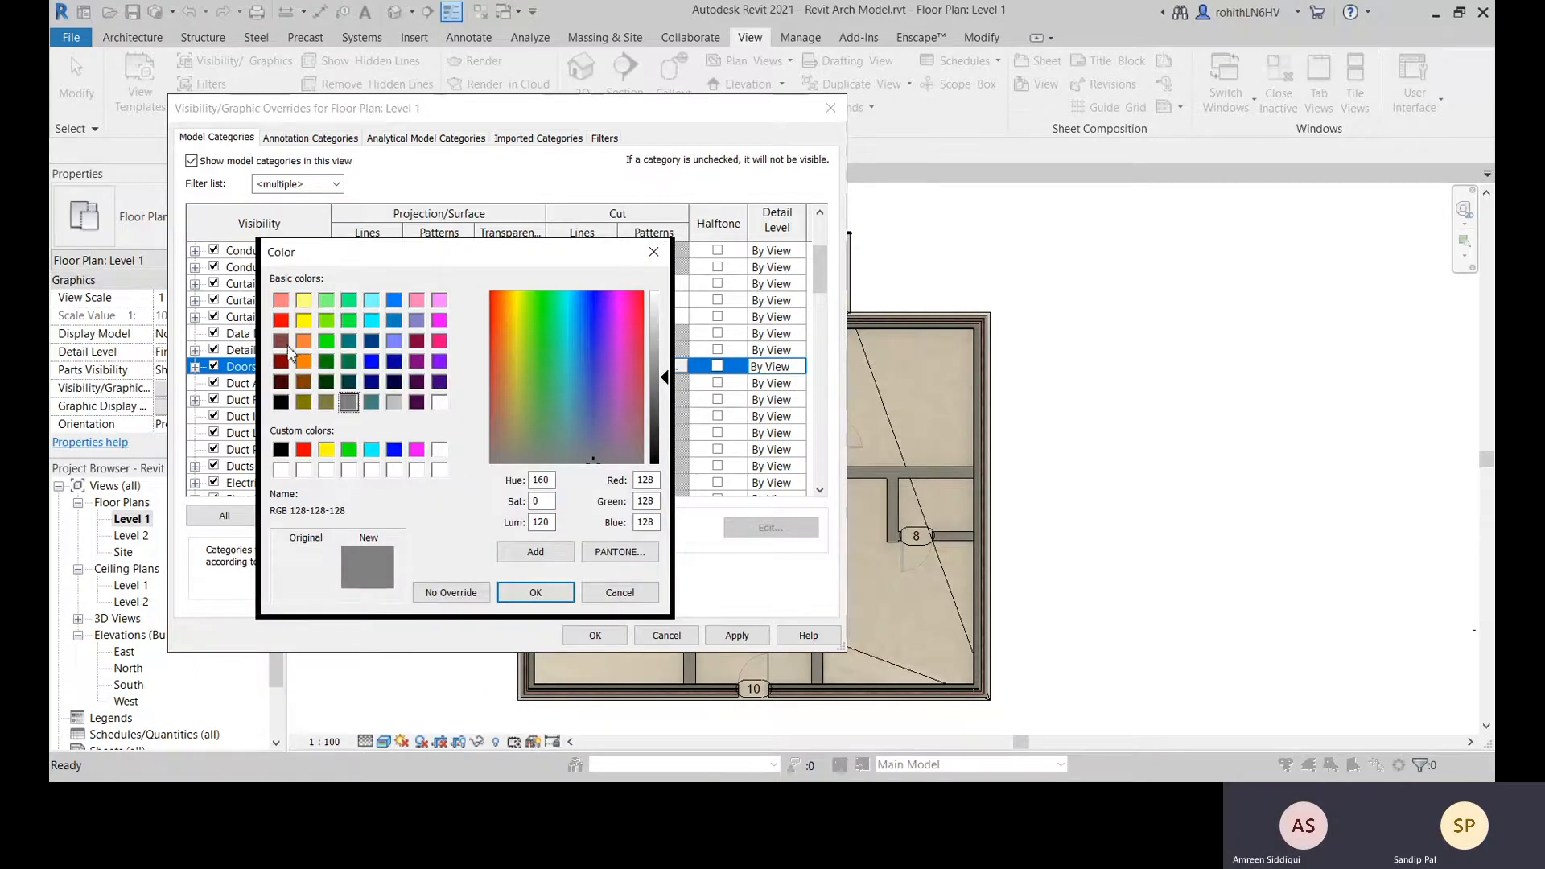
click(280, 320)
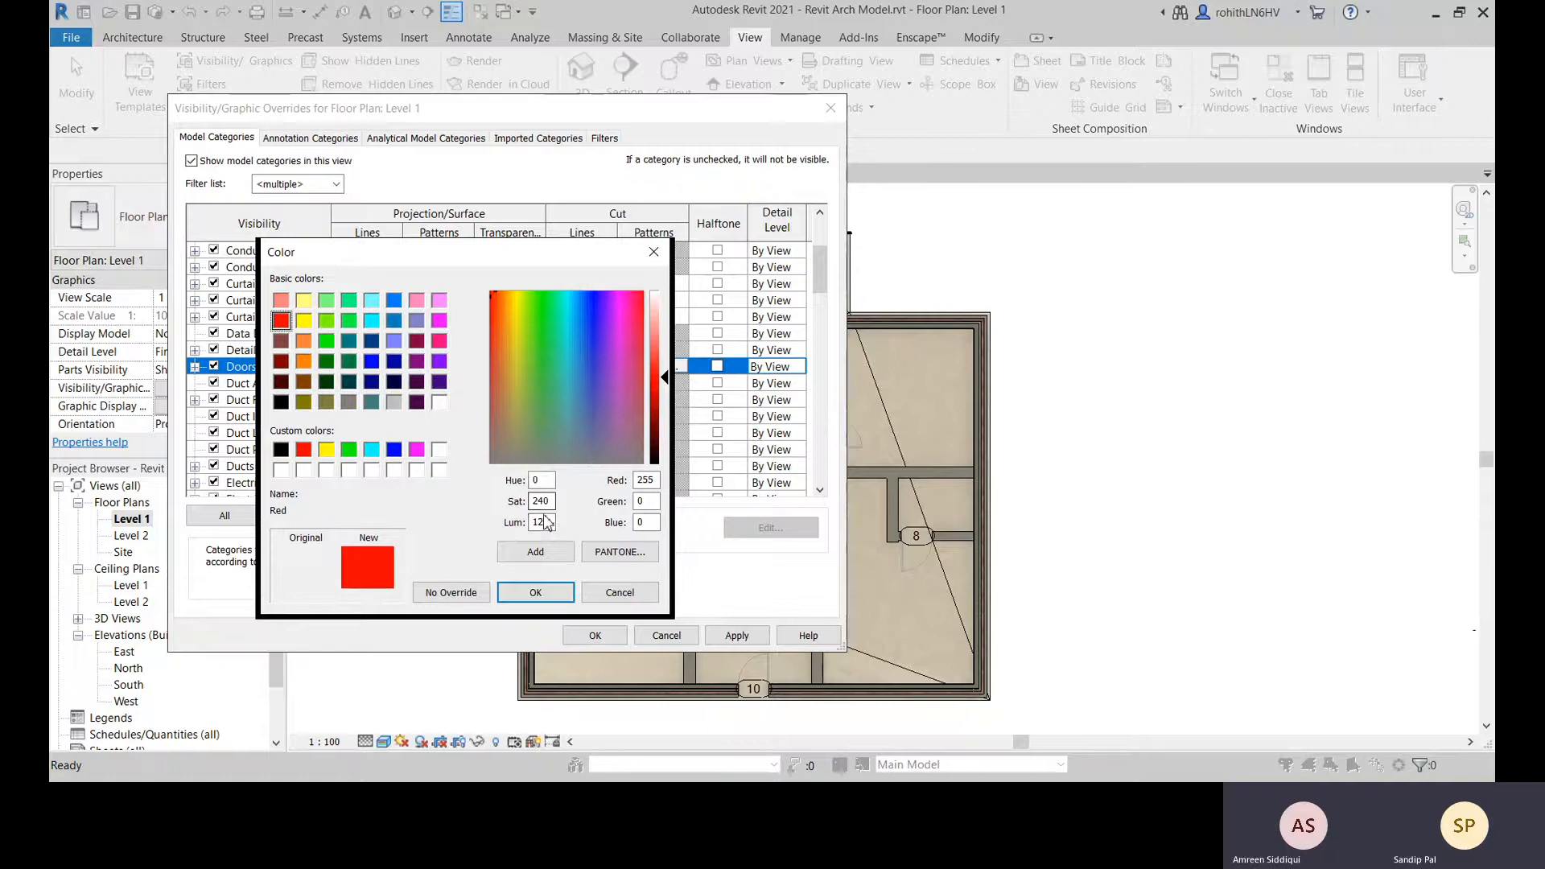
click(439, 341)
click(535, 592)
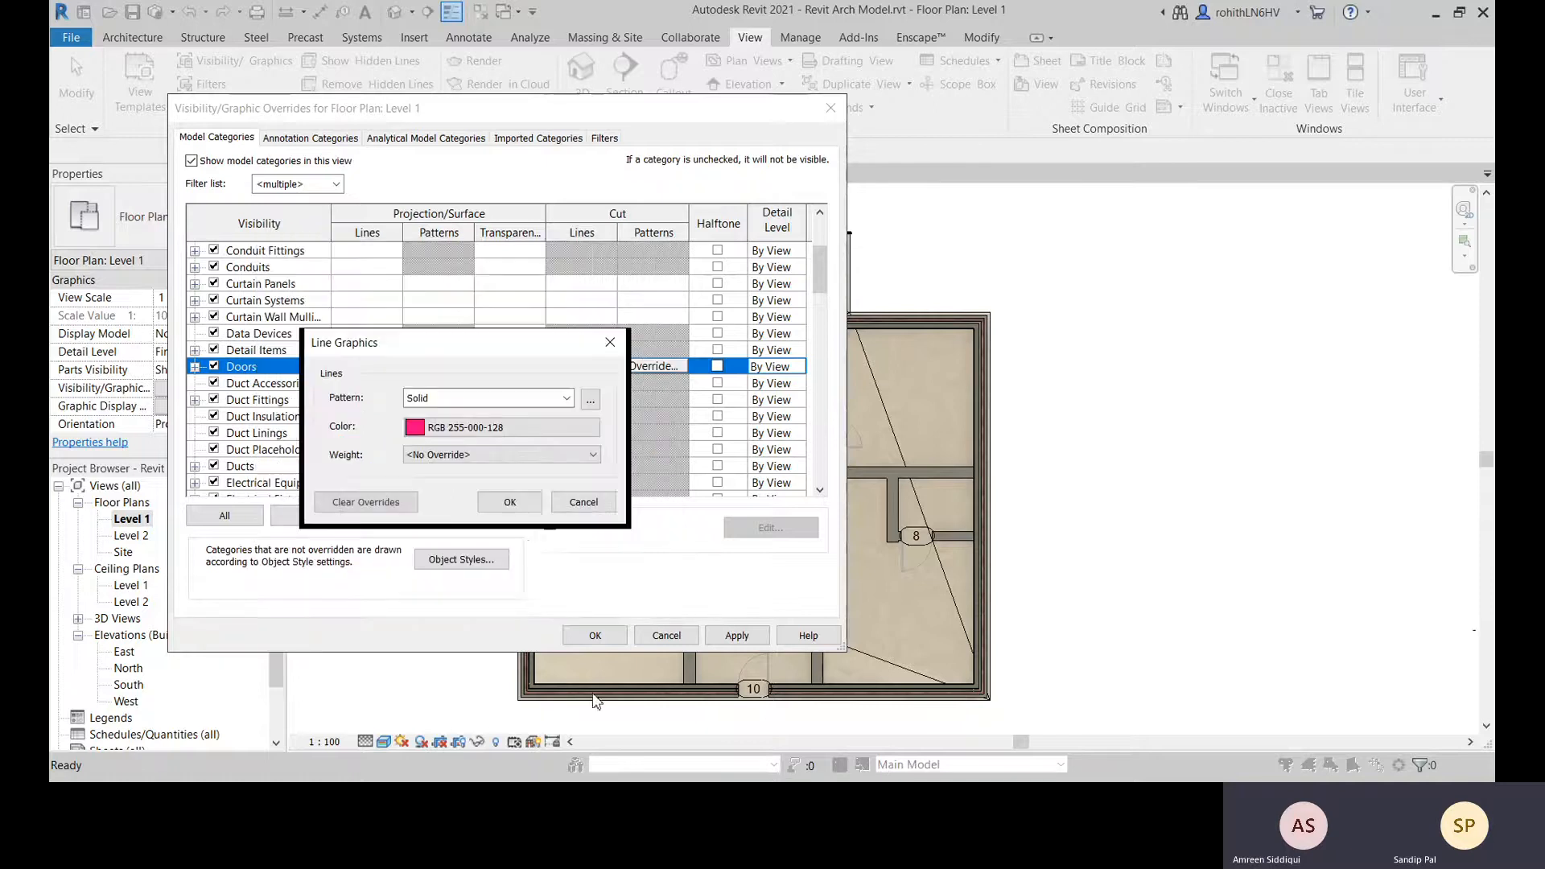
Apply the Doors cut line override and check its effect on the plan's doors, selecting and deselecting door 8
click(511, 519)
click(737, 636)
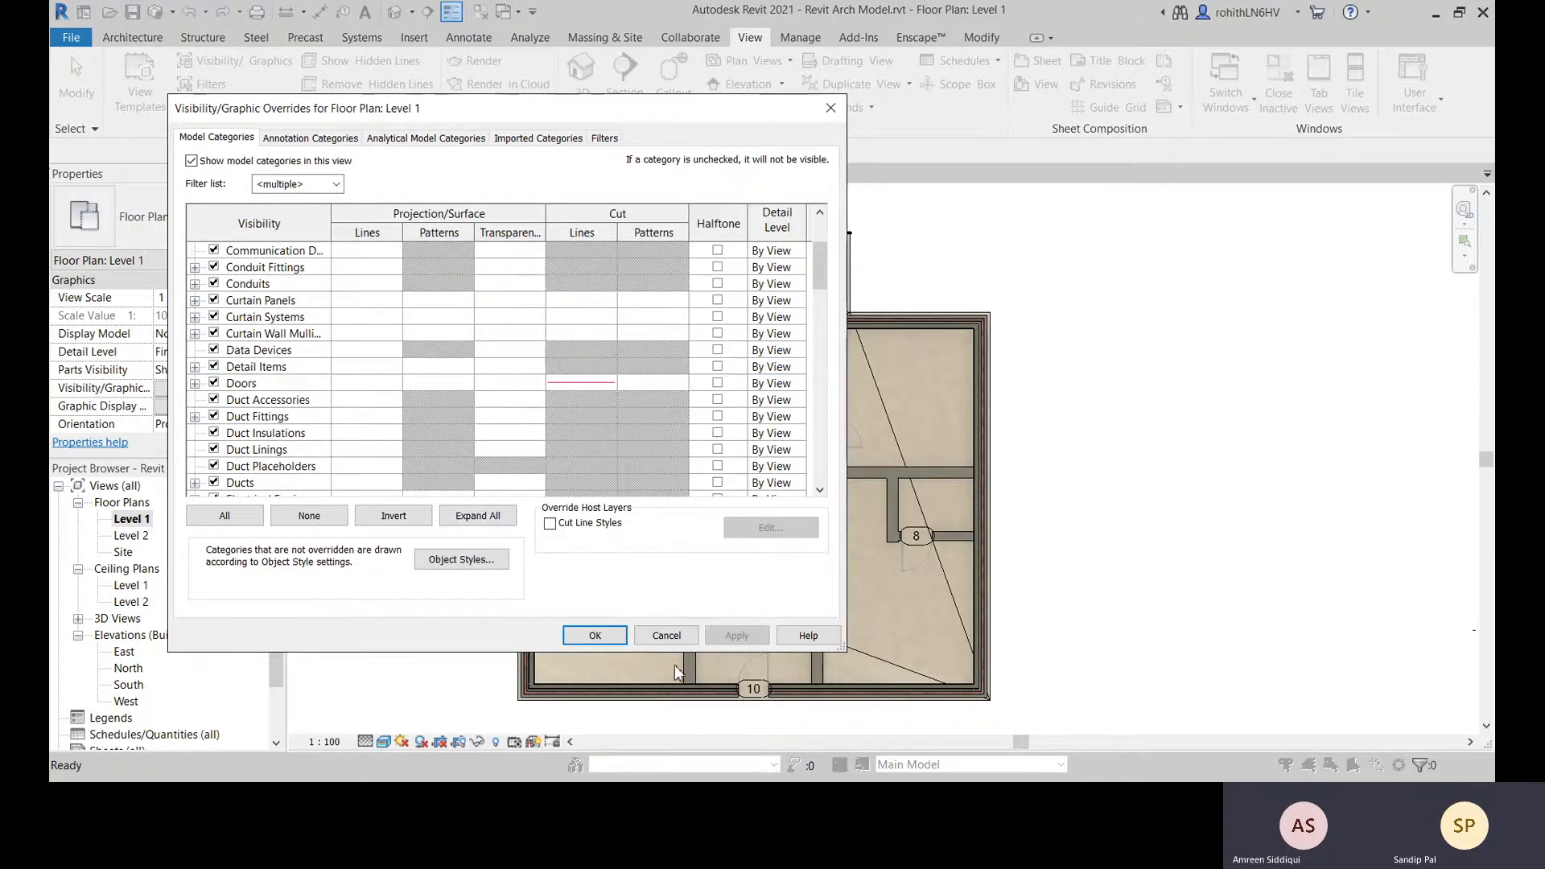
click(599, 636)
click(1118, 611)
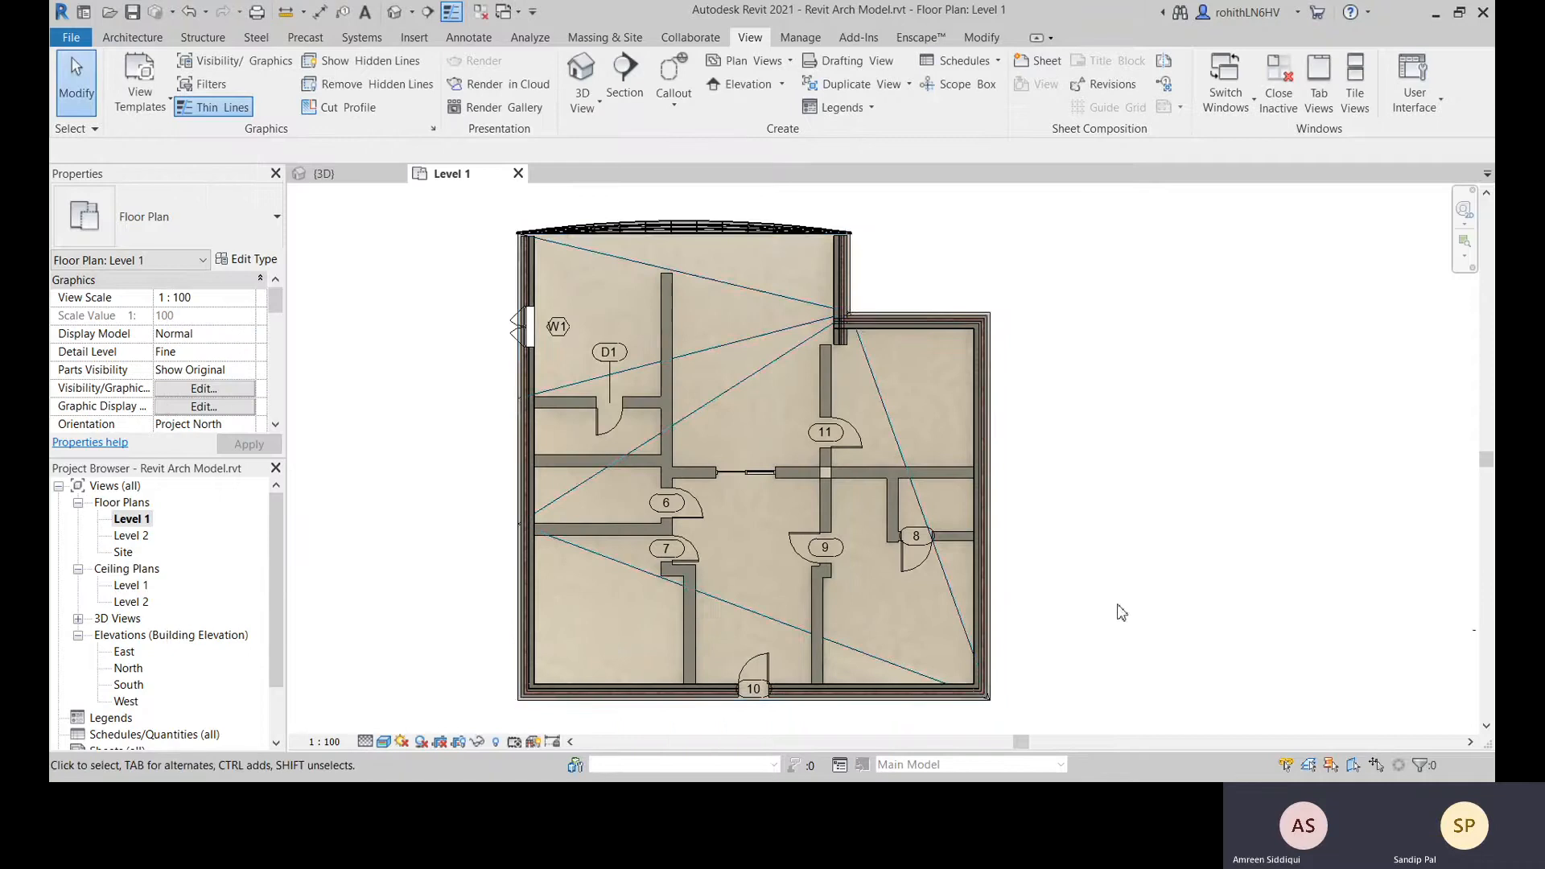
scroll(1081, 574, up, 5)
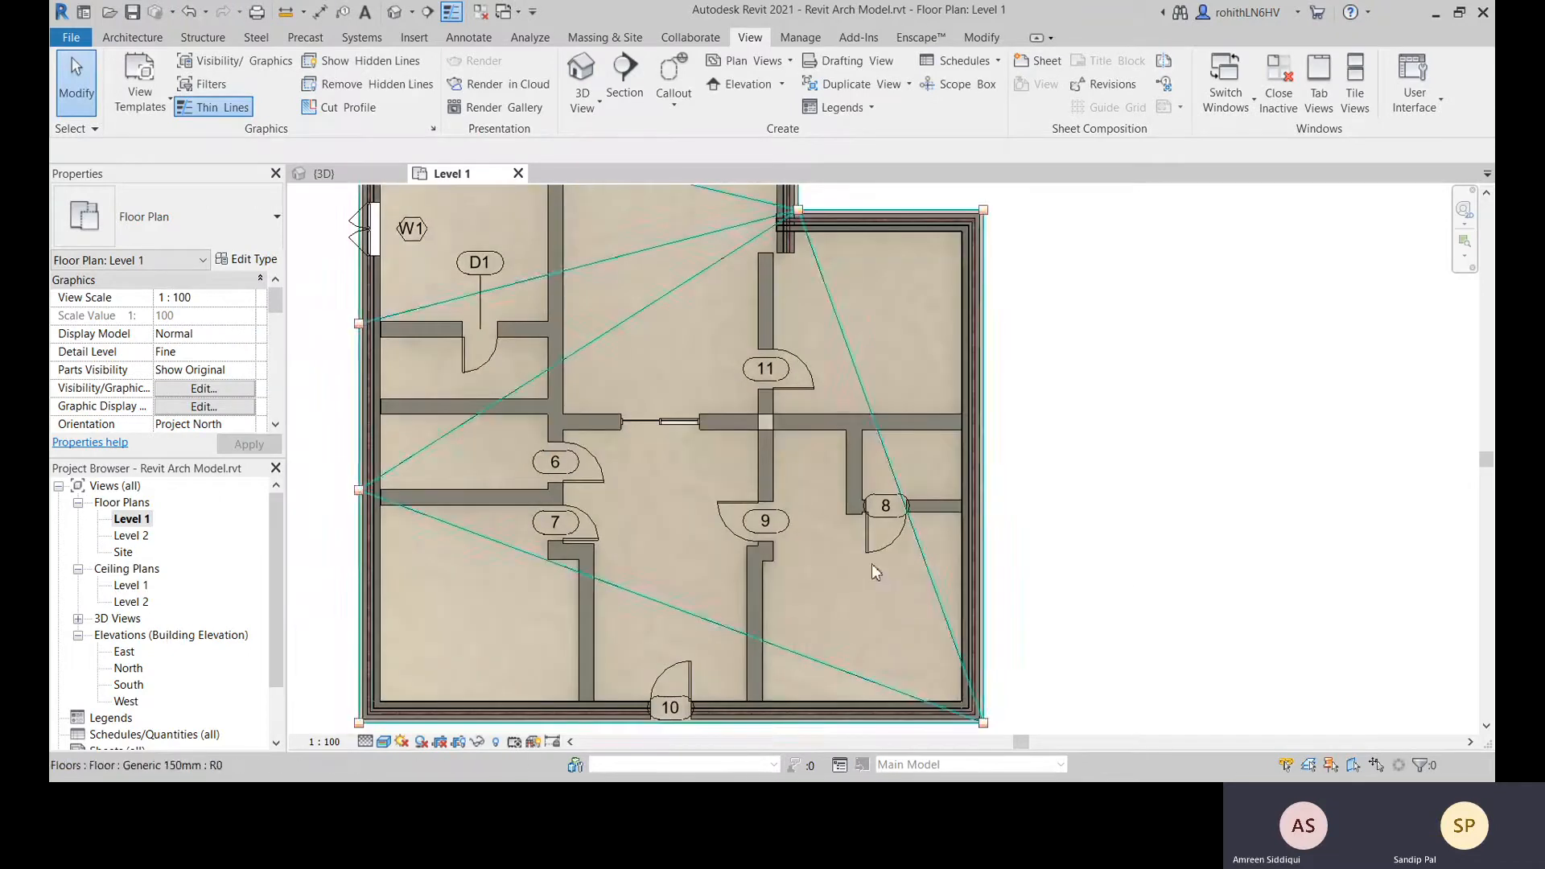
middle_drag(876, 549, 927, 565)
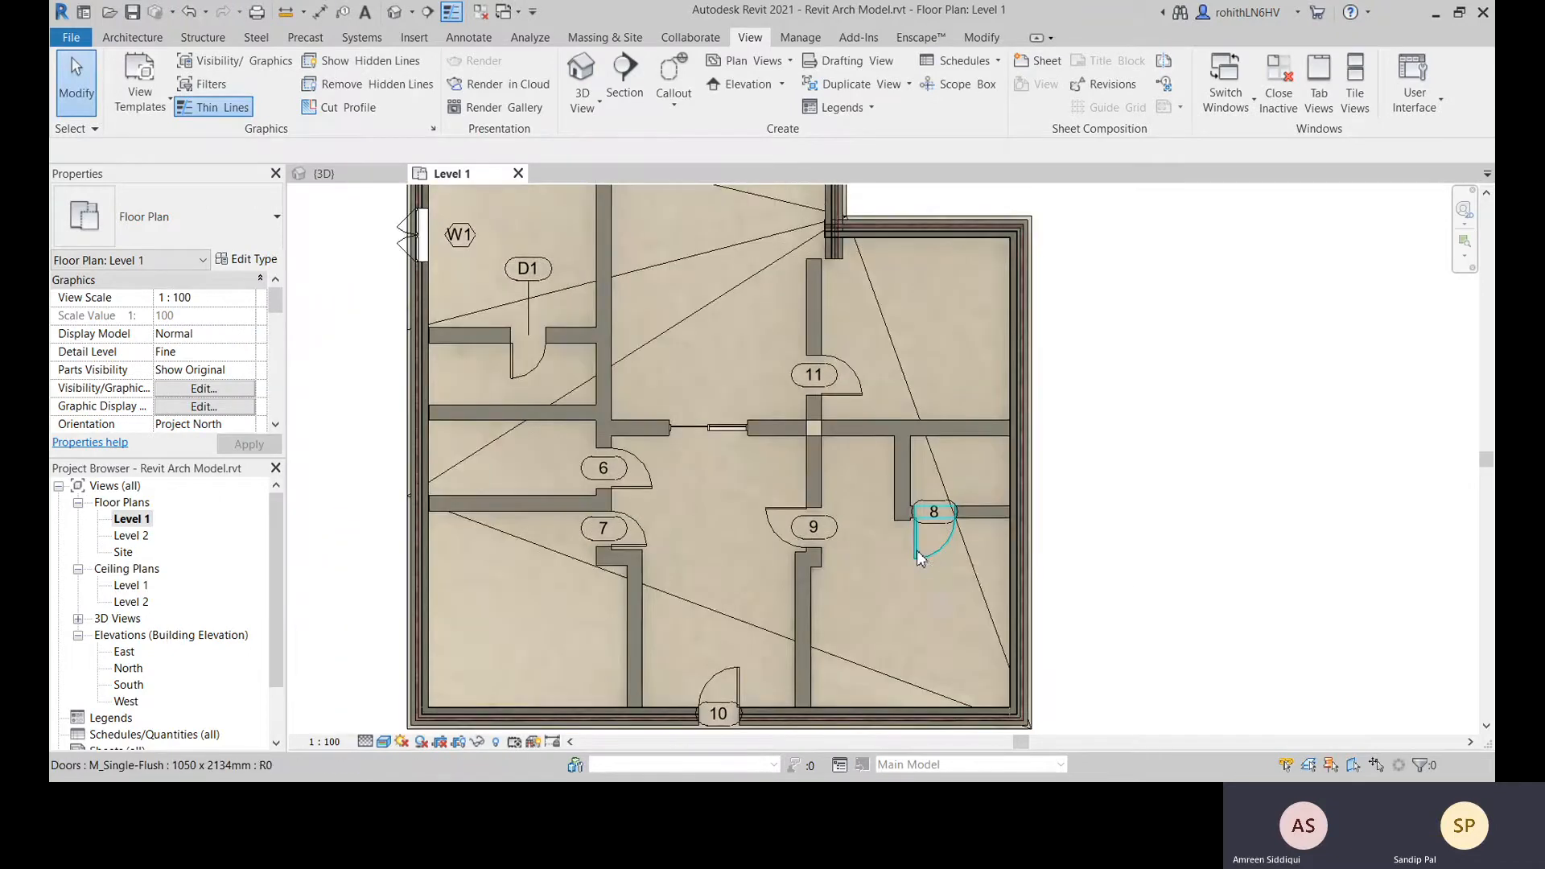
click(920, 557)
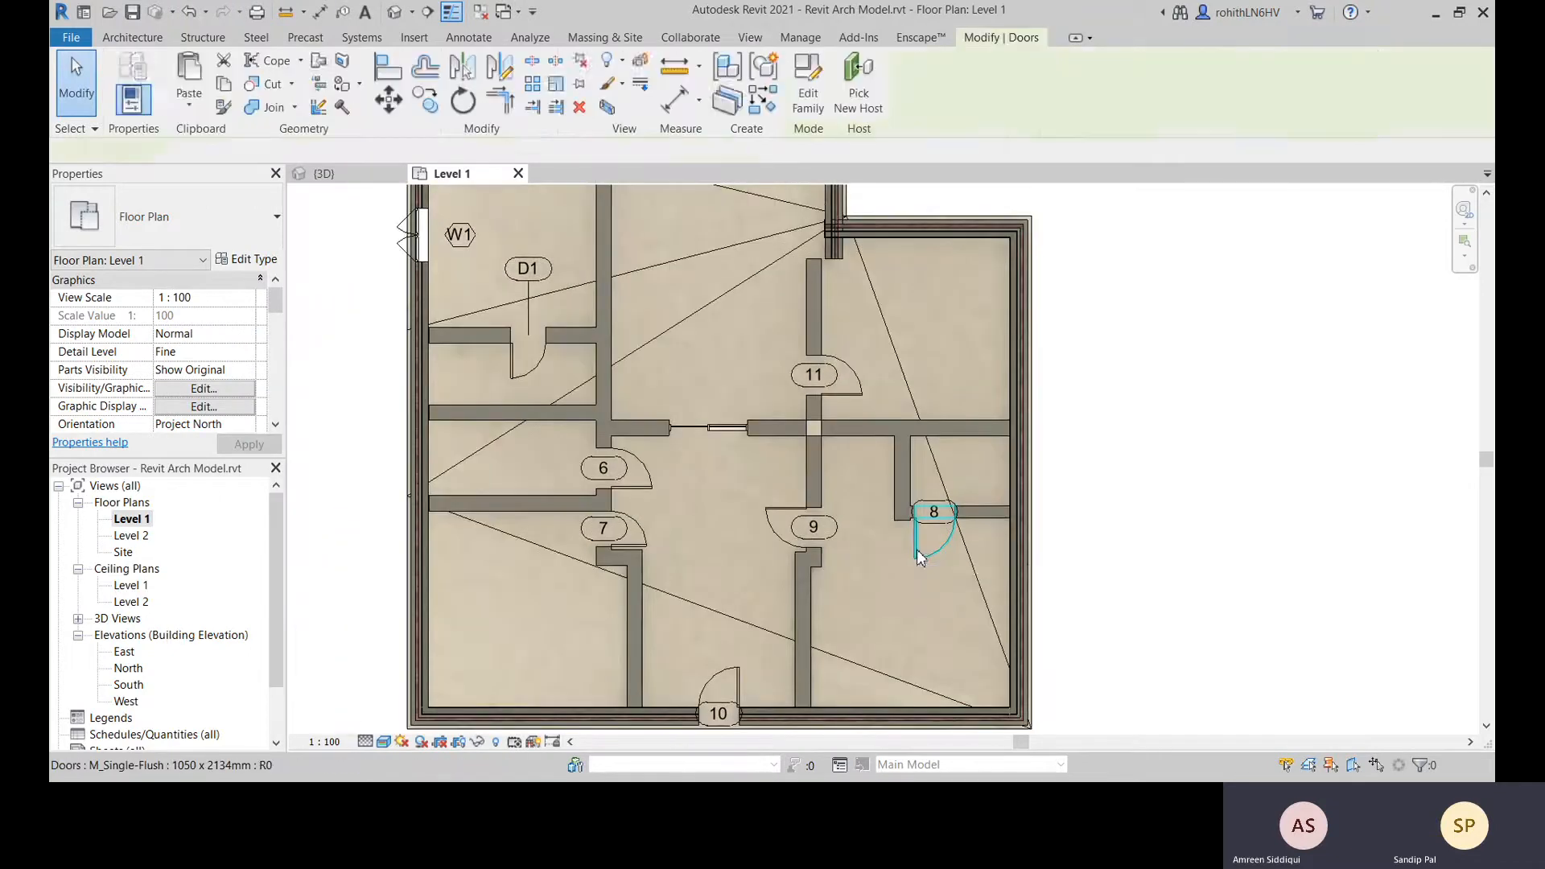
click(1116, 555)
middle_drag(763, 614, 840, 596)
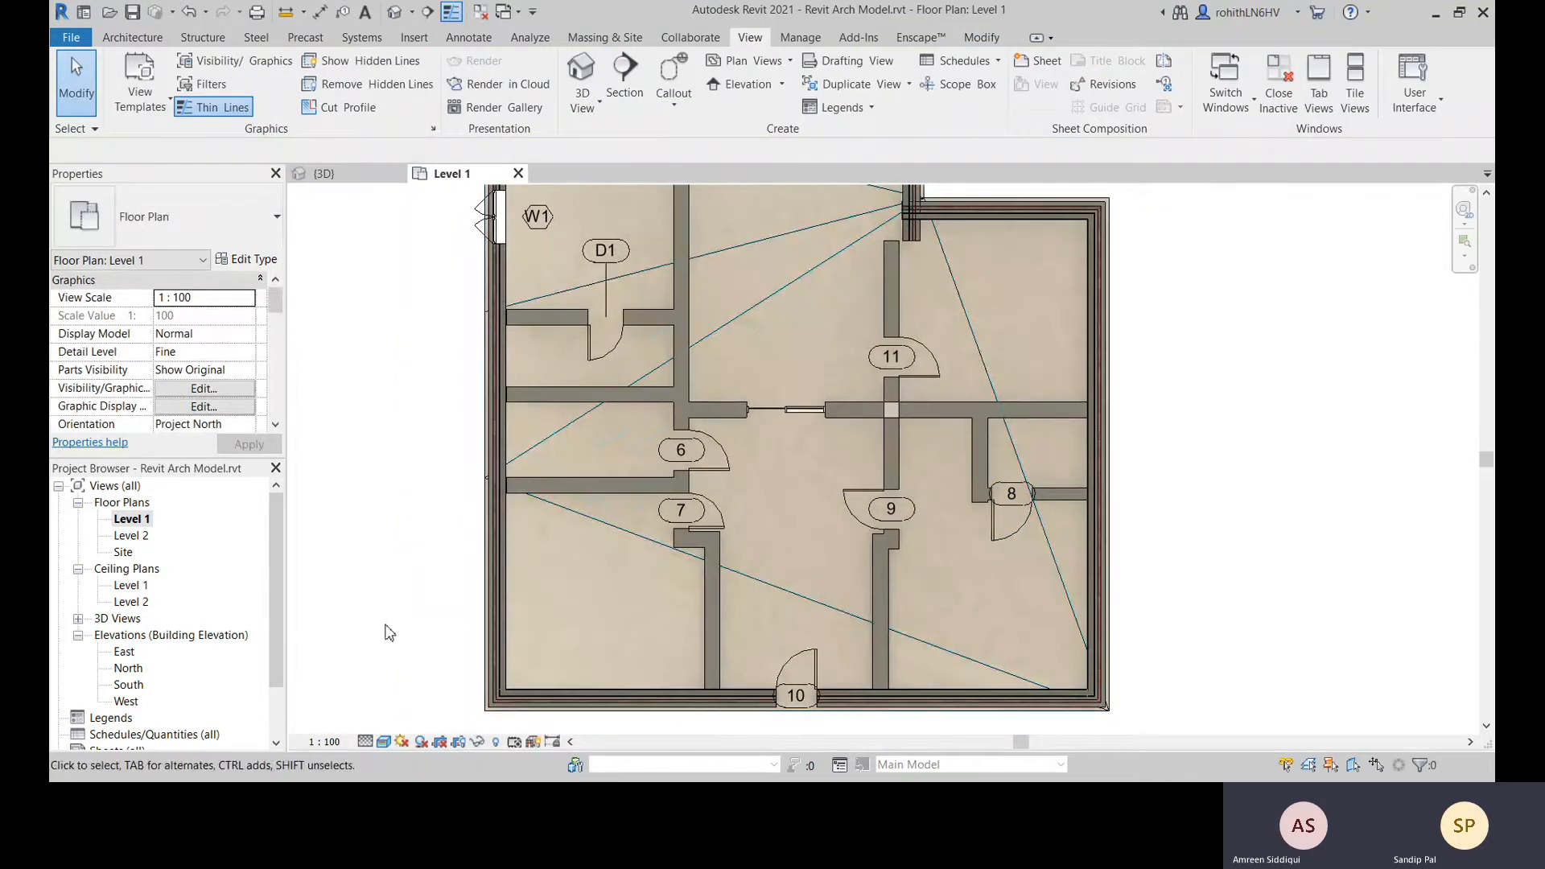
Switch the Level 1 plan's visual style to Wireframe and examine the doors
click(384, 741)
click(413, 658)
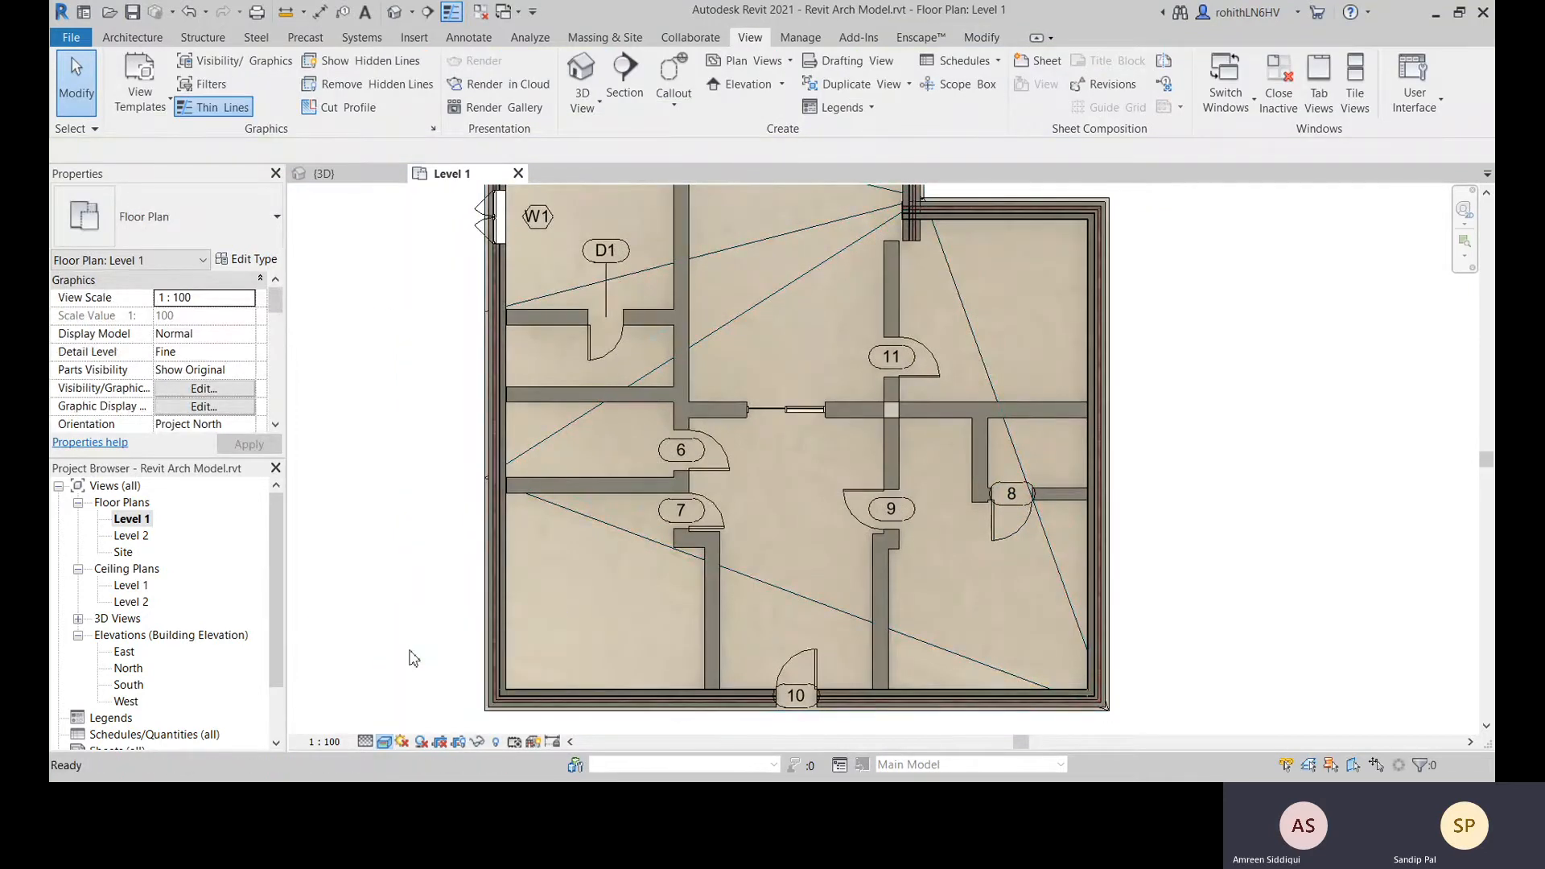
middle_drag(1043, 528, 953, 536)
scroll(856, 556, up, 2)
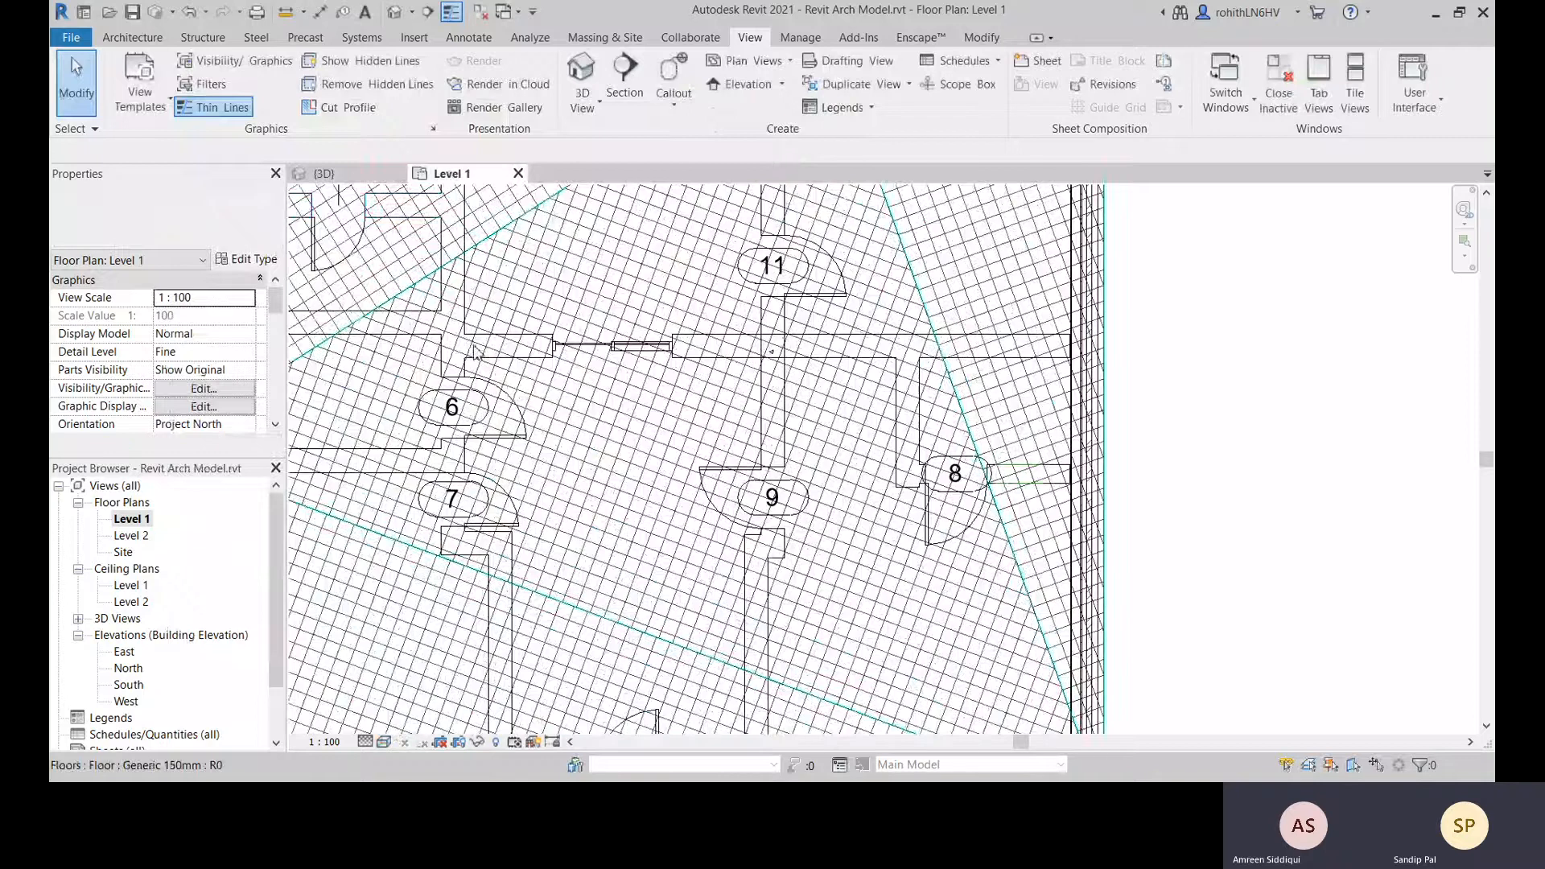
Set the Doors category's detail level to Fine in the visibility overrides, apply it, and check the doors in plan
click(234, 61)
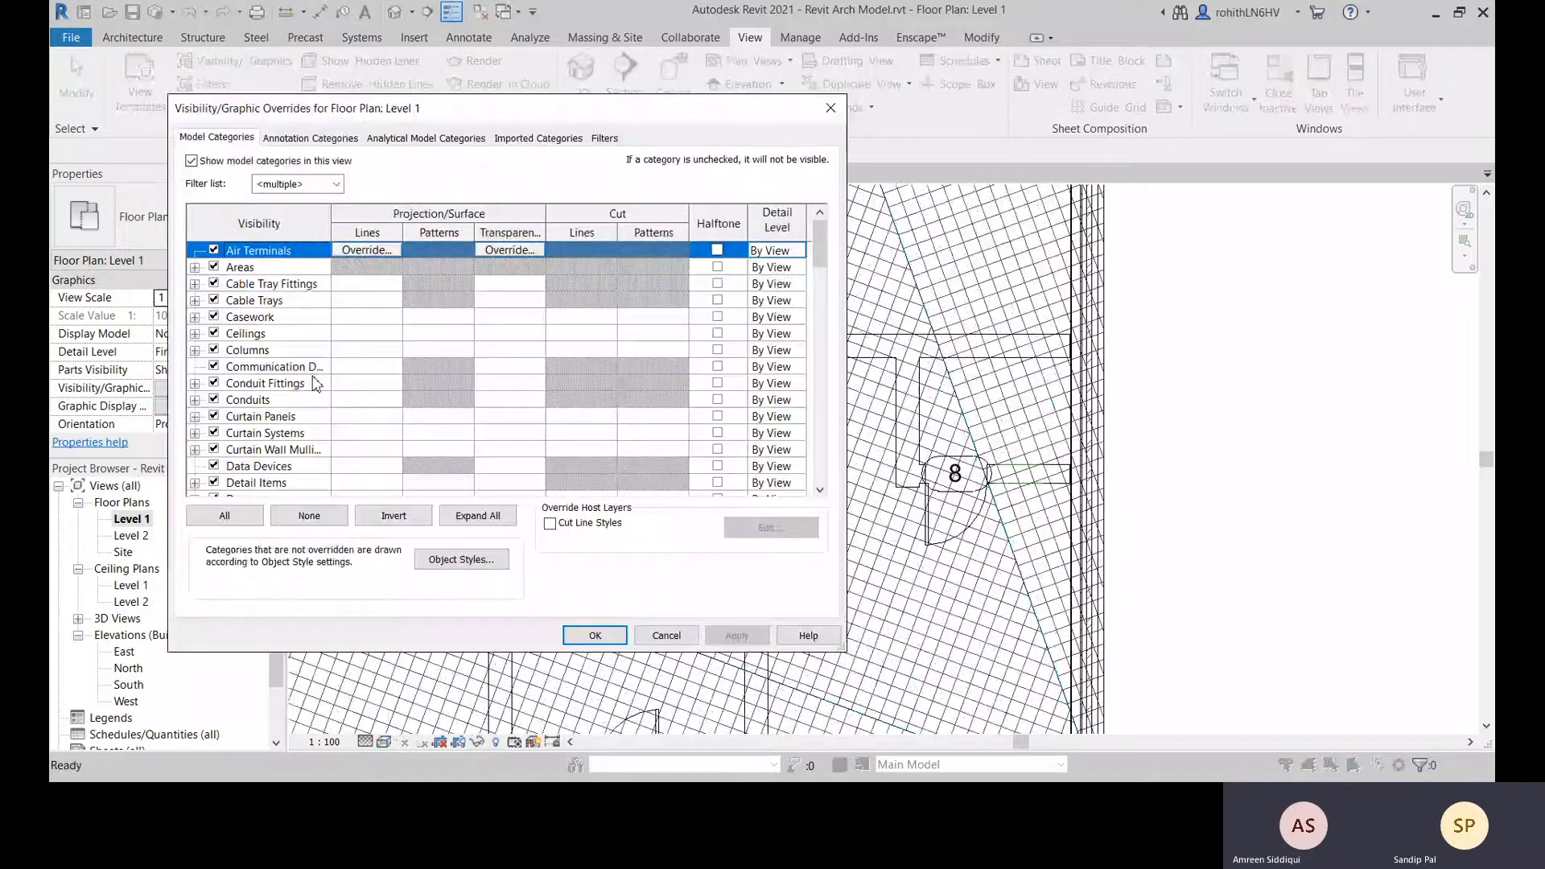
scroll(262, 379, down, 1)
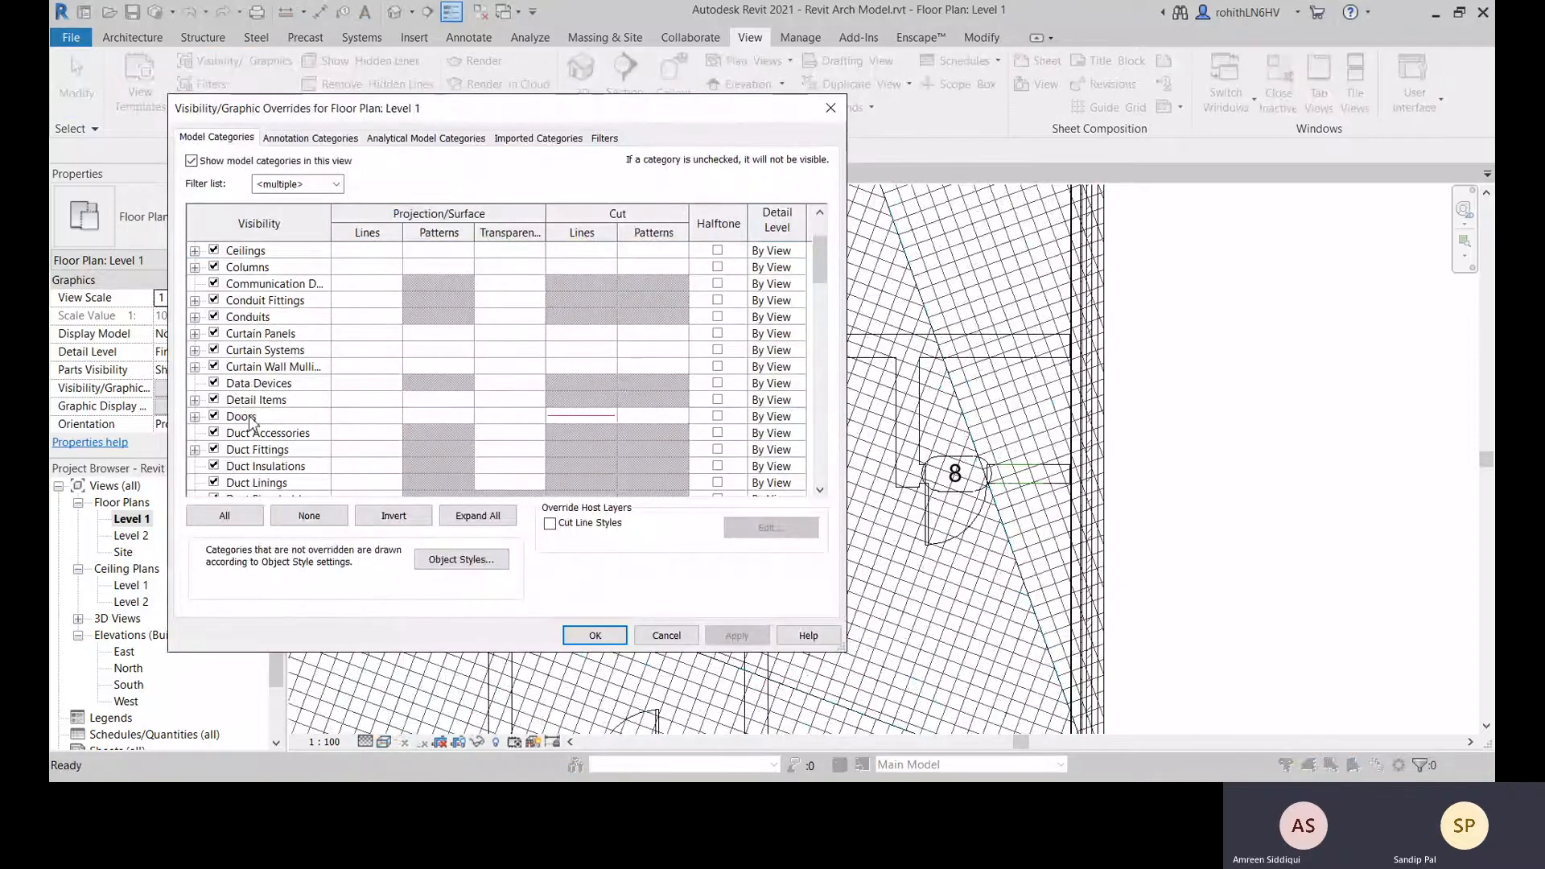
click(248, 416)
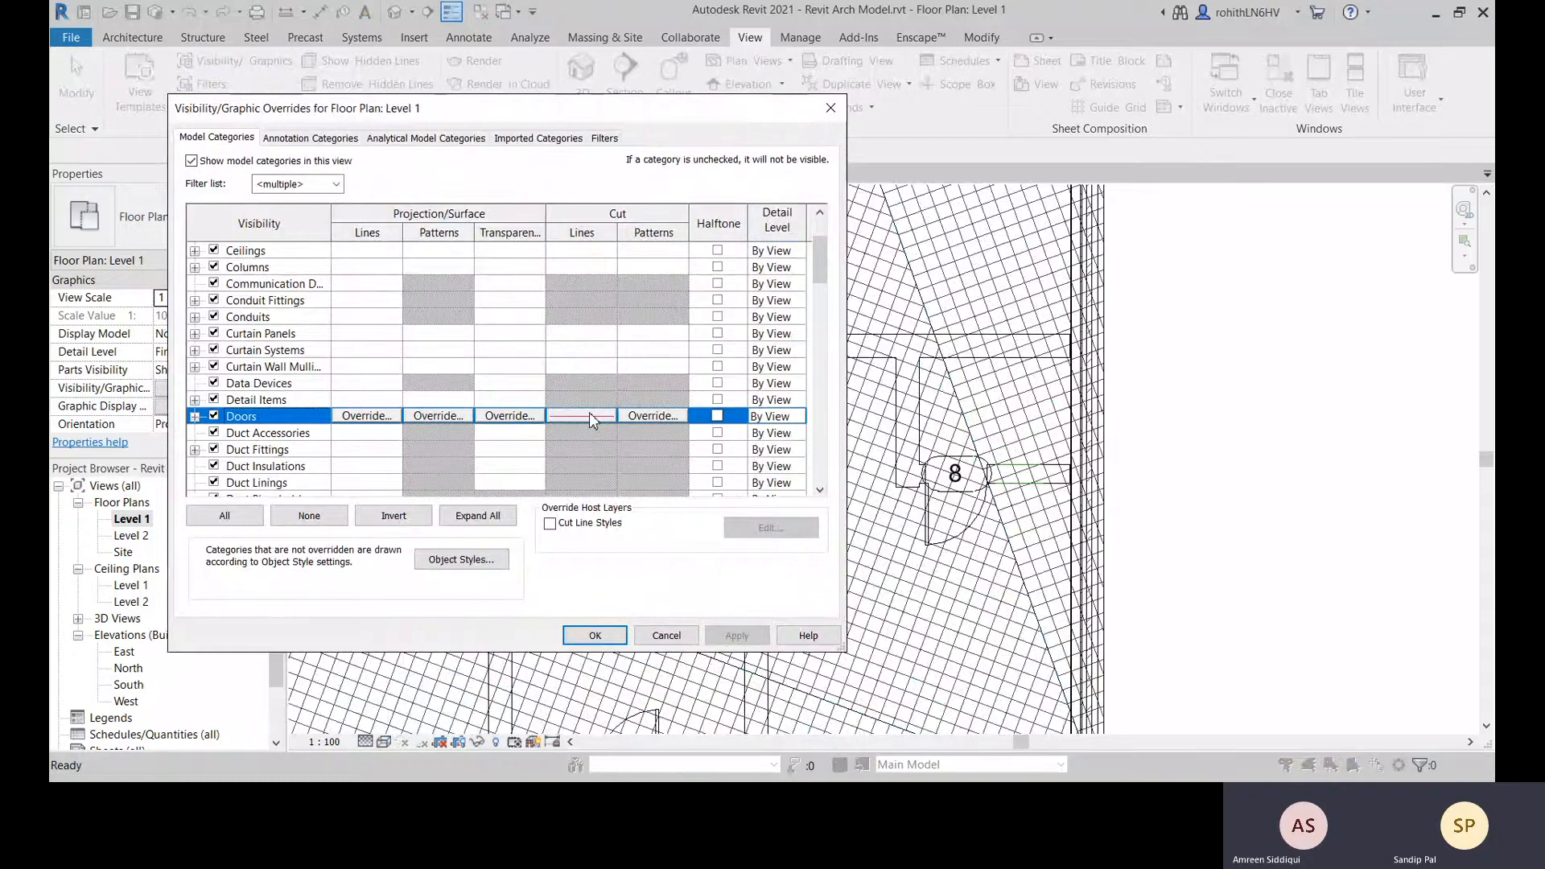
click(777, 416)
click(798, 416)
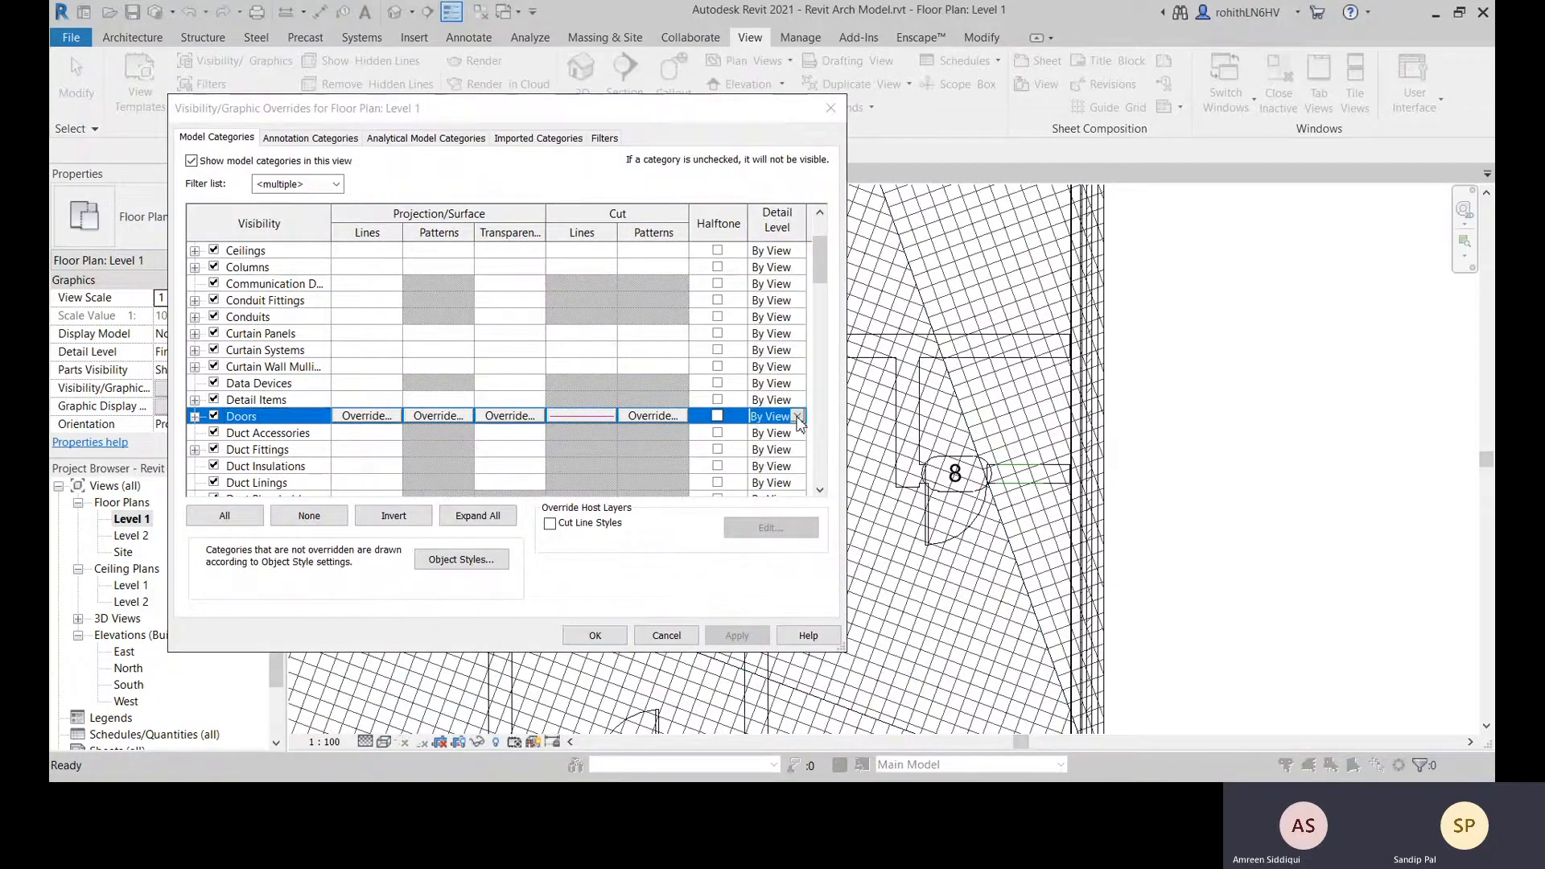
click(770, 483)
click(736, 636)
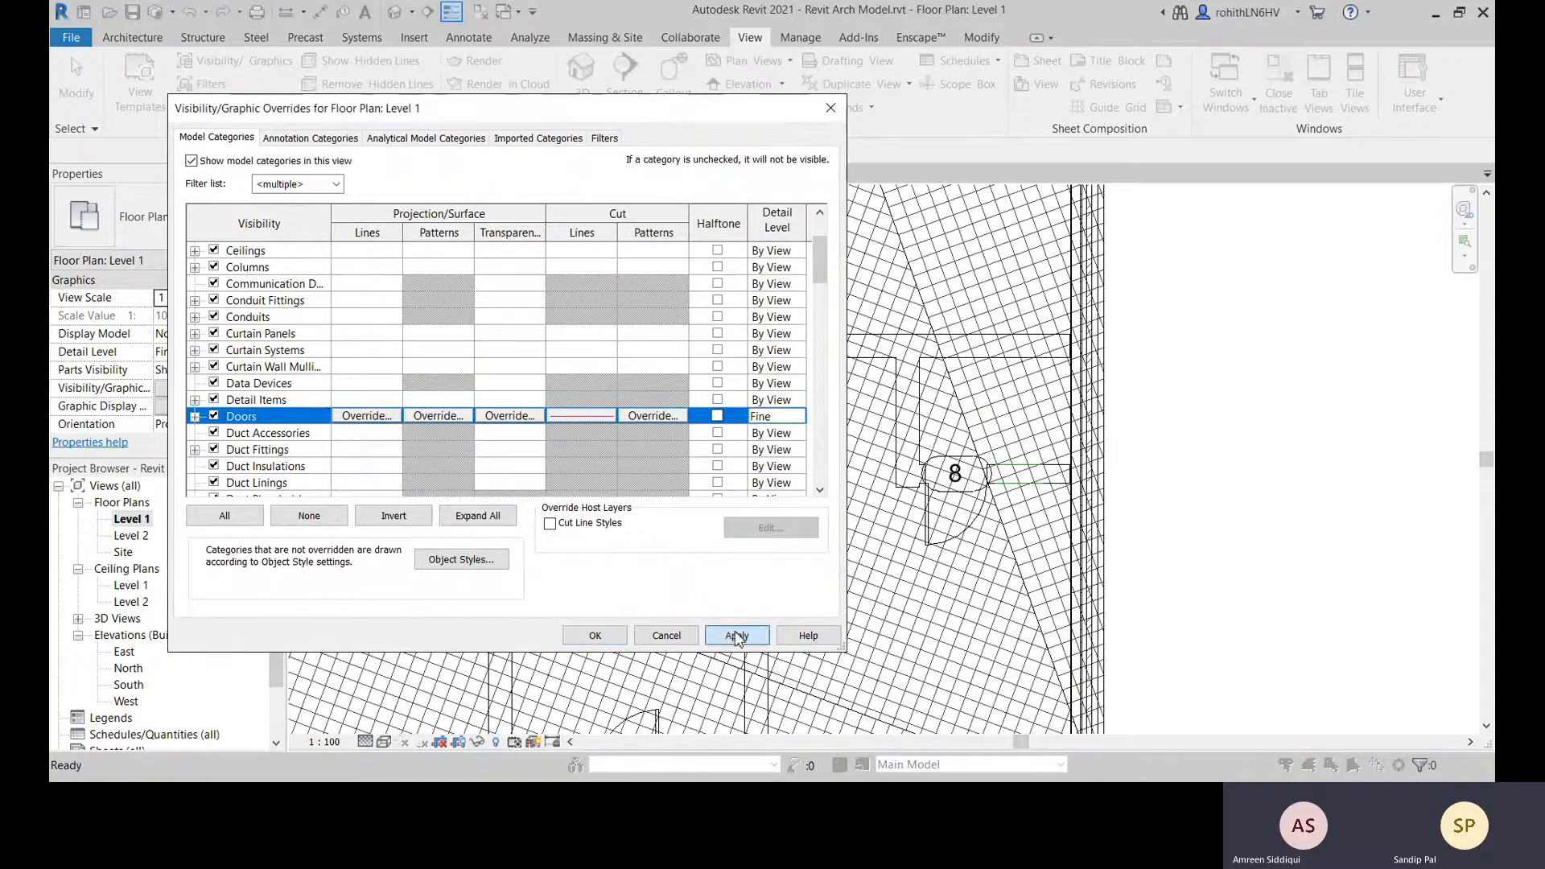
click(594, 635)
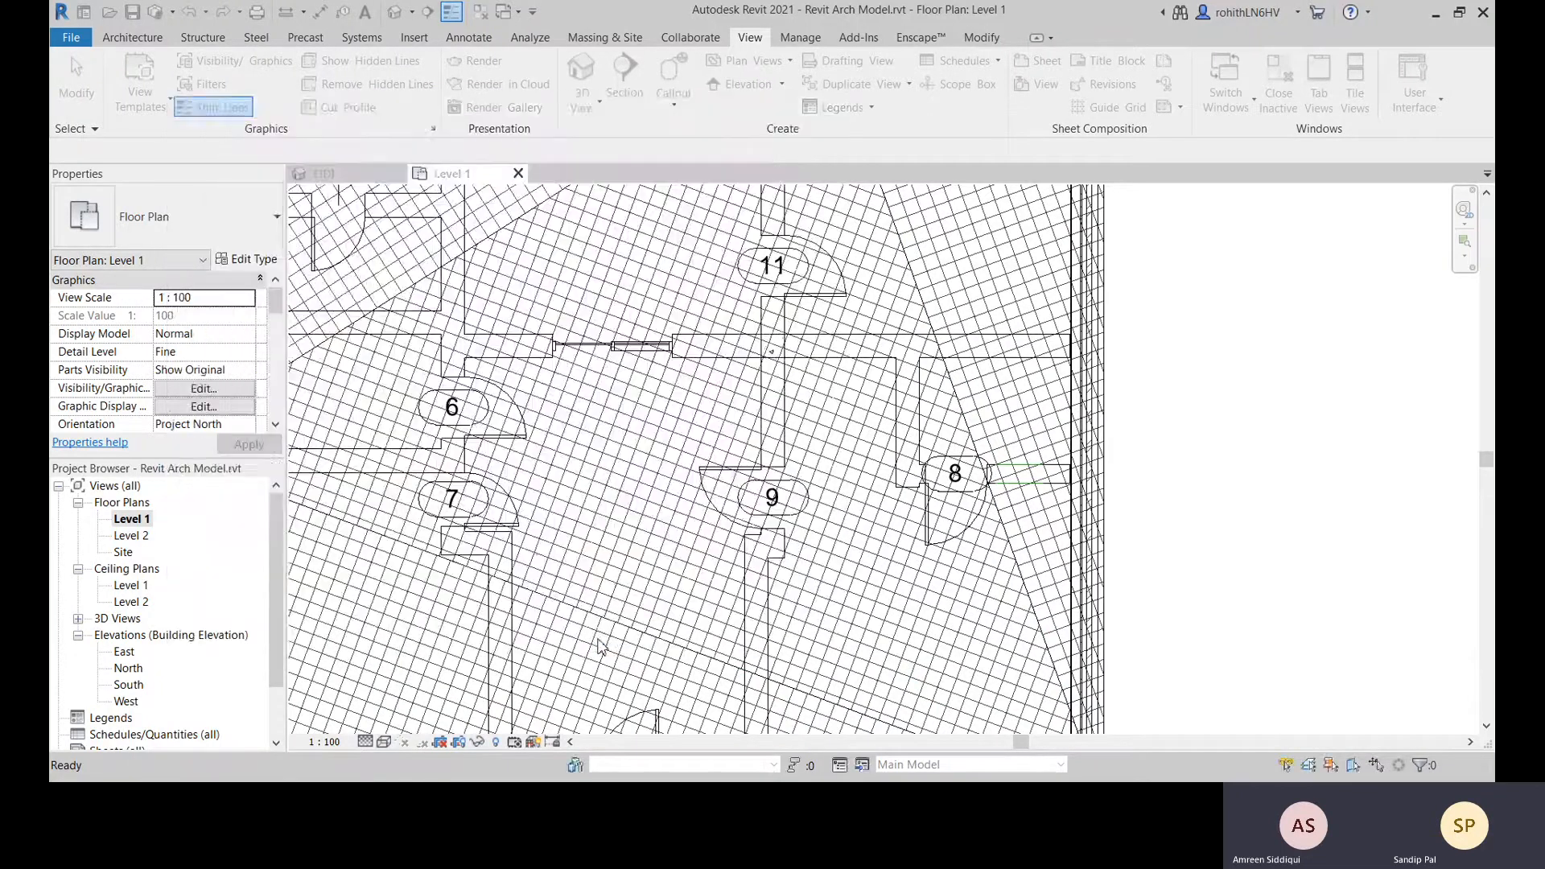
scroll(909, 563, down, 3)
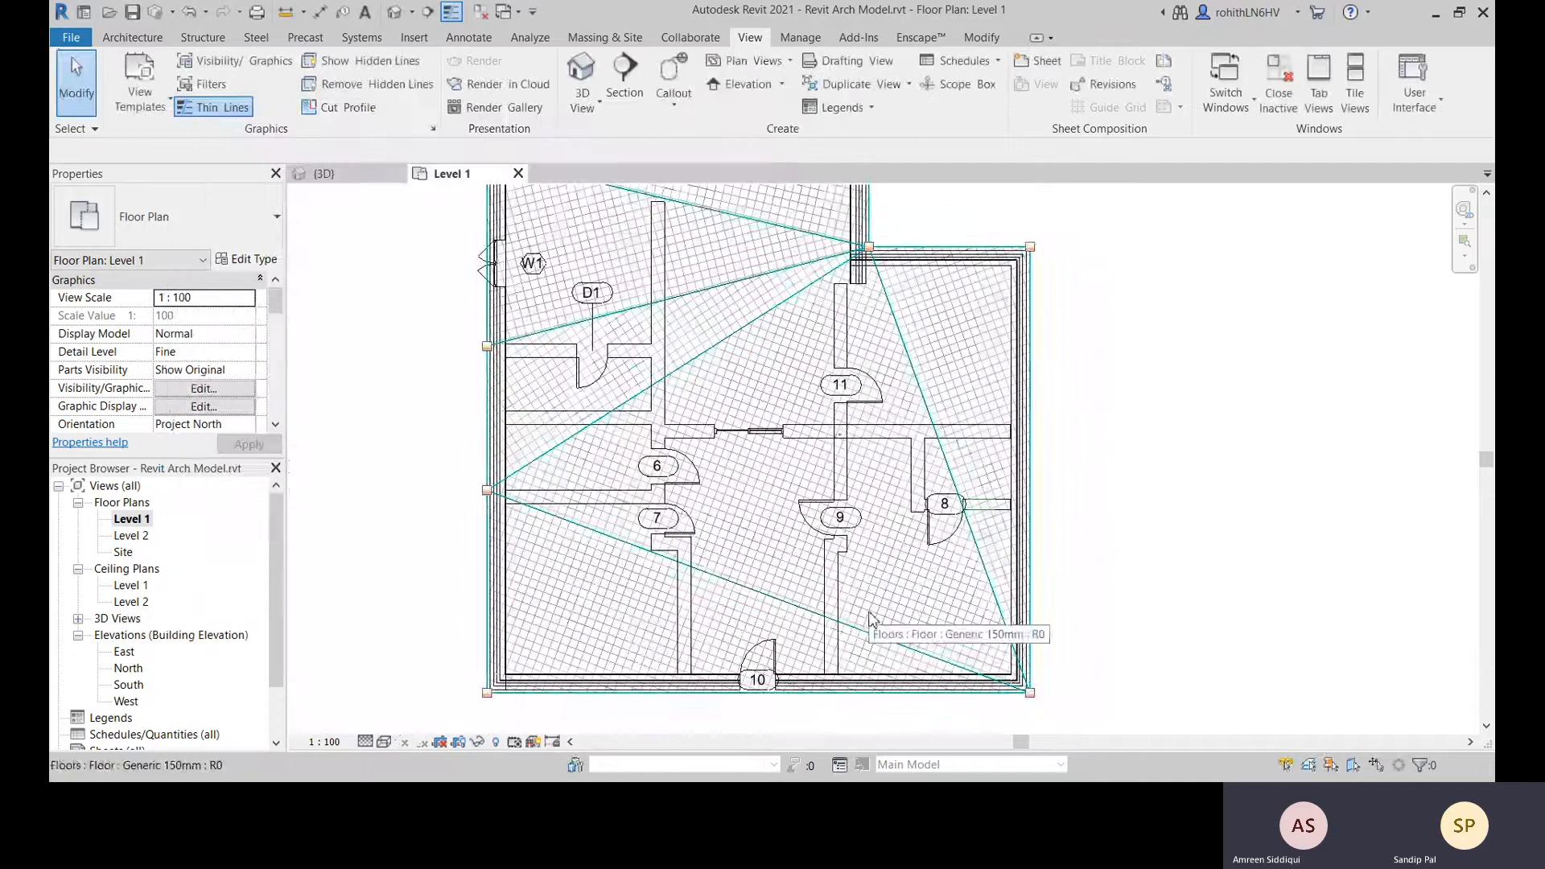
middle_drag(982, 668, 1010, 632)
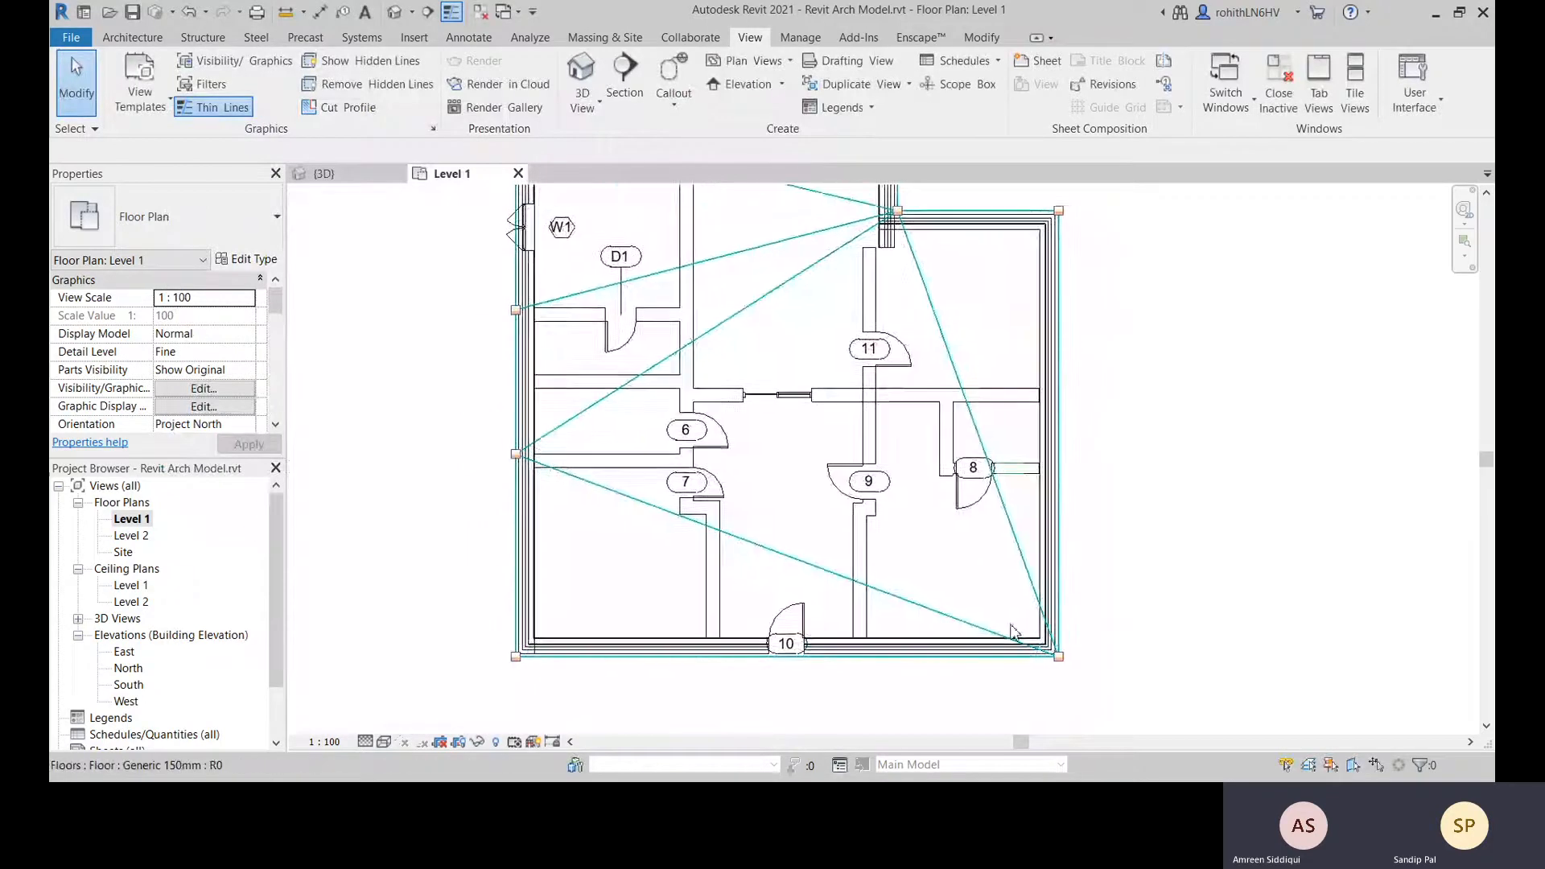
Return the Doors category's detail level to By View in the Level 1 plan's visibility overrides
click(234, 60)
scroll(561, 431, down, 1)
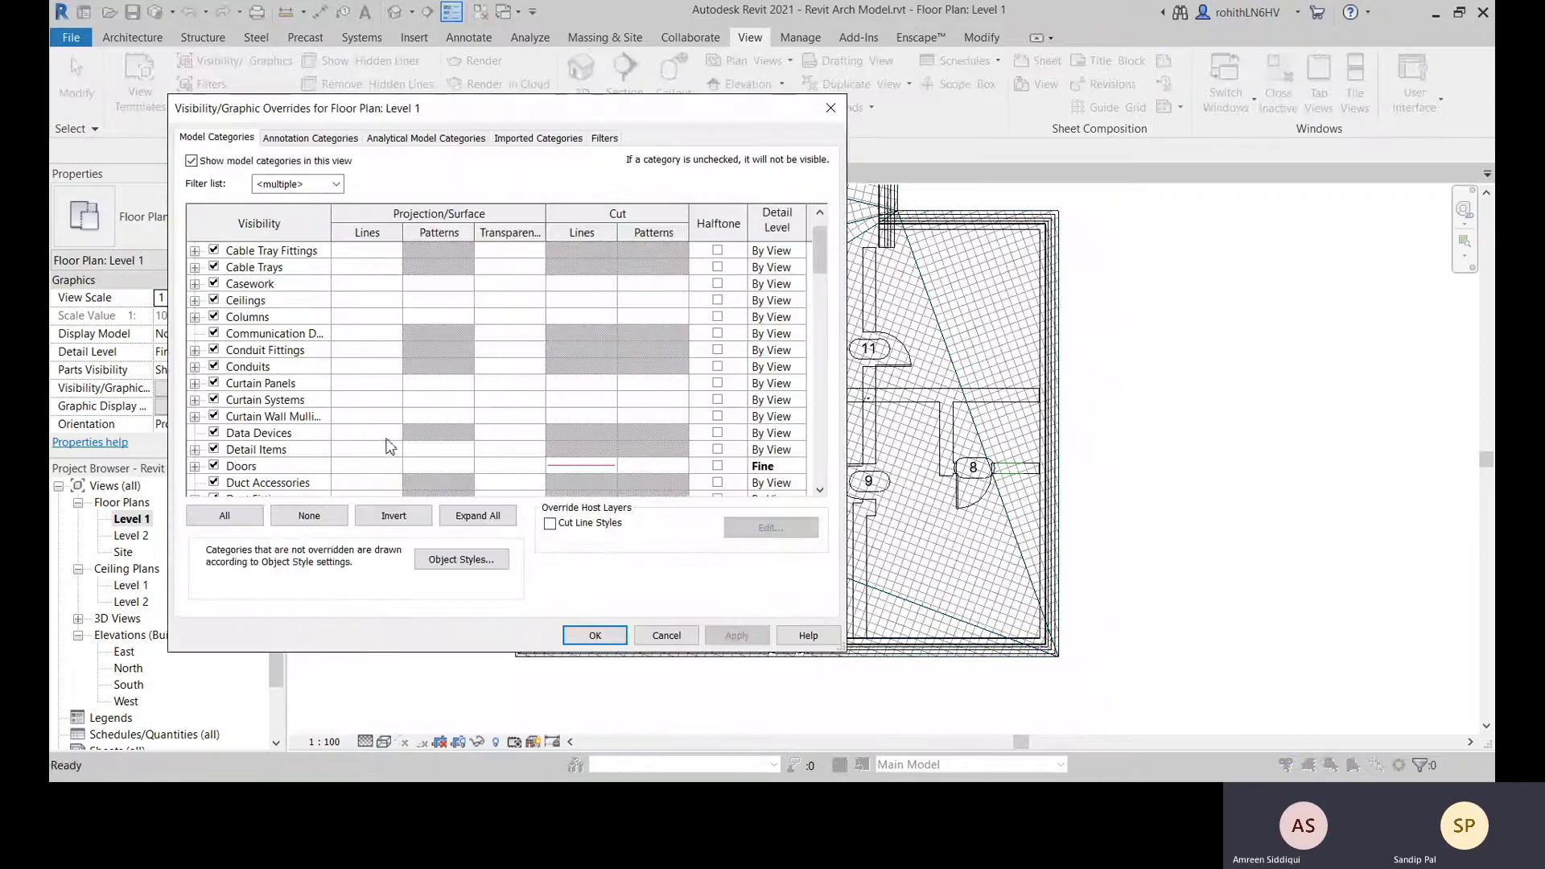
scroll(391, 446, down, 2)
click(780, 384)
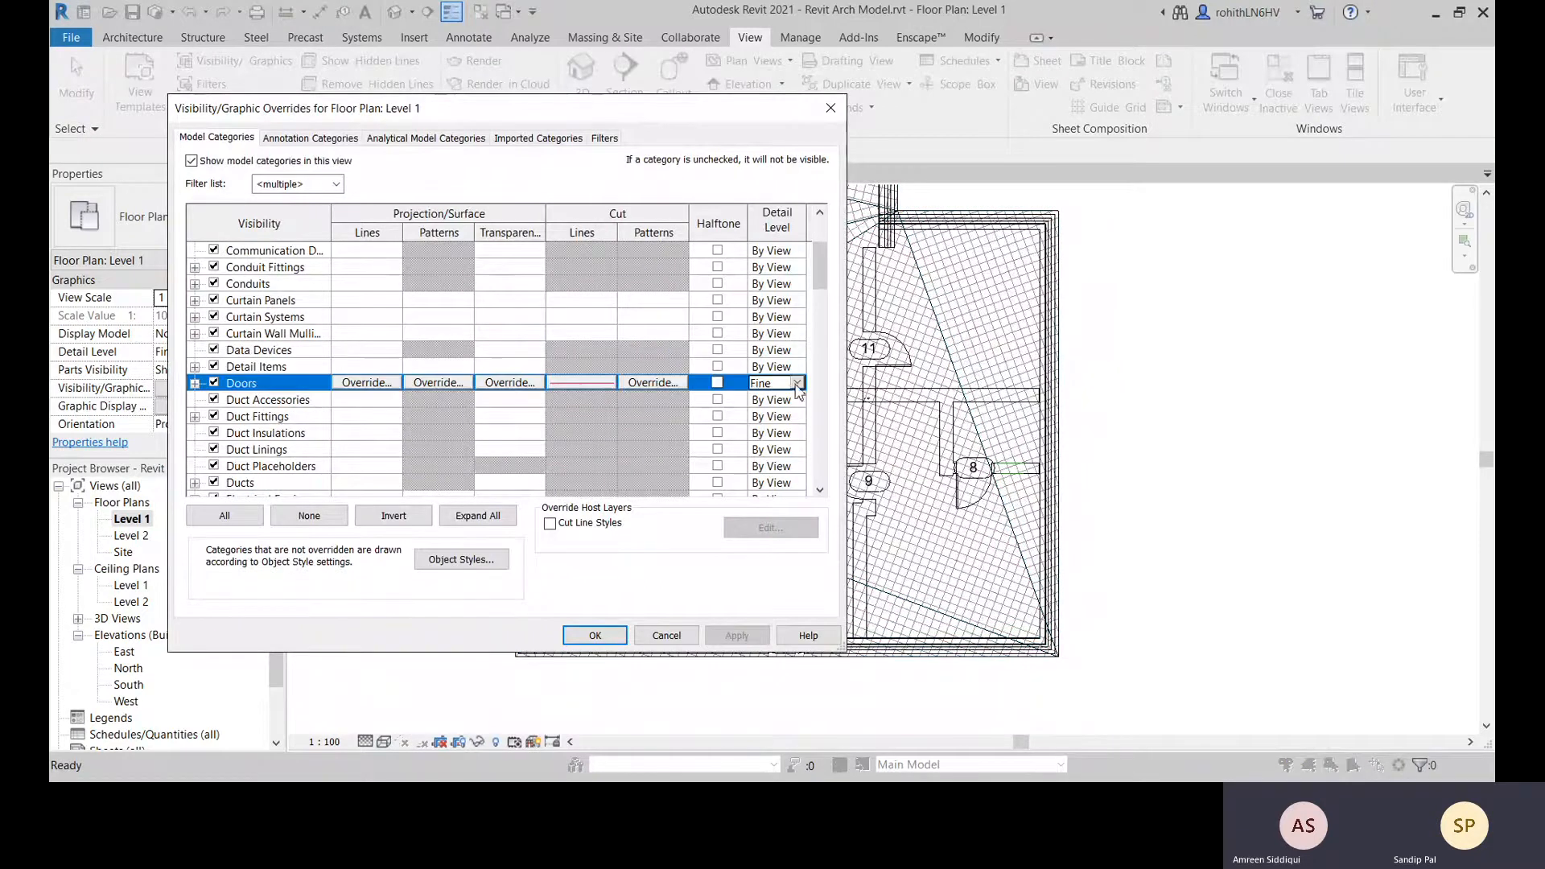
click(796, 383)
click(782, 400)
Change the Doors category's cut line pattern to Center, apply the overrides, and check door 8 and the other doors in plan
click(581, 383)
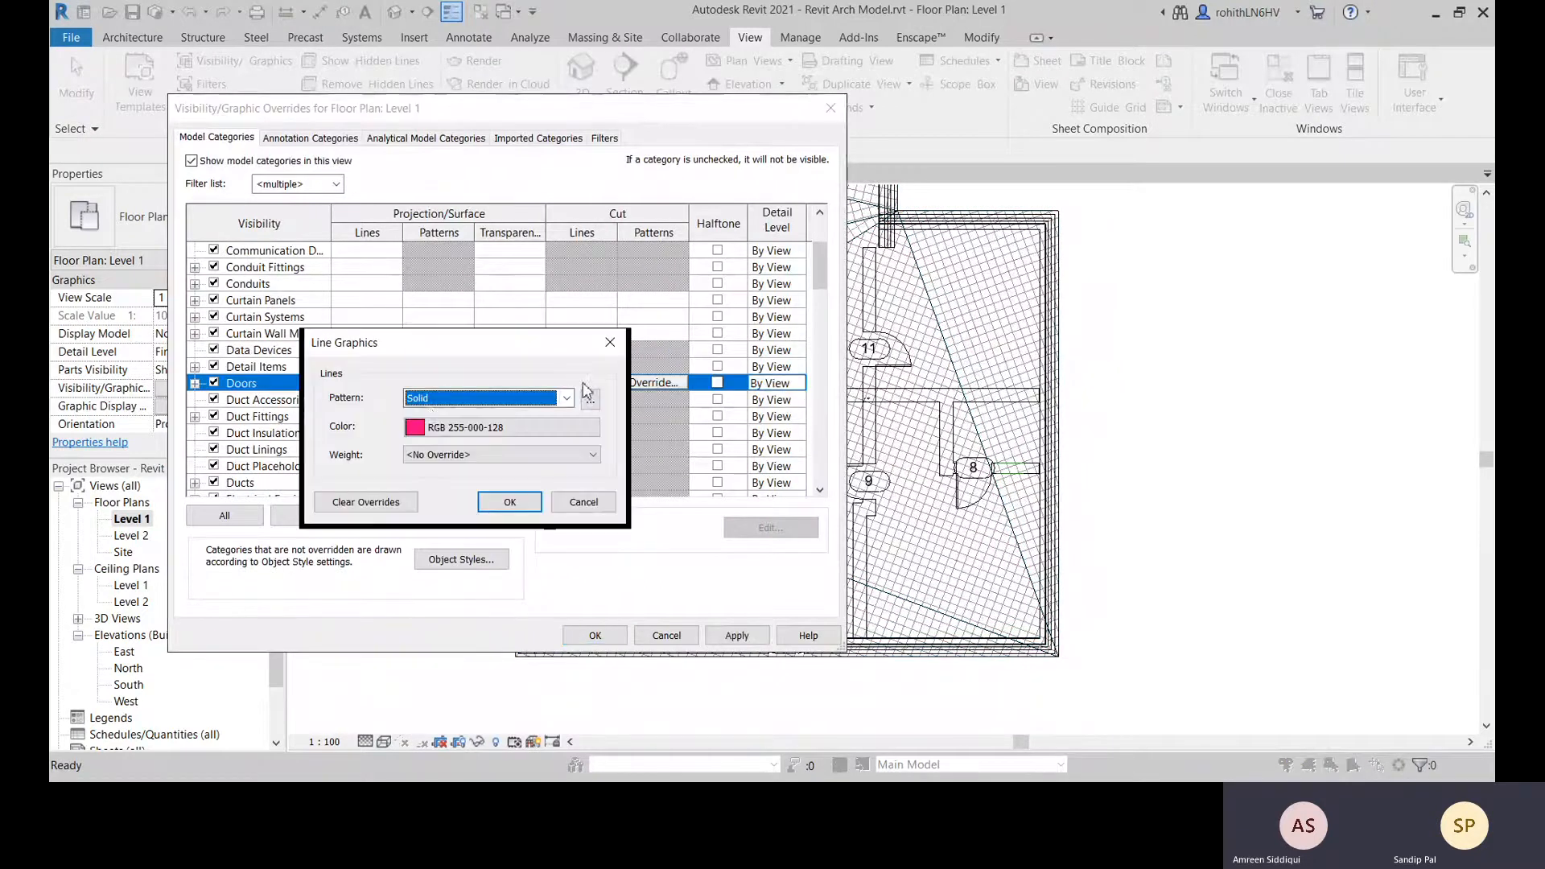
click(563, 398)
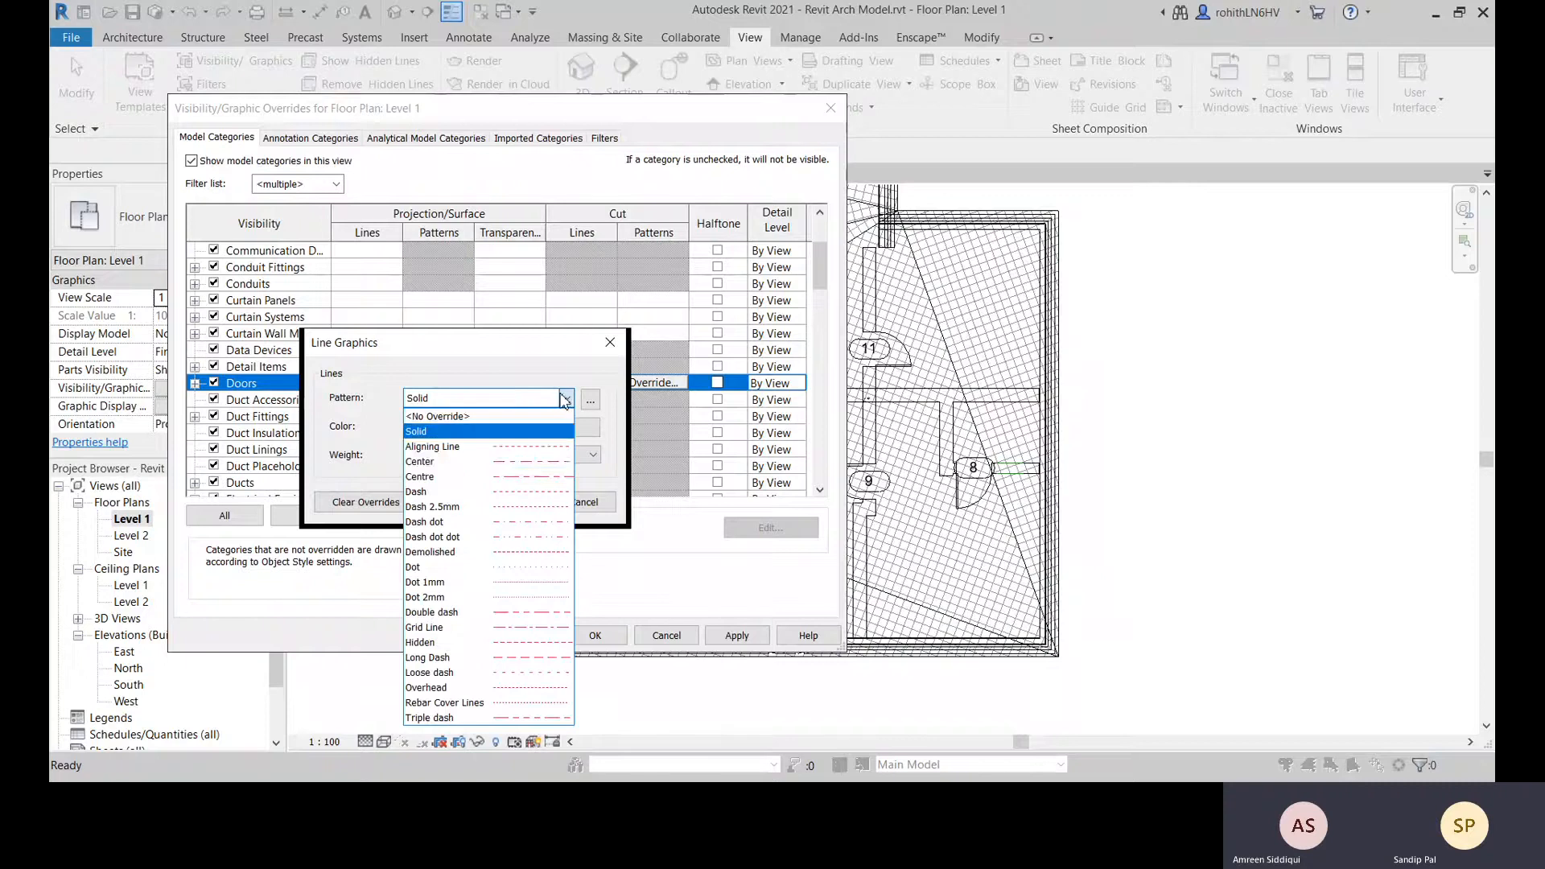
click(449, 468)
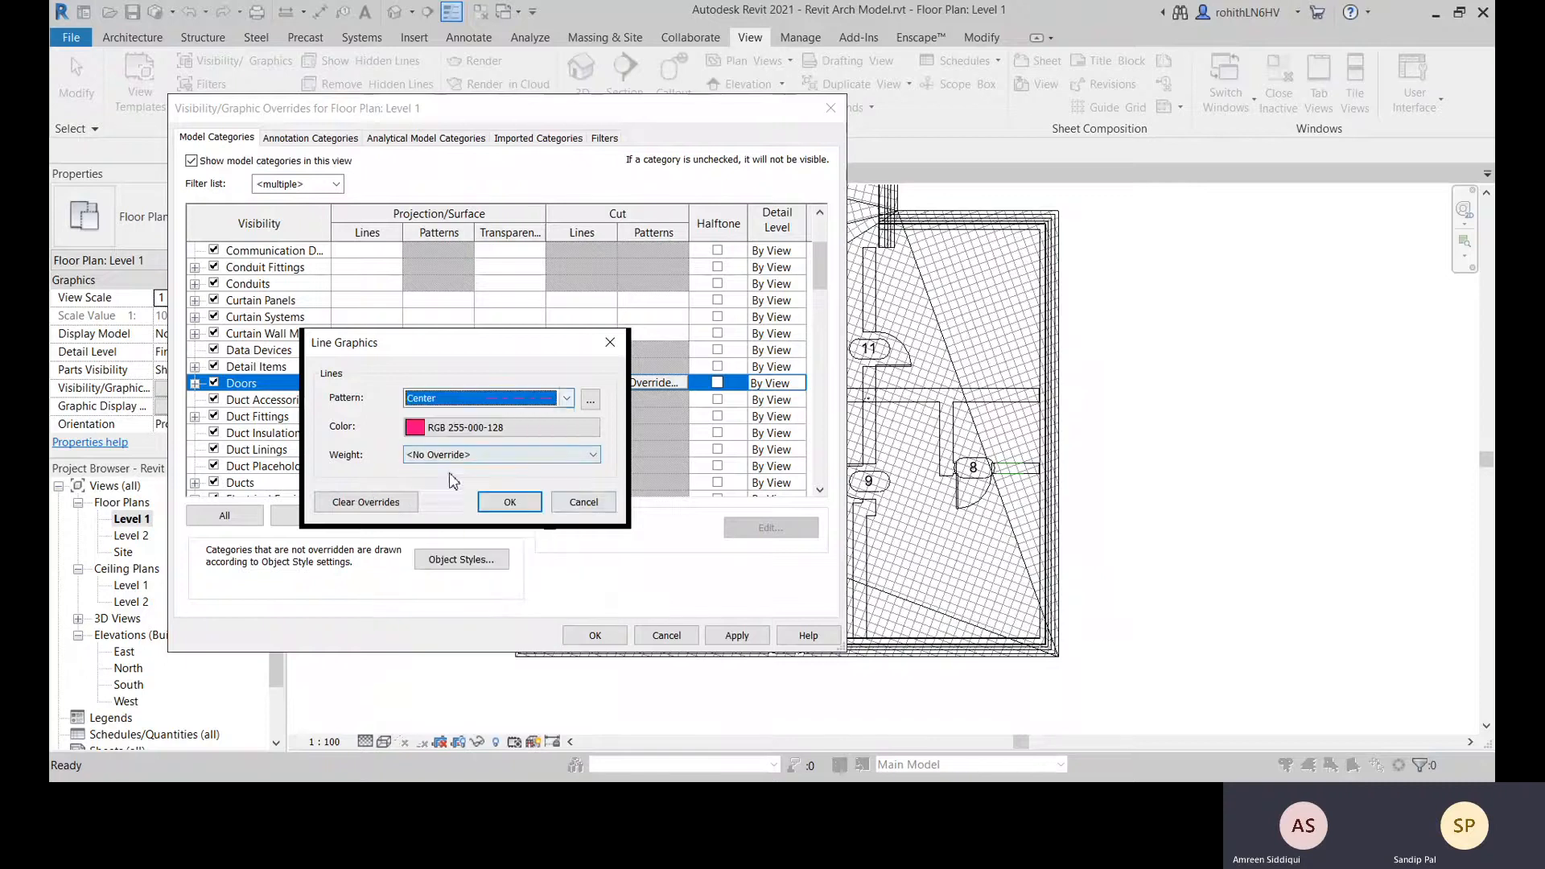
click(533, 505)
click(739, 636)
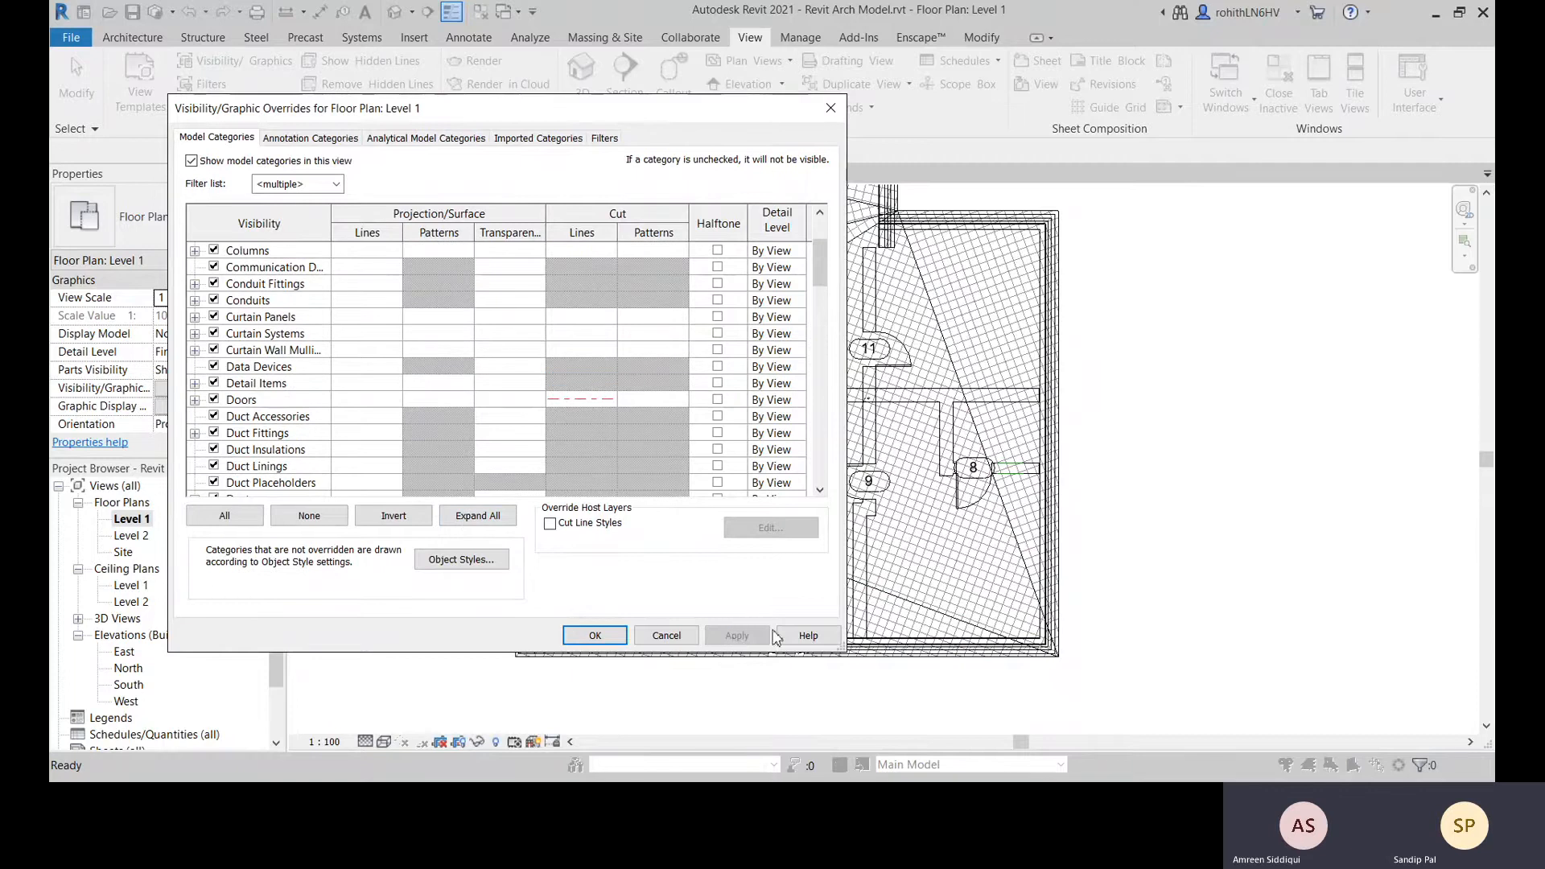
click(595, 636)
scroll(1012, 503, up, 4)
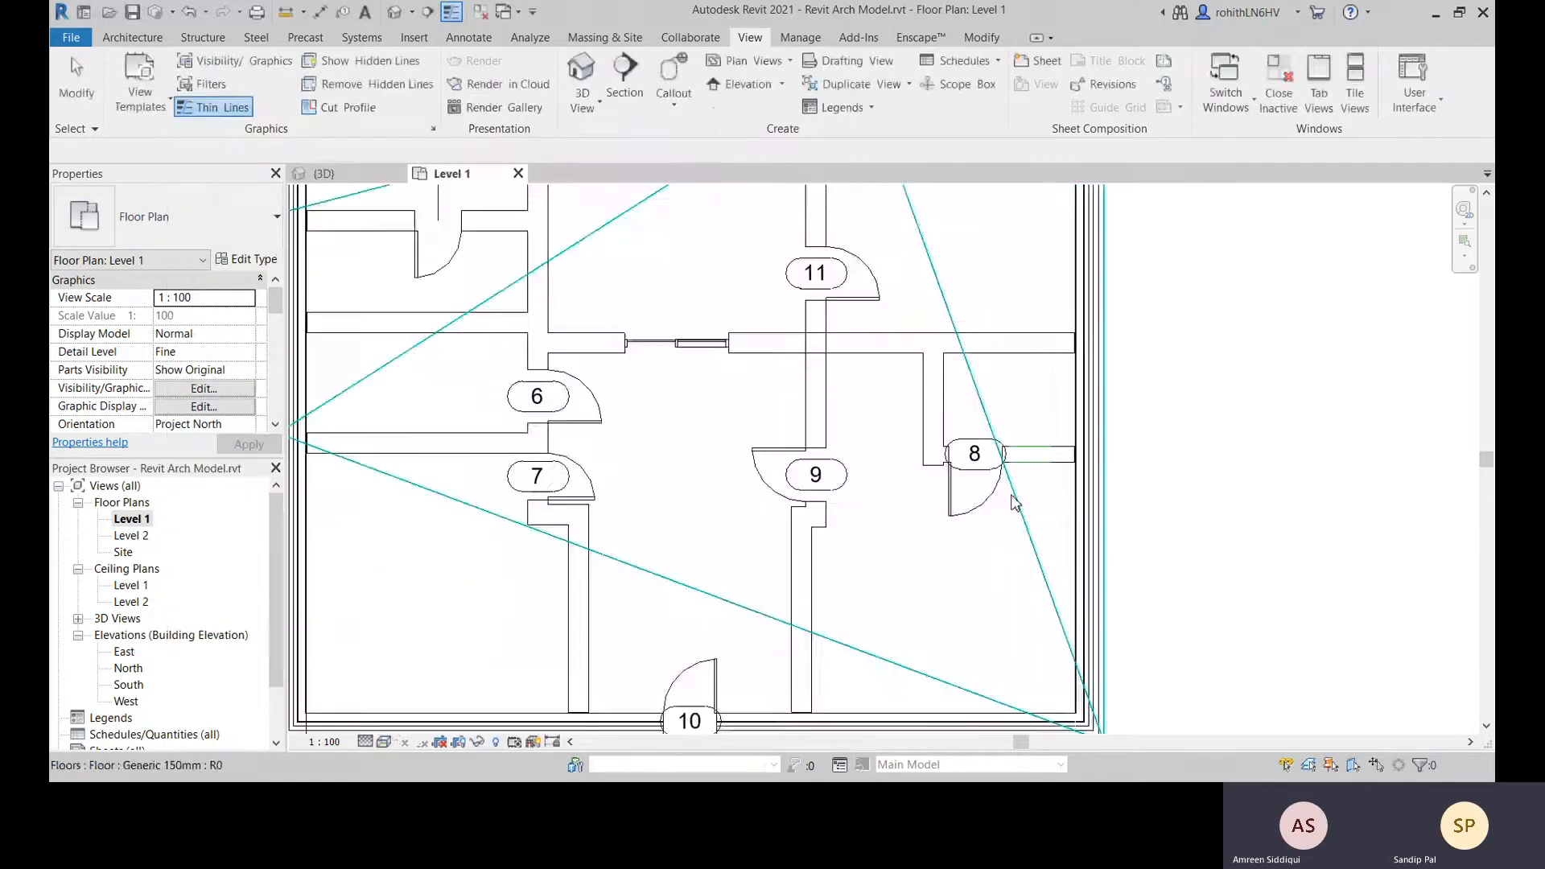
scroll(1012, 503, up, 2)
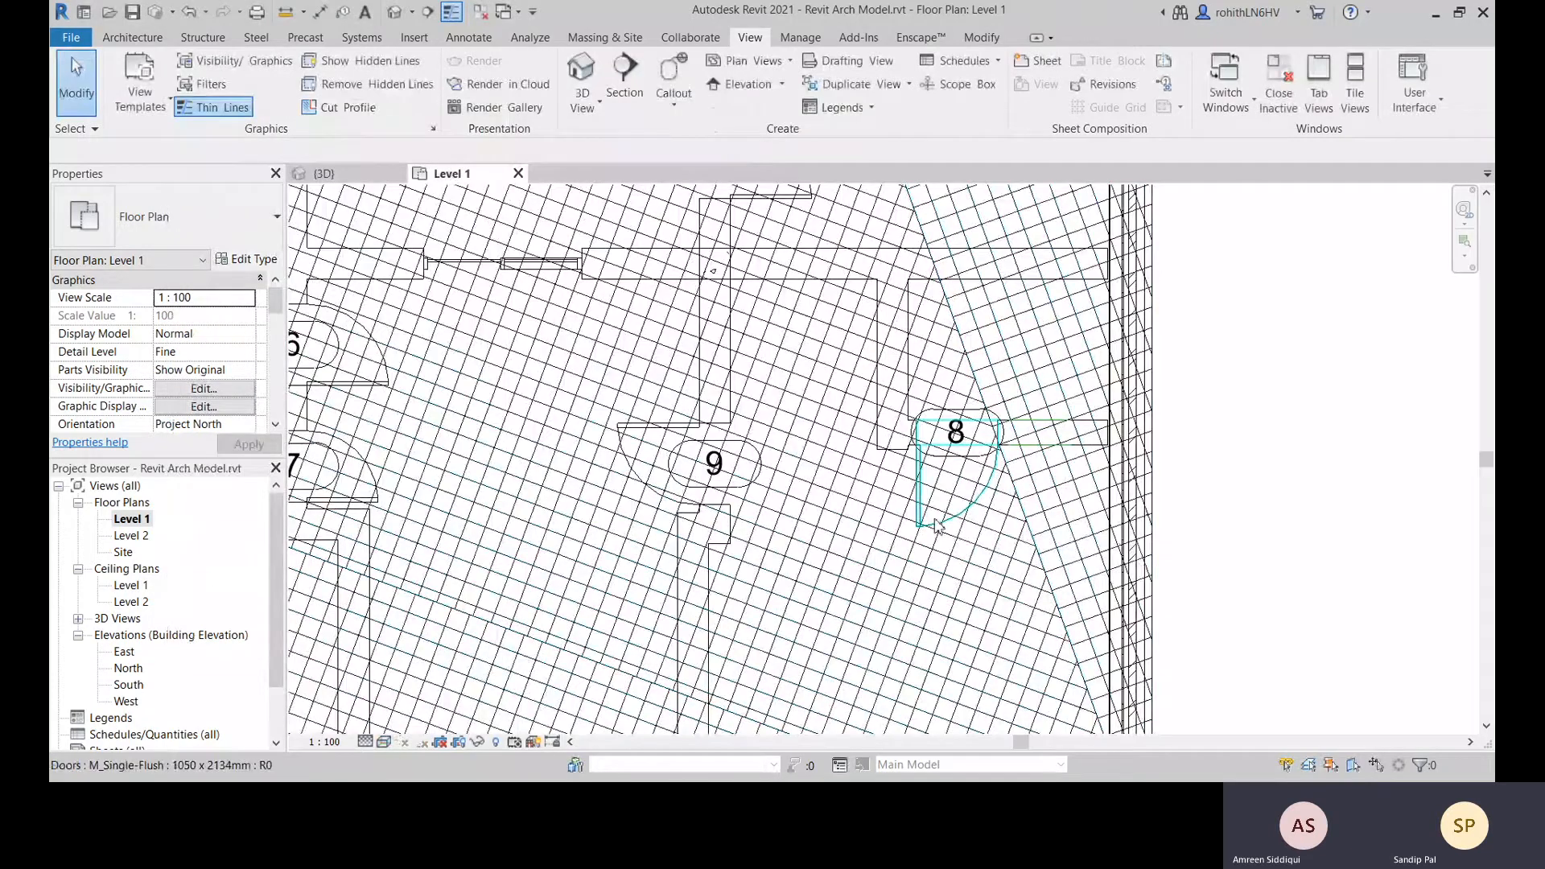
click(935, 523)
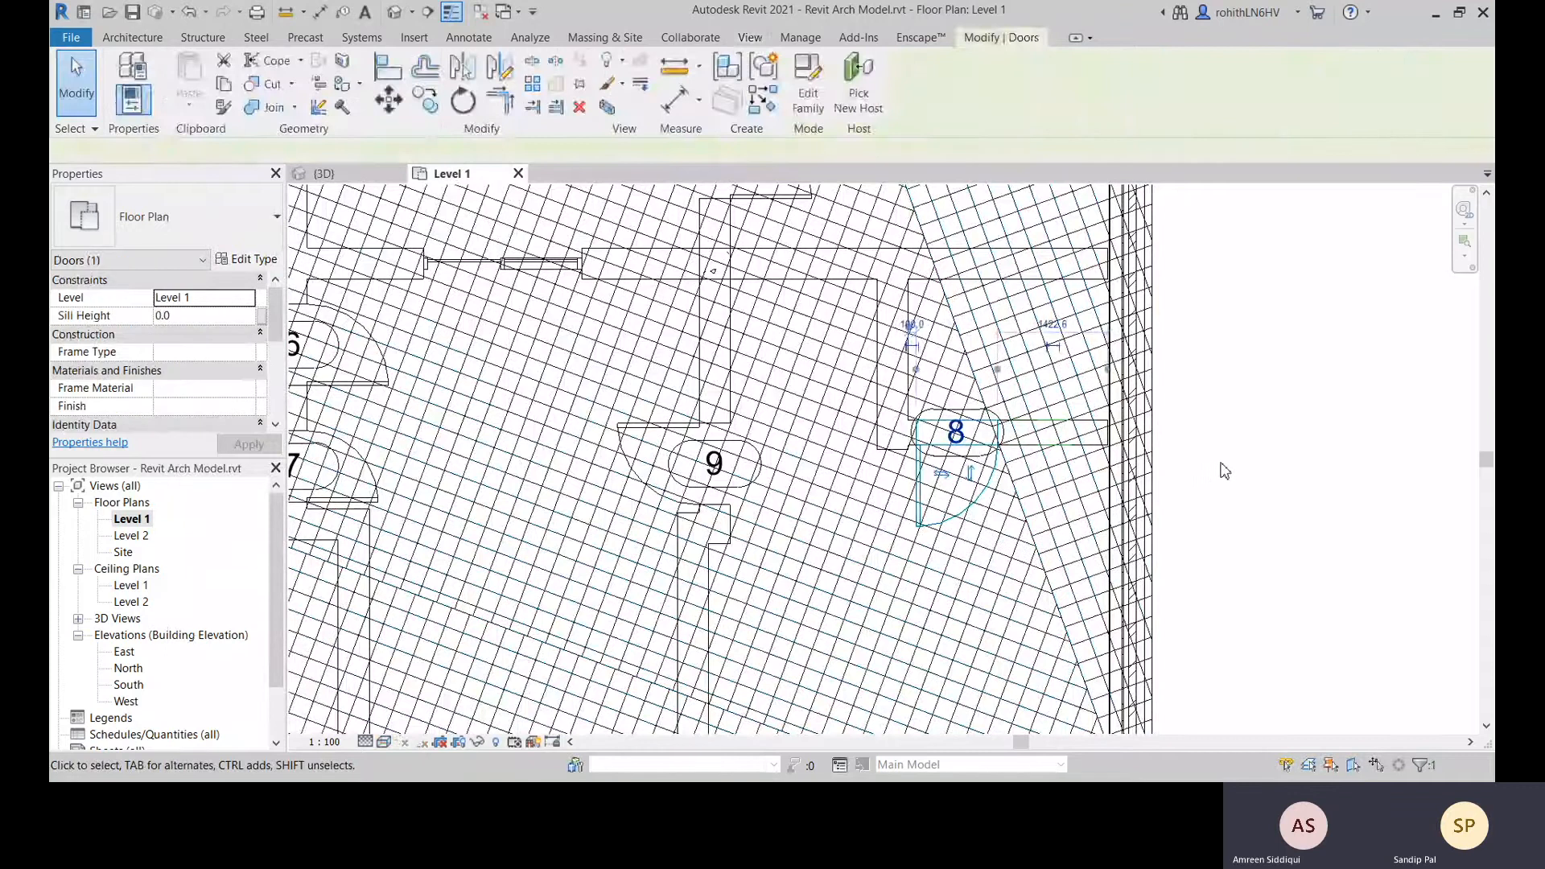
click(1207, 498)
scroll(764, 483, down, 5)
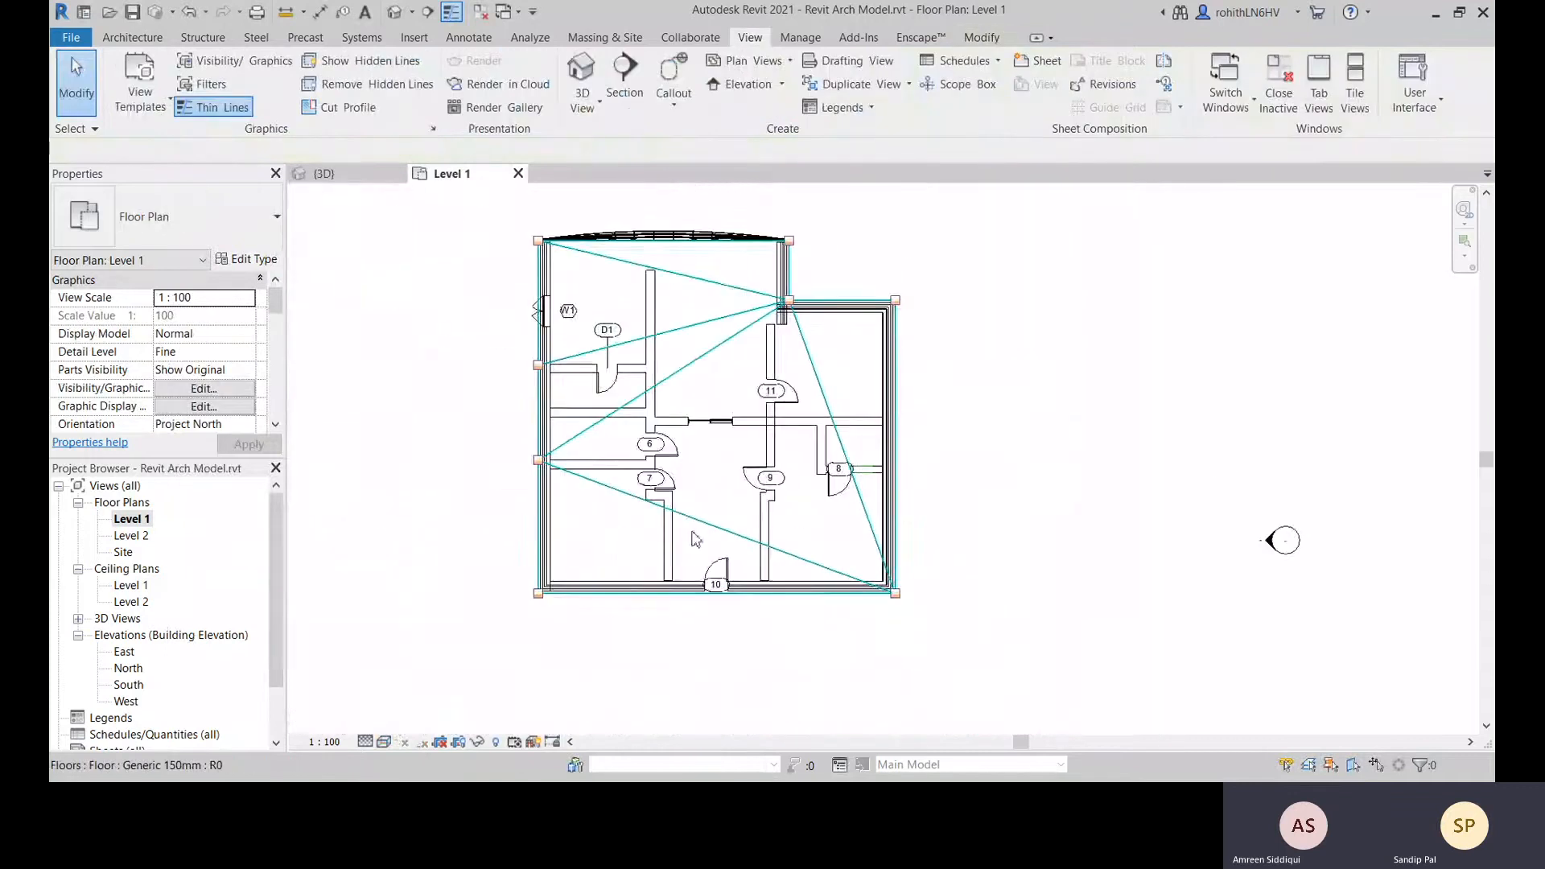
scroll(592, 470, up, 3)
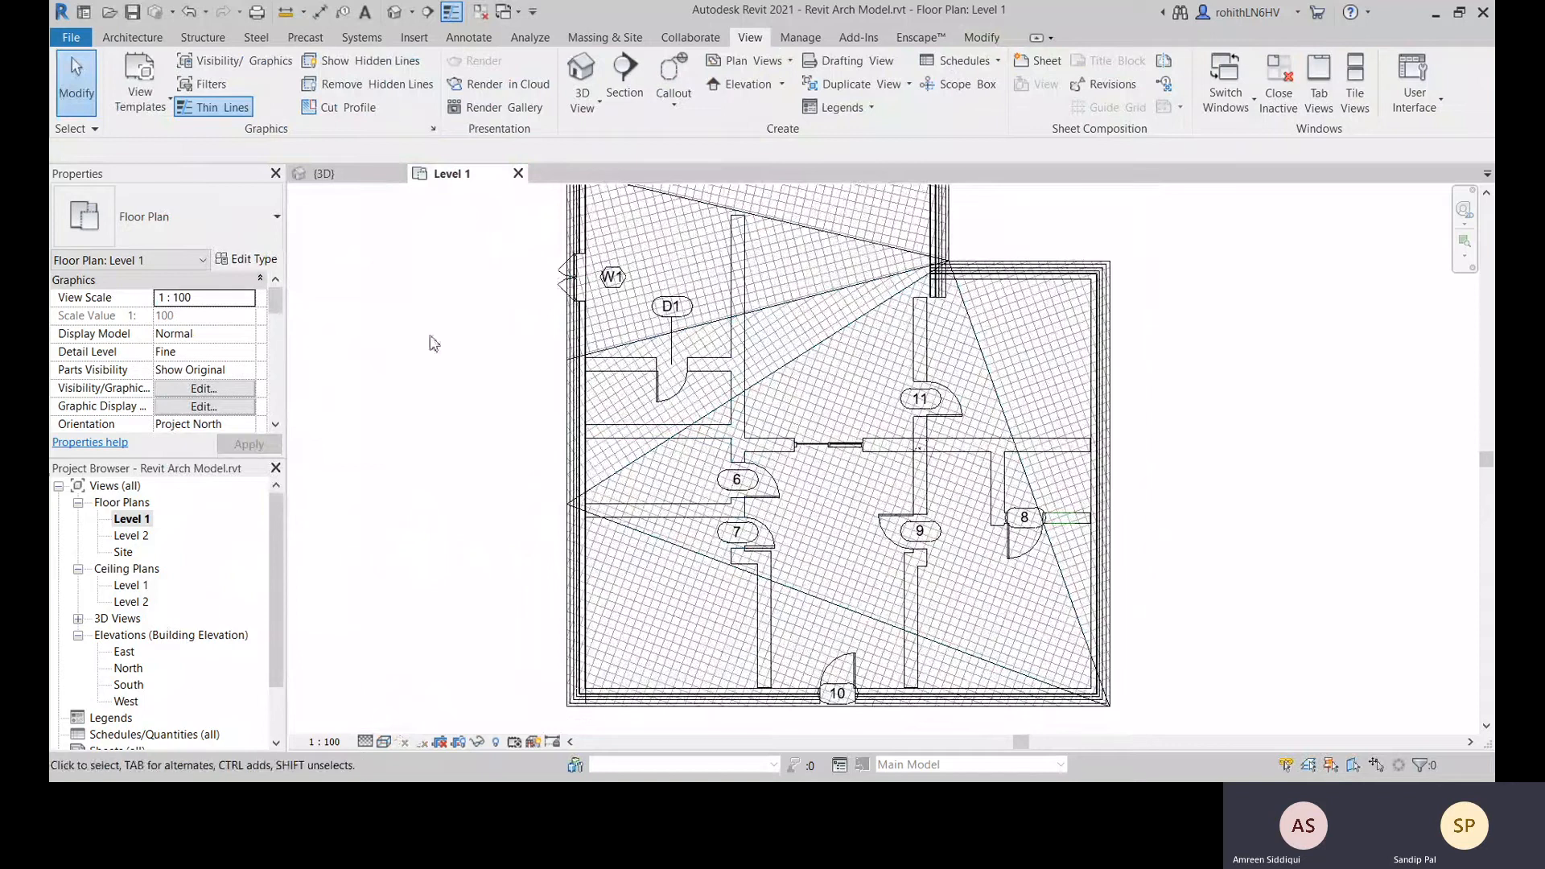
Override the Walls category's cut line color with Green in the Level 1 plan's visibility overrides and apply it
click(234, 61)
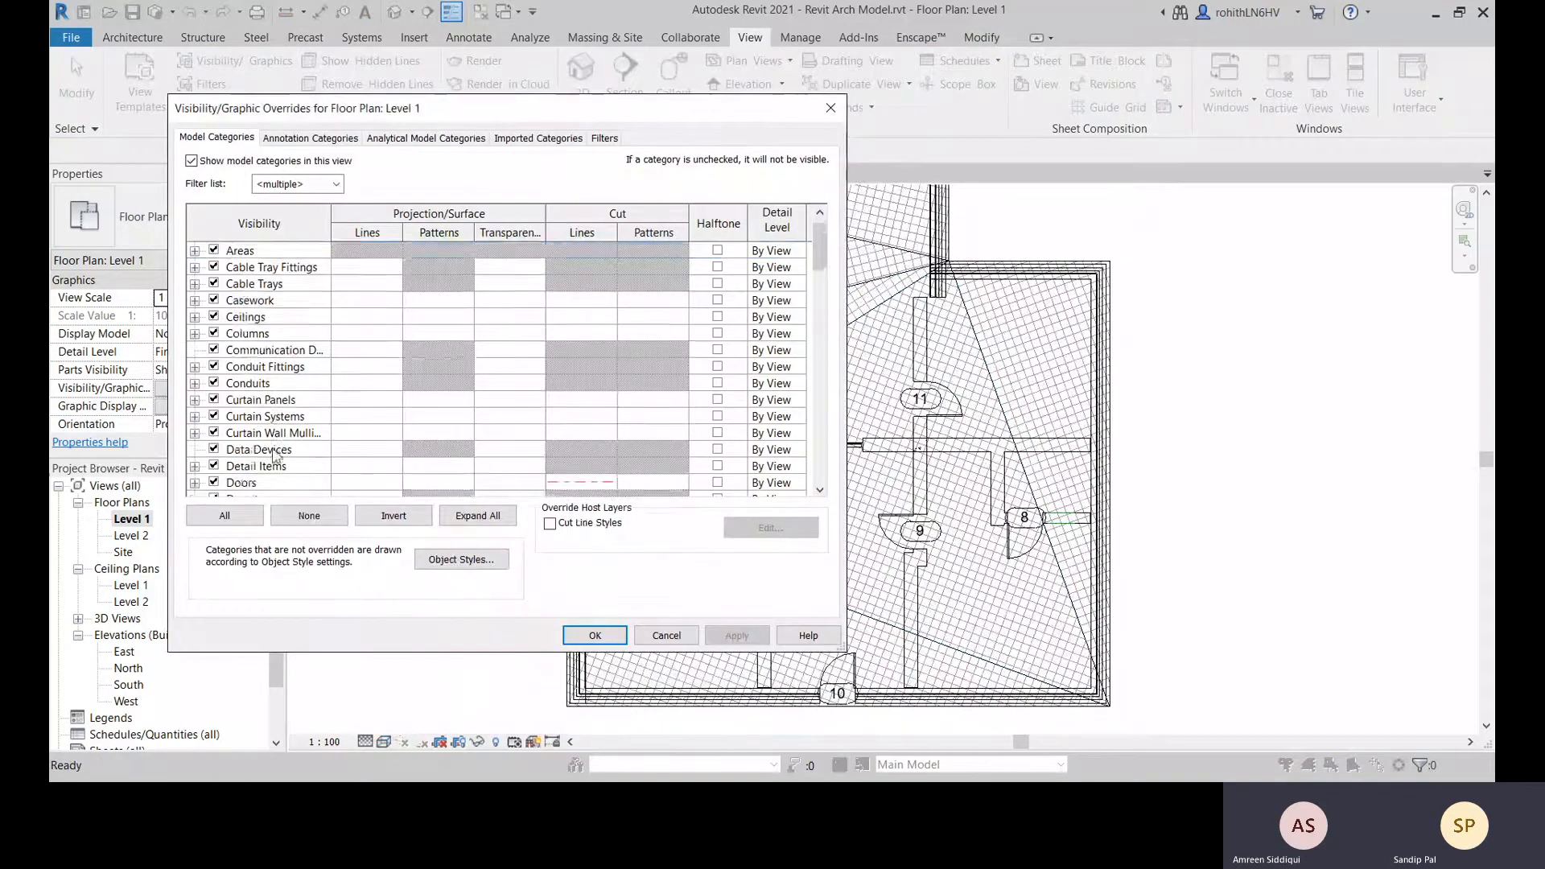
scroll(376, 439, down, 1)
drag(816, 266, 817, 463)
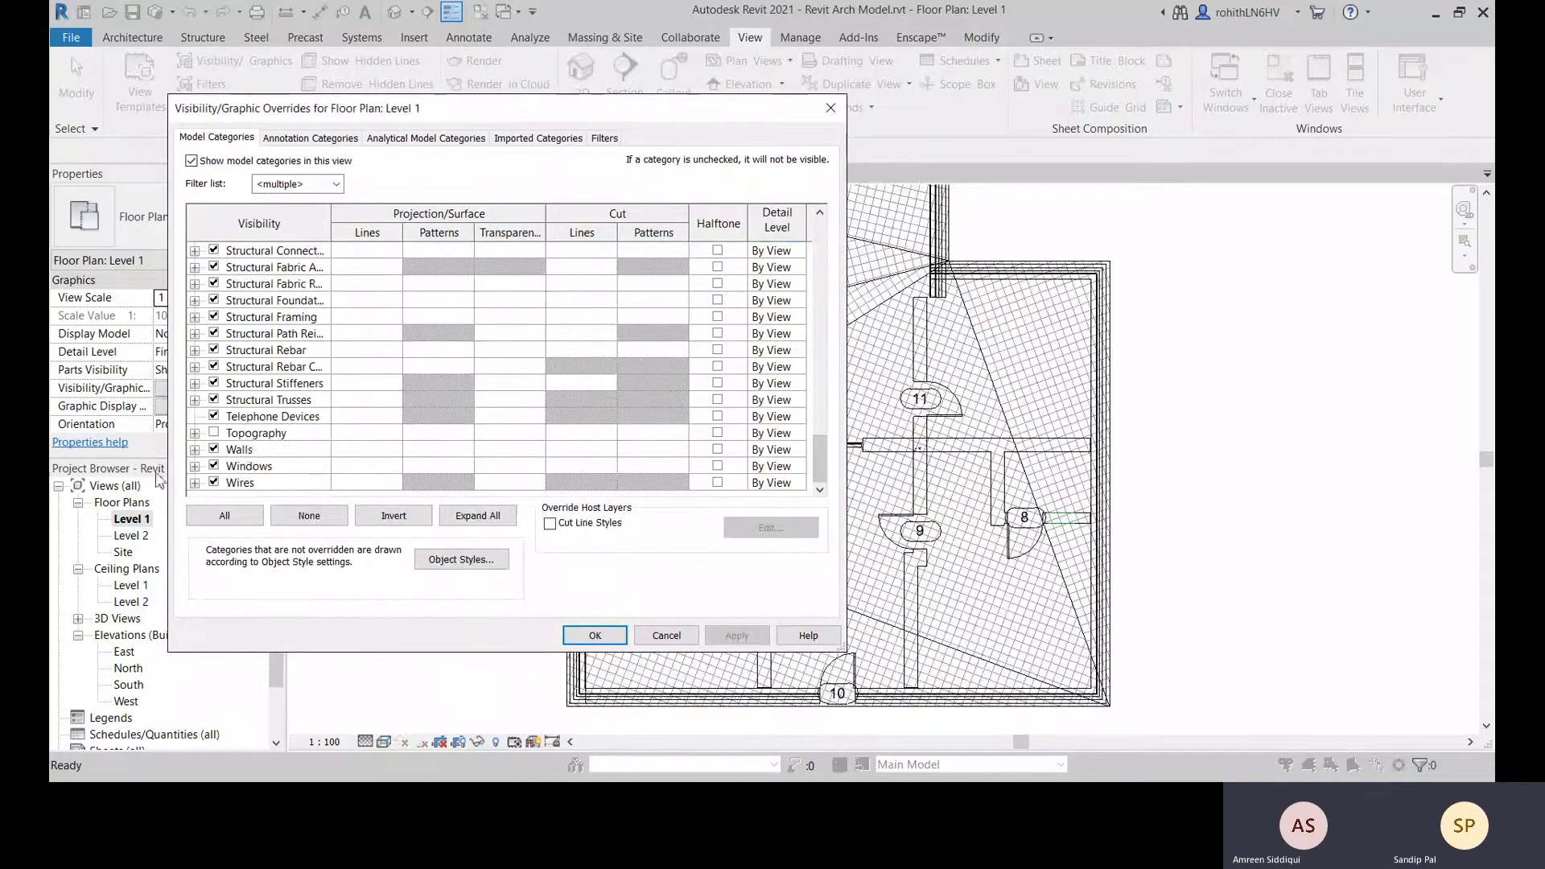
click(253, 451)
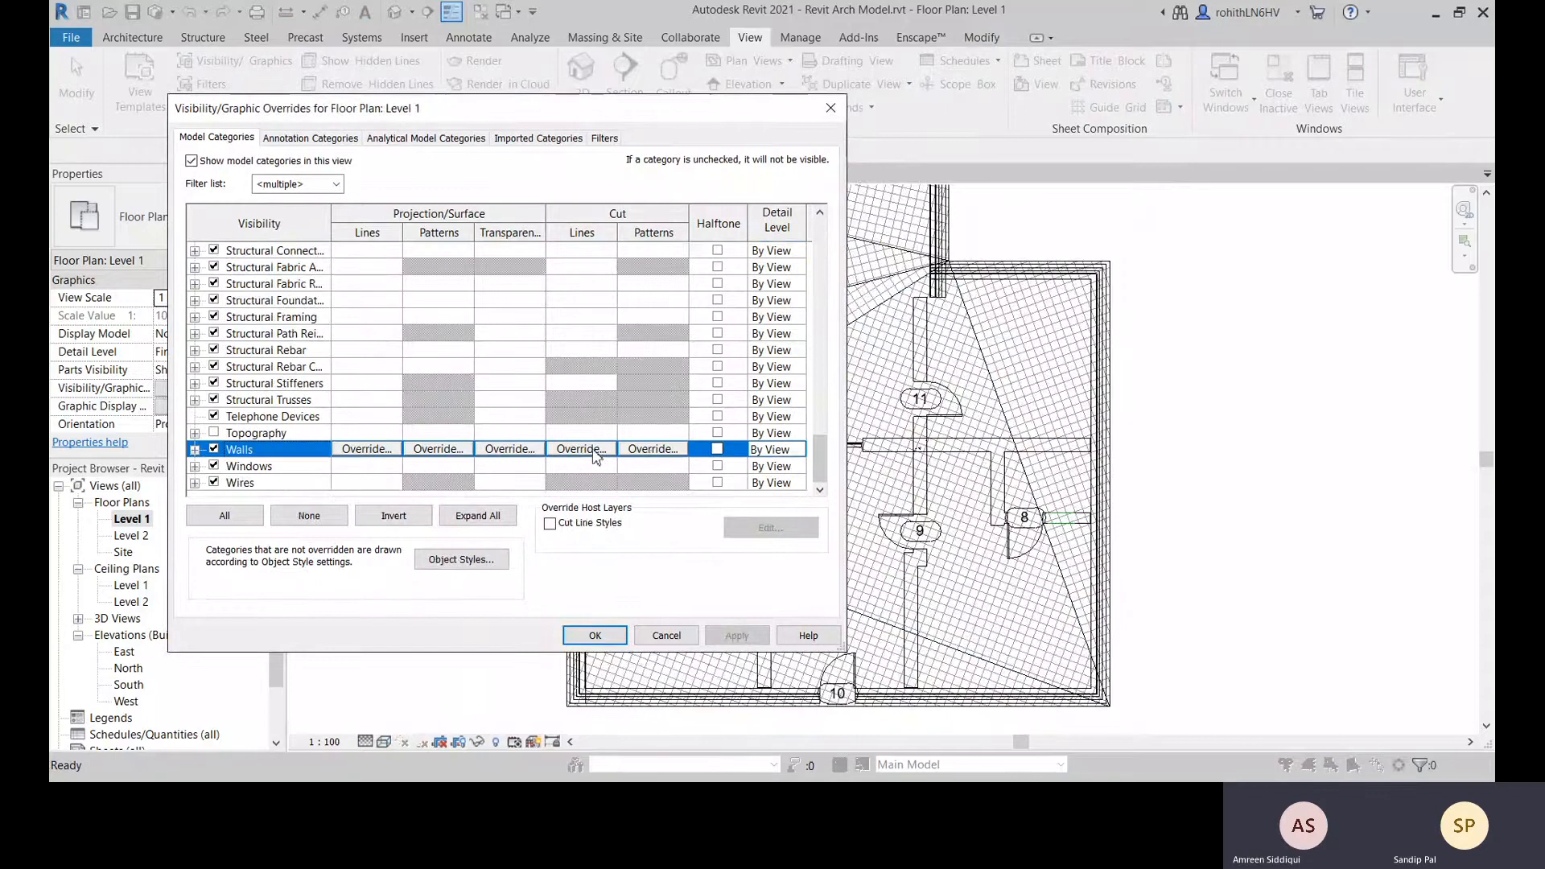
click(594, 451)
click(566, 397)
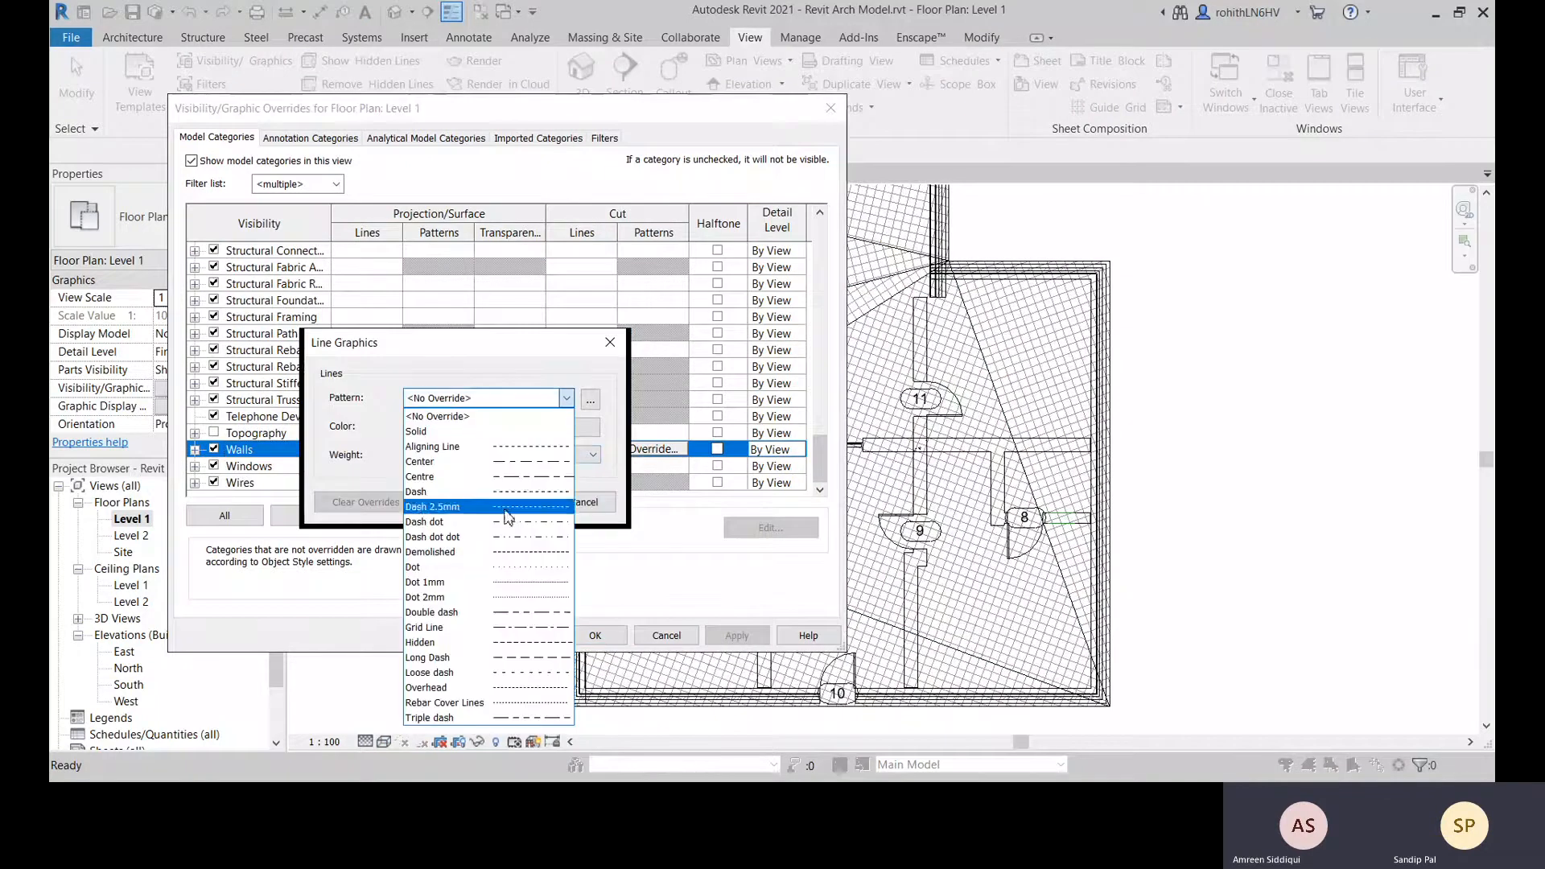
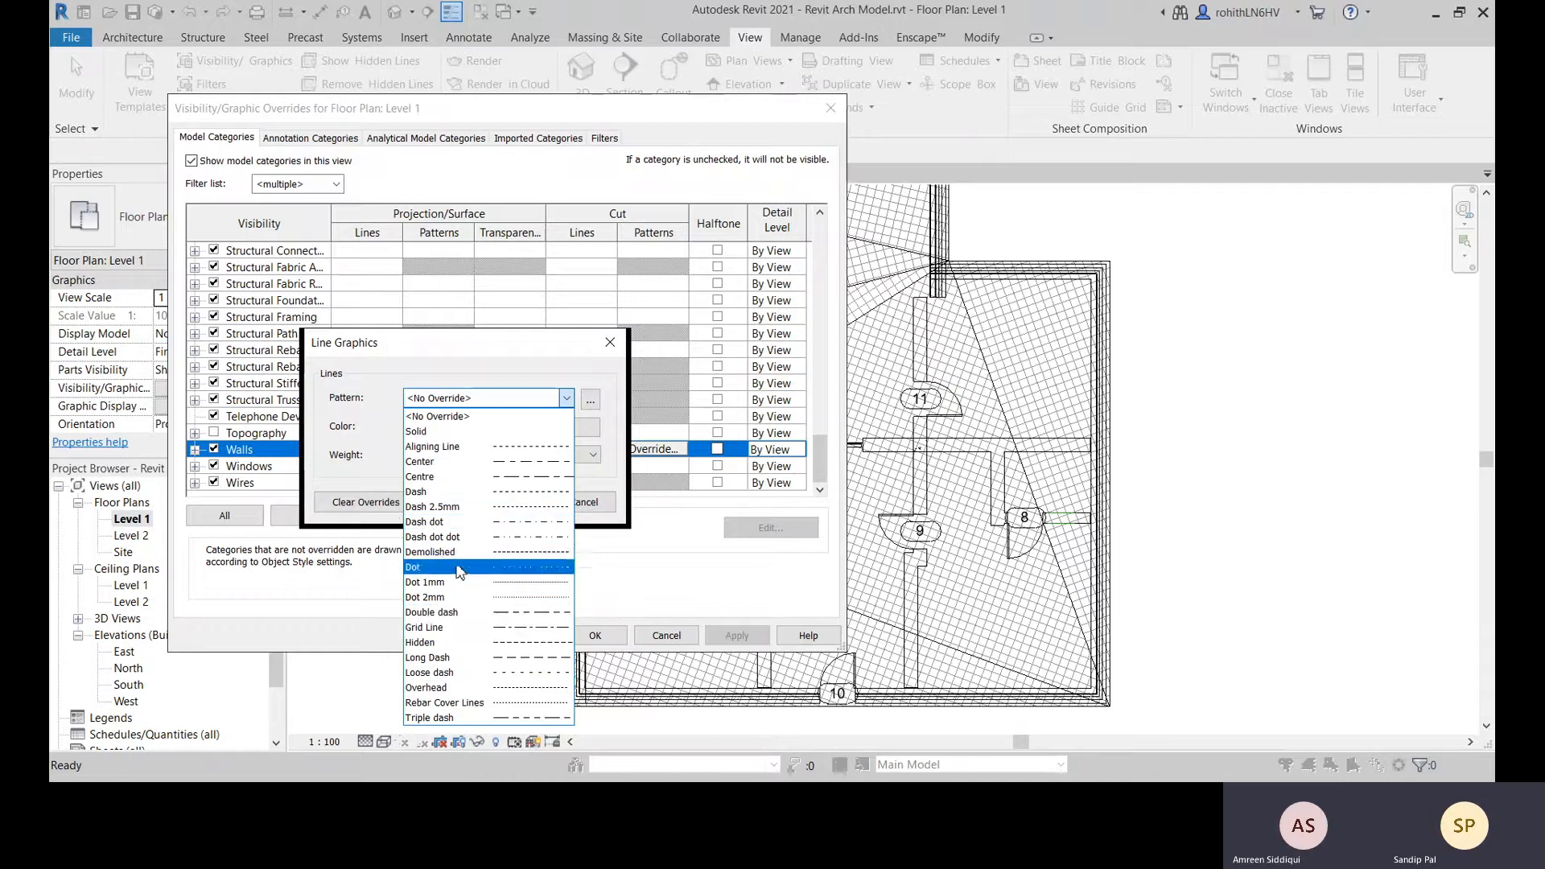
click(455, 491)
click(493, 427)
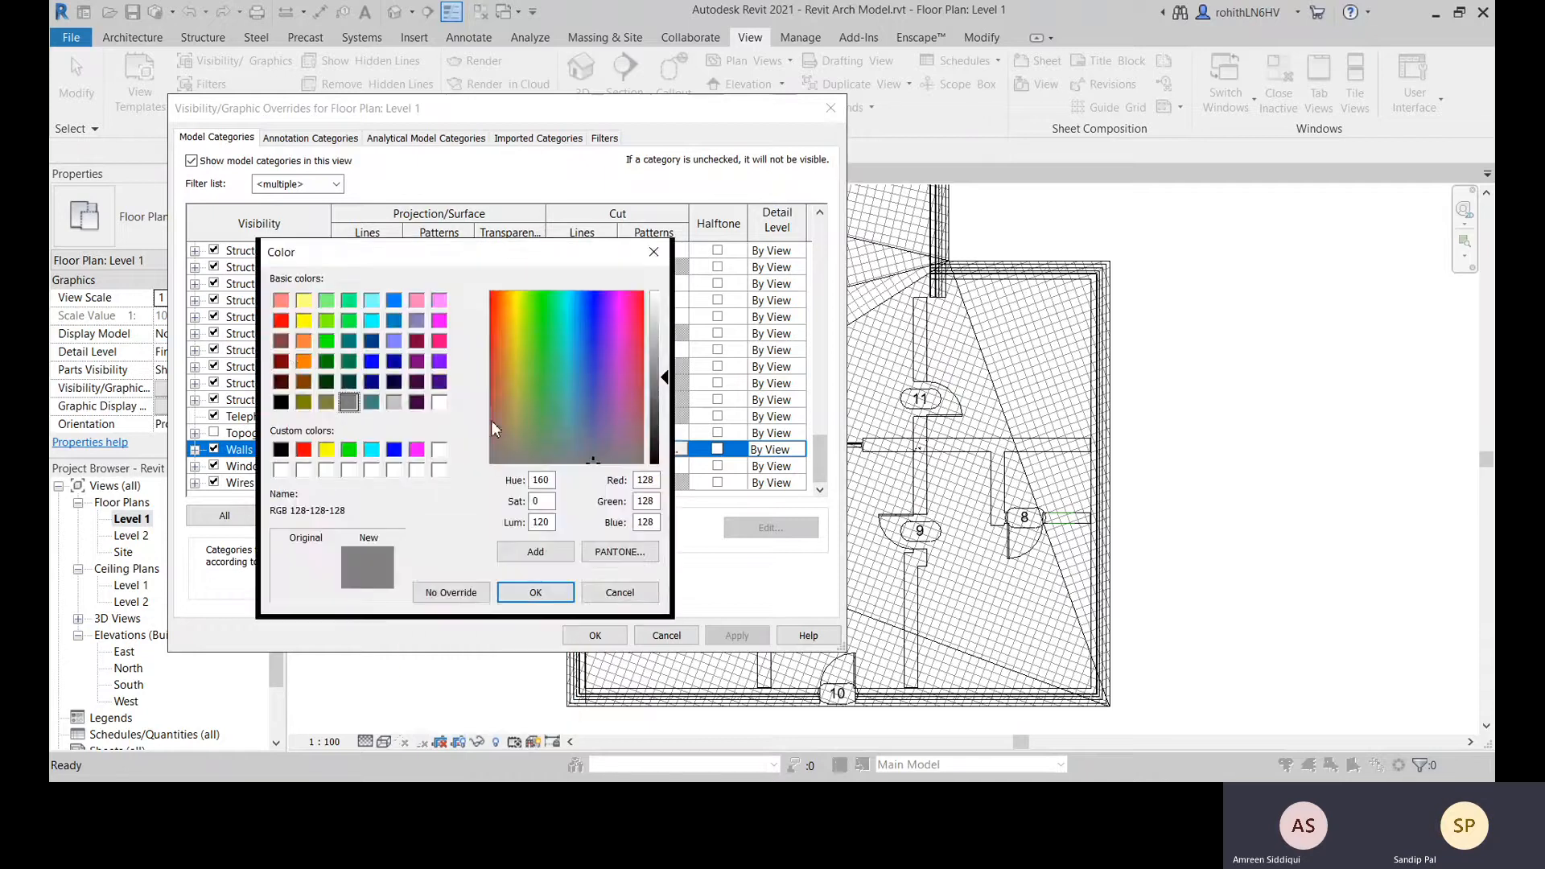
click(281, 321)
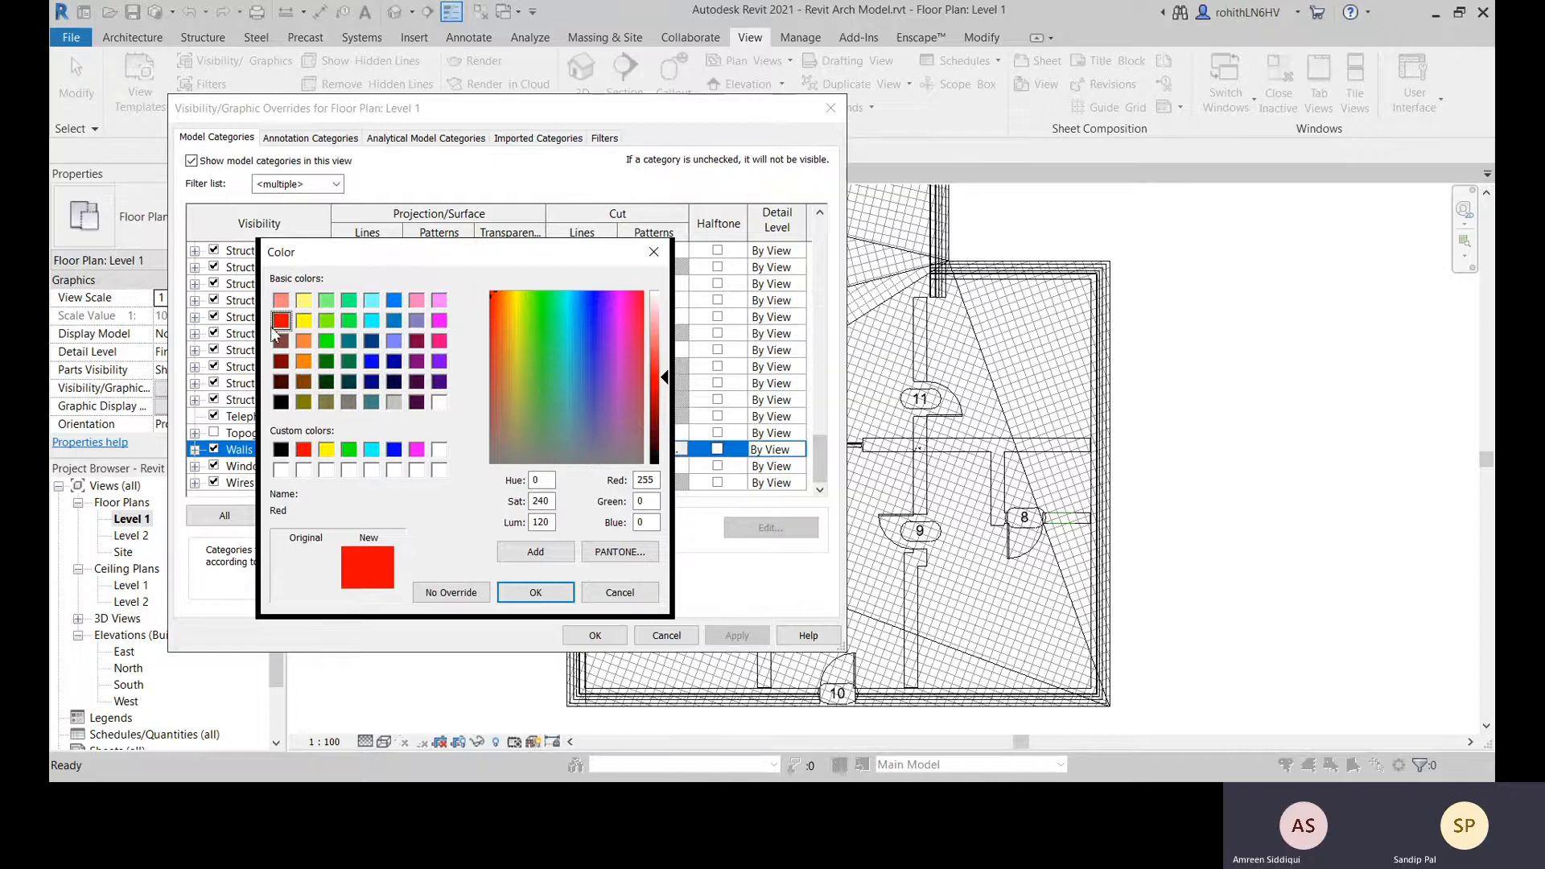
click(348, 321)
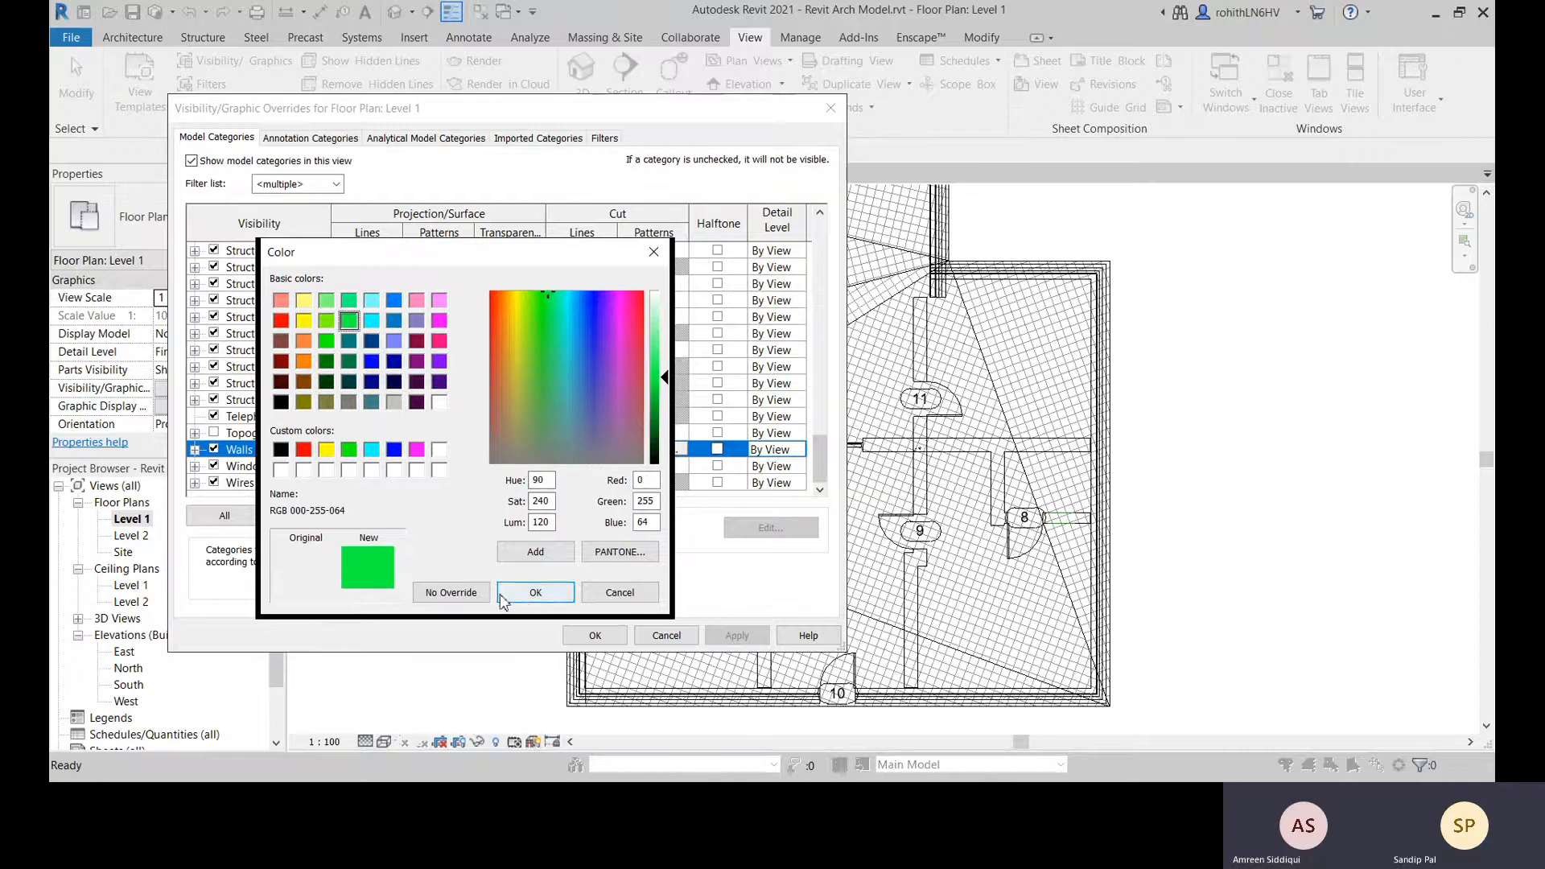
click(327, 342)
click(521, 599)
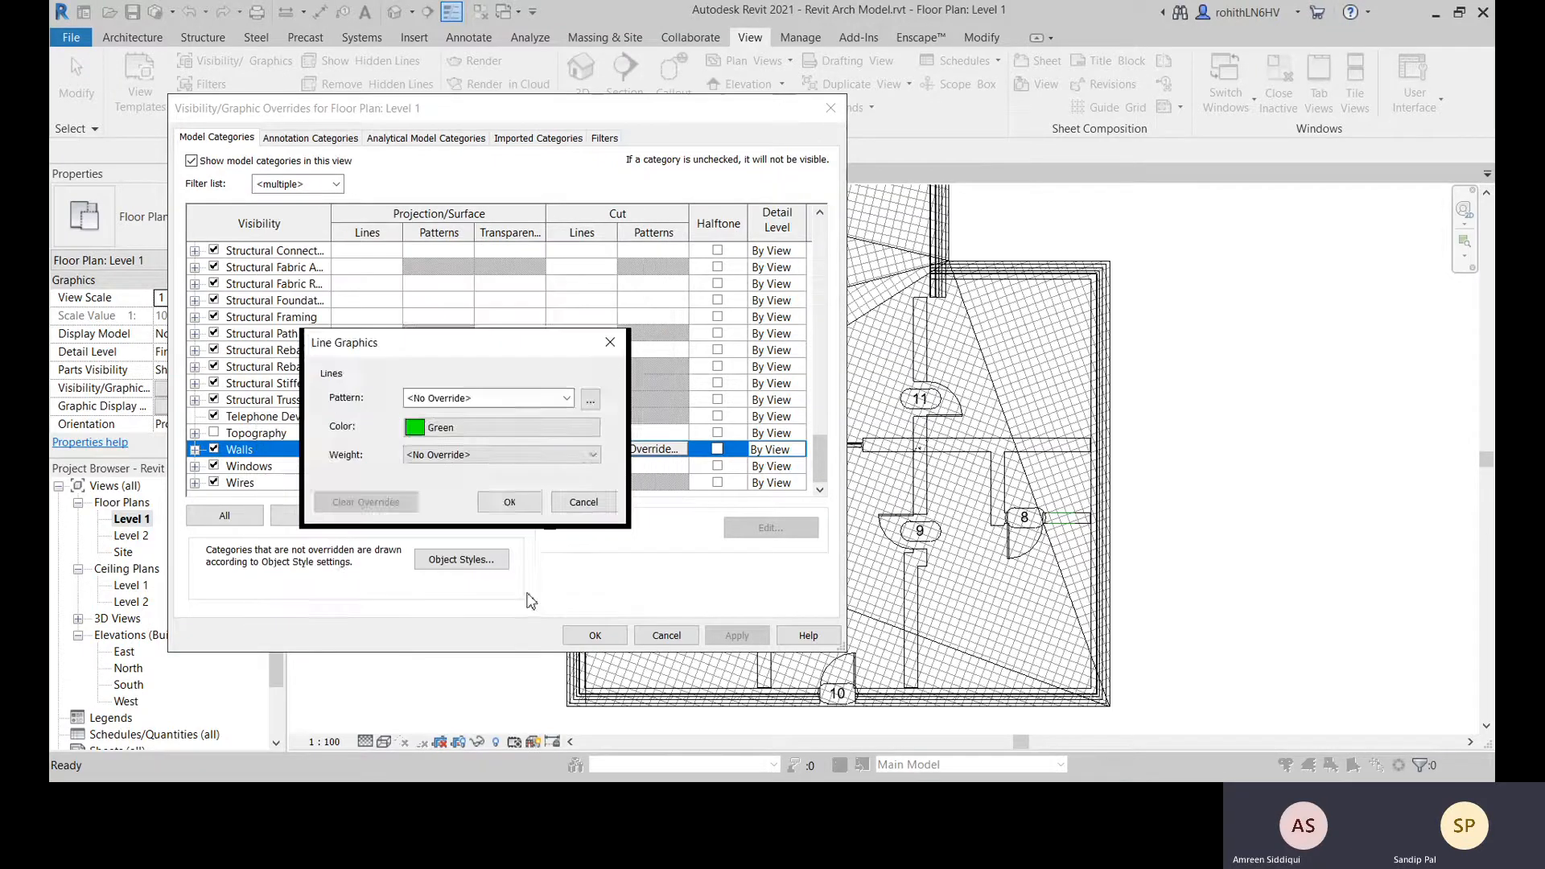
click(509, 504)
click(758, 643)
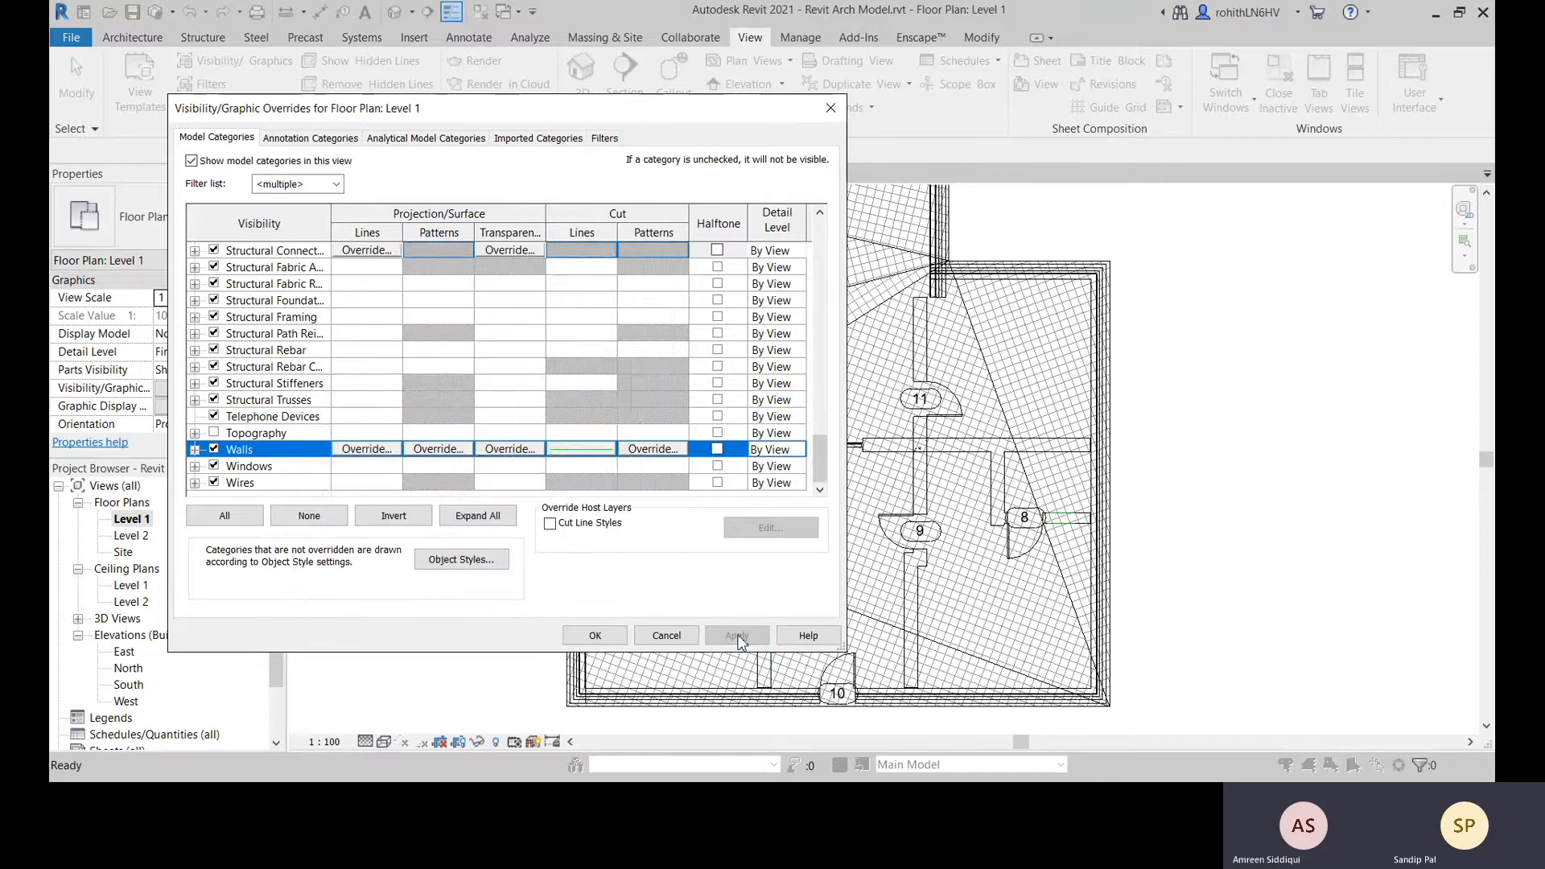
click(613, 639)
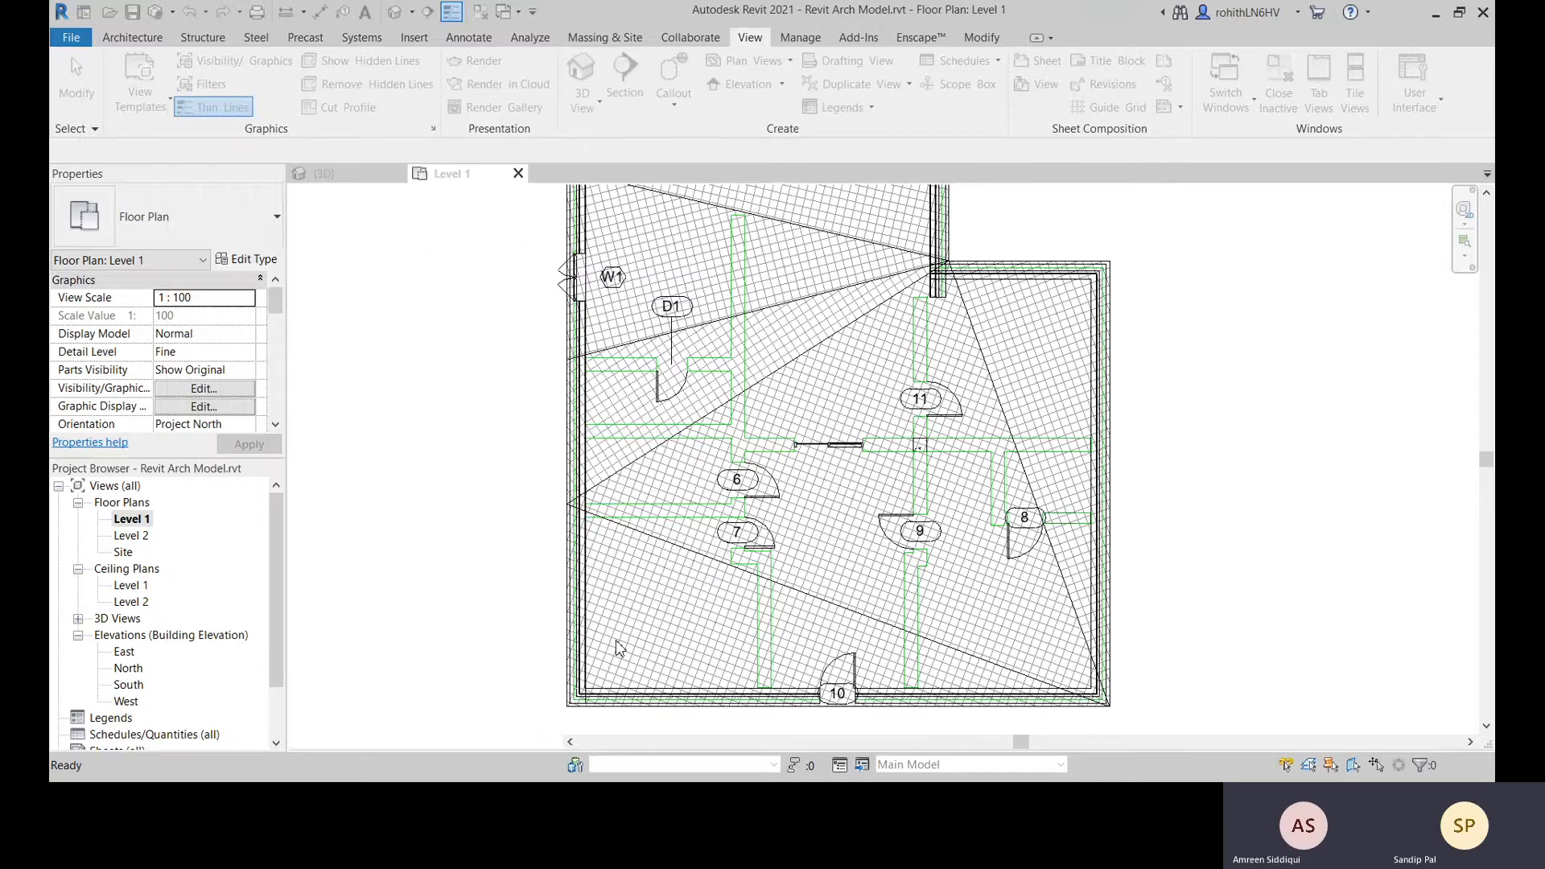
Examine the wall cut lines and the door outlines around doors D1, 8, 9 and 11 in the Level 1 plan
scroll(777, 497, up, 3)
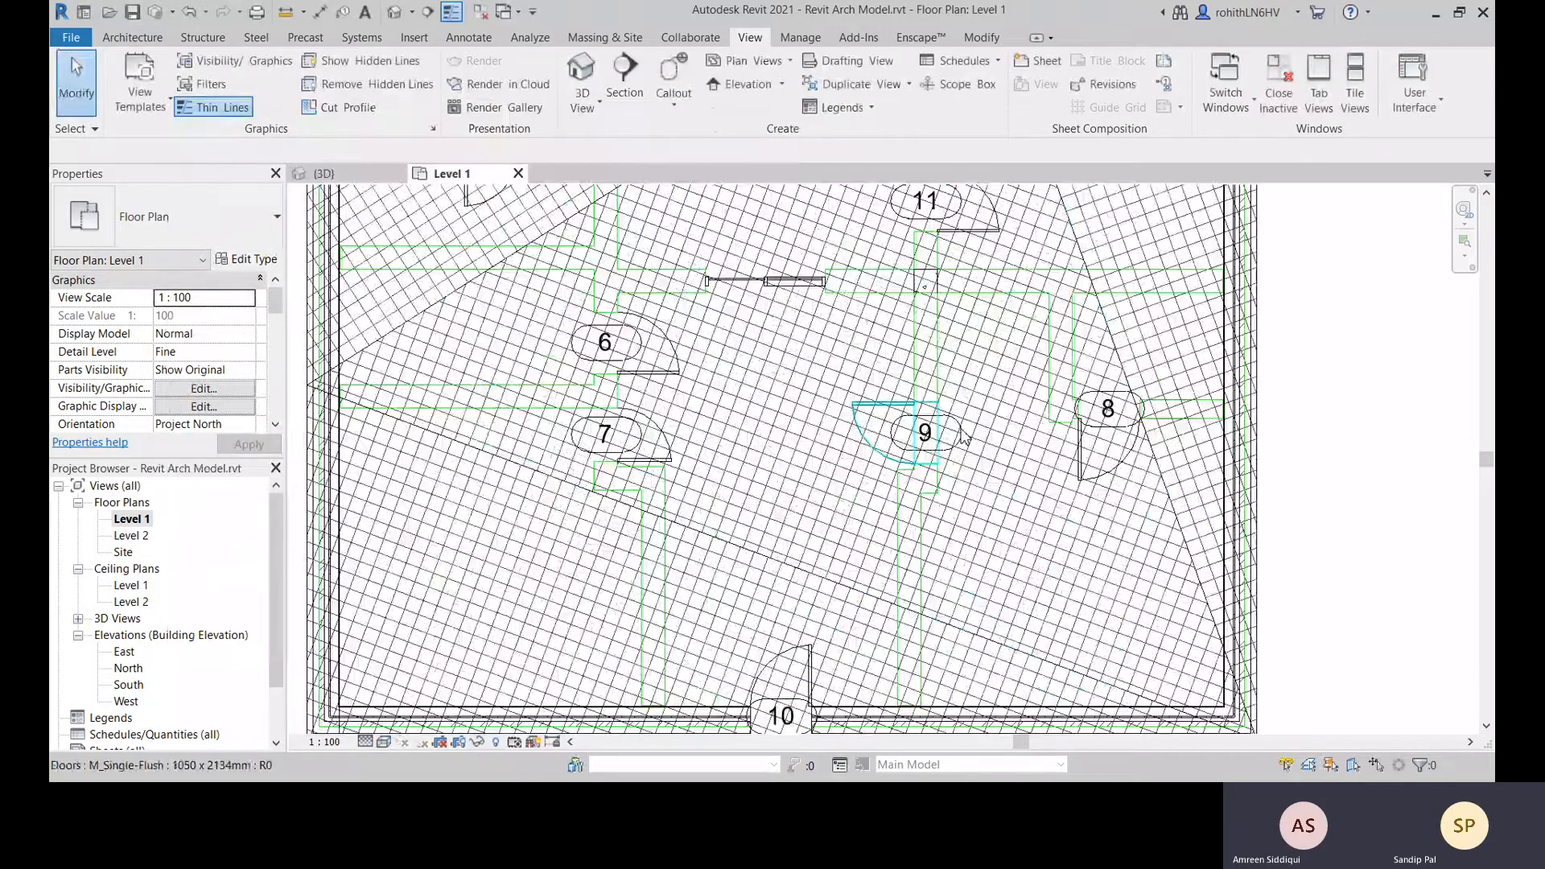
middle_drag(1004, 289, 976, 301)
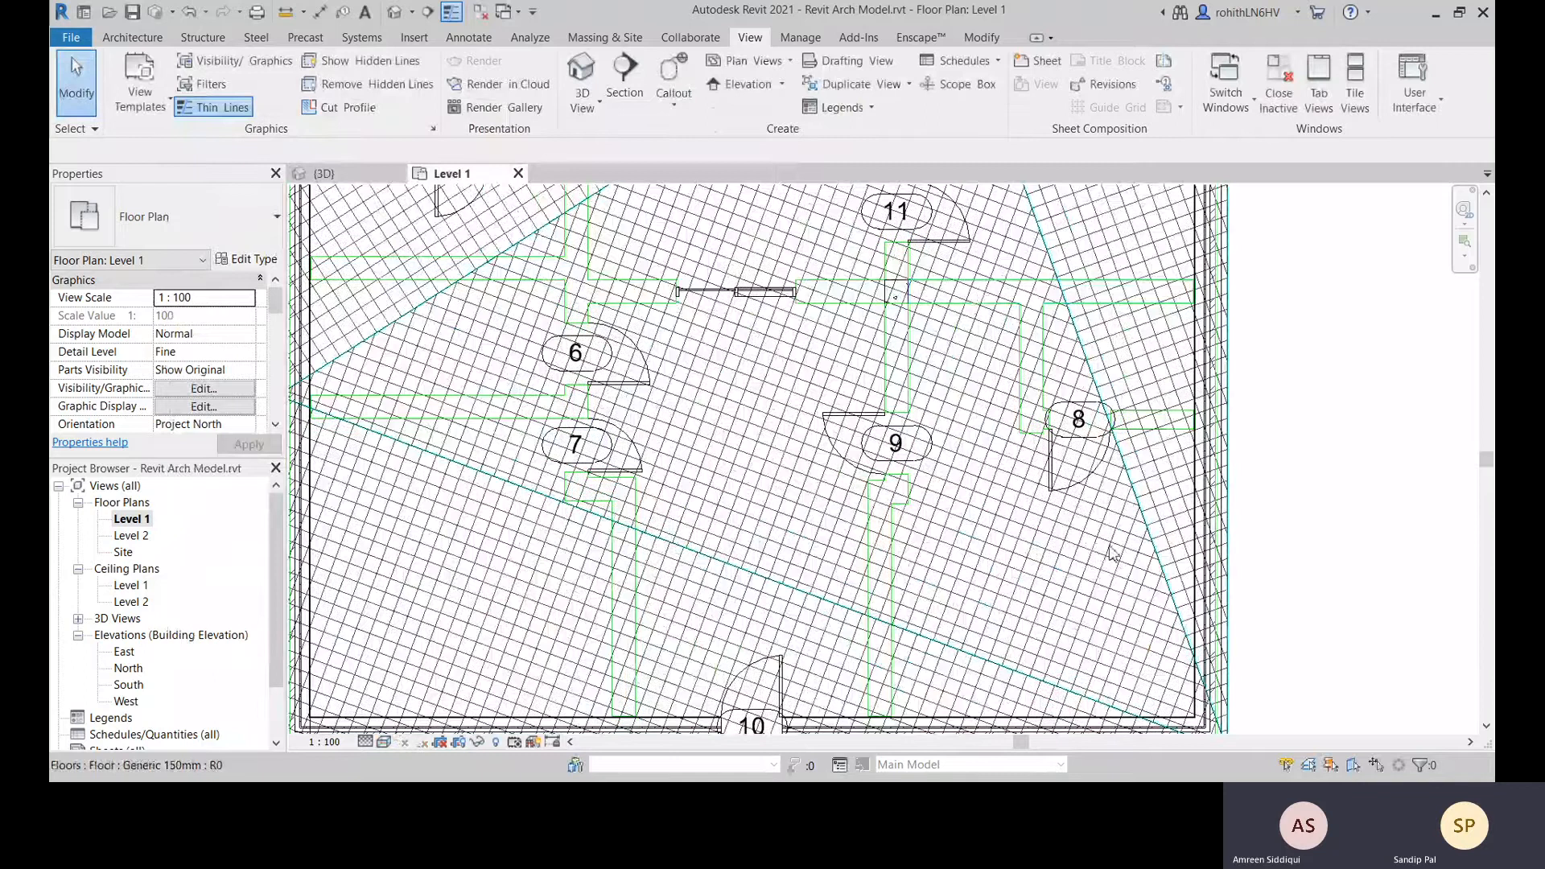
scroll(1109, 547, down, 5)
middle_drag(910, 516, 871, 551)
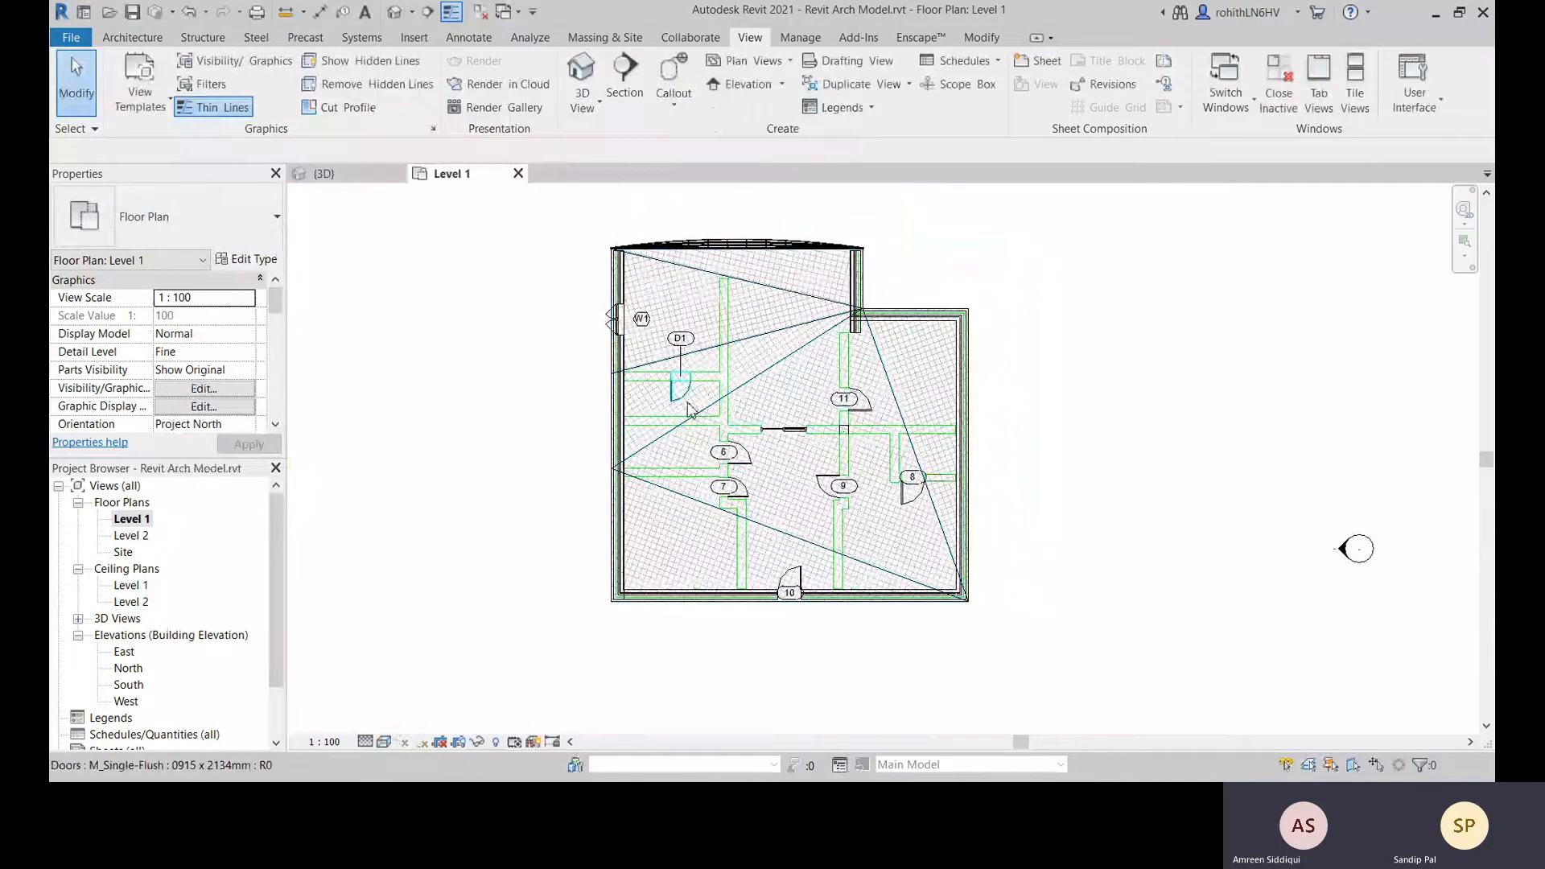
scroll(672, 402, up, 2)
scroll(672, 406, up, 2)
scroll(711, 379, up, 2)
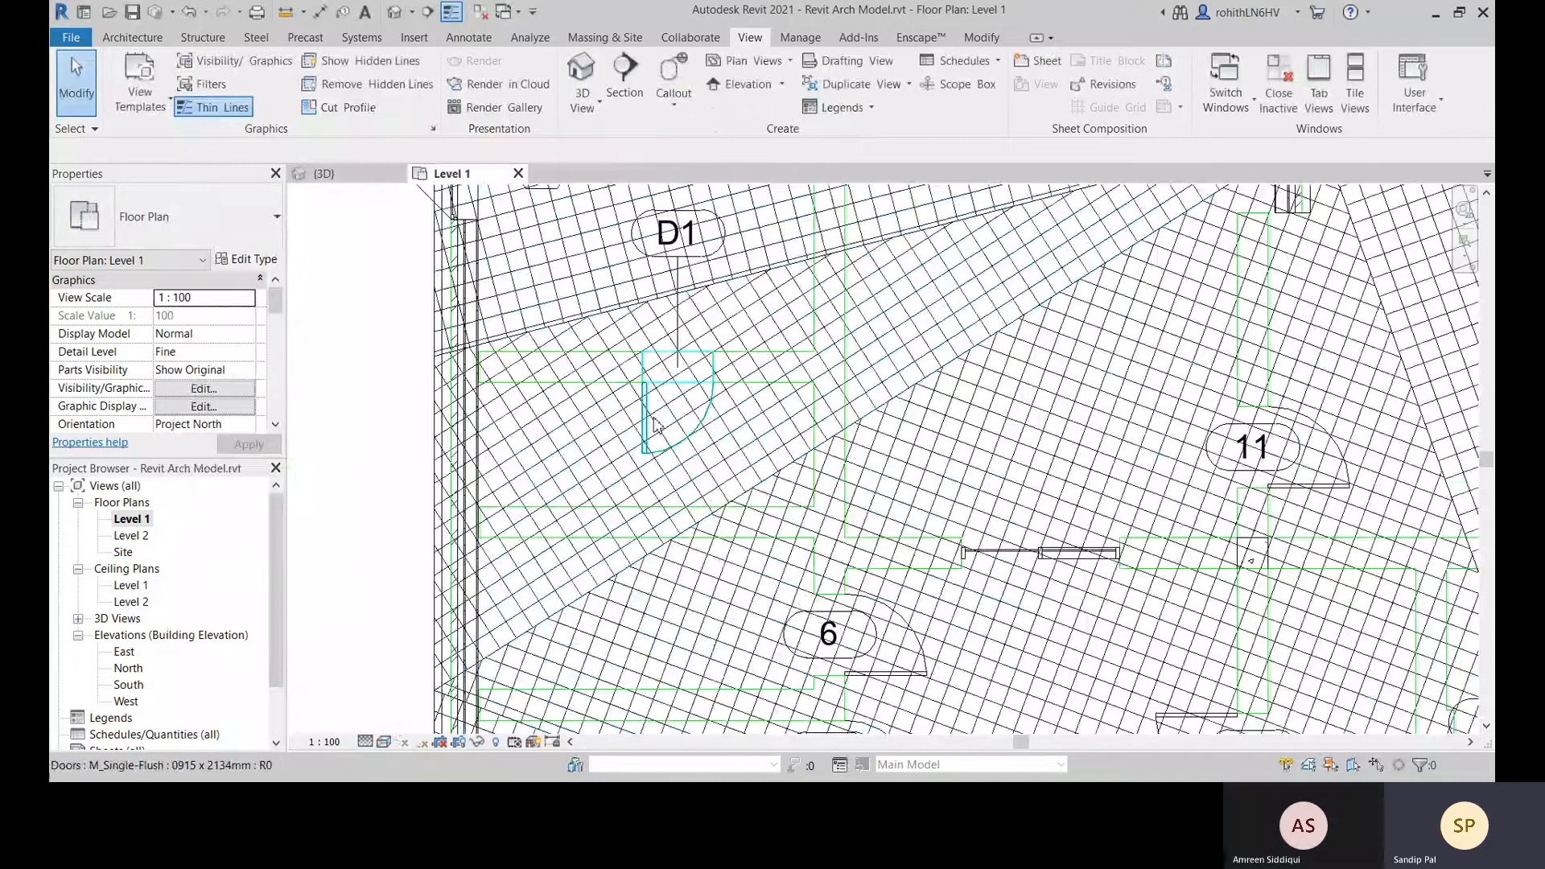
scroll(654, 424, down, 5)
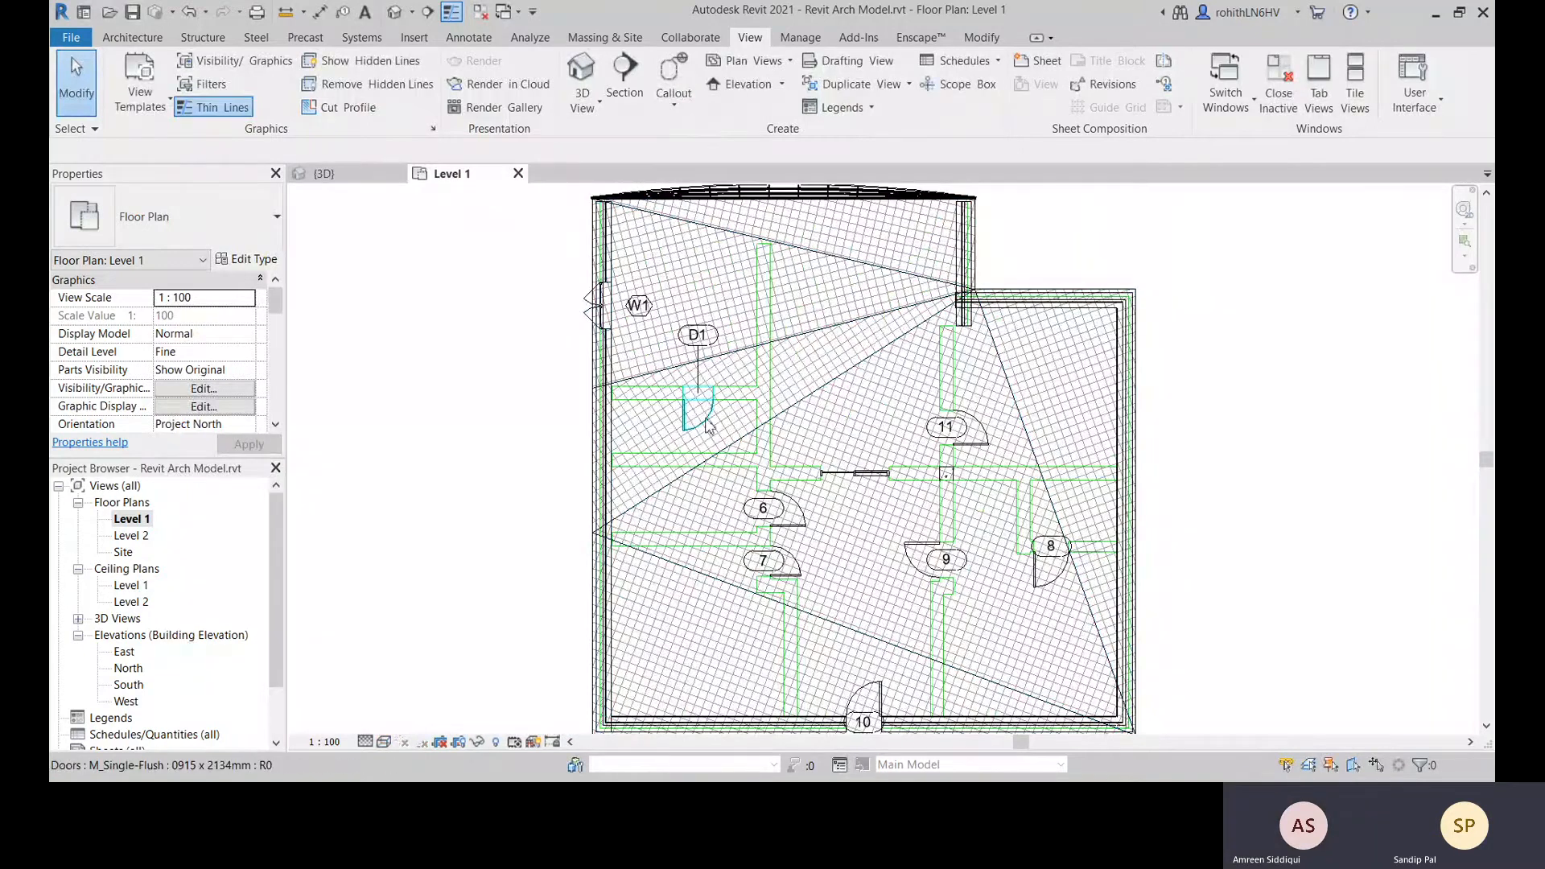
scroll(708, 427, up, 2)
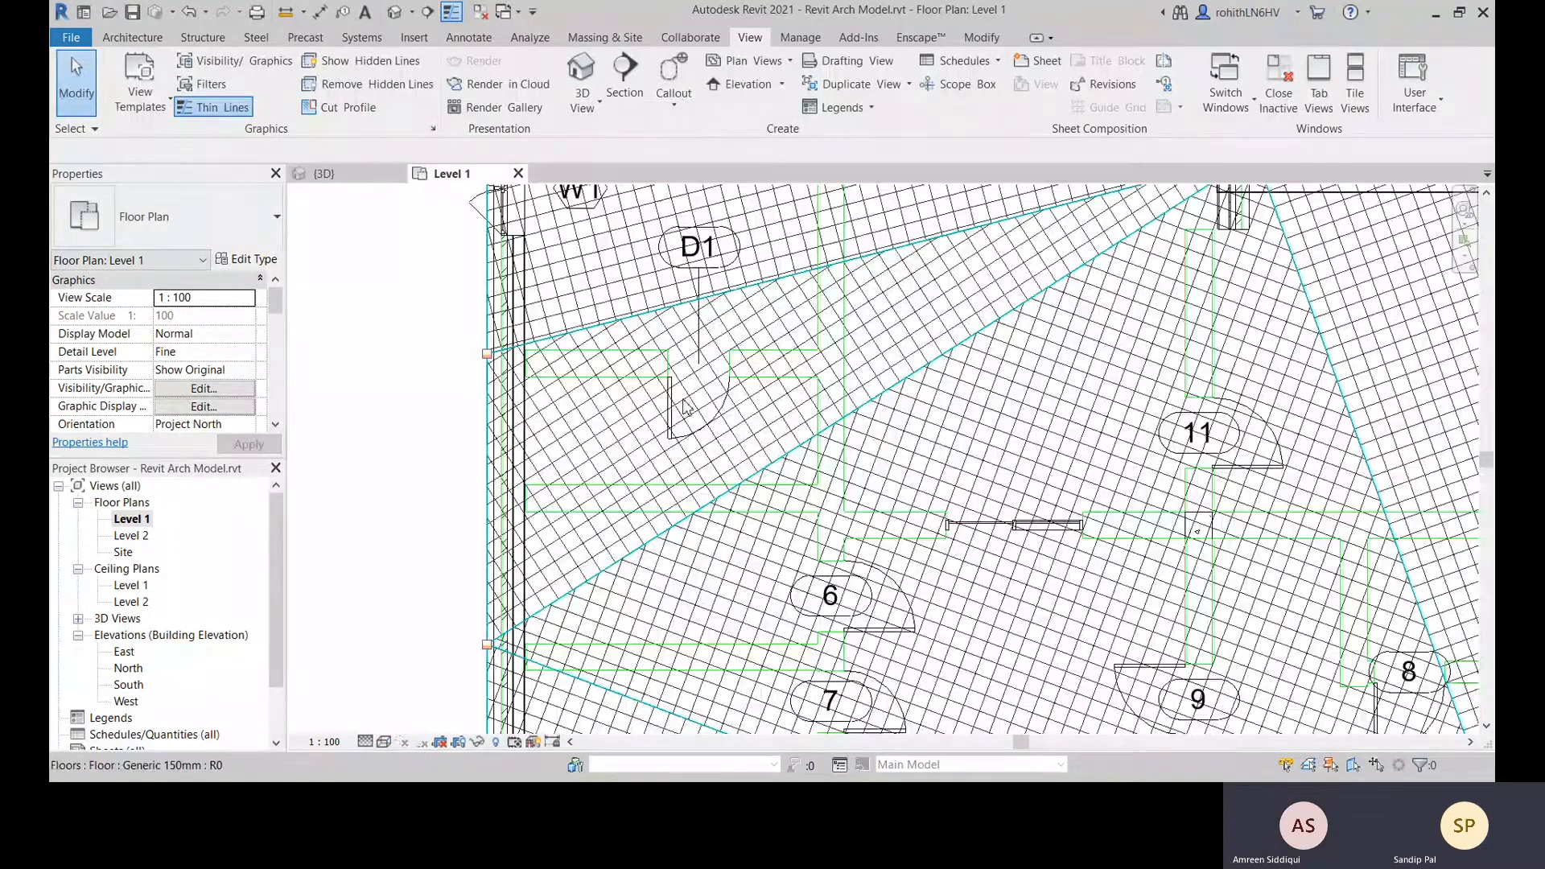
scroll(685, 406, up, 1)
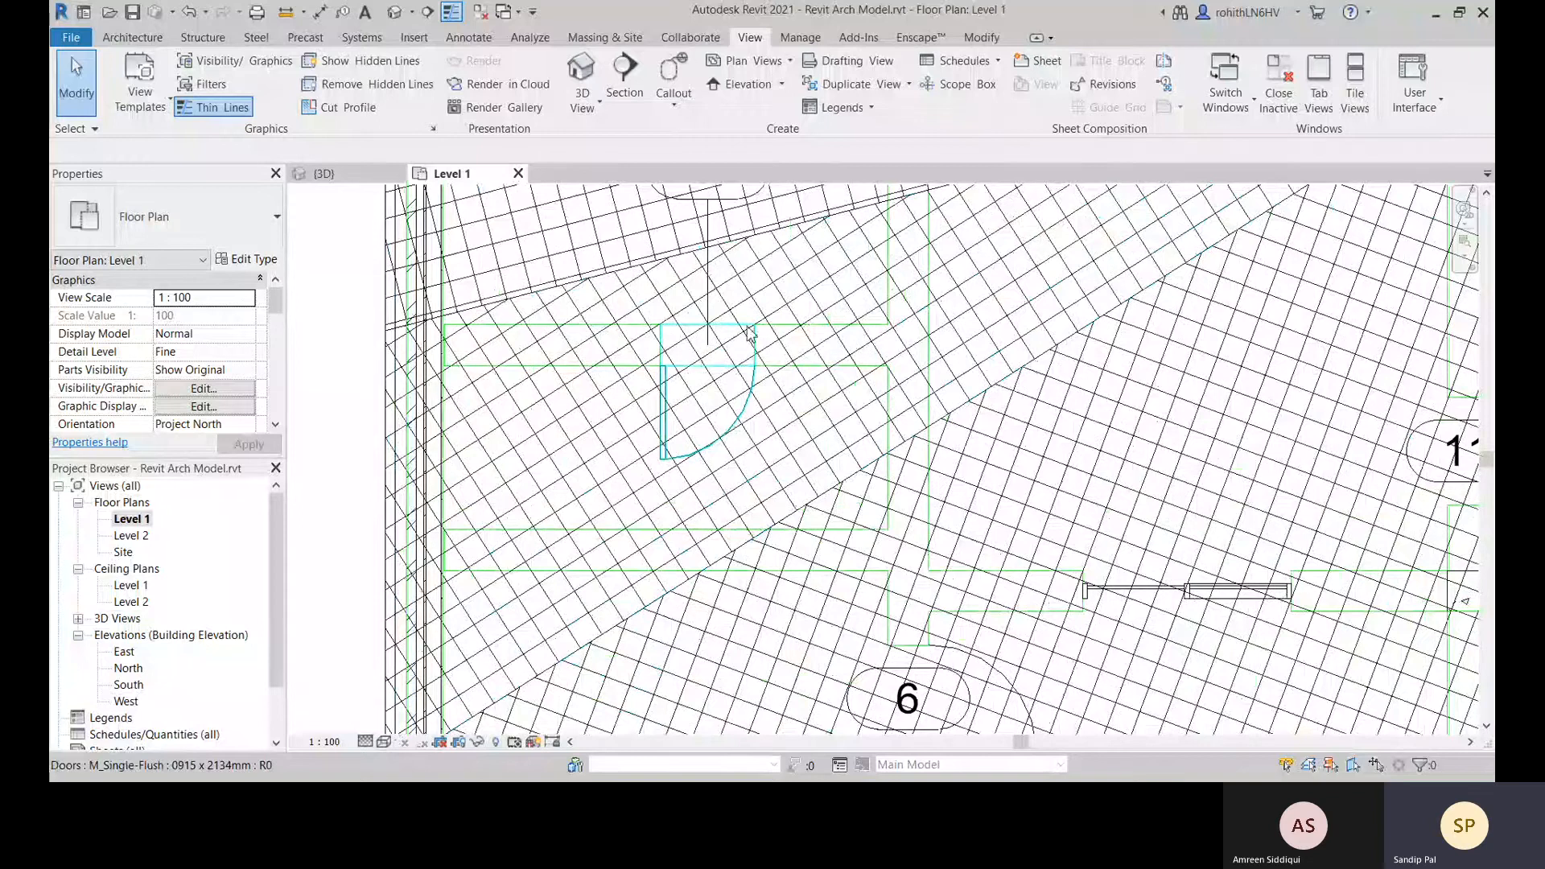
scroll(730, 370, down, 5)
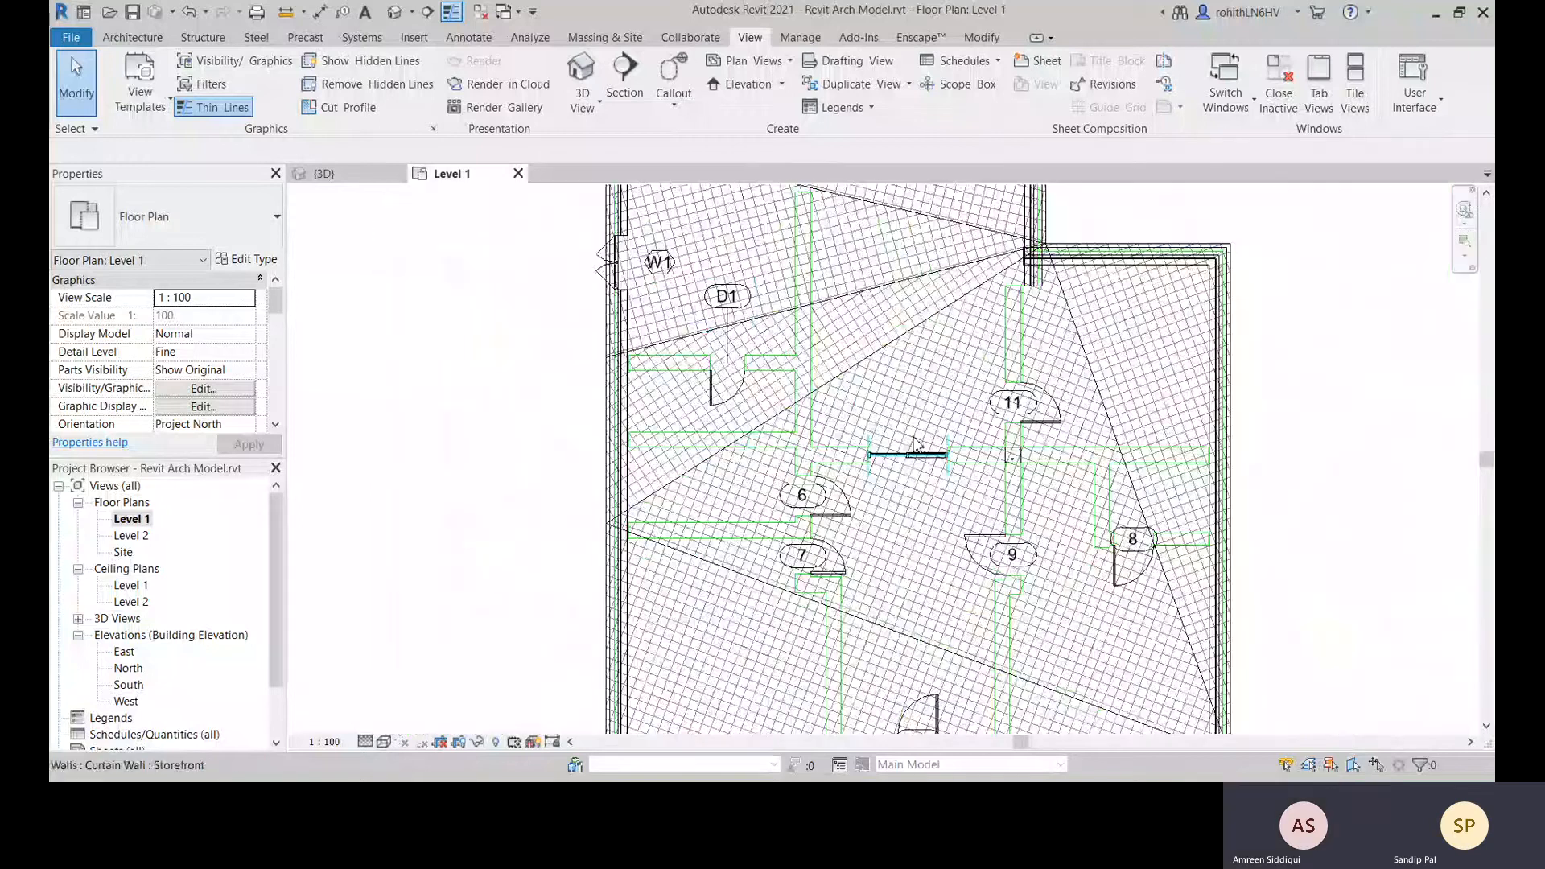
scroll(772, 364, up, 3)
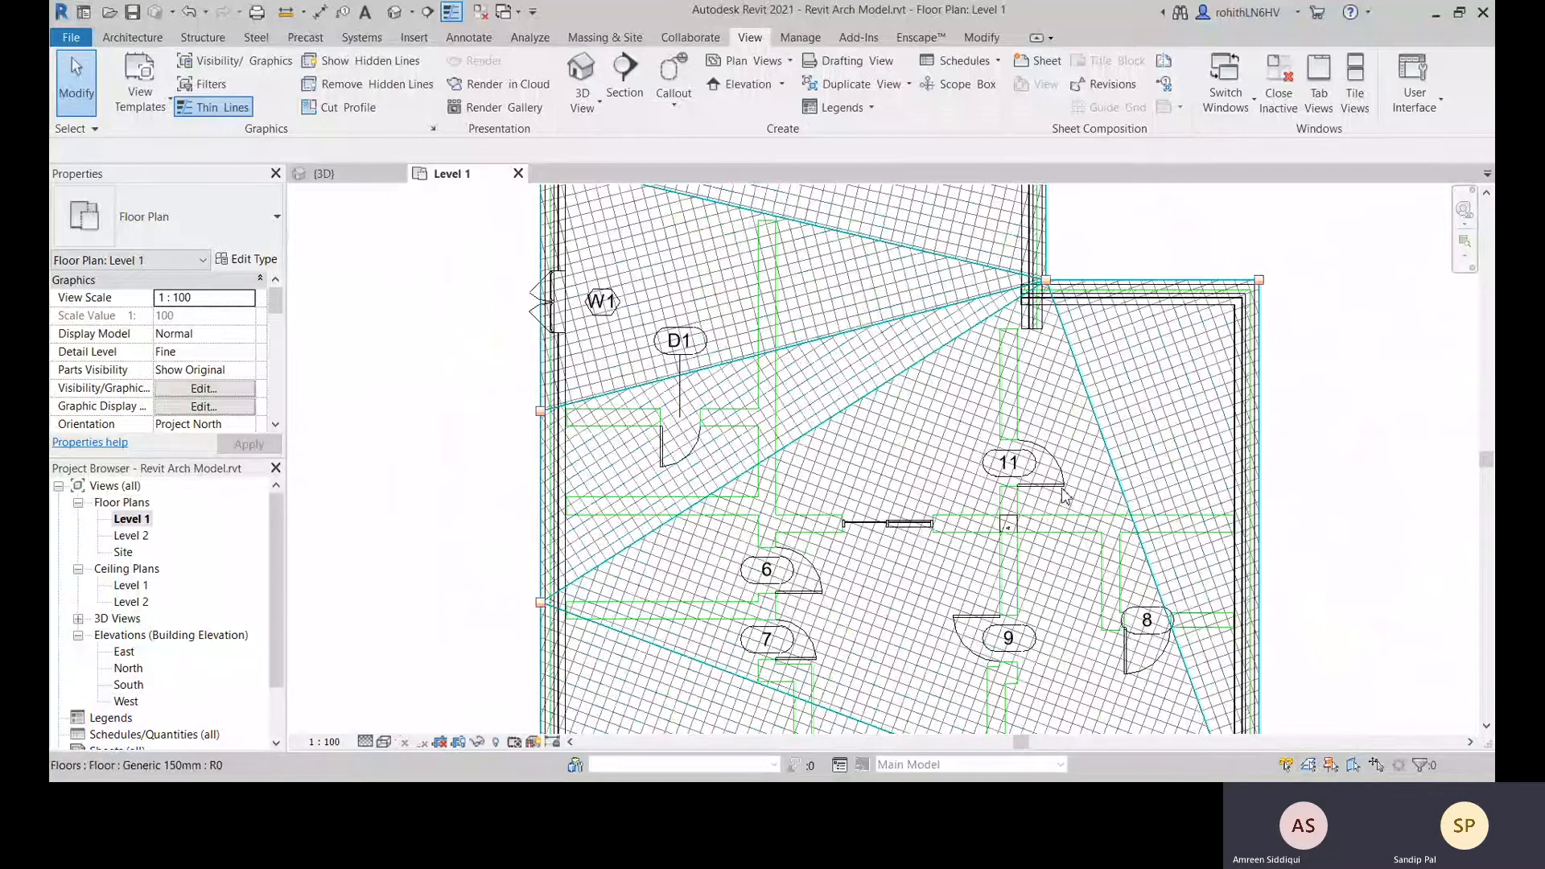
scroll(1064, 494, up, 1)
middle_drag(1060, 476, 1050, 435)
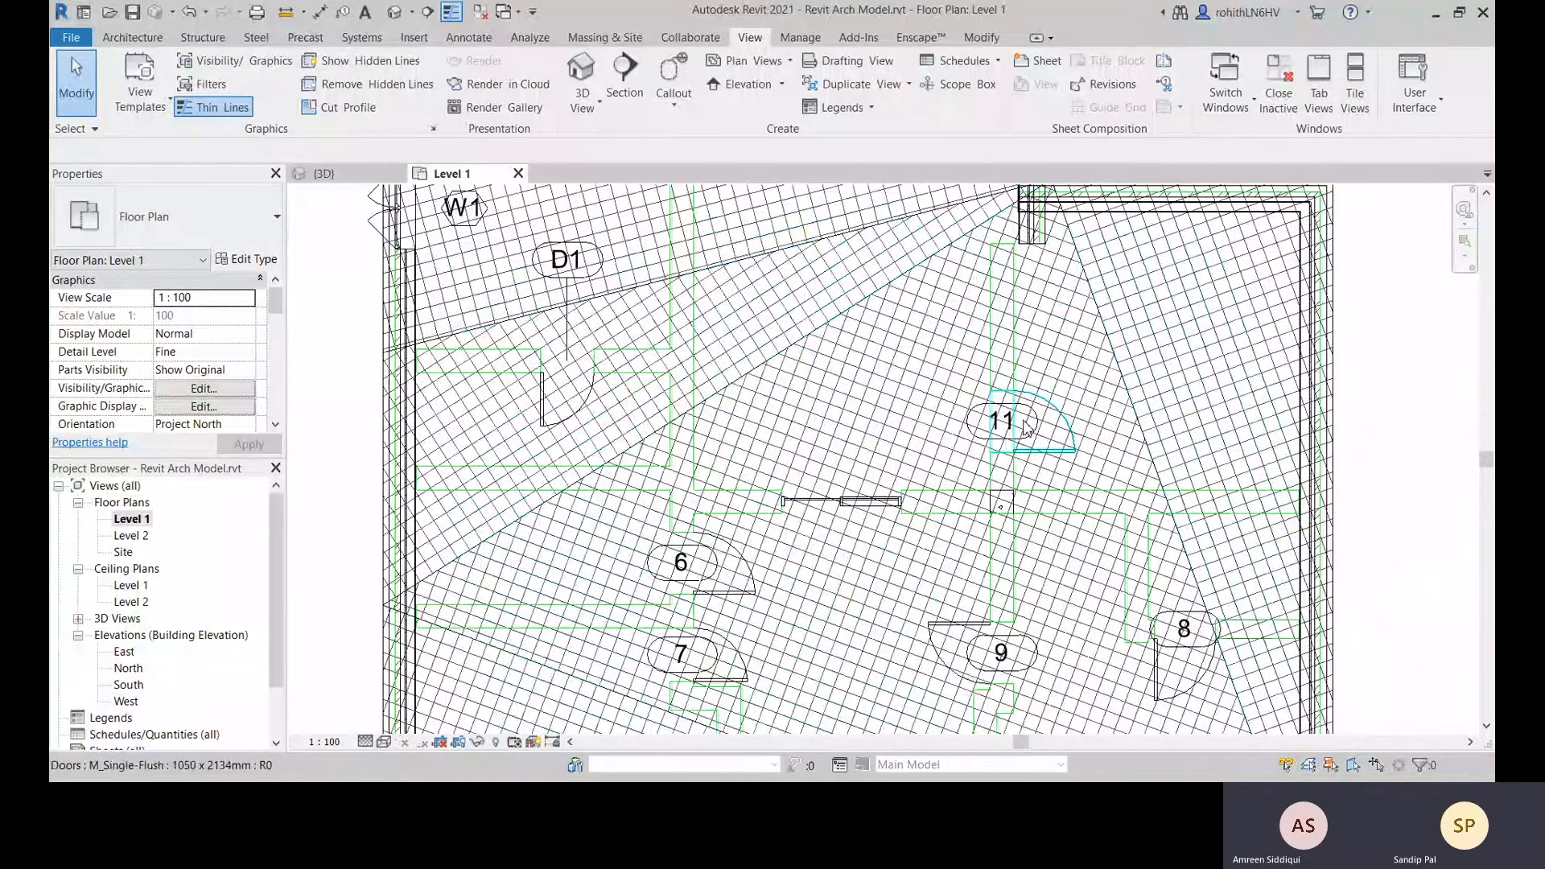
Select door 6 to look through its properties, deselect it and review the whole plan
click(716, 575)
scroll(207, 402, down, 5)
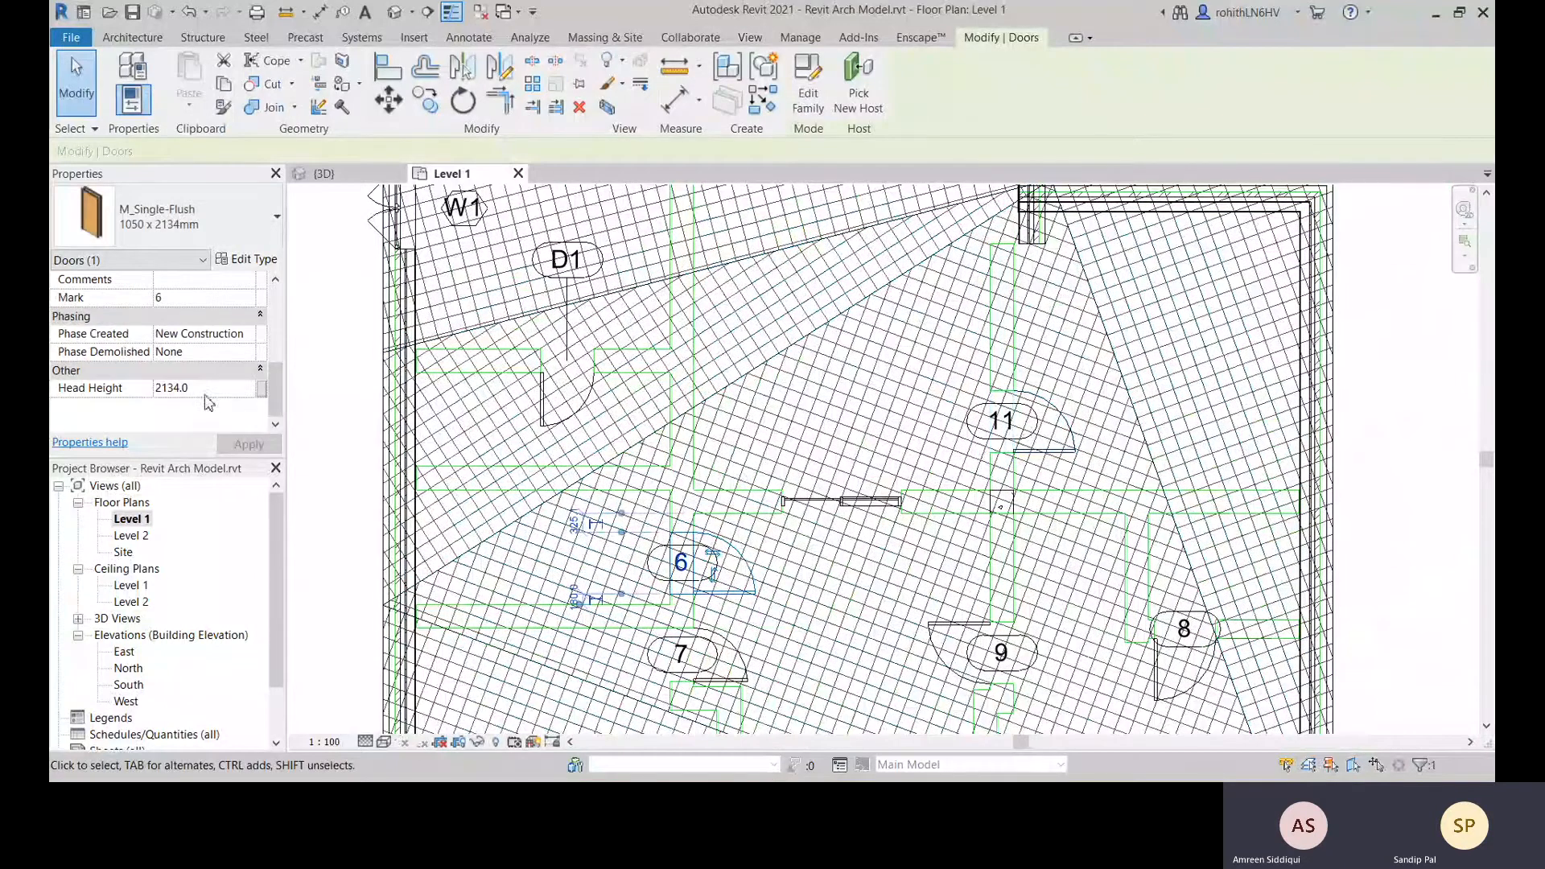
scroll(319, 405, up, 2)
click(359, 419)
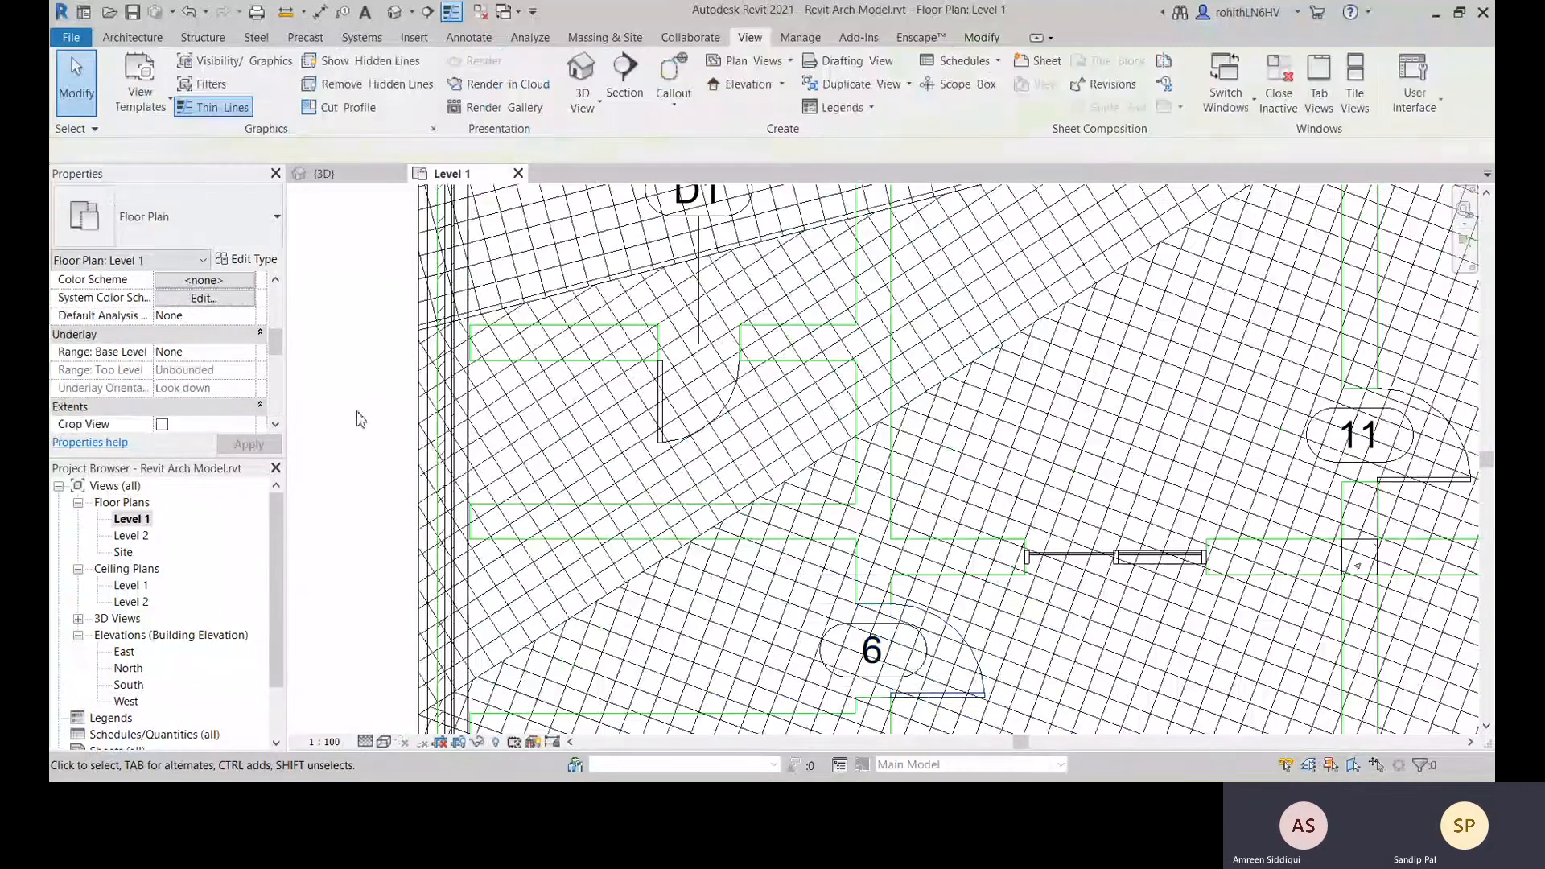
scroll(616, 380, down, 4)
middle_drag(486, 573, 593, 552)
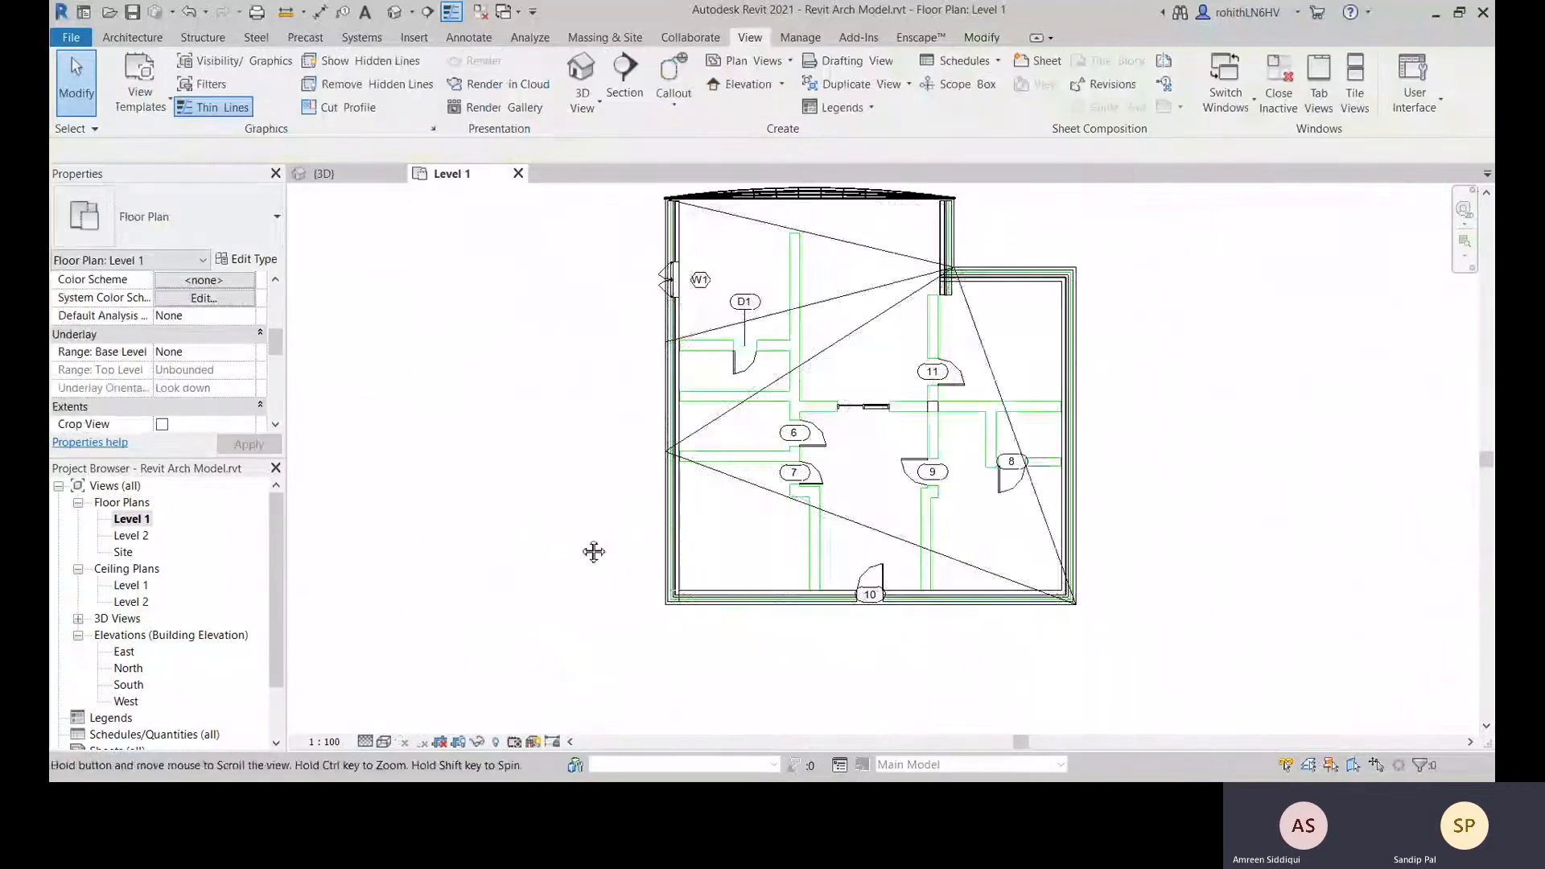
middle_drag(592, 627, 650, 624)
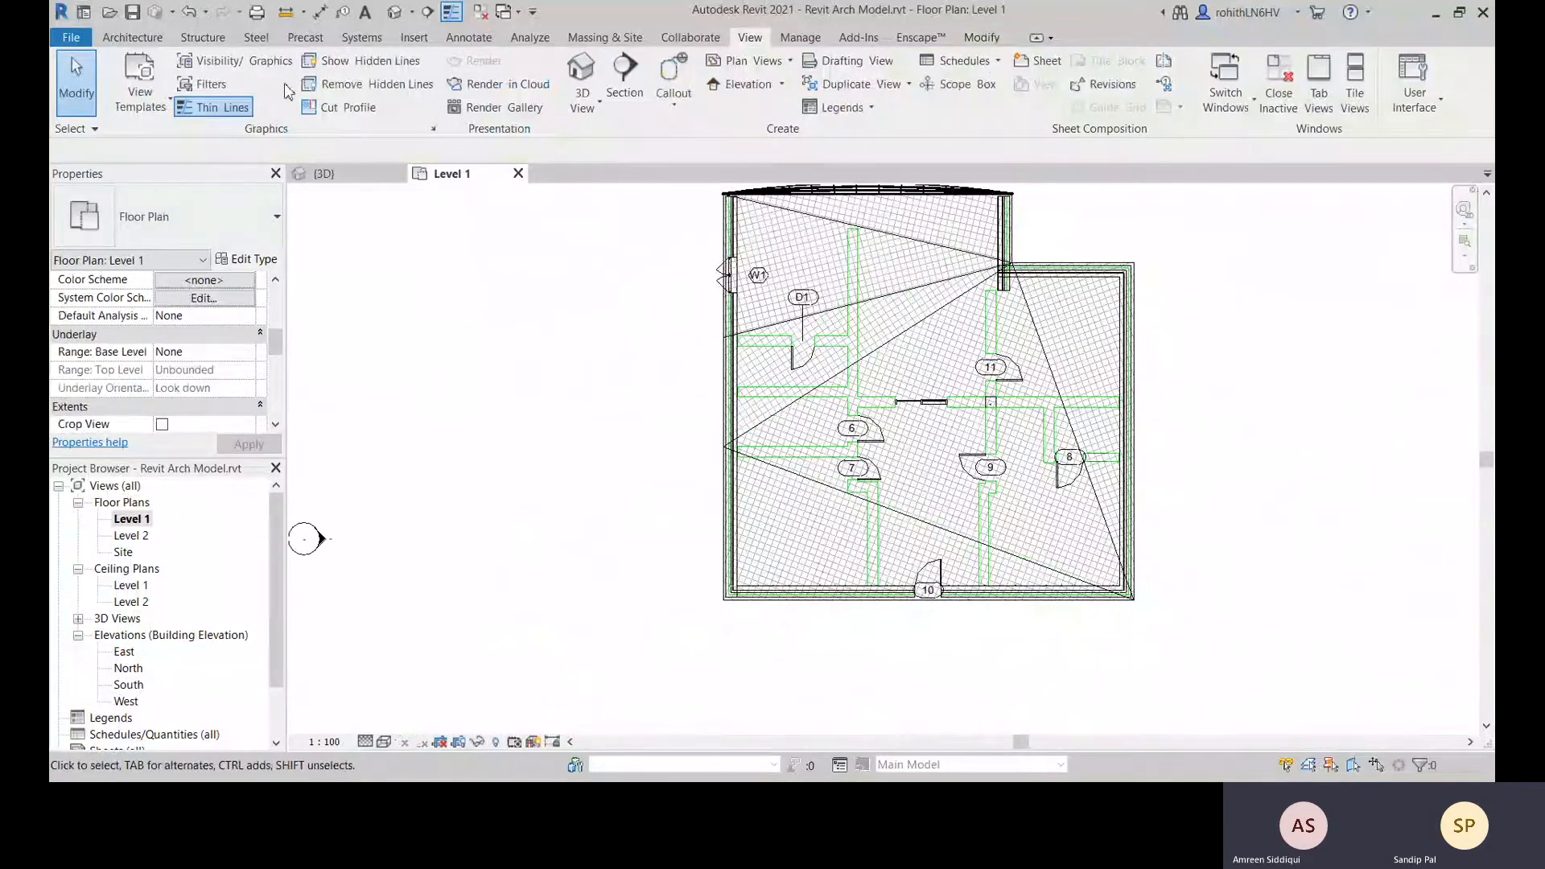
Open the Level 1 plan's visibility overrides and look at the Doors category's cut fill pattern options without changing them
click(235, 62)
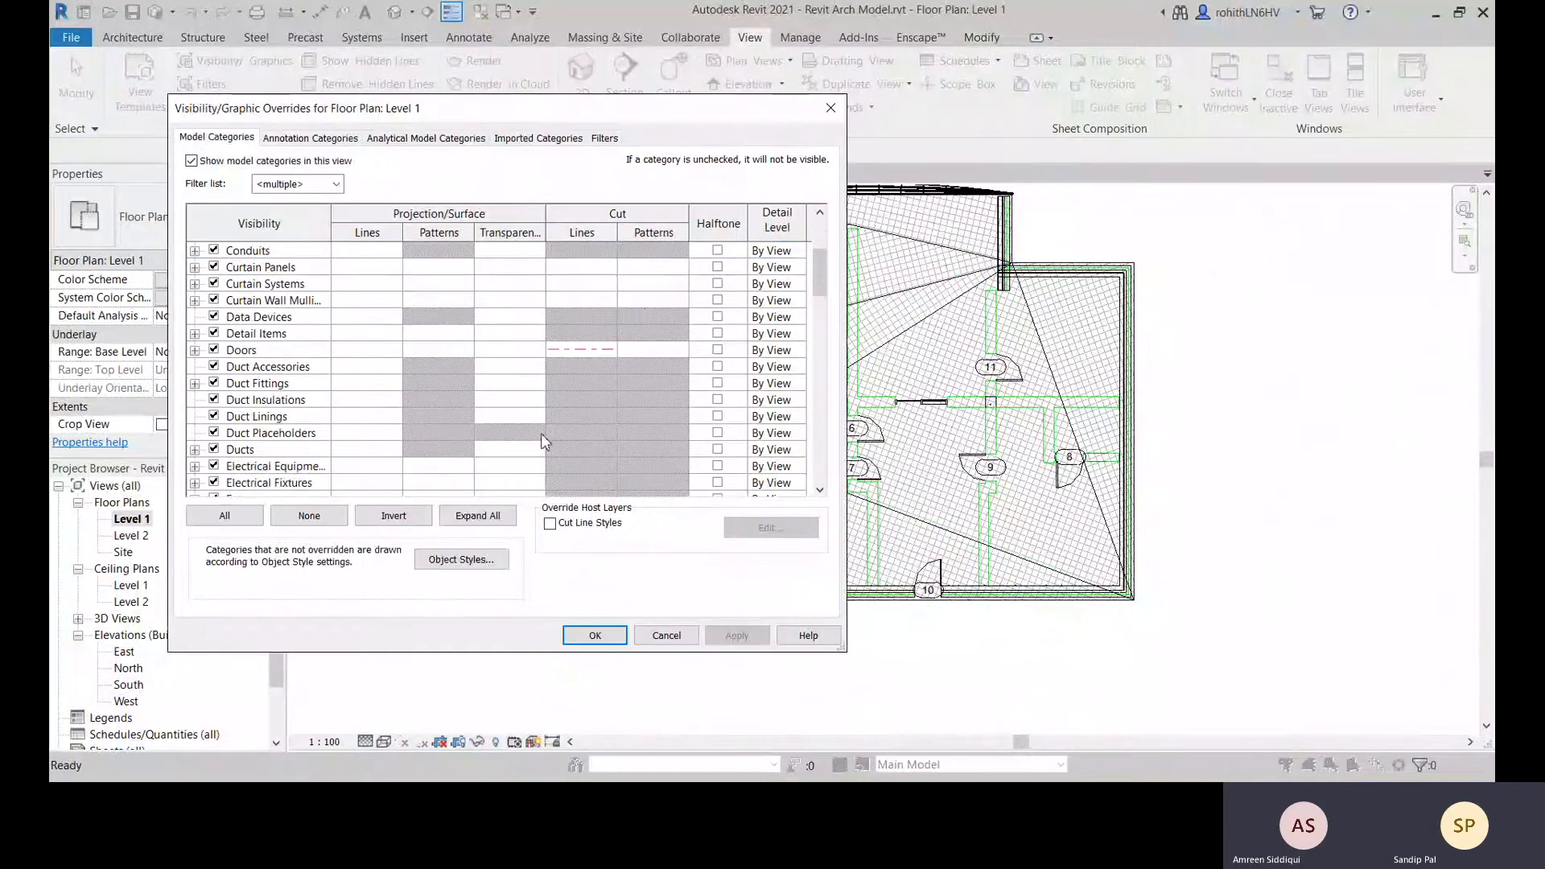
scroll(638, 317, down, 2)
scroll(680, 363, up, 2)
click(666, 351)
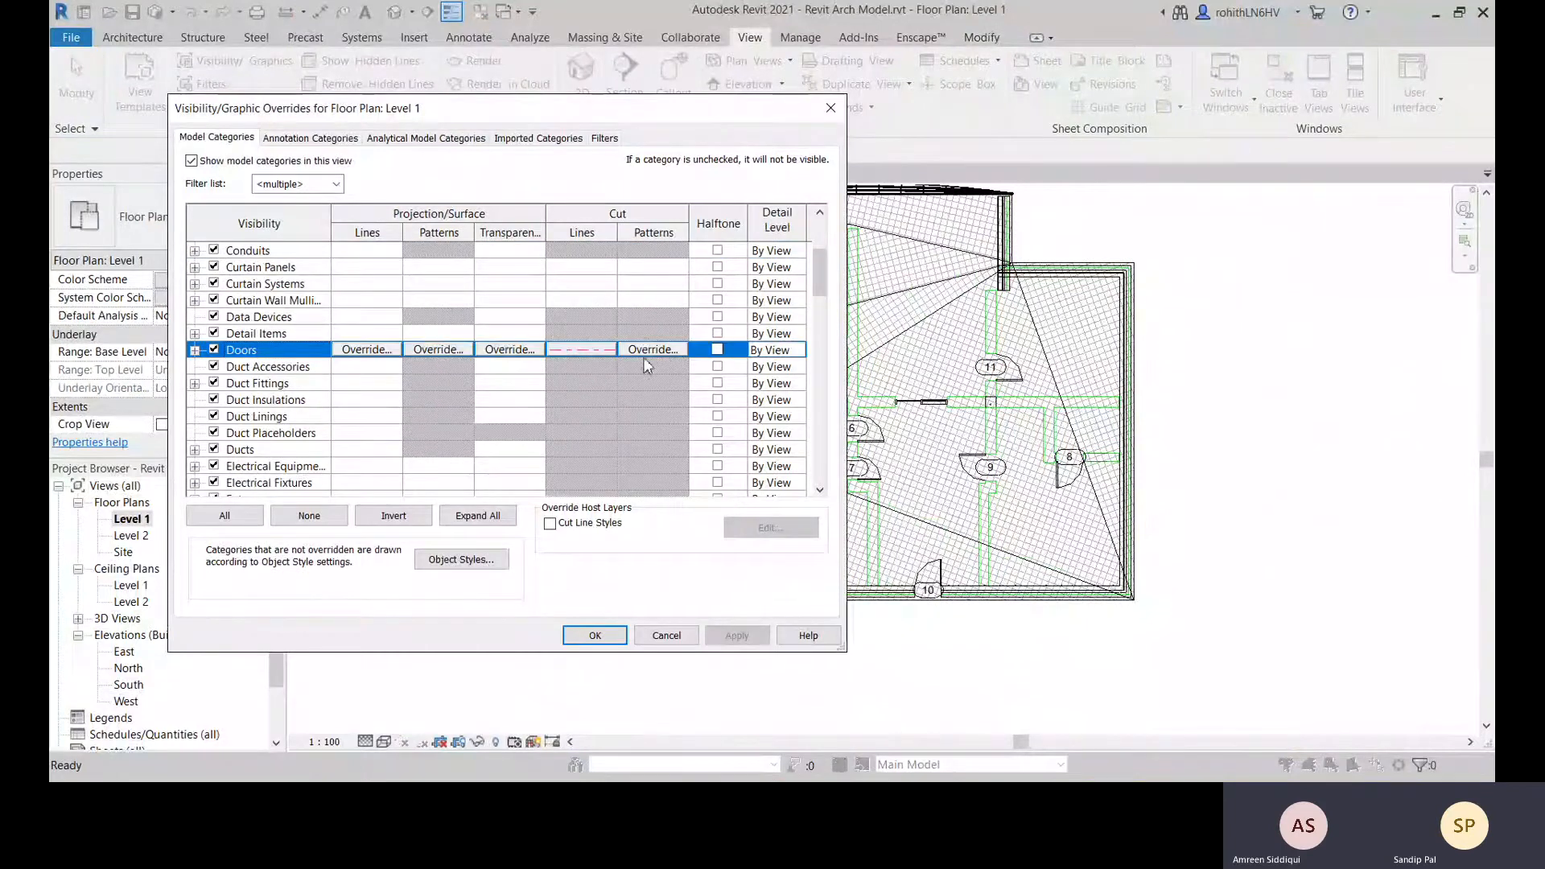
click(645, 351)
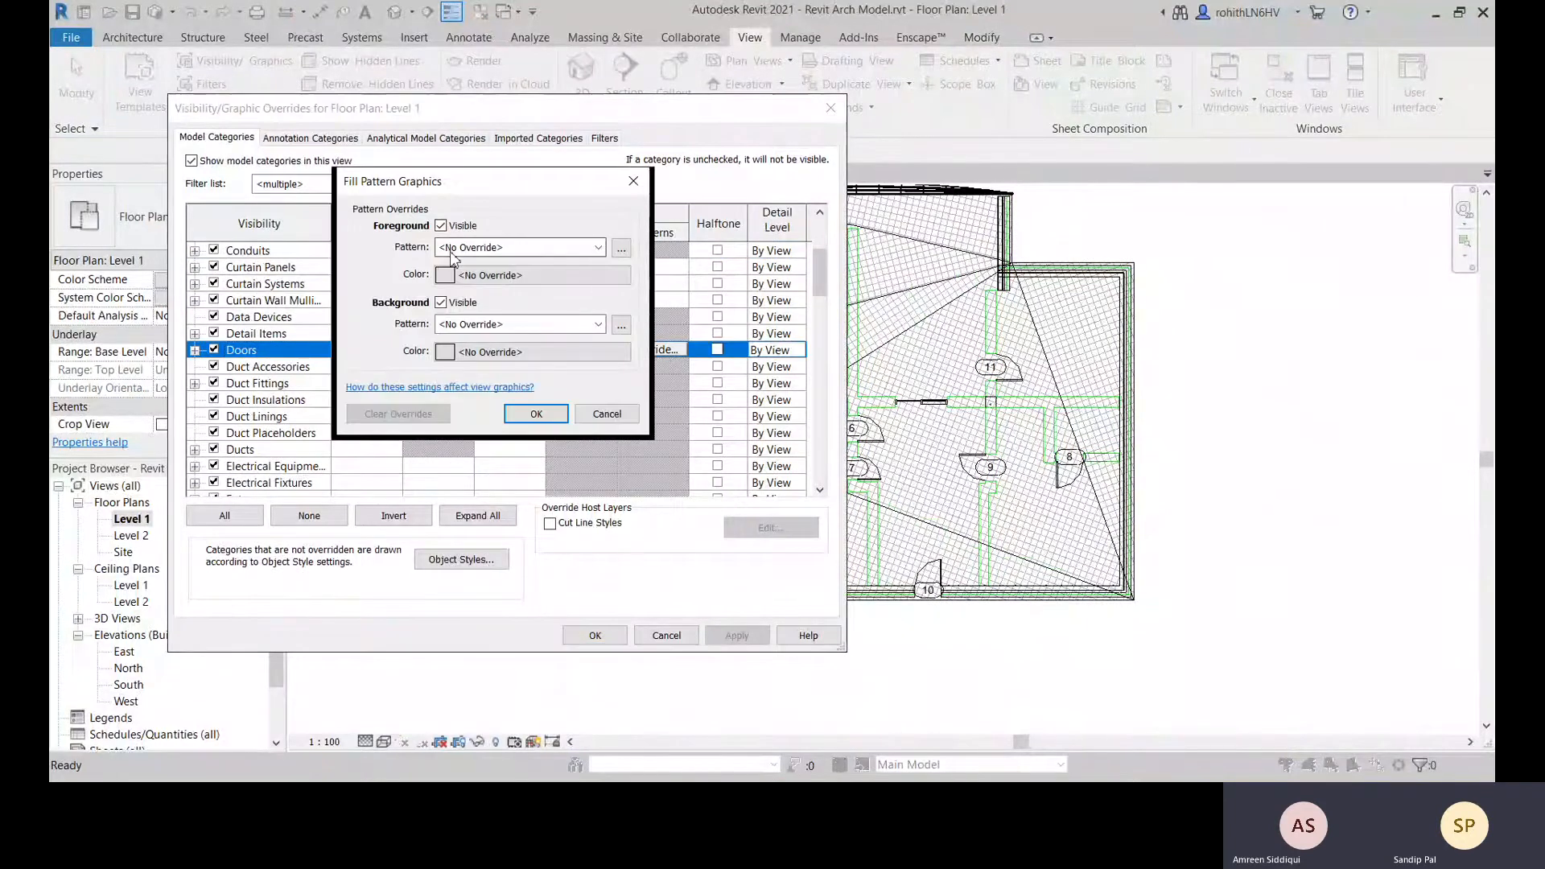
click(613, 413)
Override the Walls category's foreground cut pattern with Brickwork in color RGB 000-128-192 in the Level 1 visibility overrides
scroll(732, 407, down, 3)
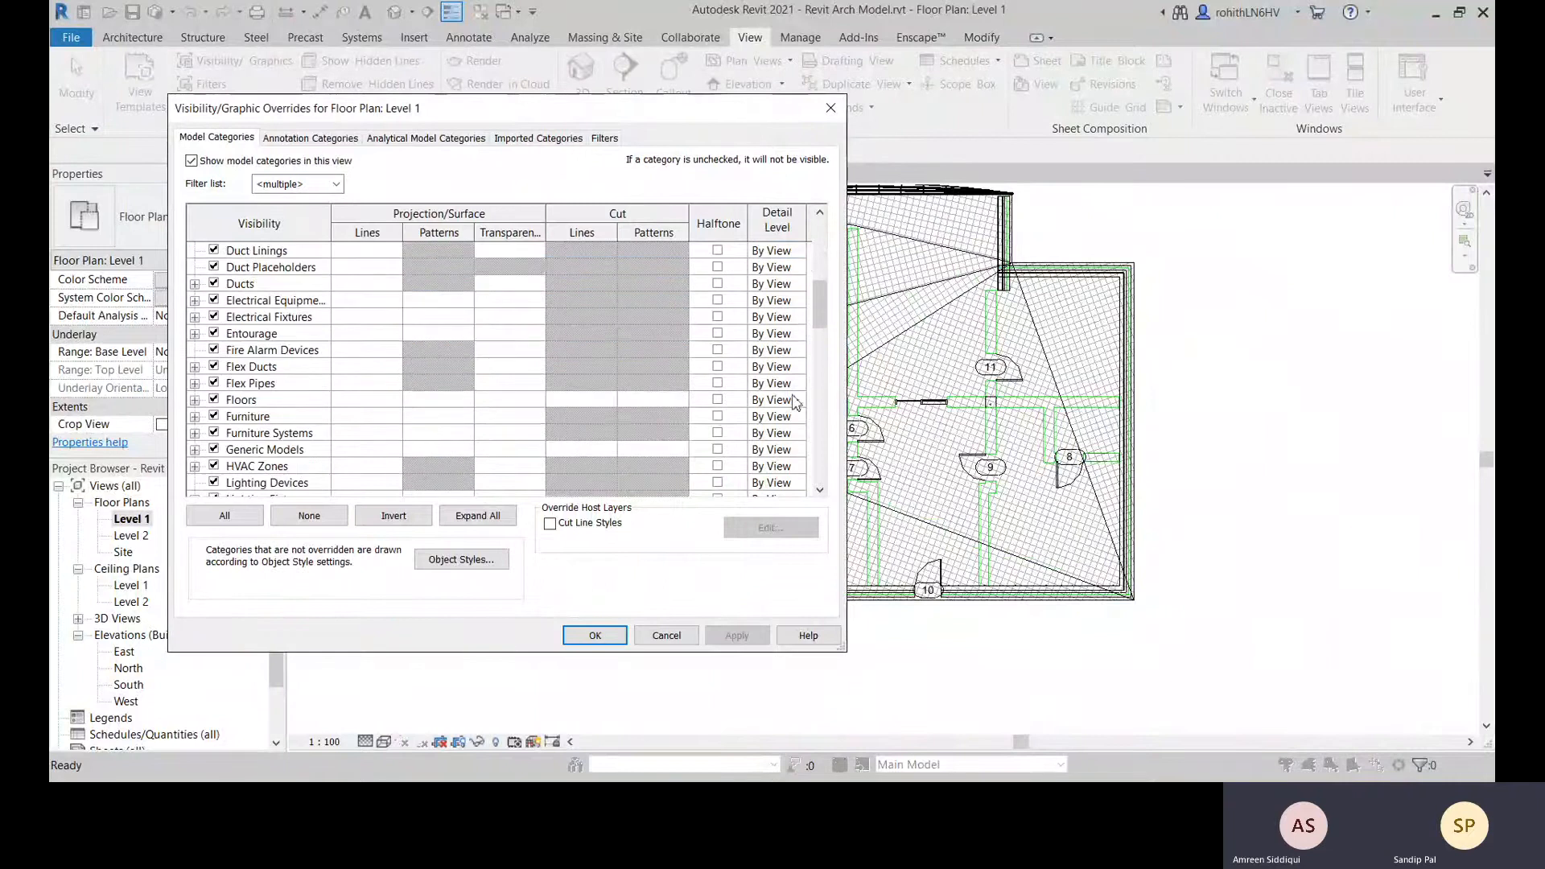
scroll(795, 402, down, 10)
click(671, 453)
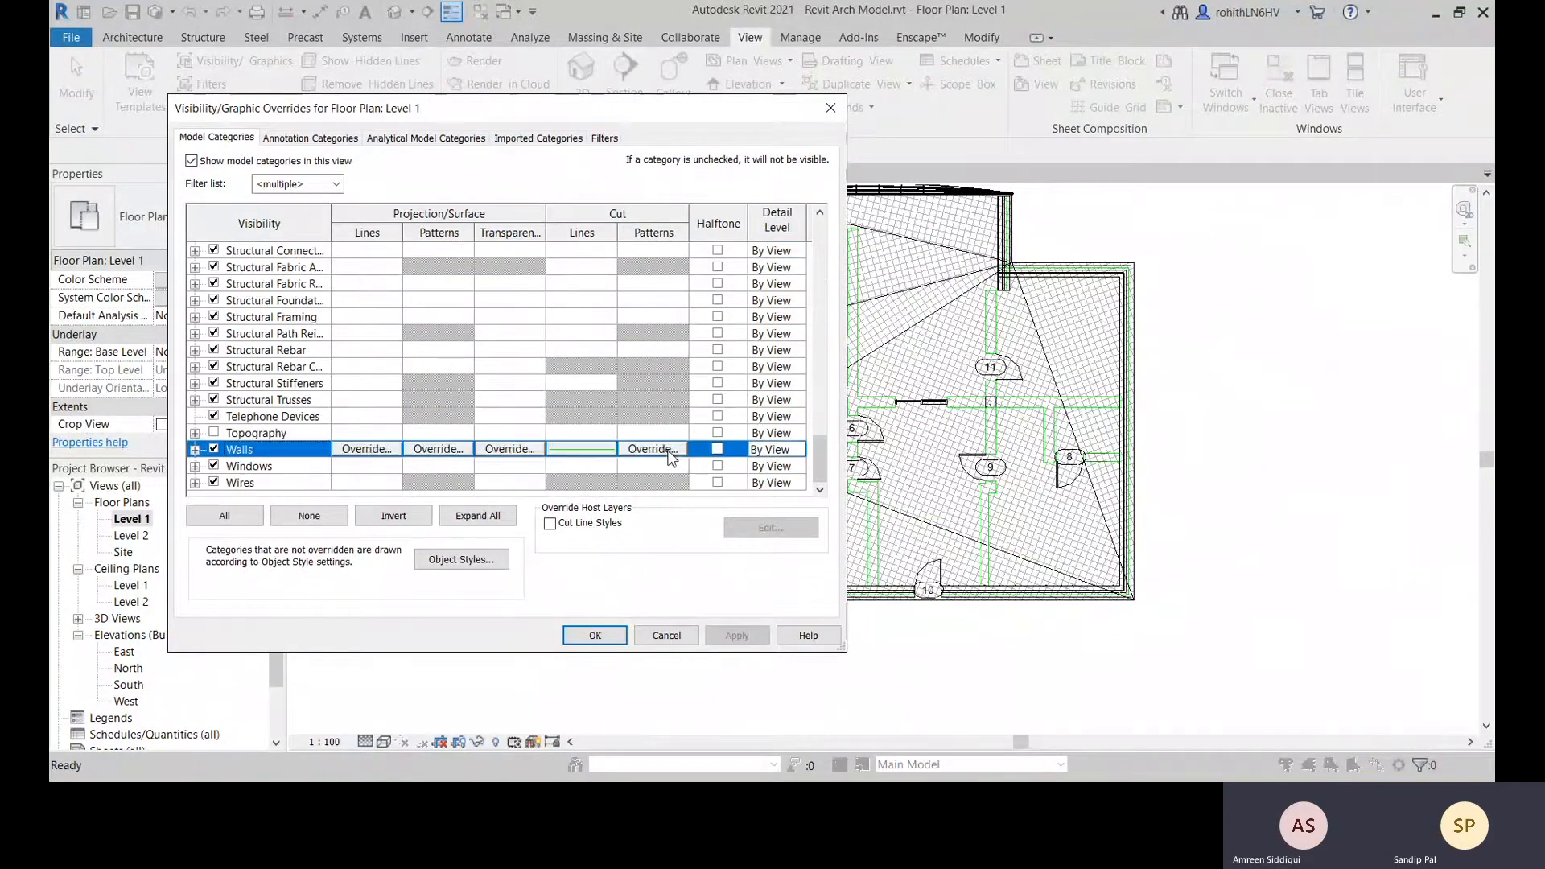
click(652, 449)
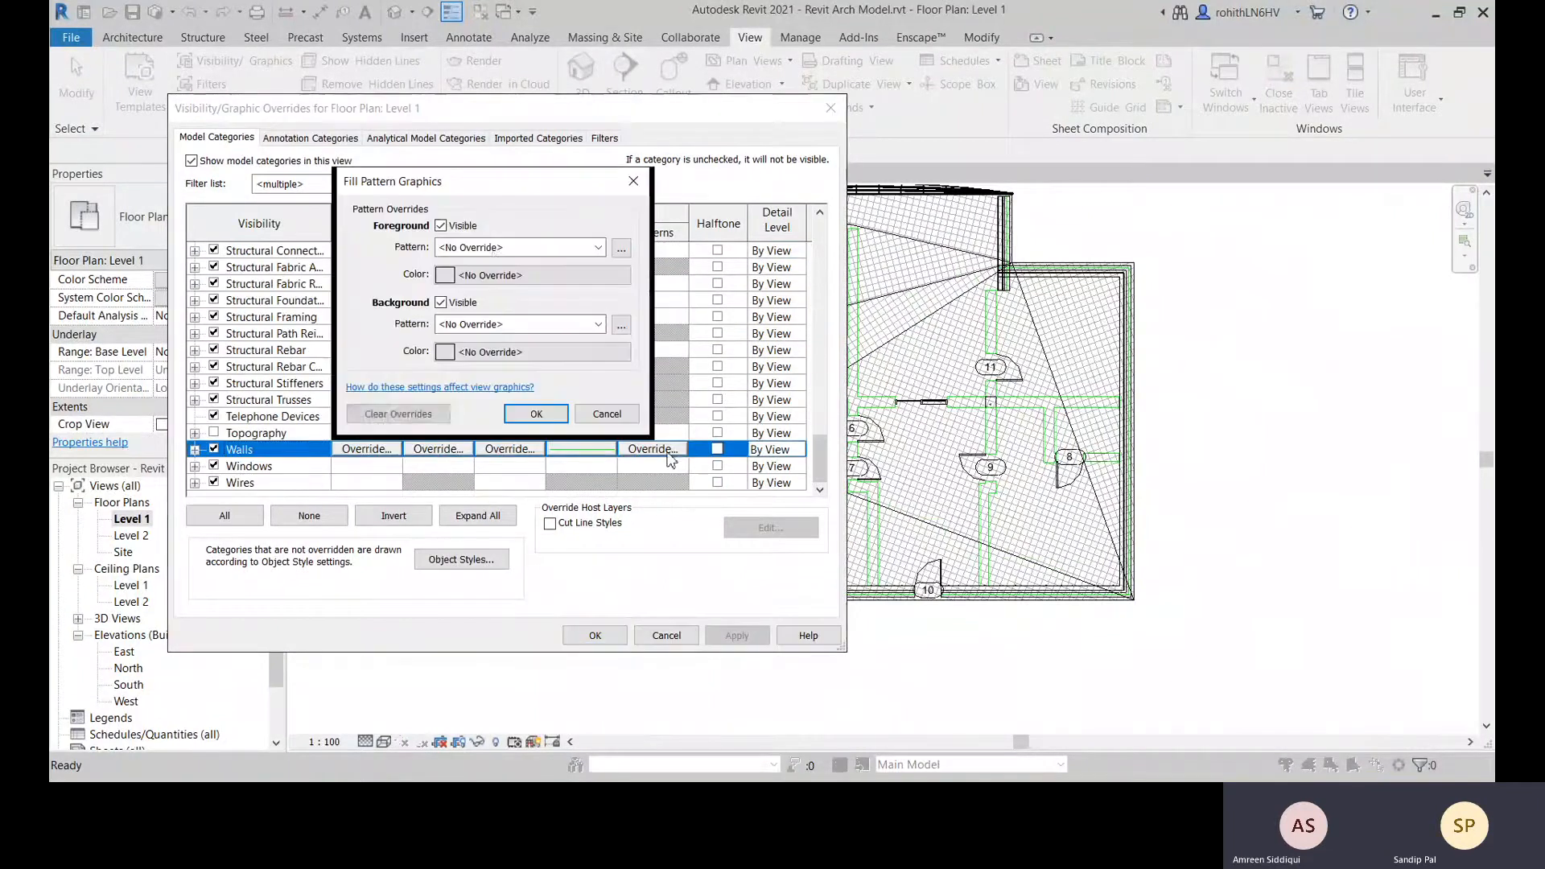
click(493, 248)
click(504, 319)
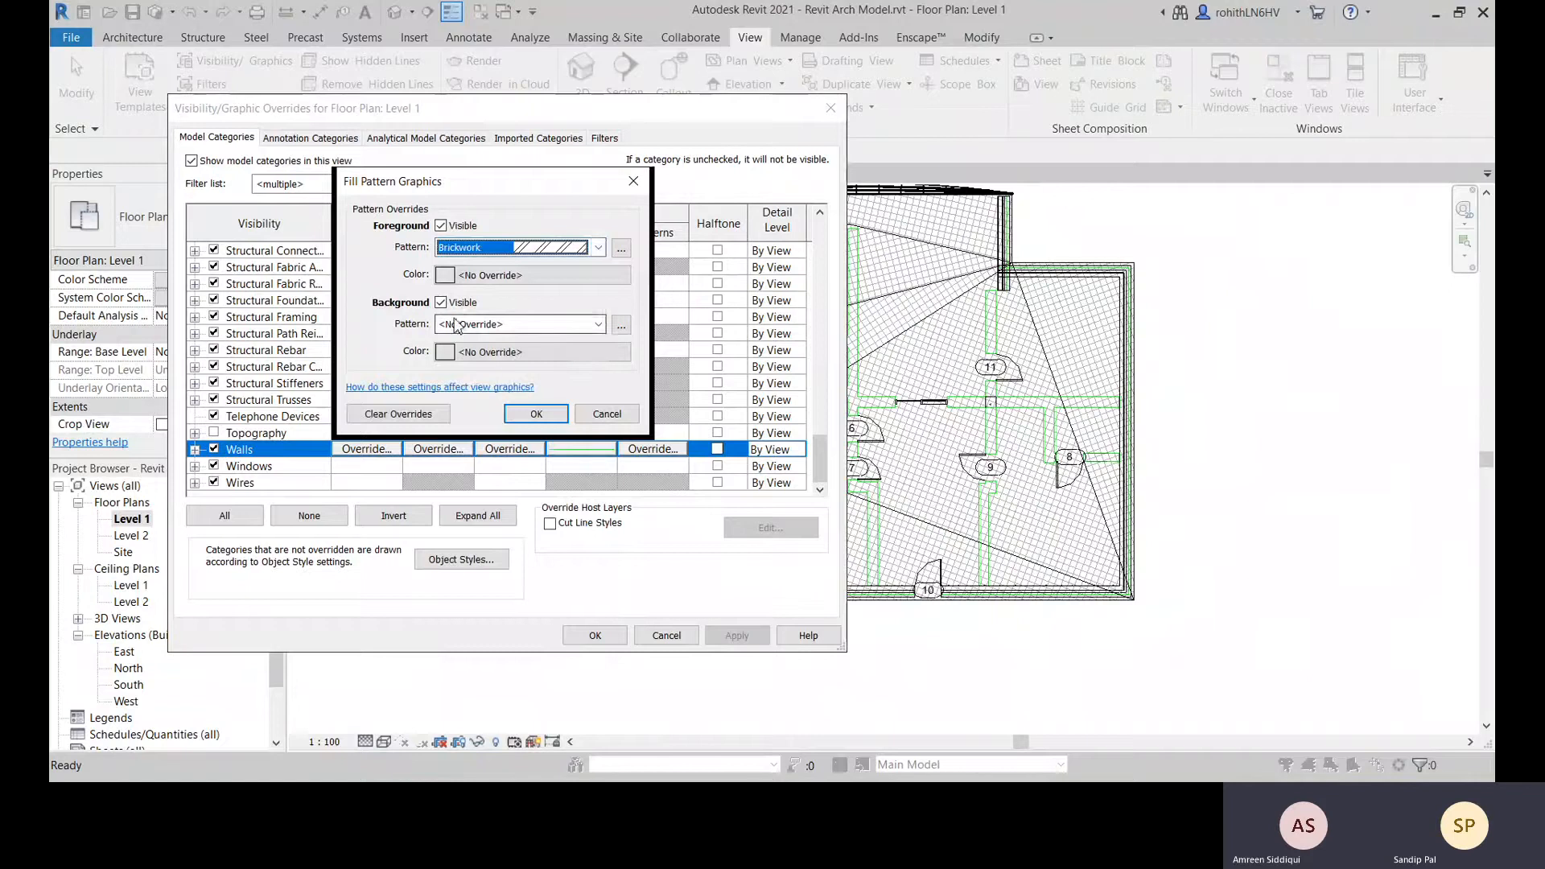
click(465, 276)
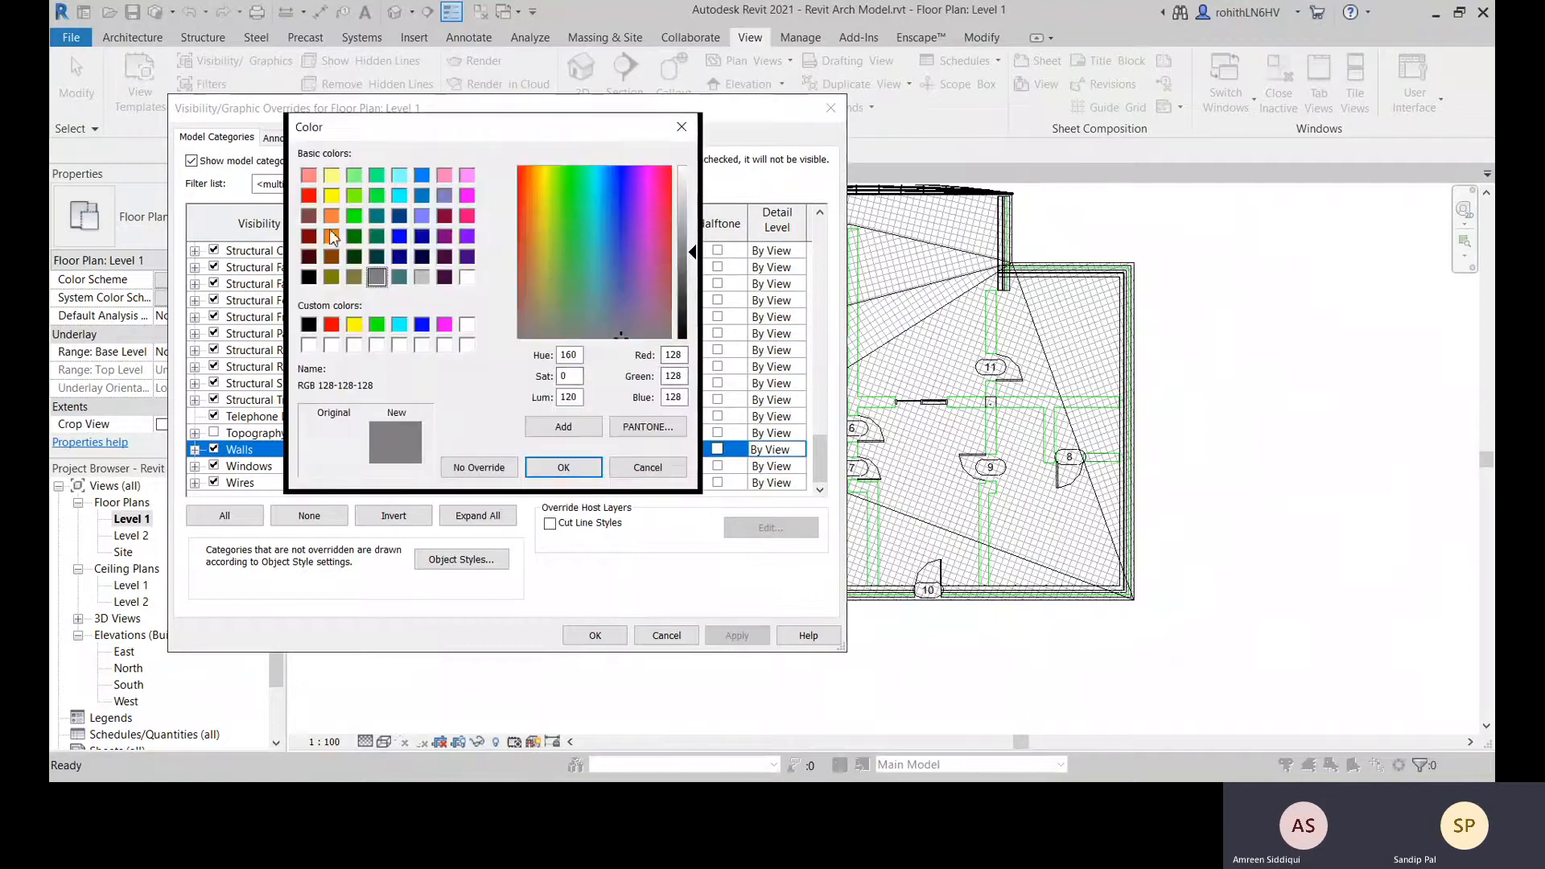
click(420, 196)
click(563, 467)
Set the Walls category's background cut pattern to Crosshatch without a color override and apply the changes to the plan
click(536, 325)
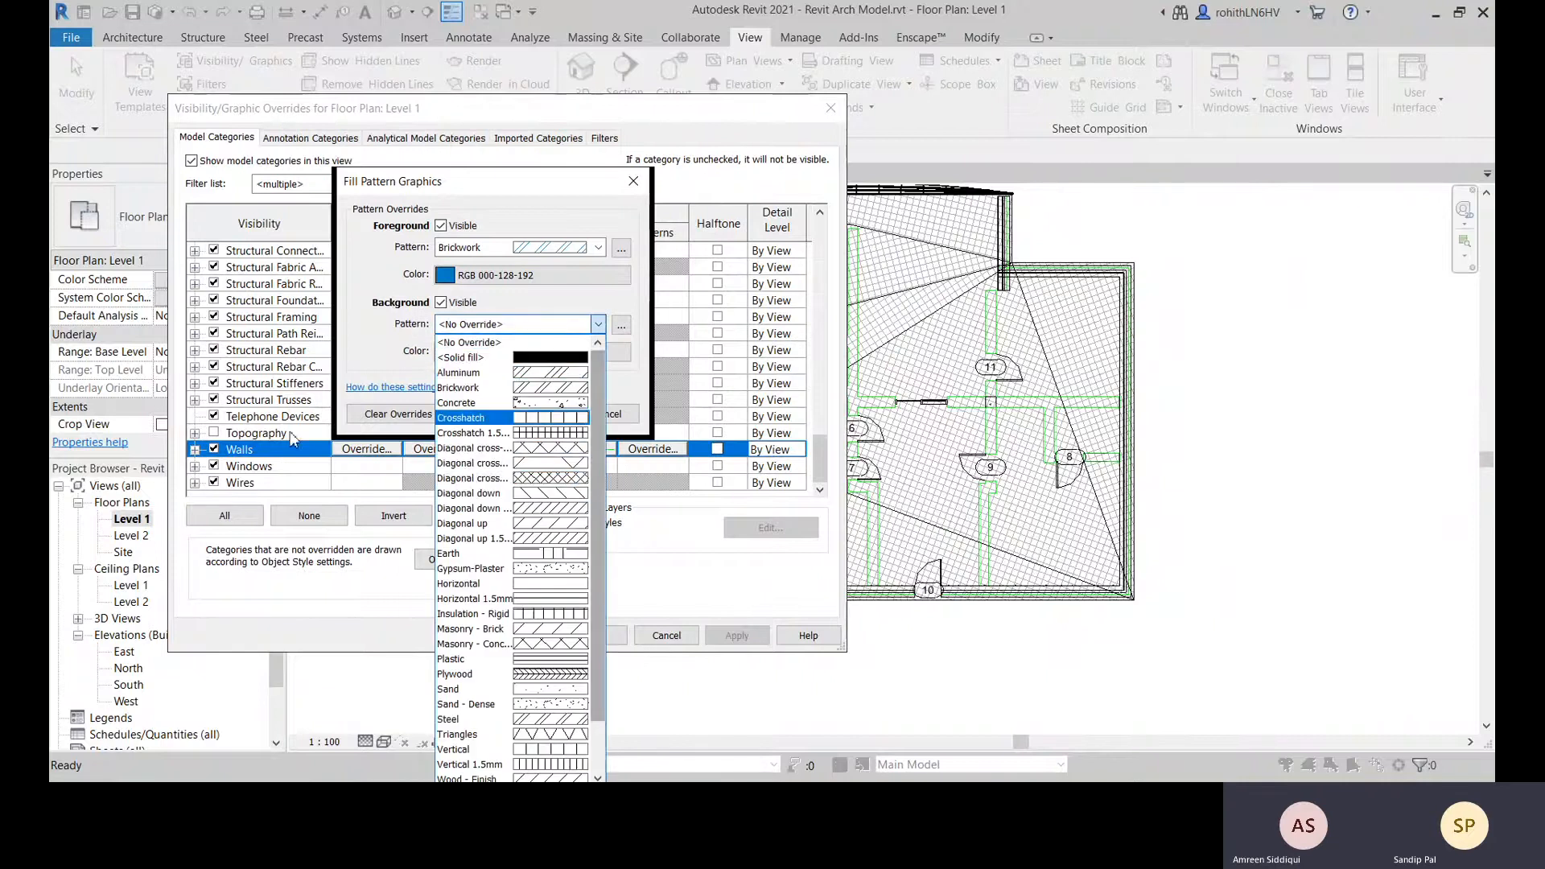
click(520, 421)
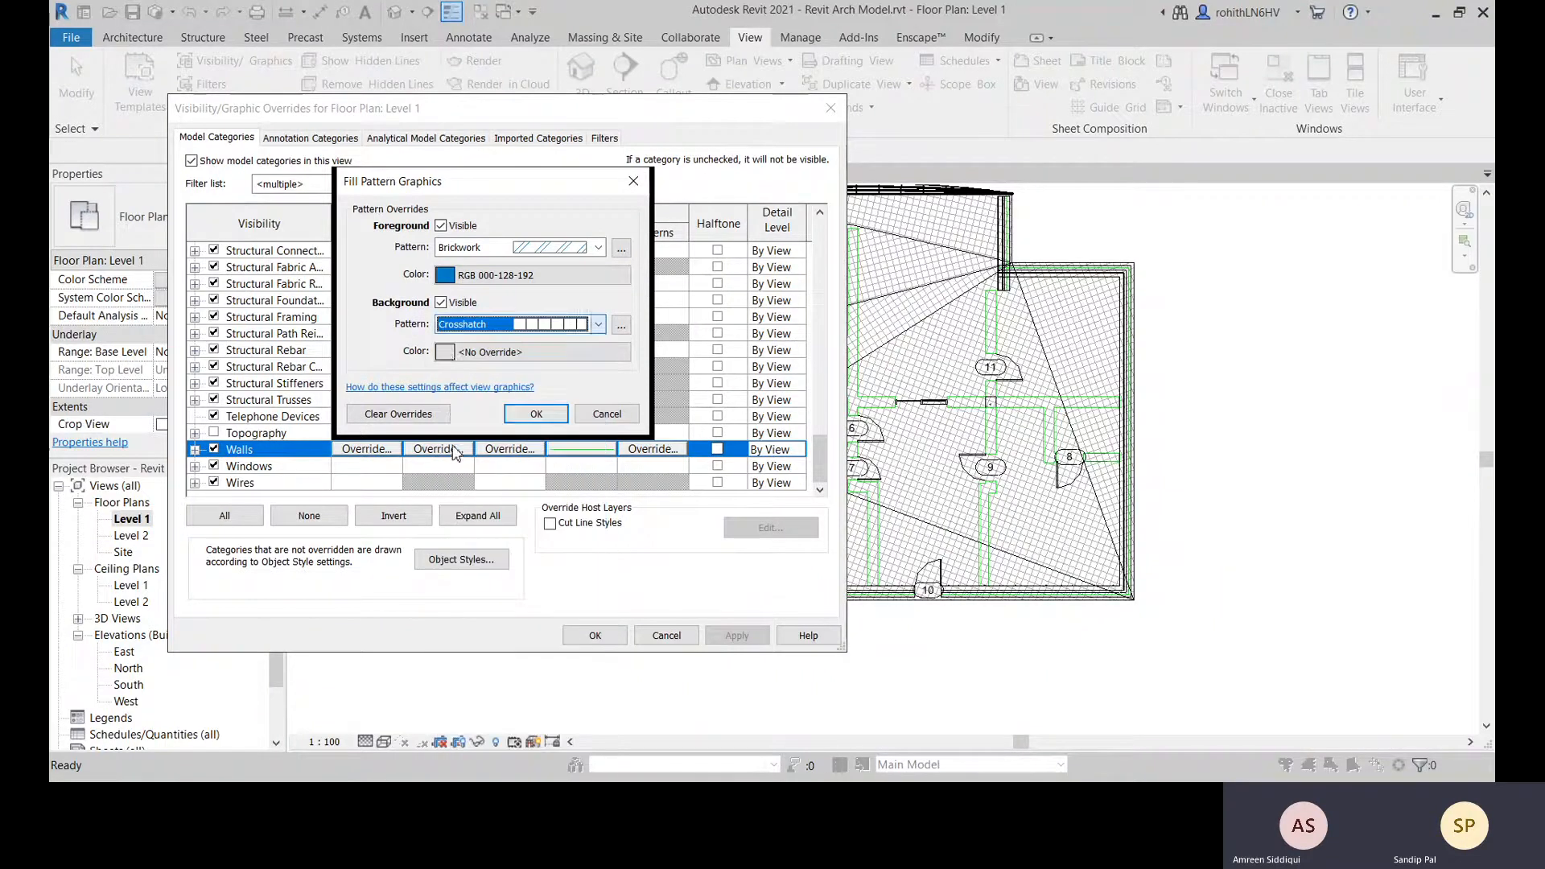
click(452, 352)
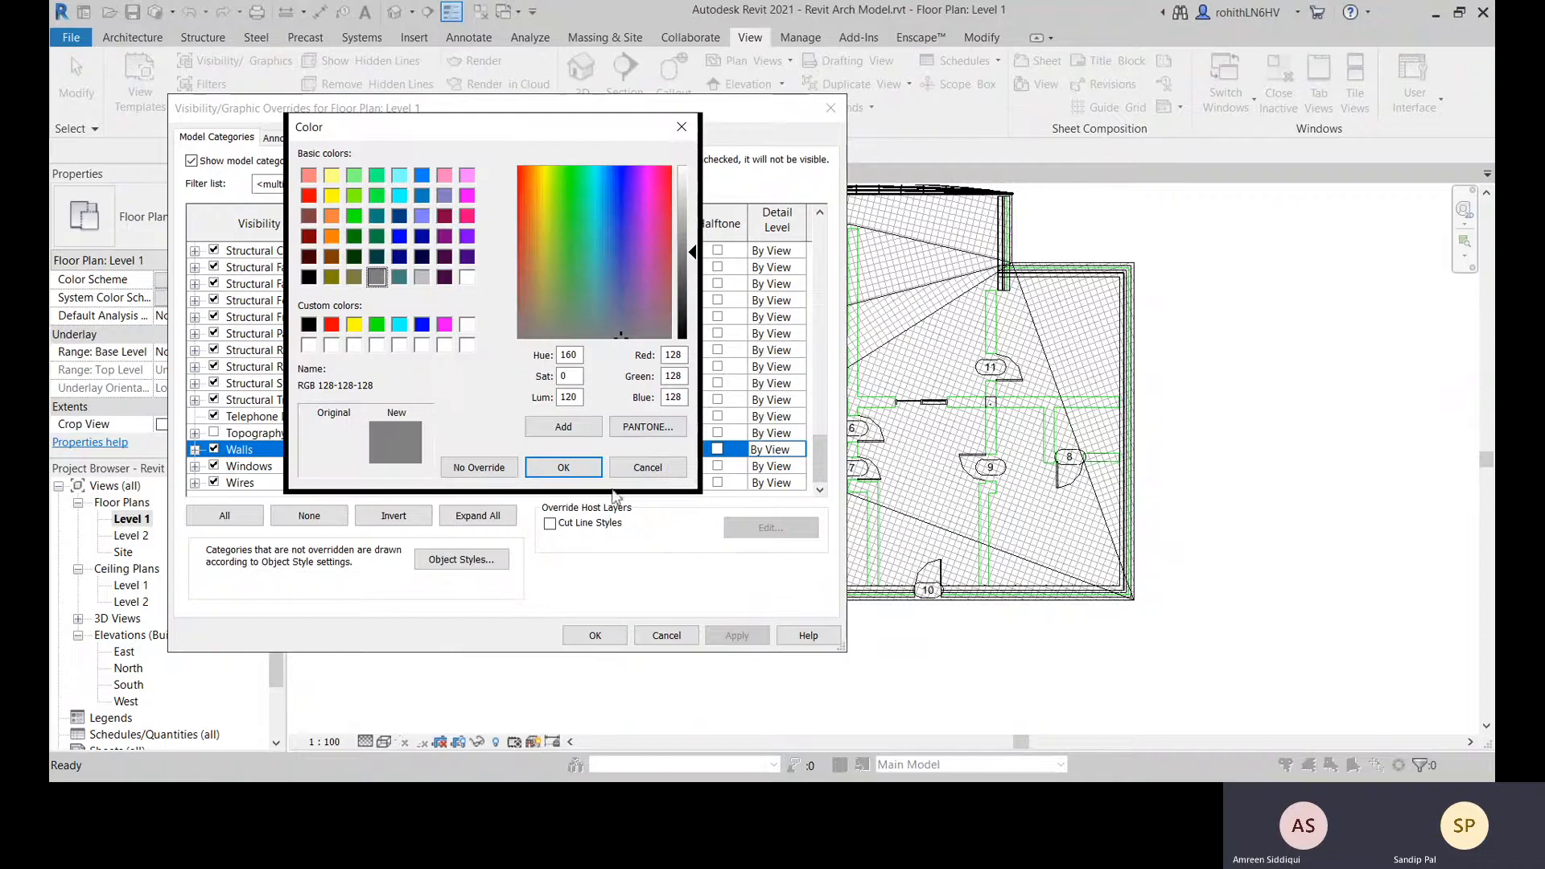
click(656, 468)
click(532, 425)
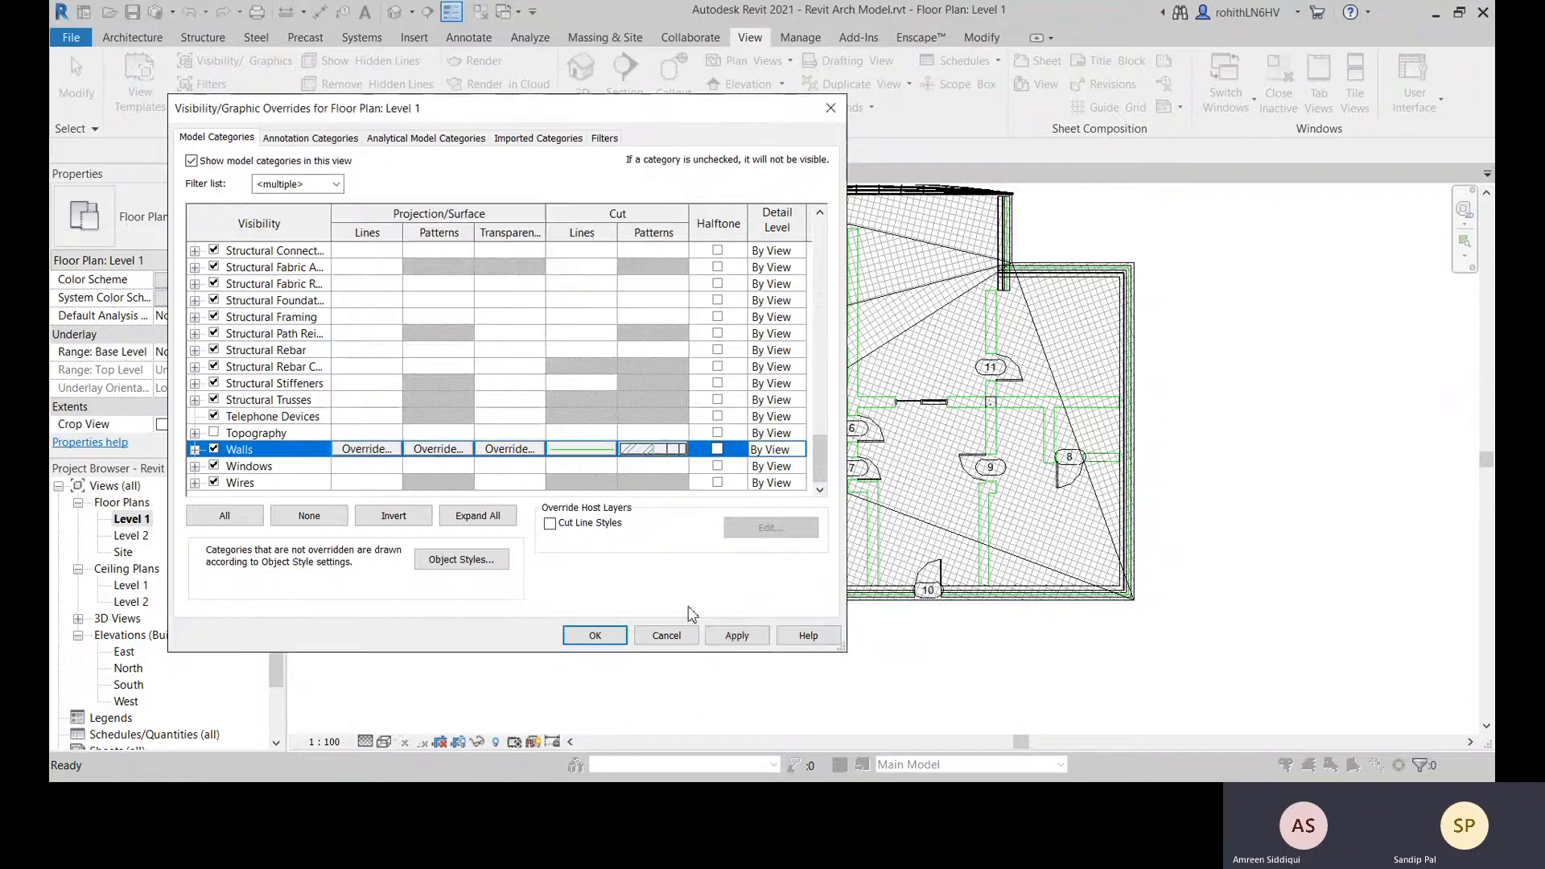
click(740, 638)
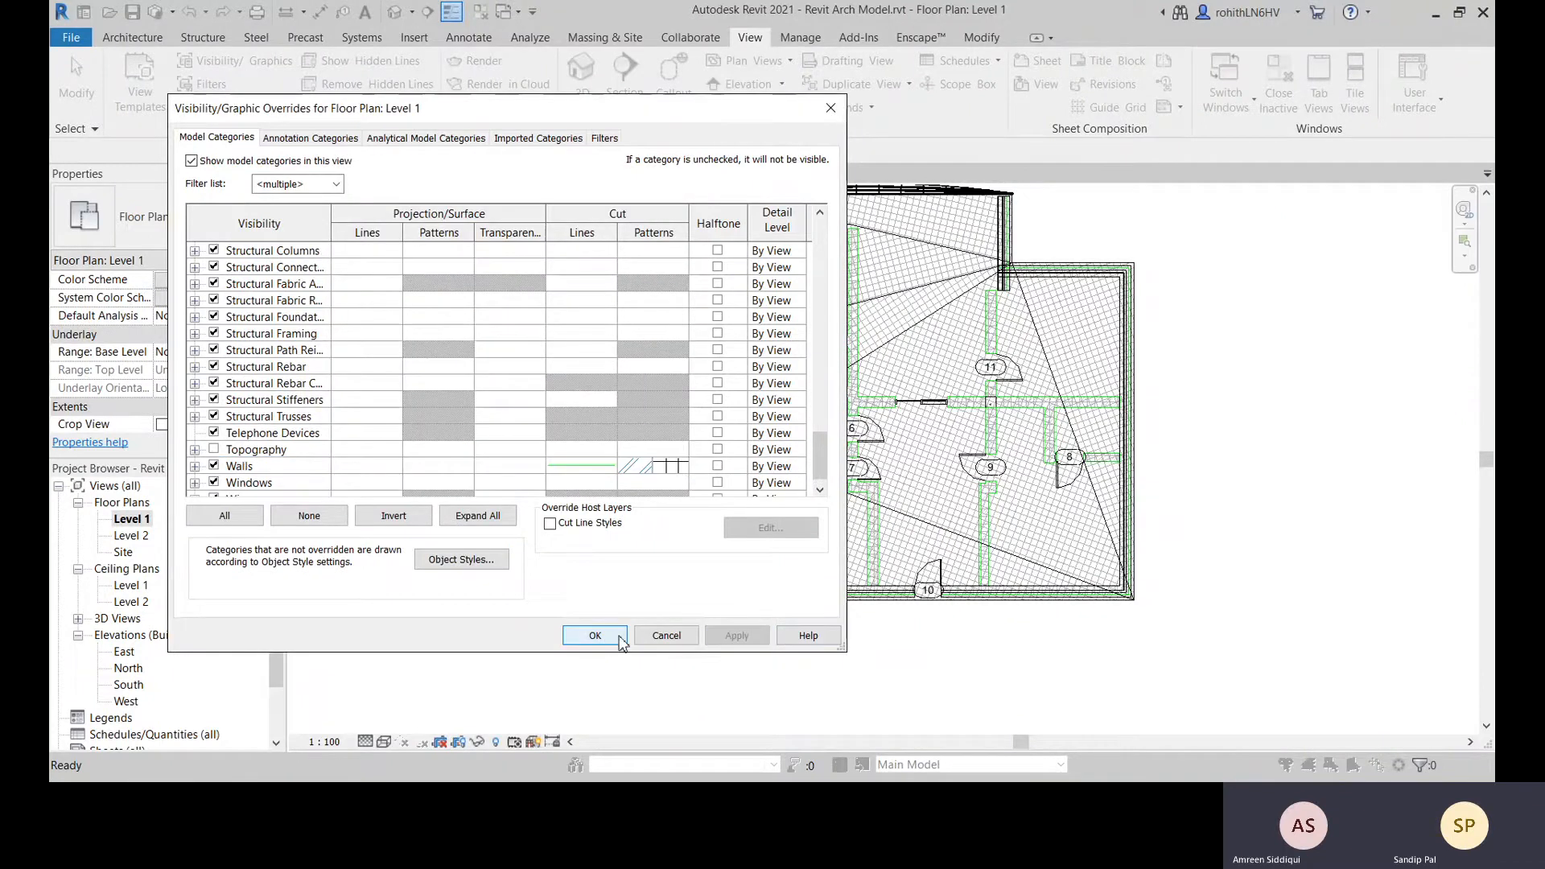
click(621, 640)
Temporarily hide the Generic 150mm floor in the Level 1 plan
scroll(935, 615, up, 6)
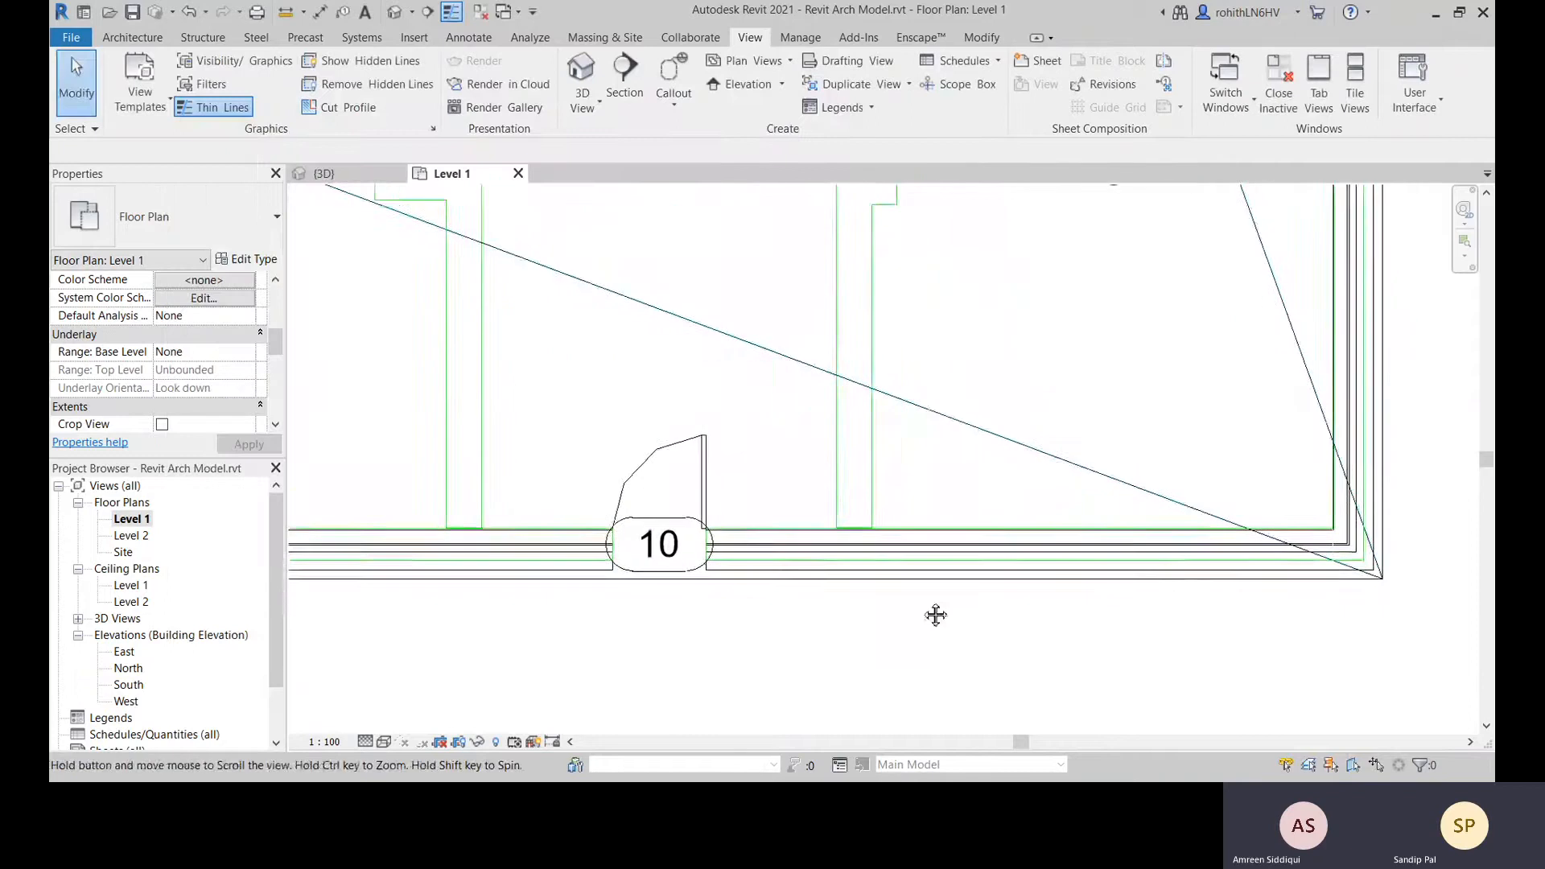
scroll(885, 556, up, 2)
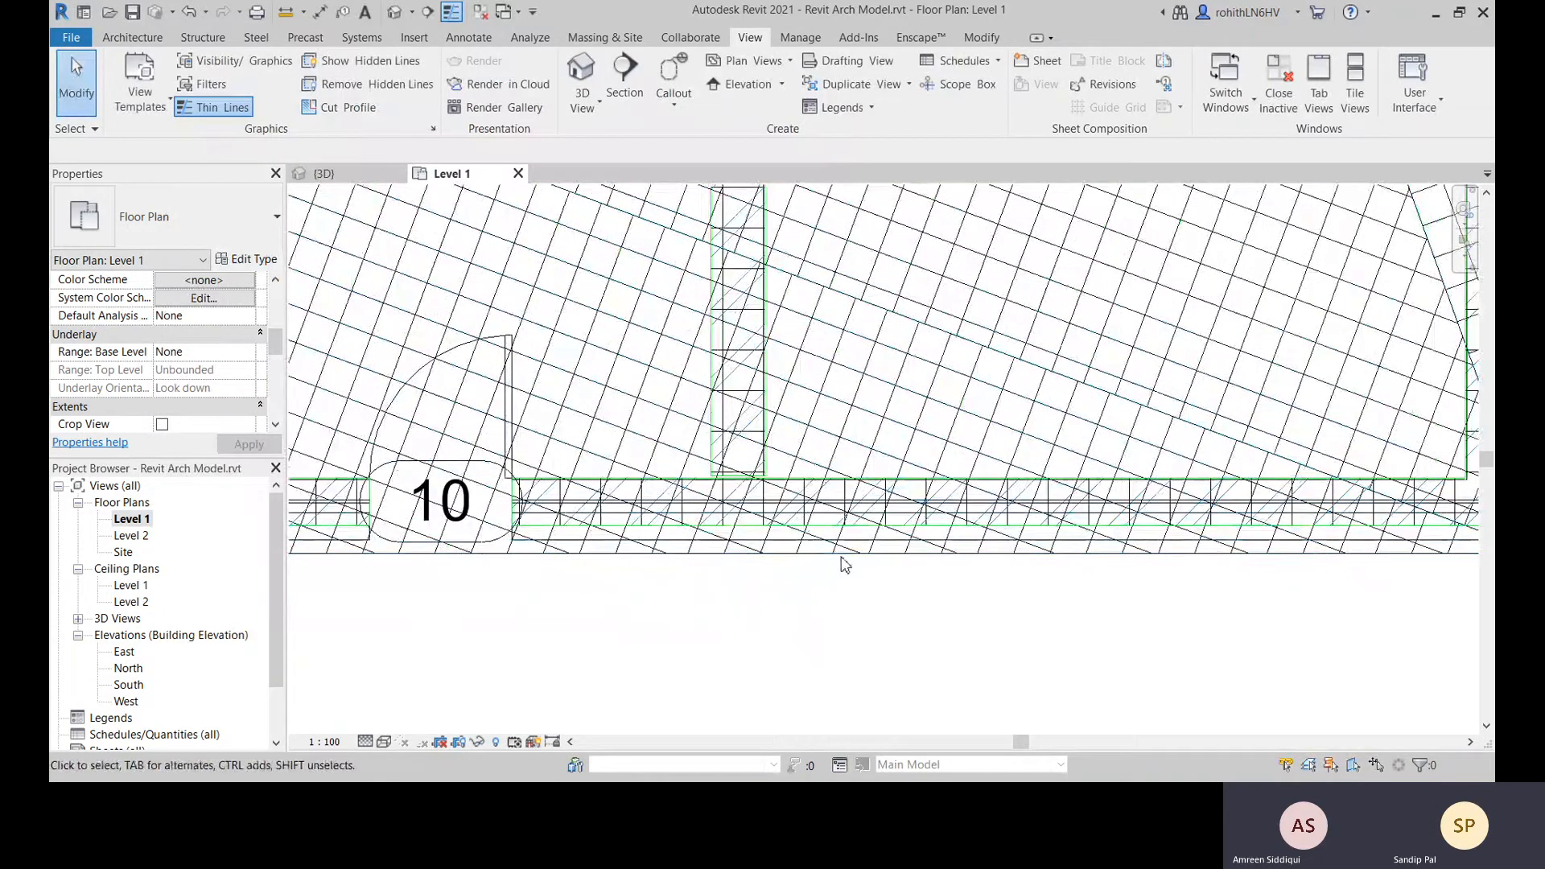
click(718, 561)
key(h)
key(h)
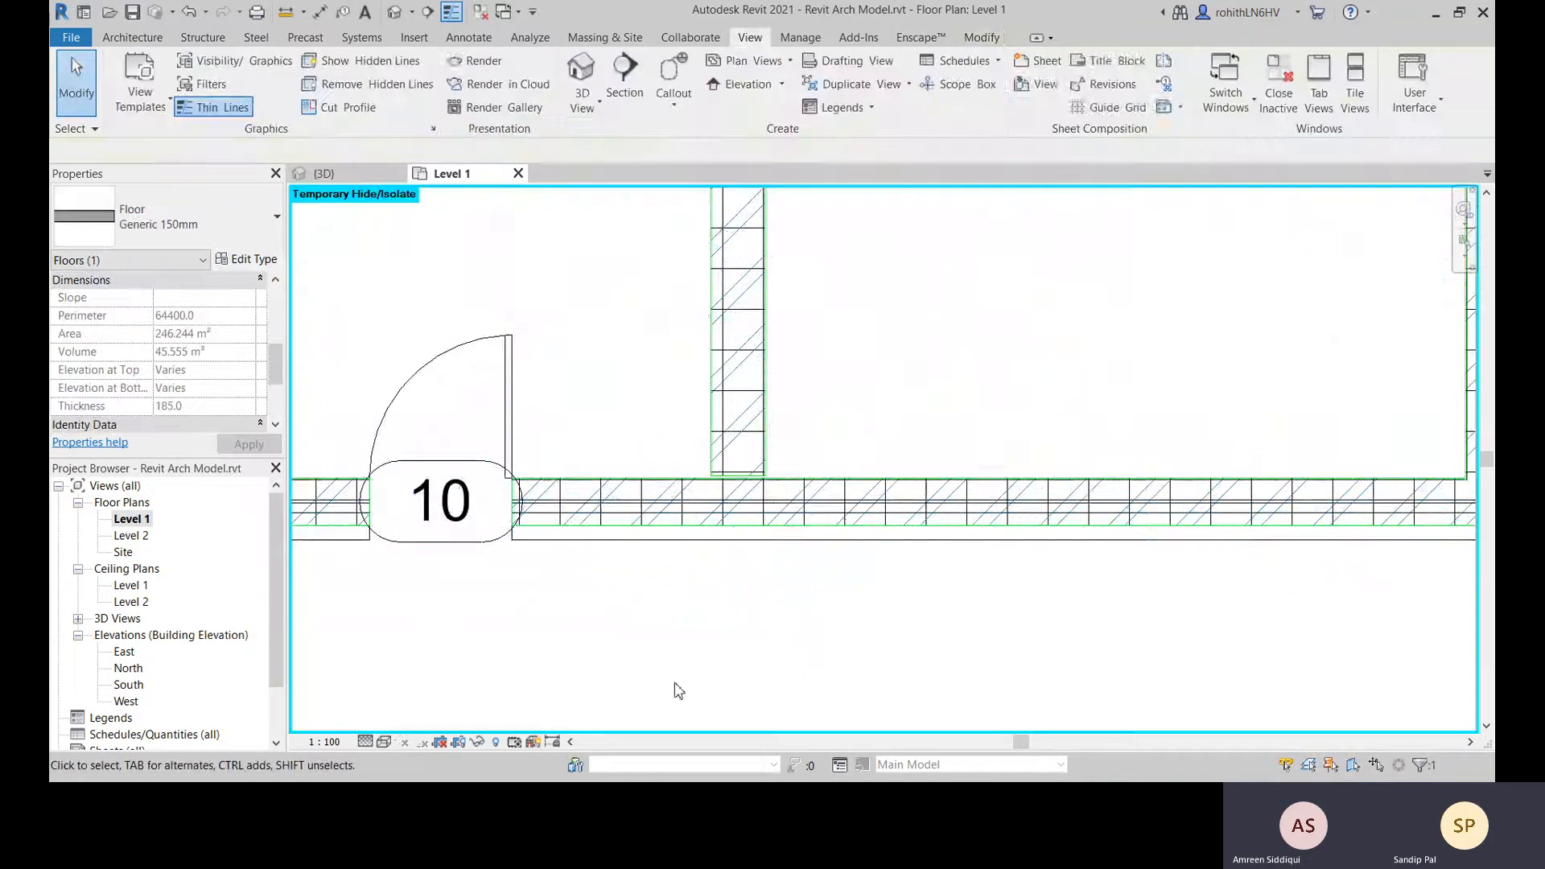
Examine the cut patterns in the exterior and interior walls across the Level 1 plan
scroll(841, 610, down, 2)
scroll(862, 557, up, 3)
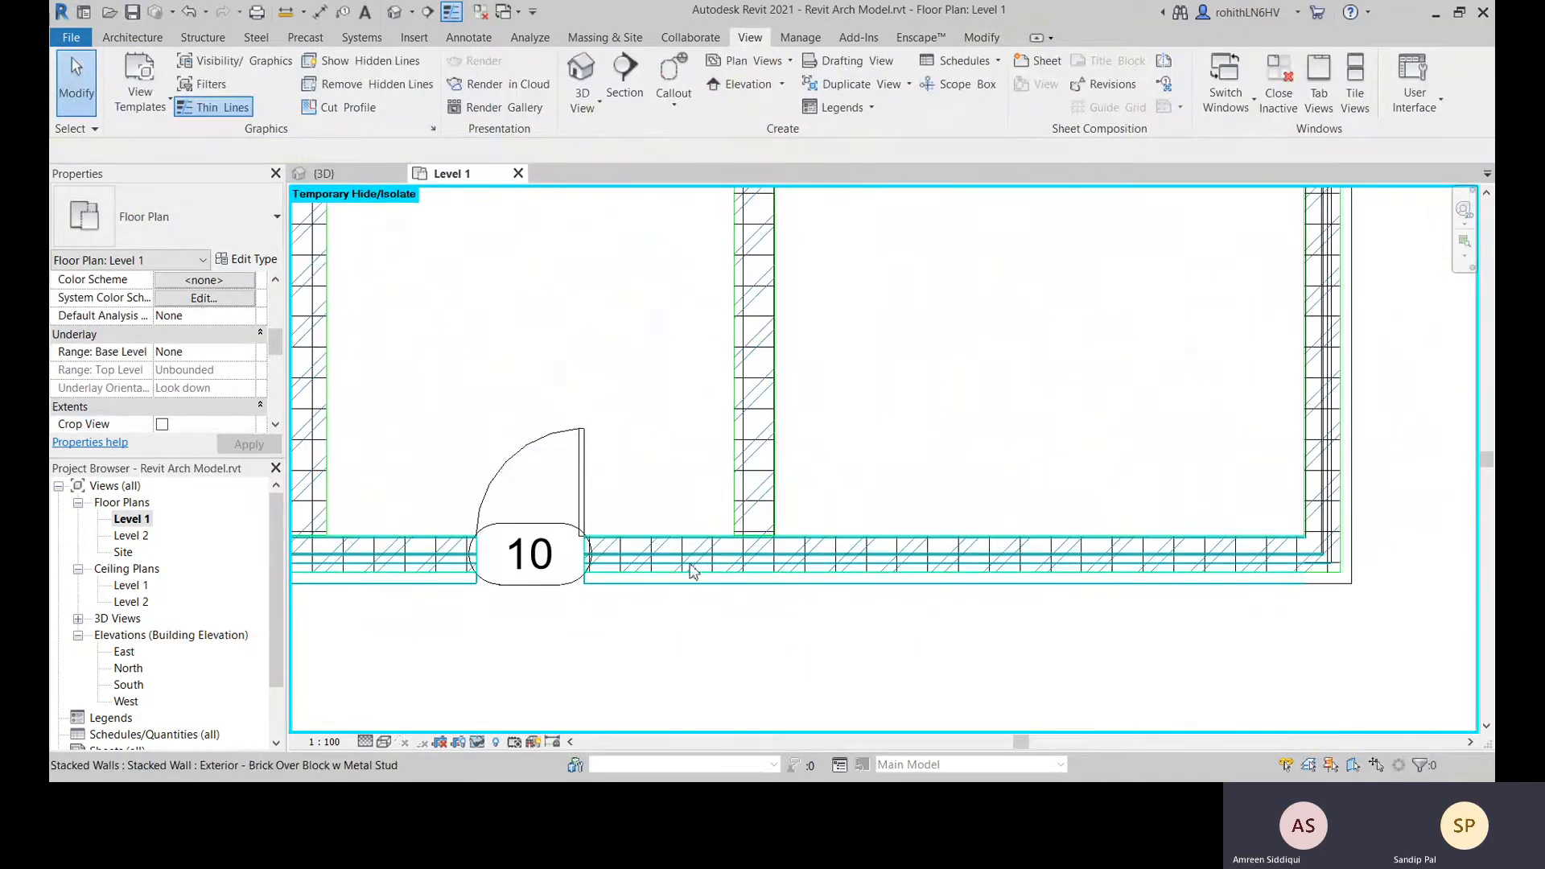
scroll(996, 452, down, 6)
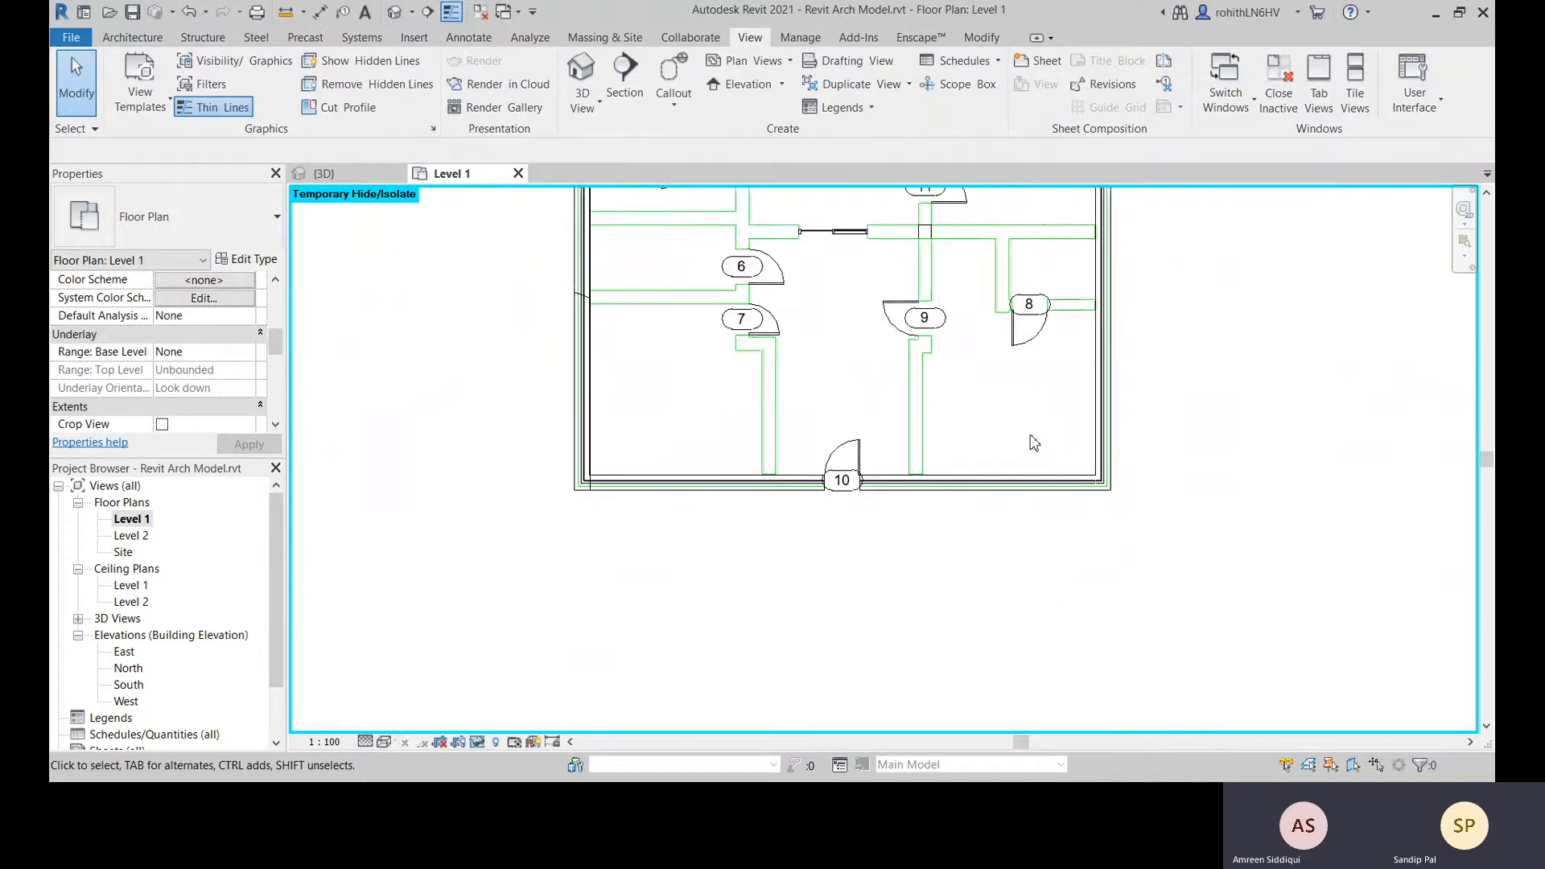
middle_drag(933, 570, 1001, 561)
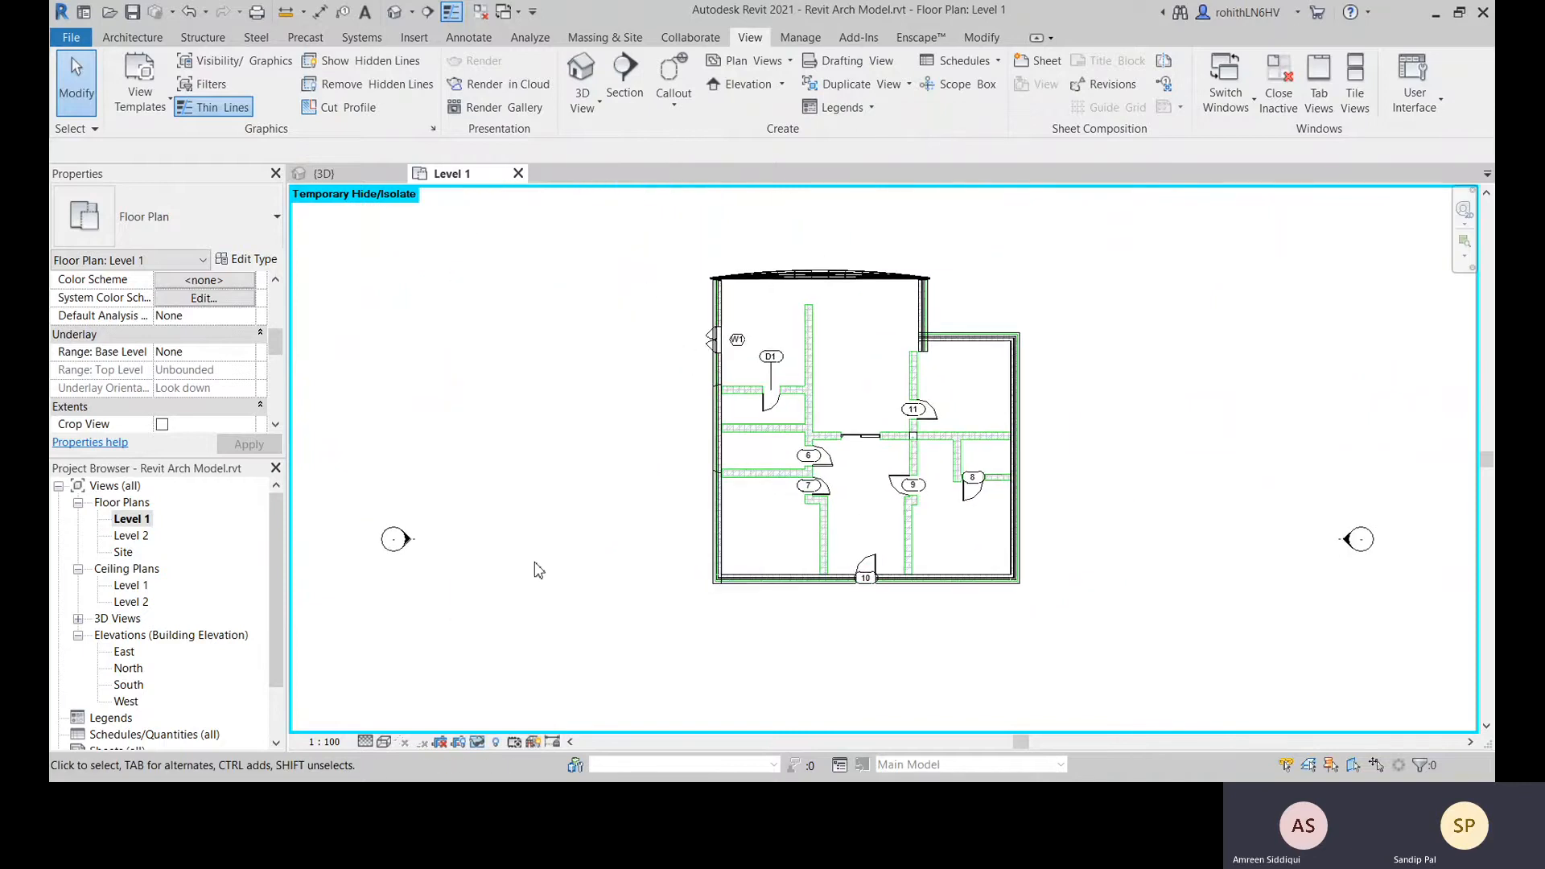
scroll(1004, 569, up, 3)
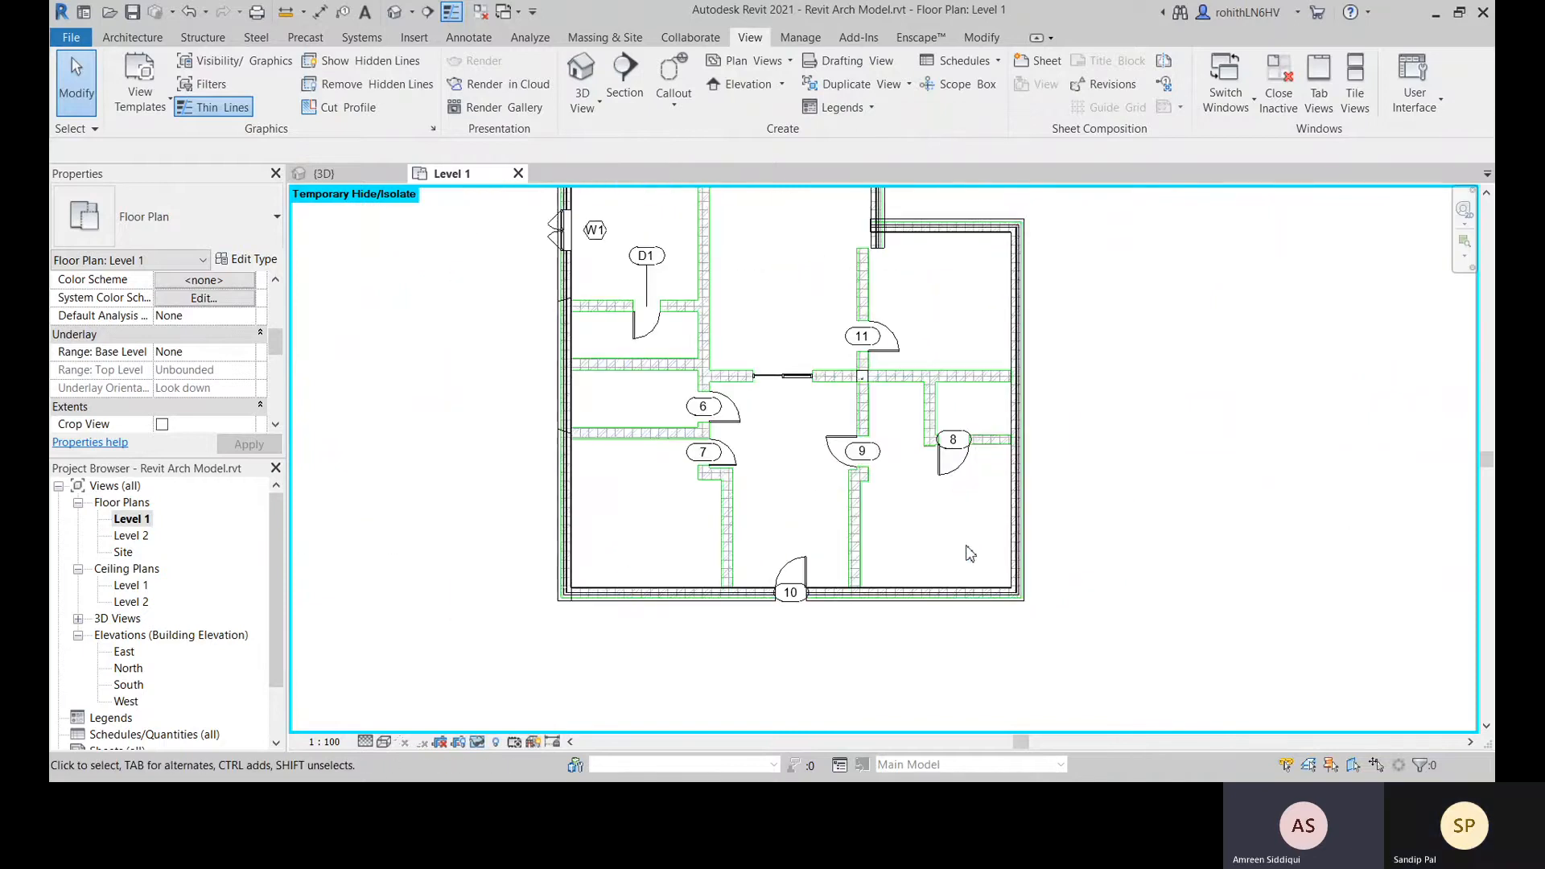
middle_drag(652, 537, 628, 578)
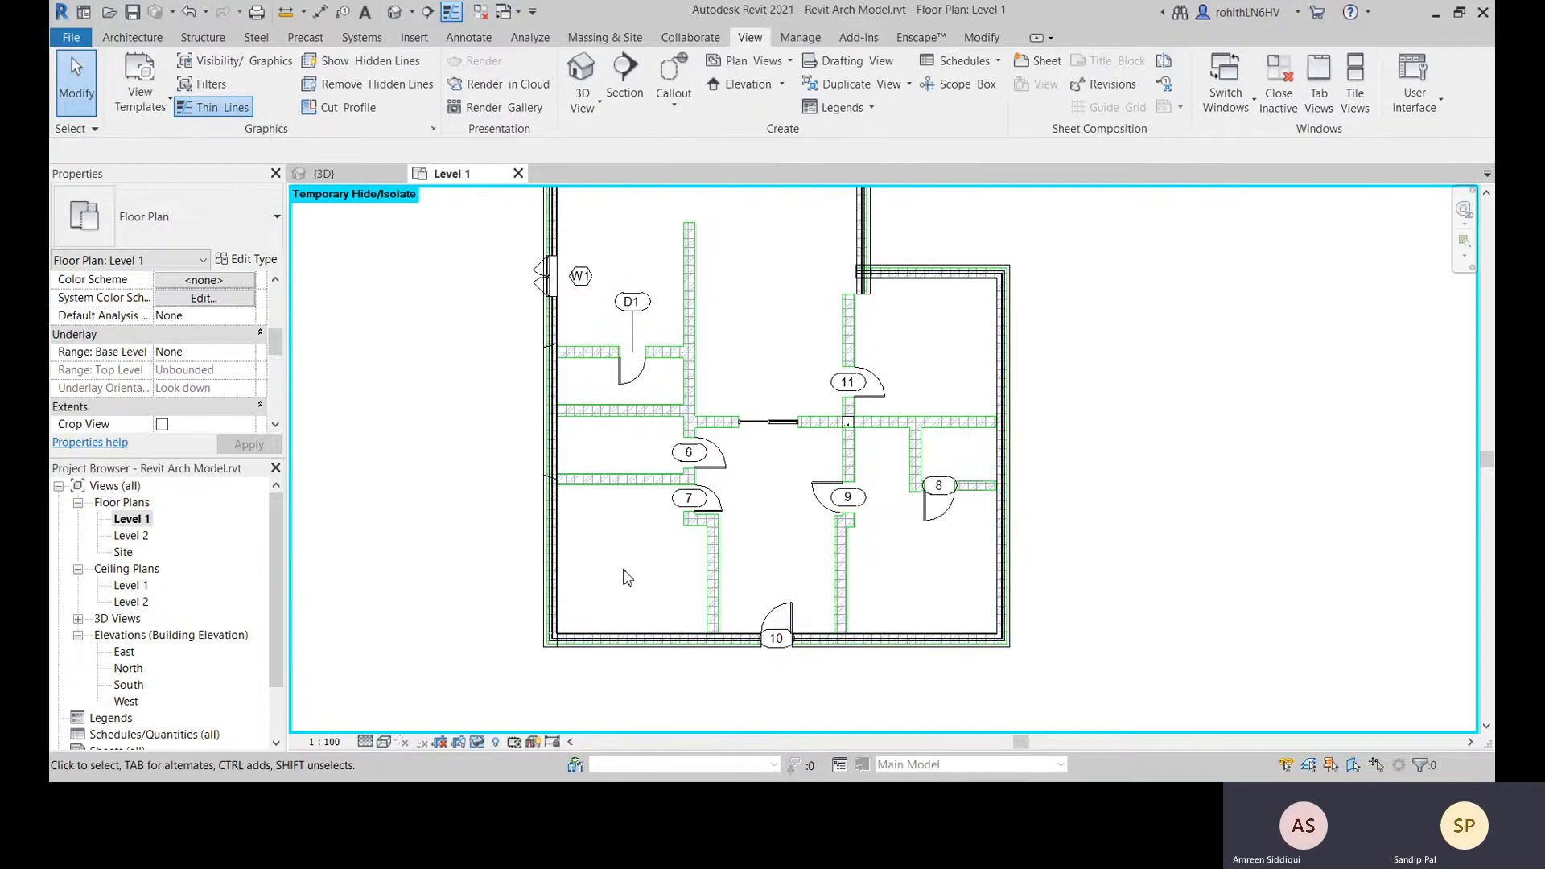
Reopen the Walls category's cut pattern override for Level 1 and change the background pattern to Solid fill
click(233, 63)
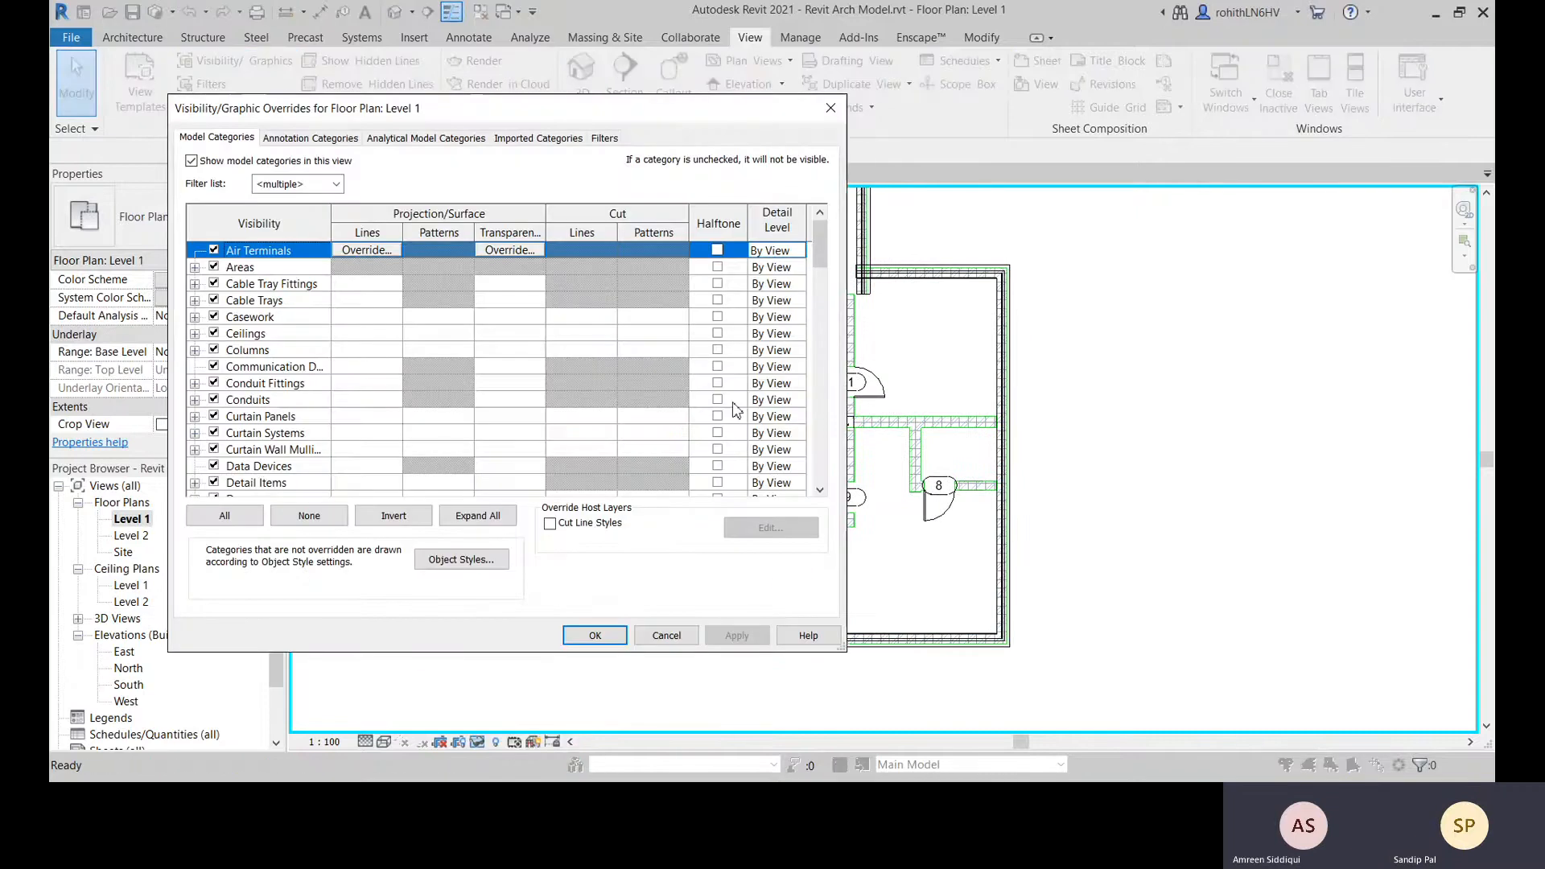
scroll(736, 411, down, 15)
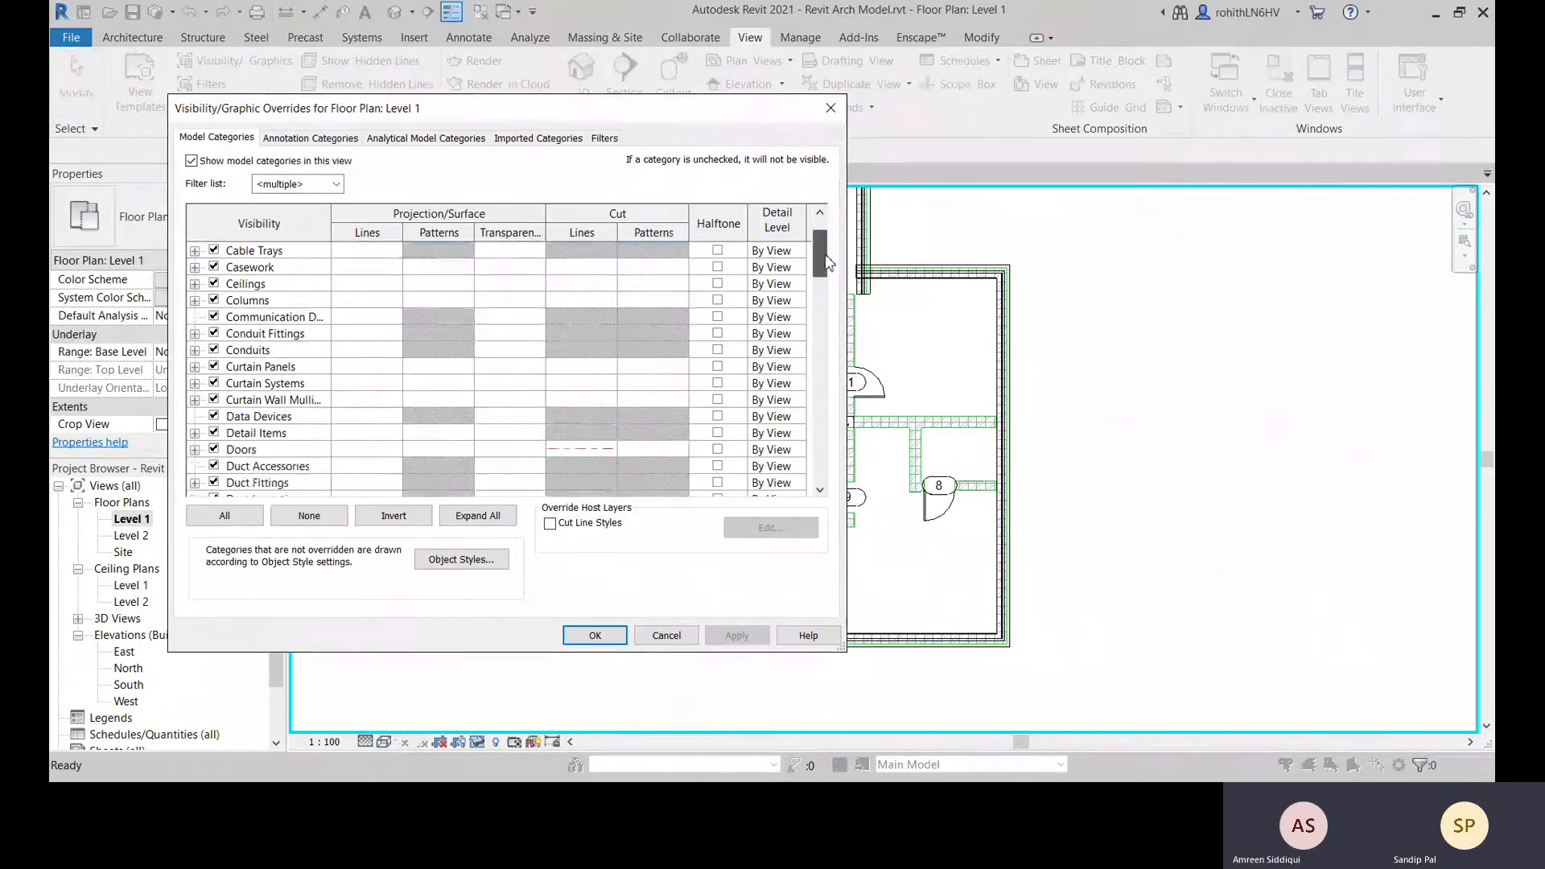
click(673, 457)
click(656, 451)
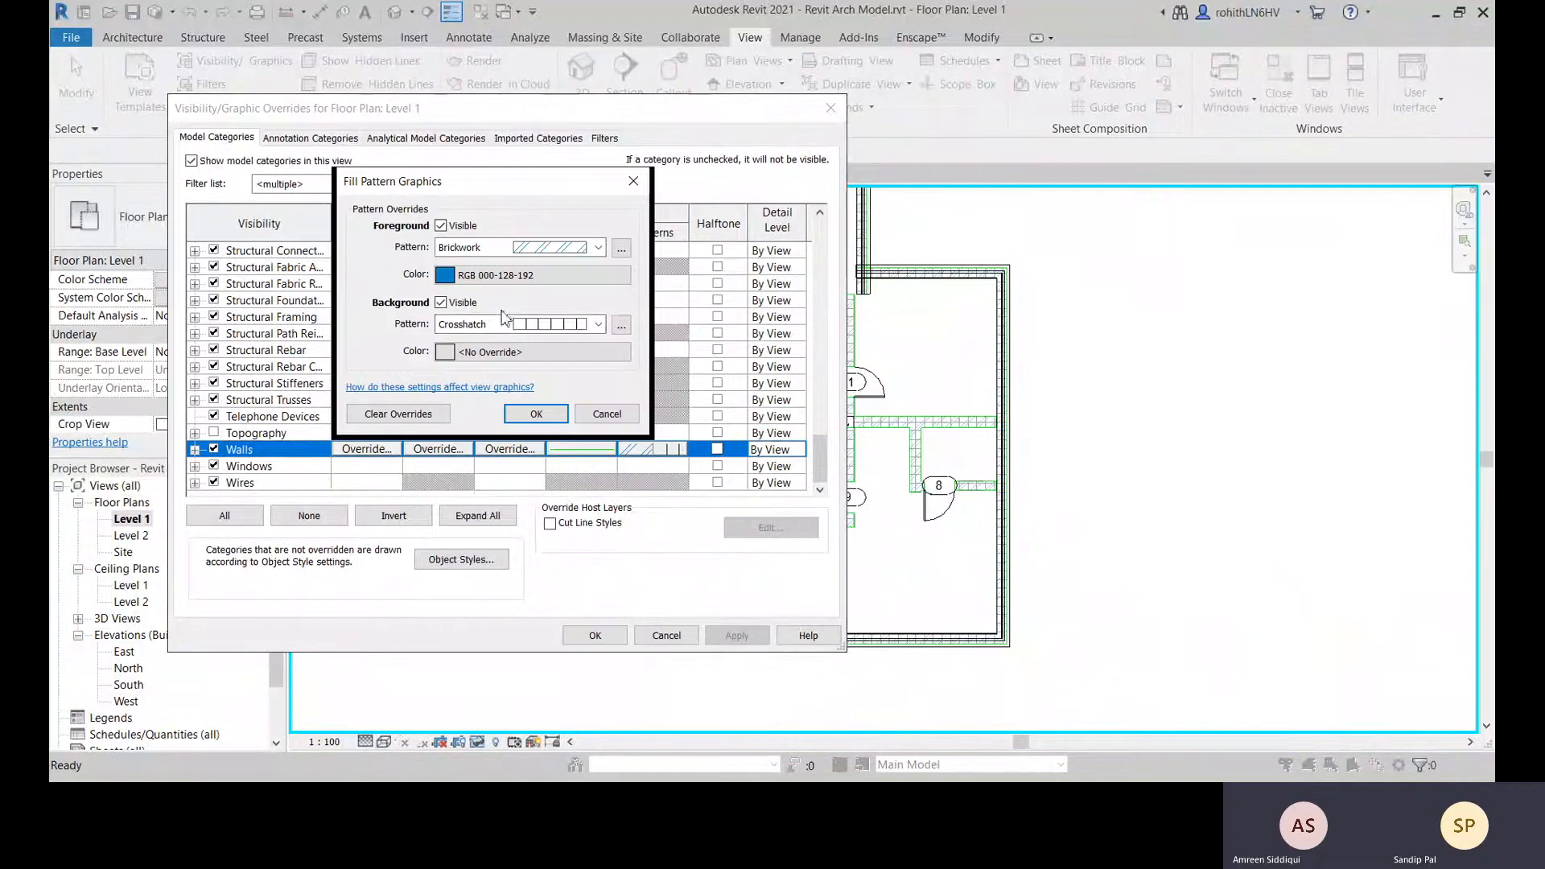
click(459, 328)
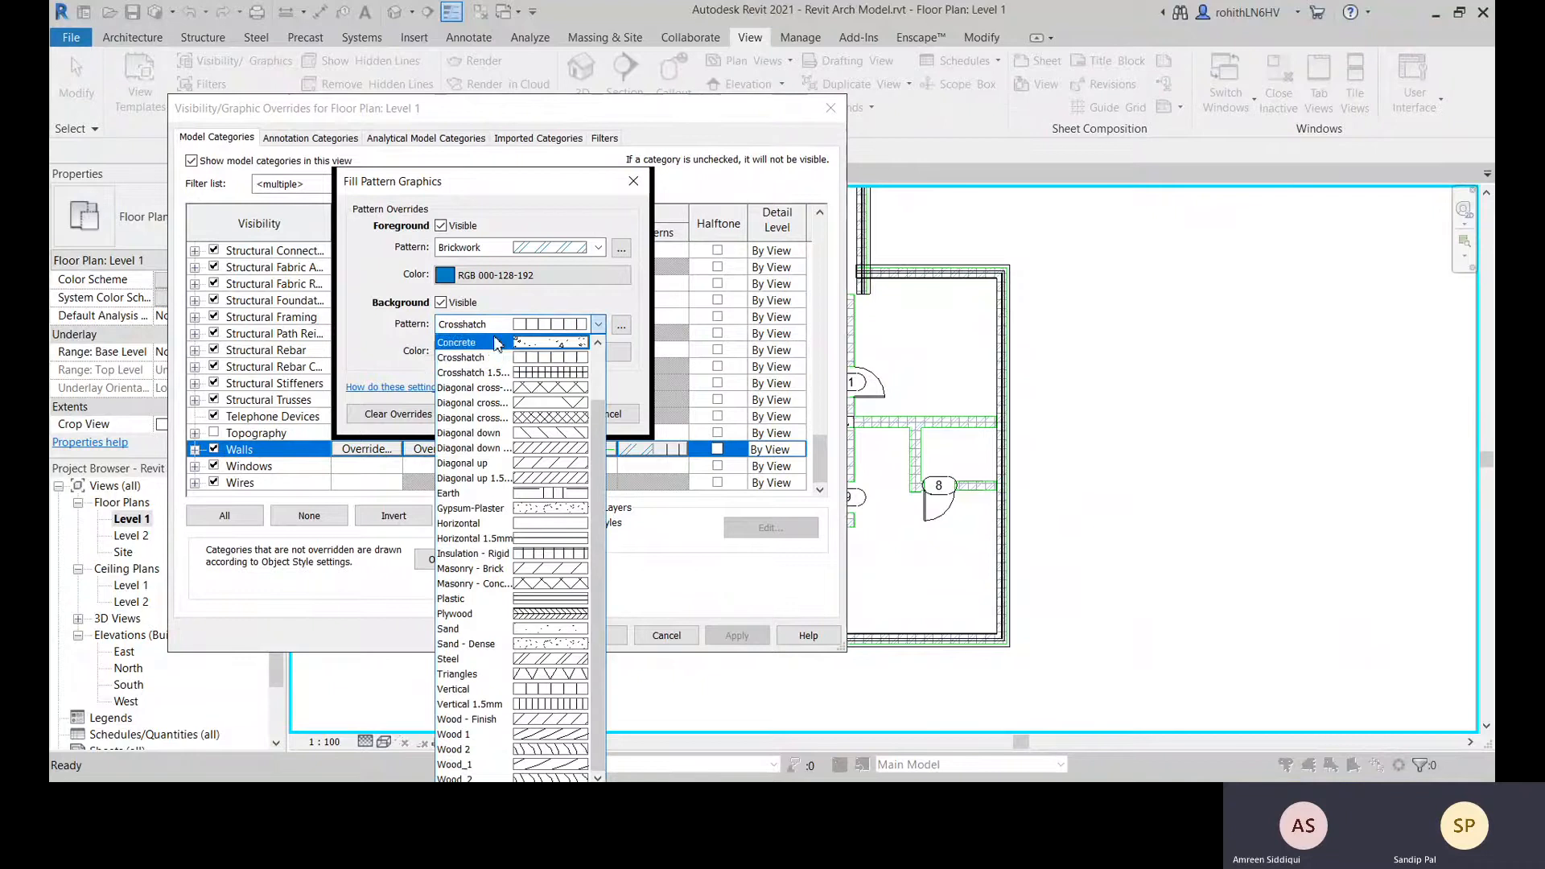
scroll(483, 354, up, 1)
click(523, 359)
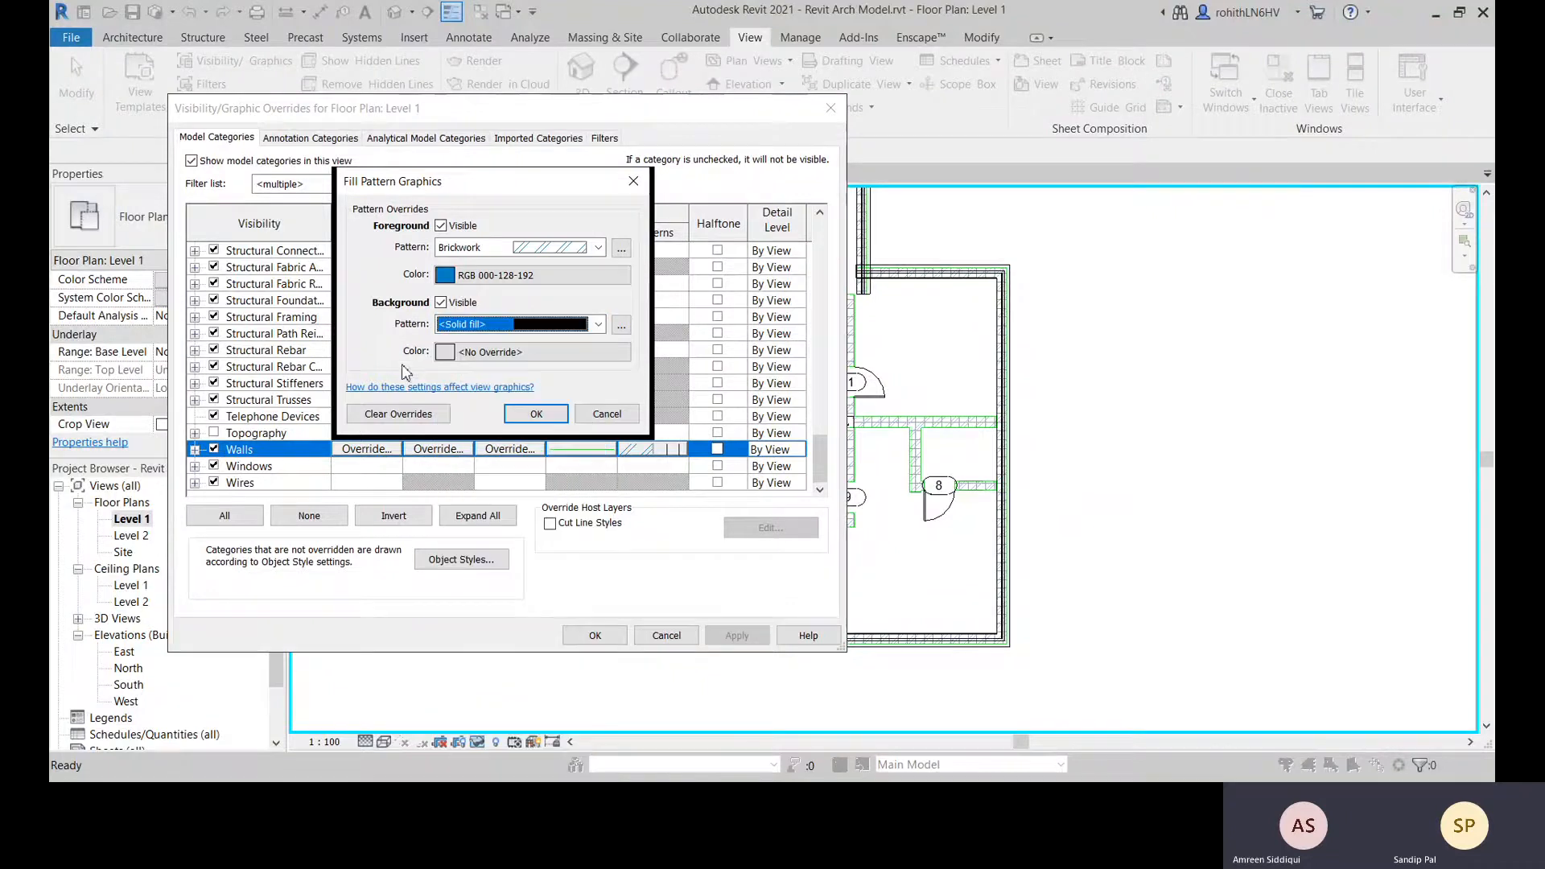
Override the Walls category's background cut pattern color with Yellow and apply the changes to the Level 1 plan
click(444, 353)
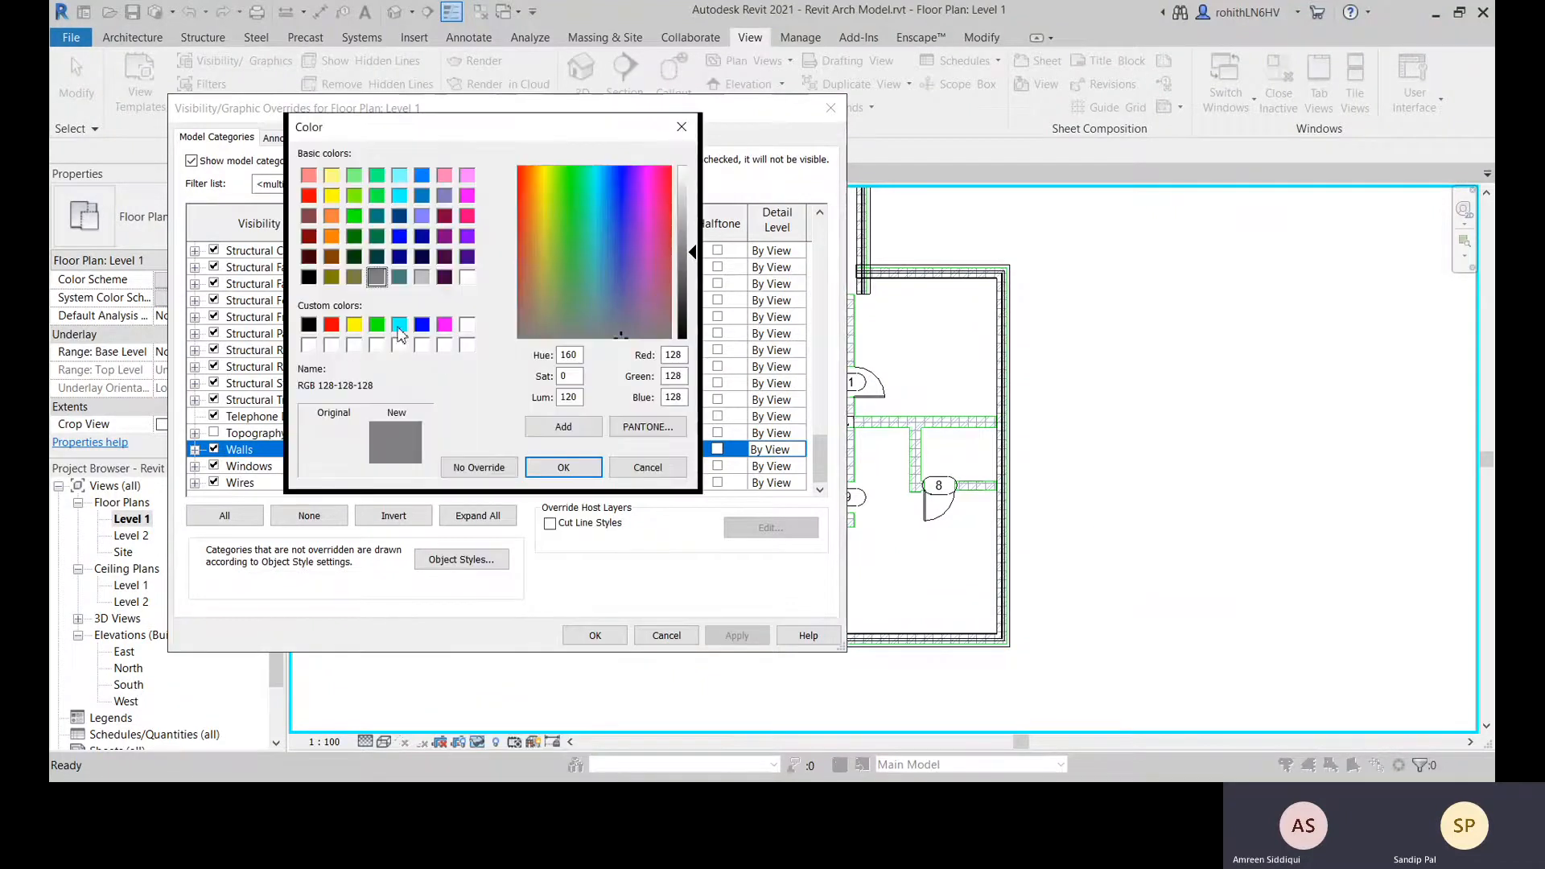
click(354, 325)
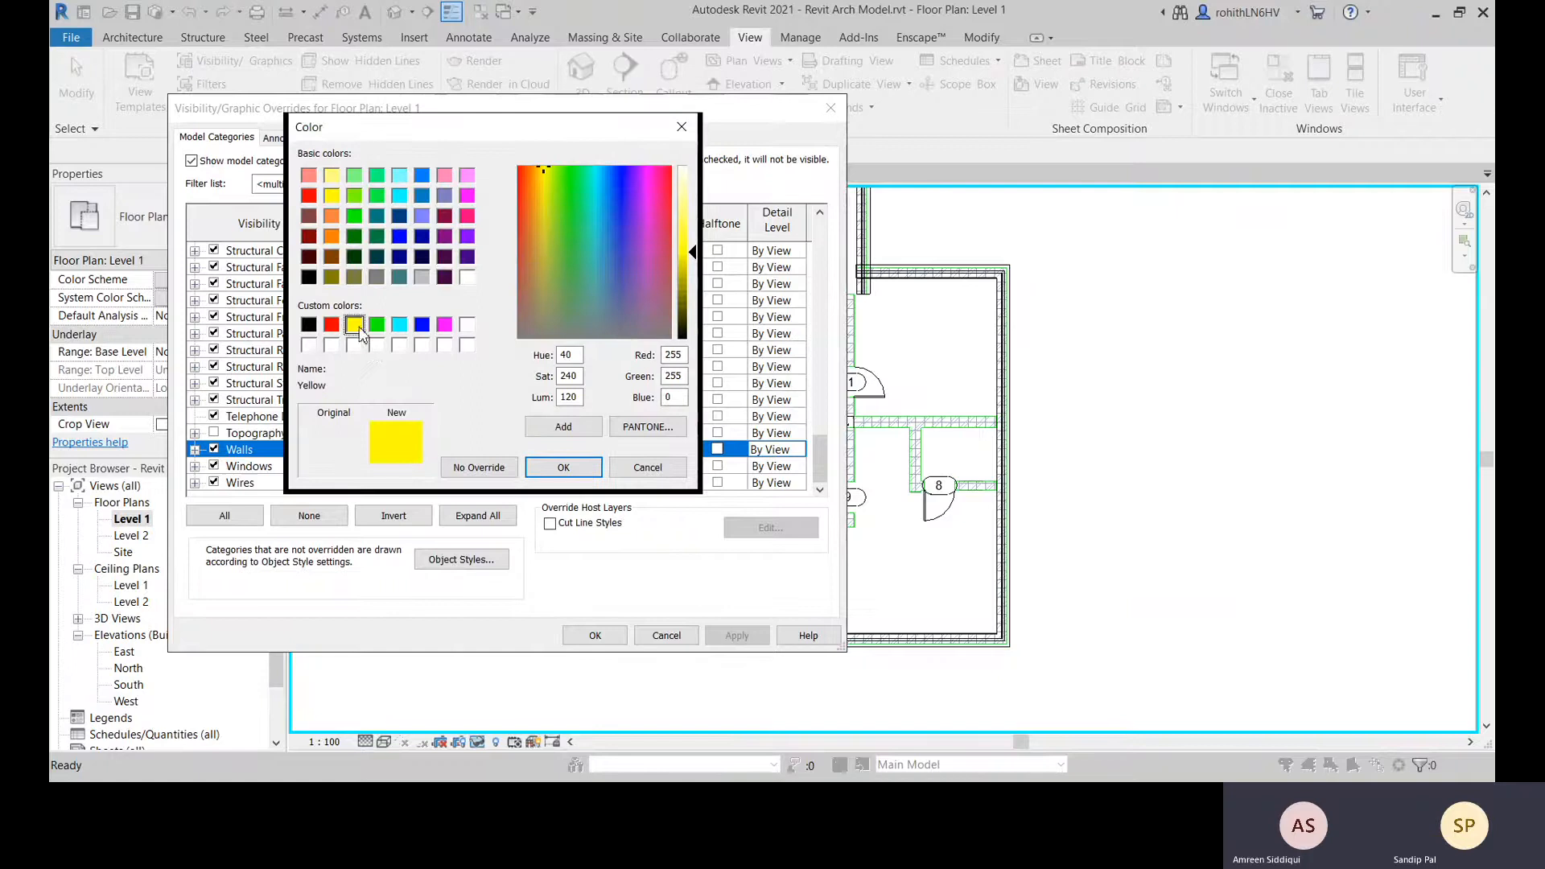
click(564, 467)
click(555, 415)
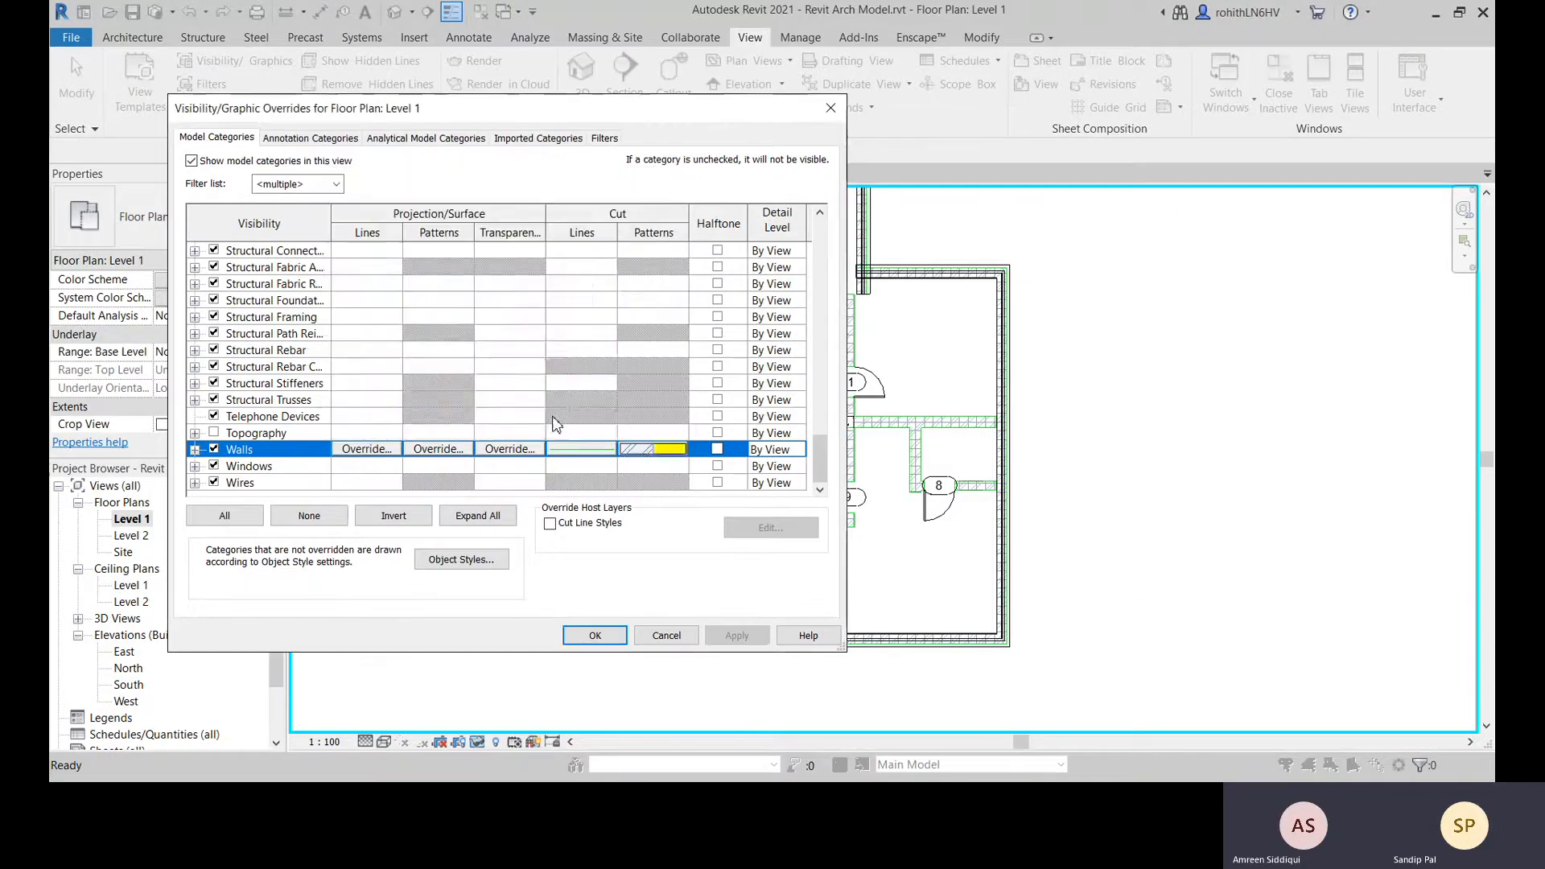
click(734, 636)
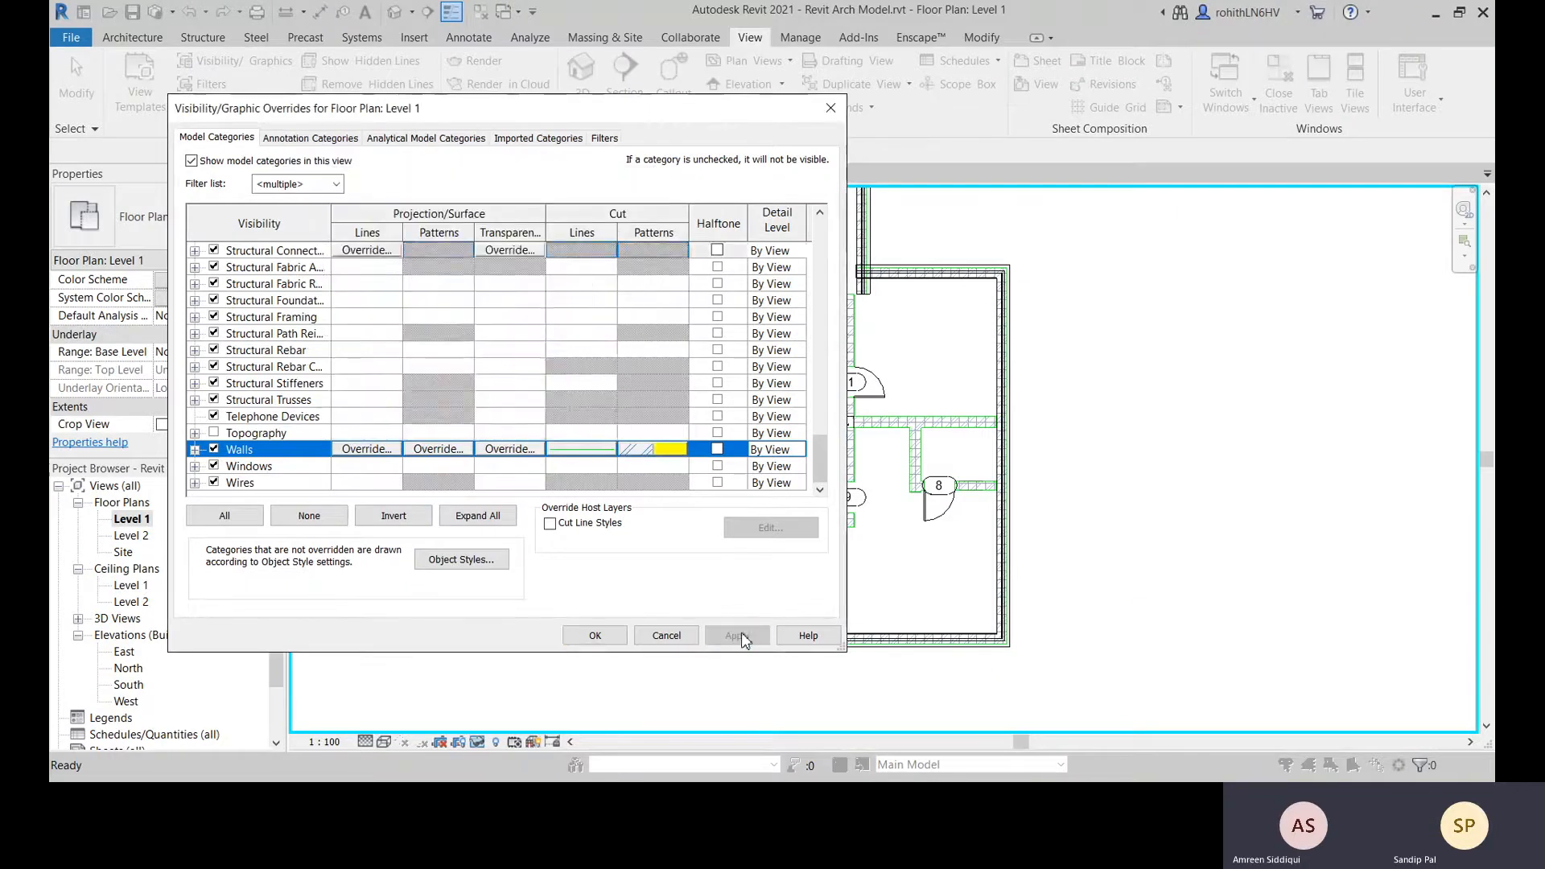
click(594, 634)
Set the Walls category's detail level to Coarse in the Level 1 visibility overrides and apply it
middle_drag(1148, 604, 1129, 626)
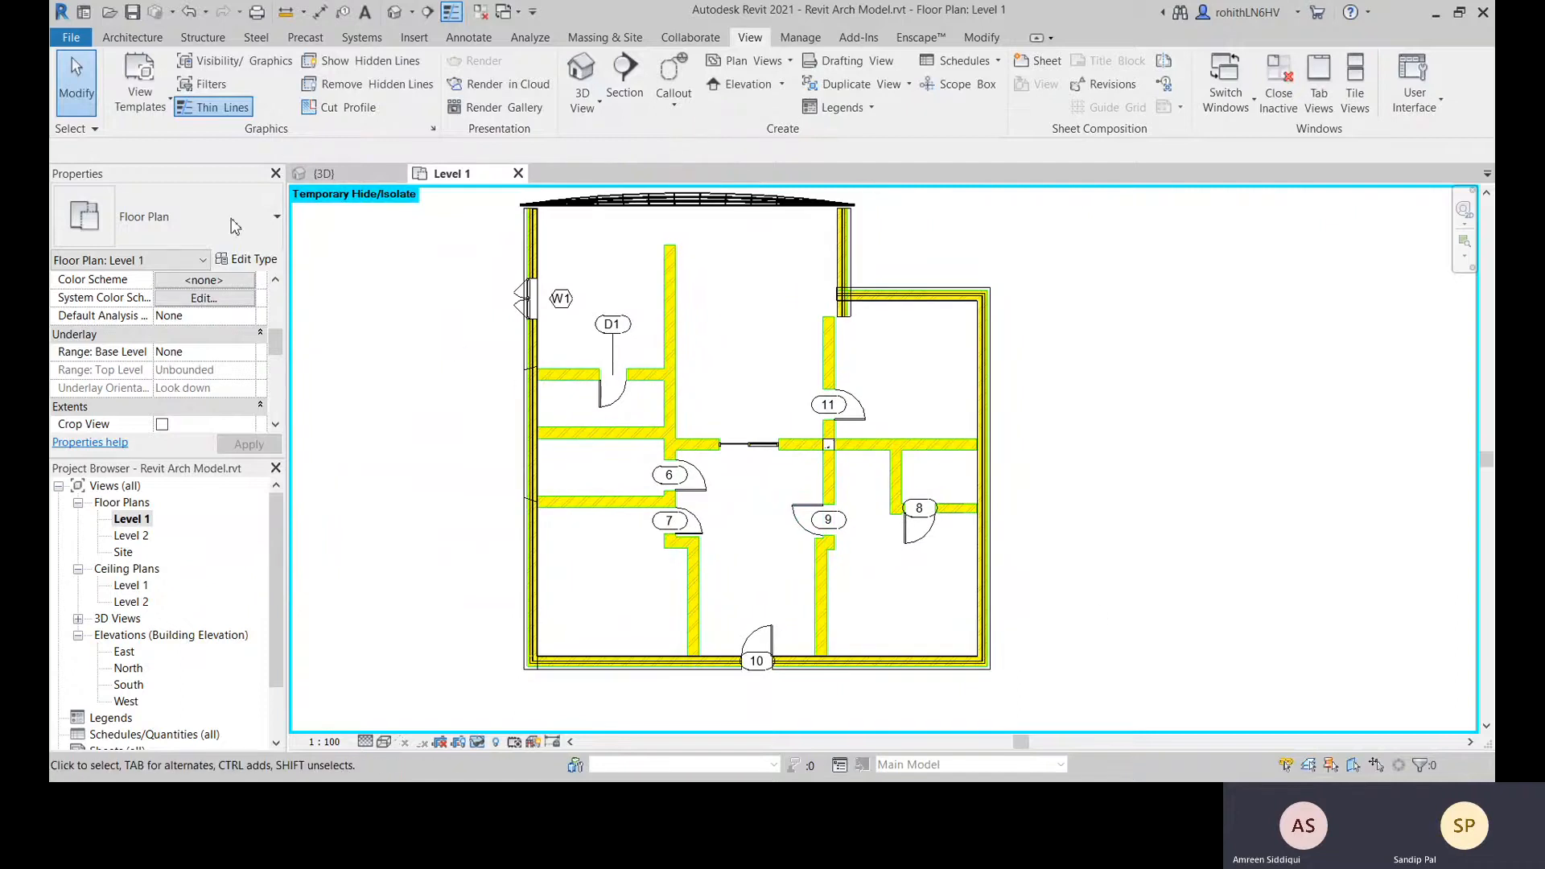
click(237, 63)
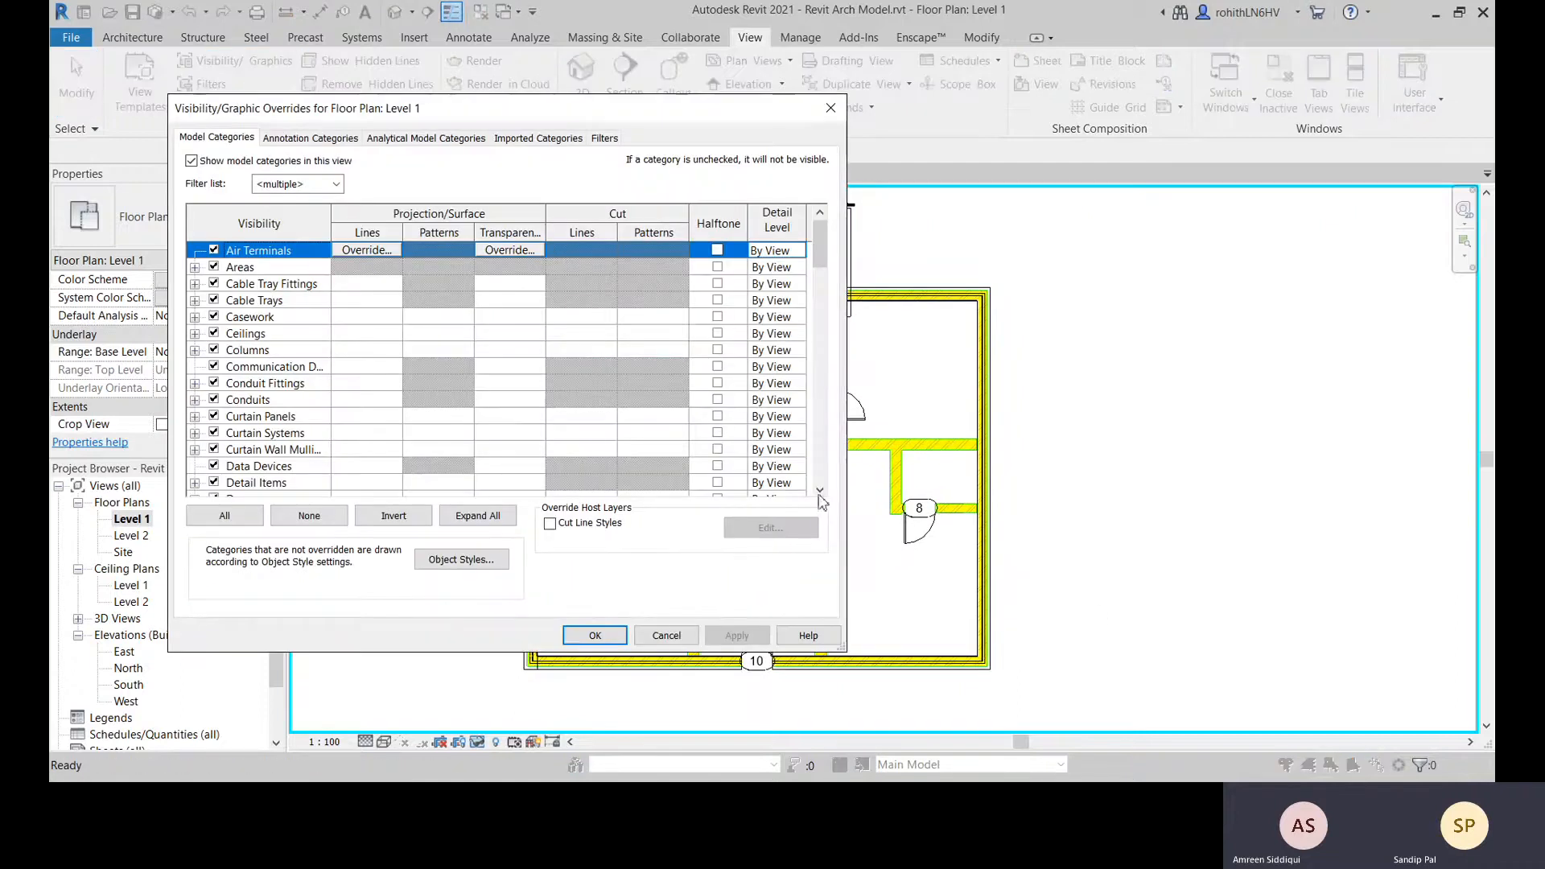
drag(819, 243, 819, 460)
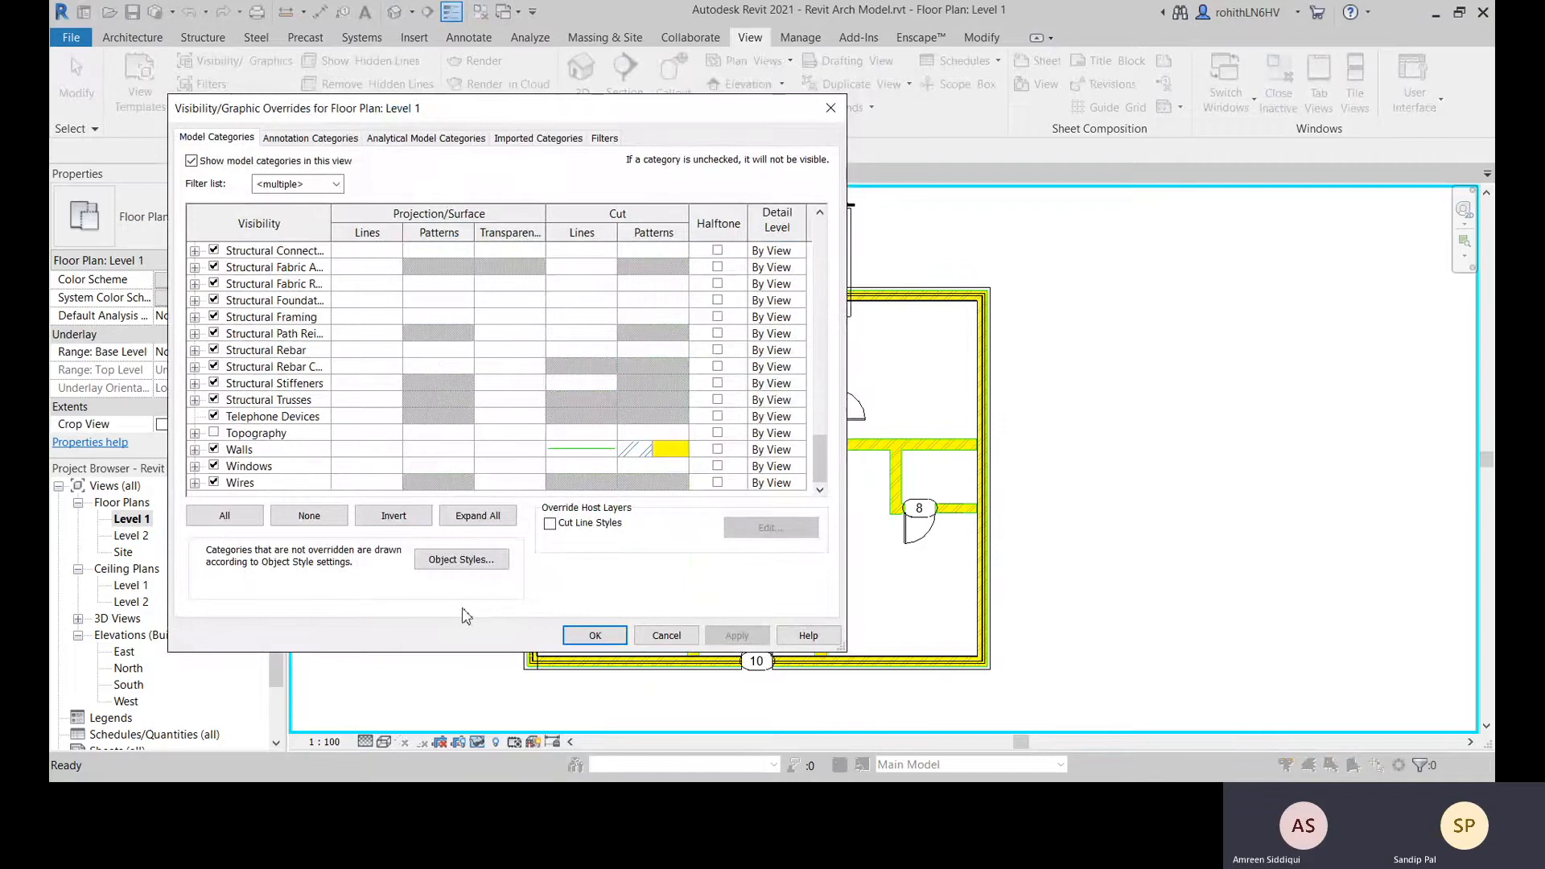
click(797, 454)
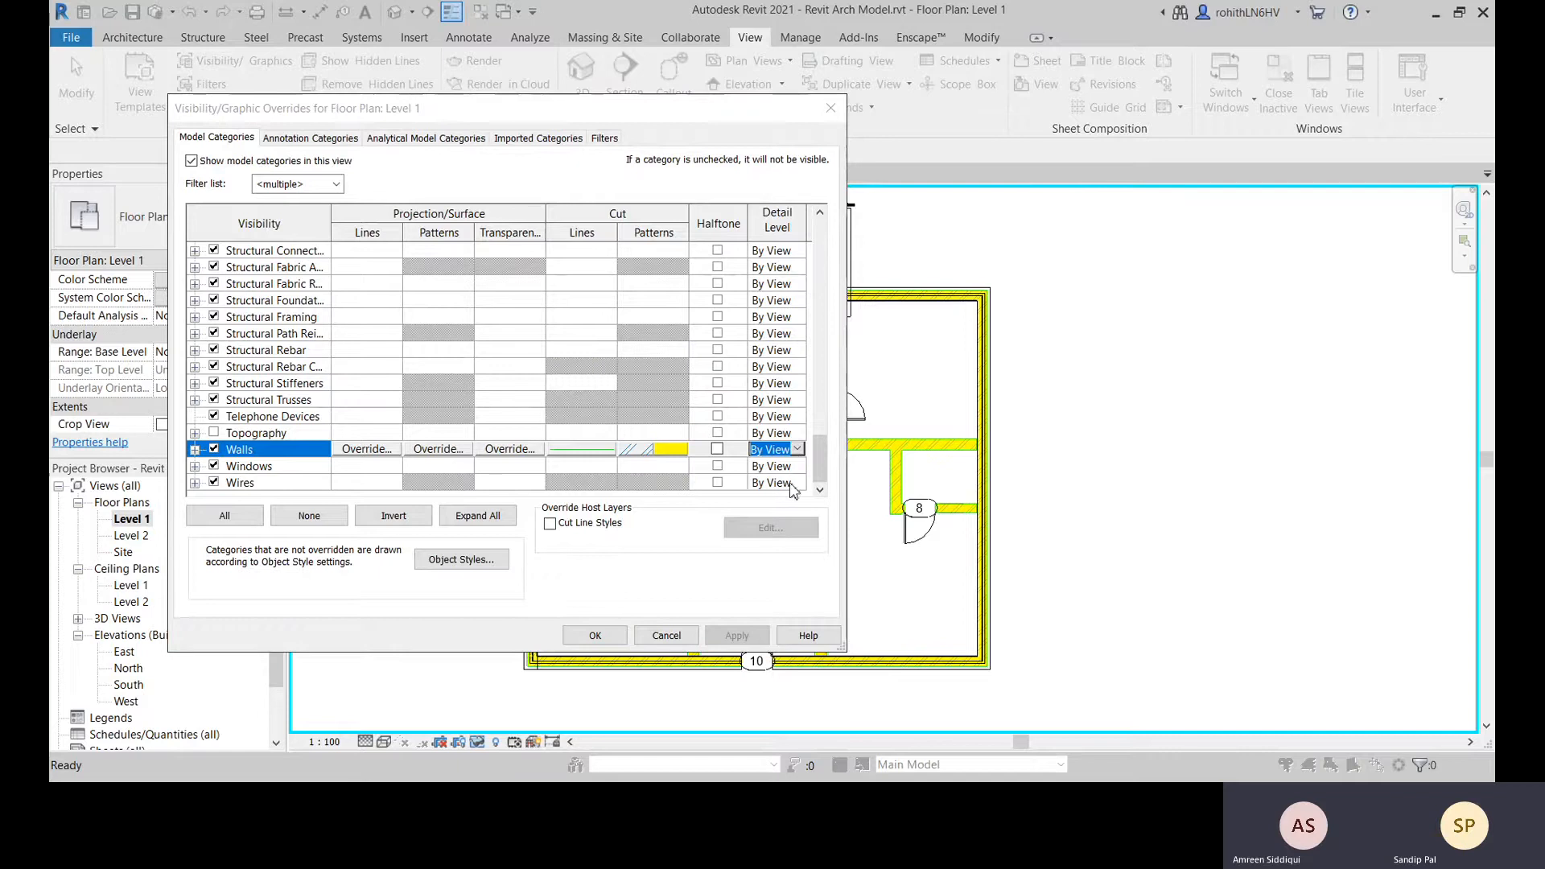
click(786, 489)
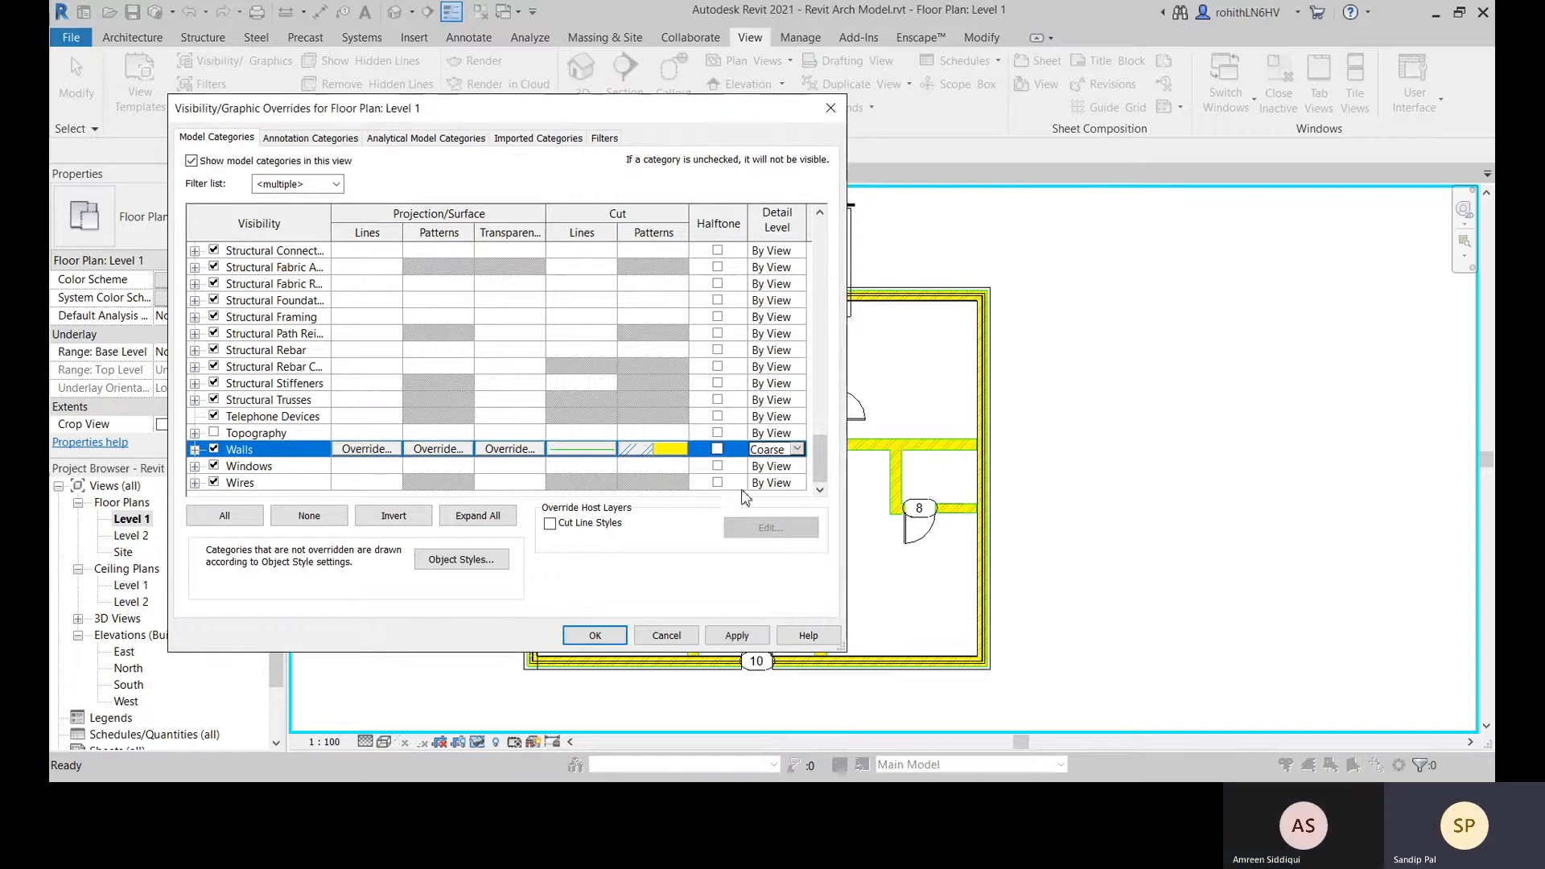
click(735, 637)
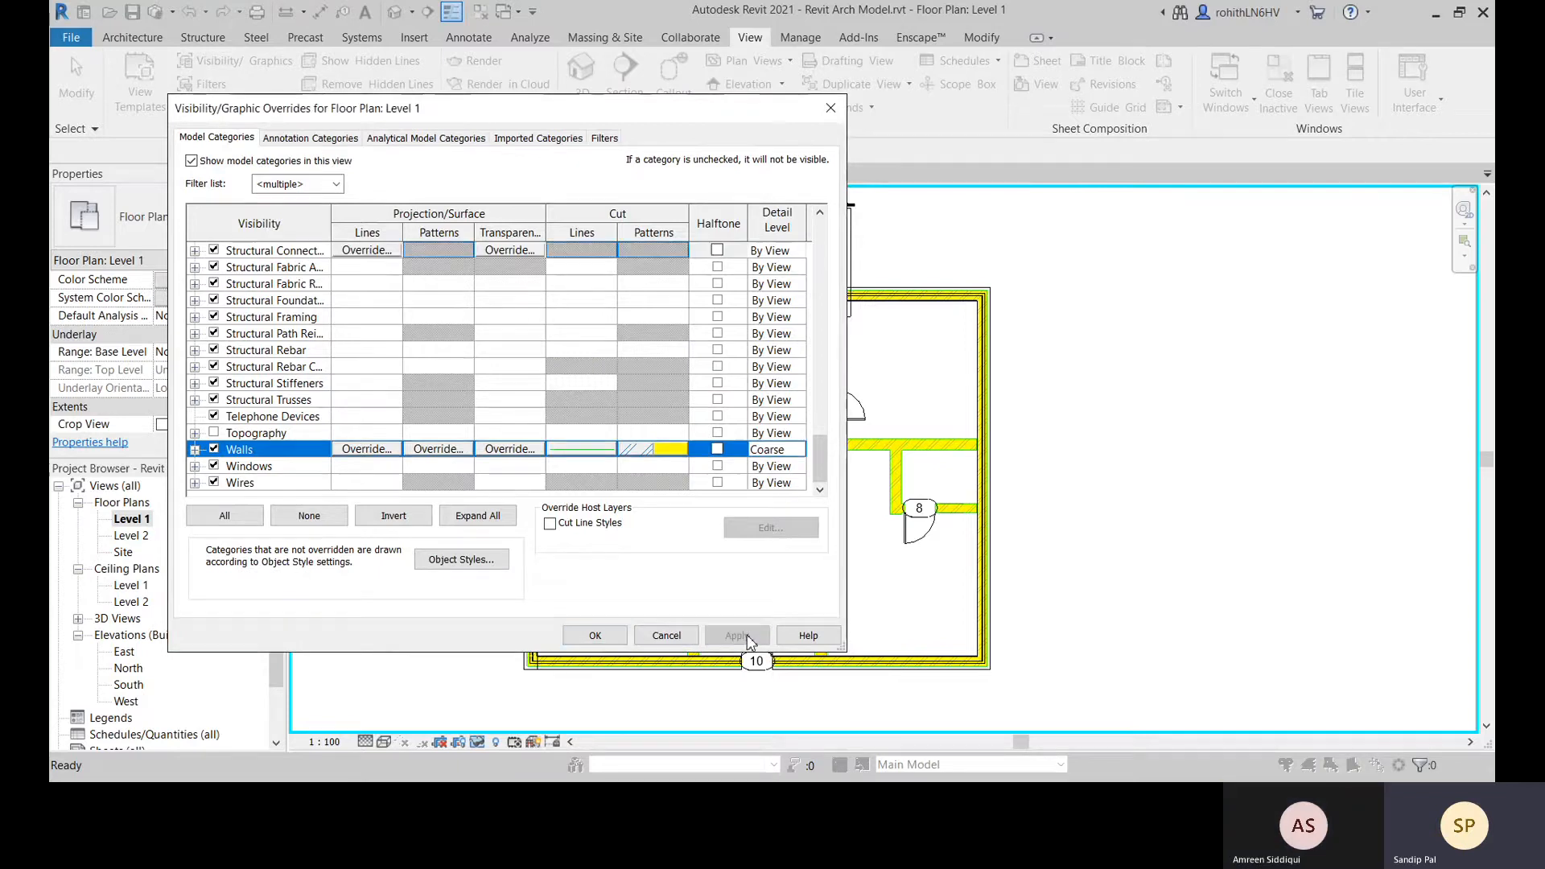
click(596, 638)
Choose a detail level for the whole Level 1 view to compare it with the walls' category override
middle_drag(847, 688, 913, 638)
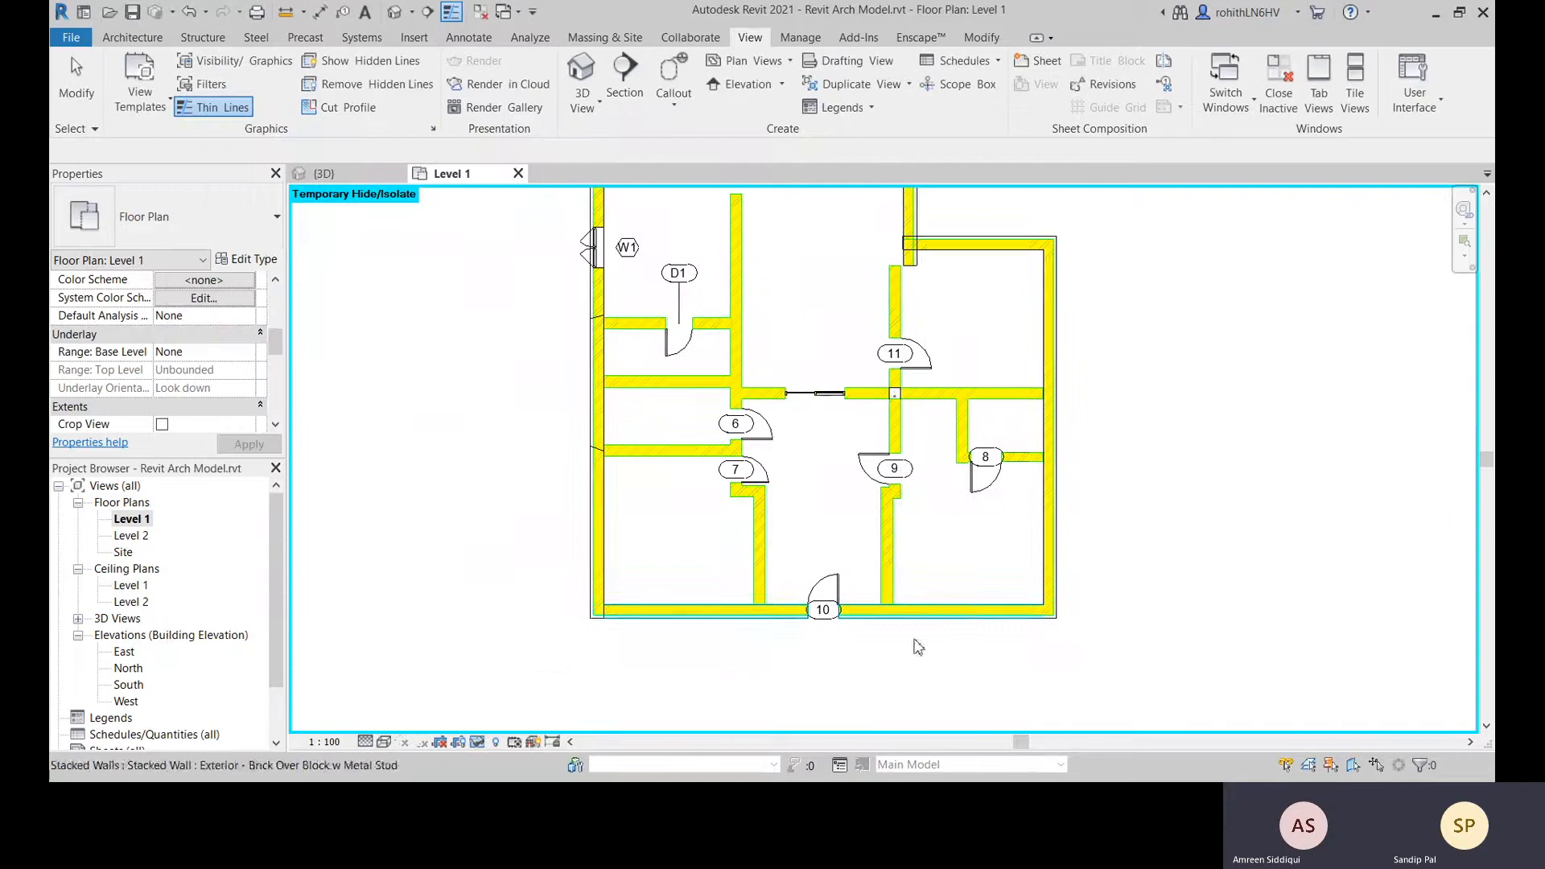
click(368, 743)
click(395, 688)
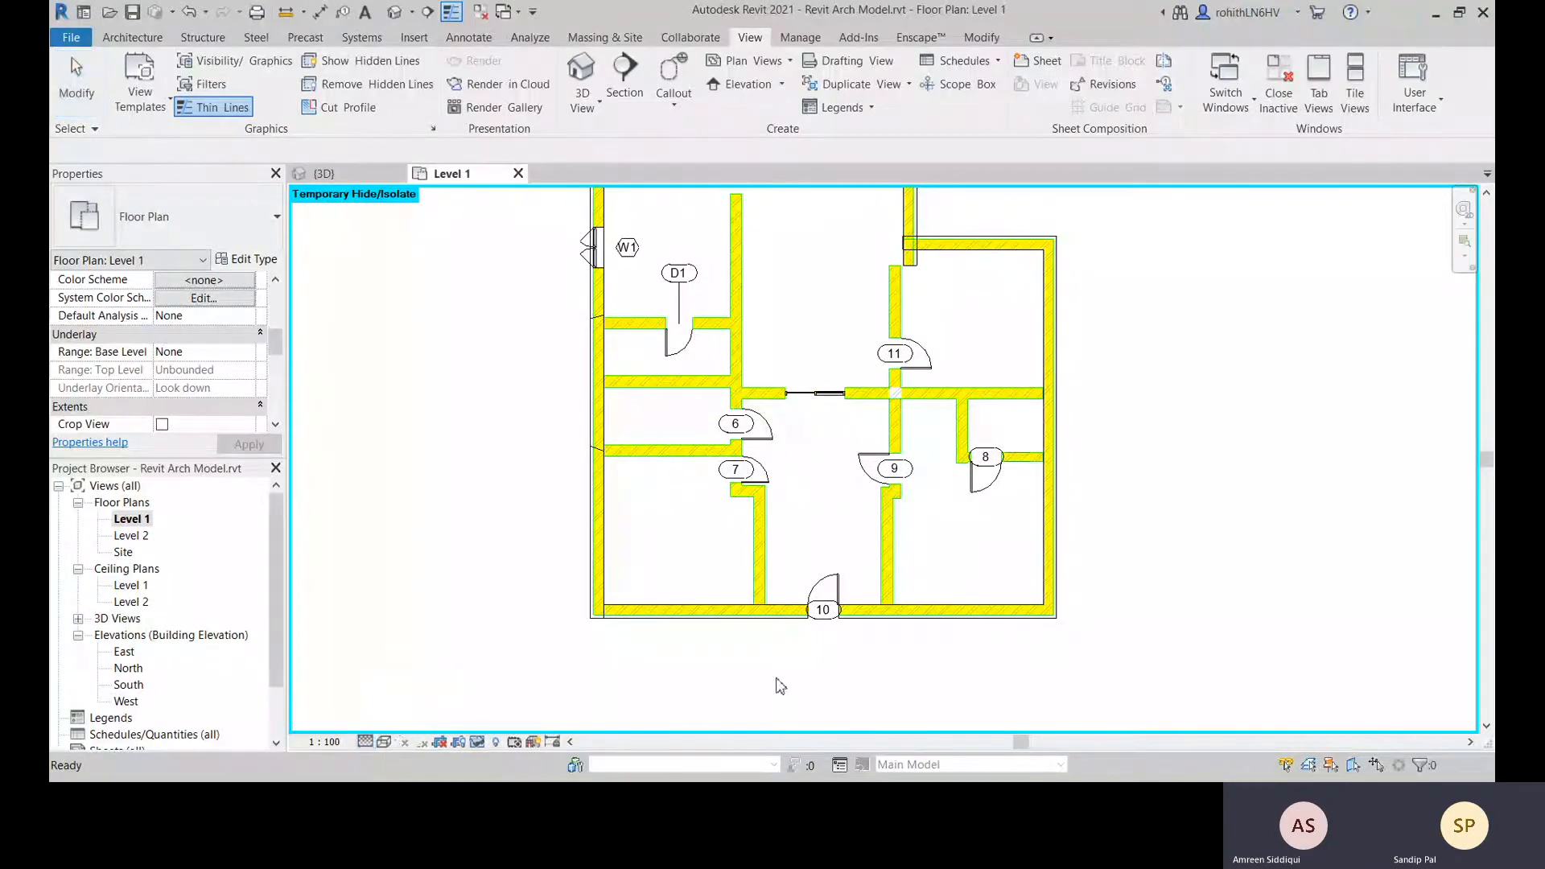
Set the detail level of the whole Level 1 view to Fine and inspect the walls
click(365, 742)
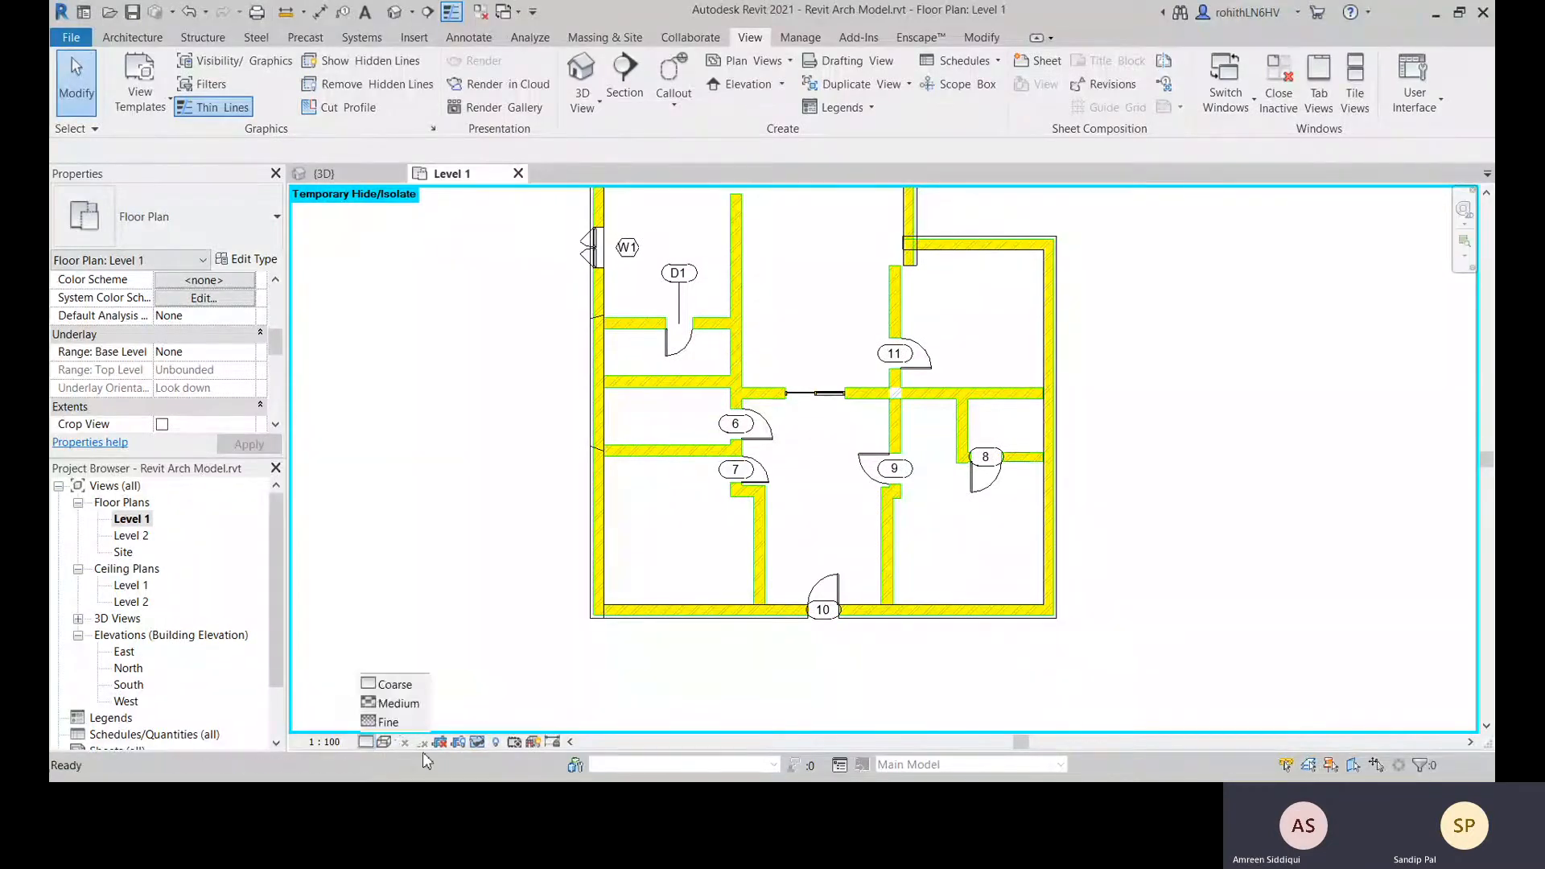
click(394, 720)
middle_drag(907, 536, 821, 579)
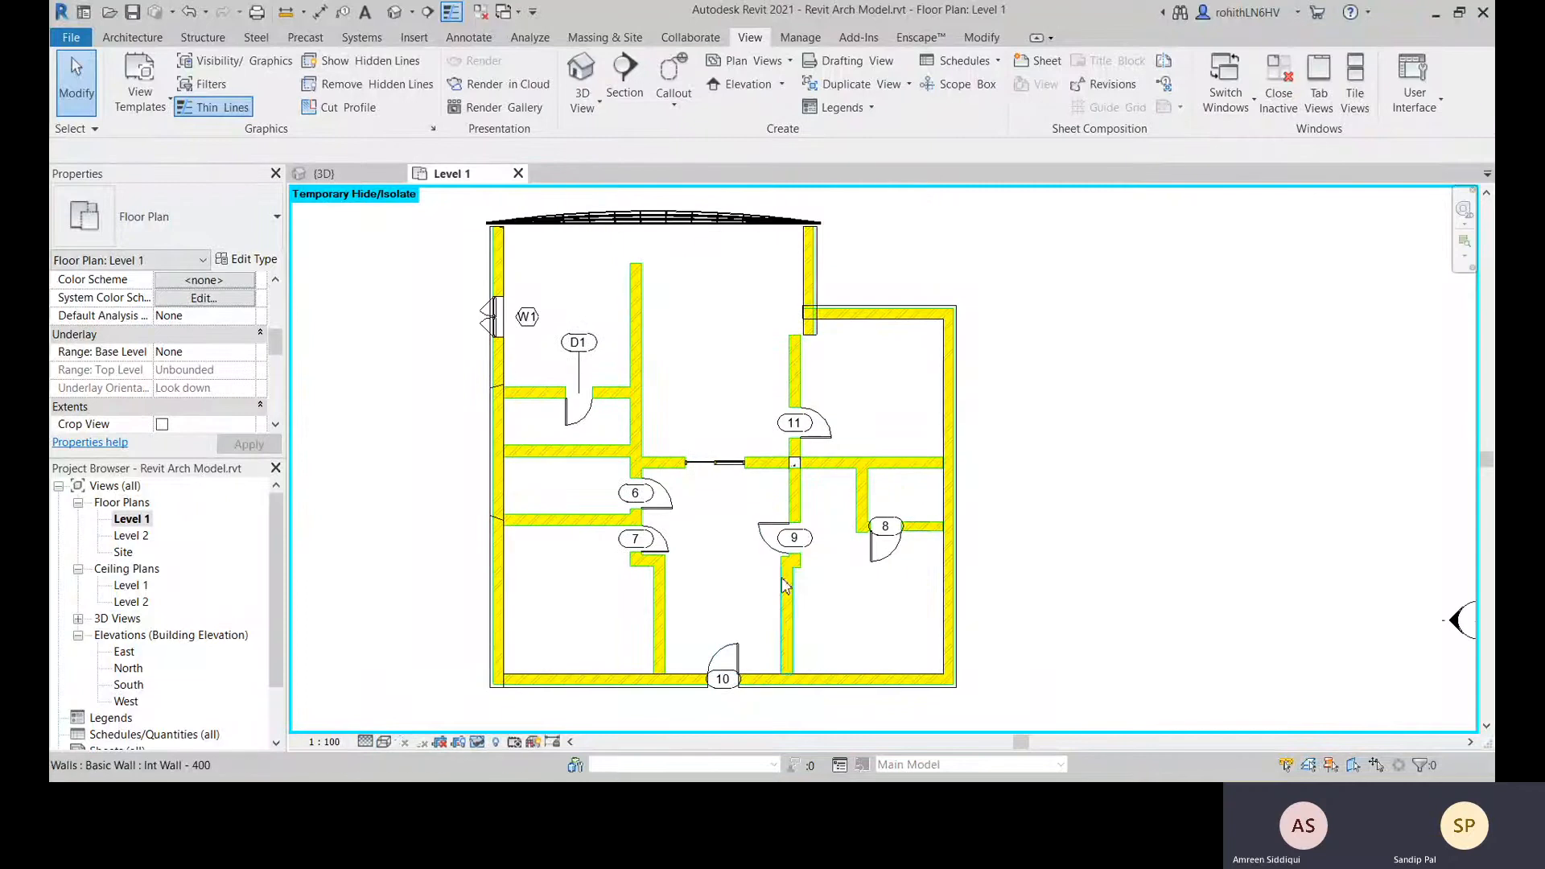
Set the Walls category's detail level override to Fine for Level 1, apply it and close the visibility overrides
click(233, 61)
drag(820, 245, 819, 459)
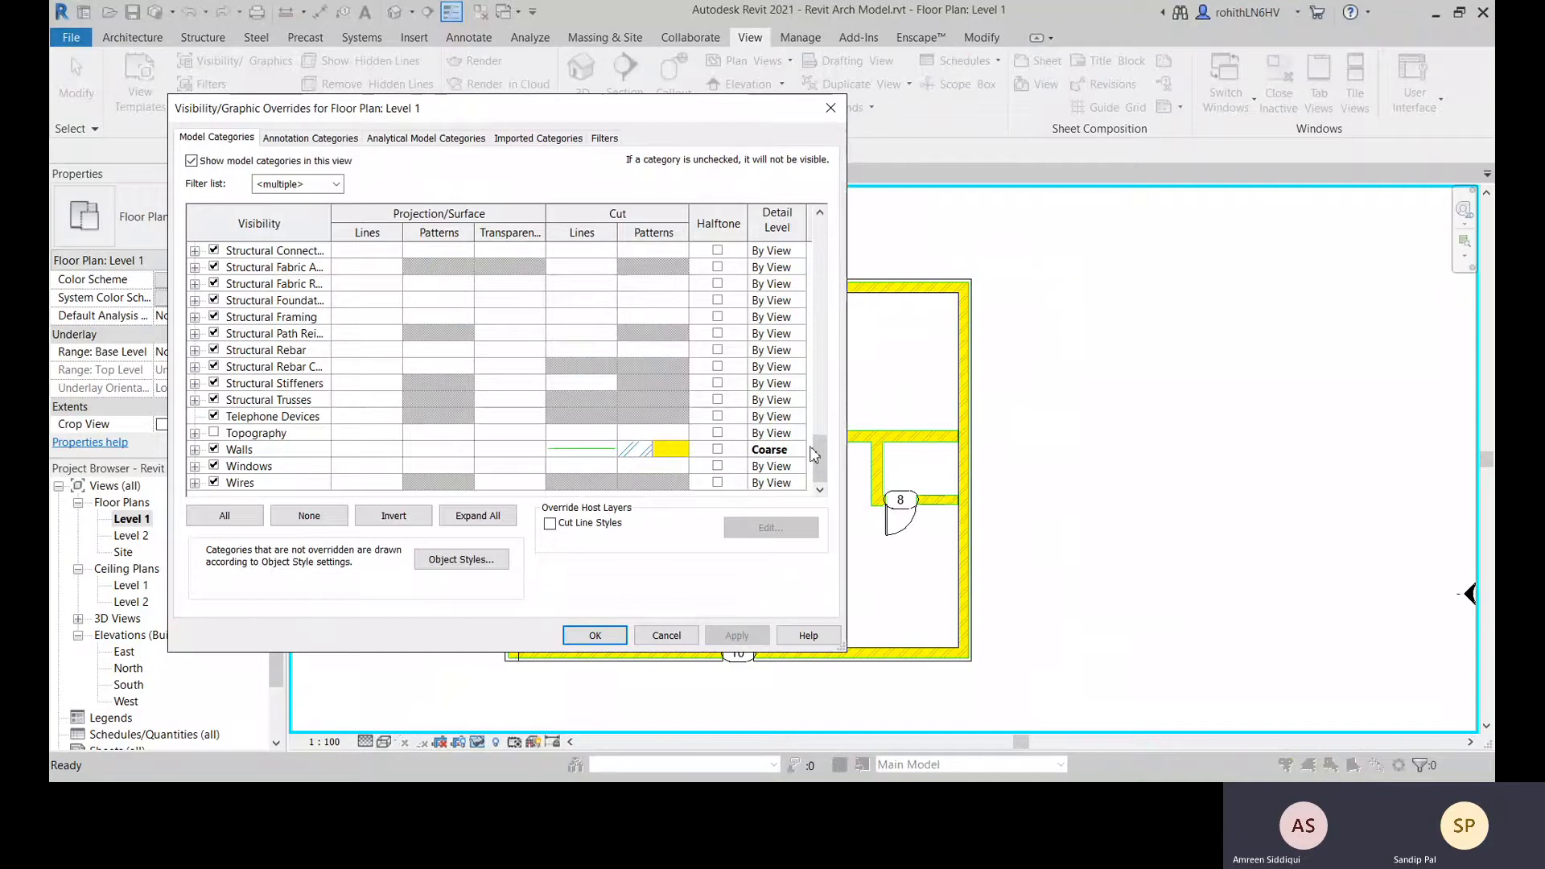
click(790, 451)
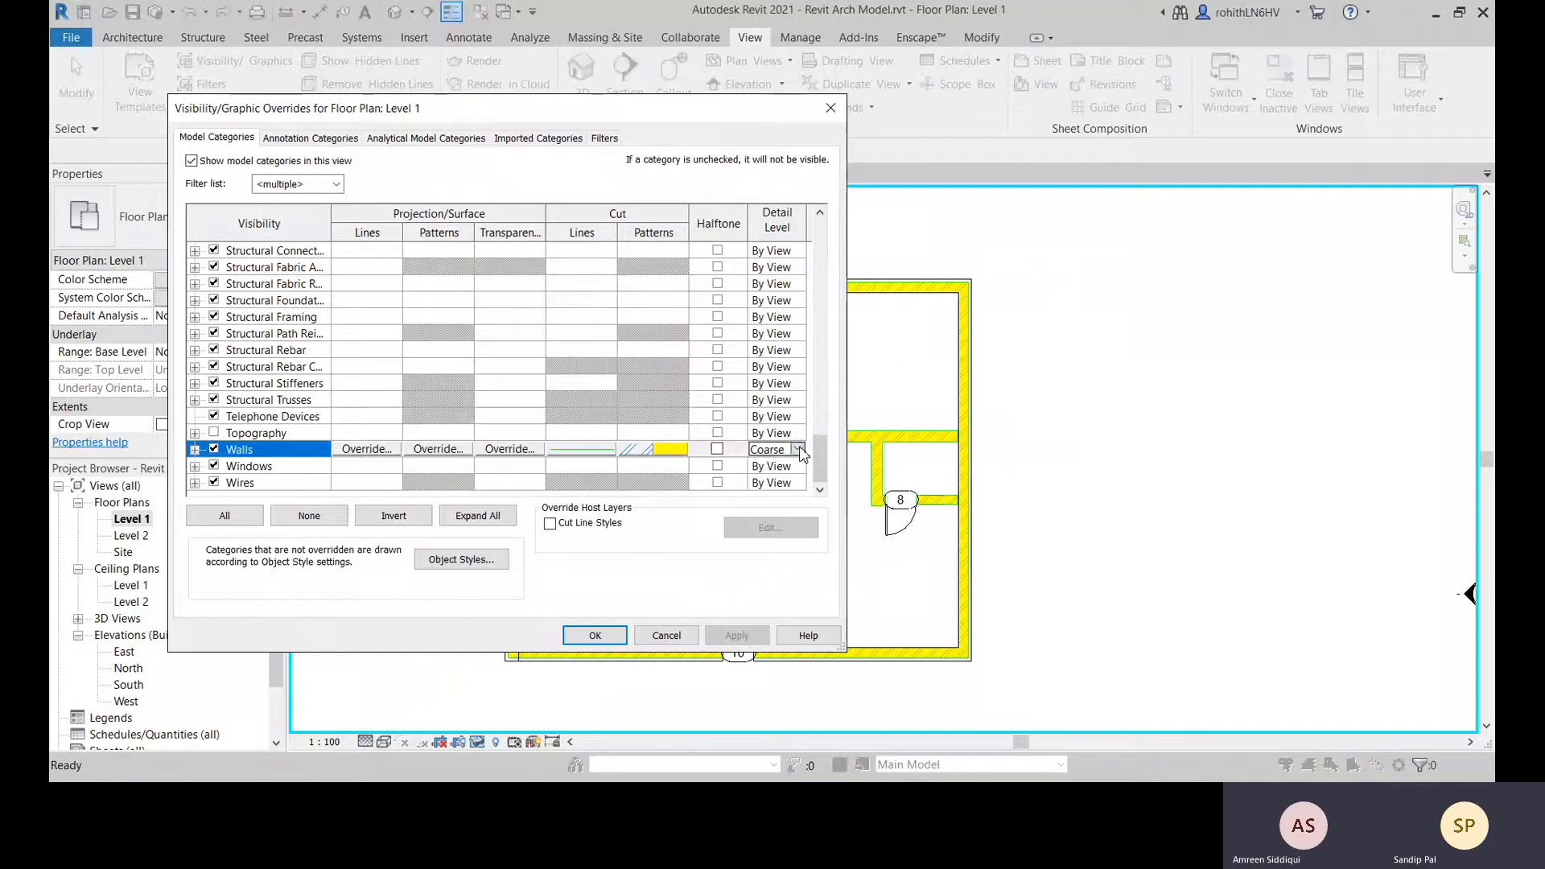
click(799, 451)
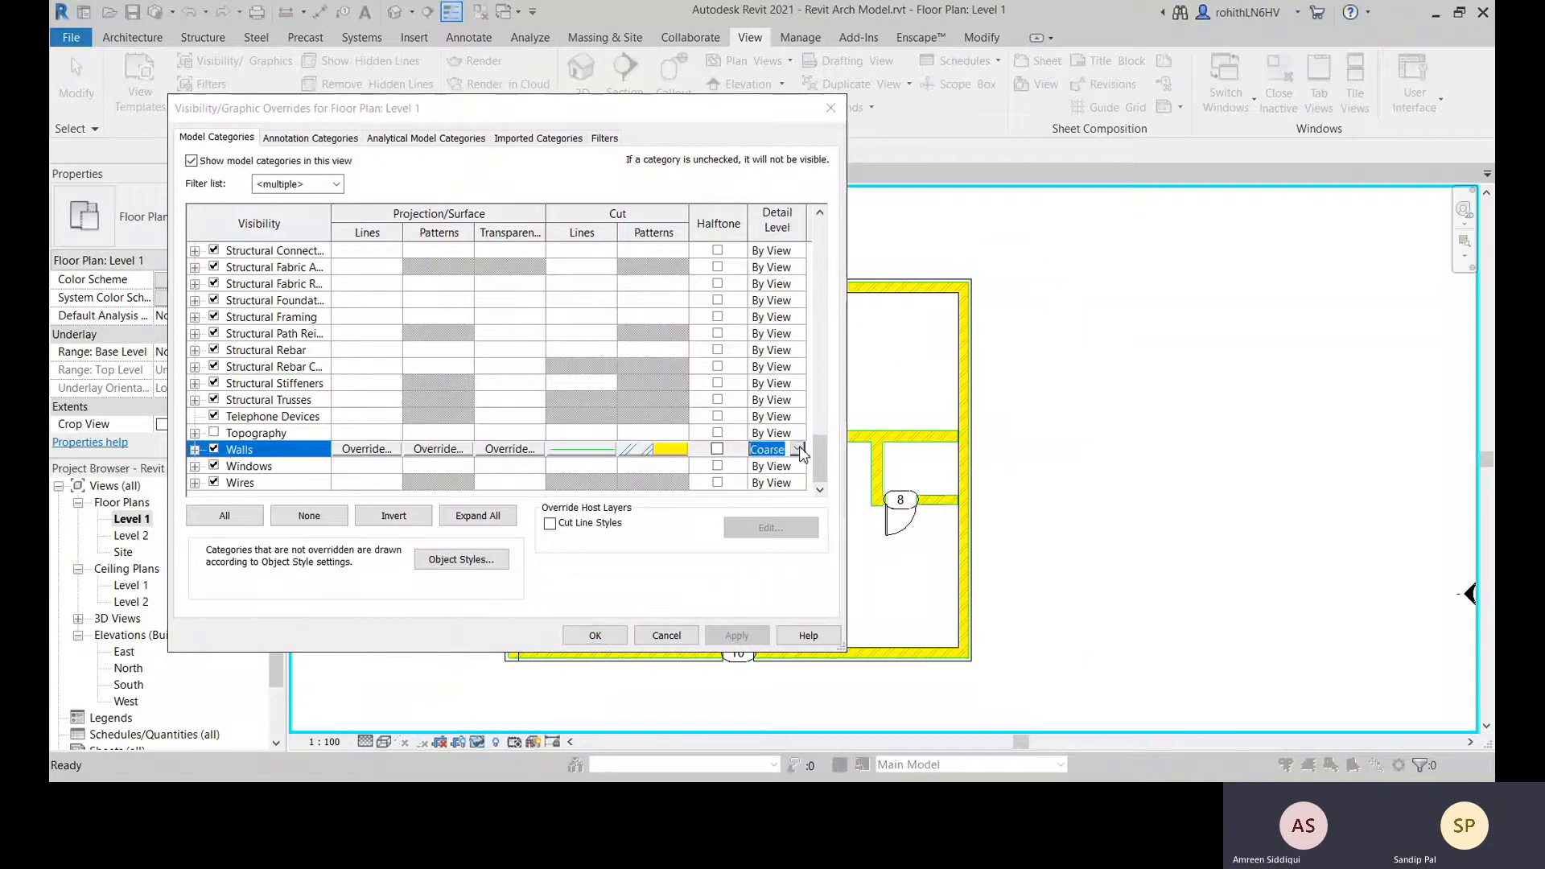
click(768, 519)
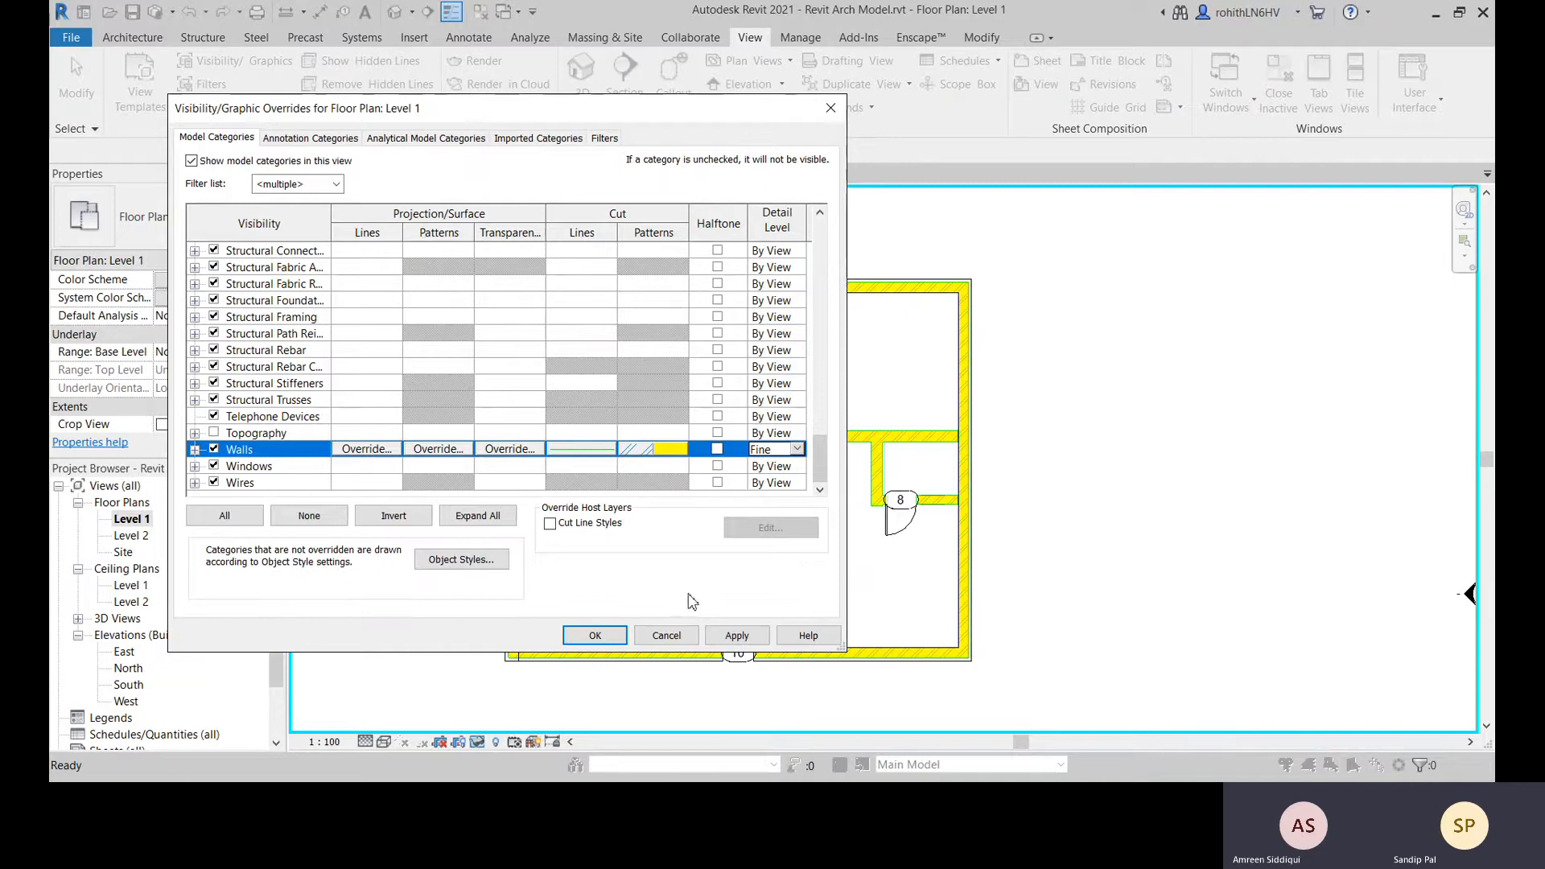
click(736, 635)
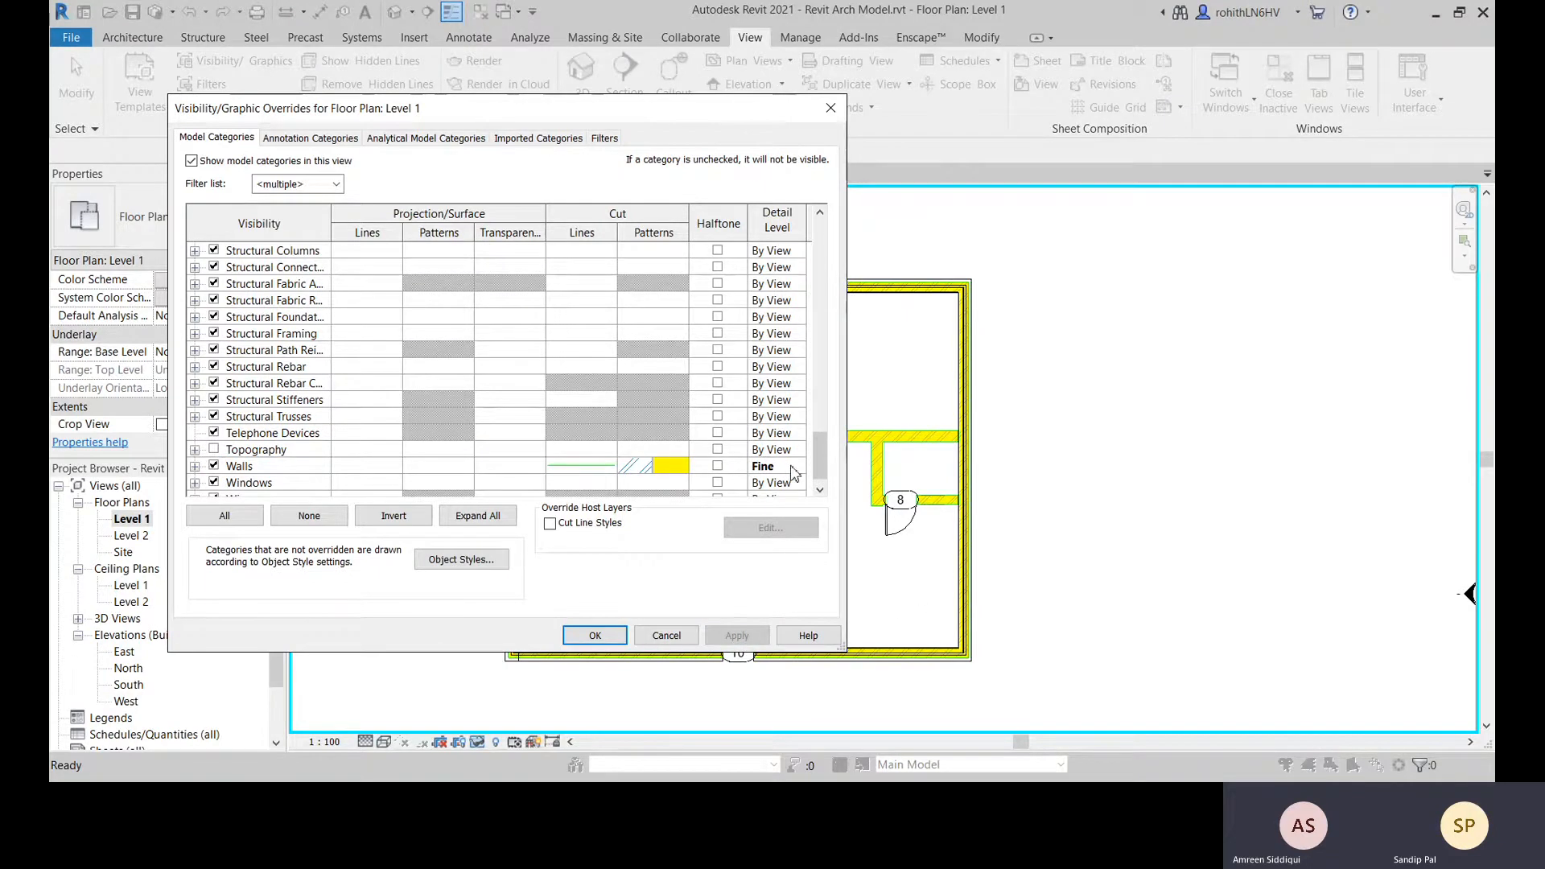
click(592, 636)
Switch the Level 1 view's detail level through Coarse, Medium and Fine, and compare the walls' appearance
click(366, 741)
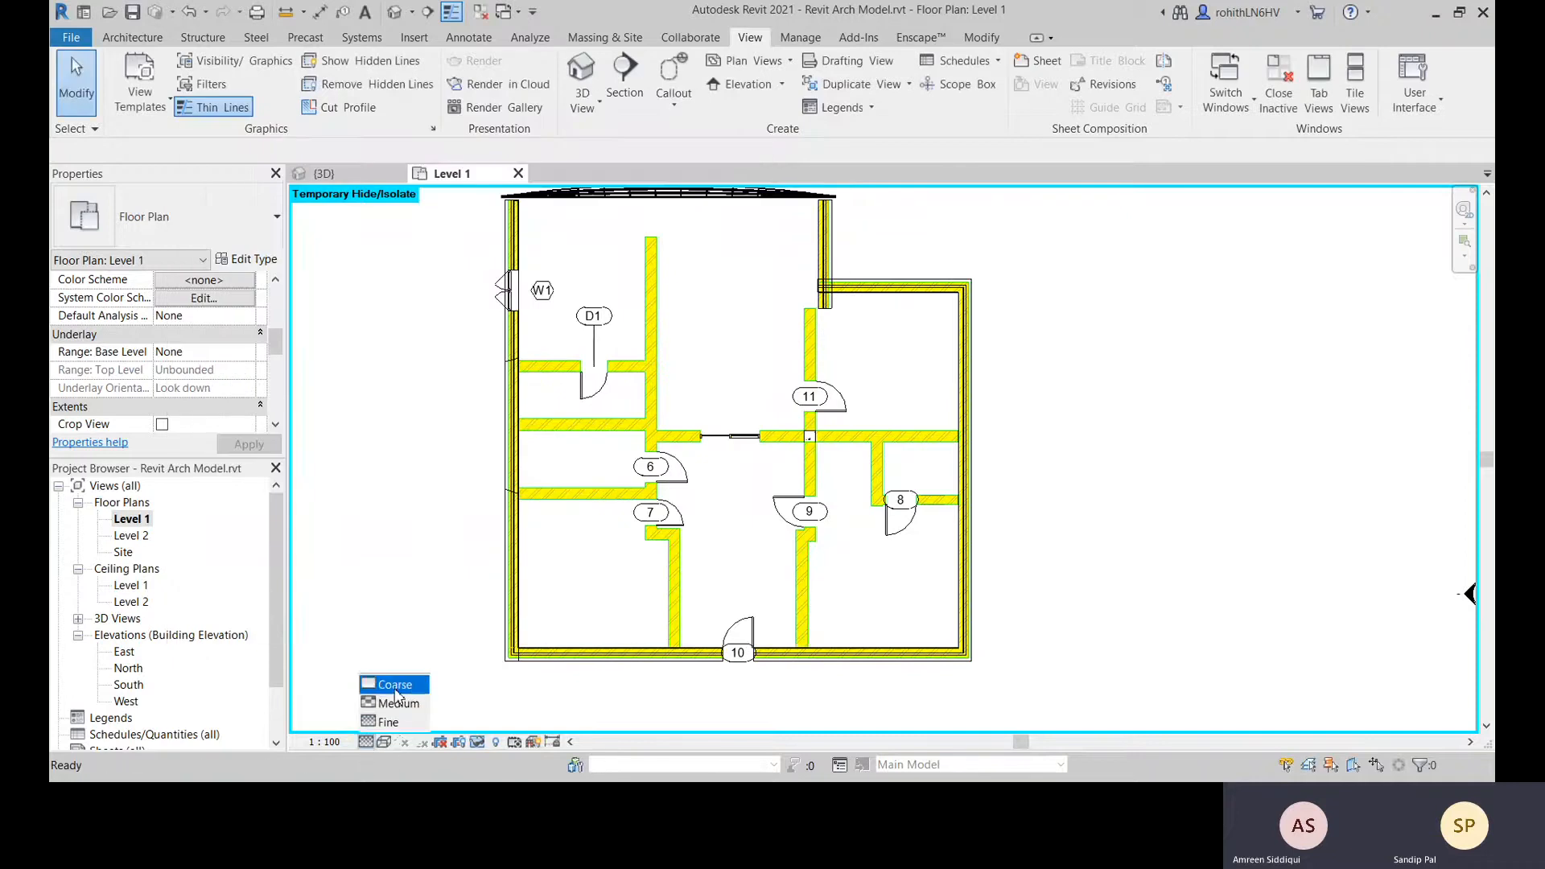
click(394, 685)
click(366, 741)
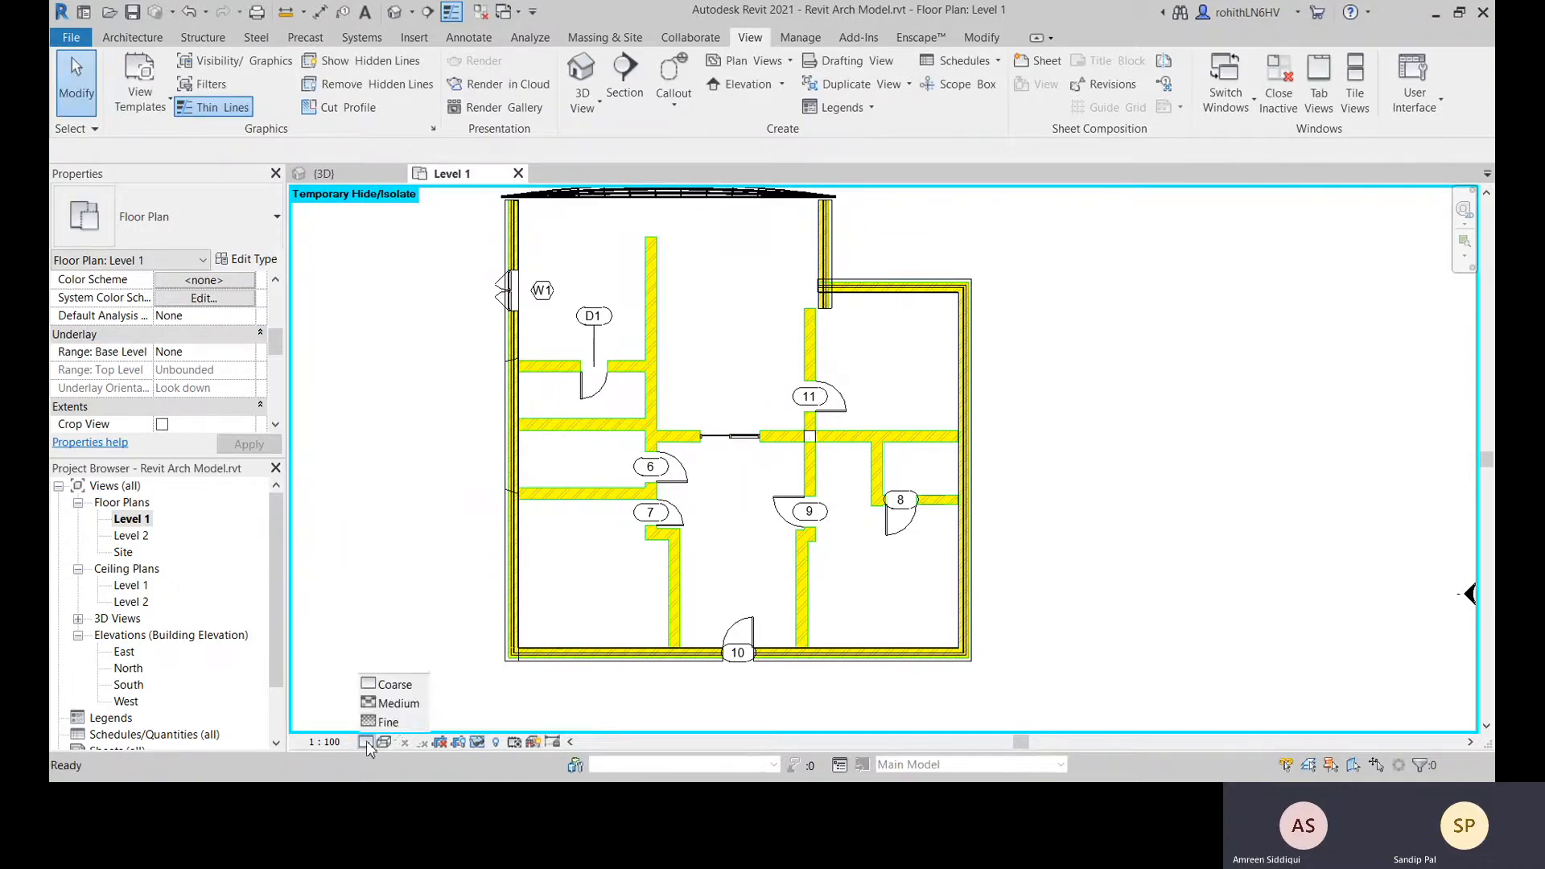
click(394, 703)
click(365, 741)
click(393, 720)
scroll(956, 438, up, 5)
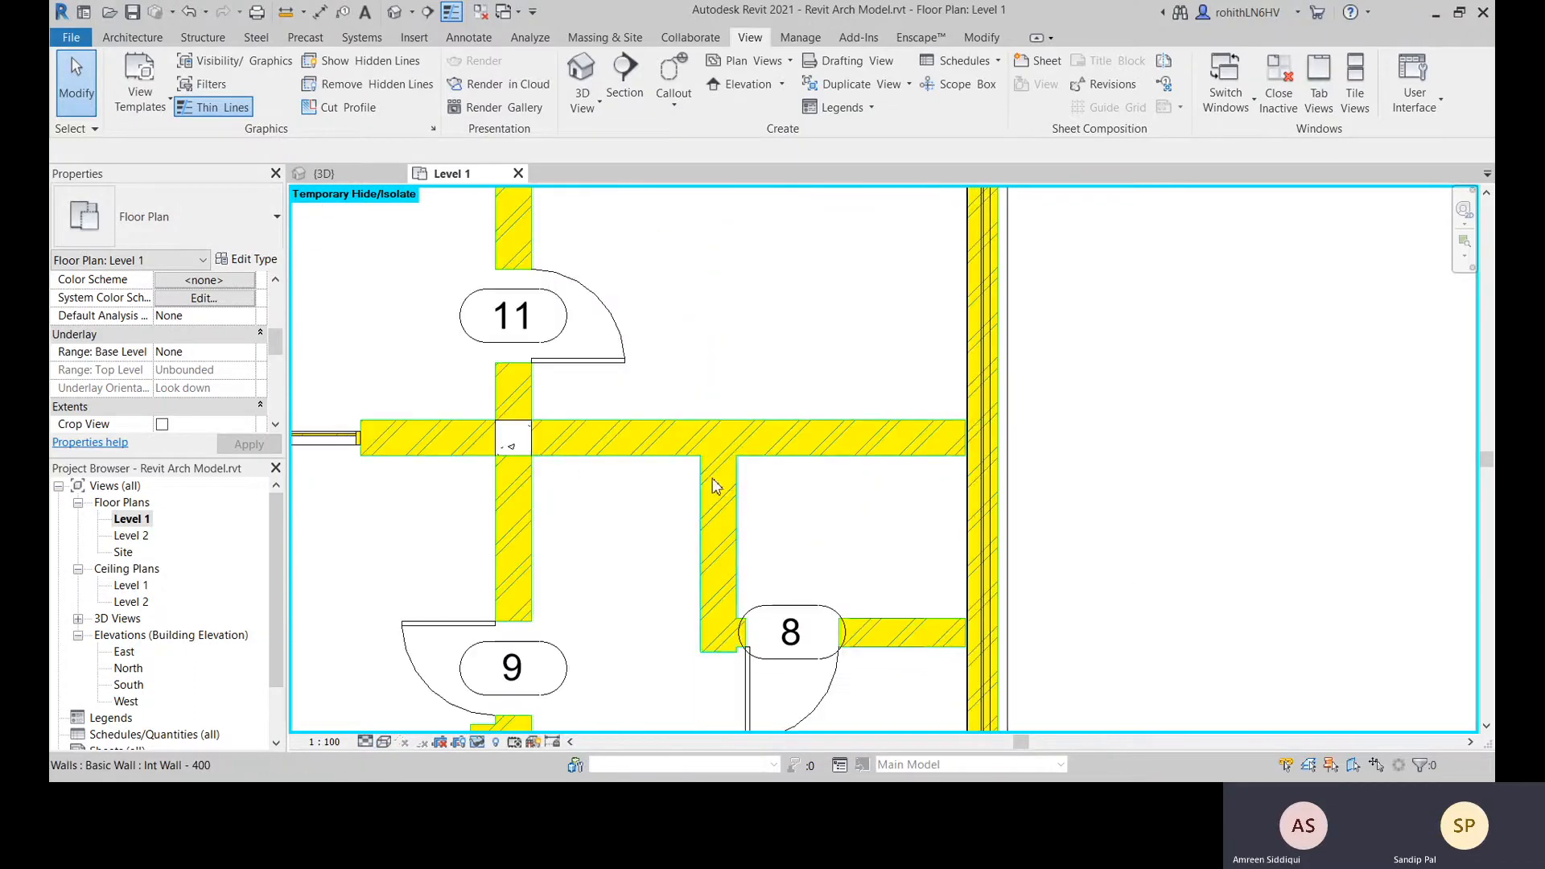
scroll(764, 475, down, 5)
Reopen the Level 1 visibility overrides, set the Walls category's detail level to Coarse and apply it
key(v)
key(g)
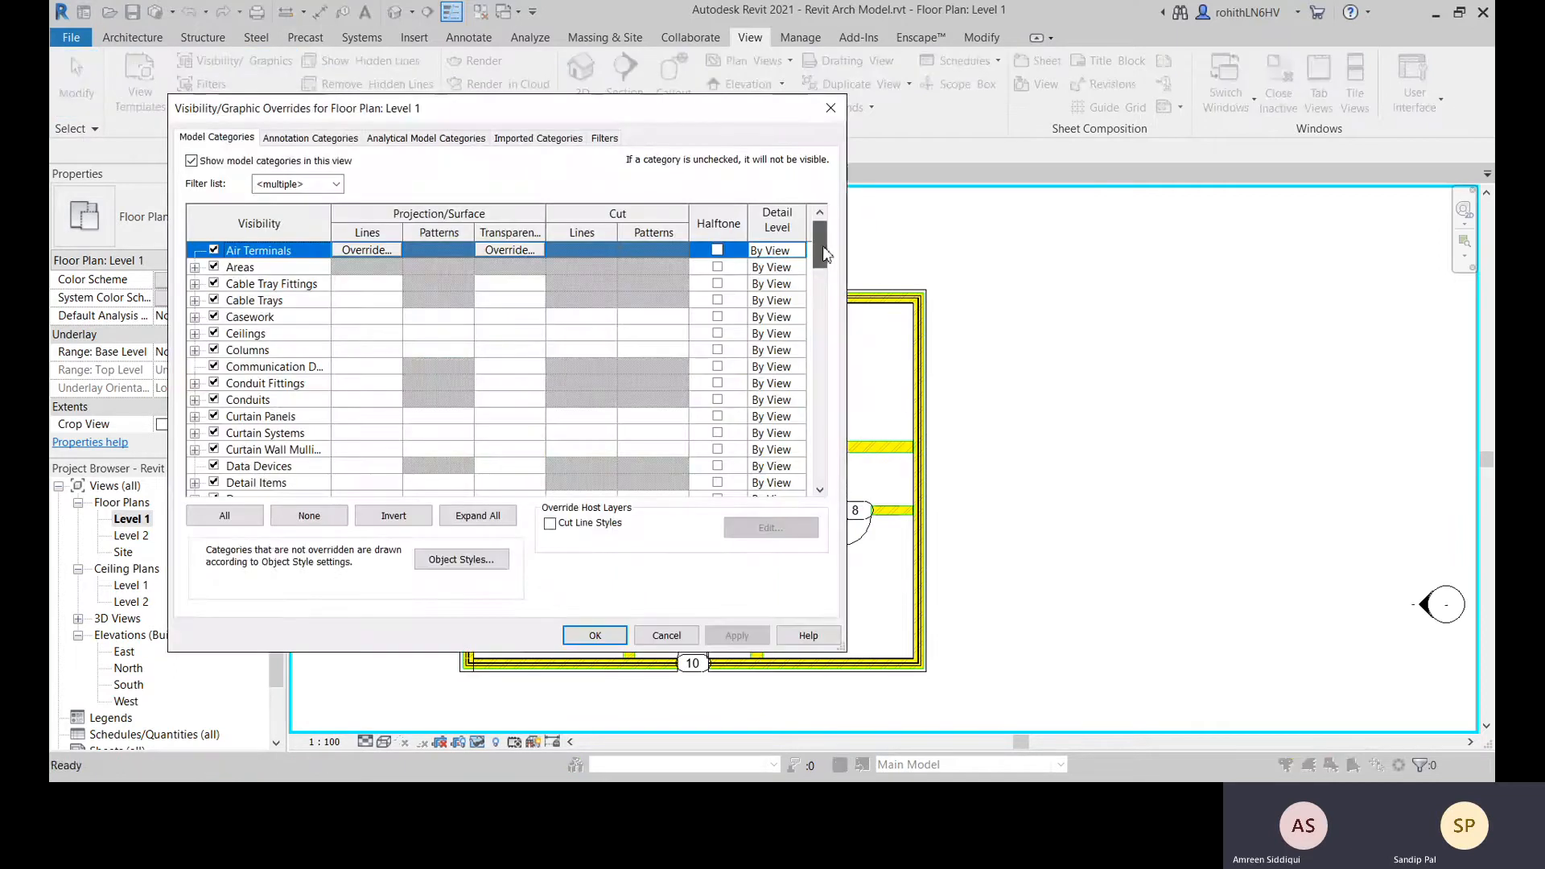
drag(822, 246, 803, 454)
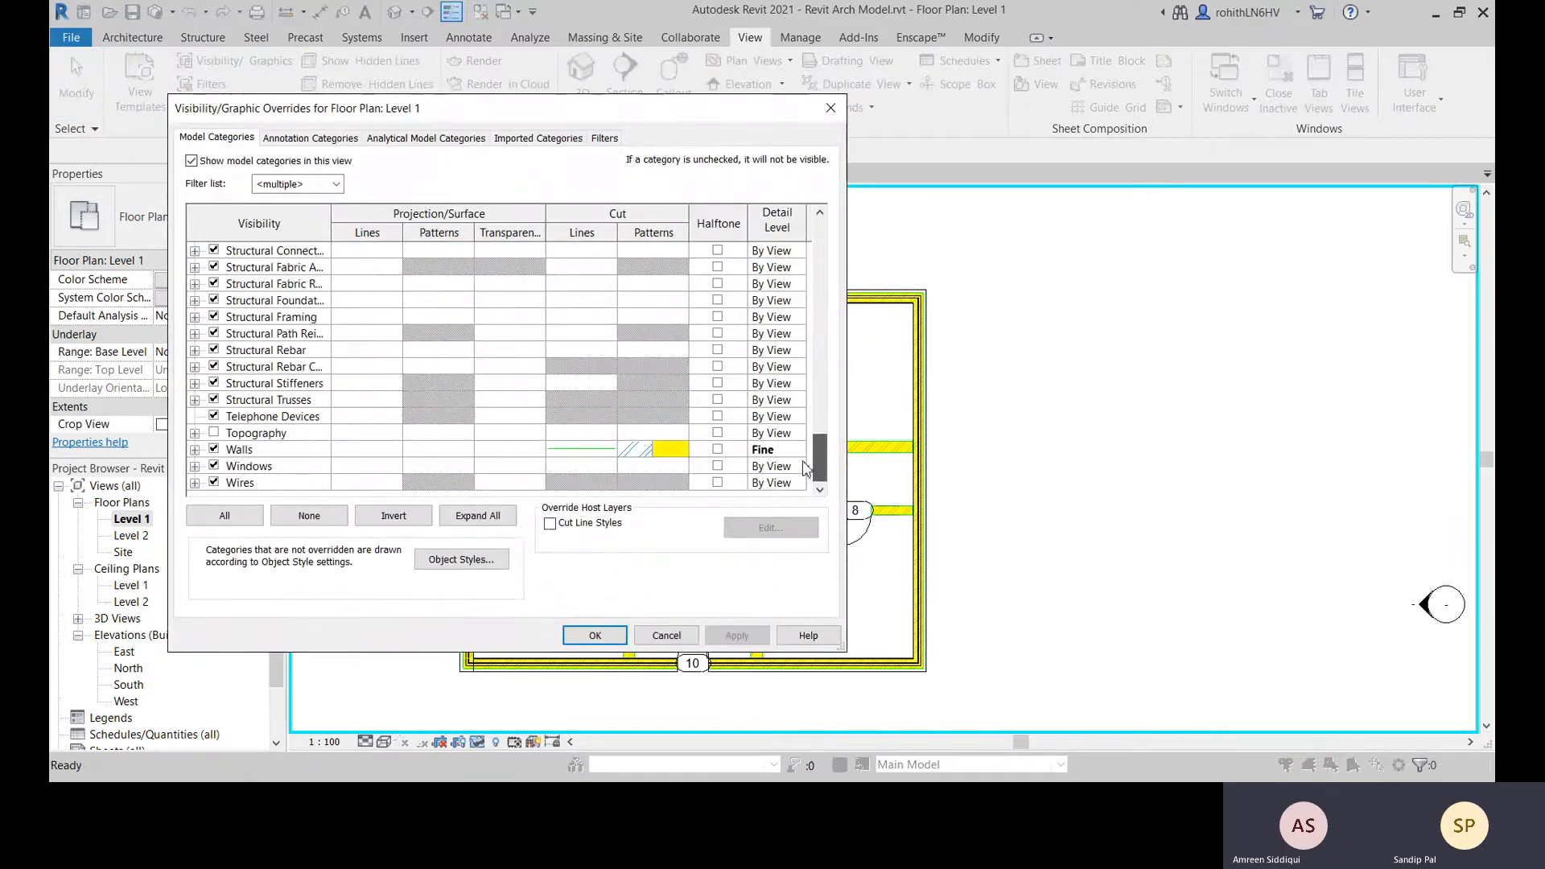
click(798, 451)
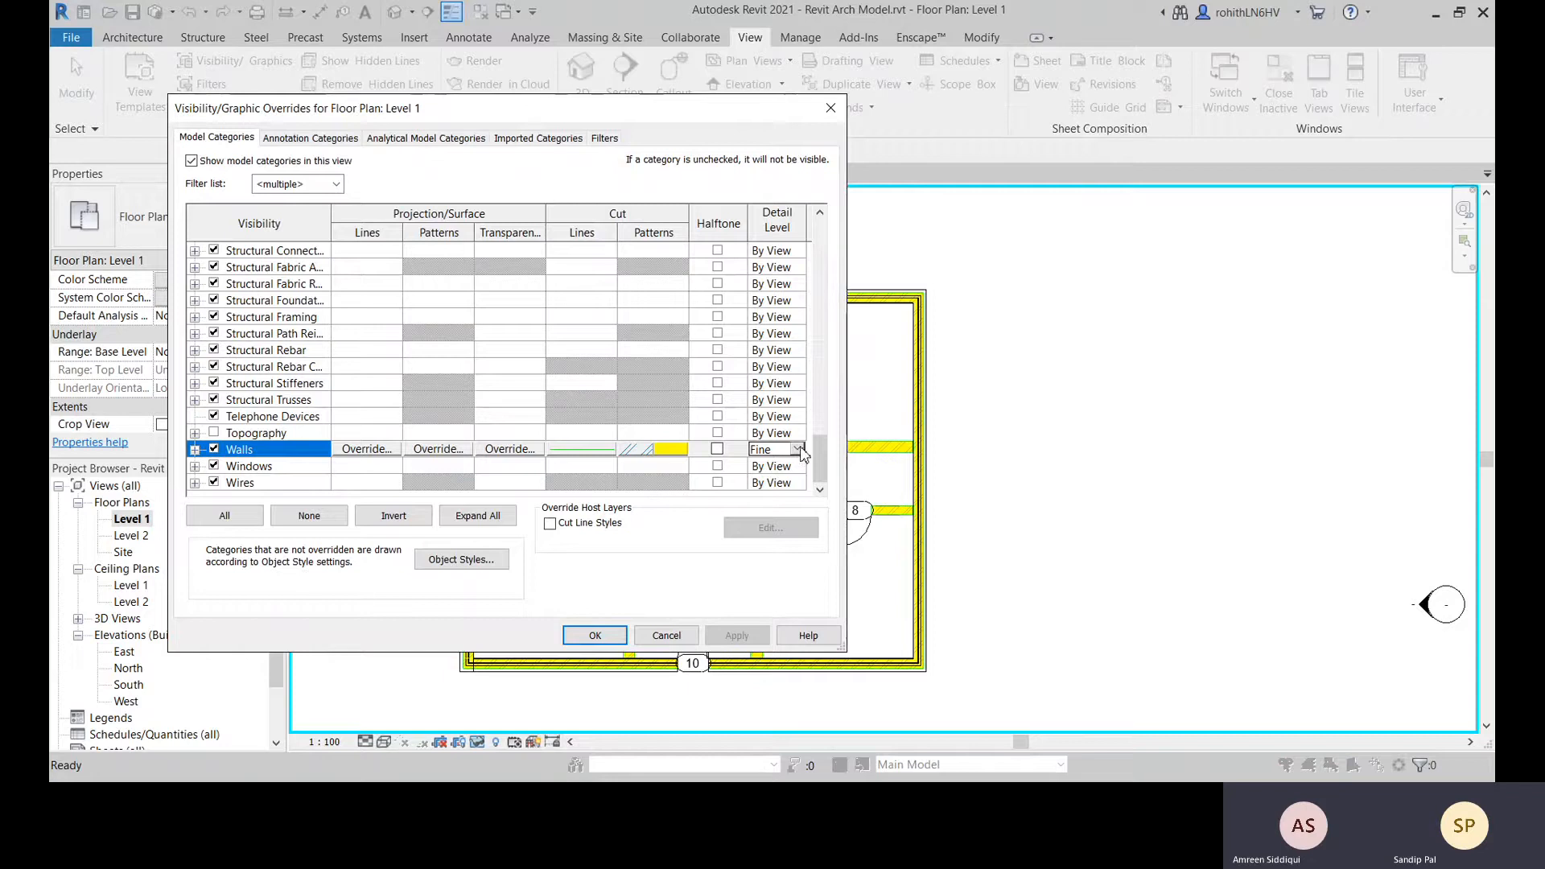
click(800, 449)
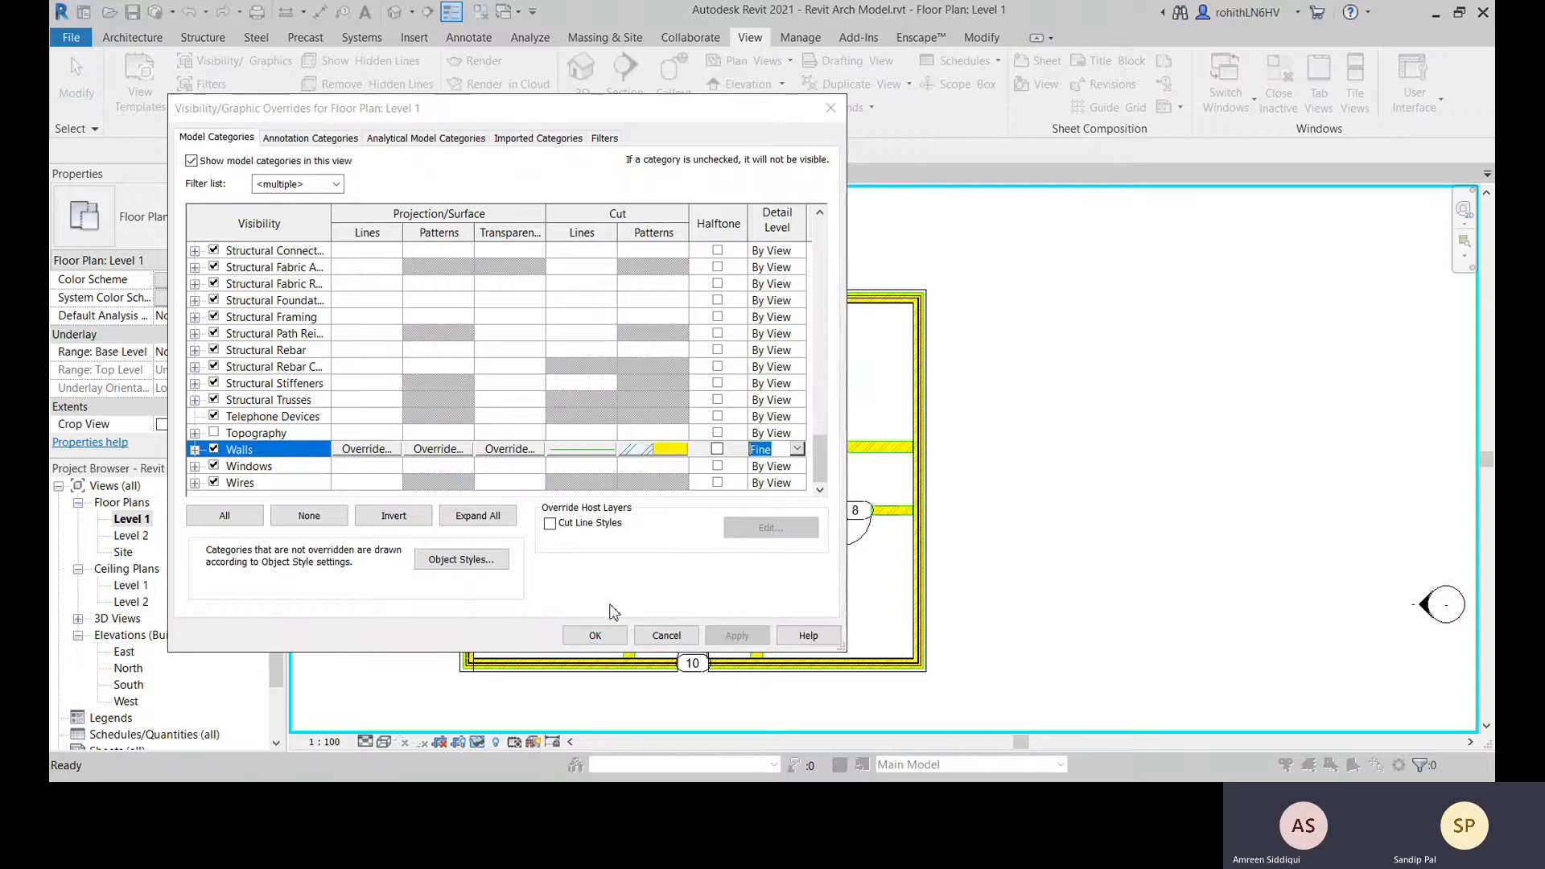
click(782, 491)
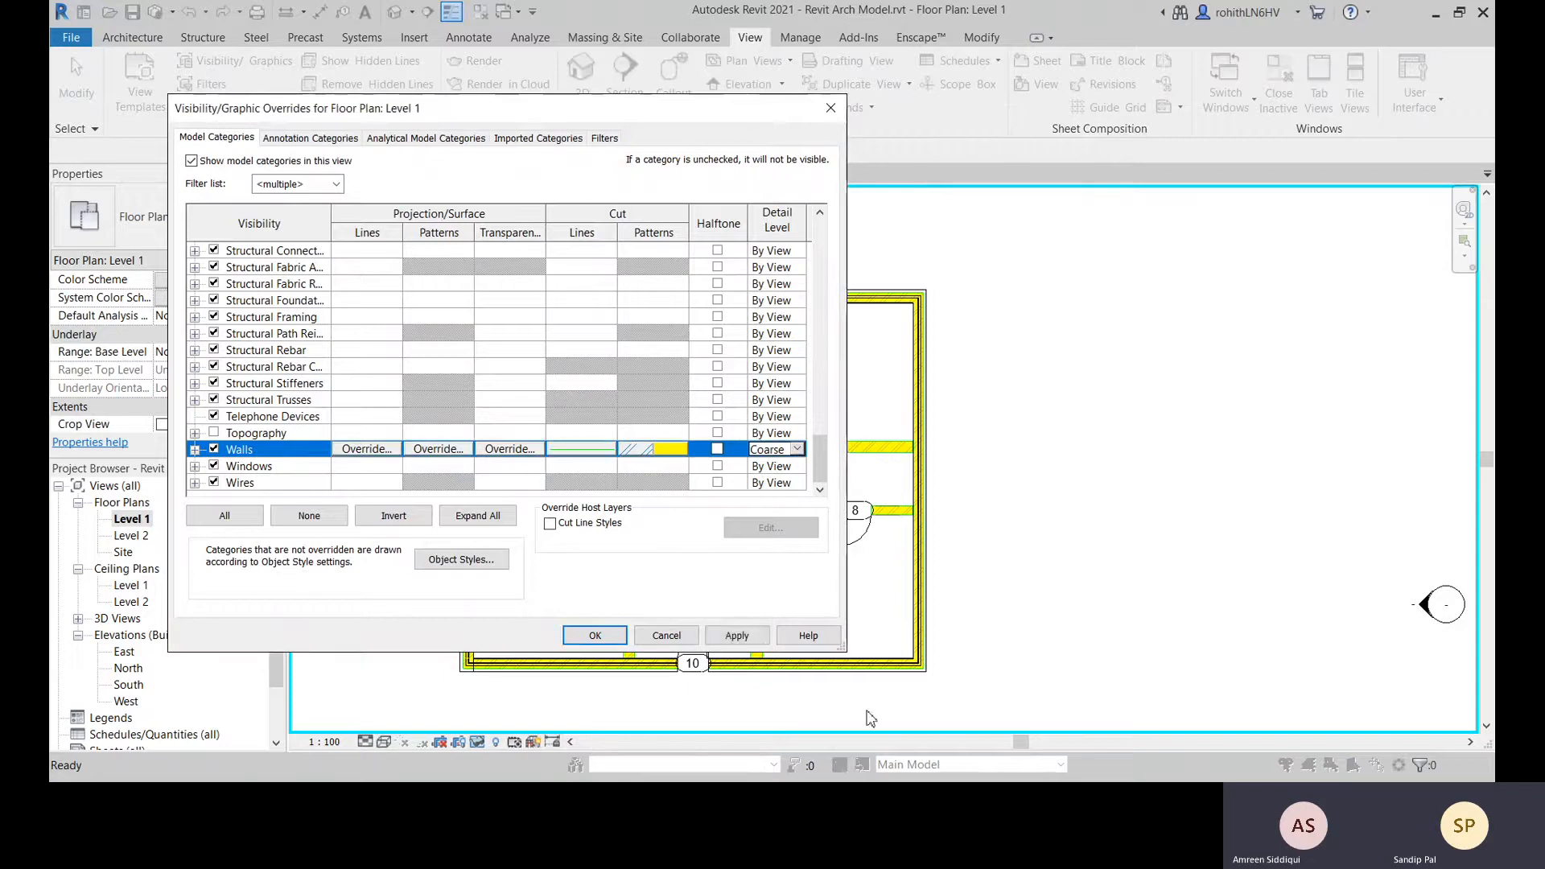
click(755, 639)
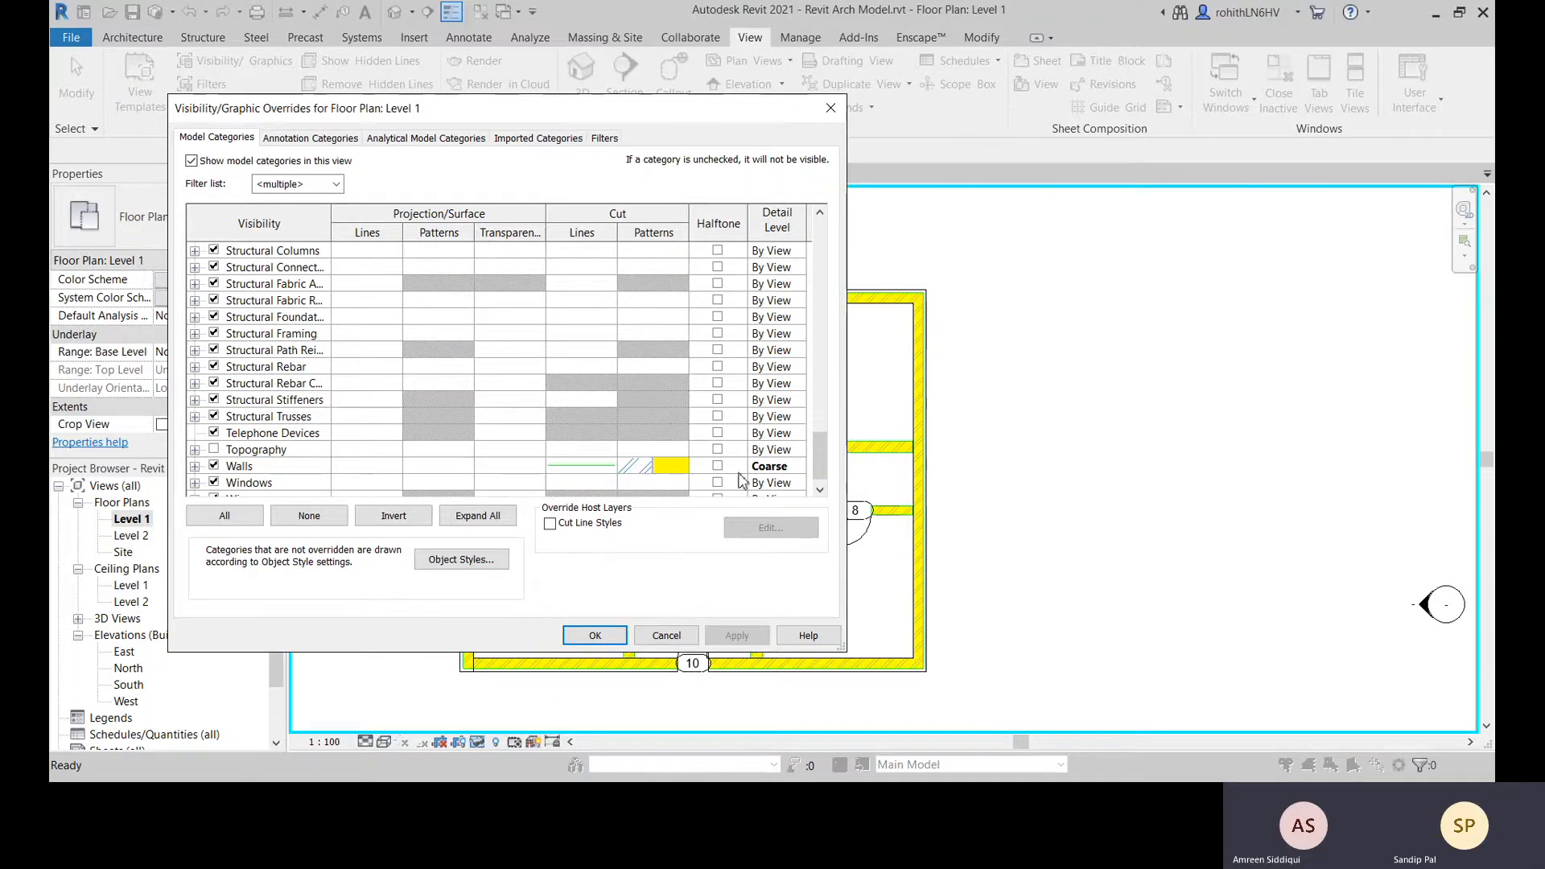
Change the Walls category's detail level override to Medium and apply it to the Level 1 plan
click(785, 471)
click(796, 468)
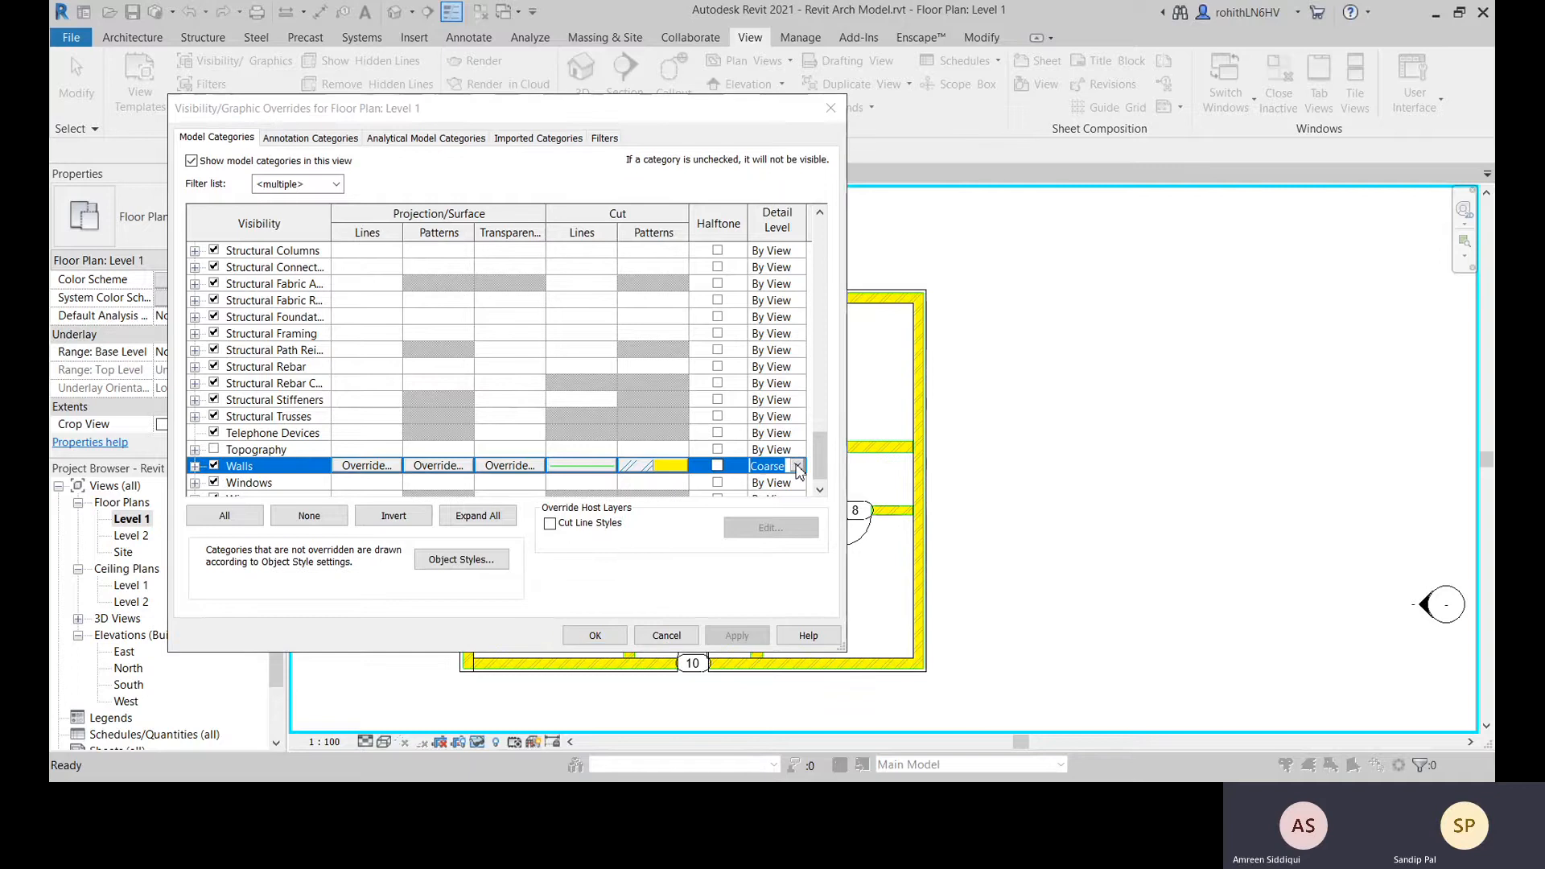
click(778, 521)
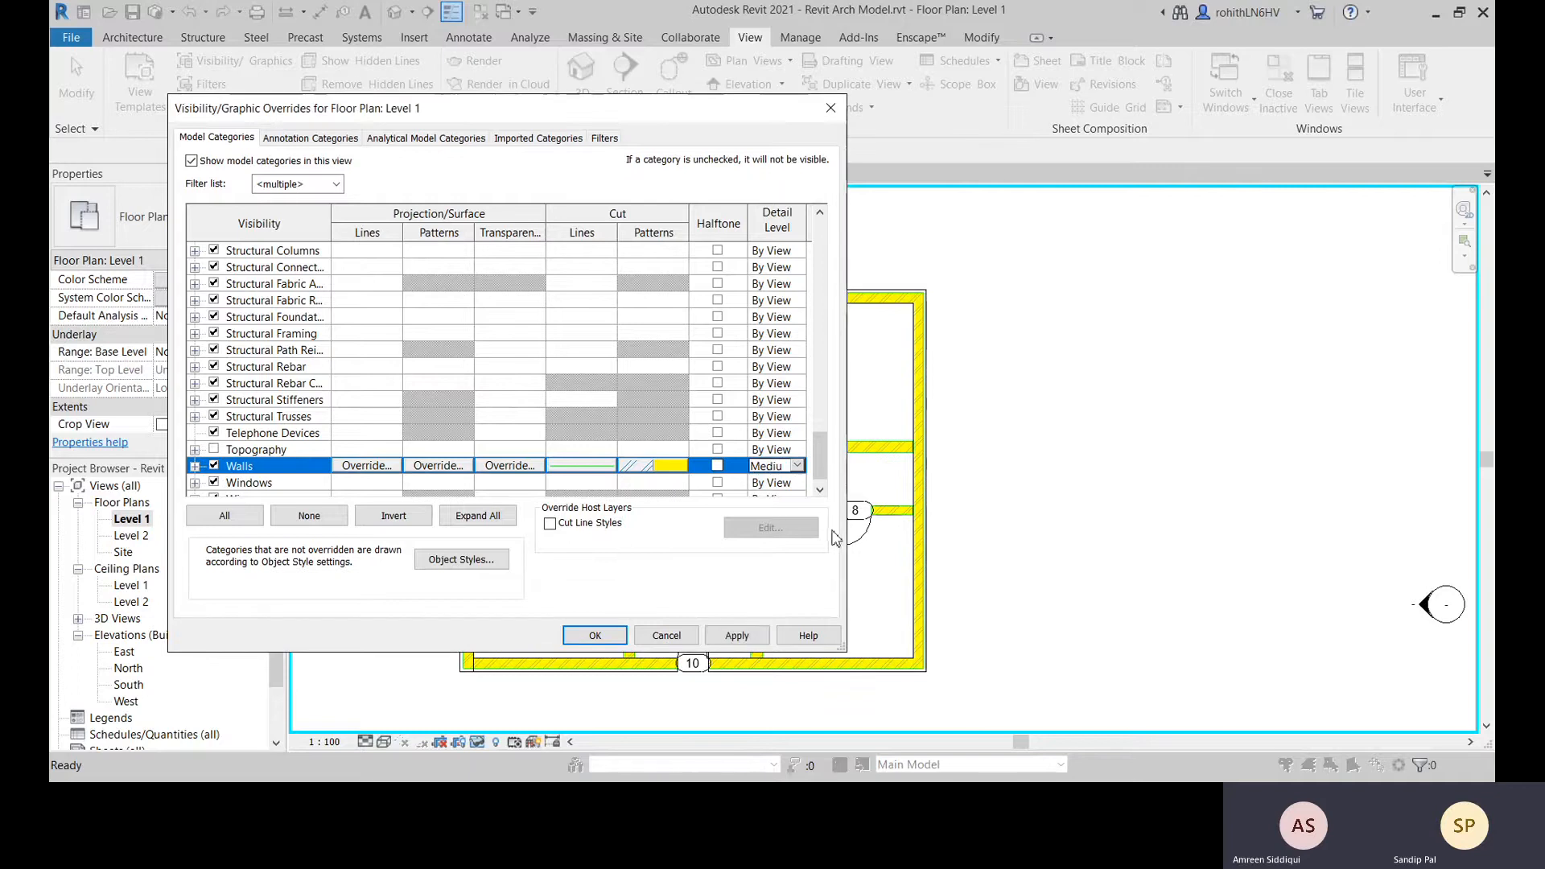
click(747, 636)
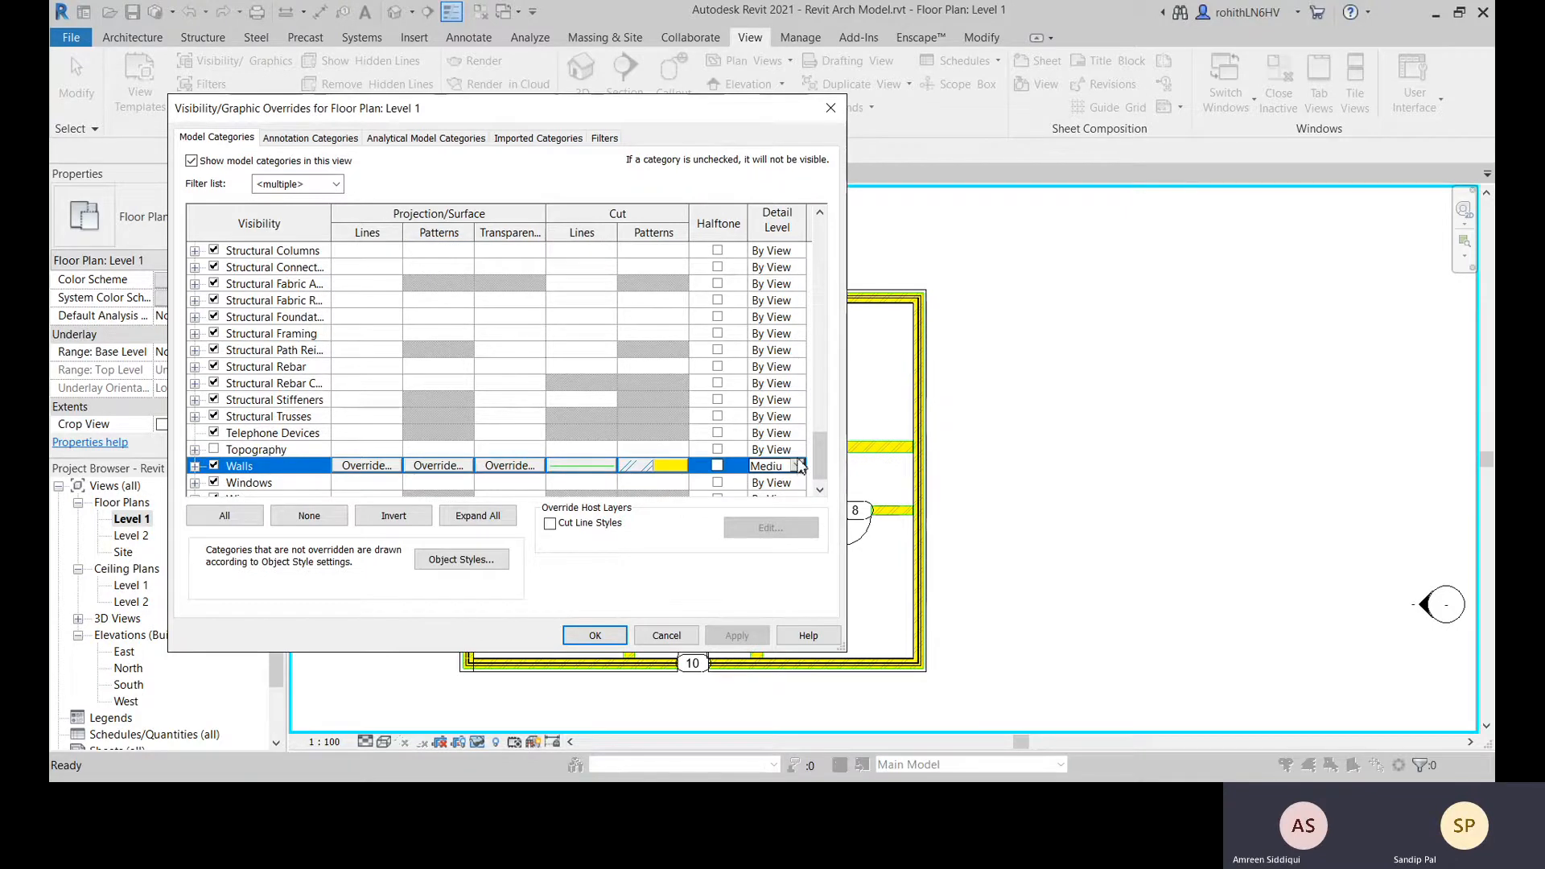
Return the Walls category's detail level override to Coarse in the Level 1 visibility overrides
click(798, 457)
click(796, 466)
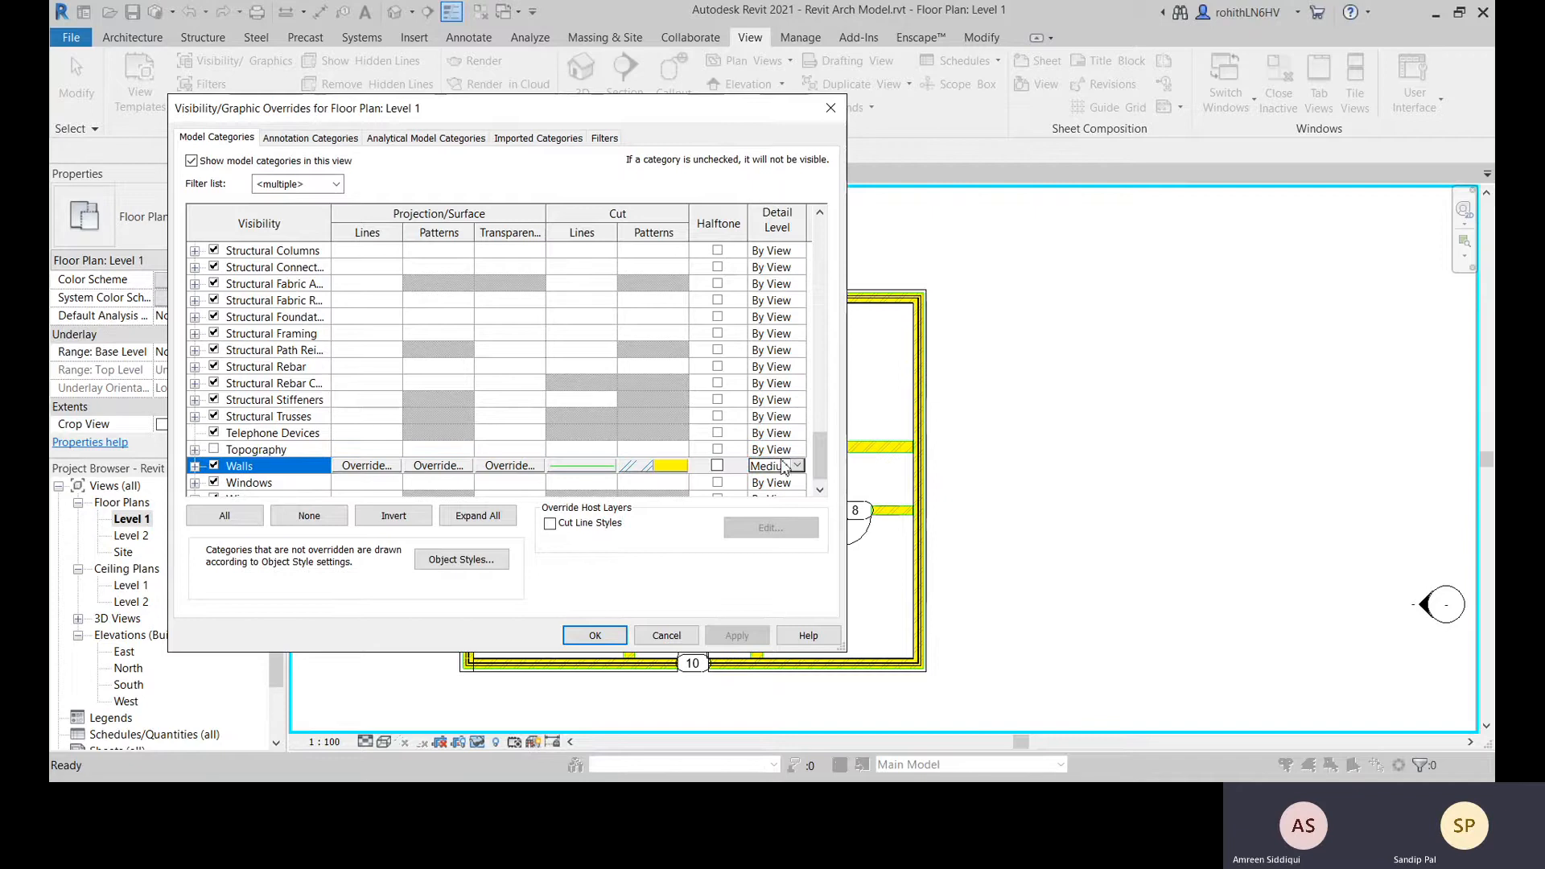
click(796, 466)
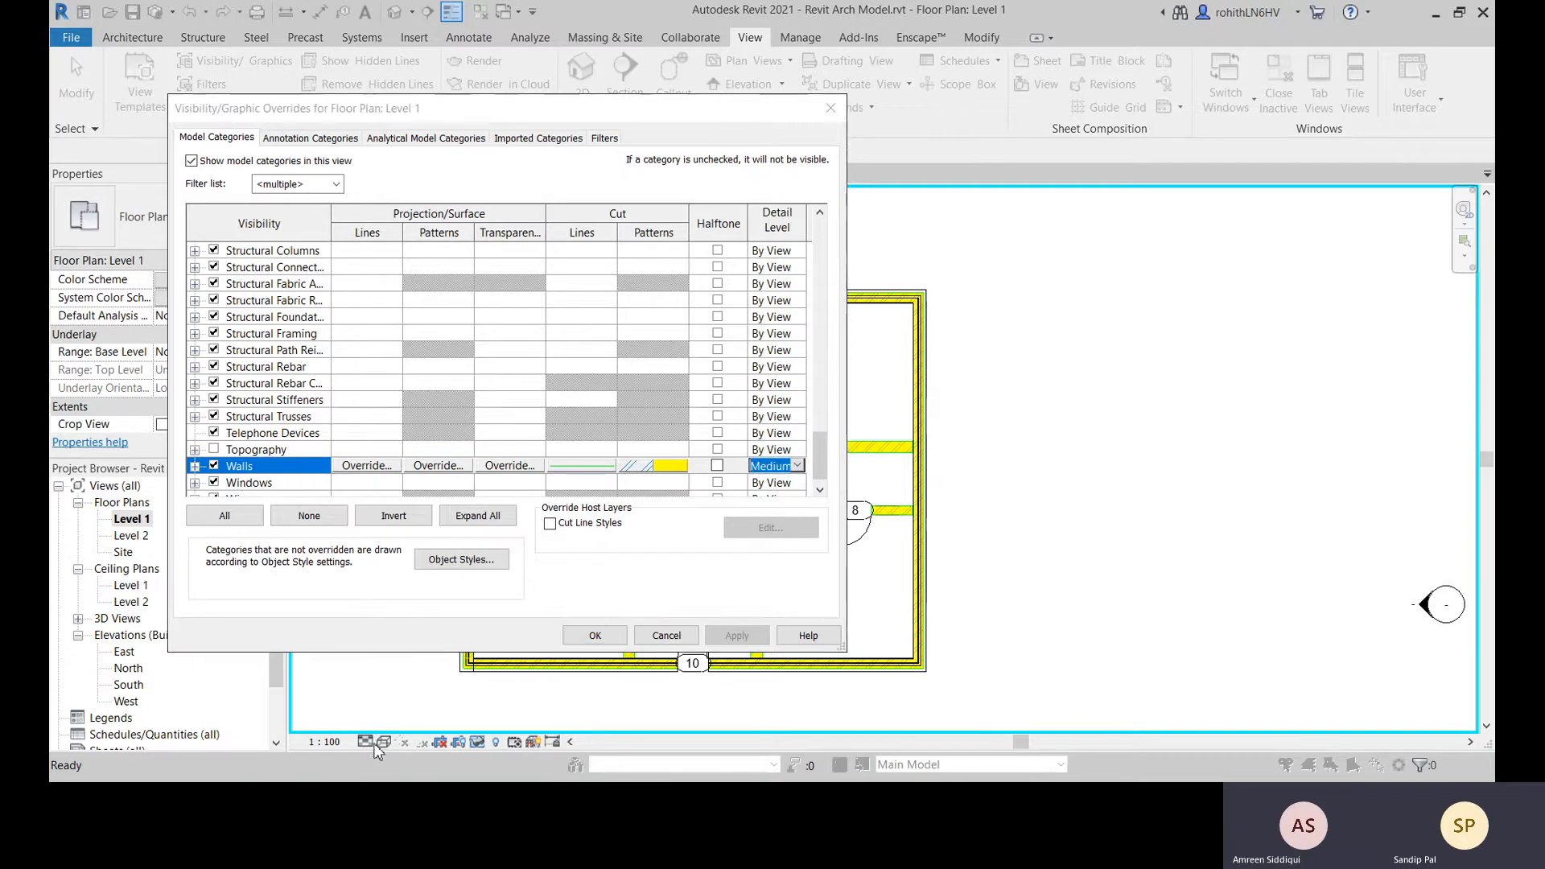
click(779, 504)
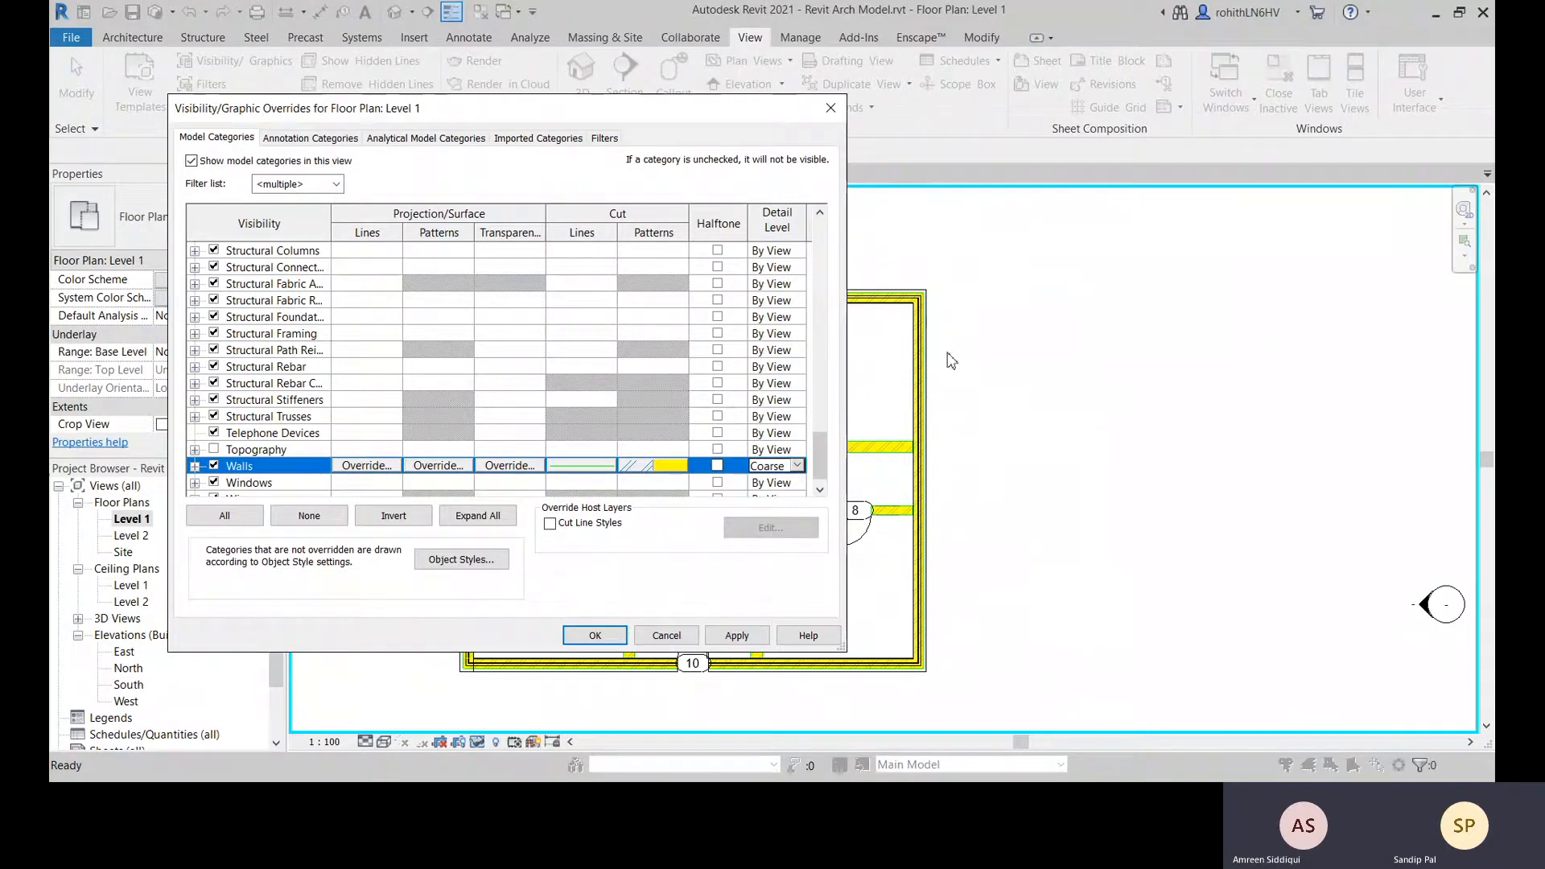
Set the Walls category's detail level to Medium in the Level 1 overrides and apply it
click(796, 468)
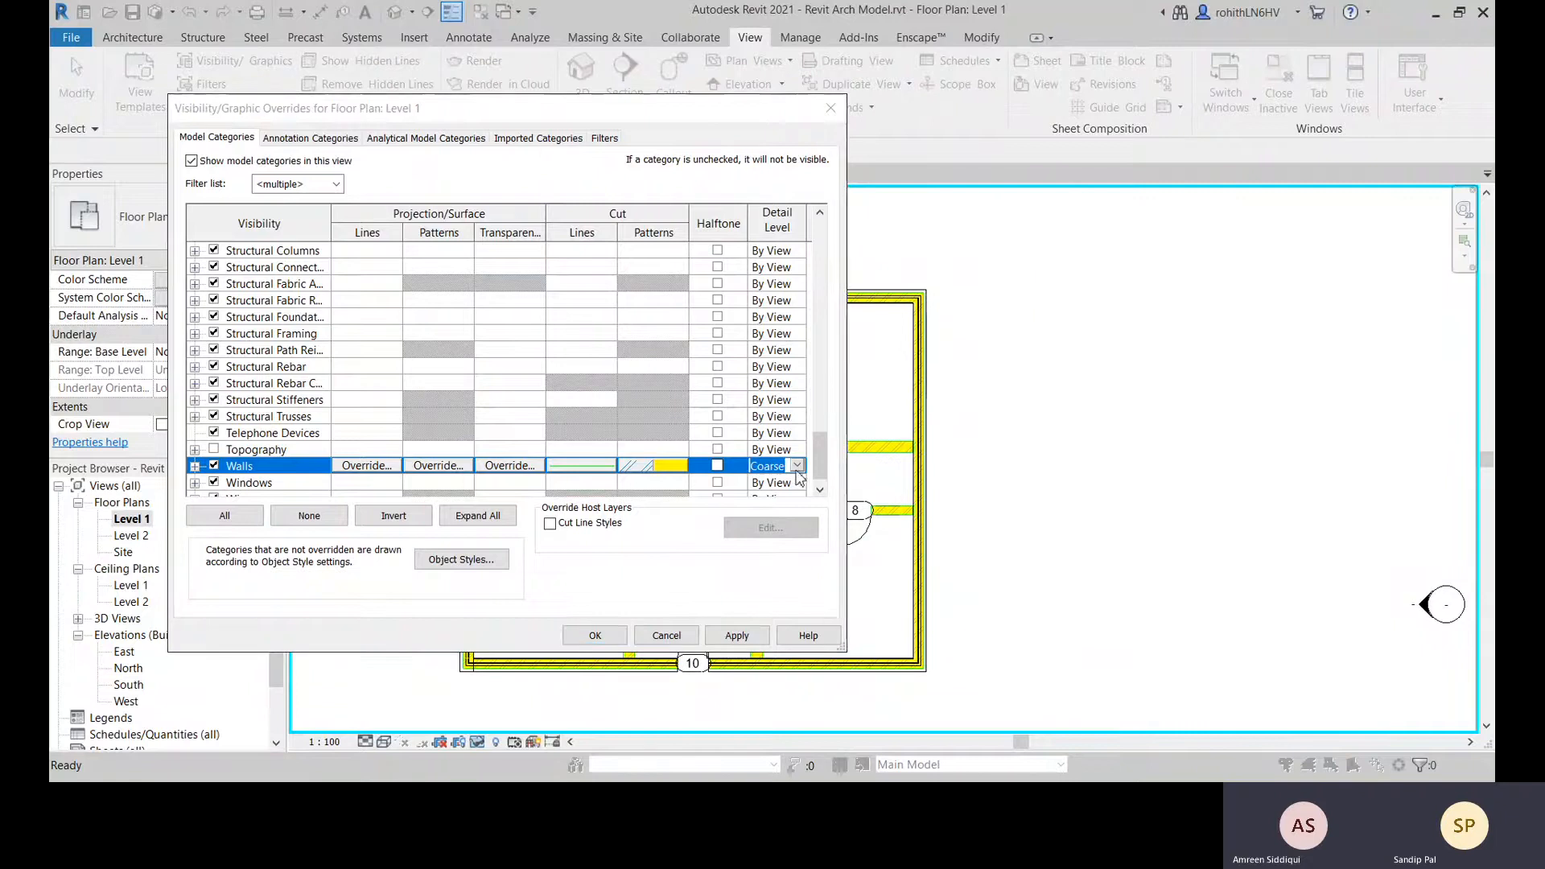
click(787, 512)
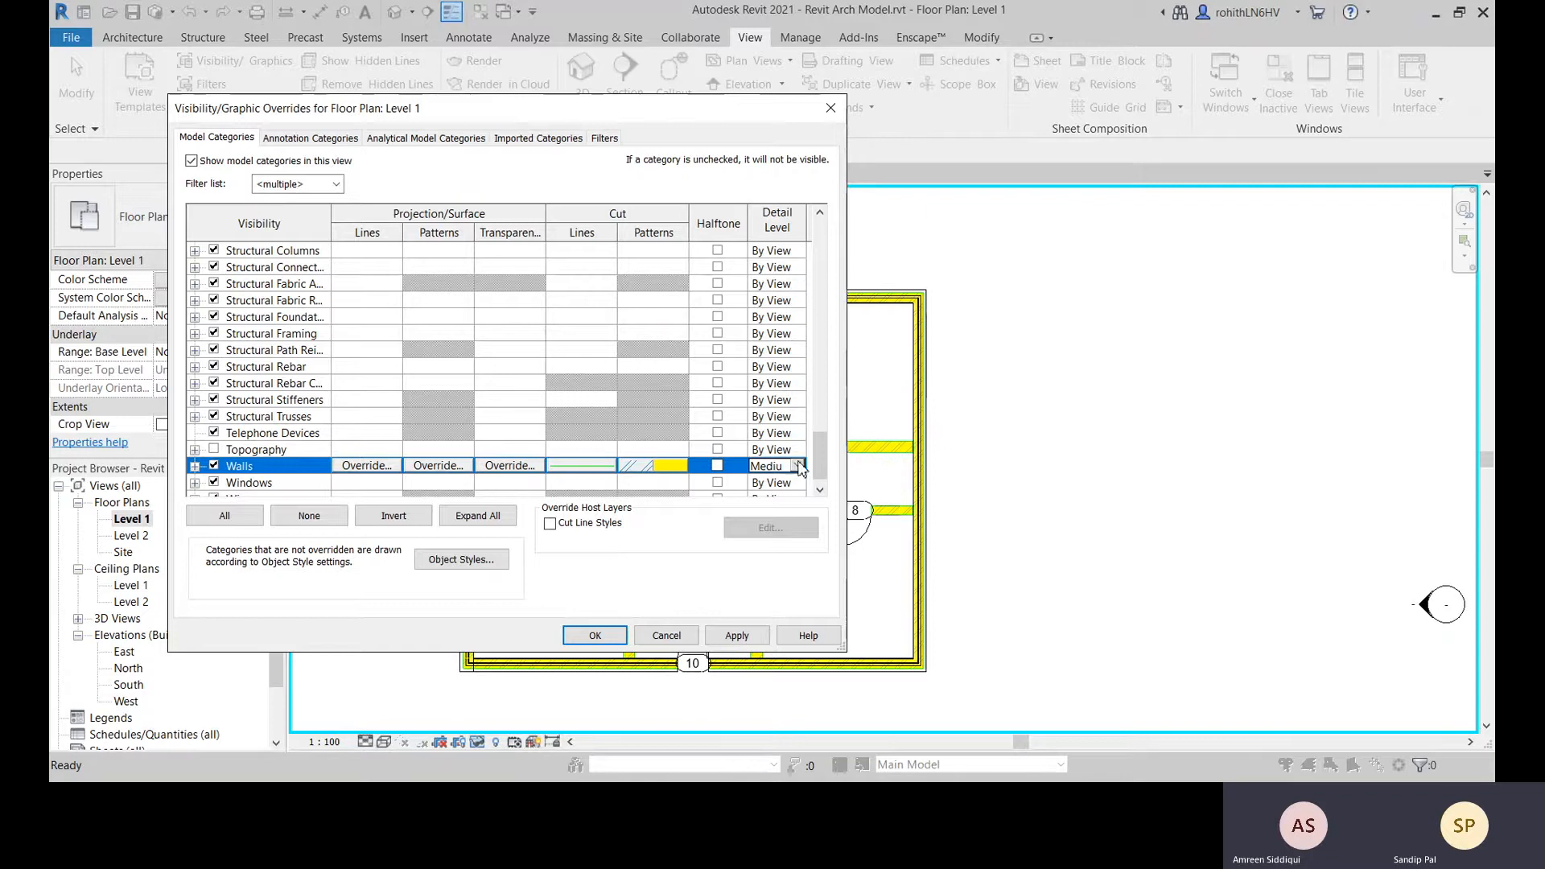
click(800, 467)
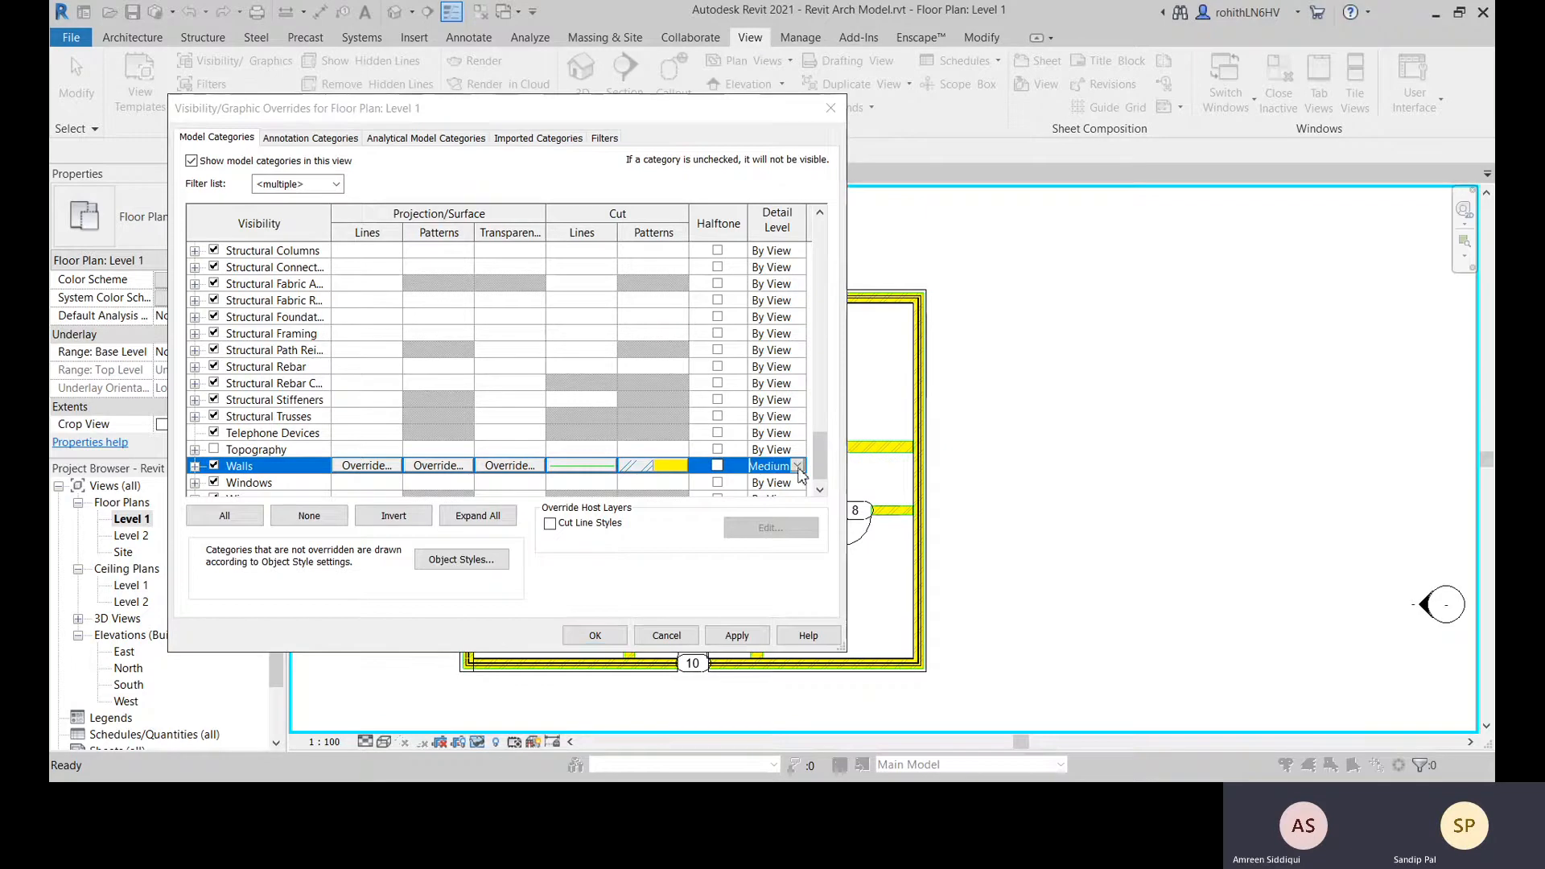
click(784, 513)
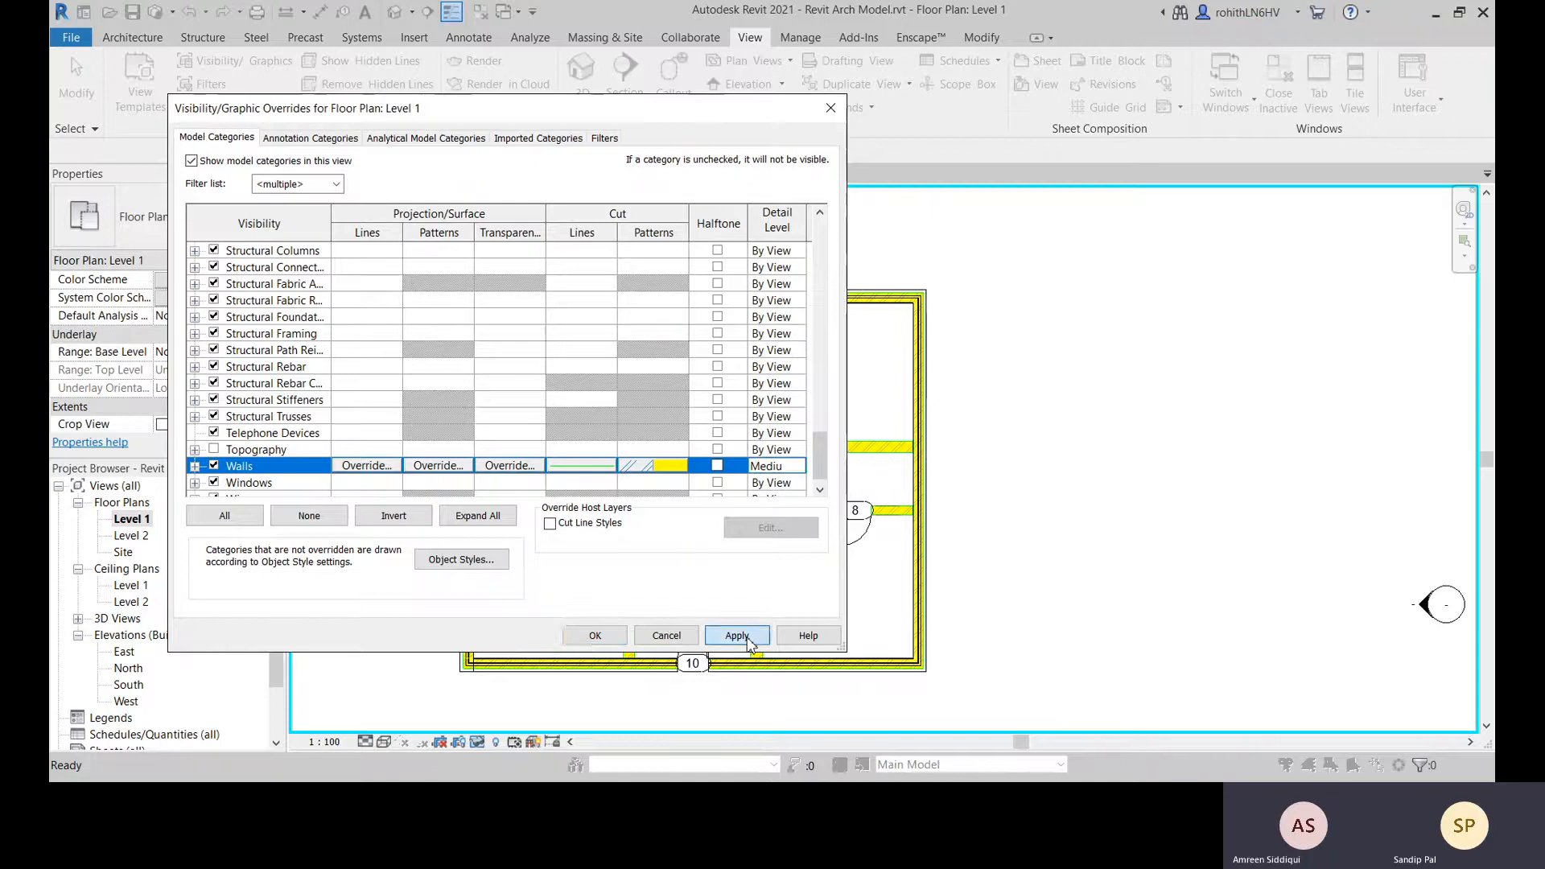
click(736, 635)
Apply a Coarse detail level to the Walls category, expand its subcategories, and close the Level 1 overrides
click(802, 482)
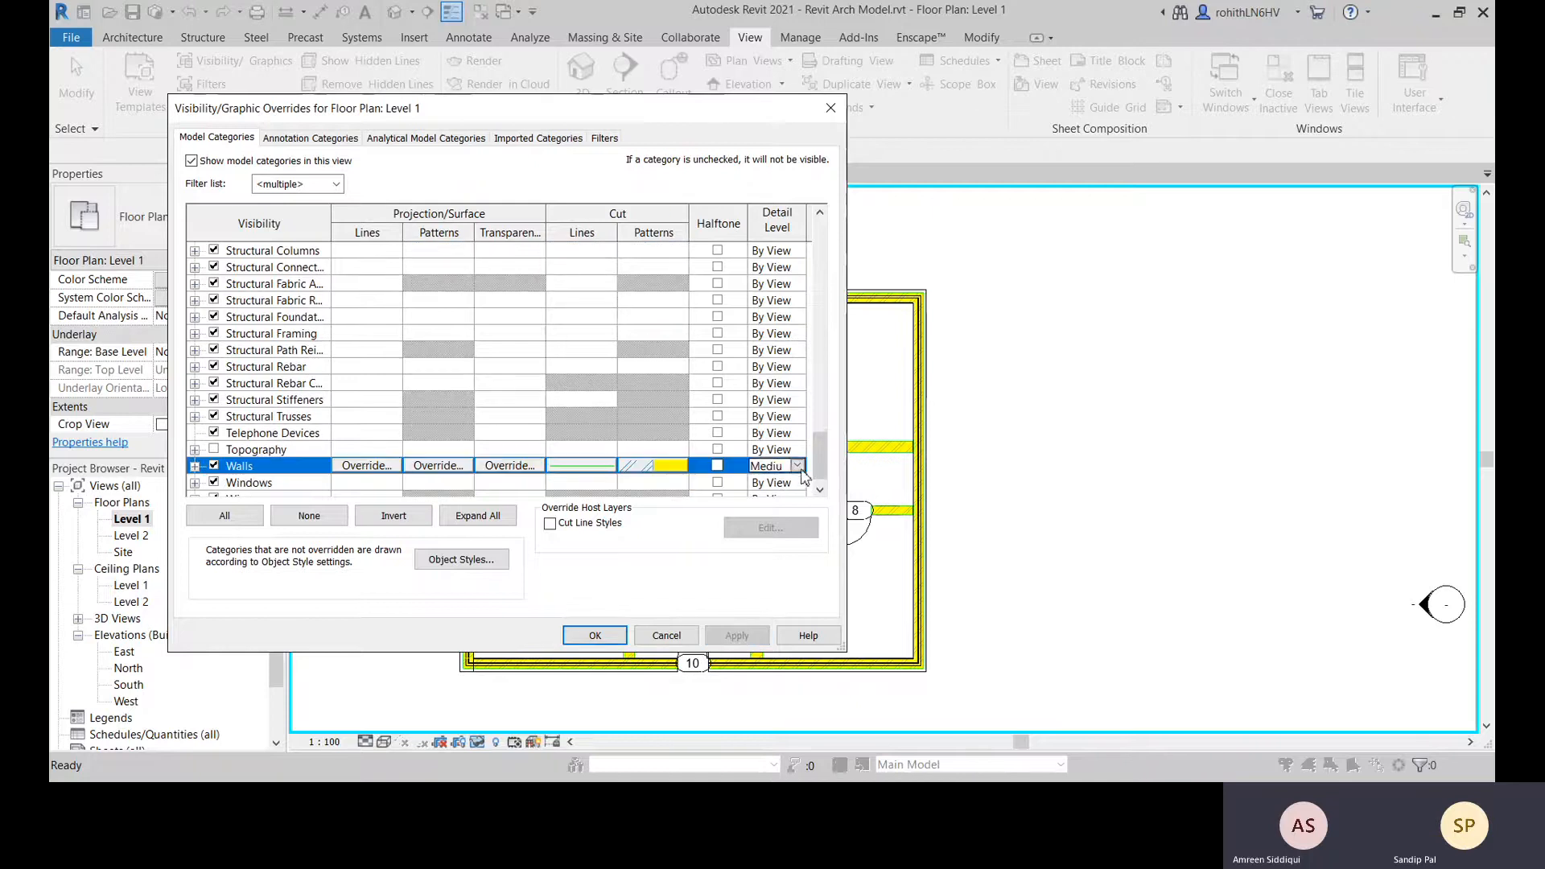
click(797, 466)
click(776, 492)
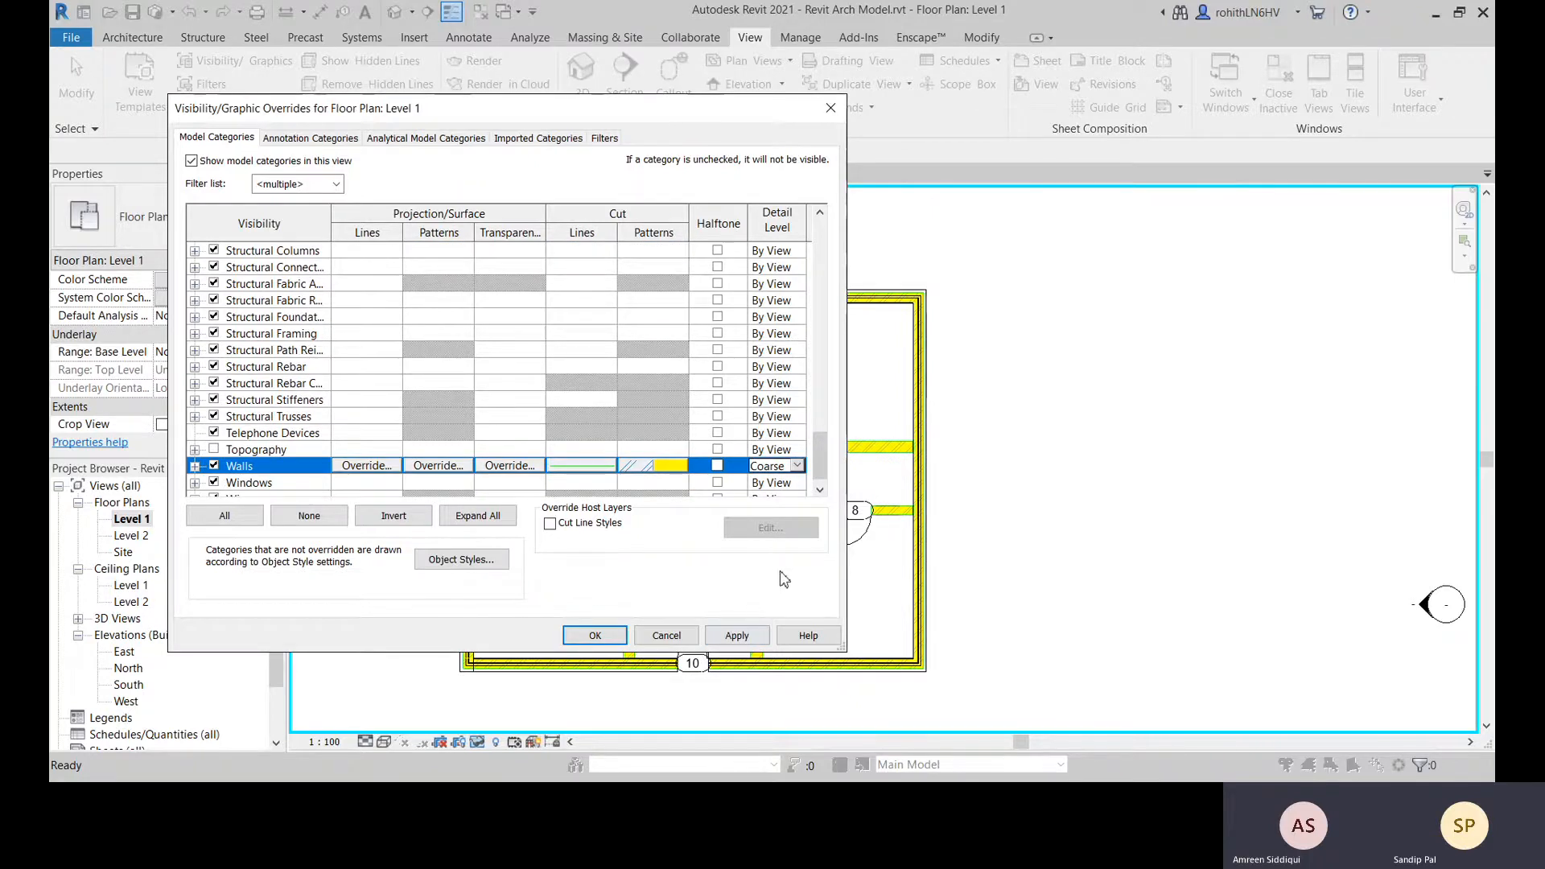
click(736, 635)
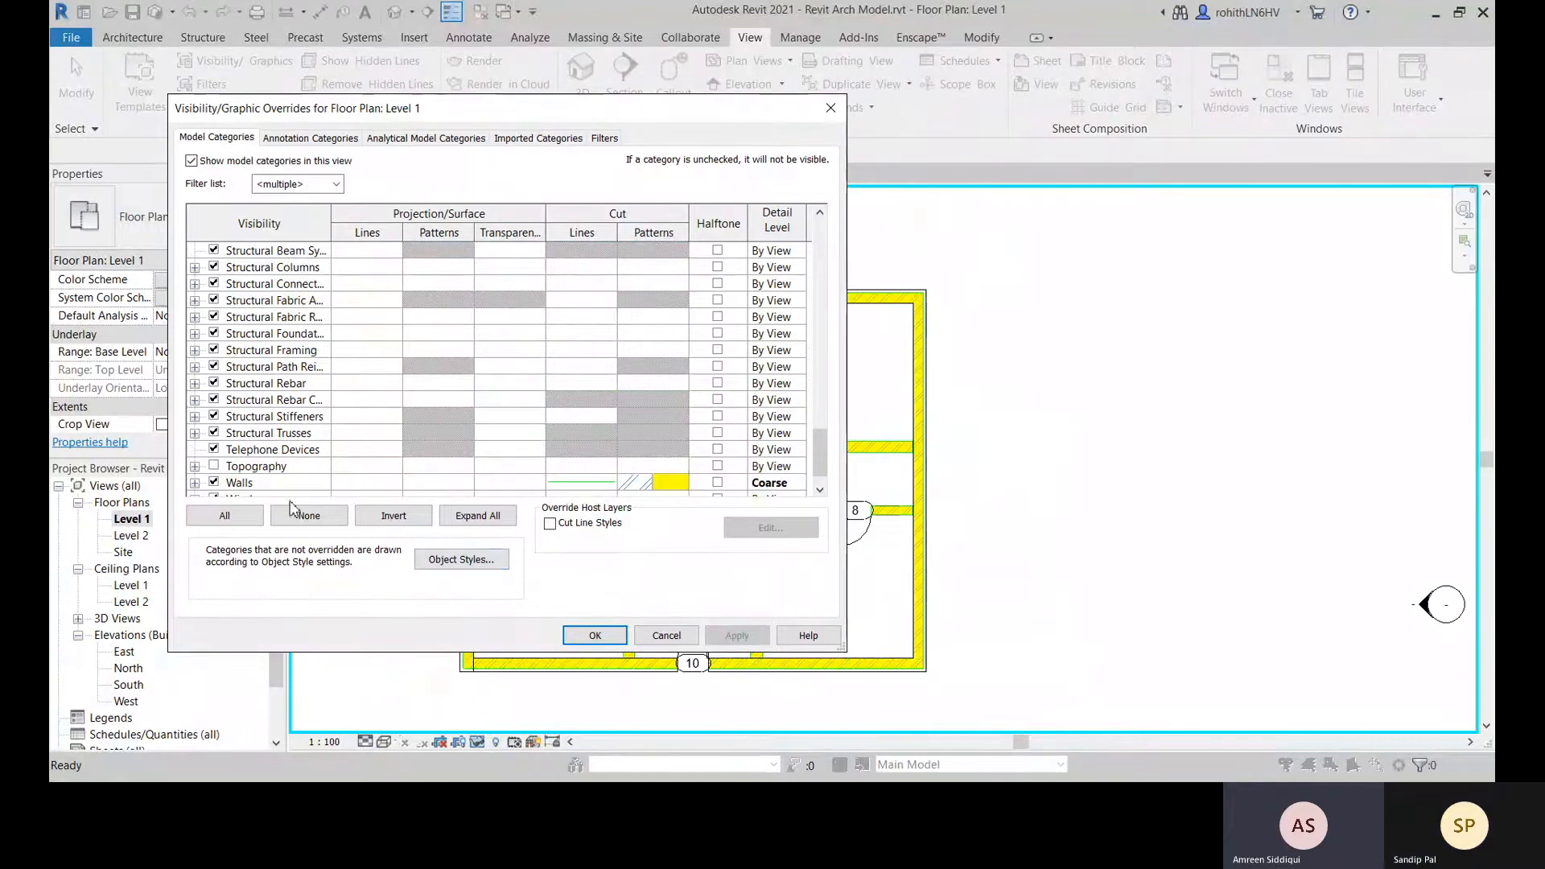
click(195, 482)
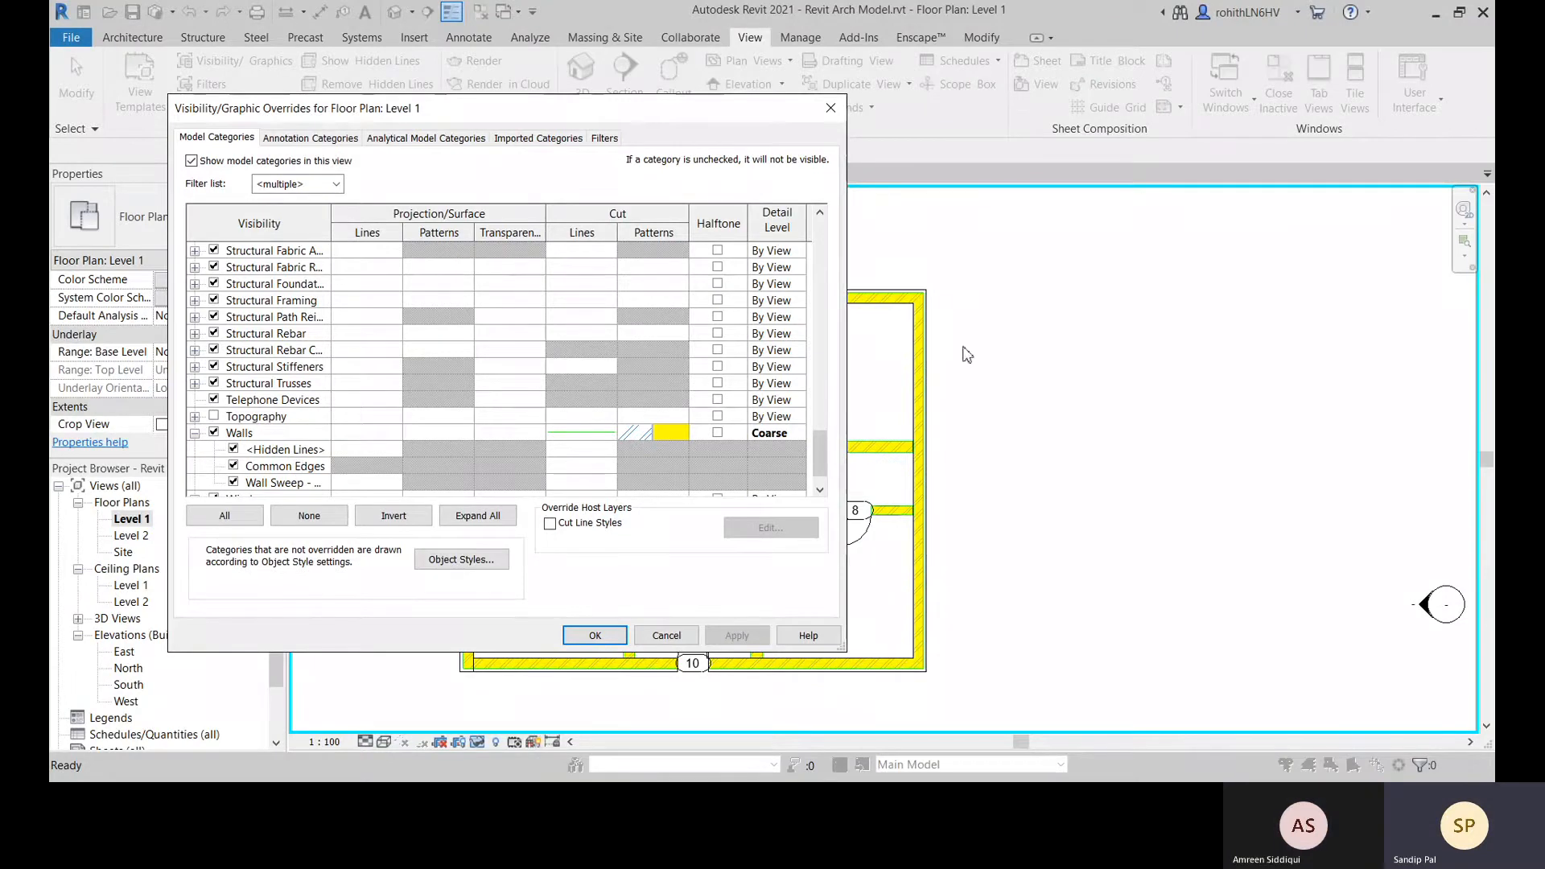
click(831, 107)
Examine the stacked assembly of the plan's upper-right exterior wall, Exterior - Brick Over Block w Metal Stud, without editing it
click(841, 297)
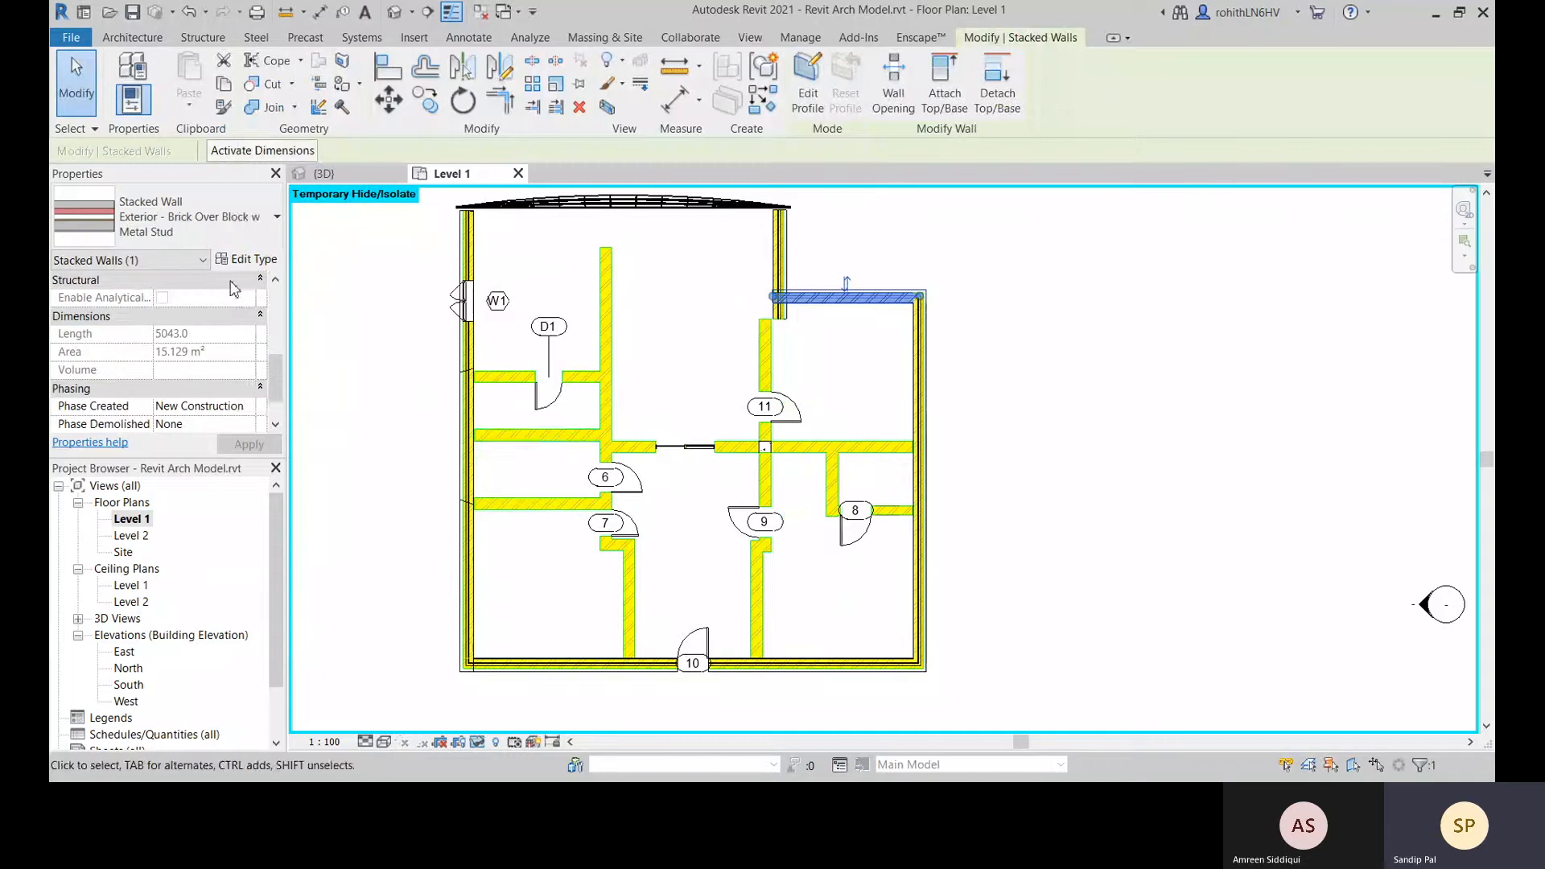
click(243, 259)
click(442, 255)
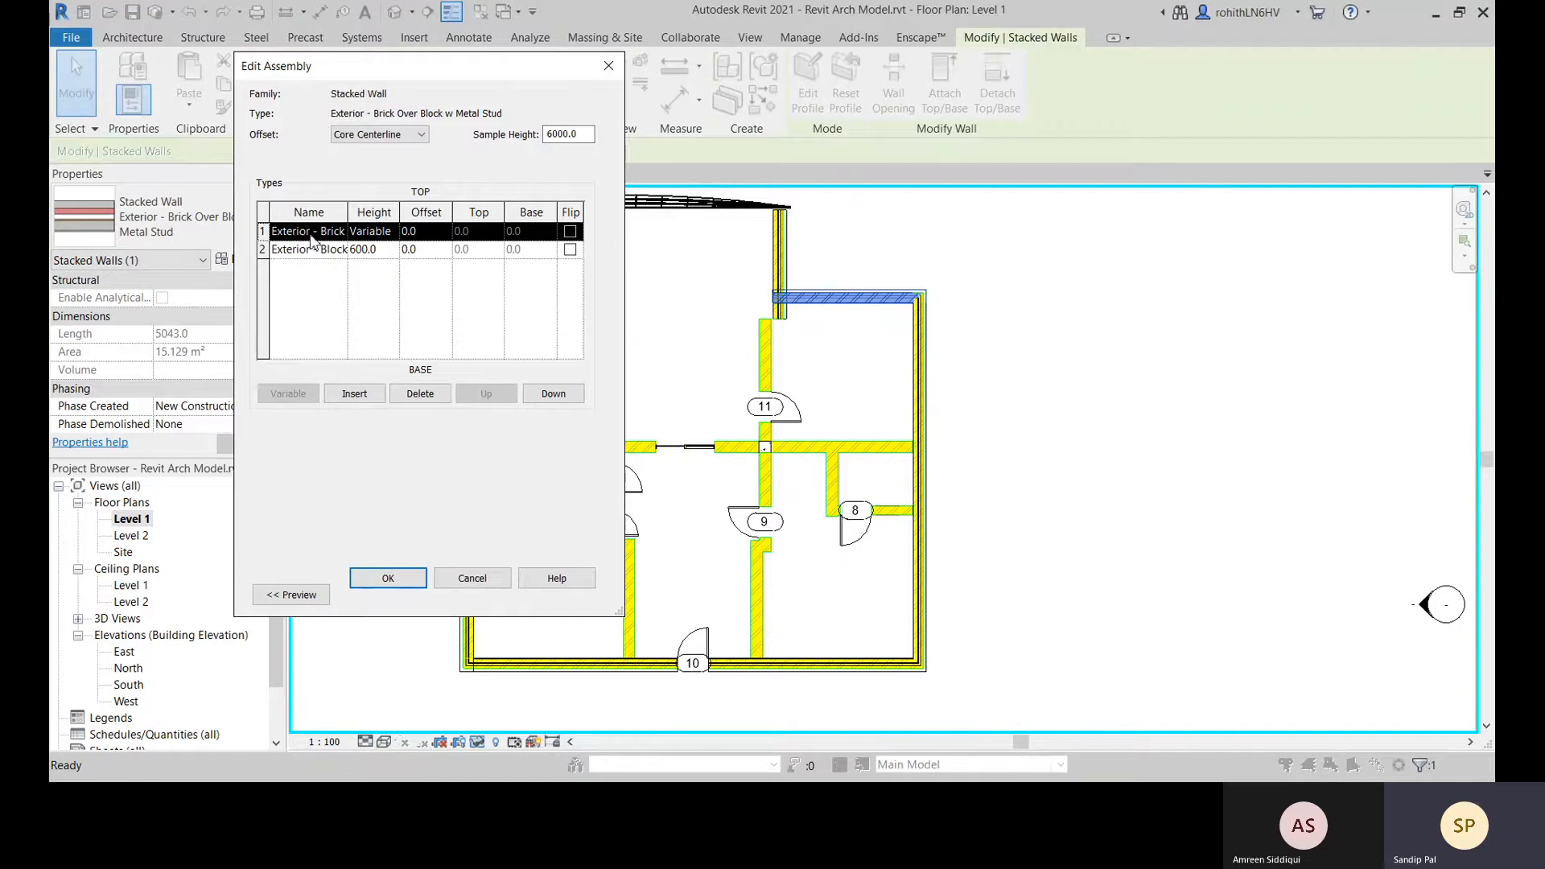
click(605, 73)
click(604, 63)
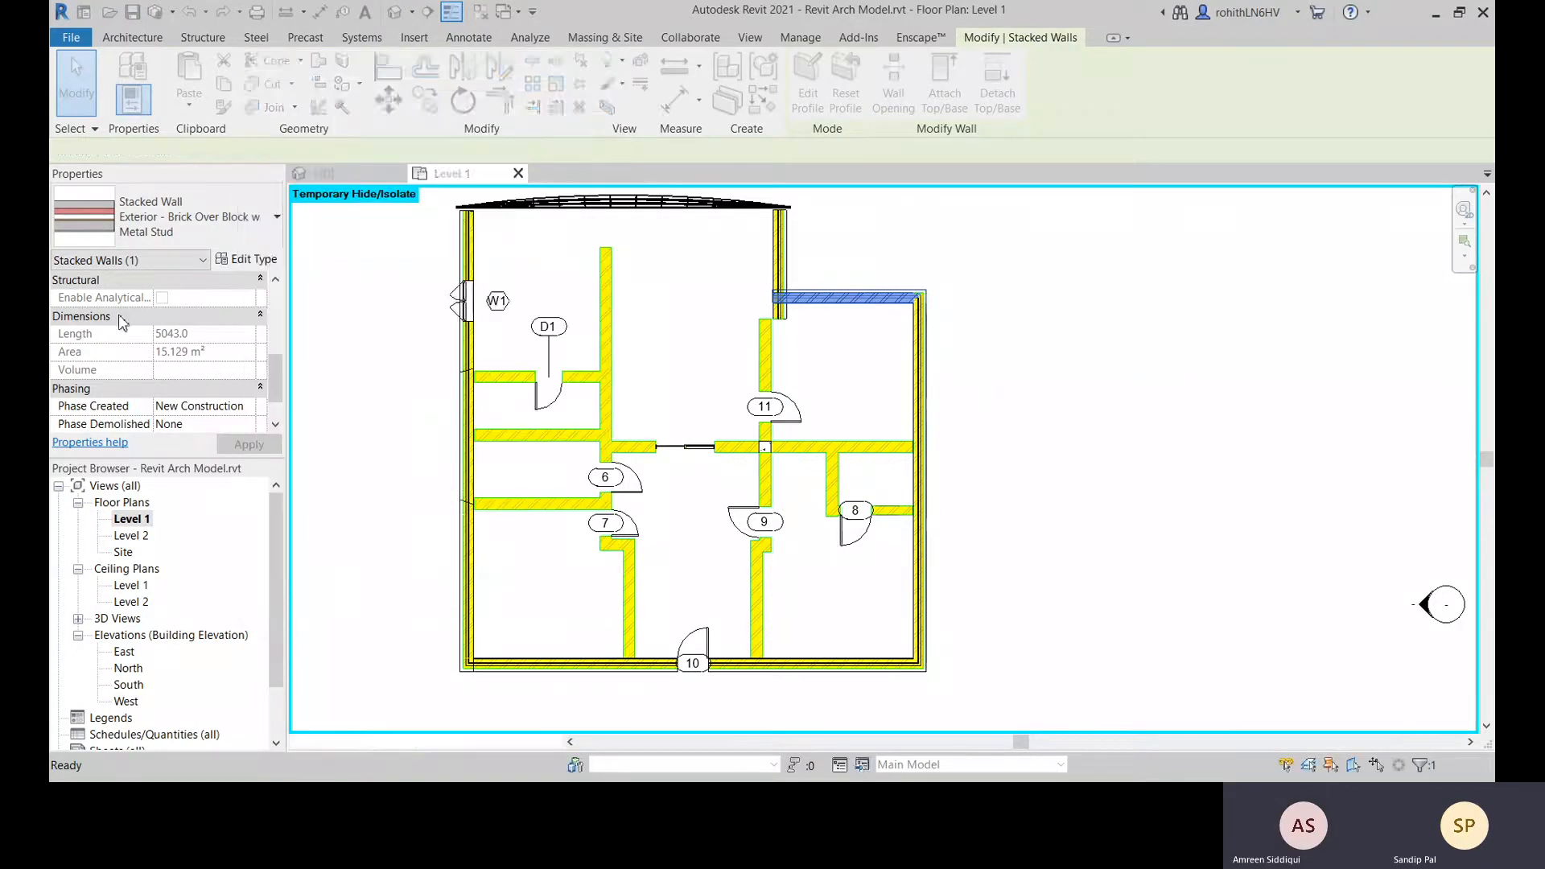
Change the selected upper-right exterior wall to the basic wall type Exterior - Brick on Mtl. Stud
click(161, 217)
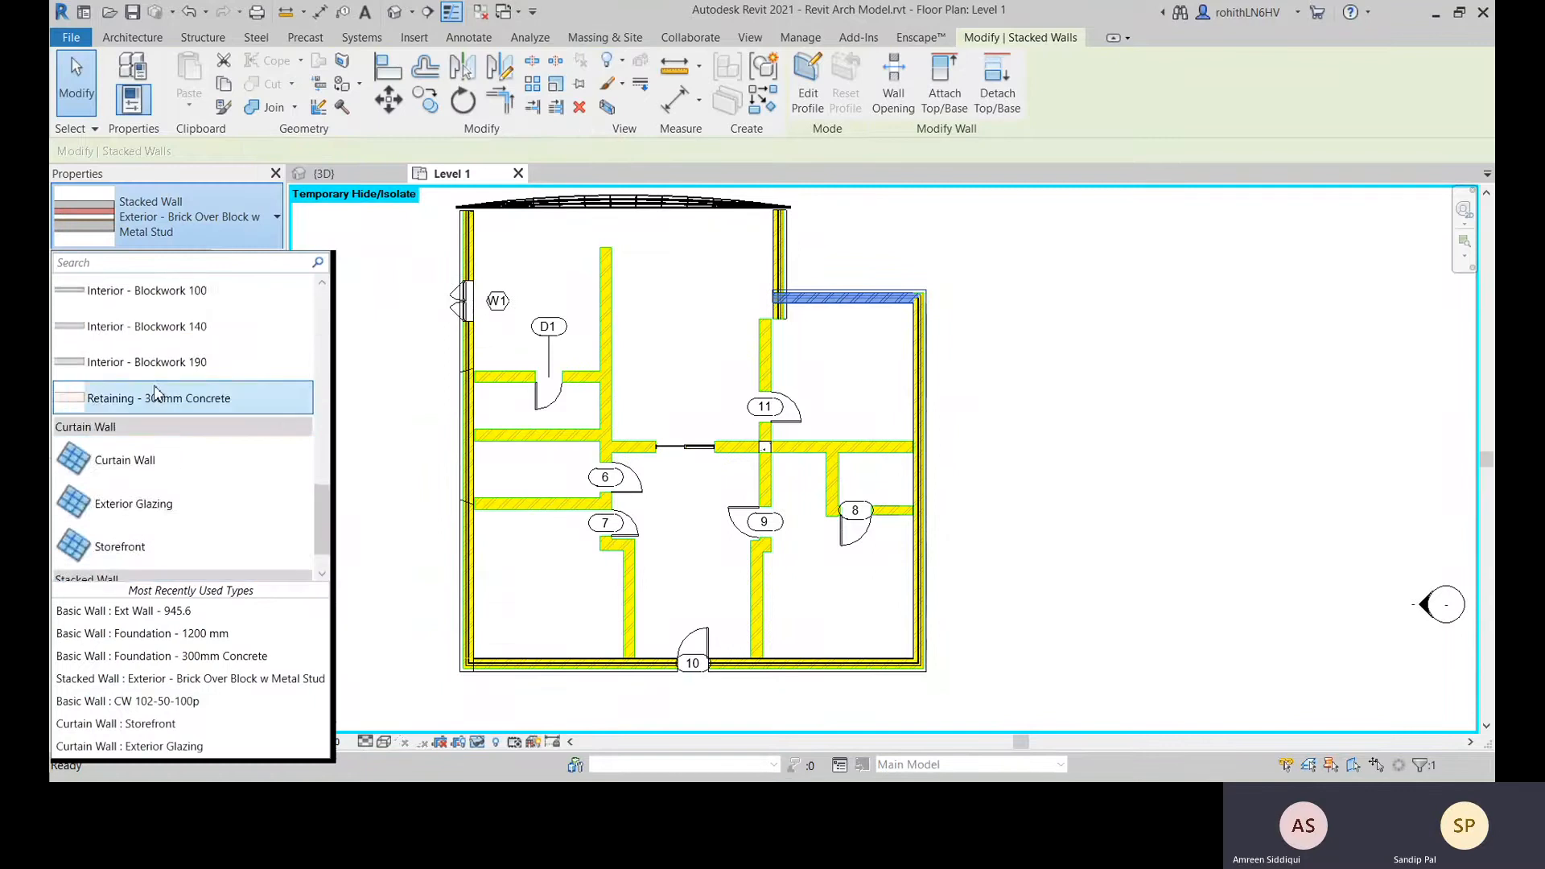
scroll(156, 394, up, 10)
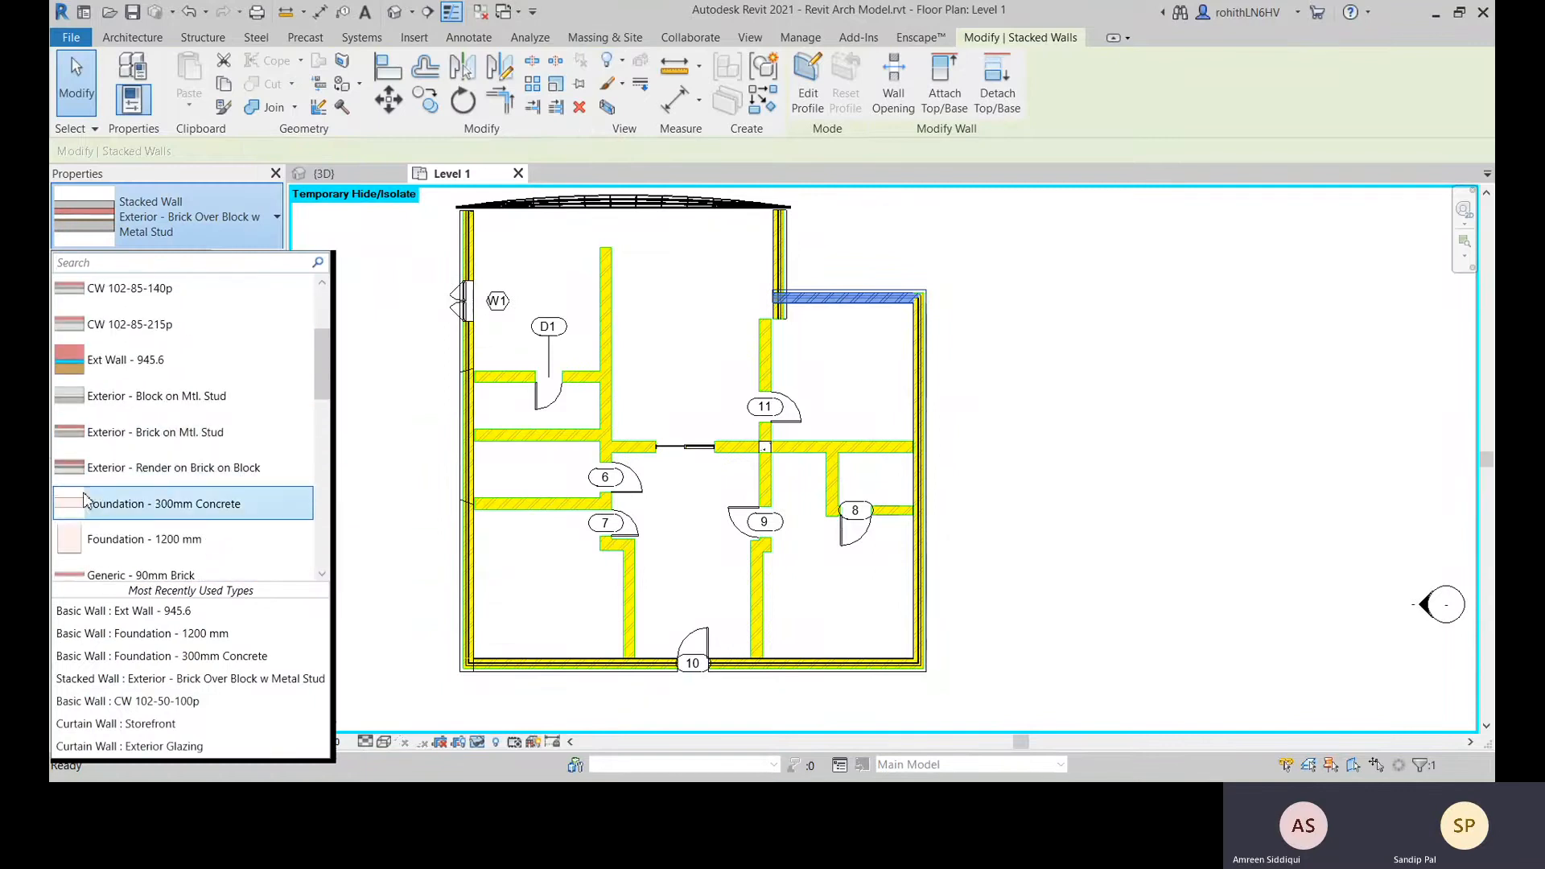
click(158, 434)
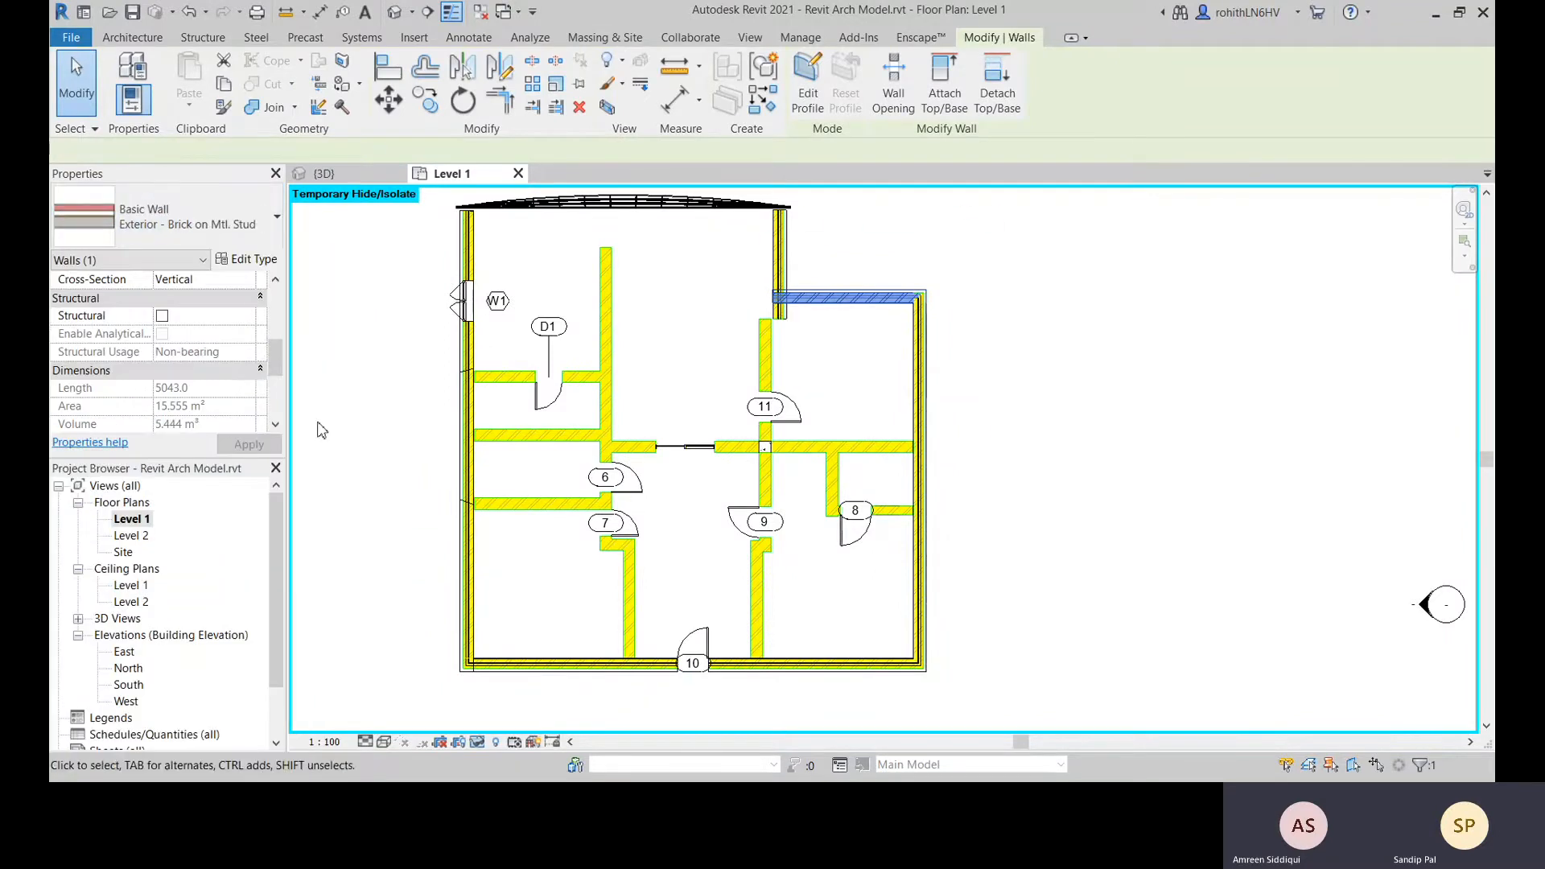
Open the material of the metal stud structure layer in the wall type's assembly and enlarge its graphics settings for viewing
click(255, 272)
click(496, 247)
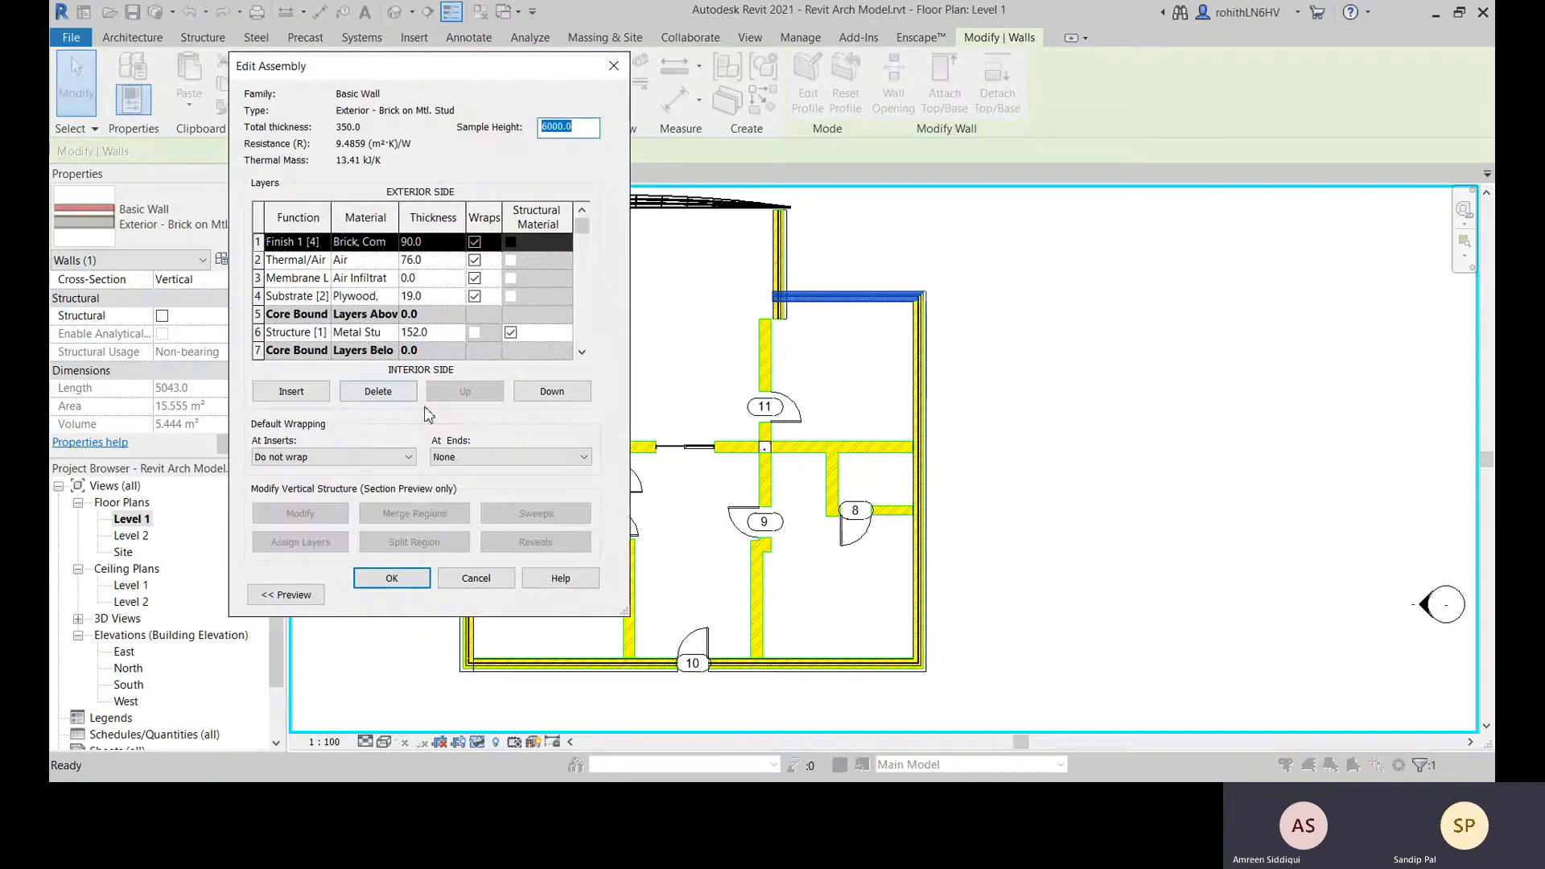
click(388, 334)
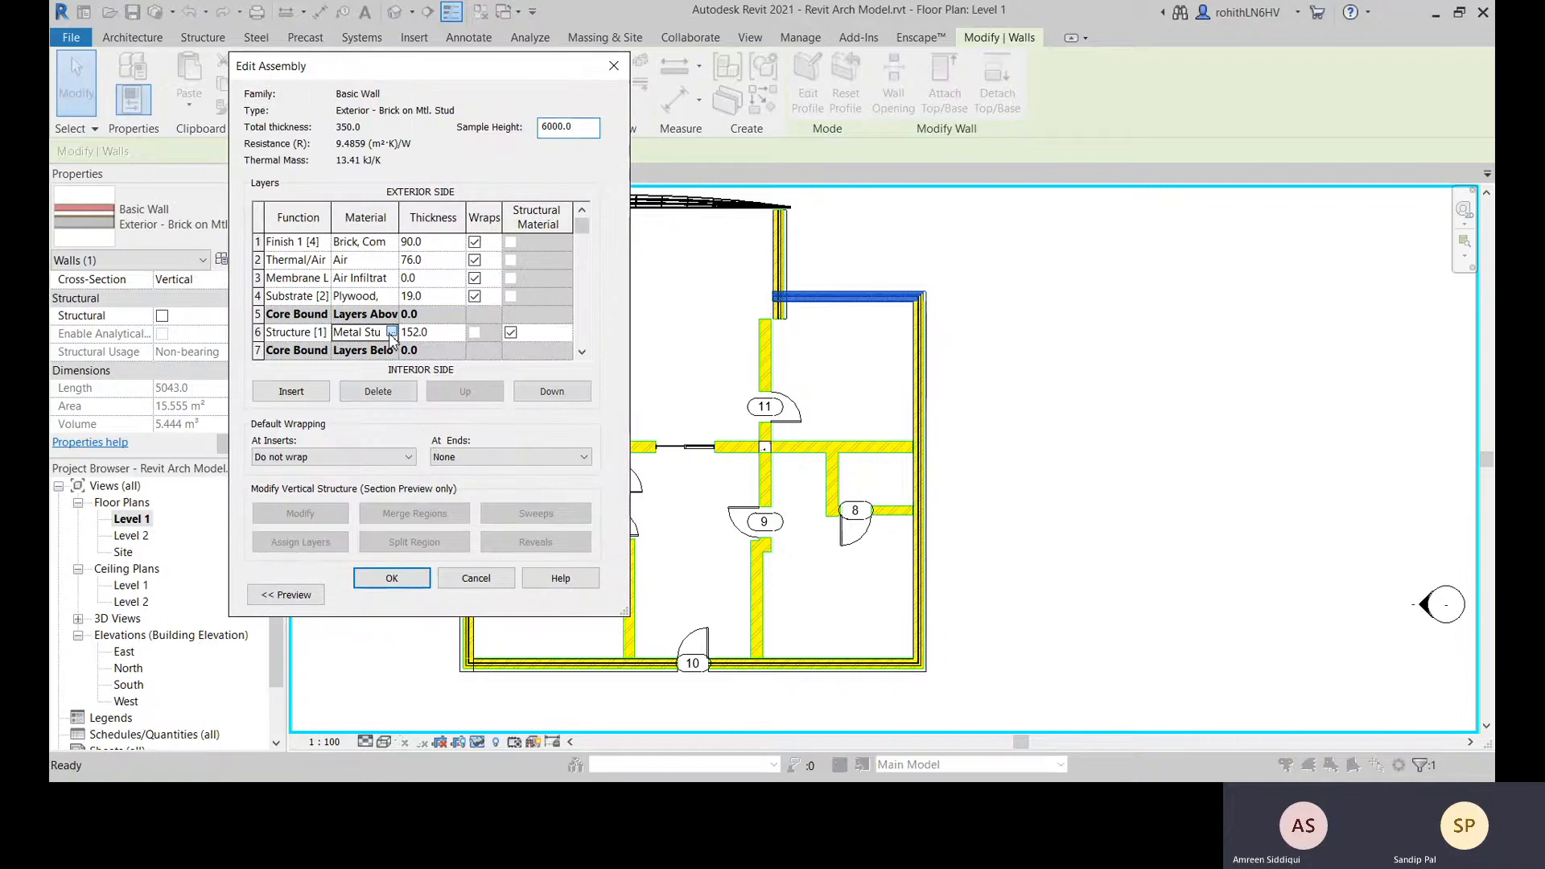
click(392, 333)
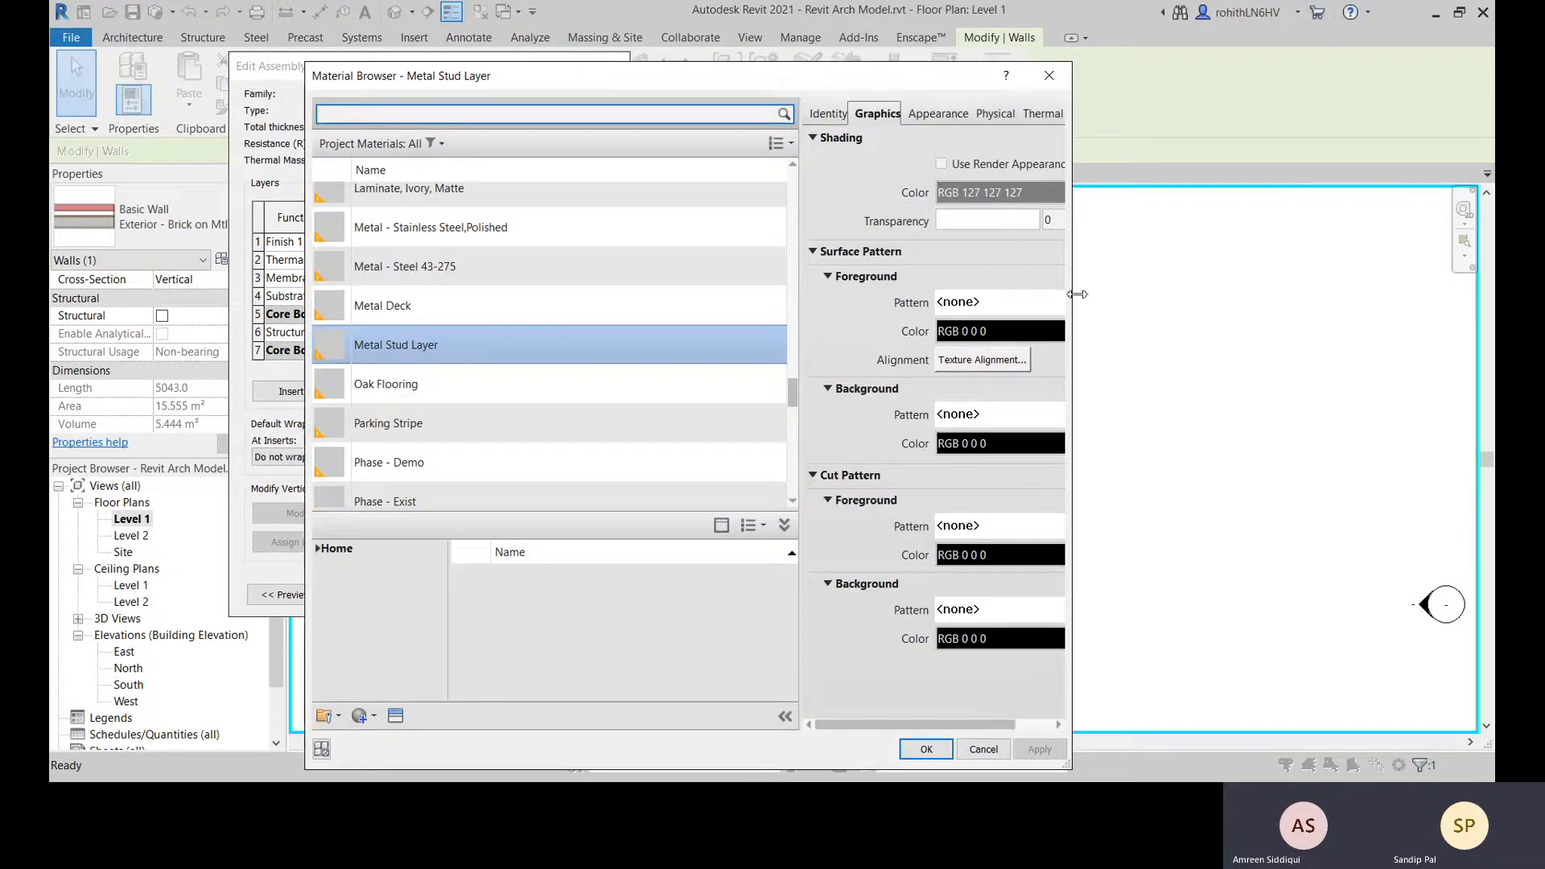
drag(1076, 294, 1251, 295)
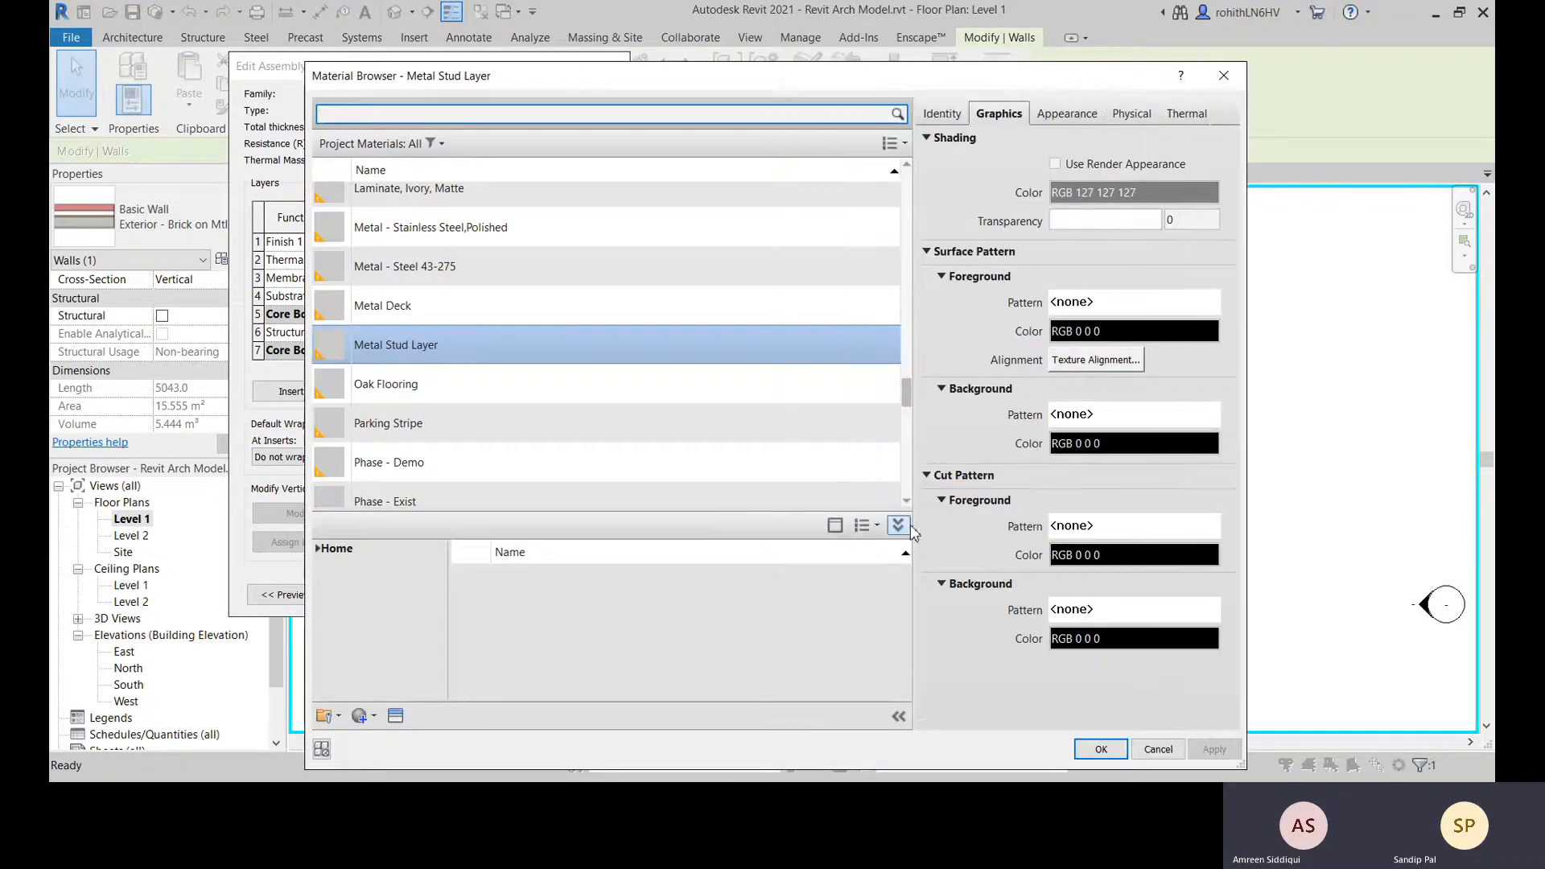
drag(864, 524, 685, 524)
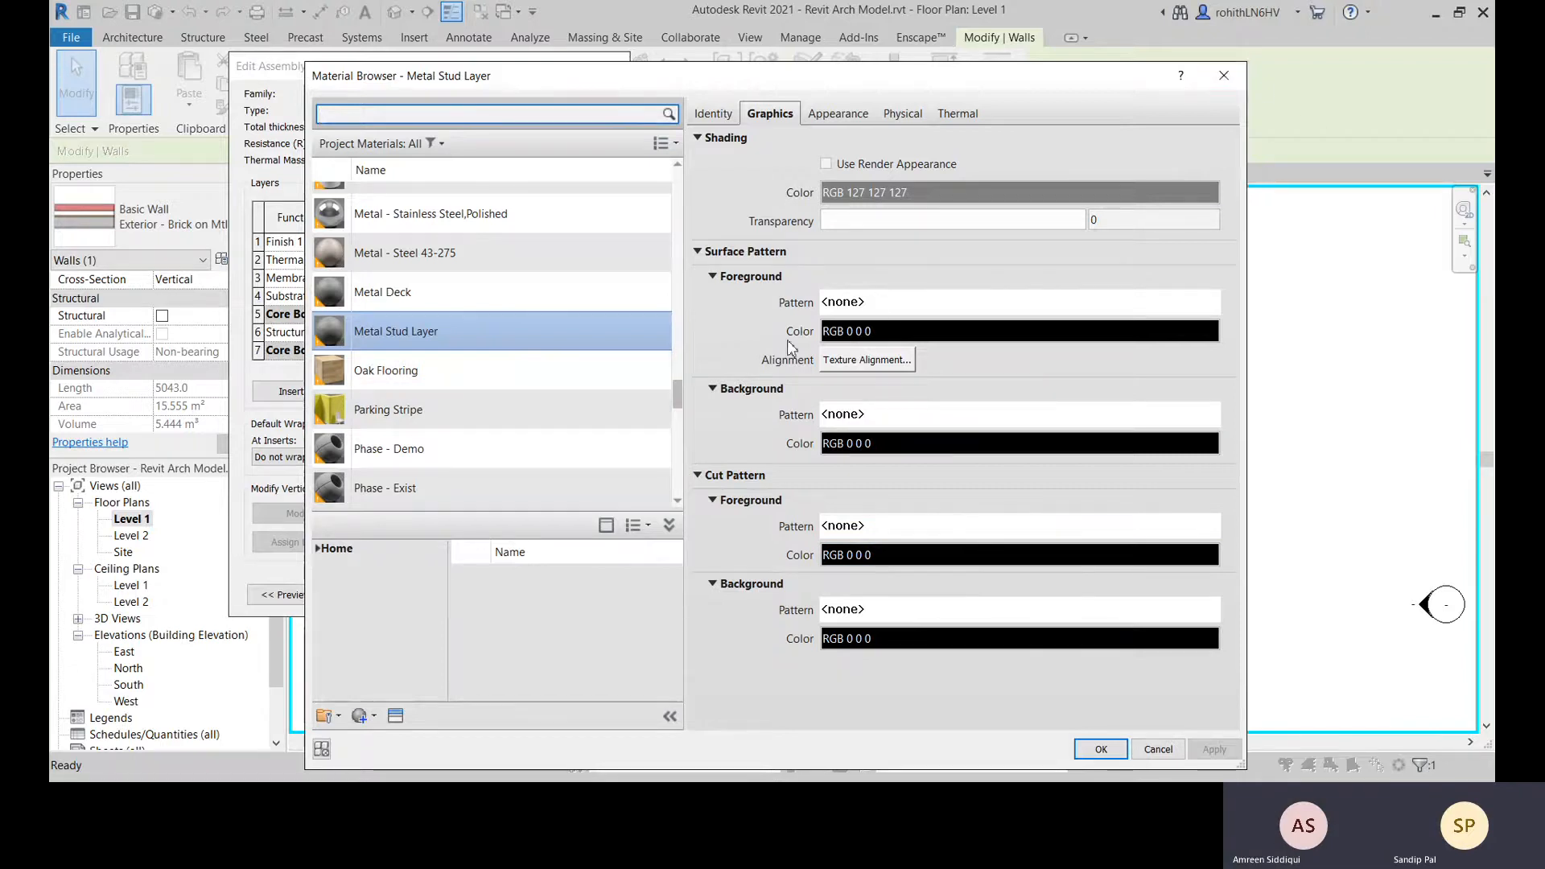
Browse the fill patterns for the Metal Stud Layer's surface and cut foregrounds, leaving the material and wall assembly without changes
click(877, 309)
scroll(675, 426, down, 10)
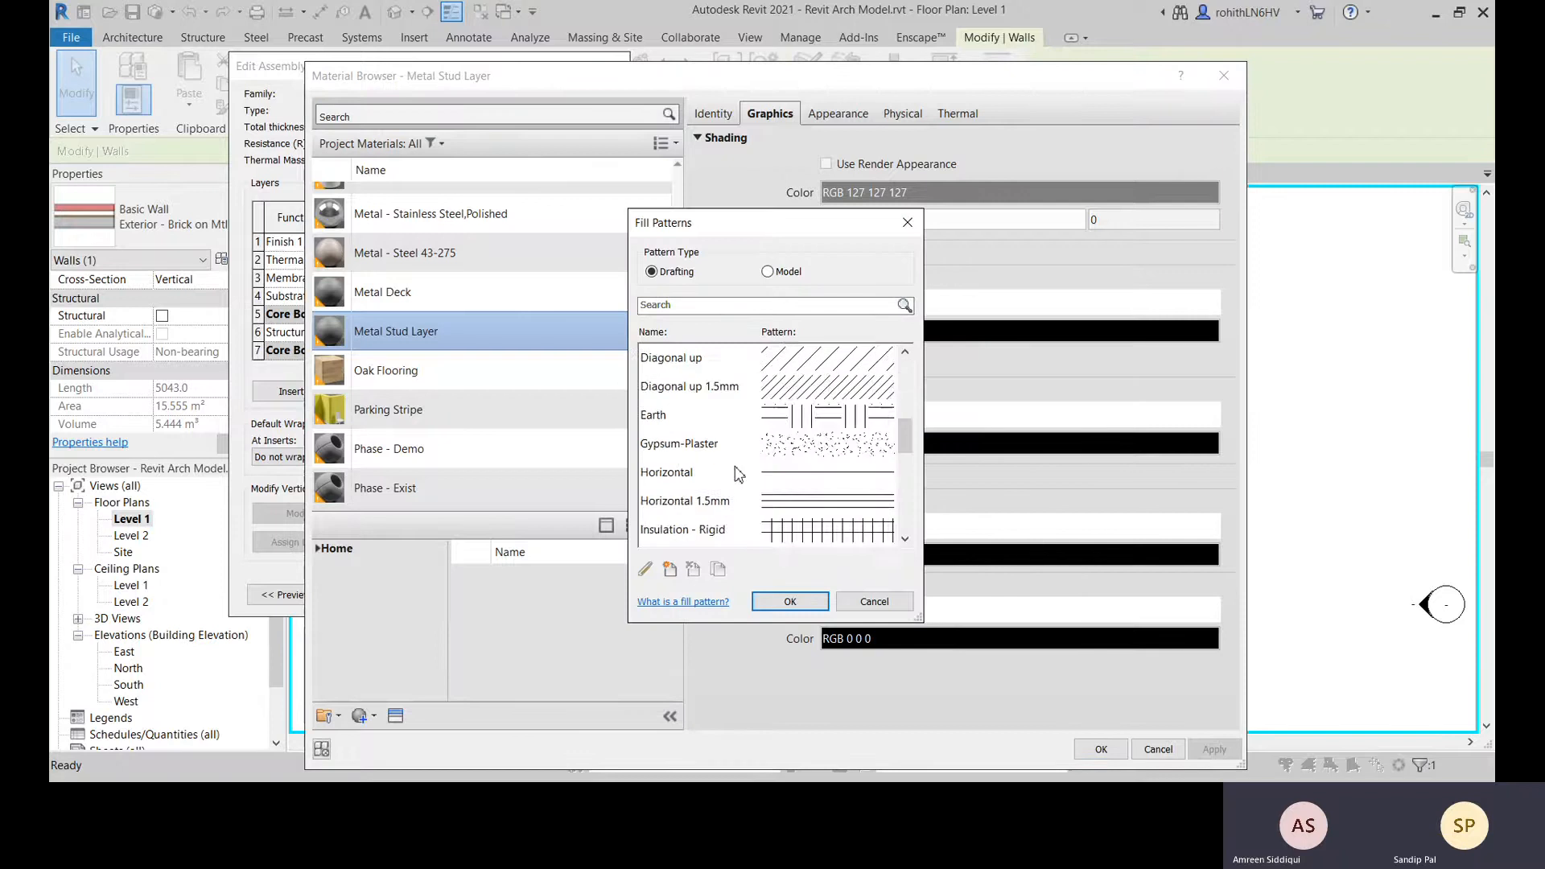
scroll(721, 407, up, 10)
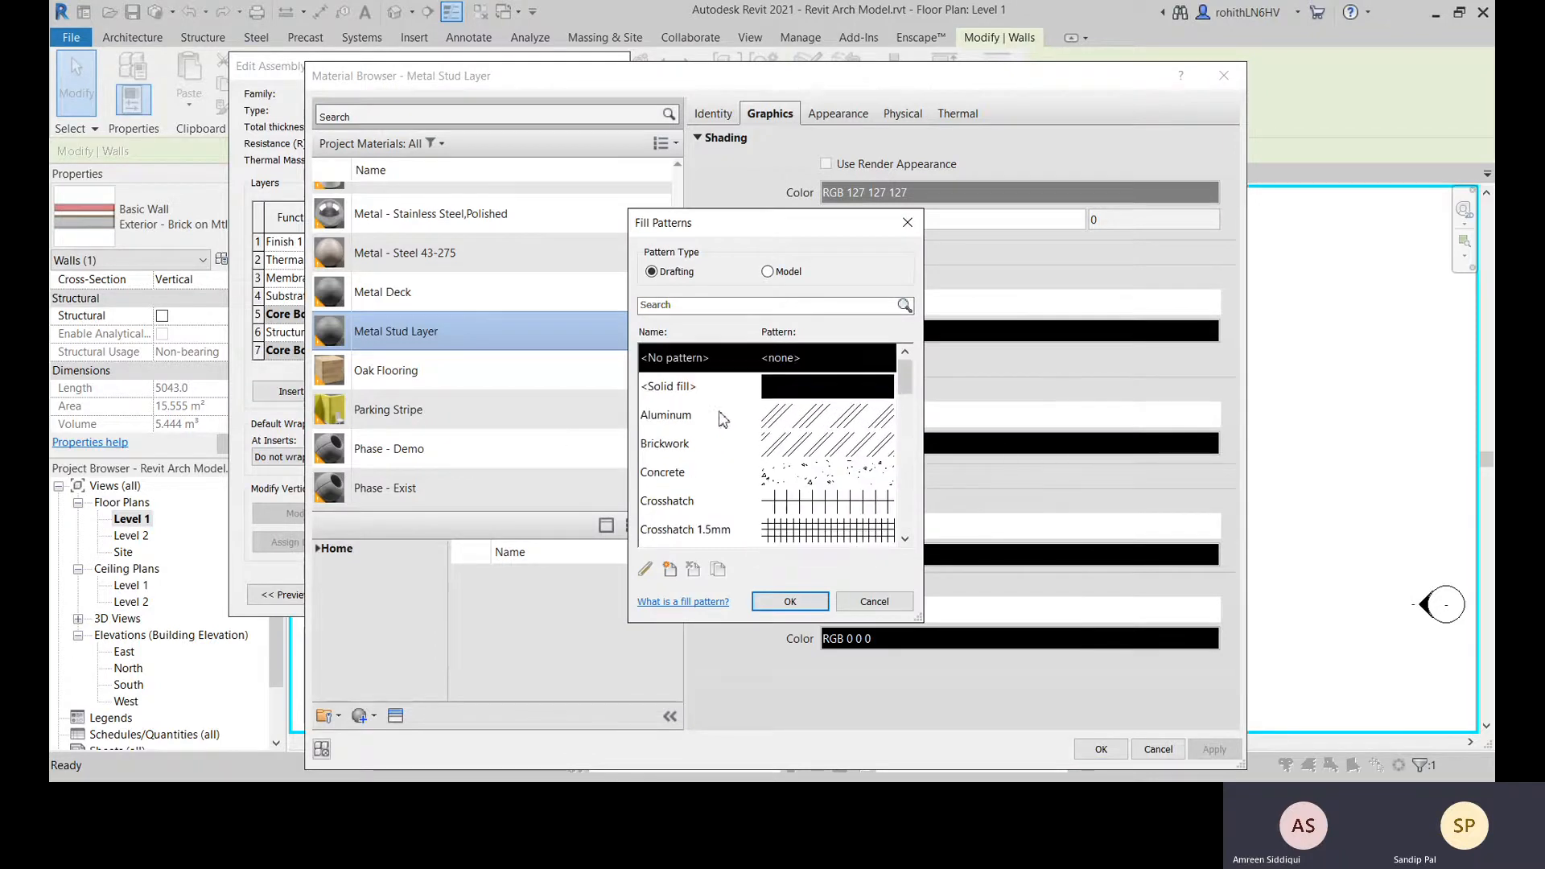
click(907, 223)
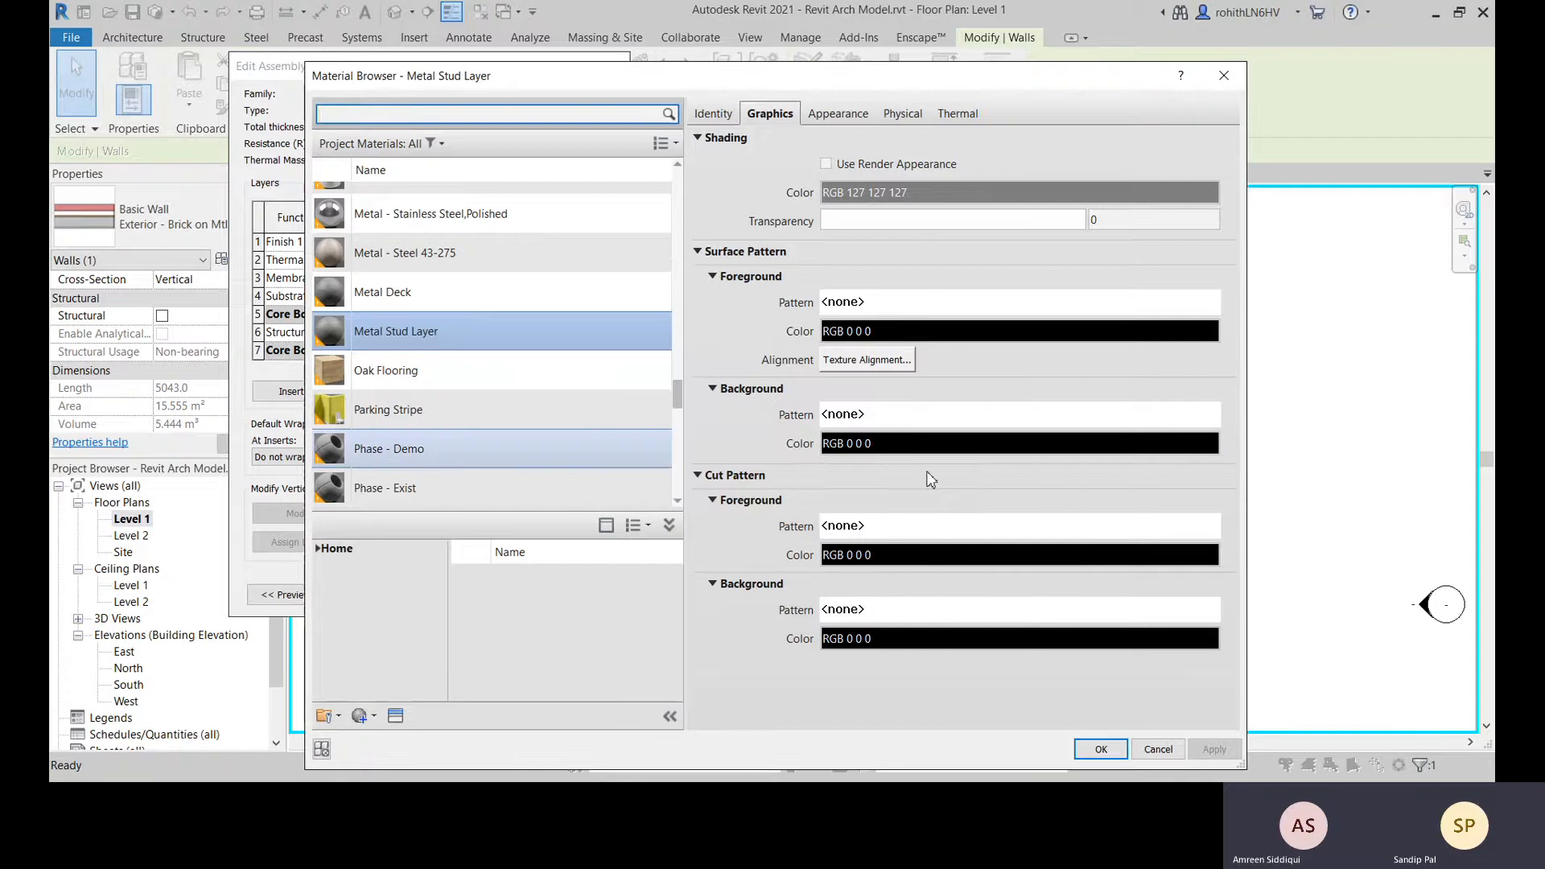
click(872, 527)
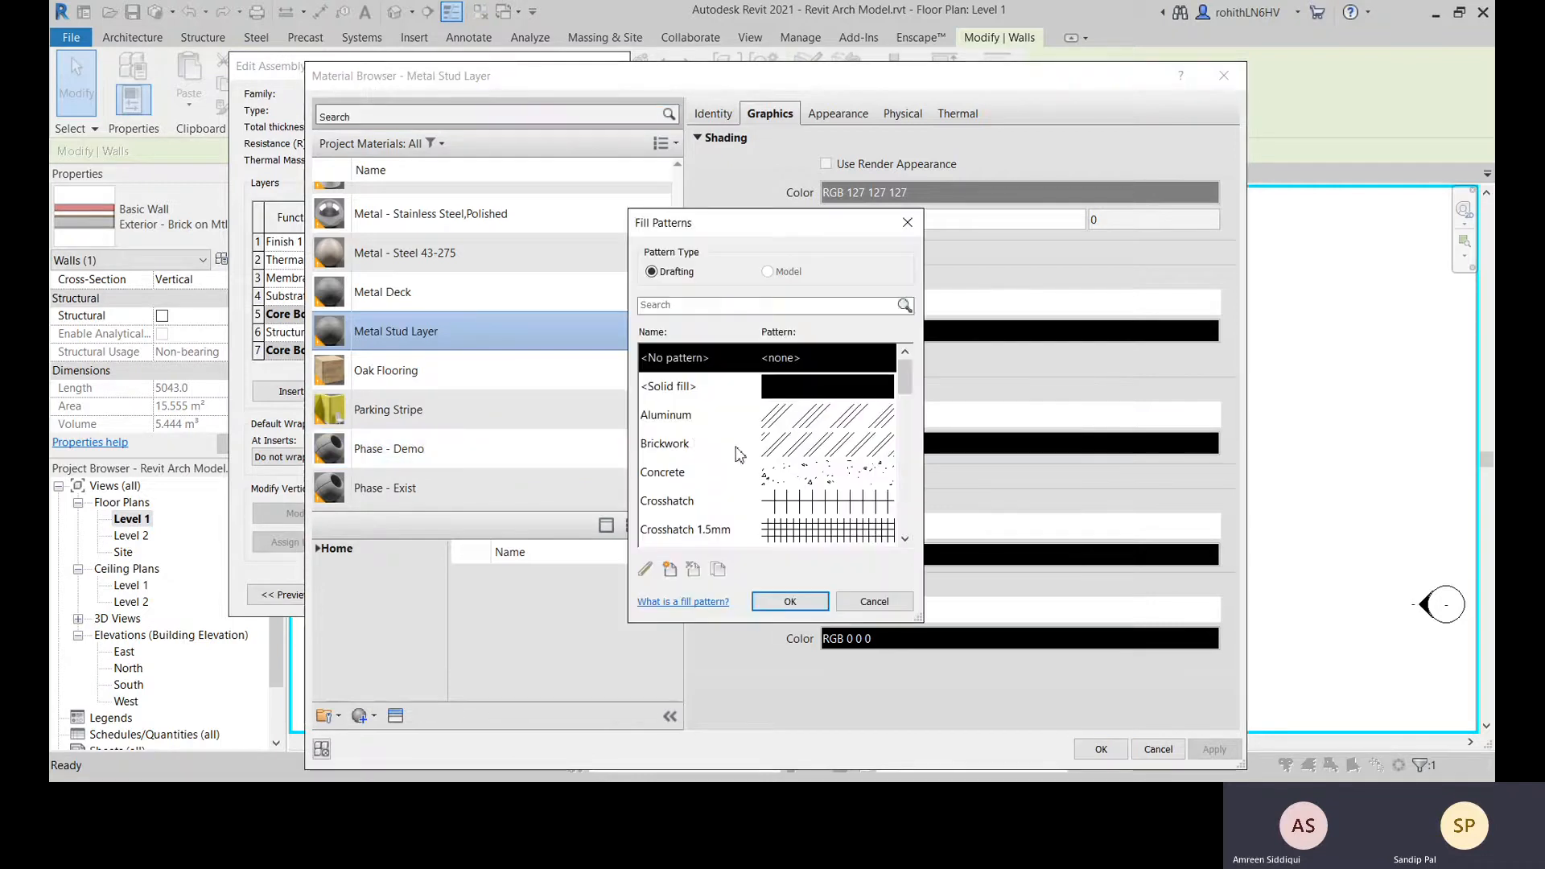
scroll(739, 454, down, 12)
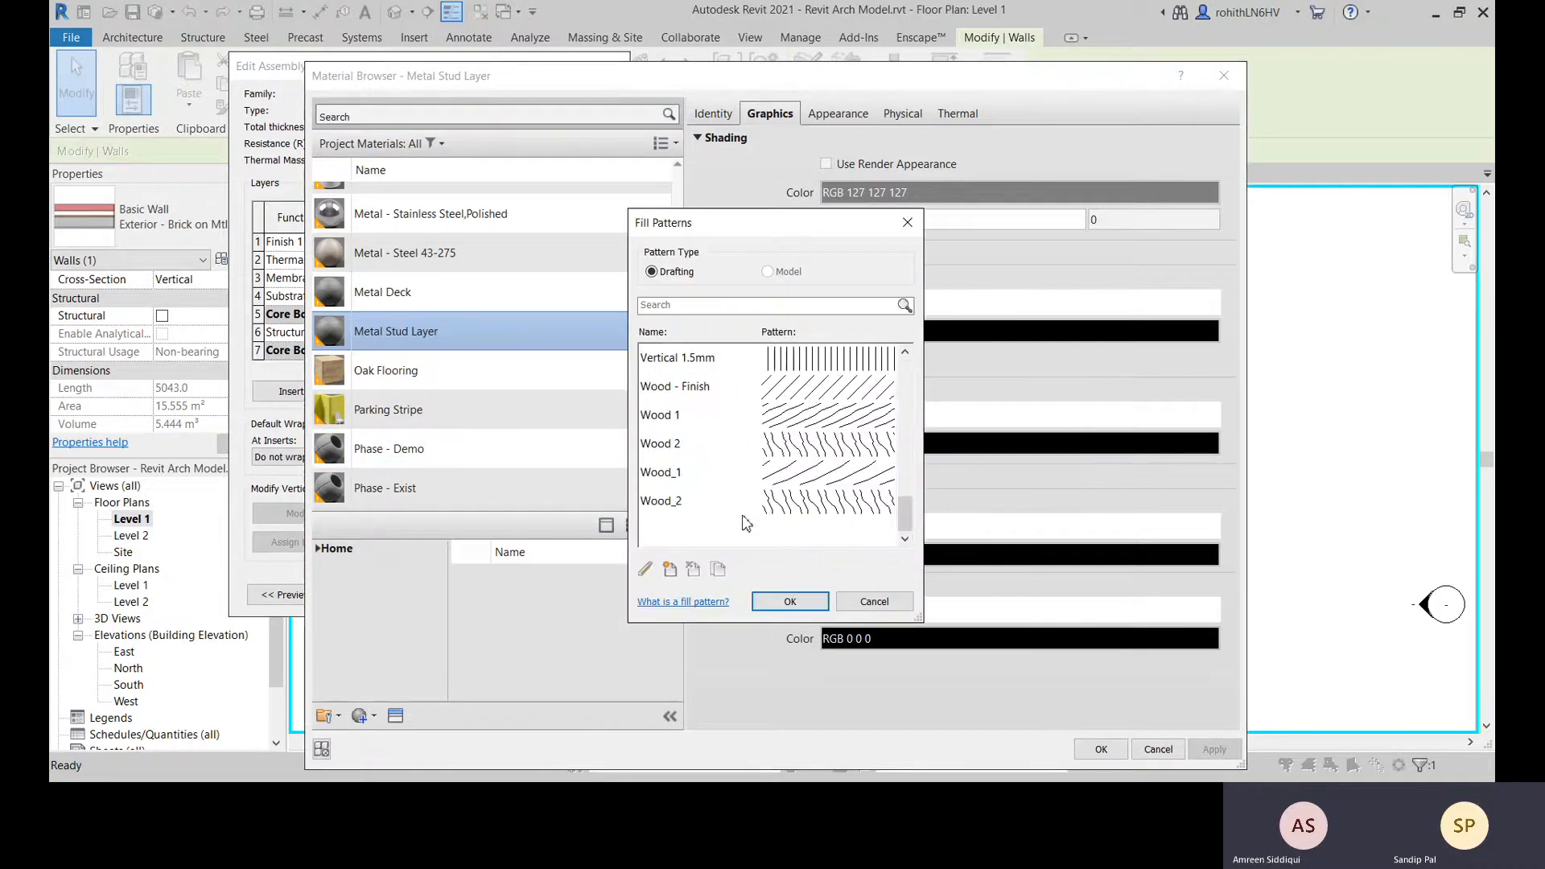
click(874, 601)
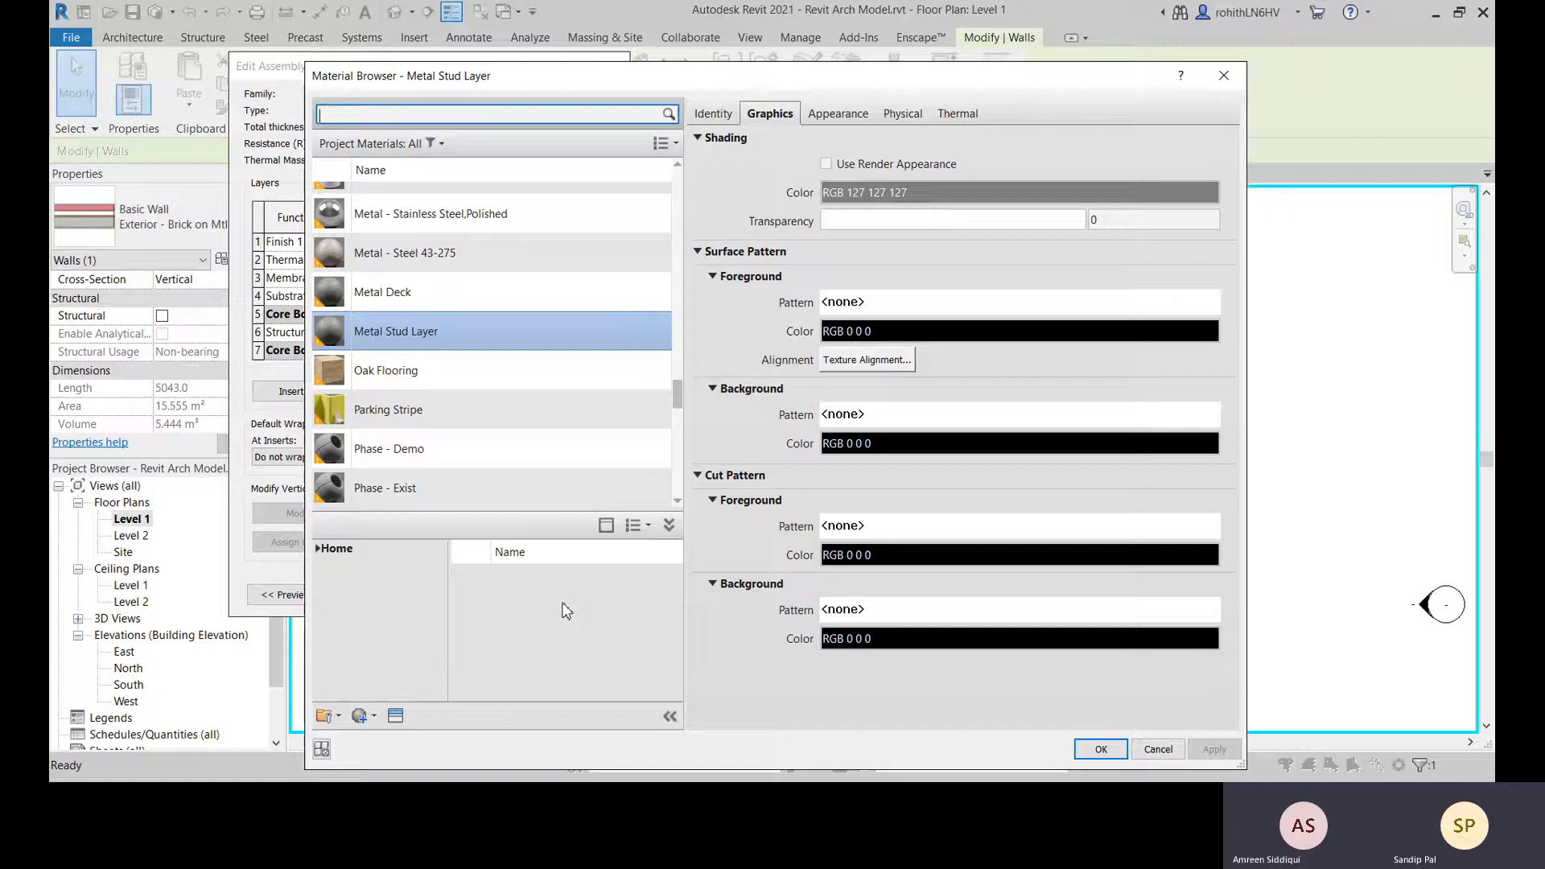
click(1157, 749)
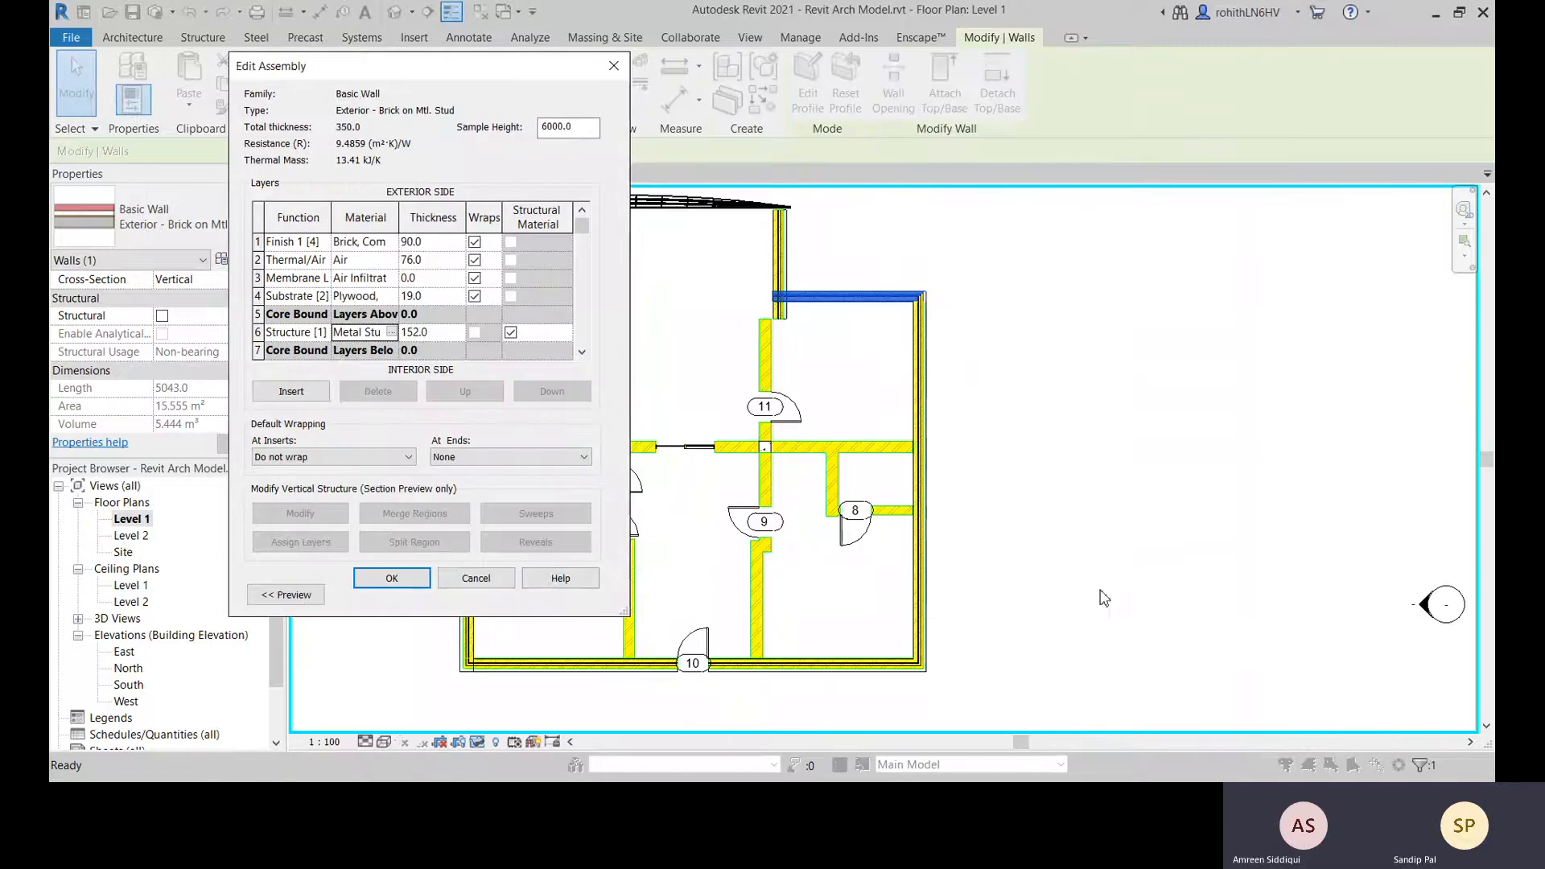
click(476, 577)
click(482, 595)
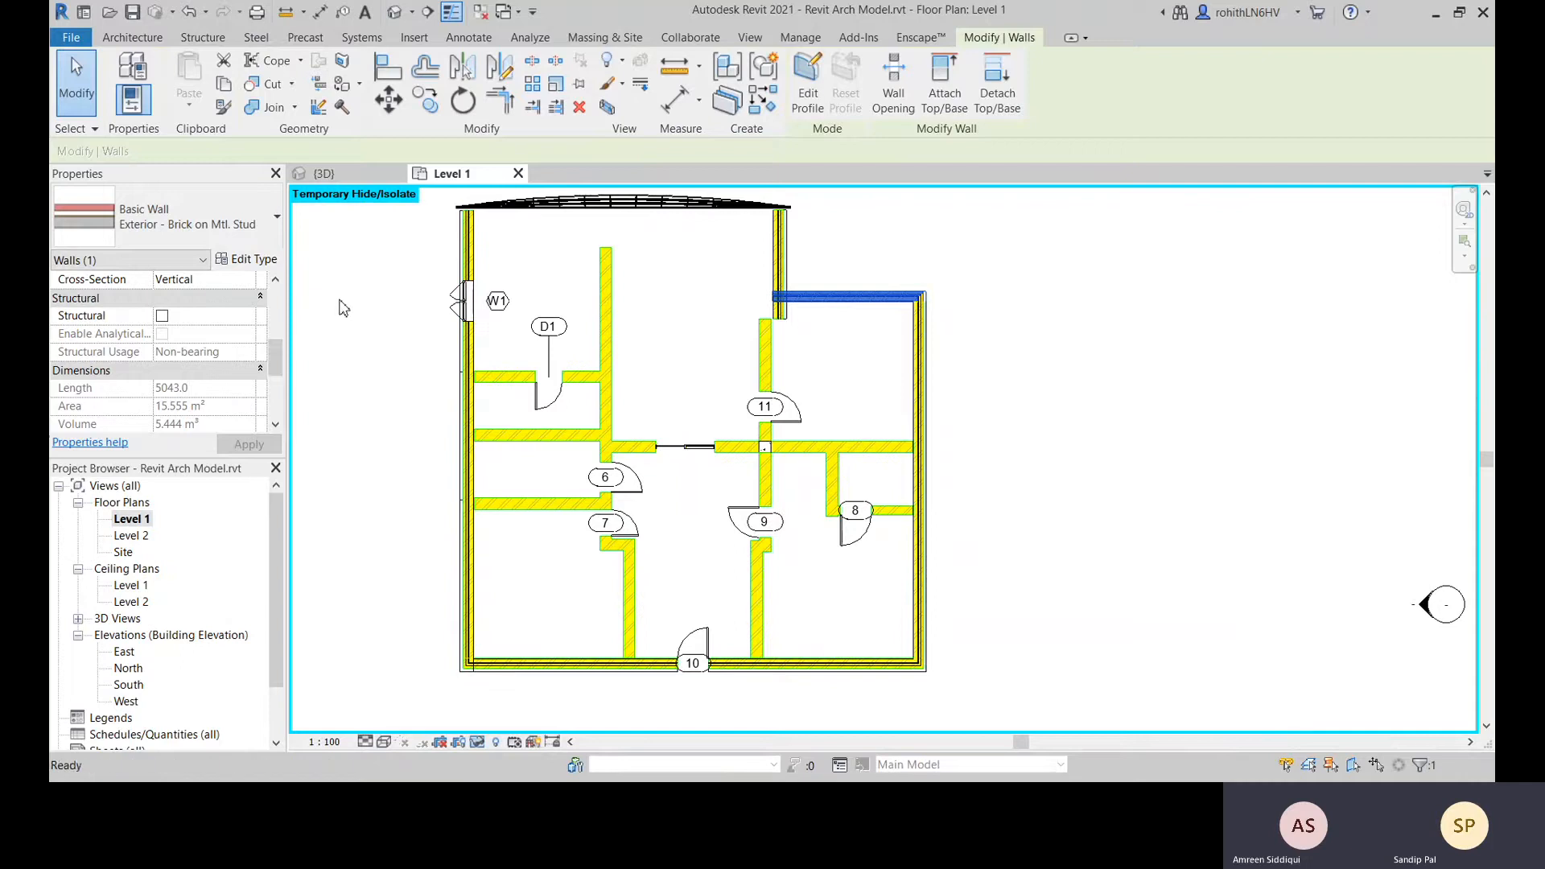
Reopen the Level 1 visibility overrides and examine the Walls subcategories, including Common Edges and Wall Sweep
key(v)
key(v)
scroll(877, 280, down, 1)
scroll(833, 283, down, 18)
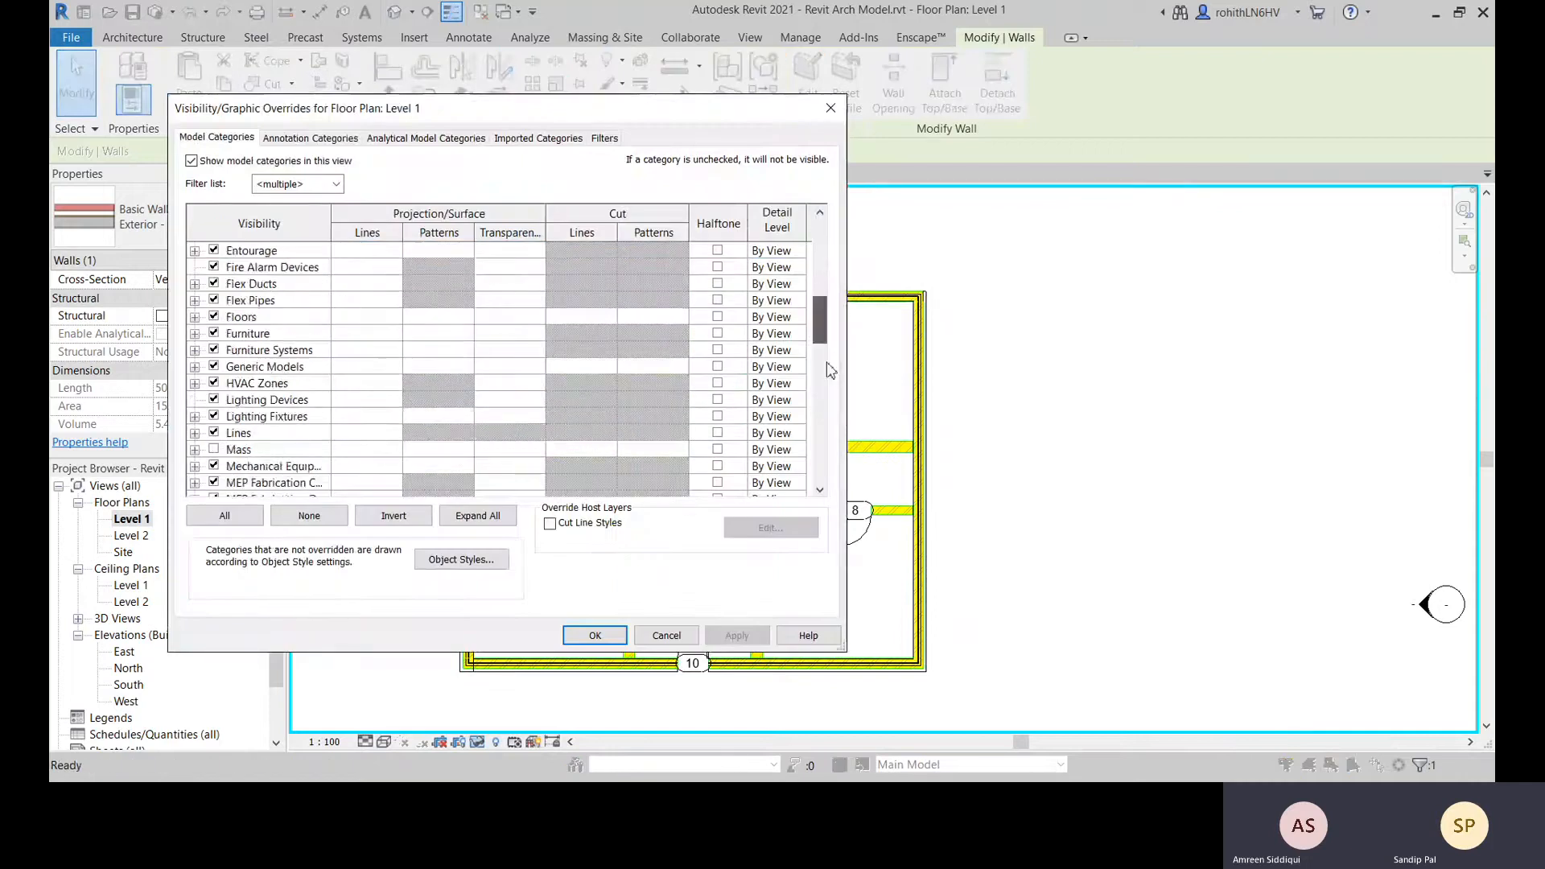
click(195, 467)
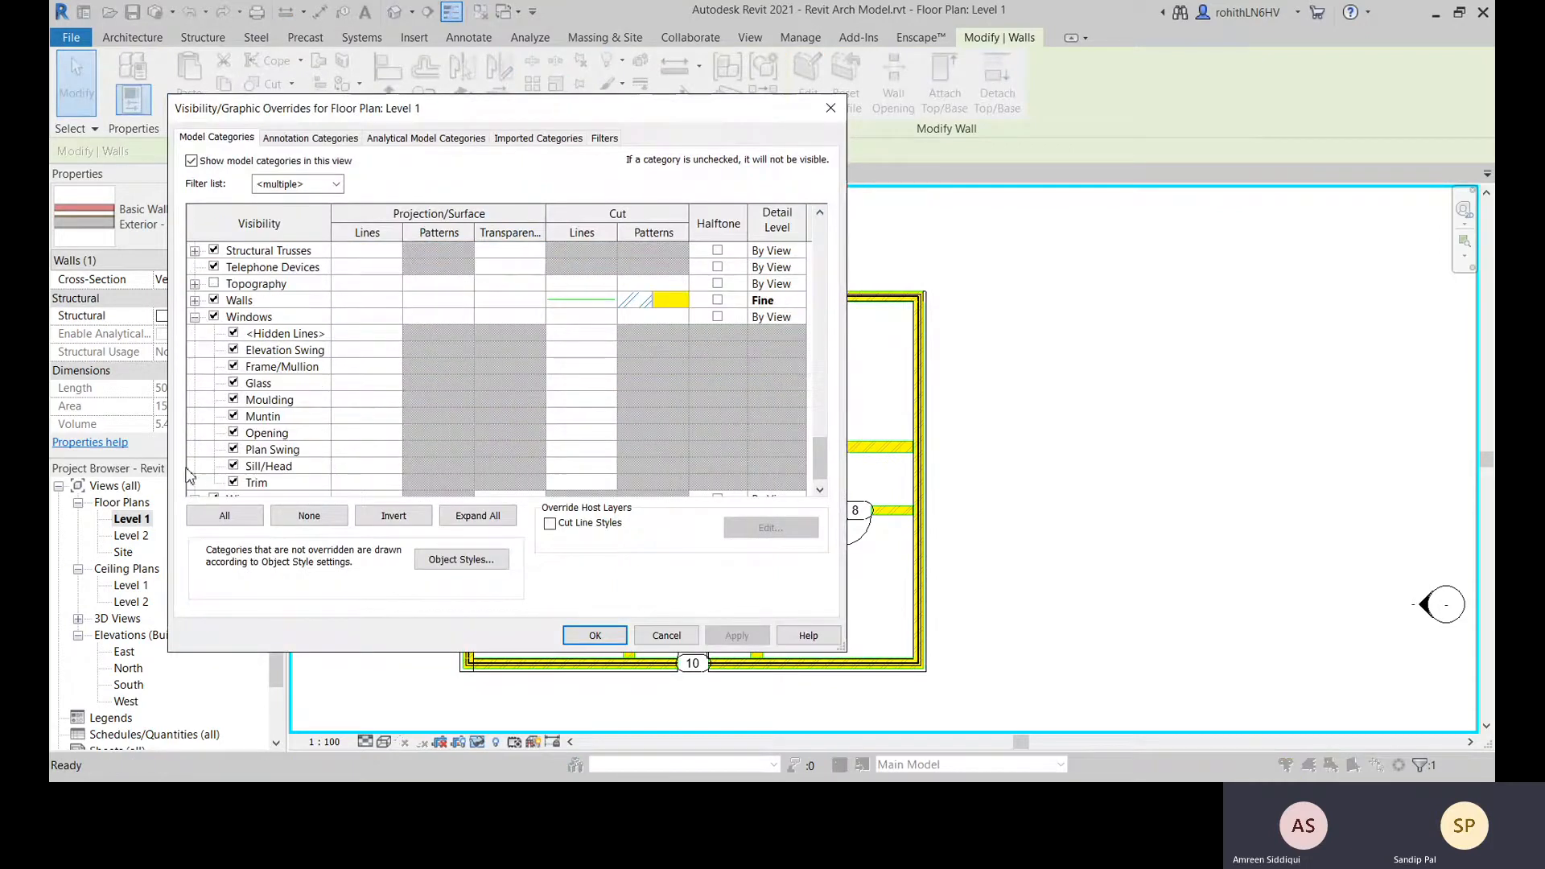
click(194, 318)
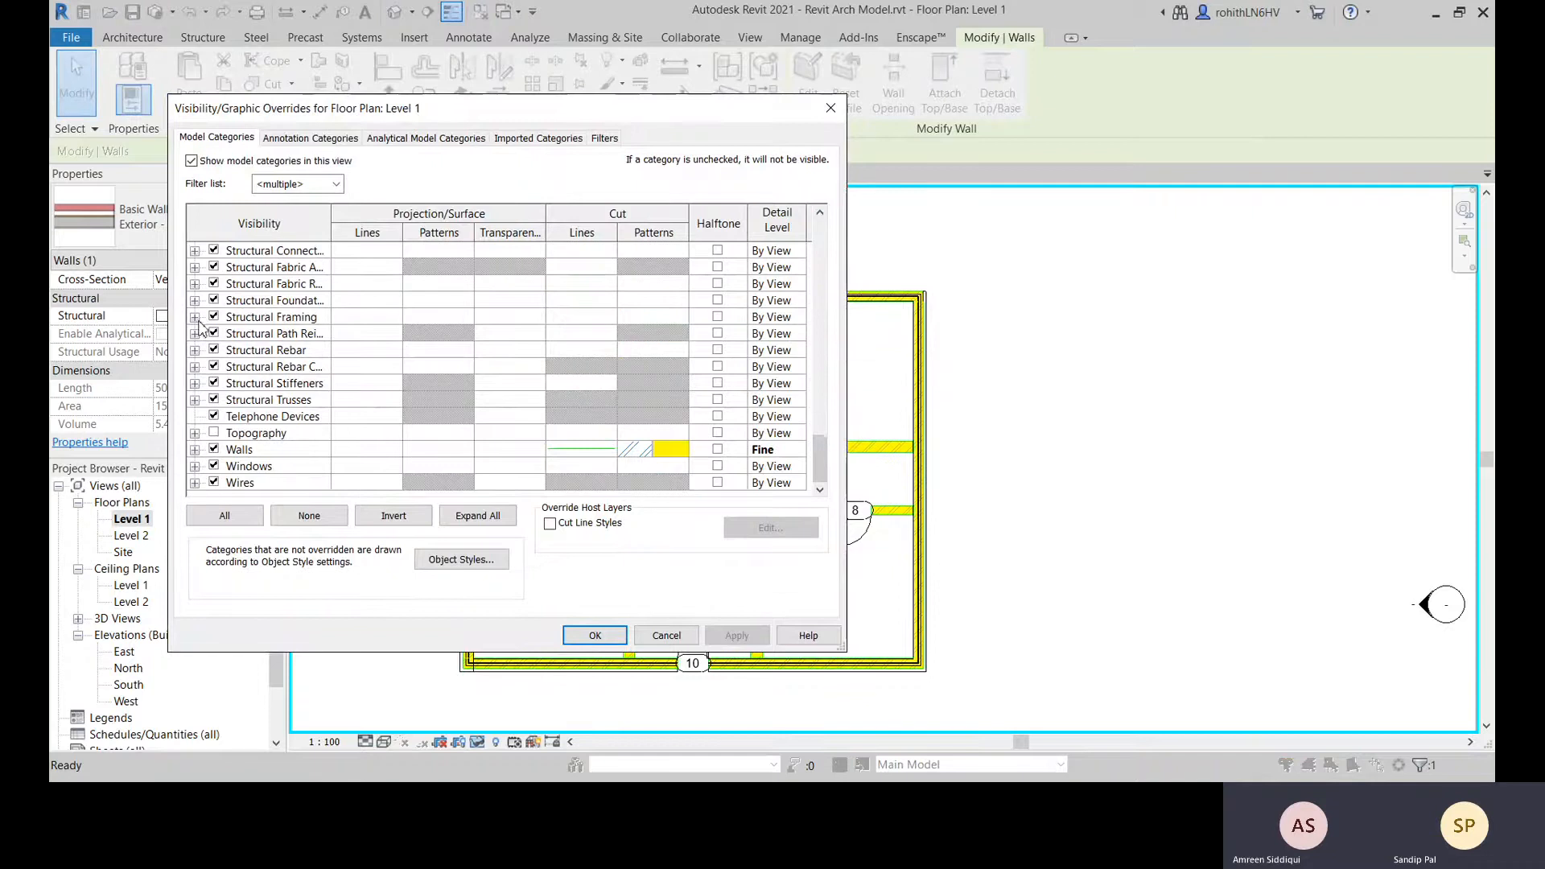
click(195, 450)
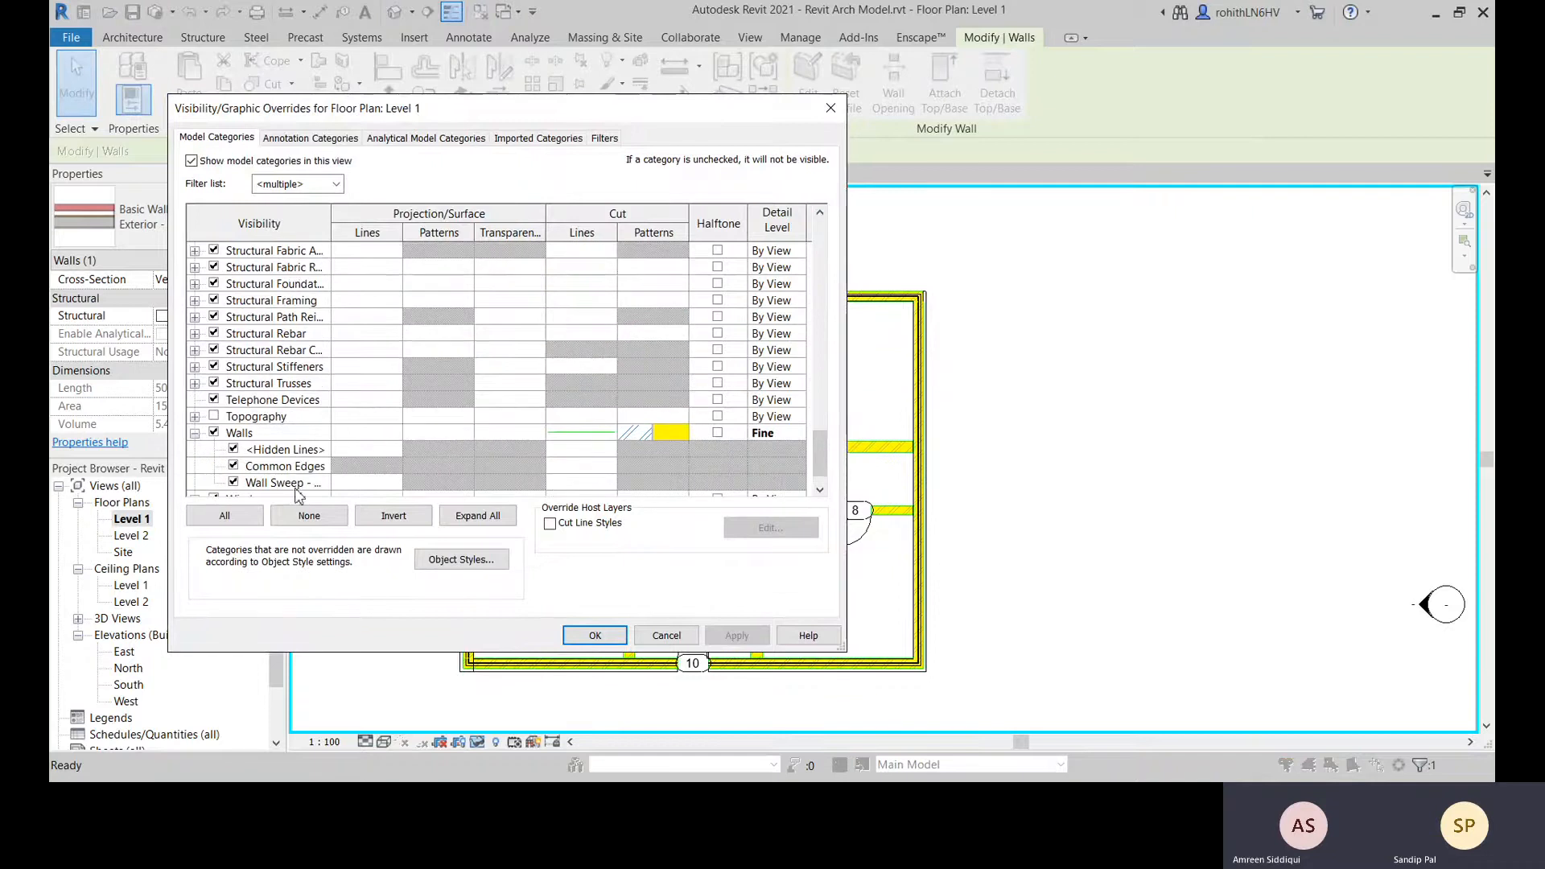
scroll(298, 494, down, 1)
click(234, 449)
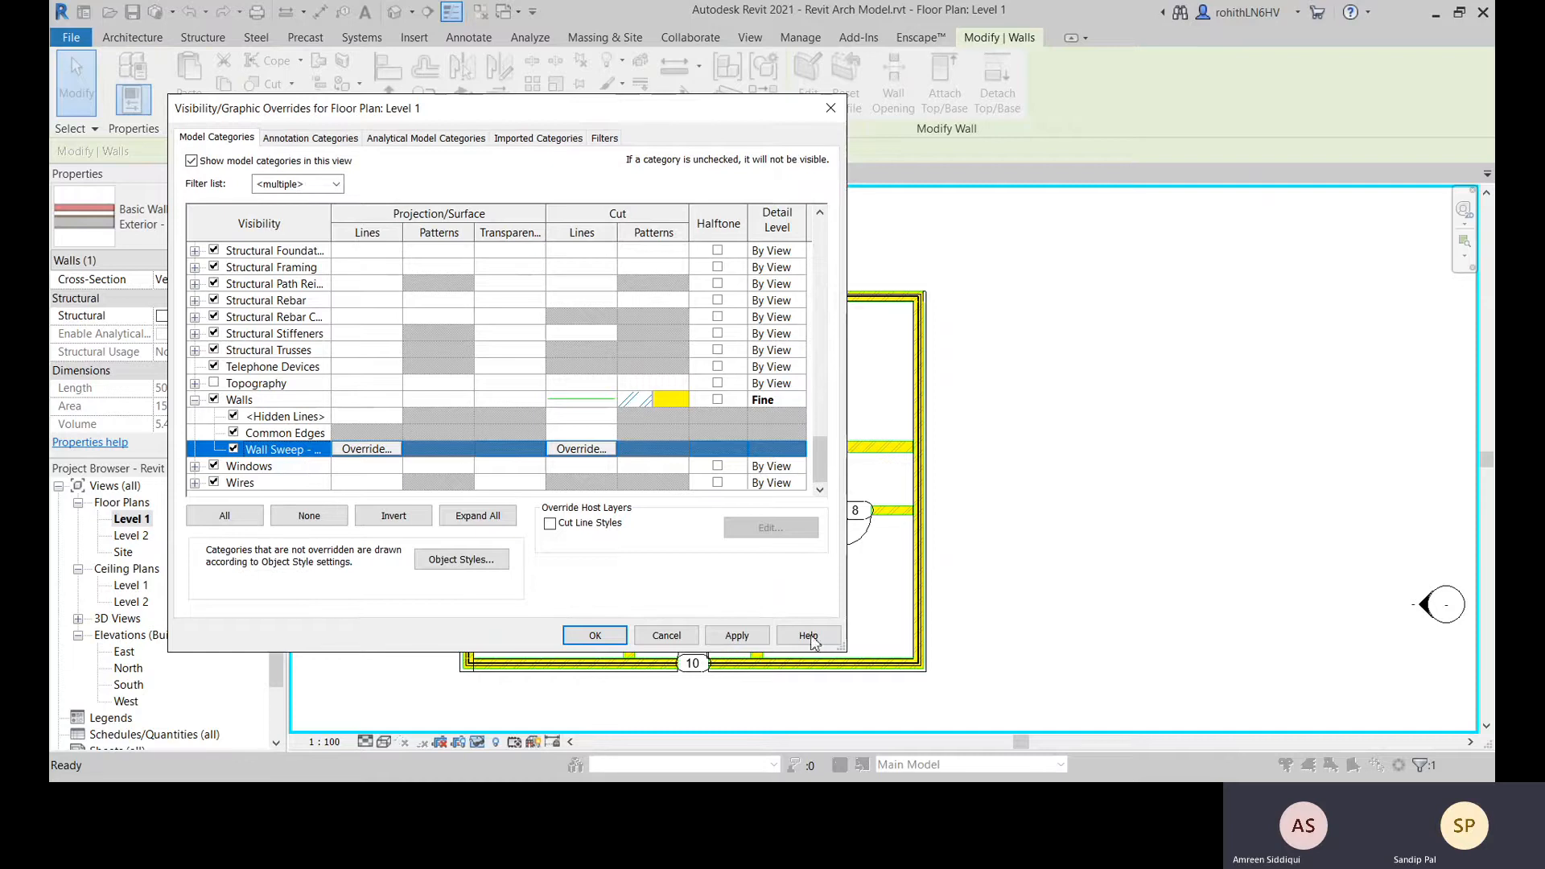
click(737, 636)
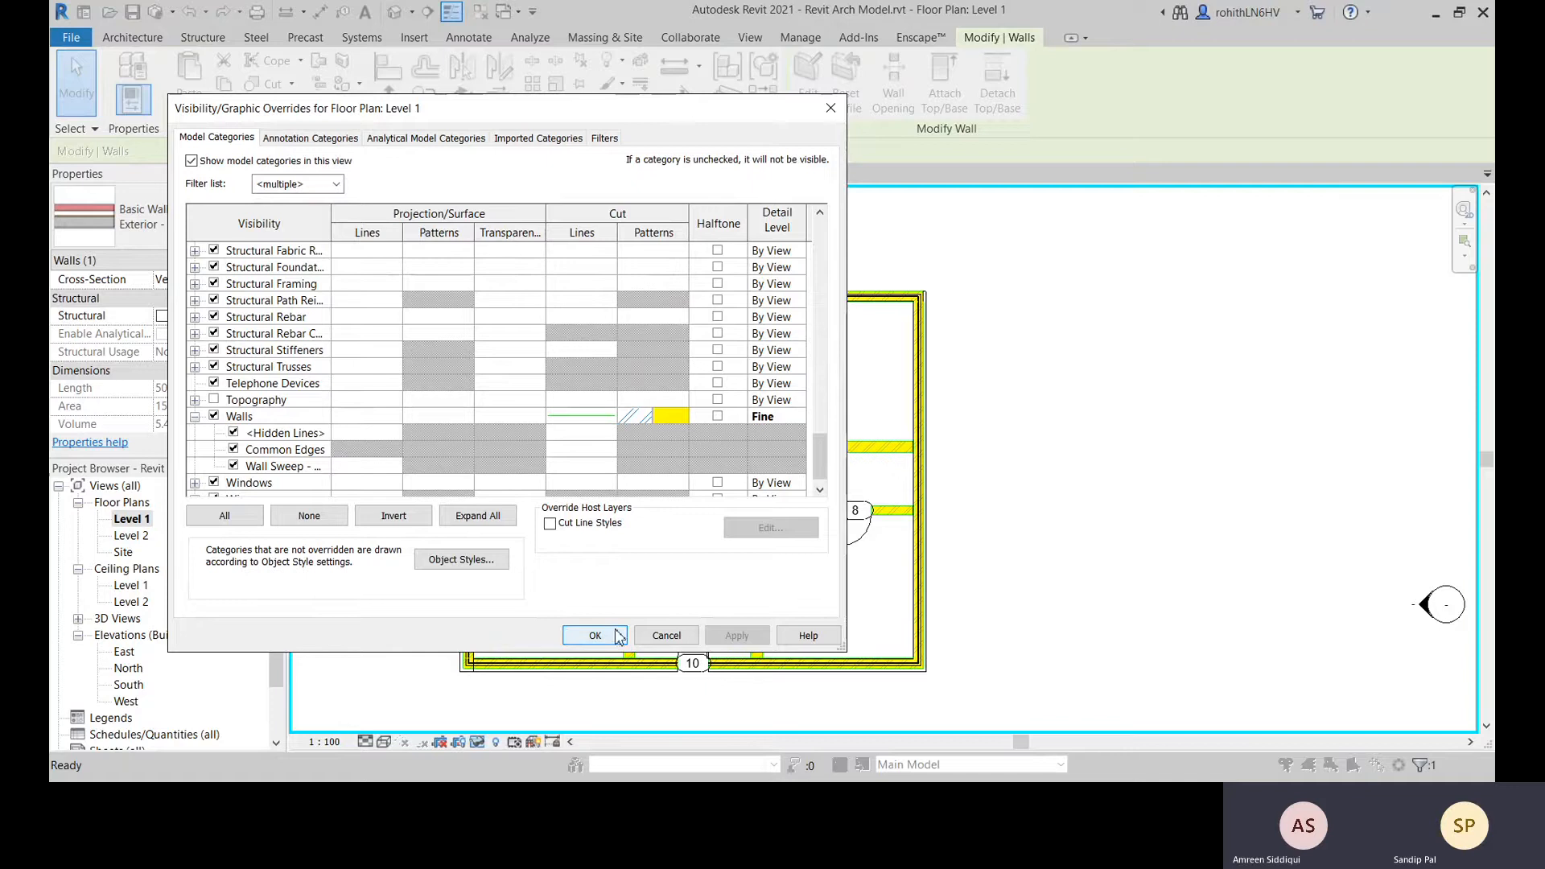
Review the imported categories and the annotation categories in the Level 1 visibility overrides
click(535, 138)
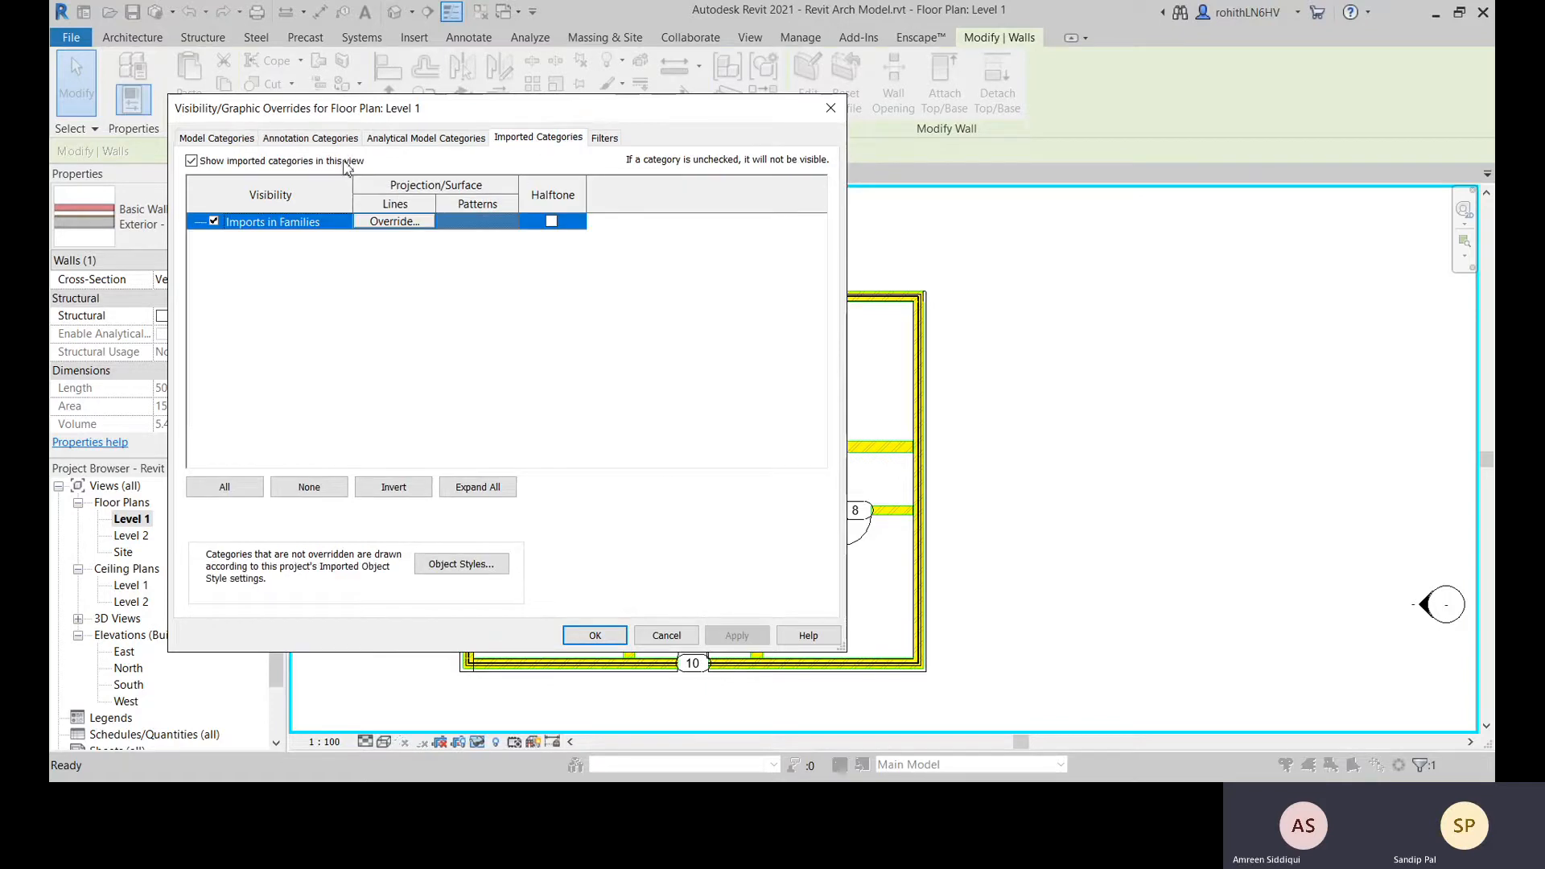
click(307, 140)
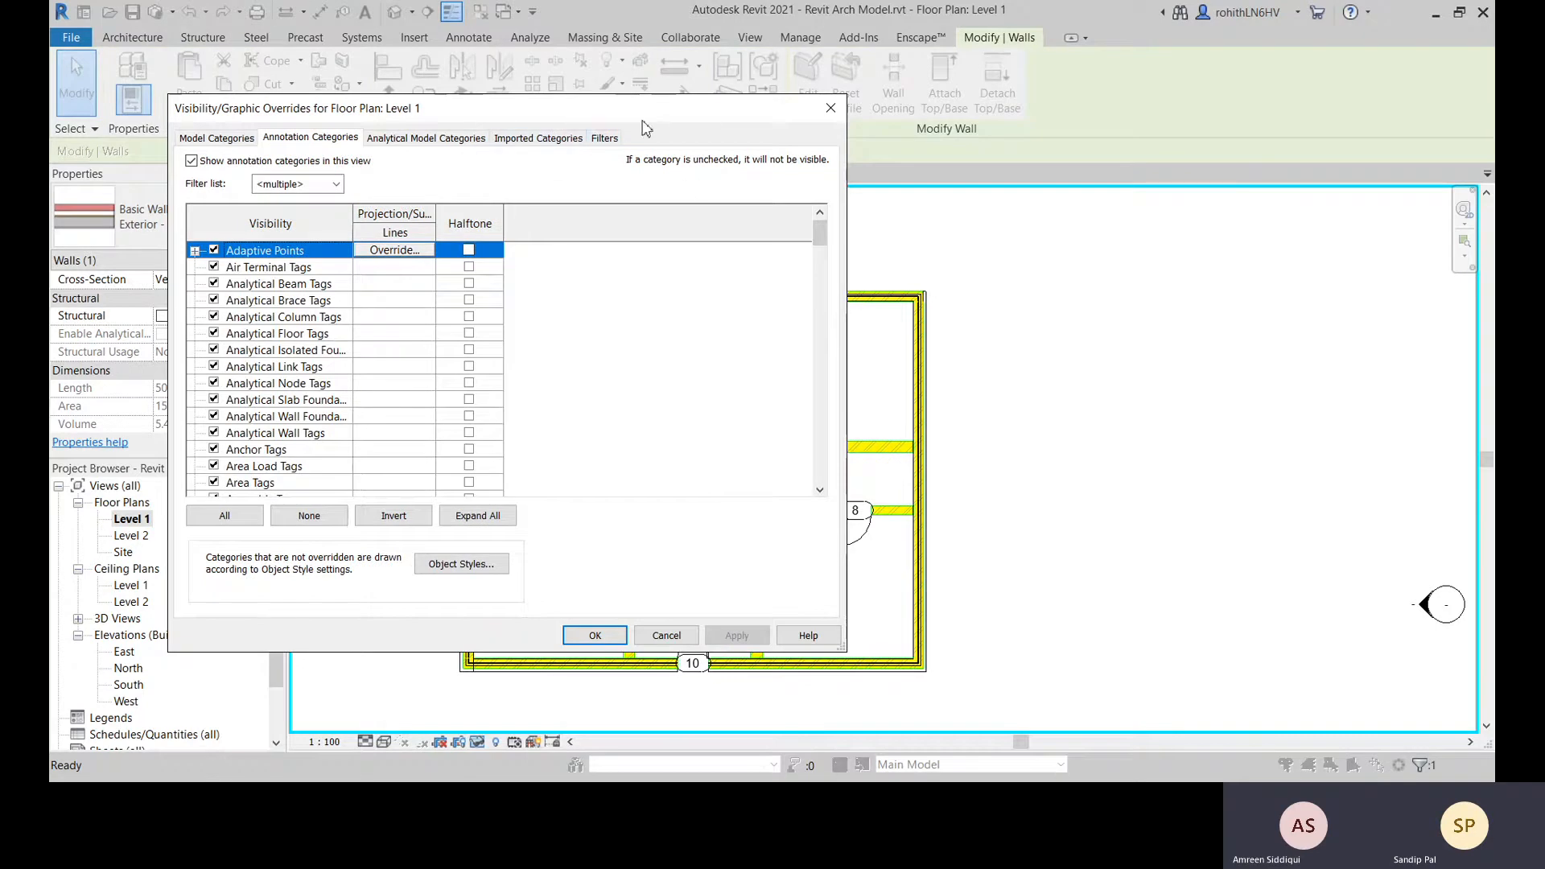
Return to the model categories to review the Walls overrides, and close the visibility overrides without changes
drag(599, 108, 643, 107)
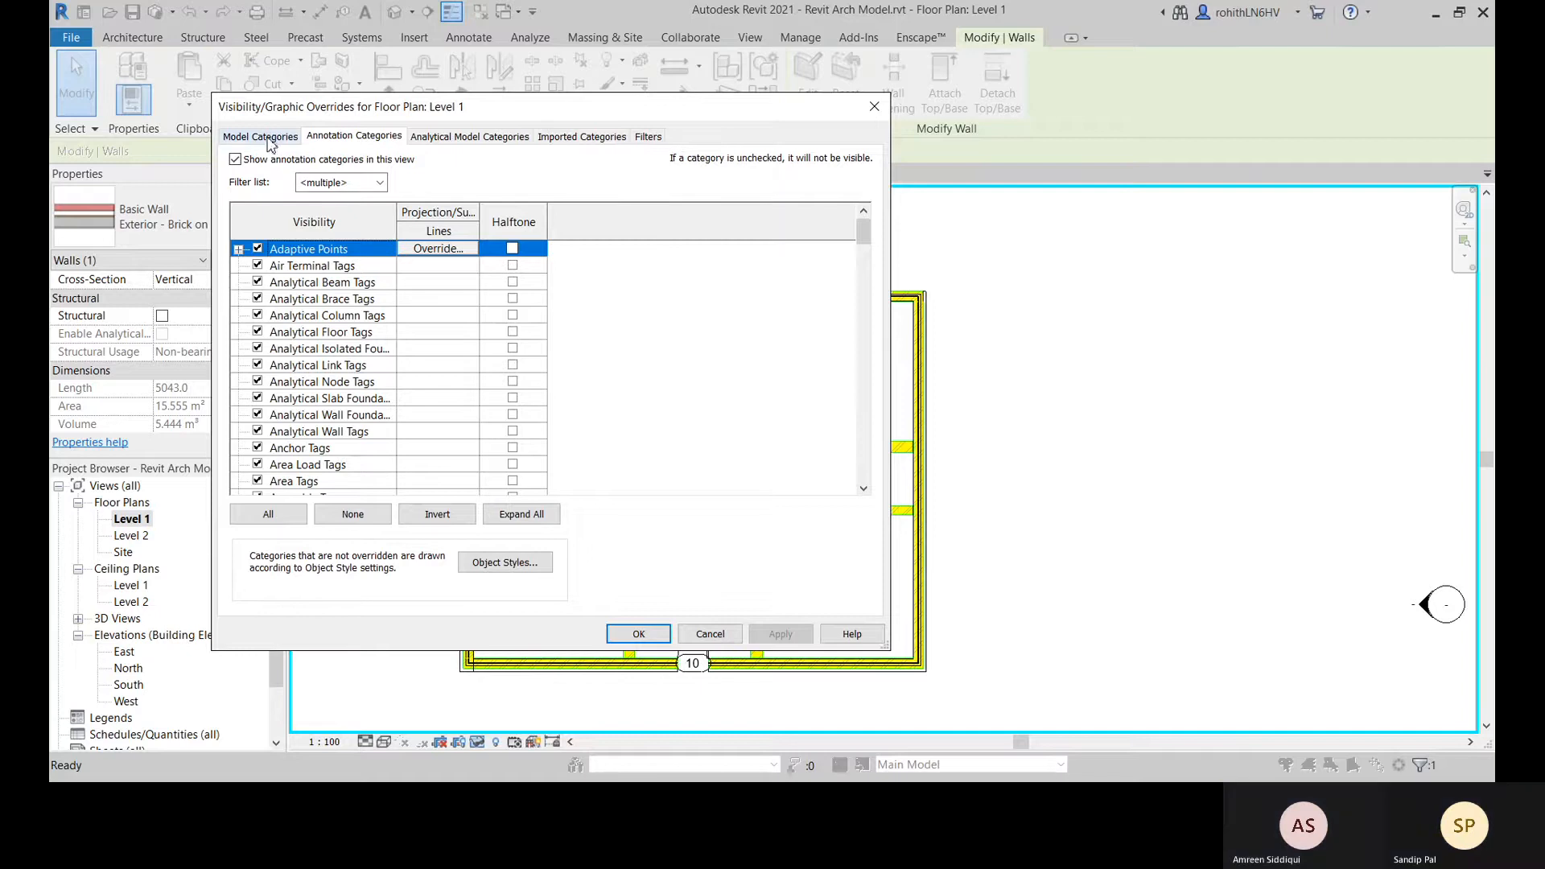
click(265, 136)
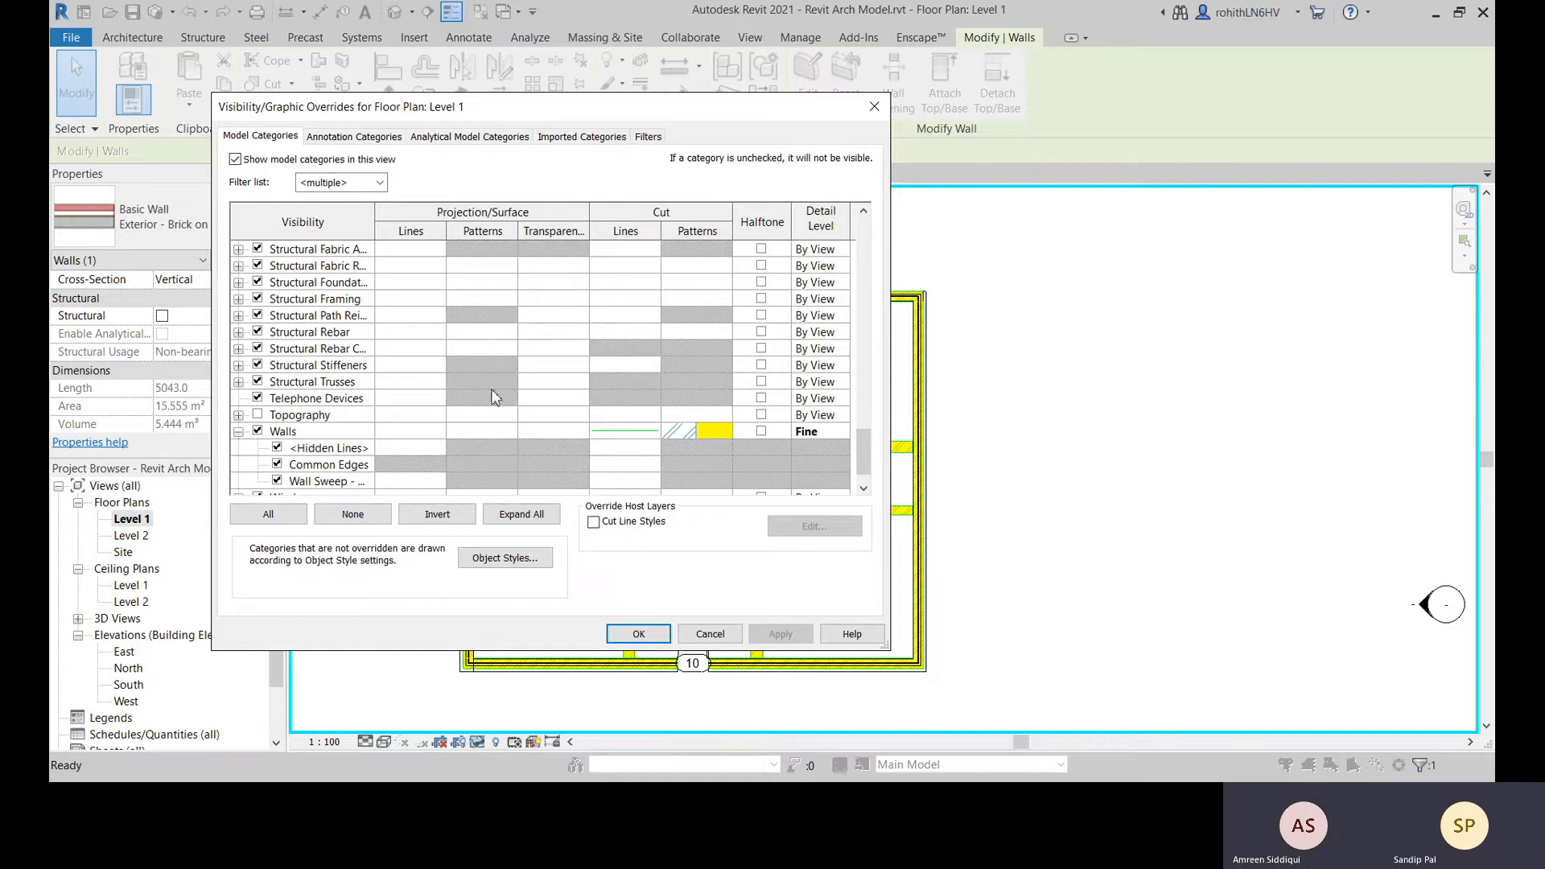
click(874, 106)
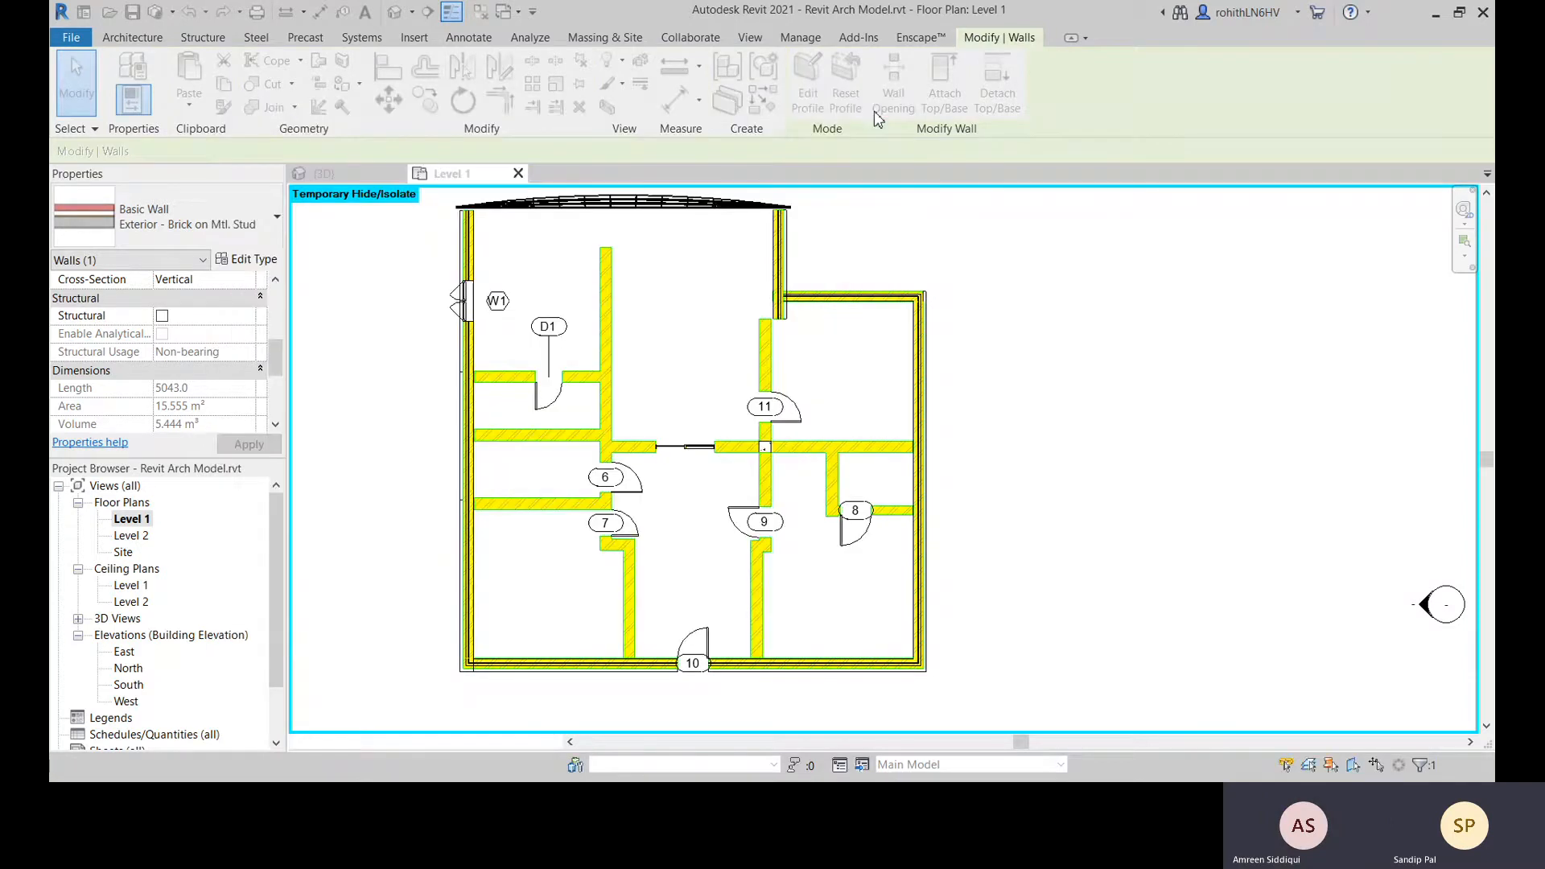
middle_drag(794, 482, 827, 491)
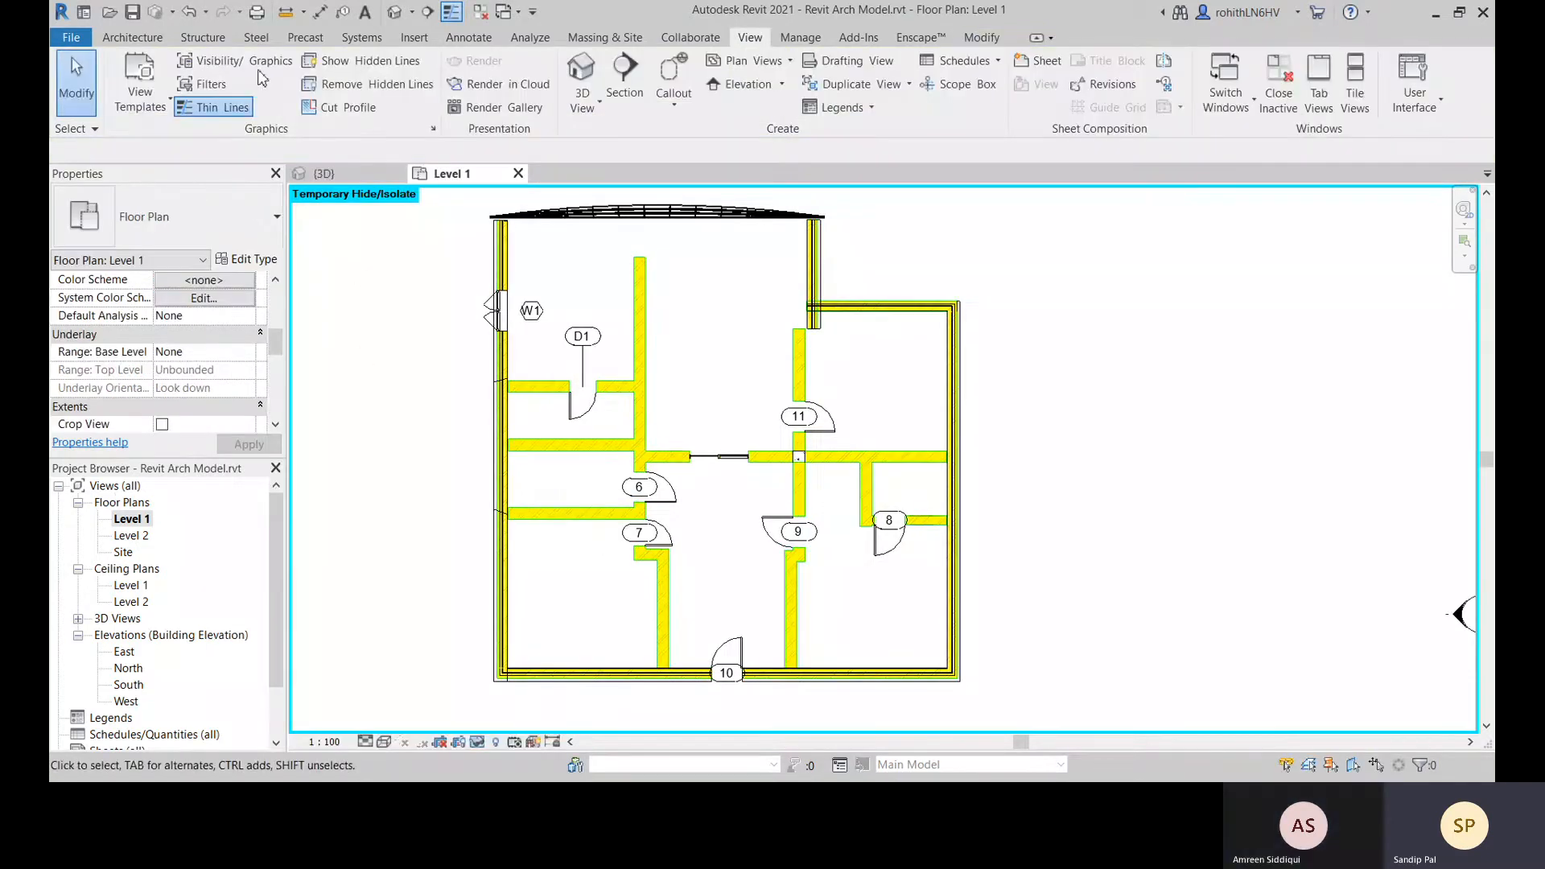
Reopen the Level 1 visibility overrides and clear the cut line overrides of the Doors category
click(233, 61)
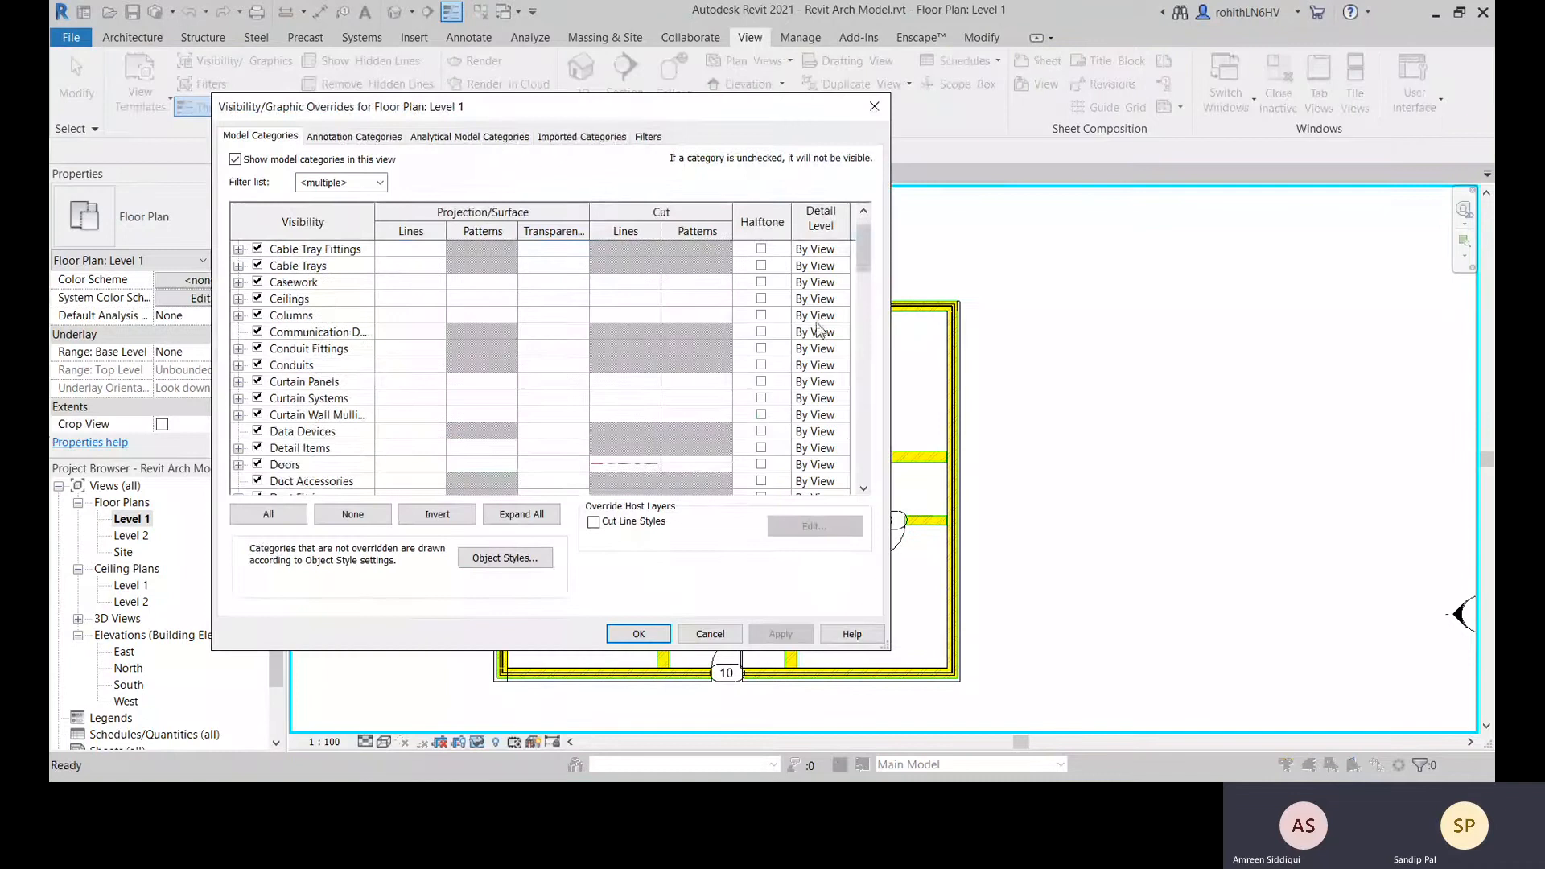
click(624, 465)
click(653, 466)
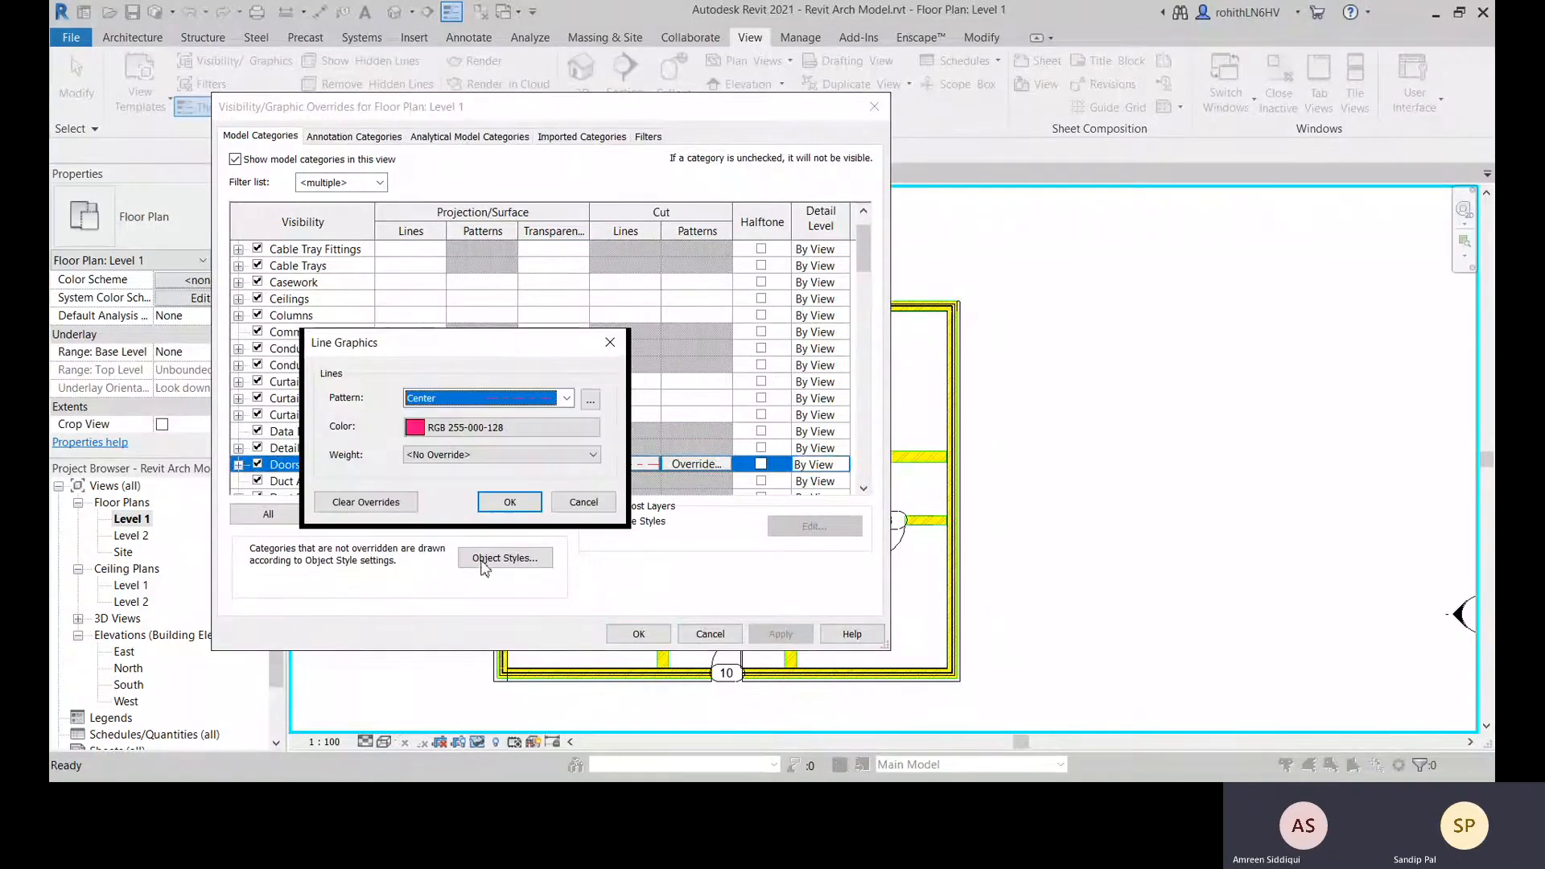
click(352, 502)
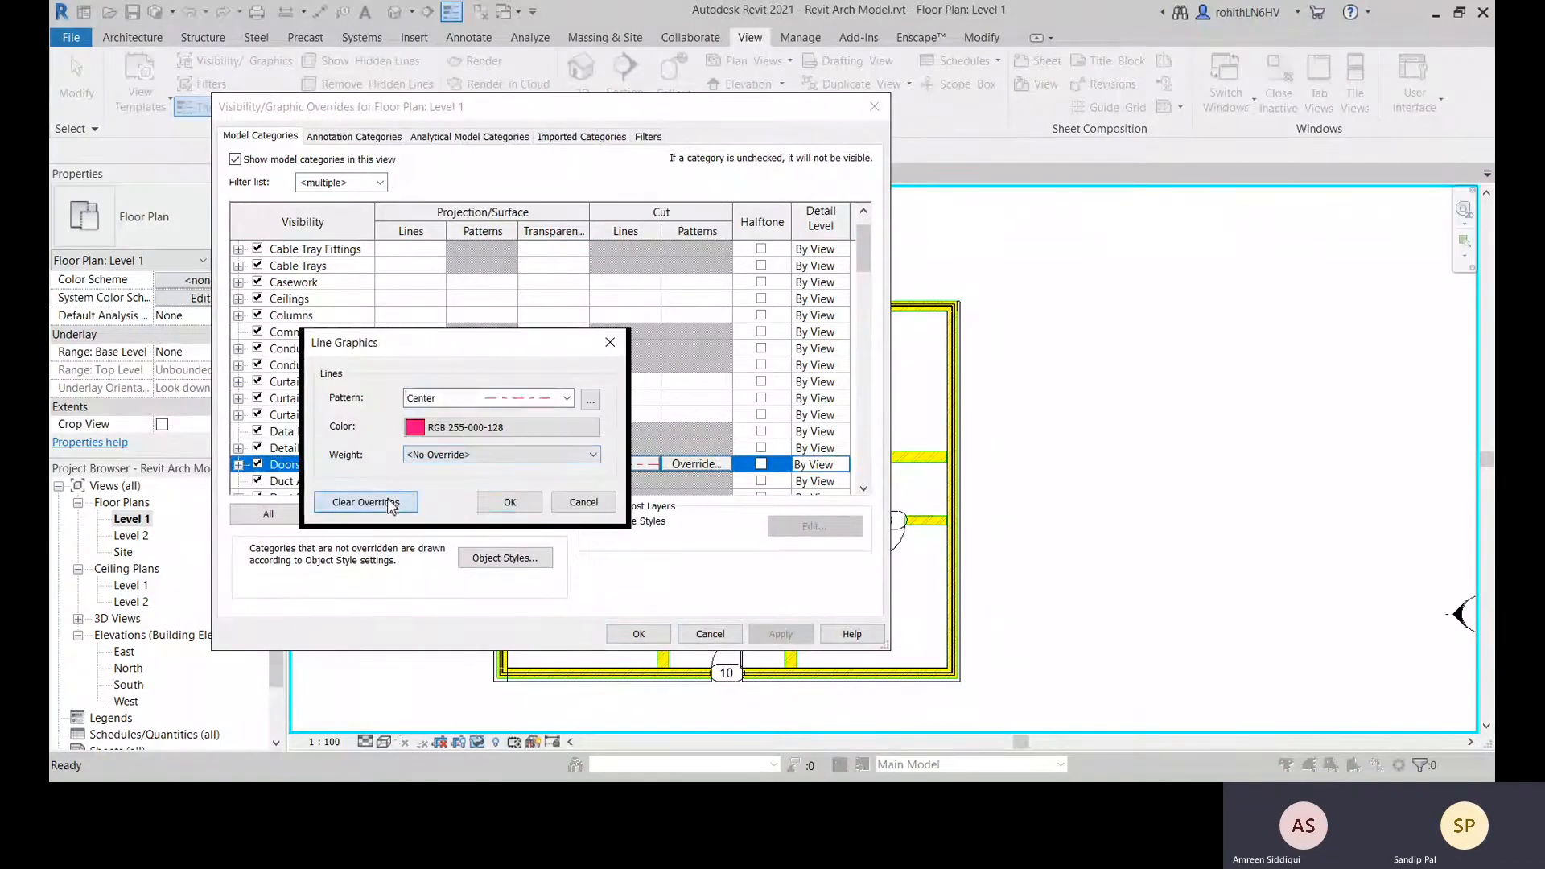
click(510, 502)
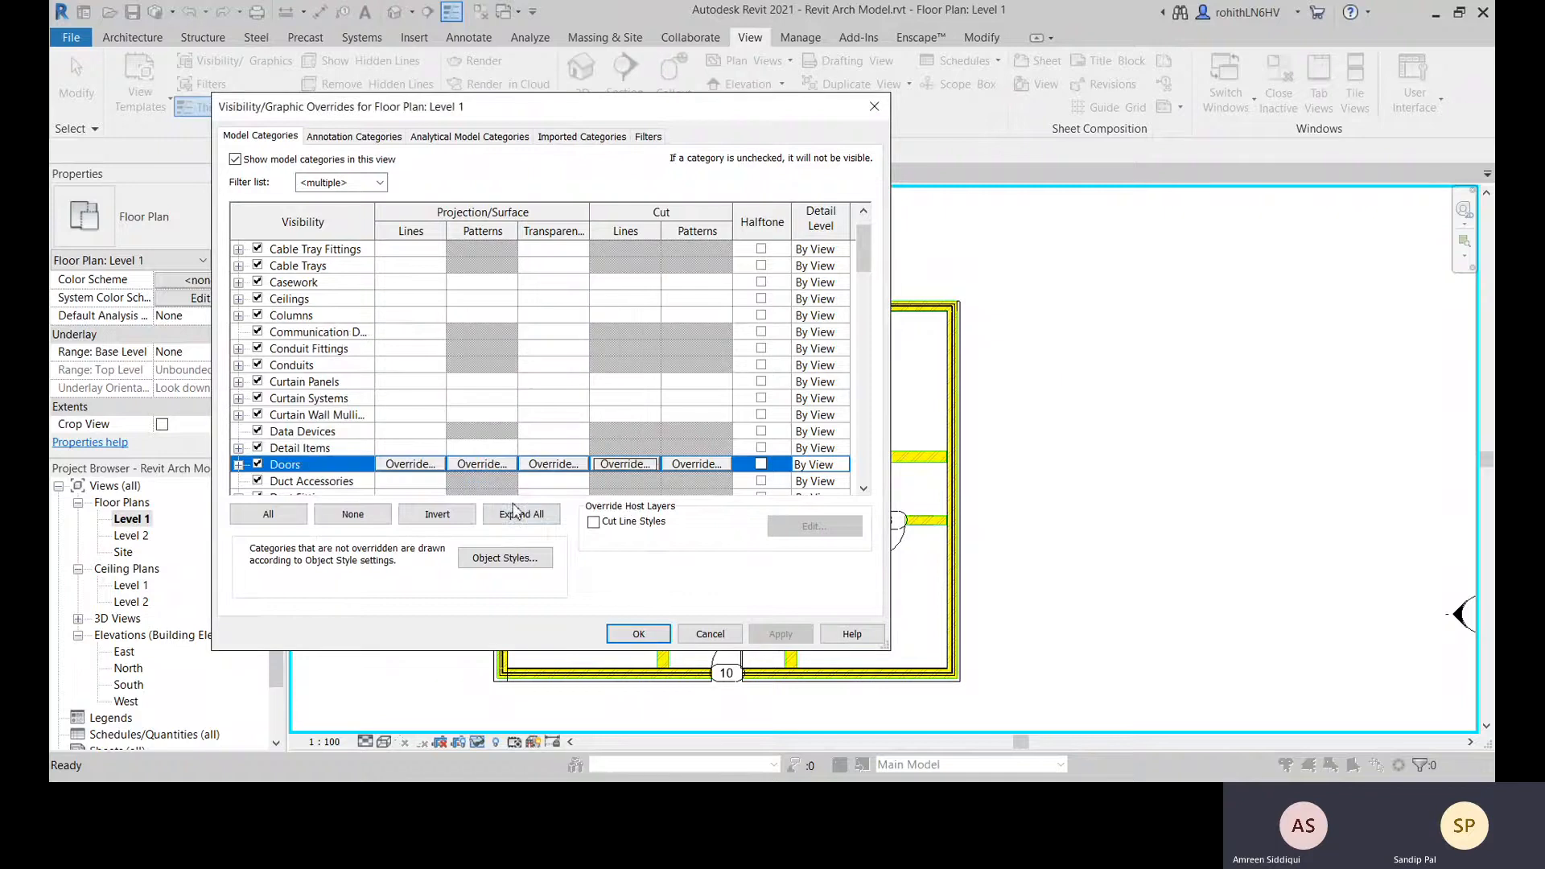
Set the Walls category's detail level to By View and clear its cut pattern overrides
drag(869, 268, 866, 479)
click(691, 451)
click(840, 449)
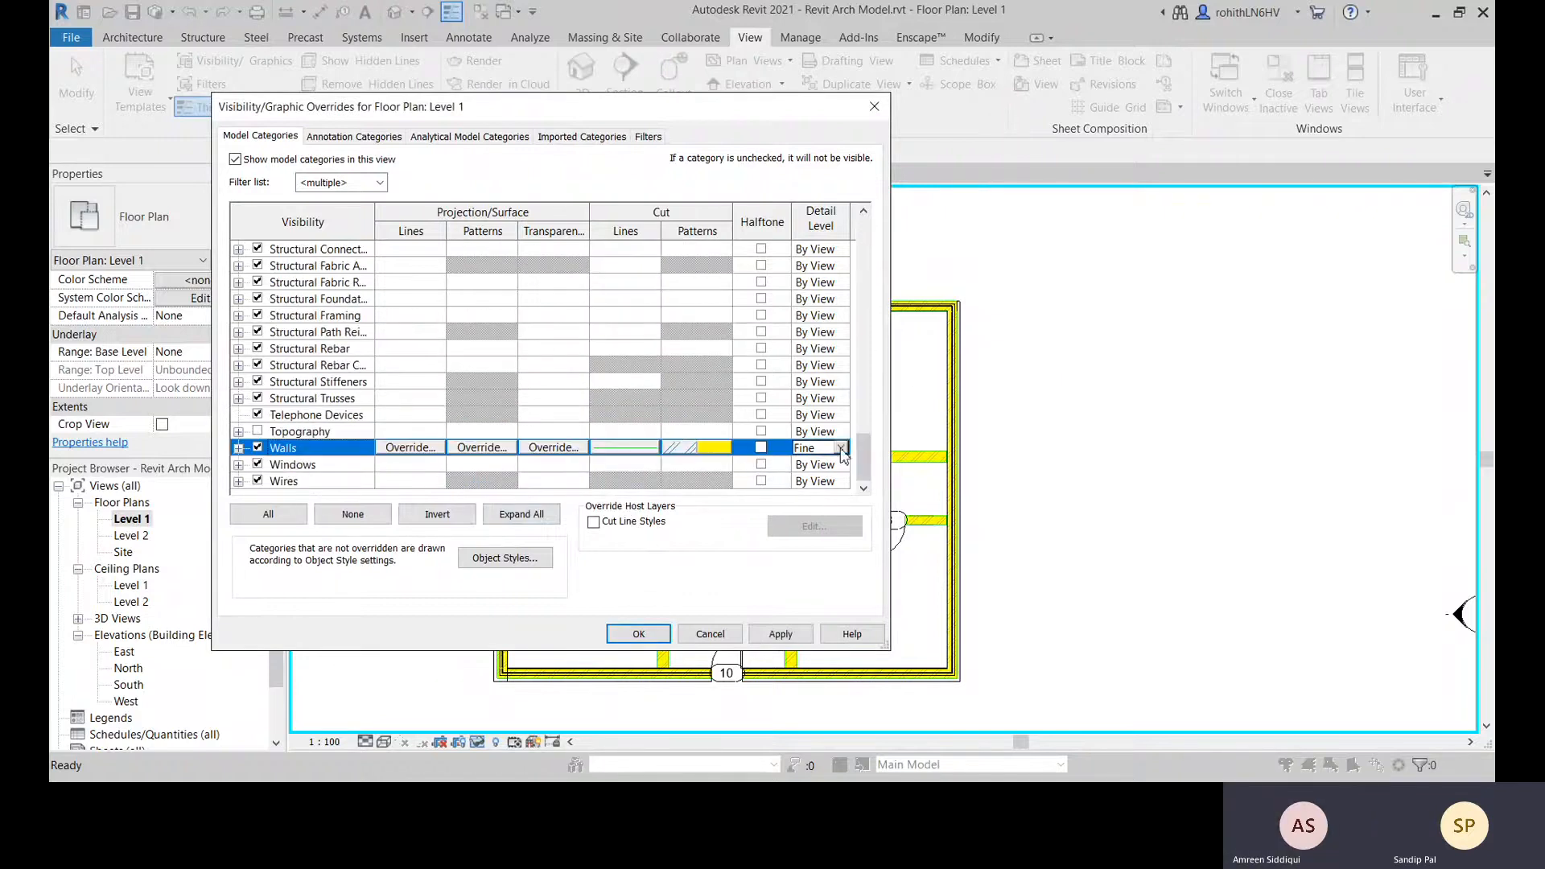
click(825, 466)
click(703, 449)
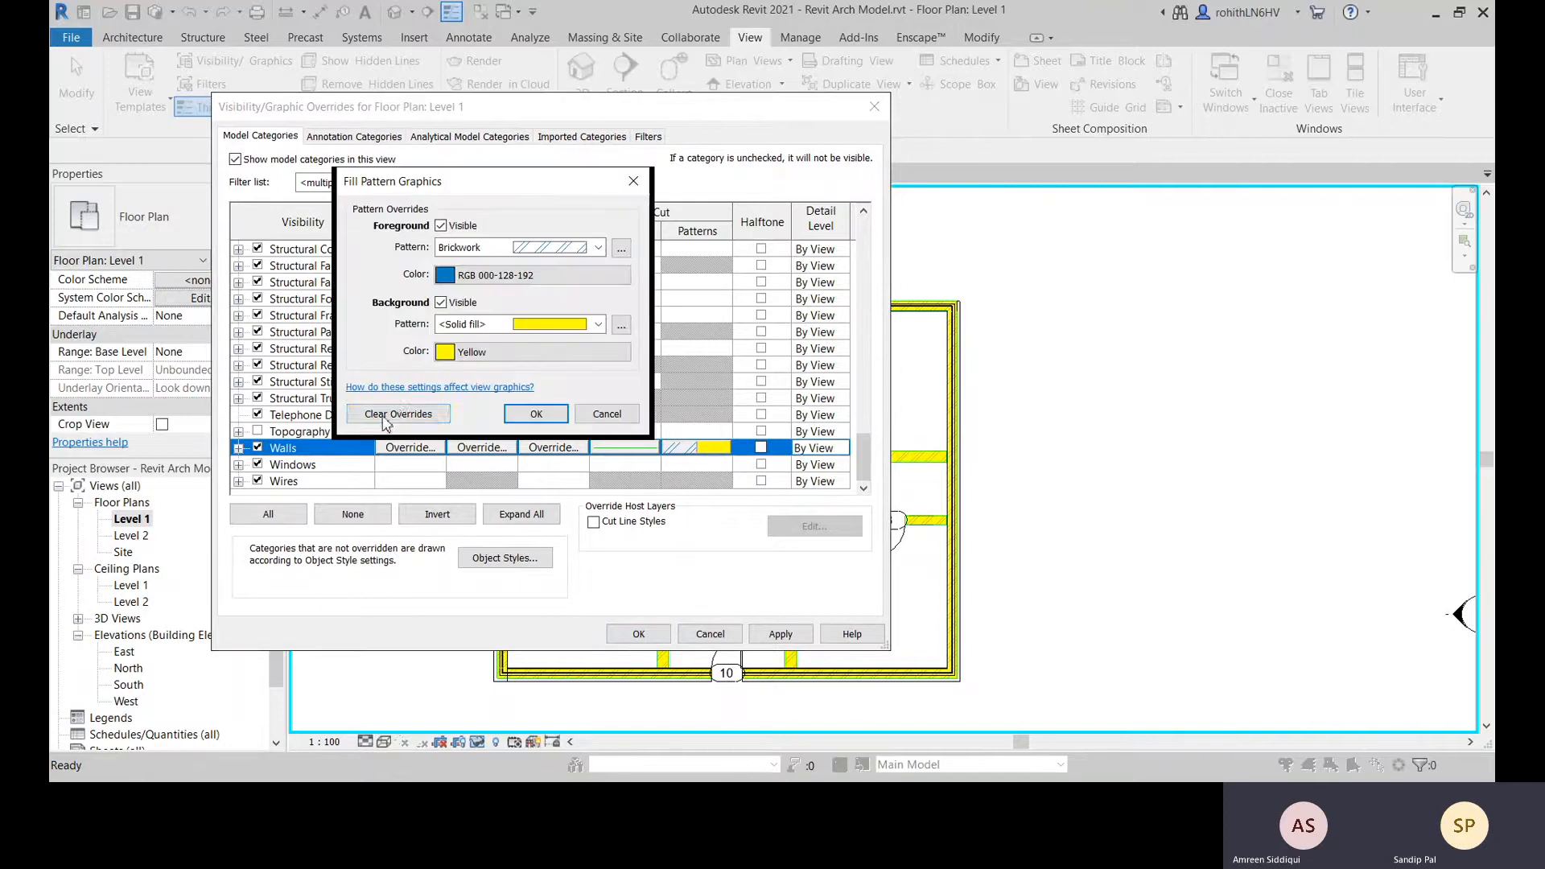
click(403, 415)
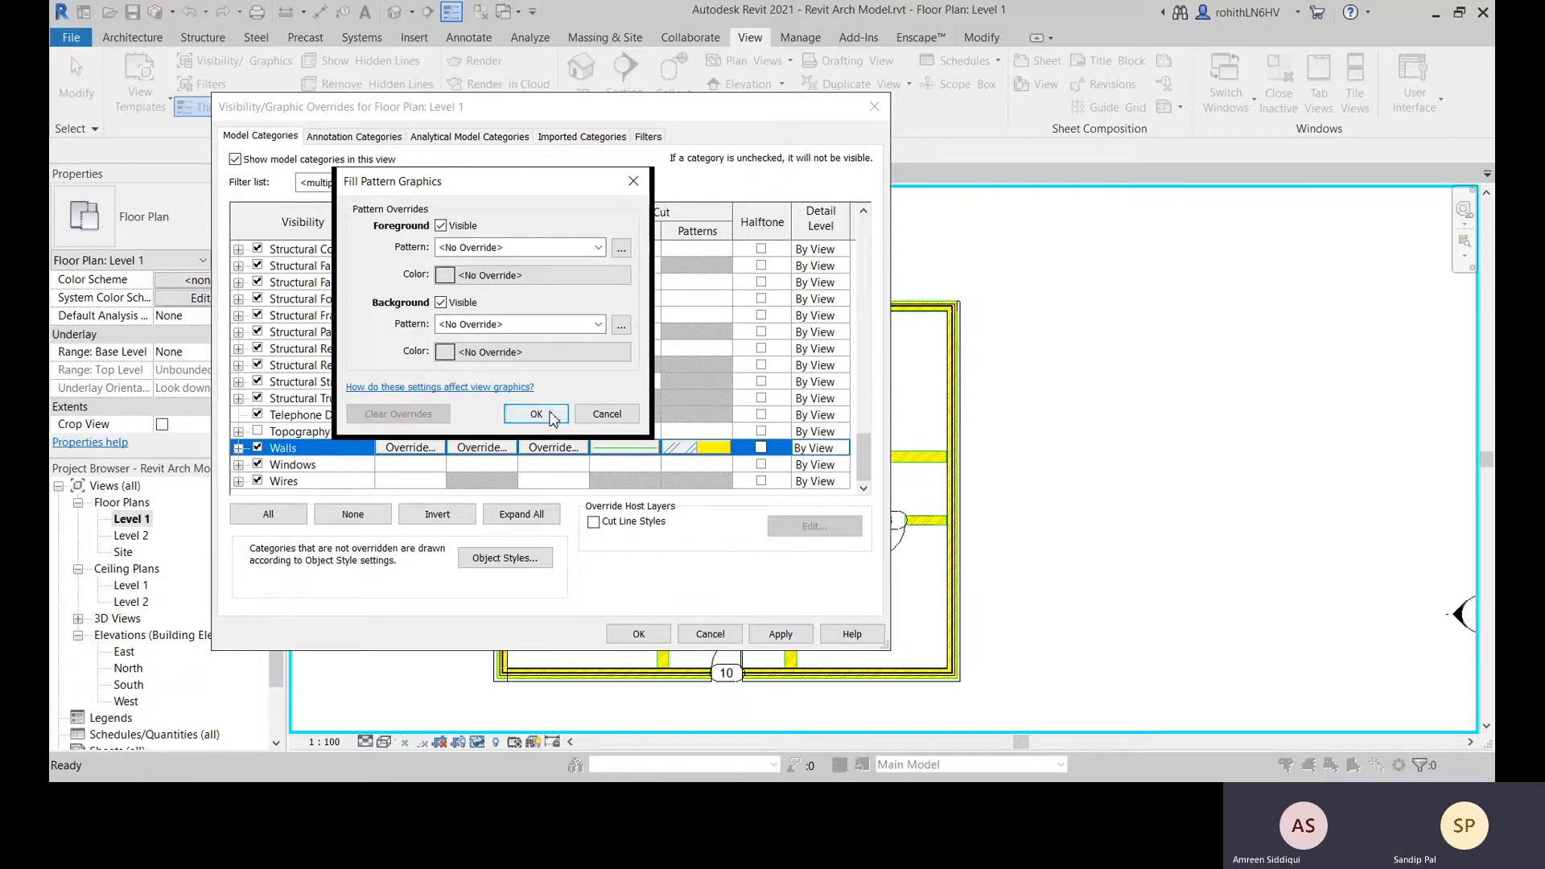
click(536, 414)
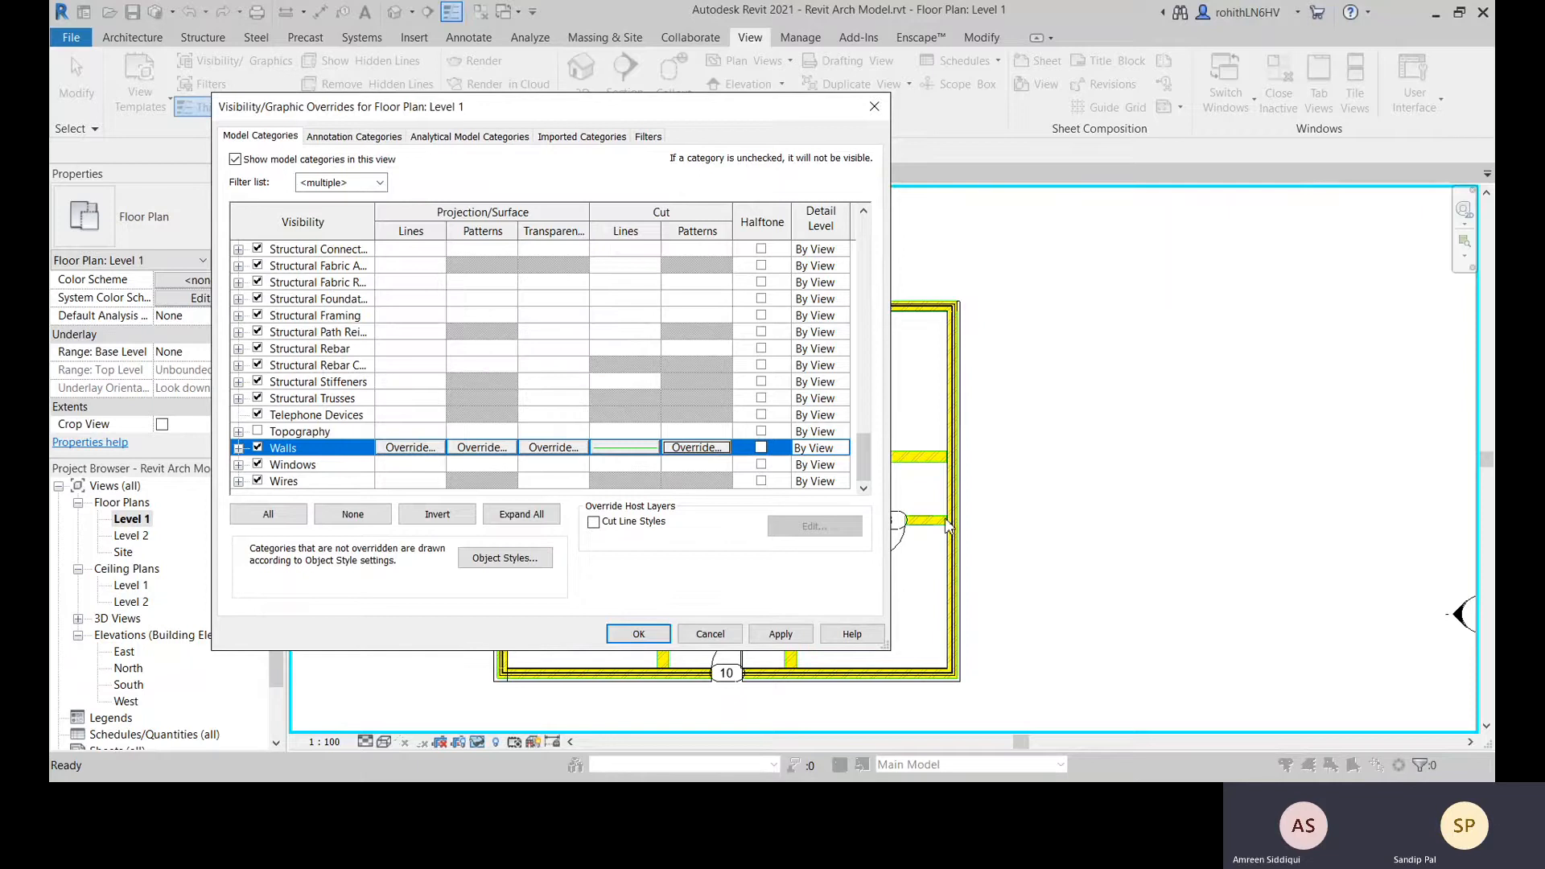
Clear the cut line overrides of the Walls category and apply the cleared overrides to the Level 1 plan
click(639, 451)
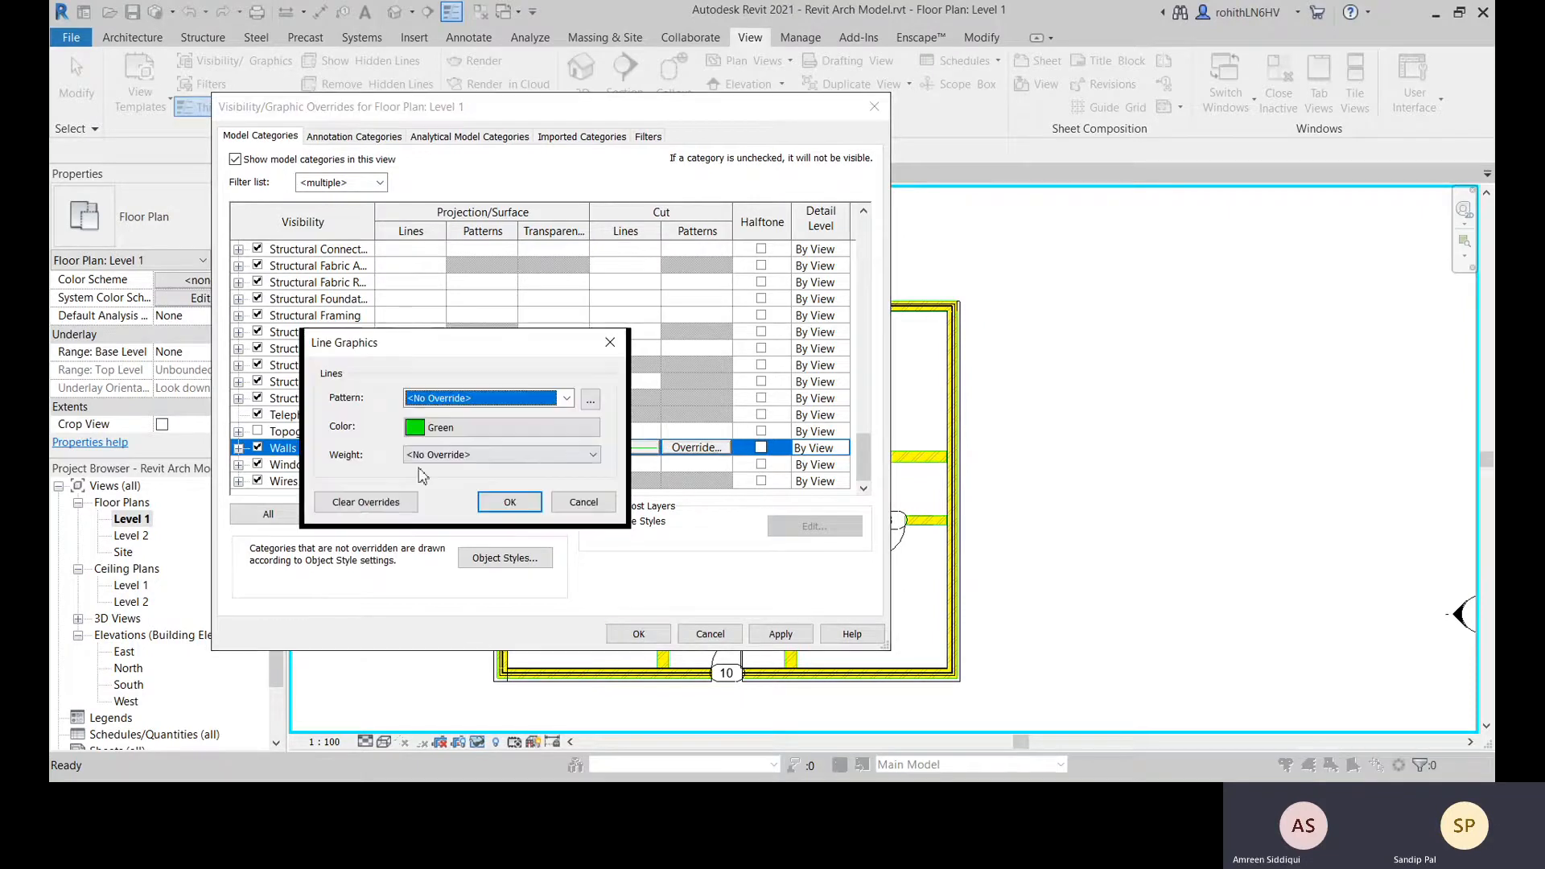
click(389, 503)
click(513, 505)
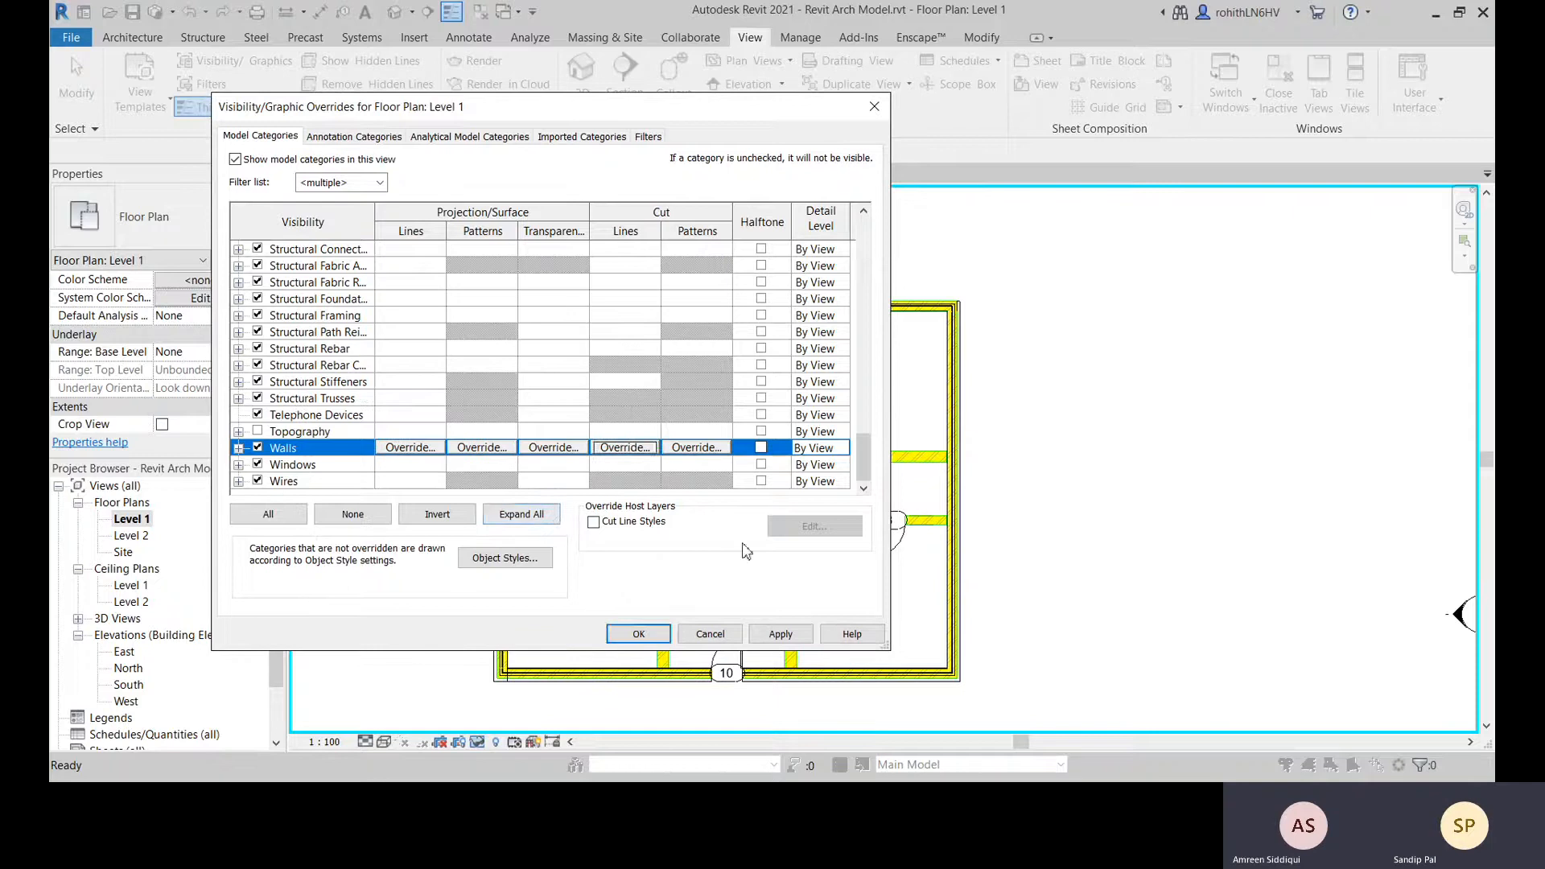
click(781, 634)
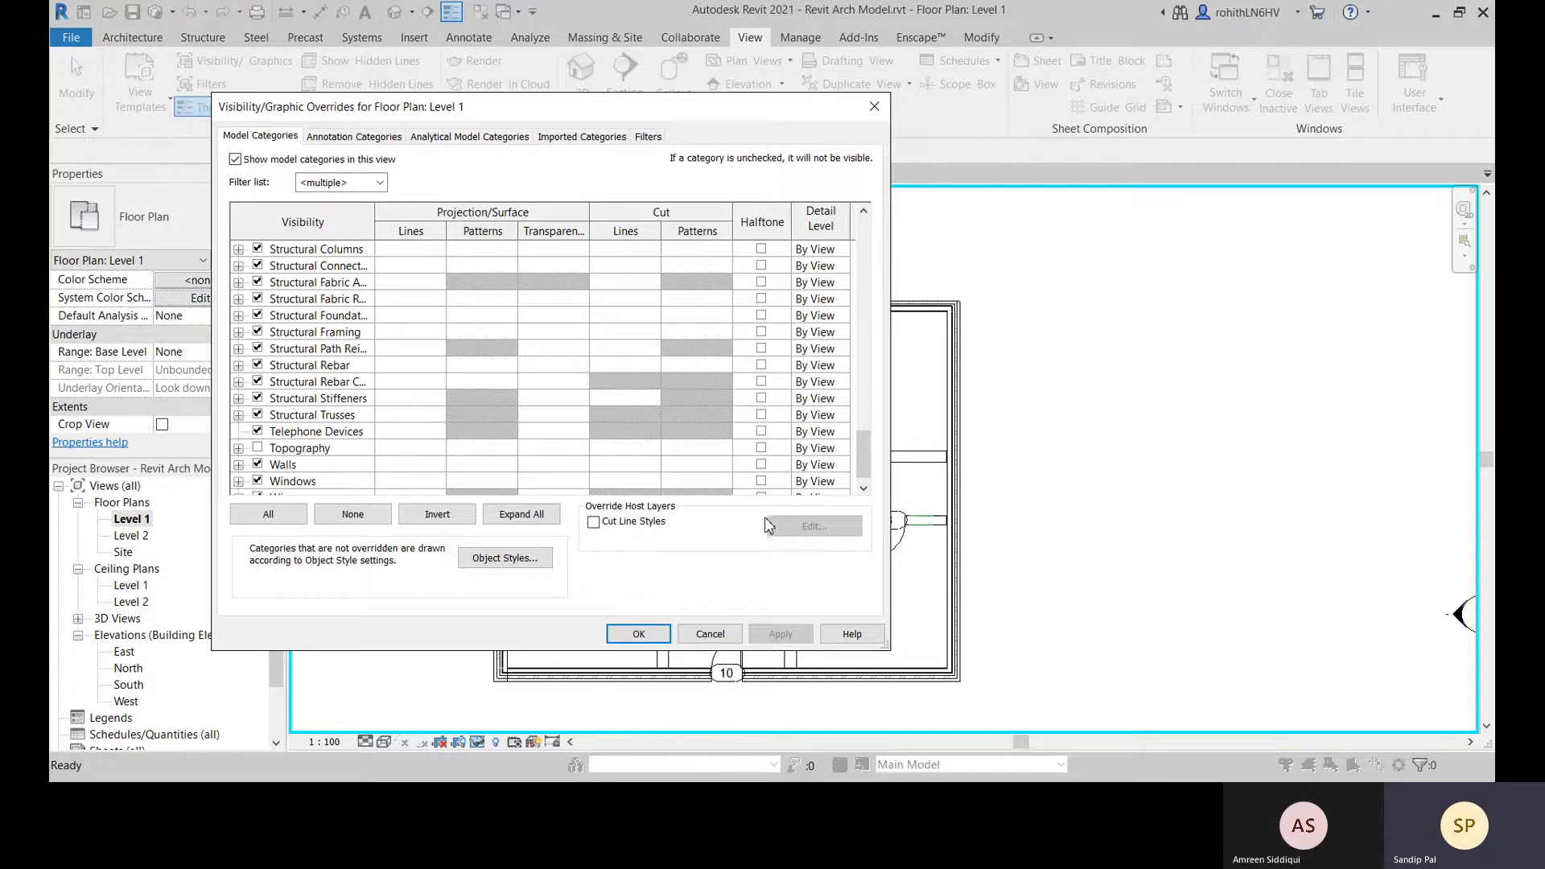
click(626, 641)
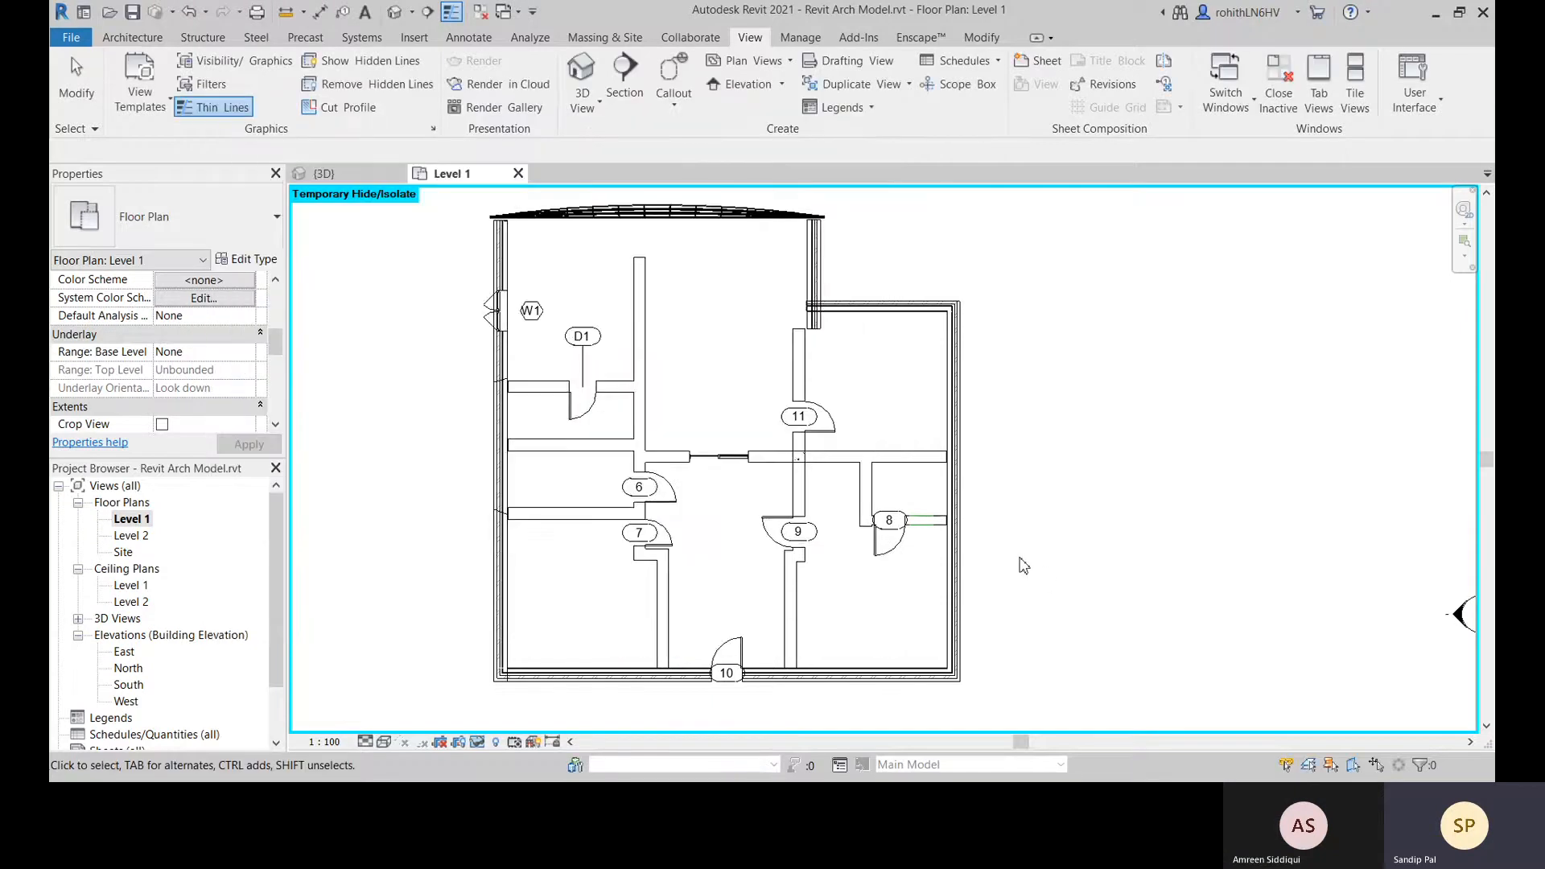
Reset Temporary Hide/Isolate in the Level 1 floor plan
scroll(1055, 555, down, 4)
middle_drag(1088, 571, 1049, 580)
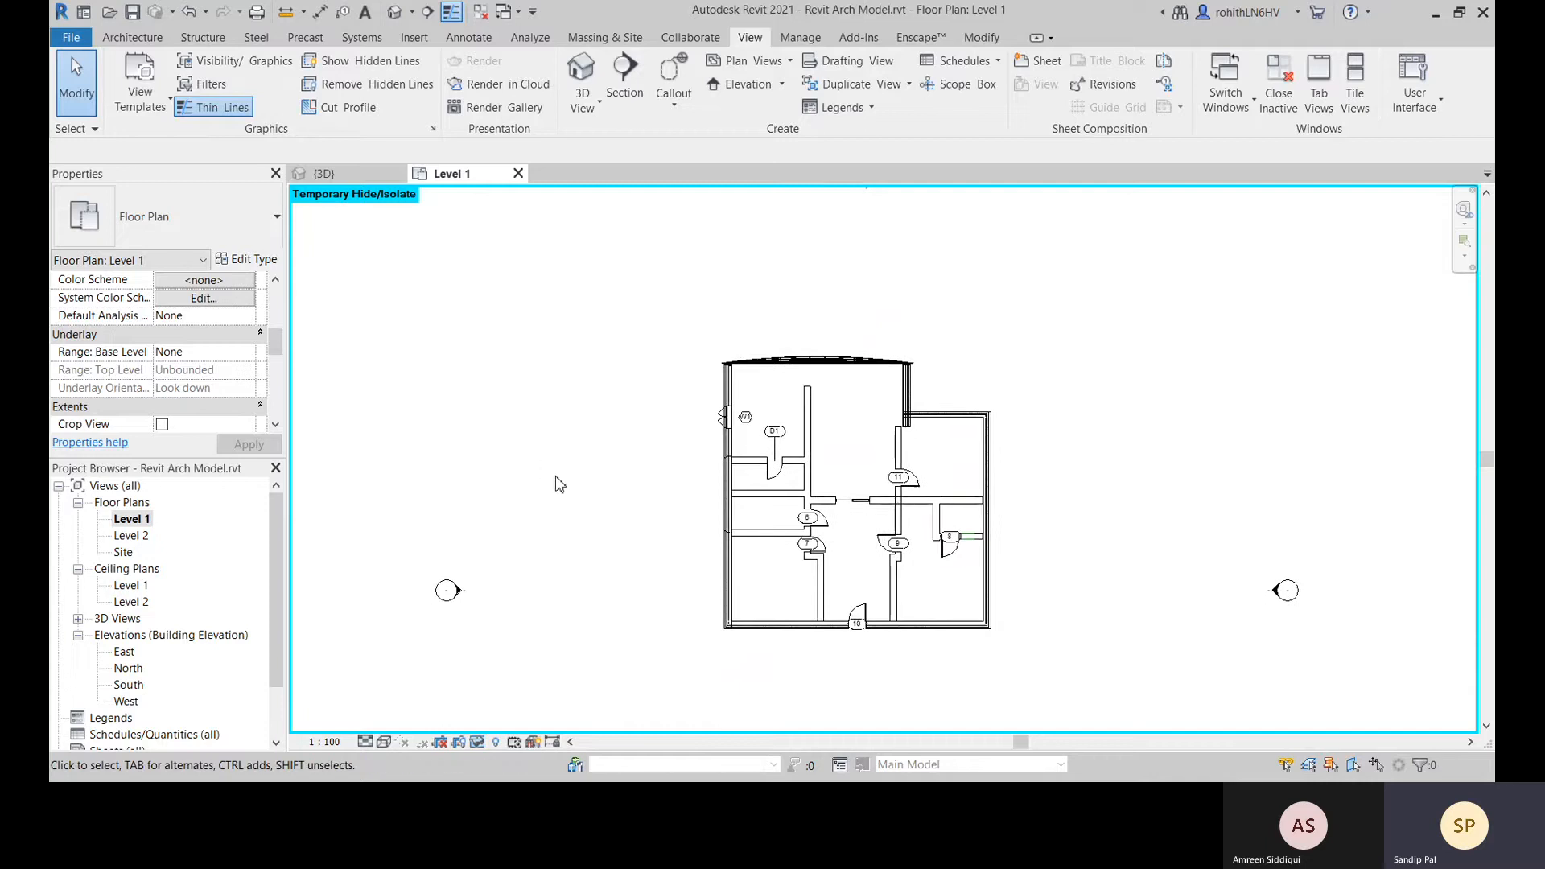
key(h)
key(r)
middle_drag(1155, 567, 1145, 548)
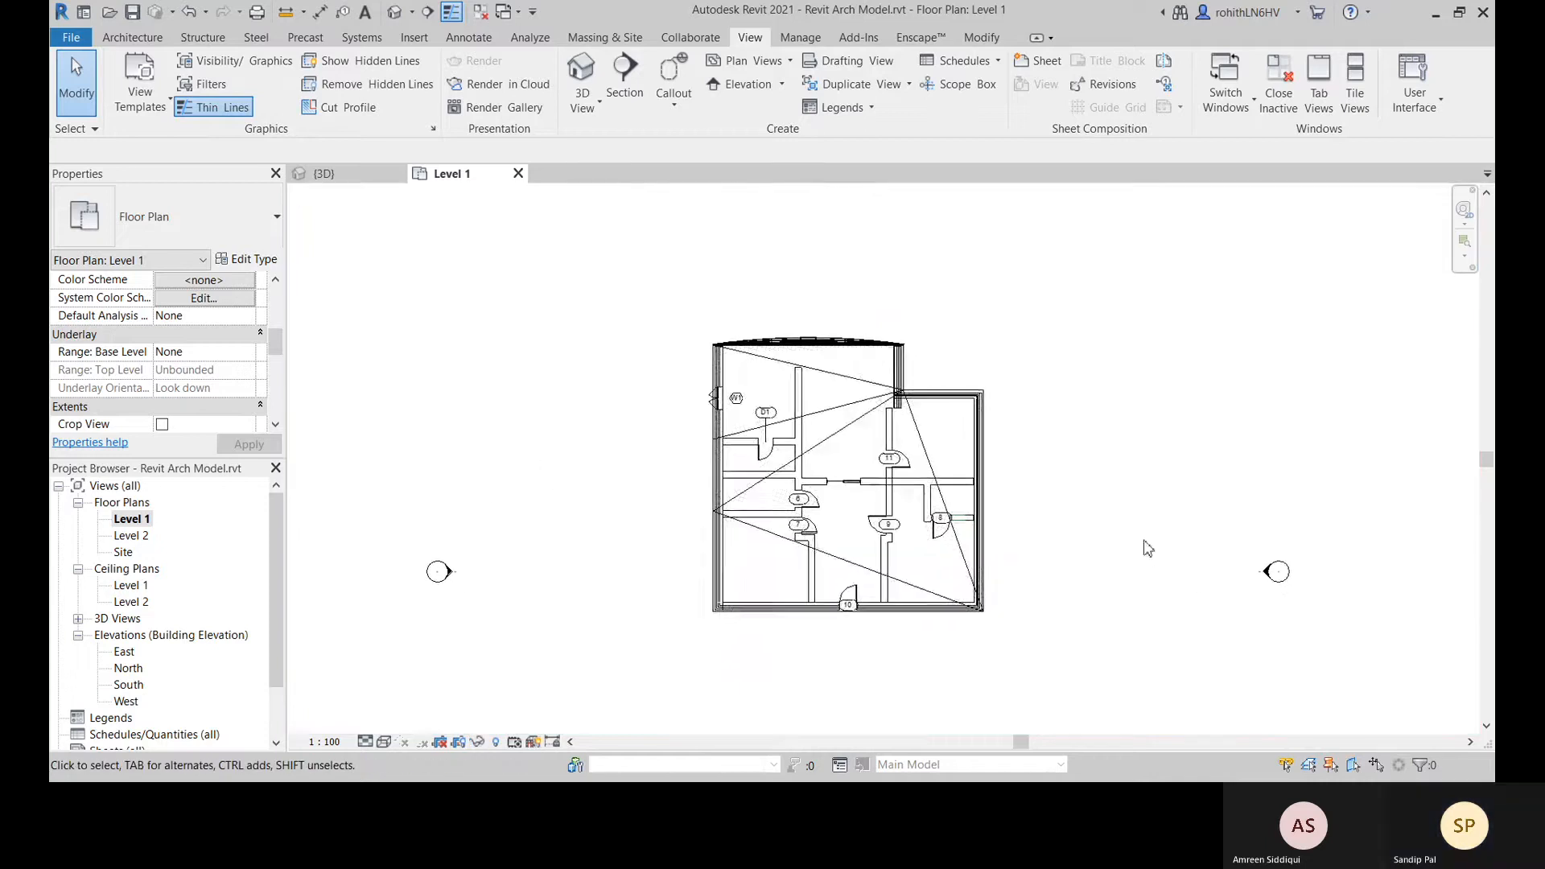
middle_drag(790, 480, 777, 434)
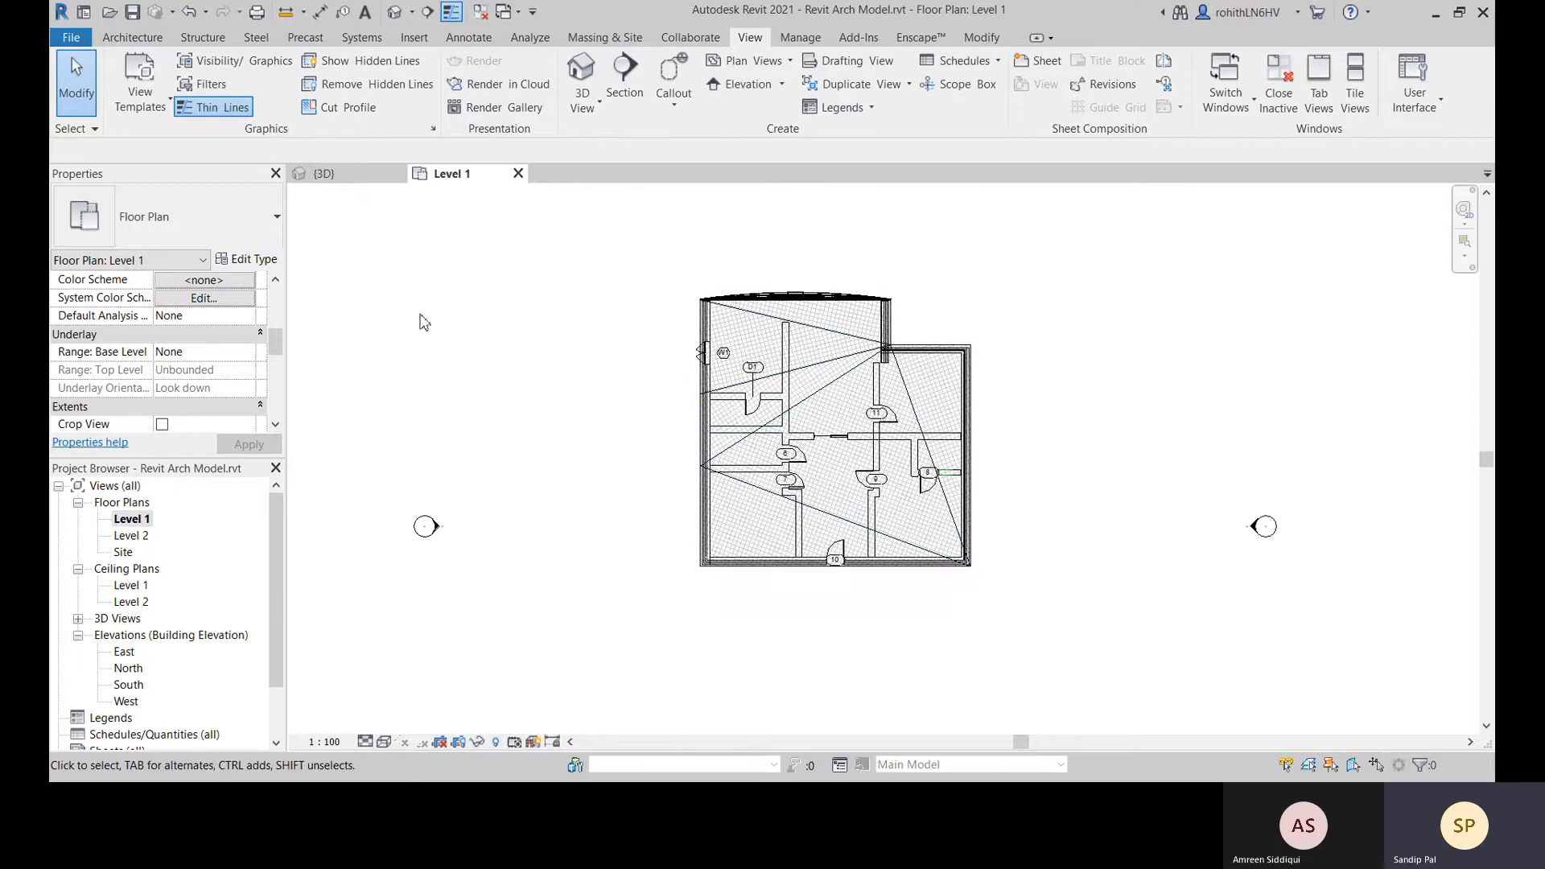
Switch to the 3D view, look over the sectioned building, and view the available wall tool variants
click(331, 173)
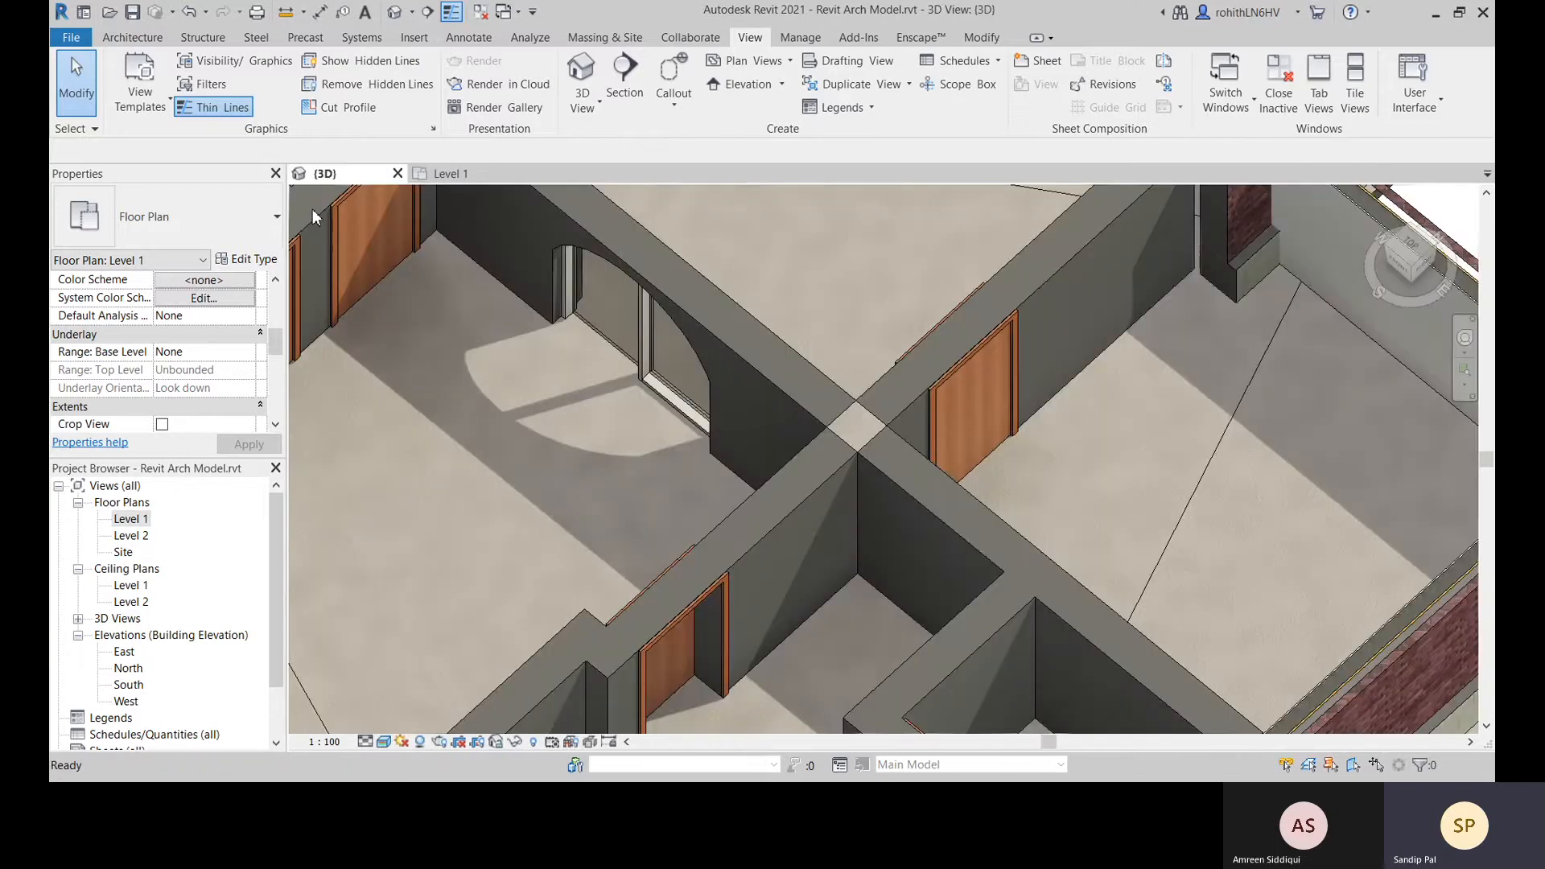
scroll(897, 556, down, 4)
shift+middle_drag(917, 552, 880, 639)
scroll(825, 594, down, 3)
click(135, 39)
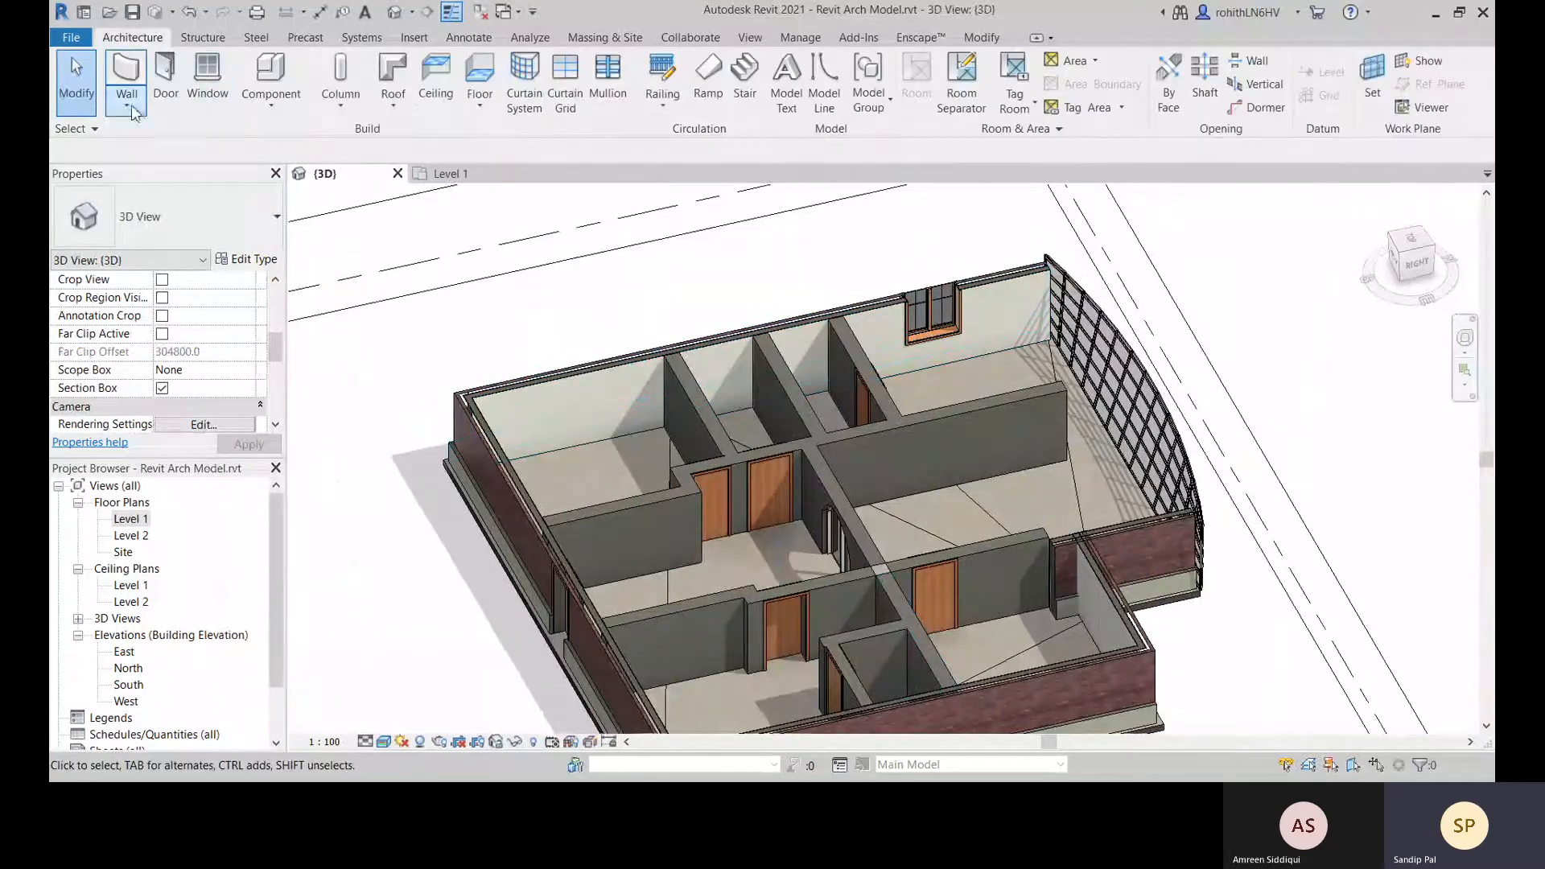
click(130, 107)
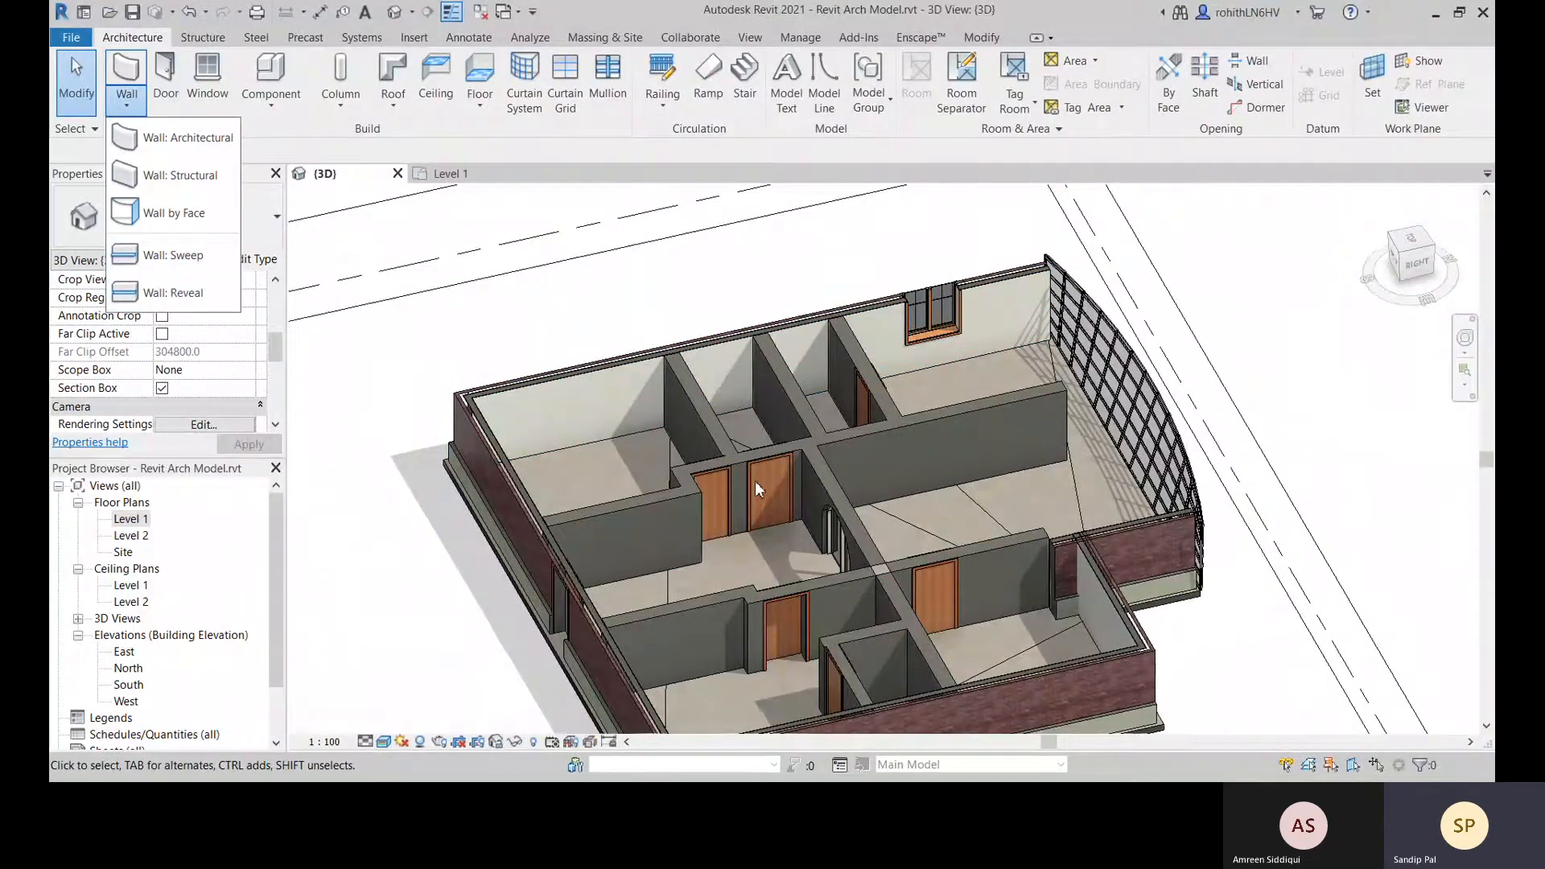
click(1026, 424)
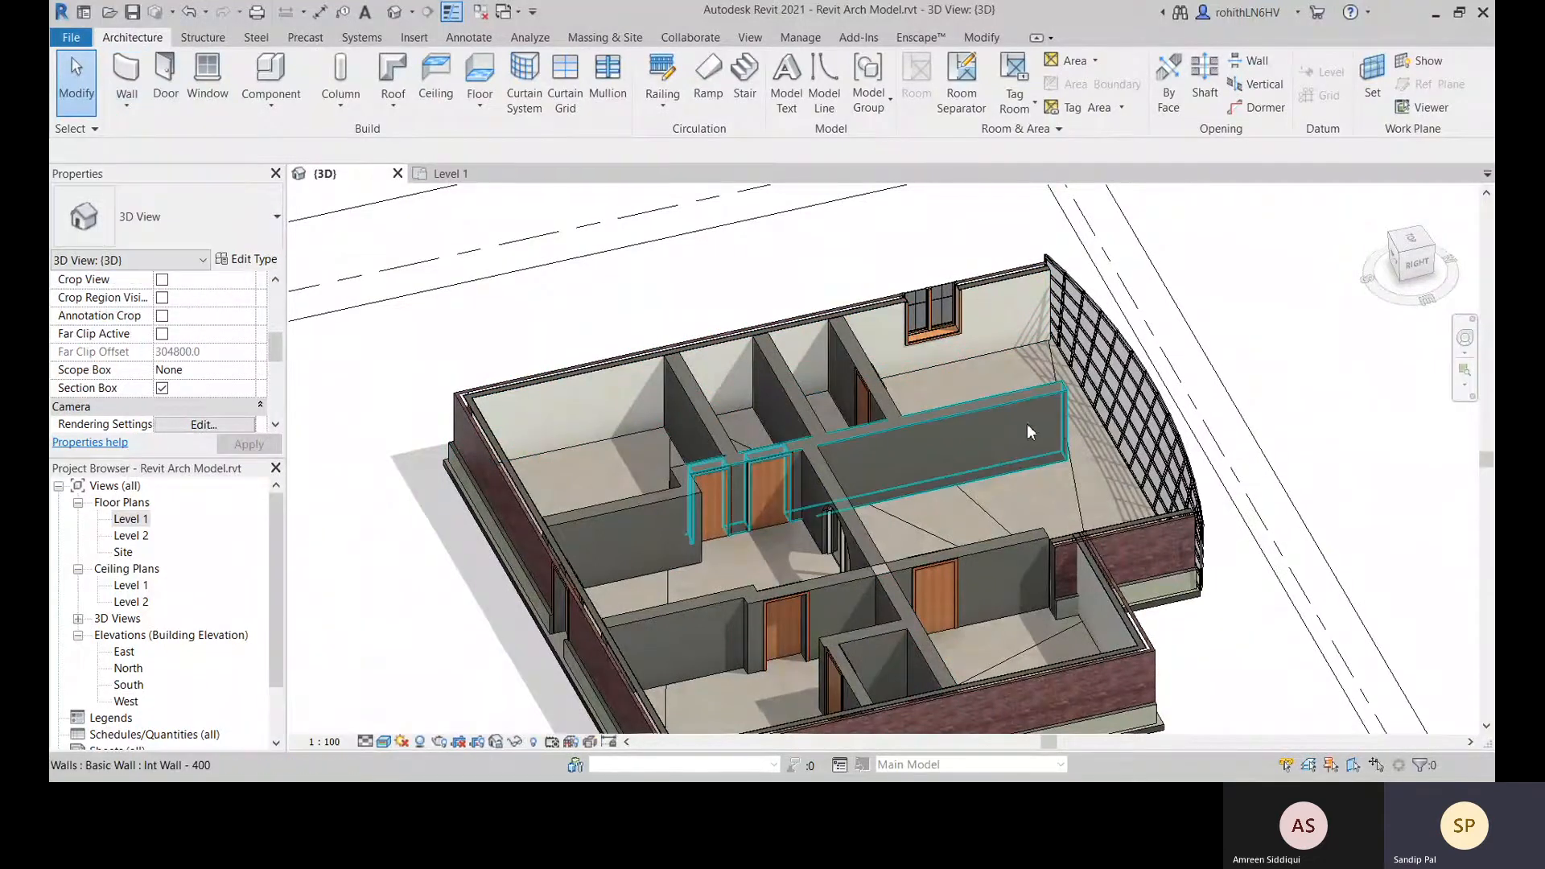
Inspect the long Int Wall - 400 interior wall and the Brick on Mtl. Stud exterior wall near the curtain wall in 3D
click(936, 434)
shift+middle_drag(1128, 562, 567, 322)
scroll(567, 323, up, 5)
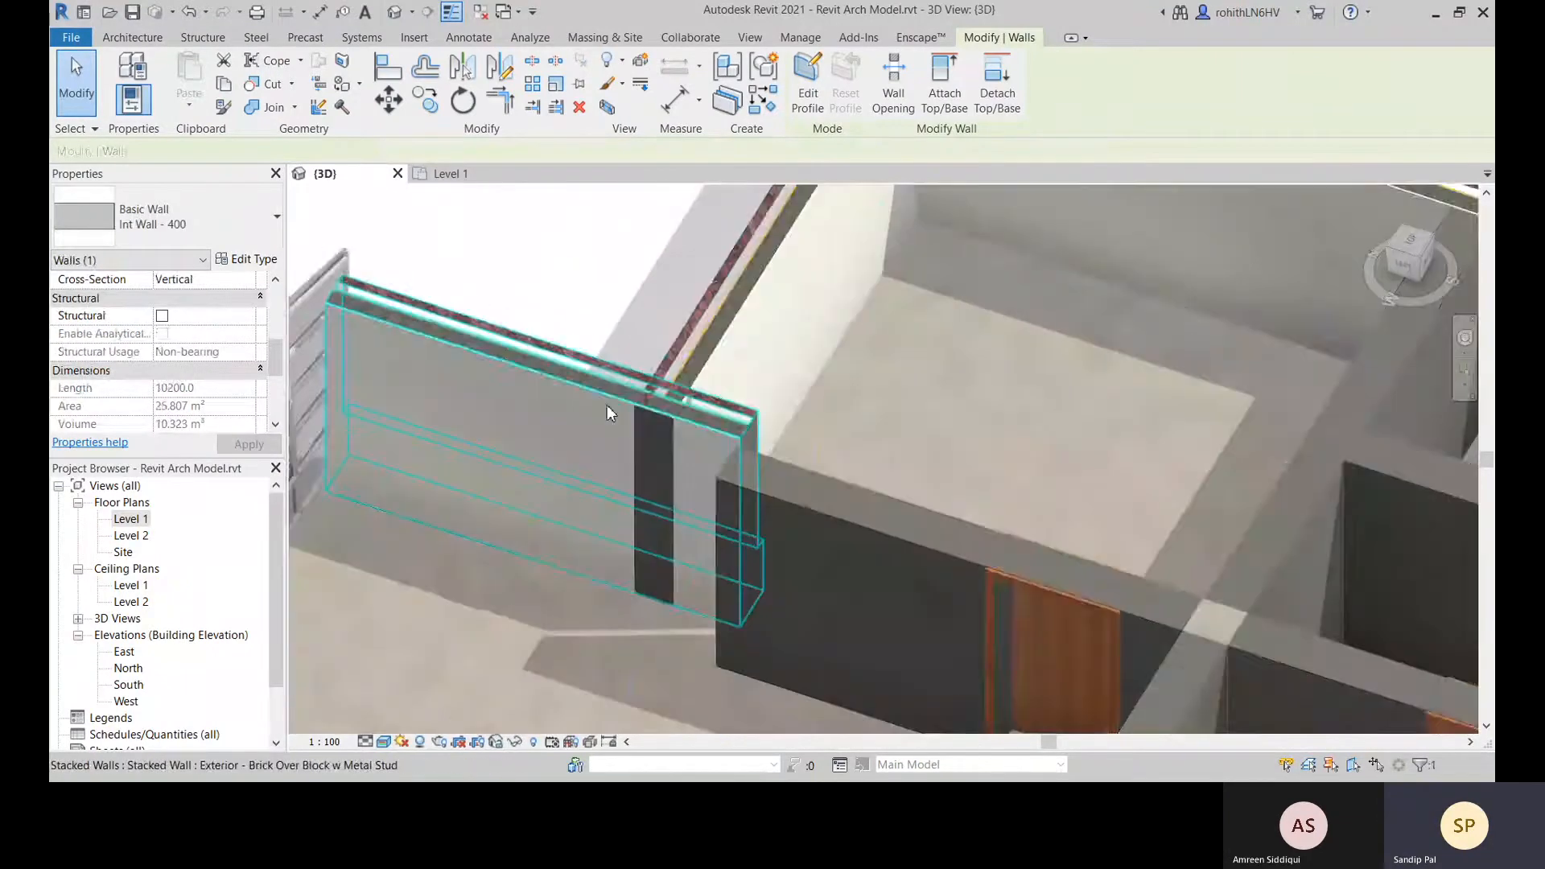
middle_drag(733, 434, 759, 534)
scroll(807, 356, down, 2)
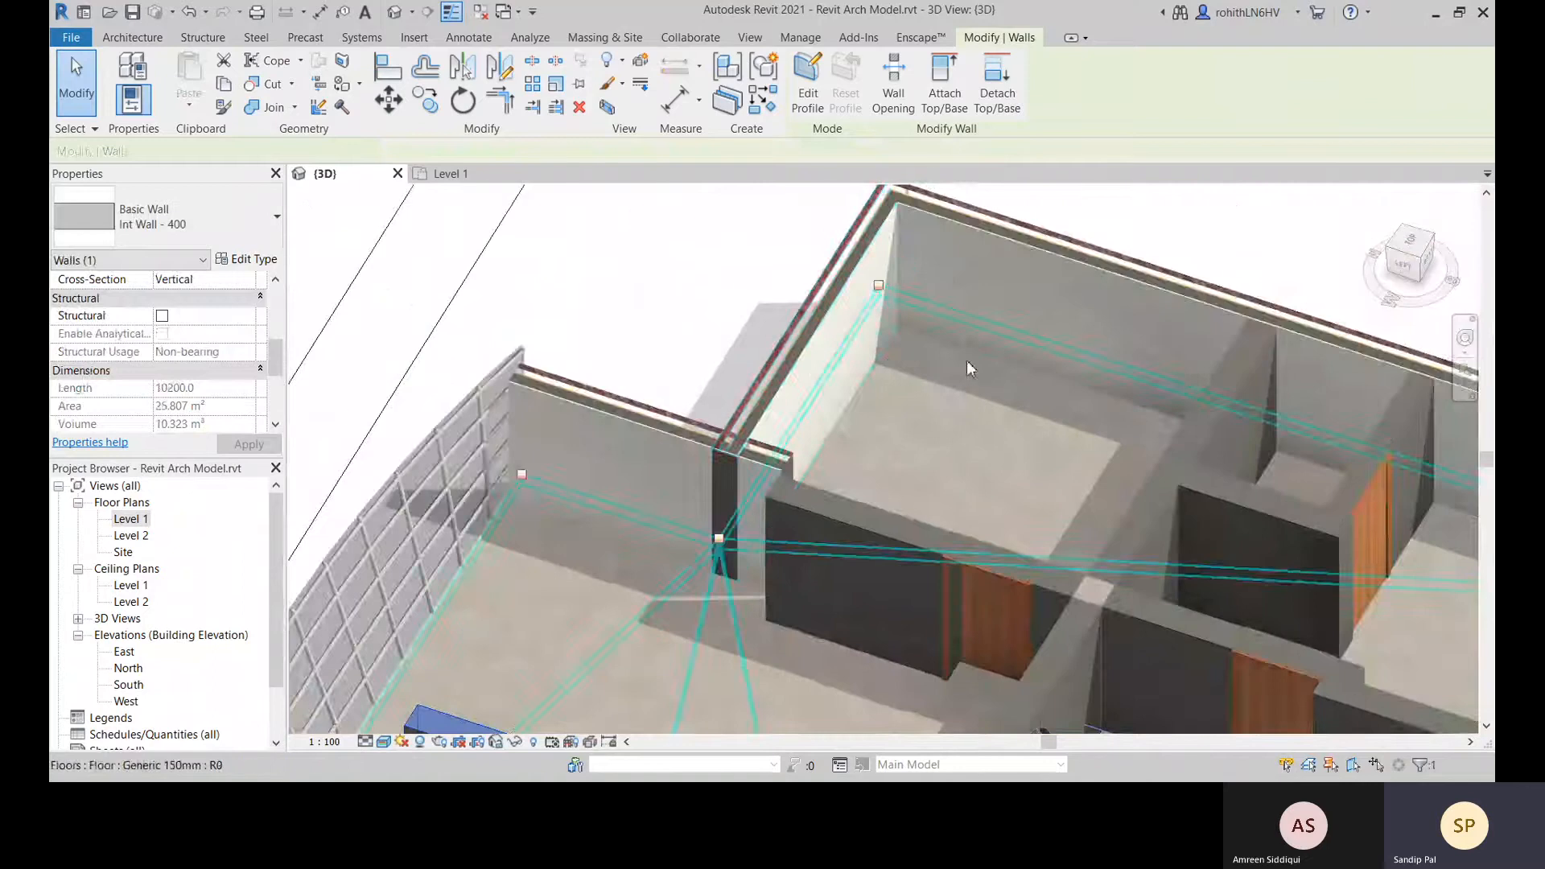
shift+middle_drag(961, 362, 909, 485)
click(909, 485)
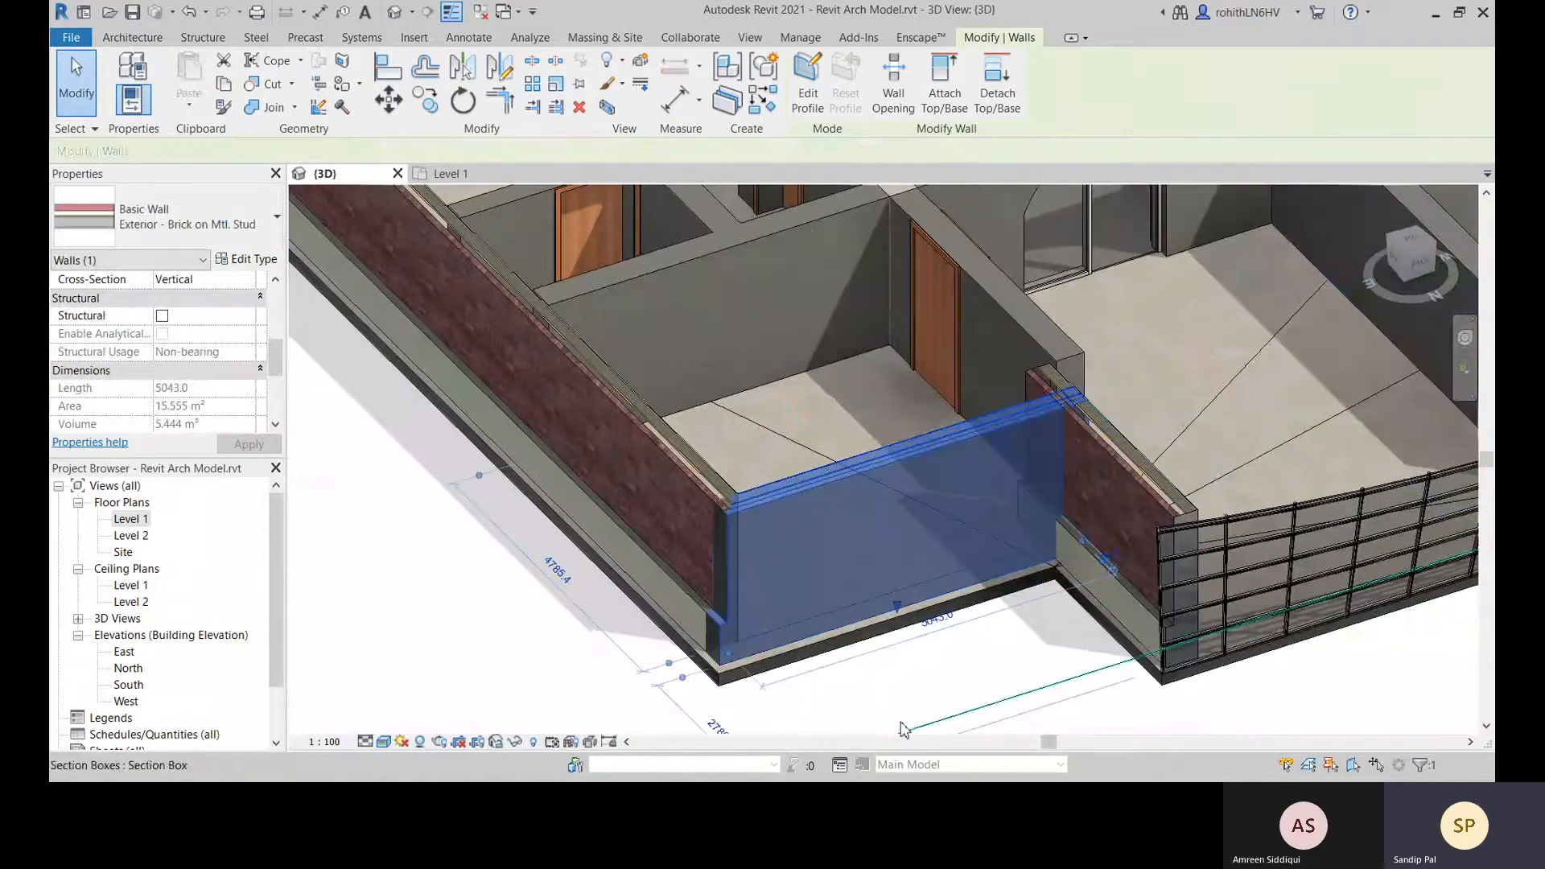
click(933, 711)
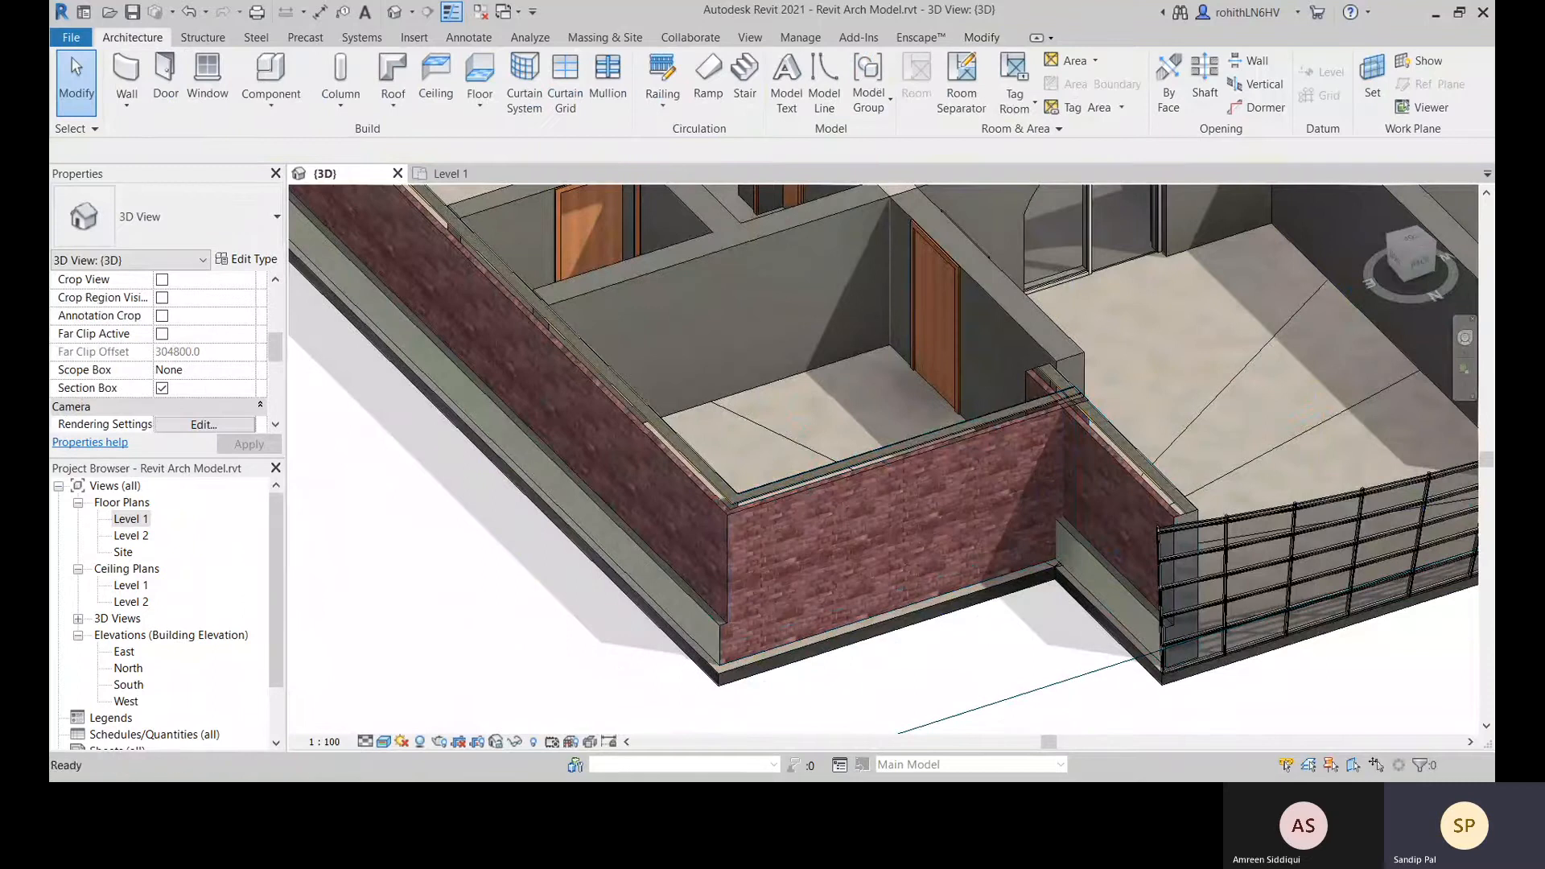
Match the short exterior brick wall to the type of the adjoining stacked wall with a block base
key(m)
key(a)
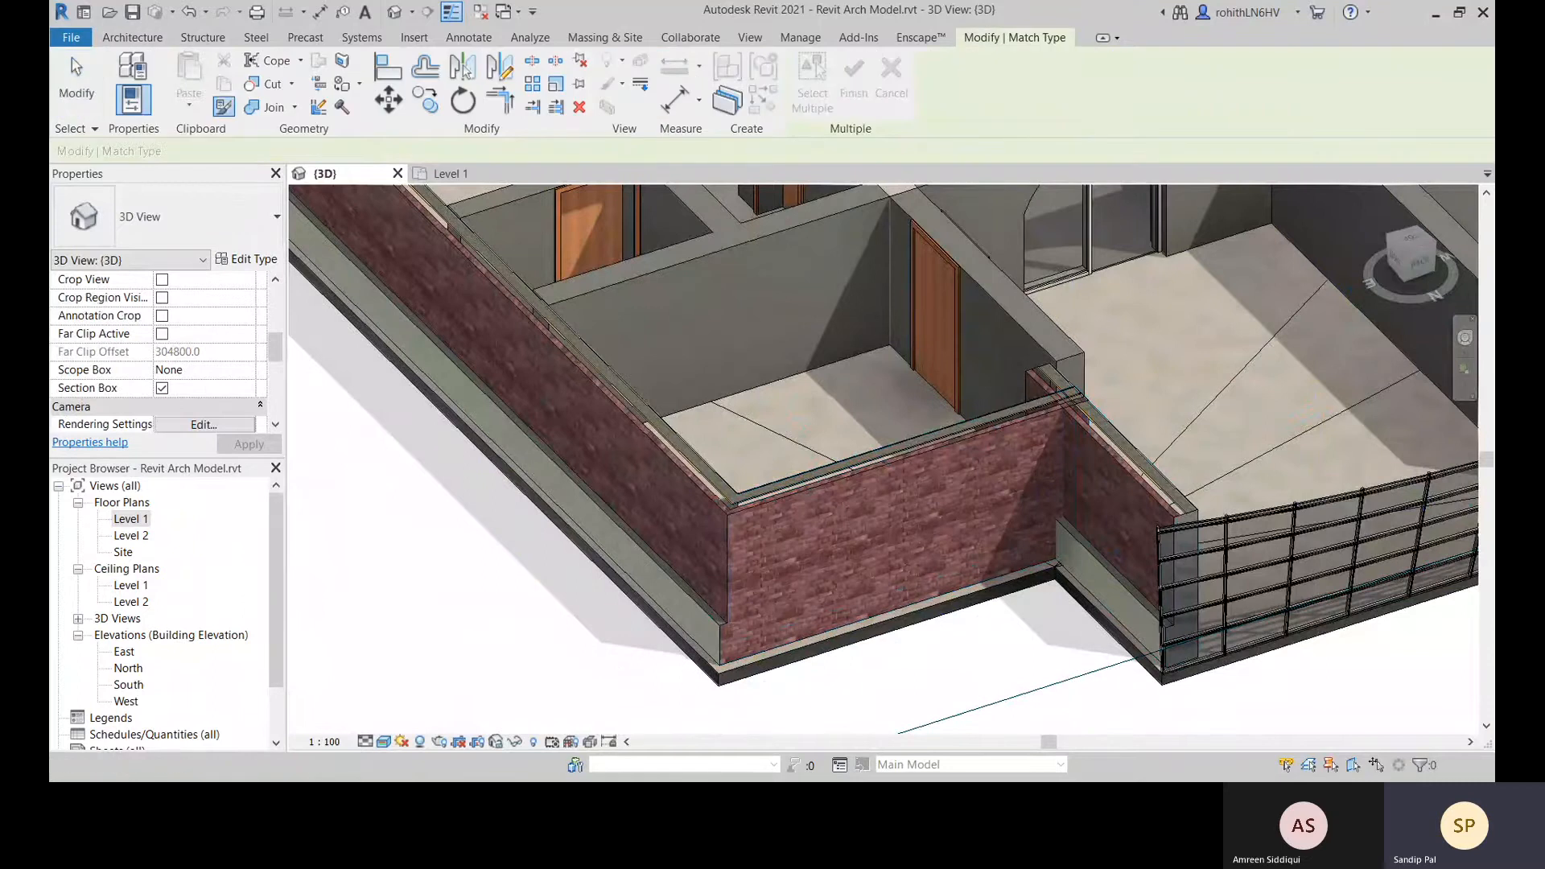
click(663, 468)
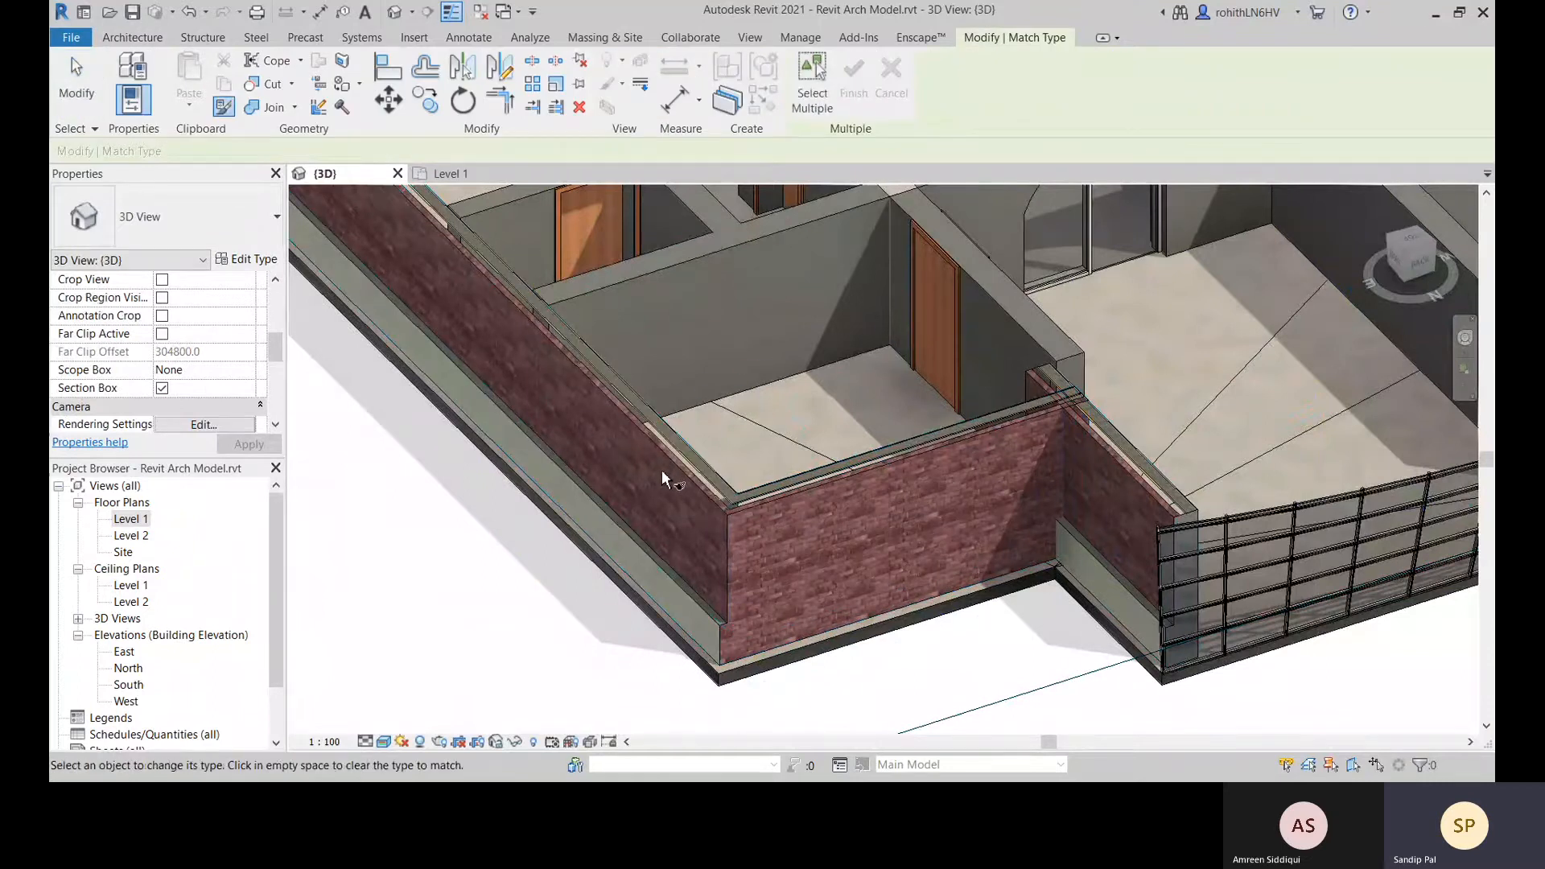
click(891, 616)
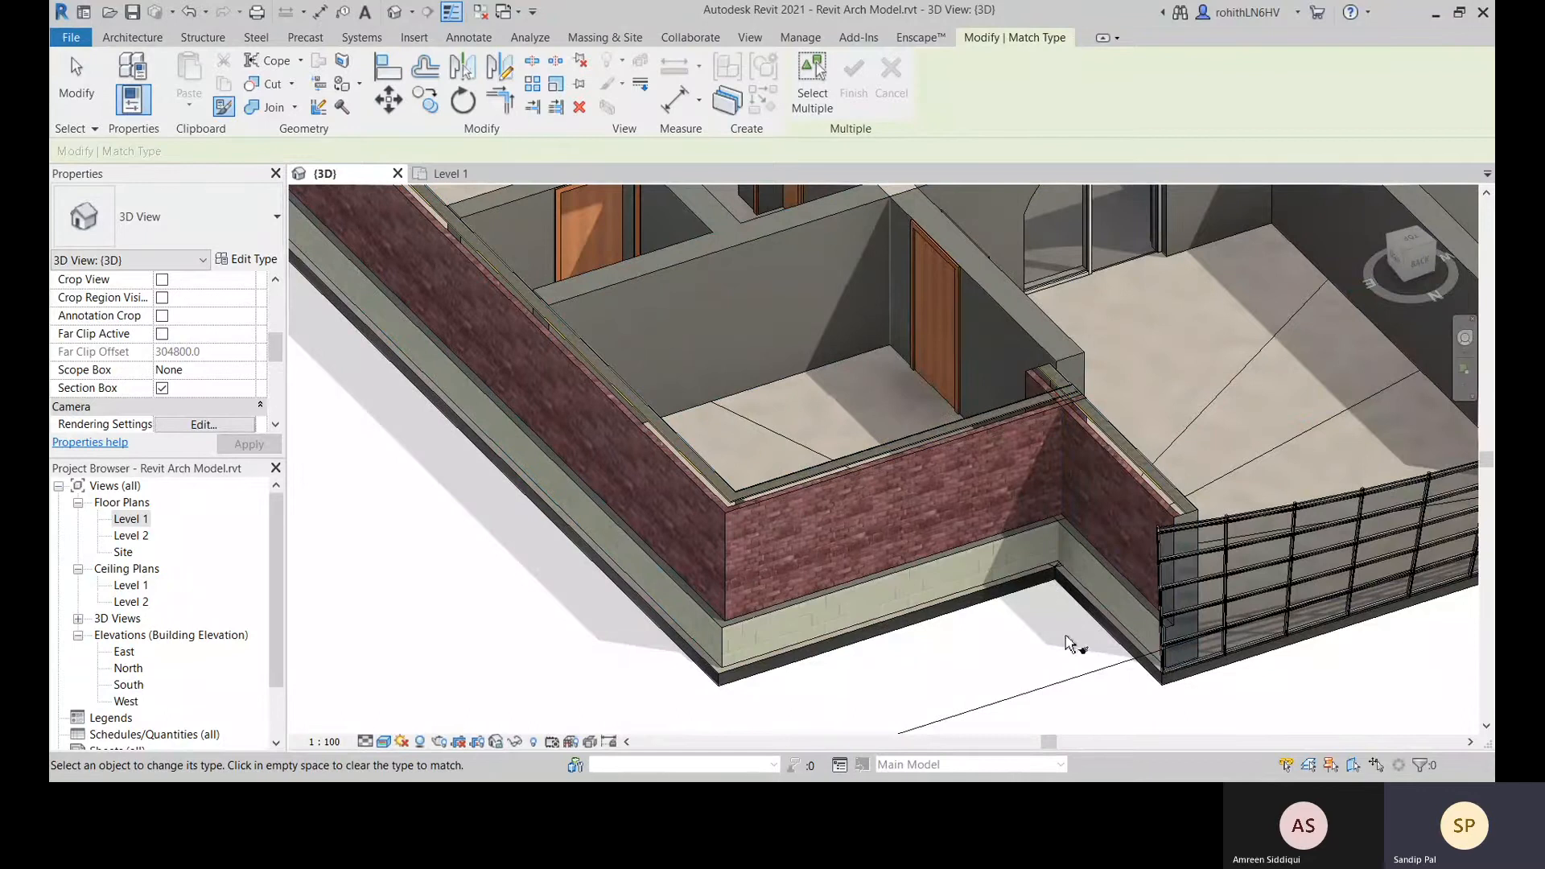
Trim the exterior walls into a clean corner near the curtain wall and extend the Int Wall - 400 interior wall to the stacked exterior wall
shift+middle_drag(1066, 642, 1006, 548)
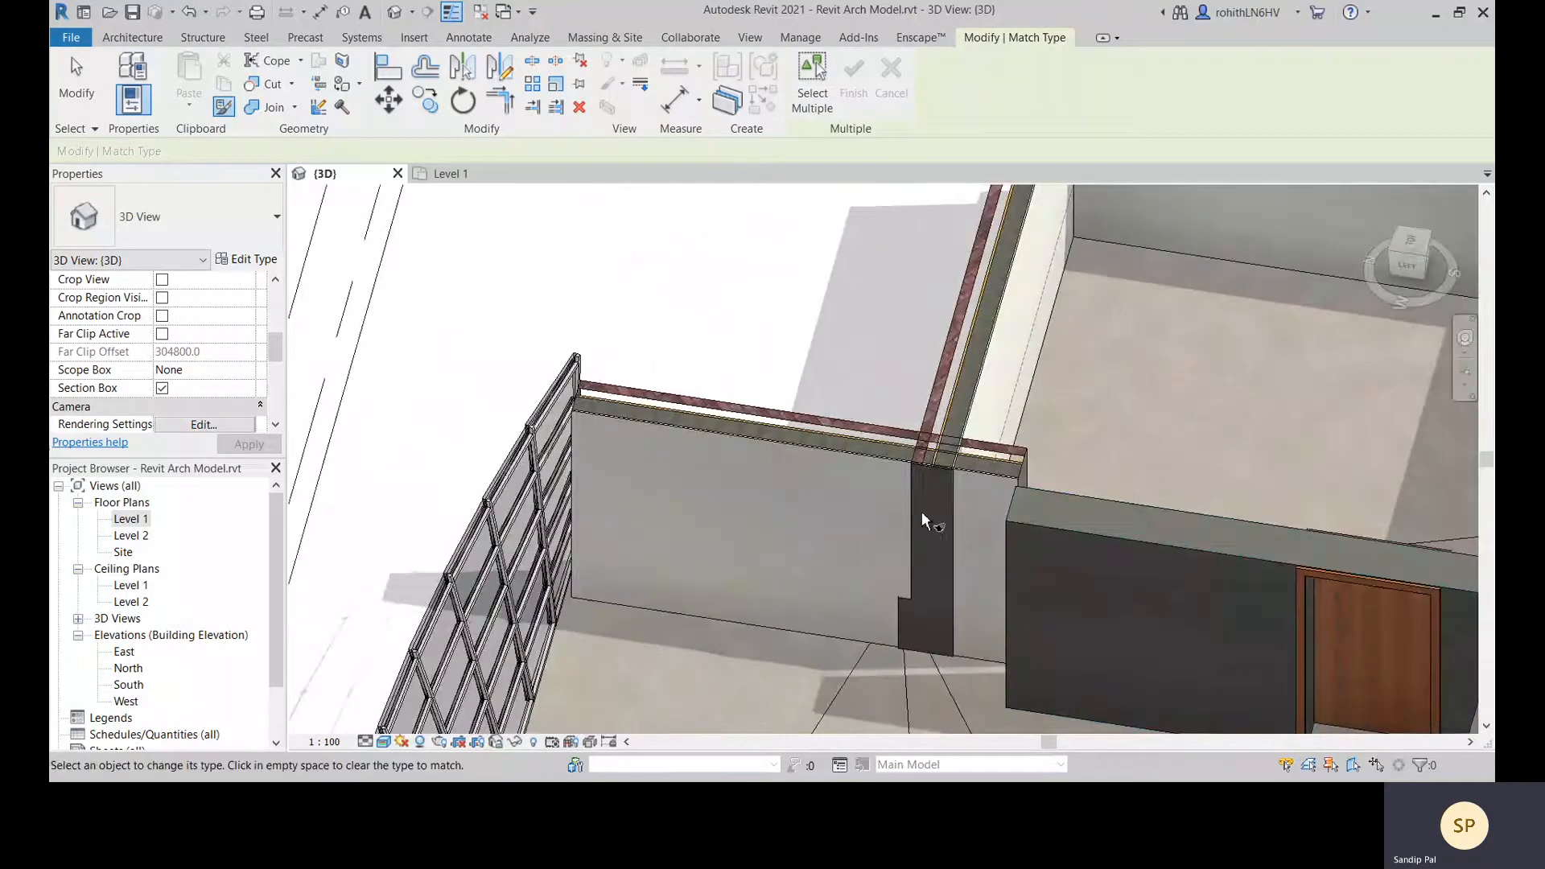
key(Escape)
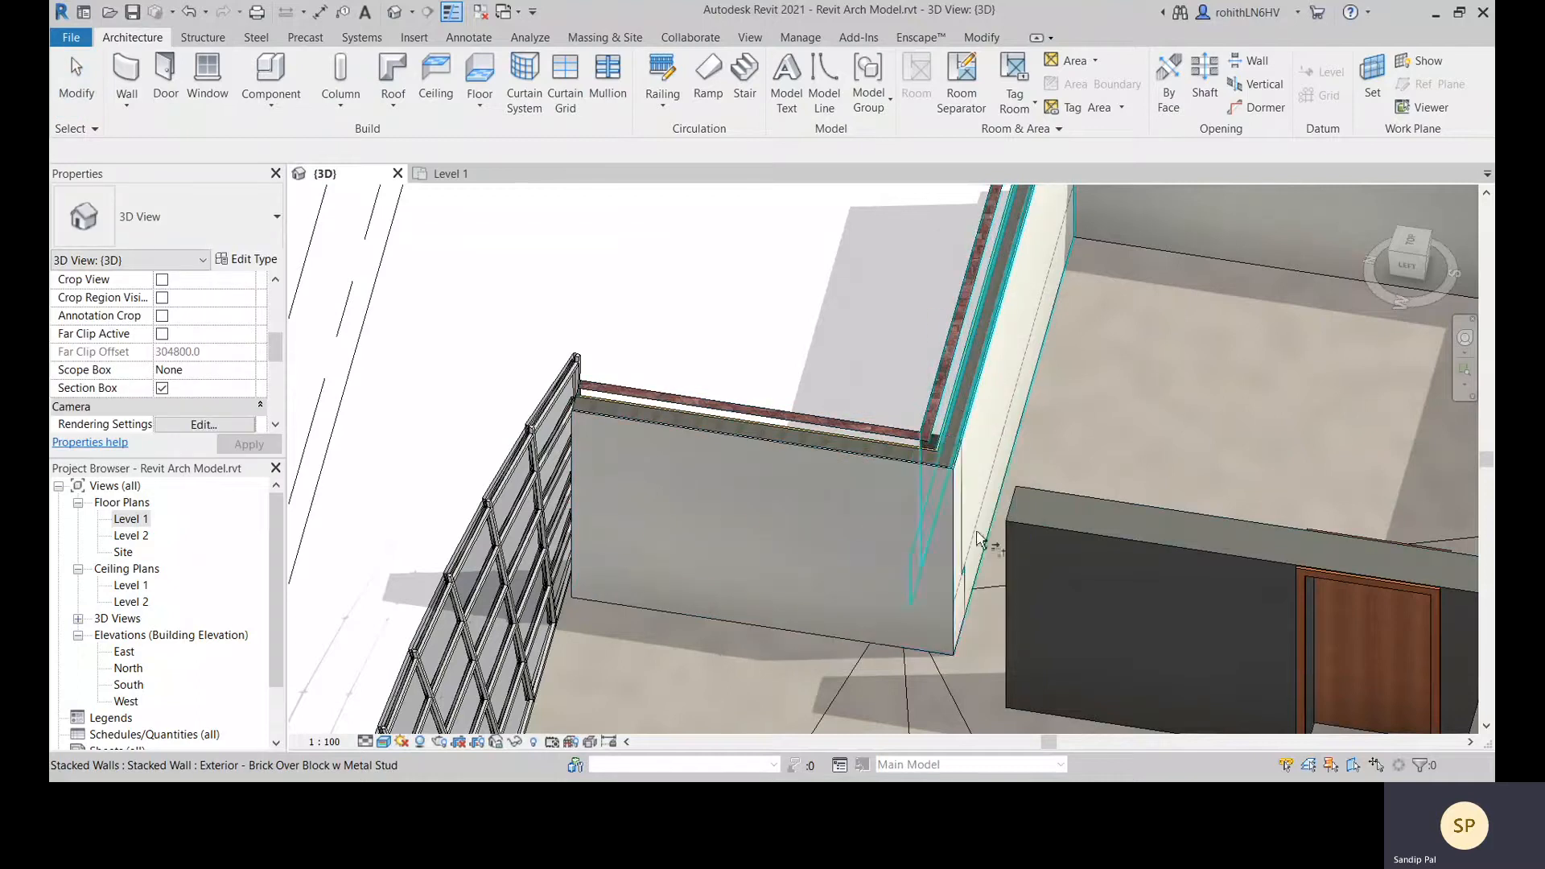
click(966, 410)
click(1089, 534)
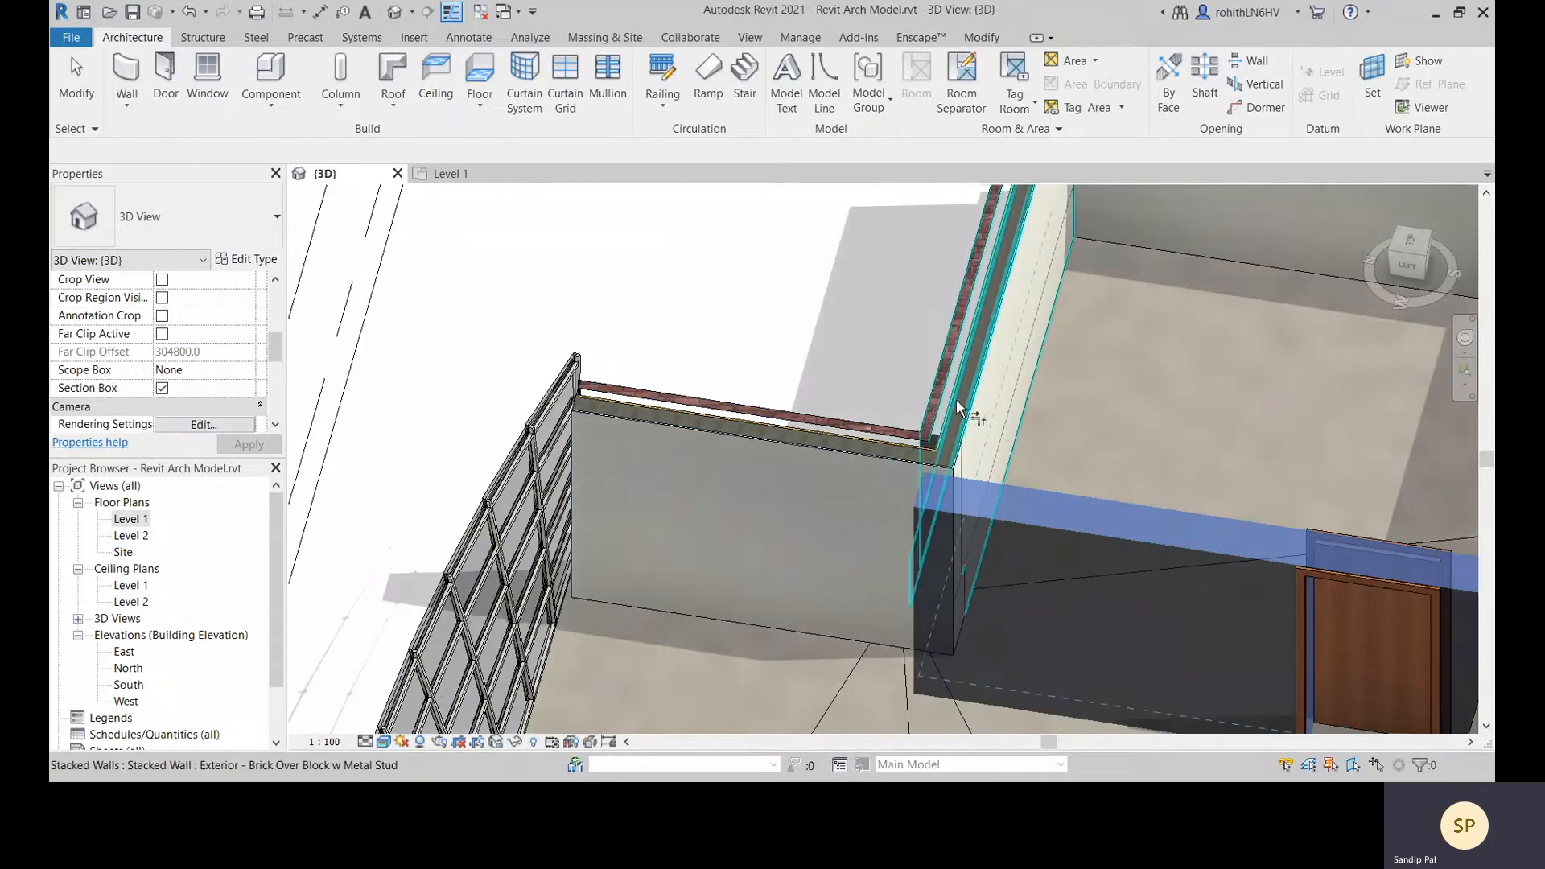
key(Escape)
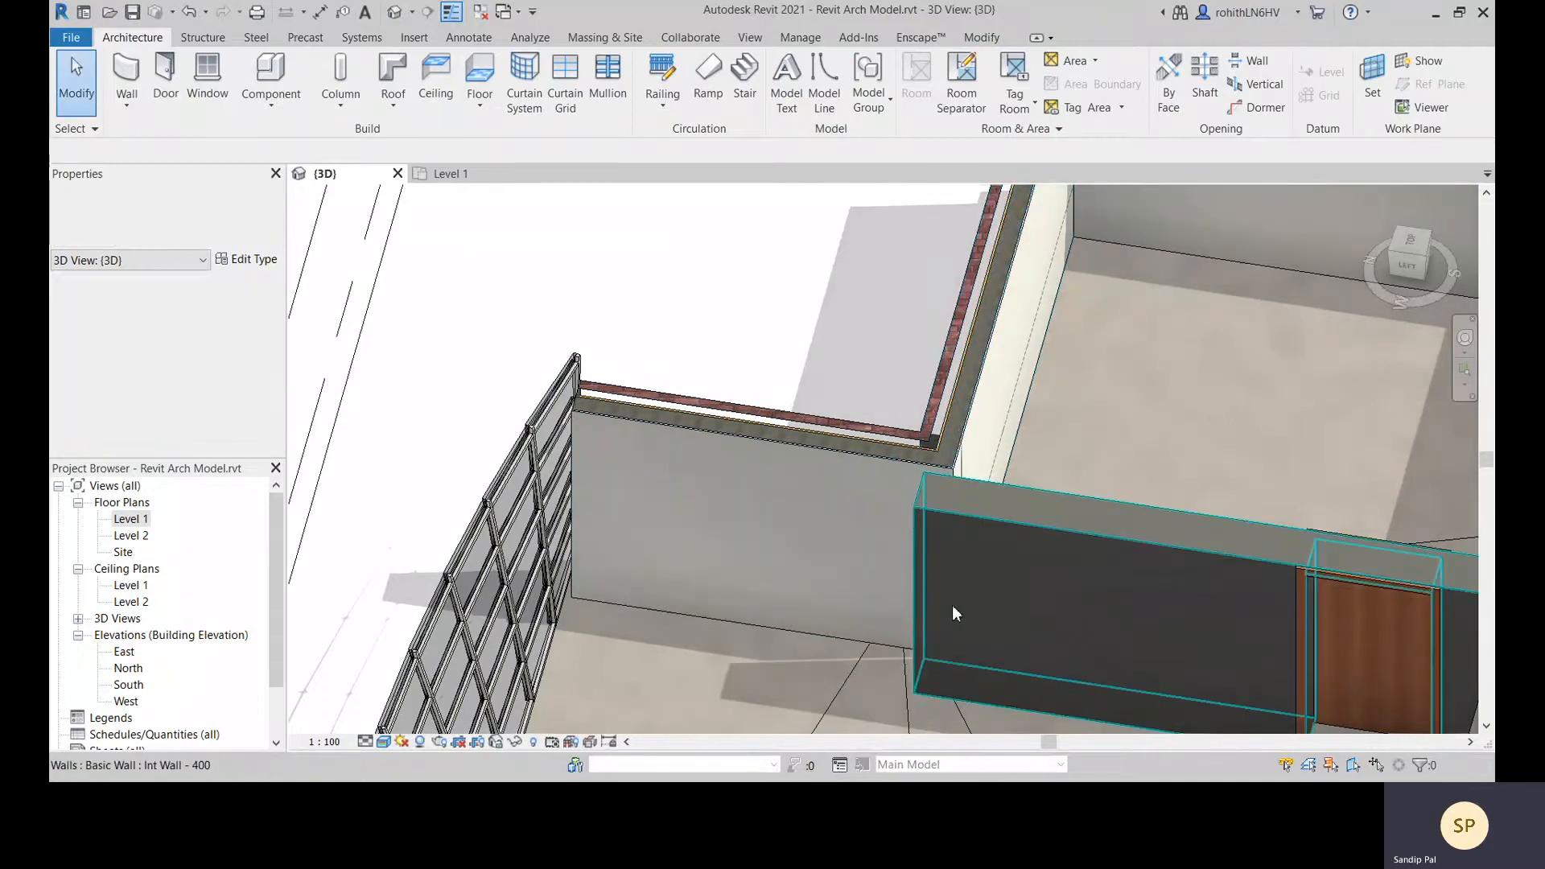
shift+middle_drag(948, 577, 1311, 250)
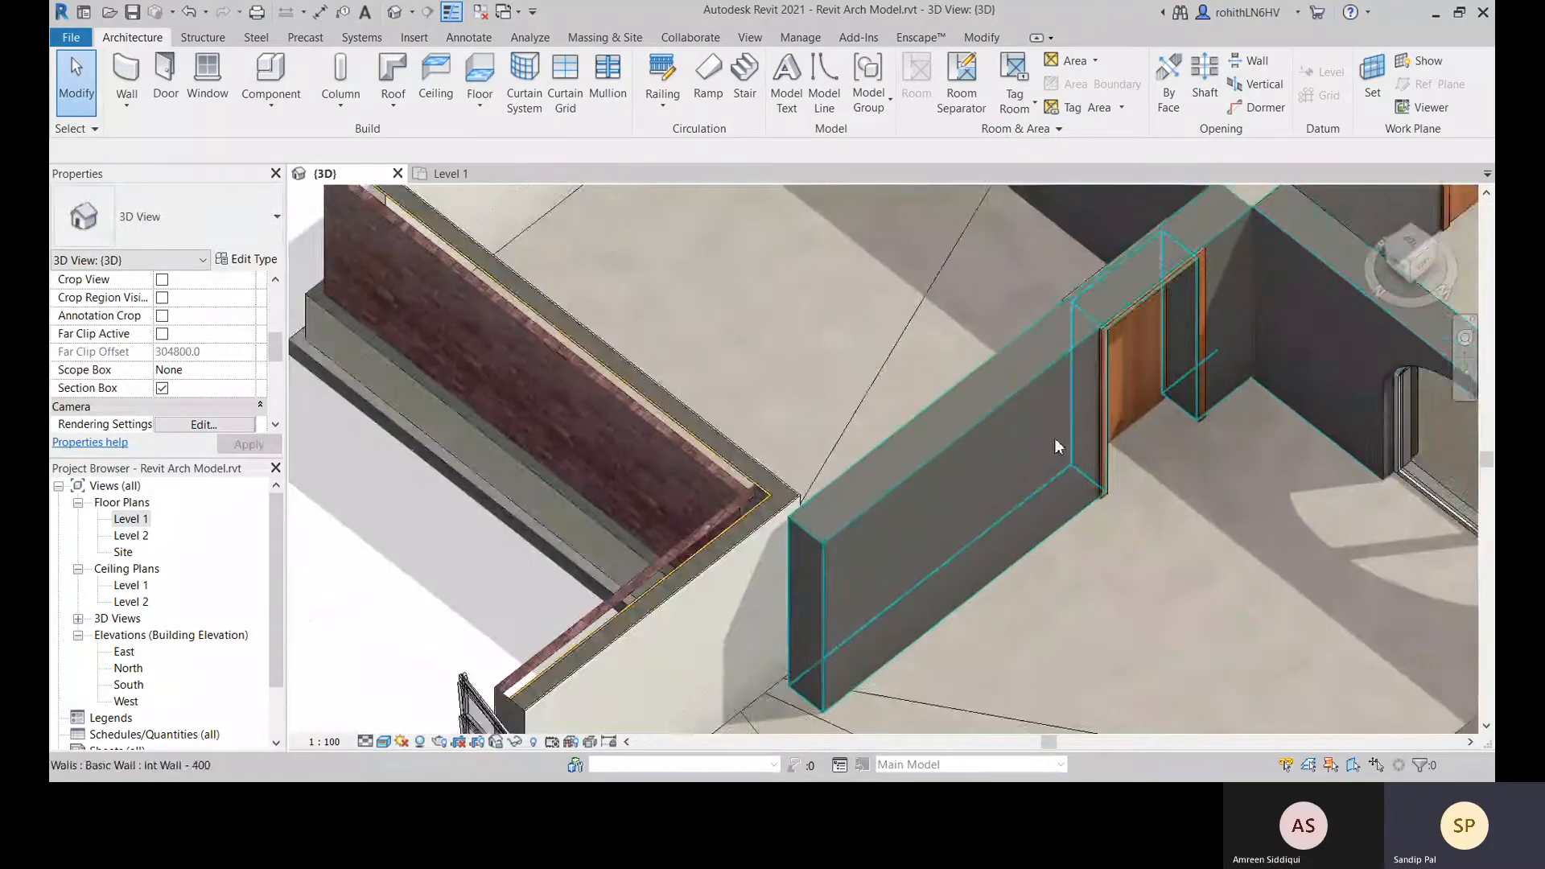
Stretch the stacked exterior wall past the corner near the curtain wall to meet the end of the Int Wall - 400 interior wall
mouse_move(1054, 437)
middle_down()
mouse_move(1156, 414)
mouse_move(1007, 626)
mouse_move(1070, 450)
middle_up()
shift+middle_drag(1070, 450, 1143, 362)
click(989, 364)
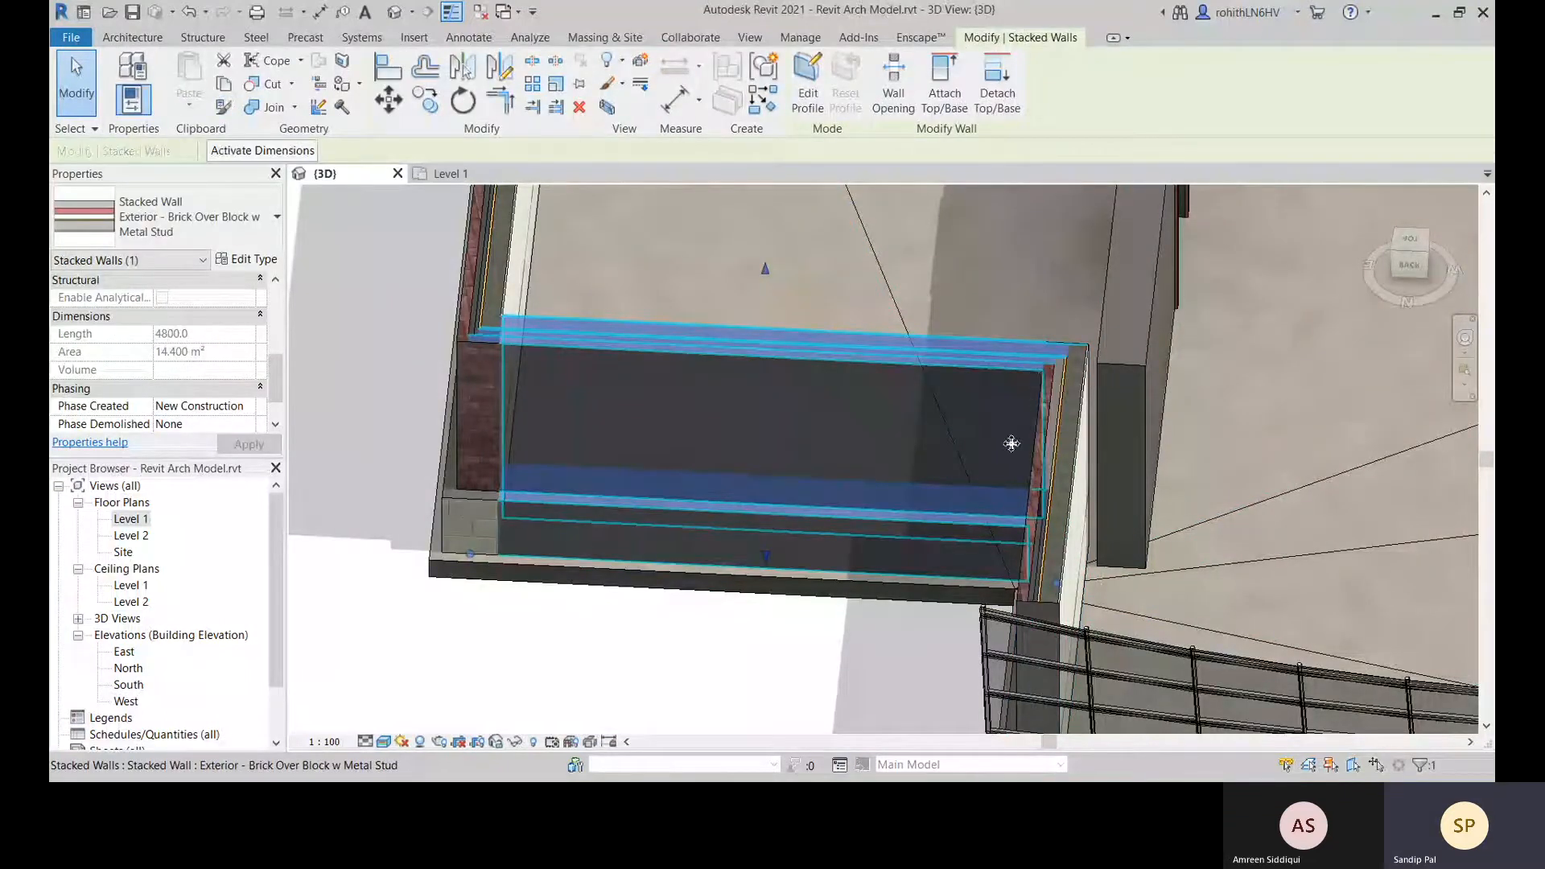
drag(1056, 584, 1143, 581)
shift+middle_drag(1179, 571, 1032, 572)
click(420, 547)
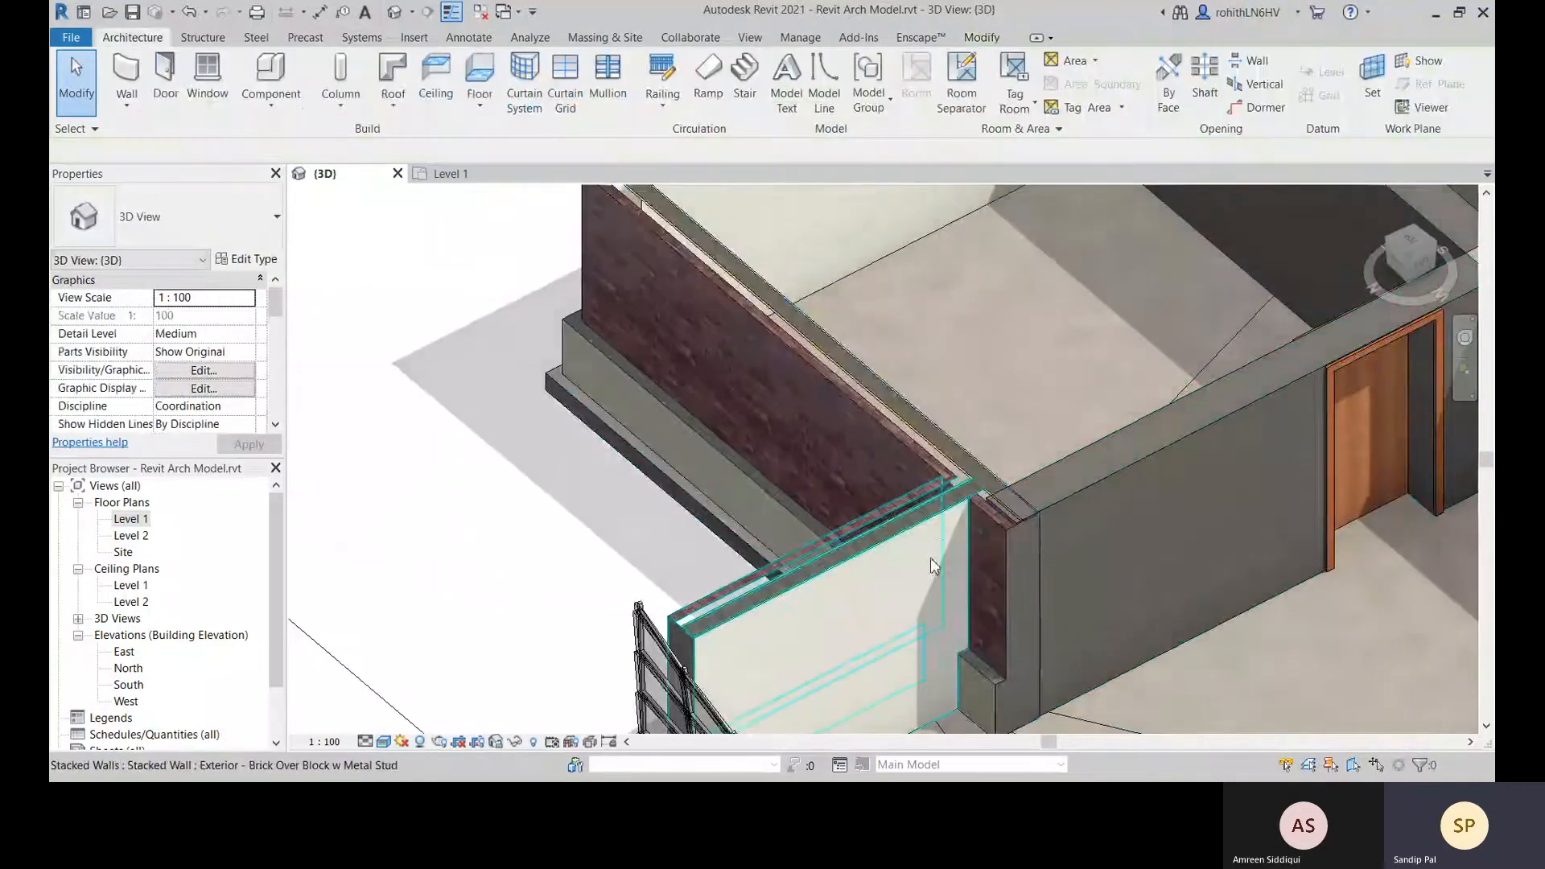
Examine the junction of the extended stacked wall and the Int Wall - 400 interior wall up close, checking each wall's properties
middle_drag(1096, 519, 937, 346)
scroll(1094, 497, up, 2)
scroll(1154, 500, up, 3)
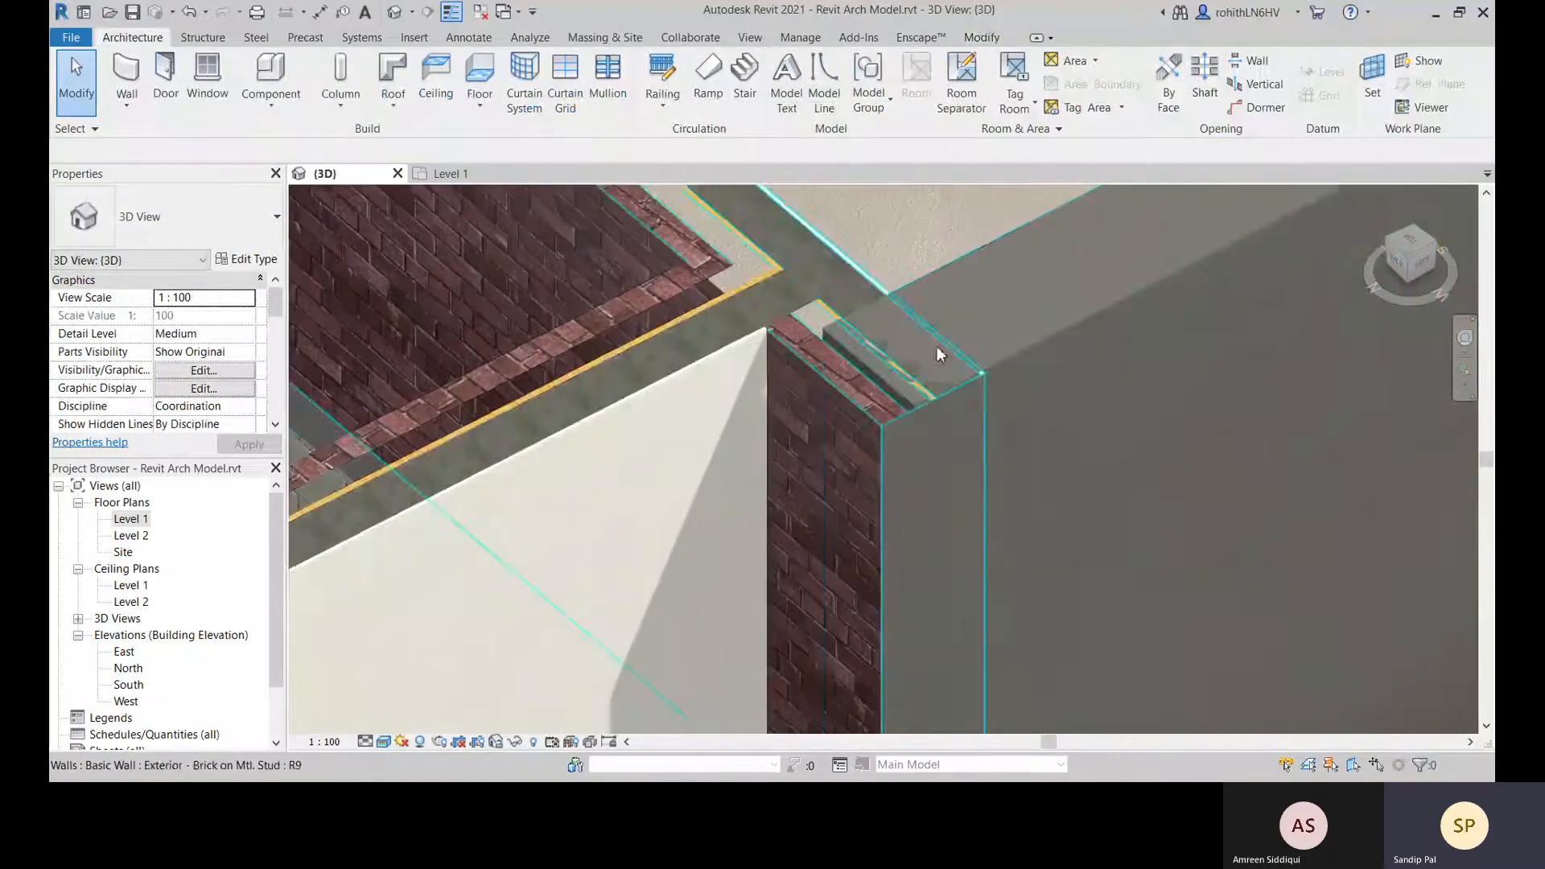
click(1037, 284)
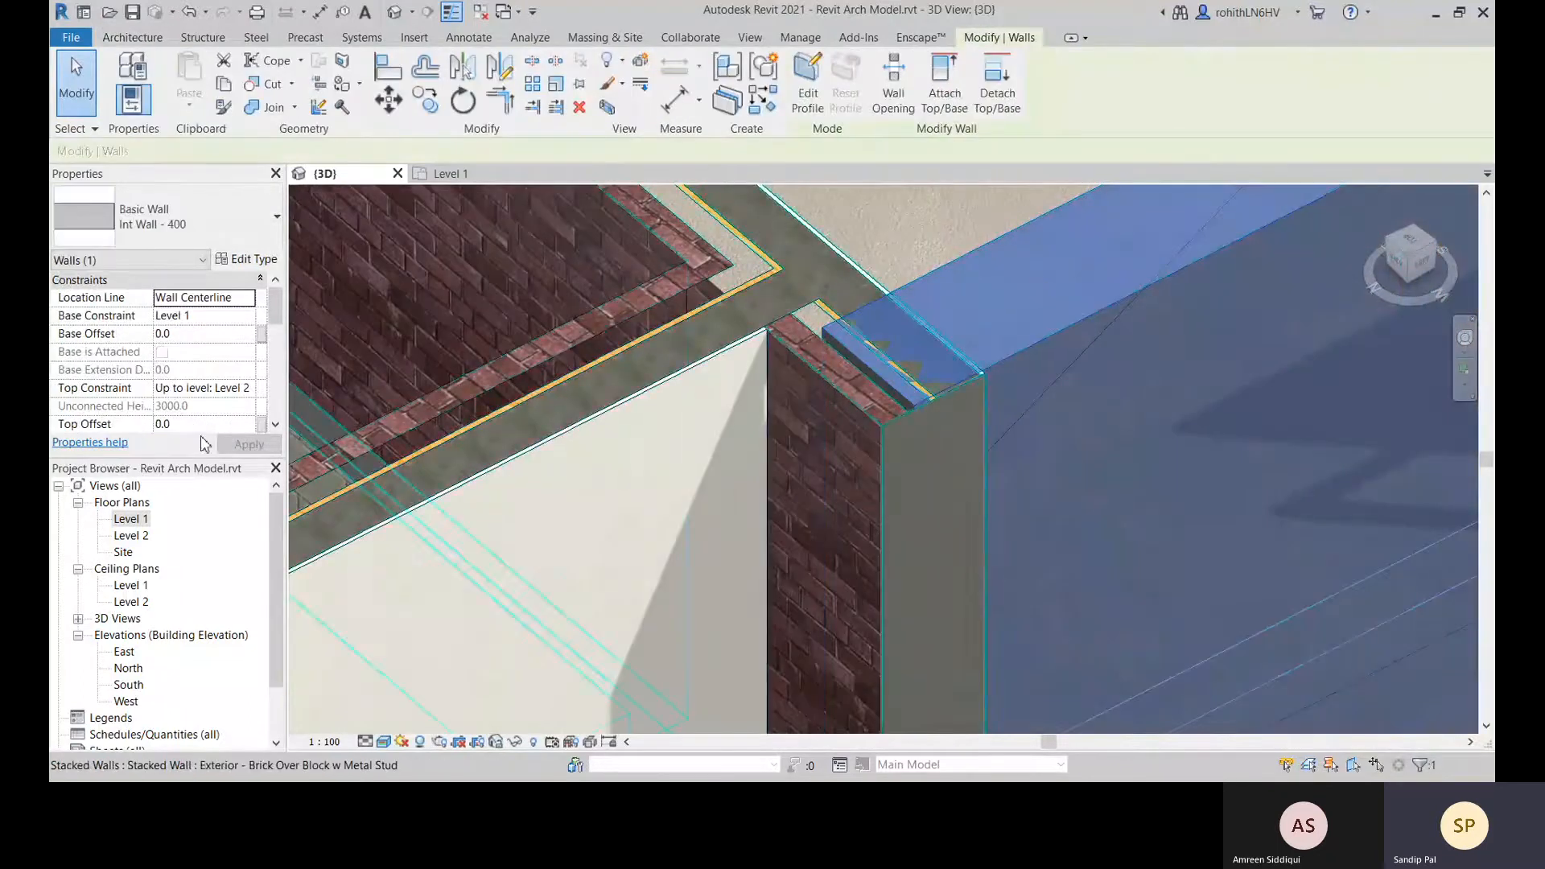
key(Escape)
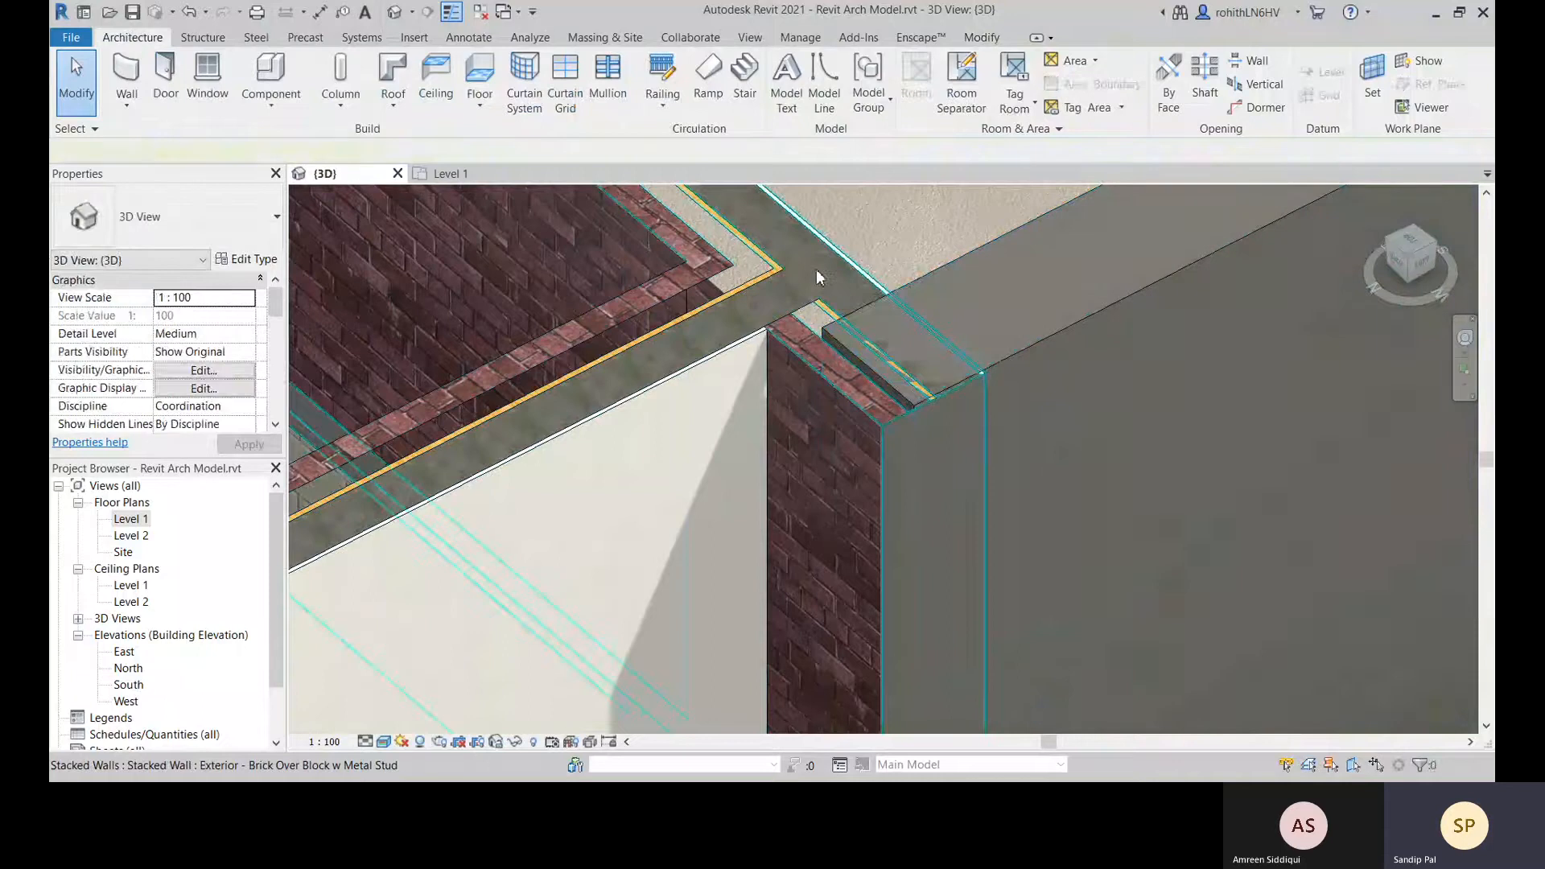
click(825, 277)
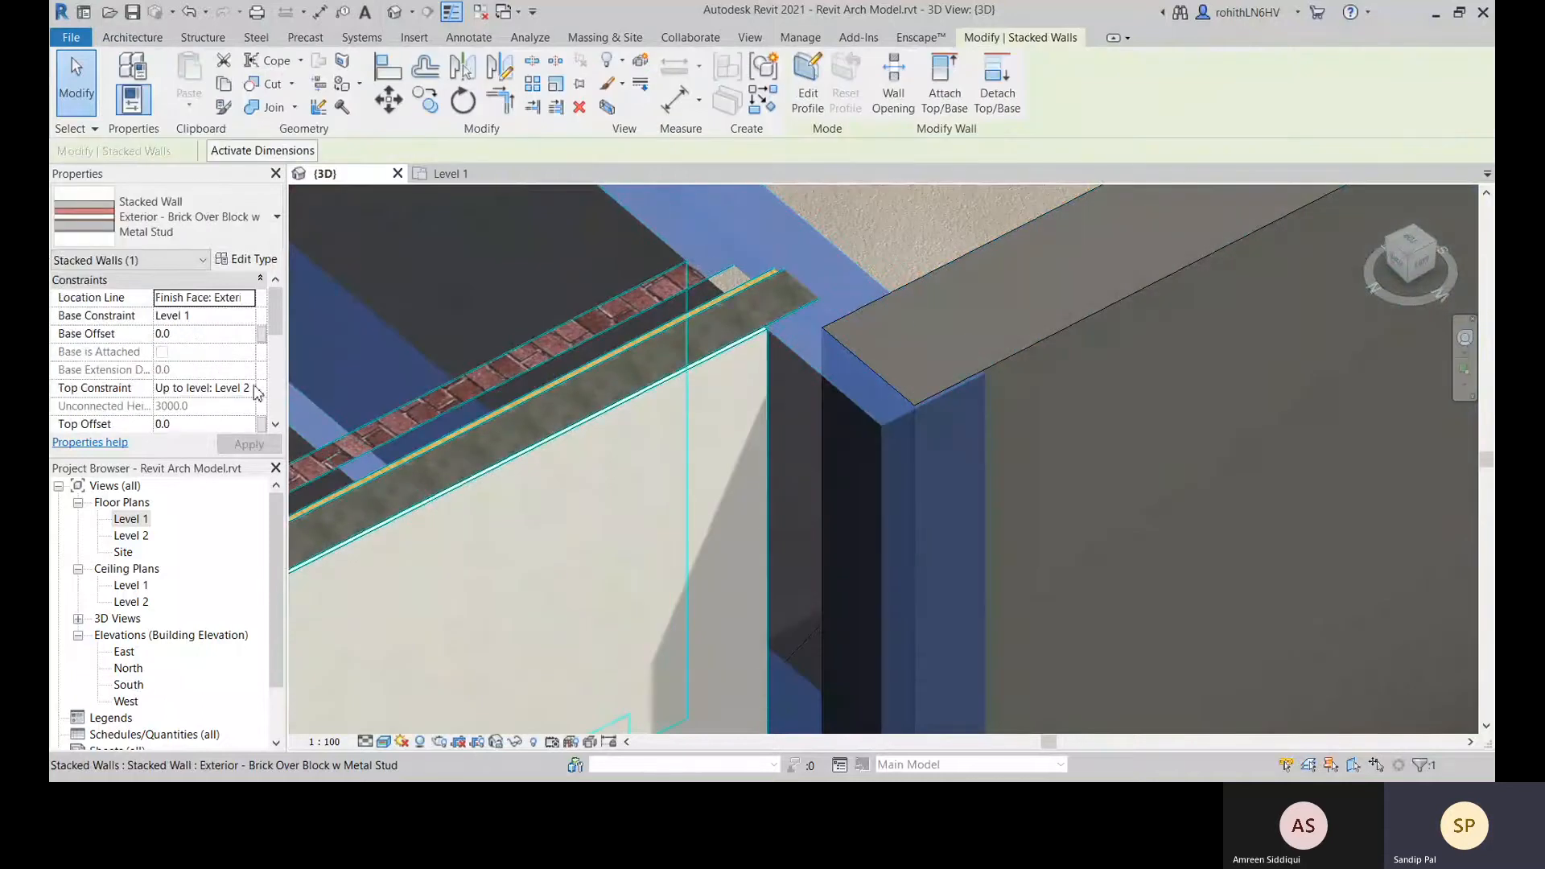
key(Escape)
scroll(1166, 422, down, 5)
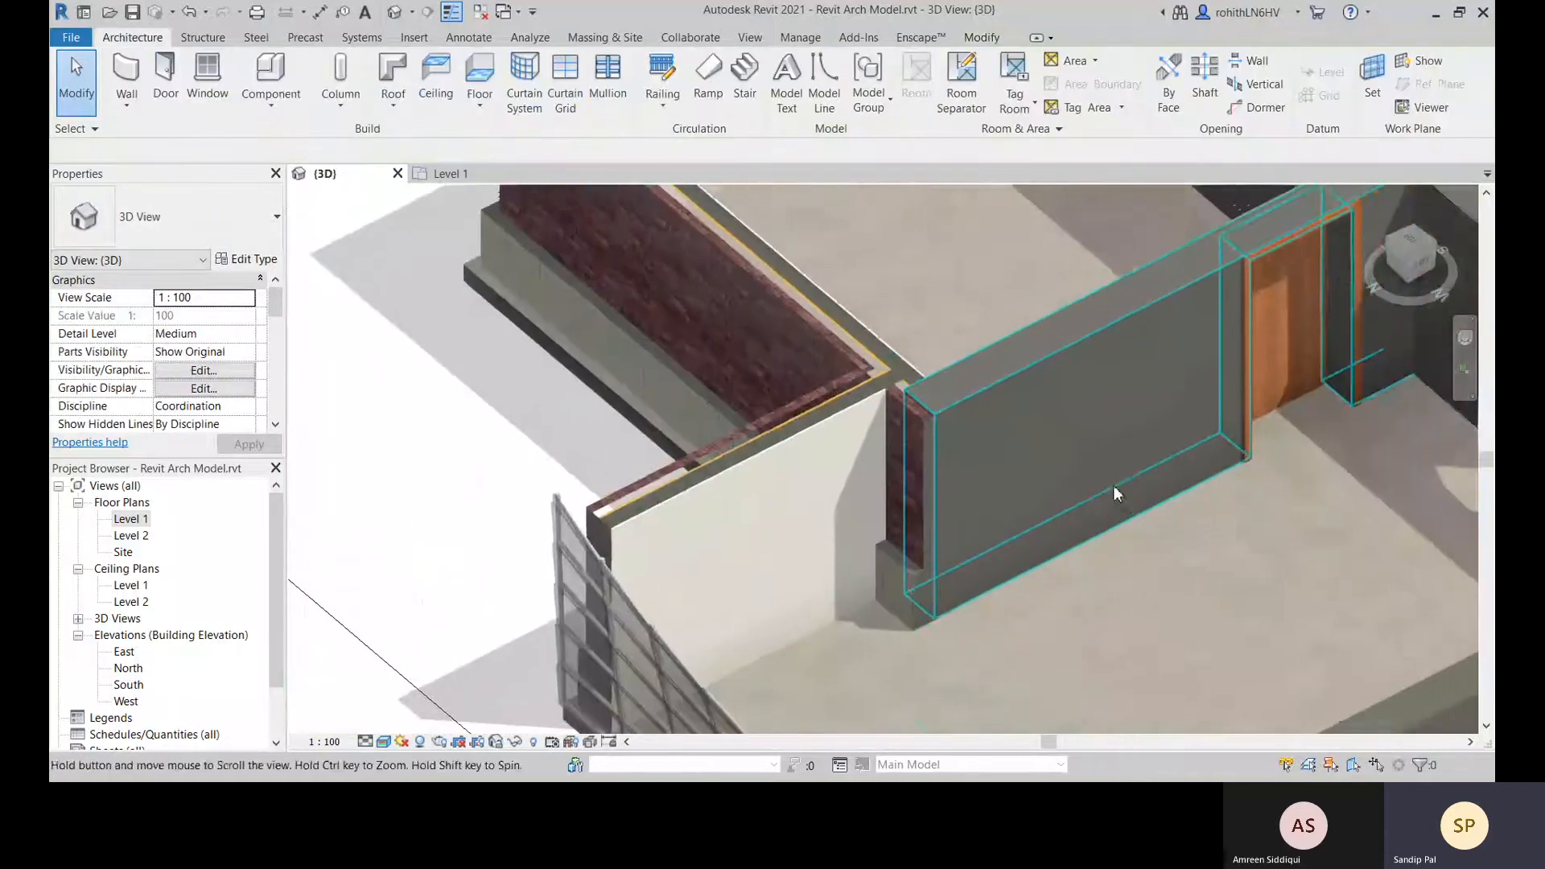
Join the Int Wall - 400 interior wall and the stacked exterior wall into a clean corner
middle_drag(1149, 528, 1185, 486)
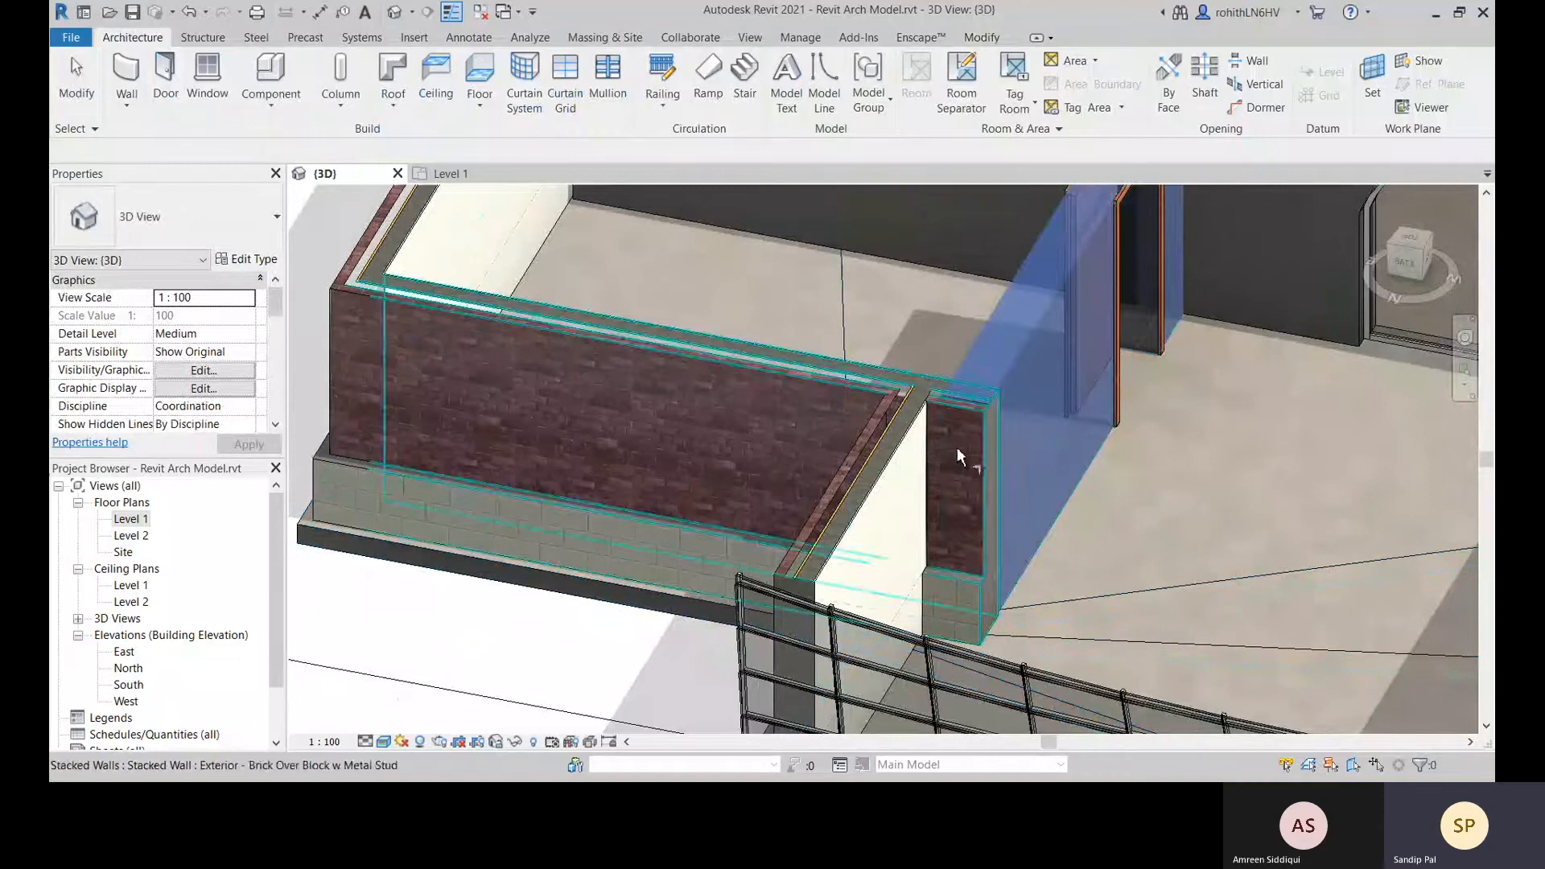
scroll(1171, 514, up, 5)
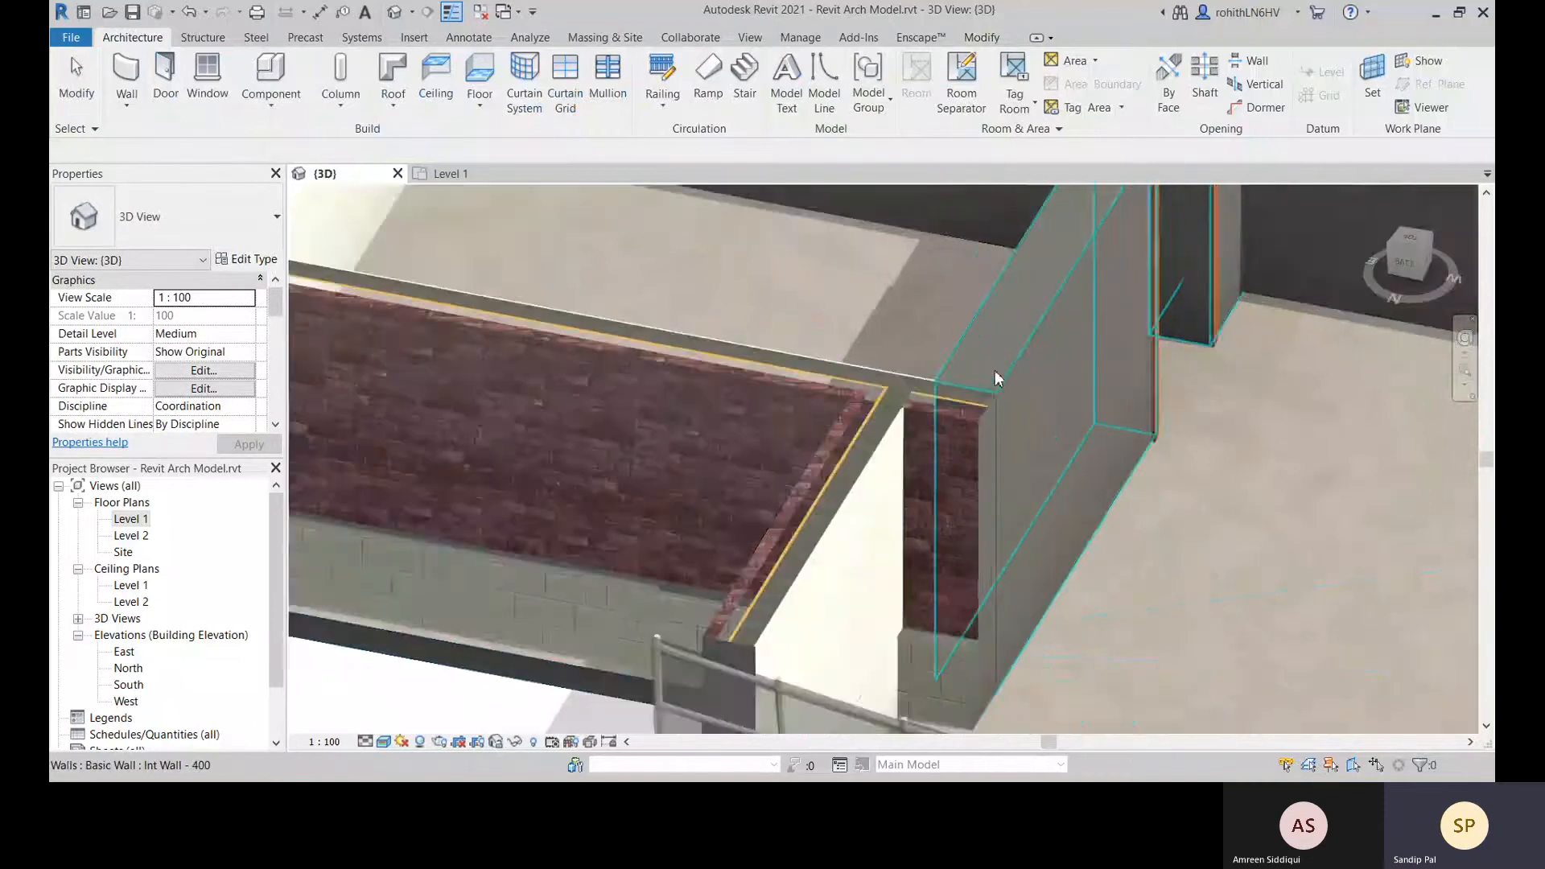
key(Escape)
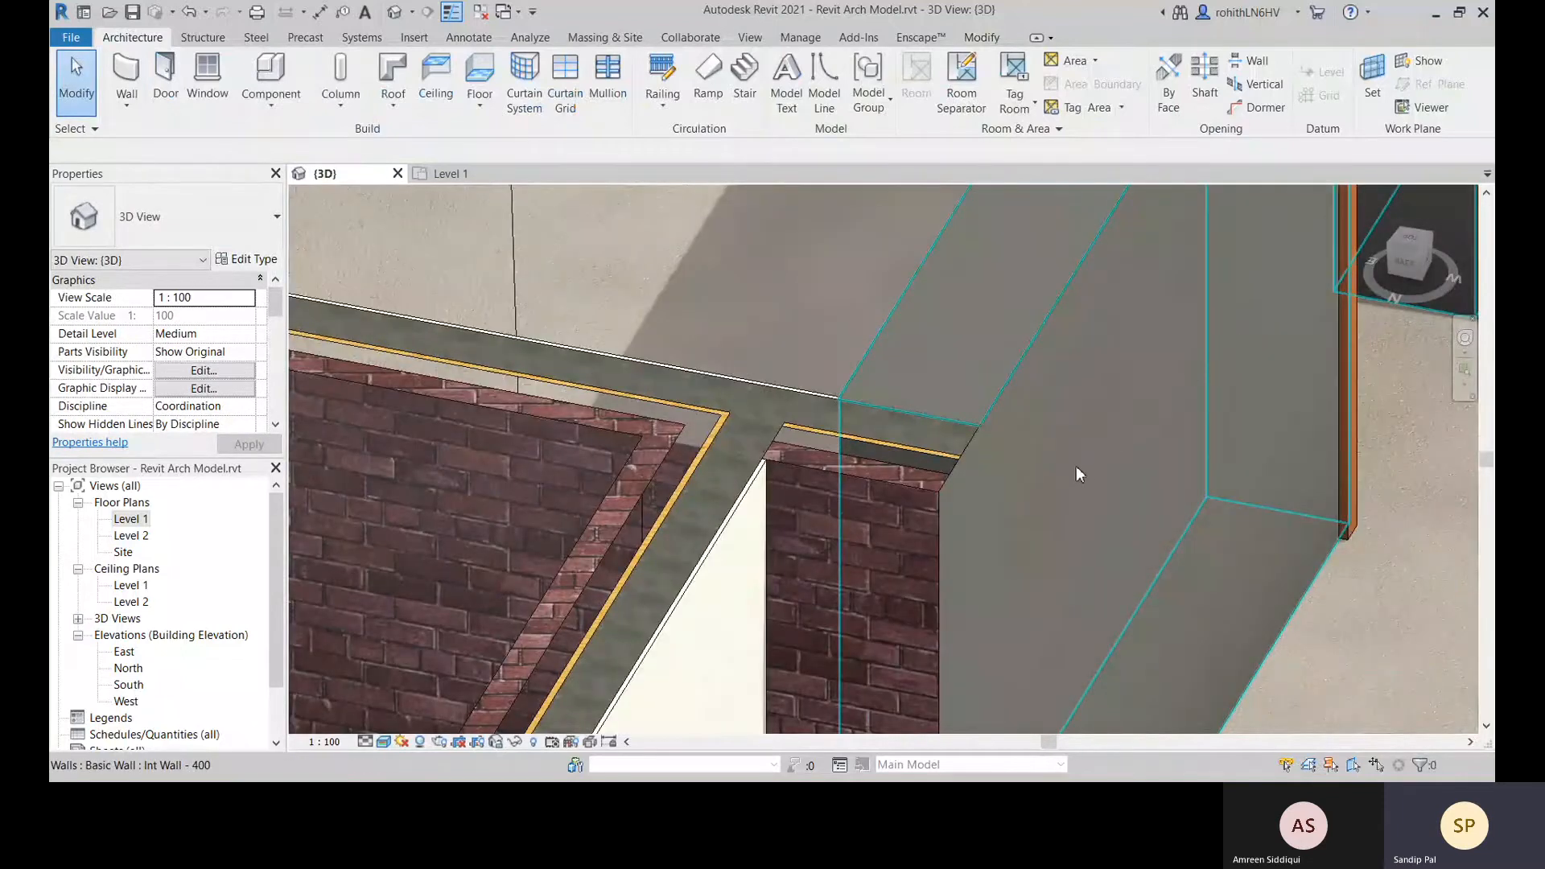
scroll(1075, 466, down, 5)
shift+middle_drag(1122, 438, 519, 459)
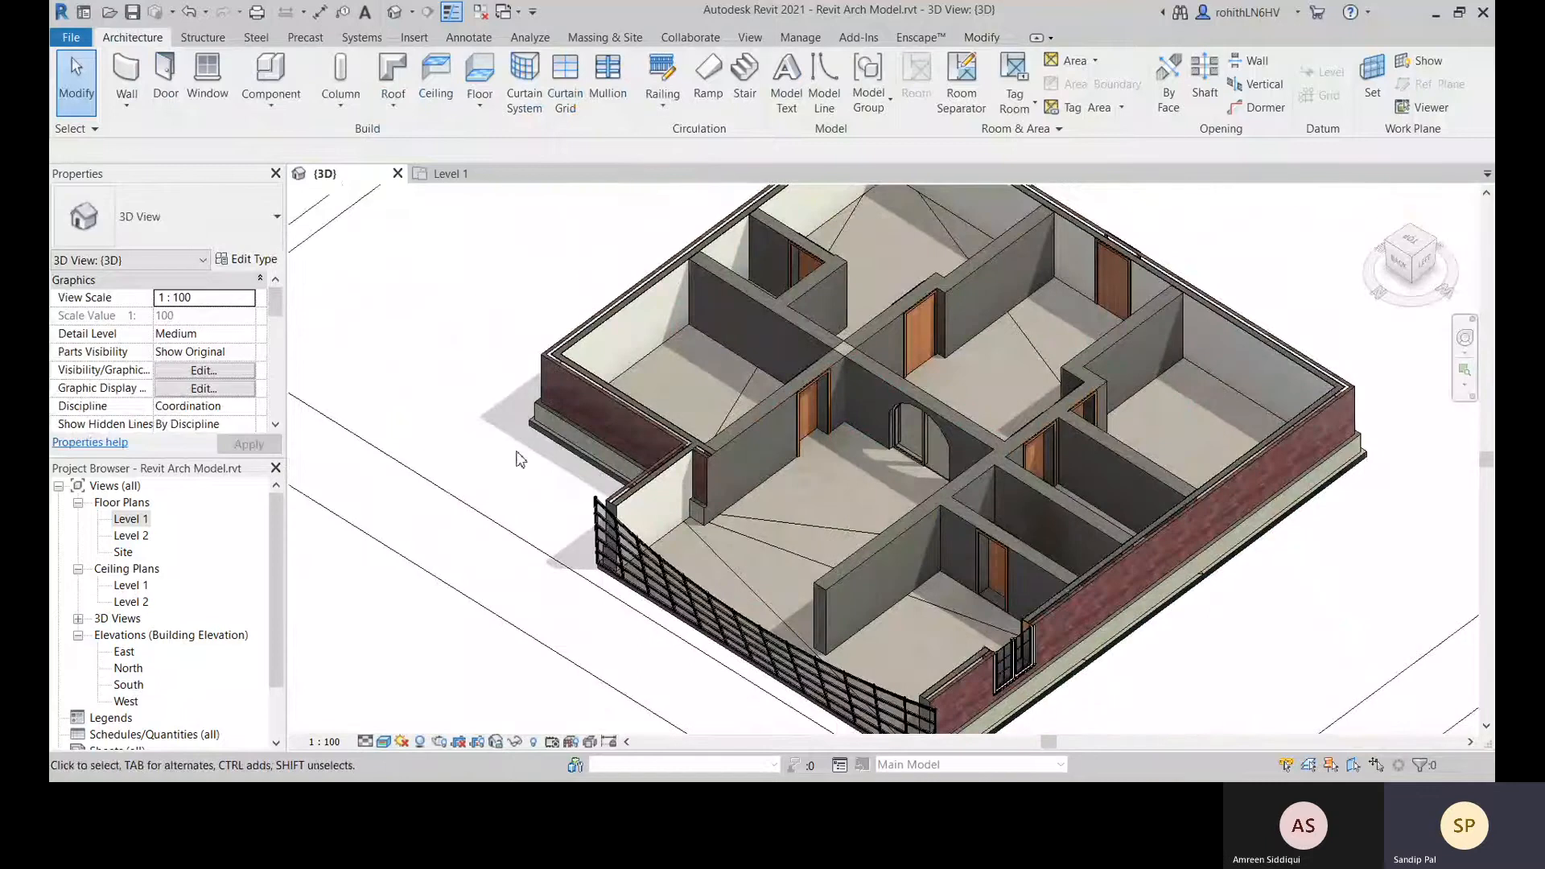
Place a horizontal Cornice wall sweep along the upper inside face of the exterior wall at the far corner room
click(122, 100)
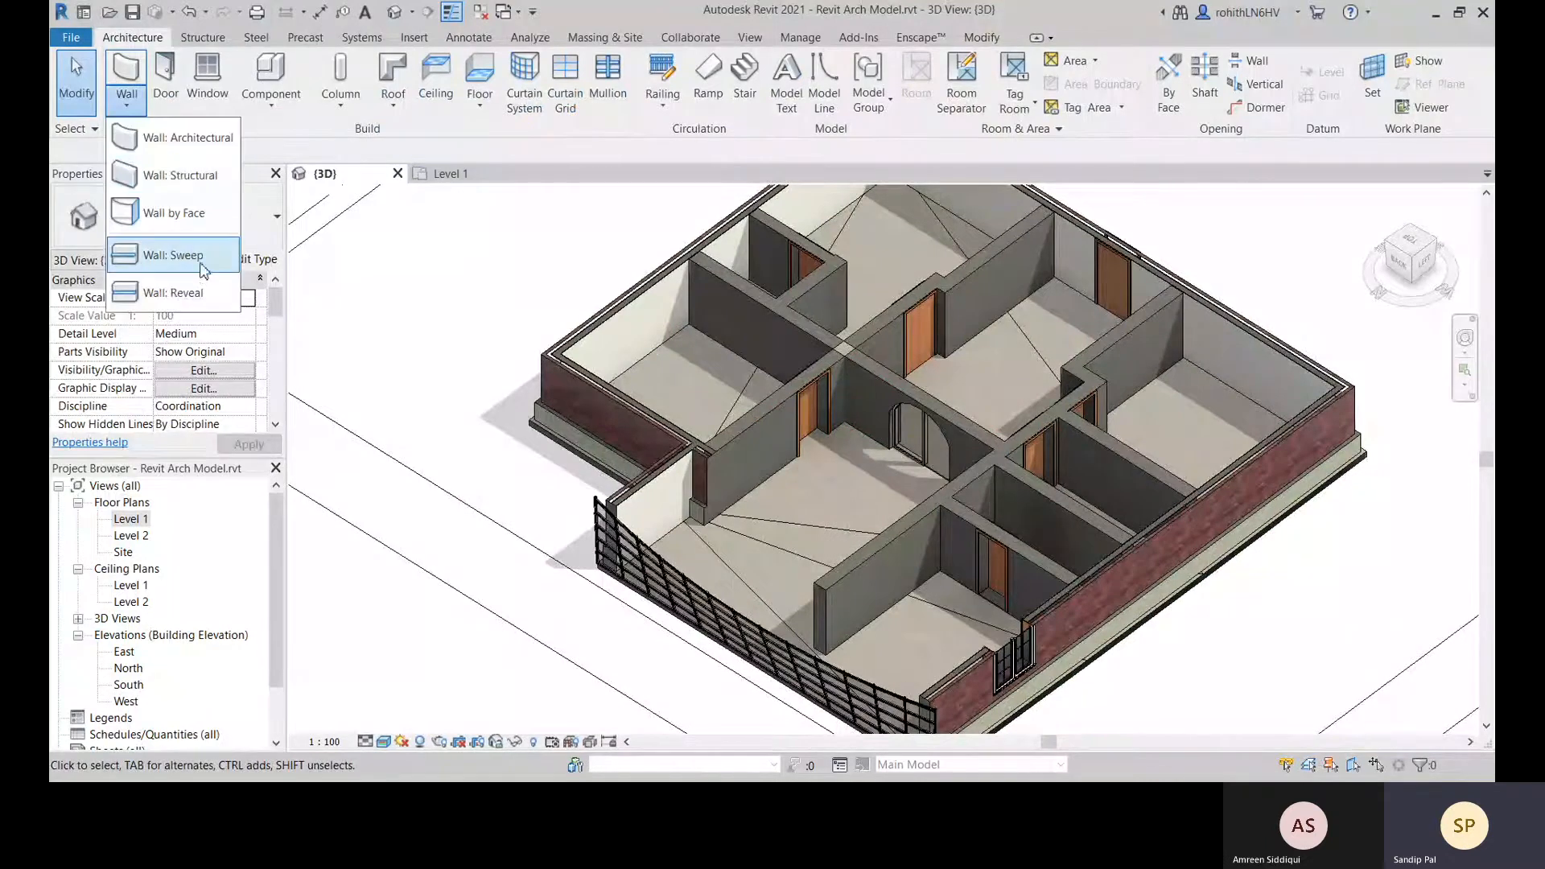
click(173, 255)
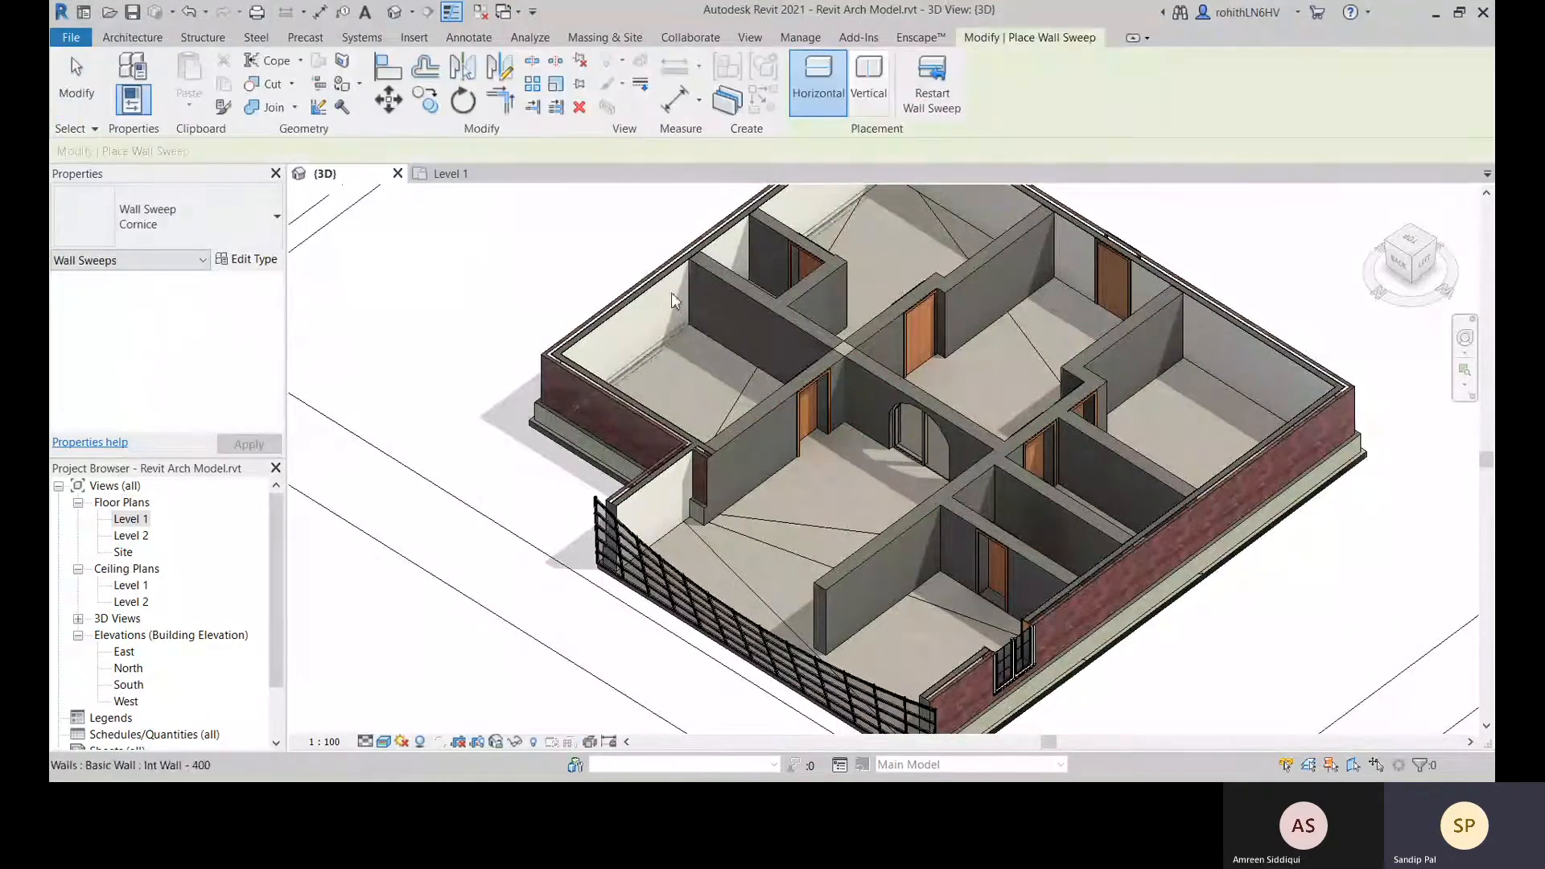
click(213, 239)
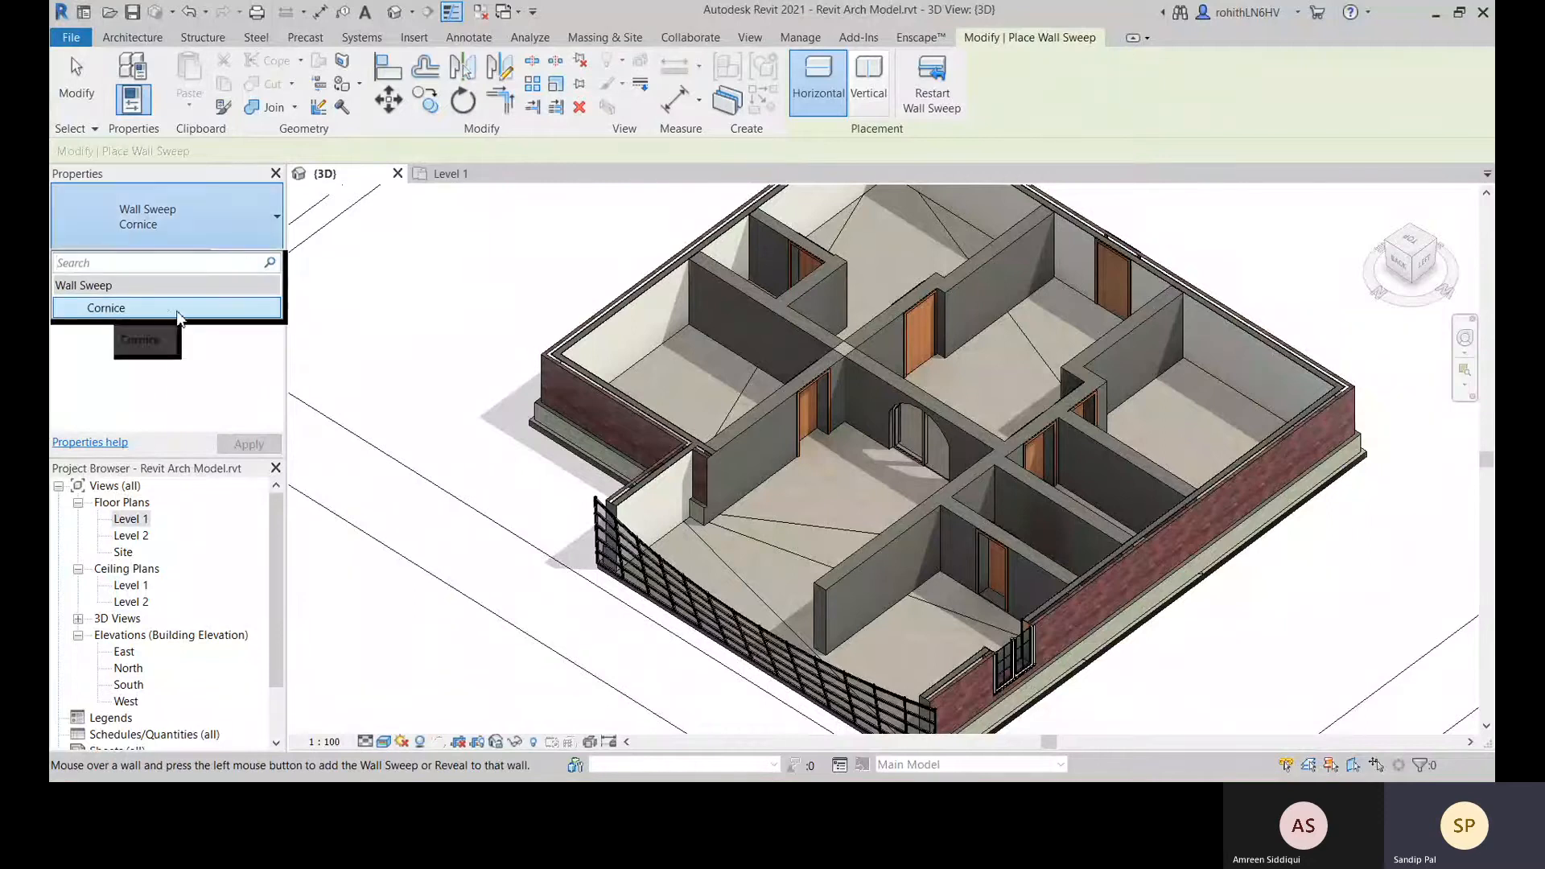
scroll(625, 328, up, 5)
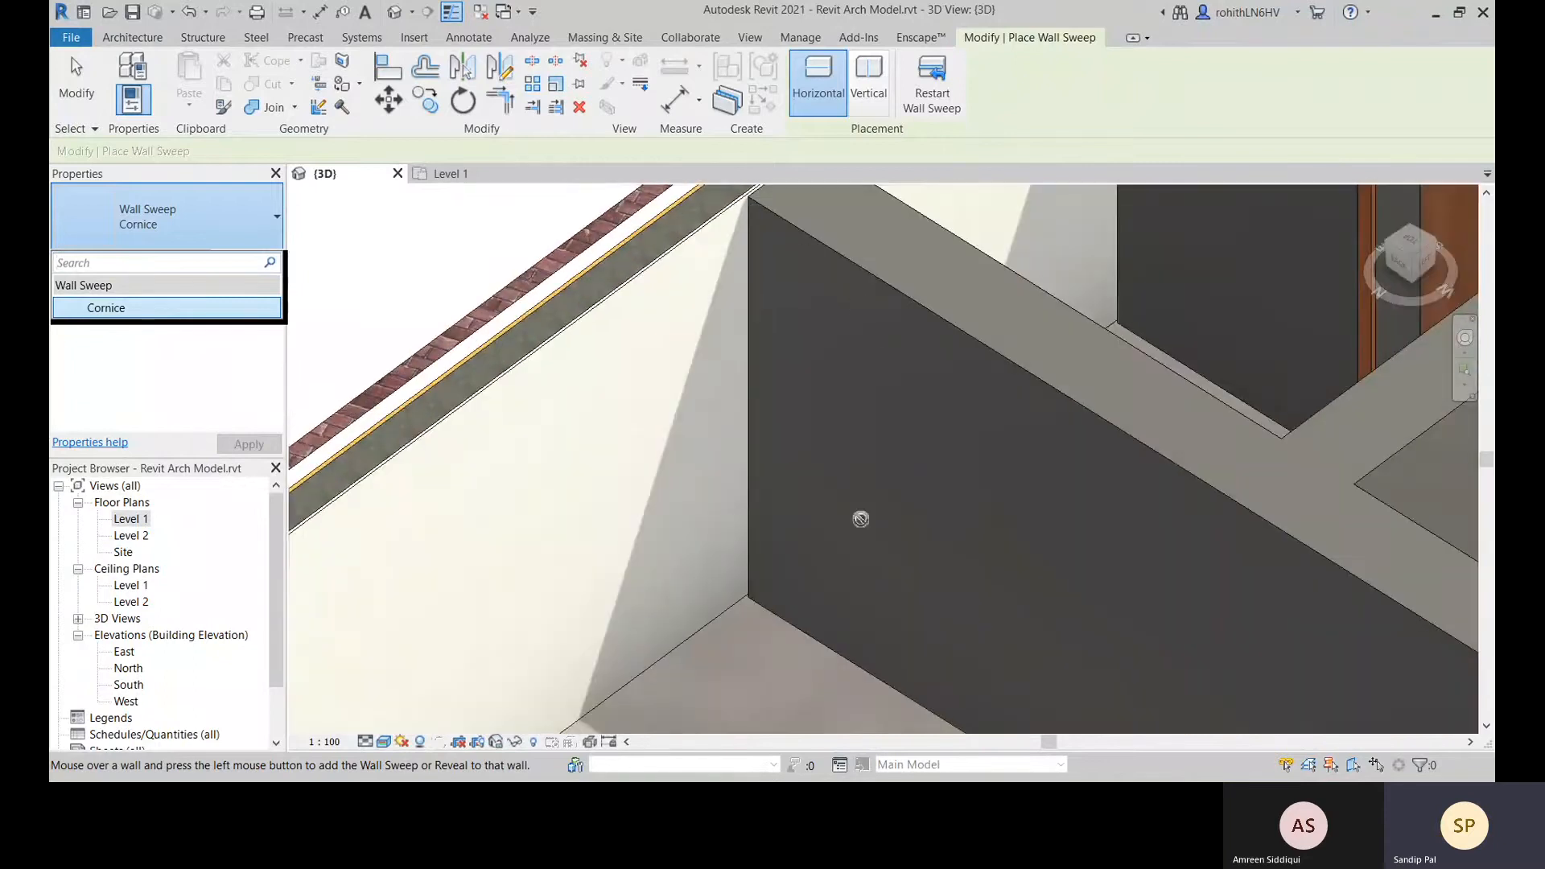
scroll(739, 561, down, 2)
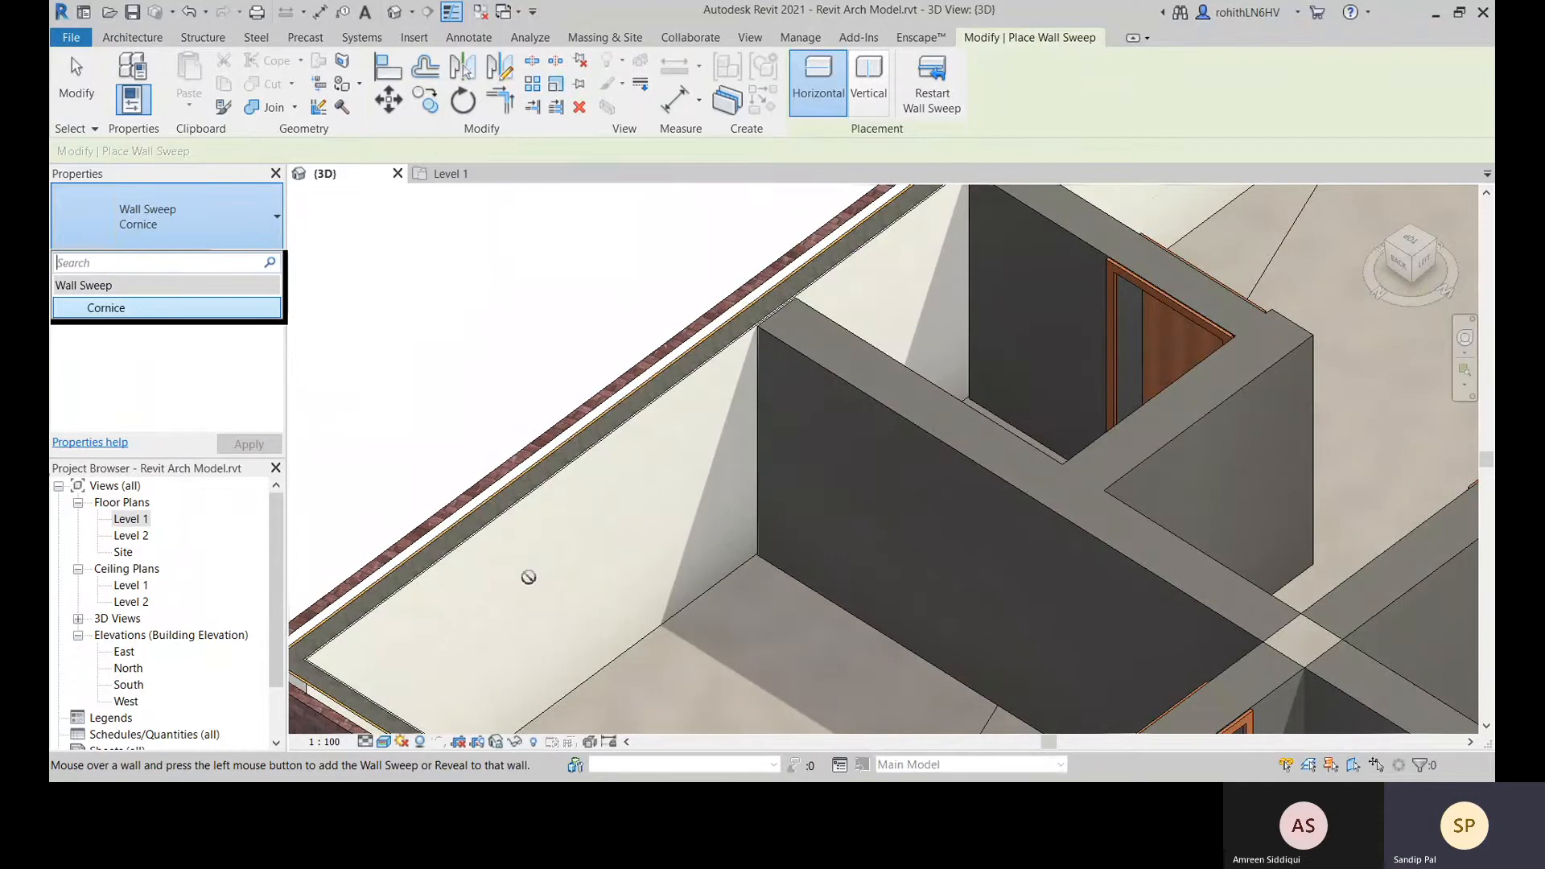
scroll(528, 576, down, 5)
scroll(695, 568, down, 2)
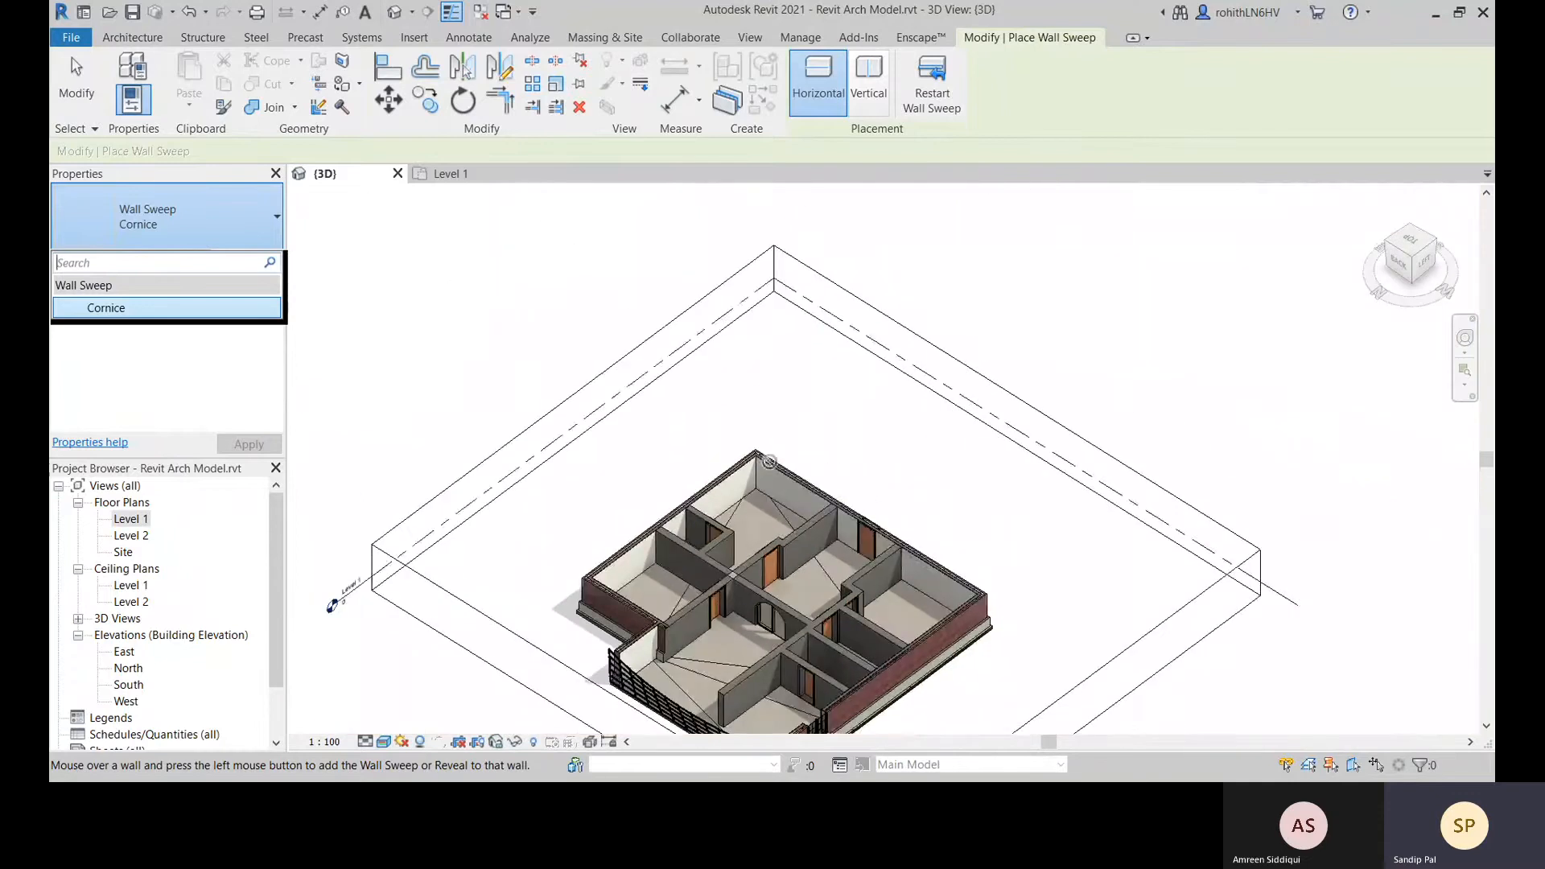
middle_drag(769, 464, 813, 451)
scroll(825, 479, up, 4)
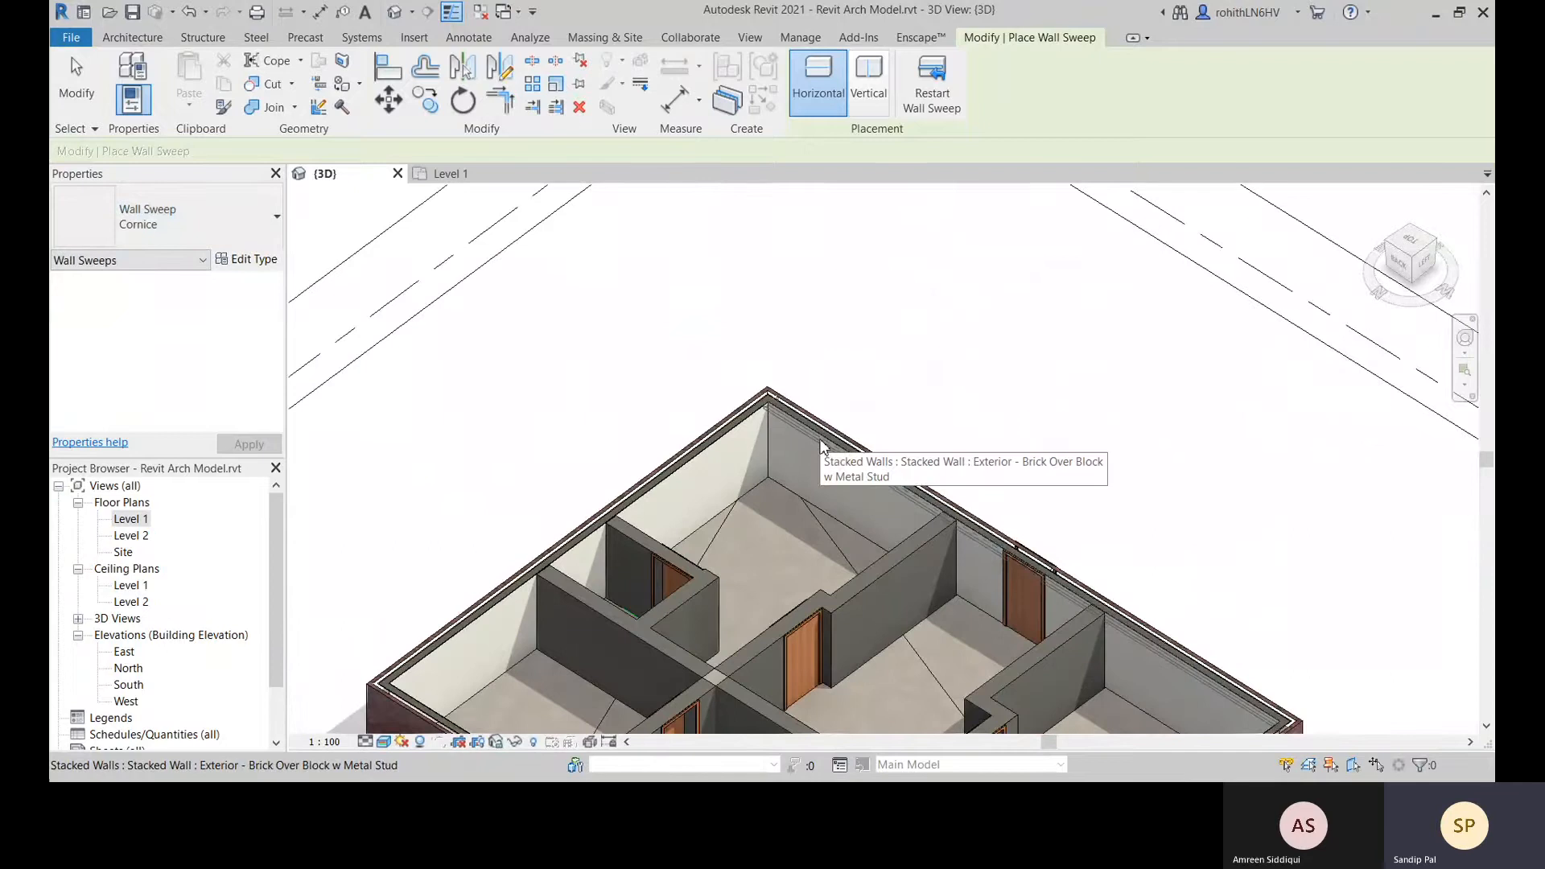
click(821, 446)
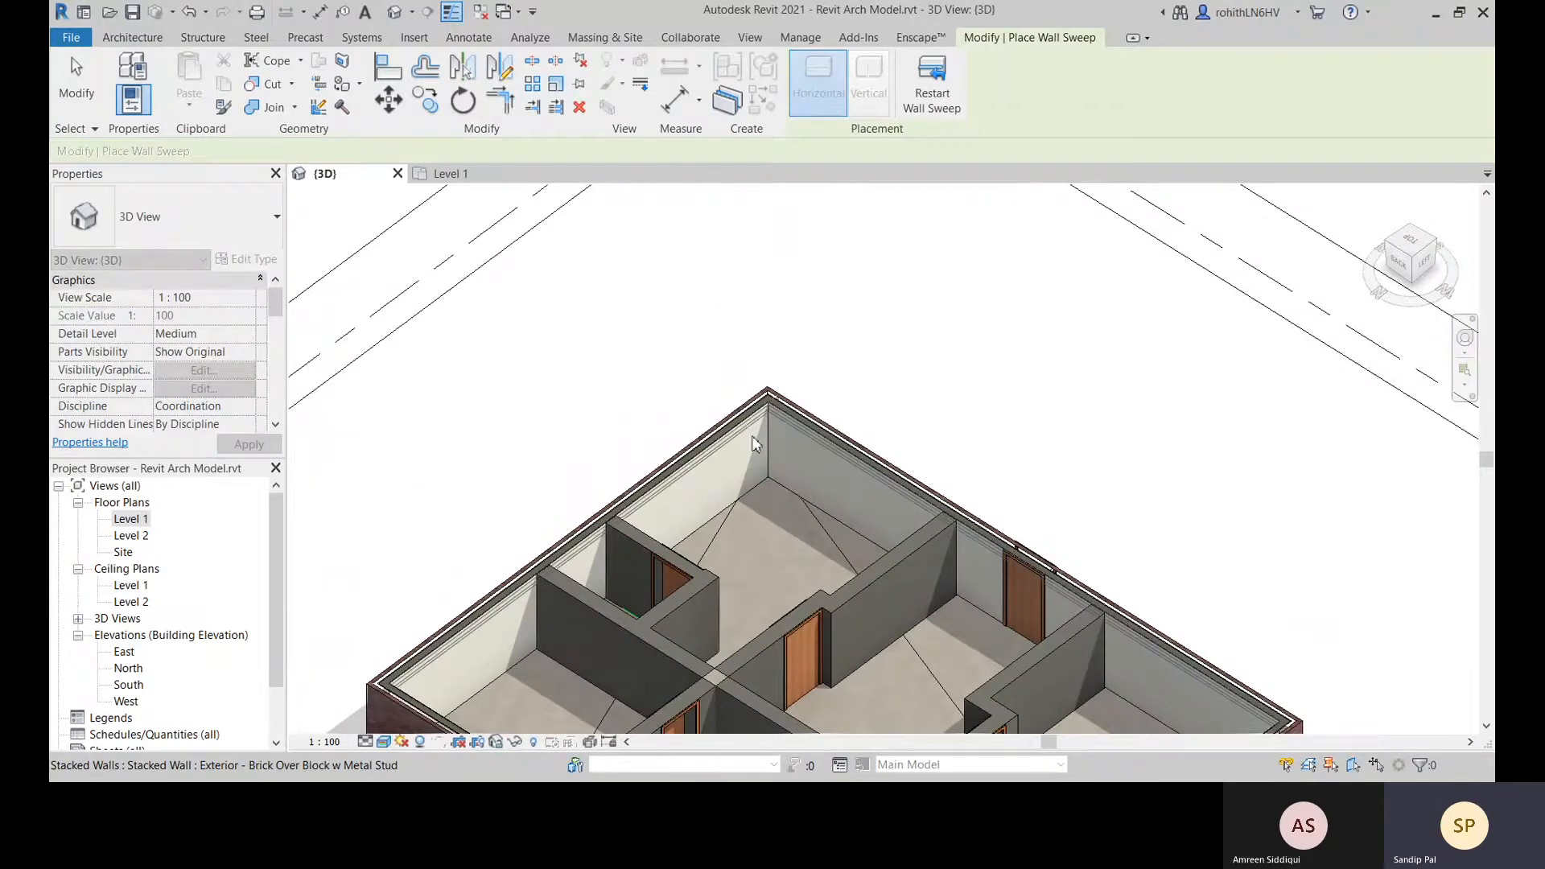
Continue the Cornice wall sweep along the upper inside faces of the adjoining exterior walls
scroll(752, 451, up, 5)
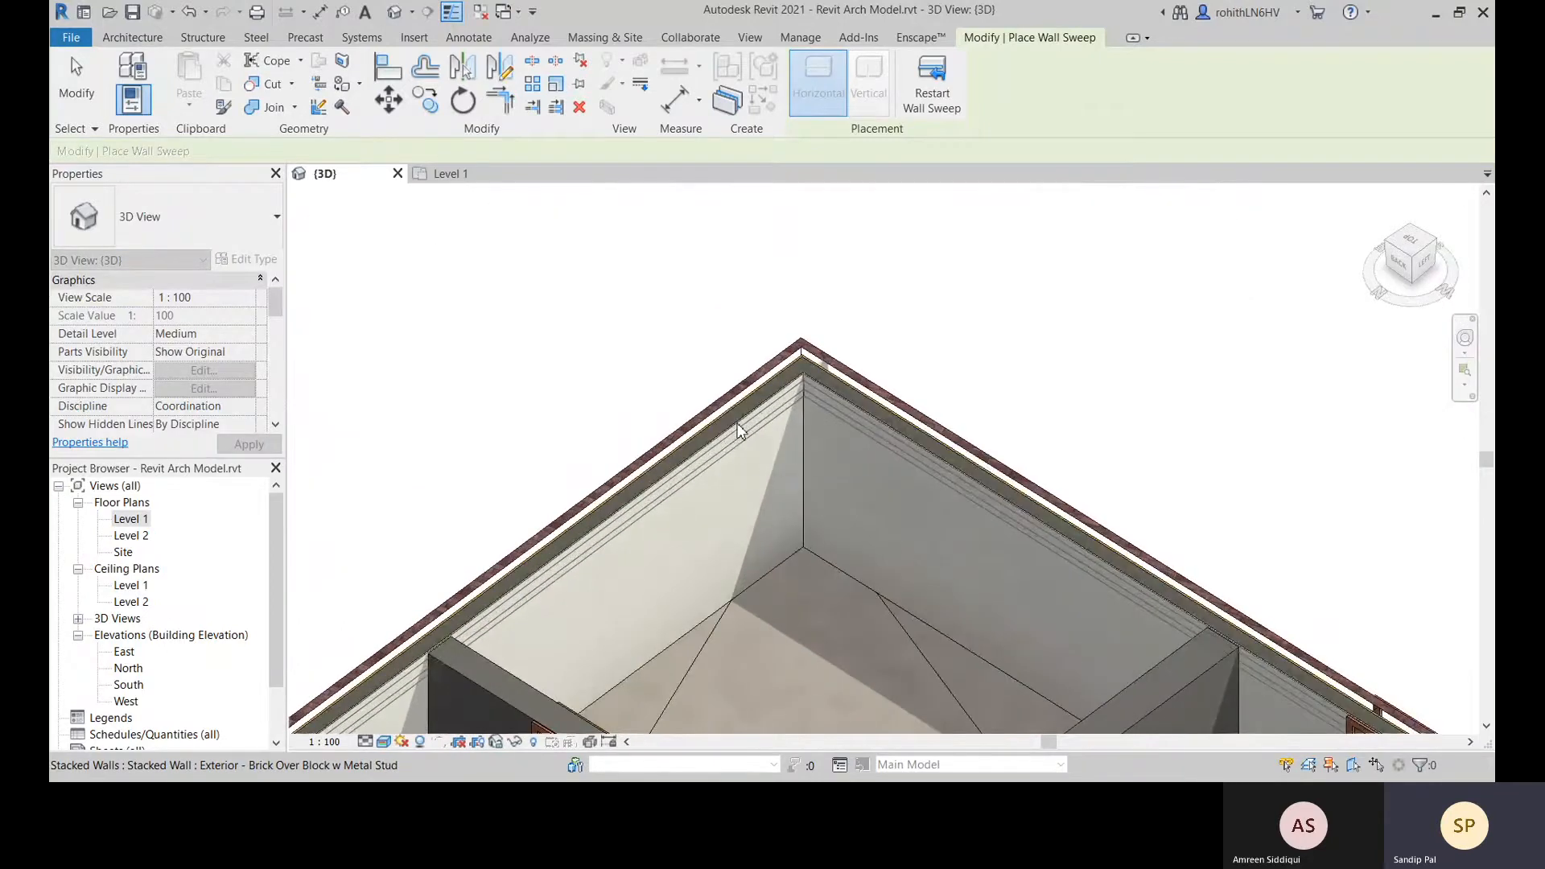
click(738, 424)
scroll(906, 453, down, 8)
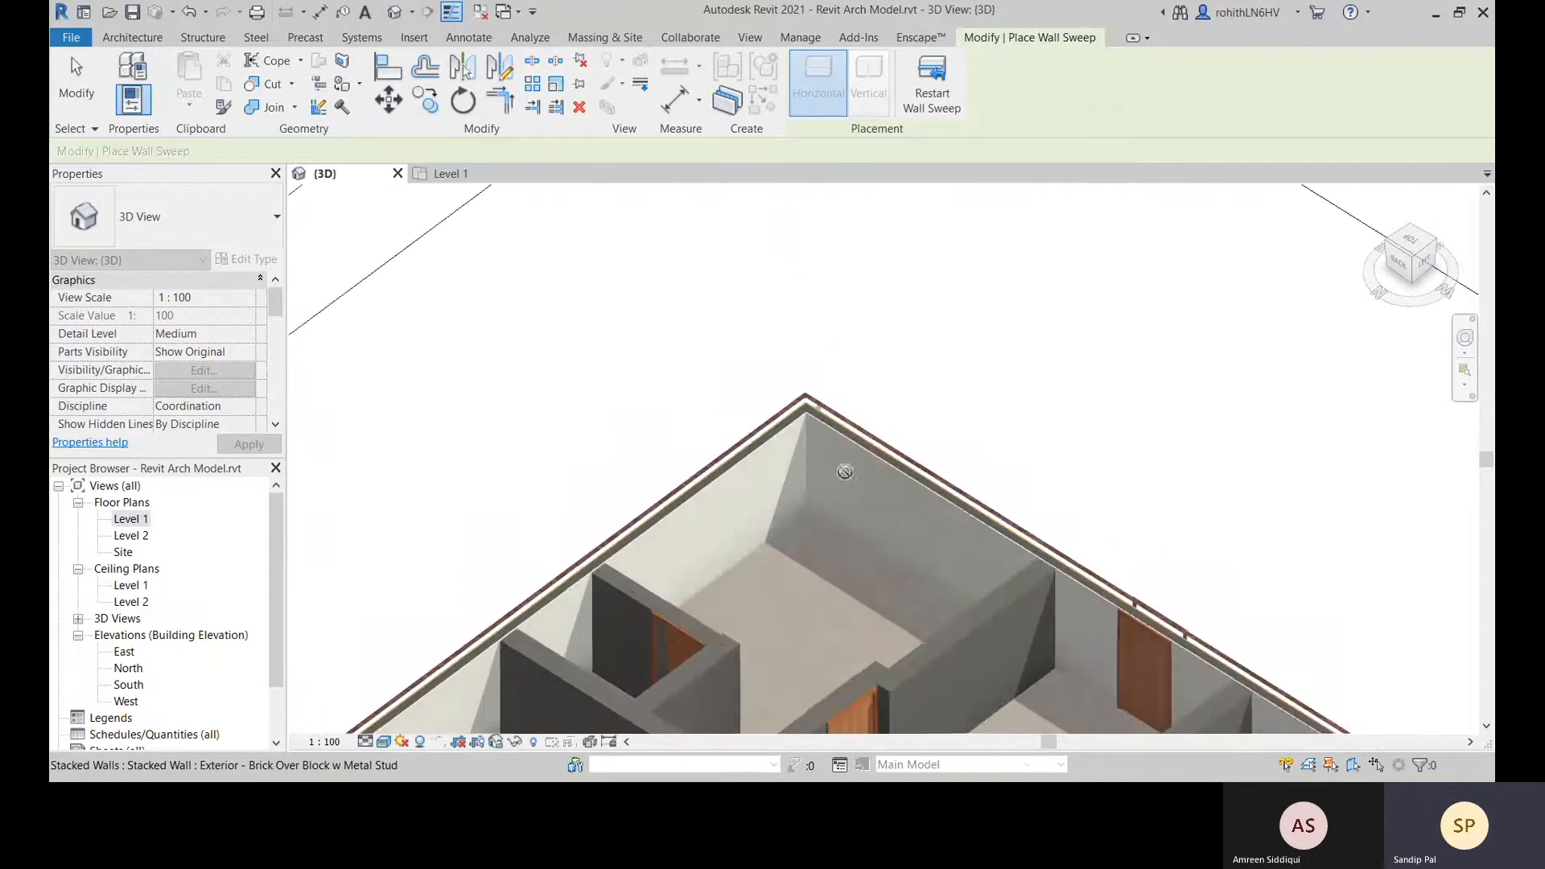
shift+middle_drag(759, 502, 625, 504)
scroll(644, 523, up, 5)
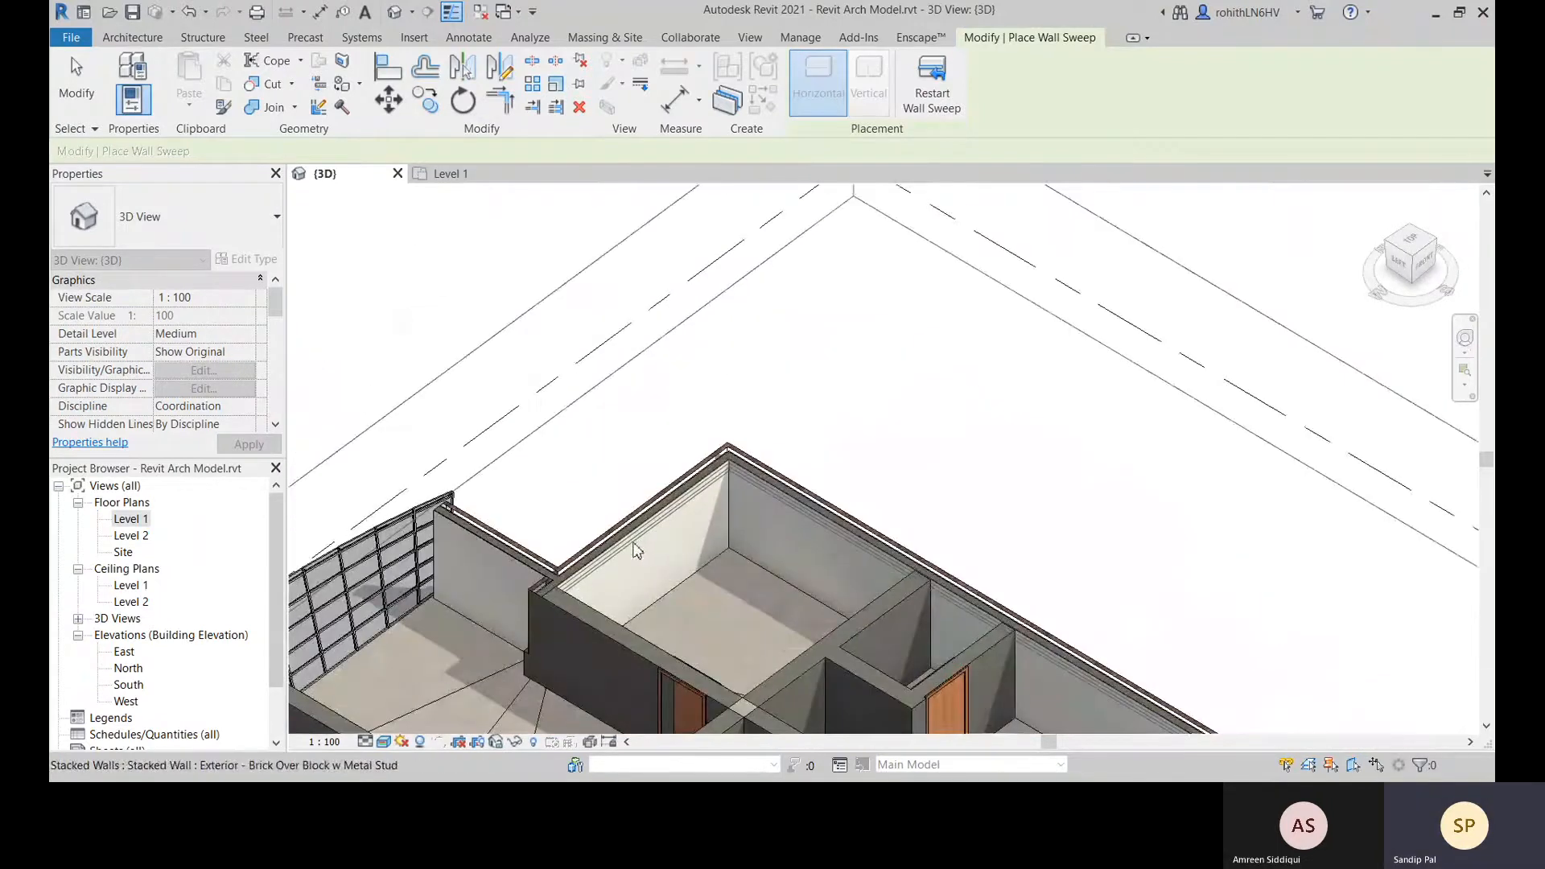
middle_drag(783, 573, 803, 414)
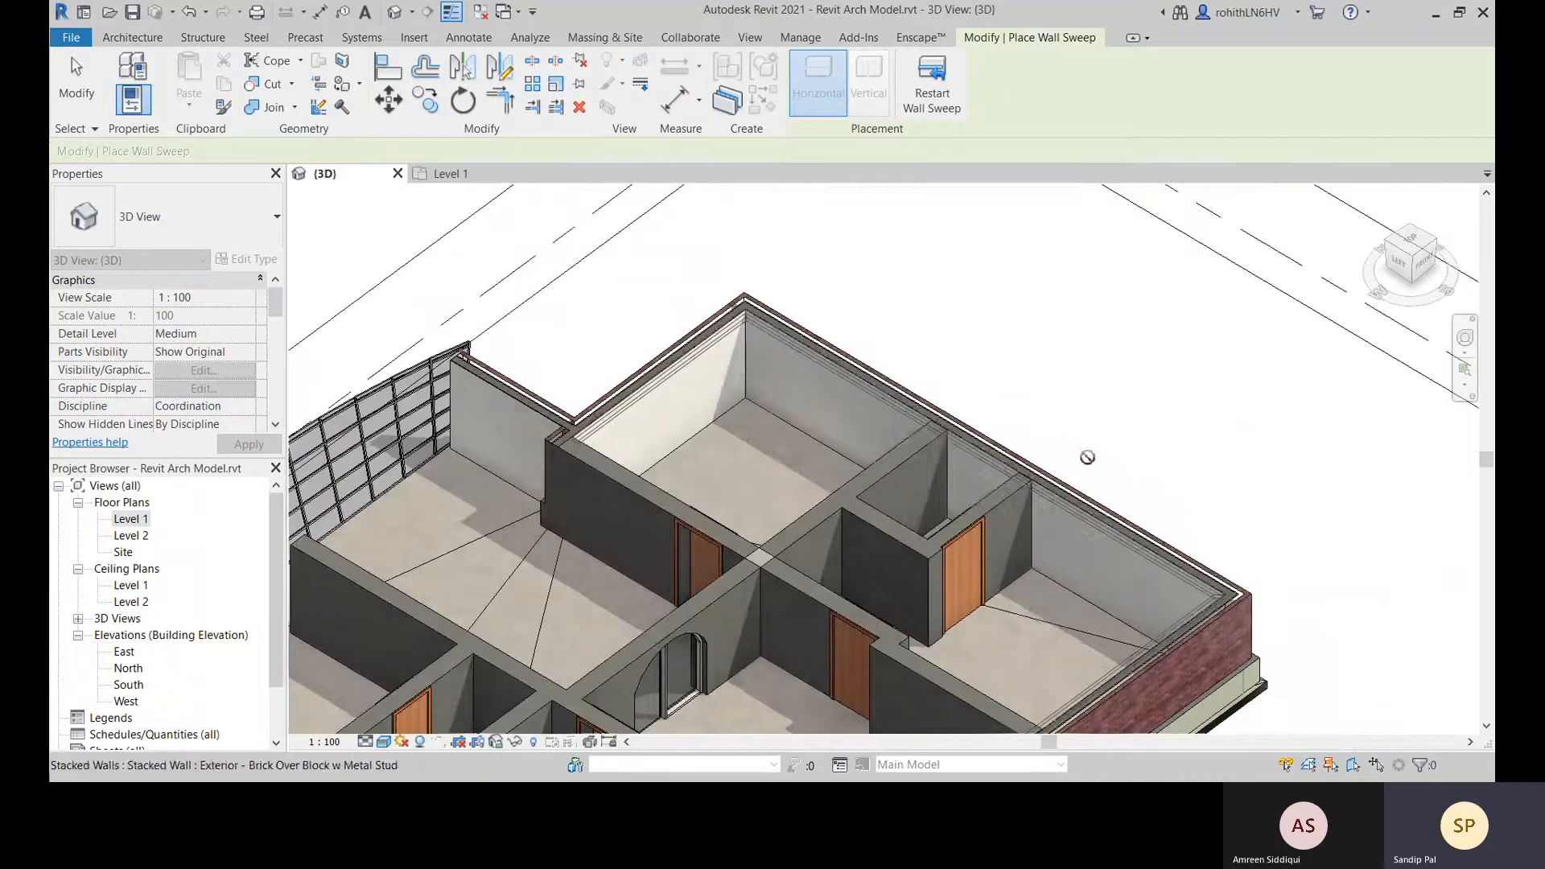
key(Escape)
Examine the cornice and its corners along the inside of the exterior walls from several angles
scroll(666, 378, up, 5)
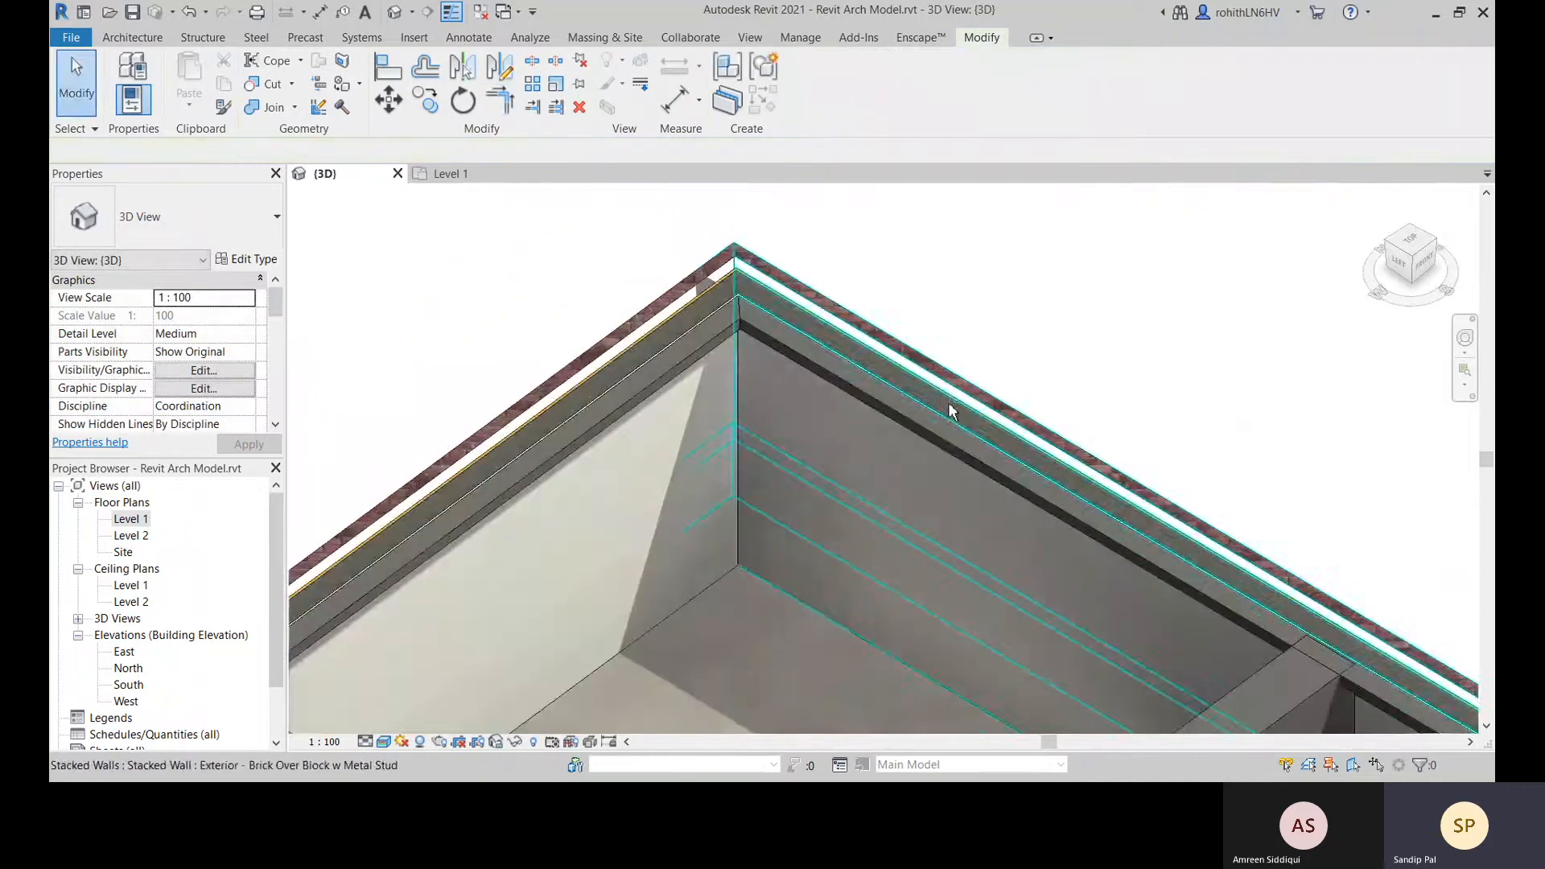
shift+middle_drag(948, 407, 756, 490)
scroll(604, 439, down, 2)
middle_drag(692, 403, 724, 542)
scroll(693, 487, up, 5)
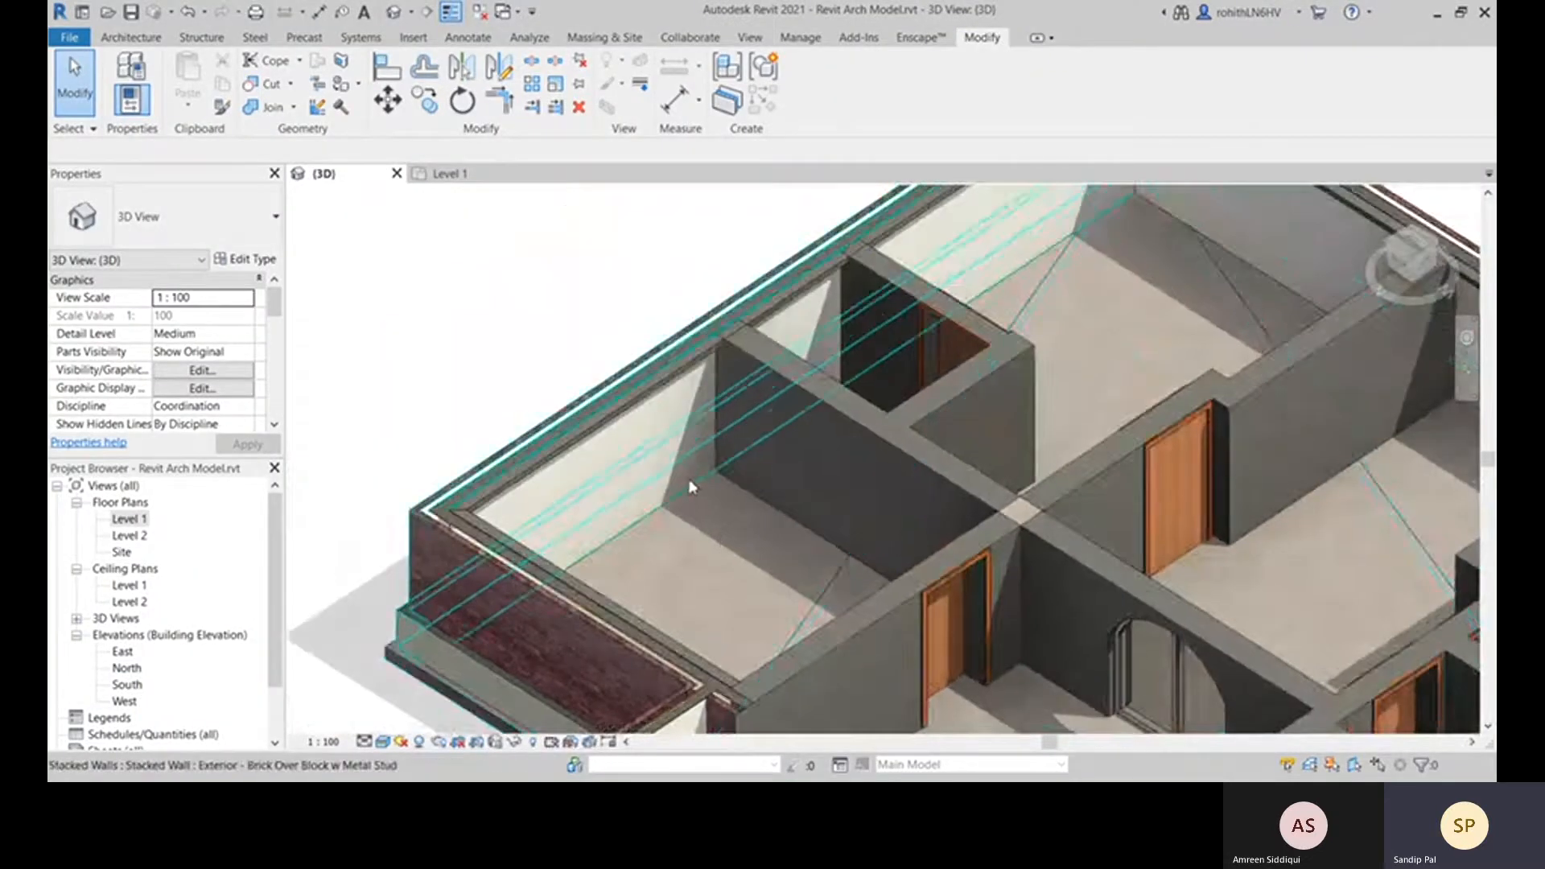
scroll(730, 493, down, 4)
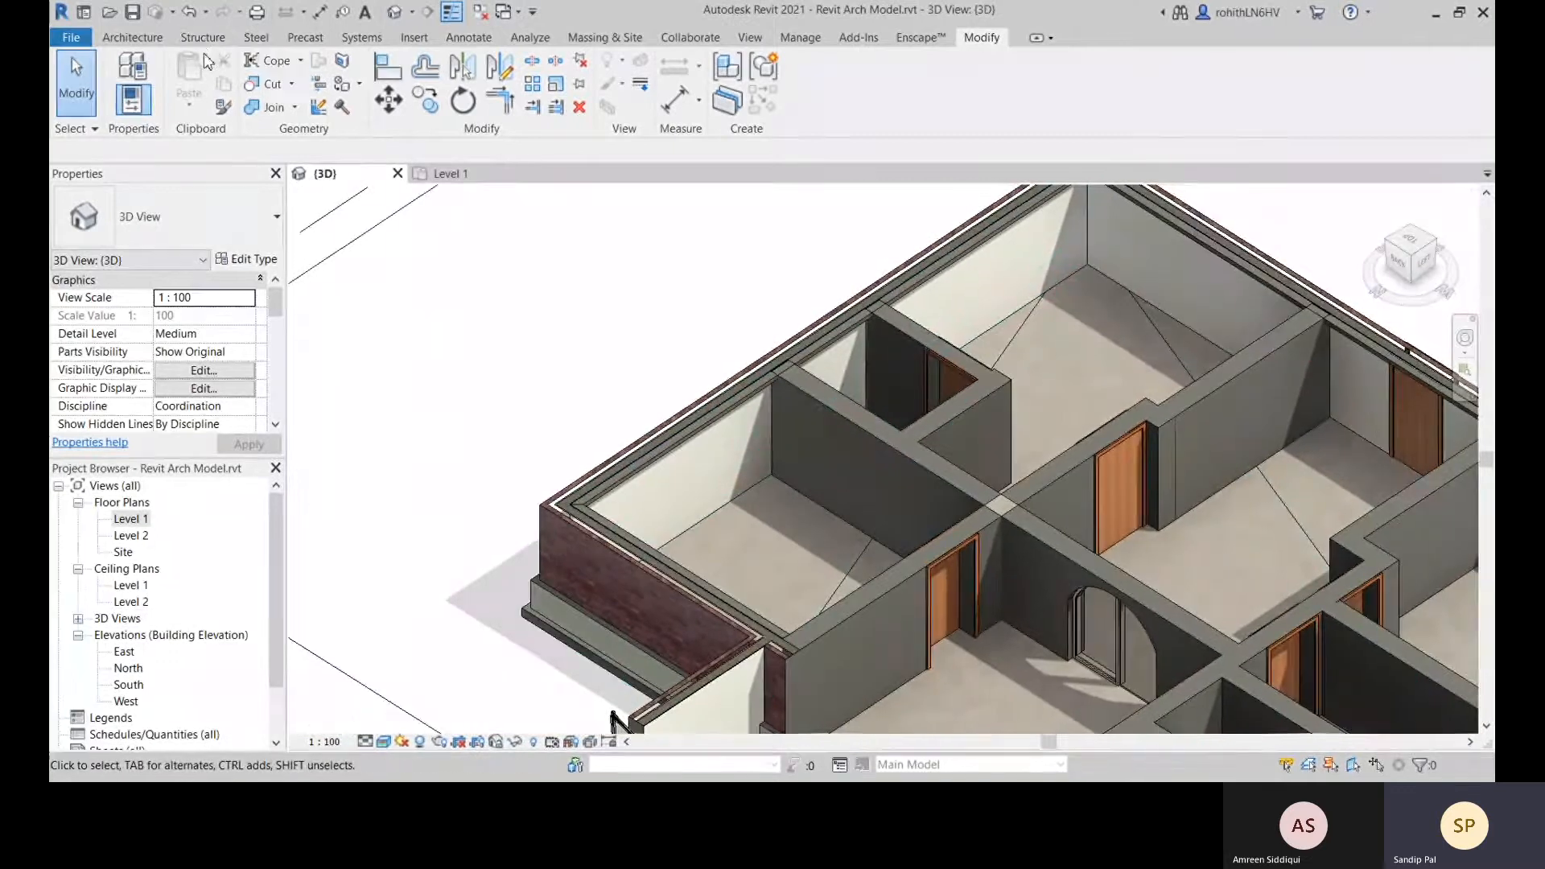
Start loading a family and go from the English-Imperial folder up to the Libraries folder
click(415, 38)
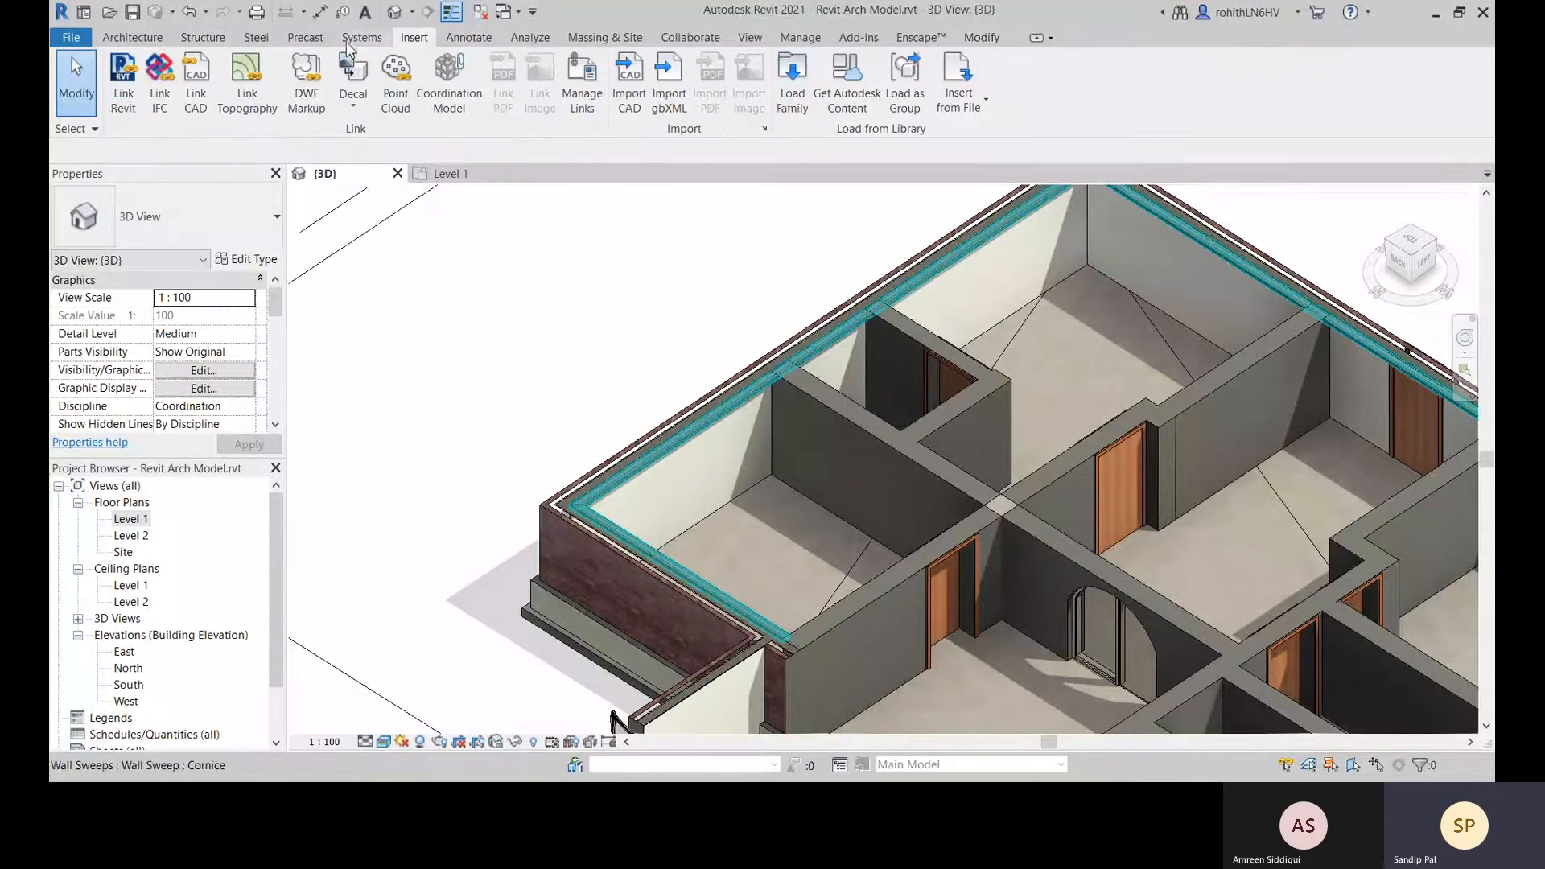
click(794, 98)
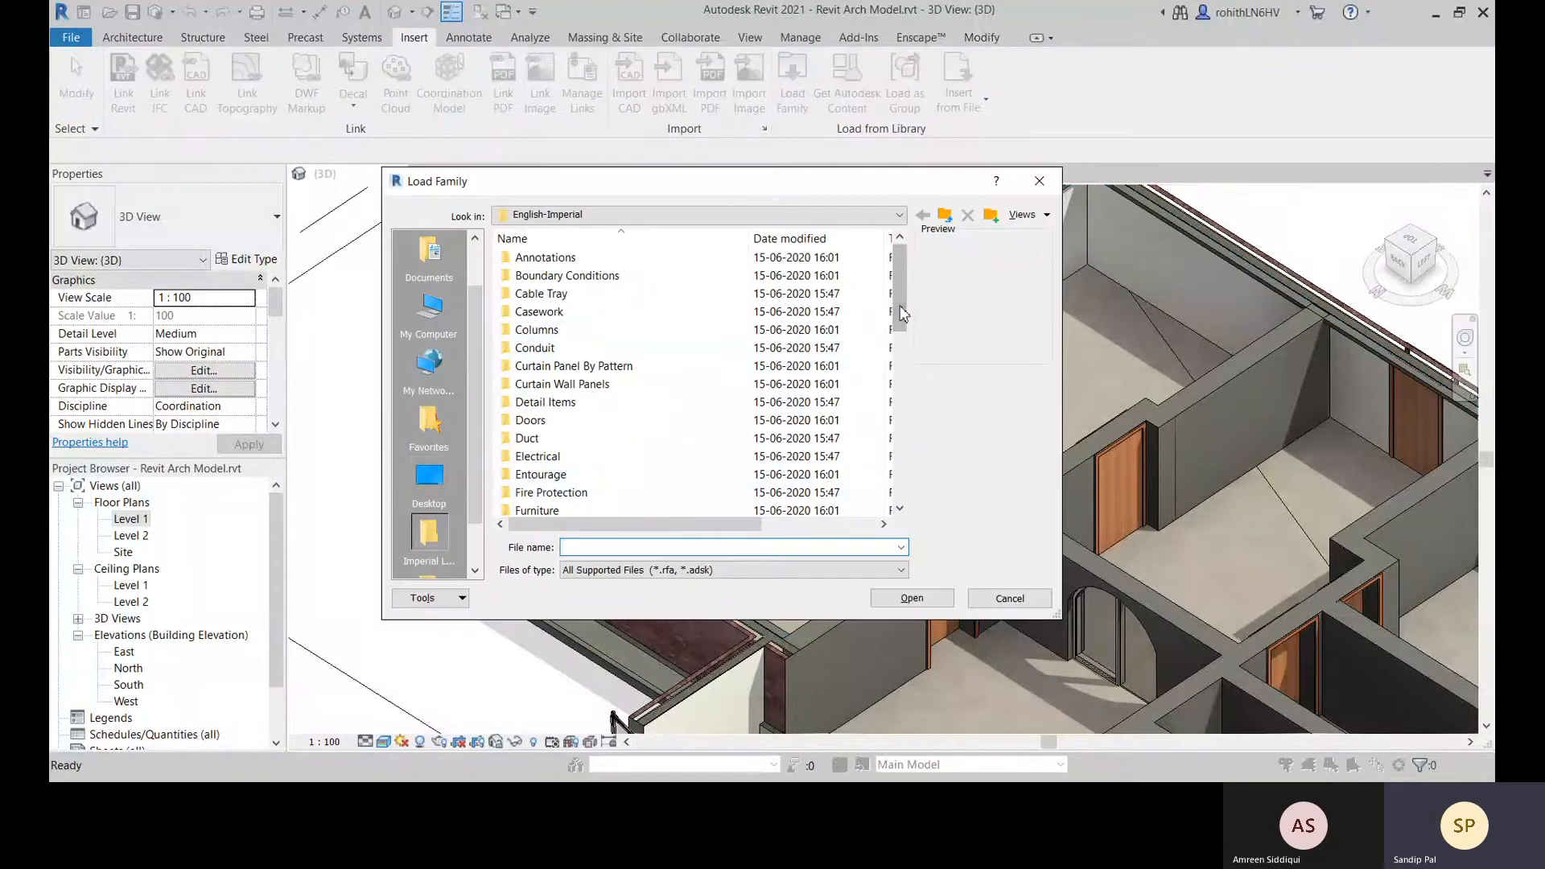
drag(901, 304, 885, 364)
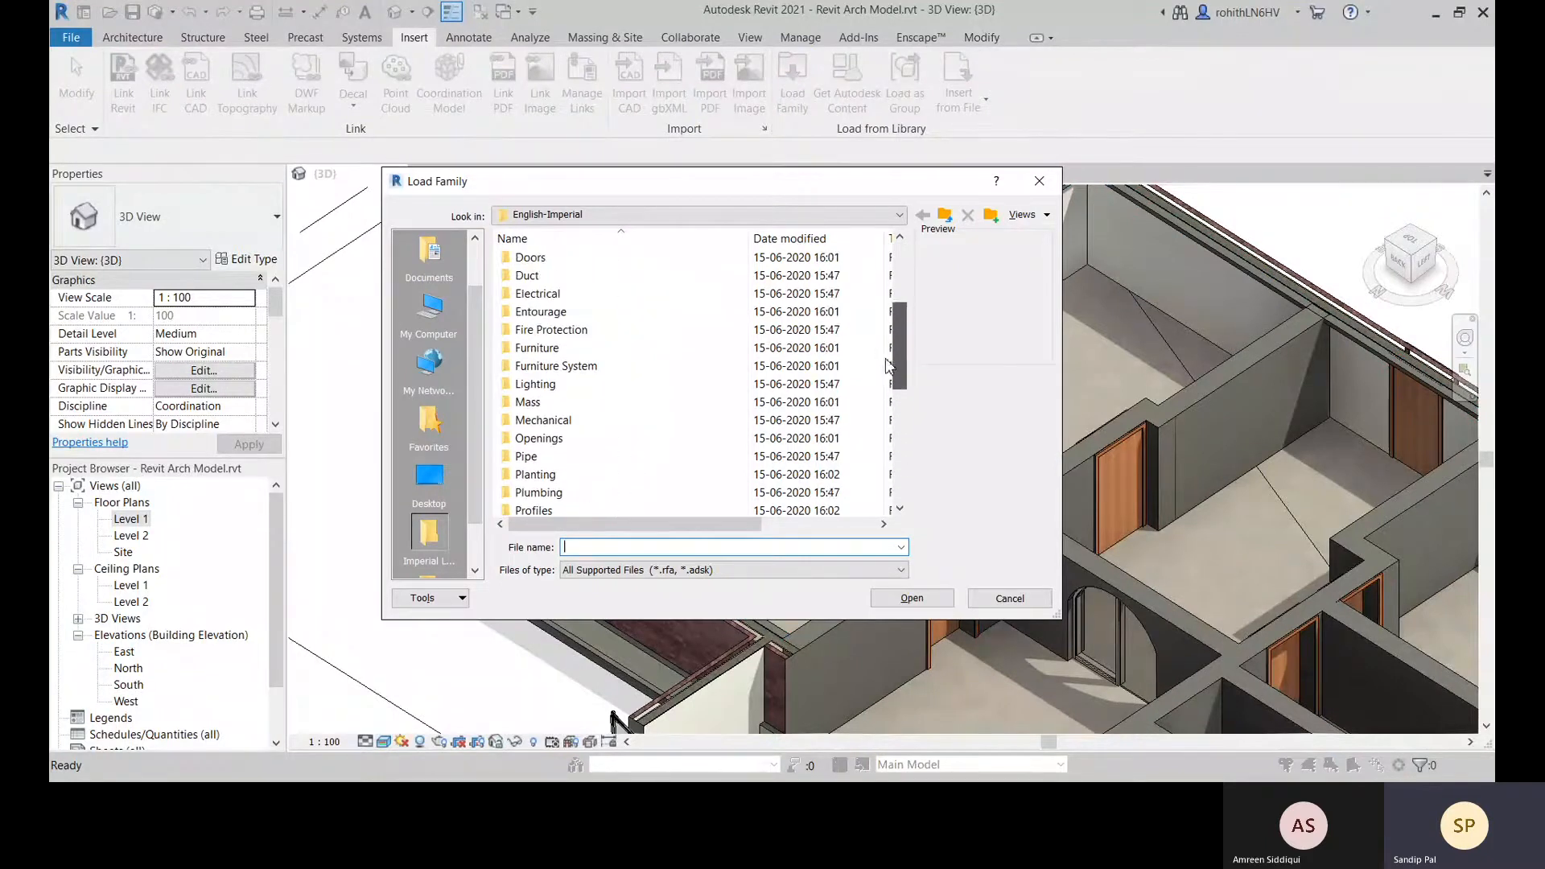
click(724, 215)
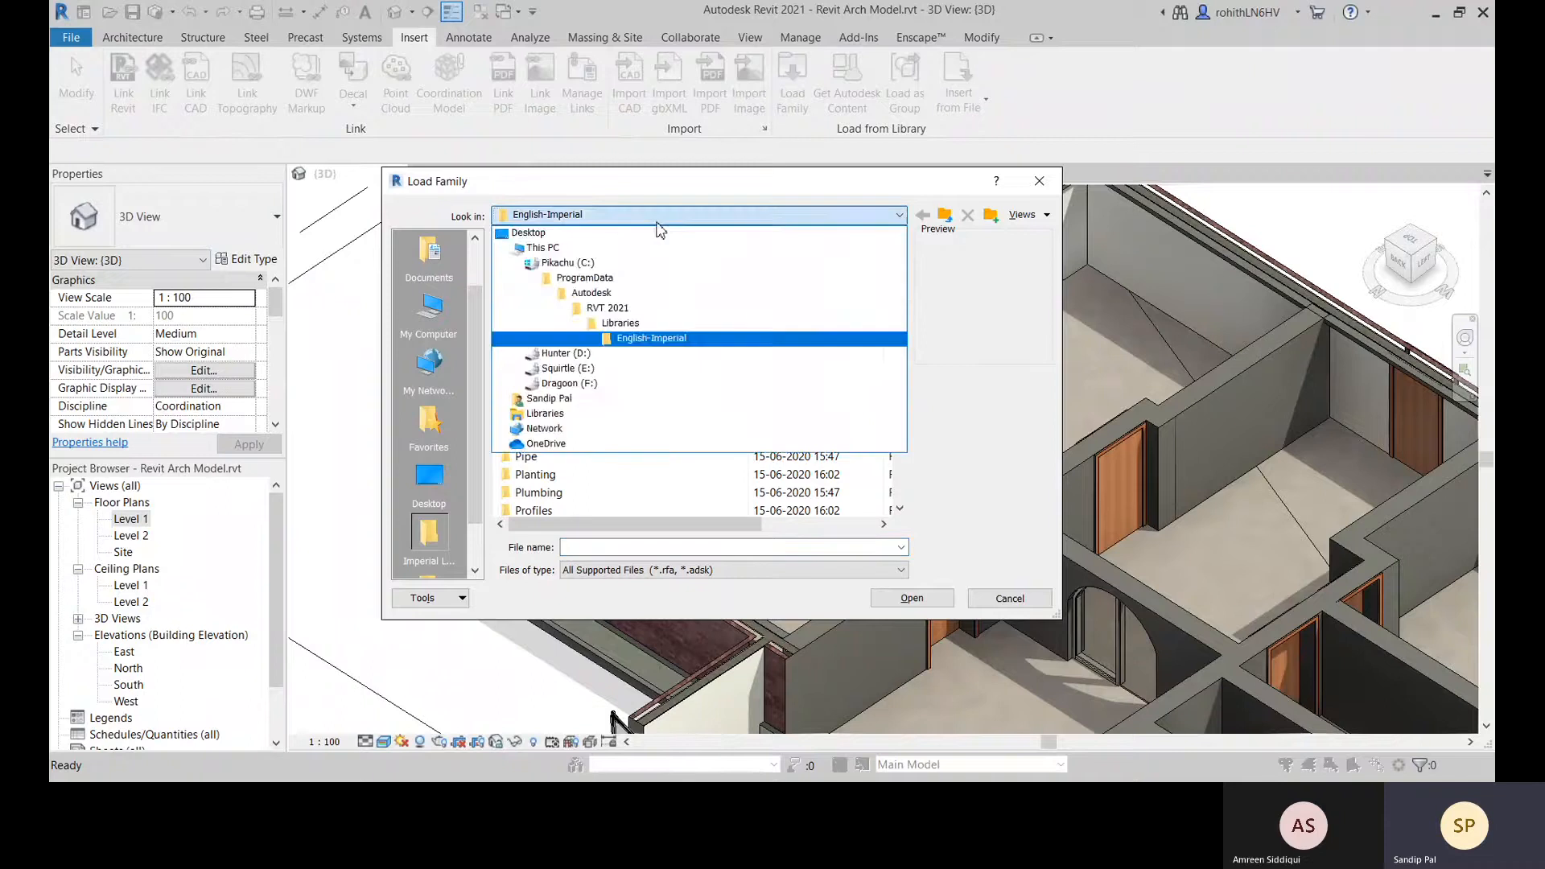
click(656, 326)
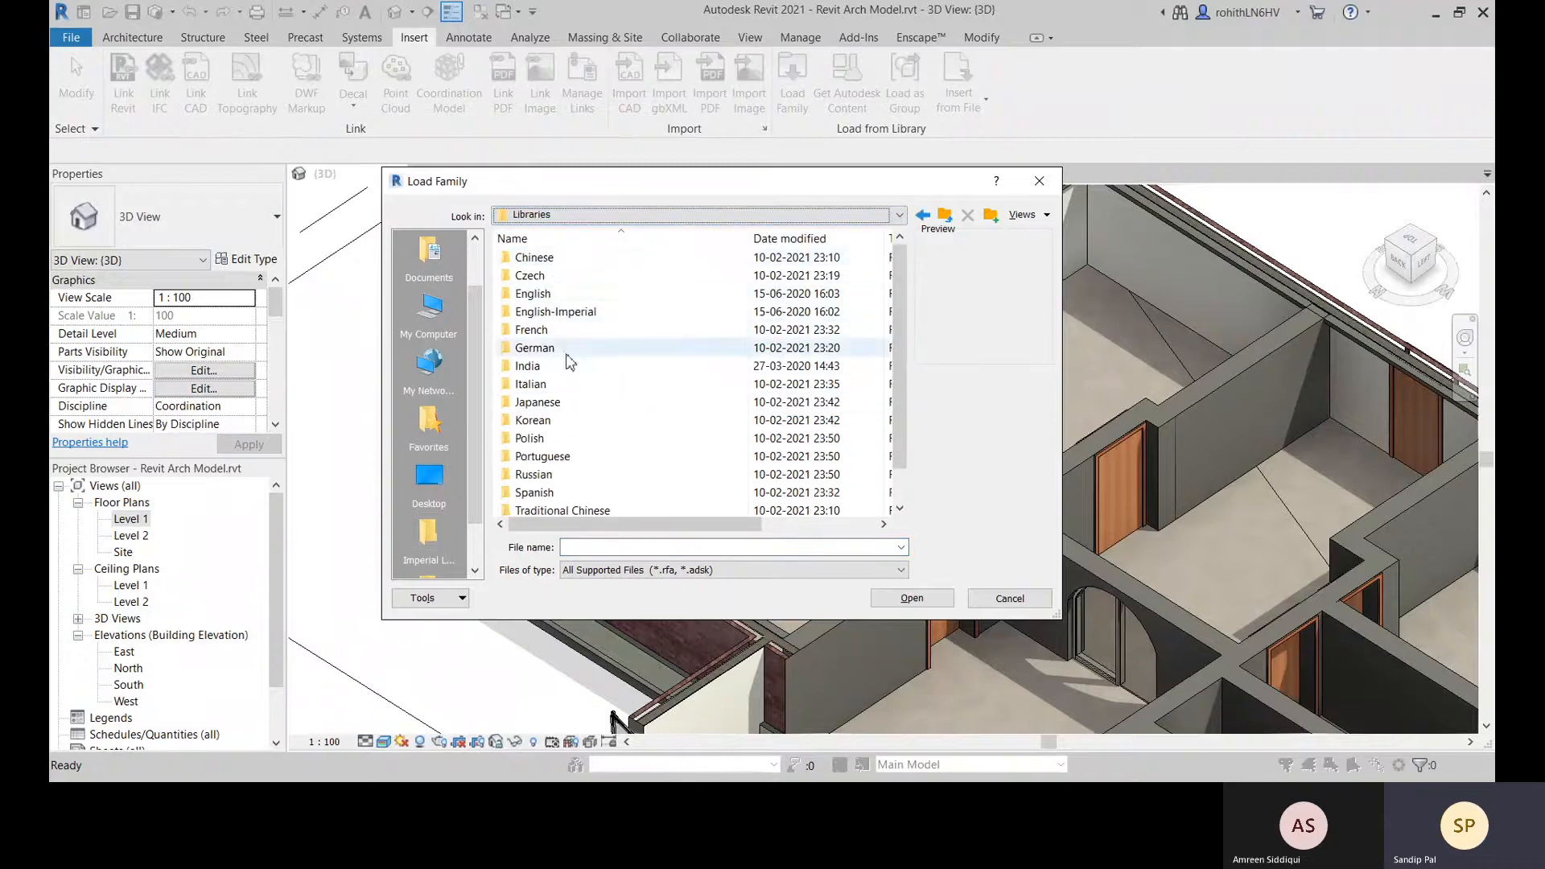
double_click(528, 368)
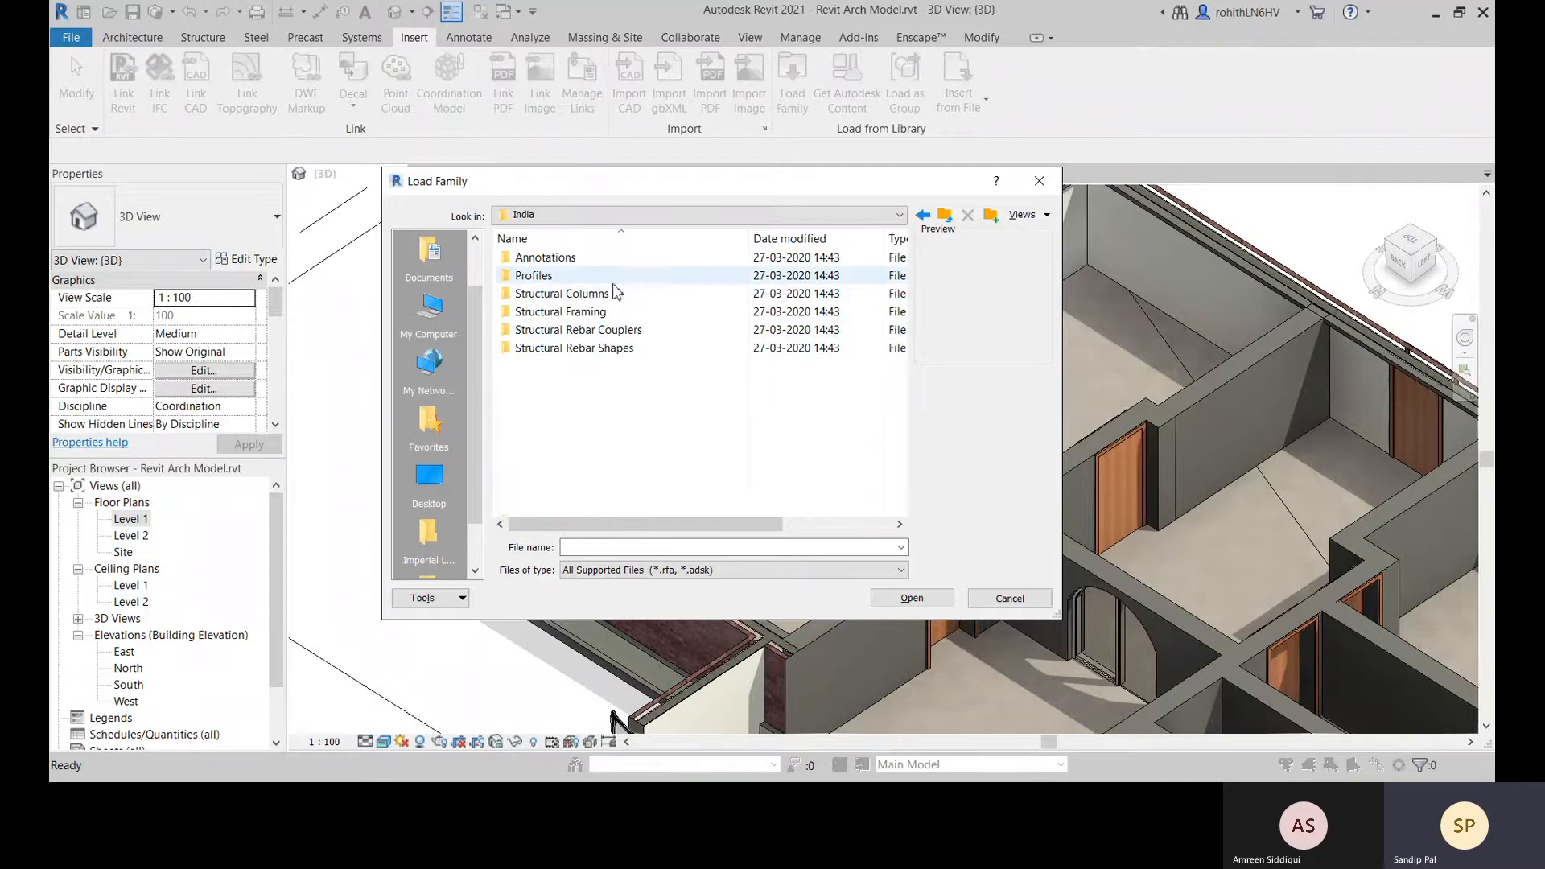
double_click(563, 275)
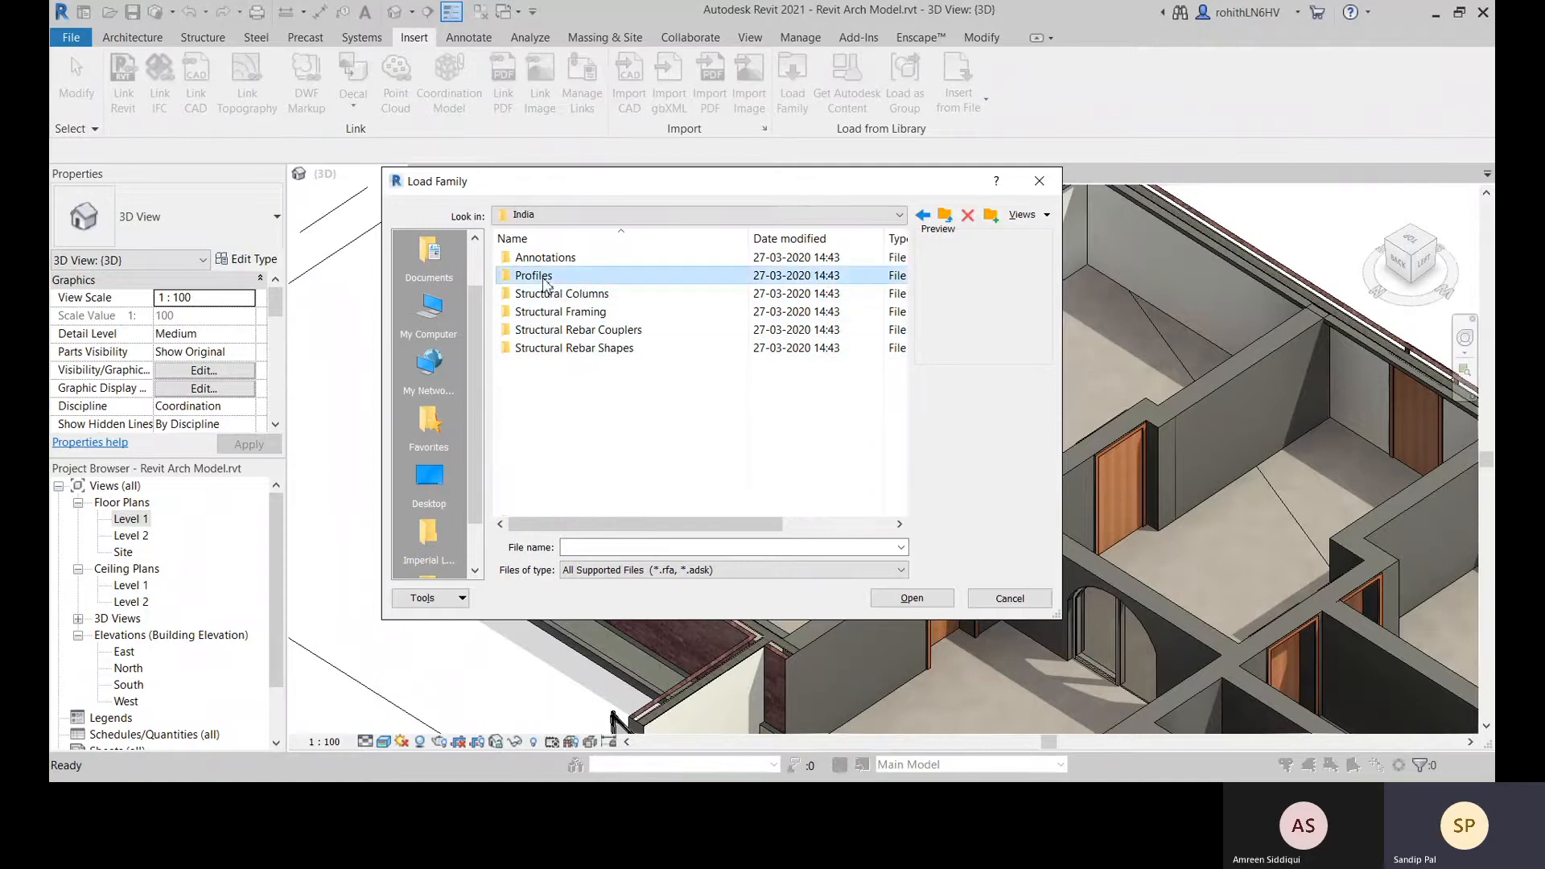
click(923, 216)
click(923, 215)
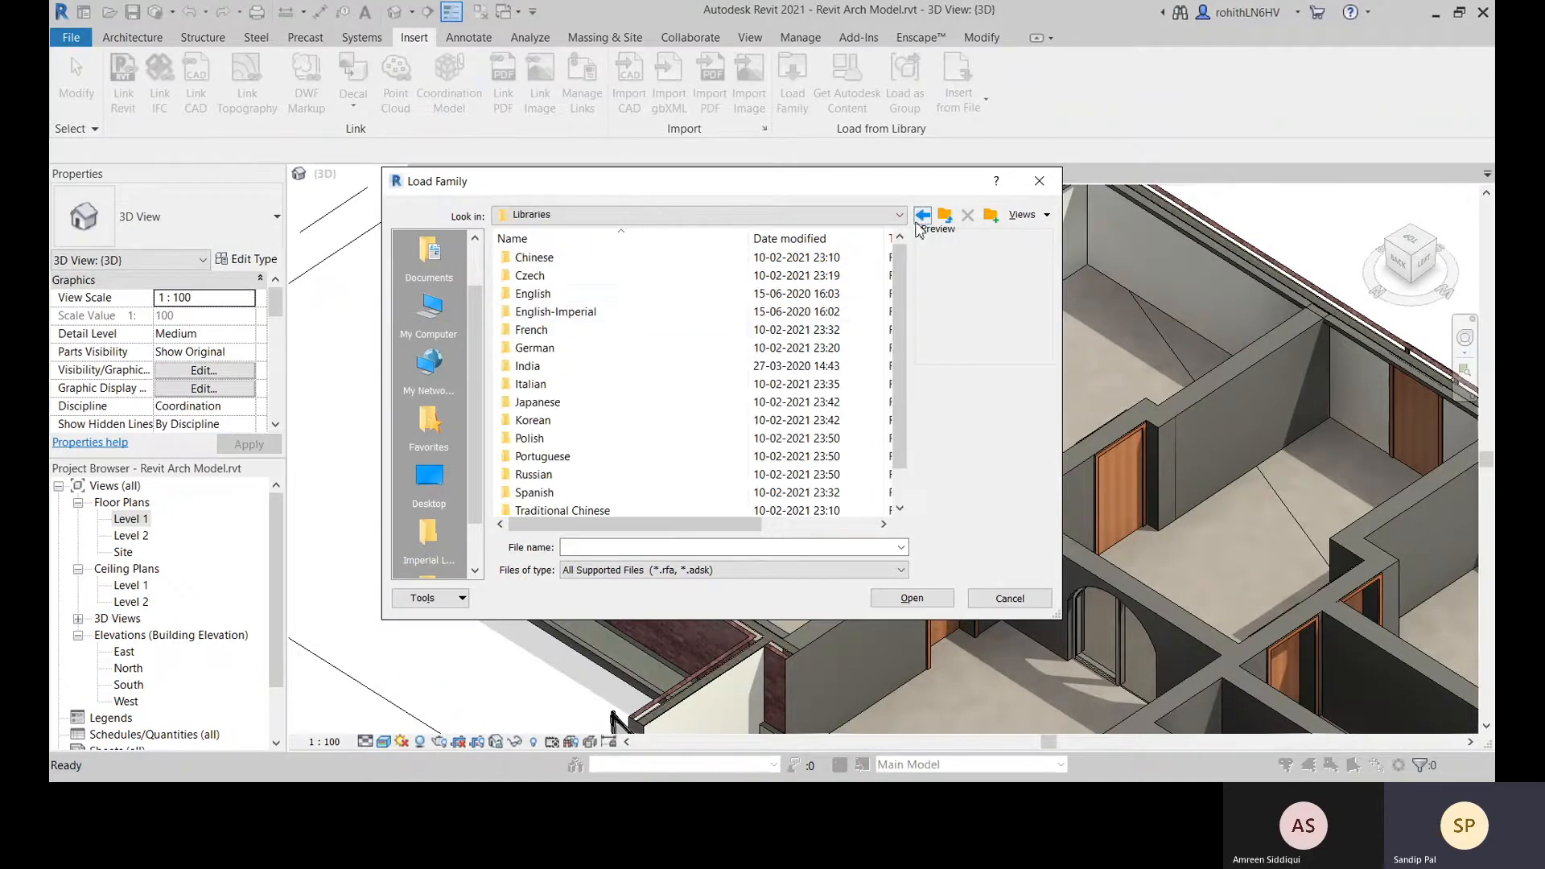
Open the English library folder and look through its category folders for suitable profile families
double_click(532, 295)
scroll(563, 467, down, 5)
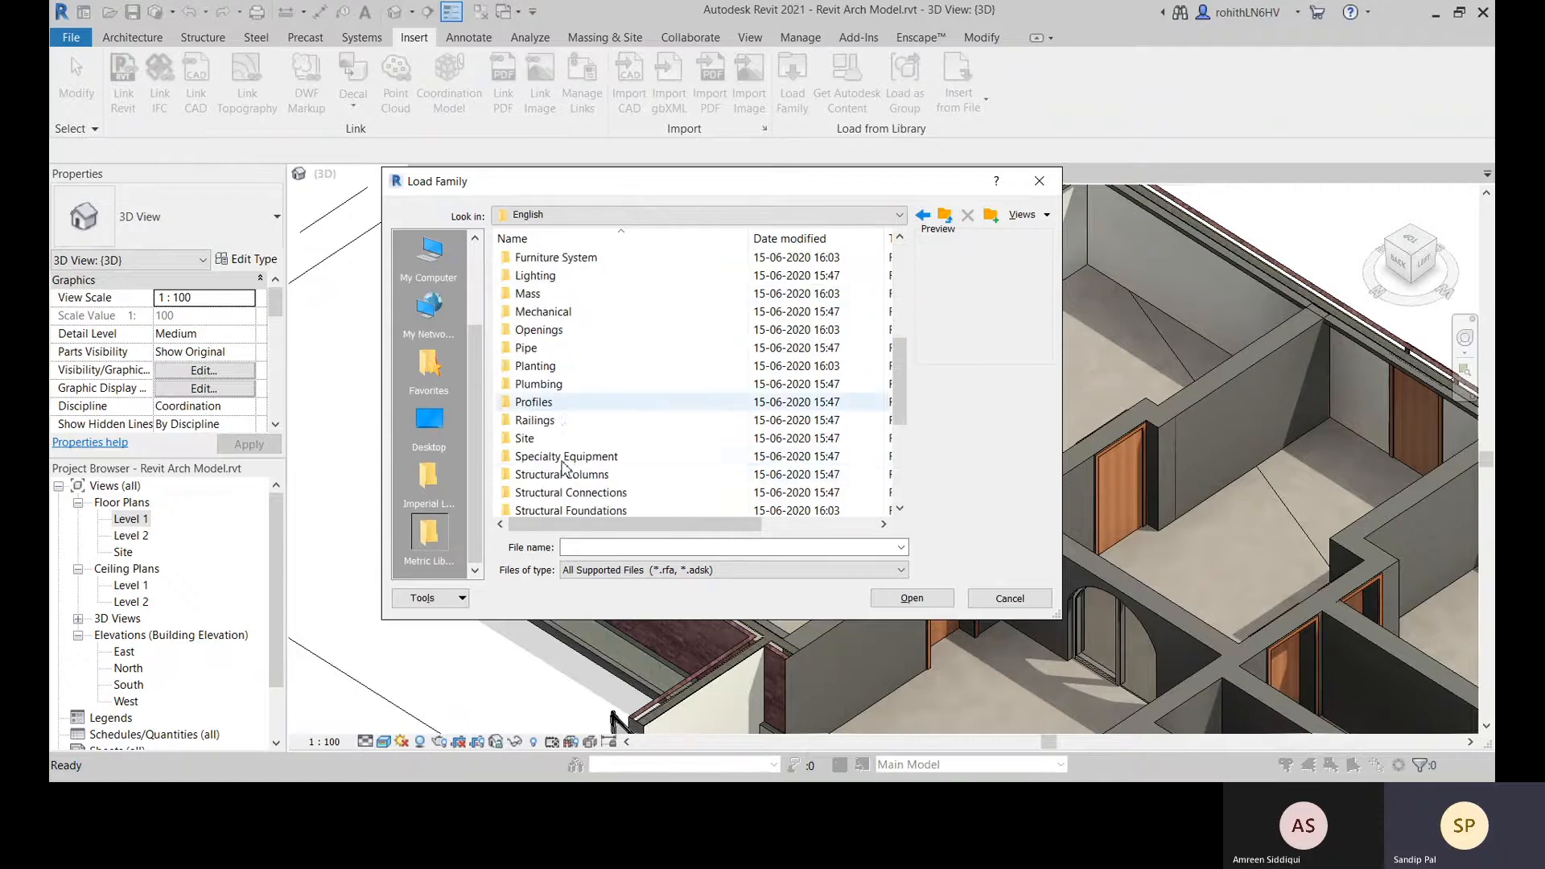
scroll(568, 468, down, 4)
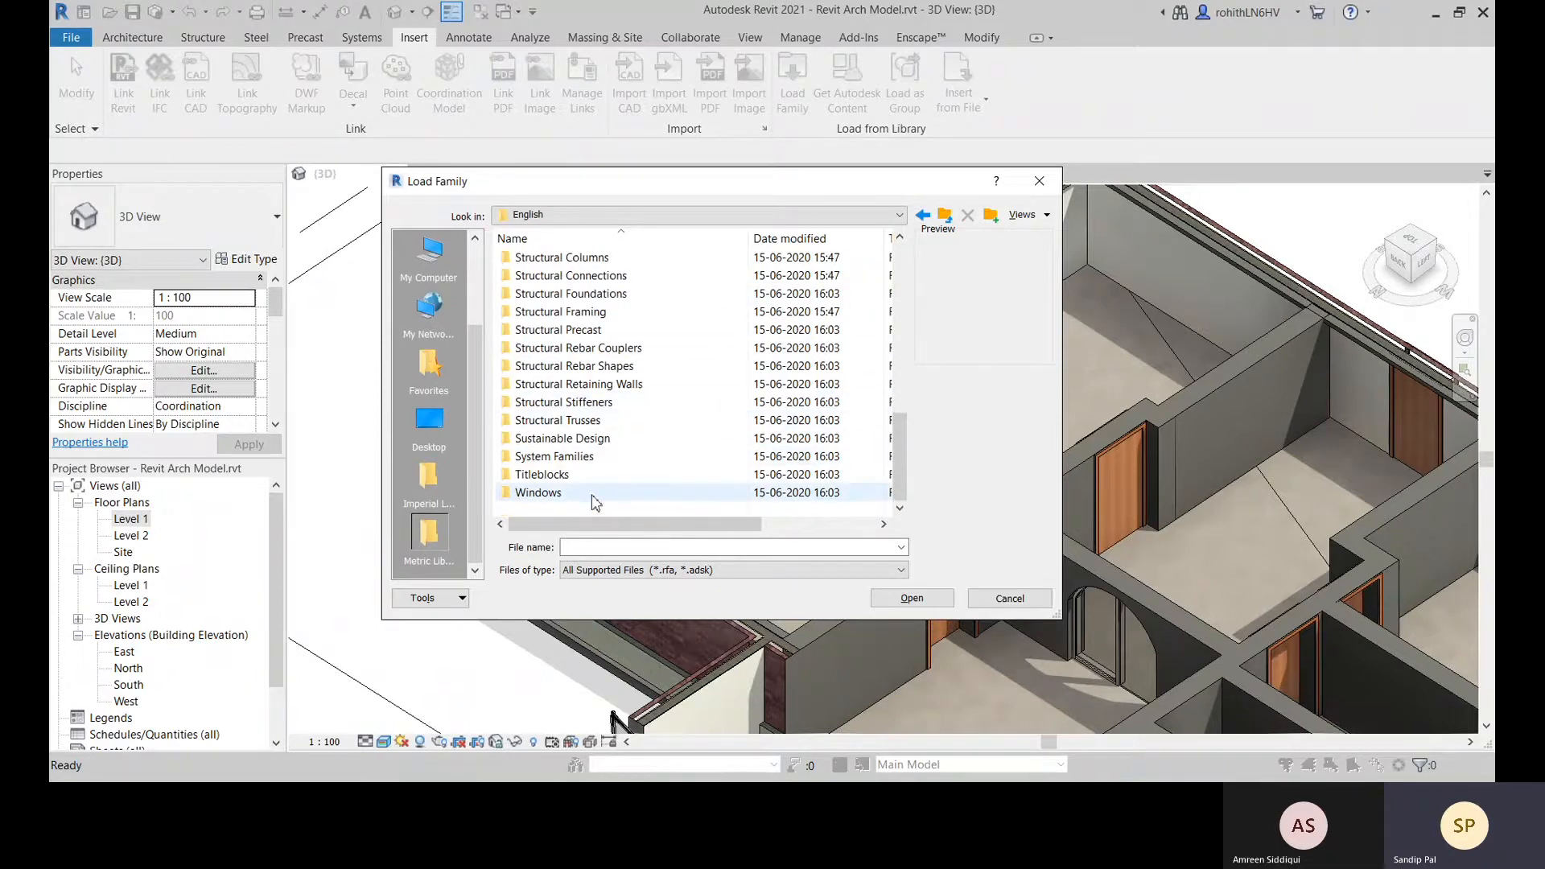
scroll(592, 450, up, 5)
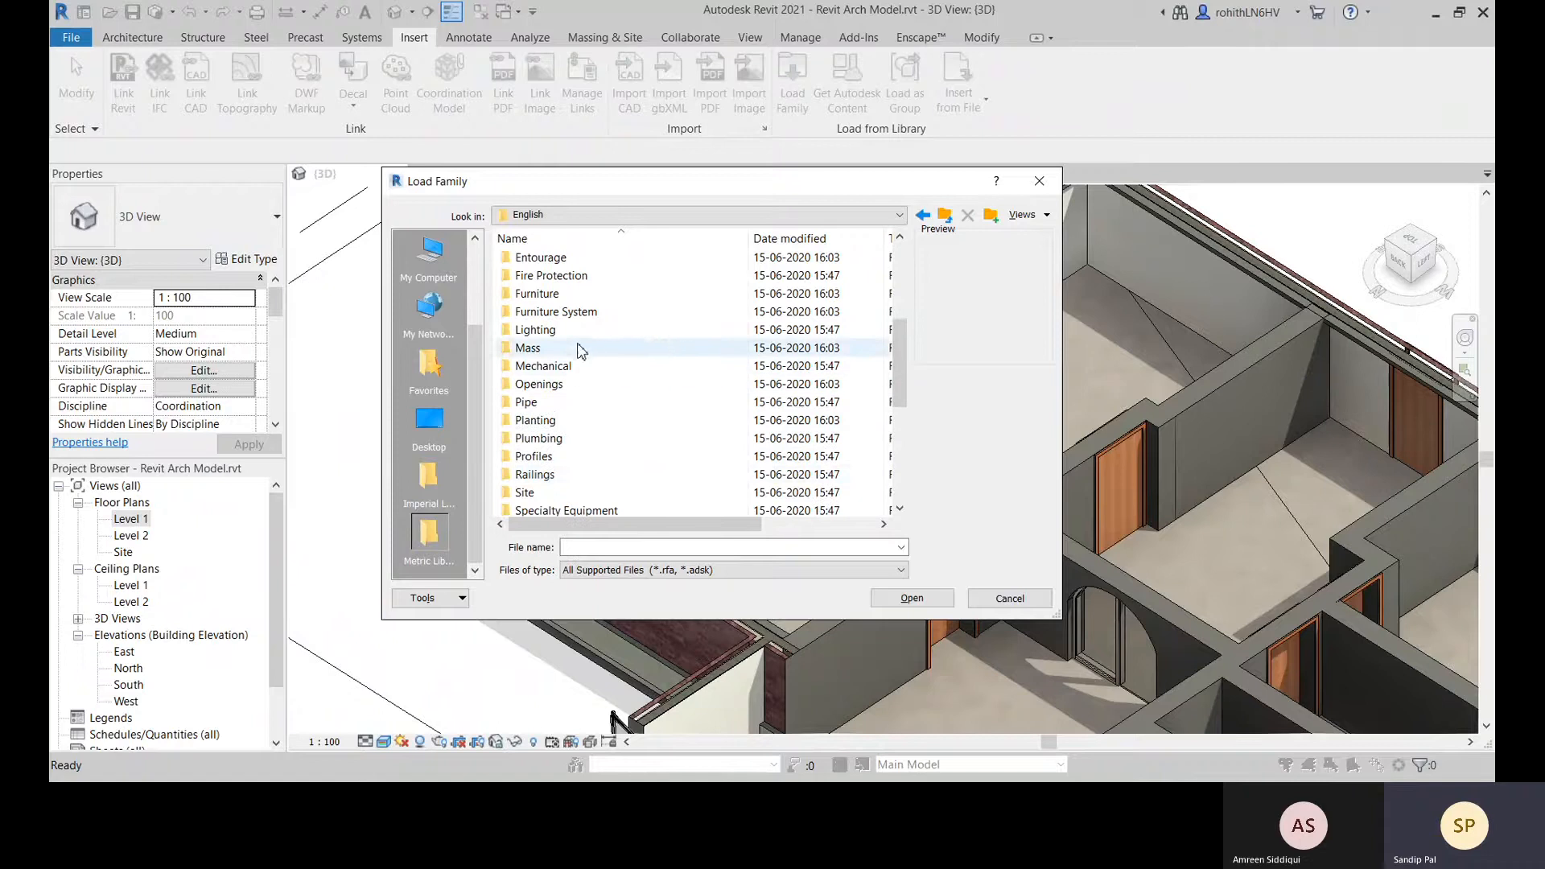
scroll(578, 338, up, 4)
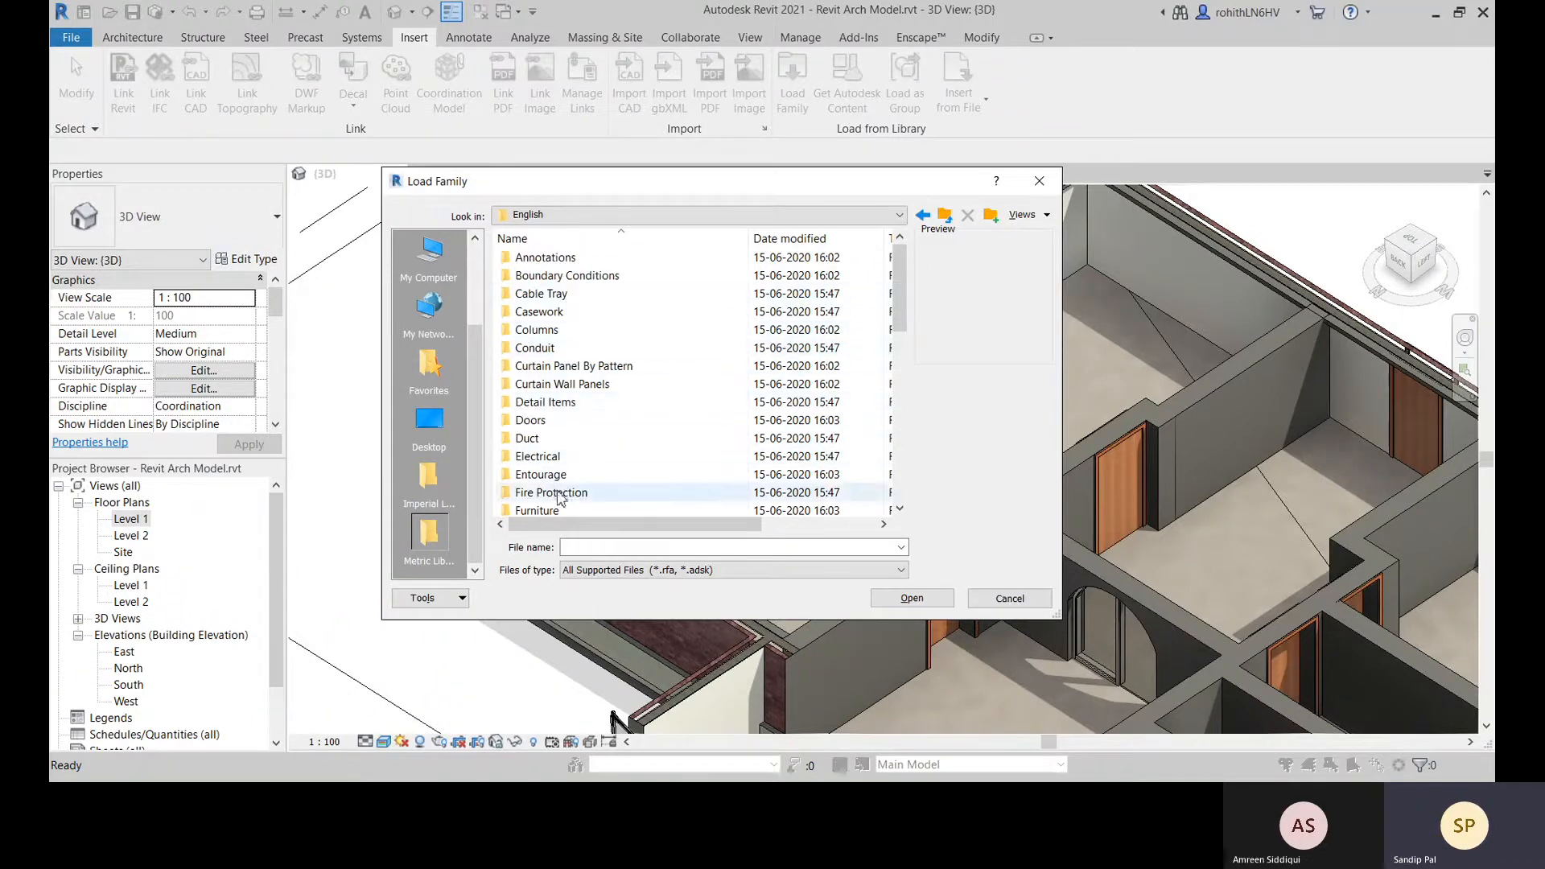
scroll(561, 495, down, 3)
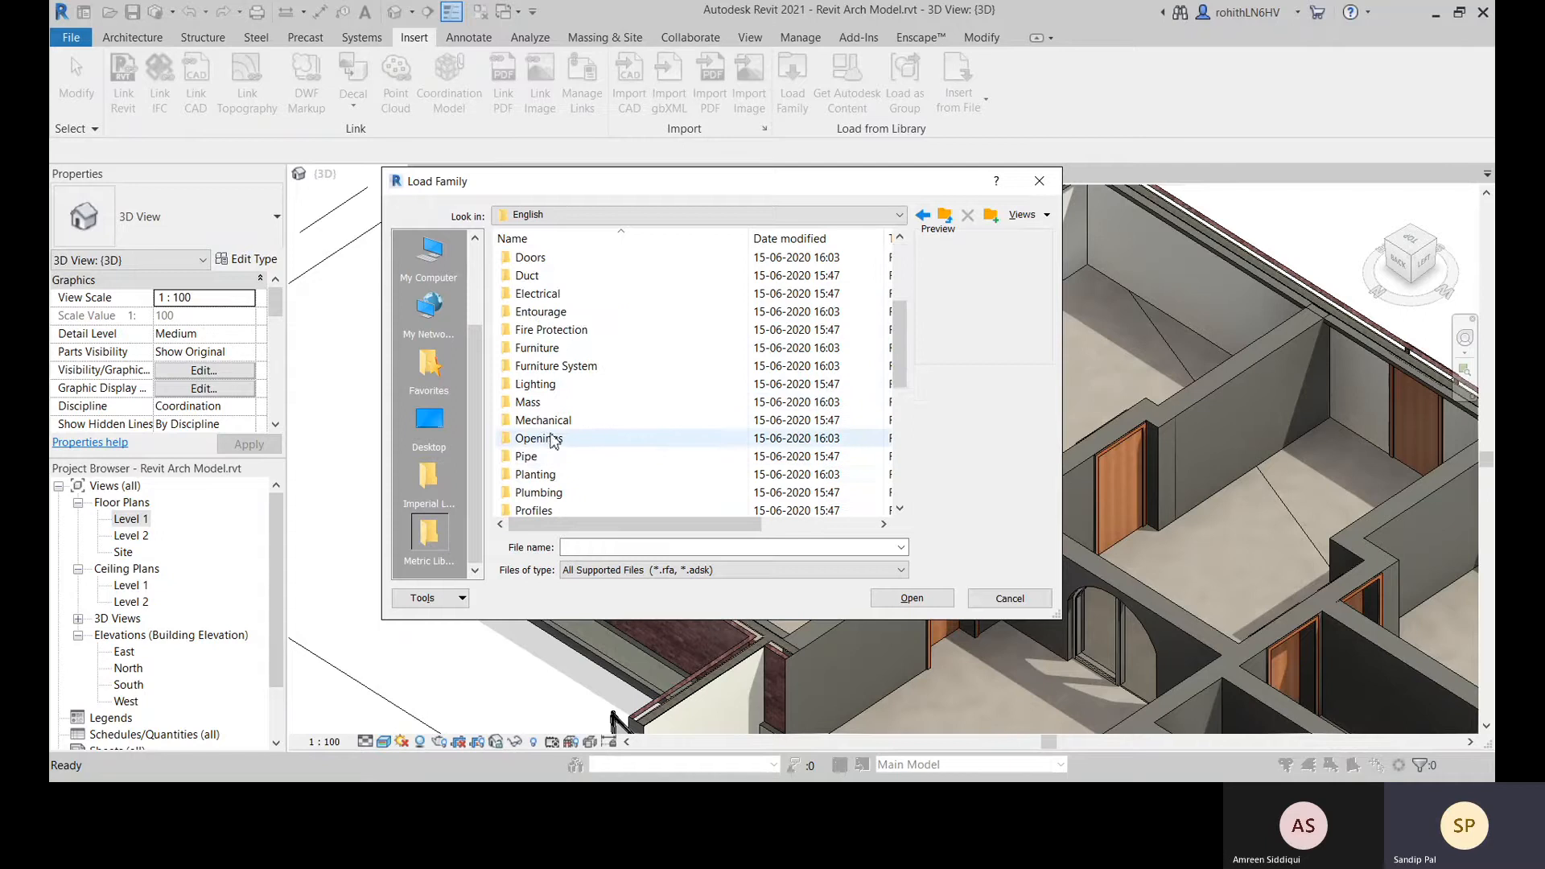
Go up to the RVT 2021 folder and return through Libraries to the English folder
click(827, 217)
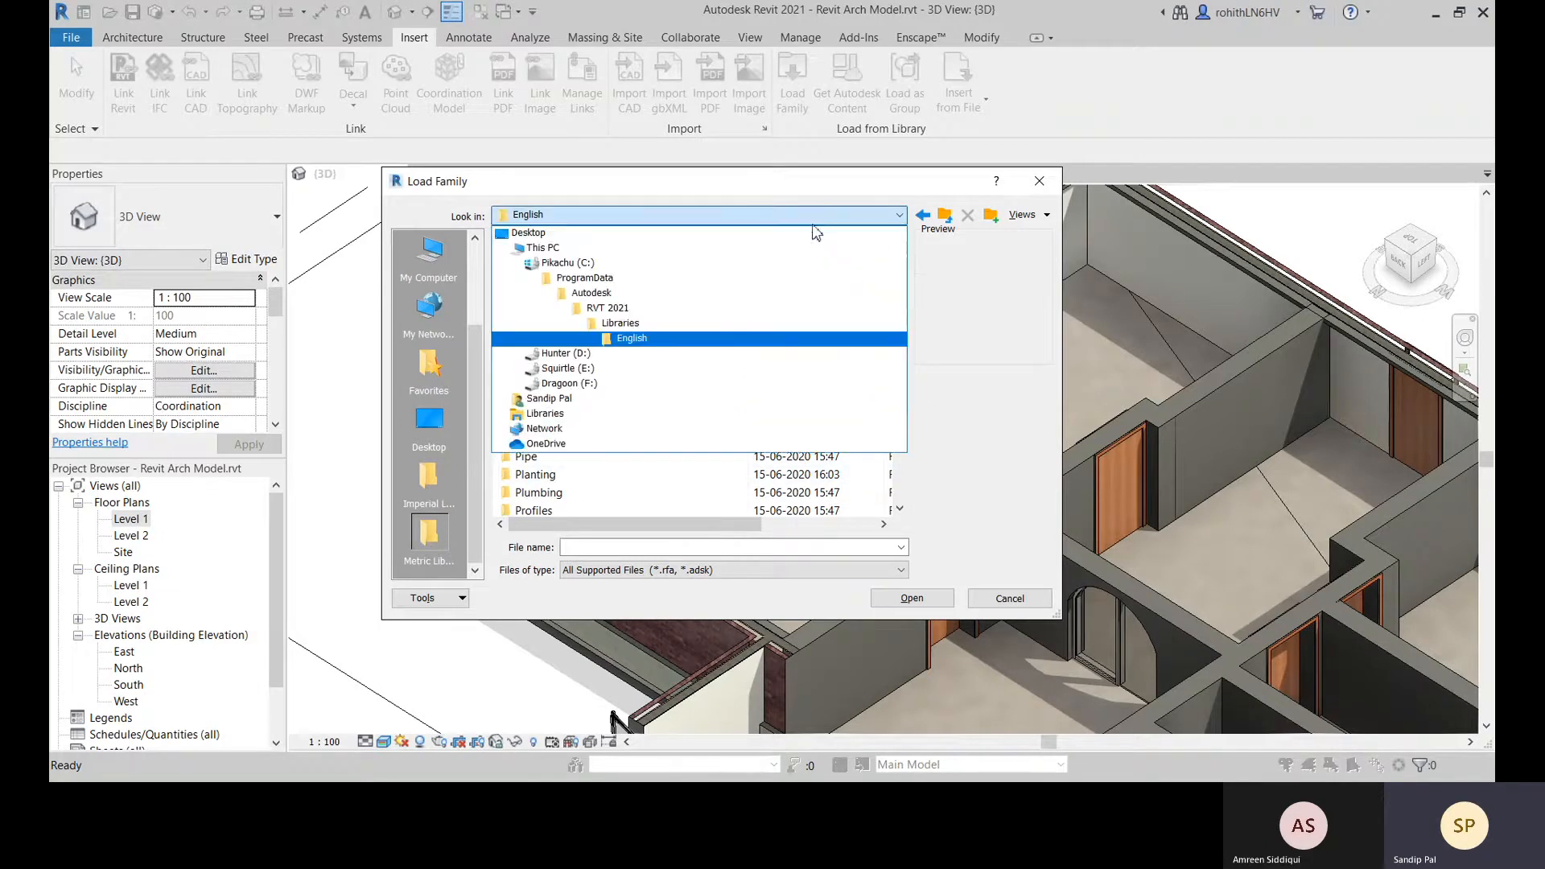
click(791, 218)
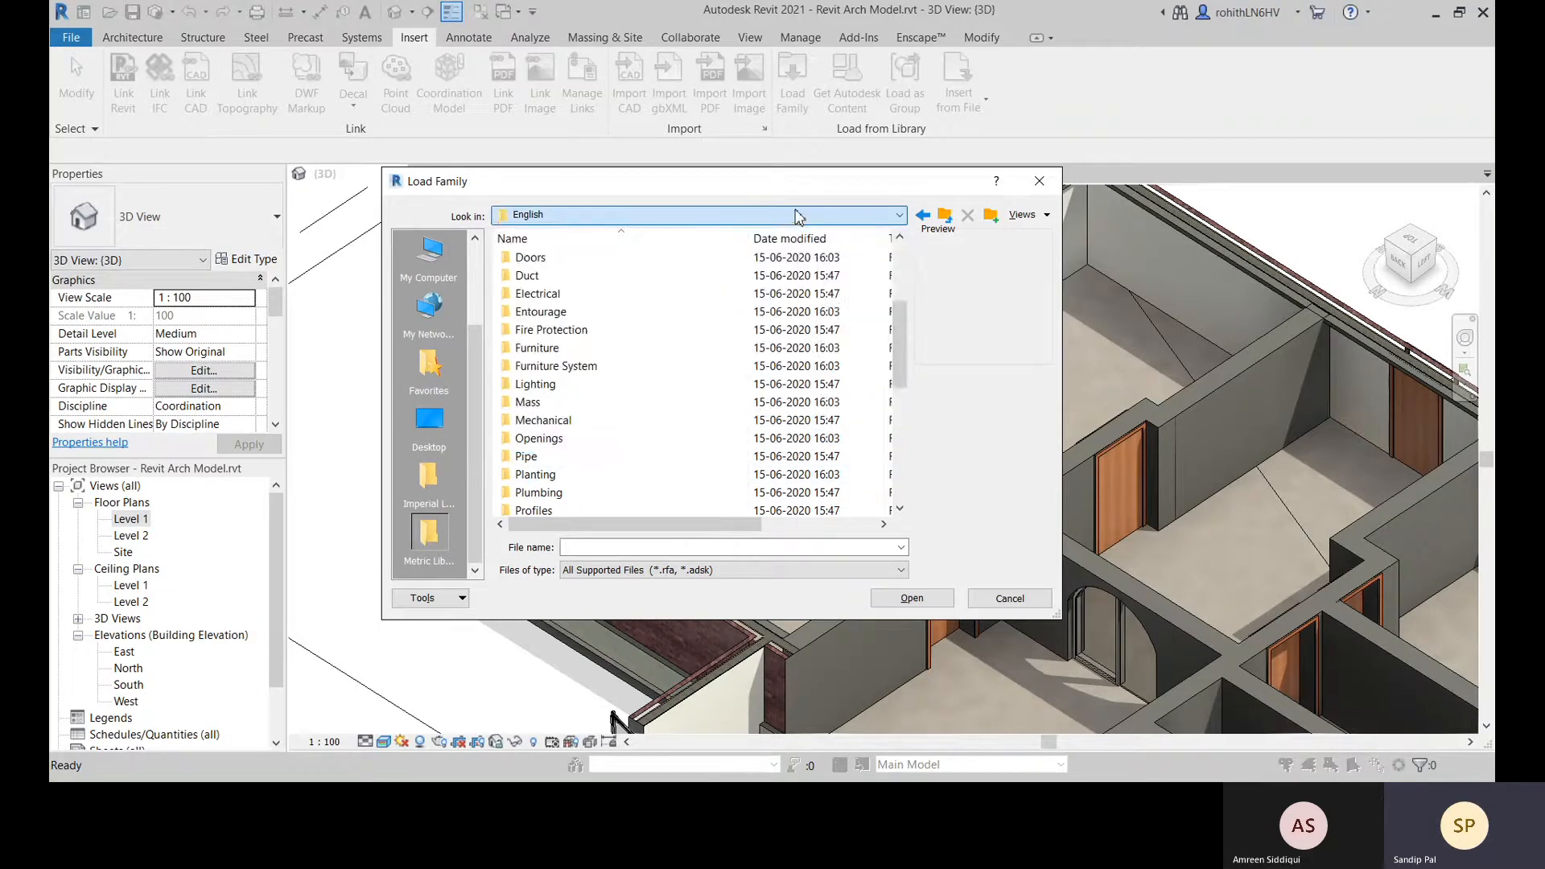
click(799, 217)
click(645, 295)
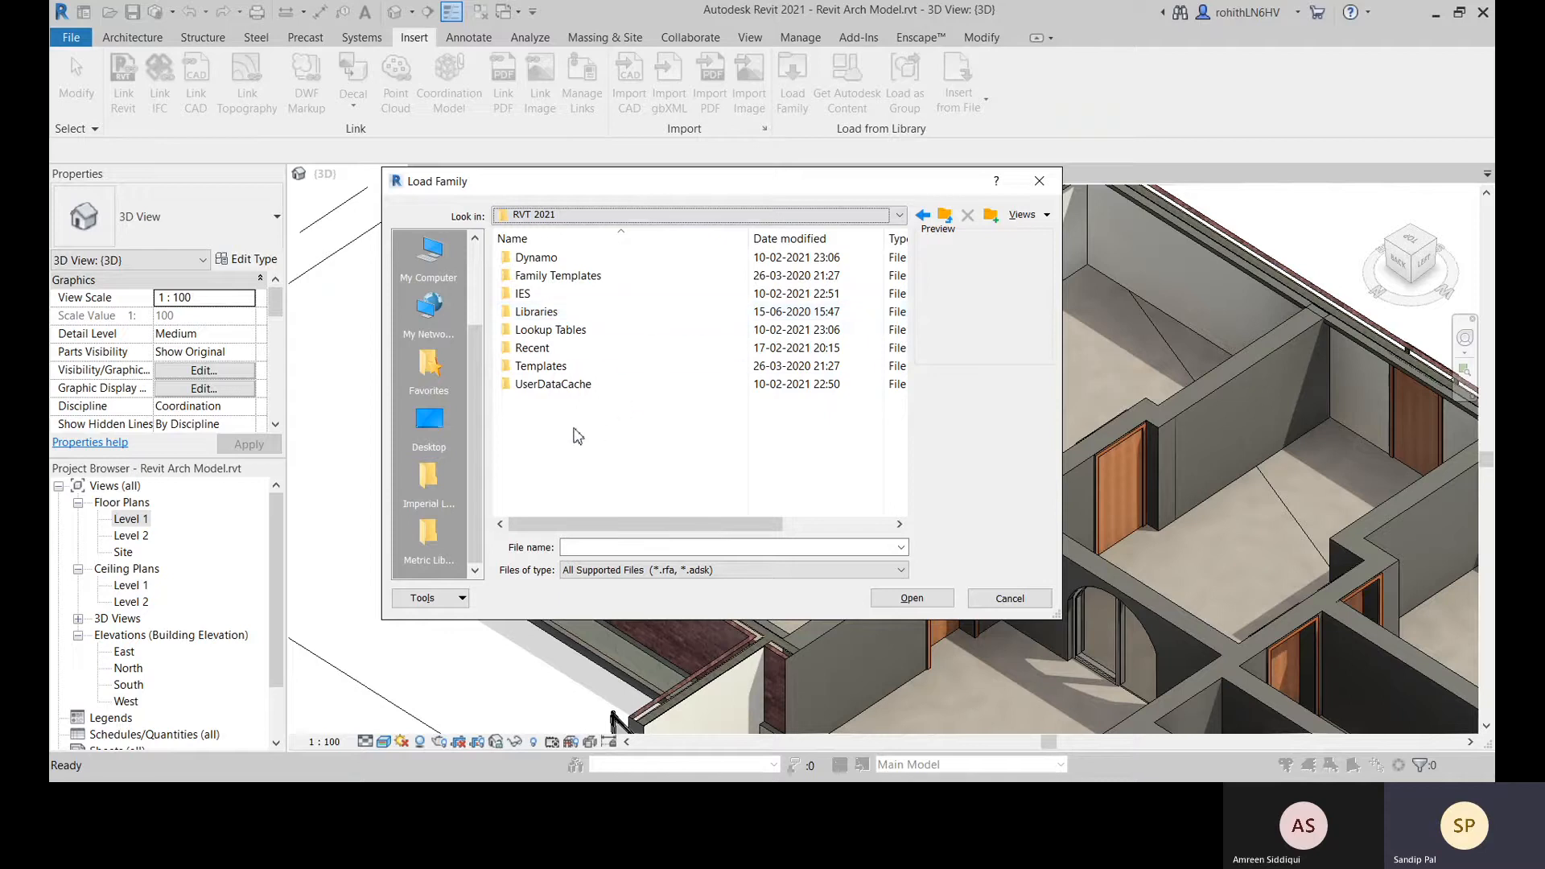
double_click(547, 312)
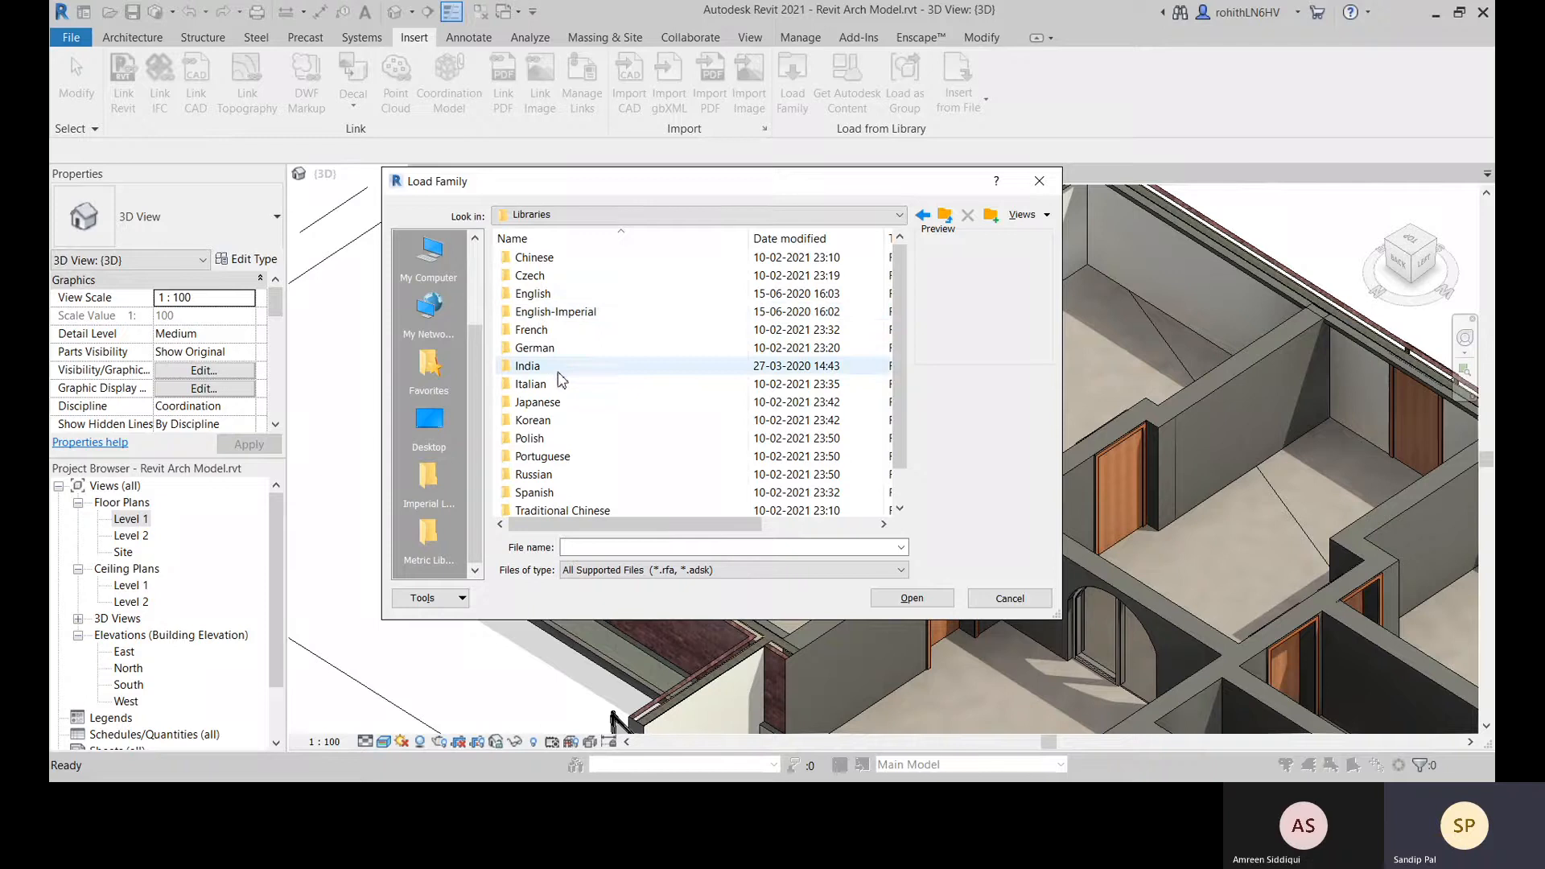
double_click(535, 295)
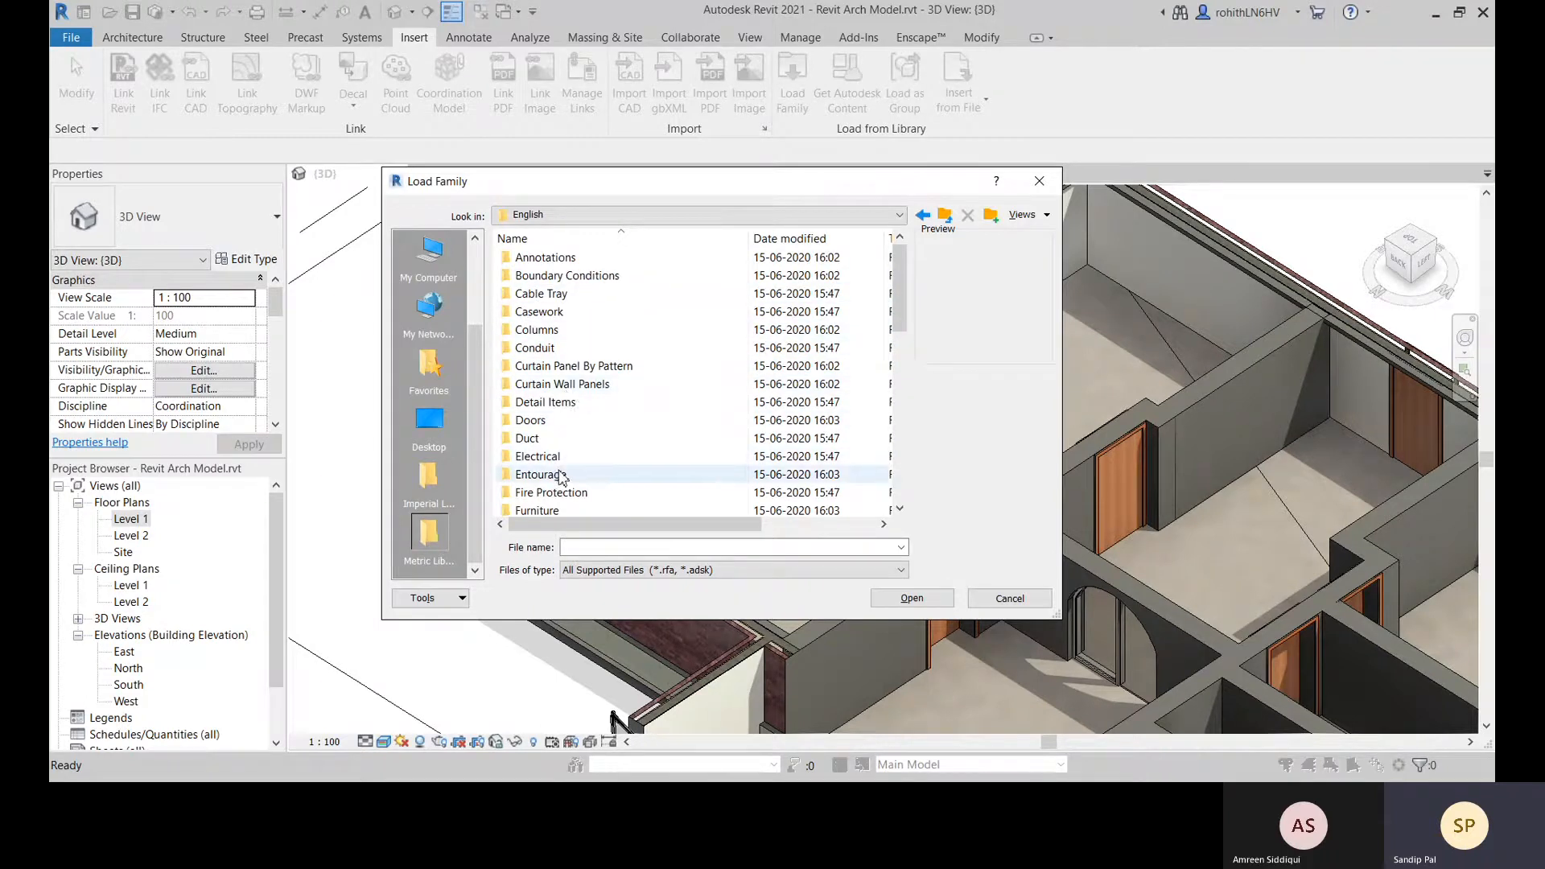
Search the English category folders again from Annotations to Windows, and close family loading without choosing a family
scroll(564, 494, down, 2)
scroll(561, 495, down, 3)
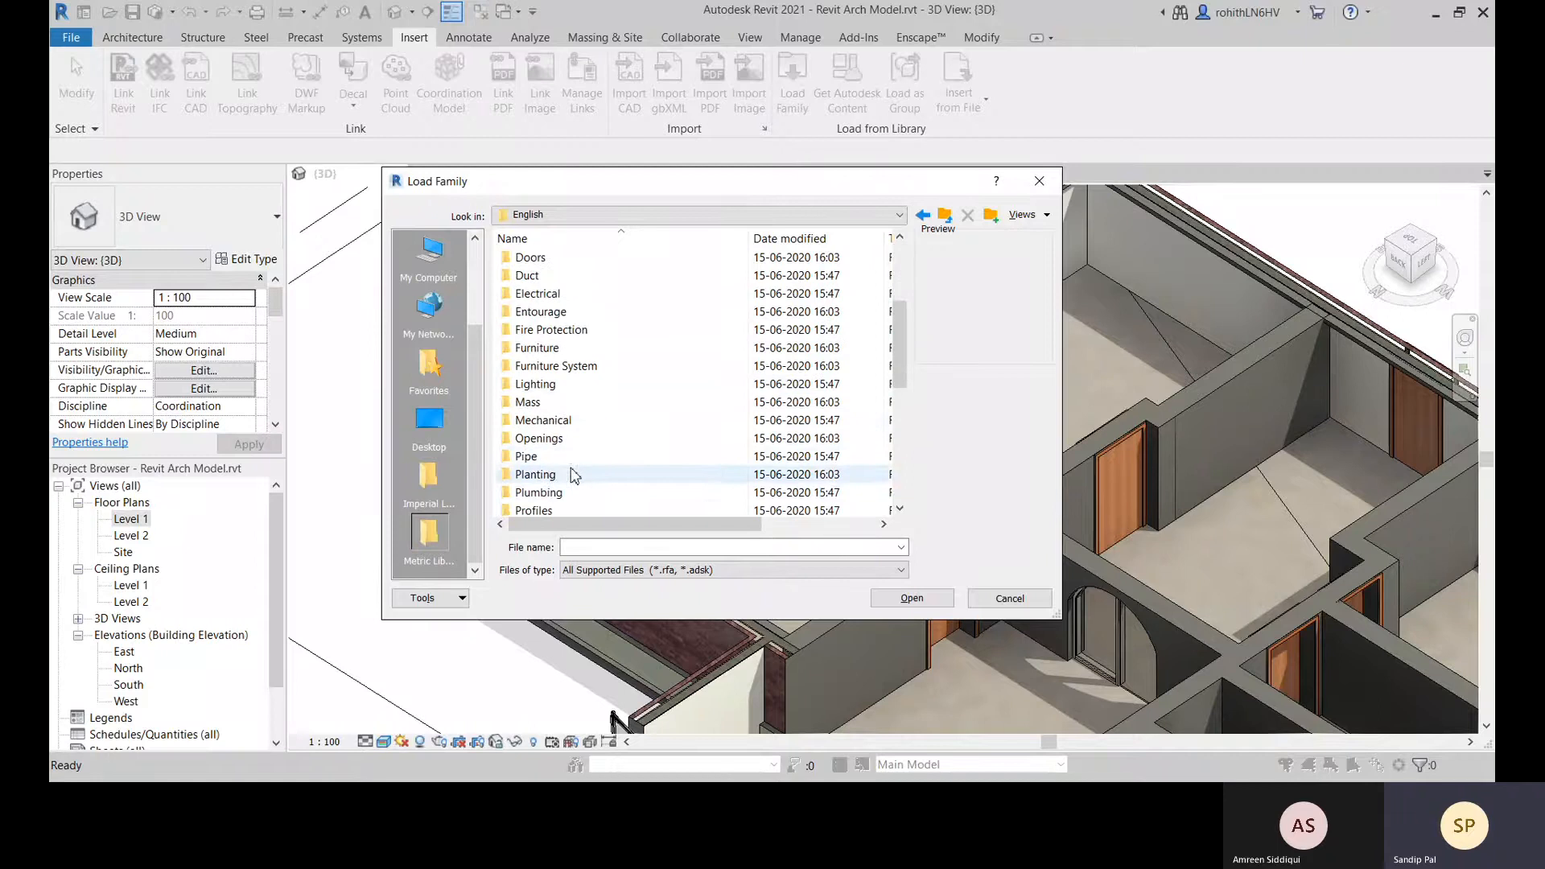
scroll(566, 445, down, 4)
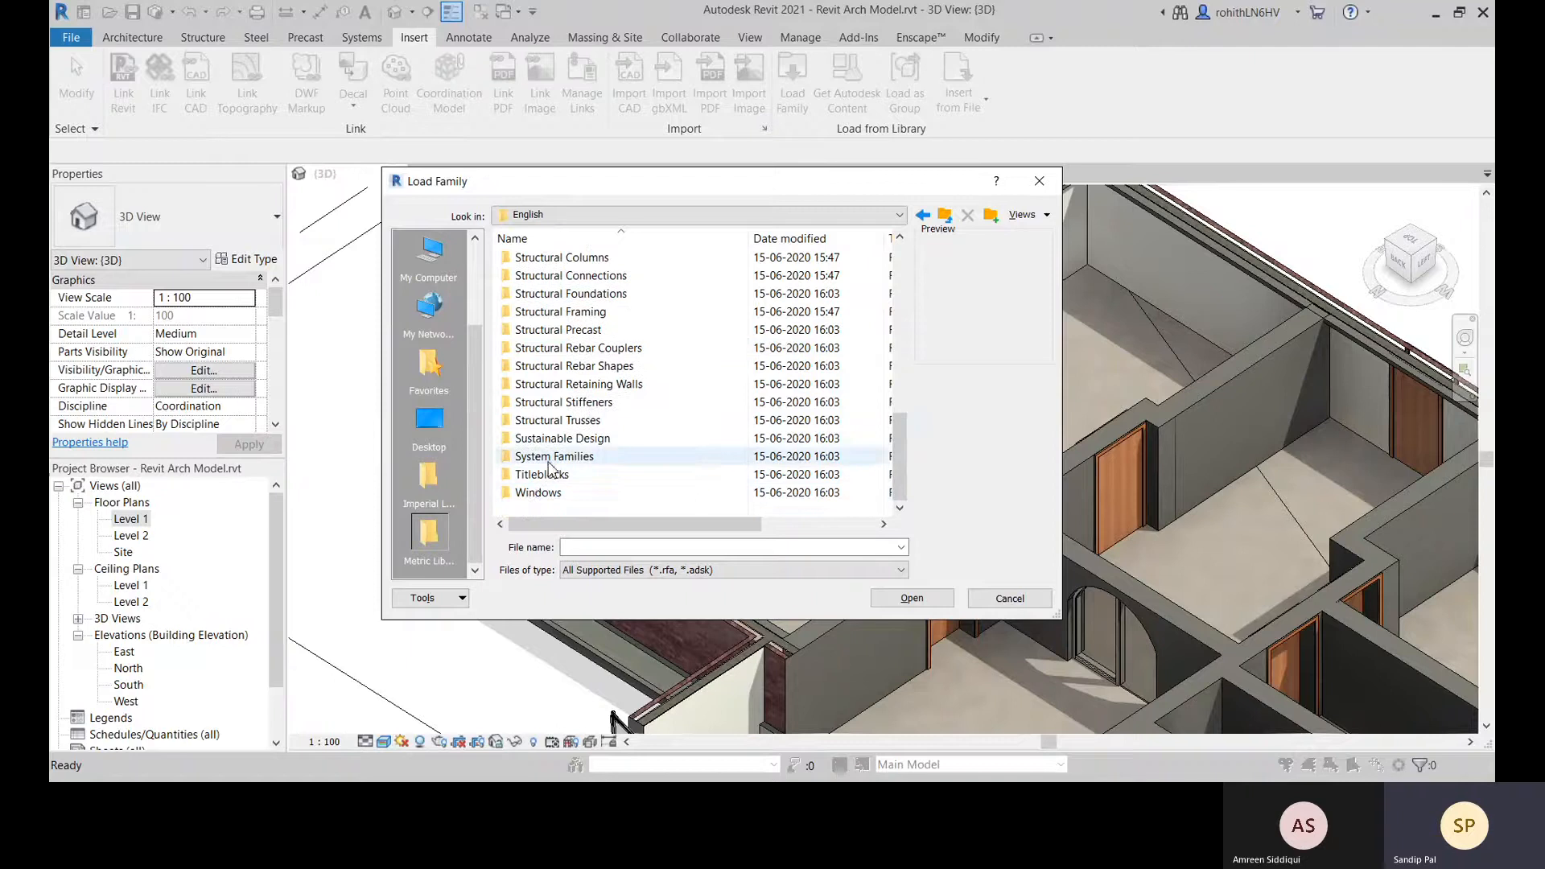
scroll(565, 387, up, 1)
scroll(565, 388, up, 2)
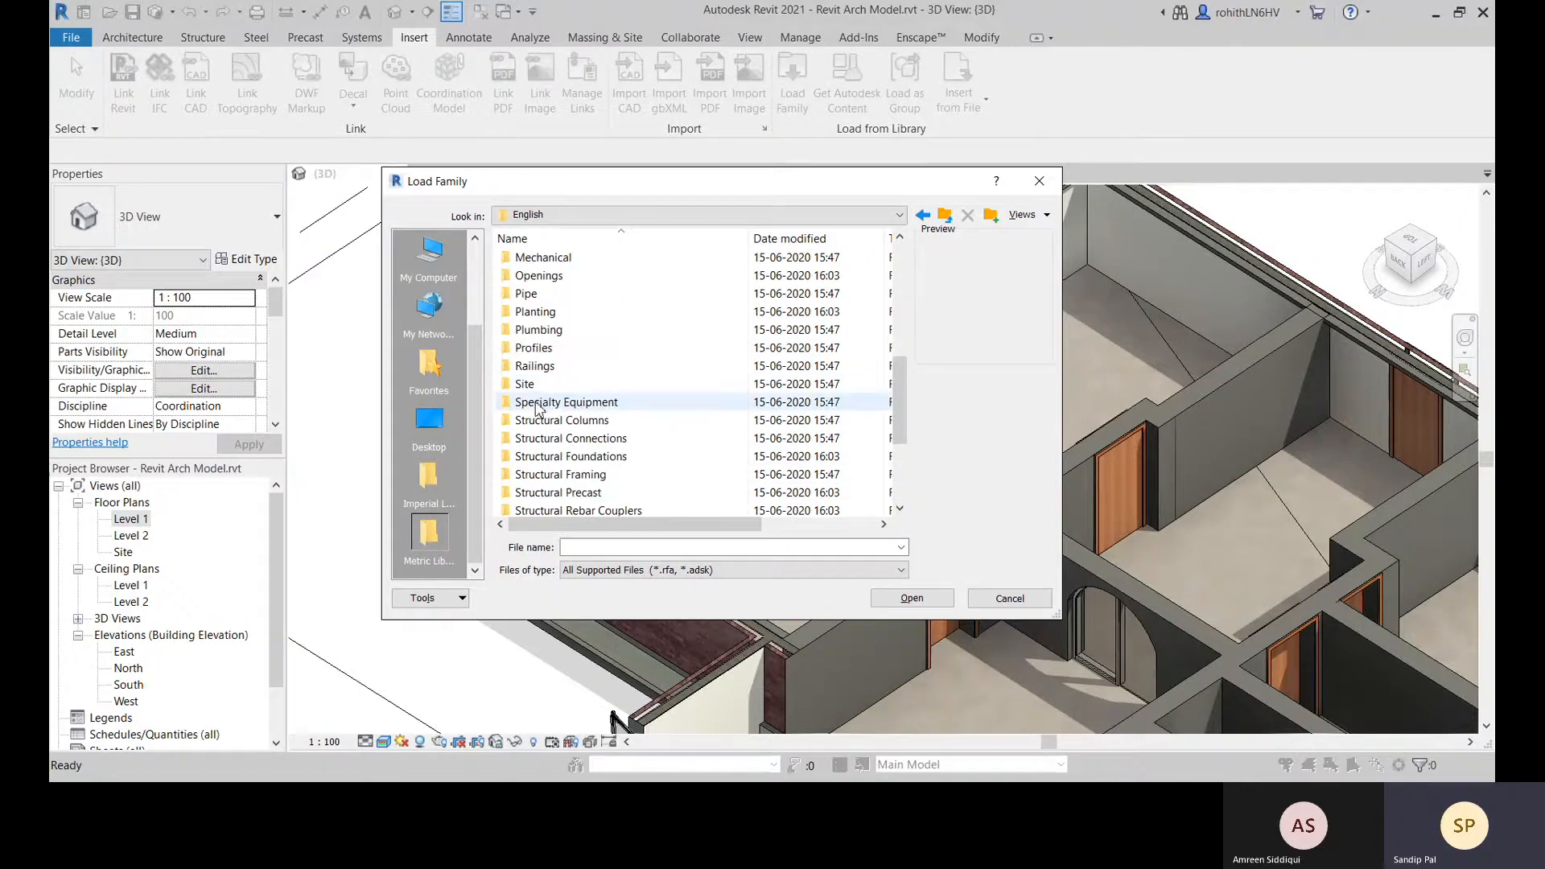
scroll(539, 406, up, 2)
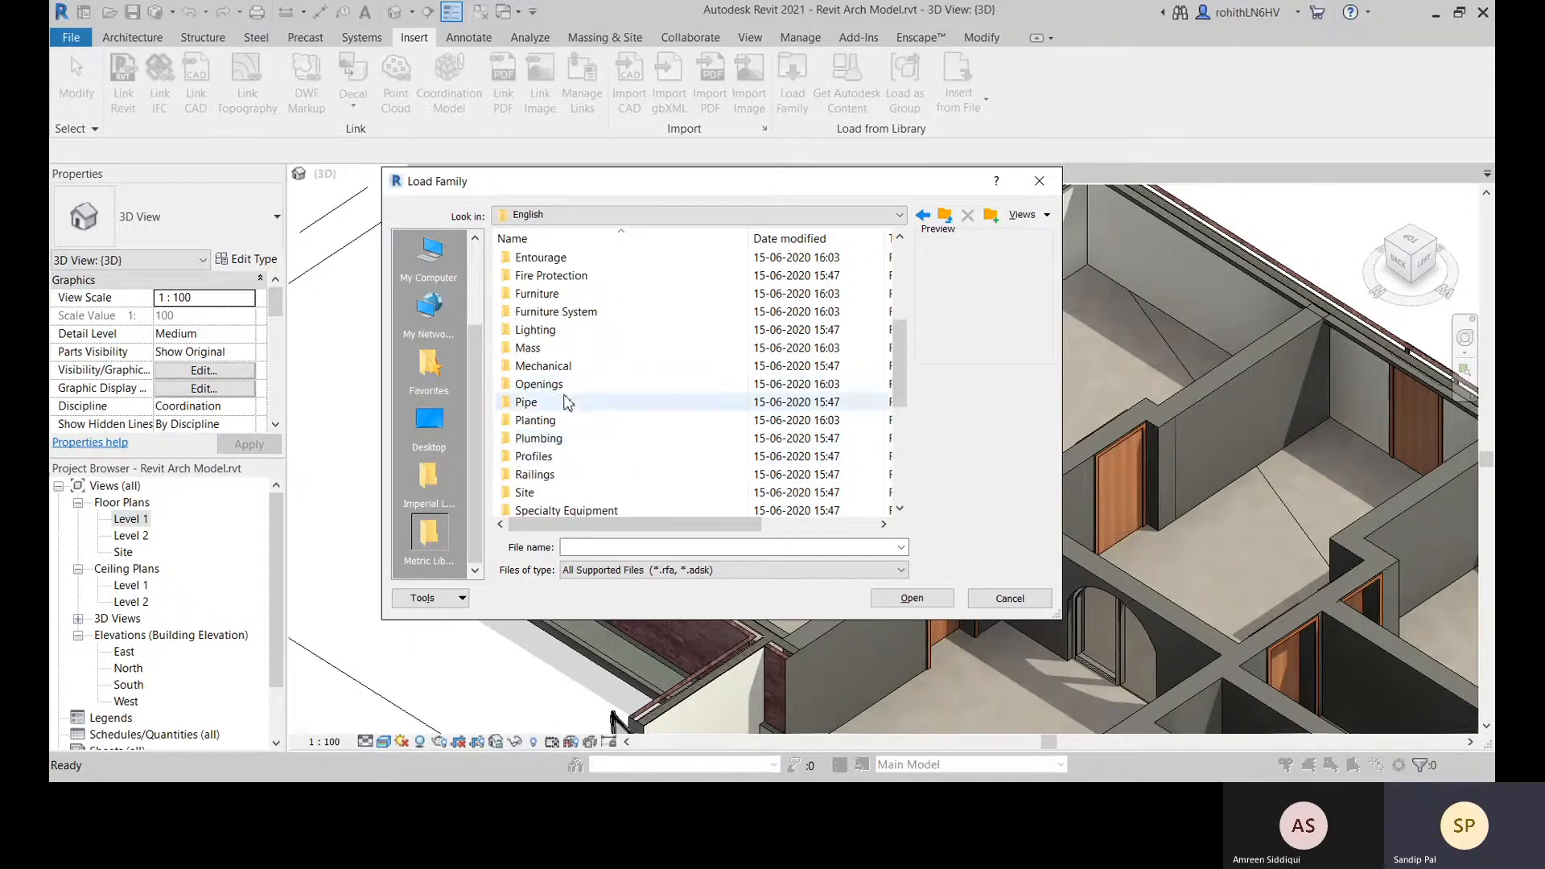
scroll(567, 401, up, 2)
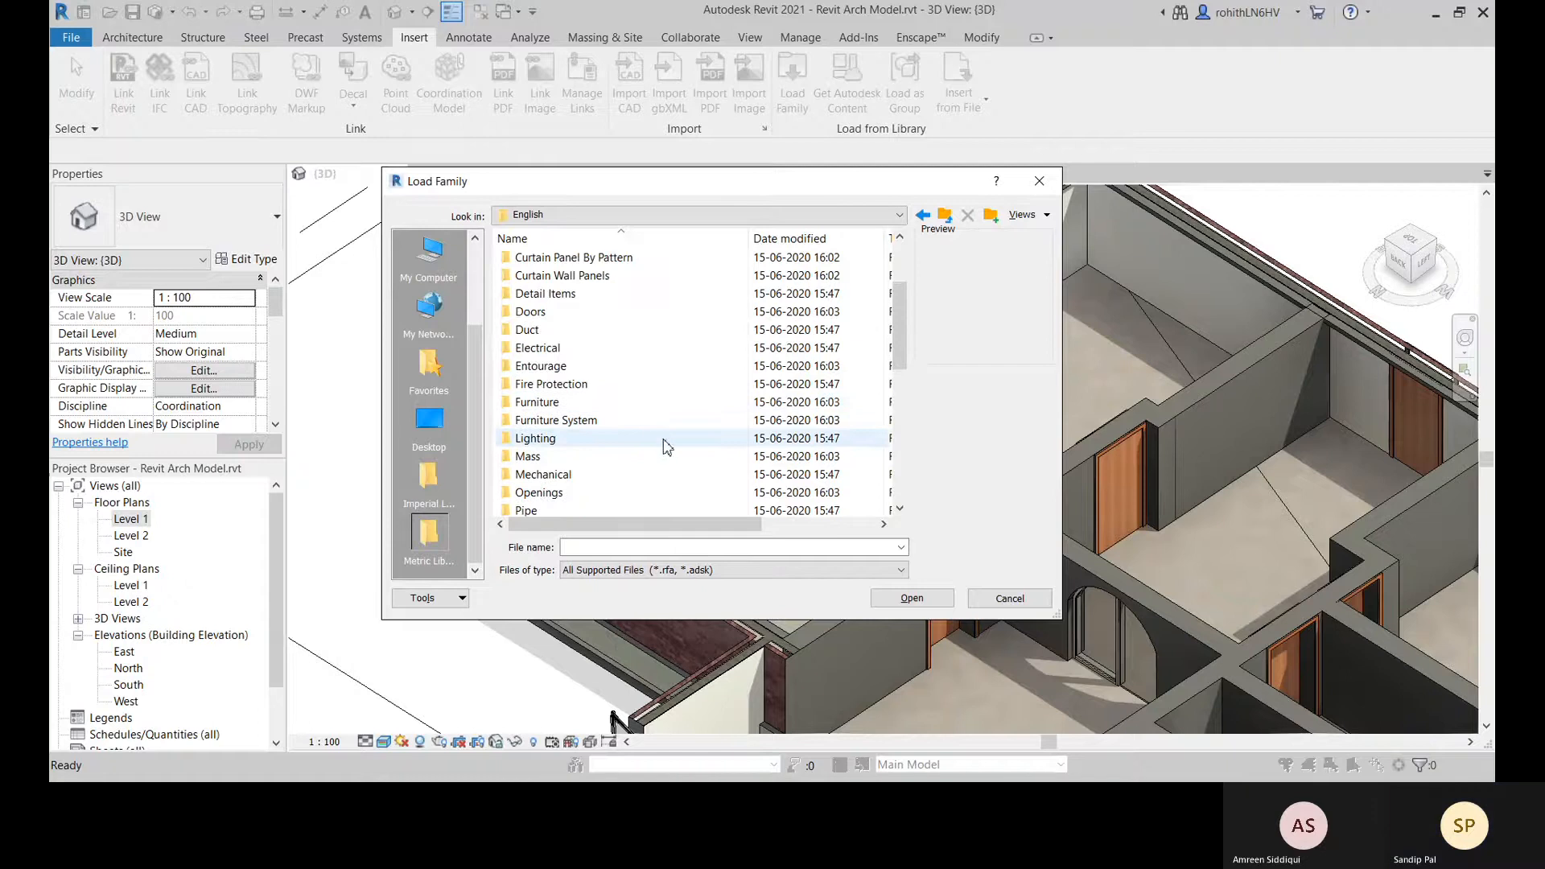
scroll(602, 413, up, 1)
scroll(607, 415, up, 1)
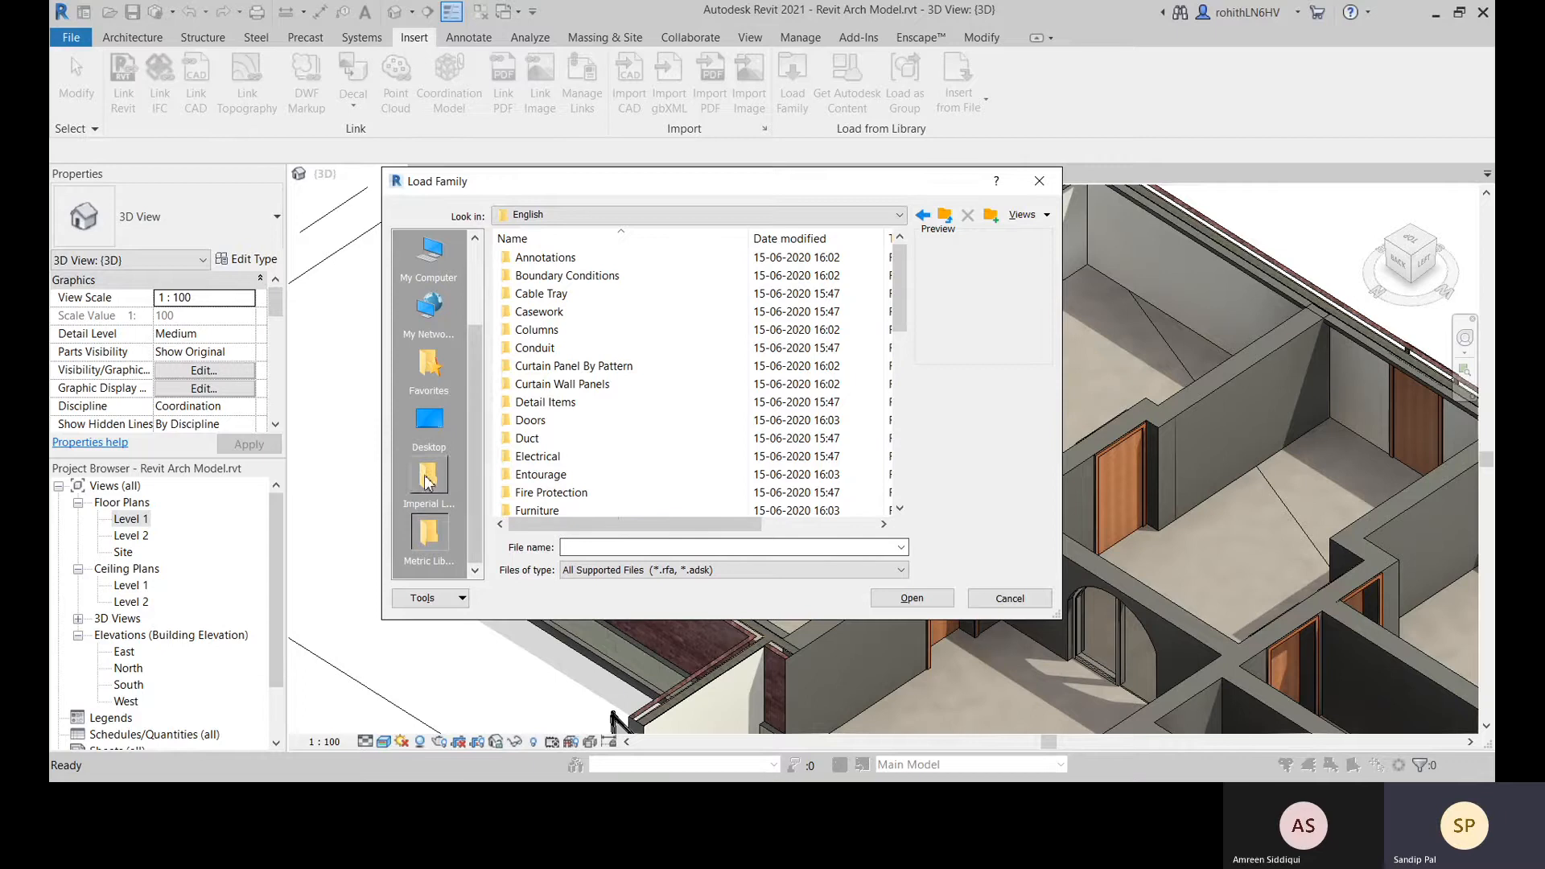
click(1052, 197)
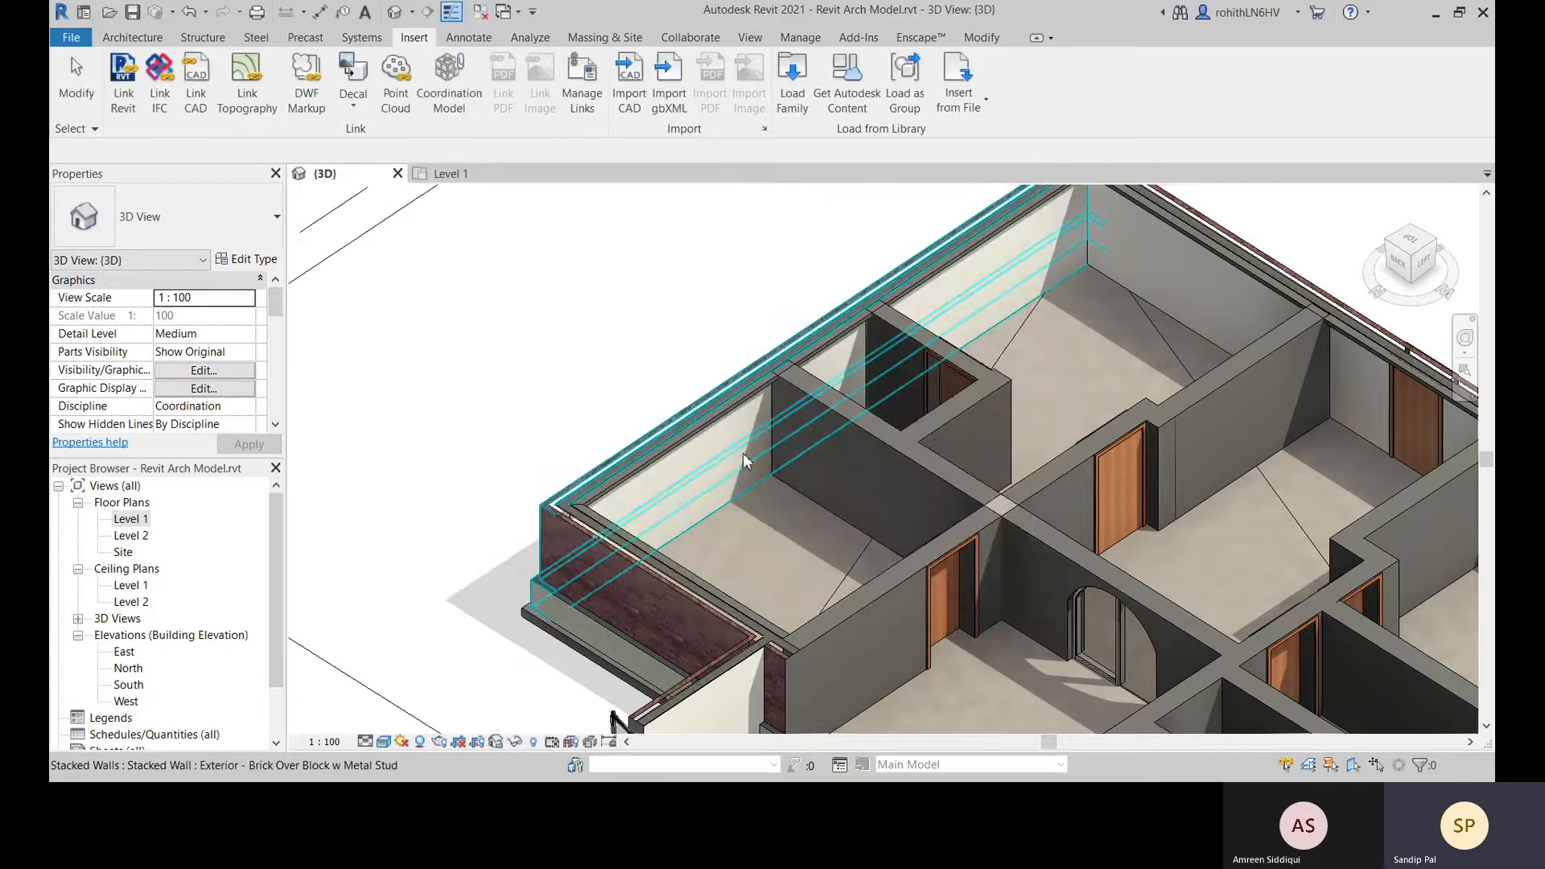
Place a horizontal Cornice wall sweep along the base of the long exterior wall's inside face
click(132, 37)
click(131, 115)
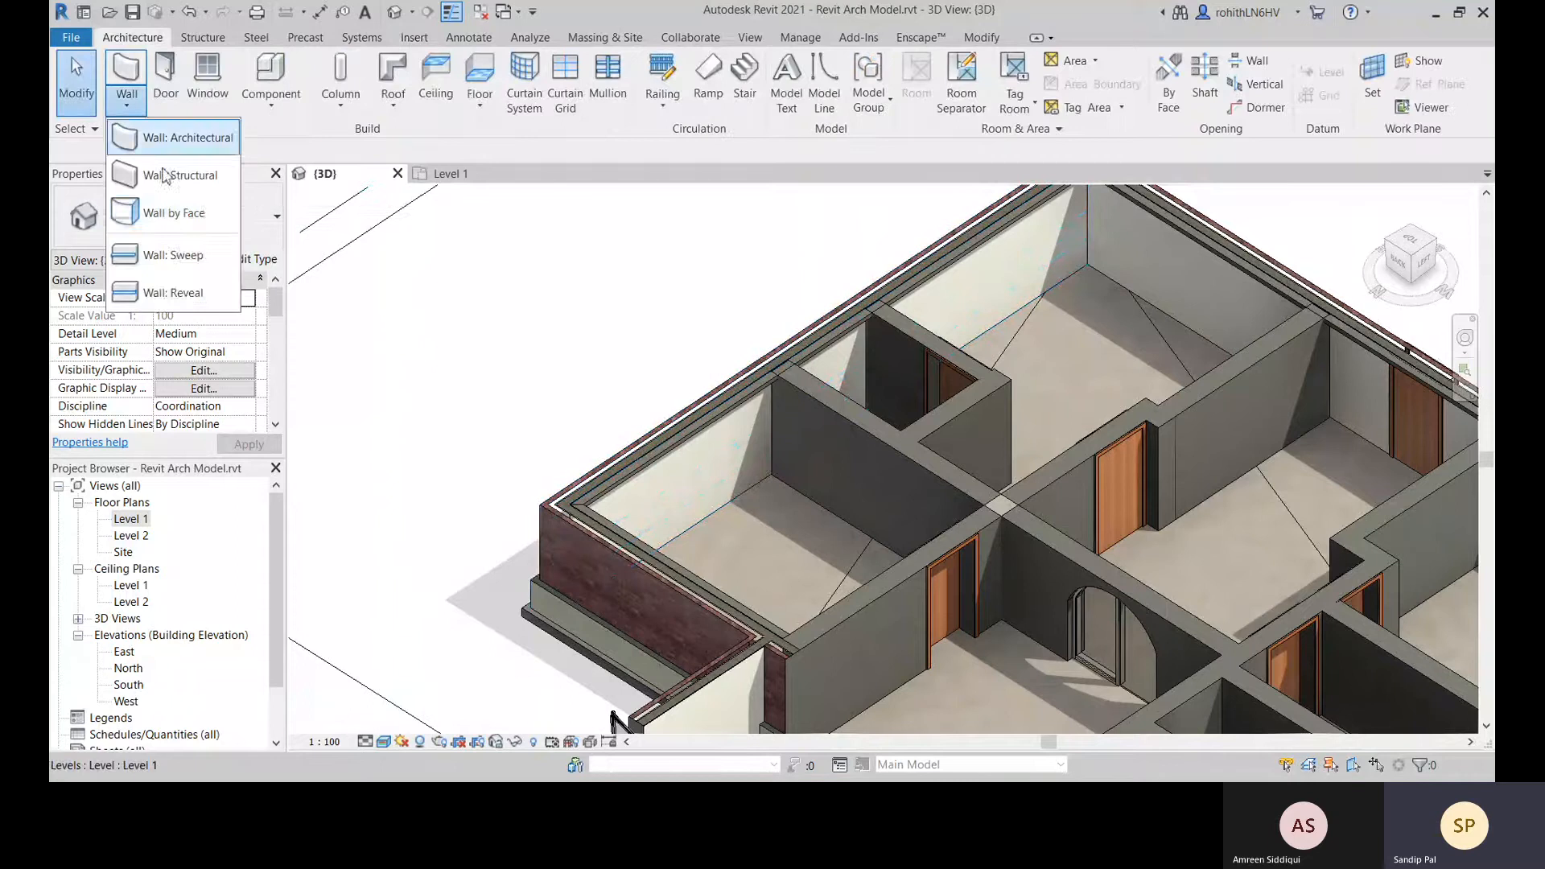
click(173, 255)
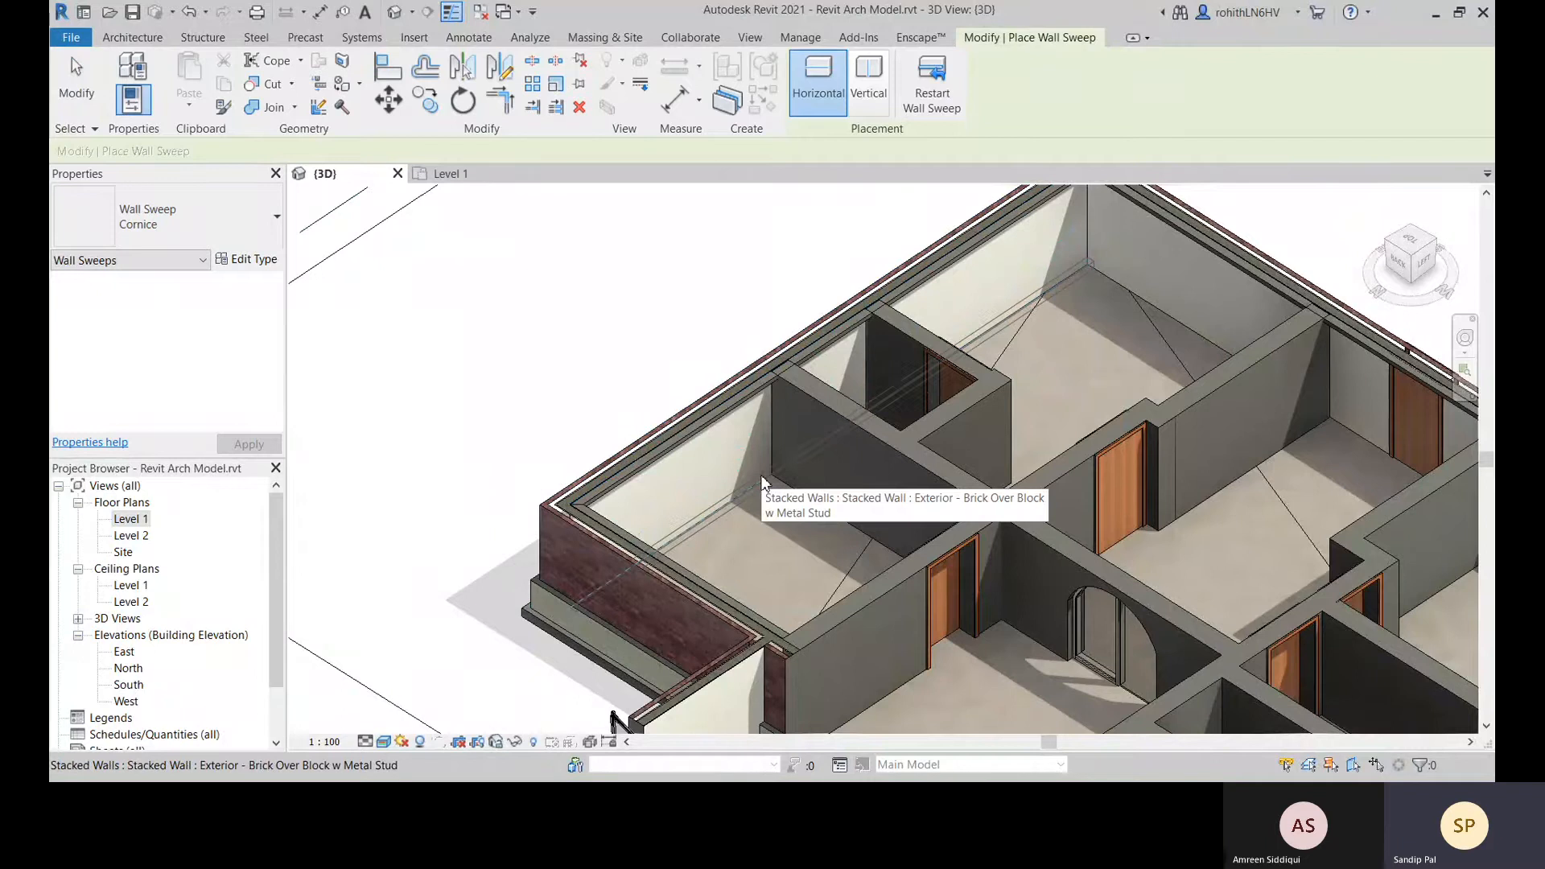
click(763, 481)
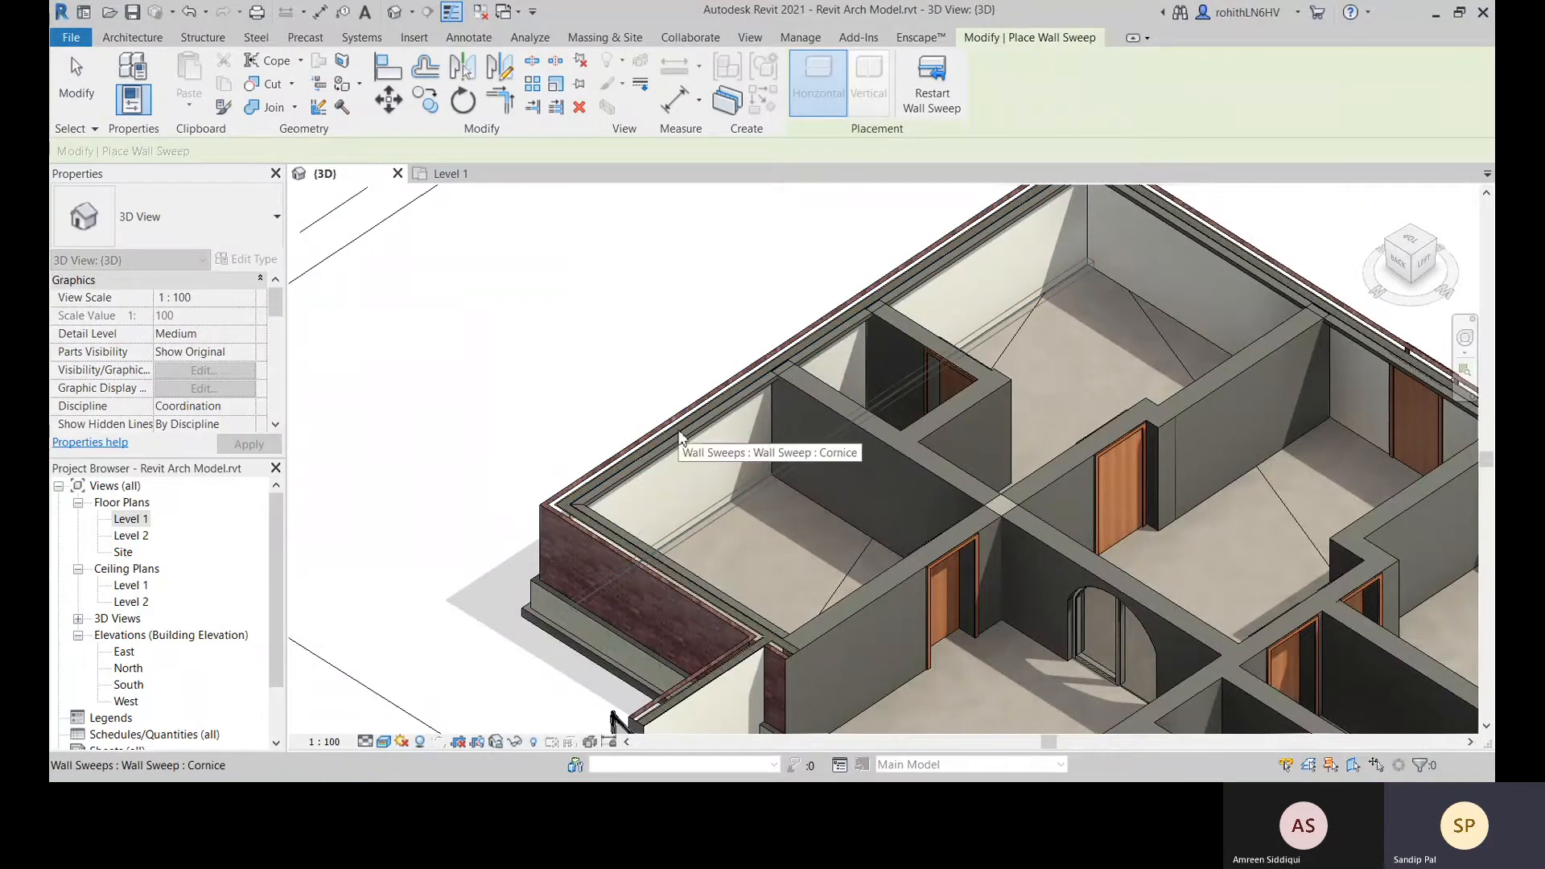
key(Escape)
key(Escape)
Delete the Cornice wall sweep at the base of the long exterior wall's inside face
scroll(764, 483, up, 6)
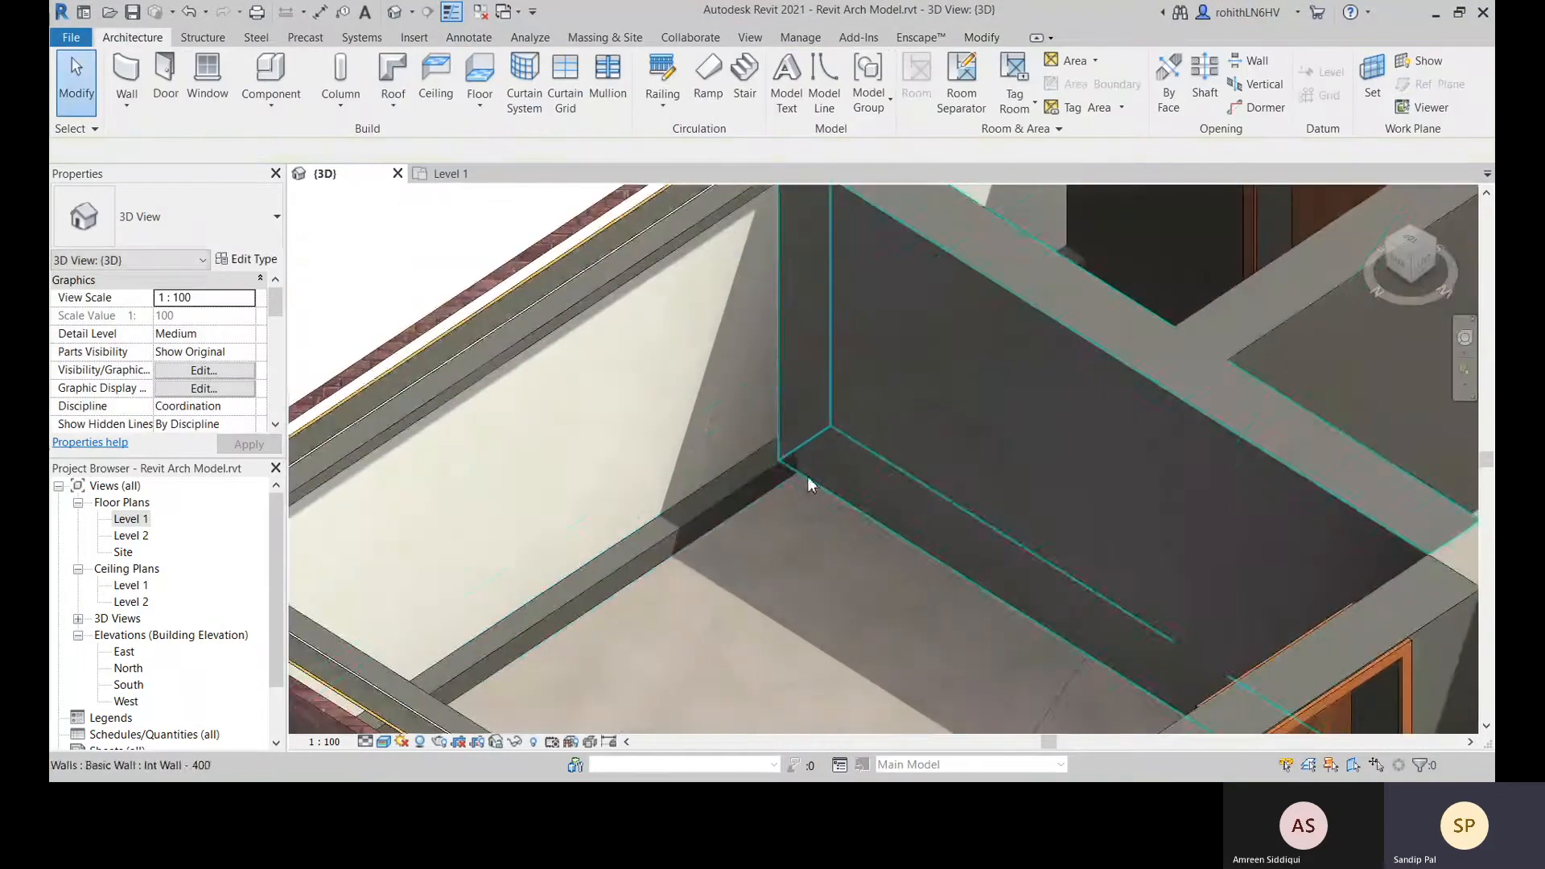
middle_drag(682, 562, 727, 461)
scroll(716, 464, up, 4)
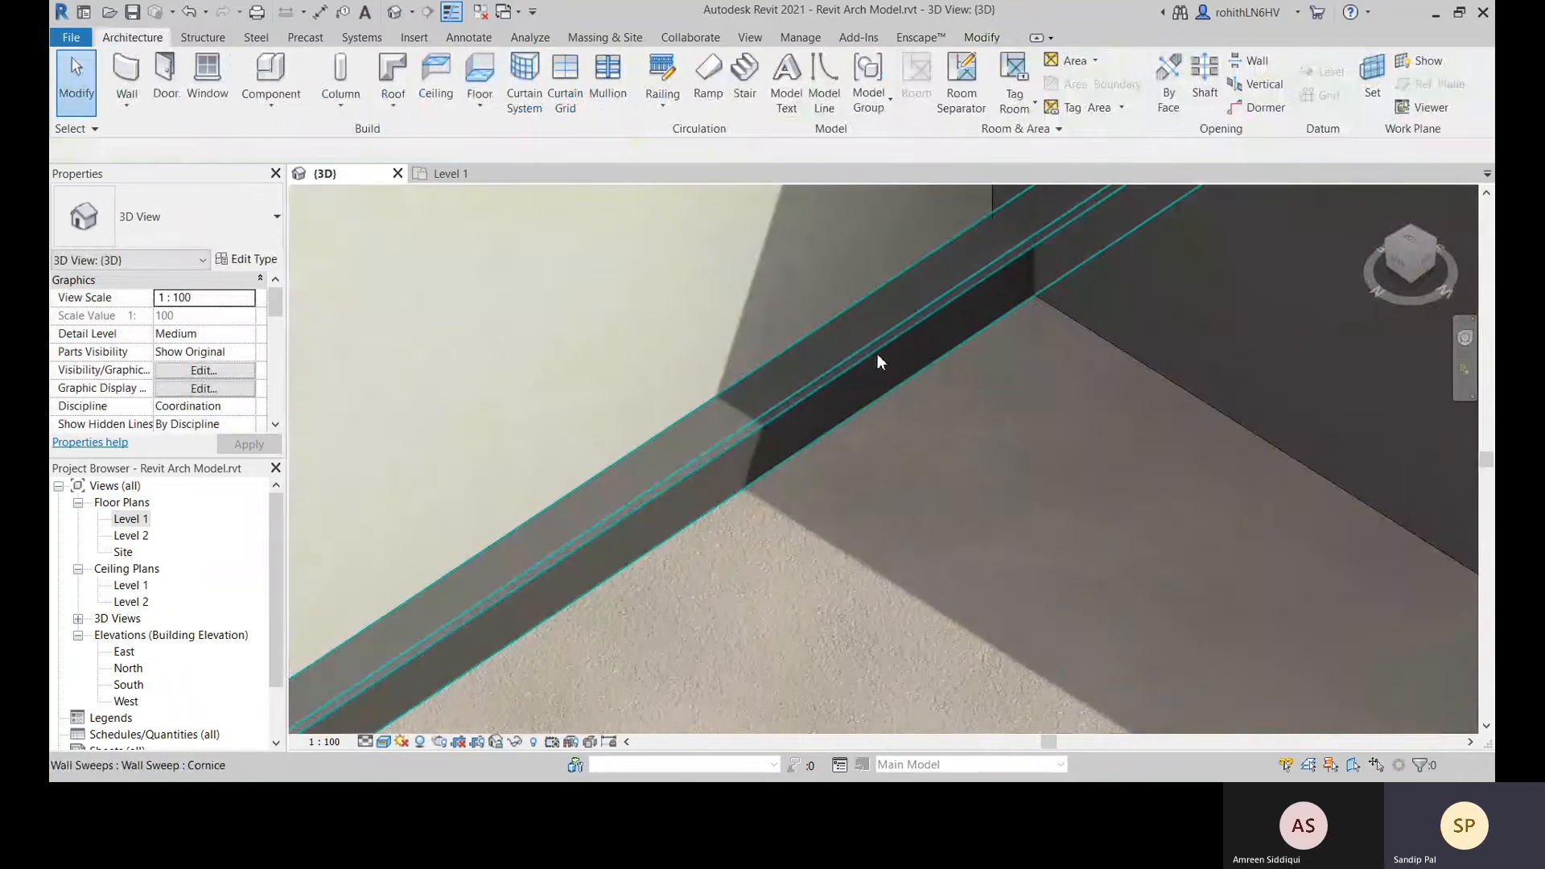
click(877, 355)
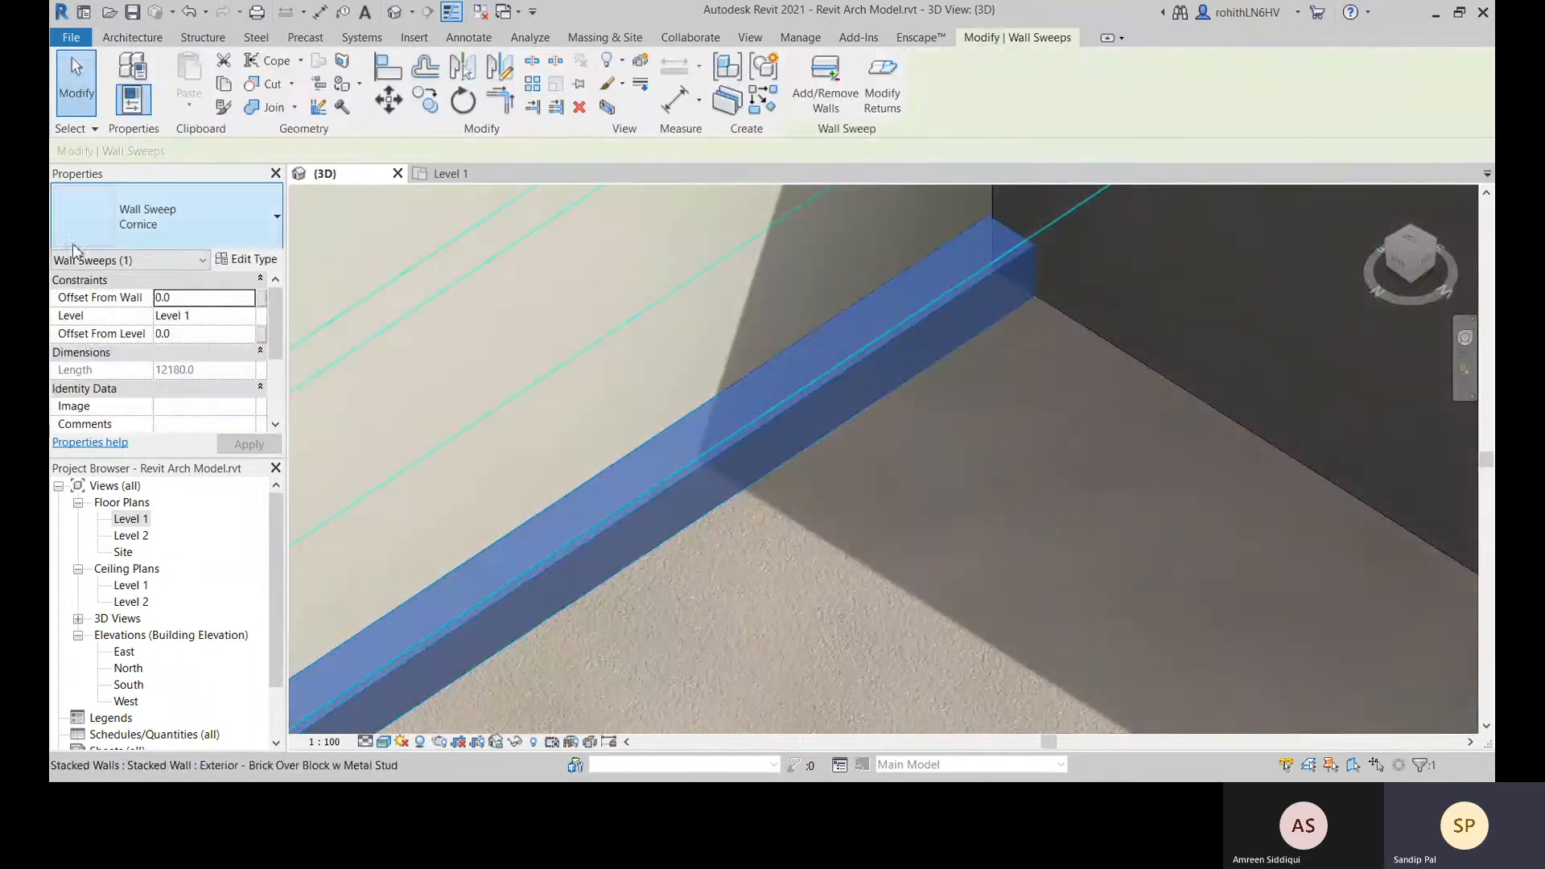
key(Escape)
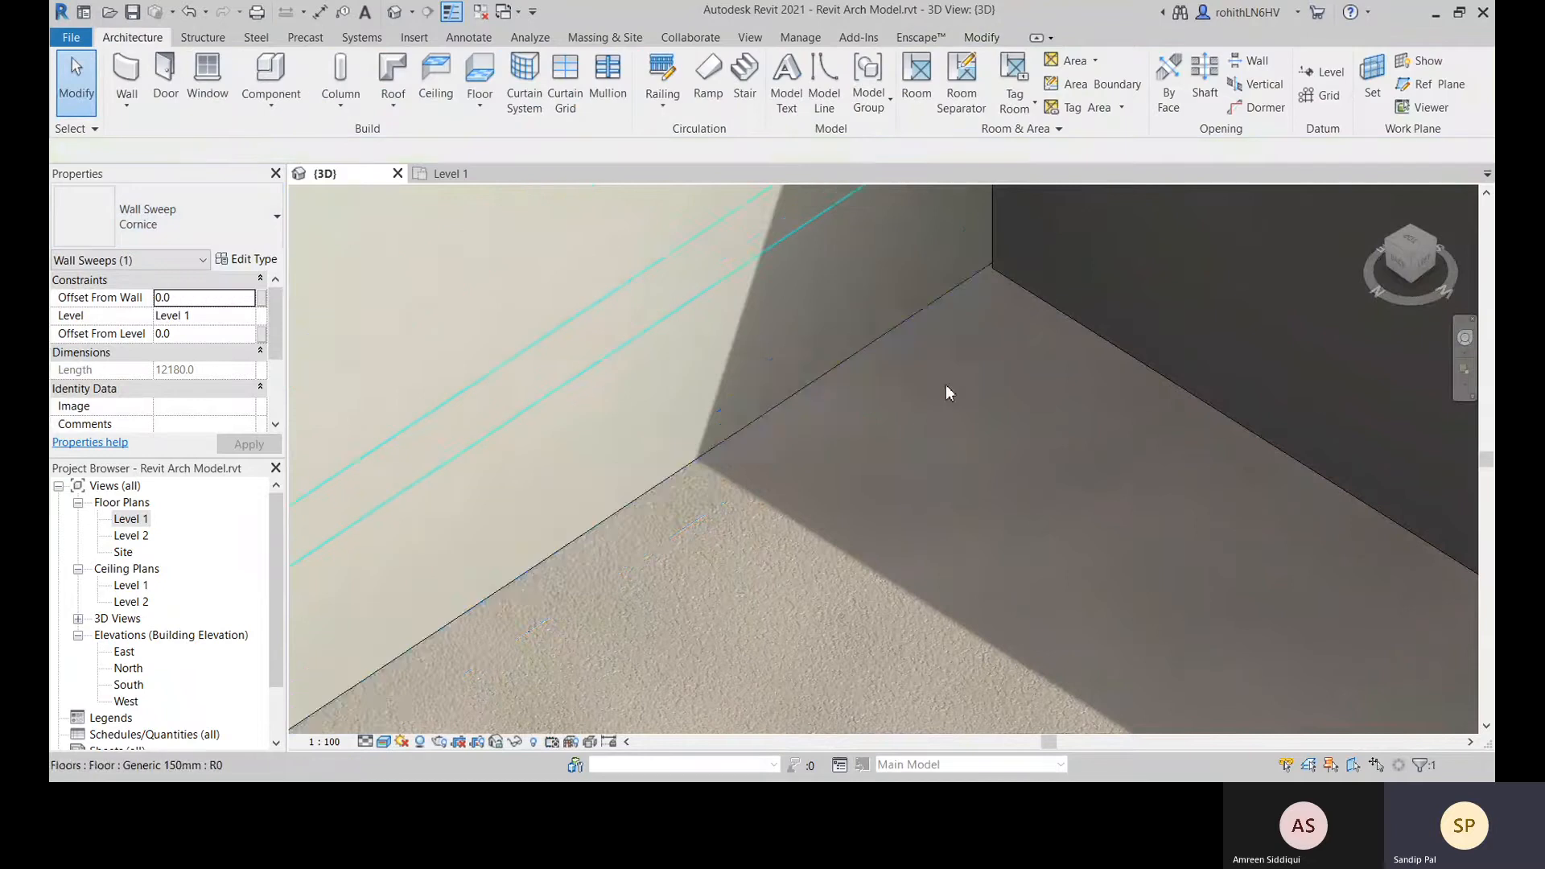
Examine the layer assembly of the long exterior stacked wall's type in the section preview, and close it without changes
scroll(911, 386, down, 5)
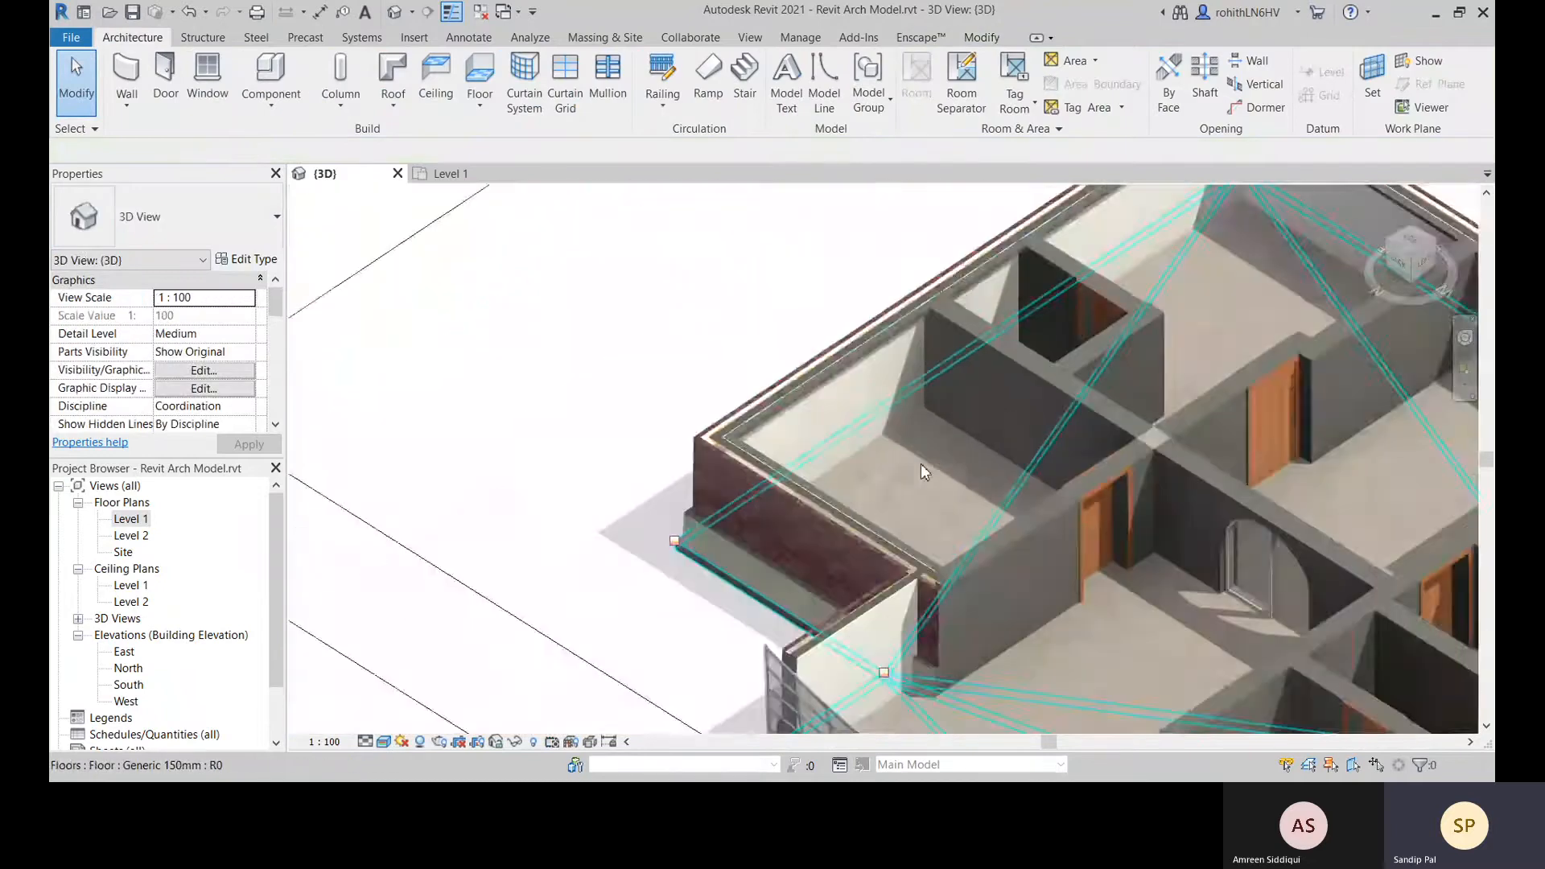
middle_drag(921, 464, 894, 481)
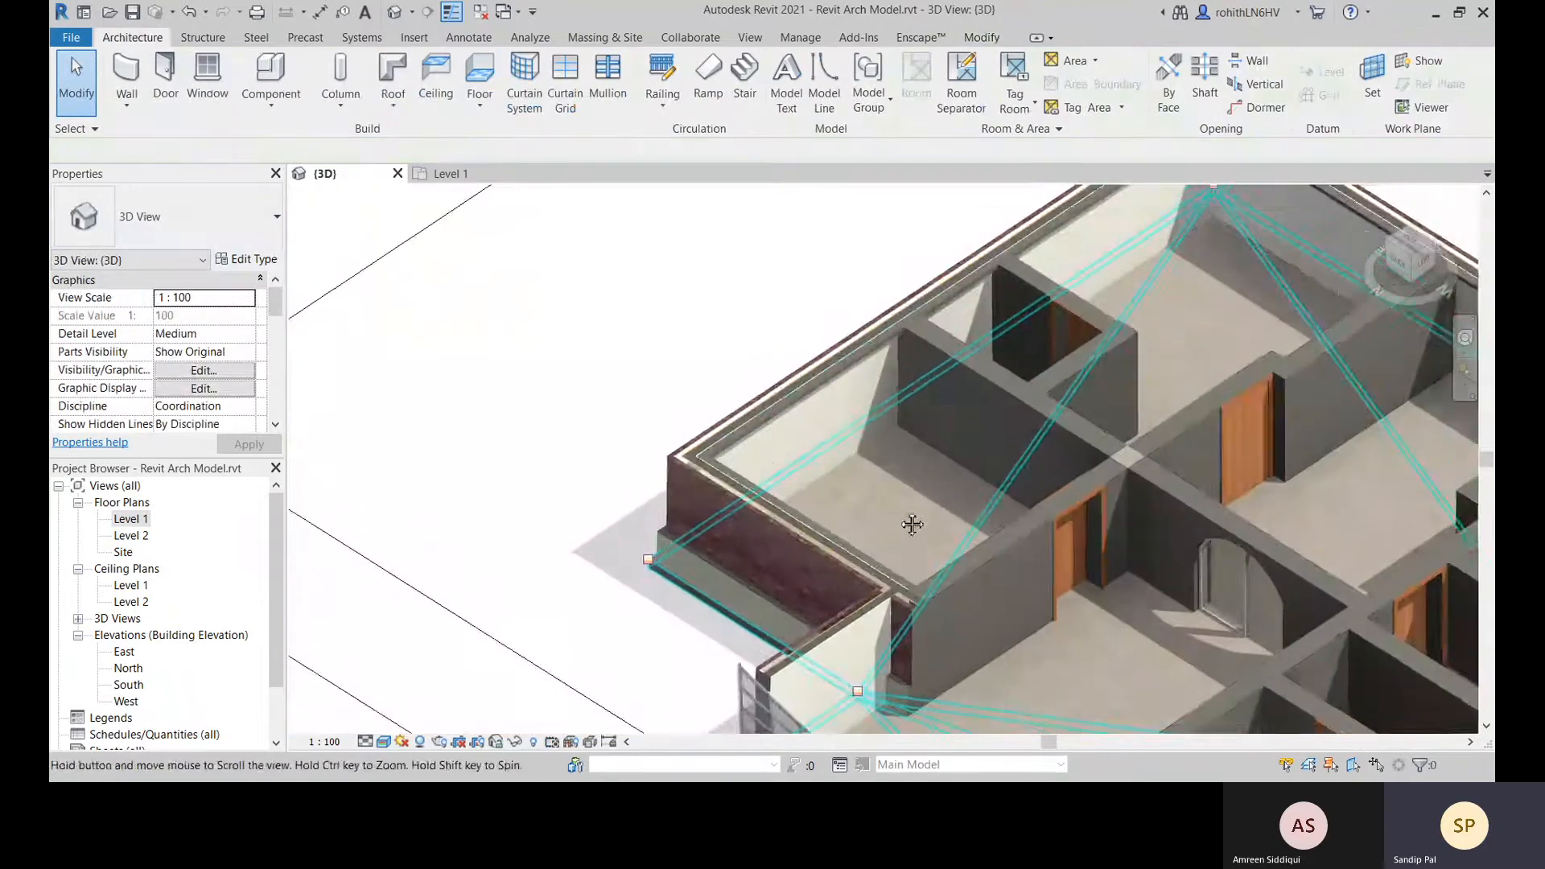
click(820, 427)
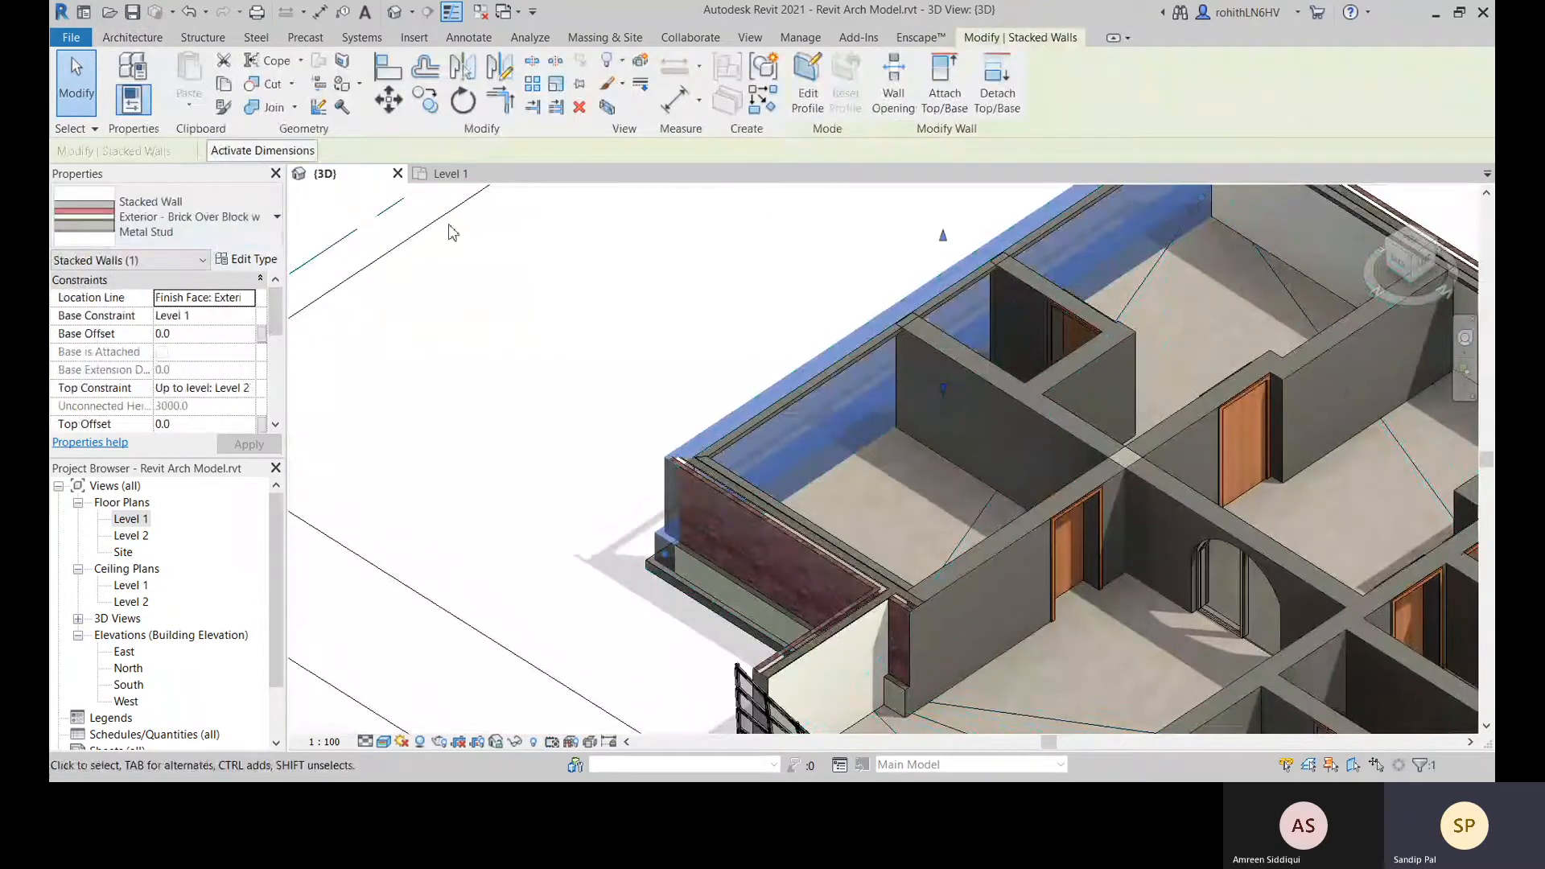
click(246, 259)
click(512, 248)
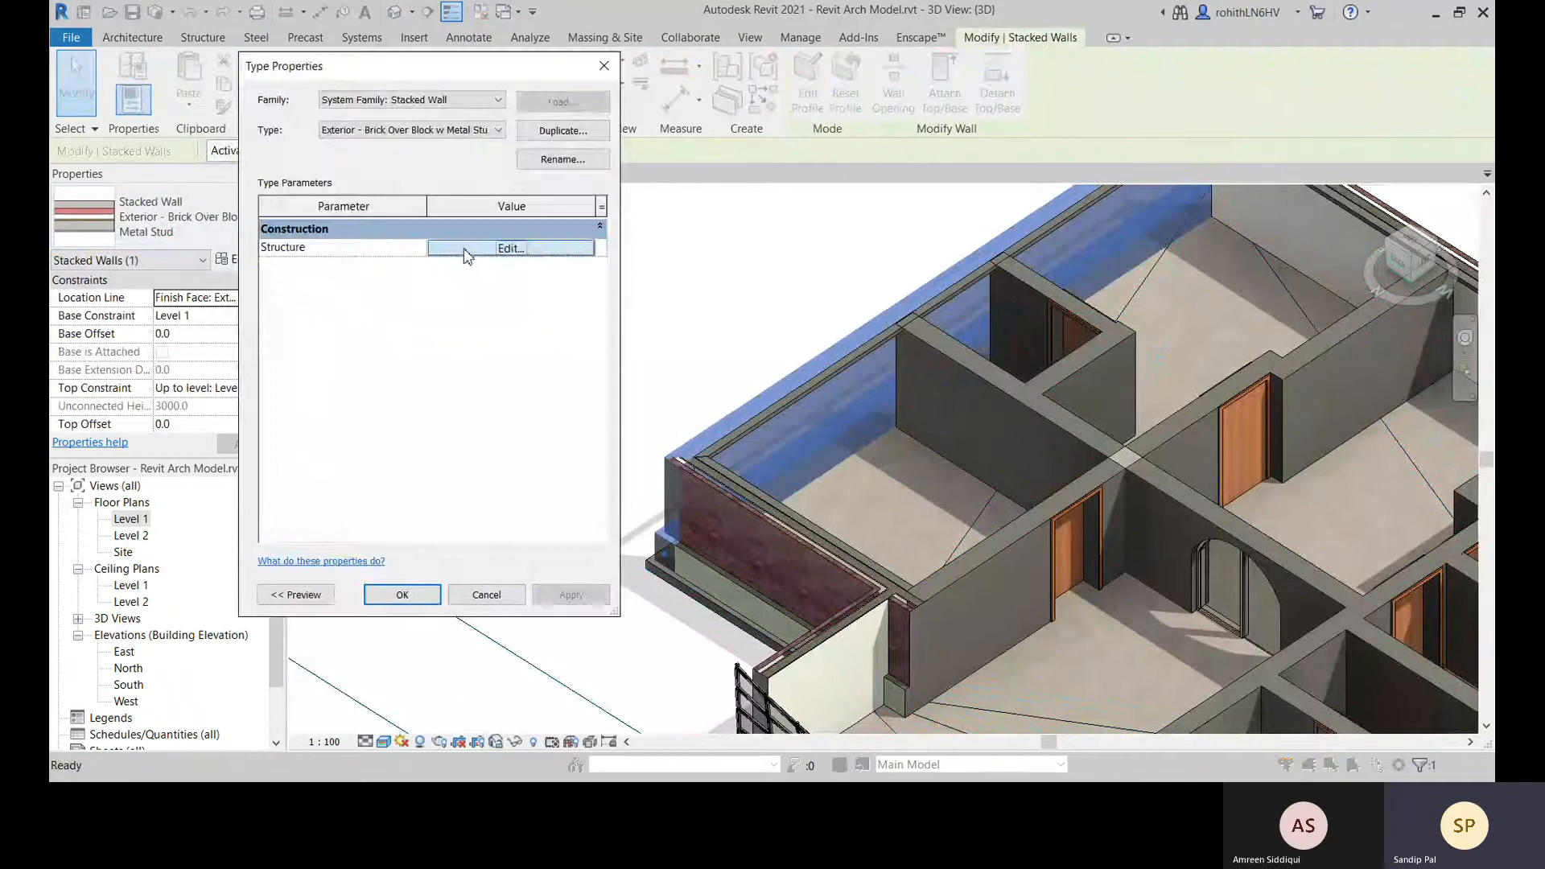
click(291, 595)
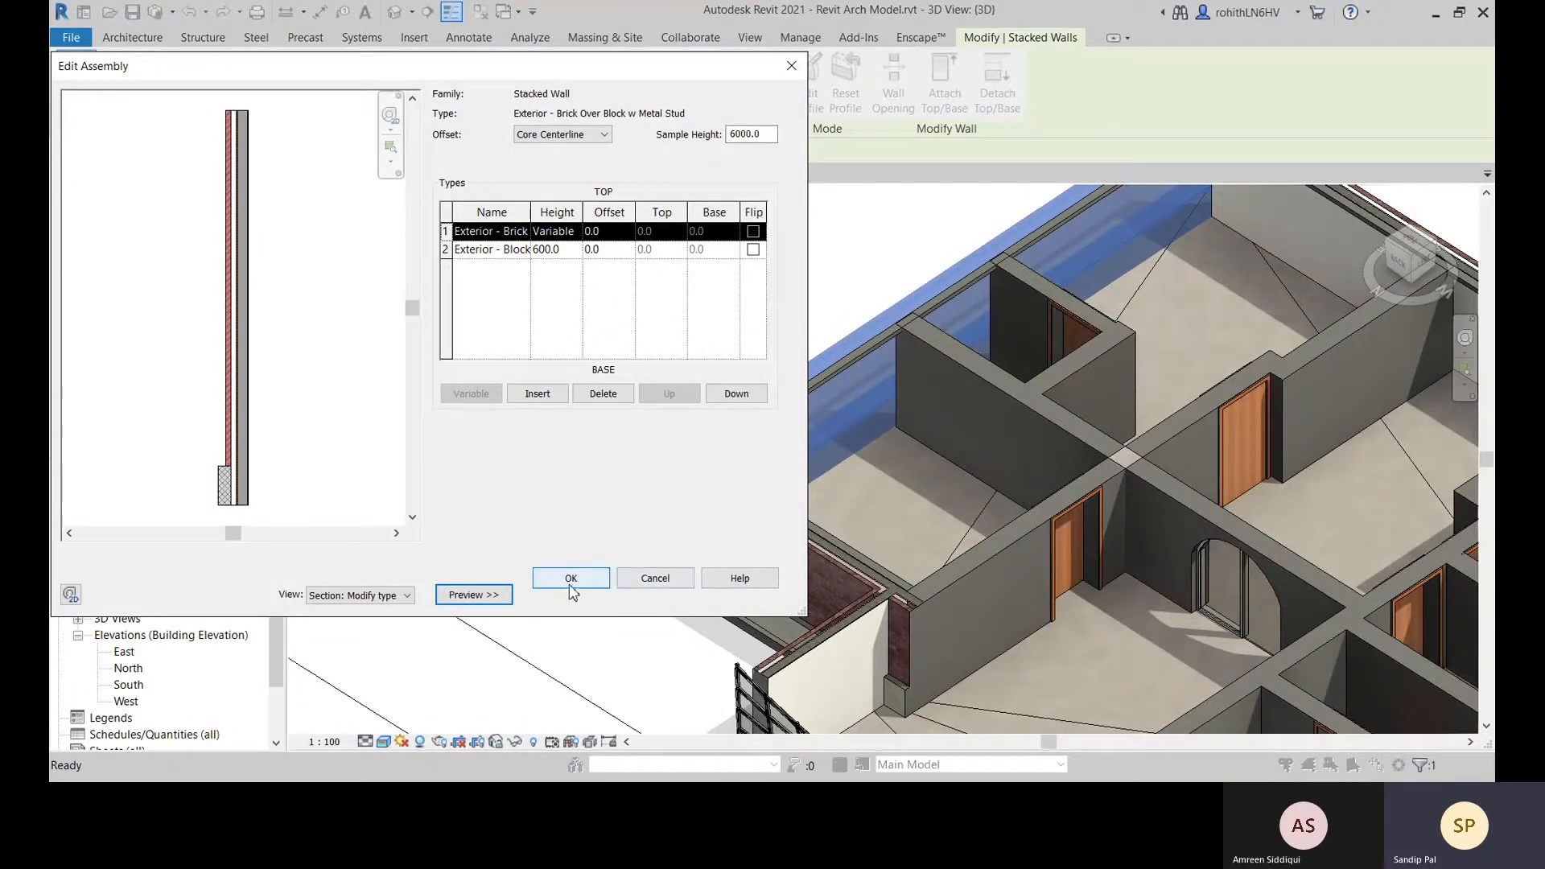
click(652, 579)
click(669, 595)
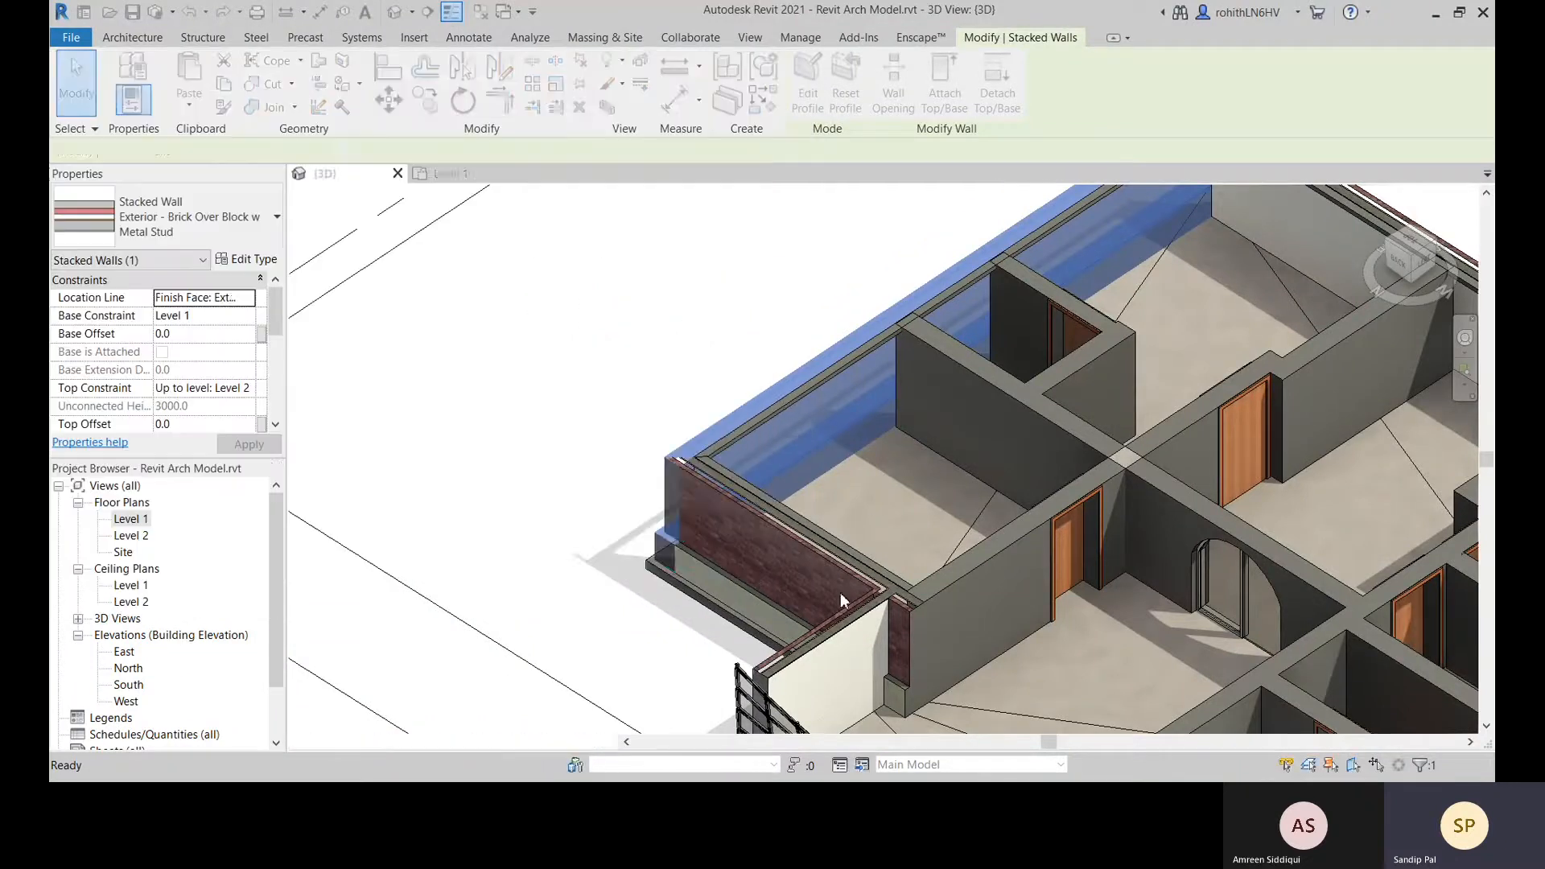
Compare the long and short exterior stacked walls meeting at the outer corner by selecting them alternately
middle_drag(635, 401, 656, 366)
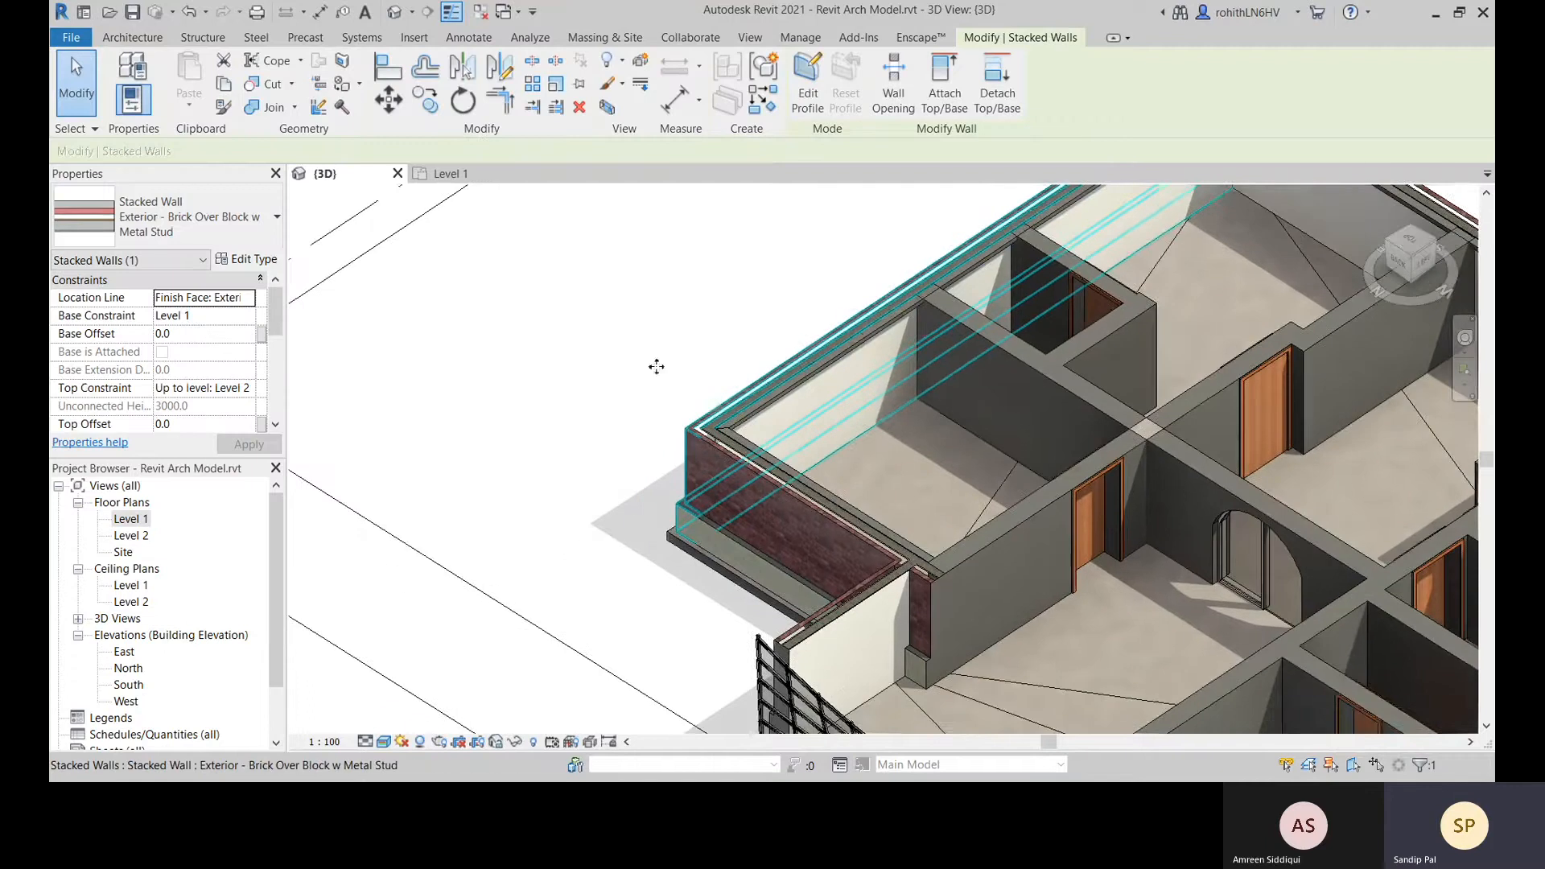
middle_drag(957, 441, 900, 507)
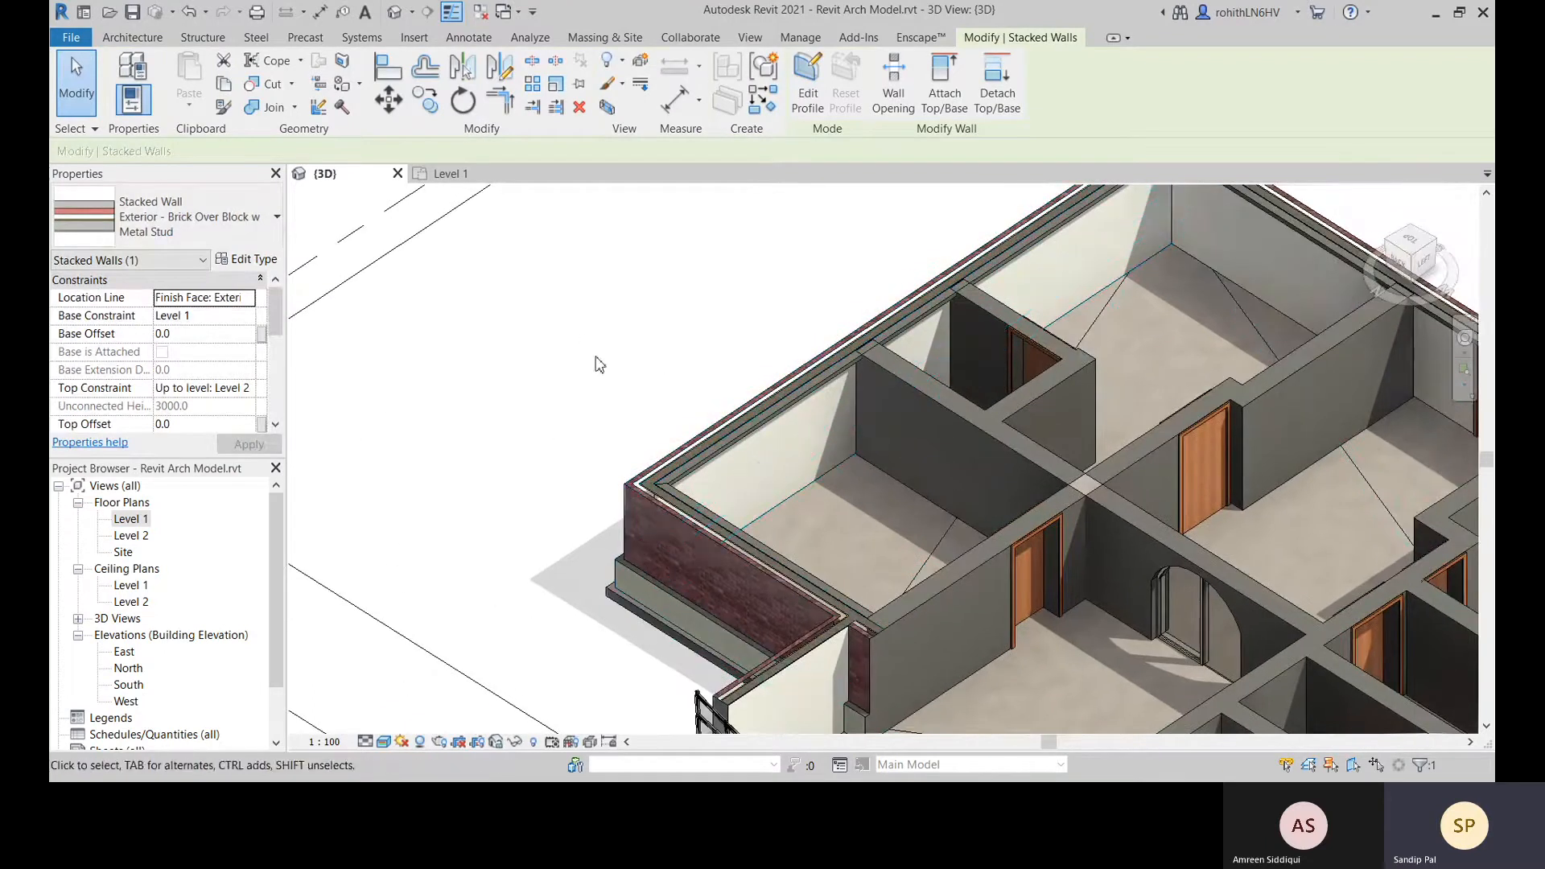
click(728, 556)
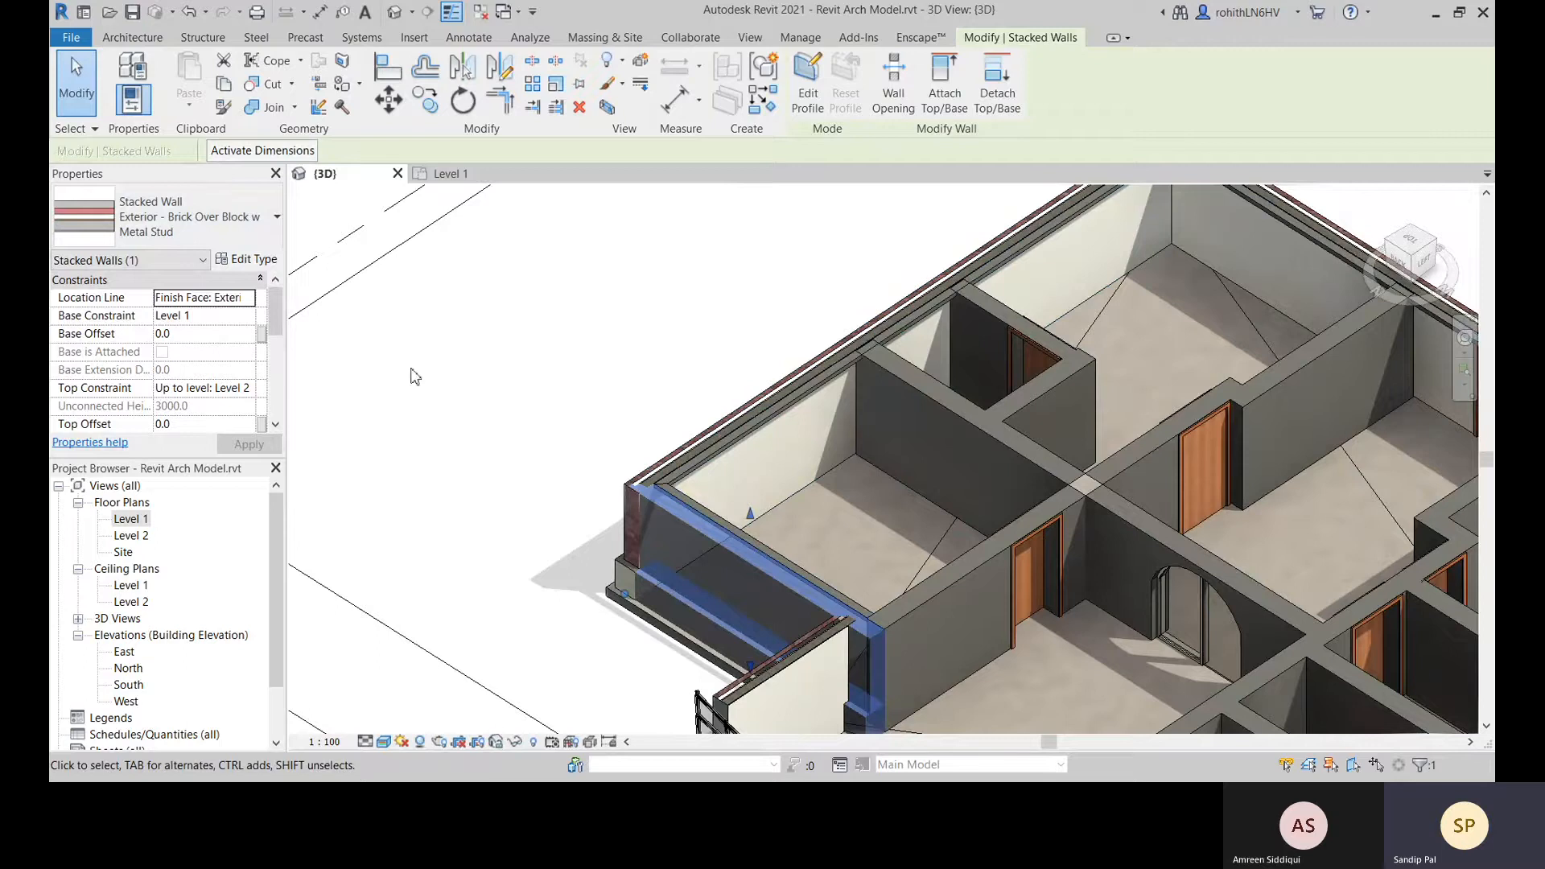
click(766, 503)
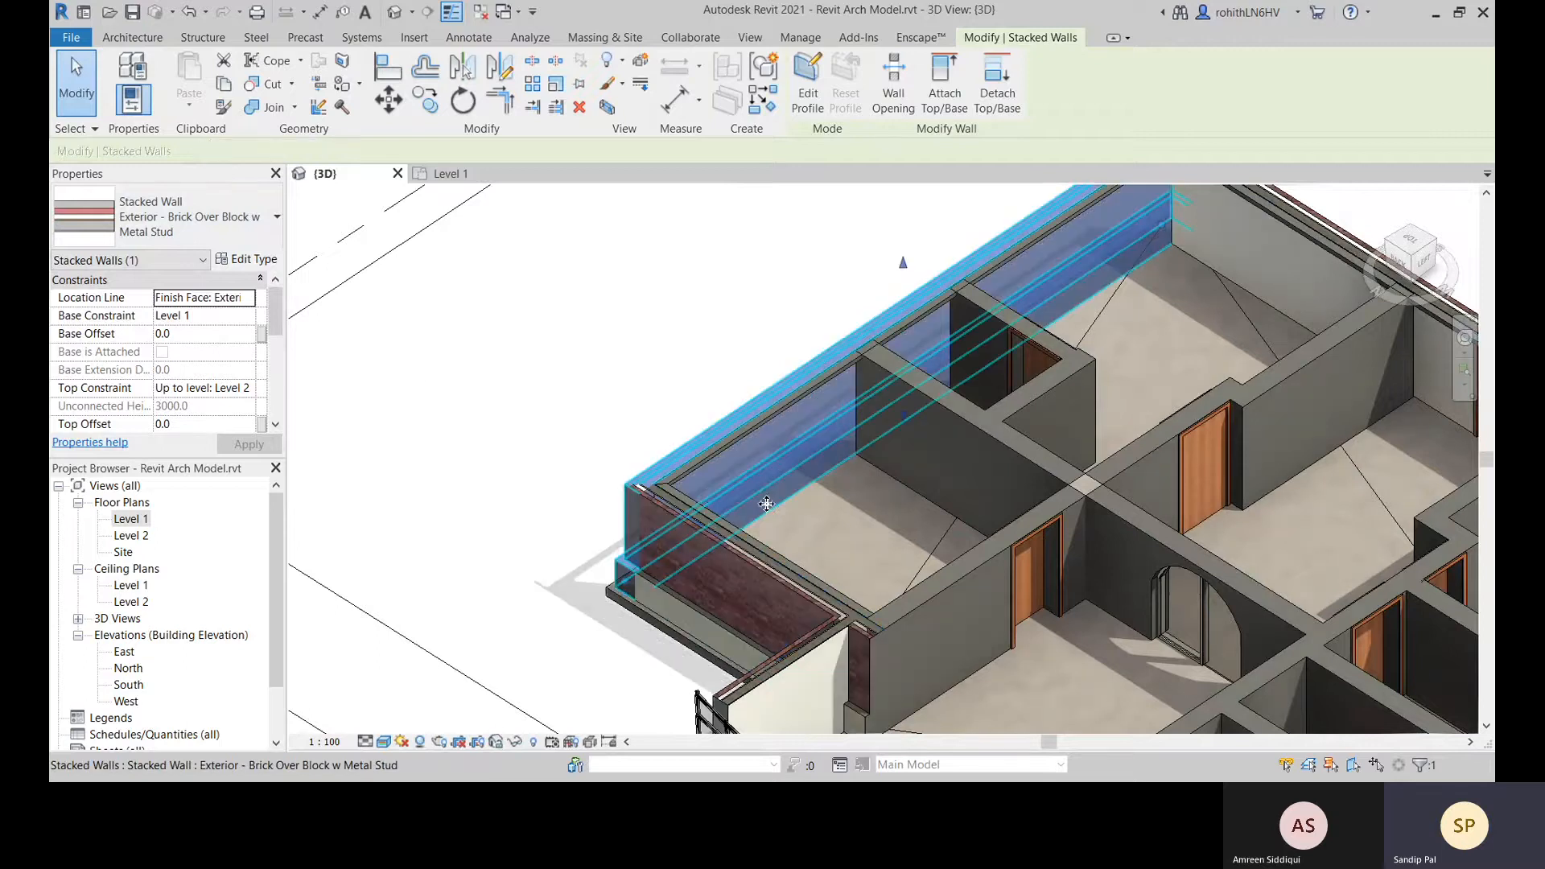
click(682, 533)
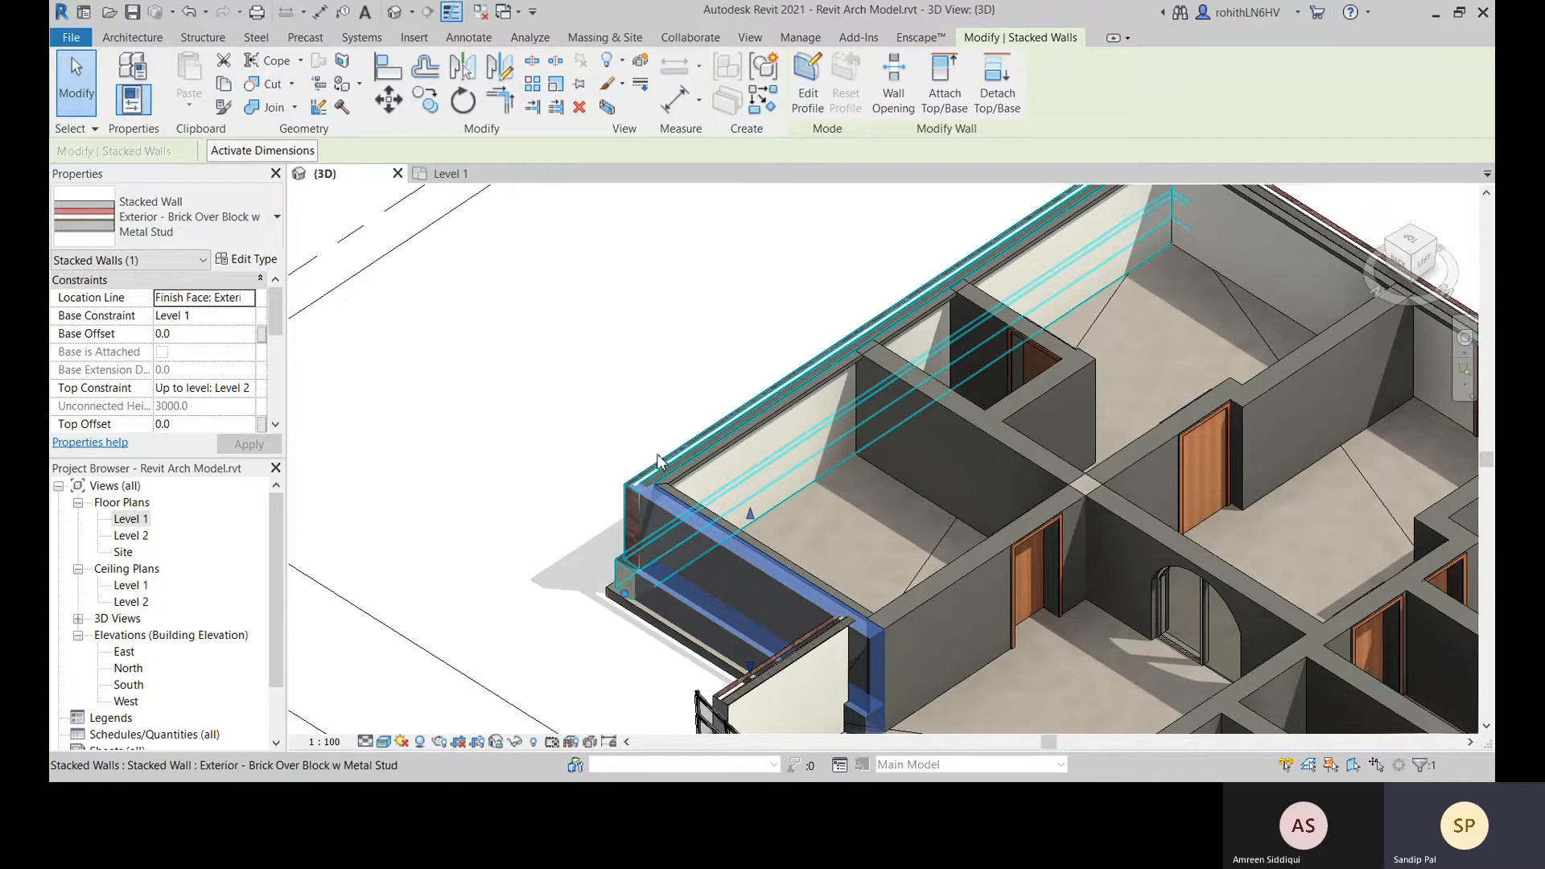
click(483, 383)
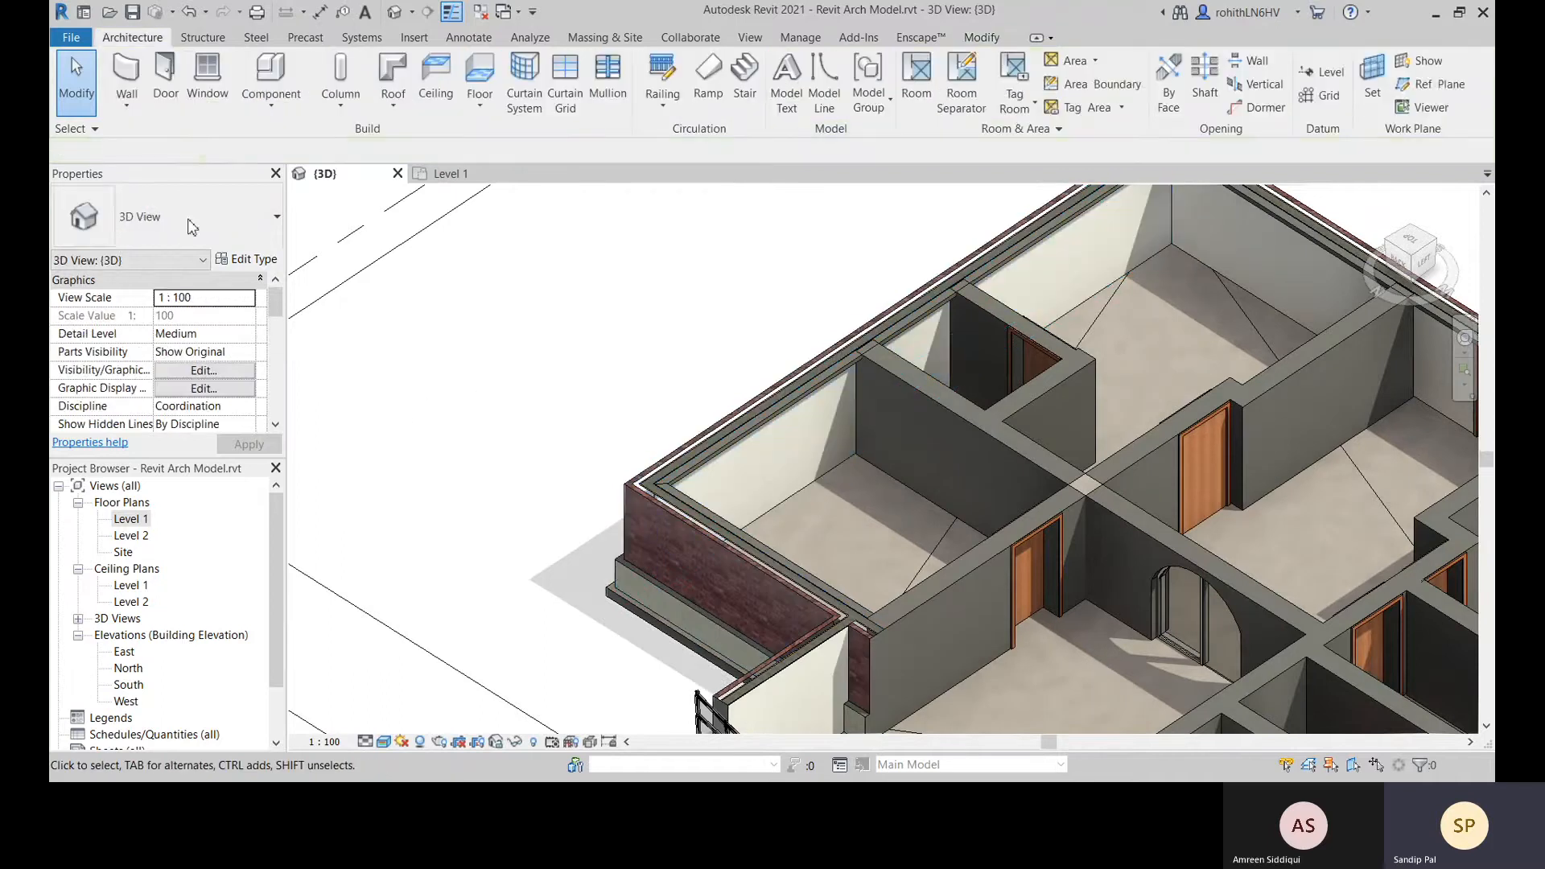
click(126, 107)
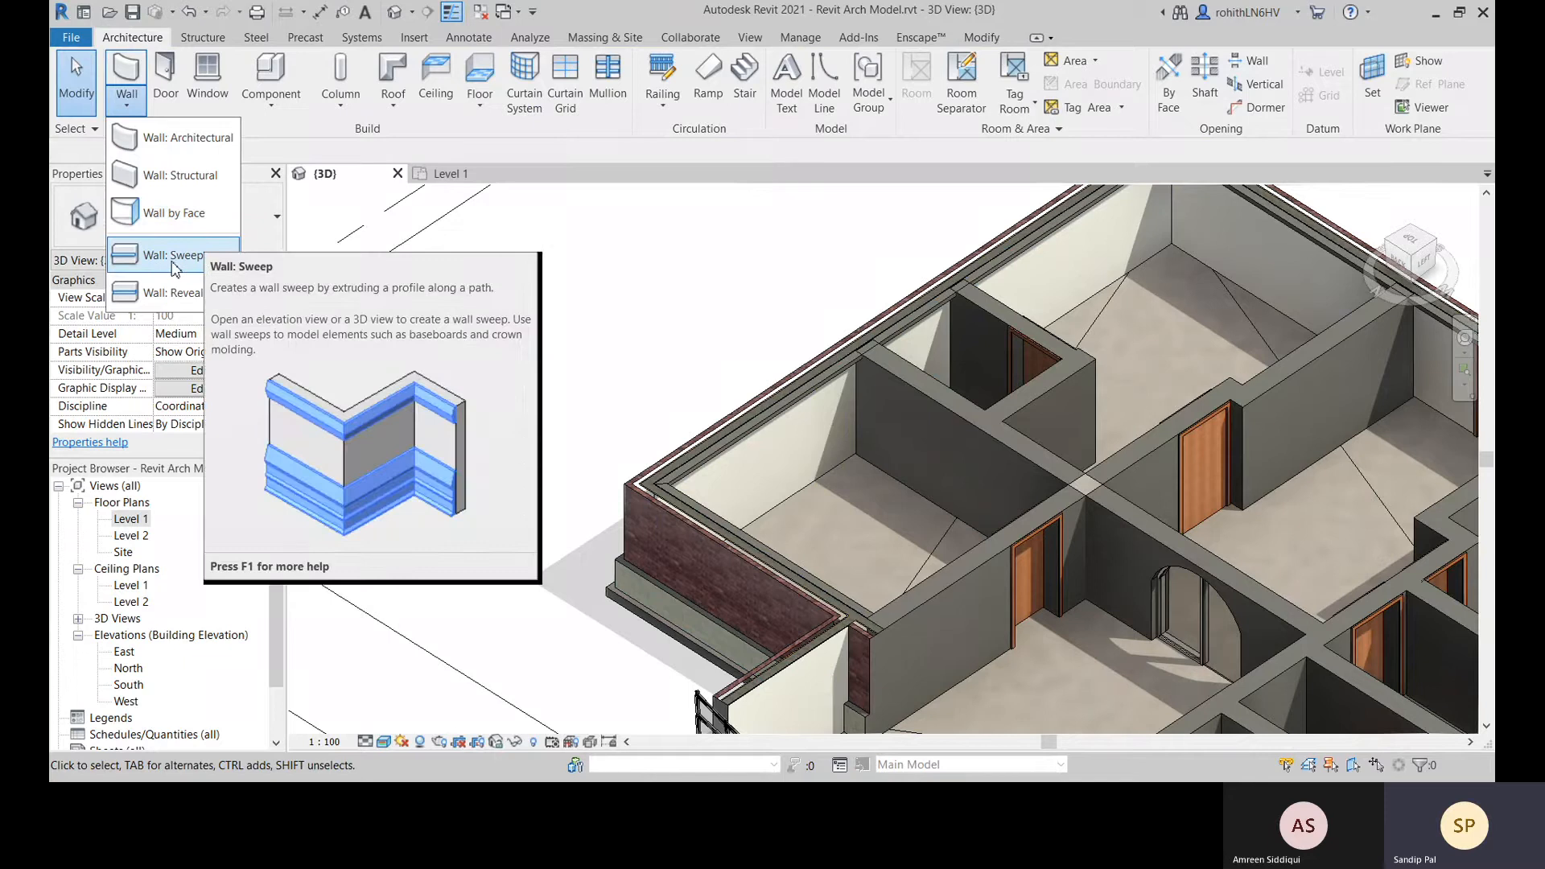
click(597, 341)
Add a wall sweep entry to the type structure of the Int Wall - 400 interior wall containing the door
middle_drag(967, 639, 915, 505)
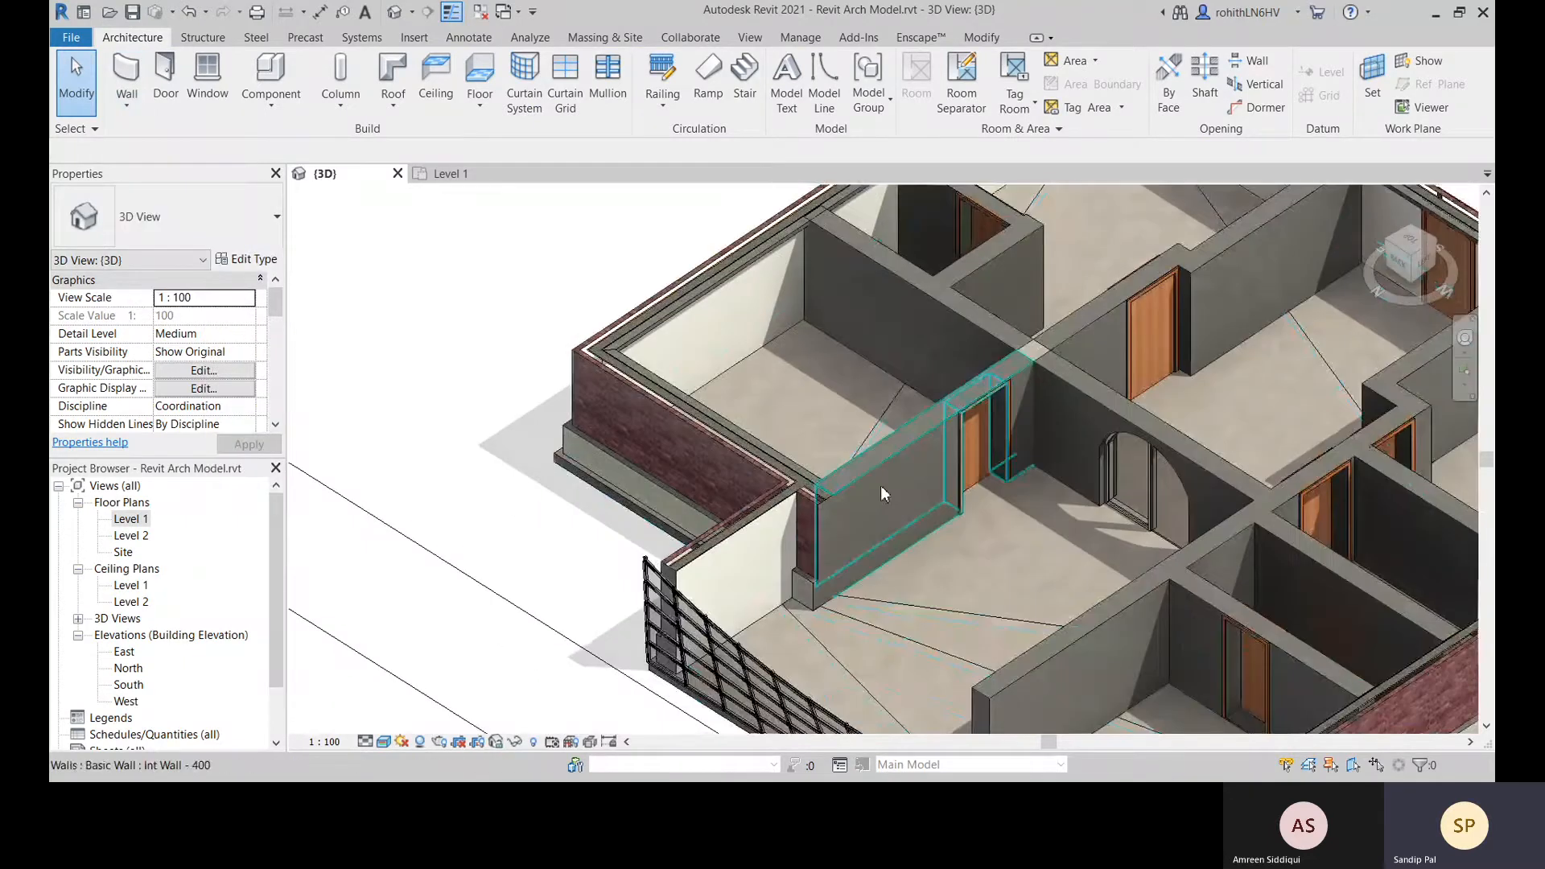
click(881, 494)
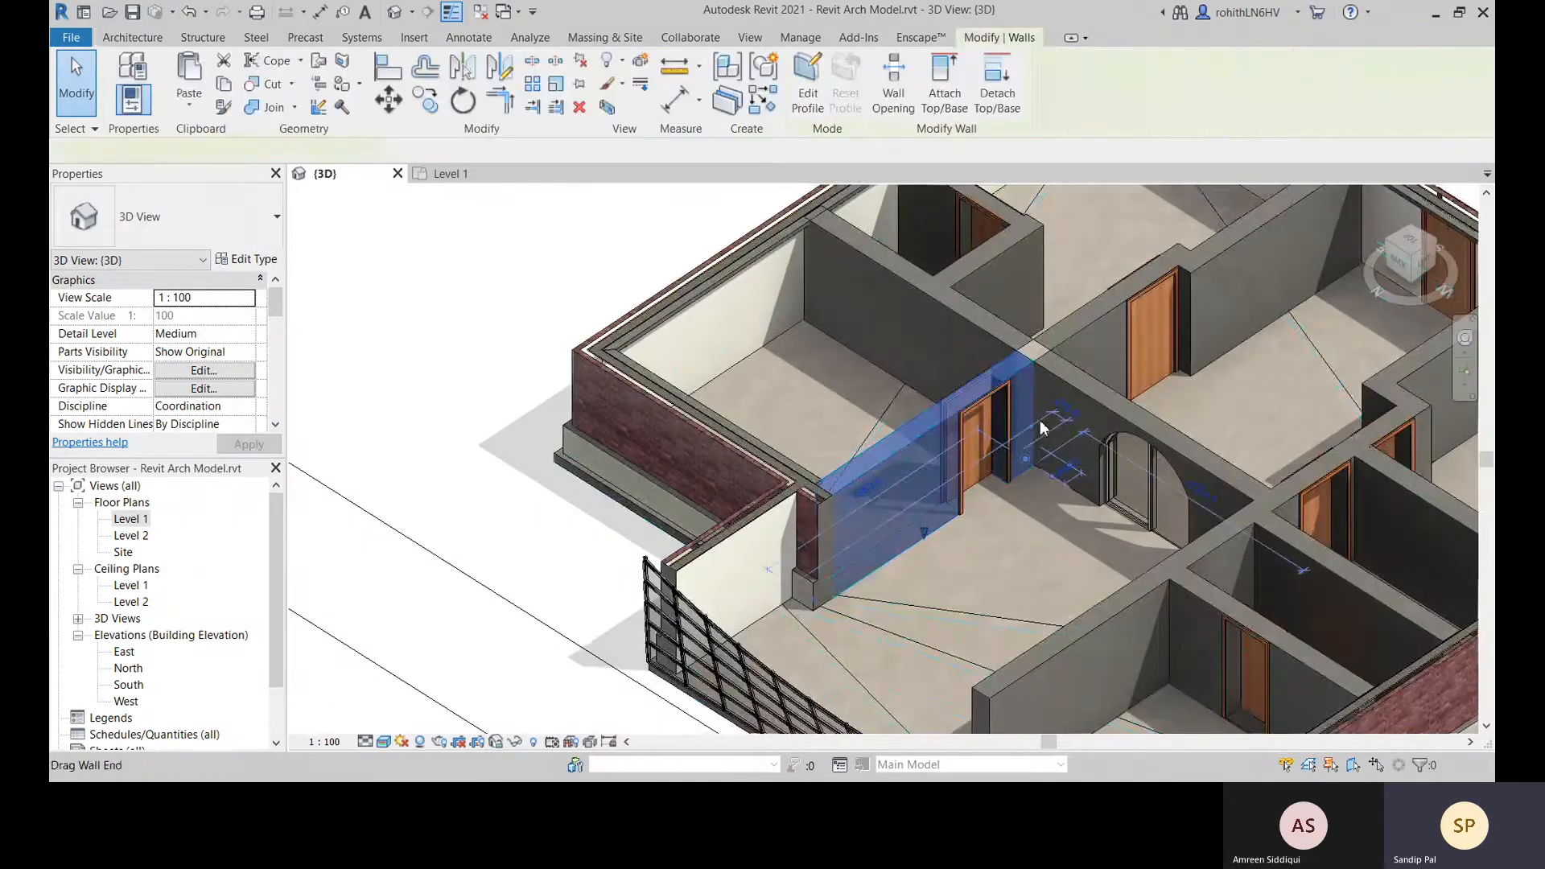
click(243, 261)
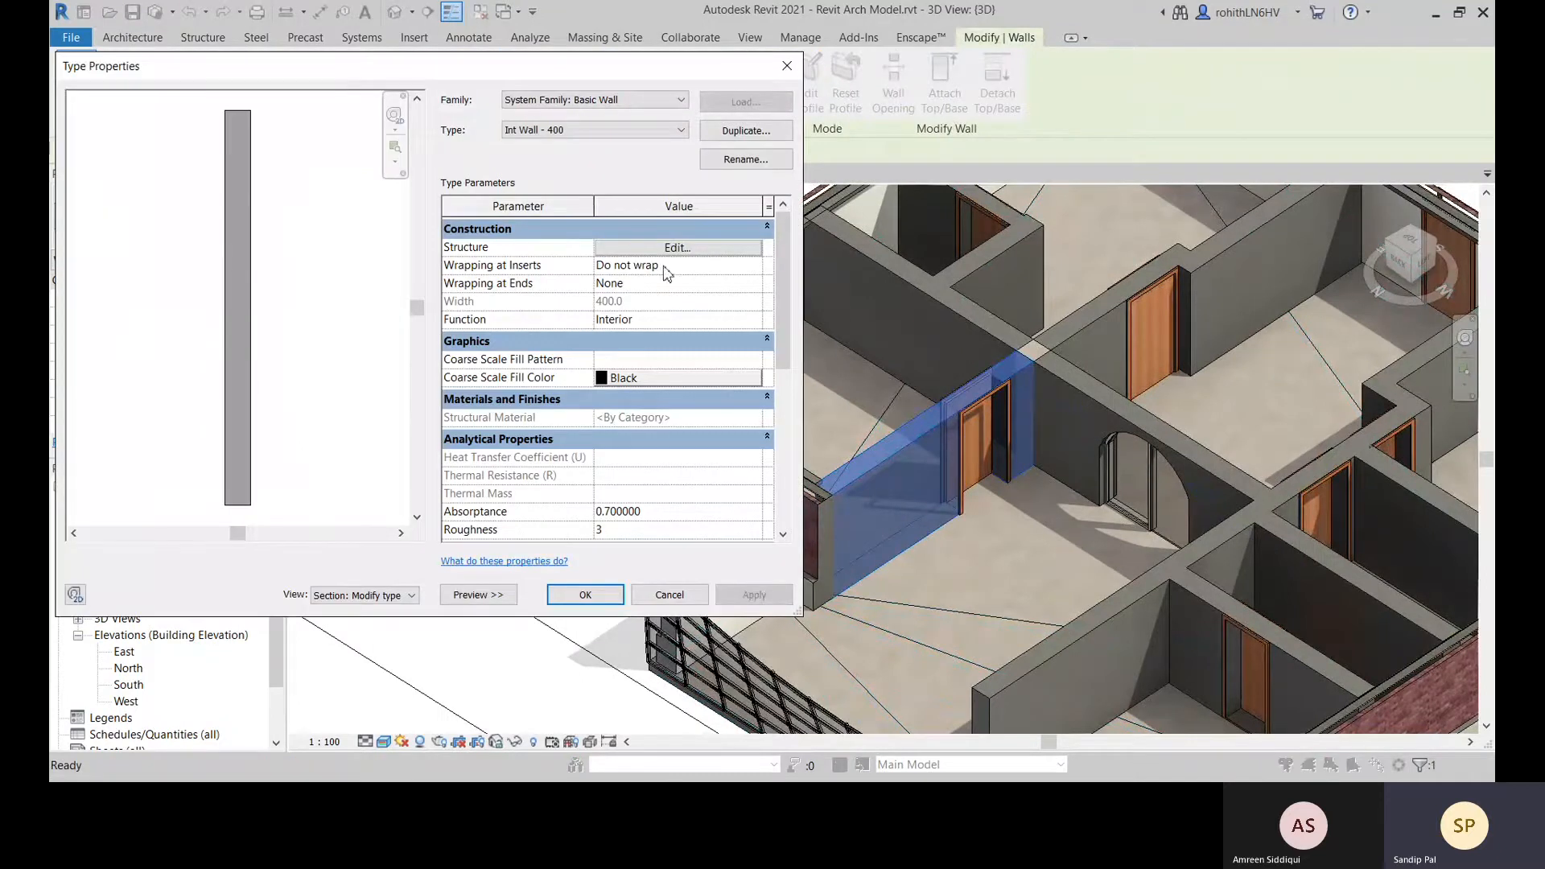
click(678, 247)
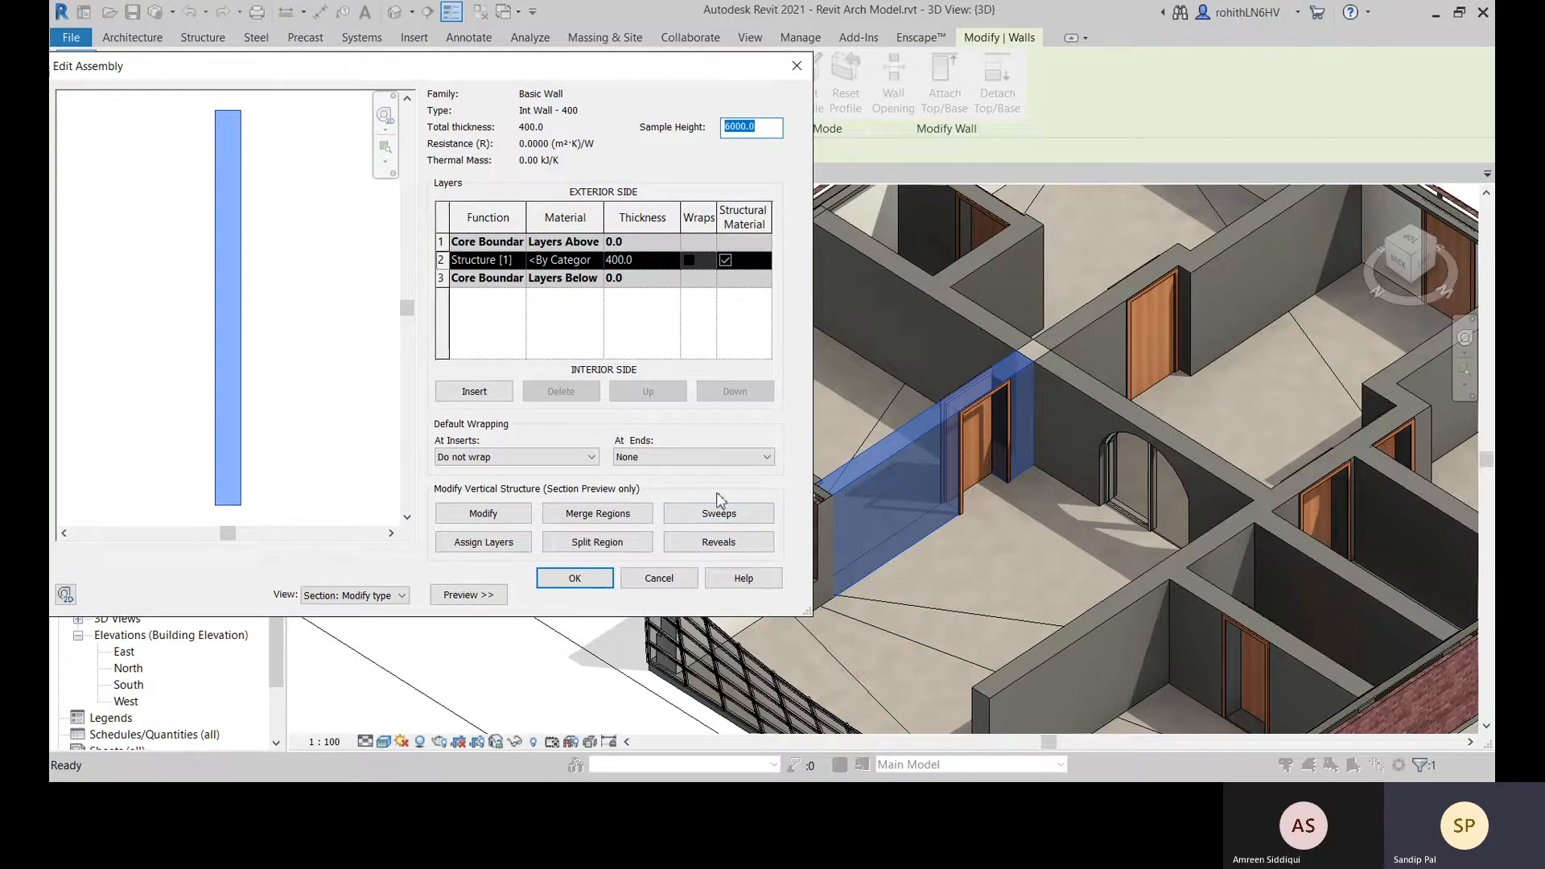
click(720, 519)
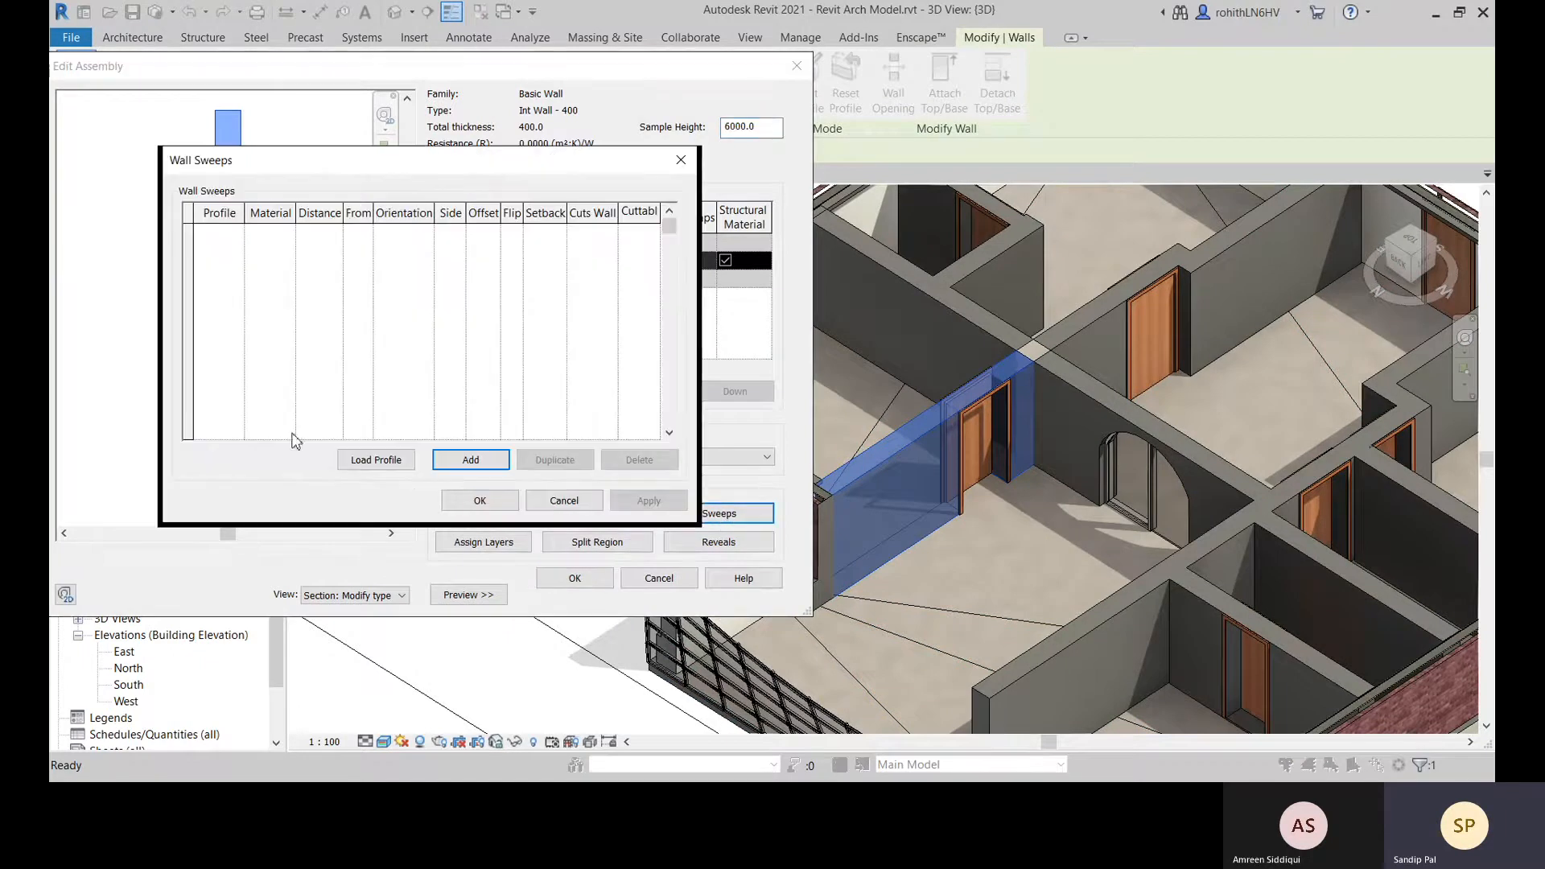
click(470, 459)
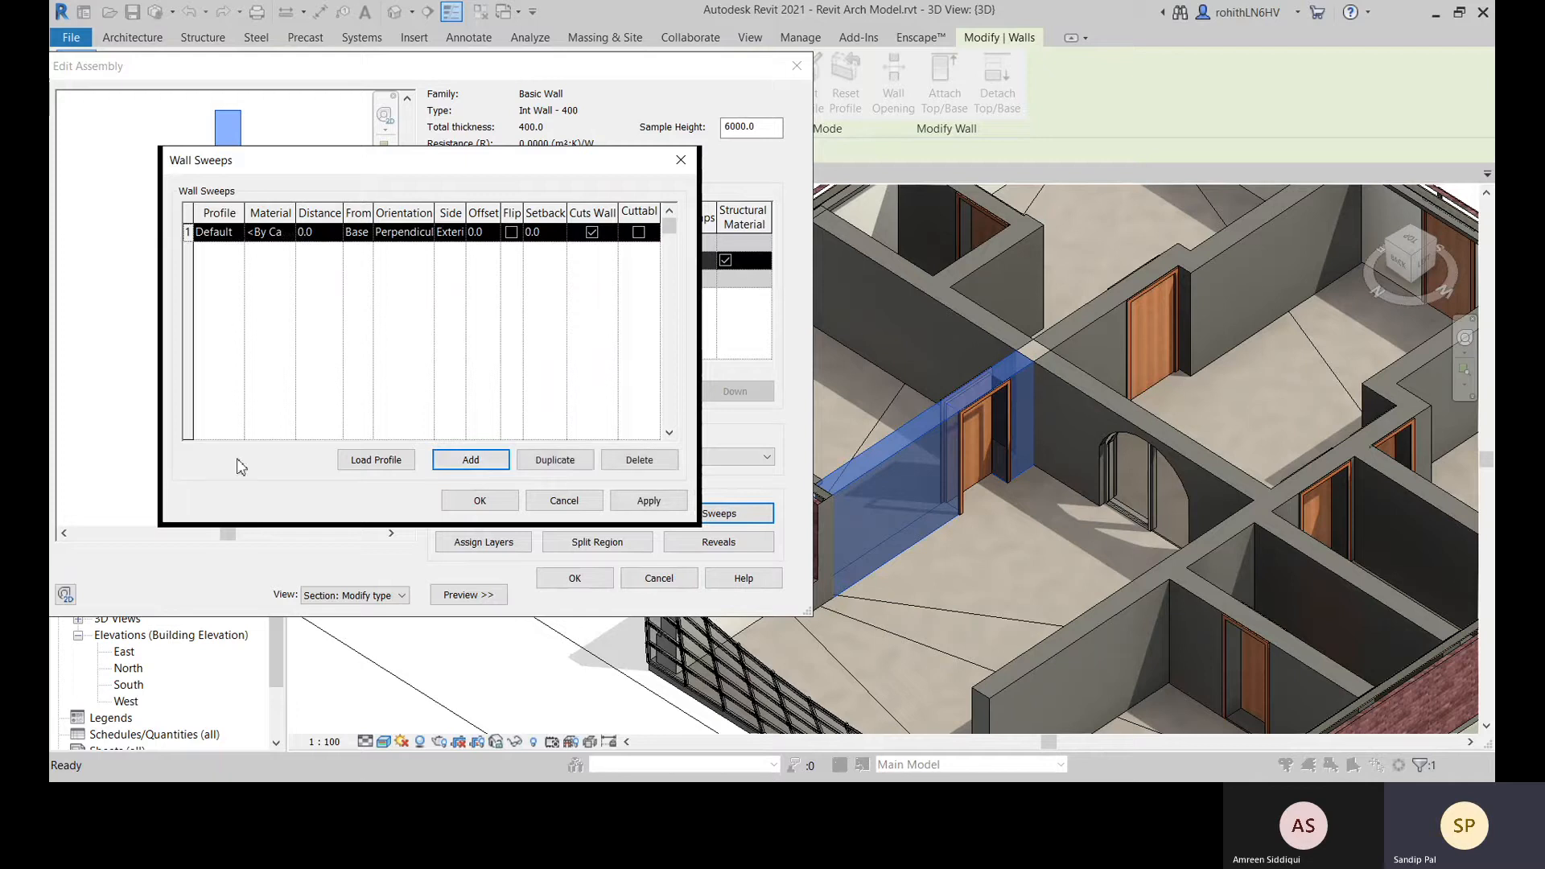
click(225, 232)
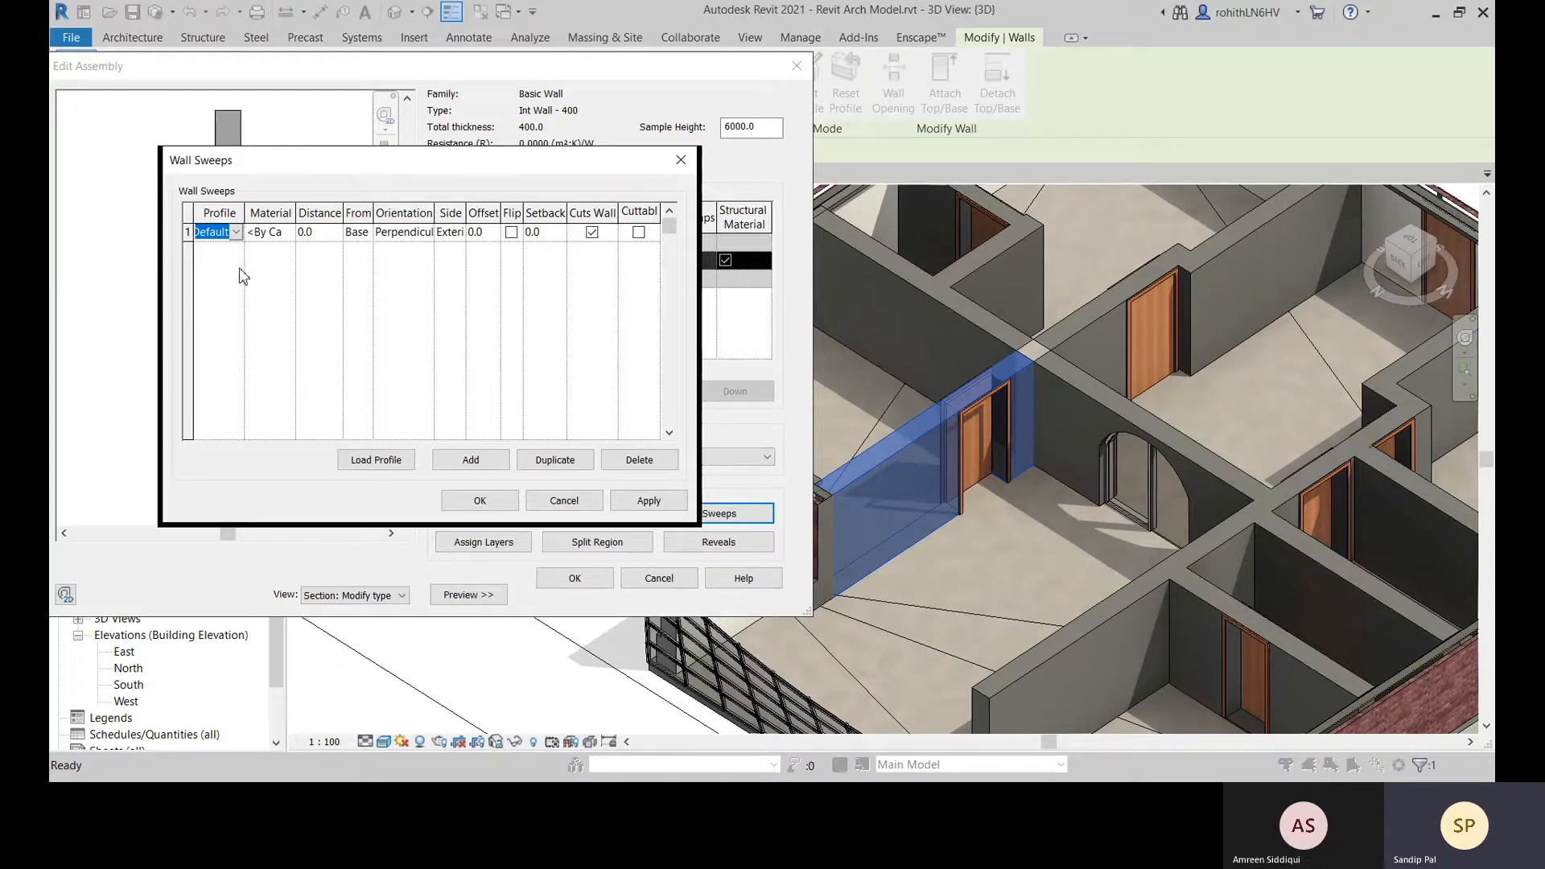
click(416, 291)
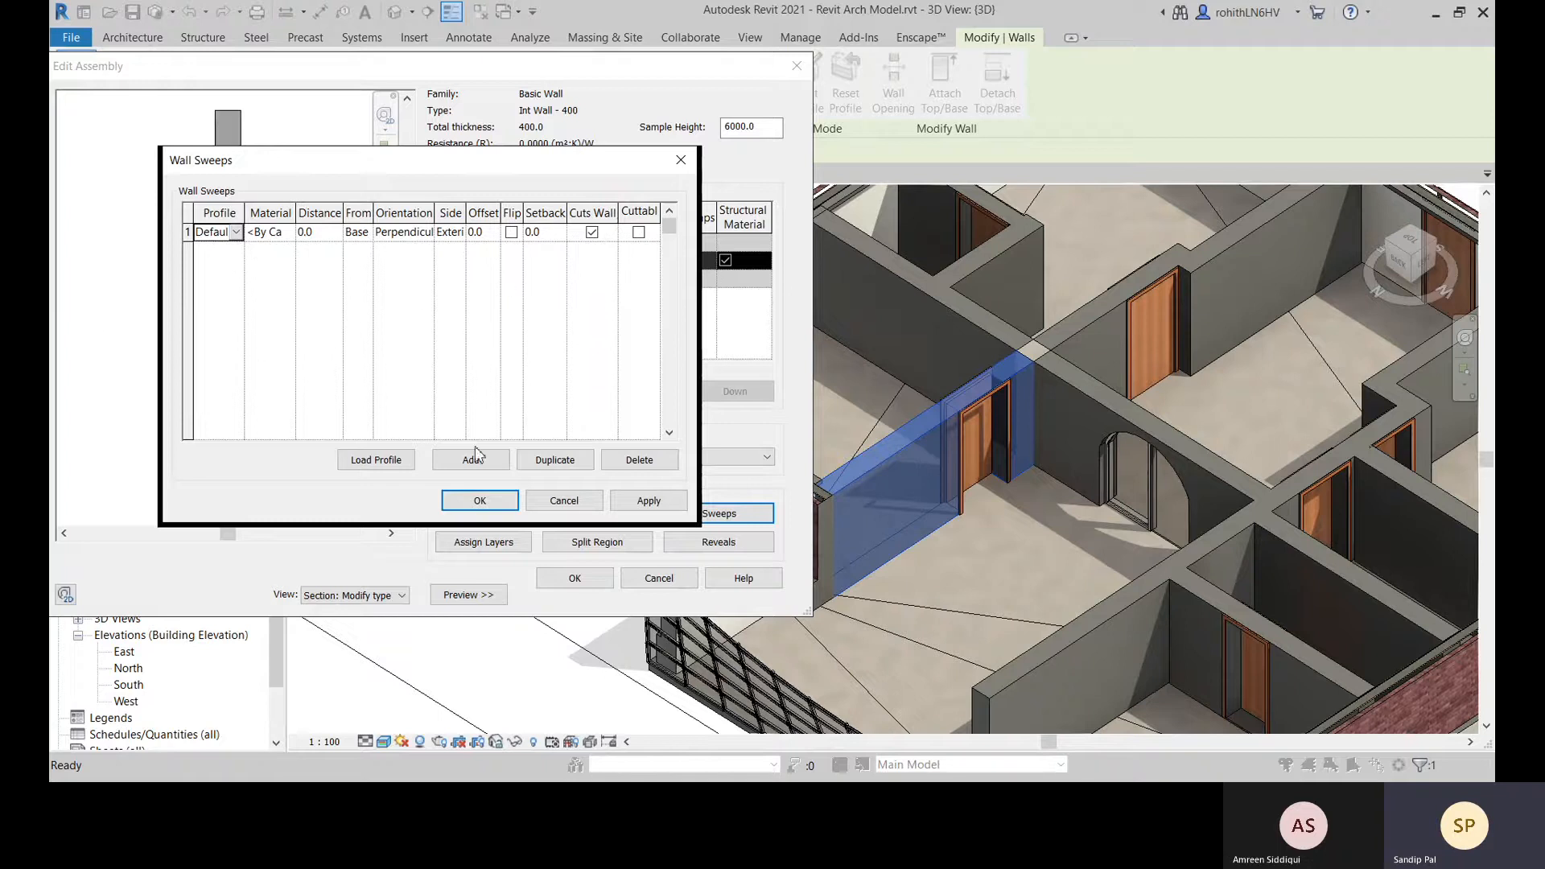
Load the profile family Wall Sweep-Brick Soldier Course.rfa from the library's Profiles > Wall folder
click(367, 466)
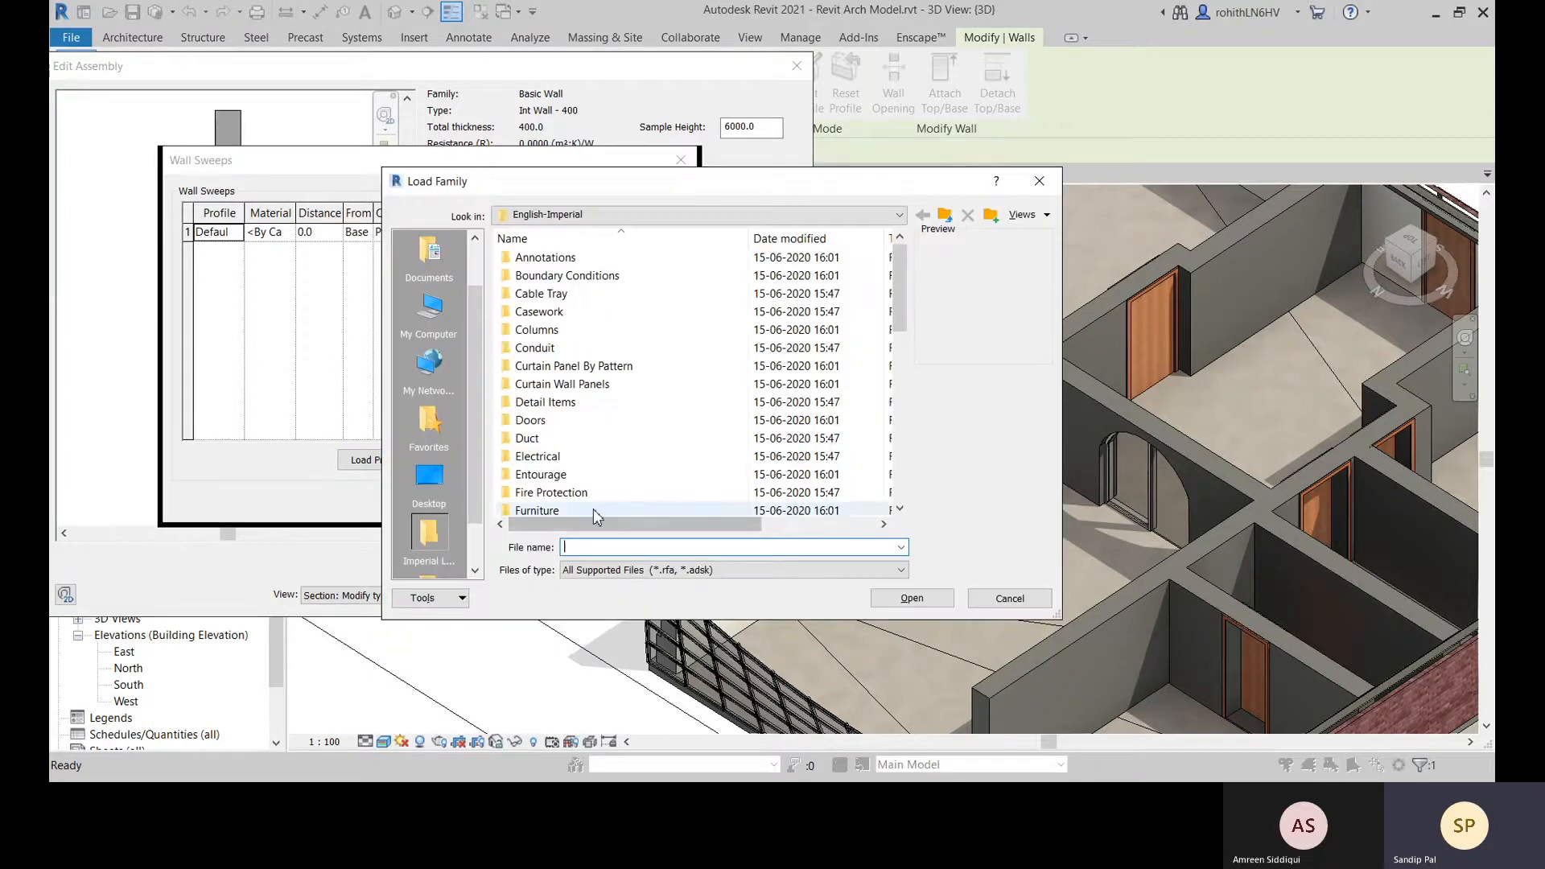
scroll(599, 457, down, 3)
scroll(599, 459, down, 2)
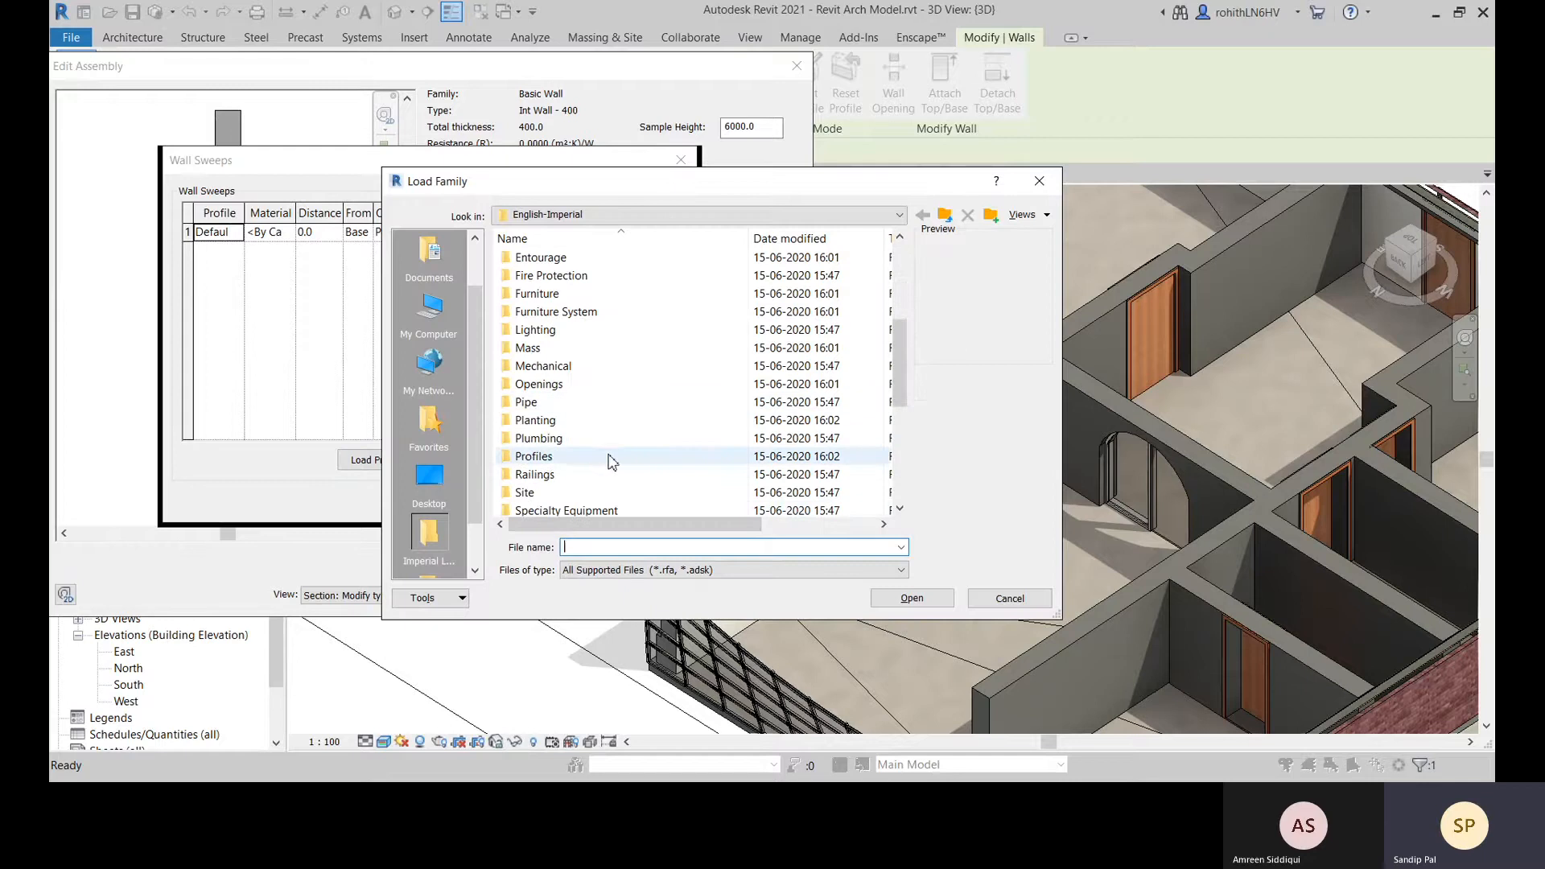
double_click(552, 463)
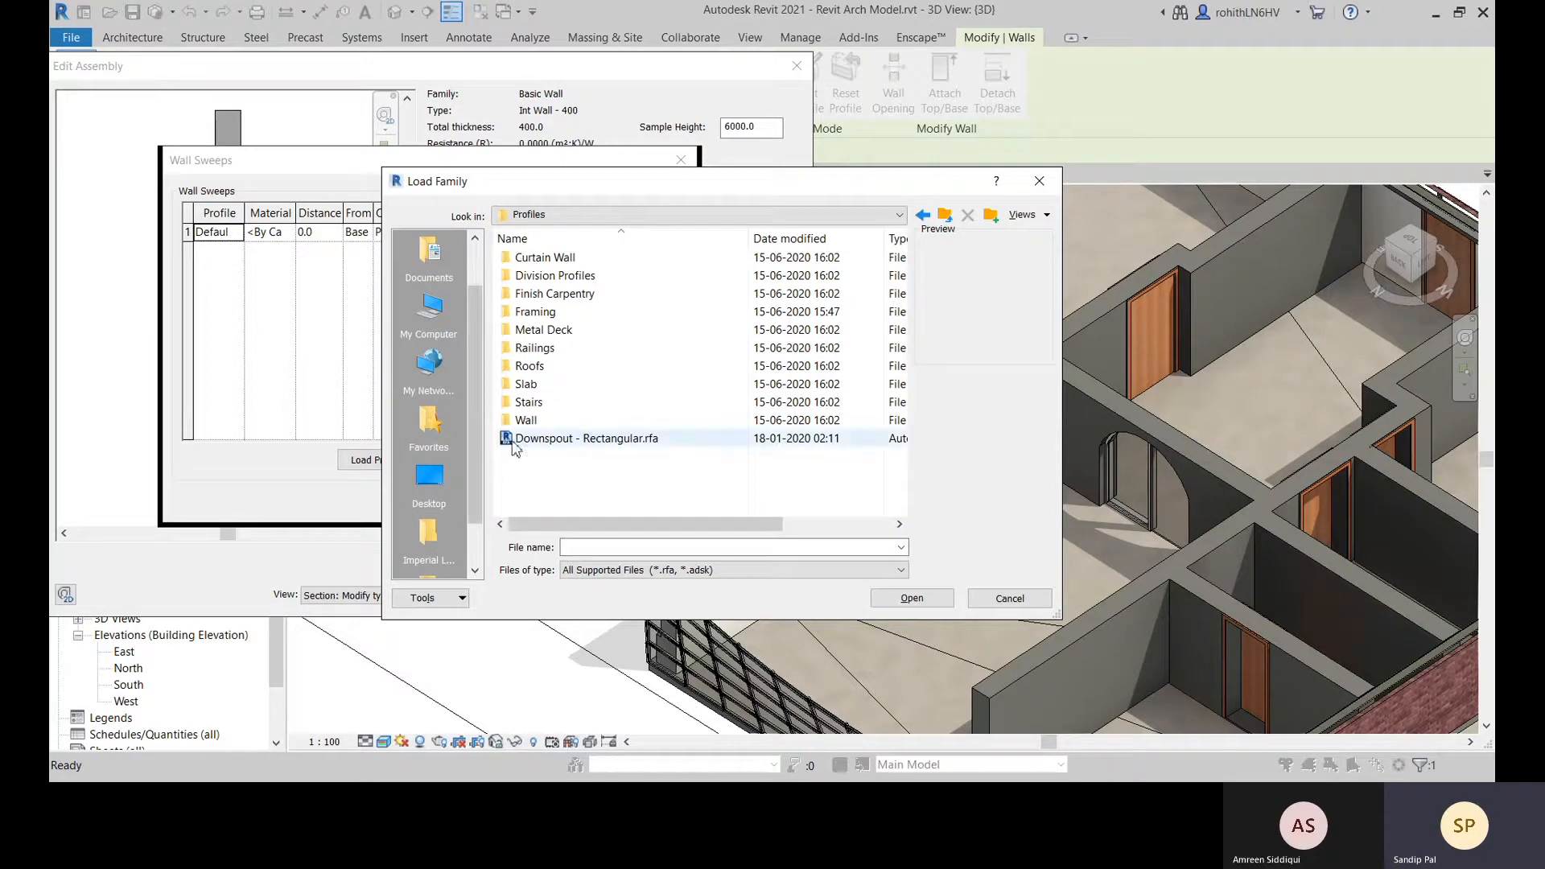
double_click(528, 422)
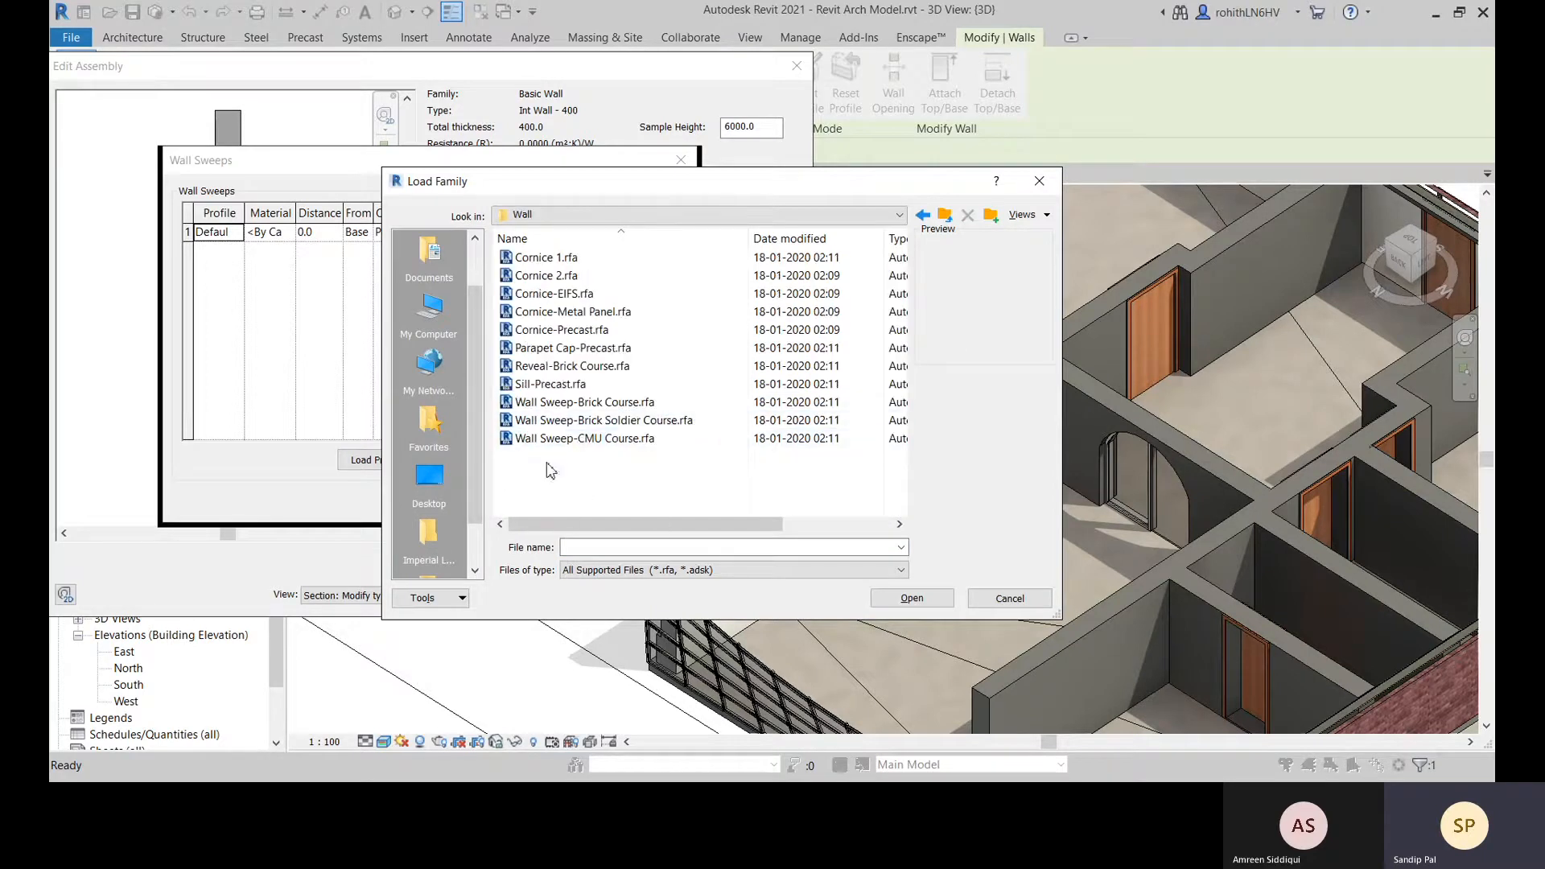
click(565, 404)
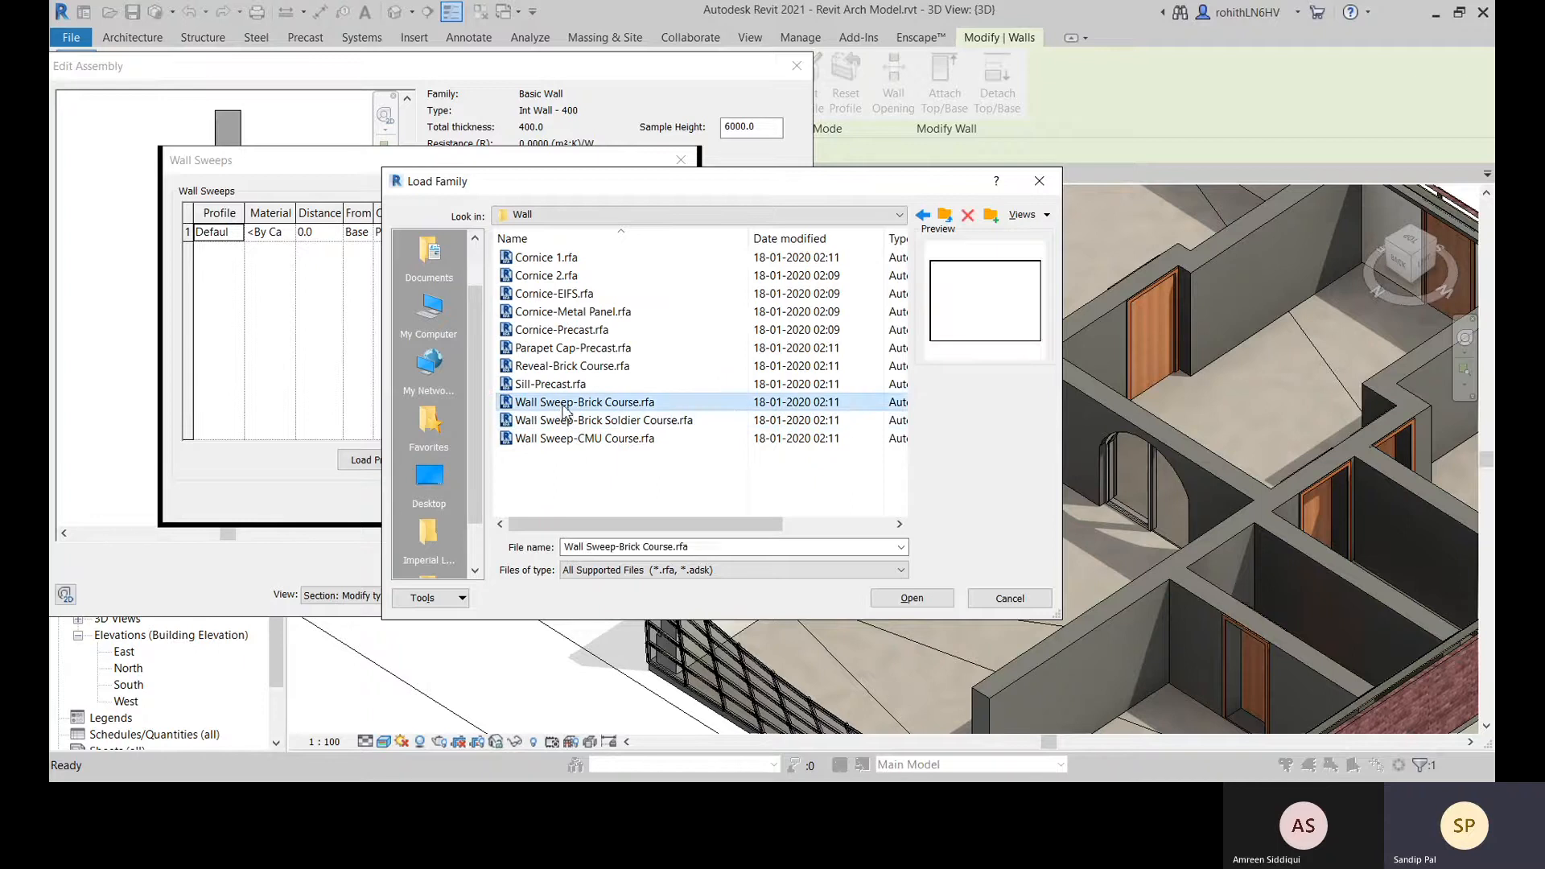
click(591, 425)
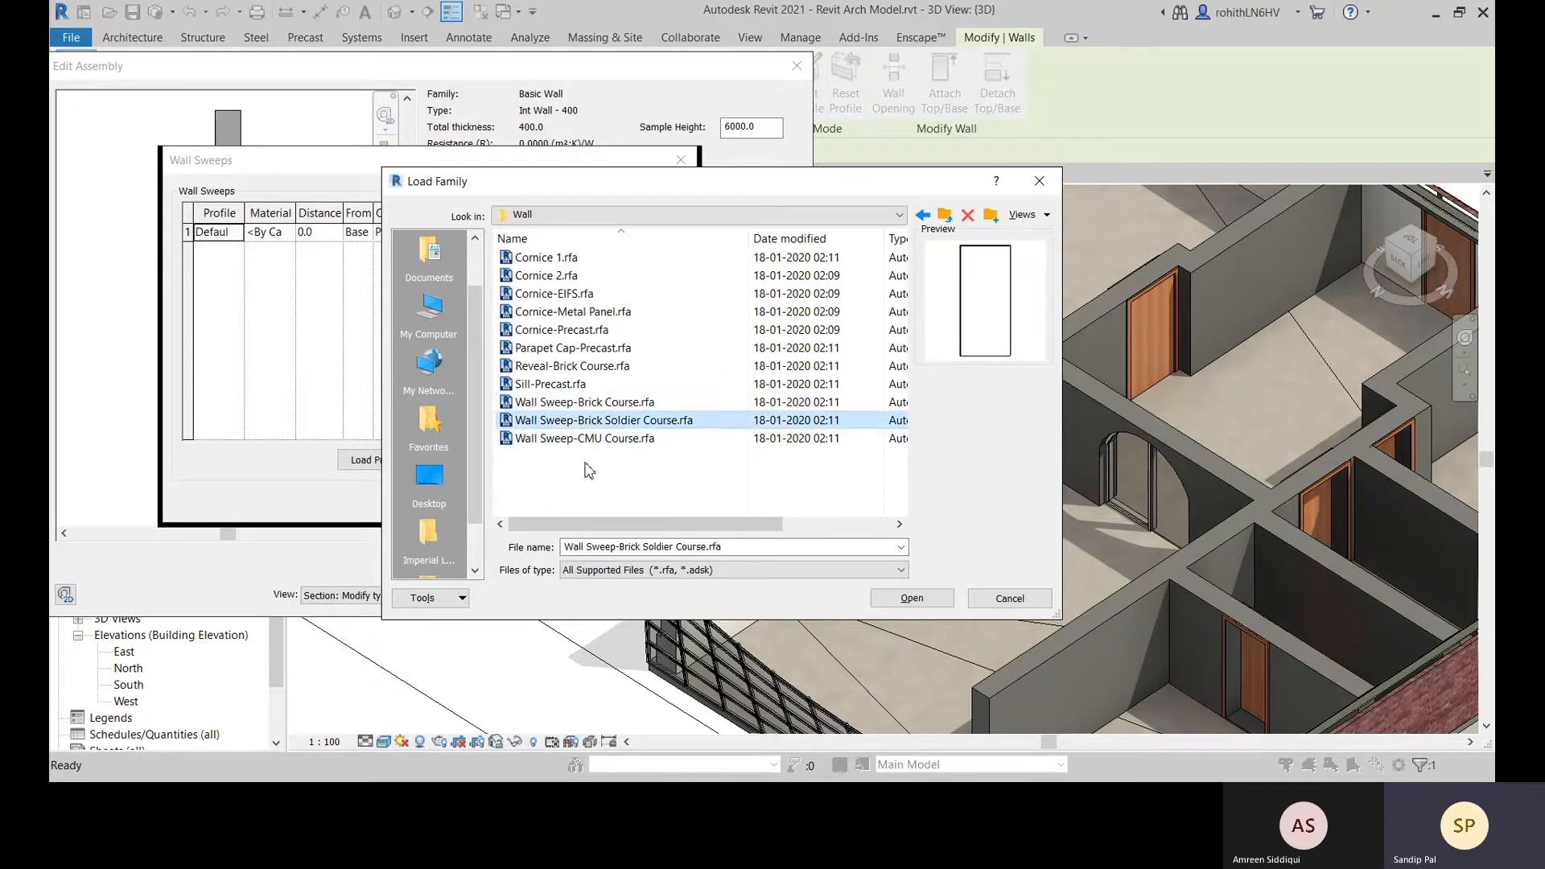
click(570, 441)
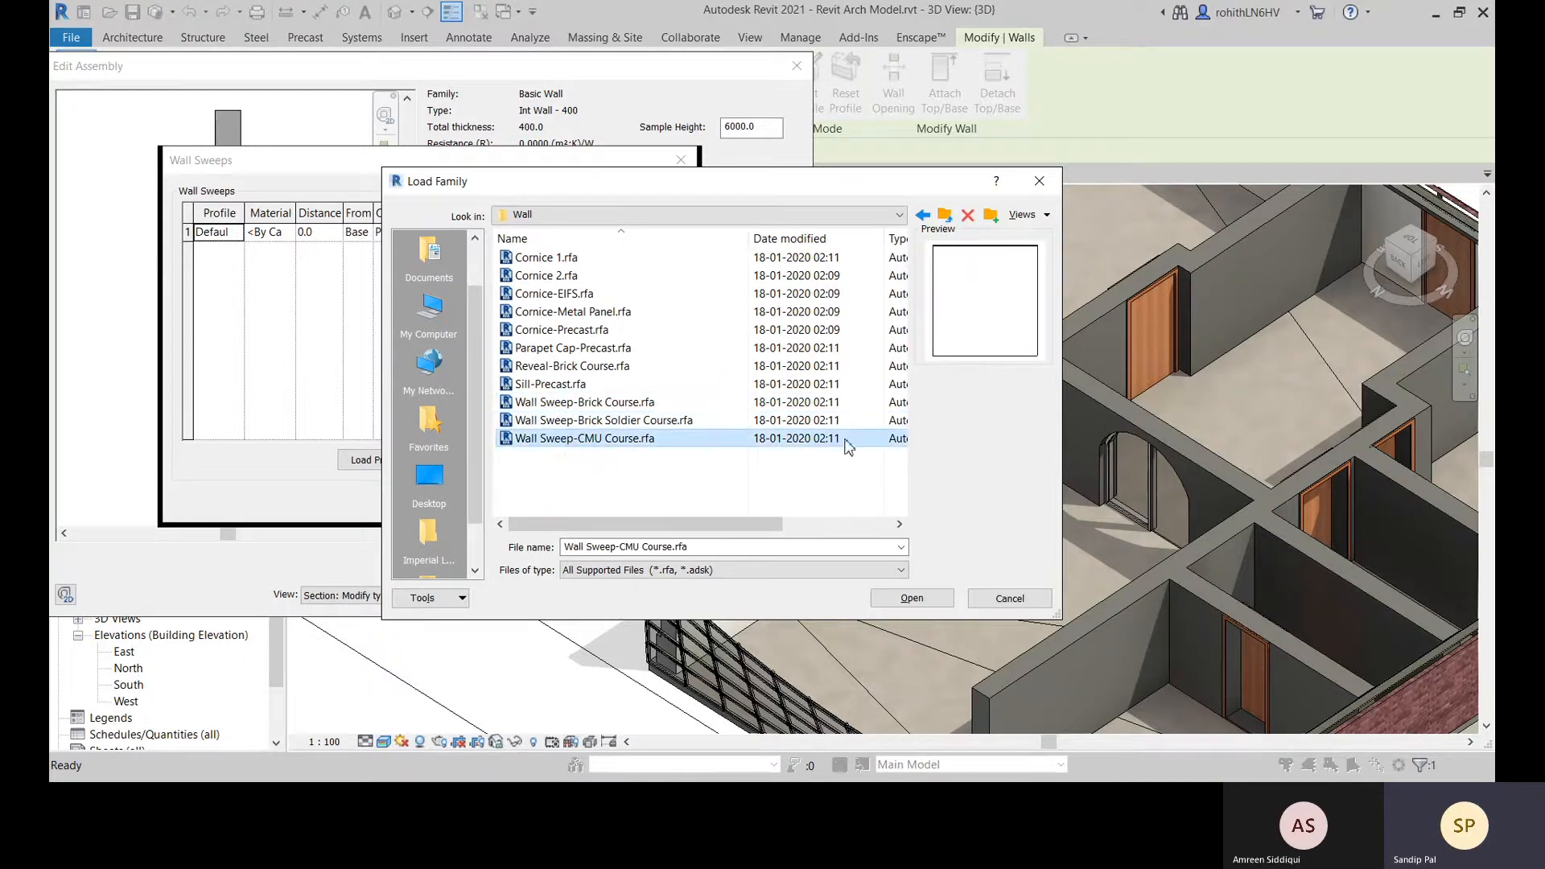
click(642, 421)
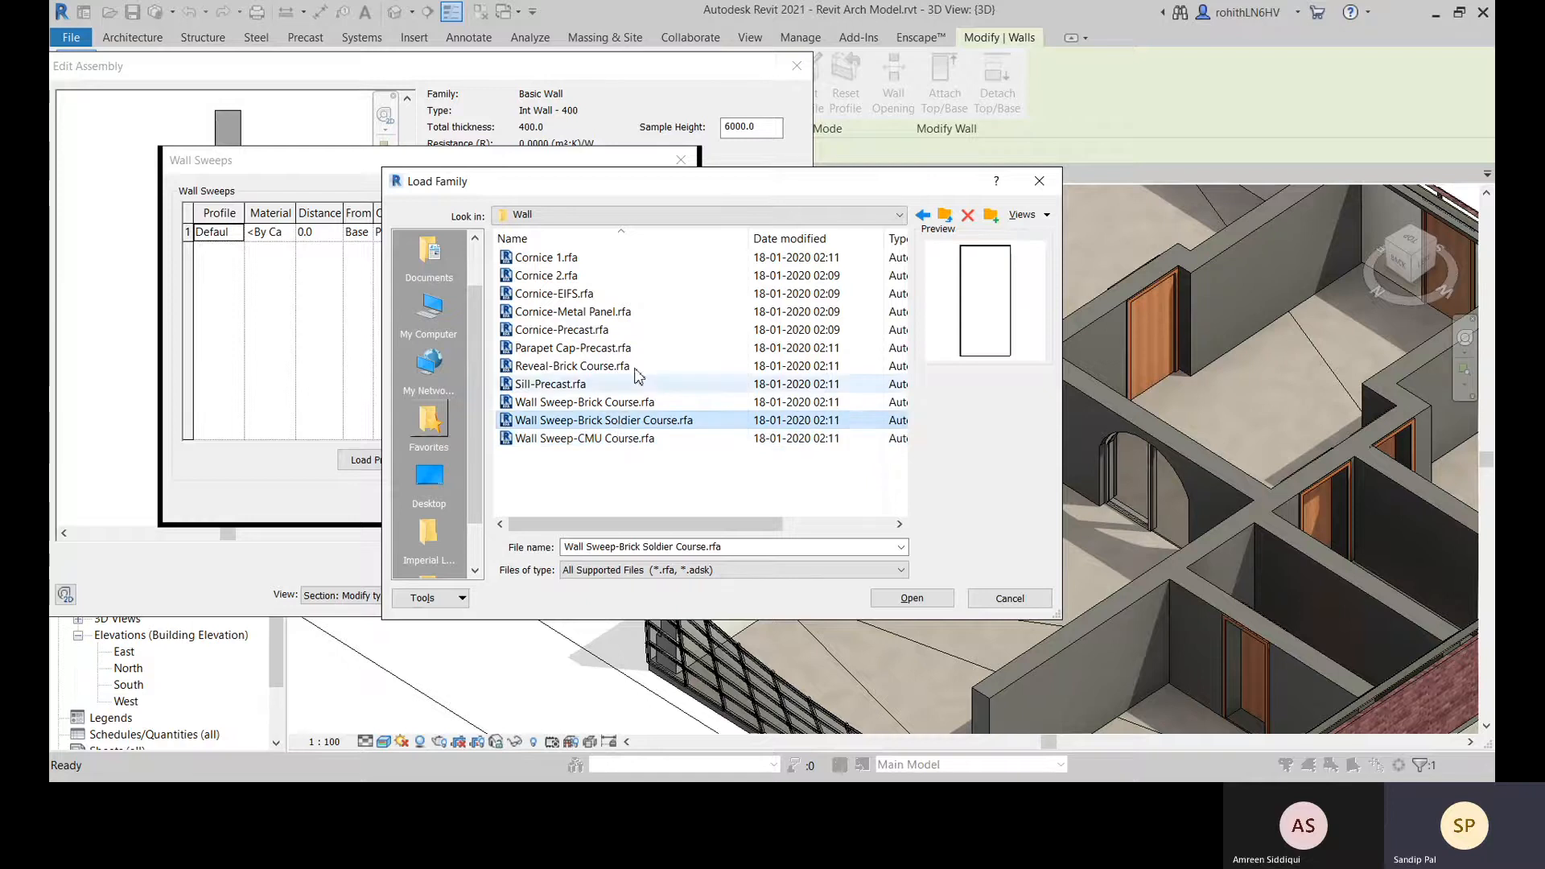
click(912, 598)
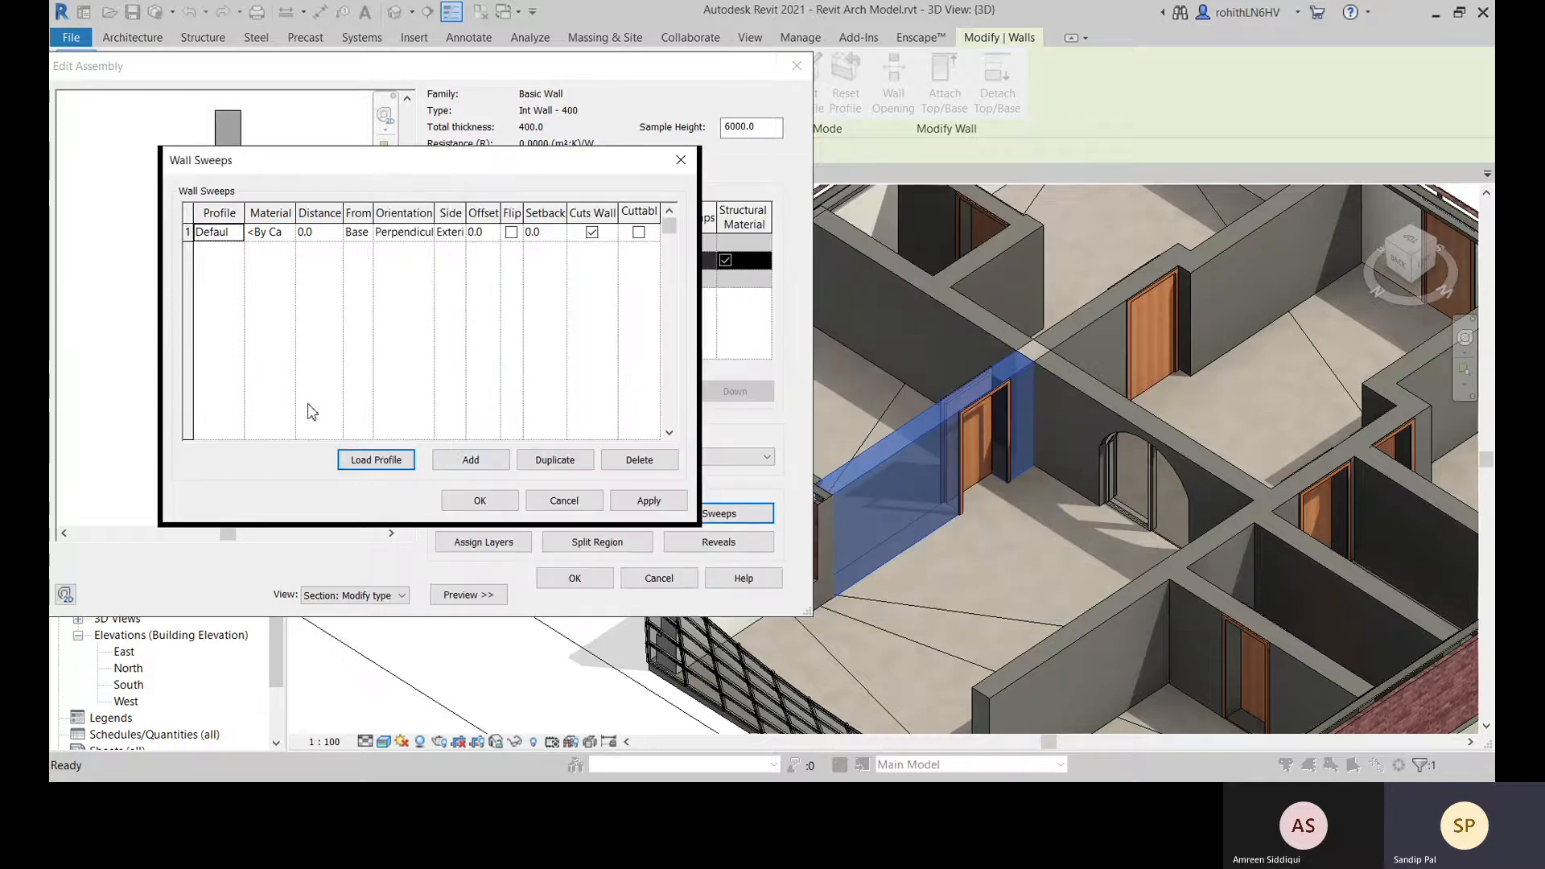
Assign the loaded Wall Sweep-Brick Soldier Course profile to the sweep entry and uncover the wall's section preview
click(233, 234)
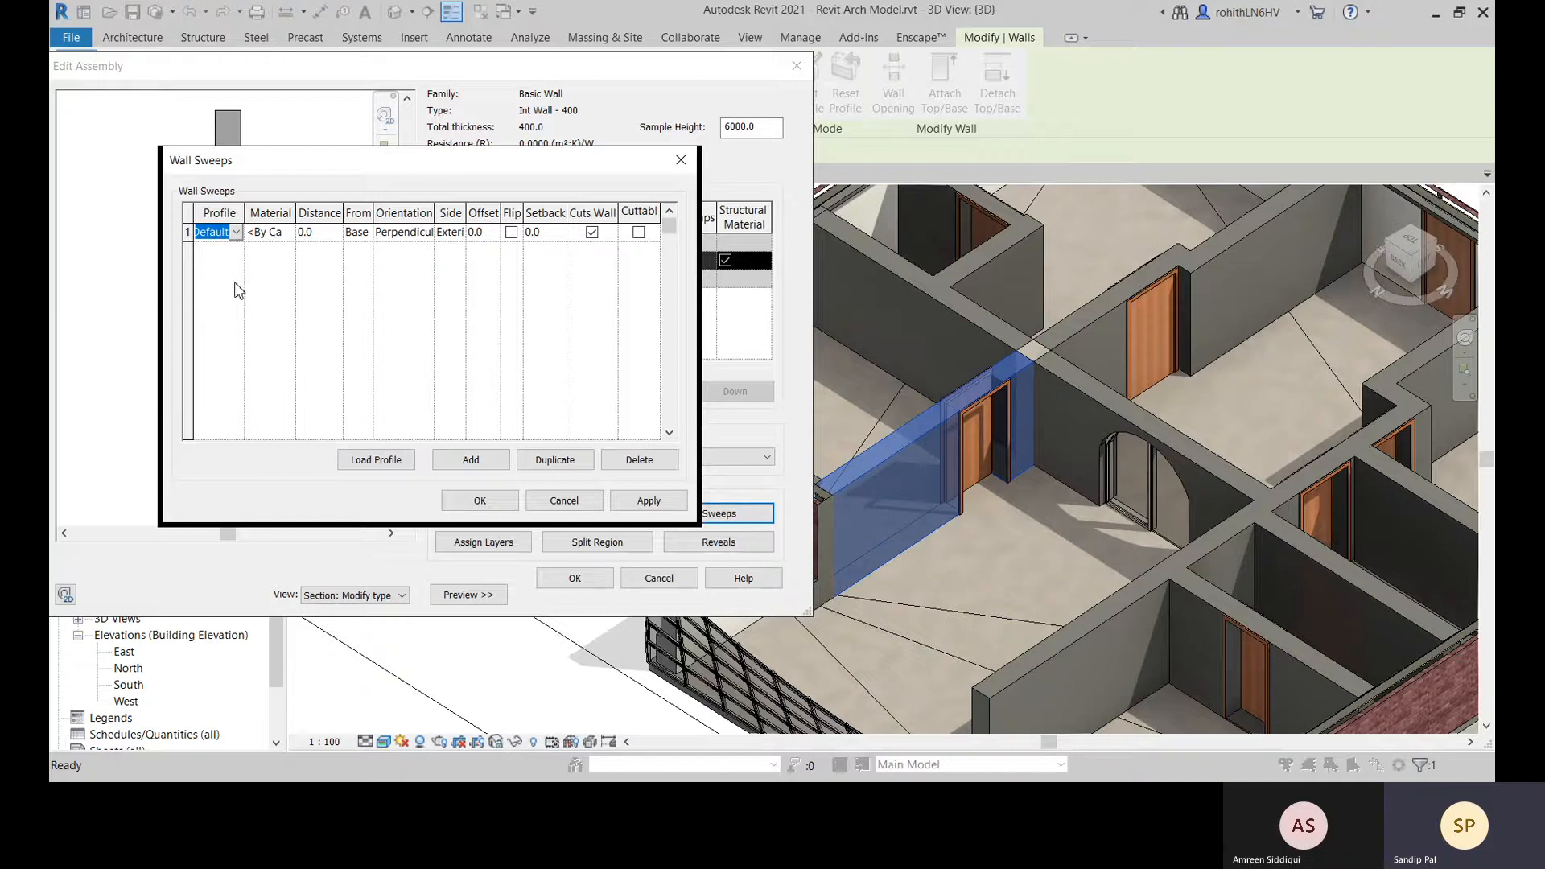
click(235, 284)
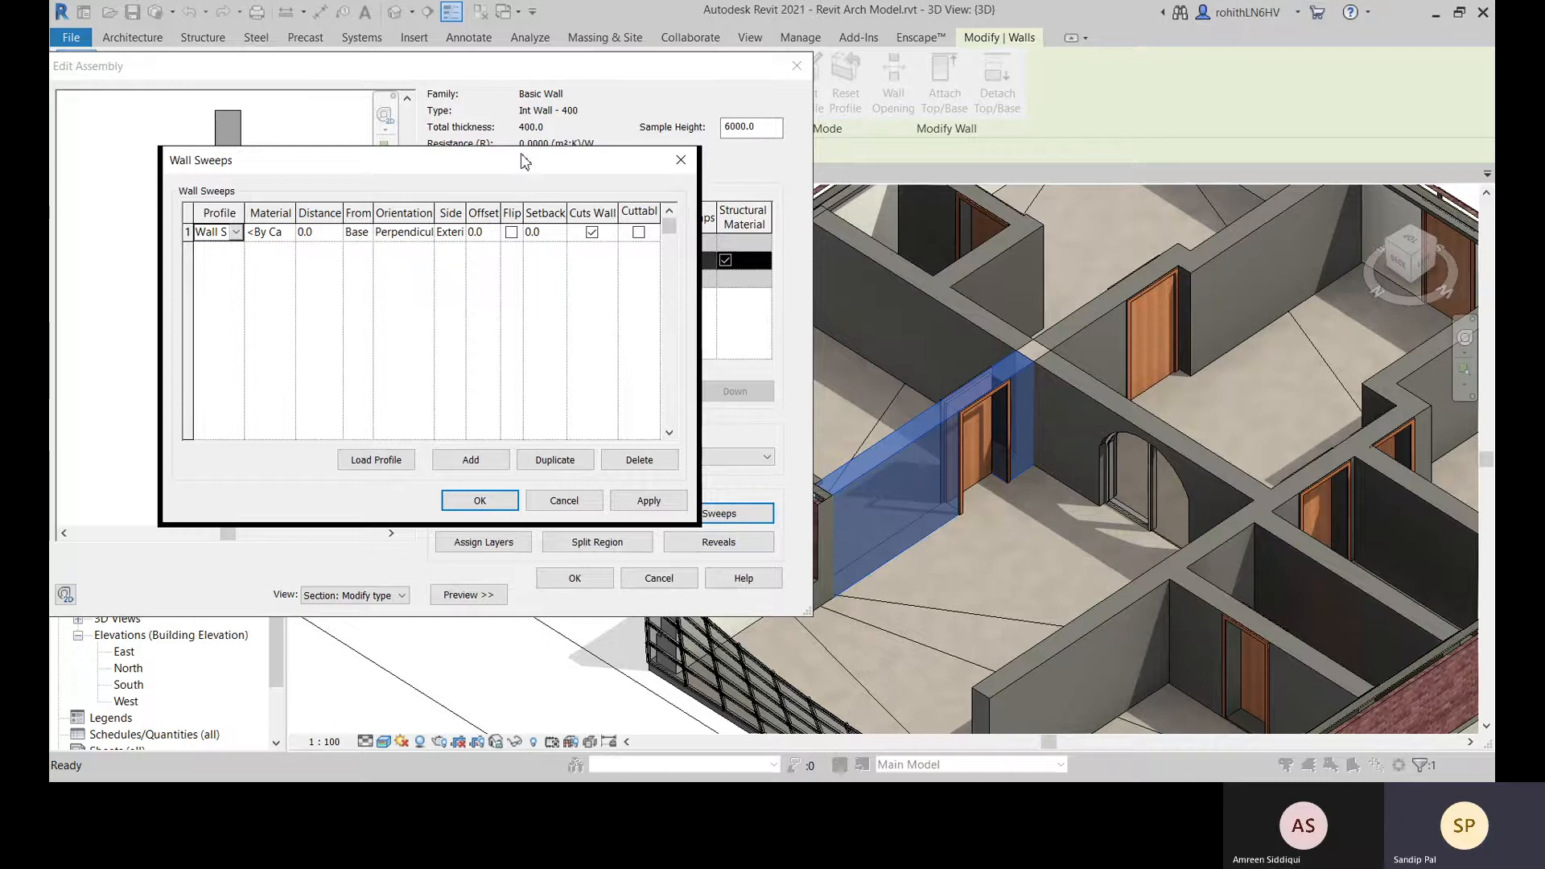
drag(524, 161, 751, 148)
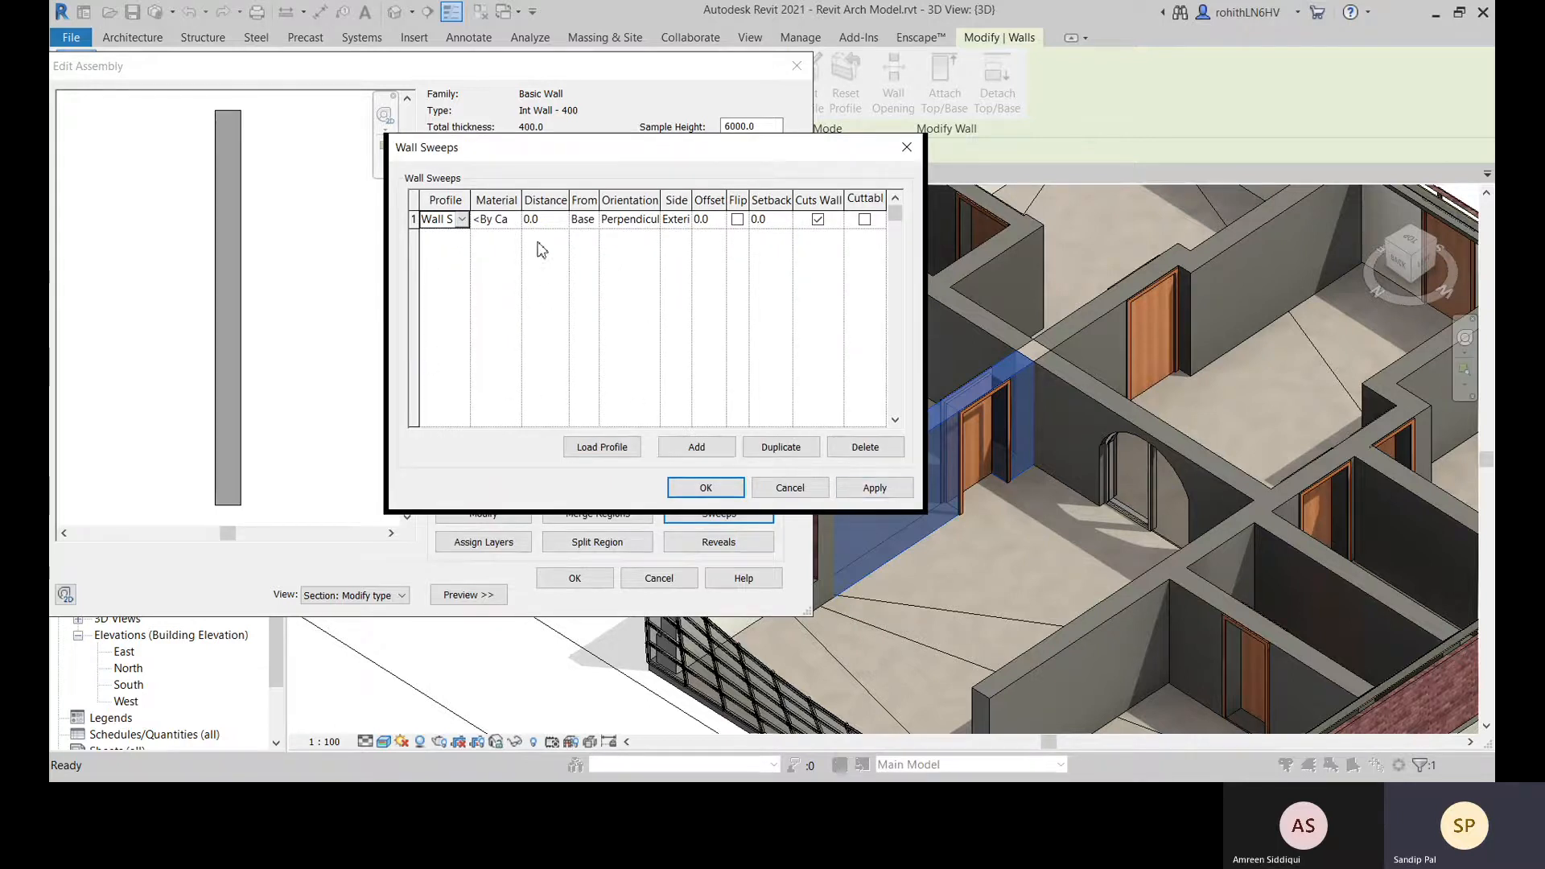
Assign the material Ceiling Tile 600 x 1200 to the wall sweep
click(499, 219)
click(517, 218)
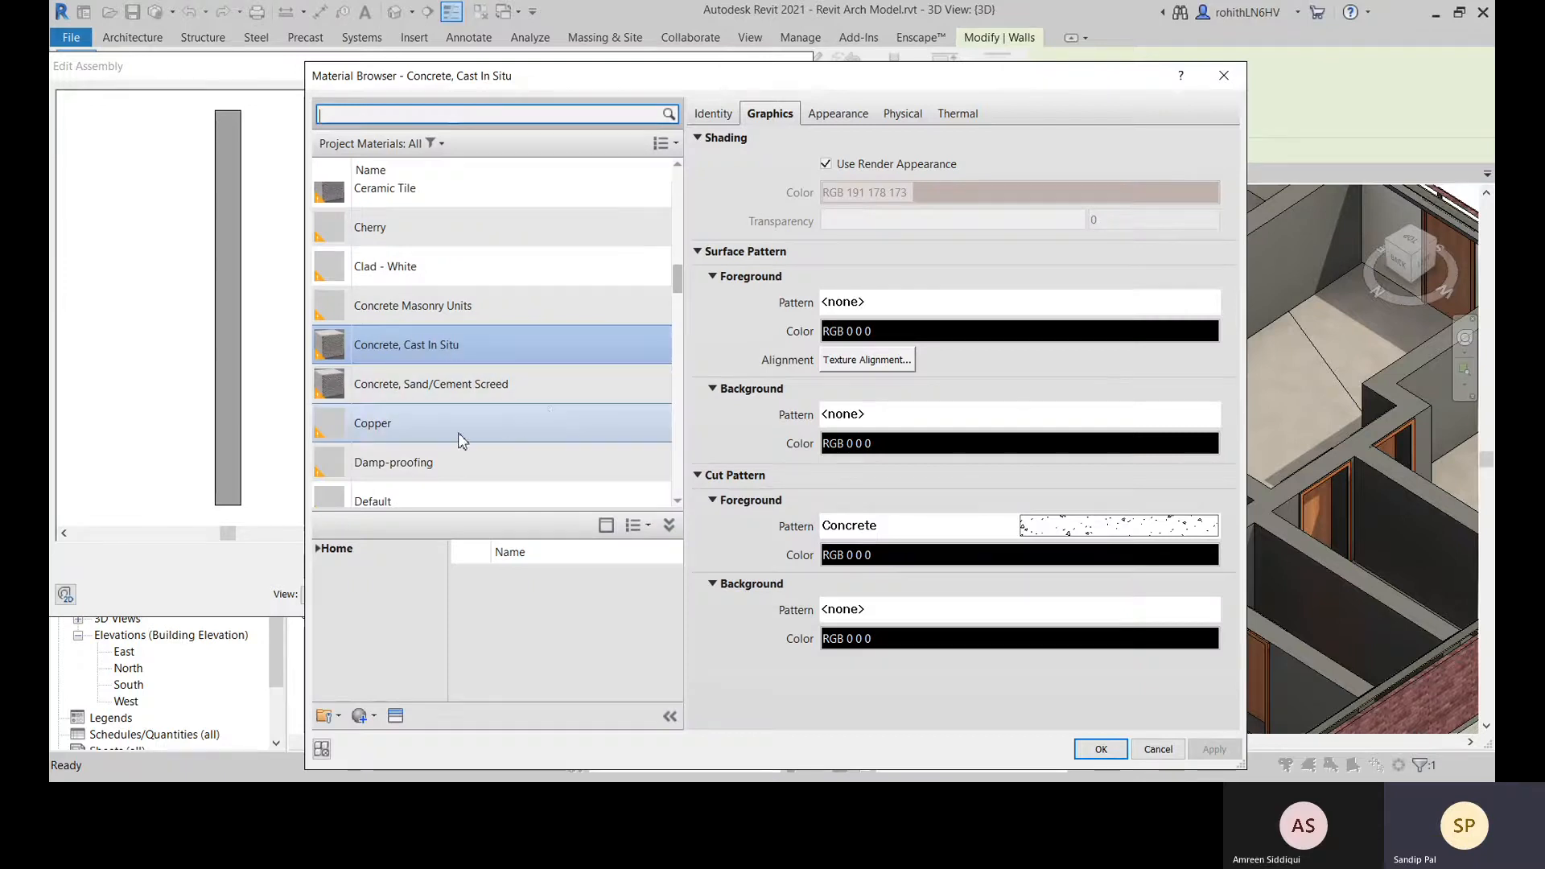
scroll(432, 375, up, 2)
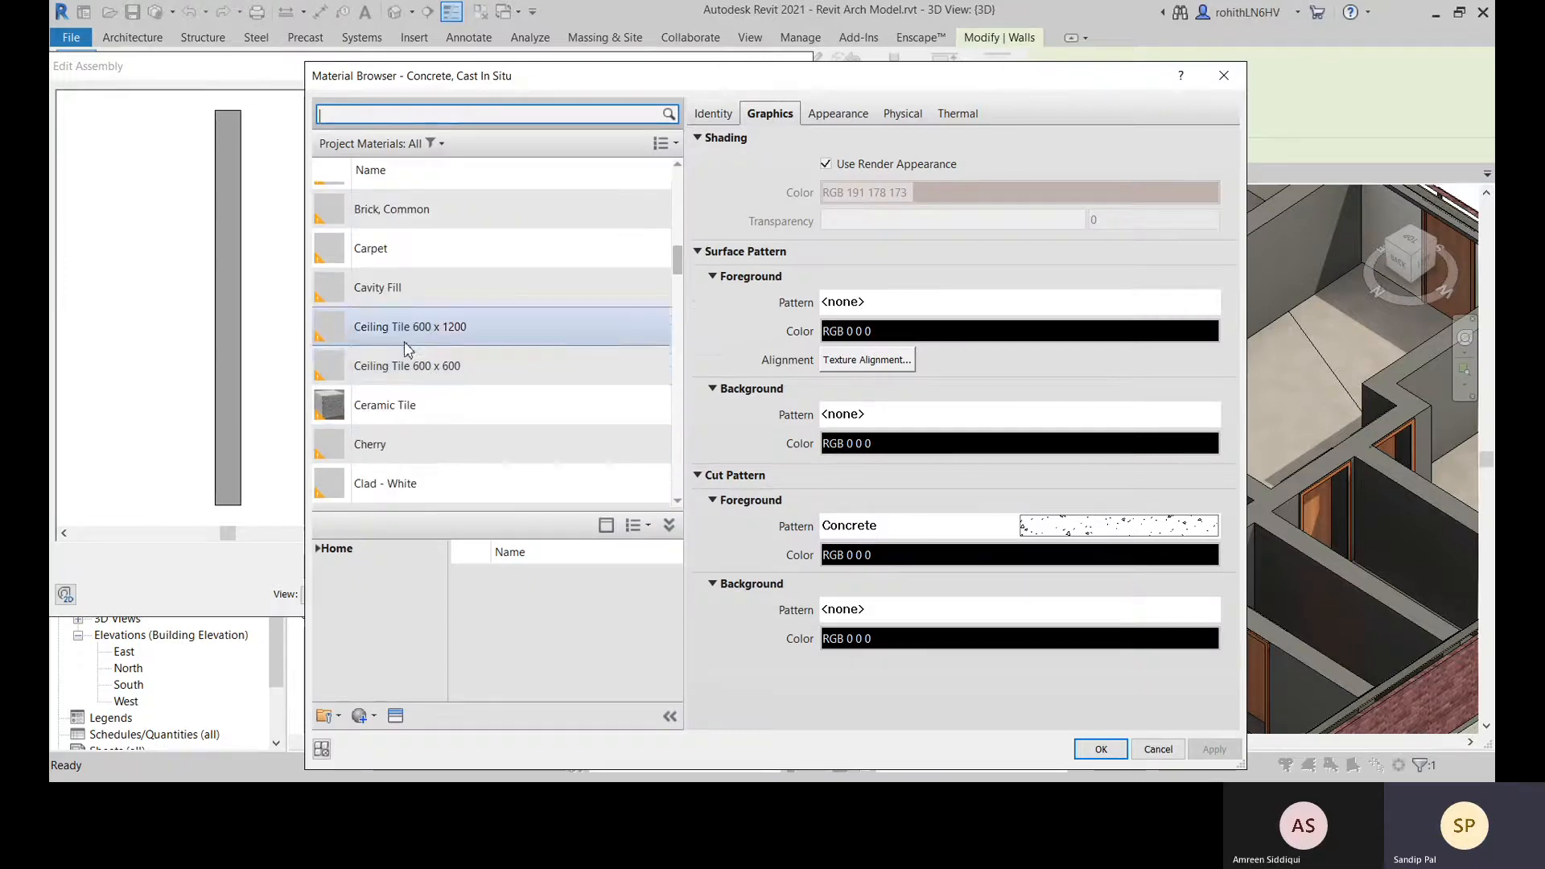
scroll(450, 362, up, 2)
scroll(434, 410, down, 2)
click(534, 337)
scroll(538, 342, up, 8)
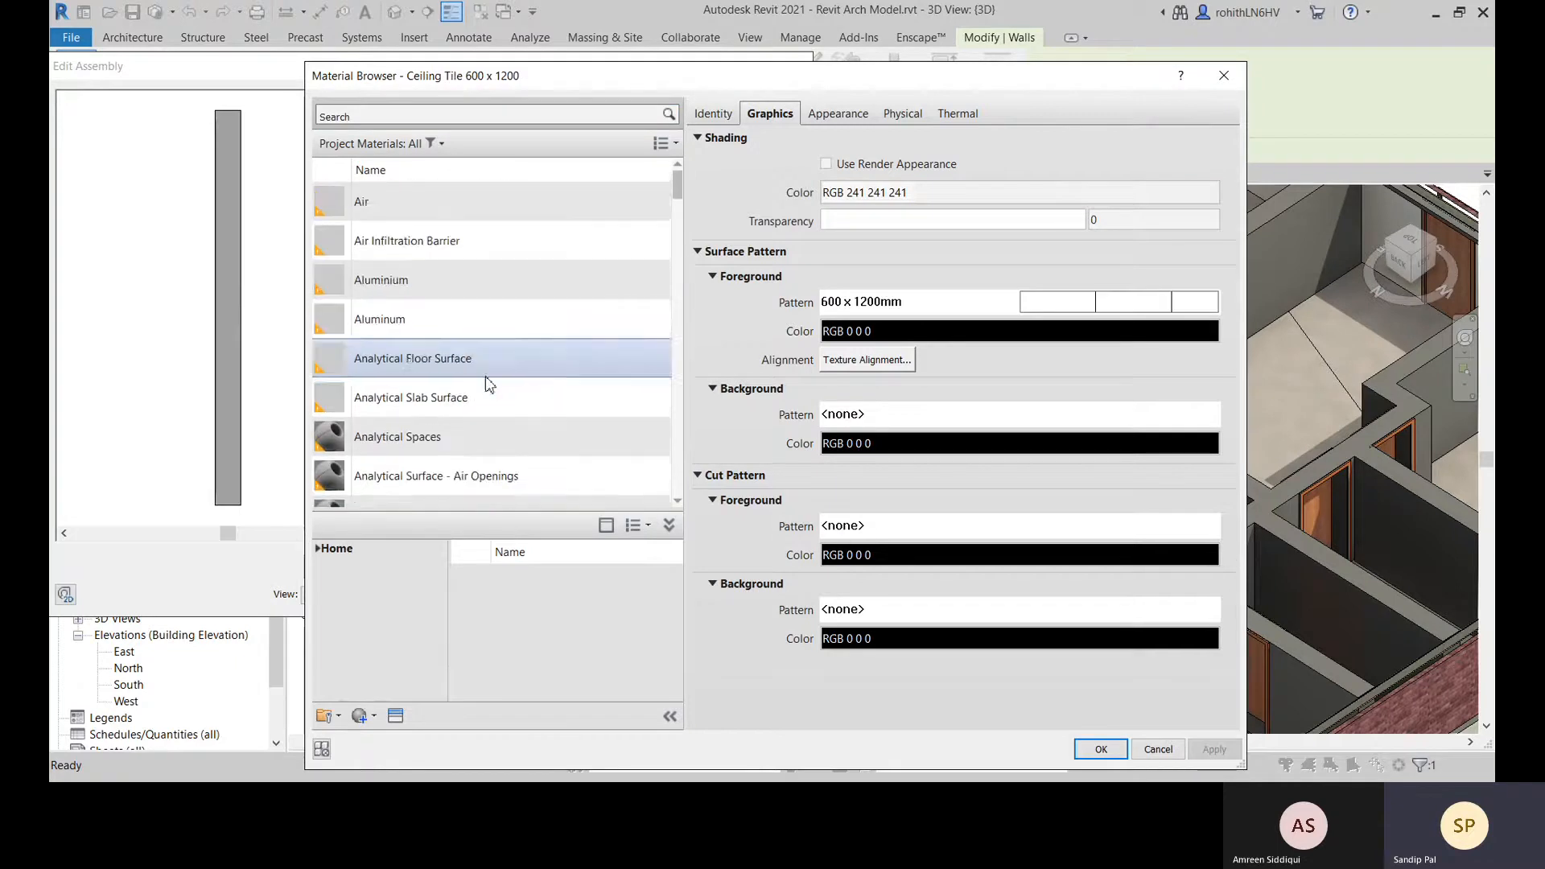
scroll(515, 385, down, 12)
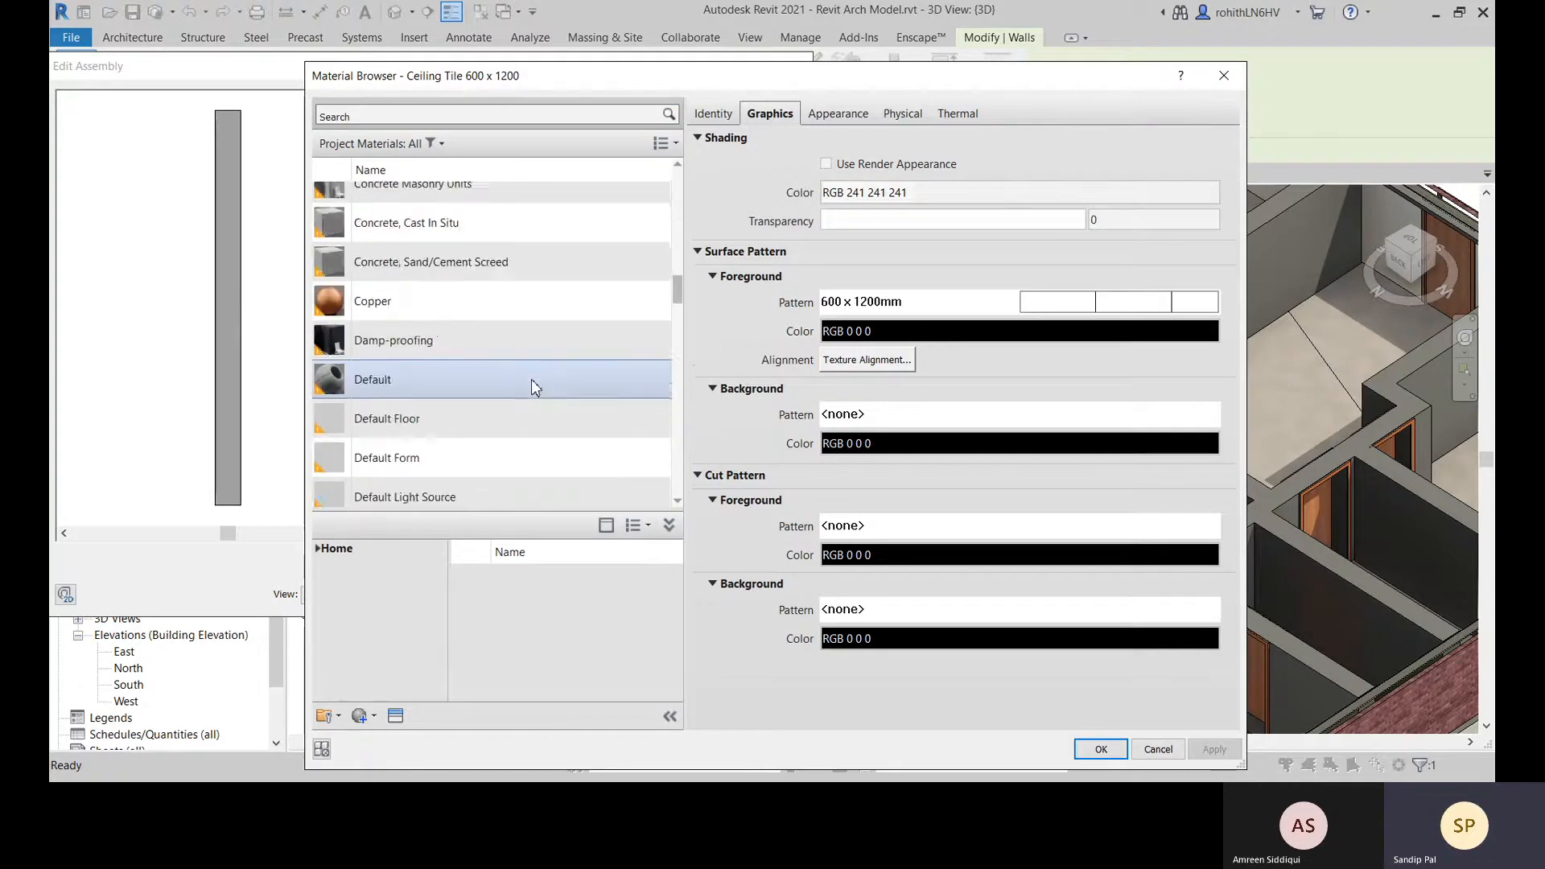
scroll(532, 386, down, 12)
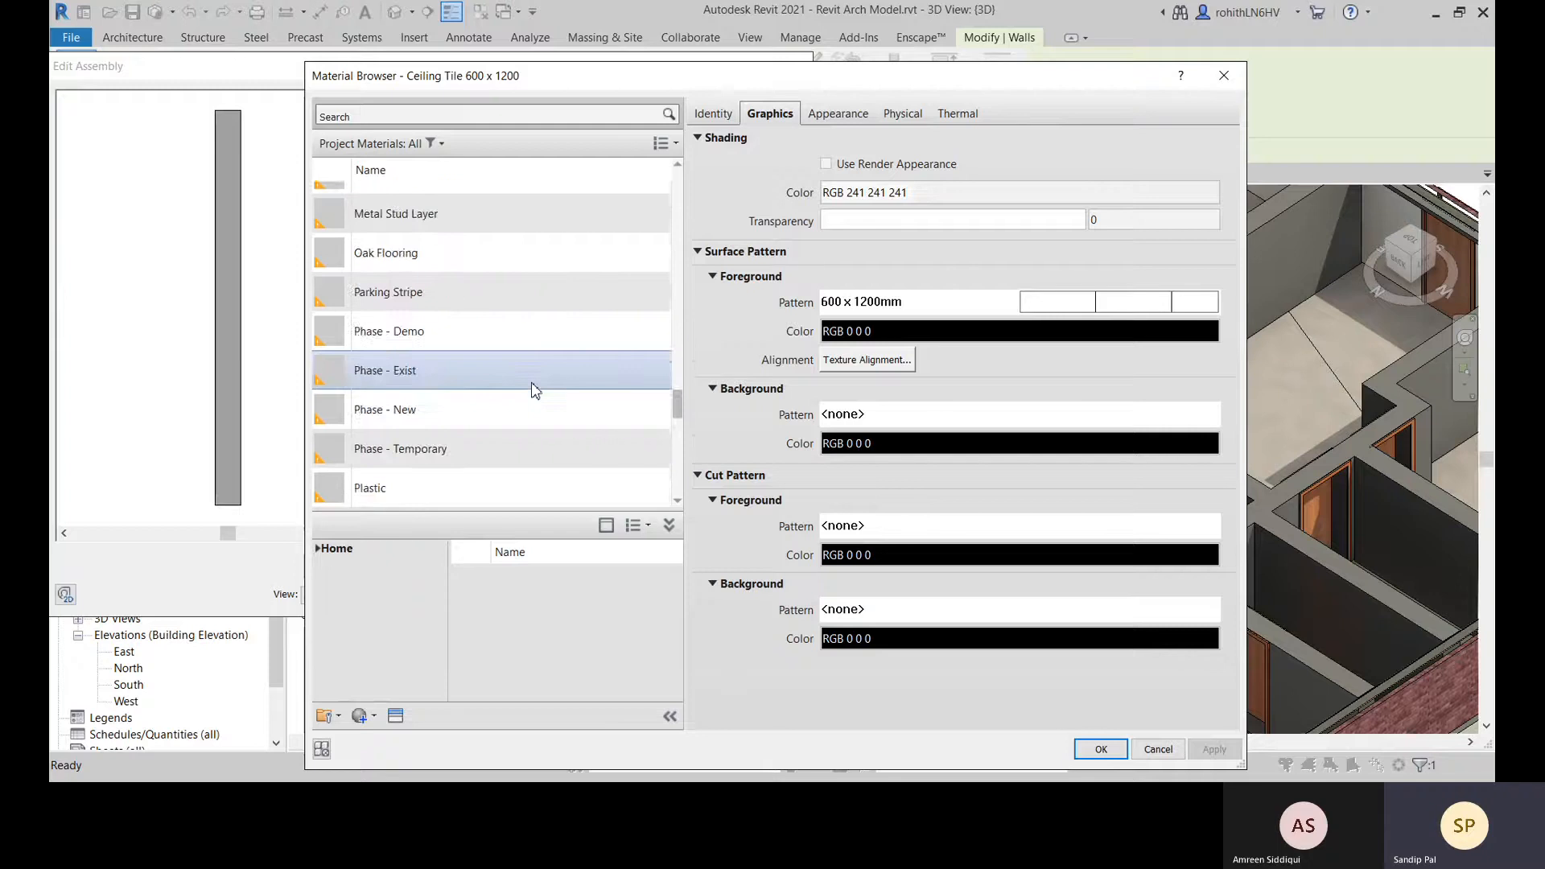
scroll(531, 383, down, 10)
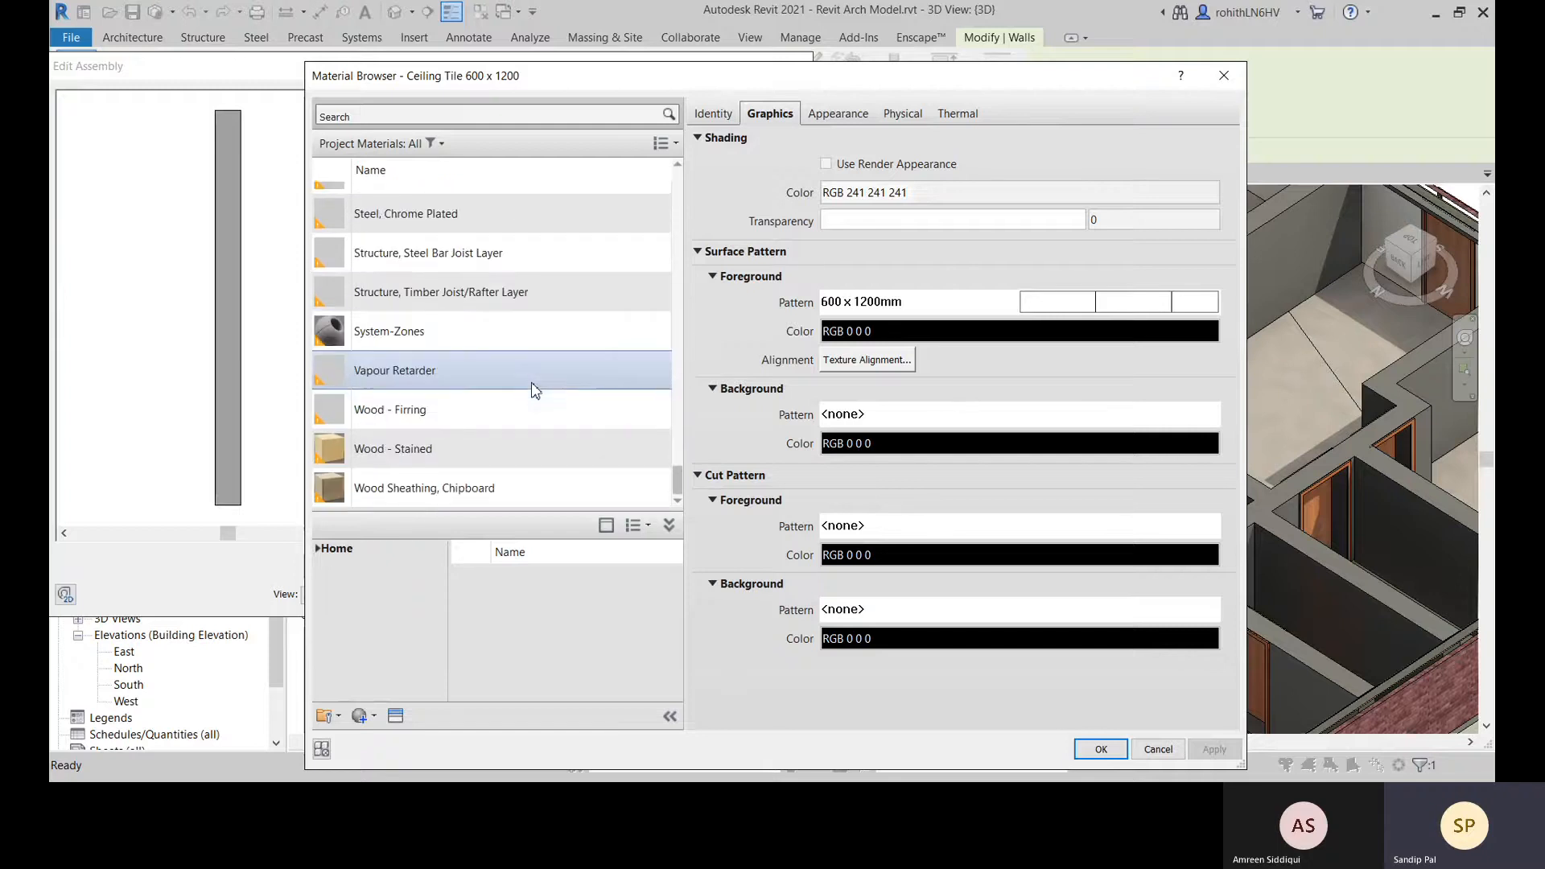
scroll(655, 216, up, 1)
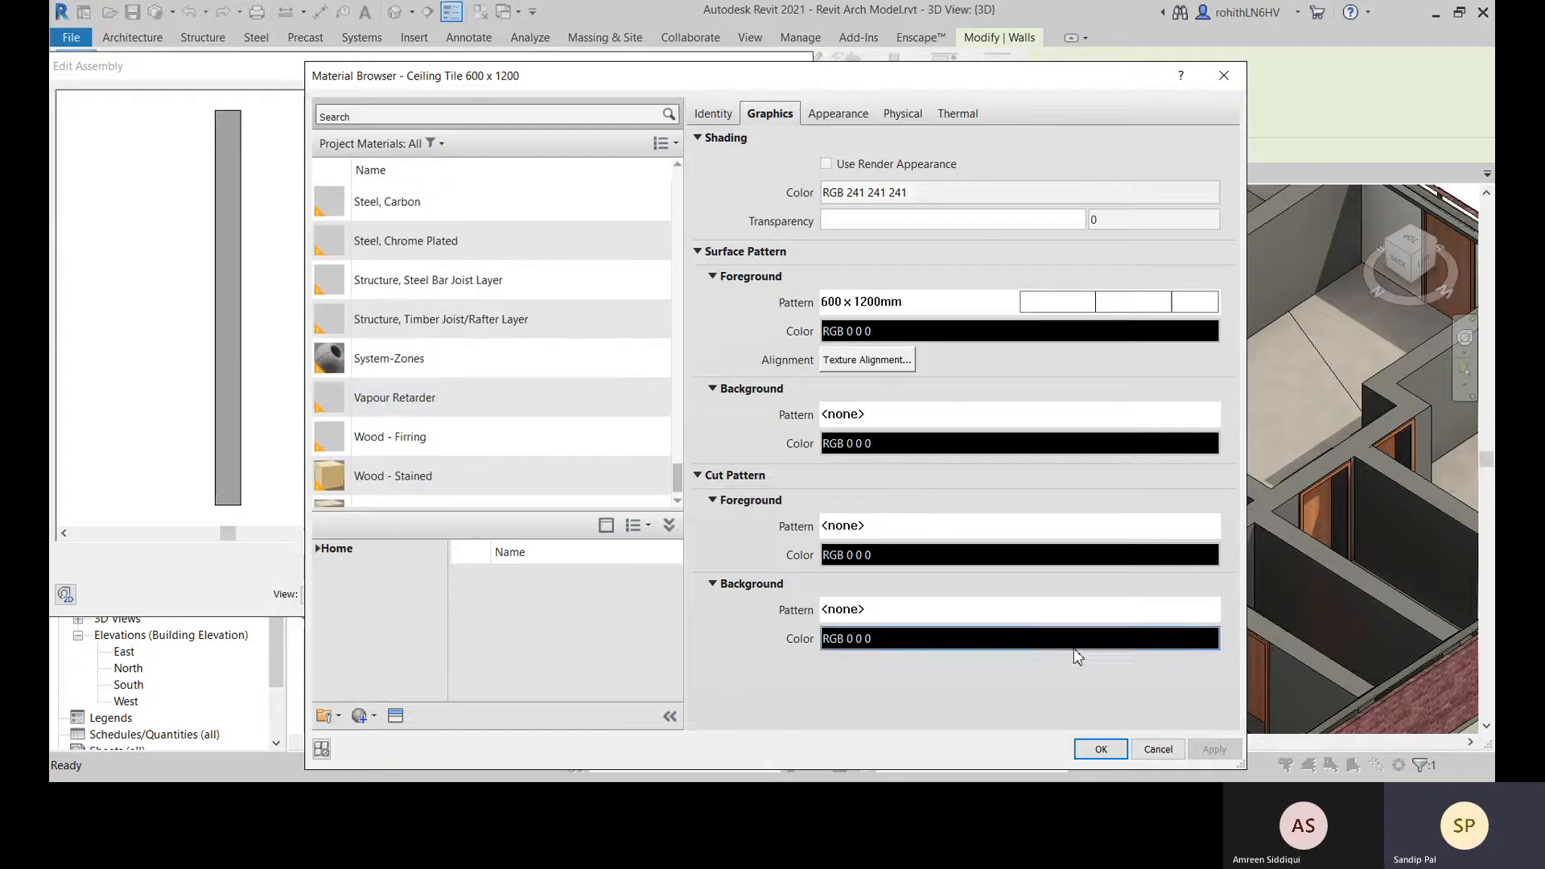
click(1102, 749)
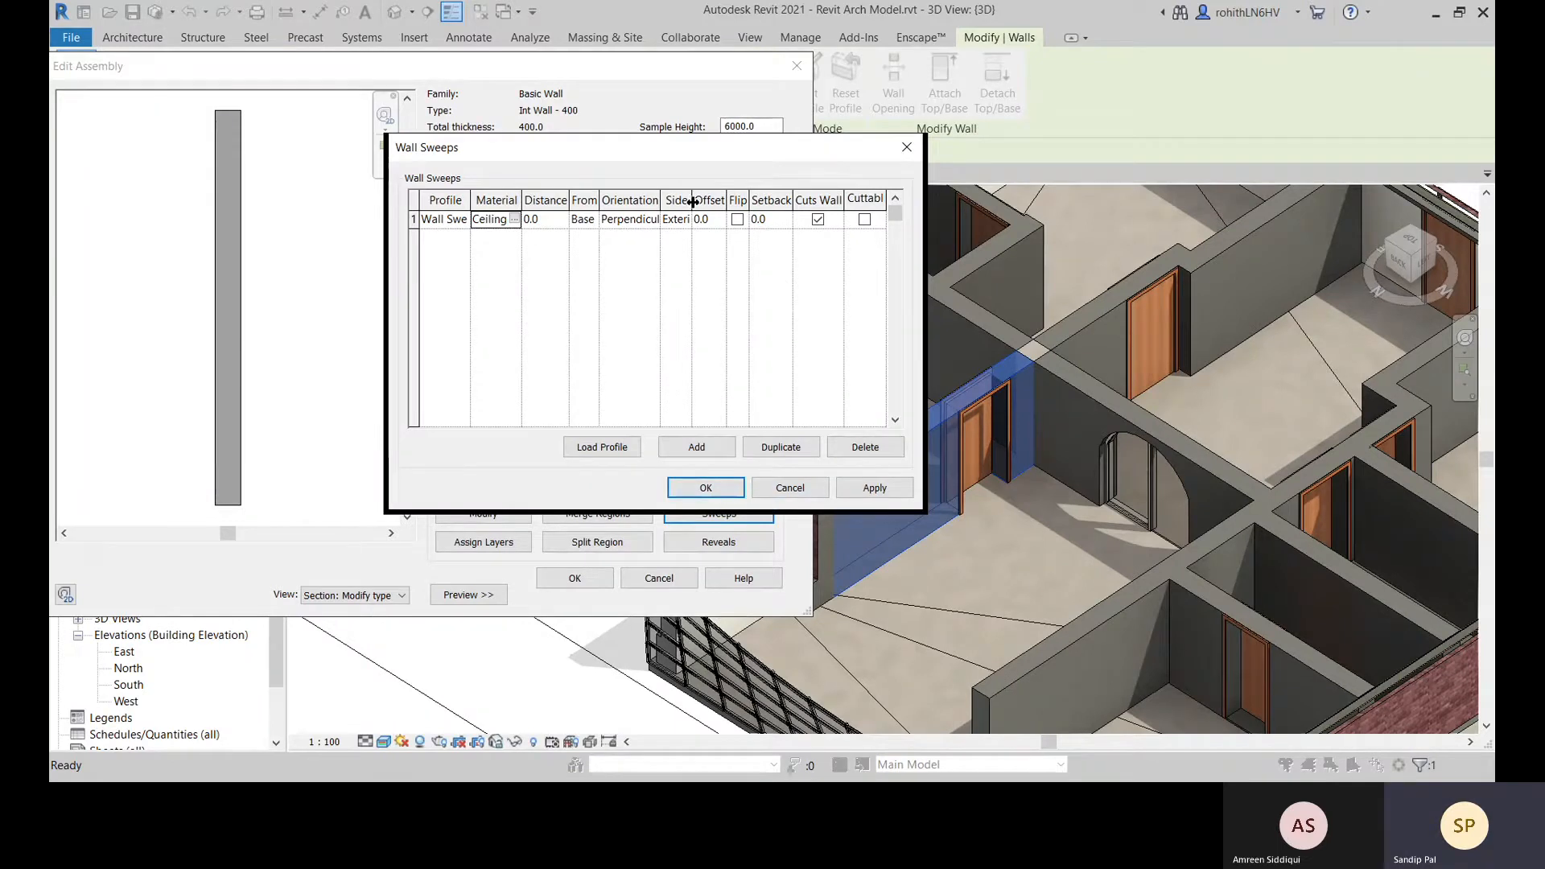
Set the wall sweep's side to Interior and apply it to the section preview
drag(692, 201, 712, 201)
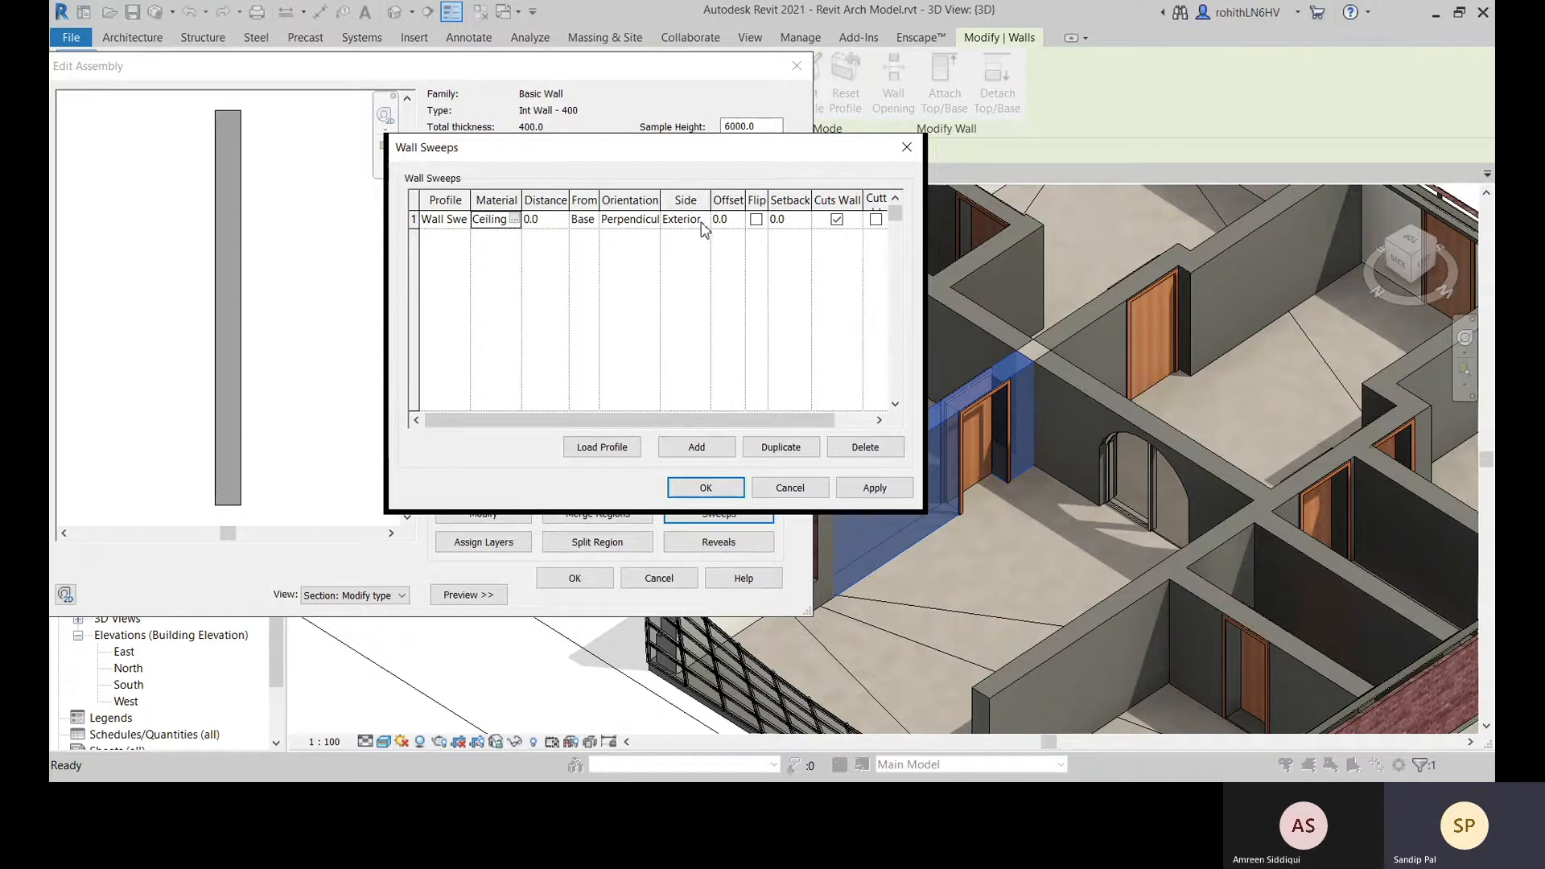
click(703, 225)
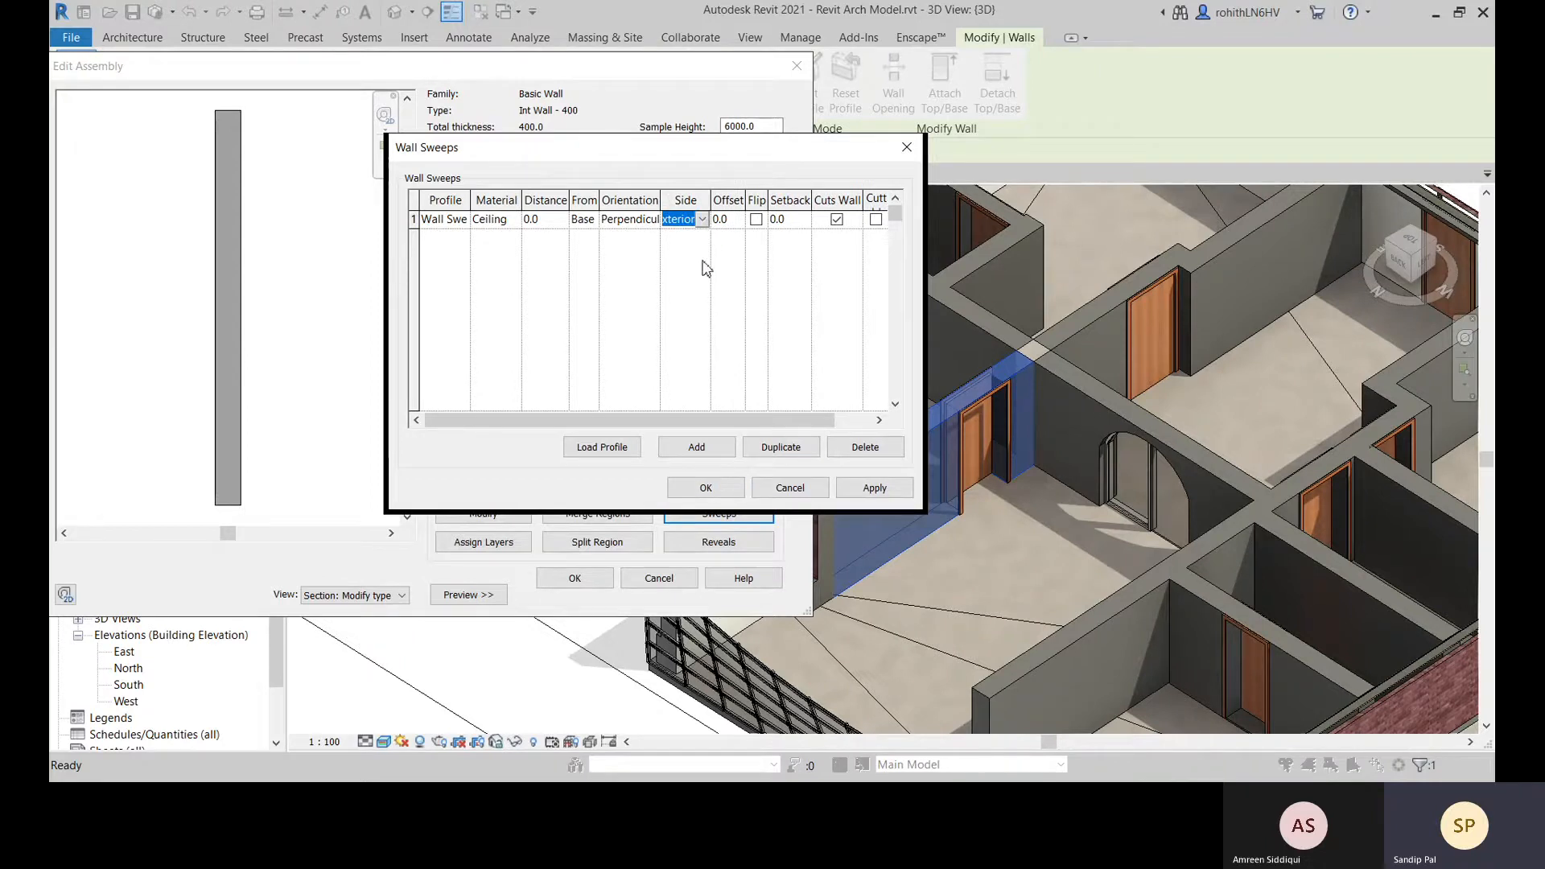
click(699, 260)
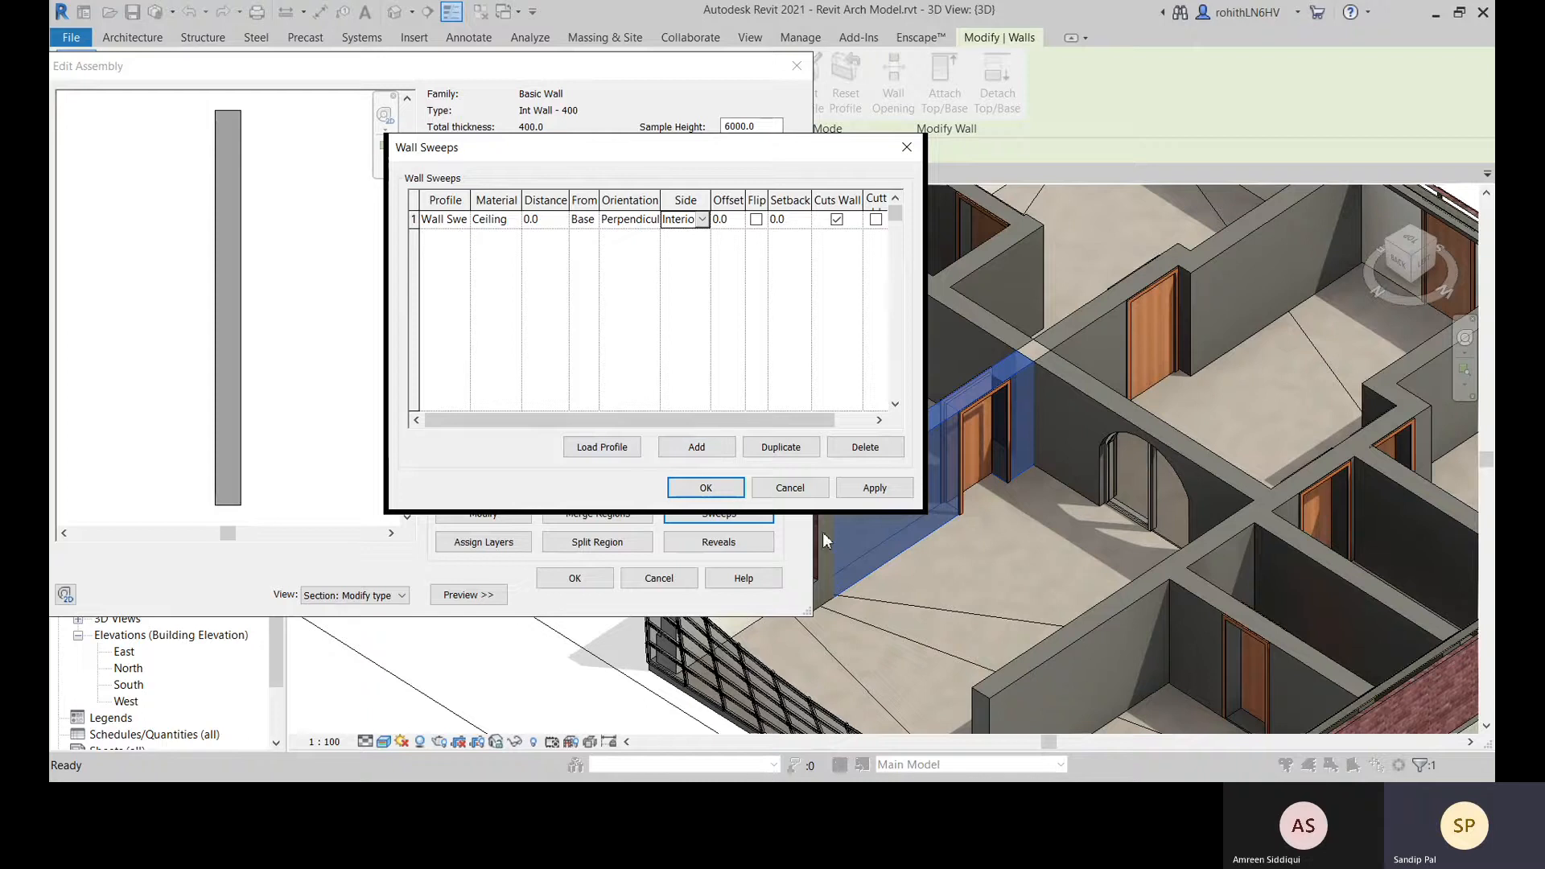
click(875, 488)
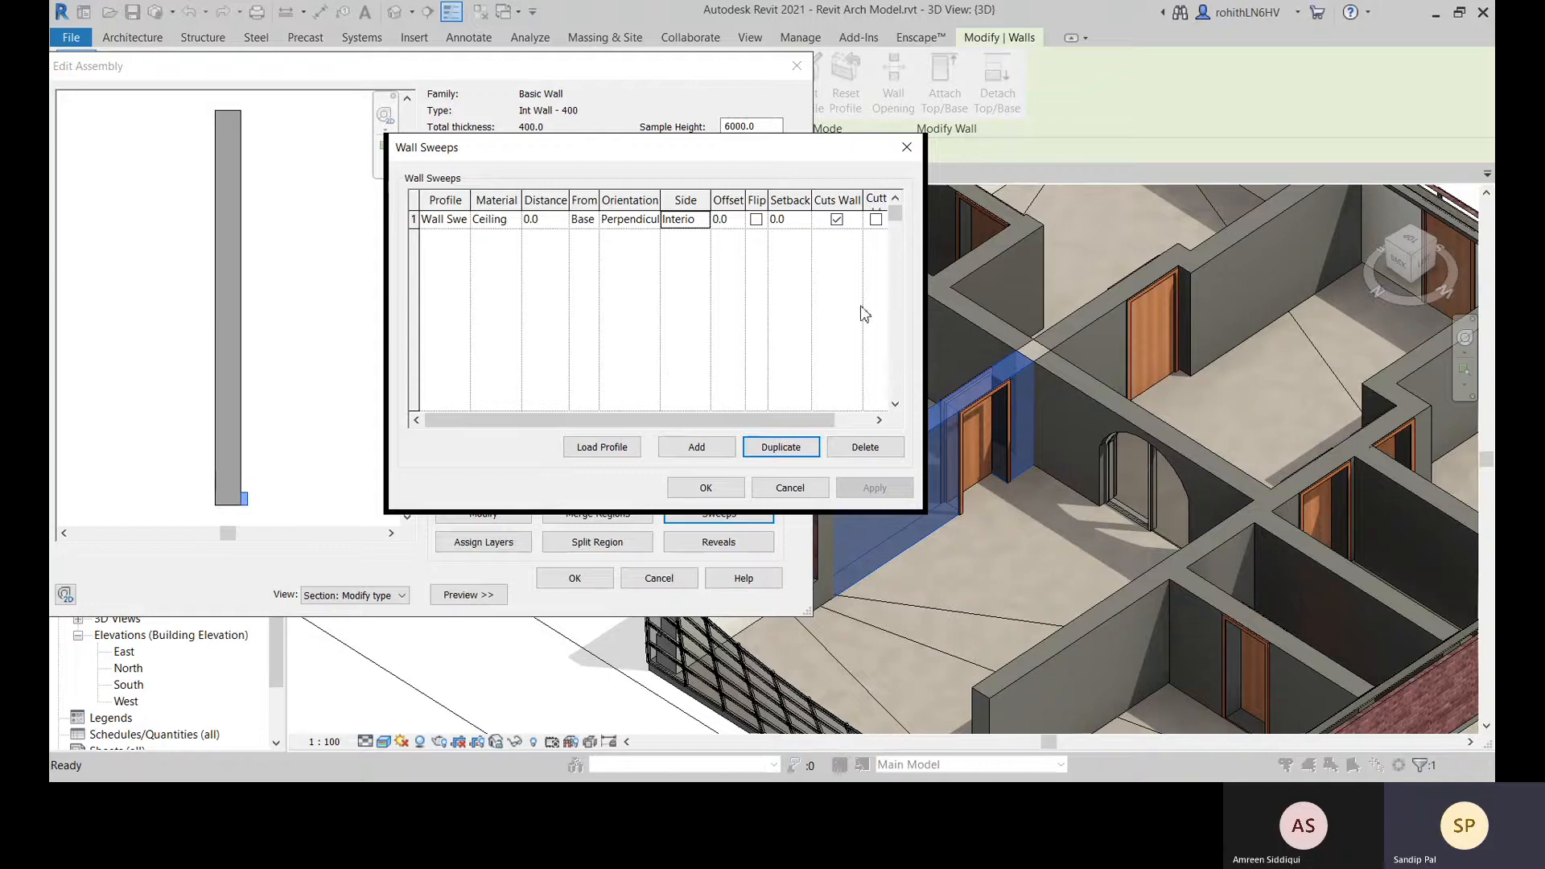
Set the wall sweep's offset to 50 and apply it to the section preview
click(738, 225)
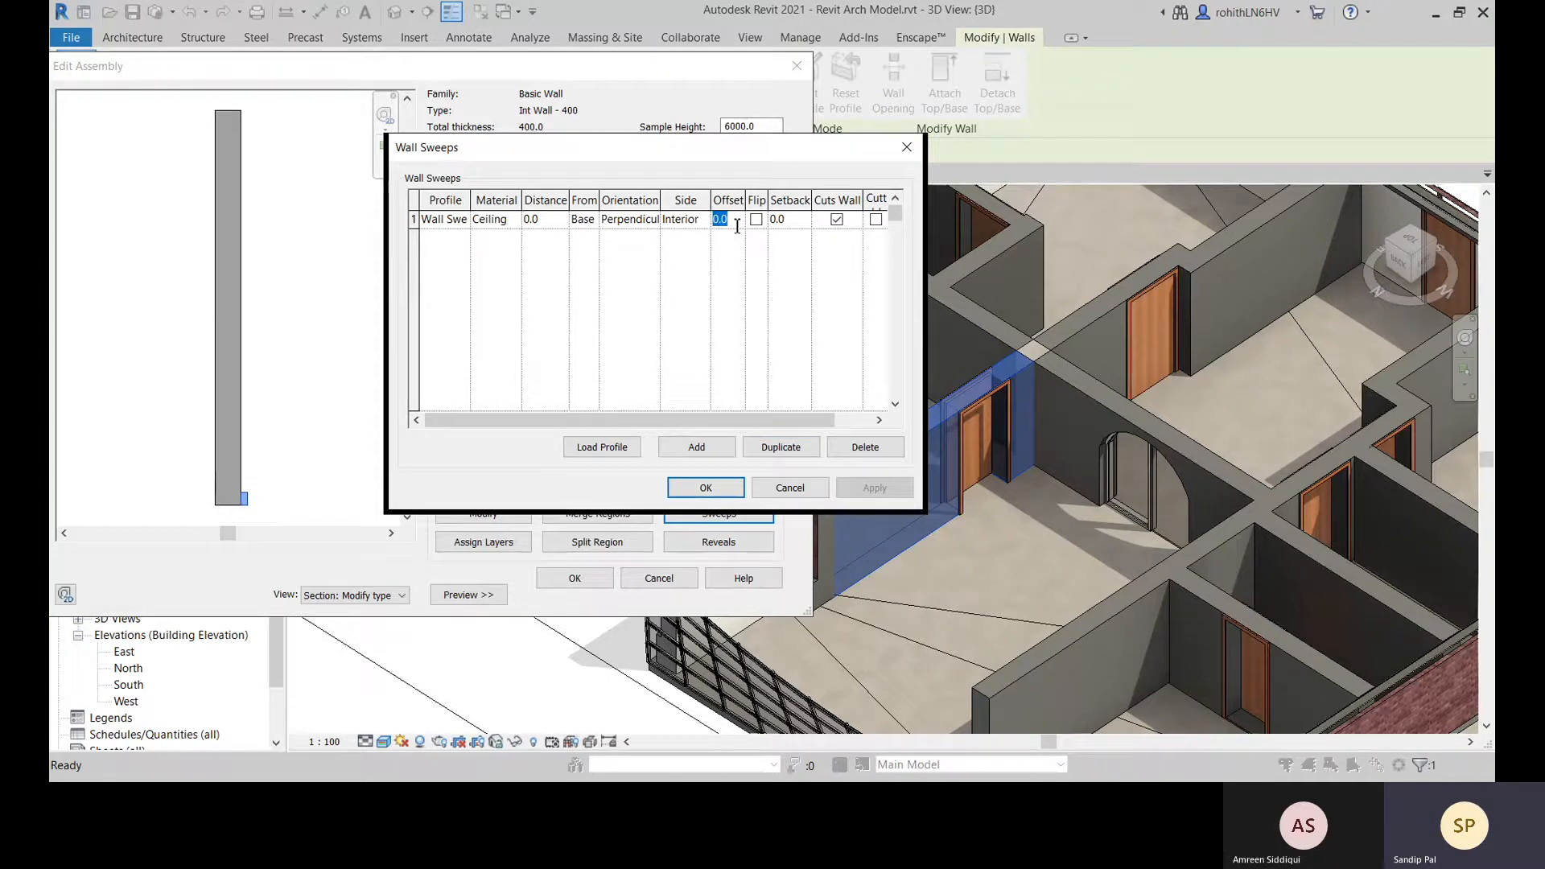
text(50)
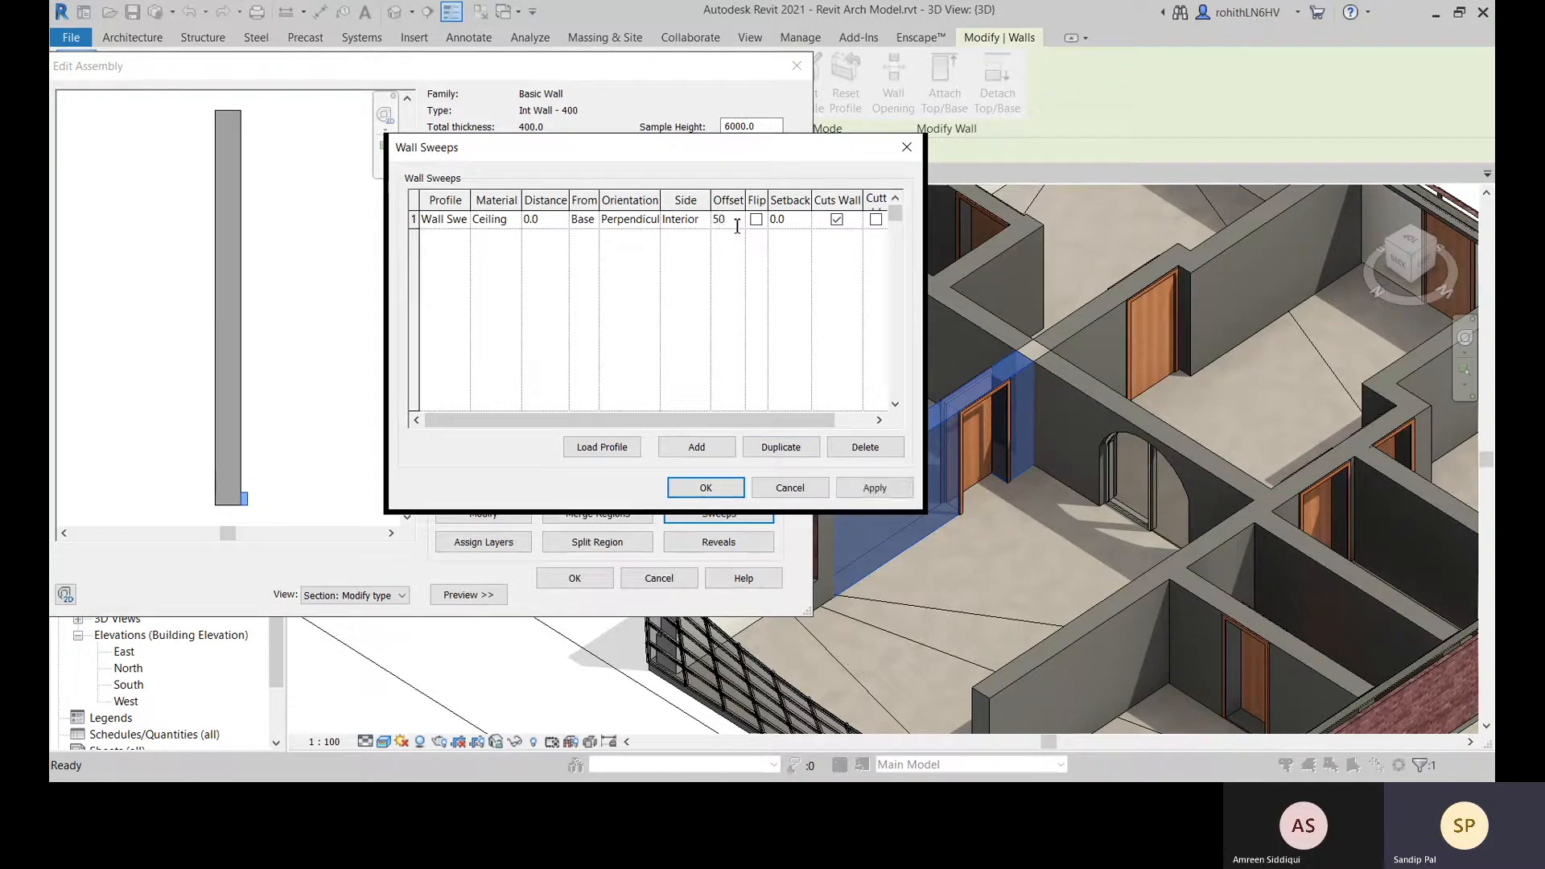
click(869, 488)
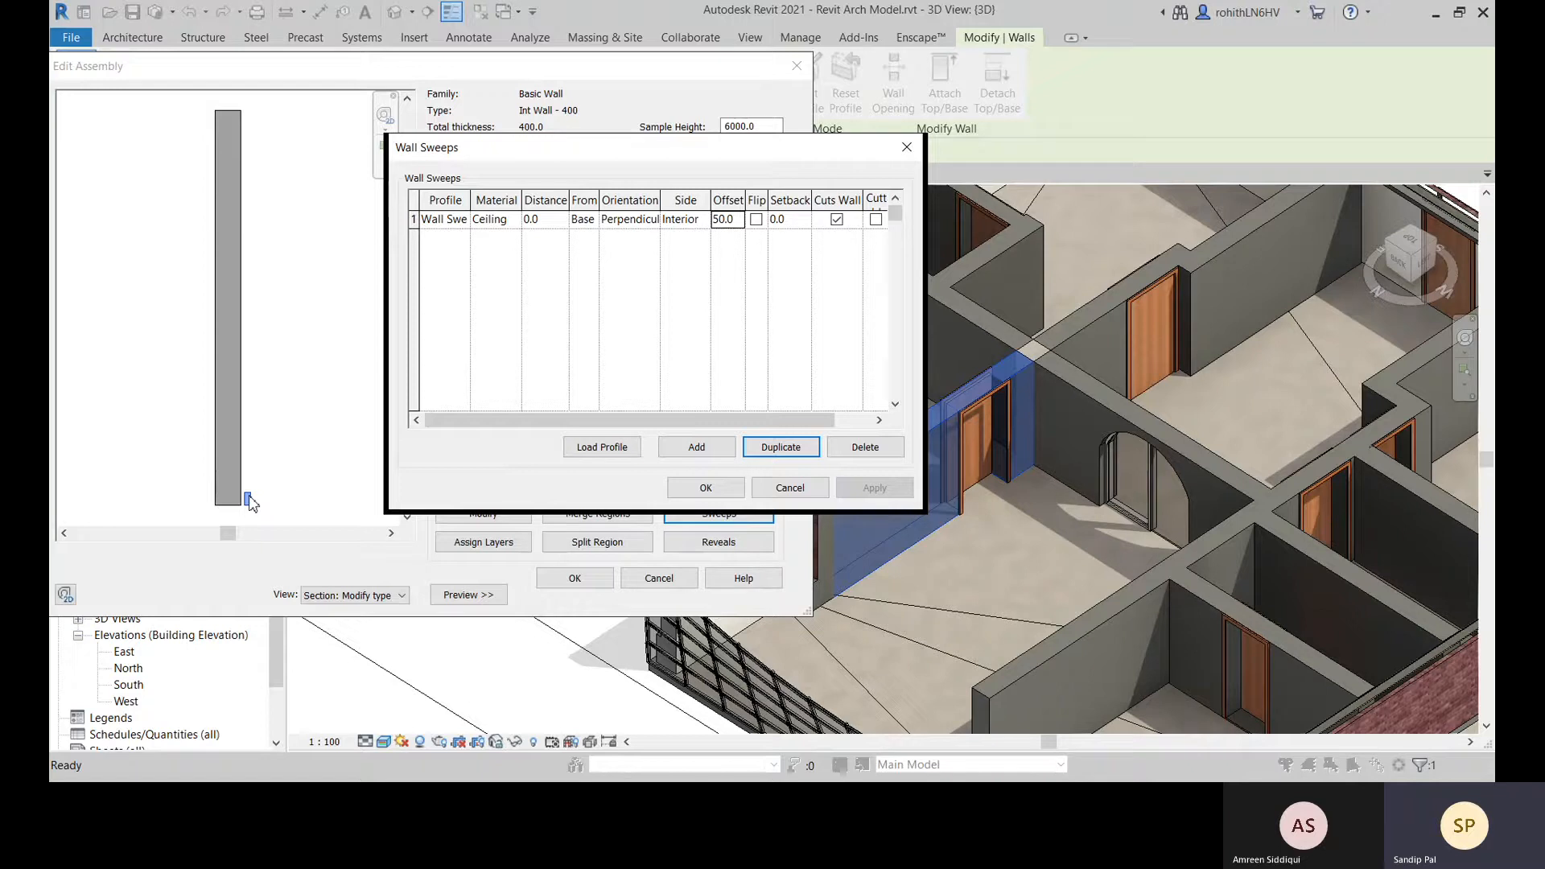
Clear the wall sweep's offset back to 0.0 and uncover more of the section preview
click(741, 223)
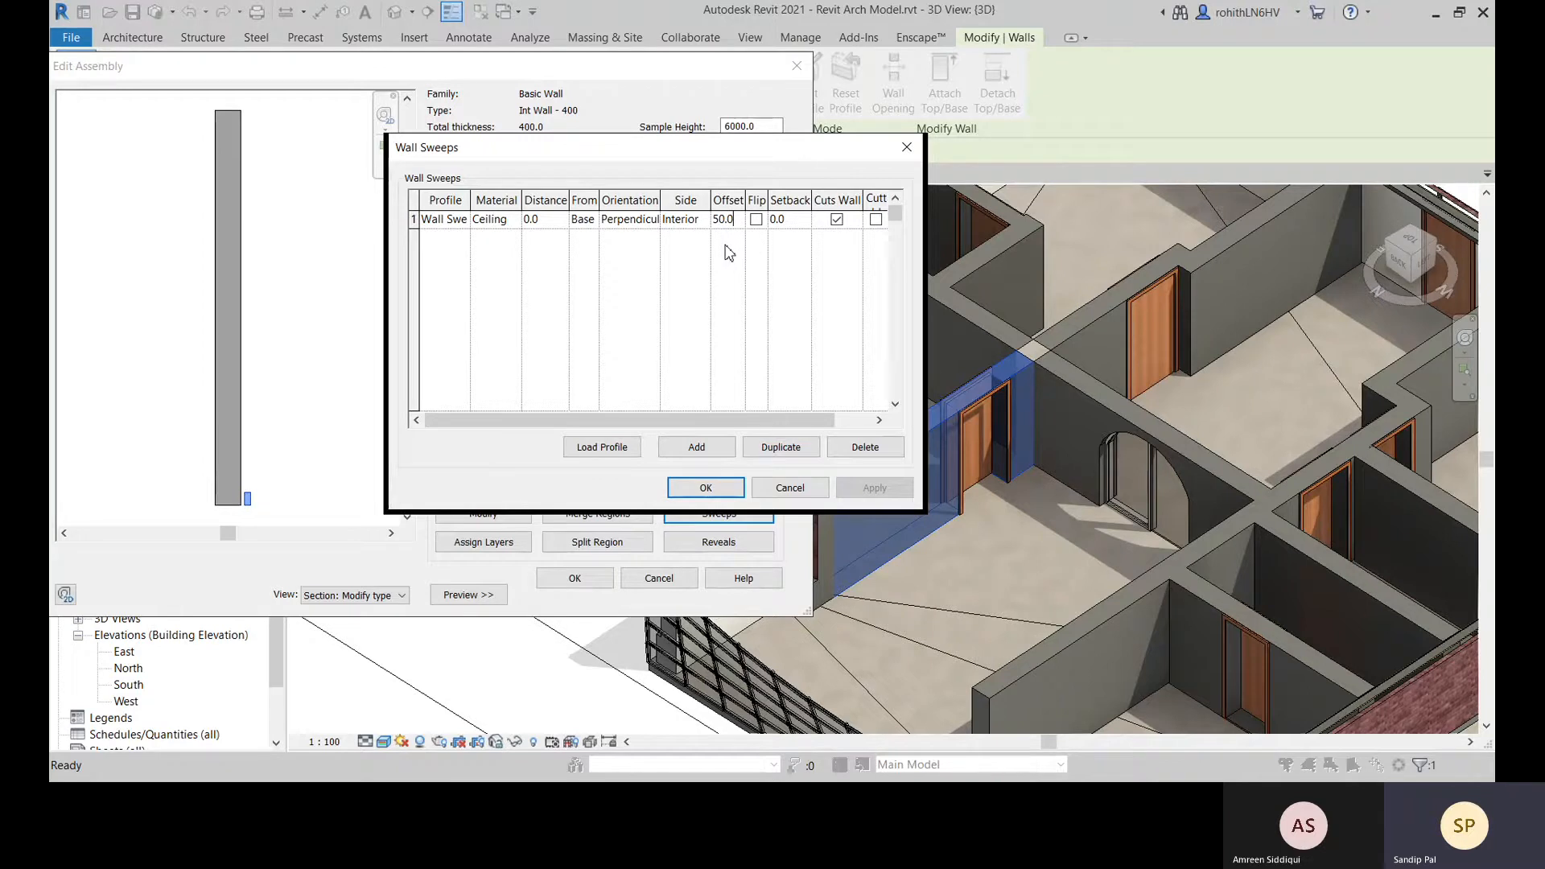
drag(736, 221, 708, 224)
key(Delete)
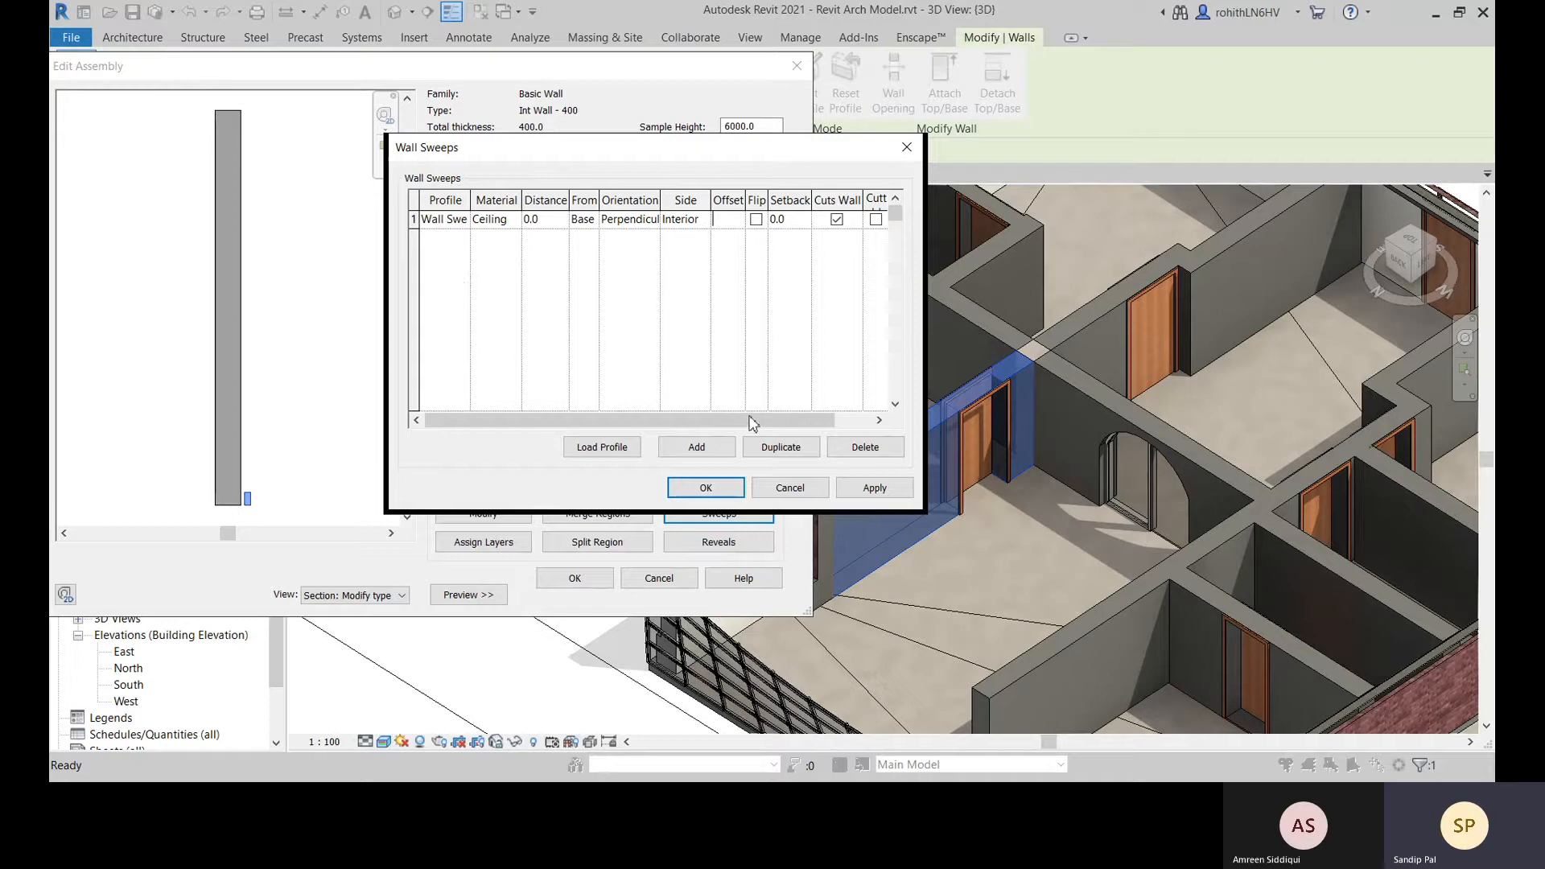
click(875, 489)
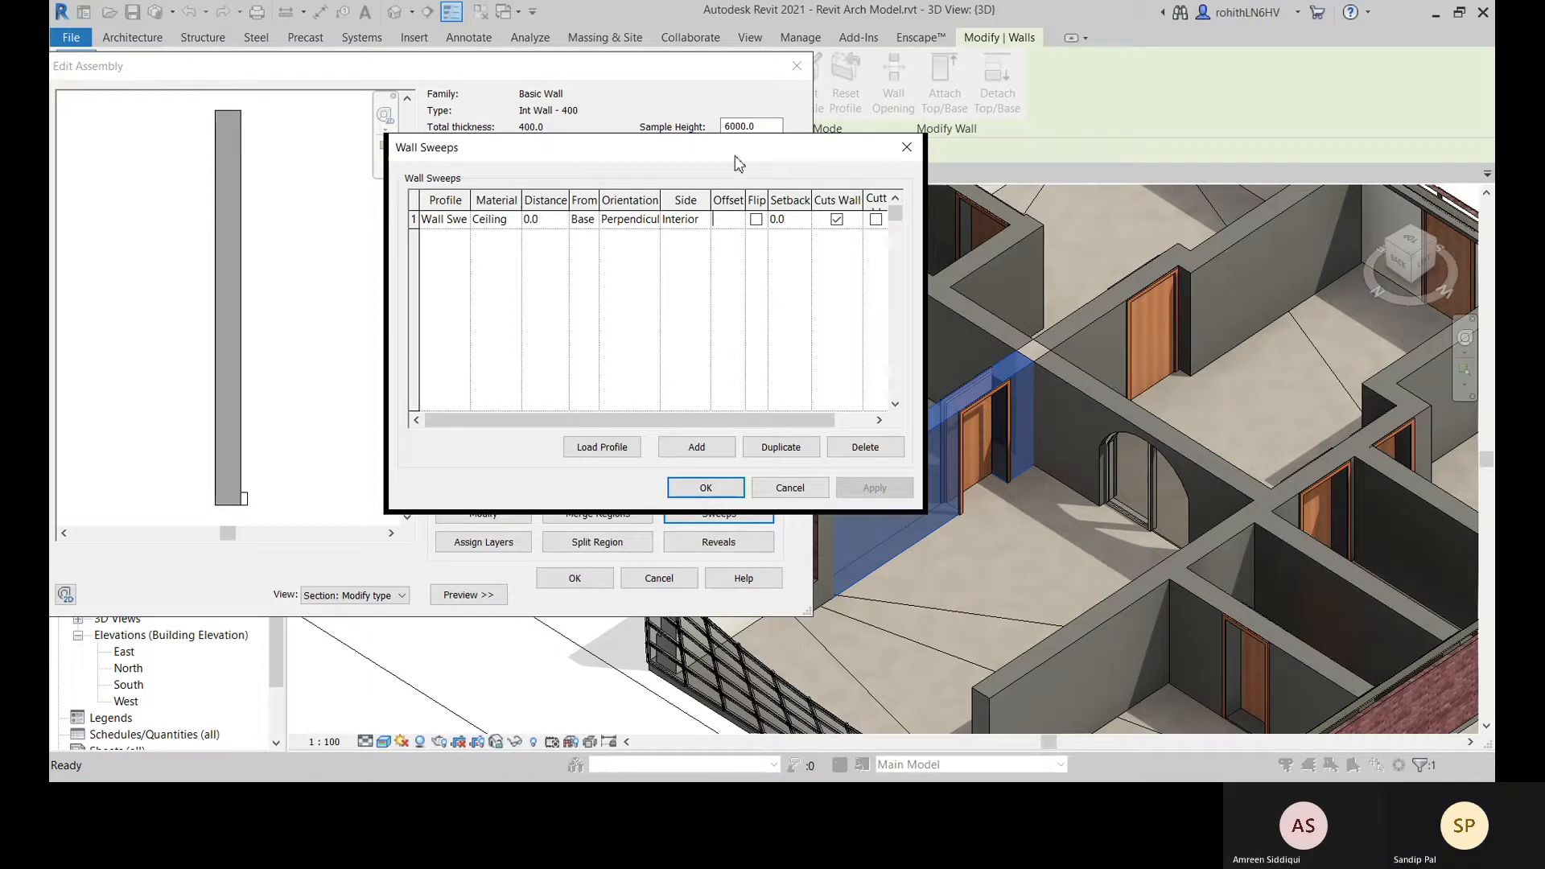
drag(738, 163, 786, 169)
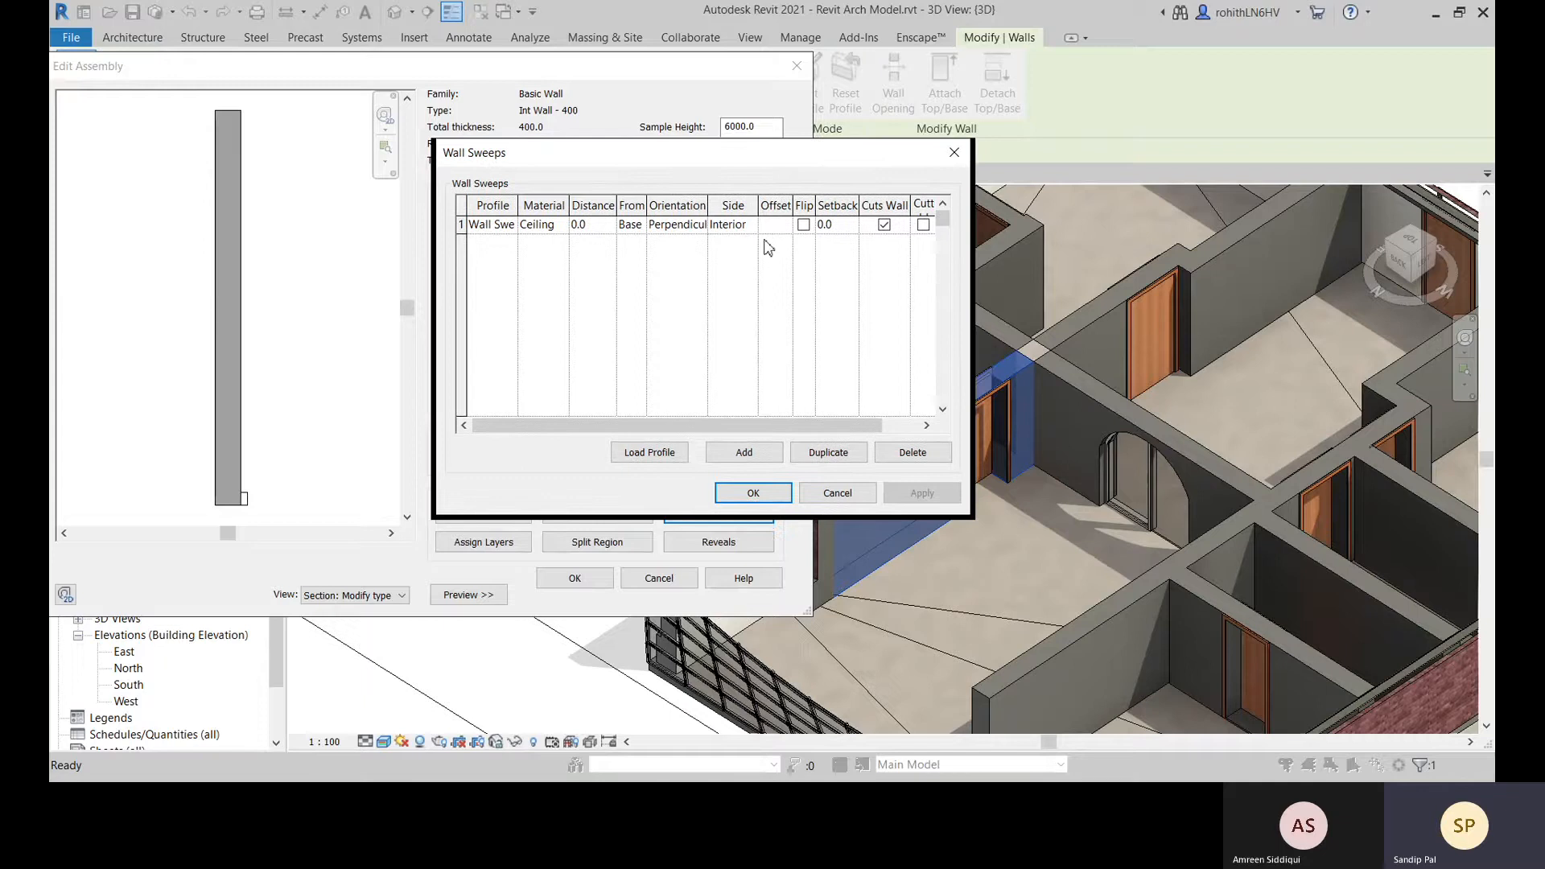
key(Tab)
Try placing the wall sweep at a distance of 50 from the Top and apply it to the preview
click(593, 225)
text(50)
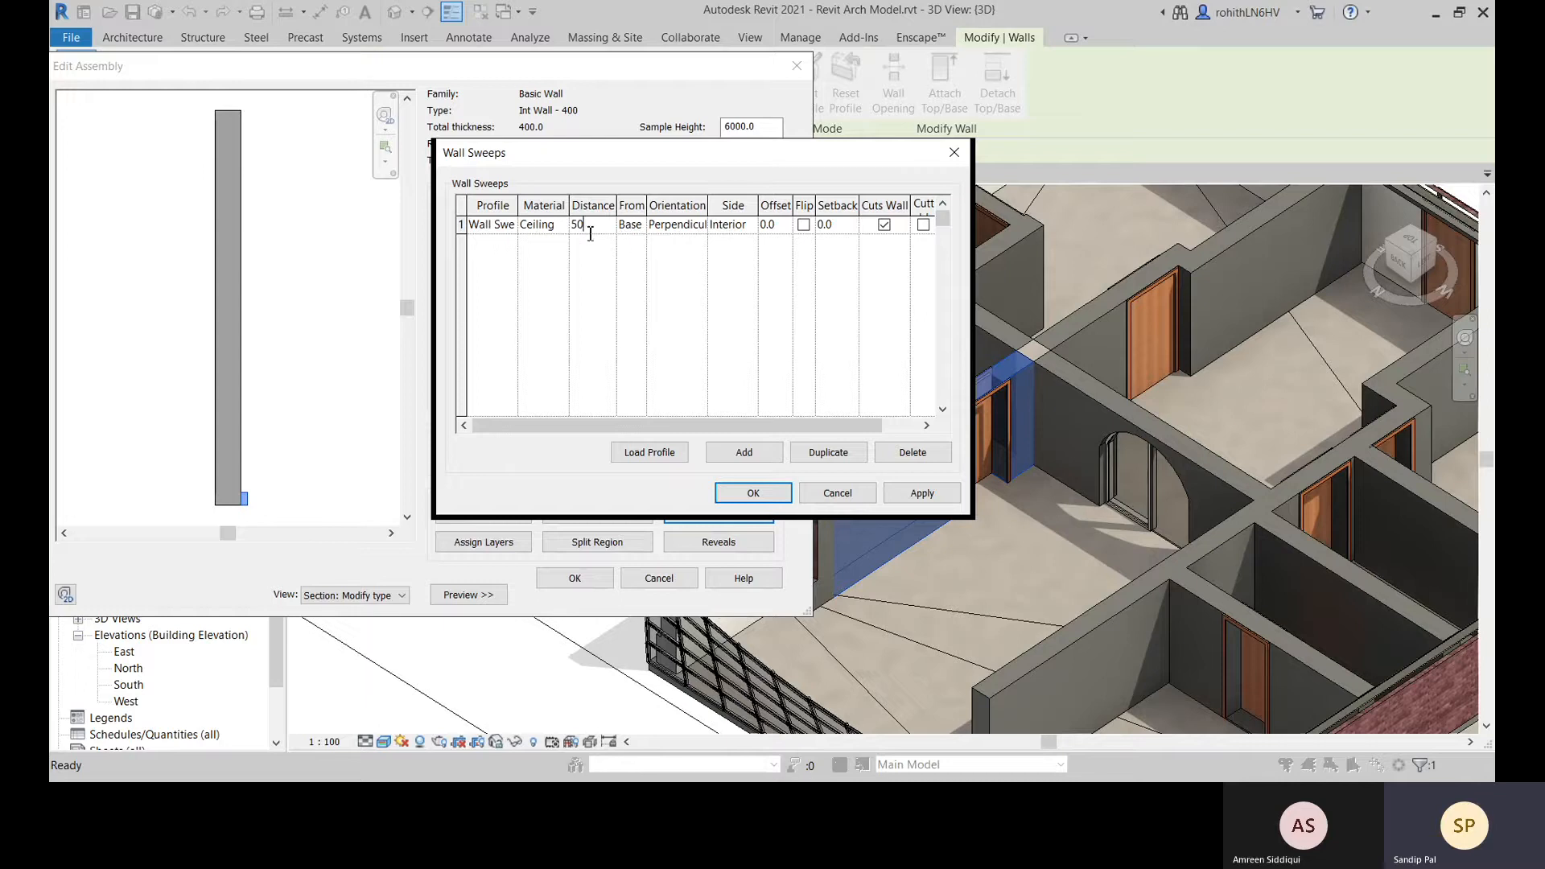
click(639, 233)
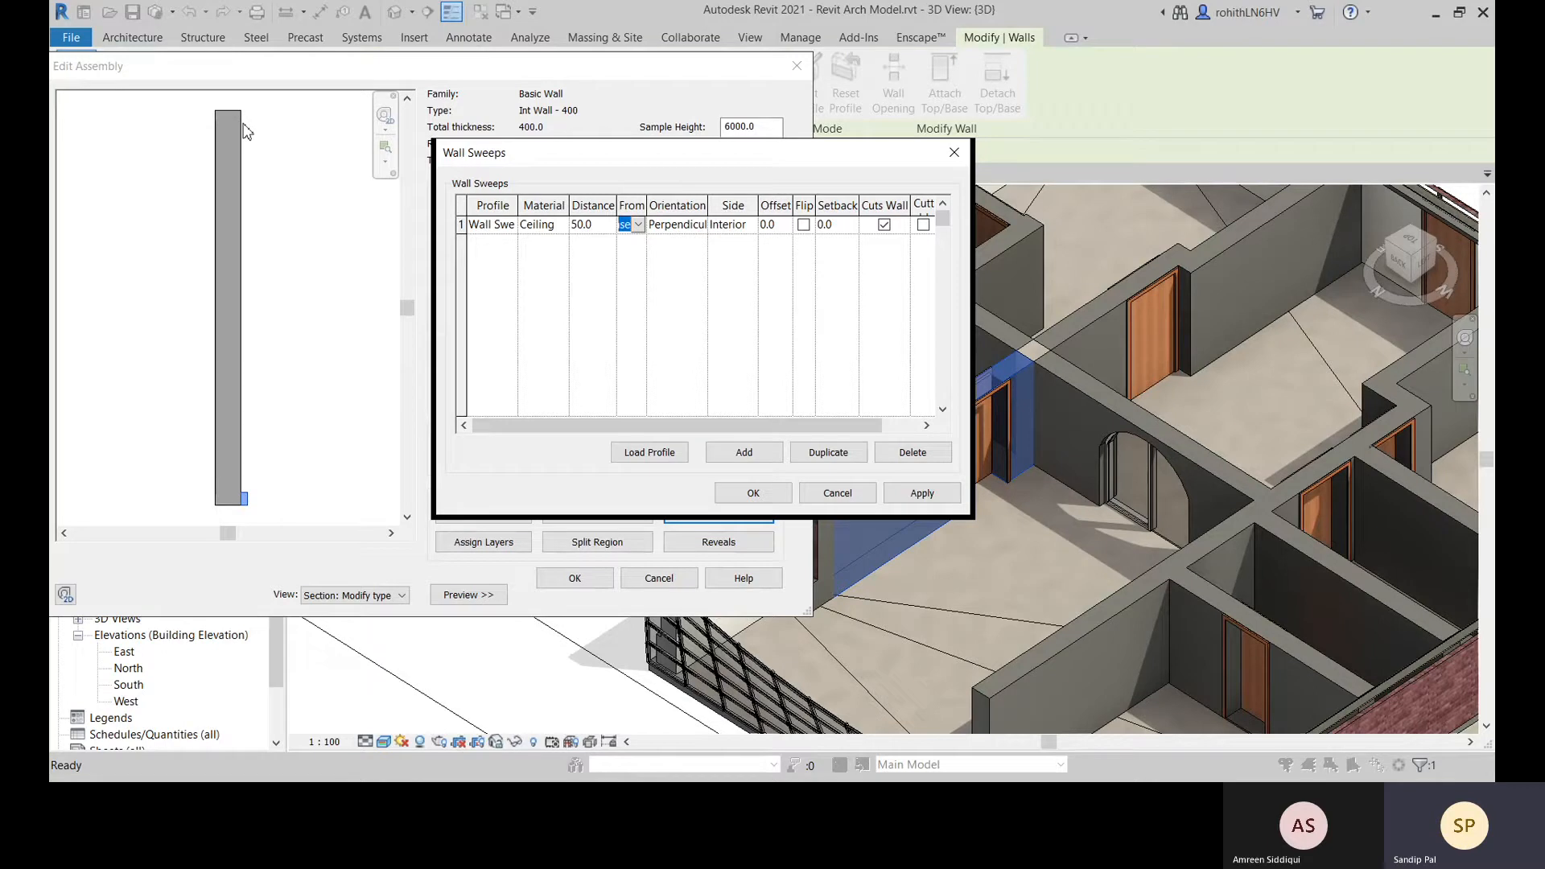
click(634, 261)
click(922, 493)
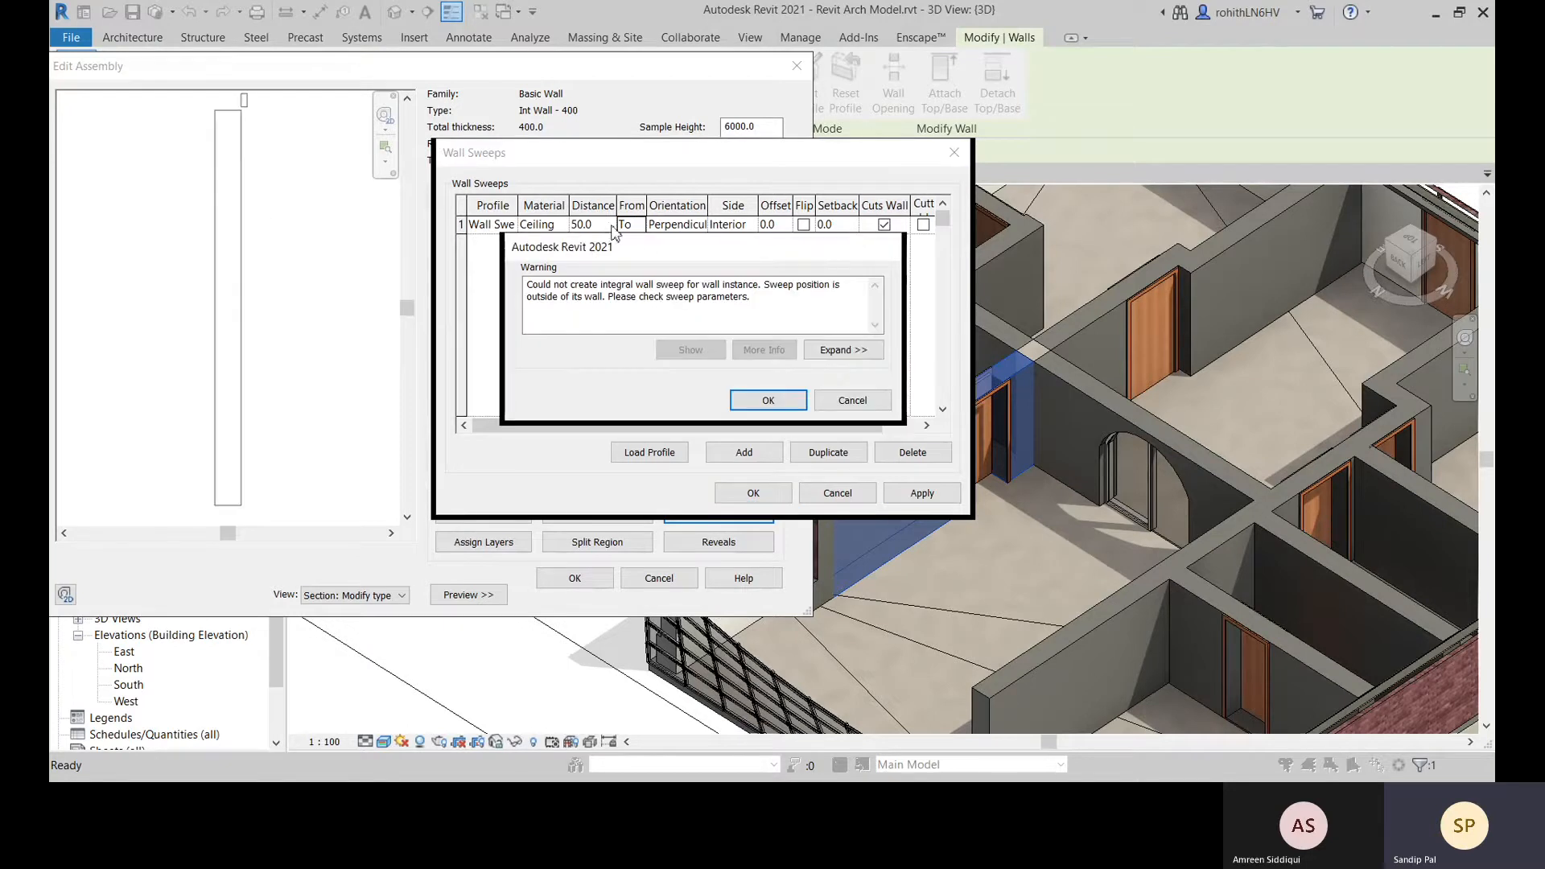
click(763, 394)
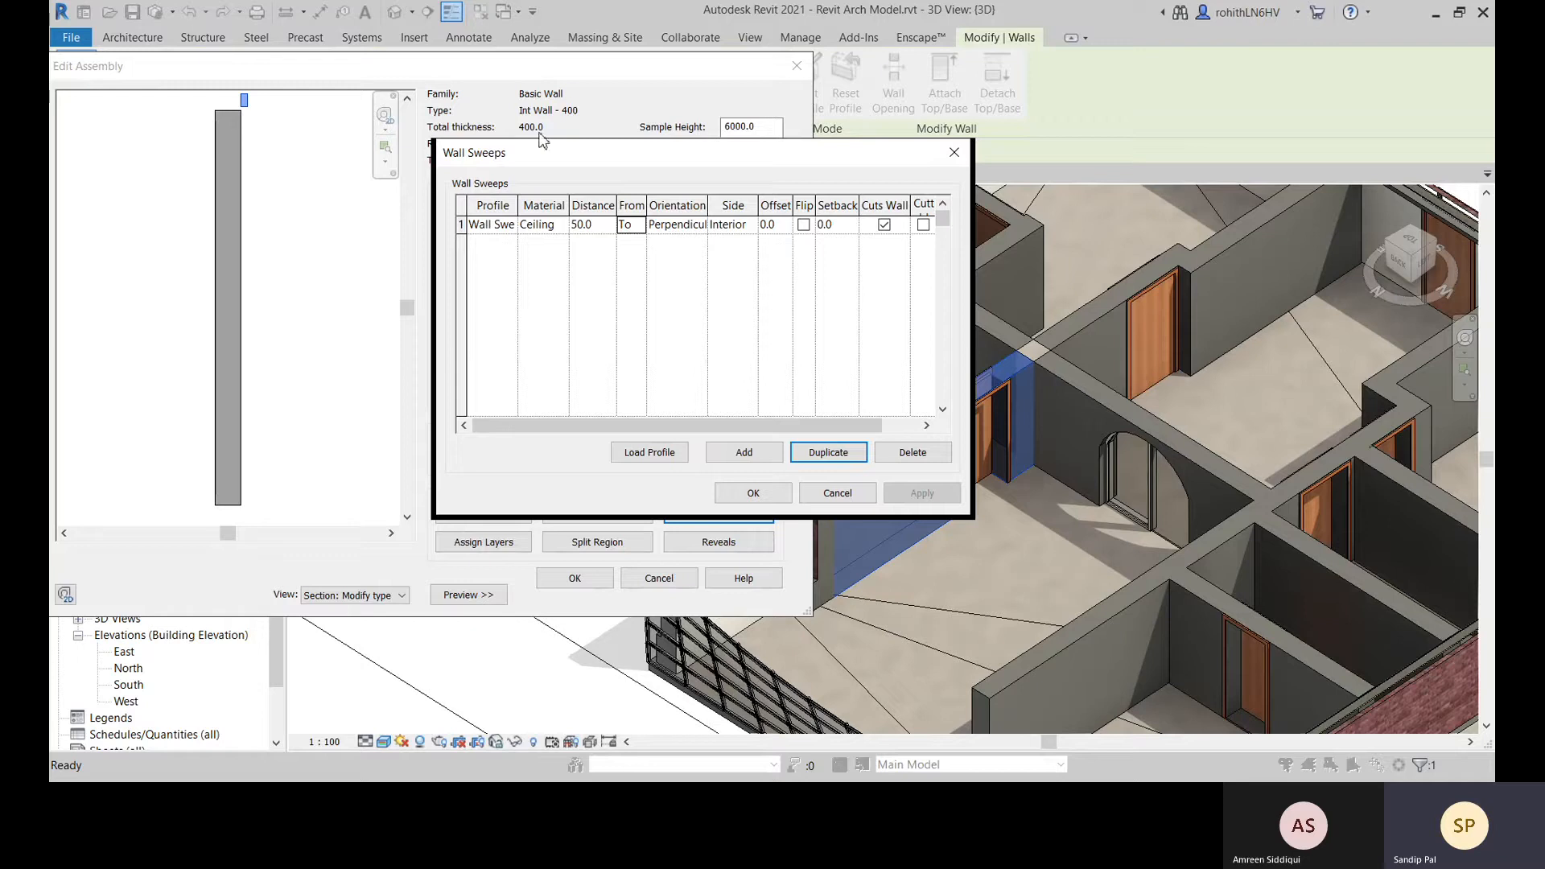
Try distances of -50 and -250 from the top for the wall sweep, applying each to the preview
click(576, 229)
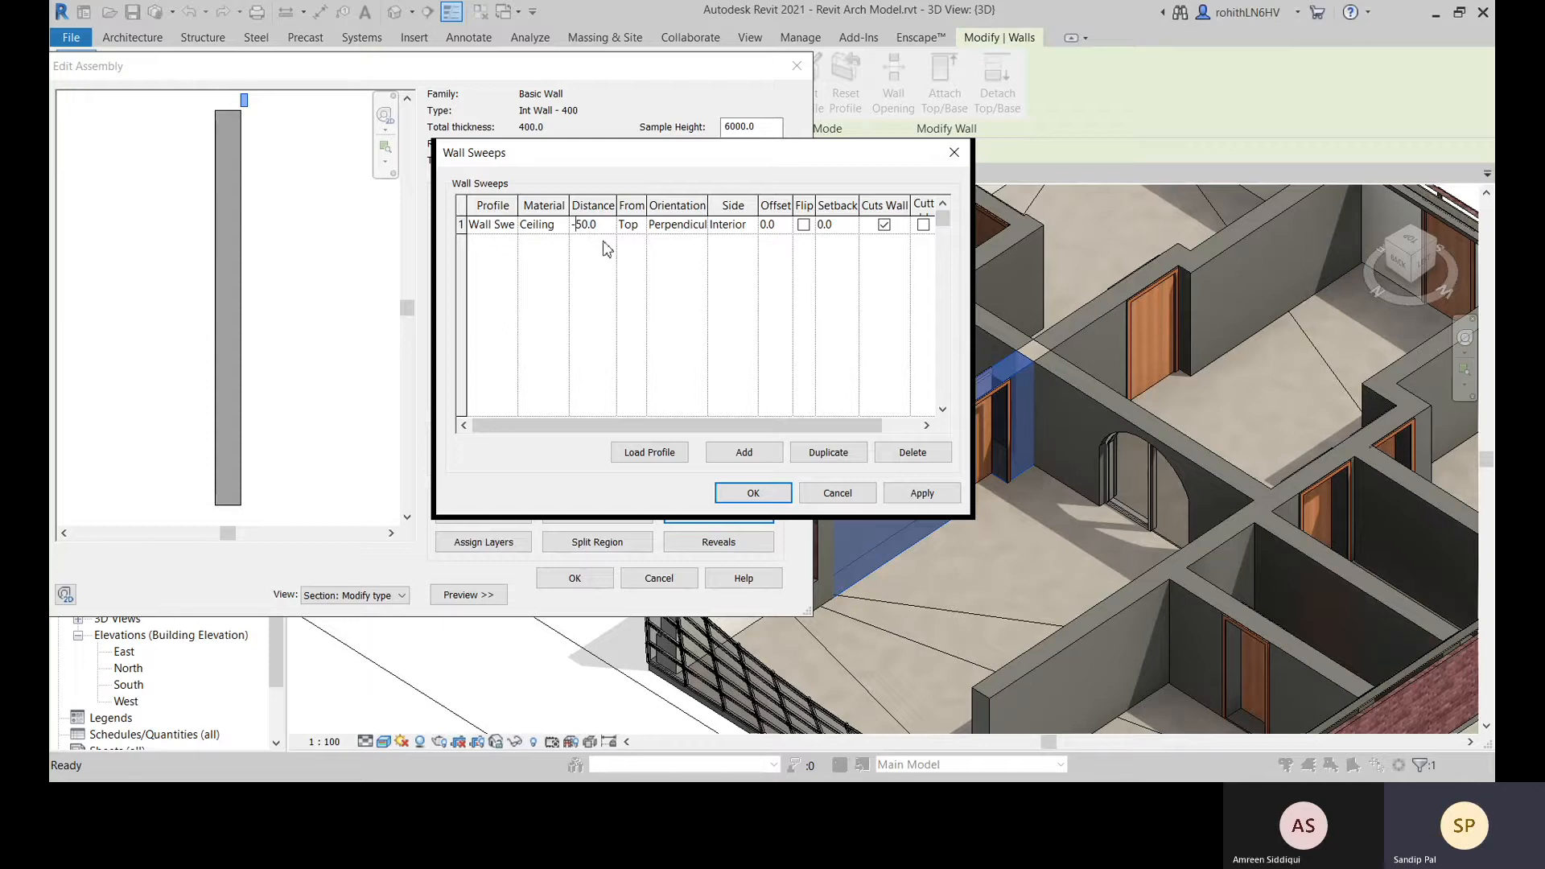
click(923, 492)
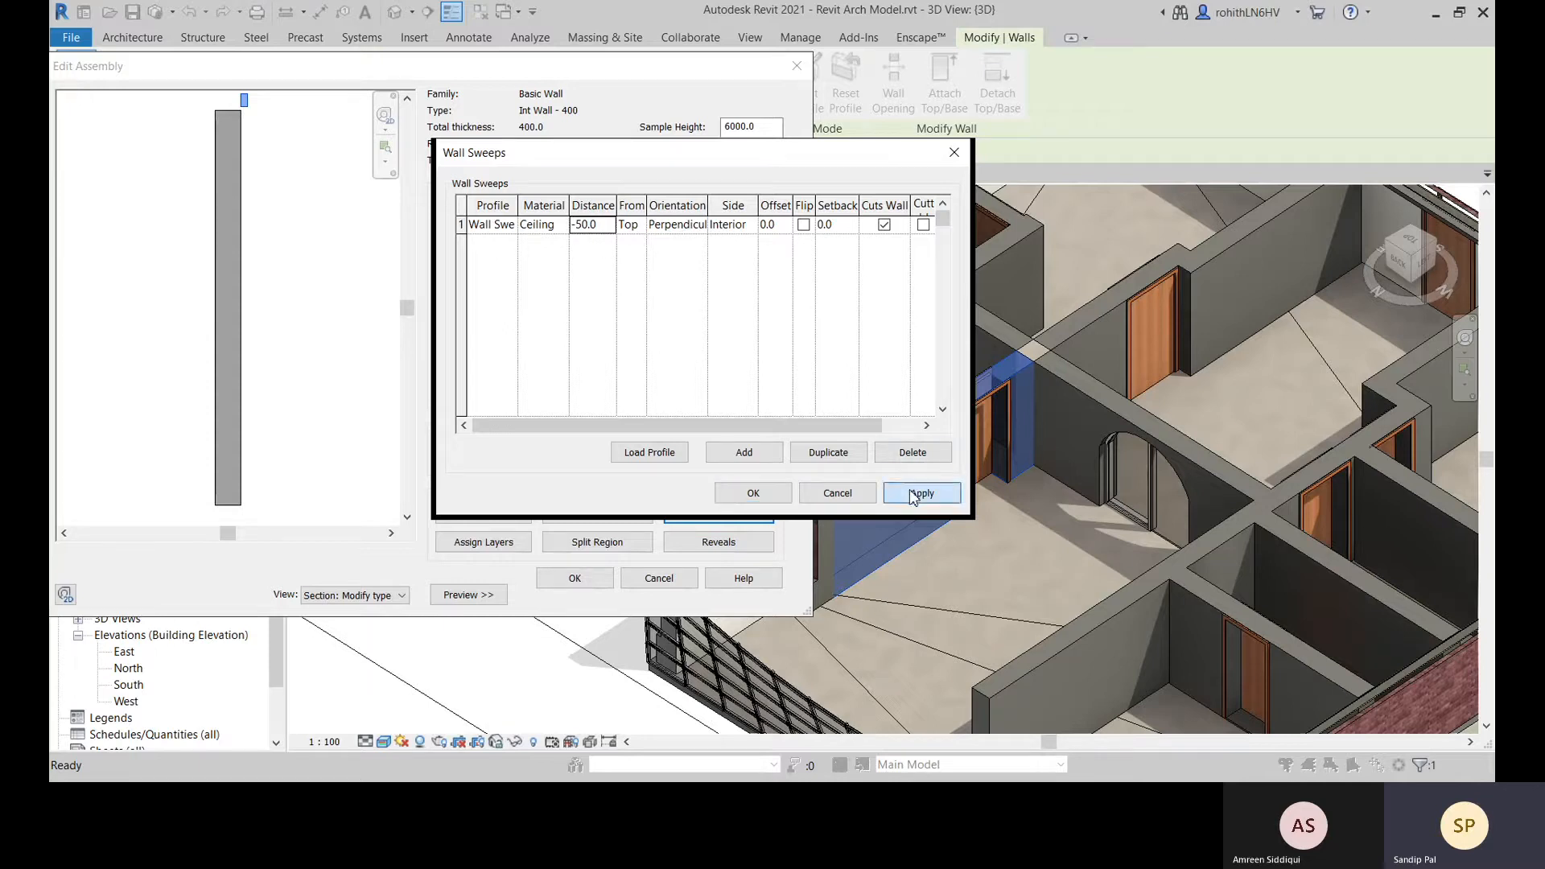
click(607, 223)
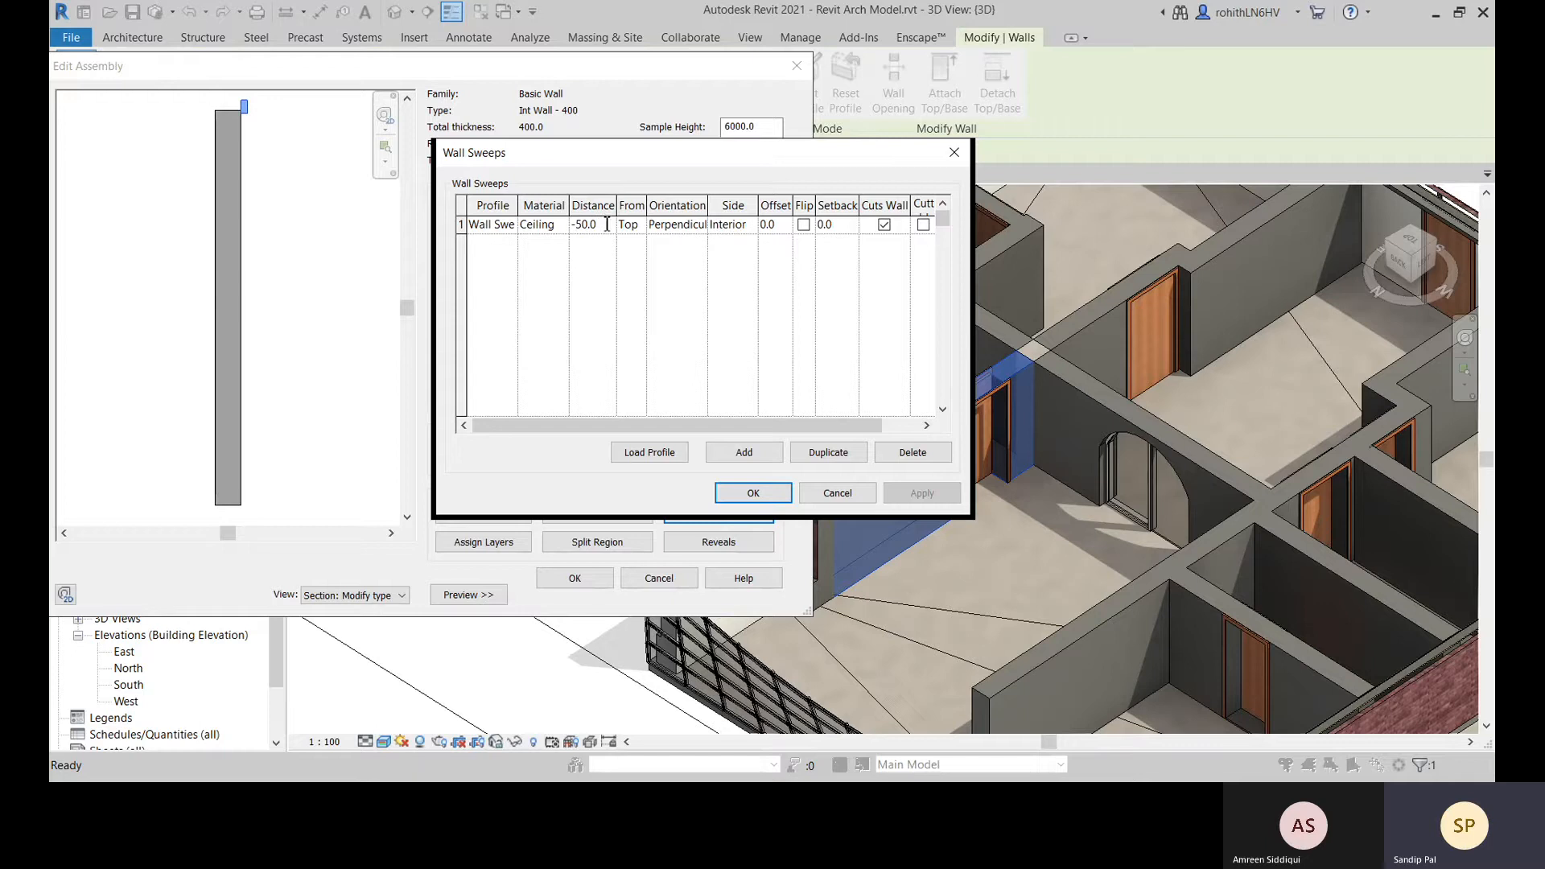
drag(607, 224, 558, 224)
text(-25)
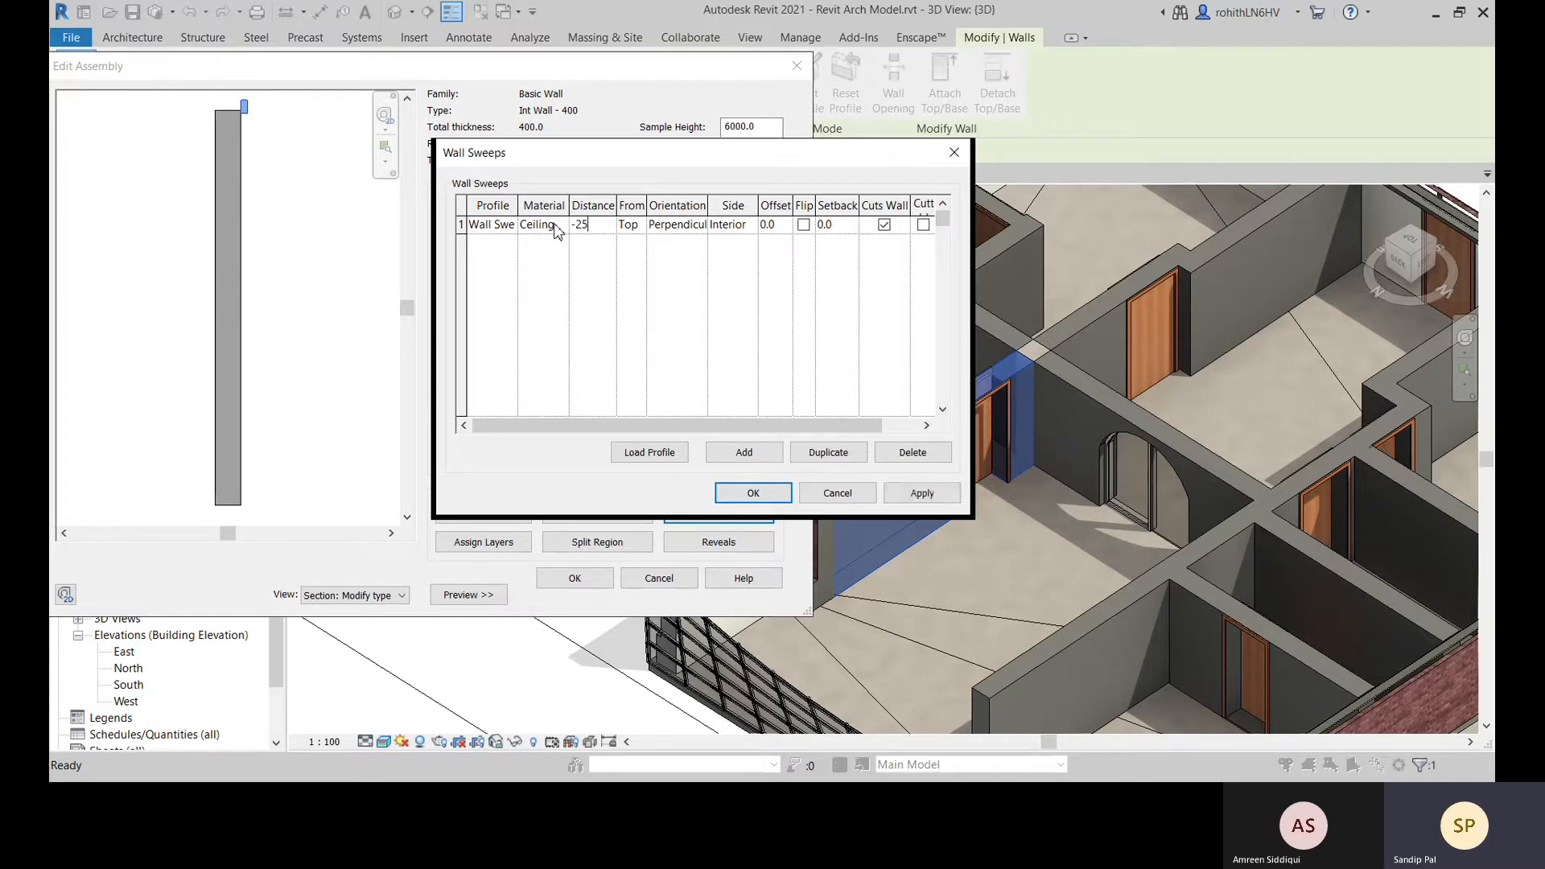
click(898, 493)
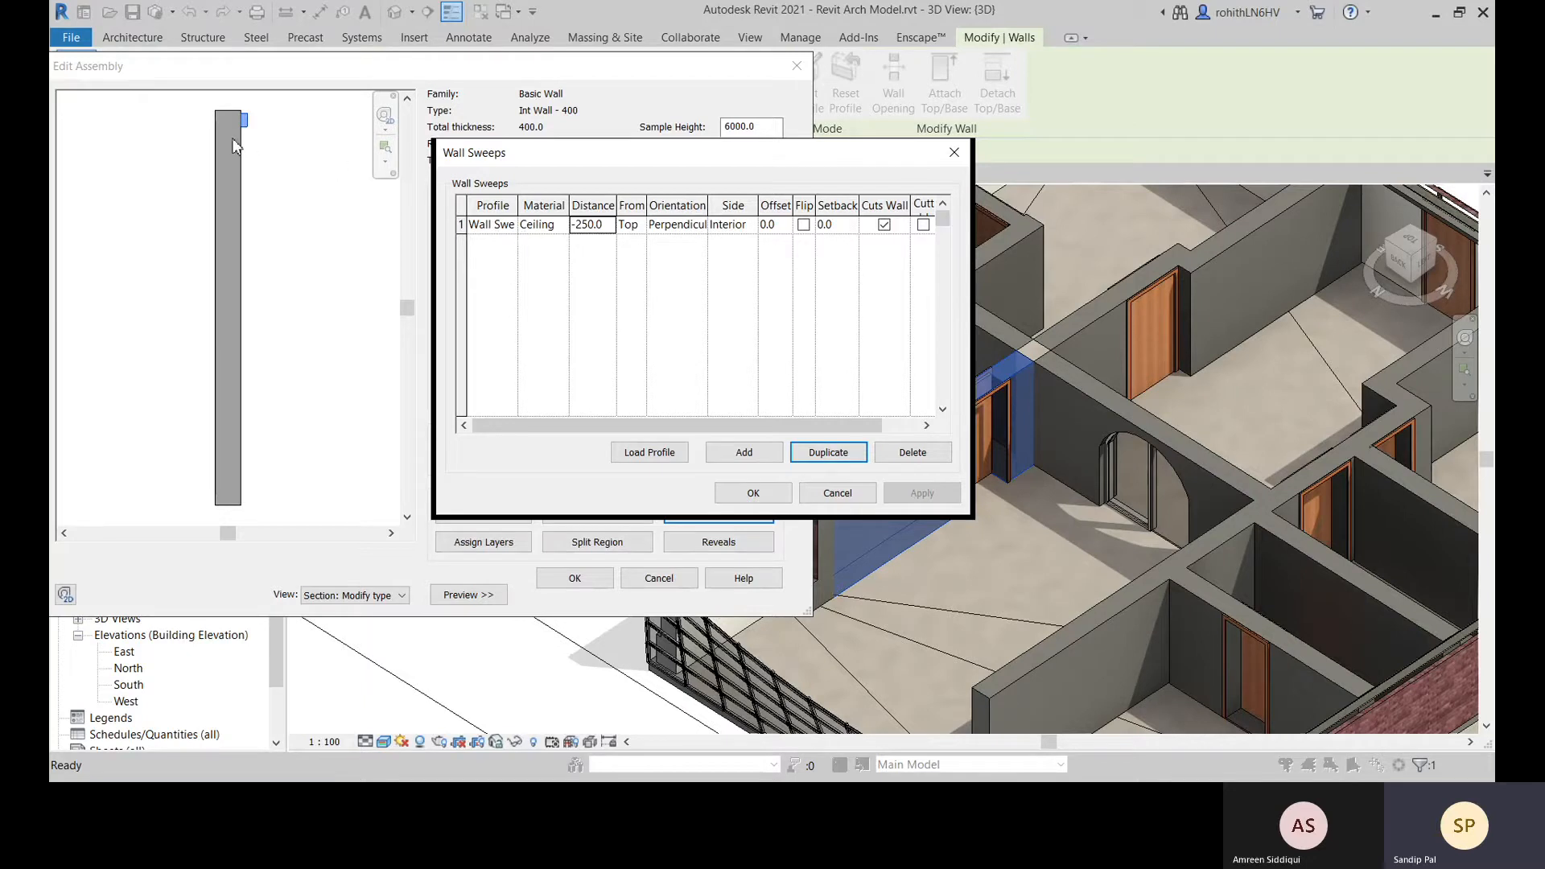
click(613, 228)
click(640, 227)
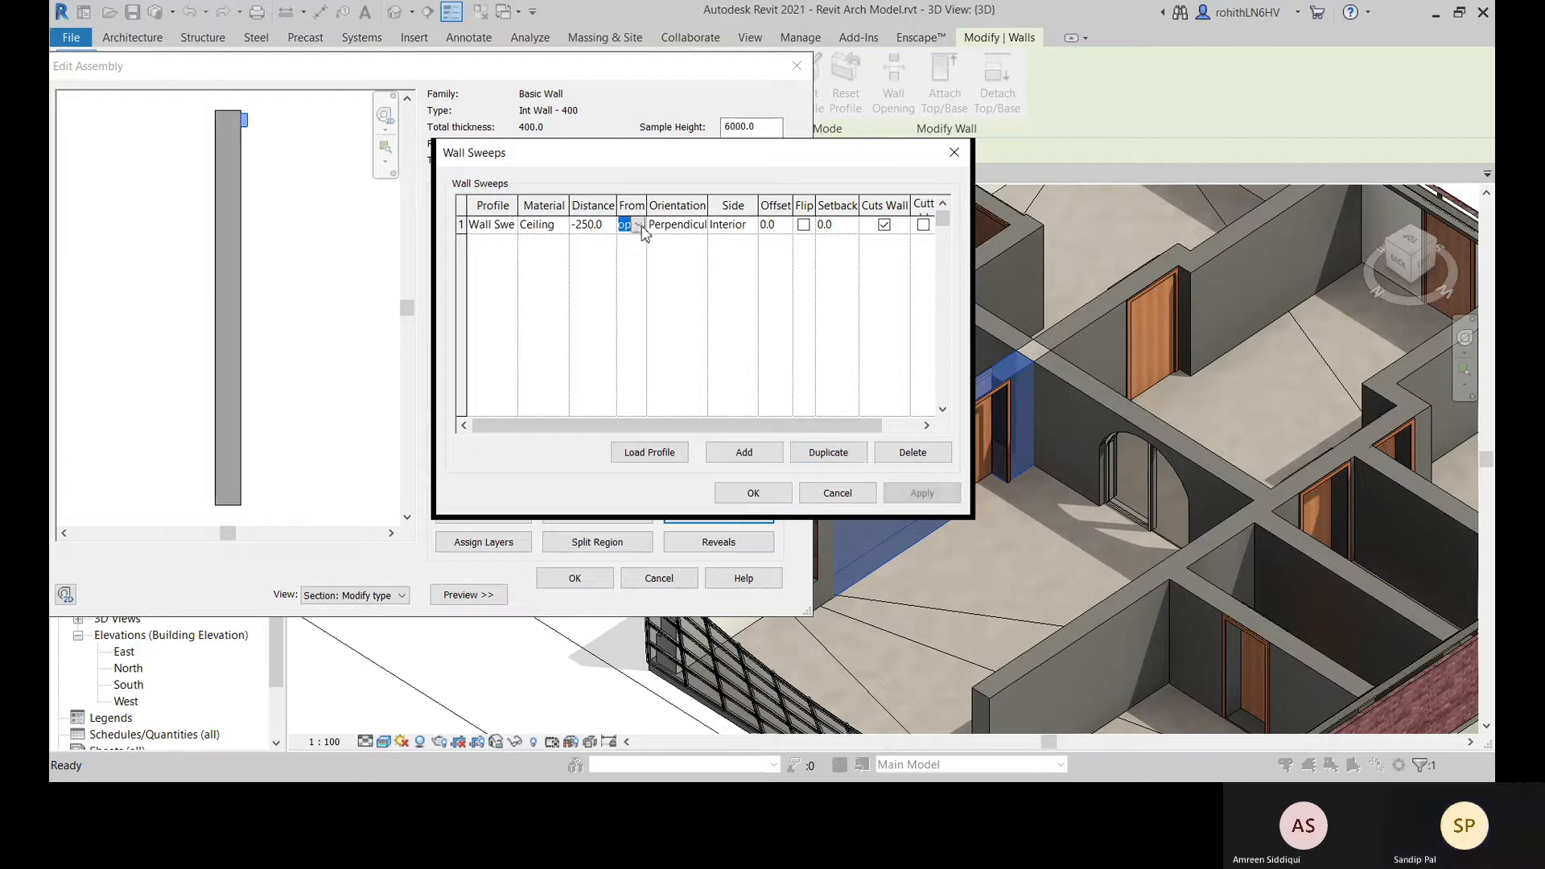
click(557, 227)
click(562, 225)
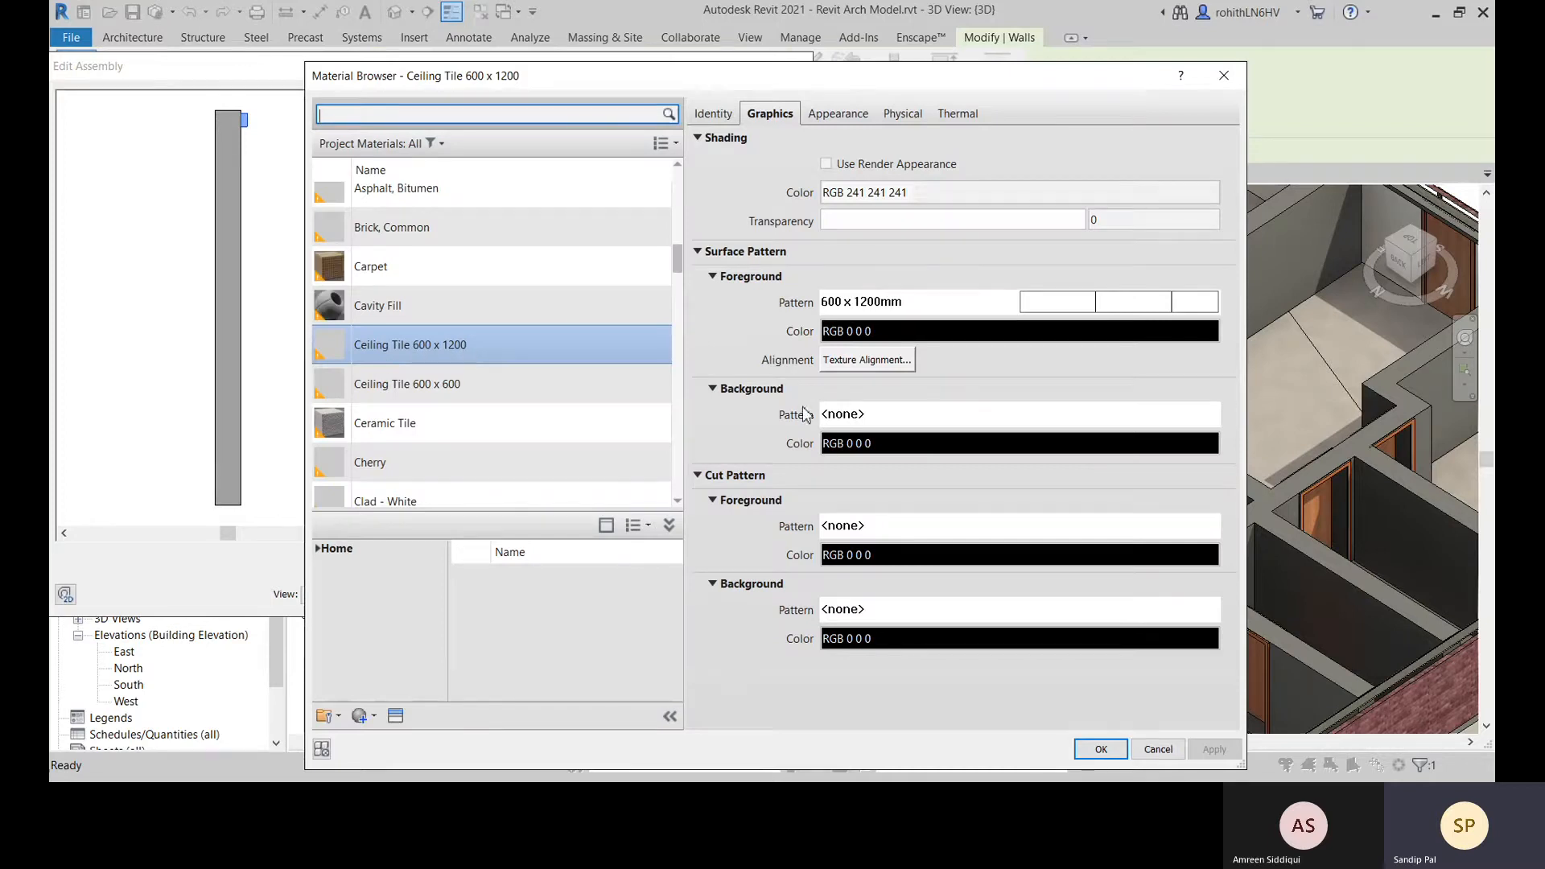
click(1101, 749)
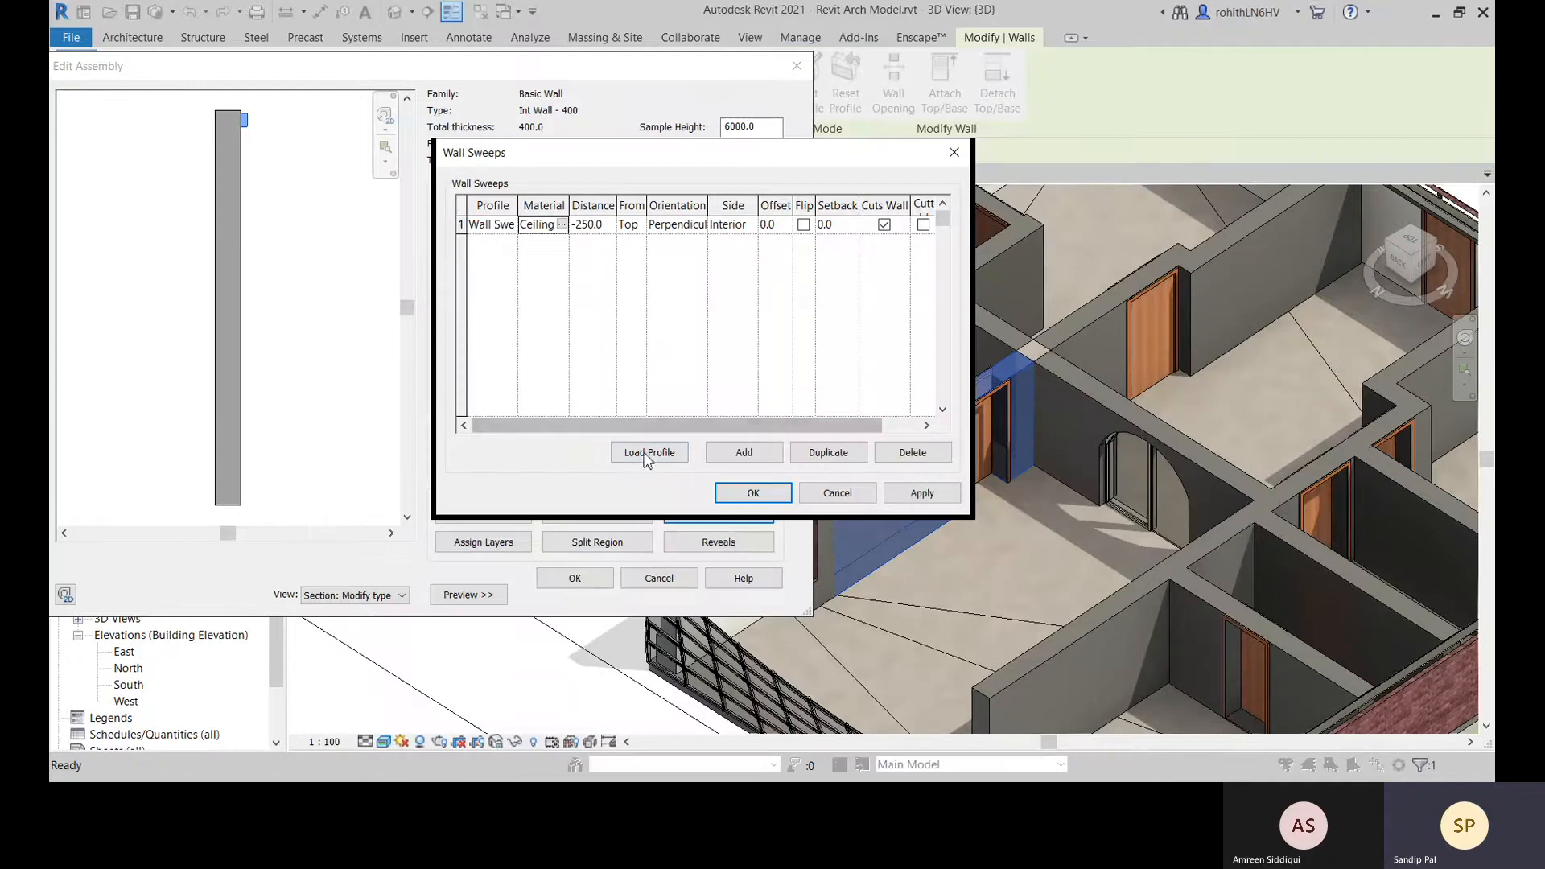
Reset the wall sweep's distance to 0, measured from the Base, and apply it to the preview
click(611, 227)
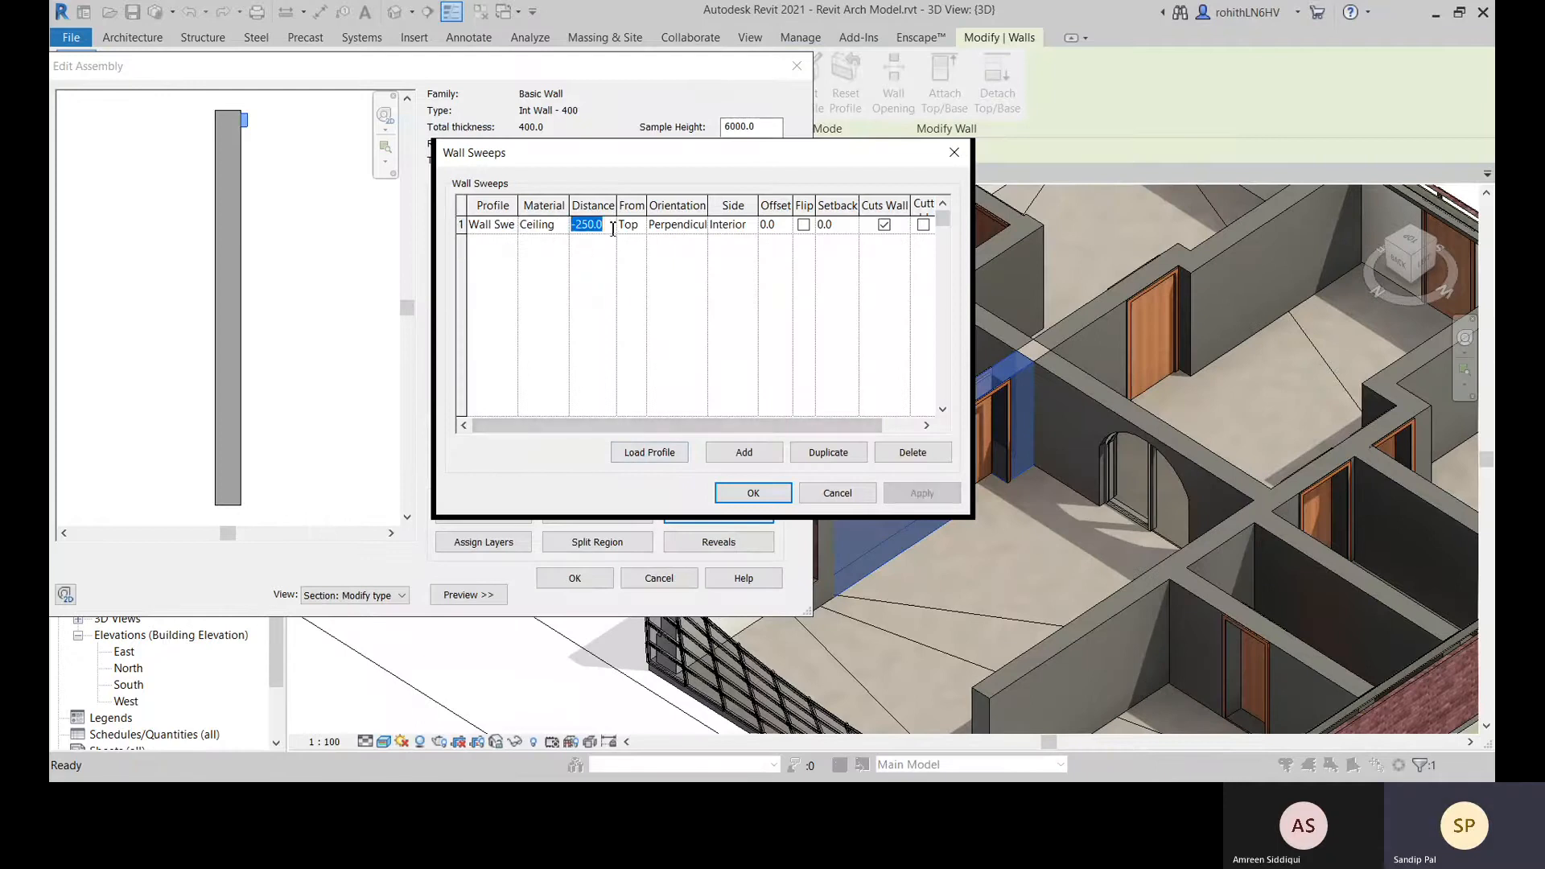
text(0)
click(640, 228)
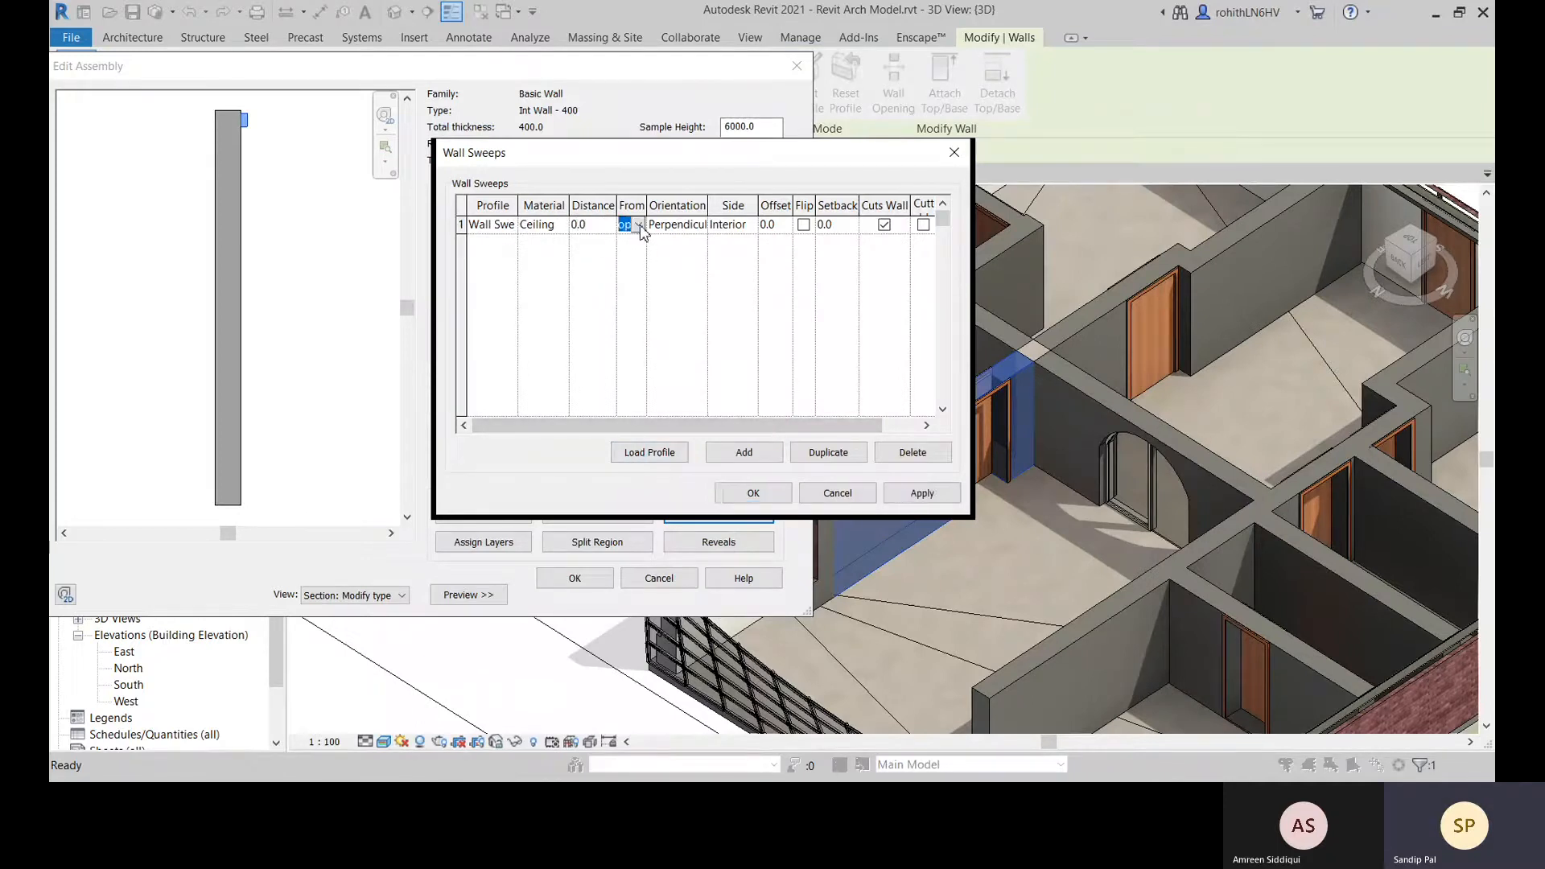
click(638, 244)
click(911, 491)
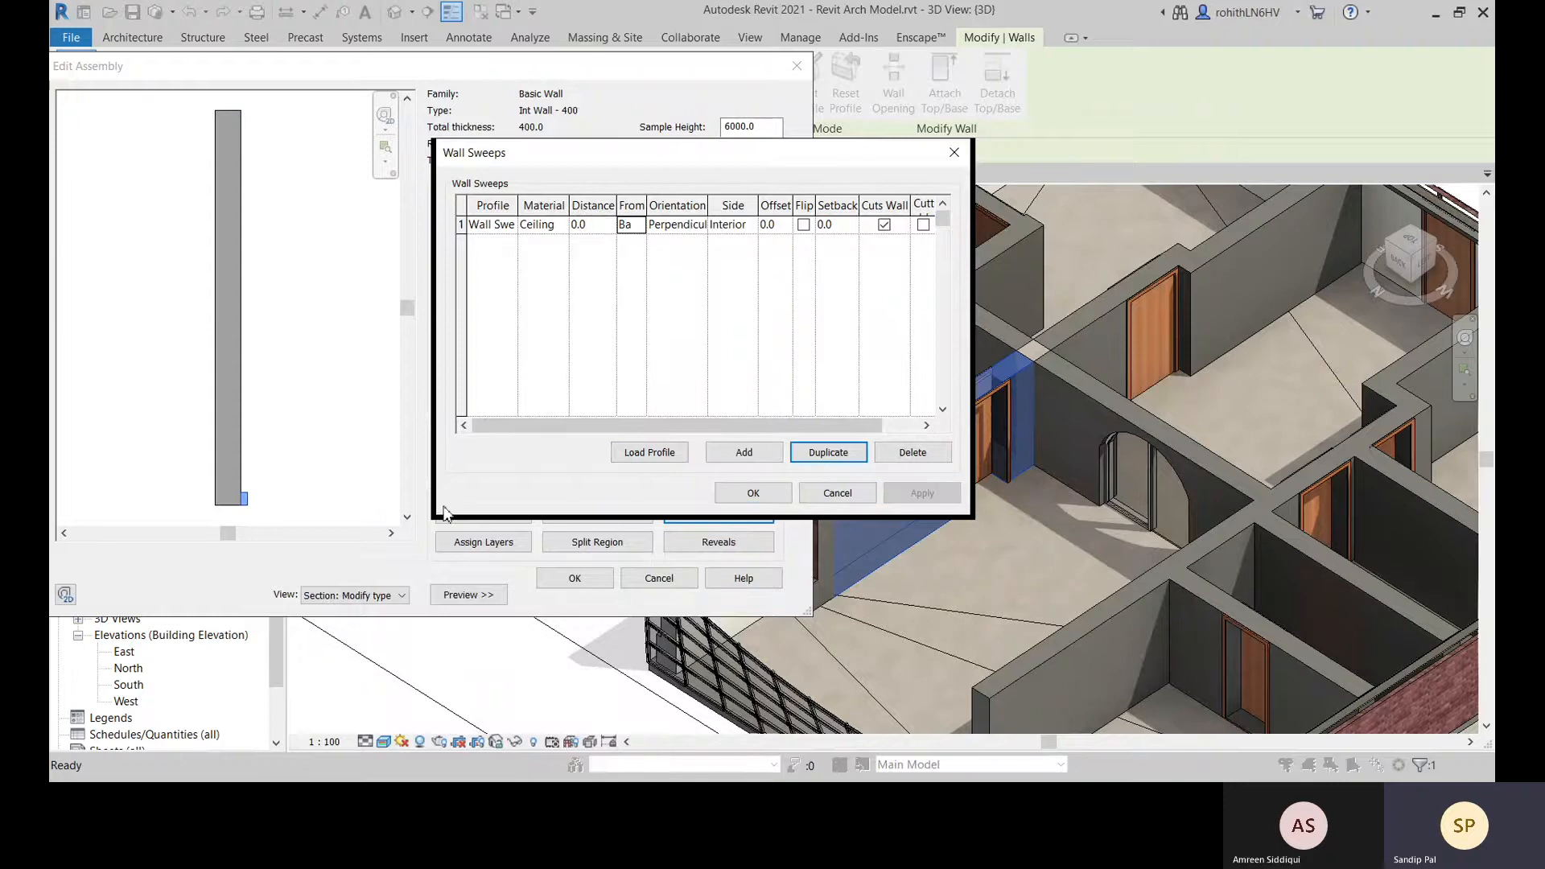
Change the wall sweep's orientation from perpendicular to parallel and apply it to the preview
click(694, 228)
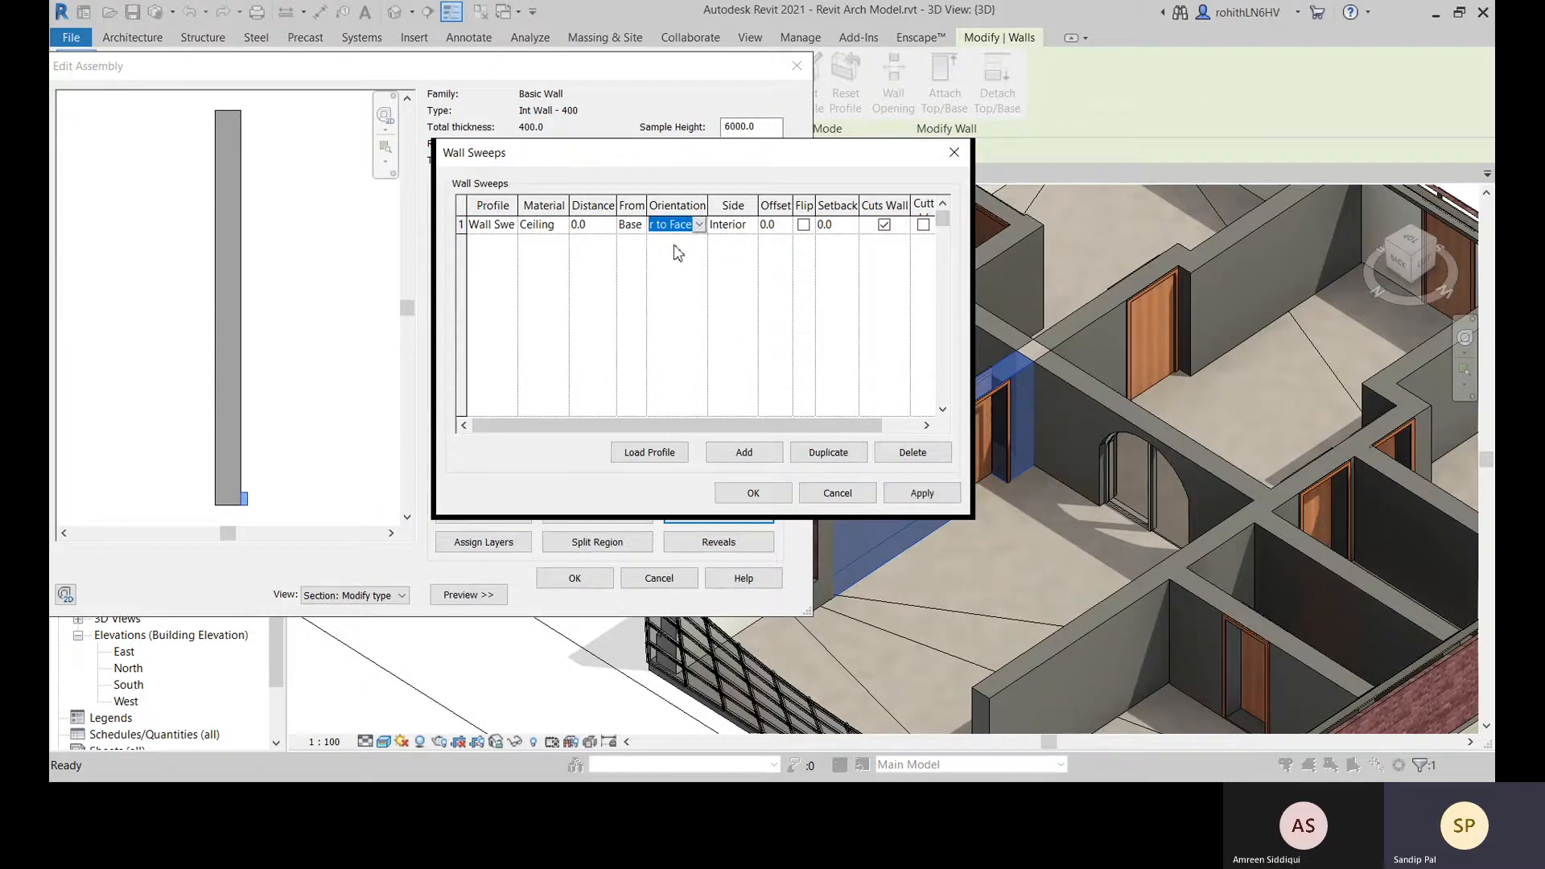
click(700, 243)
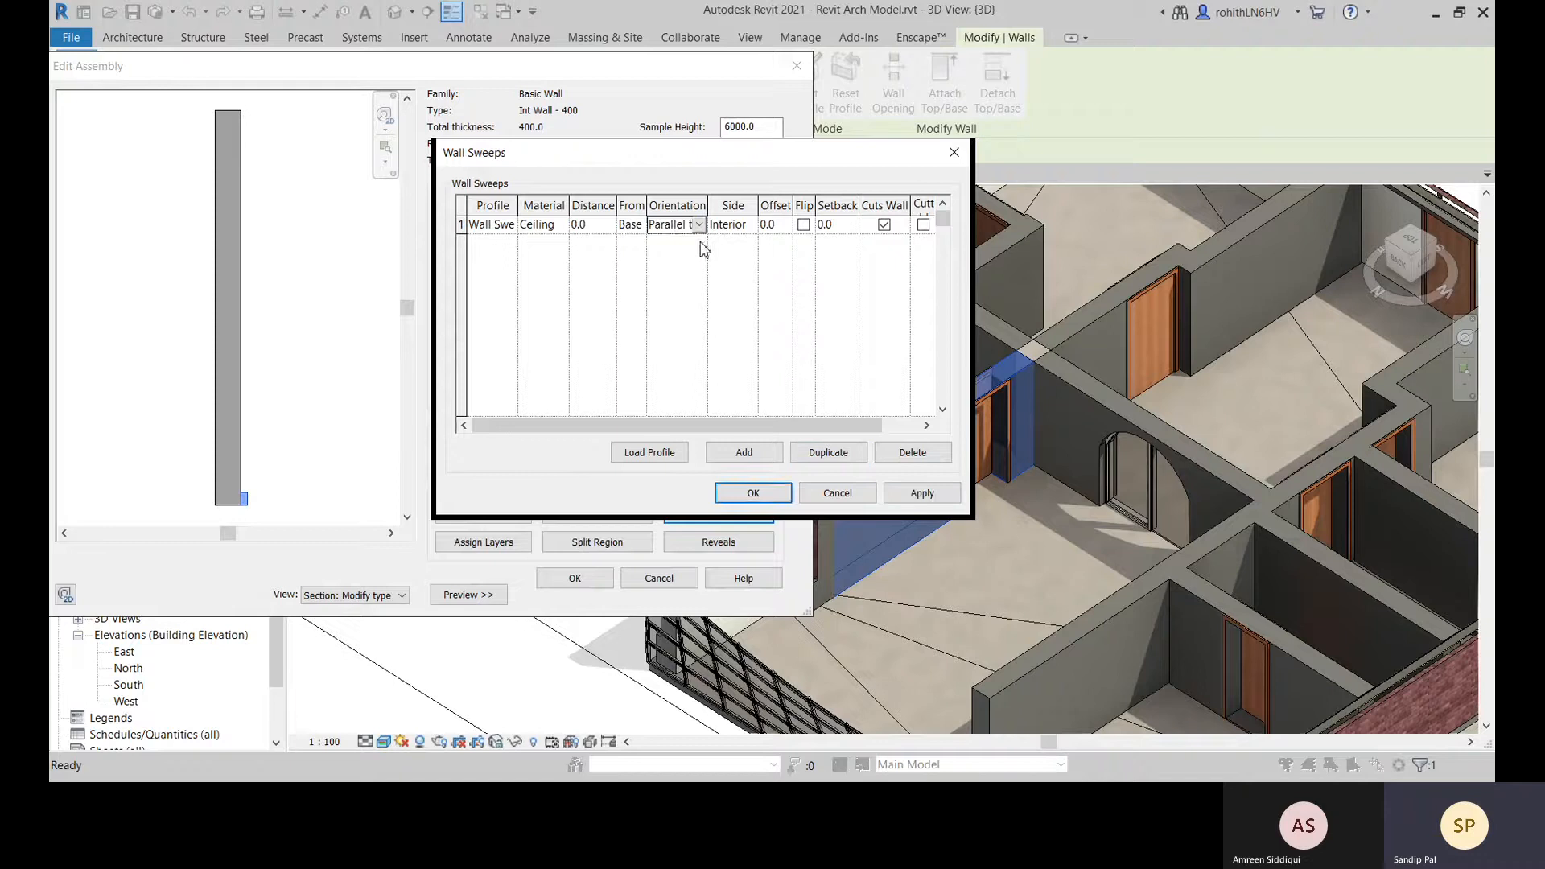
click(908, 499)
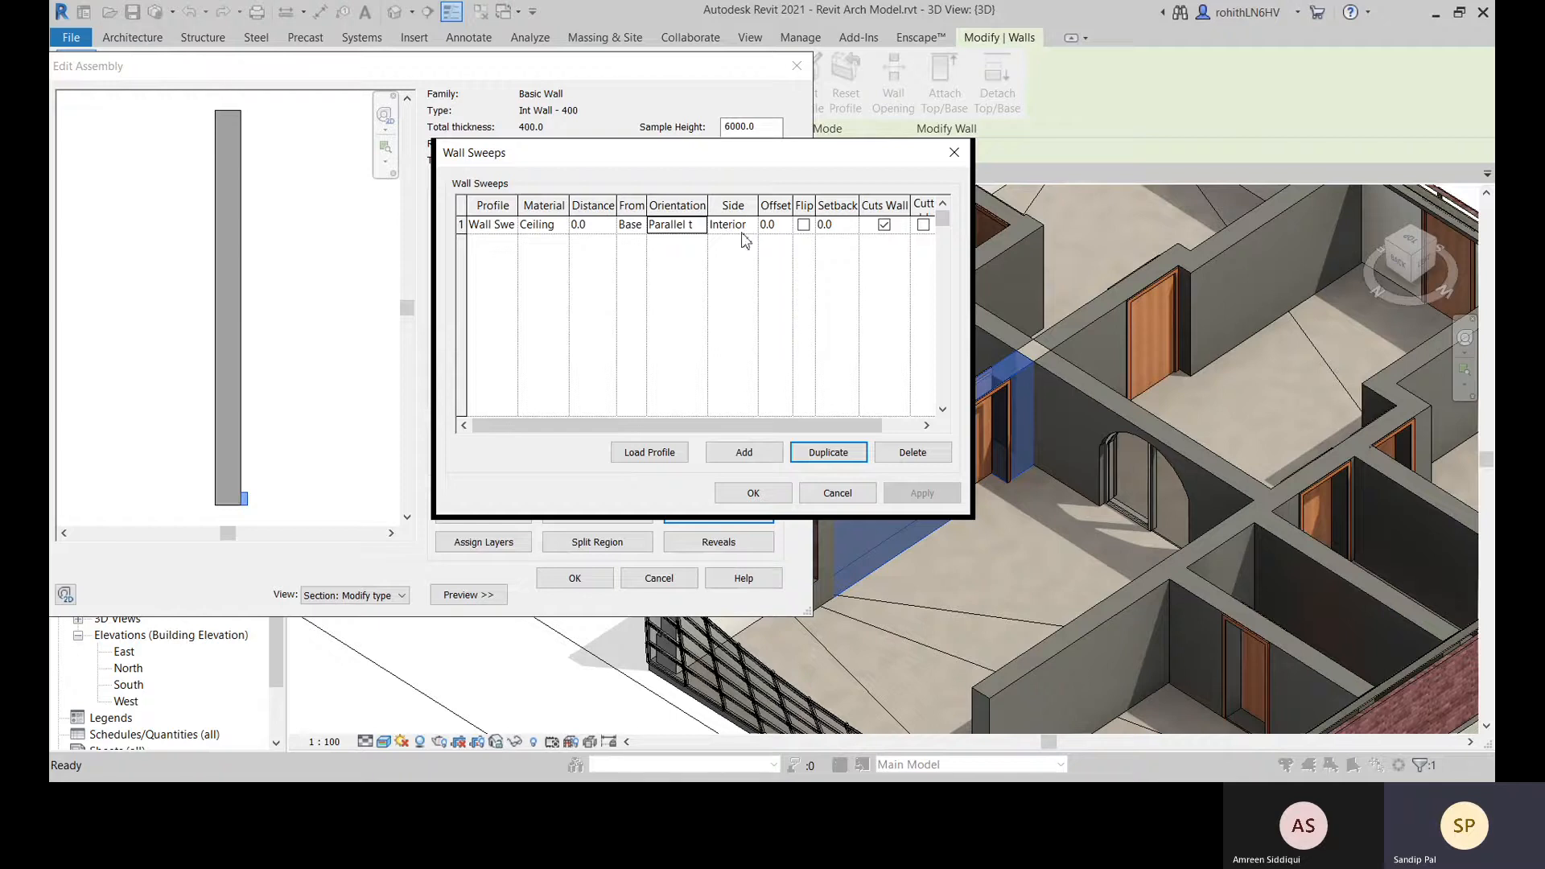
Add a second wall sweep on the exterior side with a Bricks type of the loaded Wall Sweep profile and apply it
click(743, 453)
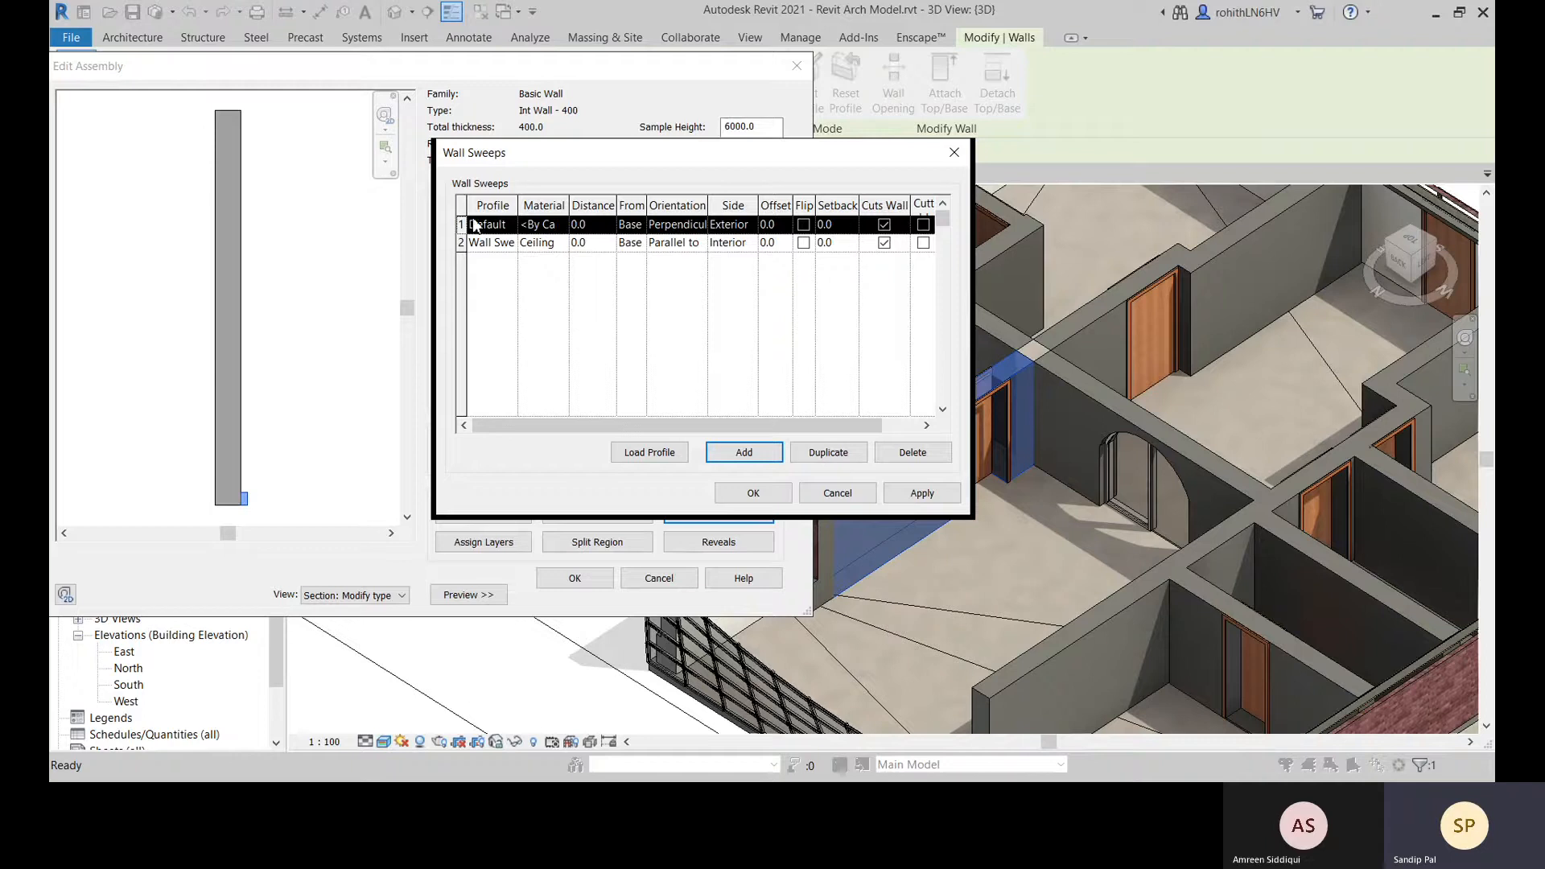
click(513, 227)
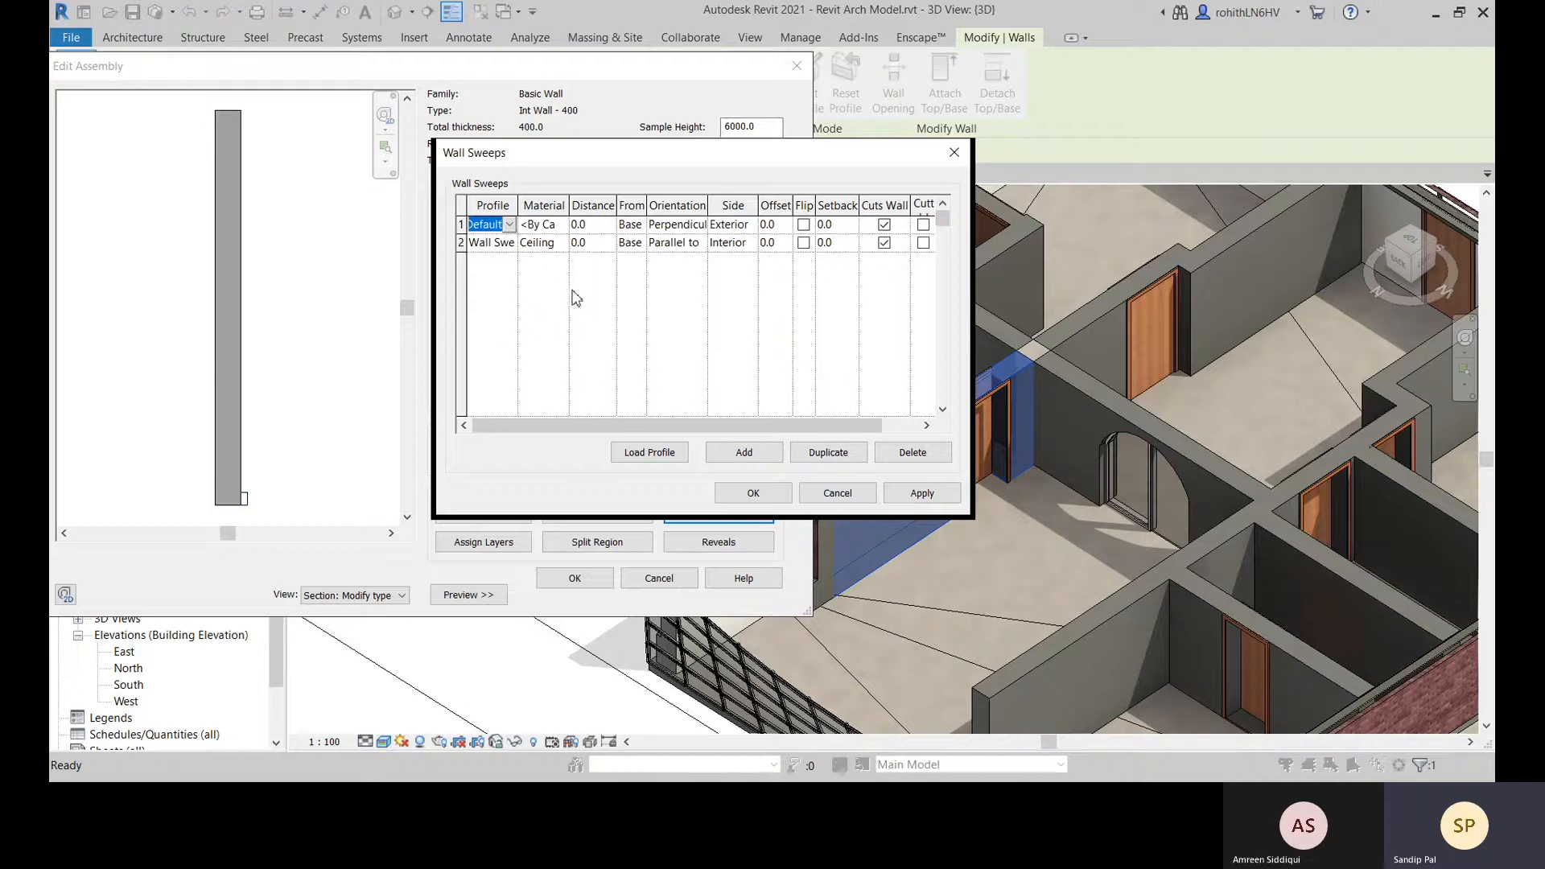
click(567, 290)
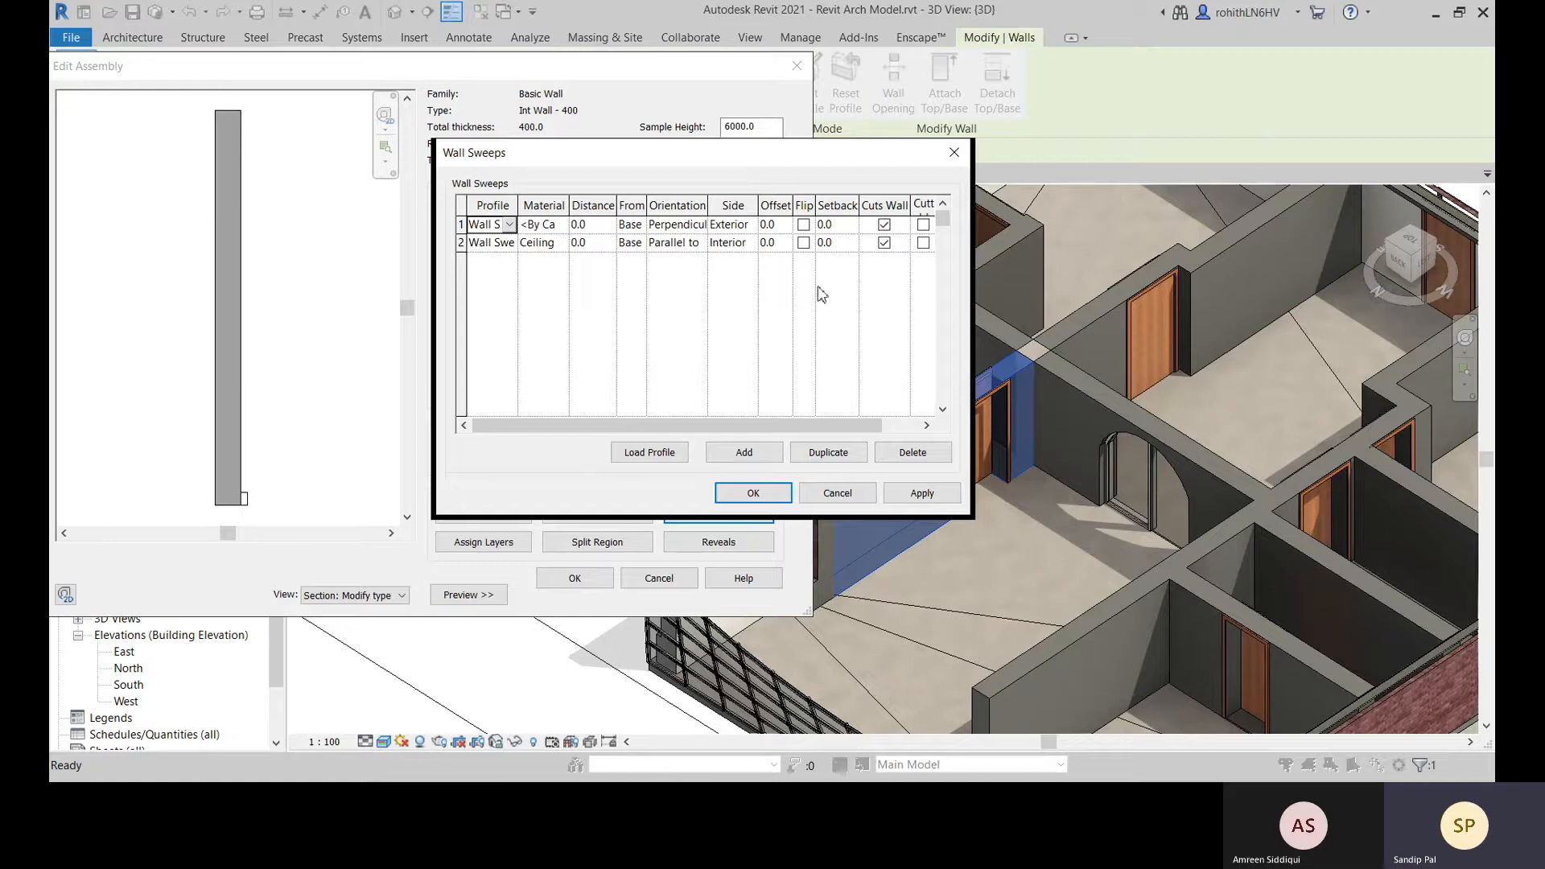
click(907, 493)
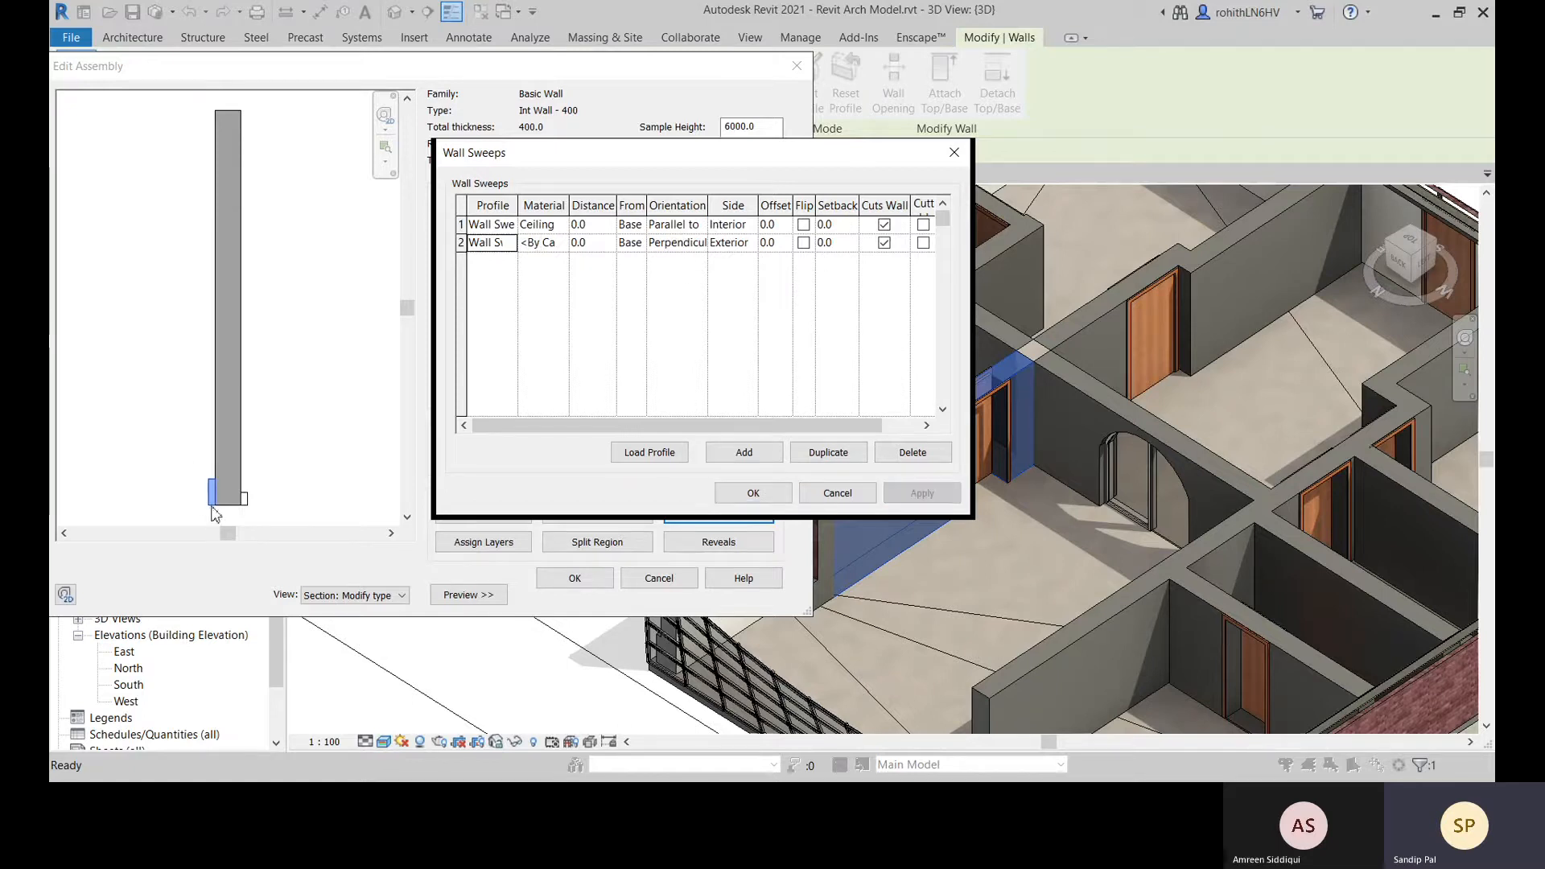
Change the interior sweep's profile to the same Bricks type as the exterior sweep and apply it
click(515, 246)
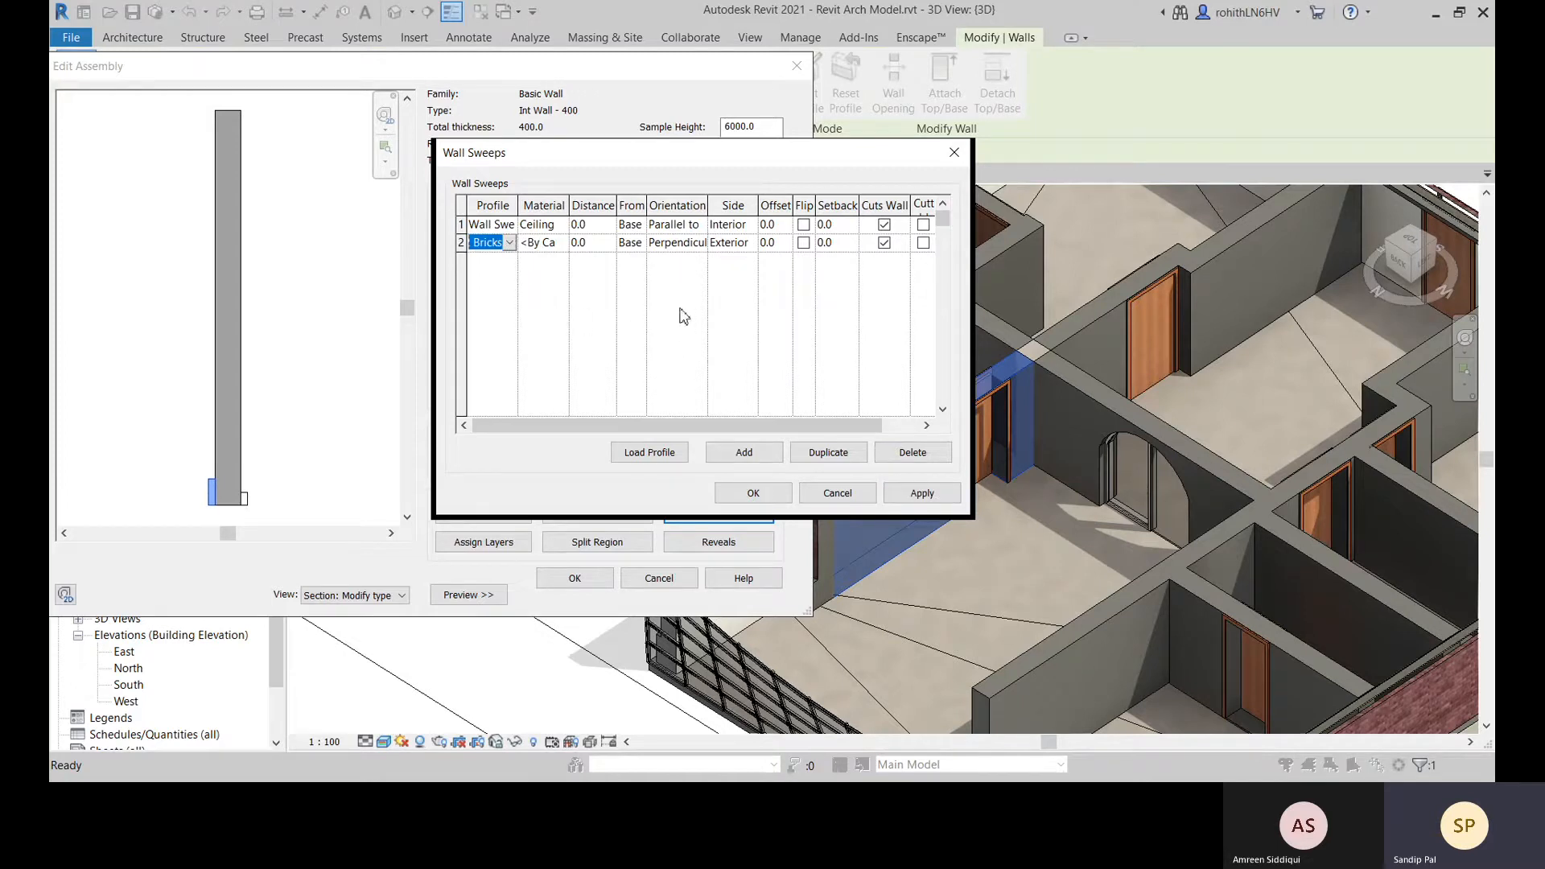
click(512, 228)
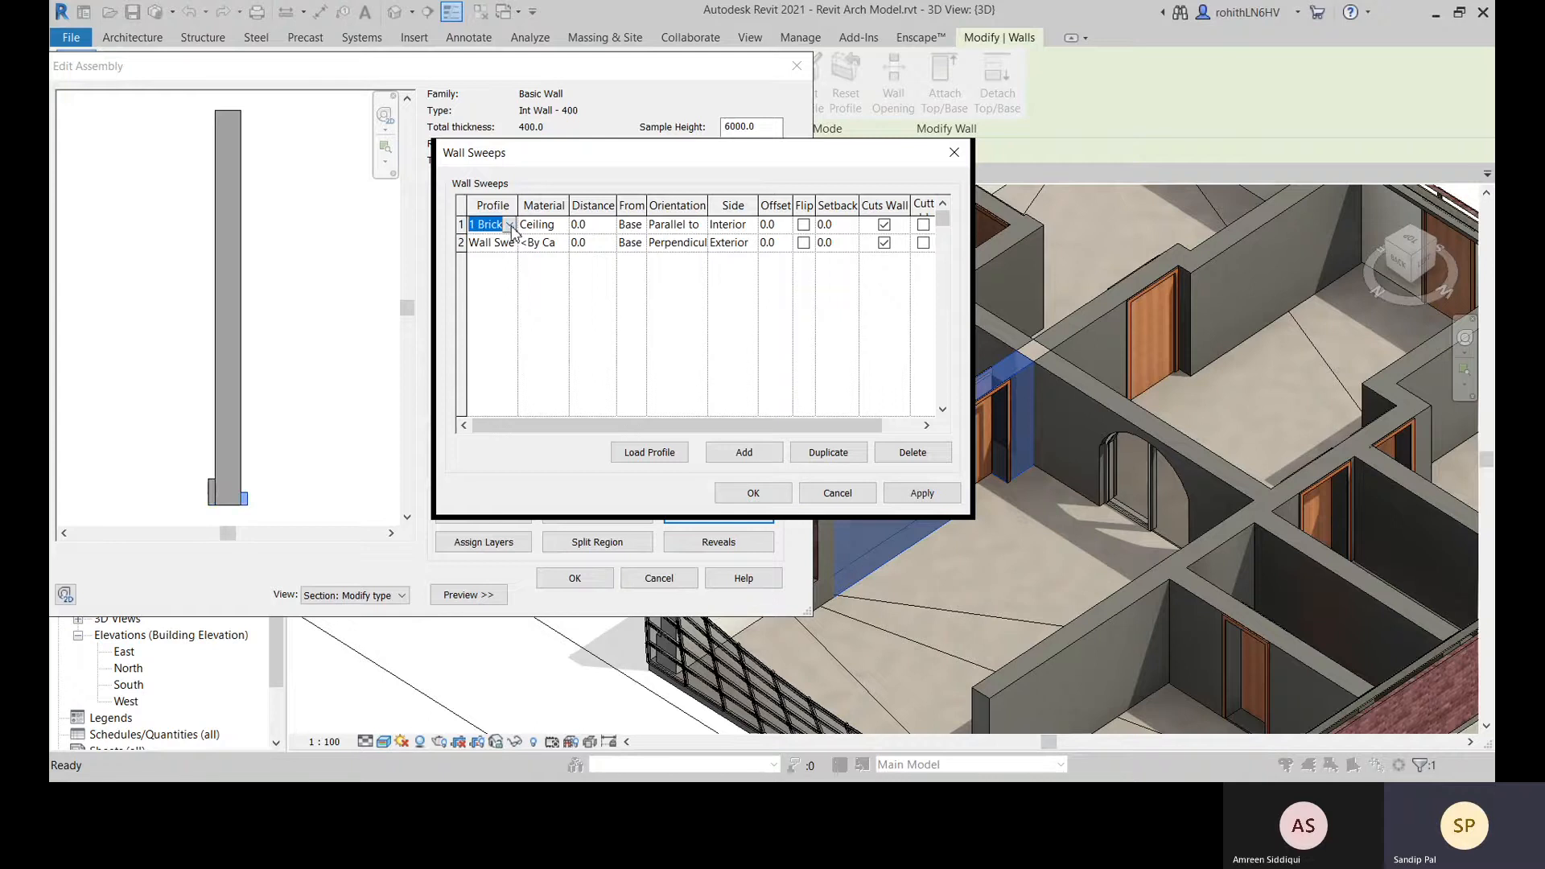
click(627, 292)
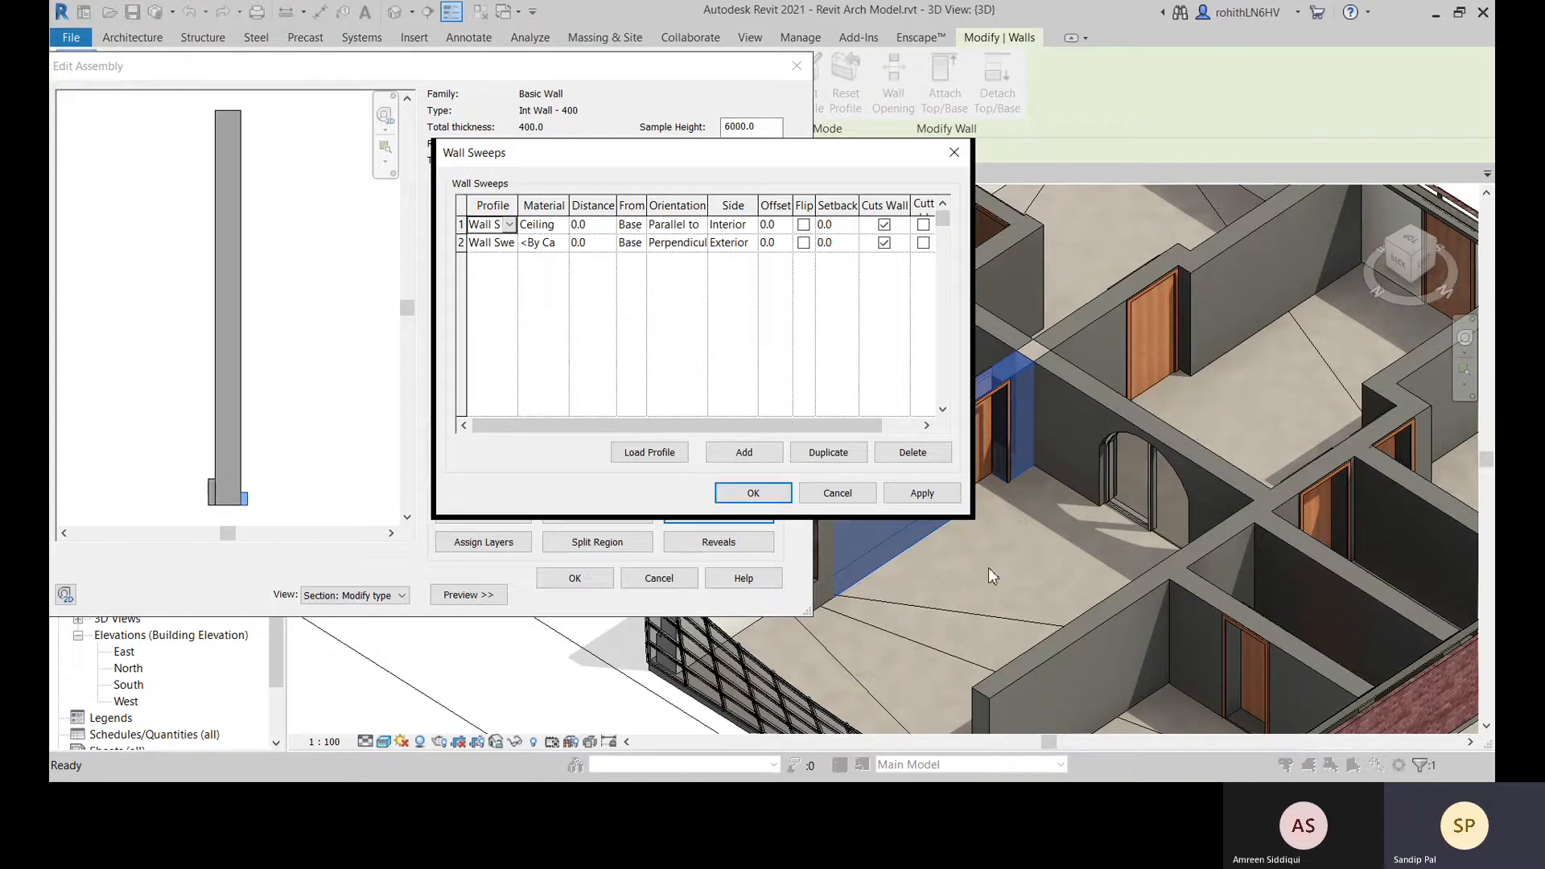
click(922, 494)
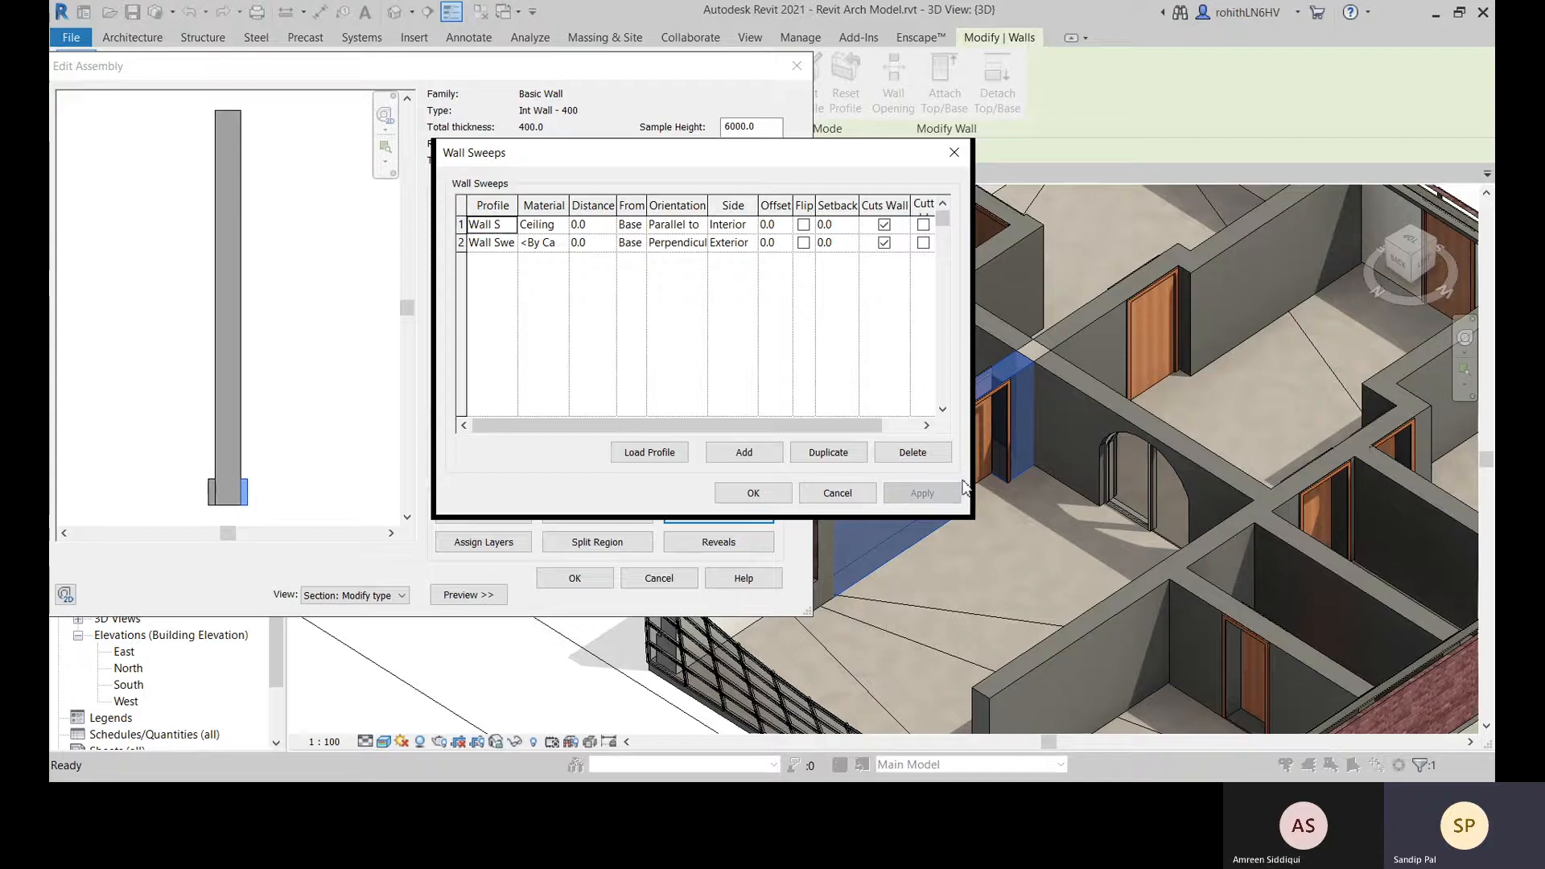
Confirm the interior and exterior wall sweeps and accept the edited assembly of the Int Wall - 400 type
click(754, 494)
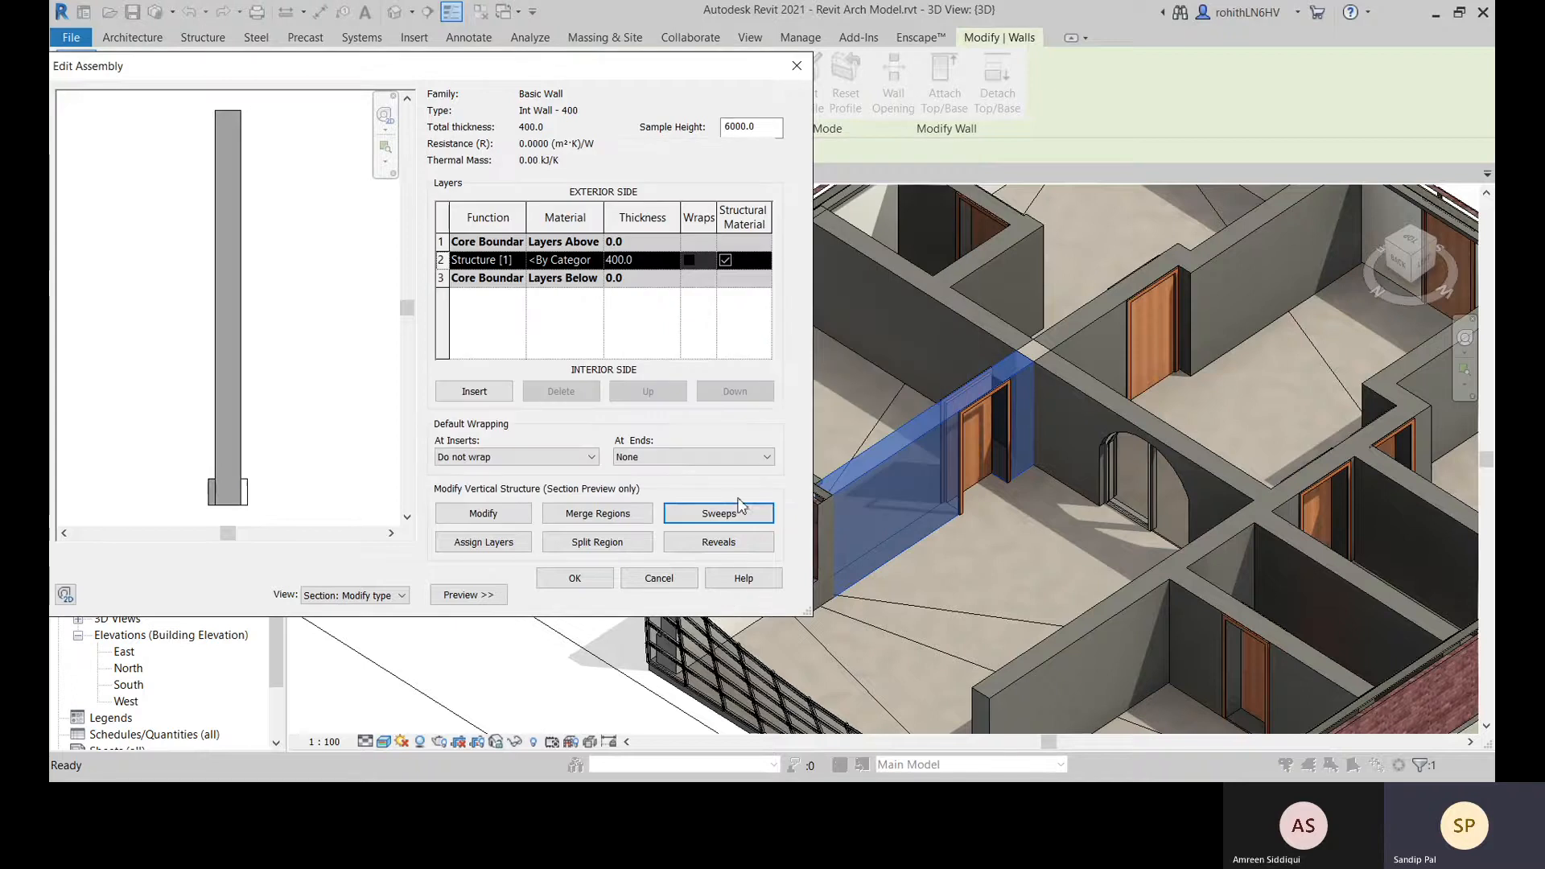
click(577, 581)
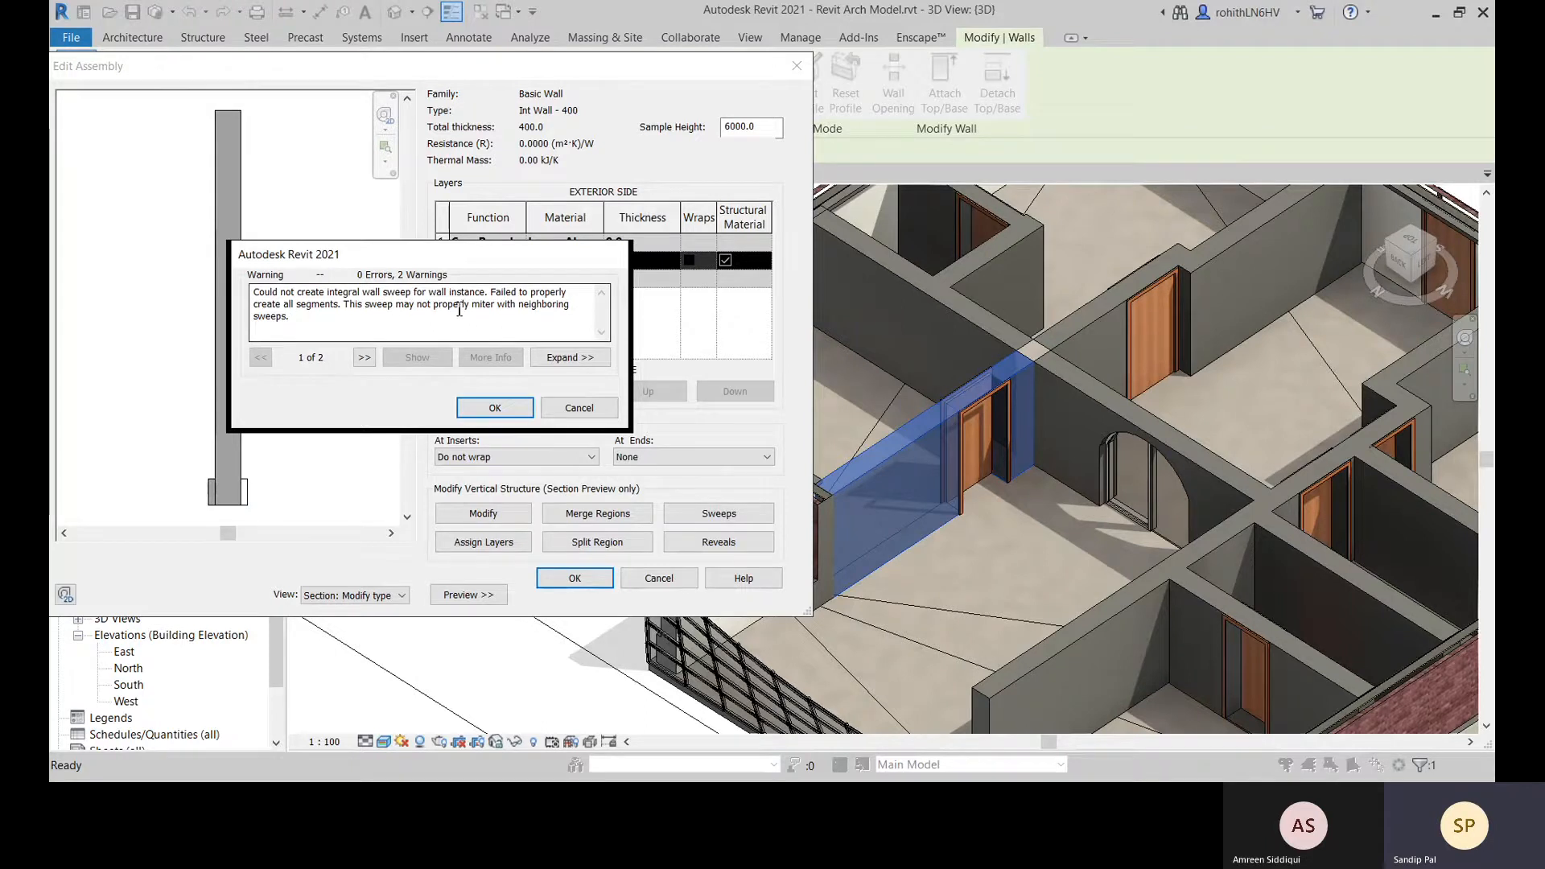
click(495, 408)
Reopen the Int Wall - 400 structure's wall sweeps, set the interior sweep's orientation to perpendicular and apply it
click(668, 248)
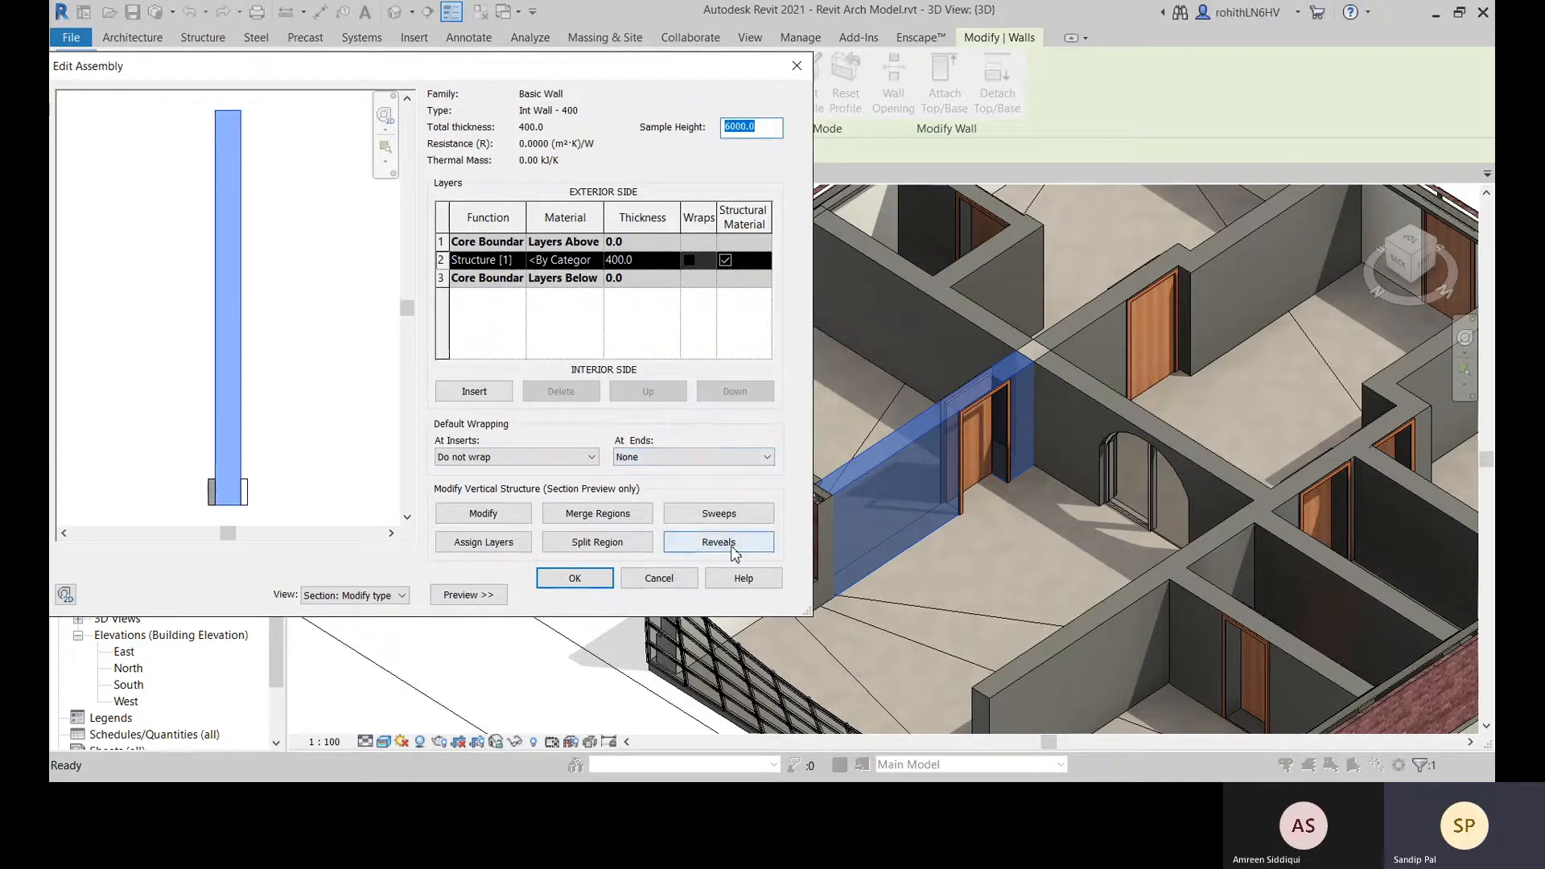
click(718, 513)
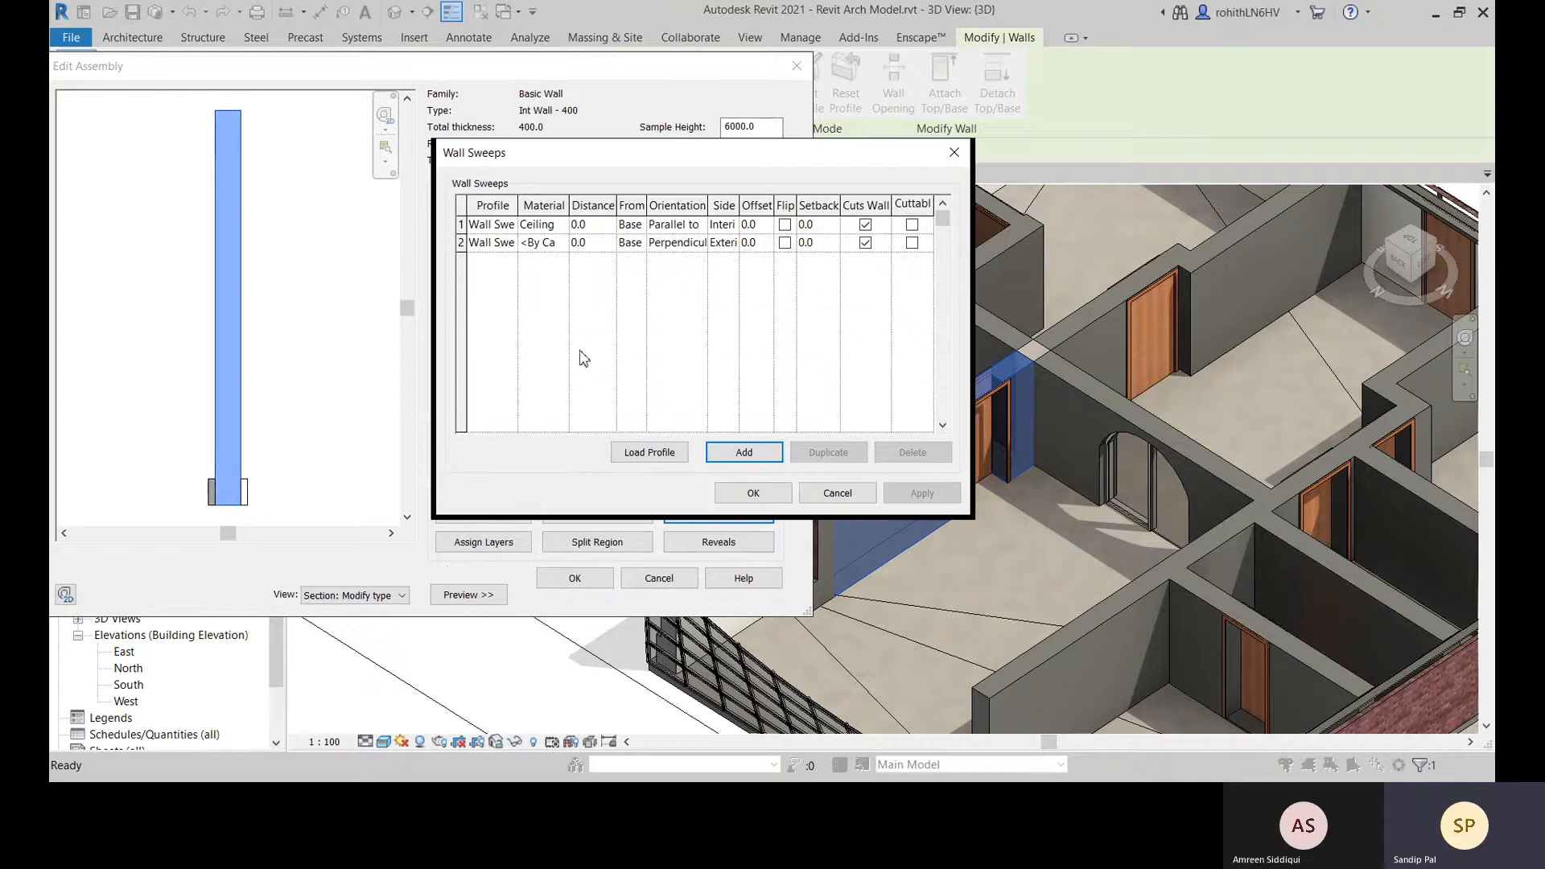
click(696, 229)
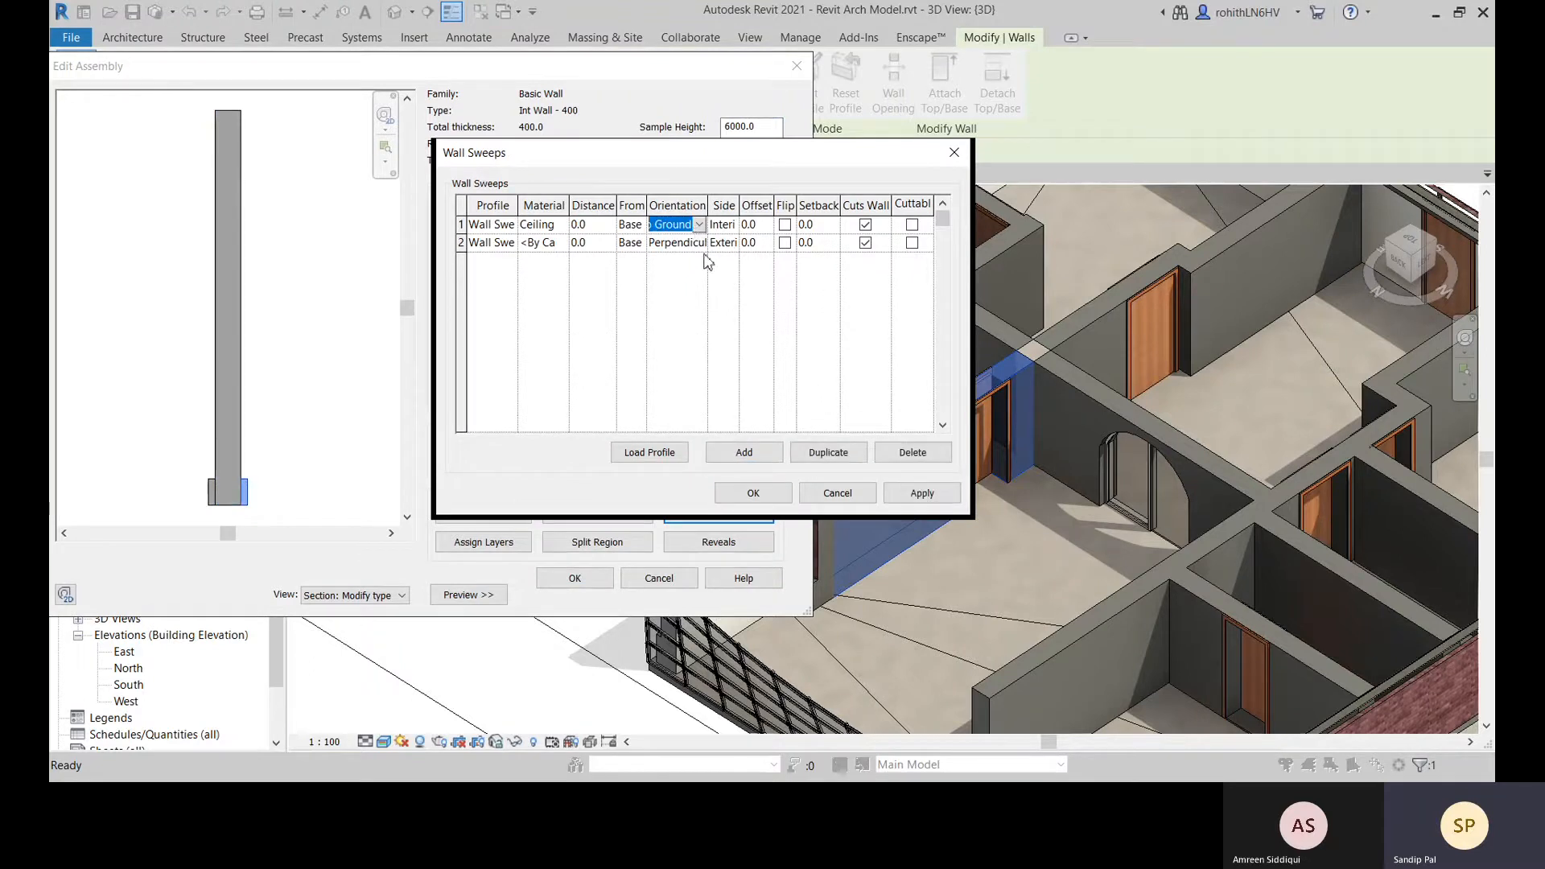
click(700, 261)
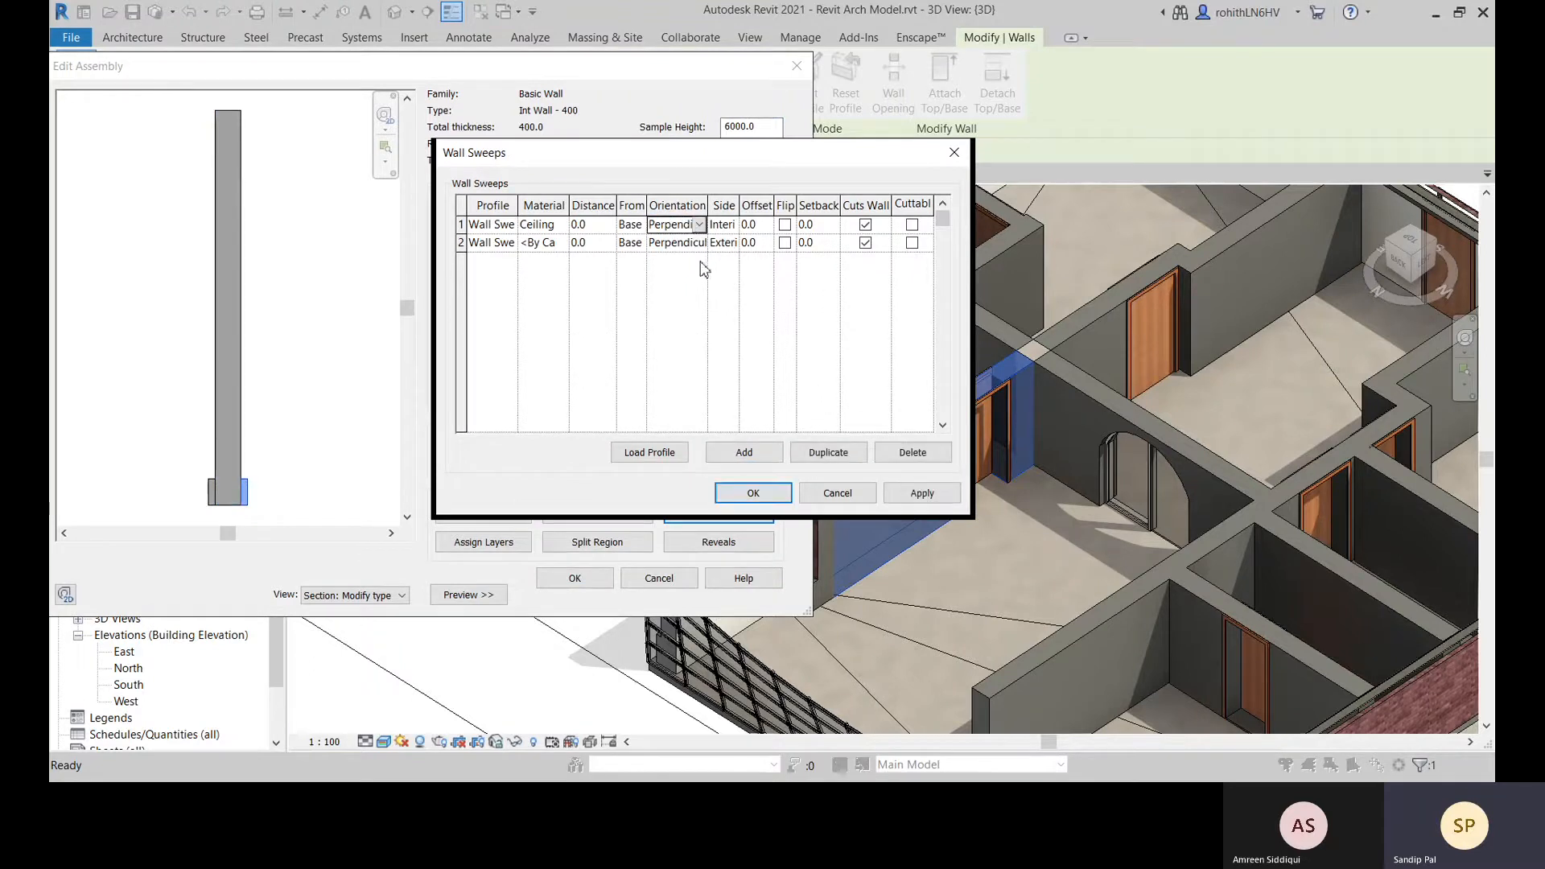
click(918, 495)
Confirm the sweeps, assembly and type properties to update the Int Wall - 400 walls, and clear the selection
click(750, 494)
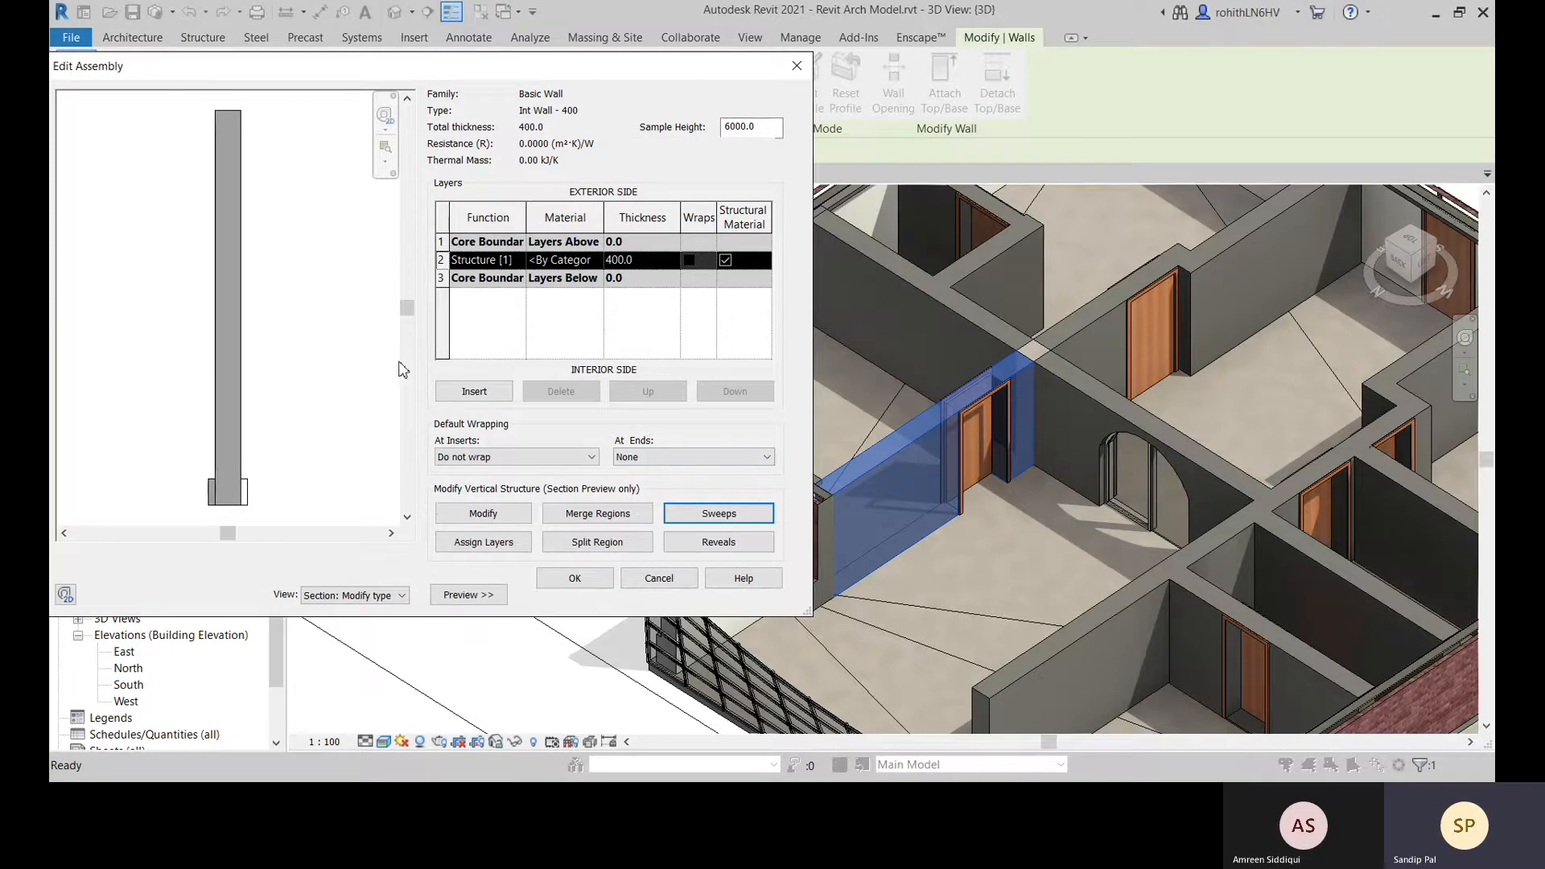
click(573, 579)
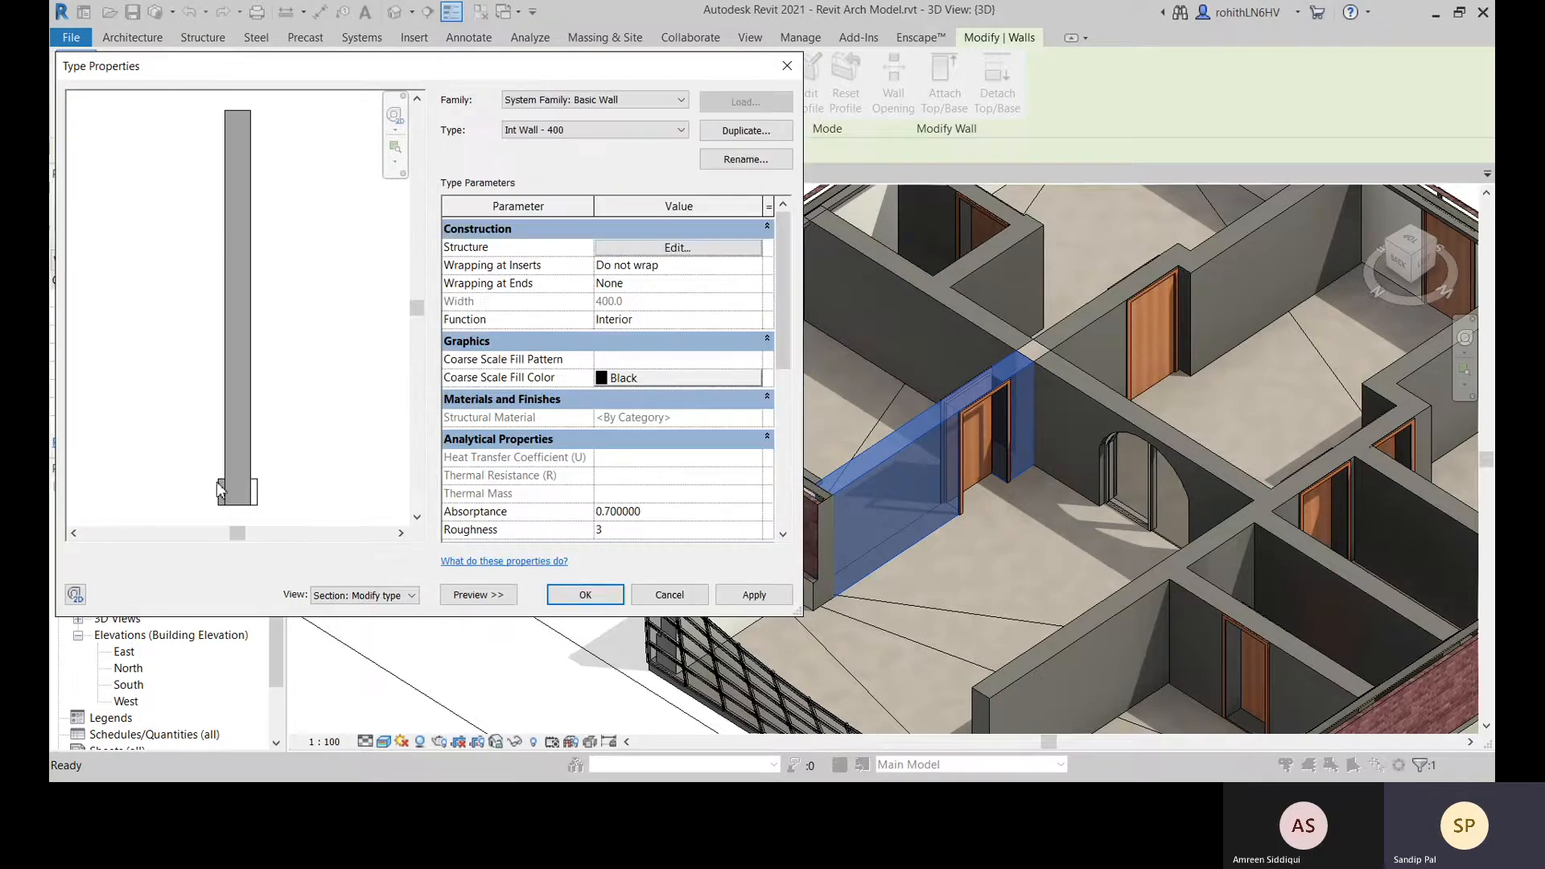
click(605, 597)
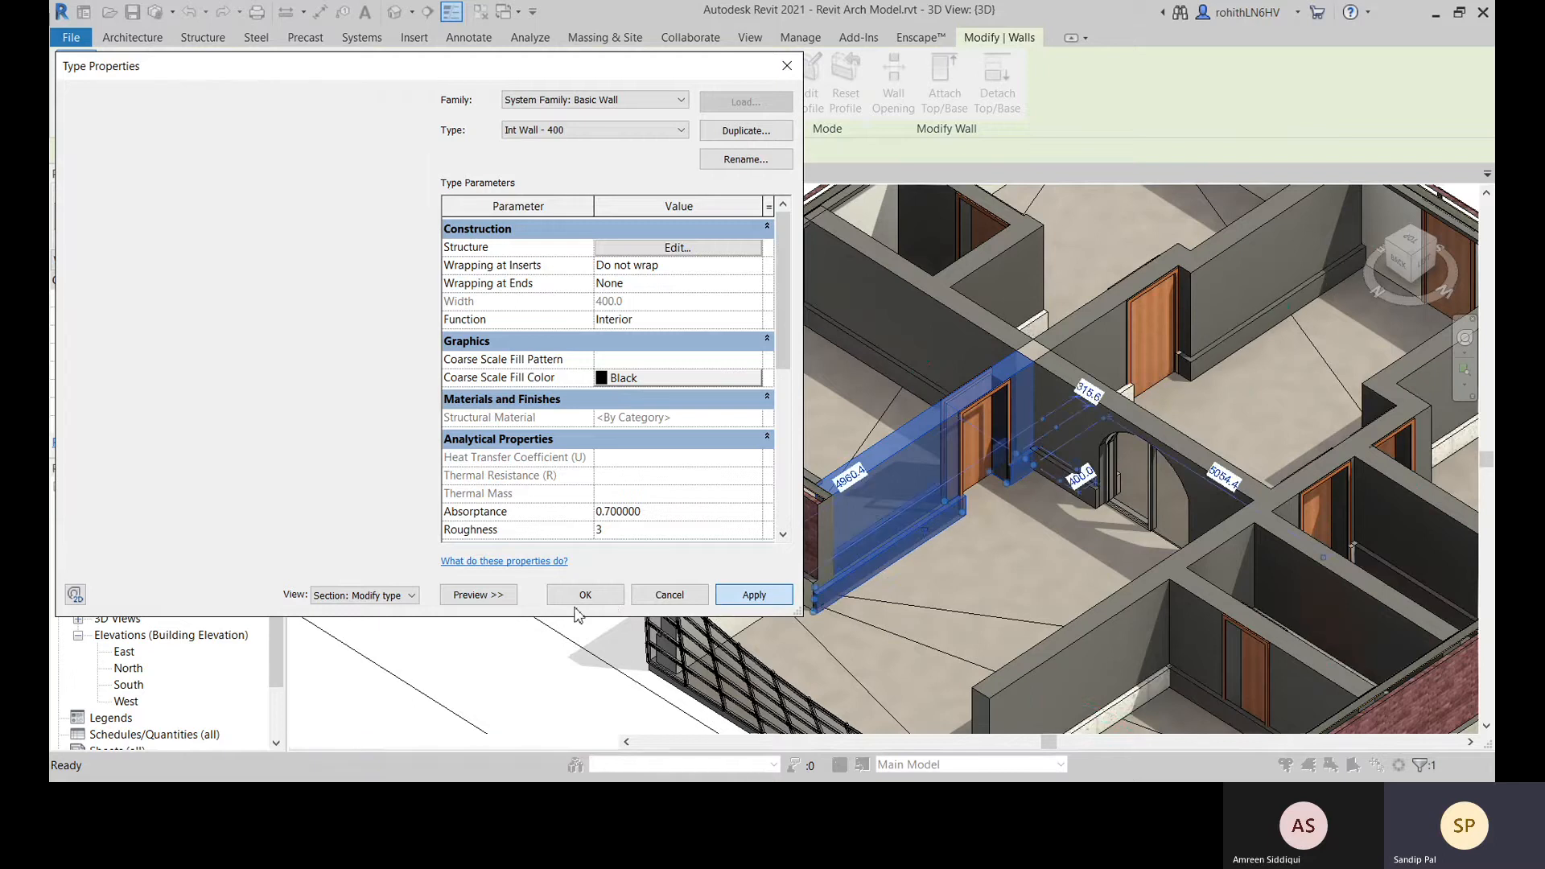
middle_drag(1023, 577, 1008, 507)
click(348, 568)
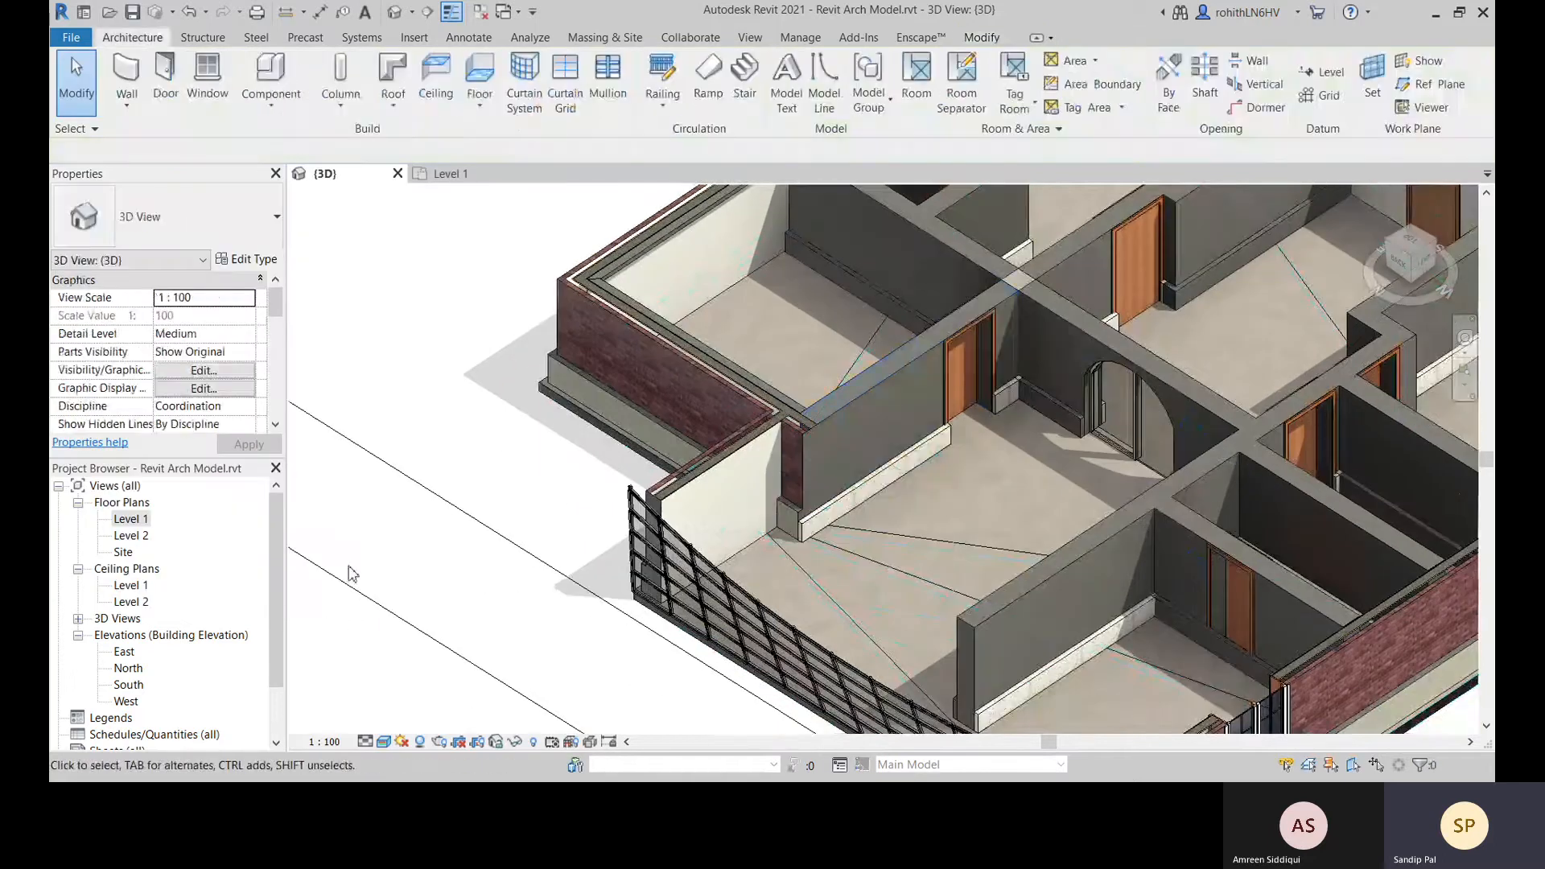
Examine the base sweeps along the interior walls around the door and the arched opening
scroll(947, 434, up, 8)
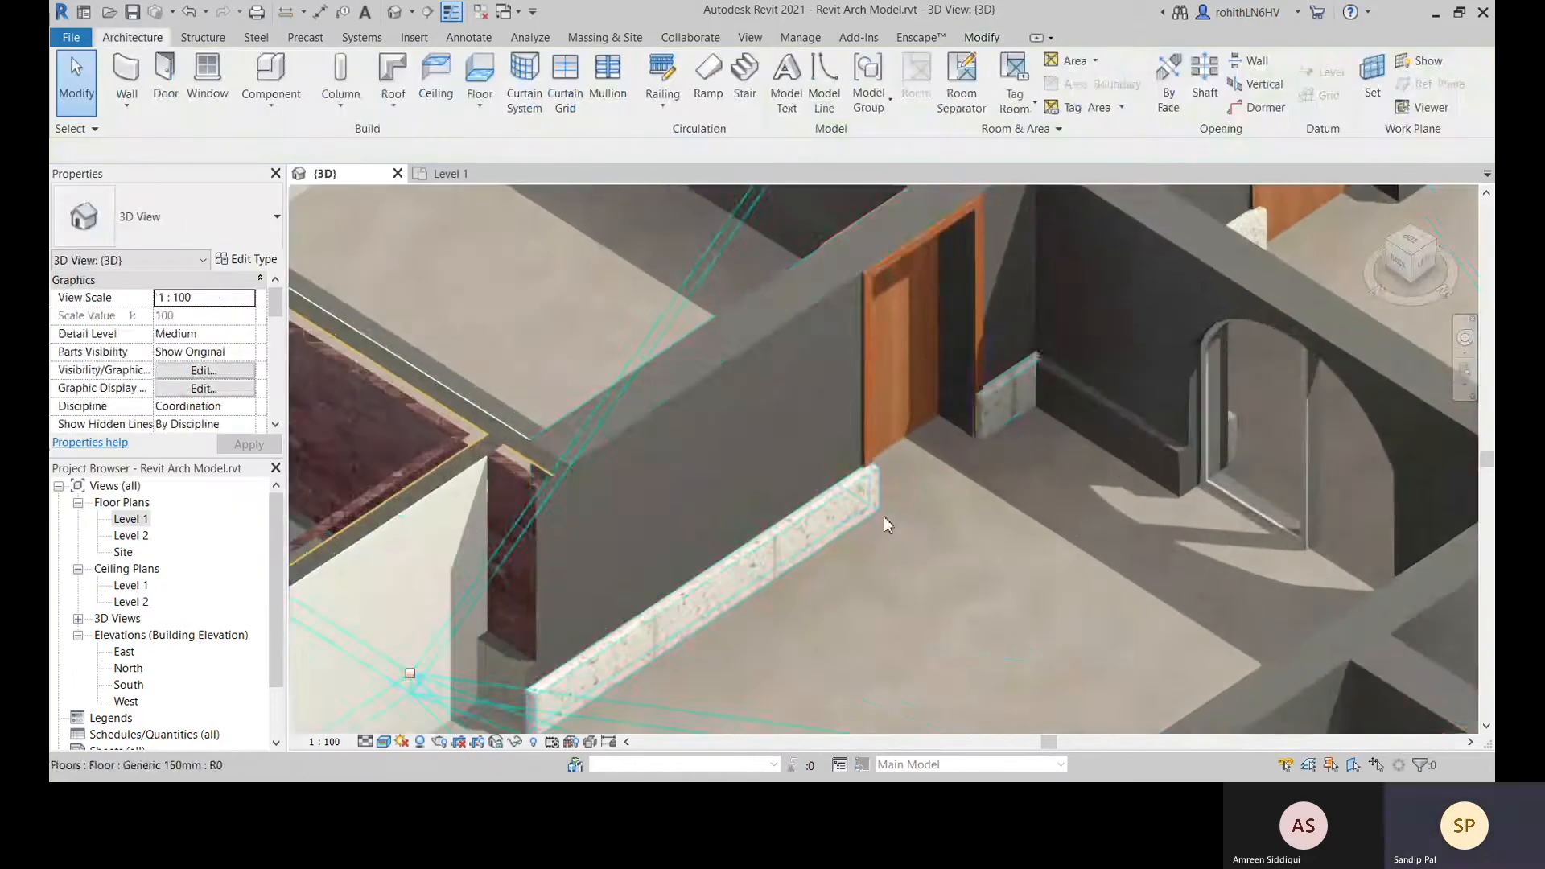
scroll(866, 505, up, 2)
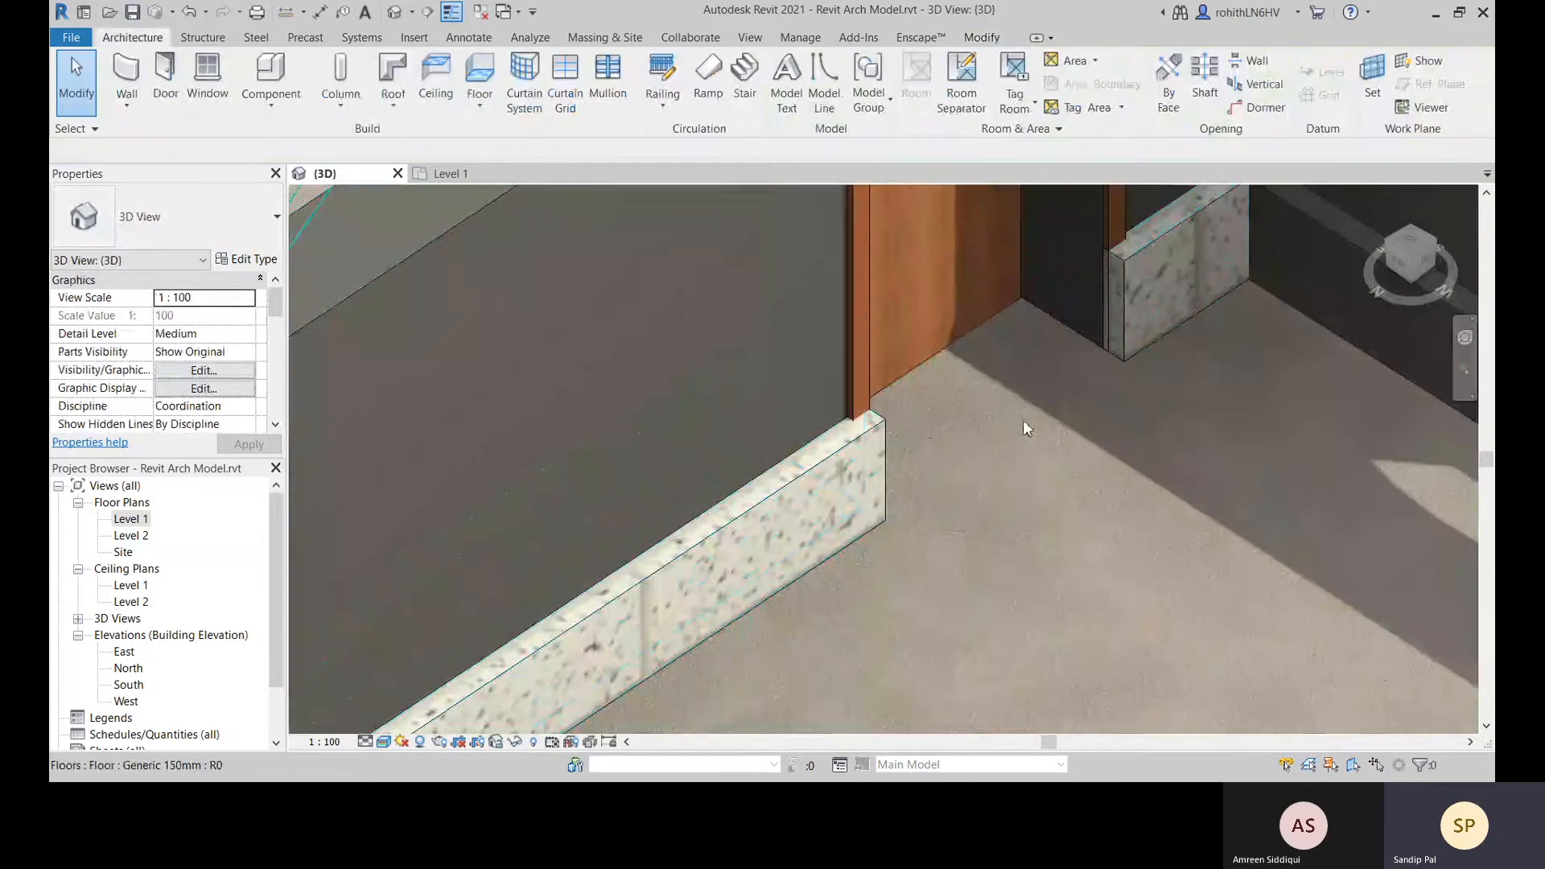
middle_drag(993, 465, 742, 653)
scroll(1054, 475, up, 2)
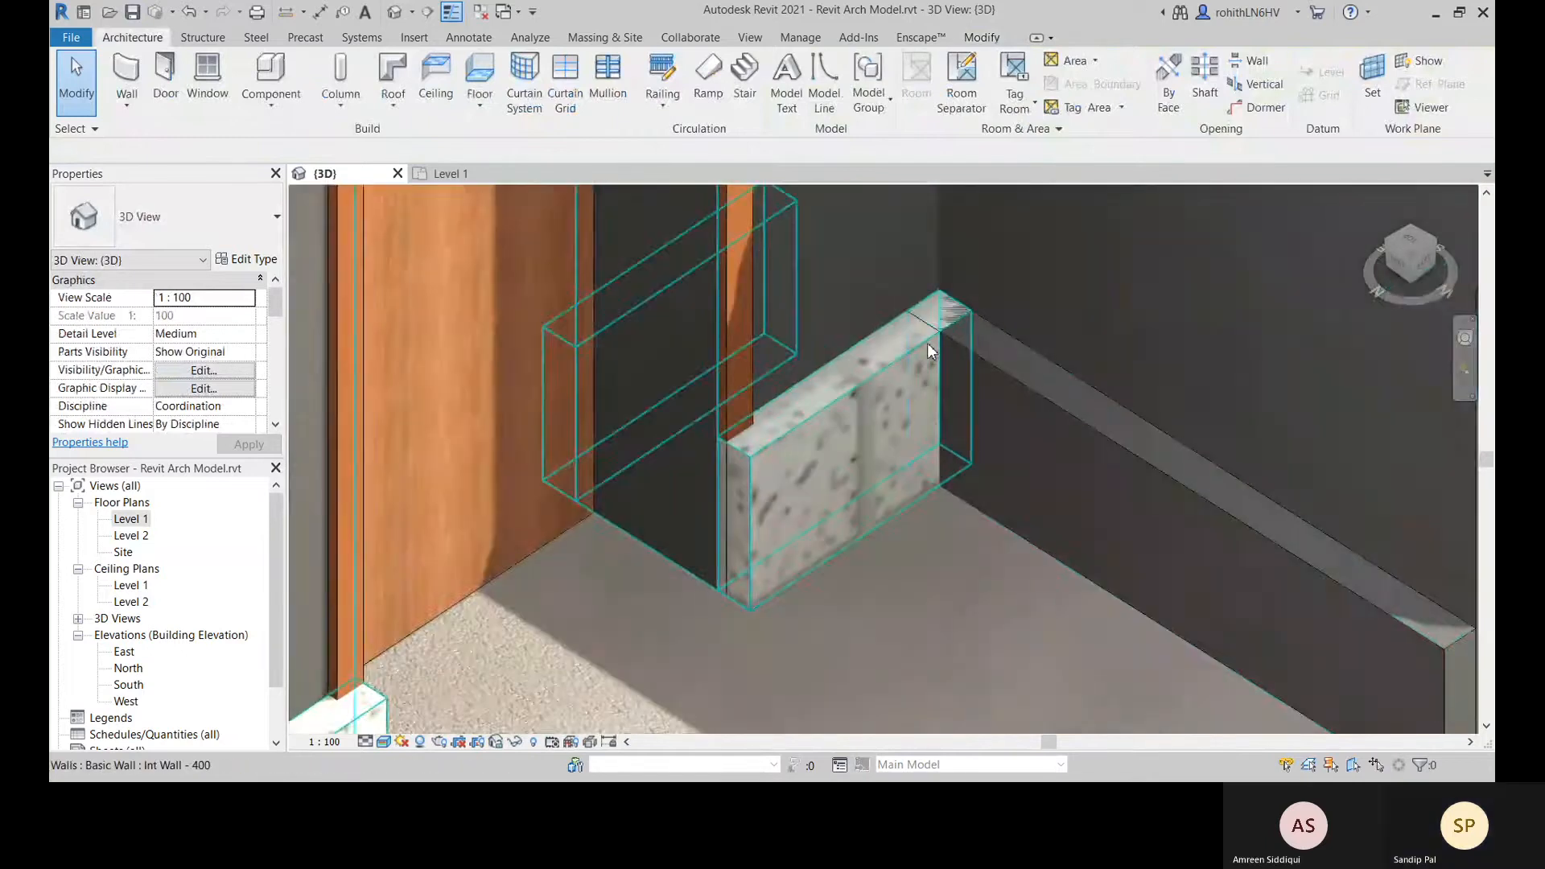
scroll(929, 340, down, 3)
scroll(1012, 346, down, 2)
middle_drag(1137, 464, 900, 568)
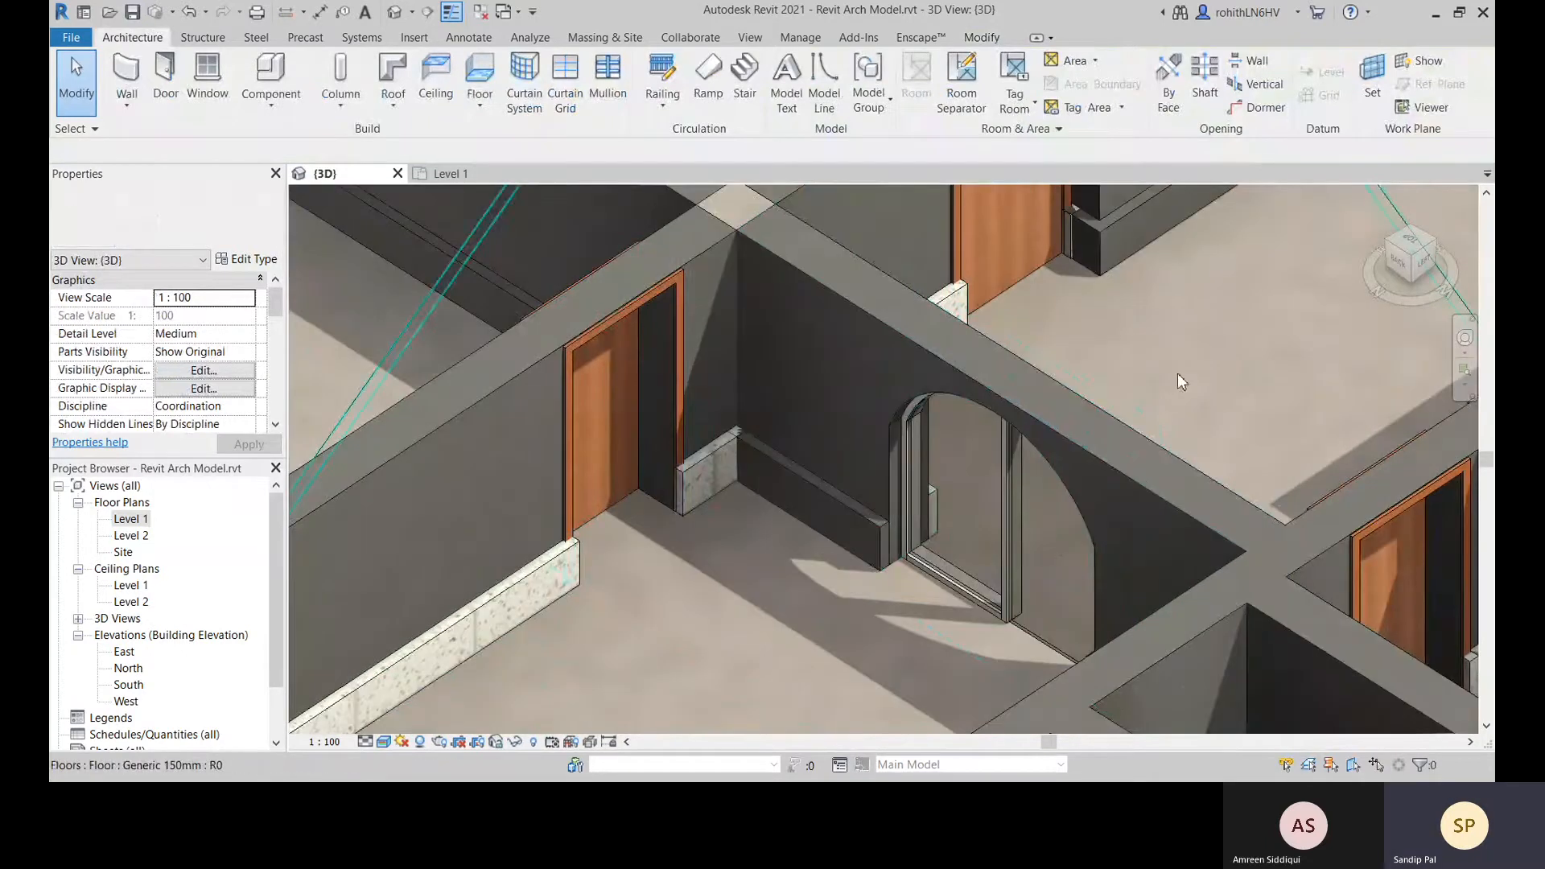
middle_drag(711, 661, 943, 626)
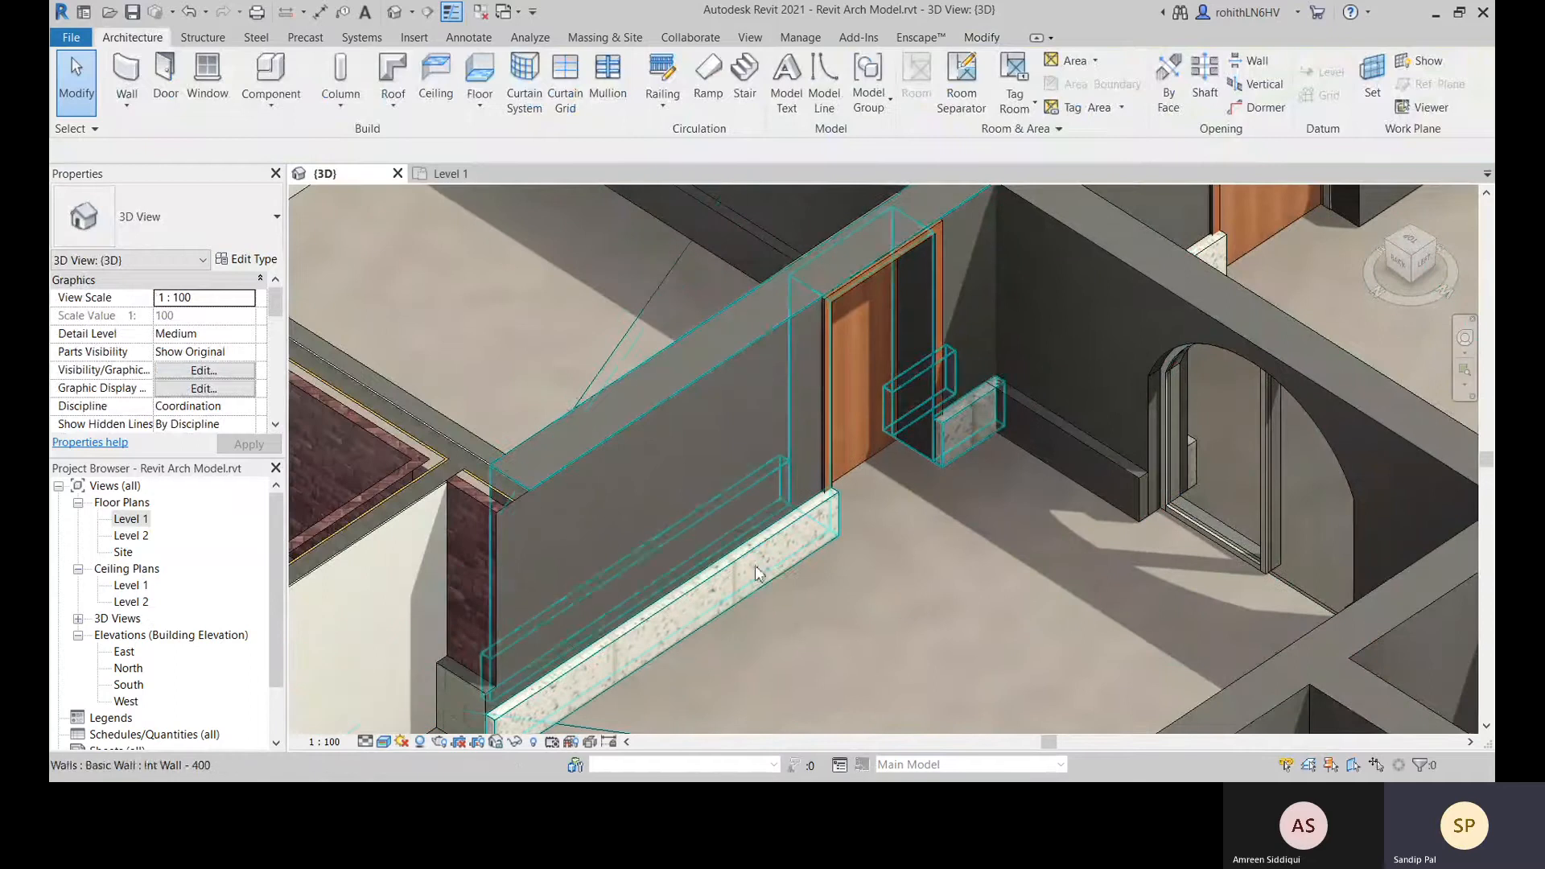
scroll(745, 567, up, 2)
scroll(797, 539, up, 2)
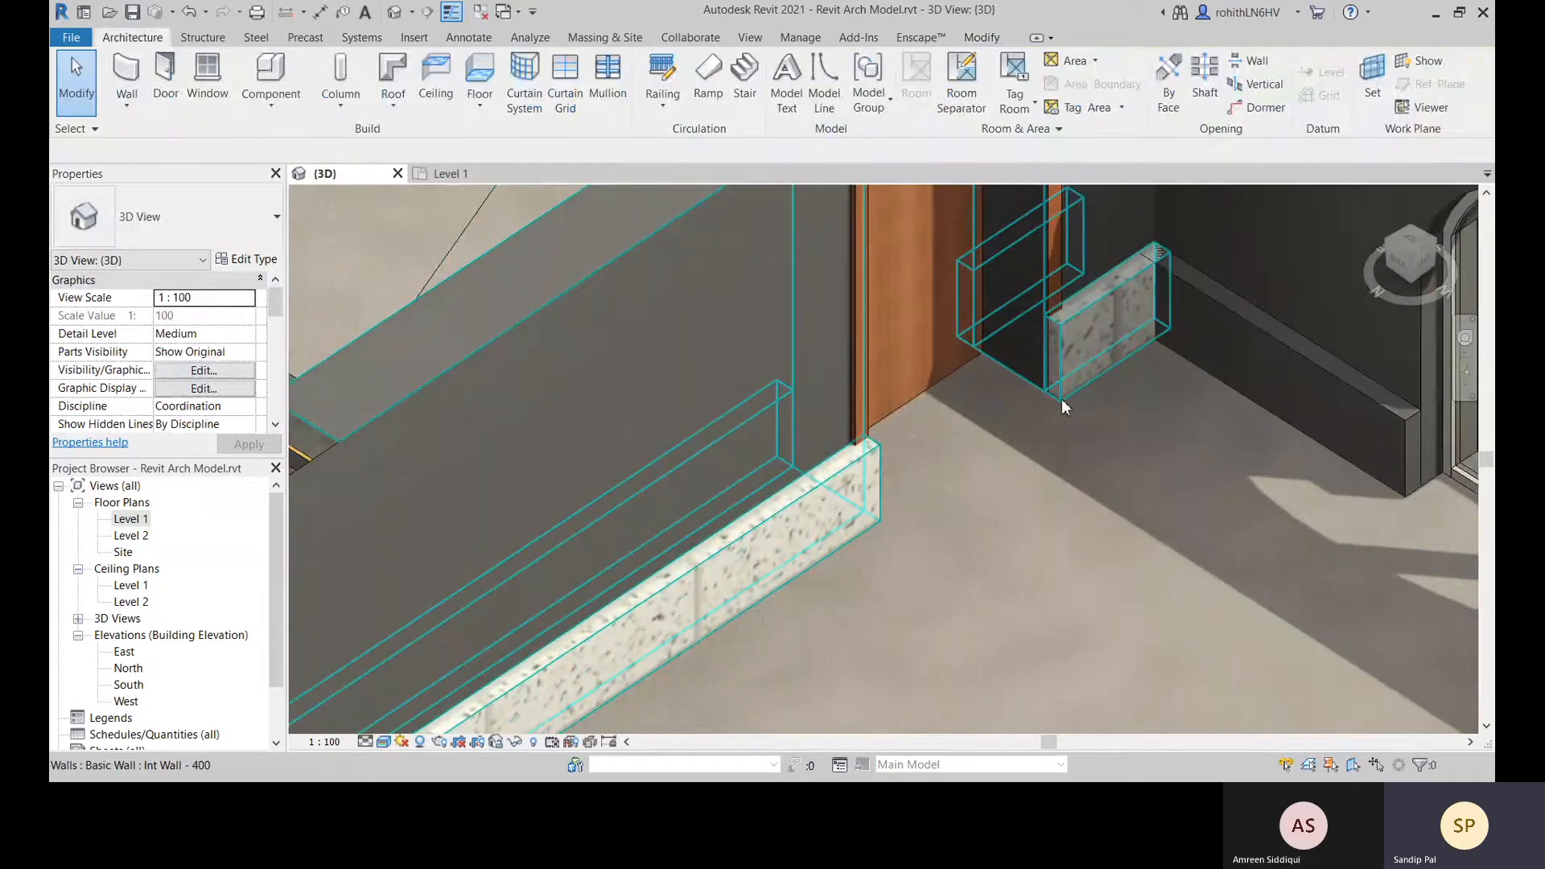
scroll(1063, 406, down, 3)
scroll(640, 379, up, 2)
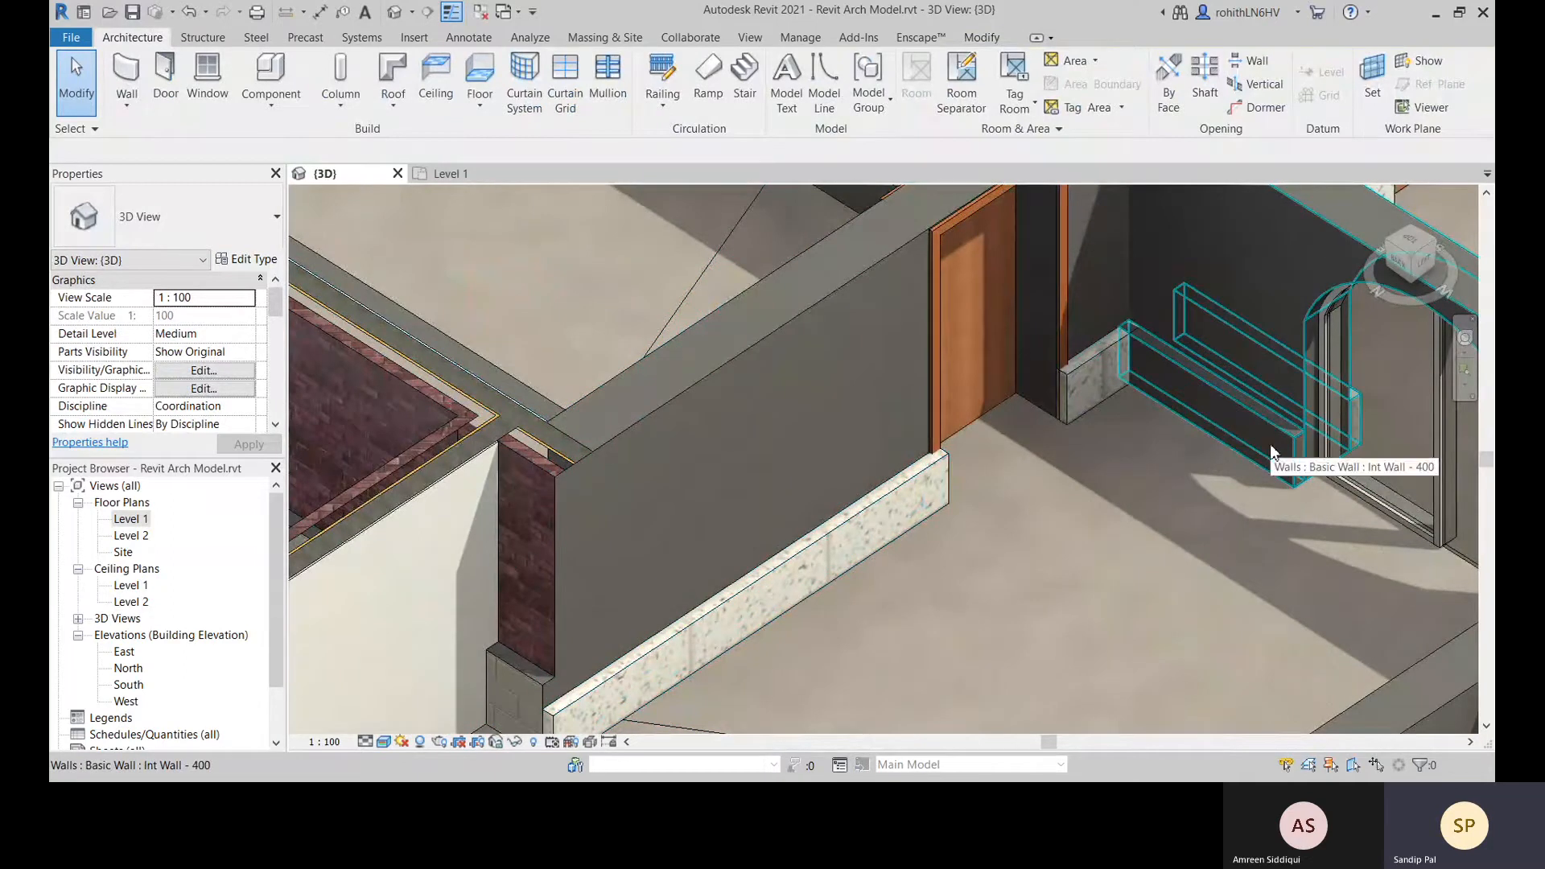
scroll(1273, 454, down, 2)
middle_drag(1279, 497, 902, 596)
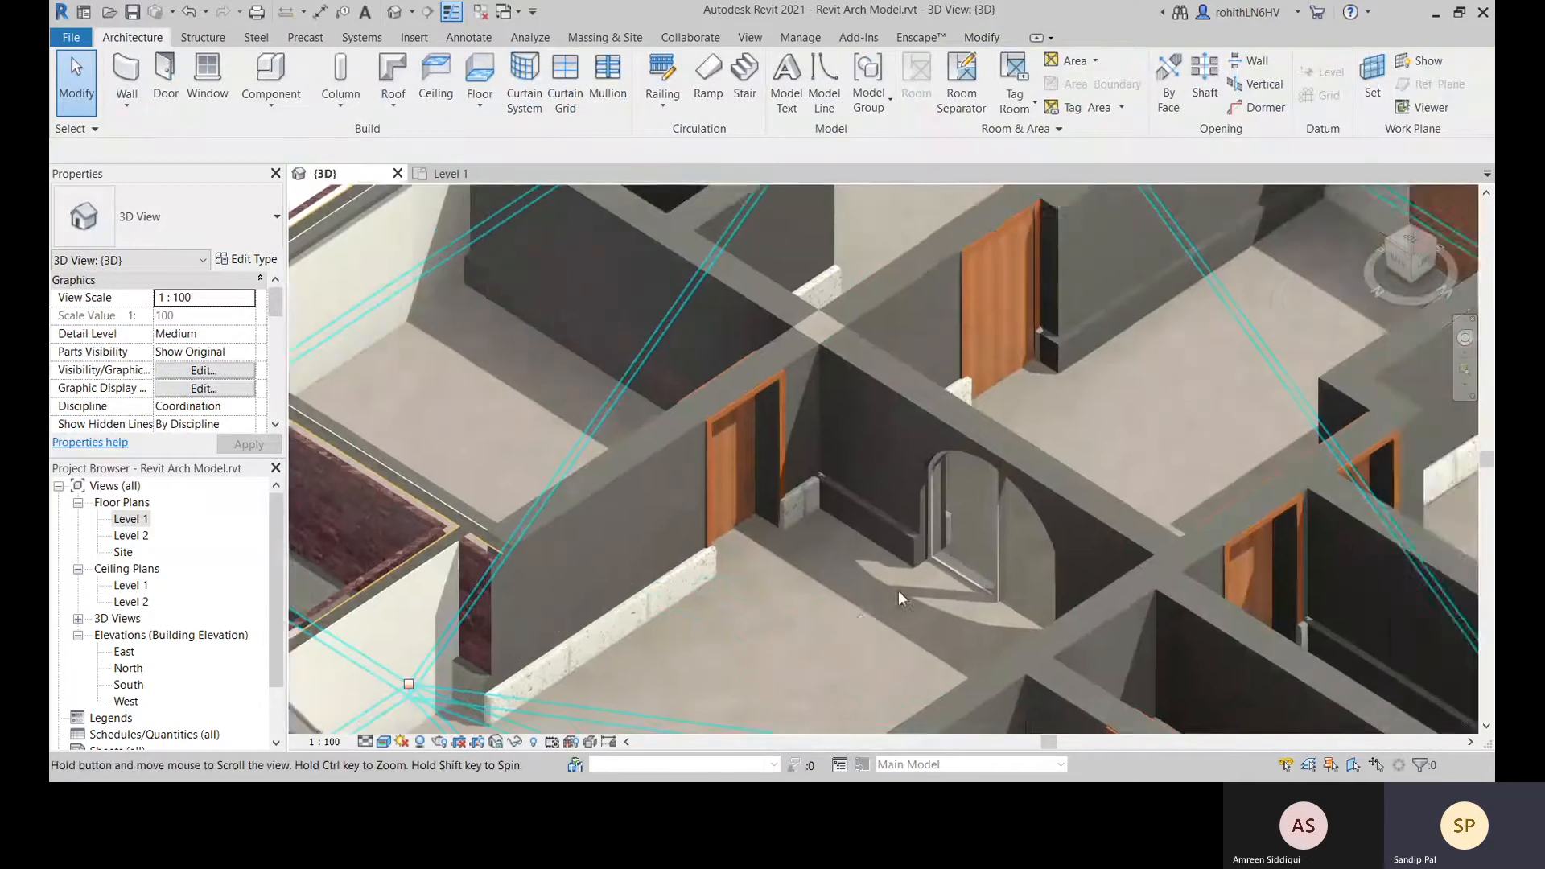
Flip the wall with the arched opening so its speckled interior sweep faces the room with the adjoining door
click(997, 448)
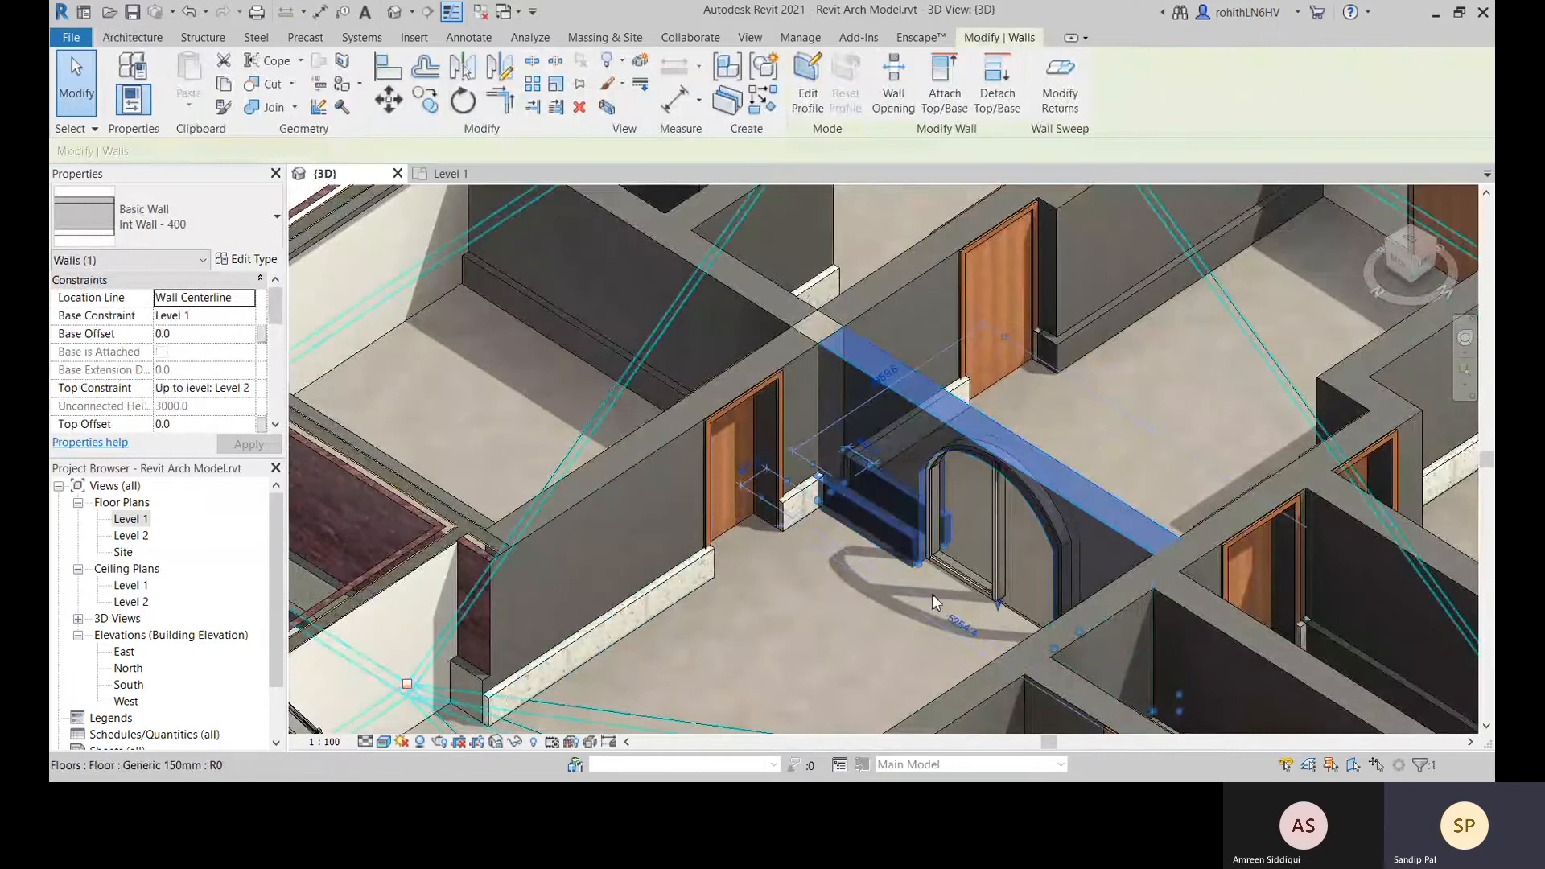
key(Escape)
scroll(857, 499, up, 2)
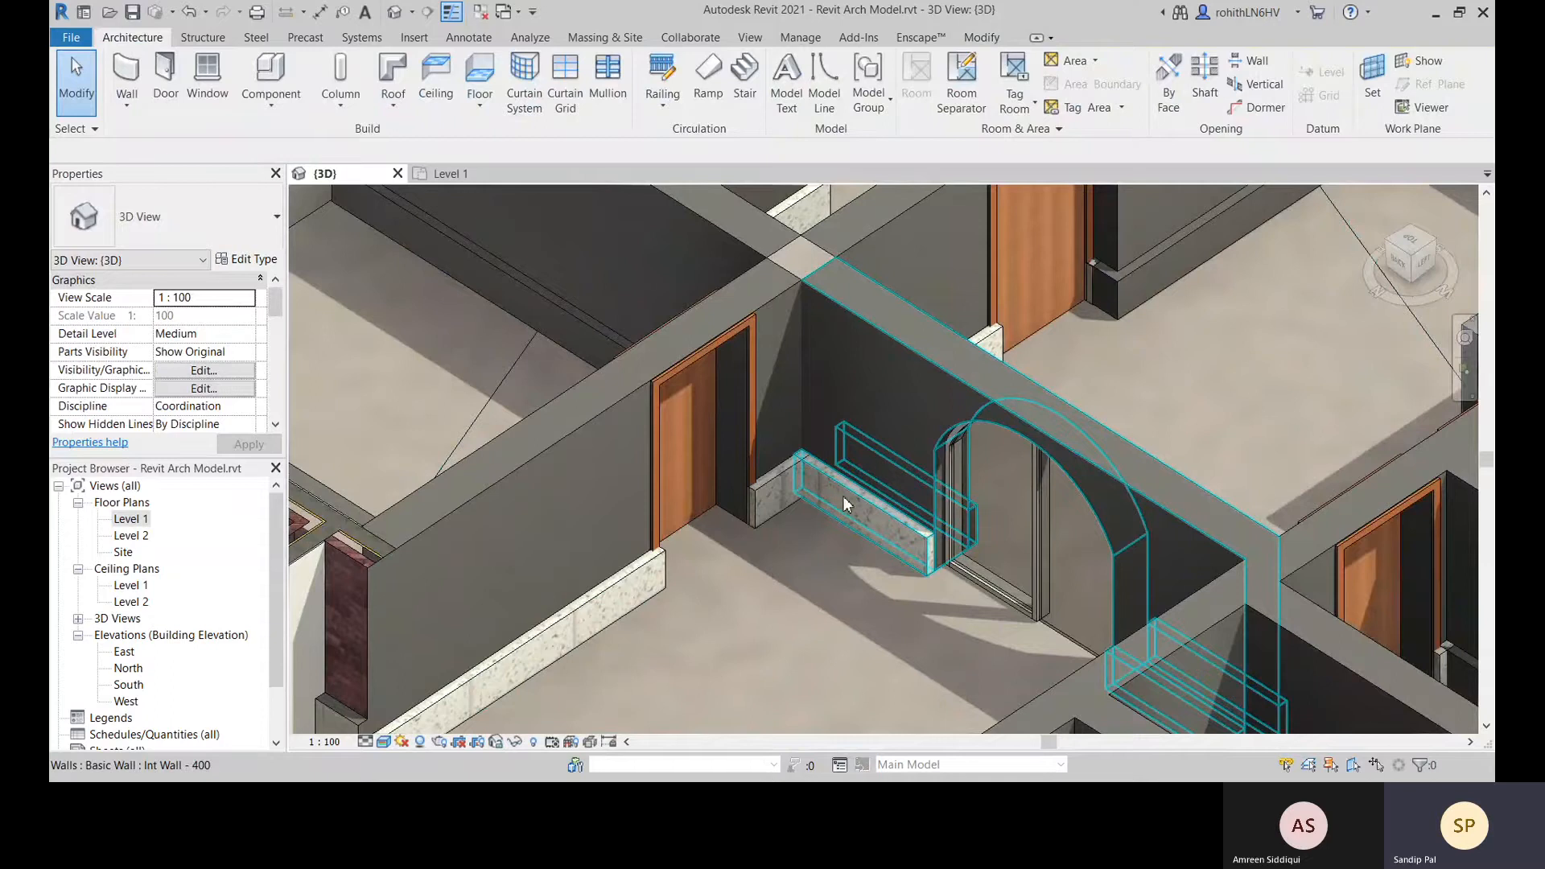
Flip the long interior wall beyond the next door so its speckled base sweep faces into the room
scroll(971, 561, down, 5)
scroll(1031, 413, up, 3)
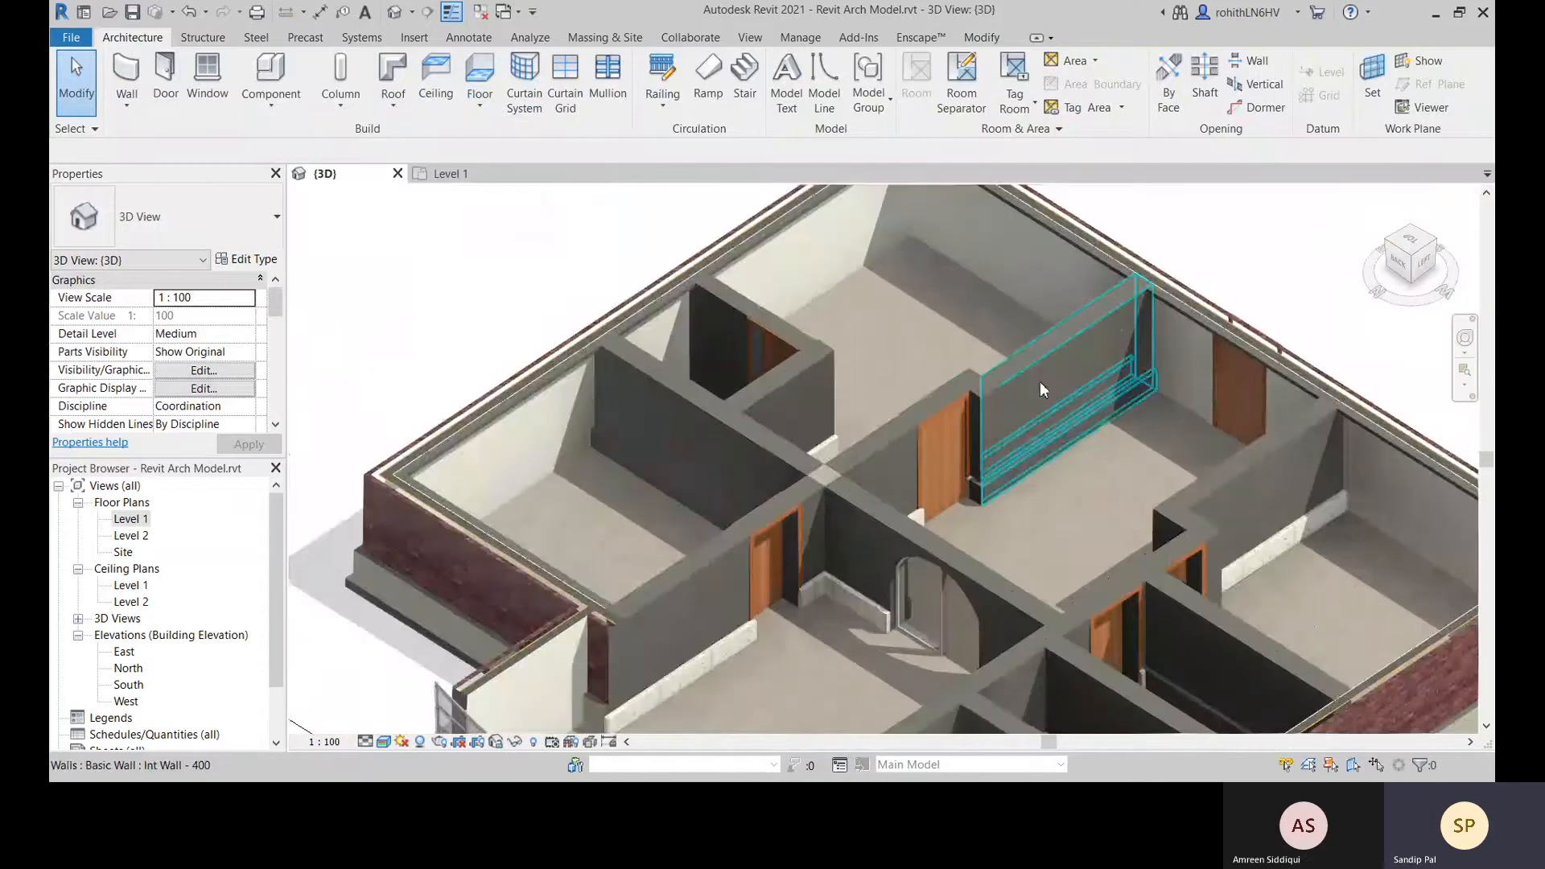
click(1046, 387)
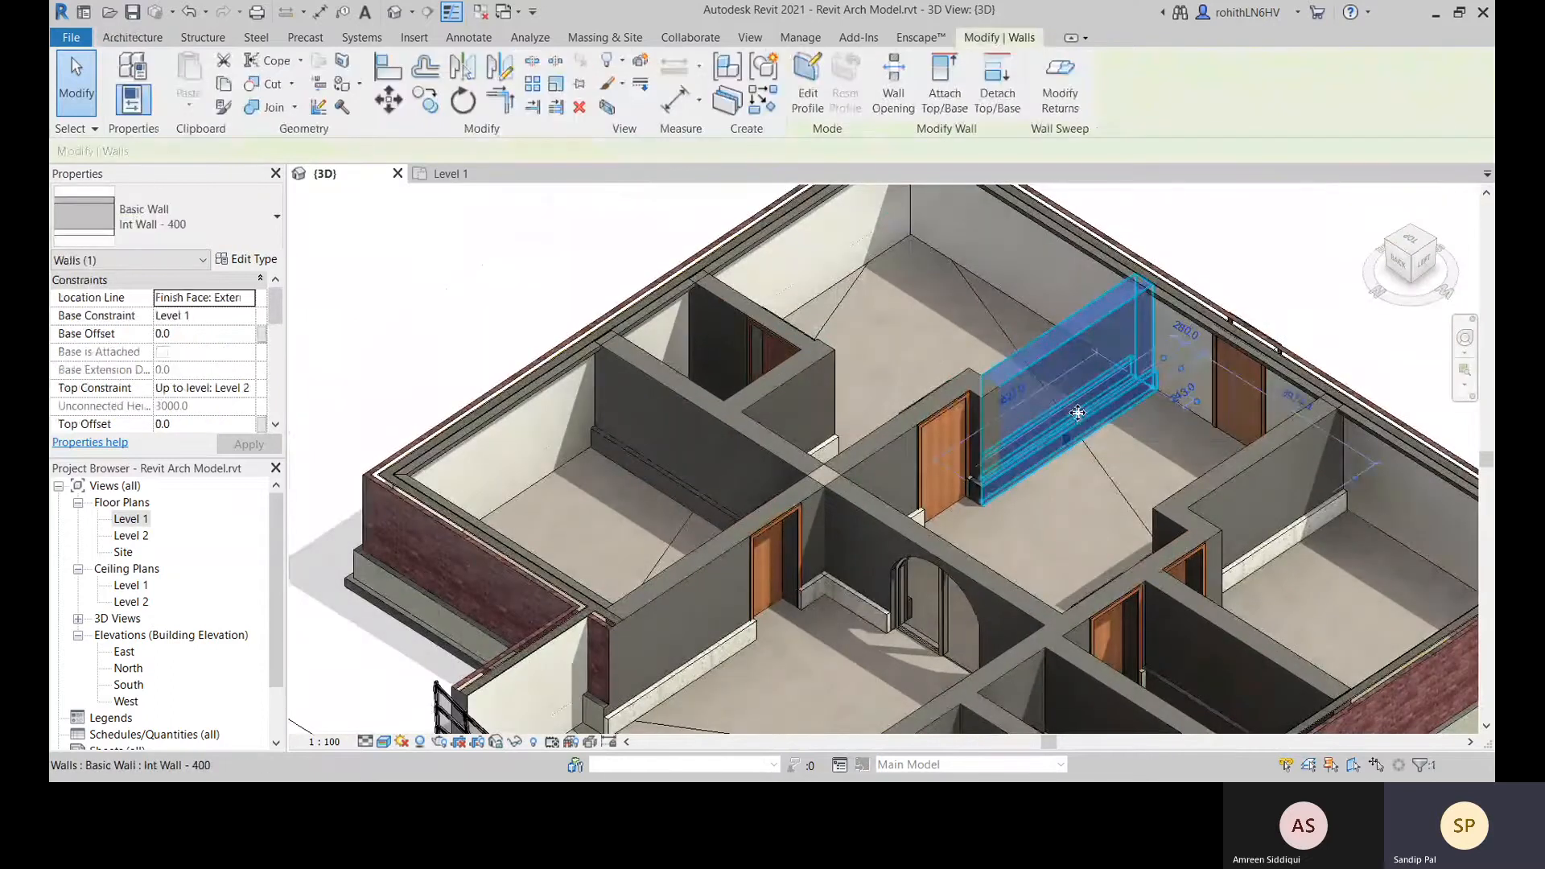
key(space)
key(Escape)
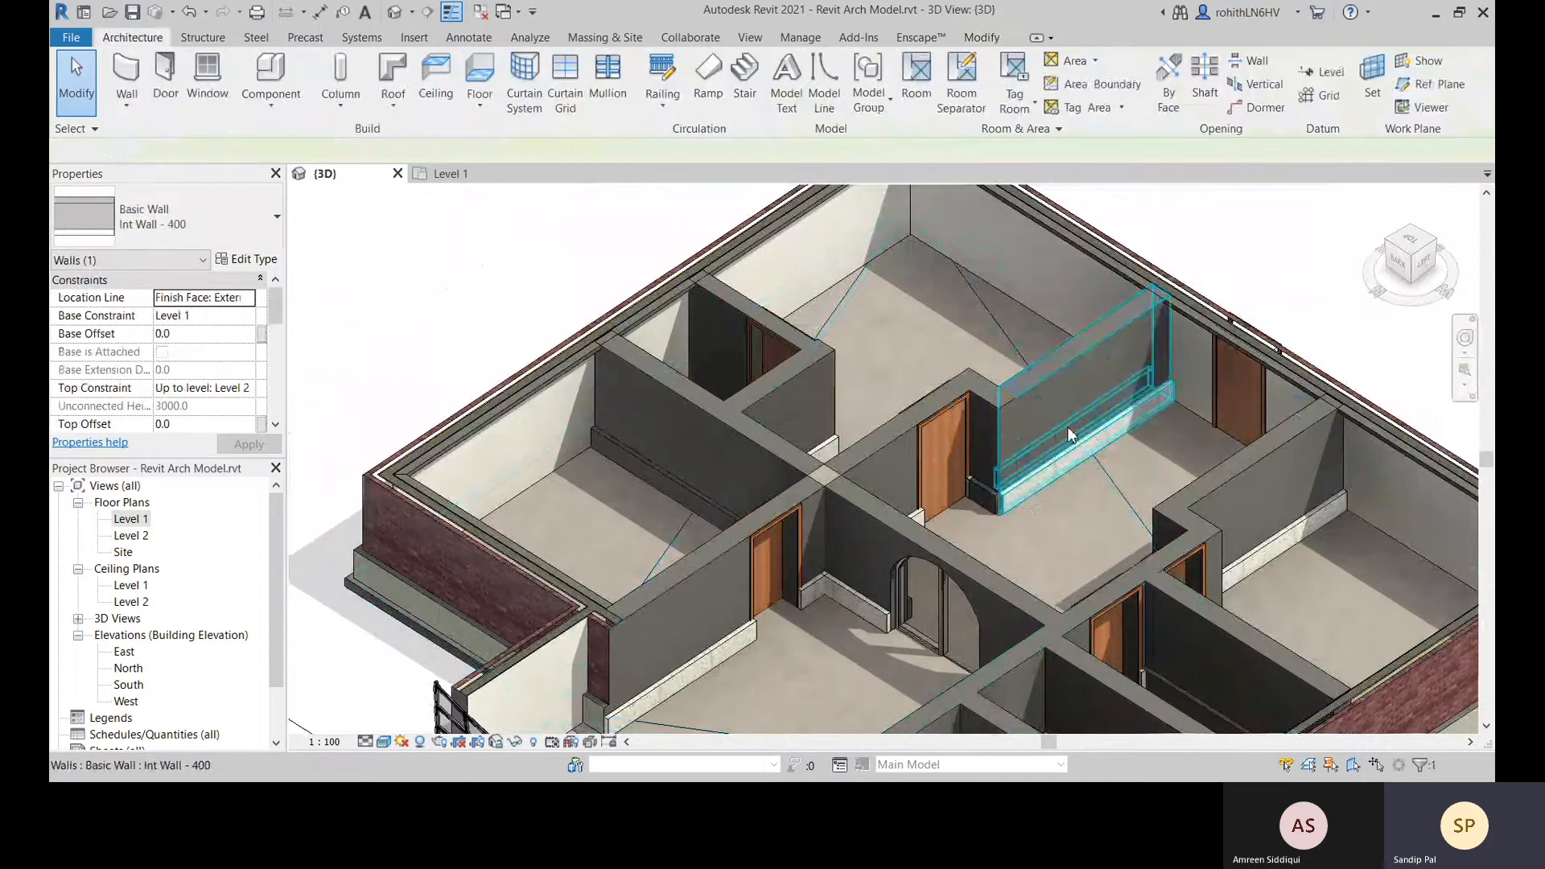
Flip the short return wall beside that door so its speckled base sweep faces the room
scroll(1025, 506, up, 3)
scroll(943, 547, up, 3)
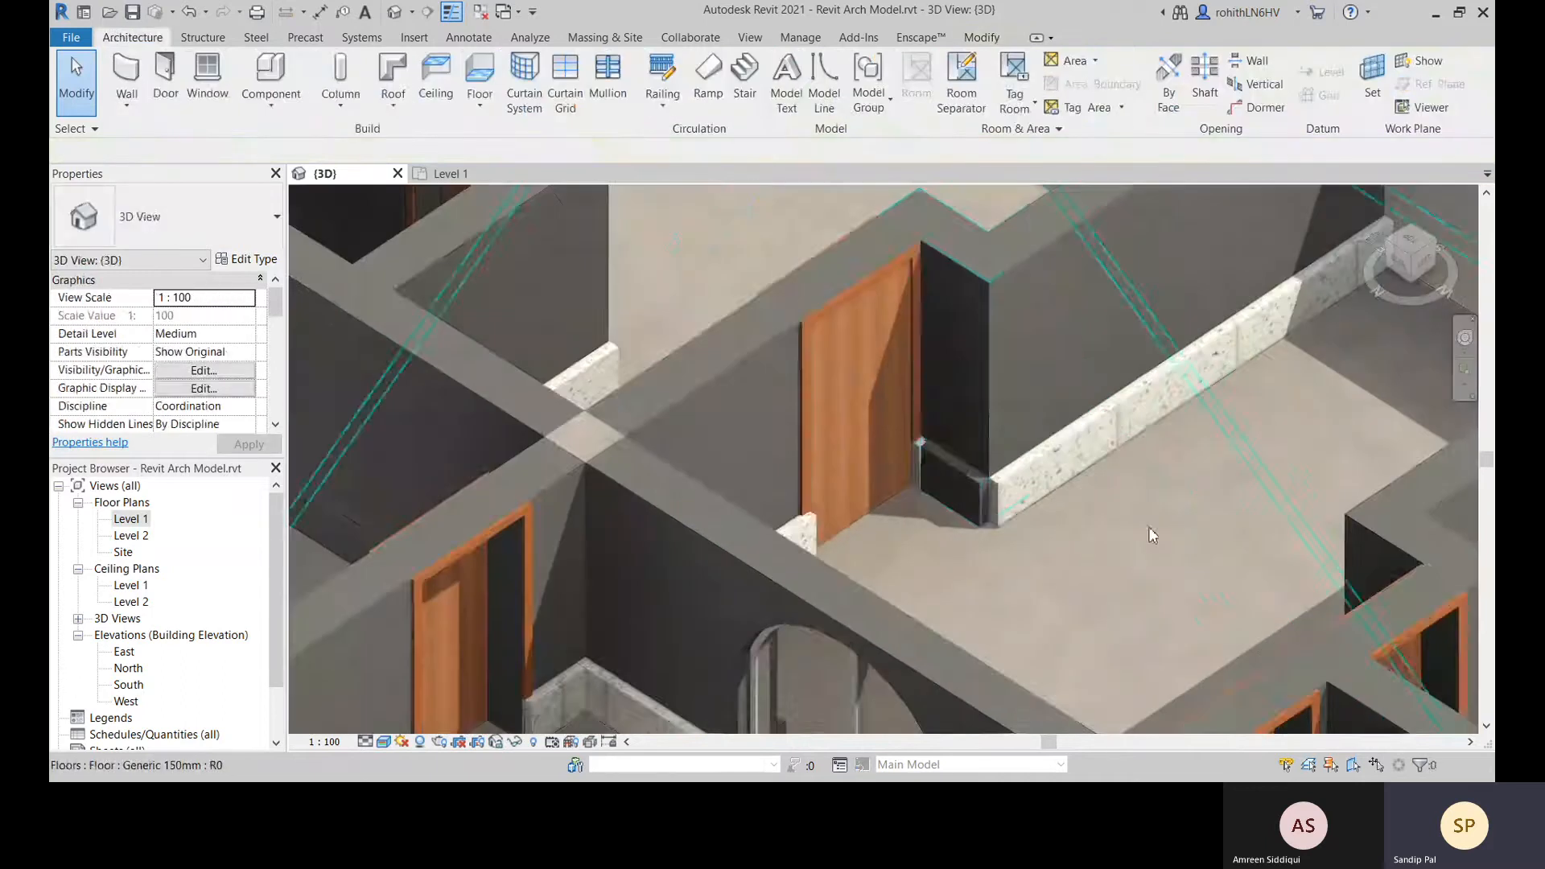
click(957, 346)
key(space)
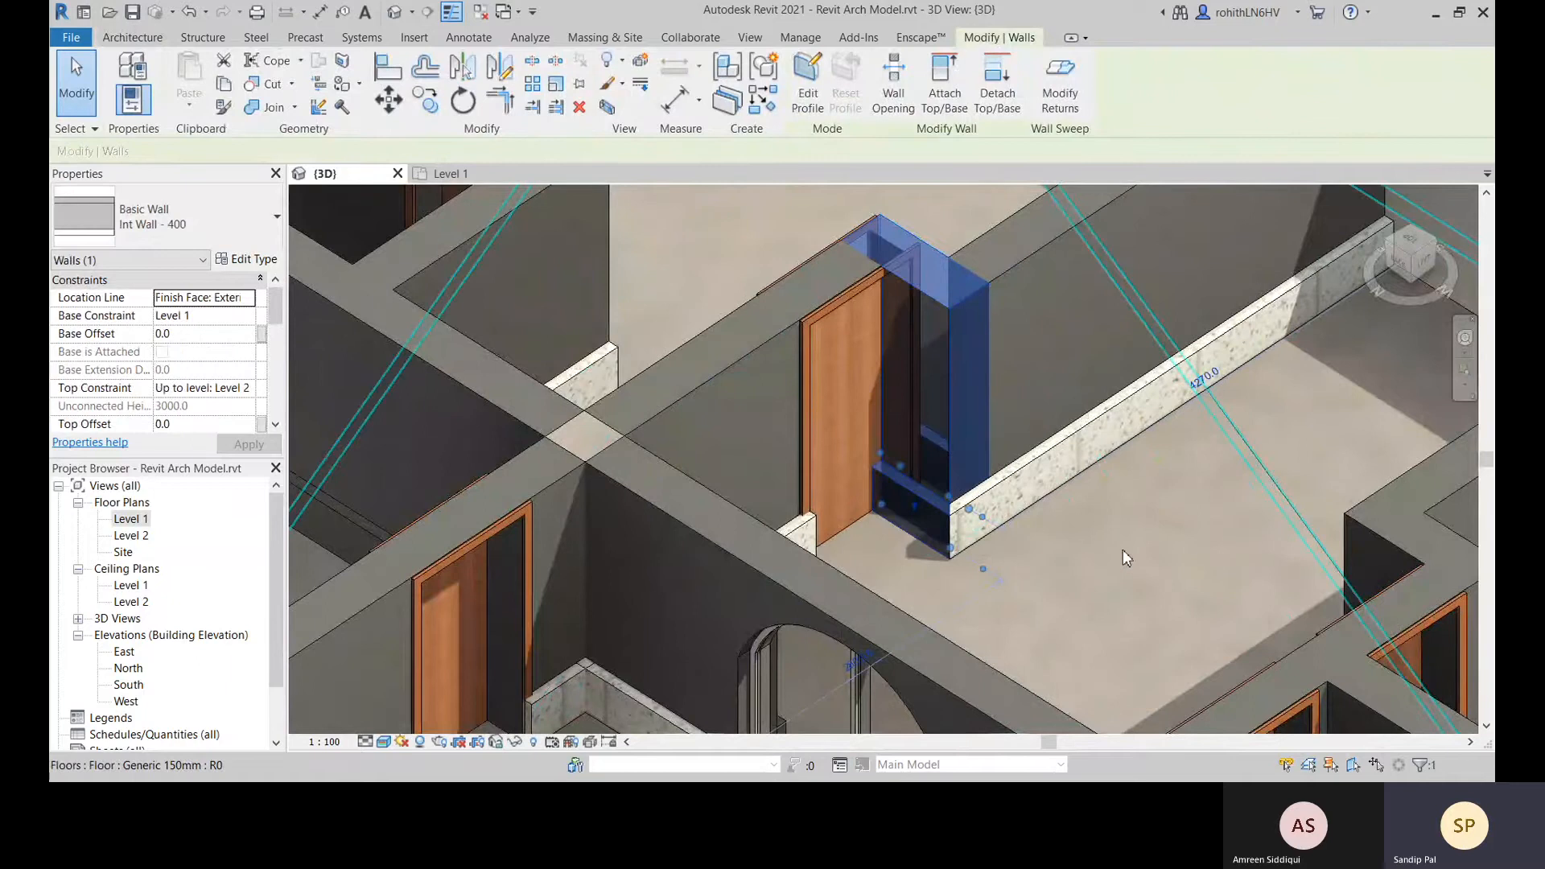
key(space)
key(space)
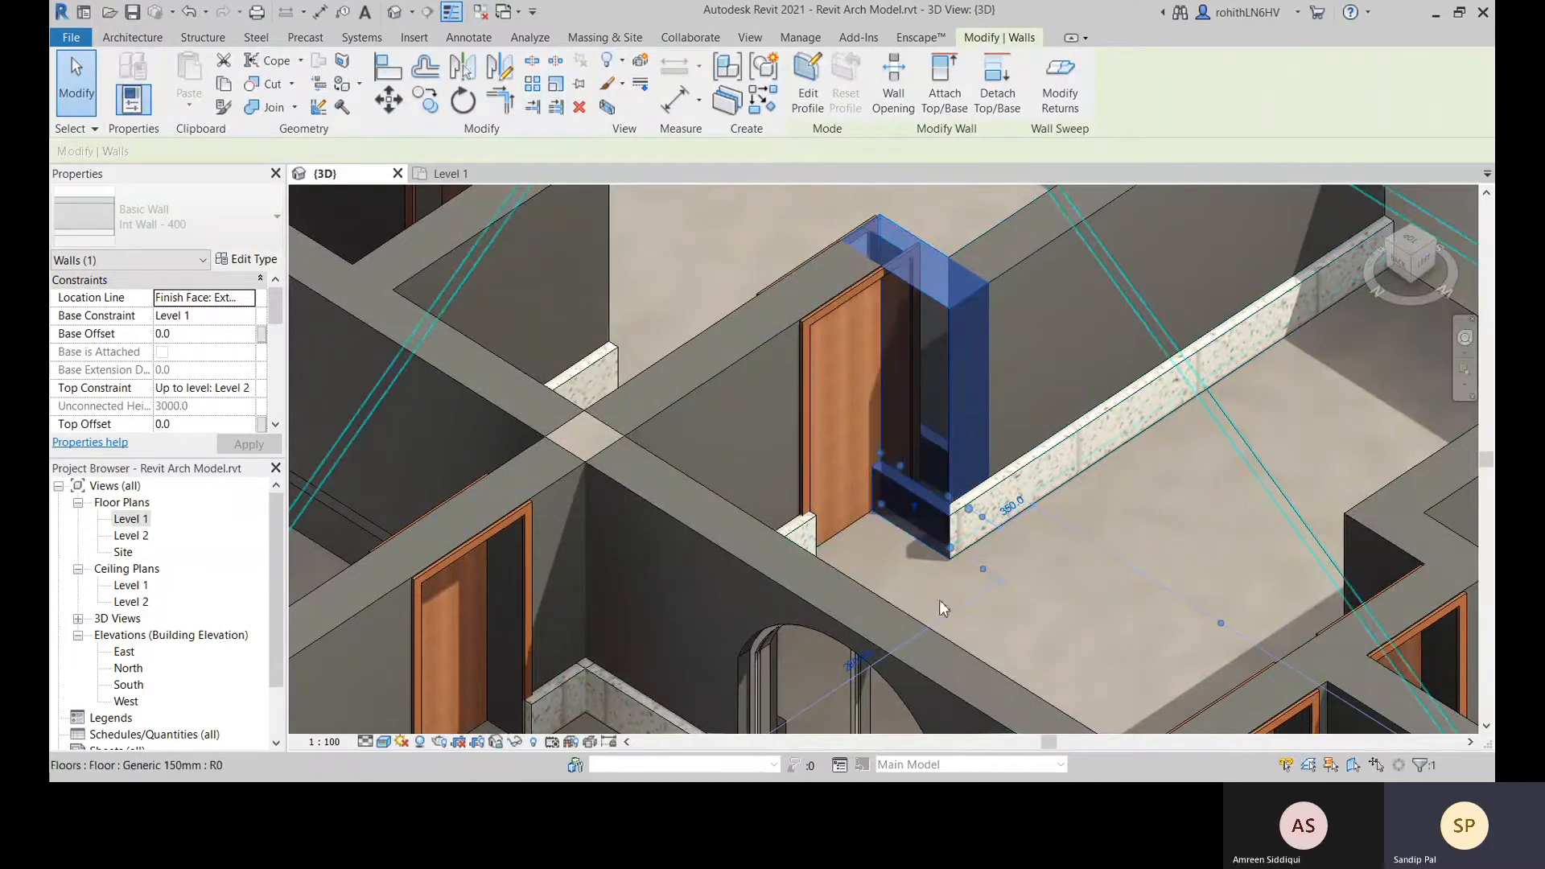
key(Escape)
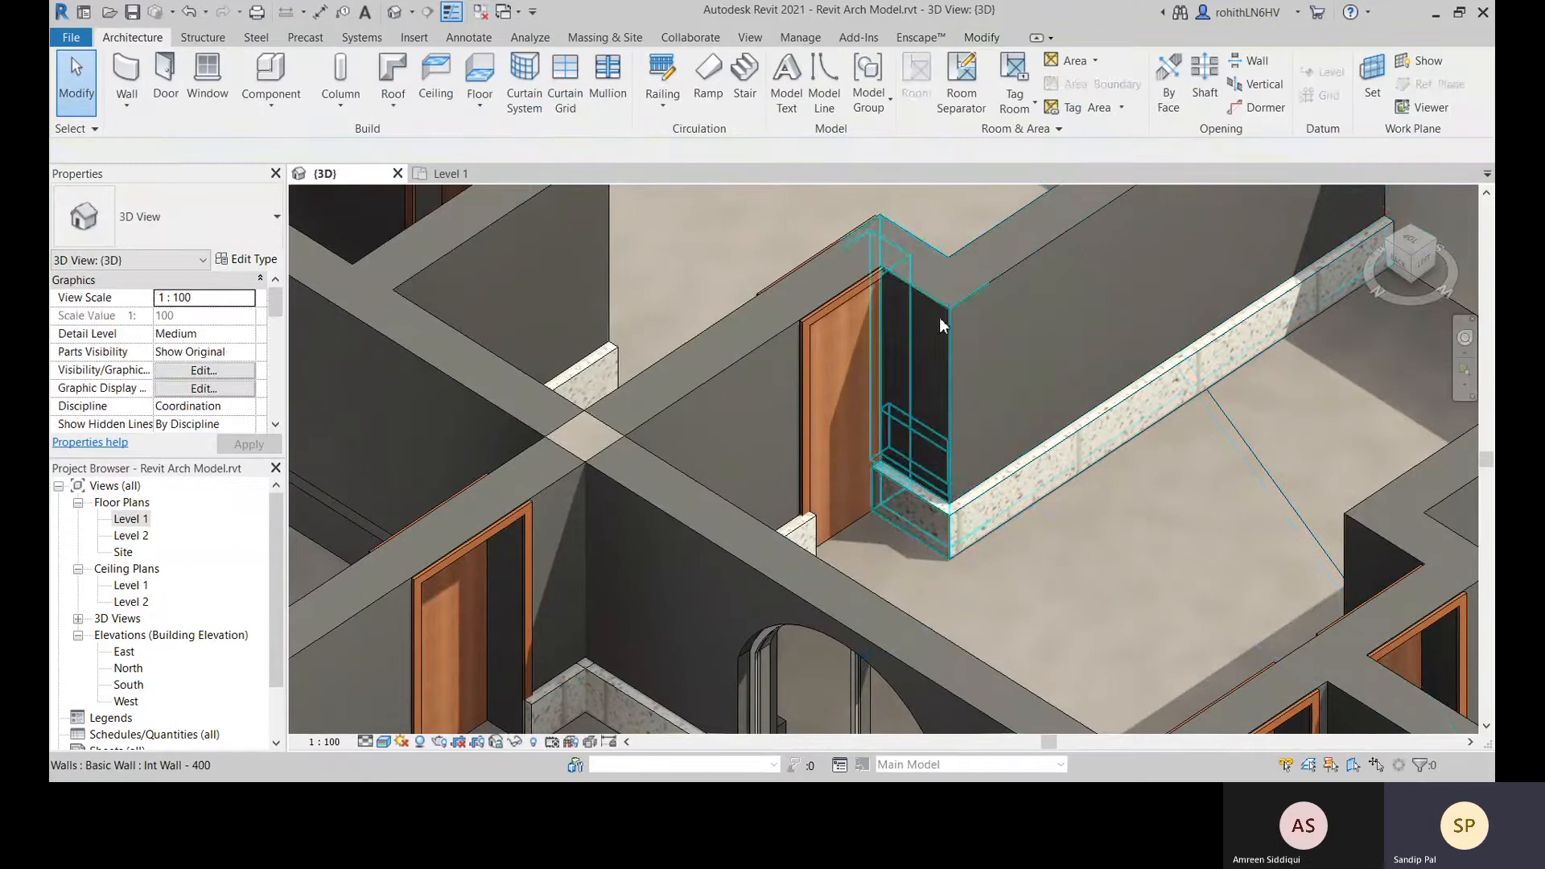
Move the short return wall back along the adjoining long wall, clear of the door frame
click(939, 317)
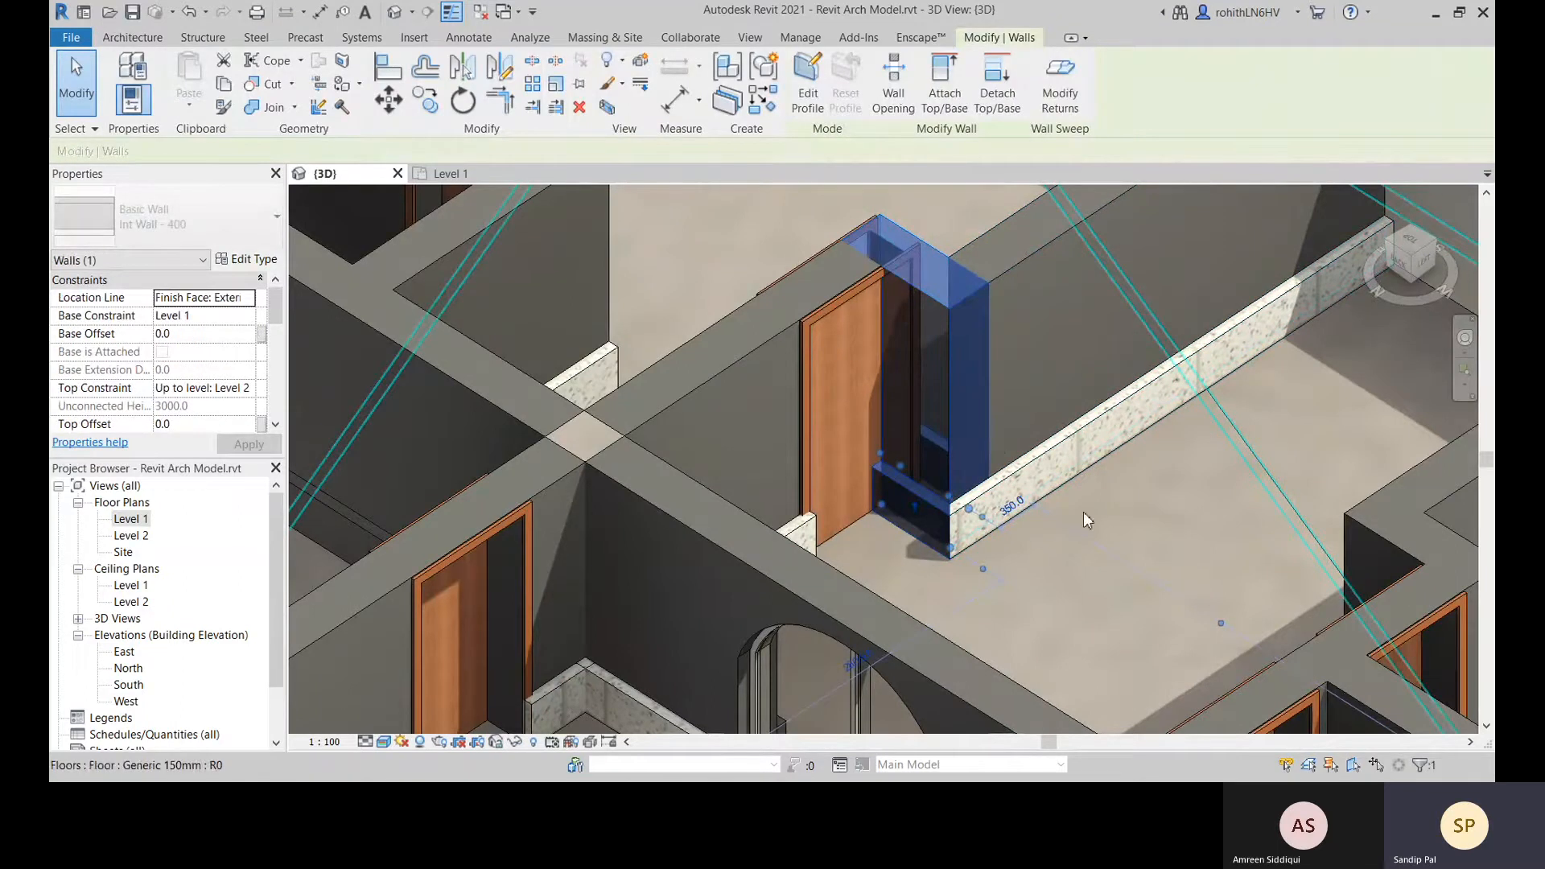
drag(926, 311, 1030, 261)
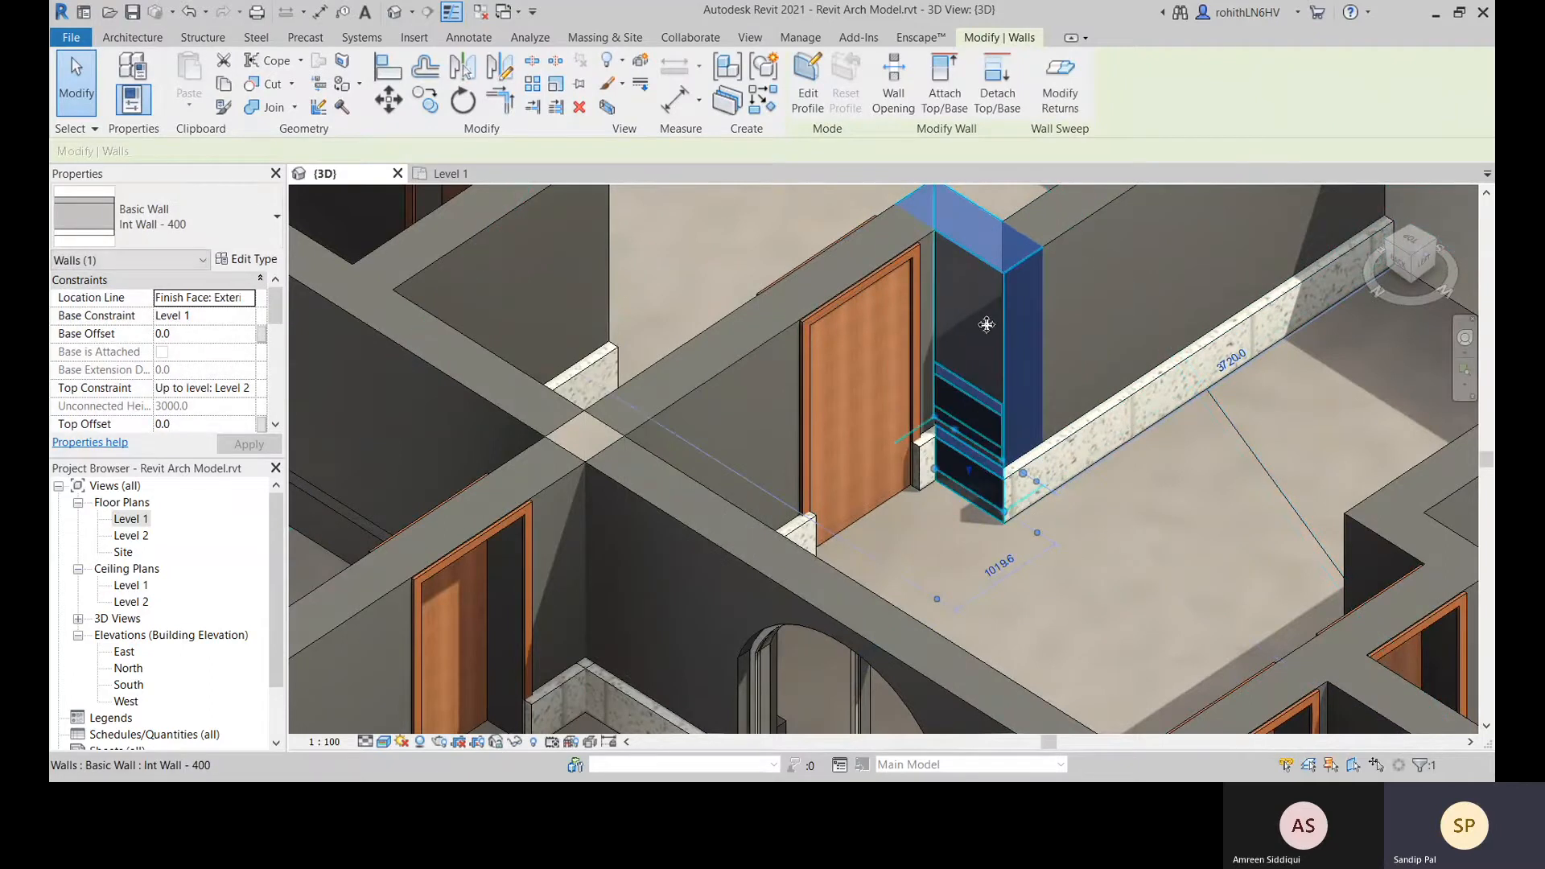
key(Escape)
Examine the free end of the interior wall beside the curtain system, where its base sweeps stop
scroll(1130, 510, down, 5)
shift+middle_drag(1130, 509, 1147, 592)
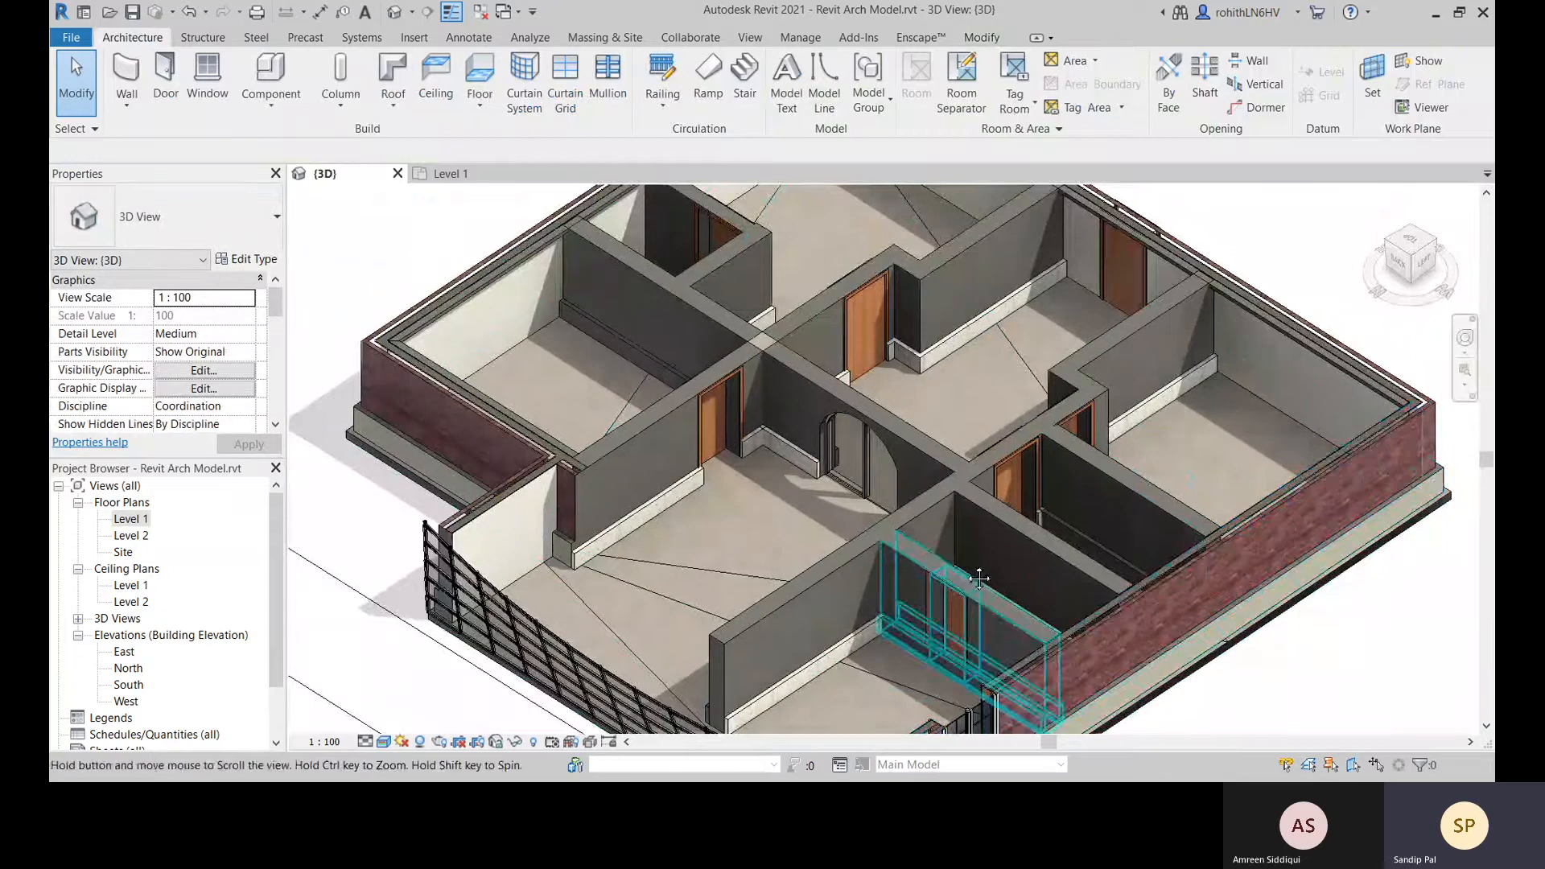
shift+middle_drag(925, 611, 901, 523)
scroll(855, 591, up, 6)
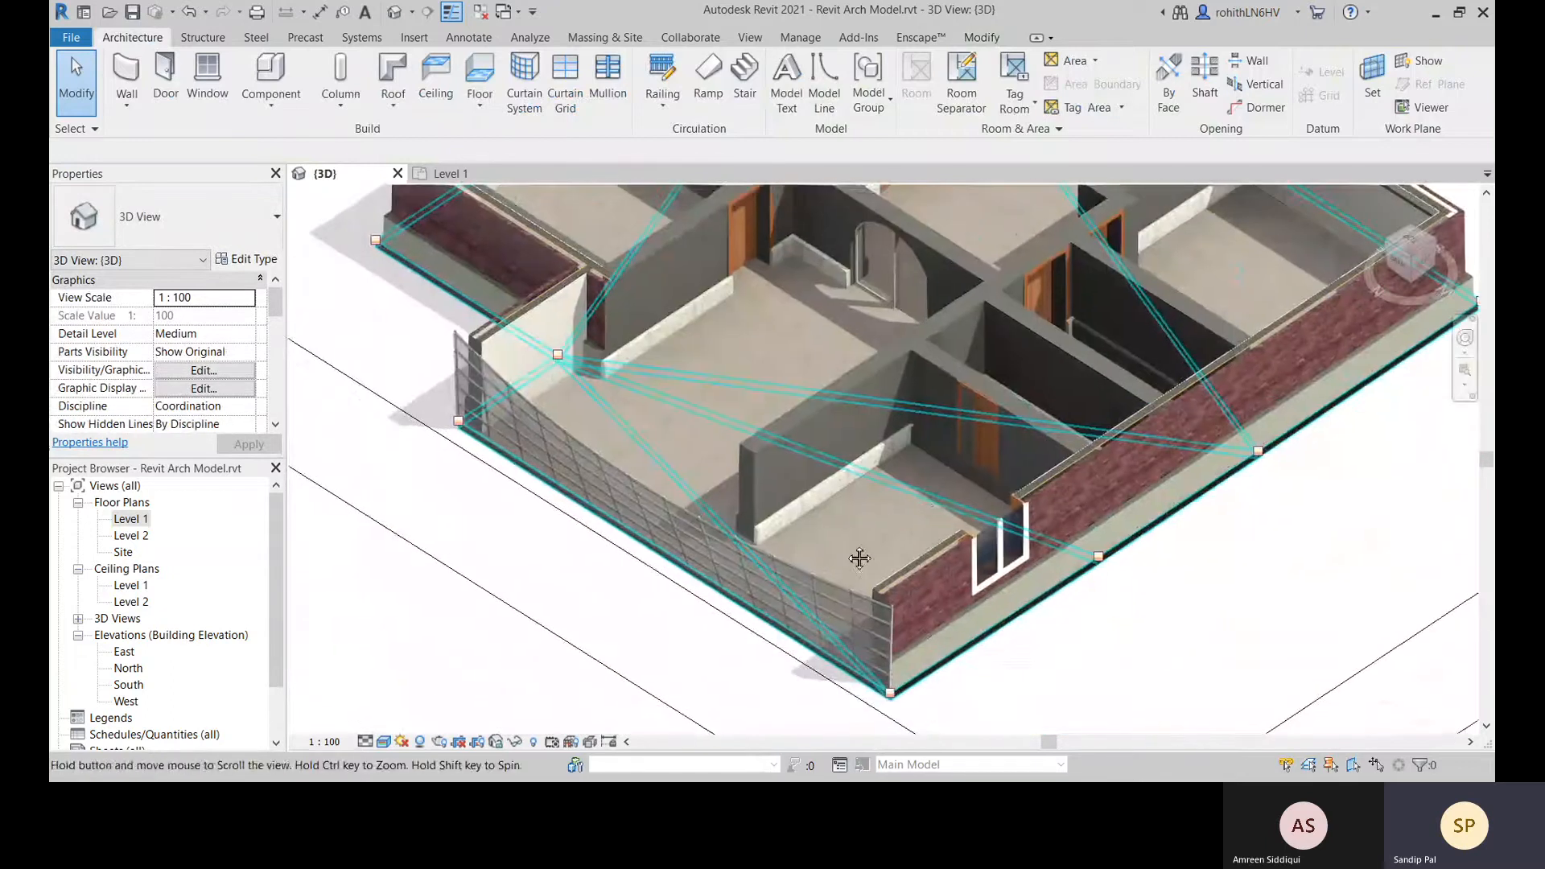
scroll(763, 527, up, 3)
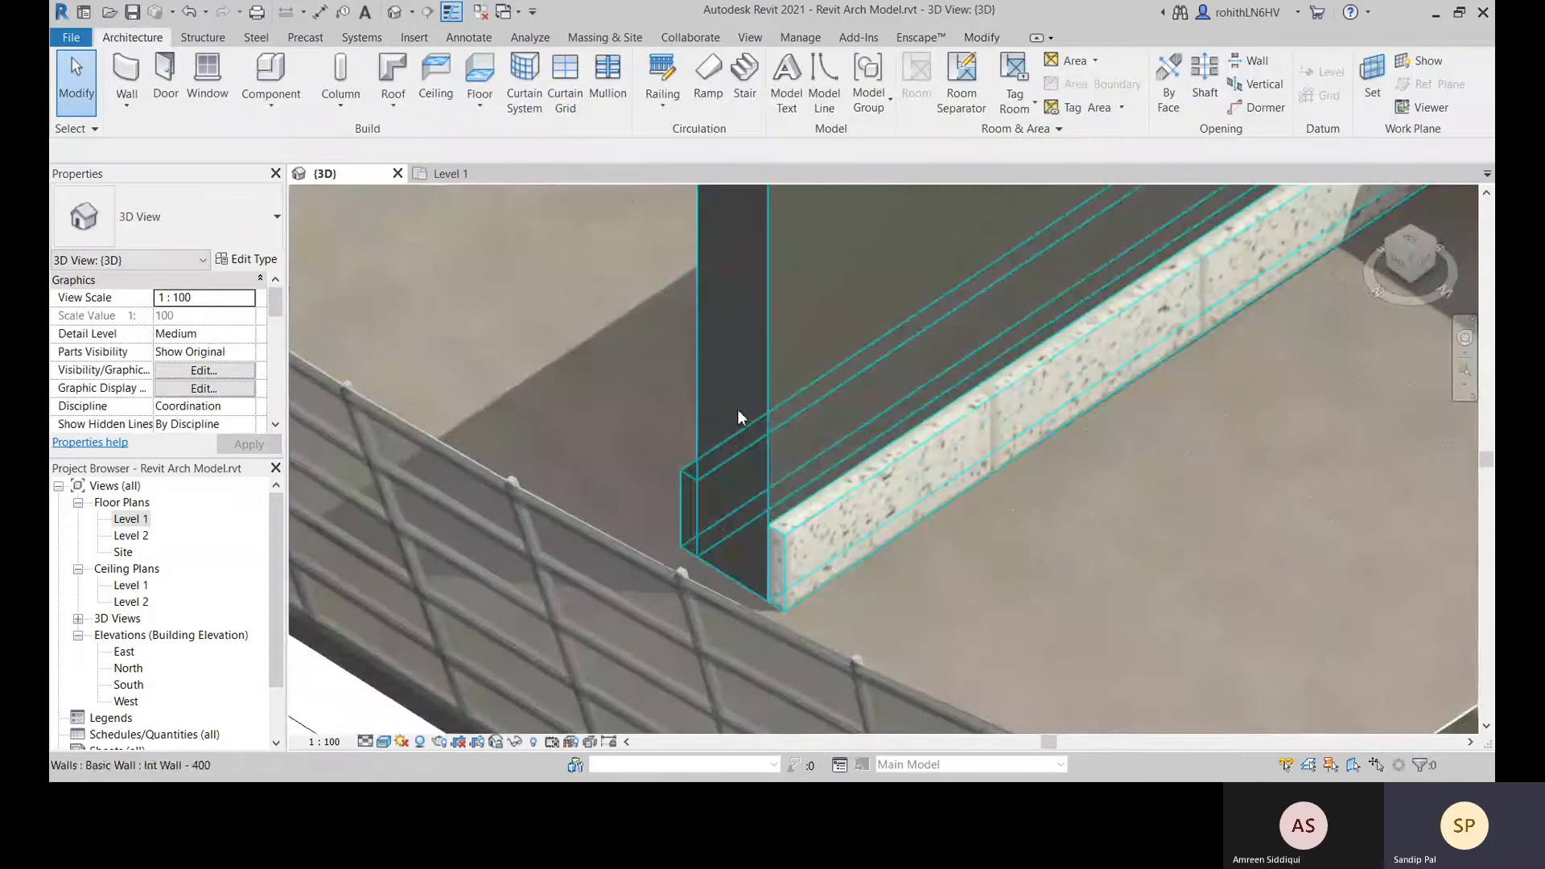
click(750, 403)
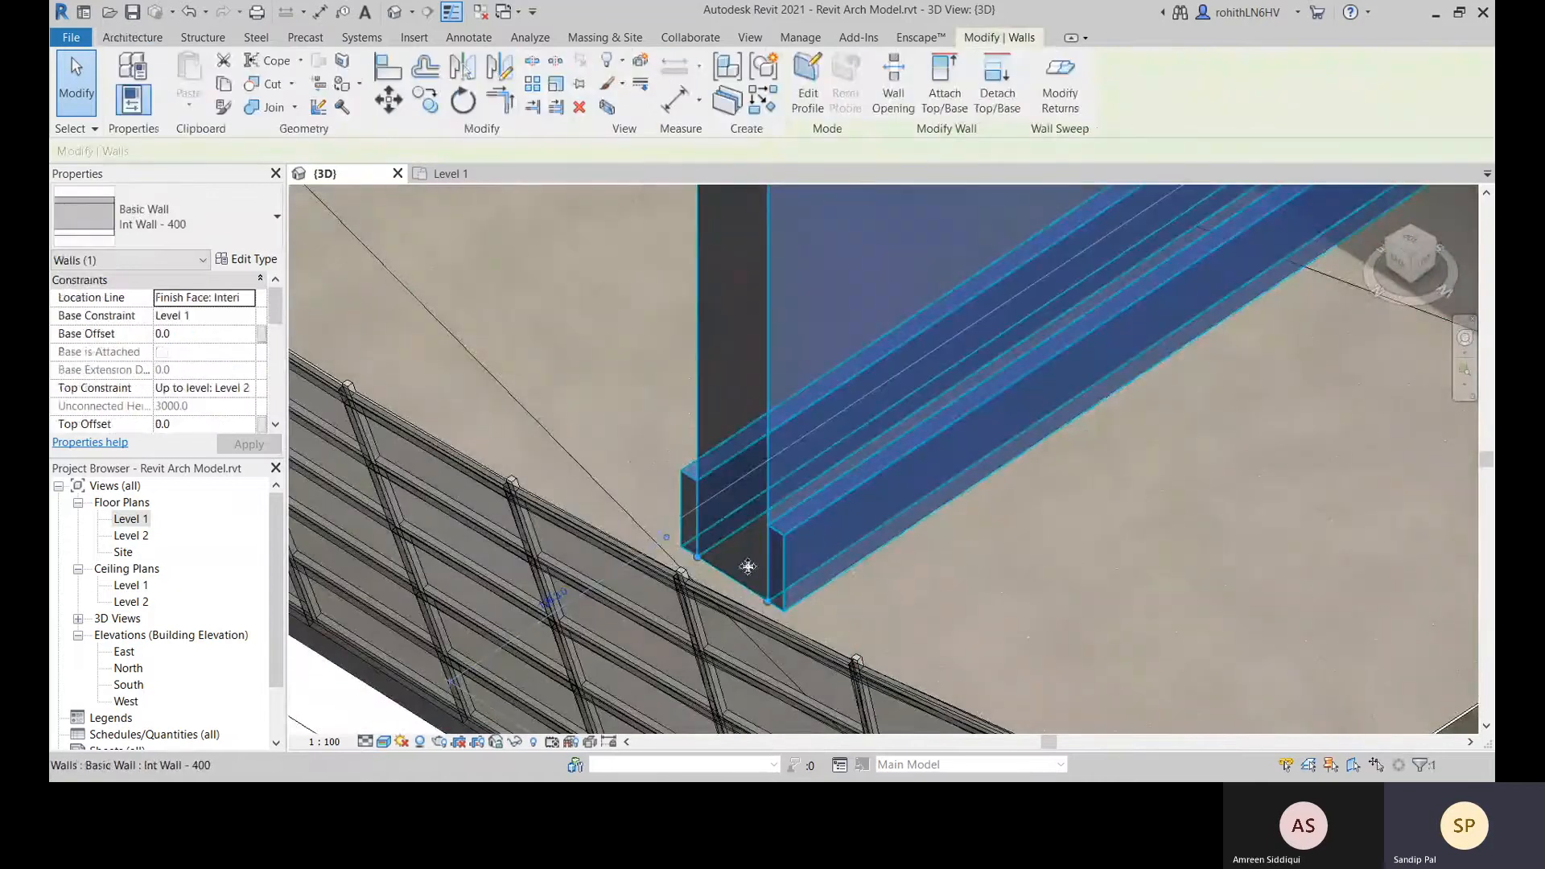
middle_drag(734, 547, 815, 443)
click(465, 692)
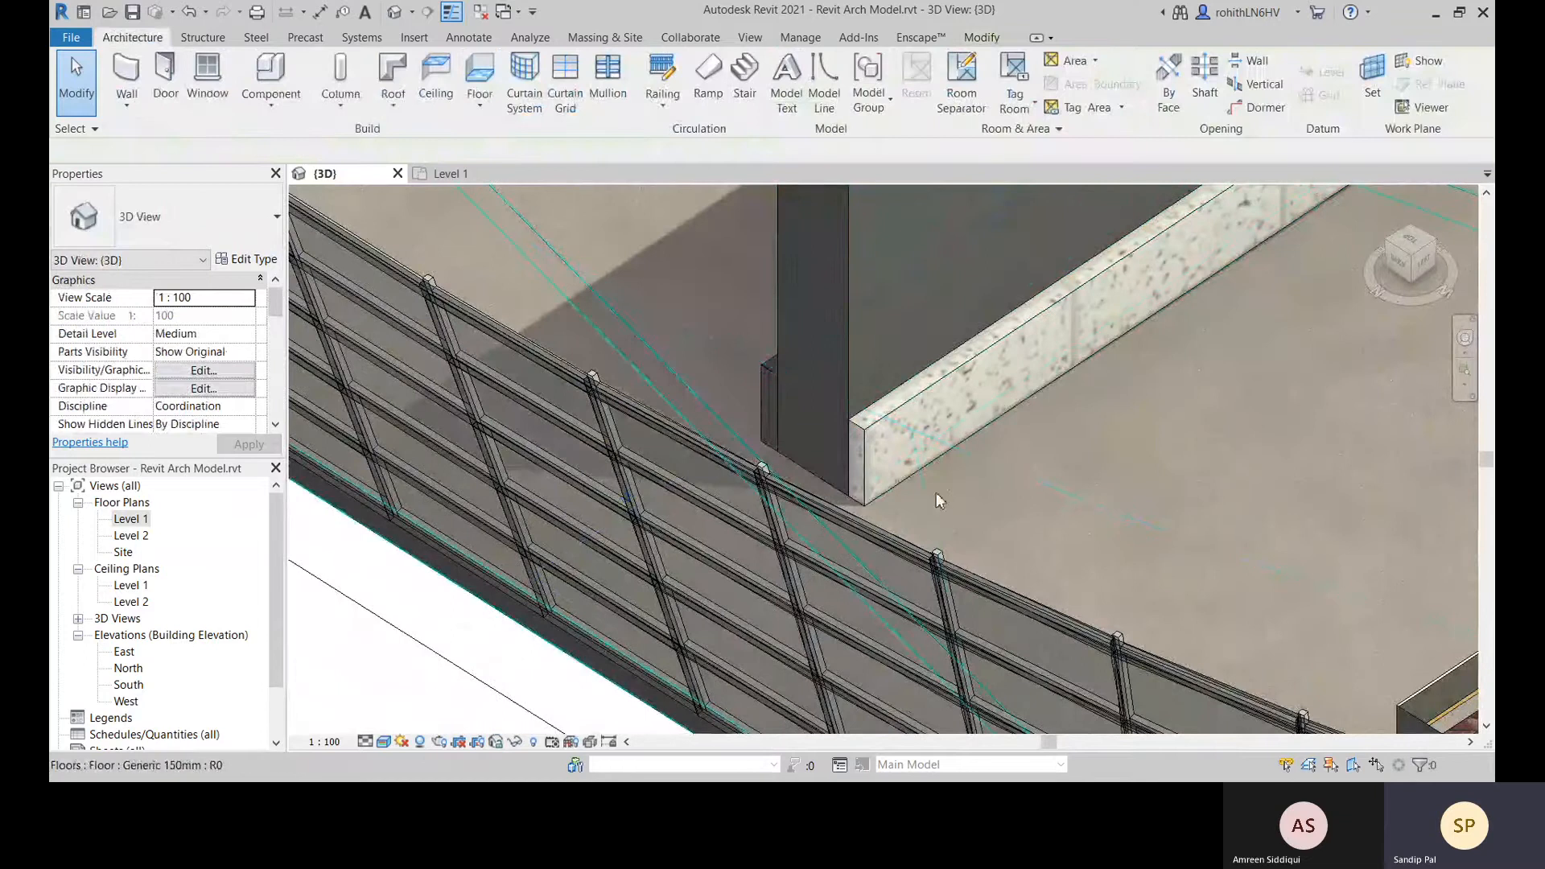
Set the default wrapping at ends to Exterior in the Int Wall - 400 type's structure
click(877, 461)
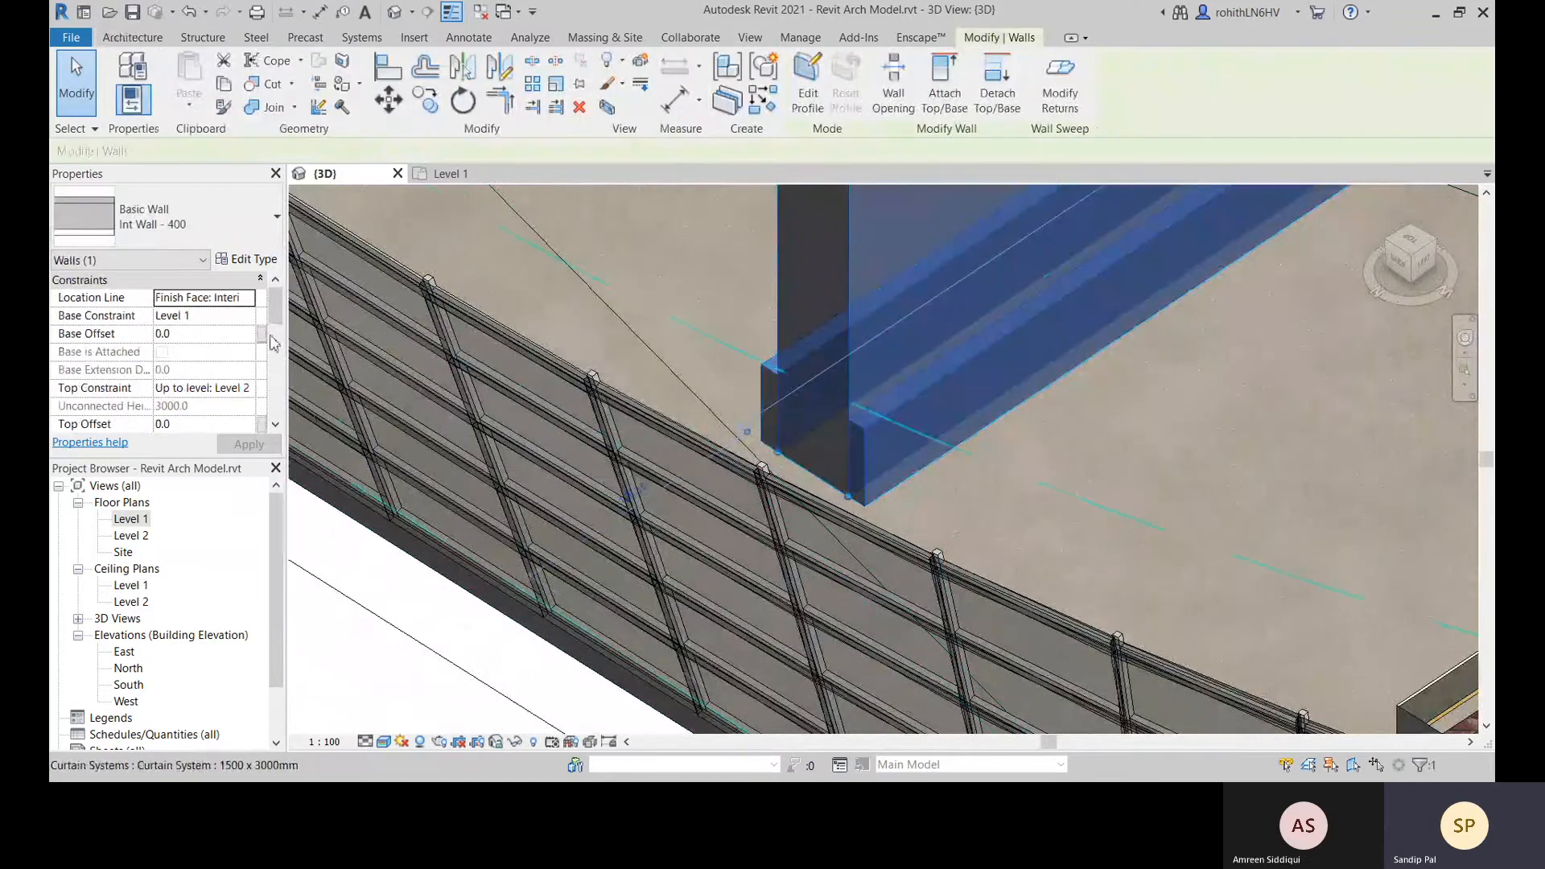
click(250, 259)
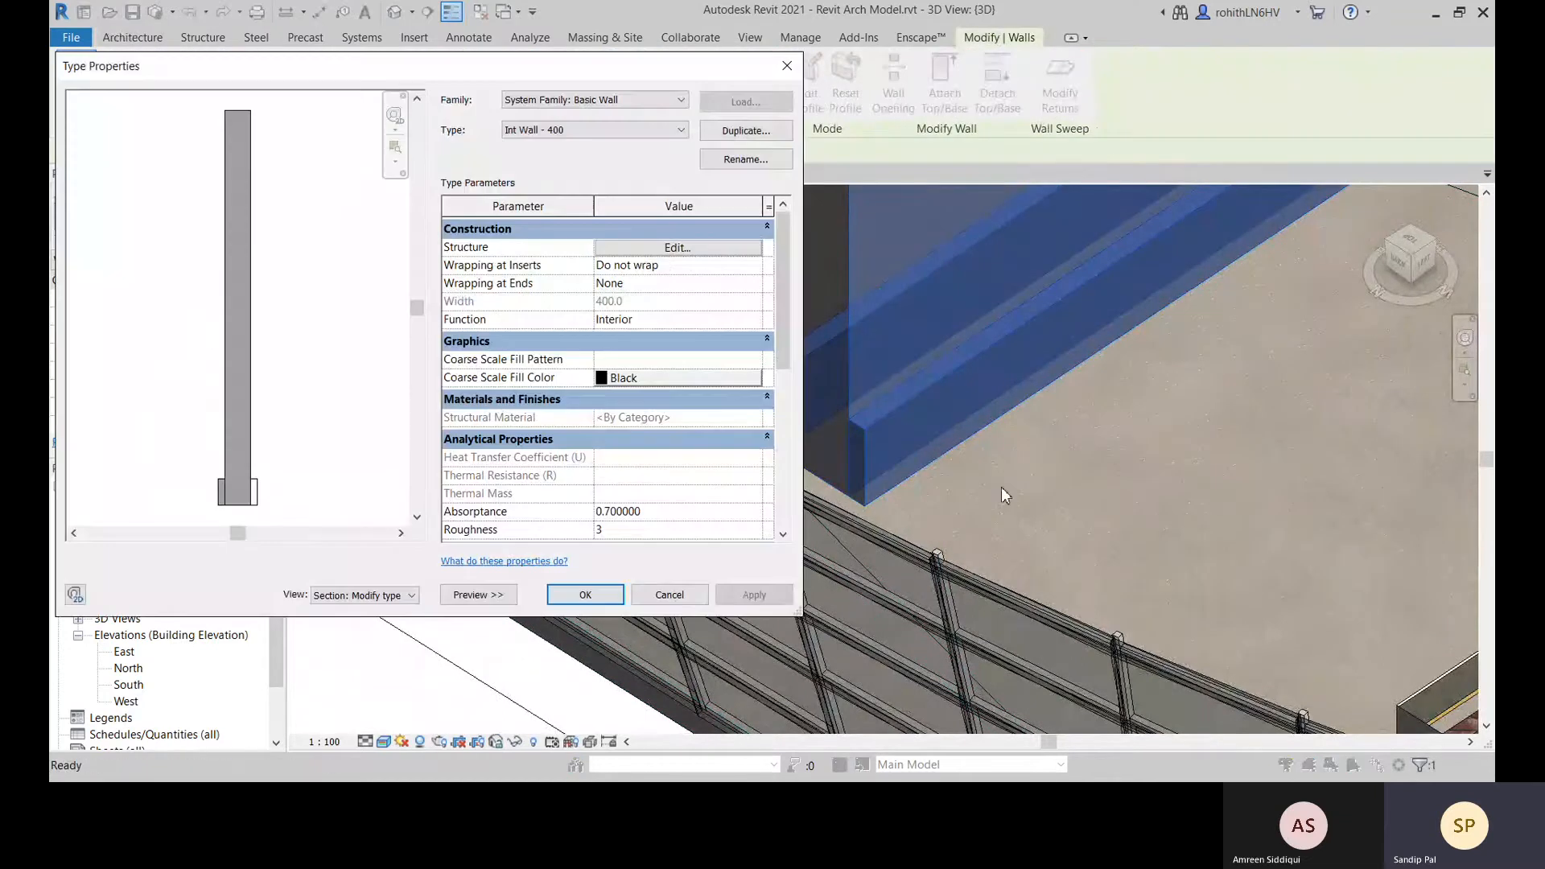
click(680, 248)
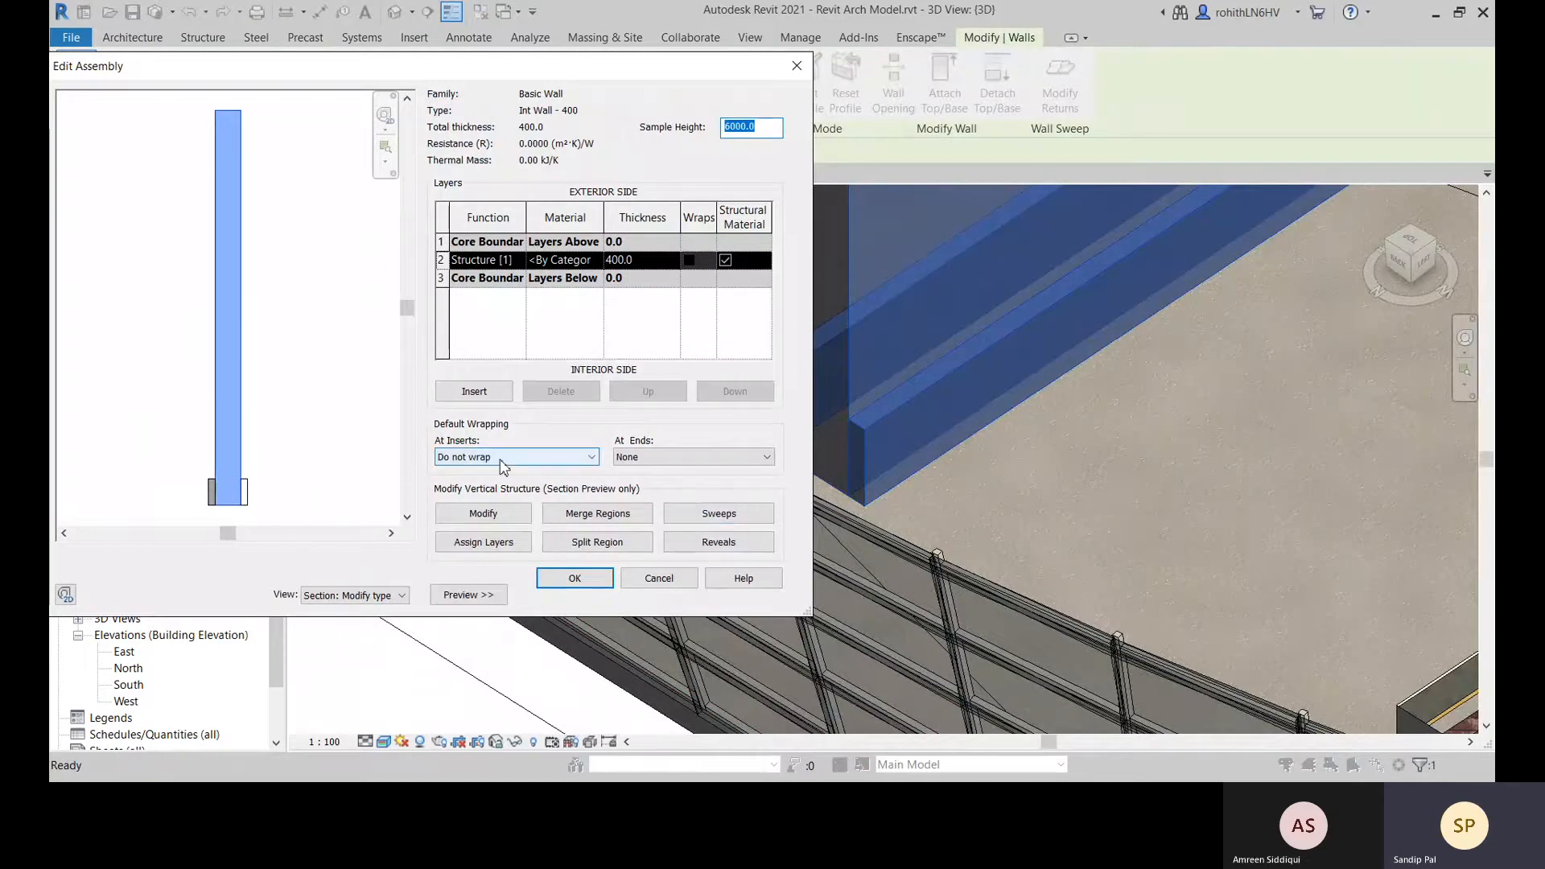
click(671, 457)
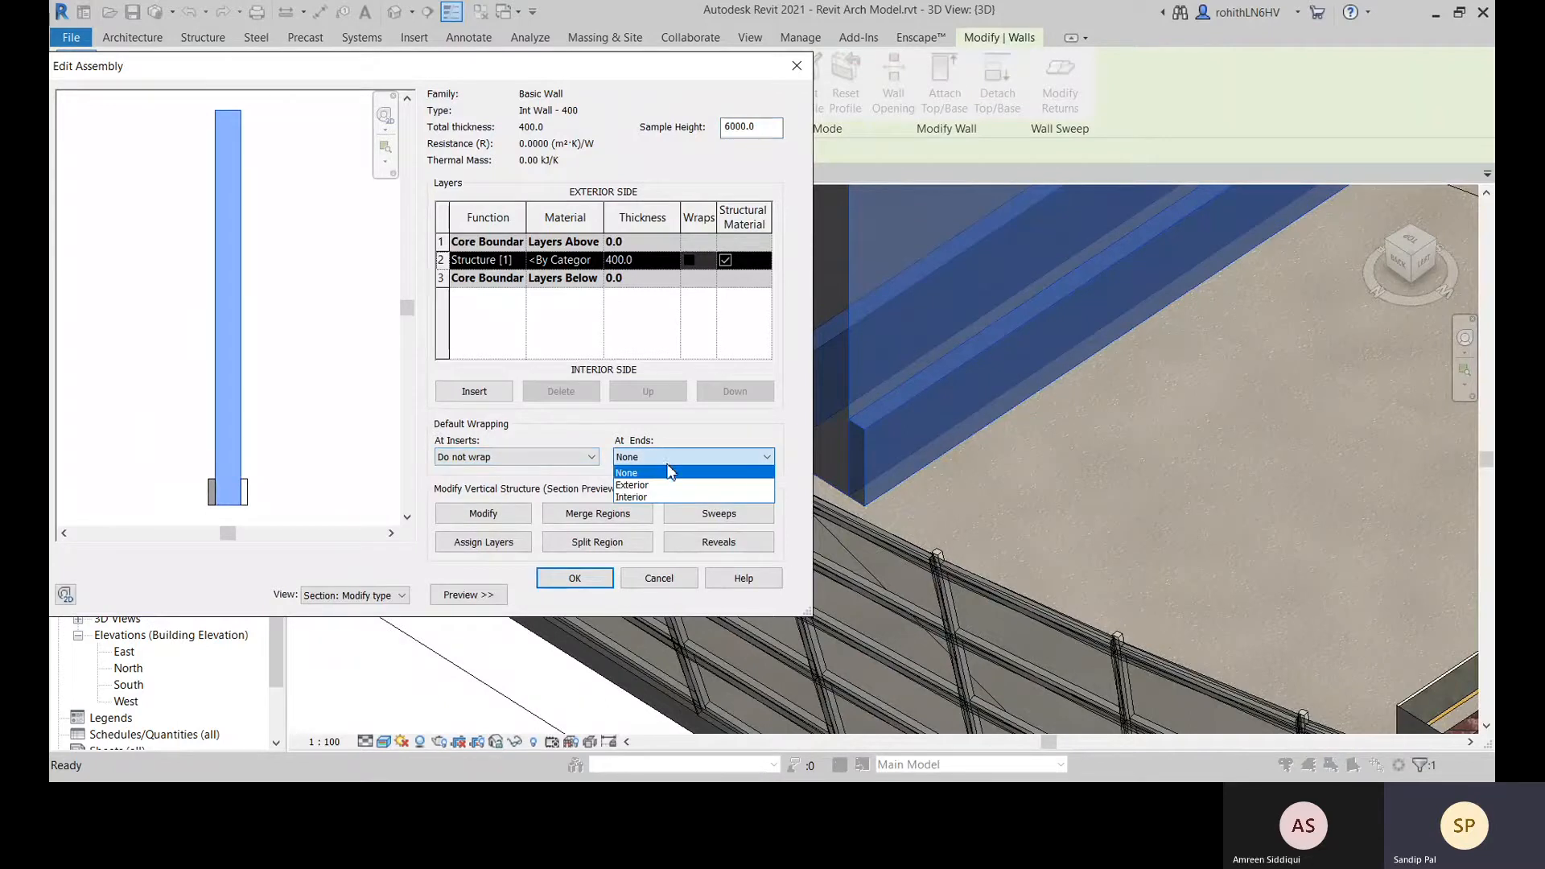
click(653, 485)
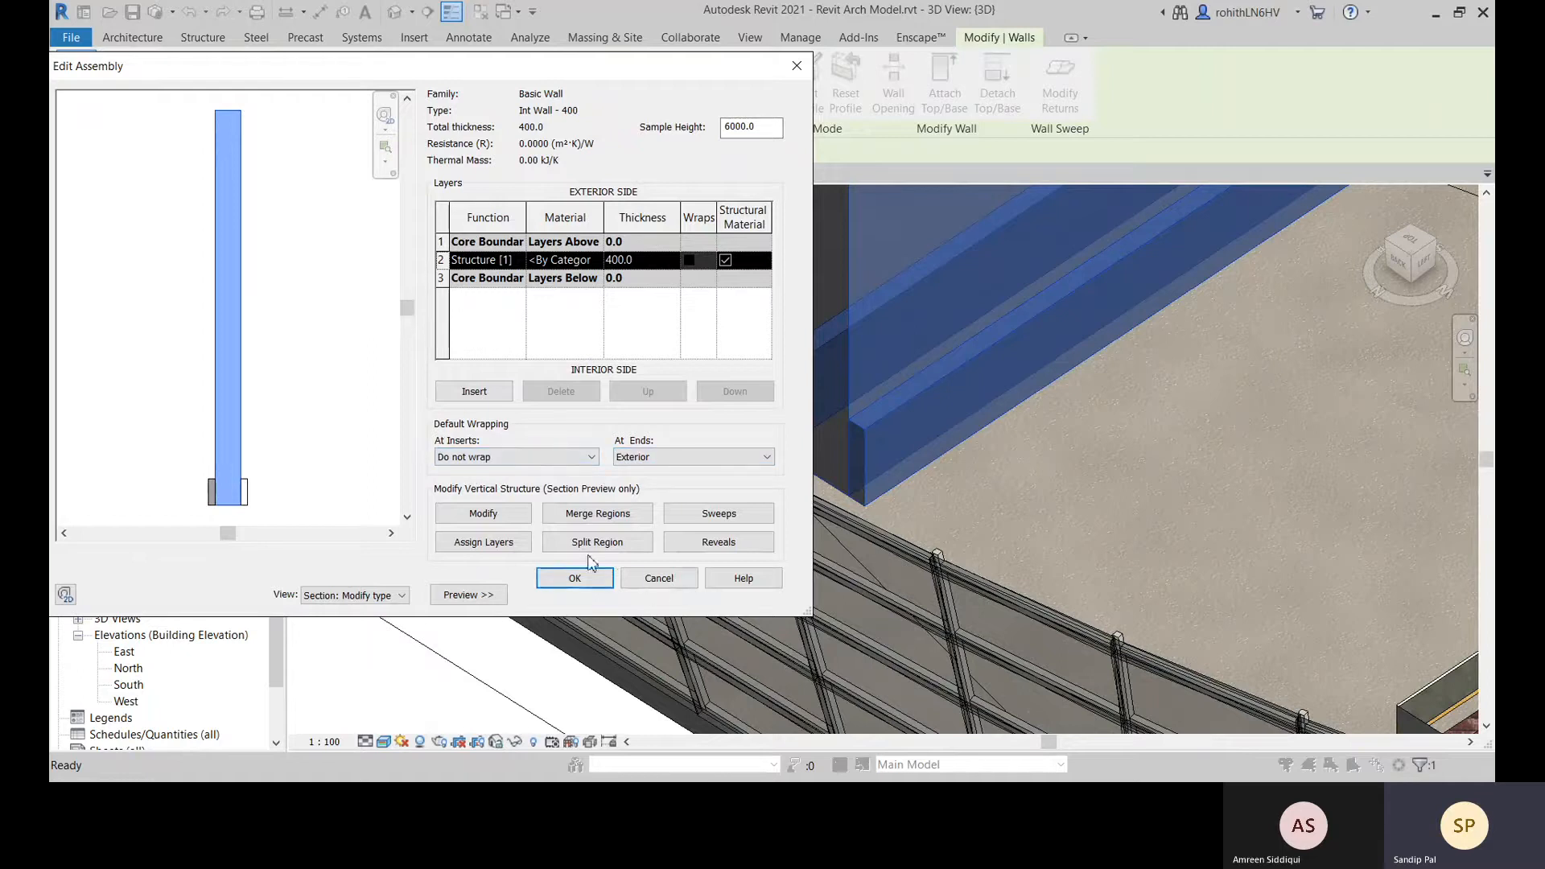
click(588, 576)
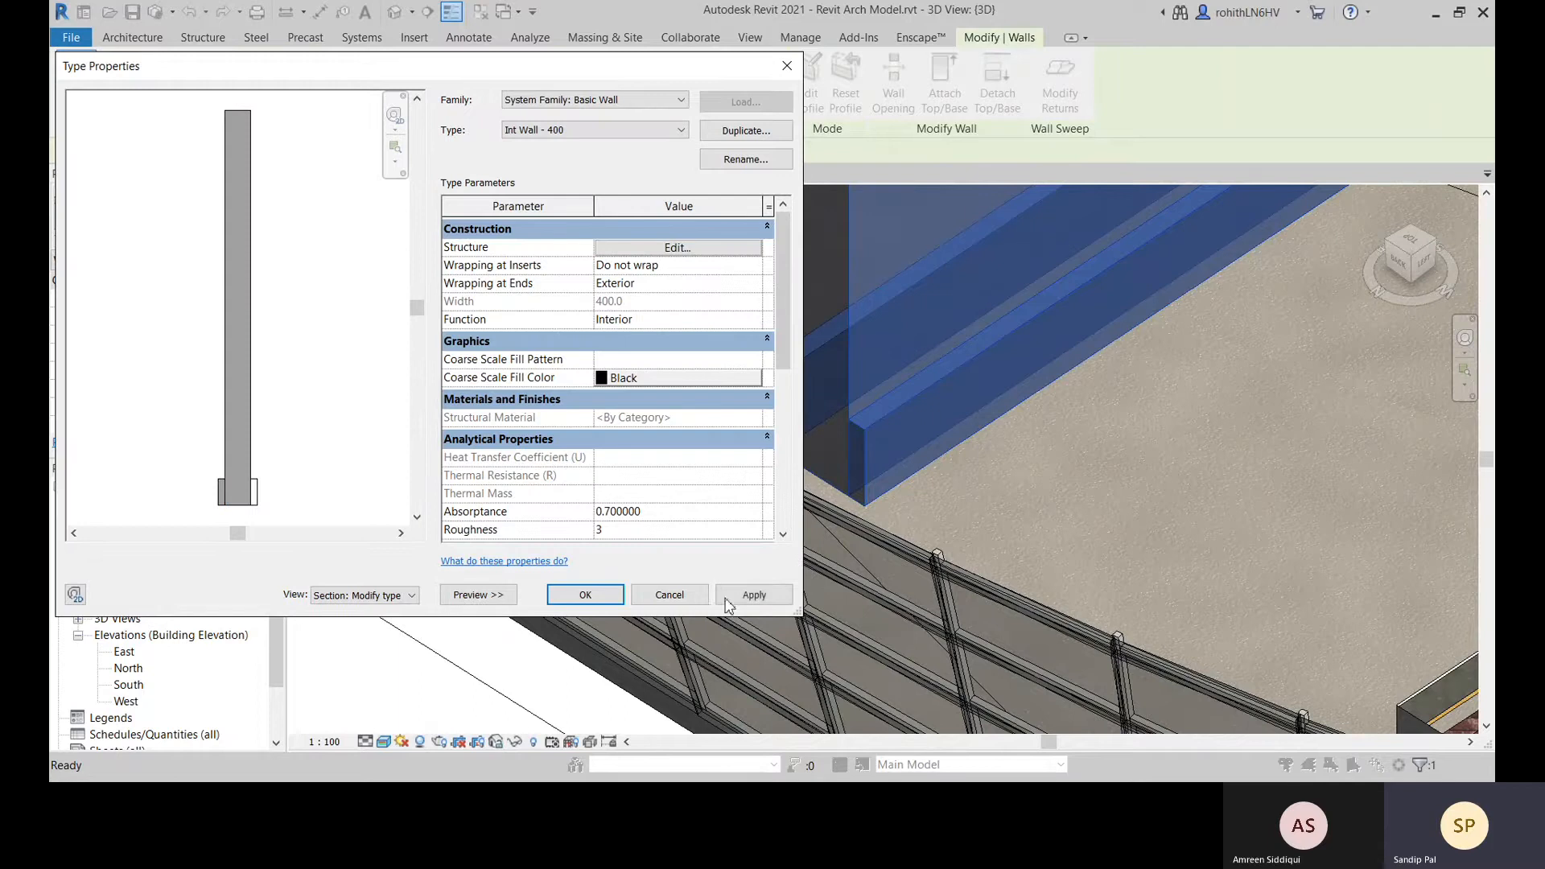
click(754, 597)
click(585, 595)
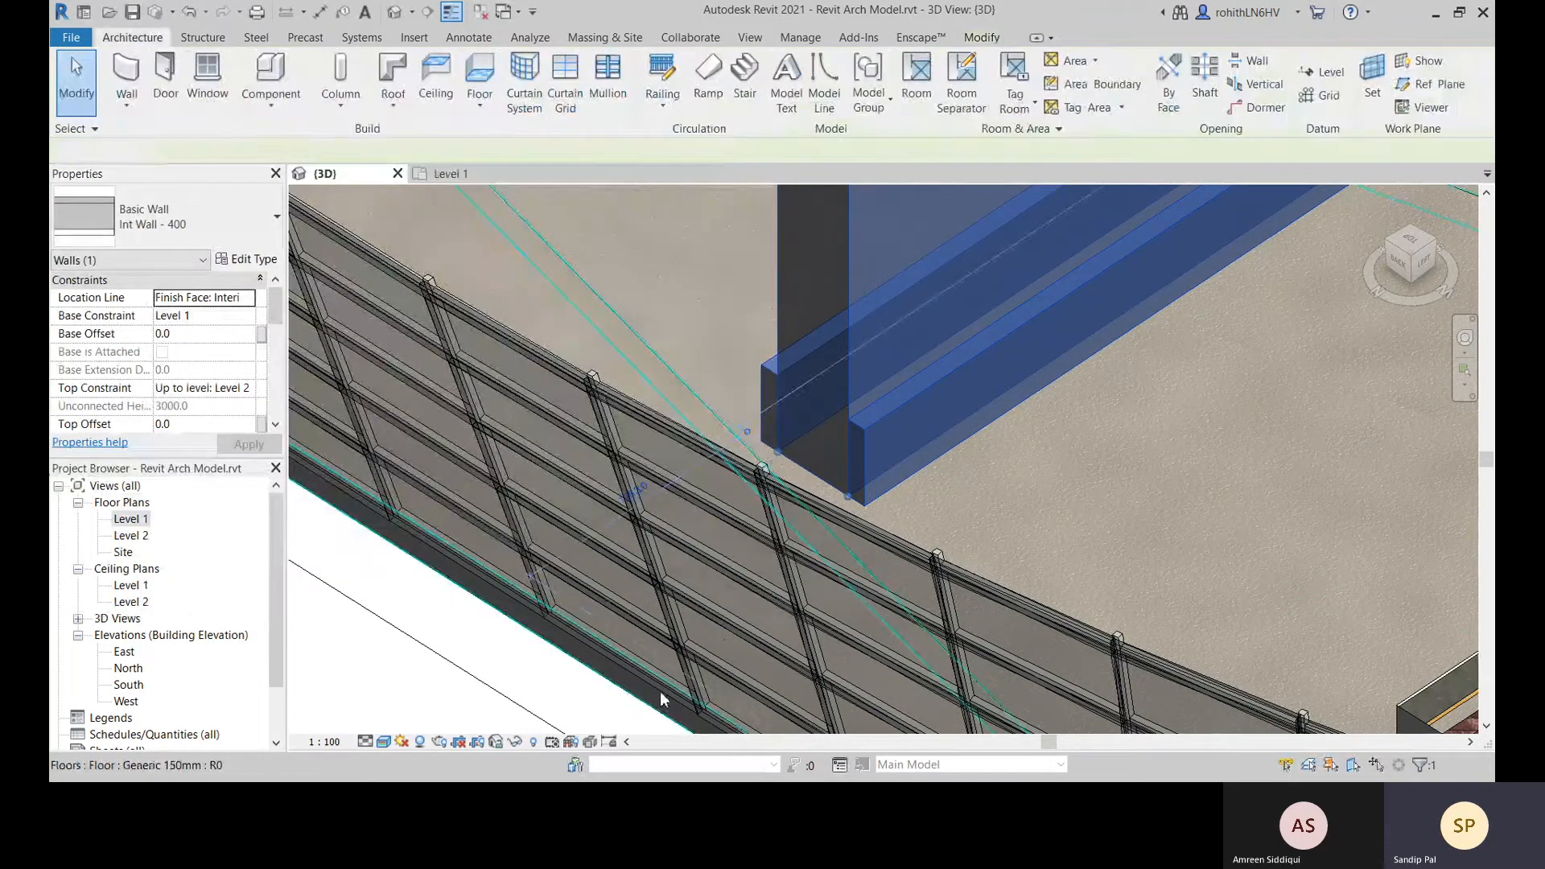
Set the Int Wall - 400 type's default wrapping to Both at inserts and Interior at ends
middle_drag(943, 467, 963, 452)
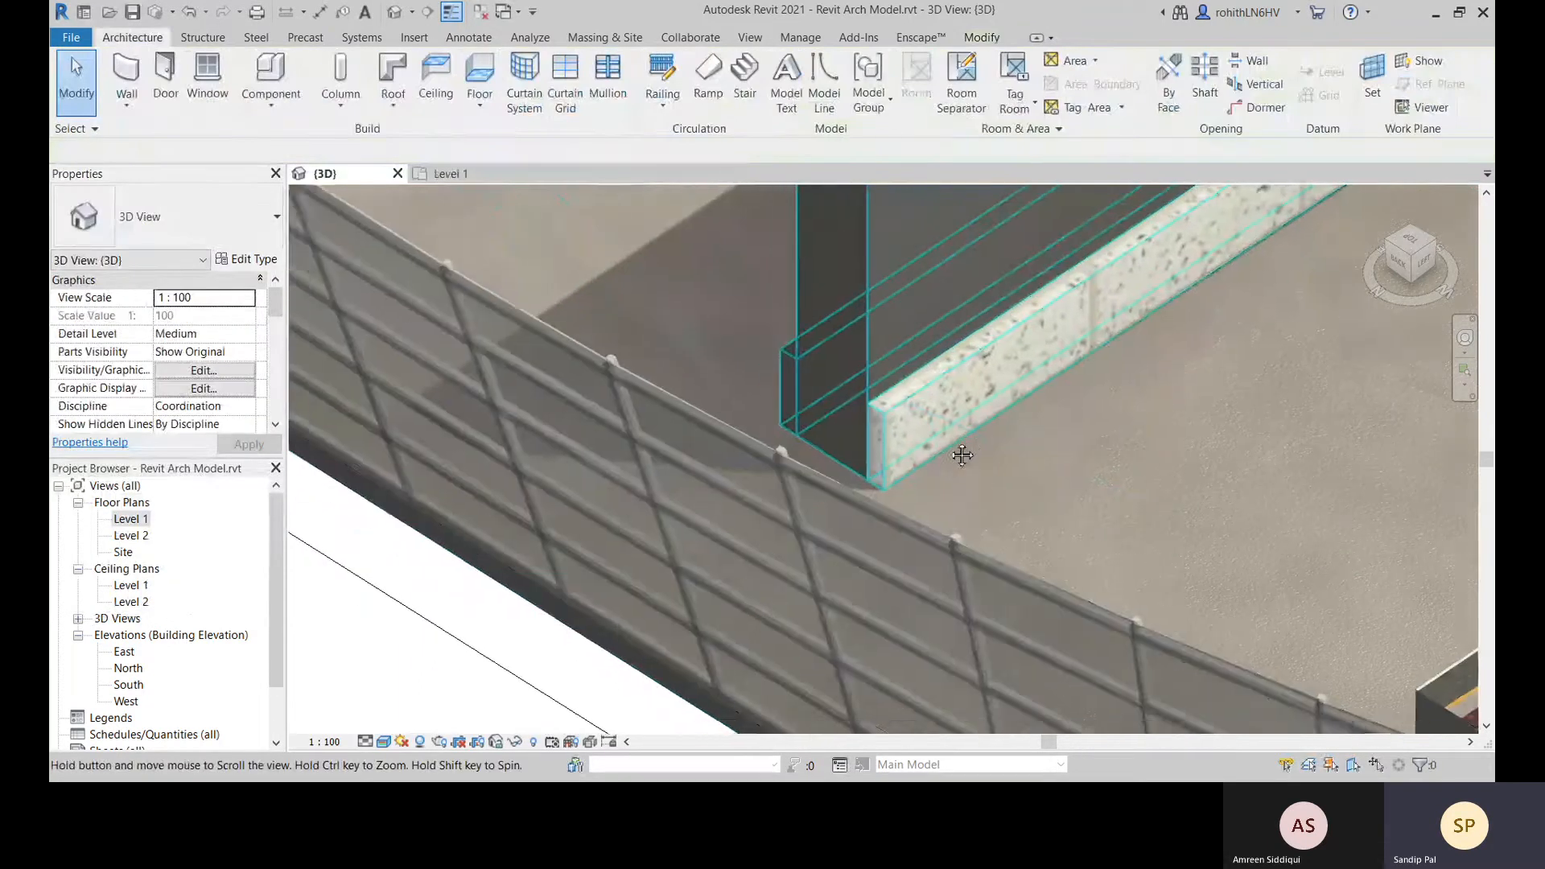
click(898, 395)
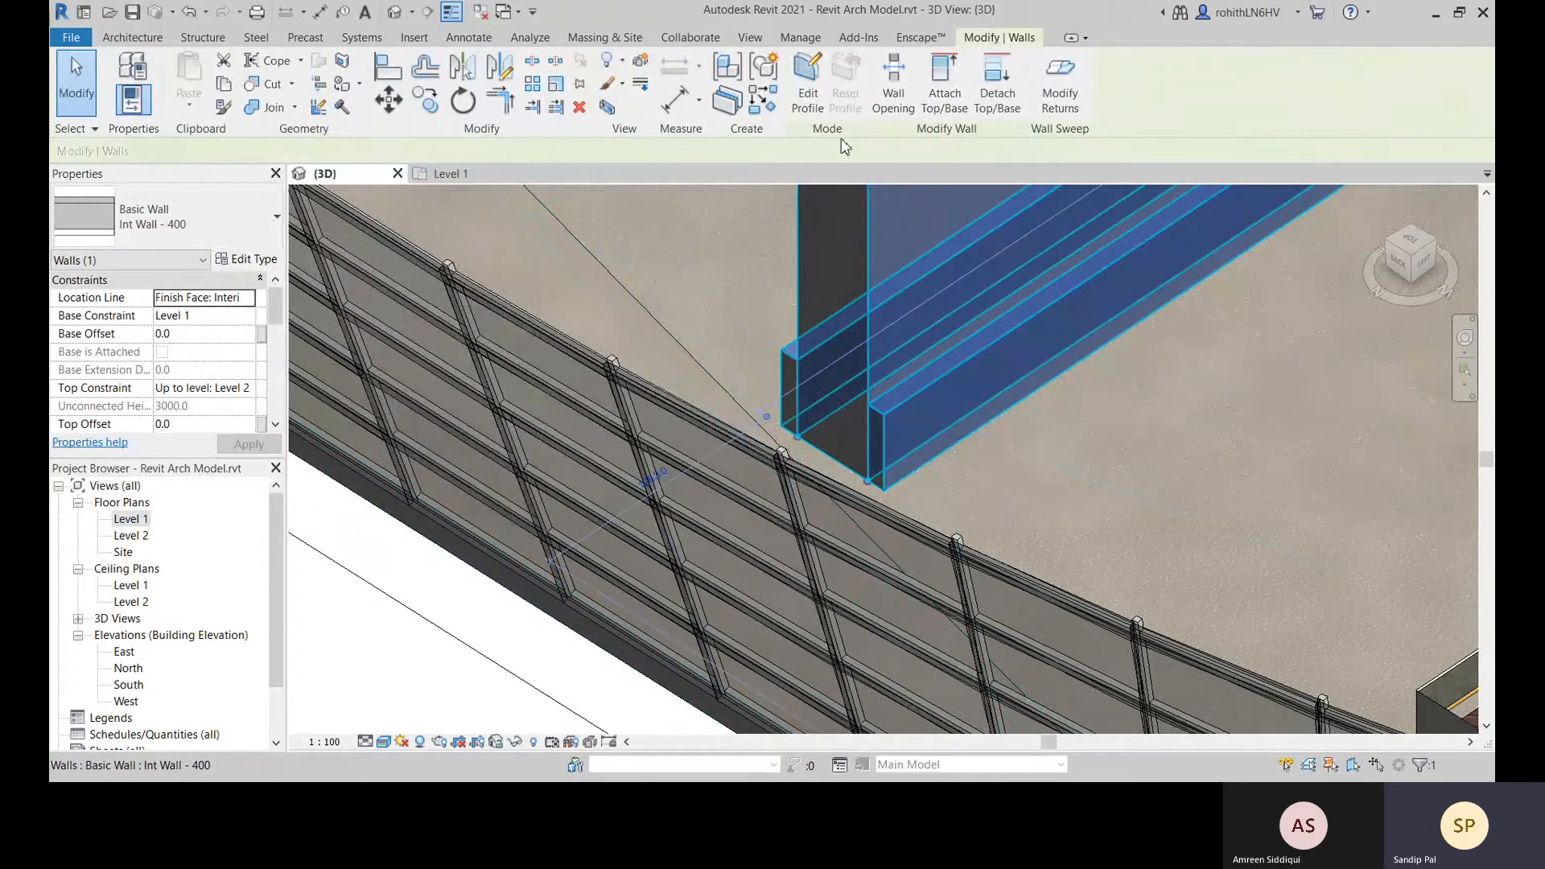
click(249, 260)
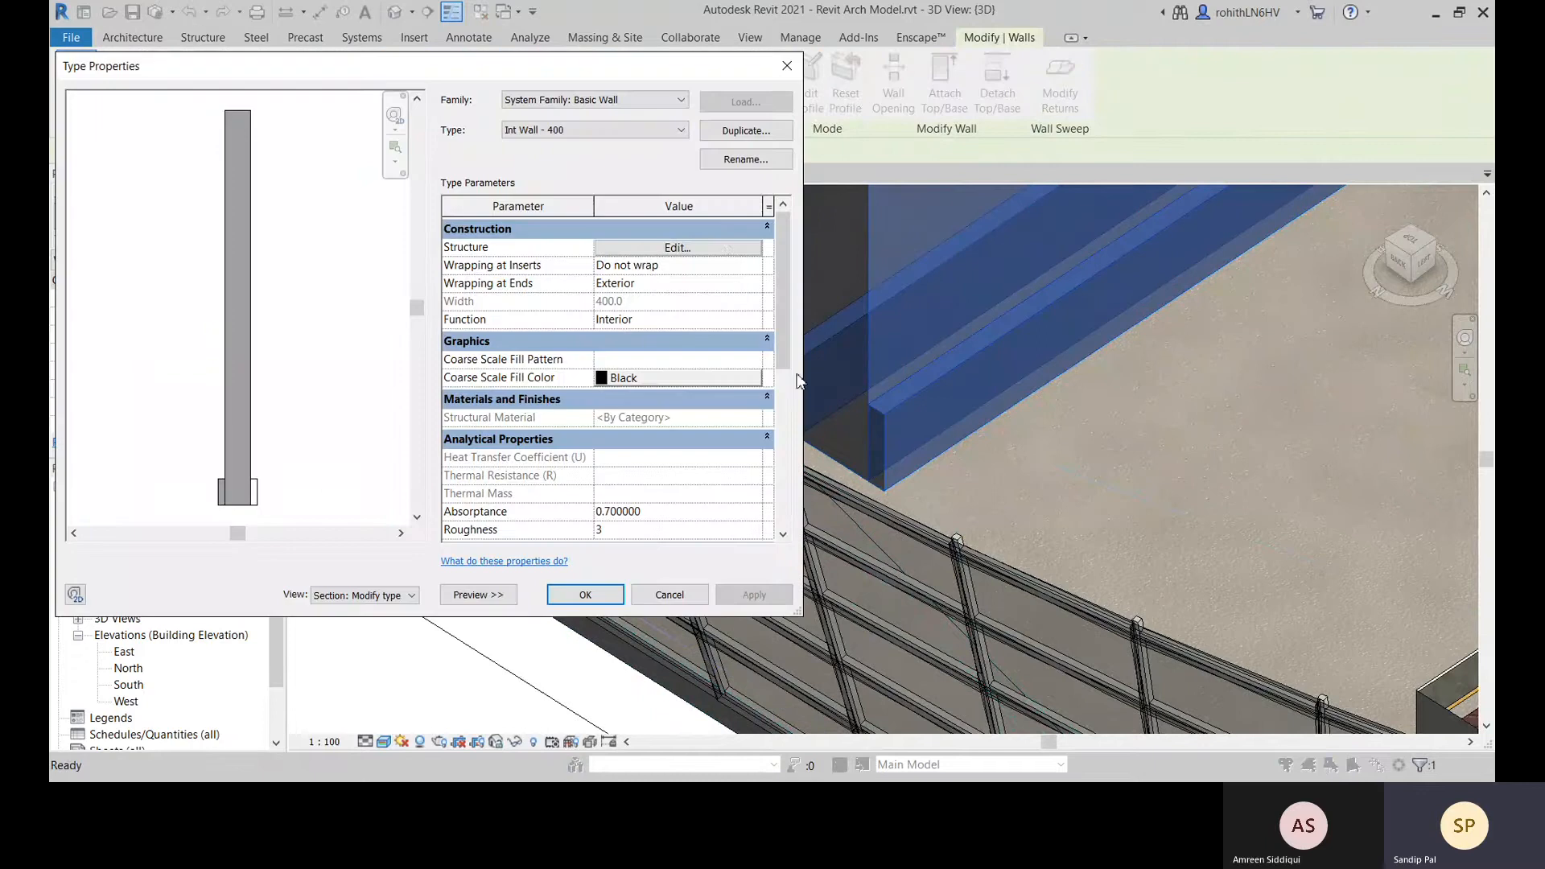
click(728, 250)
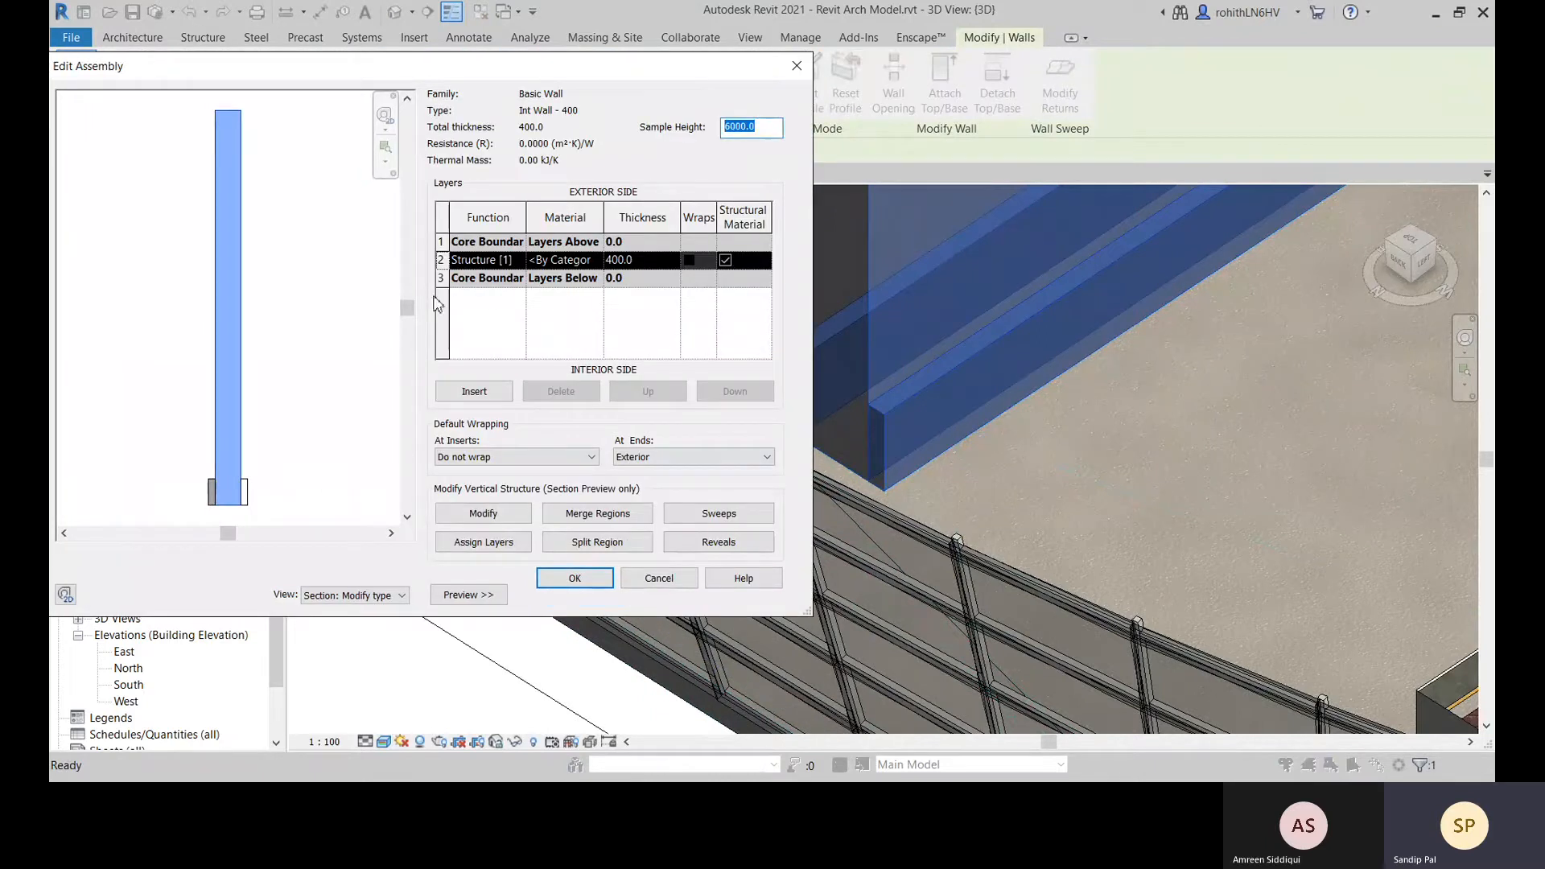
click(571, 456)
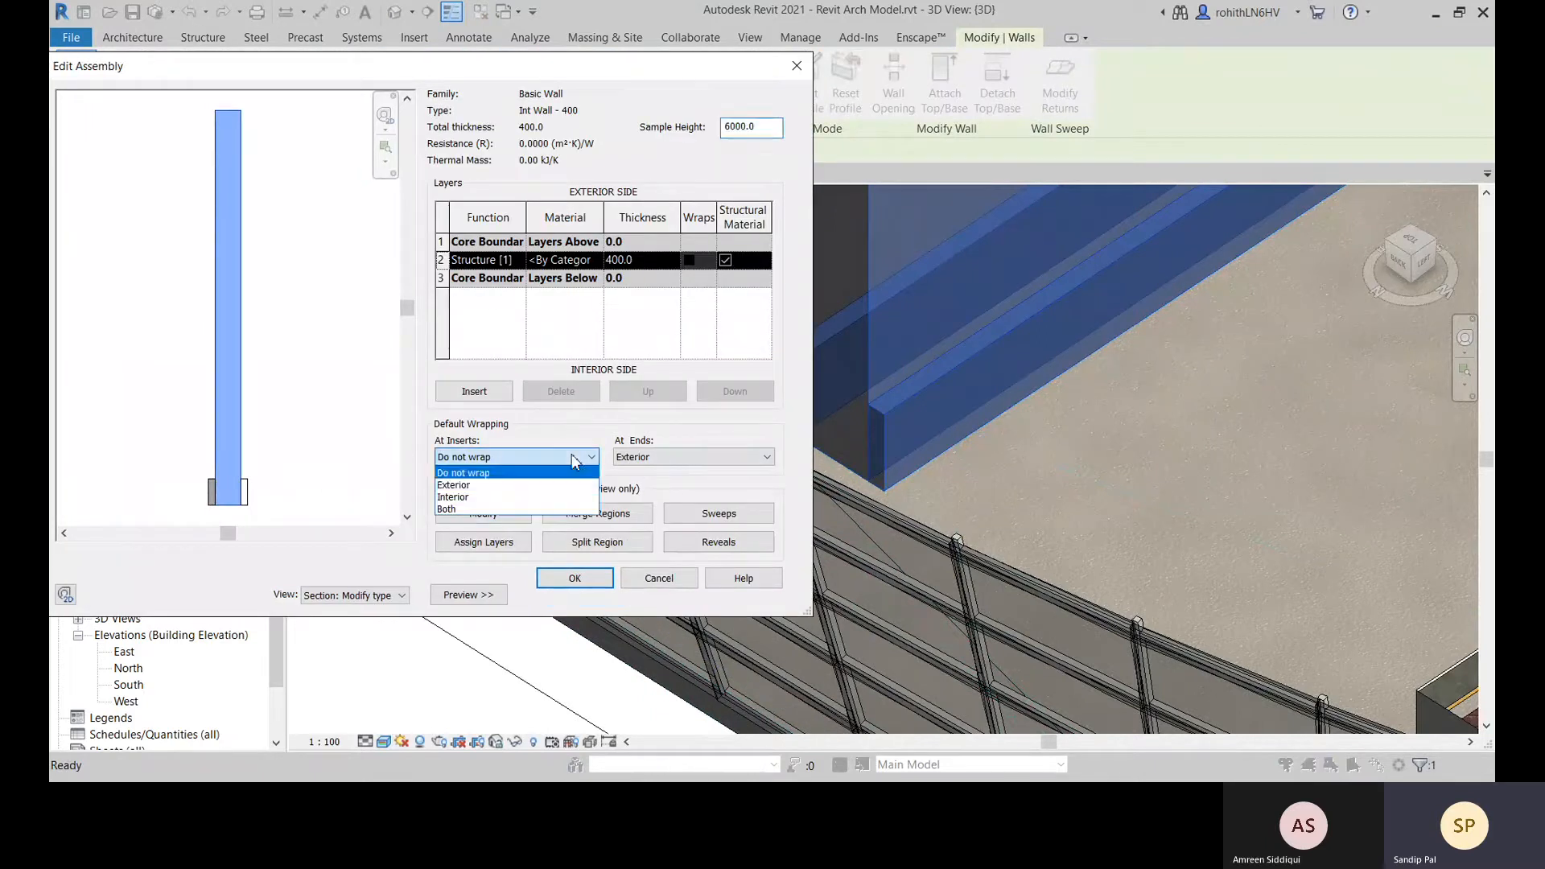
click(464, 510)
click(700, 457)
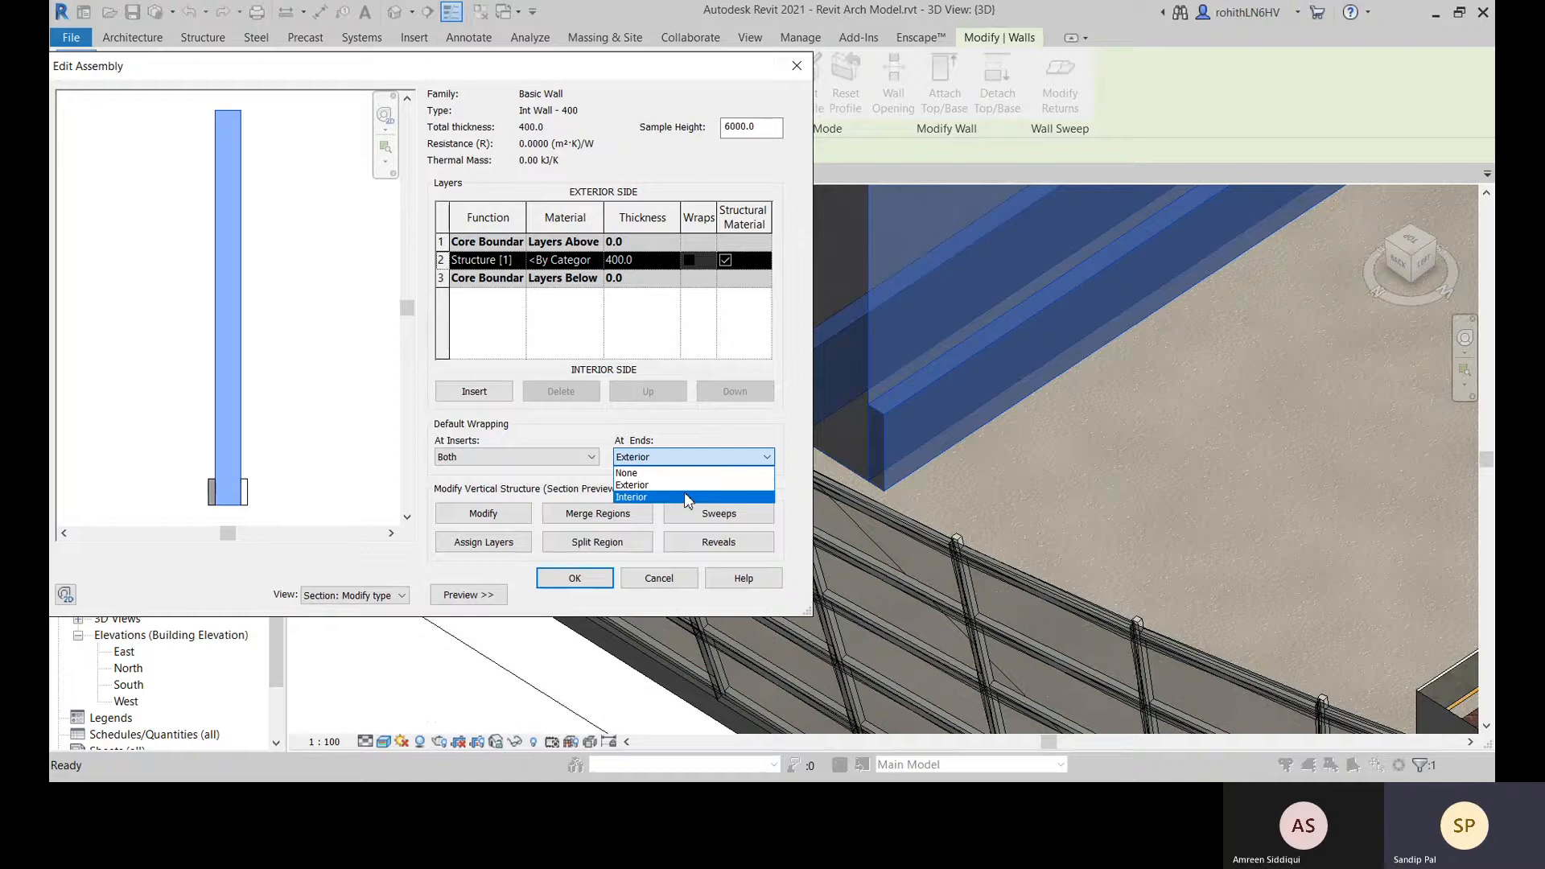
click(684, 497)
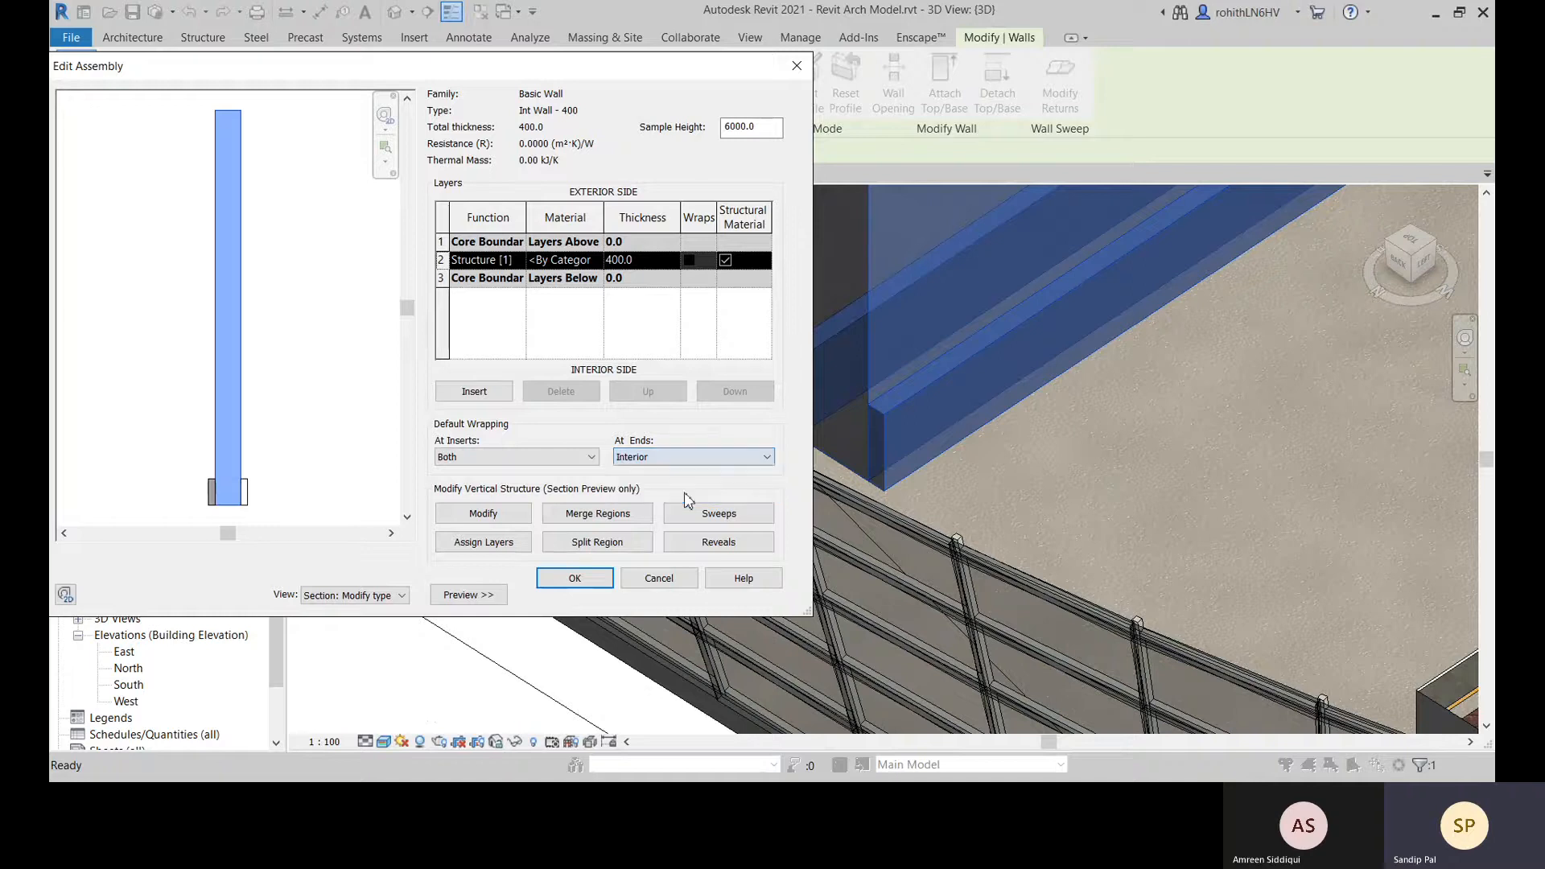
click(571, 579)
click(753, 599)
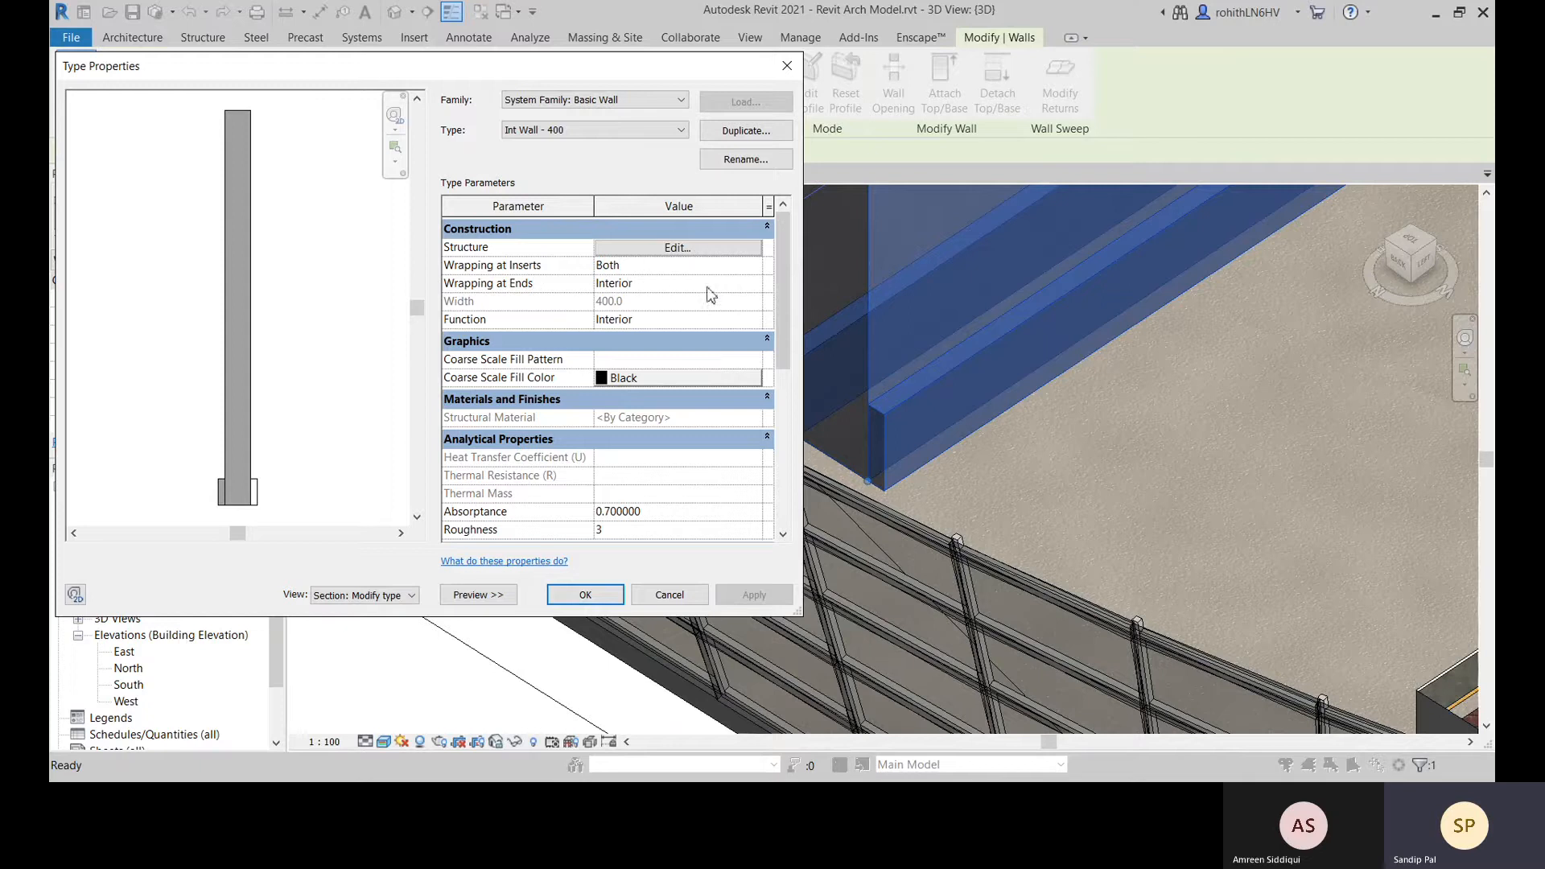
click(585, 595)
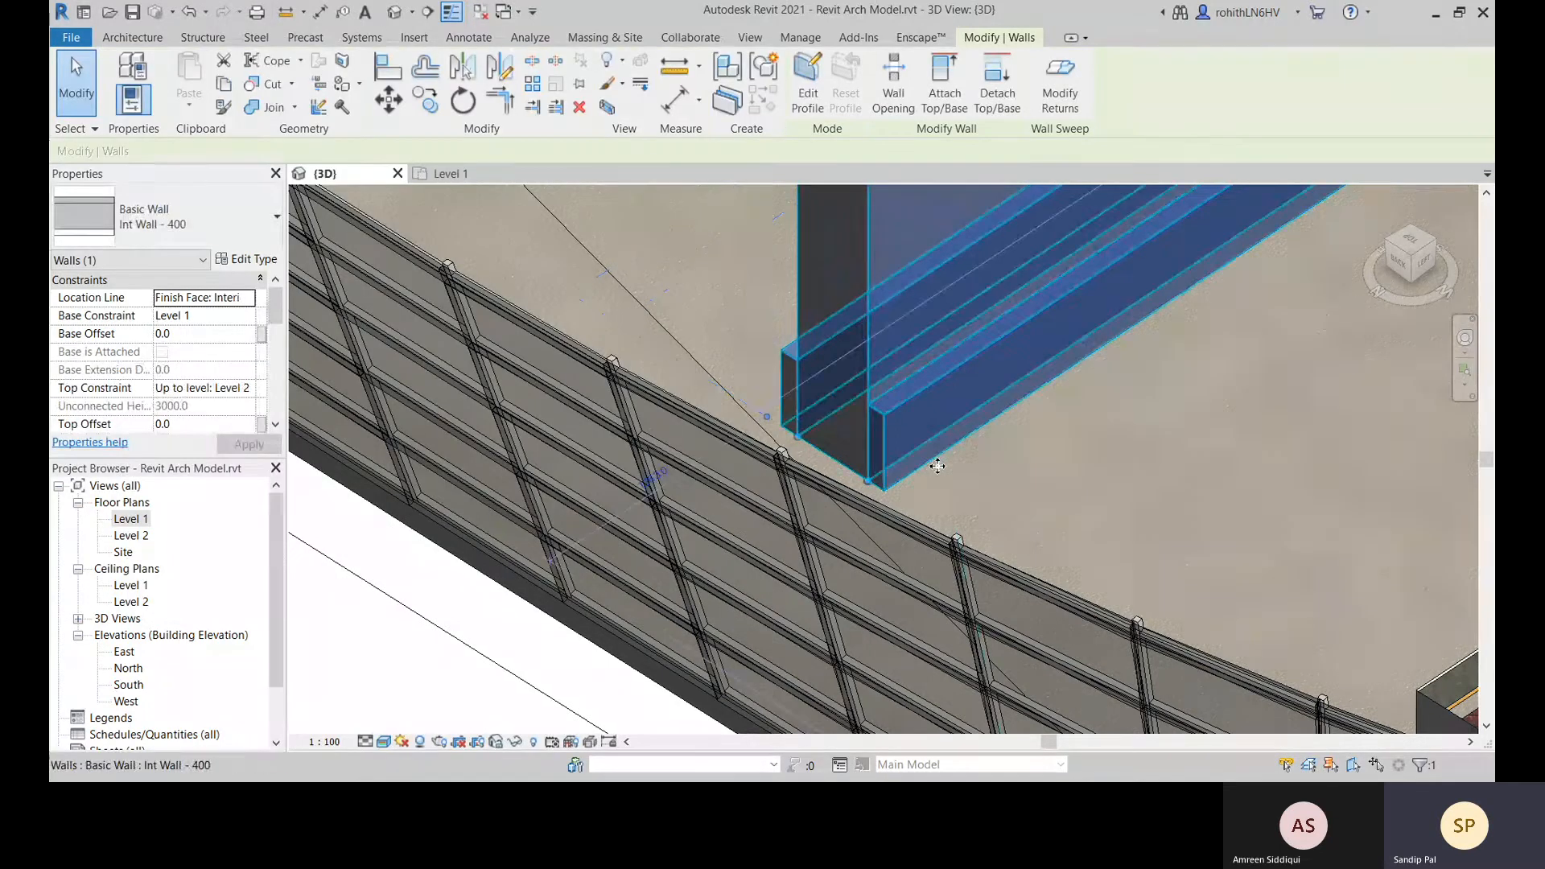
key(Escape)
middle_drag(809, 399, 821, 391)
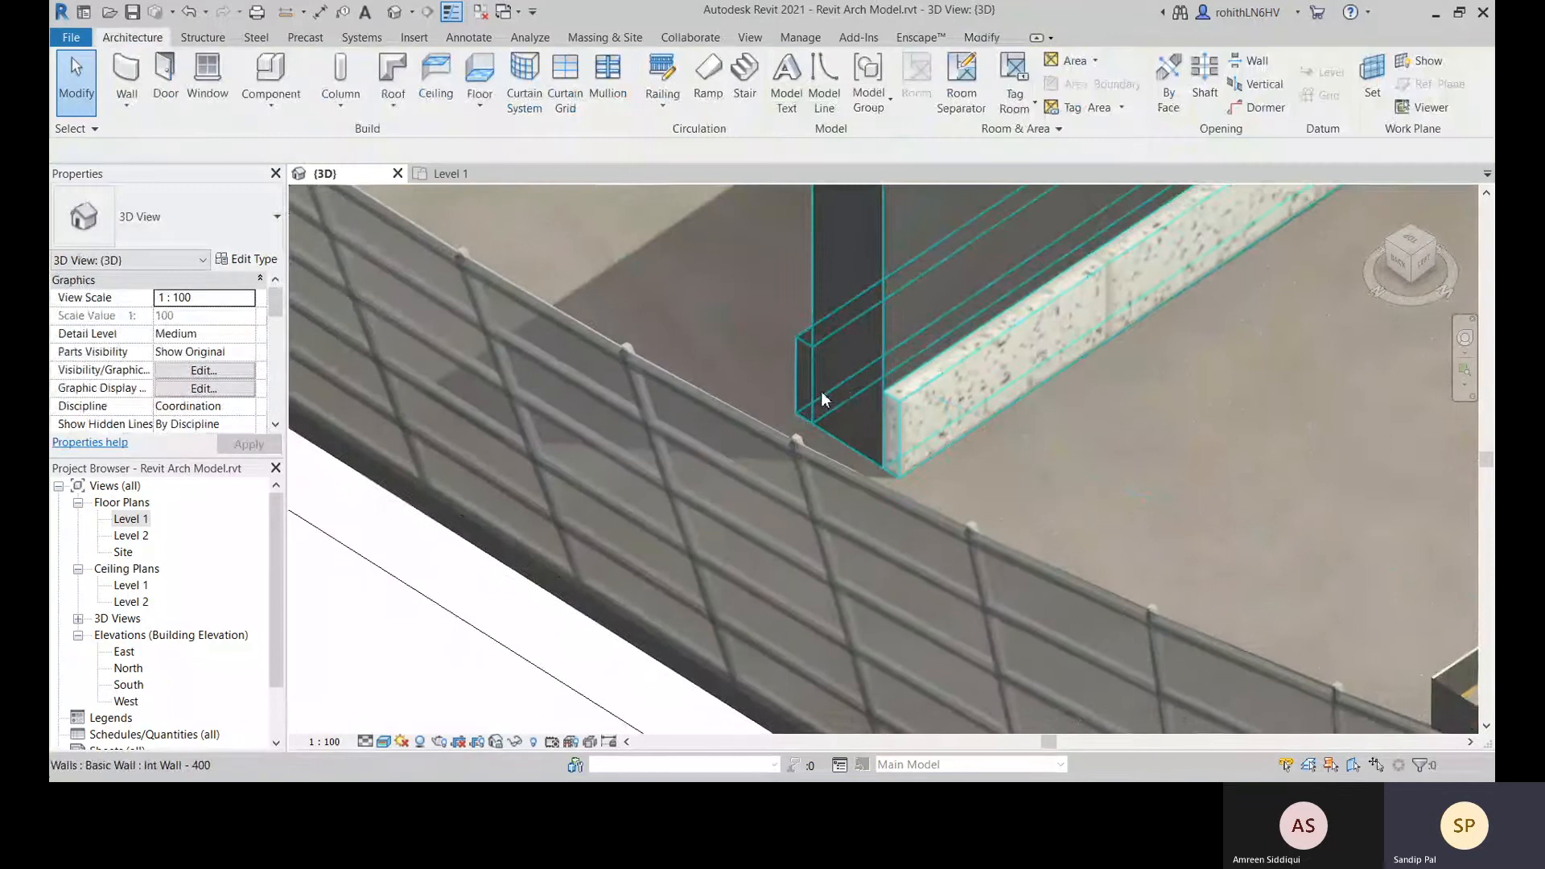
Make both the interior and exterior base wall sweeps cuttable in the Int Wall - 400 type's structure
click(882, 386)
scroll(895, 425, down, 2)
click(895, 426)
scroll(895, 426, up, 3)
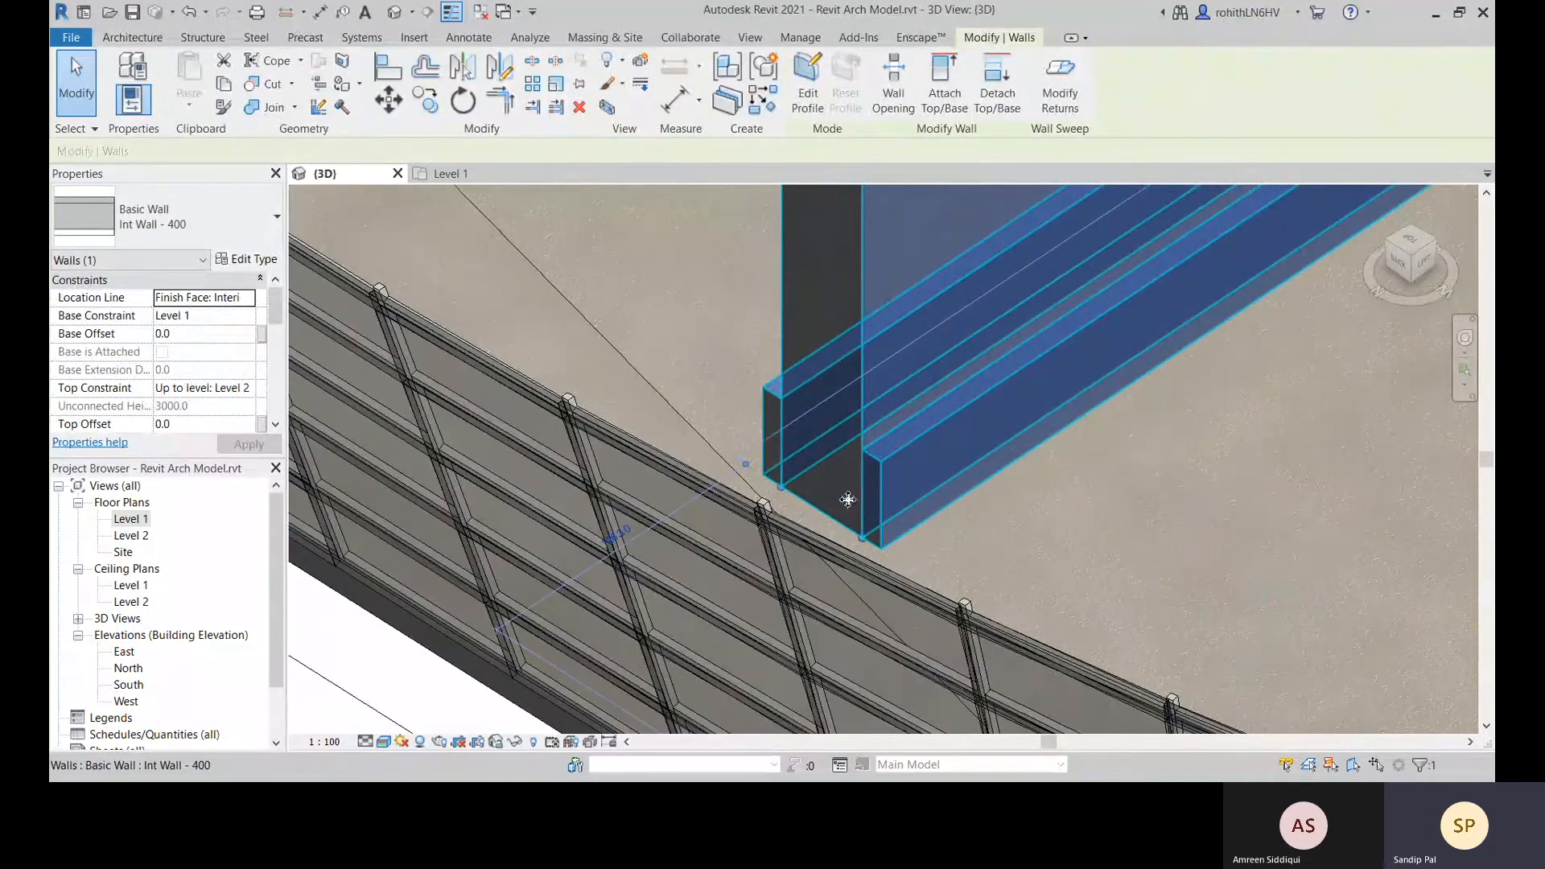
middle_drag(827, 519, 833, 479)
click(245, 260)
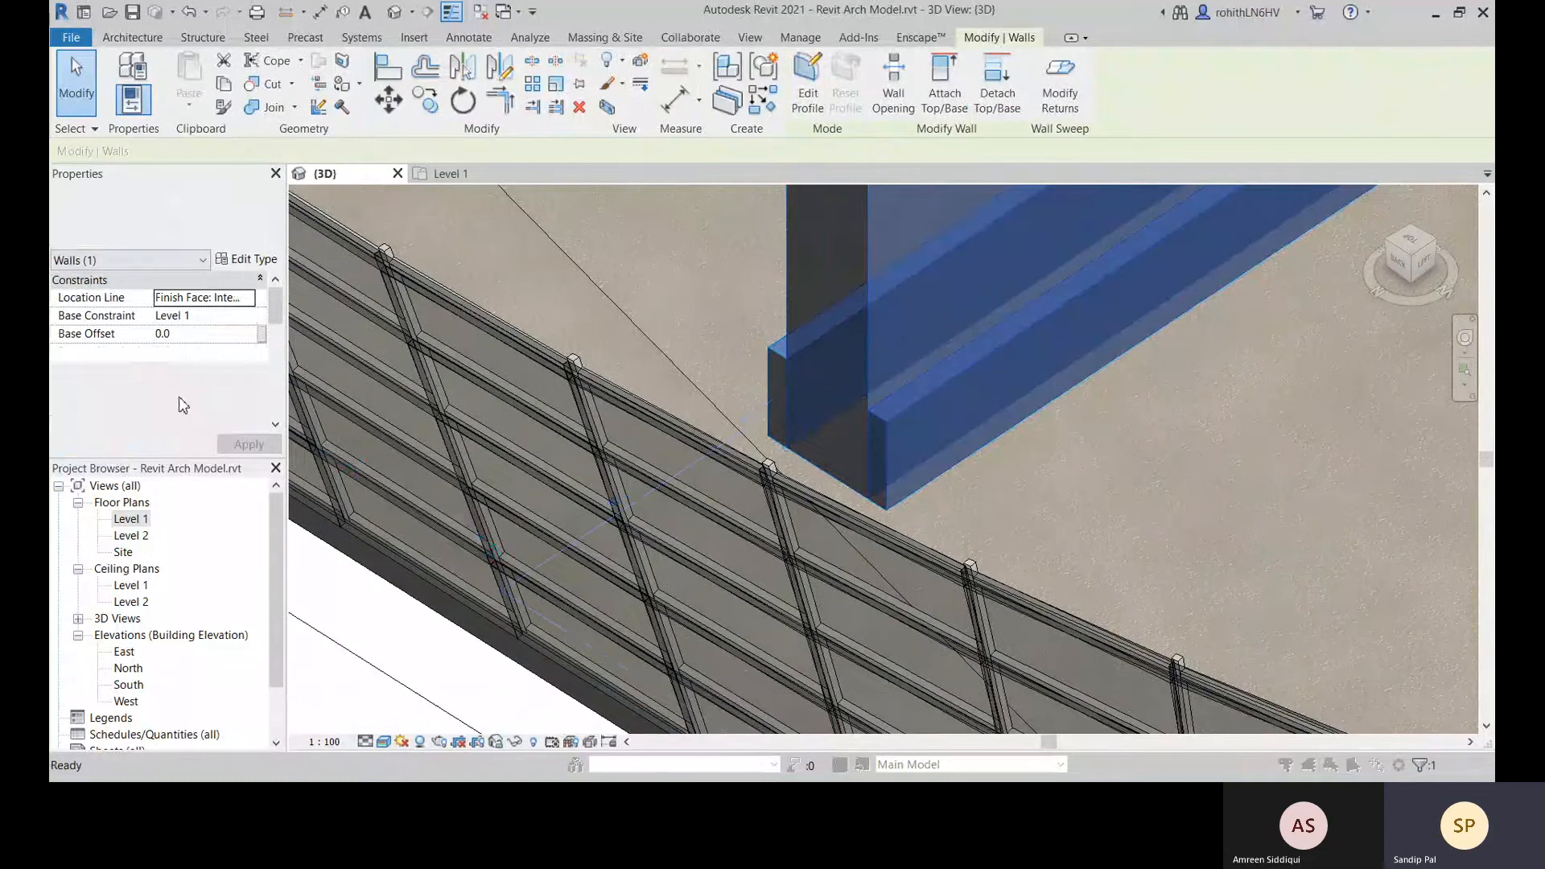
click(697, 254)
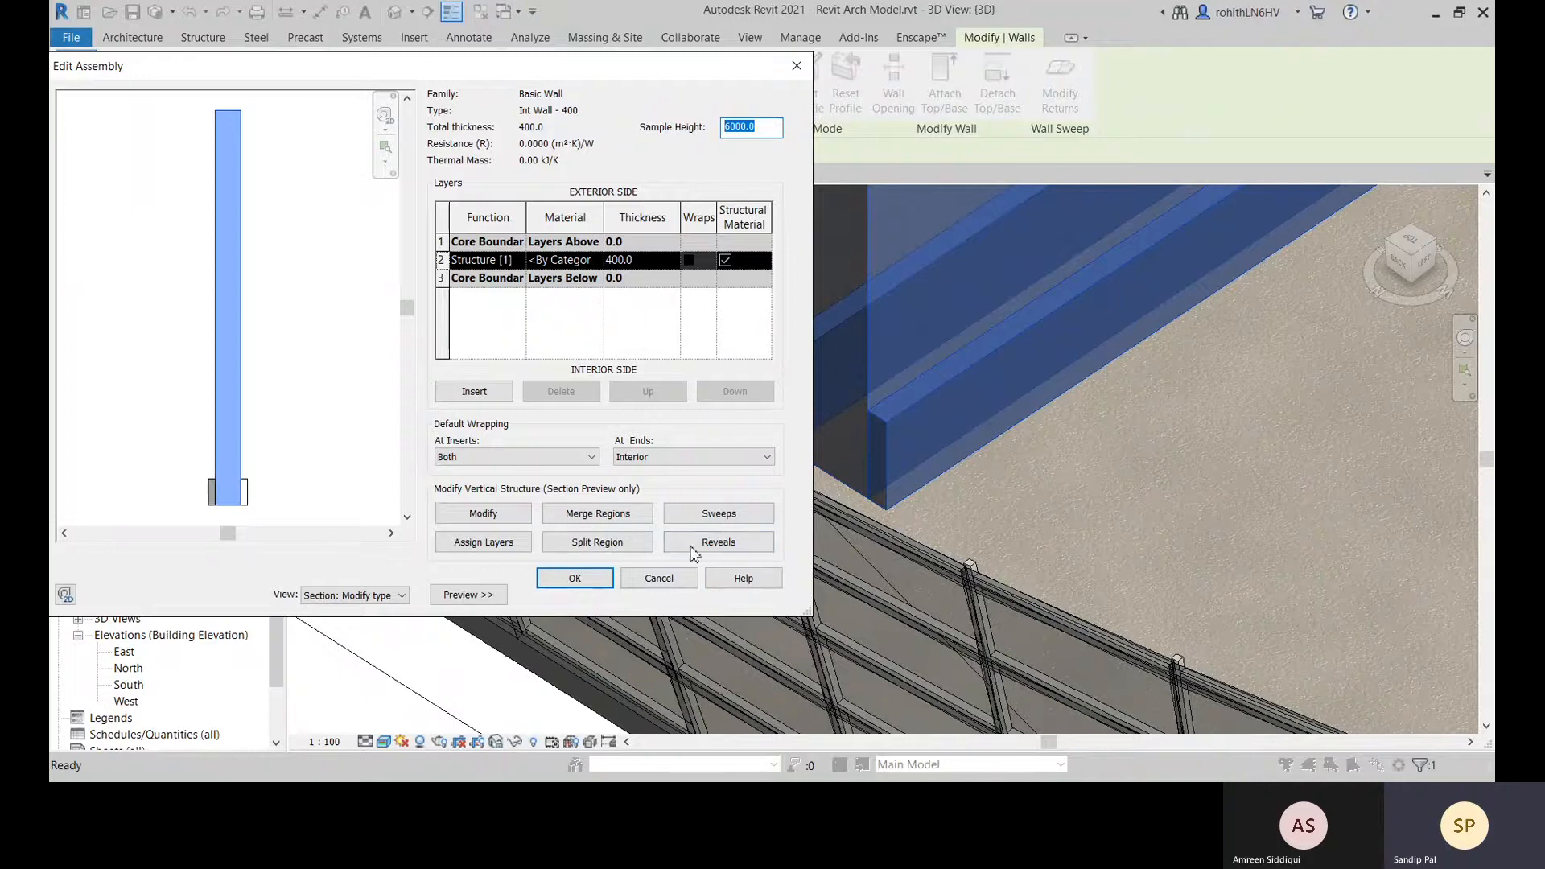
click(753, 518)
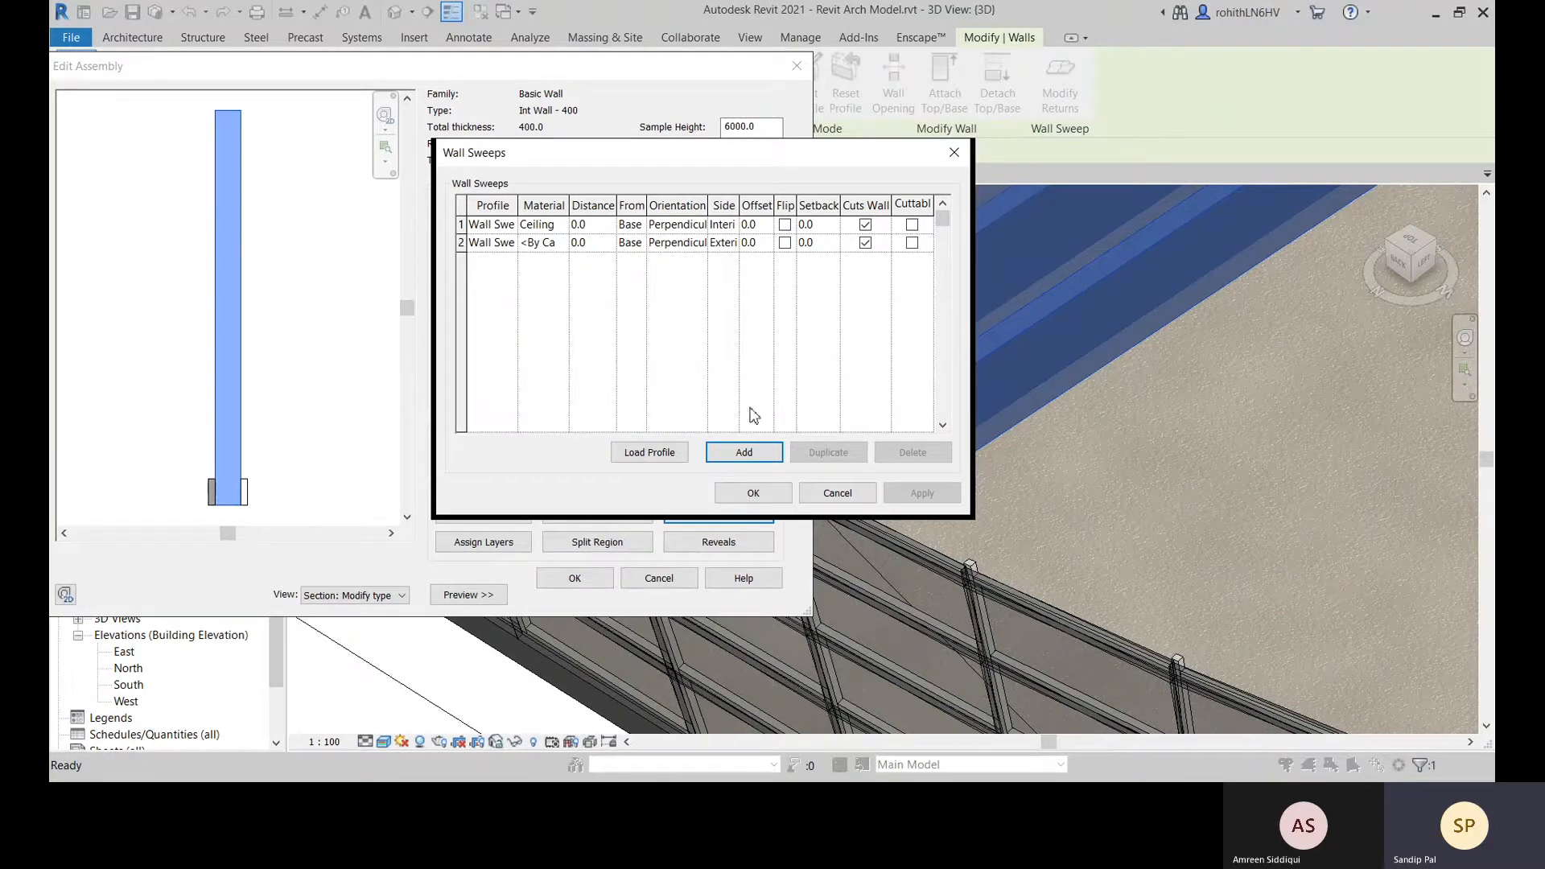
click(912, 225)
click(913, 244)
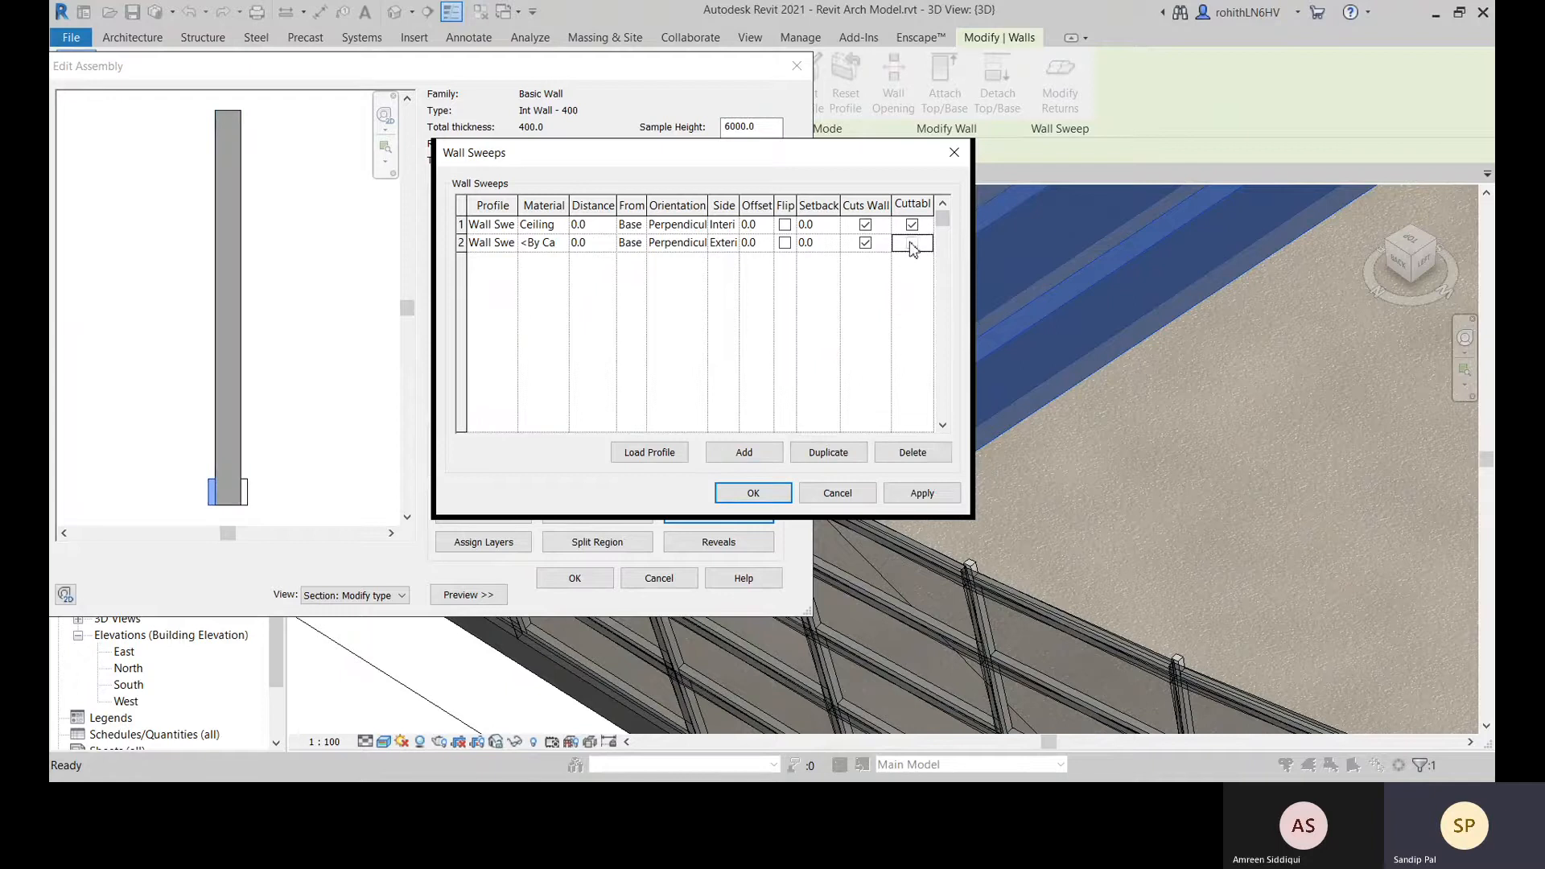
click(932, 494)
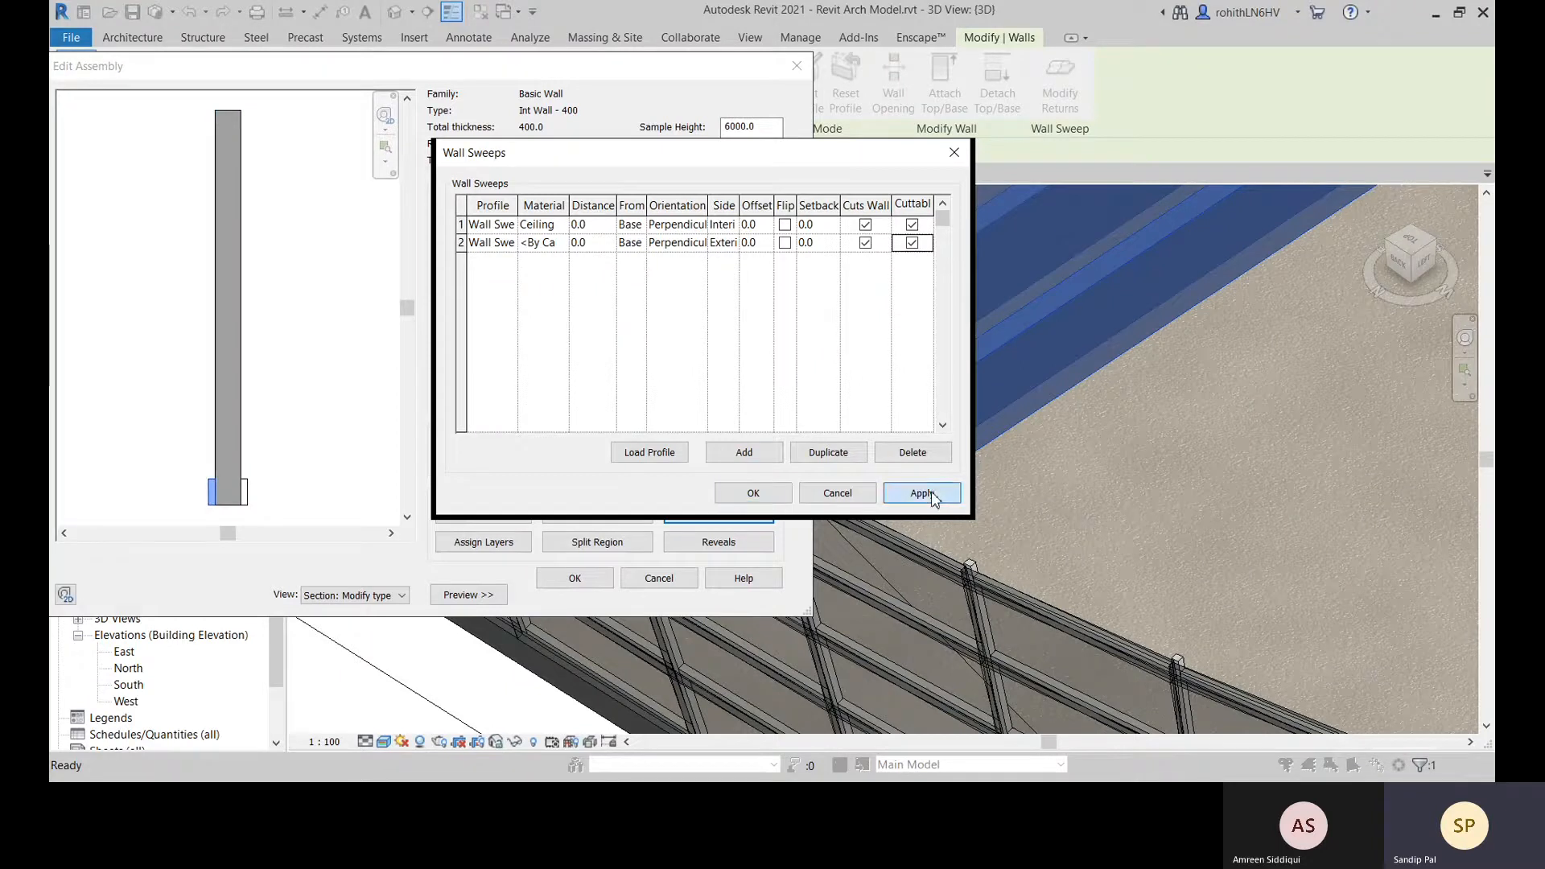
click(753, 493)
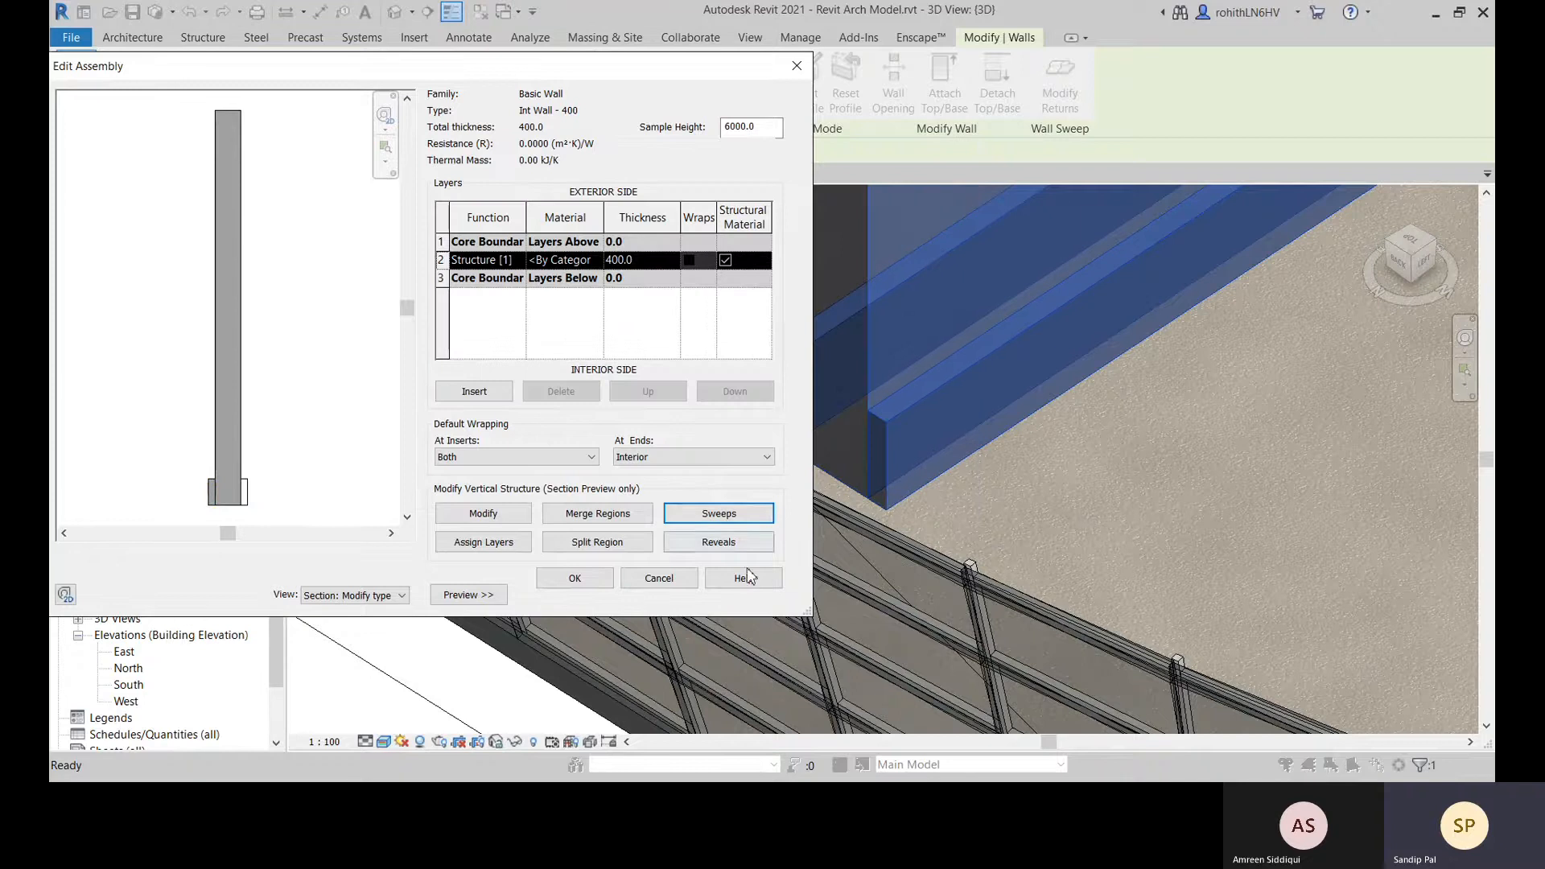
click(588, 581)
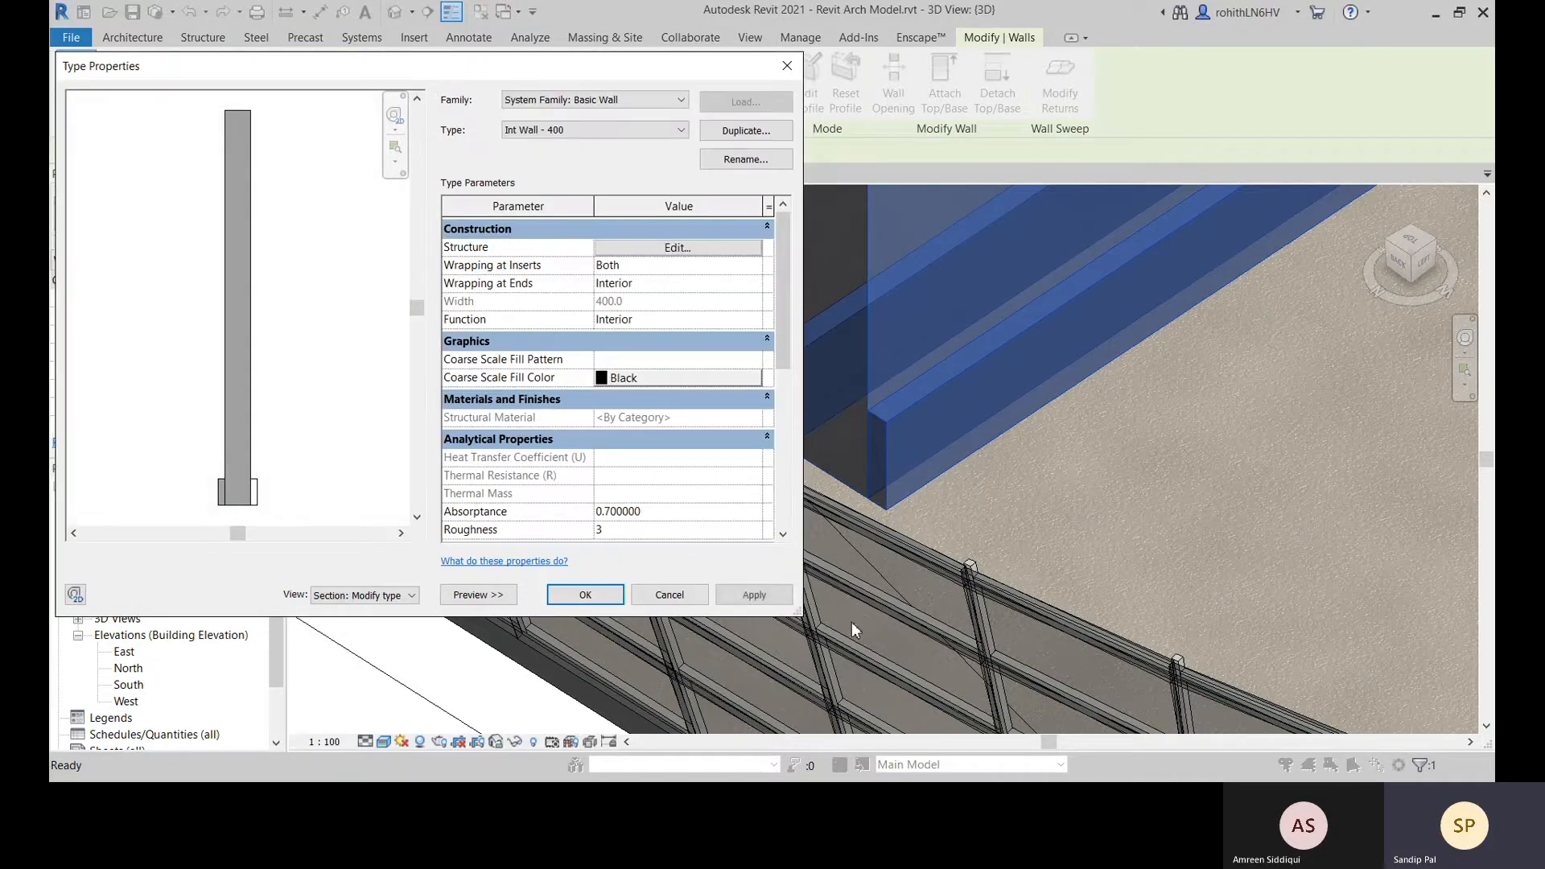
click(767, 600)
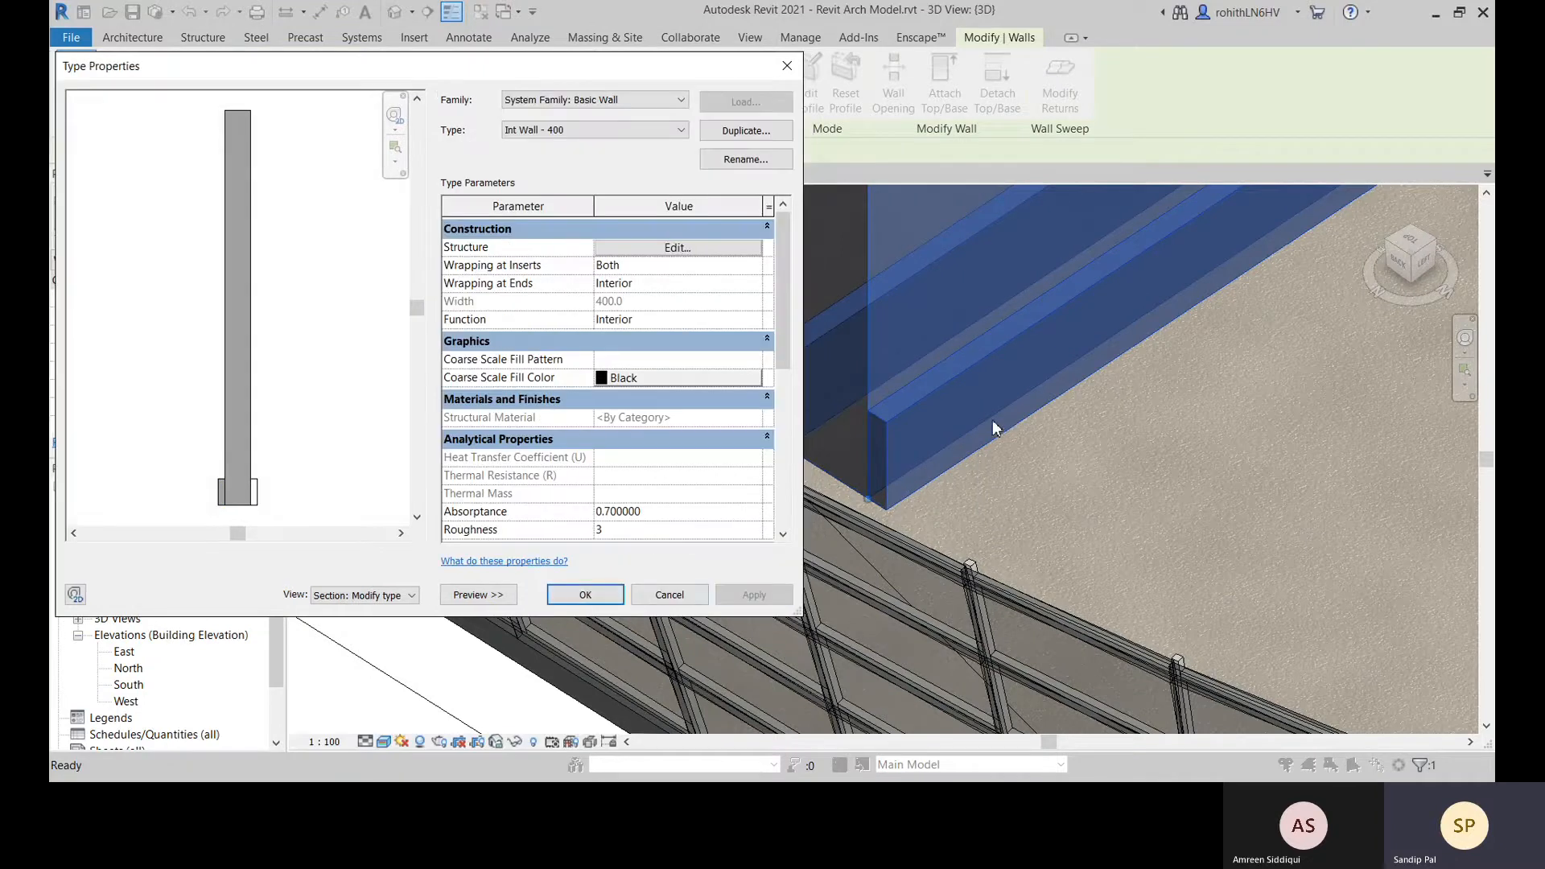
click(585, 594)
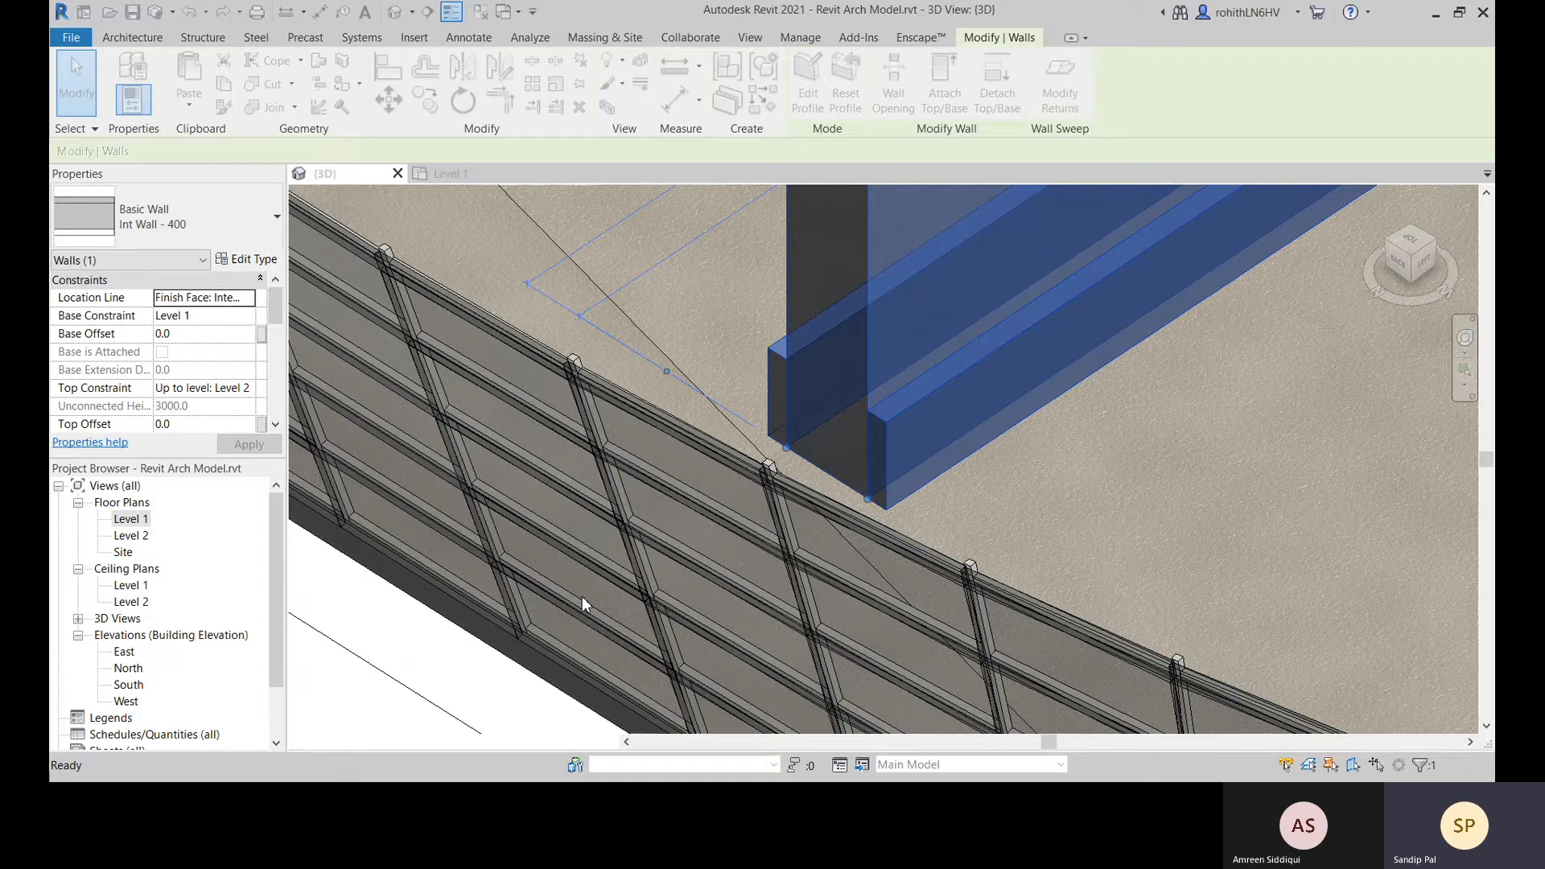
middle_drag(581, 597, 654, 487)
click(480, 692)
Examine the base sweep ends on the interior walls around the room behind the curtain system
scroll(962, 350, down, 4)
middle_drag(1030, 379, 840, 635)
middle_drag(885, 544, 933, 465)
middle_drag(803, 452, 1025, 732)
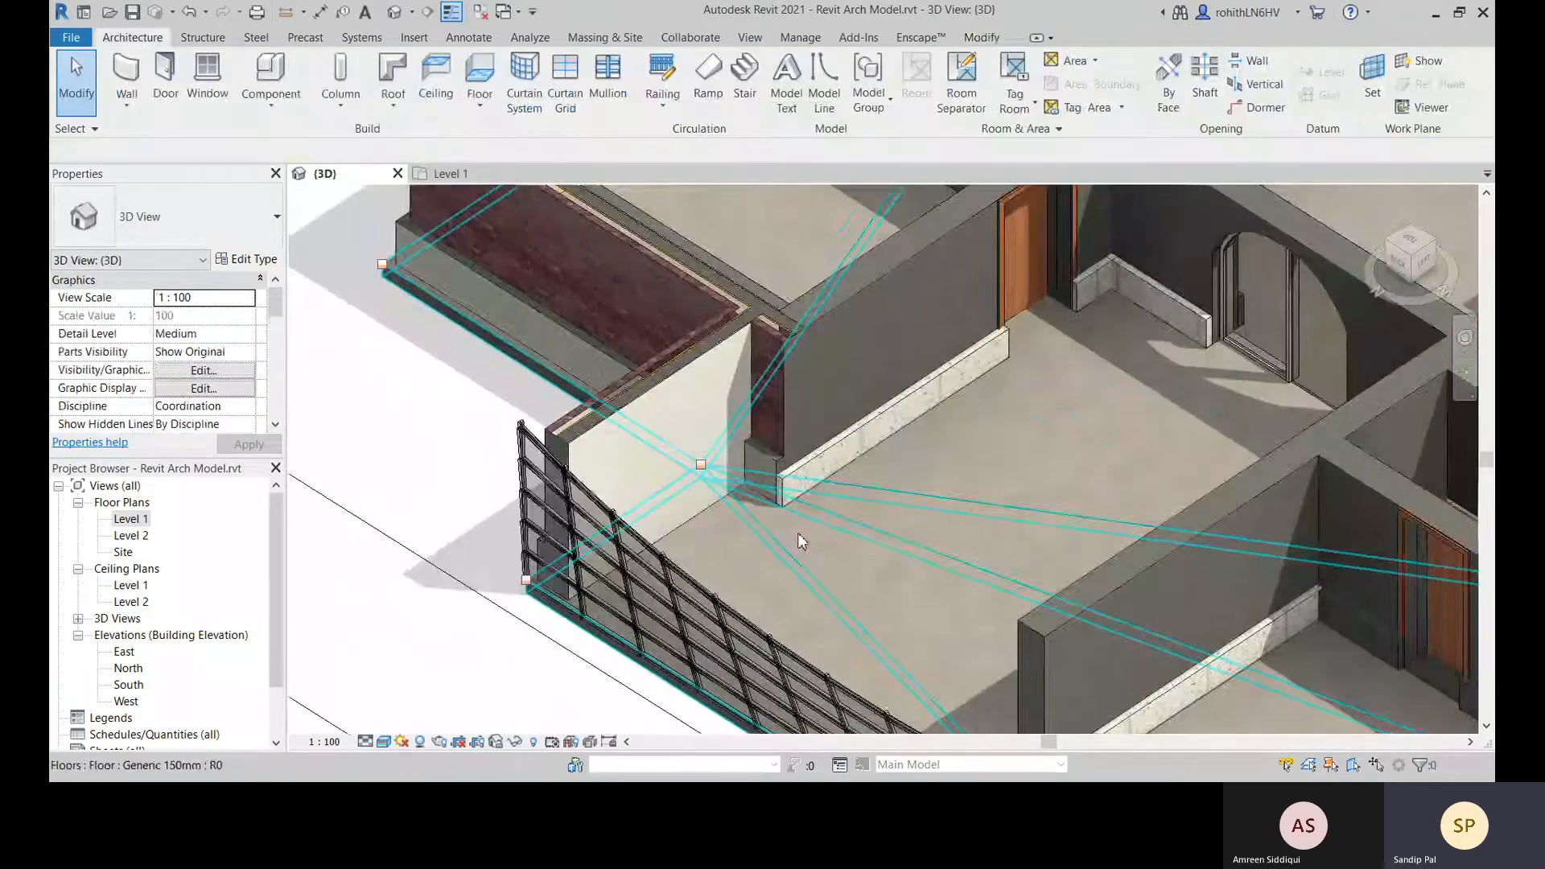
scroll(756, 506, up, 4)
middle_drag(905, 535, 876, 386)
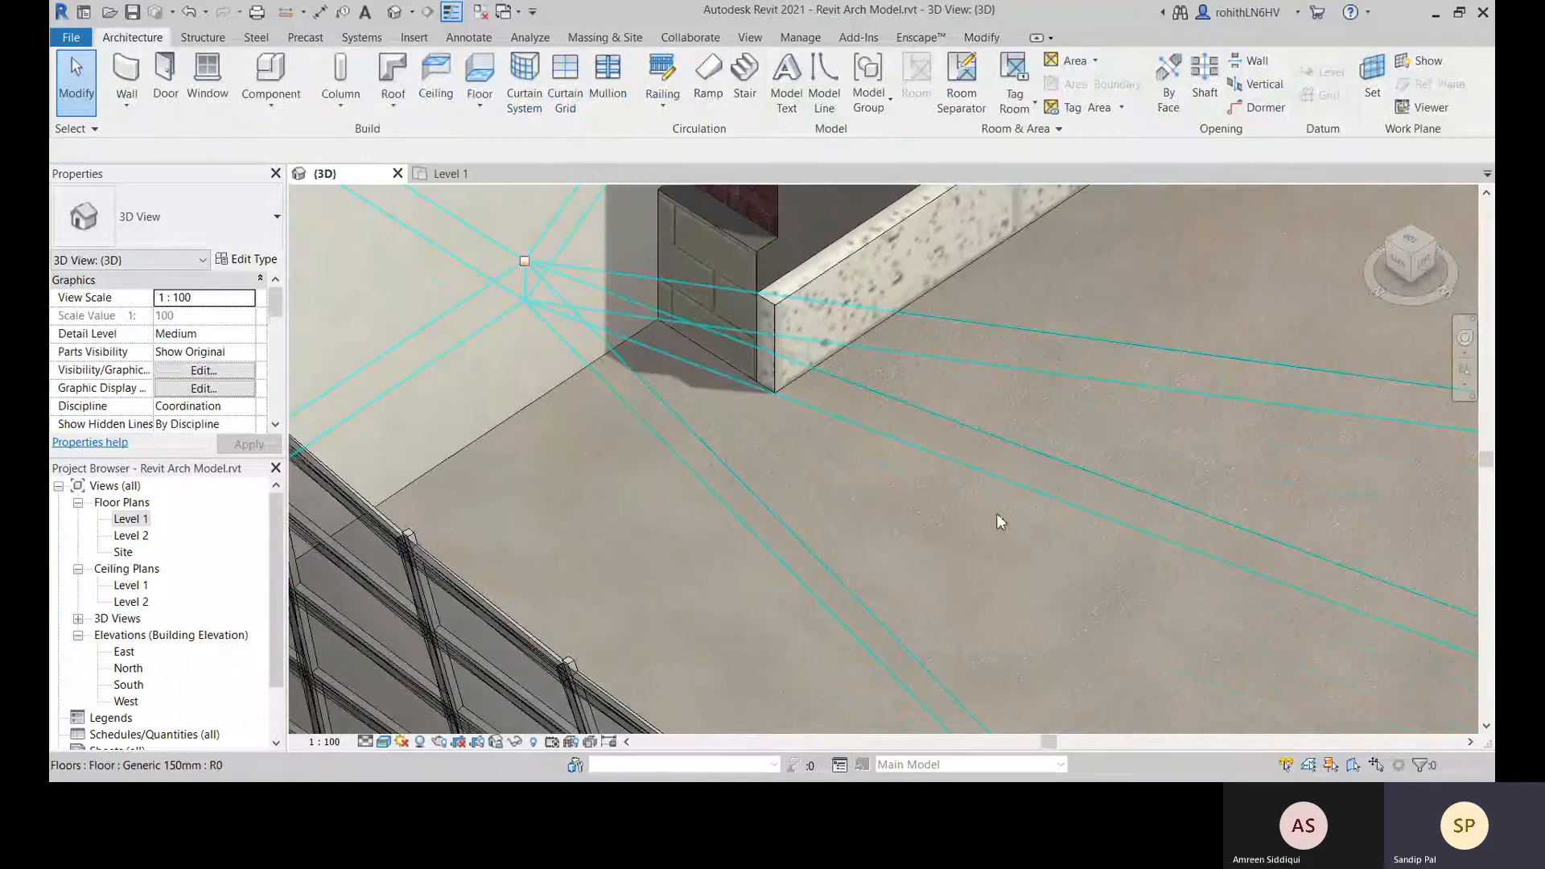
scroll(998, 519, down, 2)
middle_drag(952, 442, 696, 145)
scroll(982, 452, down, 3)
middle_drag(1093, 521, 796, 772)
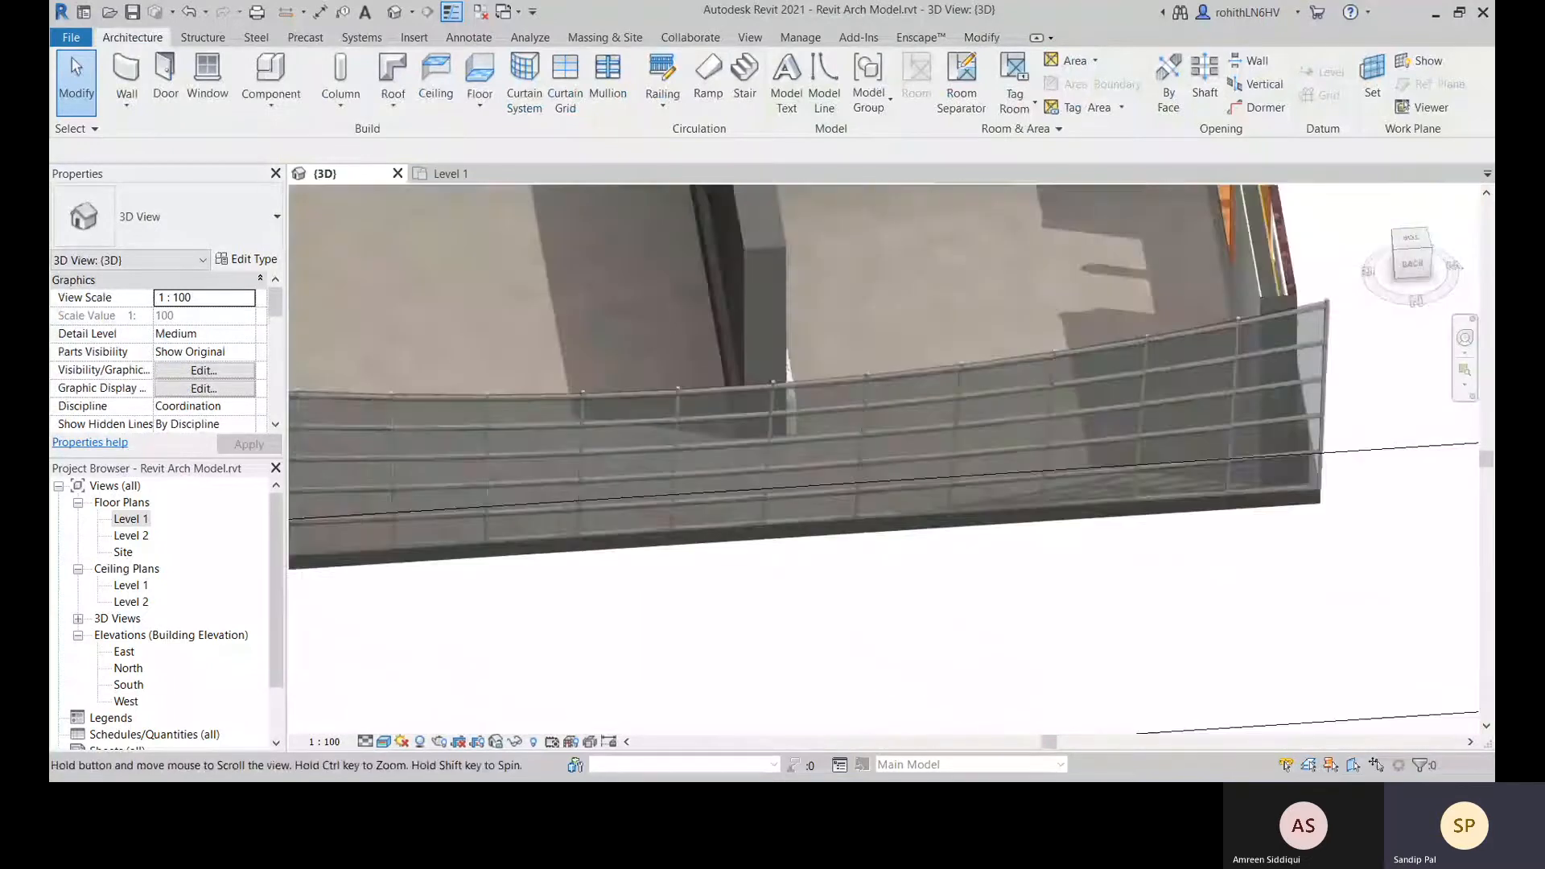
Examine the base sweep at the free end of the interior wall beside the curtain system
middle_drag(693, 423, 804, 551)
middle_drag(451, 450, 972, 733)
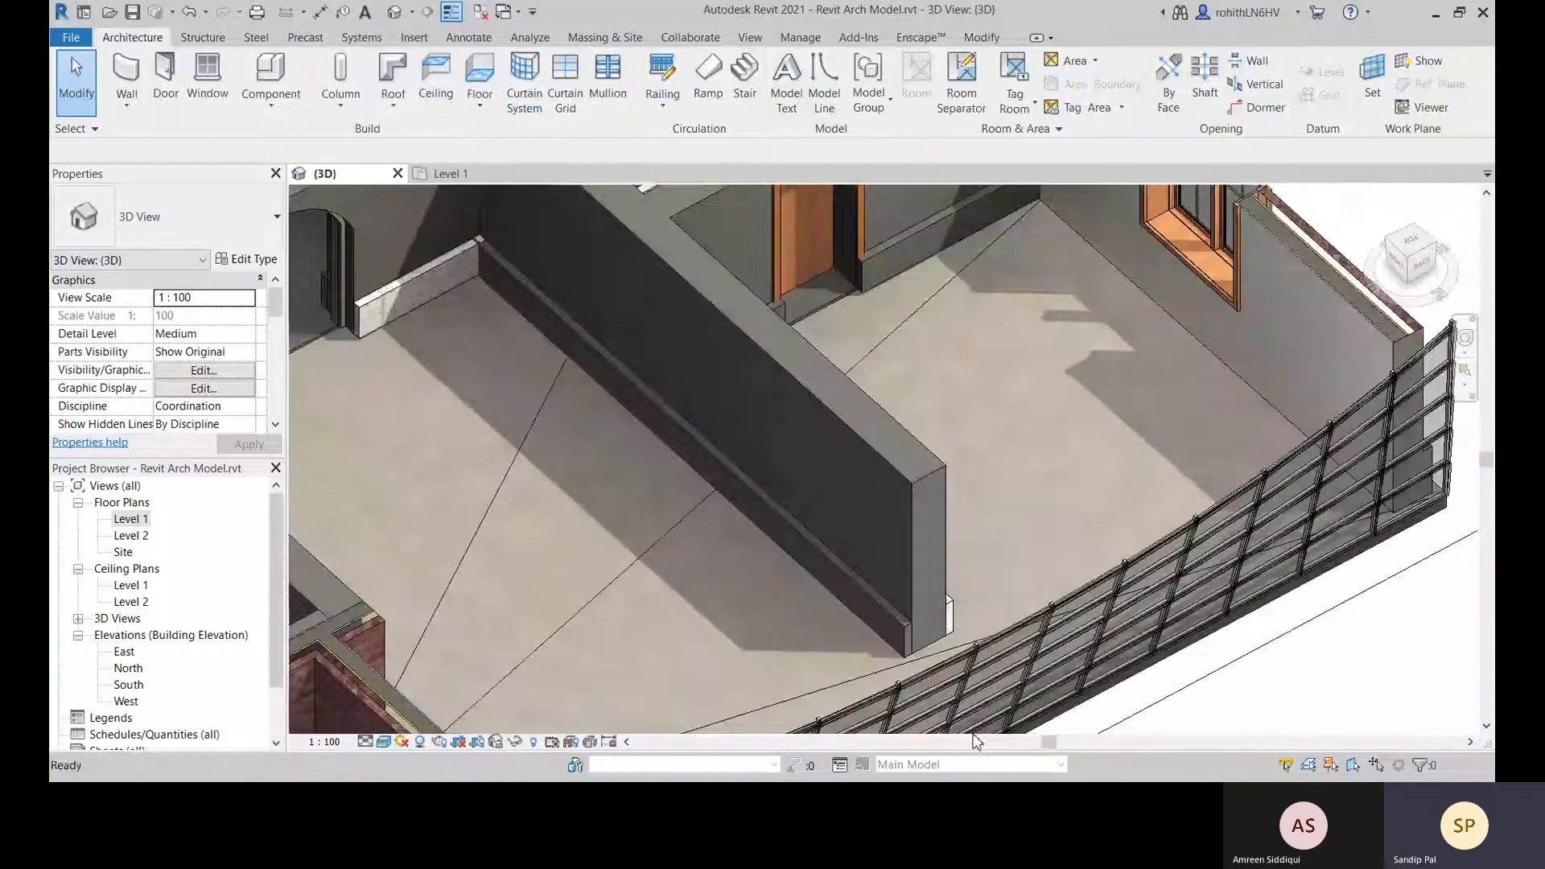
shift+middle_drag(591, 547, 688, 555)
scroll(742, 500, up, 3)
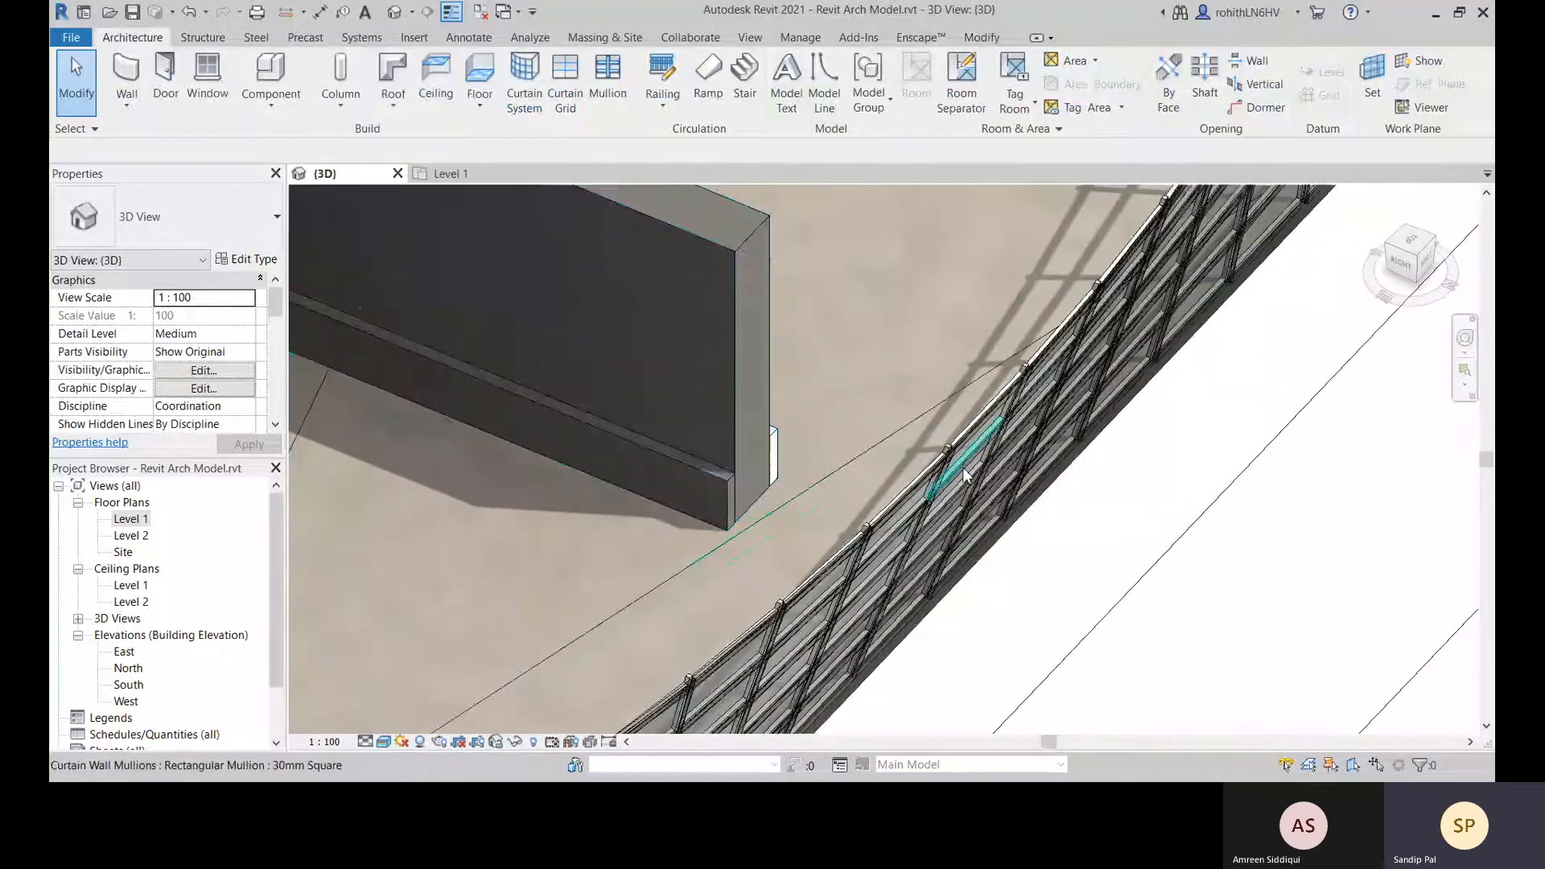
scroll(966, 475, down, 5)
shift+middle_drag(1131, 548, 768, 495)
middle_drag(768, 487, 689, 240)
scroll(890, 539, down, 1)
mouse_move(1064, 583)
middle_down()
mouse_move(1028, 657)
mouse_move(1052, 561)
middle_up()
click(1171, 604)
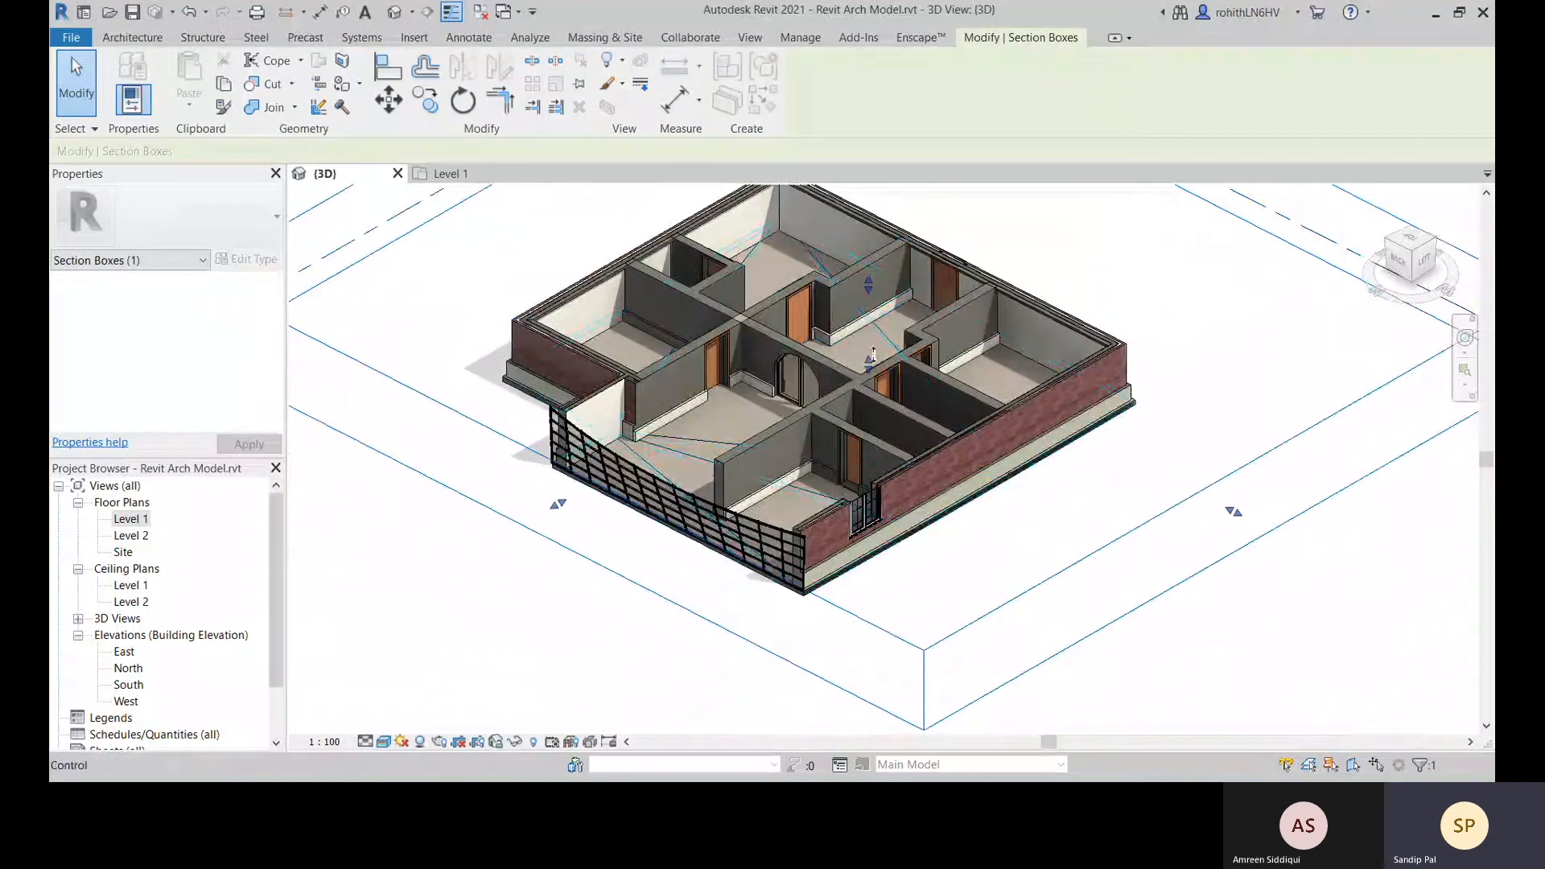
drag(872, 359, 871, 298)
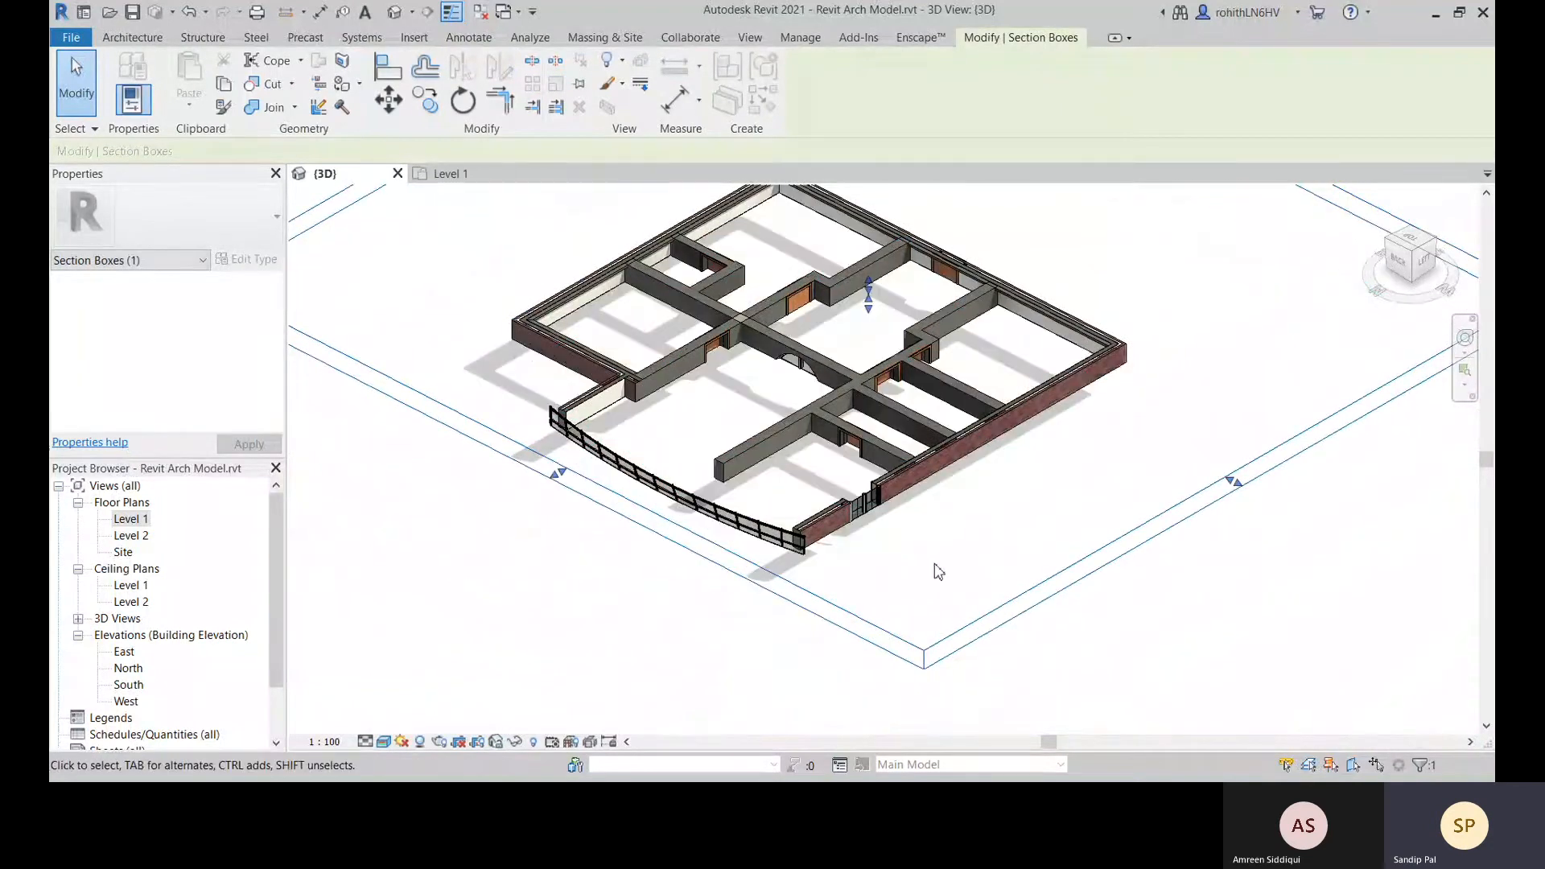
key(ctrl+z)
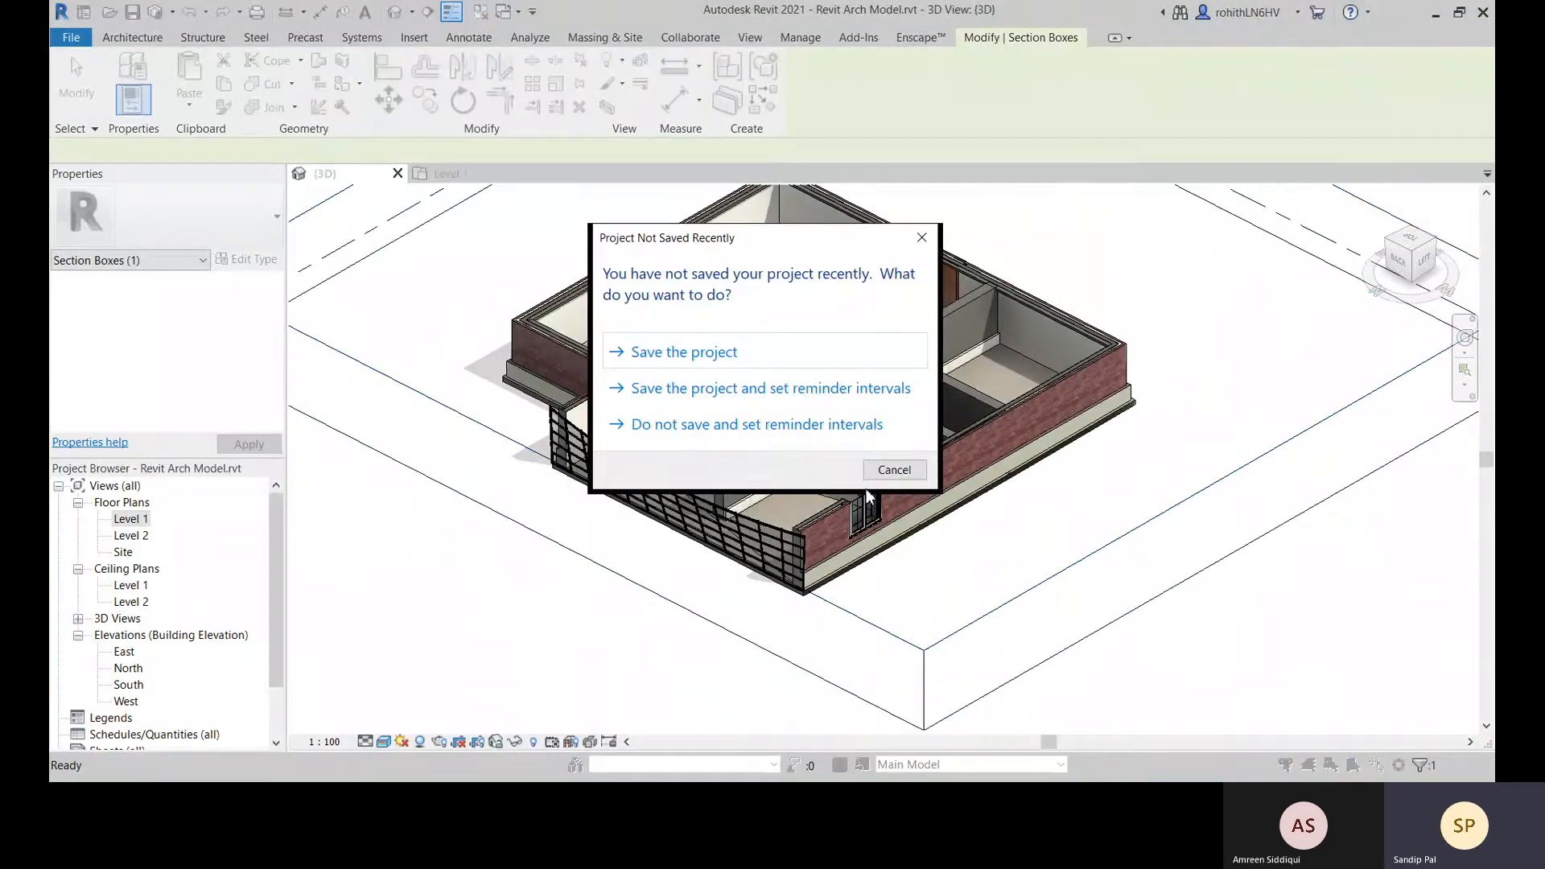
click(877, 475)
Raise the top face of the 3D view's section box above the roof to include the whole building
click(1090, 636)
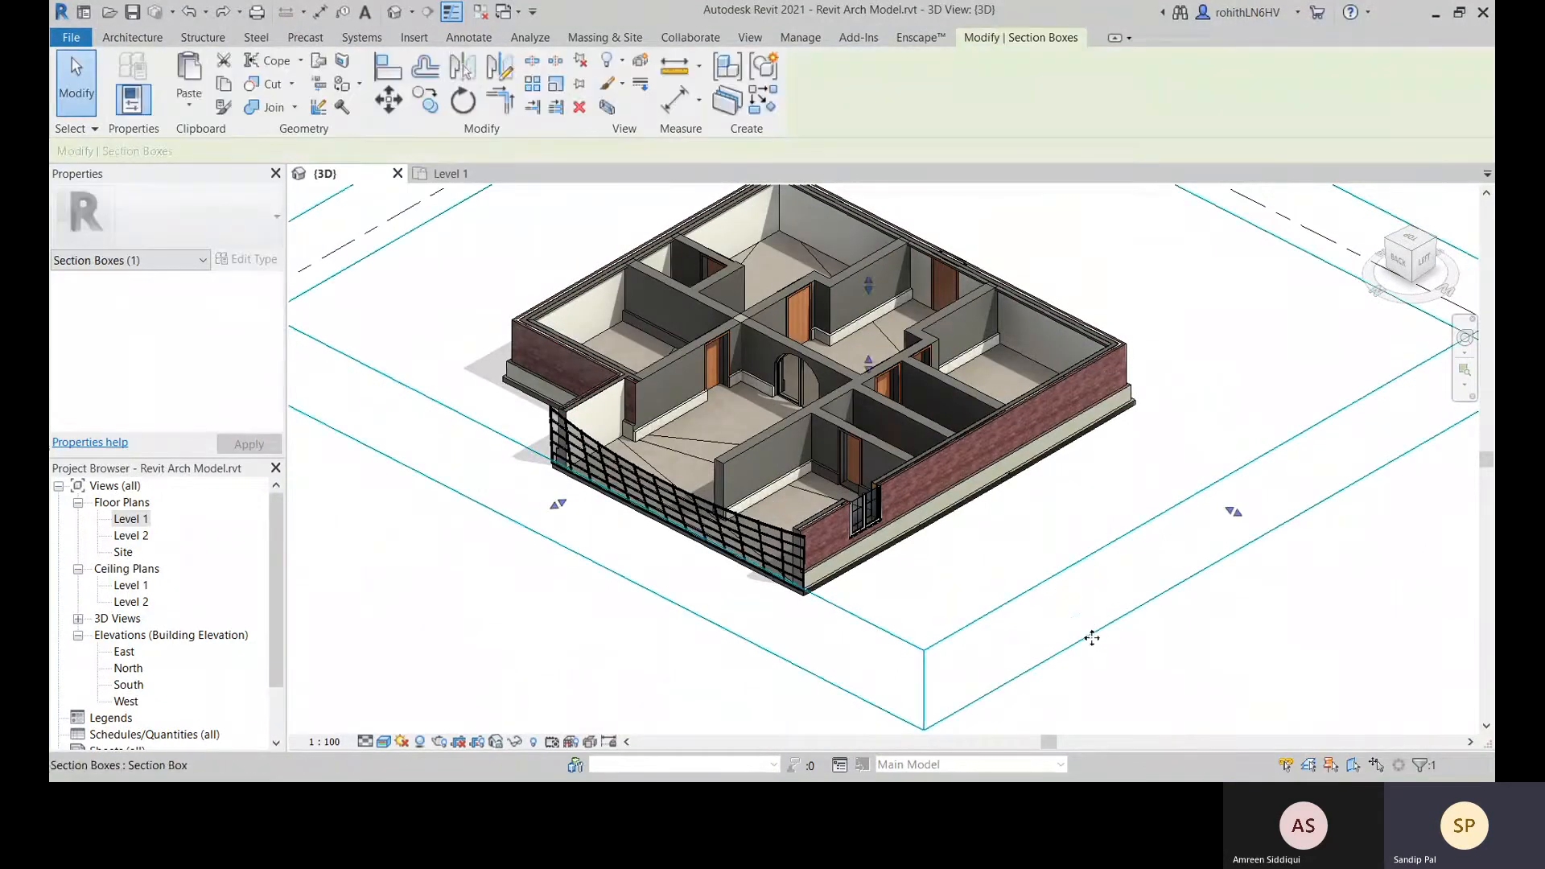
scroll(1091, 637, down, 2)
shift+middle_drag(1095, 636, 1000, 495)
drag(944, 402, 944, 297)
middle_drag(711, 605, 845, 643)
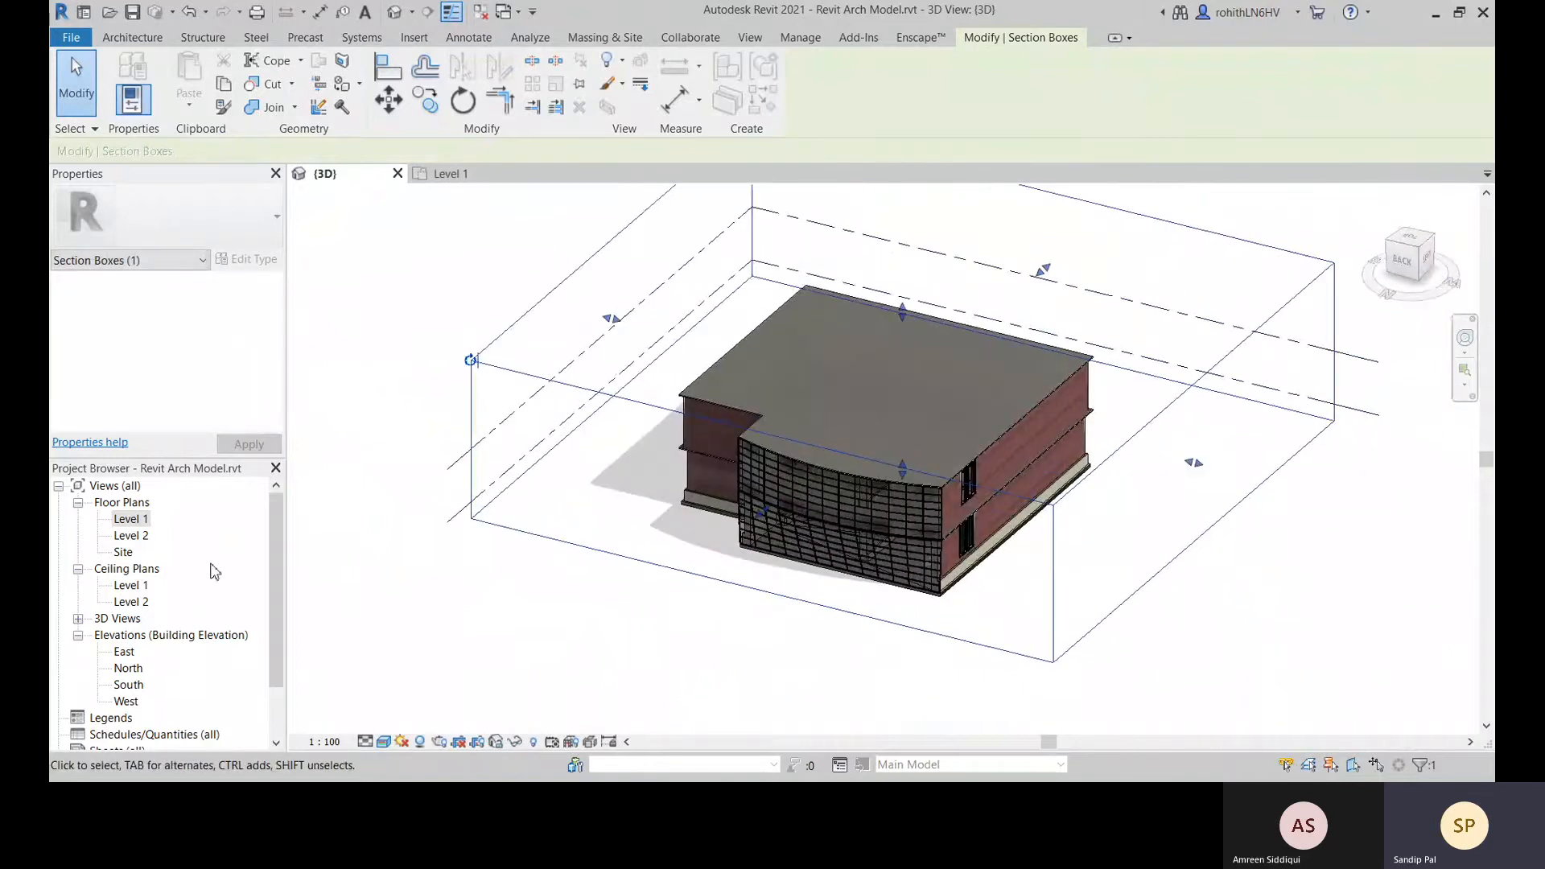
Turn off the section box in the 3D view
click(398, 550)
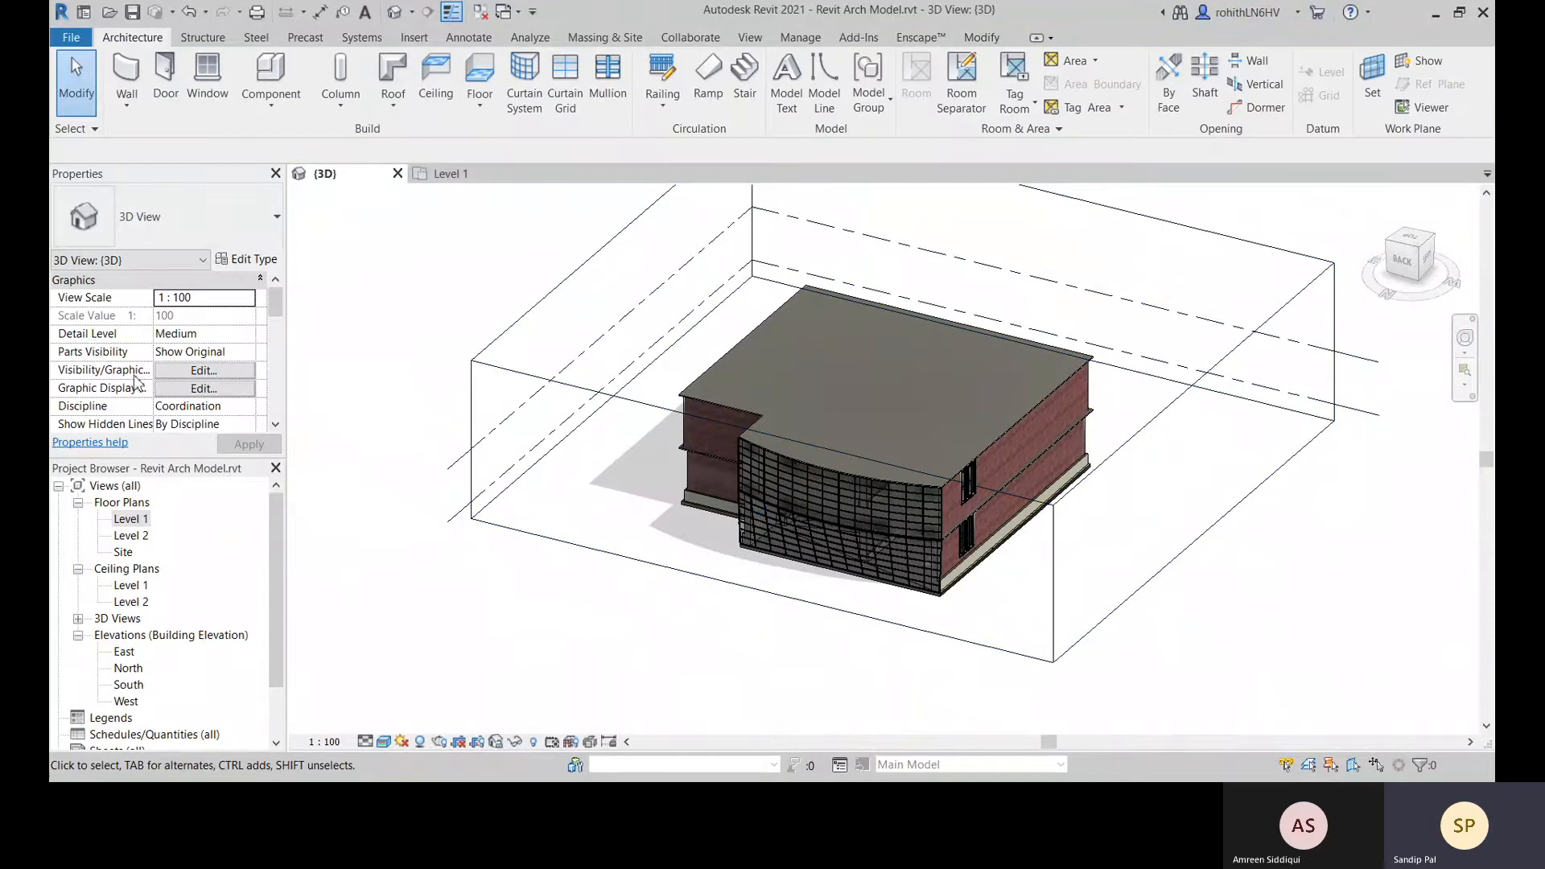
scroll(137, 380, down, 8)
scroll(100, 383, down, 2)
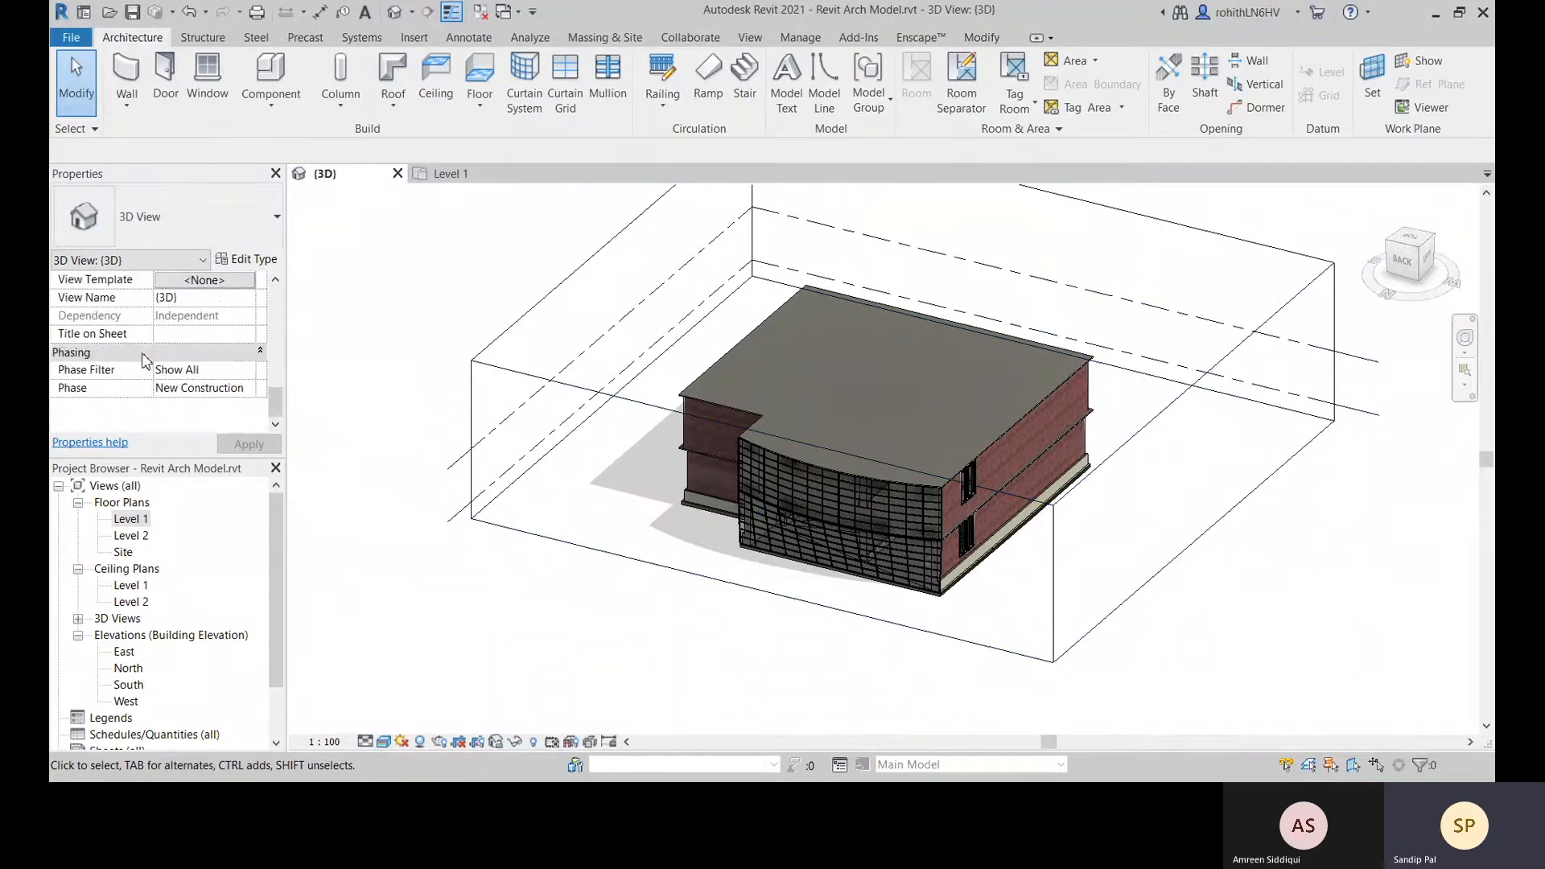
scroll(166, 385, up, 5)
click(161, 407)
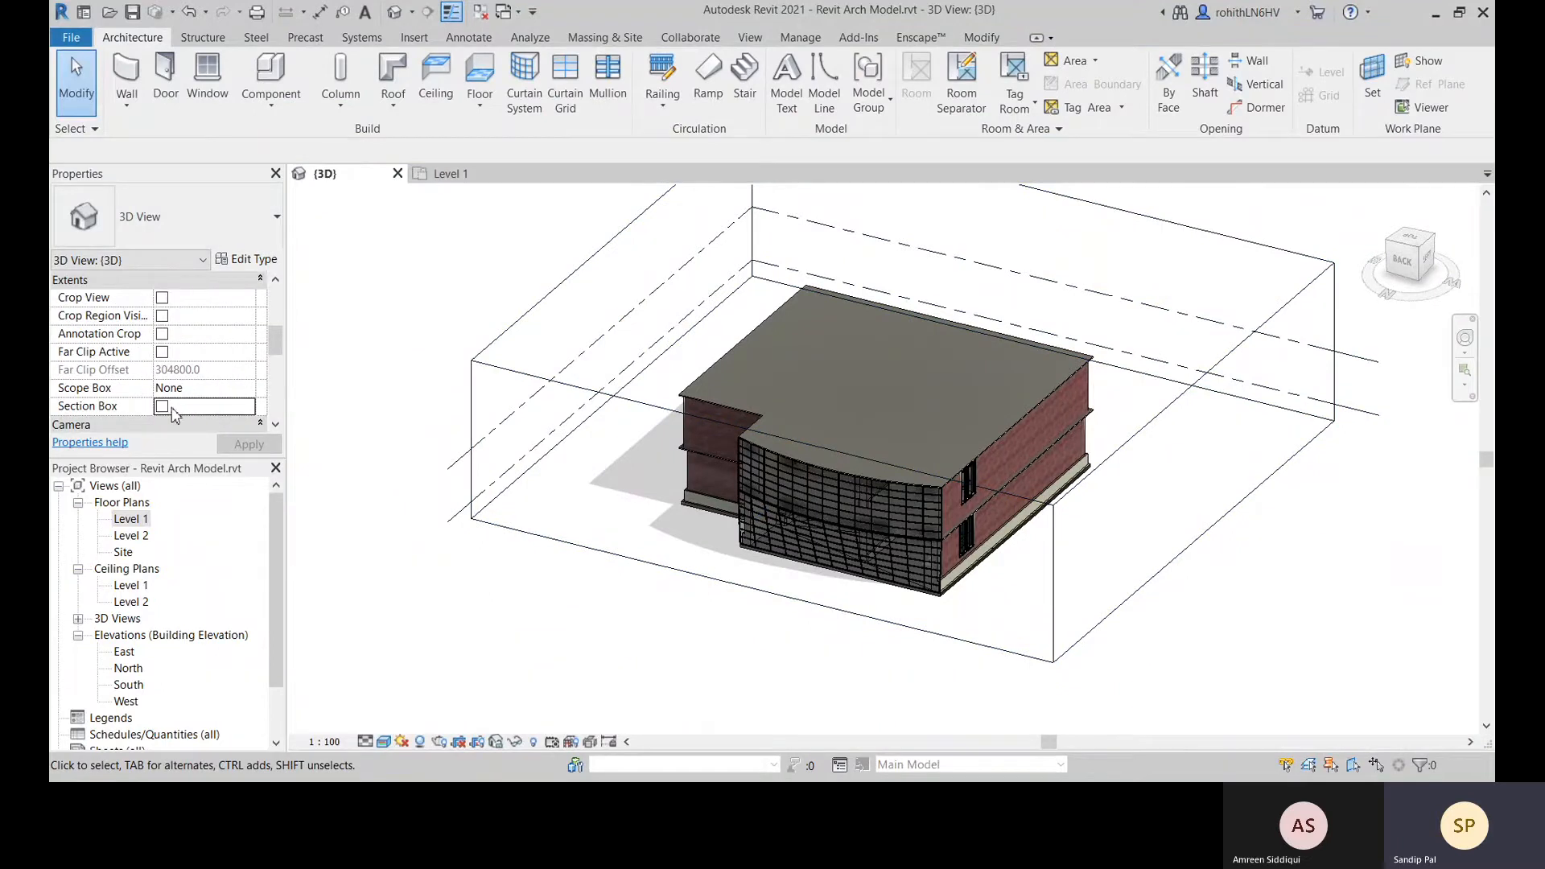
shift+middle_drag(559, 545, 890, 588)
middle_drag(523, 624, 602, 608)
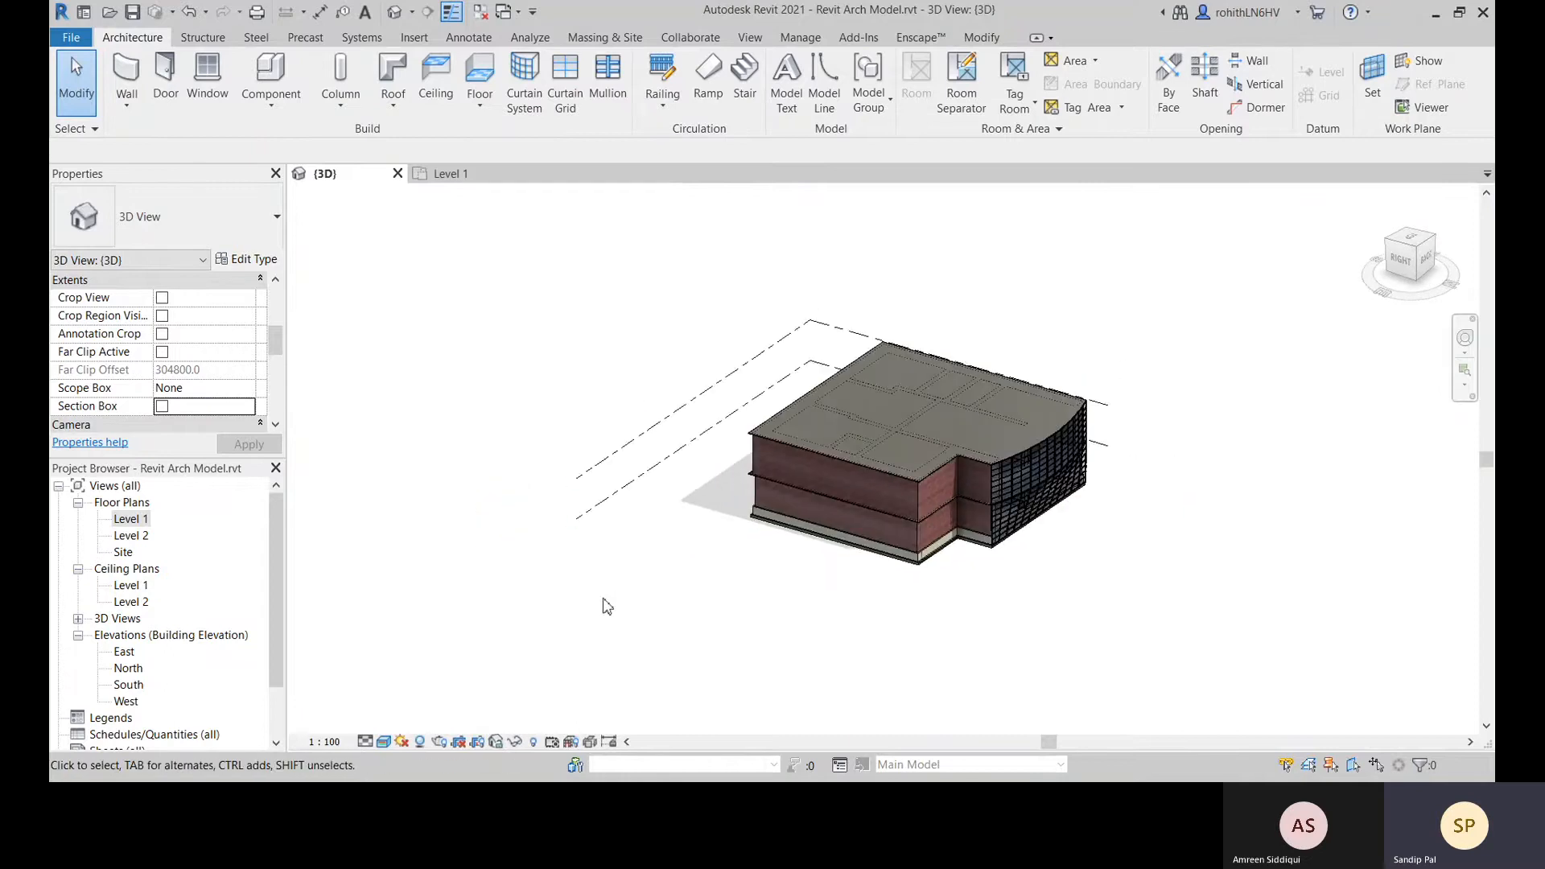
click(986, 41)
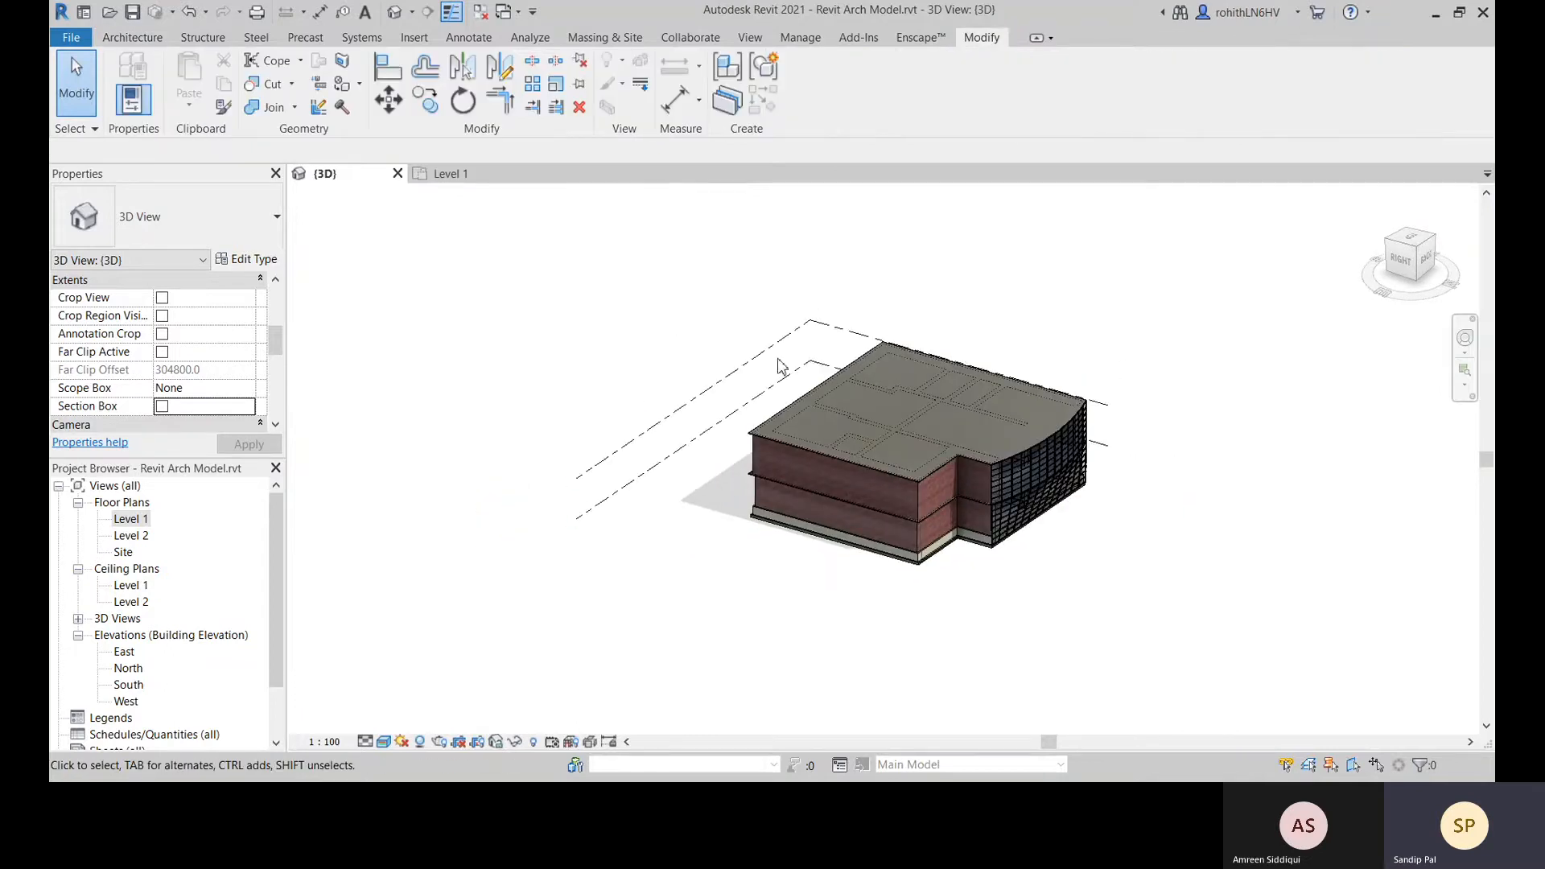
middle_drag(777, 253, 765, 339)
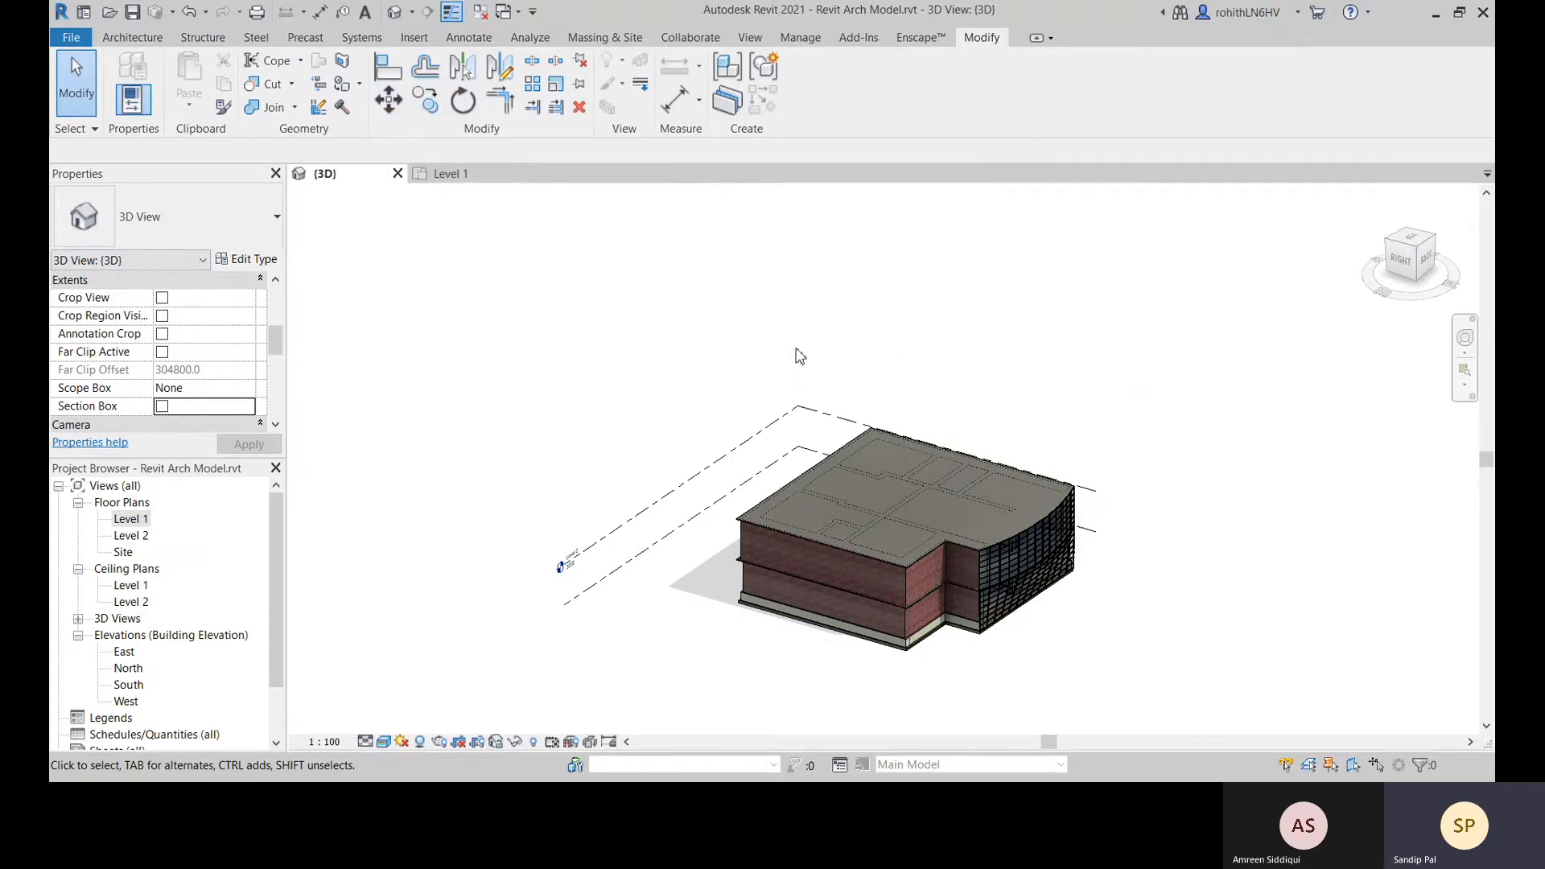
middle_drag(795, 349, 785, 302)
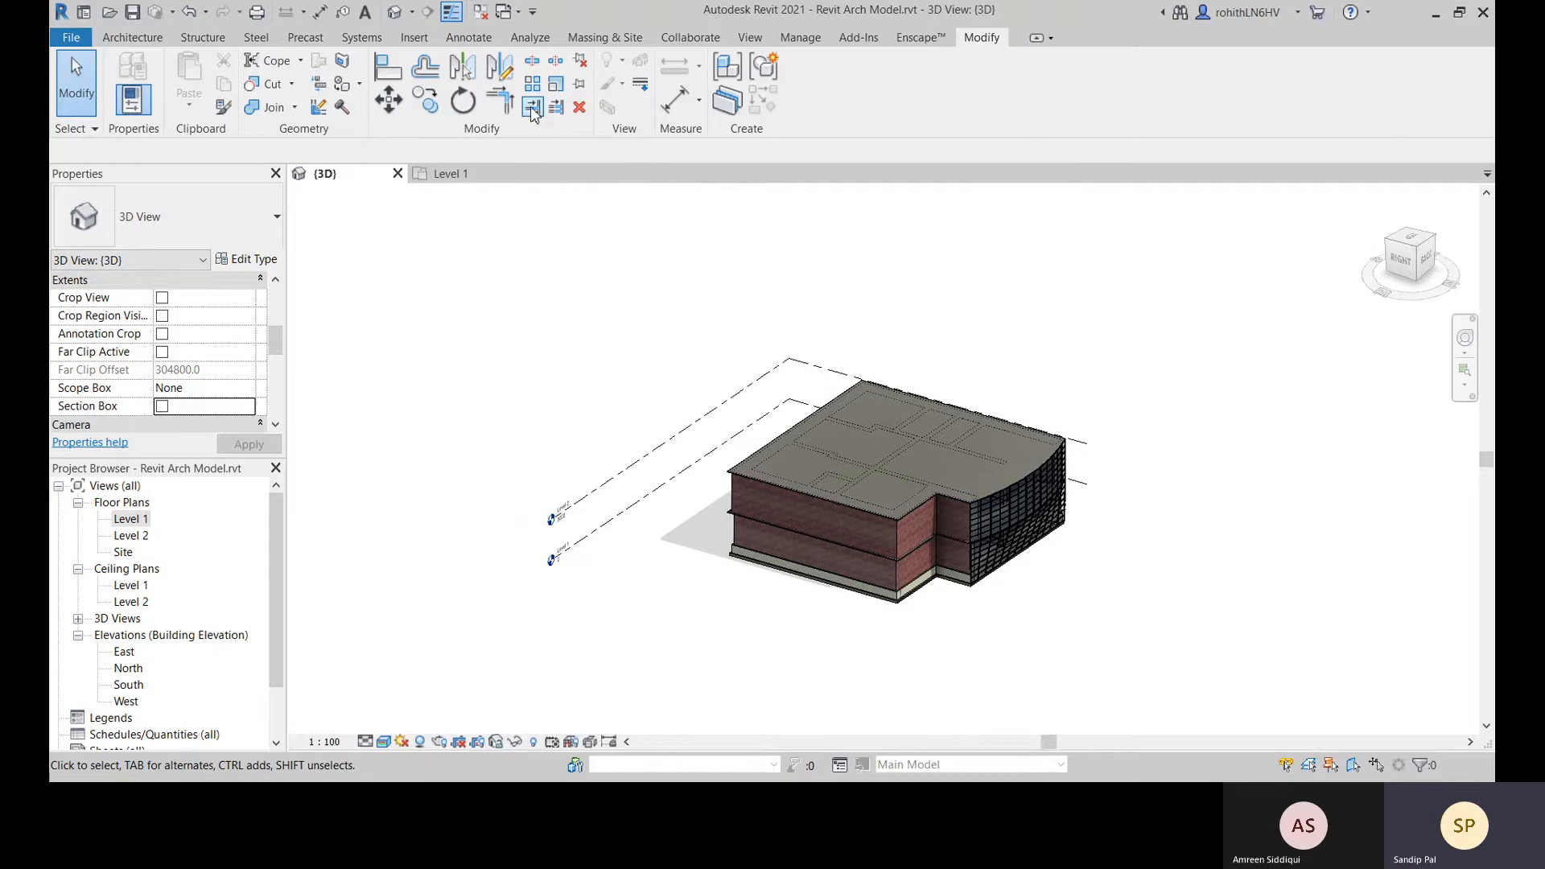
shift+middle_drag(1012, 335, 1031, 363)
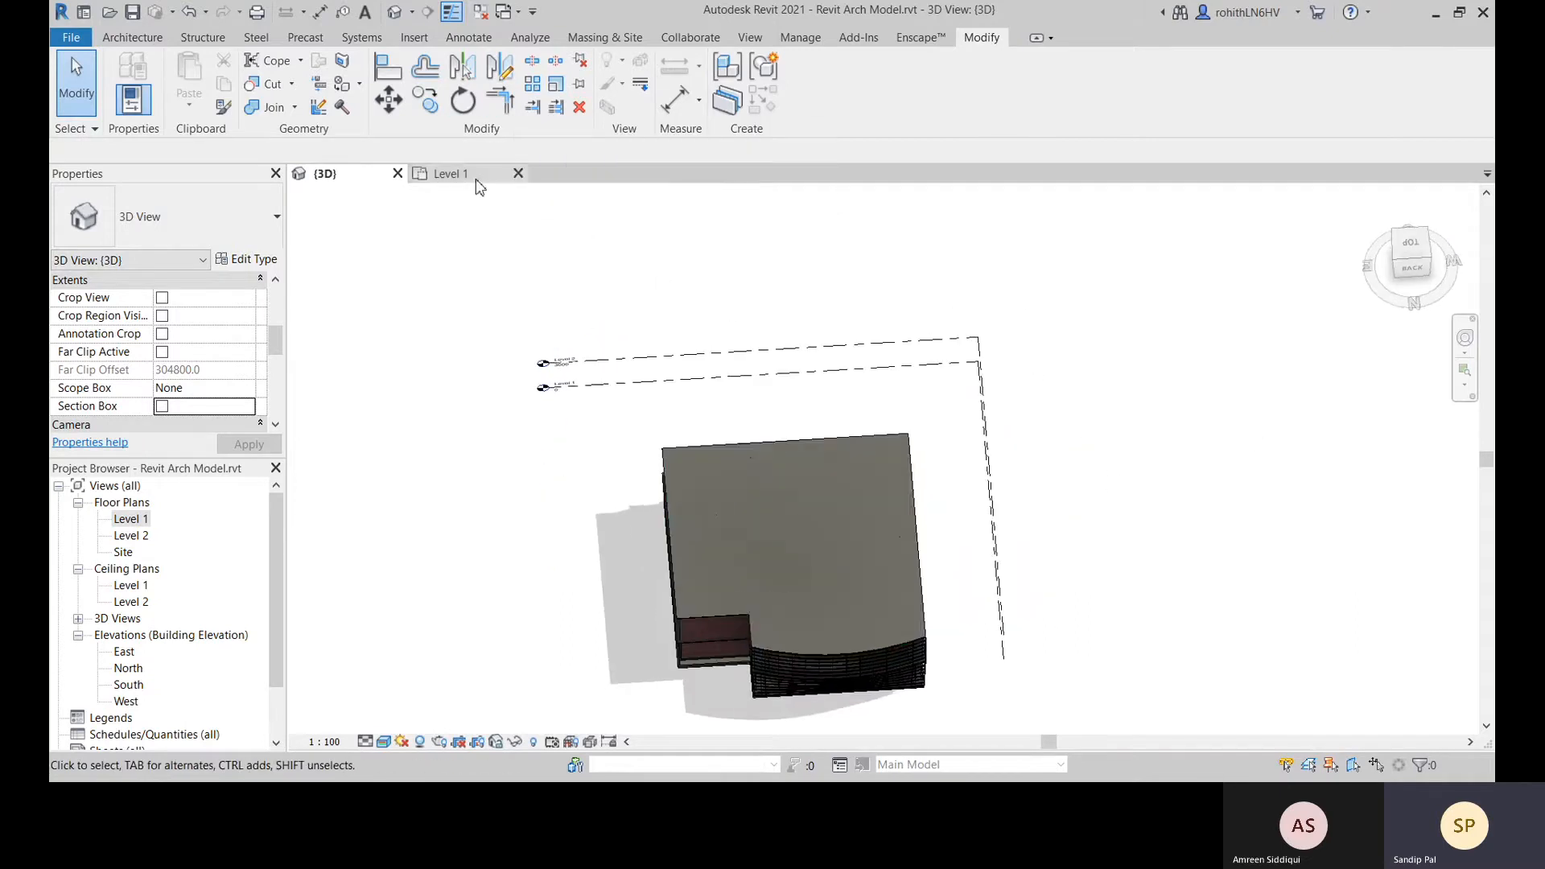
Open the Level 1 floor plan and start a new wall of type Generic - 200mm - Filled
click(451, 174)
scroll(970, 380, down, 1)
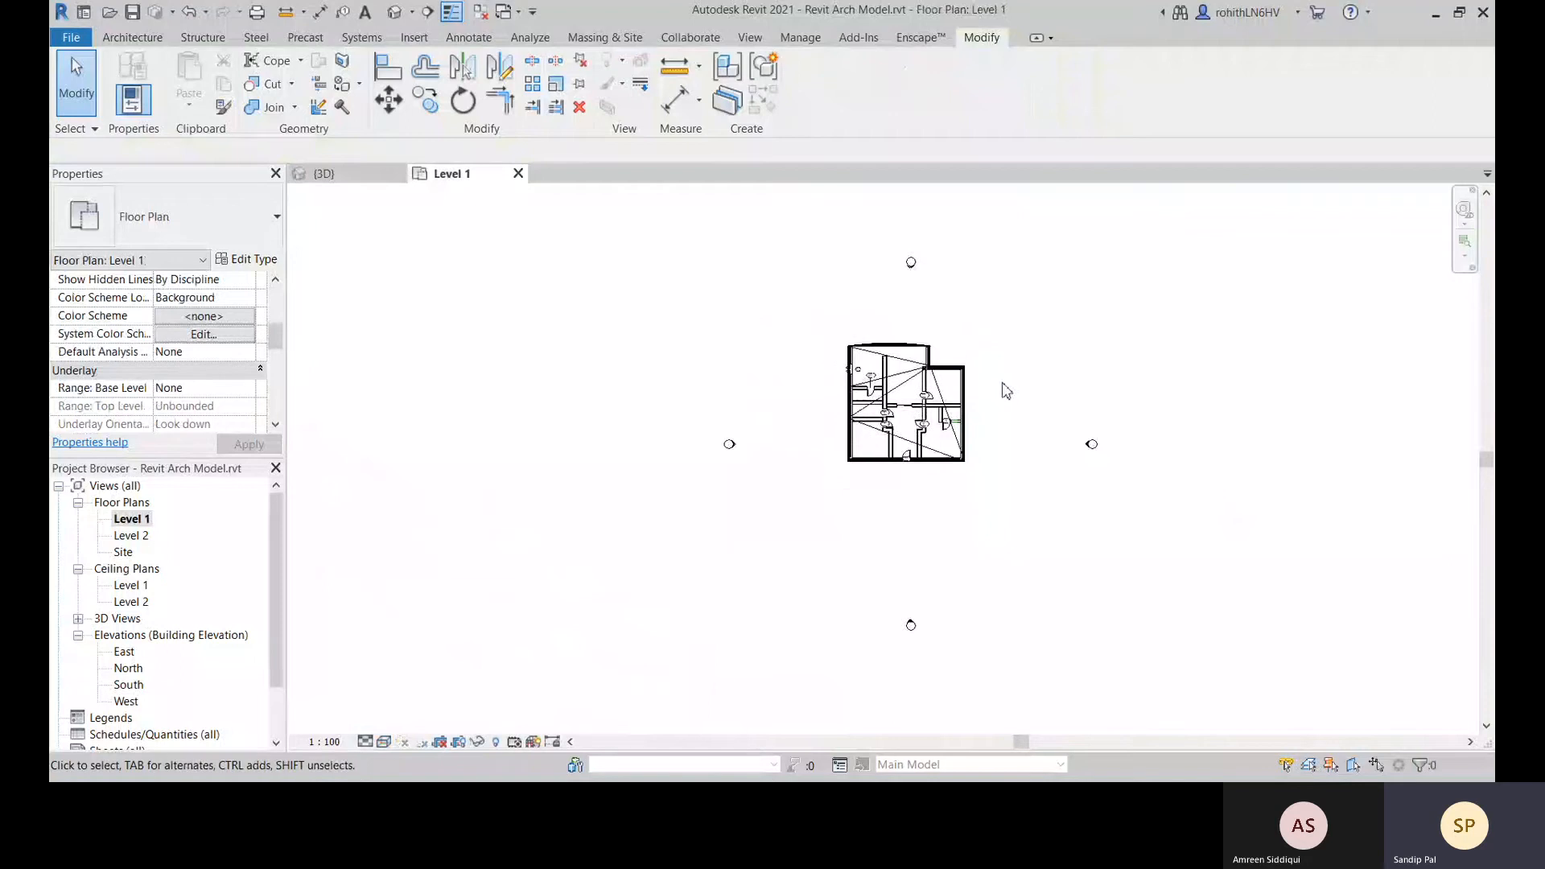
middle_drag(1036, 389, 976, 494)
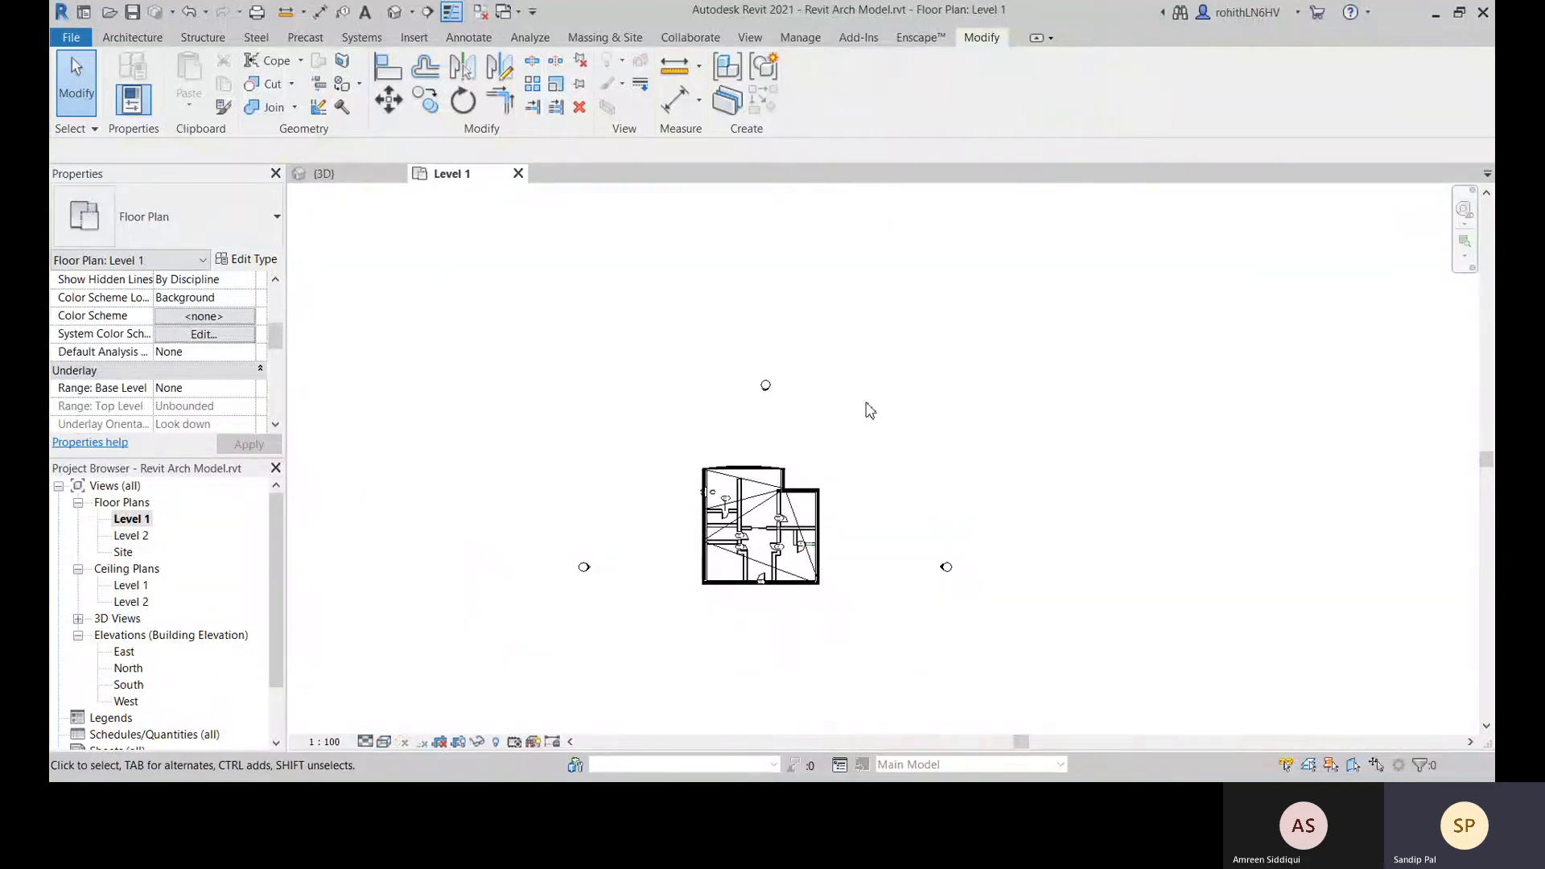
middle_drag(836, 379, 814, 404)
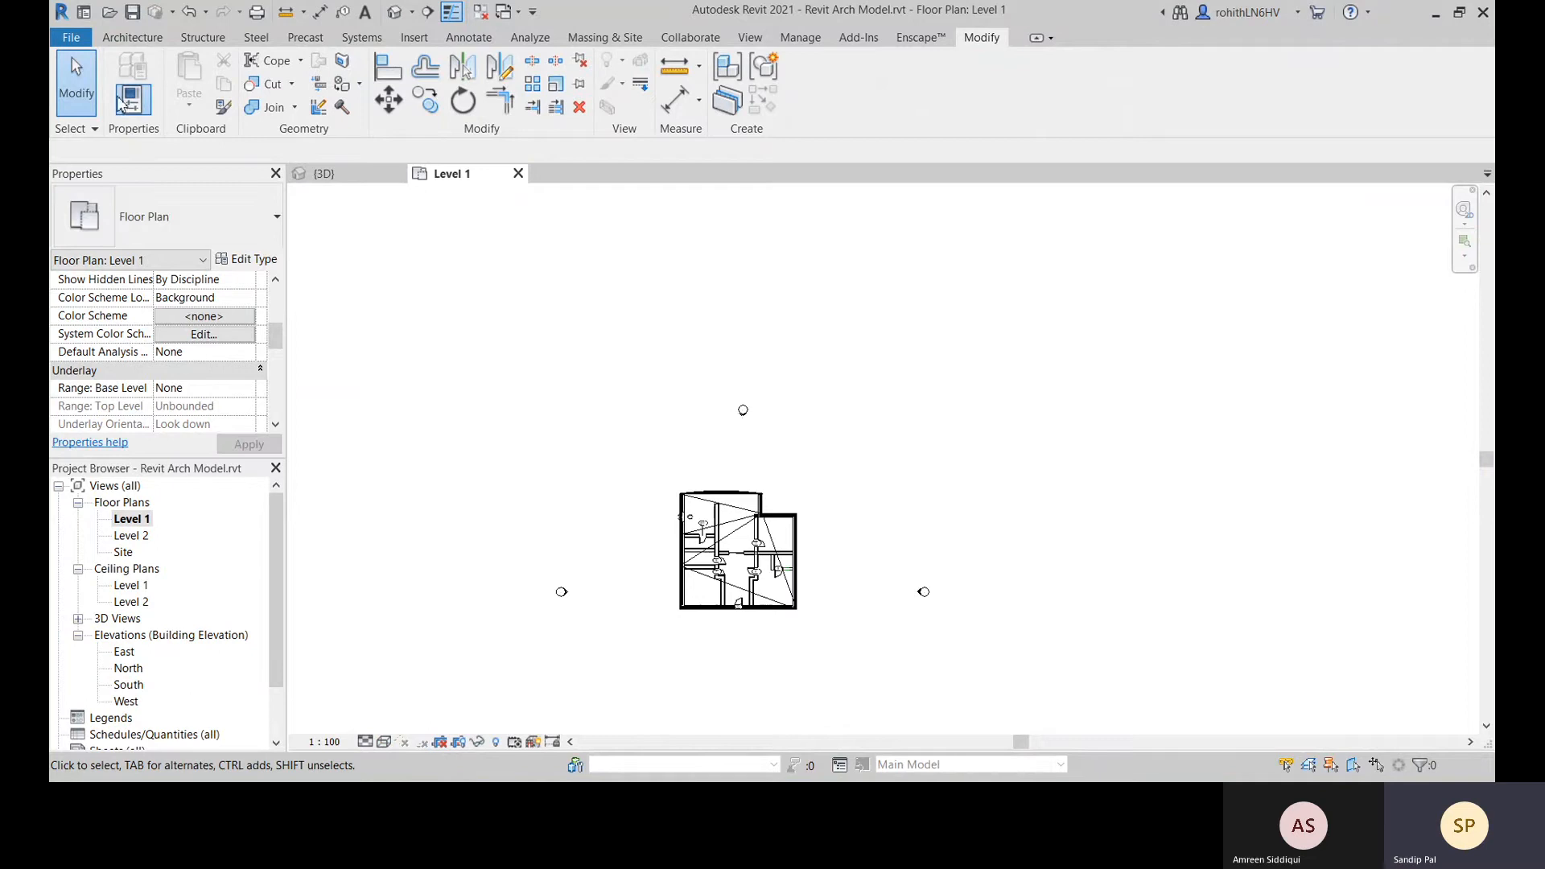
key(w)
key(a)
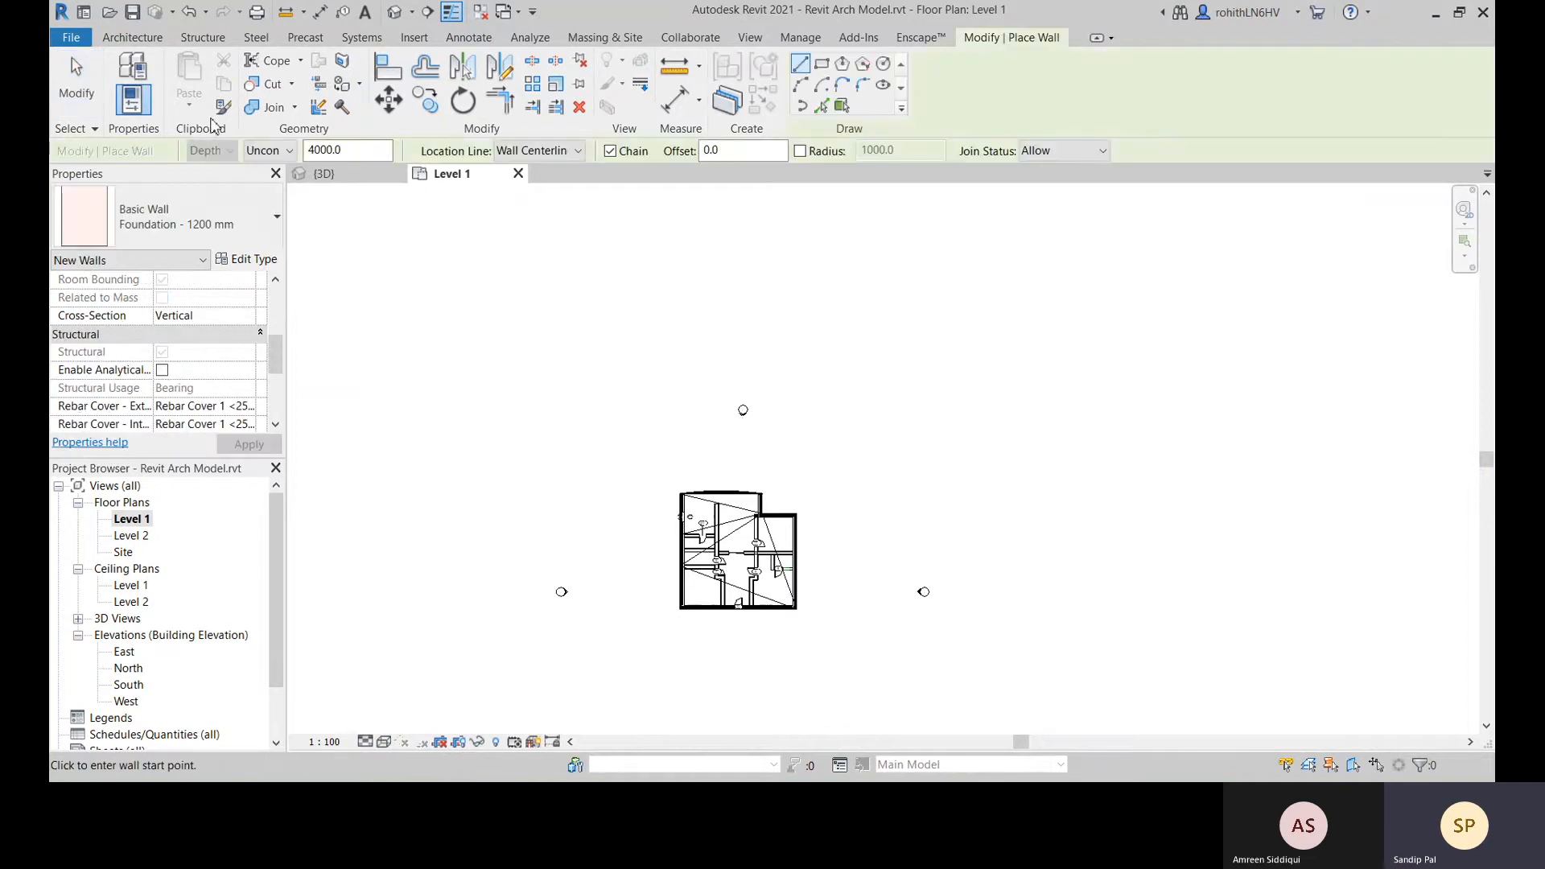
click(239, 234)
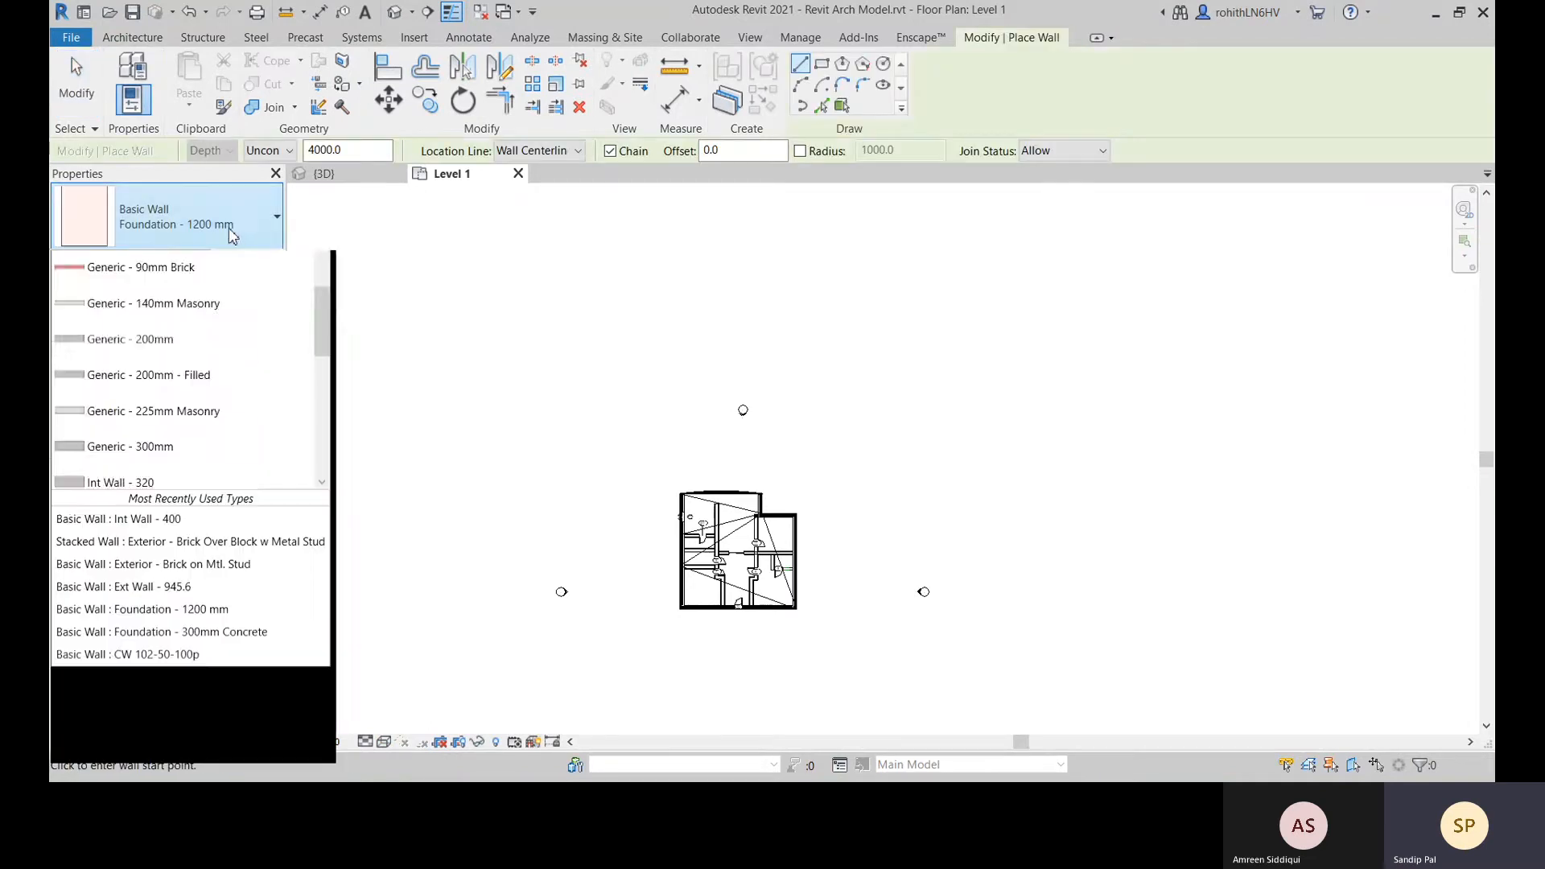
scroll(231, 335, up, 3)
scroll(231, 406, up, 5)
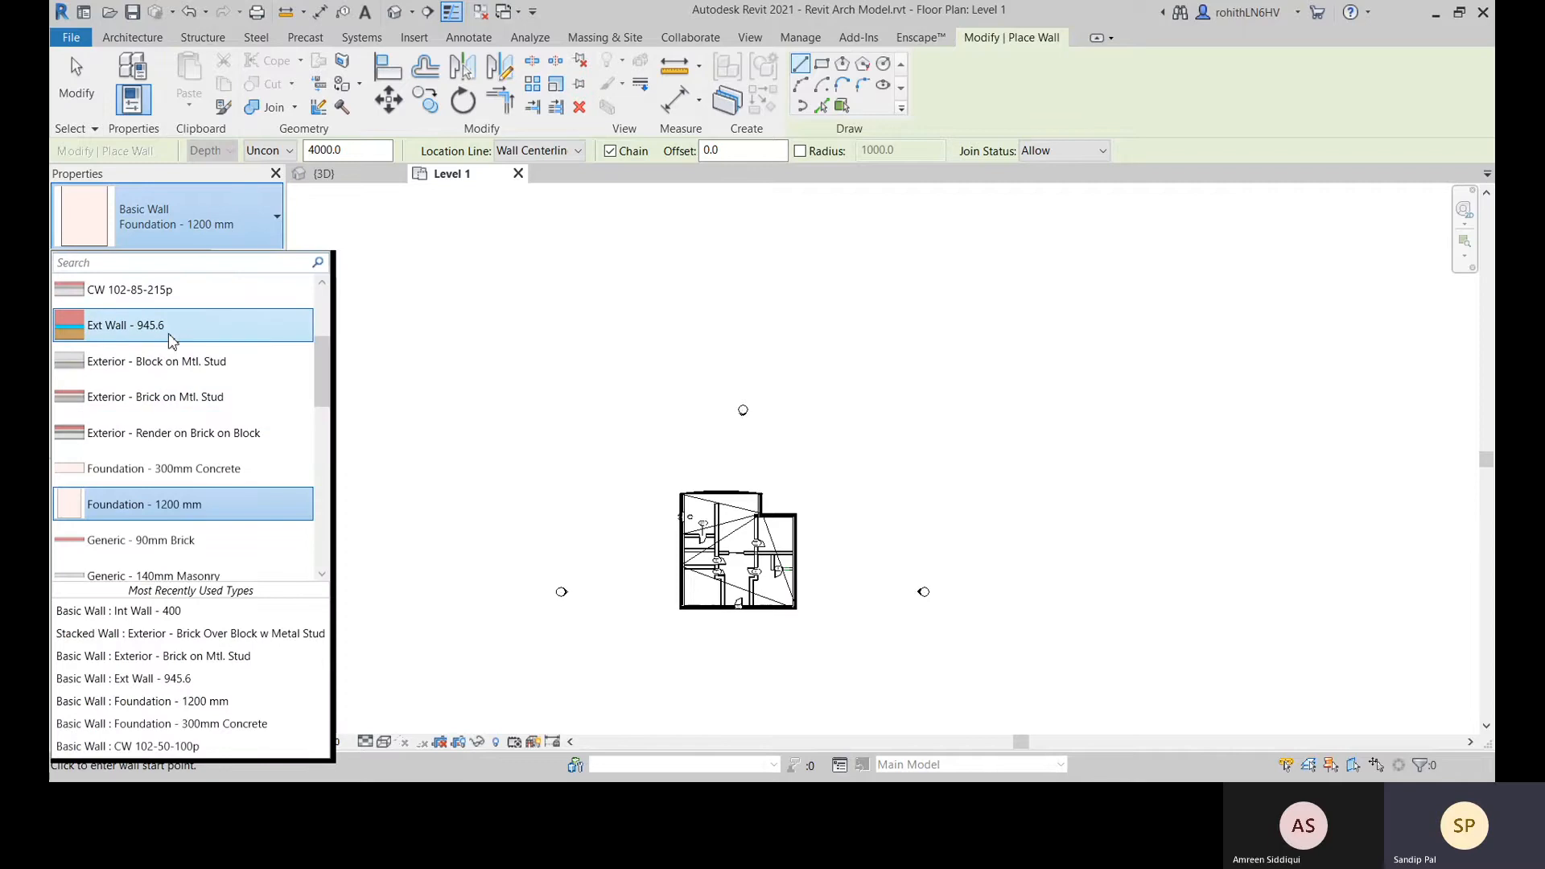
scroll(213, 360, down, 6)
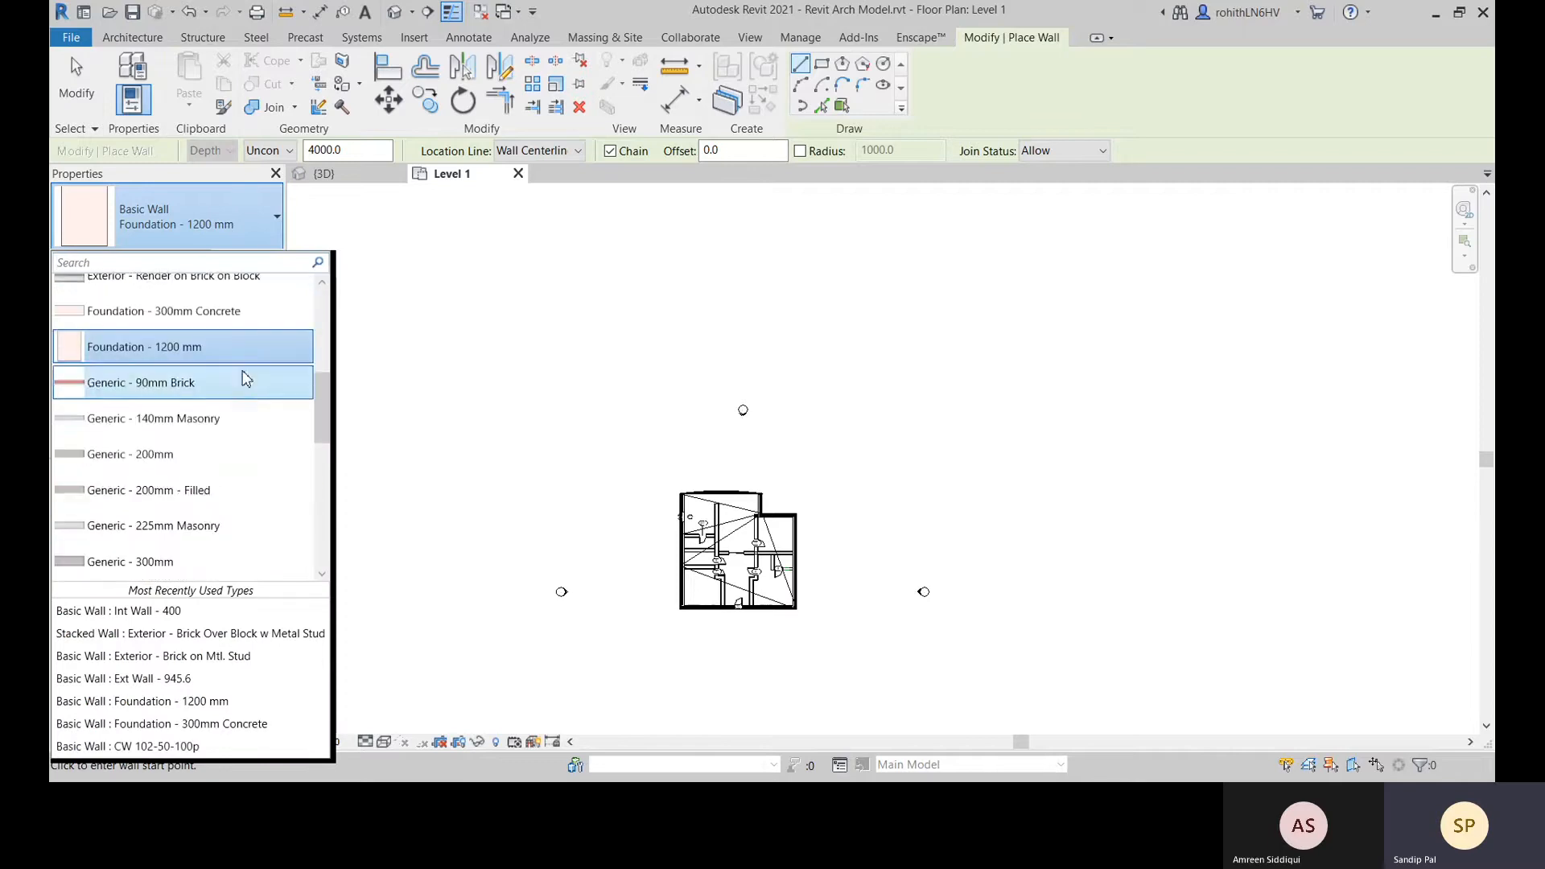
click(185, 486)
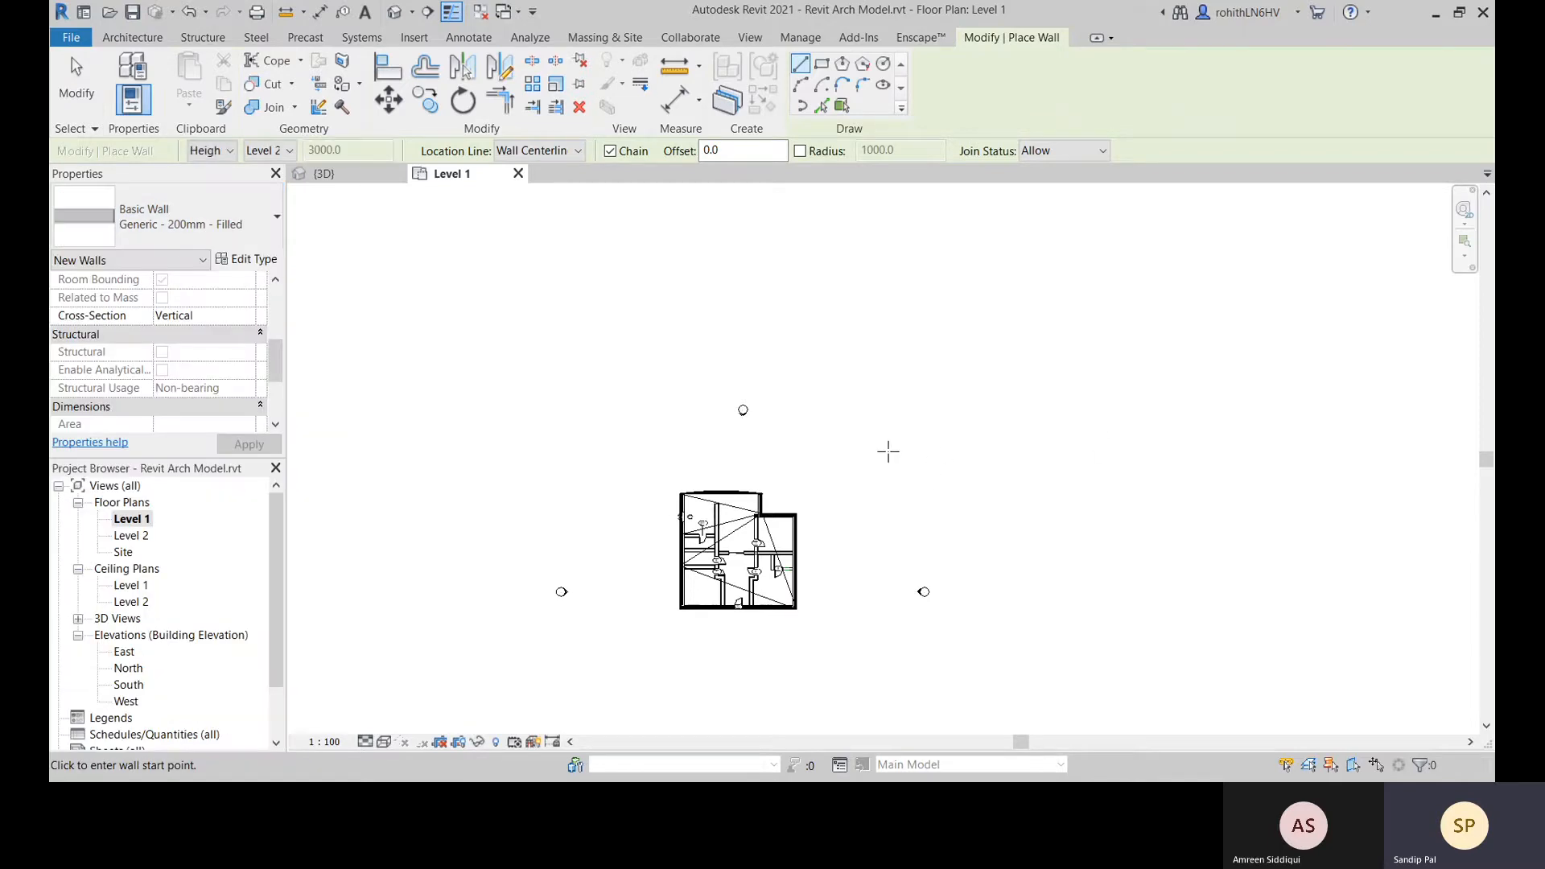
Draw a horizontal wall about 24000 mm long in the empty area to the right of the building
click(885, 448)
click(1058, 448)
key(Escape)
key(Escape)
scroll(1070, 461, up, 5)
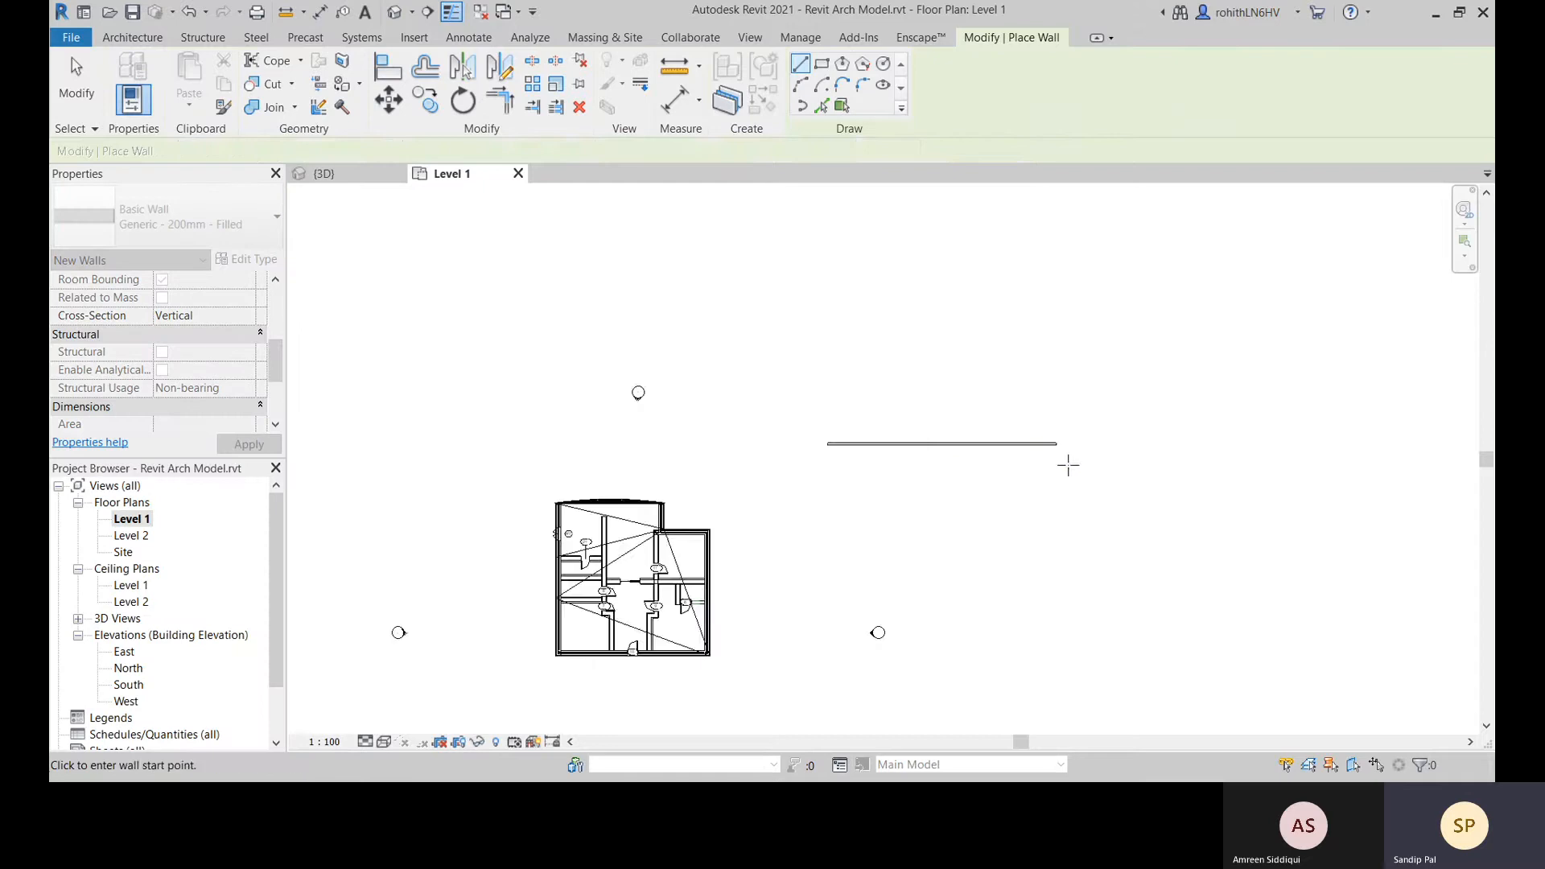
Array the new wall downward linearly as 10 ungrouped walls, with the second placed 2000 mm from the first
middle_drag(890, 427, 907, 393)
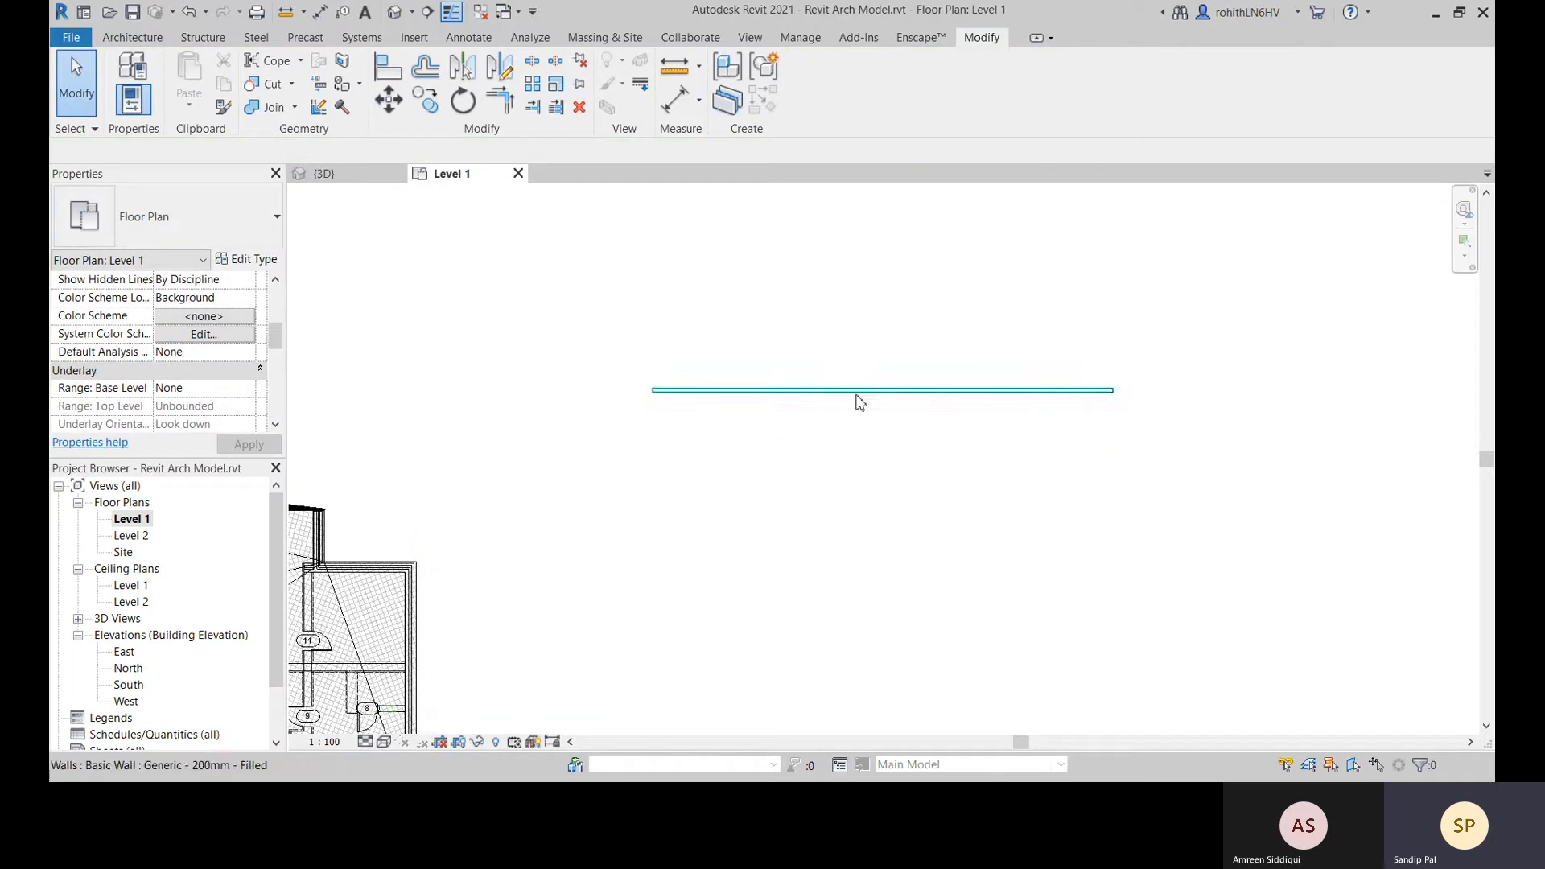
click(846, 391)
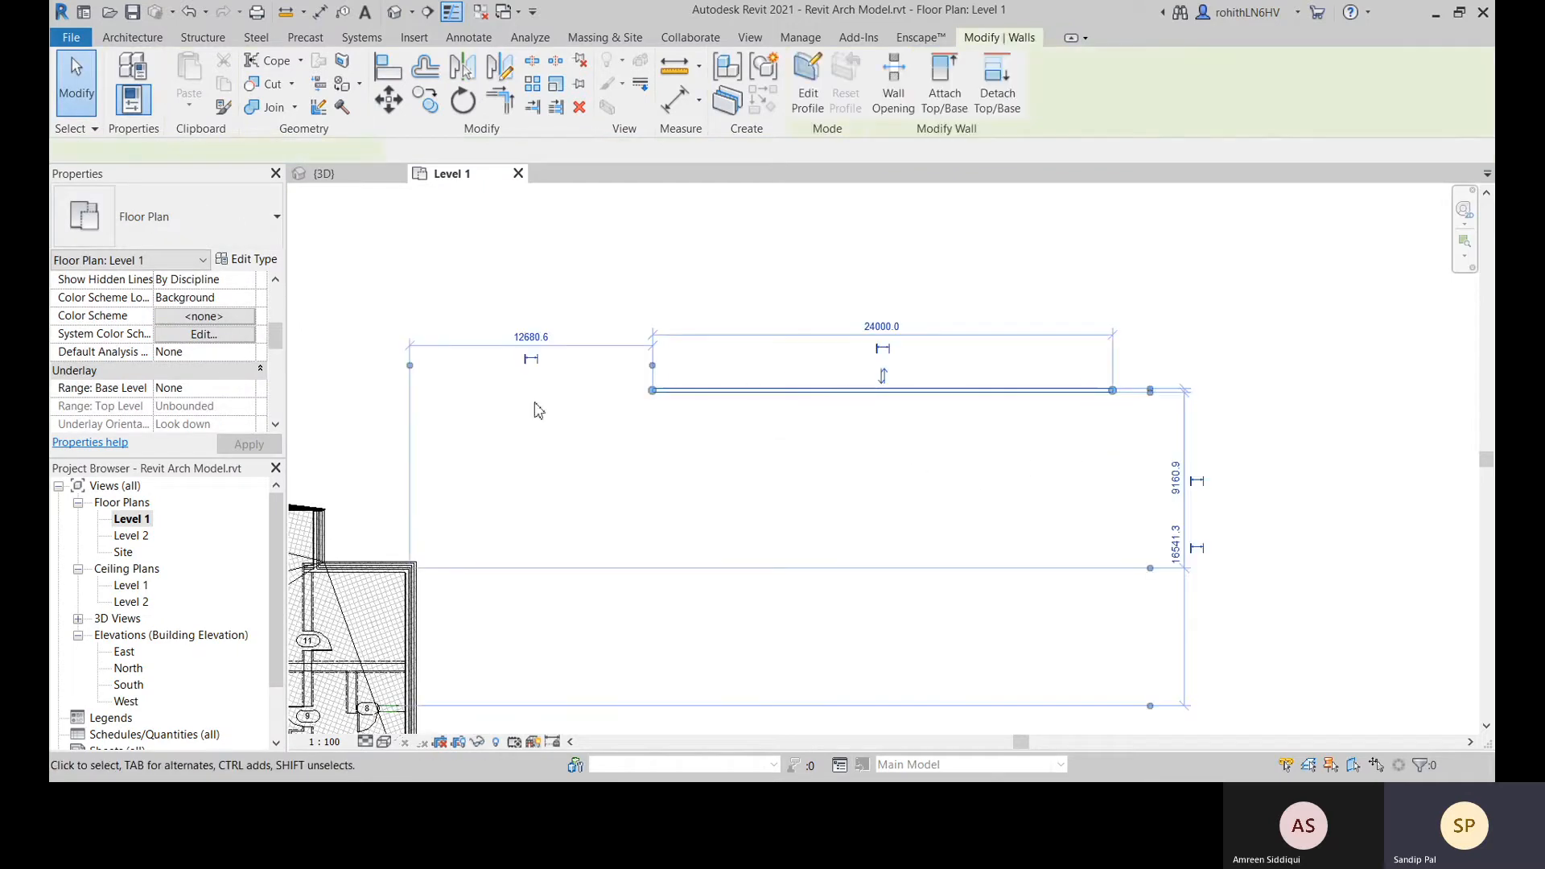
click(531, 83)
middle_drag(990, 546, 989, 462)
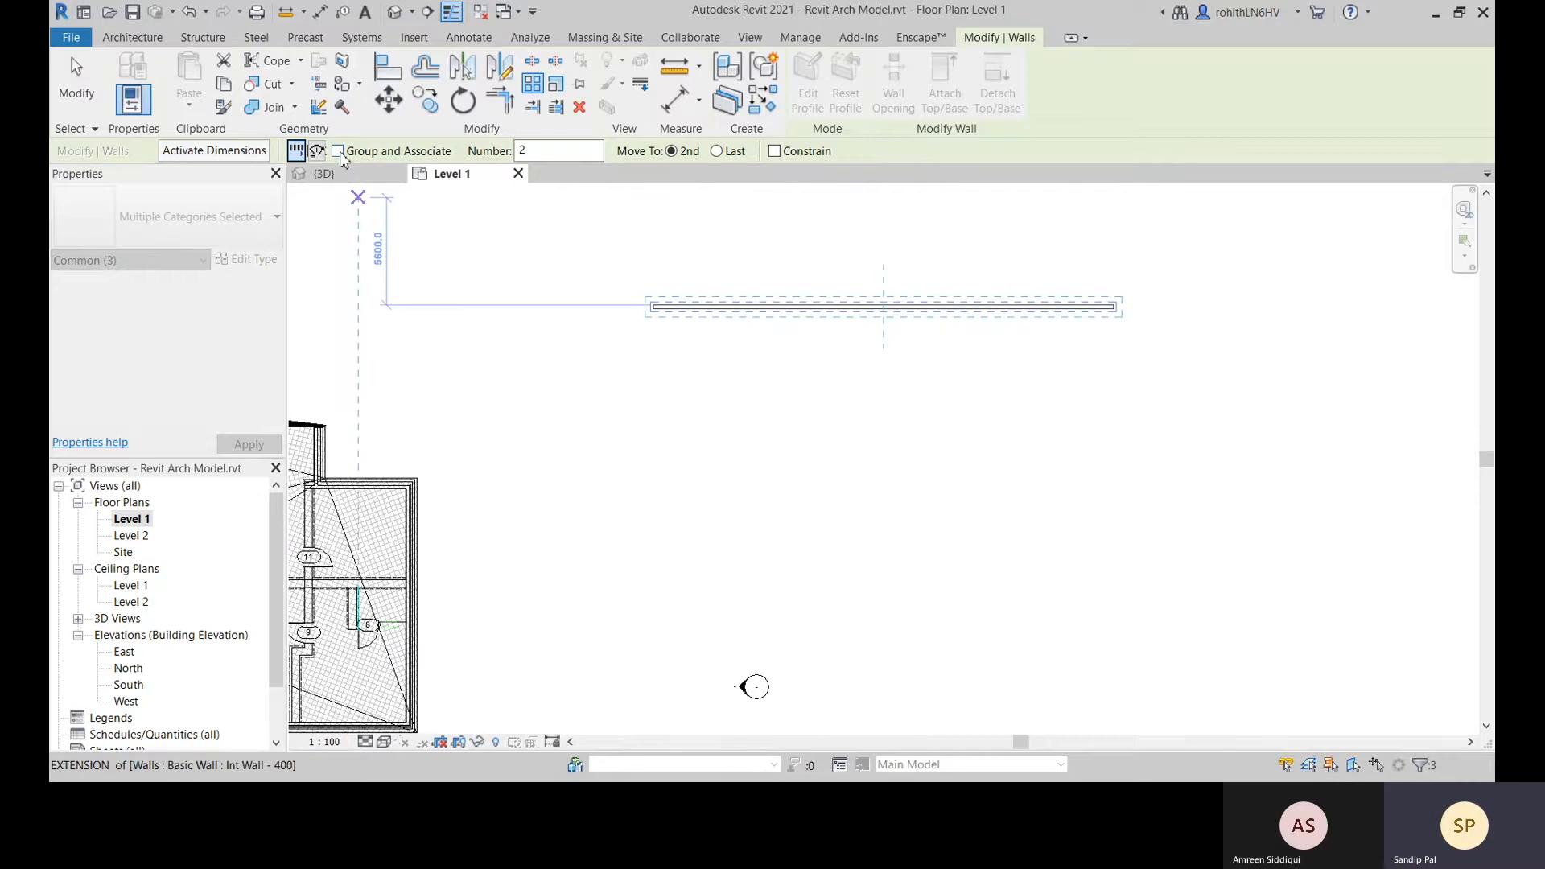
click(538, 150)
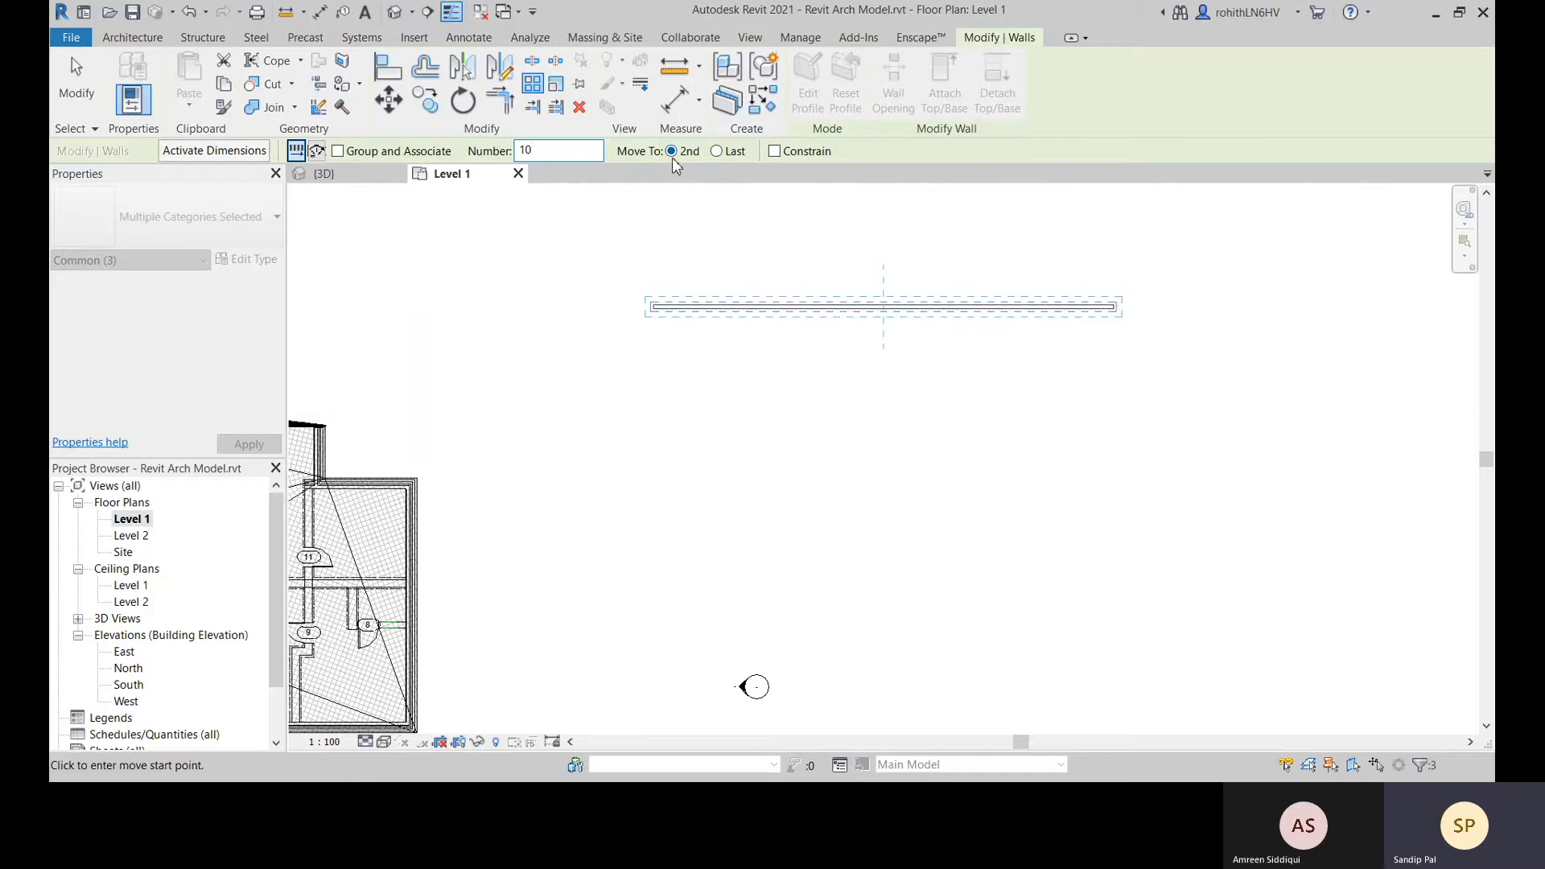
click(1115, 317)
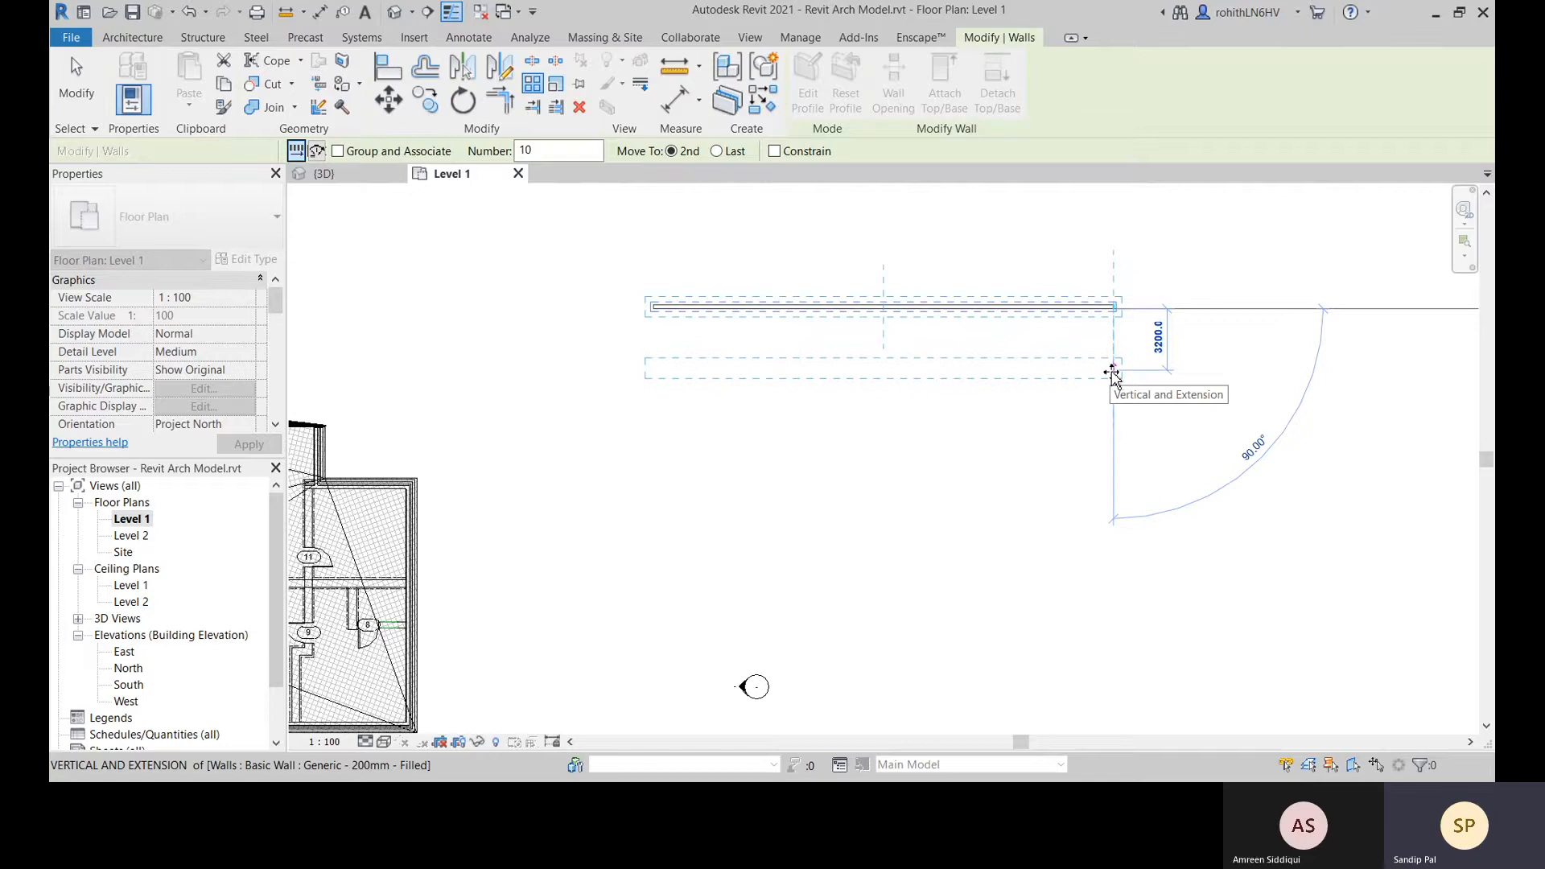
scroll(1112, 373, up, 4)
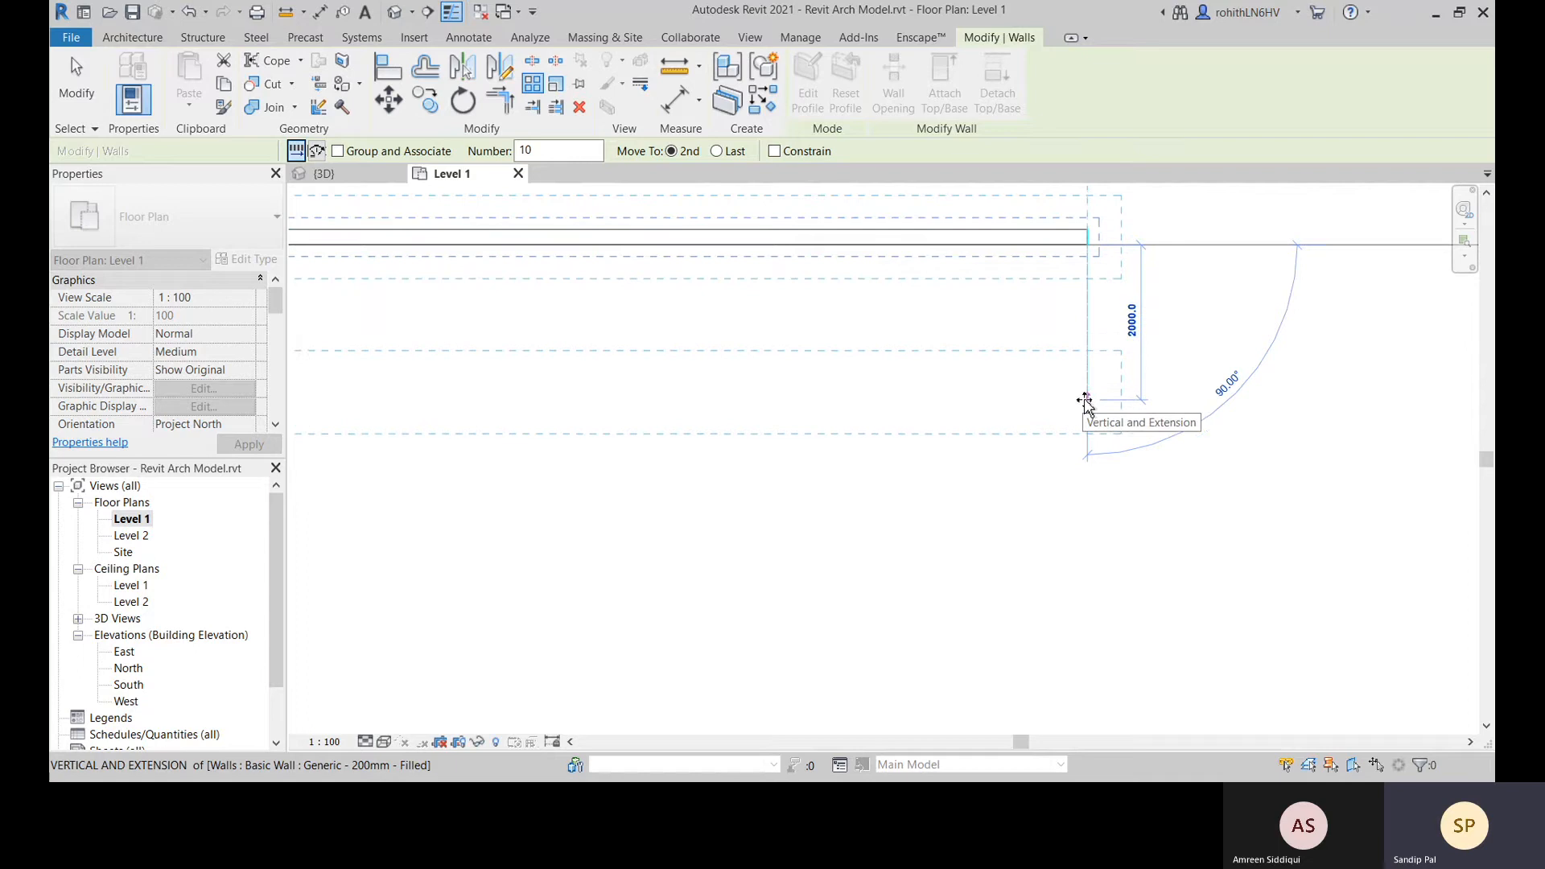
click(1084, 400)
scroll(1107, 451, down, 6)
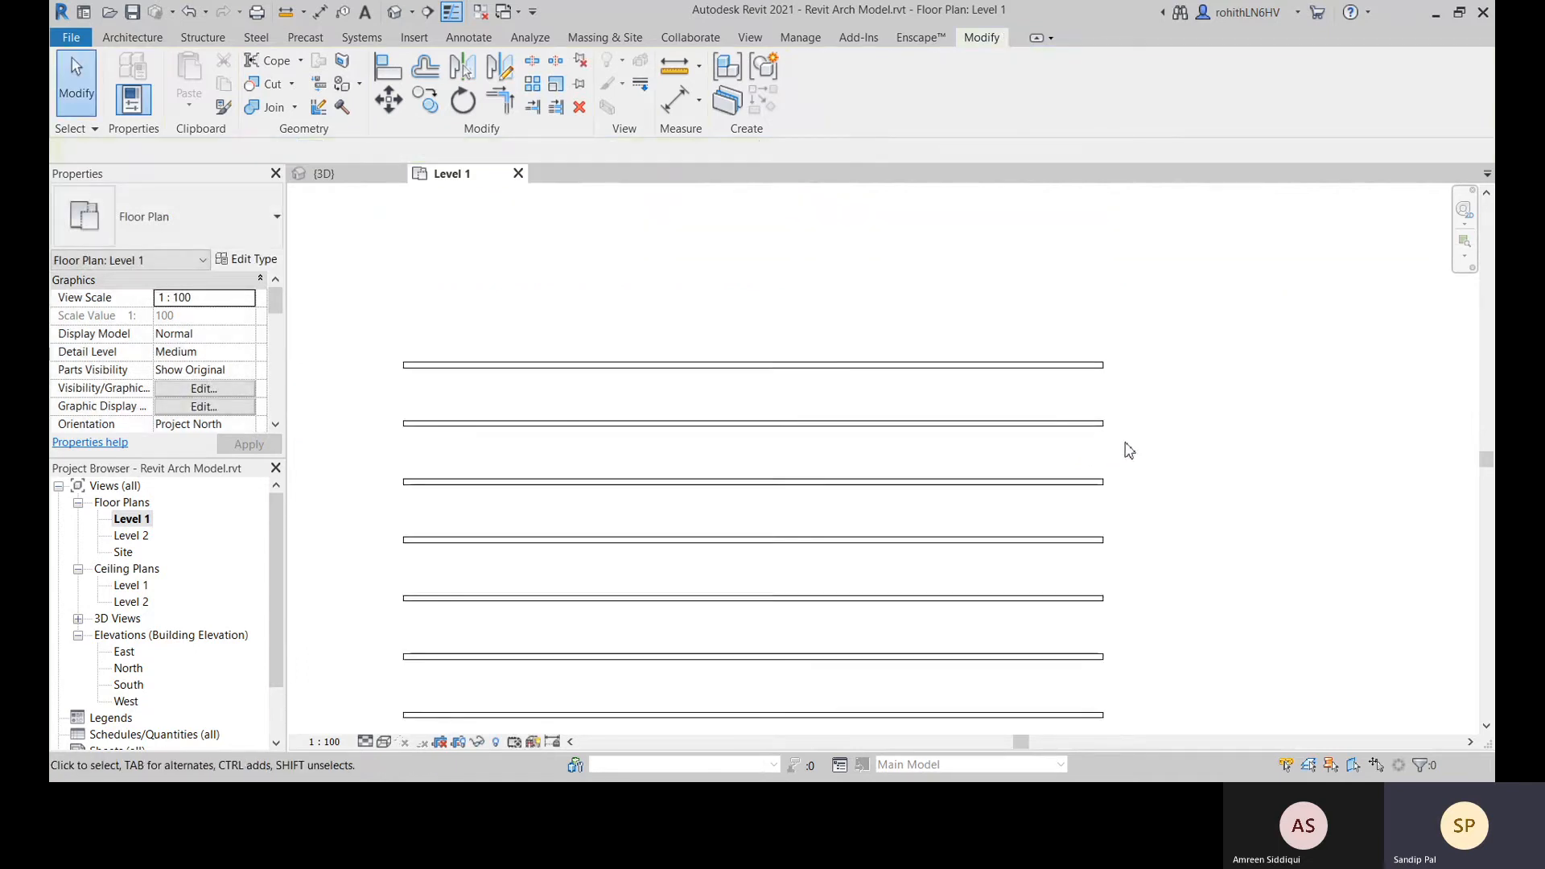
middle_drag(1158, 526, 1147, 365)
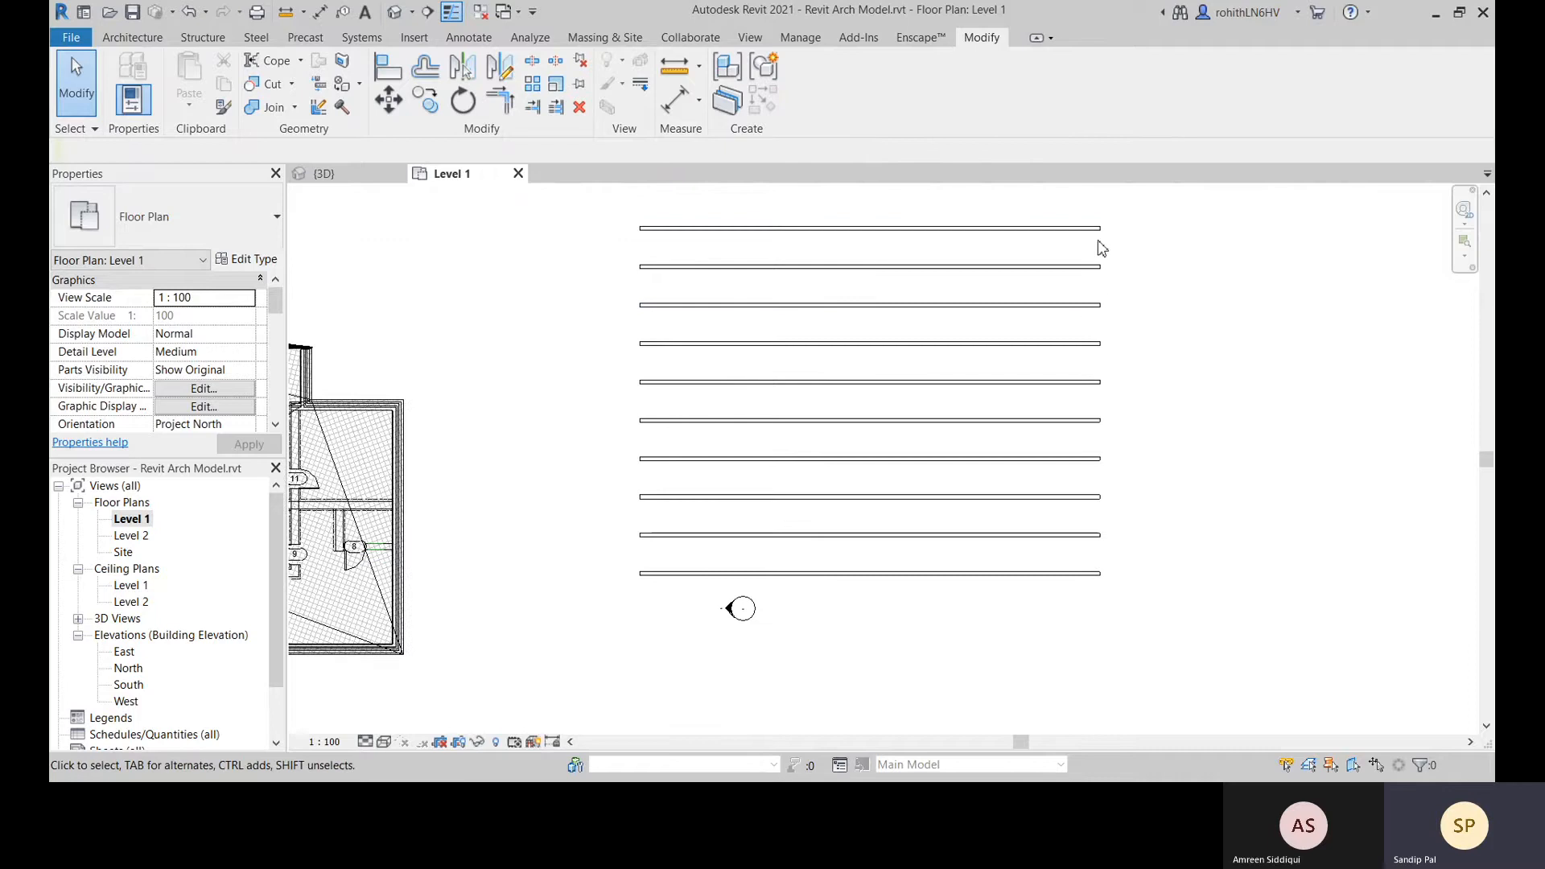
Check the spacing between two adjacent arrayed walls with a temporary aligned dimension between their lower faces, without placing it
scroll(1092, 251, up, 2)
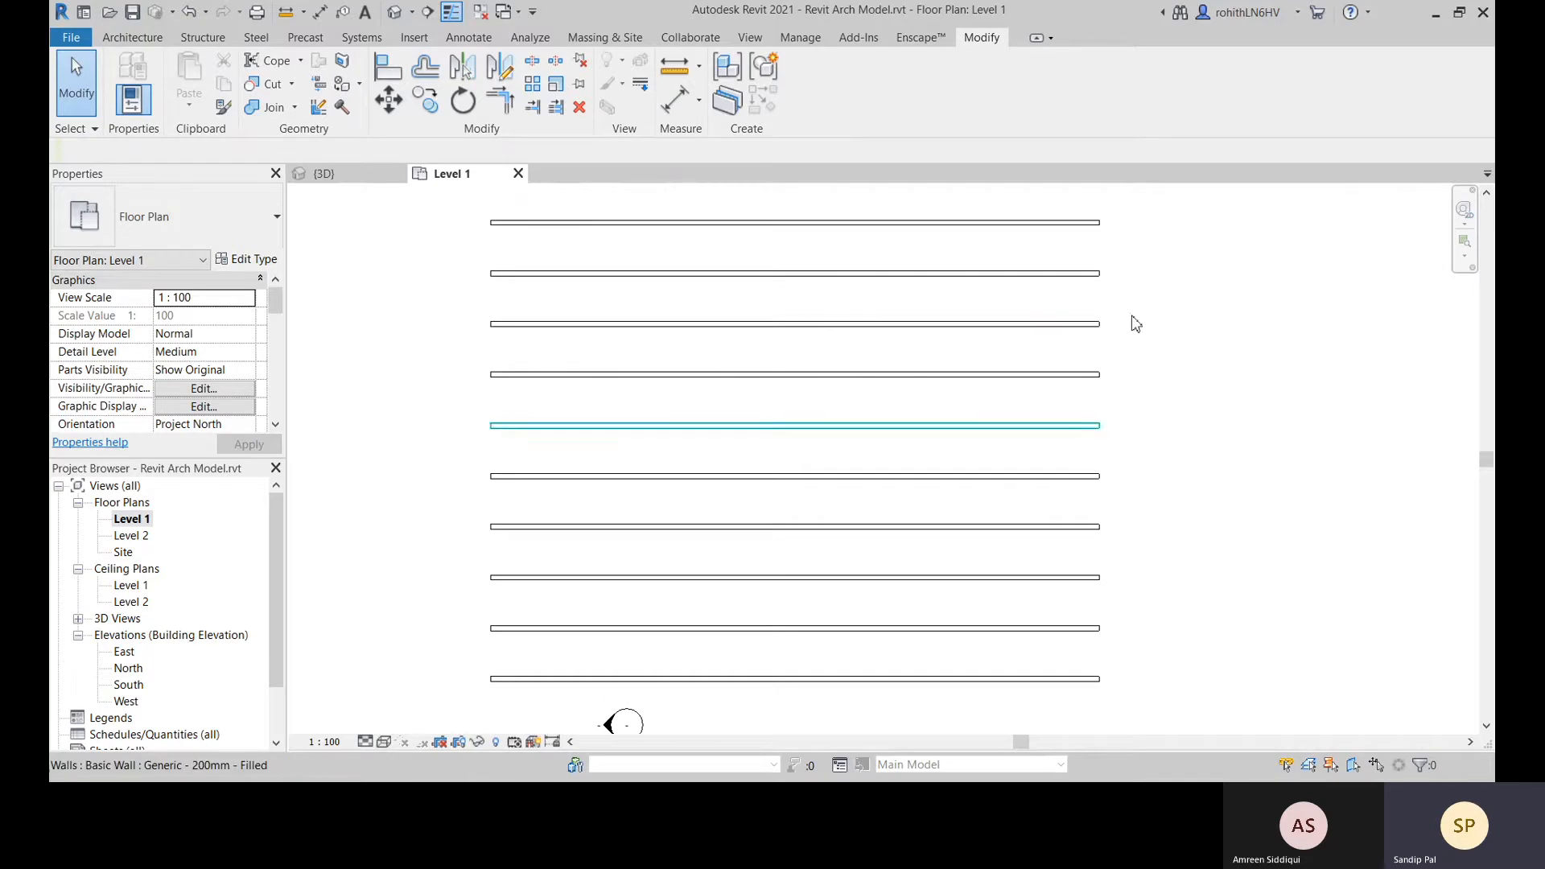
scroll(1102, 229, up, 3)
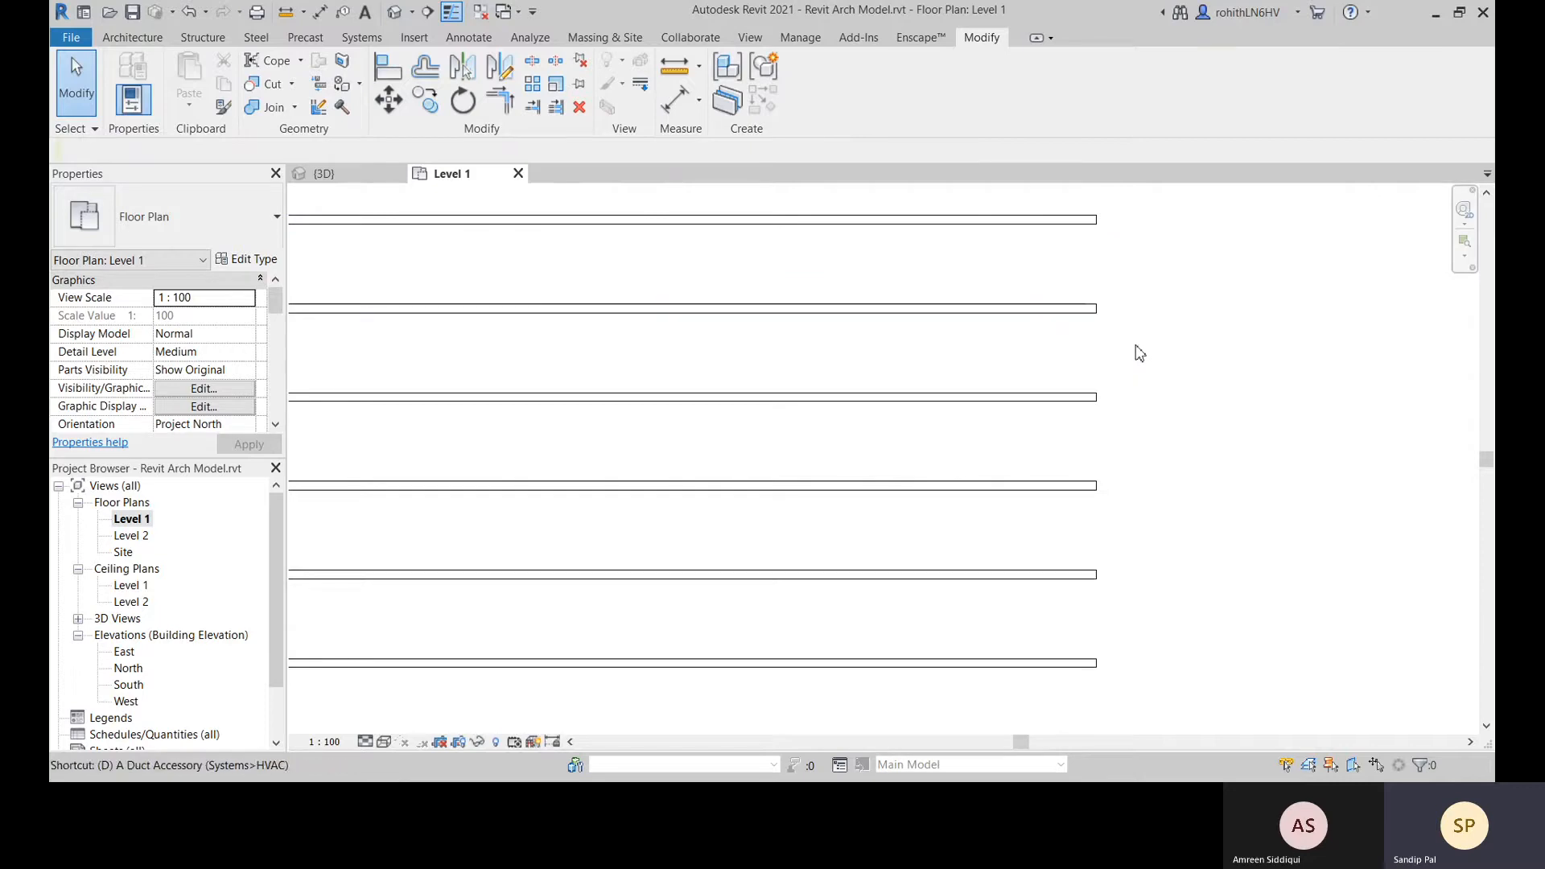
key(d)
key(i)
scroll(1096, 233, up, 2)
scroll(1096, 233, up, 2)
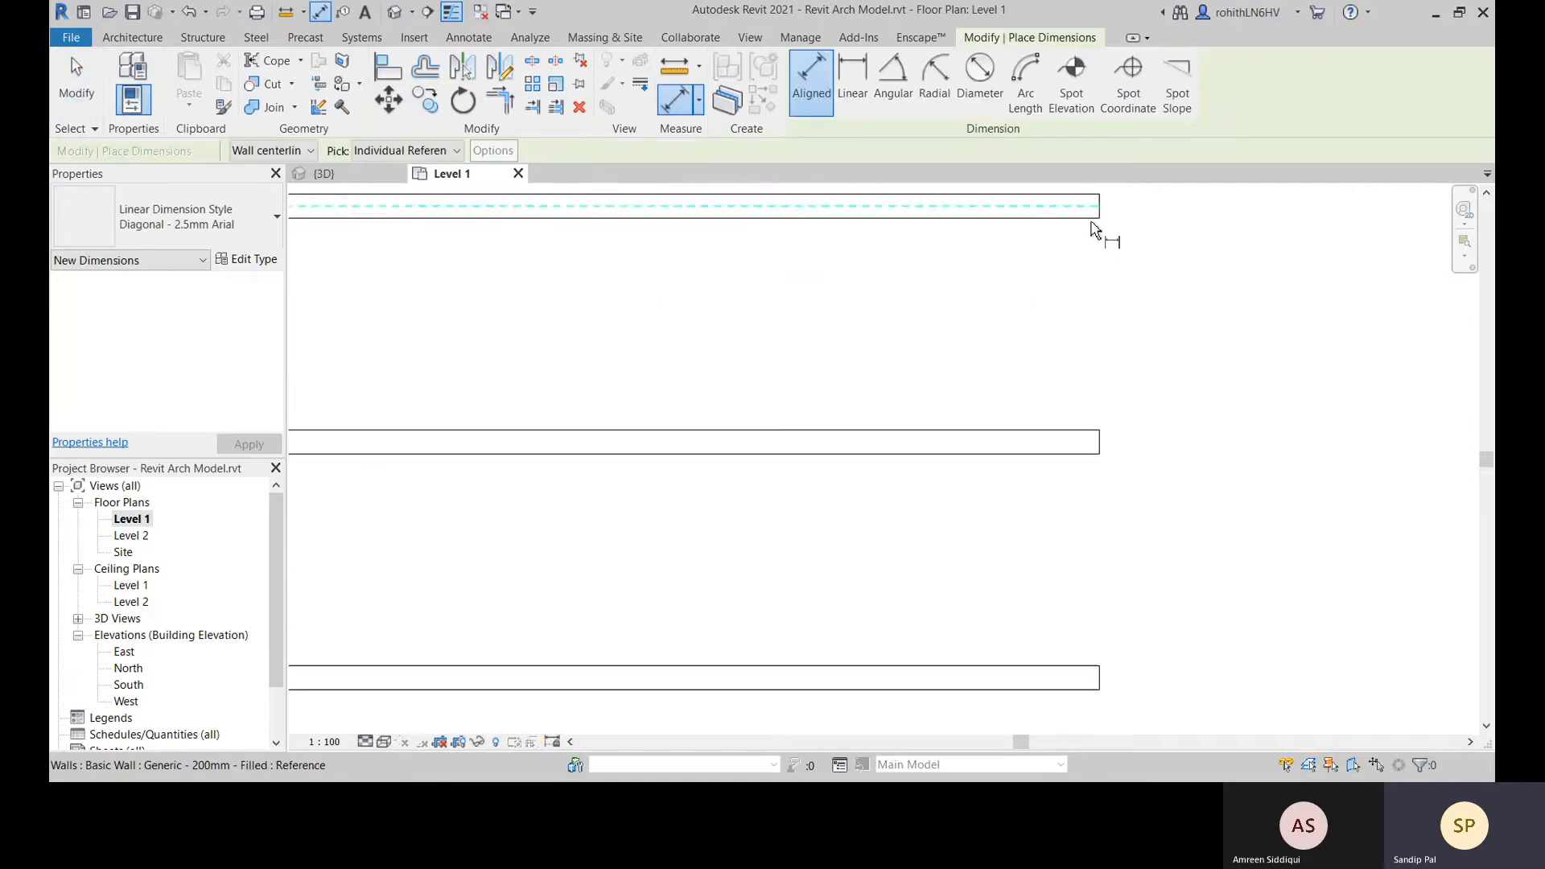
click(1076, 233)
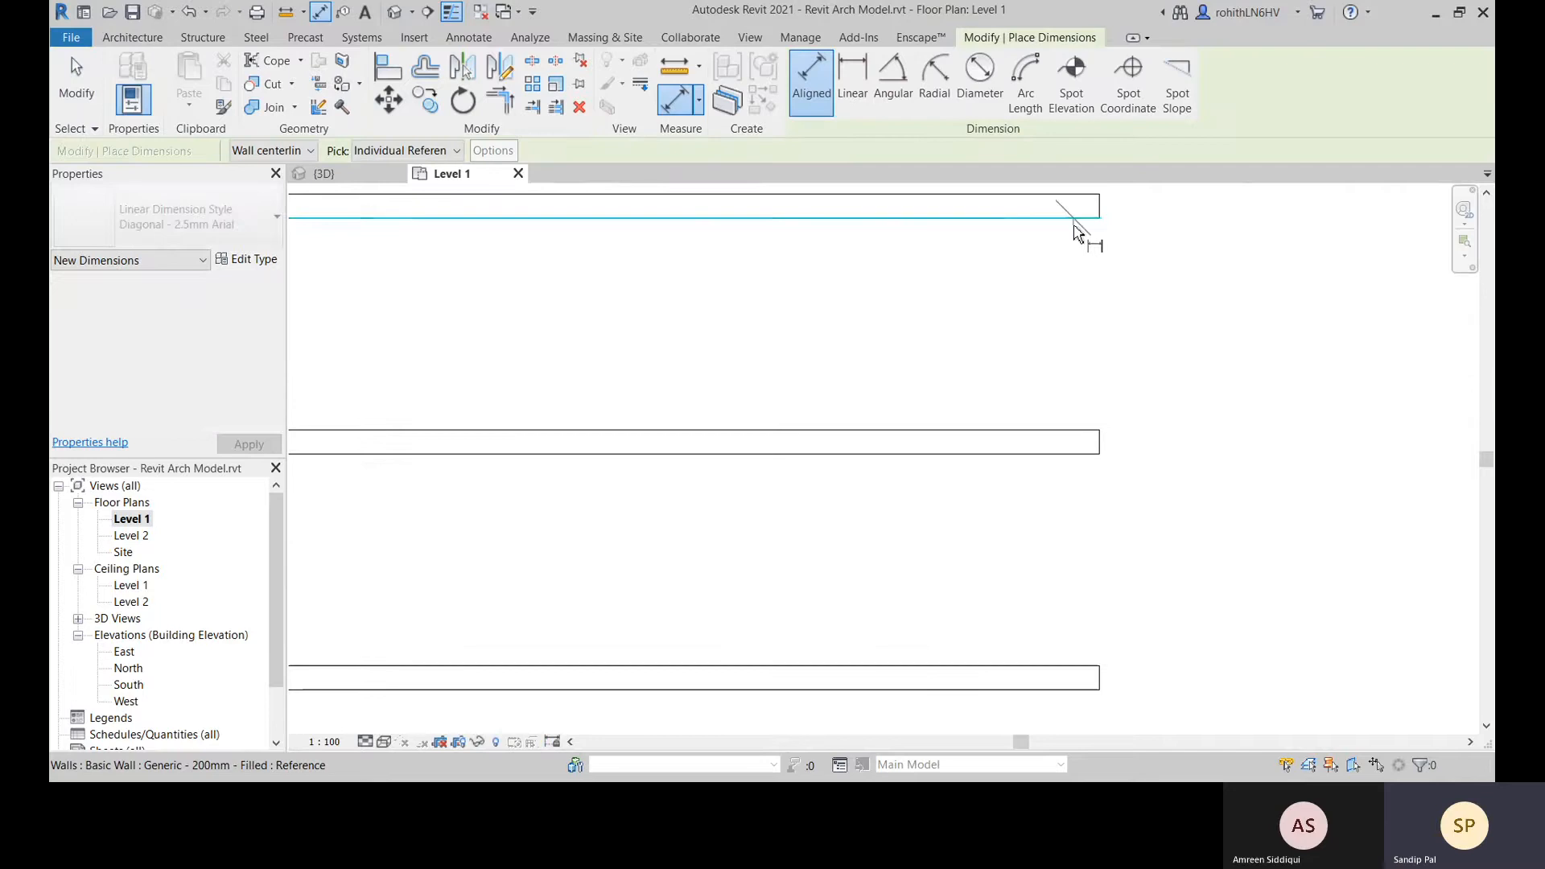
click(1062, 464)
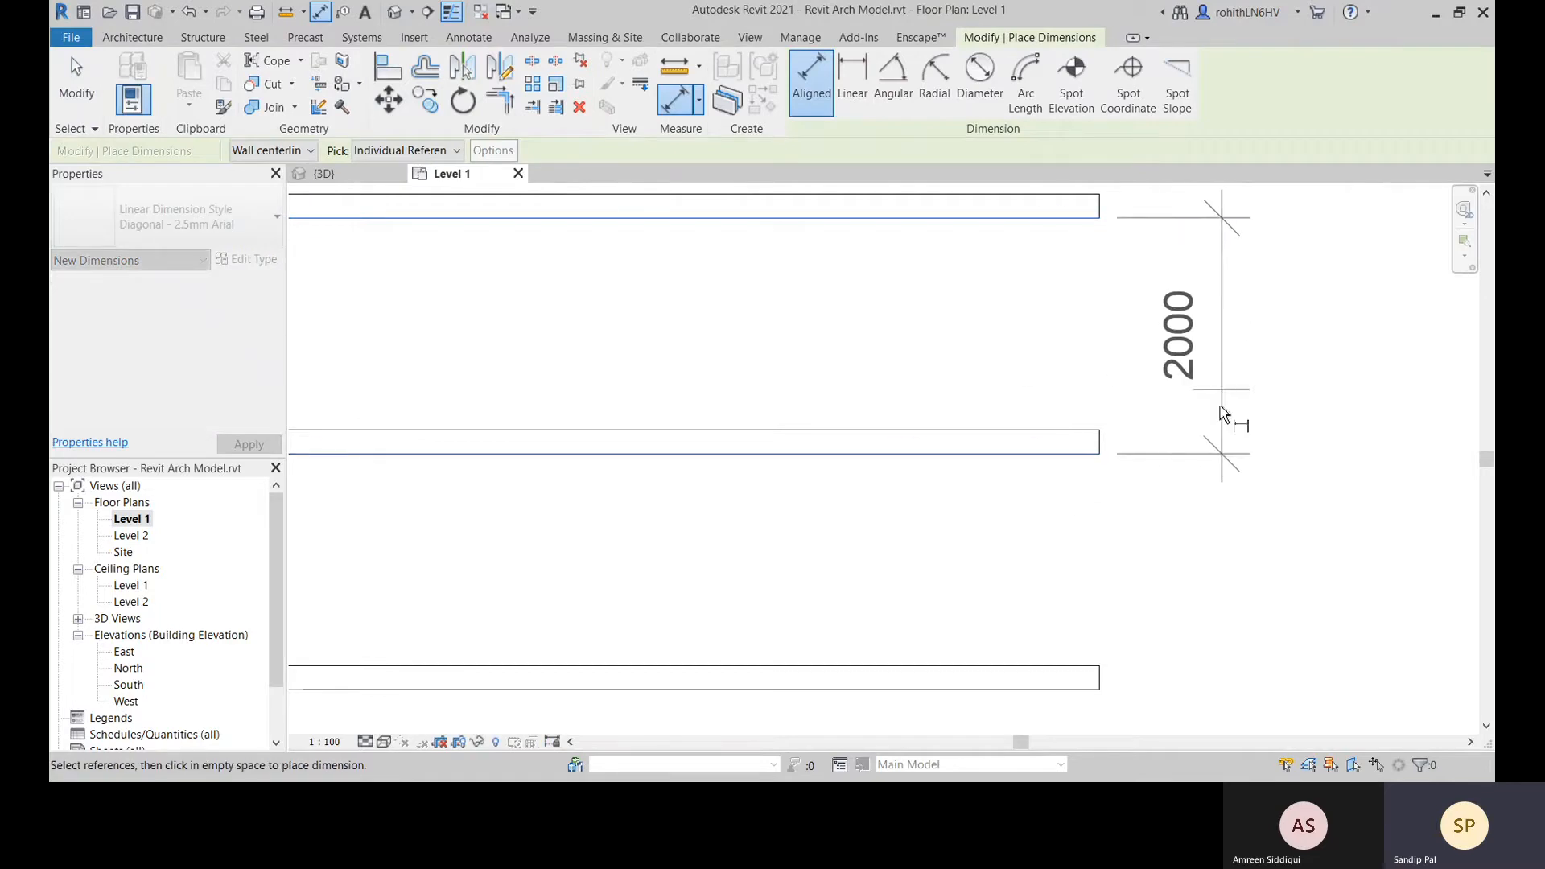
key(Escape)
key(Escape)
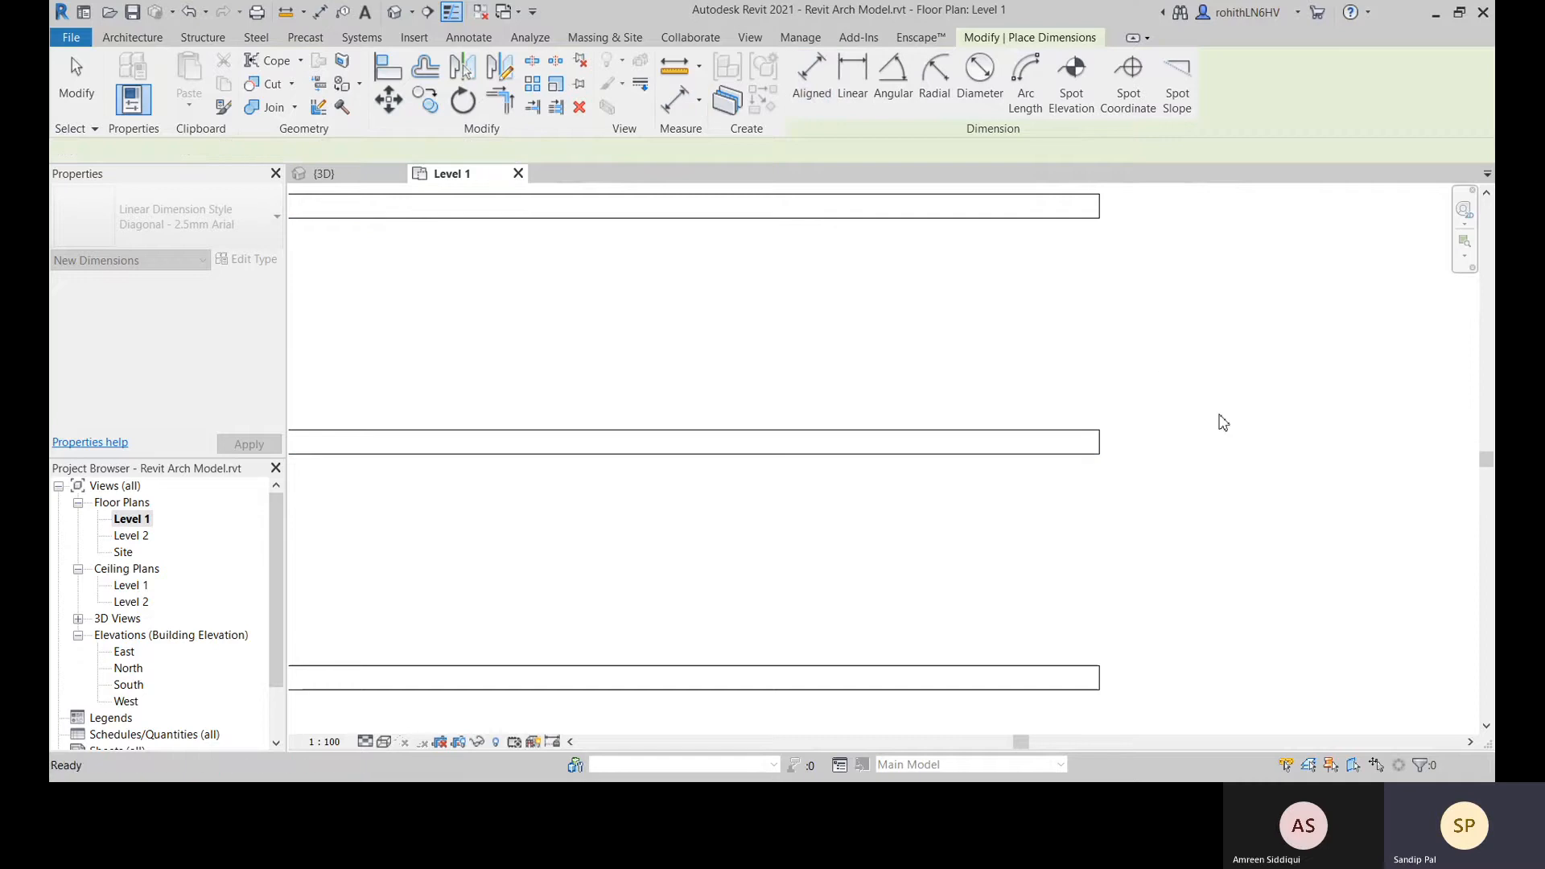
Draw a vertical model line about 20000 mm long upward from the right end of the topmost arrayed wall
scroll(1156, 401, down, 5)
scroll(1156, 401, down, 1)
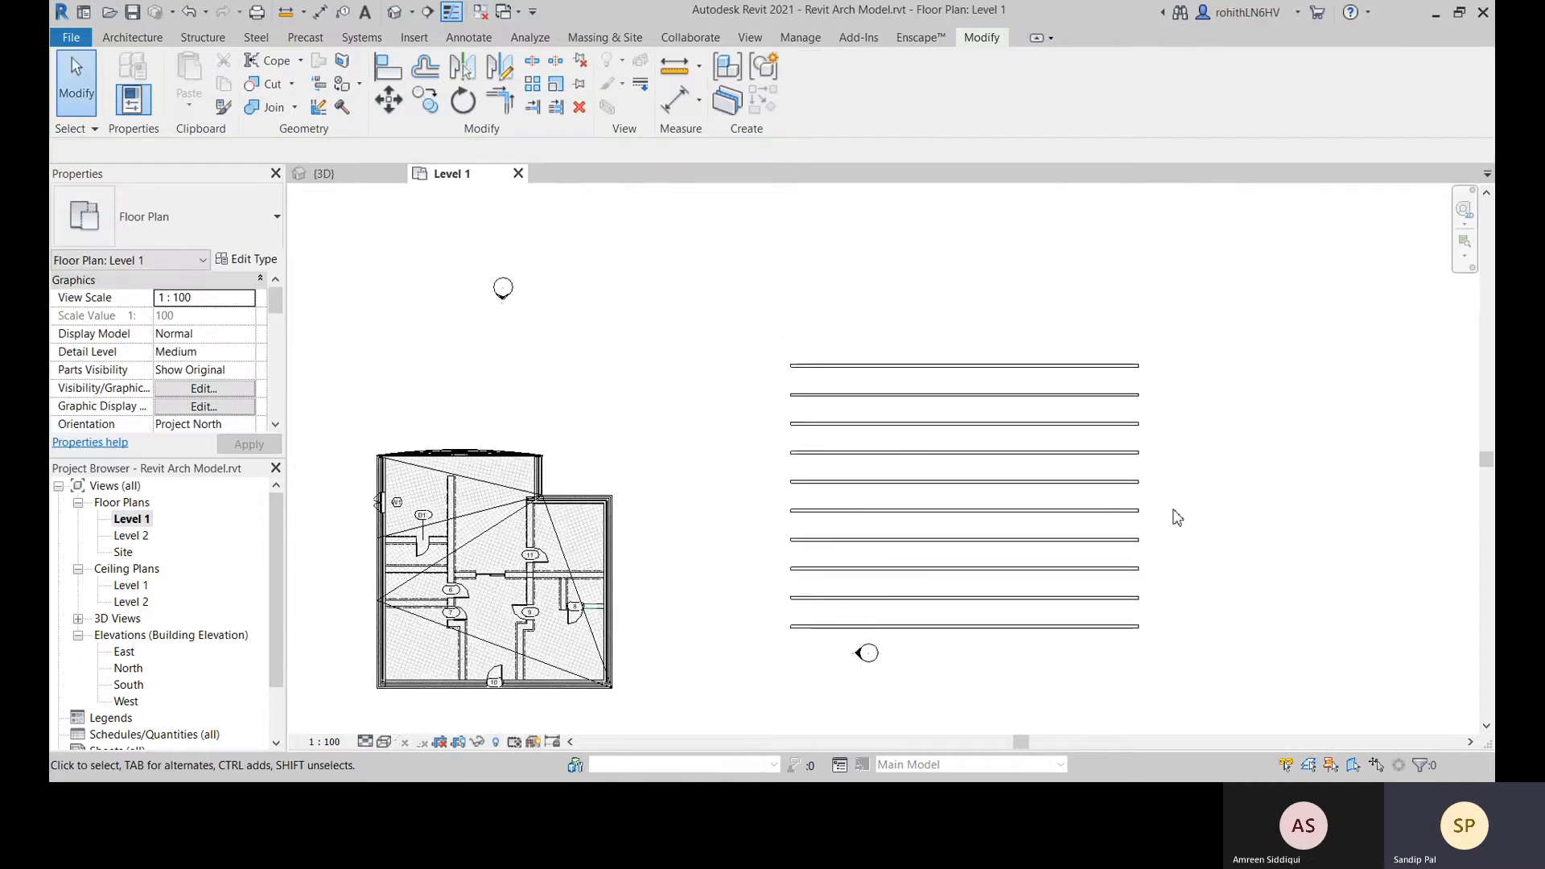
middle_drag(1169, 491, 1049, 594)
middle_drag(1037, 478, 1037, 588)
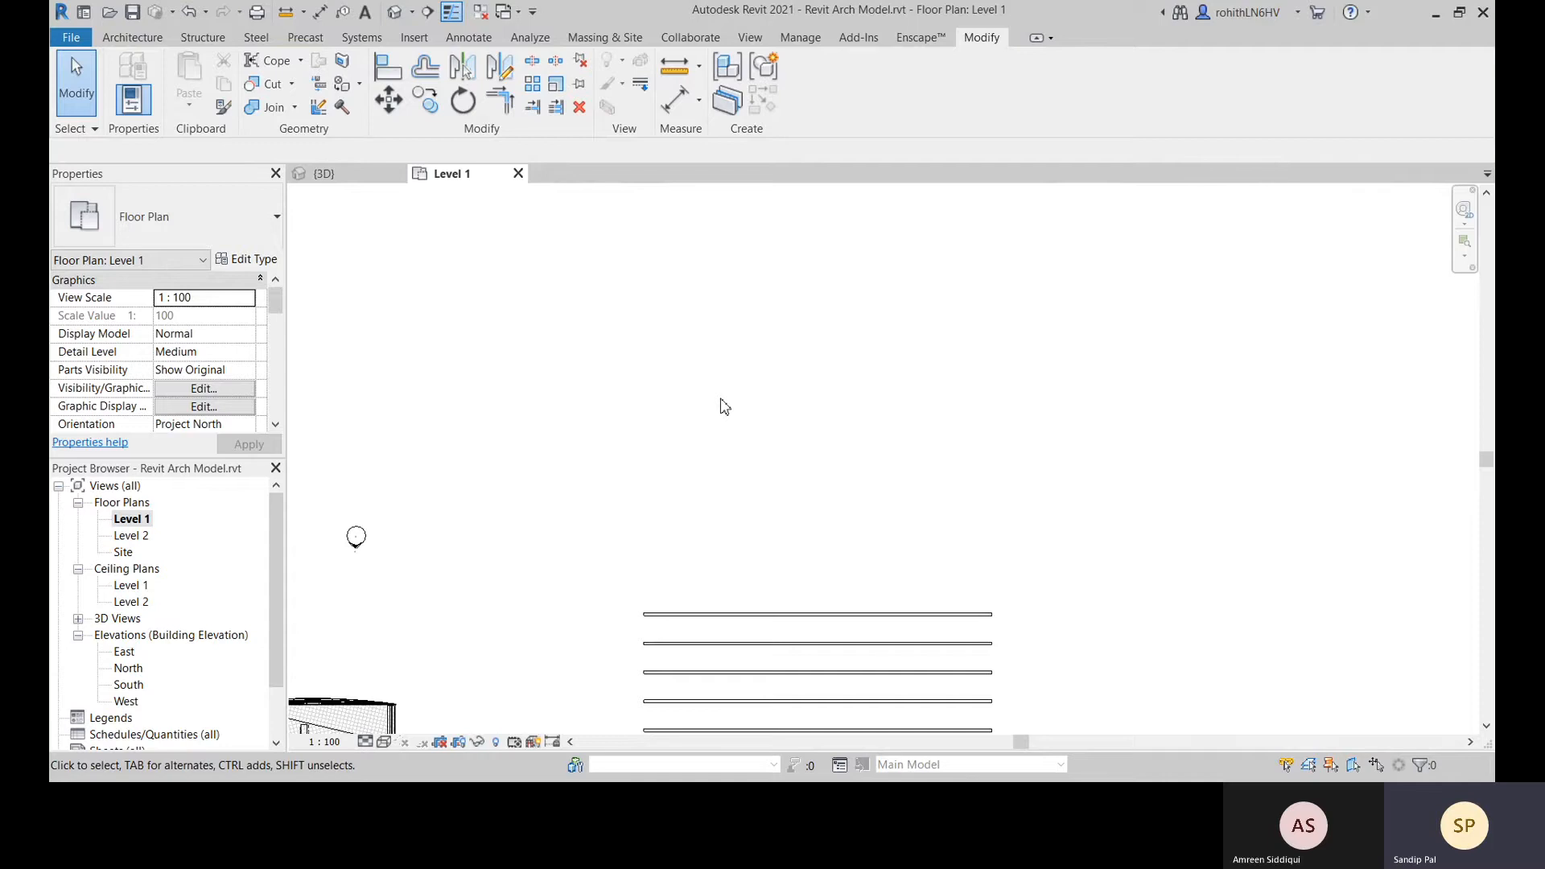
key(l)
key(i)
middle_drag(844, 488, 818, 363)
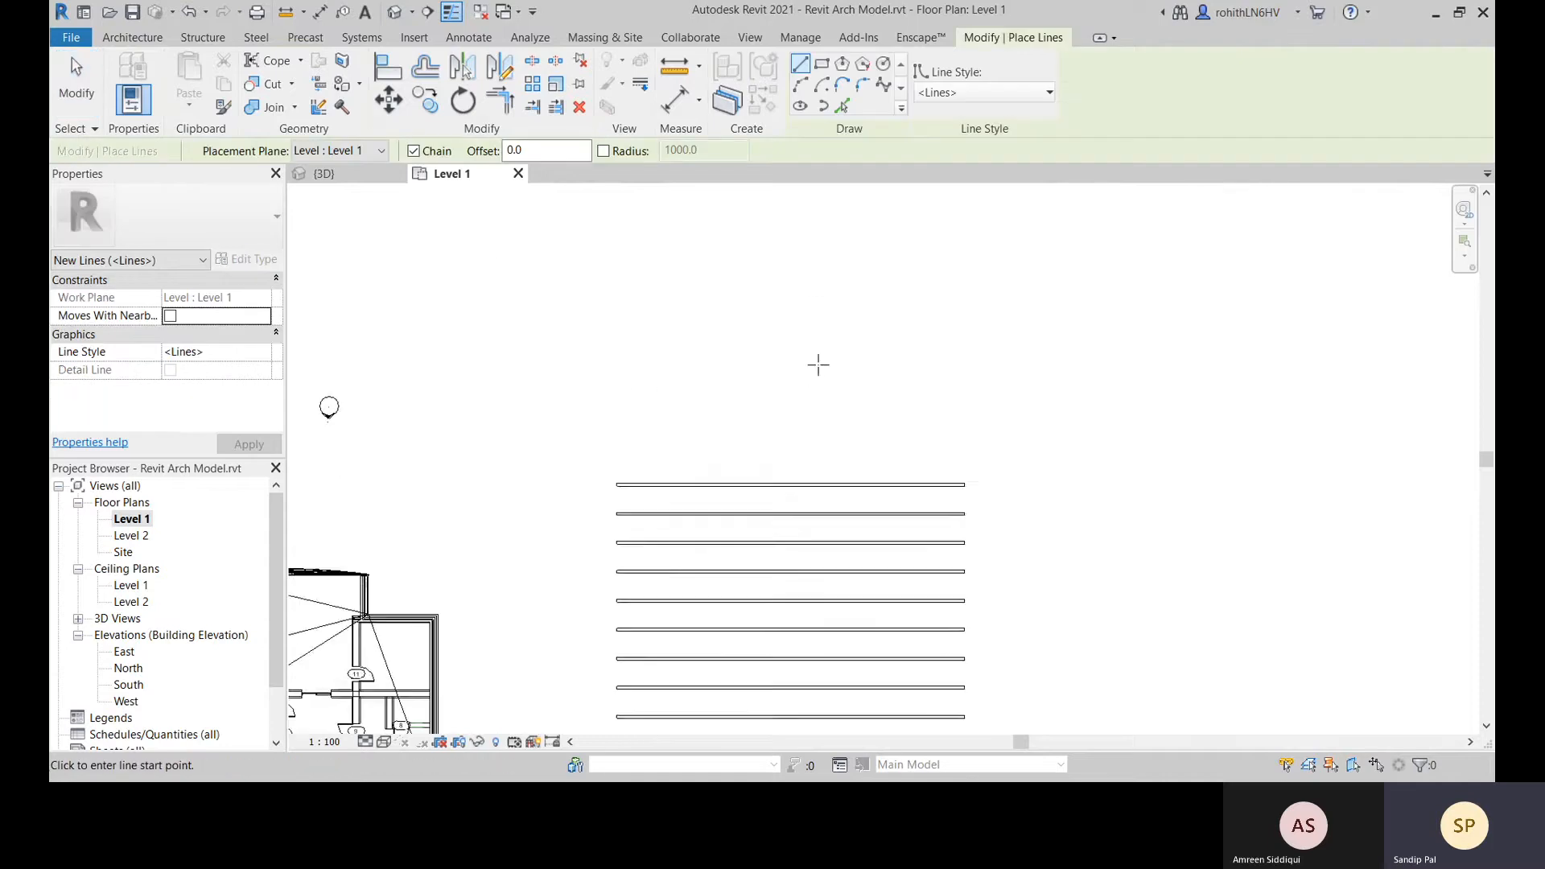
click(965, 487)
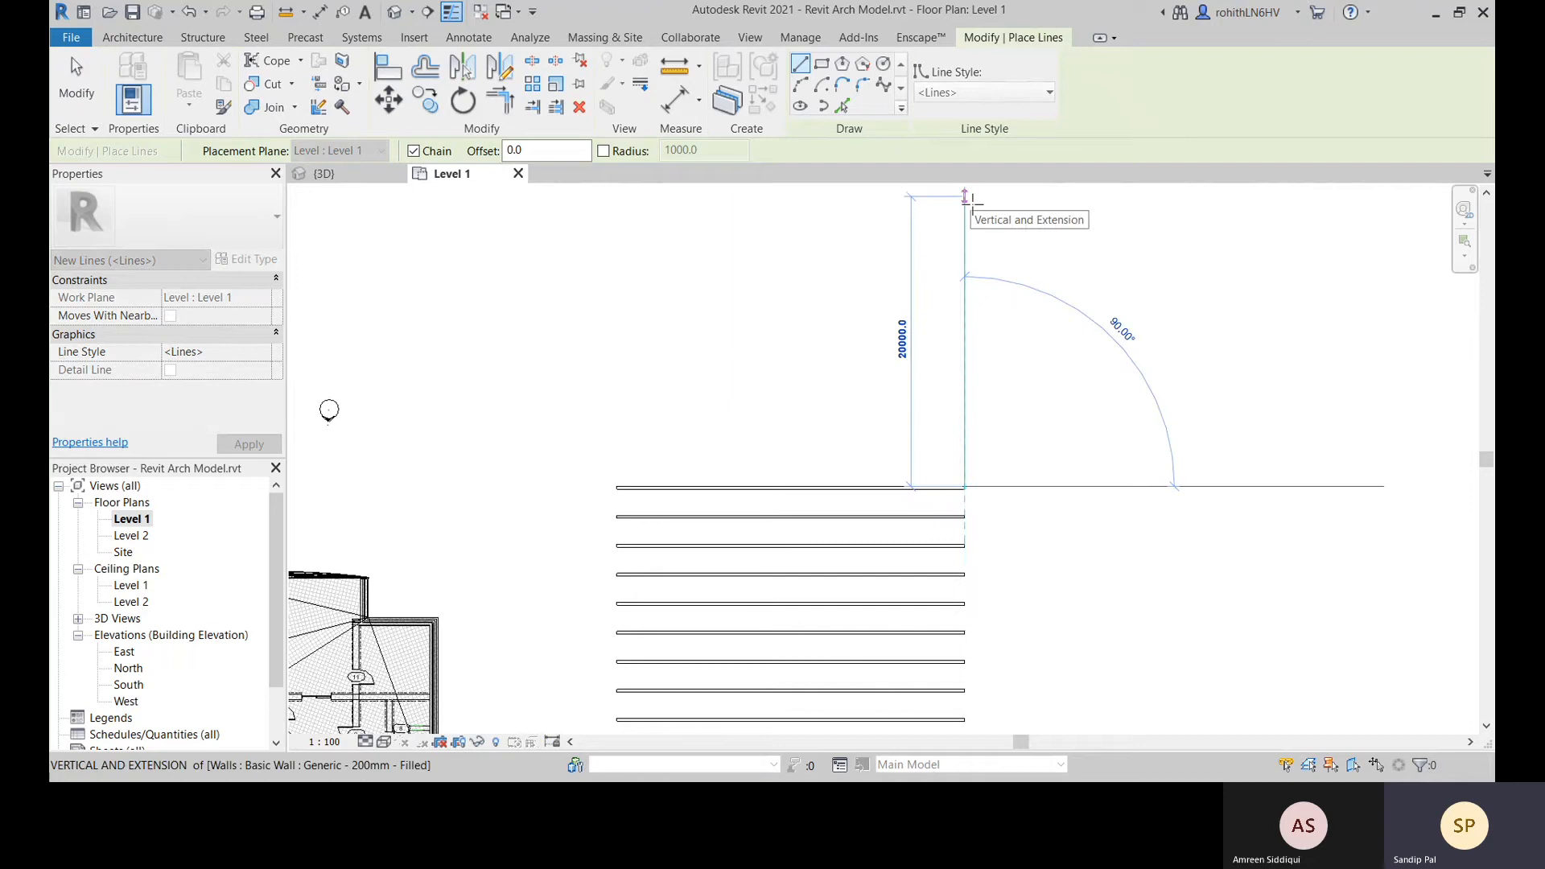
click(965, 196)
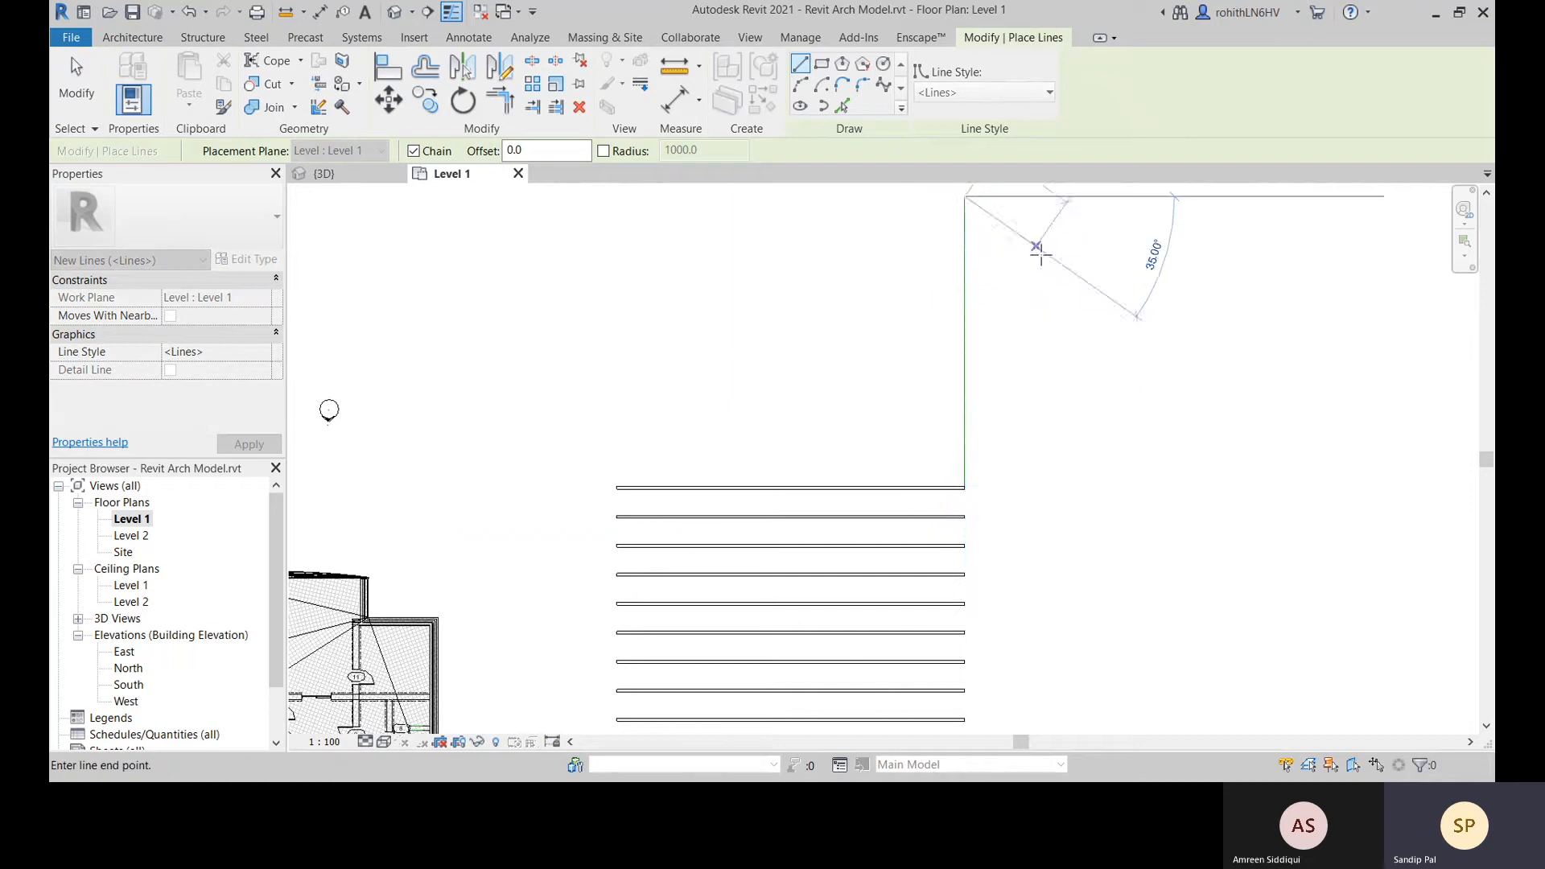
key(Escape)
middle_drag(1051, 385, 1086, 417)
key(Escape)
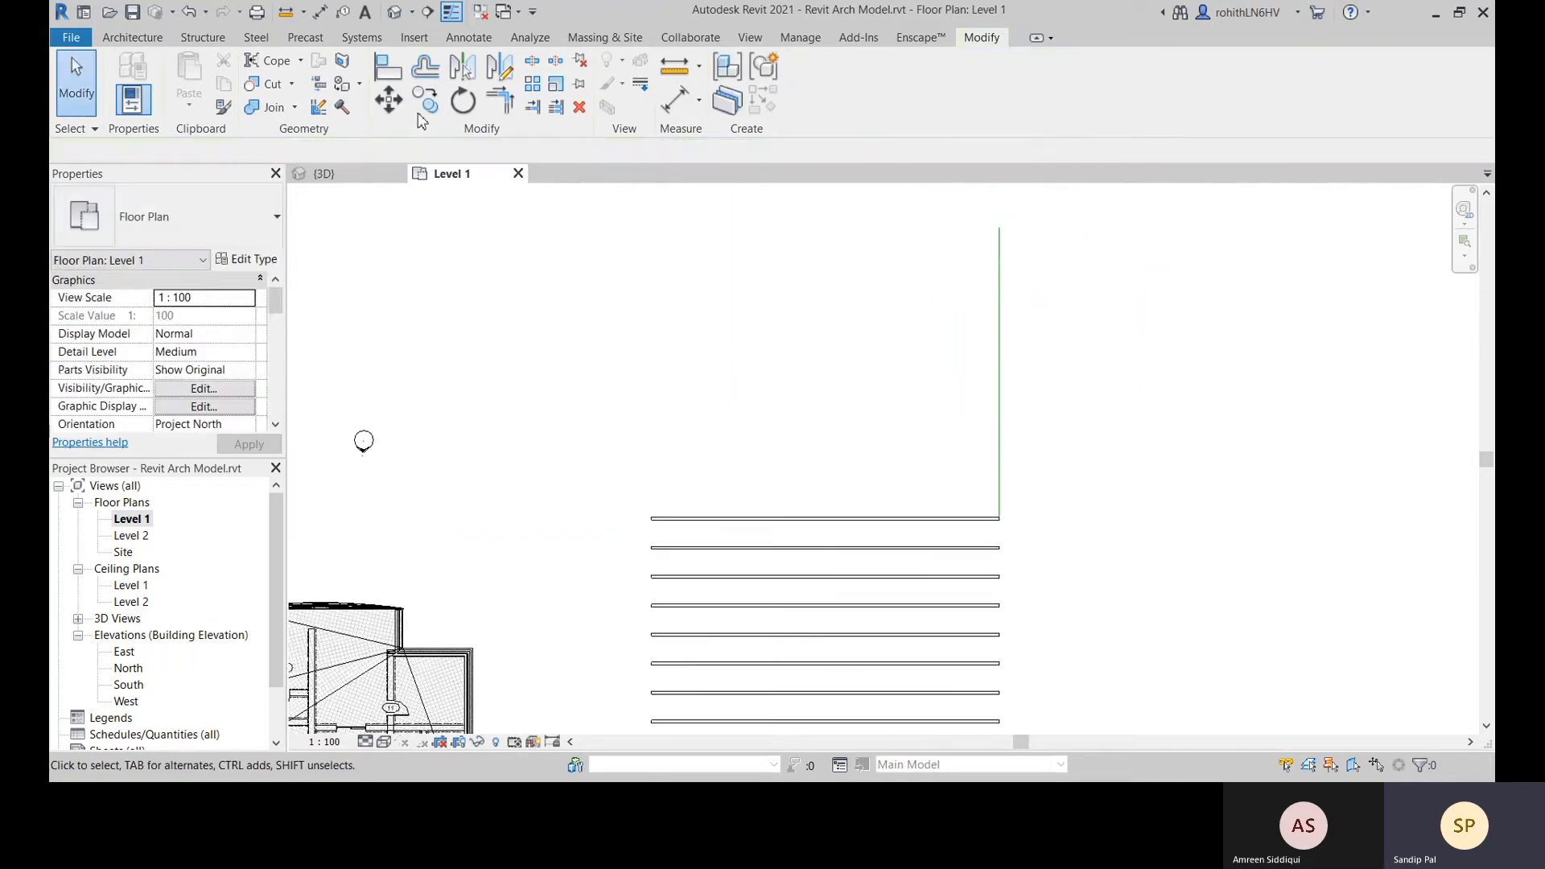
Delete the nine lower walls of the array, keeping only the topmost wall attached to the vertical line
scroll(1016, 524, down, 3)
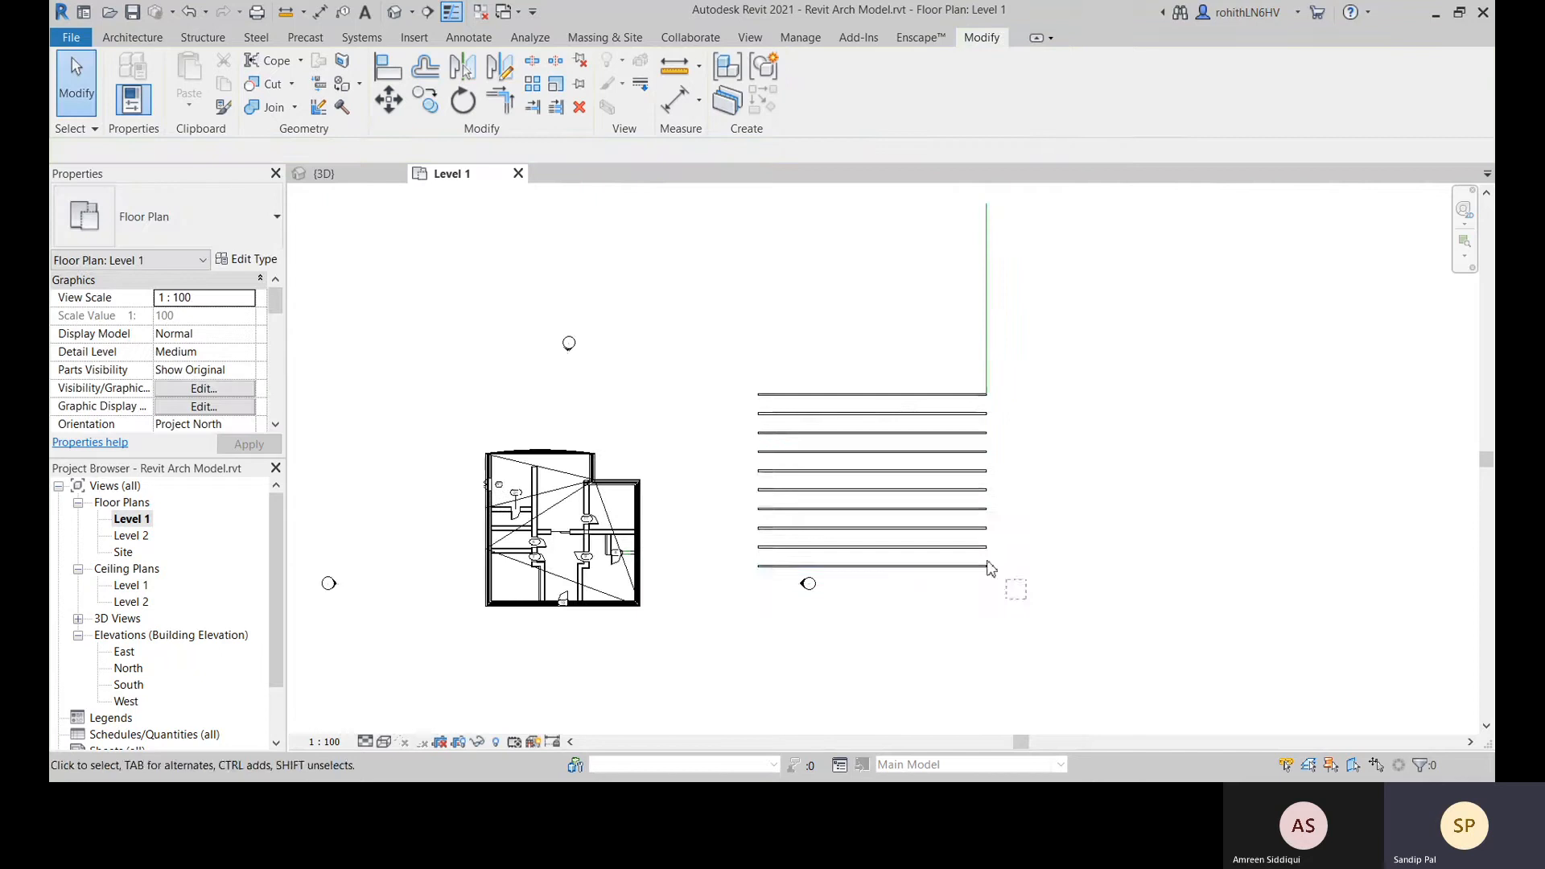
drag(990, 569, 914, 411)
key(Delete)
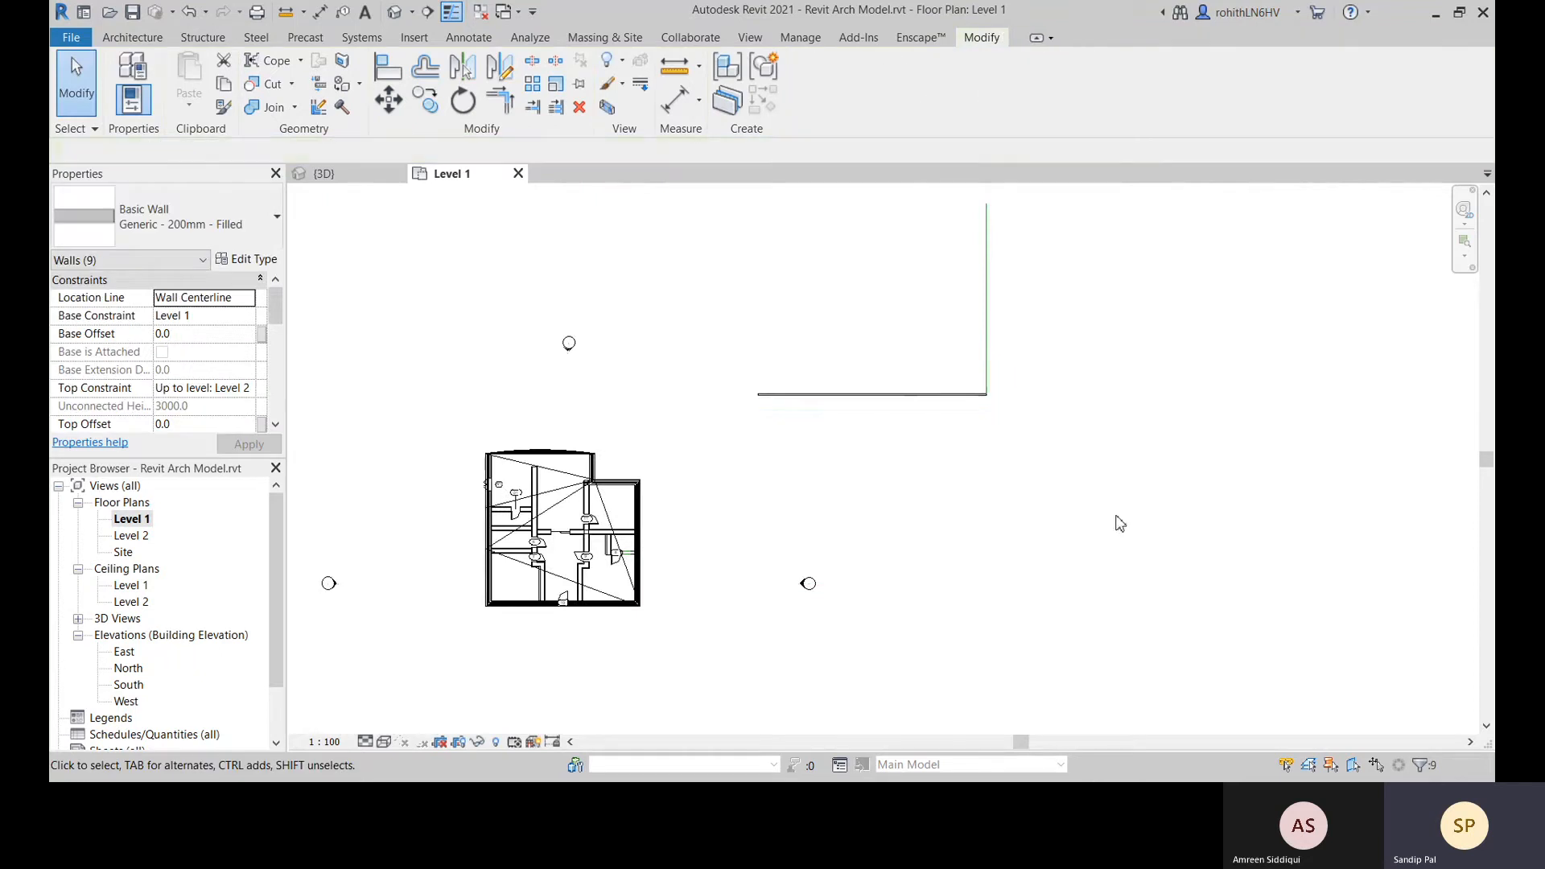
Array the remaining wall upward linearly as 10 ungrouped walls, placing the last one at the upper end of the vertical line
middle_drag(1082, 288, 1069, 369)
scroll(1063, 368, up, 2)
middle_drag(891, 526, 919, 539)
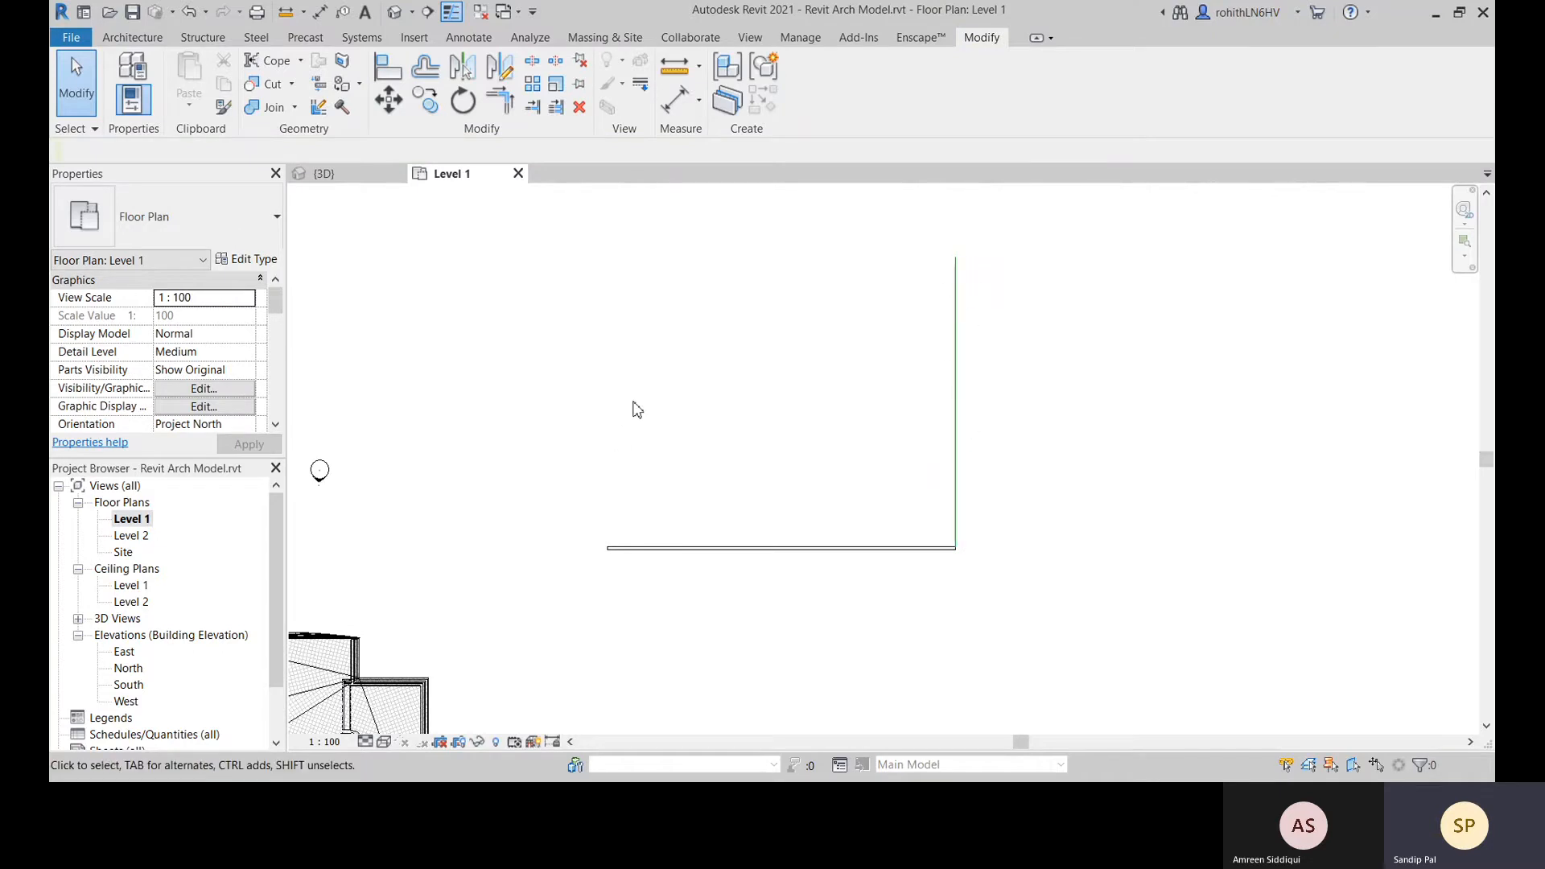
key(a)
key(r)
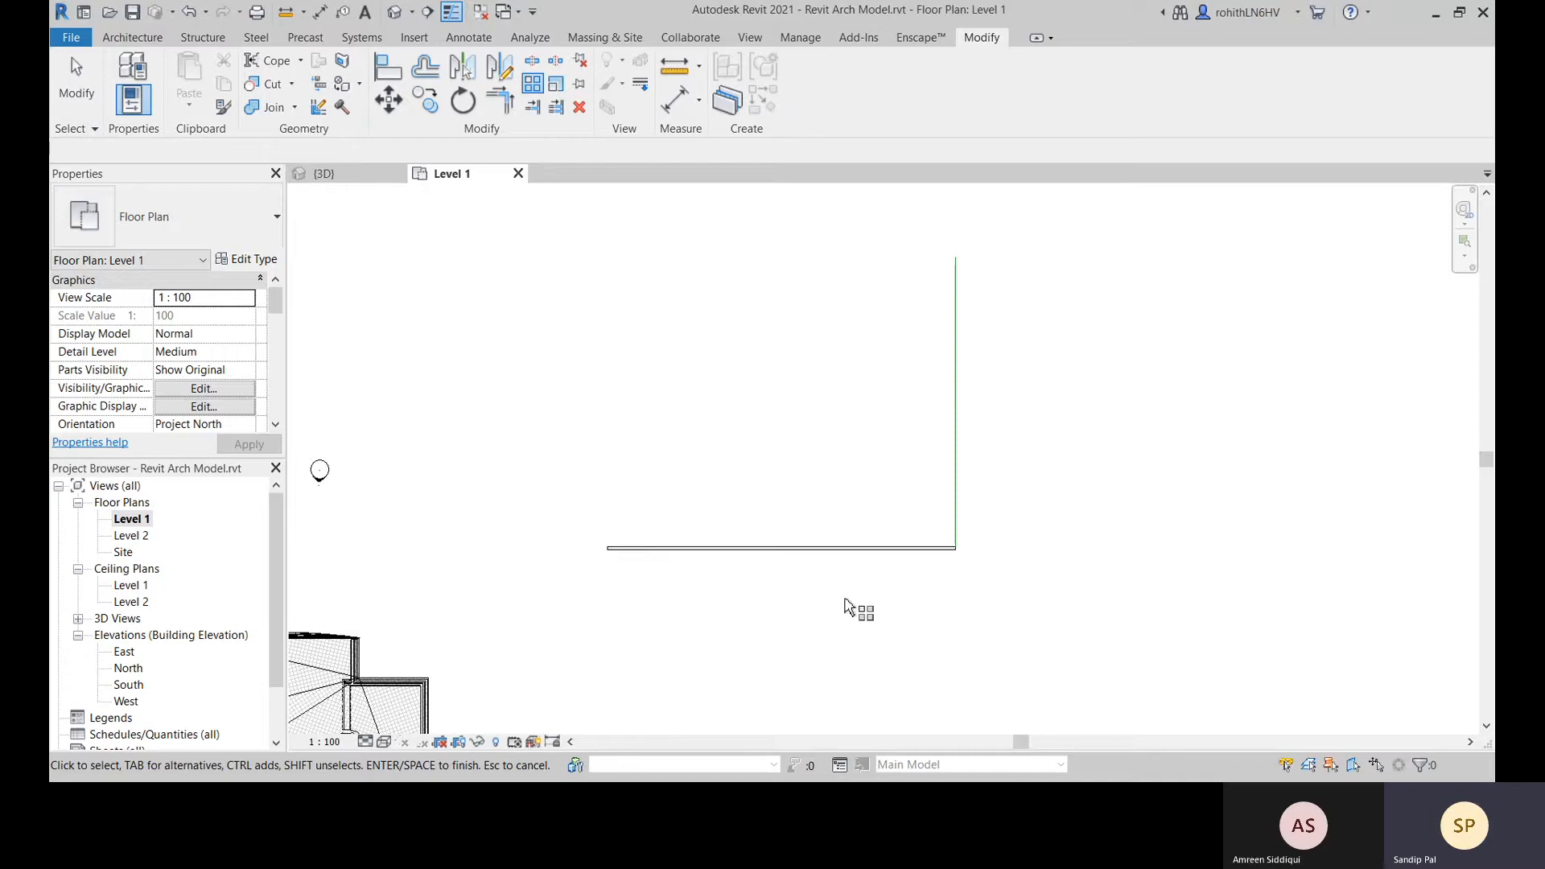
click(837, 549)
key(Return)
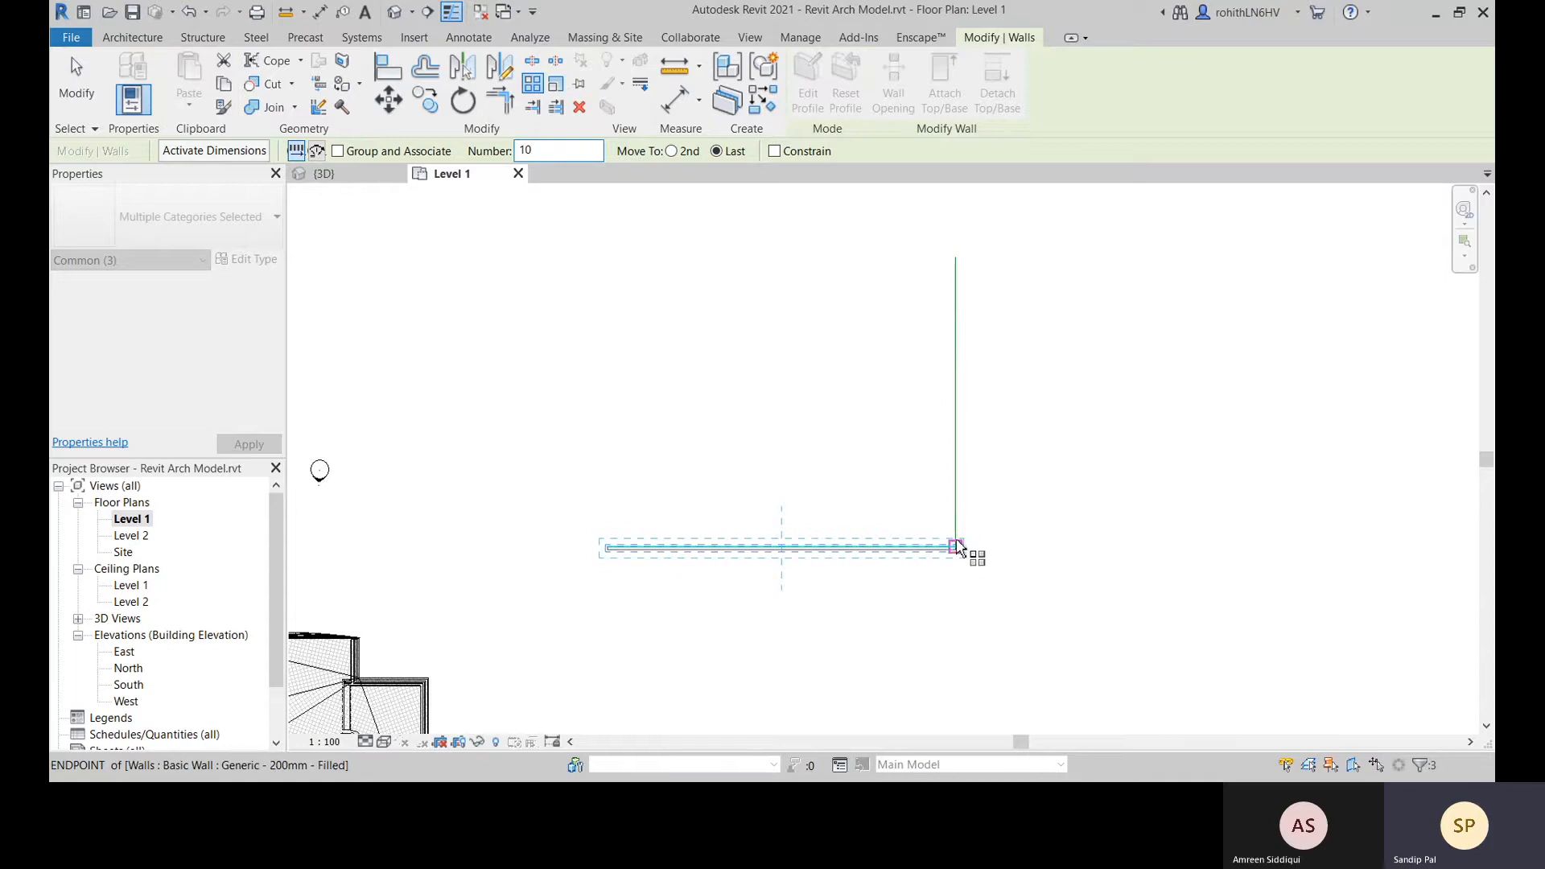
scroll(957, 547, up, 8)
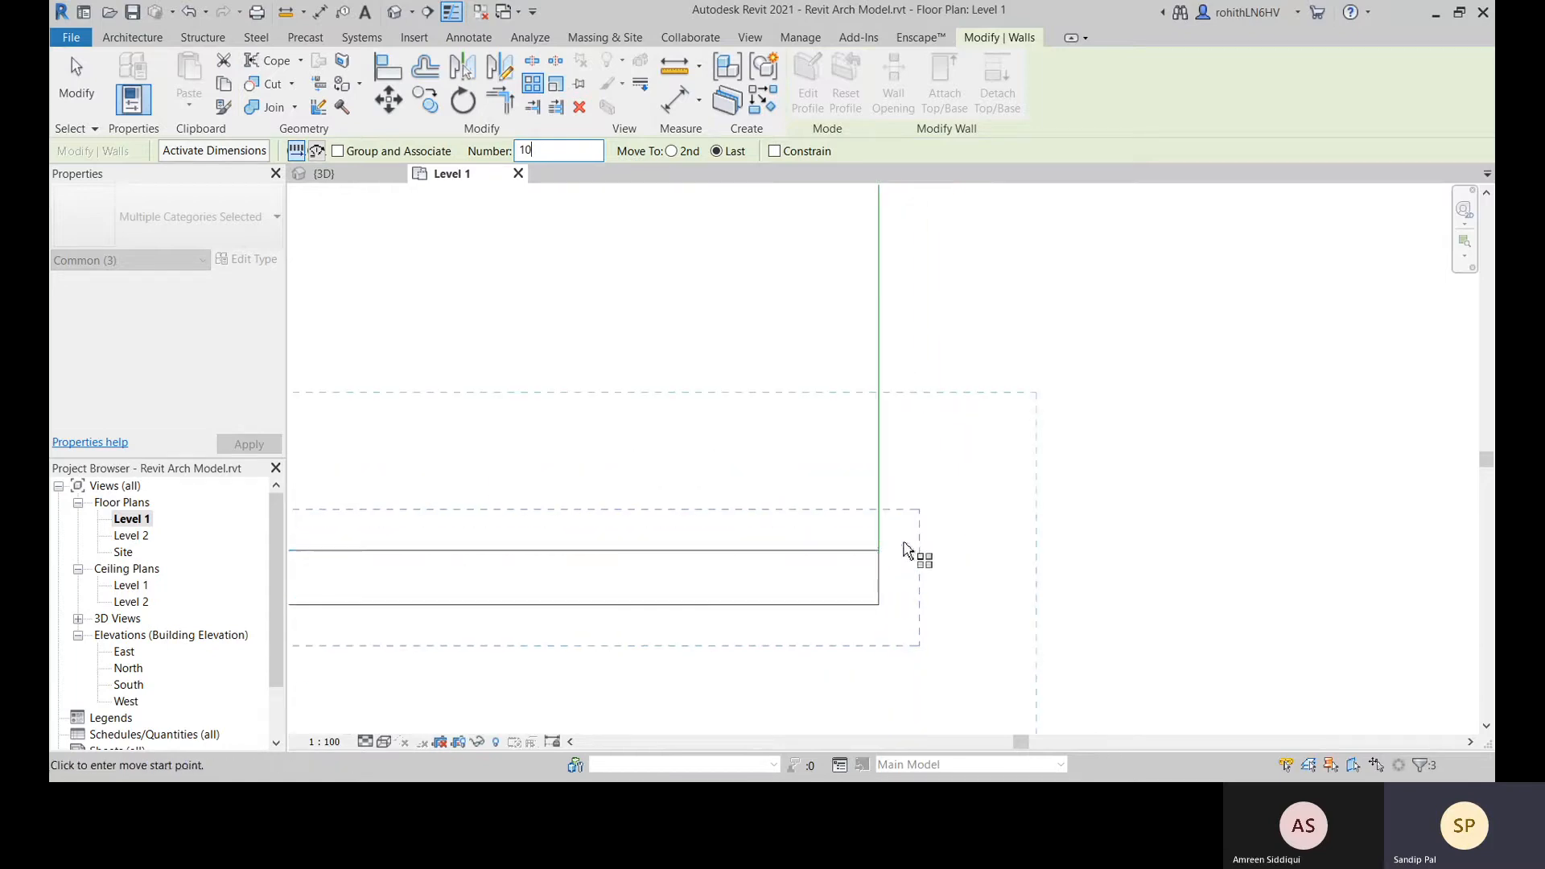
click(879, 551)
scroll(926, 305, down, 6)
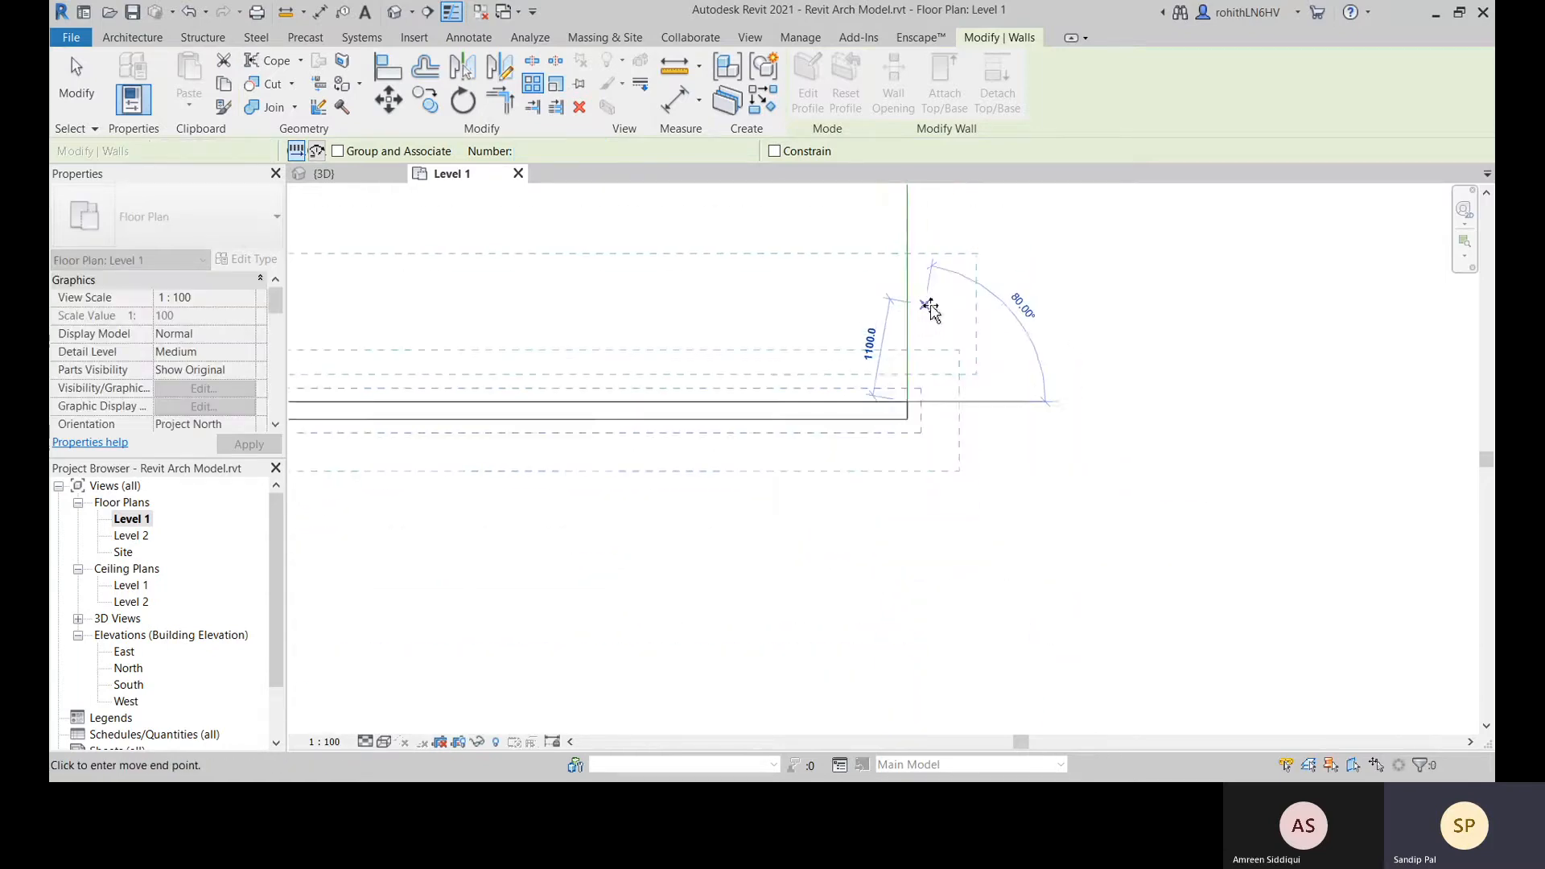
scroll(968, 620, down, 5)
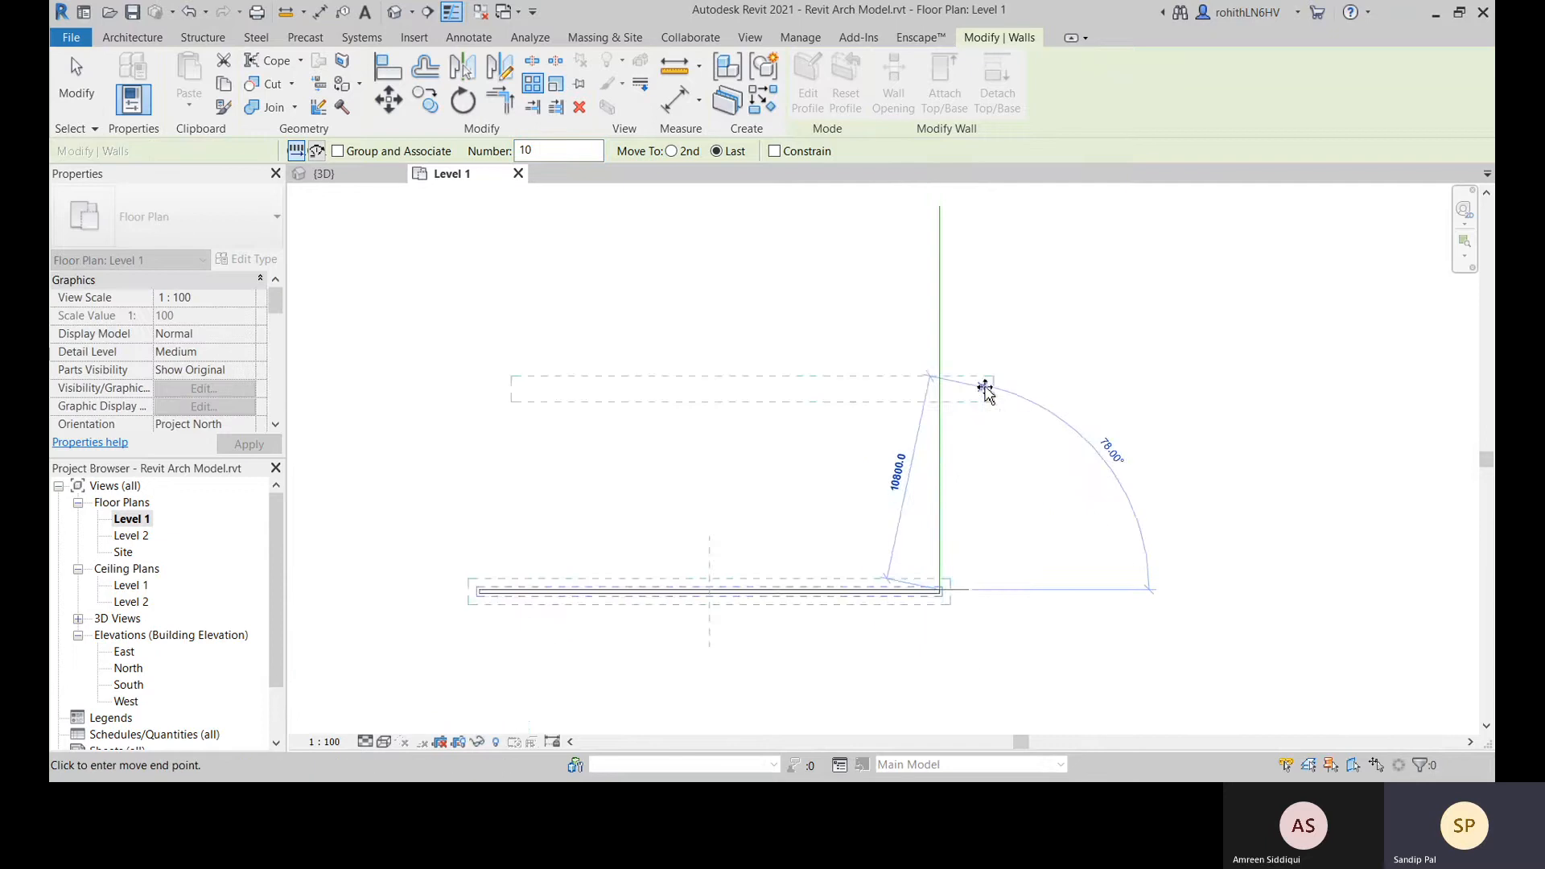
click(959, 284)
key(Escape)
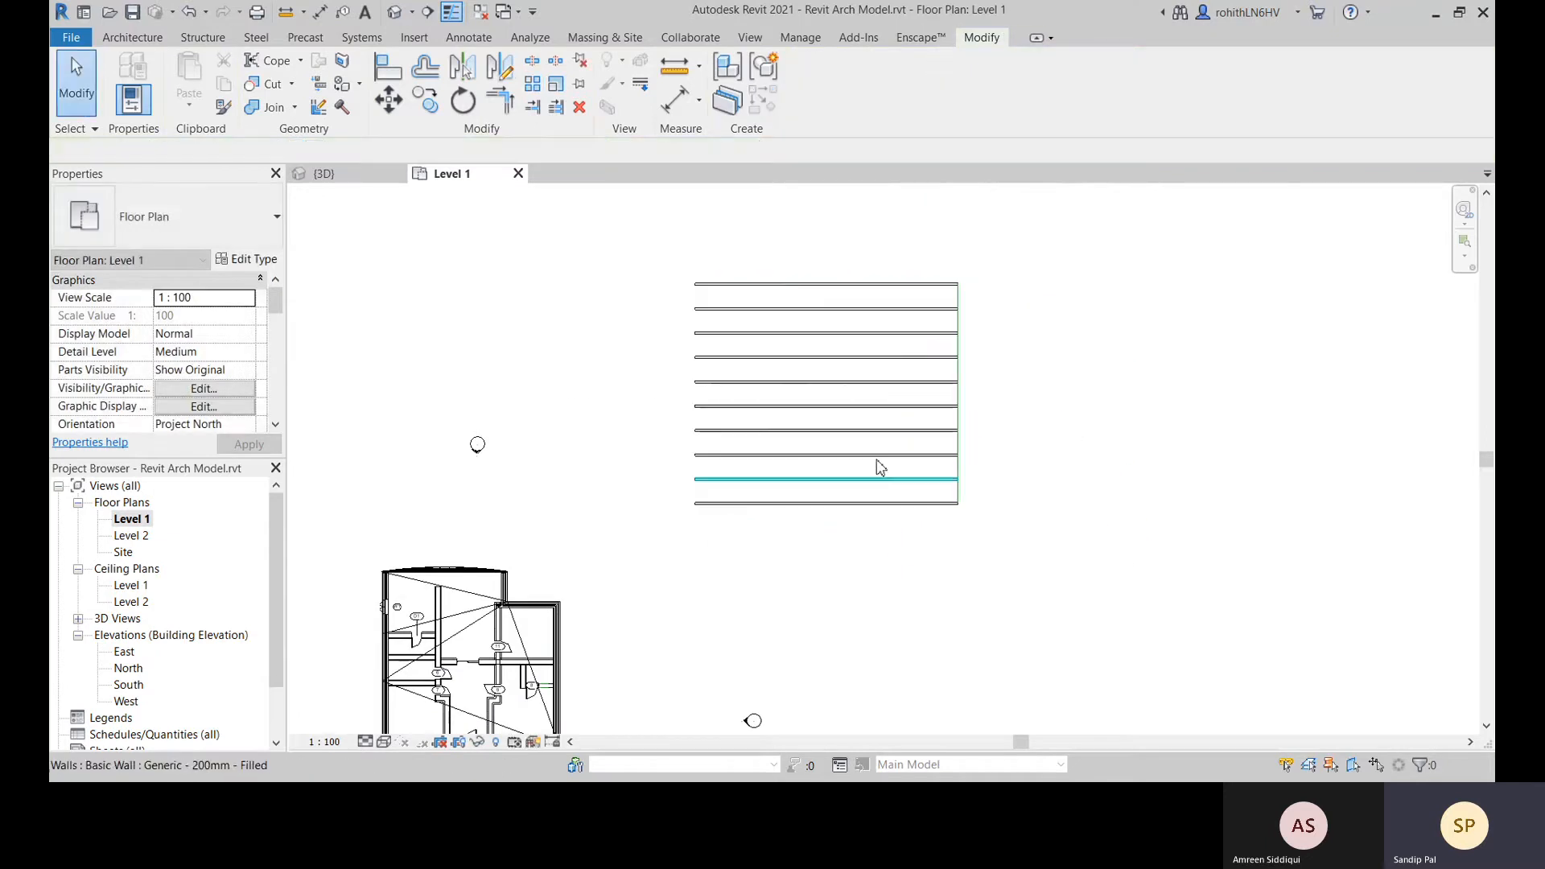
scroll(958, 439, up, 2)
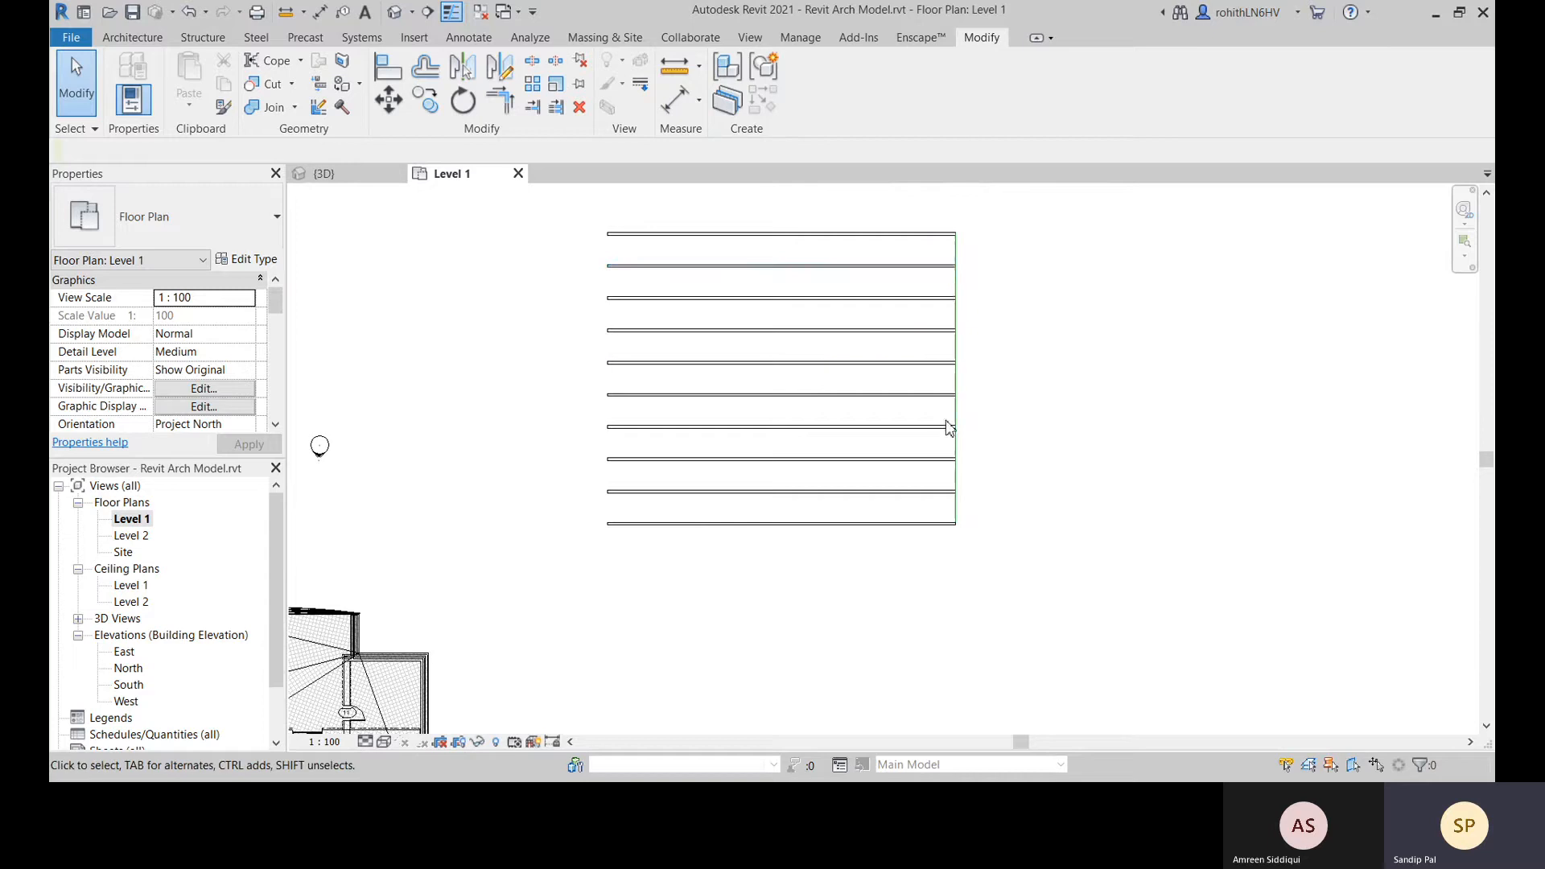
scroll(946, 483, up, 3)
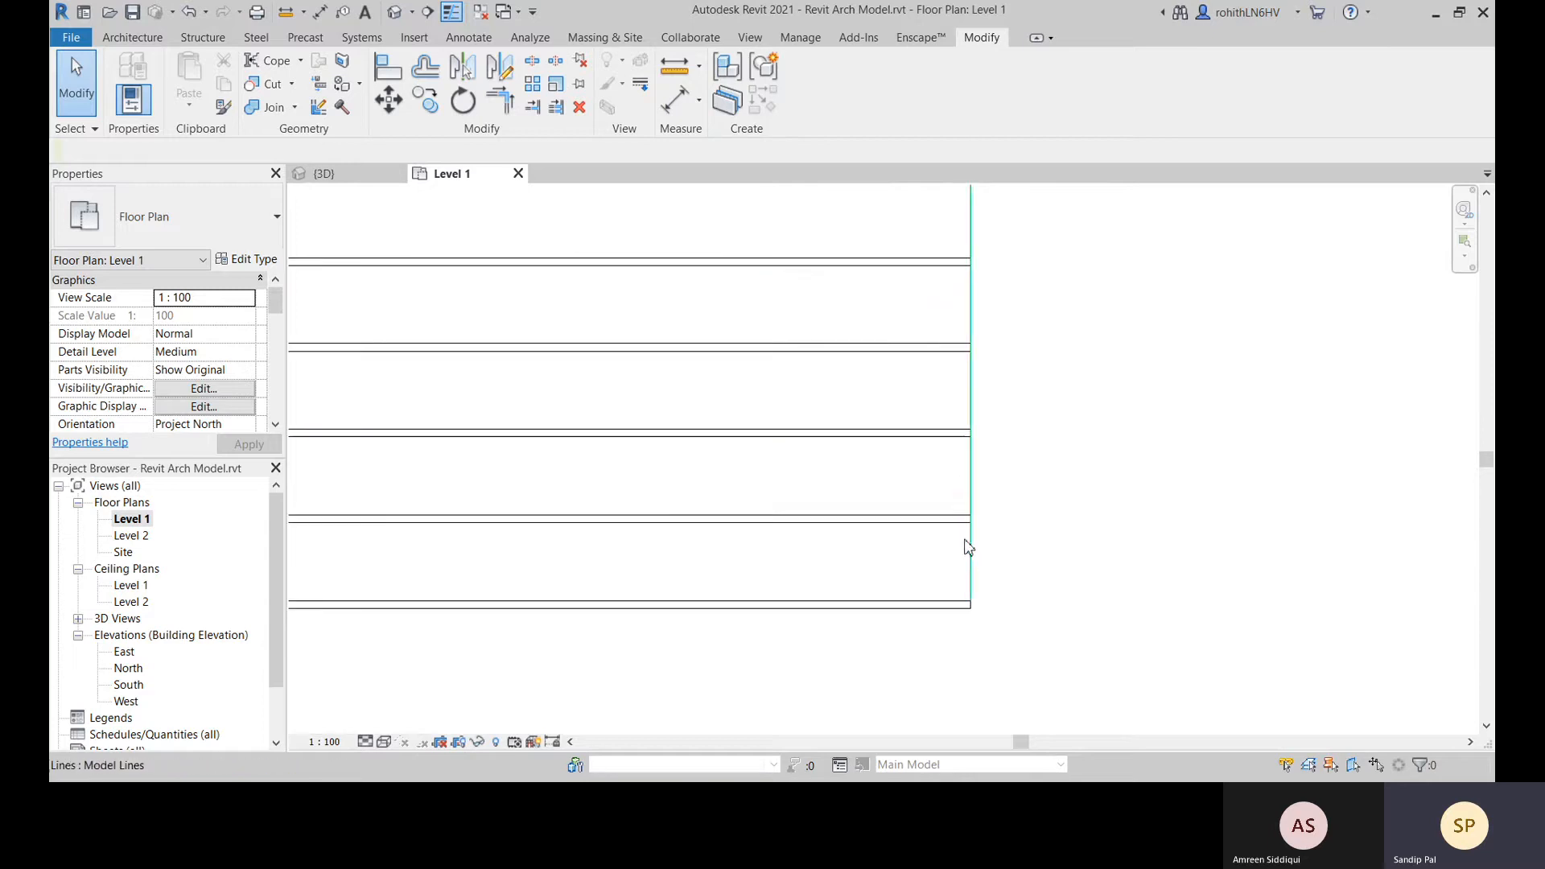
scroll(968, 547, down, 3)
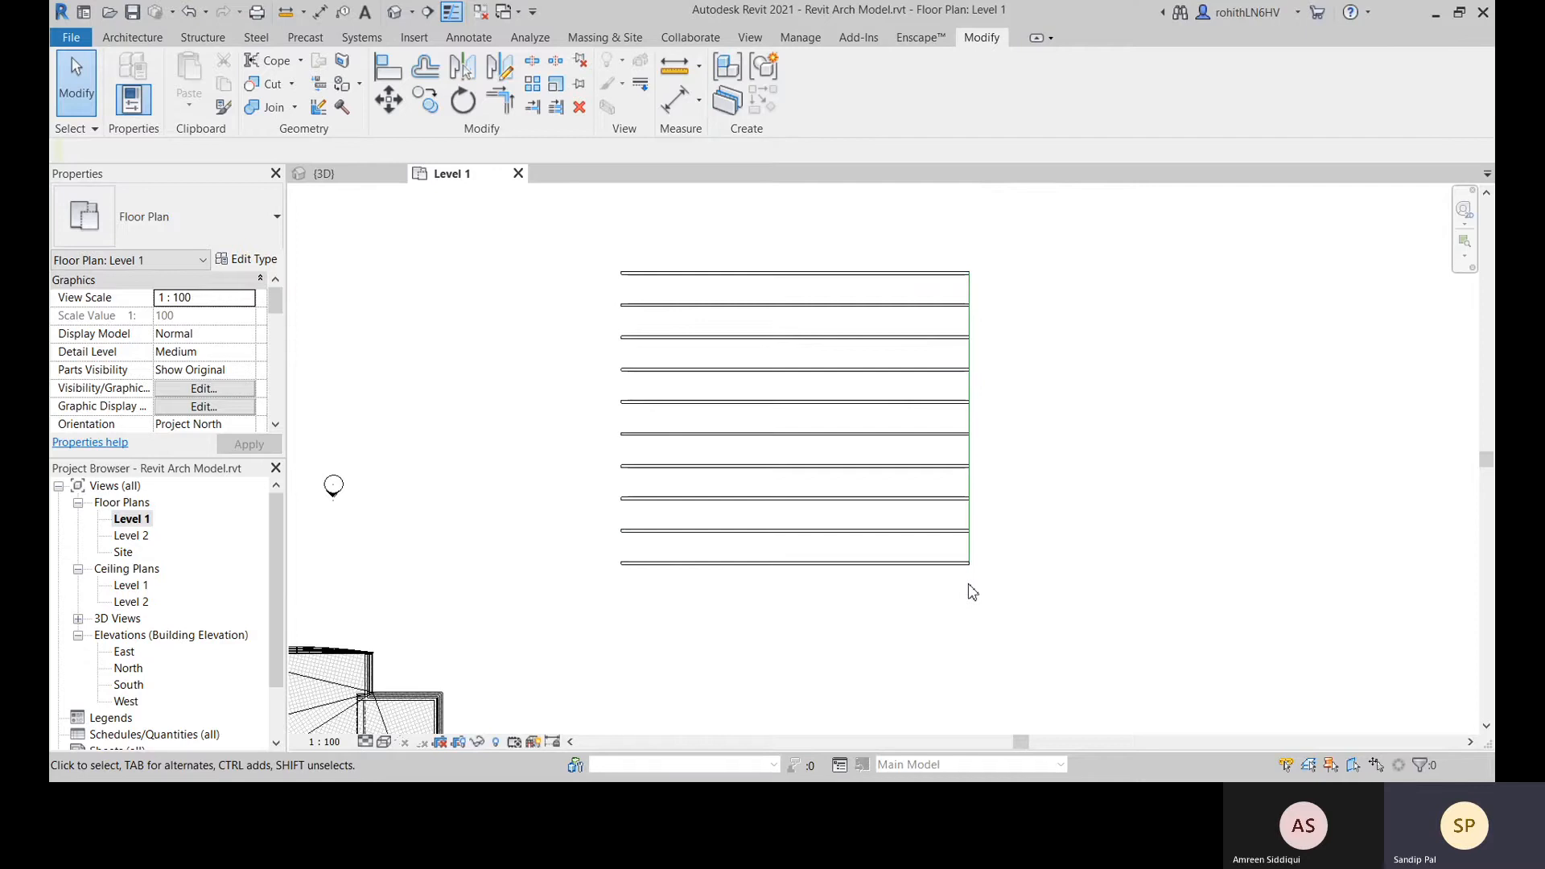
click(533, 88)
scroll(997, 580, down, 3)
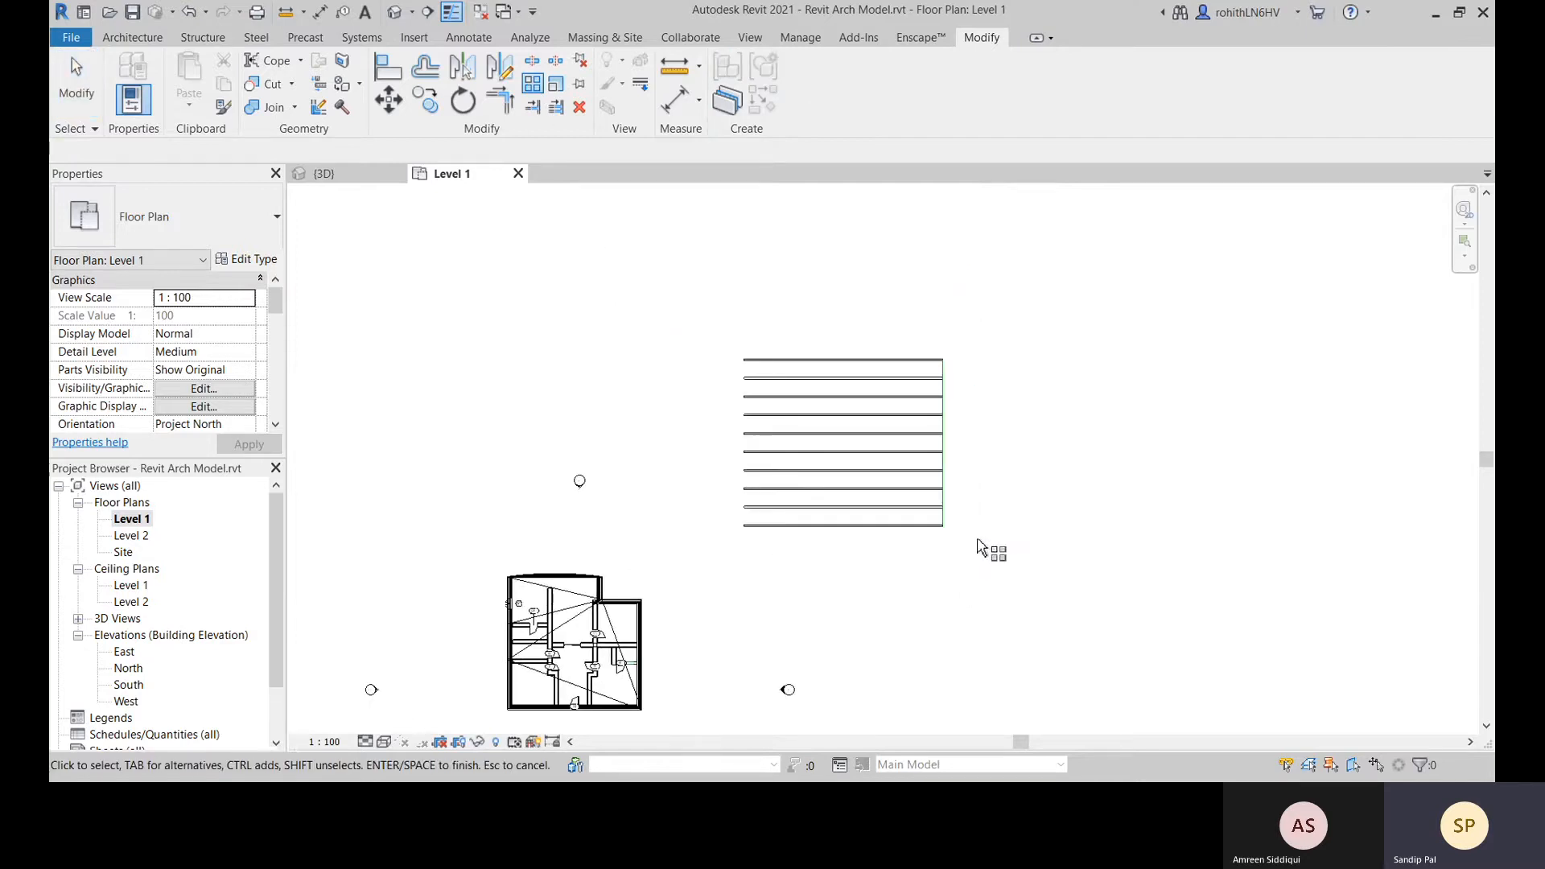
key(Escape)
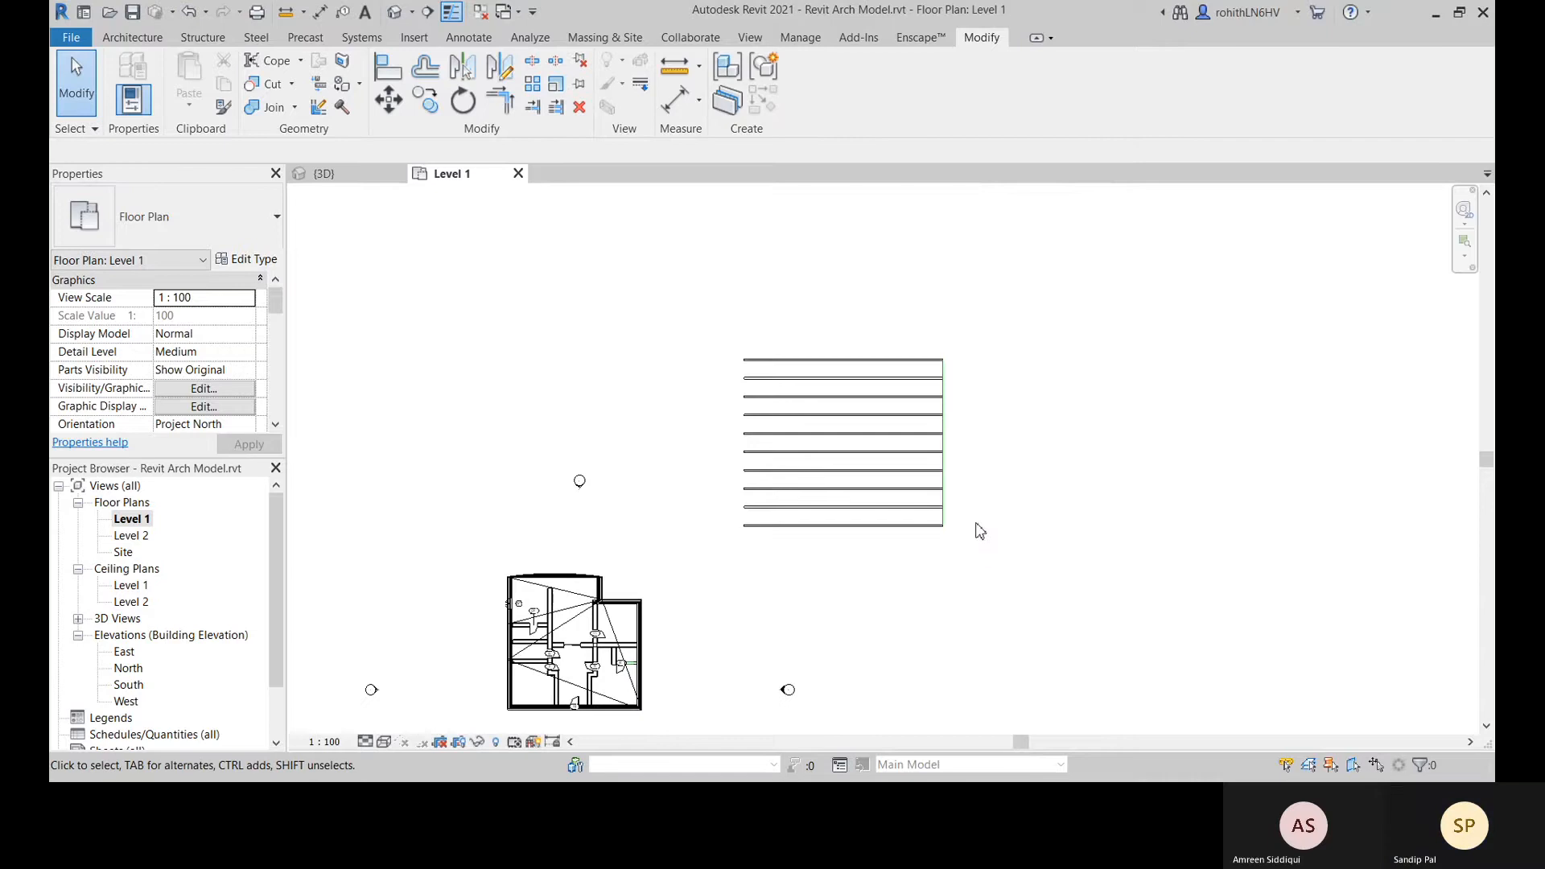
scroll(931, 516, up, 5)
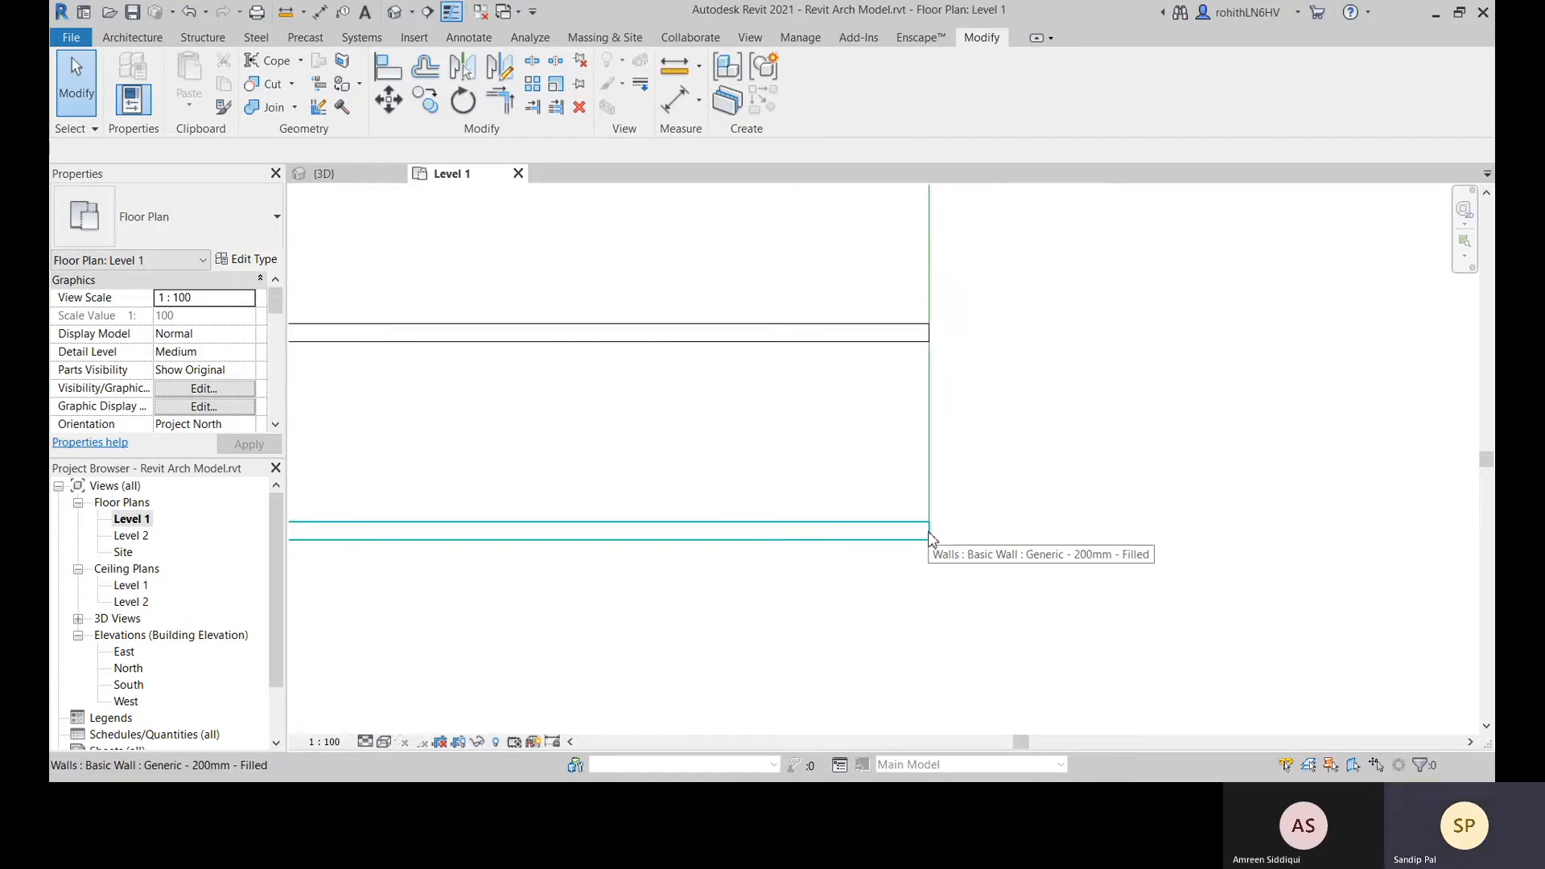
Undo the last array of the horizontal wall
scroll(935, 533, down, 5)
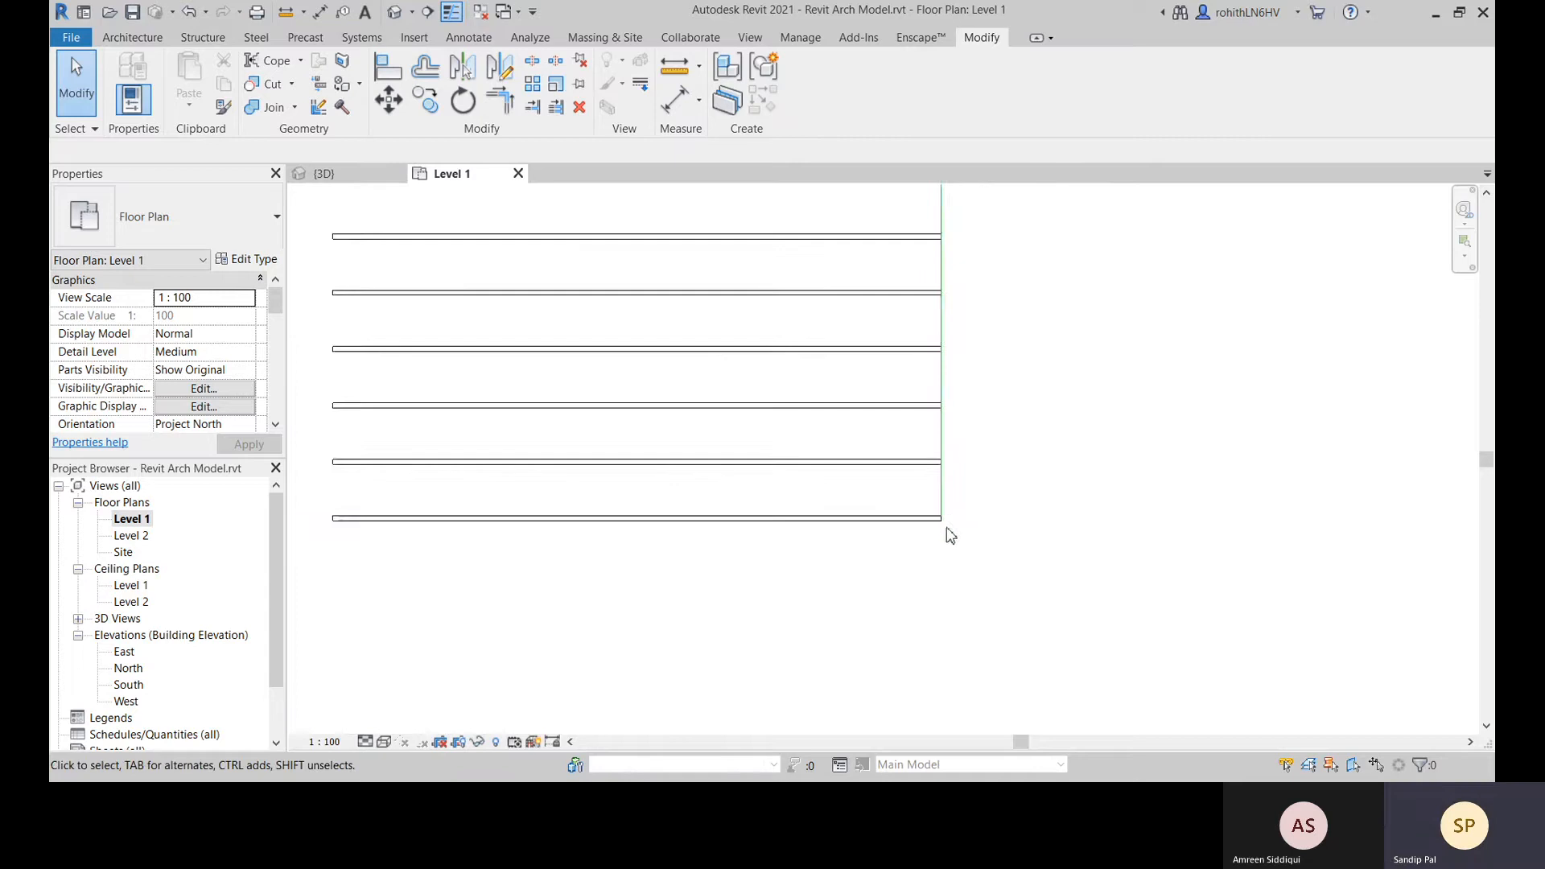
key(ctrl+z)
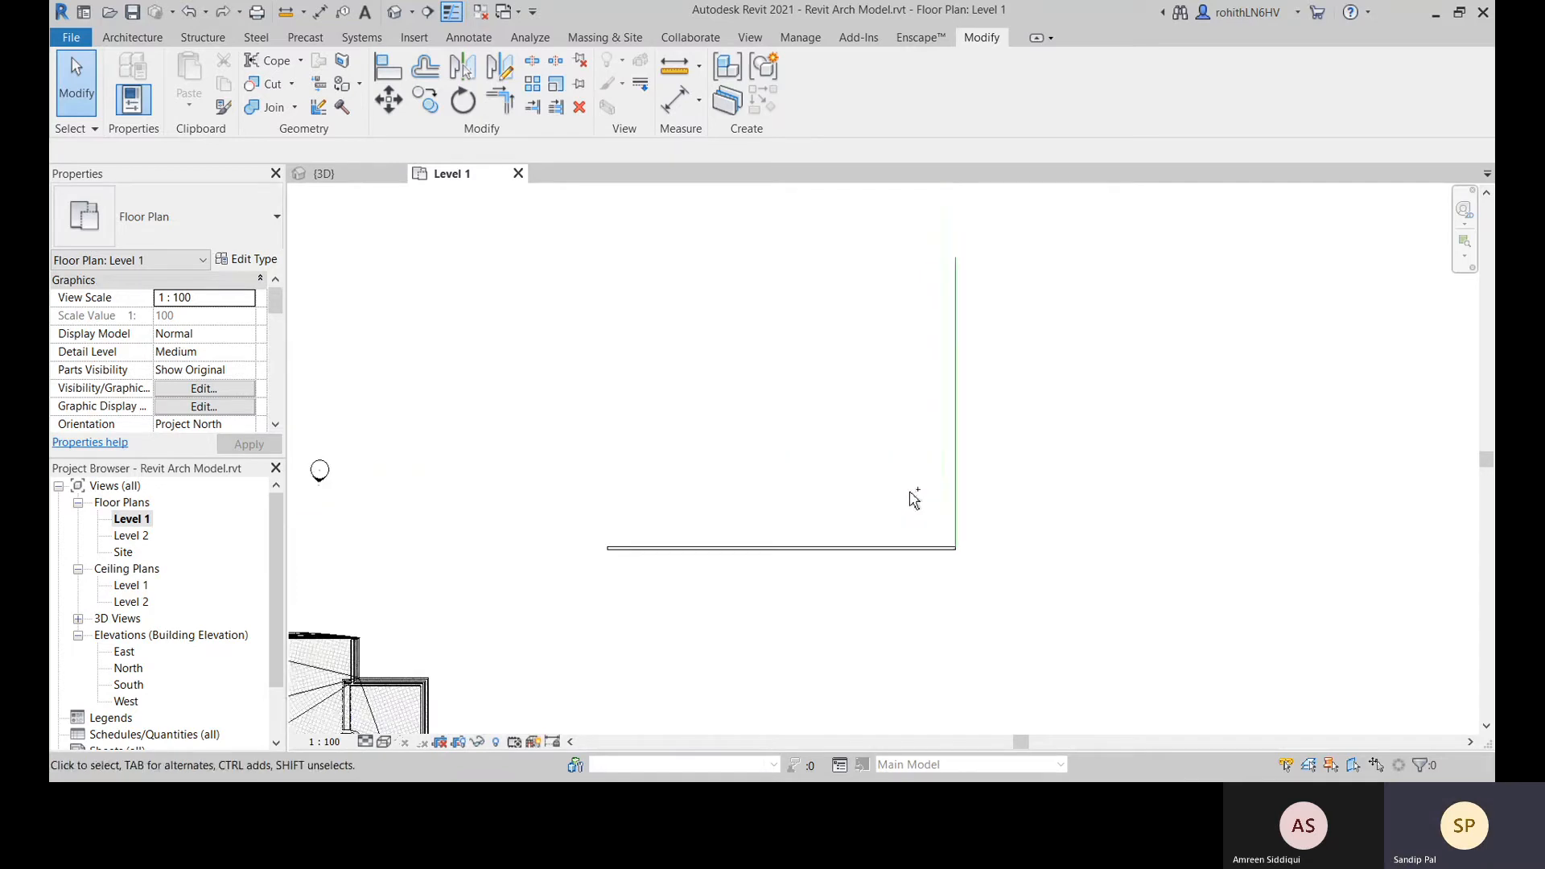
middle_drag(926, 527, 875, 515)
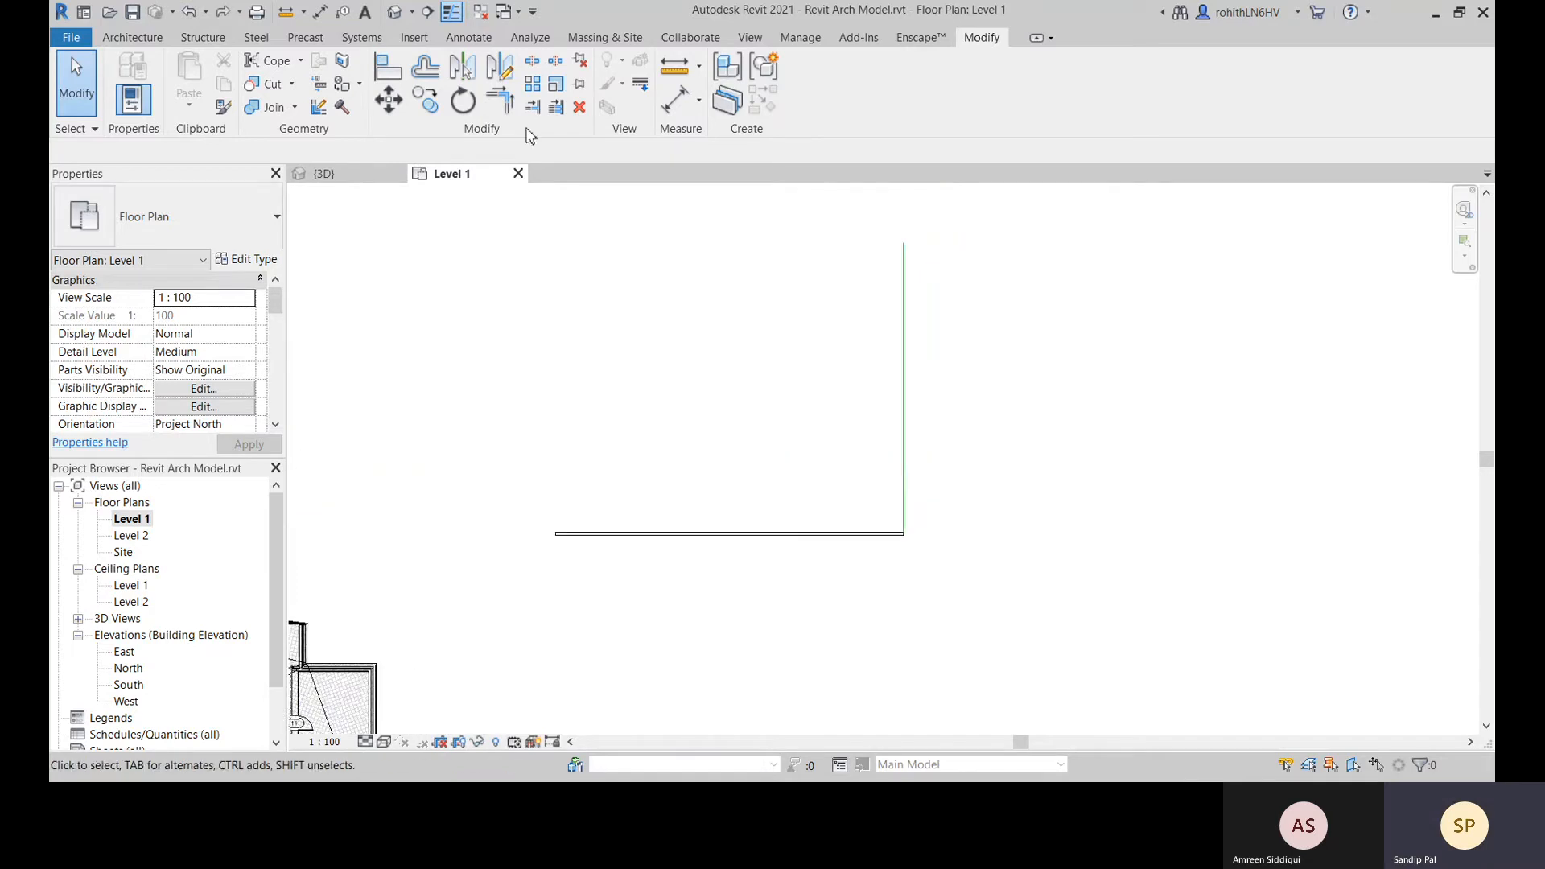
Array the horizontal wall linearly as 2 ungrouped items, spacing to Last, from its right endpoint to the vertical line's upper end
click(536, 89)
click(829, 535)
scroll(950, 517, up, 4)
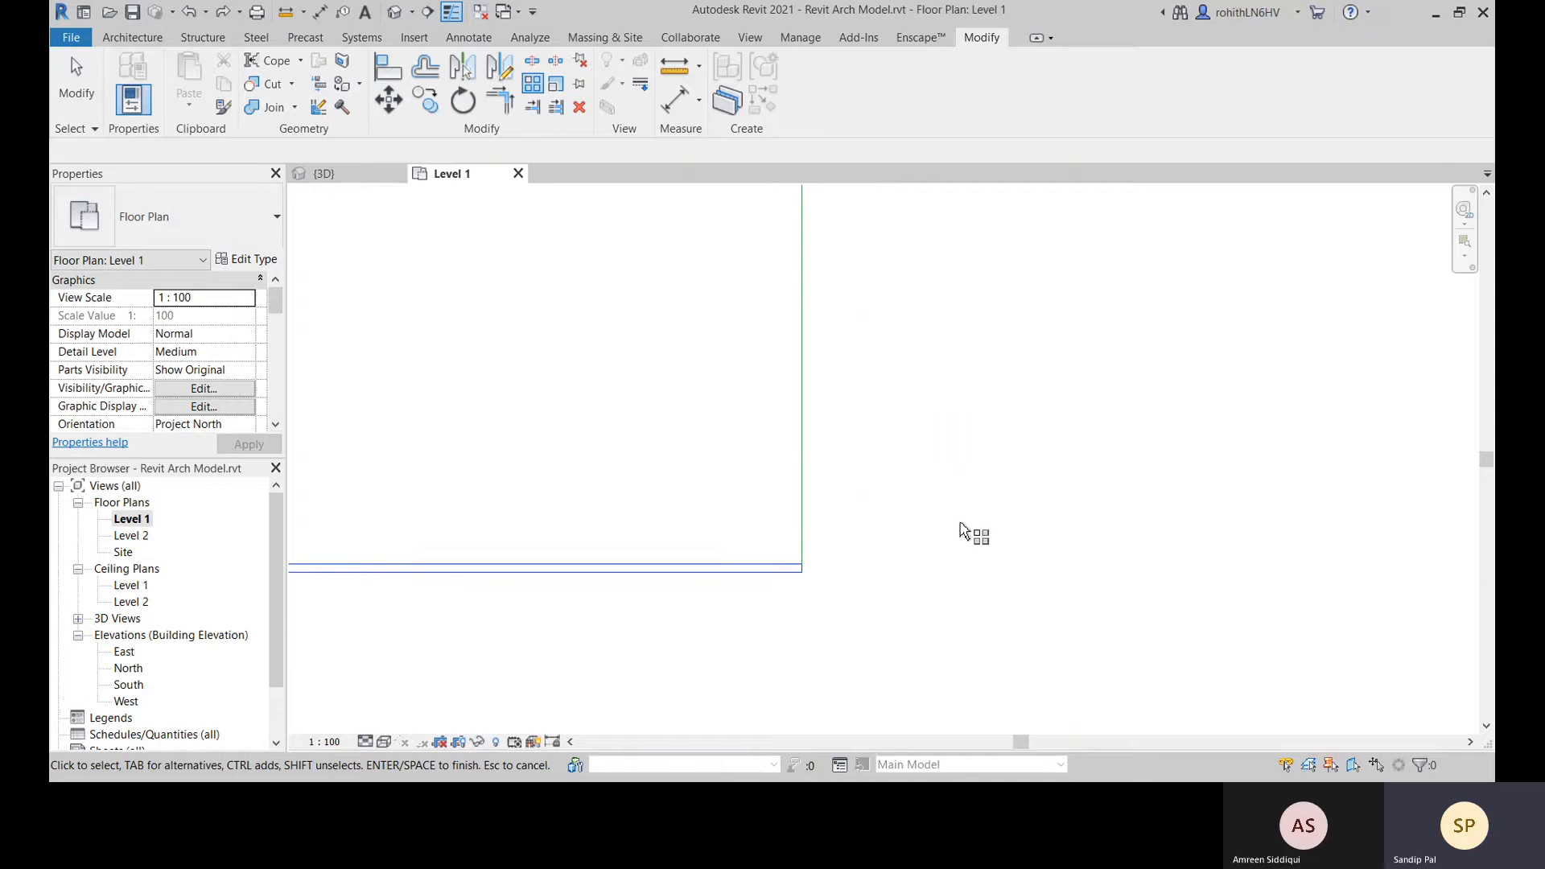
key(Return)
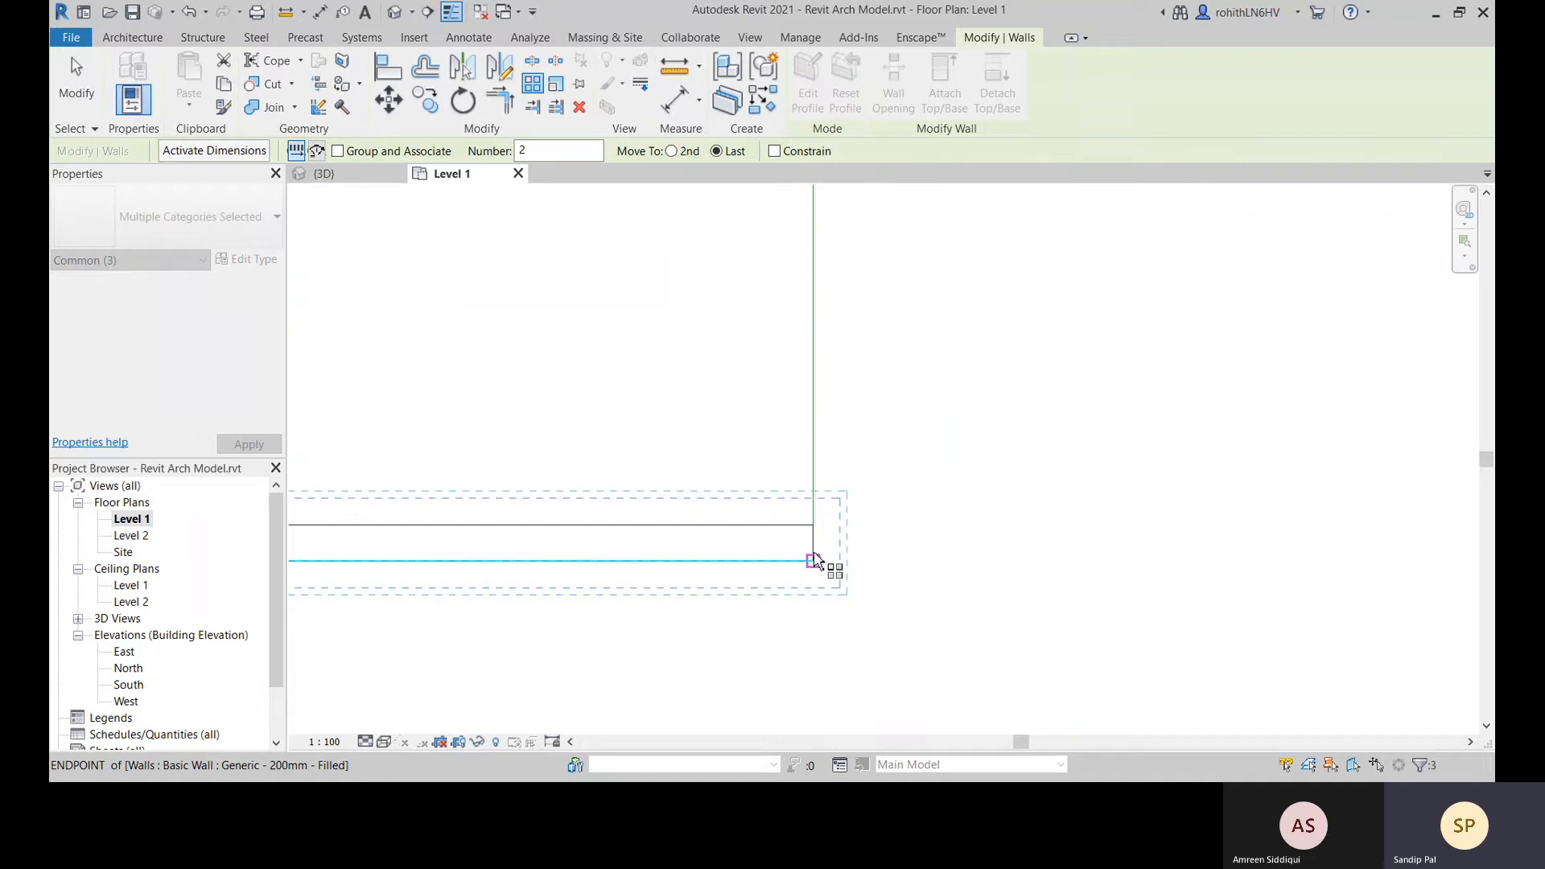
scroll(797, 549, up, 2)
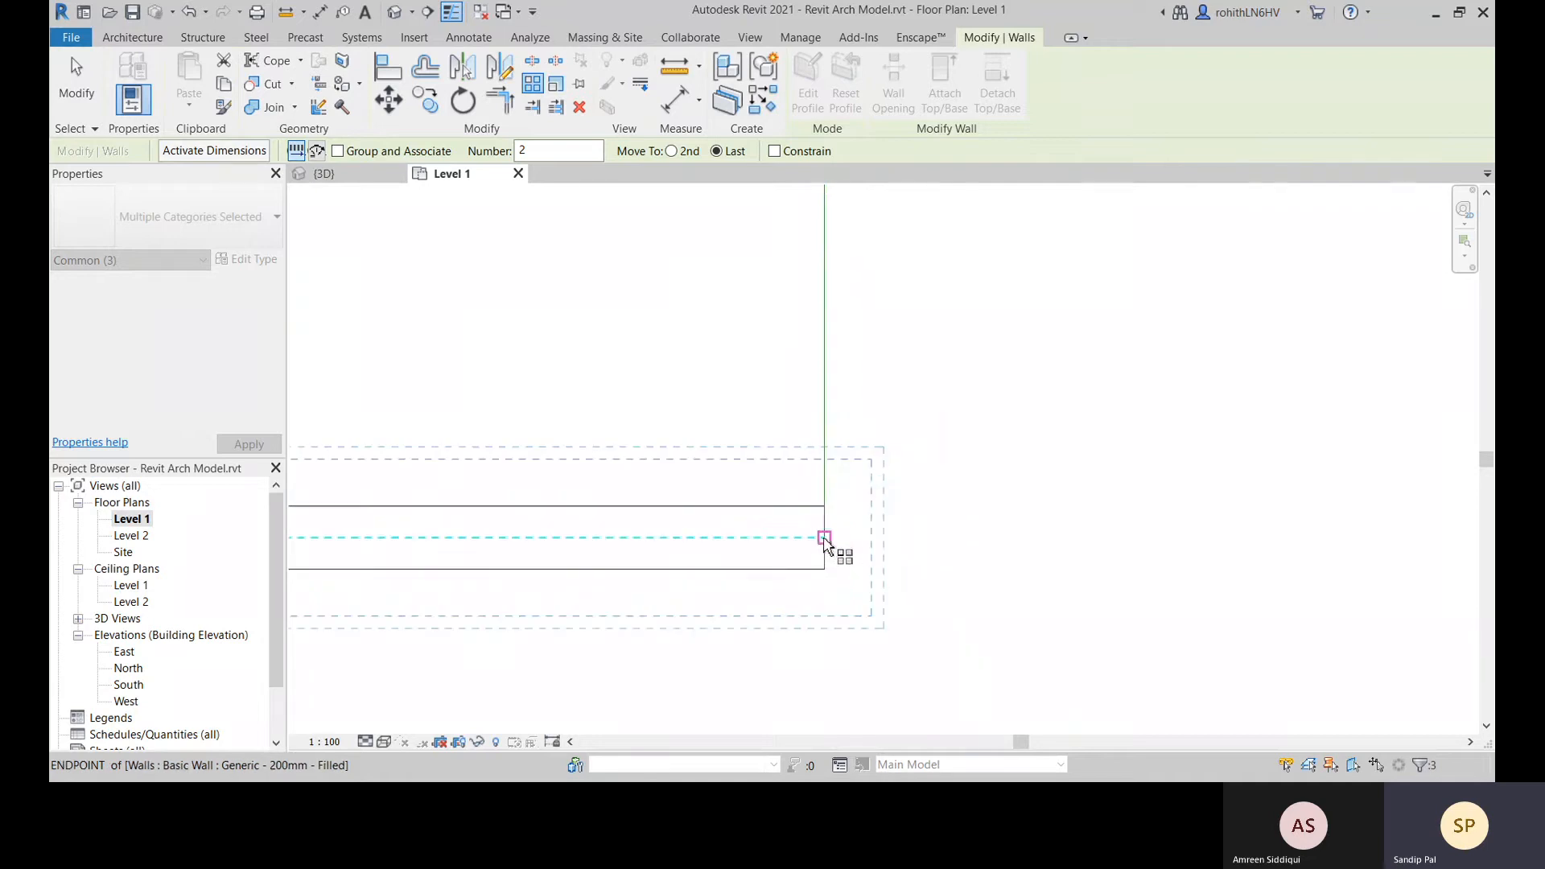
click(824, 538)
scroll(933, 350, down, 8)
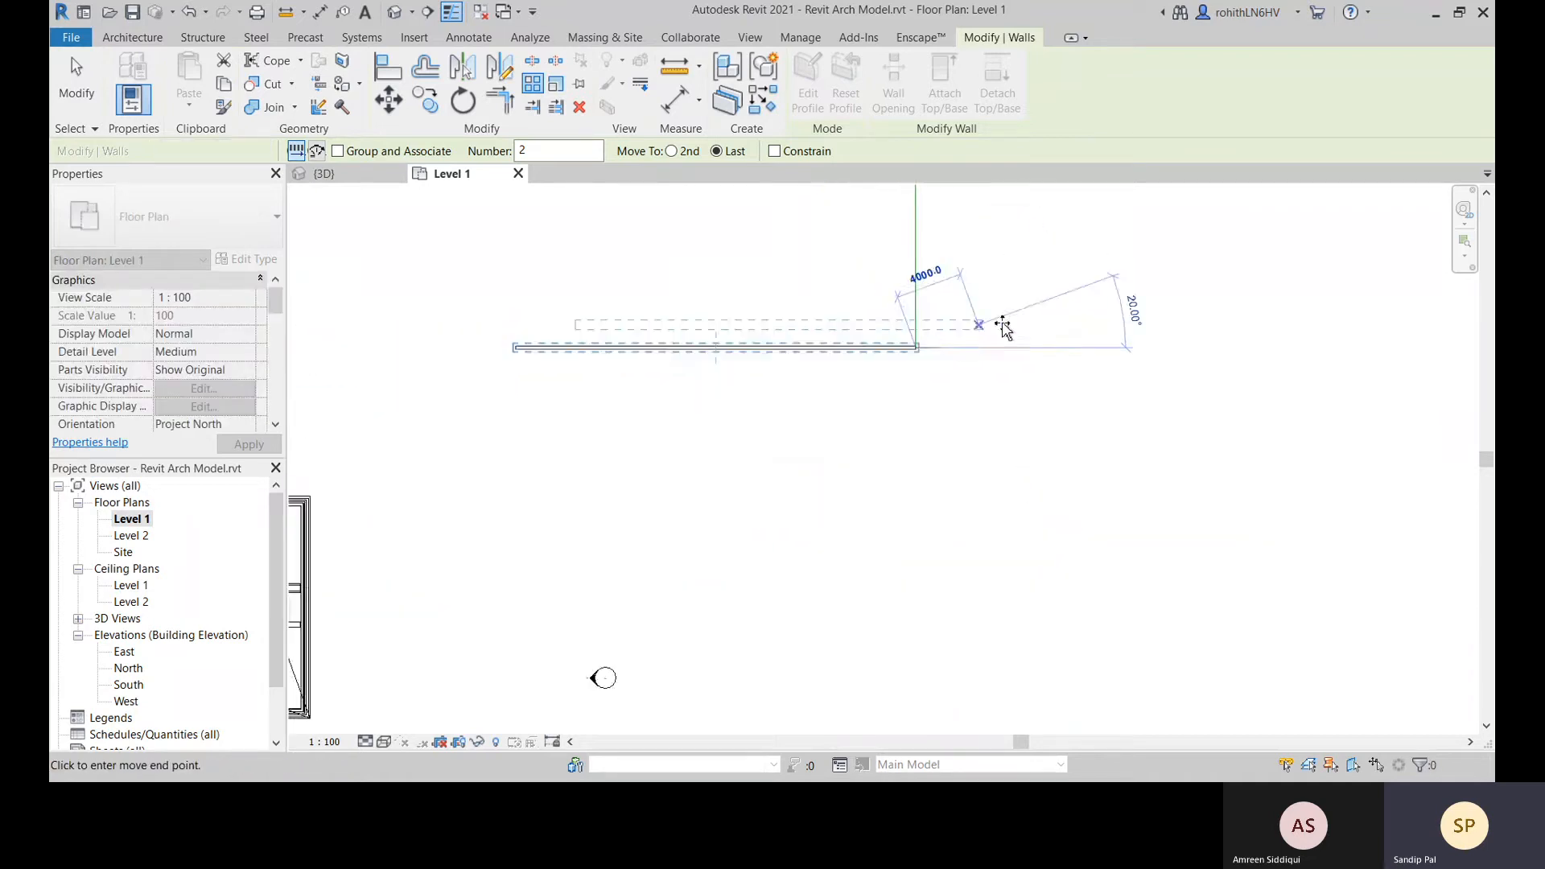
scroll(1011, 310, down, 3)
middle_drag(1029, 292, 963, 411)
scroll(880, 402, up, 4)
click(894, 492)
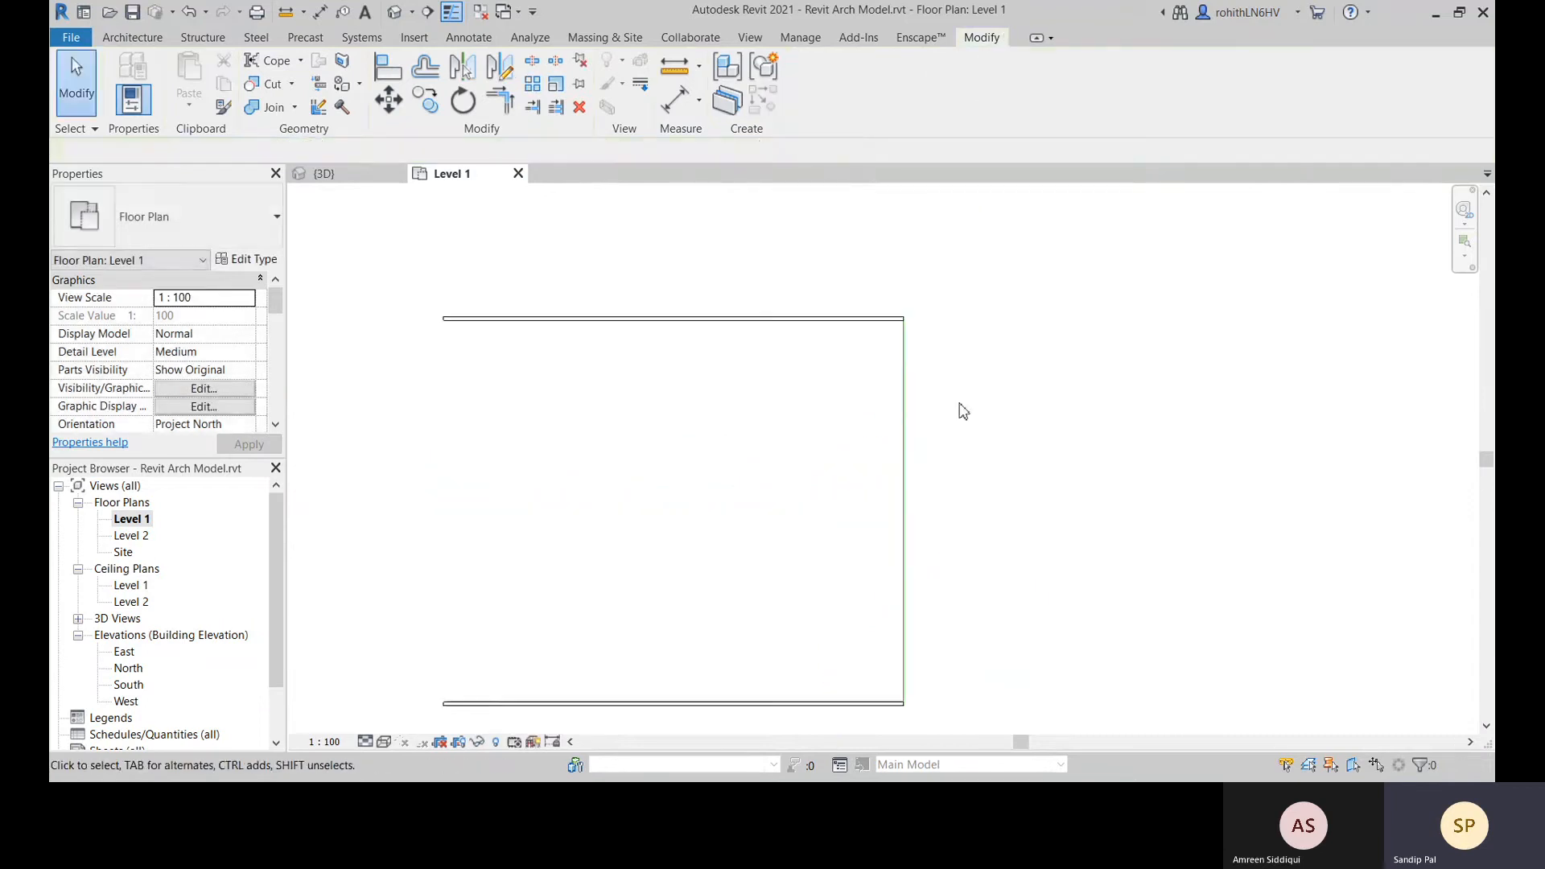
Array the single horizontal wall linearly as 10 ungrouped items, spacing to Last, from its right endpoint to the vertical line's upper end
middle_drag(785, 497, 807, 391)
scroll(869, 579, down, 4)
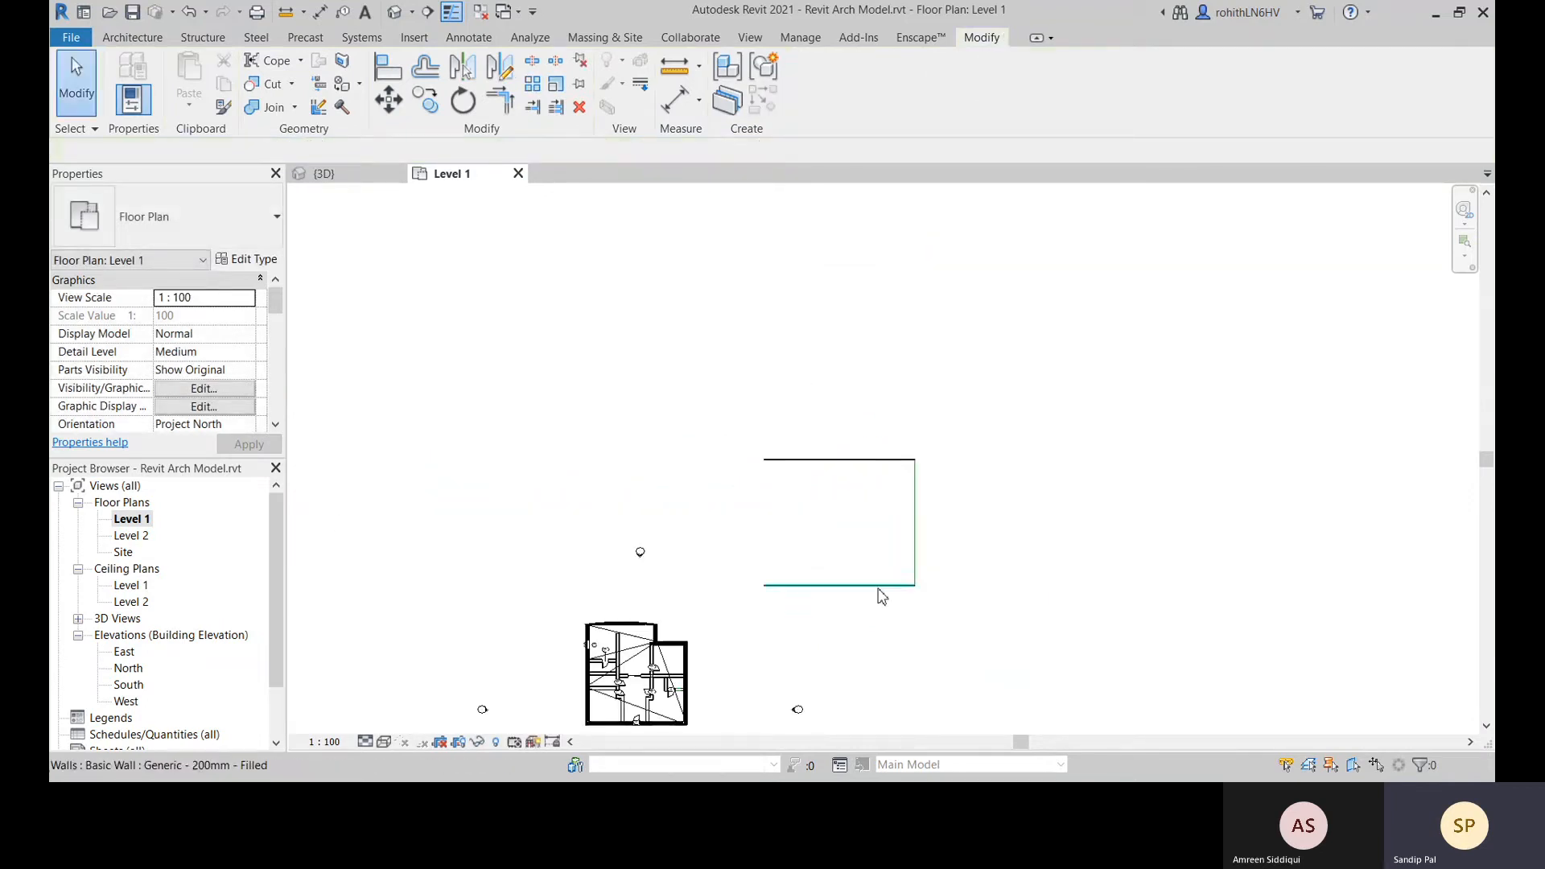
scroll(813, 507, up, 5)
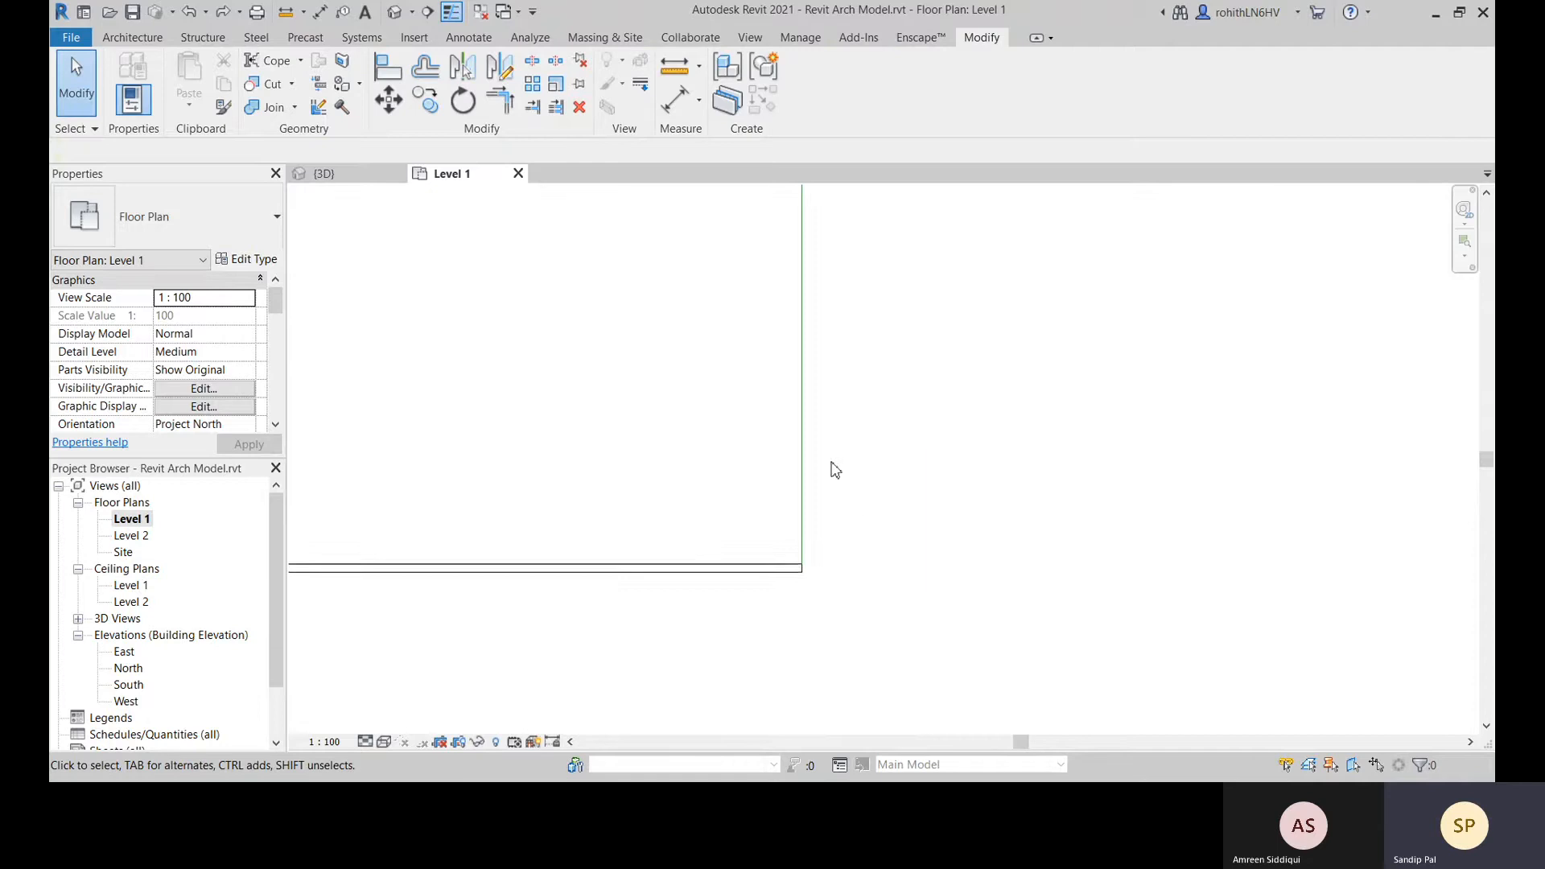
click(535, 86)
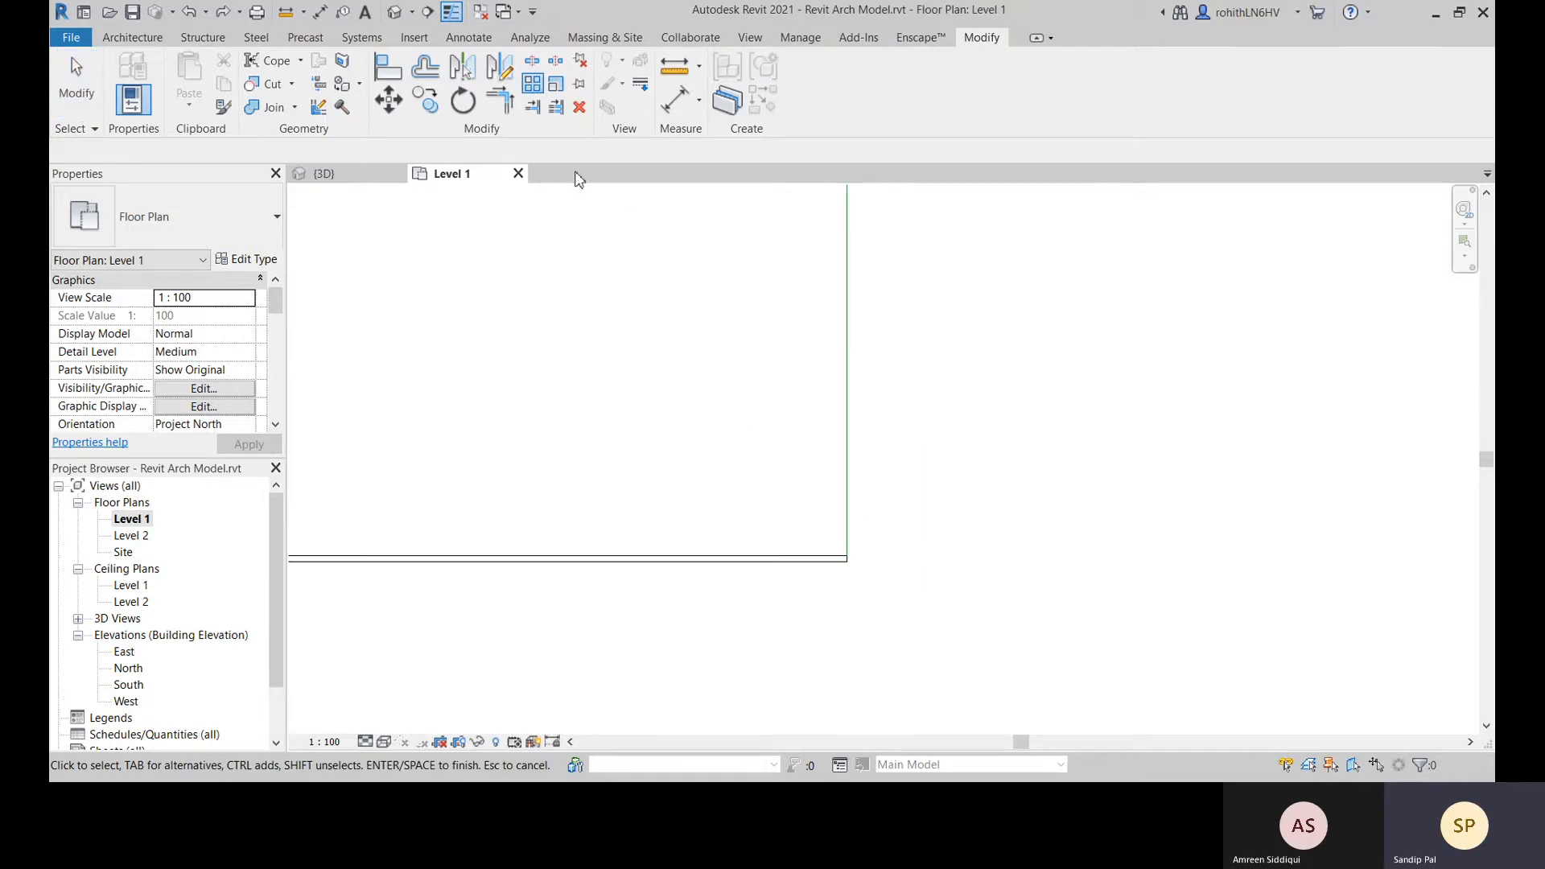
click(739, 561)
key(Return)
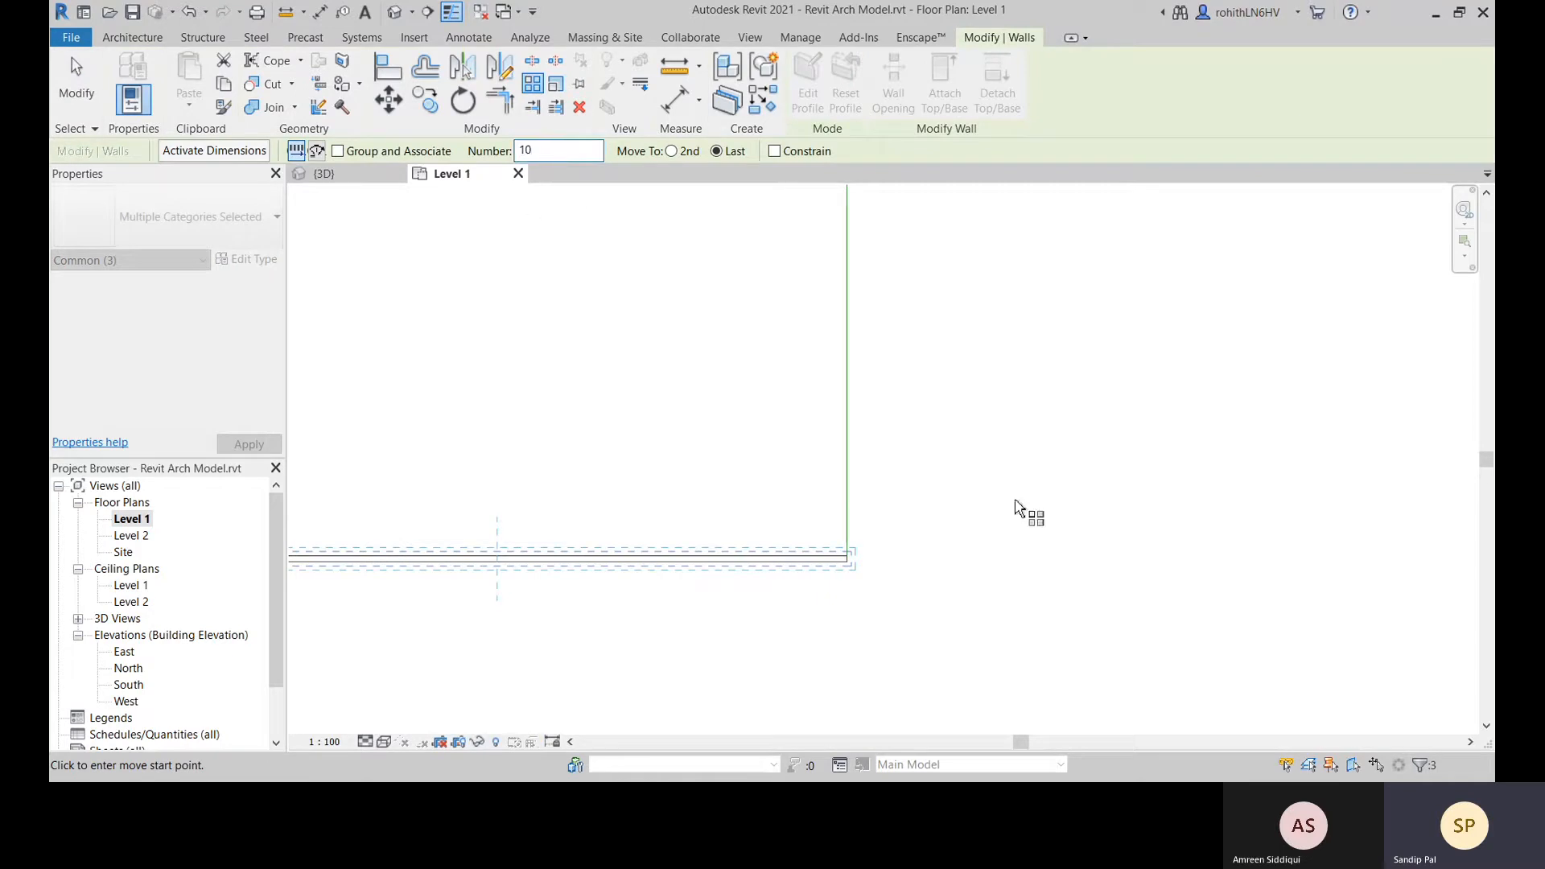
scroll(841, 557, up, 5)
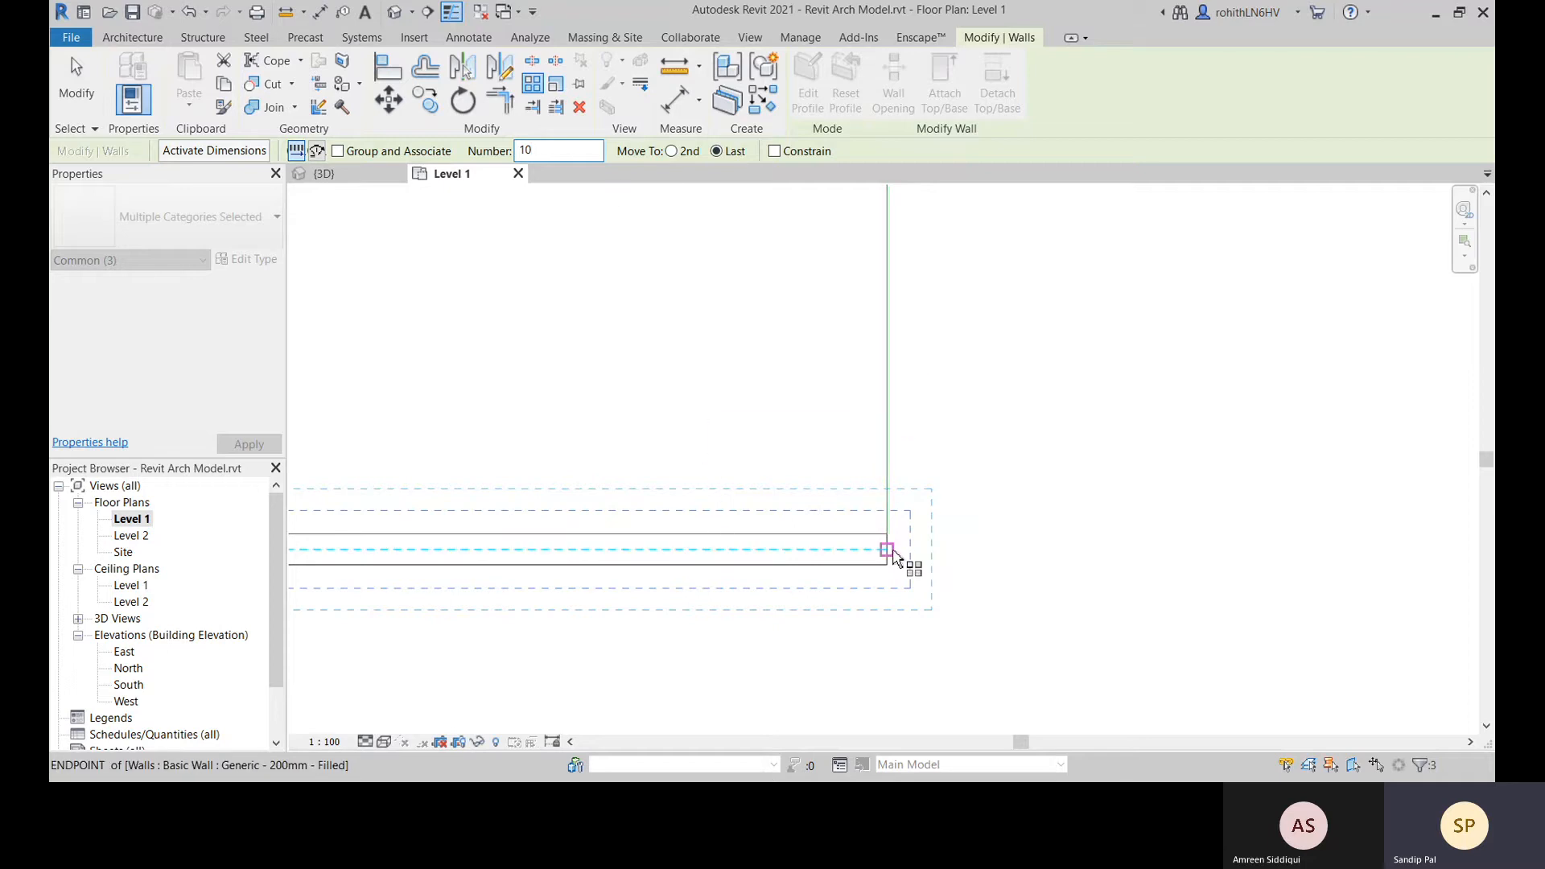
click(888, 552)
scroll(897, 375, down, 5)
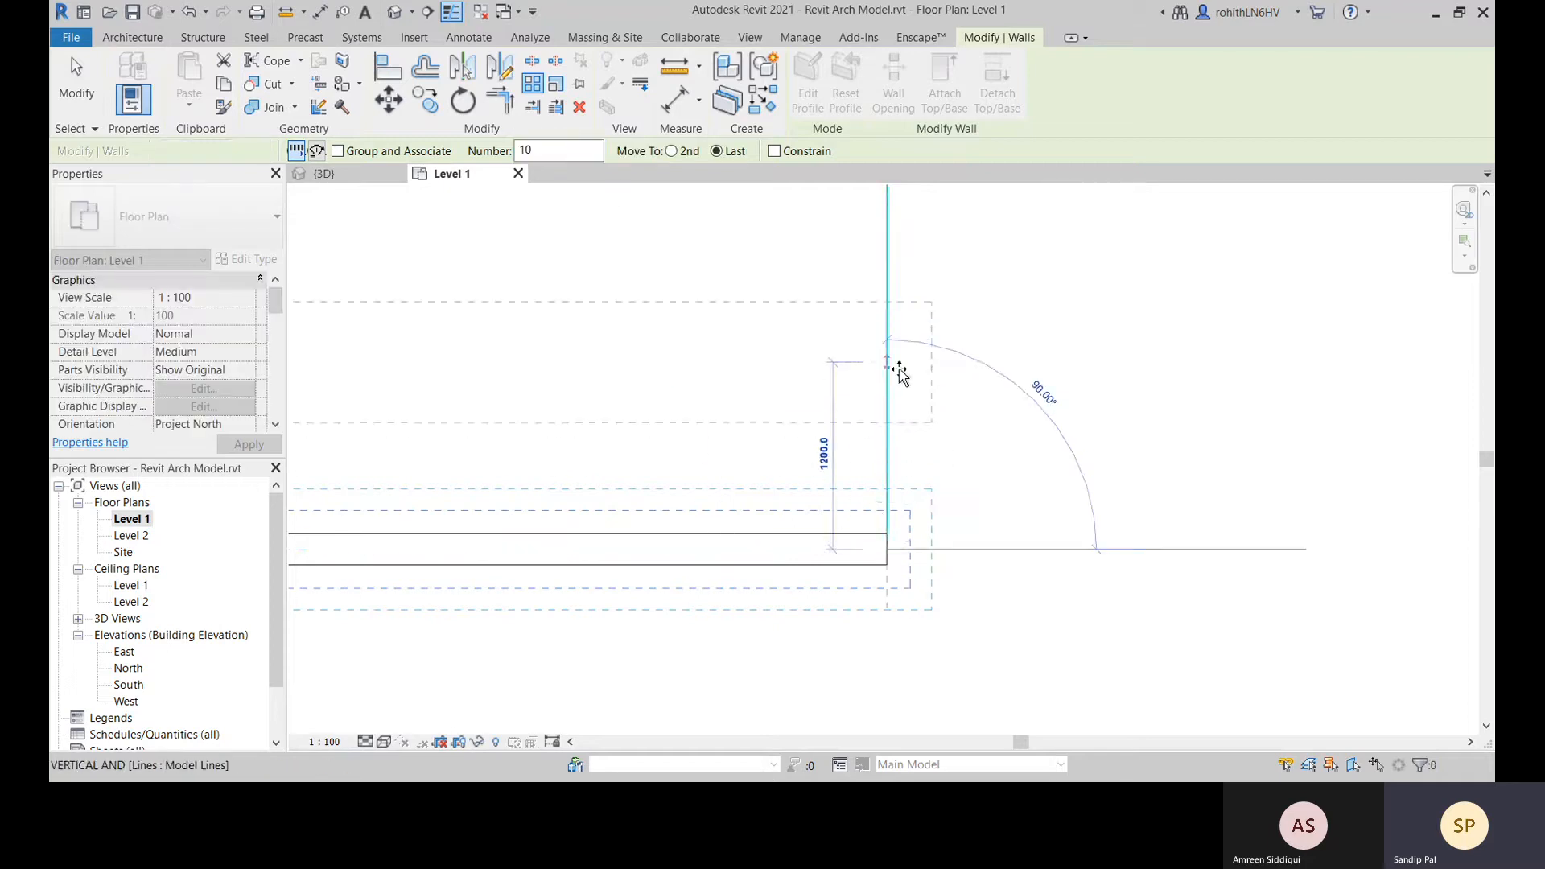
scroll(955, 322, down, 3)
middle_drag(981, 306, 955, 513)
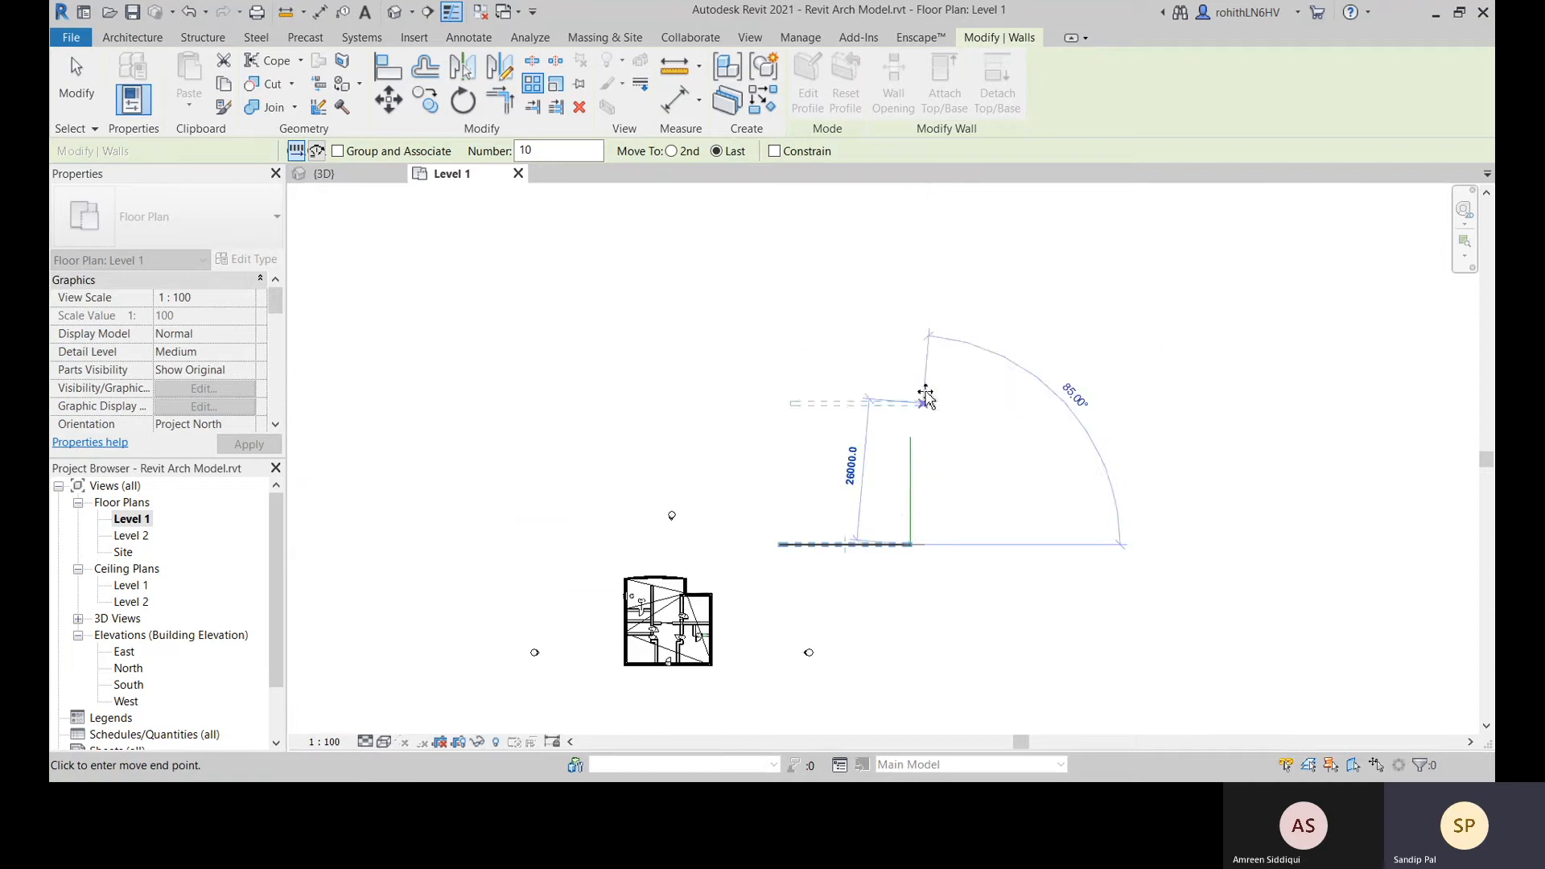
scroll(922, 389, up, 1)
click(908, 450)
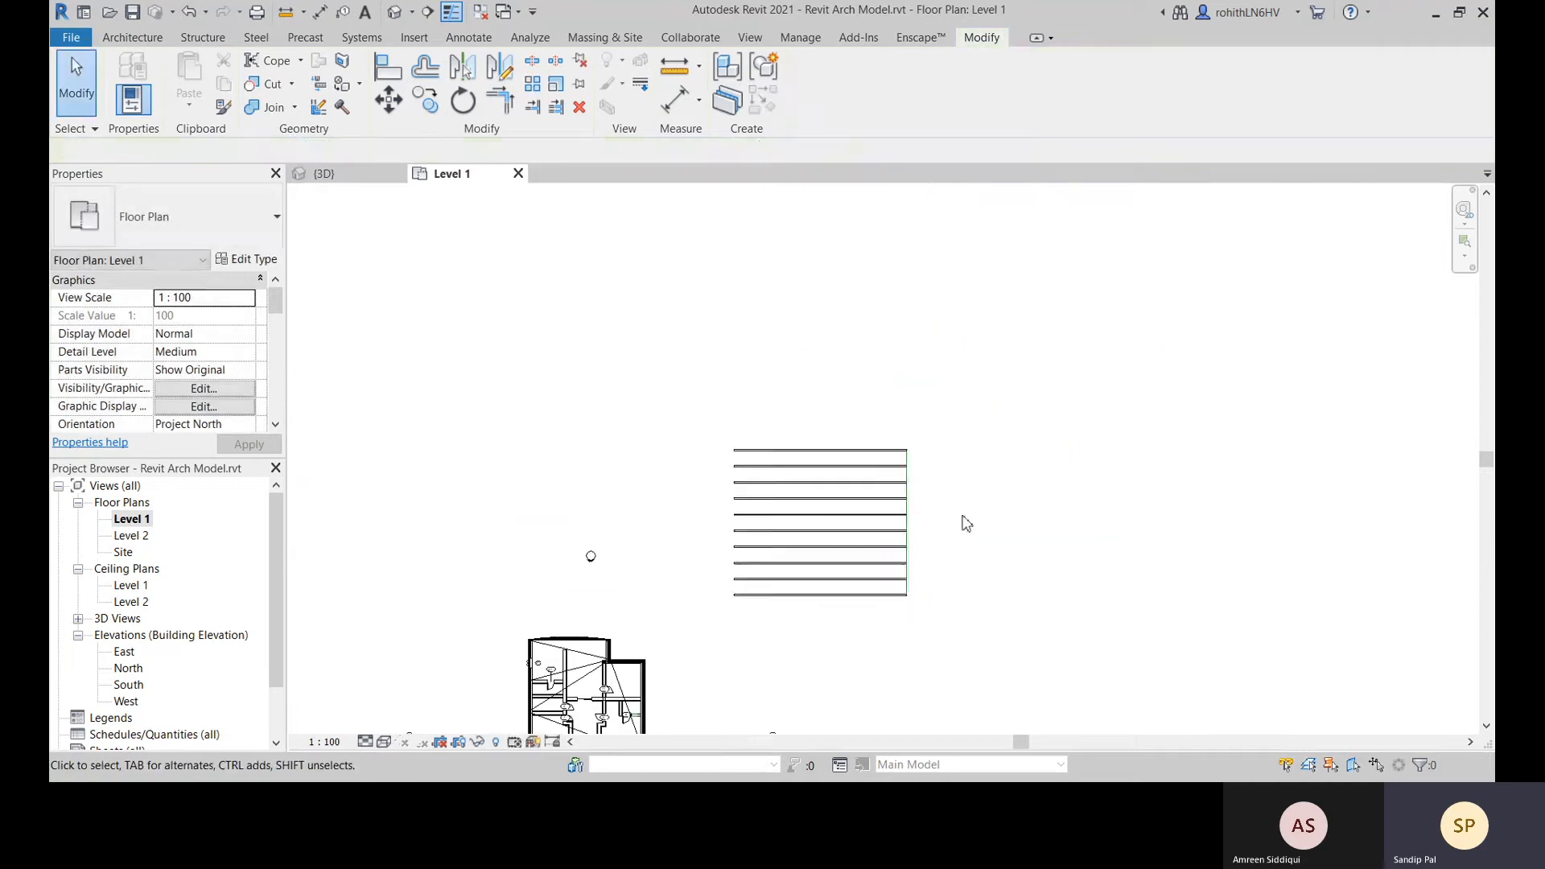
Delete the arrayed wall copies, keeping only the lowest horizontal wall and the vertical line
middle_drag(794, 489, 827, 393)
scroll(945, 370, up, 3)
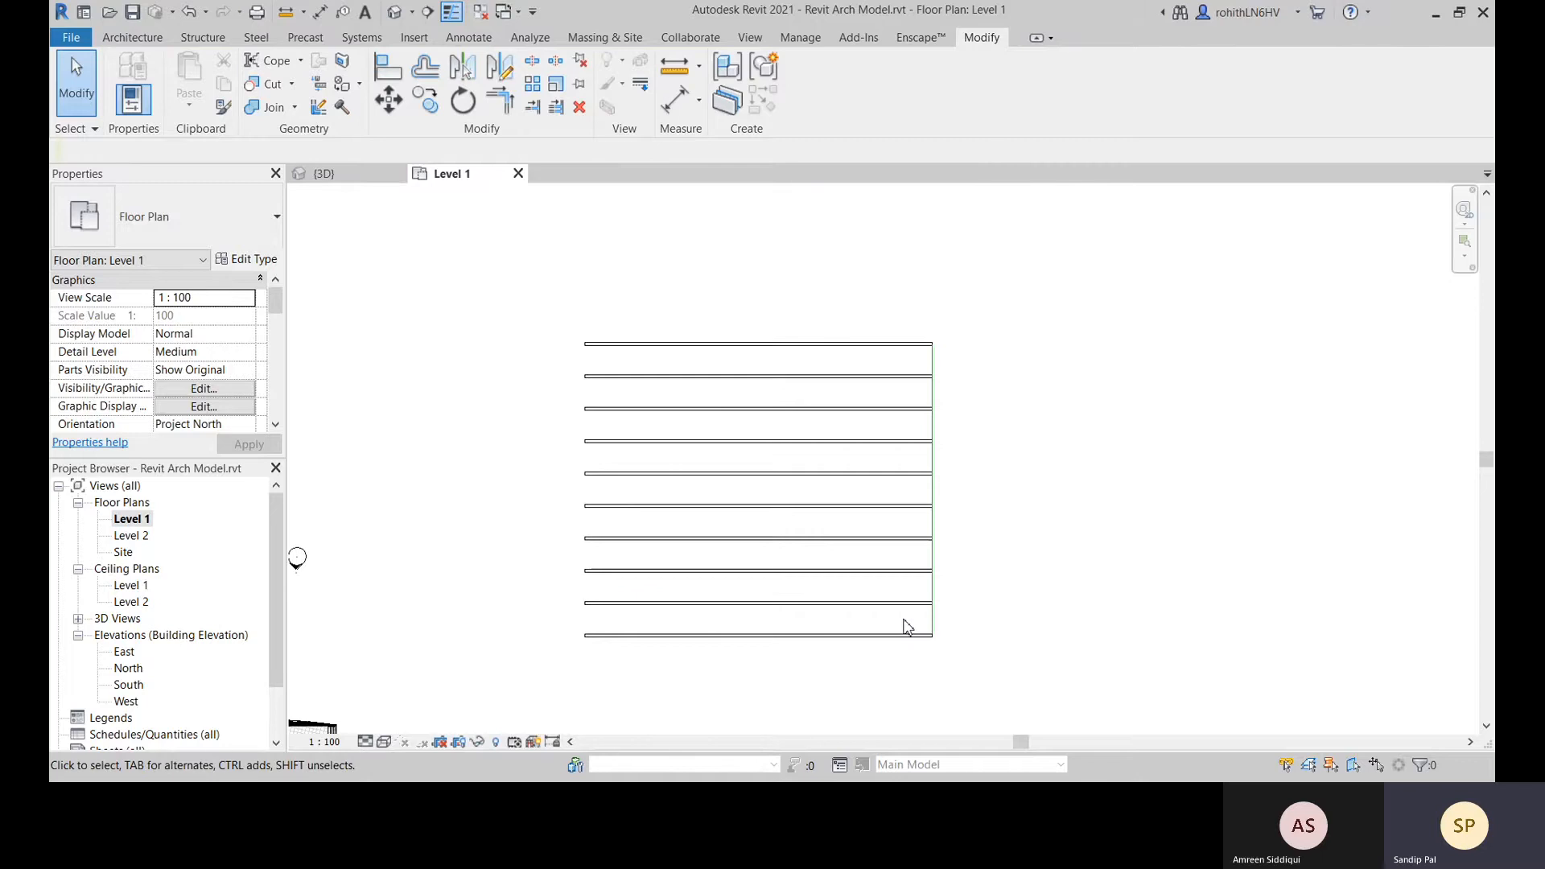
drag(905, 625, 785, 319)
key(Delete)
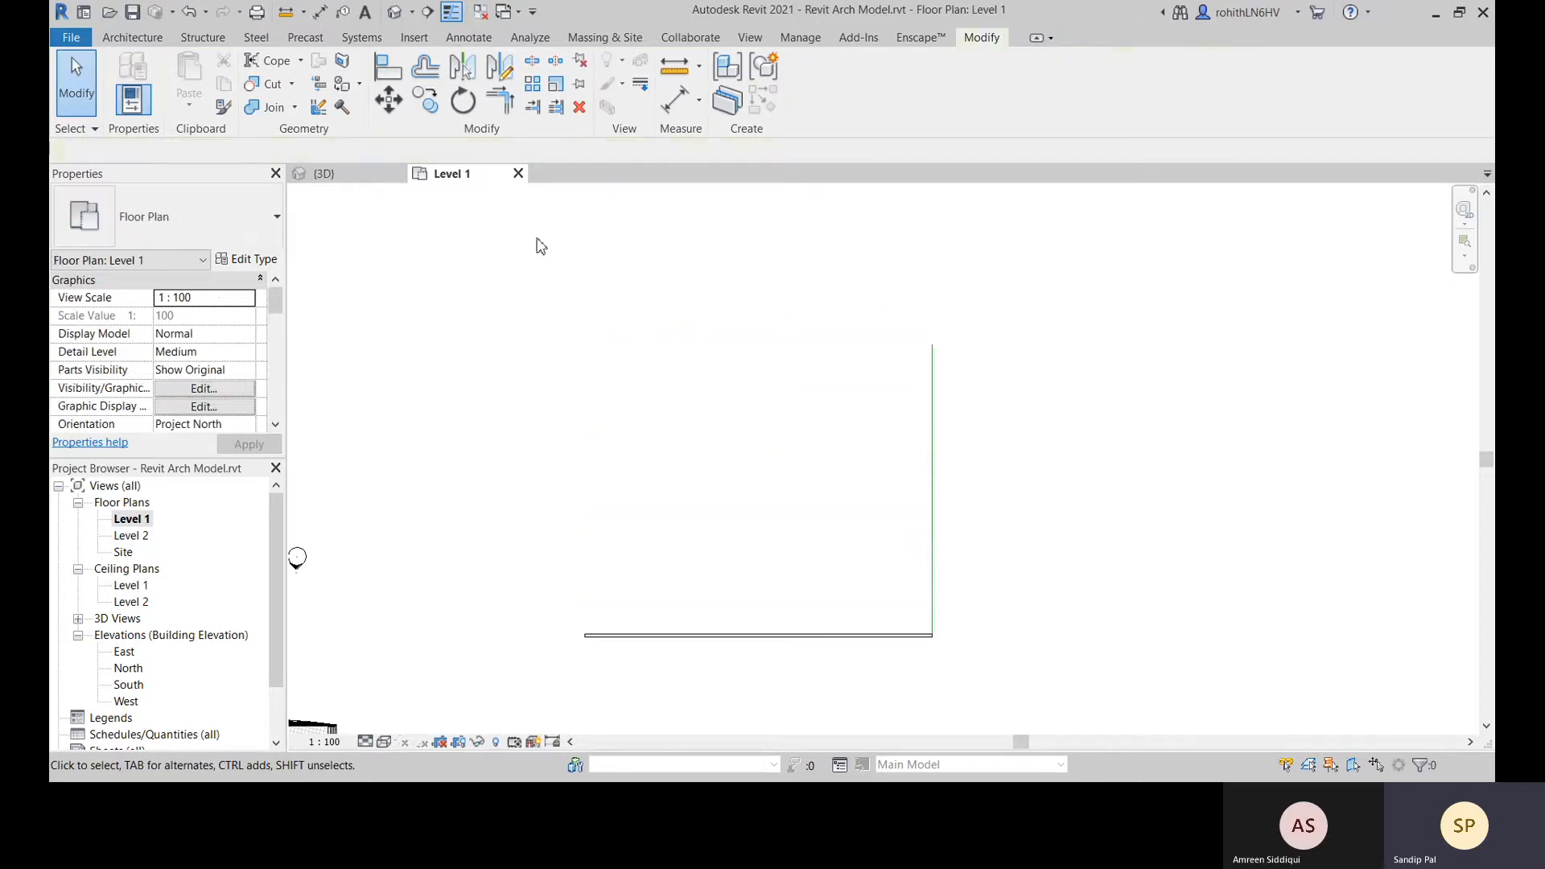
click(931, 442)
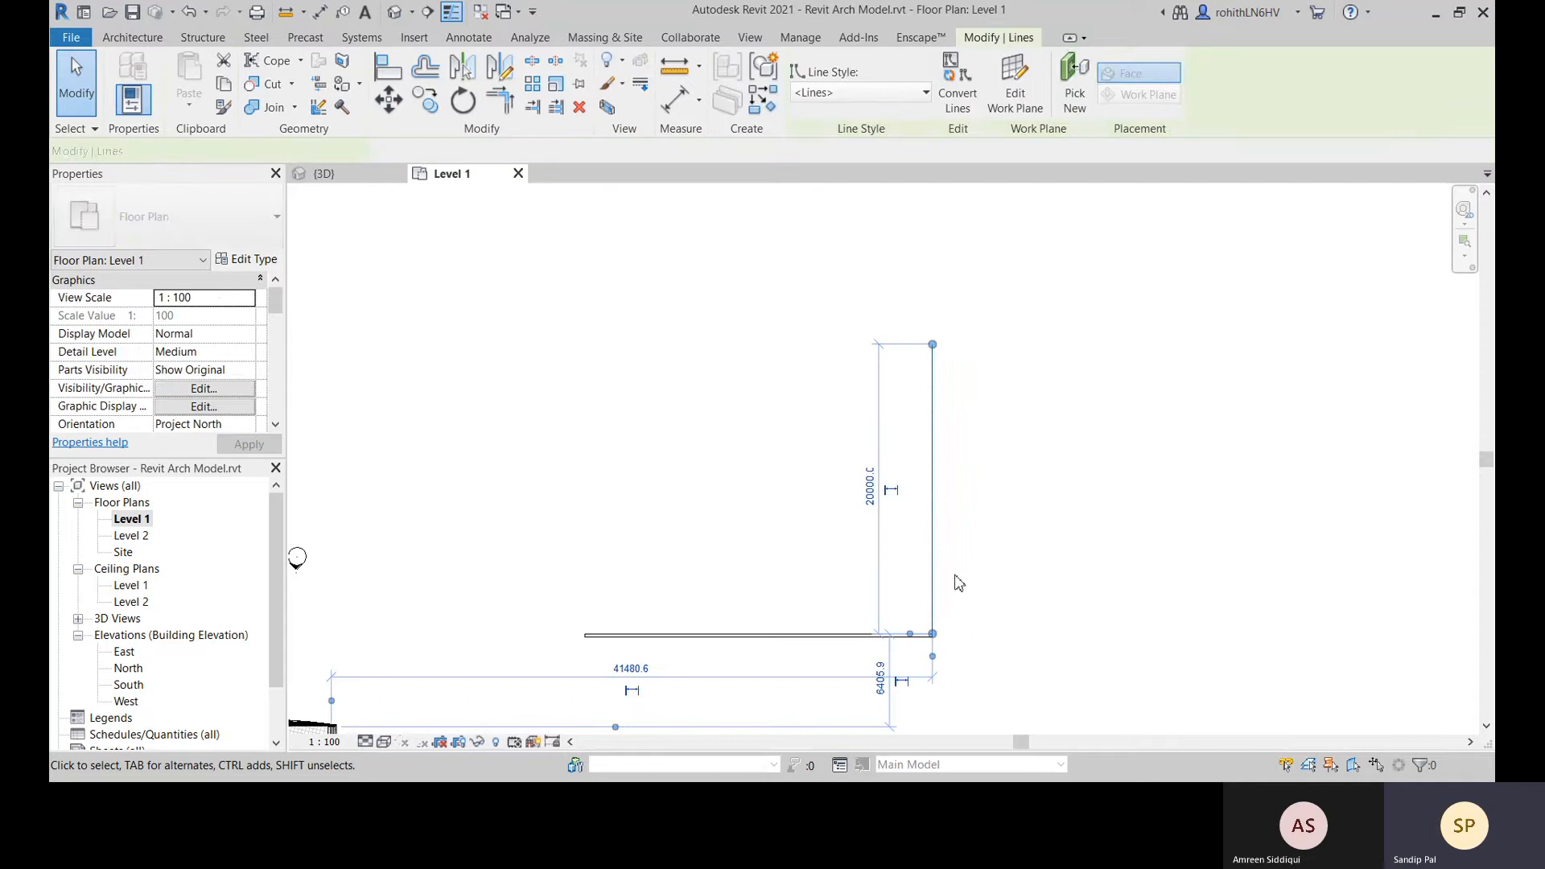
click(463, 100)
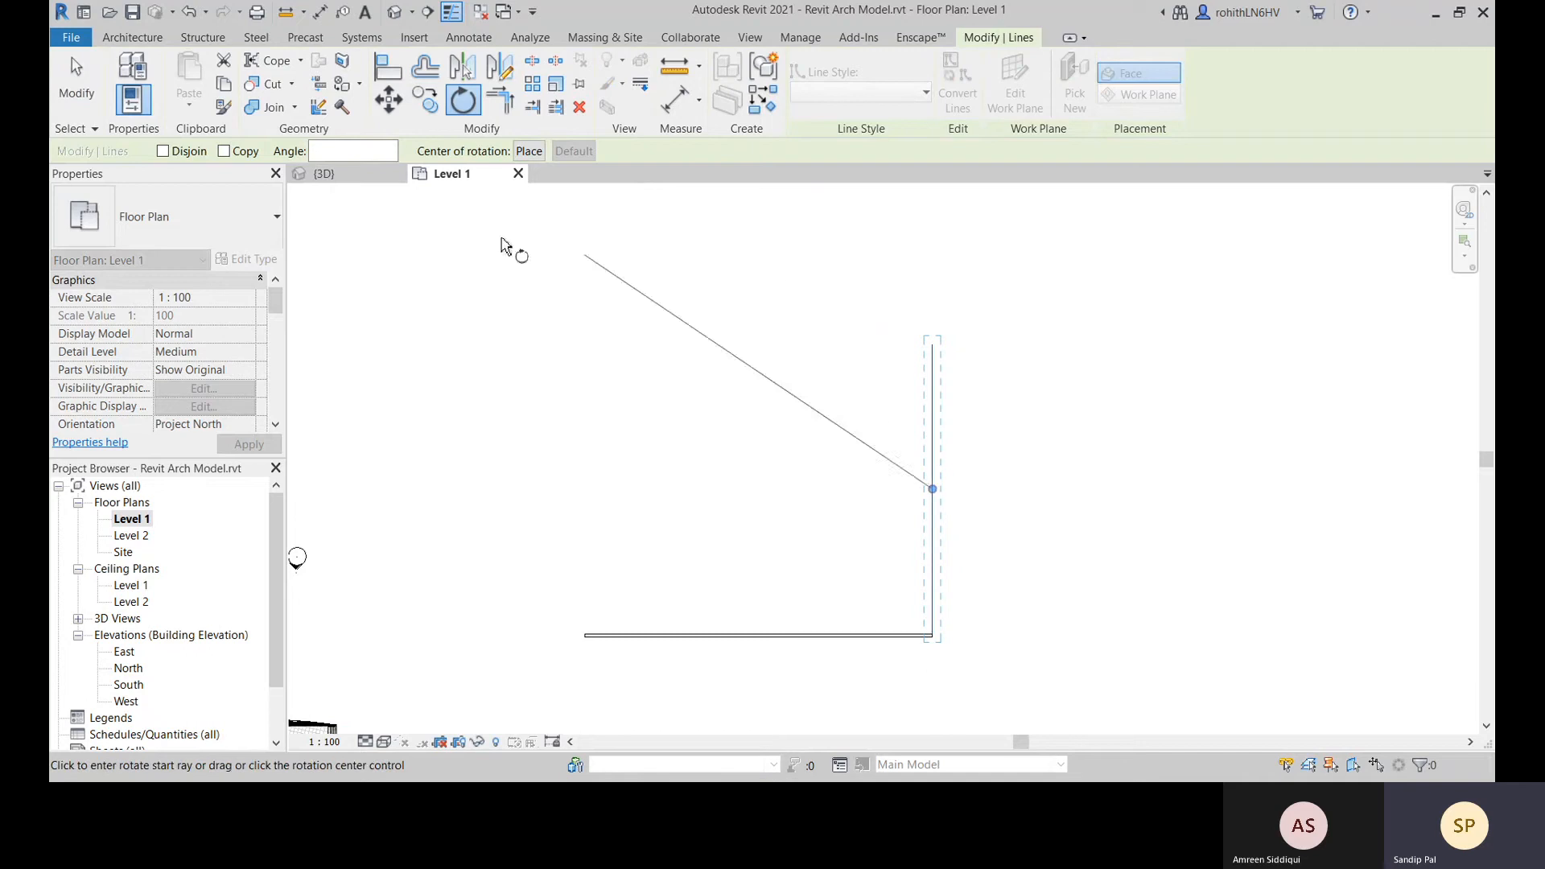
middle_drag(973, 458, 990, 400)
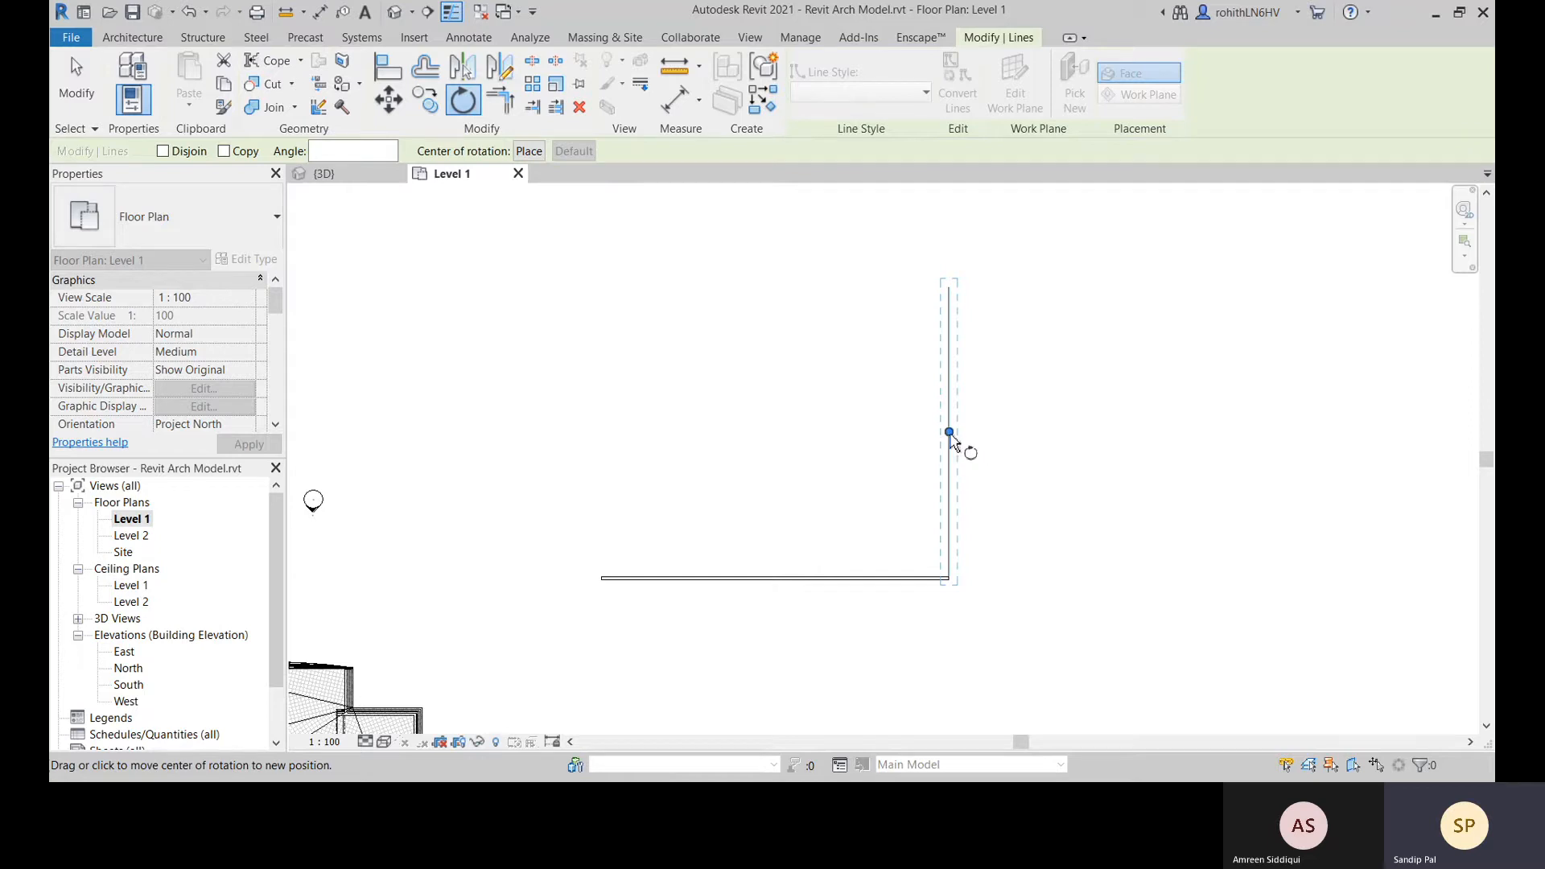
drag(949, 433, 931, 586)
scroll(933, 585, up, 5)
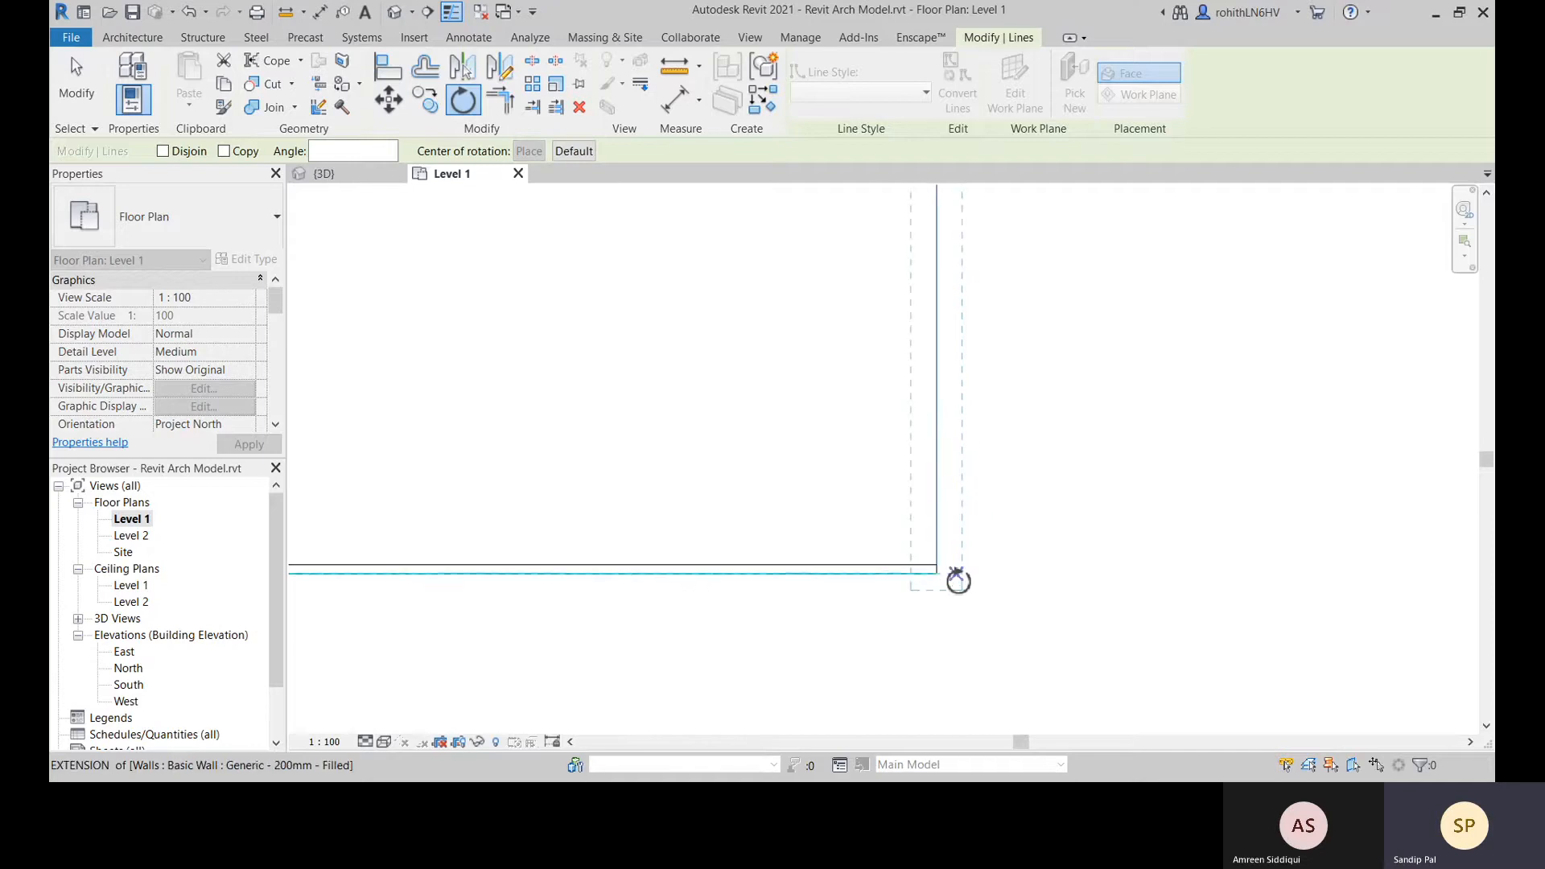
scroll(952, 572, up, 2)
drag(936, 562, 915, 557)
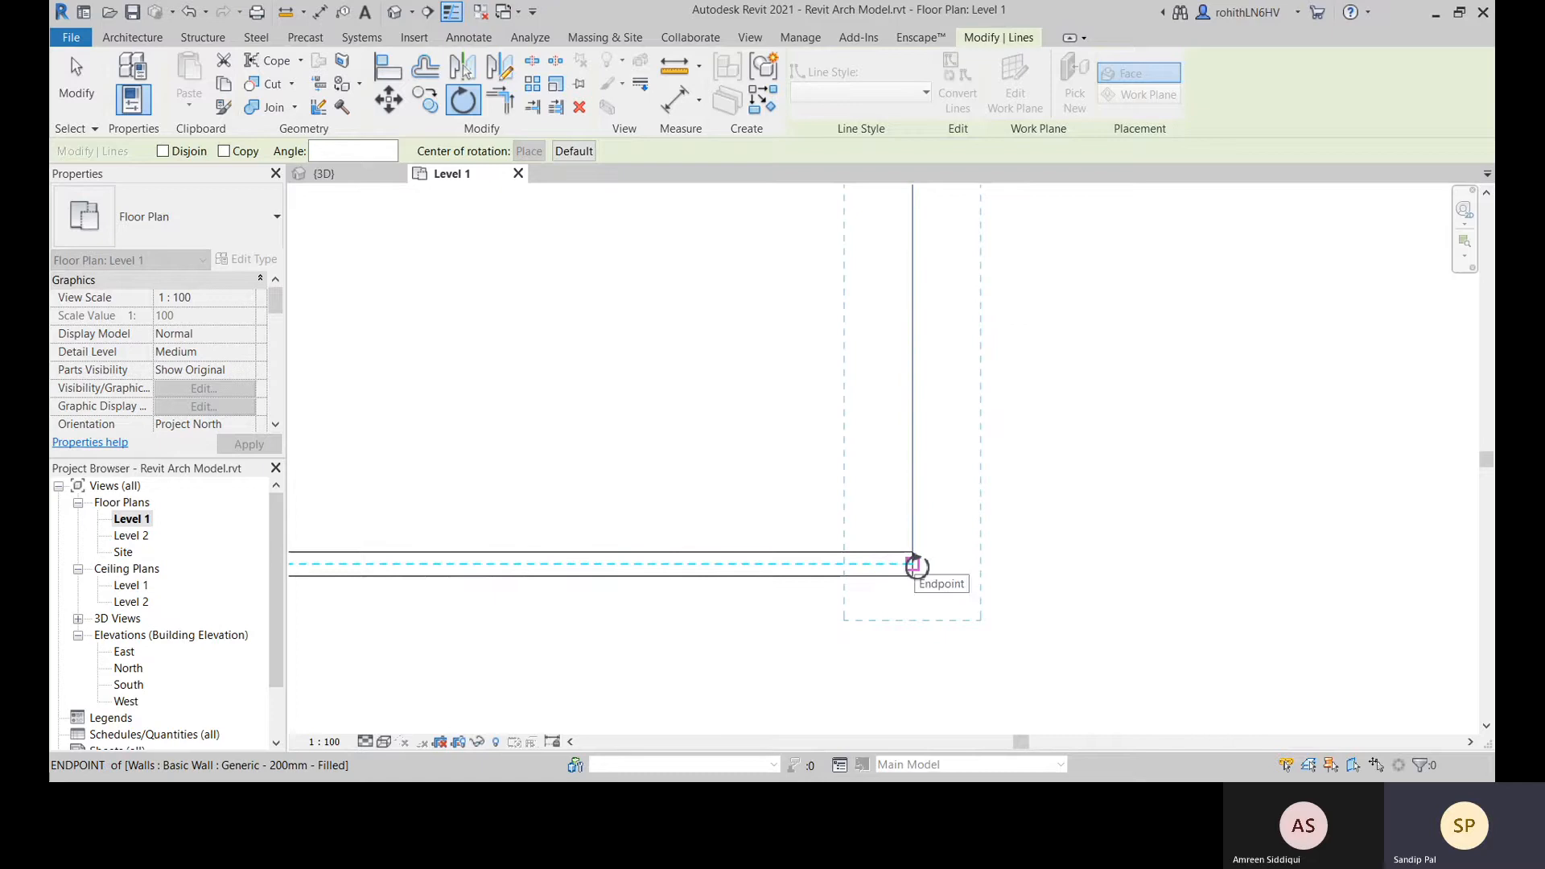
click(915, 565)
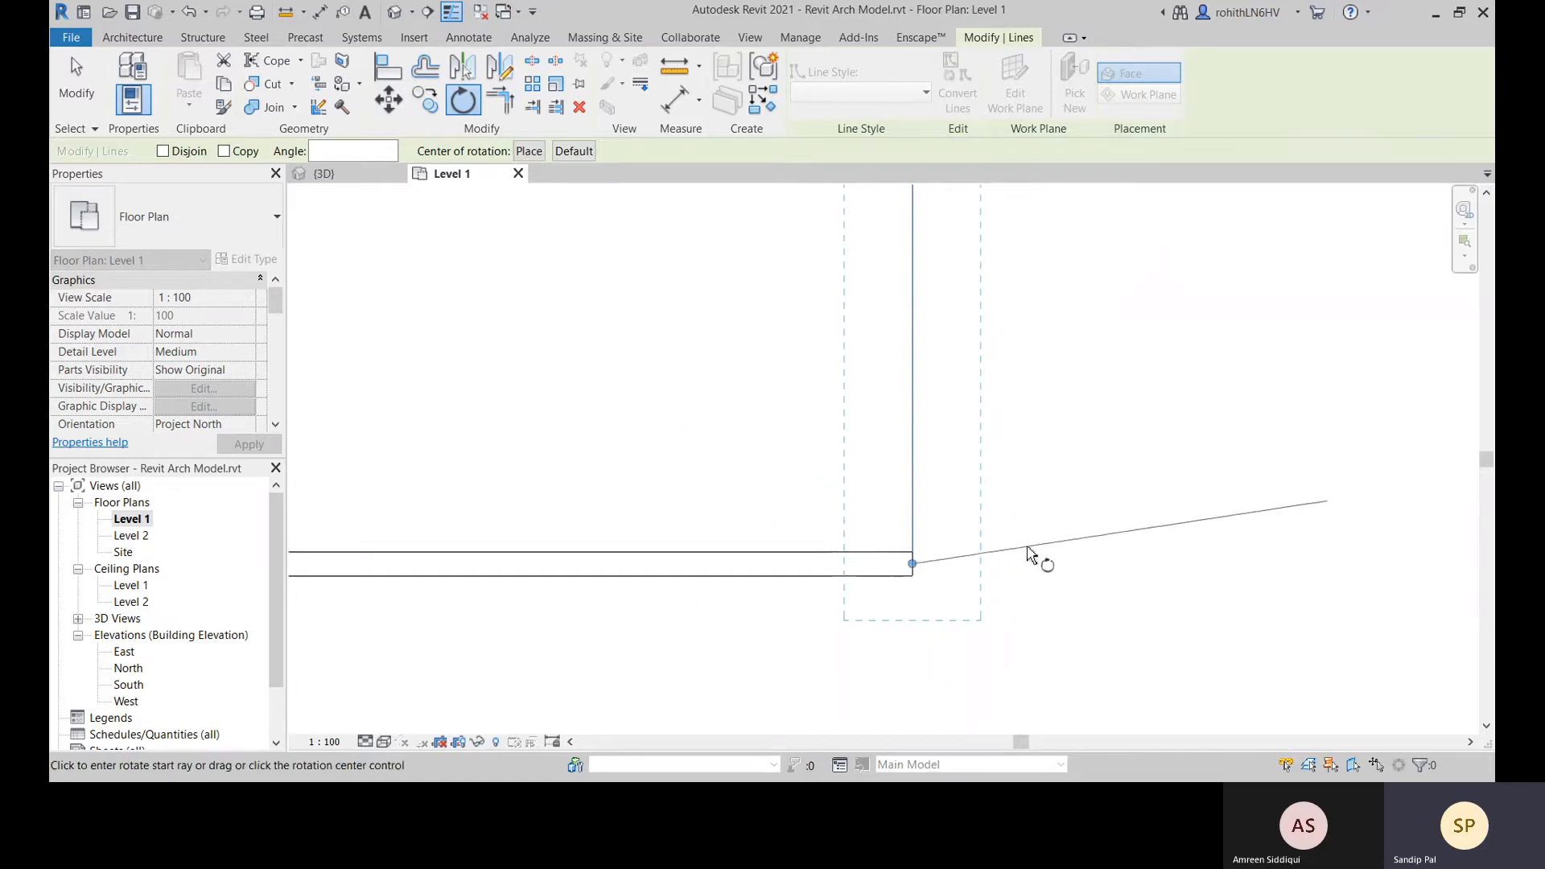
key(Escape)
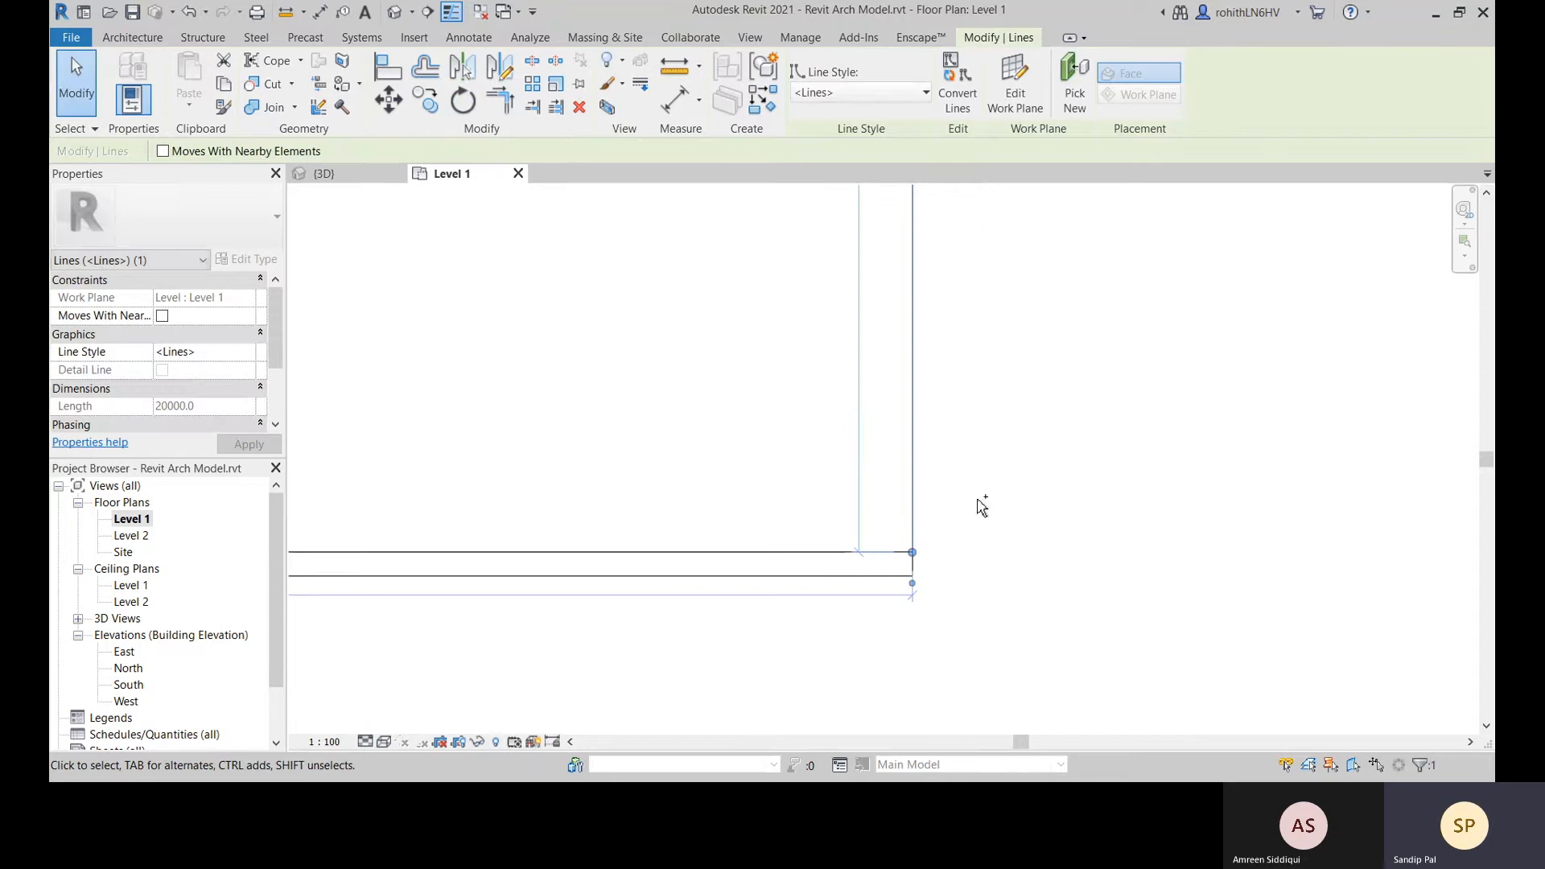
click(1014, 497)
Start rotating the vertical model line and place its centre of rotation at the horizontal wall's right endpoint
click(913, 403)
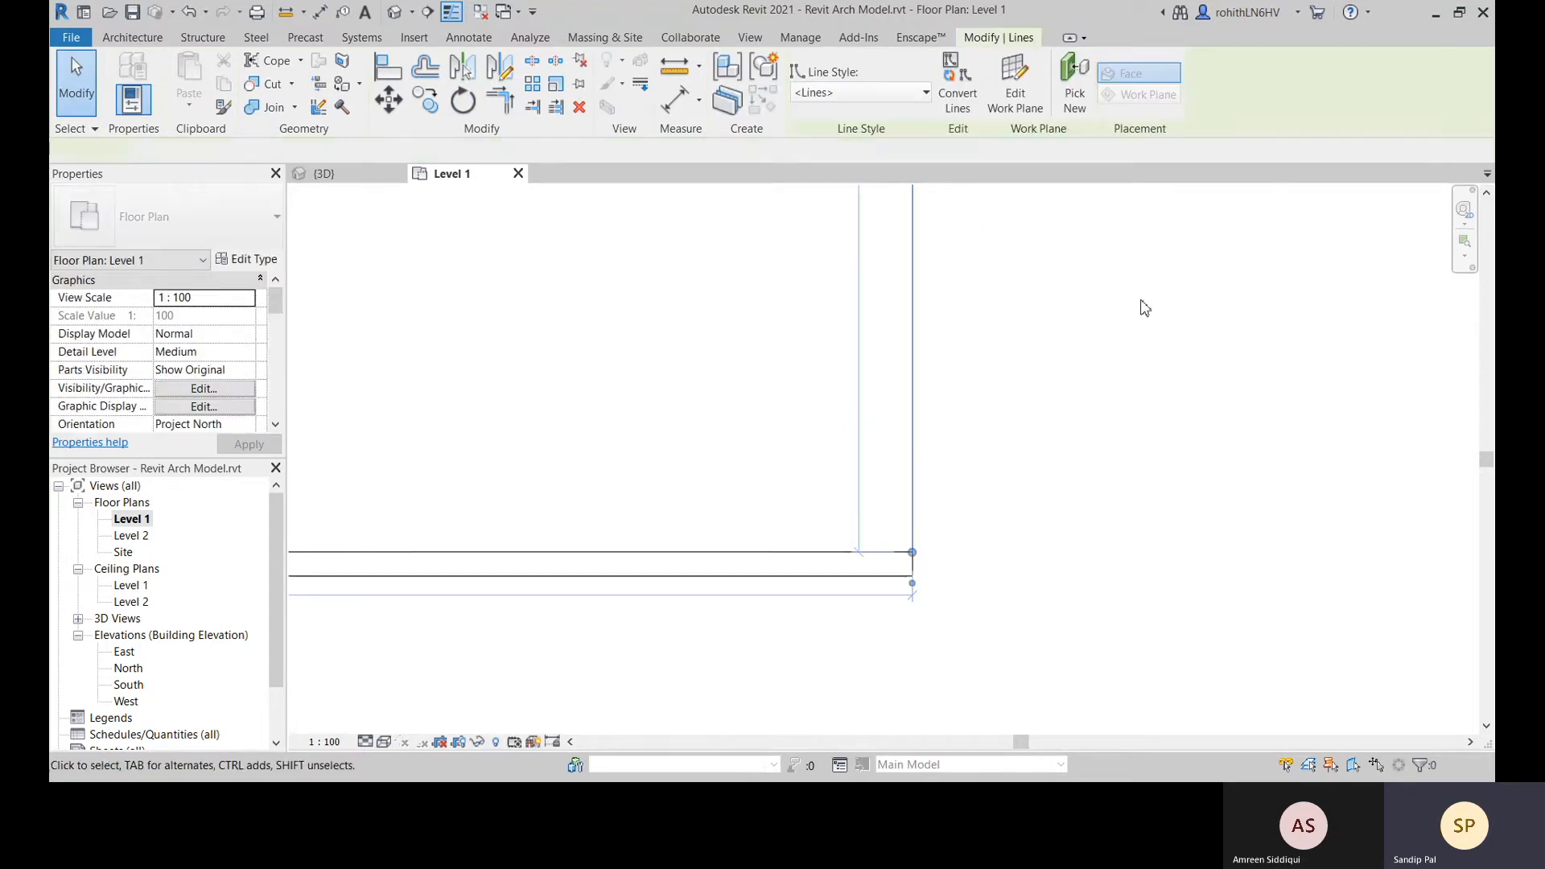
key(r)
key(o)
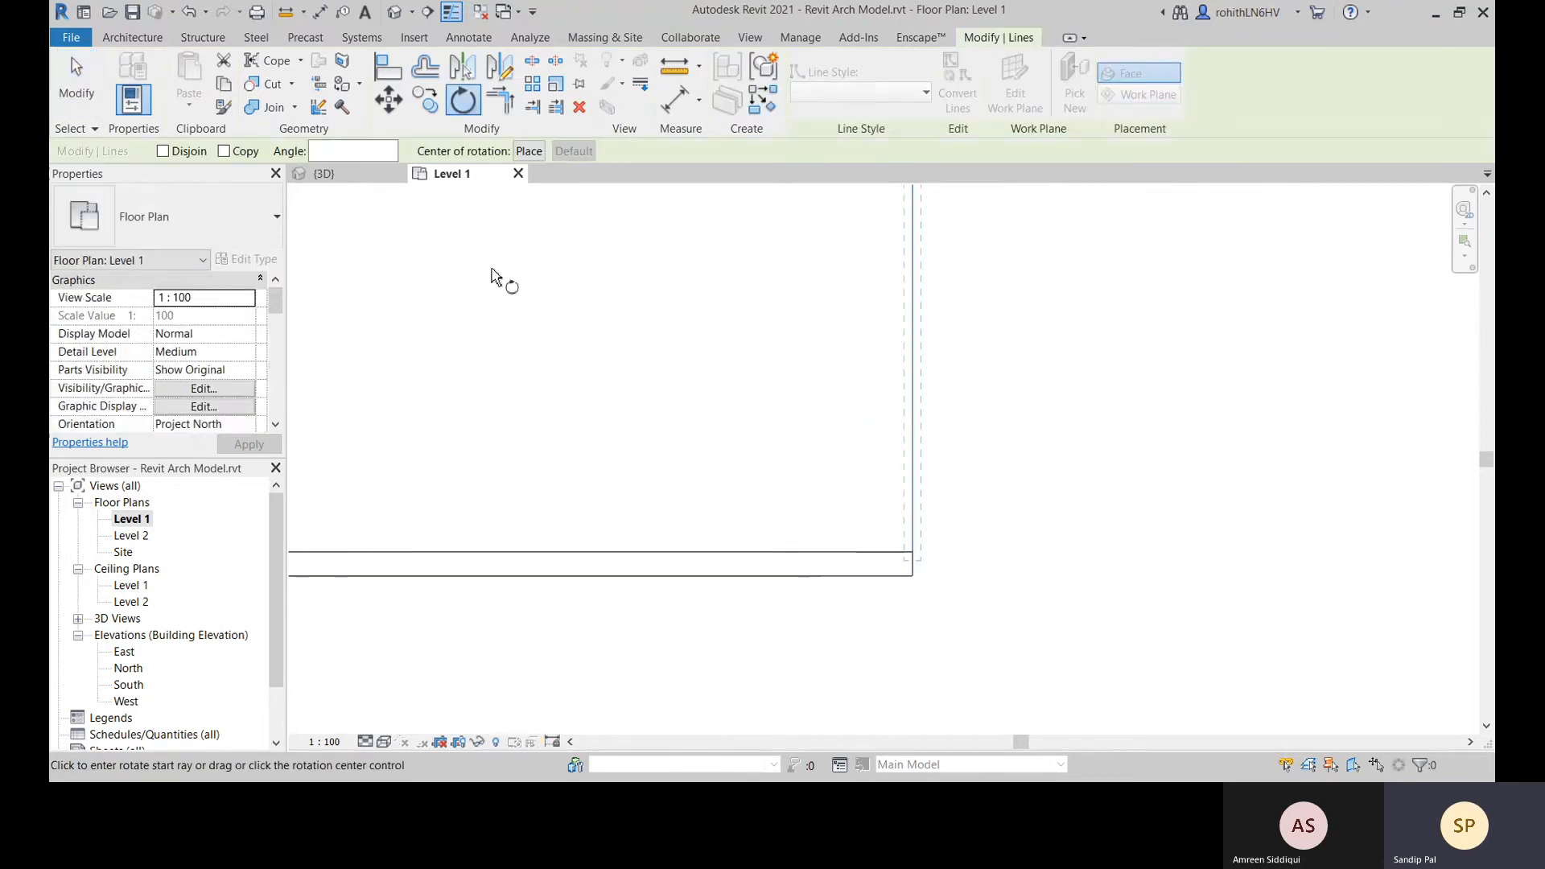
click(527, 153)
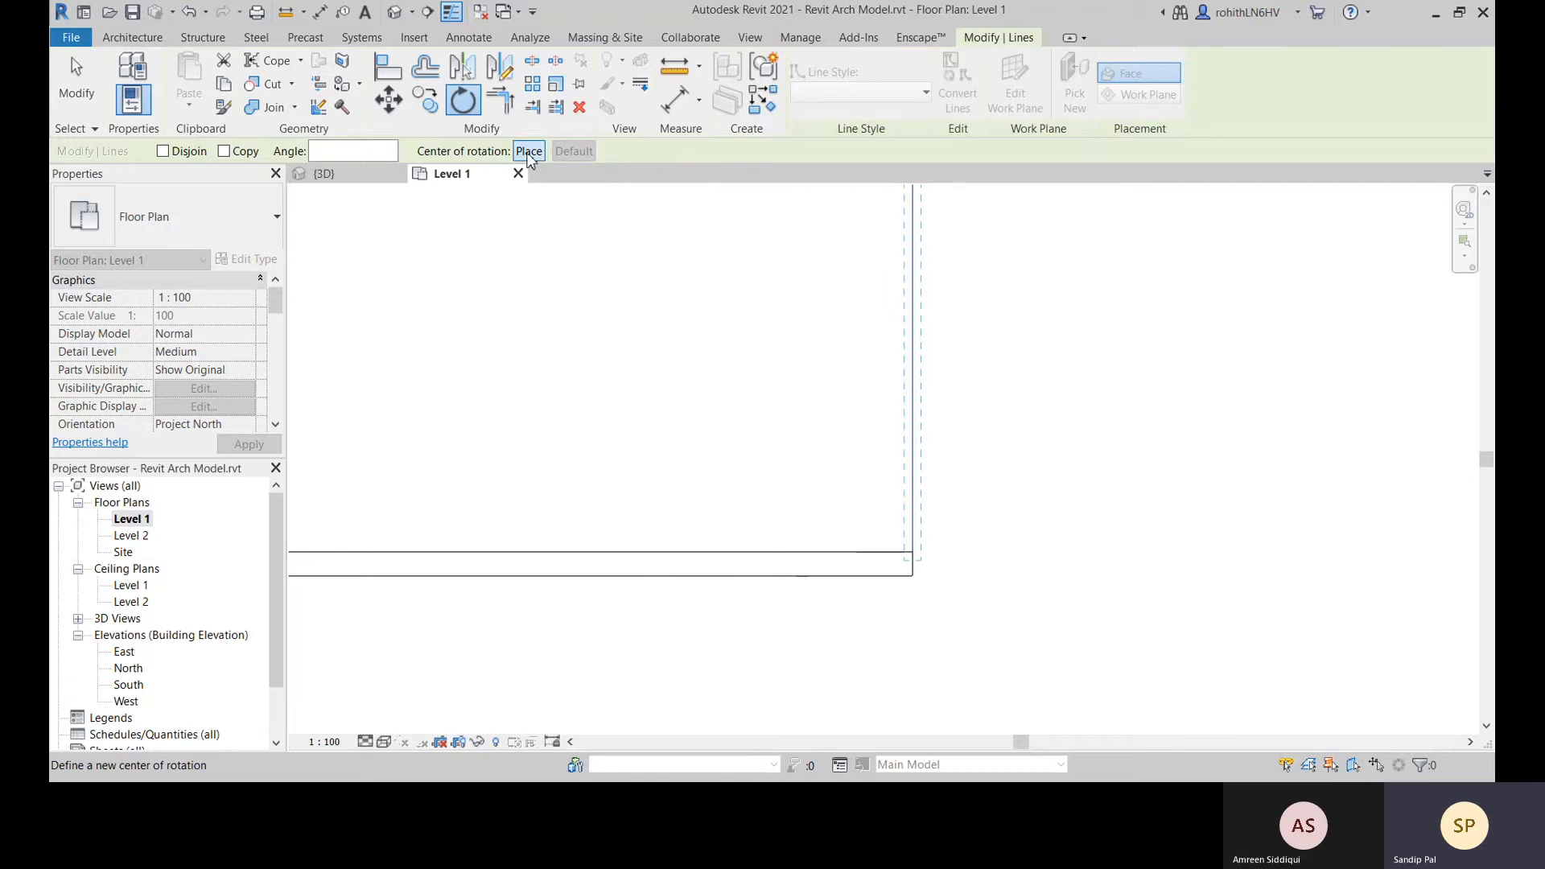
click(912, 565)
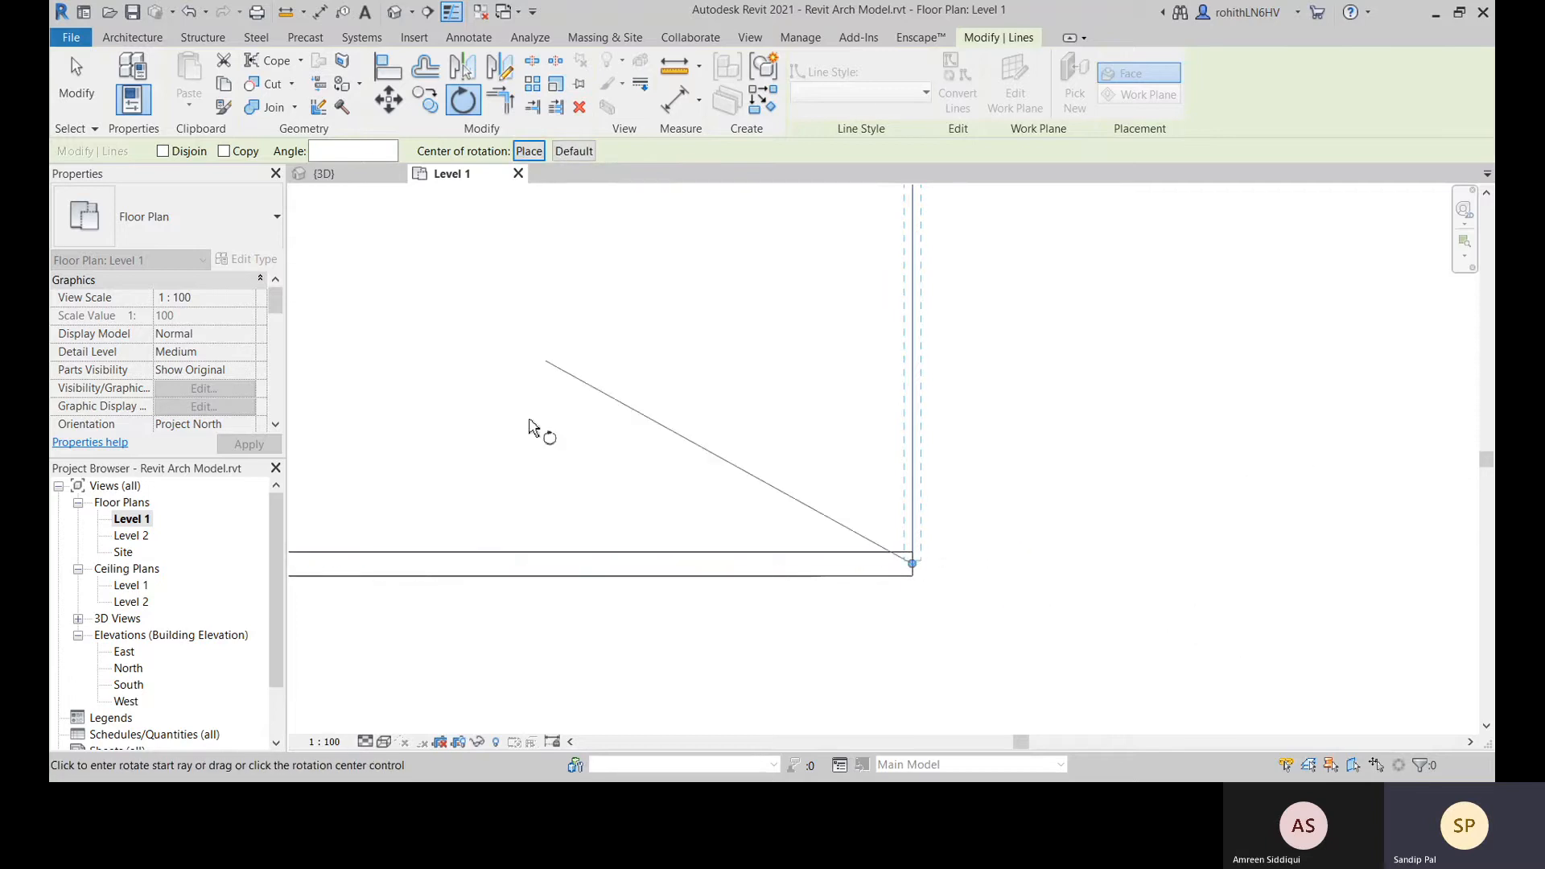
scroll(1064, 422, down, 3)
middle_drag(1055, 446, 911, 561)
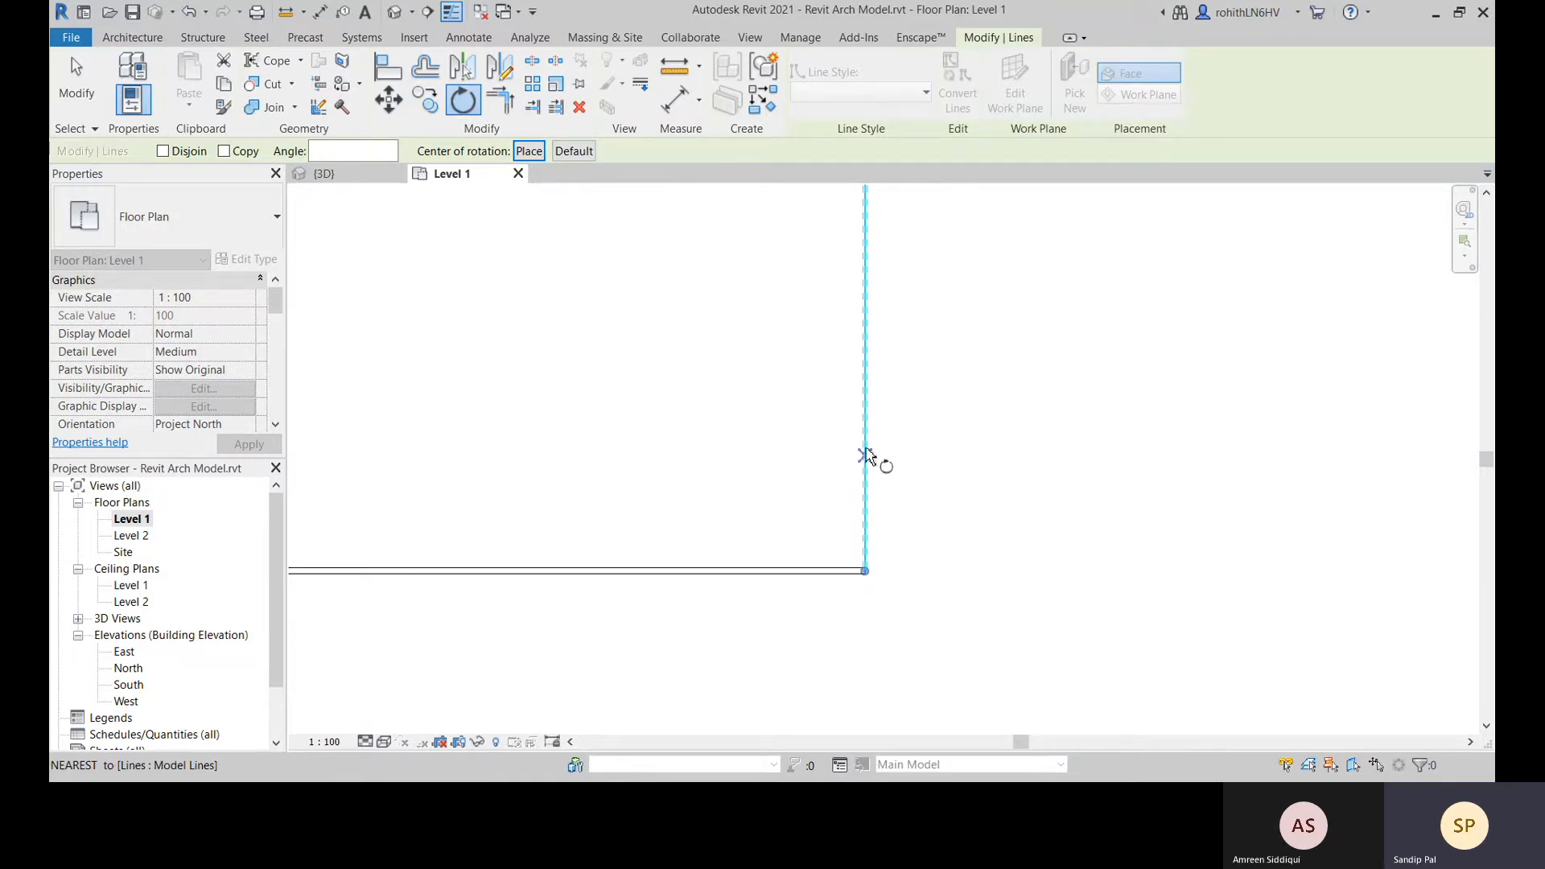
Rotate the model line 35° clockwise, using its vertical direction as the start ray
click(863, 367)
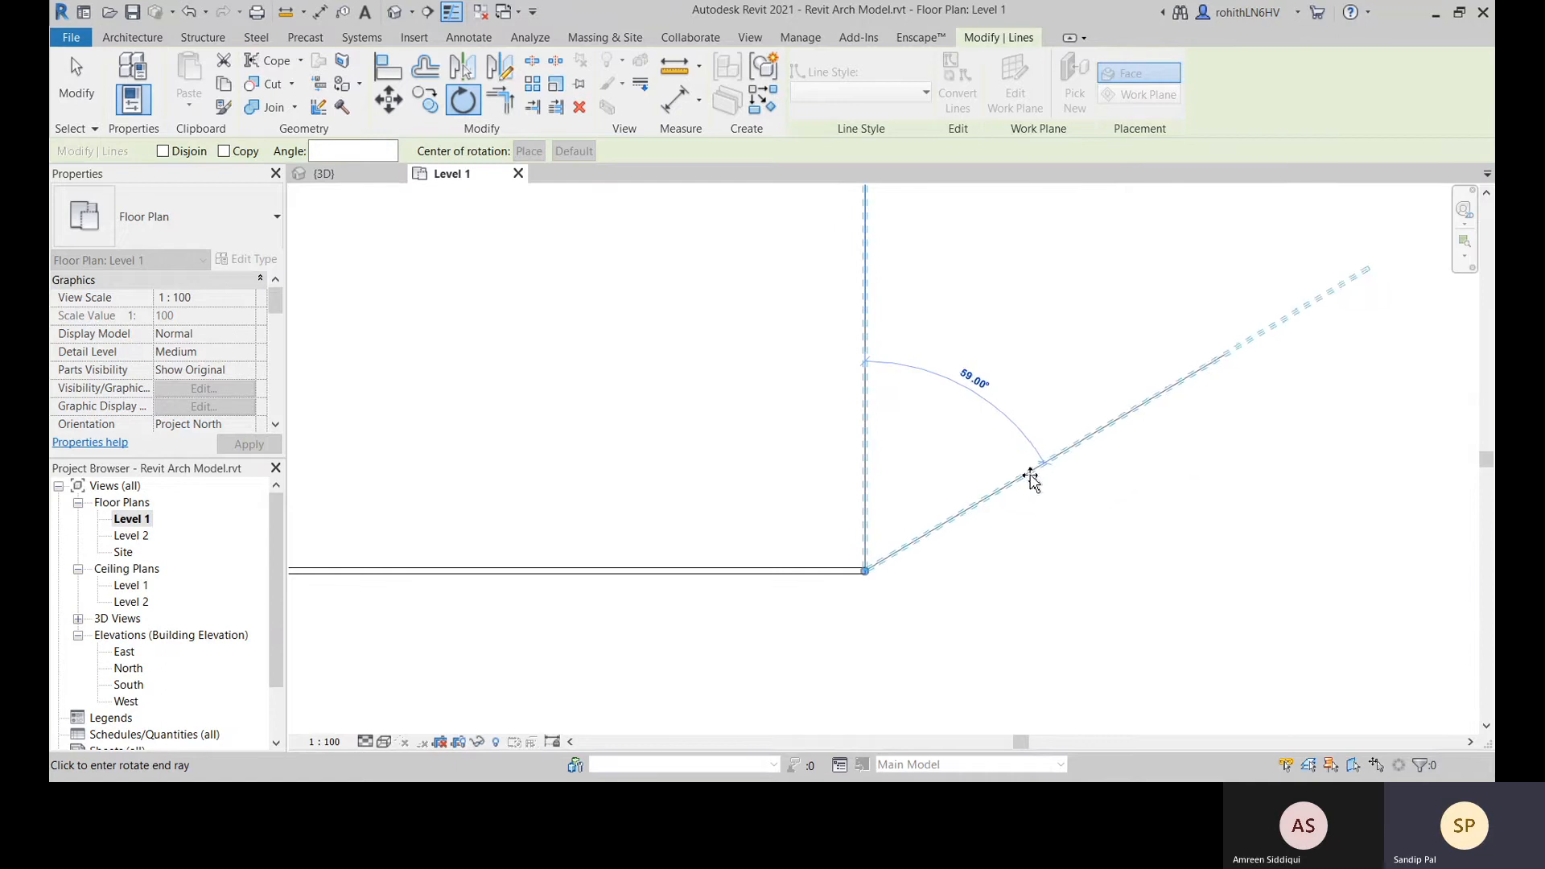
text(4)
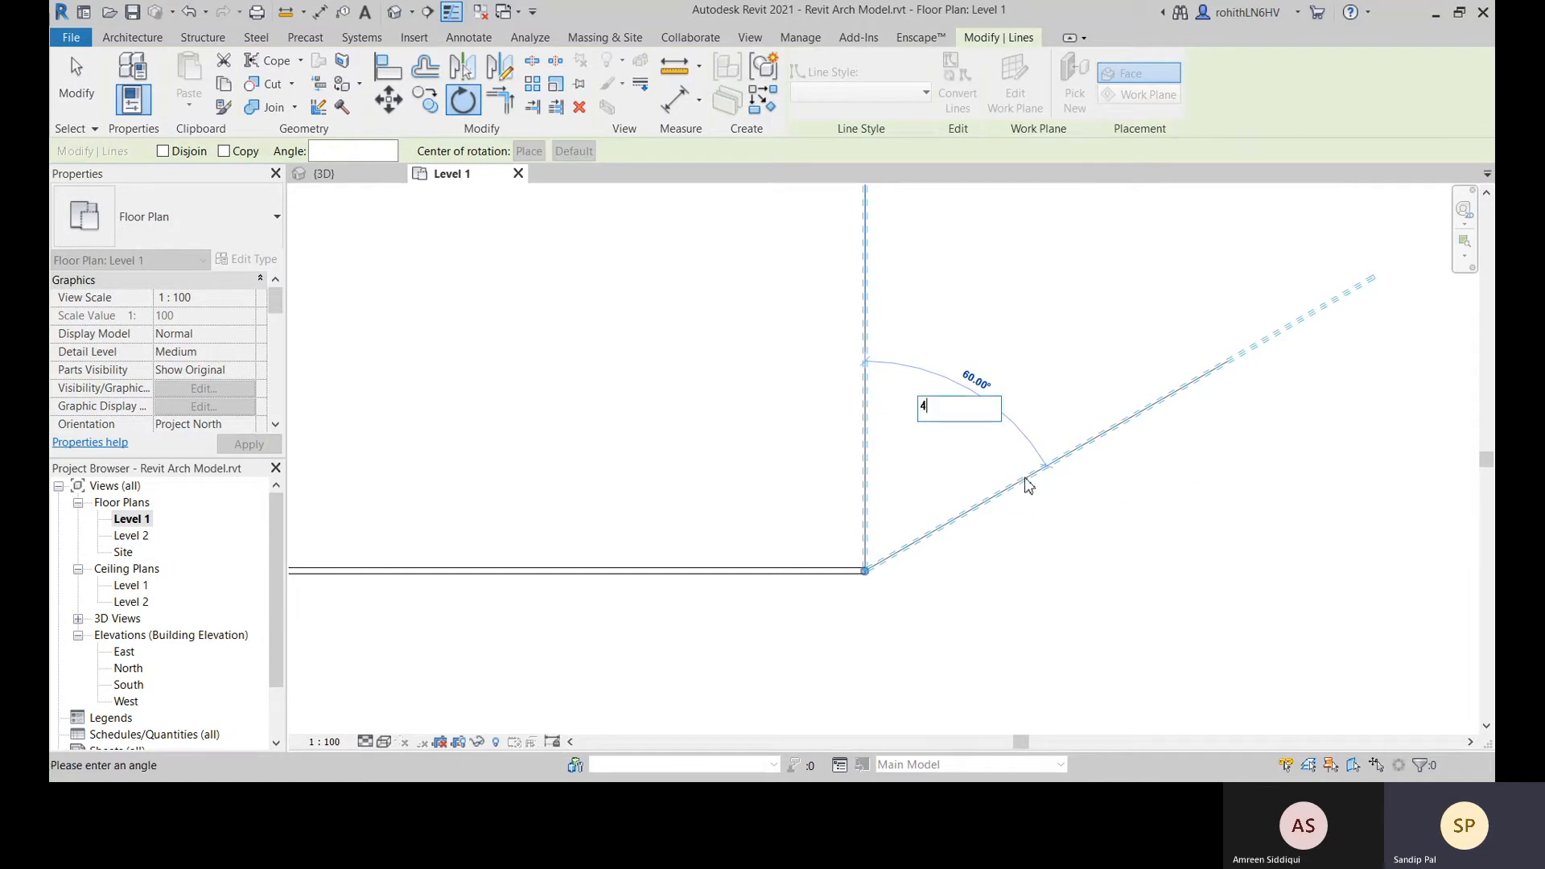
text(5)
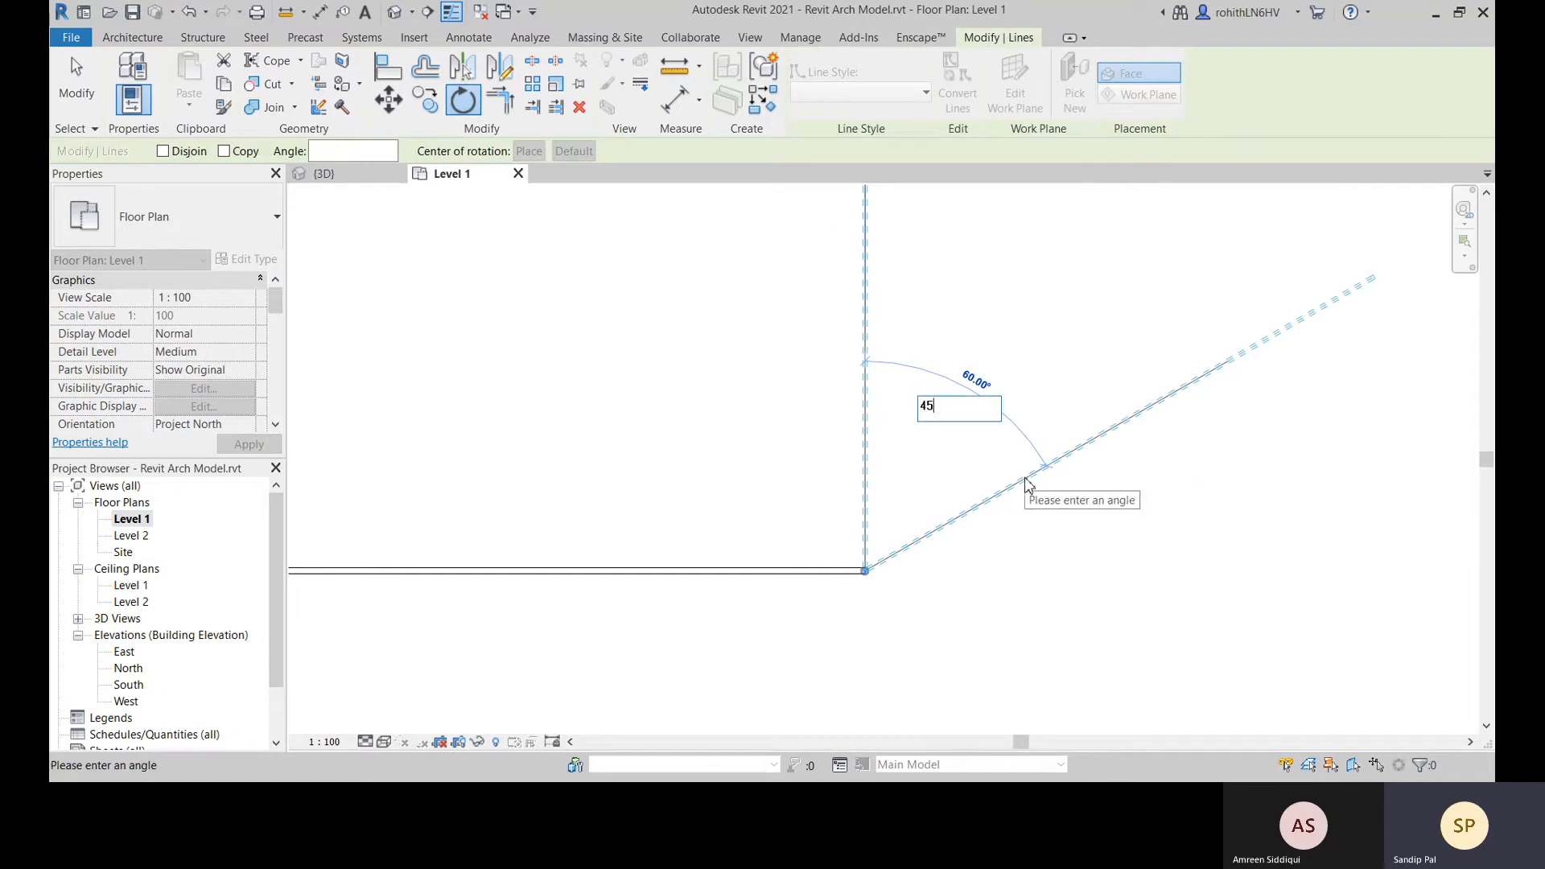
key(BackSpace)
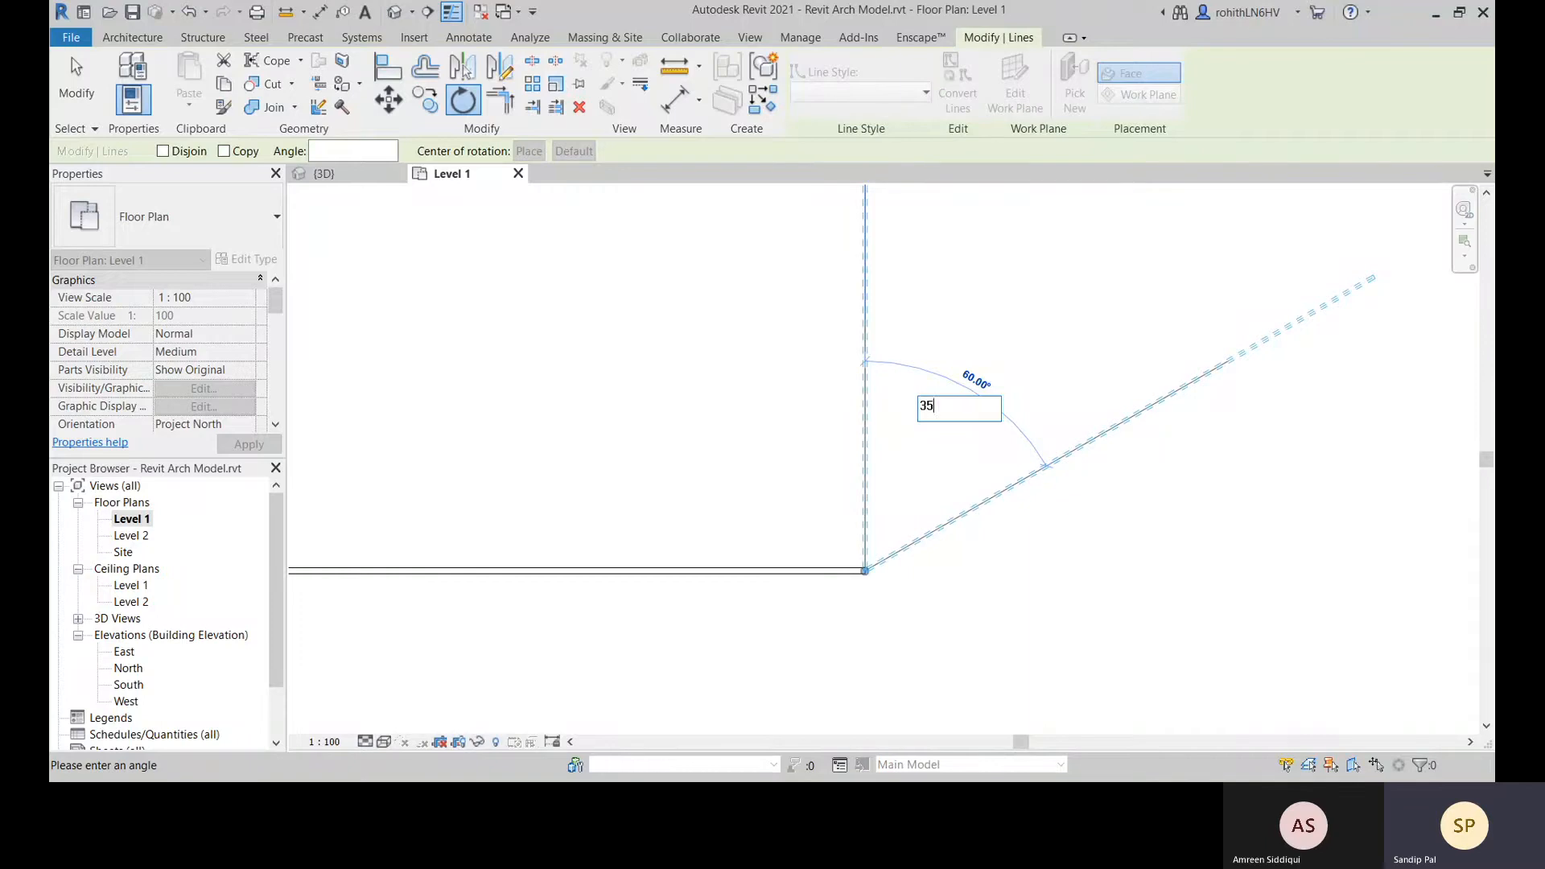
text(5)
key(Return)
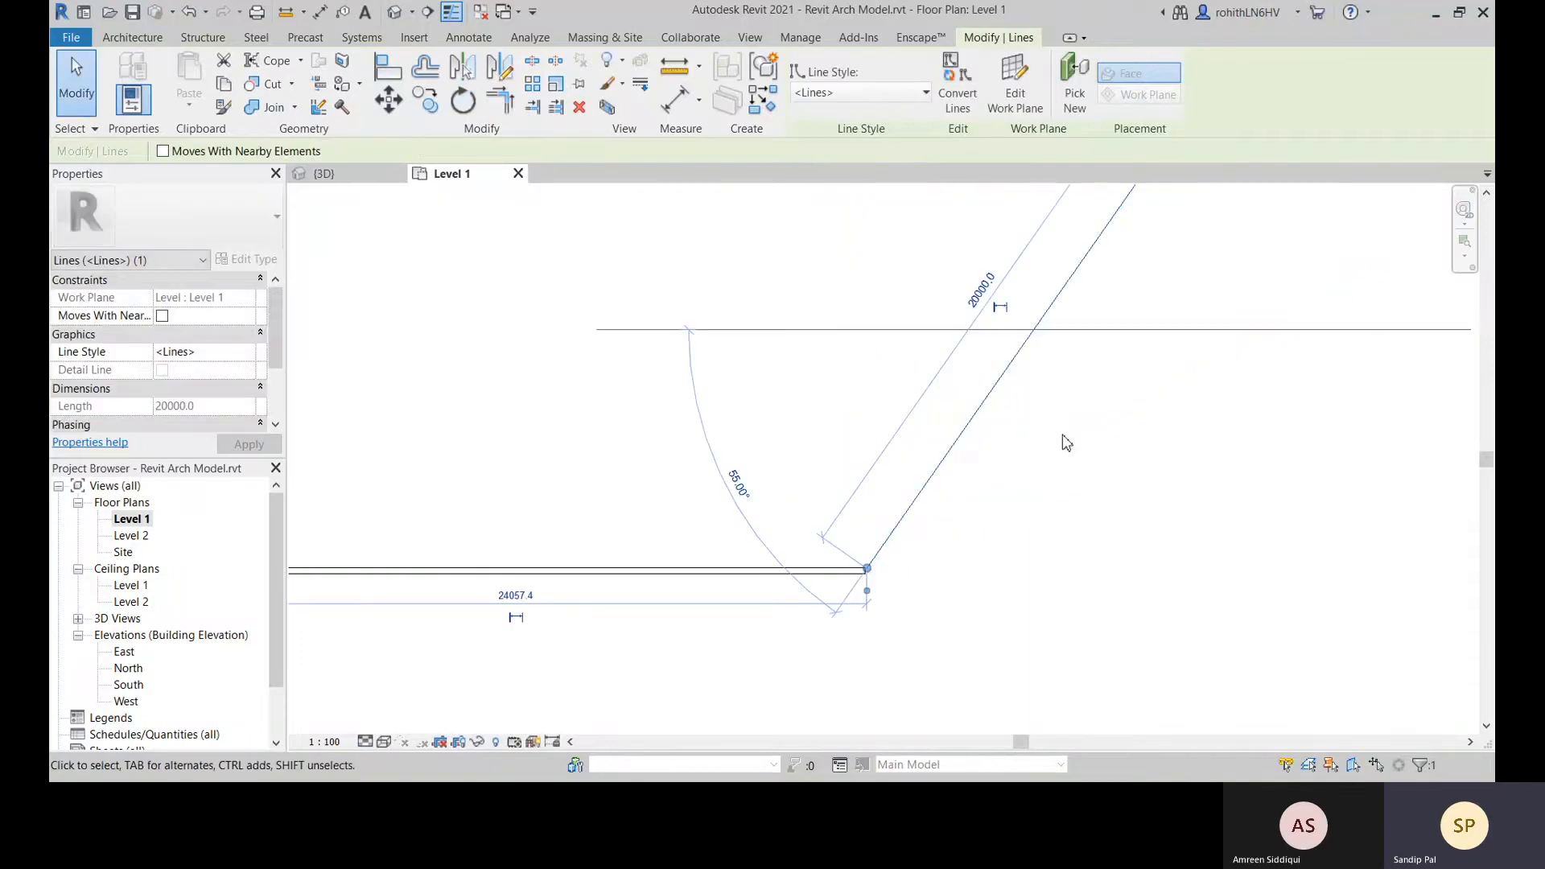
Array the horizontal wall as 10 ungrouped items, spacing to Last, from its right endpoint to the inclined line's upper end, and undo it
click(1048, 454)
scroll(983, 494, down, 2)
middle_drag(995, 500, 929, 588)
middle_drag(1038, 478, 1076, 451)
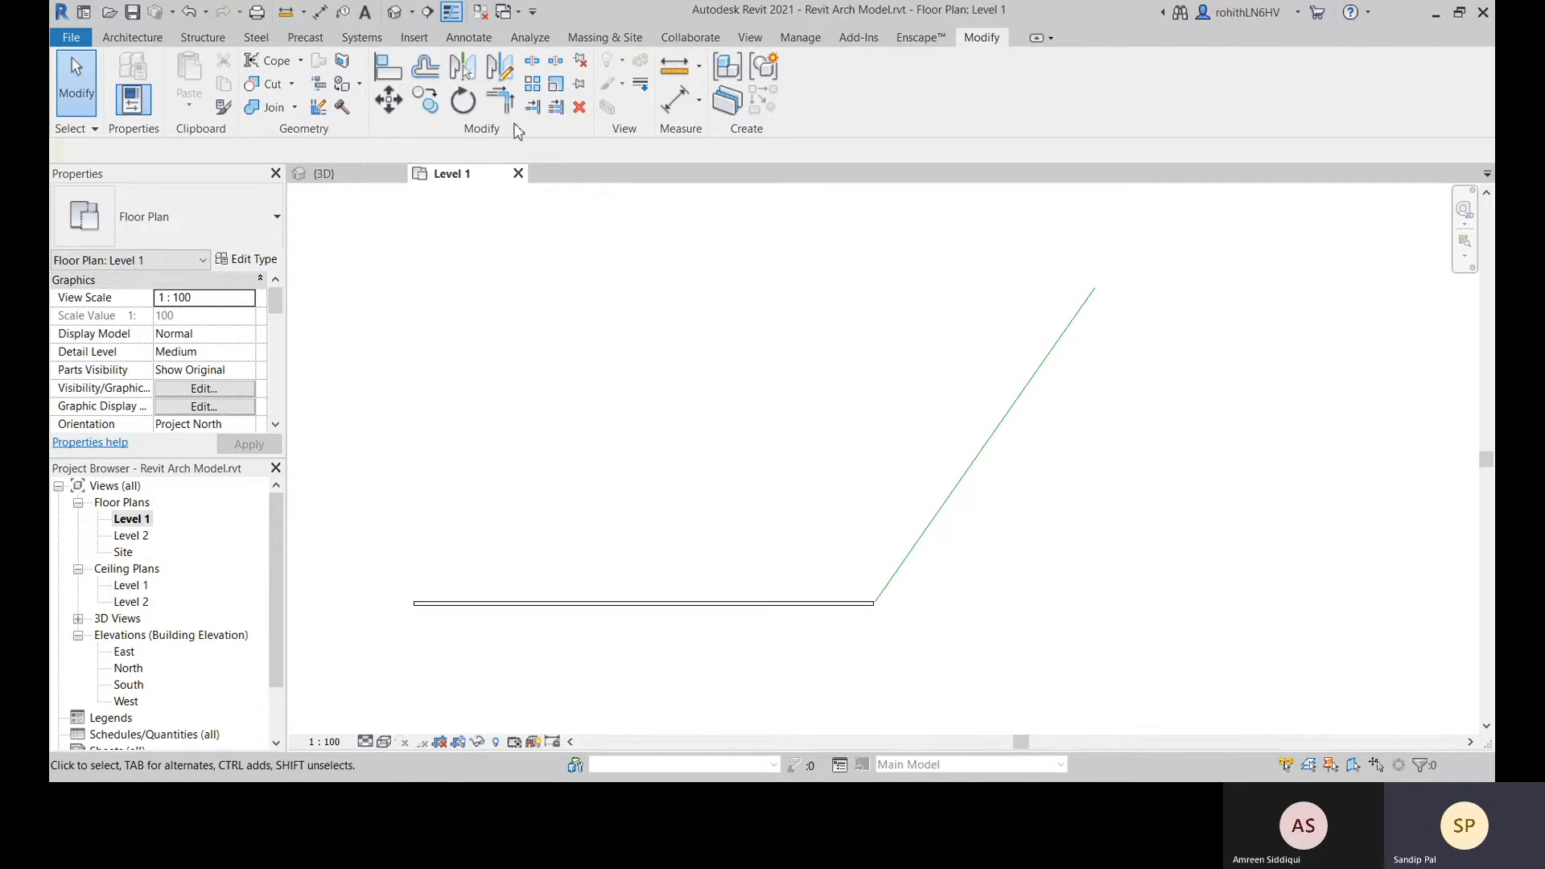
click(770, 605)
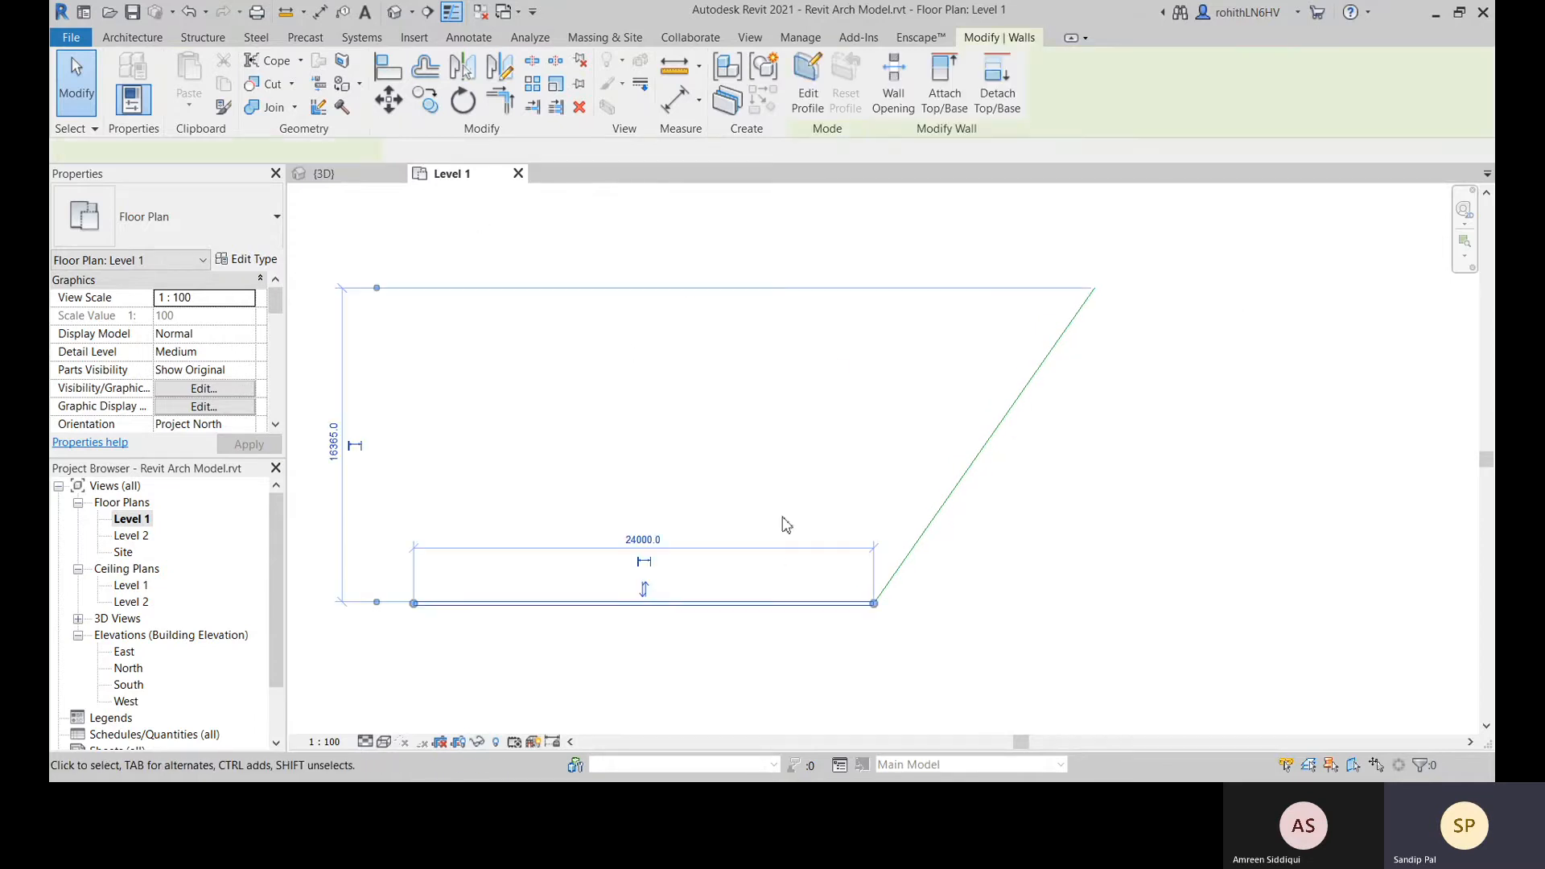
click(536, 85)
scroll(883, 613, up, 1)
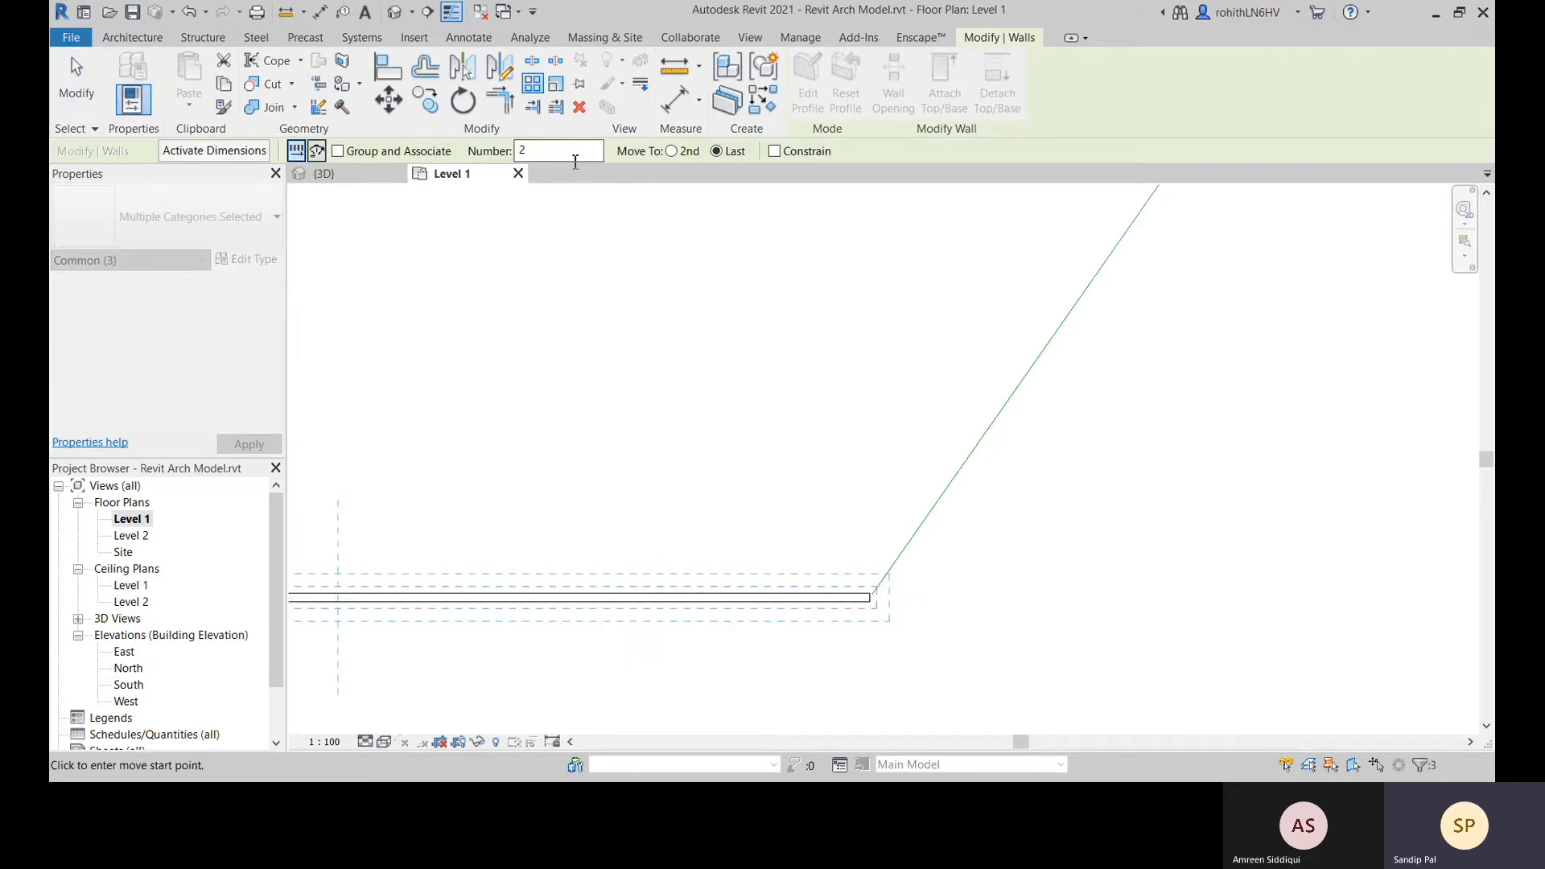
text(10)
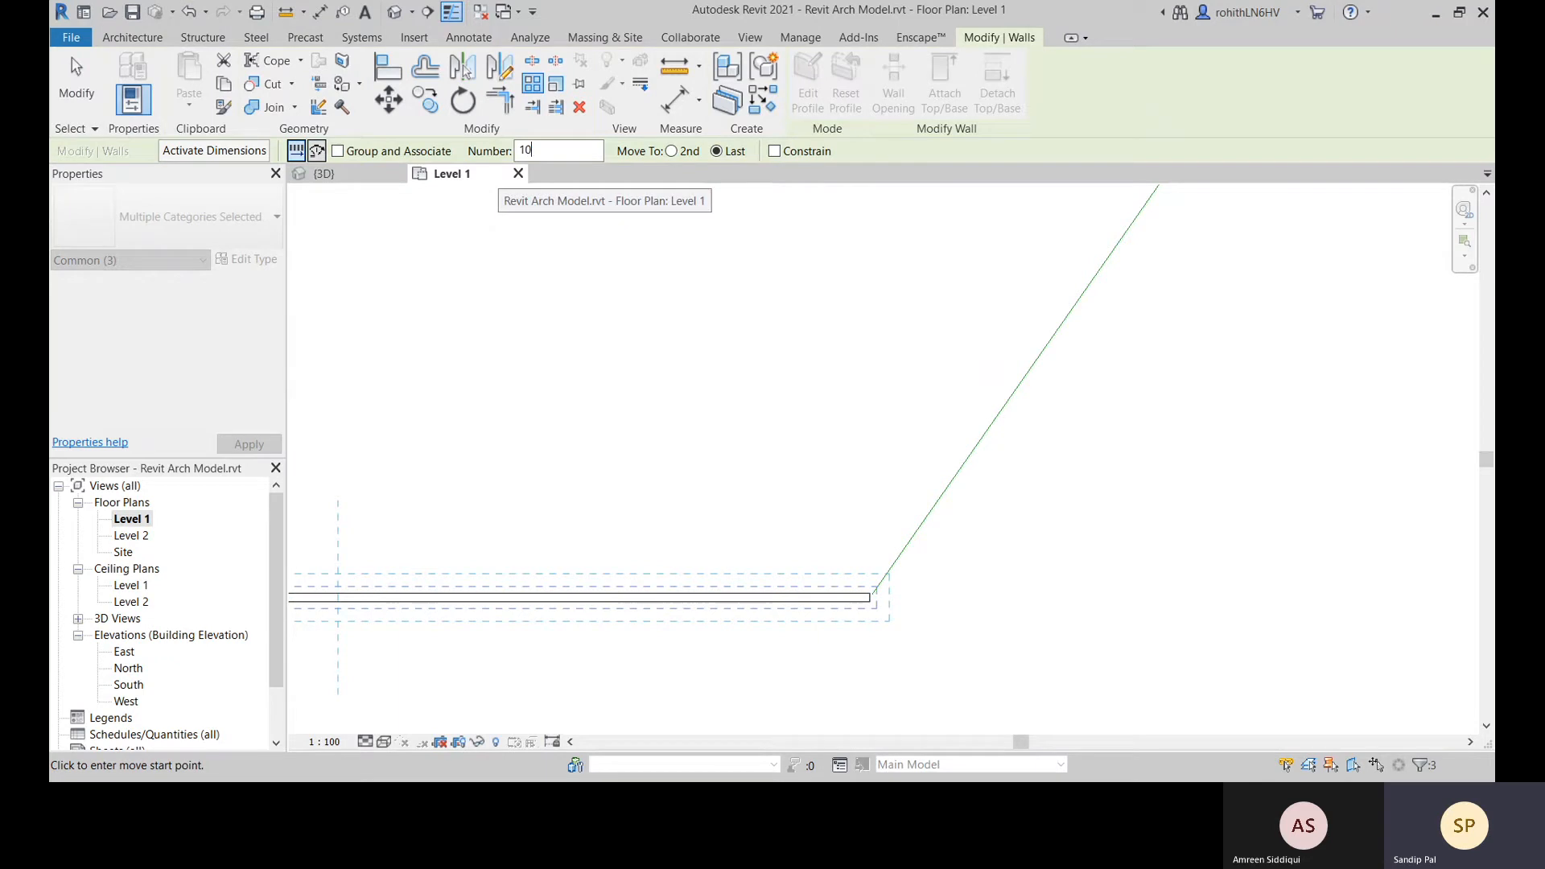
scroll(877, 620, up, 5)
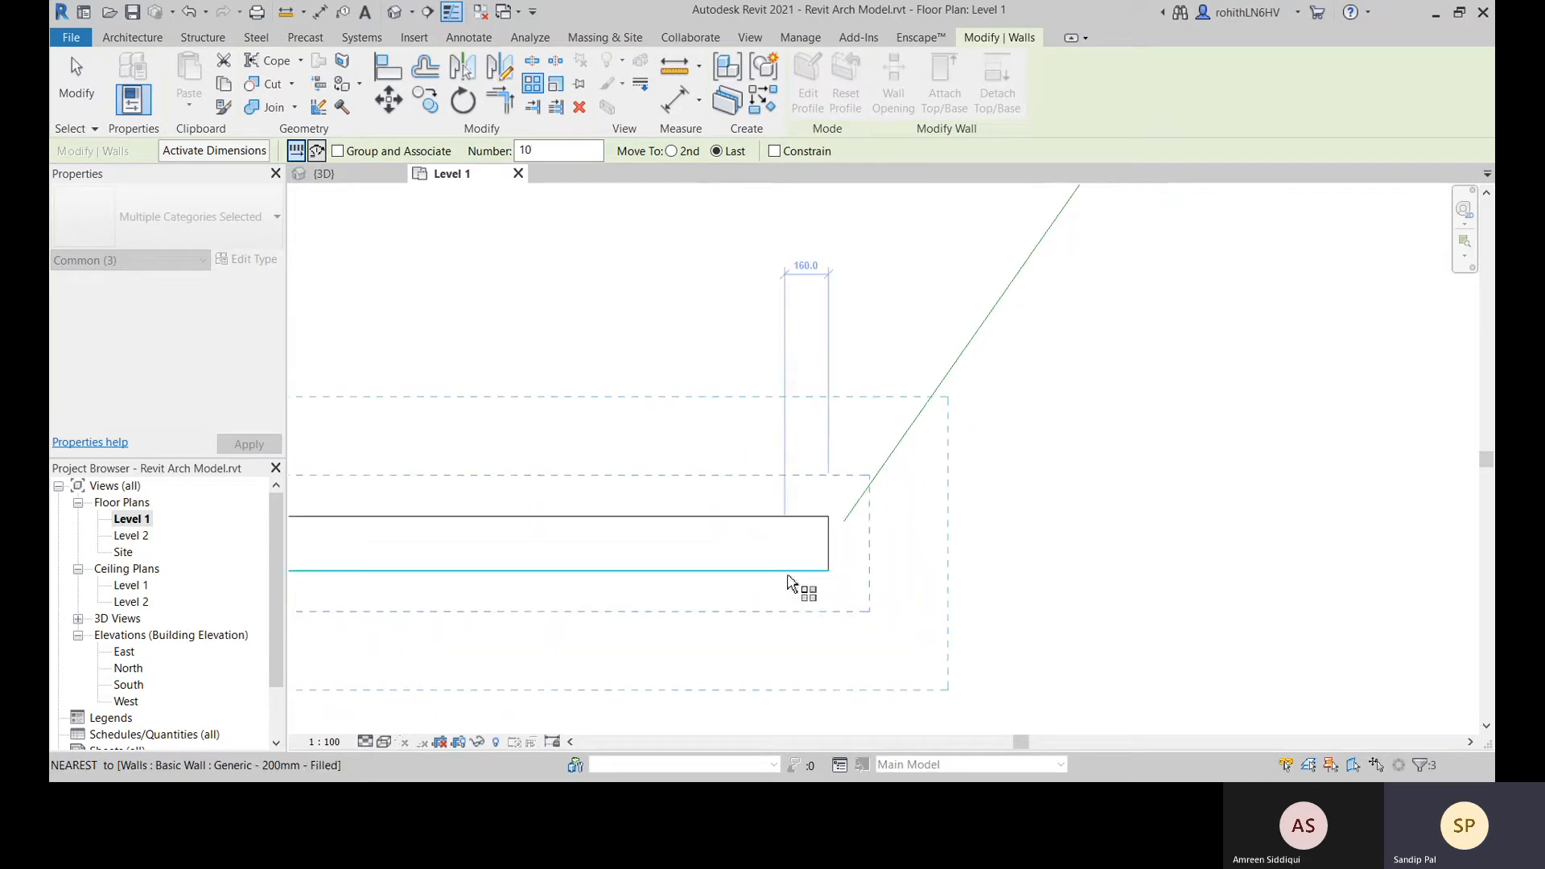
click(834, 538)
scroll(959, 428, down, 8)
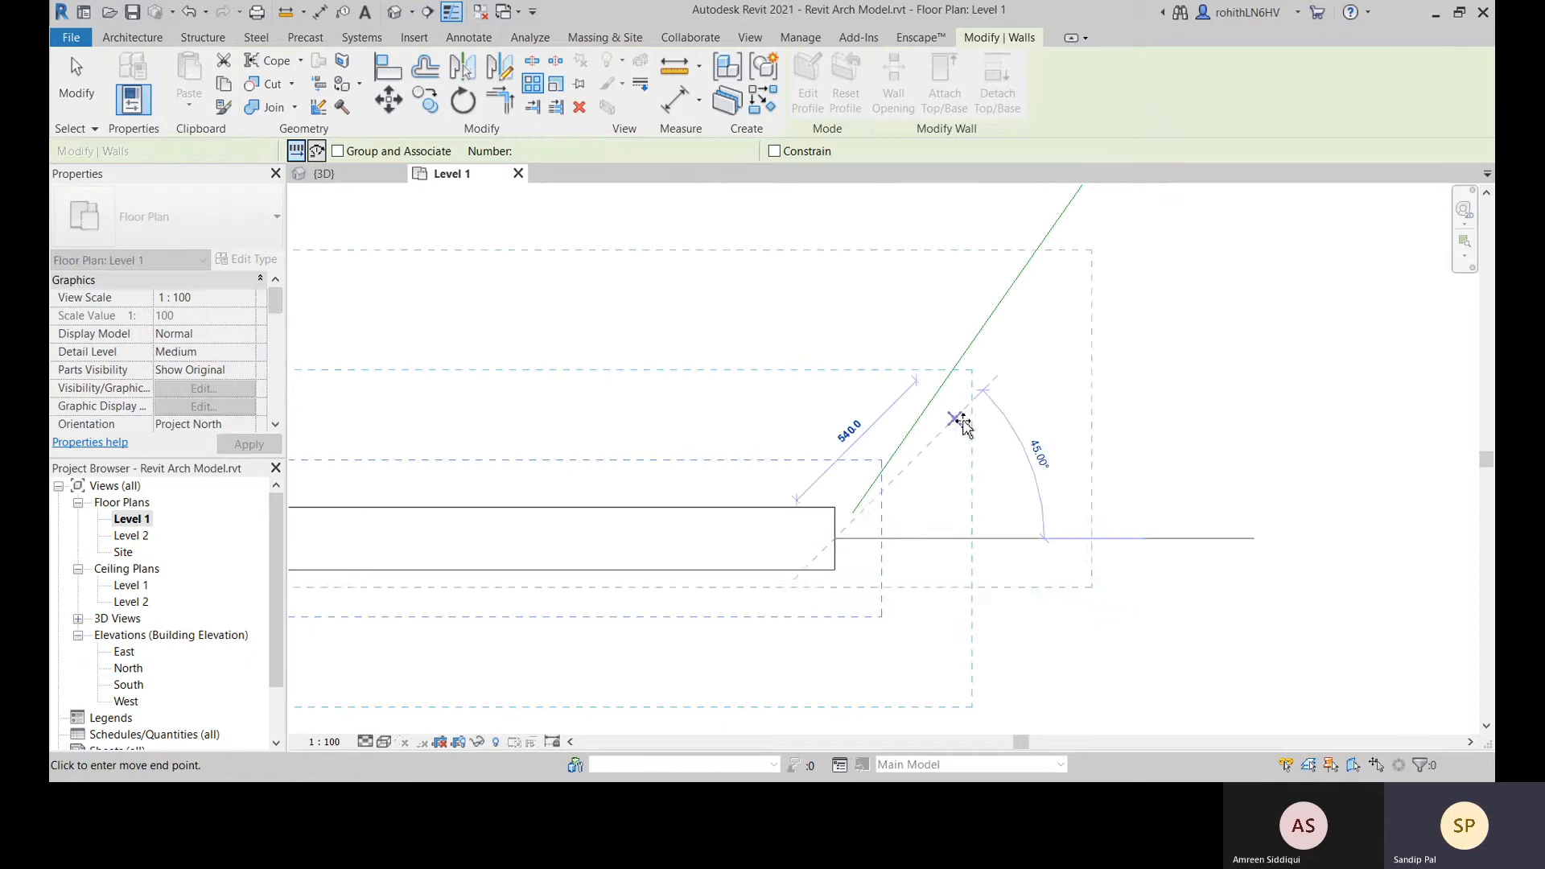
scroll(1170, 272, down, 2)
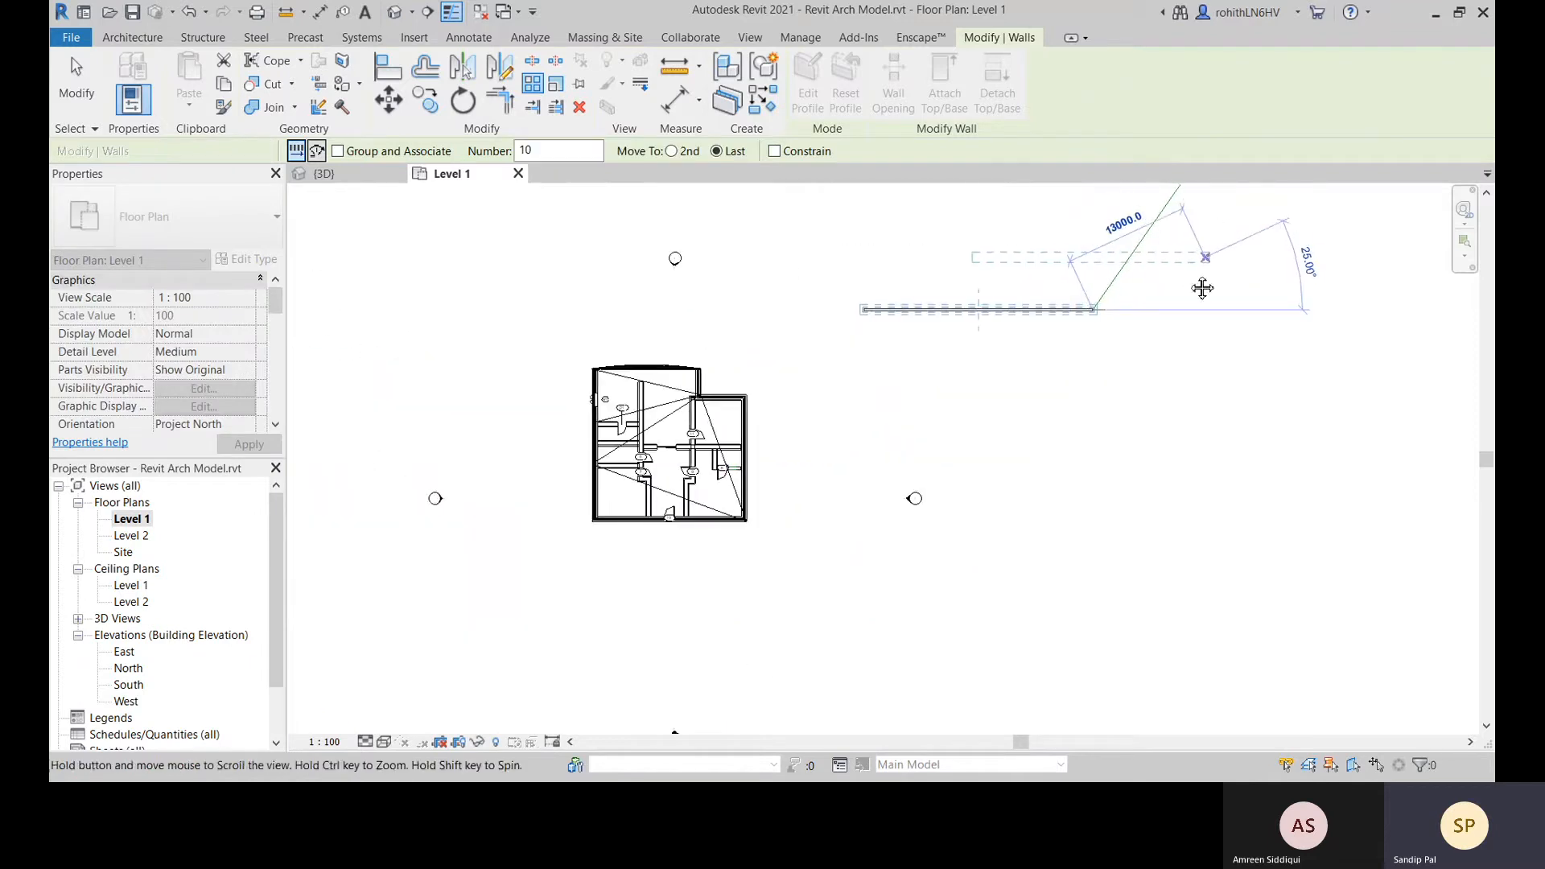
middle_drag(1200, 287, 956, 565)
click(961, 434)
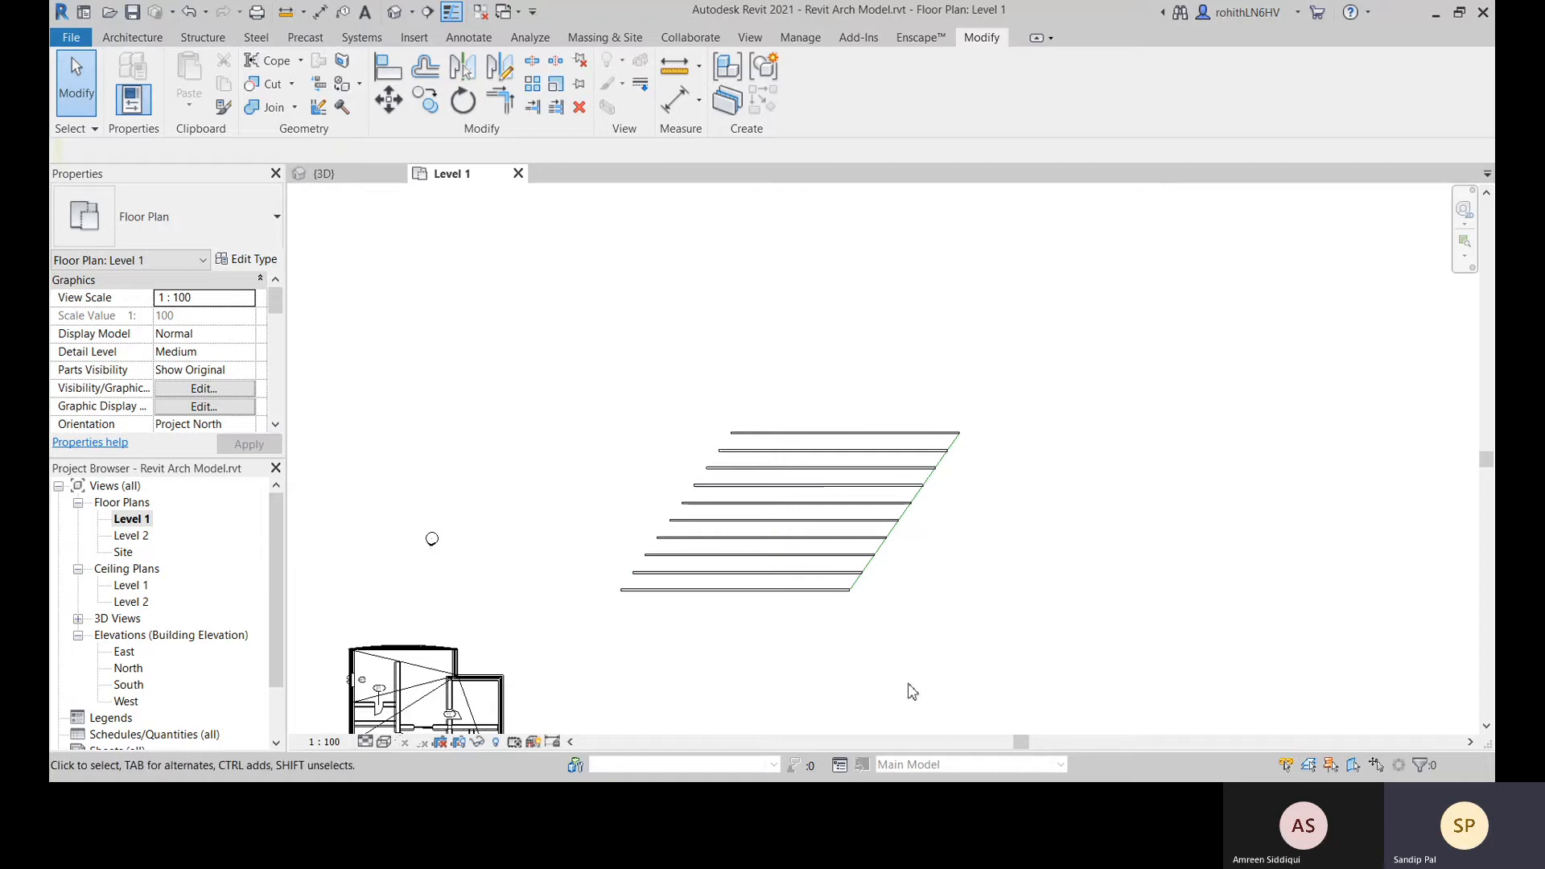
scroll(912, 692, up, 3)
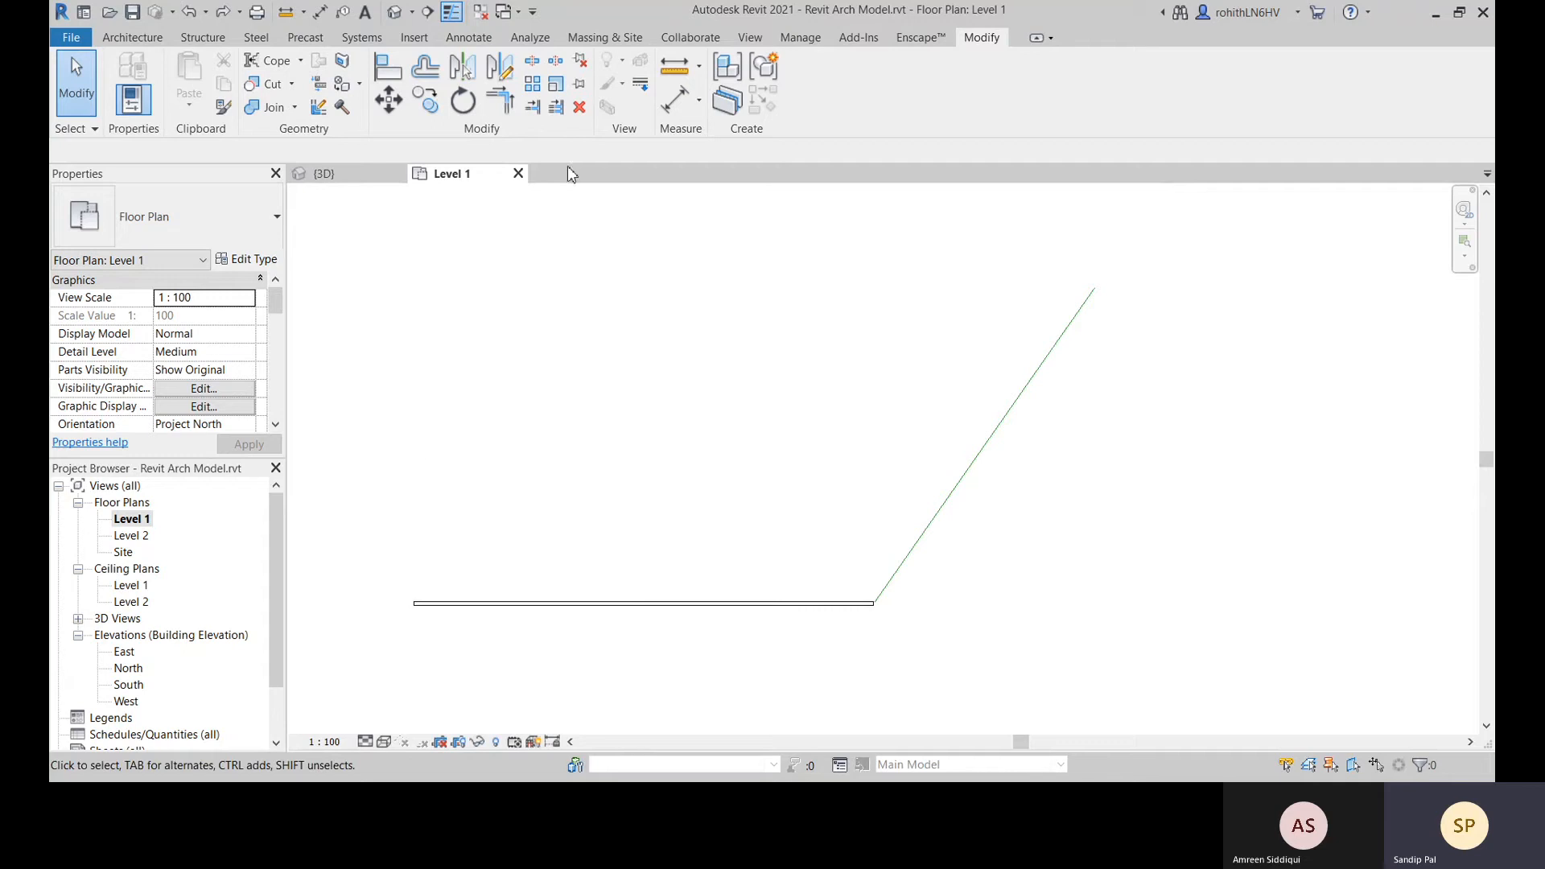
Array the horizontal wall linearly as 10 ungrouped items with Constrain on, spacing to Last, 19000 vertically upward from its right endpoint
click(533, 87)
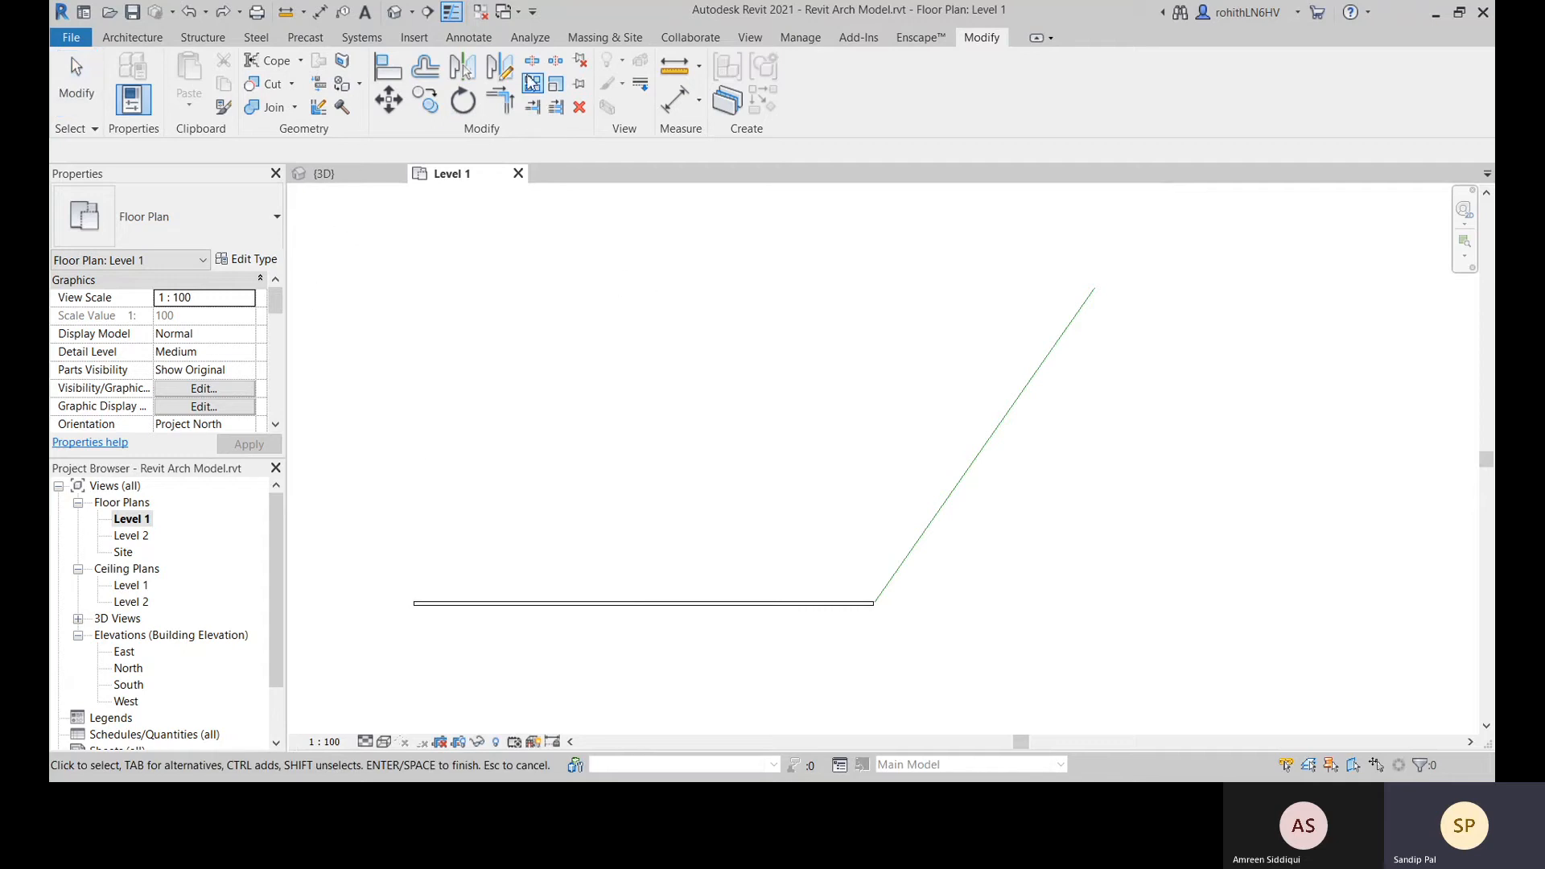
click(708, 604)
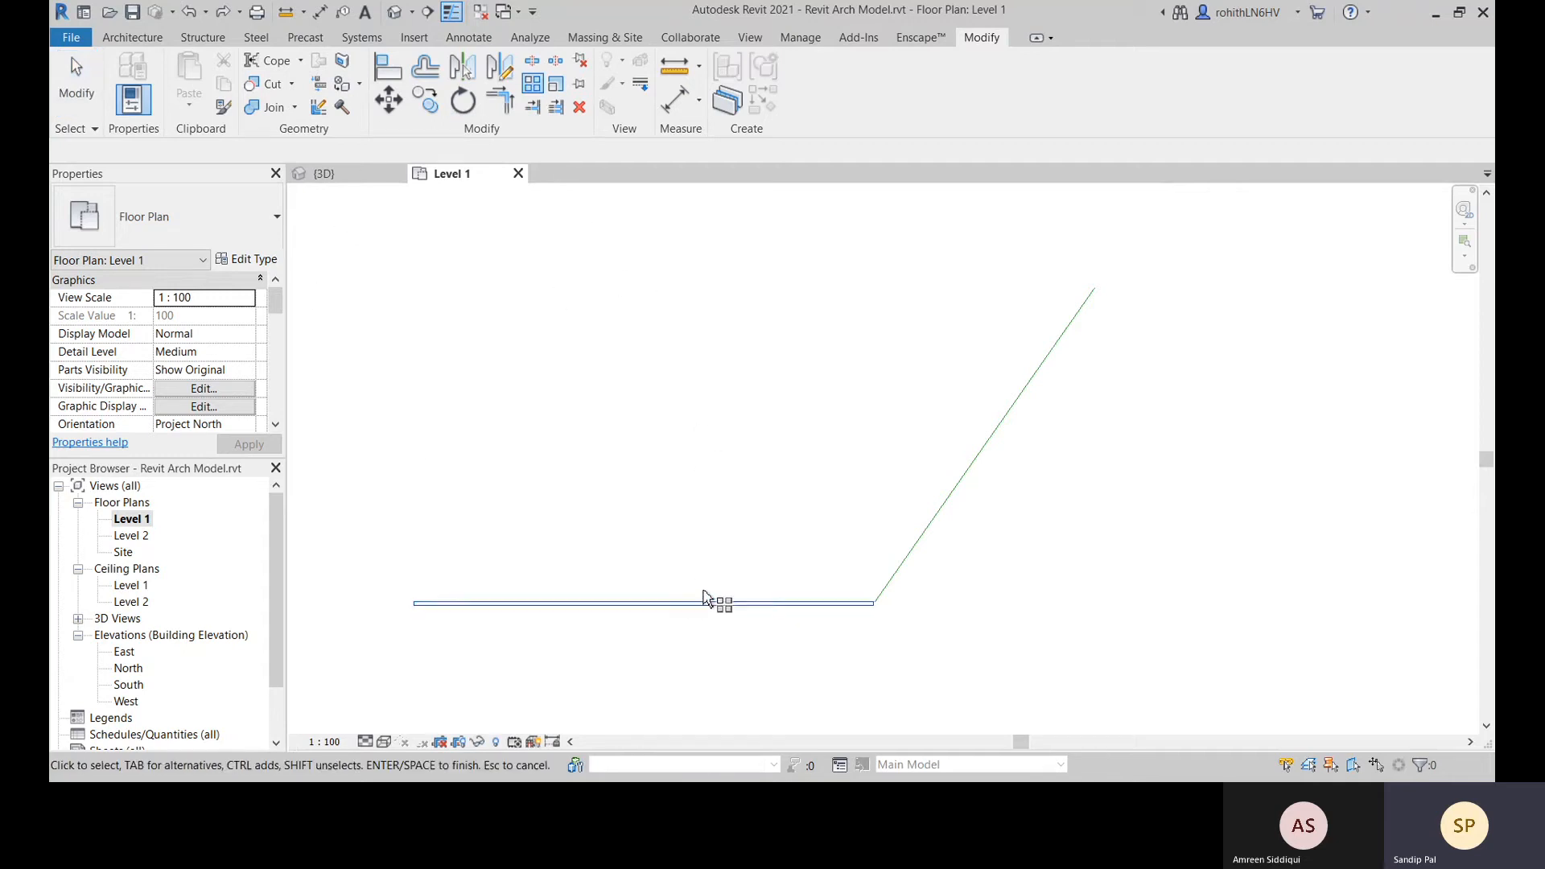
key(Return)
ctrl+click(924, 544)
key(Return)
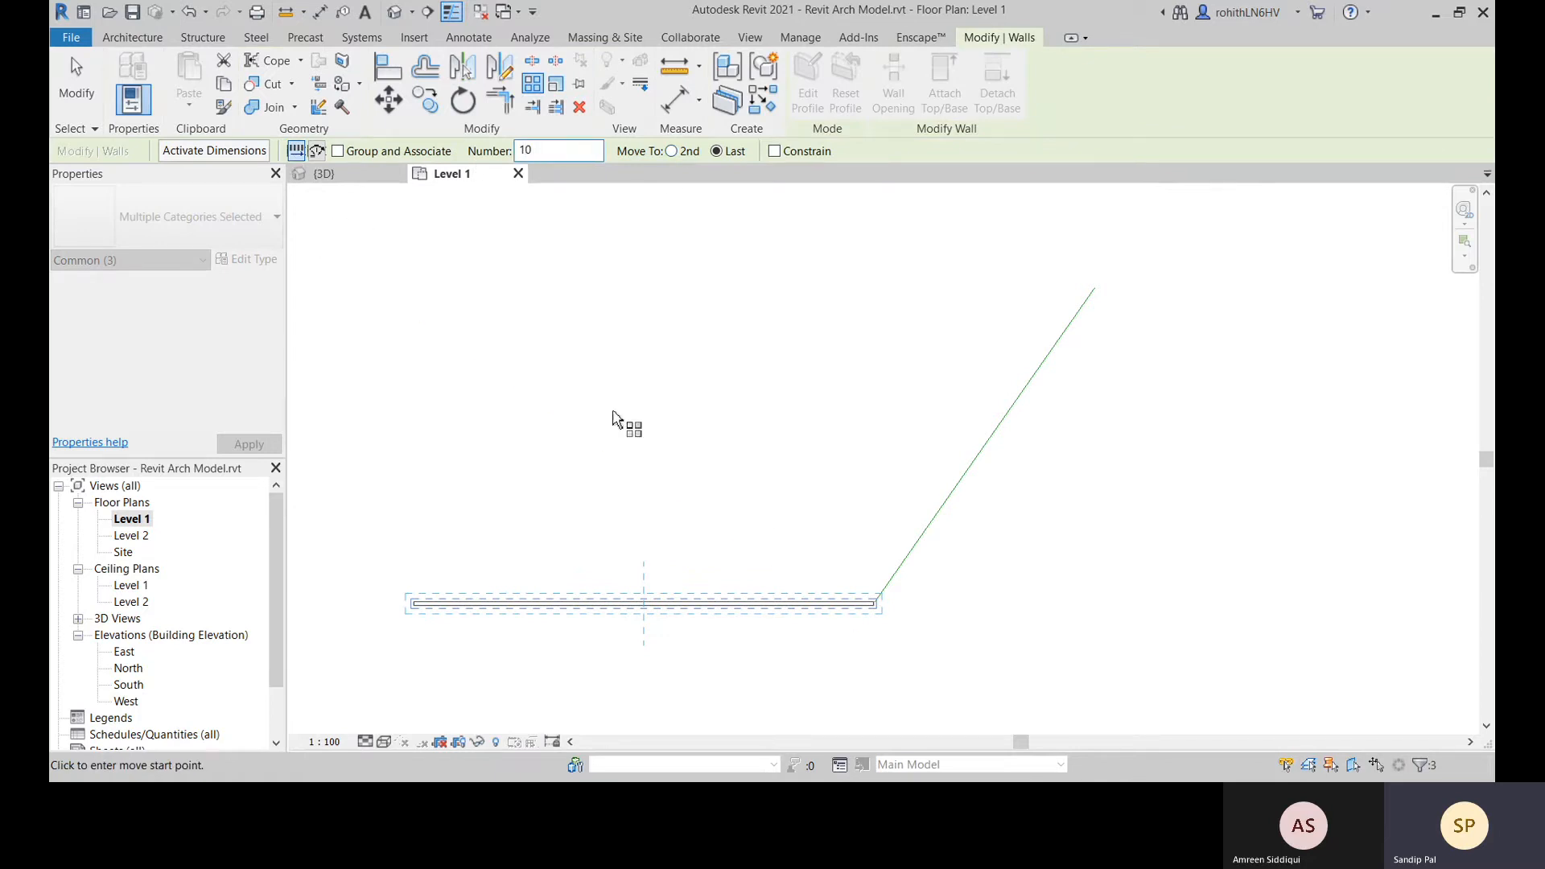
click(774, 151)
click(875, 601)
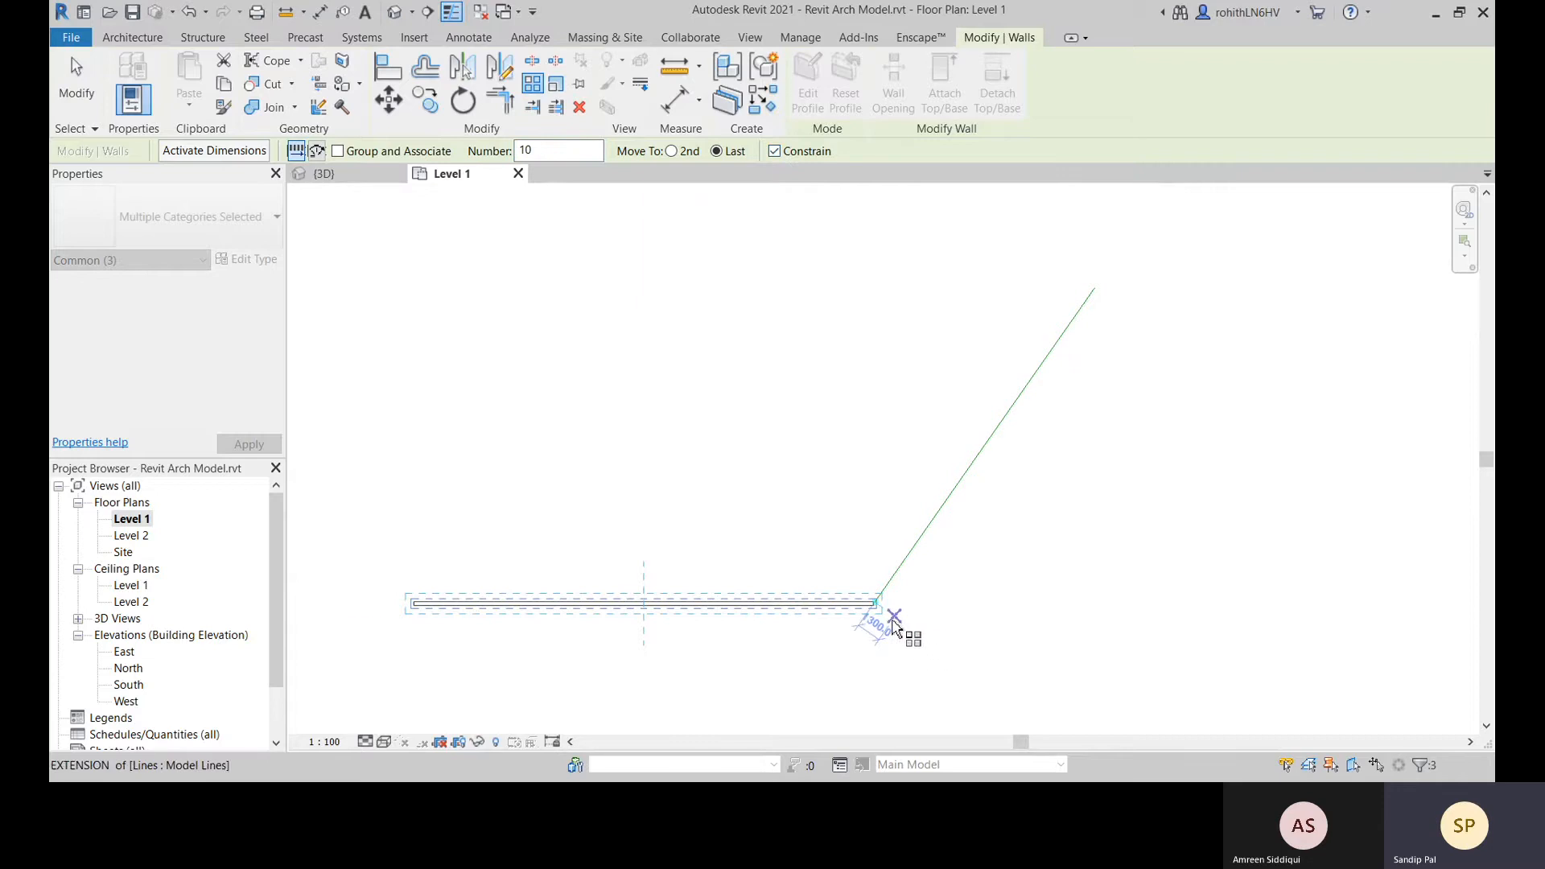
scroll(885, 620, up, 2)
scroll(885, 555, up, 3)
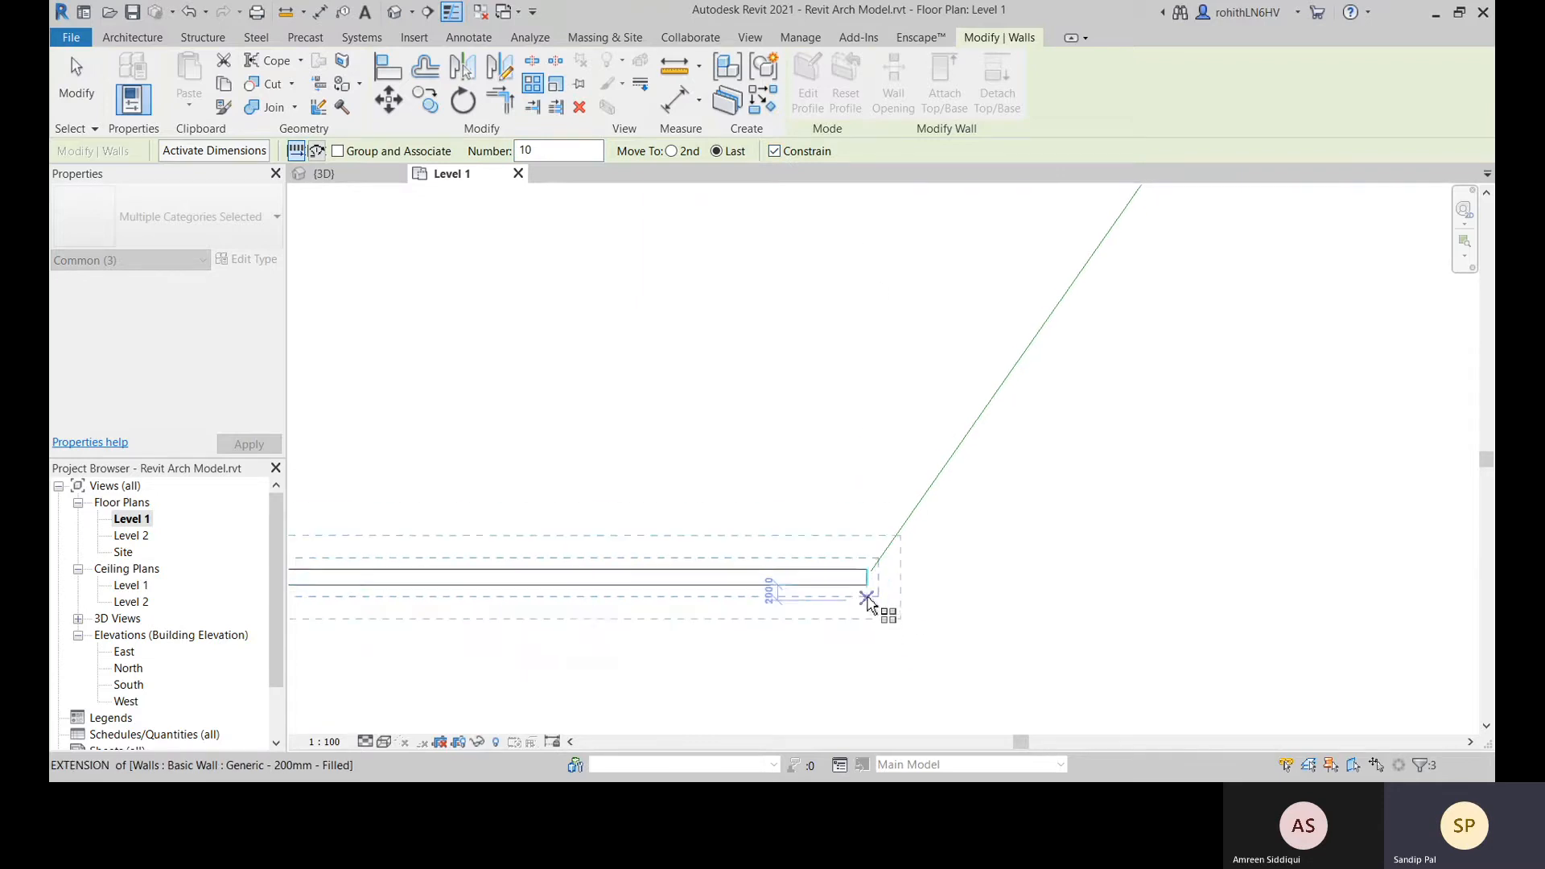
scroll(869, 554, down, 5)
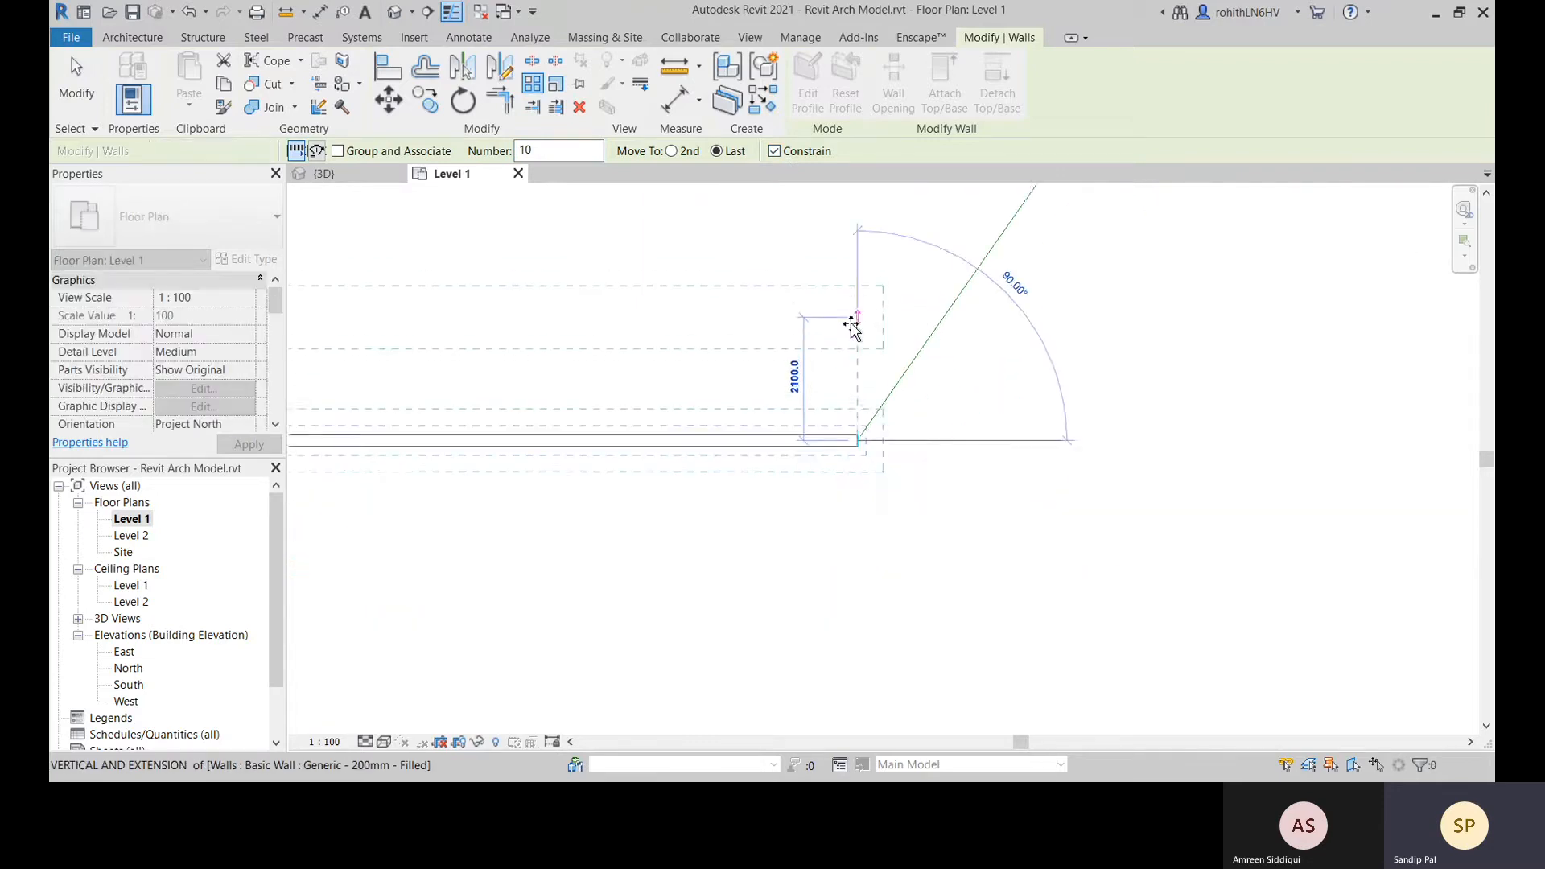
middle_drag(877, 289, 871, 487)
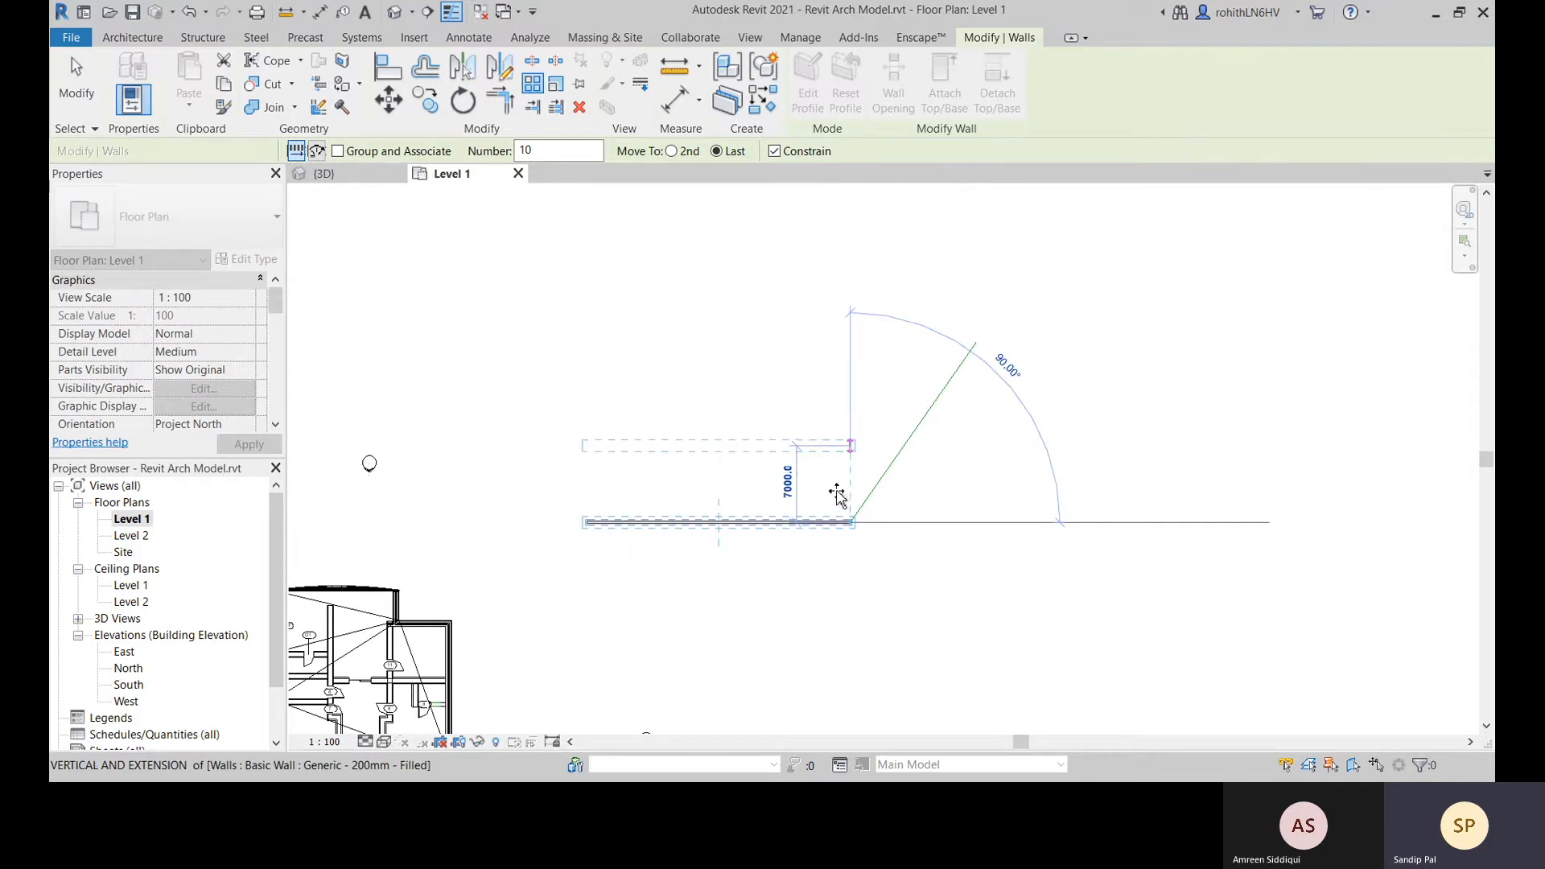
scroll(853, 523, up, 1)
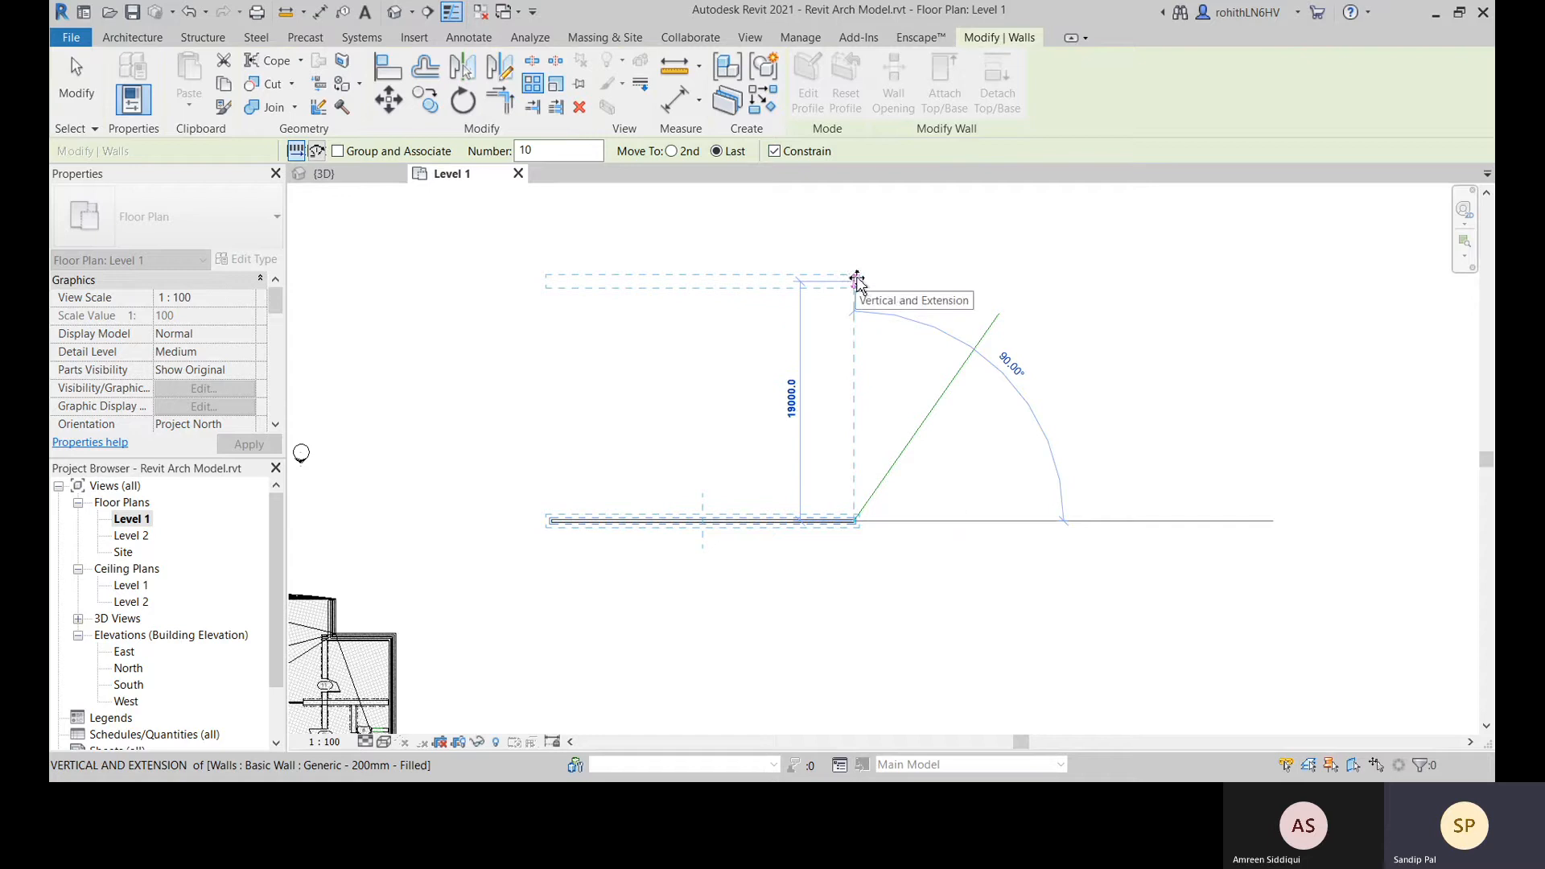
click(854, 281)
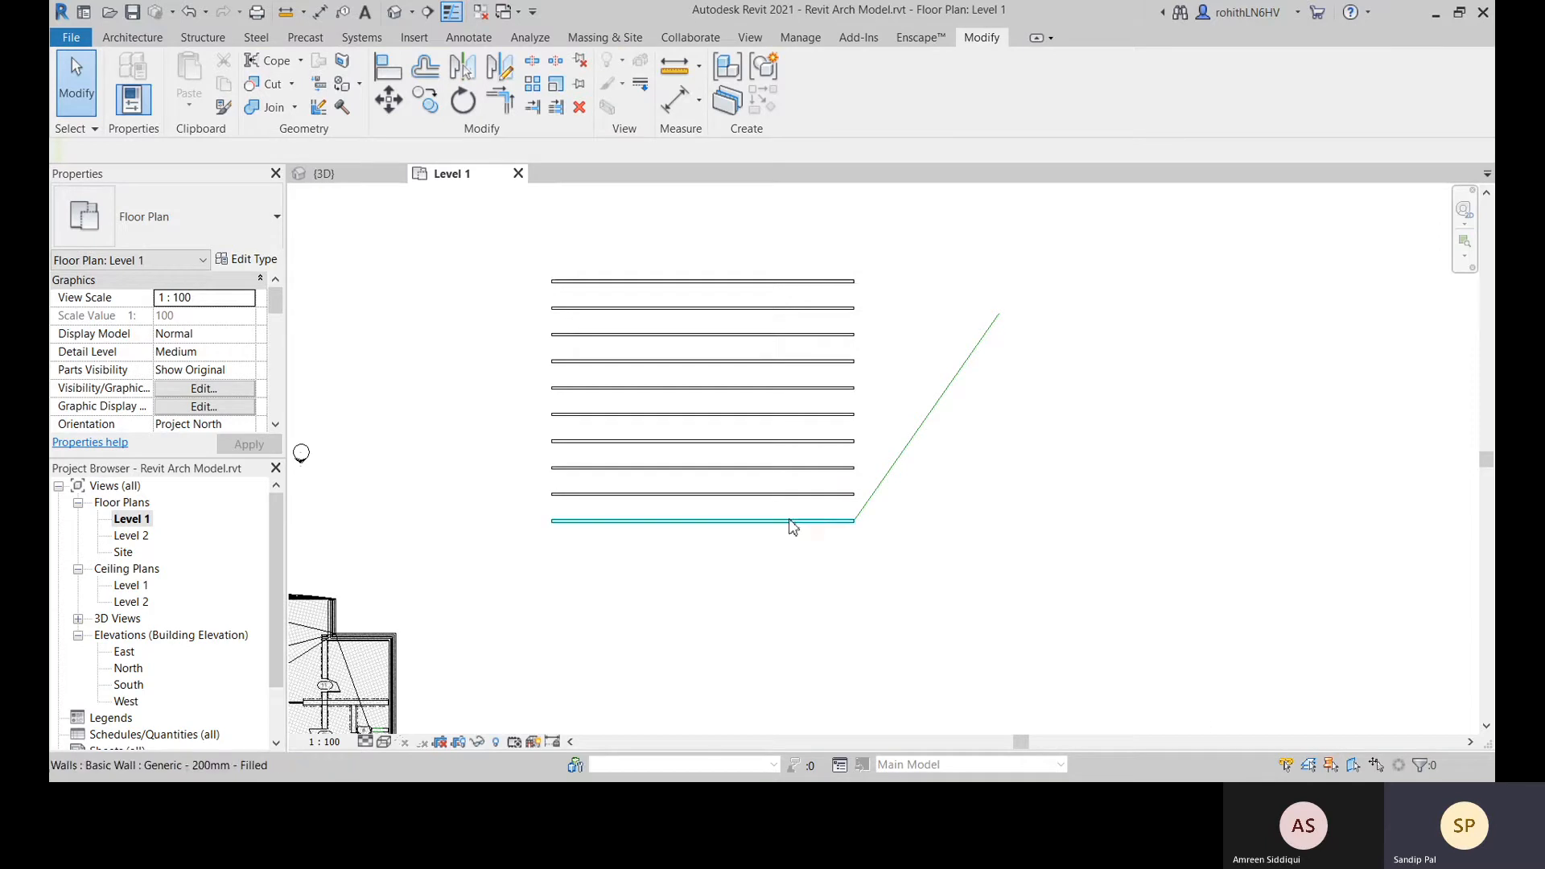
Delete the nine upper wall copies, keeping only the lowest horizontal wall and the inclined line
drag(494, 246, 868, 506)
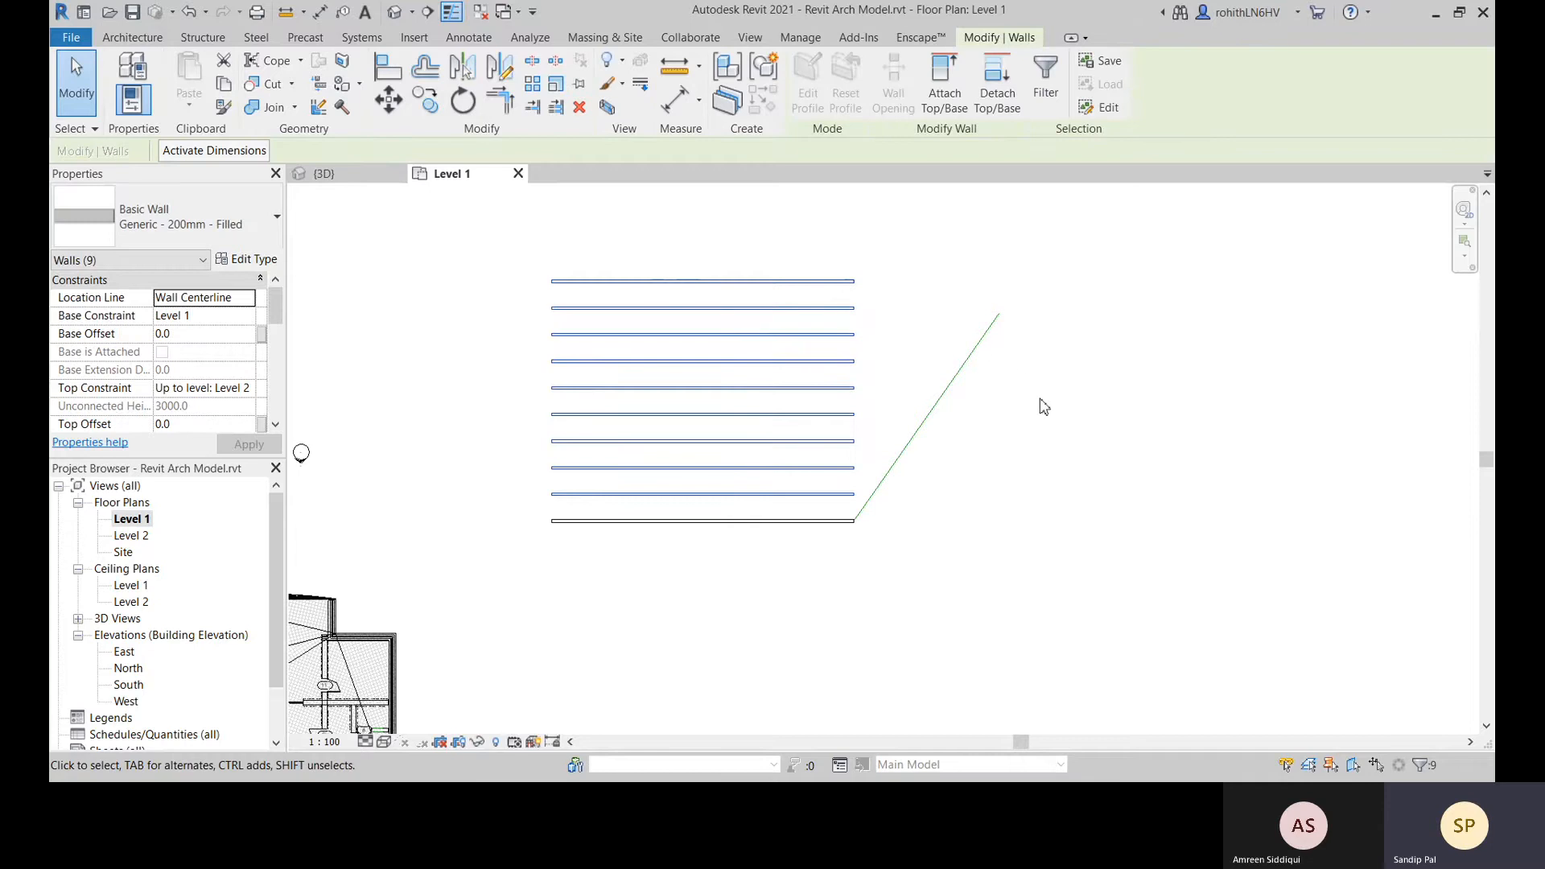
key(Delete)
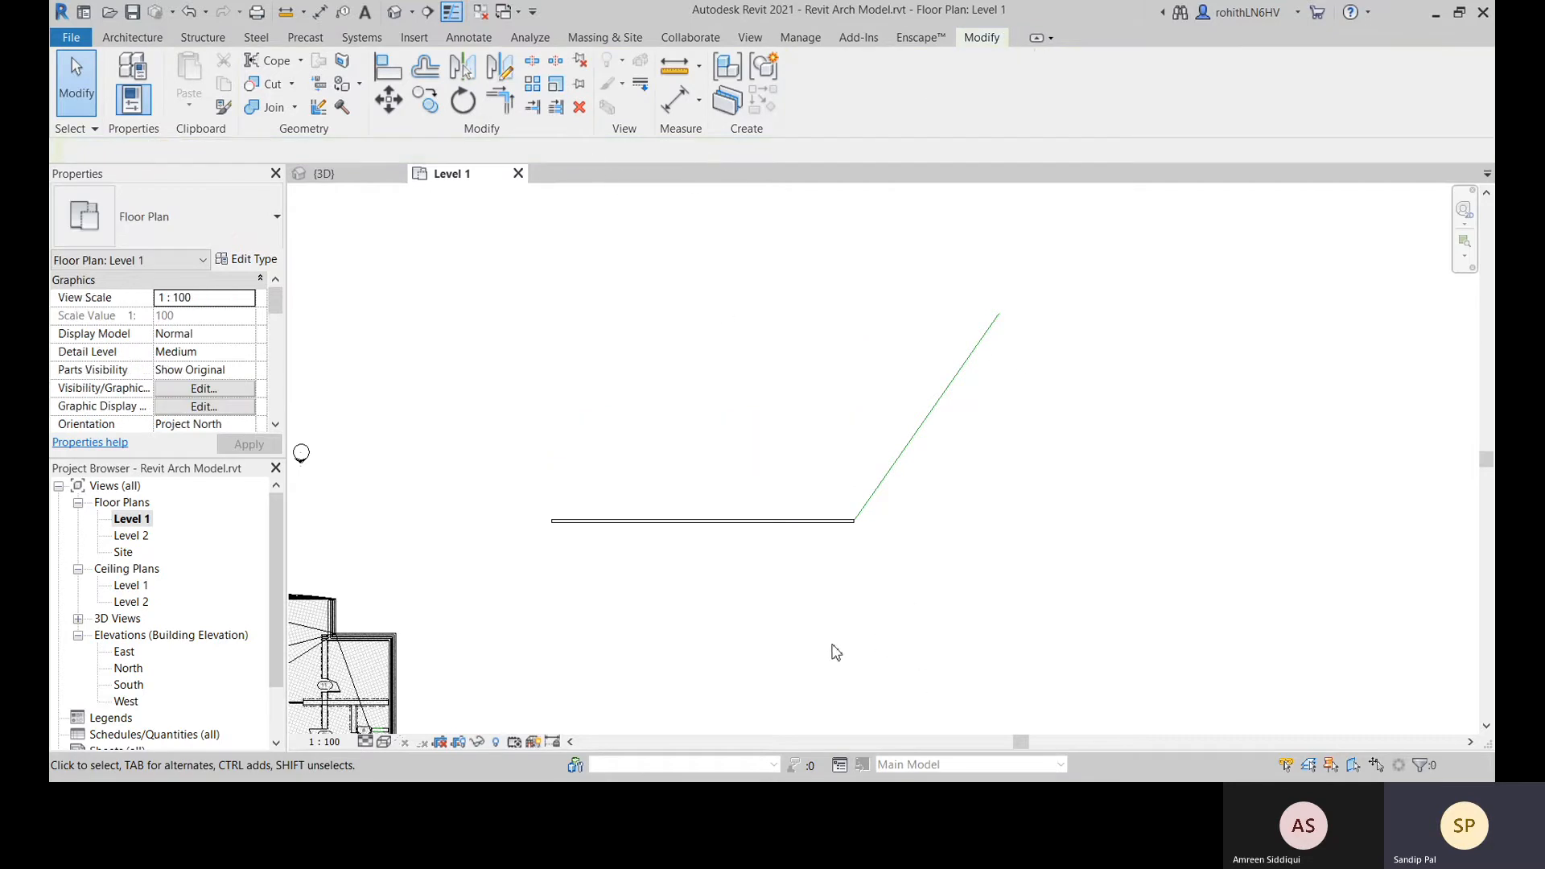
middle_drag(858, 636, 928, 622)
scroll(828, 563, down, 2)
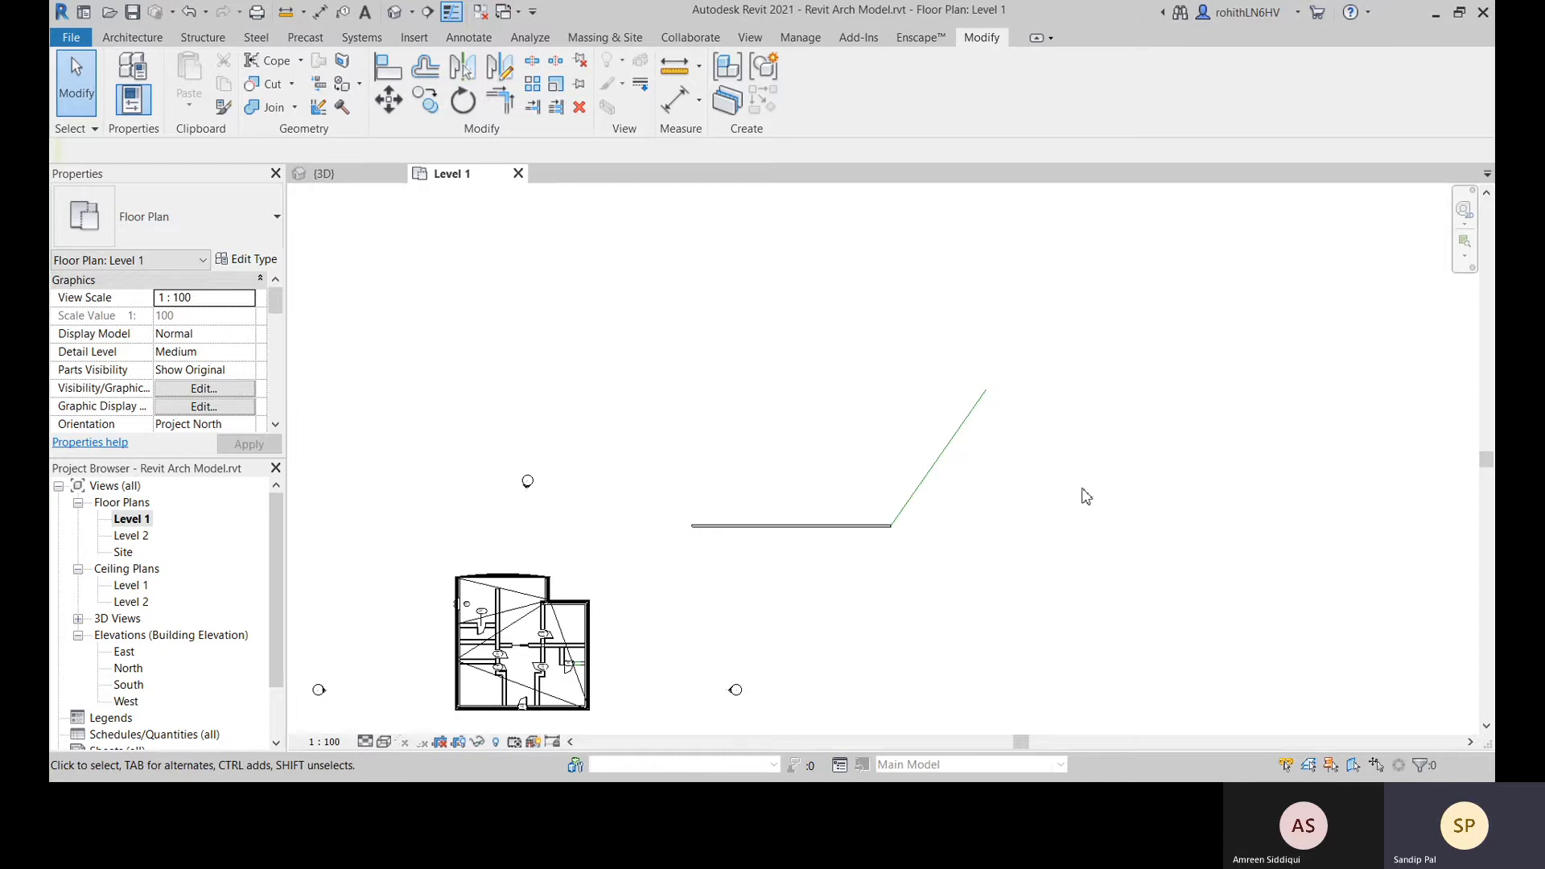
Start copying the horizontal wall with Constrain off and Multiple on
click(427, 105)
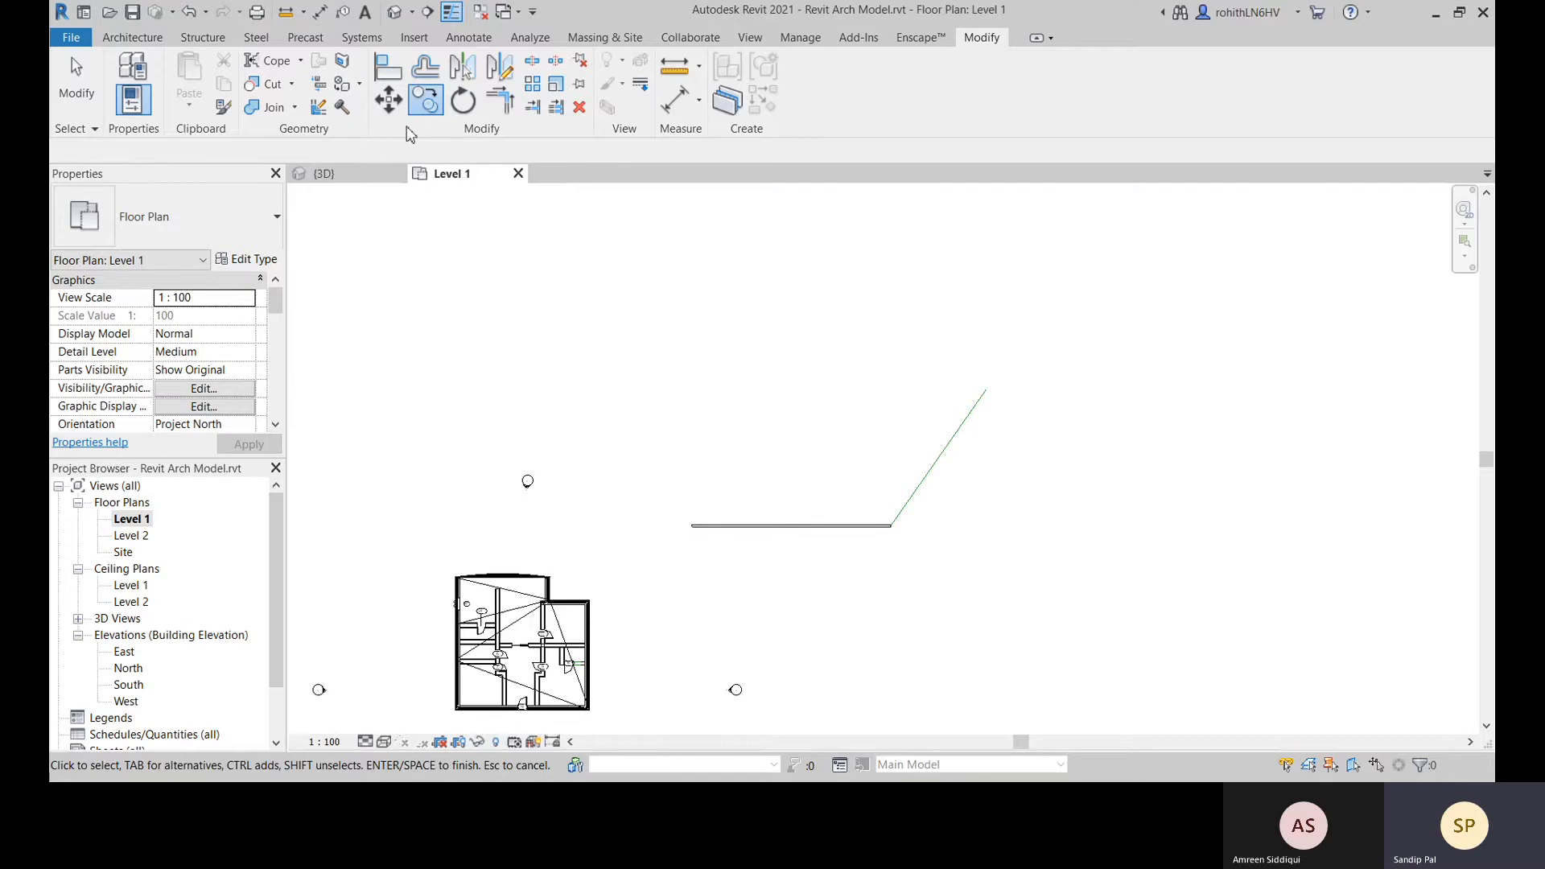
middle_drag(914, 580, 818, 580)
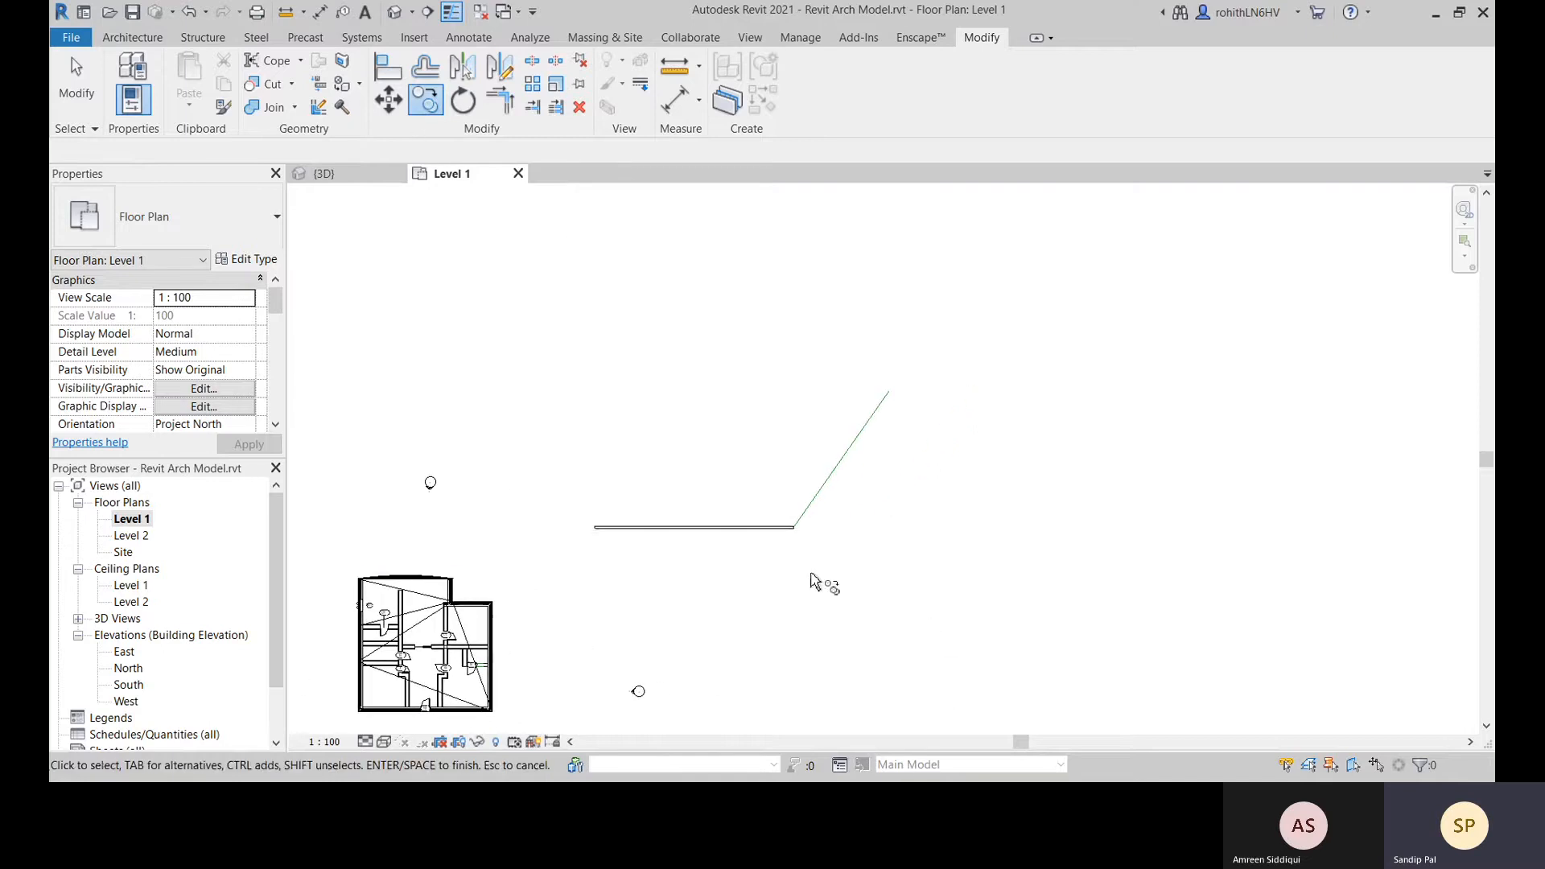
click(719, 537)
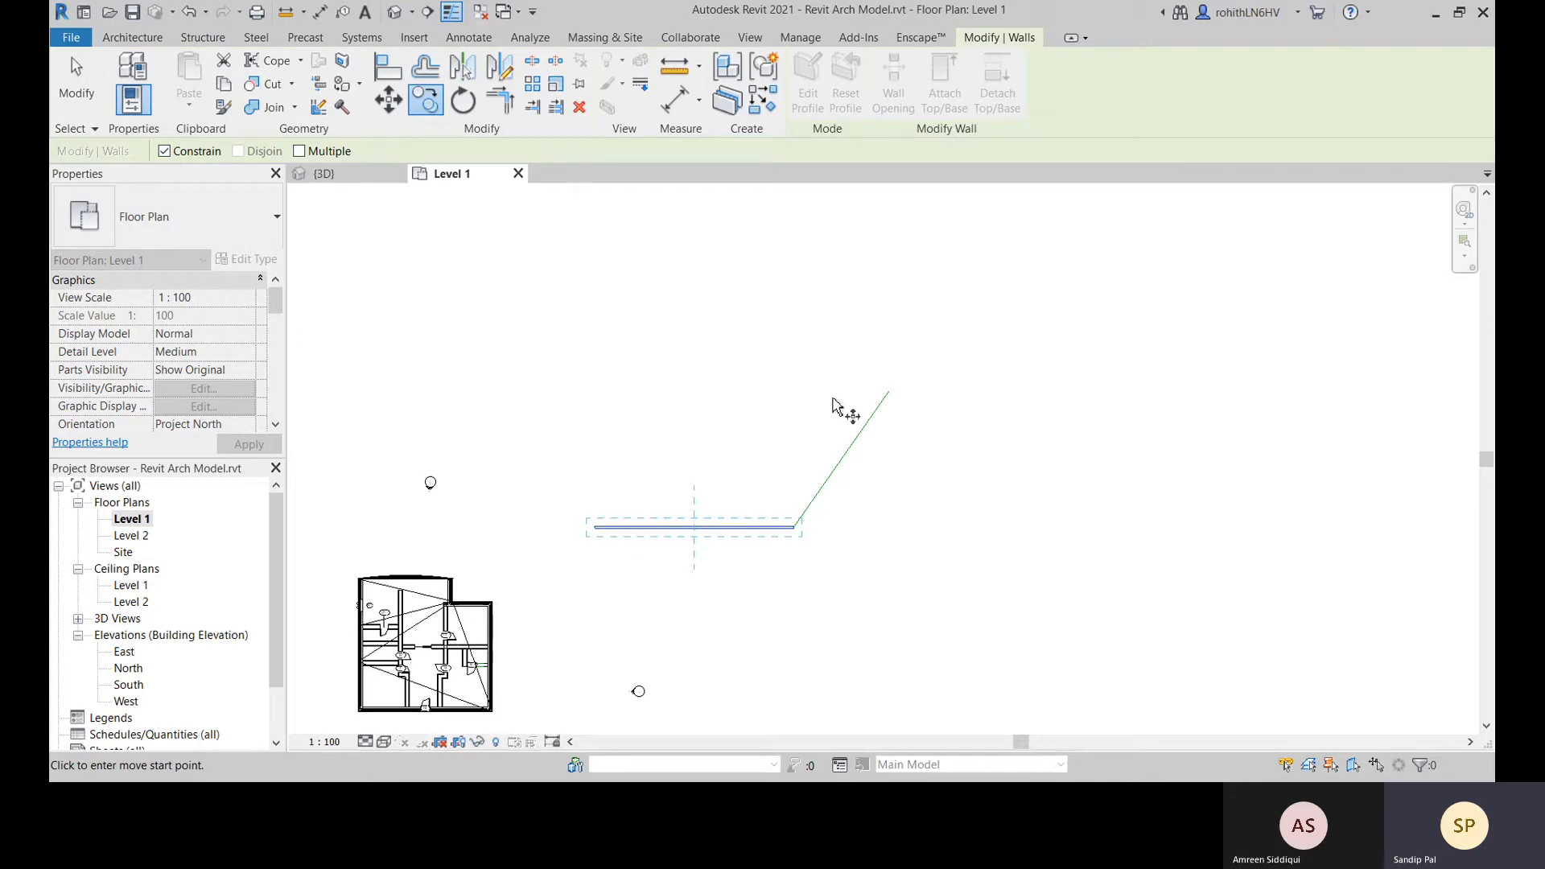
click(164, 150)
scroll(818, 547, up, 2)
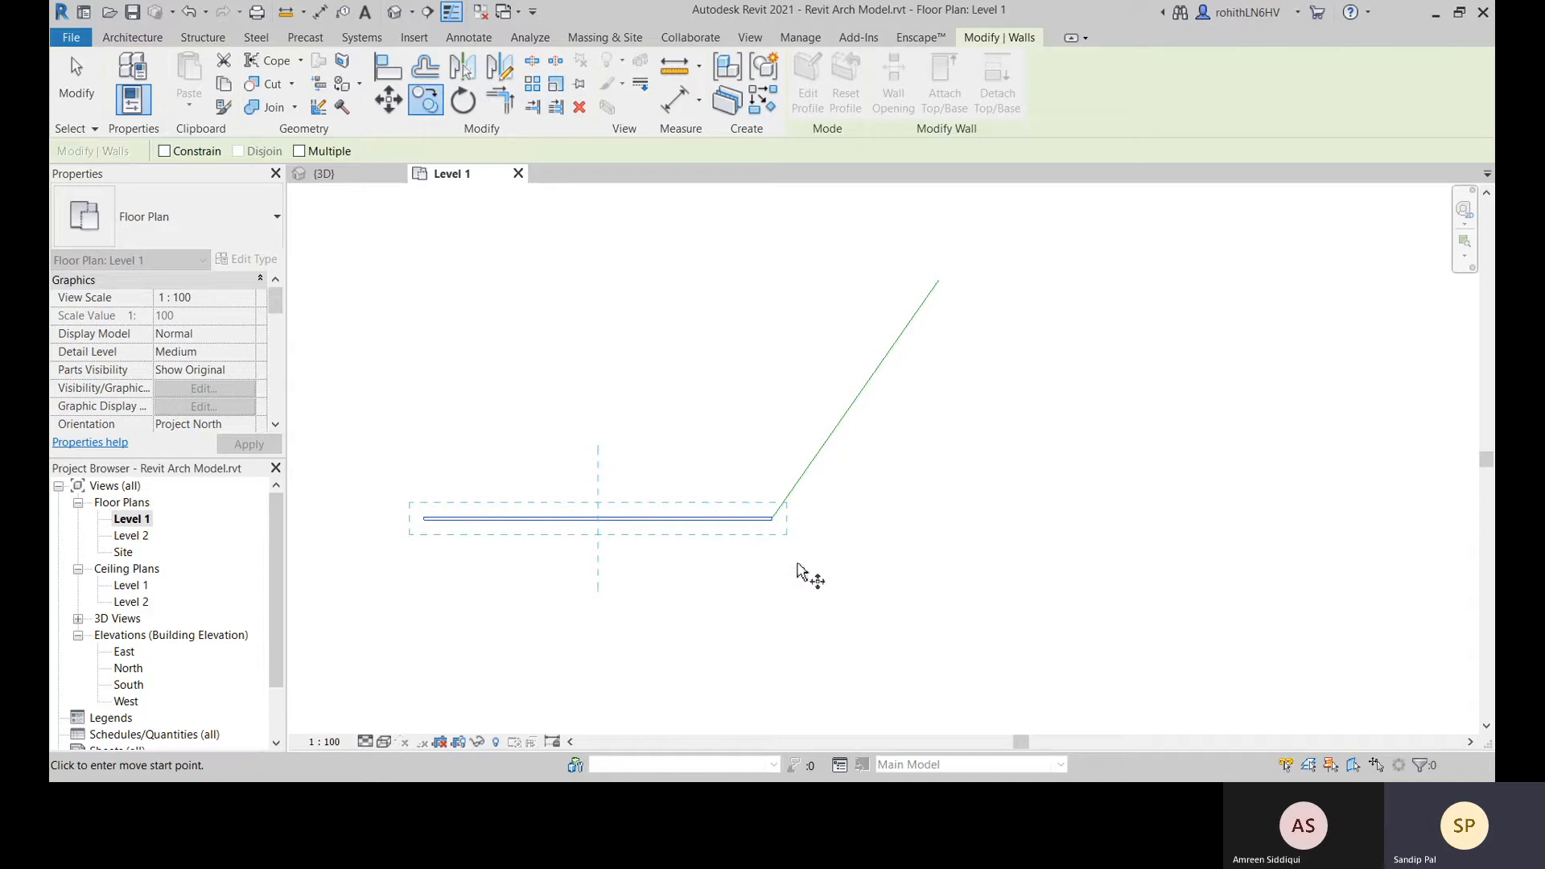
click(299, 151)
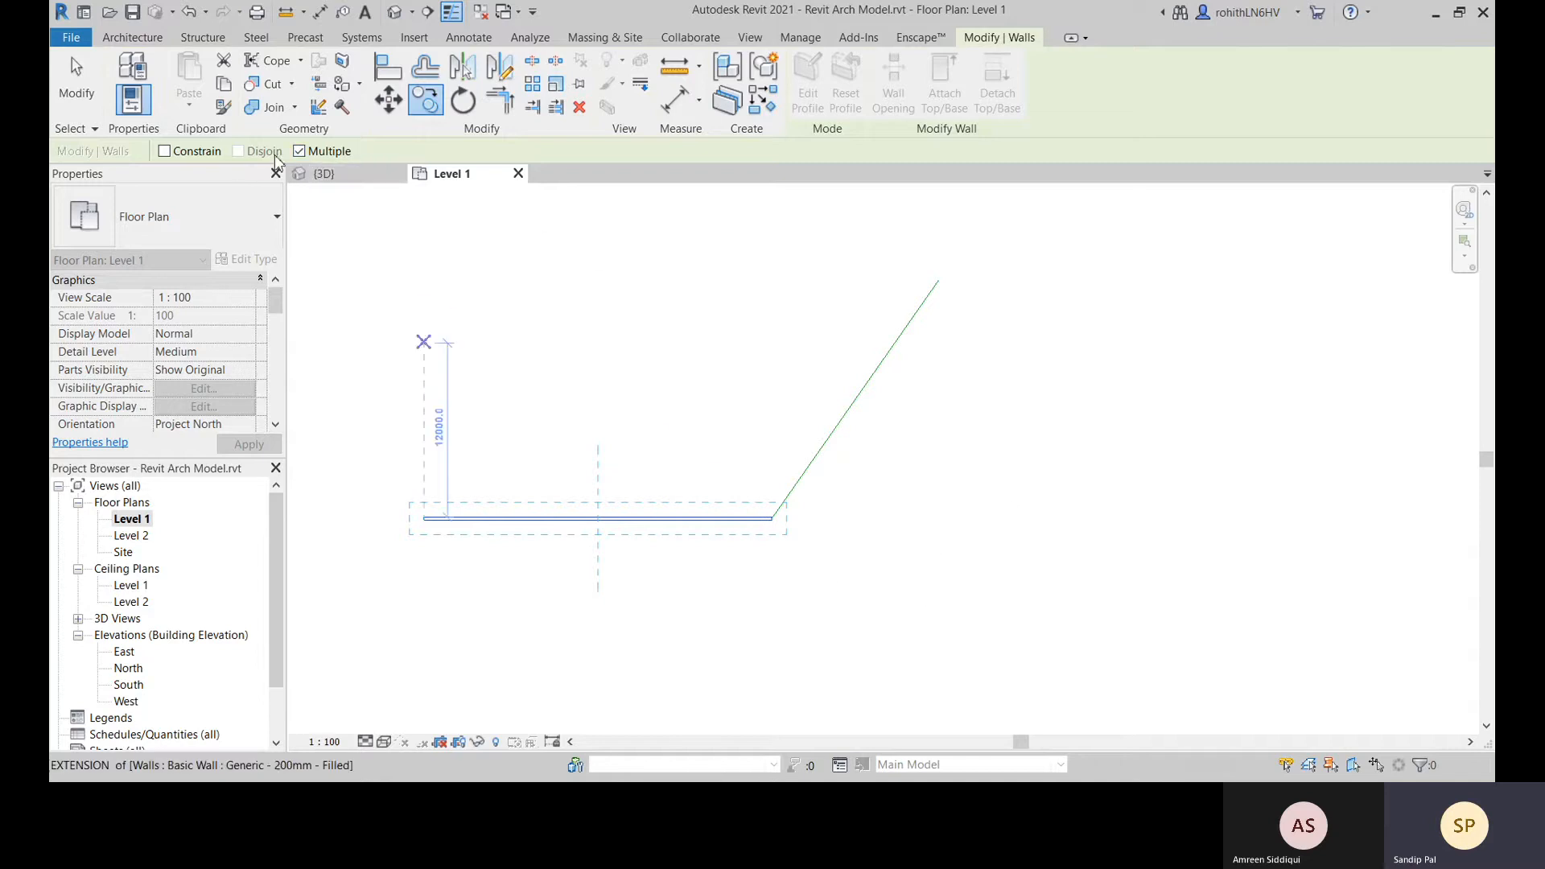
click(299, 151)
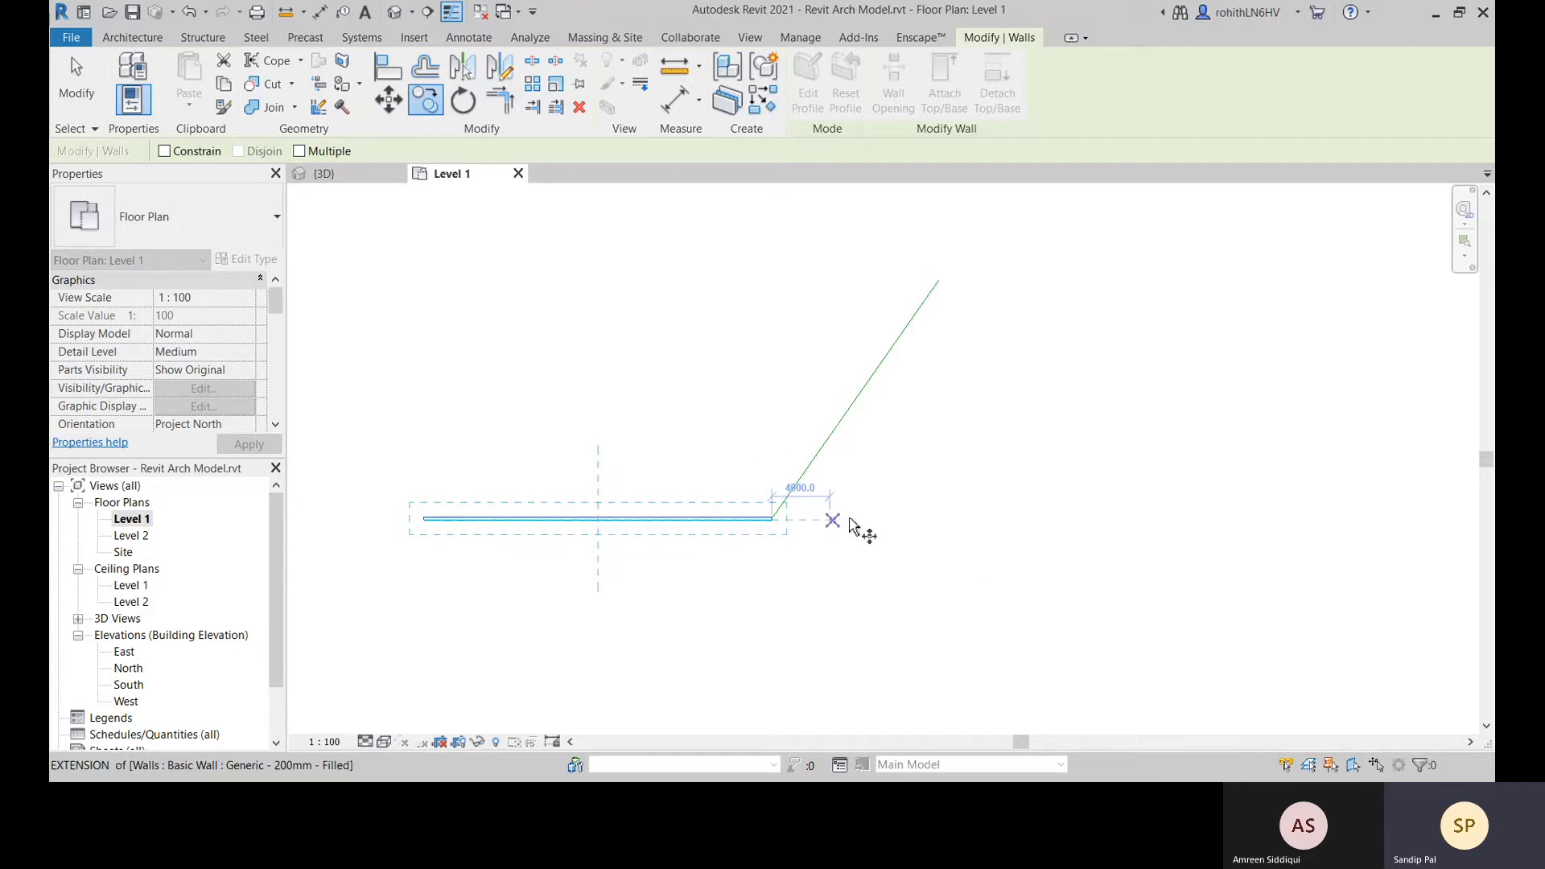
scroll(765, 524, up, 2)
click(299, 151)
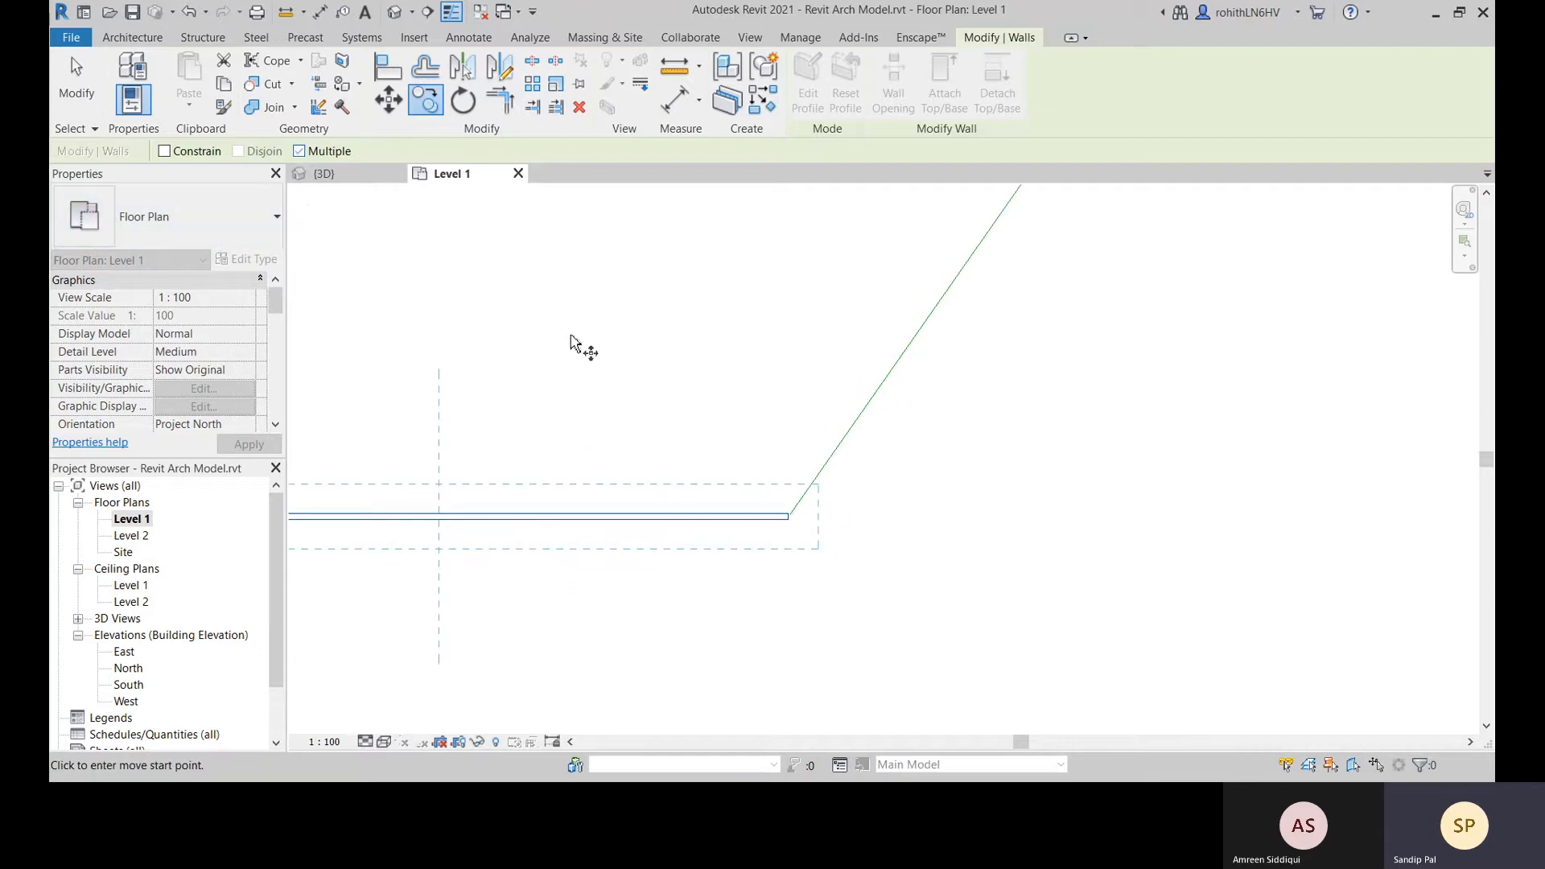
Copy the horizontal wall from its midpoint to the inclined line's upper end
scroll(826, 538, up, 3)
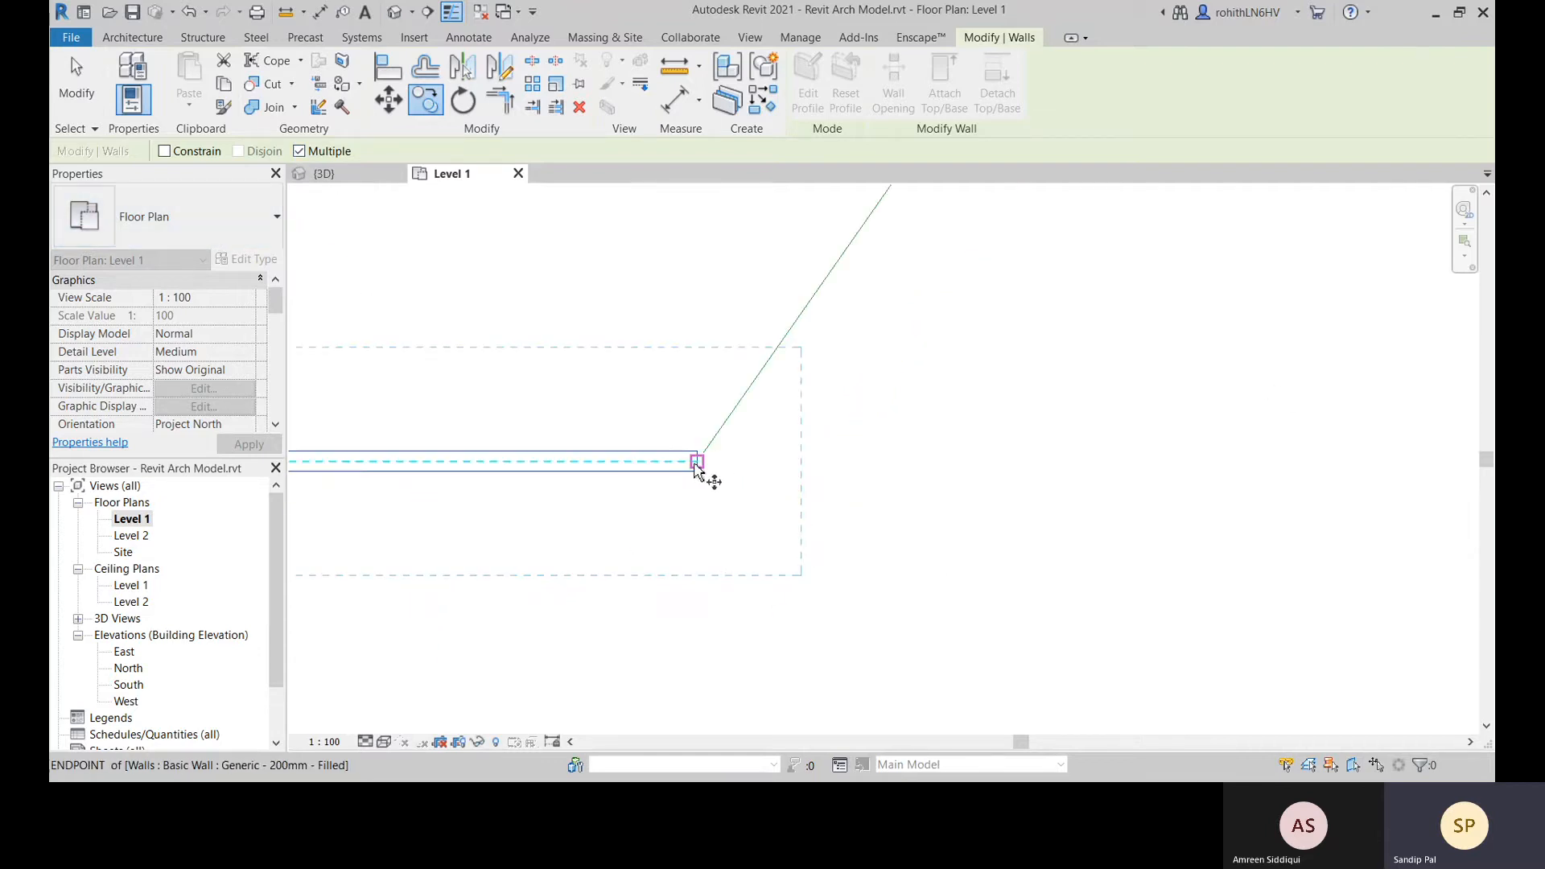
click(697, 464)
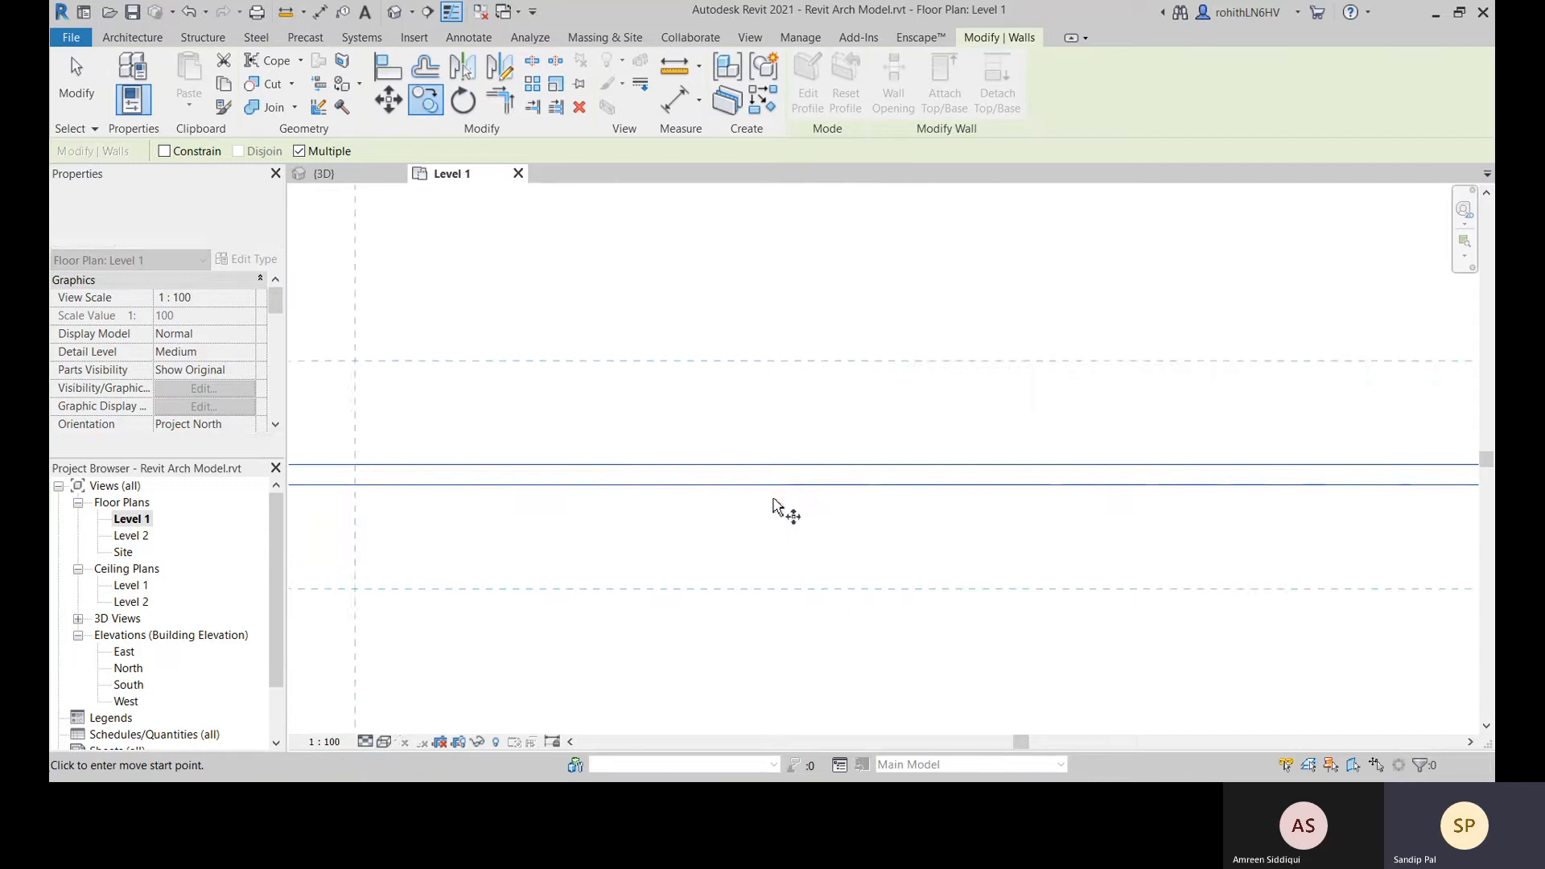
scroll(711, 486, down, 2)
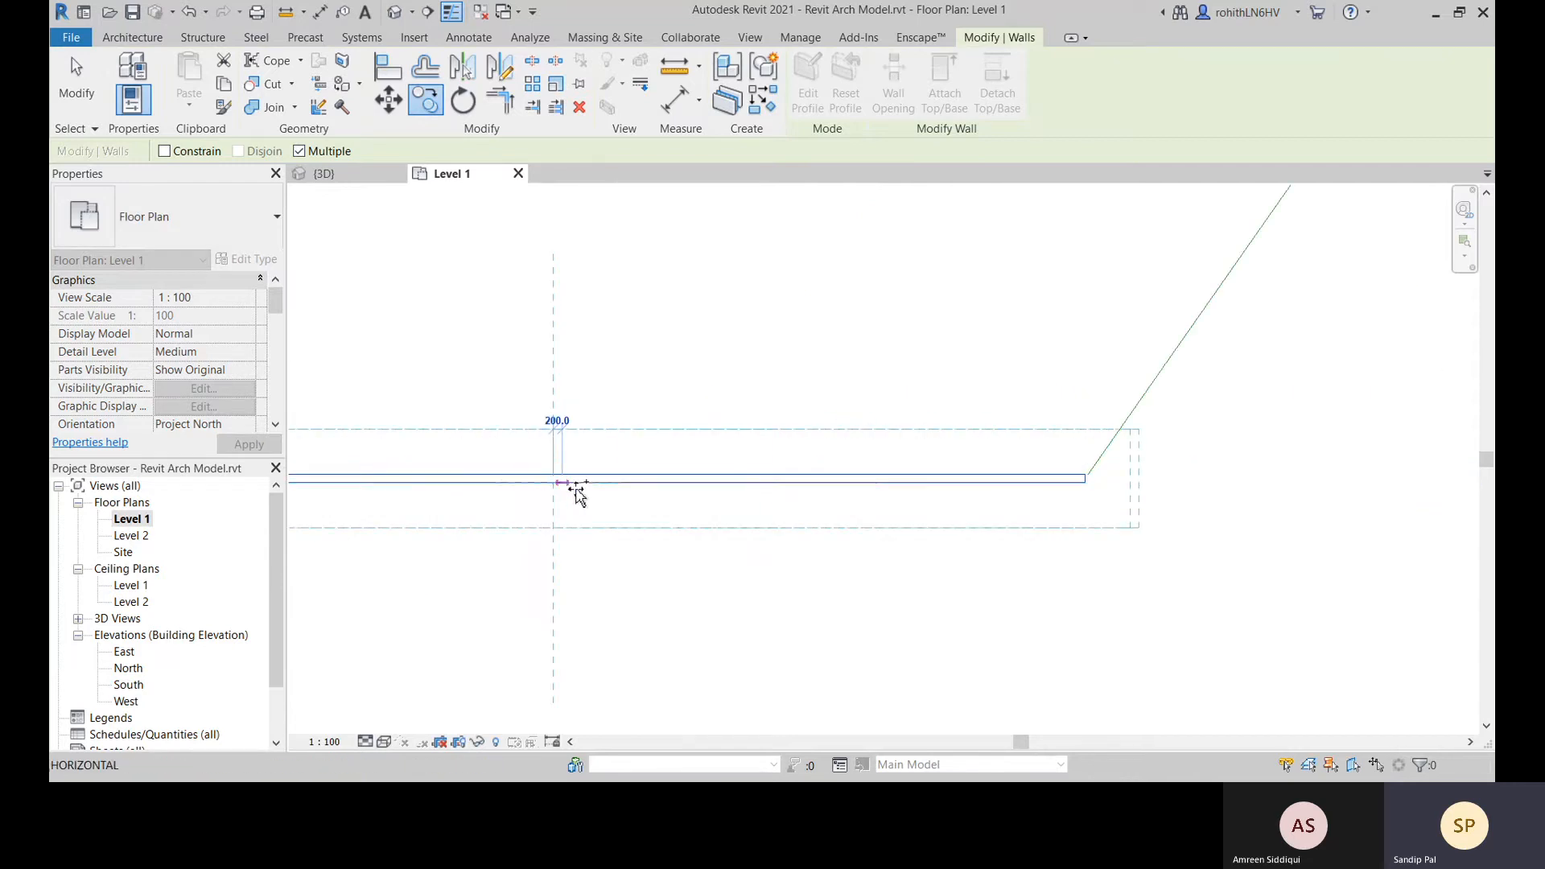
scroll(832, 333, down, 3)
middle_drag(814, 253, 839, 493)
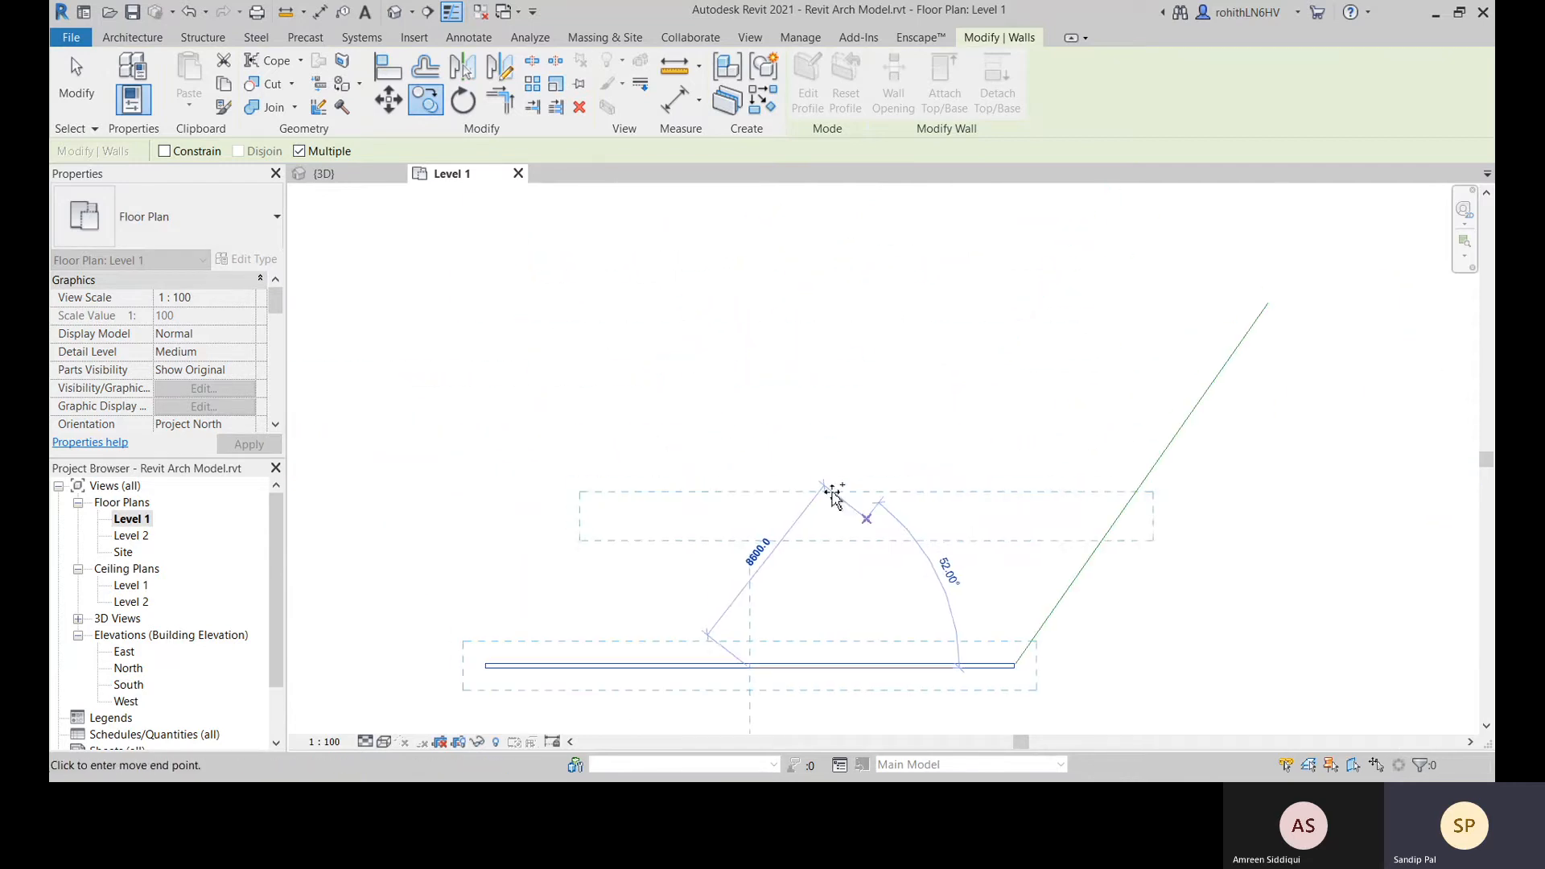
click(1268, 302)
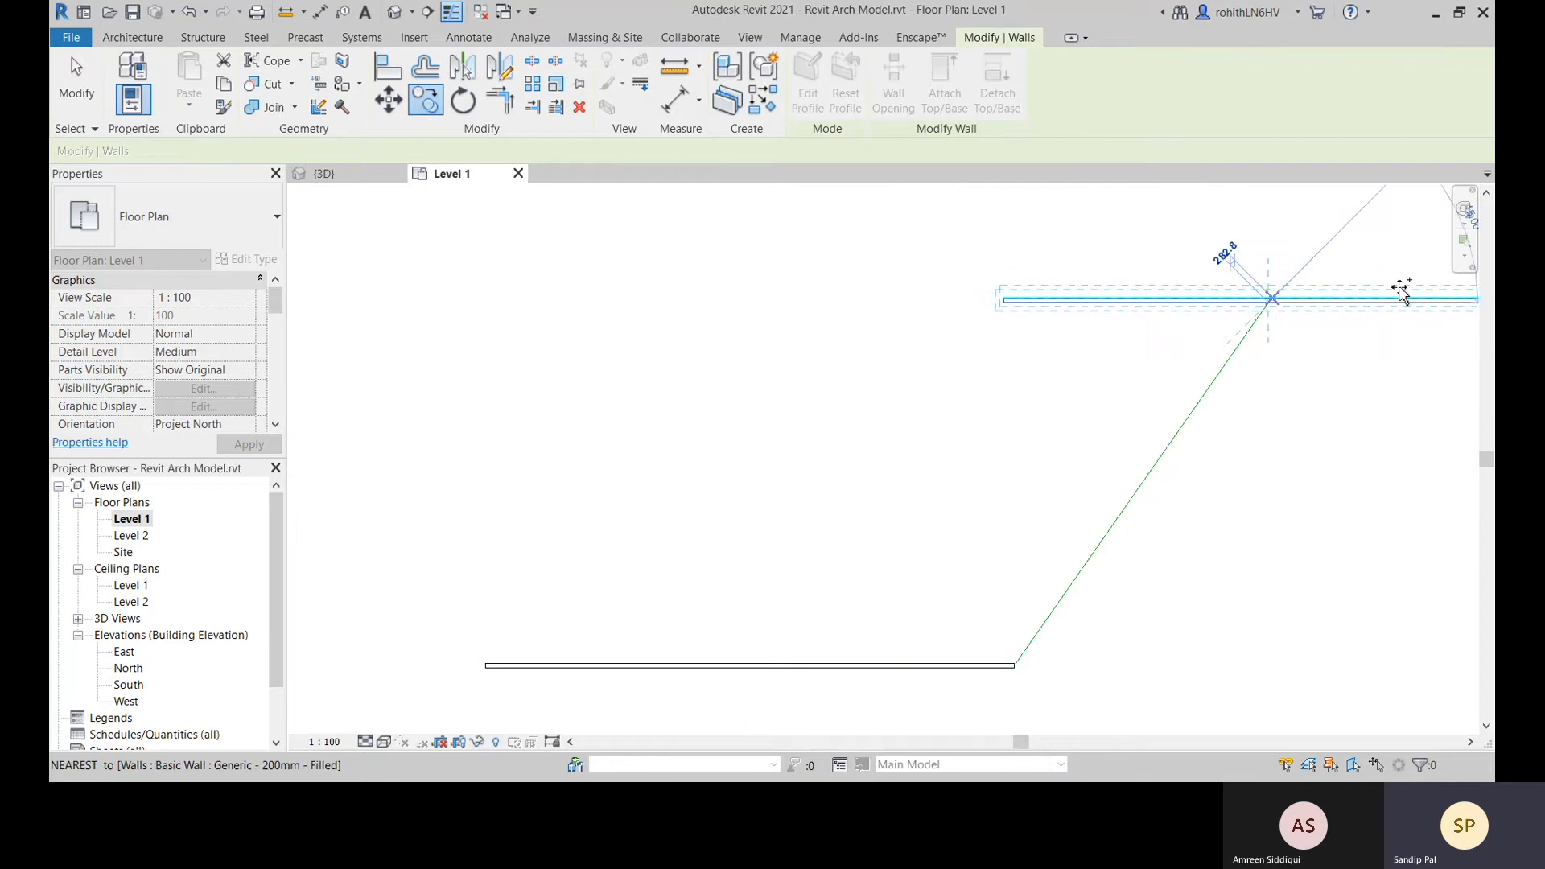
Place five more copies of the wall at irregular intervals down along the inclined line and finish copying
scroll(965, 364, down, 3)
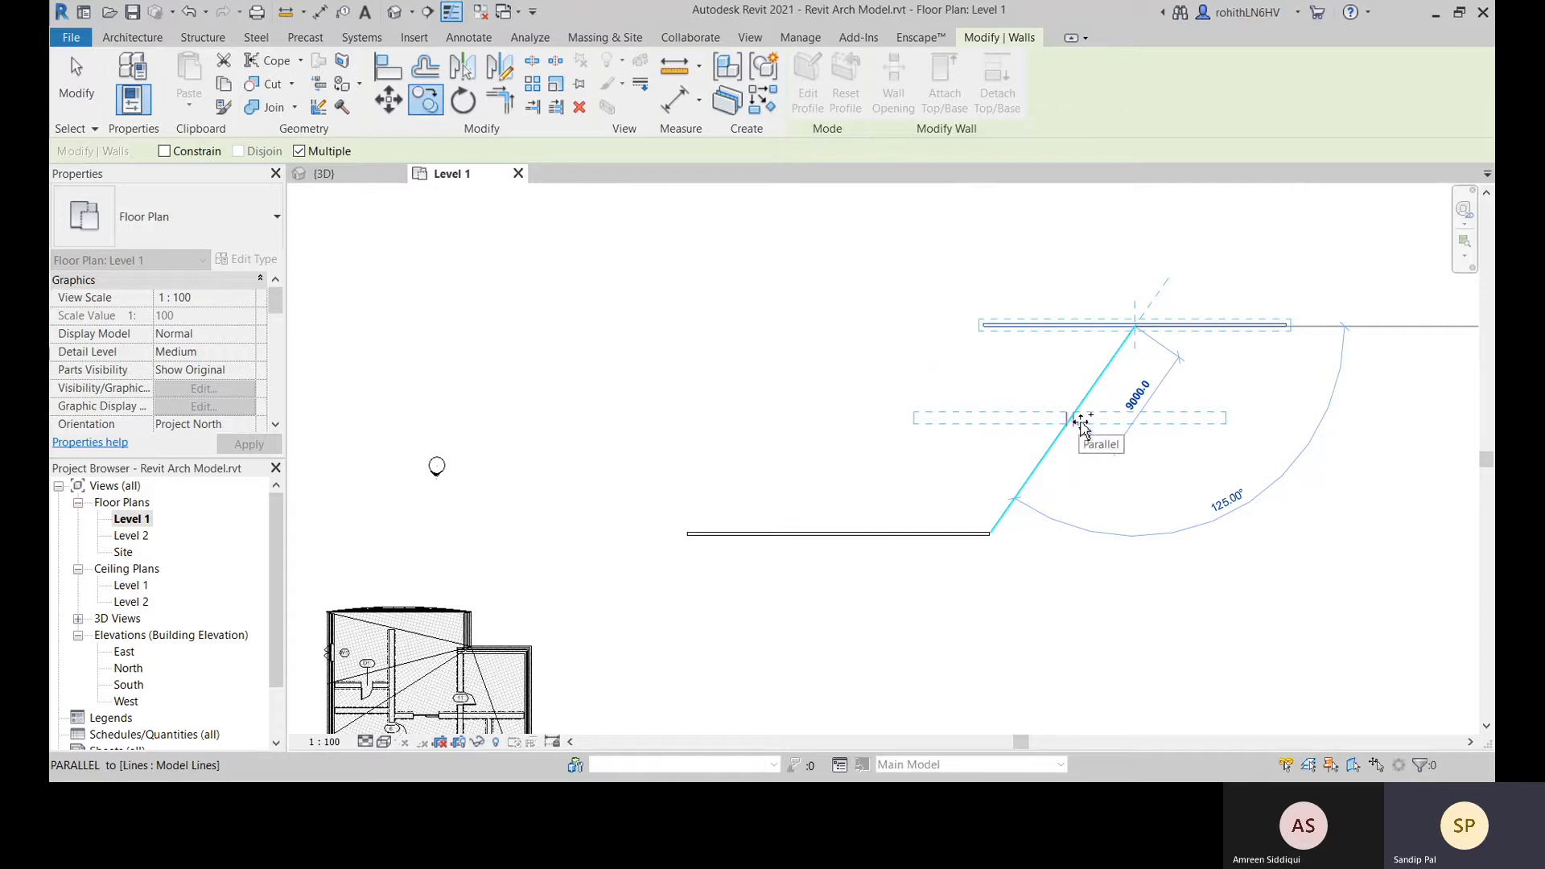
click(1113, 361)
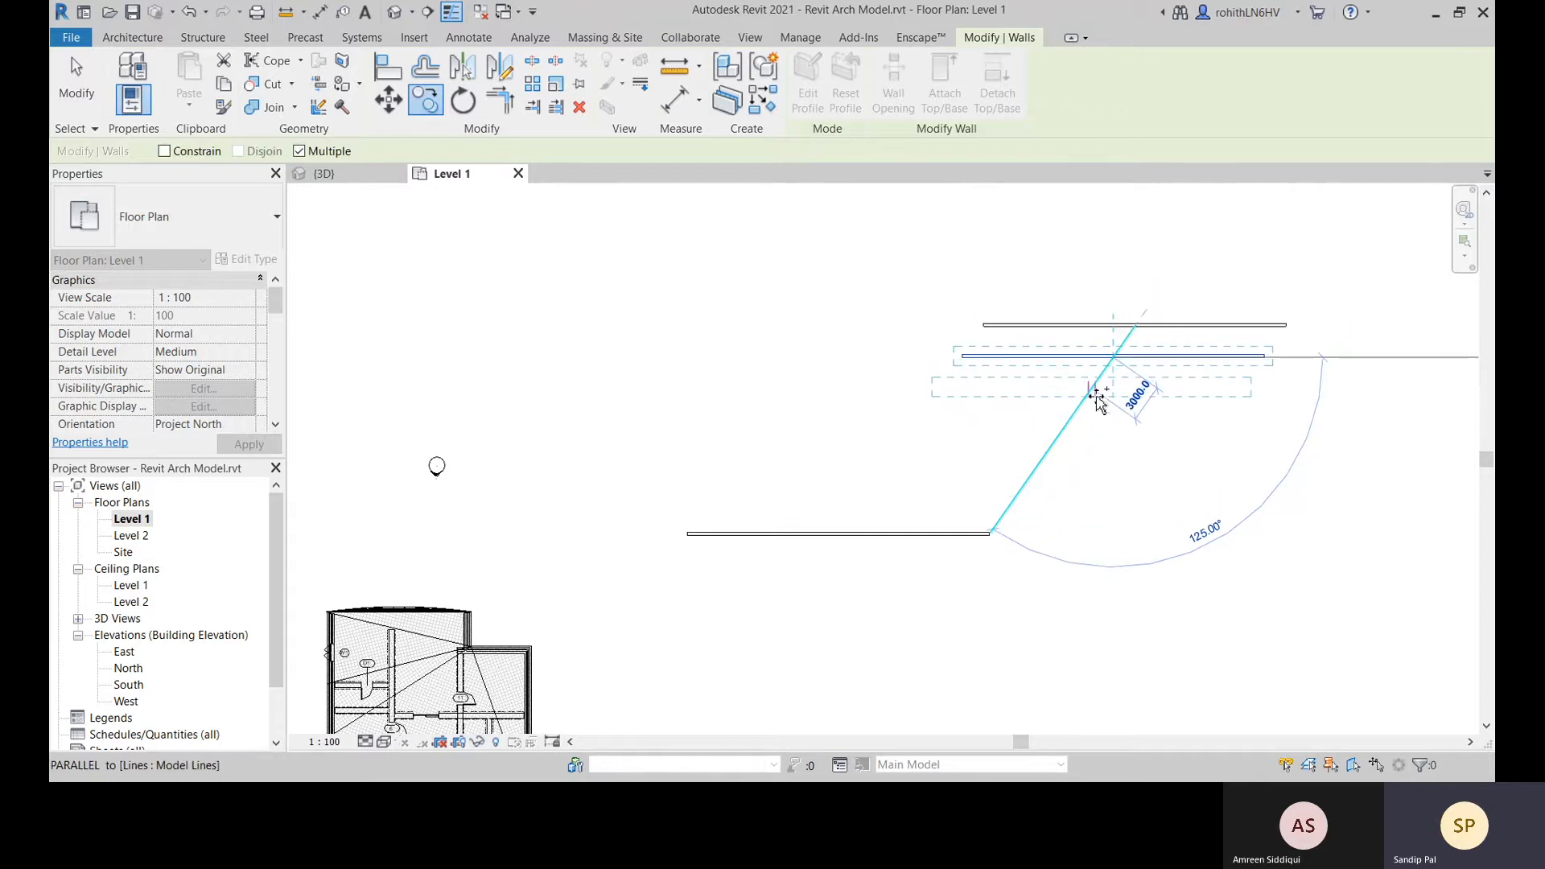
click(1097, 395)
click(1060, 434)
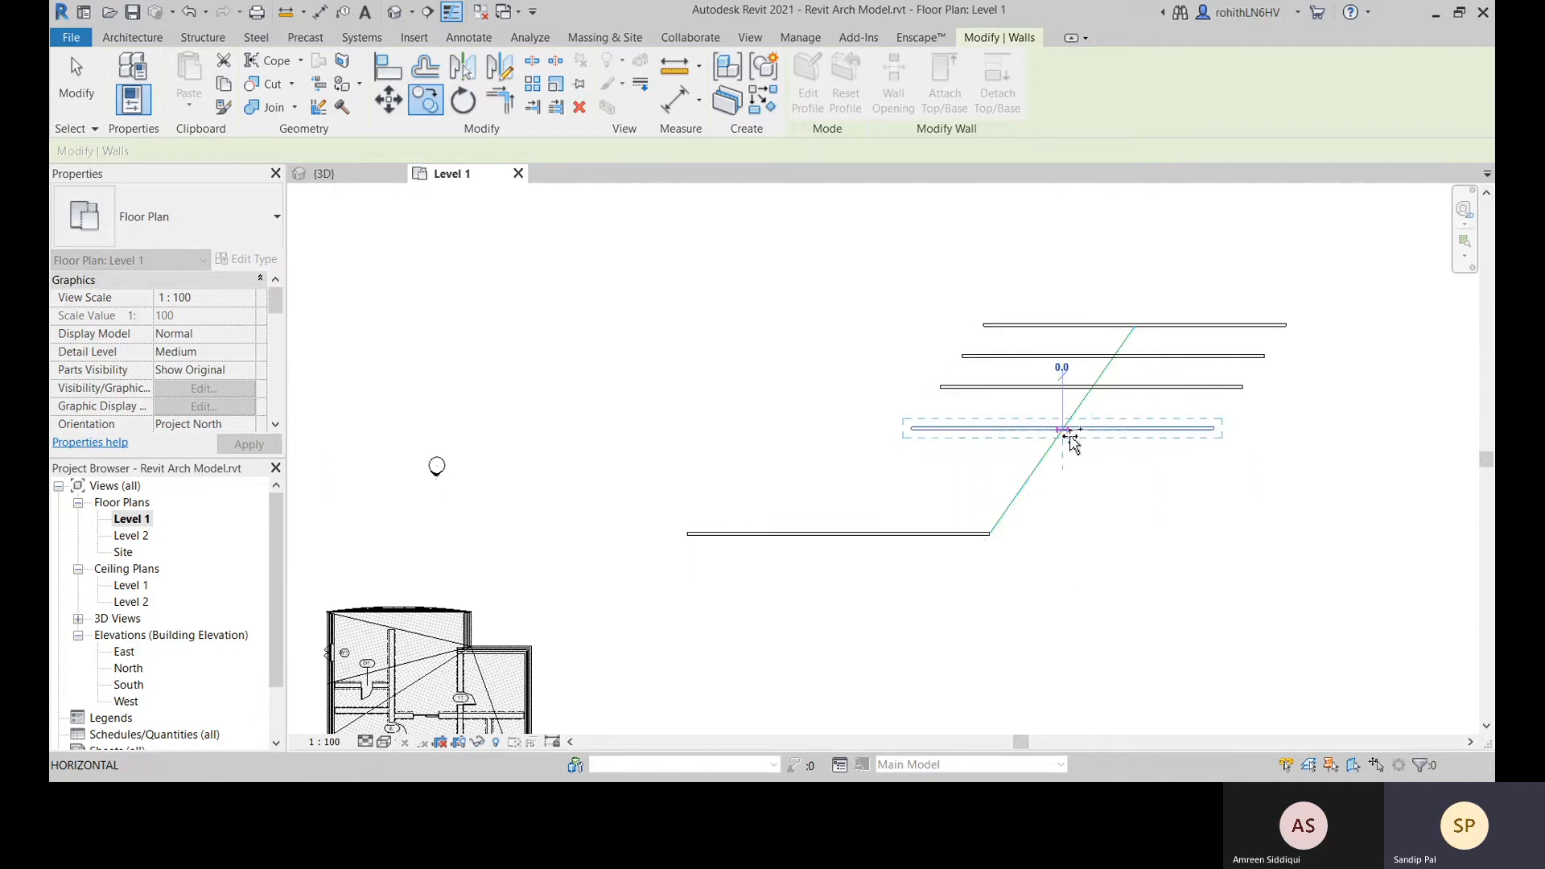
click(1045, 472)
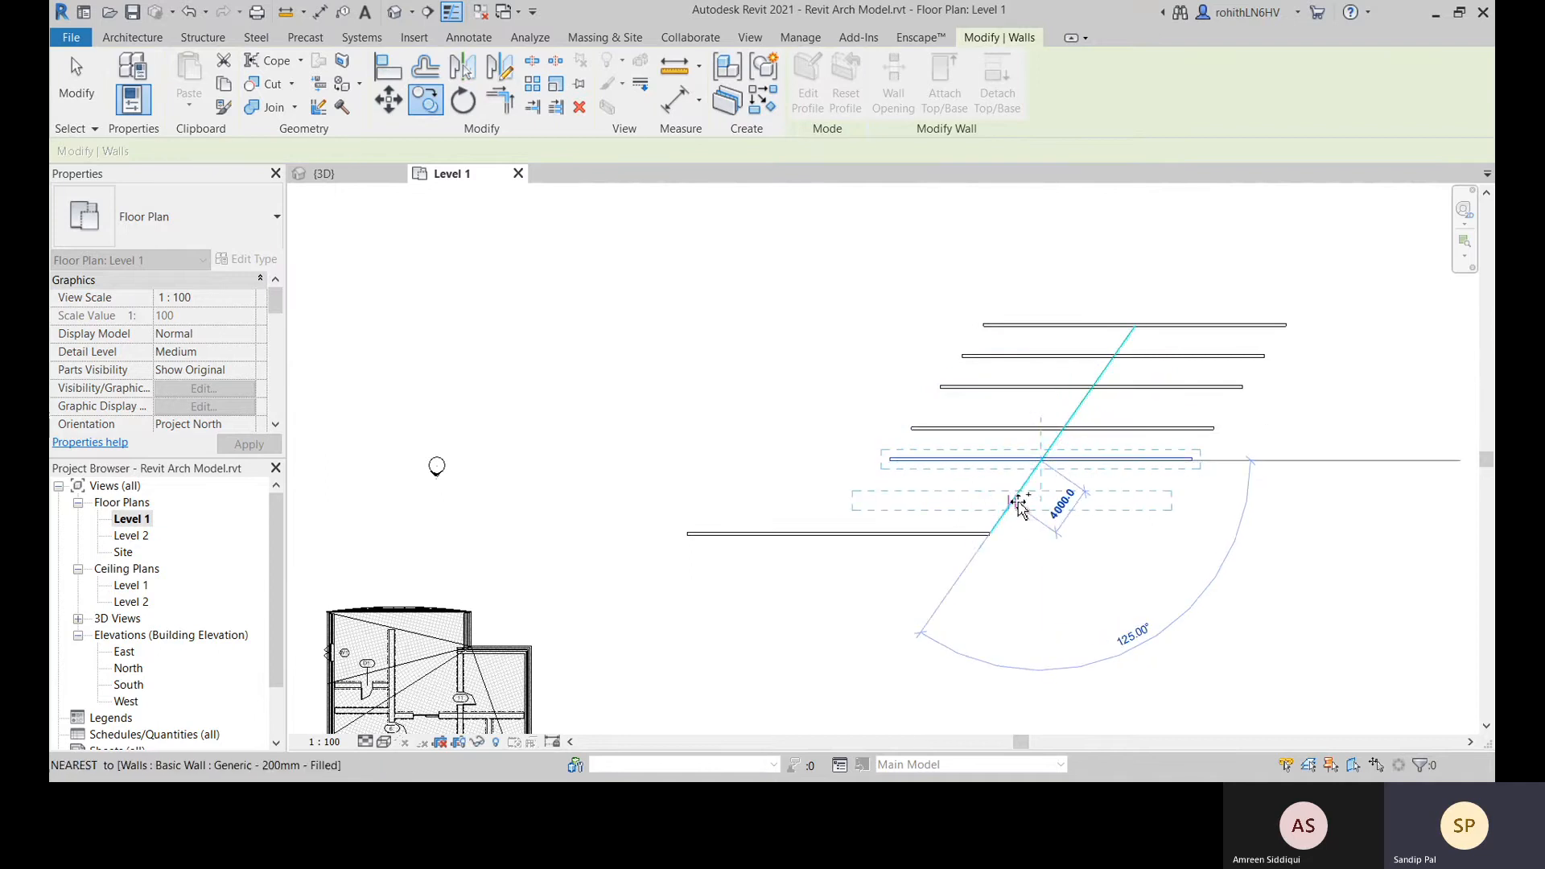
click(1018, 500)
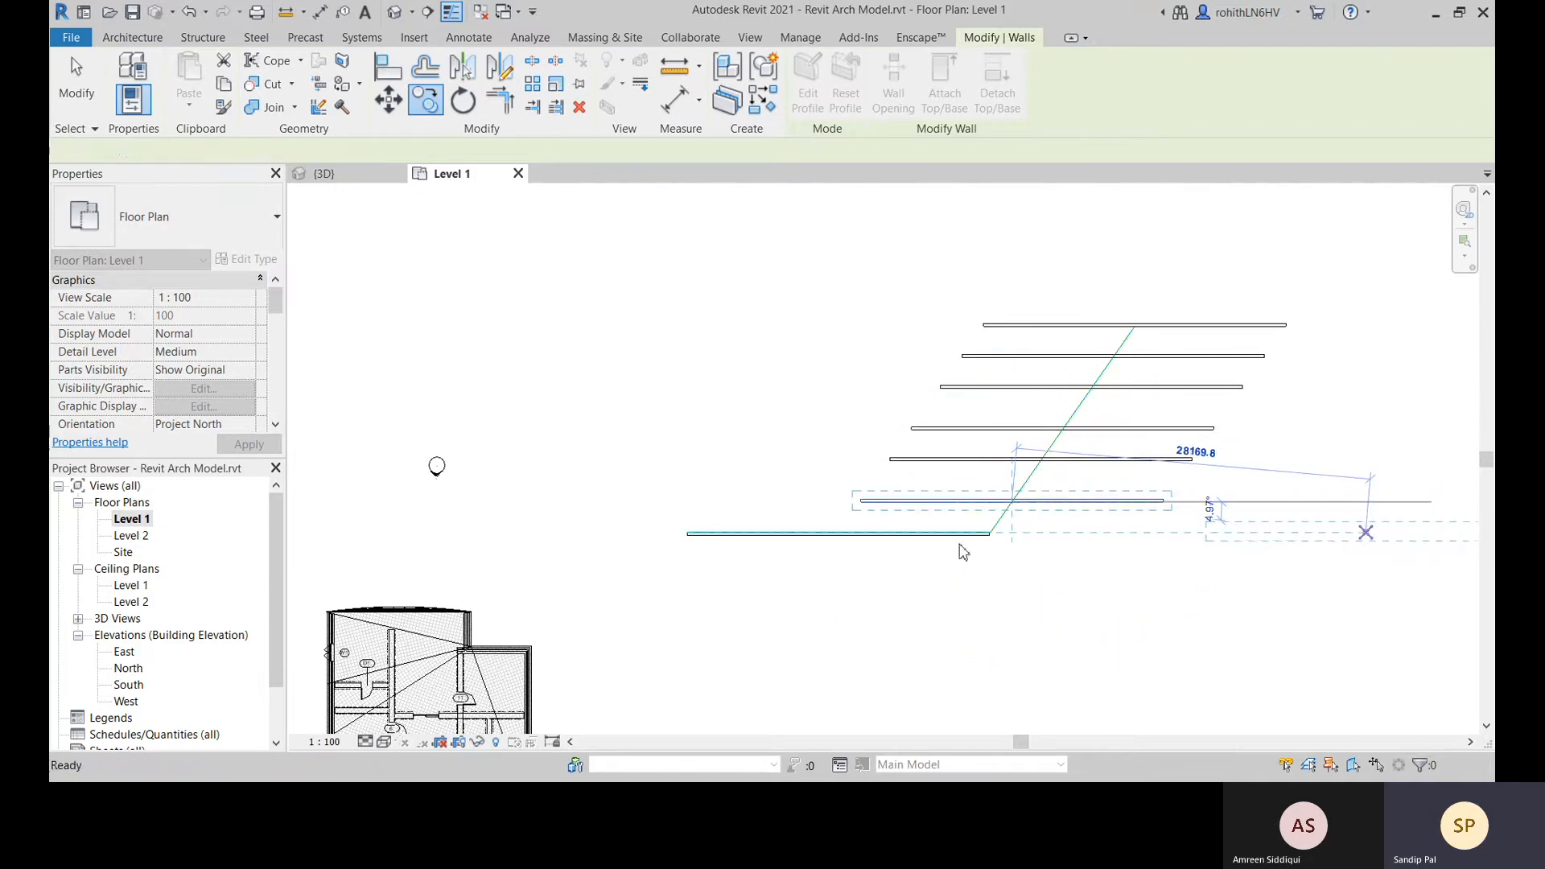
key(Escape)
key(Escape)
middle_drag(981, 556, 1009, 560)
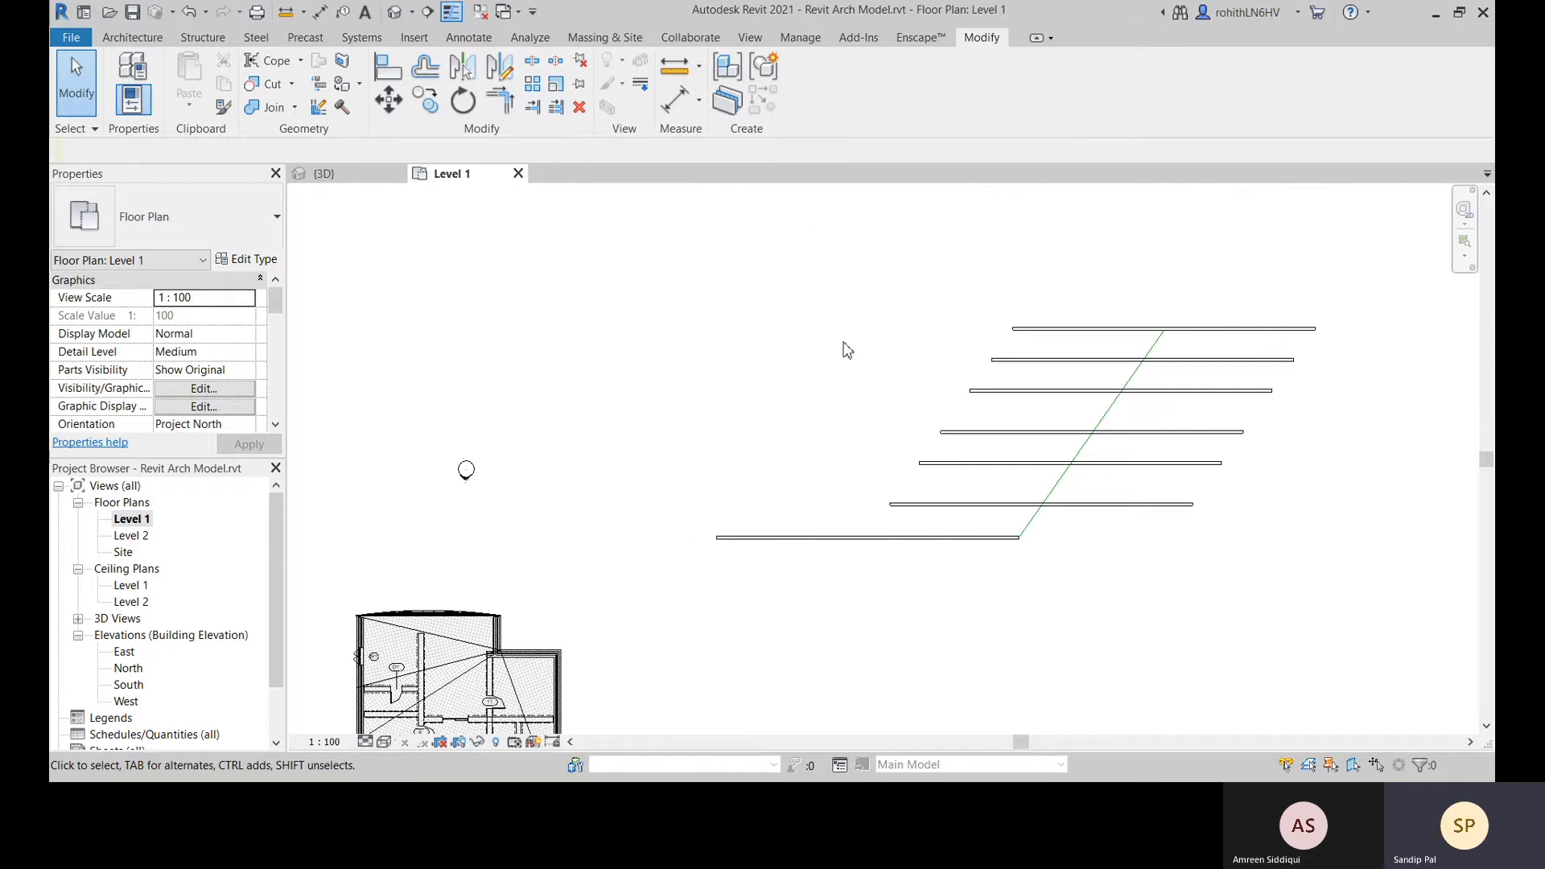
Draw a single vertical model line in the empty area east of the wall copies
middle_drag(966, 442, 863, 391)
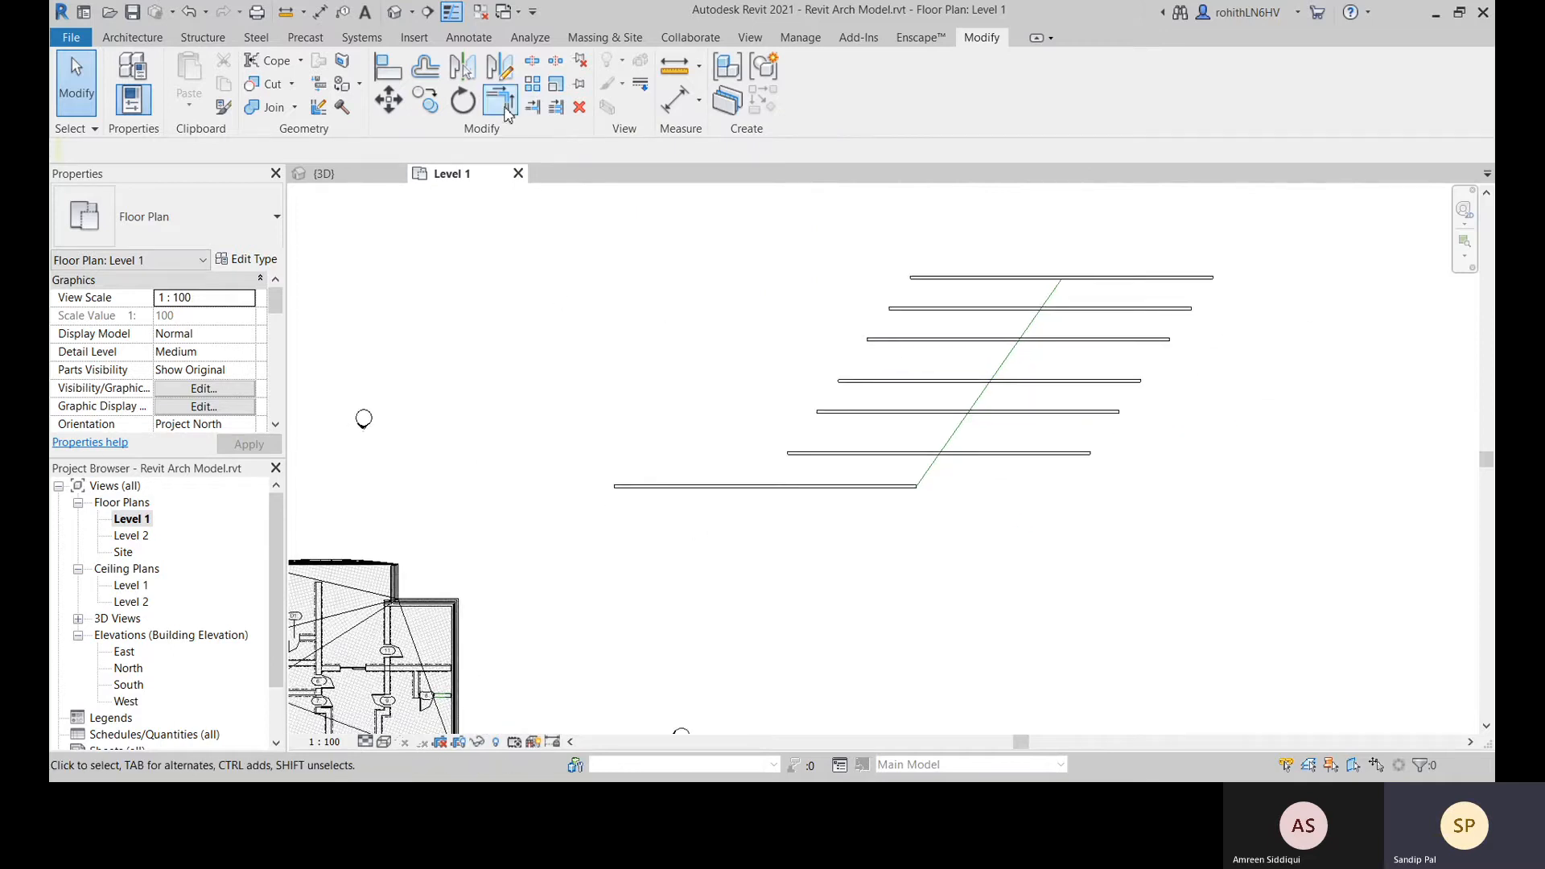
scroll(912, 489, down, 2)
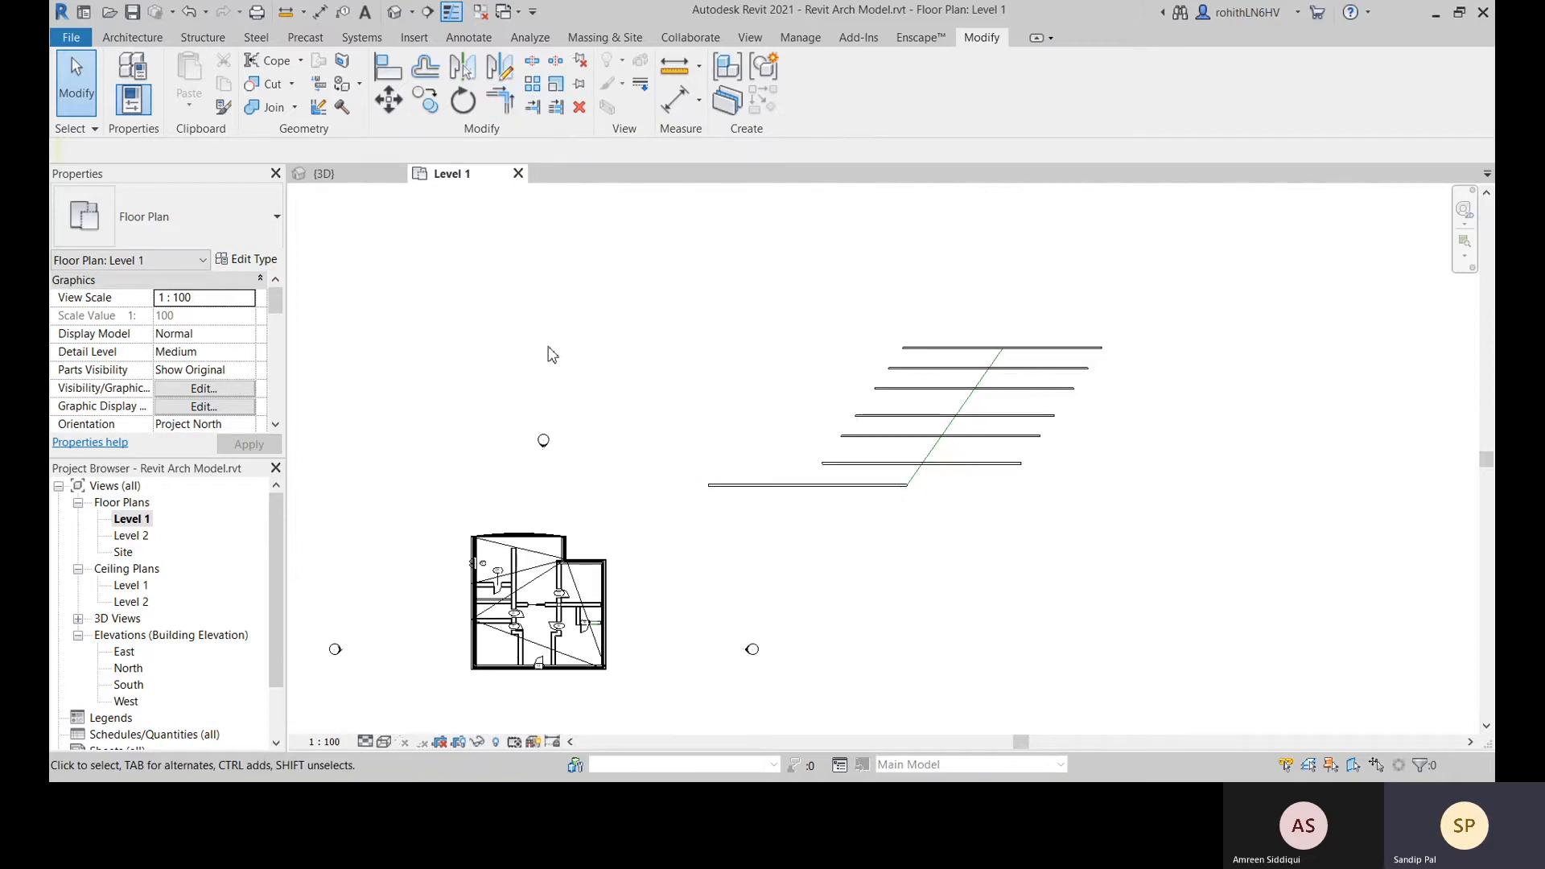
key(l)
key(i)
middle_drag(983, 418, 348, 493)
click(697, 310)
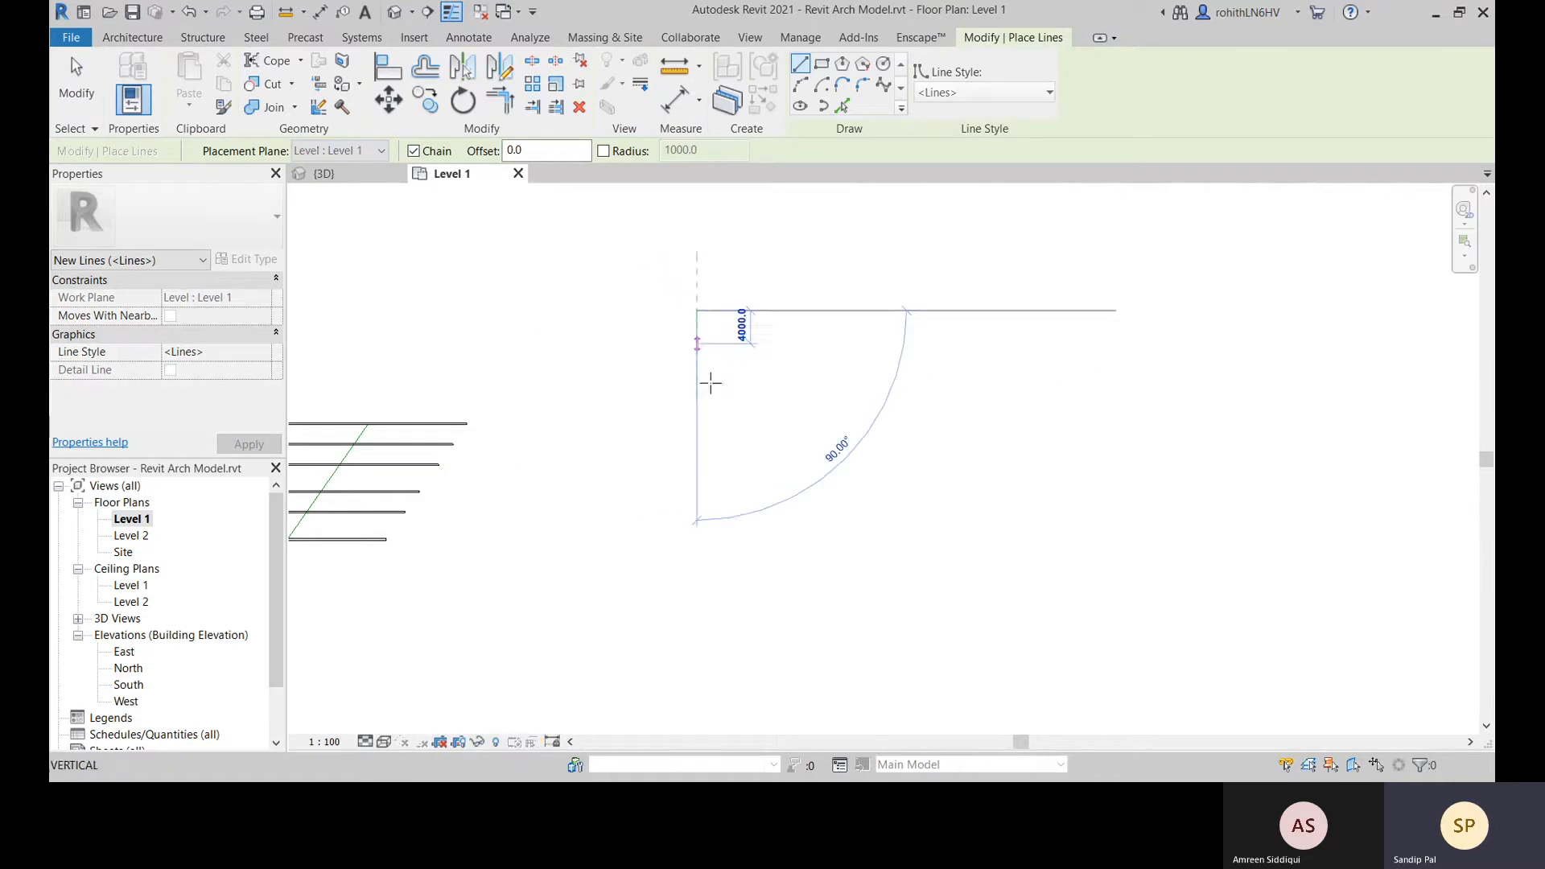
click(696, 512)
key(Escape)
key(Escape)
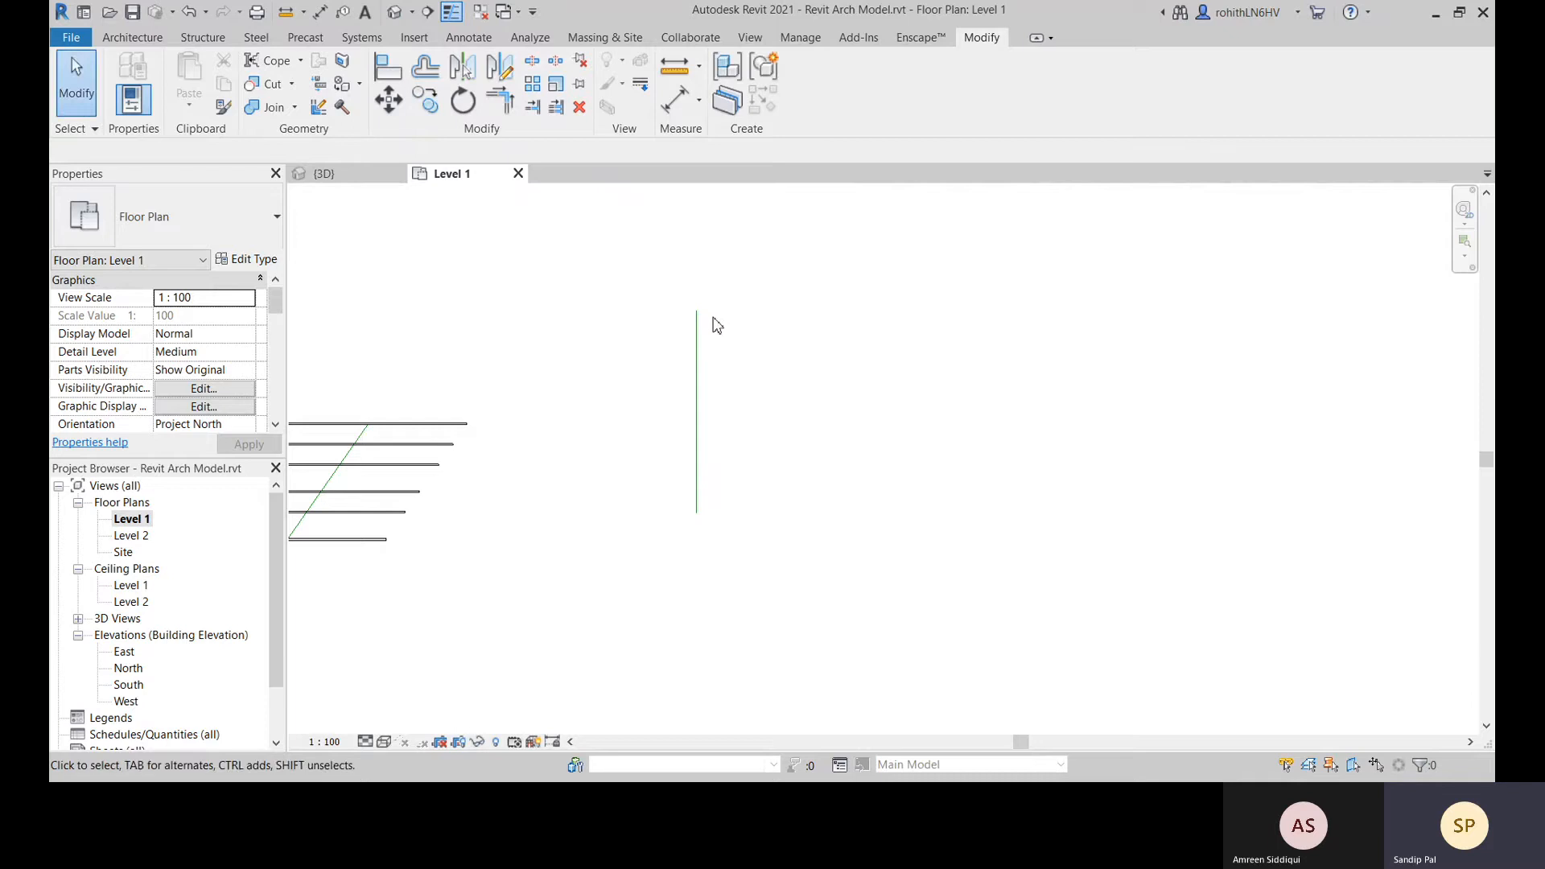
Draw a separate horizontal model line about 31000 long, slightly above and to the right of the vertical line
key(l)
key(i)
click(744, 279)
click(1000, 280)
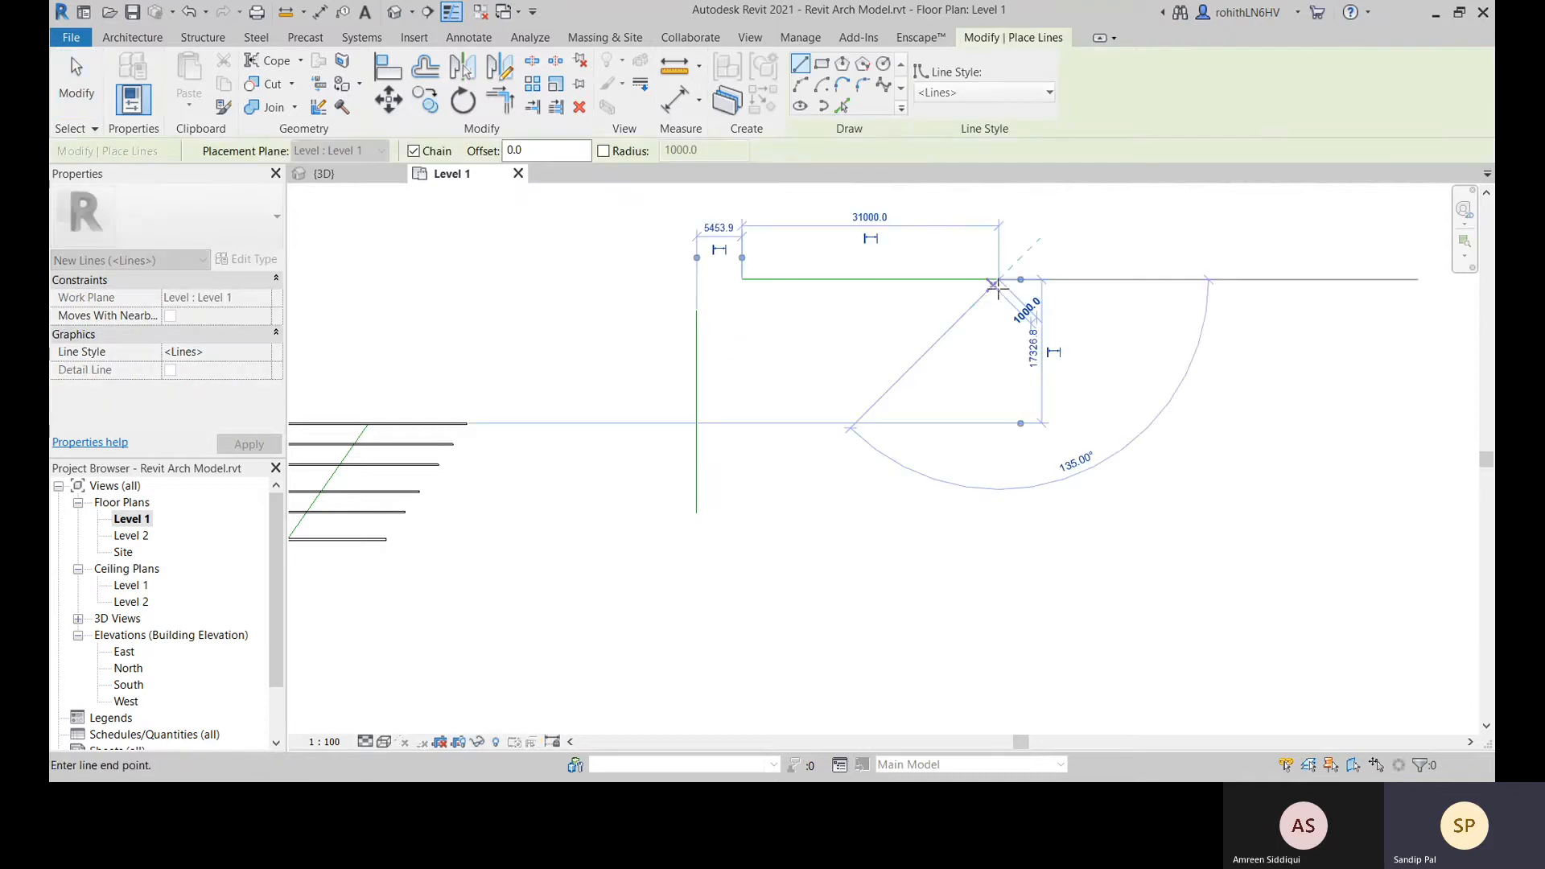
key(Escape)
key(Escape)
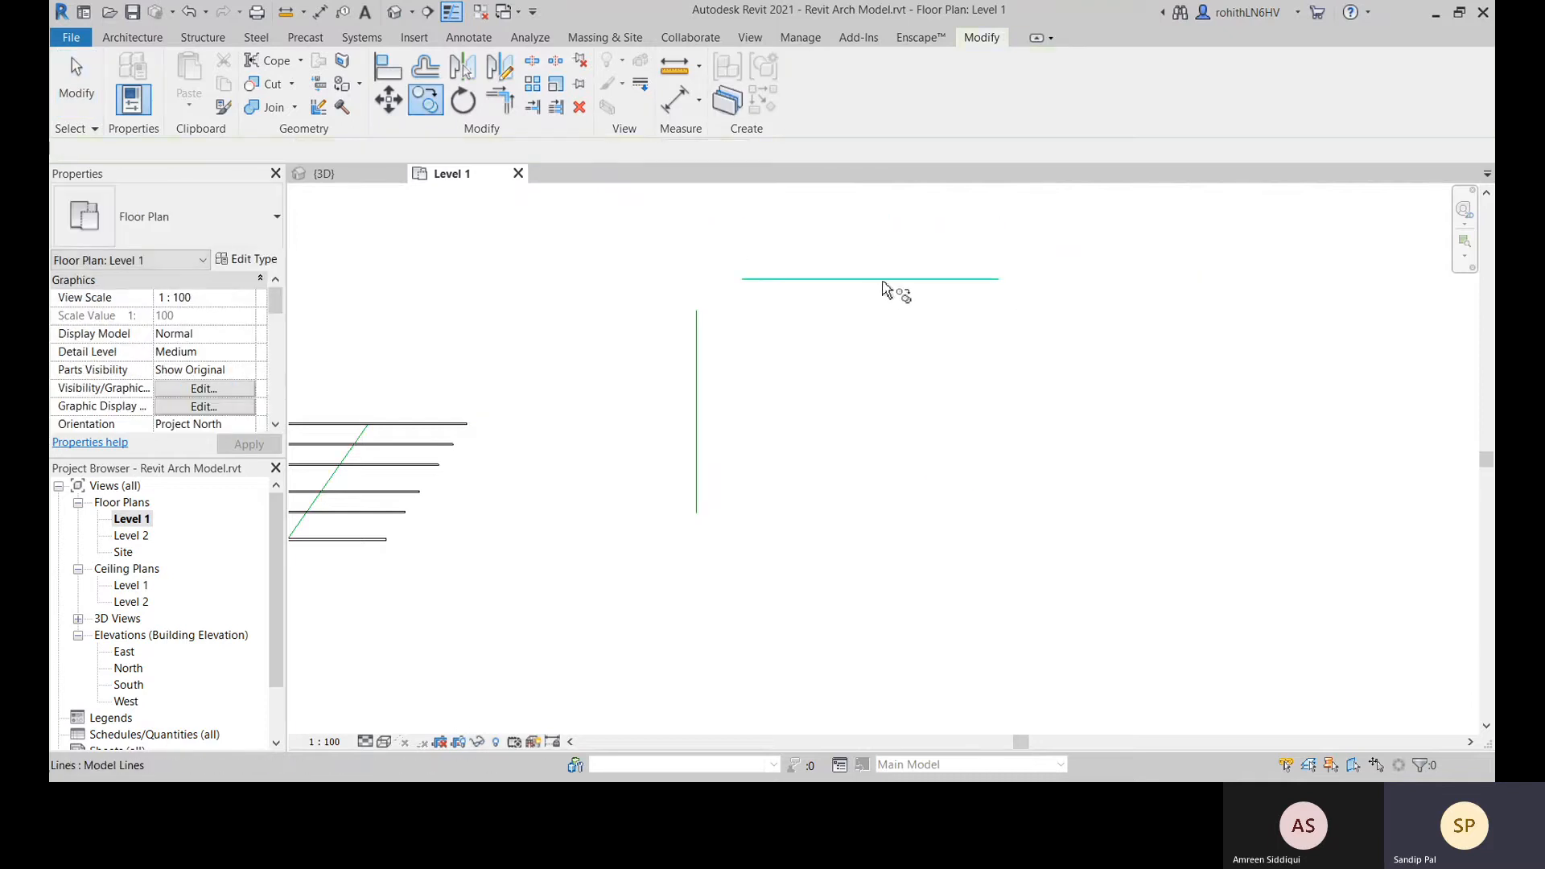
Draw a stepped chain of model lines from the horizontal line: about 24000 down, 16000 right, a short drop, and 28000 left
key(l)
key(i)
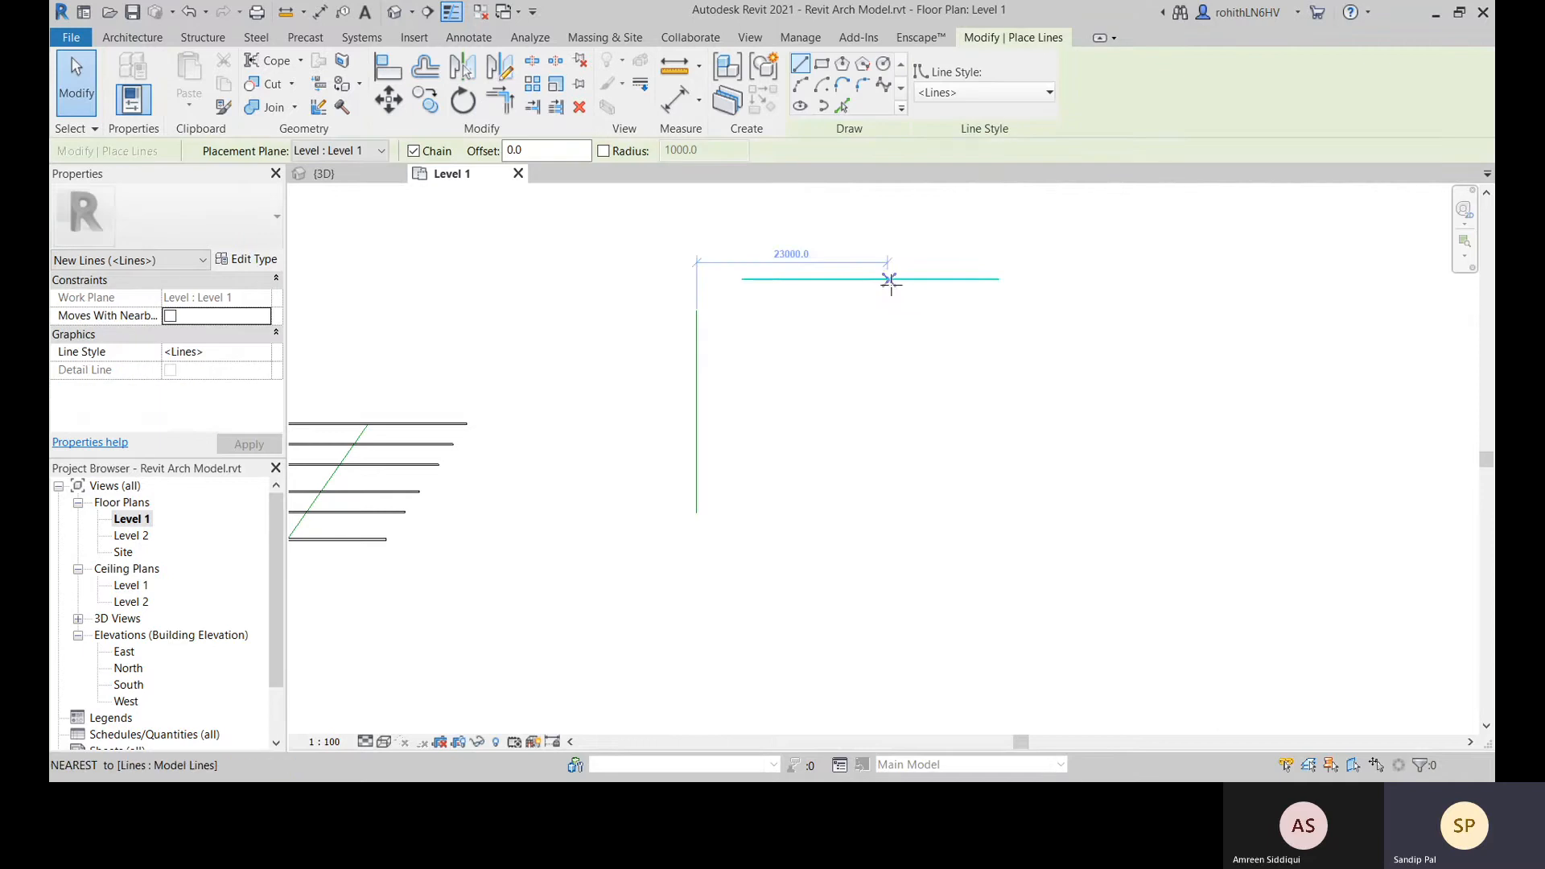
click(888, 279)
click(889, 478)
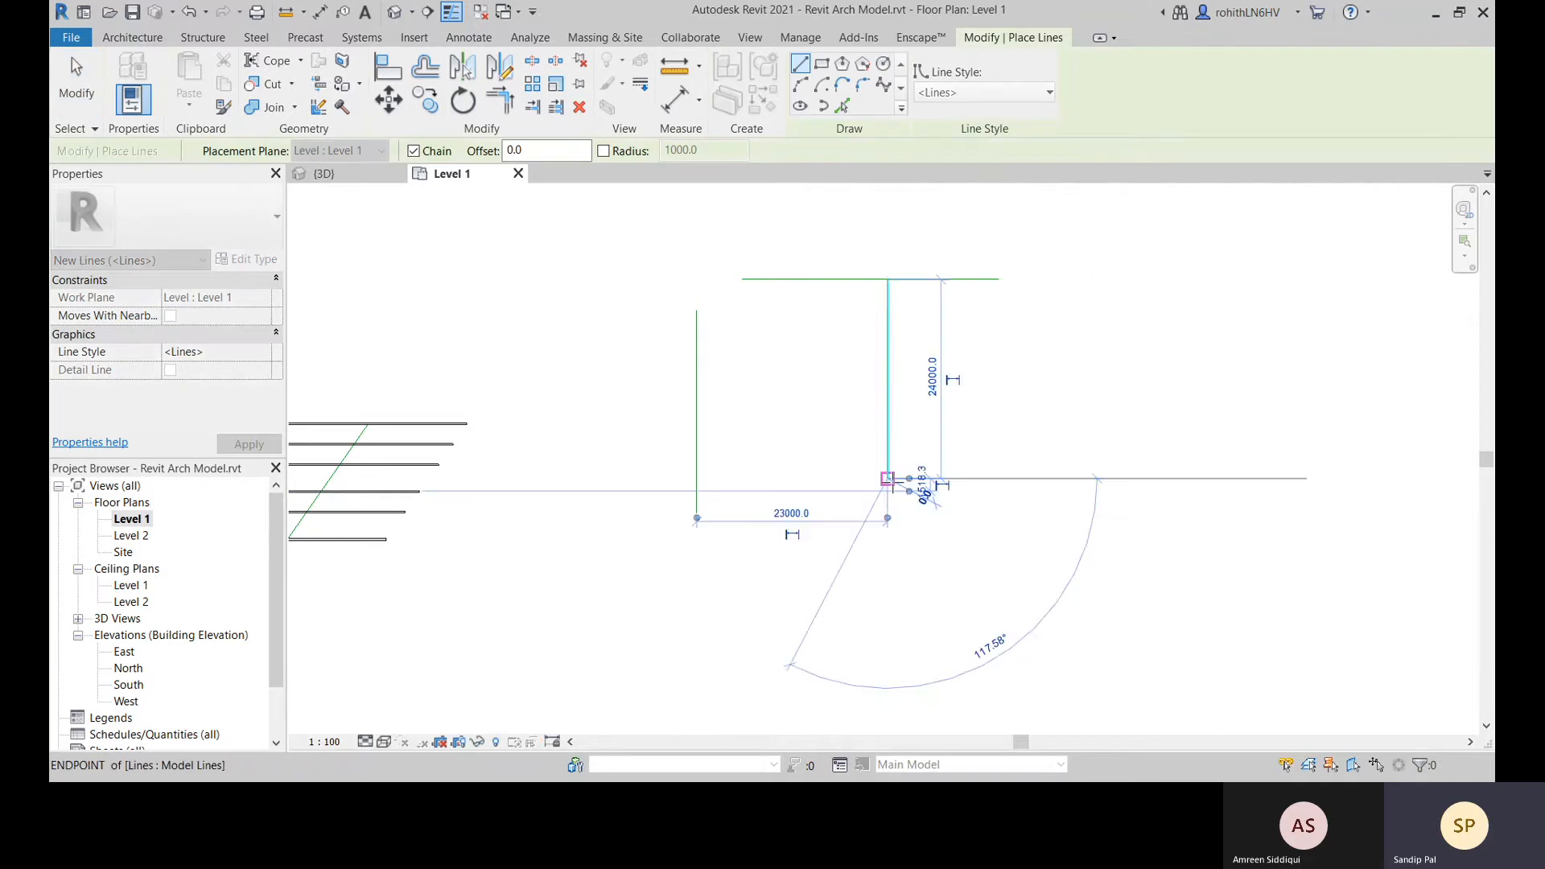
click(1020, 478)
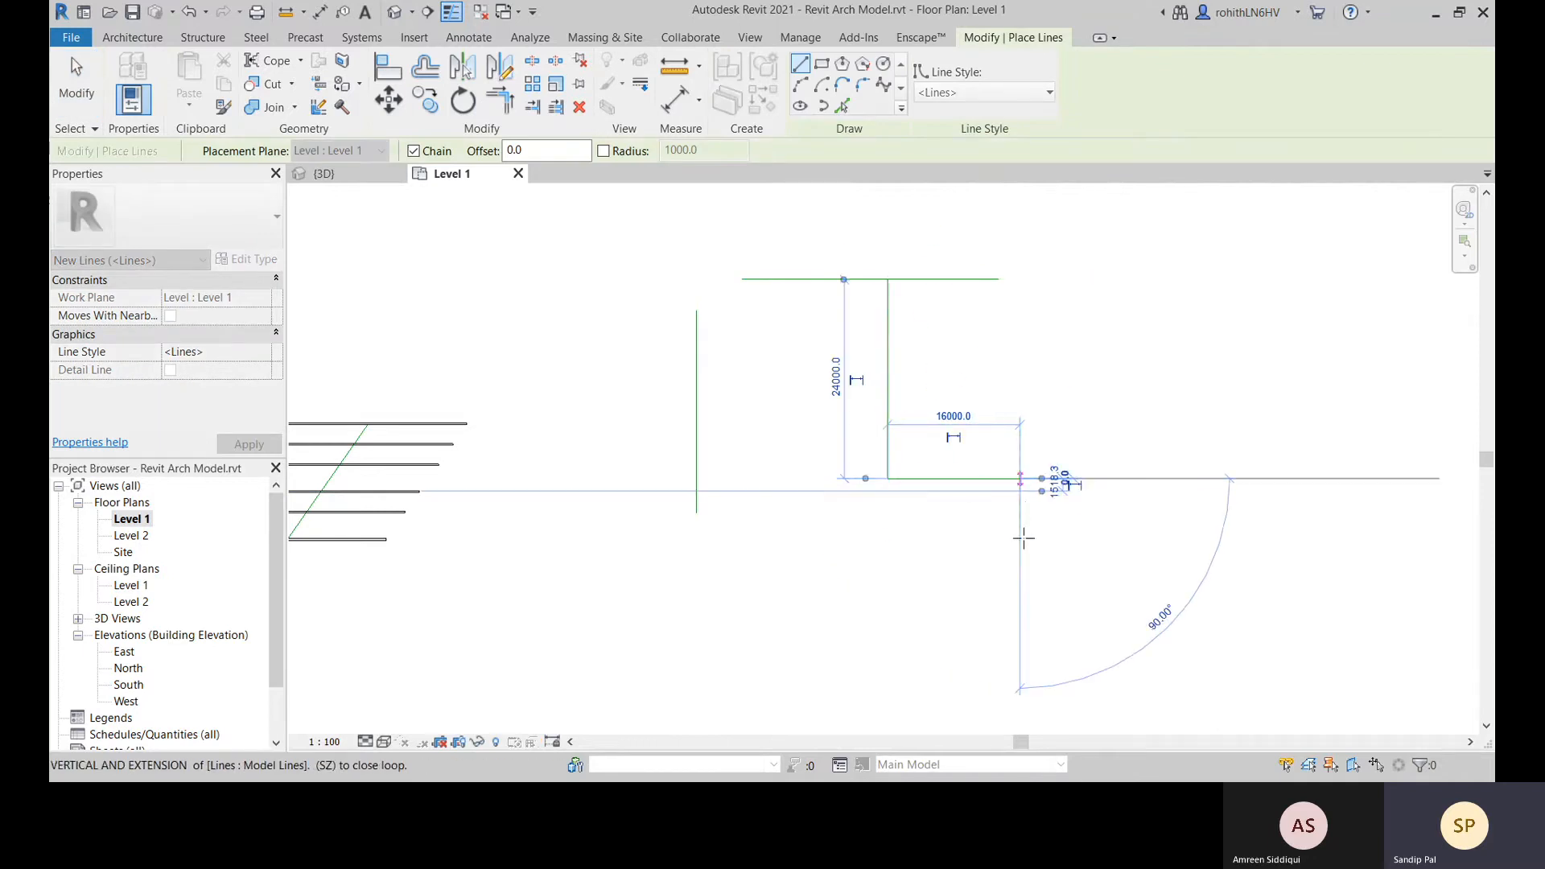
click(1020, 540)
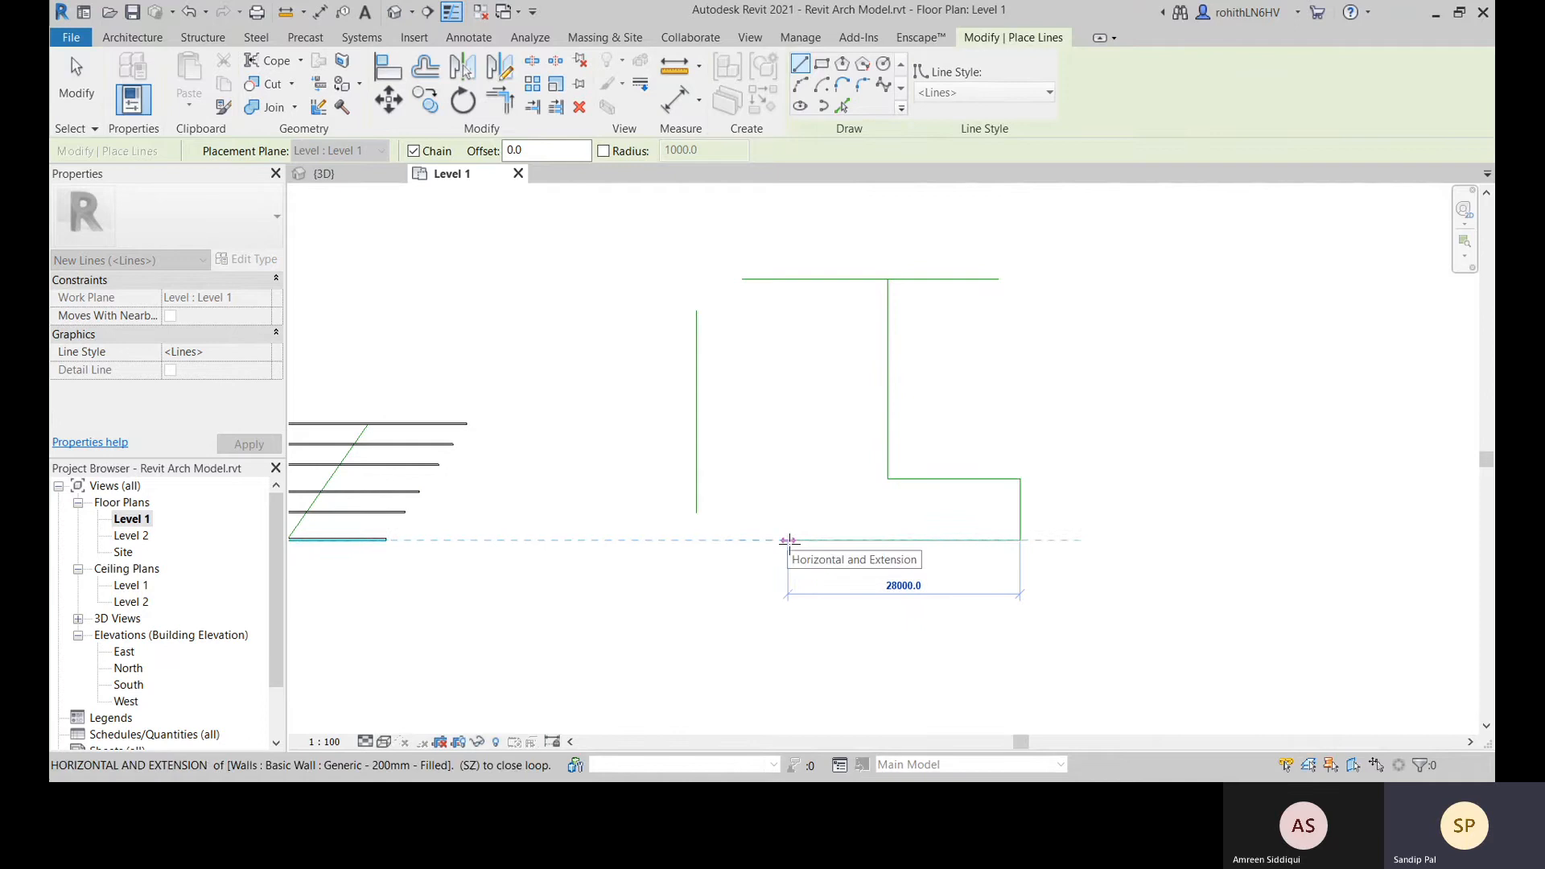
click(790, 540)
key(Escape)
key(Escape)
key(Escape)
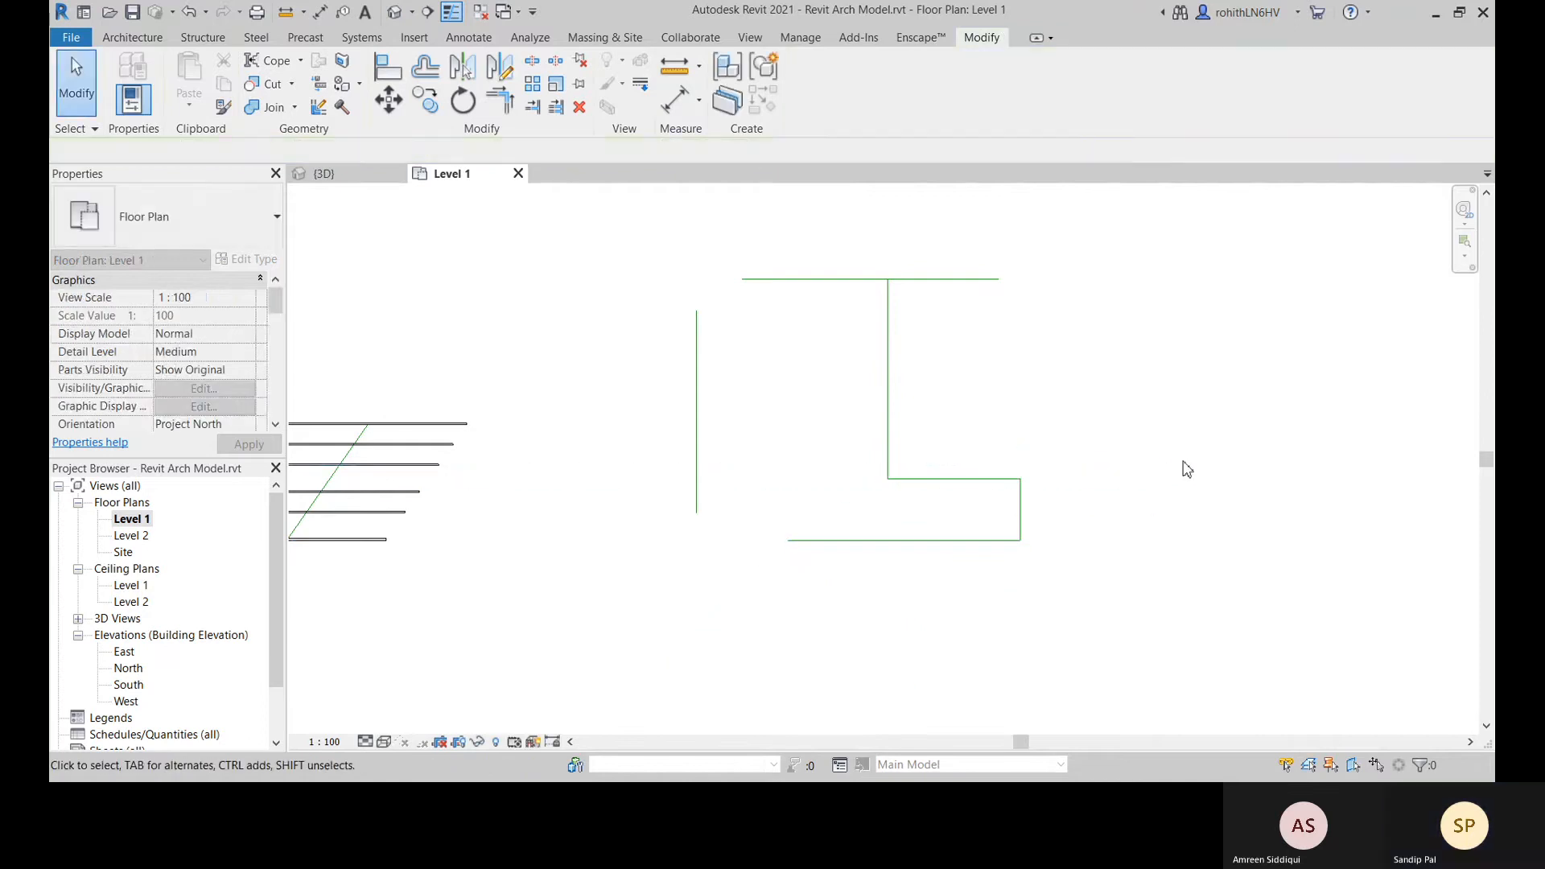
Join the separate vertical line and the top horizontal line into a corner with Trim/Extend to Corner
middle_drag(1139, 478, 1190, 499)
click(500, 100)
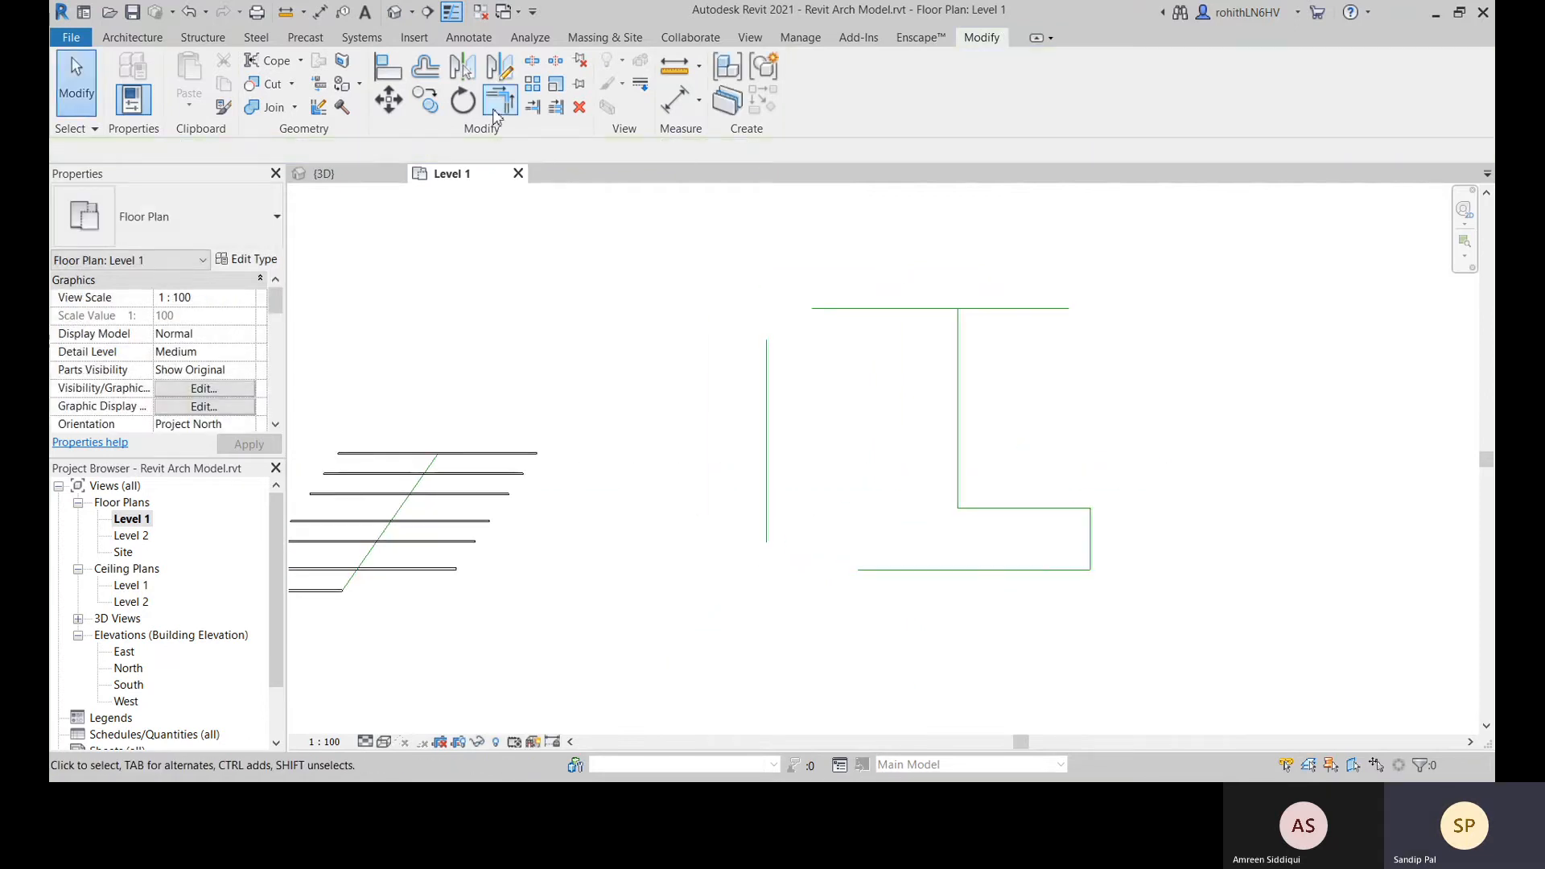
click(764, 423)
click(834, 314)
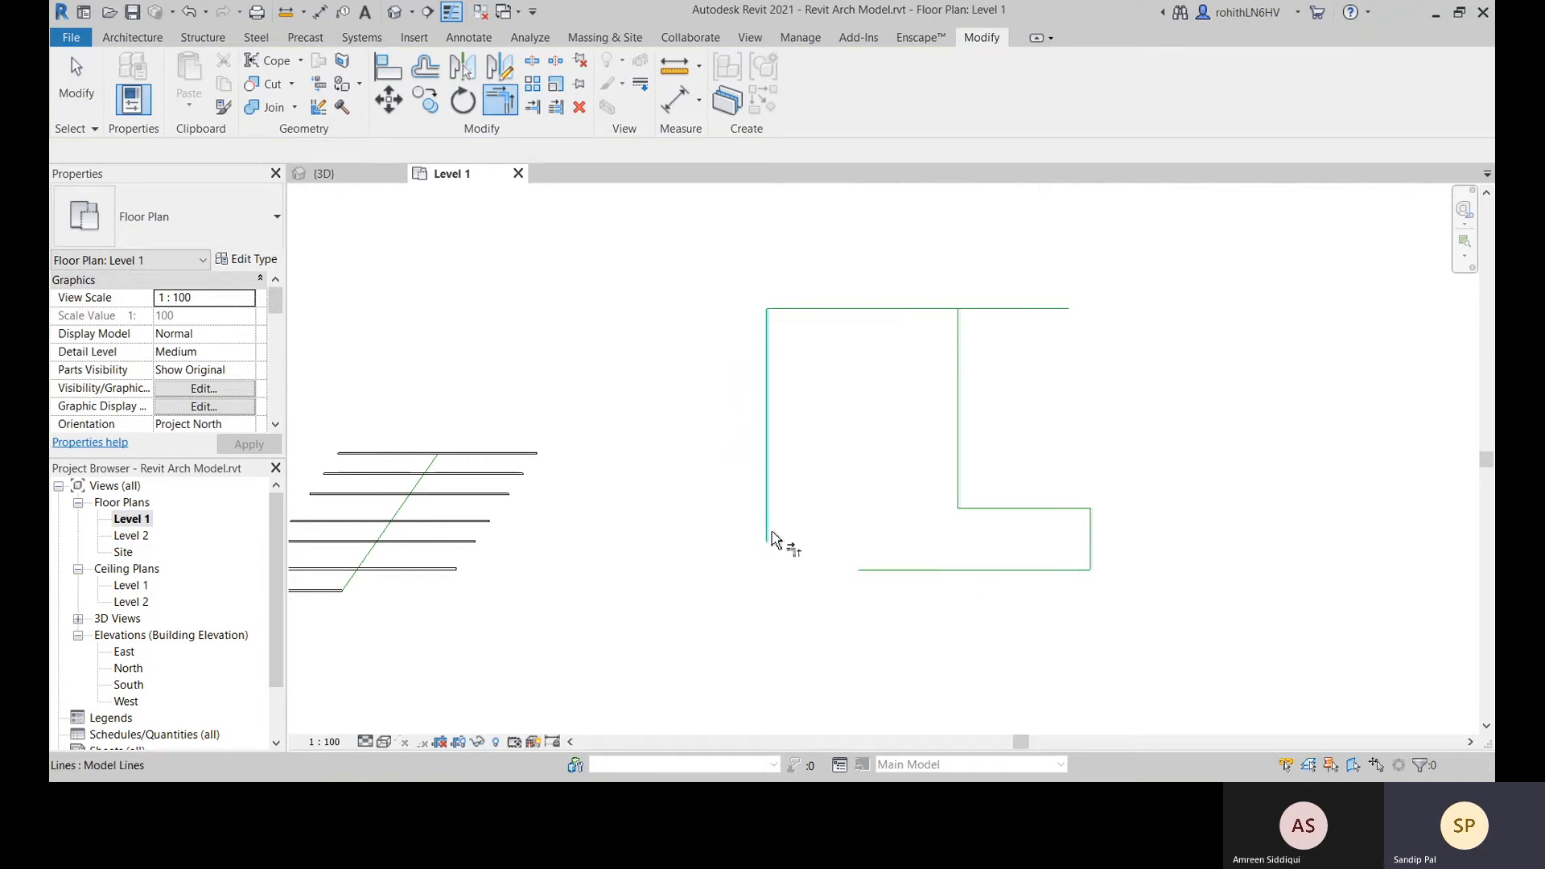
Trim the top line and the stepped chain's long vertical line to a corner, keeping the top line's left part, and undo it
click(959, 354)
click(894, 309)
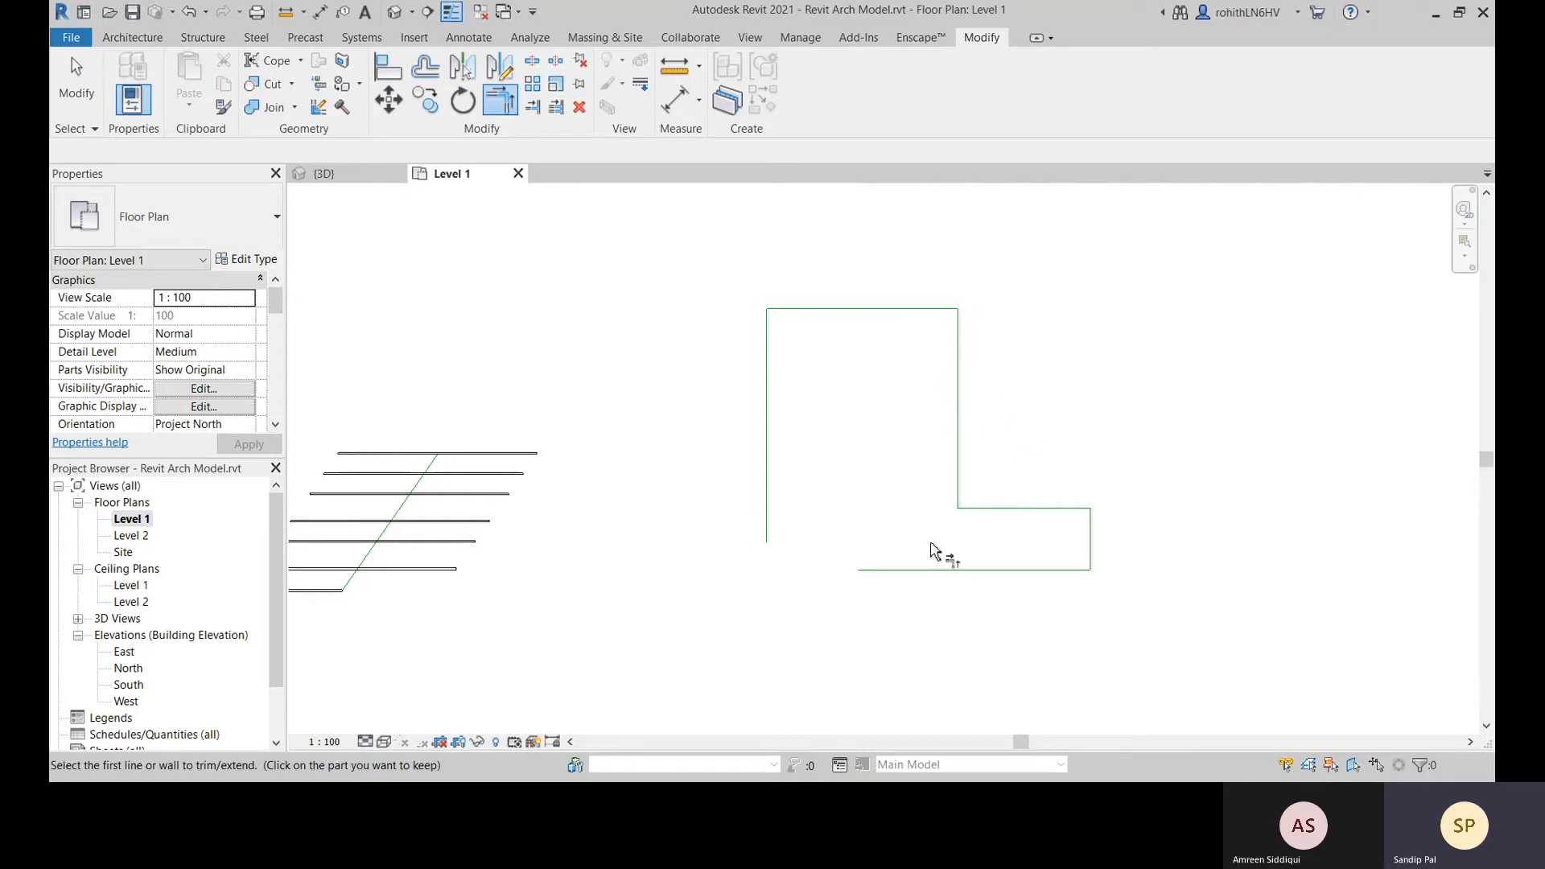
key(ctrl+z)
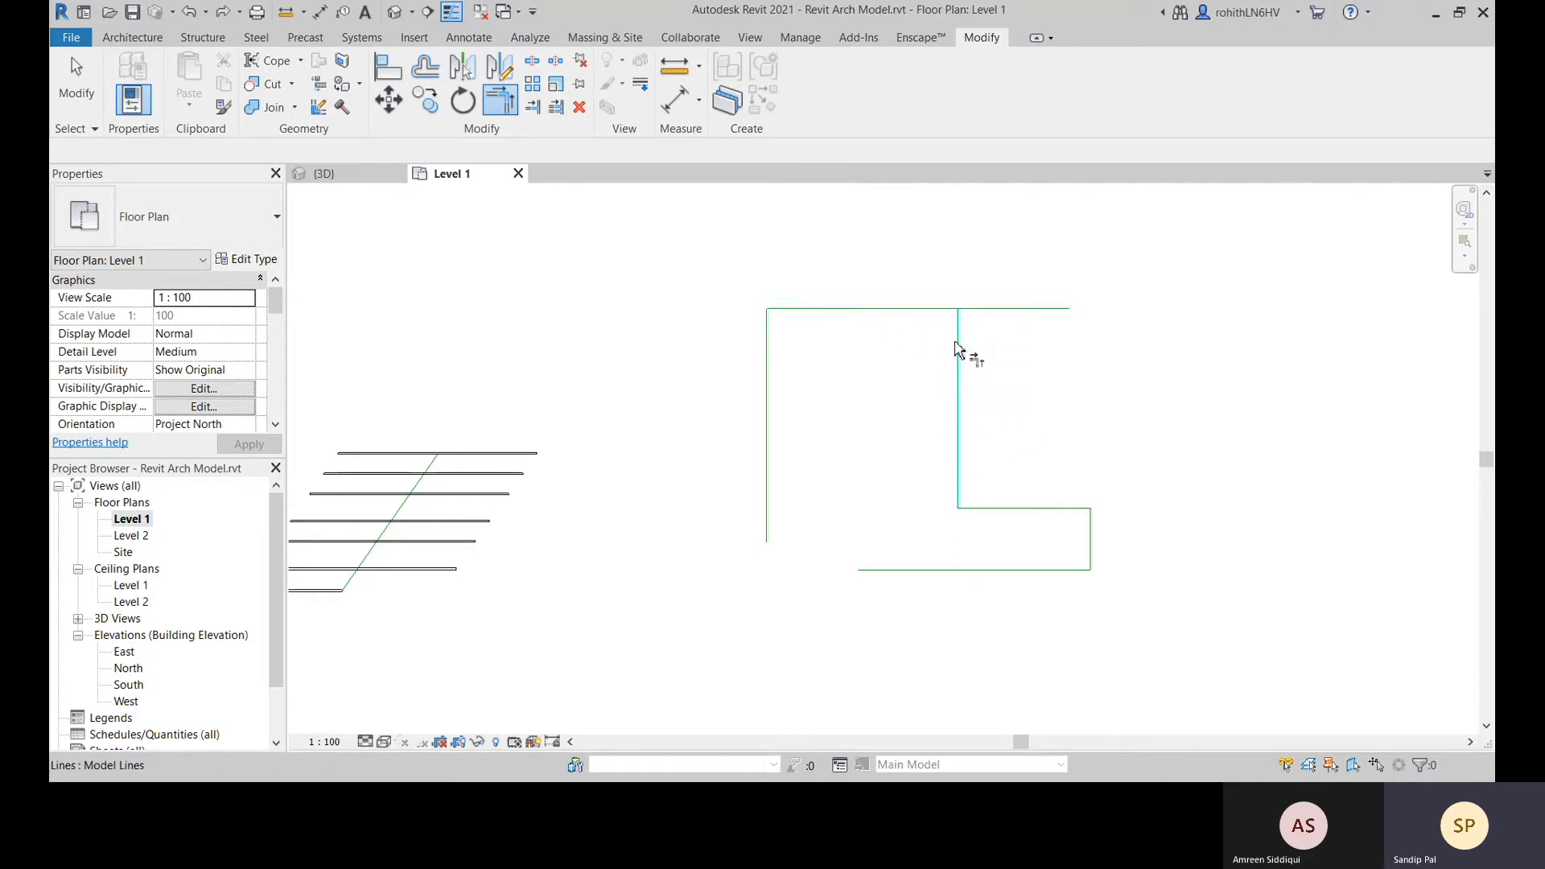
Trim the same two lines to a corner, keeping the top line's right part, and undo it
click(958, 349)
click(1010, 312)
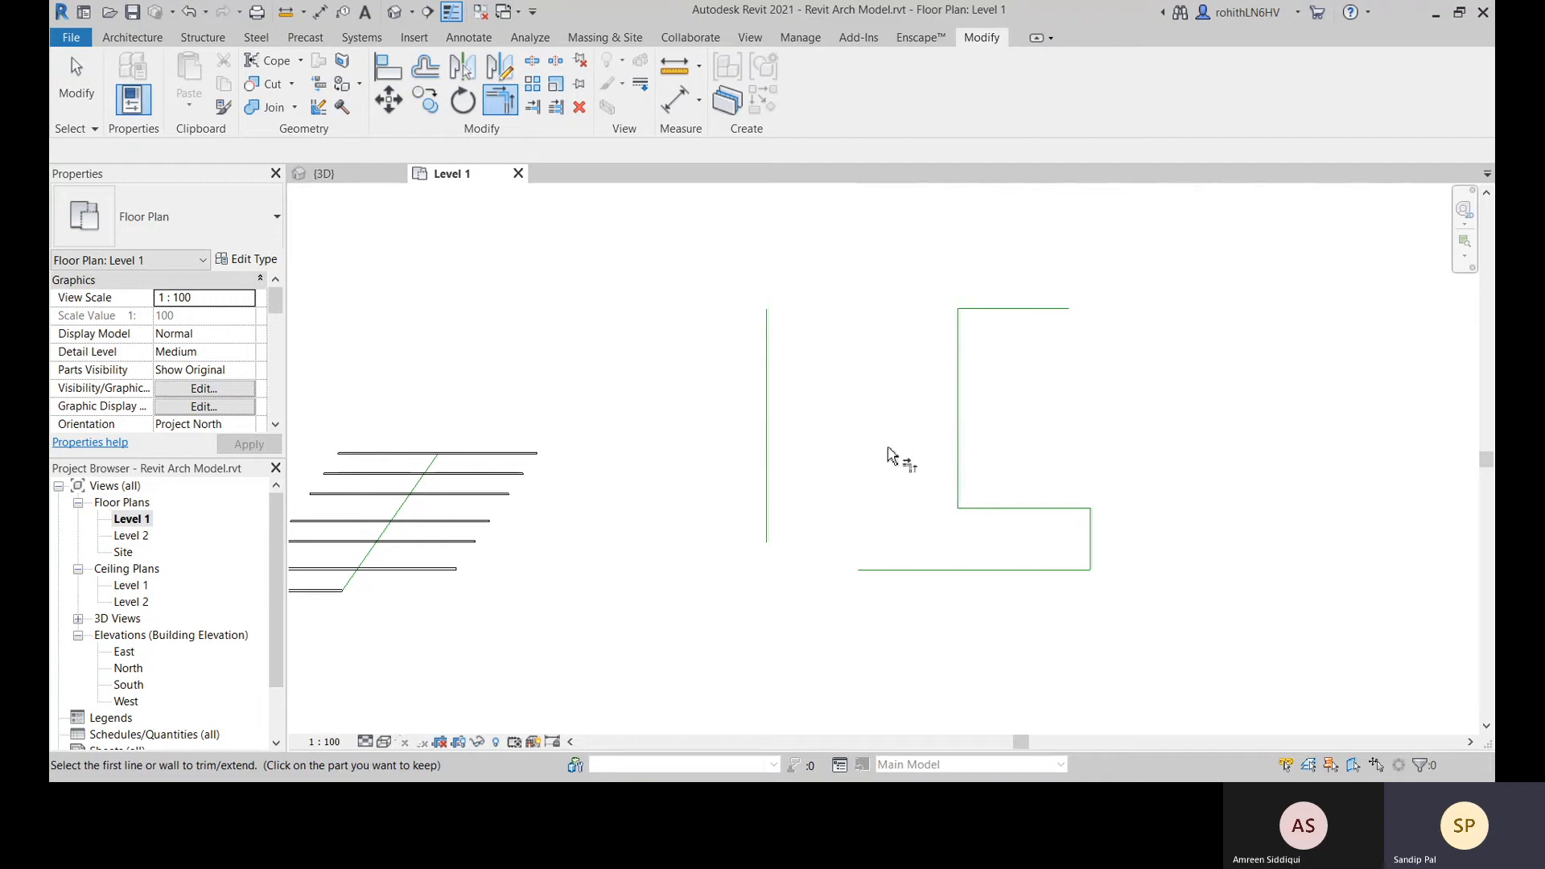
key(ctrl+z)
key(Escape)
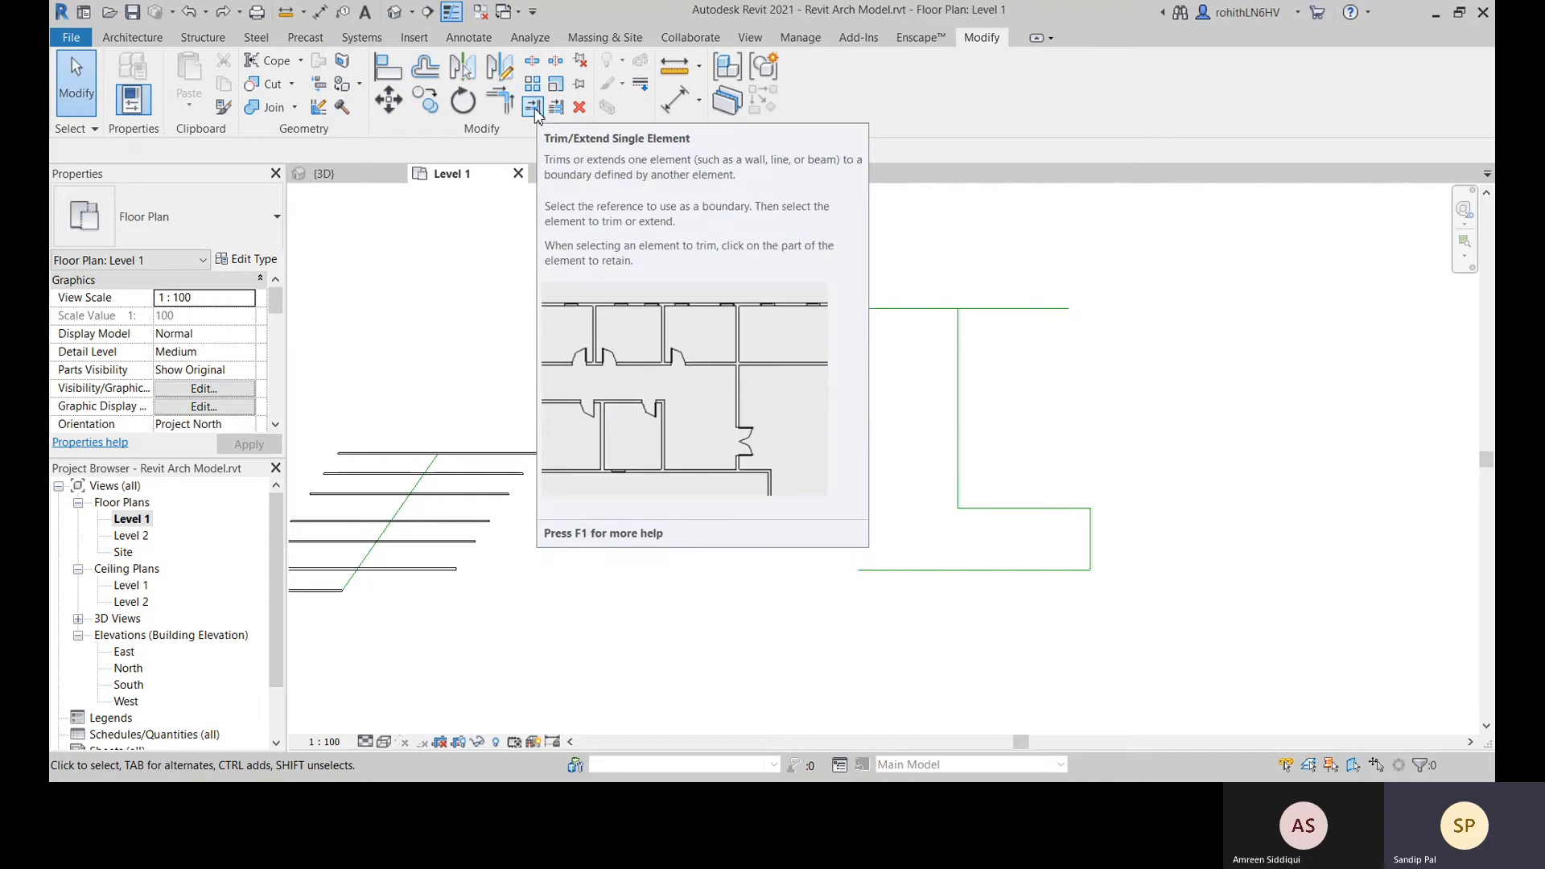
Extend the bottom line to the left vertical line and that vertical line down to the bottom line with Trim/Extend Single Element
click(533, 108)
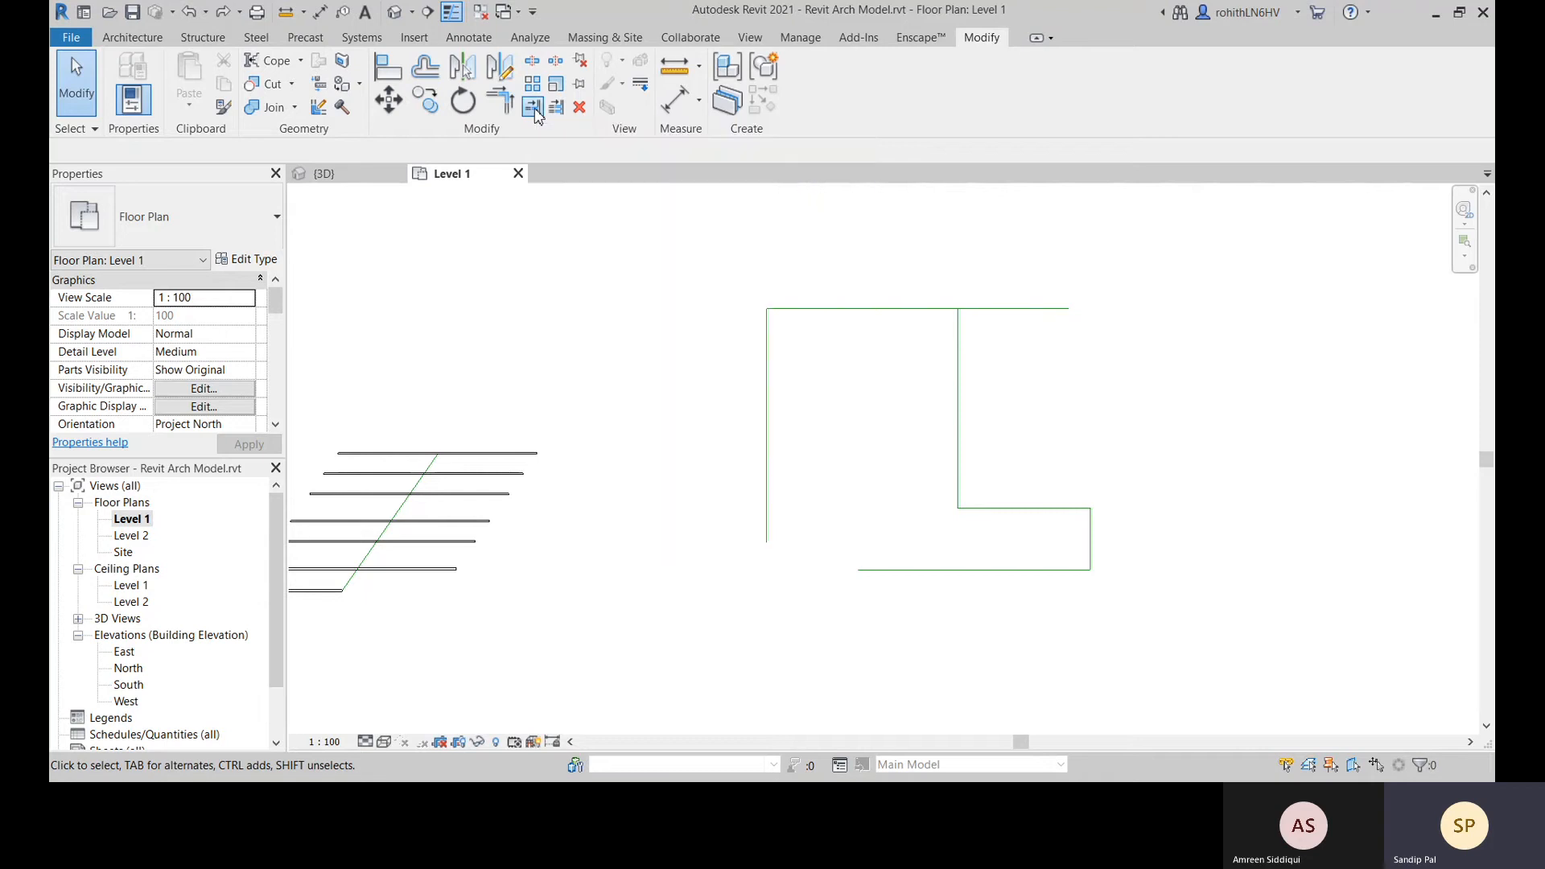
click(769, 525)
click(871, 570)
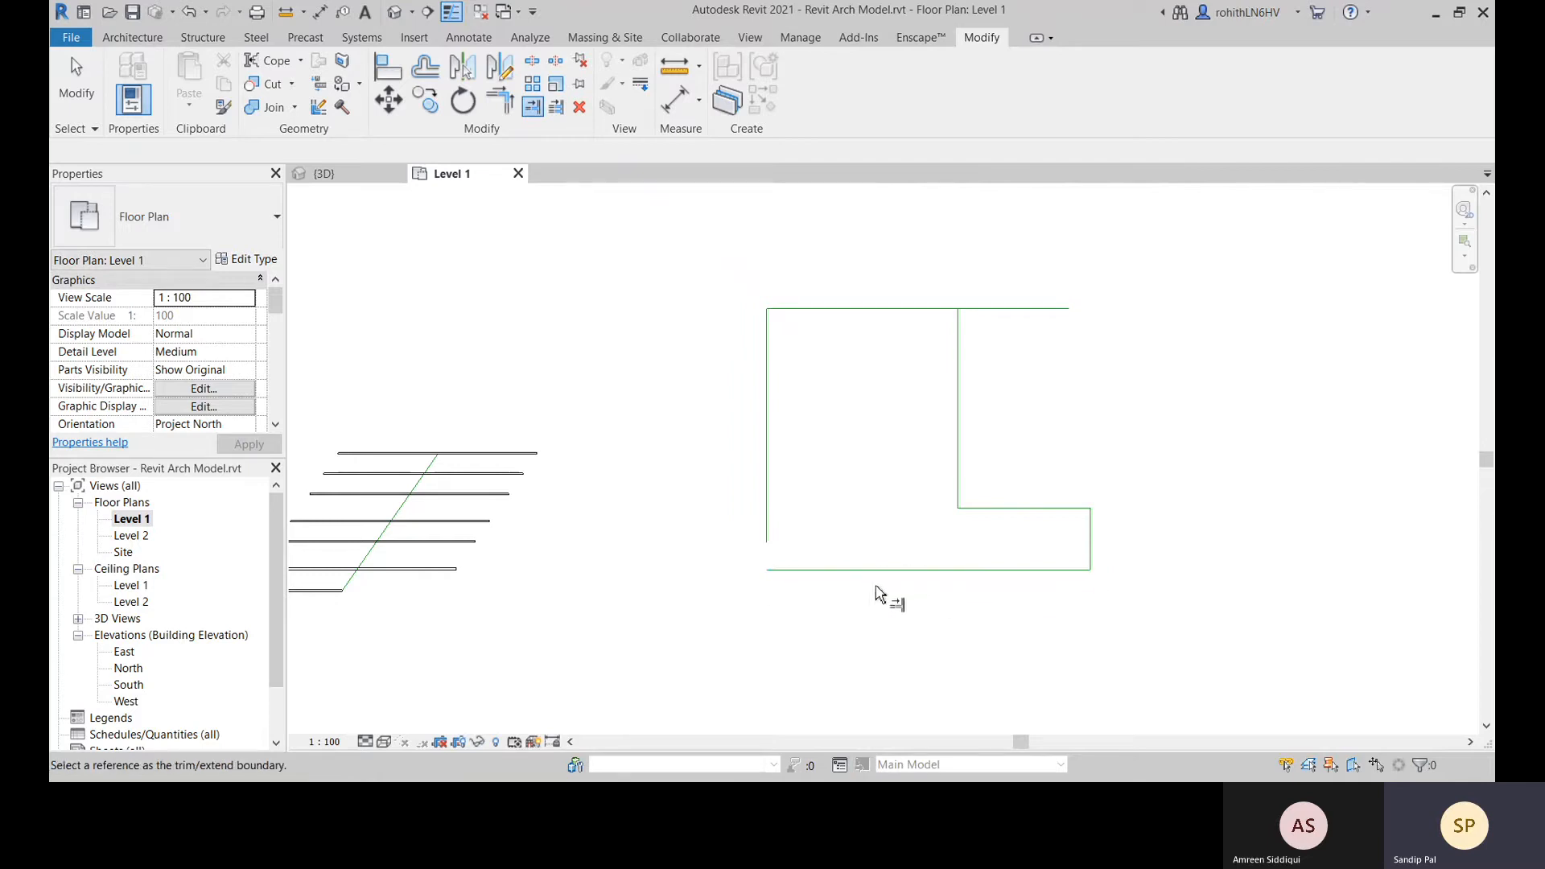
click(799, 573)
click(767, 527)
Trim the top line's right overhang at the stepped chain's long vertical line, and undo all the single-element trims and extensions
click(951, 386)
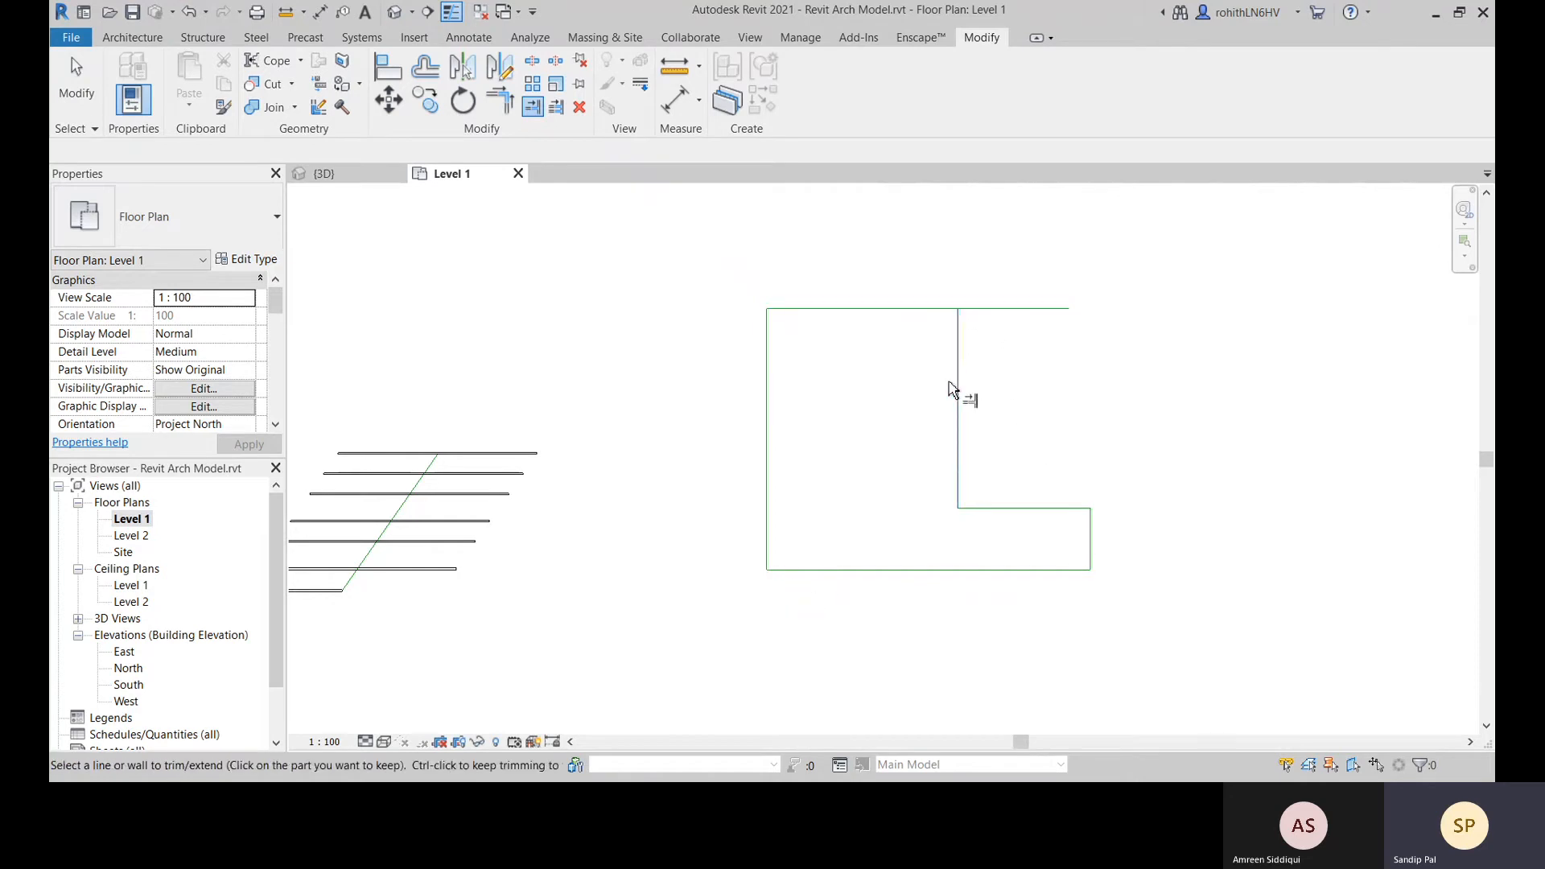
click(877, 312)
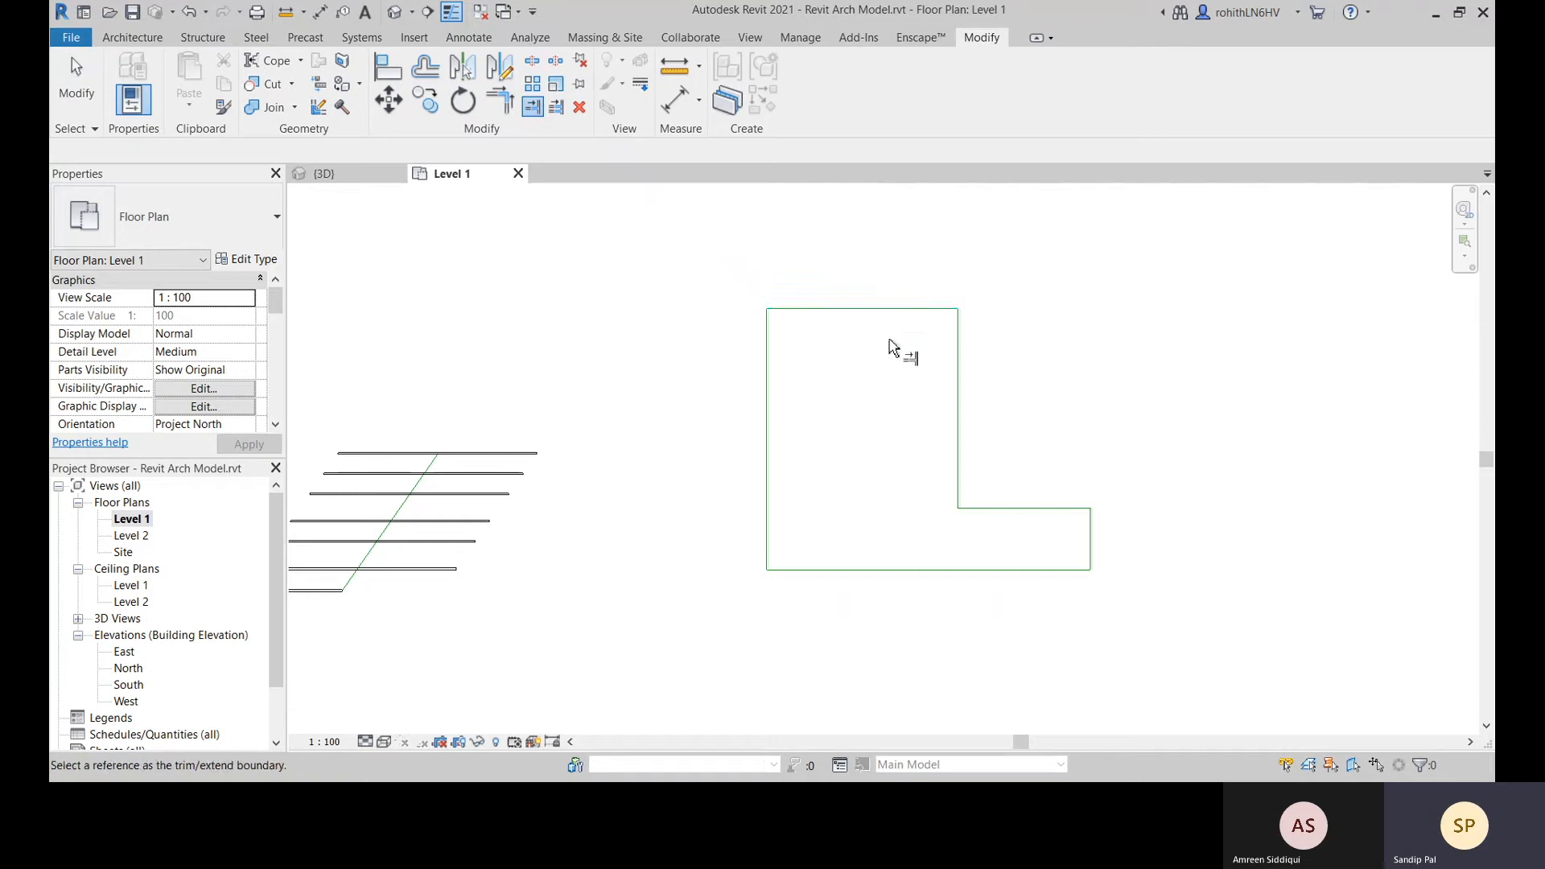
key(ctrl+z)
key(ctrl+z)
key(Escape)
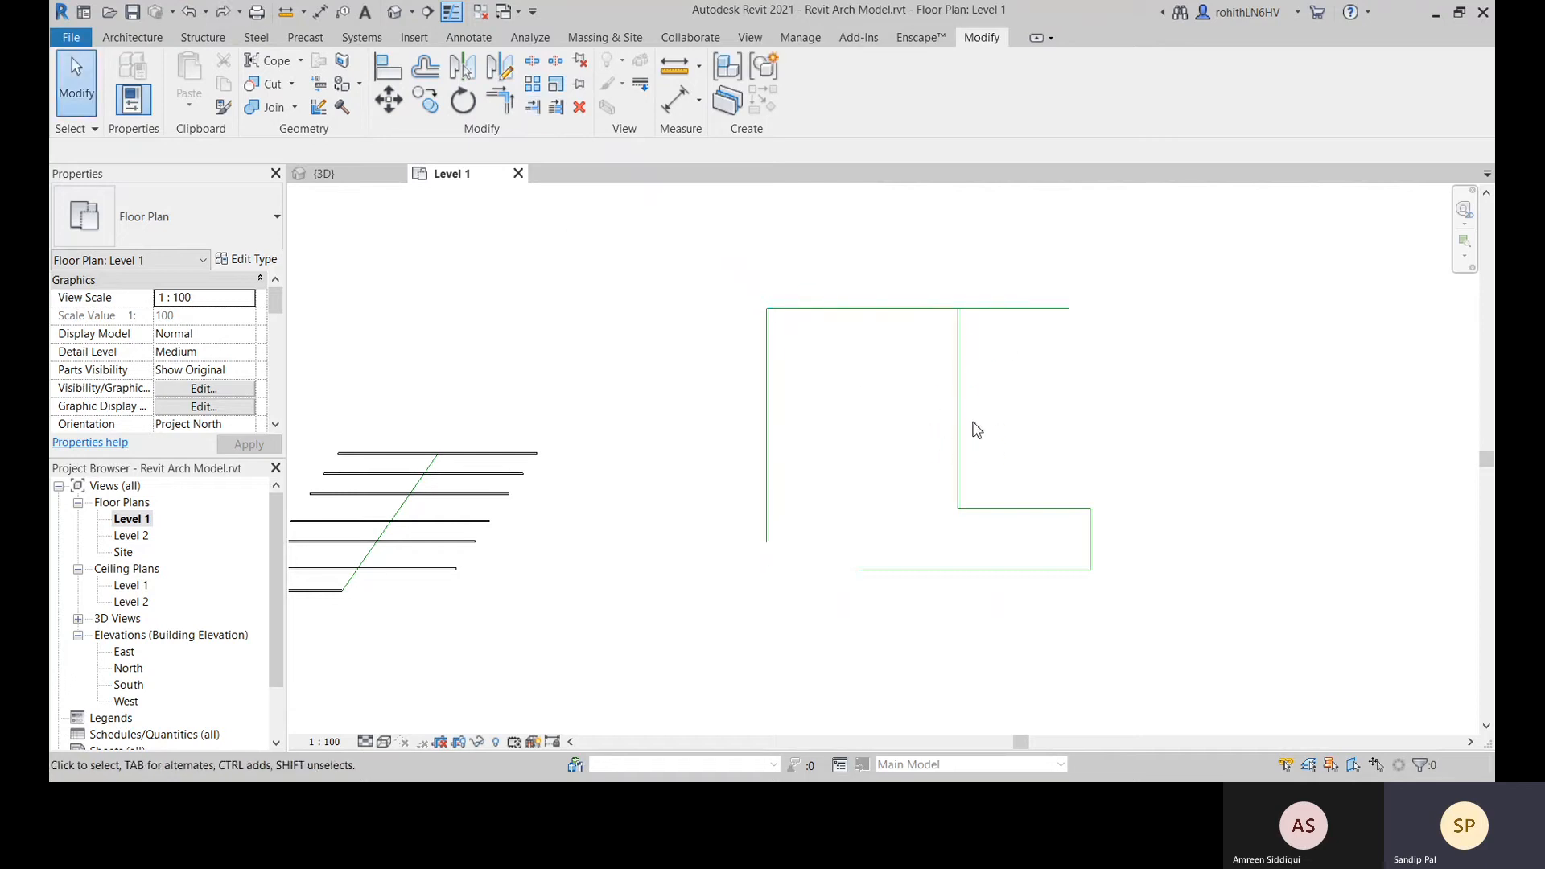
Extend the bottom line to the left vertical line with Trim/Extend Multiple Elements, and undo it
click(555, 109)
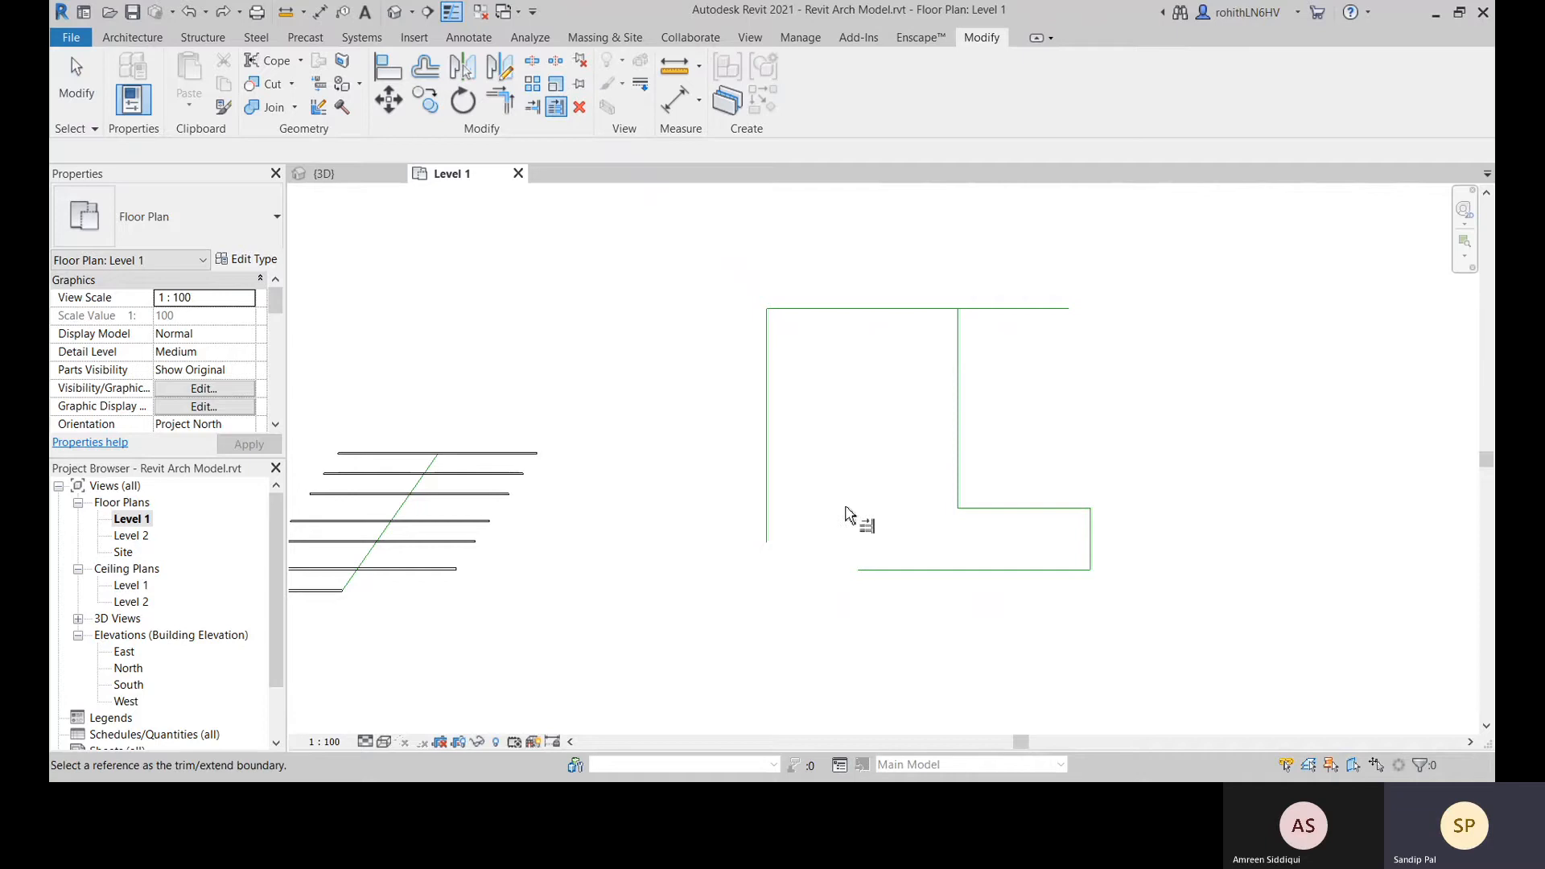
click(767, 510)
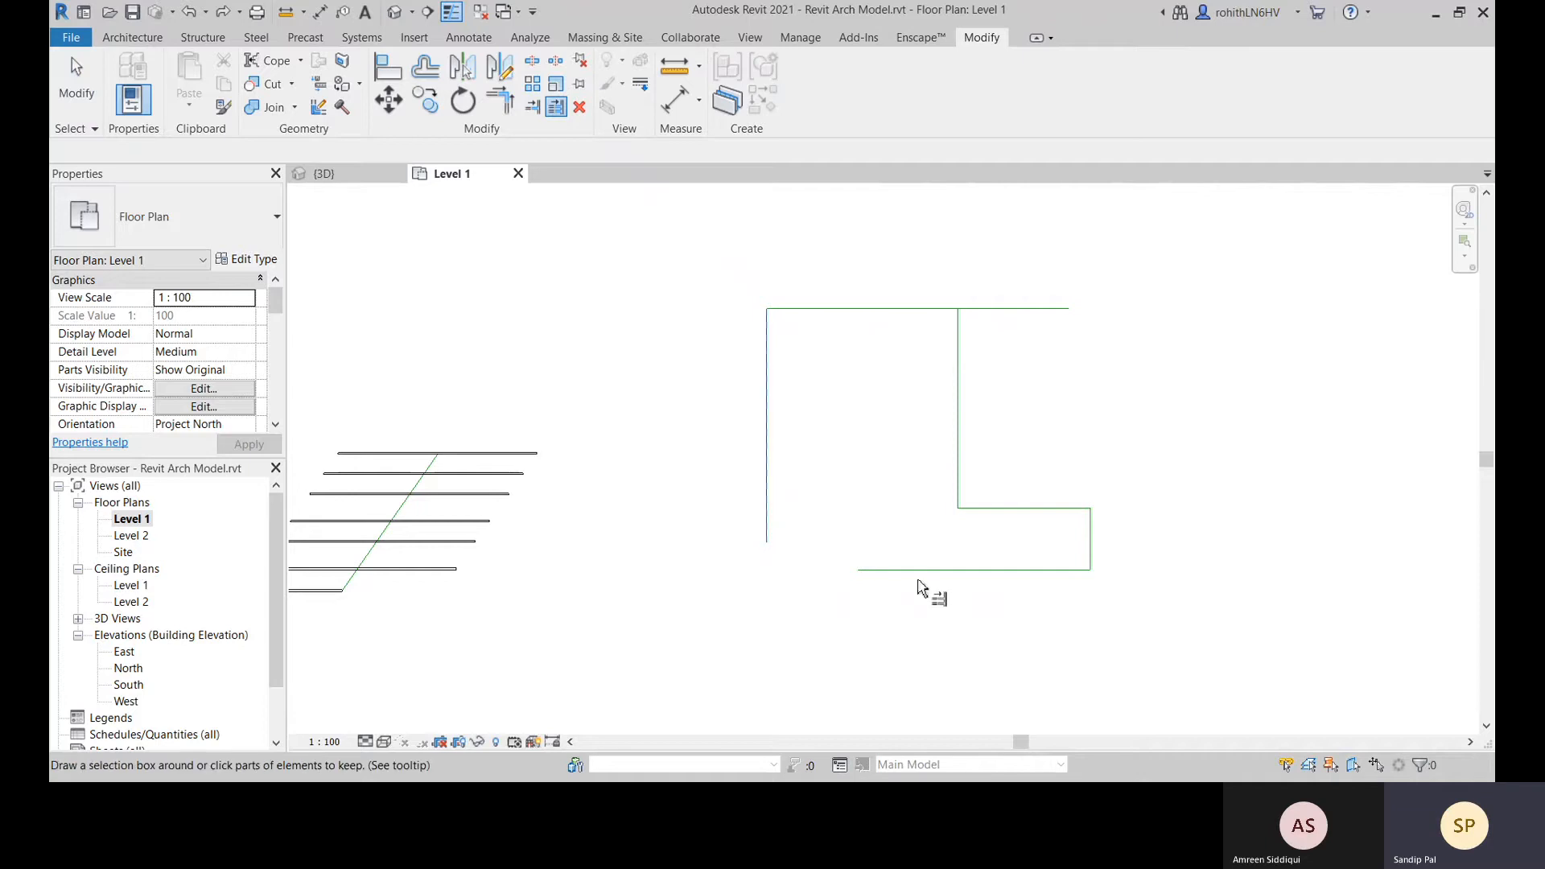
click(909, 570)
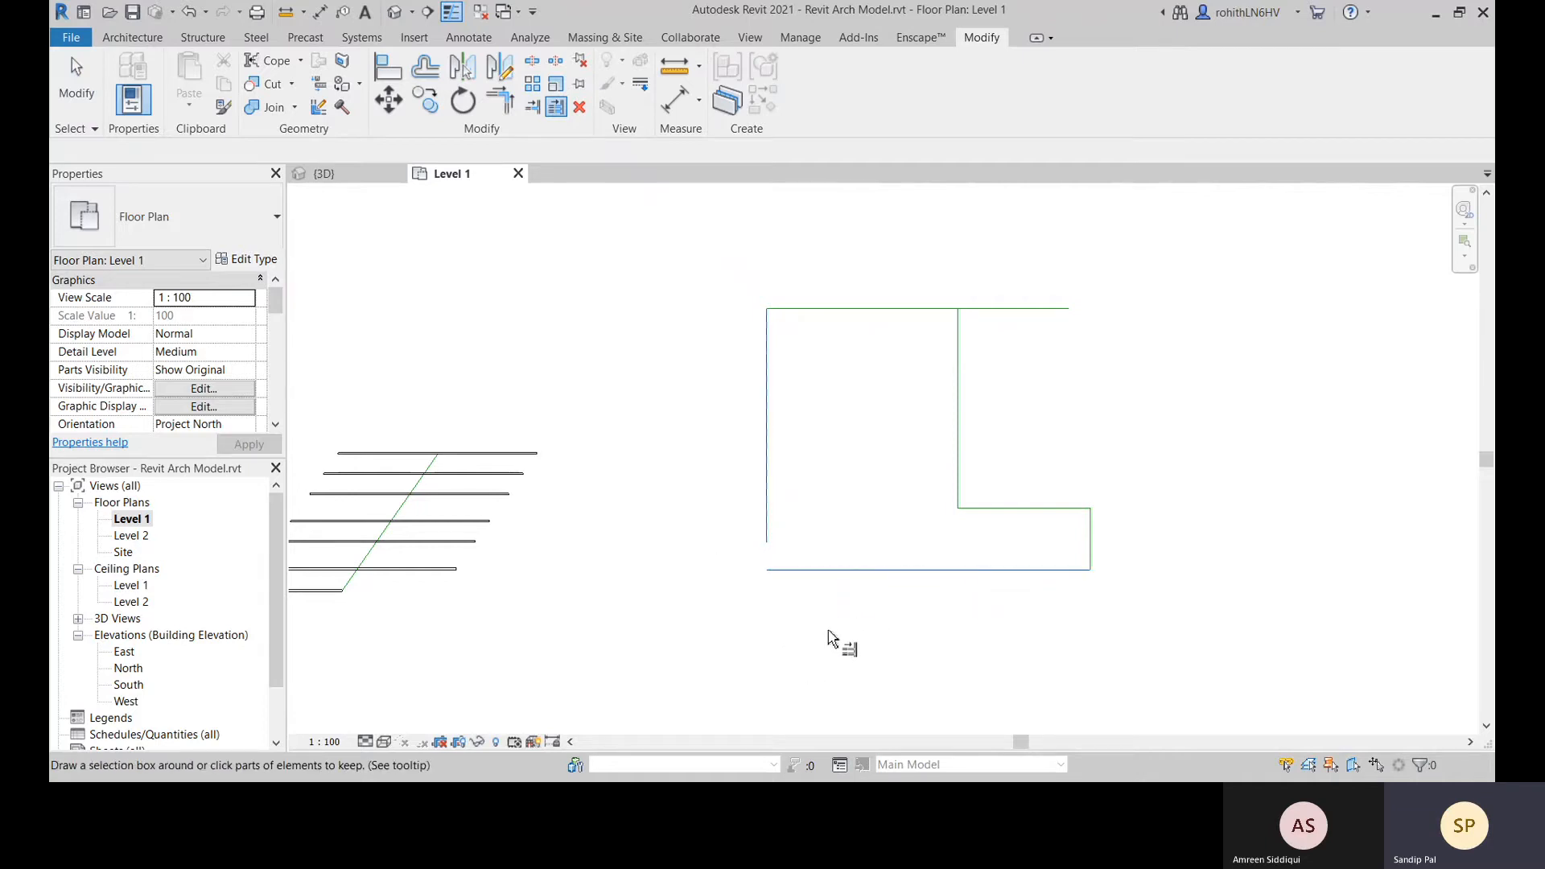
middle_drag(826, 626, 838, 625)
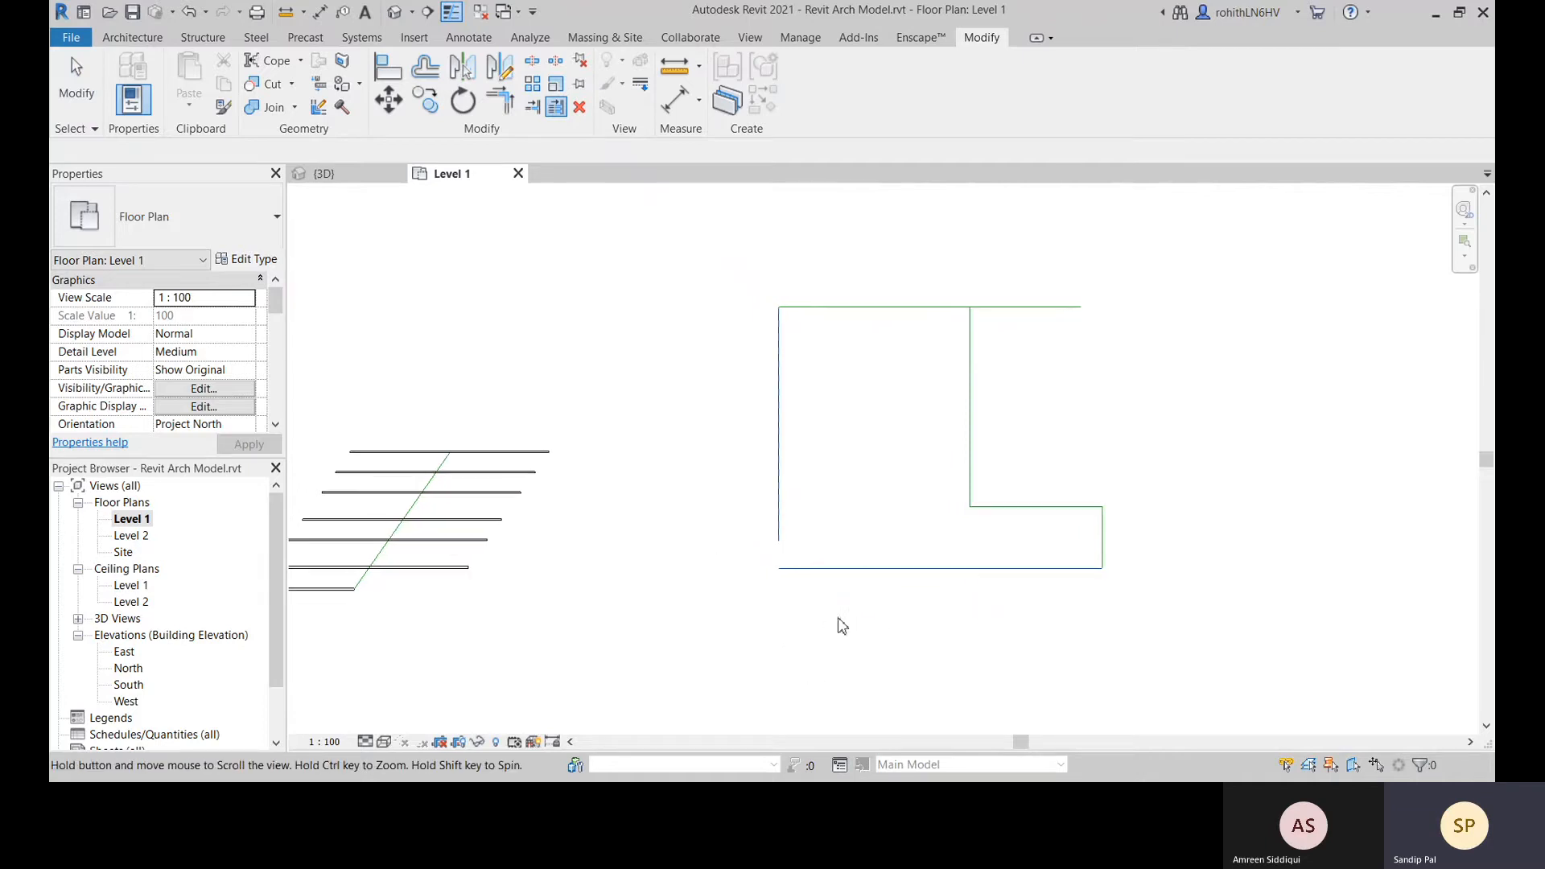
click(563, 112)
key(ctrl+z)
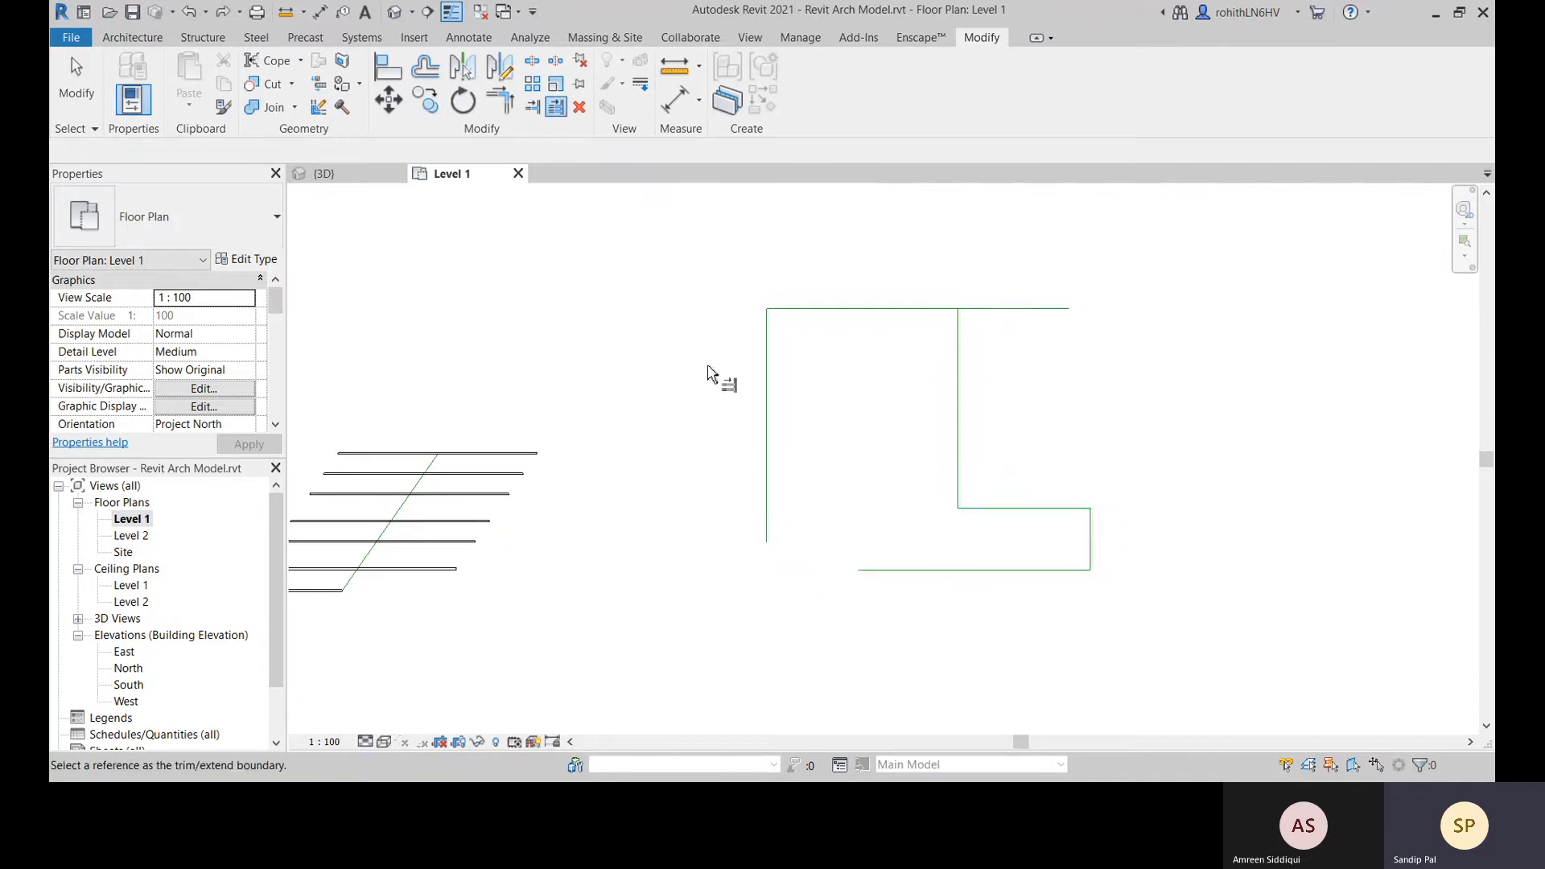
key(Escape)
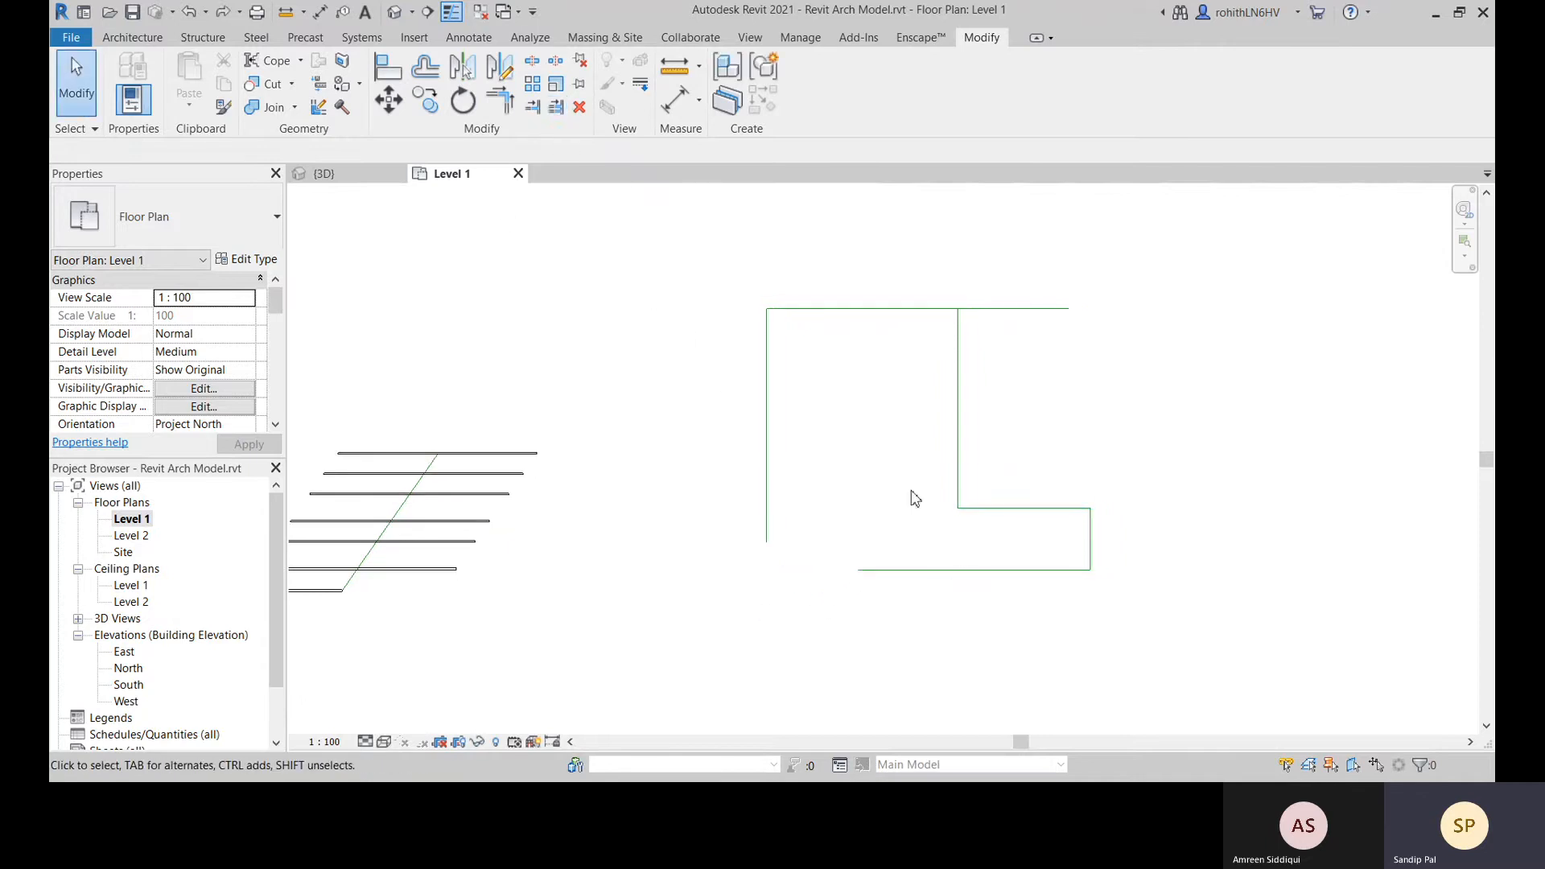
Extend the bottom line and the step's short horizontal line to the left vertical line with Trim/Extend Multiple Elements
click(556, 109)
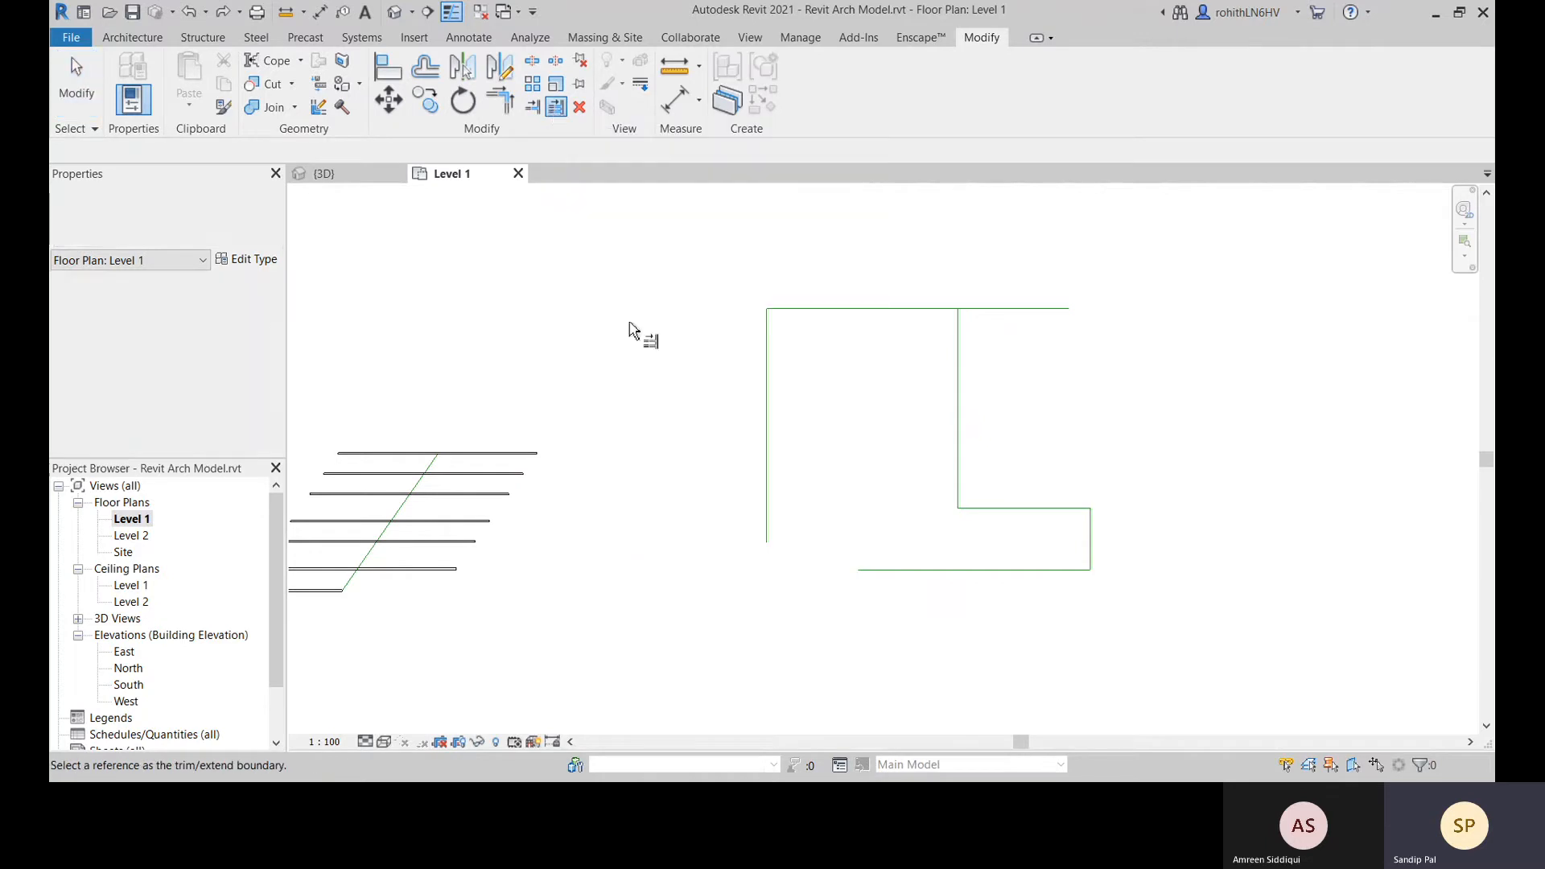
click(761, 513)
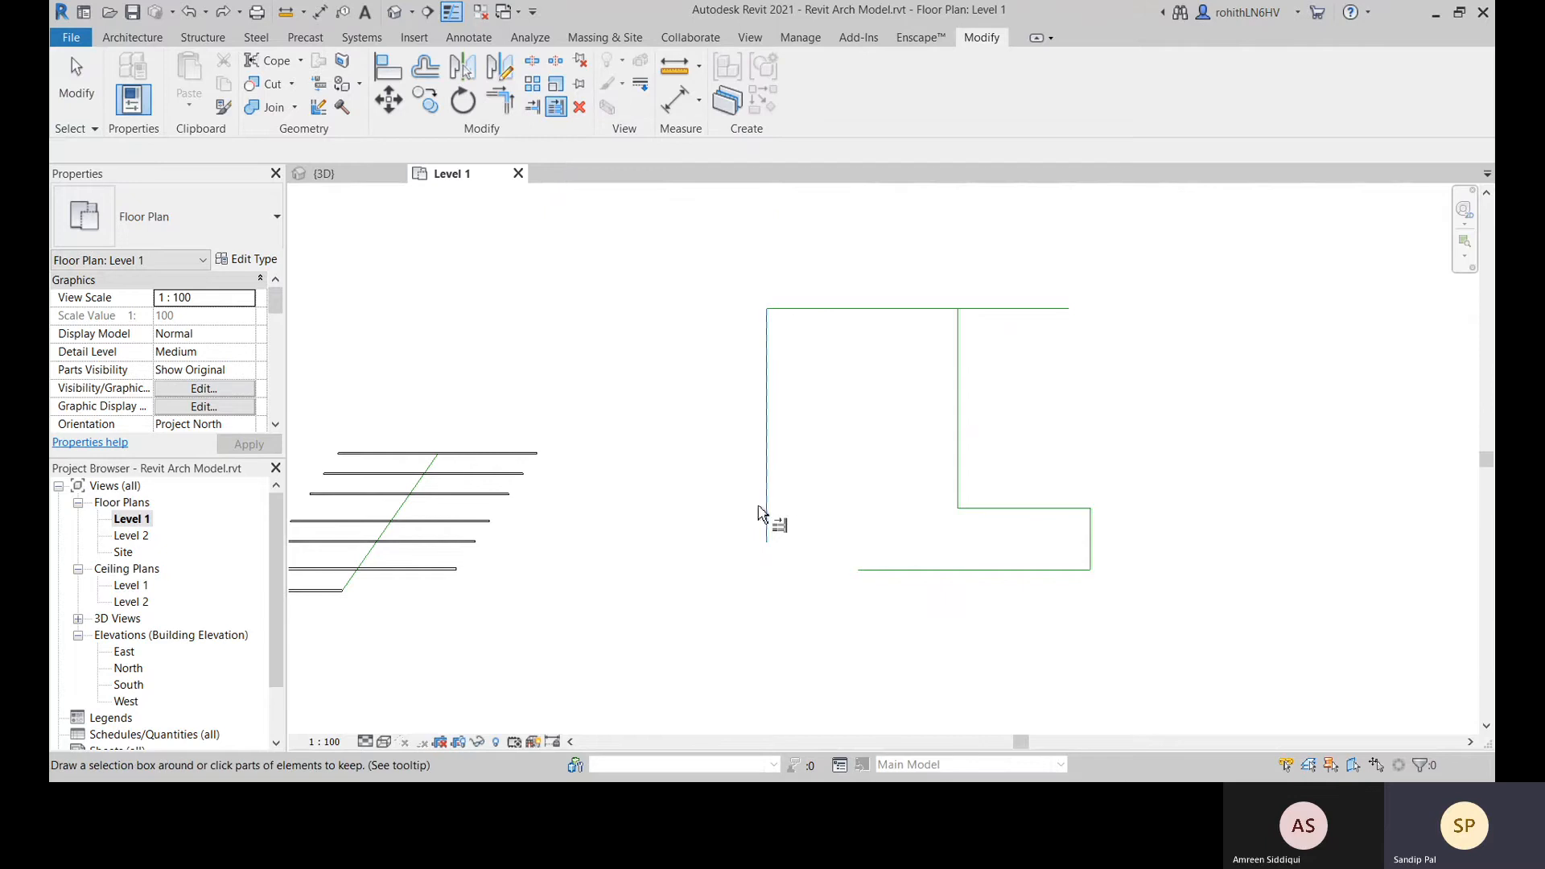
click(911, 571)
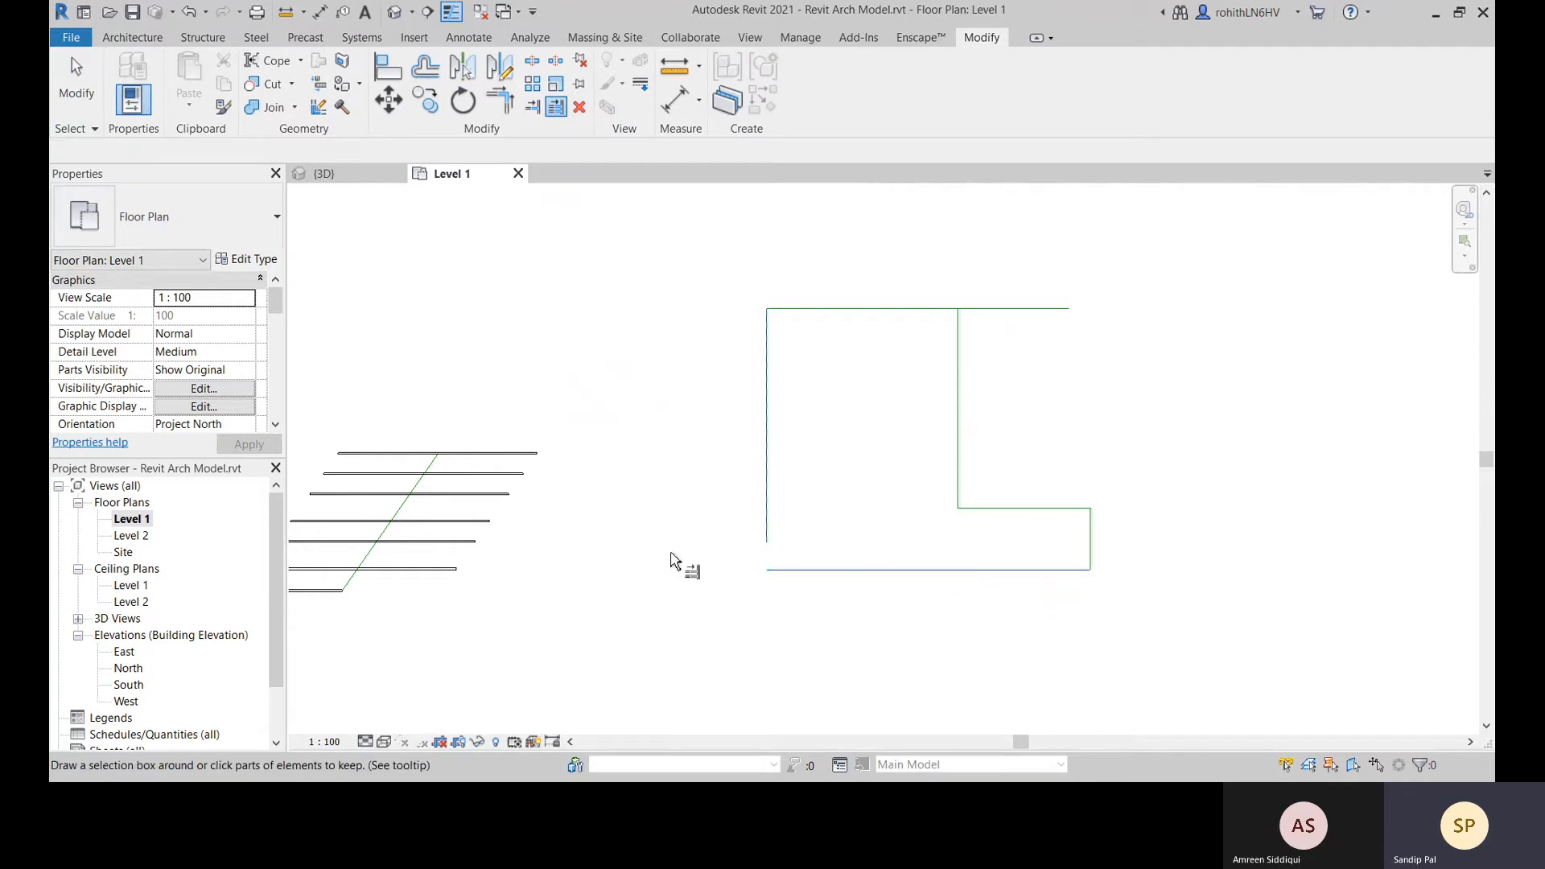
click(990, 509)
middle_drag(841, 577, 891, 558)
key(Escape)
key(Escape)
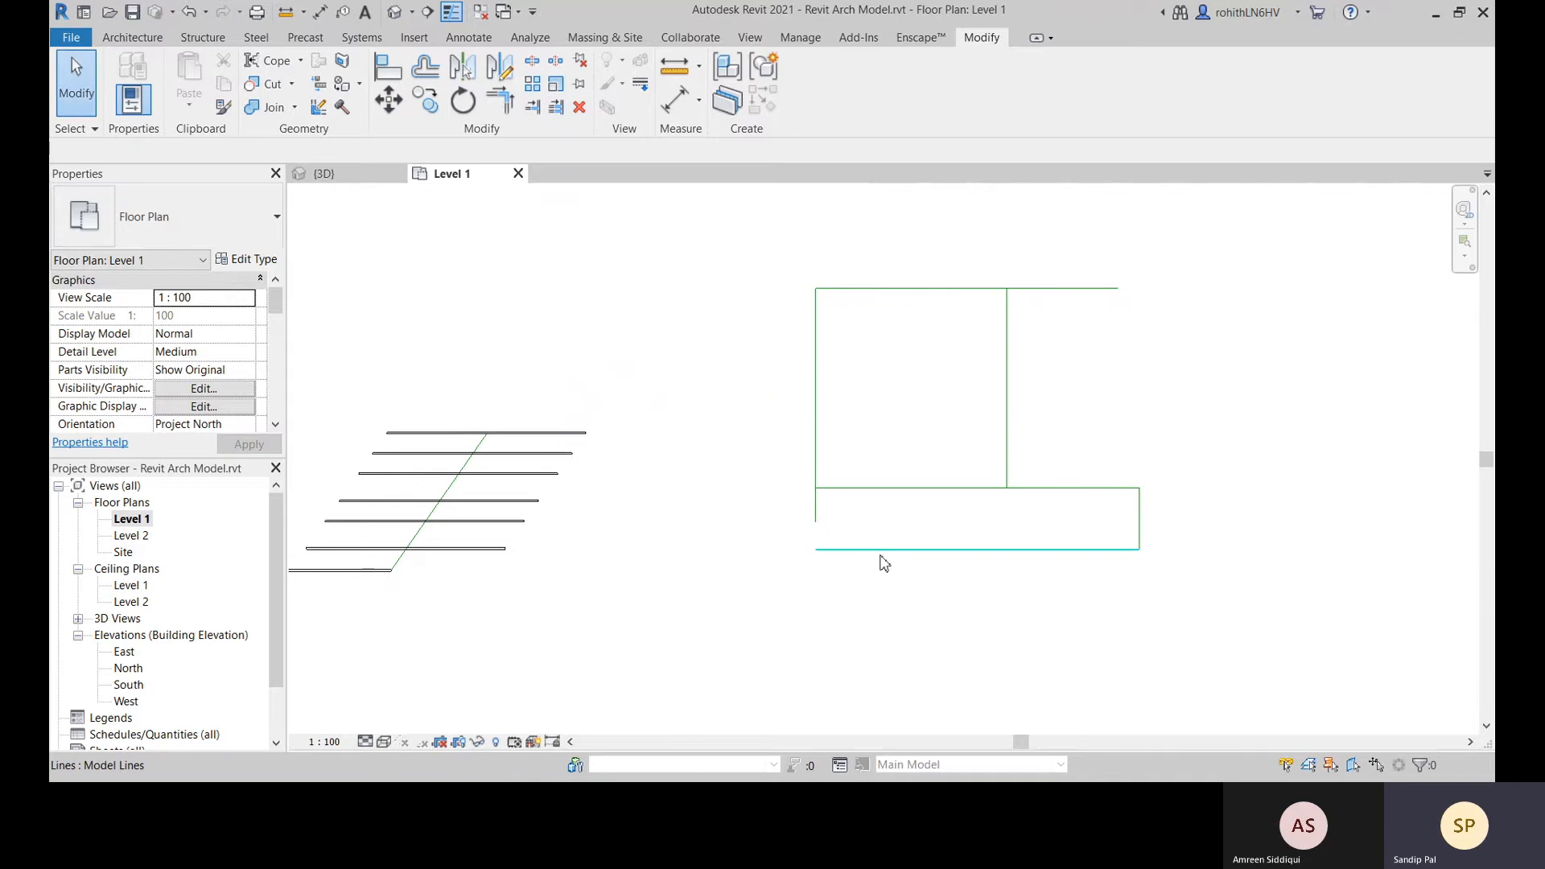
Trim the inner vertical line and the step's horizontal line to a corner, keeping the horizontal line's right part
middle_drag(556, 436, 534, 474)
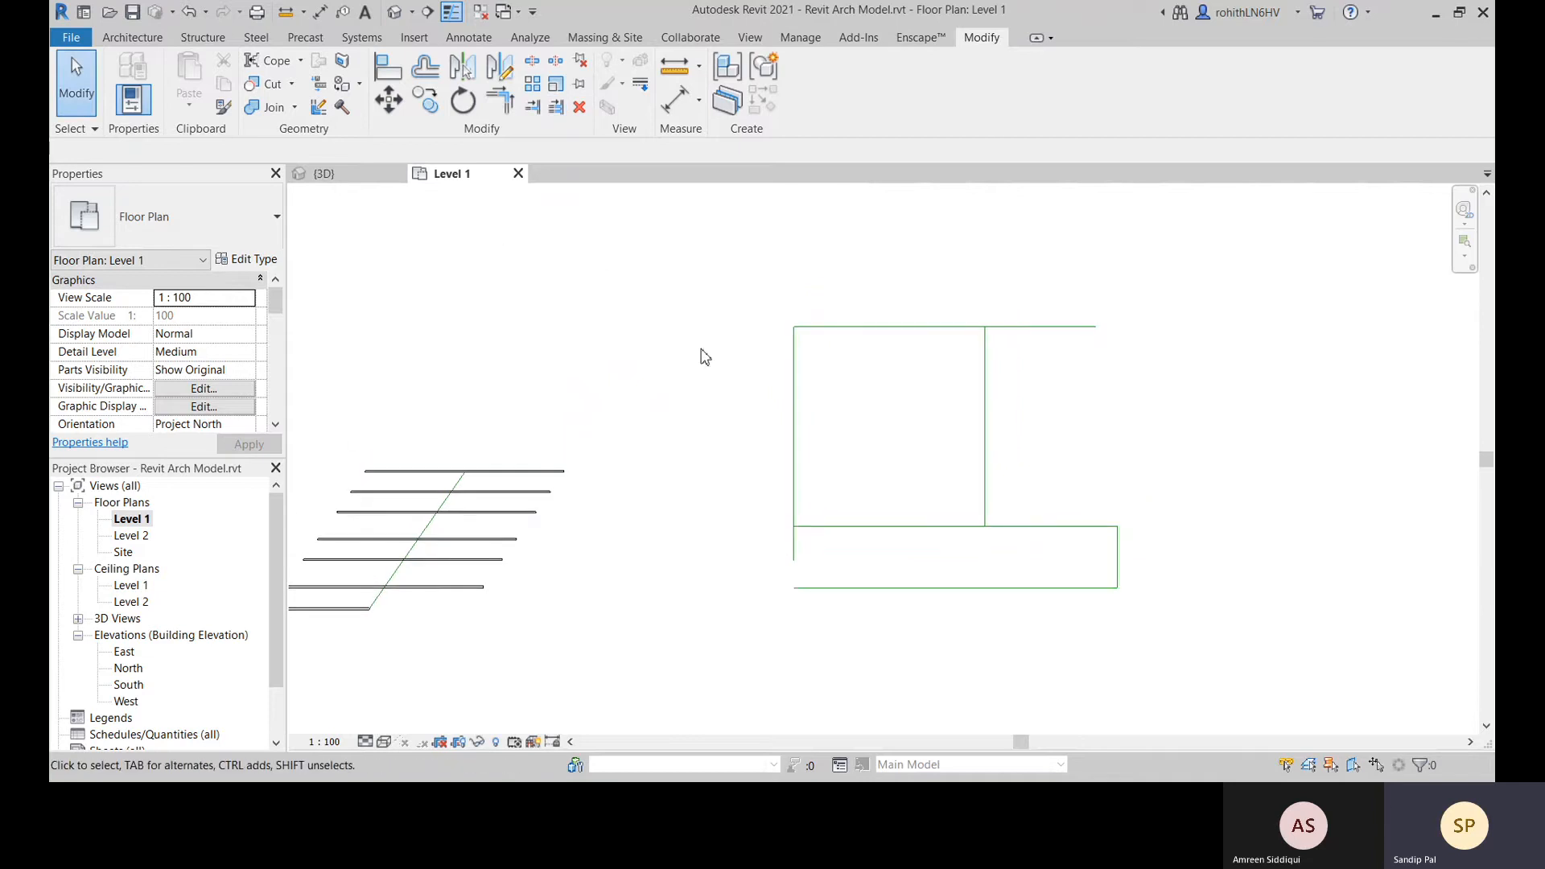
middle_drag(806, 407, 728, 396)
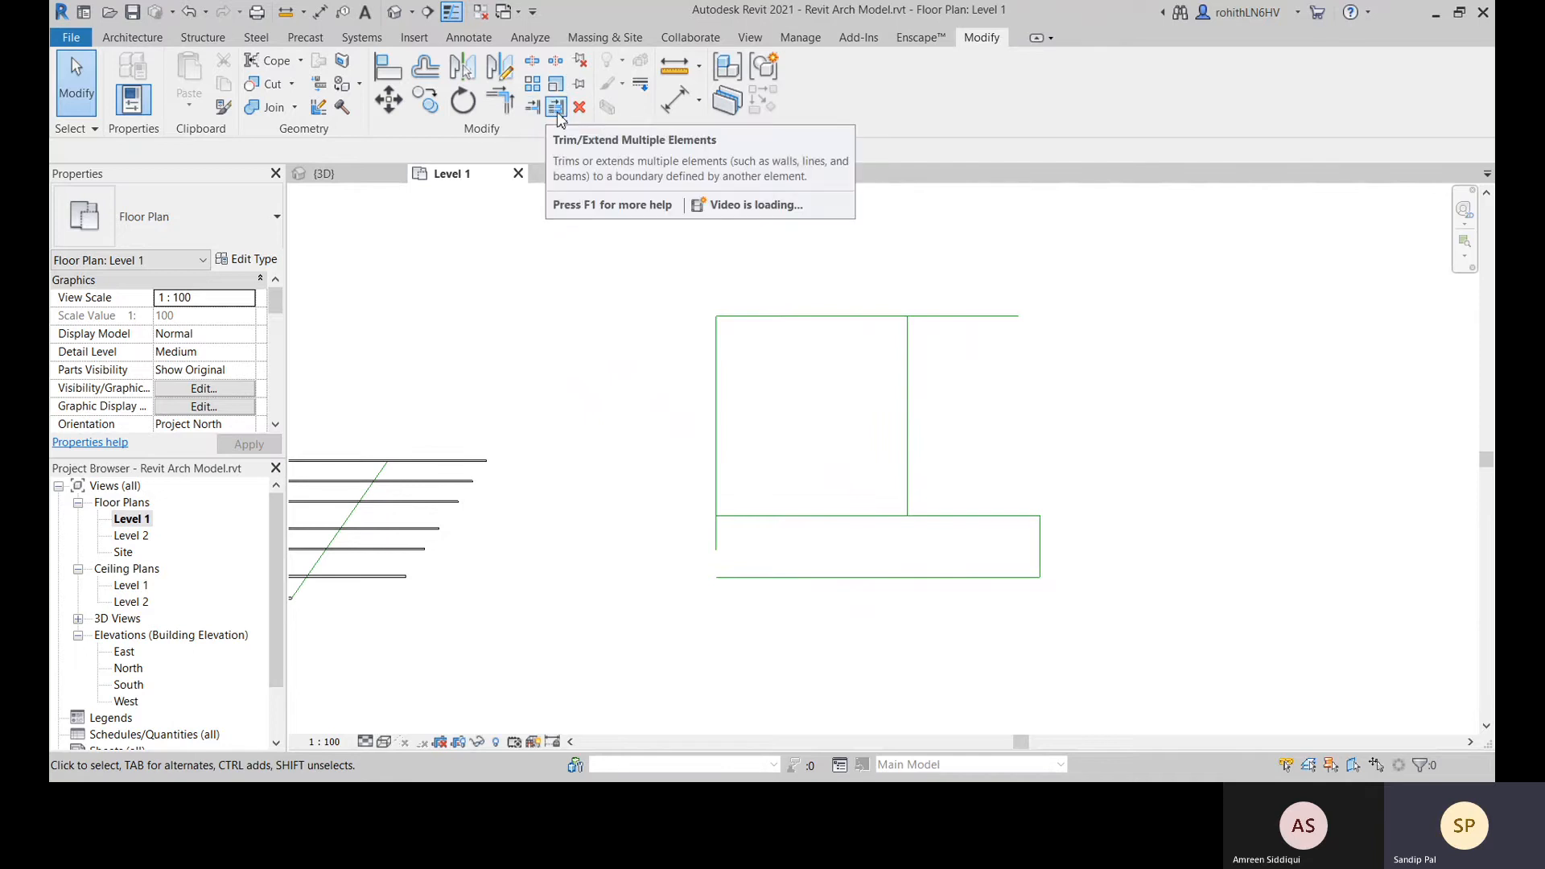
middle_drag(679, 445, 800, 413)
middle_drag(1167, 523, 1005, 560)
click(501, 100)
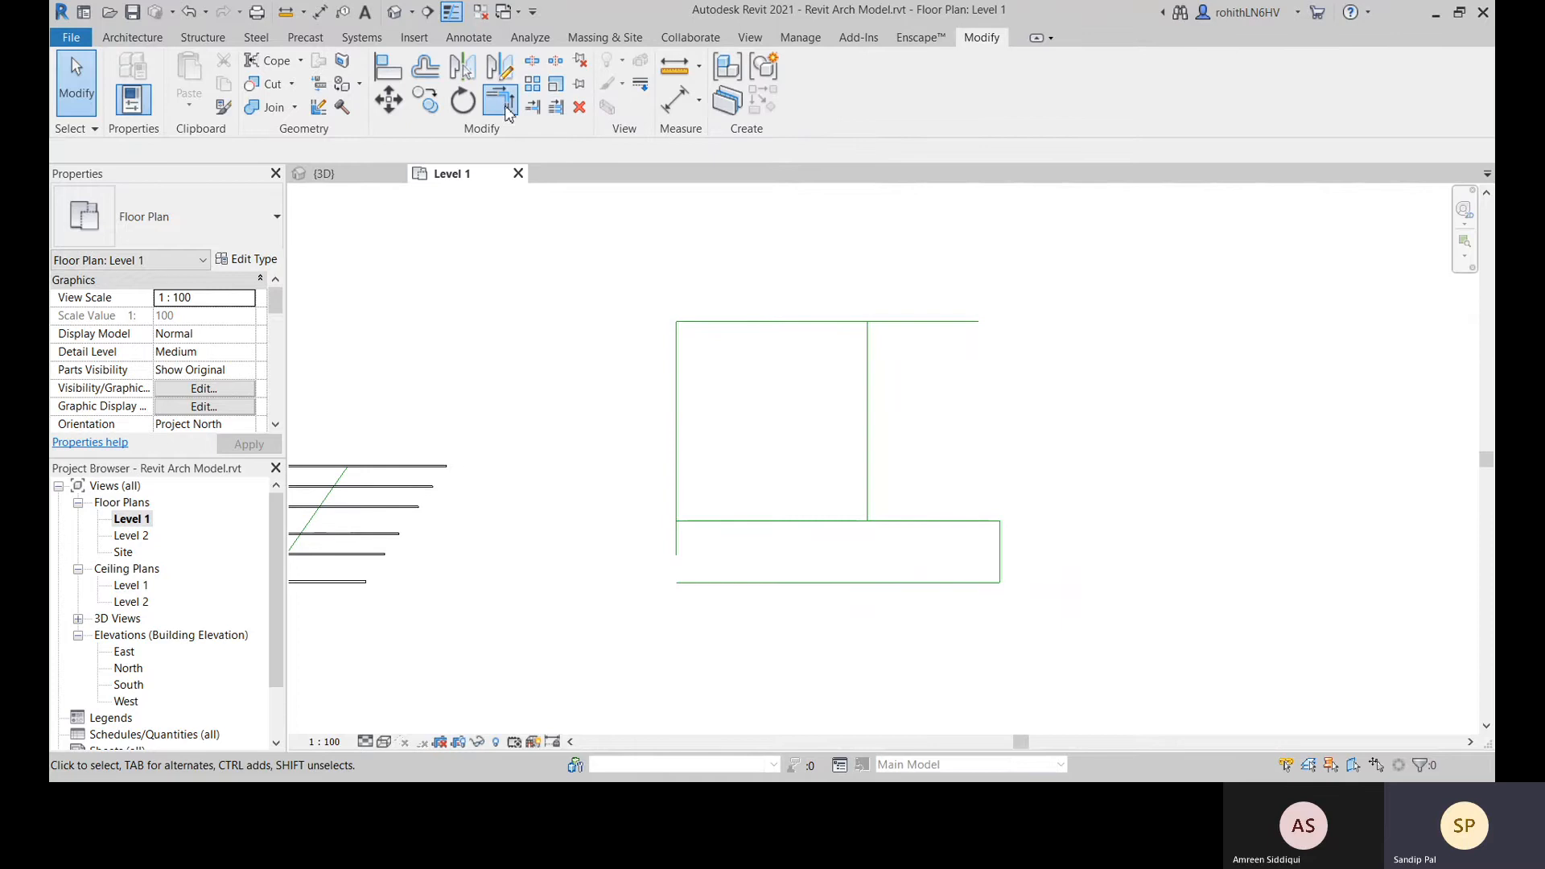
click(866, 491)
click(917, 520)
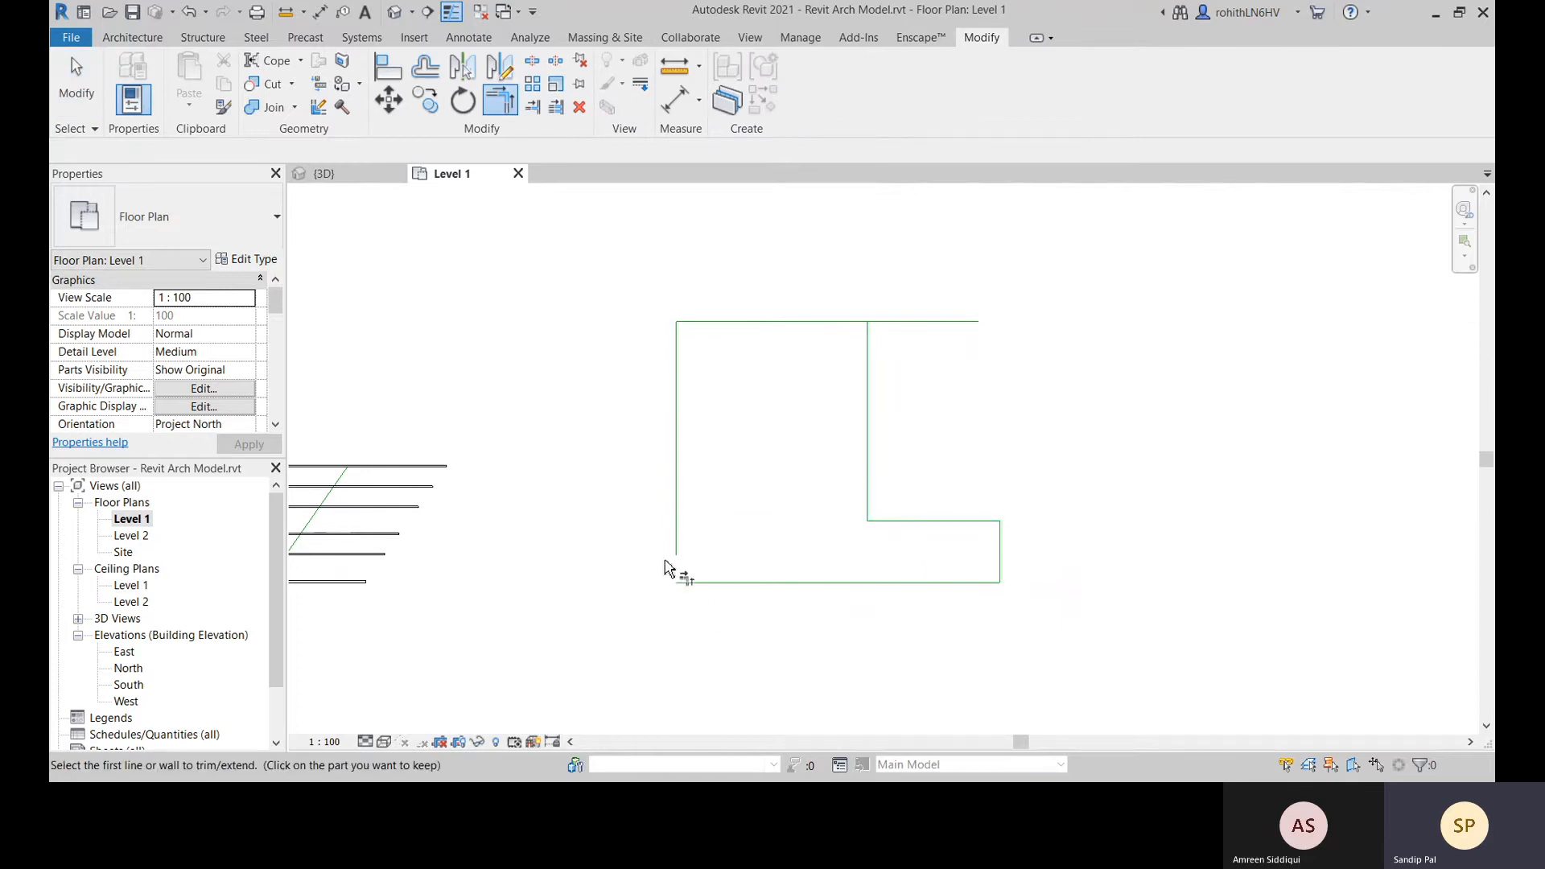
Trim and extend the lower-left and upper-right corners to close the L-shaped outline
click(704, 583)
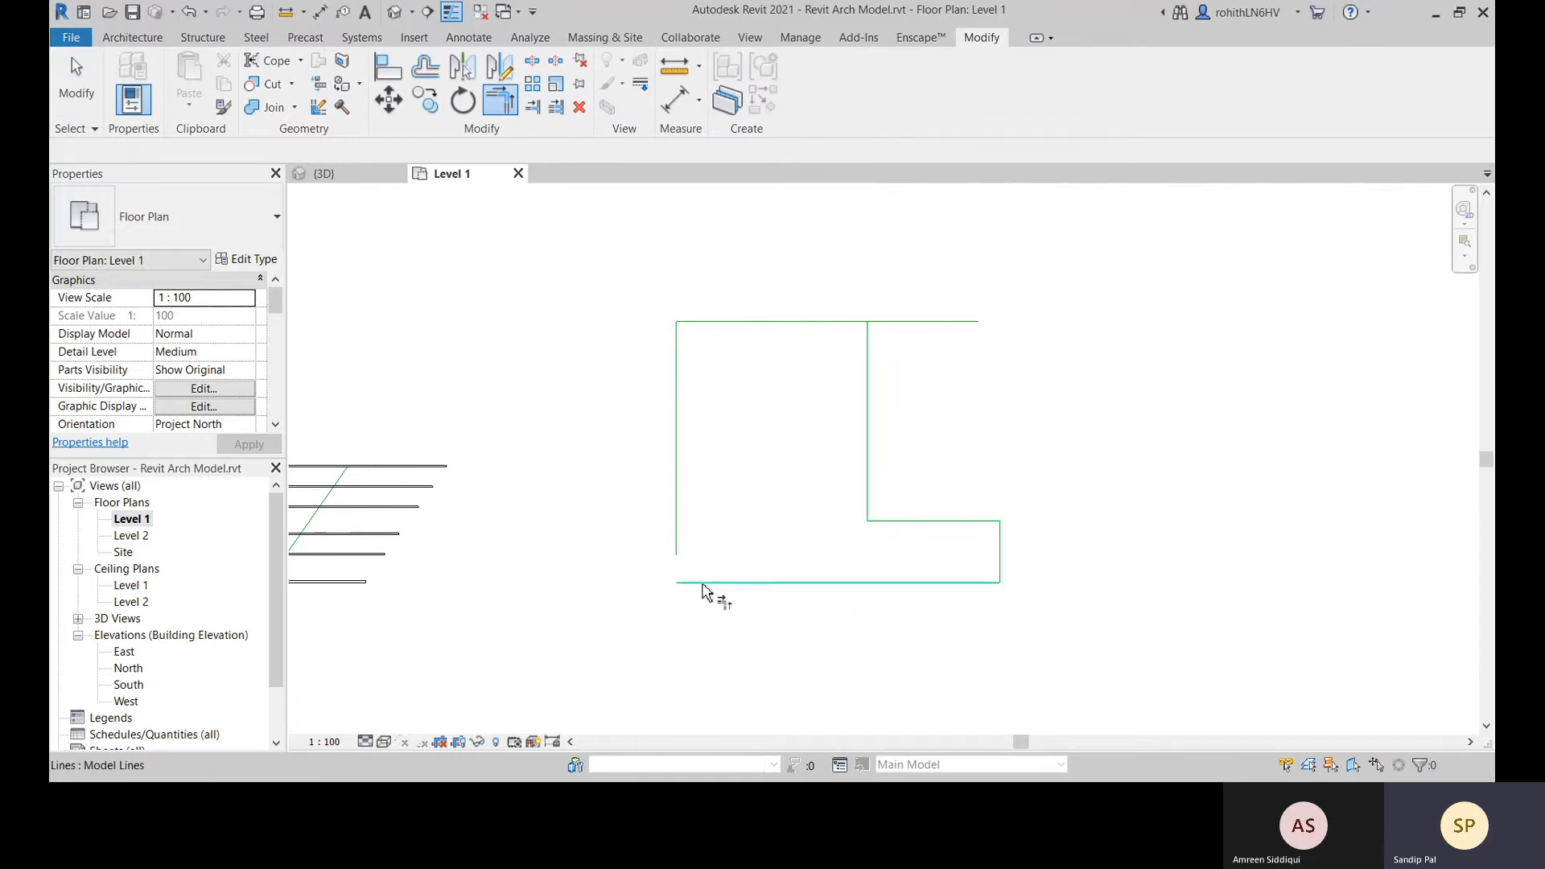
click(813, 323)
middle_drag(1031, 414, 998, 470)
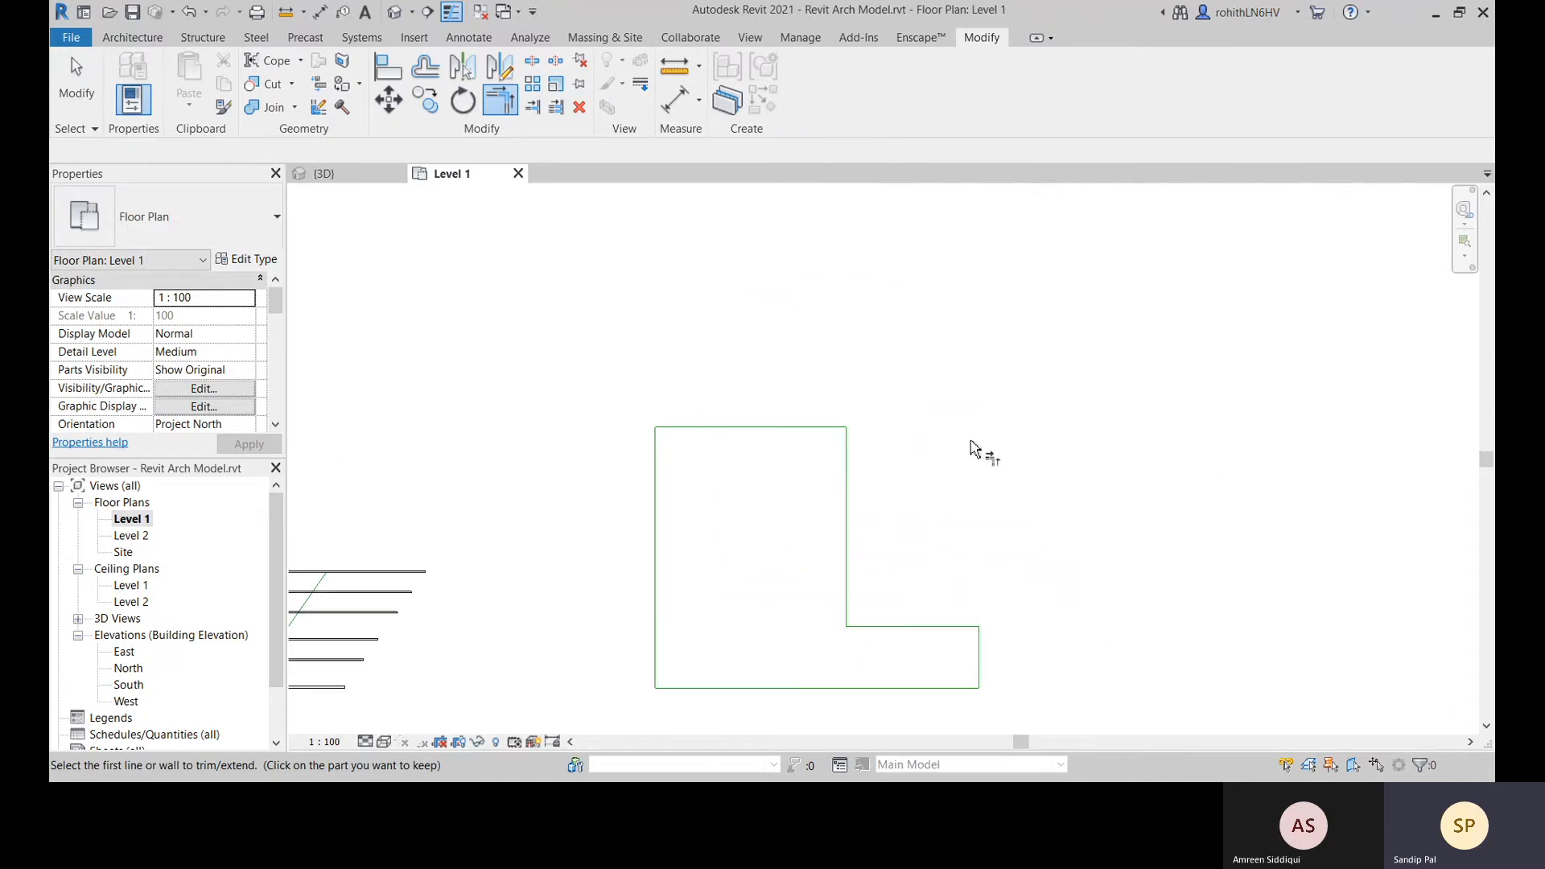
right_click(904, 341)
click(927, 354)
middle_drag(910, 521, 919, 419)
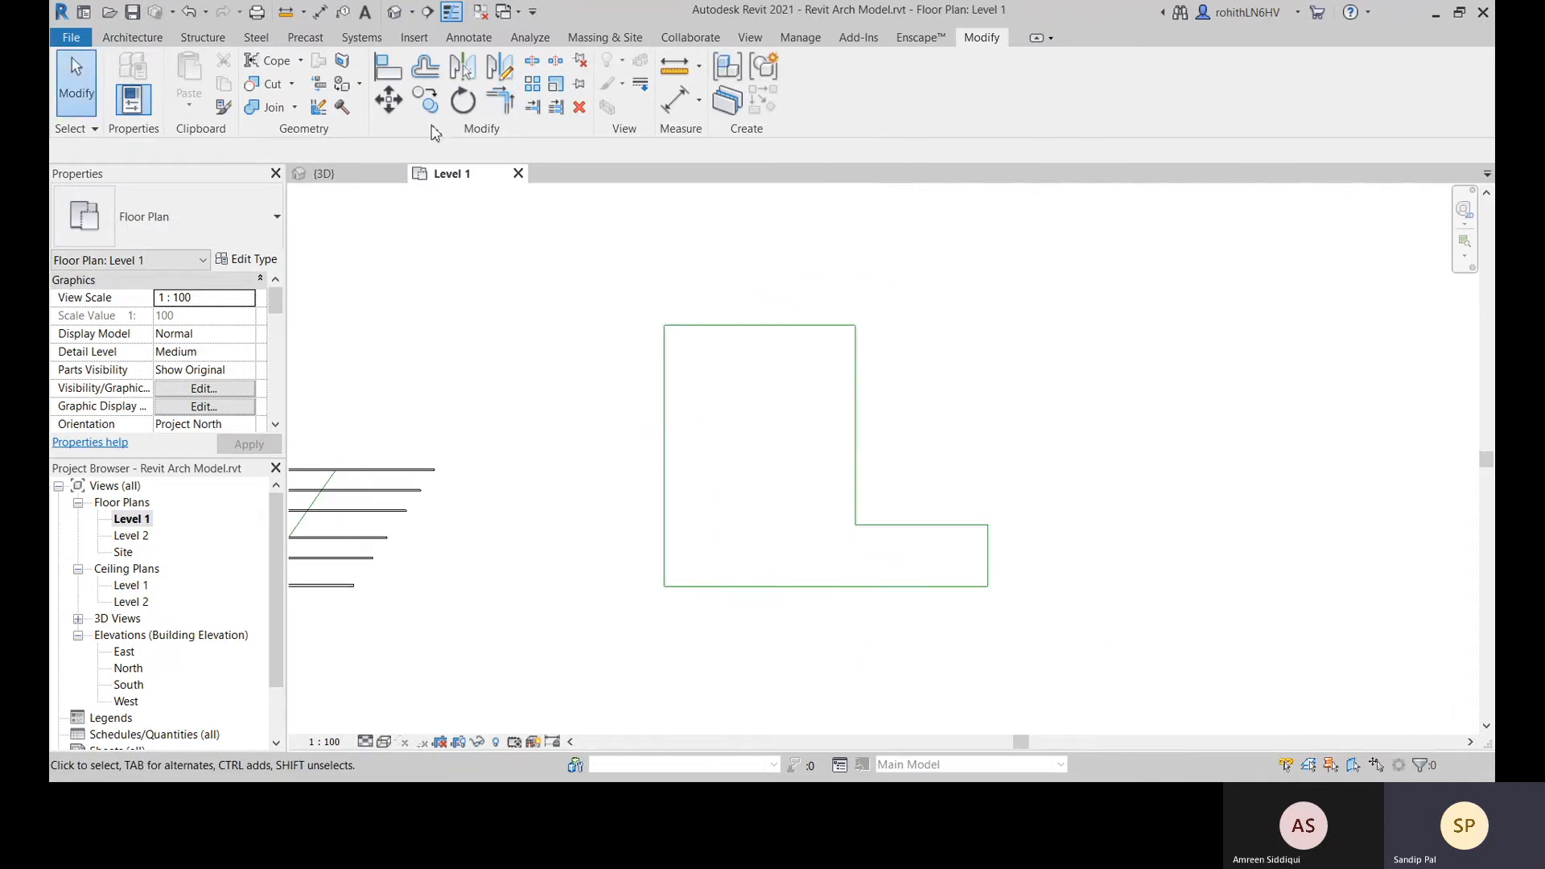
Select the whole L-shaped outline for Scale and try the Graphical method from its lower-right corner
click(559, 87)
drag(652, 315, 1079, 631)
key(Return)
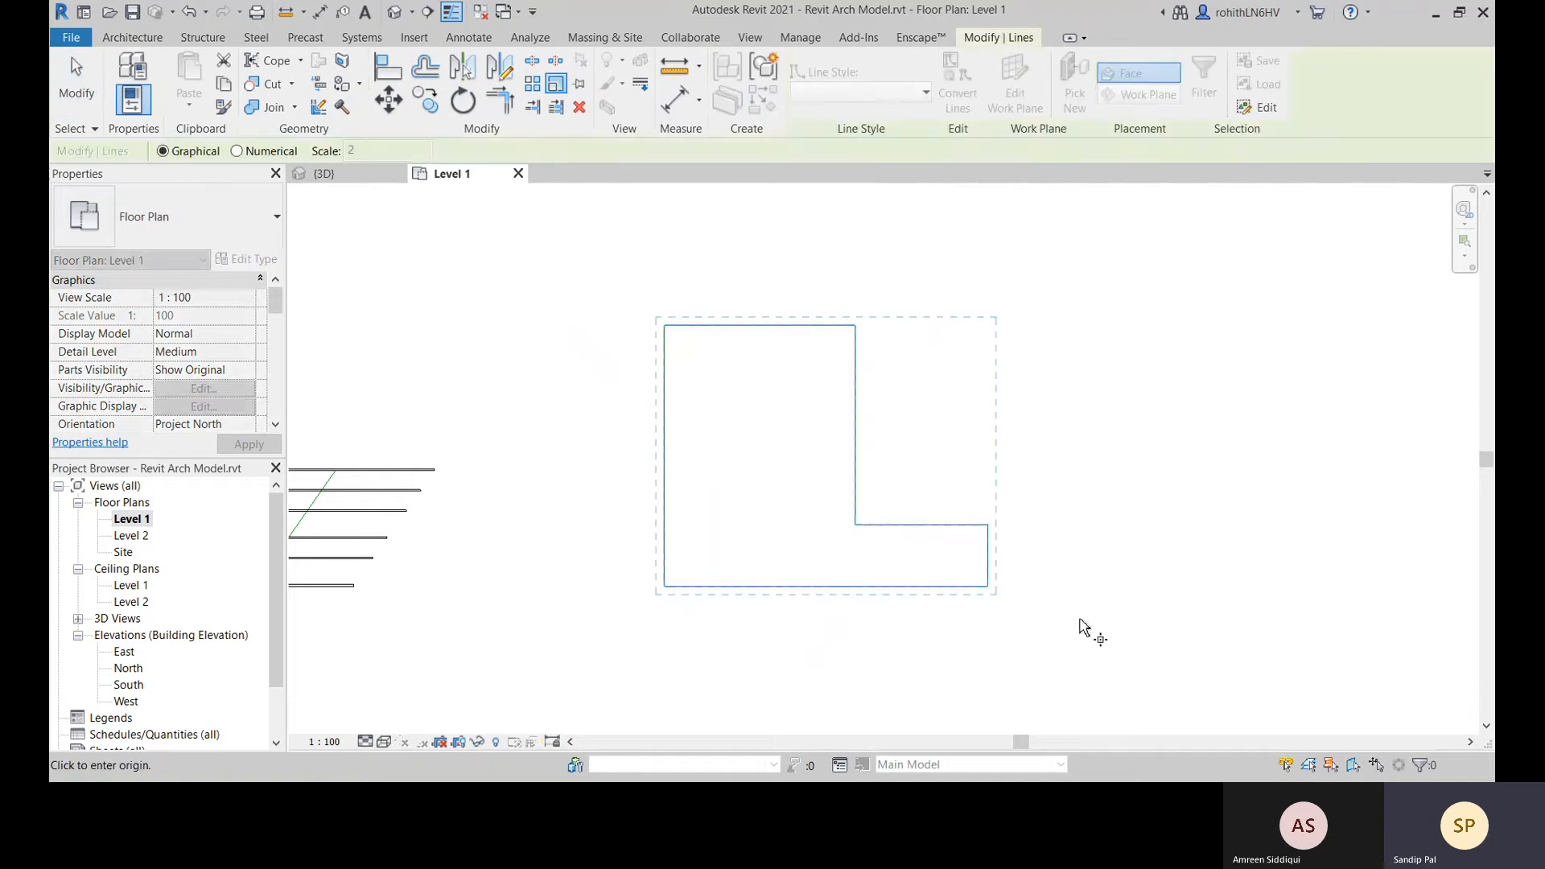
click(988, 588)
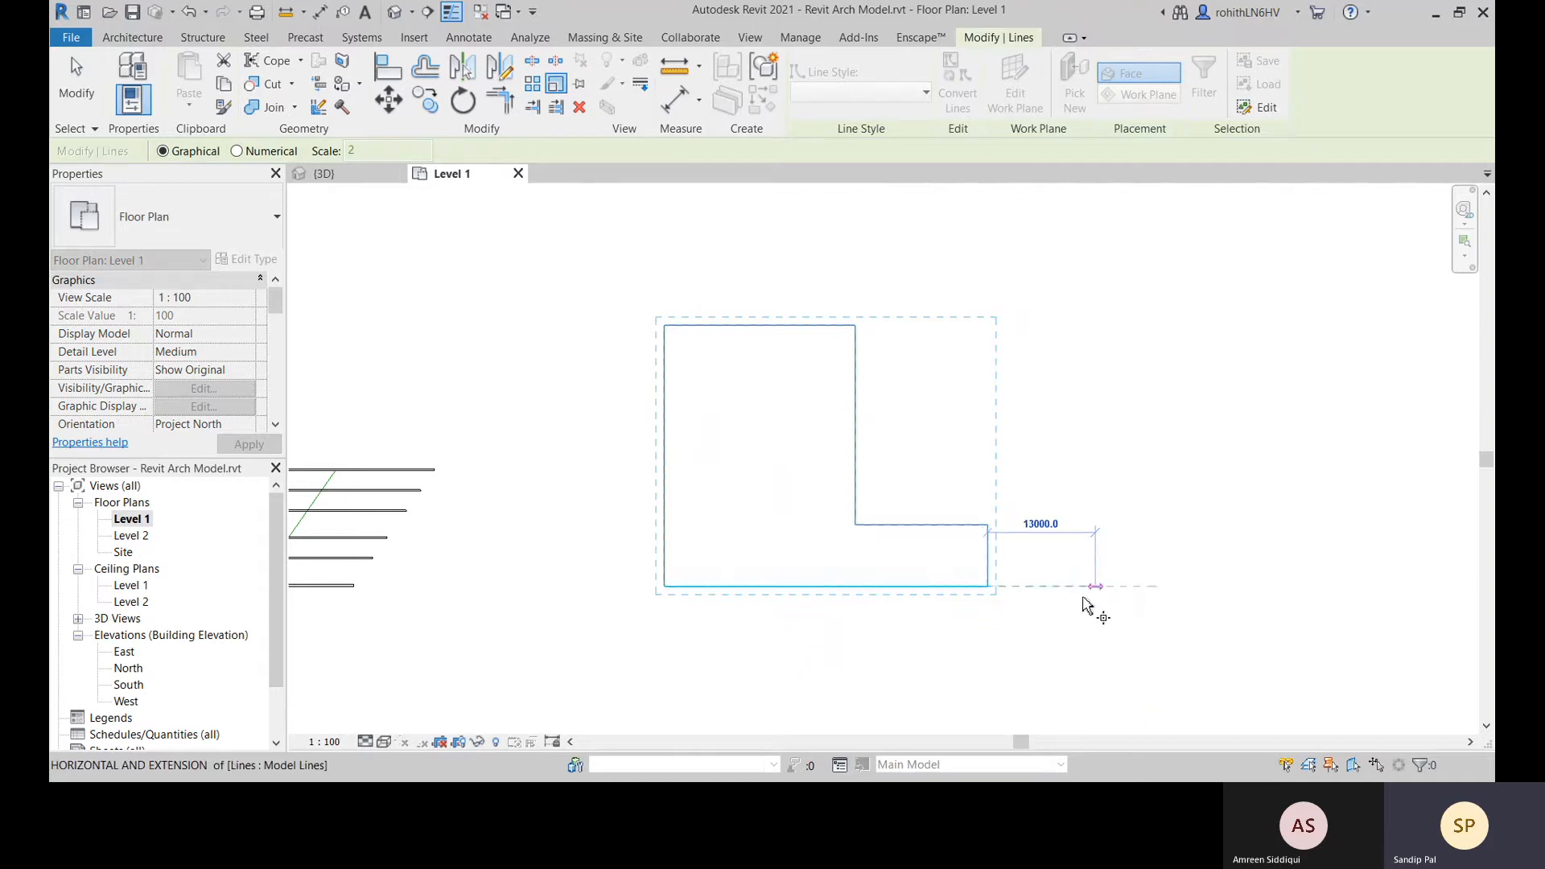
middle_drag(1014, 602, 927, 550)
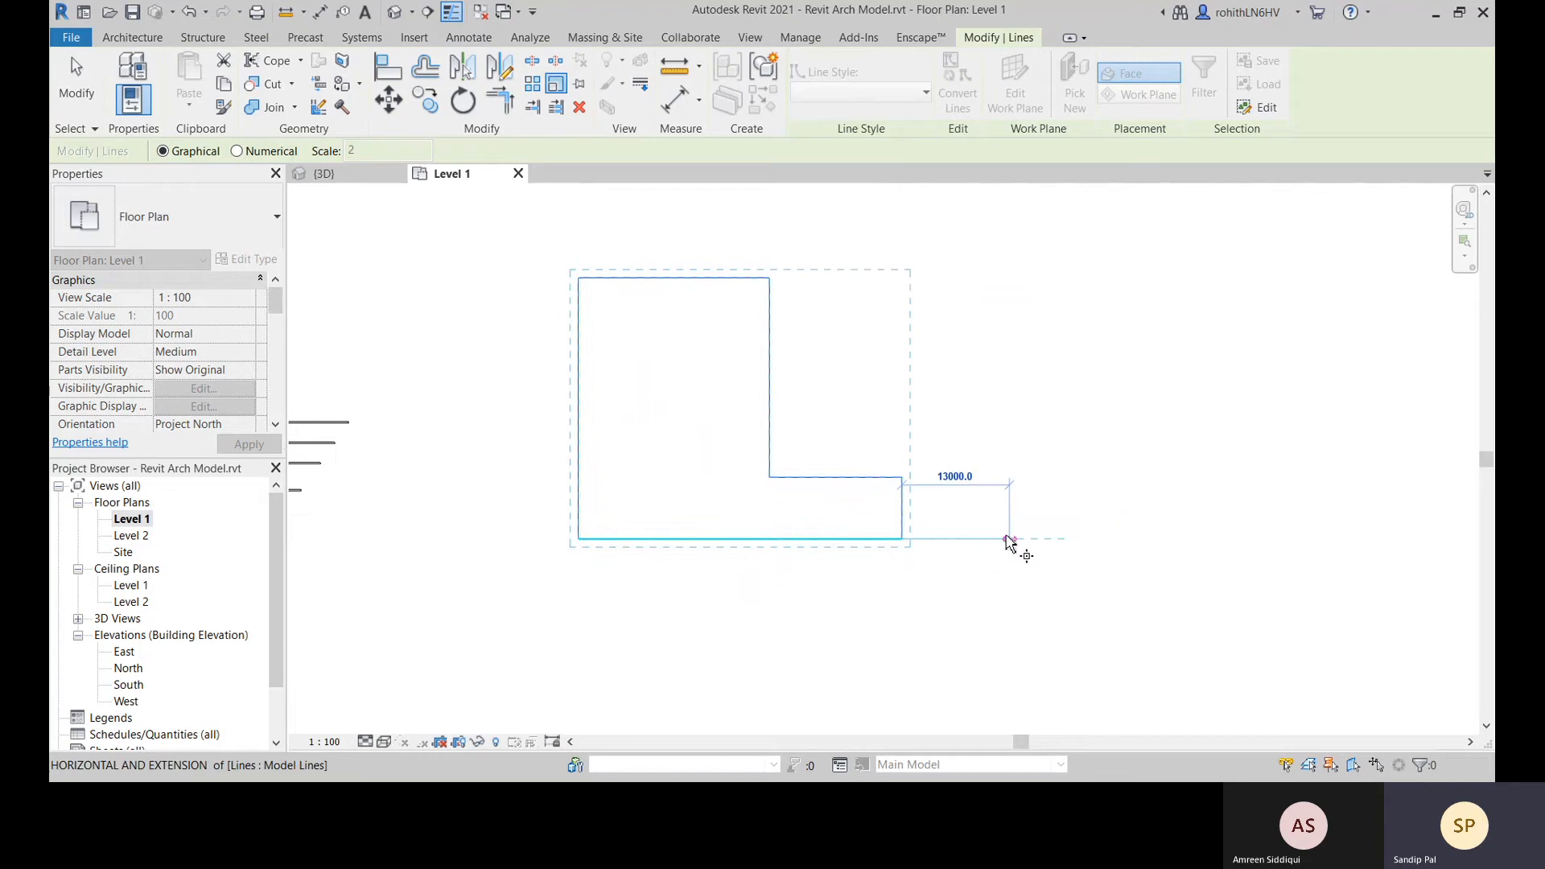
click(1108, 538)
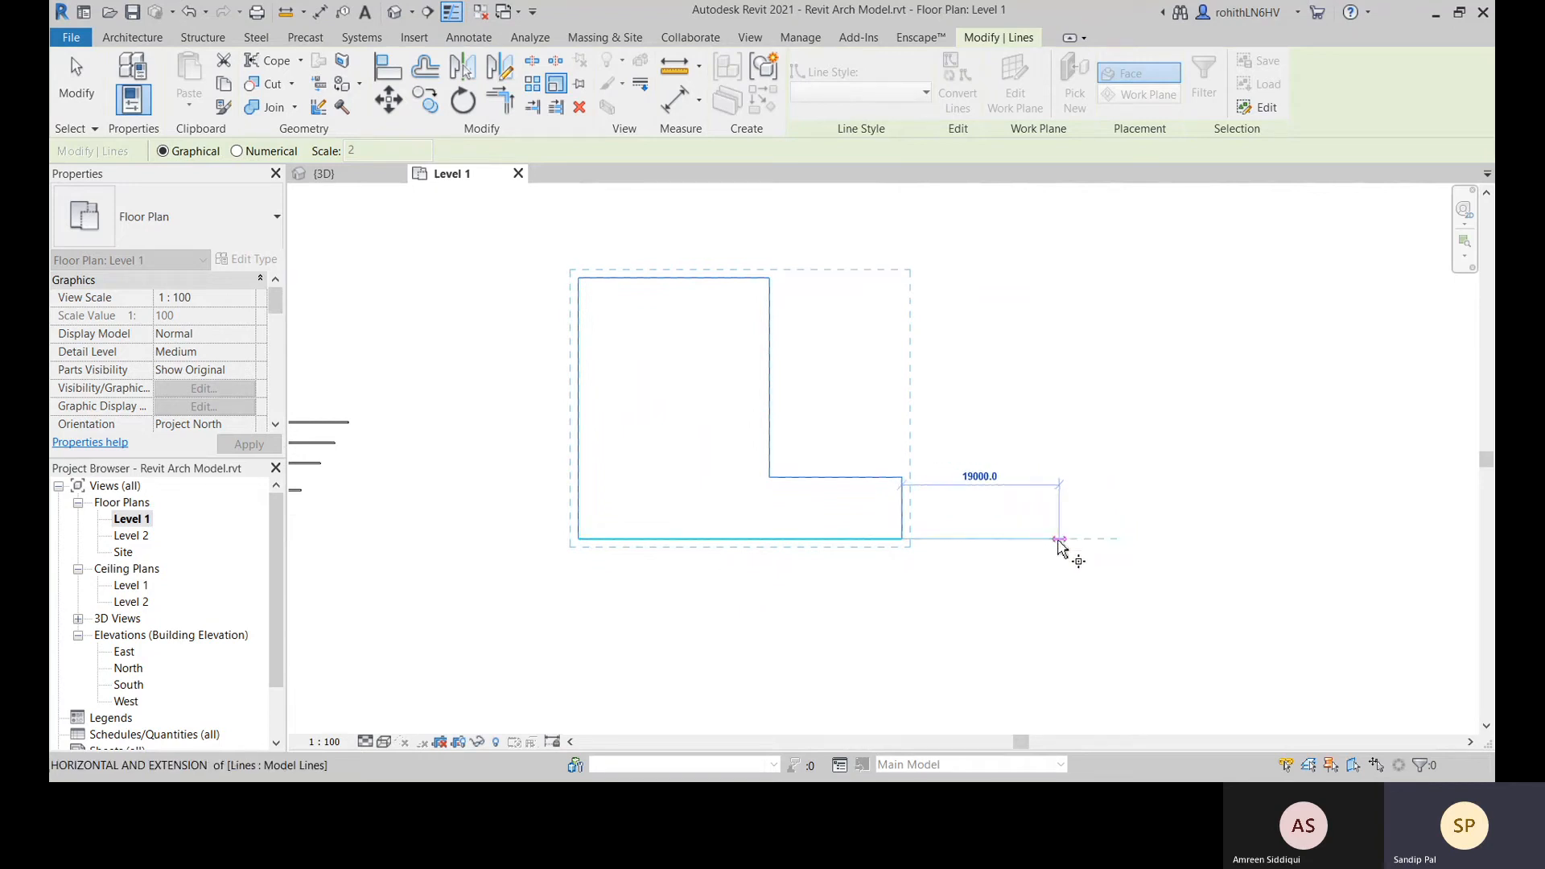
Scale the L-shaped outline numerically by 0.5 about its lower-right corner
click(237, 151)
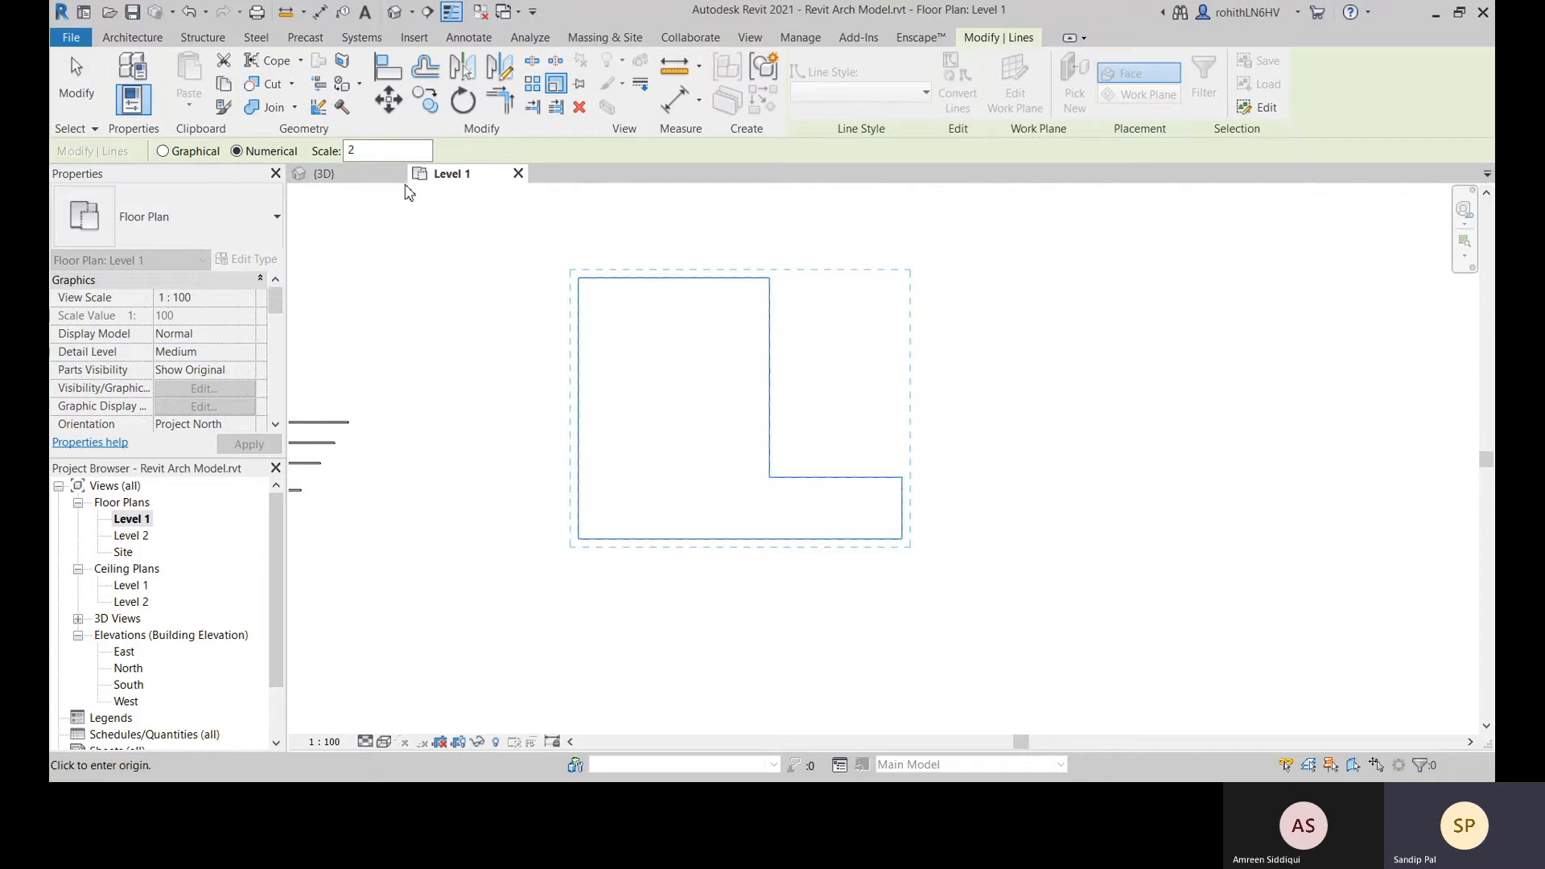
click(357, 157)
click(163, 152)
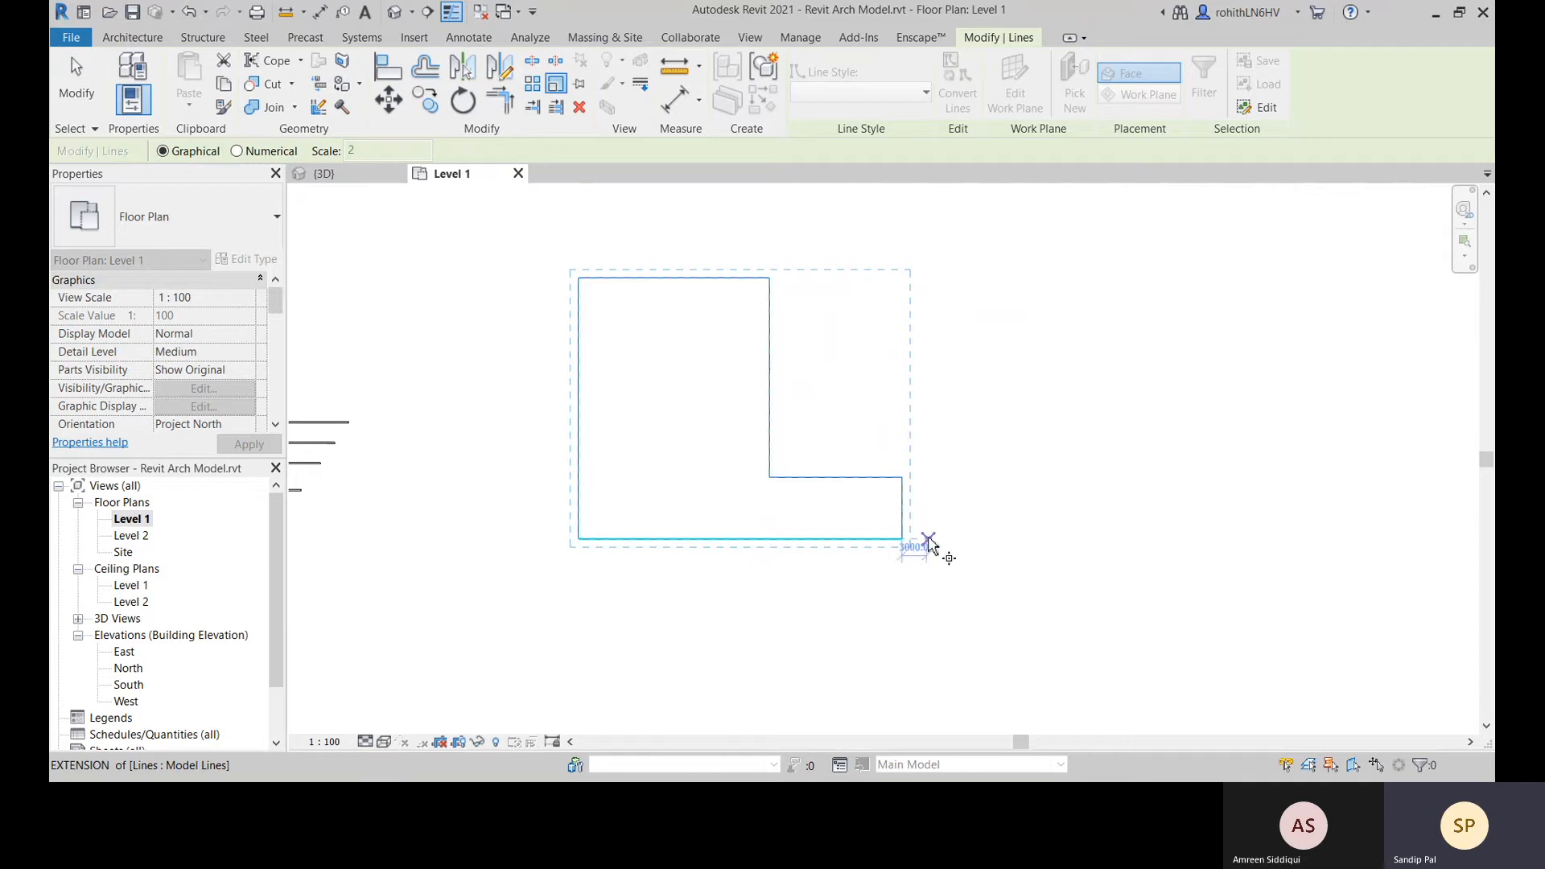
click(237, 150)
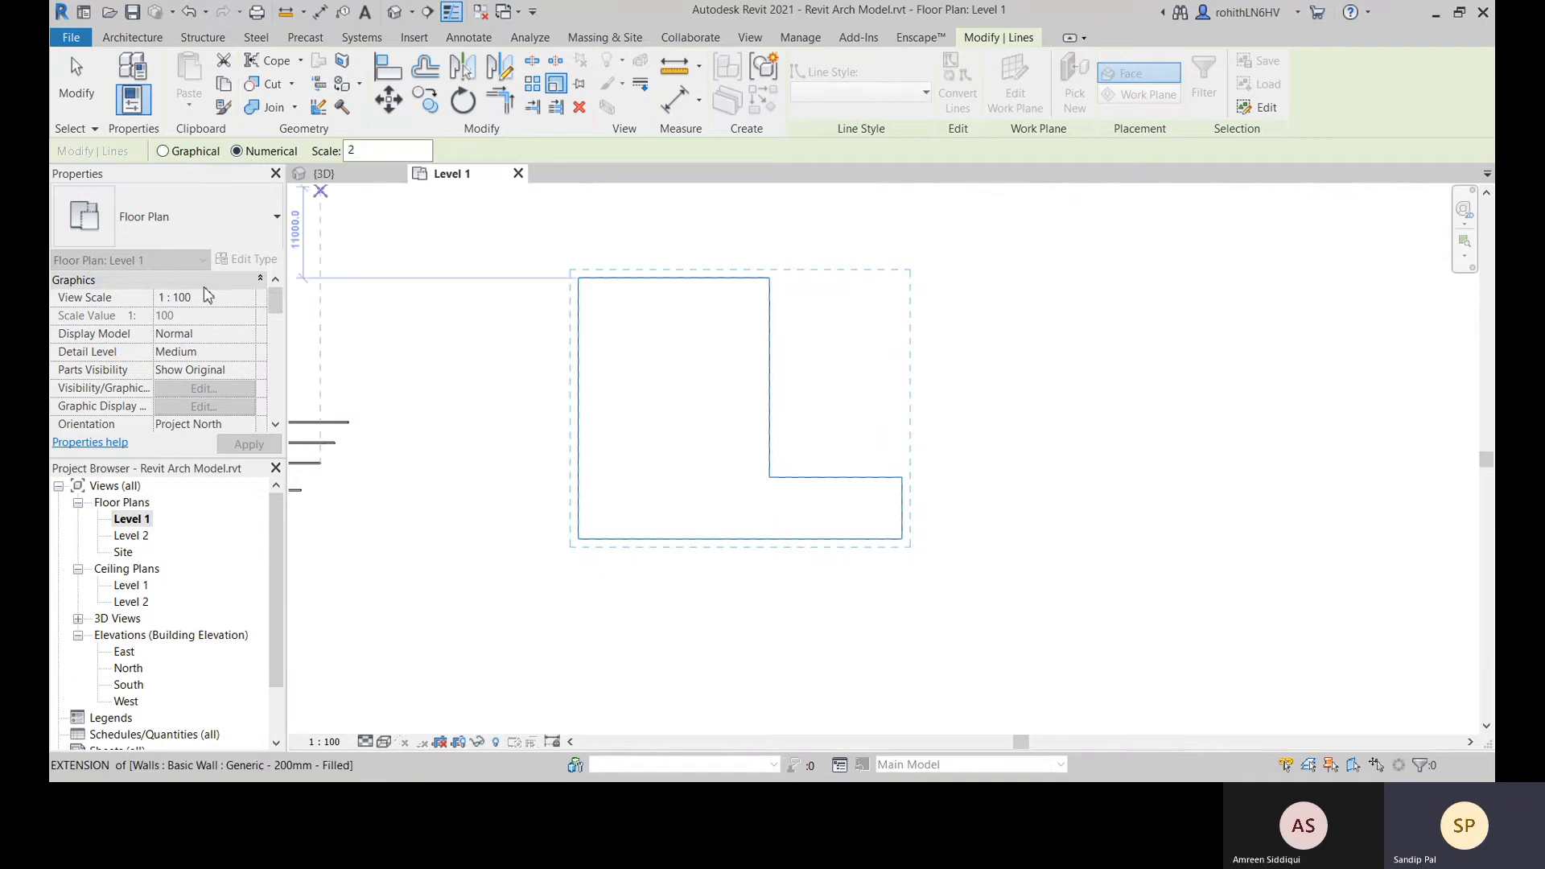
double_click(351, 150)
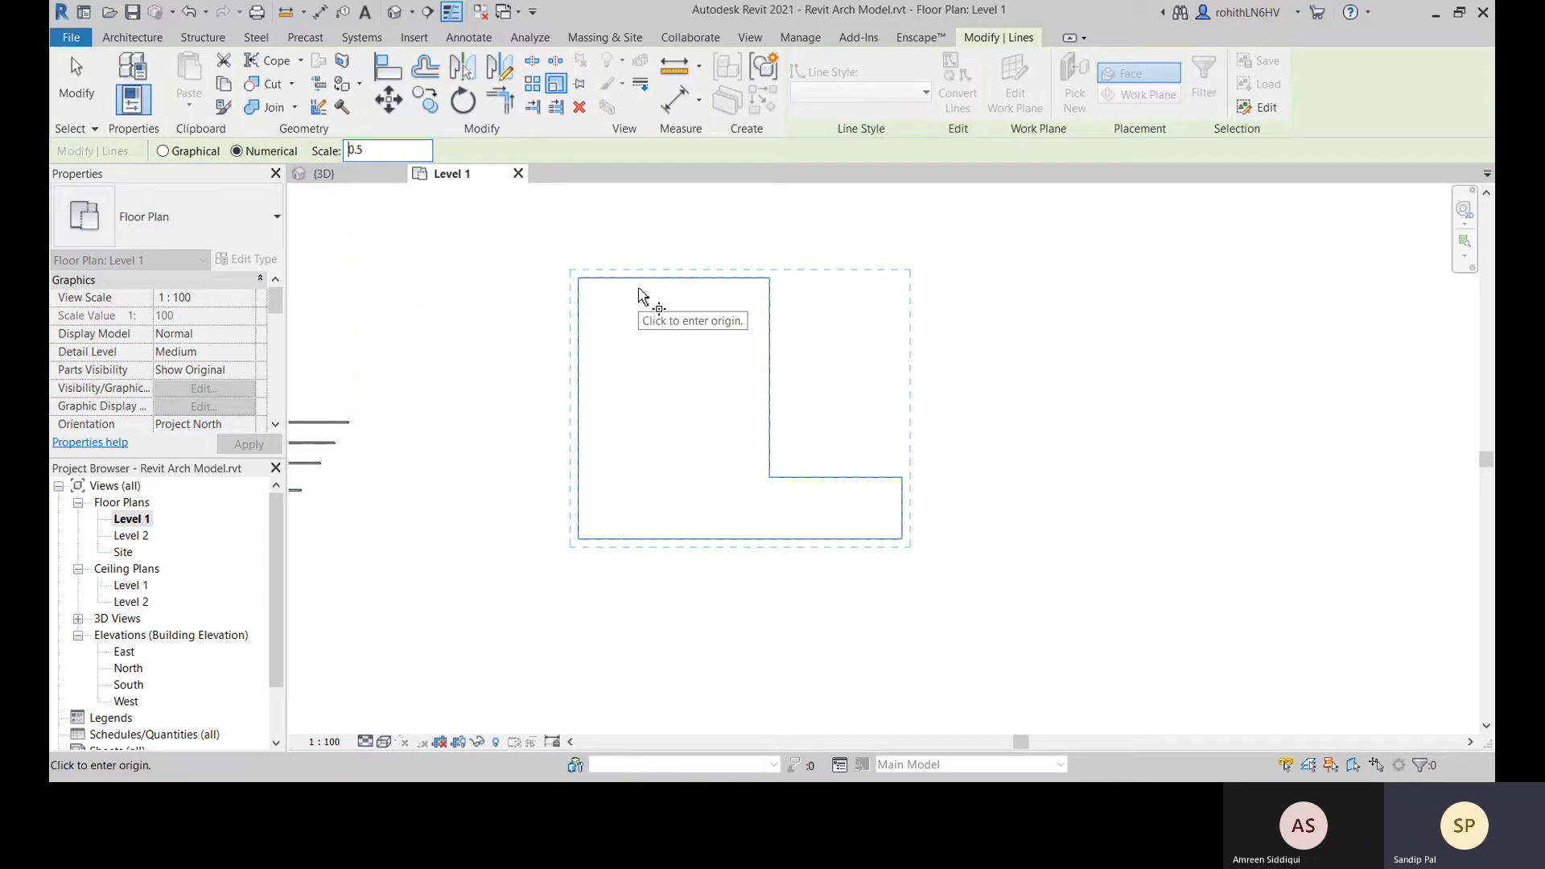
click(901, 539)
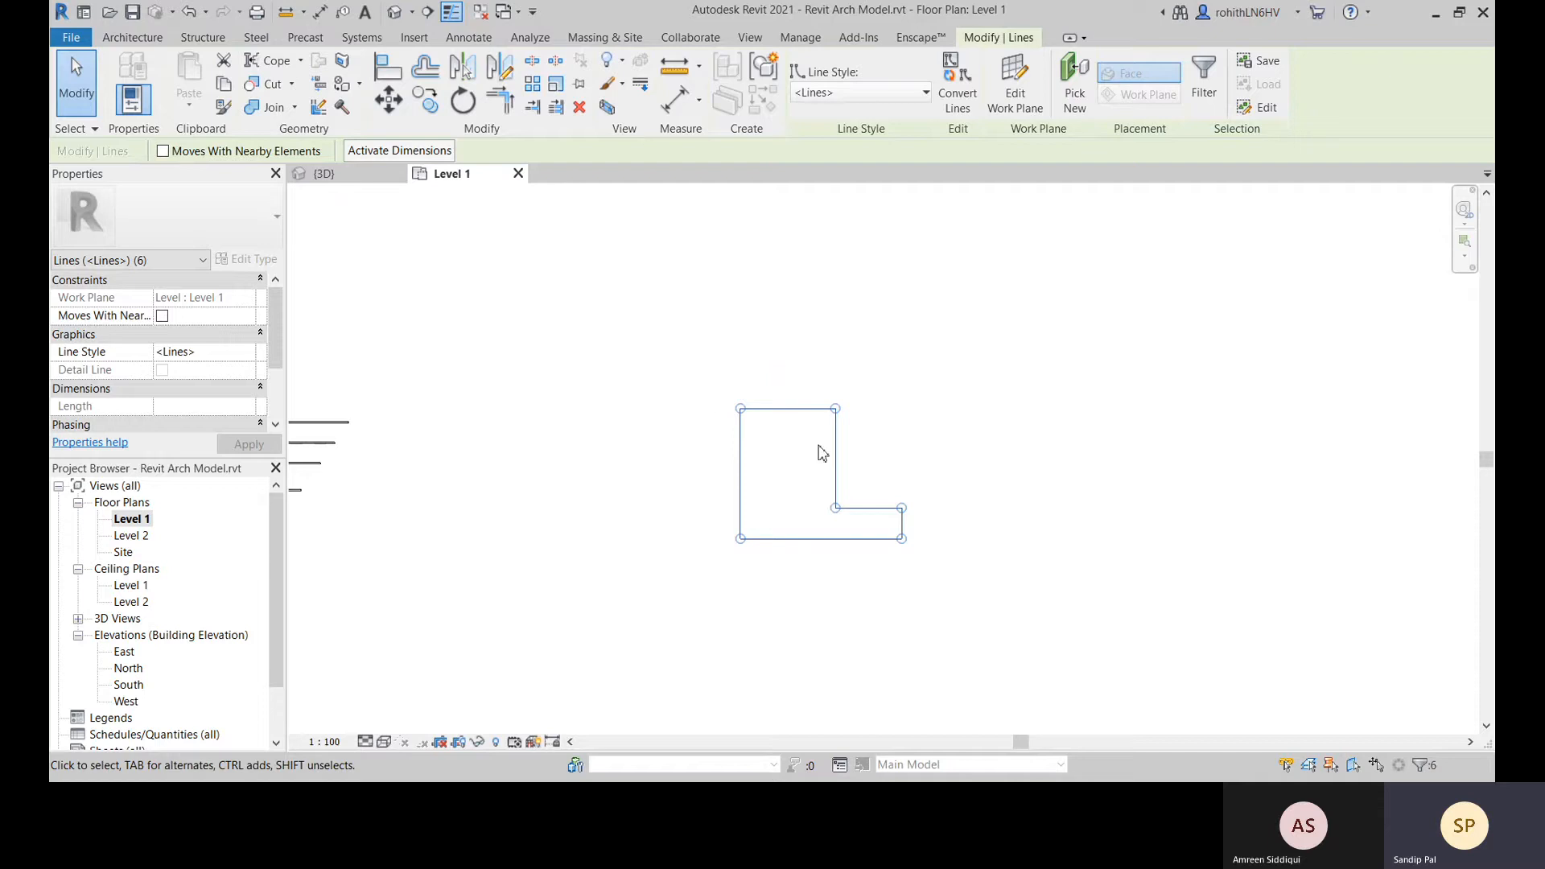
click(931, 455)
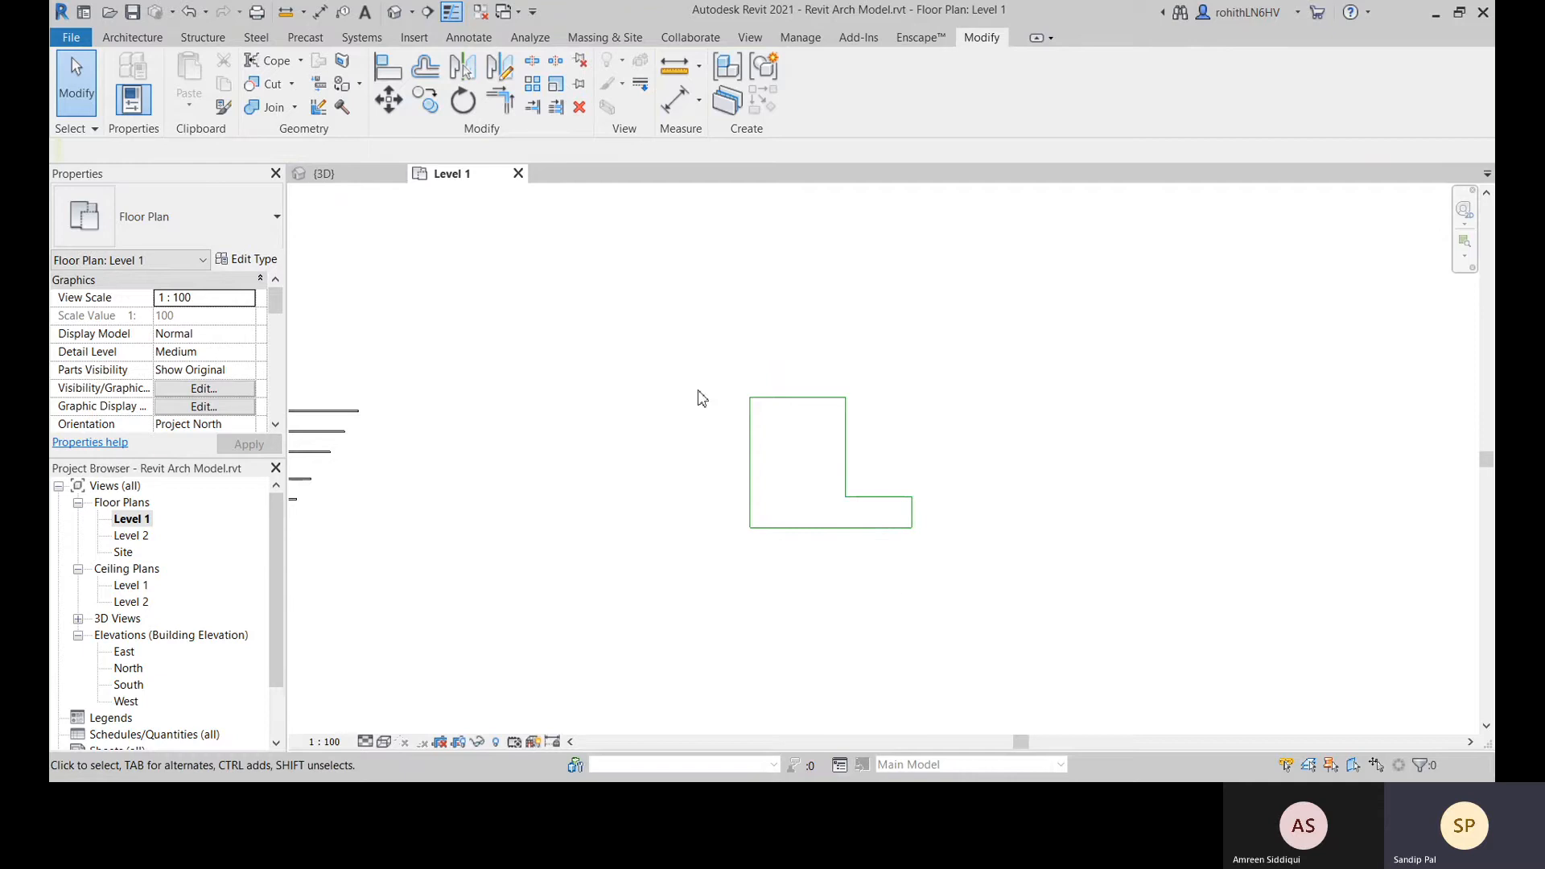
Scale the reduced L-shaped outline numerically by 2 about its lower-right corner
click(554, 87)
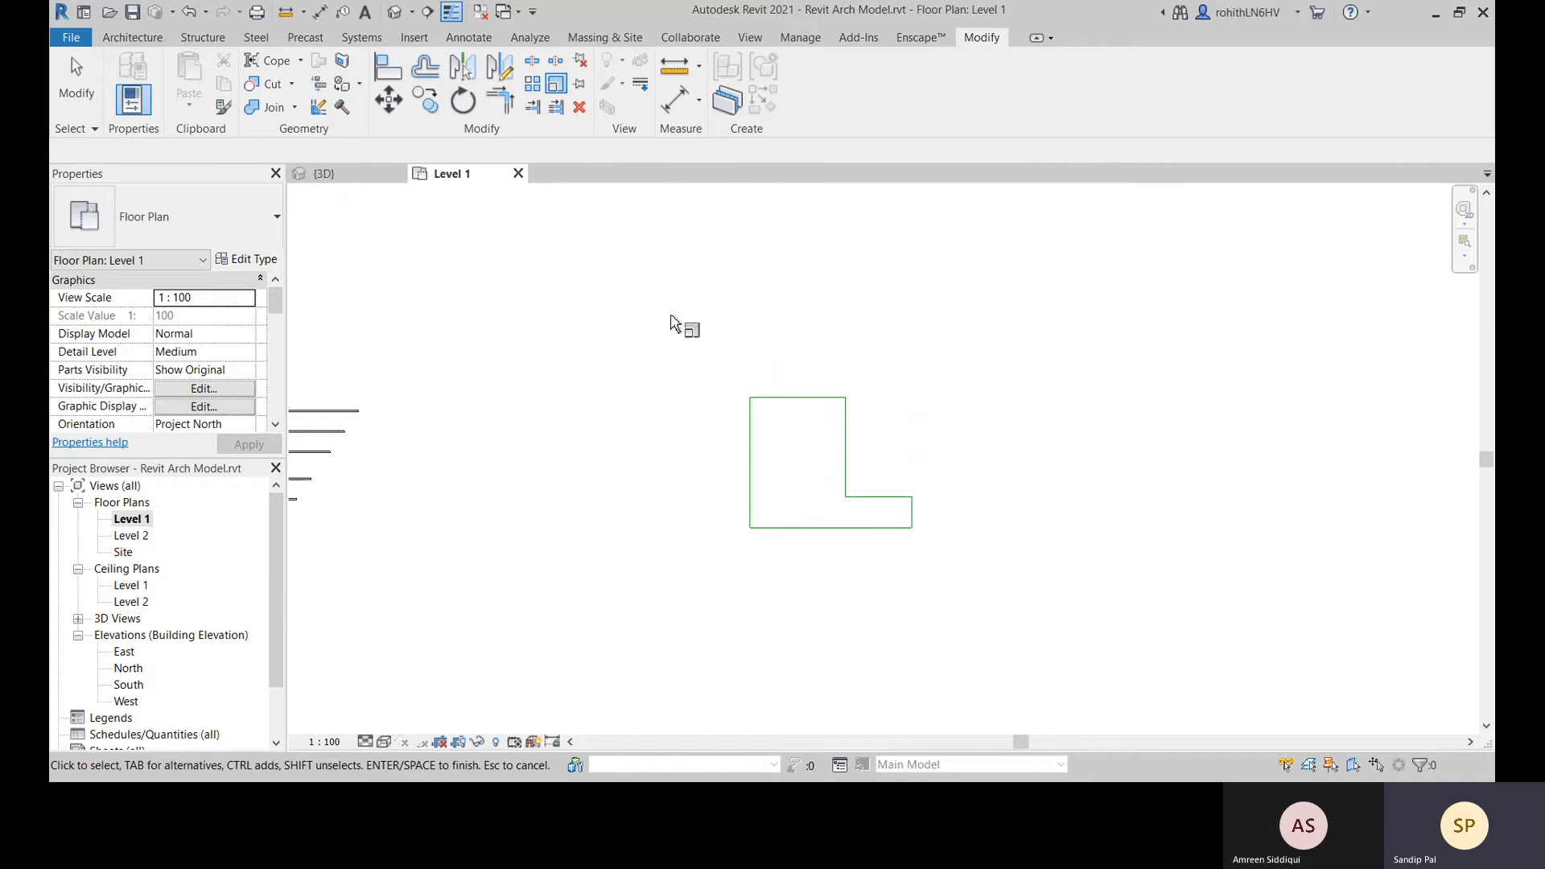
drag(683, 335, 998, 595)
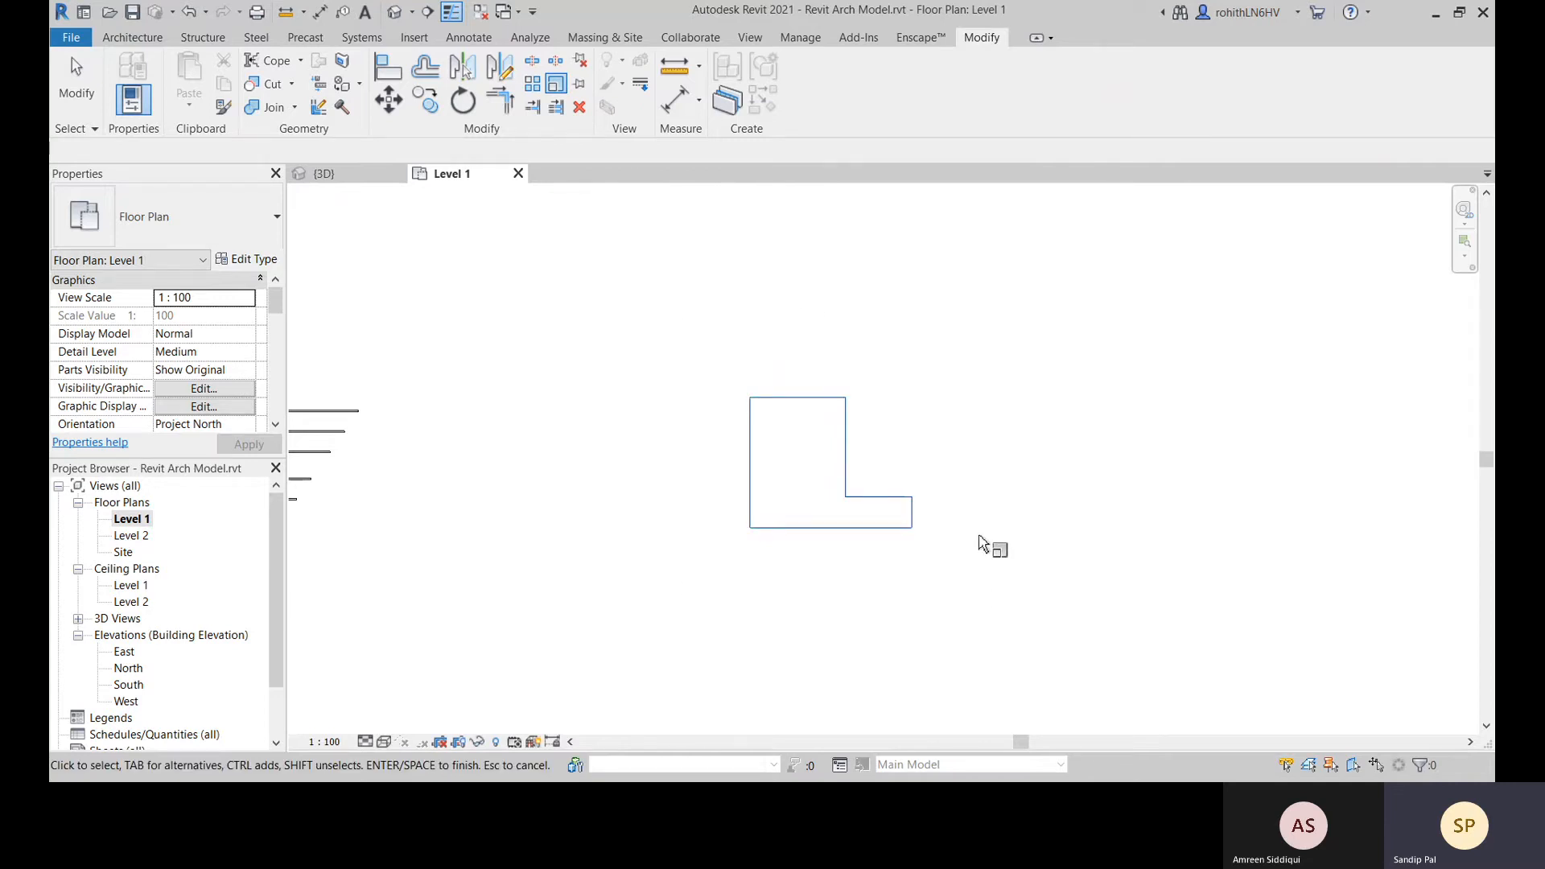
key(Return)
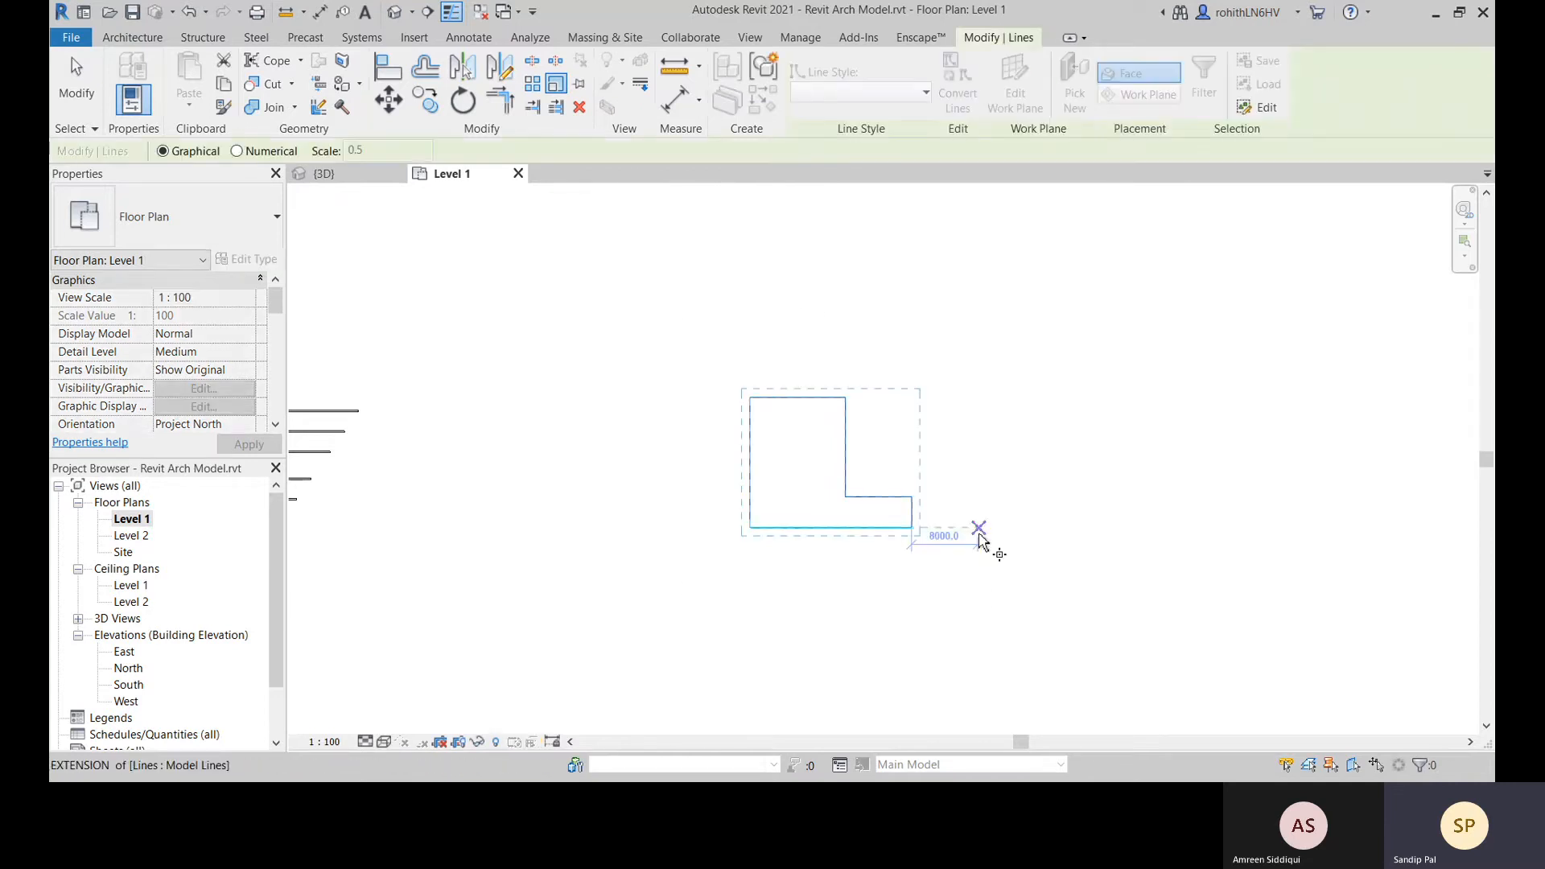
click(236, 151)
text(2)
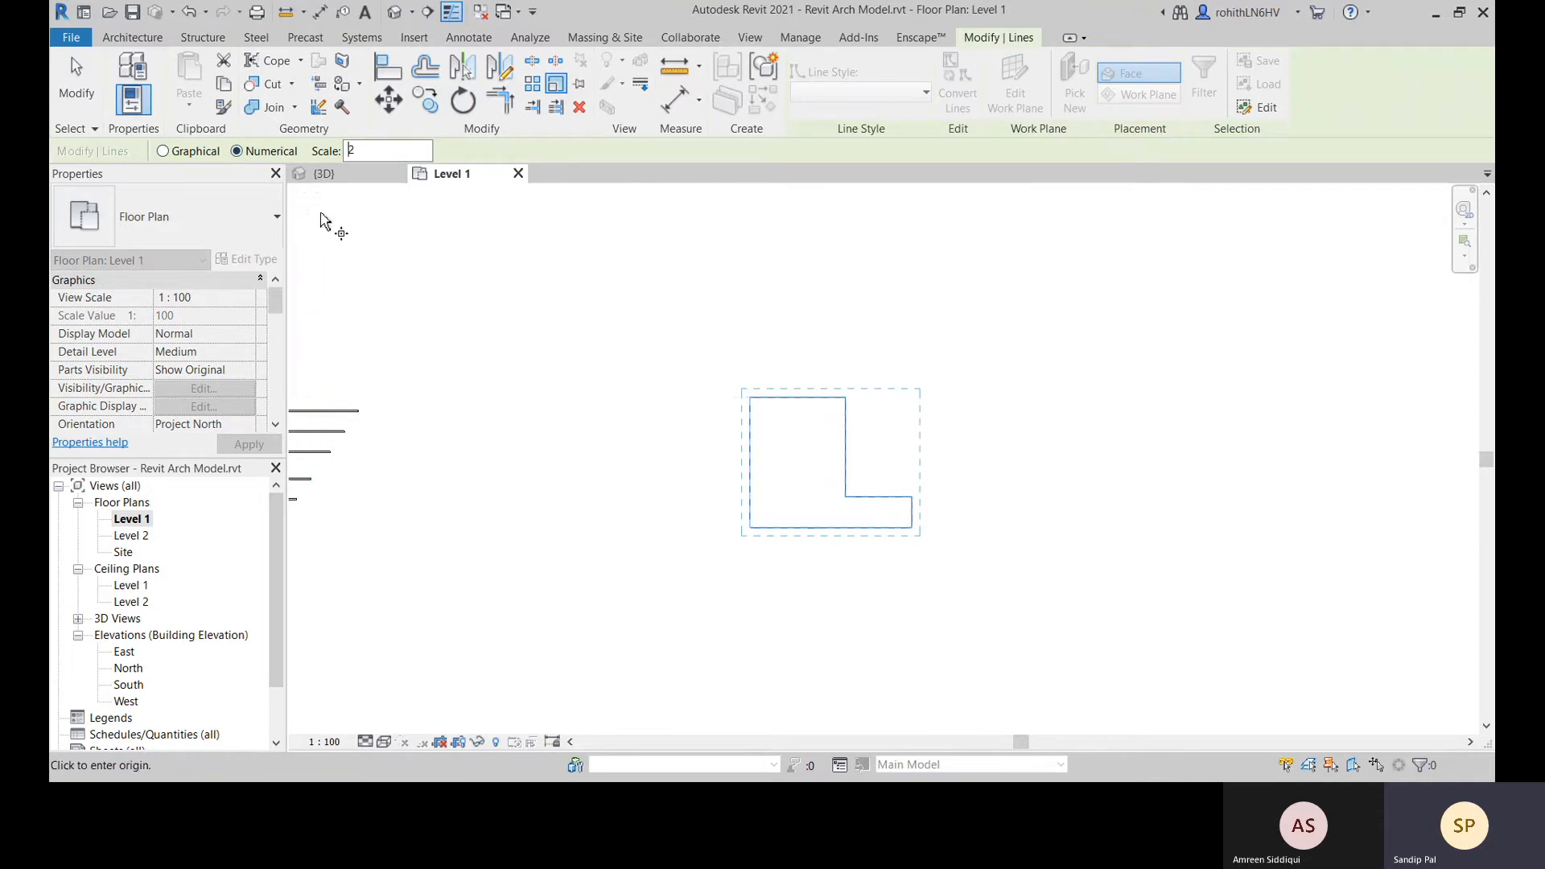
click(912, 527)
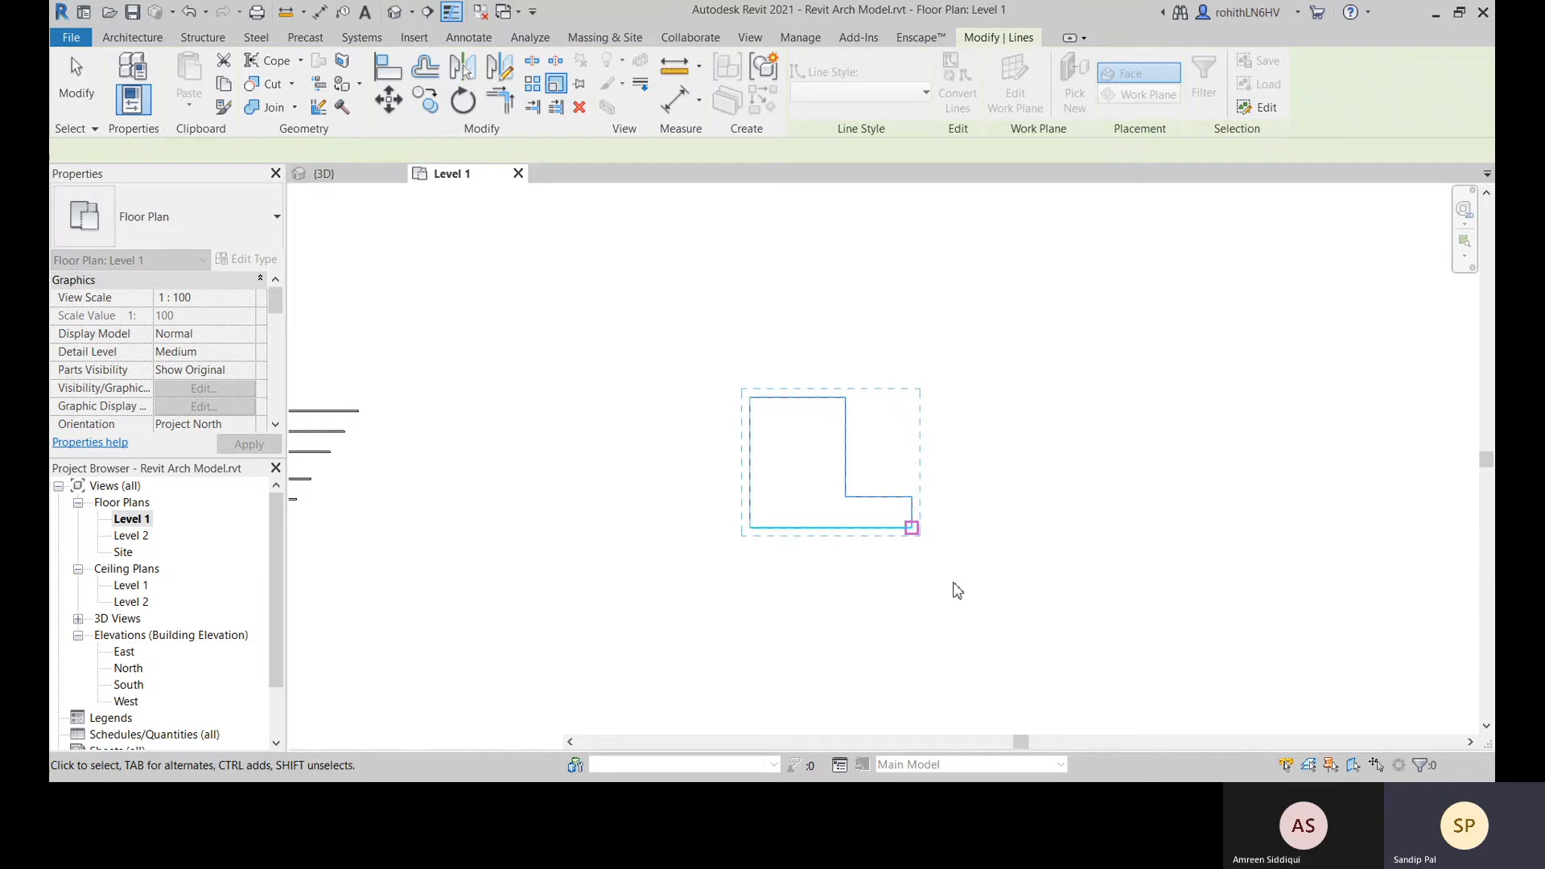
click(1079, 575)
middle_drag(805, 512, 823, 510)
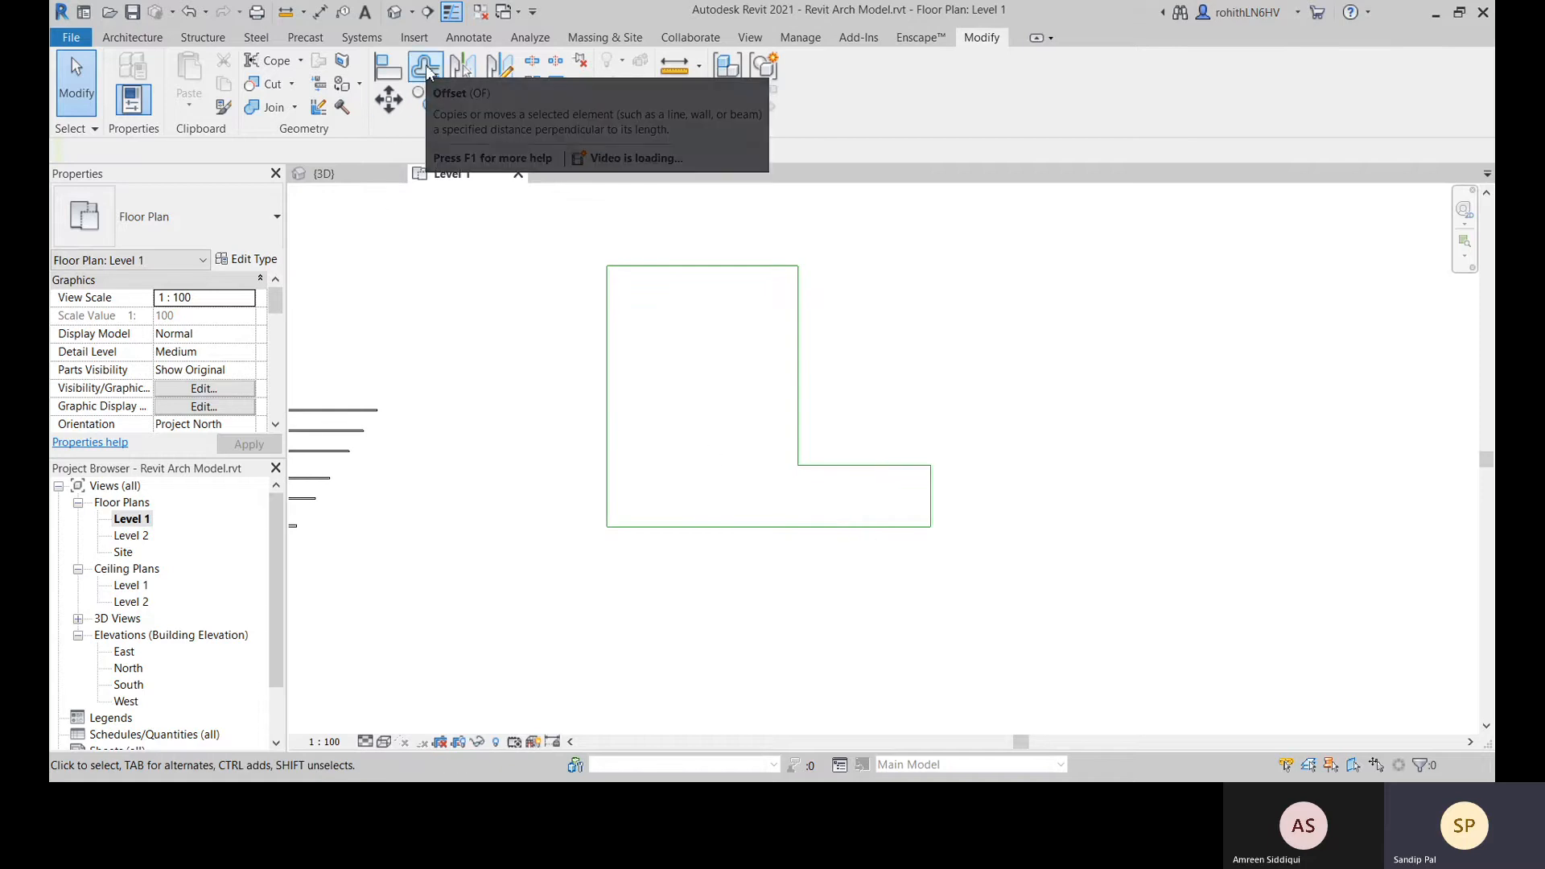
Offset a copy of the L-shaped outline's left edge about 6000 mm inward with the Graphical method
click(425, 68)
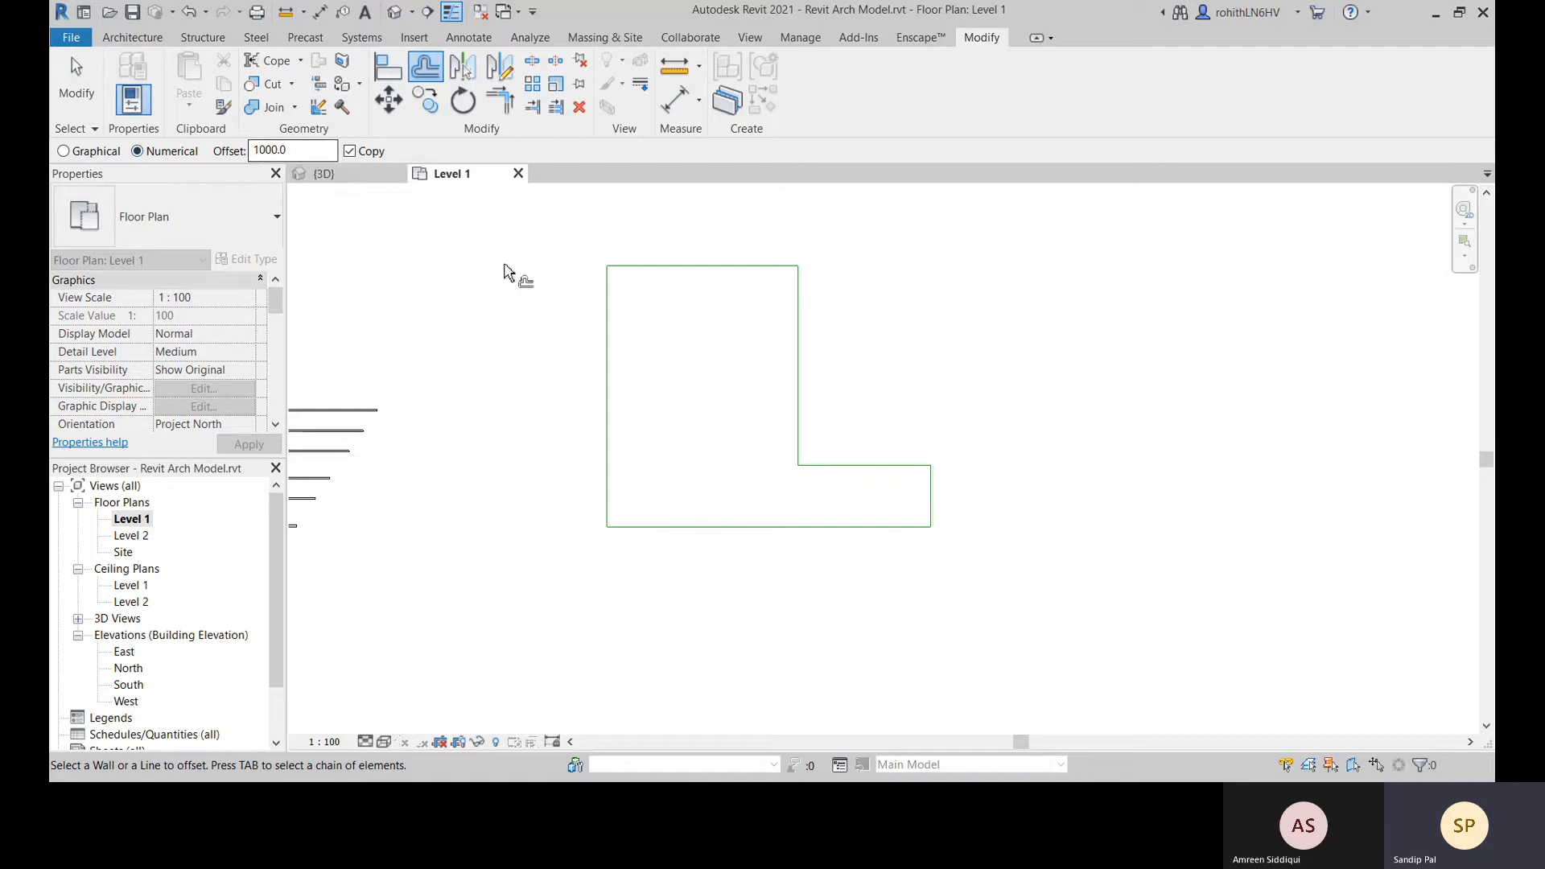
click(64, 151)
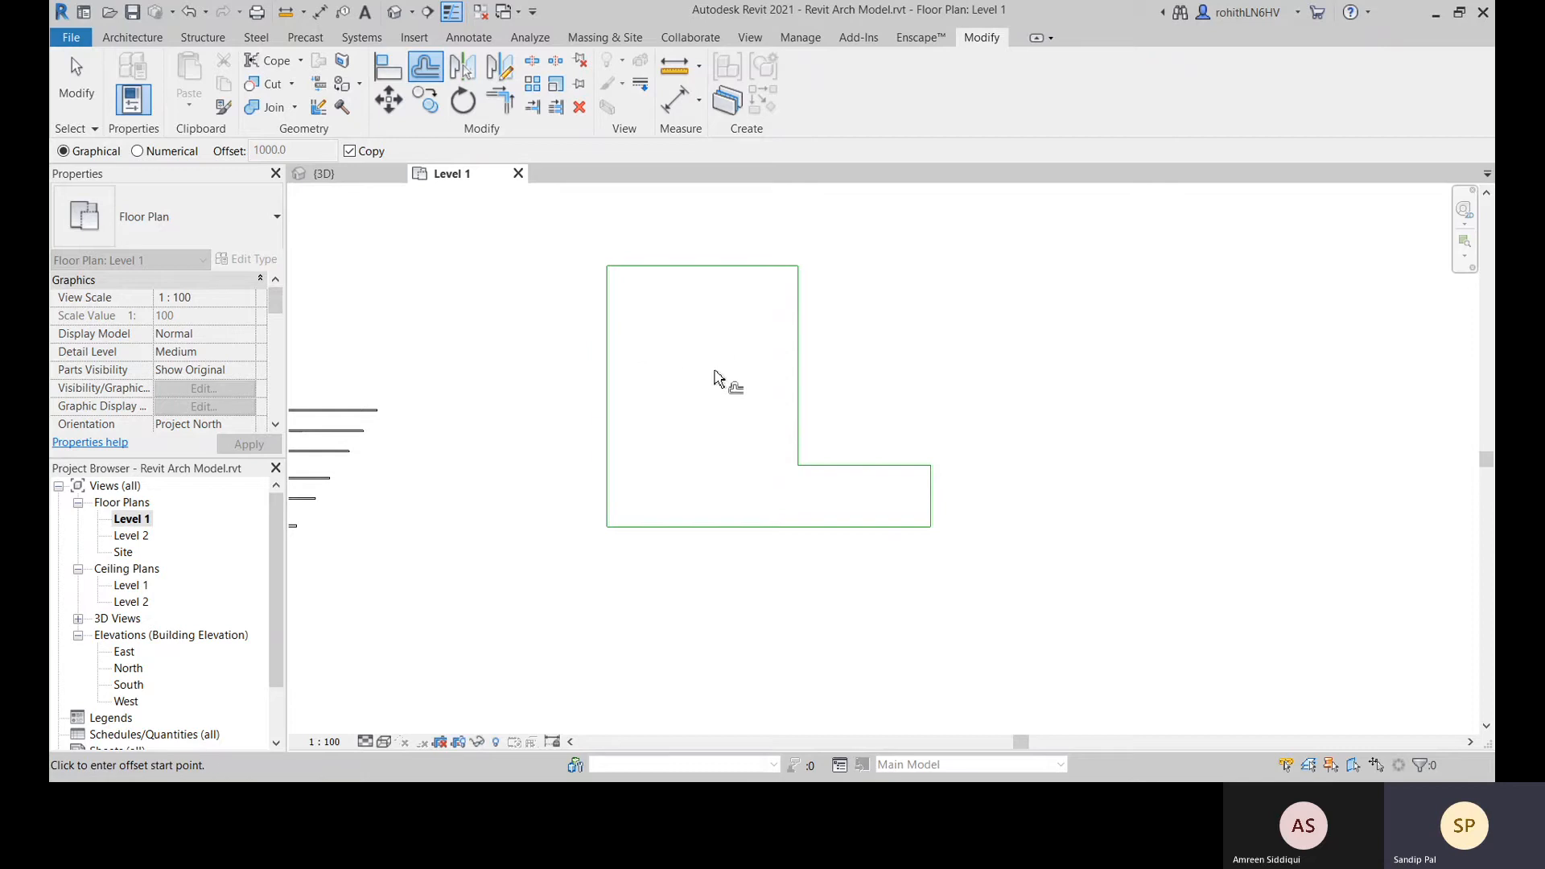
click(607, 276)
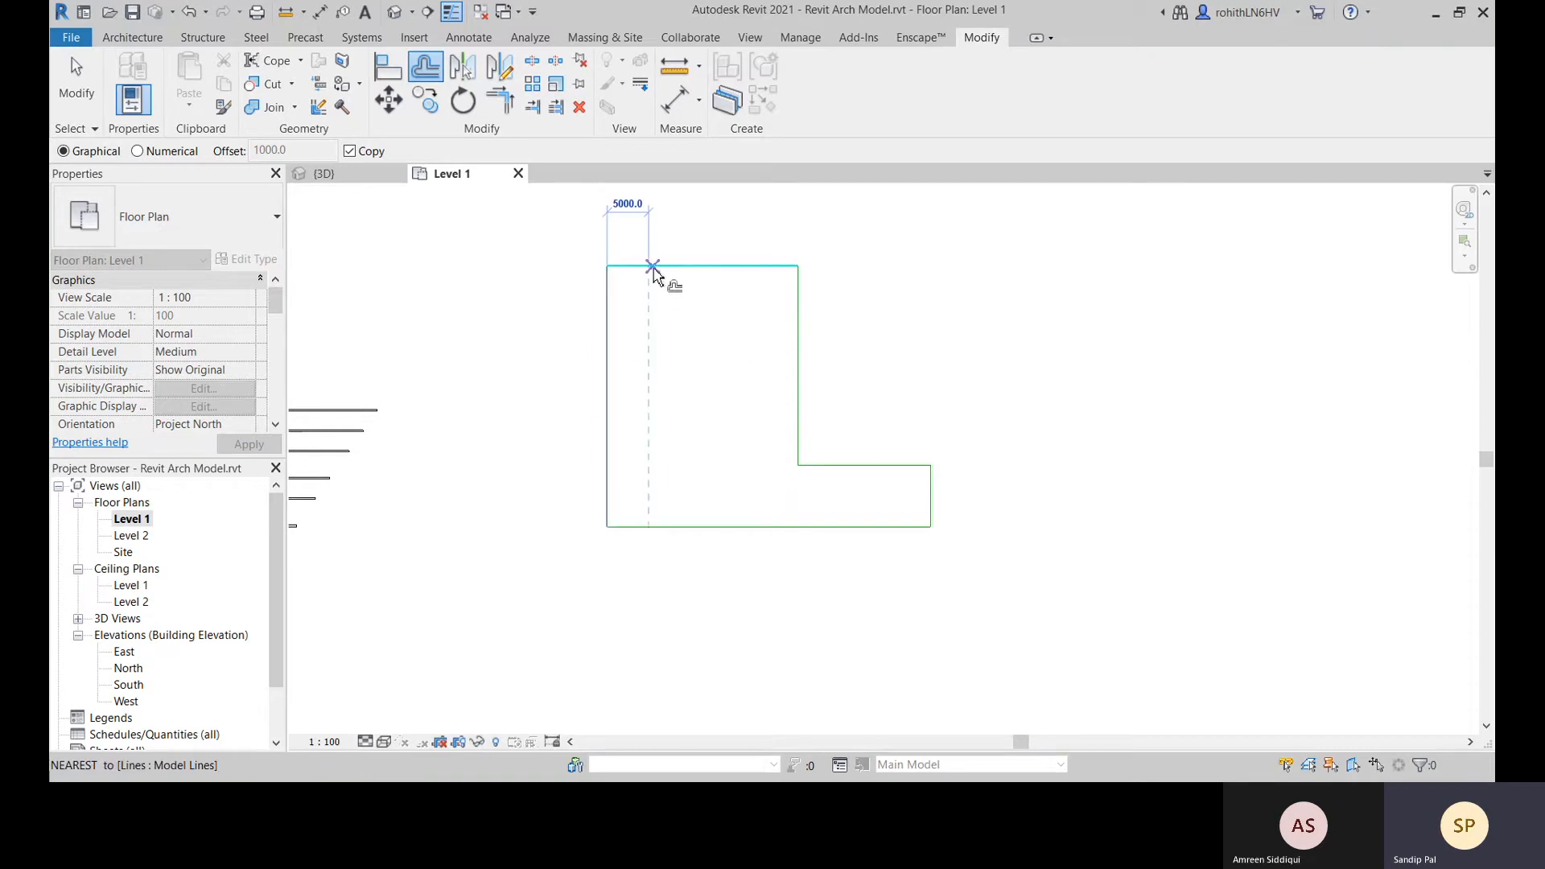
click(658, 286)
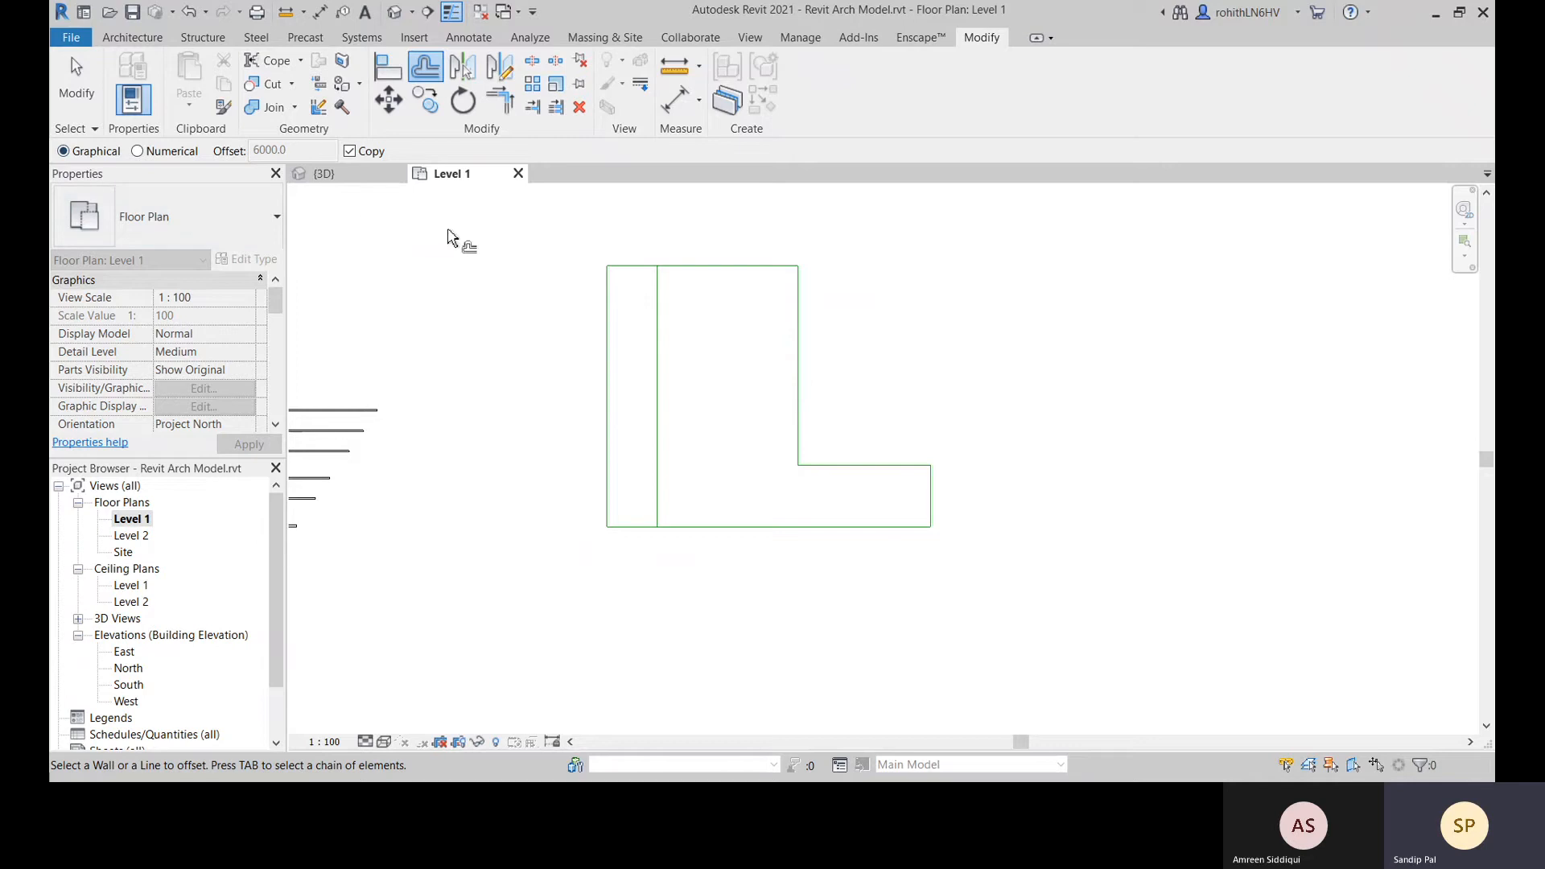
Offset three successive copies of the inner vertical line to its right with a Numerical offset of 2000
click(139, 151)
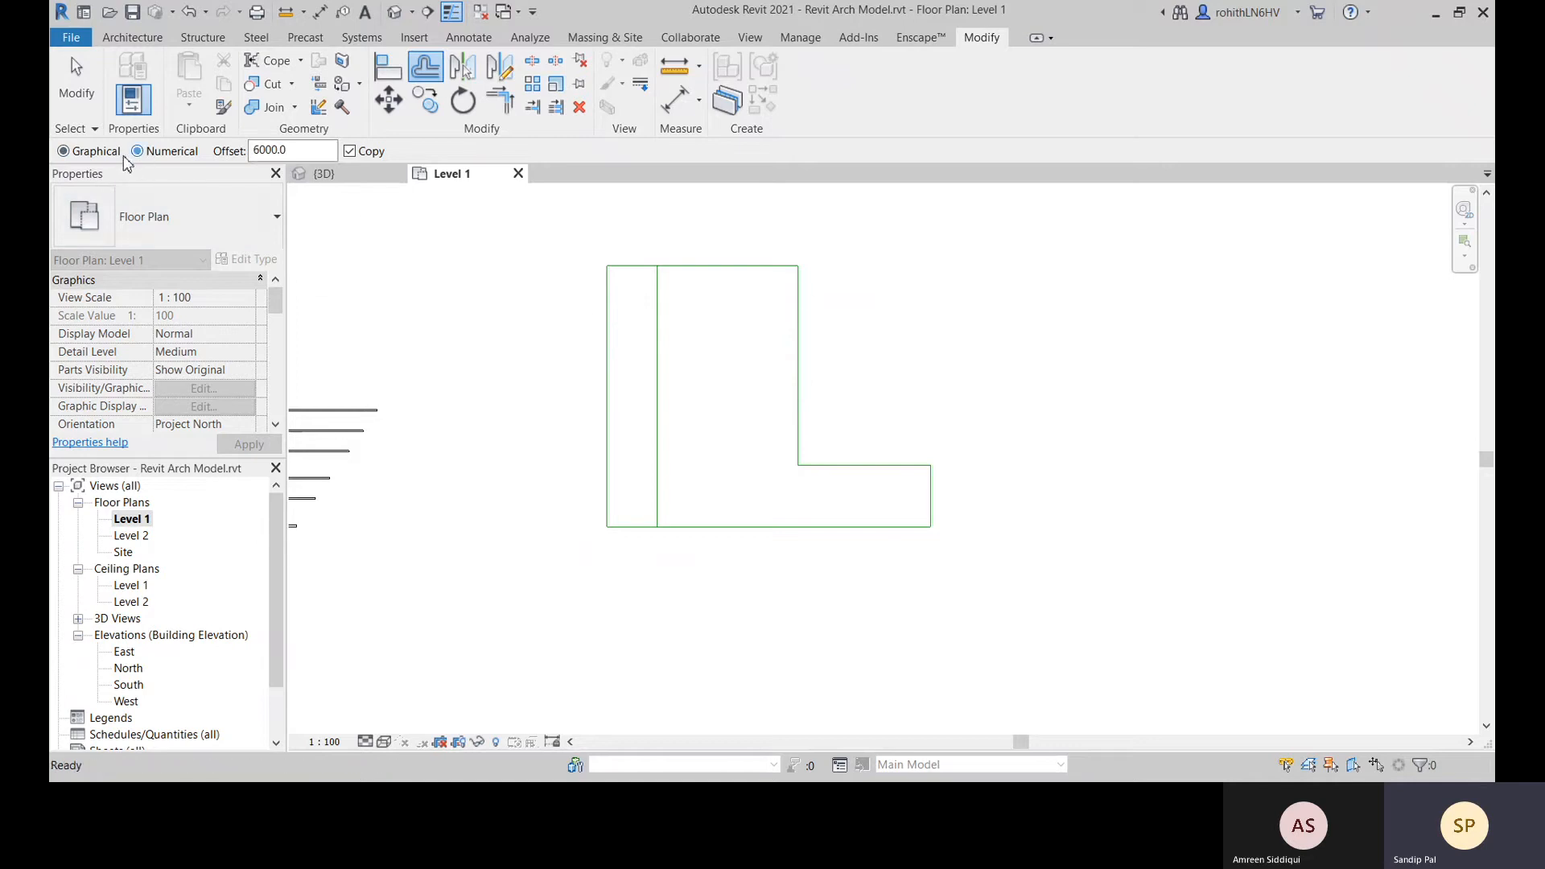
click(251, 151)
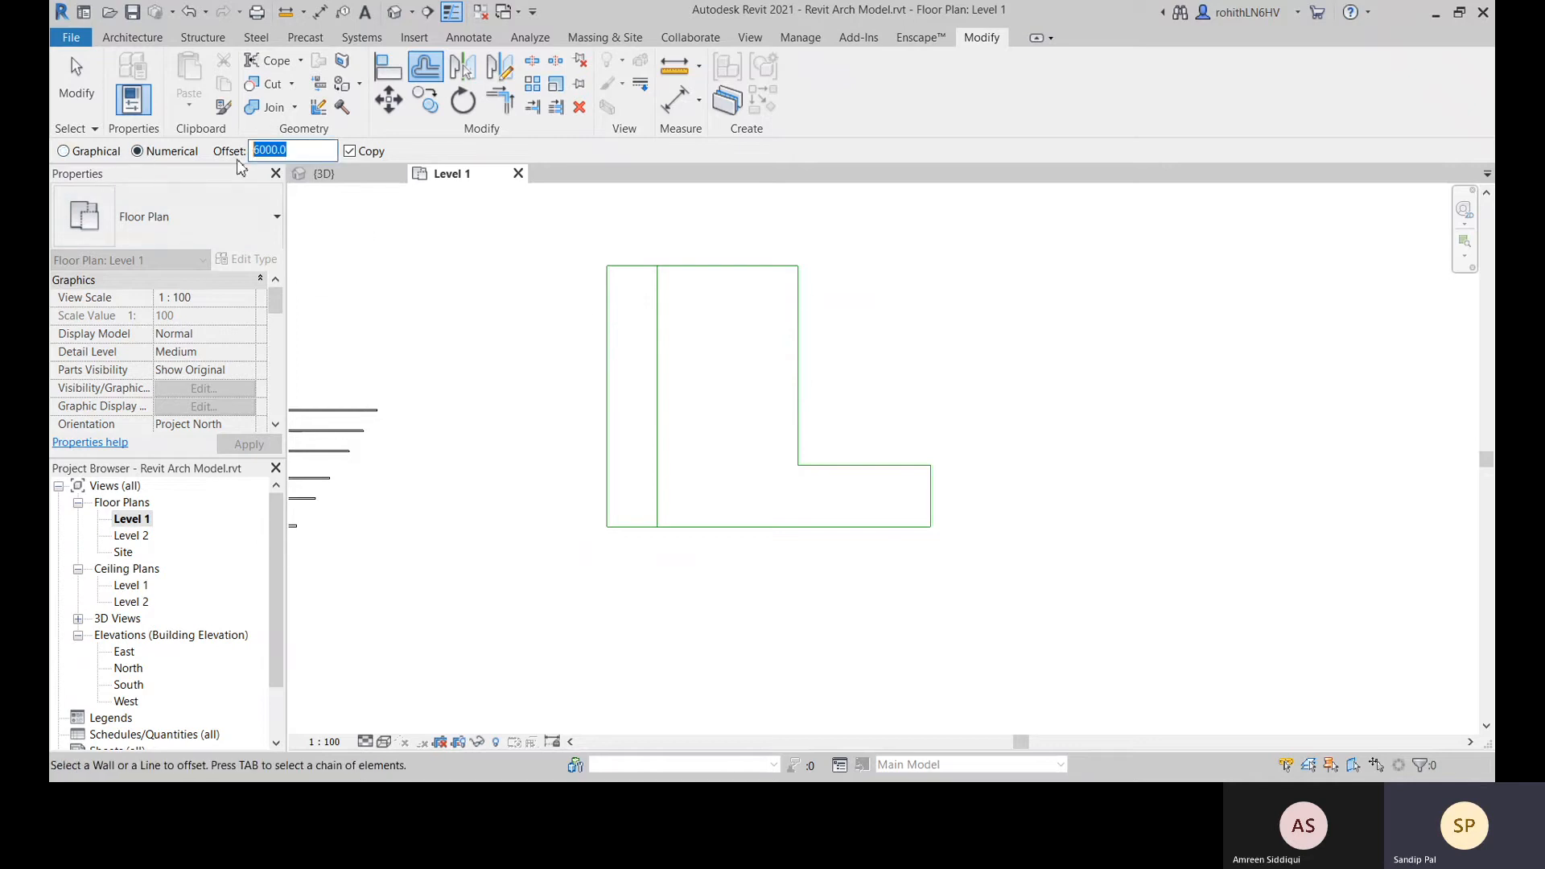
text(2000)
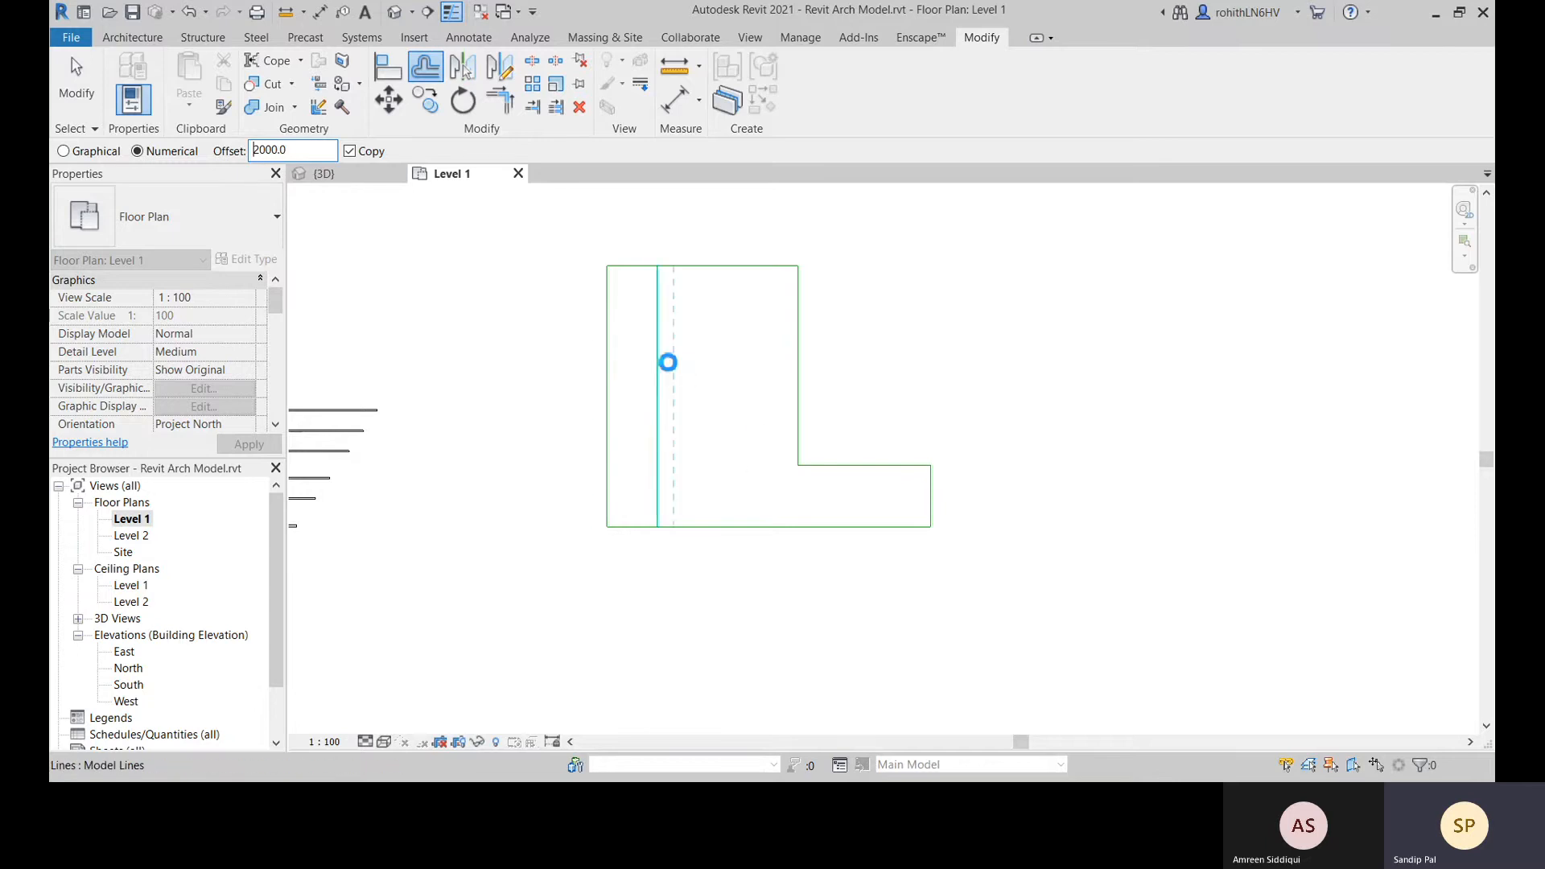
click(668, 364)
click(688, 373)
click(697, 379)
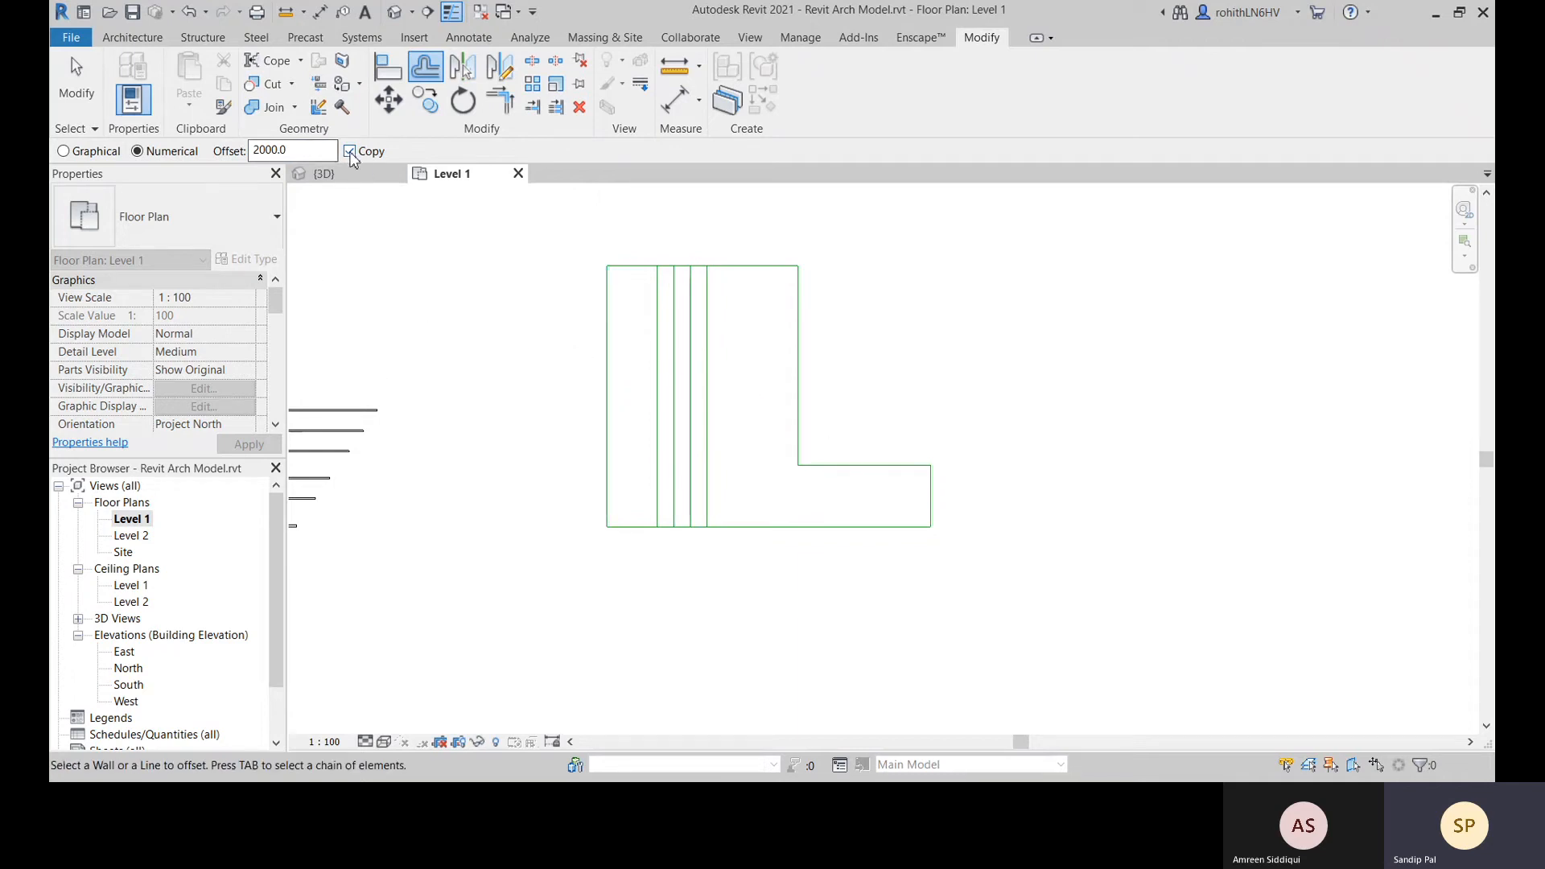
With copying turned off, offset the outline's left and upper-right edges outward by 2000 and move the step edge up in 2000 increments
click(604, 345)
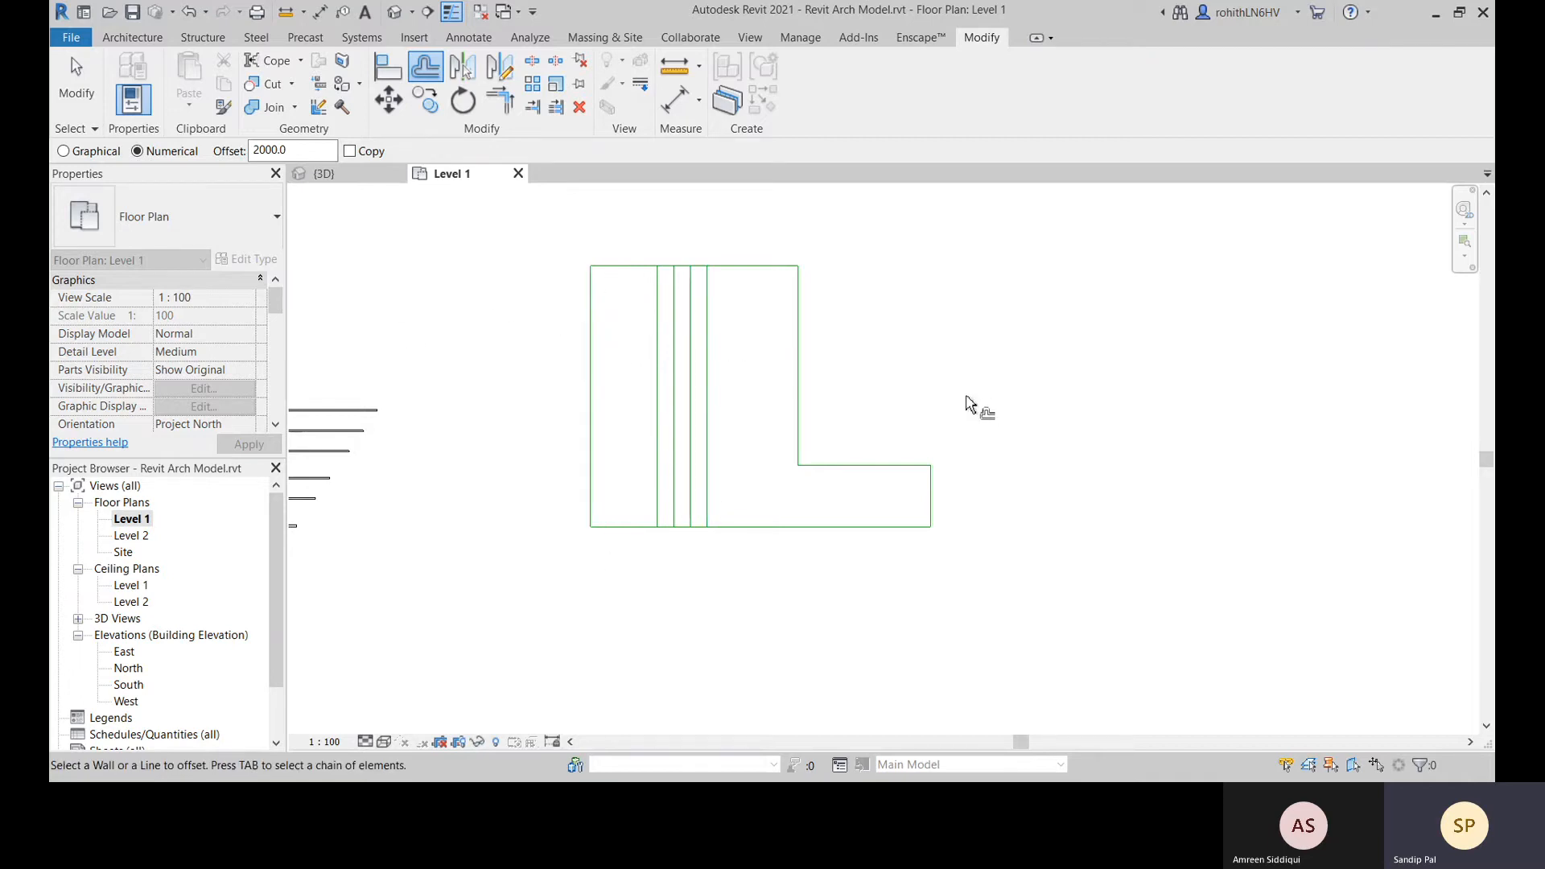
click(814, 335)
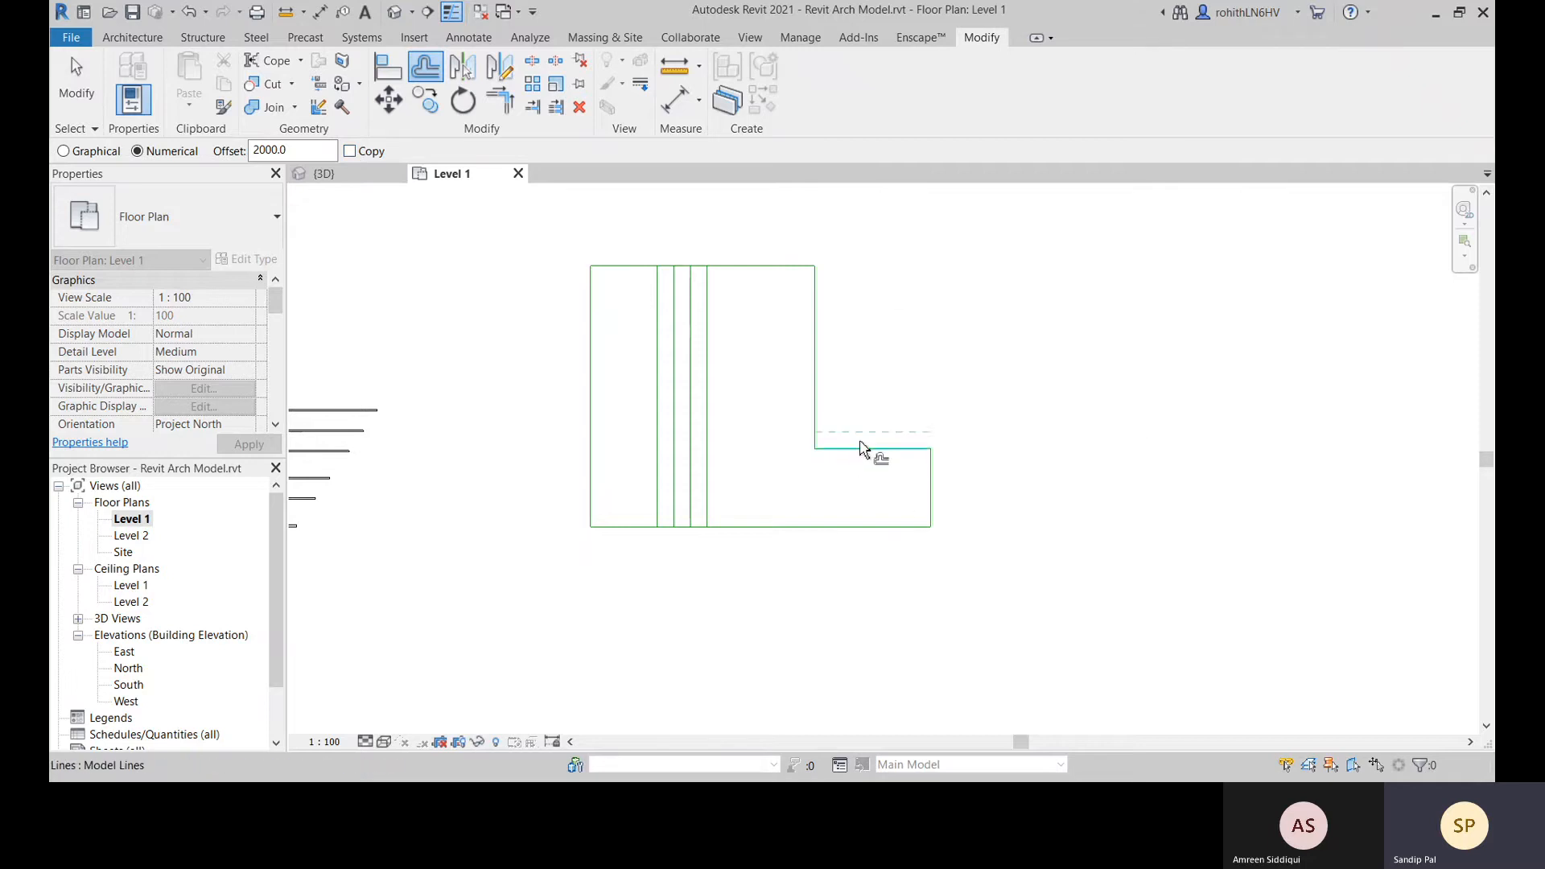
click(866, 439)
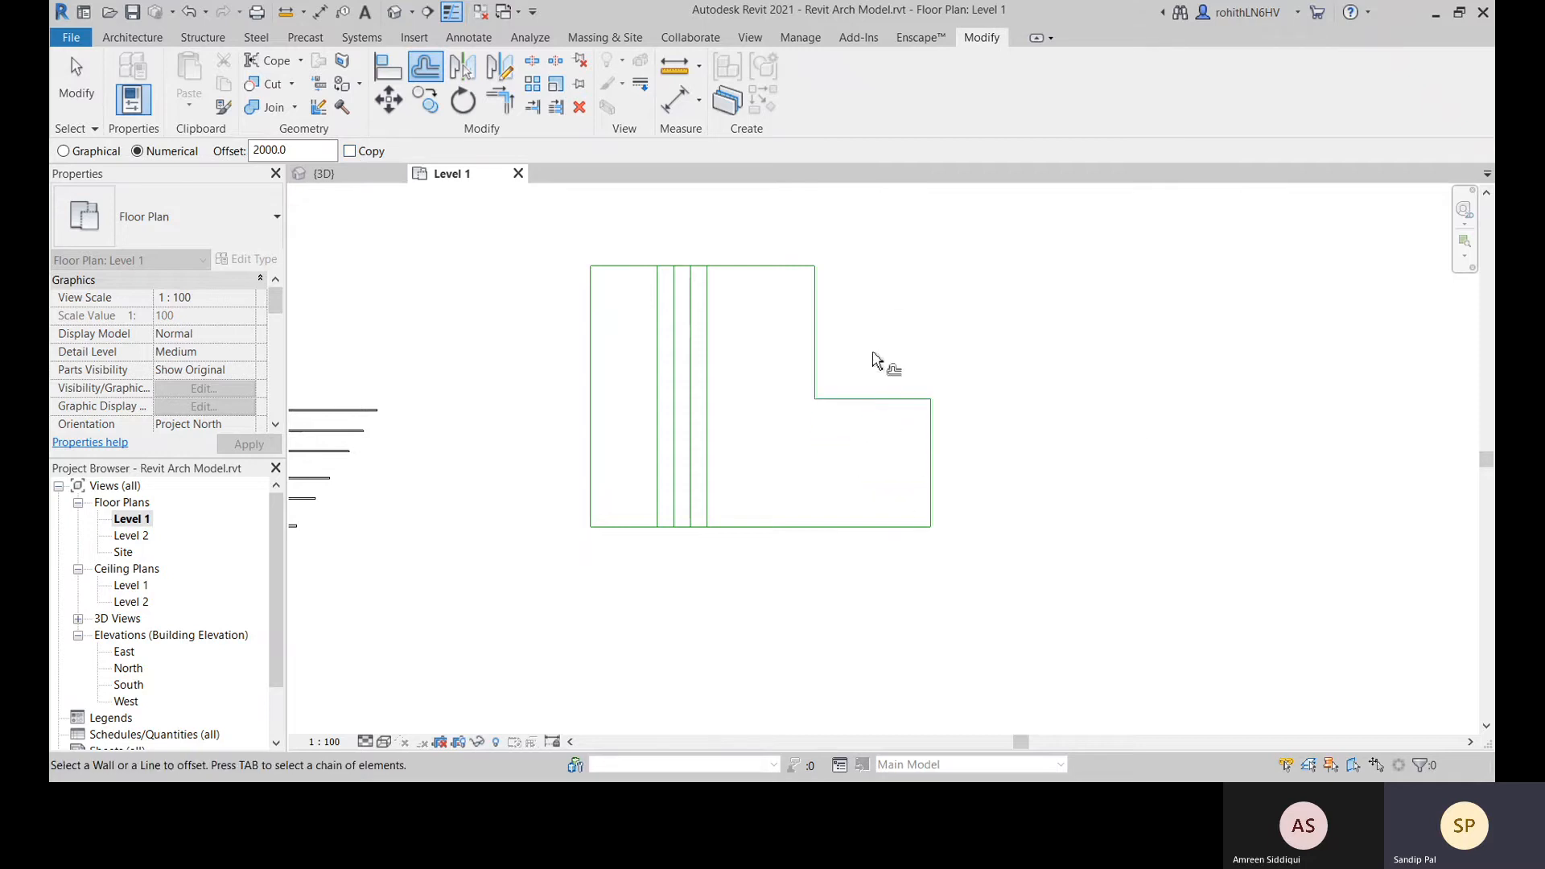
click(874, 402)
key(Escape)
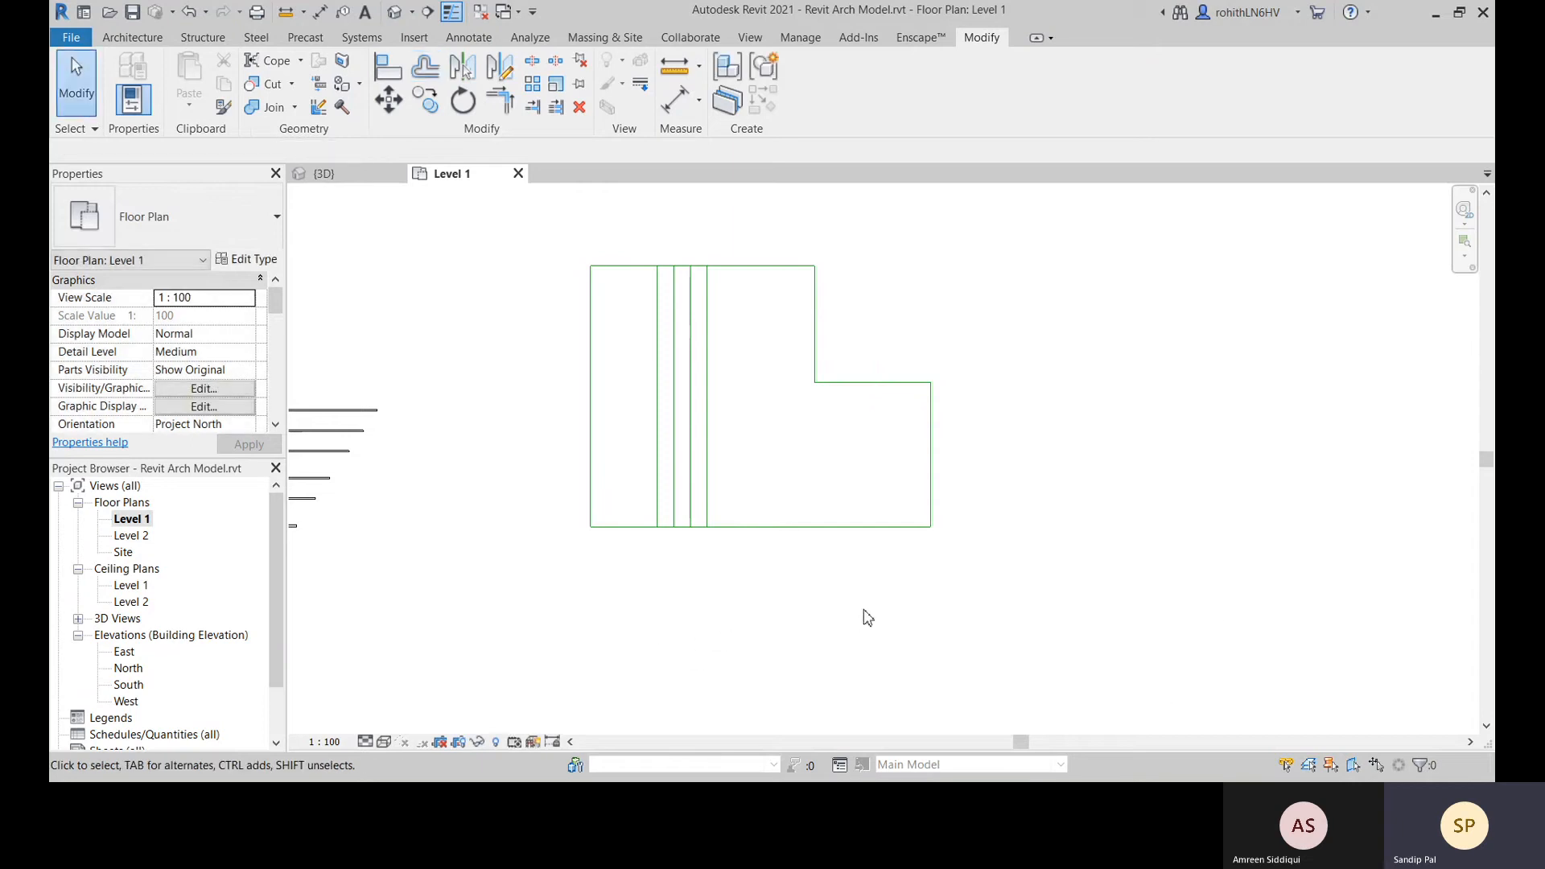
middle_drag(877, 406, 886, 442)
click(884, 418)
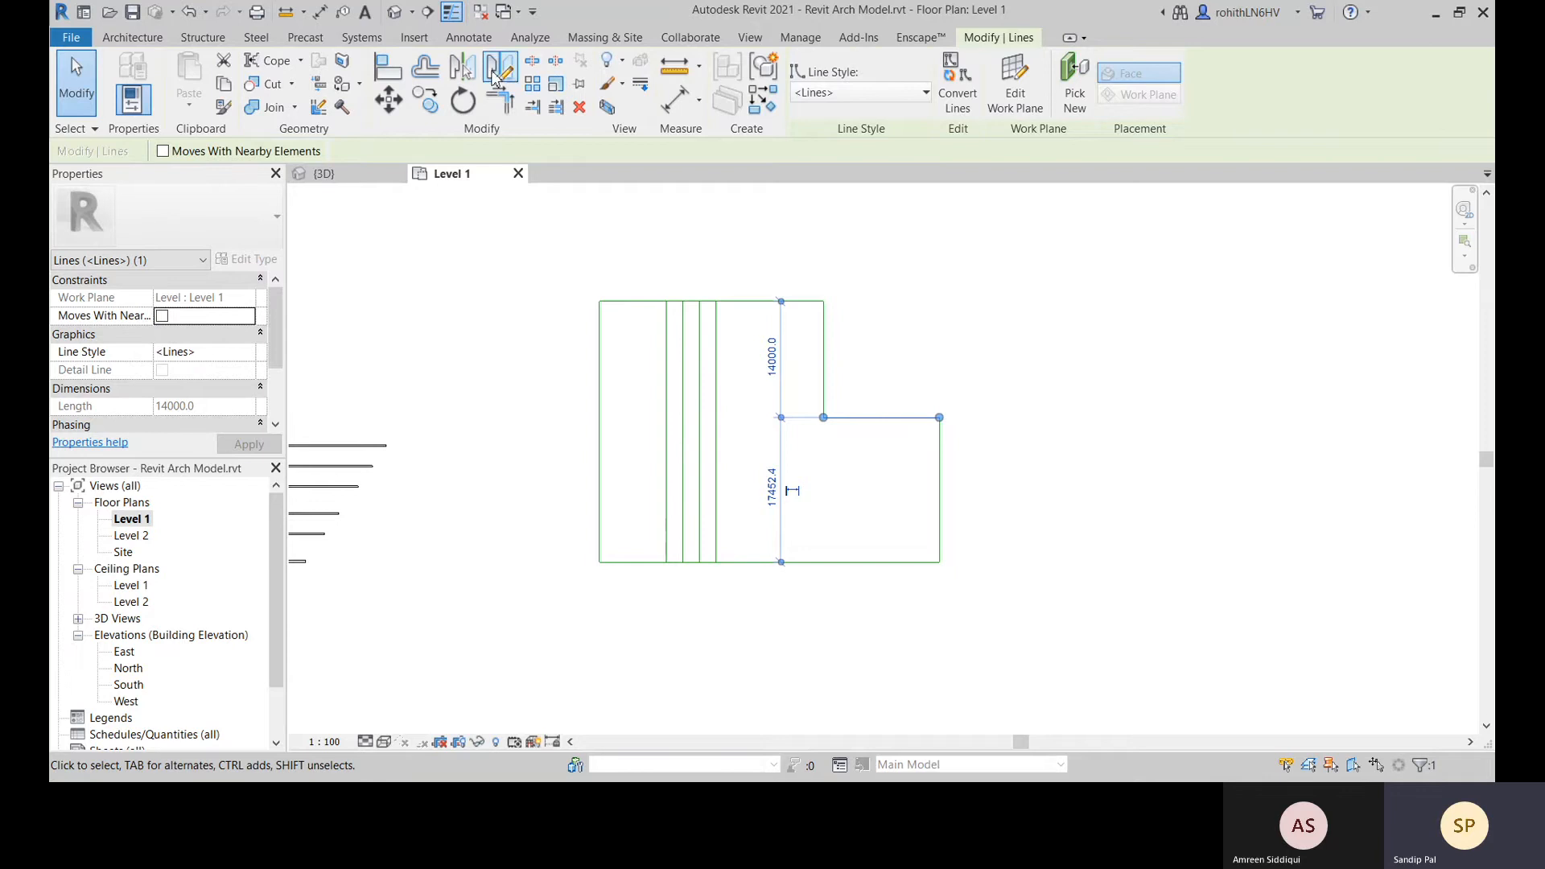
middle_drag(1068, 404, 1073, 393)
click(1070, 393)
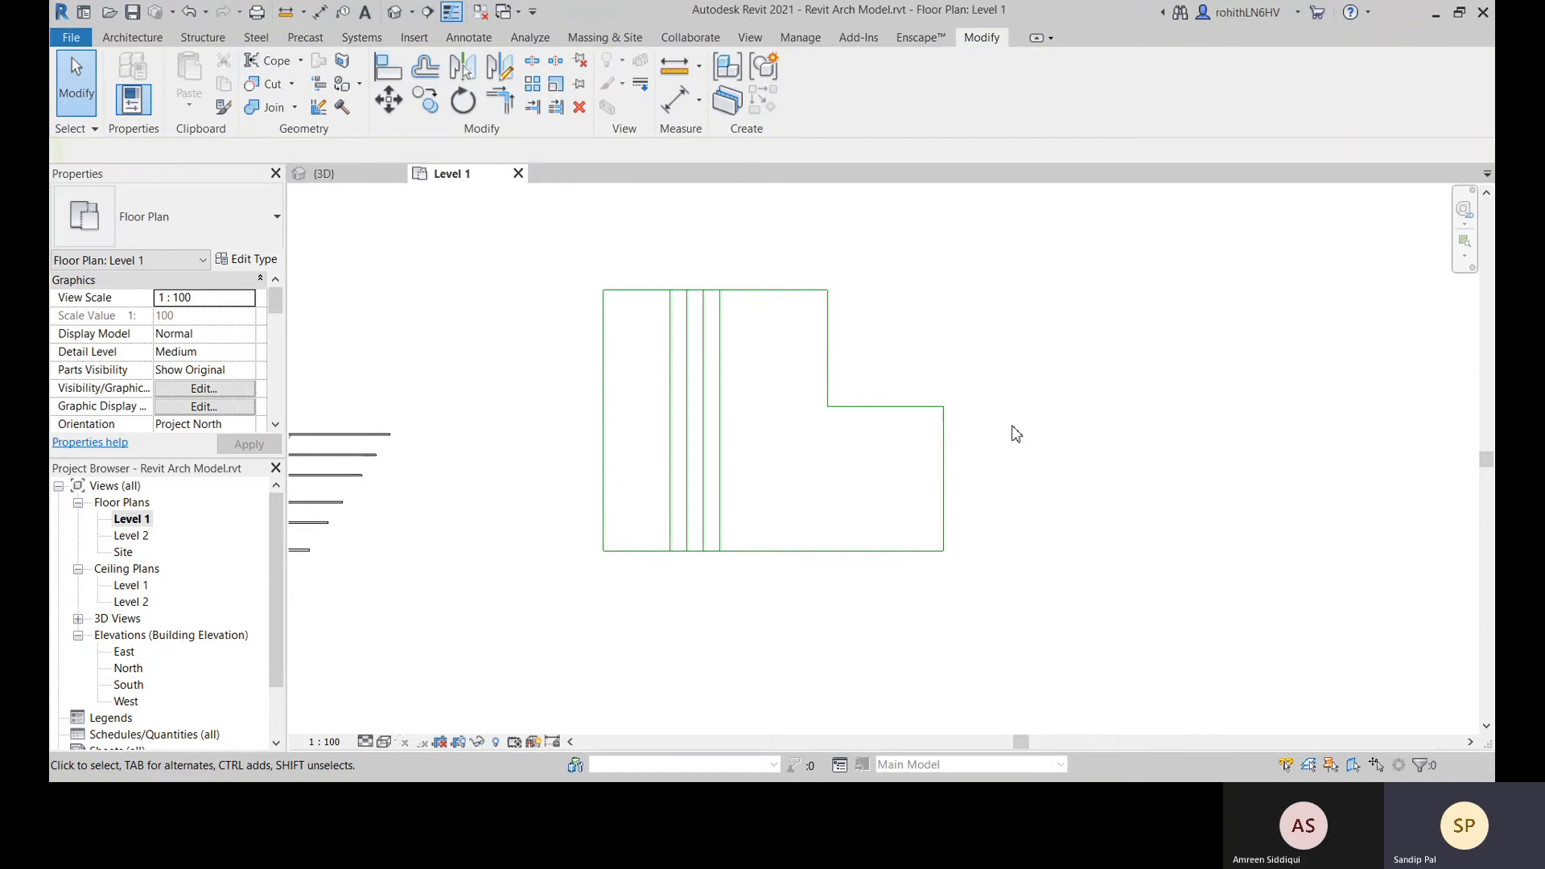
Delete the L-shaped outline with its offset lines, and the stepped walls with their diagonal line, except the lowest wall
scroll(1011, 431, down, 4)
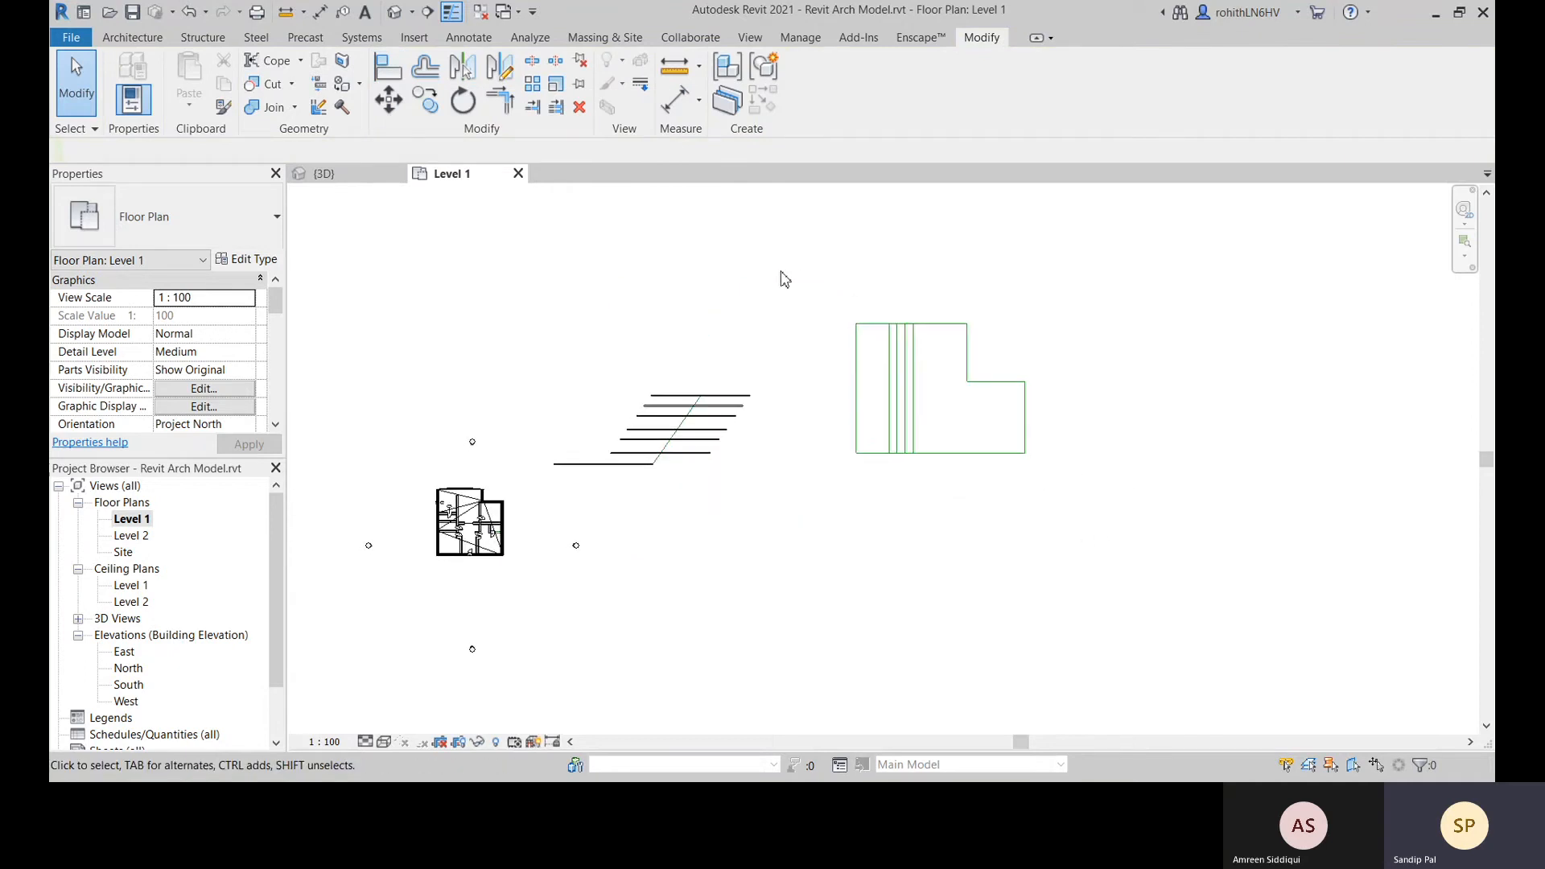
drag(780, 273, 1201, 552)
key(Delete)
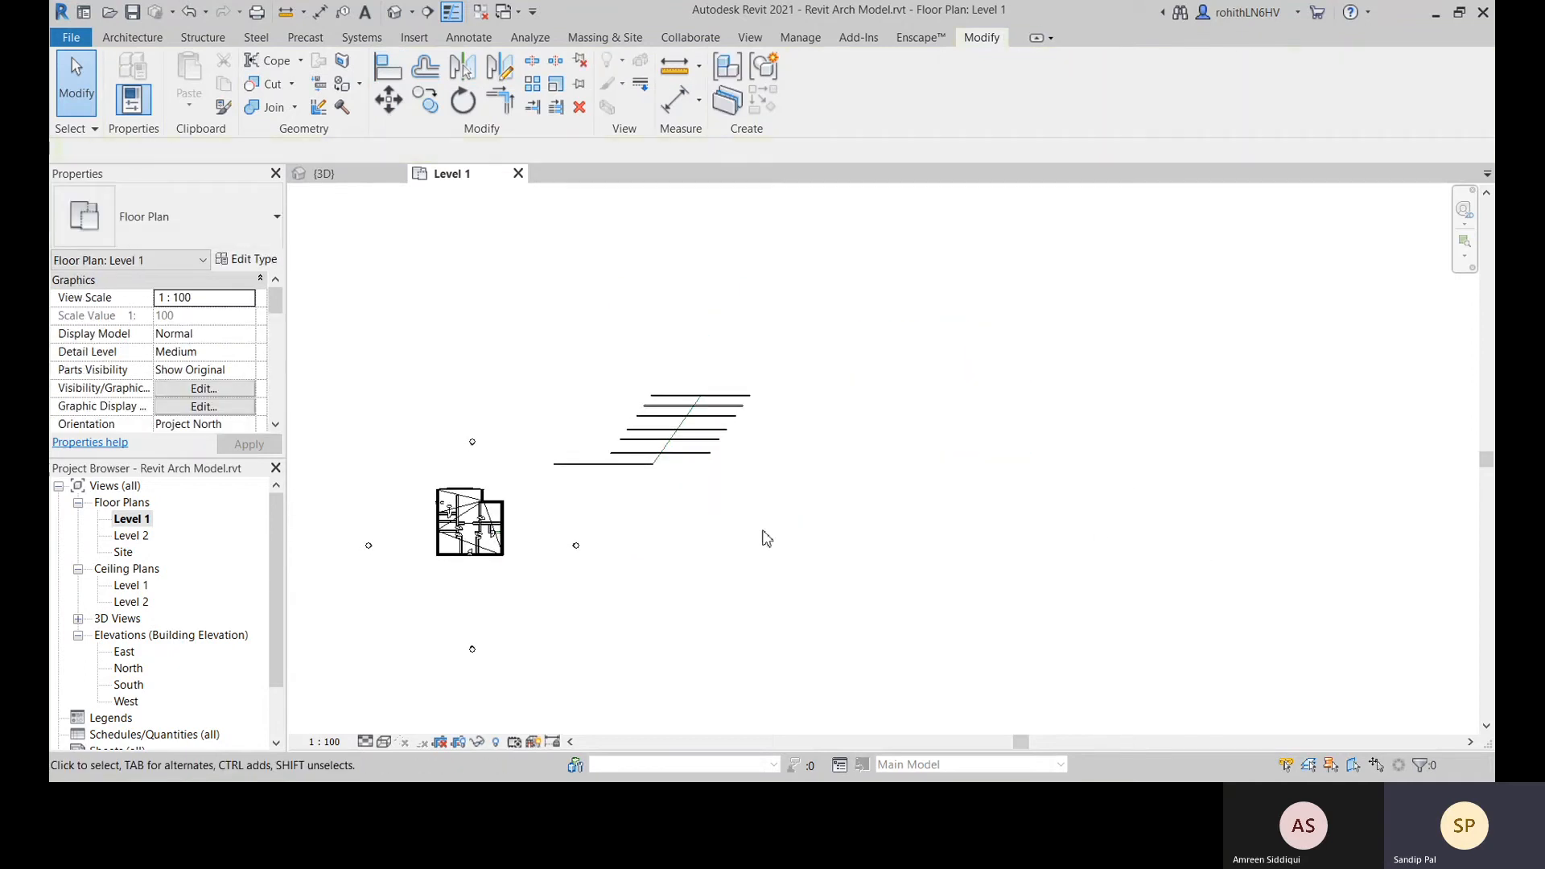
scroll(766, 534, up, 2)
middle_drag(714, 483, 907, 473)
drag(718, 316, 1059, 490)
key(Delete)
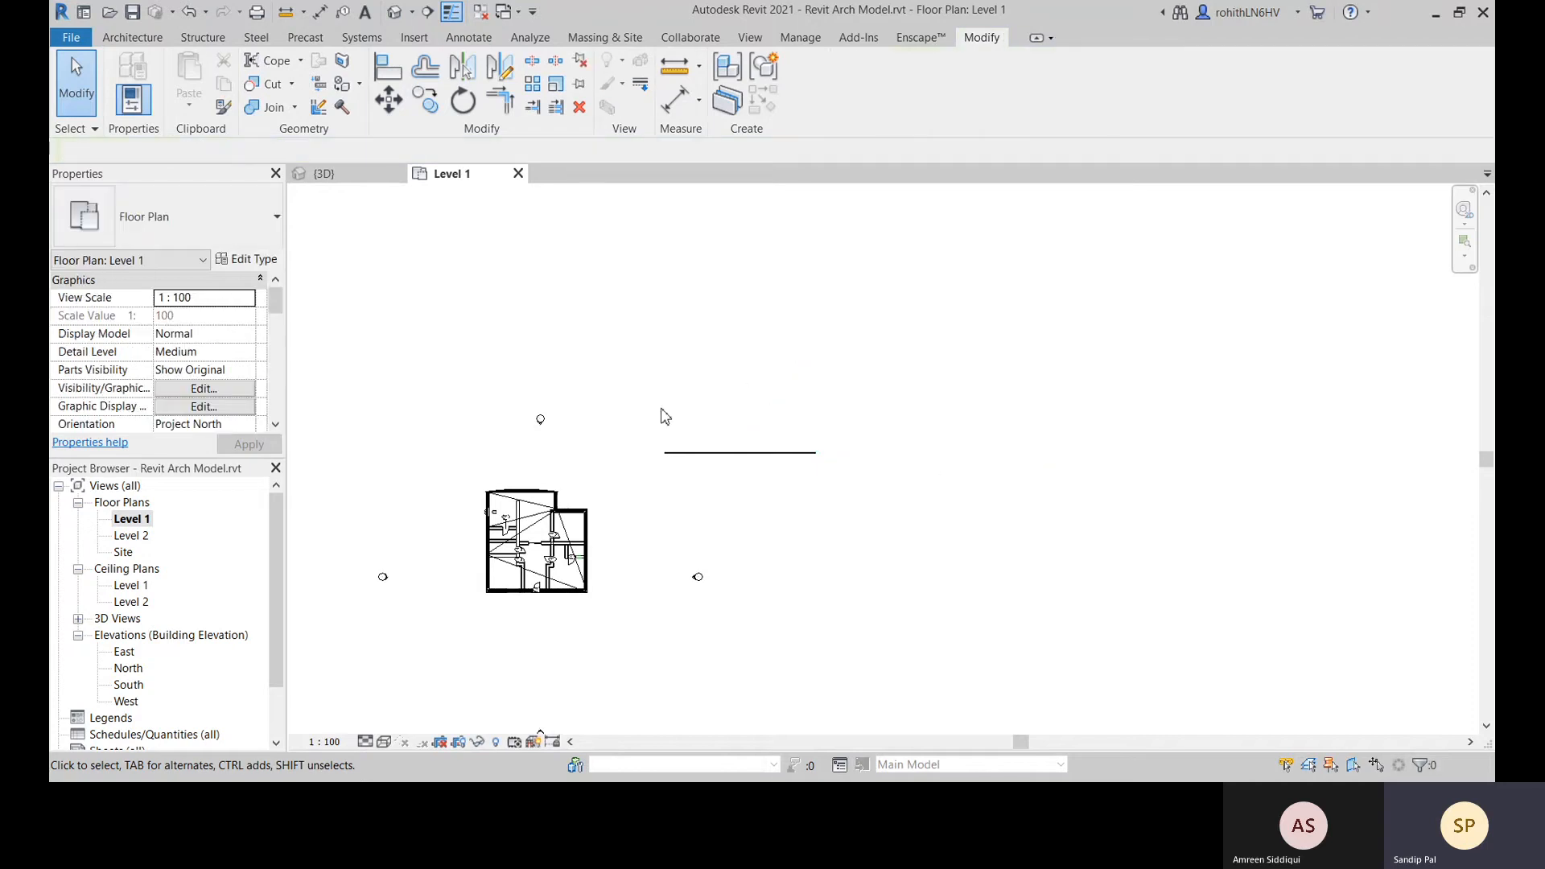
Draw a chained wall from the remaining wall's right end: a slanted segment up, 27000 horizontally, 17000 down and a slanted segment down to the right
click(132, 37)
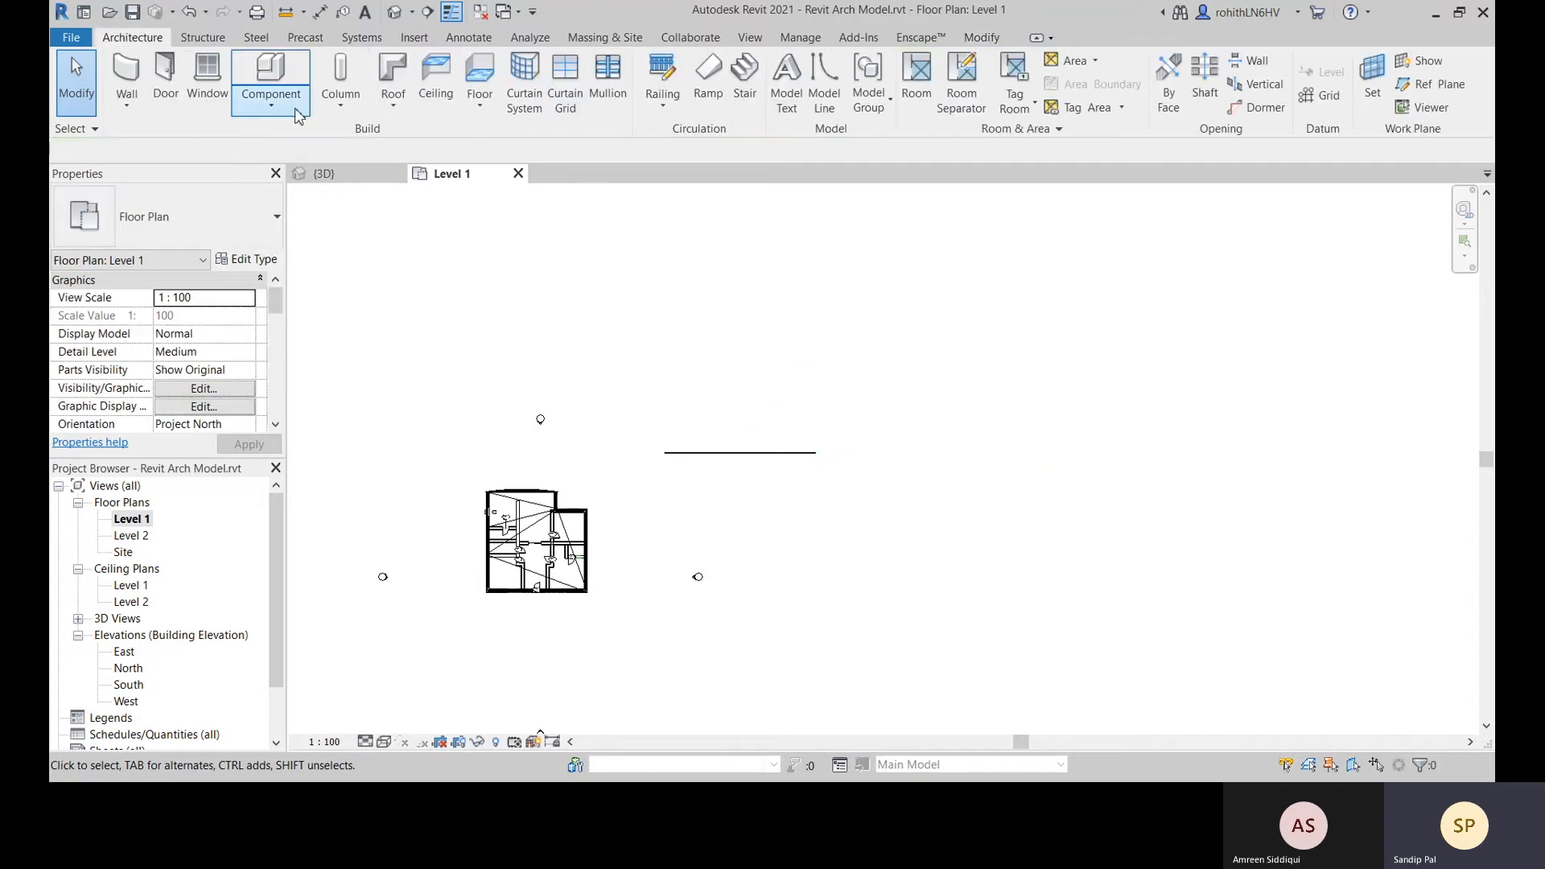
click(126, 102)
click(160, 143)
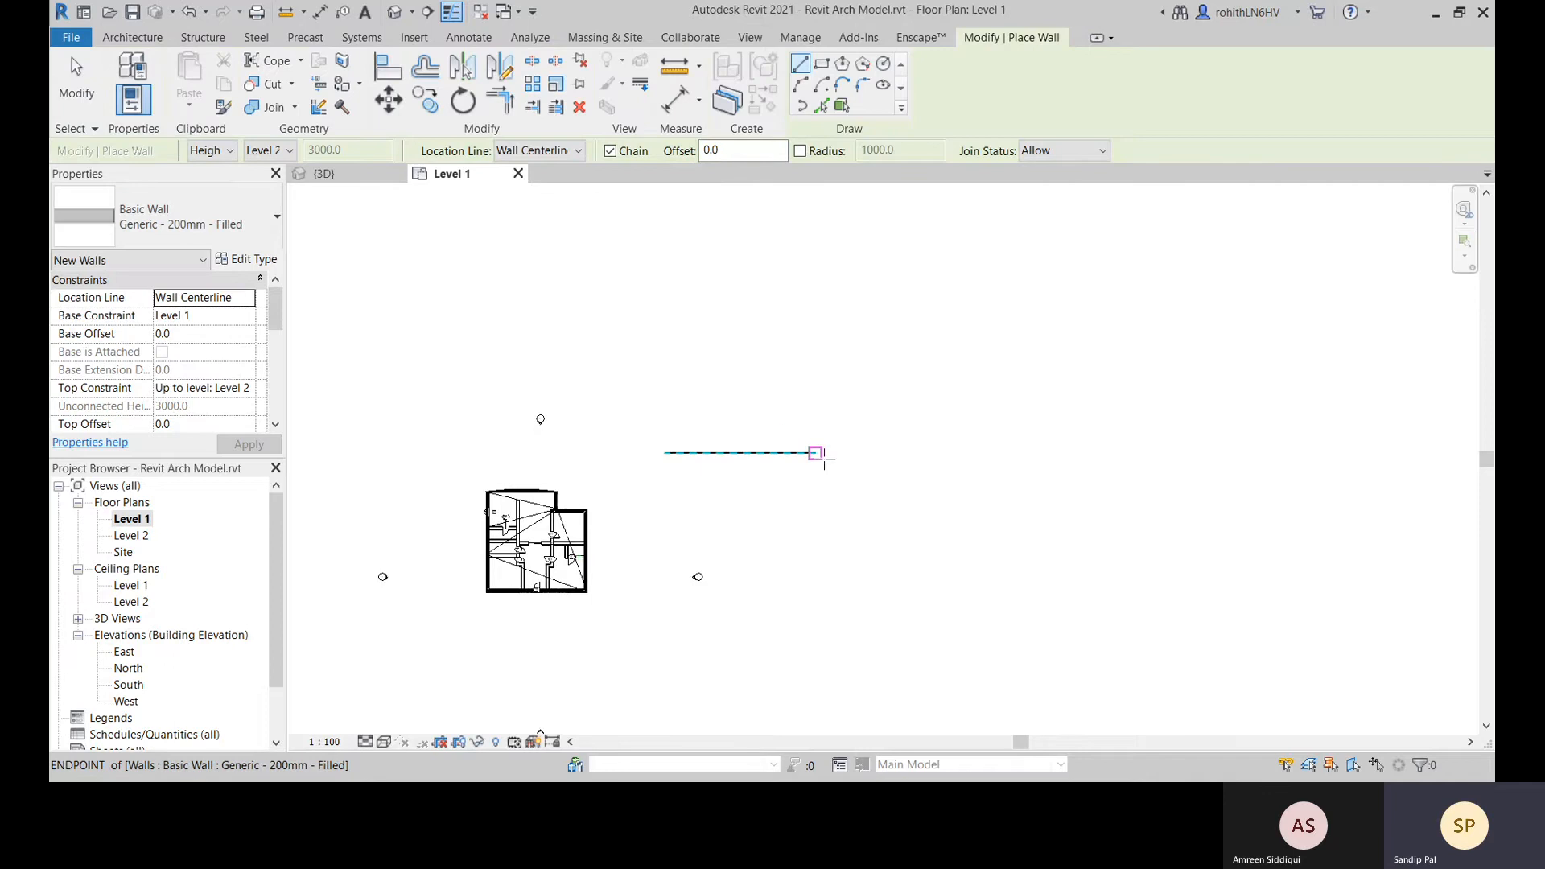
click(815, 452)
click(779, 319)
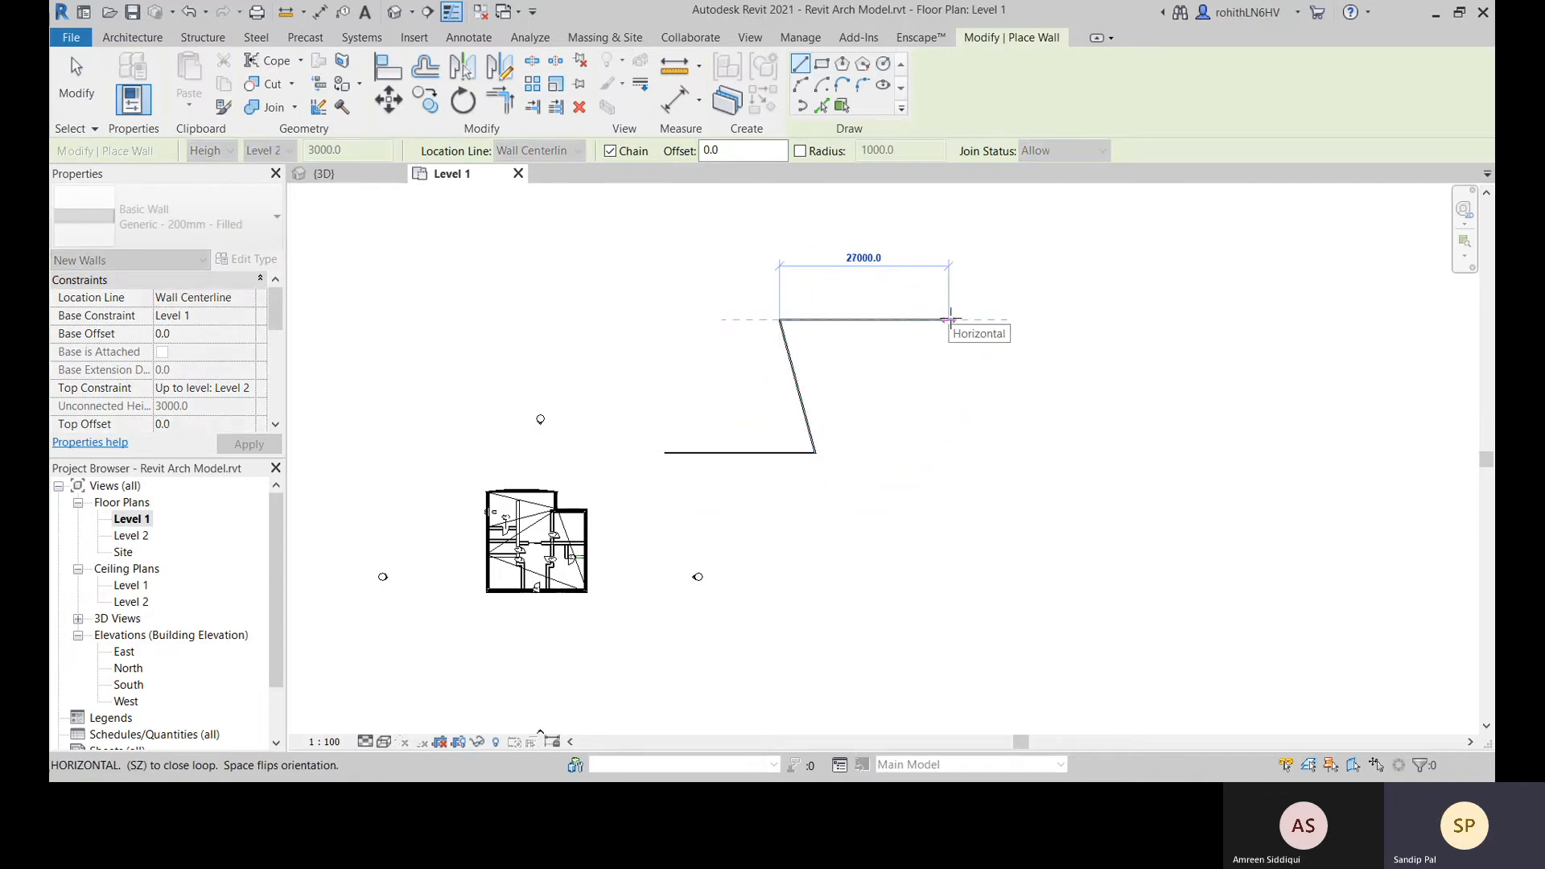
click(949, 320)
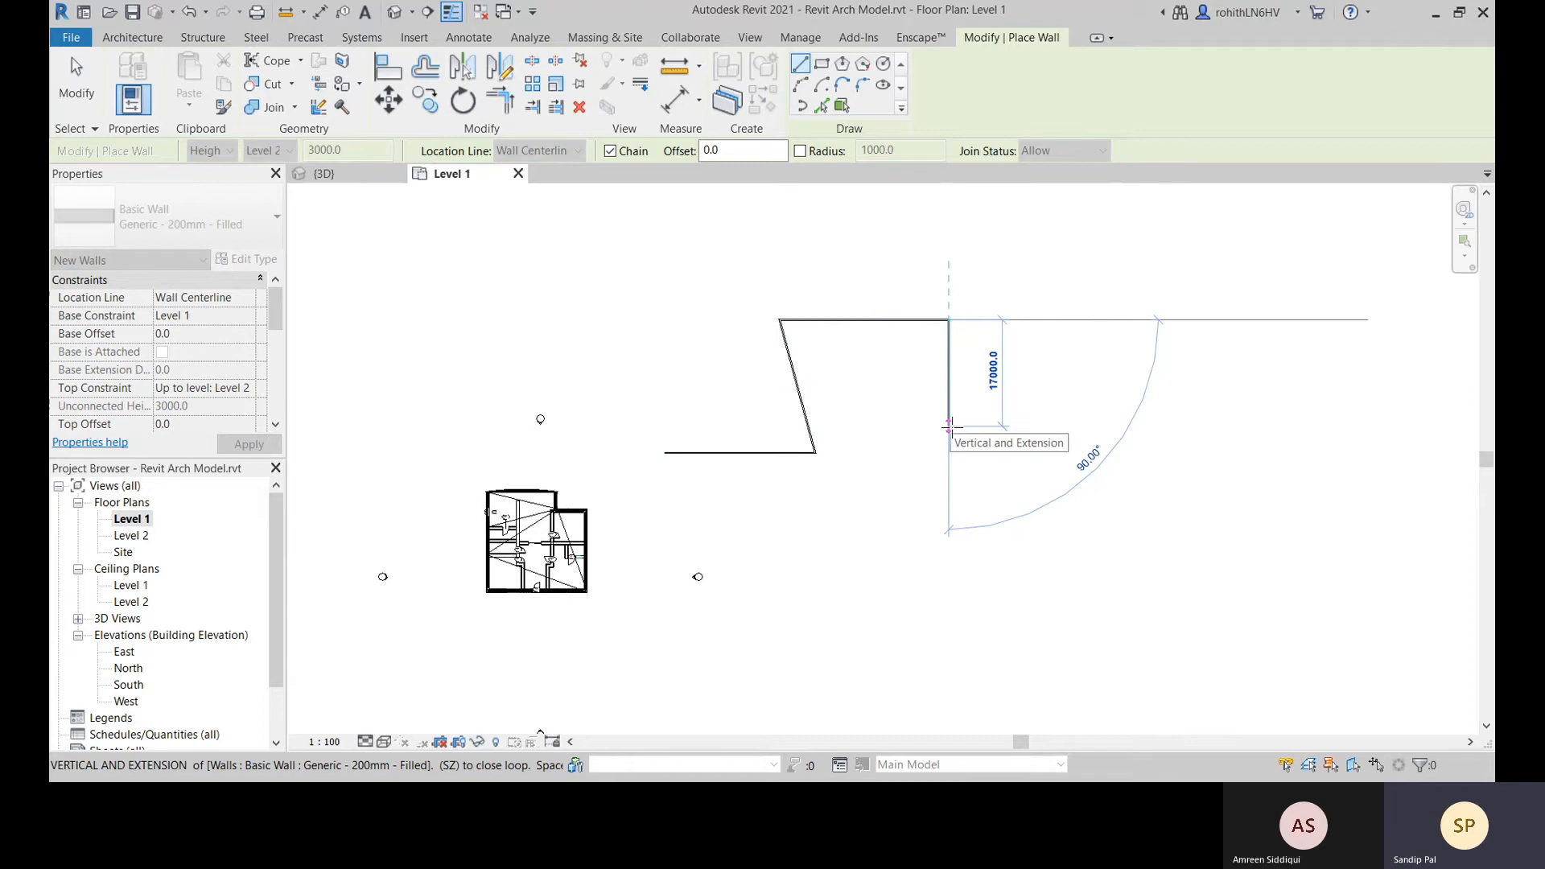
click(949, 427)
click(1052, 484)
key(Escape)
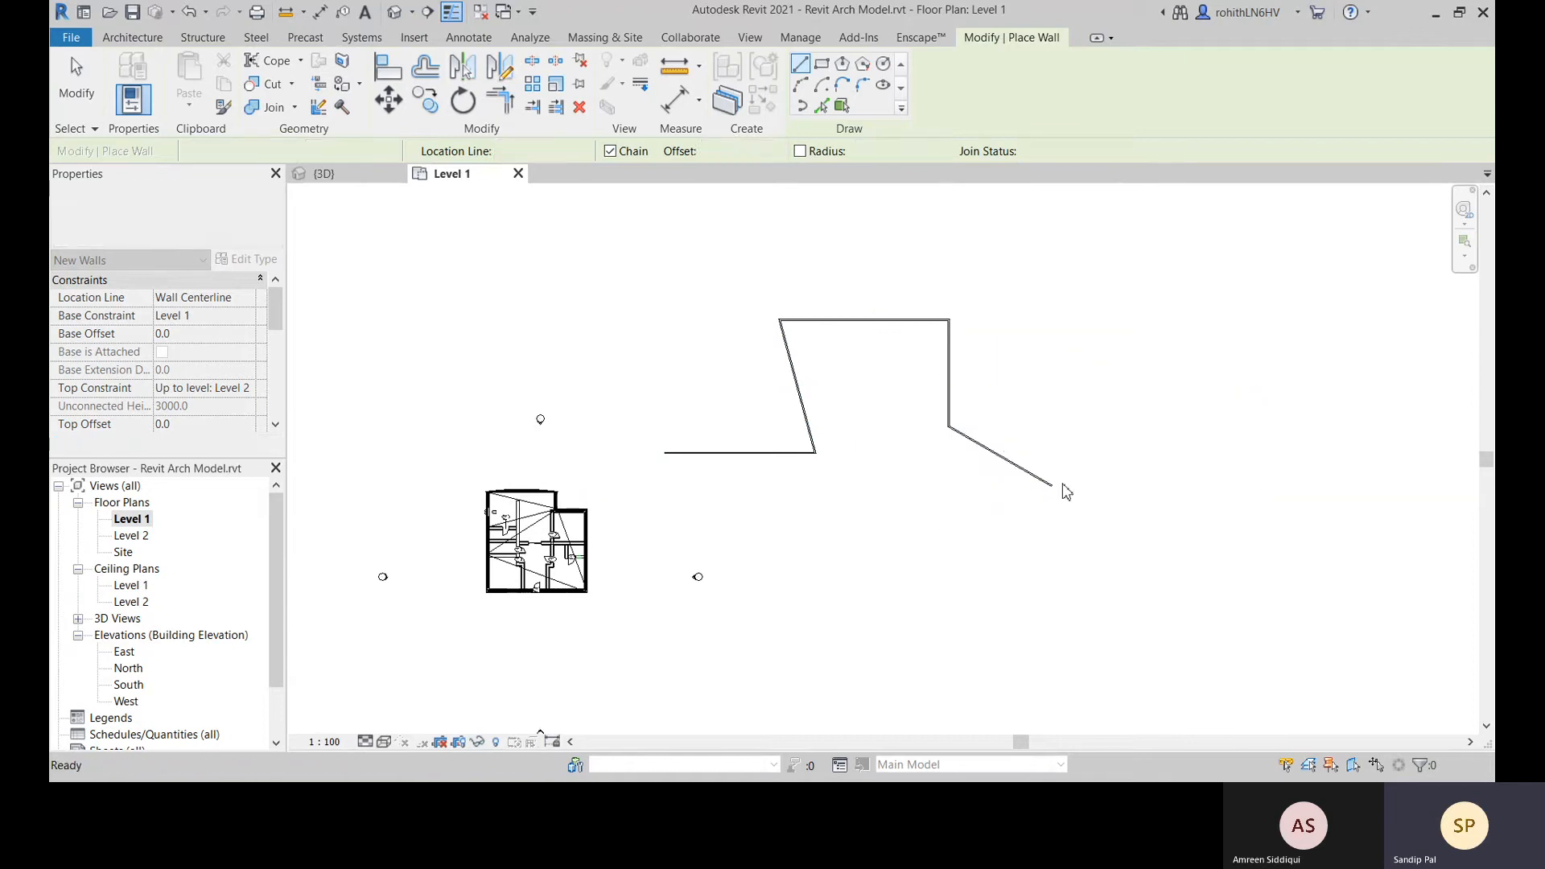
middle_drag(1089, 471, 1028, 496)
key(Escape)
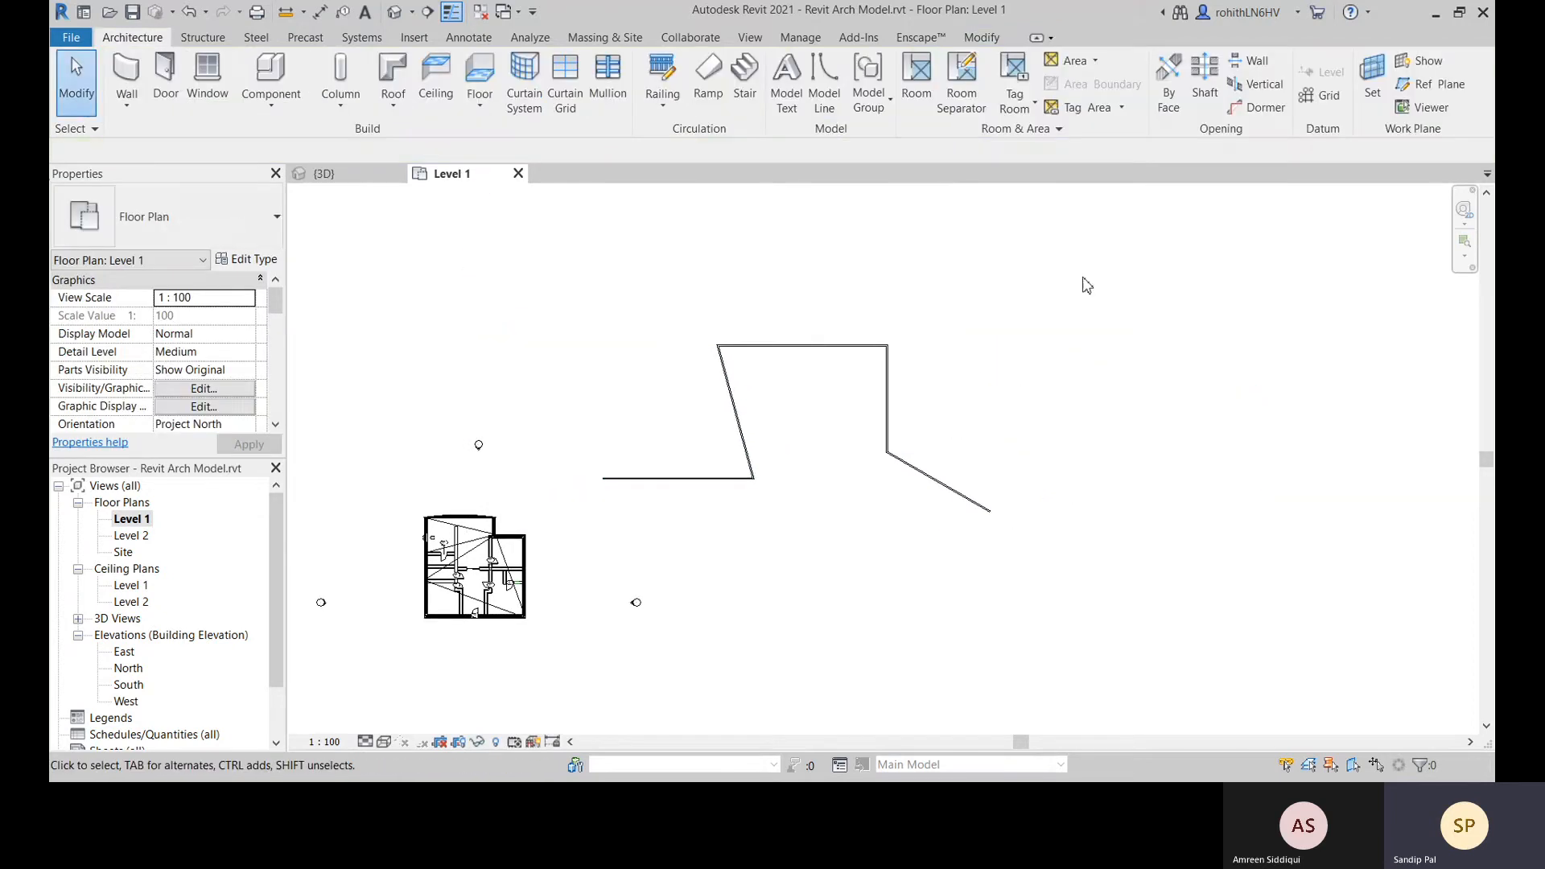
click(981, 37)
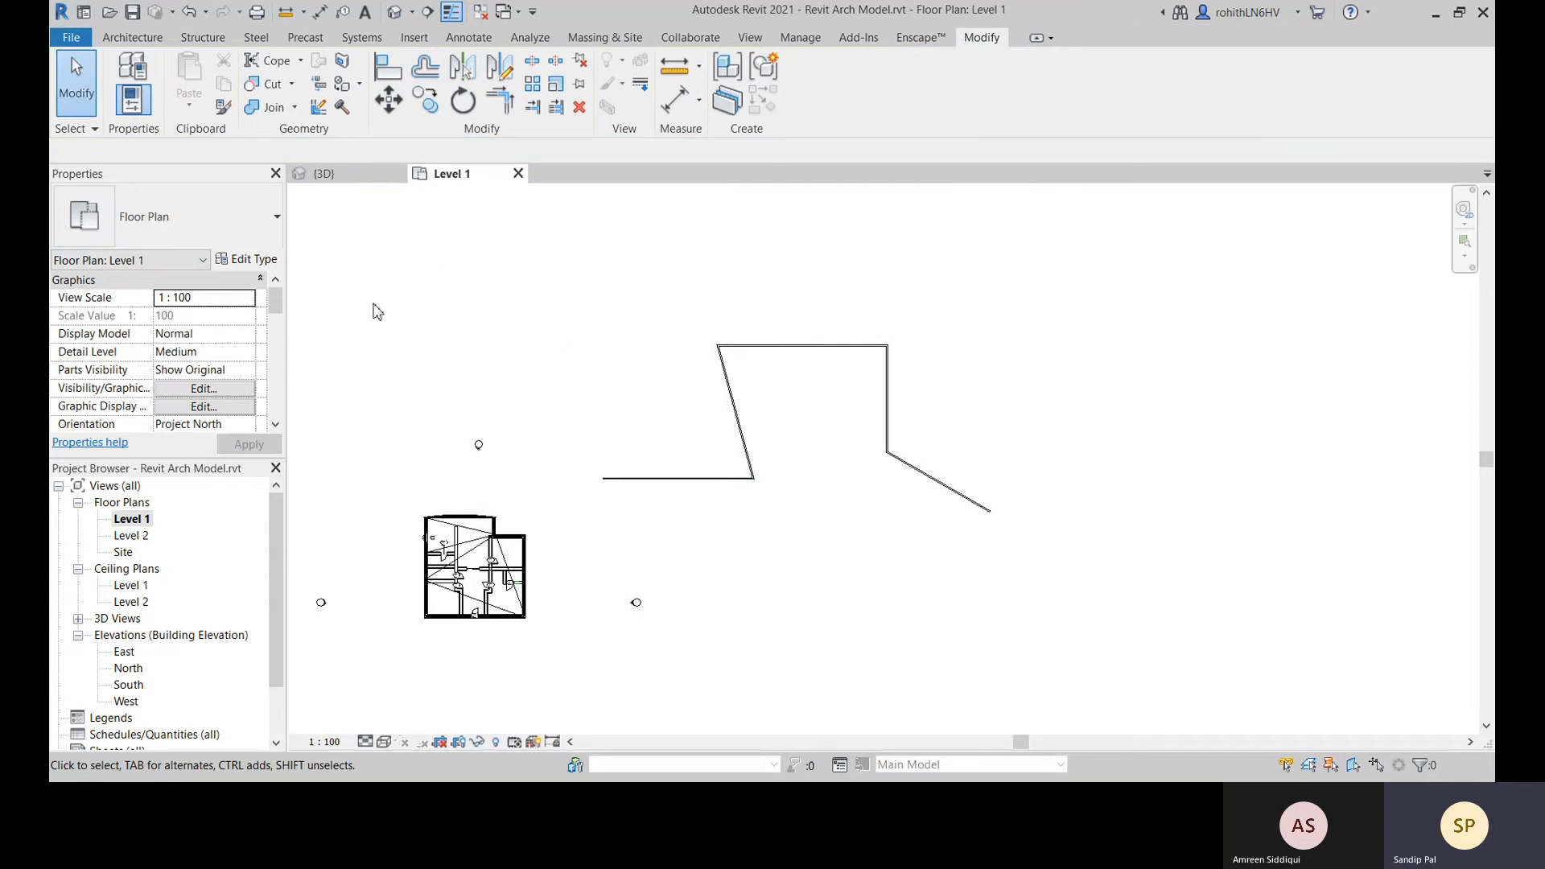
click(320, 108)
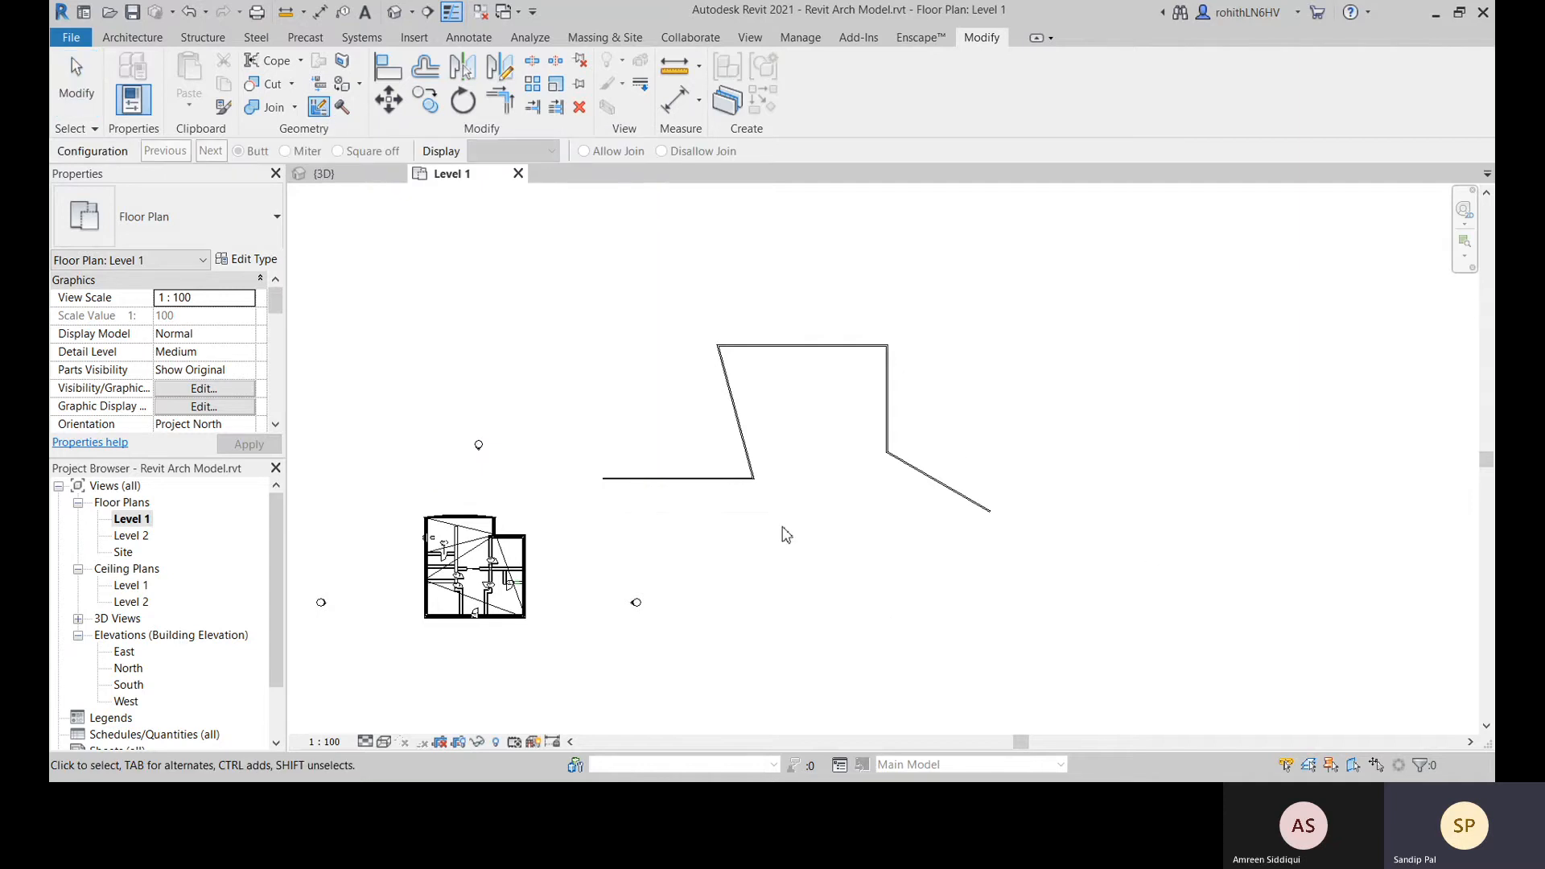
scroll(735, 500, up, 4)
scroll(710, 439, up, 2)
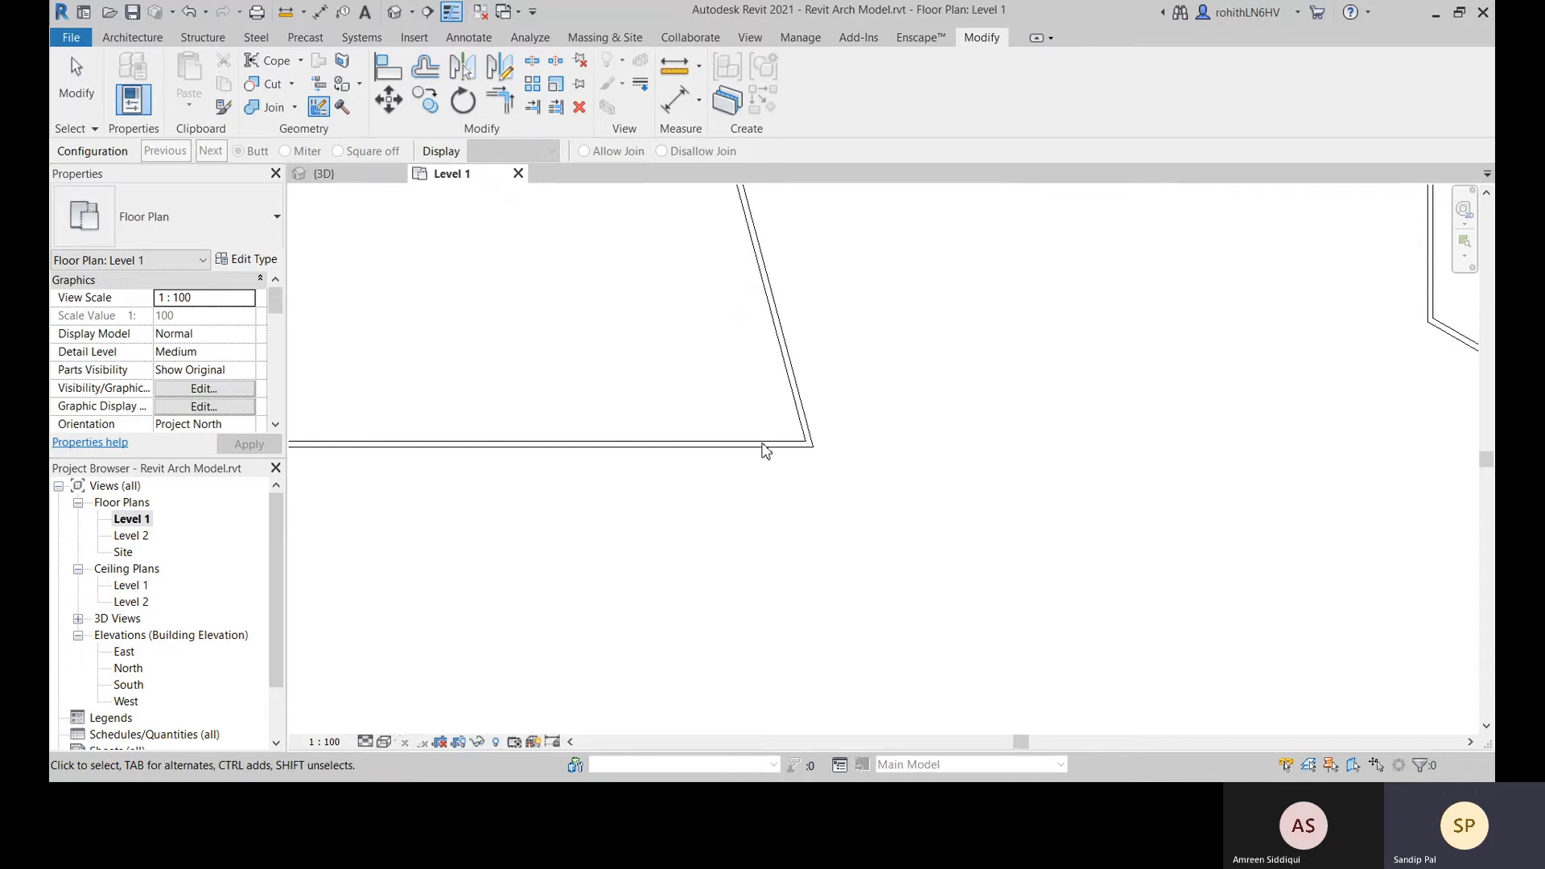
key(Escape)
click(751, 445)
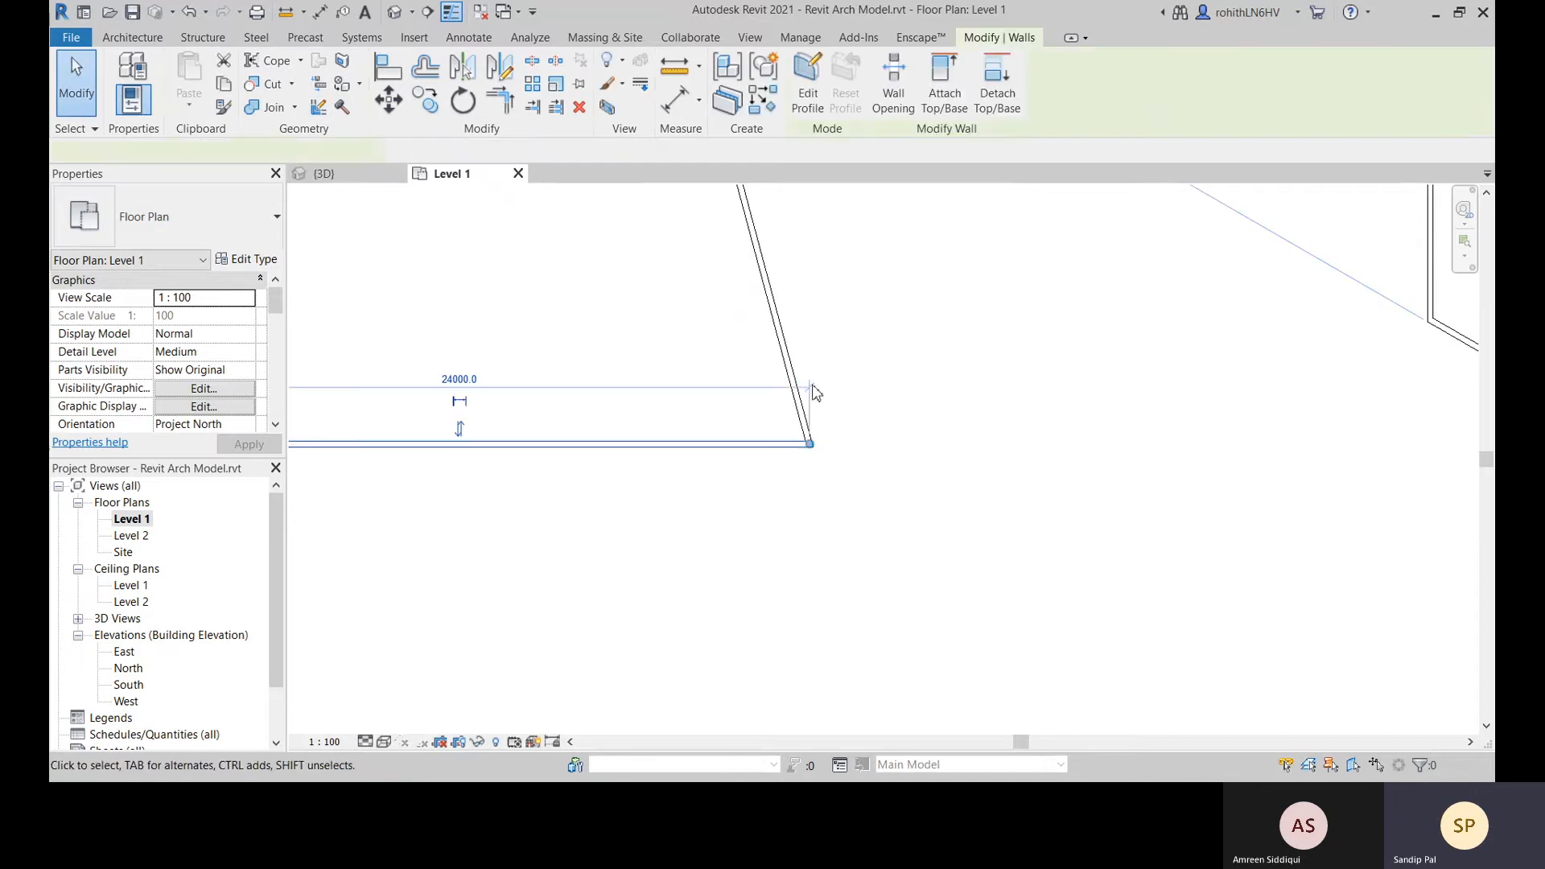
click(785, 355)
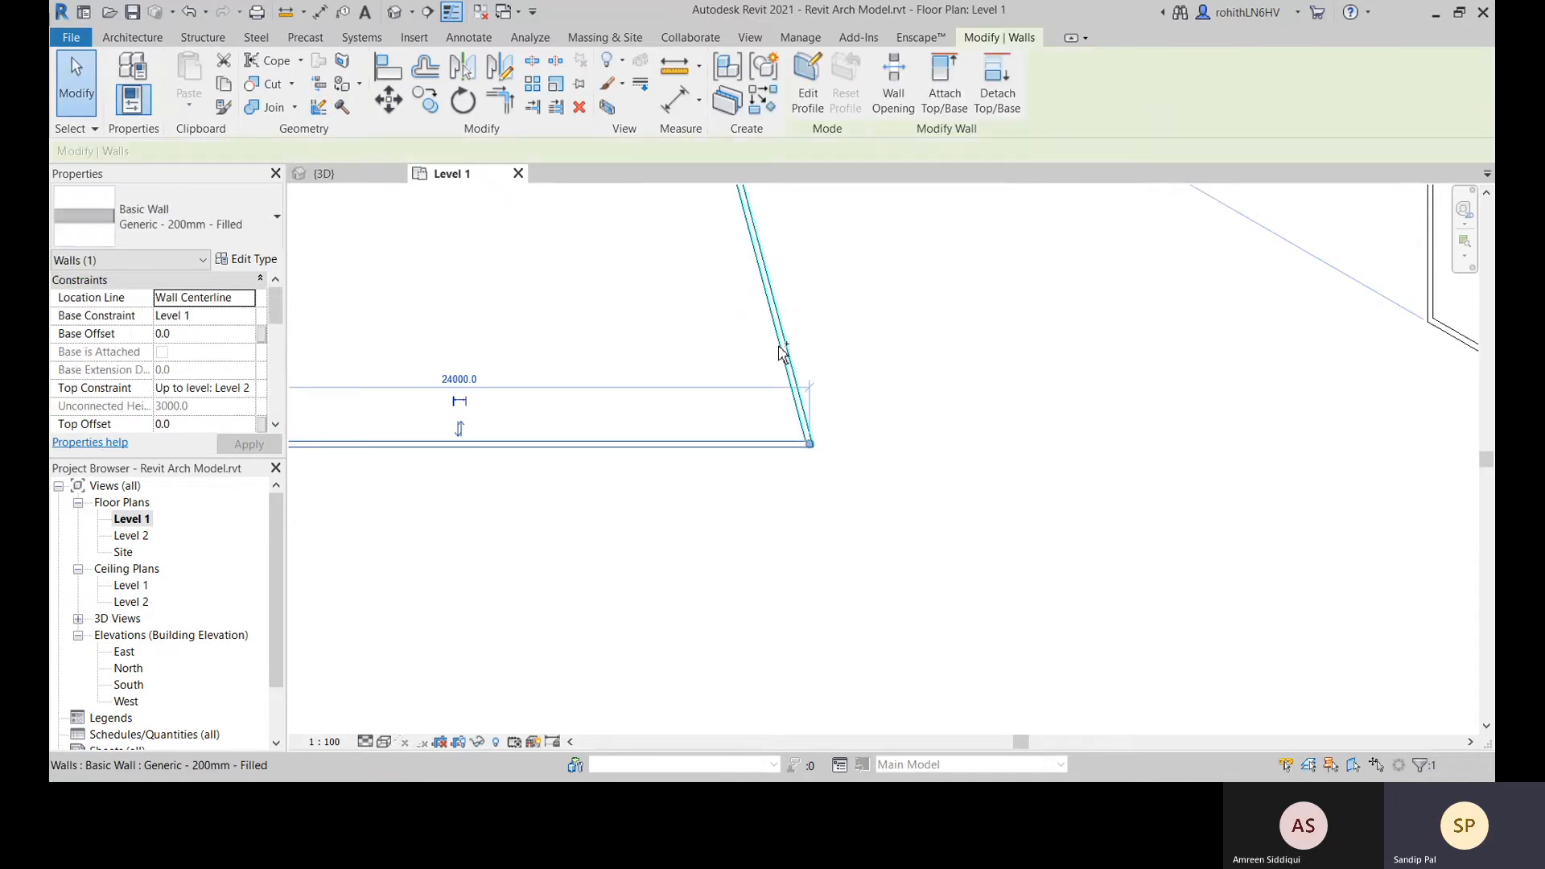
ctrl+click(779, 347)
scroll(819, 460, up, 2)
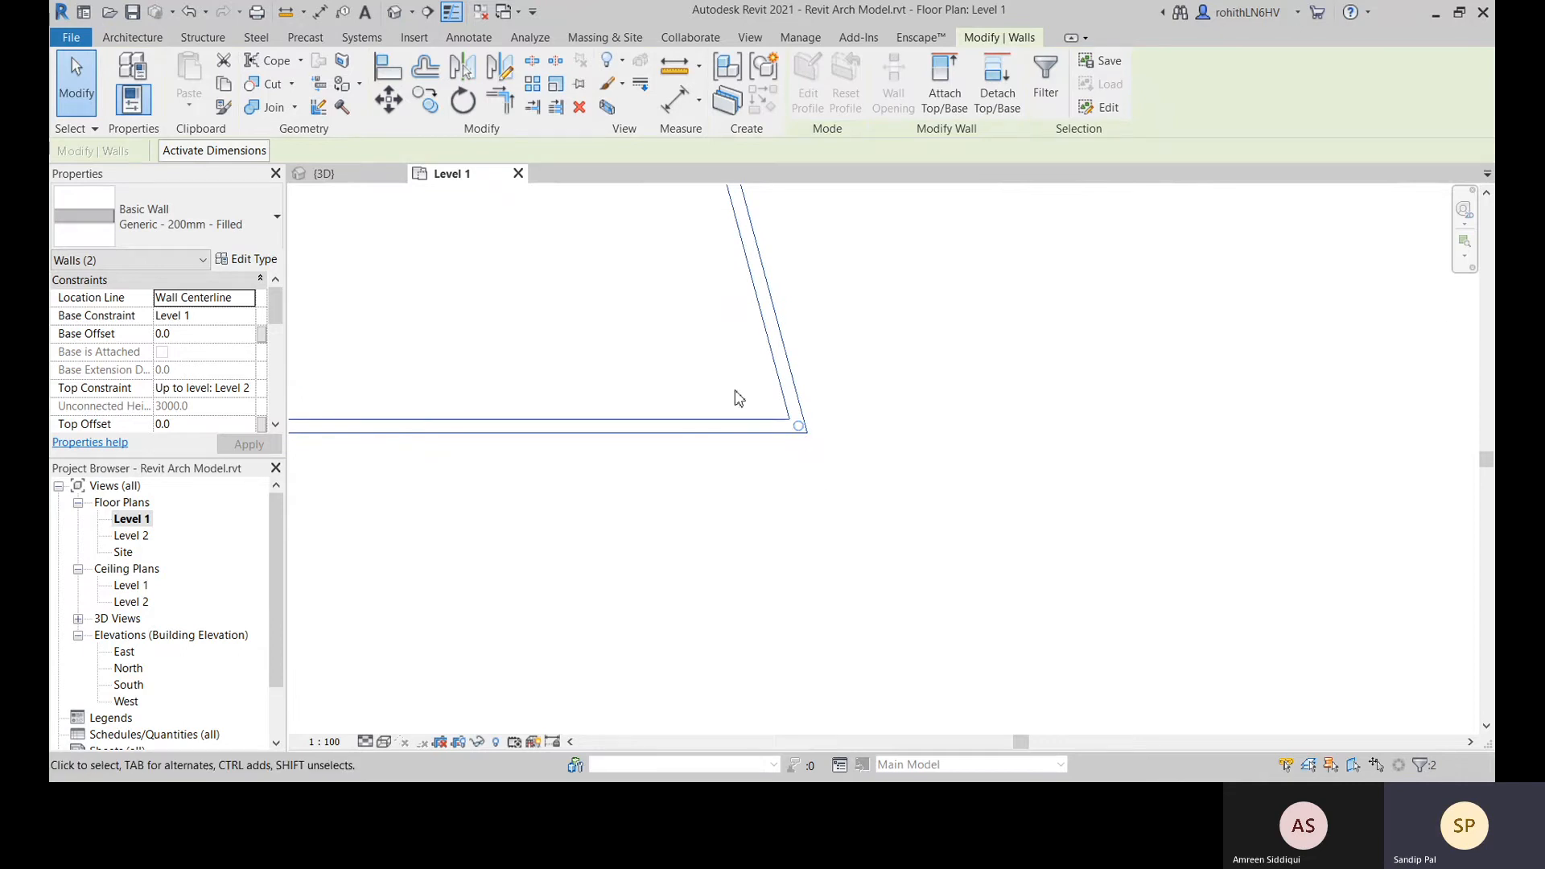
Edit the wall join between the lower horizontal and slanted walls, trying Miter and Square off before returning to Butt
click(319, 107)
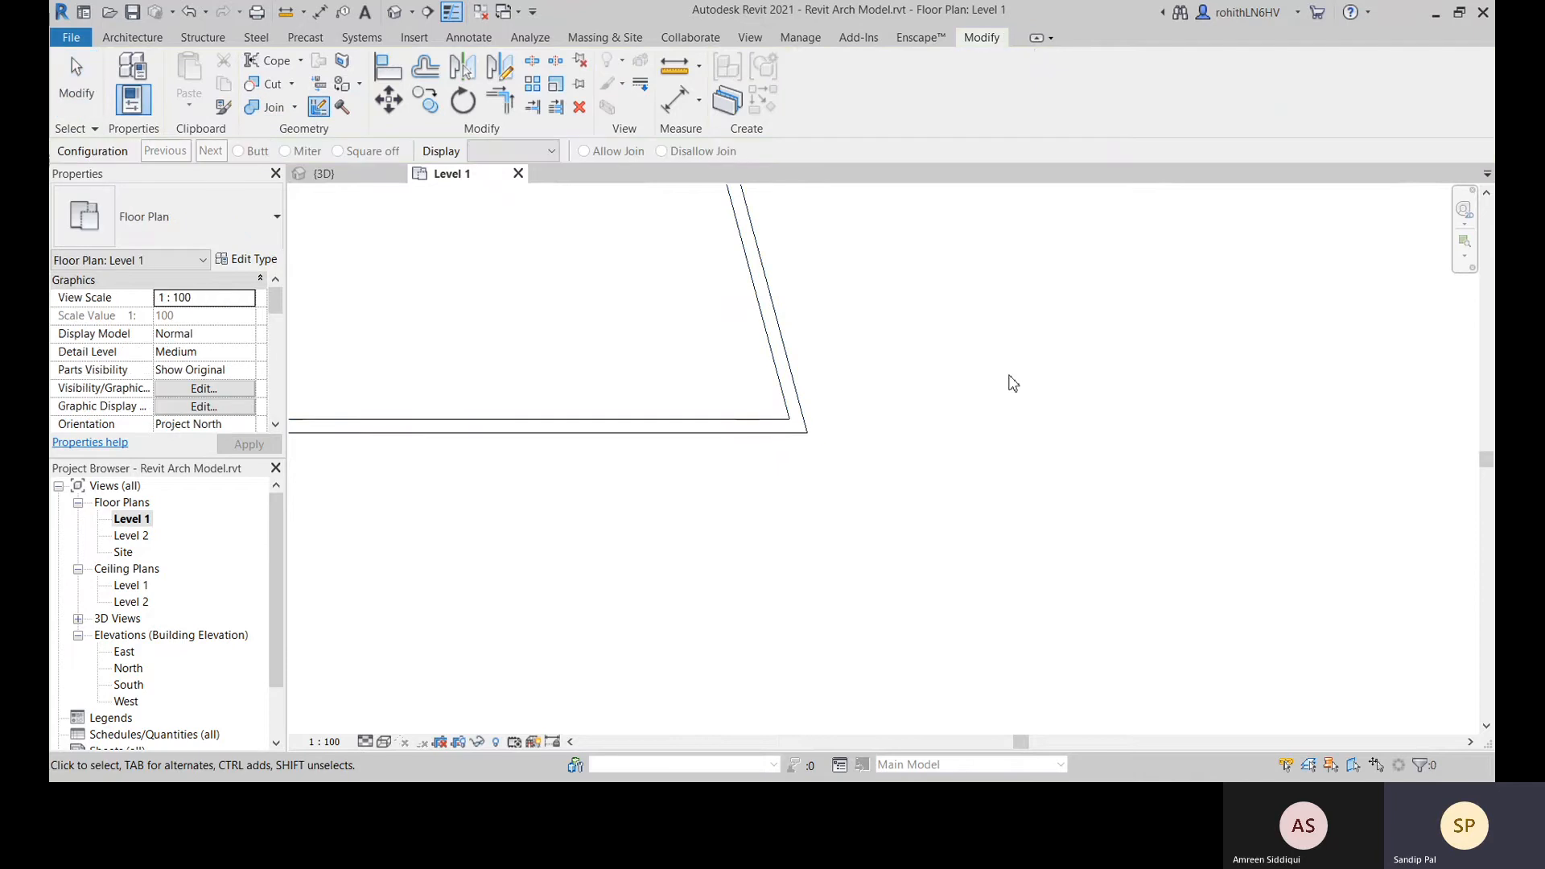
click(794, 432)
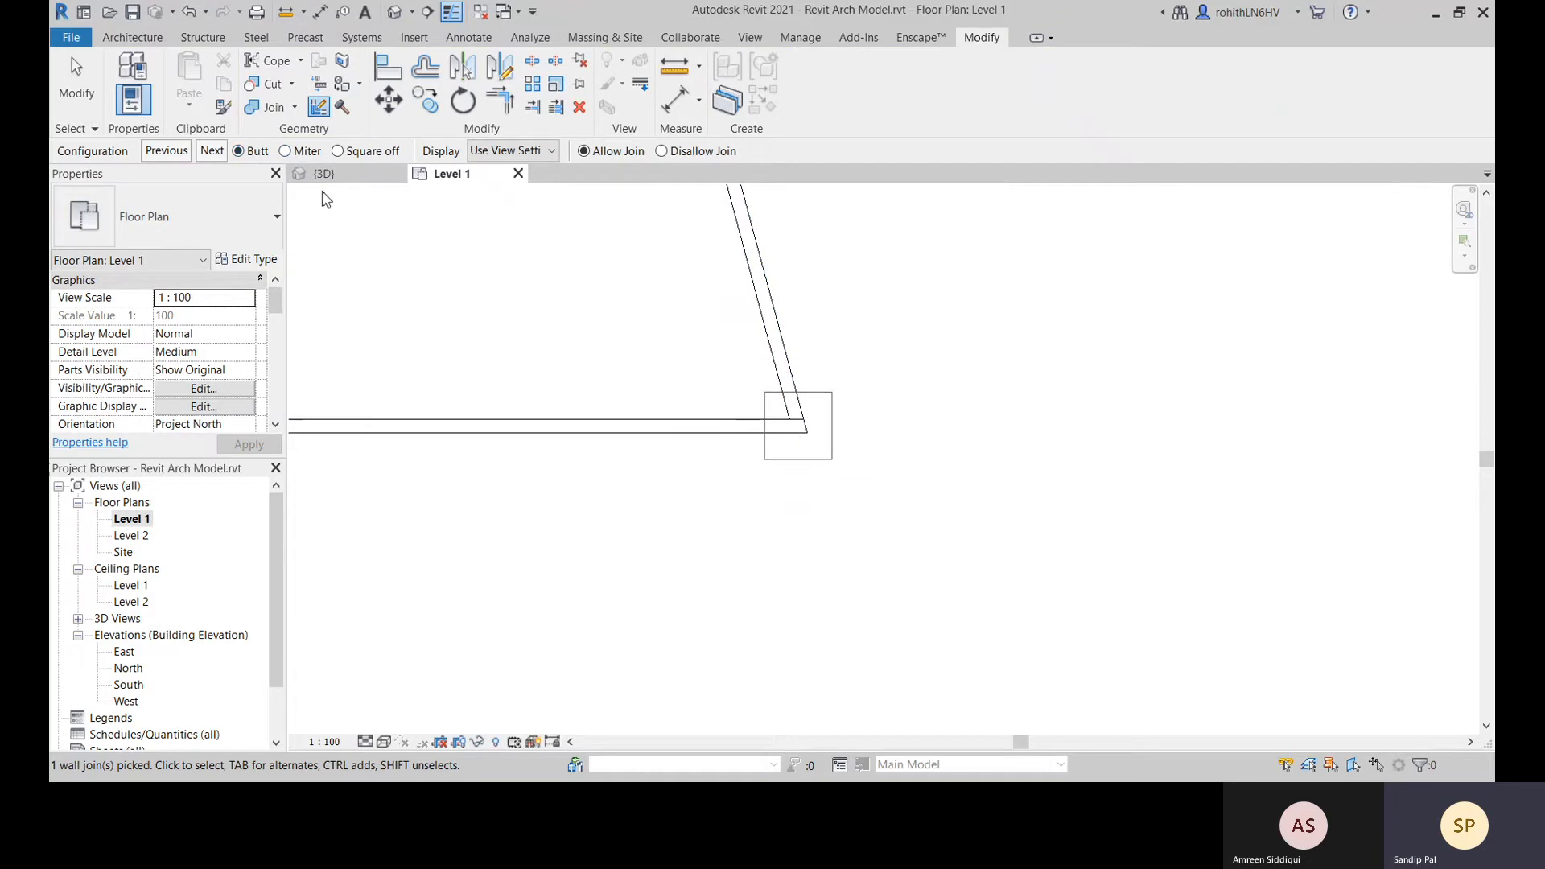
click(285, 152)
click(338, 151)
click(239, 151)
Disallow the join at the corner of the lower horizontal and slanted walls
click(662, 151)
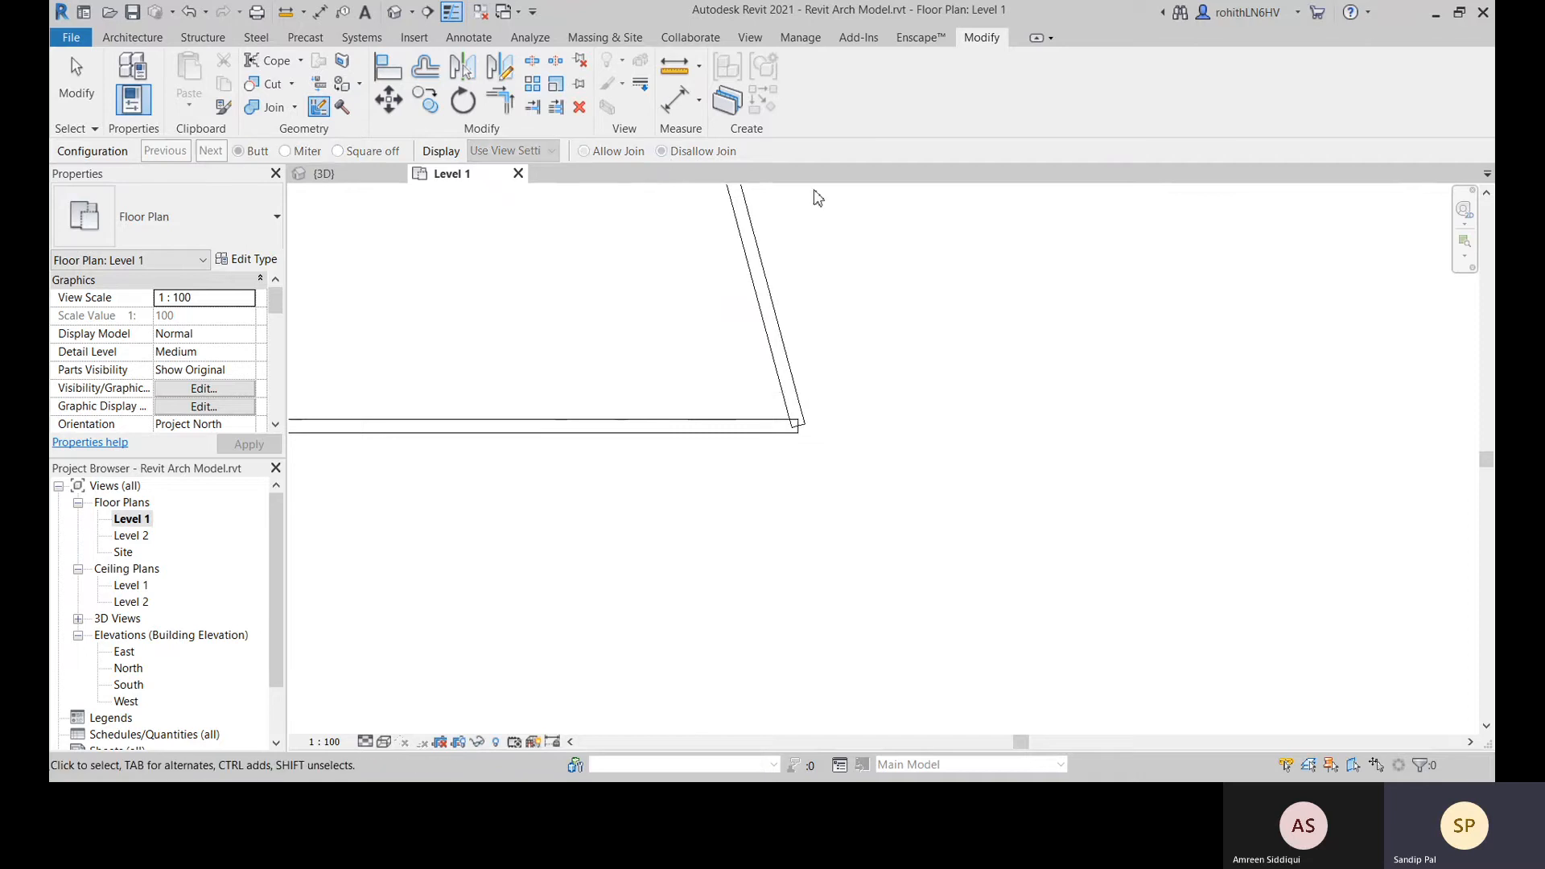
scroll(807, 422, up, 3)
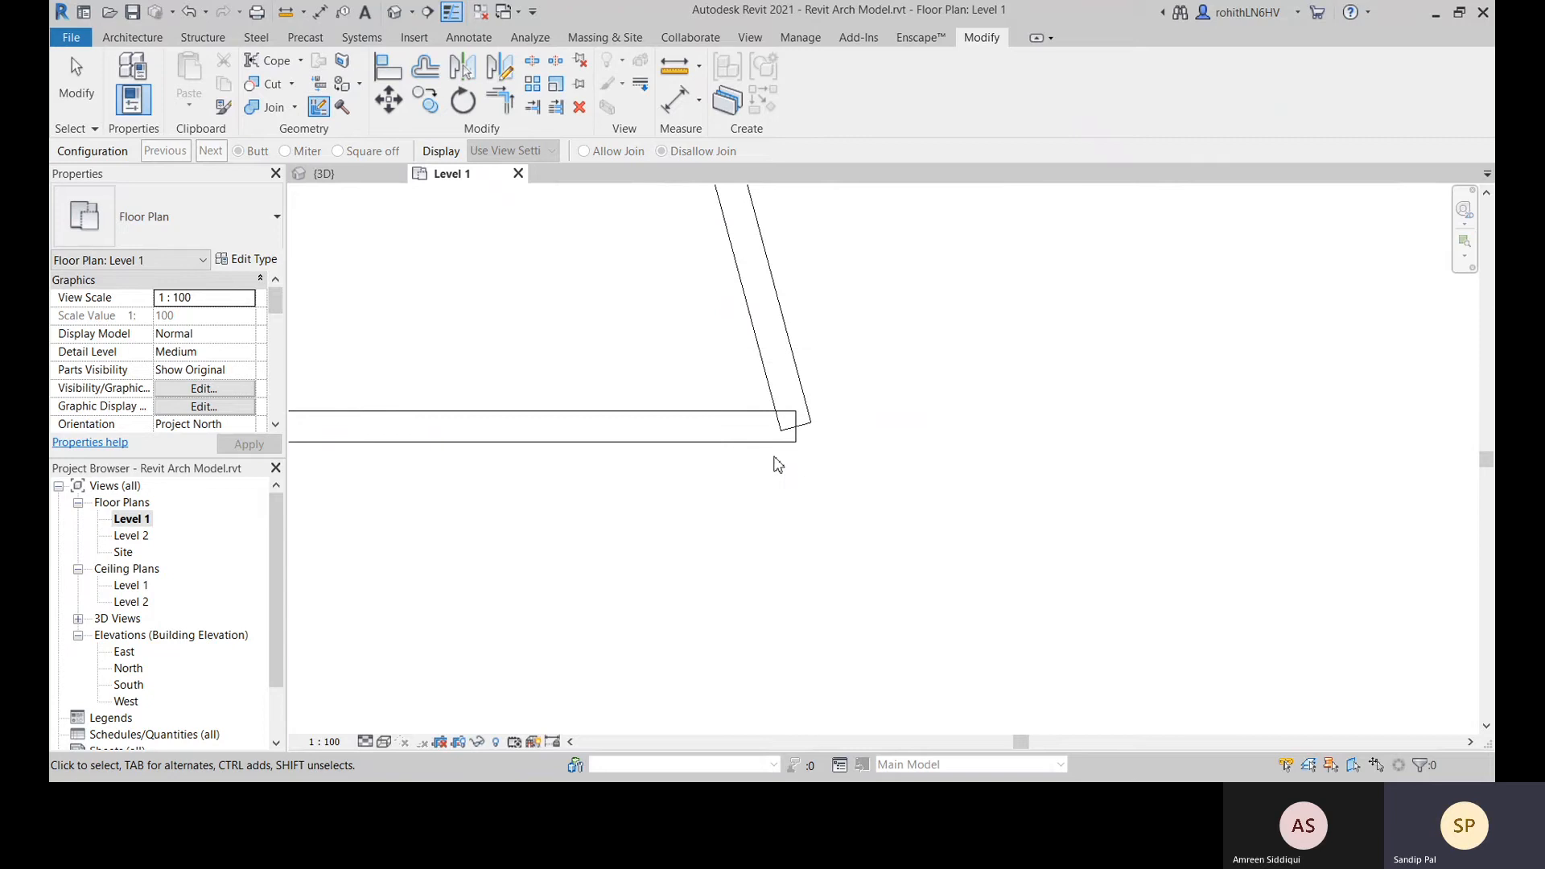
key(Escape)
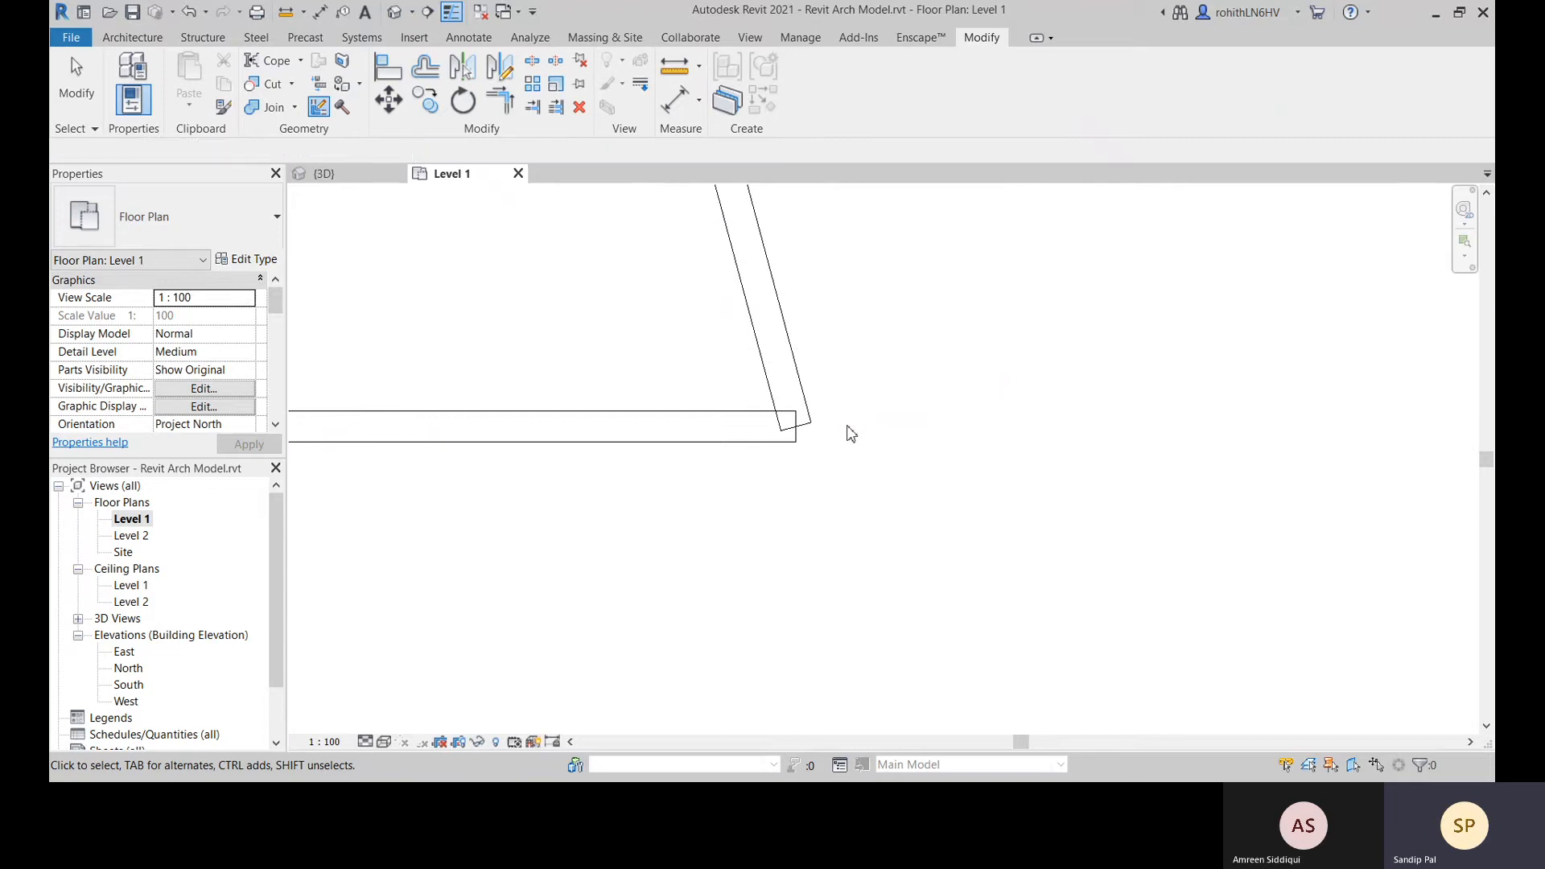
Allow the join again at the slanted wall's lower end, and select both walls meeting at that corner
click(796, 428)
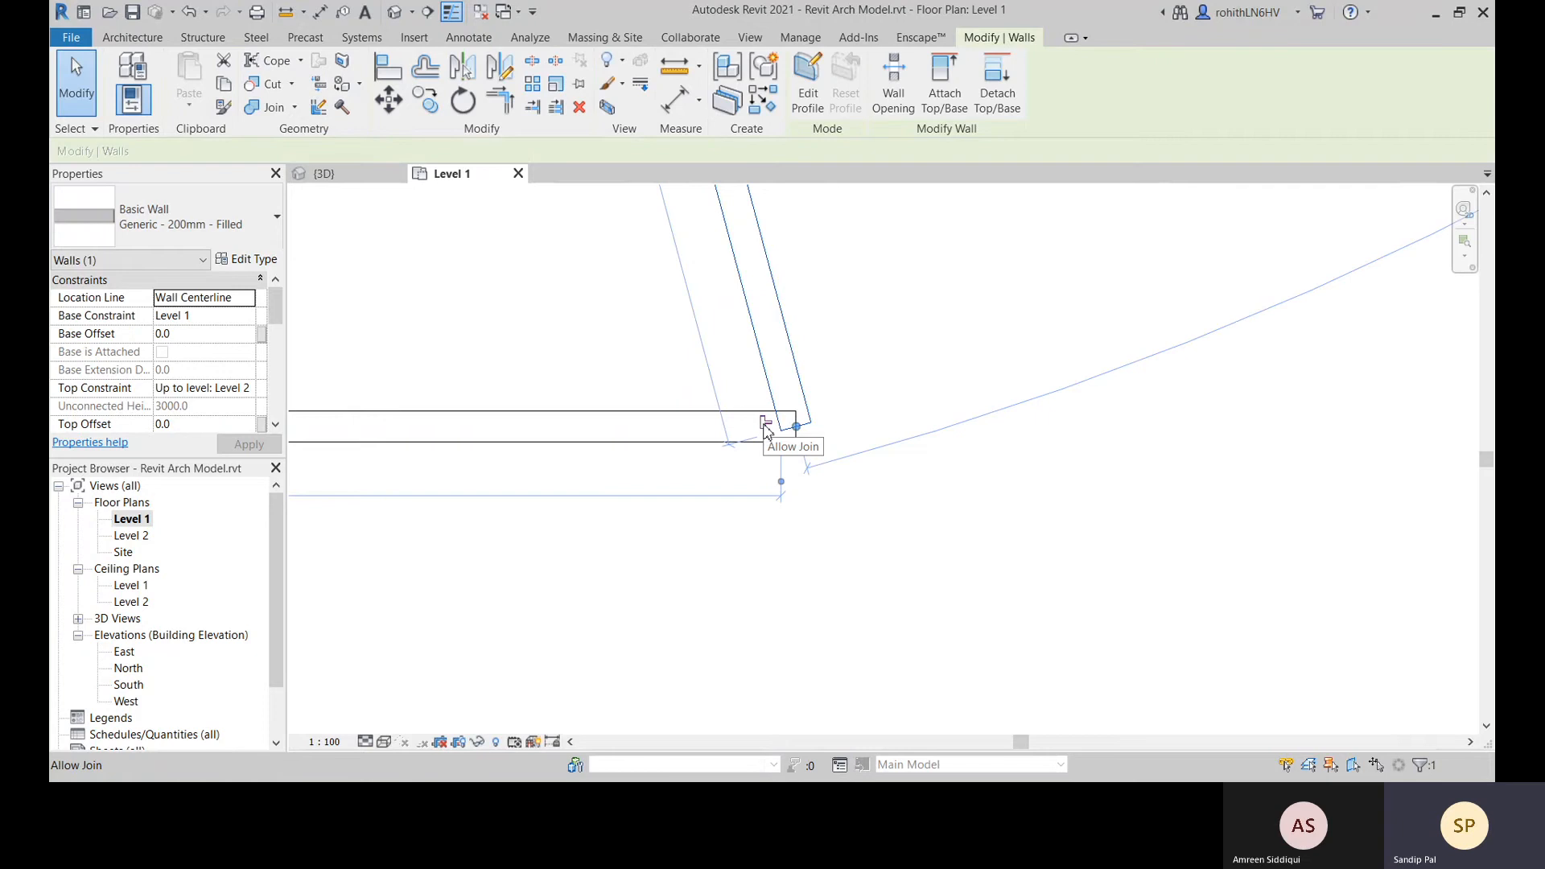
click(766, 425)
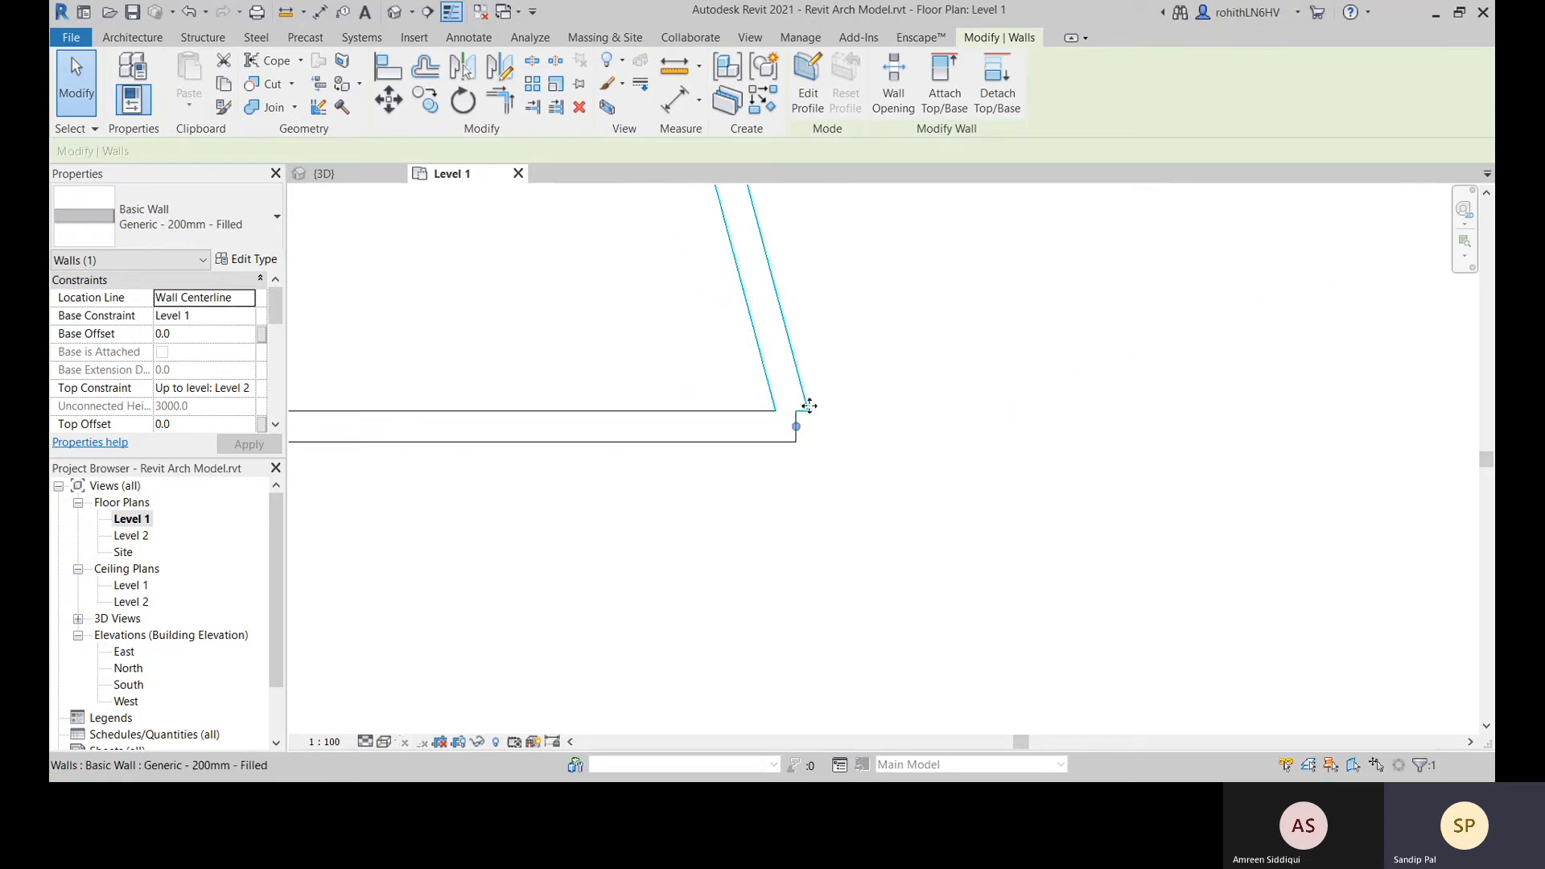
click(764, 419)
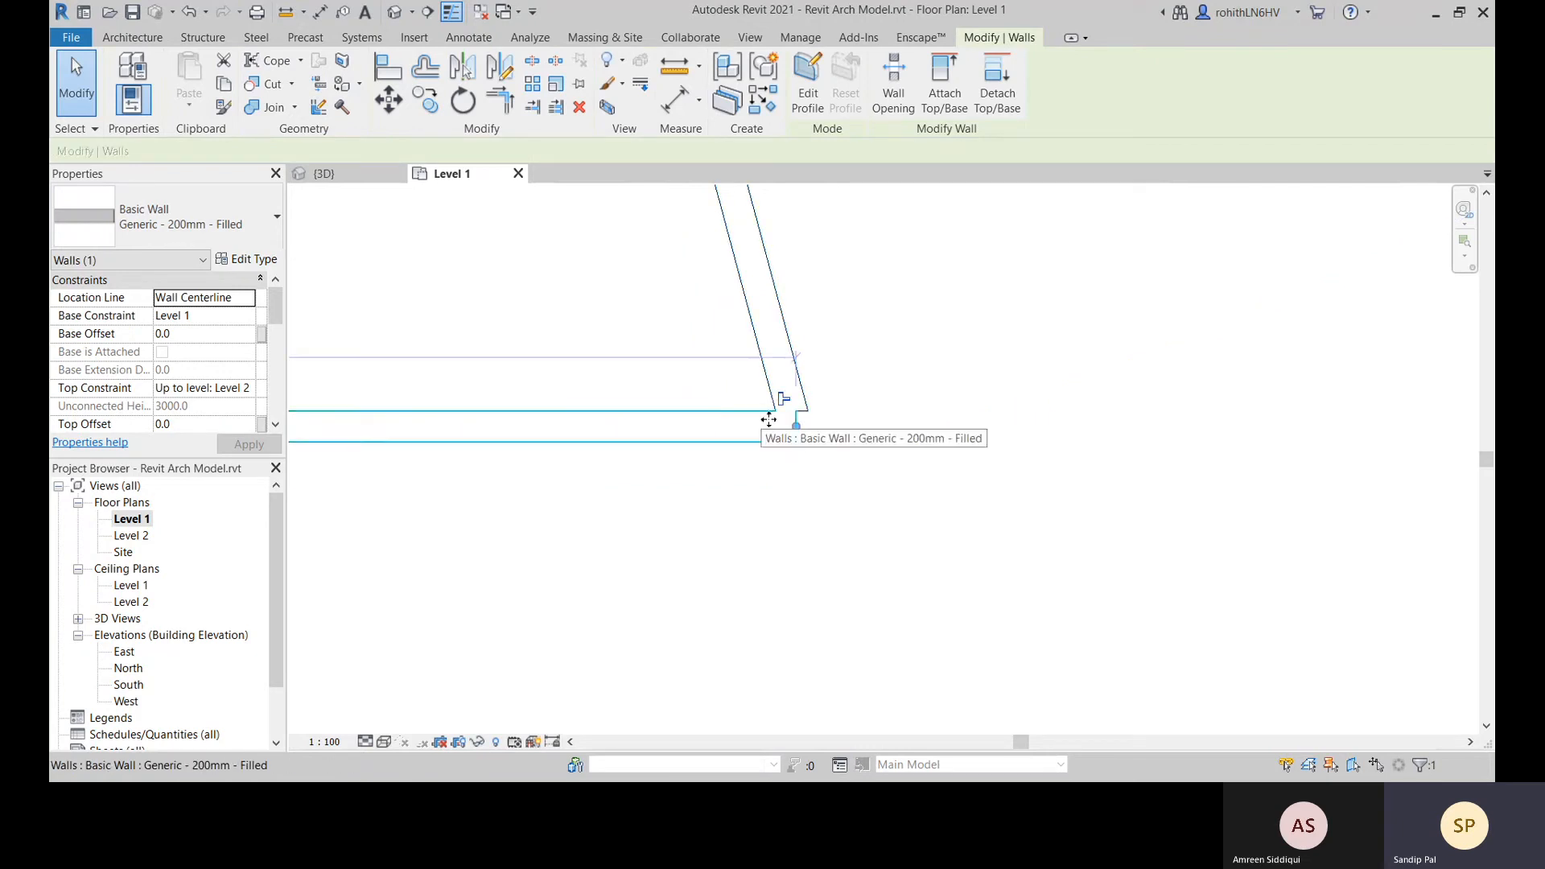
ctrl+click(785, 325)
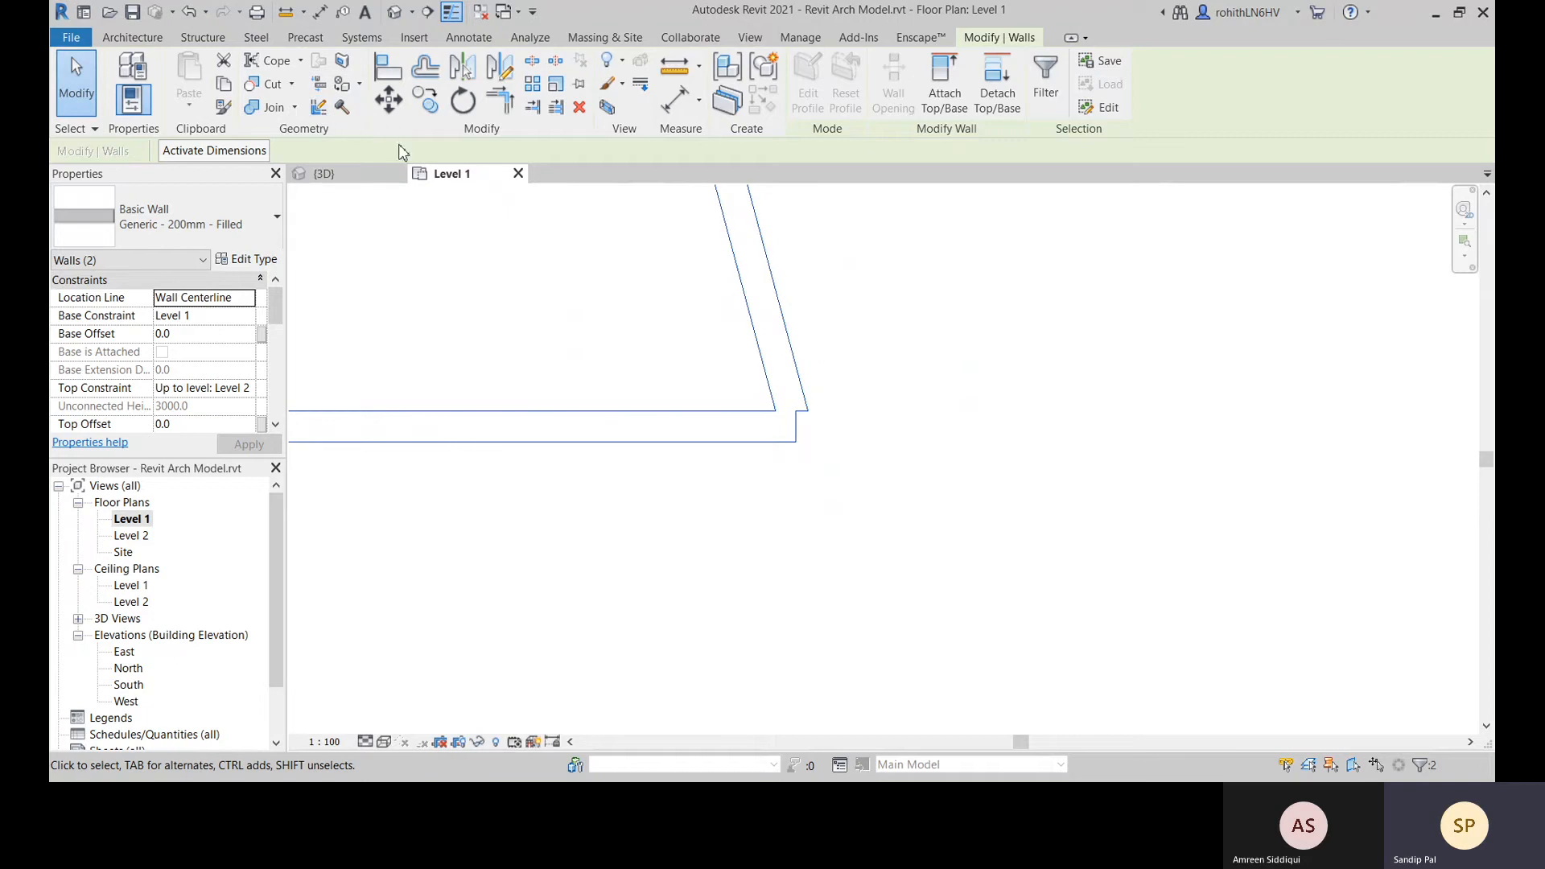
Check the wall join options at the corner of the lower horizontal and slanted walls
click(321, 112)
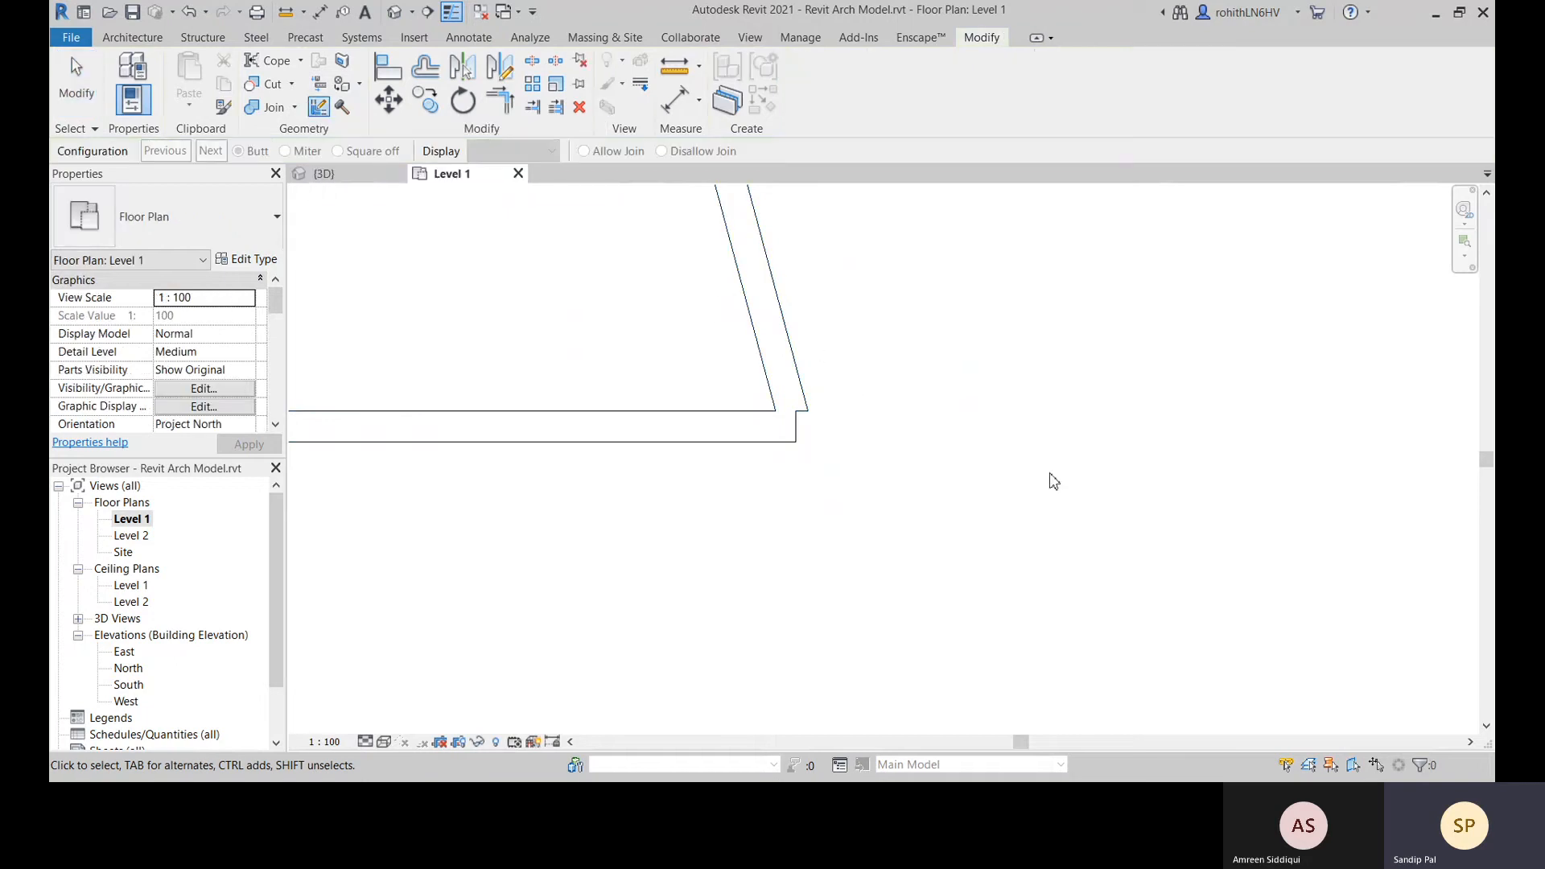
click(807, 412)
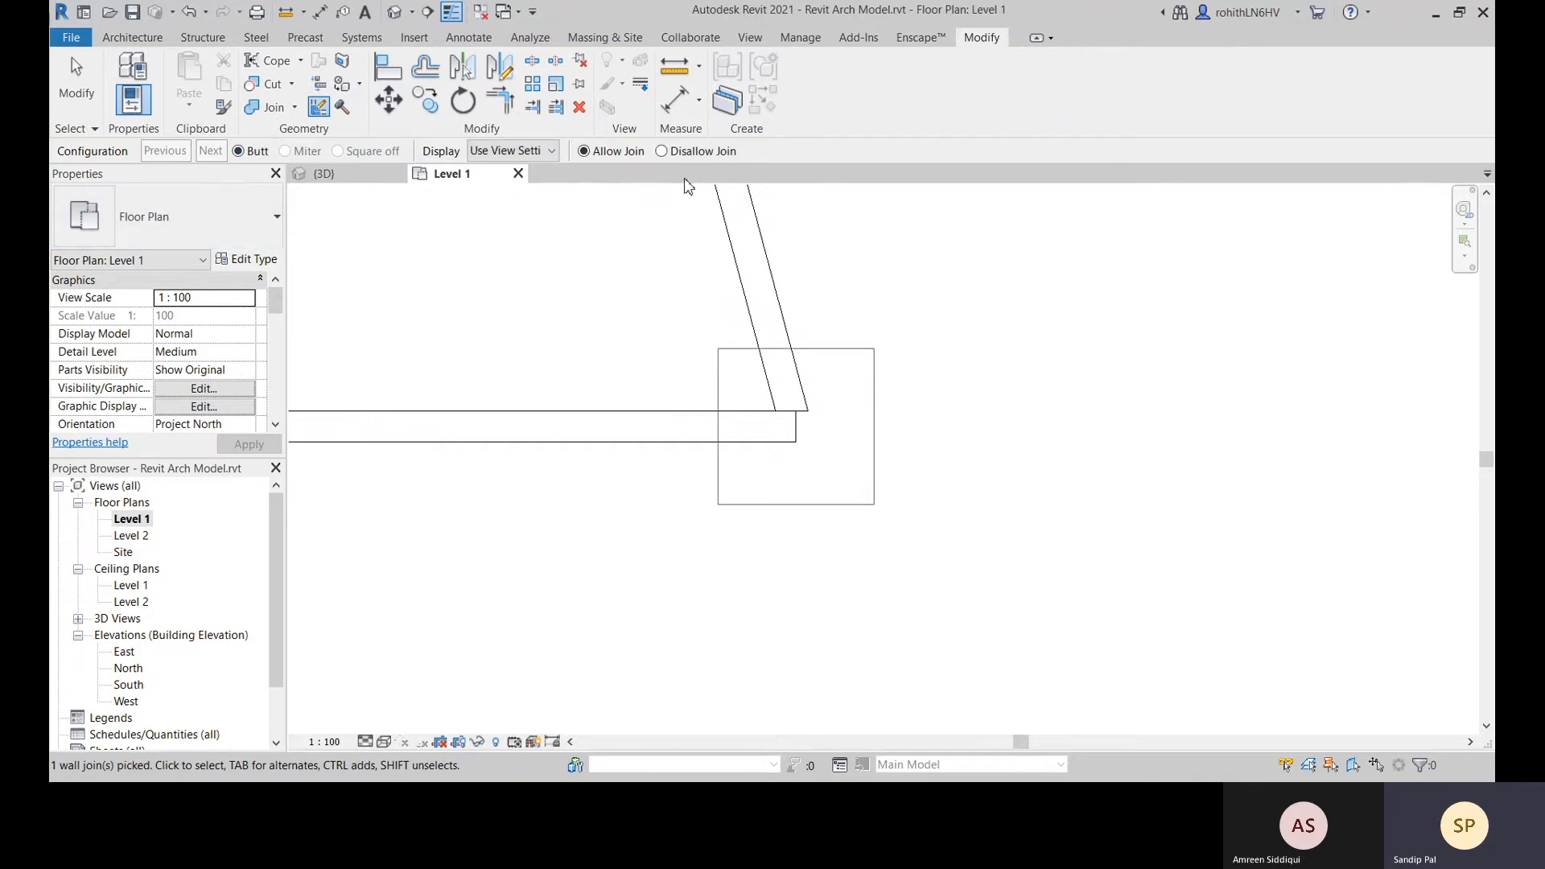
click(1017, 375)
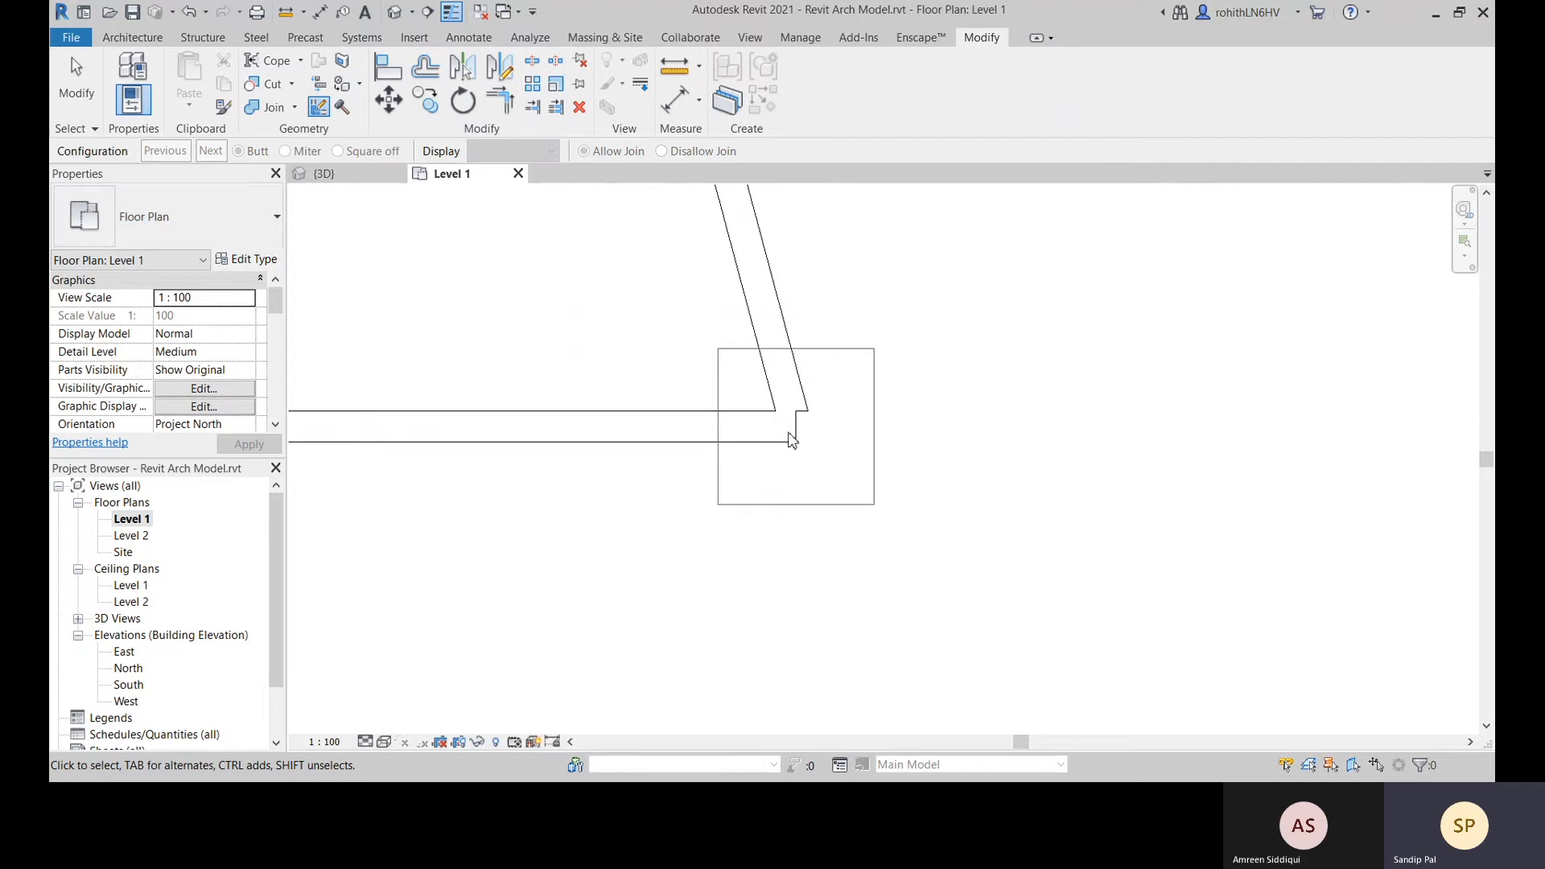
click(801, 406)
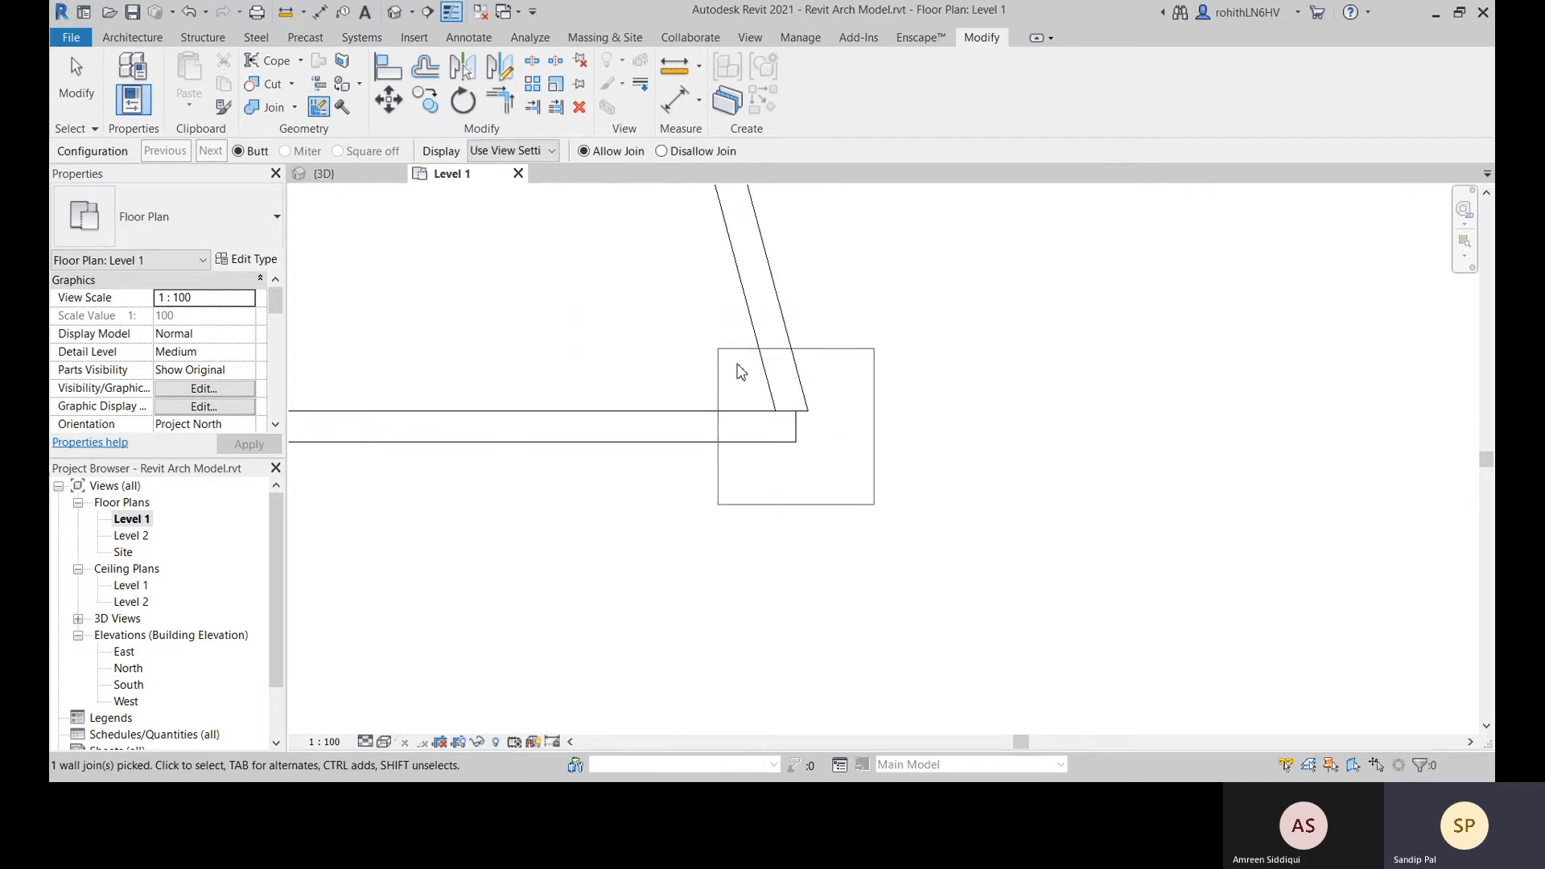
click(616, 533)
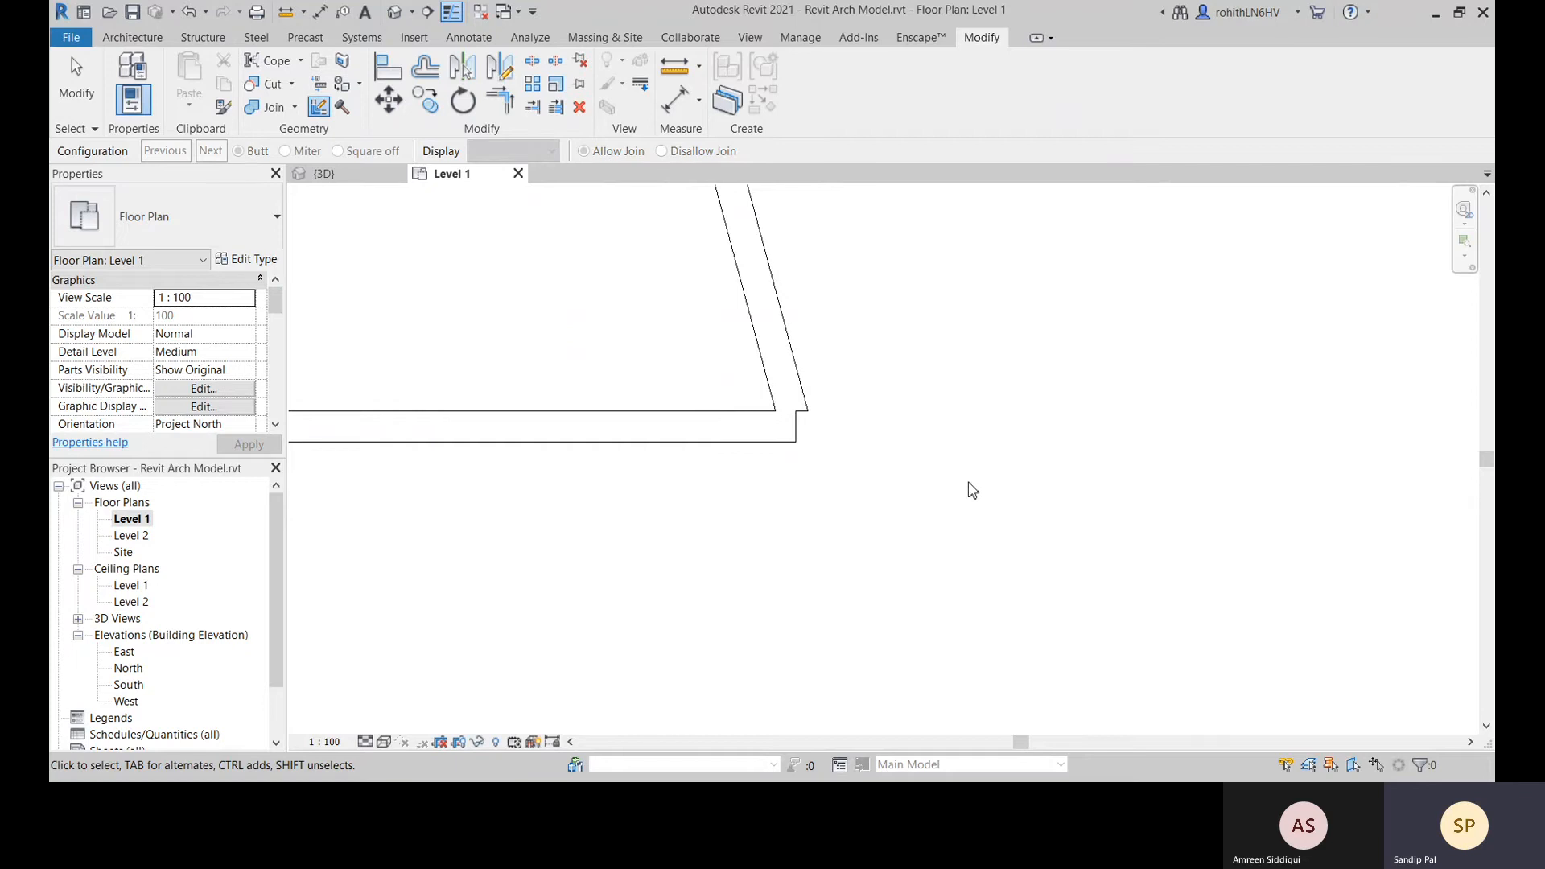
key(Escape)
Extend the lower horizontal wall's end slightly past the slanted wall's outer face
click(783, 429)
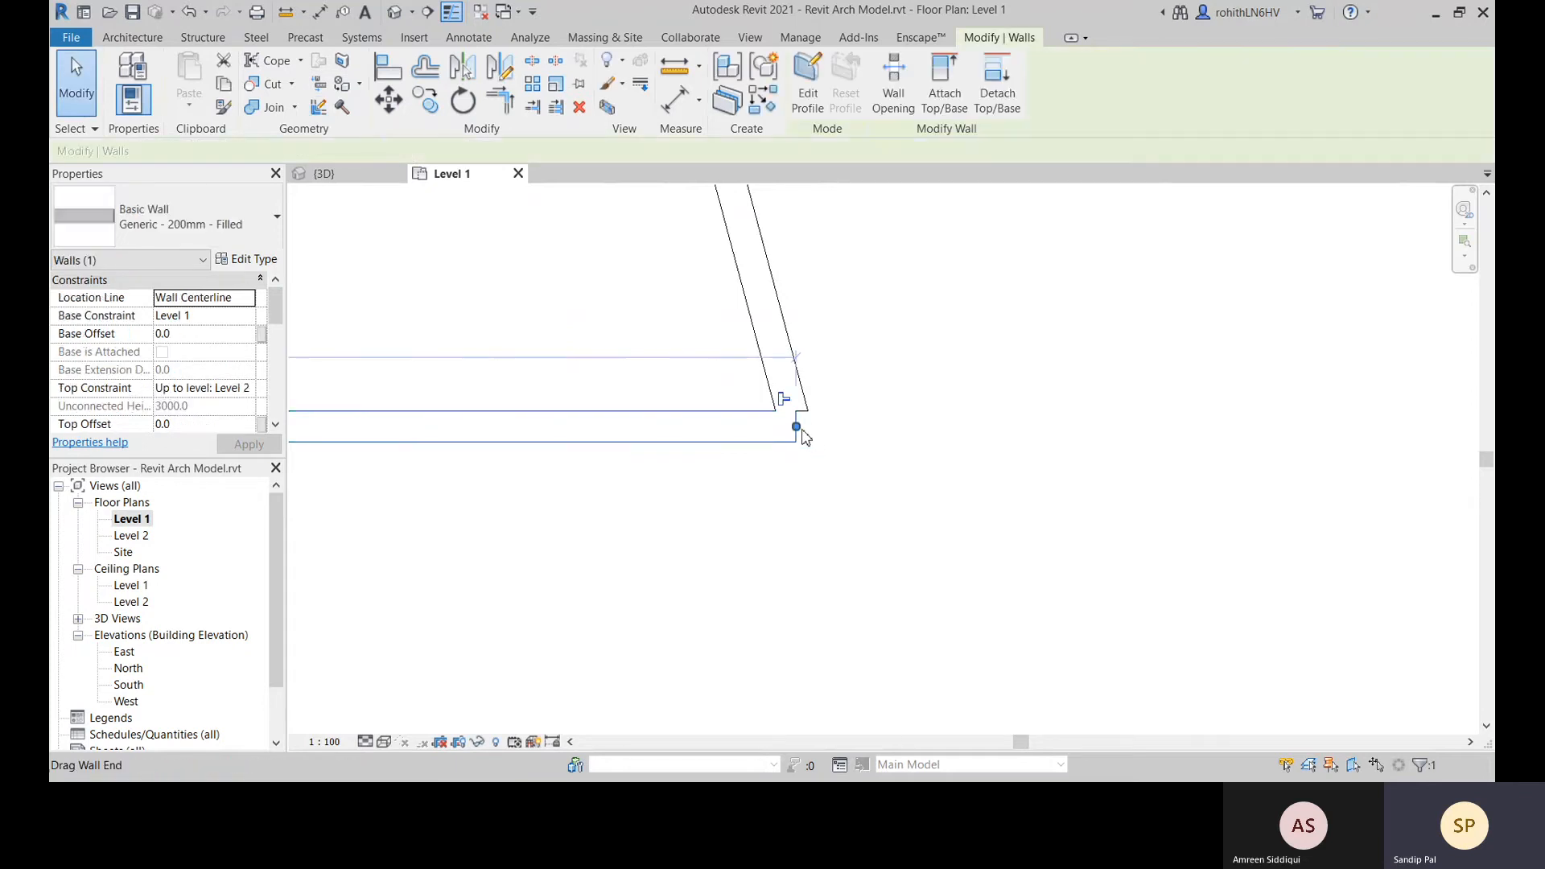
drag(796, 427, 812, 428)
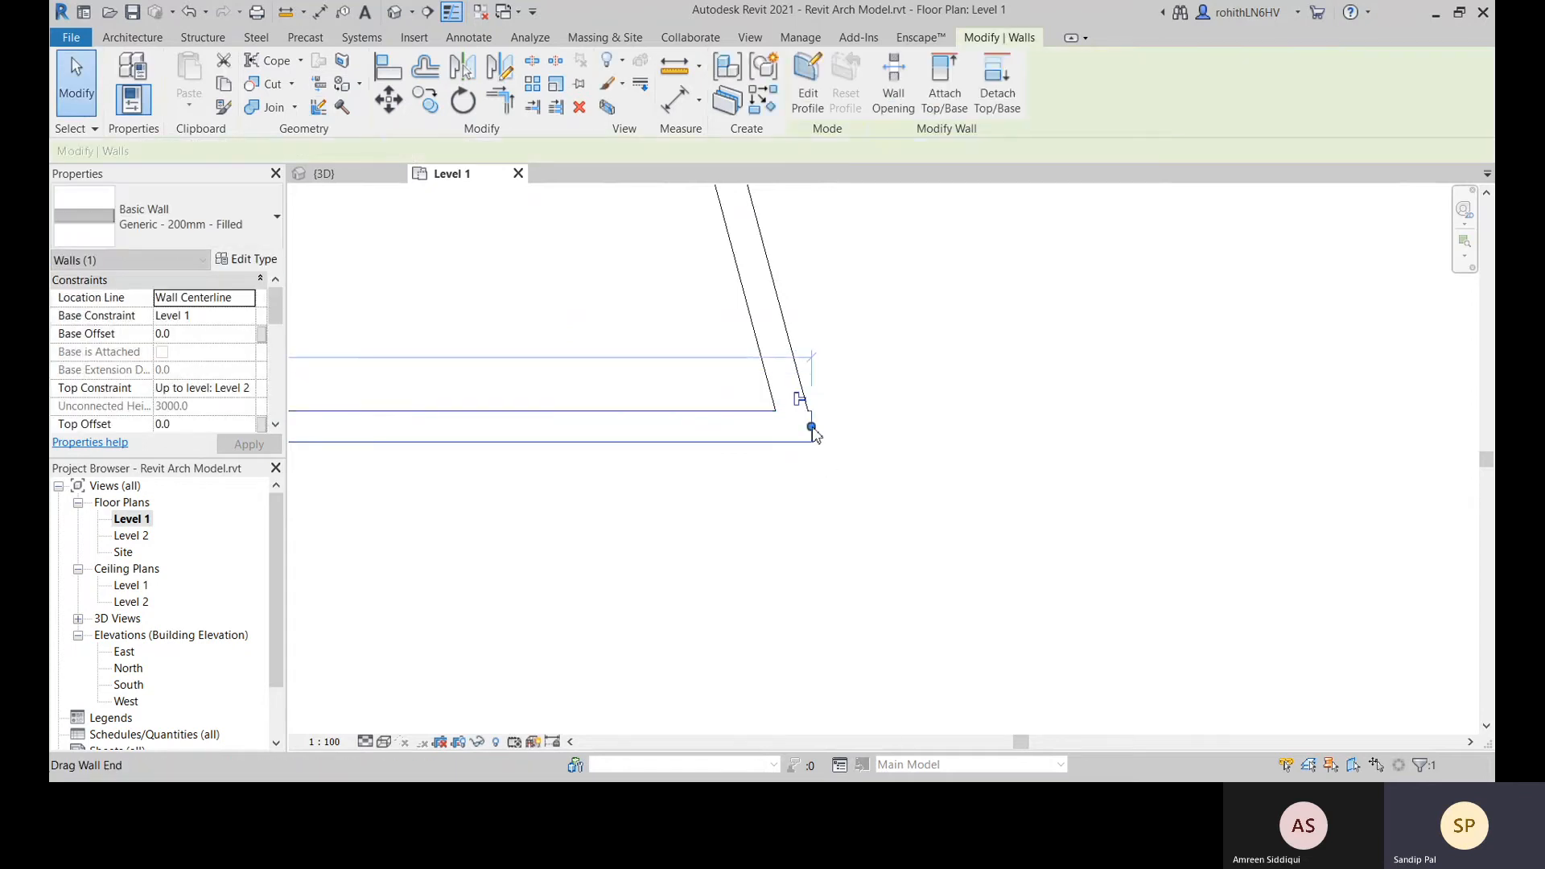
scroll(808, 425, up, 5)
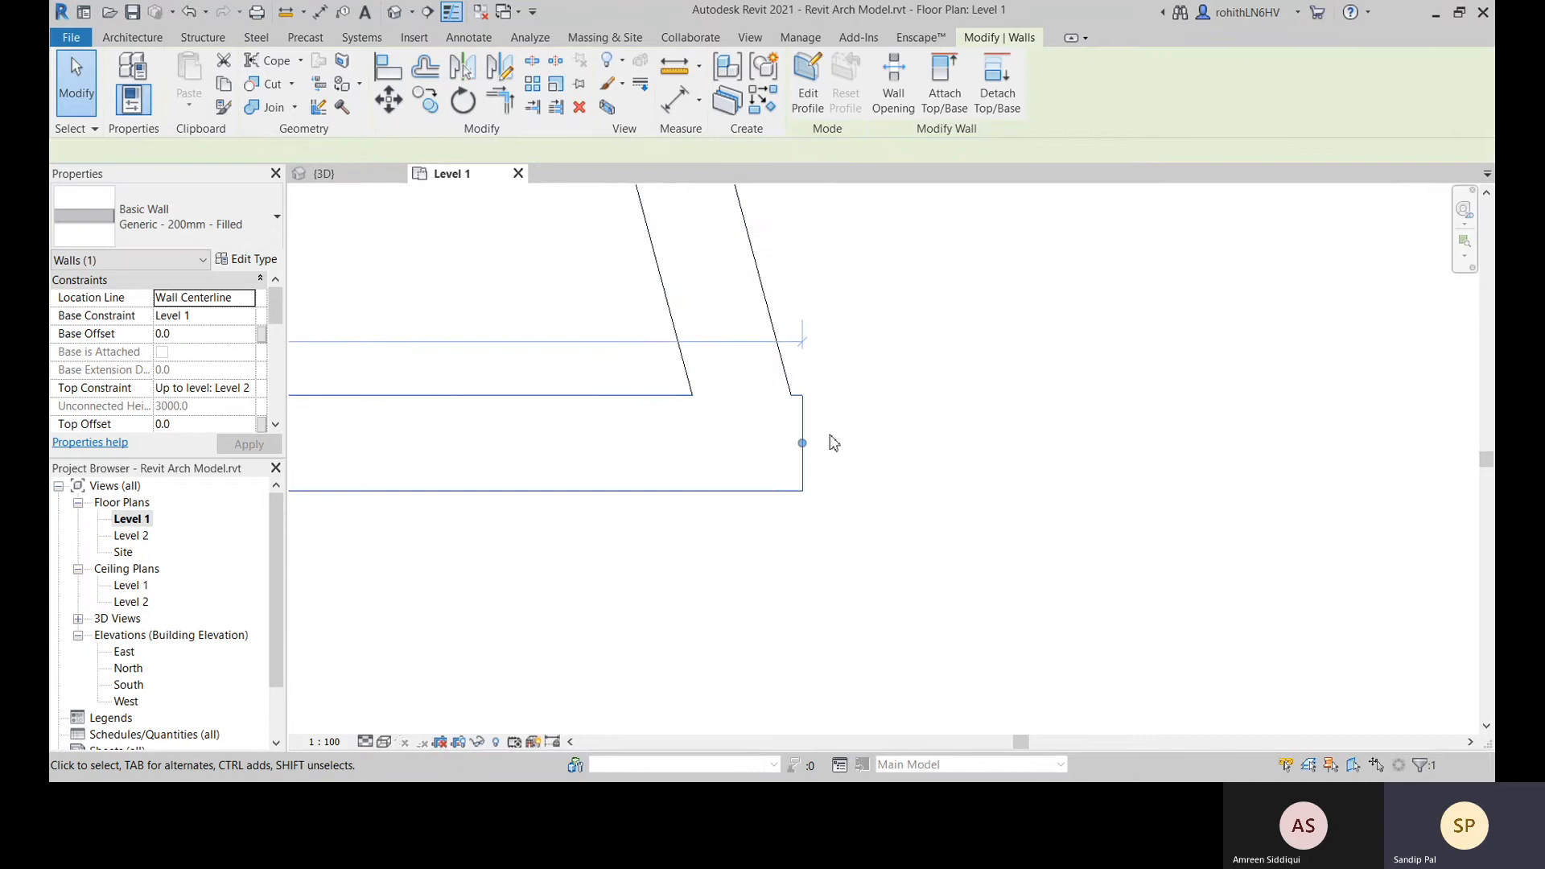
click(785, 357)
scroll(805, 474, down, 5)
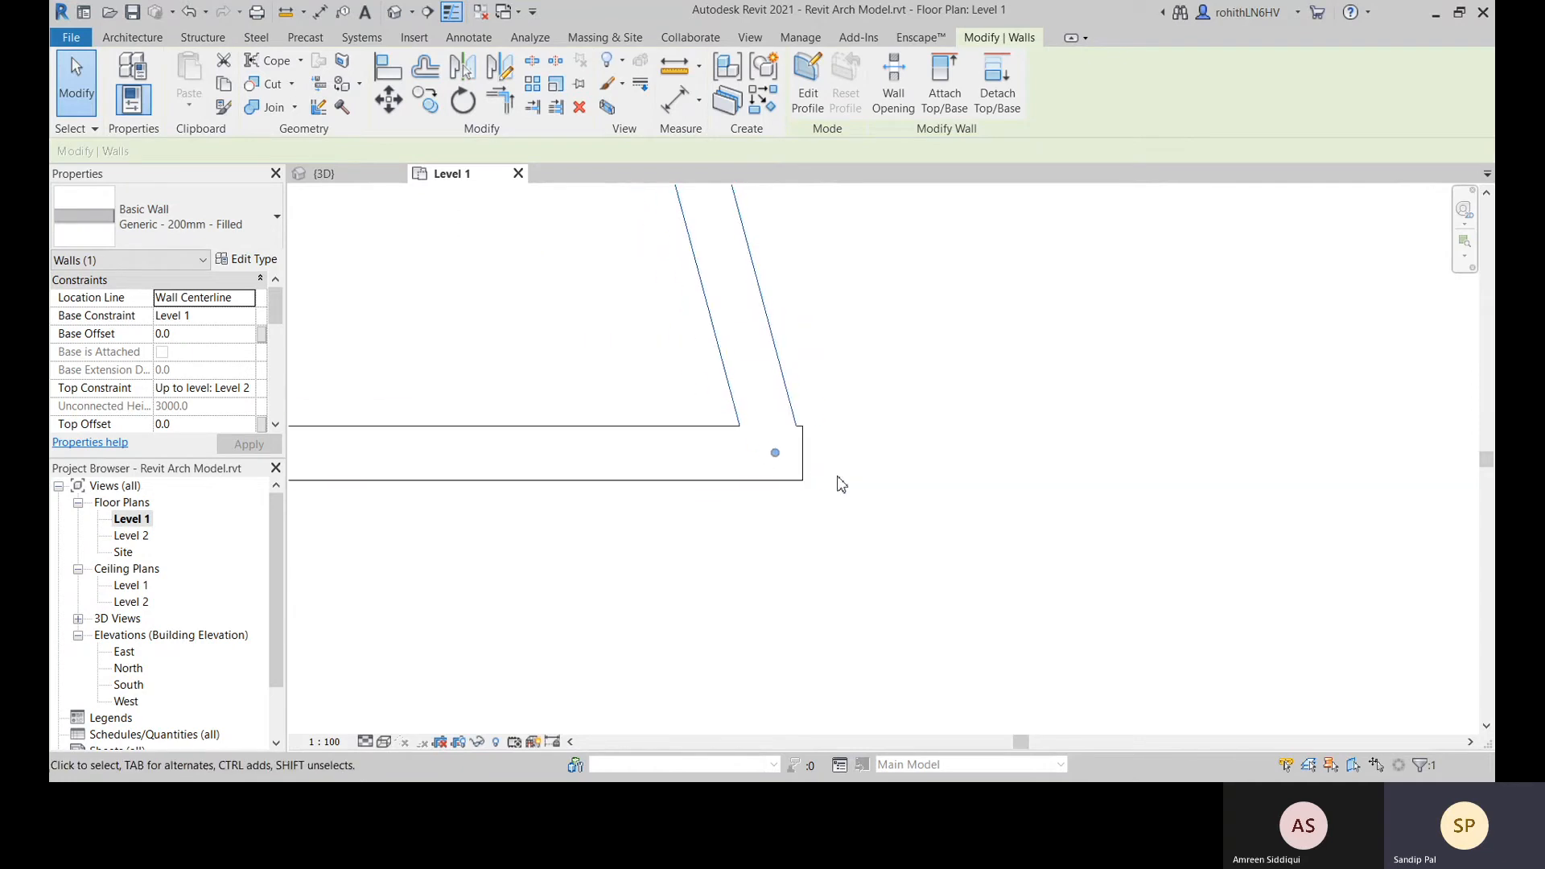
scroll(811, 468, up, 5)
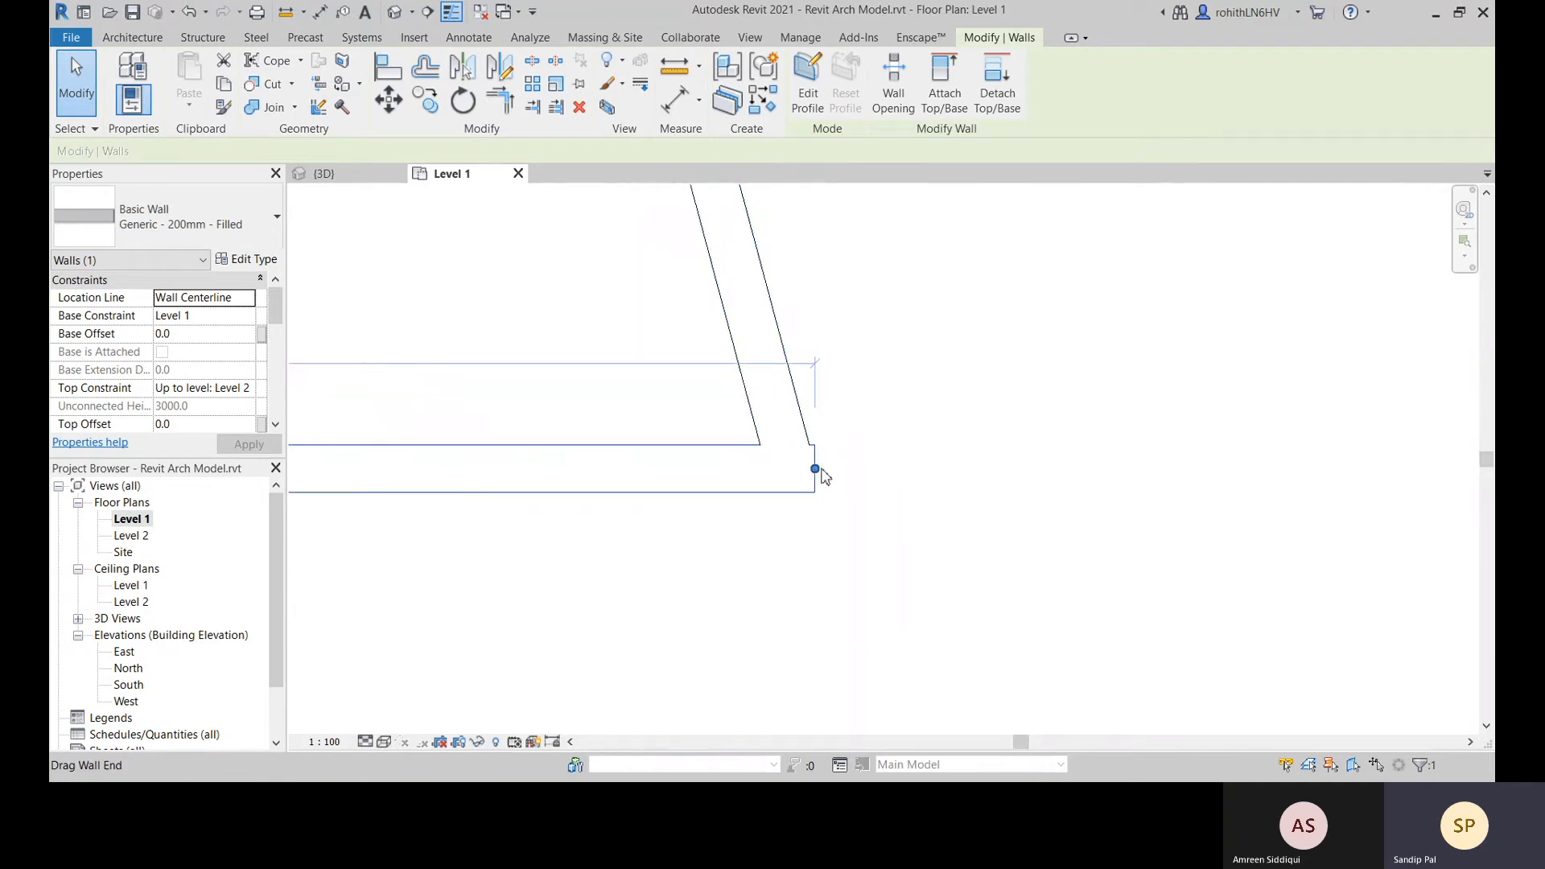
Pull back the lower horizontal wall's end and shift the slanted wall's lower end so both meet in a clean corner
drag(811, 466, 785, 475)
scroll(803, 450, up, 2)
scroll(801, 468, up, 1)
scroll(799, 397, up, 1)
scroll(826, 401, down, 8)
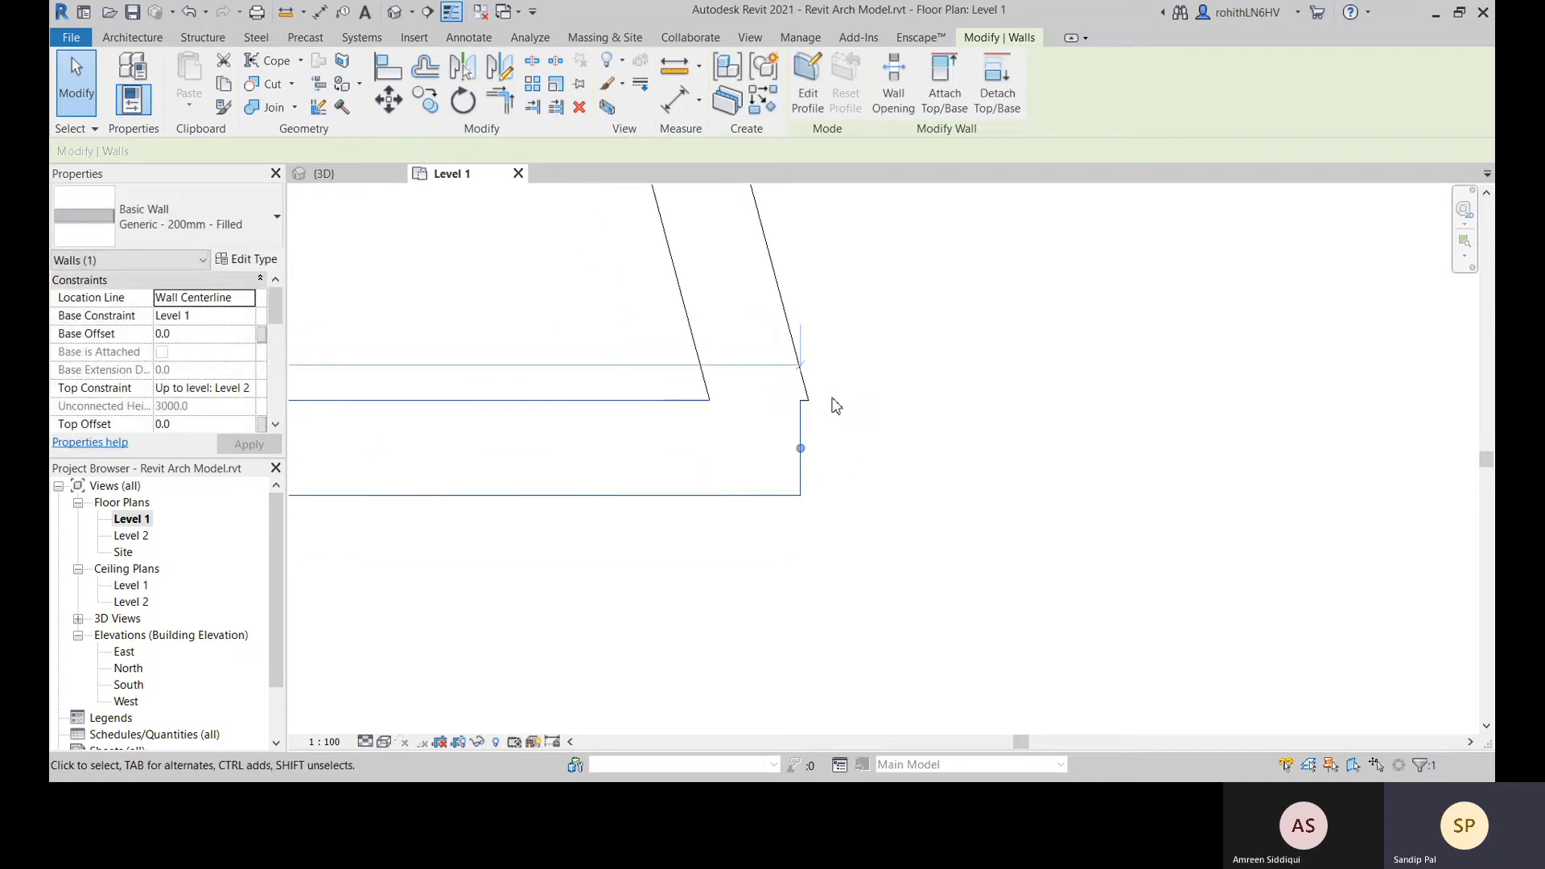
scroll(873, 370, down, 3)
scroll(844, 339, up, 4)
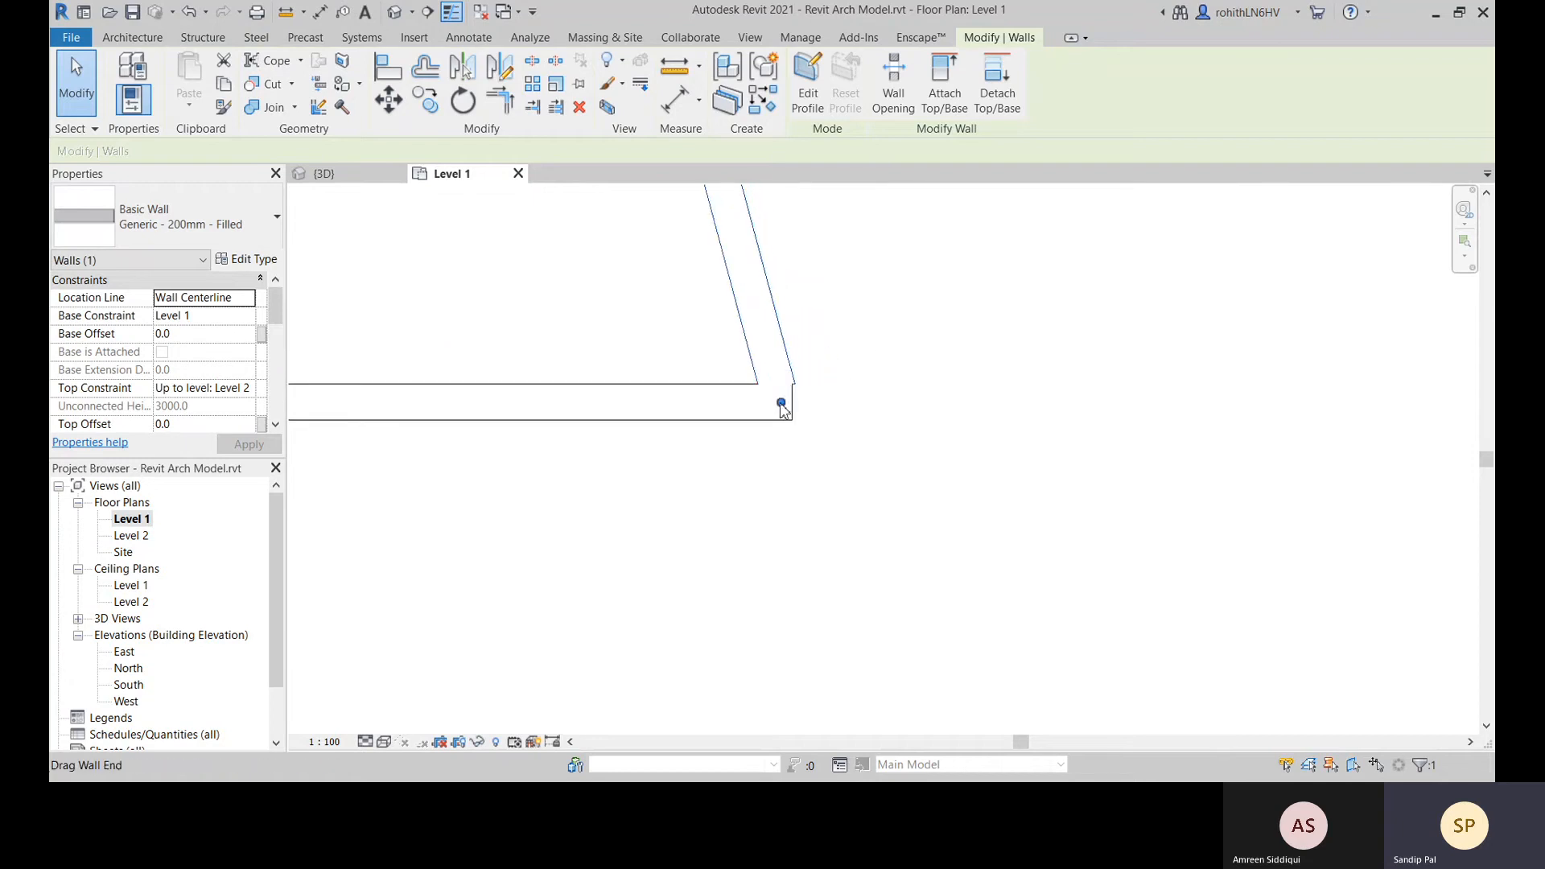
drag(782, 404, 795, 410)
scroll(970, 483, down, 2)
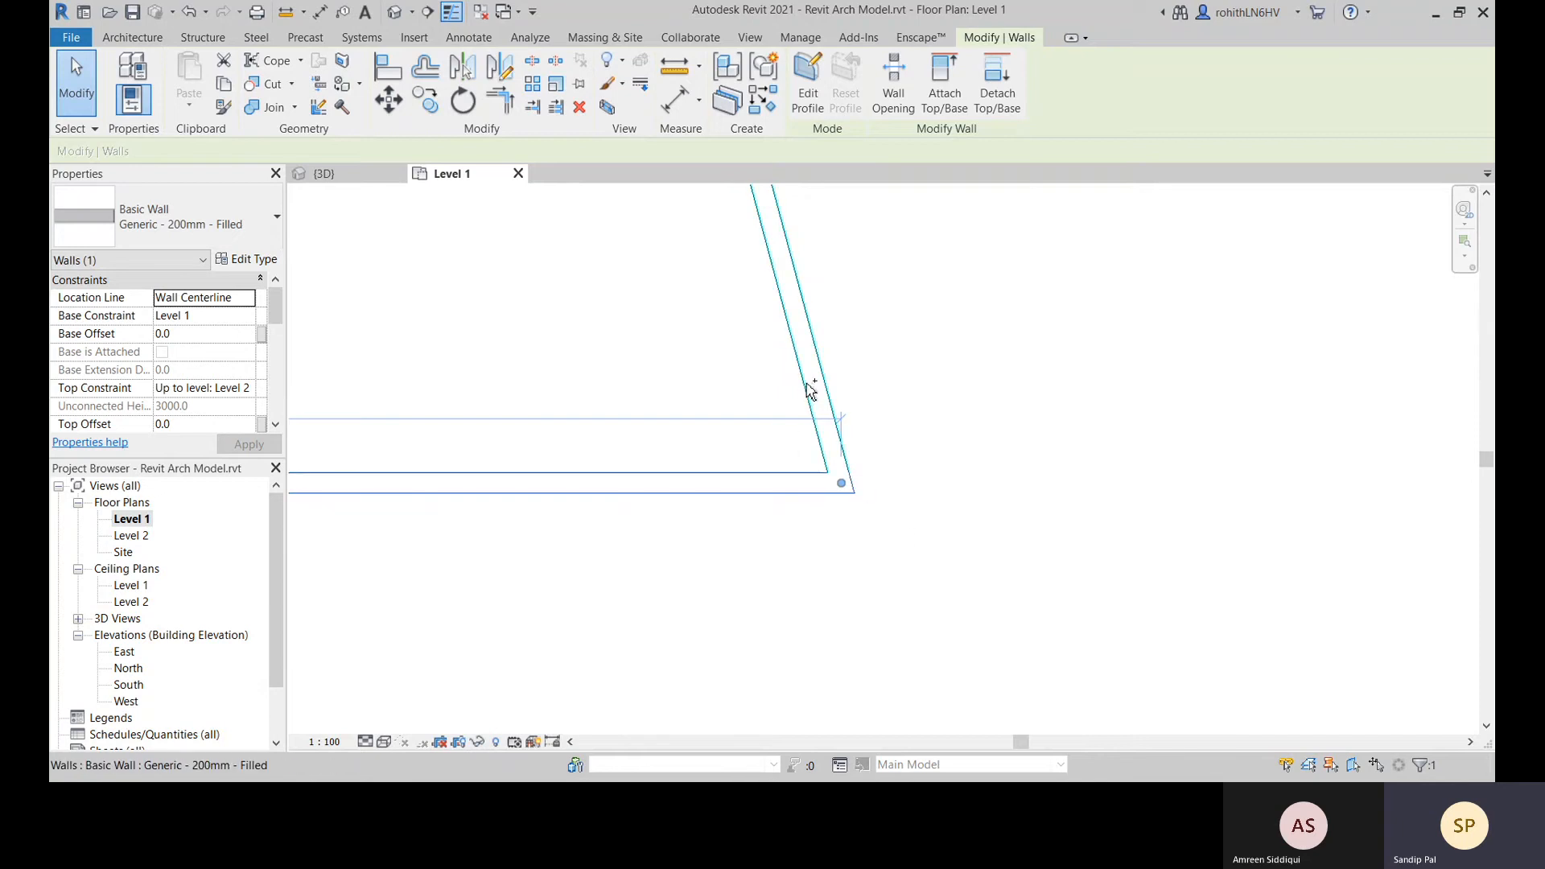
Set the wall join at the corner of the lower horizontal and slanted walls to Miter
click(319, 107)
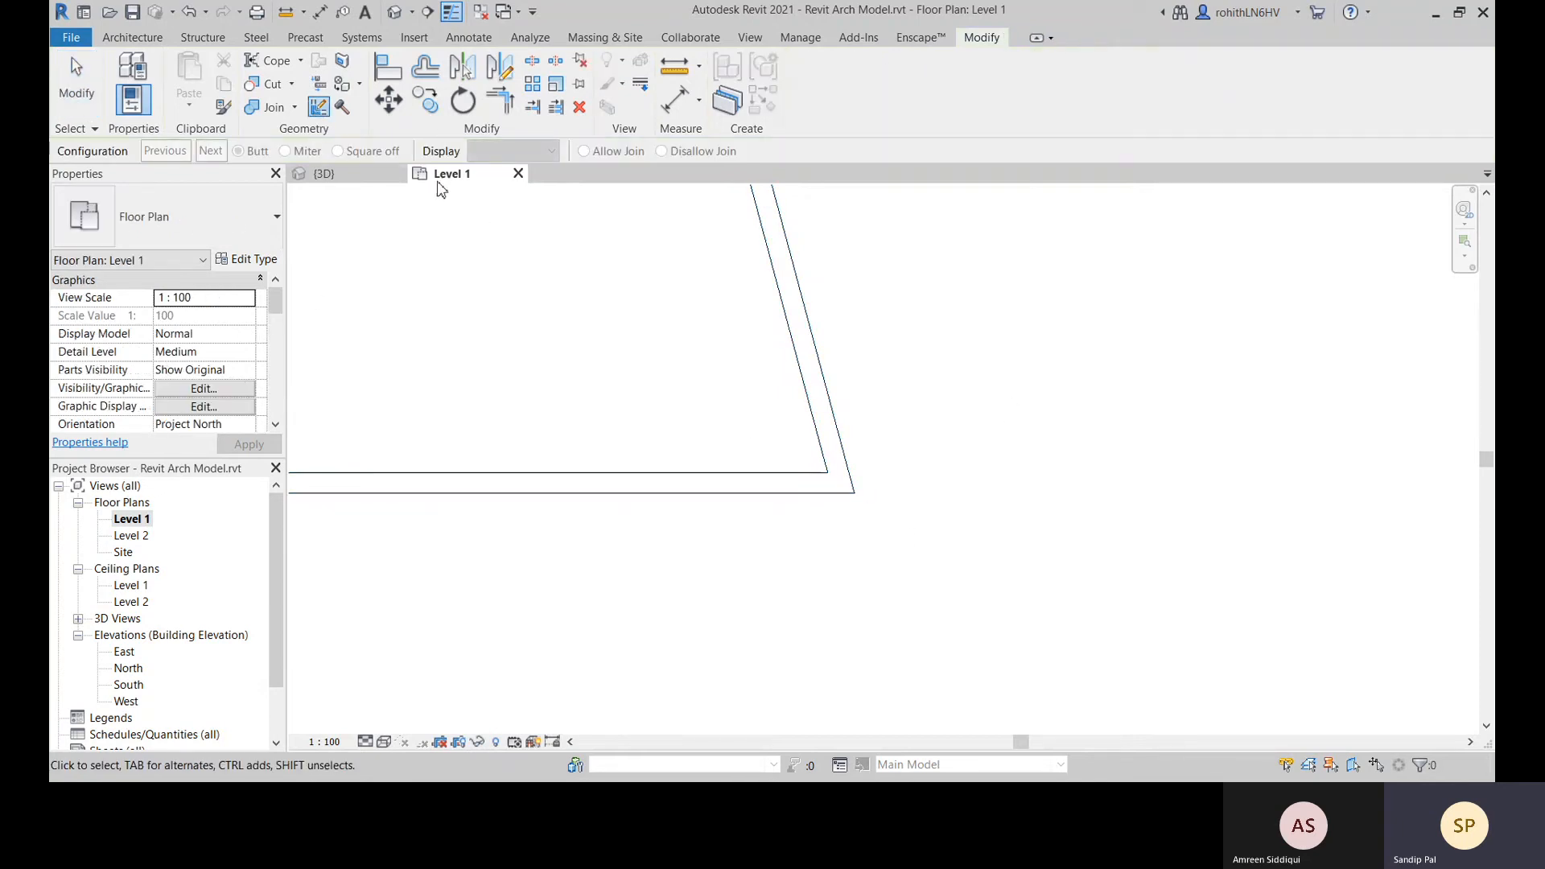
click(841, 493)
click(285, 153)
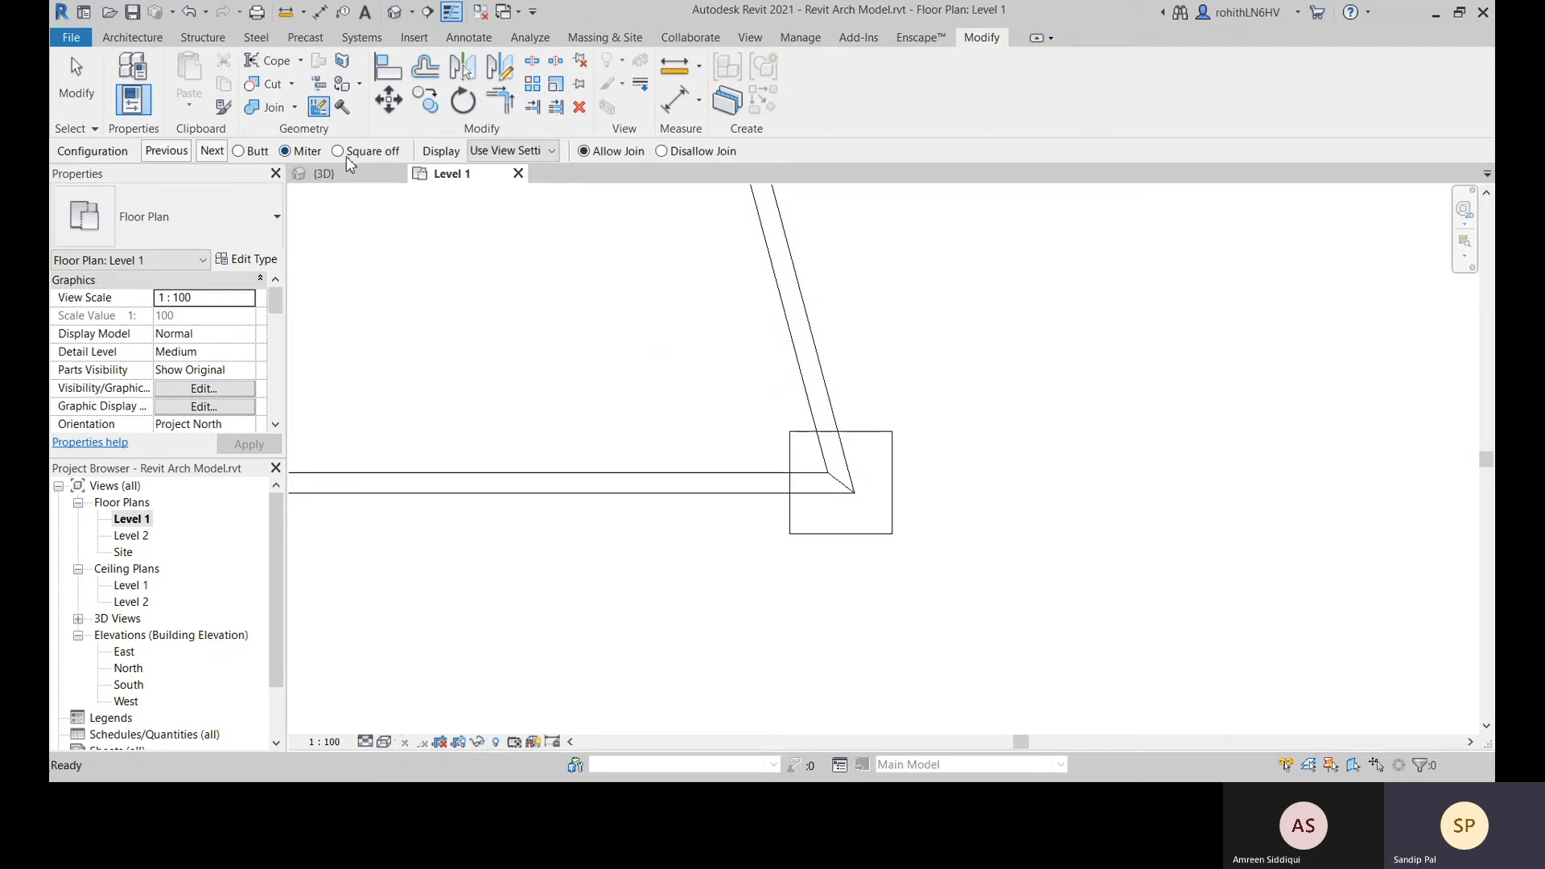
click(1124, 505)
scroll(852, 442, down, 3)
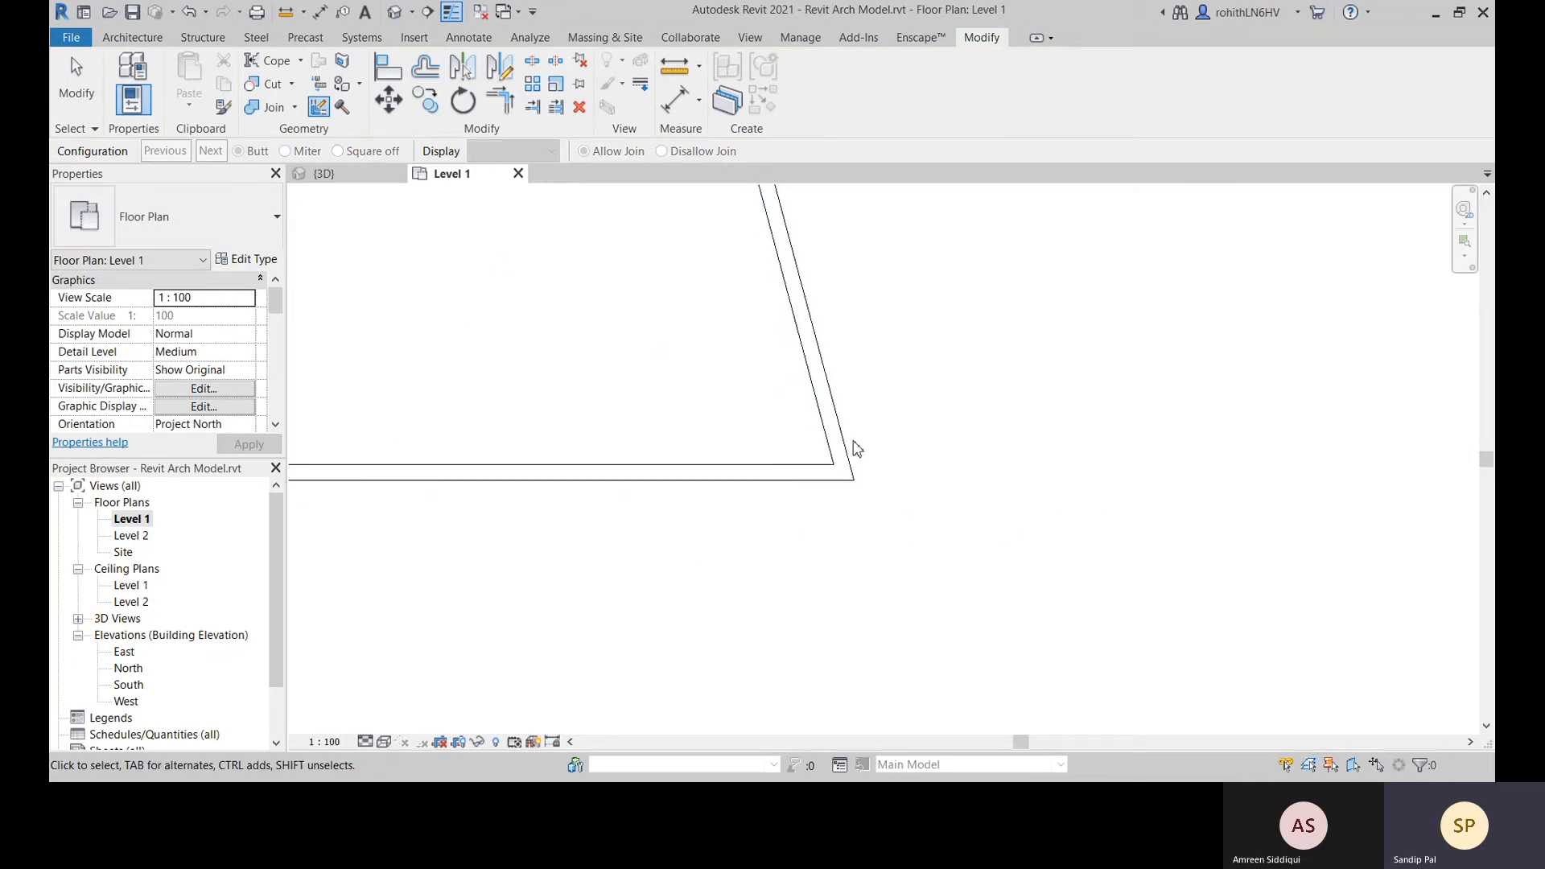
key(Escape)
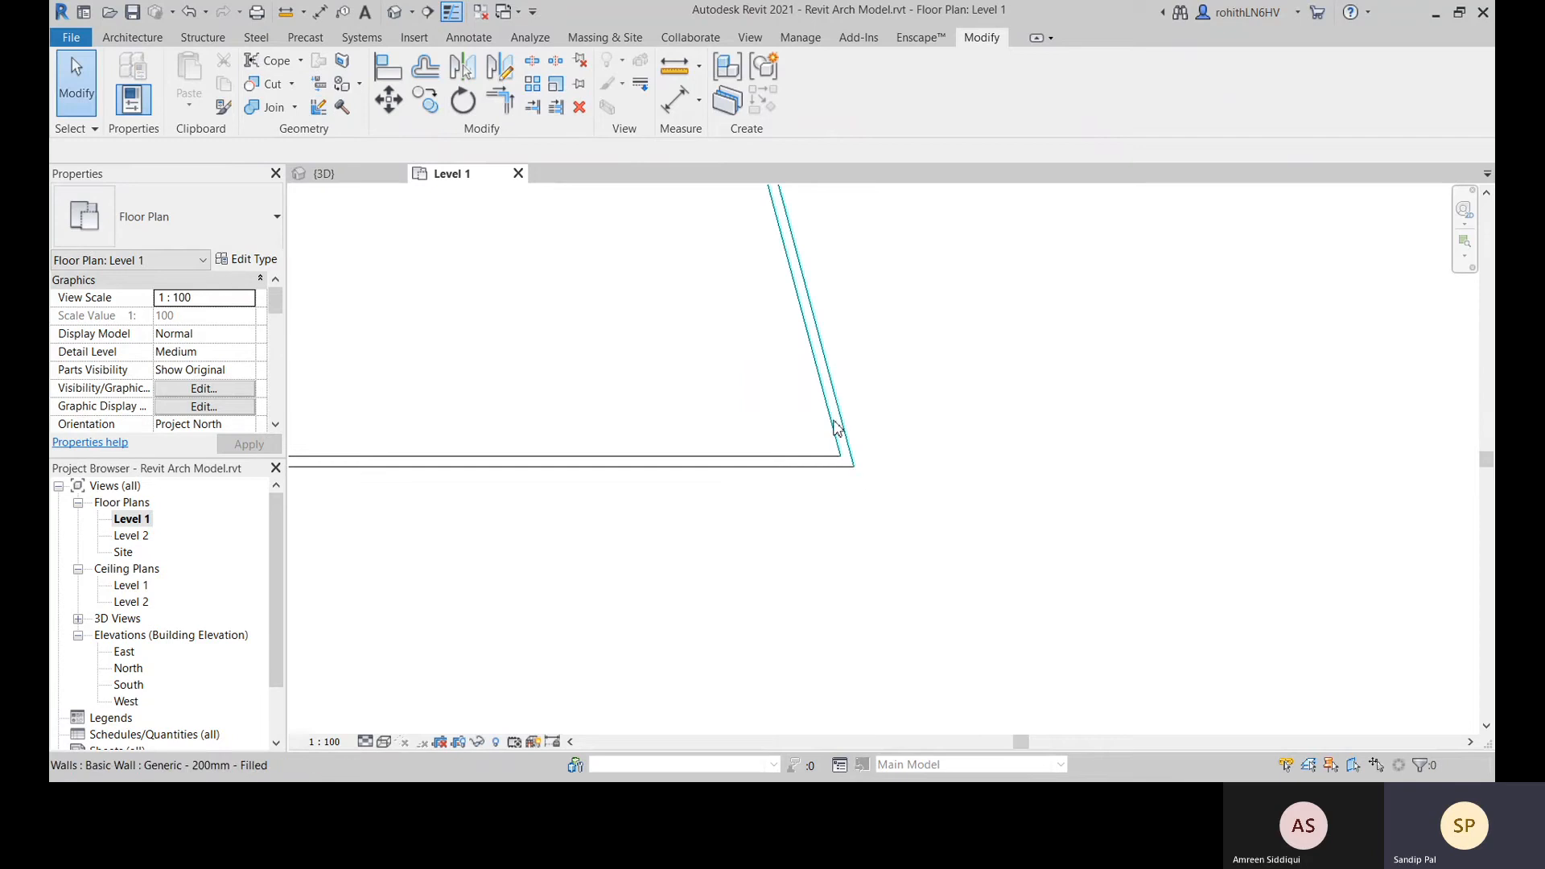
Set the wall join between the slanted wall's upper end and the upper horizontal wall to Square off
scroll(877, 439, down, 5)
middle_drag(867, 434, 852, 499)
scroll(850, 499, up, 6)
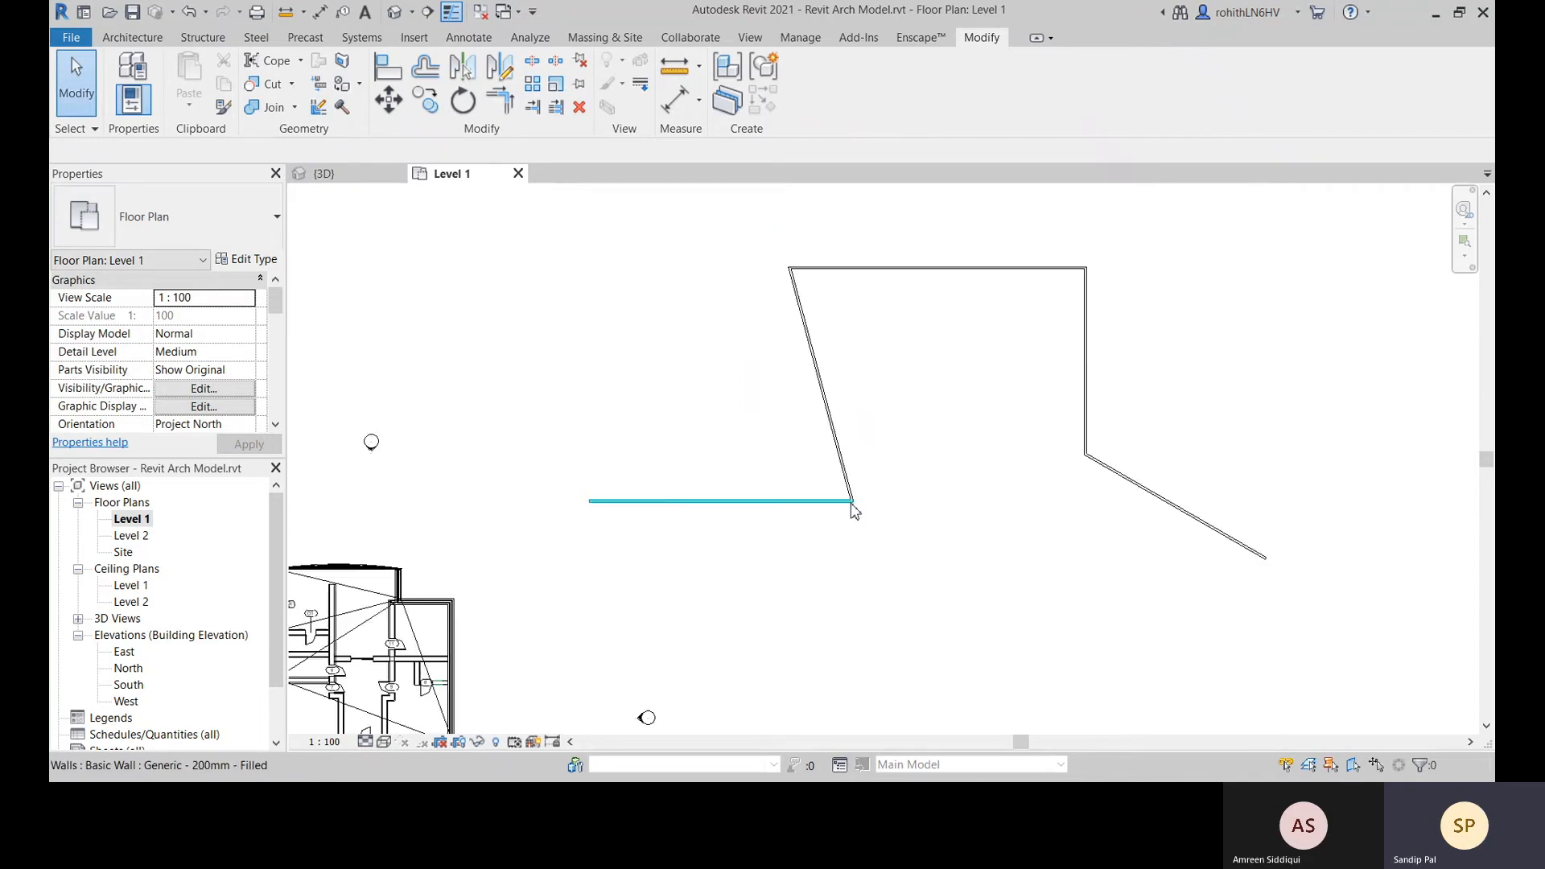
scroll(882, 493, down, 6)
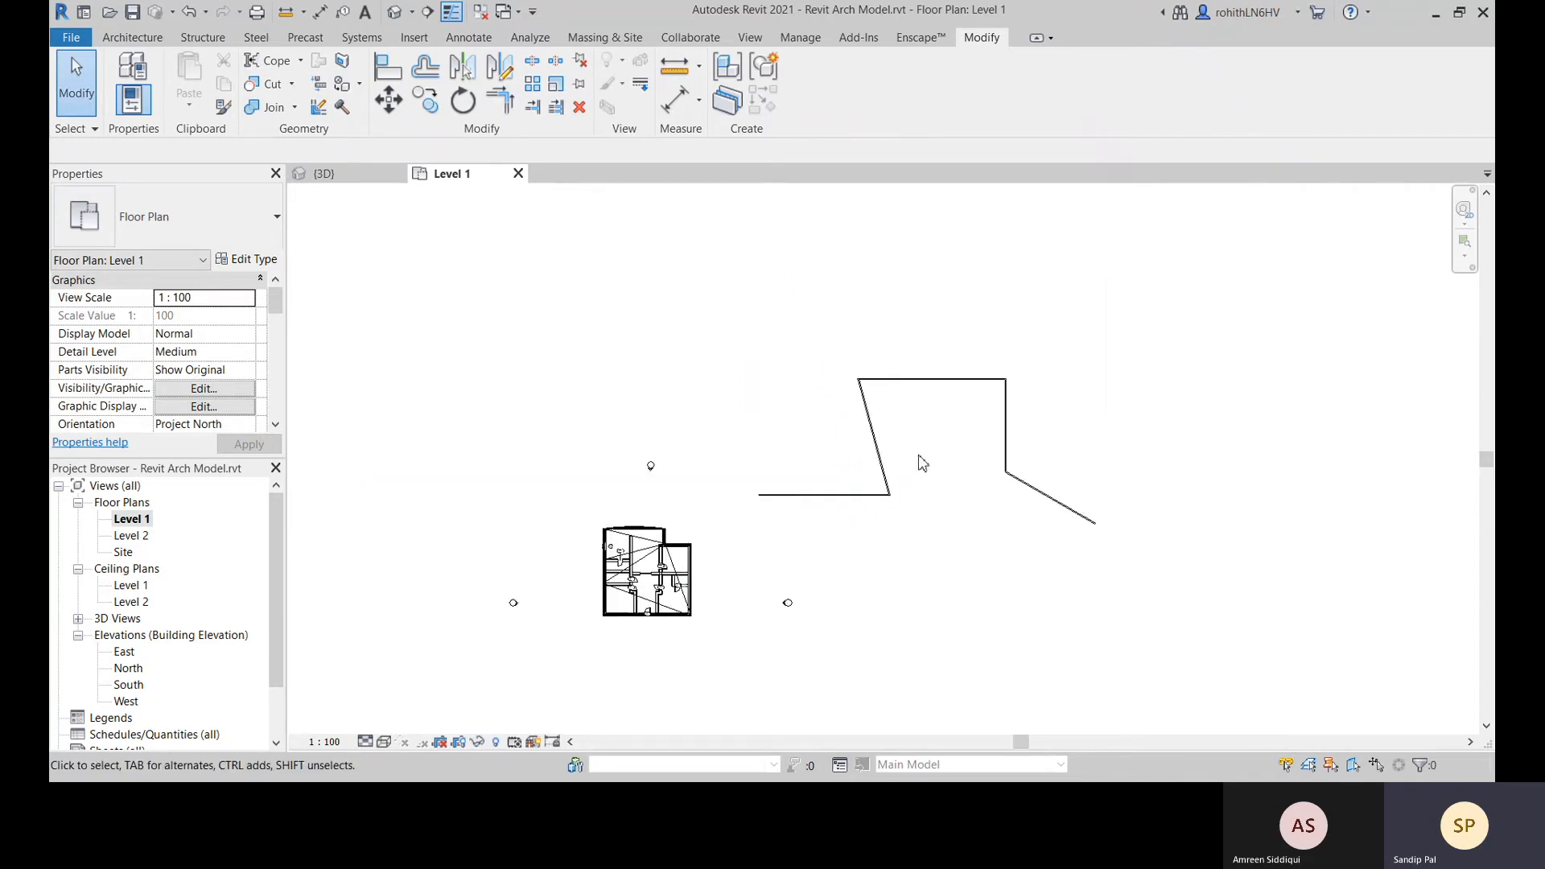
middle_drag(919, 457, 899, 510)
scroll(850, 452, up, 4)
click(829, 447)
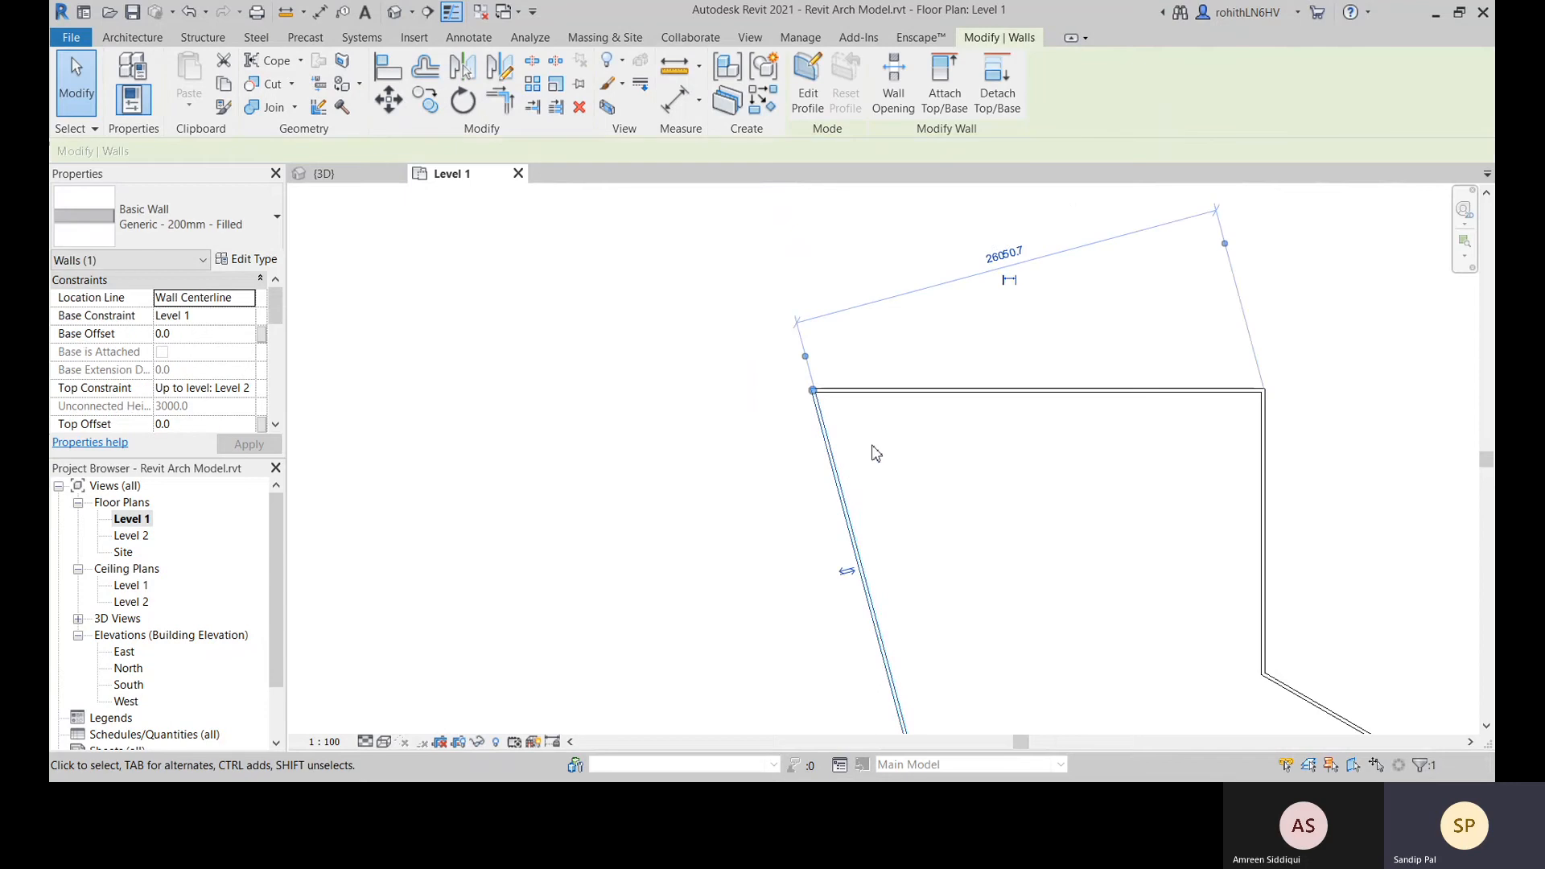
middle_drag(872, 448, 727, 448)
click(320, 108)
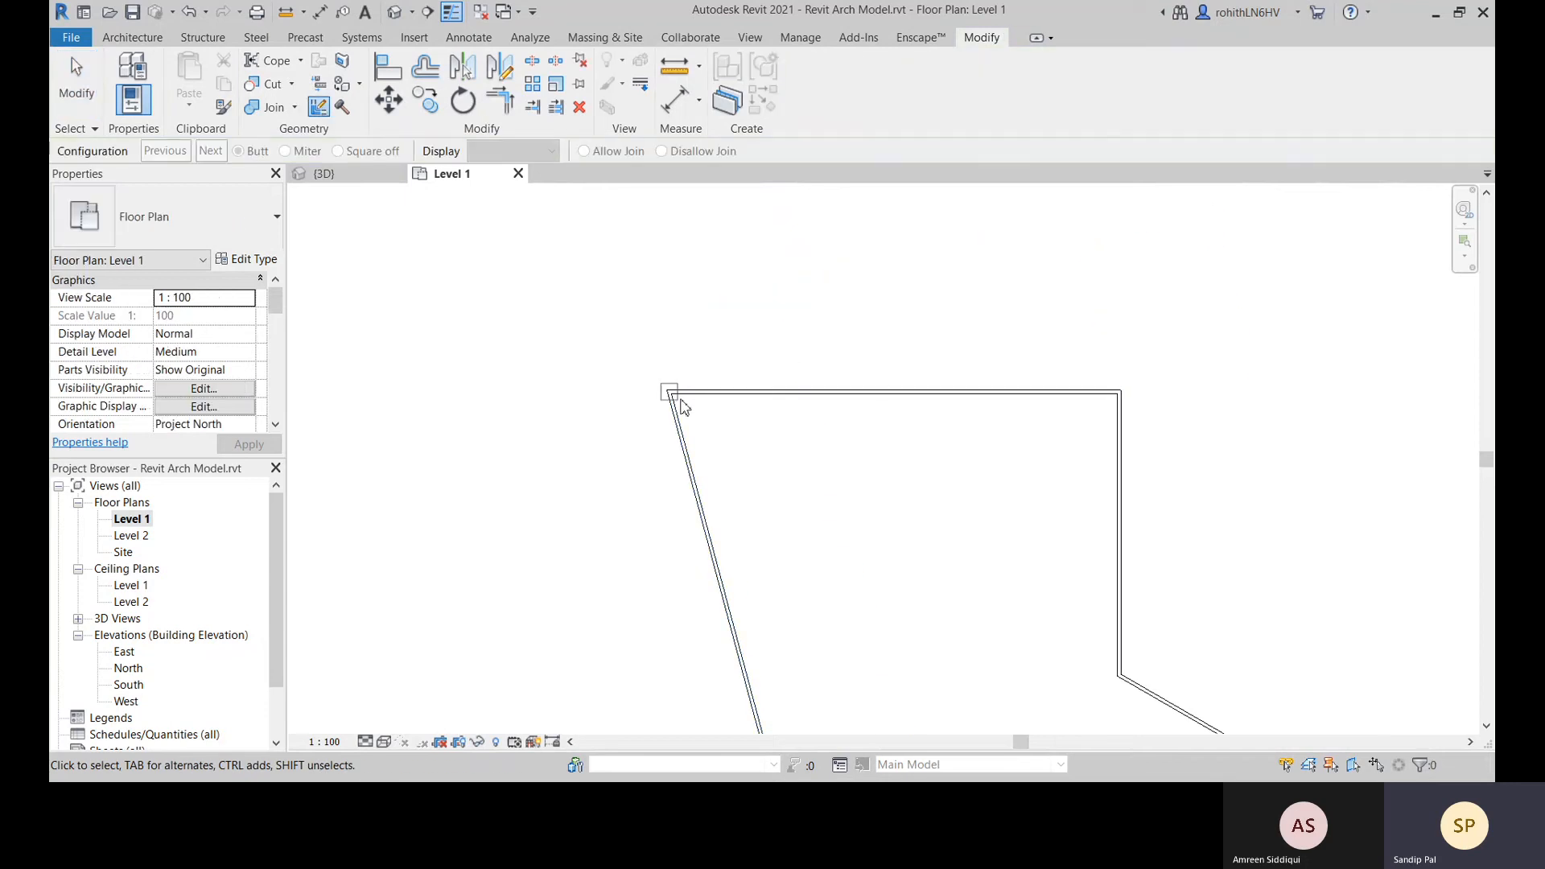
scroll(671, 400, up, 2)
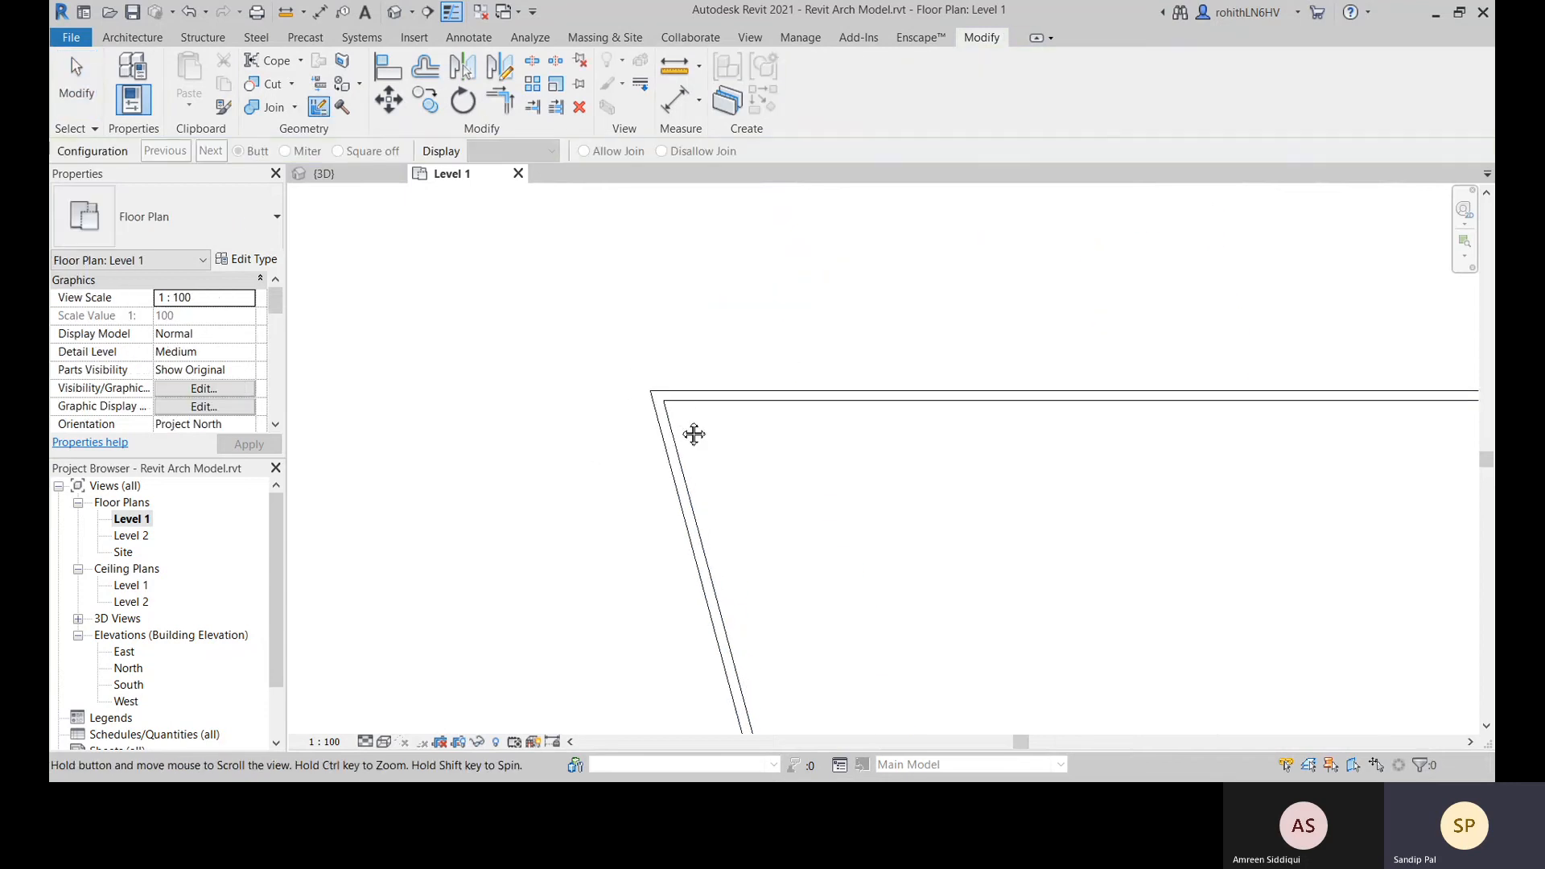
scroll(693, 434, up, 2)
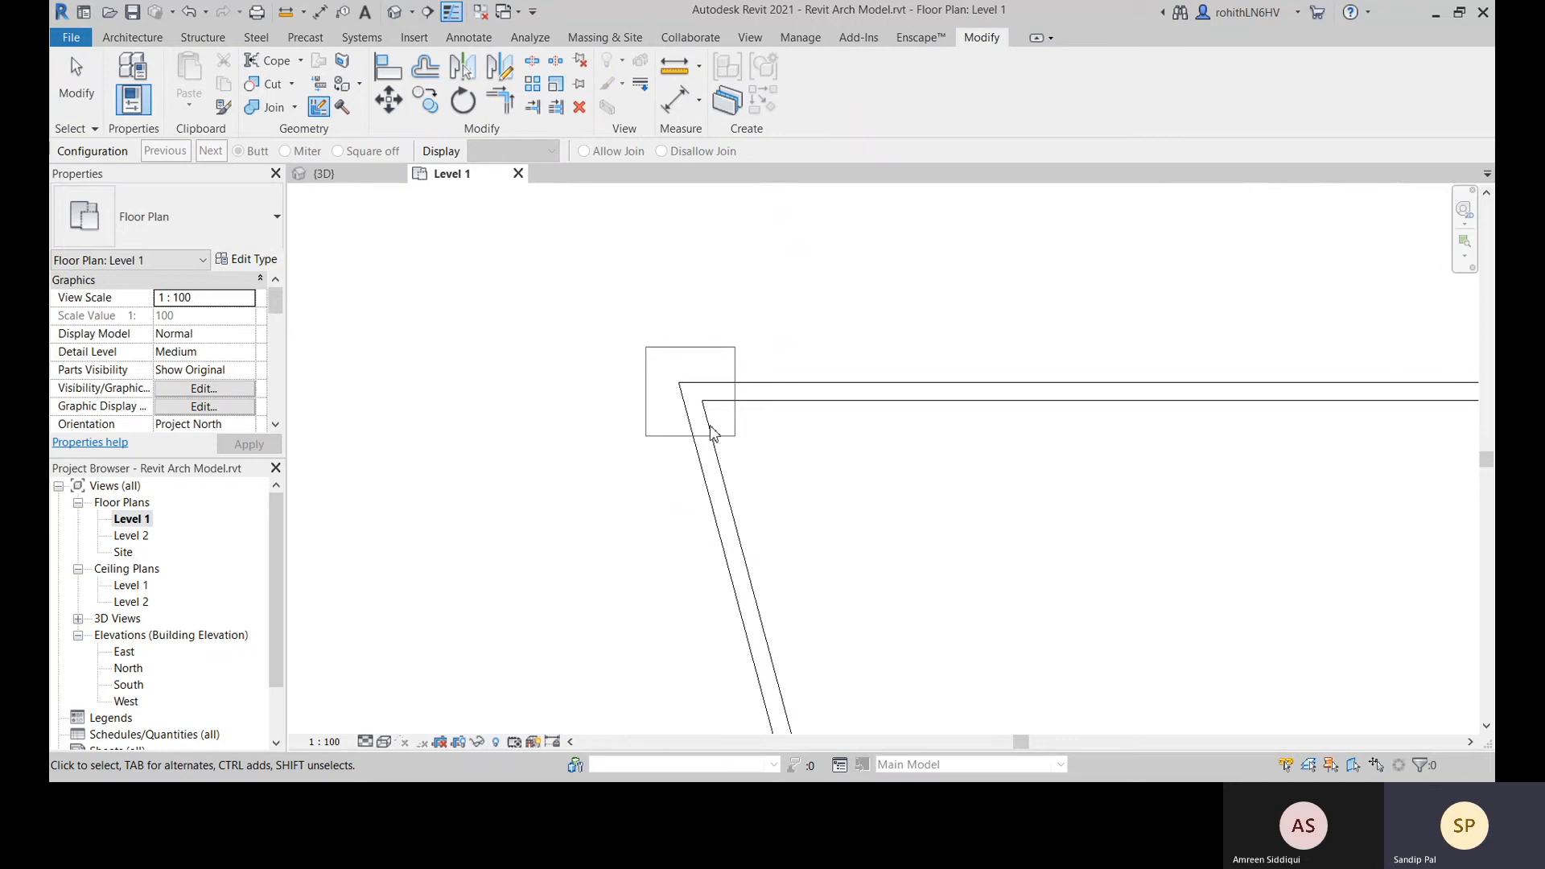
click(712, 433)
click(344, 157)
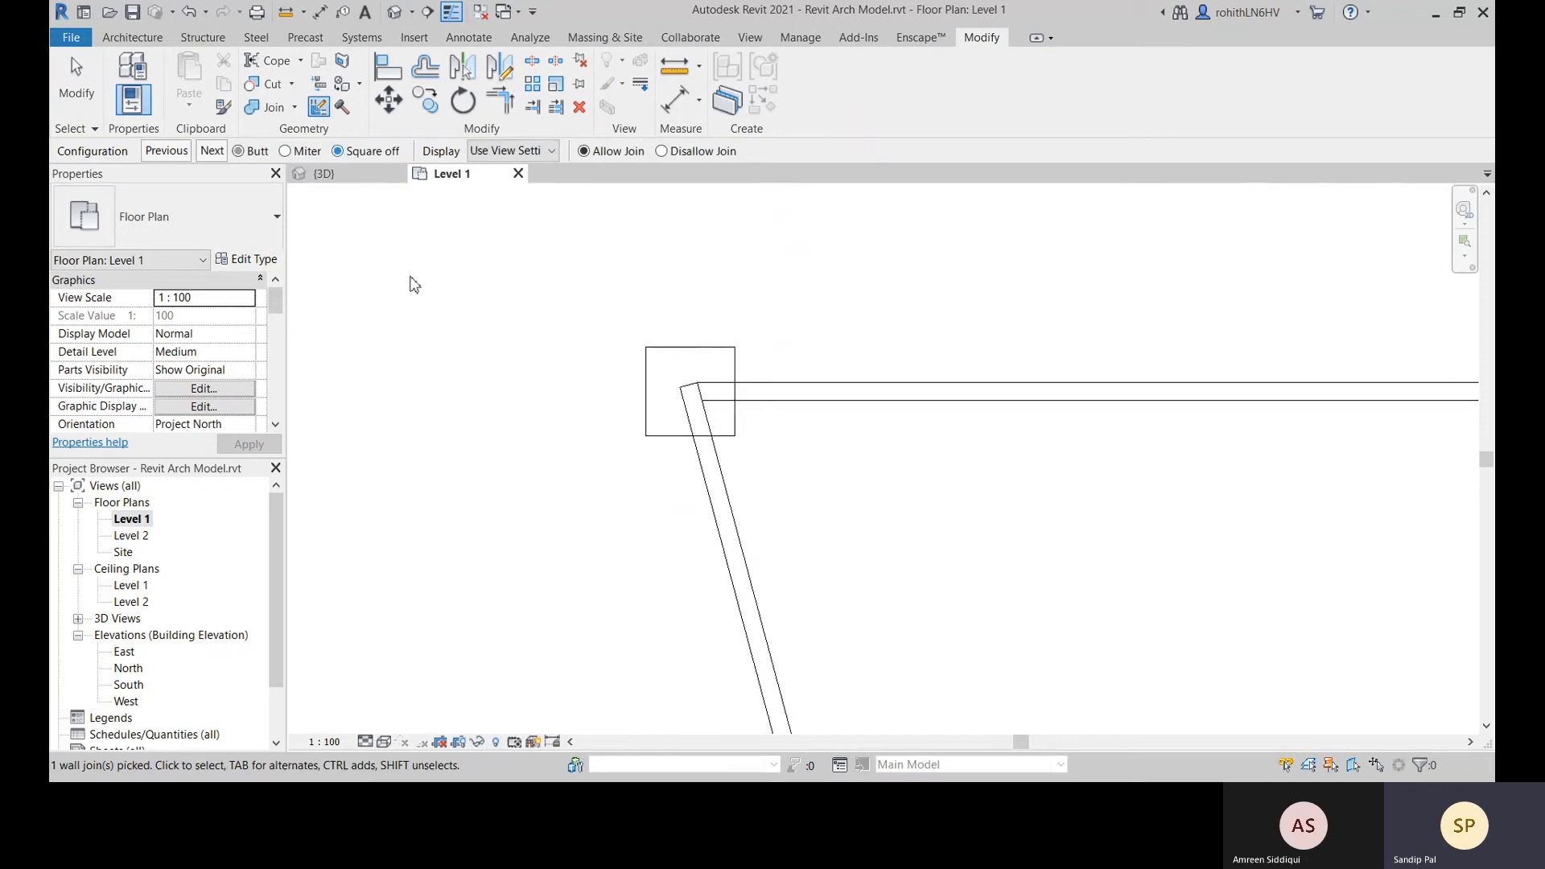
middle_drag(1047, 567, 871, 469)
click(873, 470)
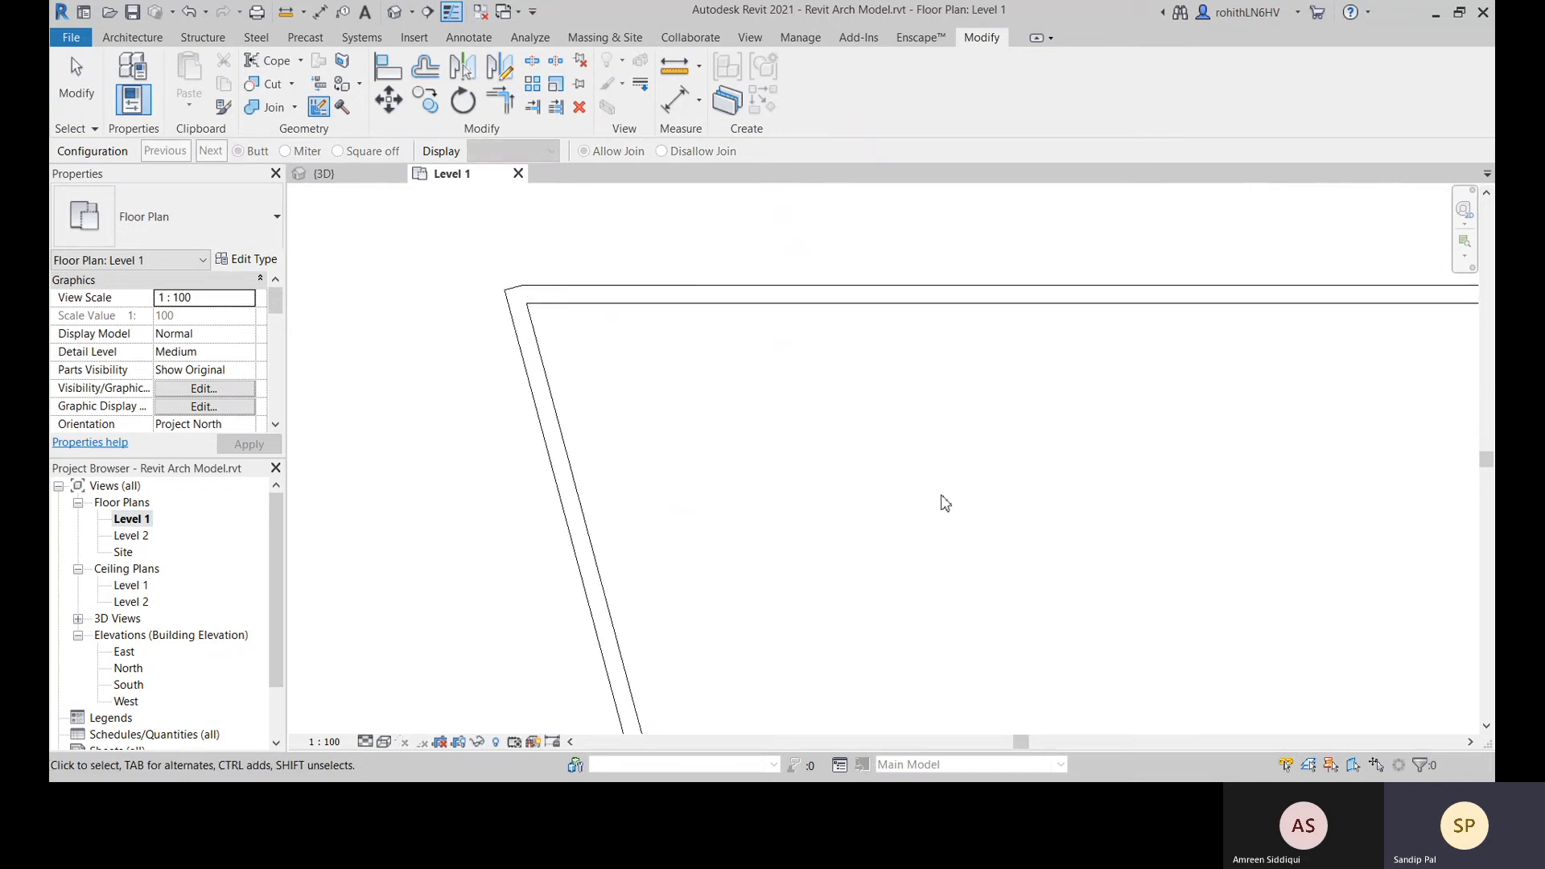
Check the wall join configuration at the corner of the upper horizontal wall and the vertical wall
scroll(938, 495, down, 2)
scroll(1085, 536, down, 1)
middle_drag(1082, 537, 212, 447)
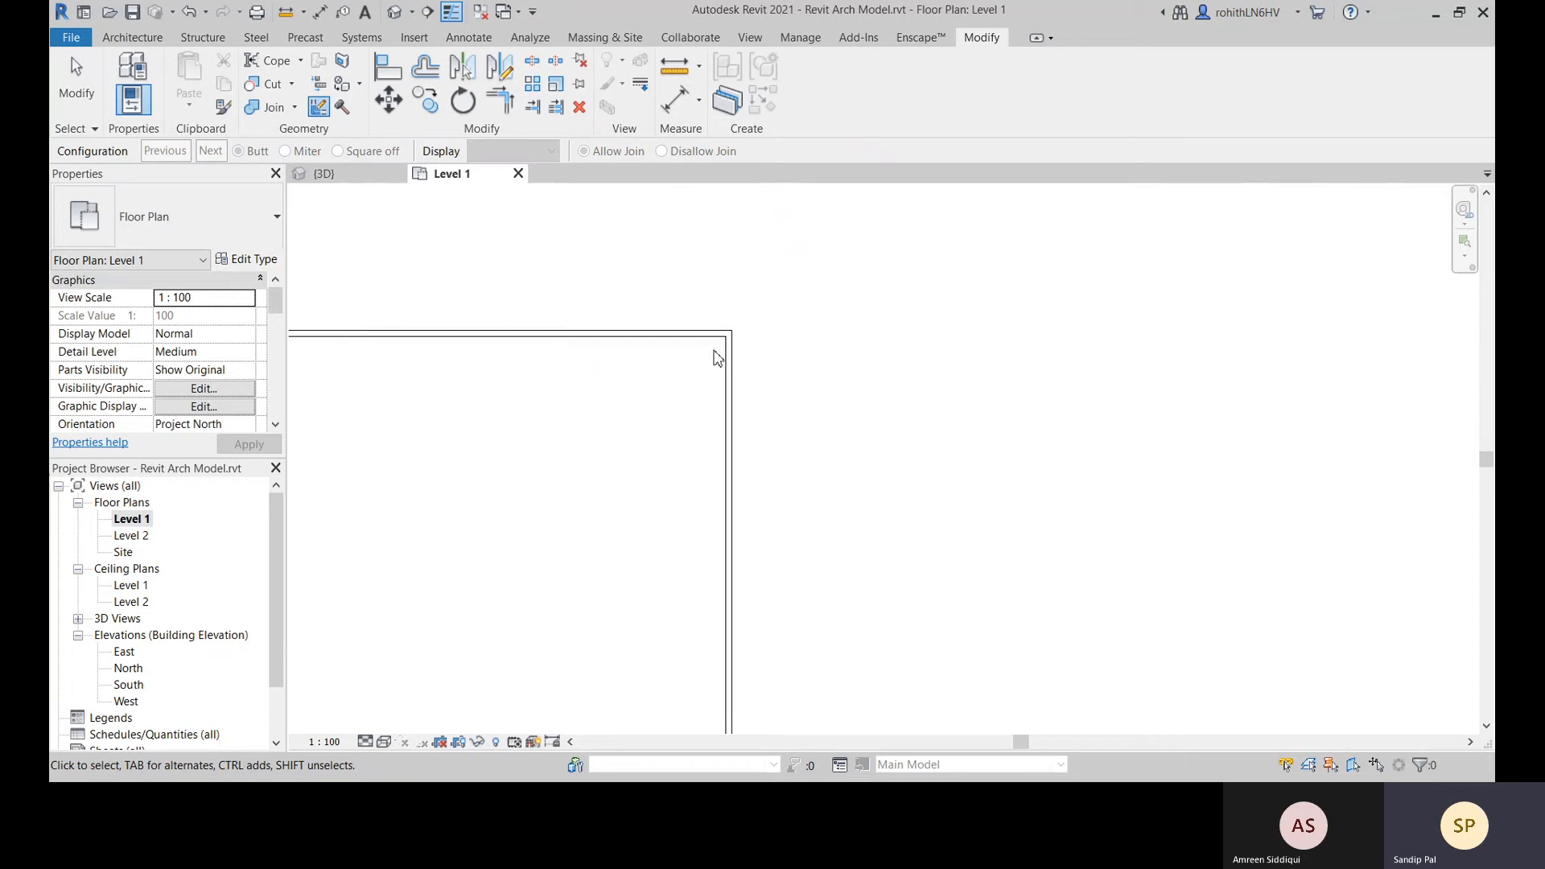
scroll(752, 359, up, 1)
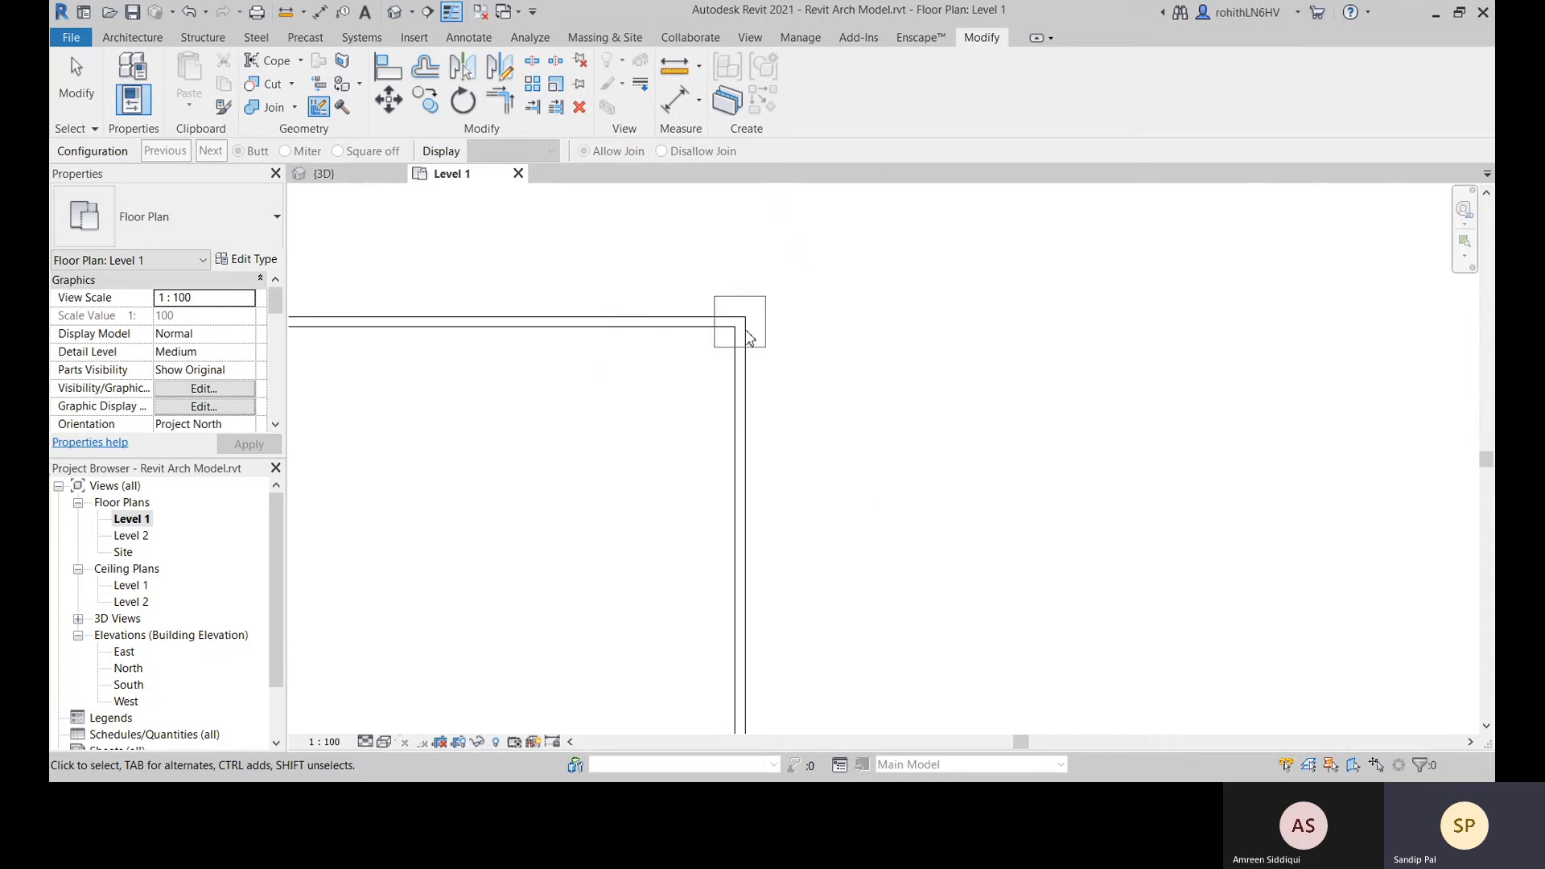
click(744, 334)
scroll(733, 326, up, 1)
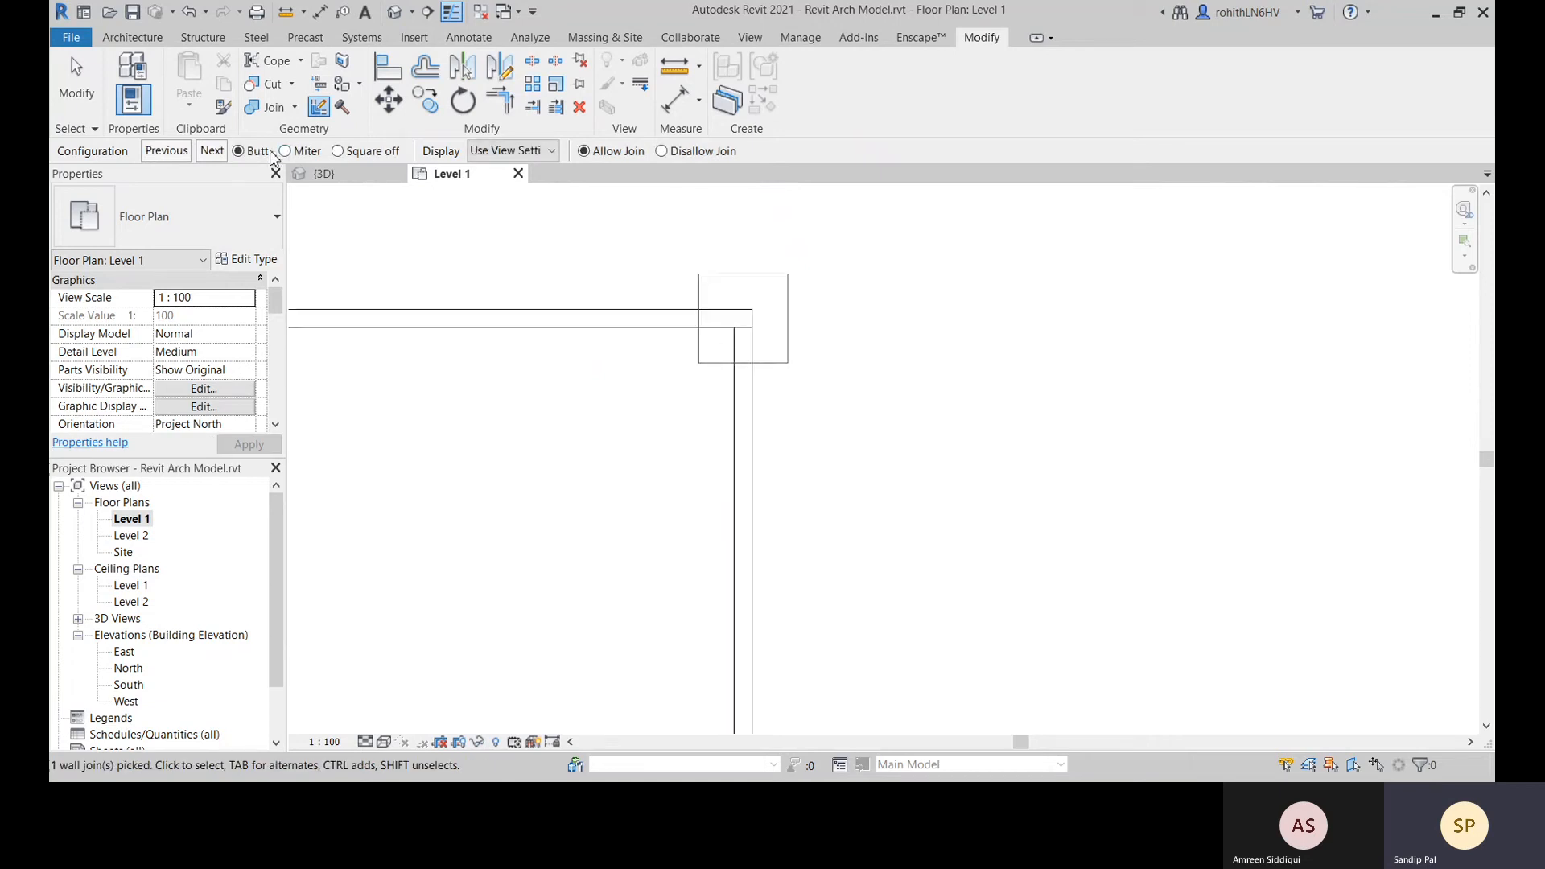
Set the wall join between the vertical wall's lower end and the last slanted wall to Miter
scroll(915, 465, down, 2)
middle_drag(922, 495, 753, 173)
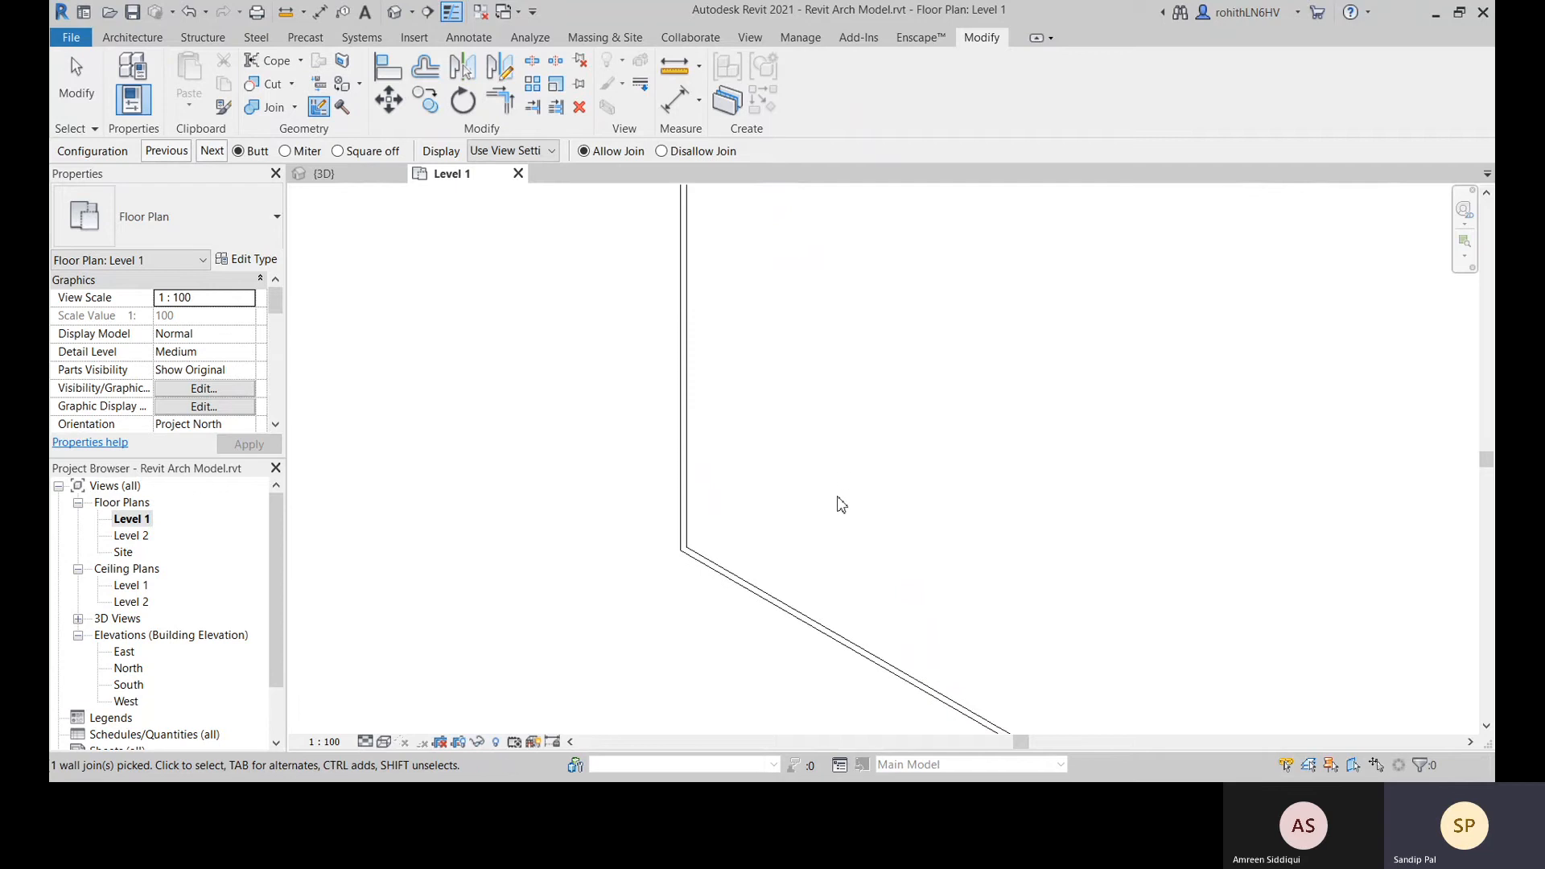
scroll(685, 558, up, 1)
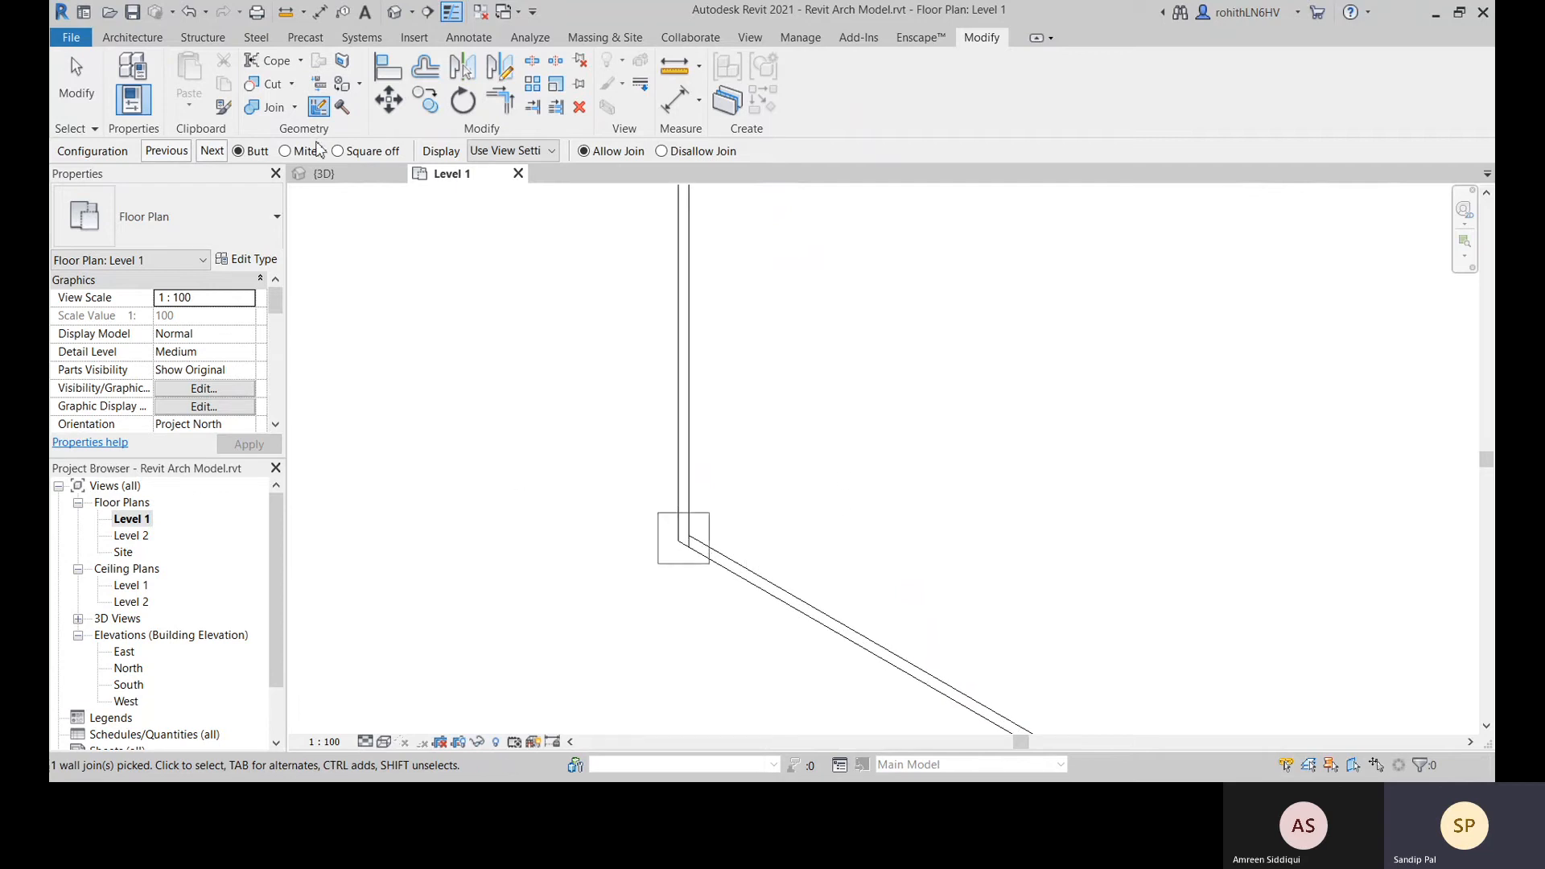
click(285, 152)
middle_drag(961, 383, 872, 682)
scroll(860, 522, up, 1)
click(857, 519)
scroll(921, 538, down, 2)
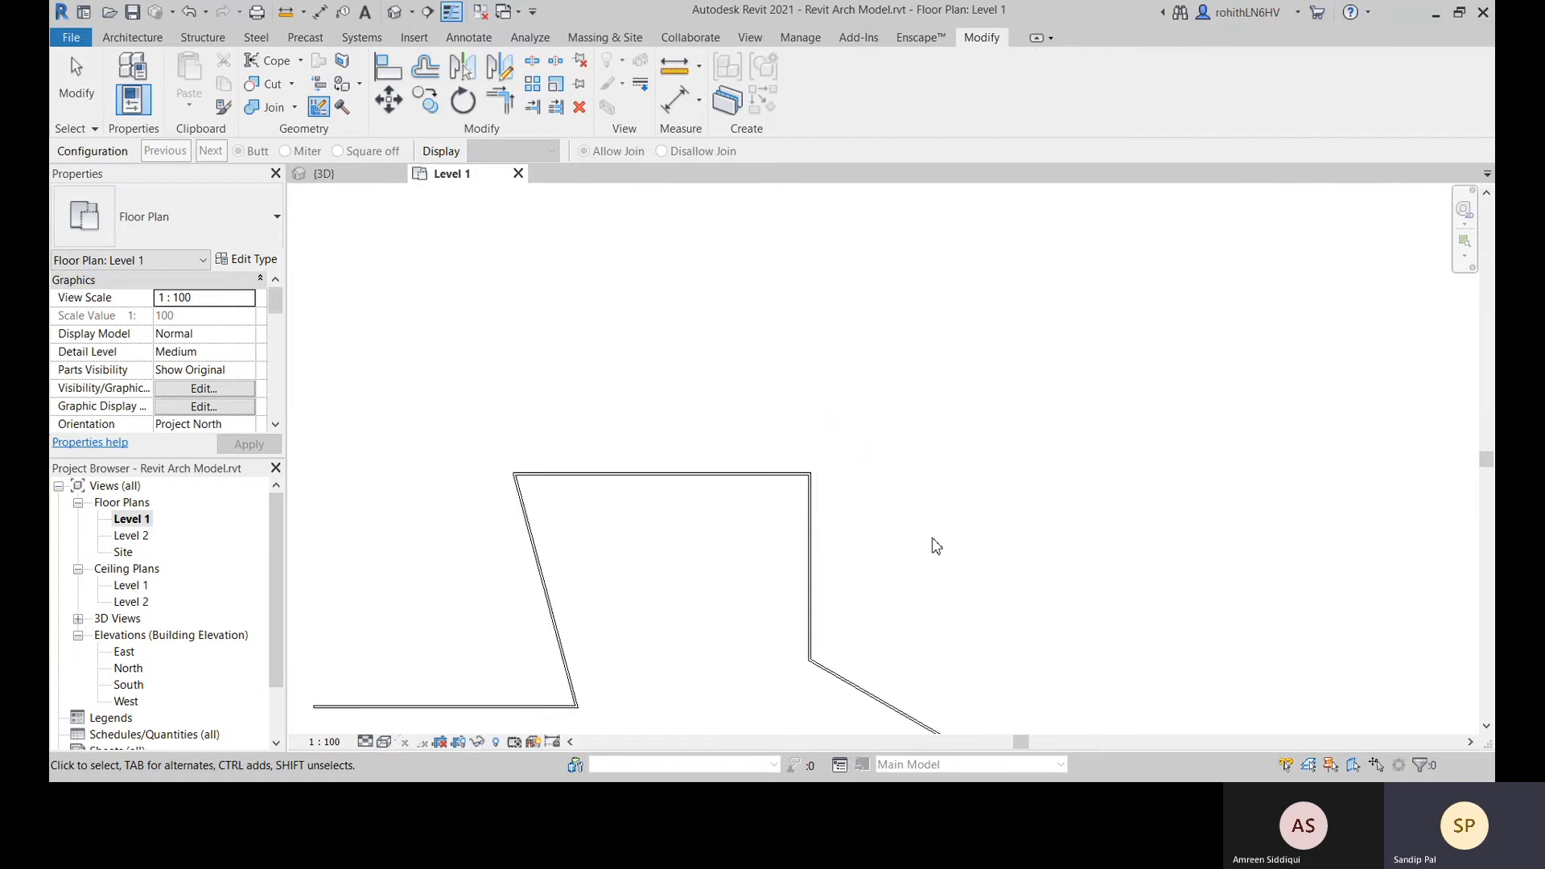
Delete all the practice walls that were used for the wall join configurations
middle_drag(1240, 709, 1148, 445)
middle_drag(825, 387, 1145, 535)
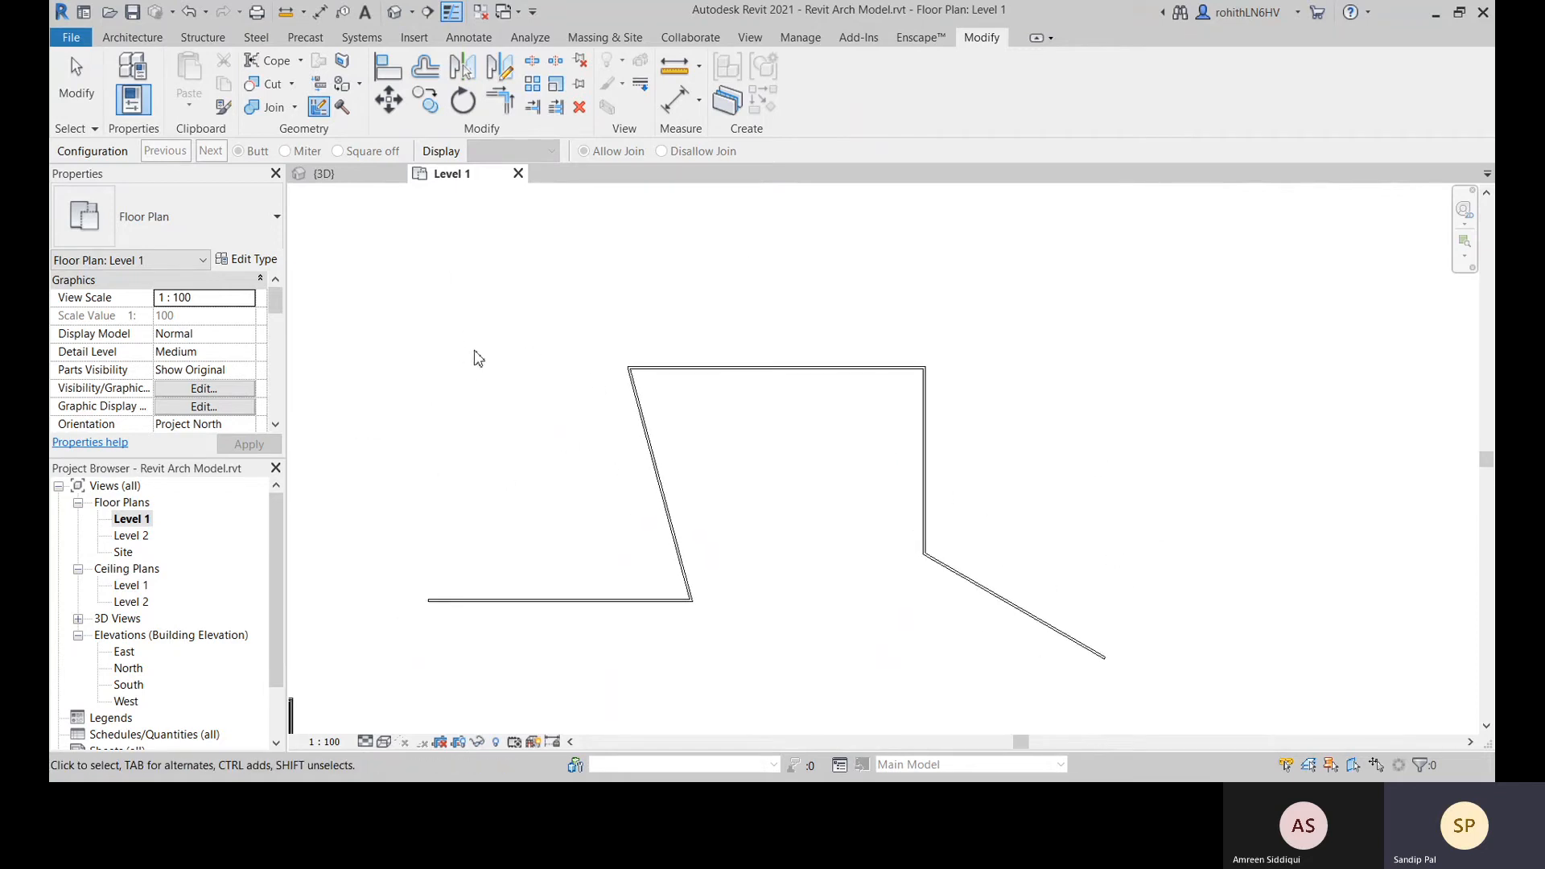
scroll(966, 474, up, 5)
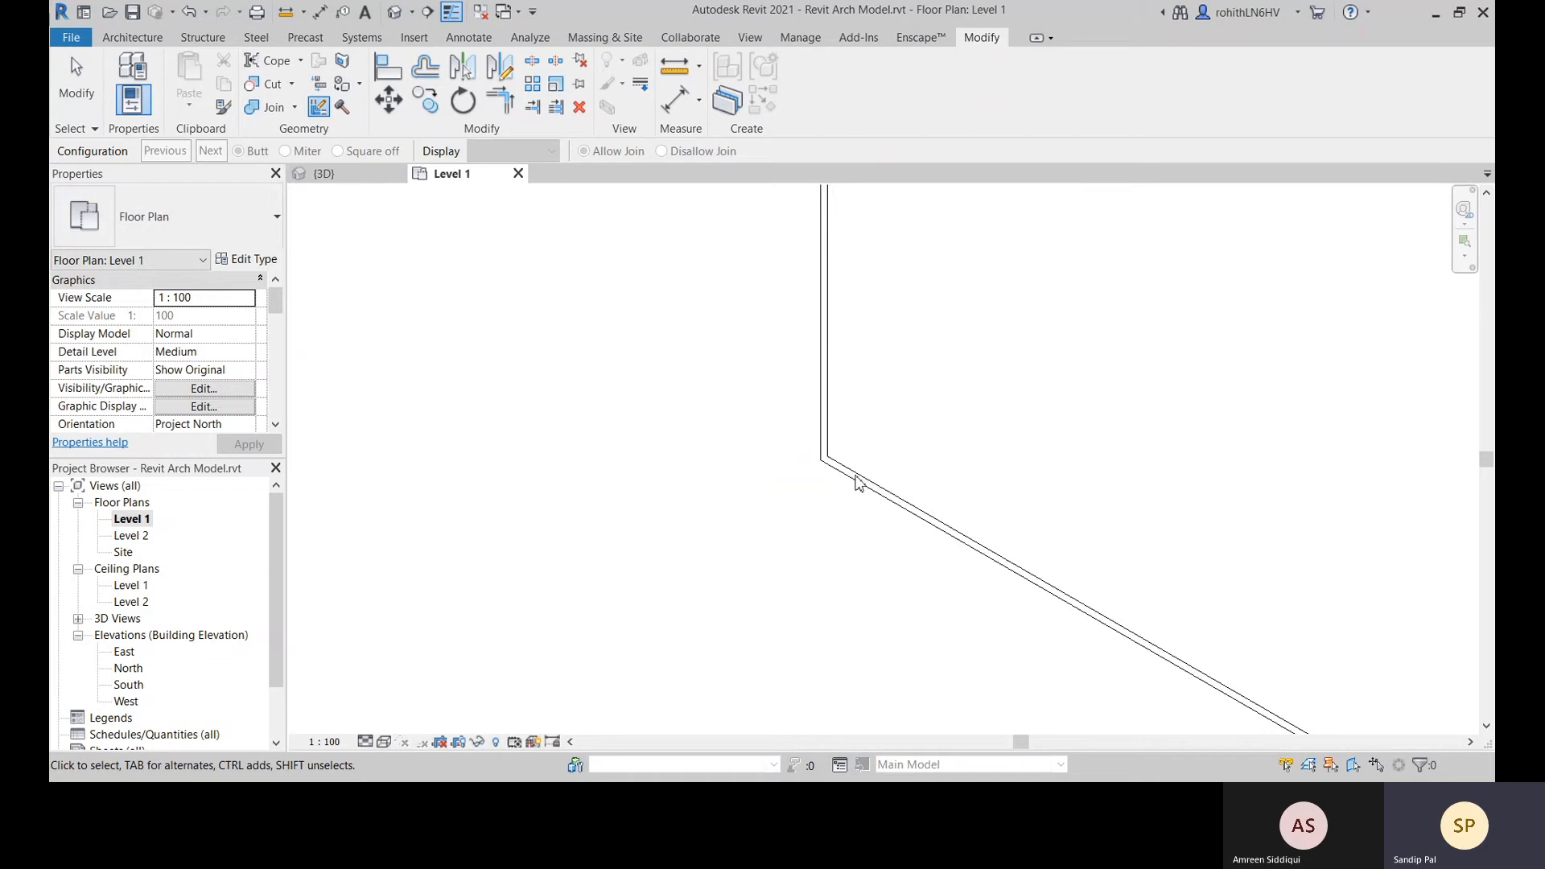
key(Escape)
click(842, 467)
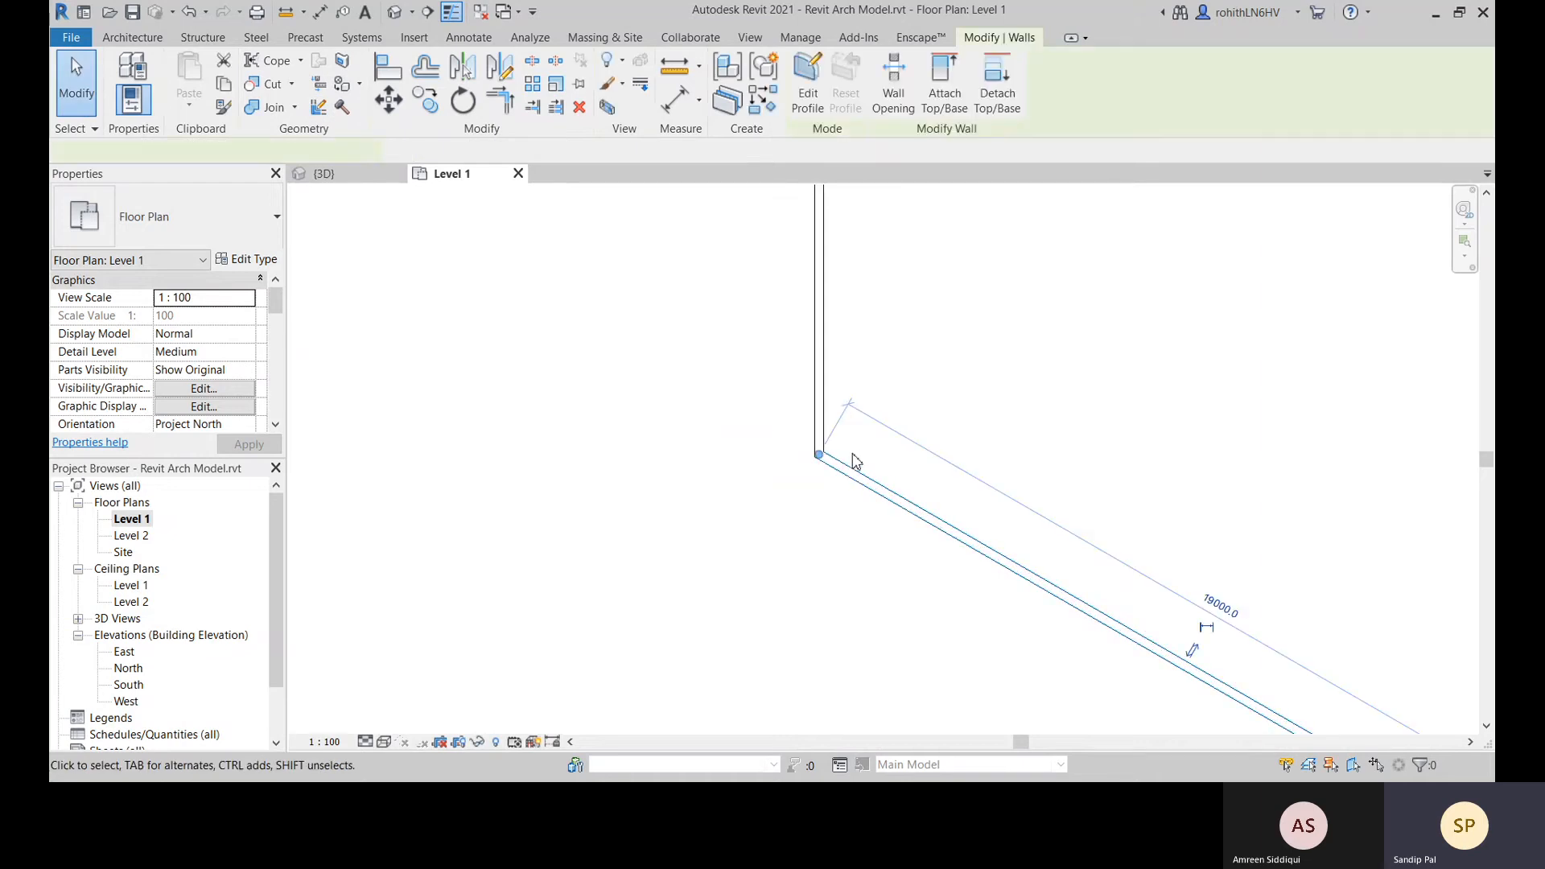
scroll(832, 433, down, 2)
scroll(830, 427, down, 3)
middle_drag(939, 414, 907, 451)
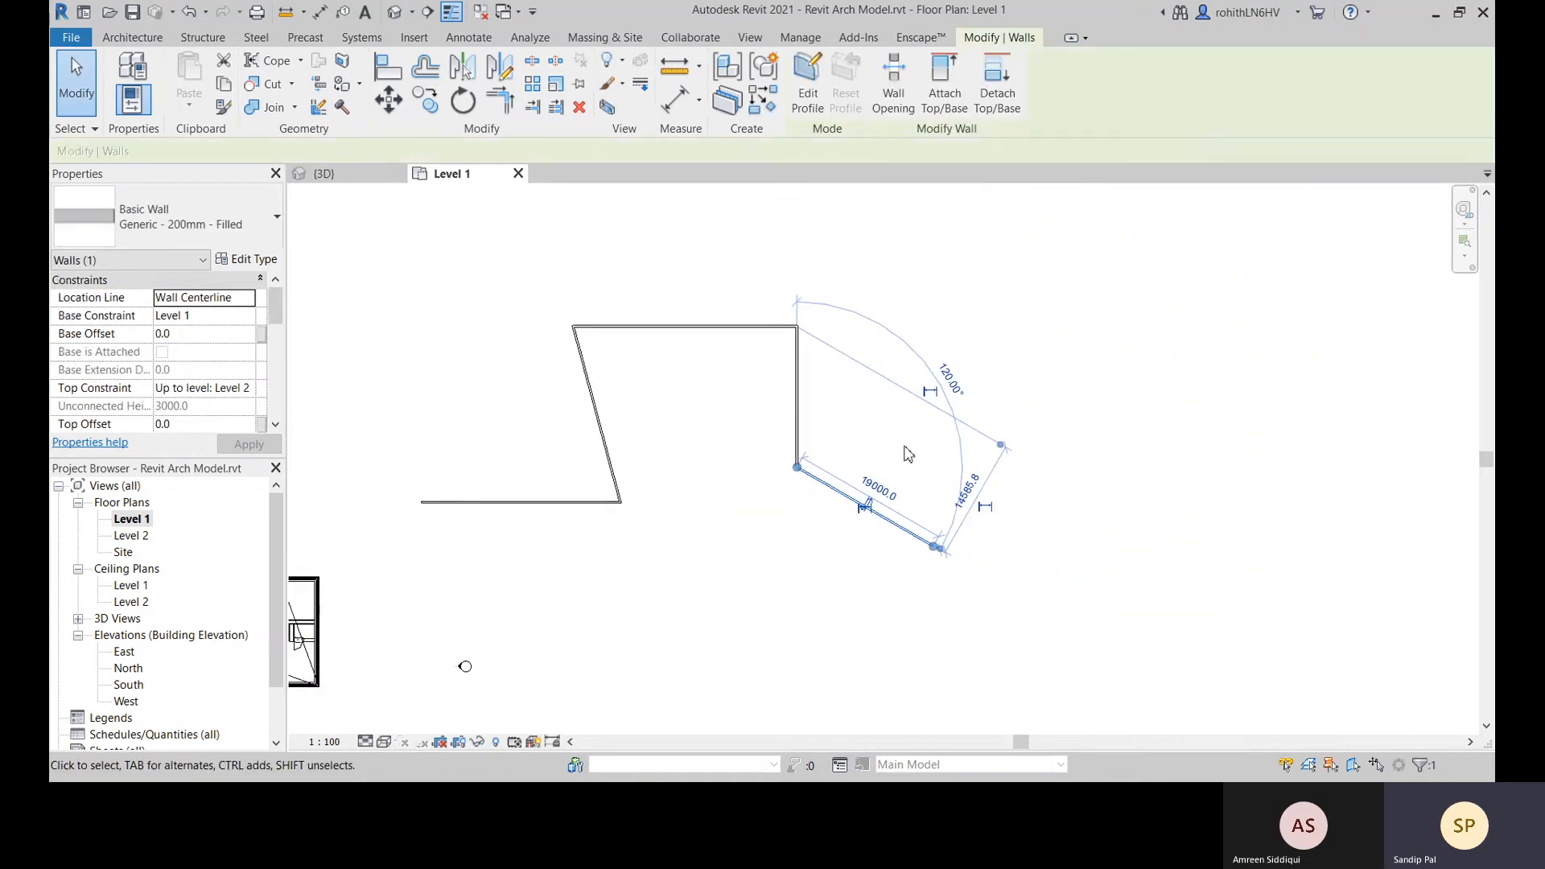
drag(1050, 577, 463, 275)
key(Delete)
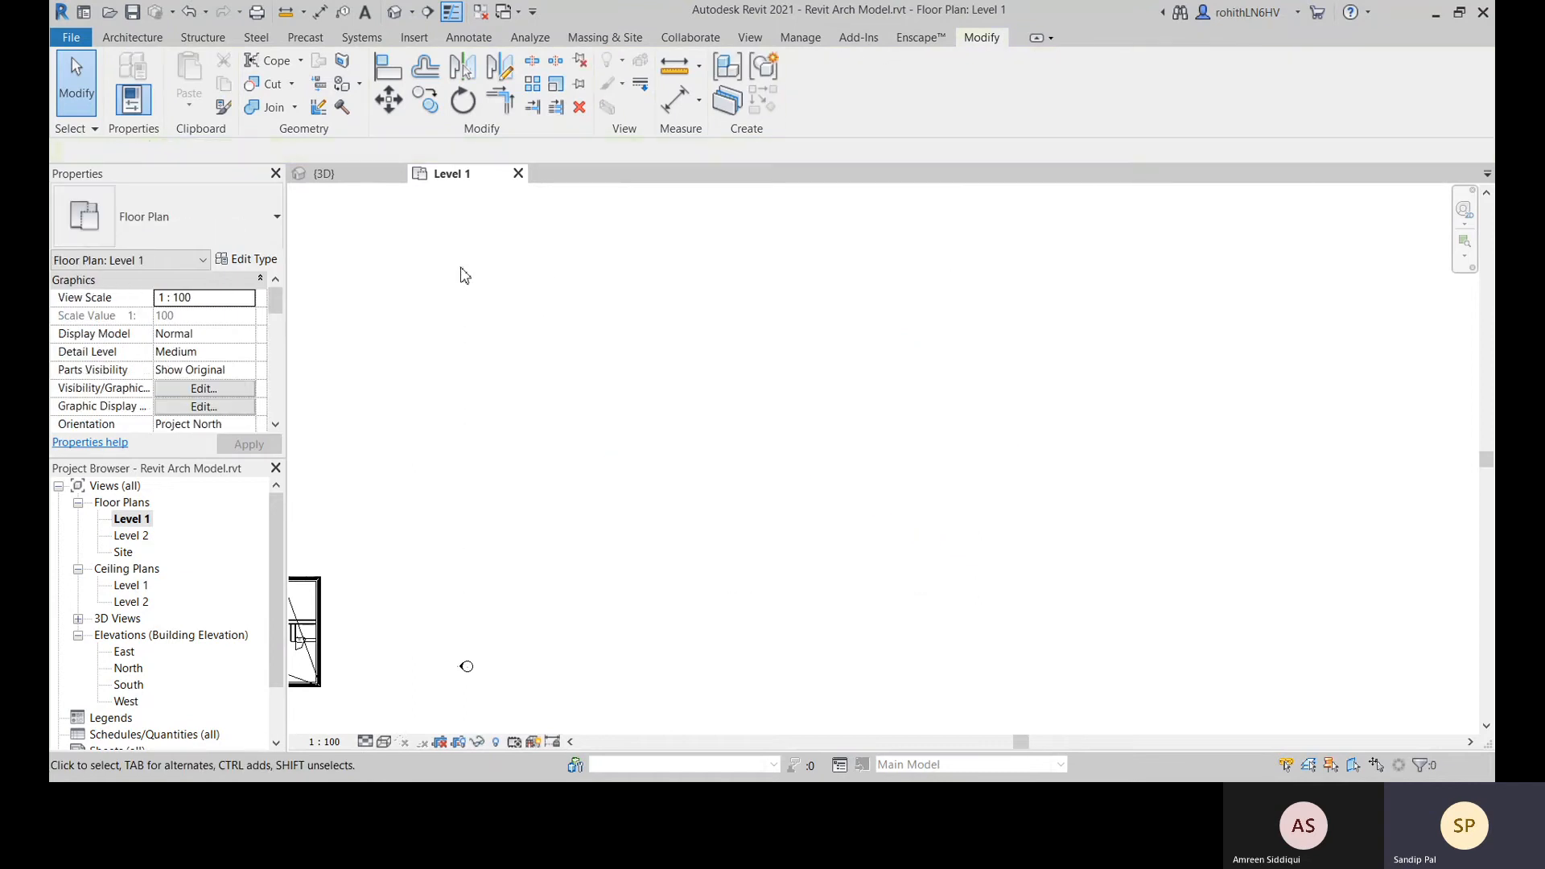
Examine the house floor plan around the column between doors 9 and 11, where the two horizontal Int Wall - 400 walls meet
scroll(579, 378, down, 3)
middle_drag(625, 442, 936, 503)
scroll(831, 473, up, 4)
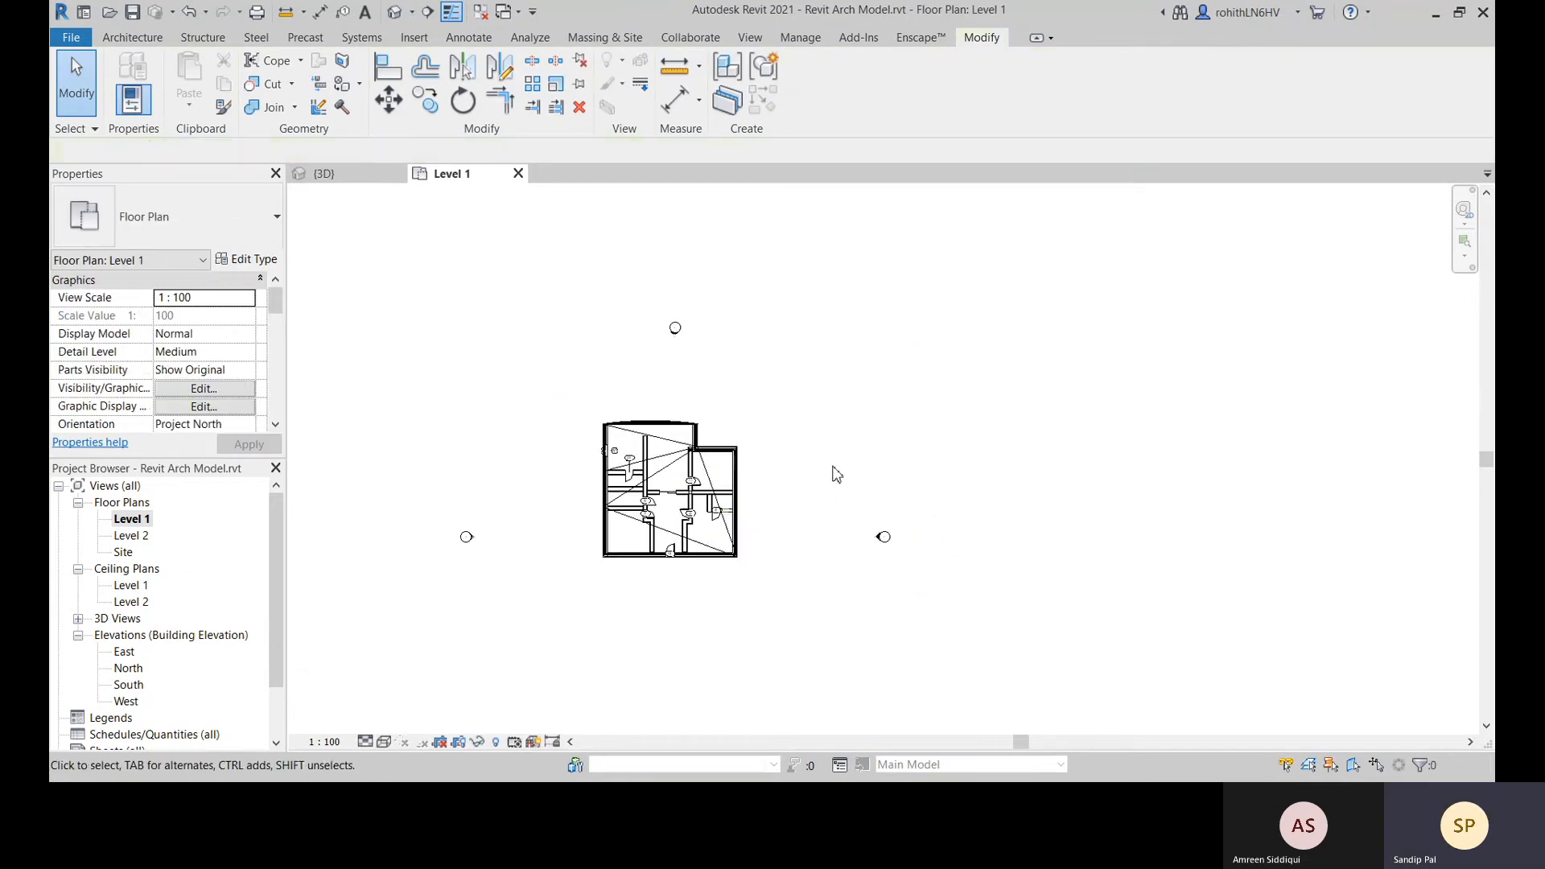
scroll(745, 547, up, 4)
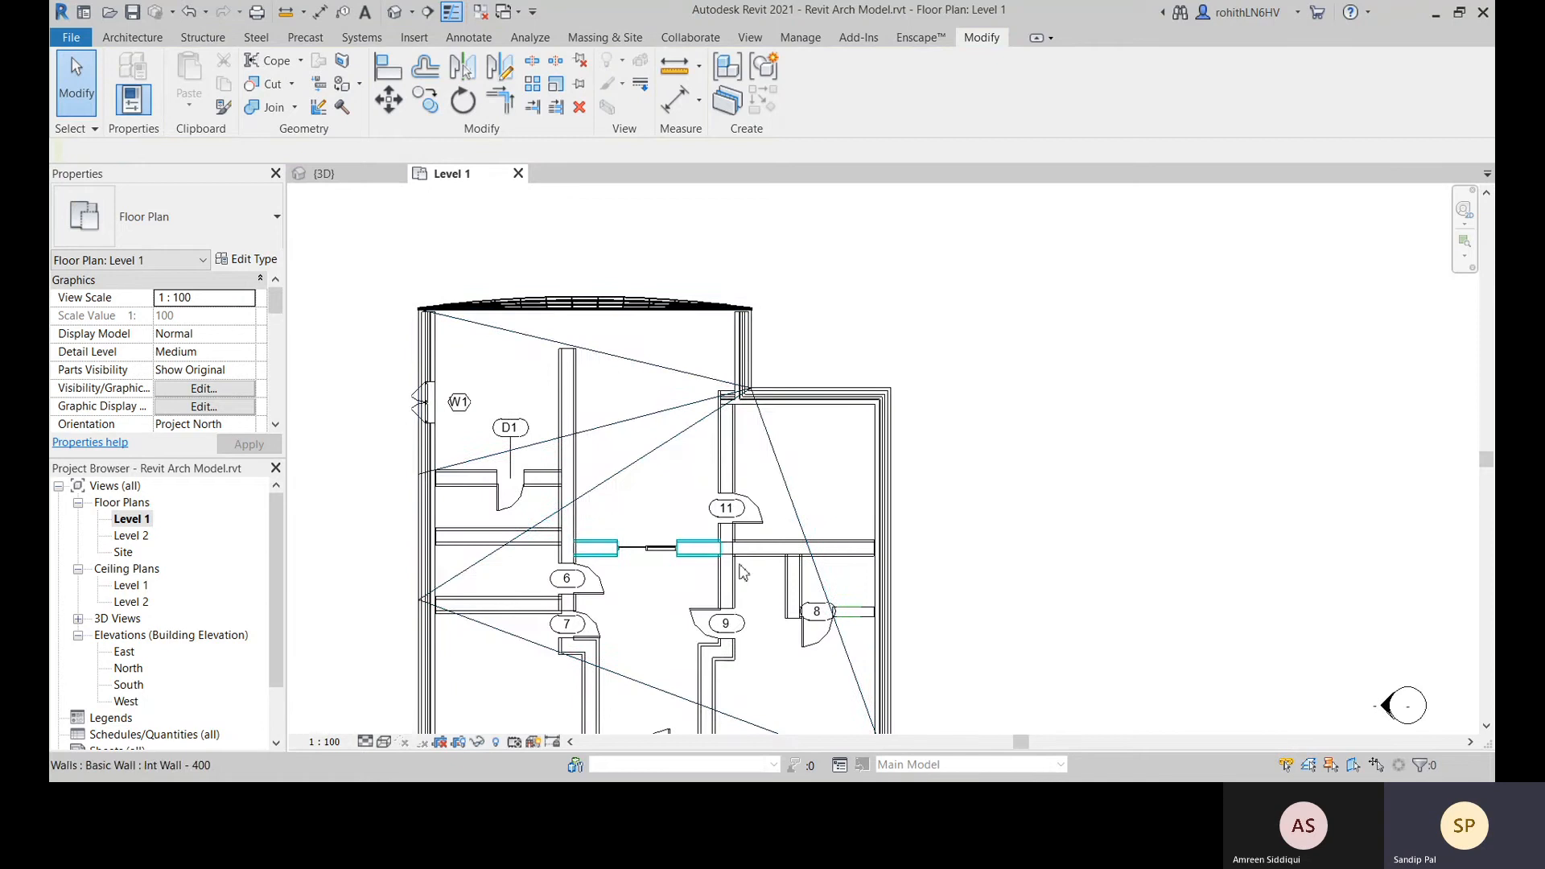
middle_drag(1017, 441, 741, 448)
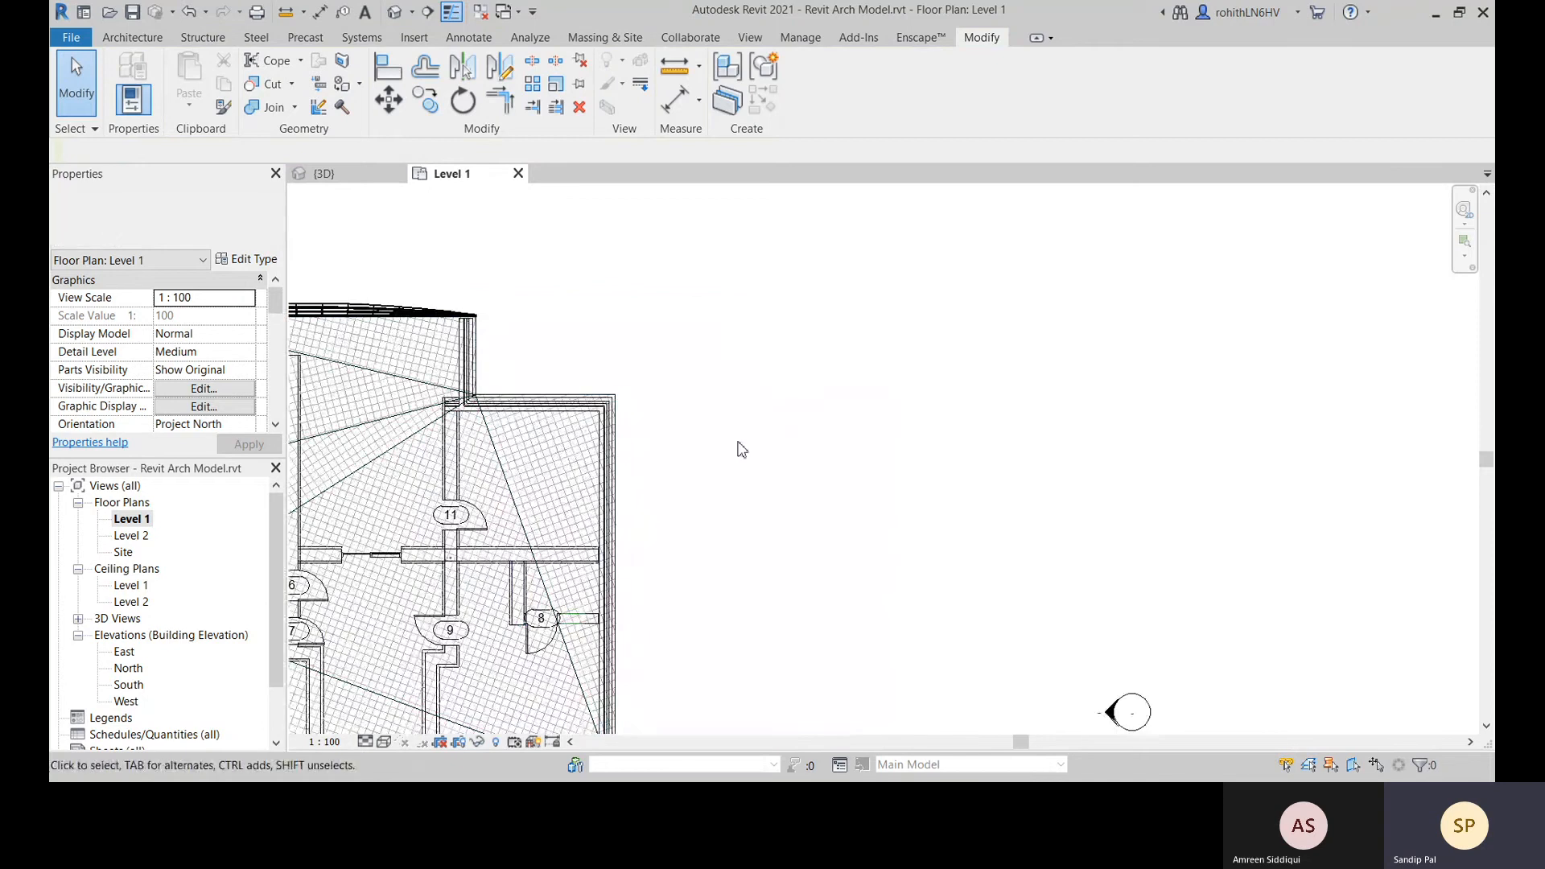
click(296, 107)
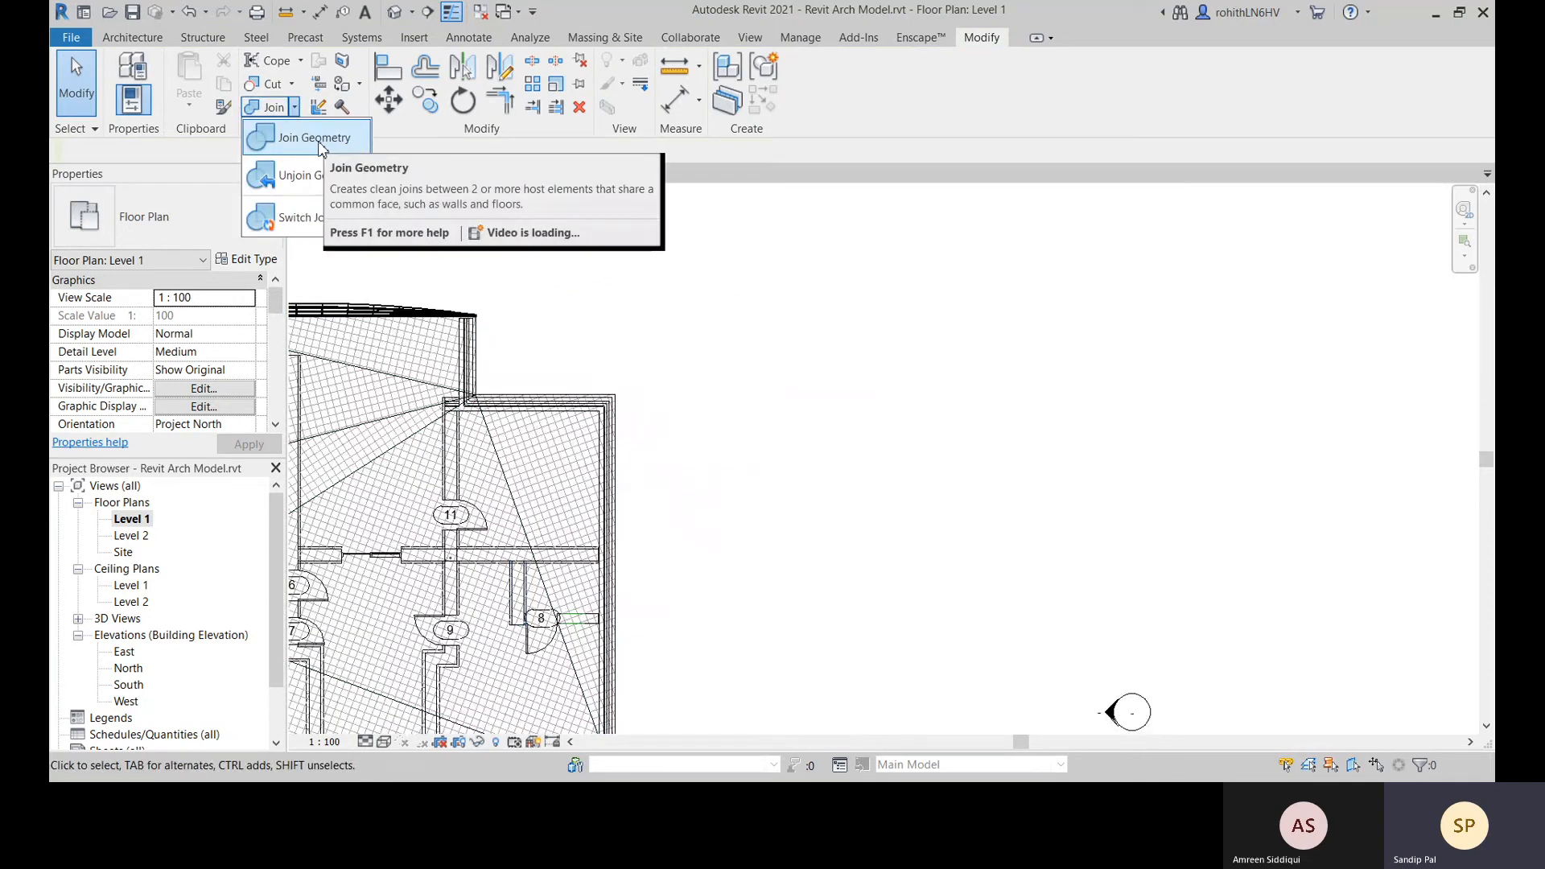
scroll(820, 325, down, 2)
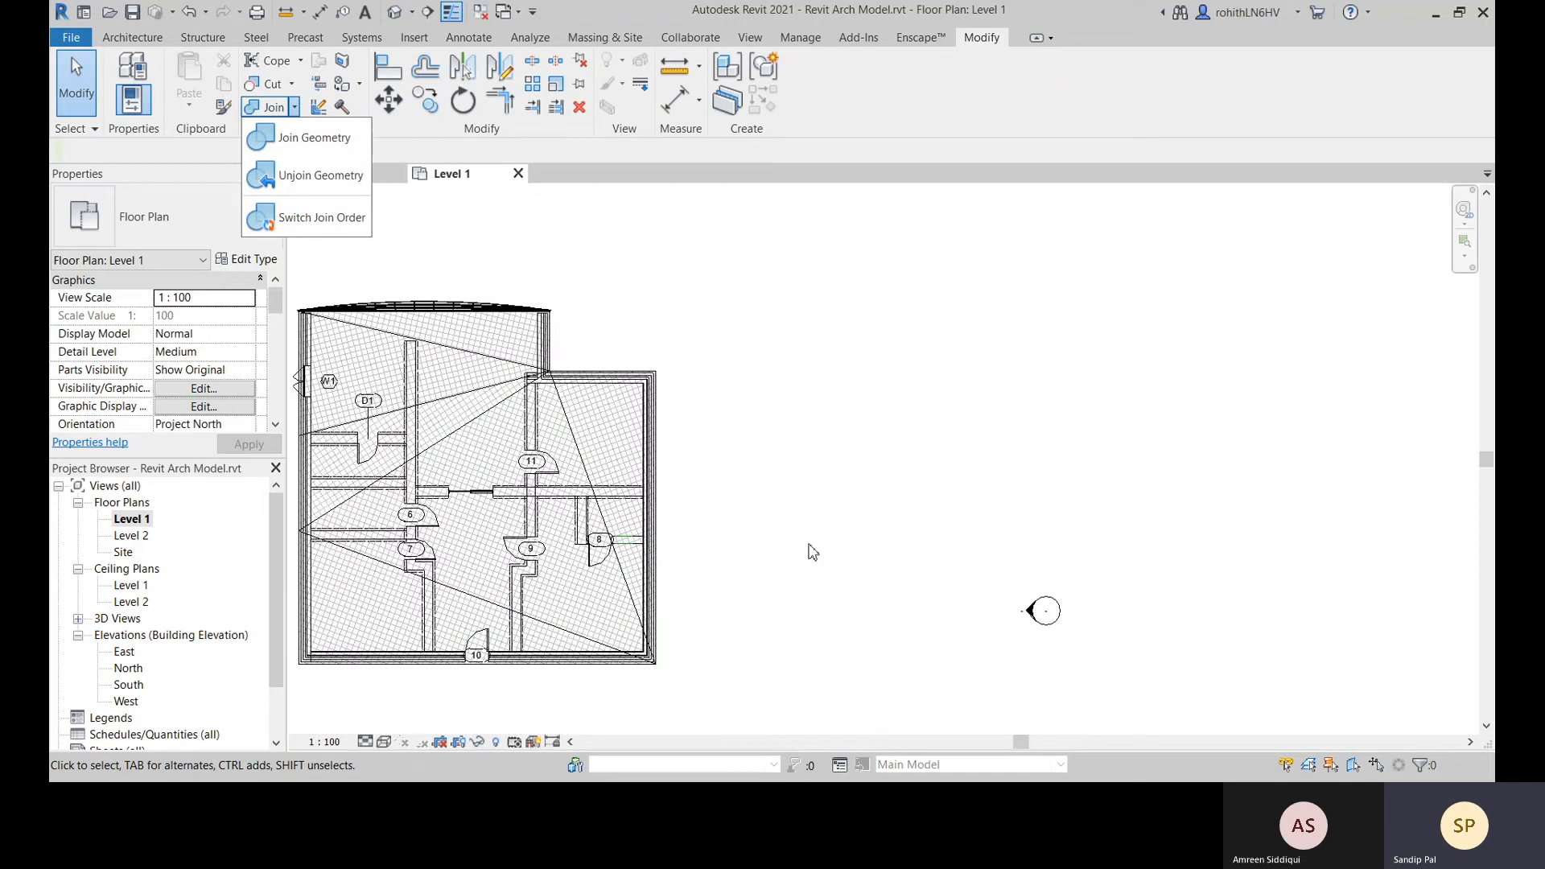
middle_drag(724, 303, 900, 369)
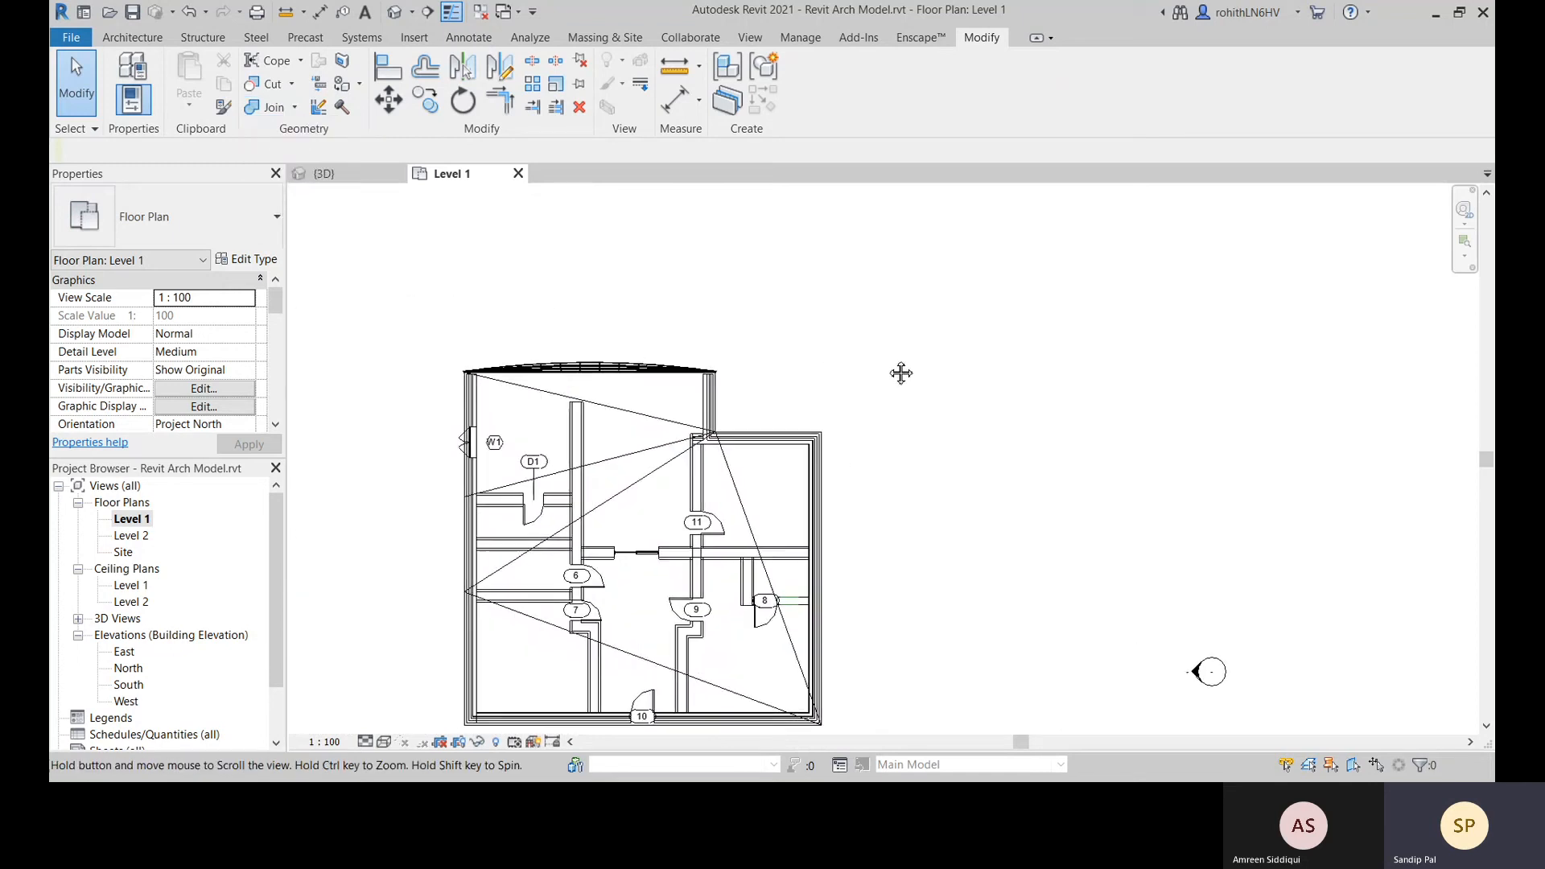
scroll(676, 558, up, 1)
scroll(678, 554, up, 2)
middle_drag(763, 573, 946, 388)
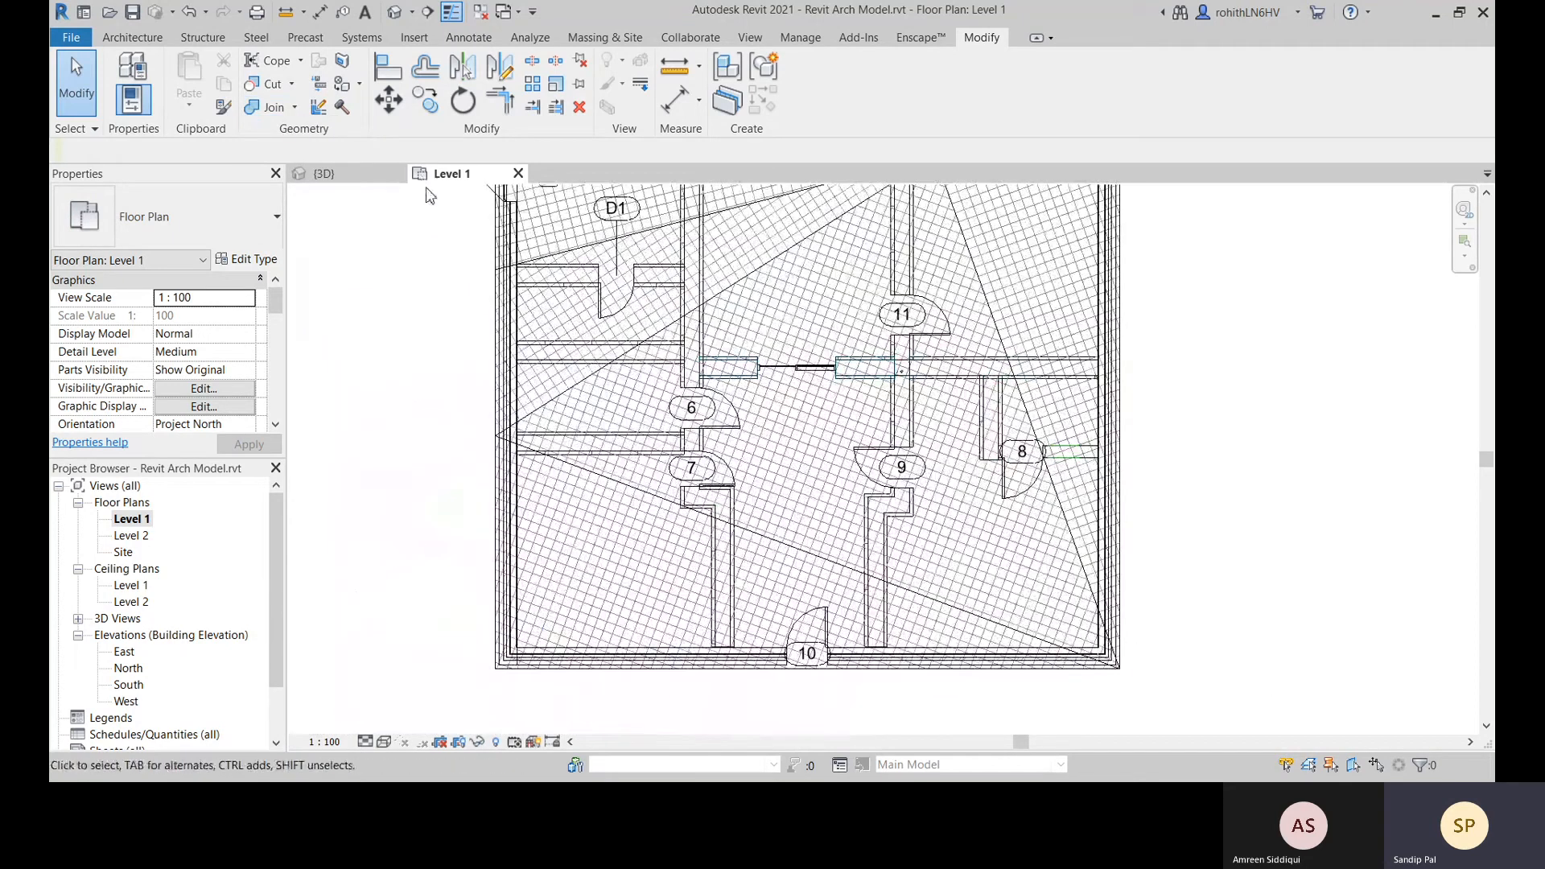
scroll(990, 385, up, 2)
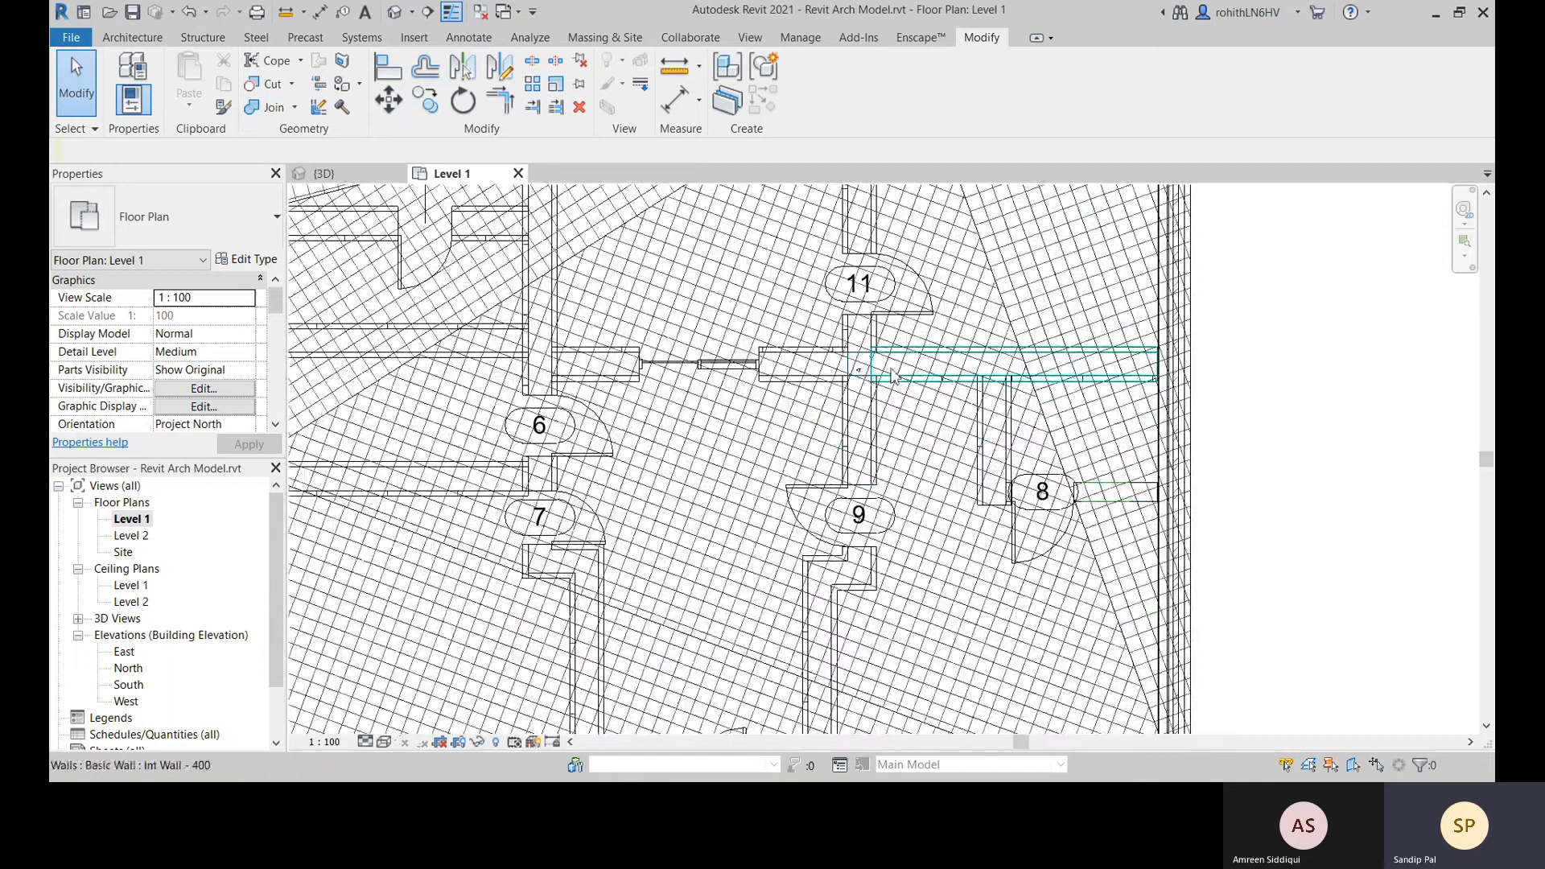
scroll(824, 416, up, 1)
click(700, 392)
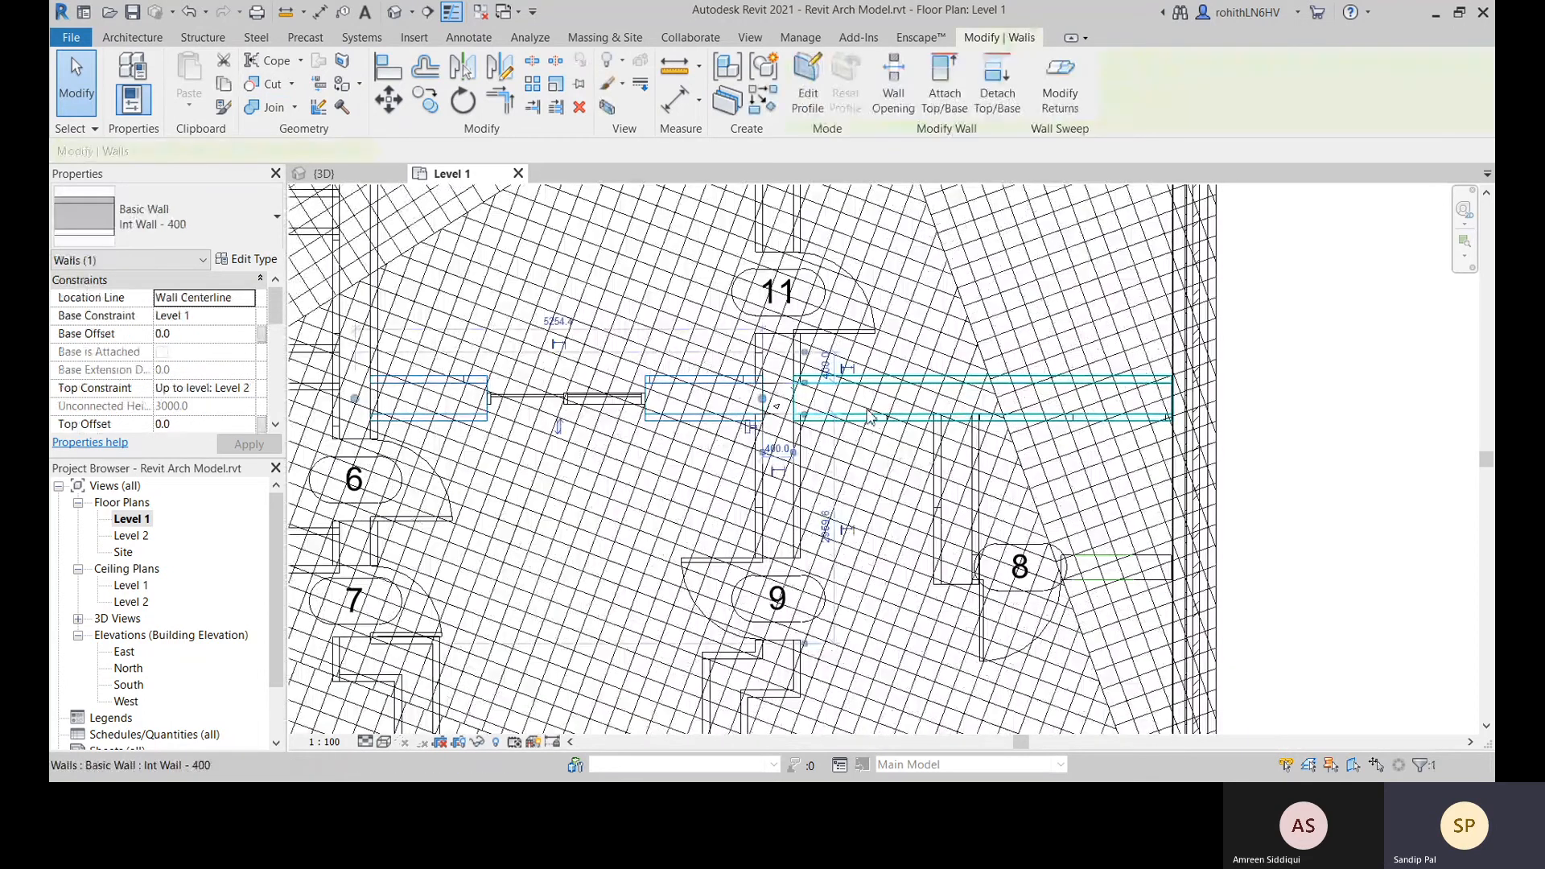
ctrl+click(890, 413)
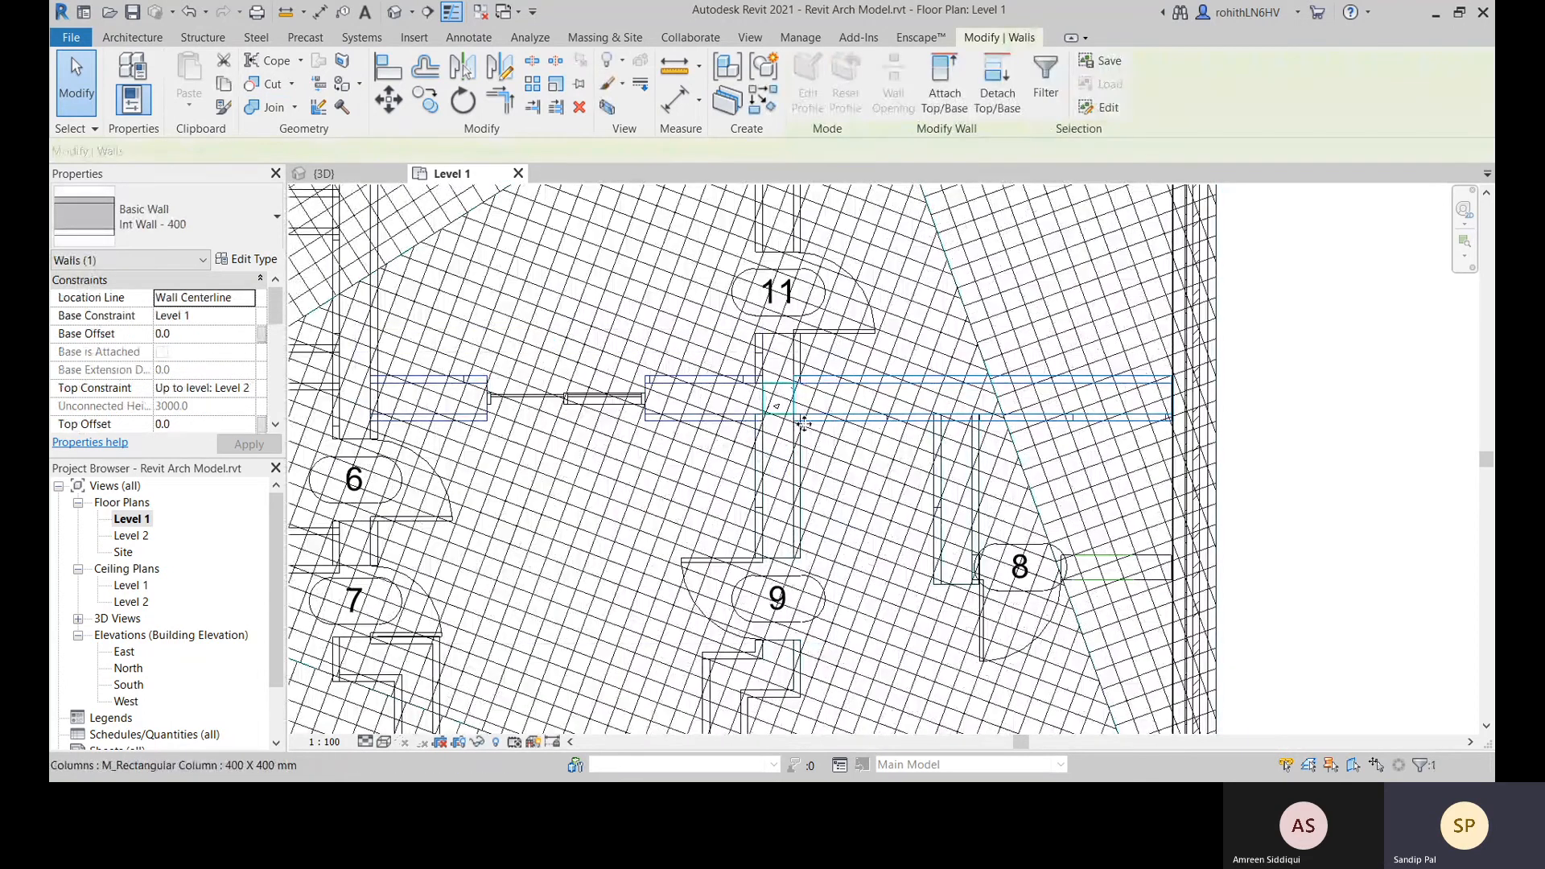
click(1324, 391)
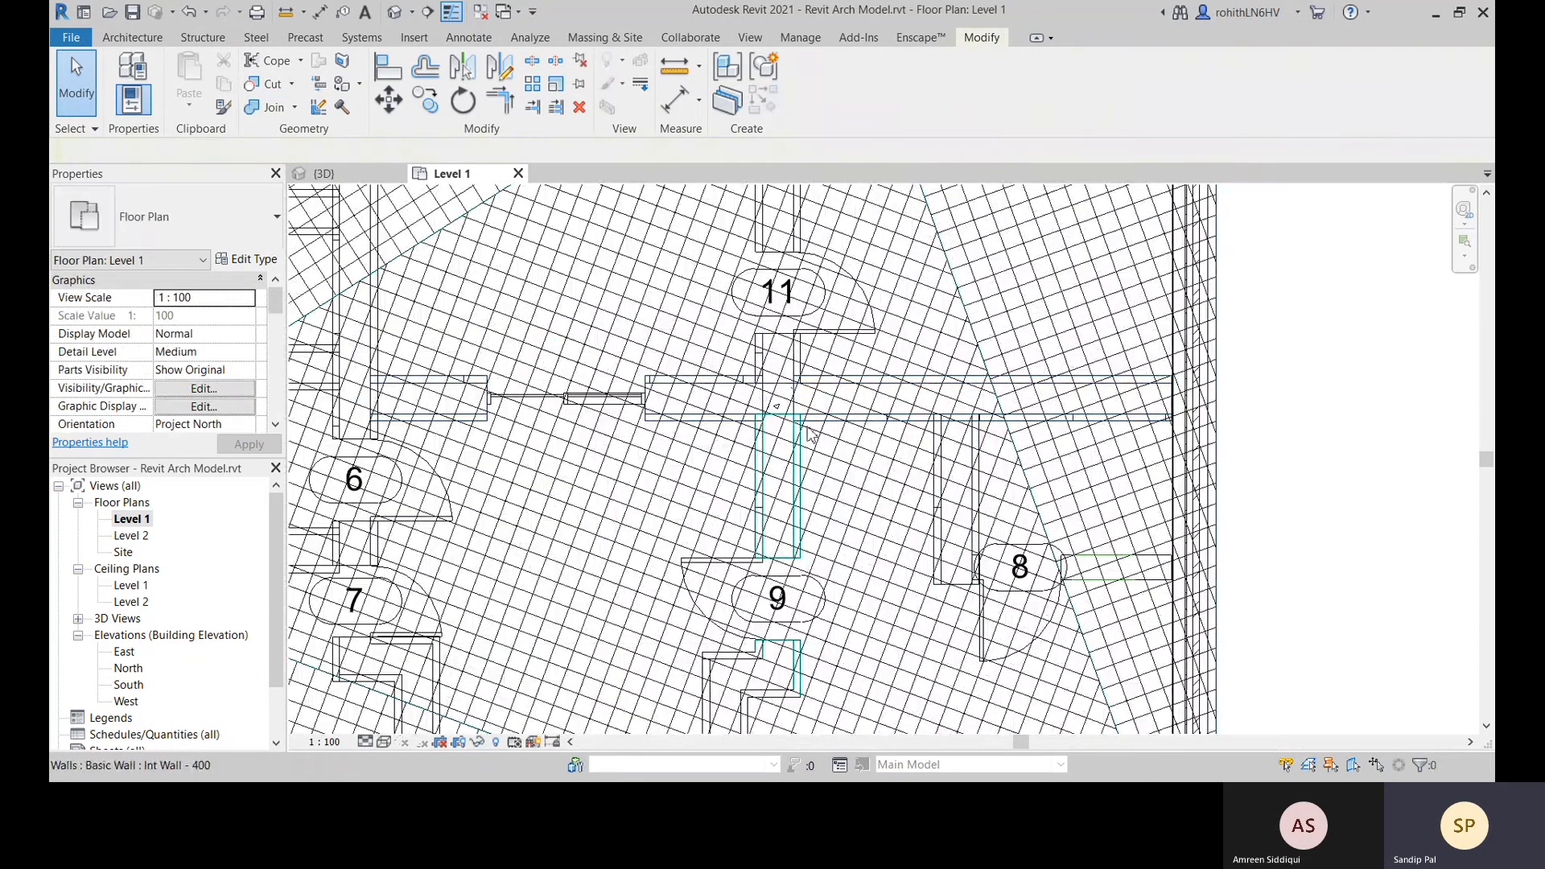
Join the geometry of the two horizontal interior walls on either side of the column, accepting the join without intersection
click(295, 107)
click(302, 136)
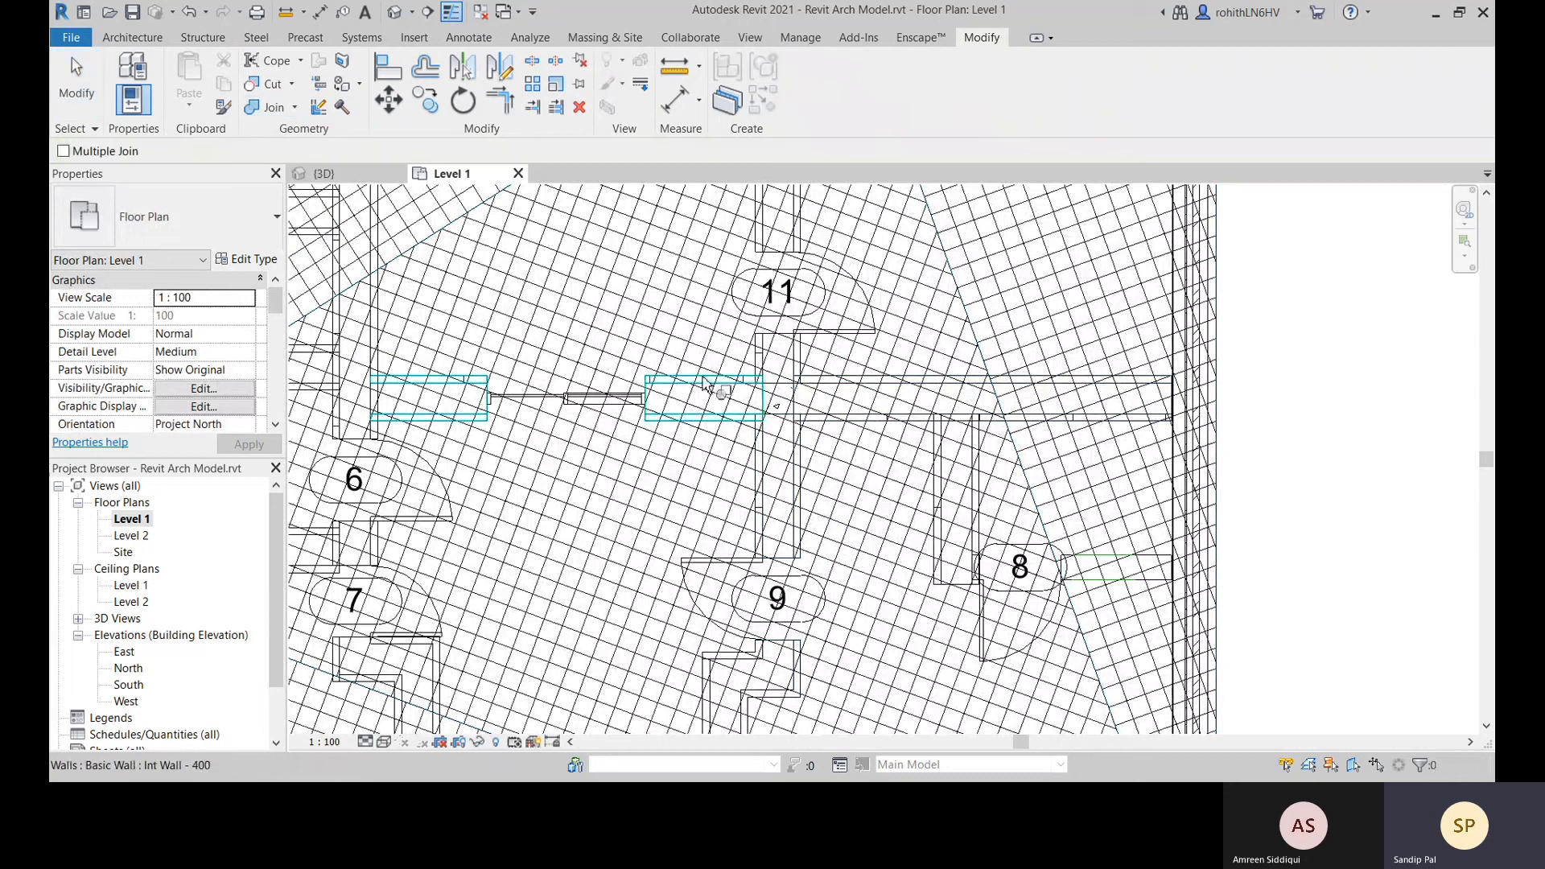
click(870, 393)
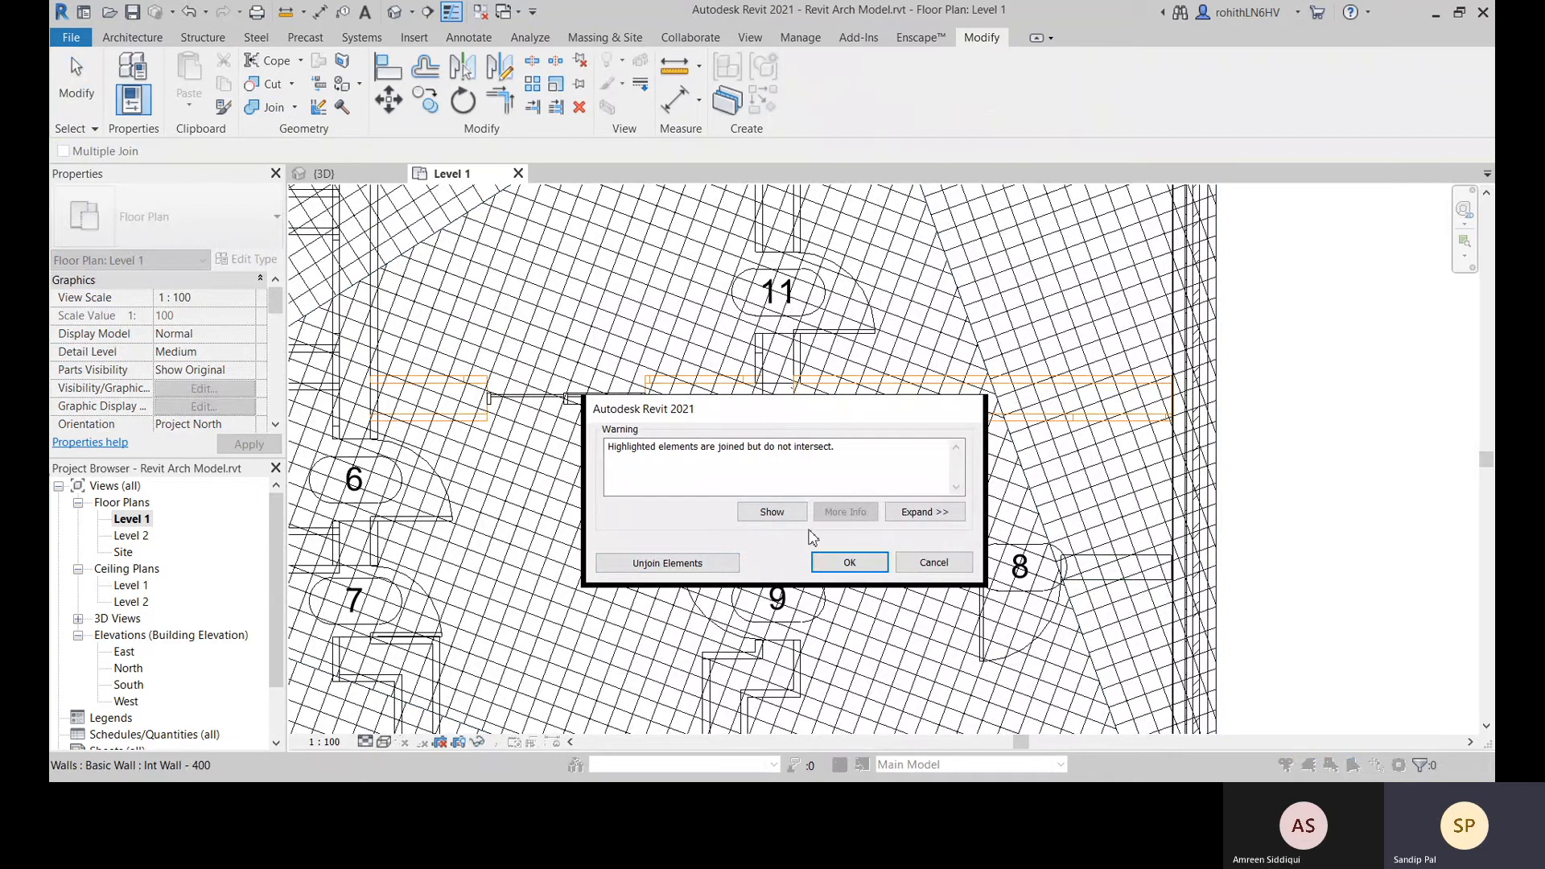
click(849, 562)
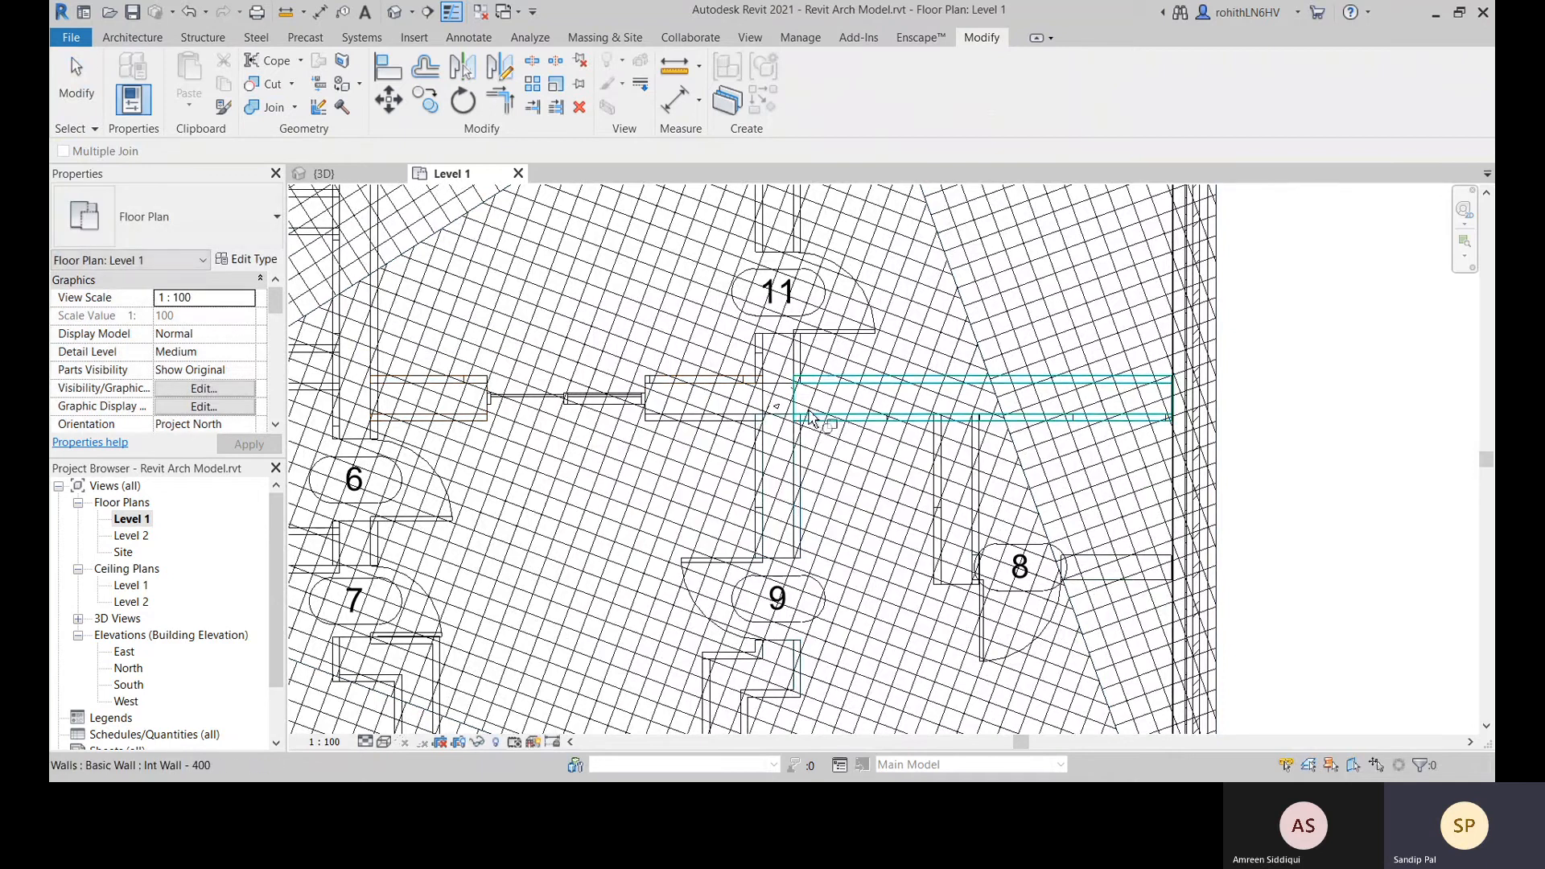
key(Escape)
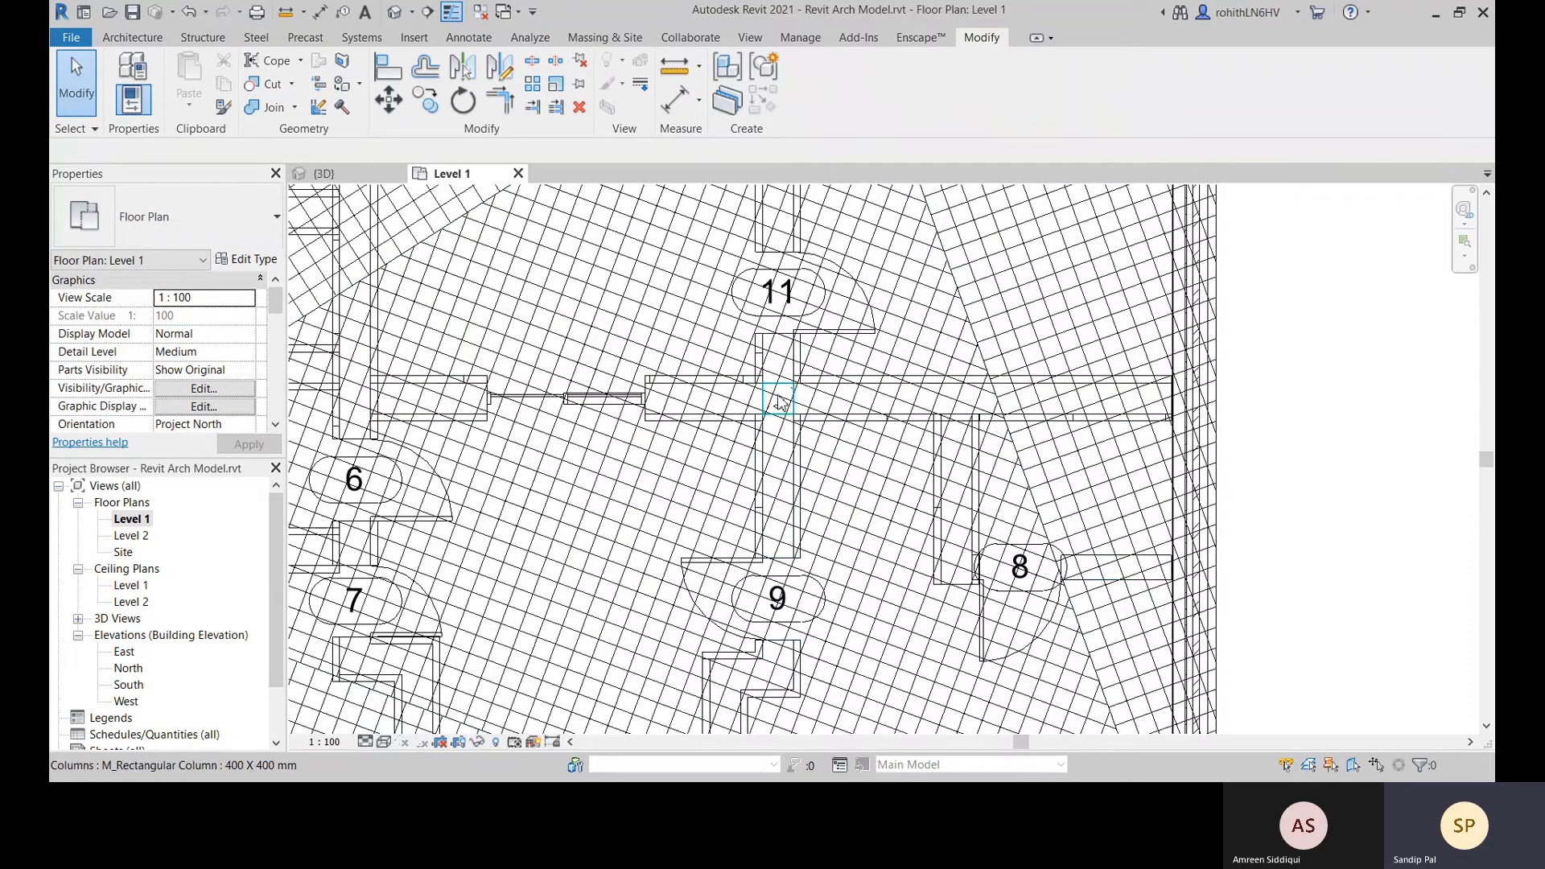
Delete the 400 x 400 mm rectangular column between the two horizontal walls and try Join Geometry on them again
click(780, 402)
key(Escape)
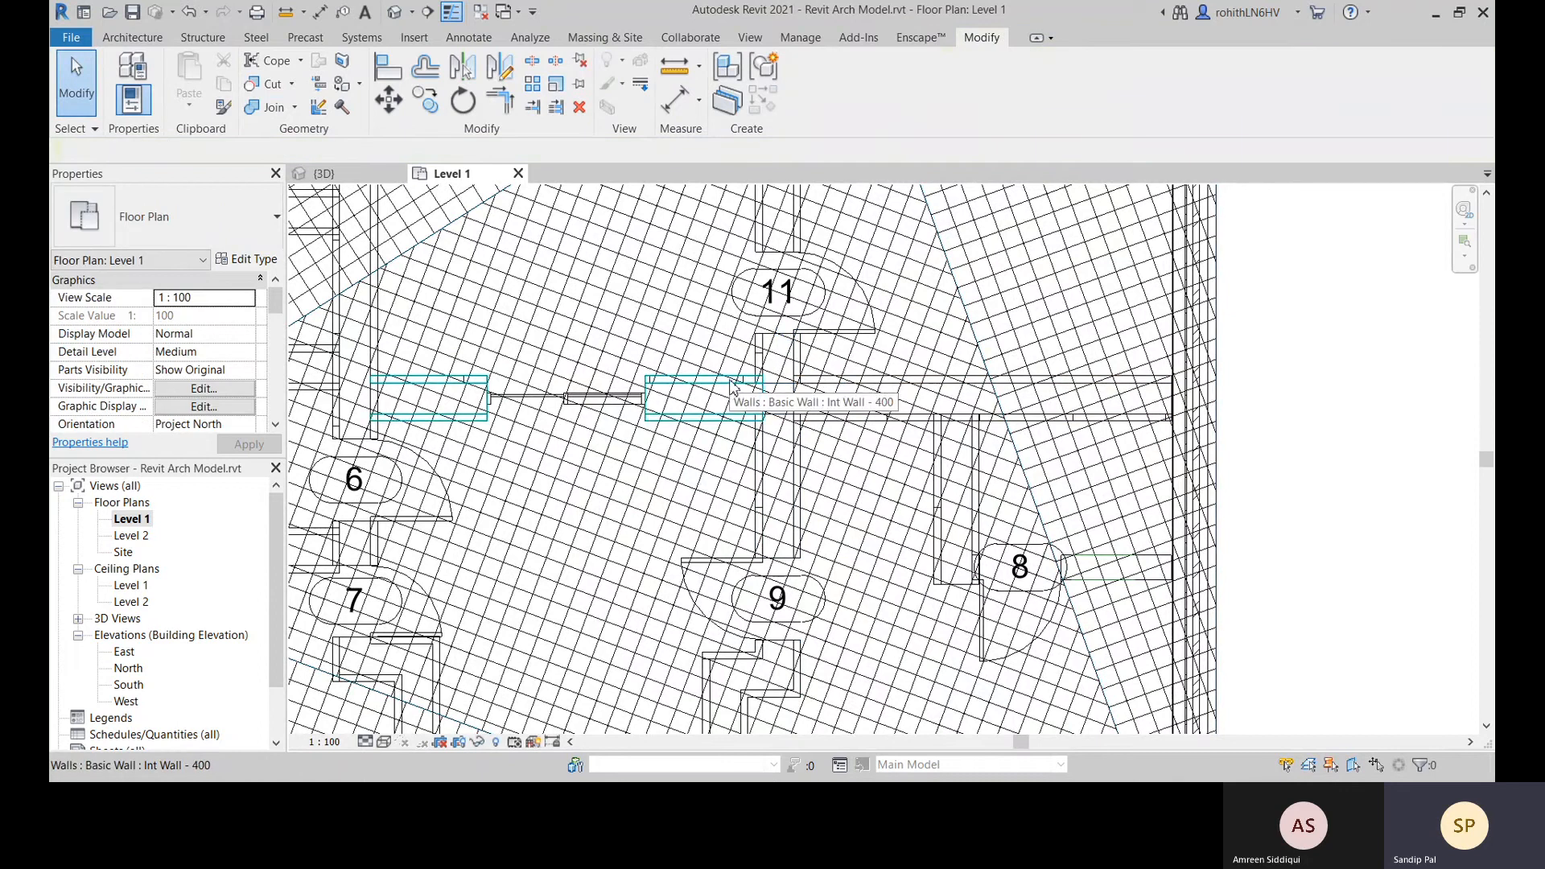
click(803, 436)
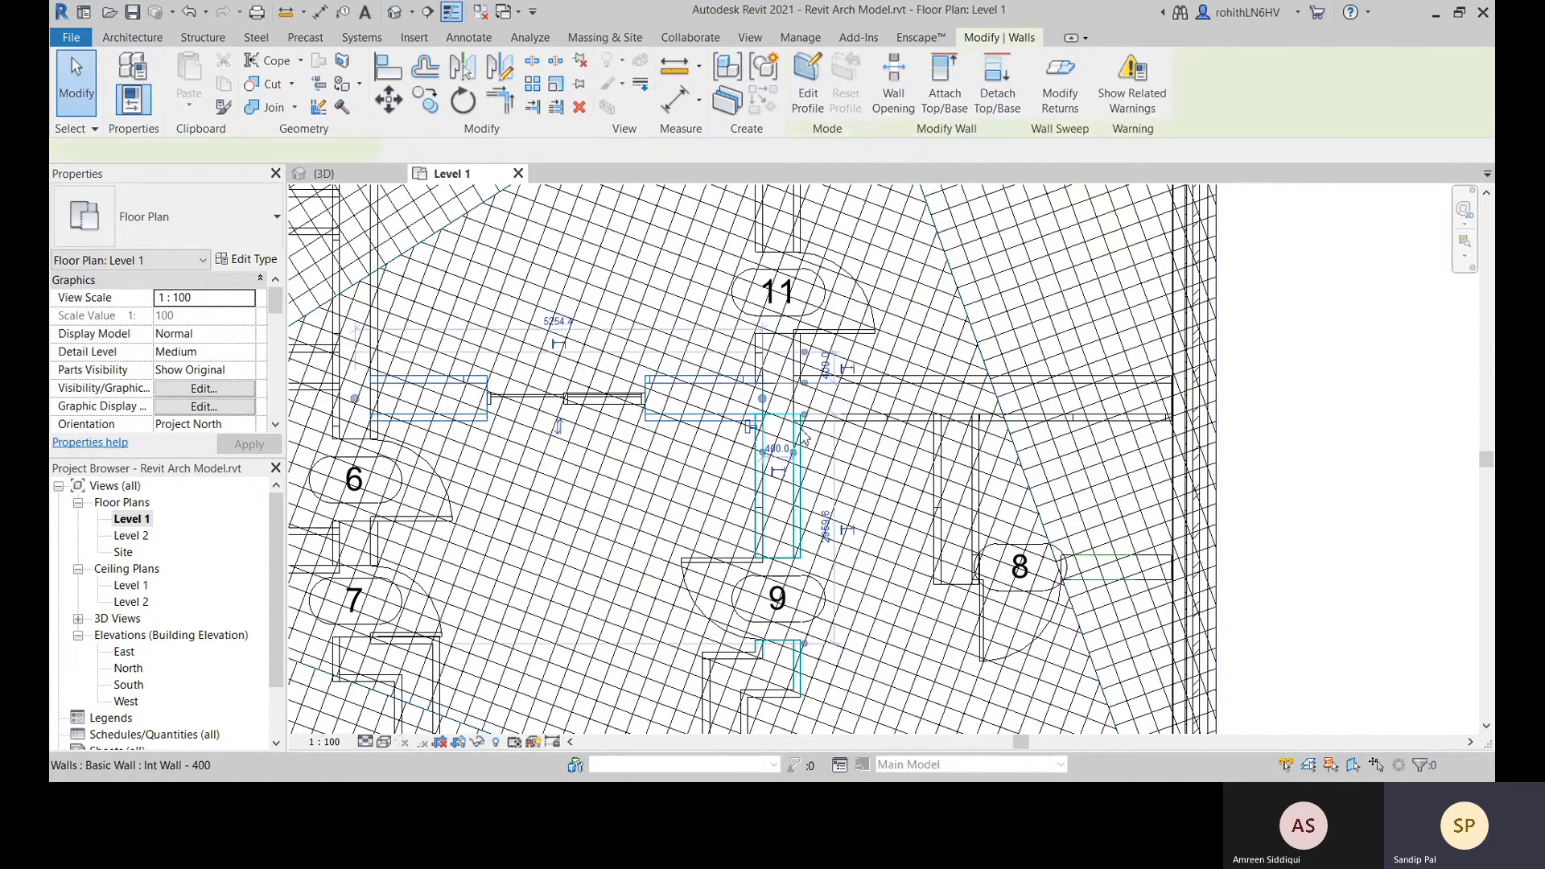
click(272, 107)
click(865, 393)
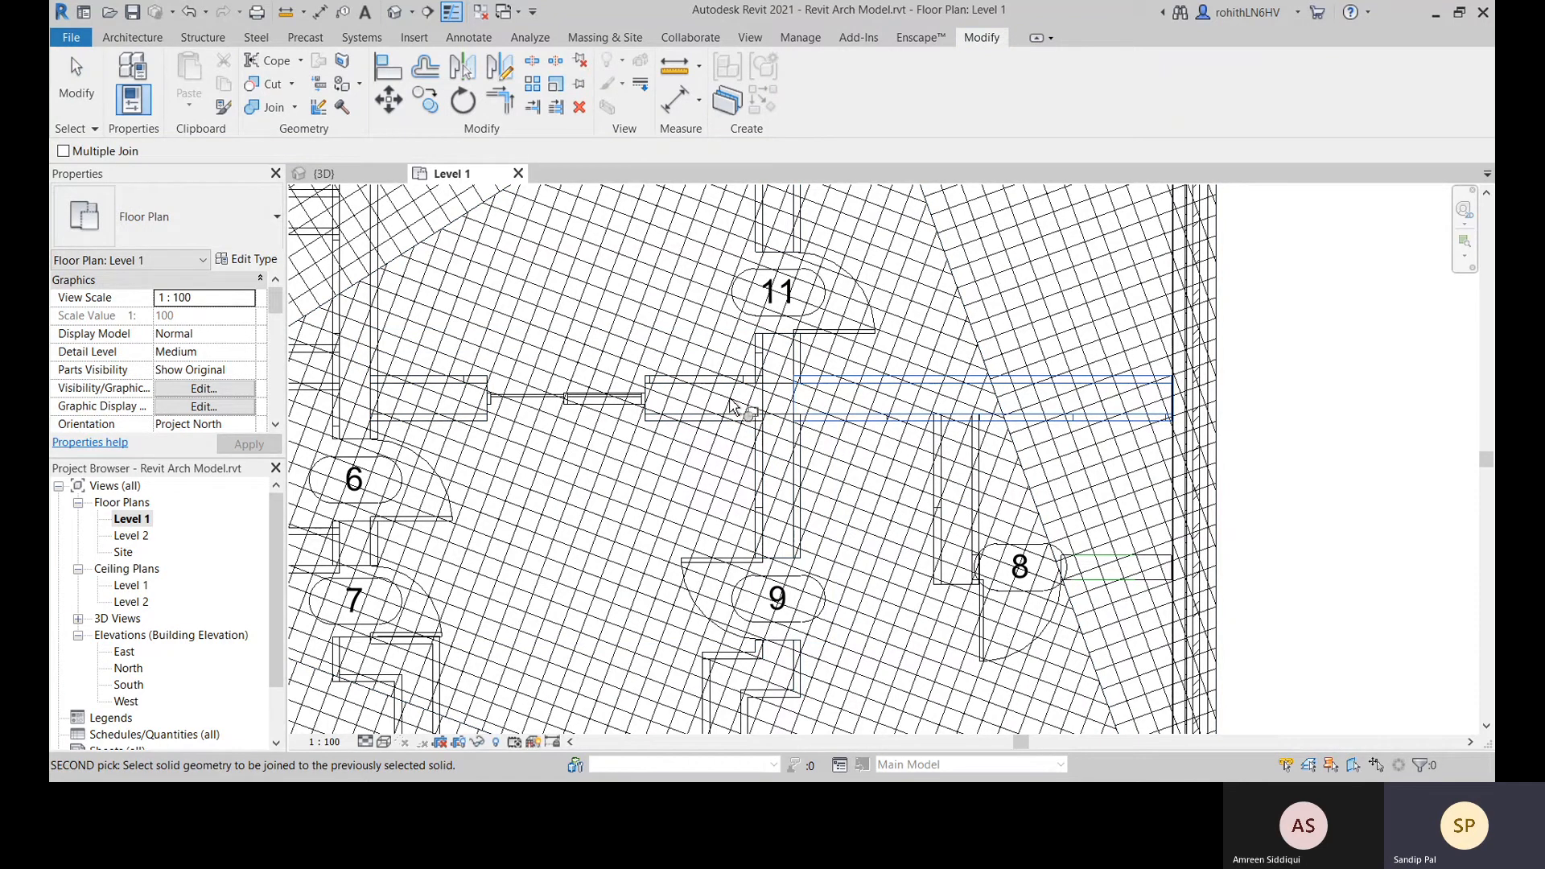
key(Escape)
key(Escape)
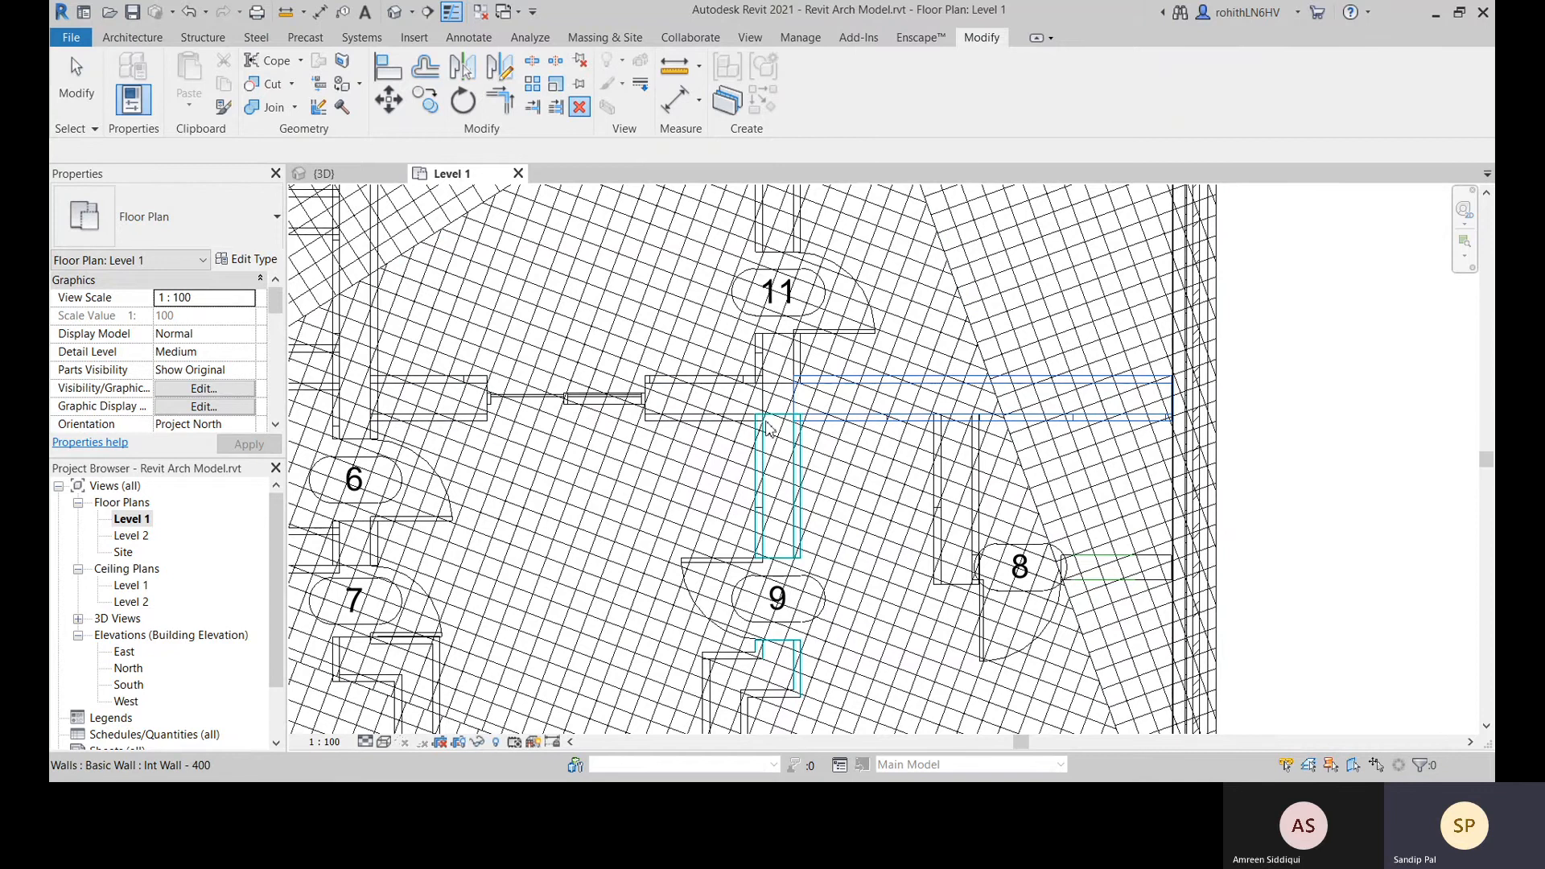
Try Join Geometry with the horizontal wall containing the opening as first pick and the wall above door 8 as second
click(857, 411)
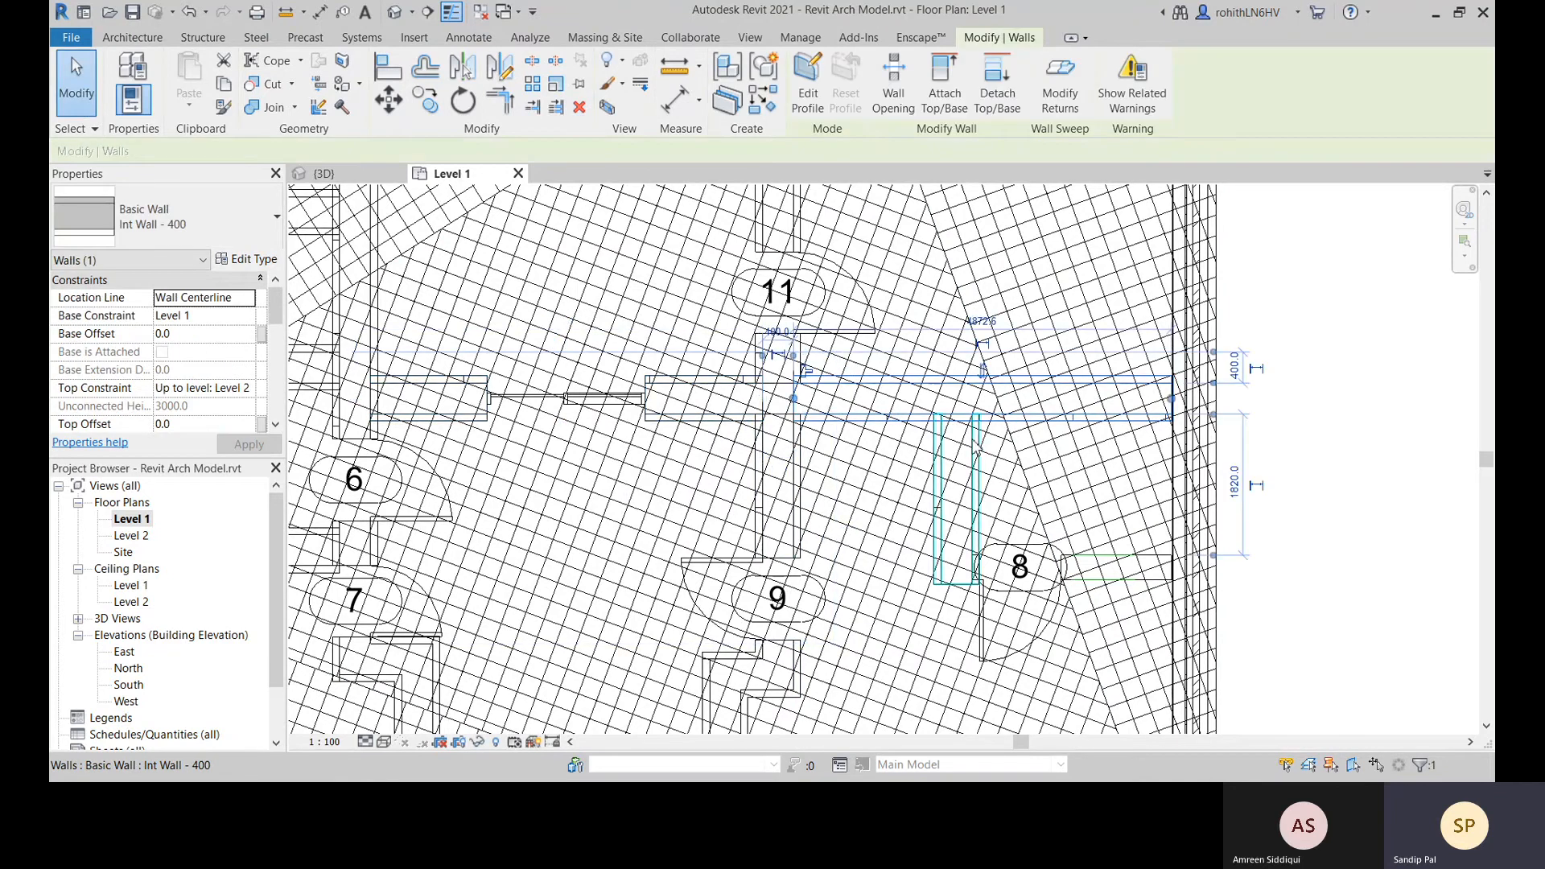
click(295, 107)
click(316, 166)
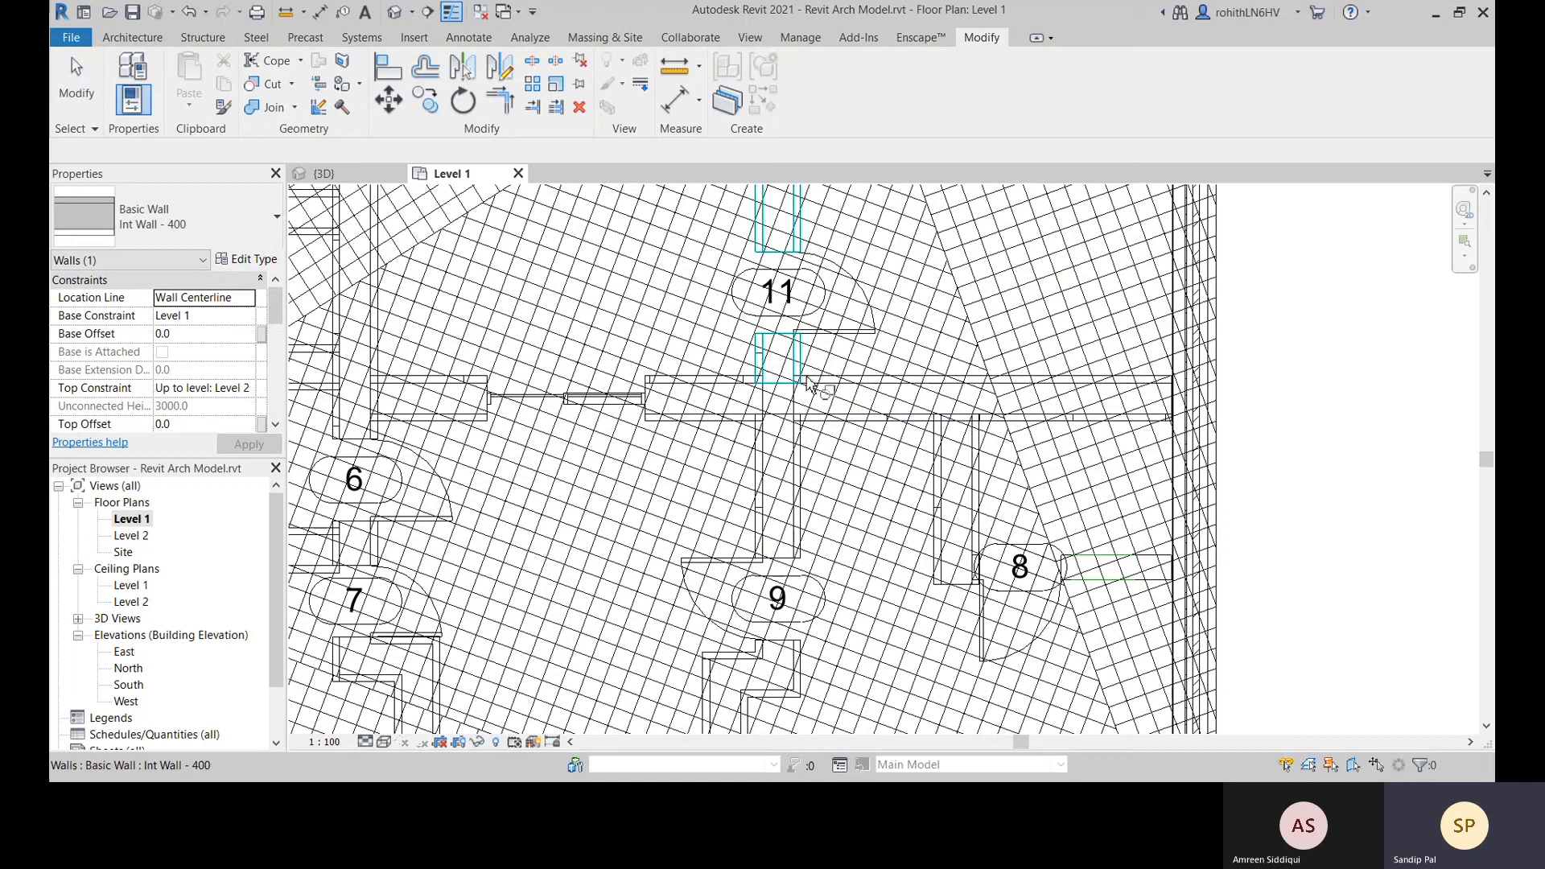
click(719, 386)
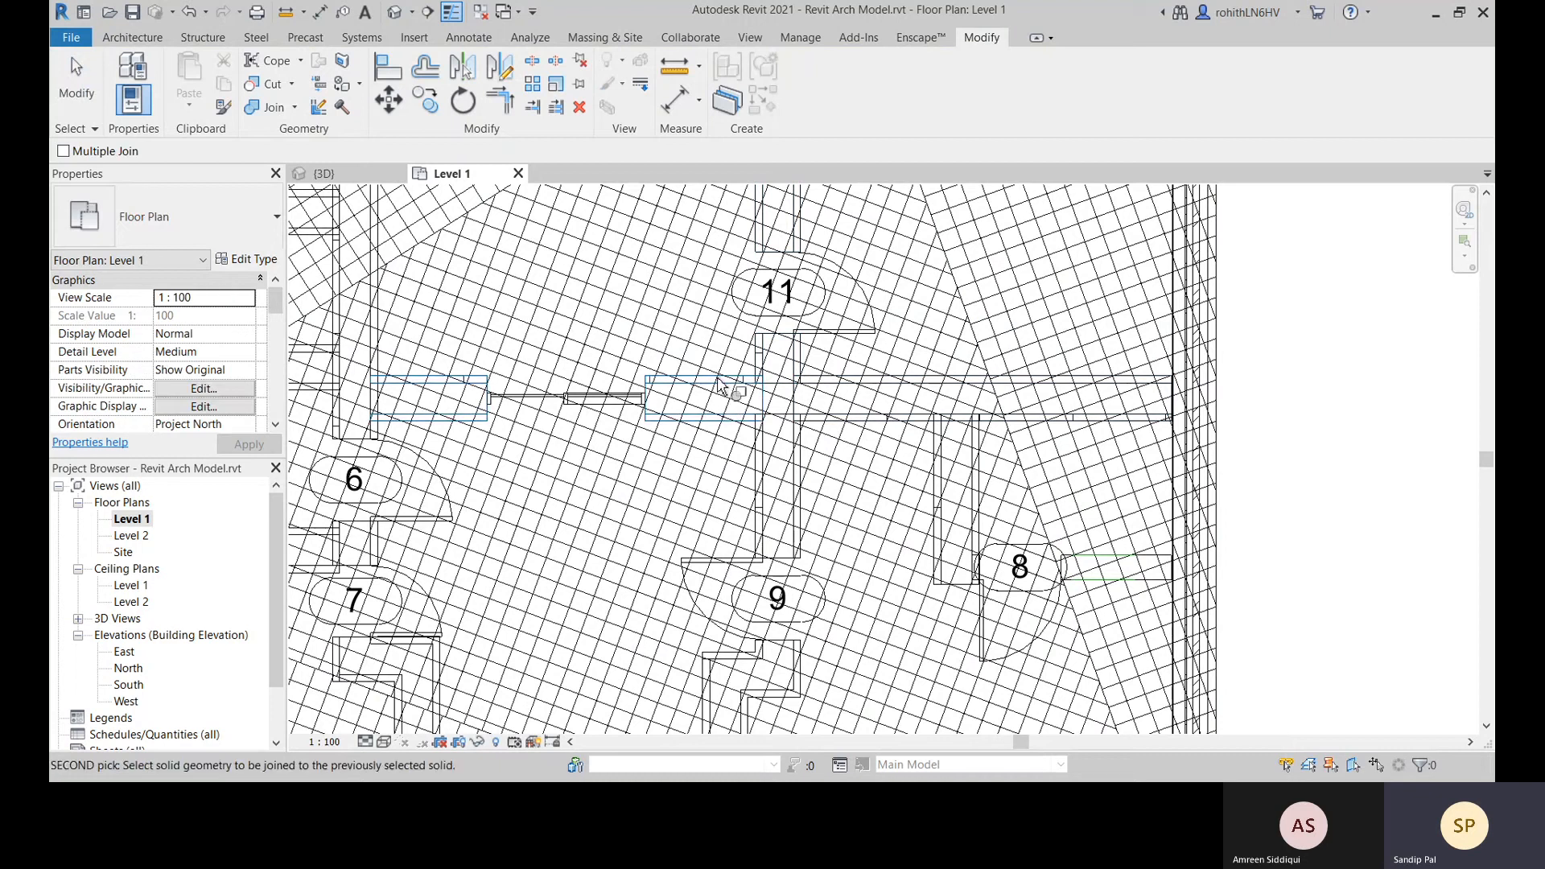
click(870, 391)
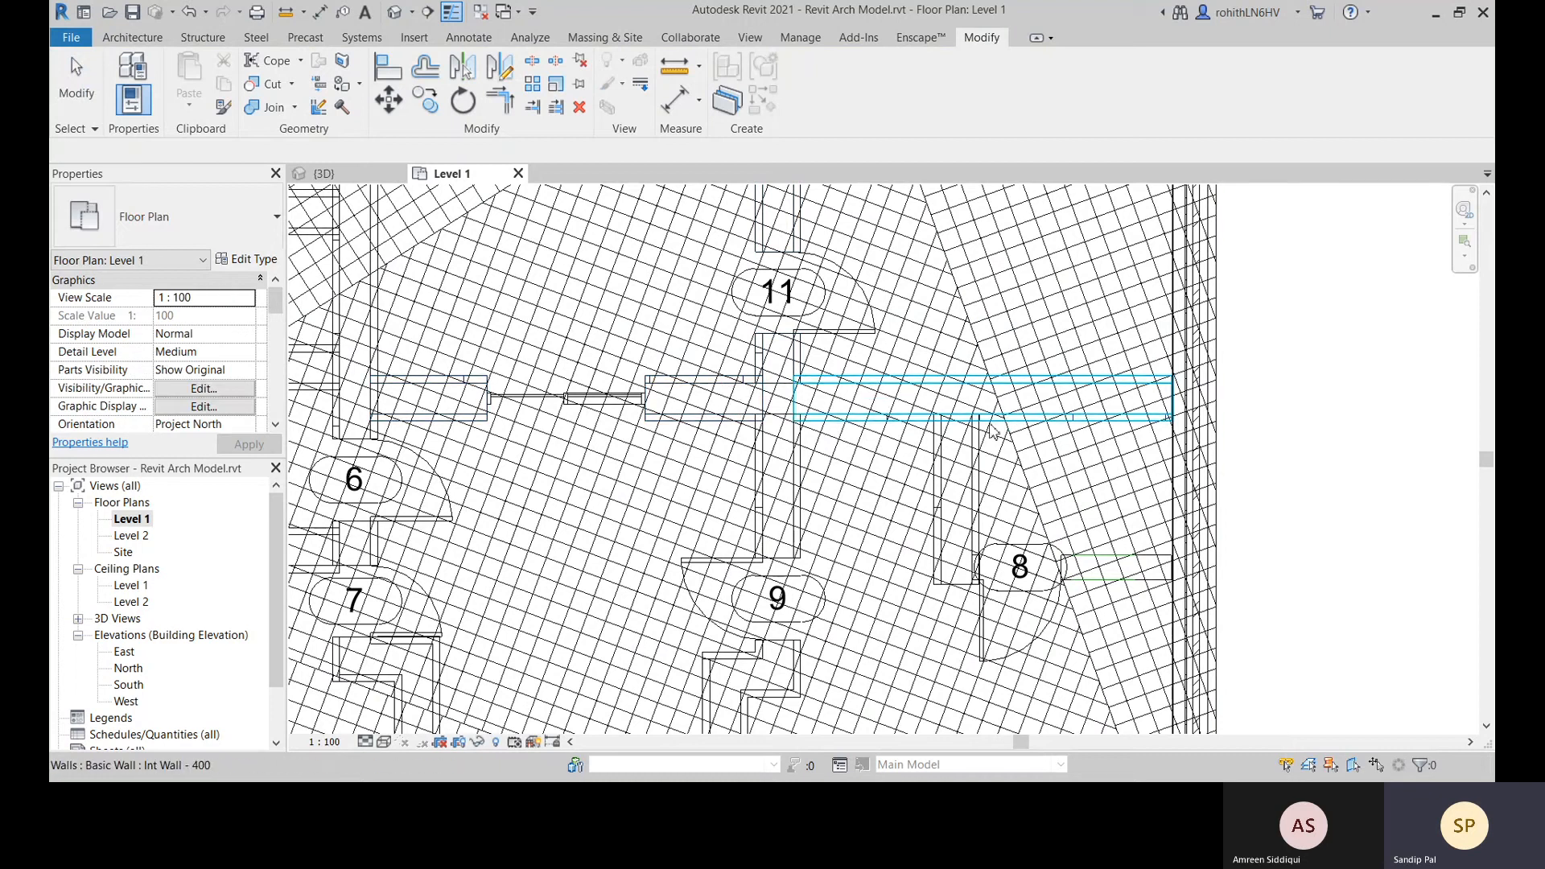
key(Escape)
Extend the end of the horizontal wall above door 8 across the column gap to meet the wall with the opening
click(807, 394)
drag(794, 398, 763, 398)
click(837, 459)
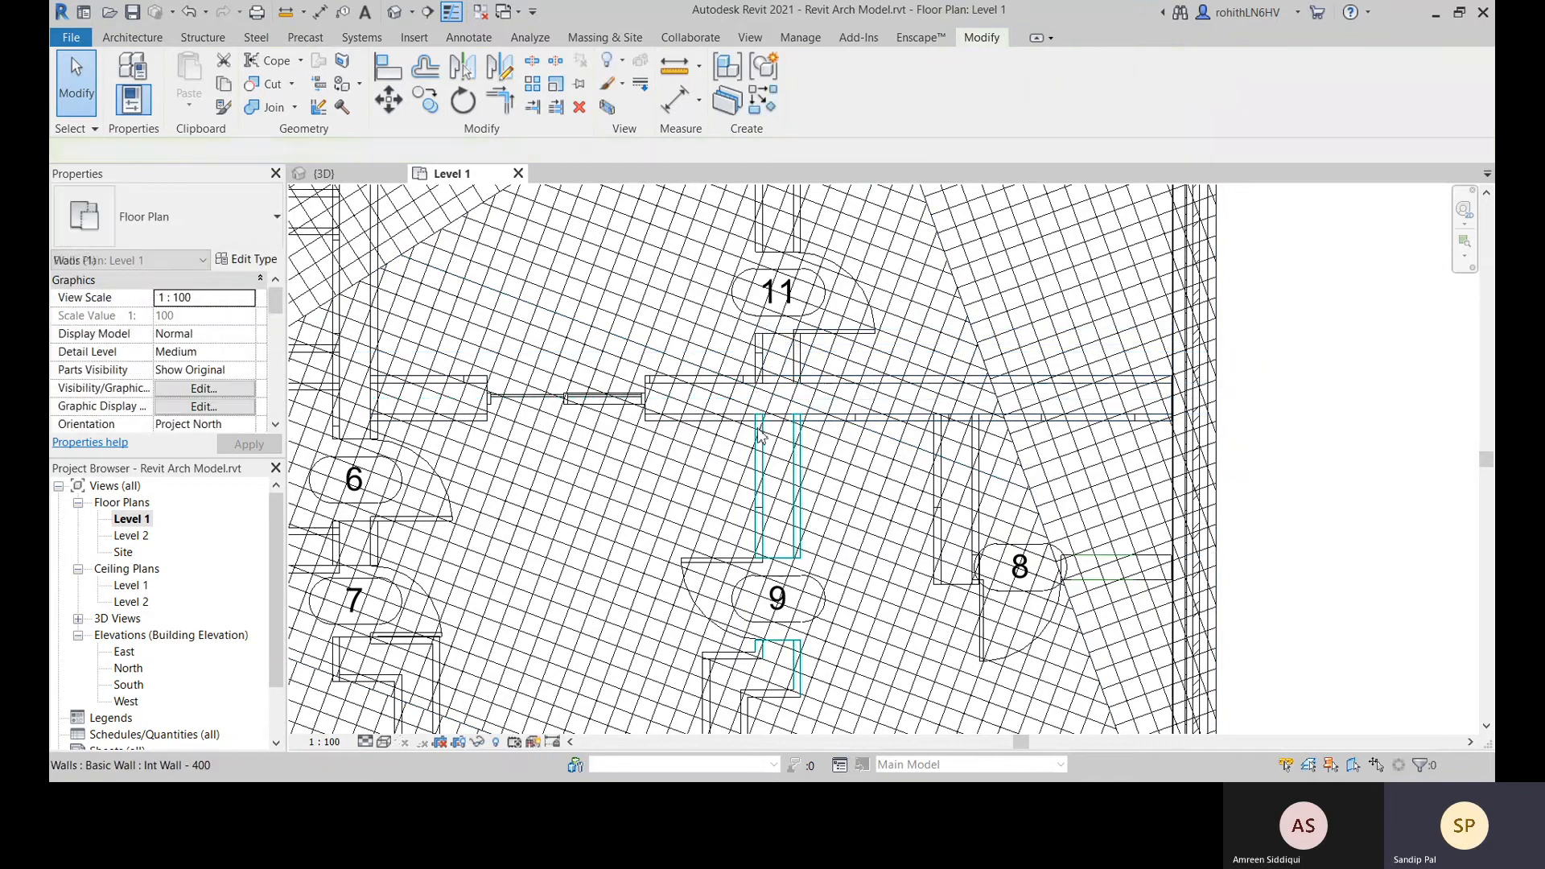
Try Join Geometry on the wall with the opening and the wall above door 8, picking them in both orders
click(708, 400)
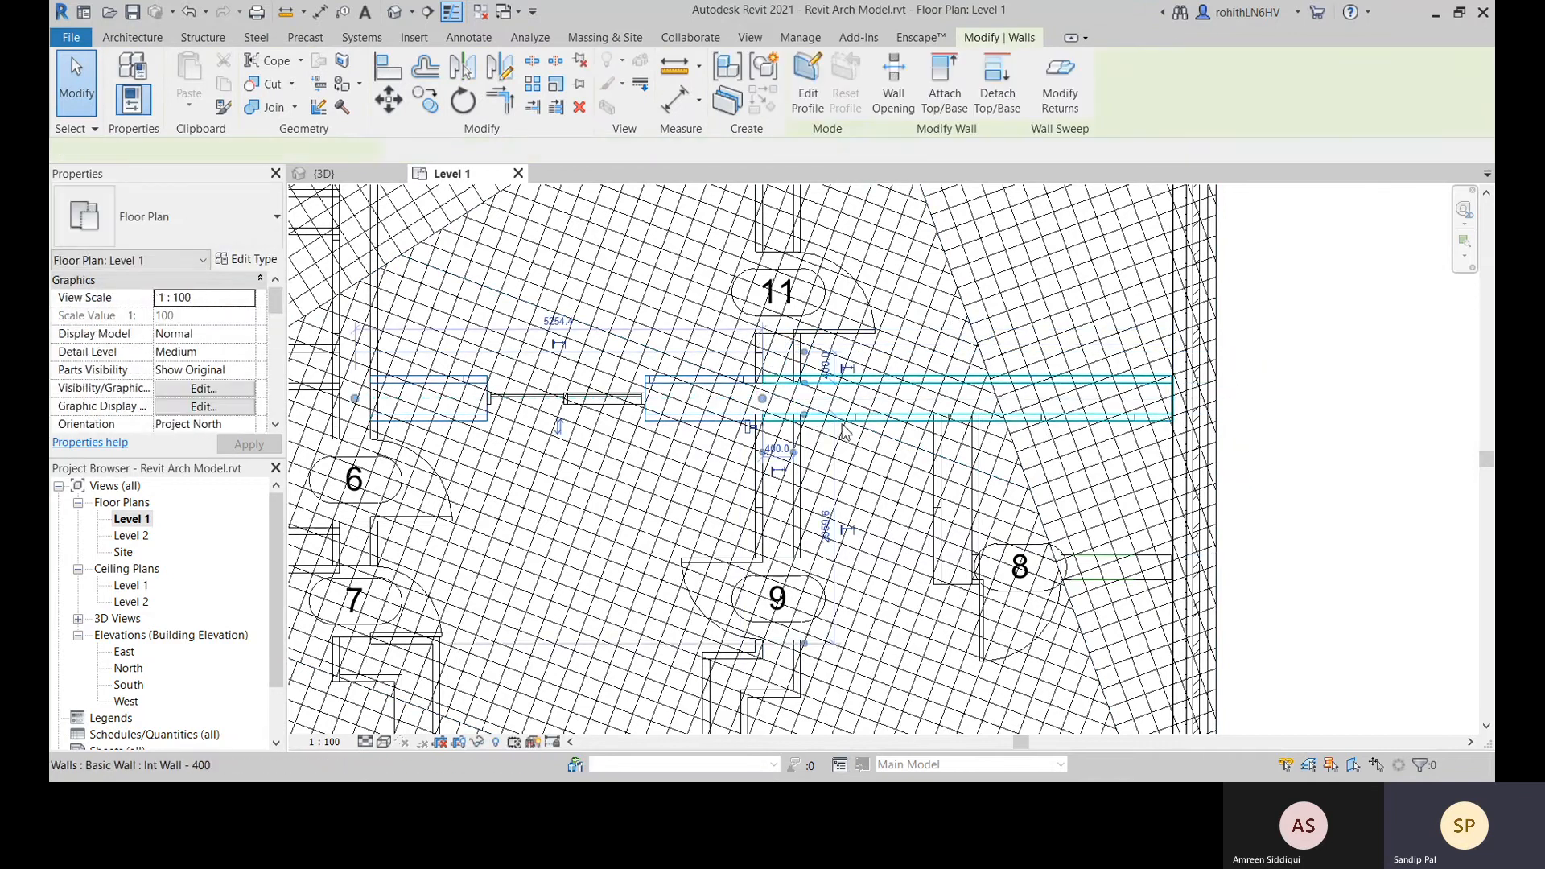
click(270, 107)
click(702, 398)
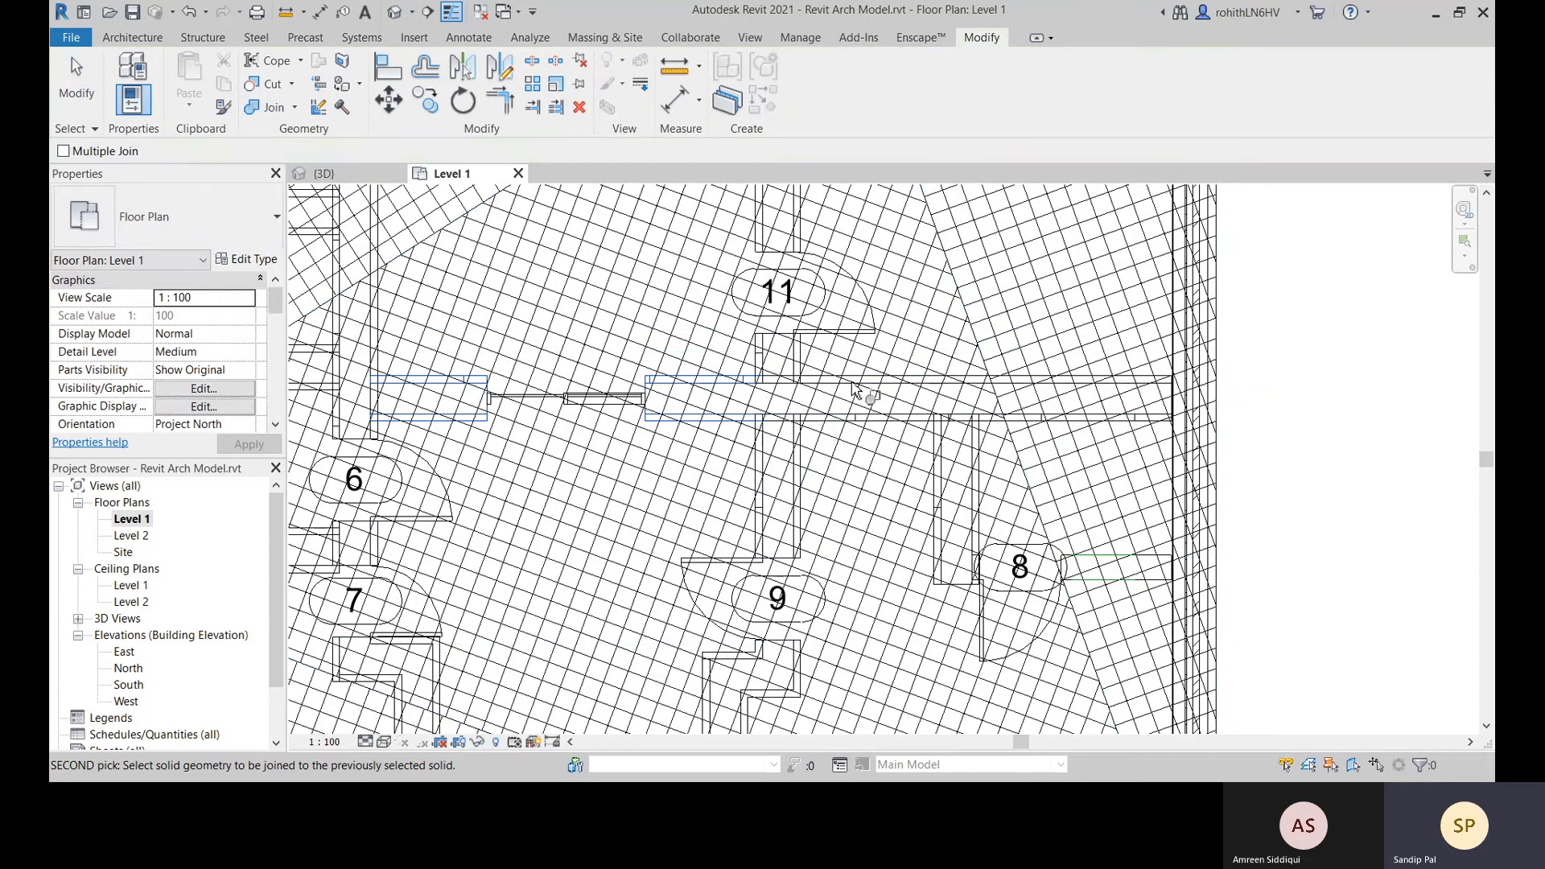
click(851, 388)
click(868, 389)
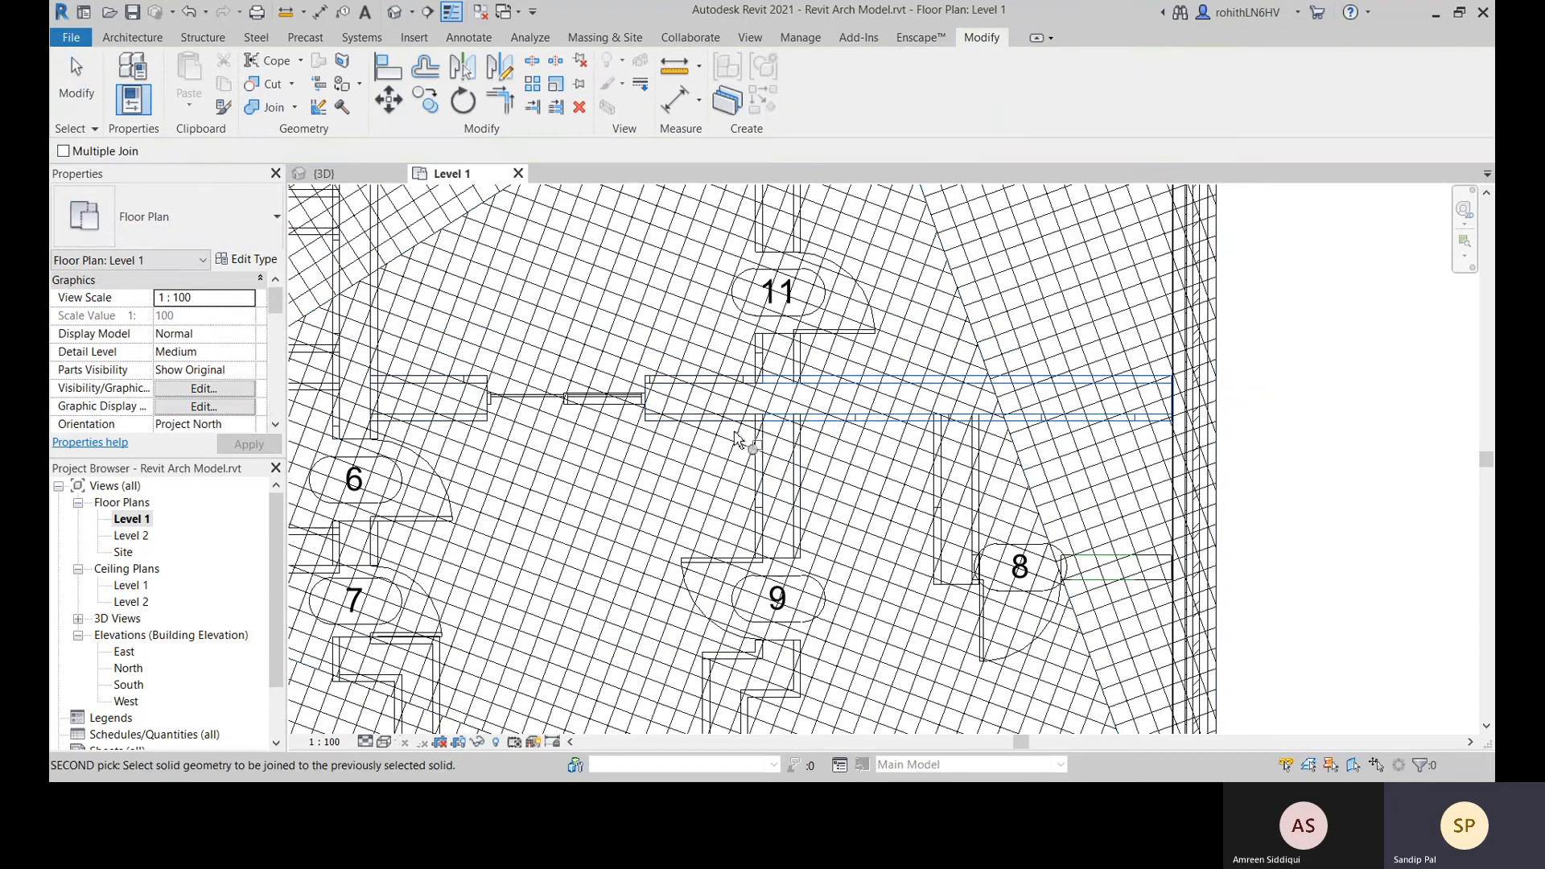
click(676, 393)
key(Escape)
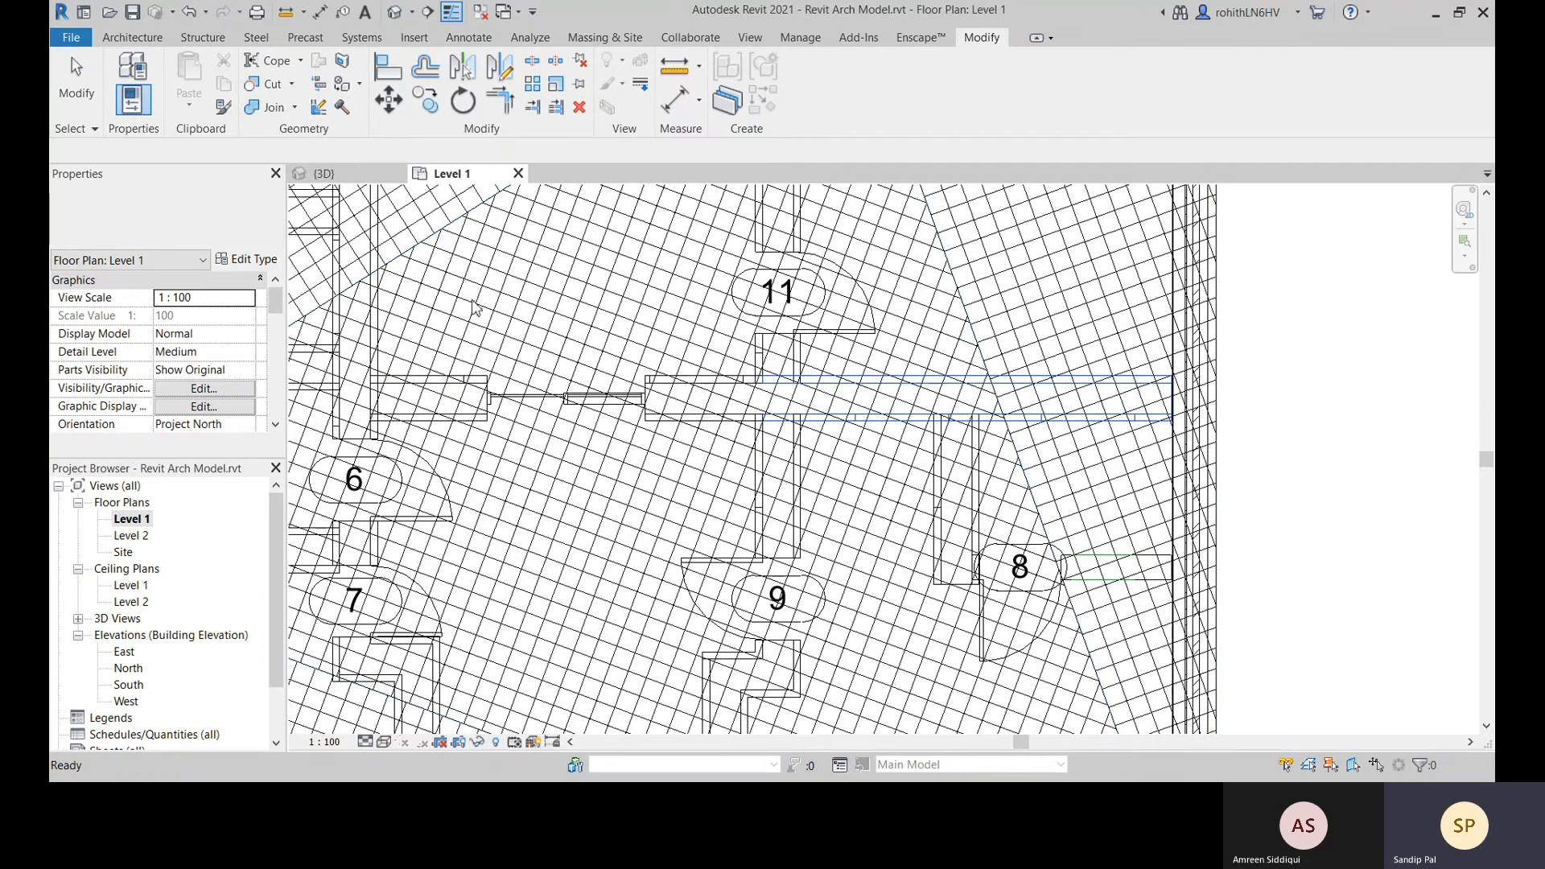
Retry Join Geometry with the wall containing the opening as first pick and the wall above door 8 as second
click(295, 108)
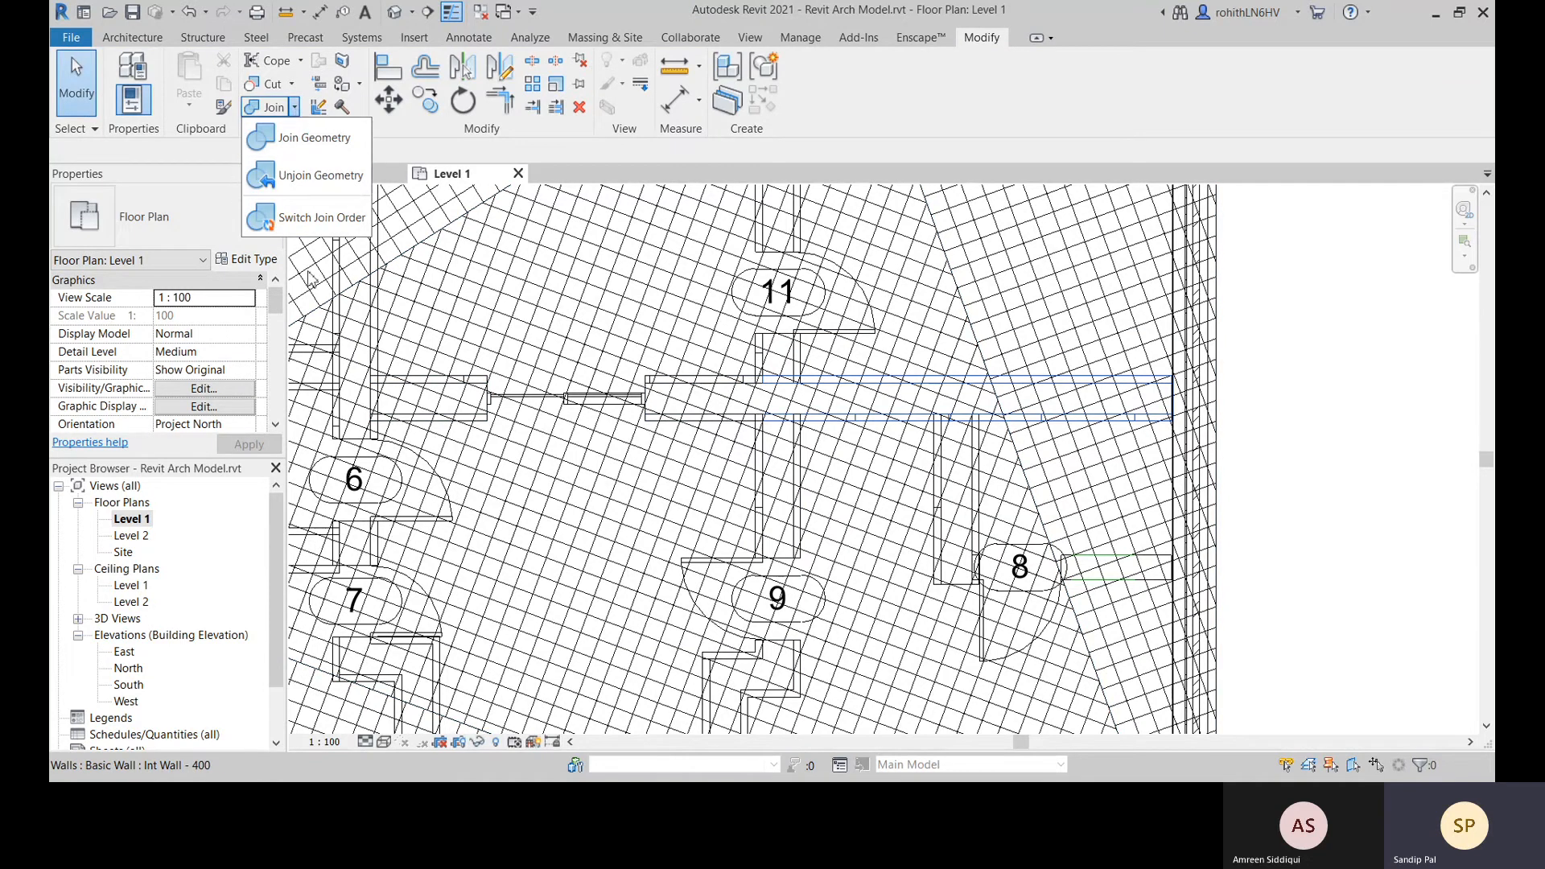
click(309, 138)
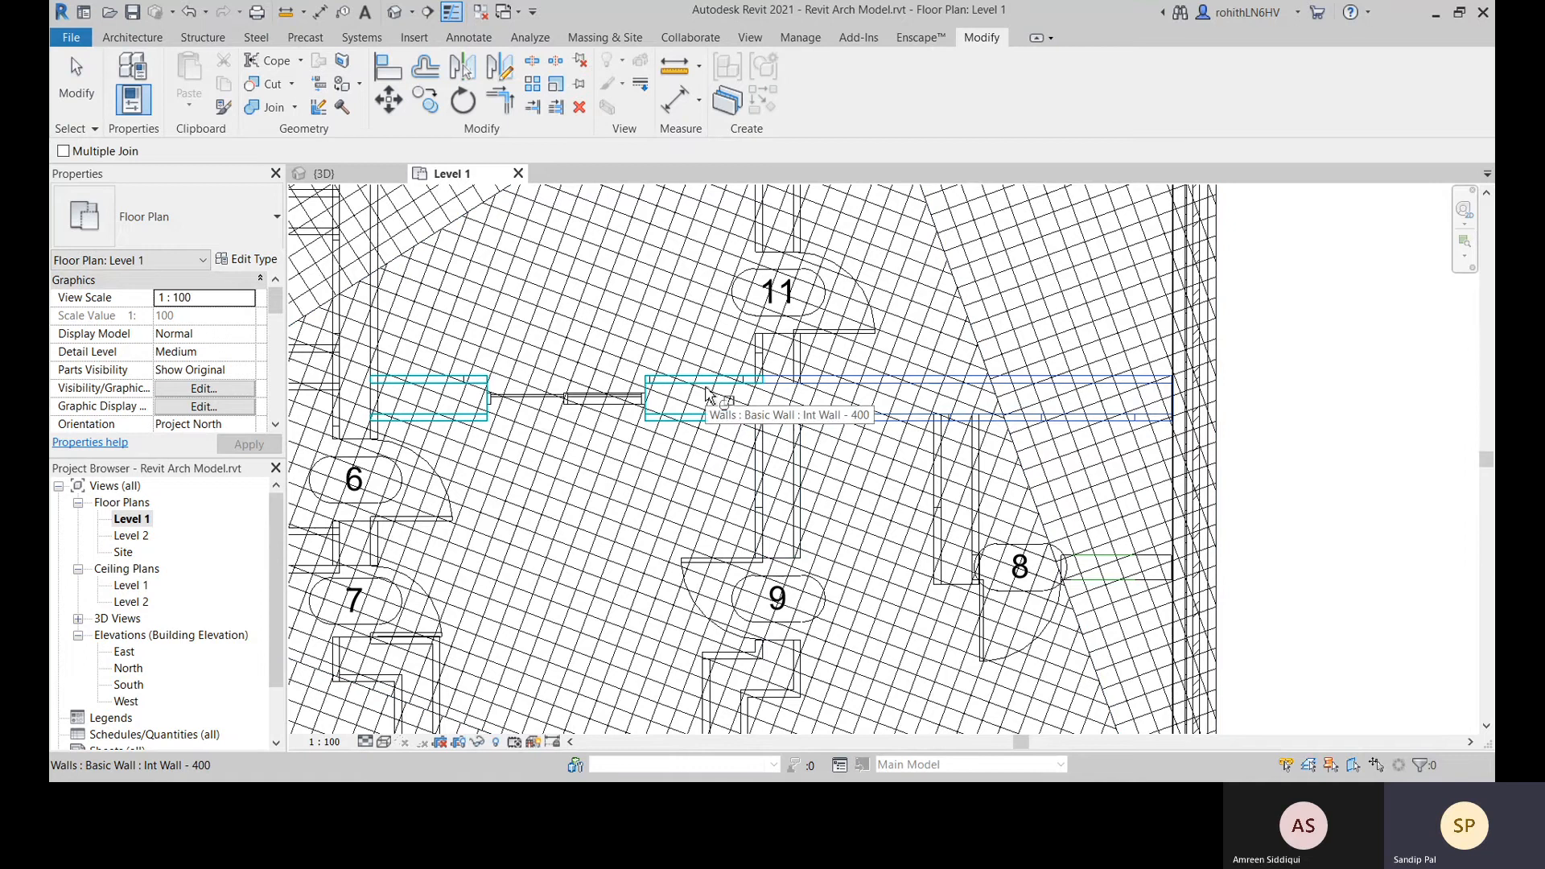
click(744, 402)
click(854, 390)
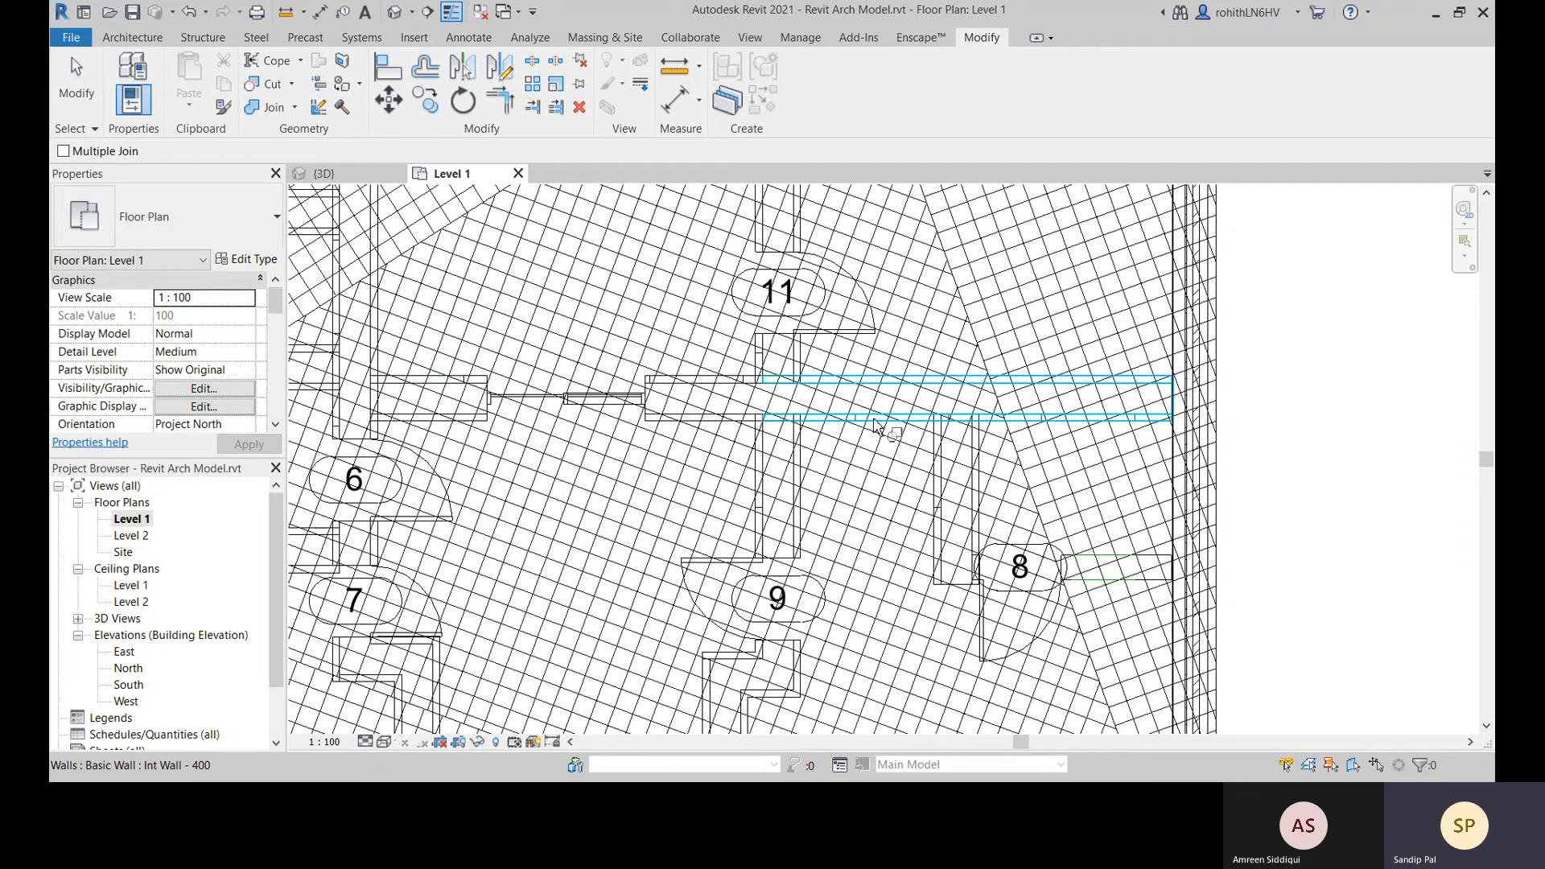
key(Escape)
Try to pull the end of the wall above door 8 into the wall with the opening and repeat Join Geometry
click(873, 394)
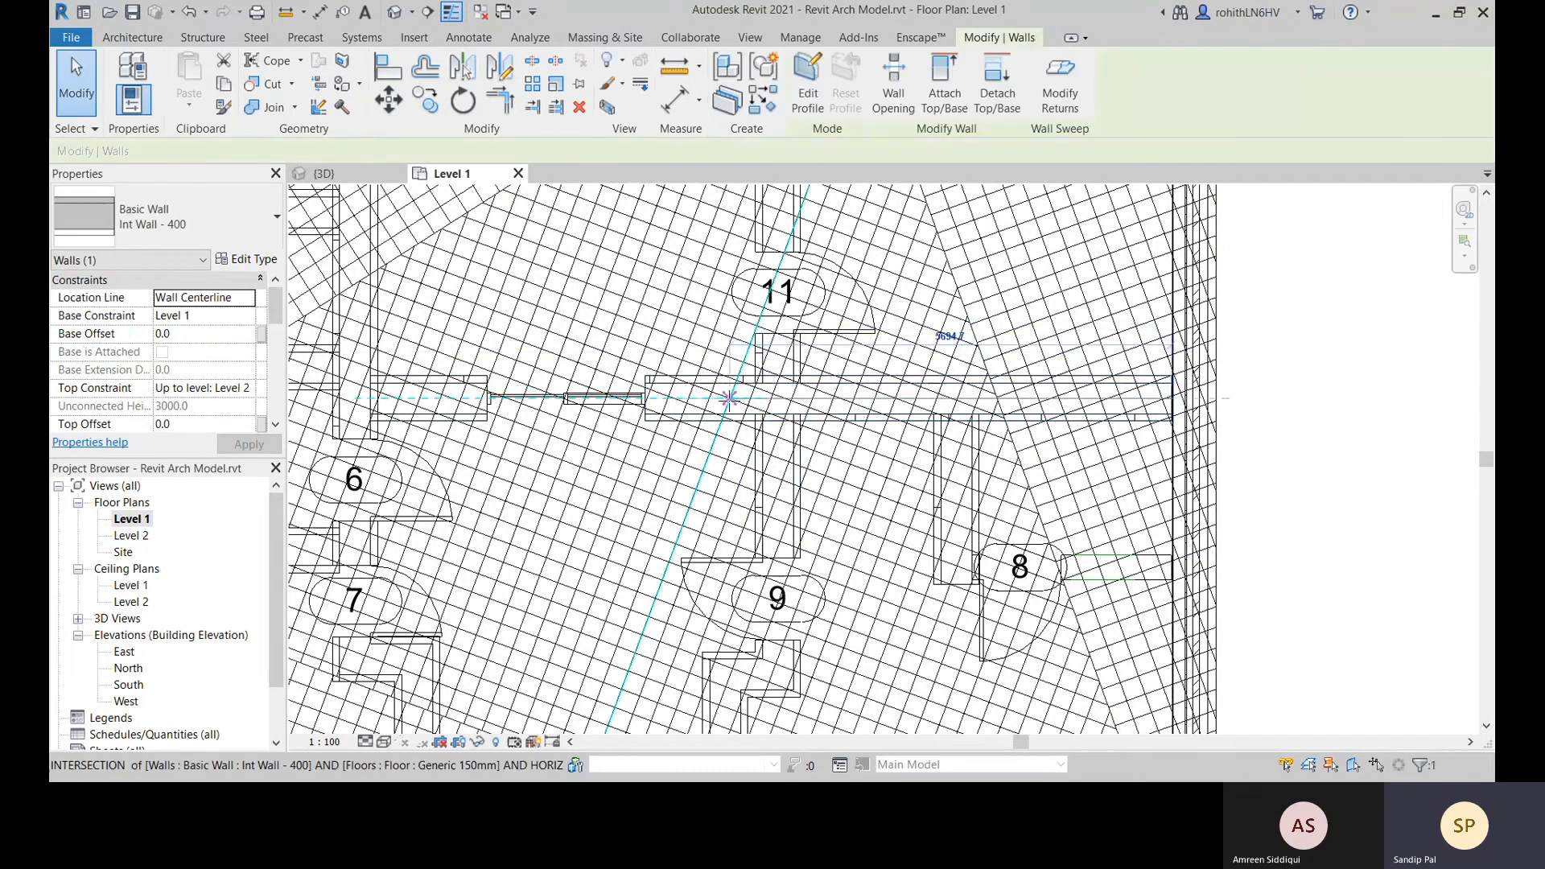
drag(729, 400, 729, 399)
key(Escape)
click(699, 398)
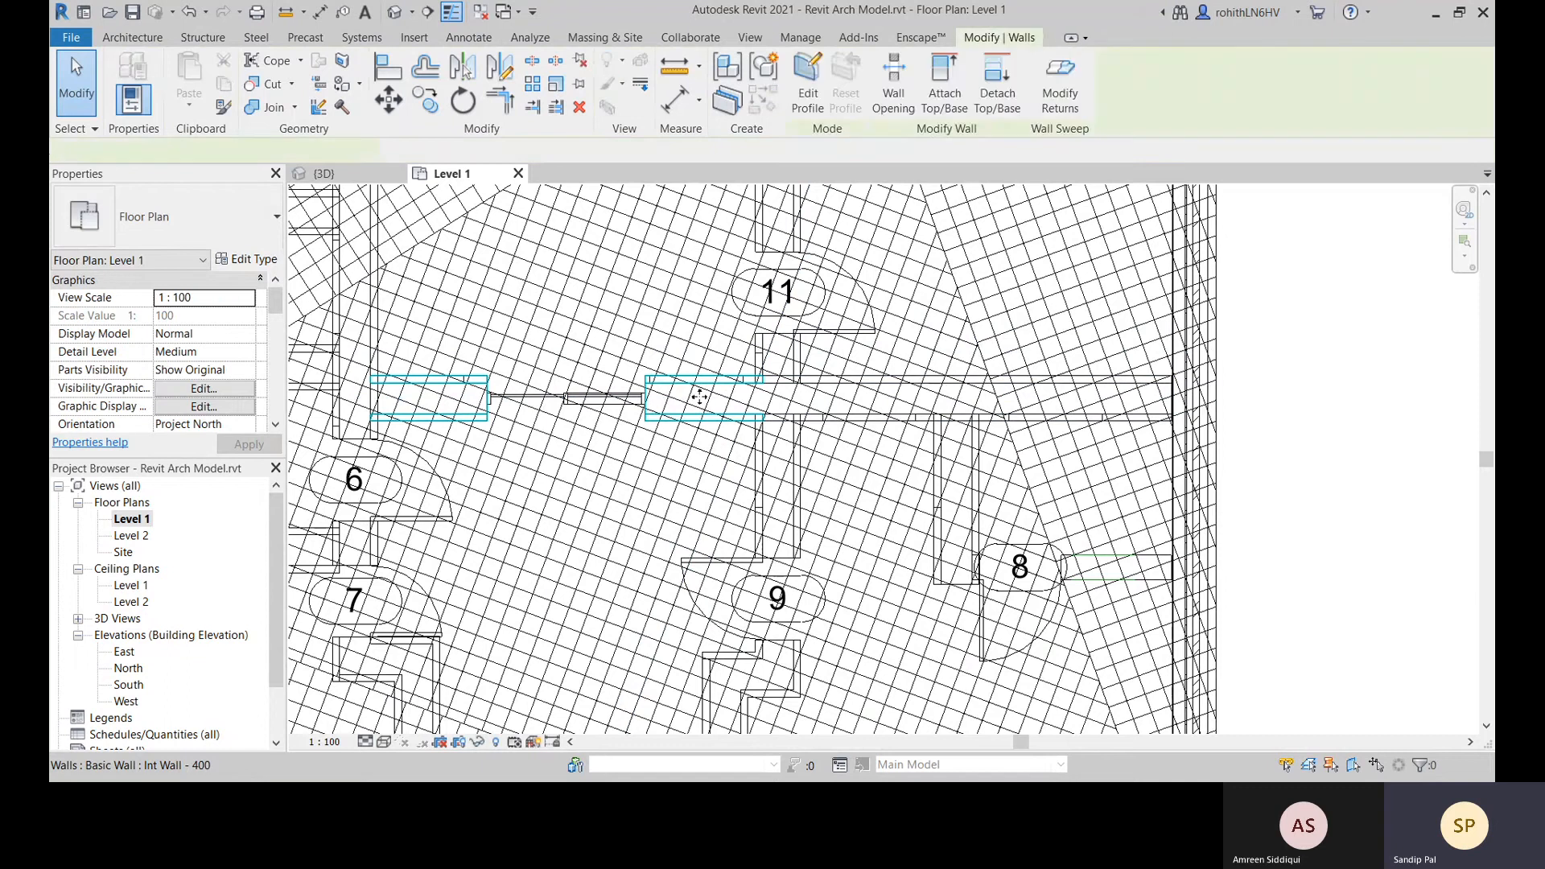
click(266, 107)
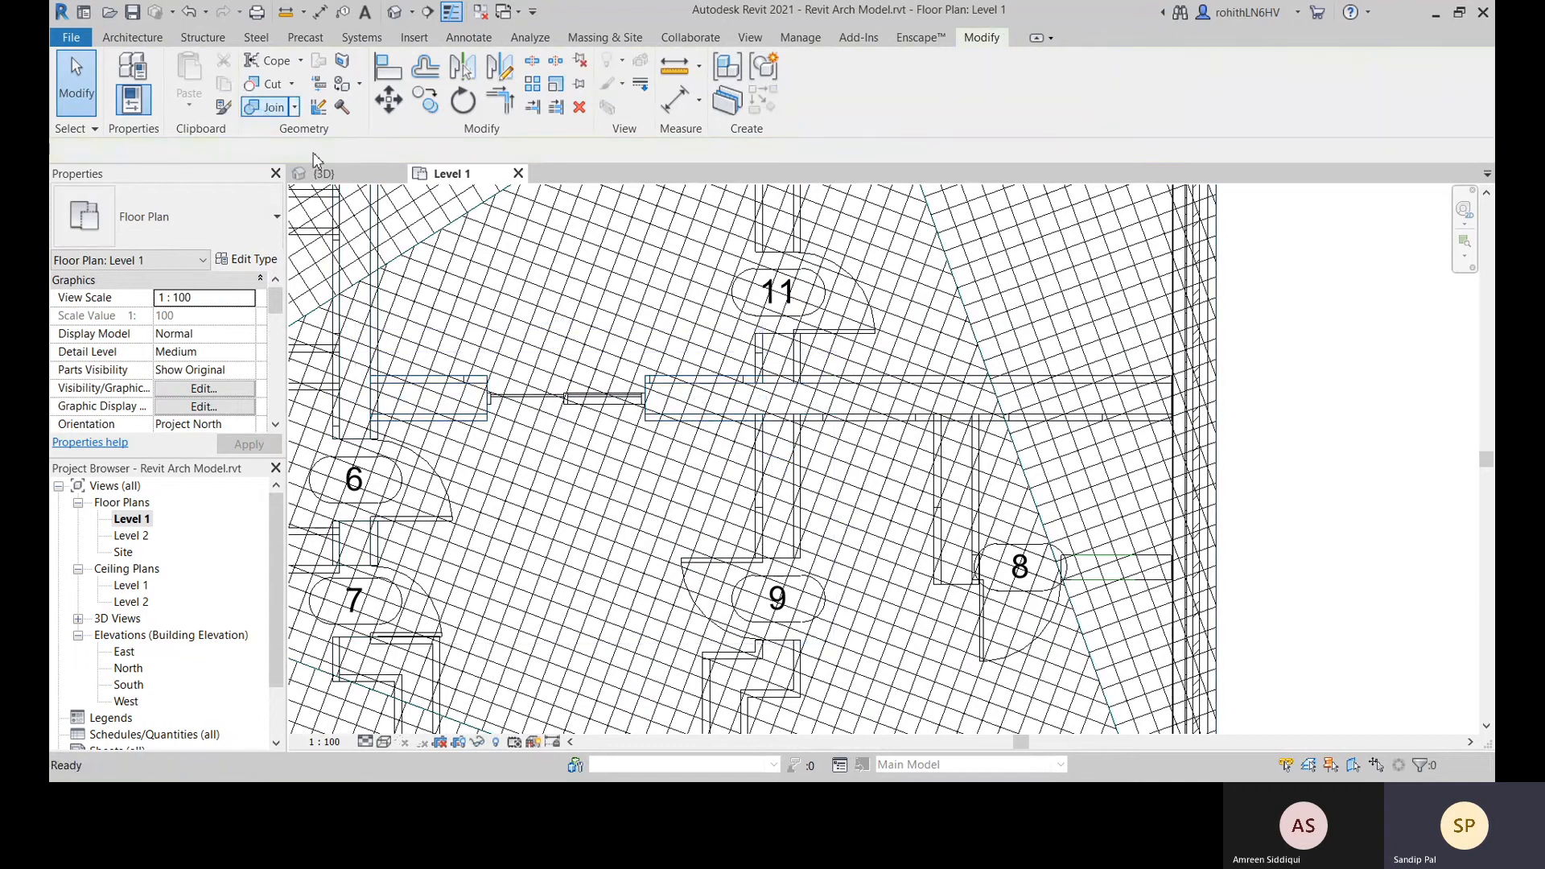
click(710, 400)
click(894, 386)
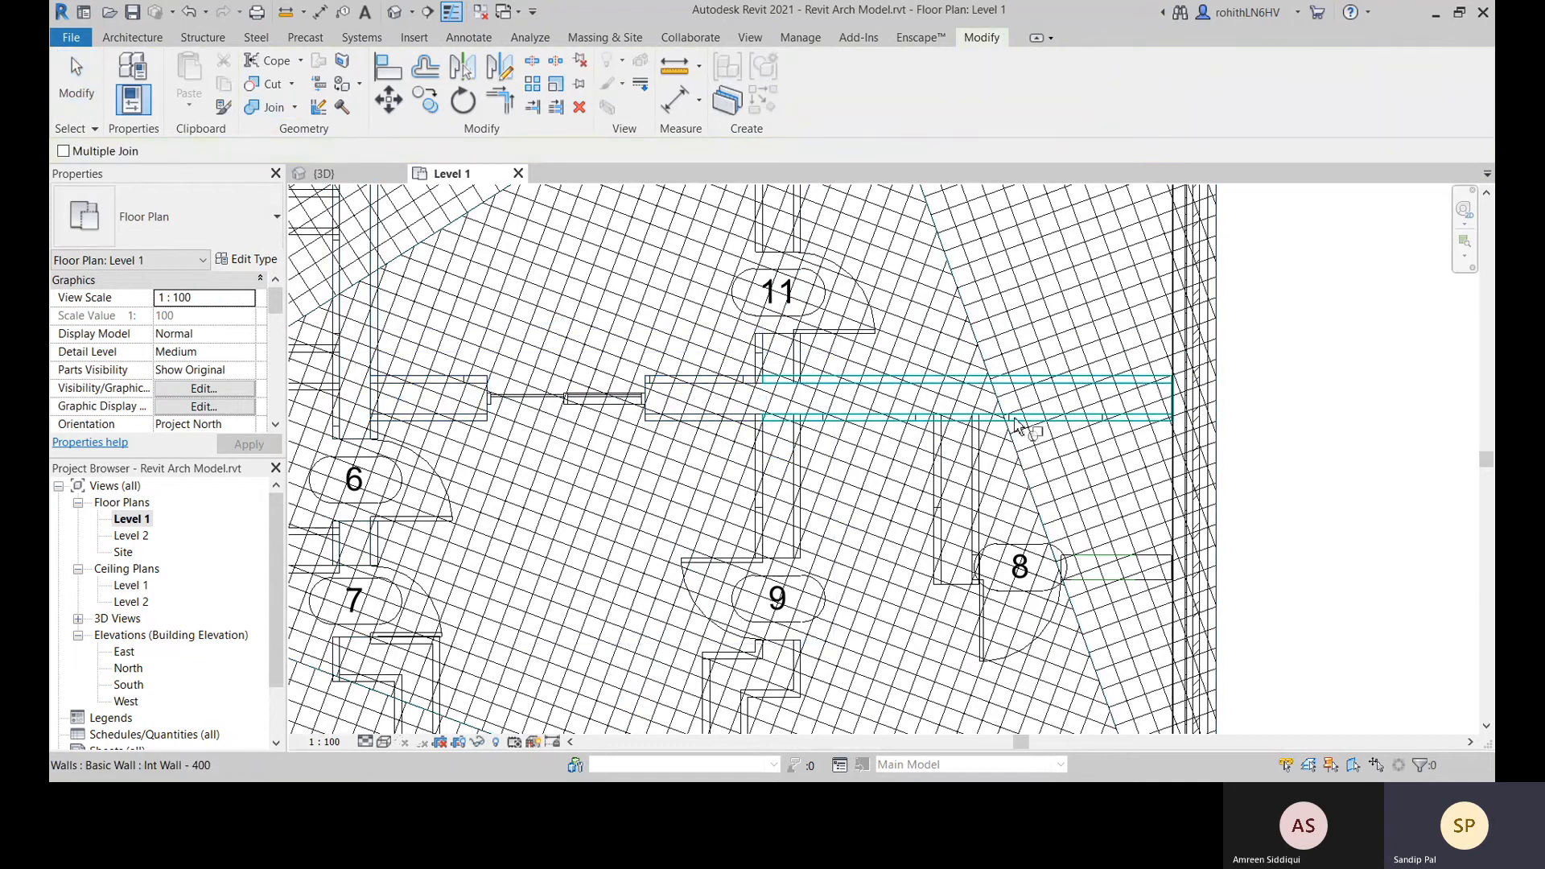
key(Escape)
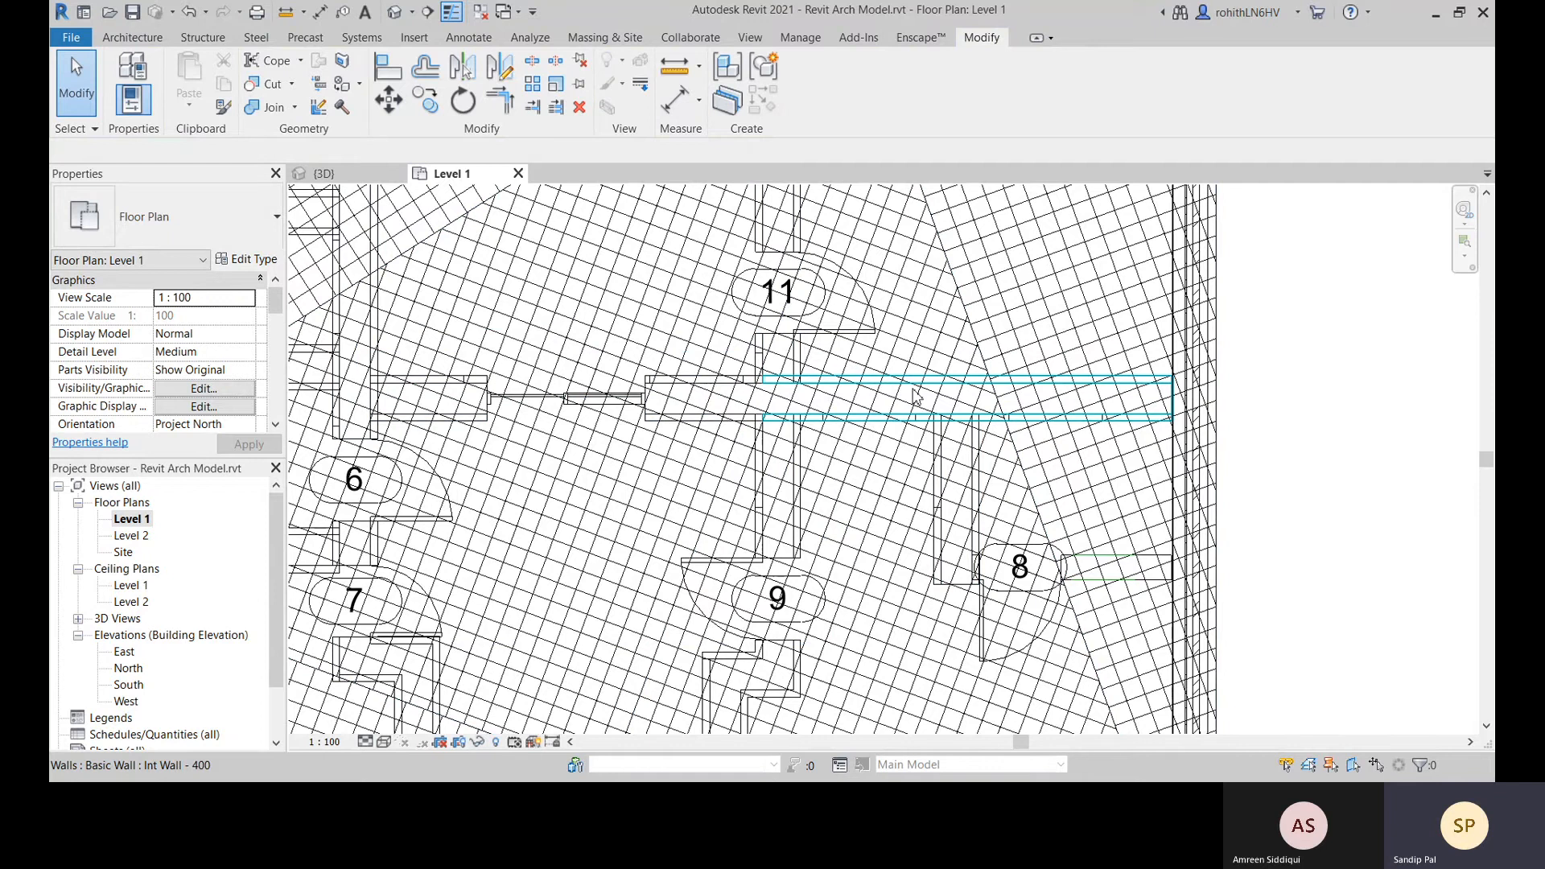
Select both horizontal walls, isolate them with a selection box in the 3D view and inspect them from both sides
click(913, 389)
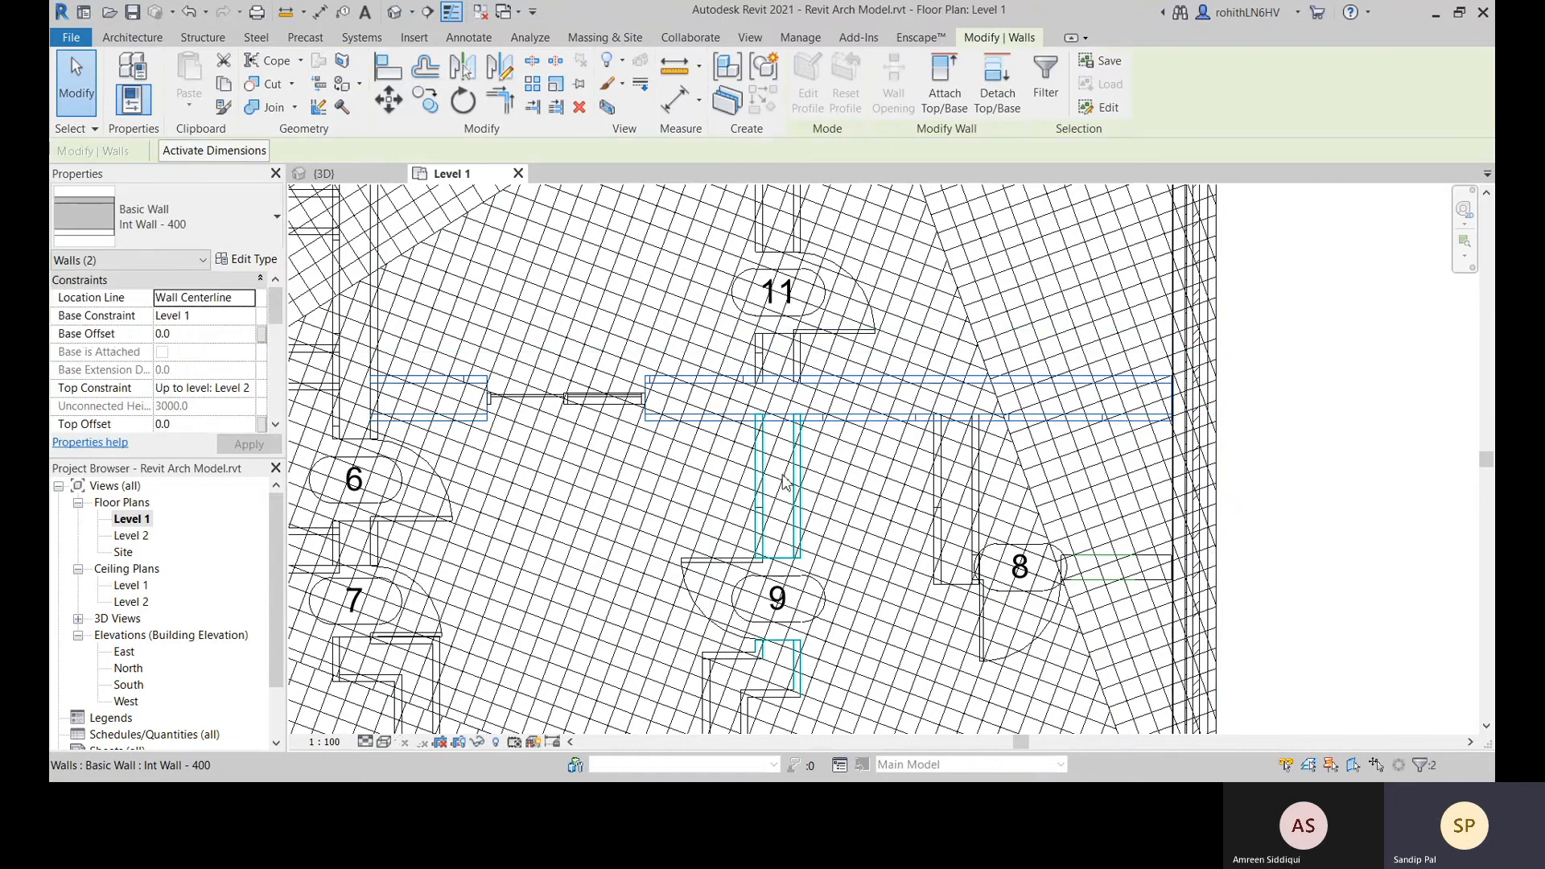
key(b)
key(x)
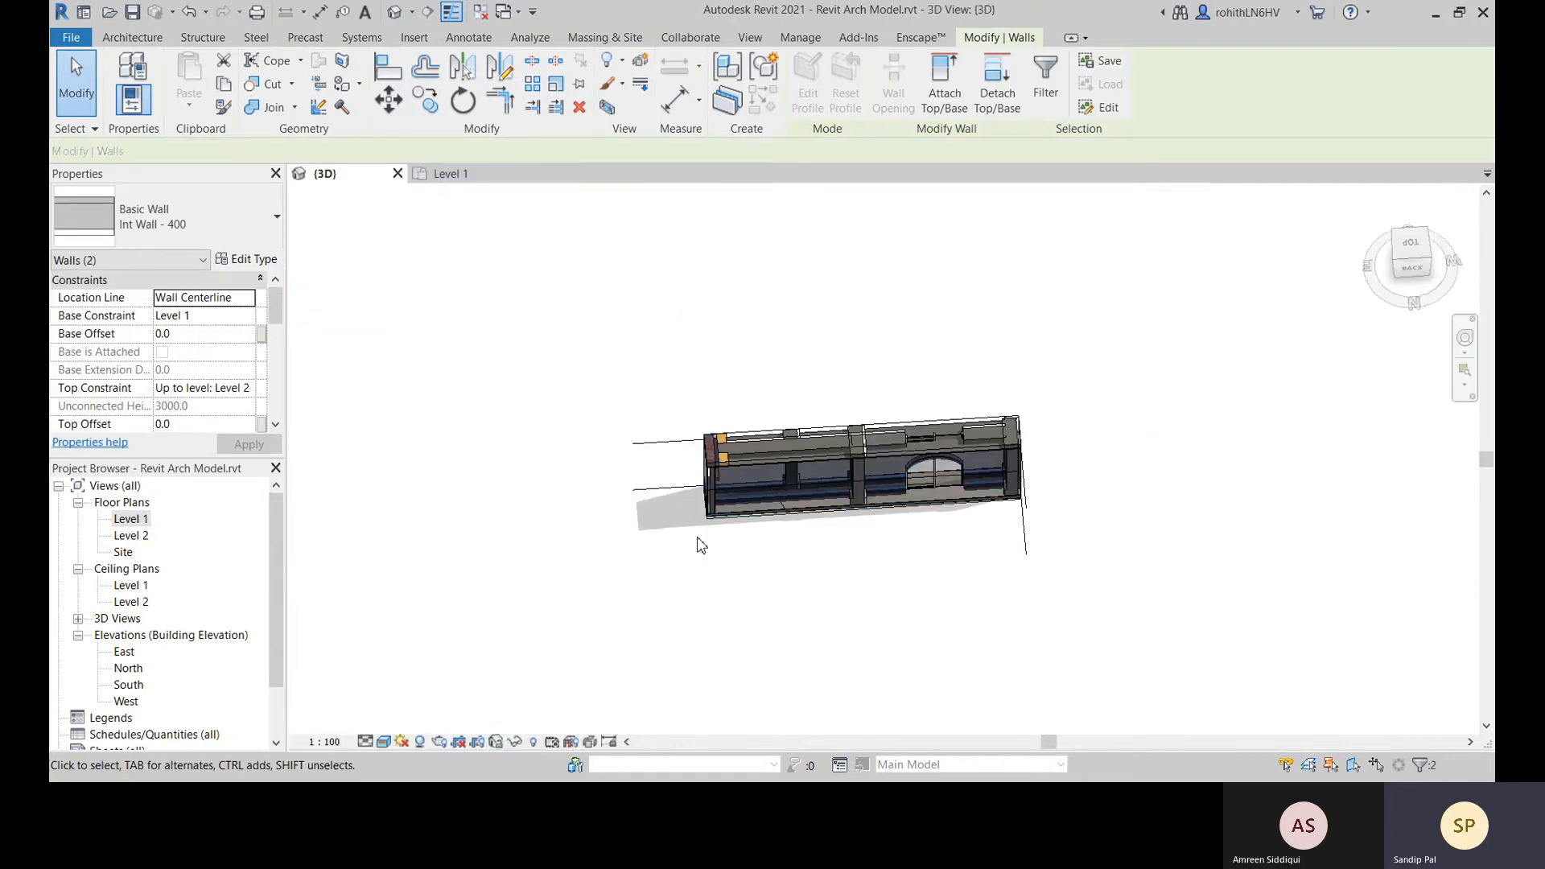
shift+middle_drag(987, 576, 973, 441)
scroll(975, 444, up, 4)
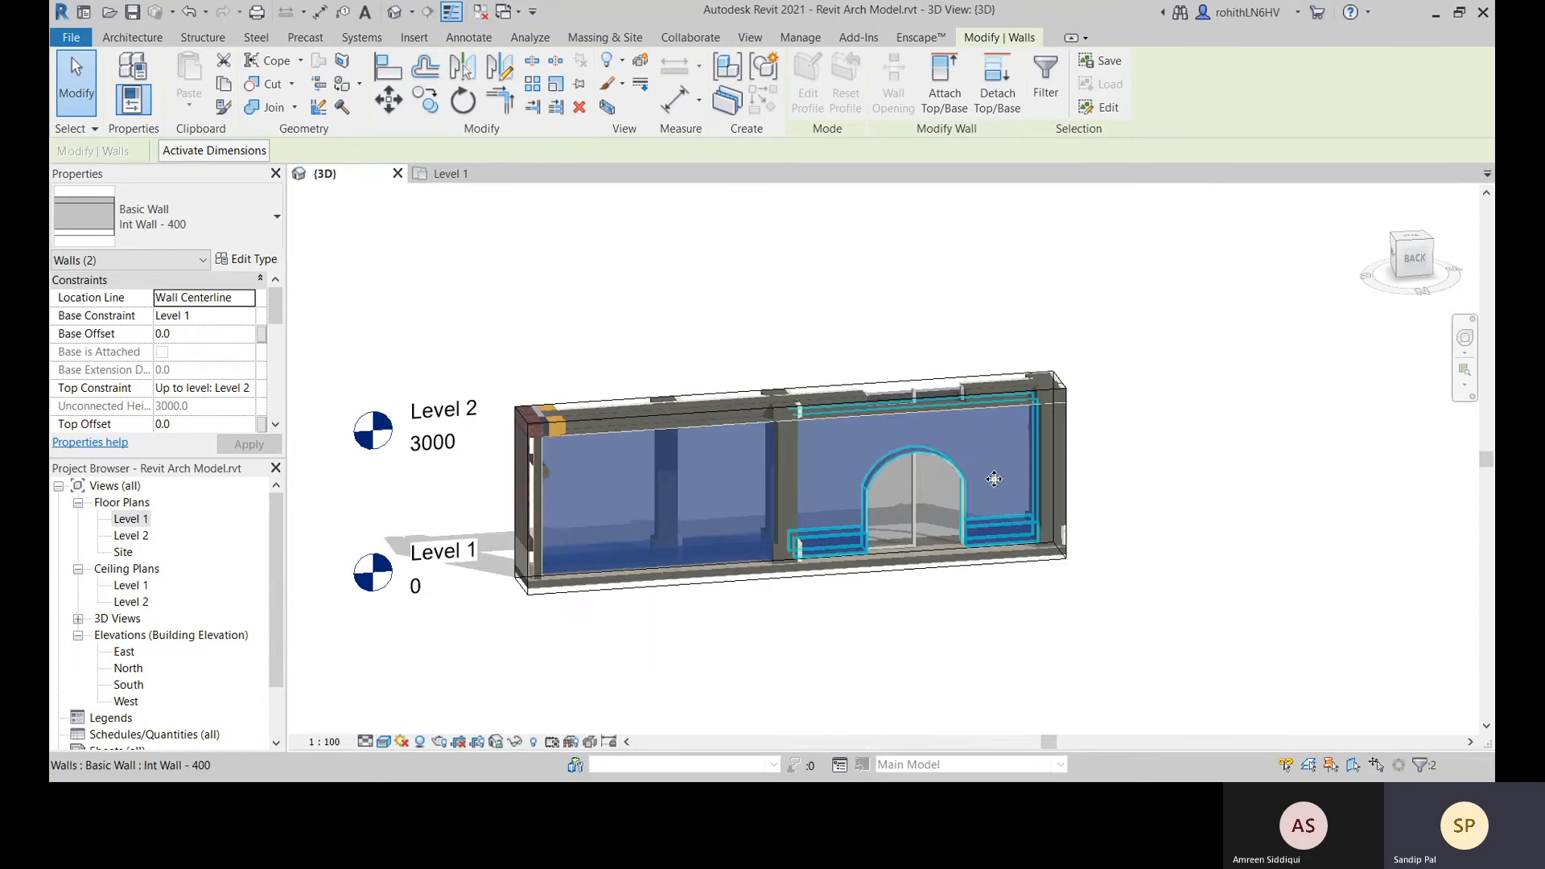
middle_drag(1198, 482, 1233, 391)
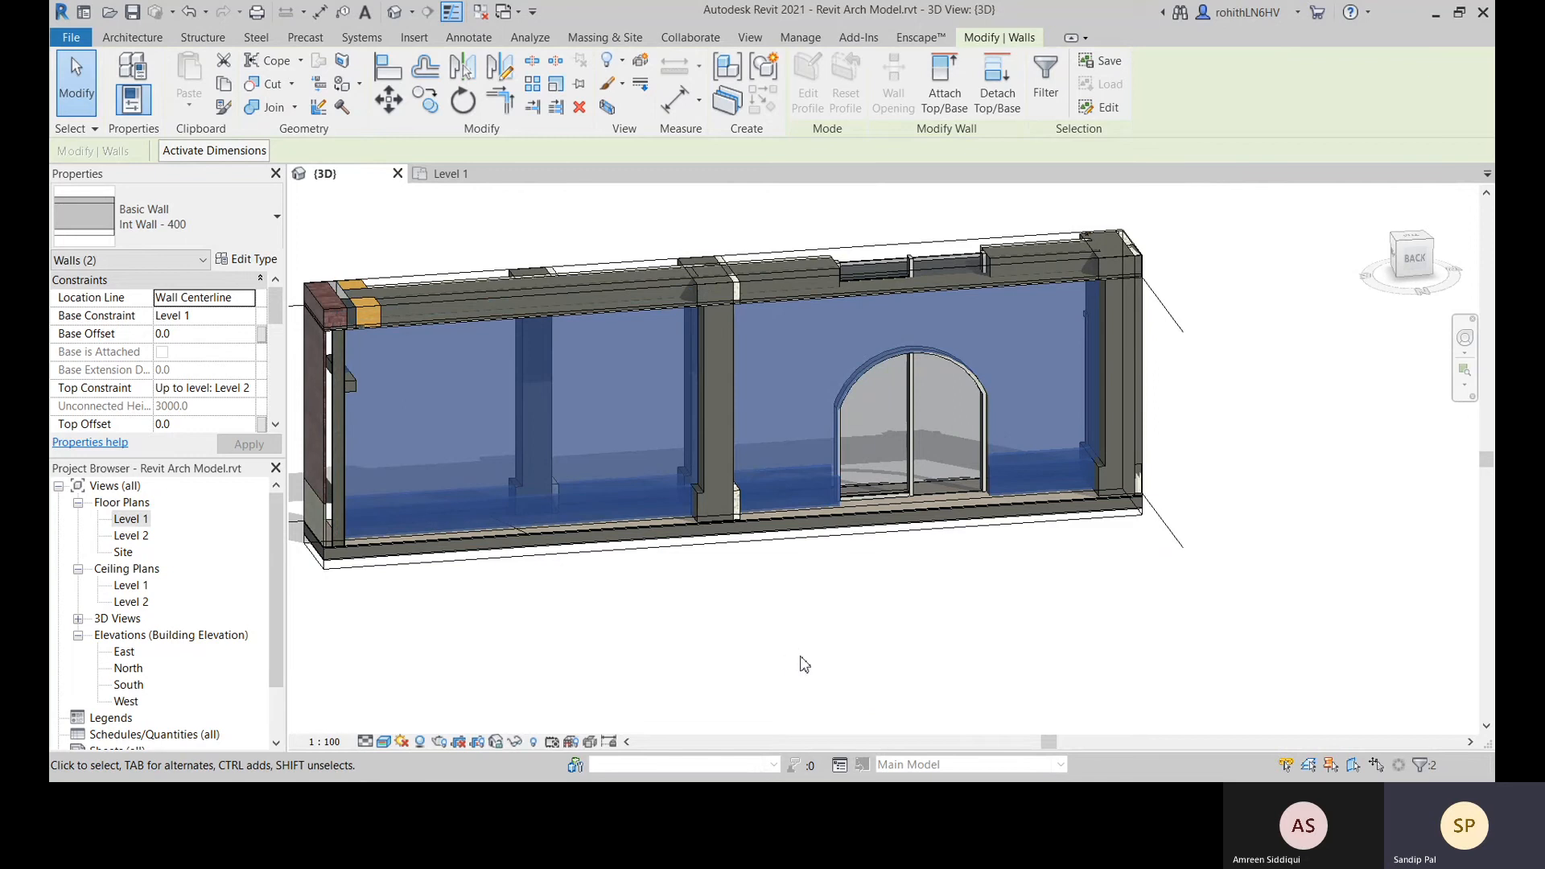
shift+middle_drag(803, 664, 345, 683)
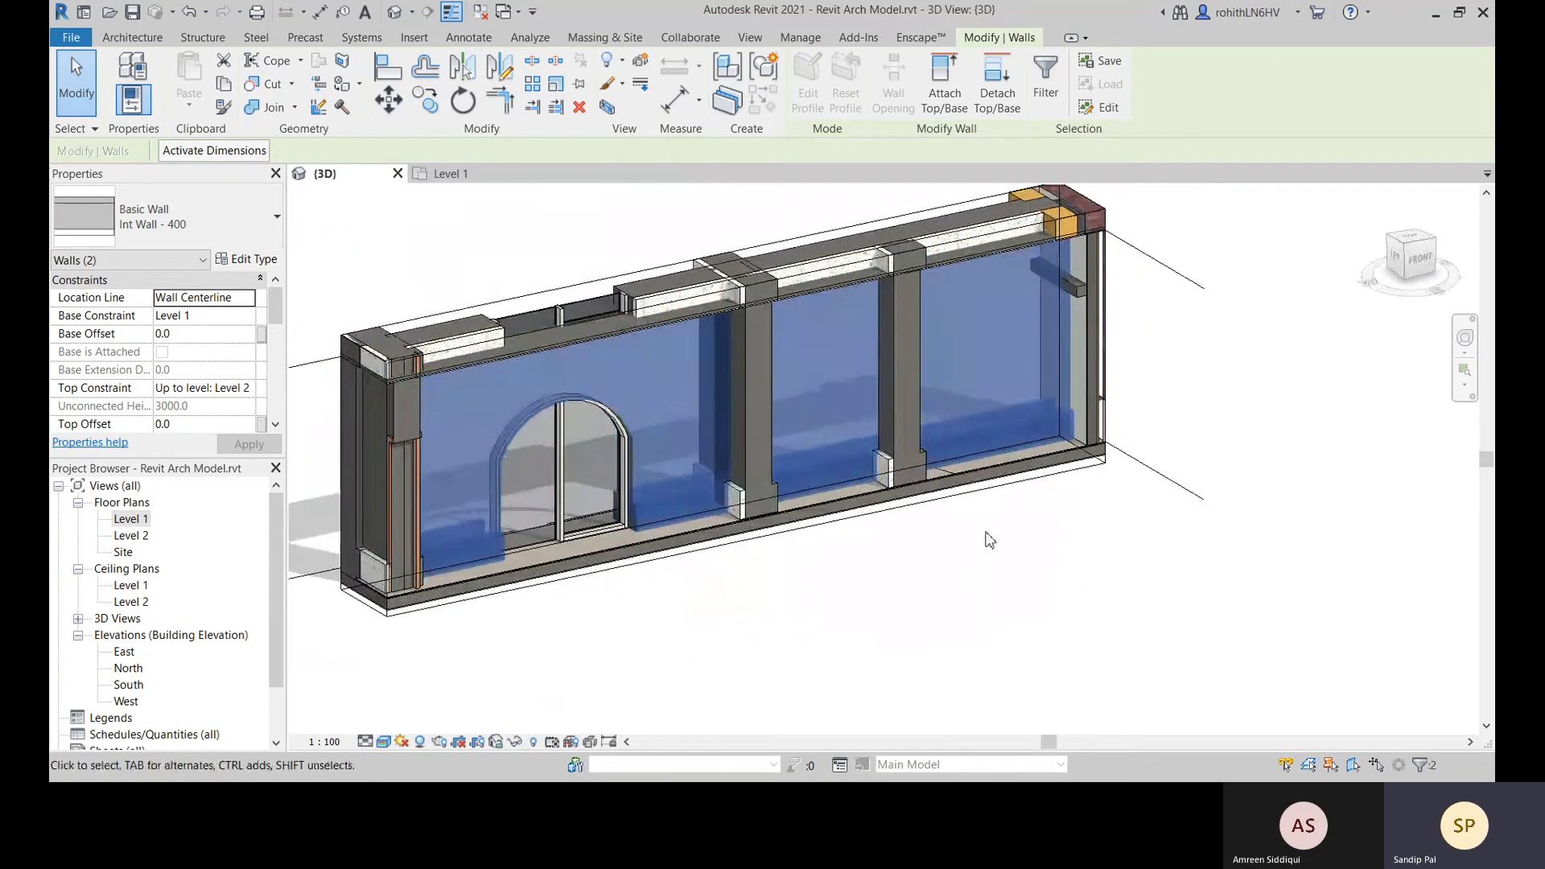
Examine the two horizontal walls by selecting them together in 3D and comparing them with the Level 1 plan
middle_drag(883, 531, 915, 600)
scroll(895, 603, down, 1)
click(900, 616)
scroll(871, 529, up, 1)
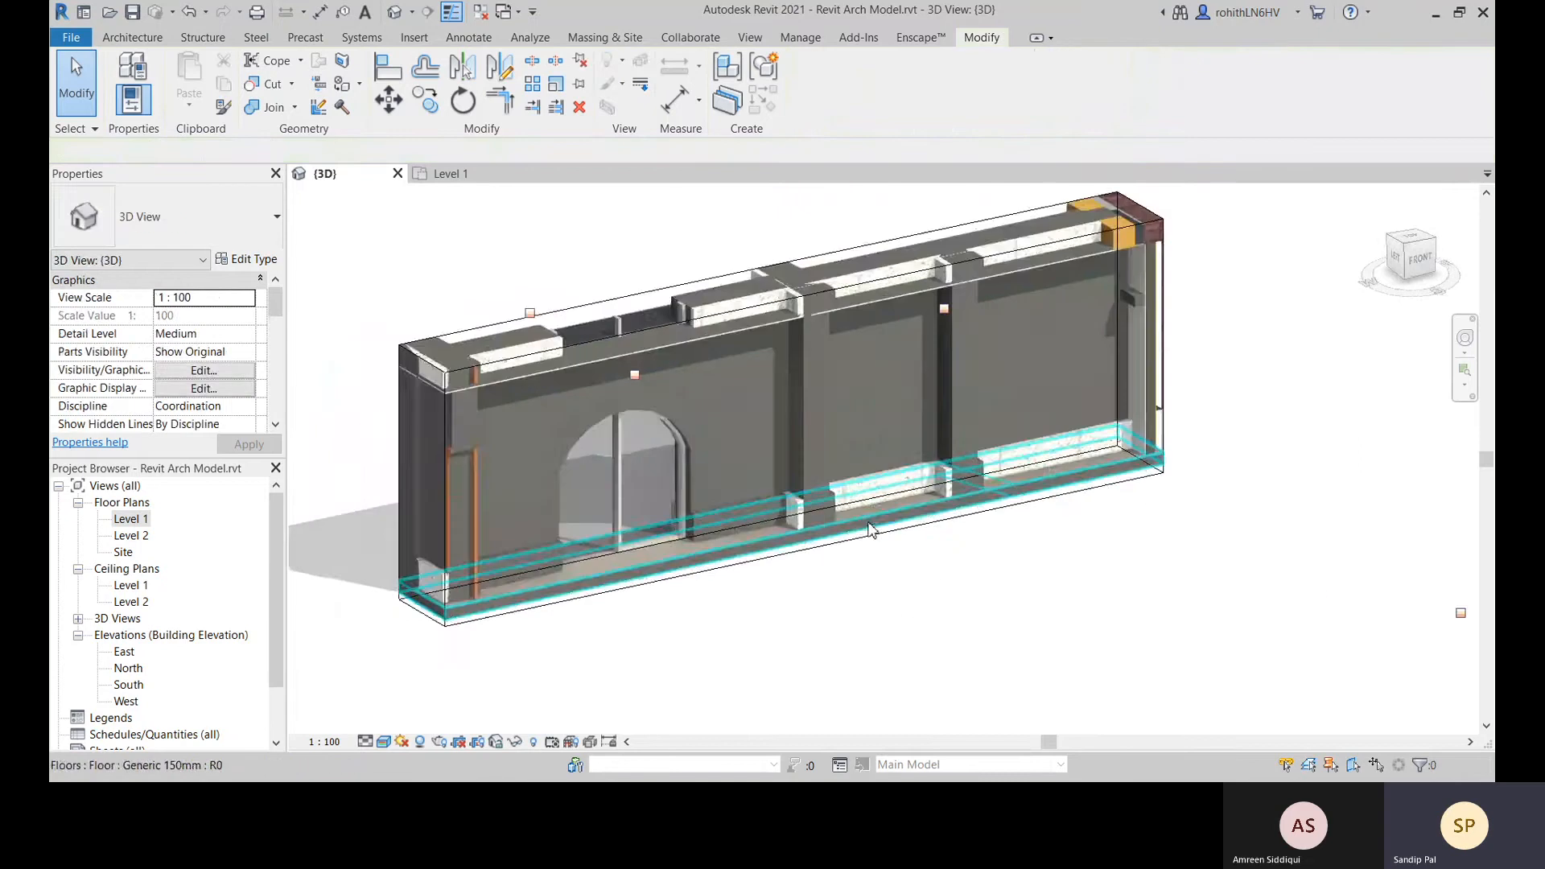
scroll(869, 529, up, 1)
click(823, 454)
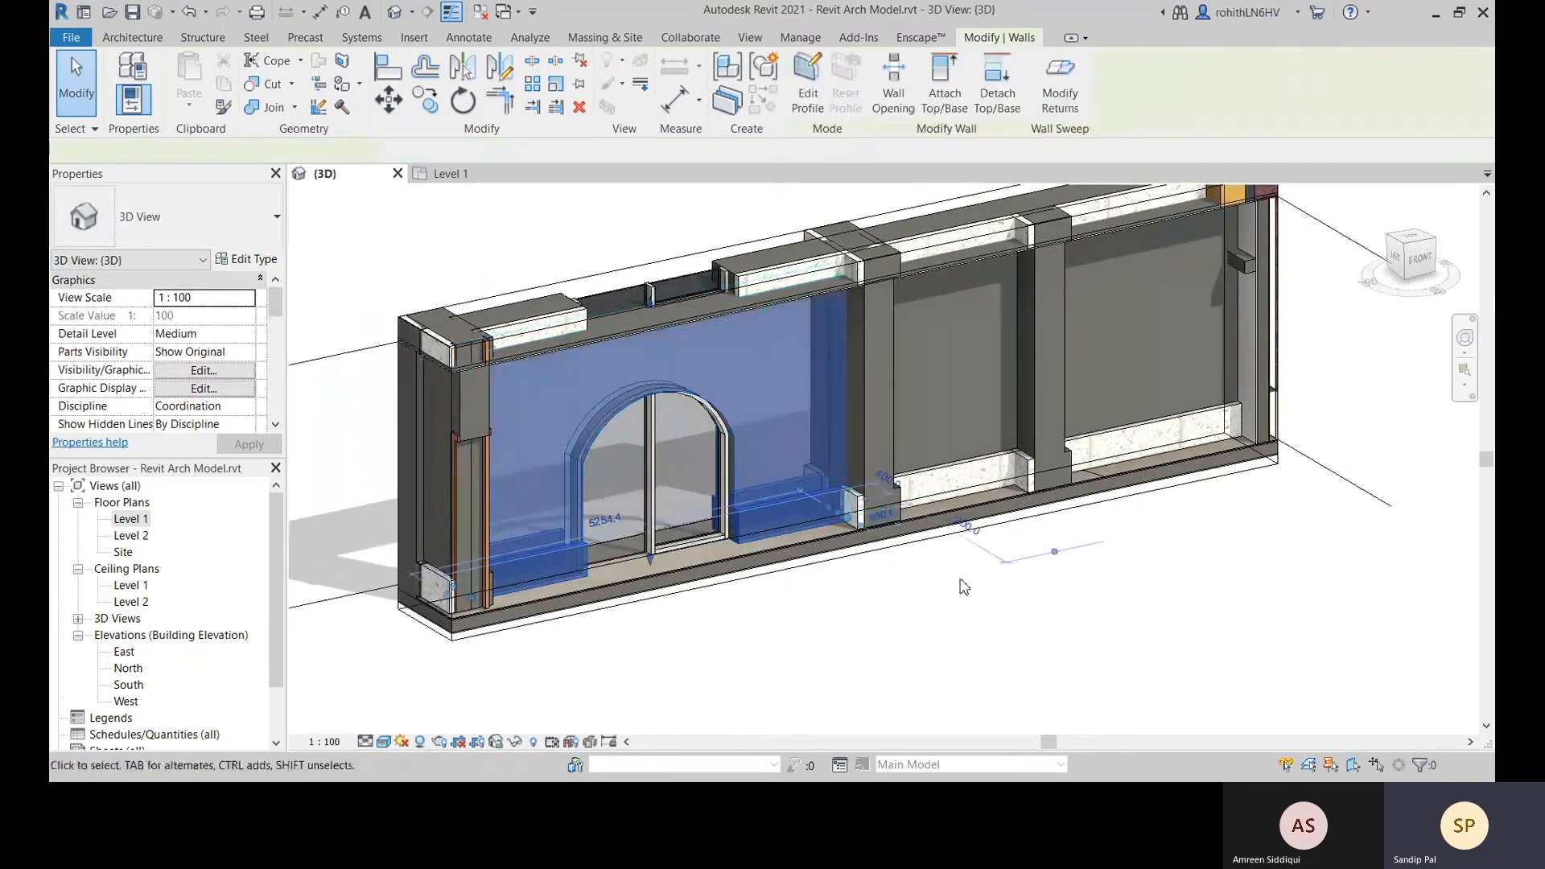
ctrl+click(992, 388)
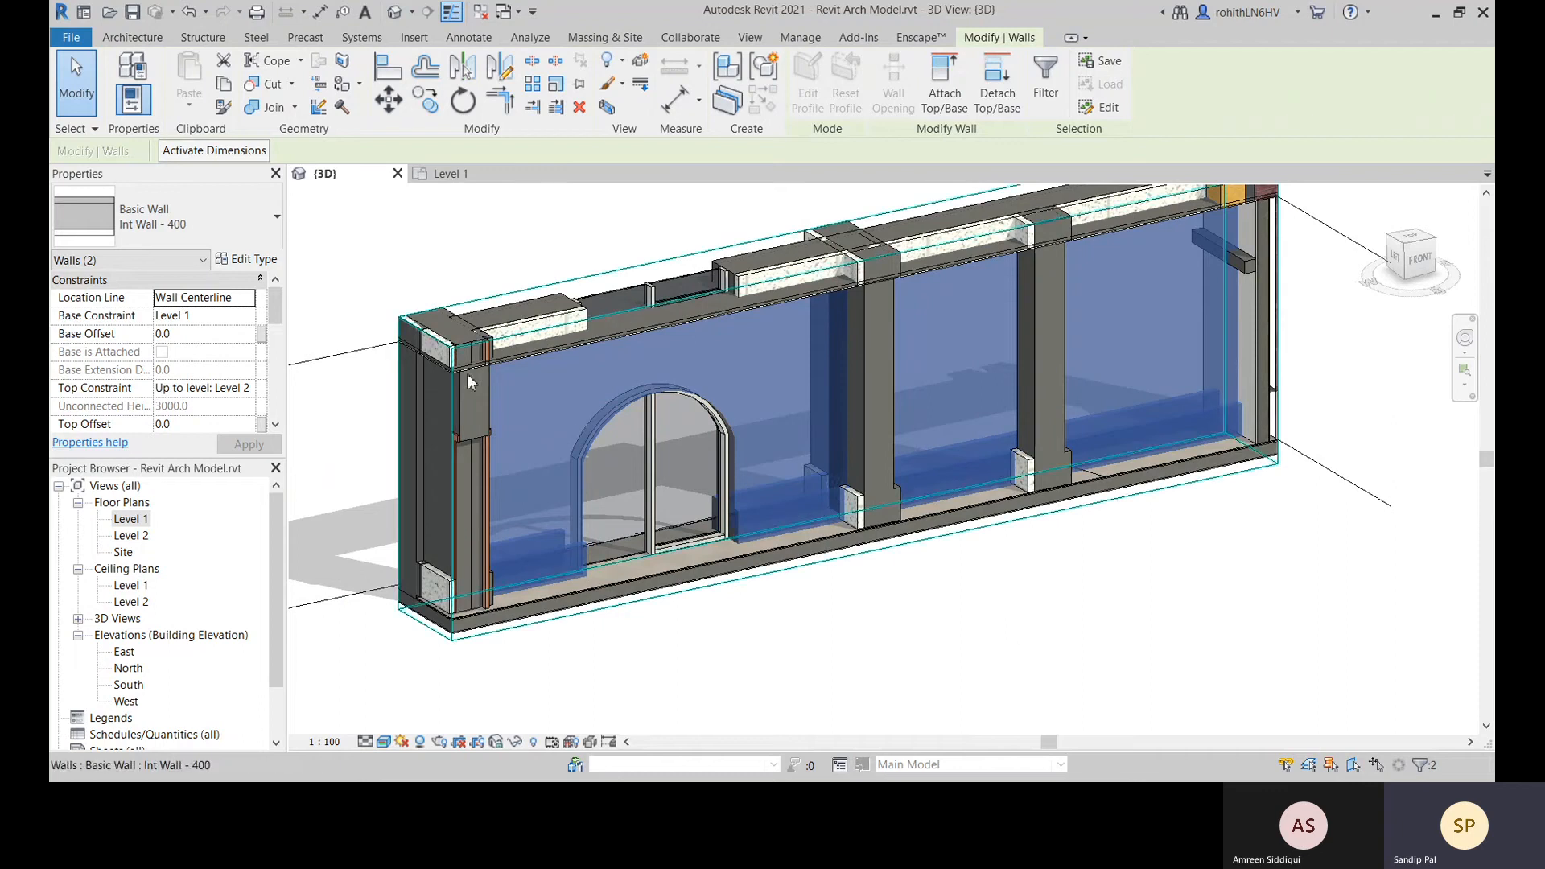
click(453, 179)
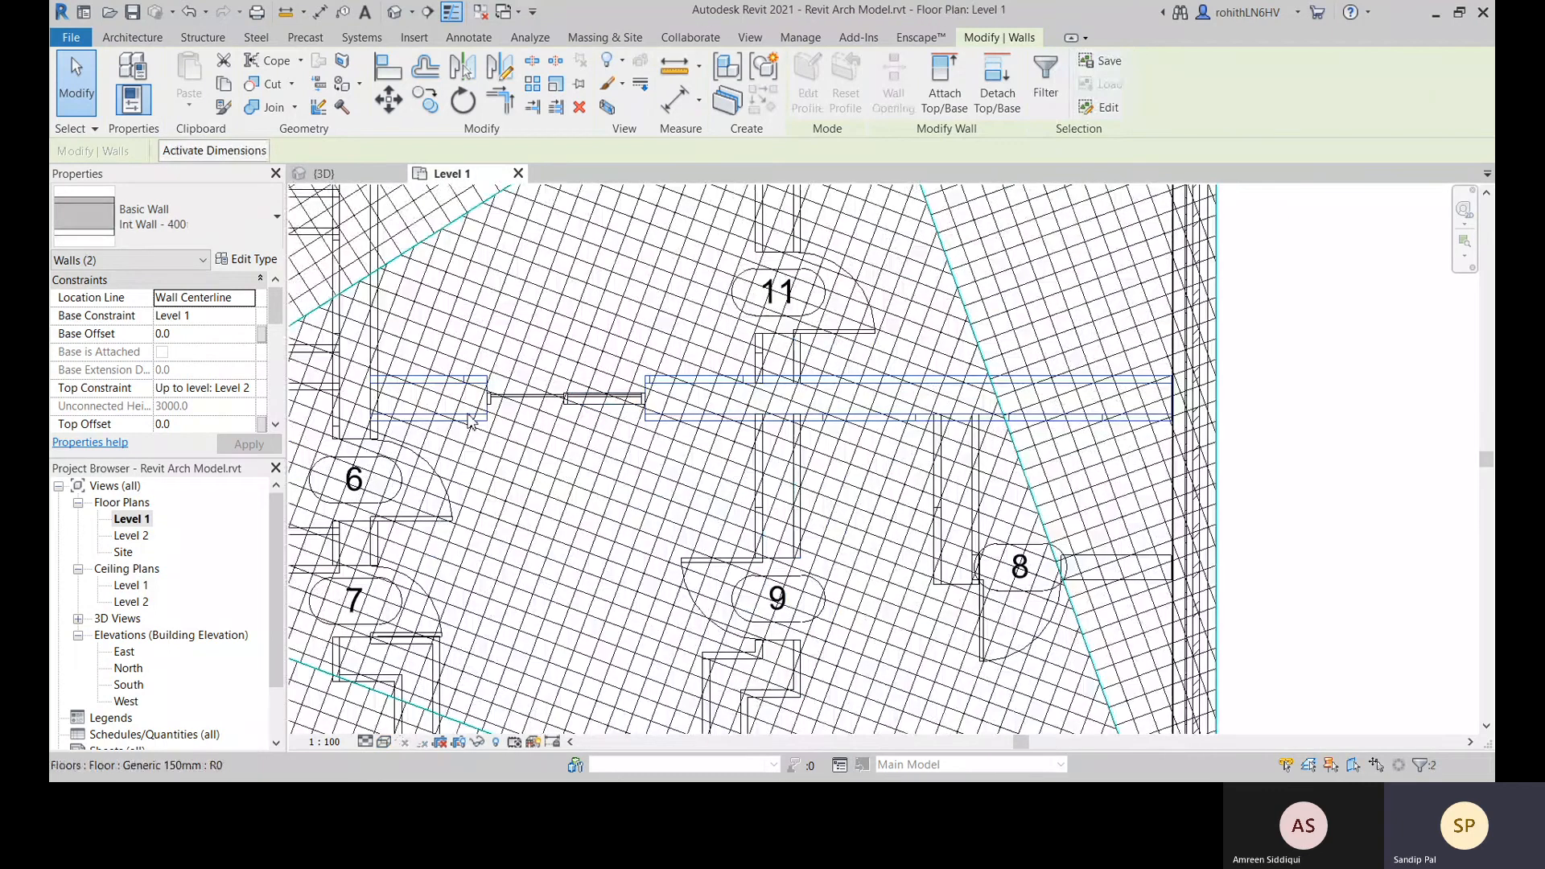
click(354, 174)
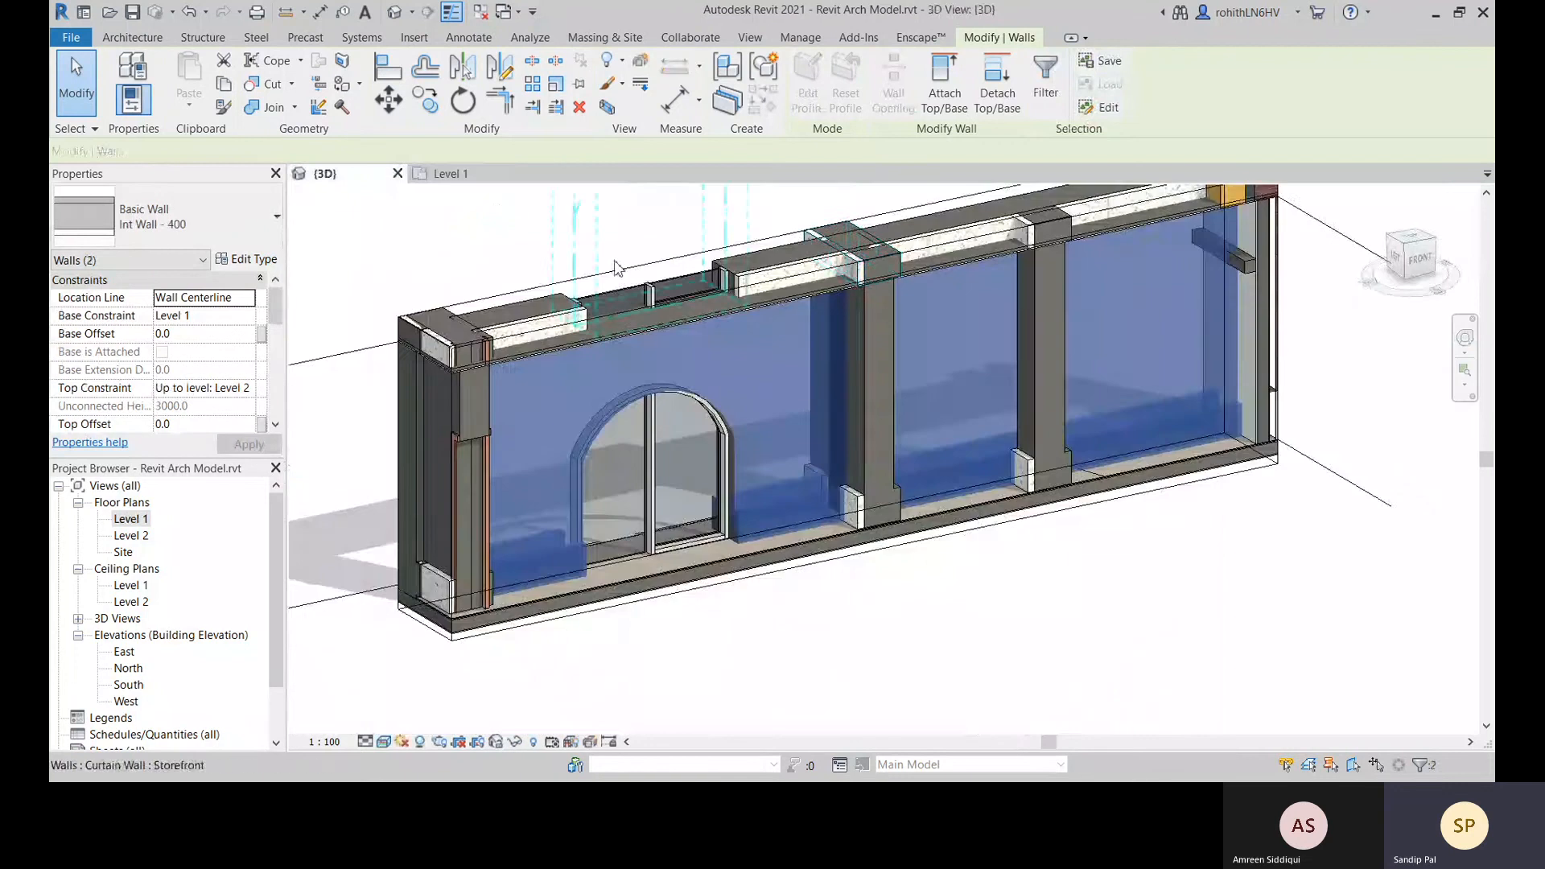
scroll(1026, 586, up, 5)
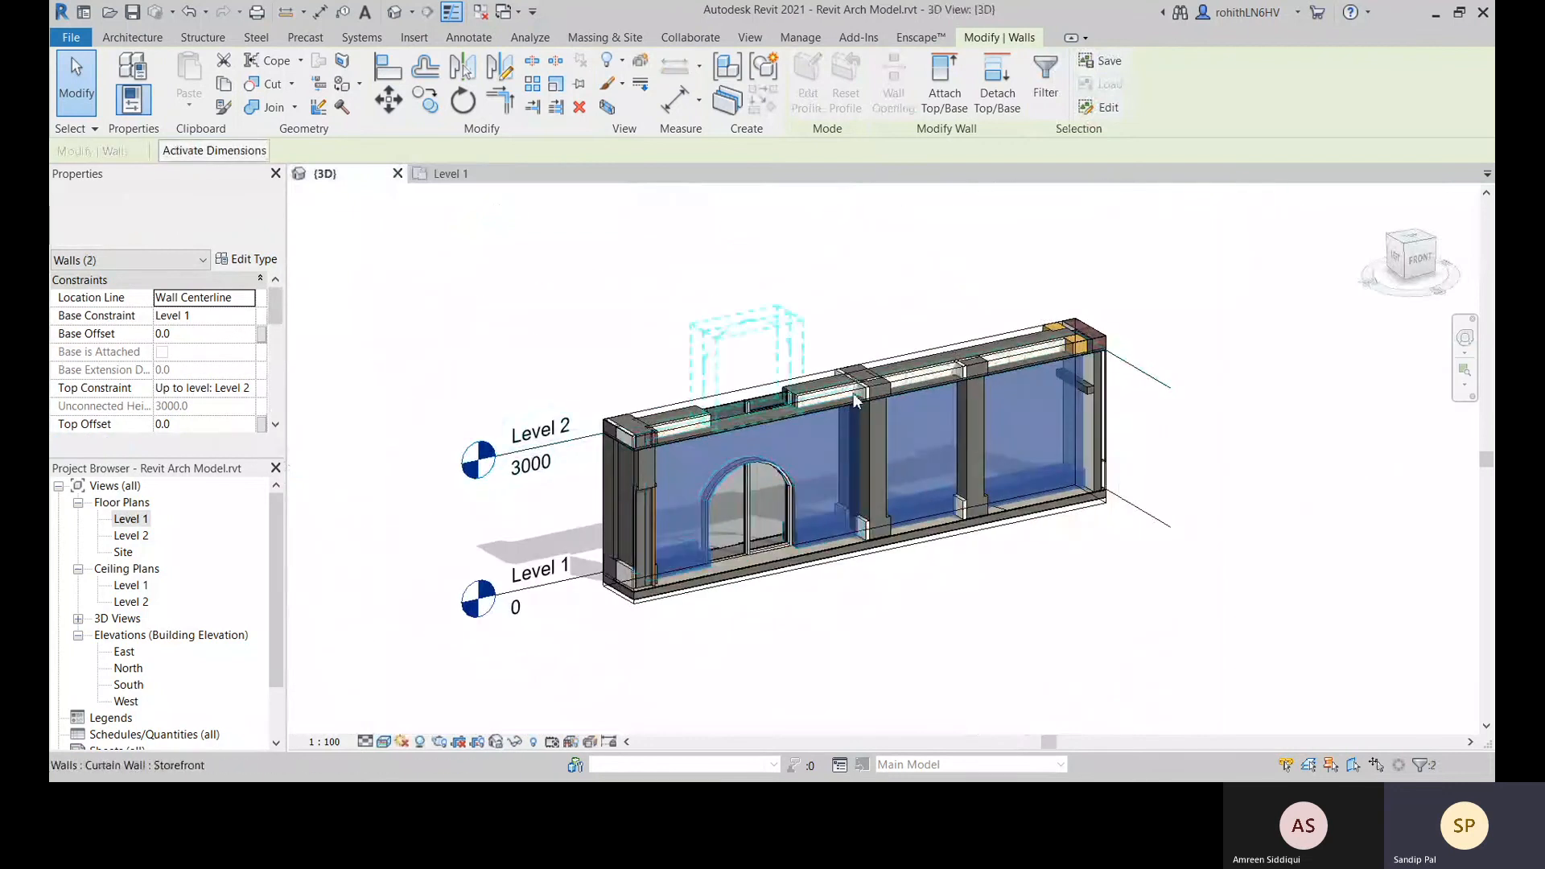
click(1031, 623)
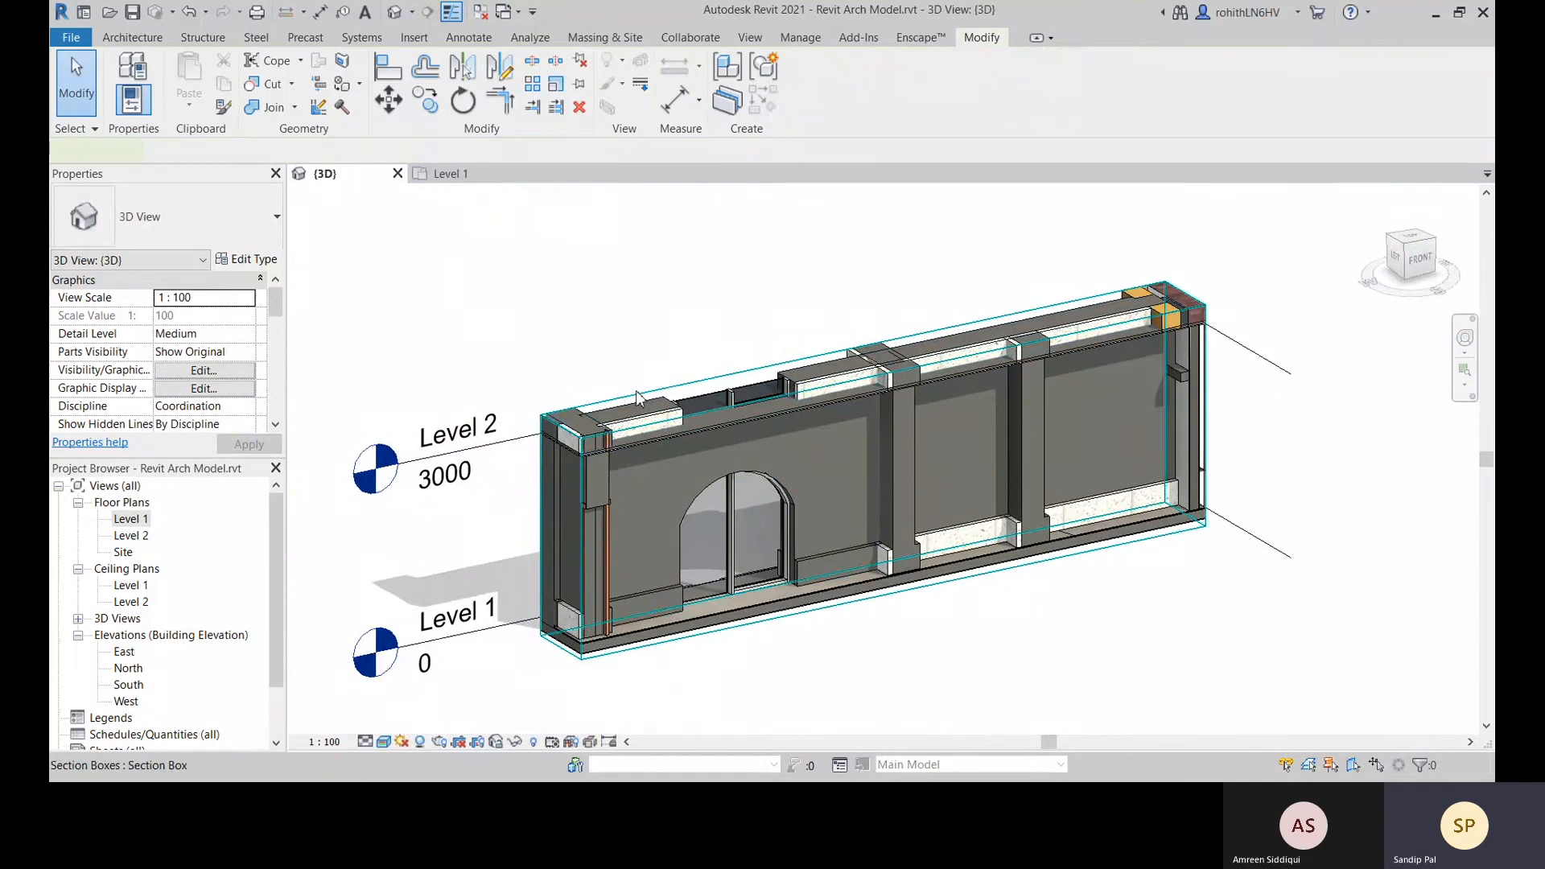
Lower the top of the 3D section box below Level 2 to cut through the upper part of the walls
click(636, 398)
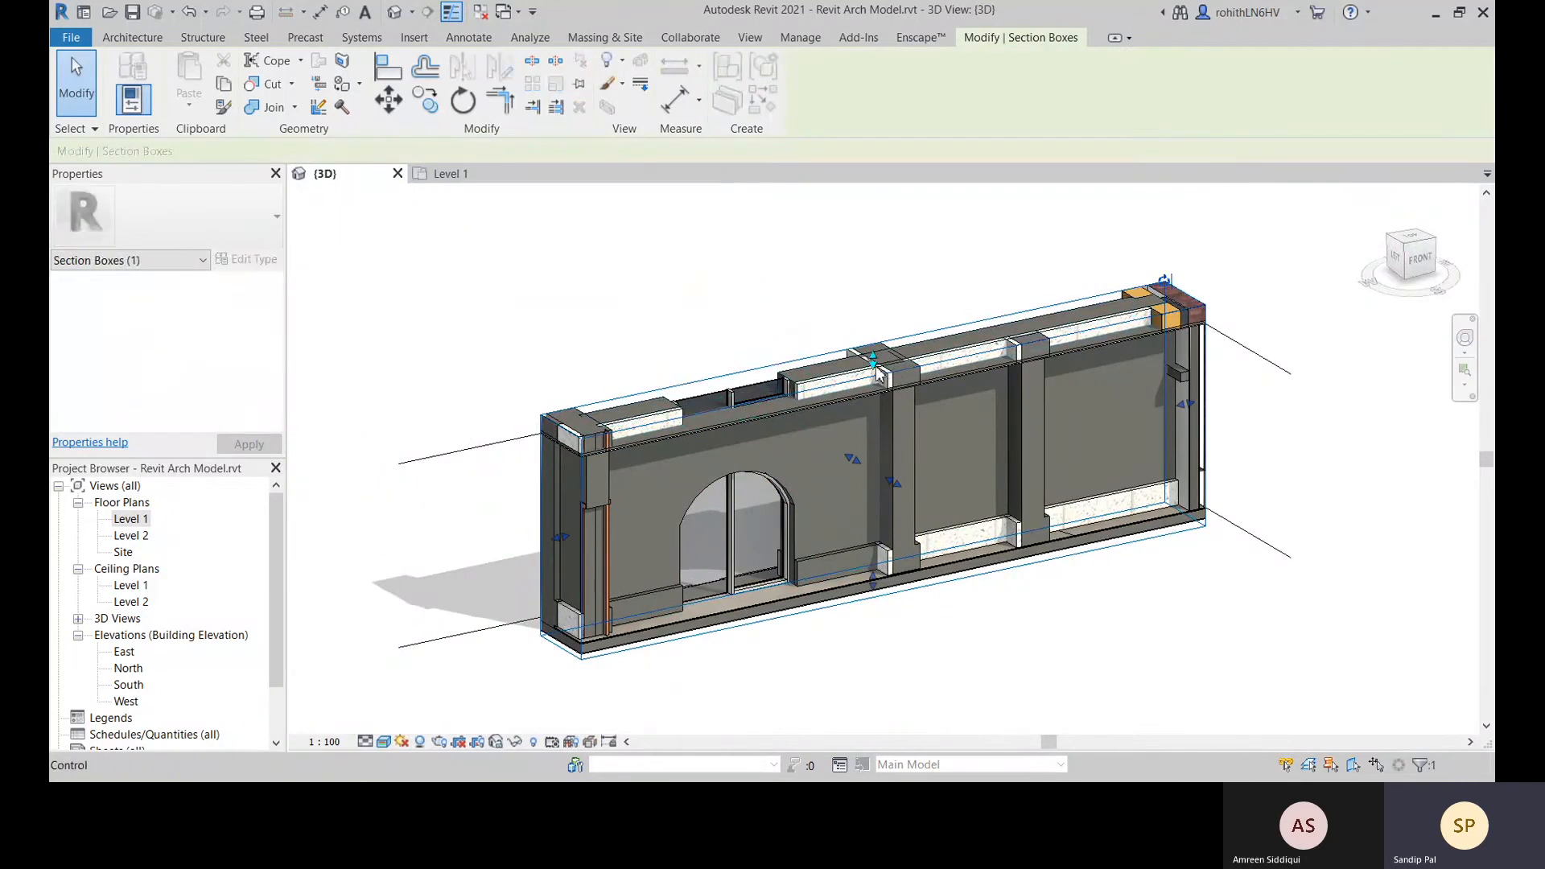
drag(876, 368, 878, 381)
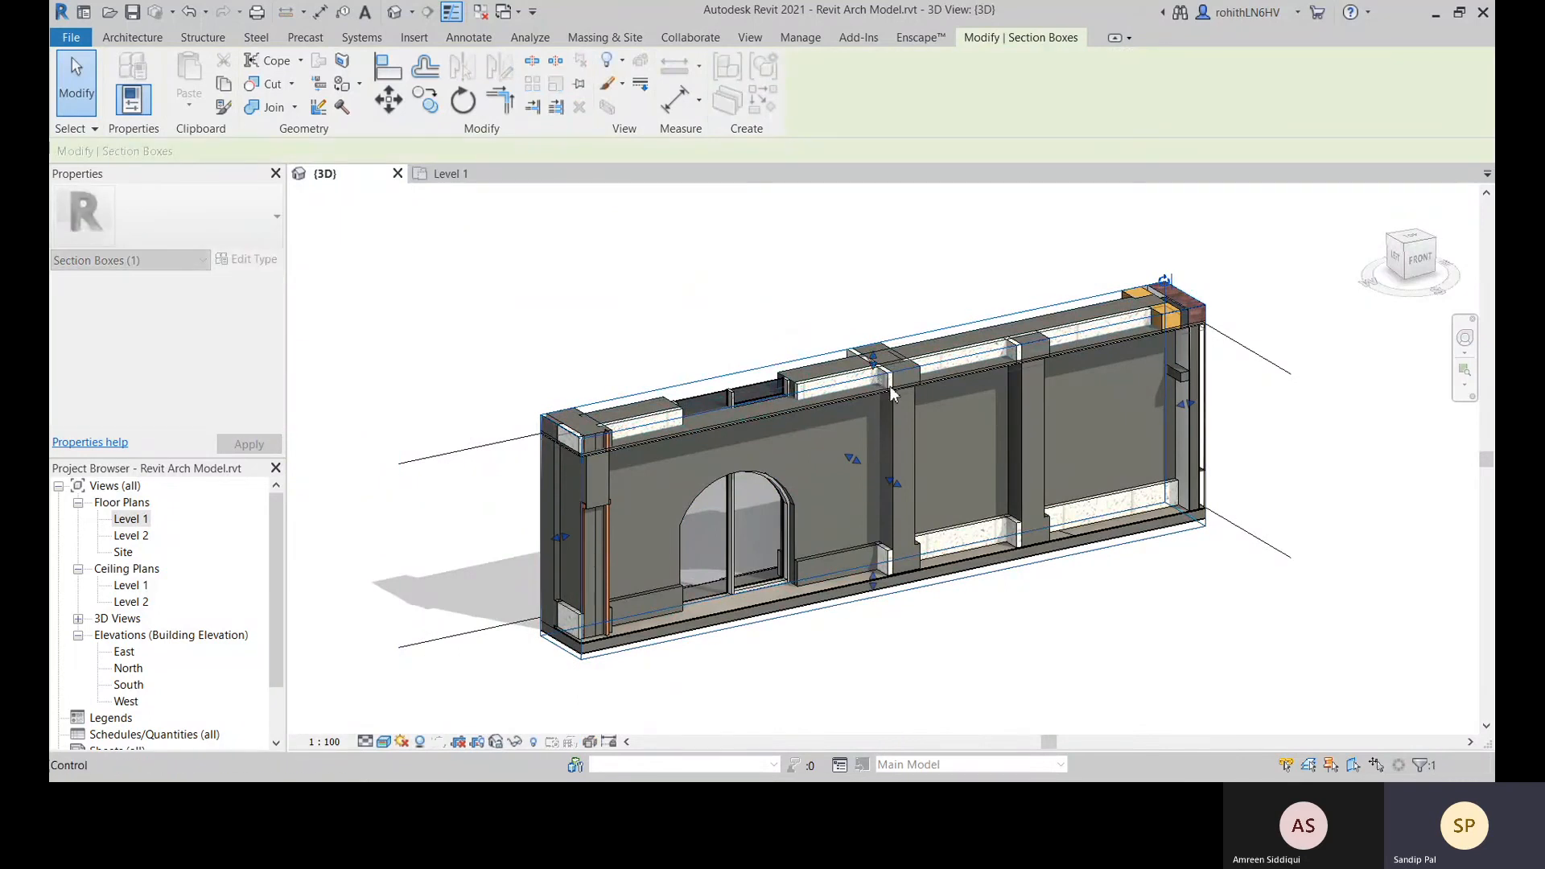
middle_drag(1153, 610, 1128, 539)
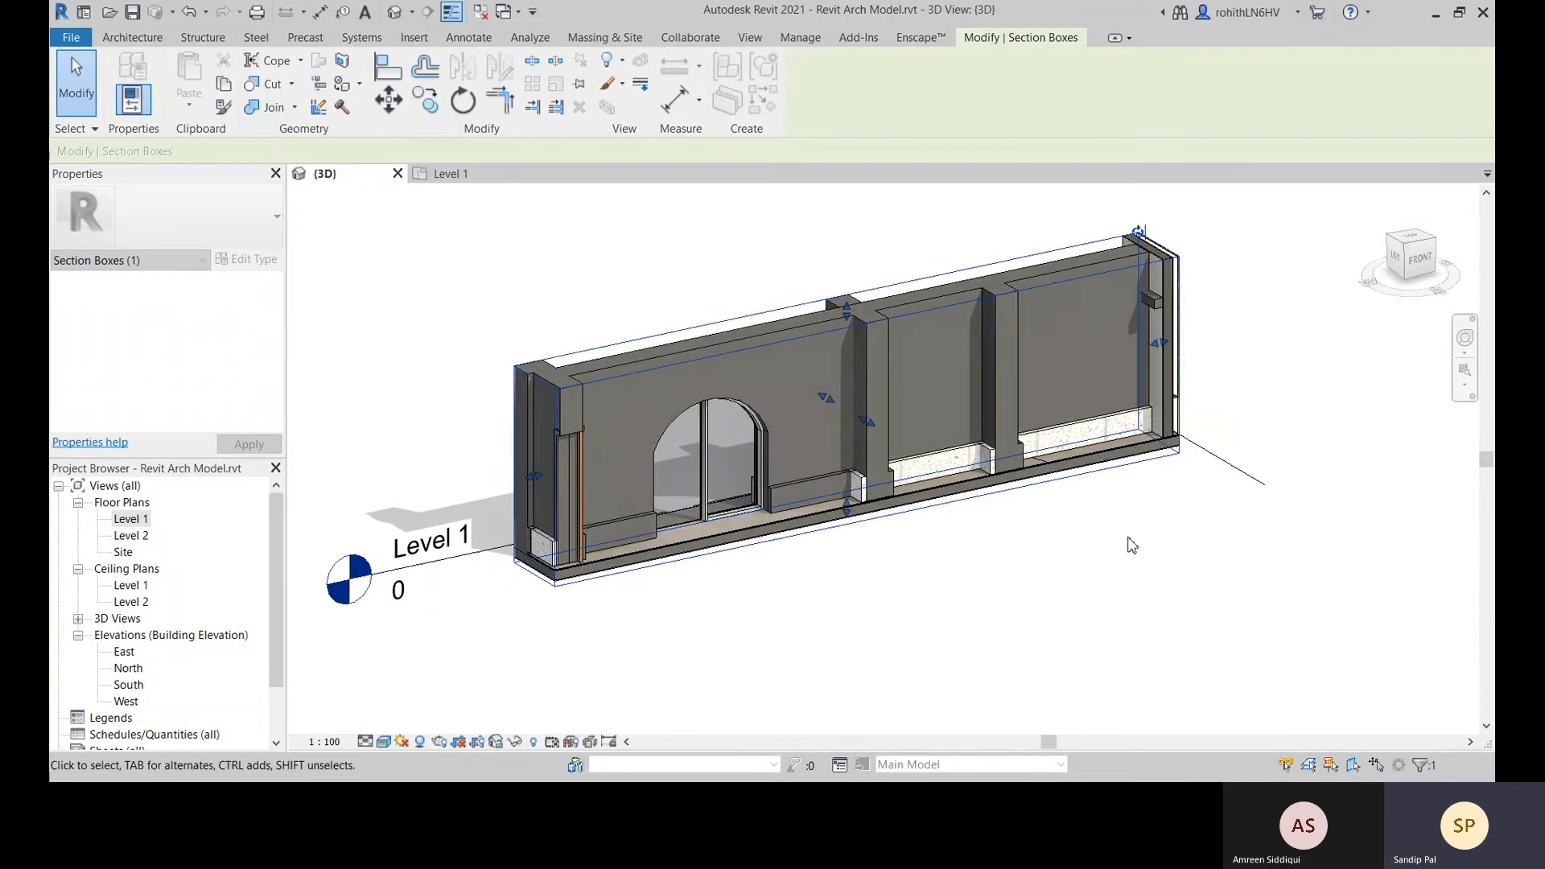
click(1012, 561)
Try Join Geometry in 3D with the arched-opening wall as first pick and the adjoining wall in line with it as second
scroll(819, 492, up, 5)
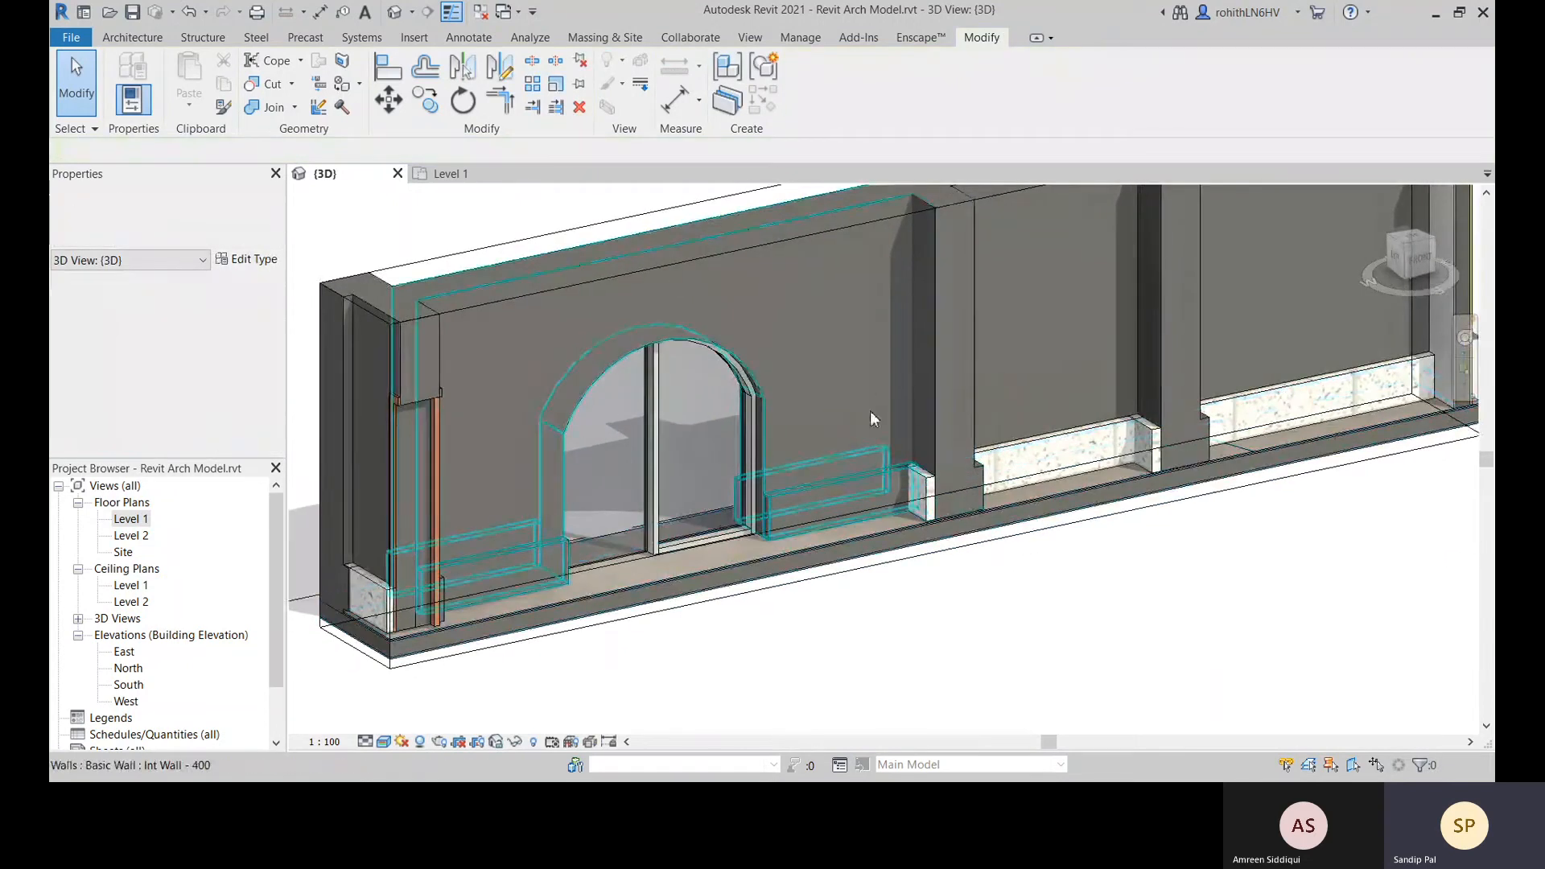
click(863, 394)
shift+middle_drag(862, 394, 974, 317)
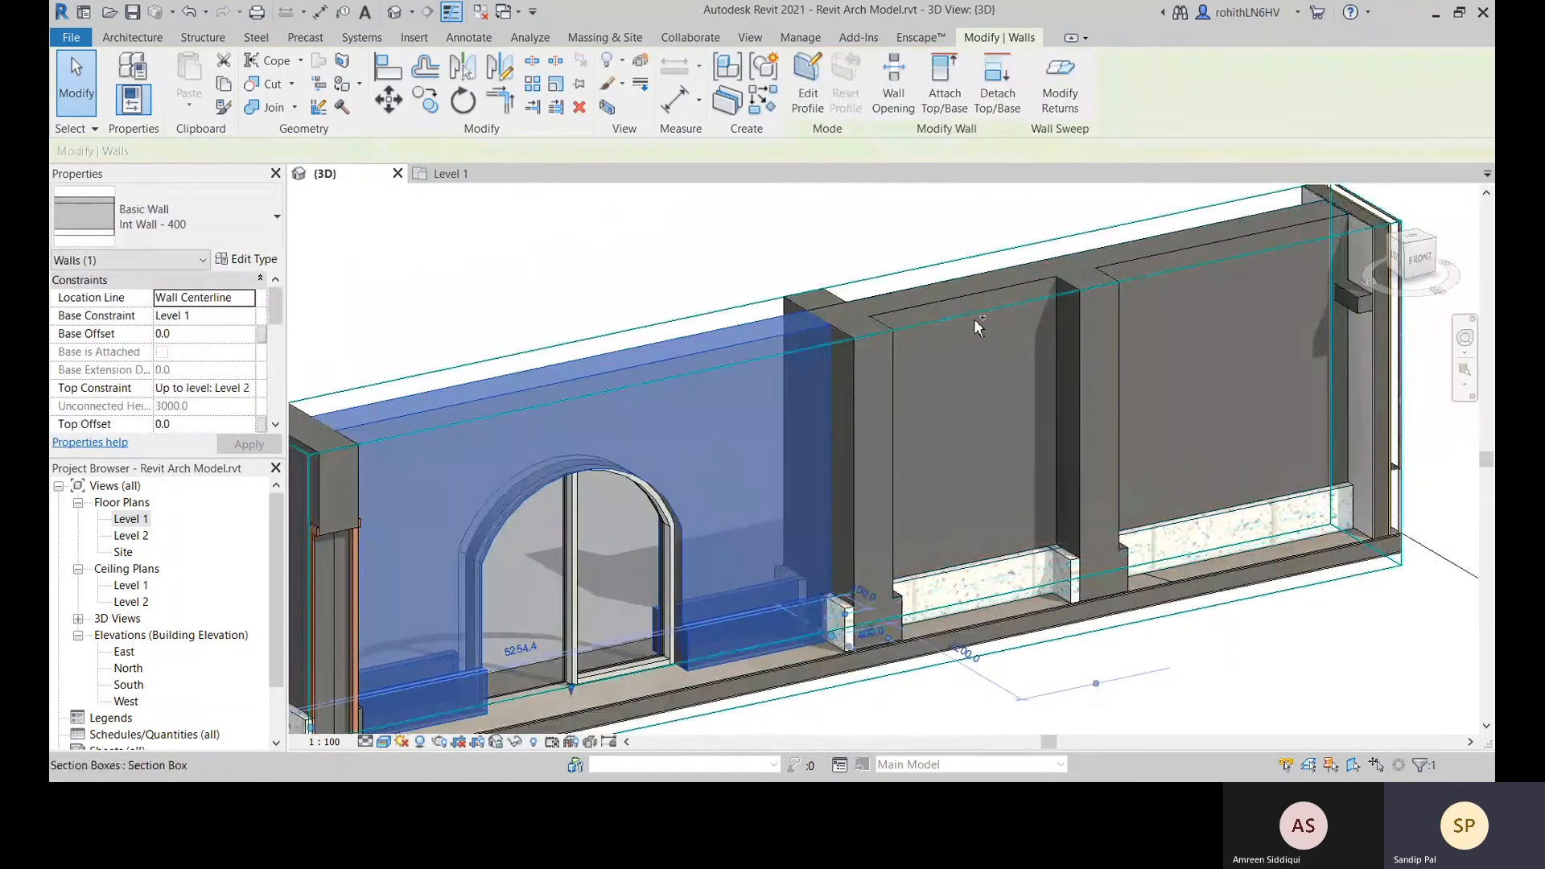
ctrl+click(973, 319)
ctrl+click(975, 298)
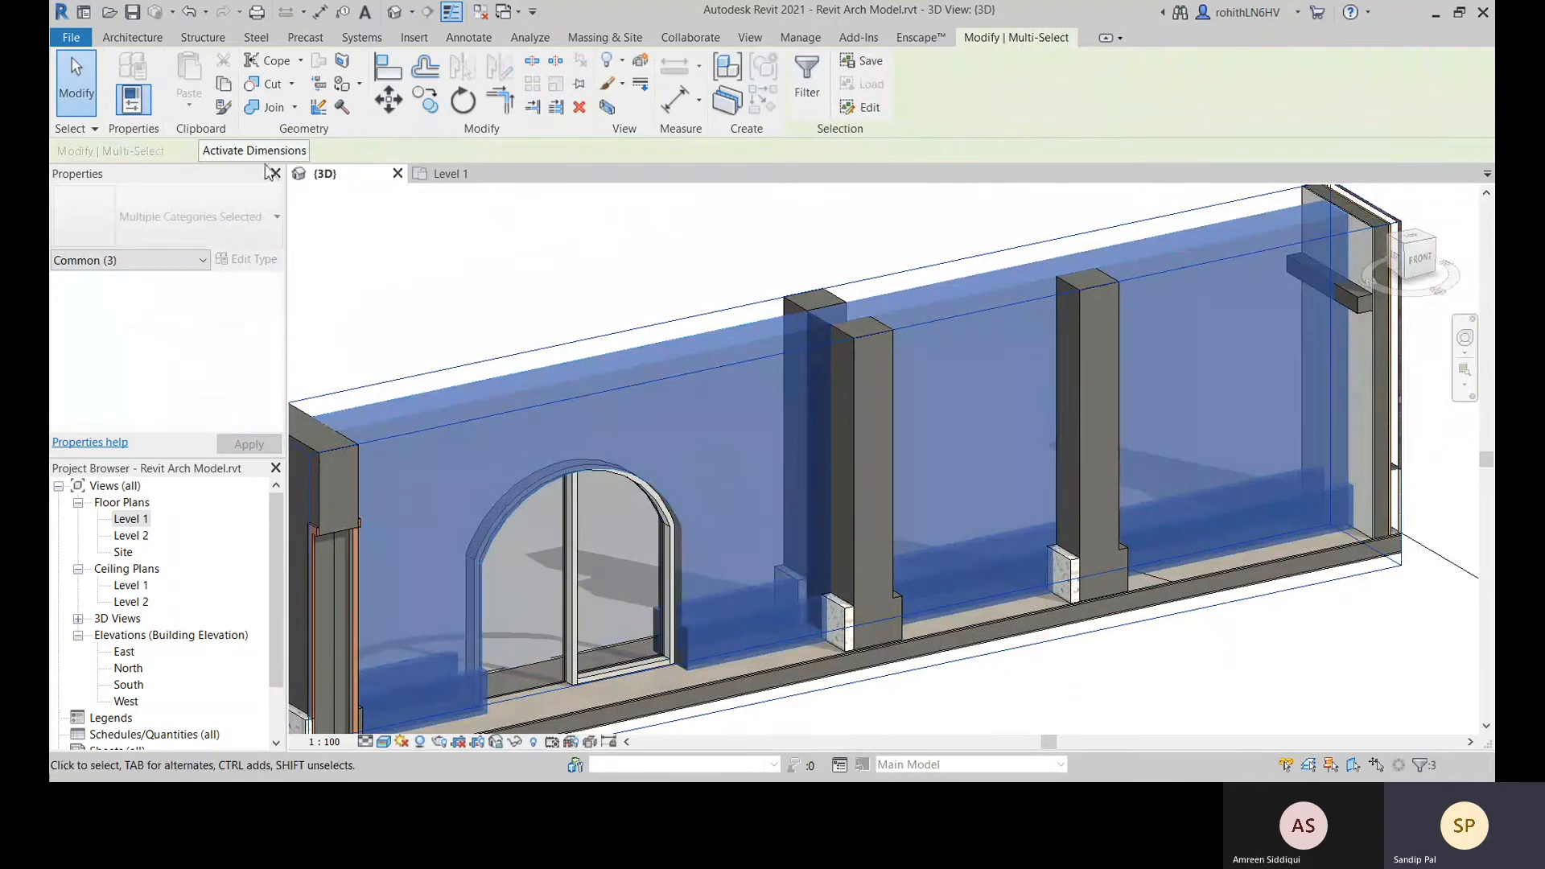
click(295, 108)
click(314, 136)
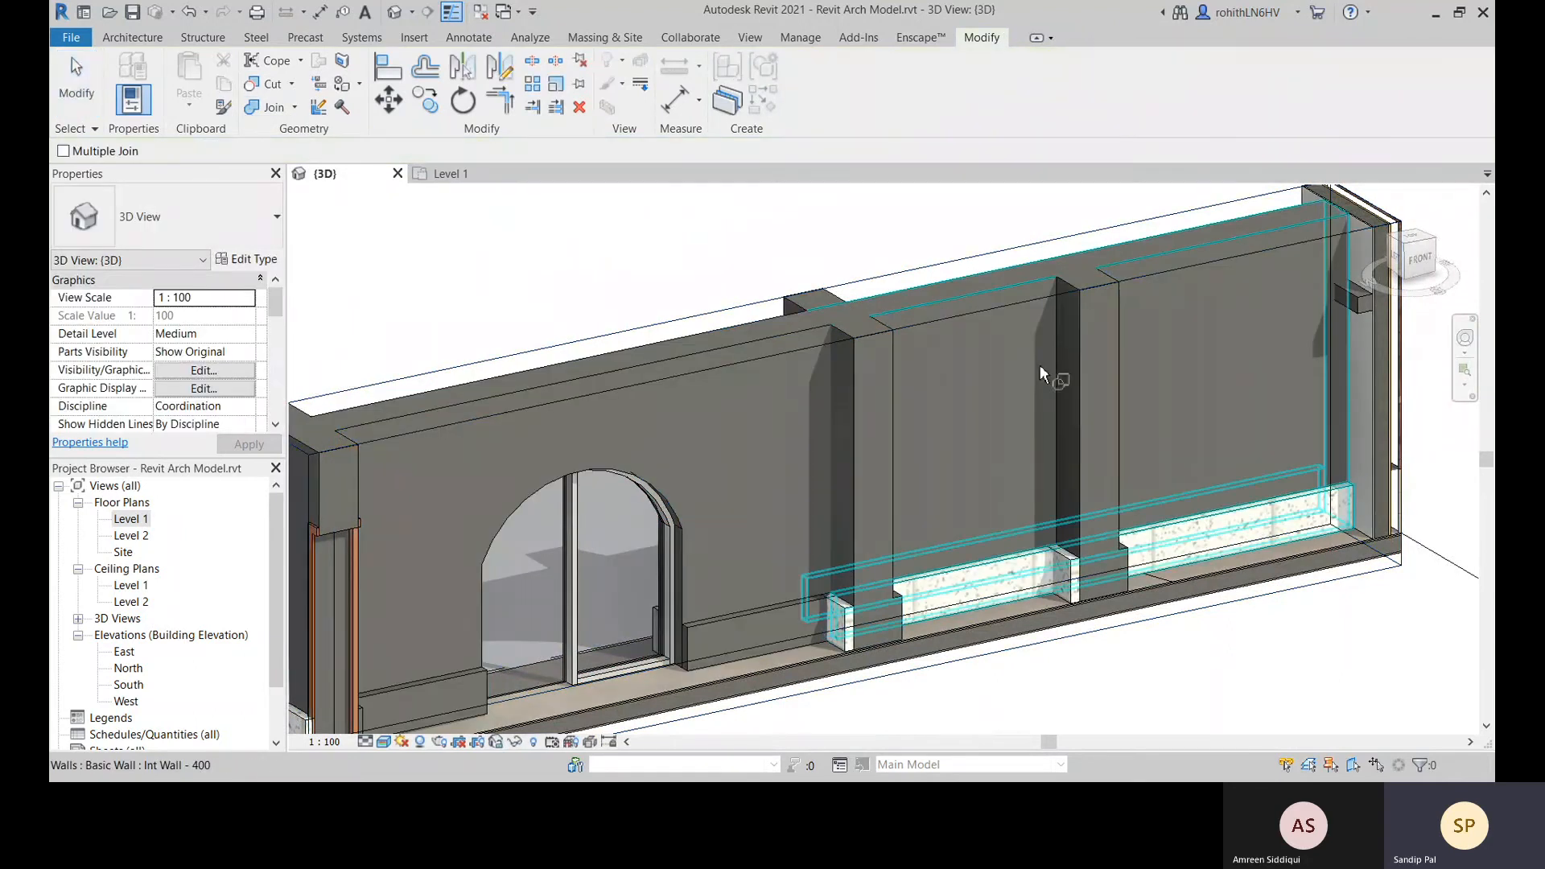
click(766, 348)
click(953, 304)
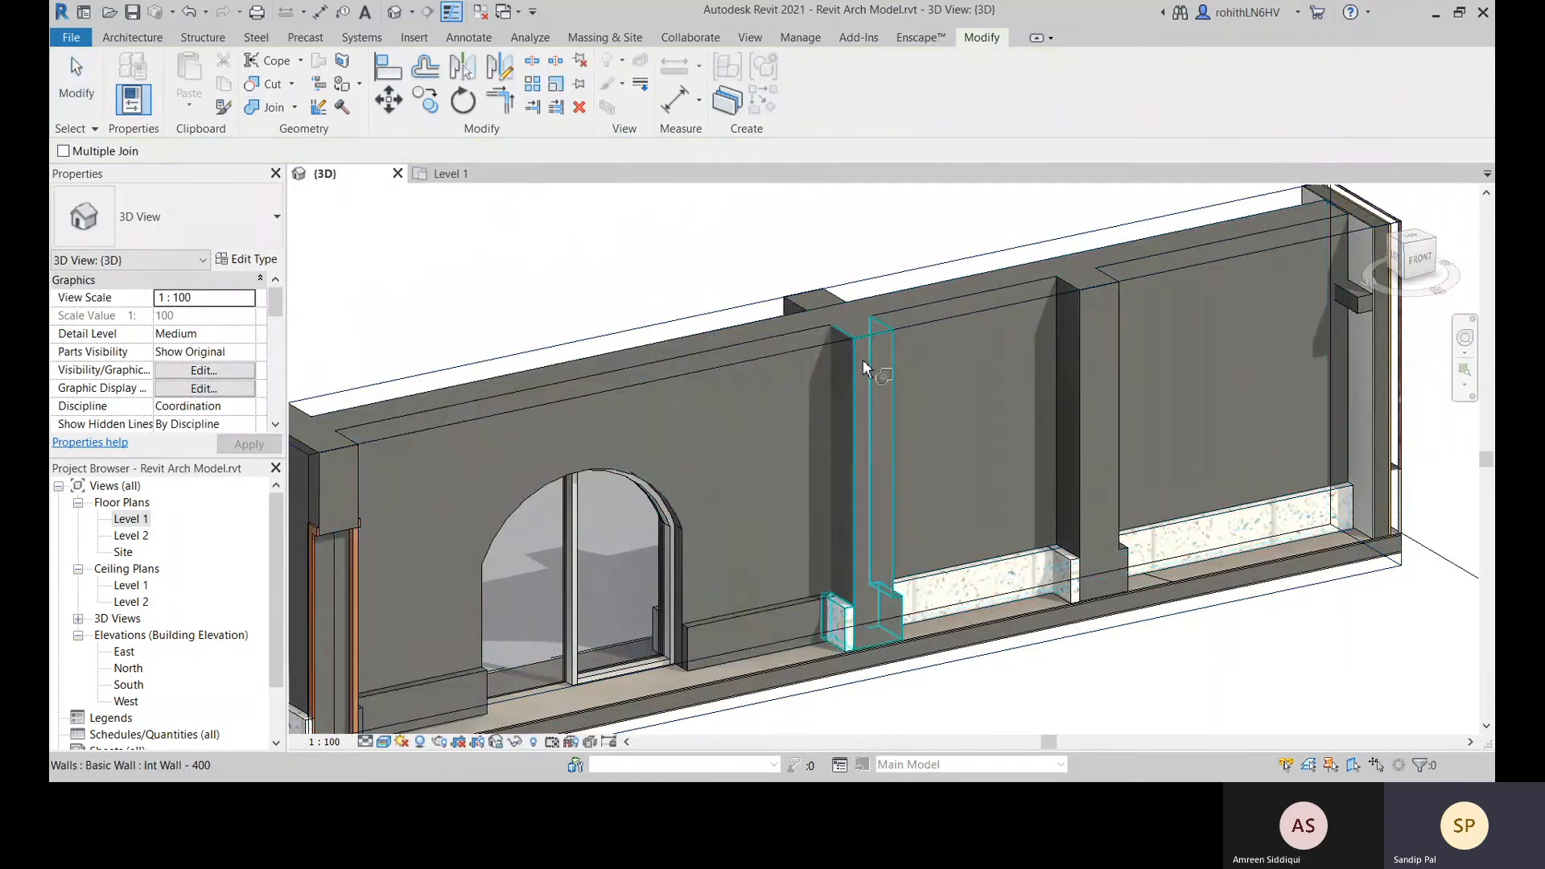
key(Escape)
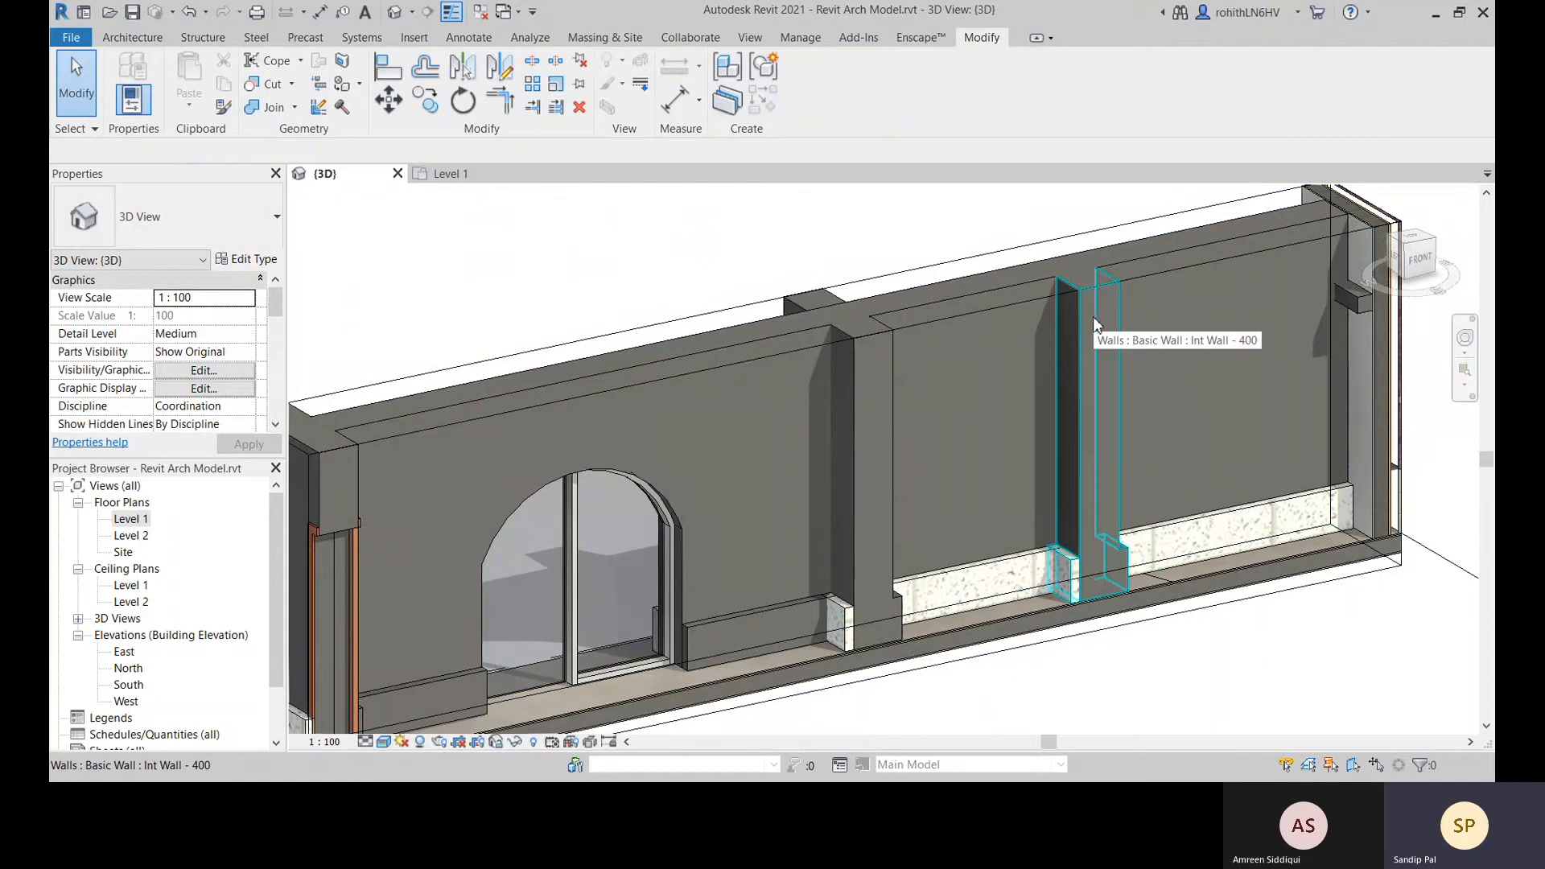
Select the wall in line with the arched-opening wall in 3D and inspect its junctions from above
click(1021, 288)
scroll(1164, 470, down, 6)
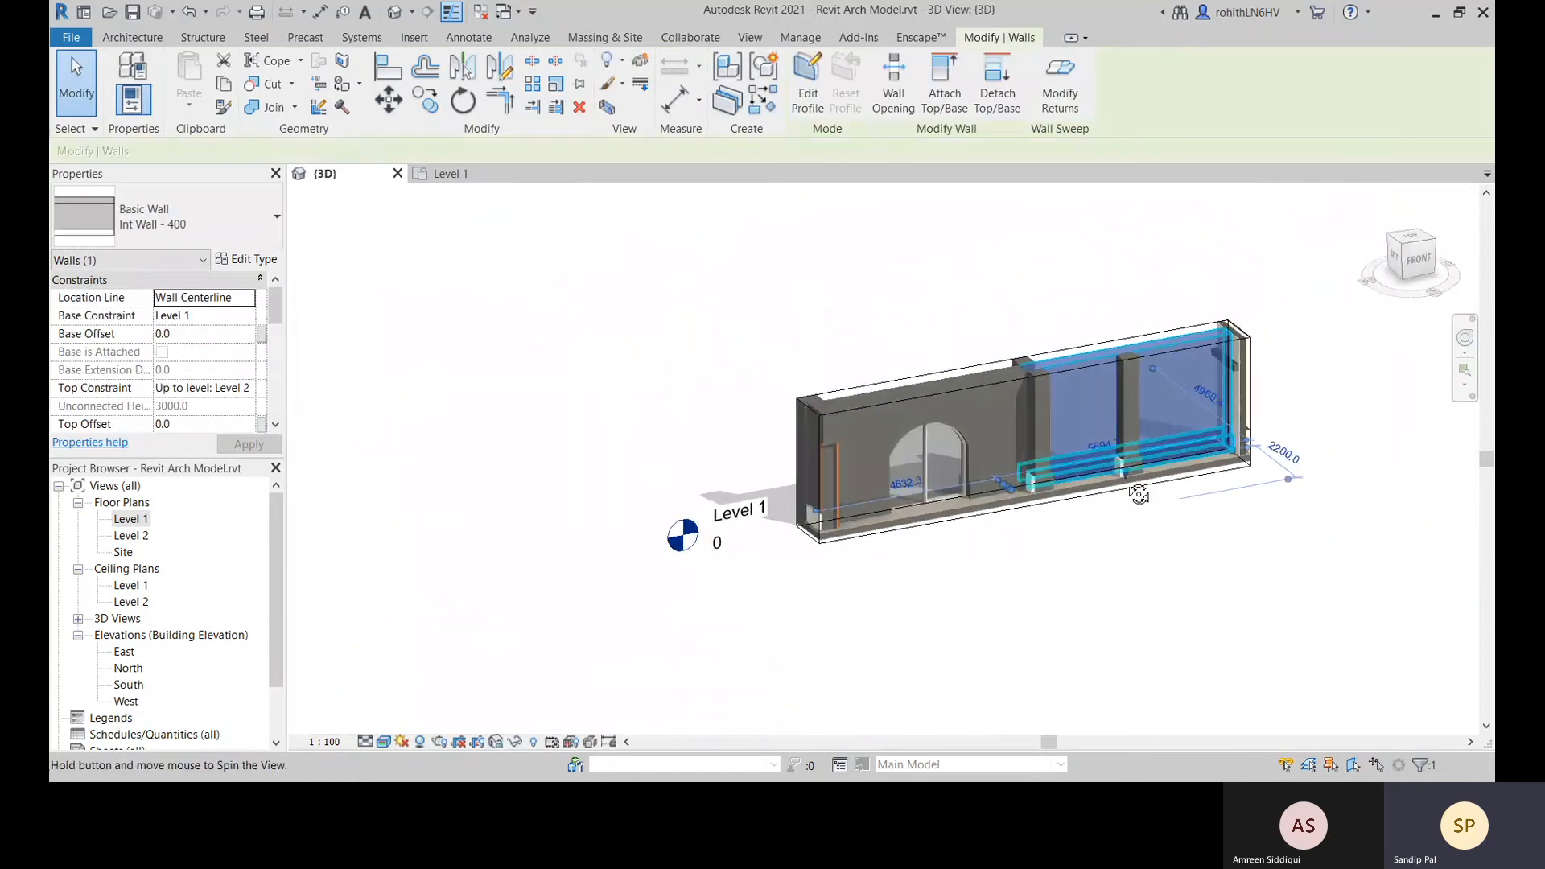
middle_drag(1165, 471, 903, 572)
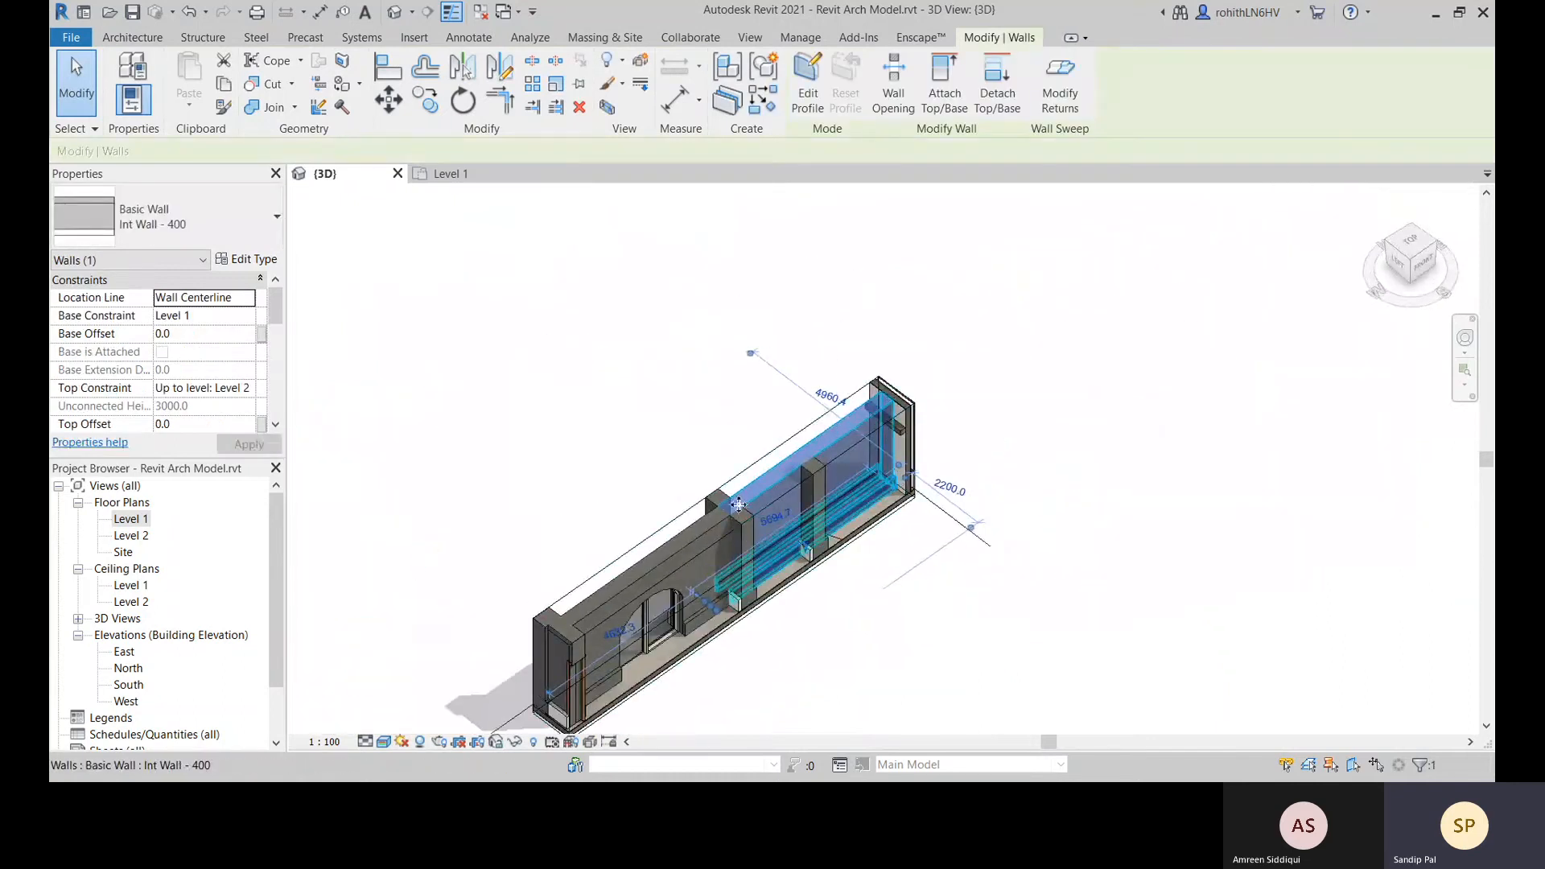
scroll(812, 522, up, 2)
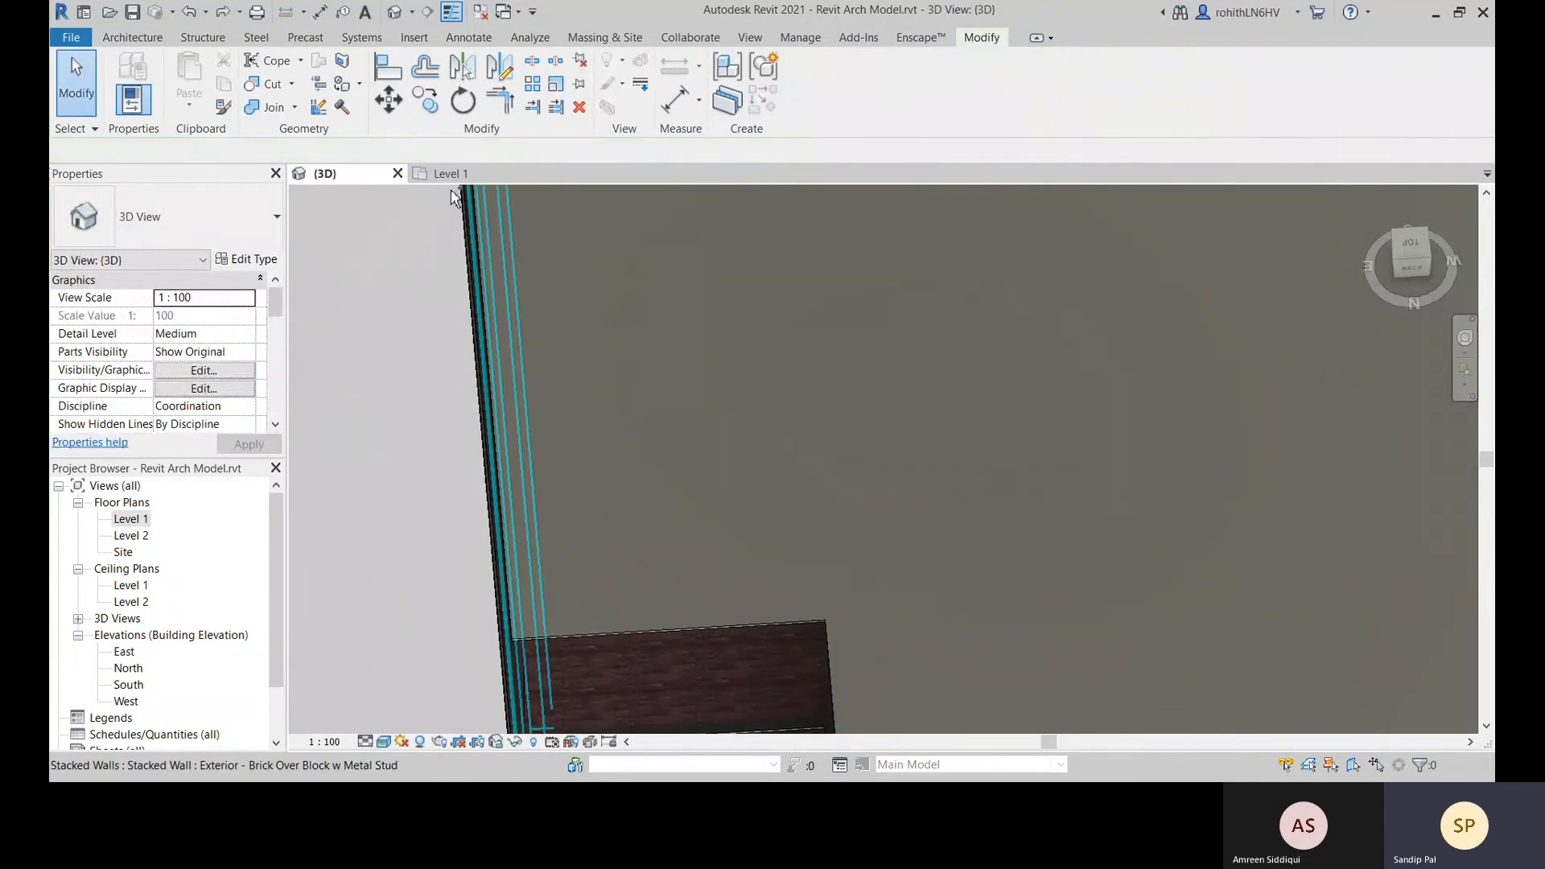
Demolish the vertical Int Wall - 400 that hosts doors 6 and 7 in the Level 1 floor plan
click(456, 177)
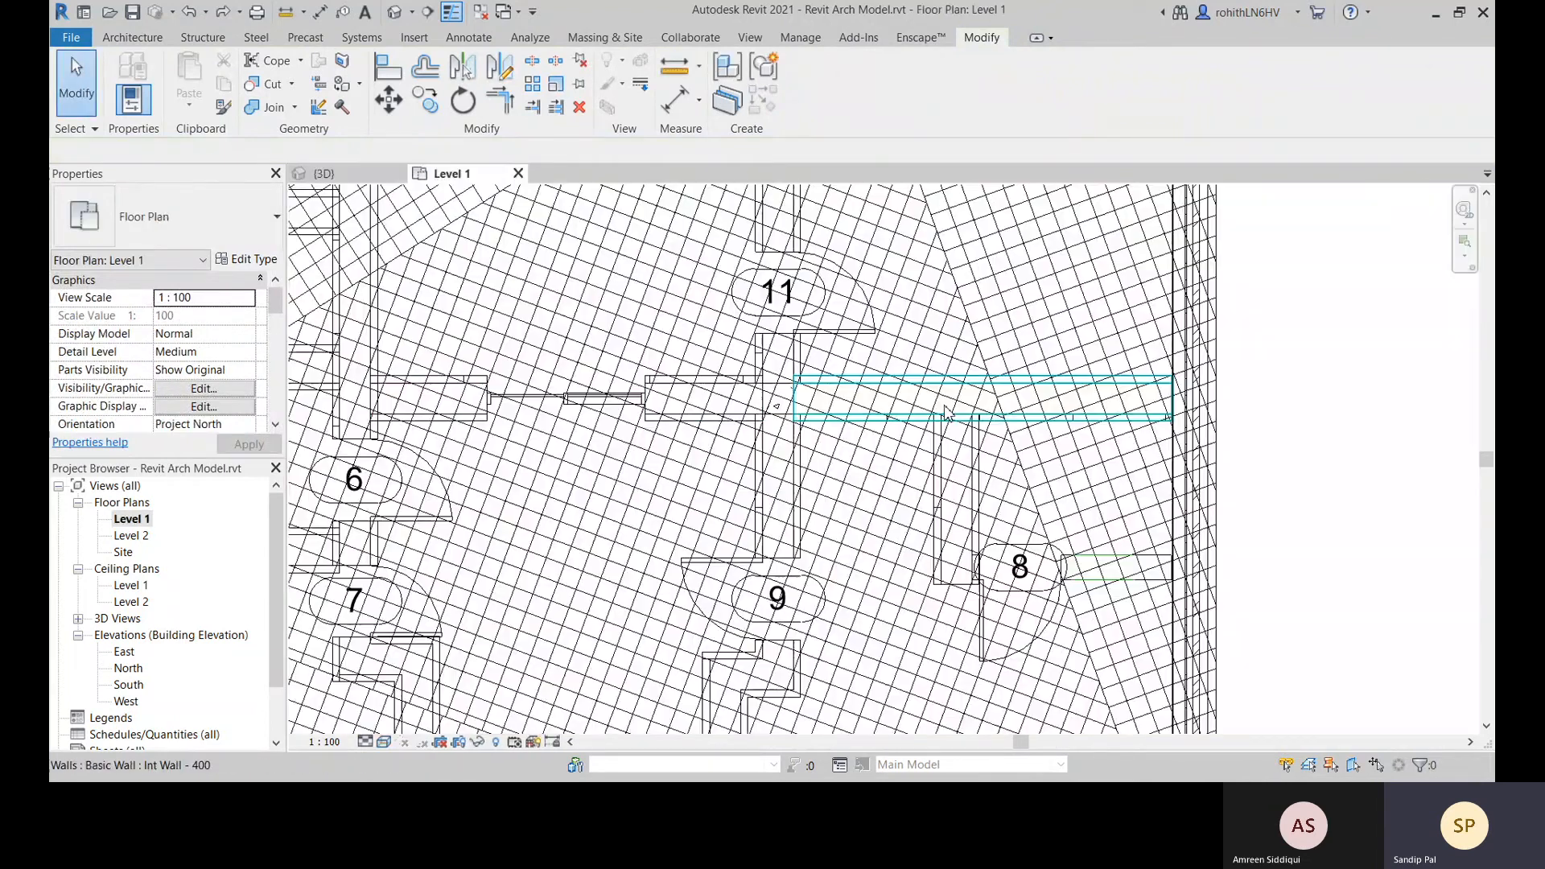
scroll(725, 408, down, 6)
middle_drag(725, 408, 845, 403)
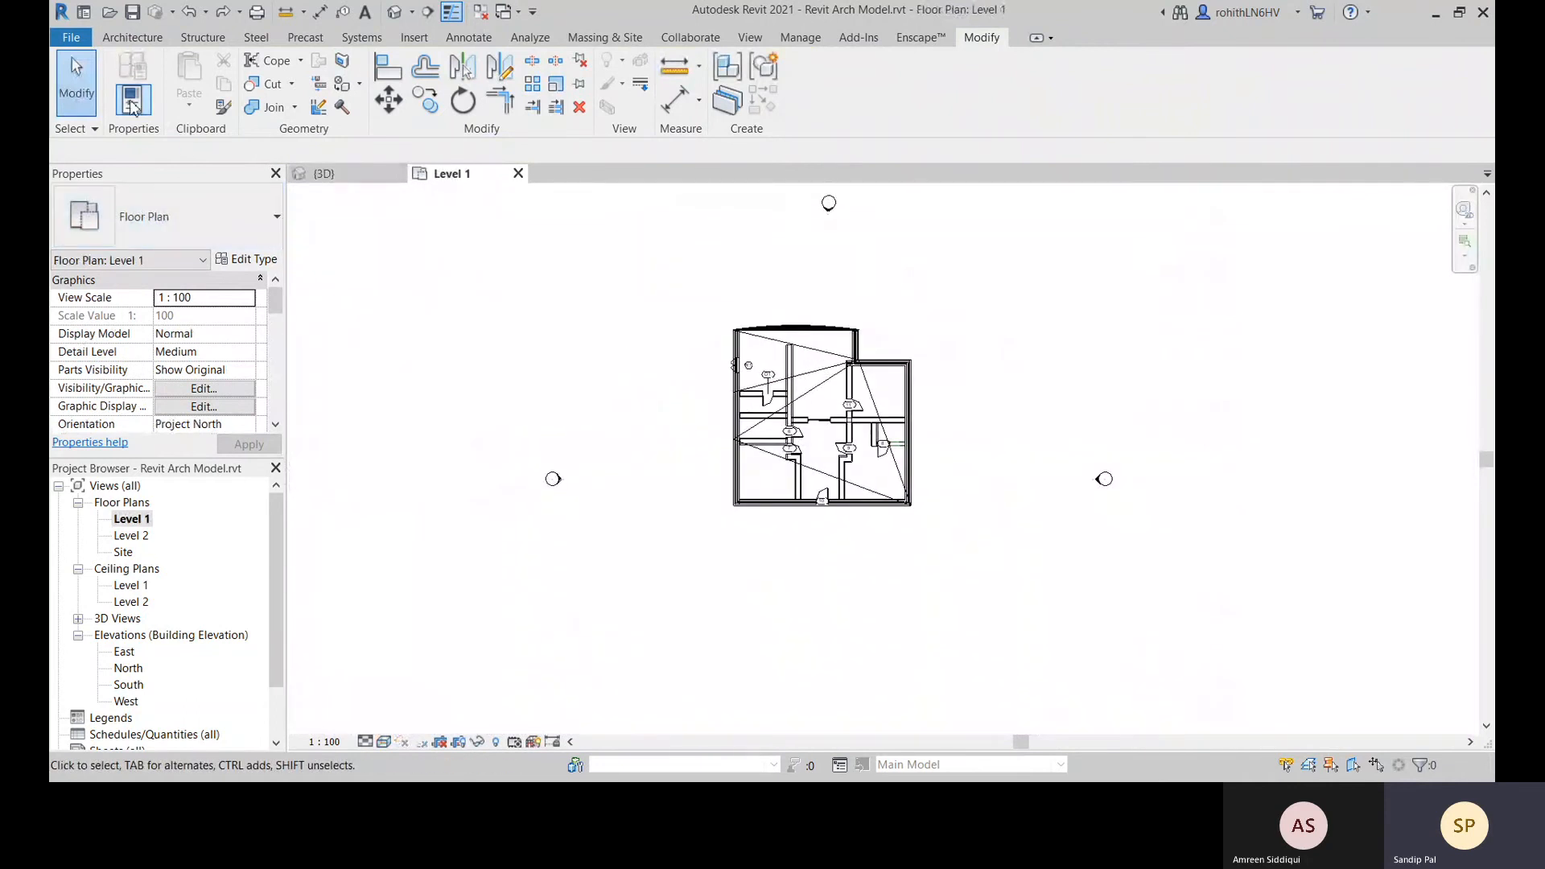
middle_drag(641, 359, 626, 362)
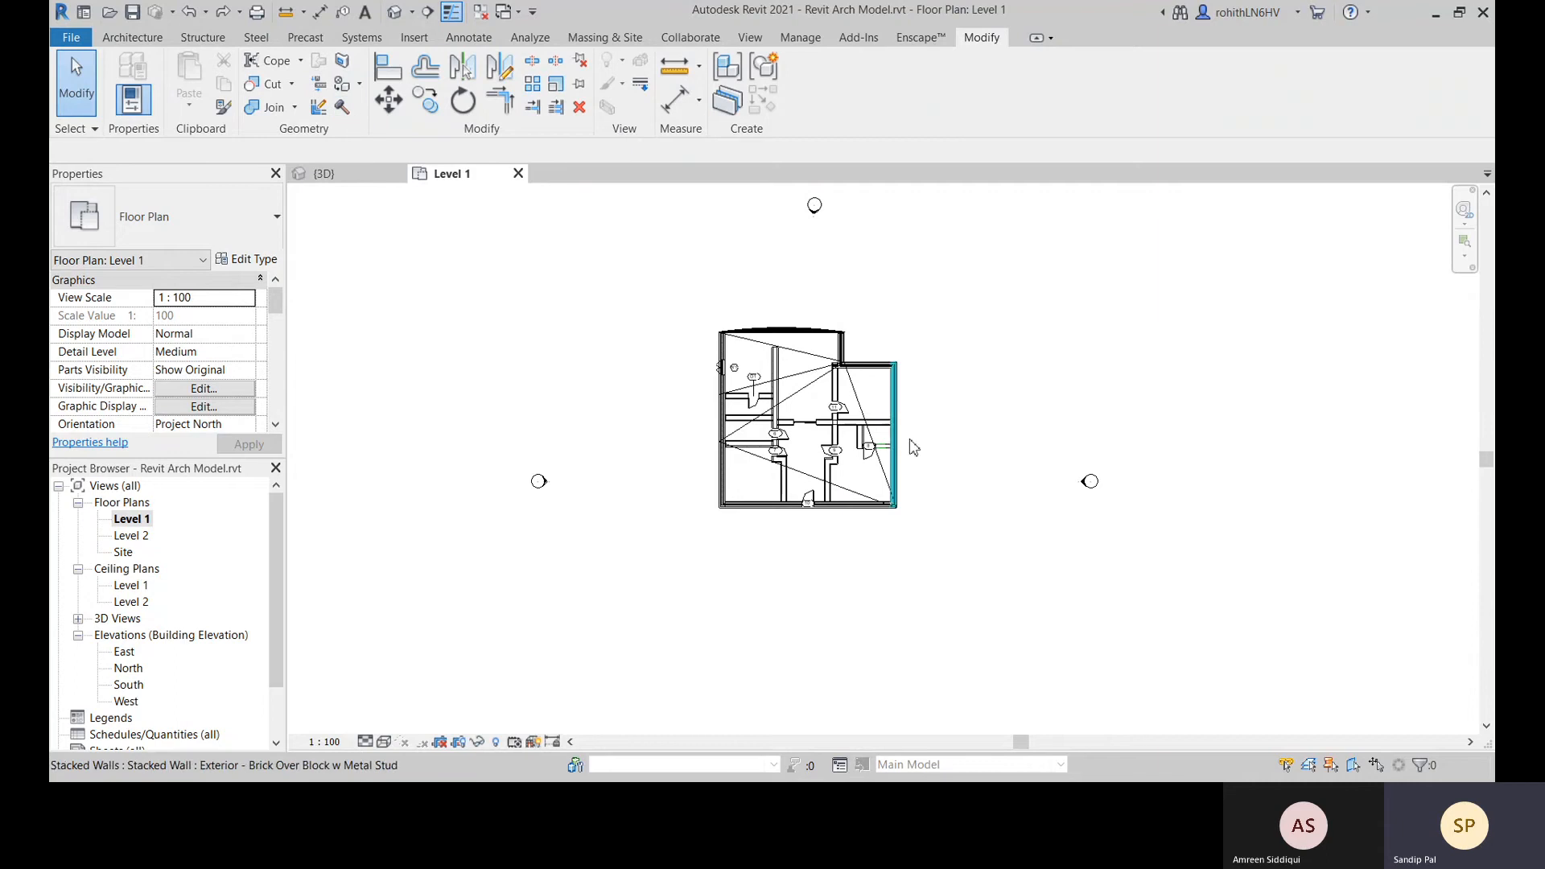
middle_drag(907, 445, 772, 454)
scroll(667, 397, up, 3)
scroll(667, 396, up, 3)
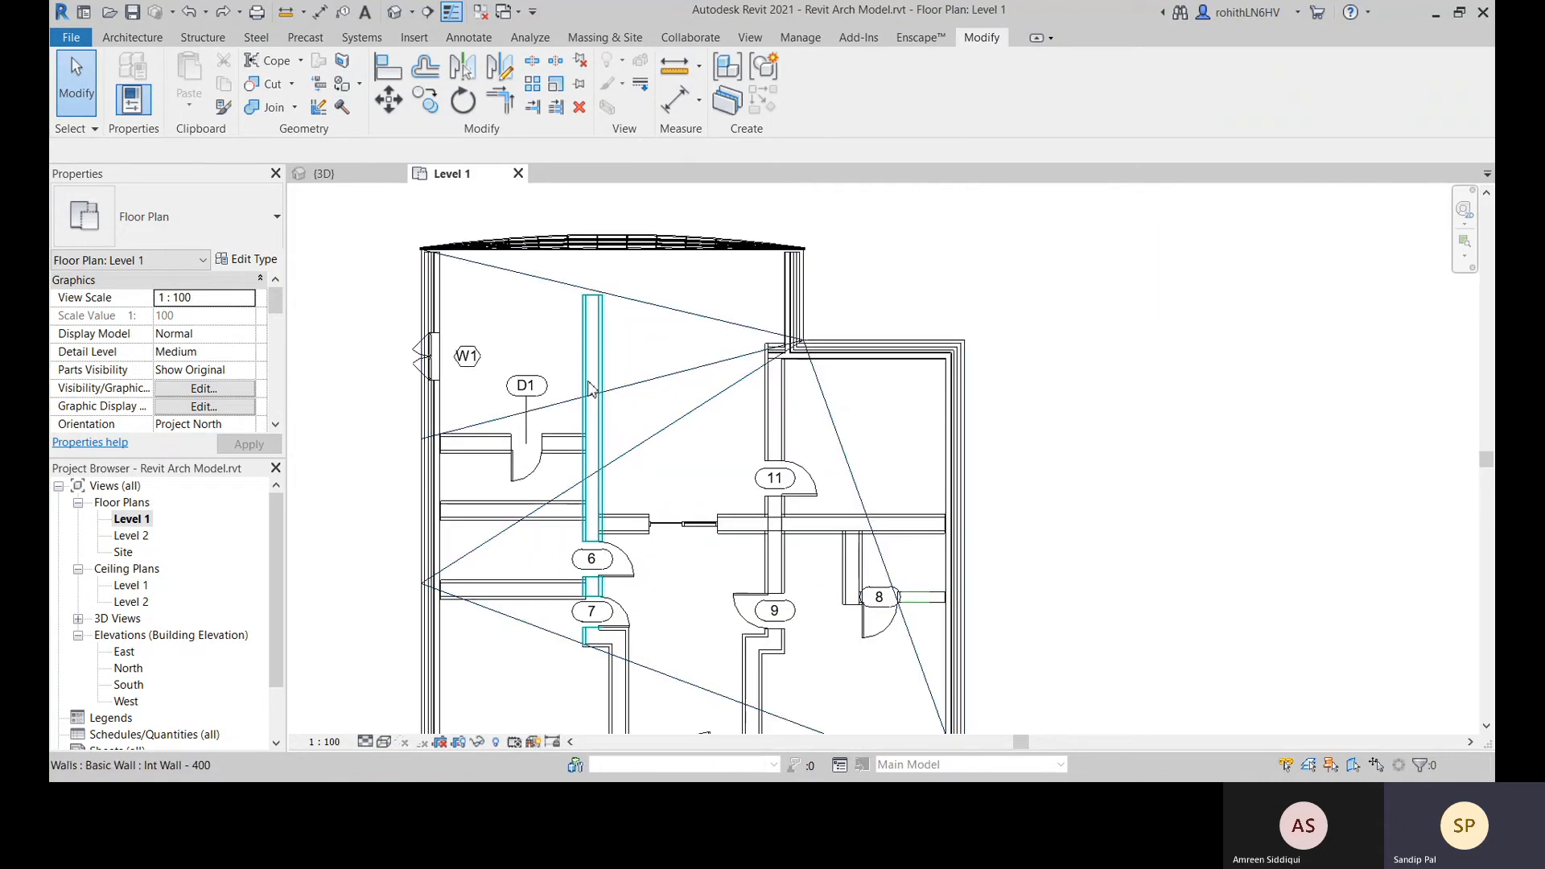
click(590, 389)
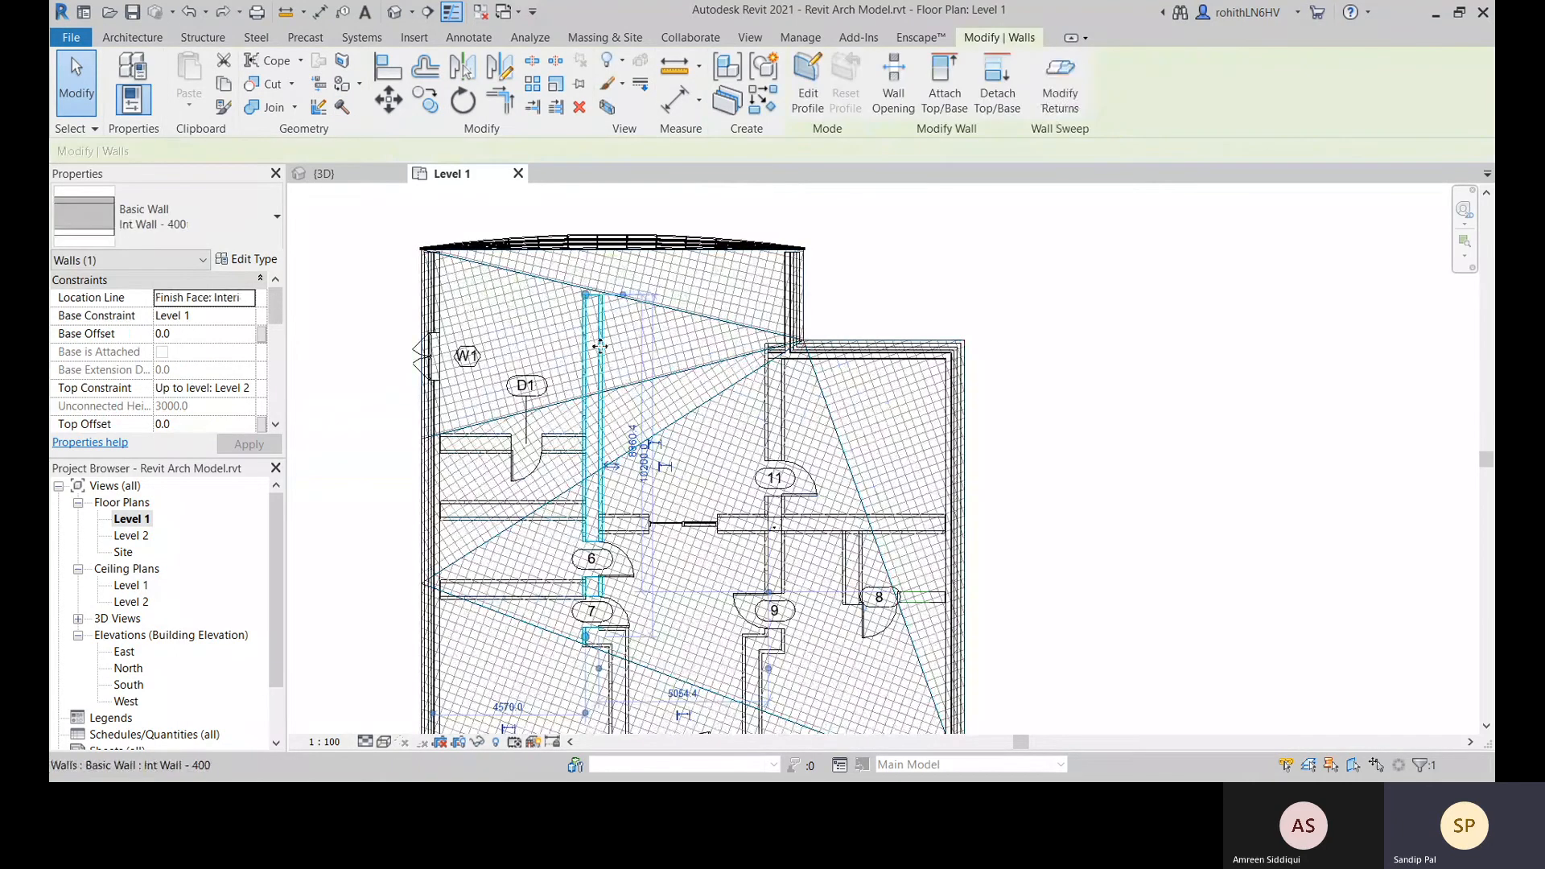
click(343, 108)
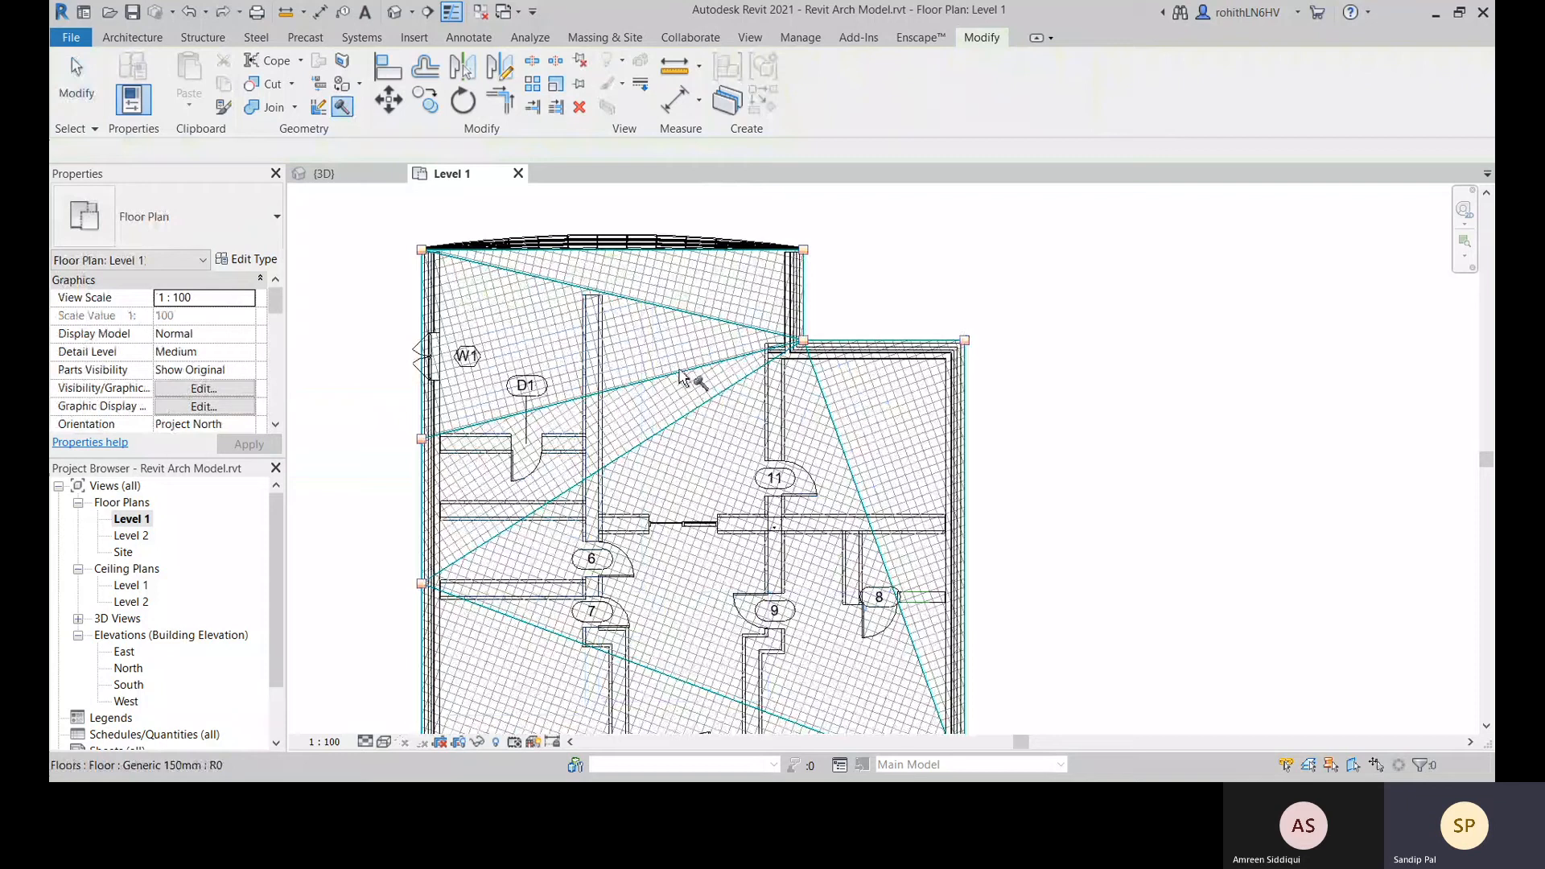
click(597, 359)
scroll(599, 342, up, 2)
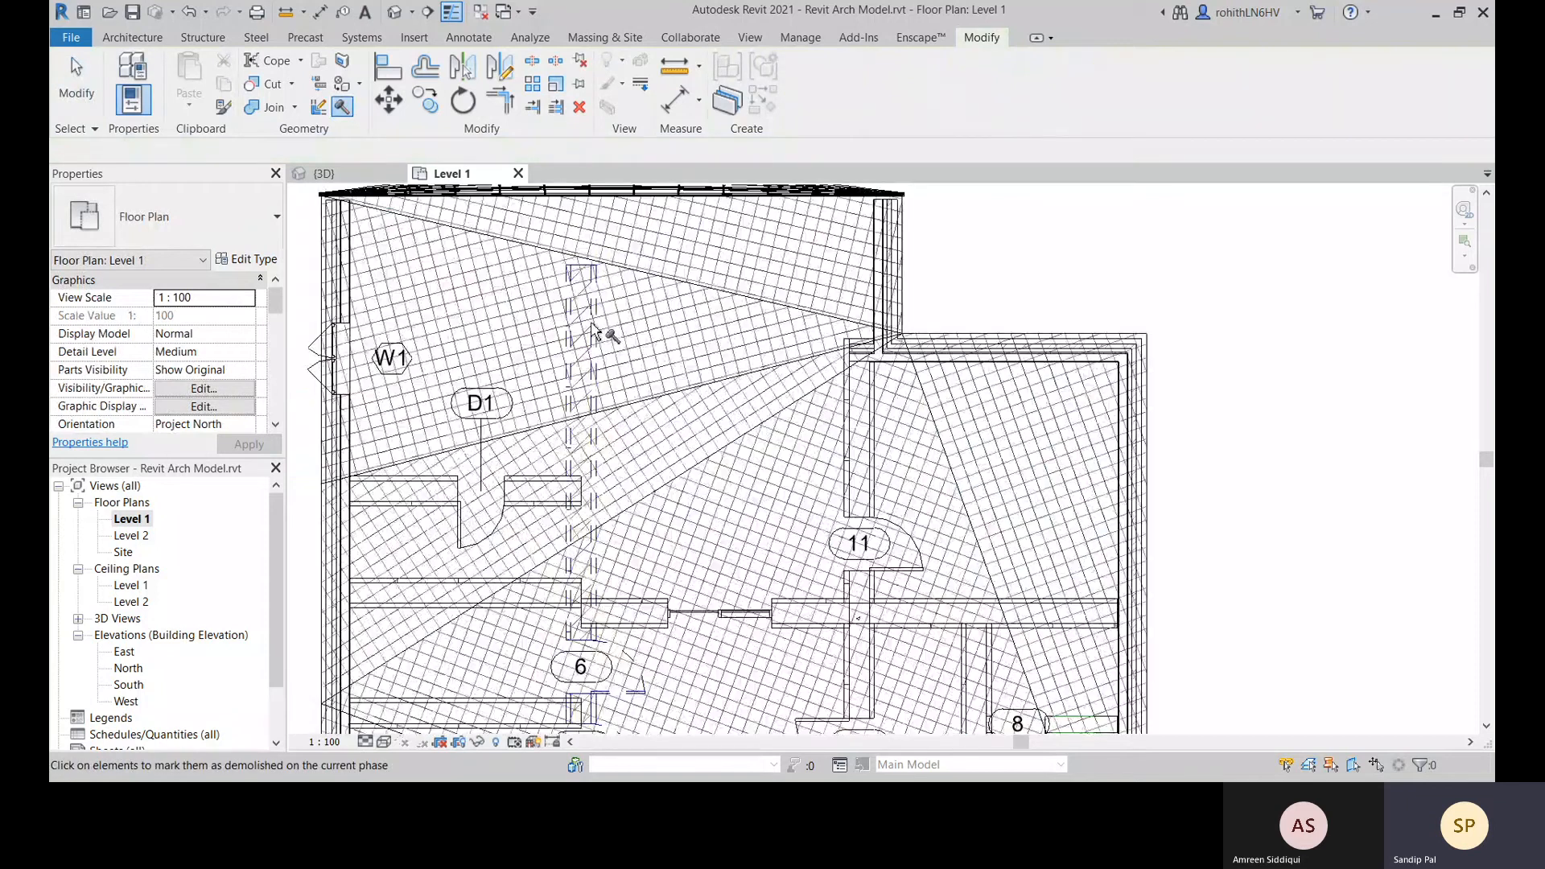
scroll(592, 330, up, 1)
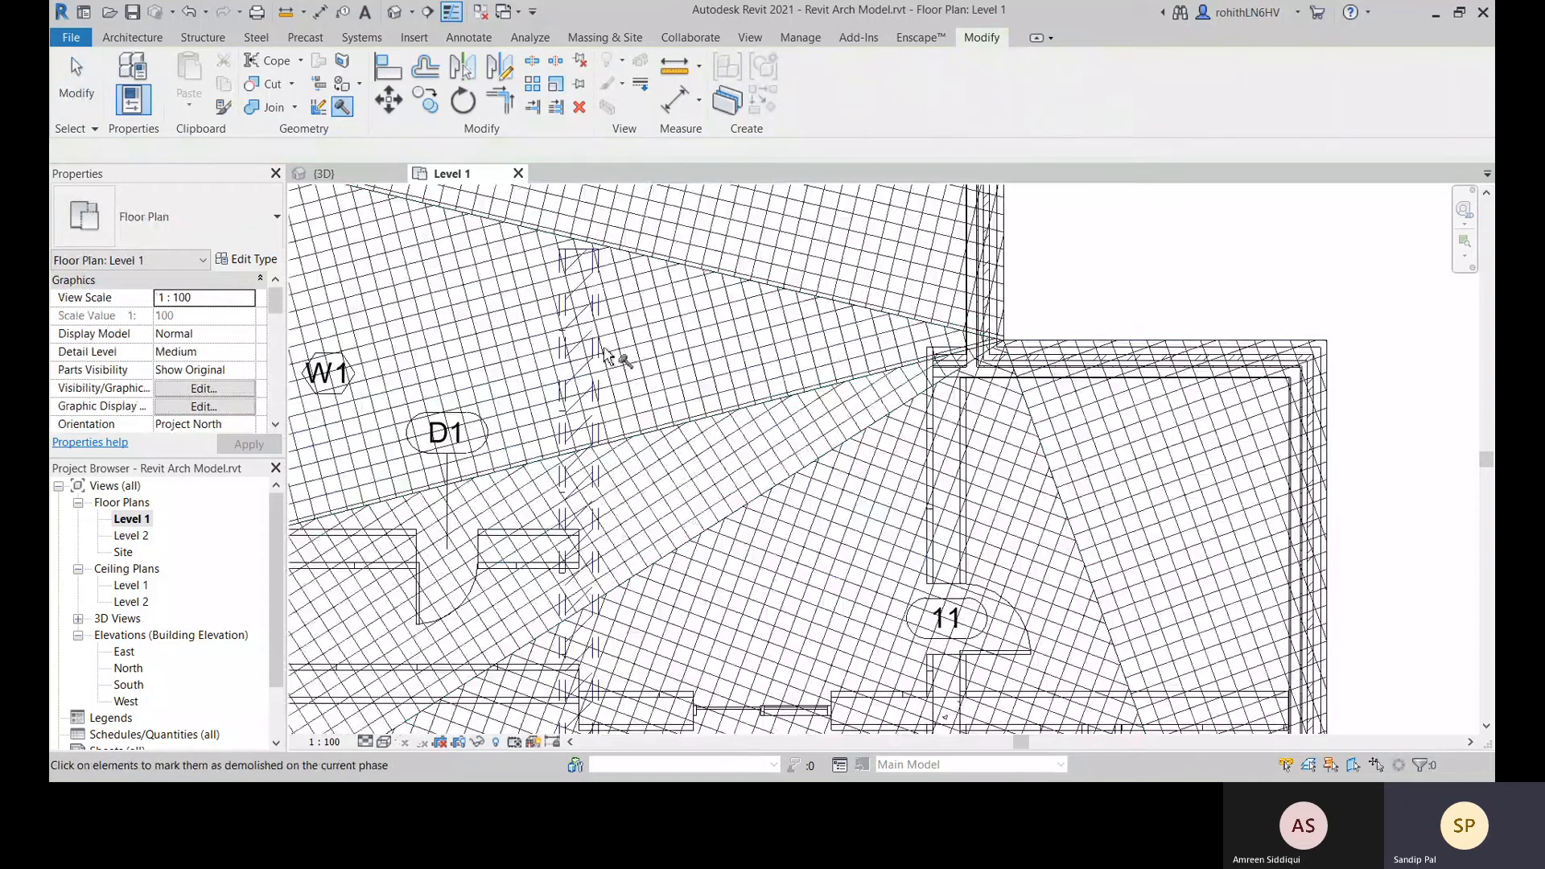
key(Escape)
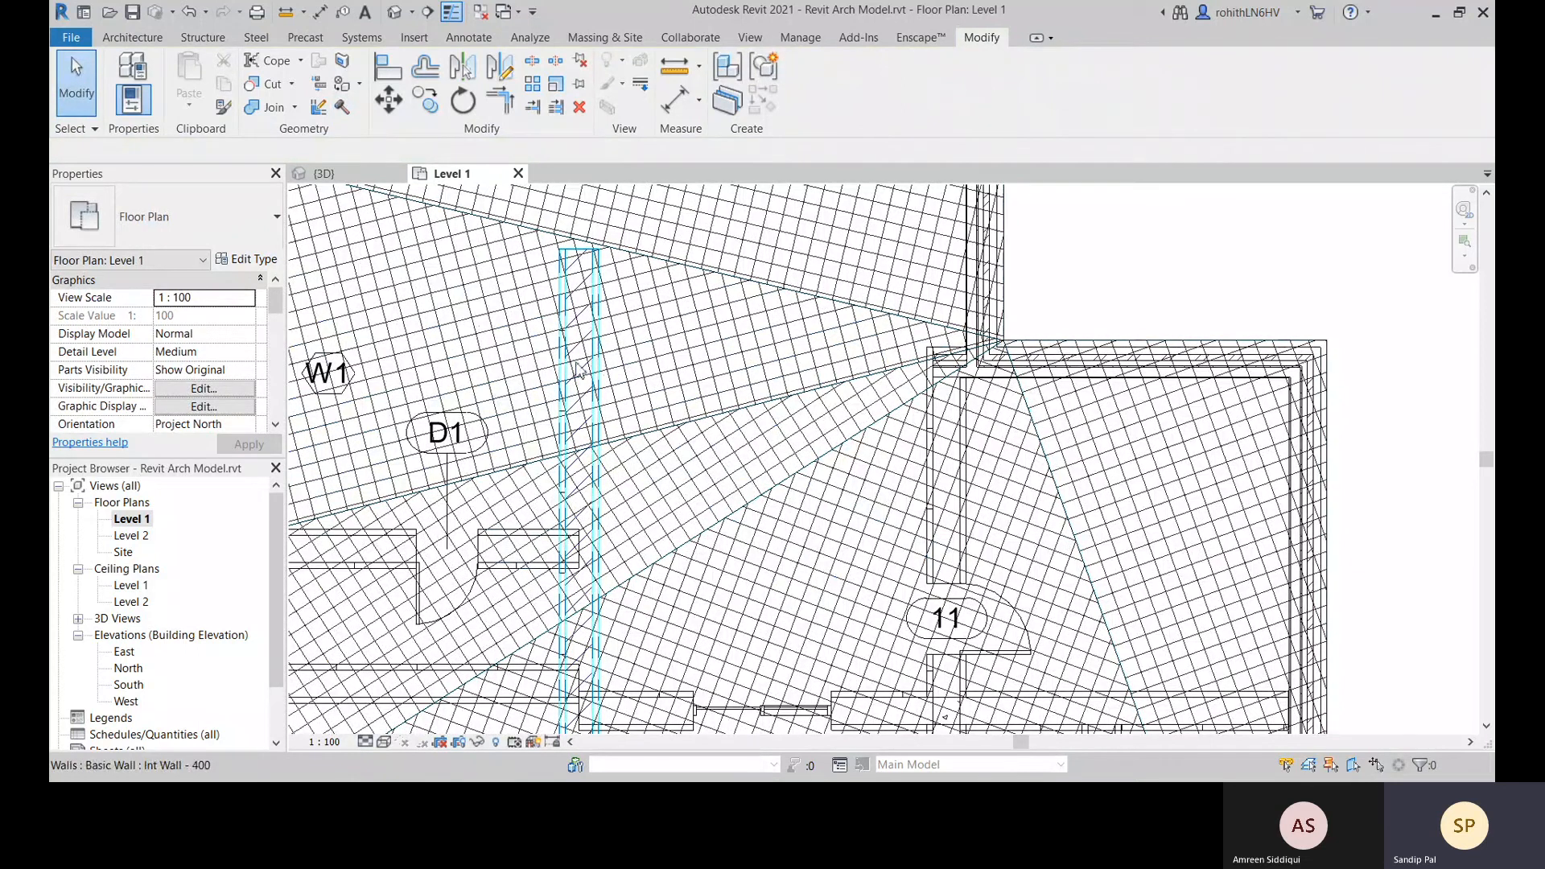
Examine the demolished wall in the Level 1 plan, select it and look for it in the 3D view
middle_drag(651, 387, 683, 347)
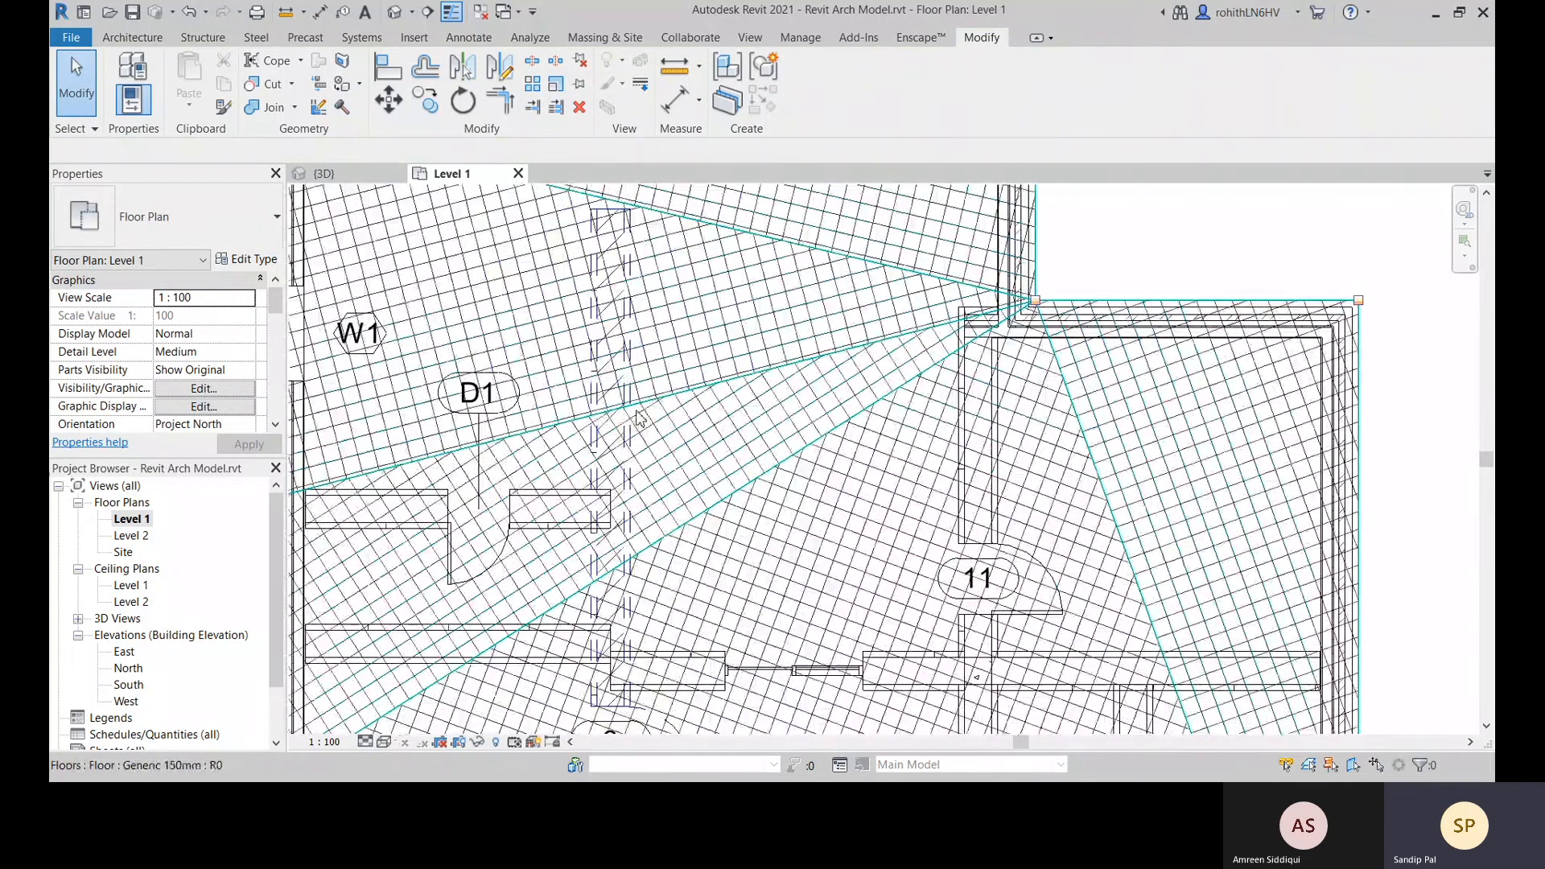
middle_drag(622, 490, 641, 447)
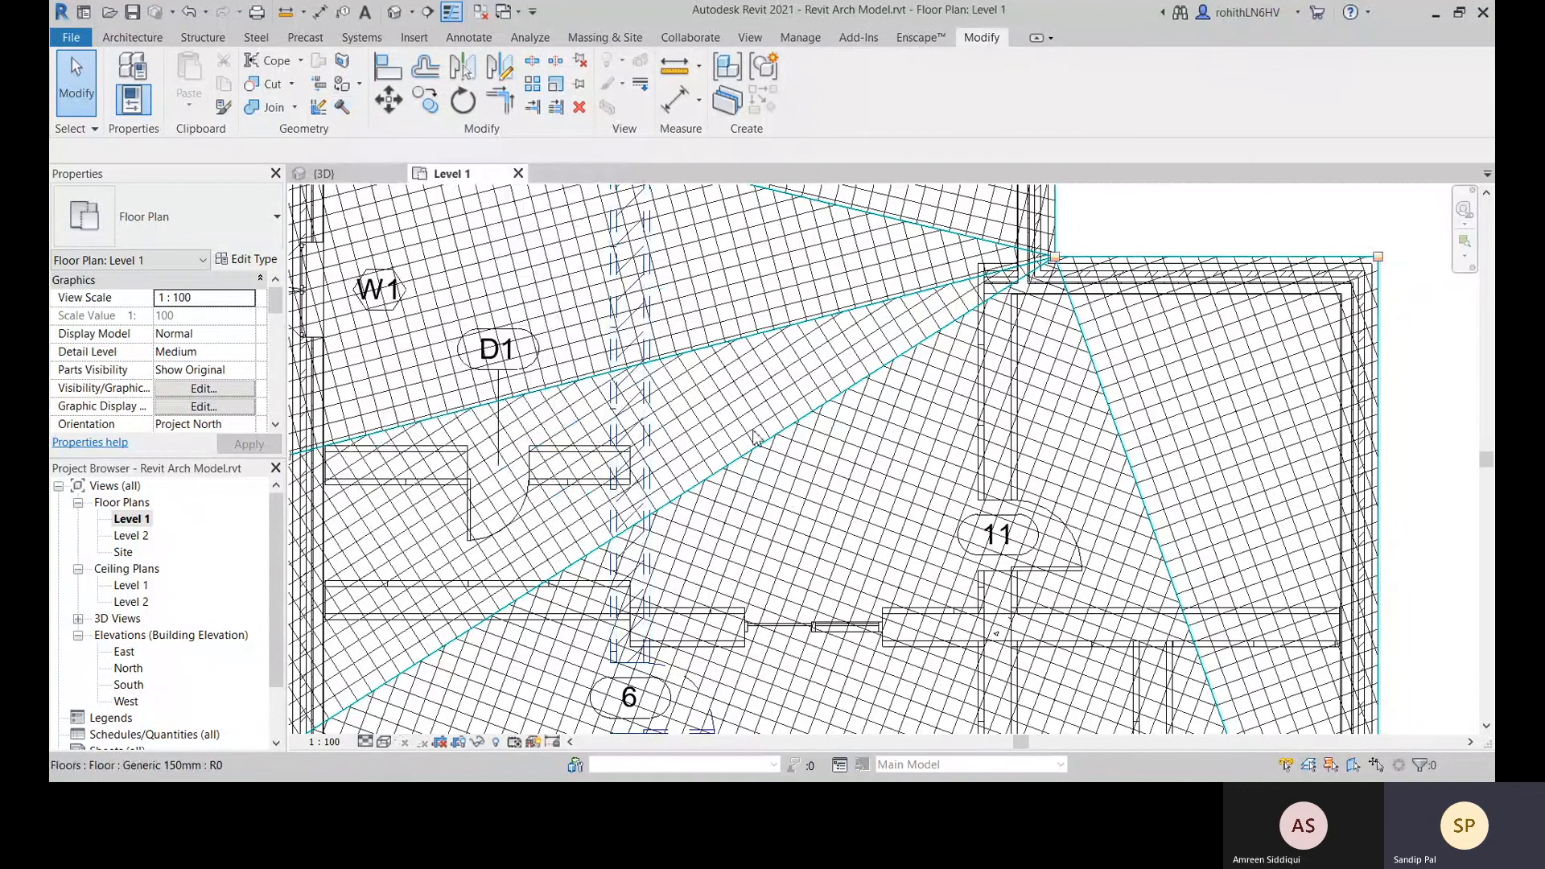
scroll(757, 437, down, 2)
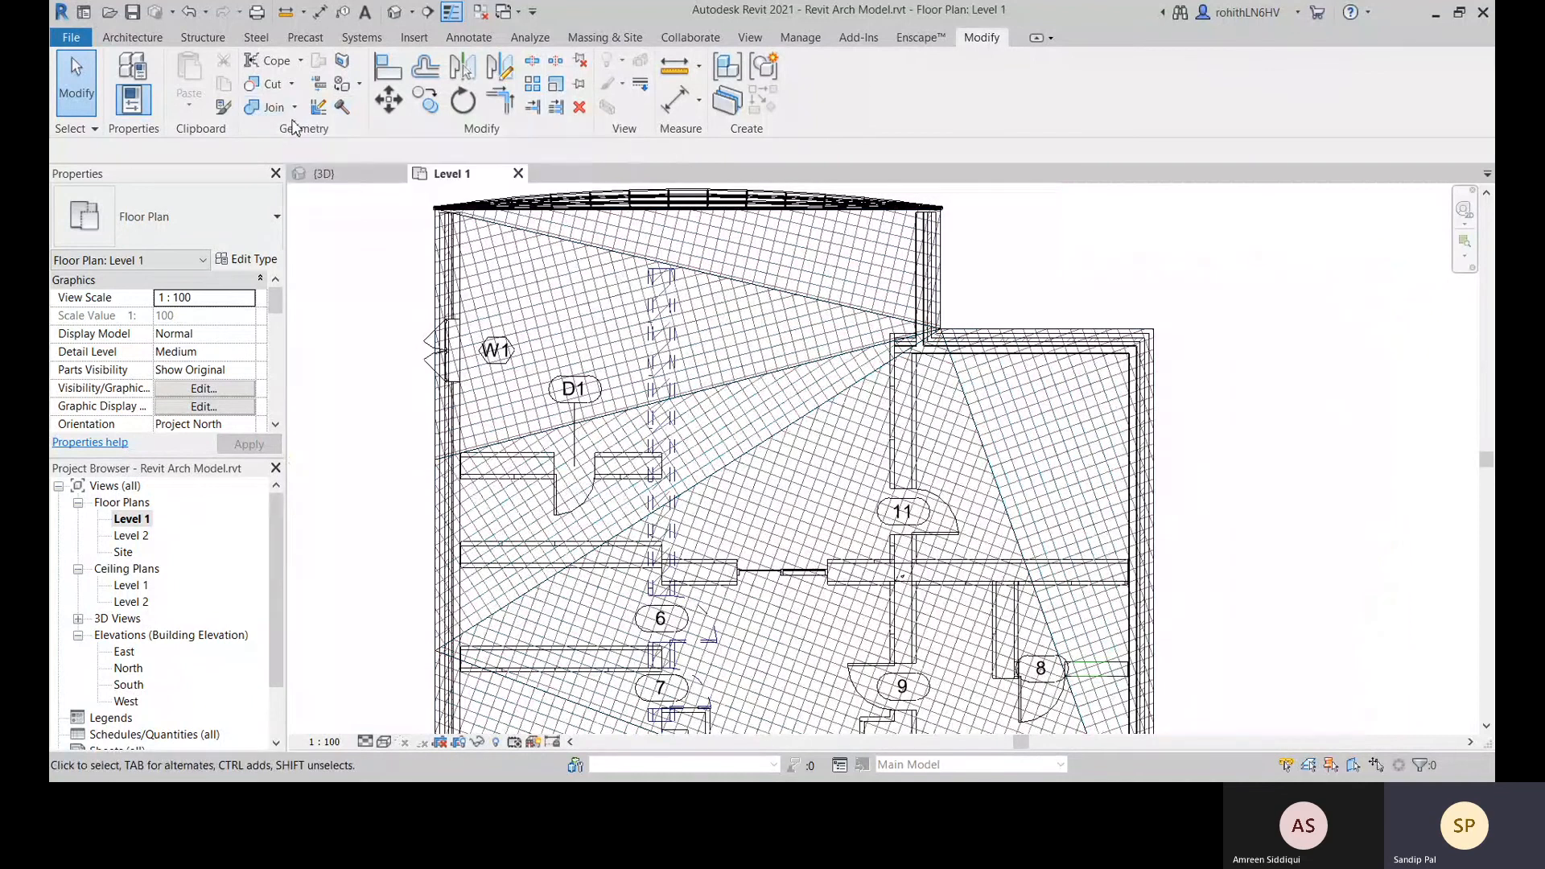
click(671, 352)
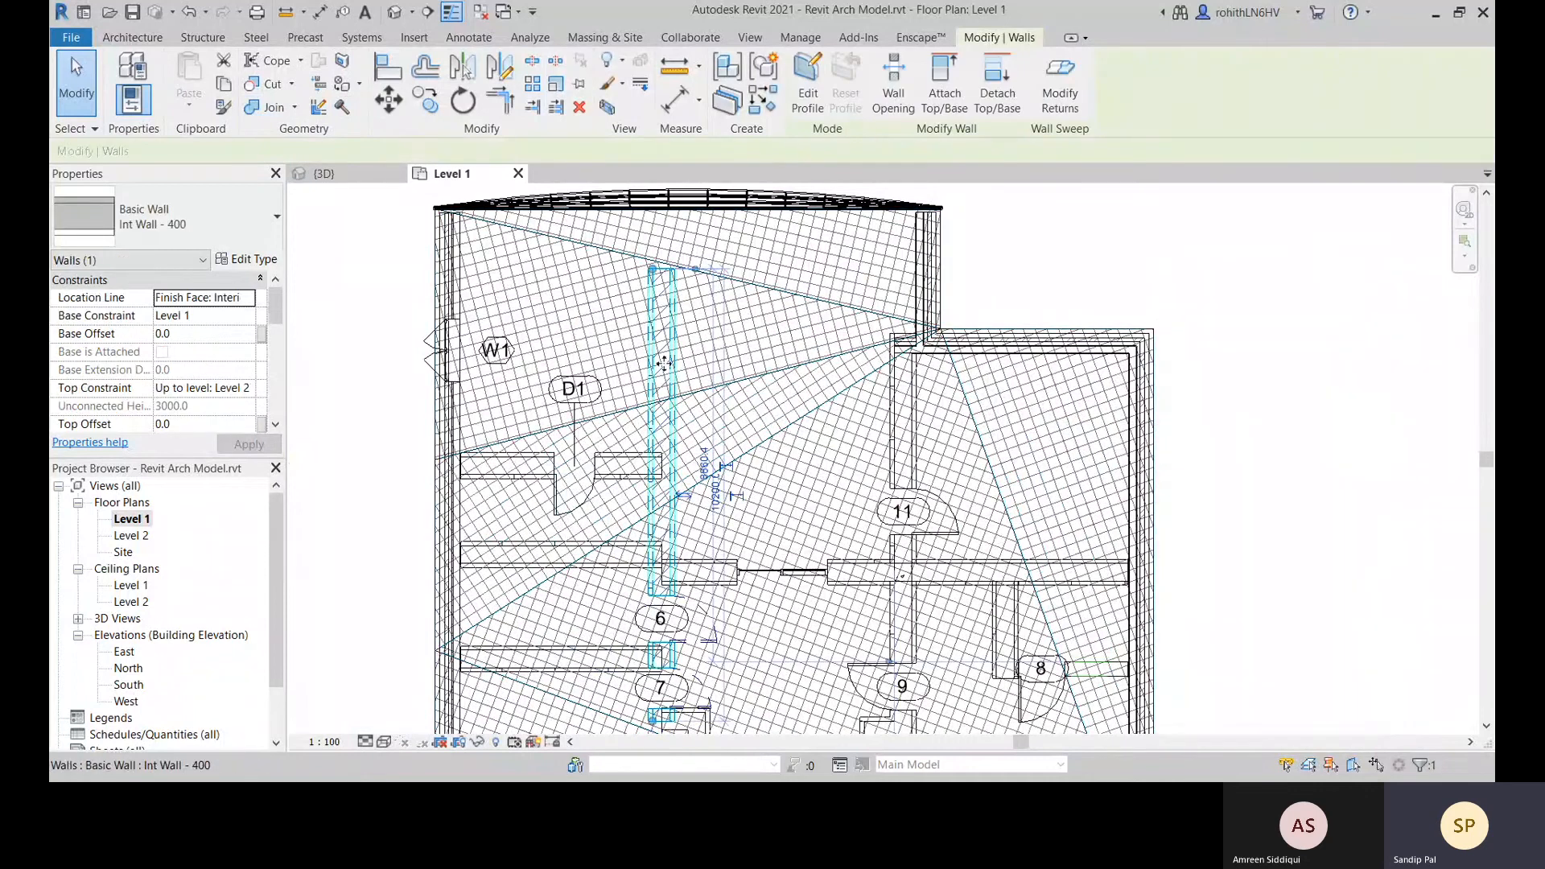
click(325, 174)
middle_drag(983, 535, 920, 442)
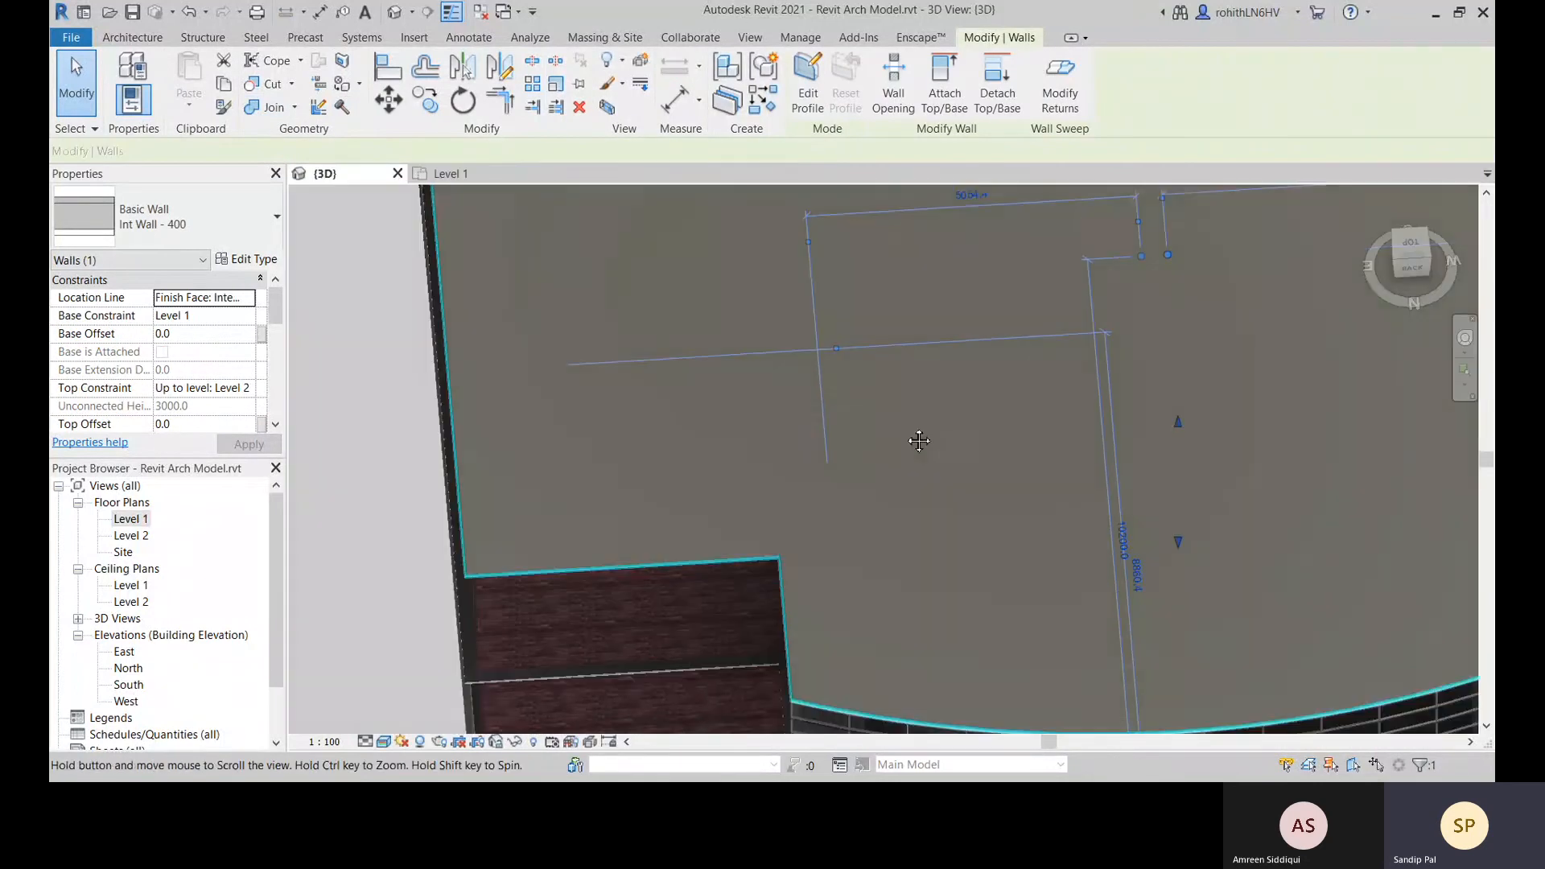
scroll(1002, 519, down, 3)
shift+middle_drag(882, 631, 965, 655)
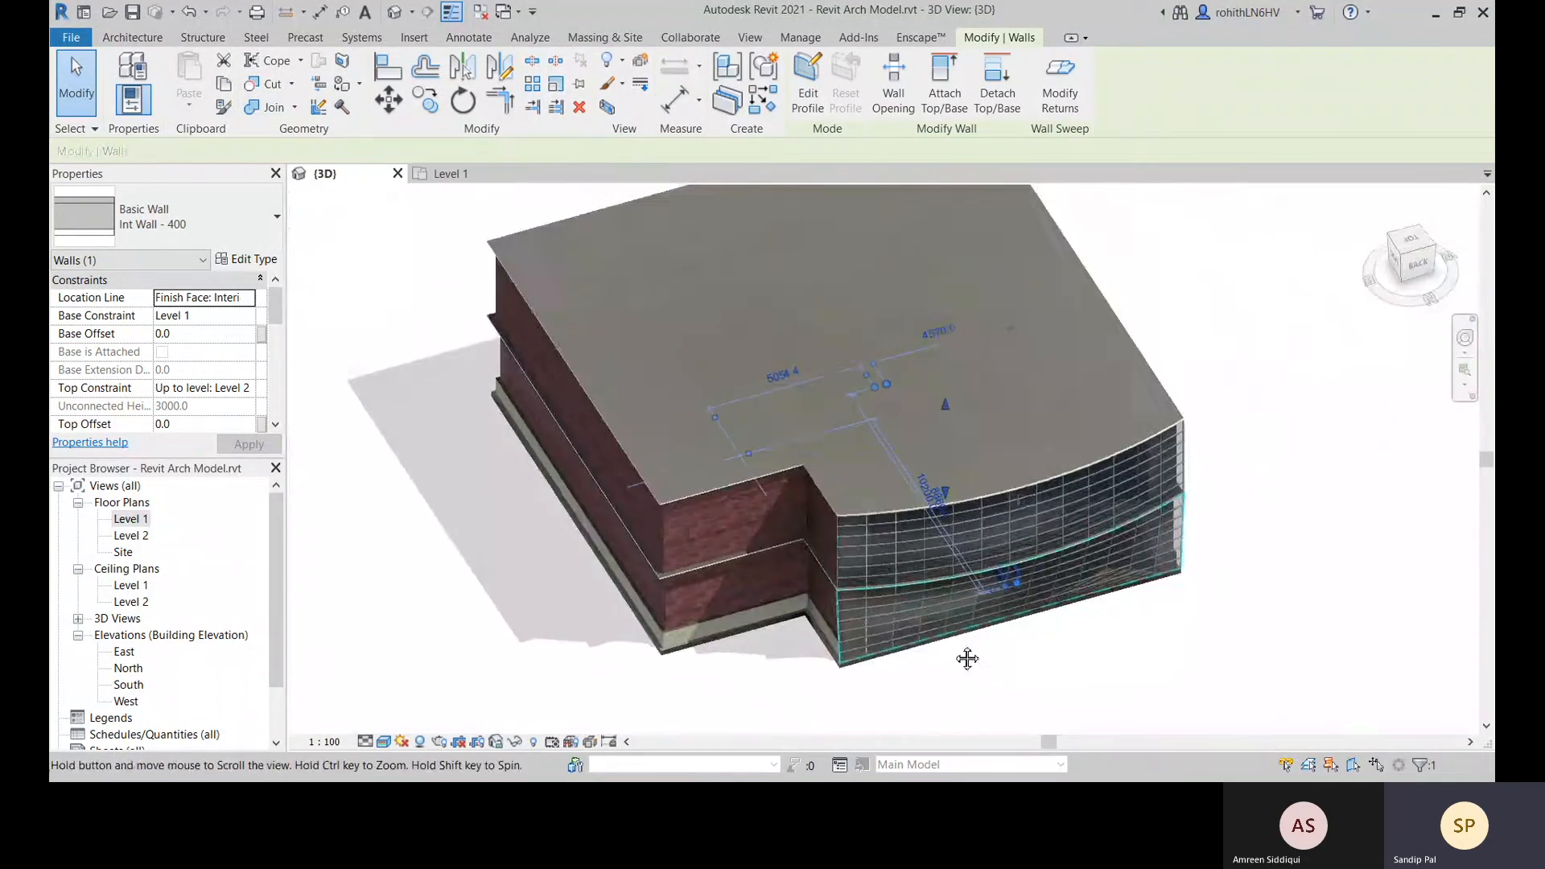
Try isolating the demolished wall with a selection box in the 3D view, then undo the isolation
click(609, 108)
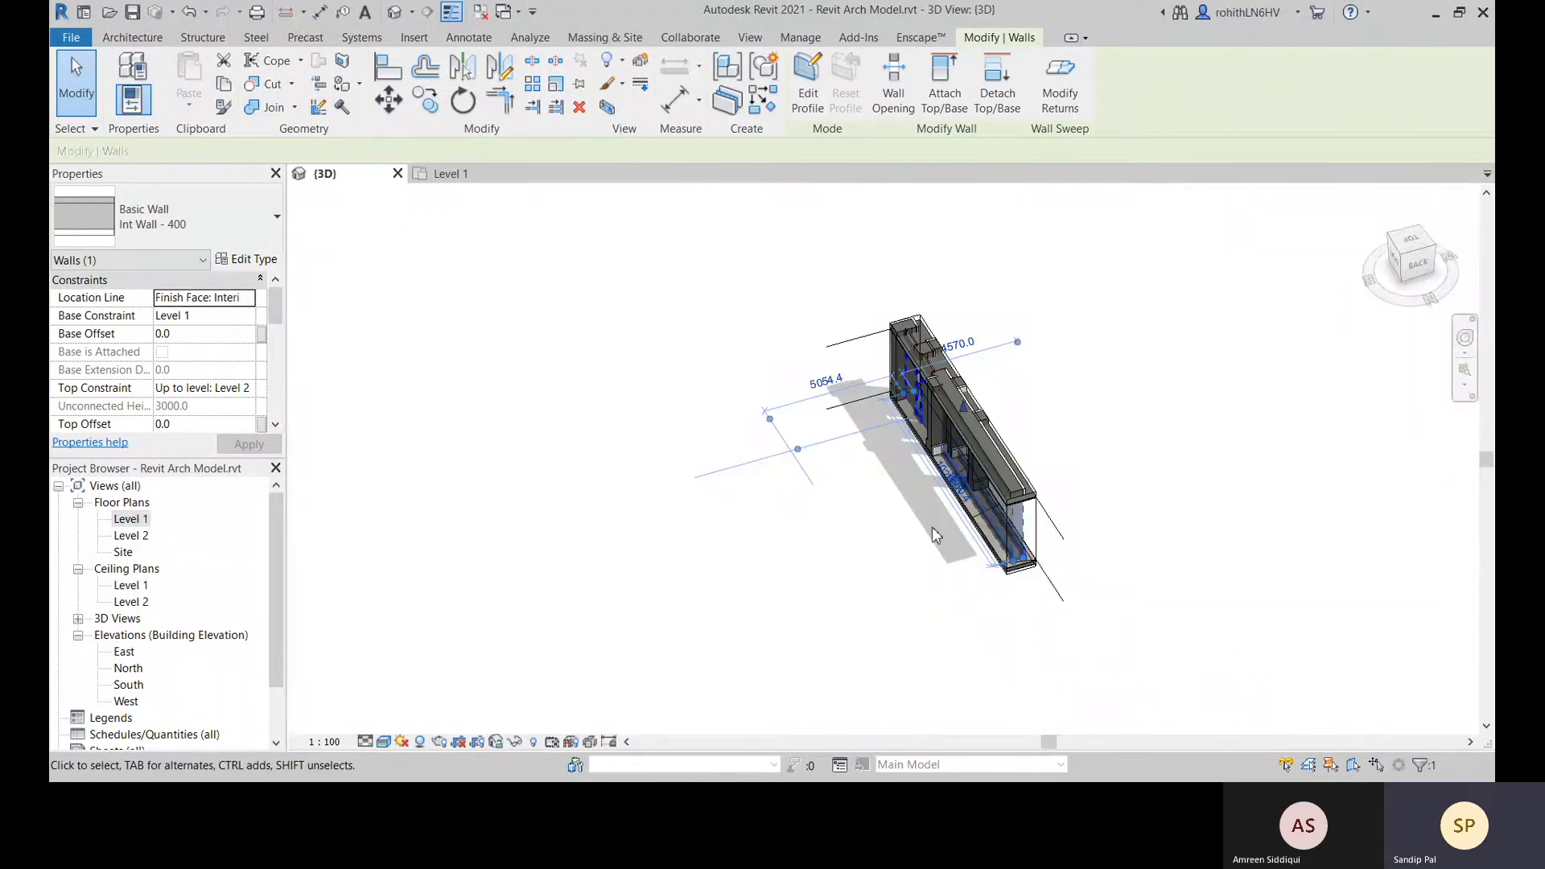
click(683, 475)
middle_drag(981, 554, 900, 543)
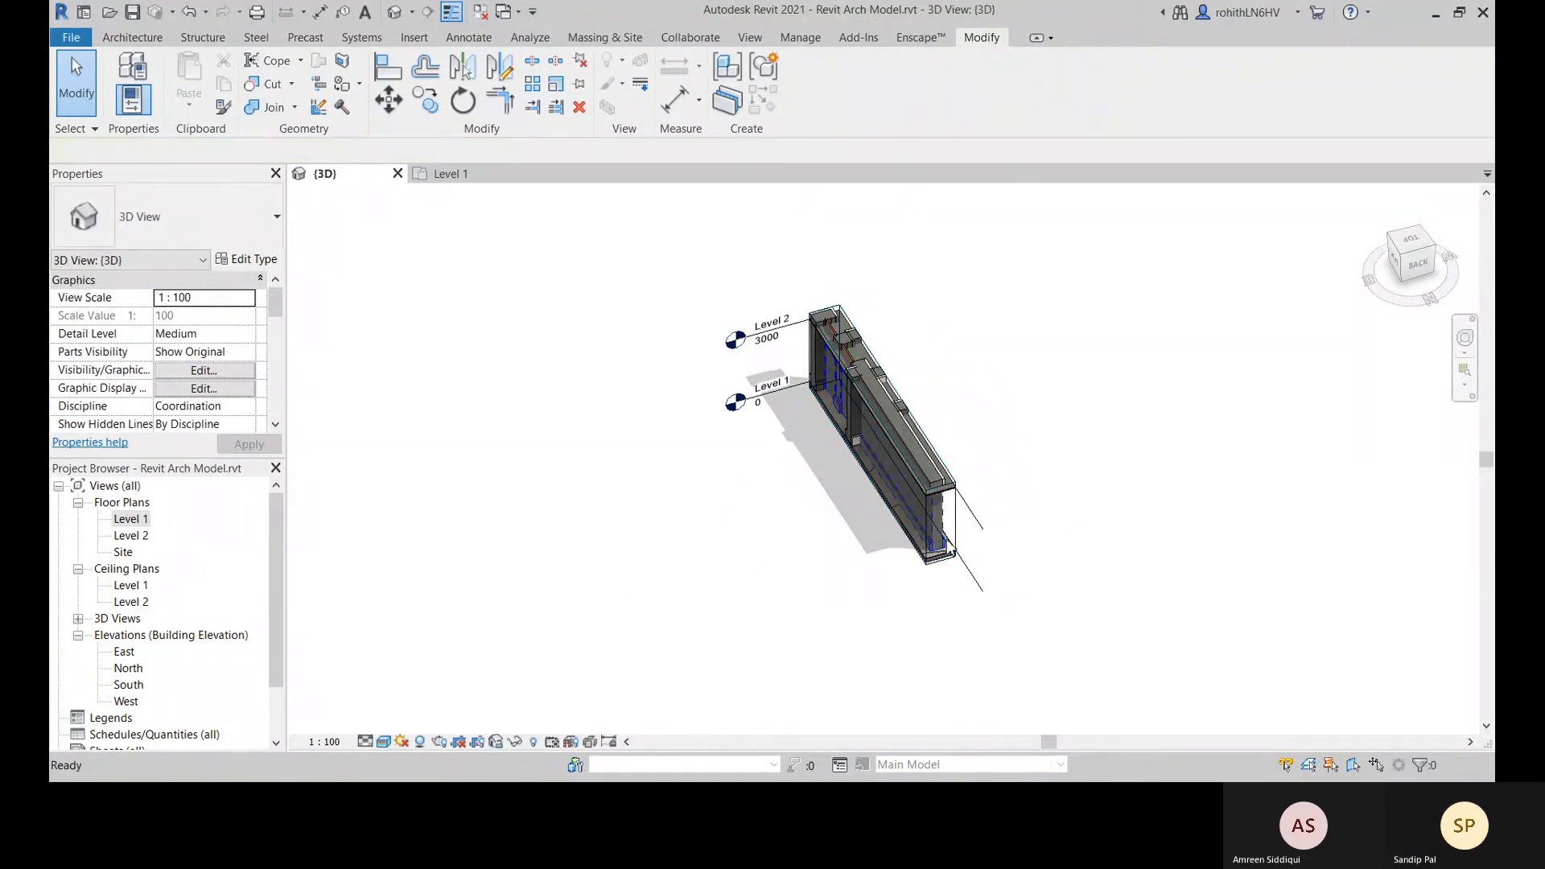
key(ctrl+z)
Turn on the 3D view's section box and lower its top below Level 2 to expose the ground-floor rooms
middle_drag(834, 500, 834, 548)
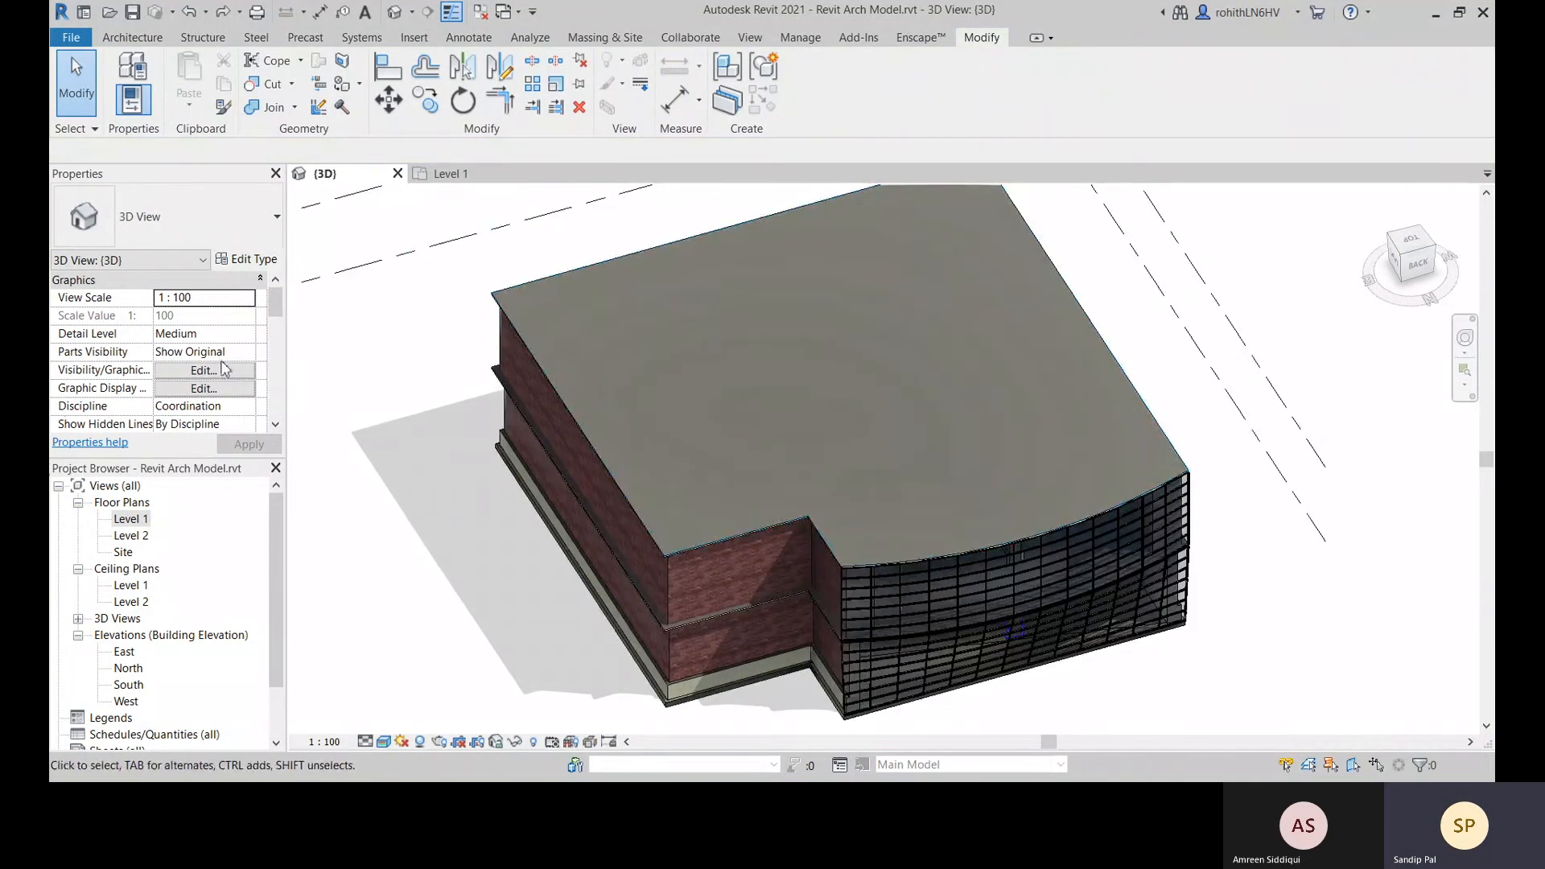
scroll(226, 369, down, 5)
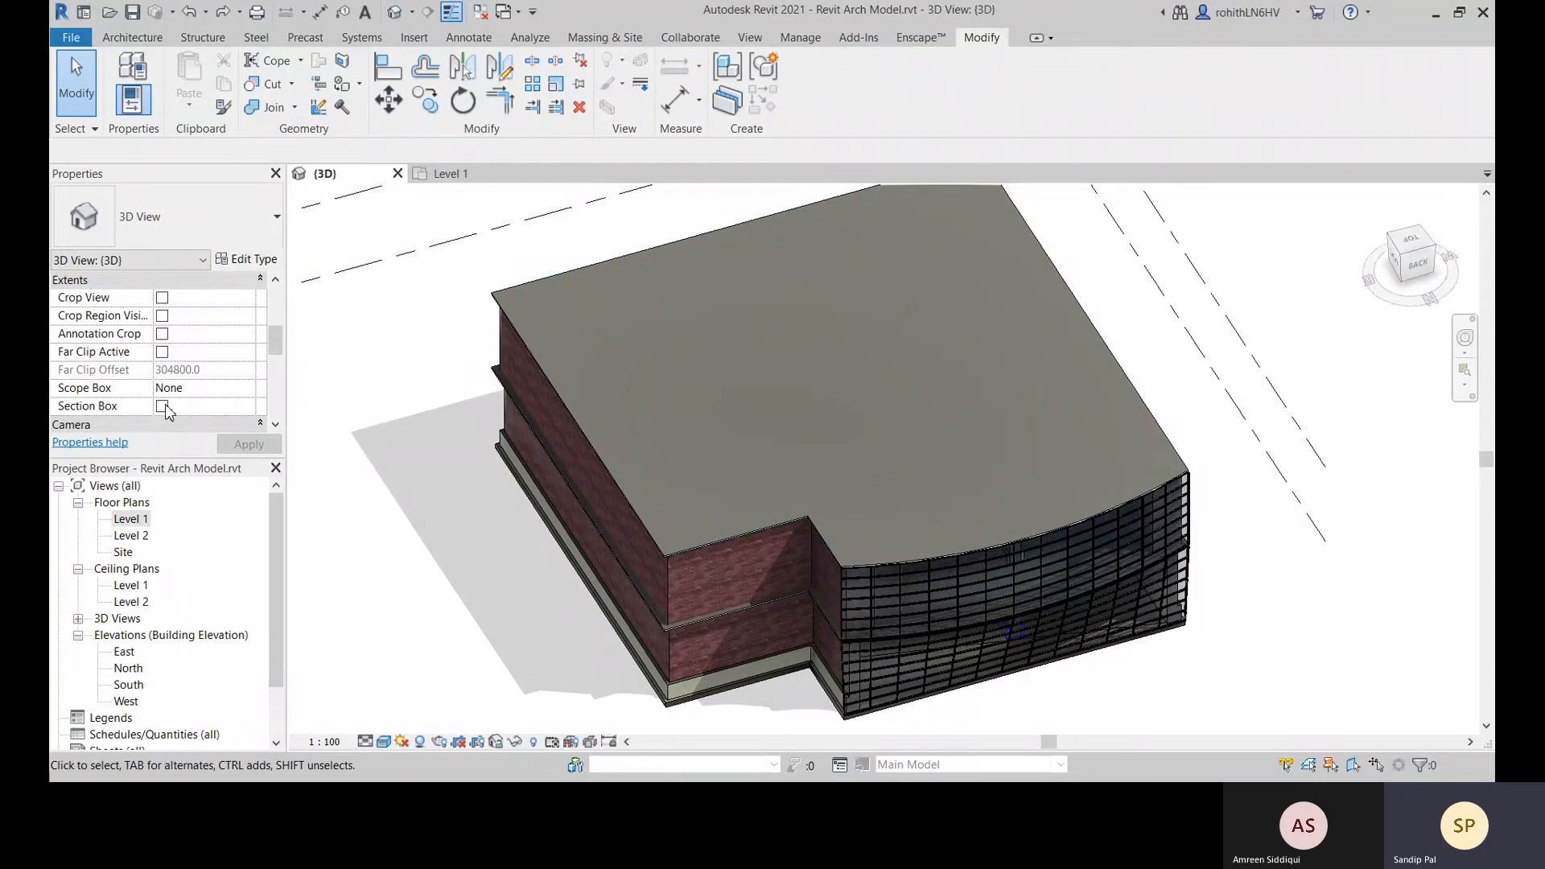
click(162, 406)
middle_drag(1094, 585, 1078, 481)
scroll(1079, 483, down, 2)
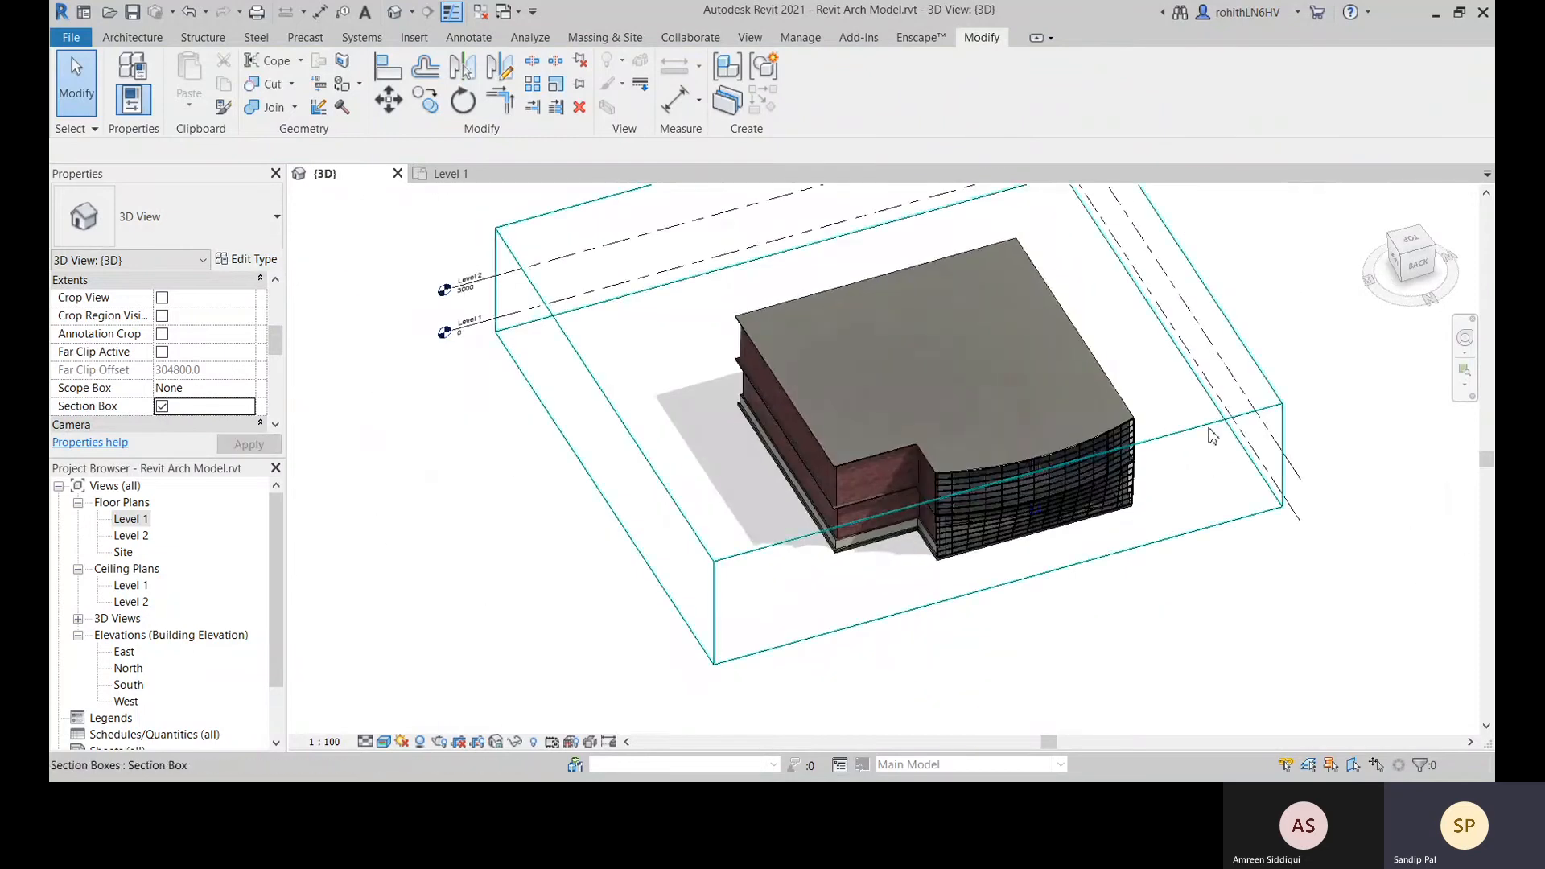
click(1209, 424)
mouse_move(894, 328)
mouse_down()
mouse_move(891, 412)
mouse_move(895, 354)
mouse_up()
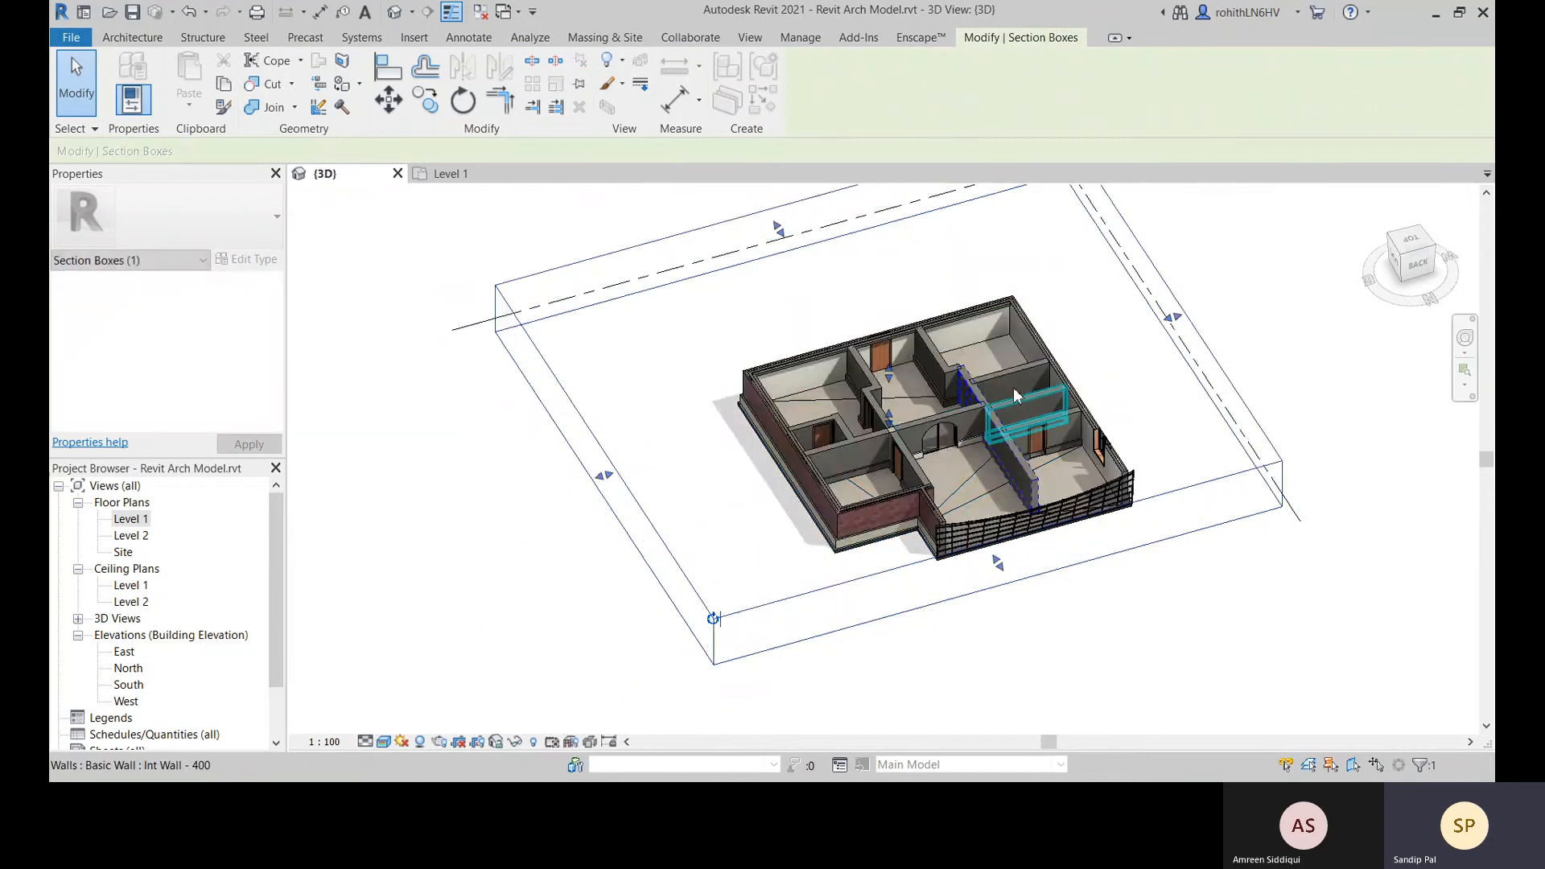
scroll(1015, 468, up, 3)
shift+middle_drag(1015, 468, 1159, 519)
middle_drag(1158, 519, 1001, 478)
click(1121, 531)
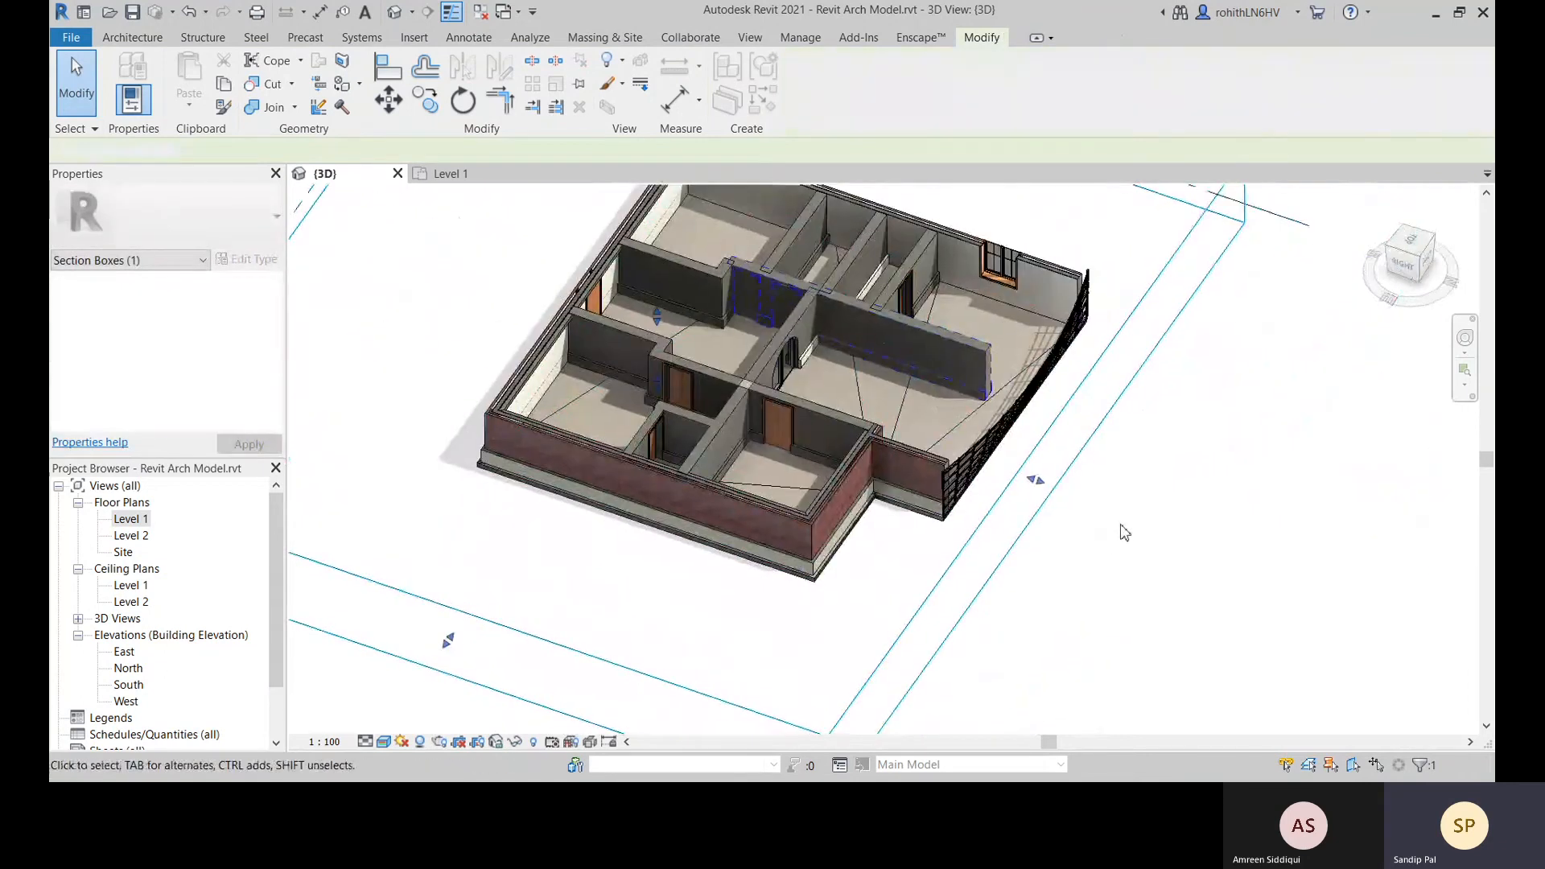
Examine the demolished wall and its two door openings in the sectioned 3D view from several angles
scroll(801, 286, up, 5)
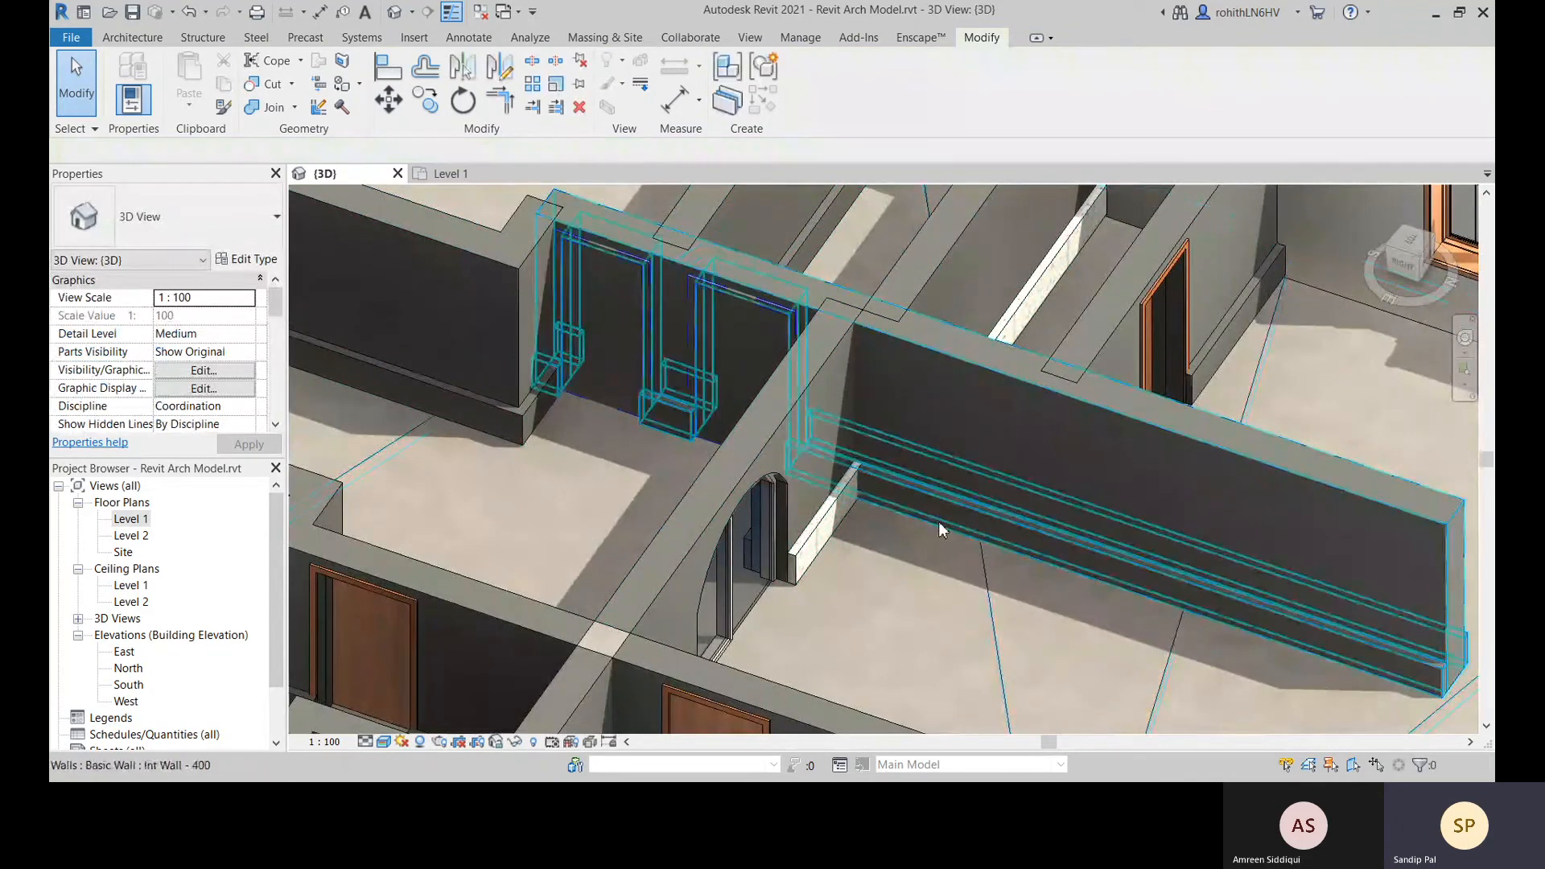
middle_drag(1170, 559, 1215, 563)
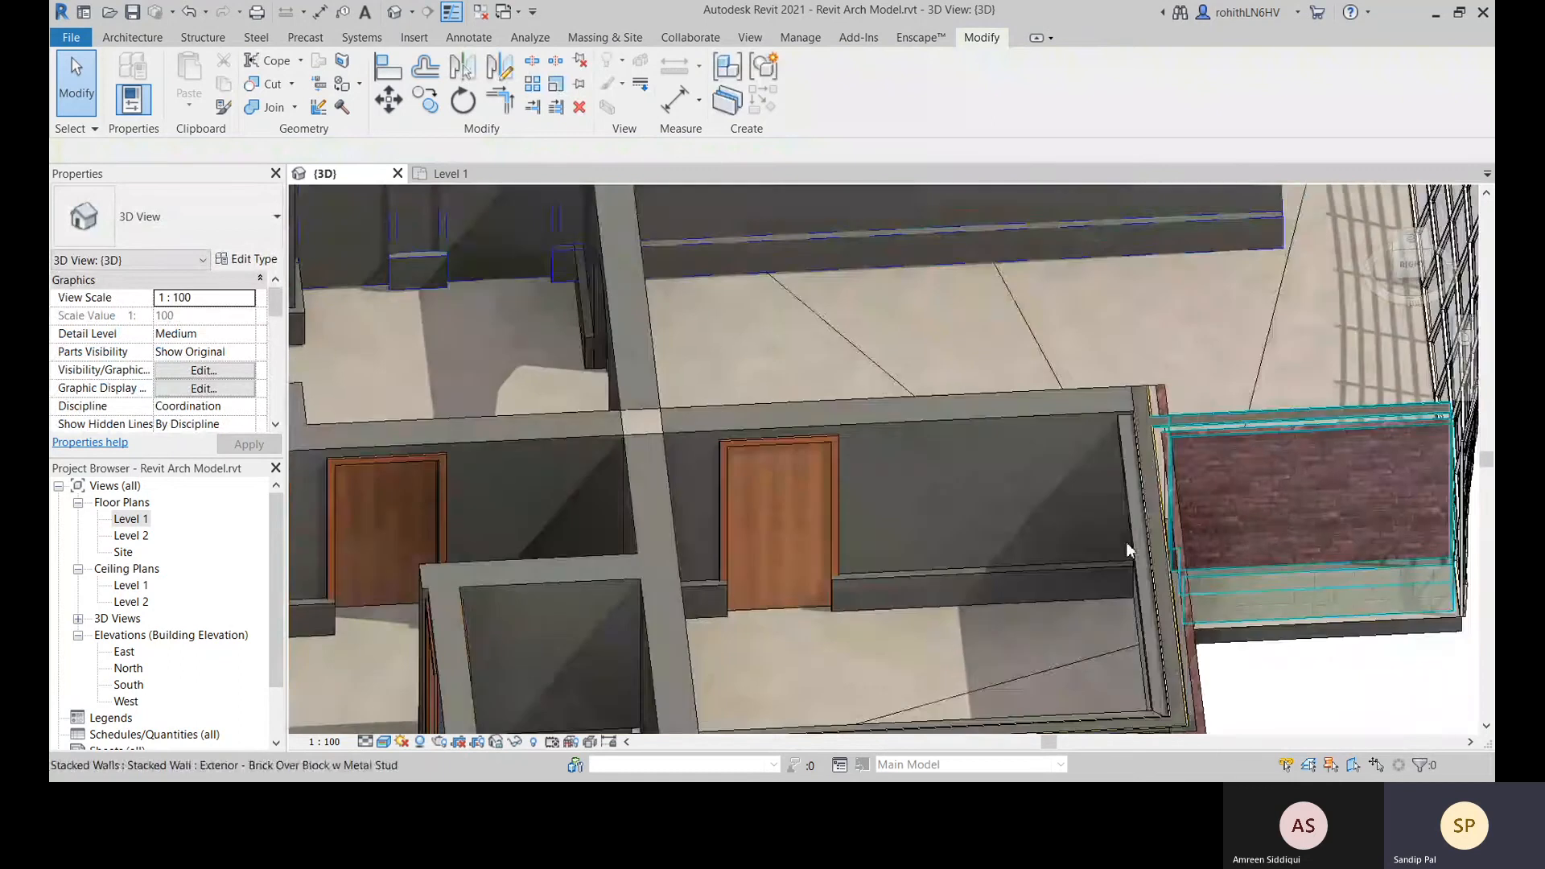
scroll(891, 502, down, 2)
middle_drag(925, 535, 936, 712)
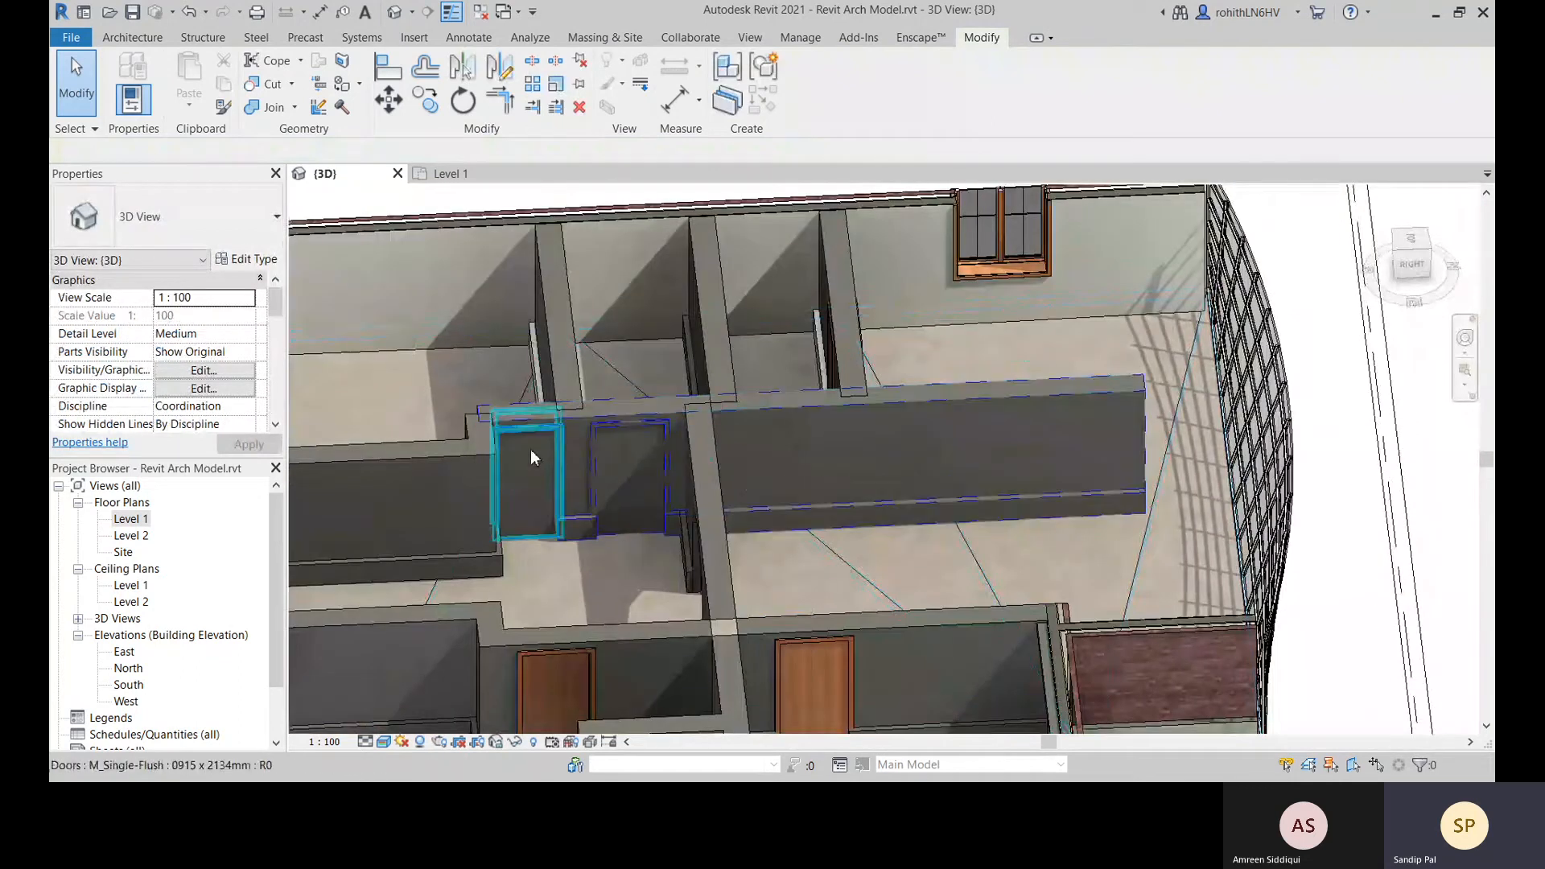
scroll(531, 444, up, 2)
shift+middle_drag(774, 507, 809, 505)
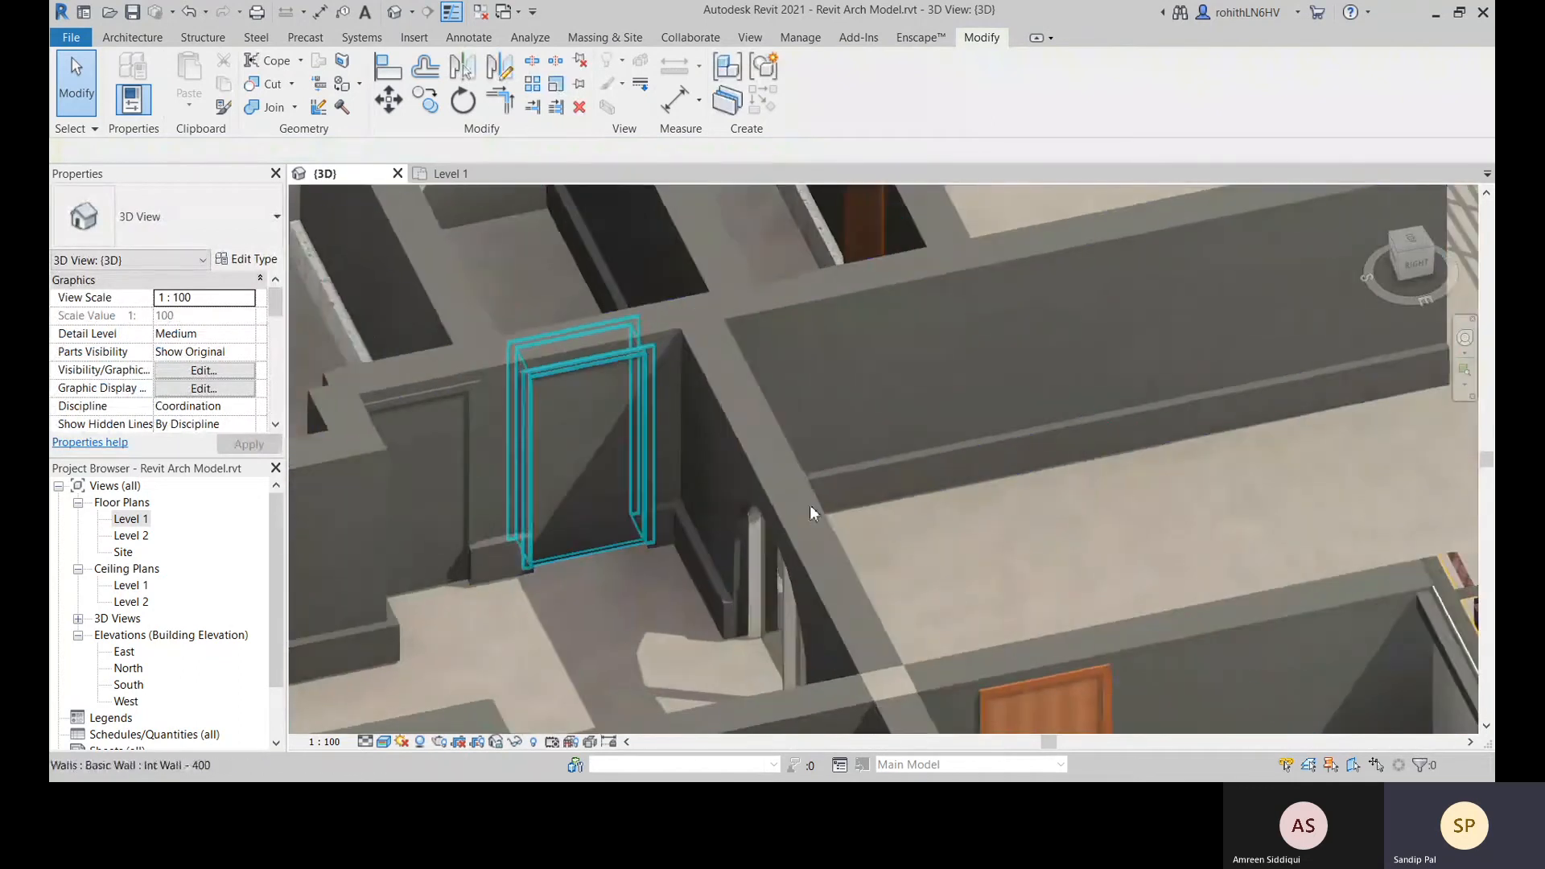
middle_drag(568, 471, 679, 456)
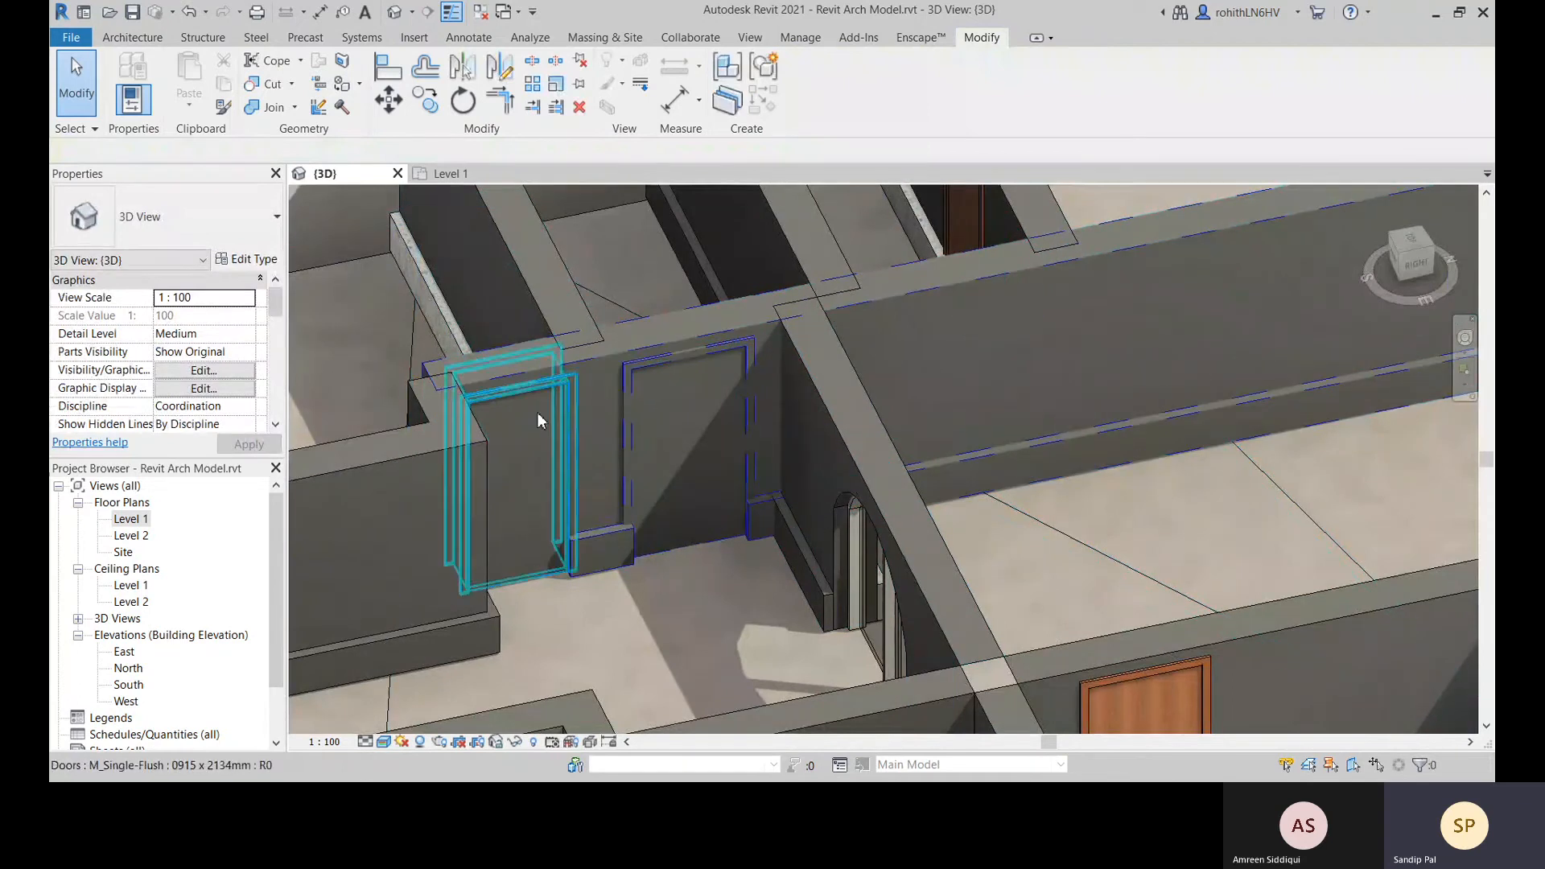
middle_drag(703, 389, 727, 377)
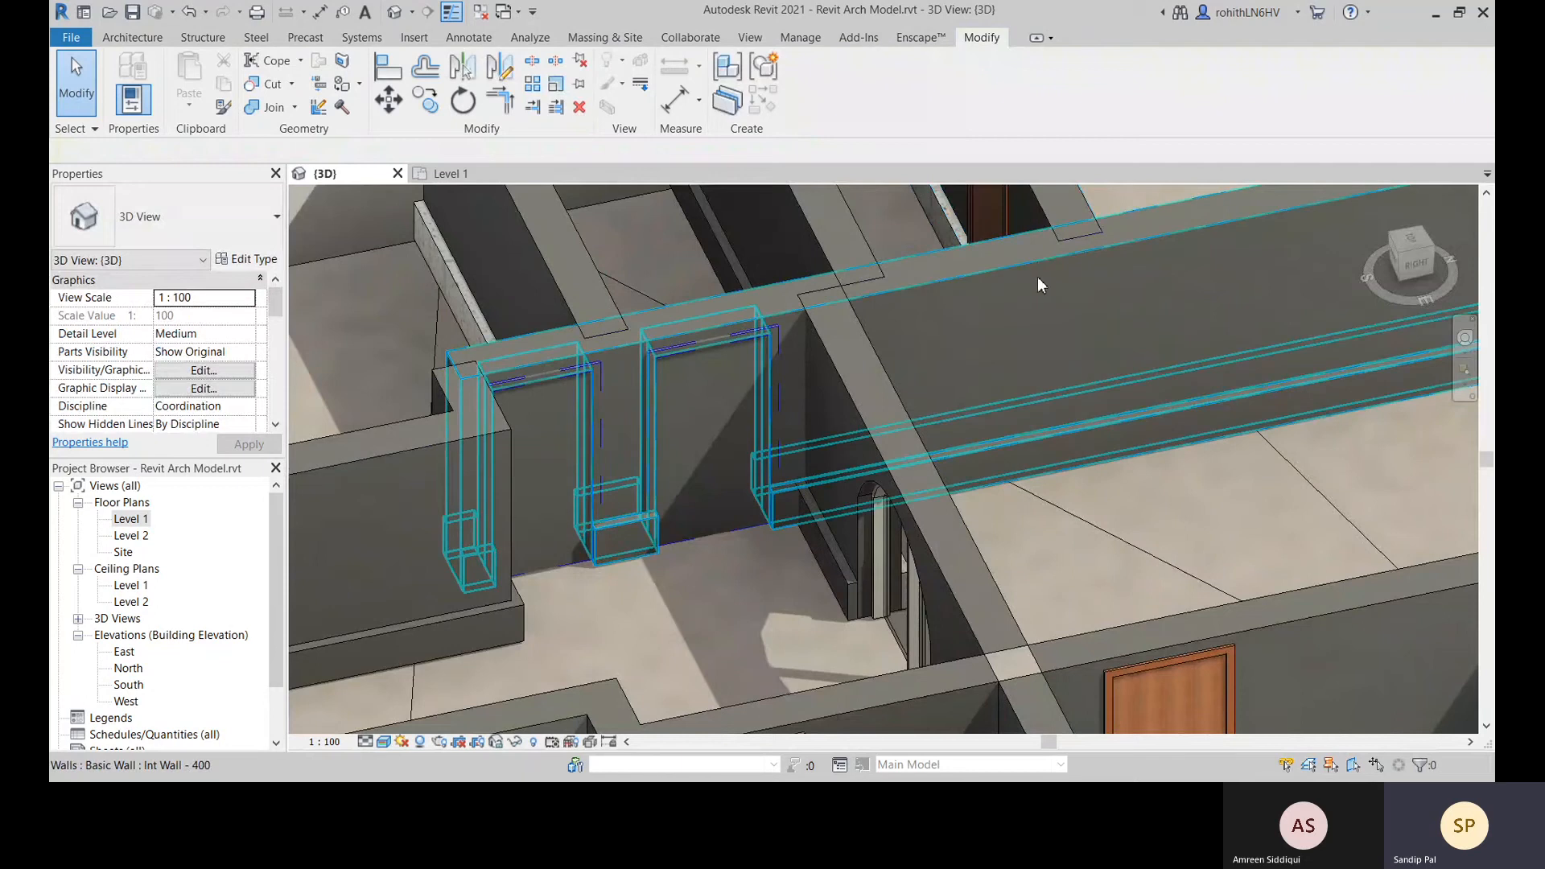
scroll(538, 377, up, 2)
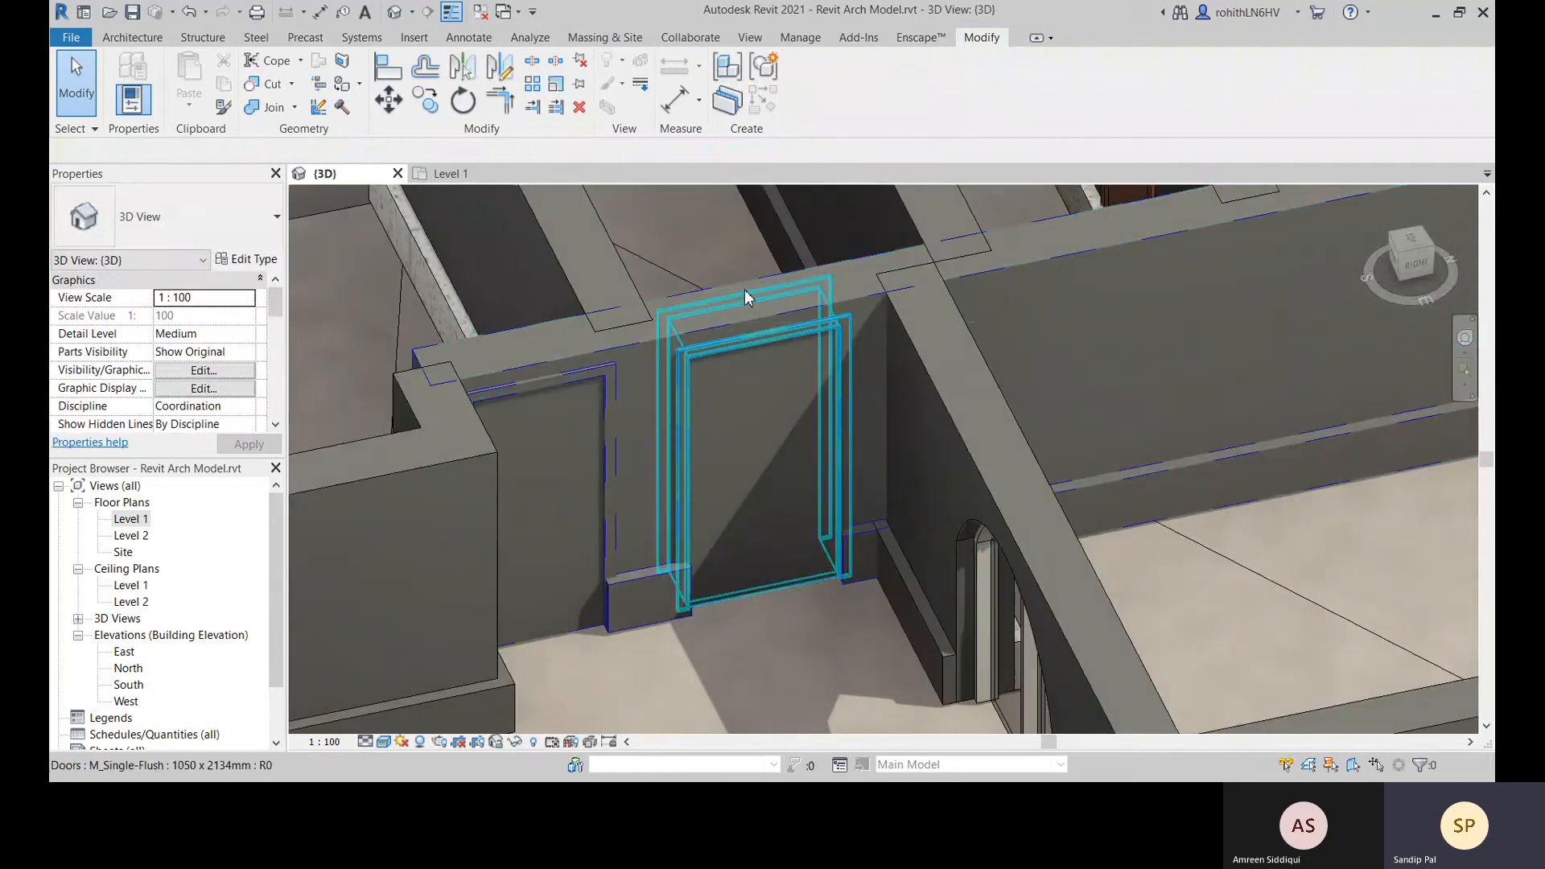
scroll(840, 391, down, 2)
scroll(890, 366, down, 3)
middle_drag(1063, 361, 952, 409)
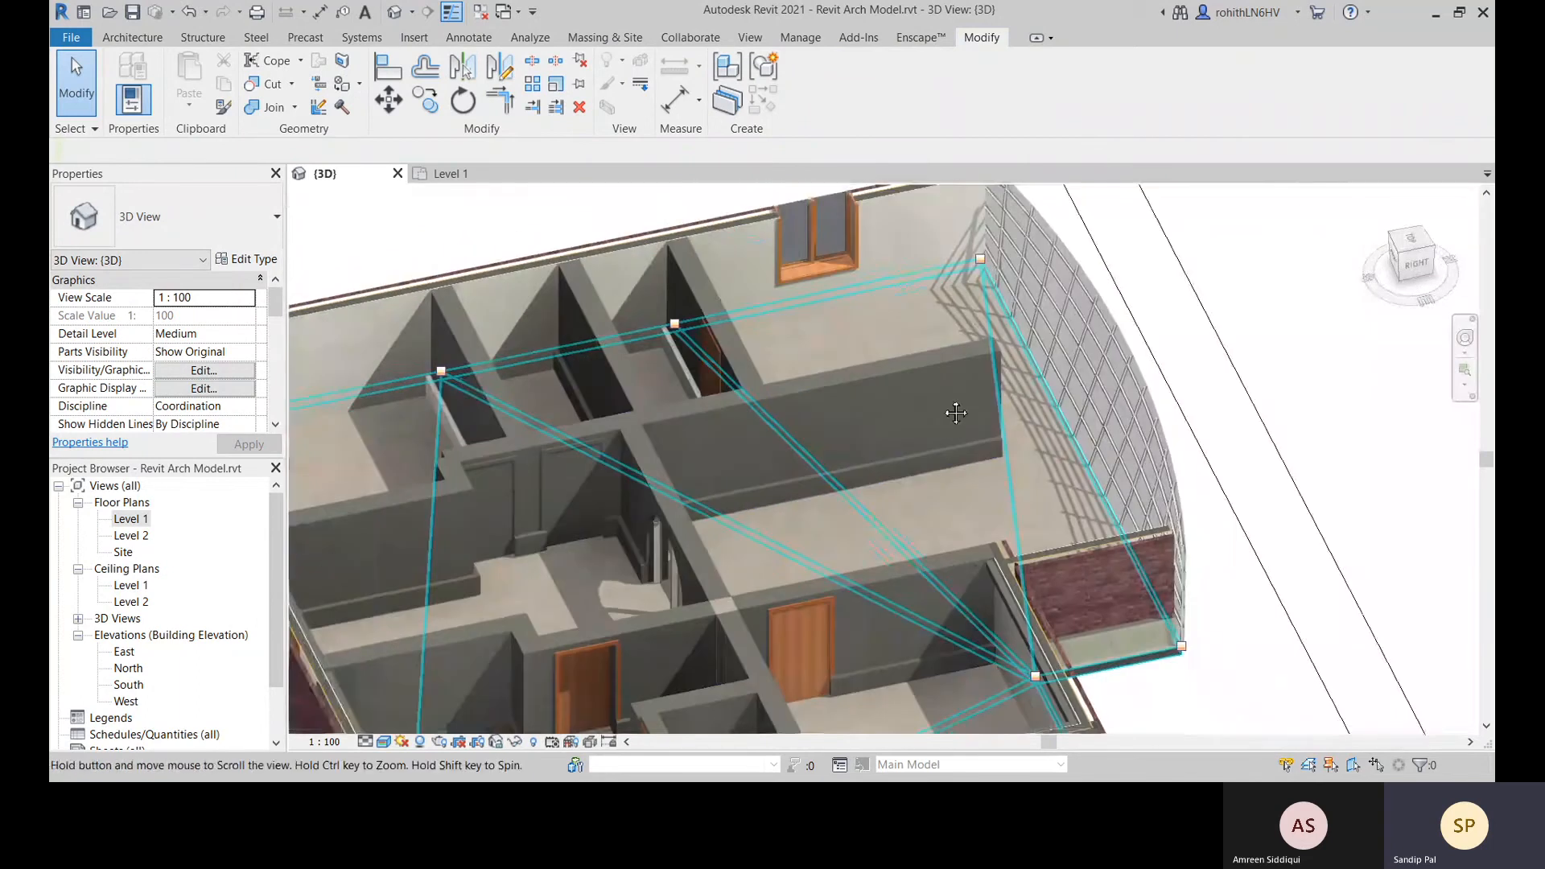
Check the phasing properties of the 3D view and of the demolished wall
scroll(186, 395, down, 4)
scroll(142, 393, down, 5)
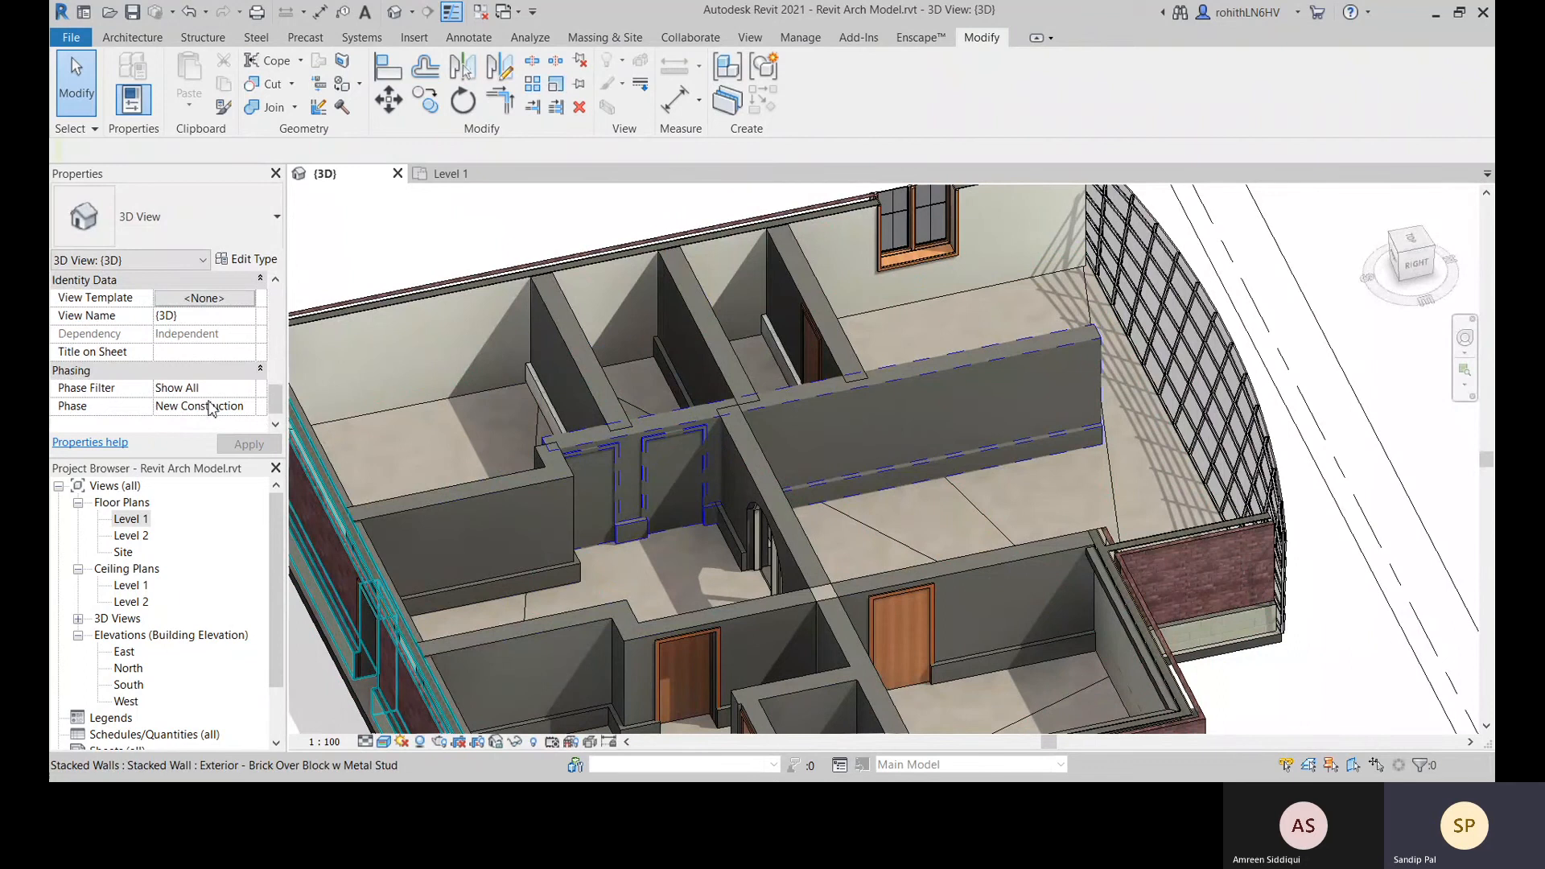
click(806, 402)
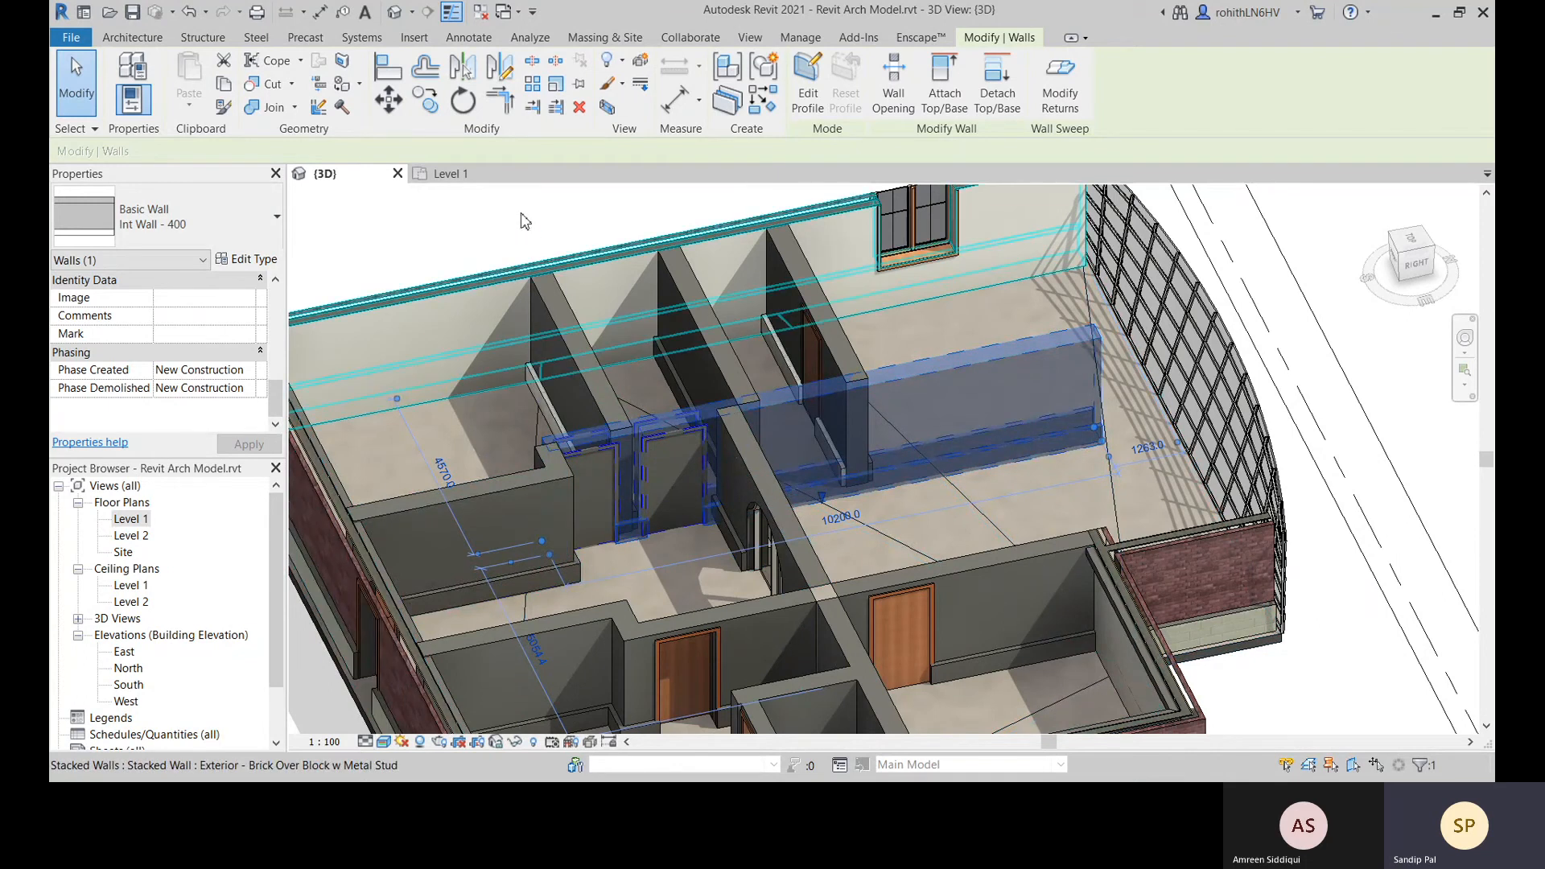
Deselect the demolished wall and look over the surrounding ground-floor rooms in the sectioned 3D view
scroll(525, 221, down, 3)
click(1103, 395)
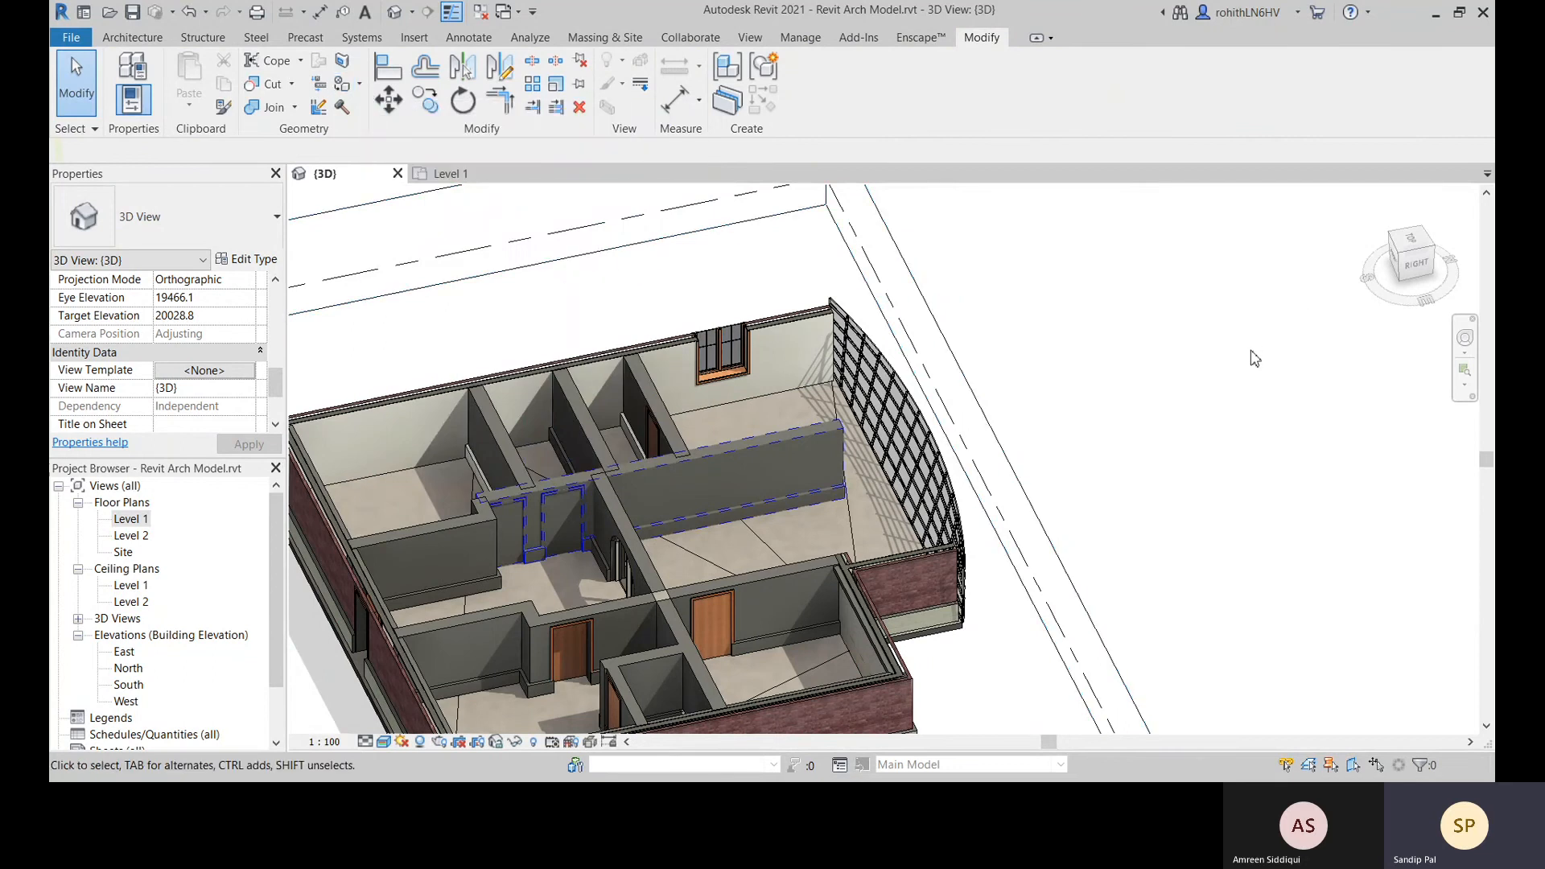
middle_drag(1255, 358, 1279, 346)
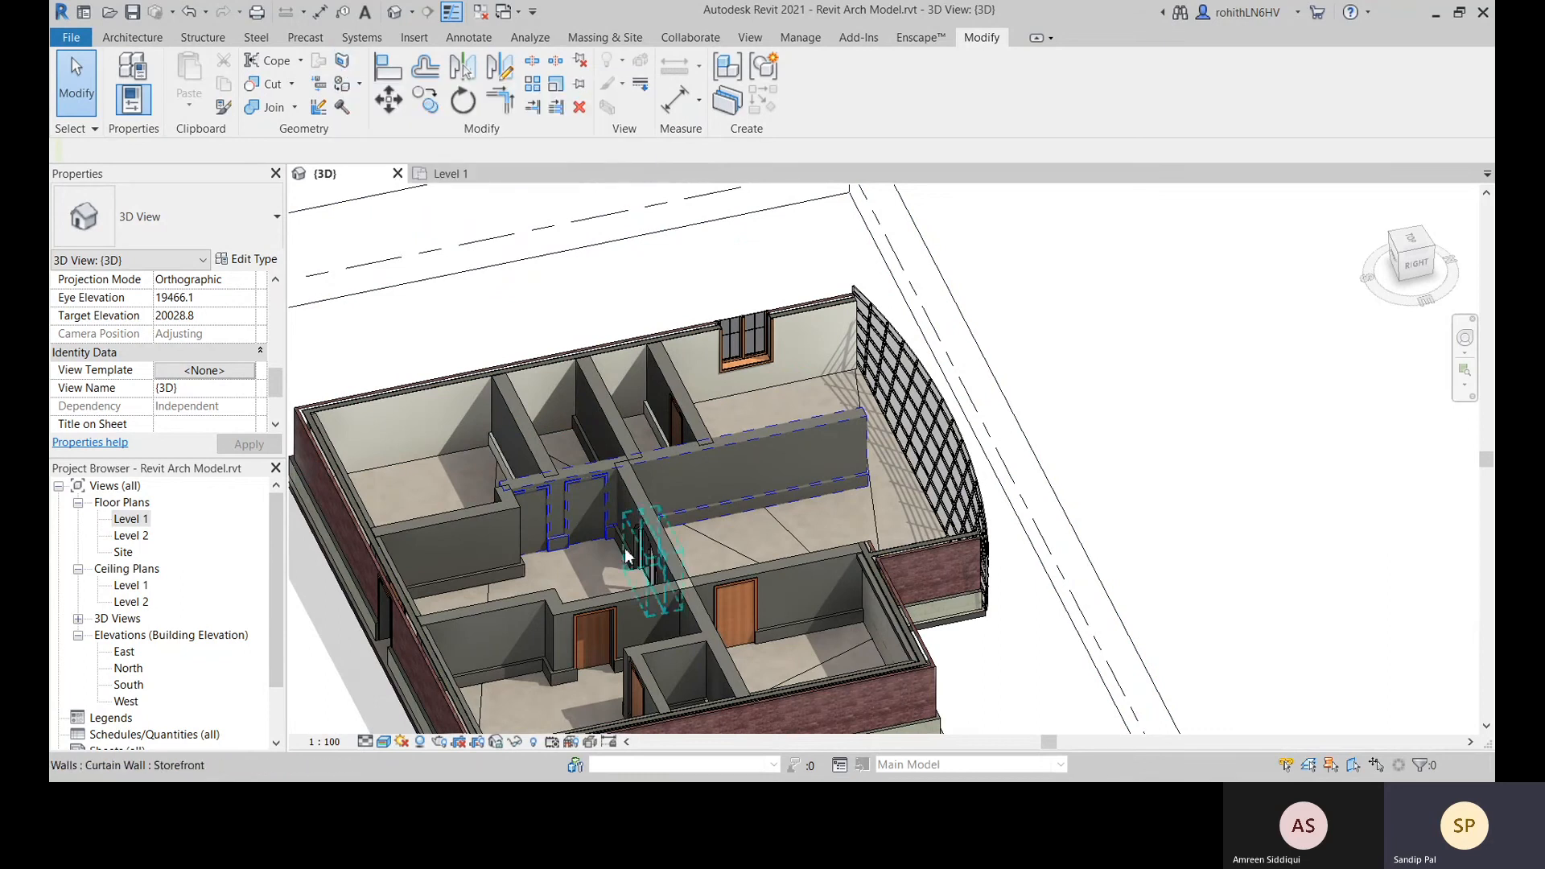
middle_drag(634, 543, 753, 400)
scroll(537, 532, up, 2)
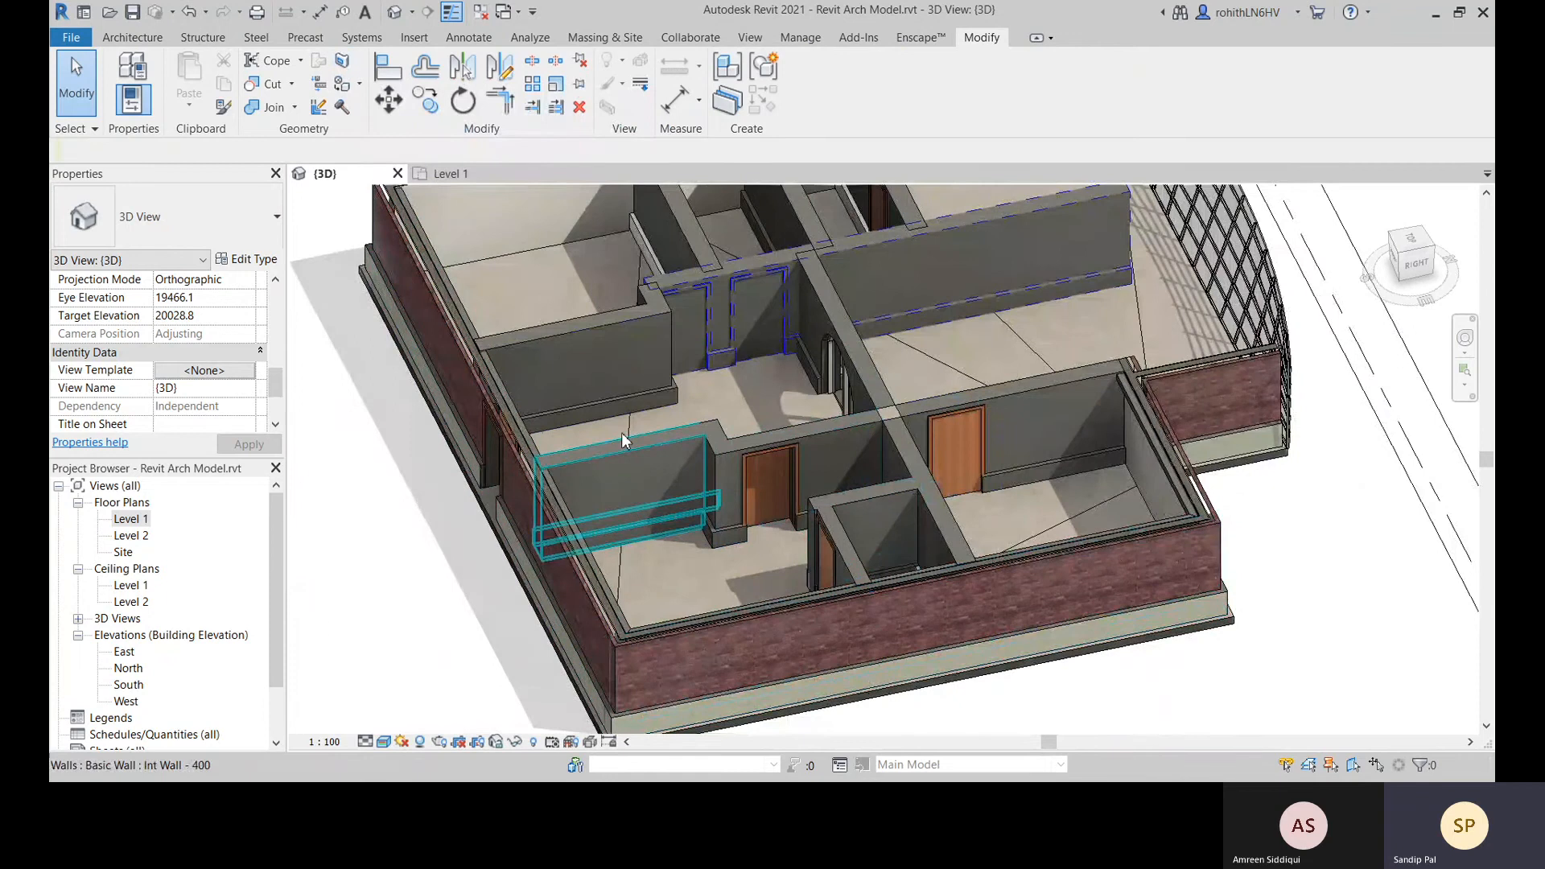
middle_drag(571, 419, 587, 489)
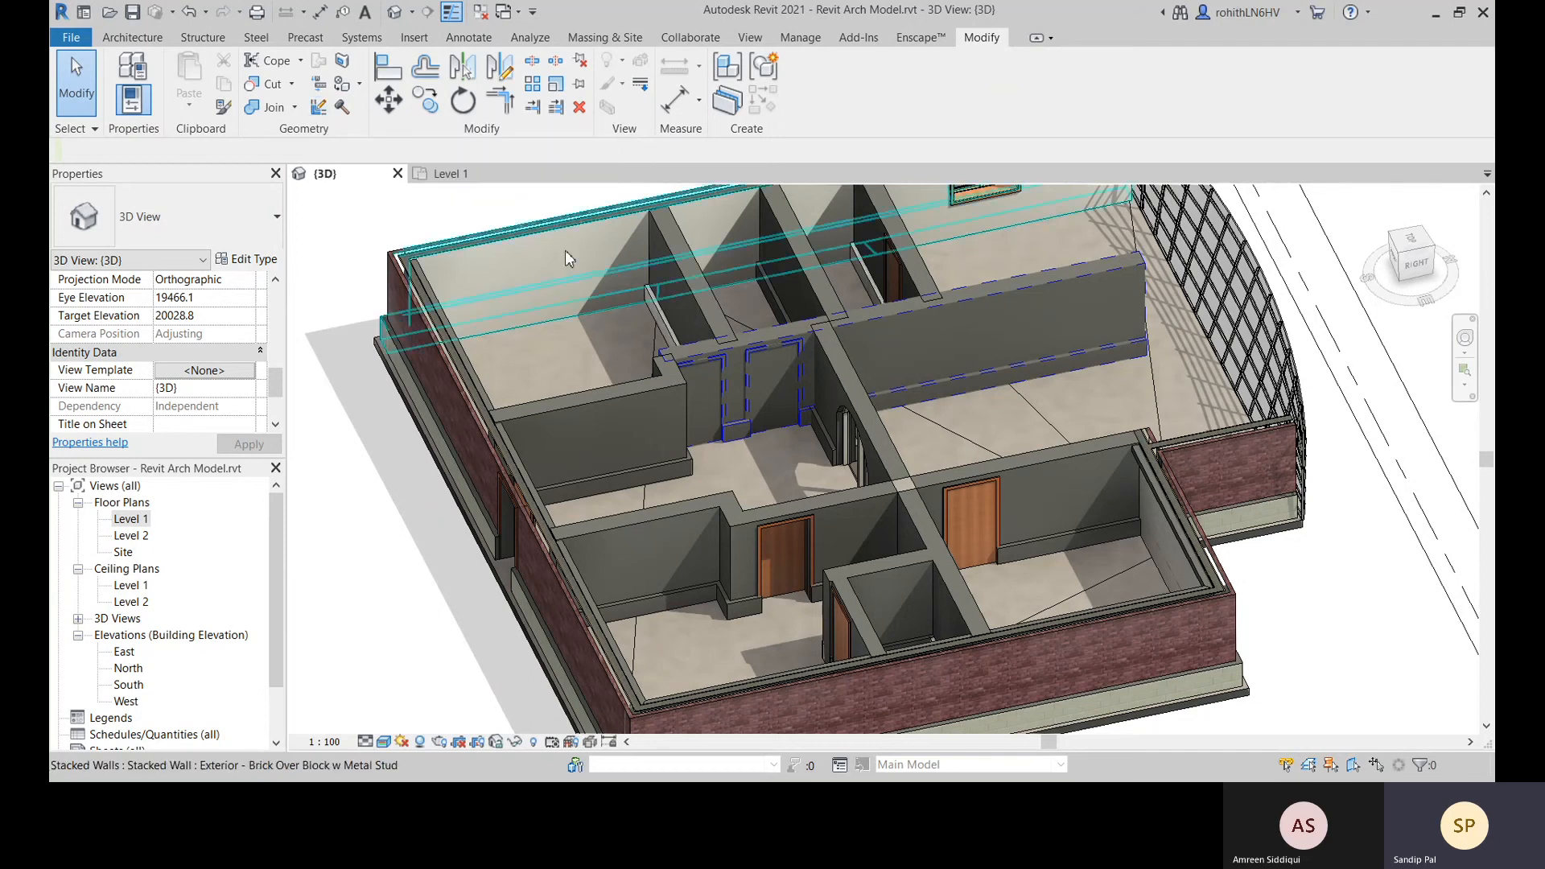
scroll(535, 477, down, 3)
middle_drag(1055, 476, 1027, 491)
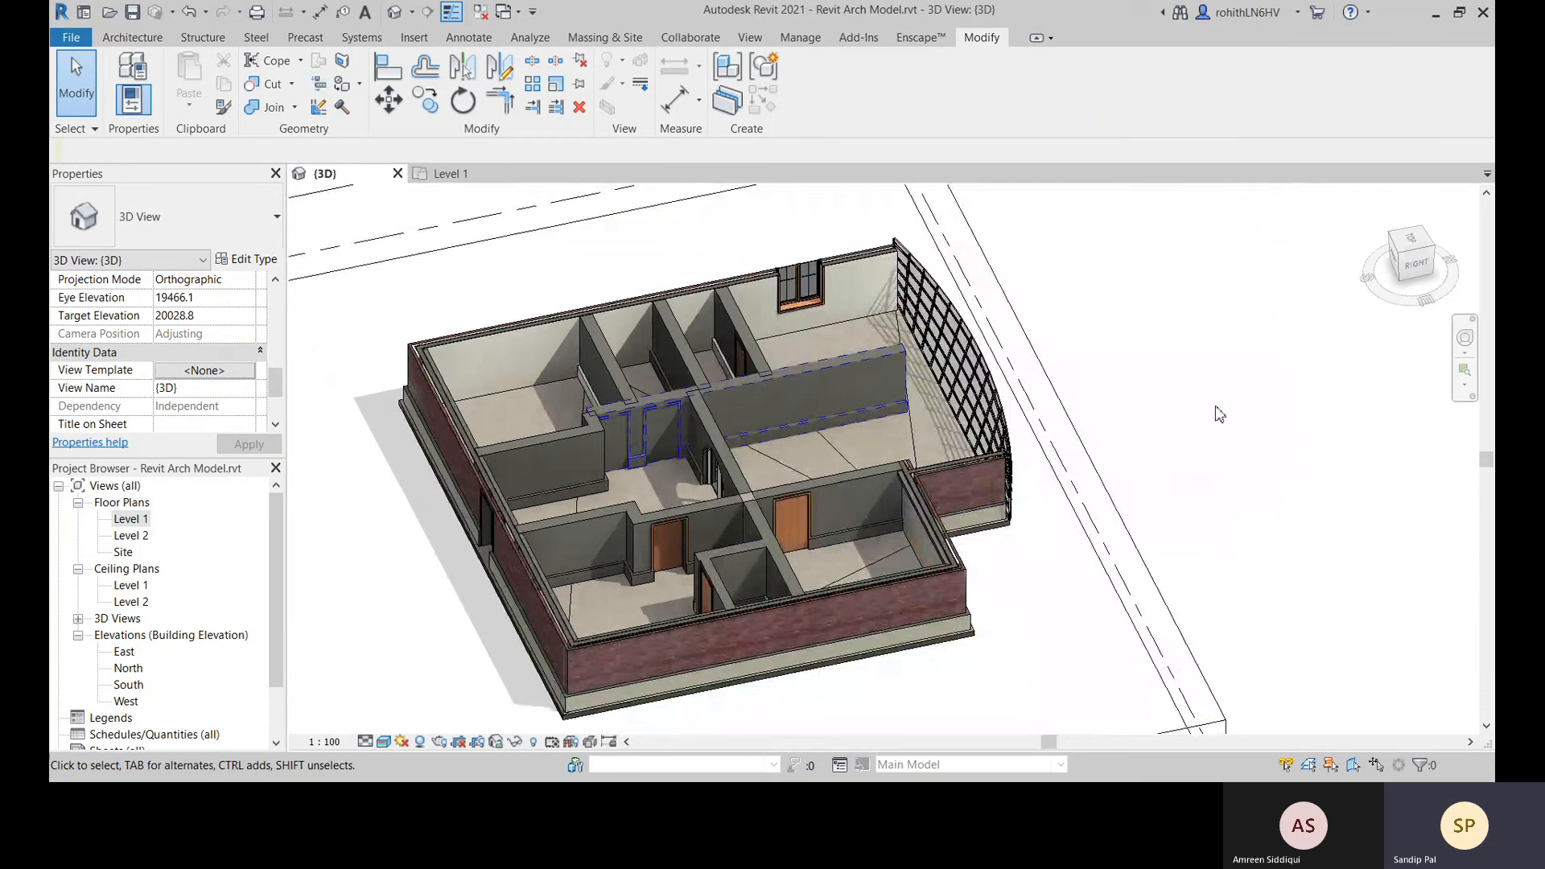
Create parts from the exterior wall of type Exterior - Brick on Mtl. Stud above the block base
click(731, 108)
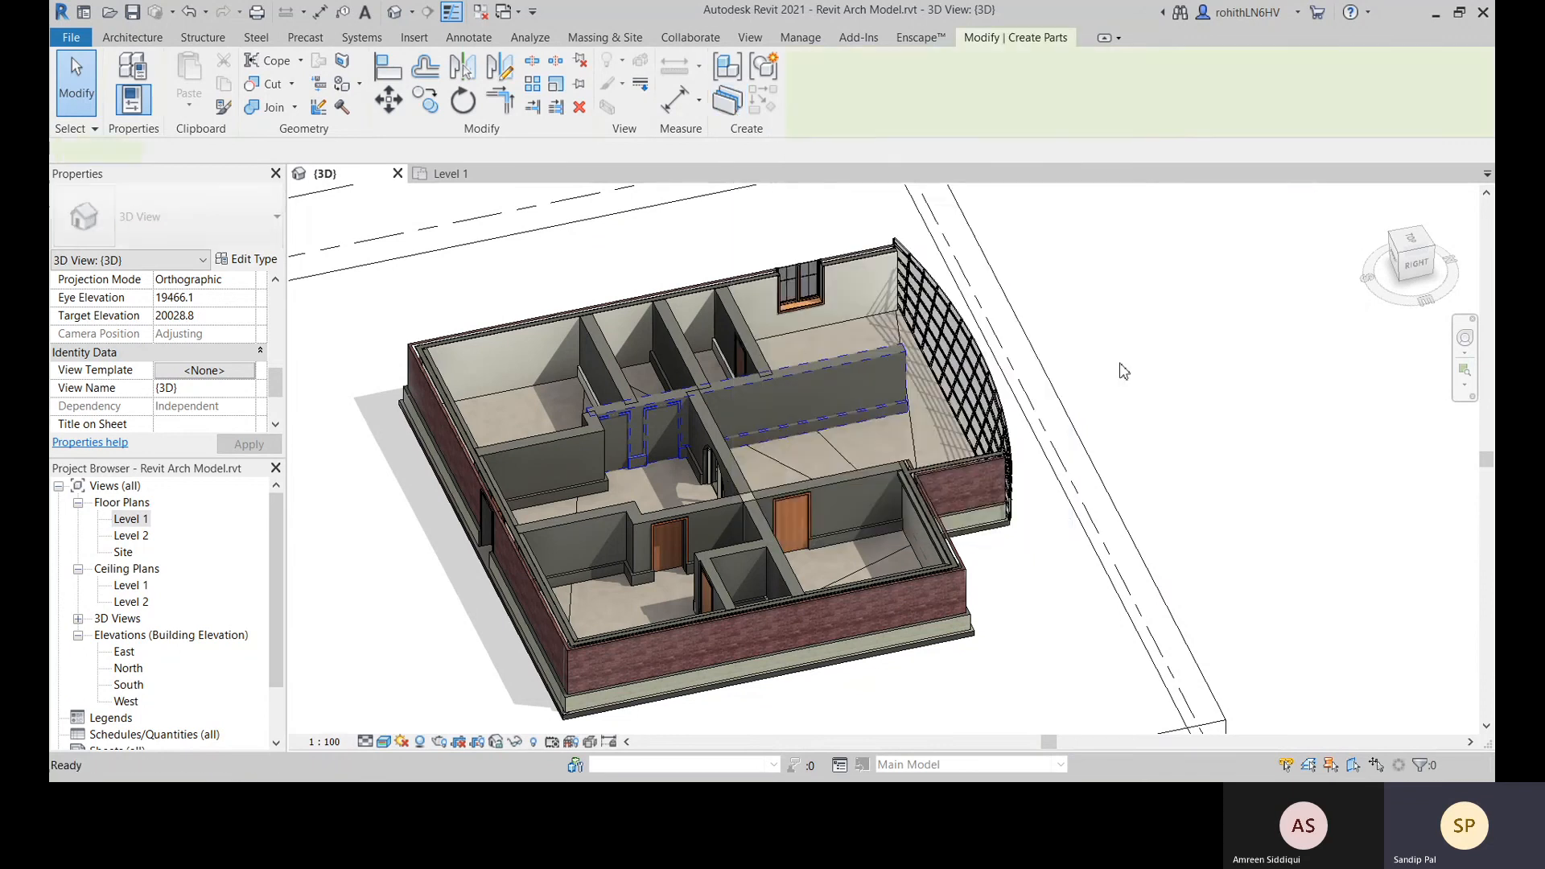
scroll(607, 653, up, 6)
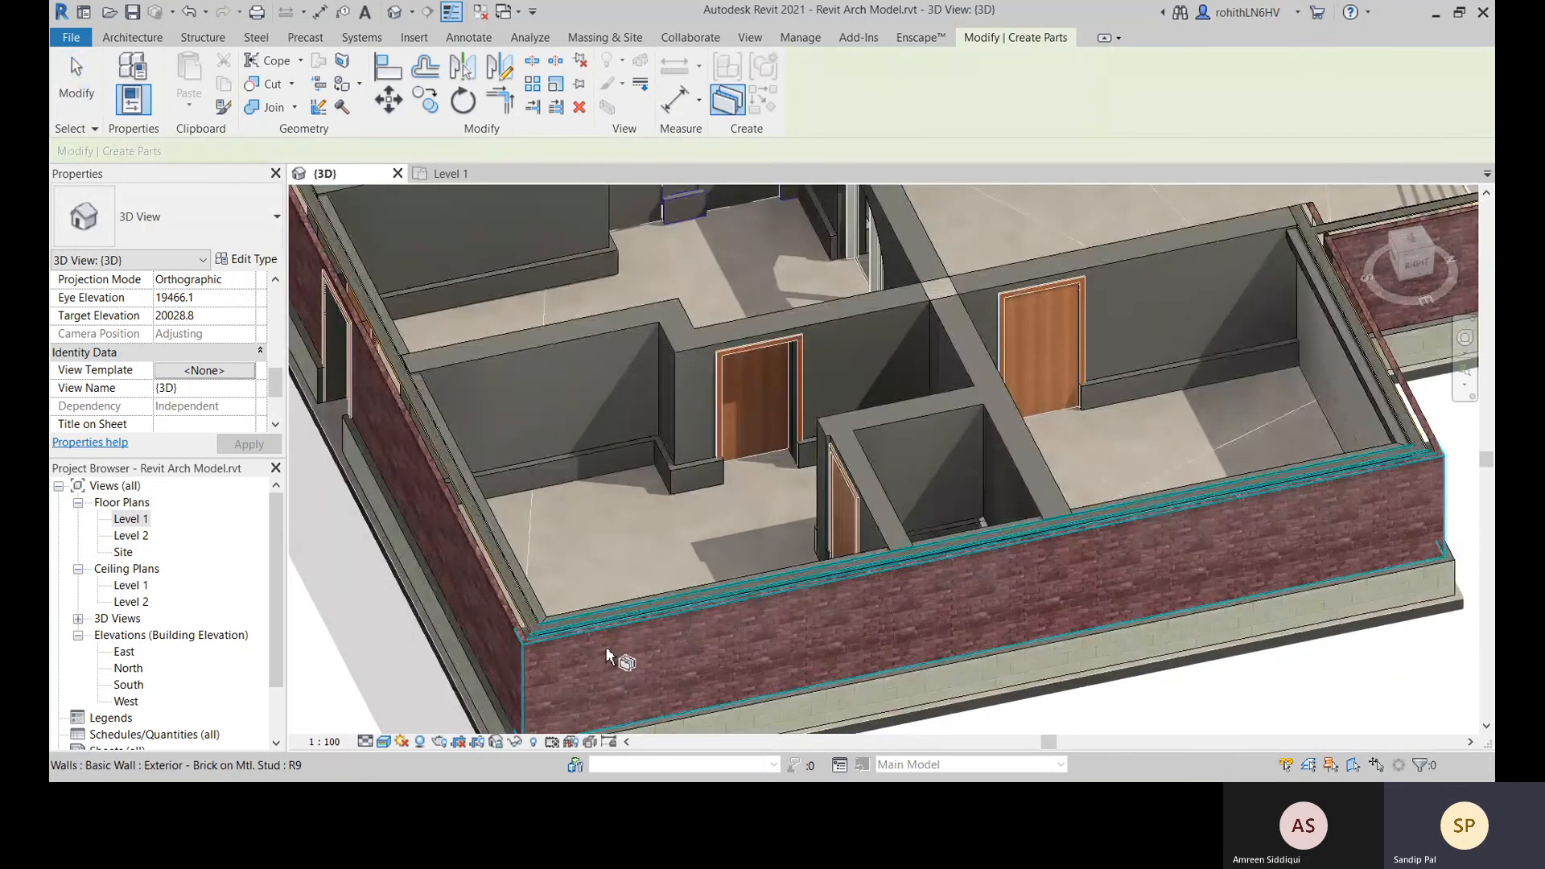
click(607, 649)
middle_drag(698, 684, 700, 507)
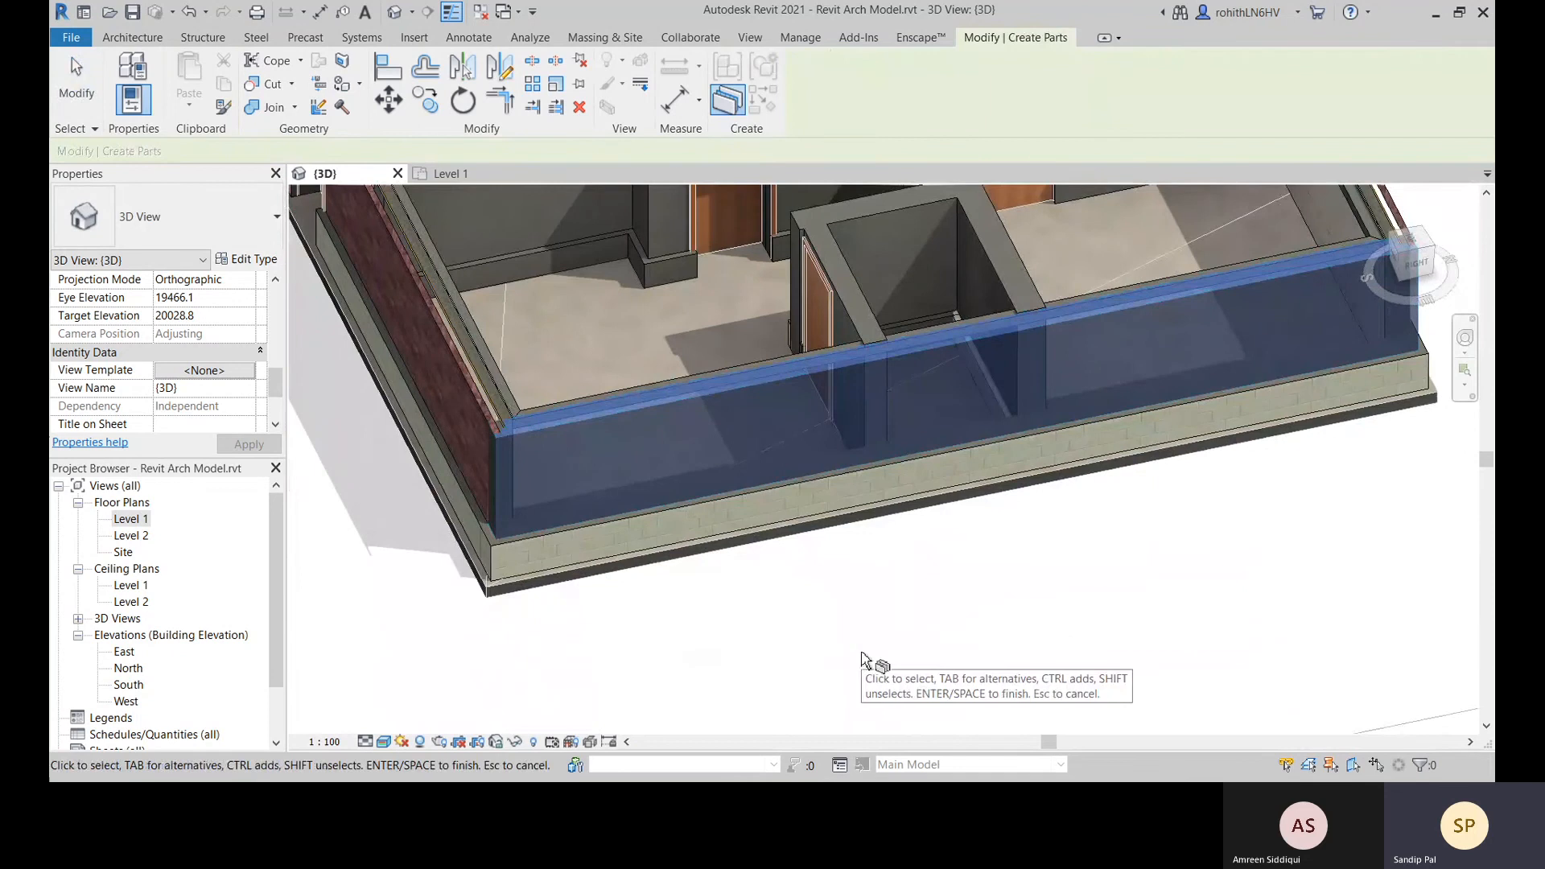
key(Return)
Select the plywood sheathing part and examine the wall's separated layers at the corner from several angles
scroll(589, 448, up, 2)
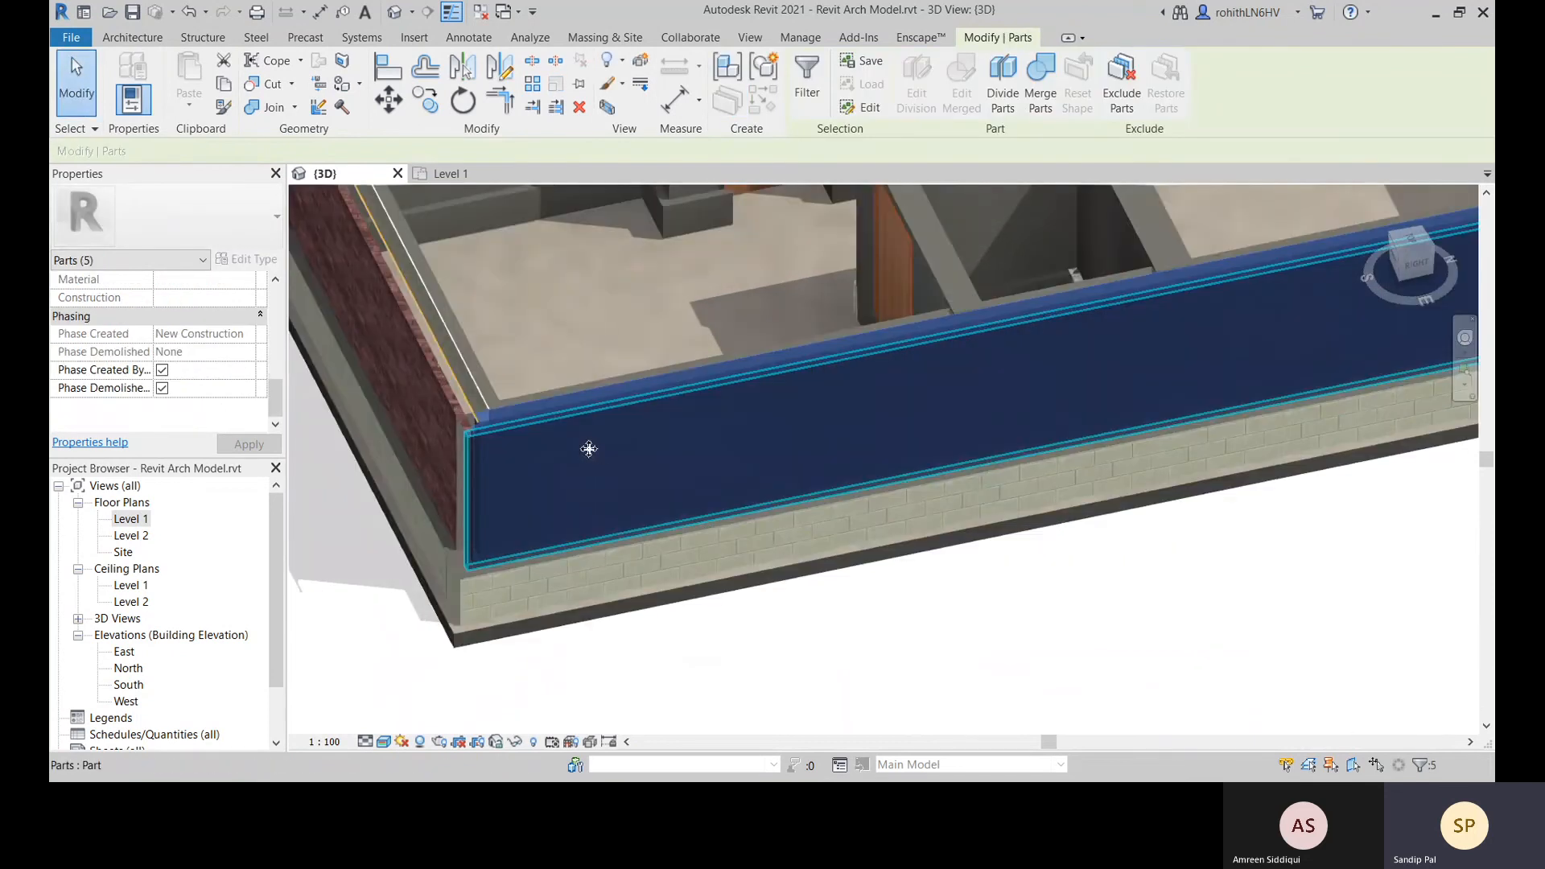
click(634, 497)
scroll(552, 431, up, 5)
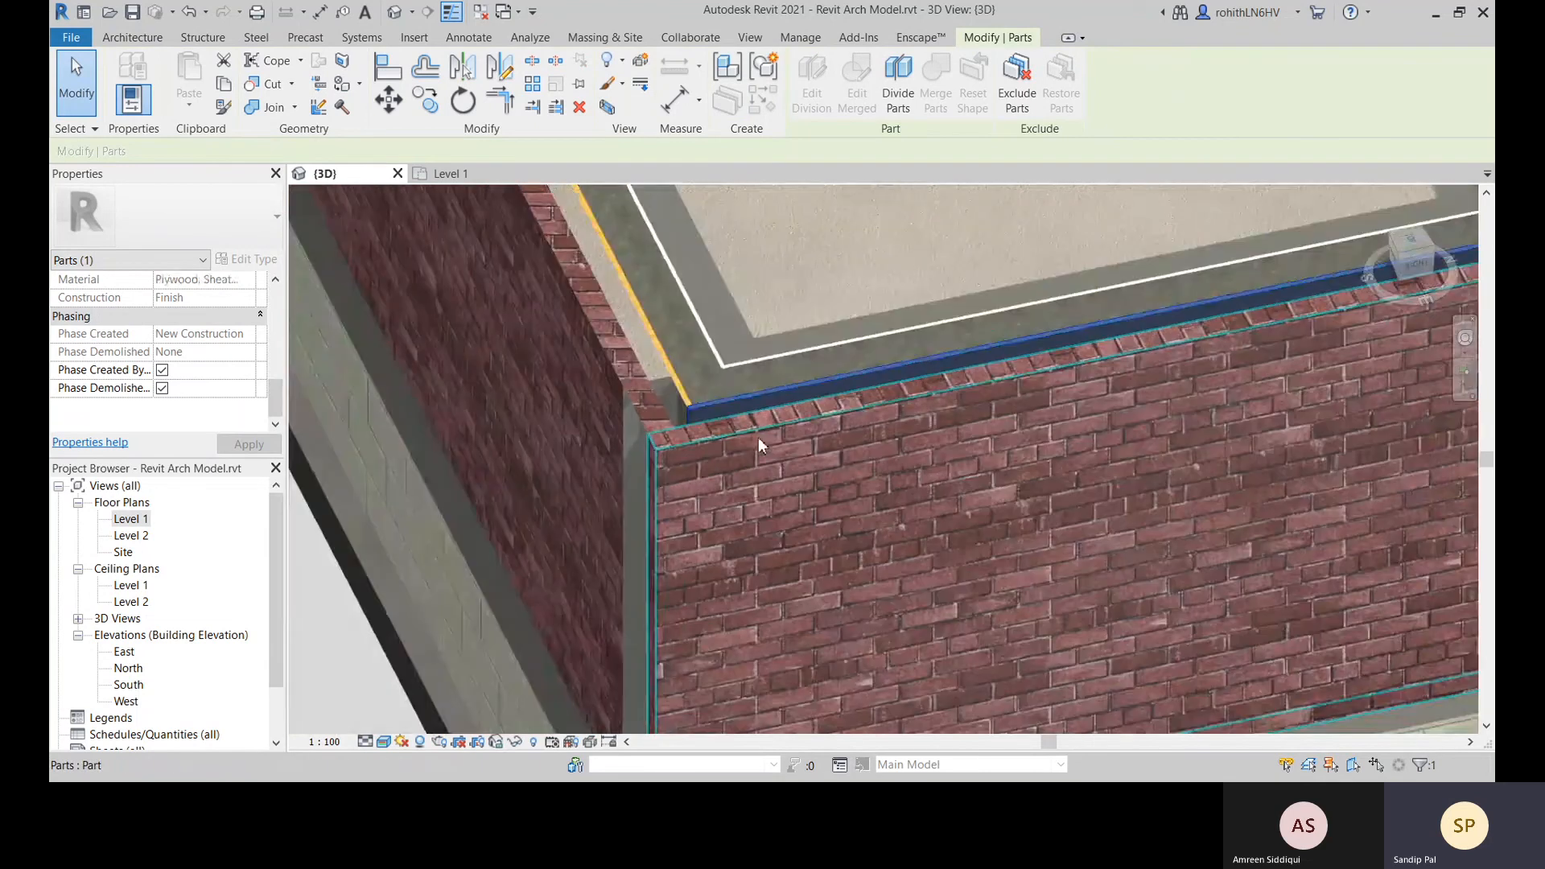
shift+middle_drag(819, 462, 718, 850)
middle_drag(811, 400, 663, 843)
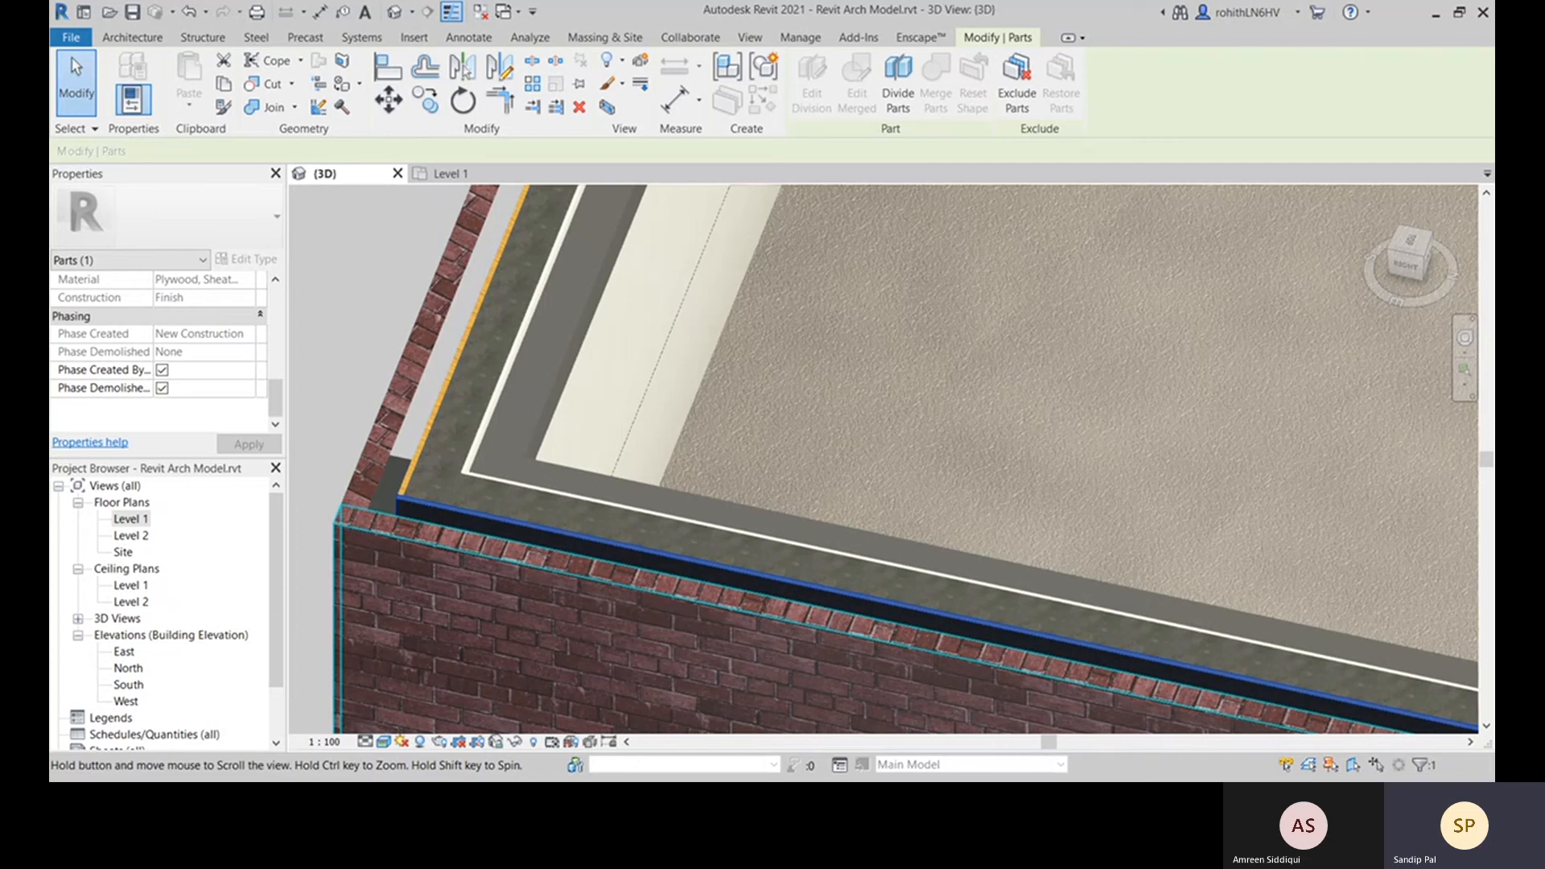
middle_drag(506, 592, 777, 459)
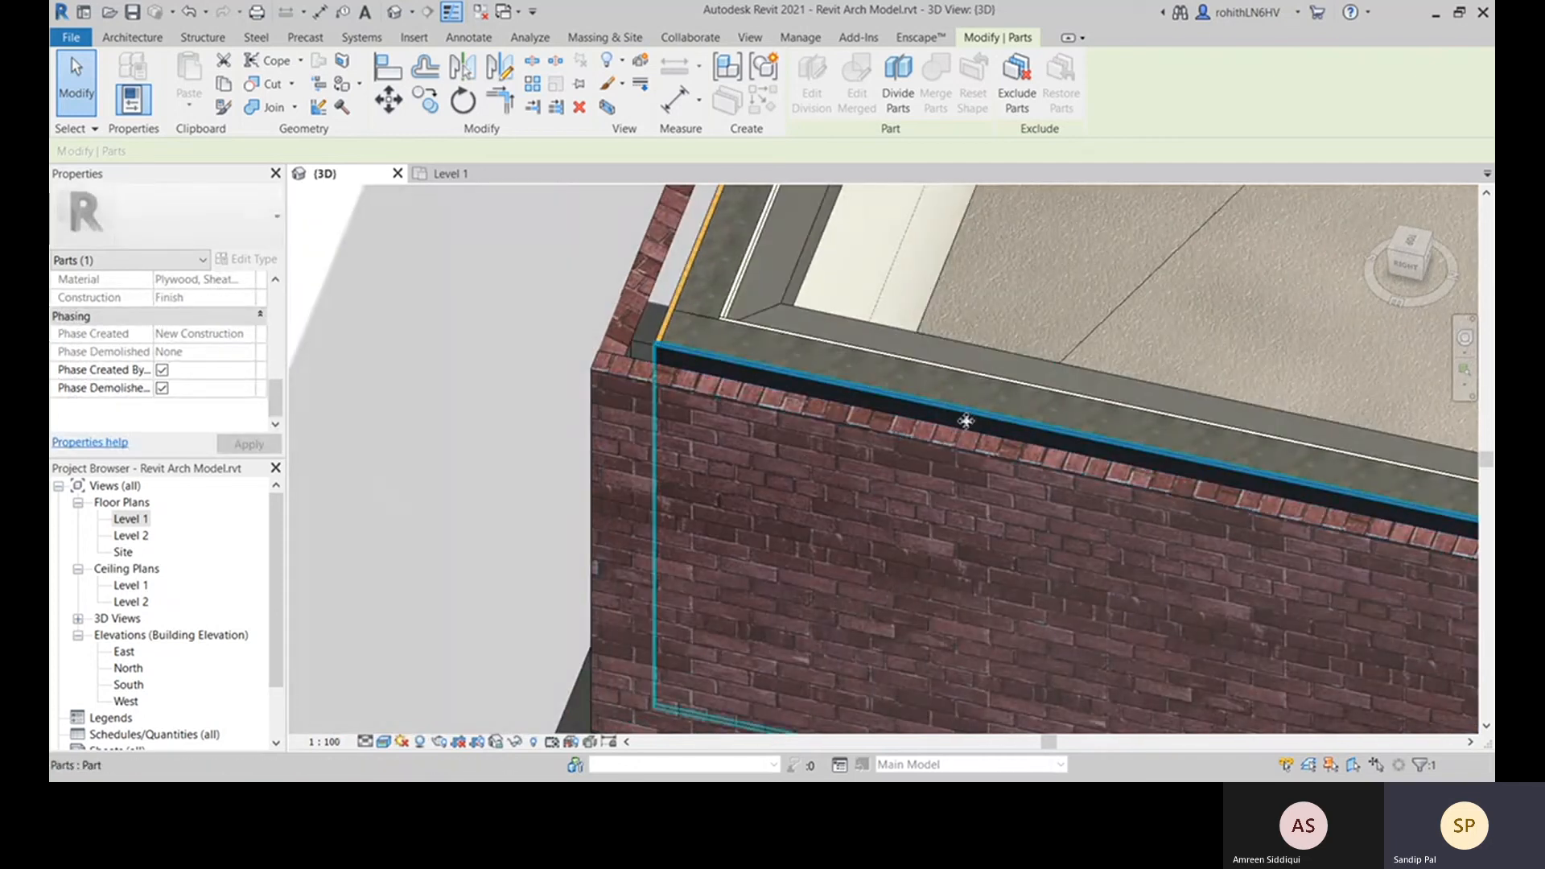
scroll(490, 462, down, 4)
middle_drag(841, 562, 817, 303)
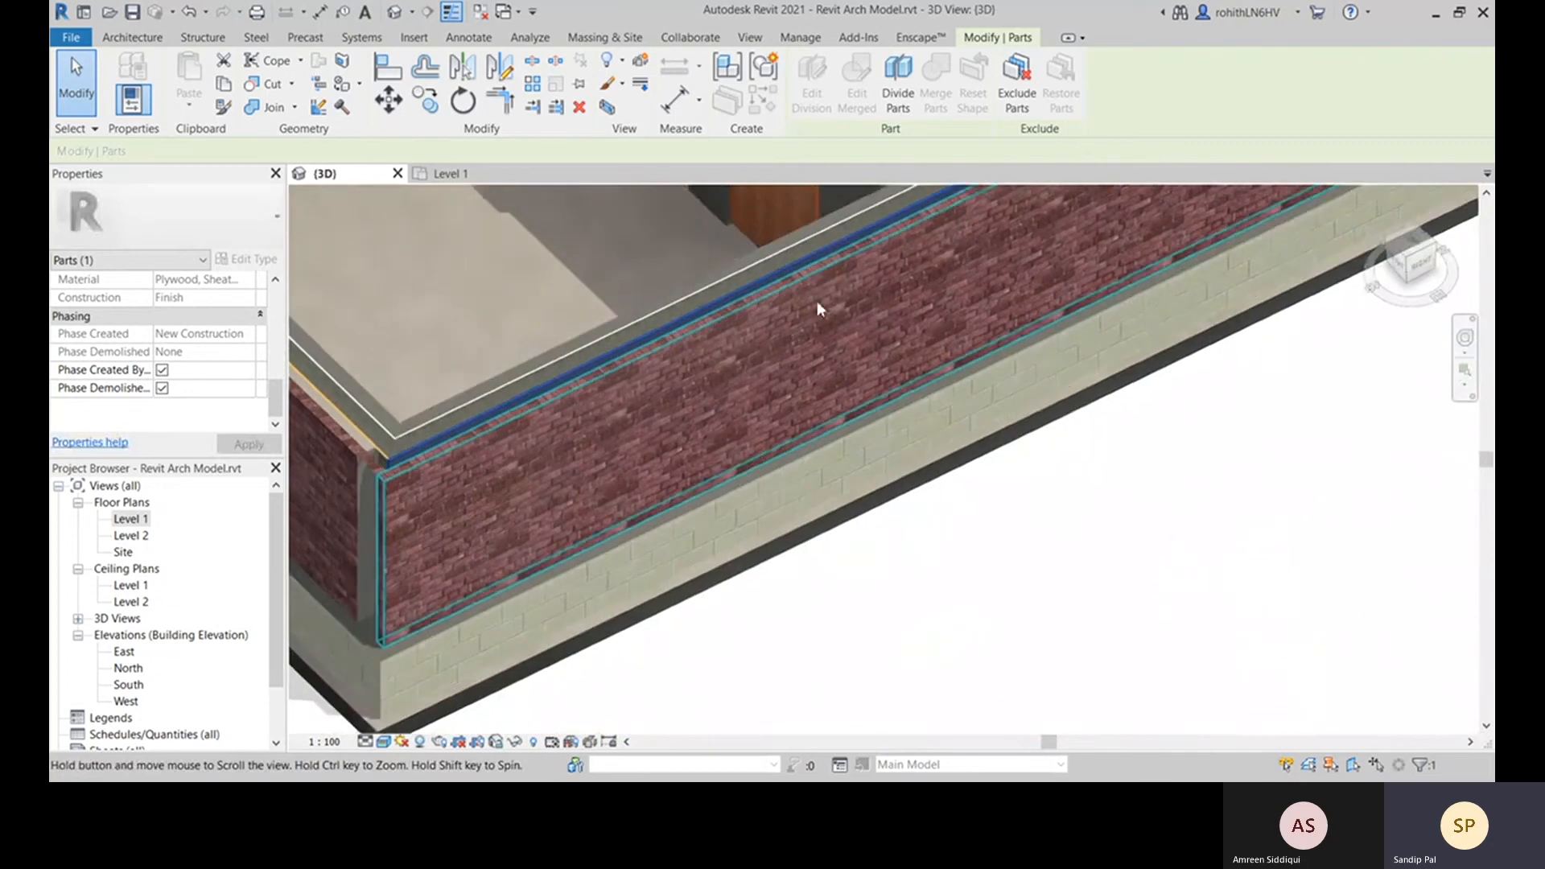
click(1018, 573)
Select the outer brick part of the divided wall and check its material and phasing properties
scroll(817, 621, down, 2)
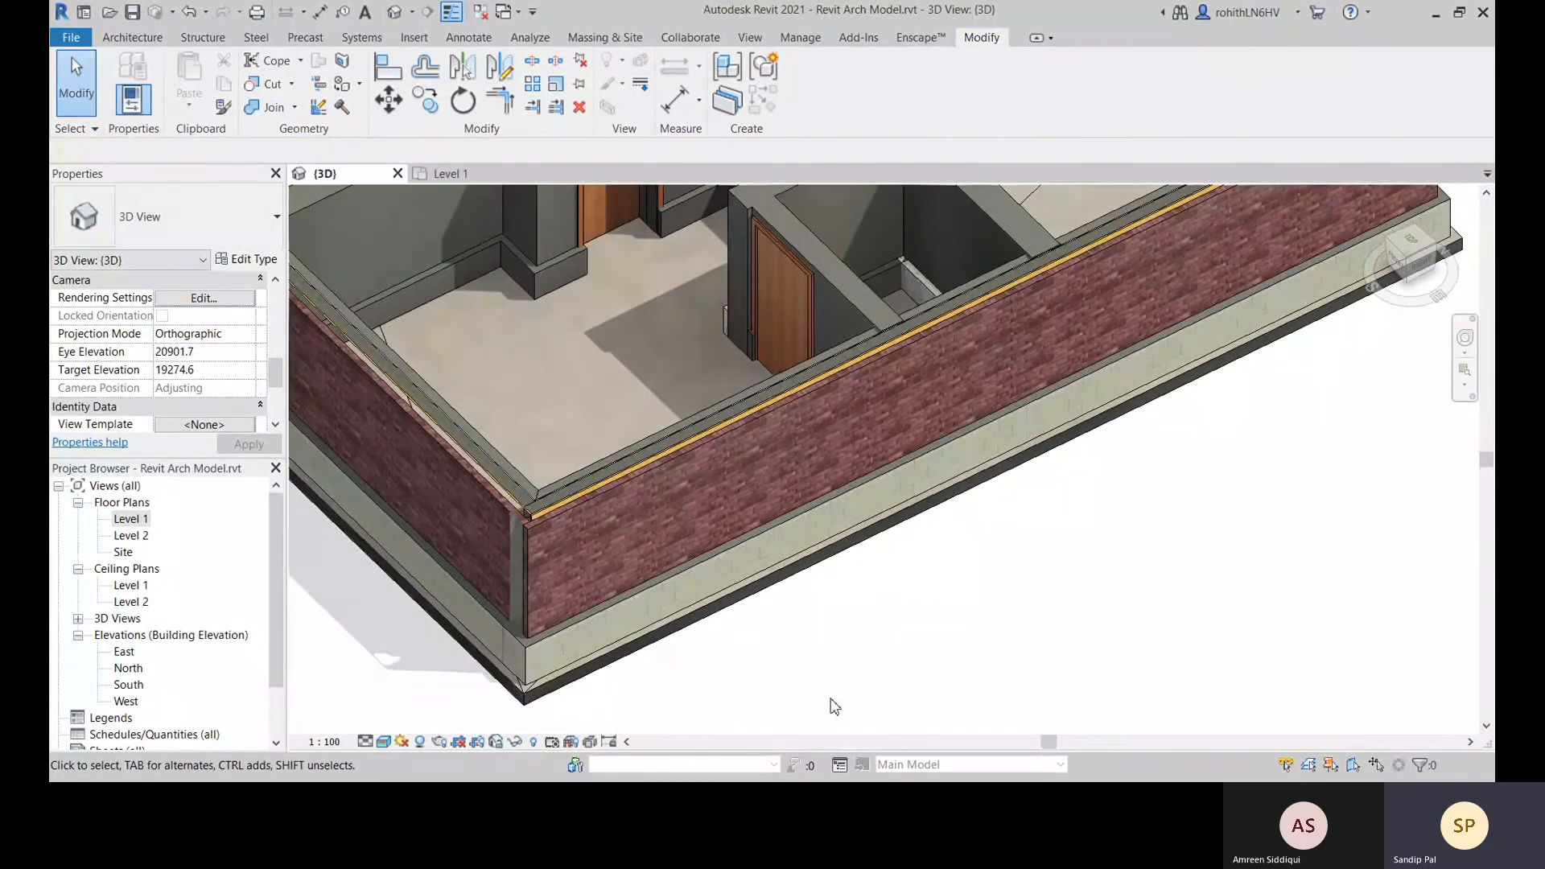
middle_drag(831, 704, 907, 617)
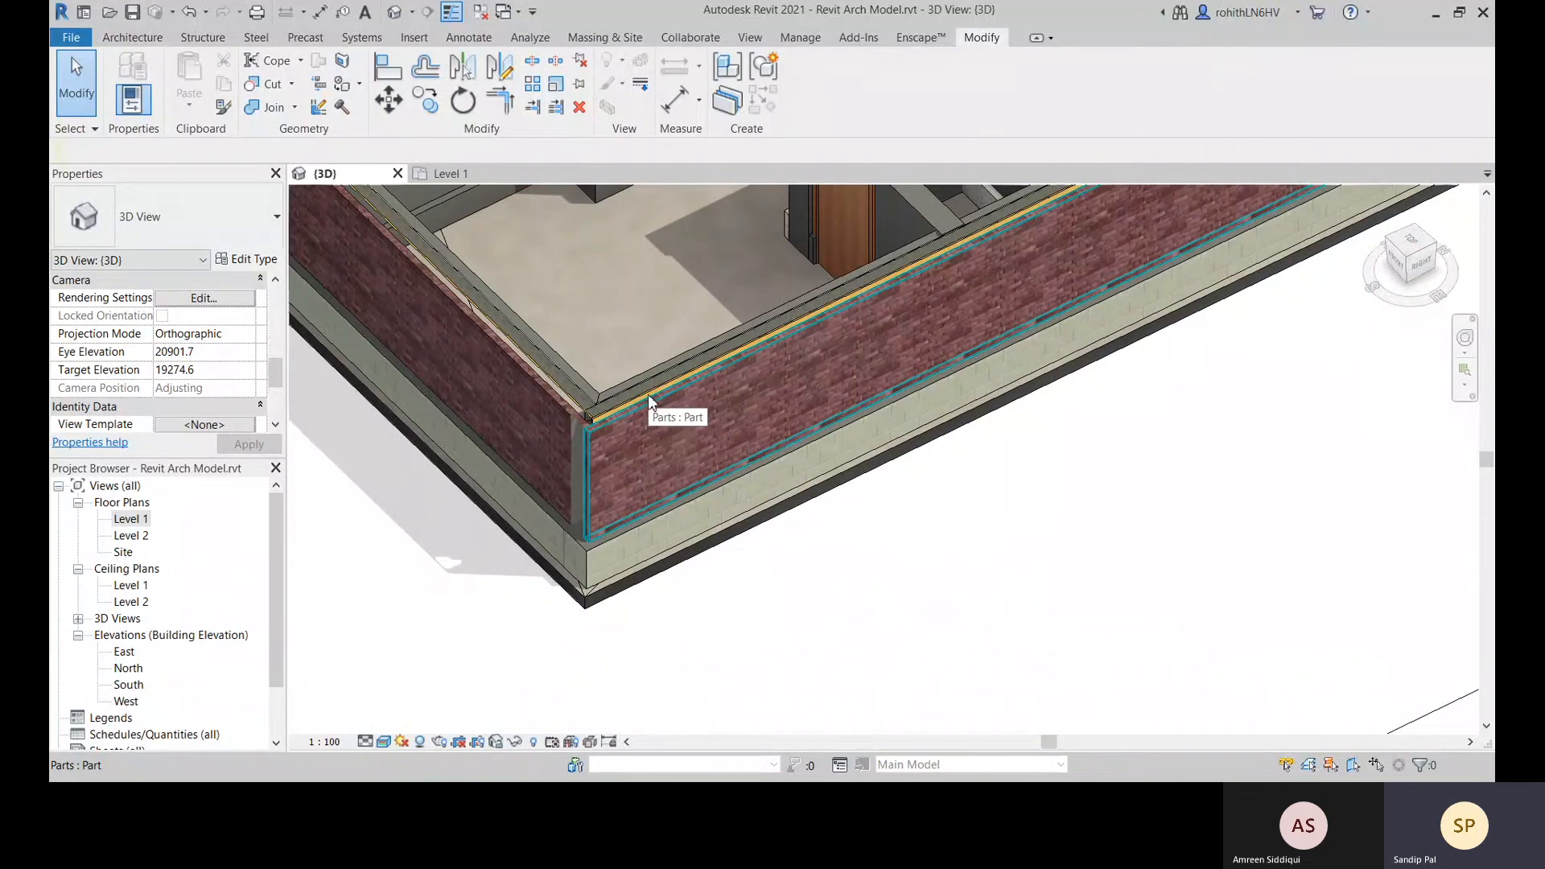
click(648, 397)
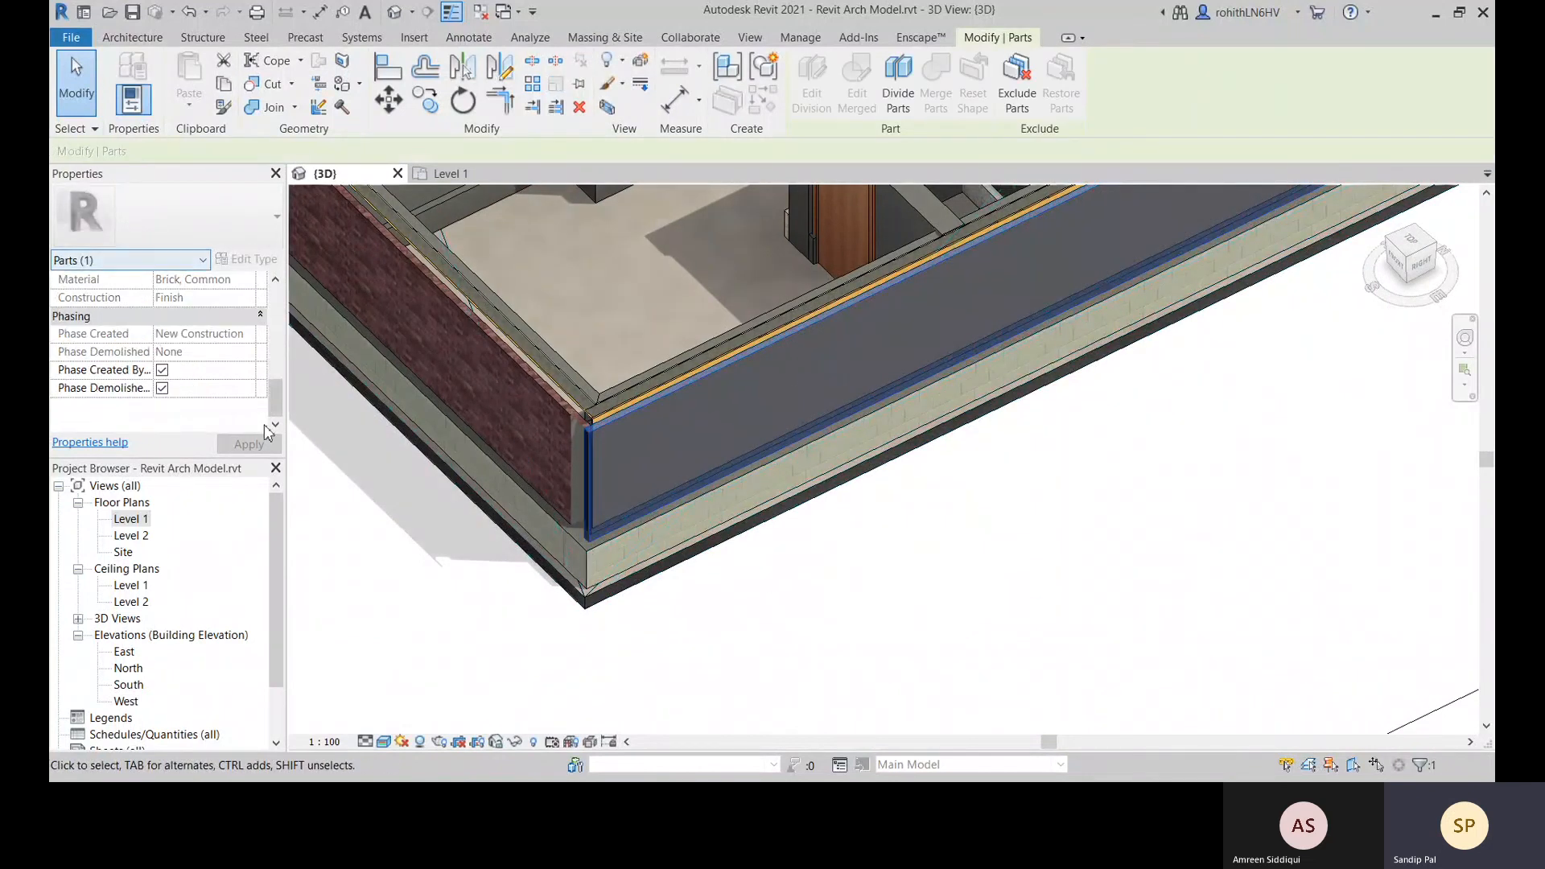
click(465, 601)
Check the properties of the gypsum wall board and air layer parts at the wall's corner
scroll(639, 359, up, 5)
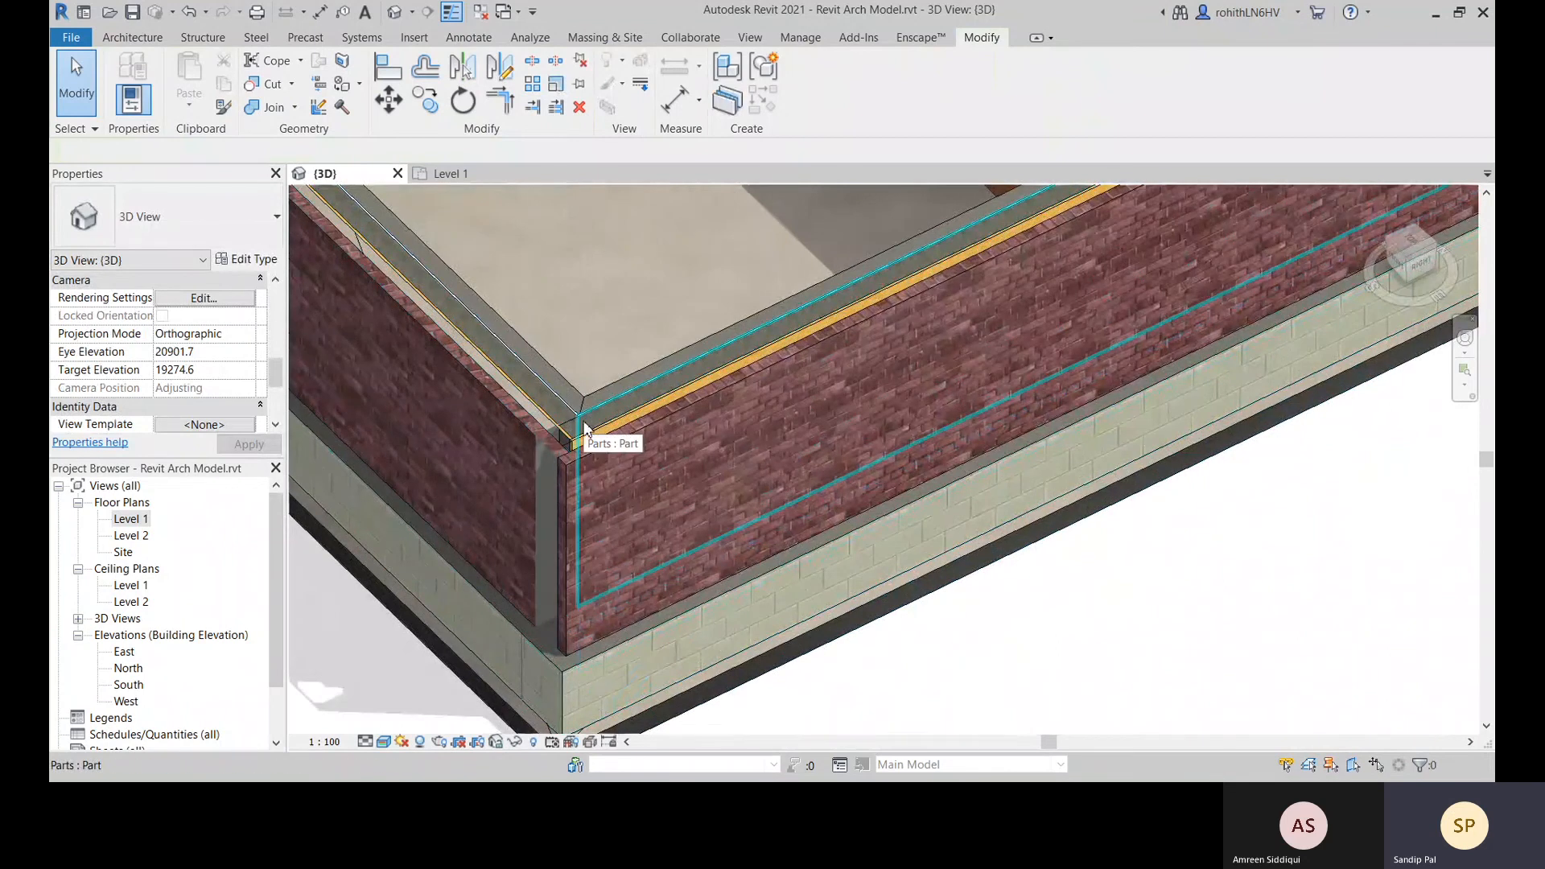
click(563, 439)
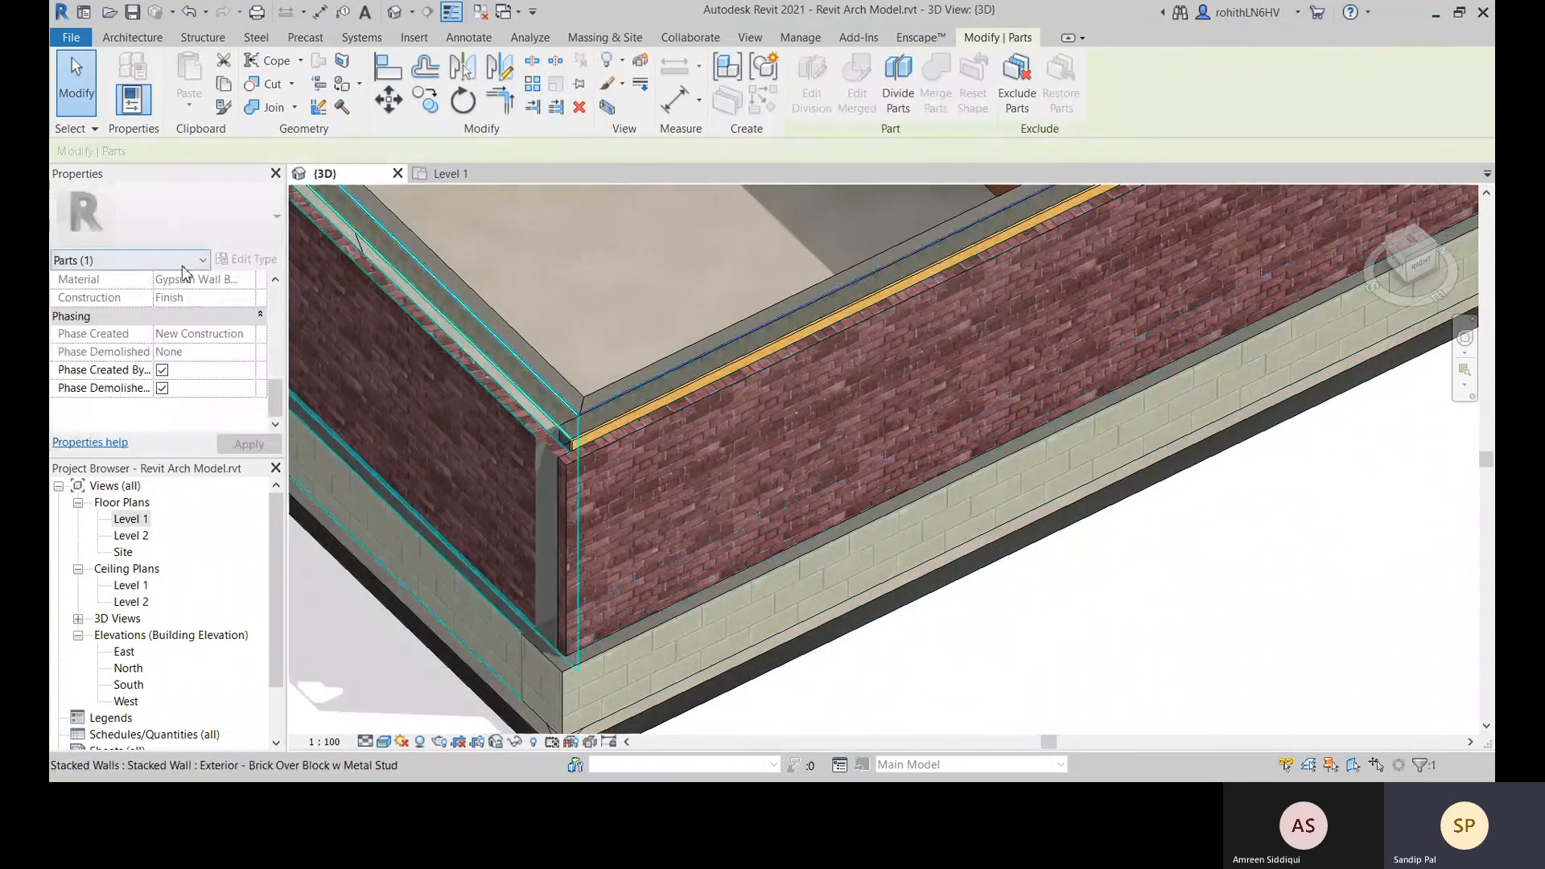
shift+middle_drag(529, 400, 653, 364)
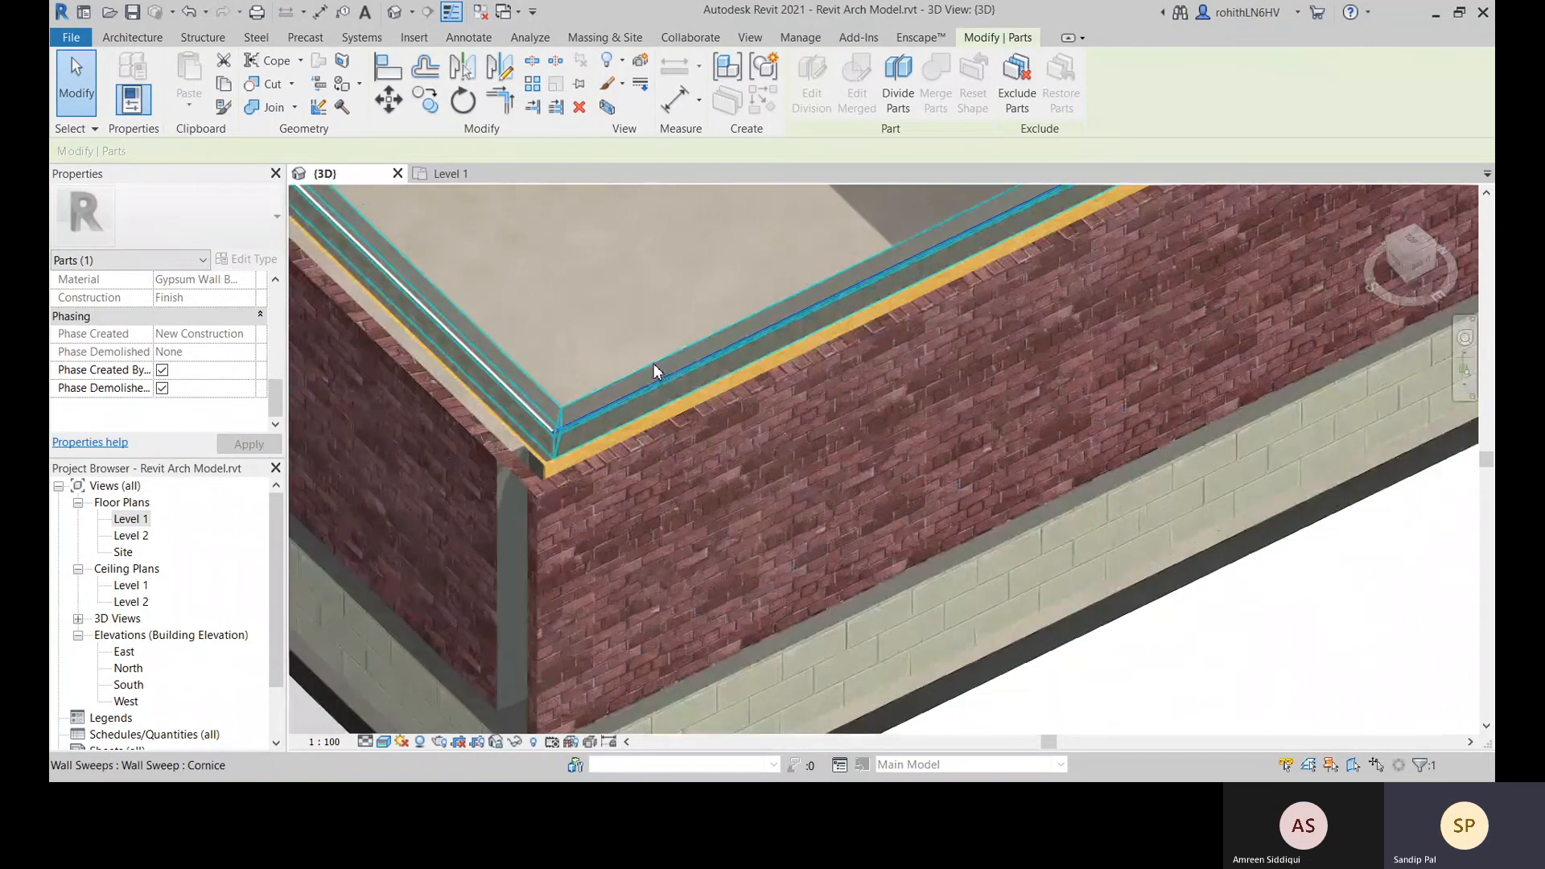
click(628, 423)
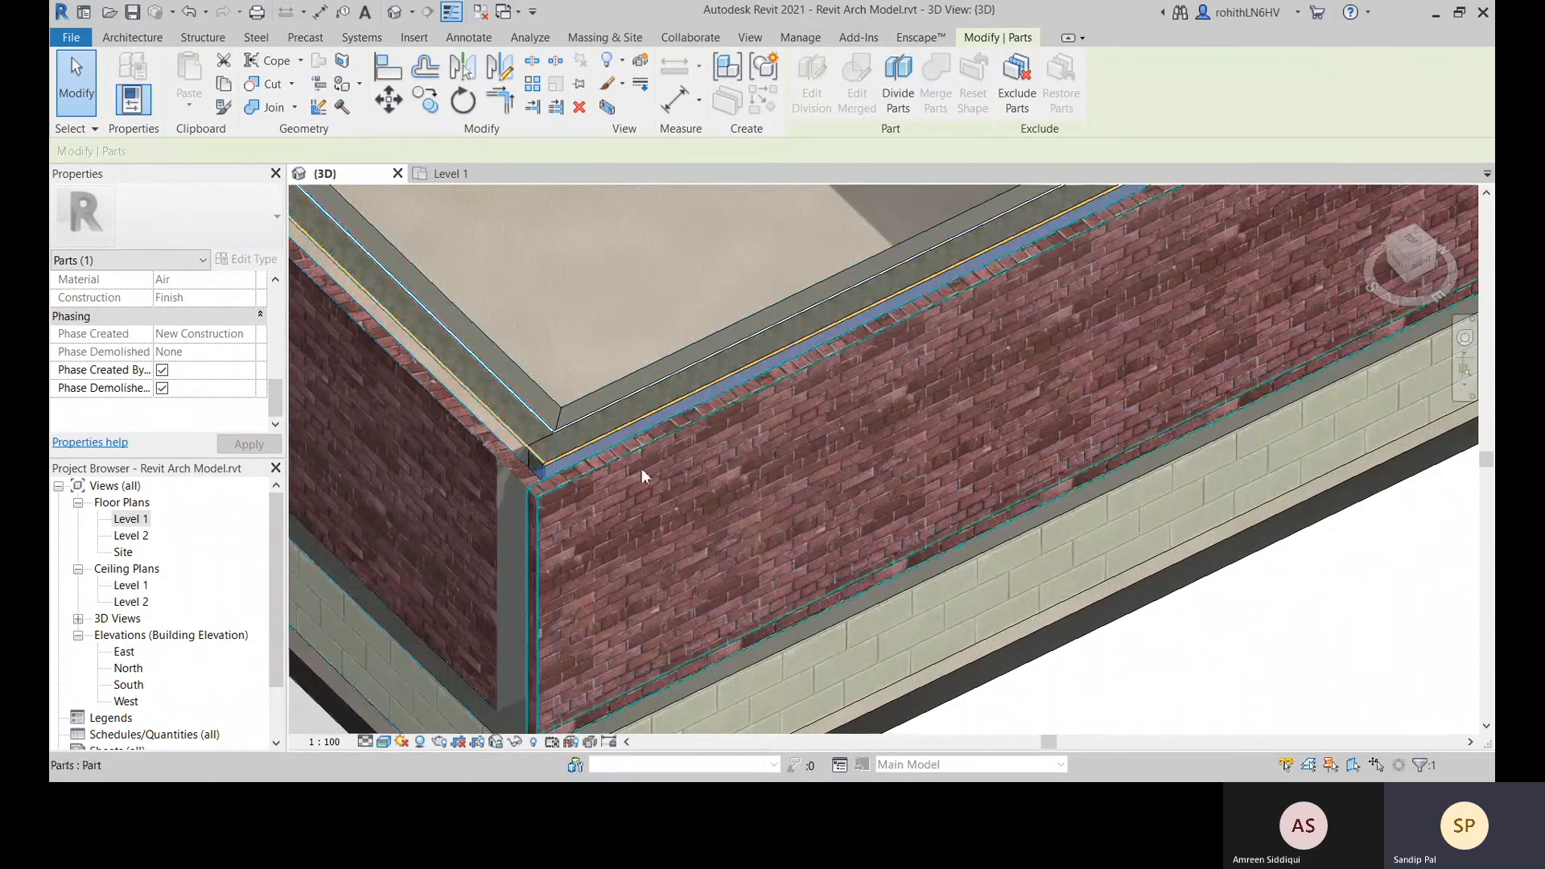
scroll(573, 475, up, 3)
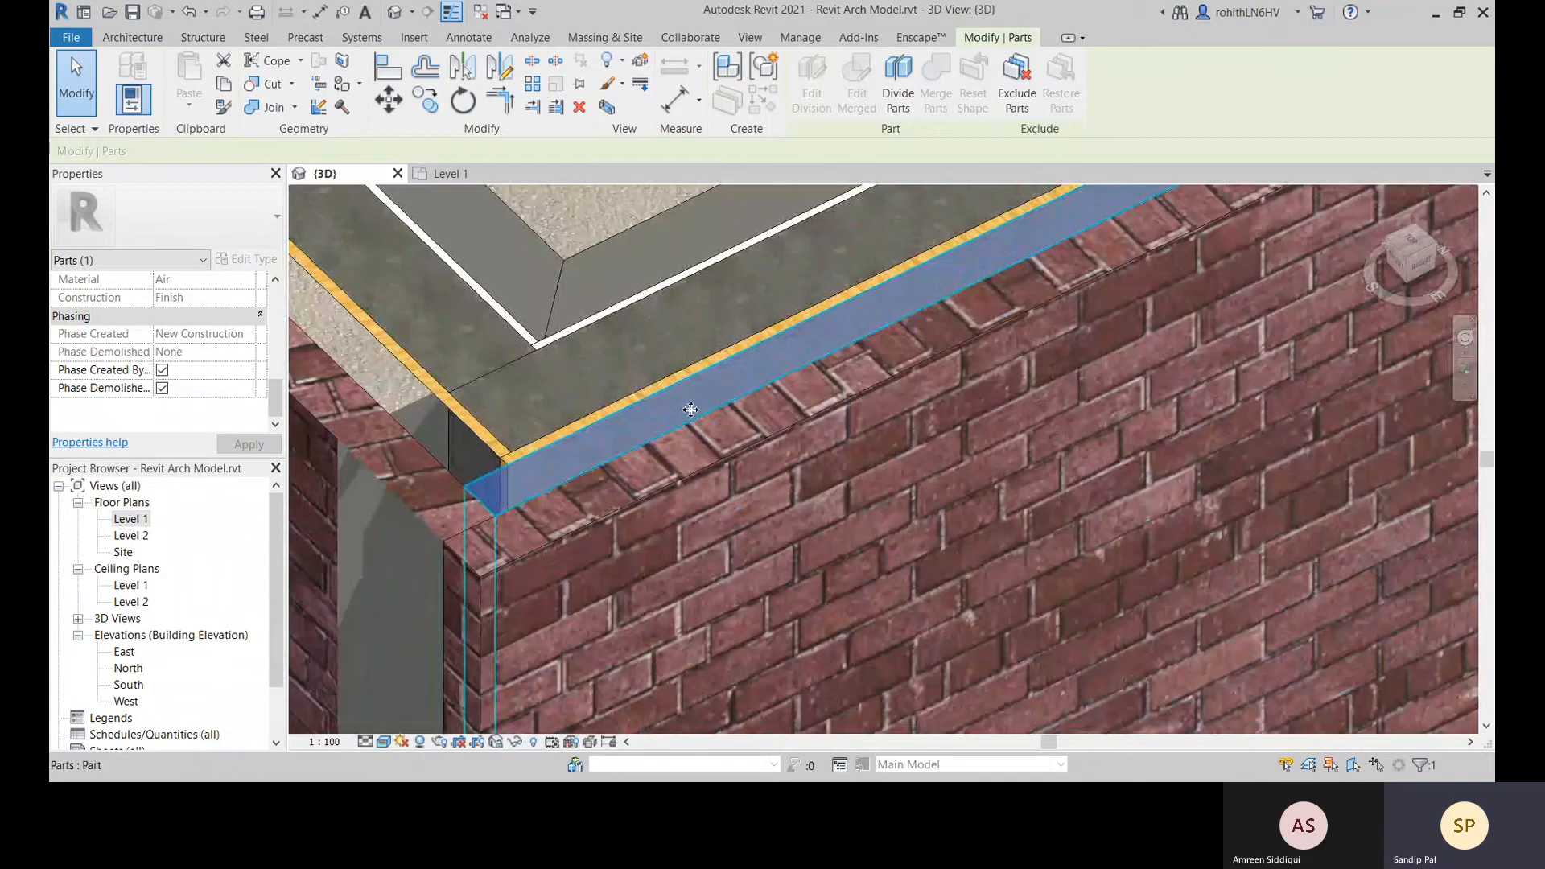
scroll(764, 434, down, 2)
scroll(962, 468, down, 1)
middle_drag(961, 468, 834, 480)
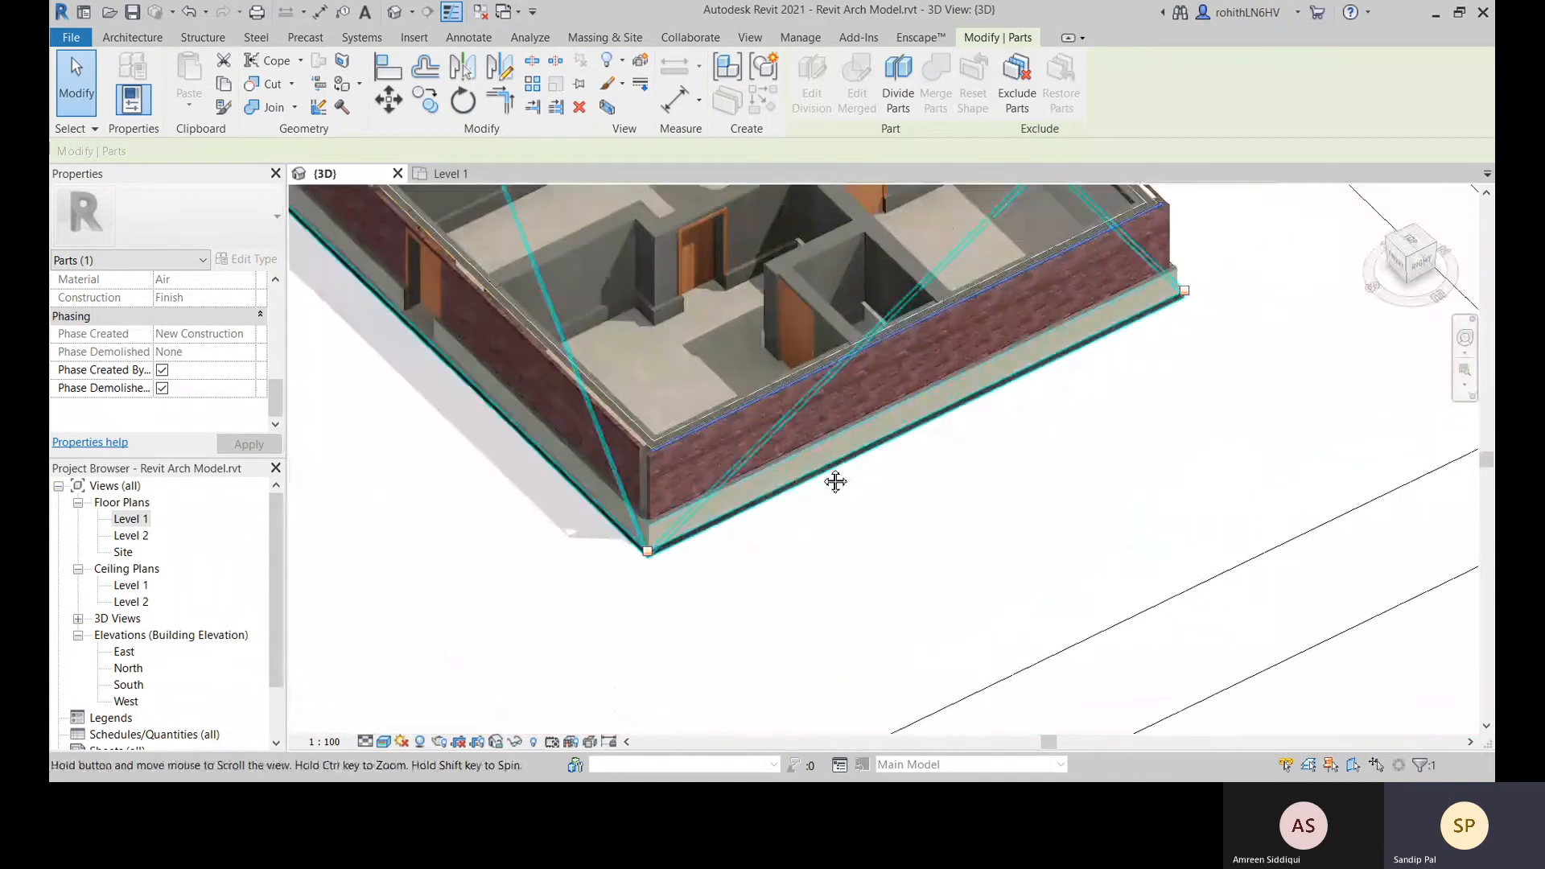
click(1130, 448)
Orbit around the building and check the properties of the stacked wall that hosts the parts
scroll(1163, 472, down, 7)
middle_drag(1150, 487, 992, 554)
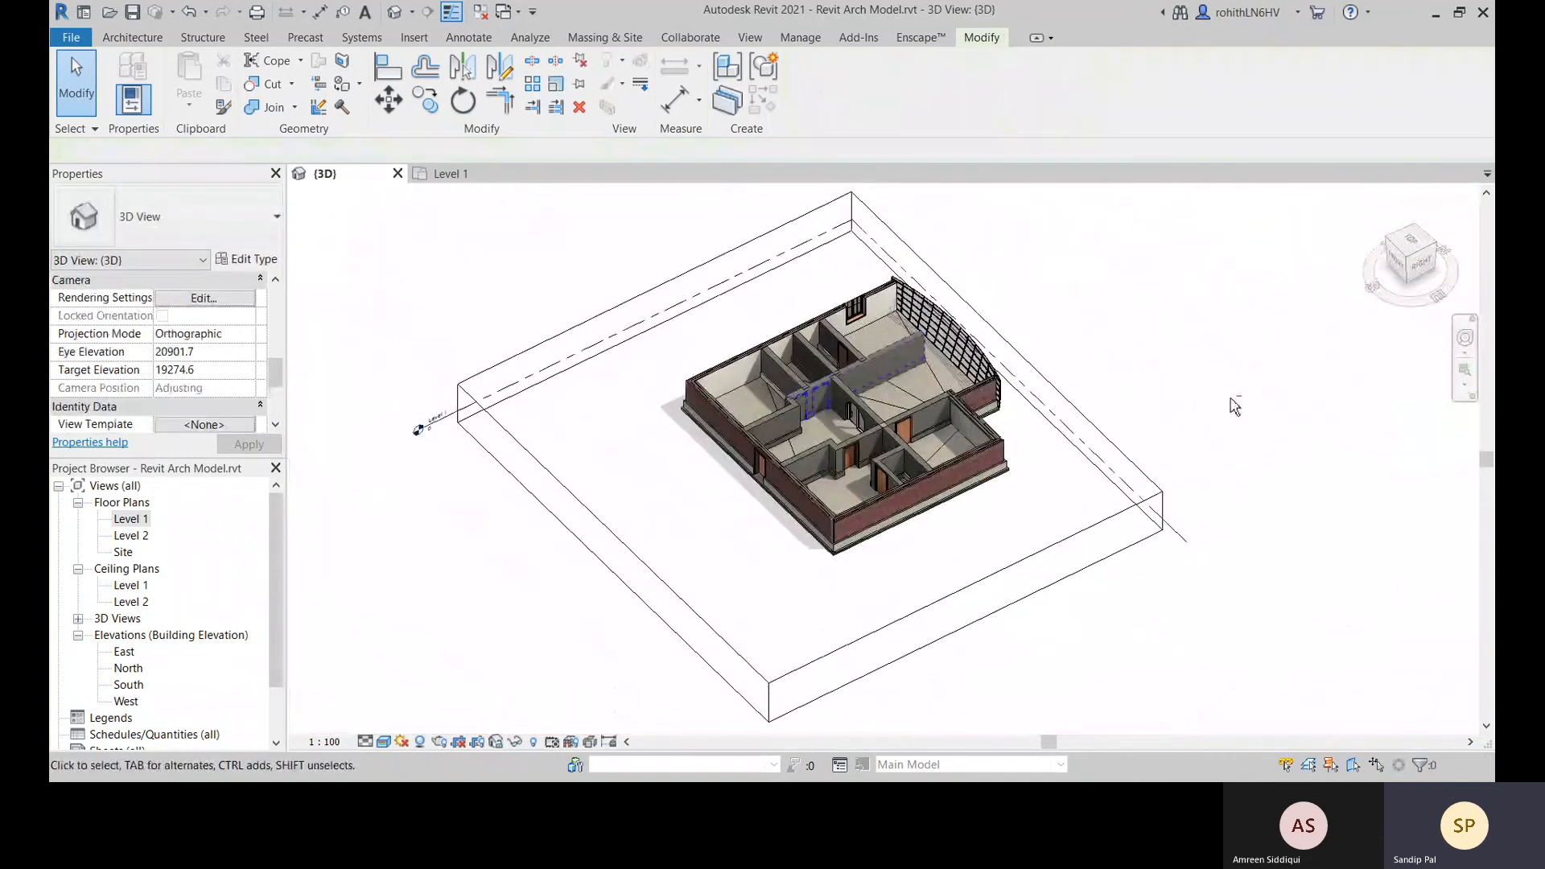
shift+middle_drag(1234, 403, 970, 463)
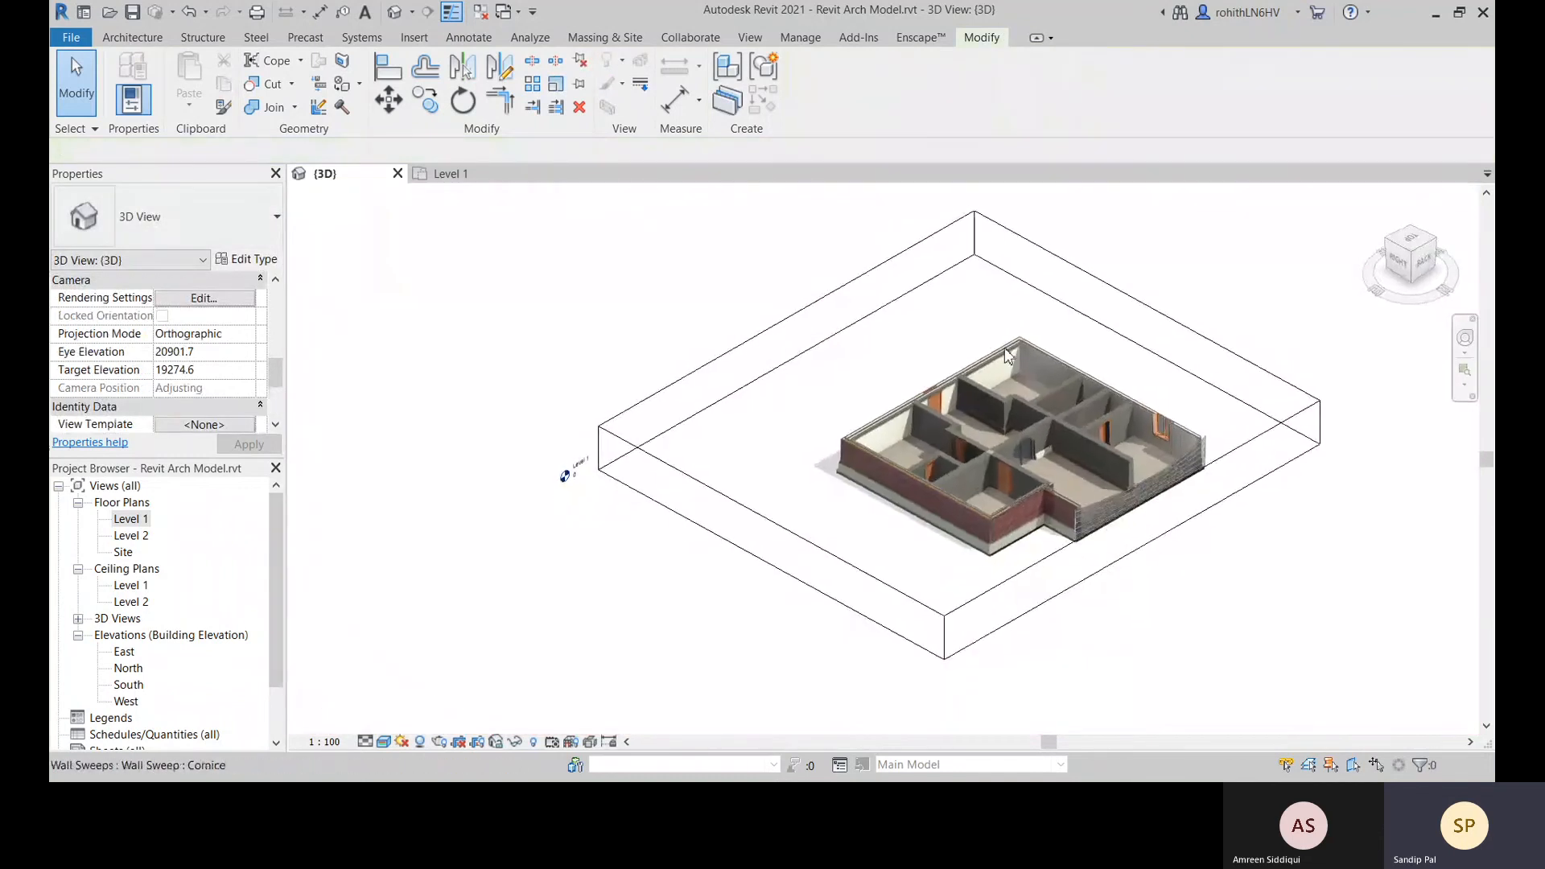
click(903, 499)
scroll(868, 505, up, 5)
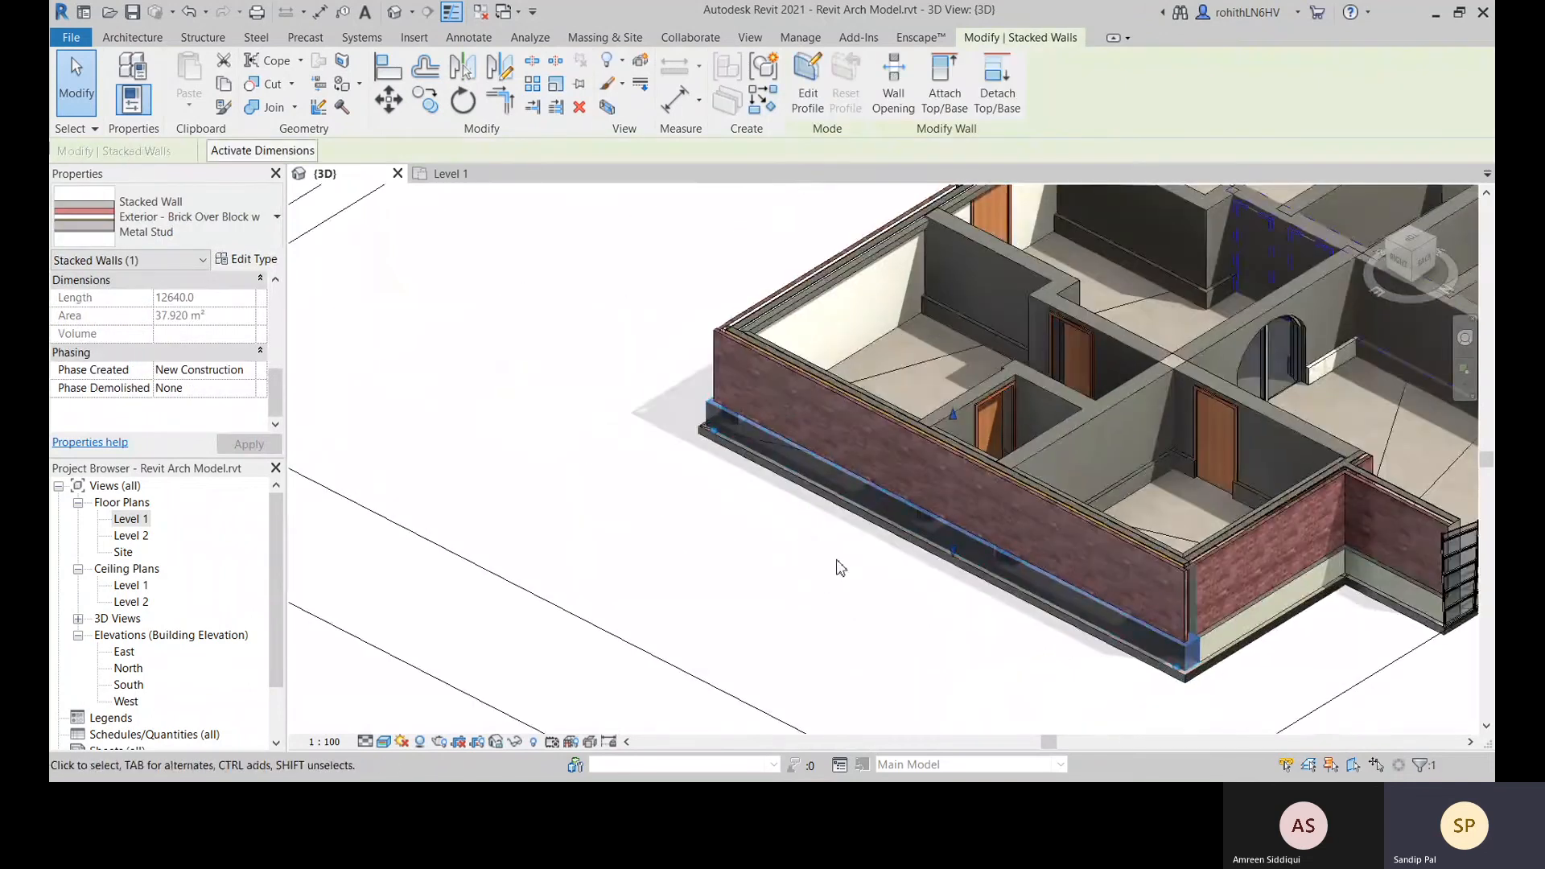
middle_drag(837, 565, 796, 553)
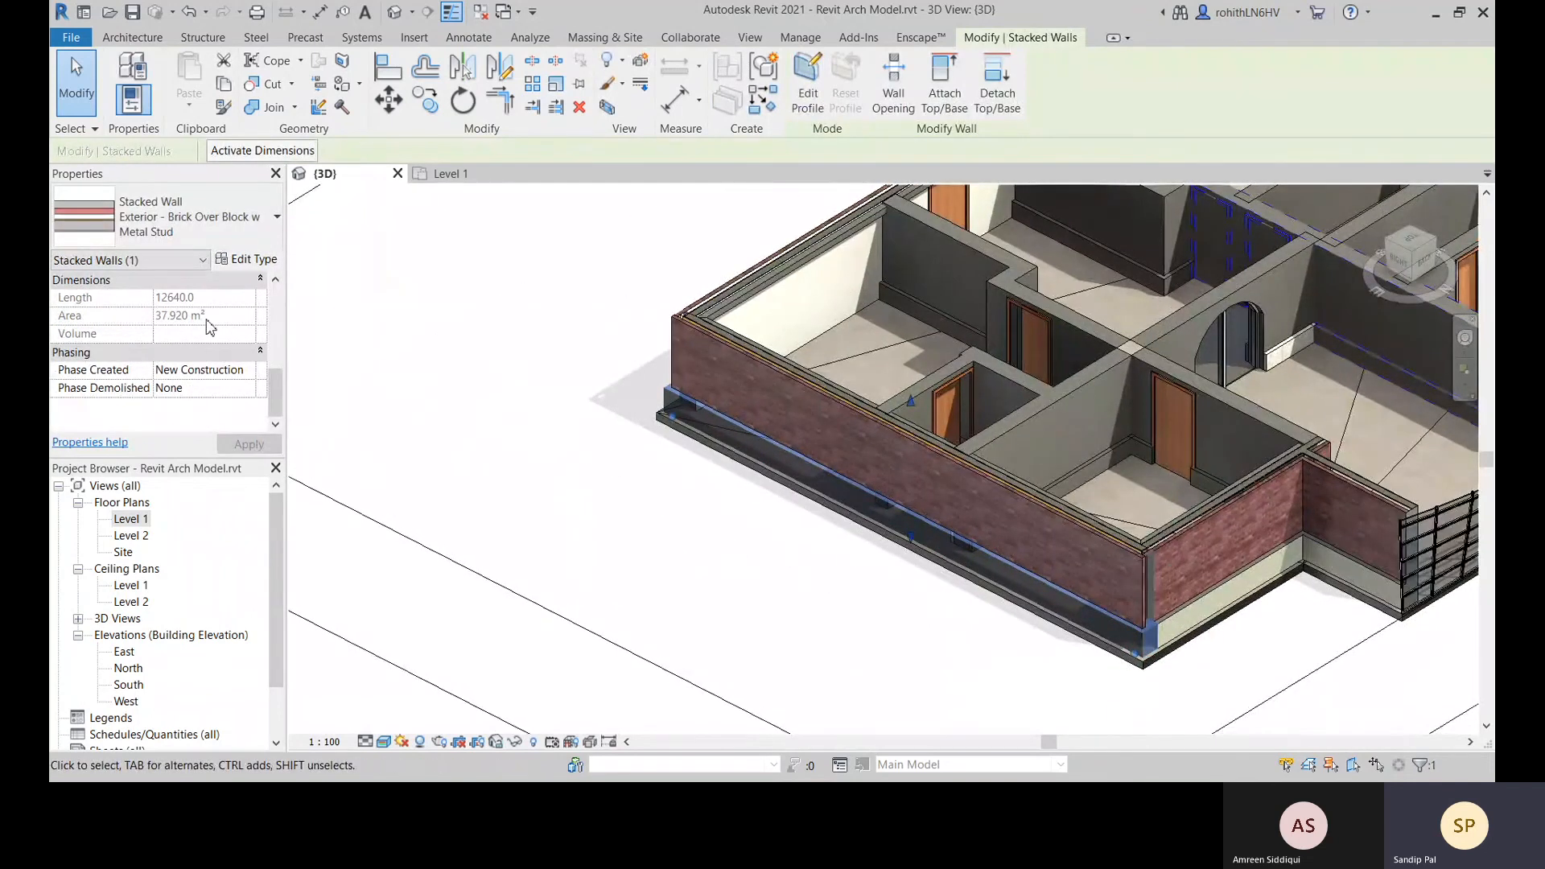
click(552, 317)
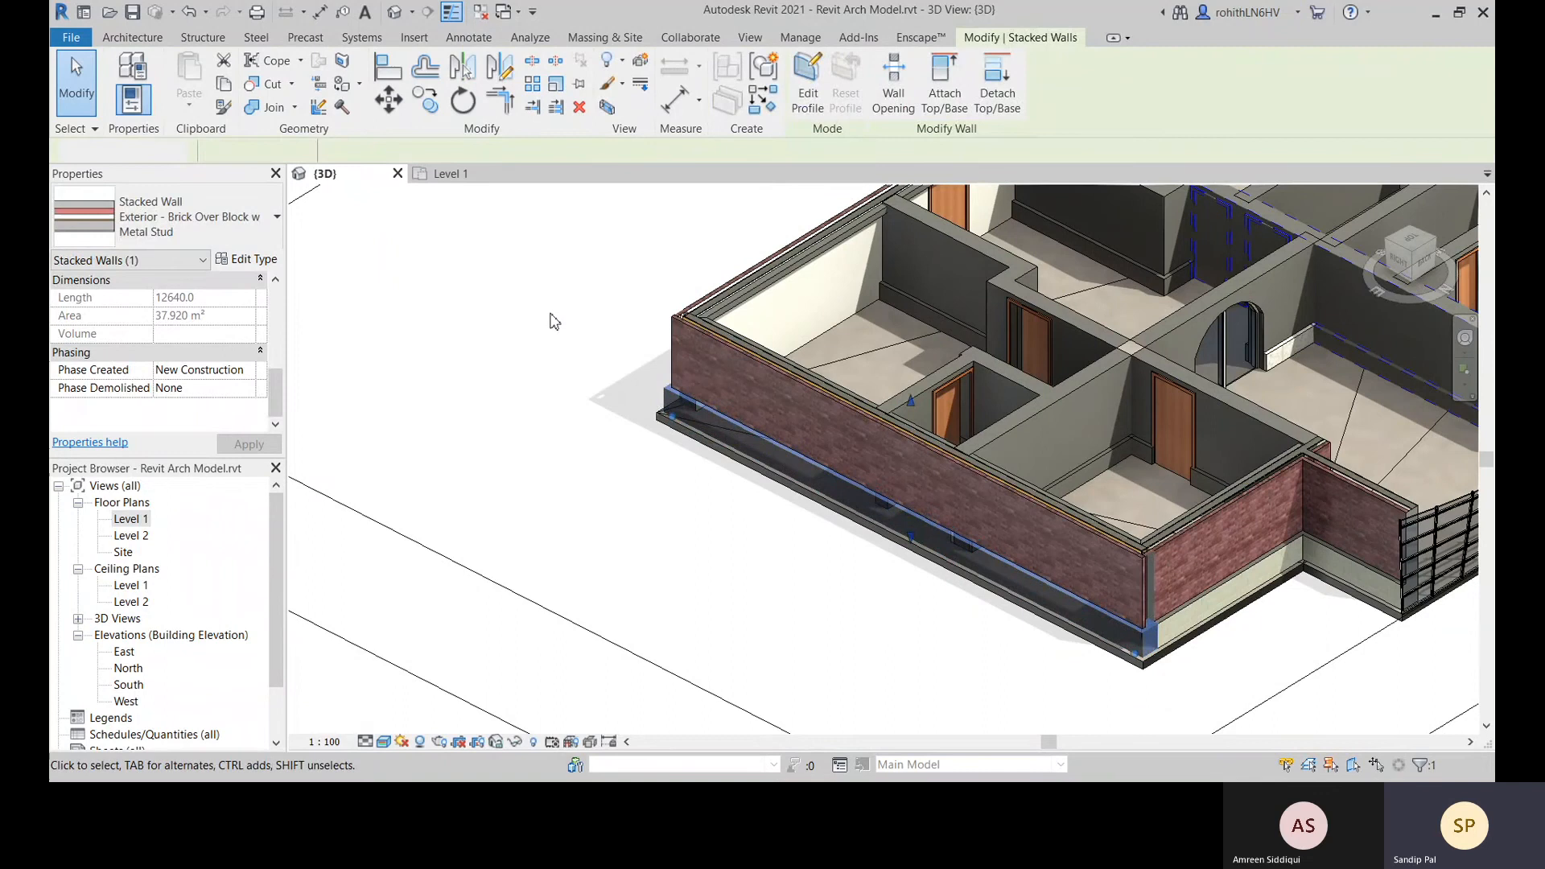
Select the brick part and review its original type, material, construction and dimension properties
scroll(729, 354, up, 3)
click(729, 354)
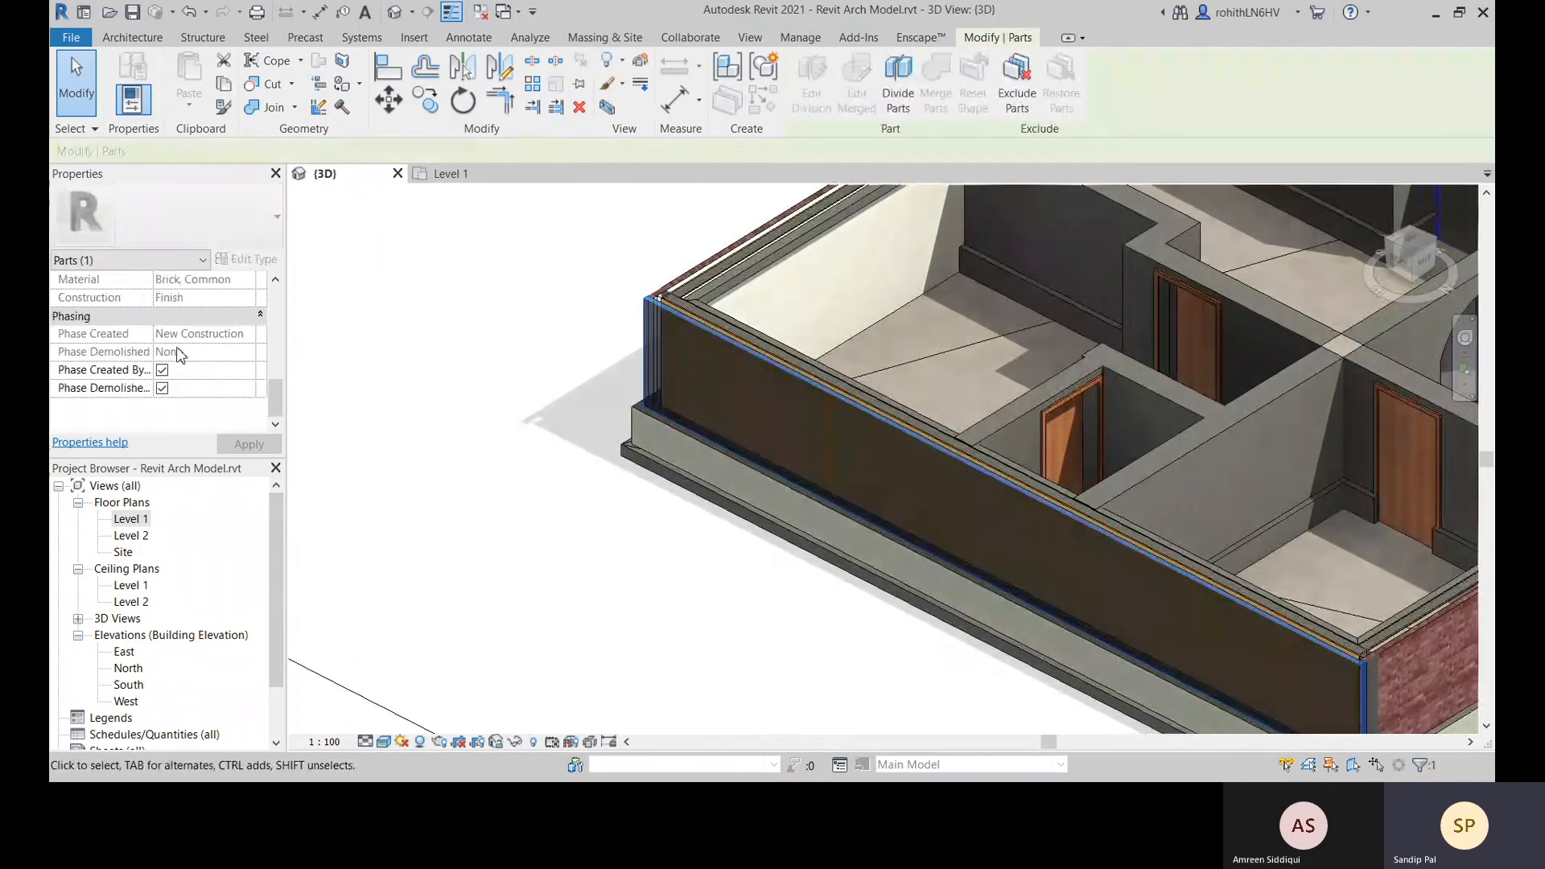
scroll(185, 366, down, 3)
scroll(223, 389, up, 3)
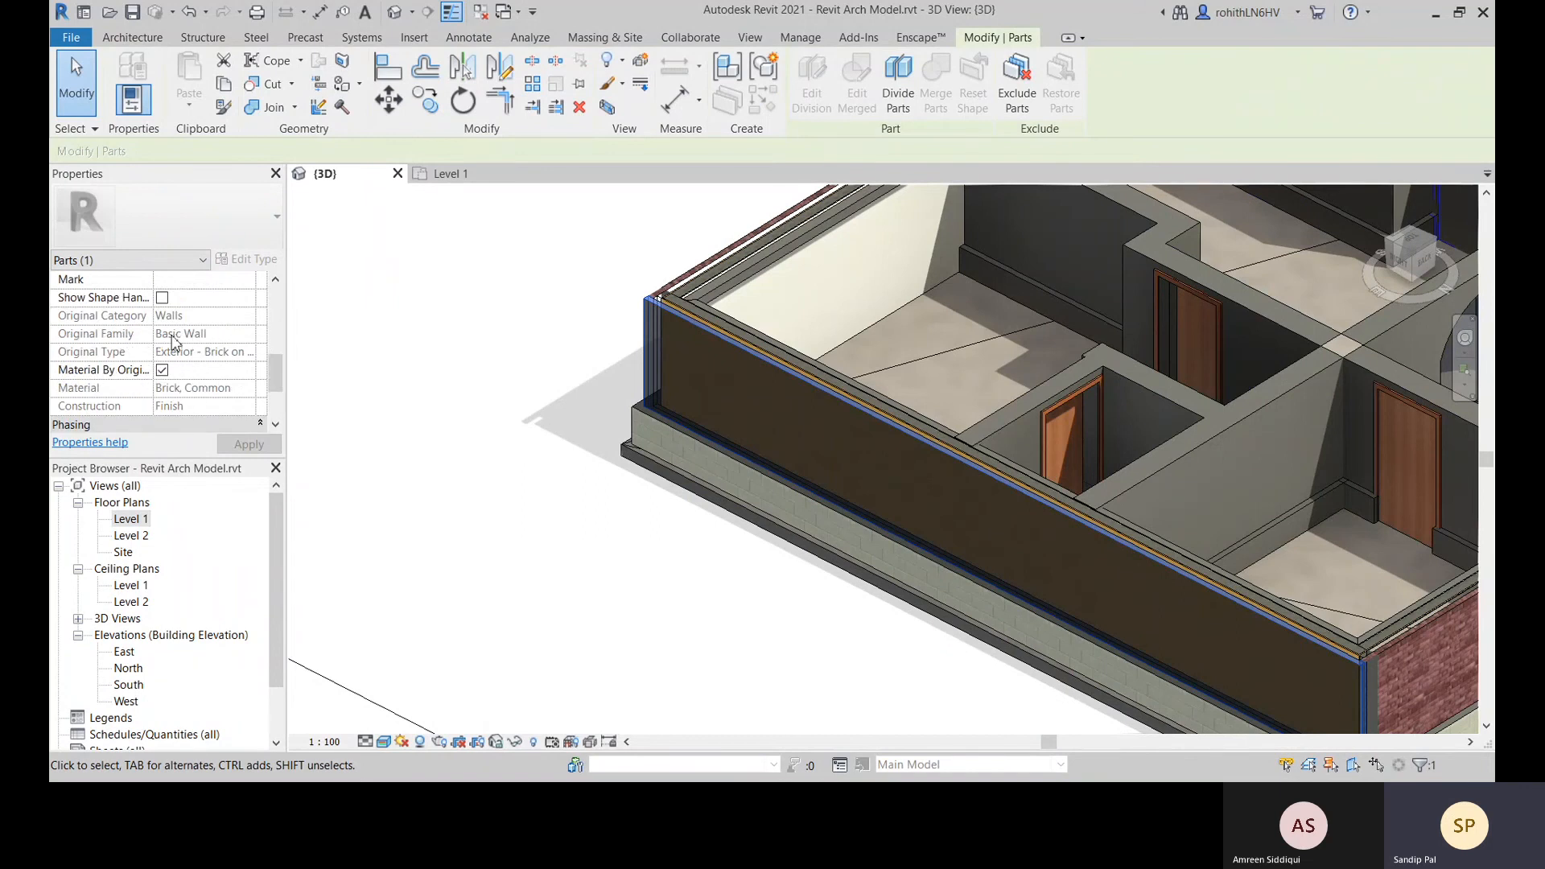
scroll(201, 327, up, 5)
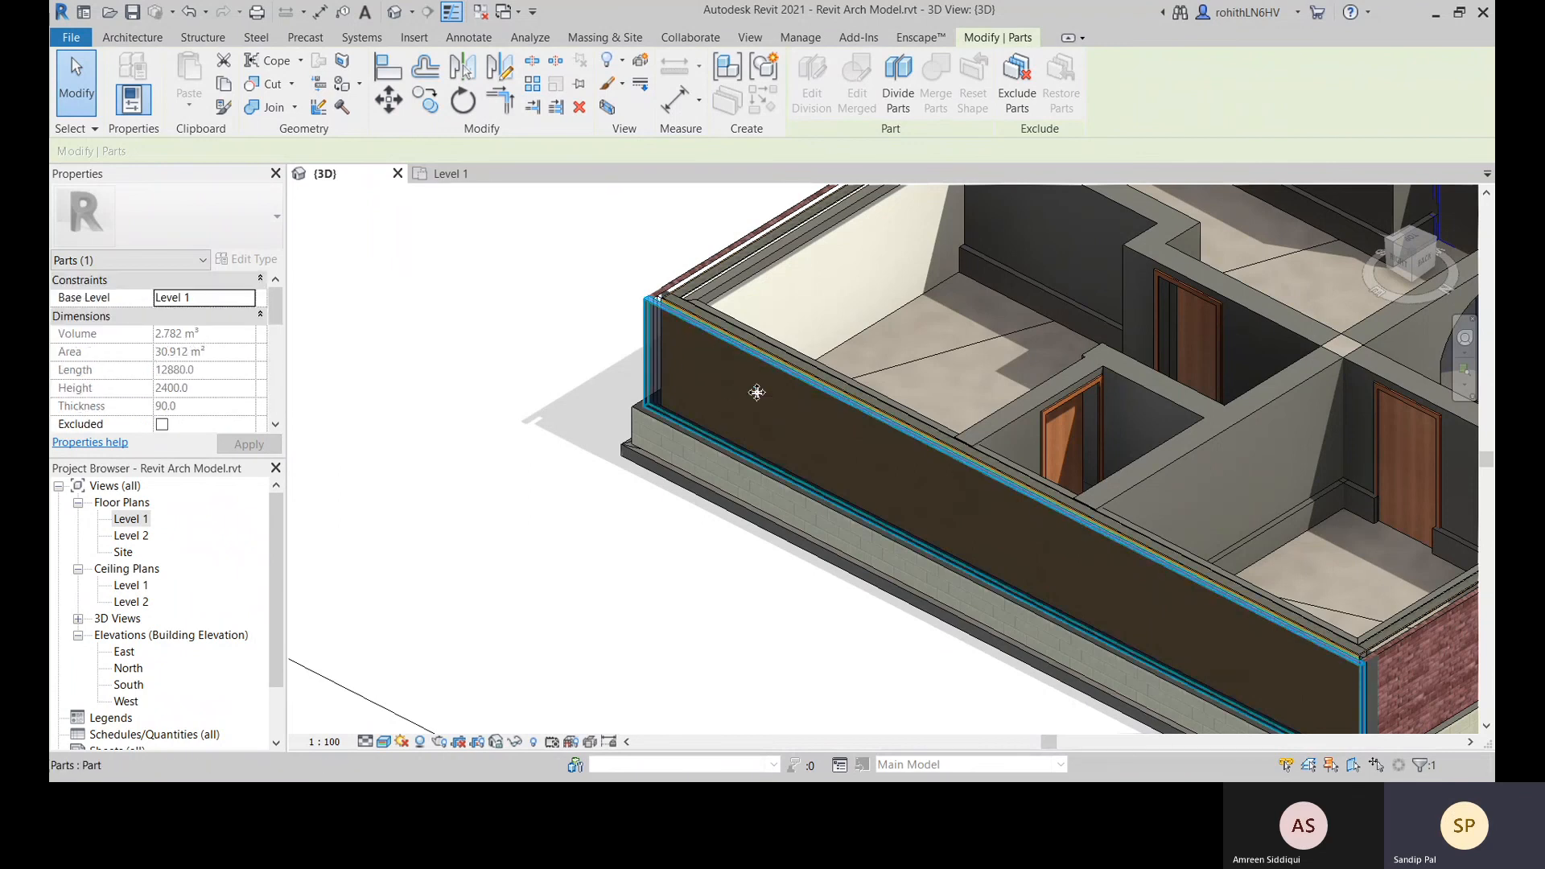
scroll(613, 345, up, 3)
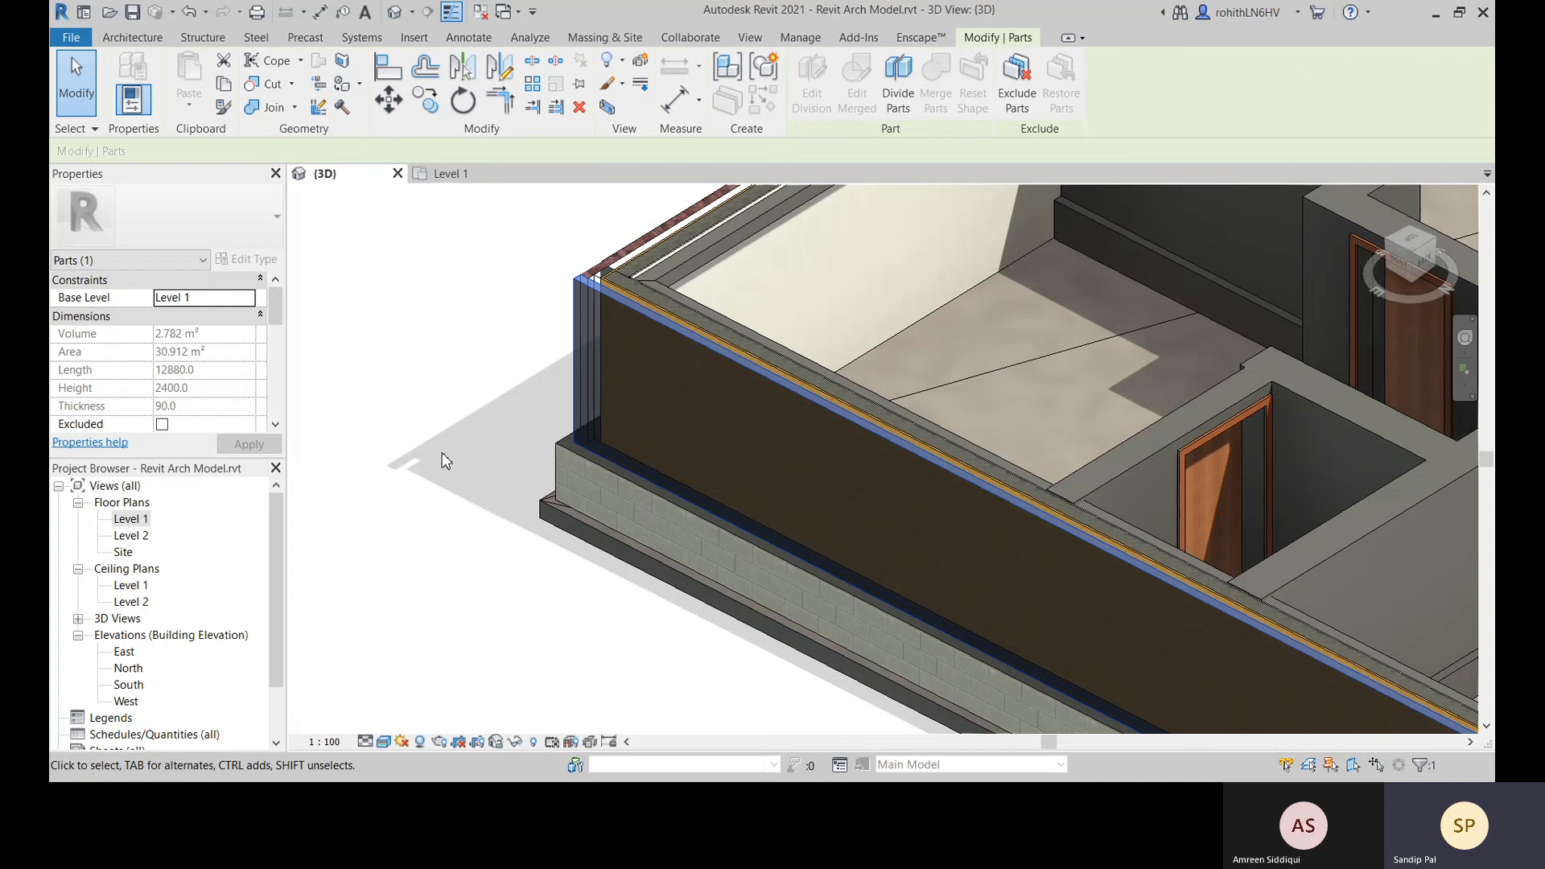
click(418, 399)
scroll(591, 482, down, 2)
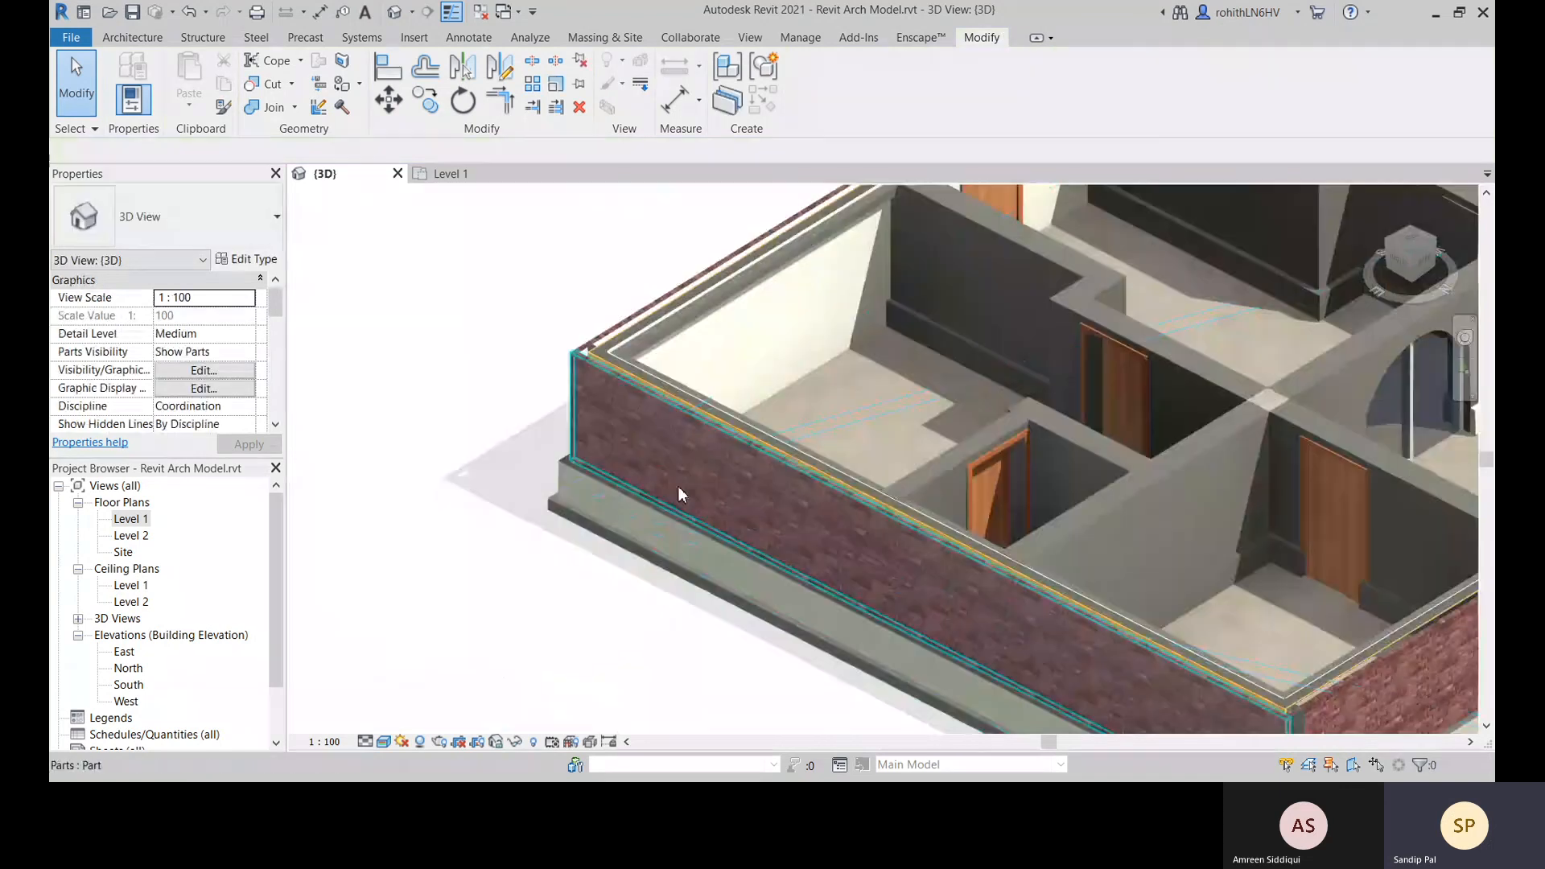
scroll(1012, 467, down, 2)
middle_drag(1107, 501, 532, 584)
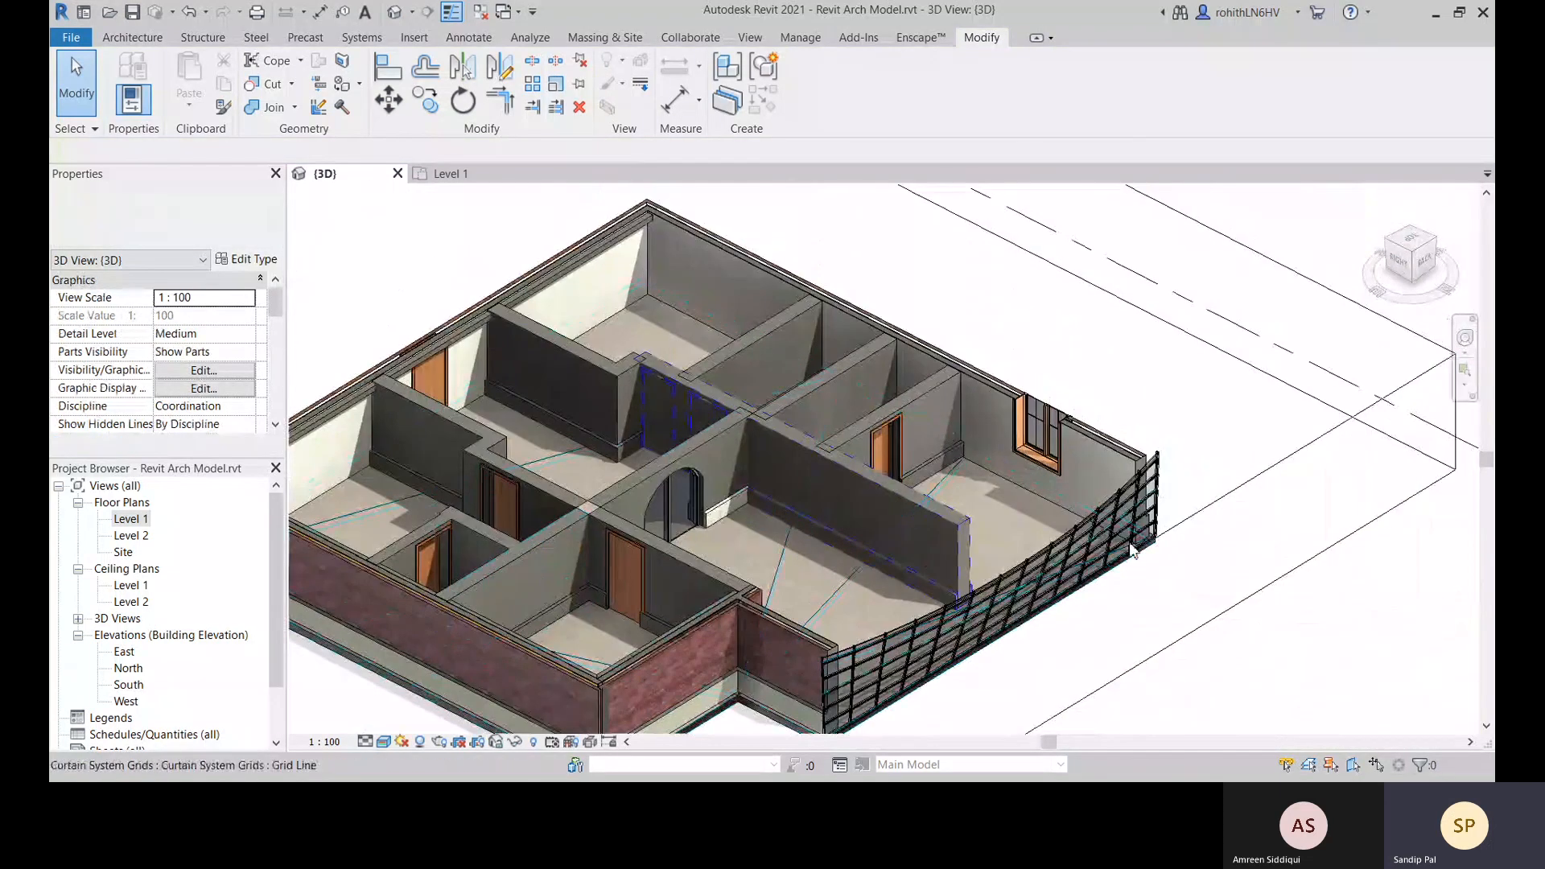